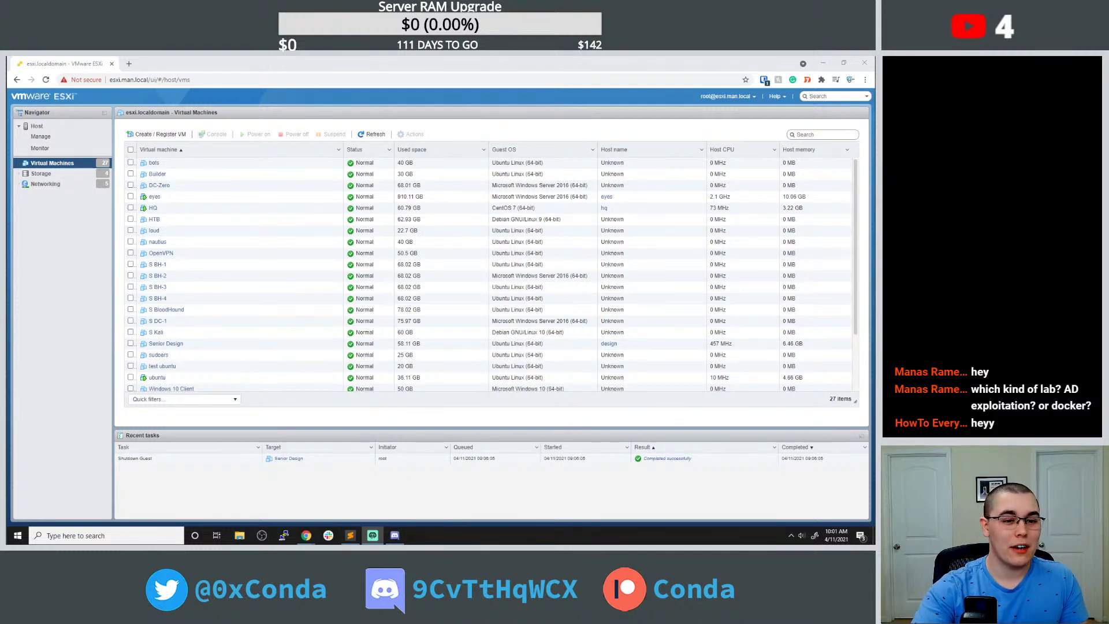
Select YT DC-1, YT SHARE-1, YT WEB-1 and YT WIN10-1 and power them on.
{"action": "scroll", "coordinate": [134, 335], "scroll_direction": "down", "scroll_amount": 3}
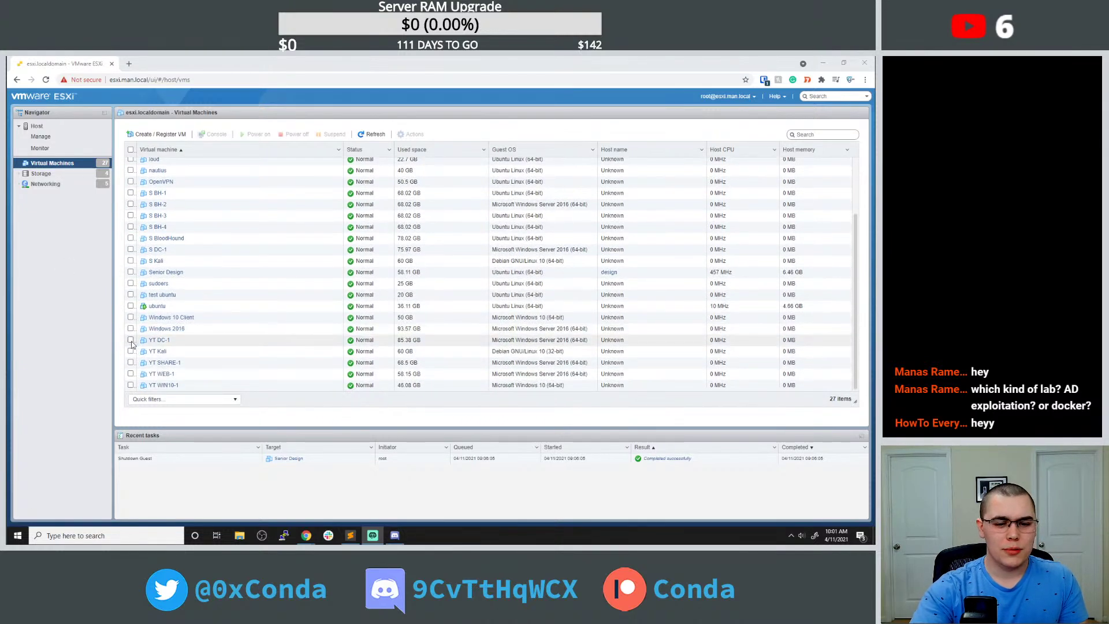
{"action": "left_click", "coordinate": [131, 342]}
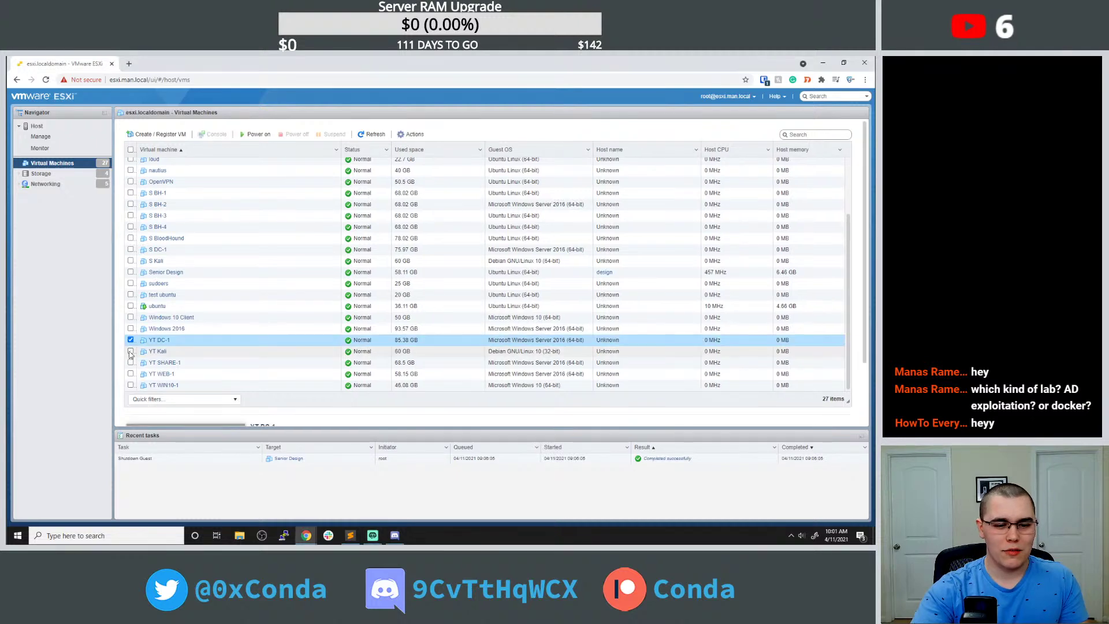
{"action": "left_click", "coordinate": [131, 363]}
{"action": "left_click", "coordinate": [131, 374]}
{"action": "left_click", "coordinate": [131, 385]}
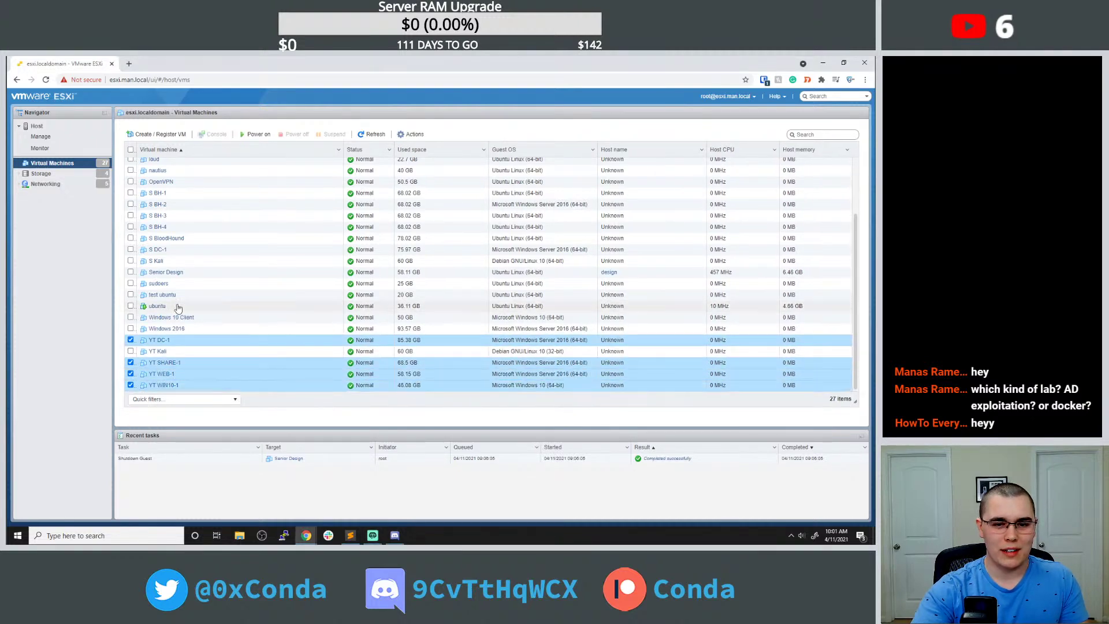
{"action": "left_click", "coordinate": [254, 134]}
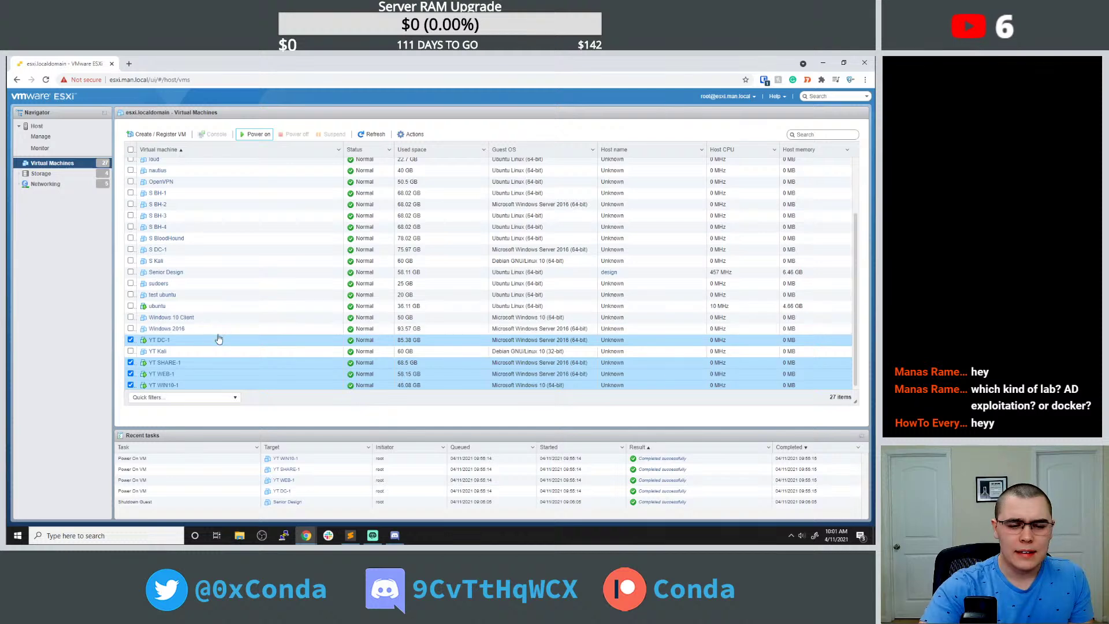
Narrow the selection to YT DC-1 alone and show its Console options.
{"action": "scroll", "coordinate": [209, 369], "scroll_direction": "down", "scroll_amount": 1}
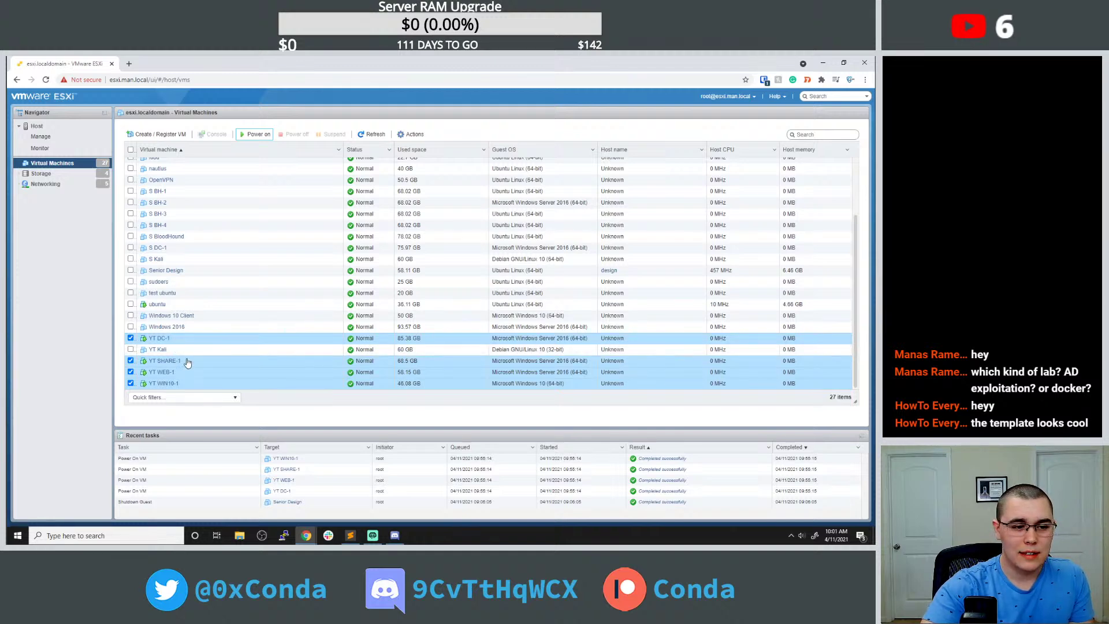
{"action": "left_click", "coordinate": [130, 361]}
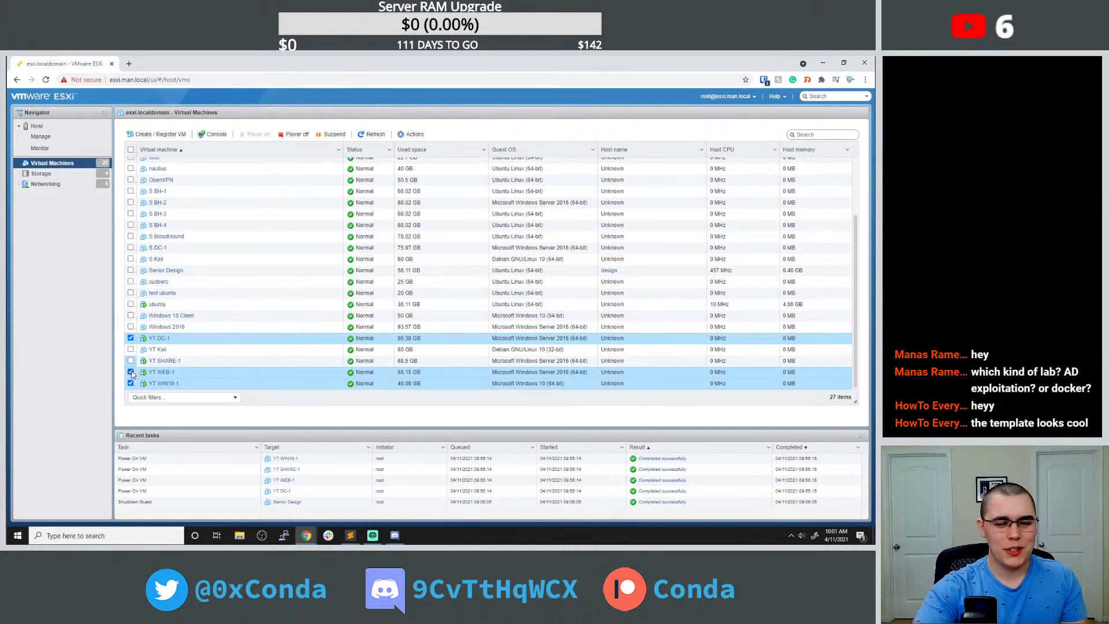
{"action": "left_click", "coordinate": [130, 372]}
{"action": "left_click", "coordinate": [131, 384]}
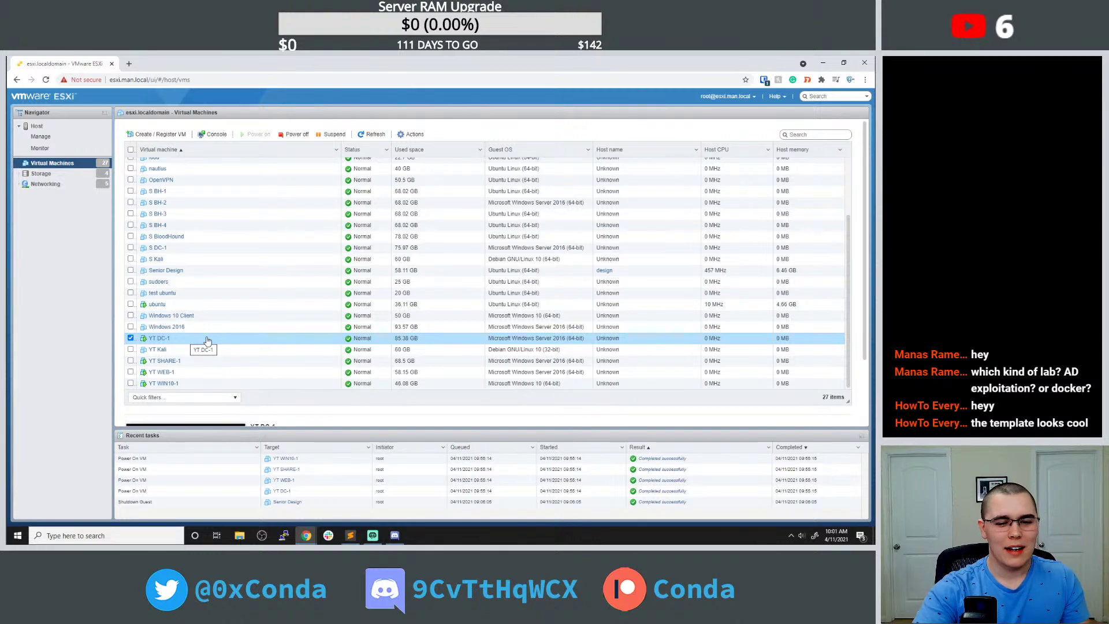
{"action": "left_click", "coordinate": [215, 141]}
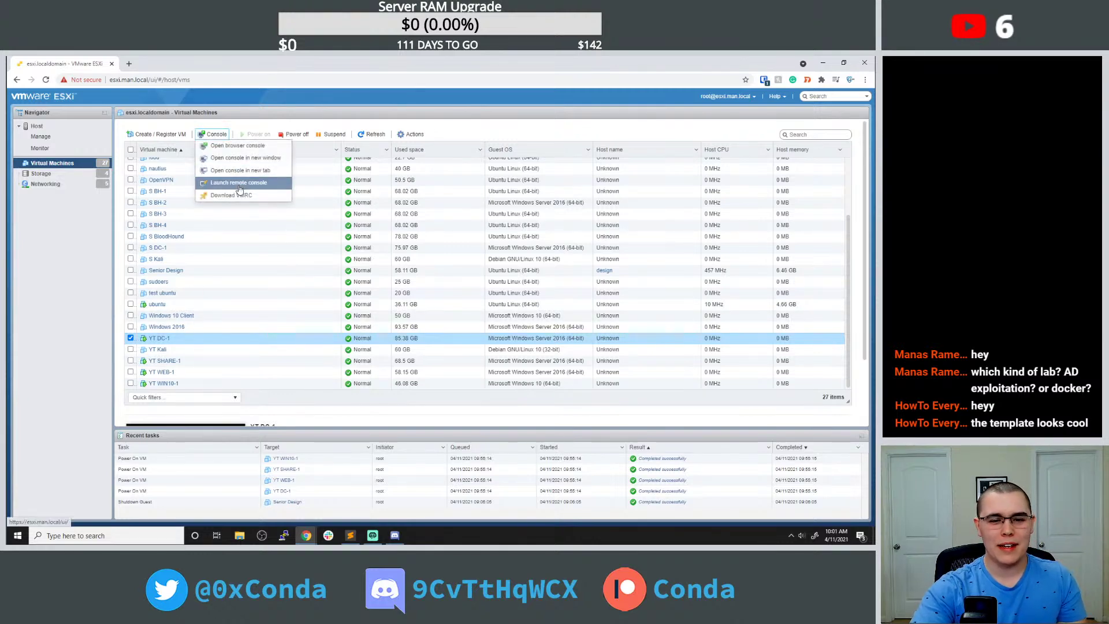
Launch YT DC-1's remote console in VMware Workstation, then return to the ESXi VM list.
{"action": "left_click", "coordinate": [239, 186]}
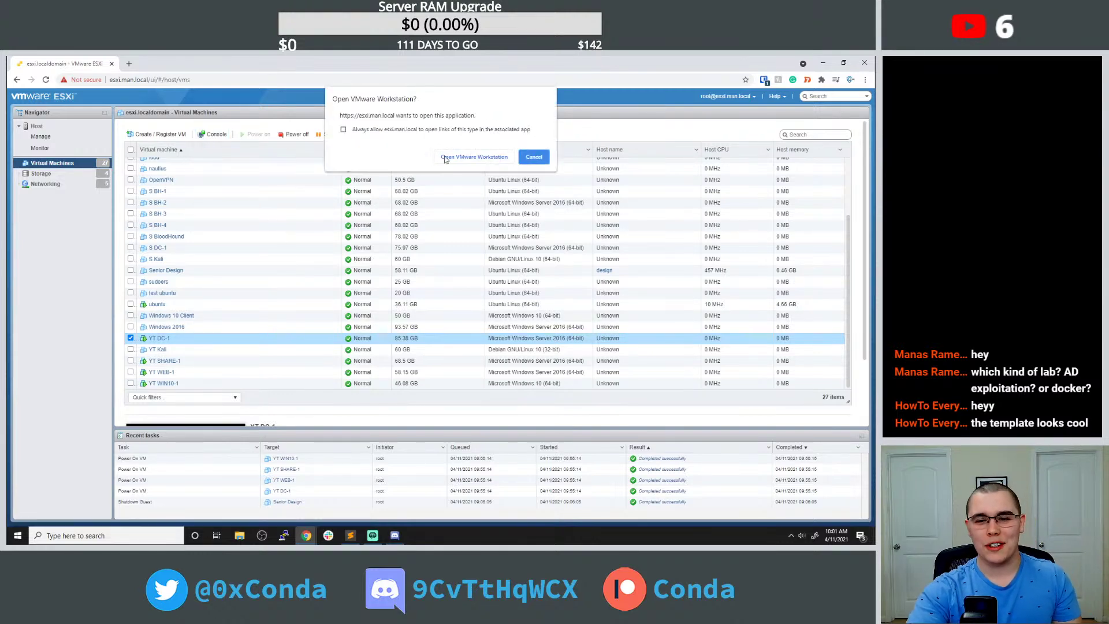
{"action": "left_click", "coordinate": [448, 157]}
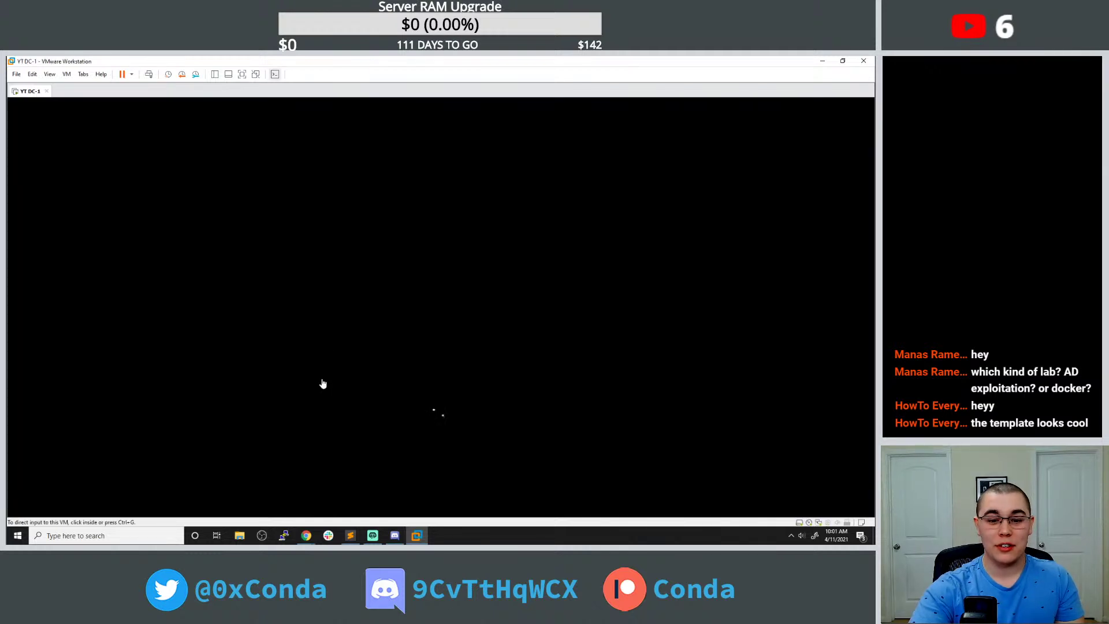
{"action": "left_click", "coordinate": [323, 384]}
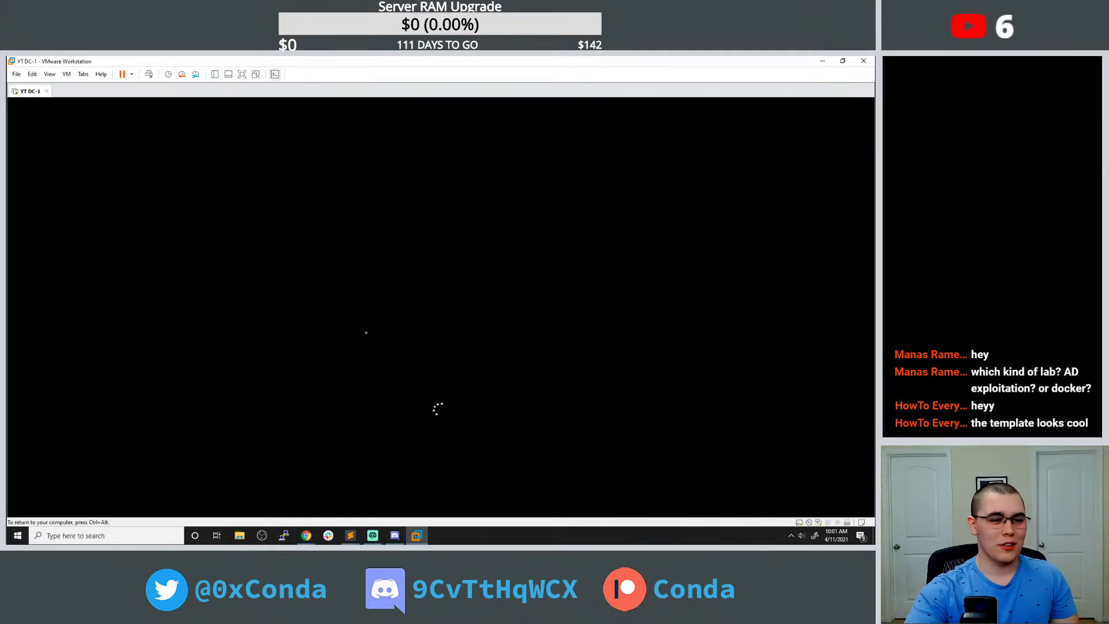
{"action": "key", "text": "ctrl+alt"}
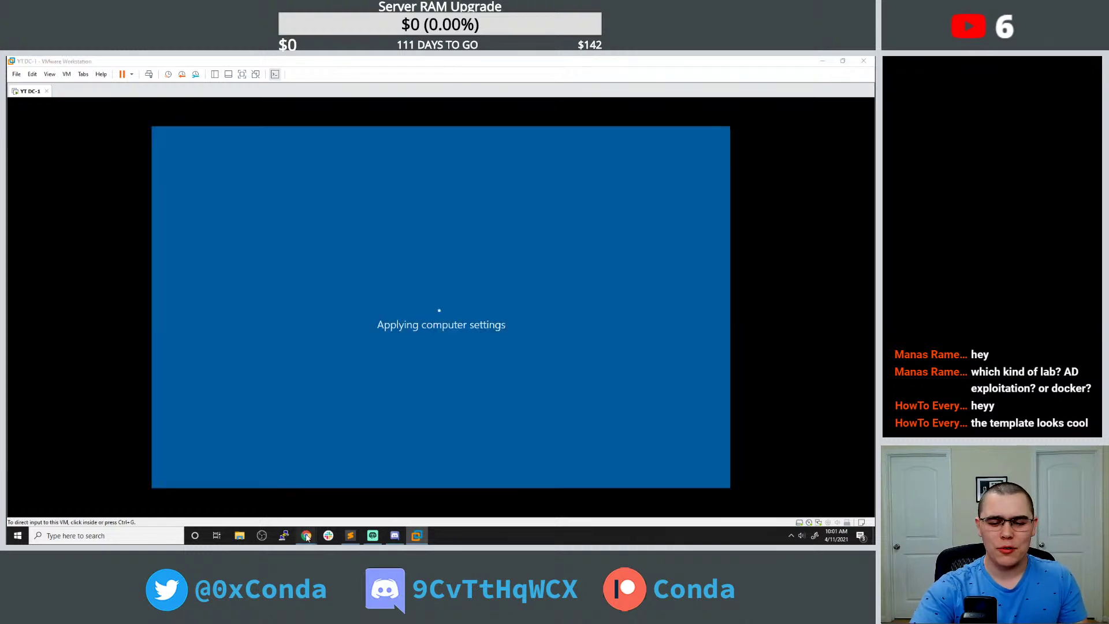
{"action": "mouse_move", "coordinate": [306, 535]}
{"action": "mouse_move", "coordinate": [280, 490]}
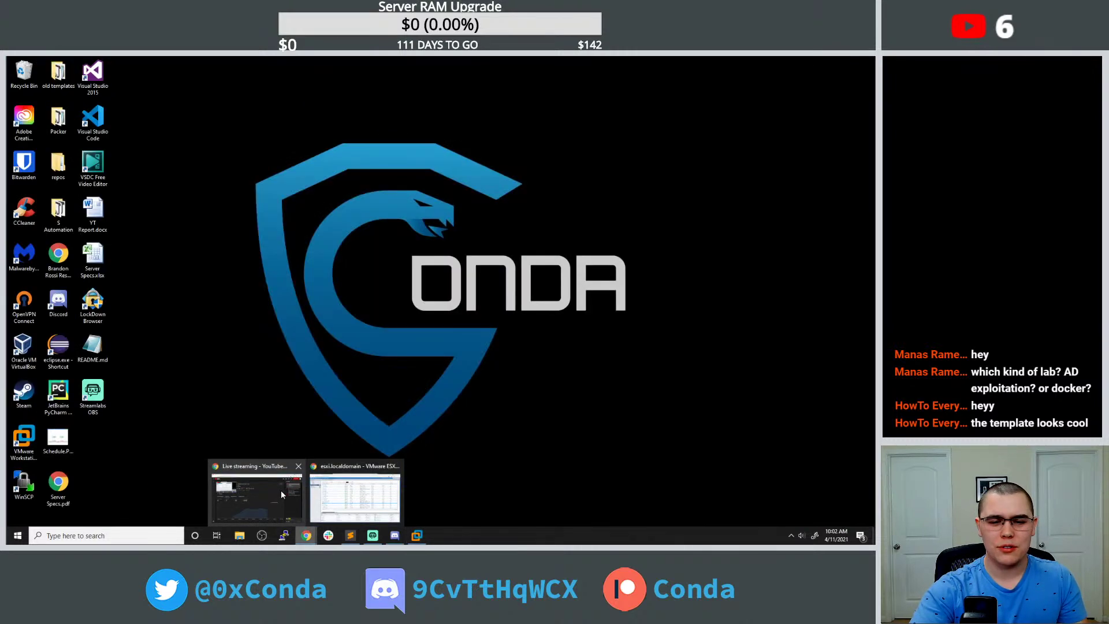
{"action": "left_click", "coordinate": [355, 497]}
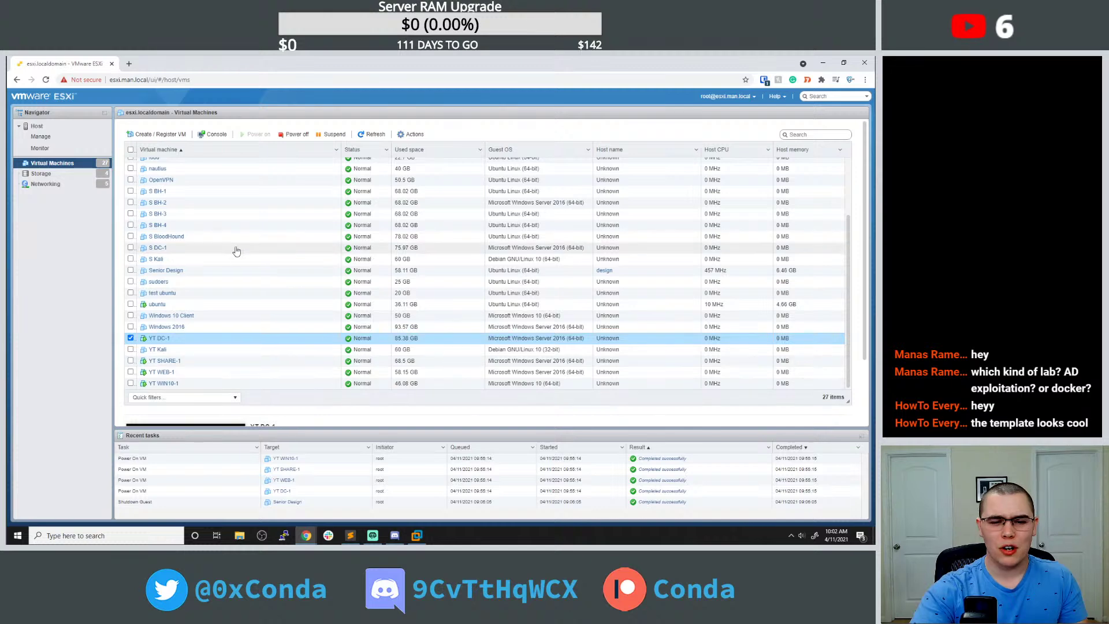
Switch the selection from YT DC-1 to YT WEB-1 and launch its remote console.
{"action": "scroll", "coordinate": [234, 272], "scroll_direction": "down", "scroll_amount": 2}
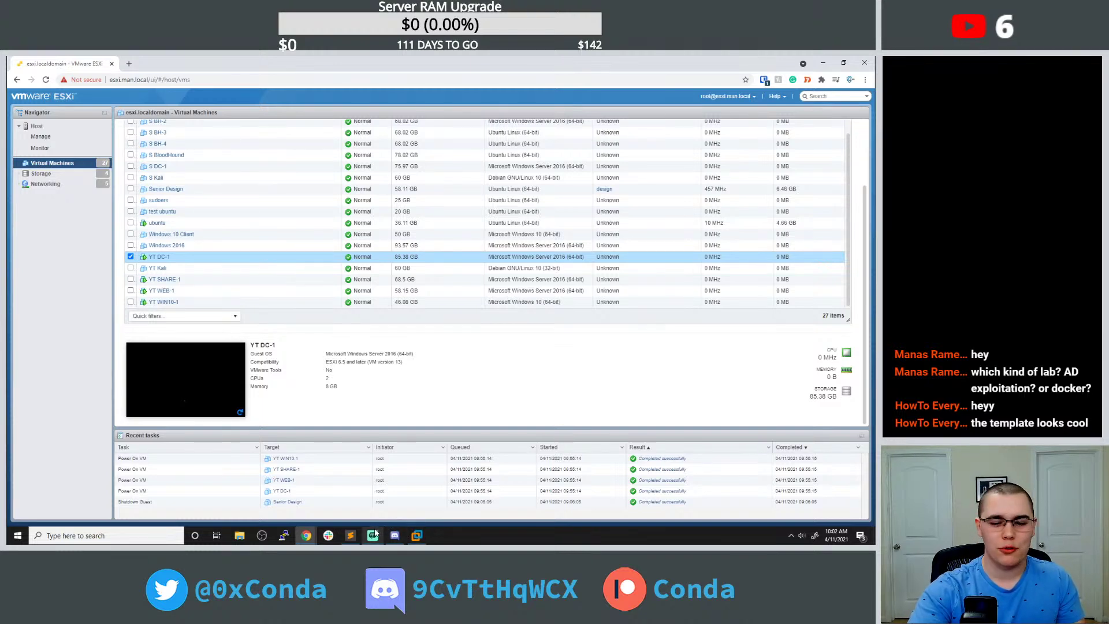
{"action": "left_click", "coordinate": [131, 257]}
{"action": "left_click", "coordinate": [130, 373]}
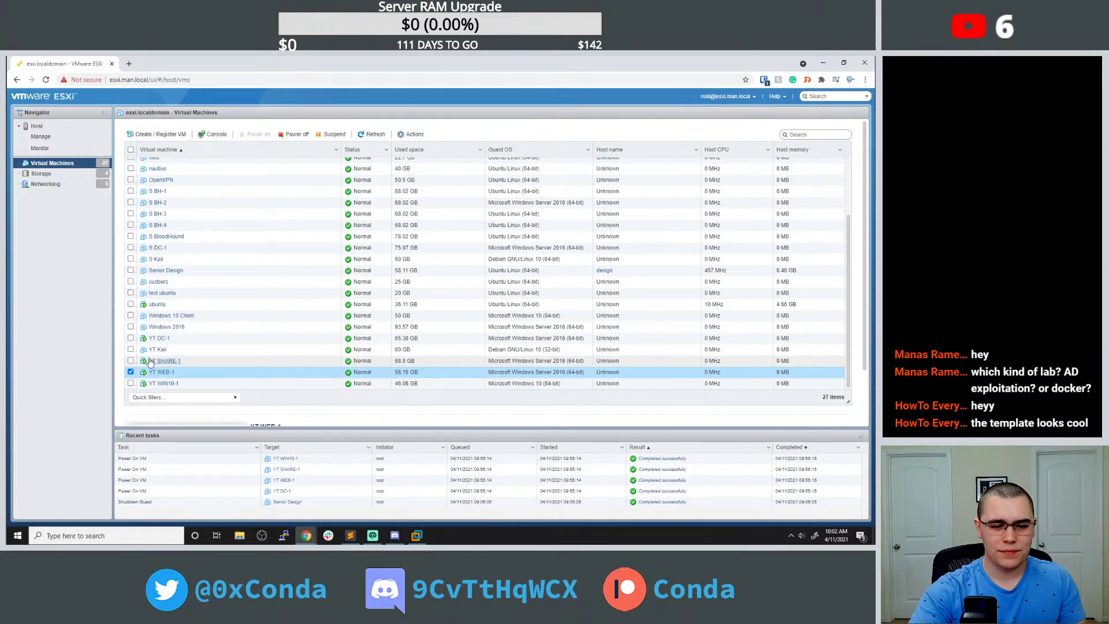
{"action": "left_click", "coordinate": [213, 135]}
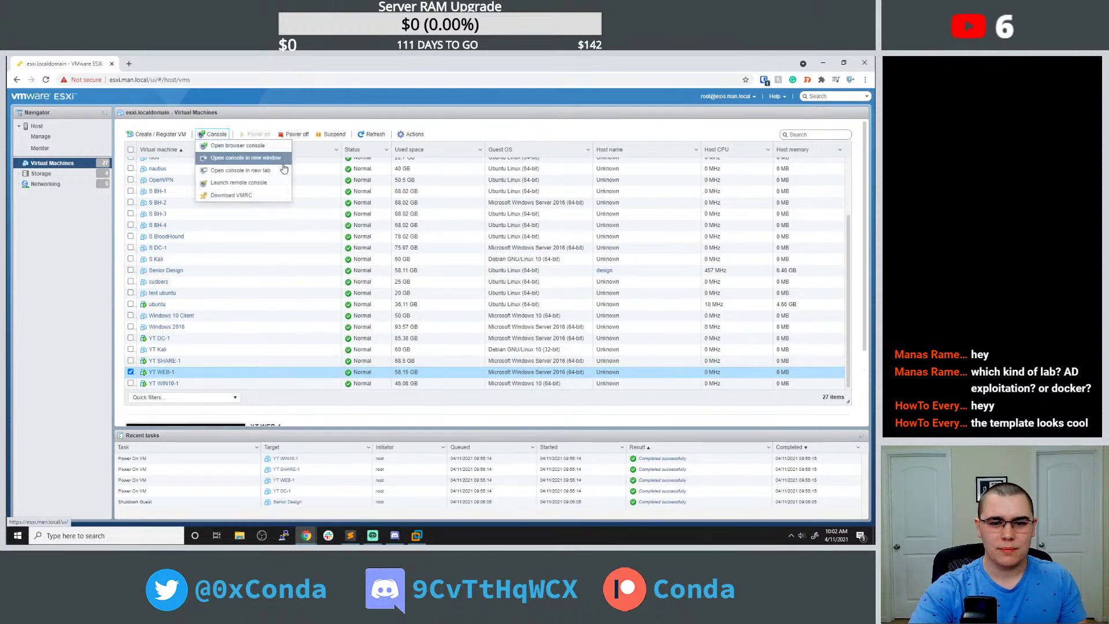
{"action": "left_click", "coordinate": [248, 181]}
Open YT WEB-1's console in Workstation and send it Ctrl+Alt+Del.
{"action": "left_click", "coordinate": [474, 155]}
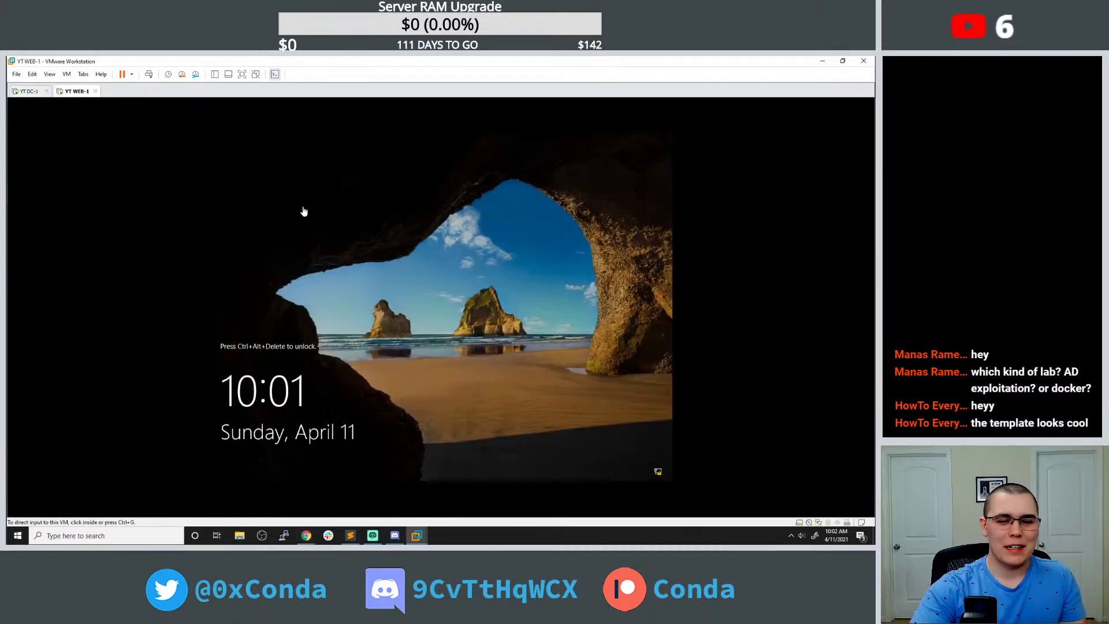
{"action": "left_click", "coordinate": [28, 91]}
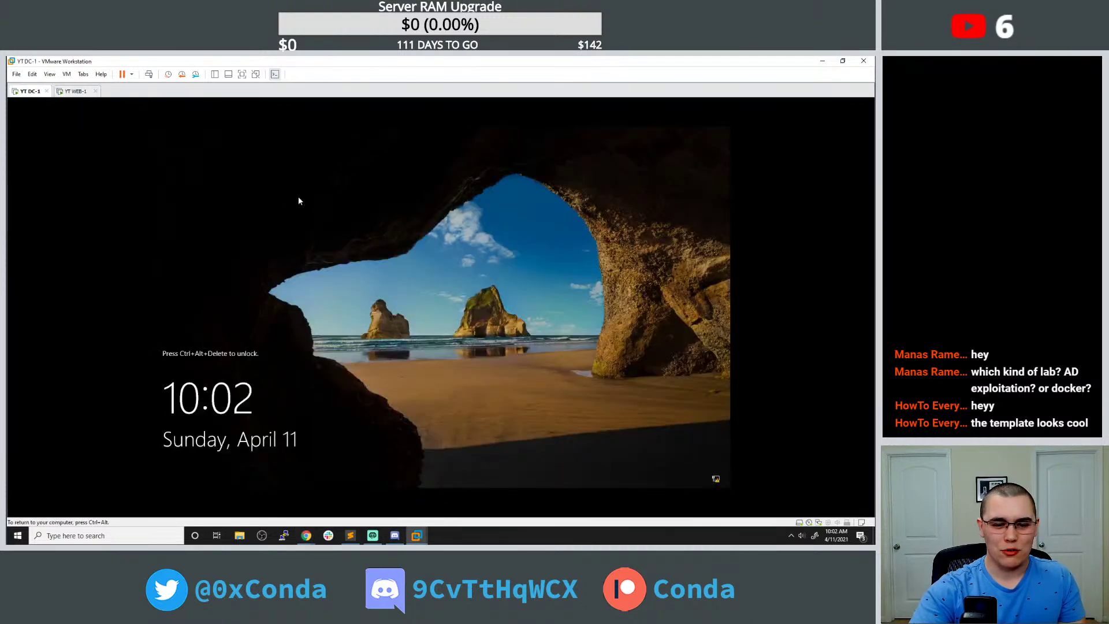
{"action": "left_click", "coordinate": [72, 92]}
{"action": "left_click", "coordinate": [66, 74]}
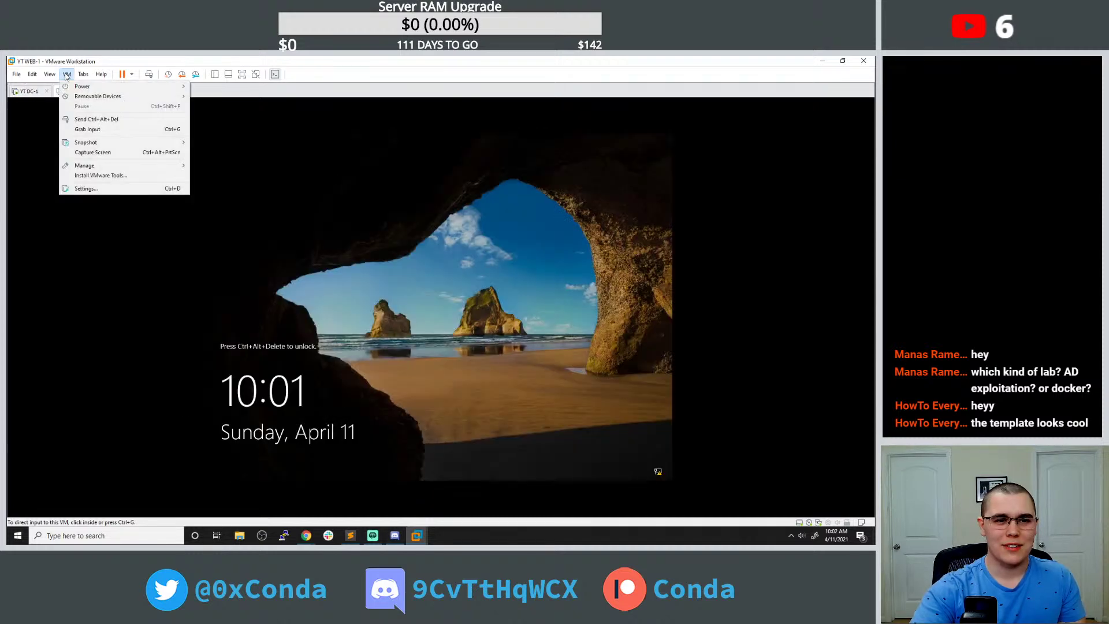
{"action": "left_click", "coordinate": [87, 119]}
Sign in with the Administrator password and dismiss the Windows Admin Center pop-up.
{"action": "left_click", "coordinate": [443, 382]}
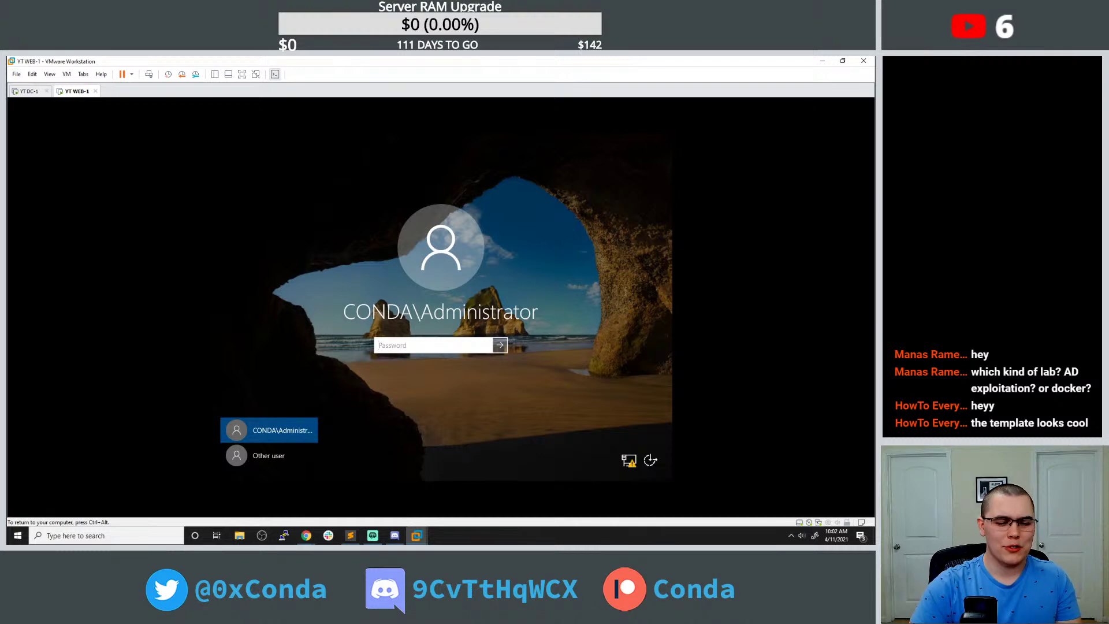
{"action": "type", "text": "*********"}
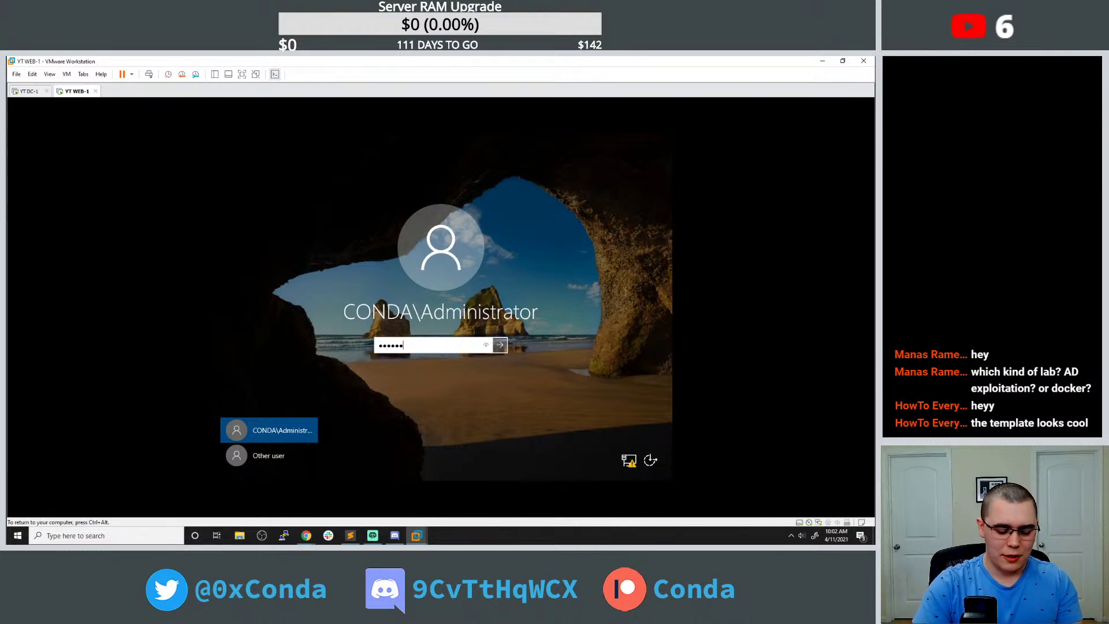
{"action": "key", "text": "Return"}
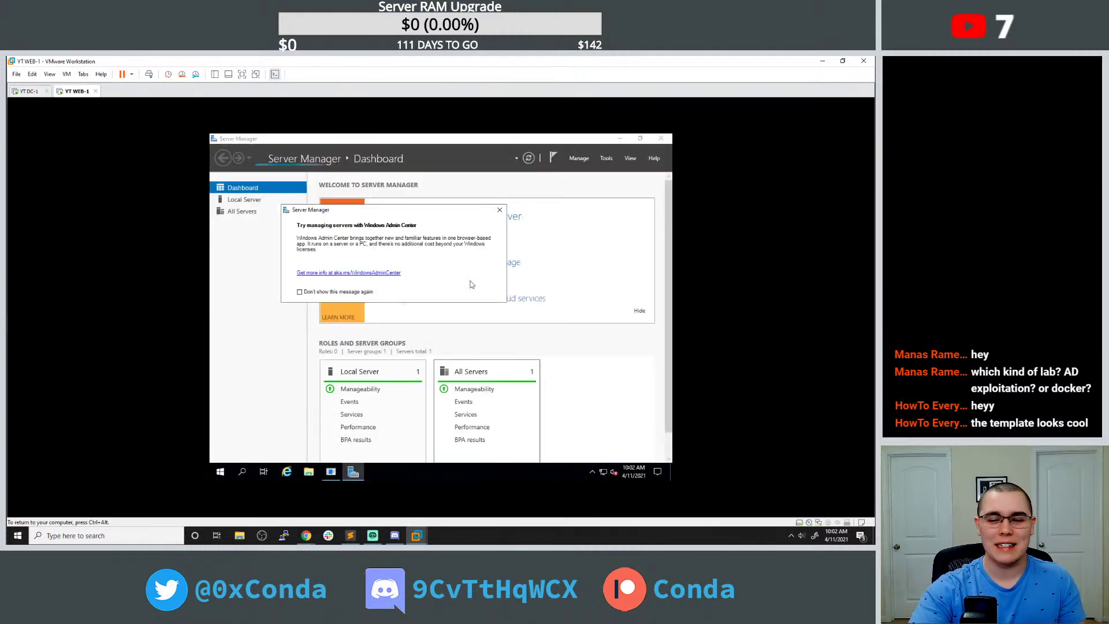
{"action": "left_click", "coordinate": [500, 209]}
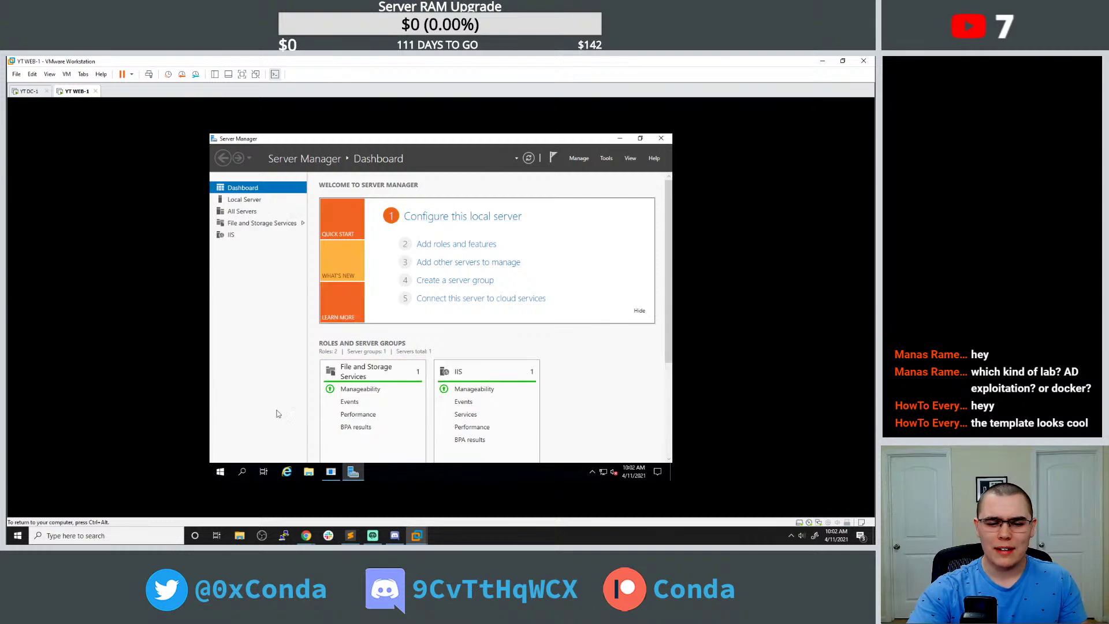
{"action": "left_click", "coordinate": [220, 472]}
Set YT WEB-1's display resolution to 1280 × 800 and keep it.
{"action": "type", "text": "re"}
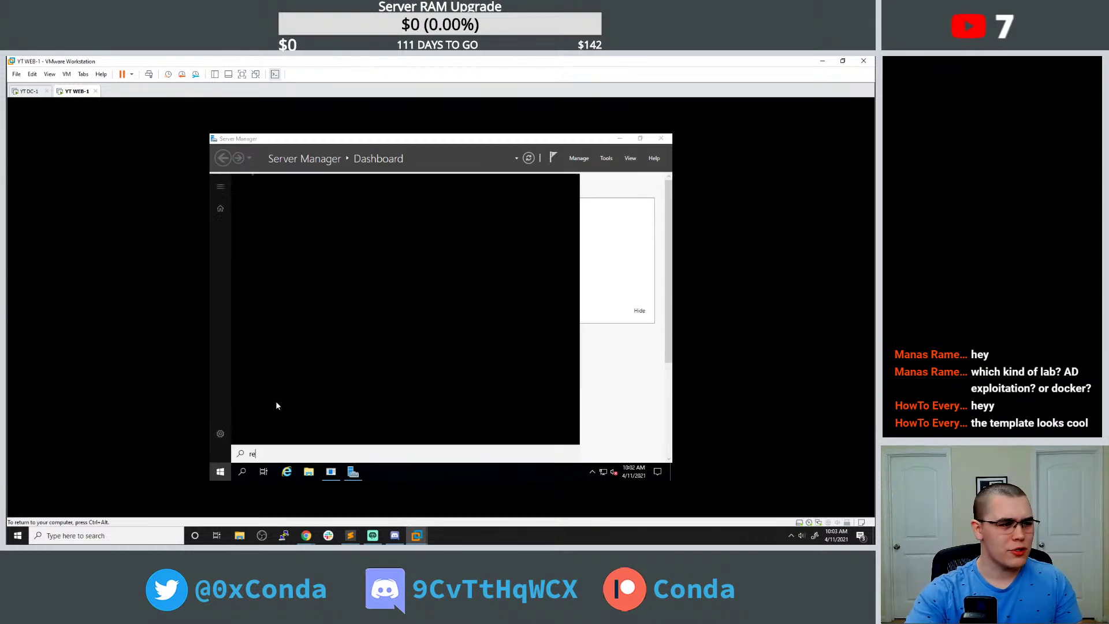
{"action": "type", "text": "s"}
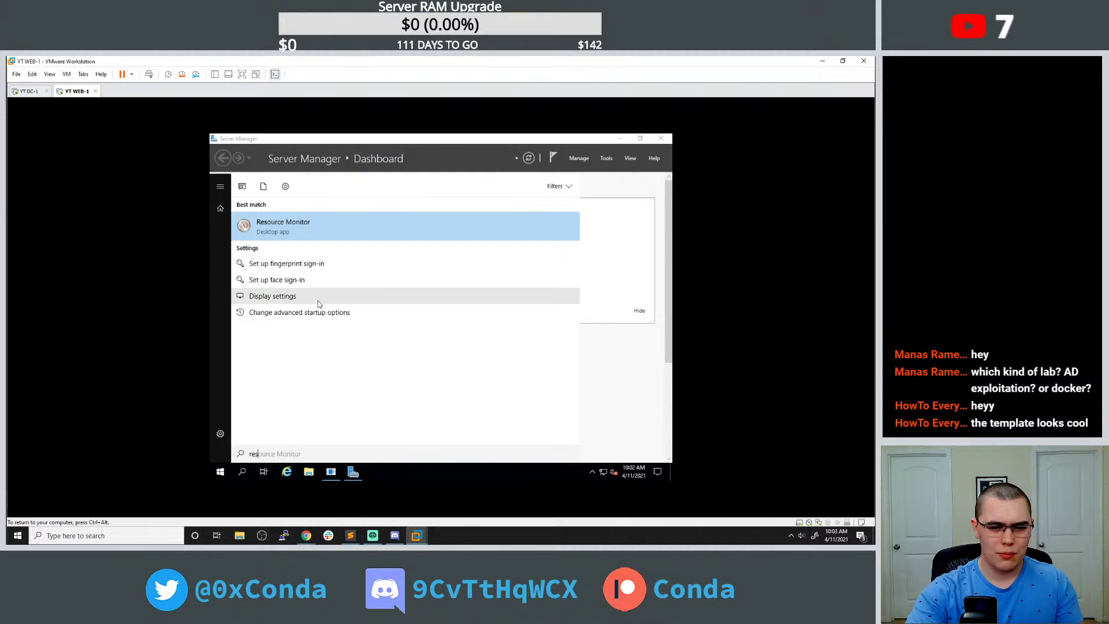
{"action": "key", "text": "BackSpace"}
{"action": "key", "text": "BackSpace"}
{"action": "key", "text": "BackSpace"}
{"action": "type", "text": "dis"}
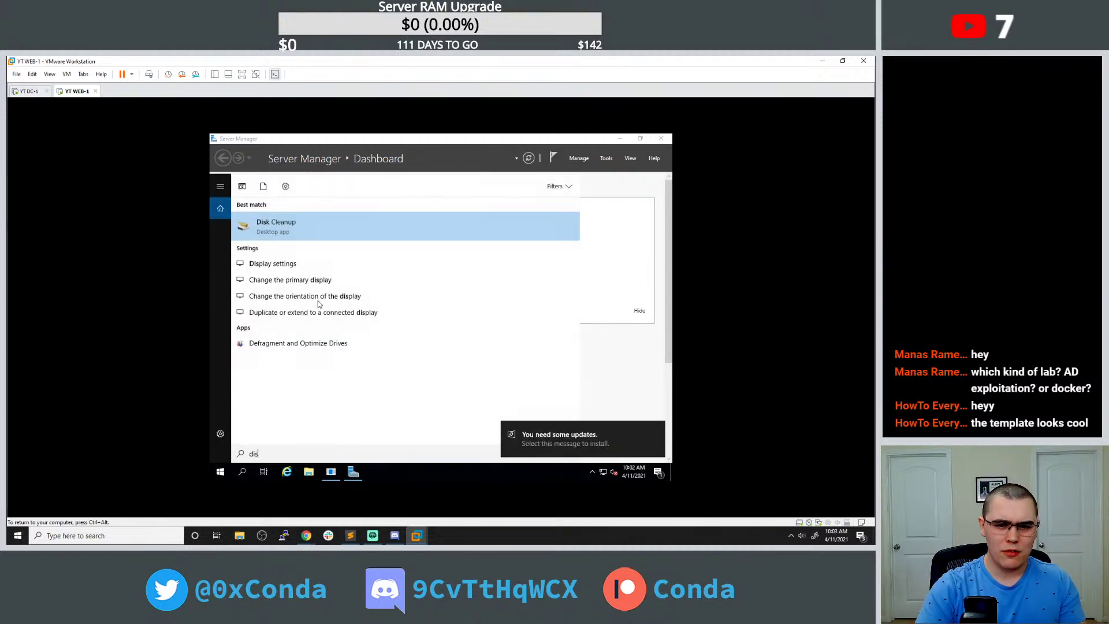
{"action": "type", "text": "pl"}
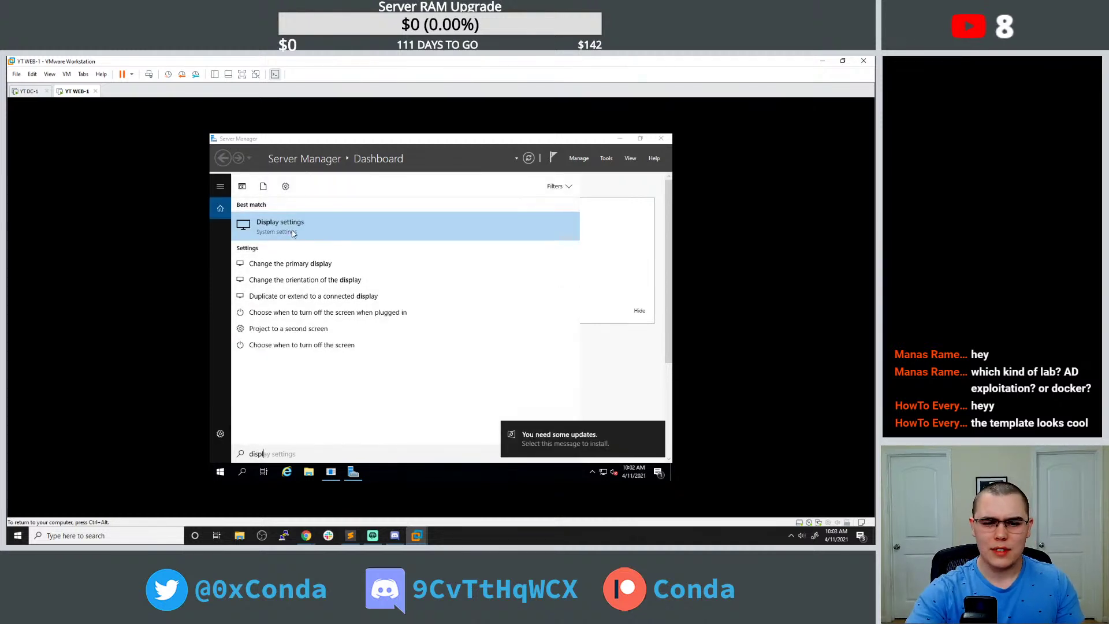
{"action": "left_click", "coordinate": [296, 230]}
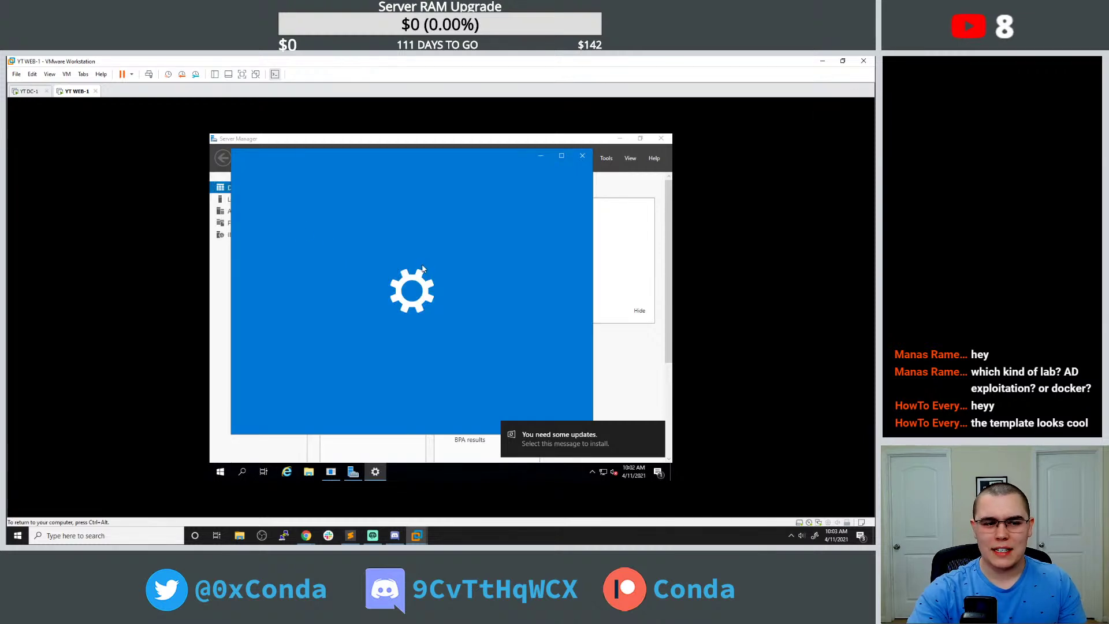
{"action": "scroll", "coordinate": [452, 268], "scroll_direction": "down", "scroll_amount": 3}
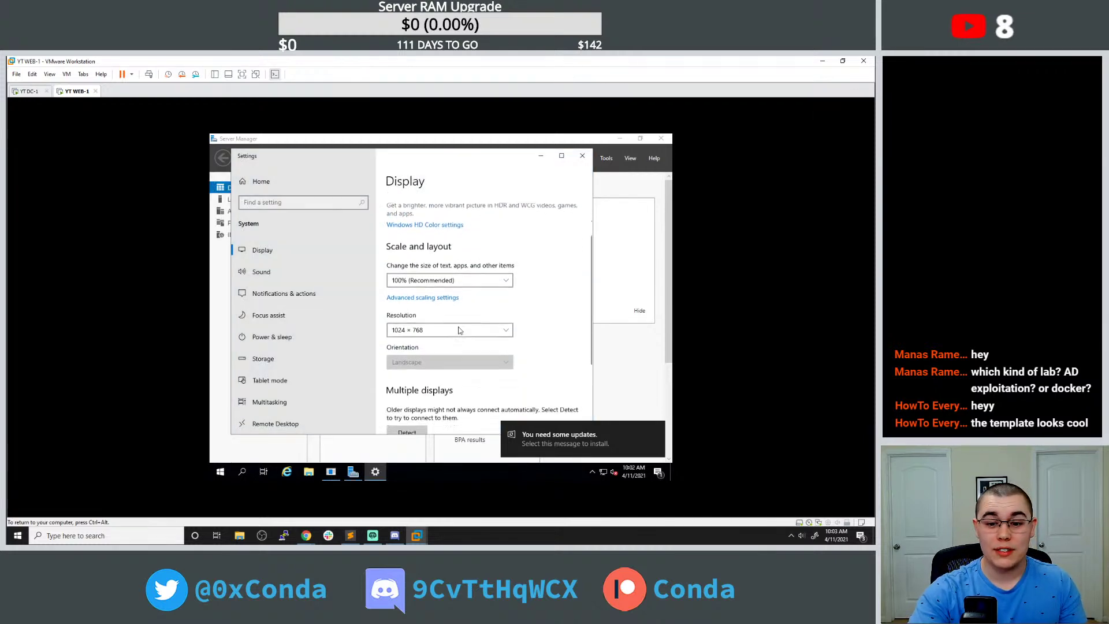
{"action": "left_click", "coordinate": [445, 326]}
{"action": "left_click", "coordinate": [442, 270]}
{"action": "left_click", "coordinate": [443, 302]}
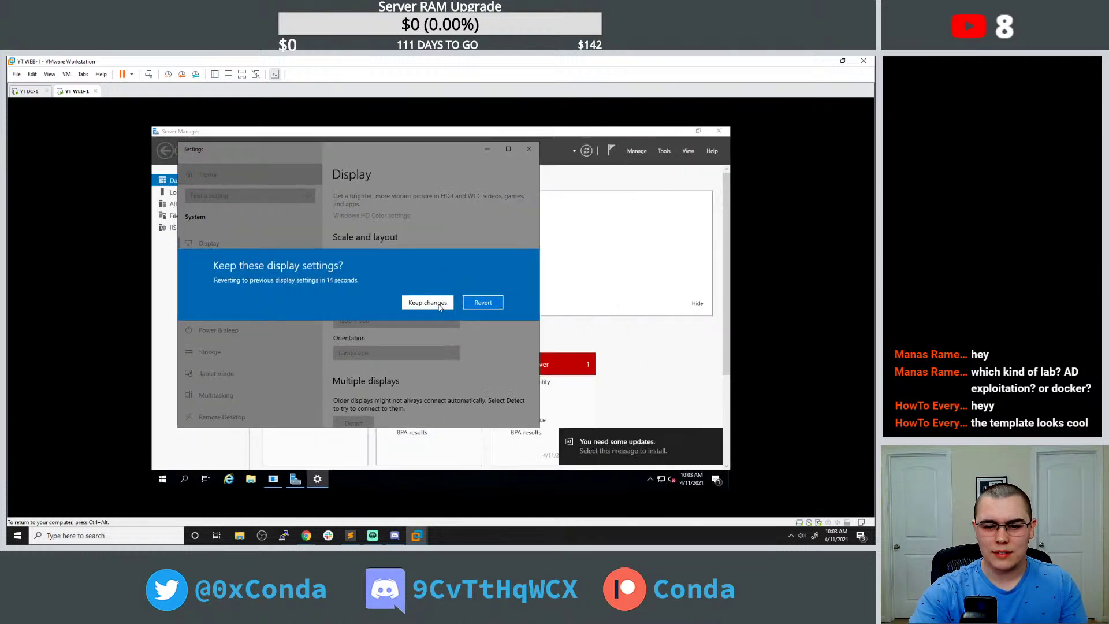
Open advanced display settings, minimize Server Manager and Settings, and start Google Chrome.
{"action": "scroll", "coordinate": [441, 281], "scroll_direction": "down", "scroll_amount": 3}
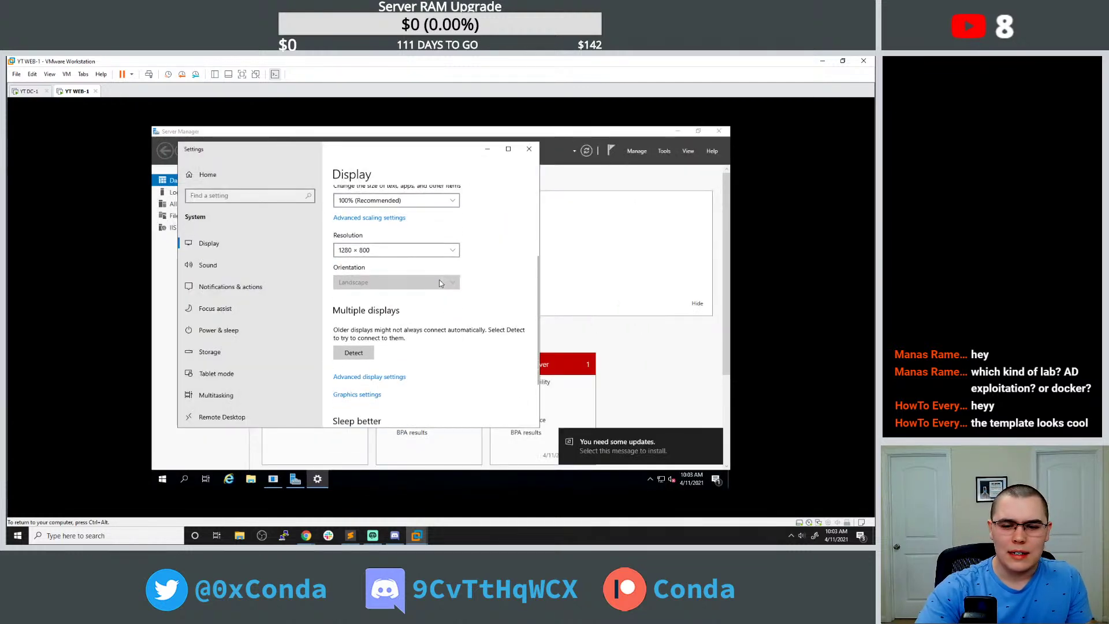
{"action": "left_click", "coordinate": [388, 363]}
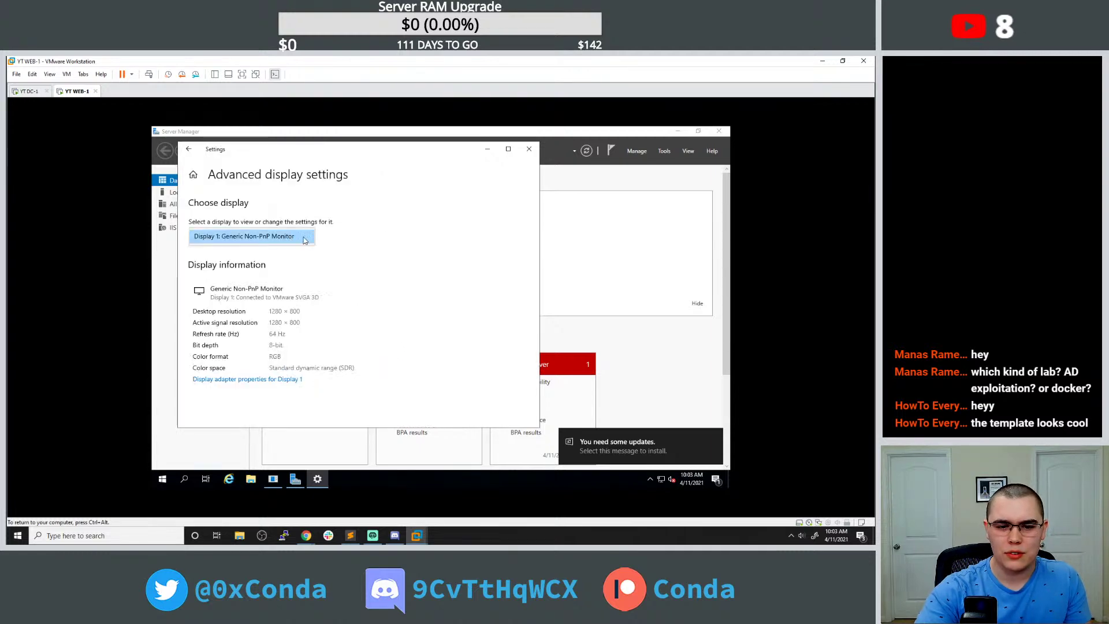
{"action": "left_click", "coordinate": [678, 132]}
{"action": "left_click", "coordinate": [487, 149]}
{"action": "left_click", "coordinate": [174, 201]}
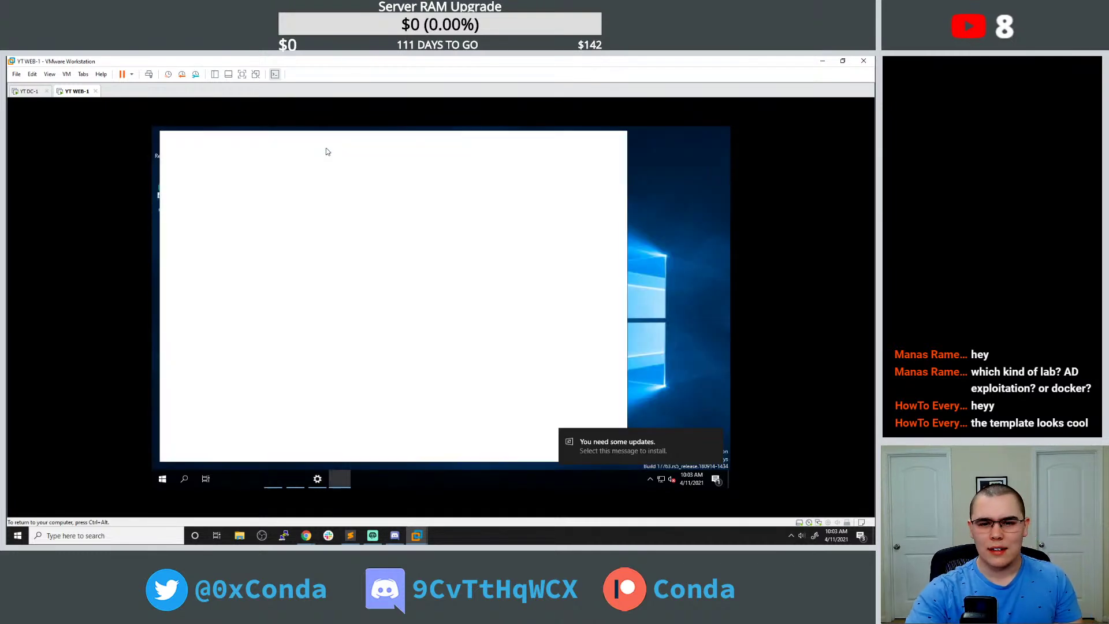
Google 'windows custom screen resolution' and open the Super User result.
{"action": "left_click", "coordinate": [297, 159]}
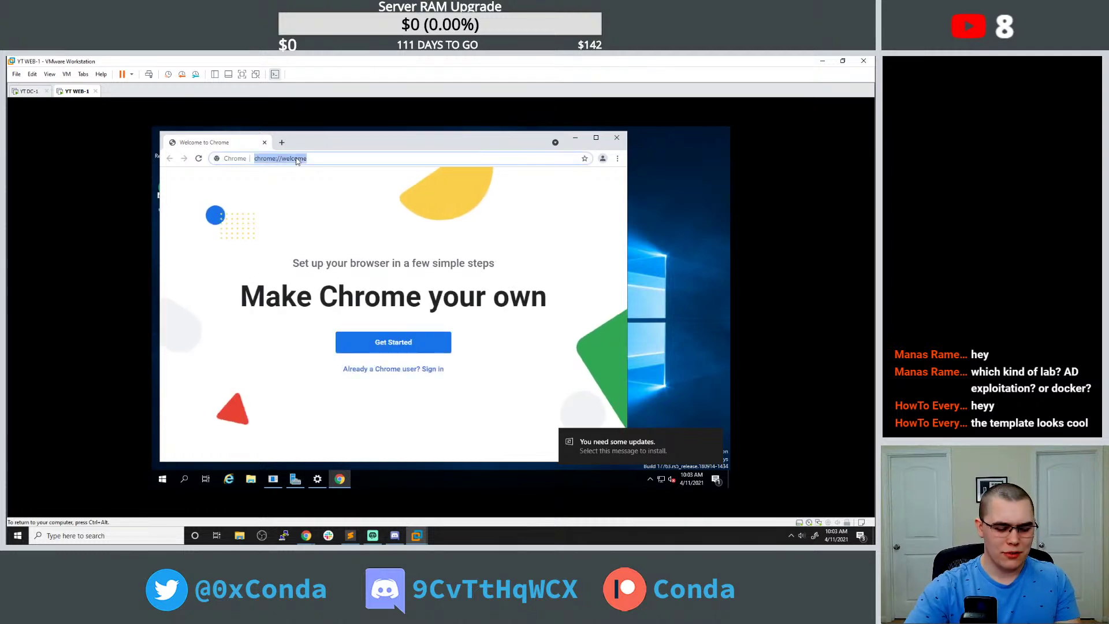
{"action": "type", "text": "windows custon"}
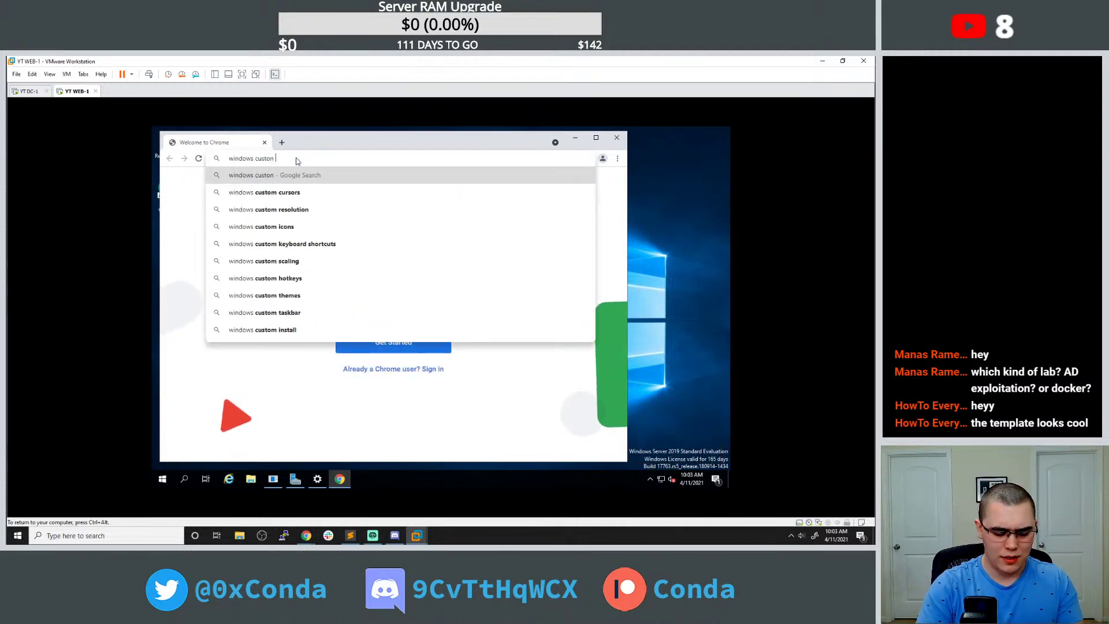
{"action": "key", "text": "BackSpace"}
{"action": "type", "text": "m"}
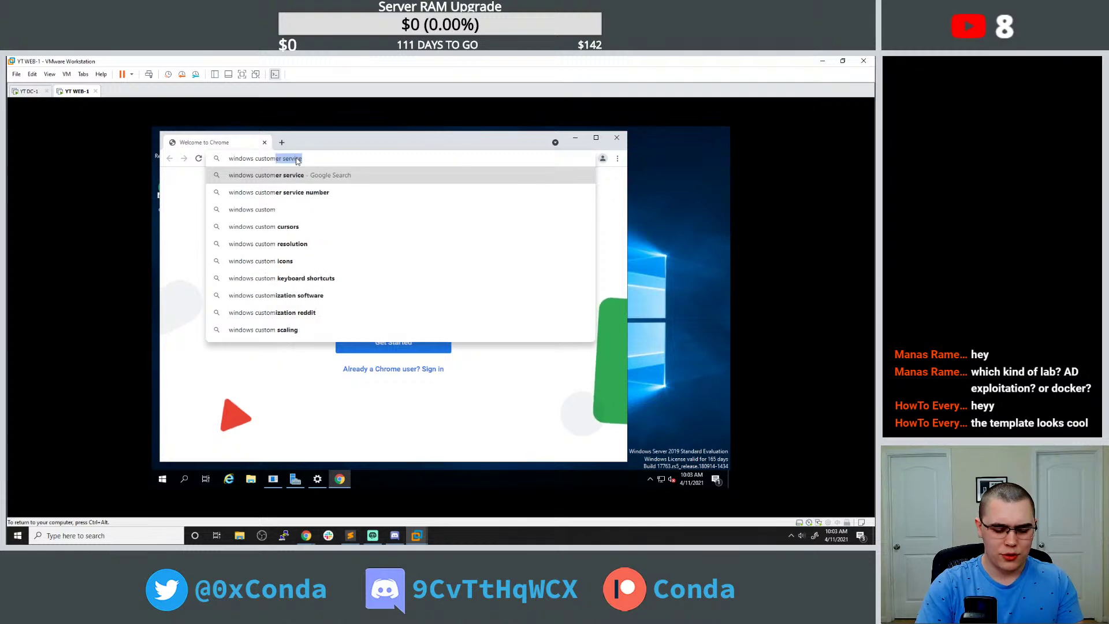
{"action": "type", "text": " screen reso"}
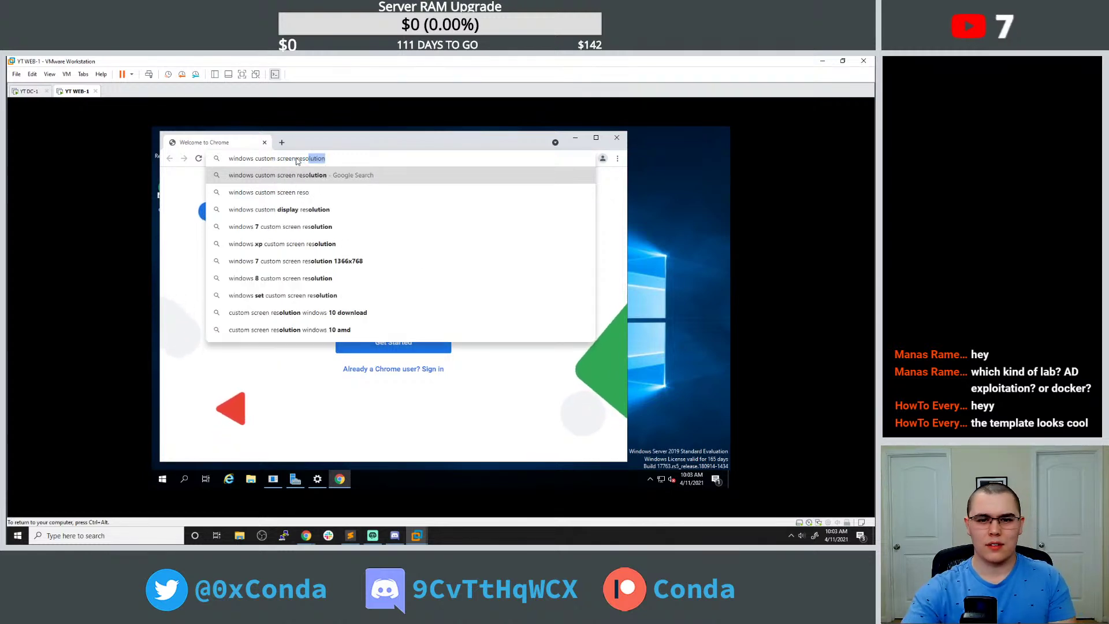
{"action": "key", "text": "Return"}
{"action": "left_click", "coordinate": [343, 266]}
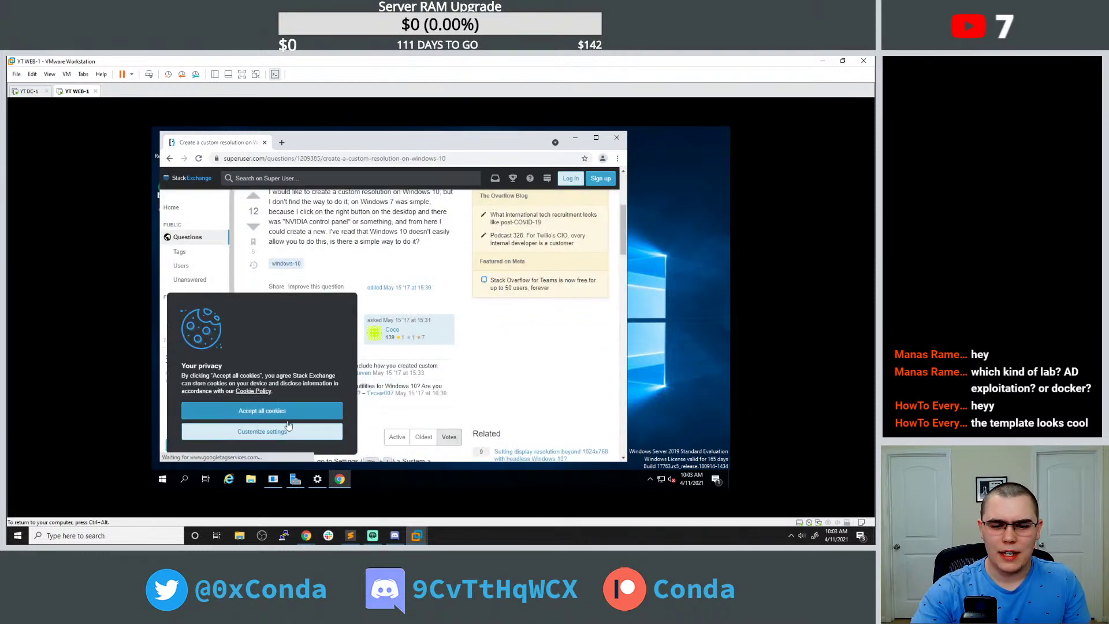
Turn off Performance, Functional and Targeting cookies, confirm, and read down the answer.
{"action": "left_click", "coordinate": [281, 432]}
{"action": "left_click", "coordinate": [487, 340]}
{"action": "left_click", "coordinate": [487, 356]}
{"action": "left_click", "coordinate": [487, 373]}
{"action": "left_click", "coordinate": [322, 399]}
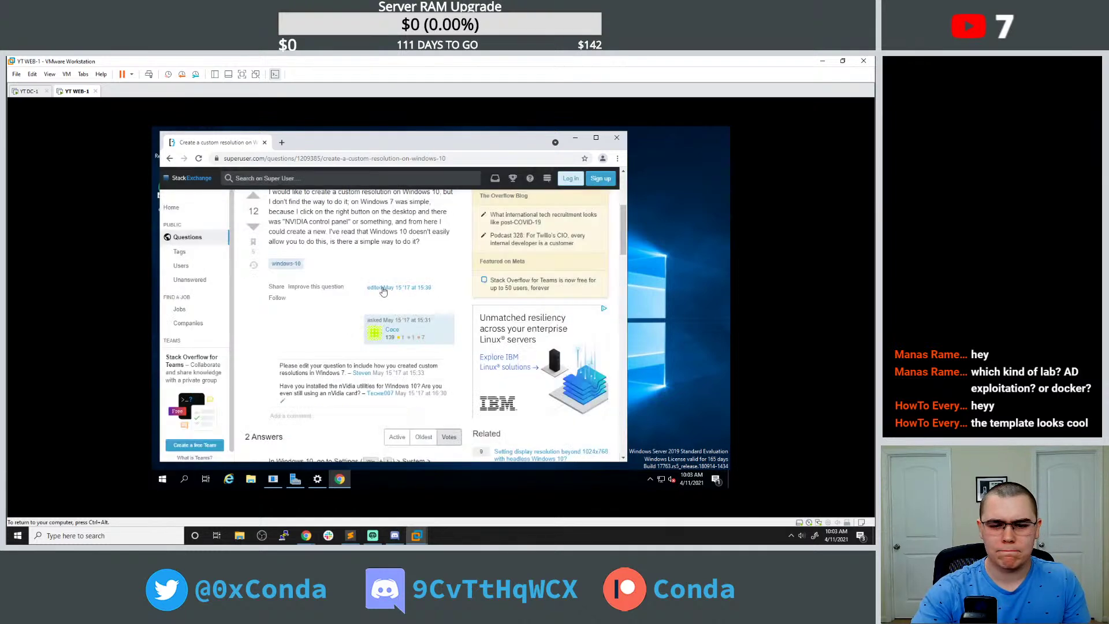
{"action": "scroll", "coordinate": [349, 259], "scroll_direction": "down", "scroll_amount": 7}
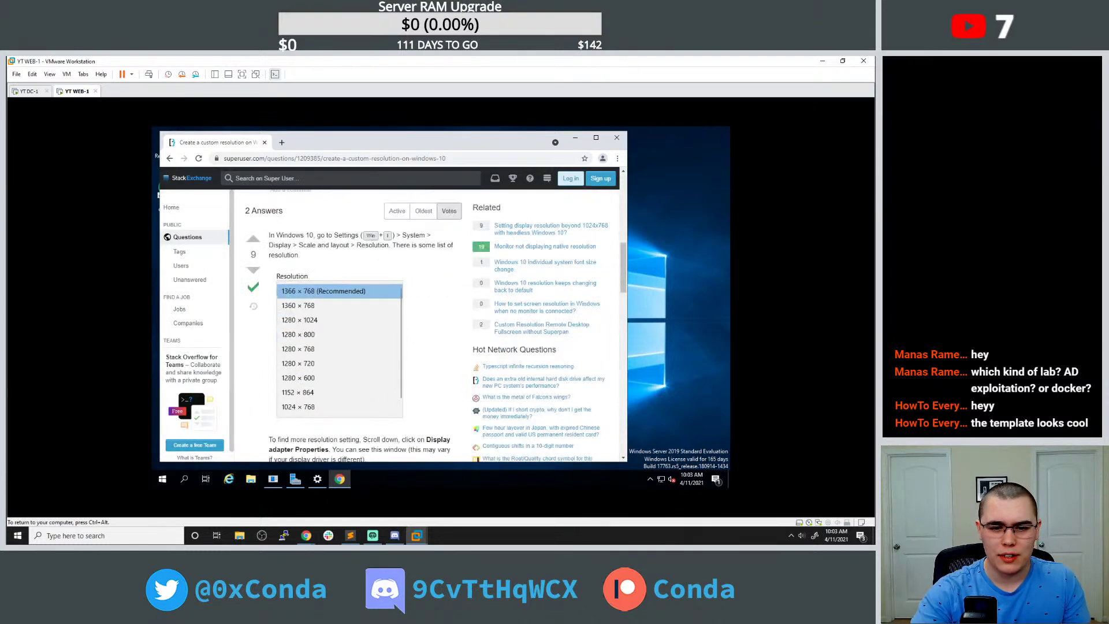
{"action": "scroll", "coordinate": [351, 248], "scroll_direction": "up", "scroll_amount": 2}
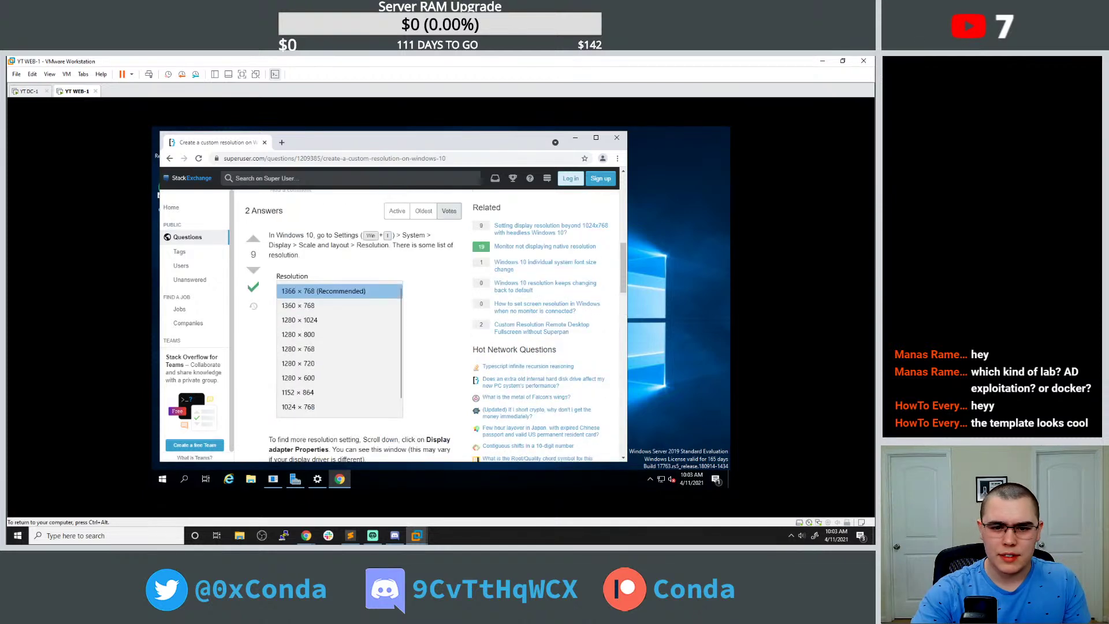
{"action": "scroll", "coordinate": [392, 257], "scroll_direction": "down", "scroll_amount": 2}
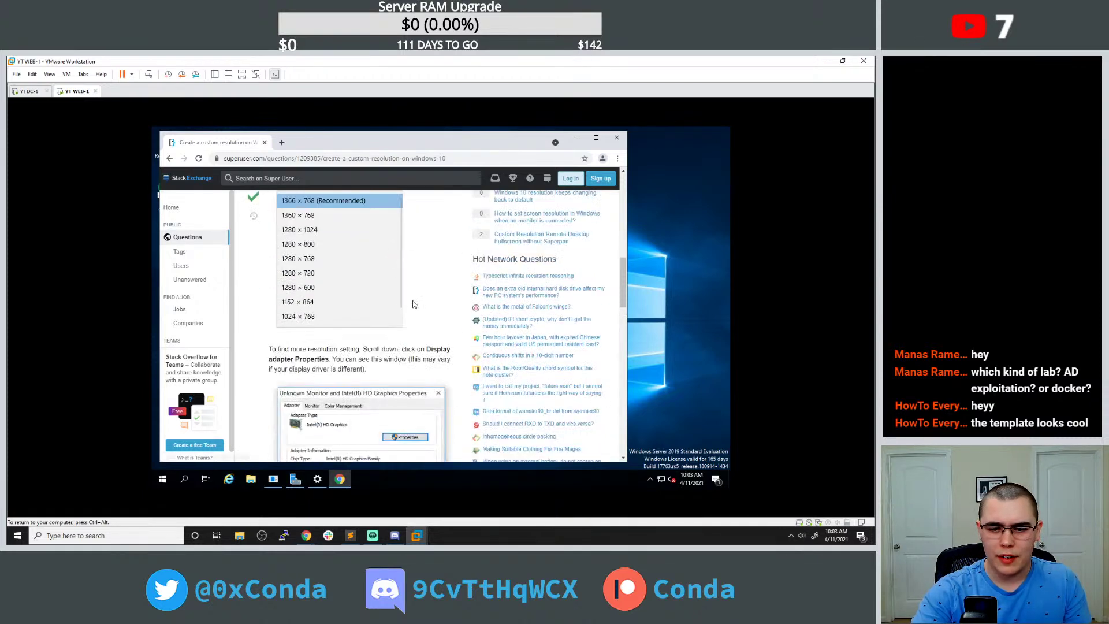
{"action": "scroll", "coordinate": [413, 338], "scroll_direction": "down", "scroll_amount": 1}
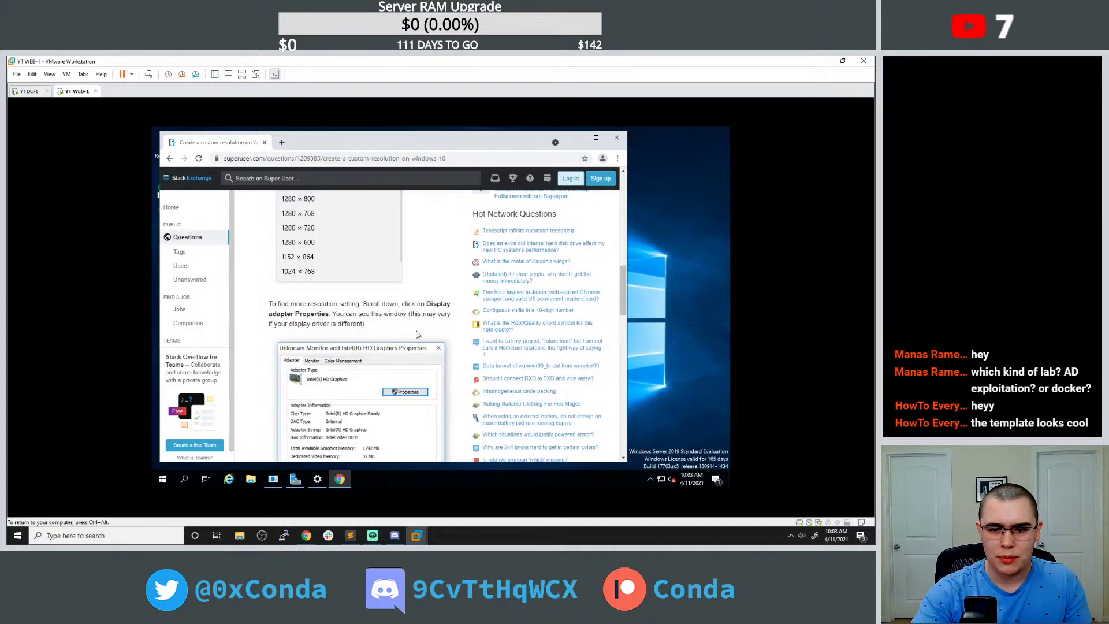
Try Display 1's adapter properties, dismiss the access error, and return to Display settings.
{"action": "left_click", "coordinate": [317, 478]}
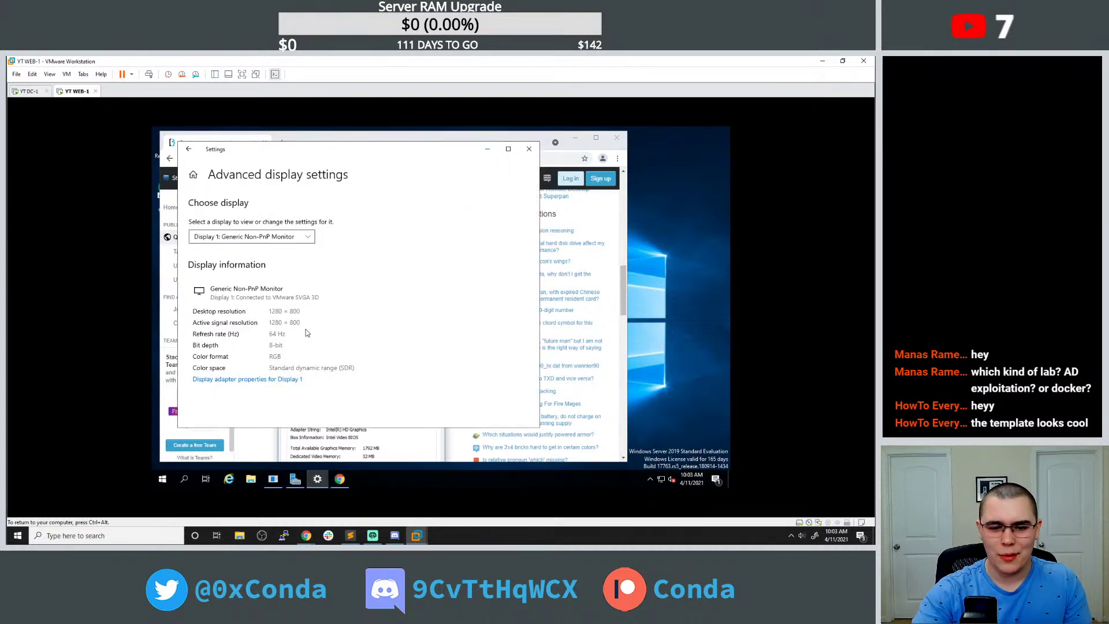
{"action": "left_click", "coordinate": [265, 380]}
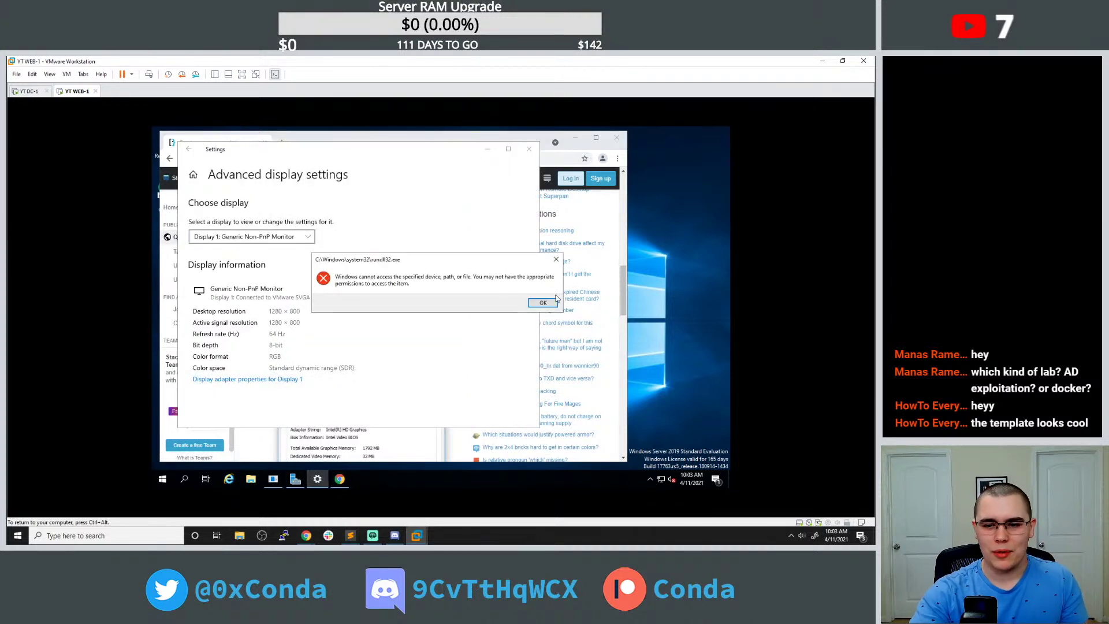
{"action": "left_click", "coordinate": [538, 306]}
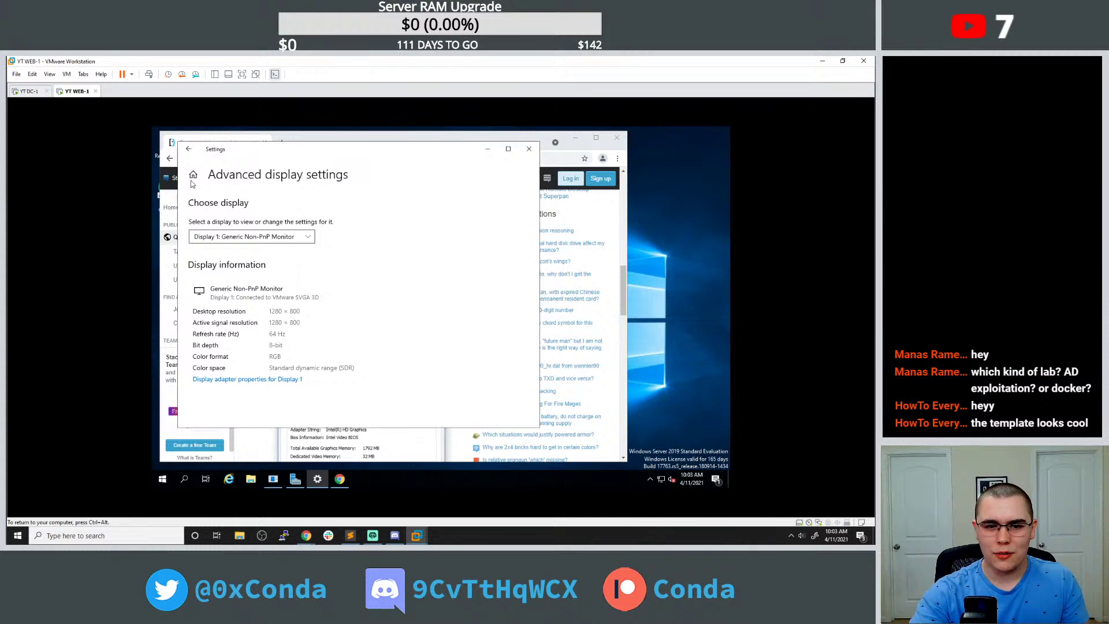
{"action": "left_click", "coordinate": [189, 149]}
Move the Settings window beside the Super User answer and scroll through both.
{"action": "left_click_drag", "start_coordinate": [360, 156], "coordinate": [568, 158]}
{"action": "scroll", "coordinate": [337, 283], "scroll_direction": "down", "scroll_amount": 2}
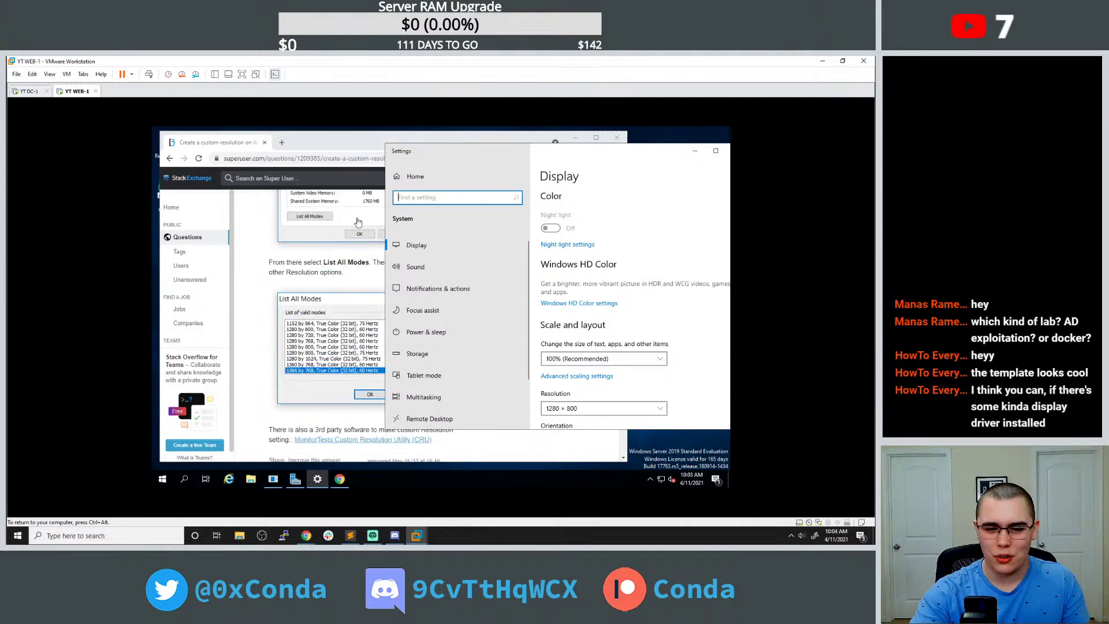
{"action": "left_click_drag", "start_coordinate": [439, 149], "coordinate": [469, 143]}
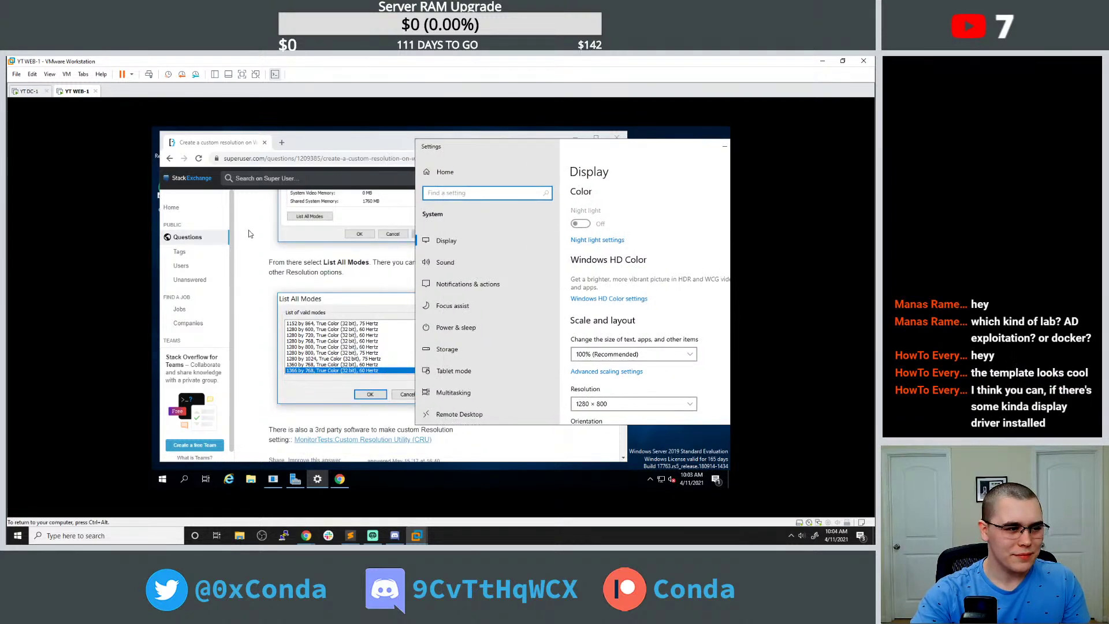
{"action": "scroll", "coordinate": [251, 234], "scroll_direction": "down", "scroll_amount": 2}
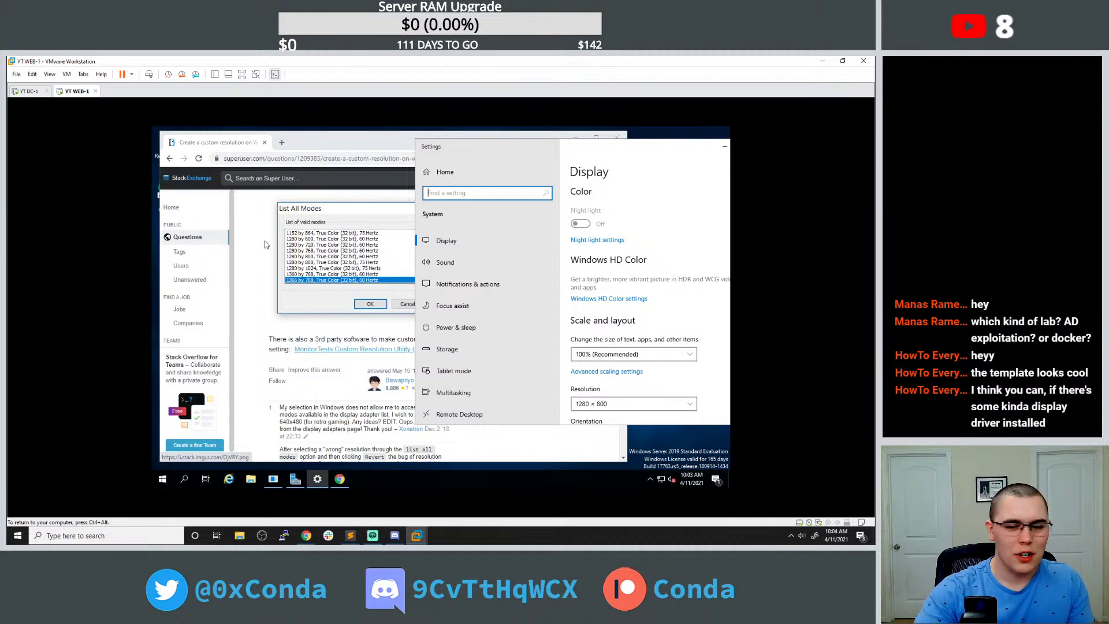
{"action": "left_click_drag", "start_coordinate": [623, 147], "coordinate": [623, 134]}
{"action": "scroll", "coordinate": [263, 260], "scroll_direction": "down", "scroll_amount": 3}
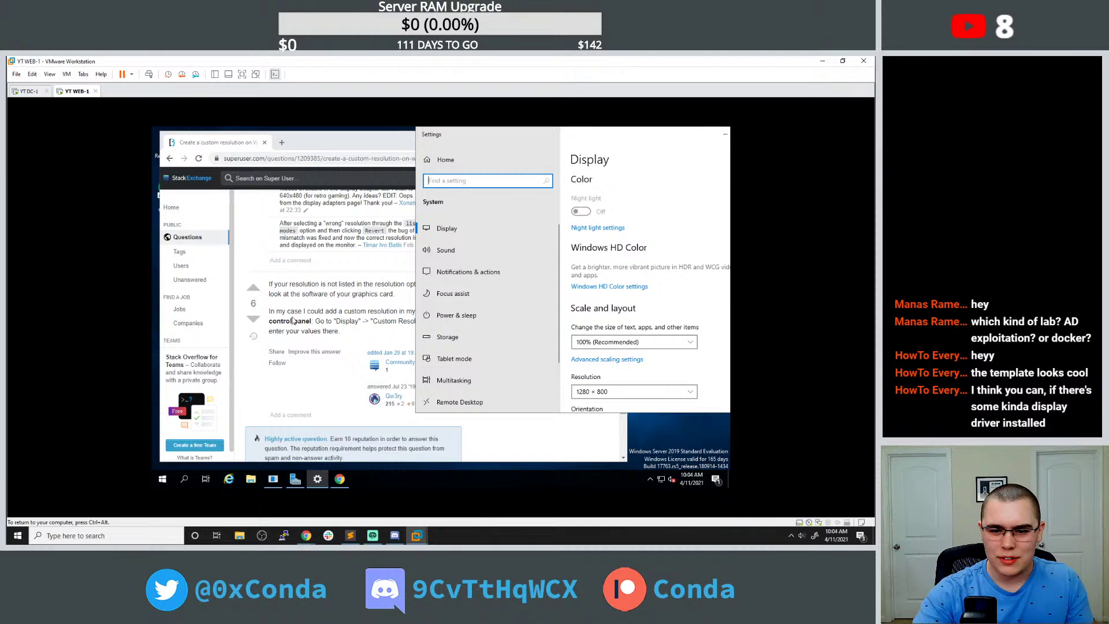
{"action": "left_click", "coordinate": [585, 199]}
{"action": "scroll", "coordinate": [625, 300], "scroll_direction": "down", "scroll_amount": 3}
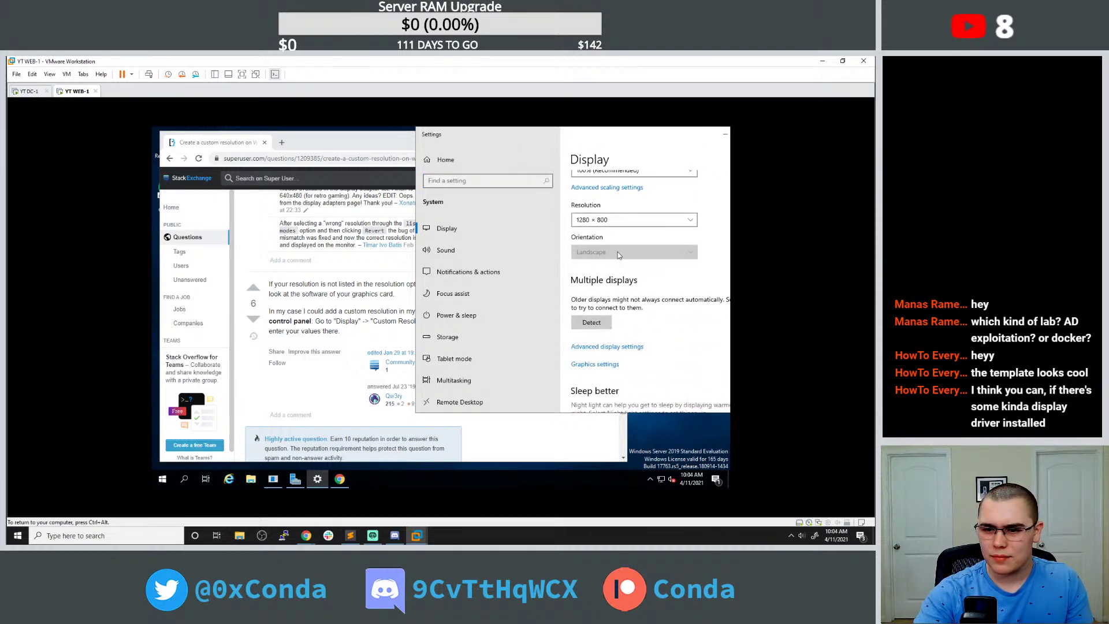
{"action": "scroll", "coordinate": [619, 333], "scroll_direction": "down", "scroll_amount": 1}
Open Graphics settings, keep Classic app as the app type, and return to Display settings.
{"action": "left_click", "coordinate": [602, 316]}
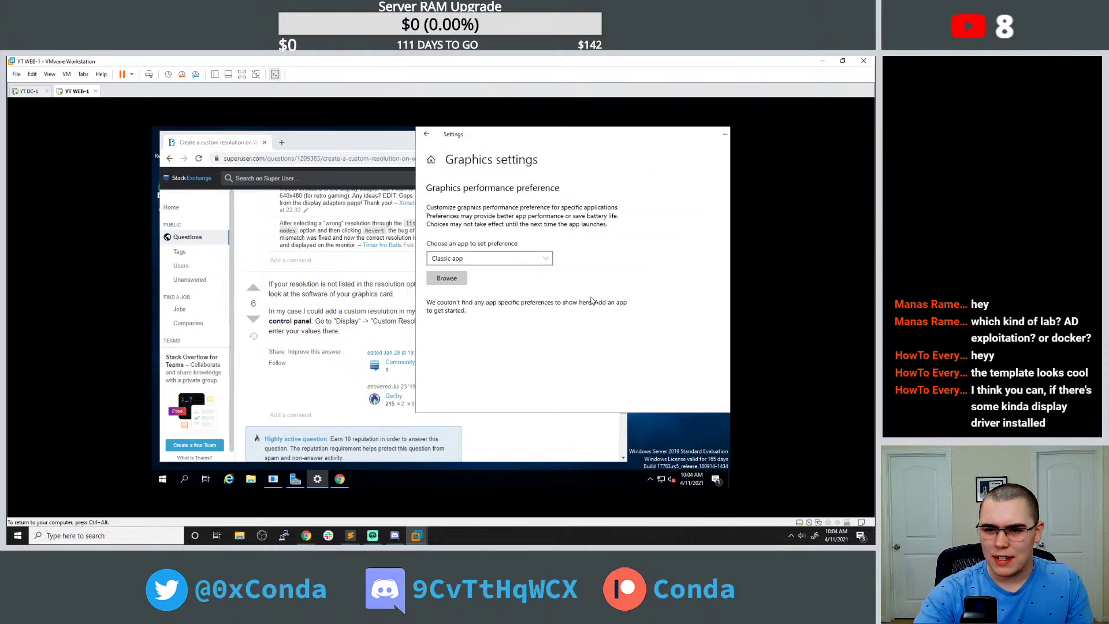
{"action": "left_click", "coordinate": [471, 262]}
{"action": "left_click", "coordinate": [473, 260]}
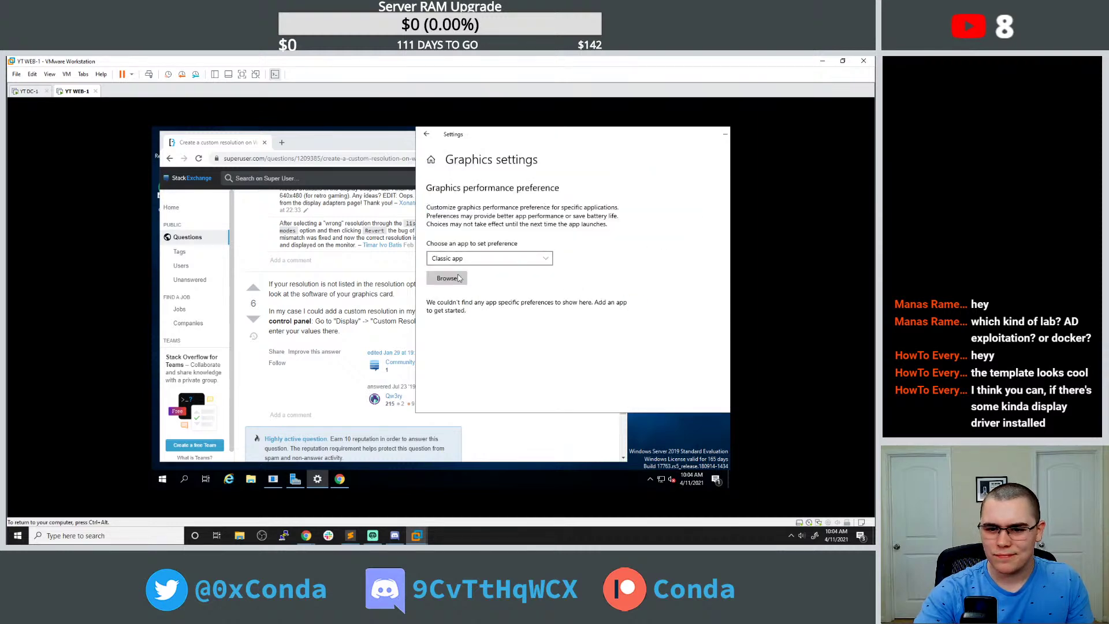
{"action": "left_click", "coordinate": [426, 134]}
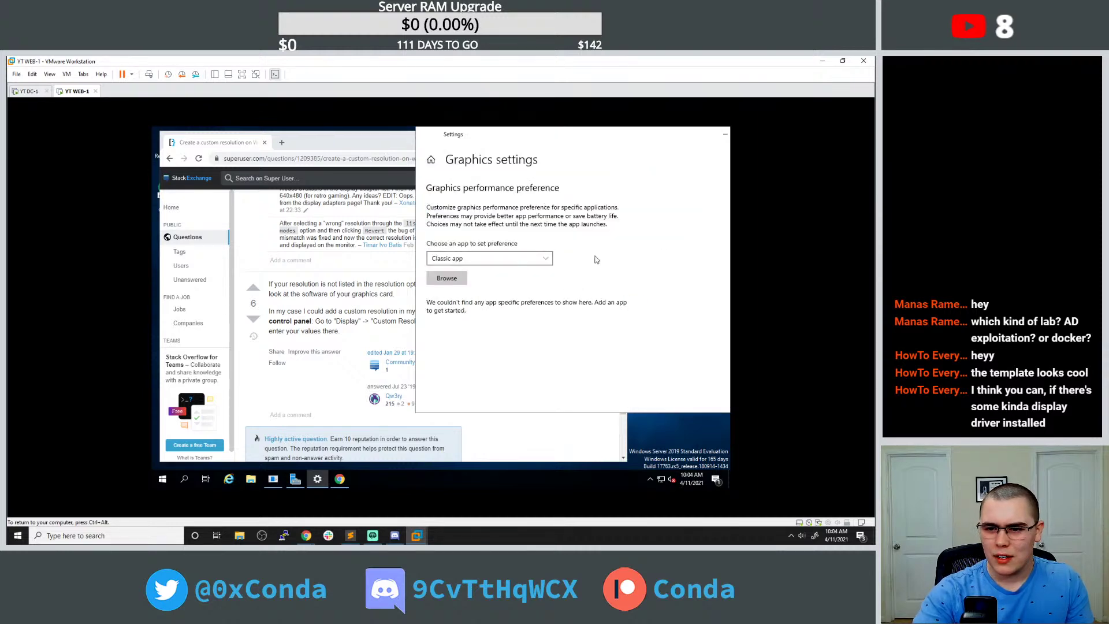
{"action": "left_click", "coordinate": [163, 479]}
Try launching Device Manager via a 'driver' search twice, dismissing the access error each time.
{"action": "type", "text": "dr"}
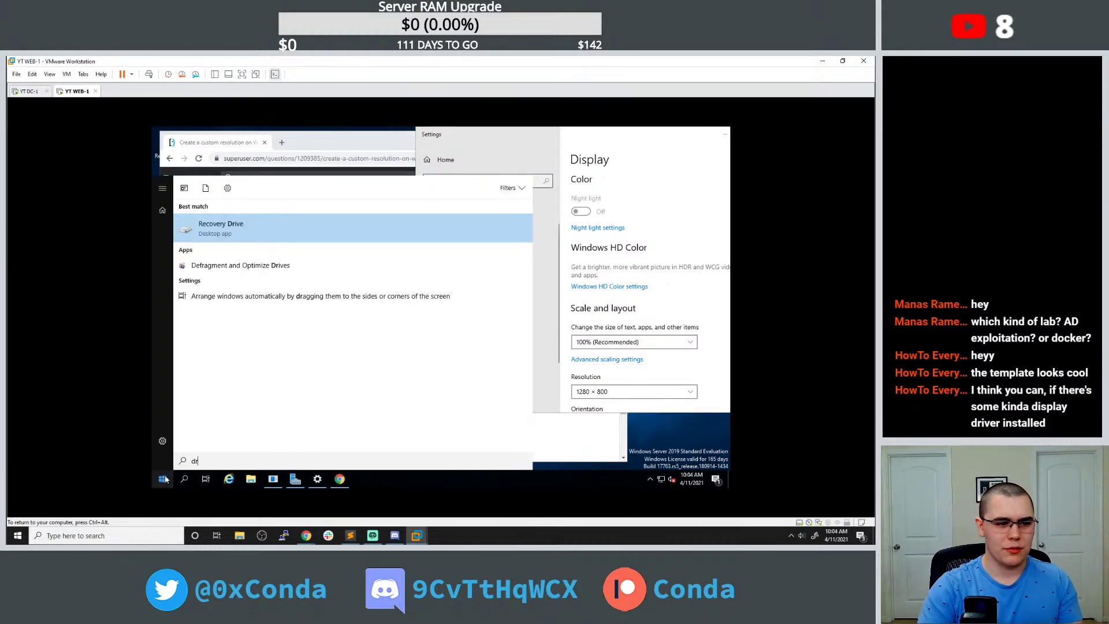
{"action": "type", "text": "iver"}
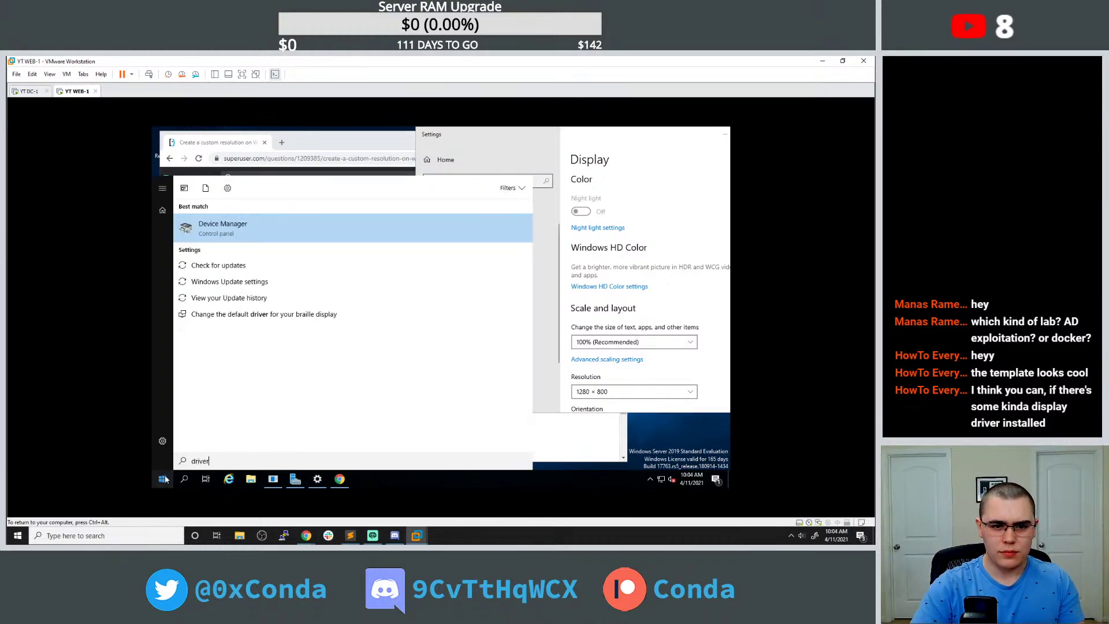
{"action": "key", "text": "Return"}
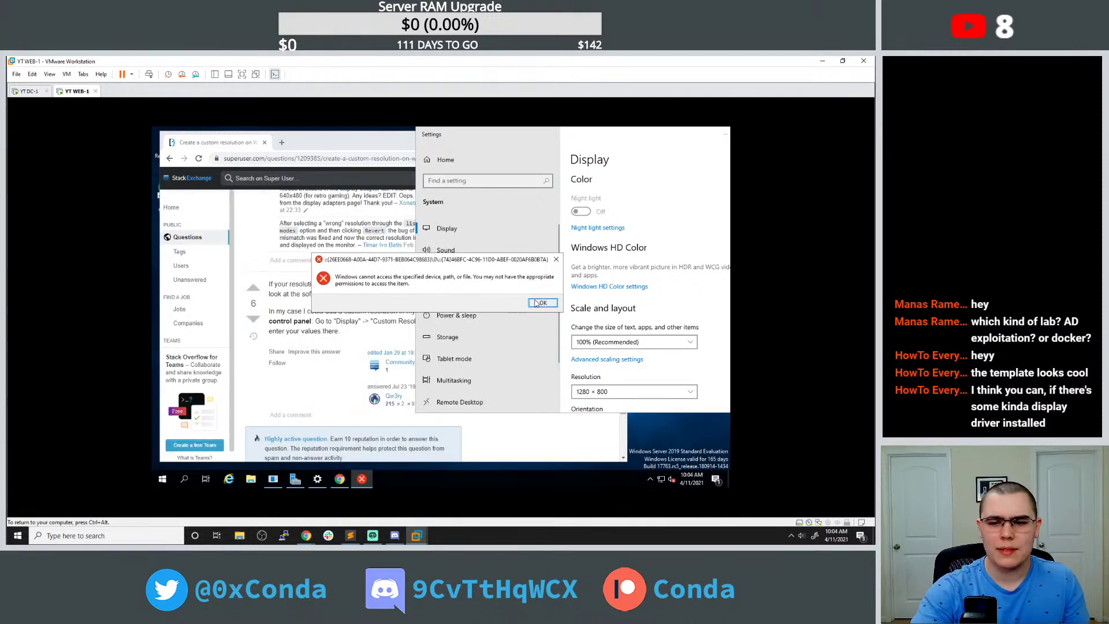
{"action": "left_click", "coordinate": [541, 303]}
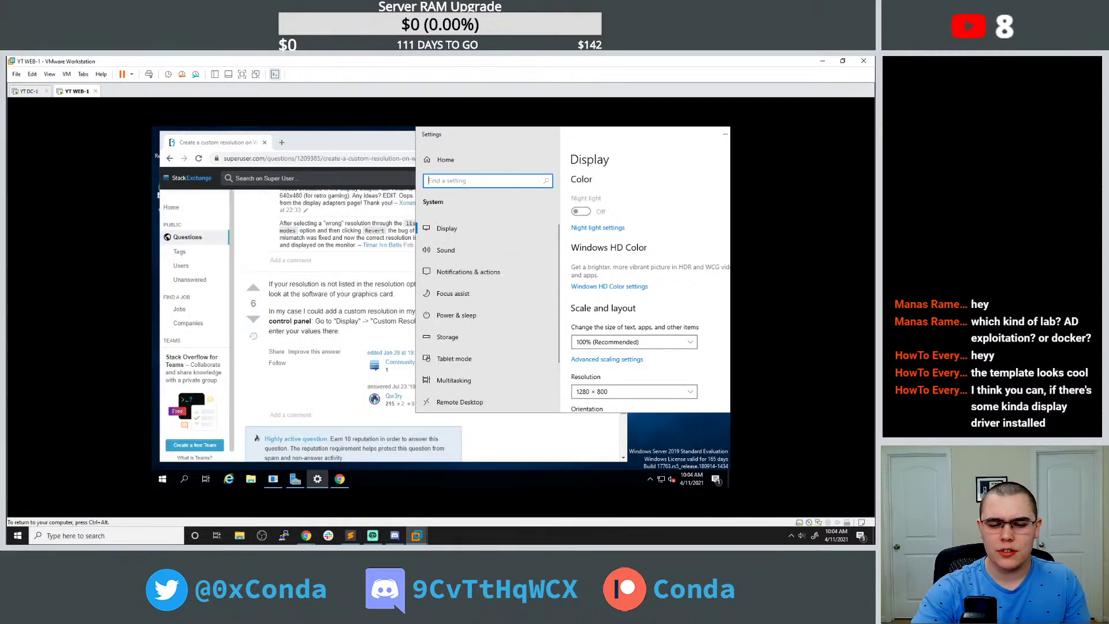
{"action": "mouse_move", "coordinate": [275, 479]}
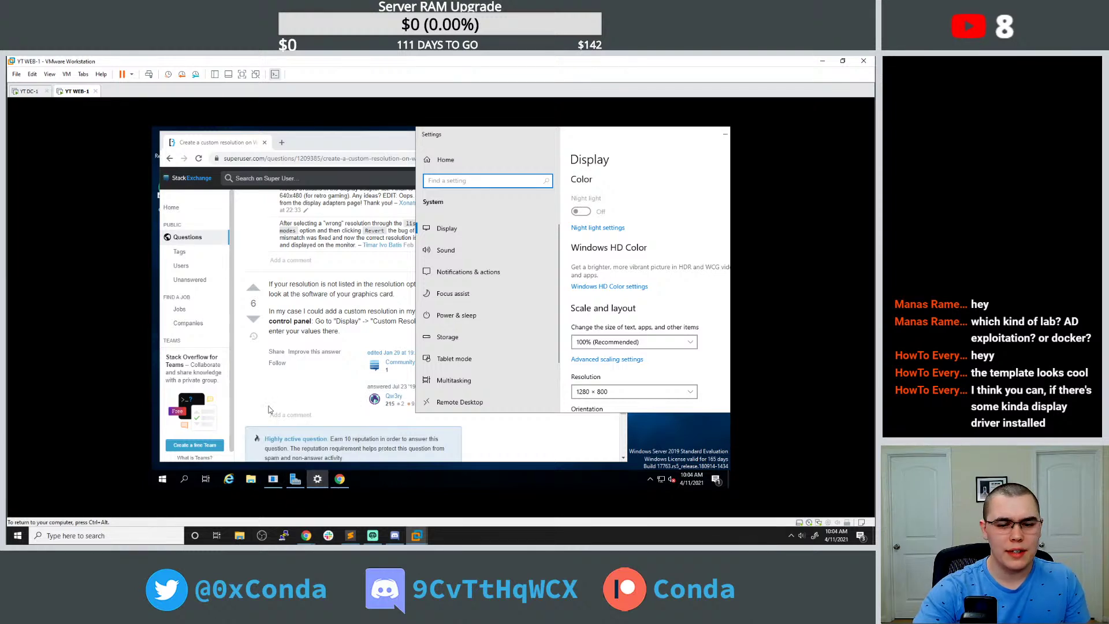
{"action": "left_click", "coordinate": [162, 478]}
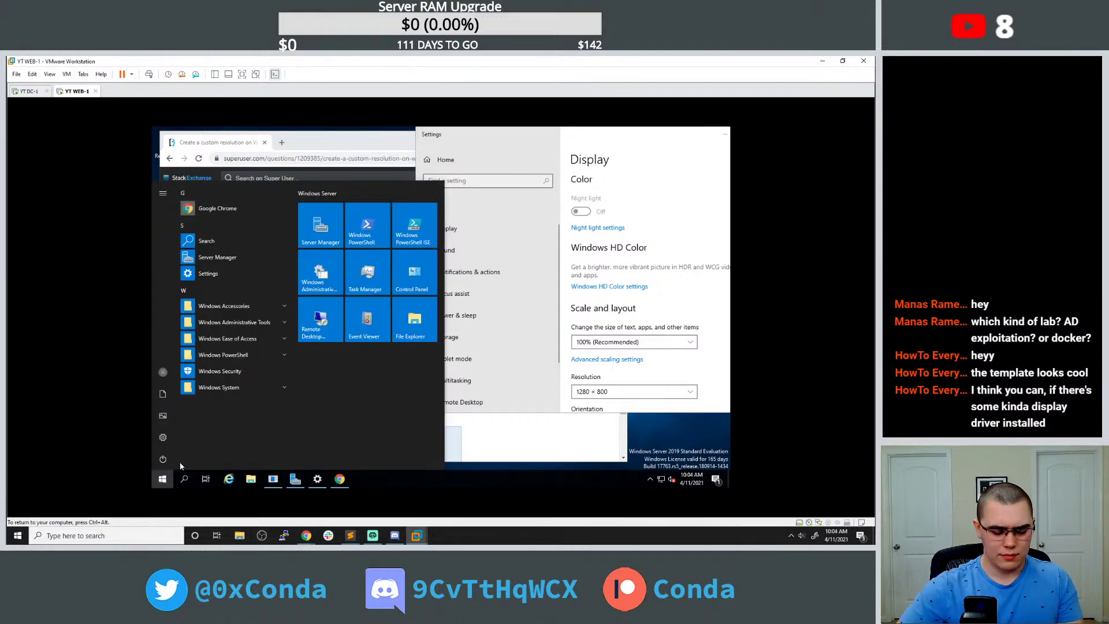
{"action": "type", "text": "driver"}
{"action": "key", "text": "Return"}
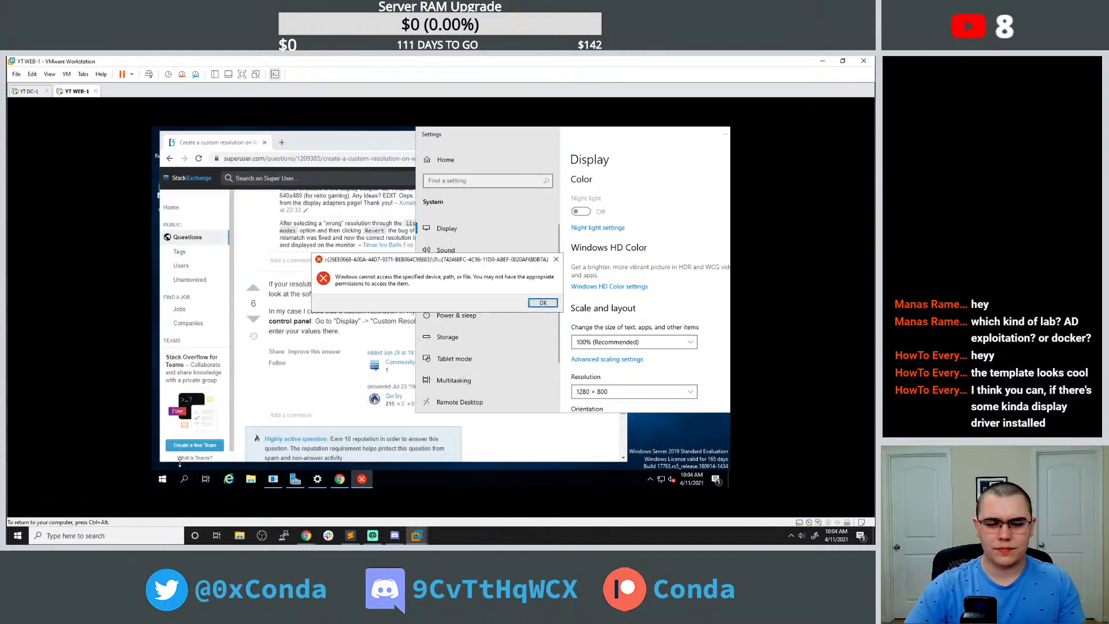
{"action": "left_click", "coordinate": [543, 303]}
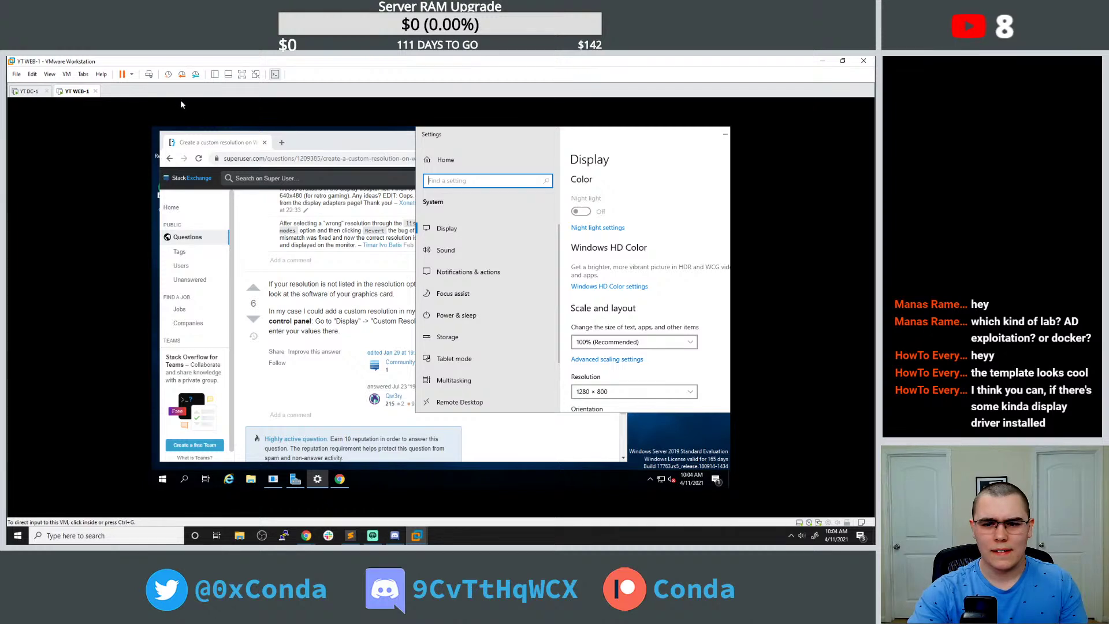
Keep the resolution at 1280 × 800 and open a new Chrome tab from Start.
{"action": "left_click_drag", "start_coordinate": [560, 134], "coordinate": [474, 144]}
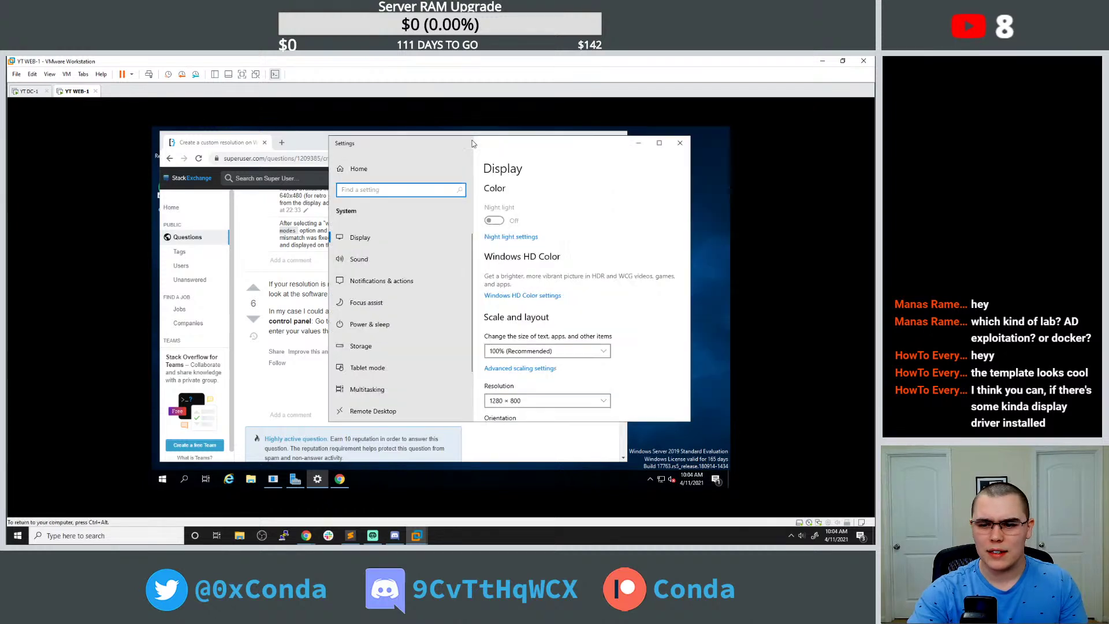
{"action": "scroll", "coordinate": [542, 242], "scroll_direction": "down", "scroll_amount": 3}
{"action": "left_click", "coordinate": [556, 232]}
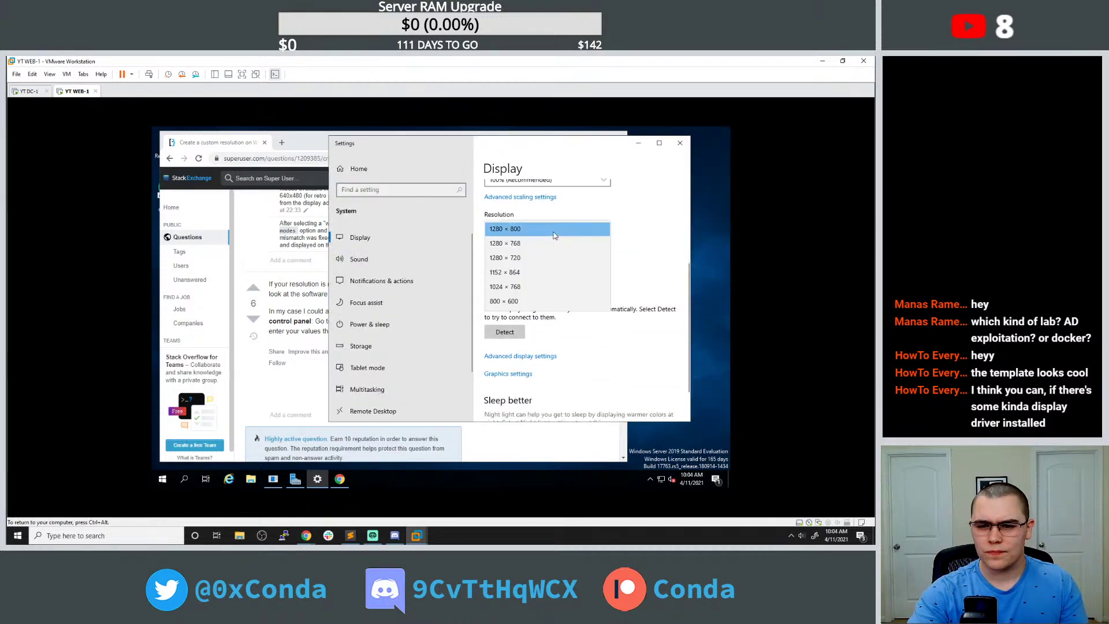
{"action": "left_click", "coordinate": [640, 249]}
{"action": "scroll", "coordinate": [630, 260], "scroll_direction": "down", "scroll_amount": 2}
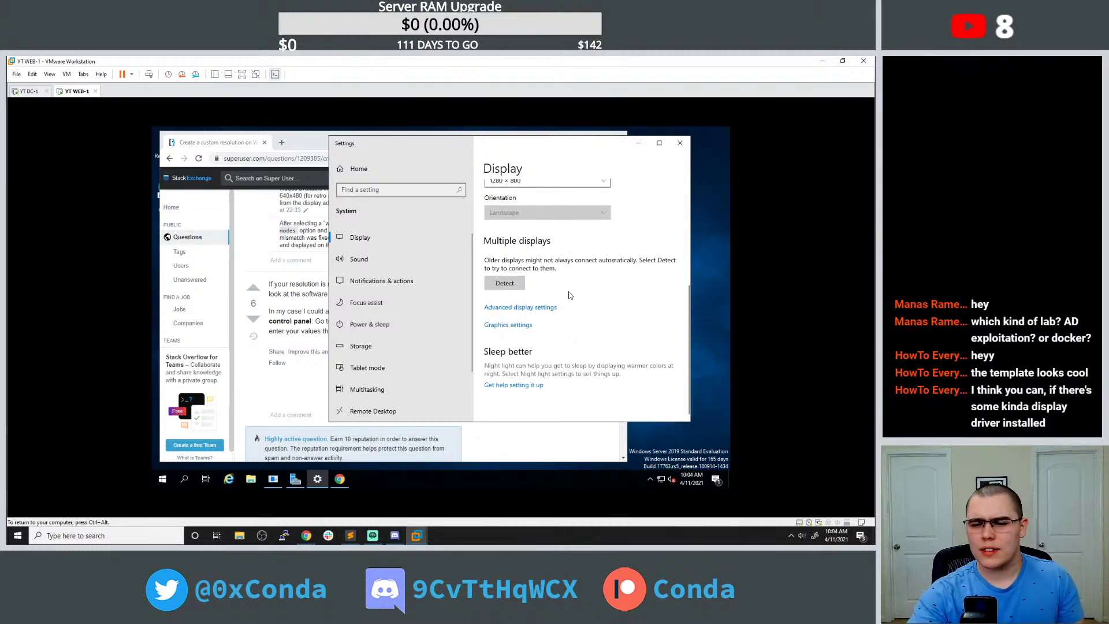
{"action": "left_click", "coordinate": [164, 478]}
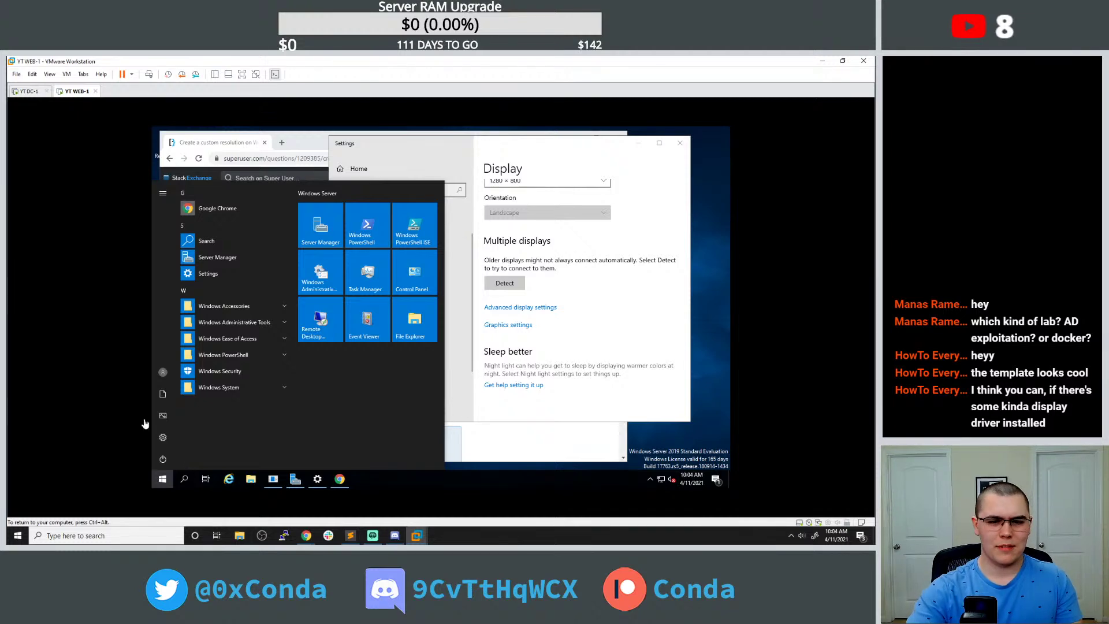
{"action": "left_click", "coordinate": [281, 141]}
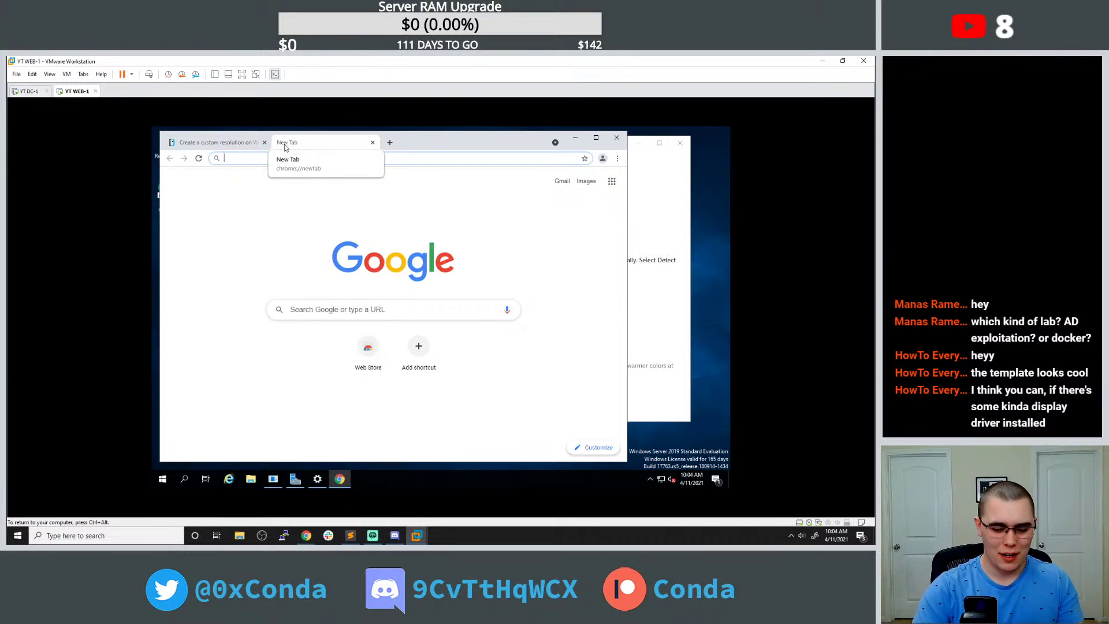
Search 'windows cannot open device manager', read Microsoft's support article, maximize Chrome, then close that tab.
{"action": "type", "text": "windows cannot open device manager"}
{"action": "key", "text": "Return"}
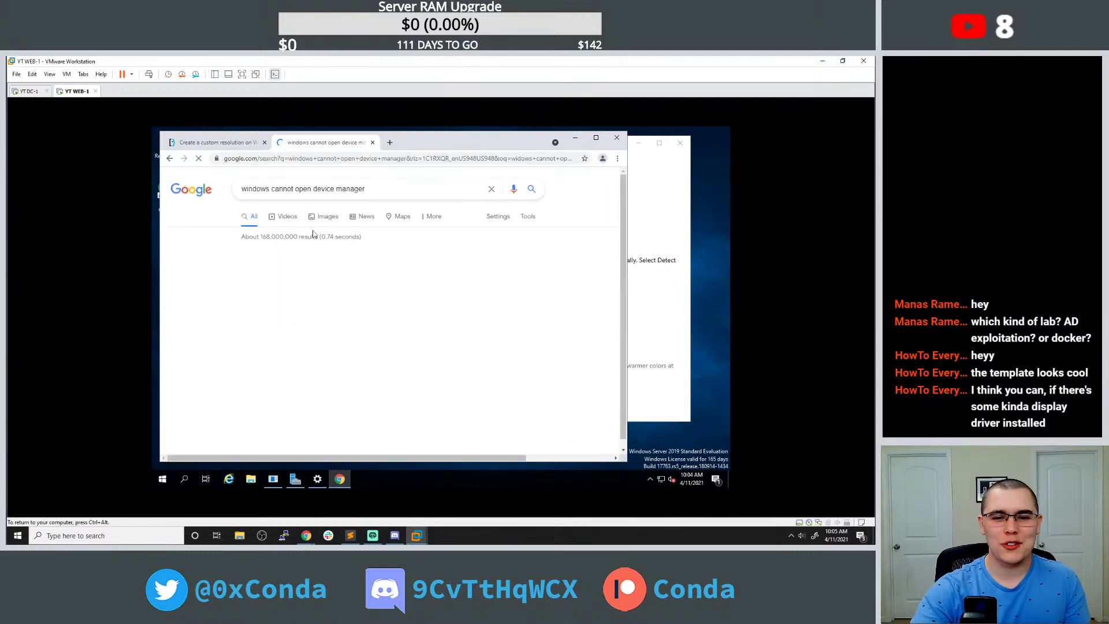
{"action": "left_click", "coordinate": [323, 270]}
{"action": "scroll", "coordinate": [313, 256], "scroll_direction": "down", "scroll_amount": 3}
{"action": "scroll", "coordinate": [336, 245], "scroll_direction": "down", "scroll_amount": 3}
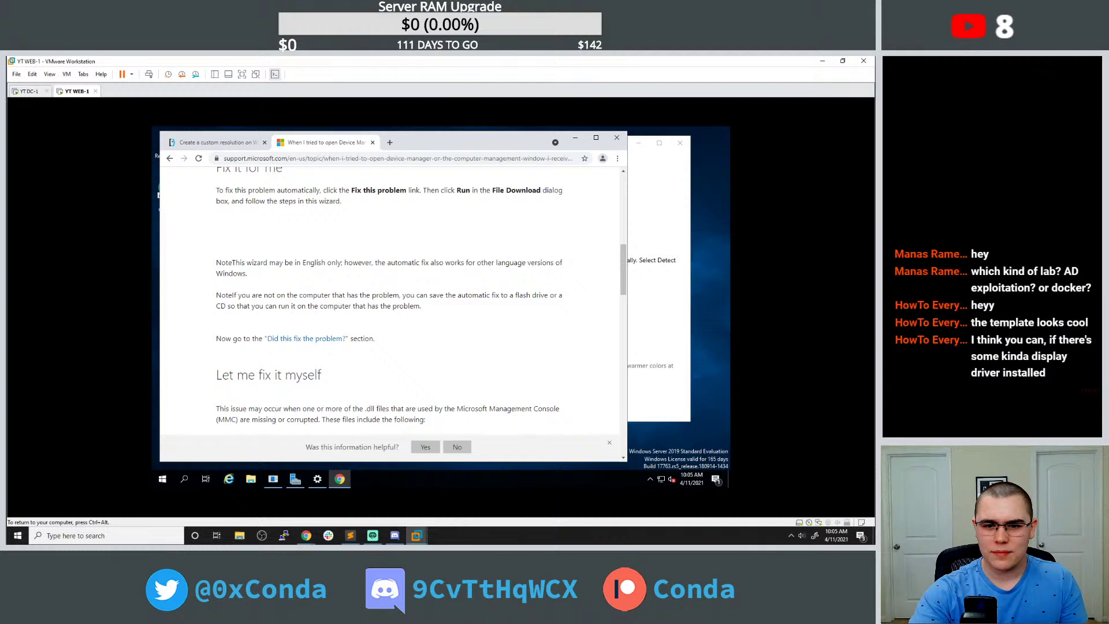
{"action": "scroll", "coordinate": [404, 201], "scroll_direction": "down", "scroll_amount": 1}
{"action": "scroll", "coordinate": [404, 201], "scroll_direction": "down", "scroll_amount": 1}
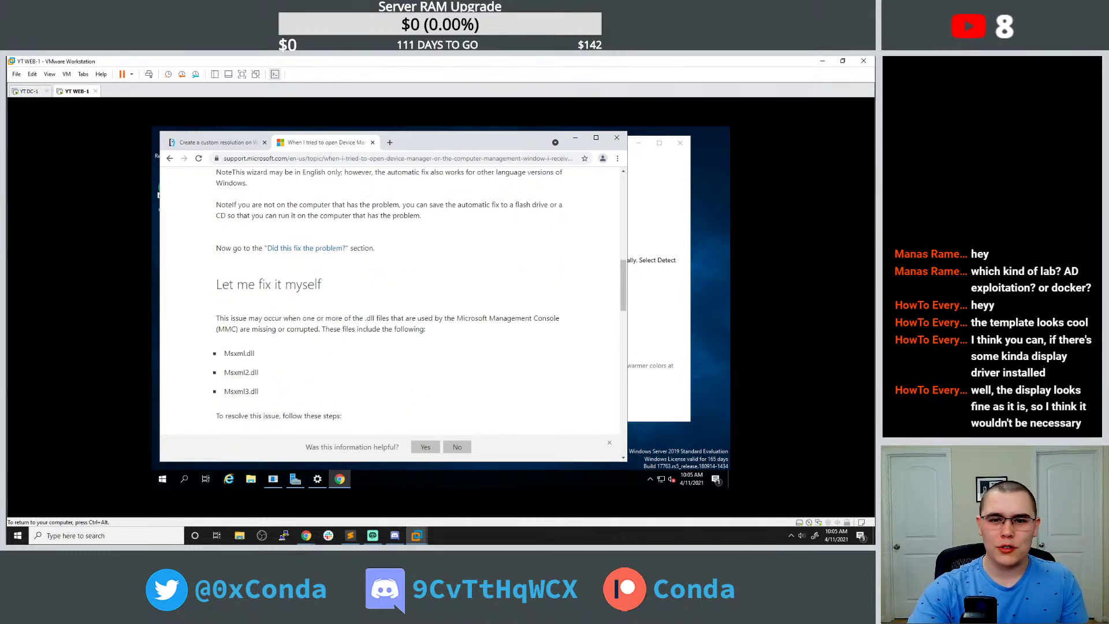
{"action": "double_click", "coordinate": [462, 141]}
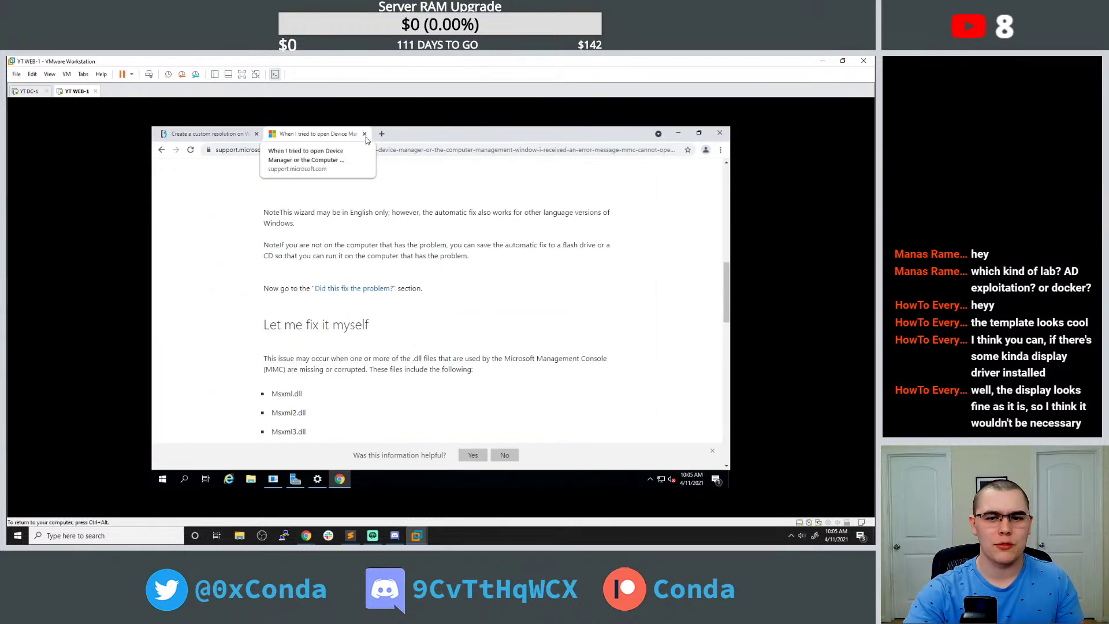
{"action": "left_click", "coordinate": [365, 135]}
Search 'windows install mssql' (corrected from mysql) and open Microsoft's SQL Server installation guide.
{"action": "left_click", "coordinate": [312, 151]}
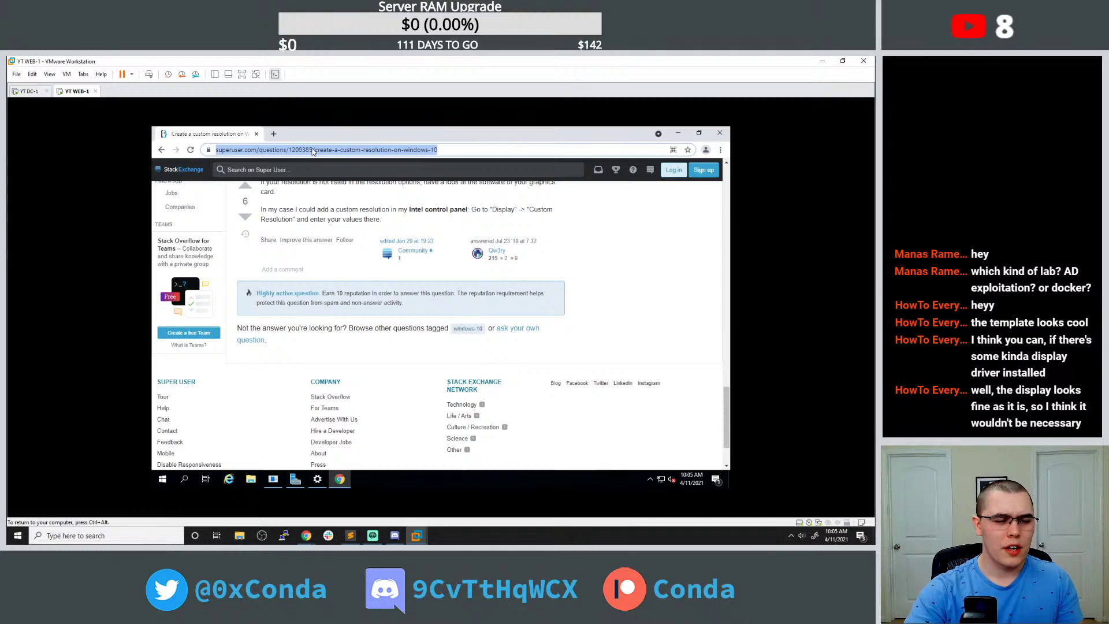
{"action": "type", "text": "windows "}
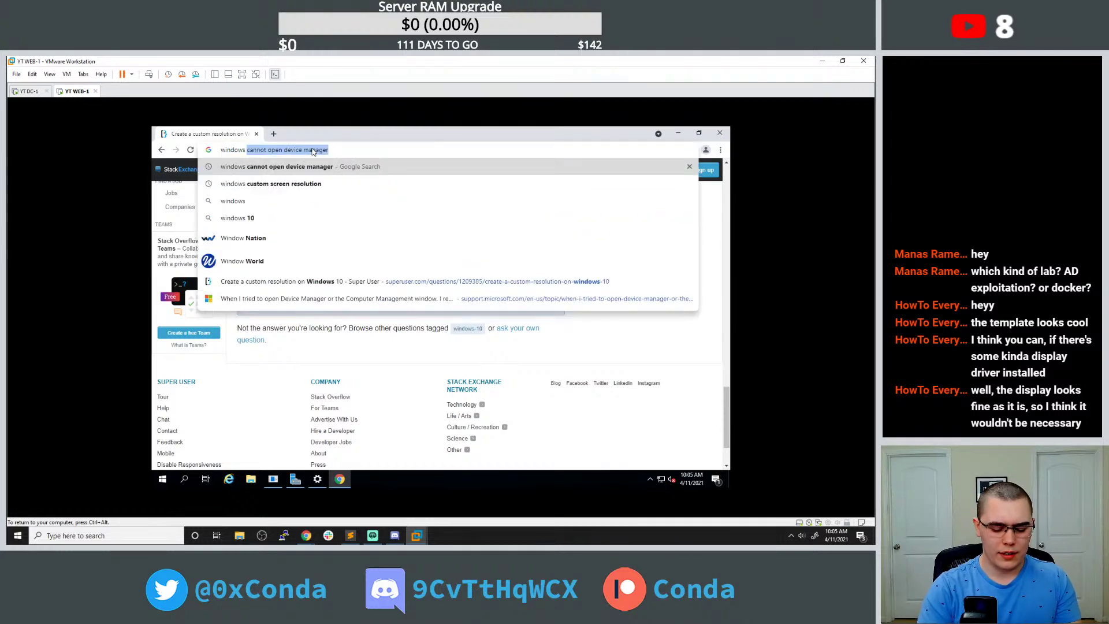
{"action": "type", "text": "install mysql"}
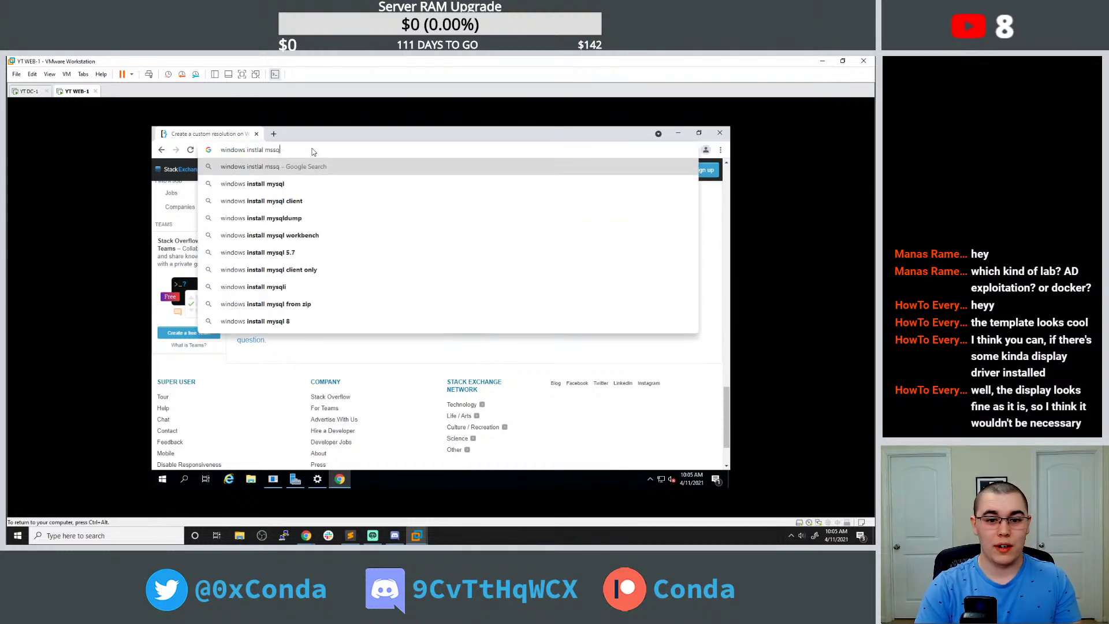
{"action": "key", "text": "Return"}
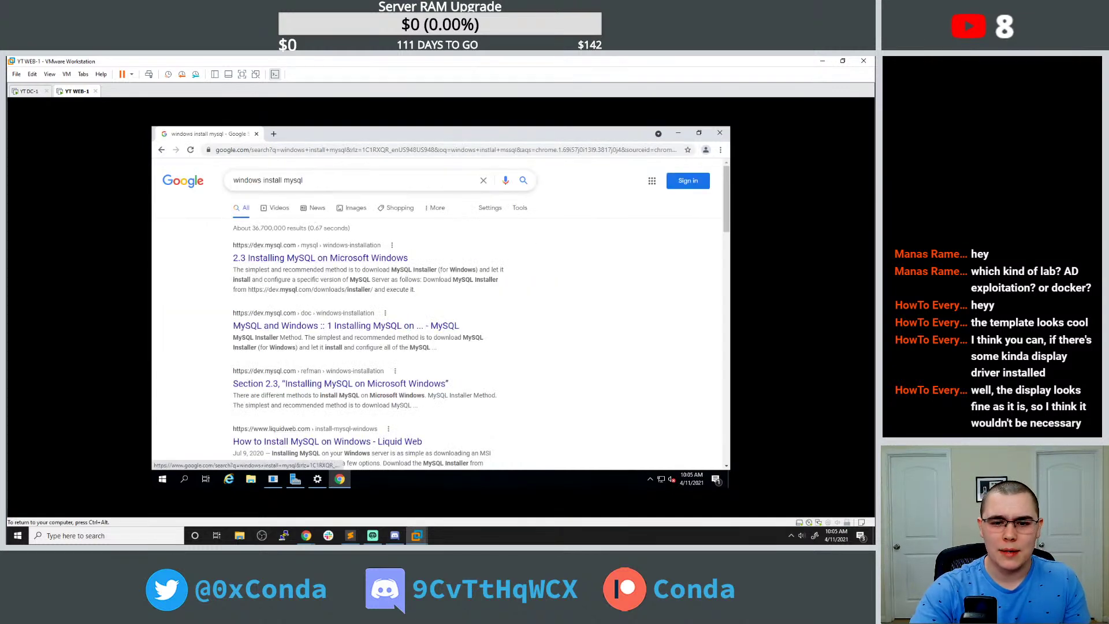
{"action": "left_click", "coordinate": [293, 180]}
{"action": "key", "text": "BackSpace"}
{"action": "type", "text": "s"}
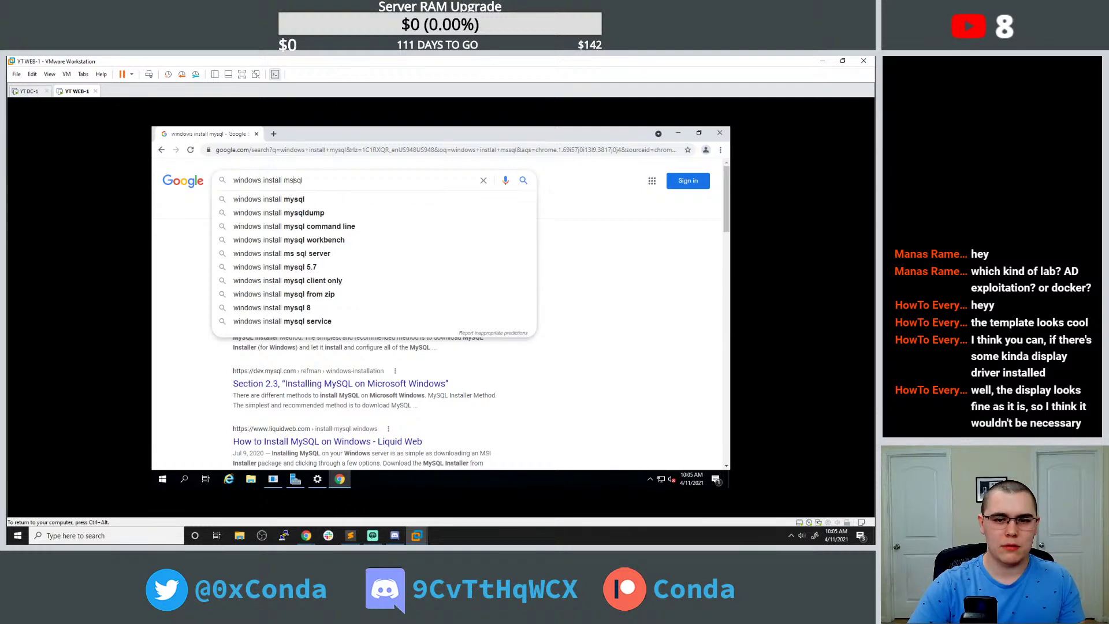
{"action": "key", "text": "Return"}
{"action": "middle_click", "coordinate": [340, 258]}
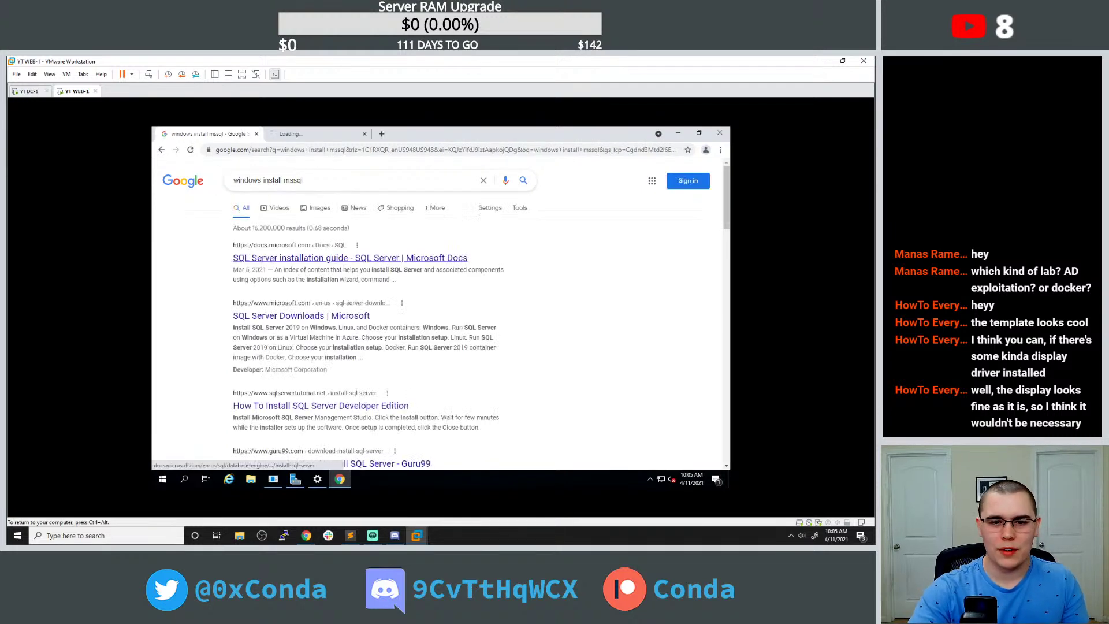
{"action": "left_click", "coordinate": [312, 133]}
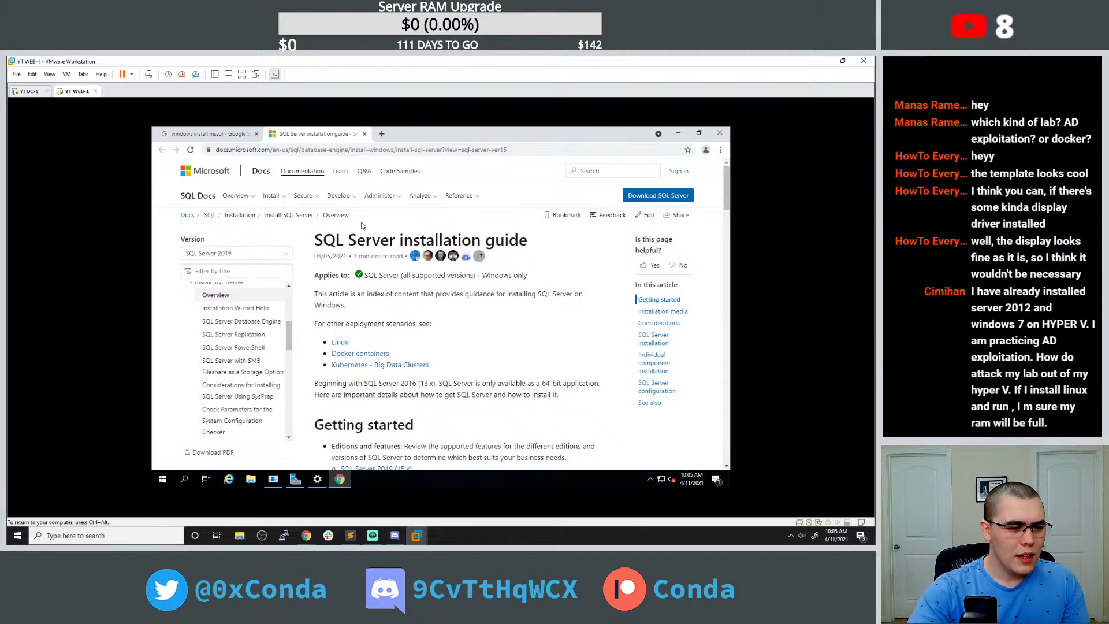
{"action": "scroll", "coordinate": [361, 225], "scroll_direction": "down", "scroll_amount": 1}
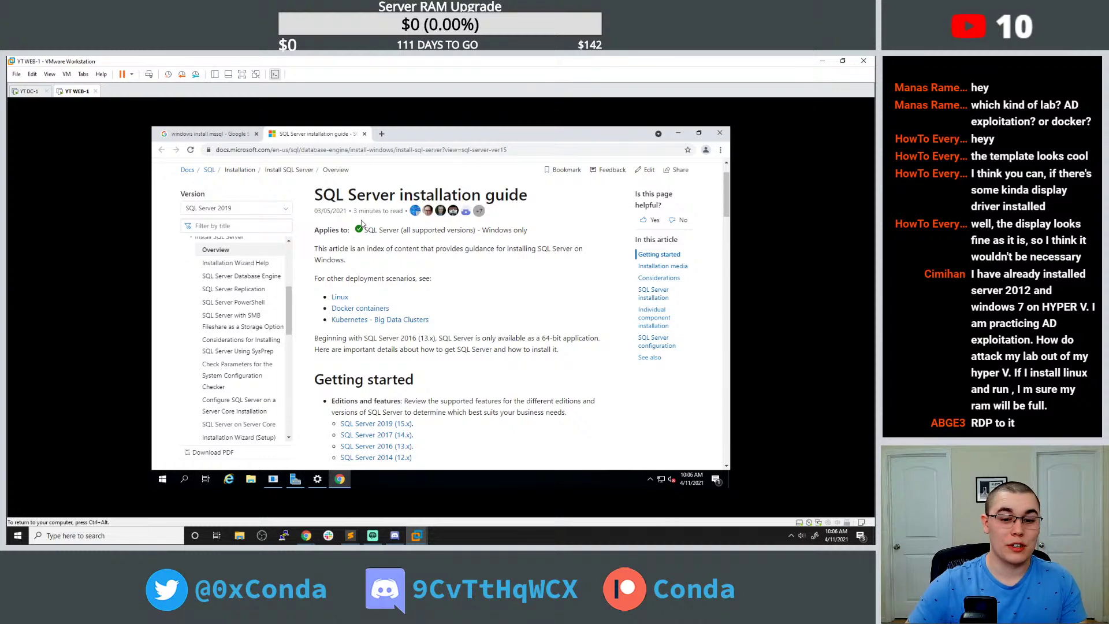
Bring the ESXi Host Client forward and open the host's Virtual Machines list.
{"action": "mouse_move", "coordinate": [306, 536]}
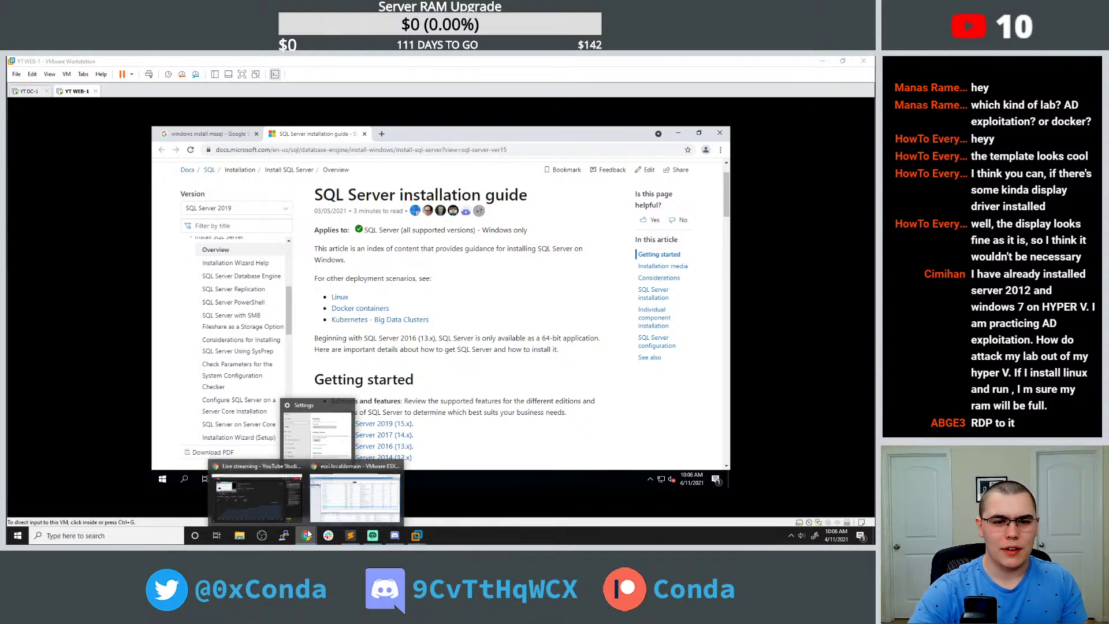
{"action": "left_click", "coordinate": [346, 492]}
{"action": "left_click", "coordinate": [60, 127]}
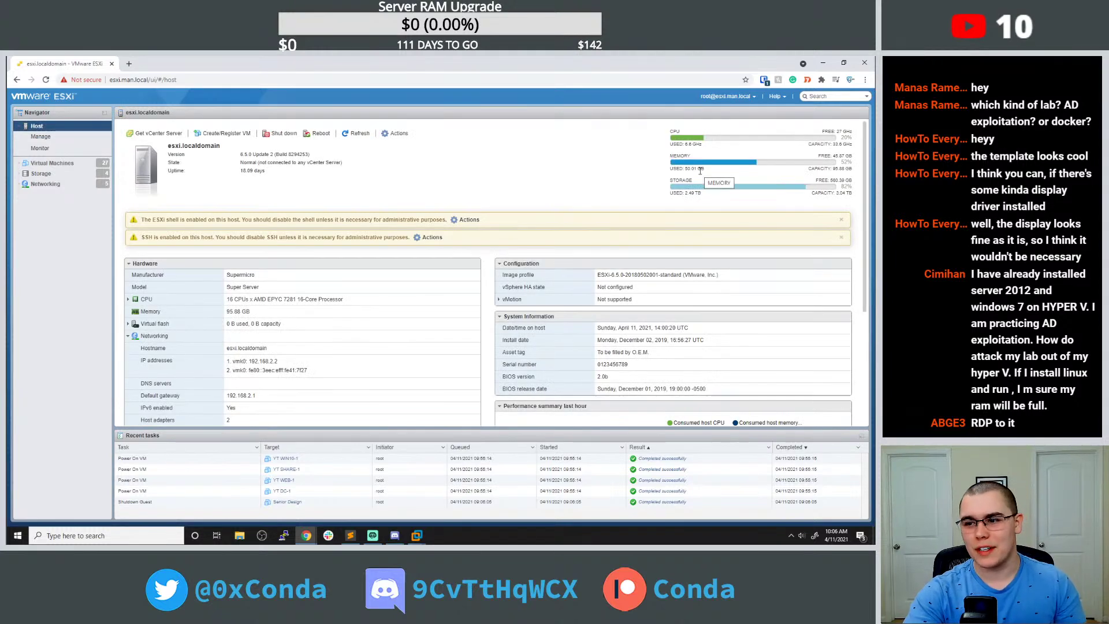
{"action": "left_click", "coordinate": [52, 163]}
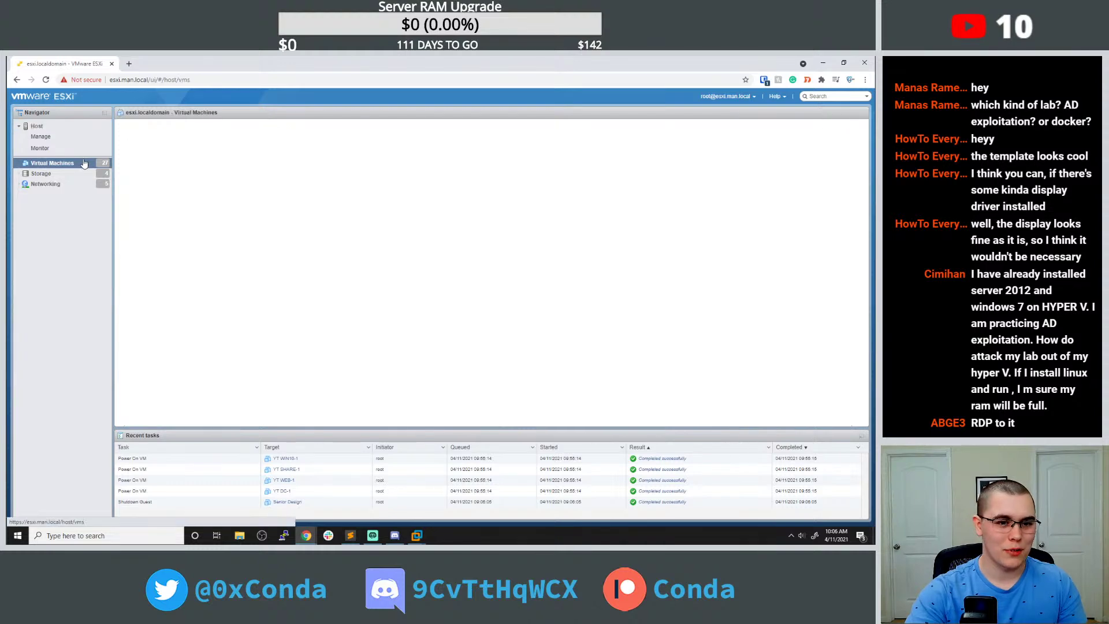
Scroll through the 27 machines, including YT WEB-1, then return to the WEB-1 VM window.
{"action": "scroll", "coordinate": [267, 239], "scroll_direction": "down", "scroll_amount": 5}
{"action": "scroll", "coordinate": [267, 240], "scroll_direction": "down", "scroll_amount": 3}
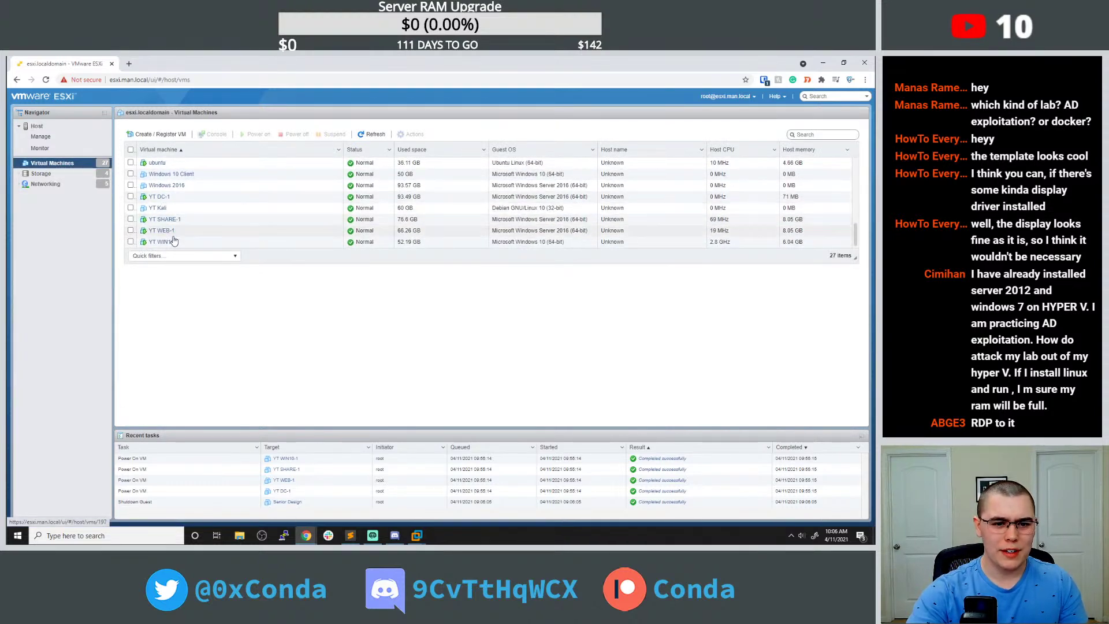
{"action": "scroll", "coordinate": [174, 207], "scroll_direction": "up", "scroll_amount": 4}
{"action": "scroll", "coordinate": [174, 207], "scroll_direction": "up", "scroll_amount": 3}
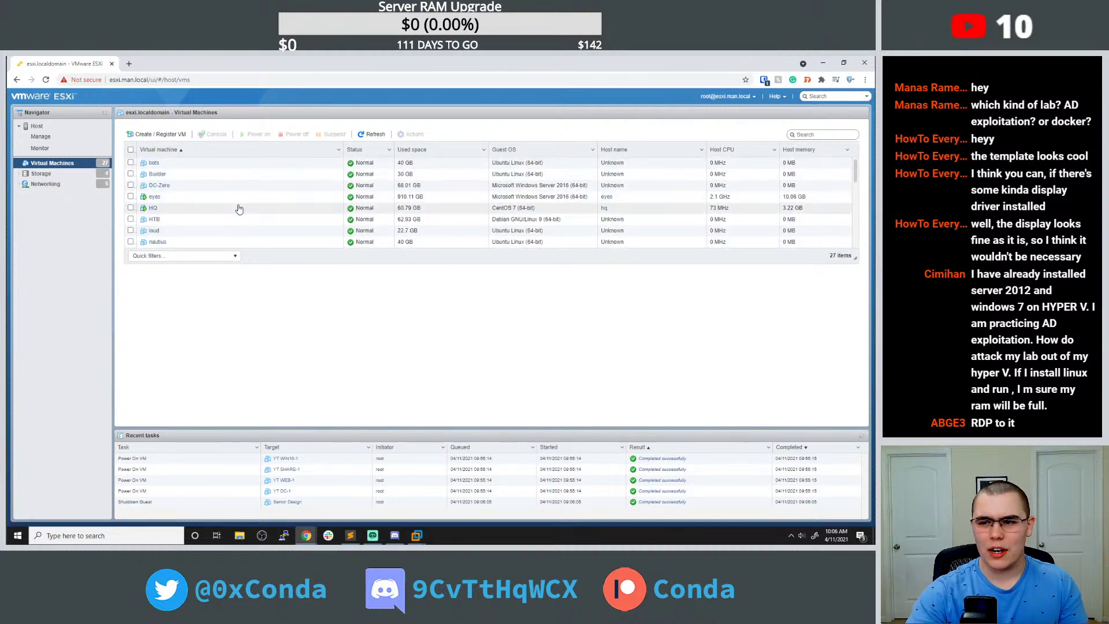
{"action": "scroll", "coordinate": [252, 211], "scroll_direction": "down", "scroll_amount": 3}
{"action": "scroll", "coordinate": [251, 212], "scroll_direction": "down", "scroll_amount": 4}
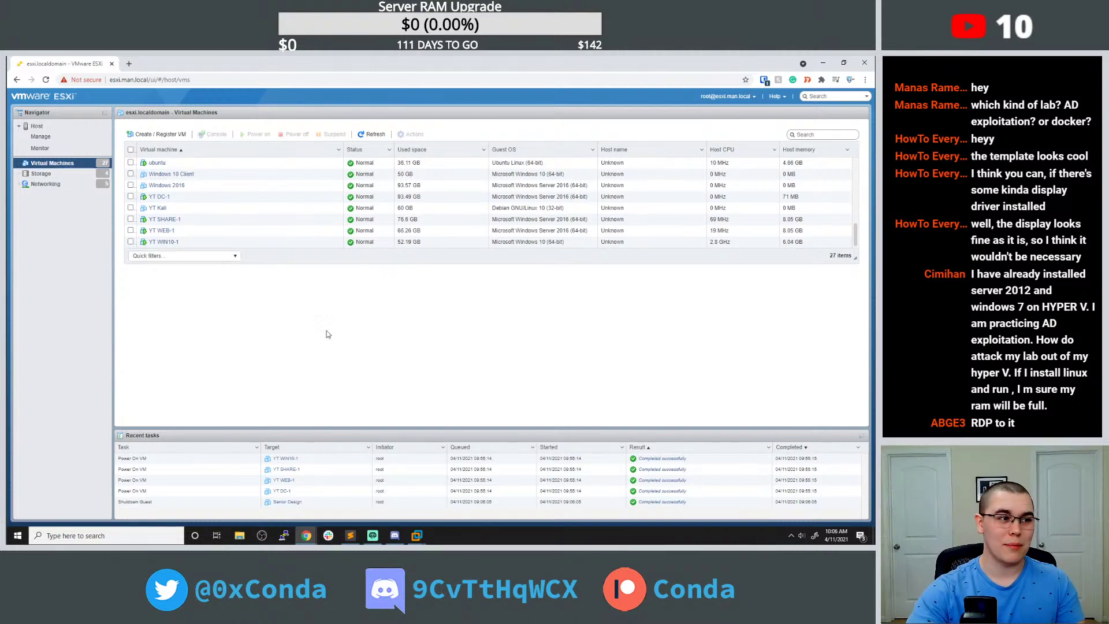
{"action": "left_click", "coordinate": [418, 535]}
{"action": "left_click", "coordinate": [440, 488]}
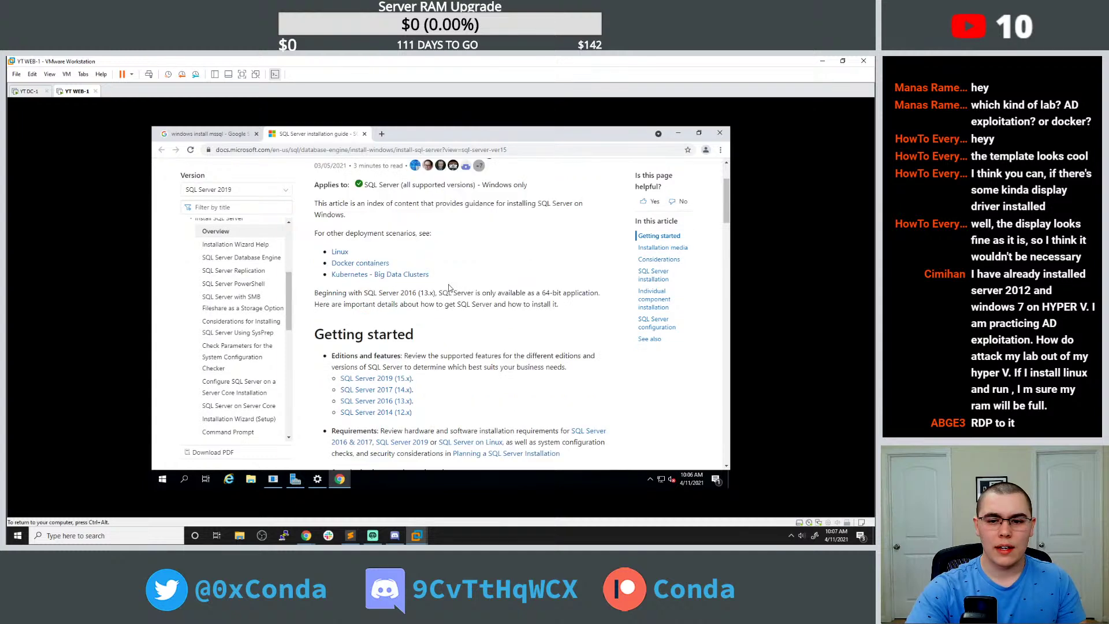
Open the SQL Server Installation Wizard article in a new tab and skim it.
{"action": "scroll", "coordinate": [450, 285], "scroll_direction": "down", "scroll_amount": 8}
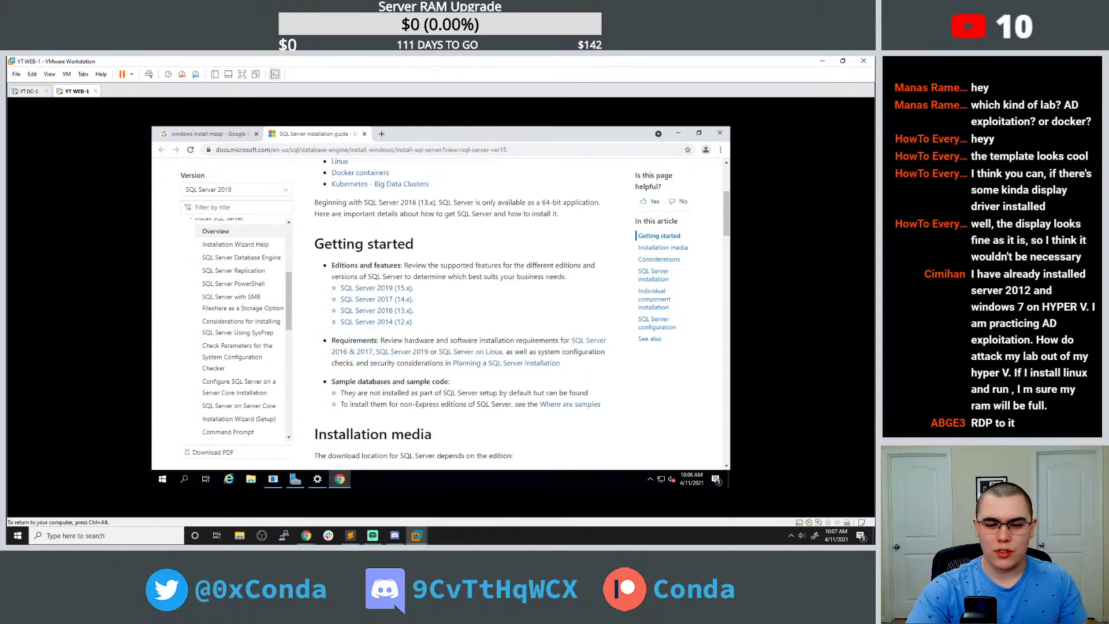
{"action": "scroll", "coordinate": [404, 208], "scroll_direction": "down", "scroll_amount": 5}
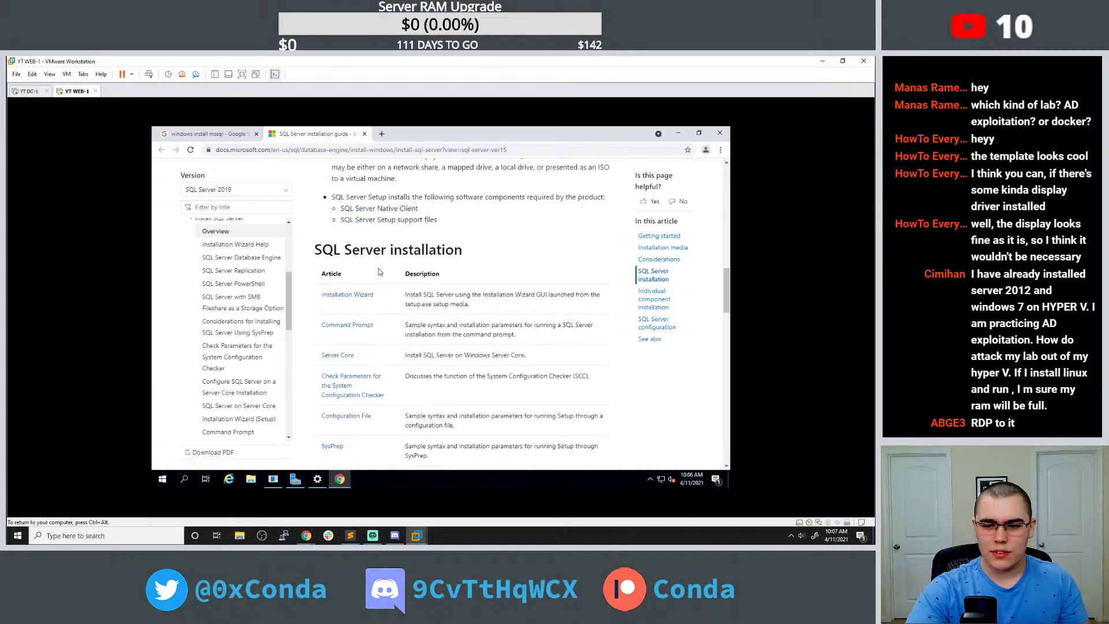
{"action": "middle_click", "coordinate": [347, 295]}
{"action": "left_click", "coordinate": [424, 133]}
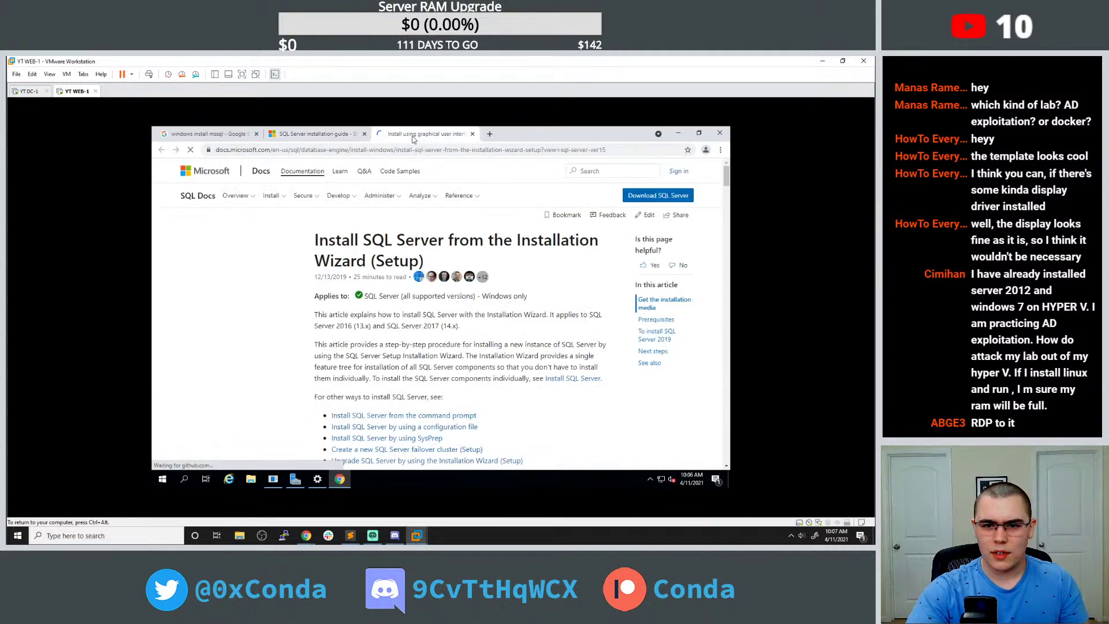
{"action": "scroll", "coordinate": [414, 222], "scroll_direction": "down", "scroll_amount": 1}
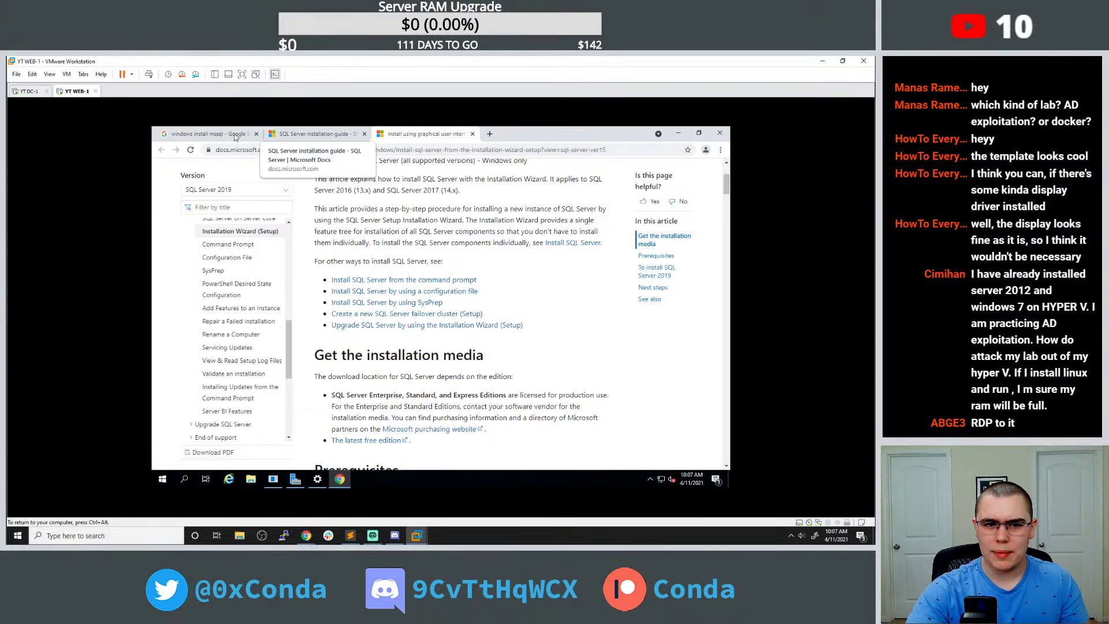
Download the SQL Server 2019 Developer installer from Microsoft's SQL Server downloads page.
{"action": "left_click", "coordinate": [205, 134]}
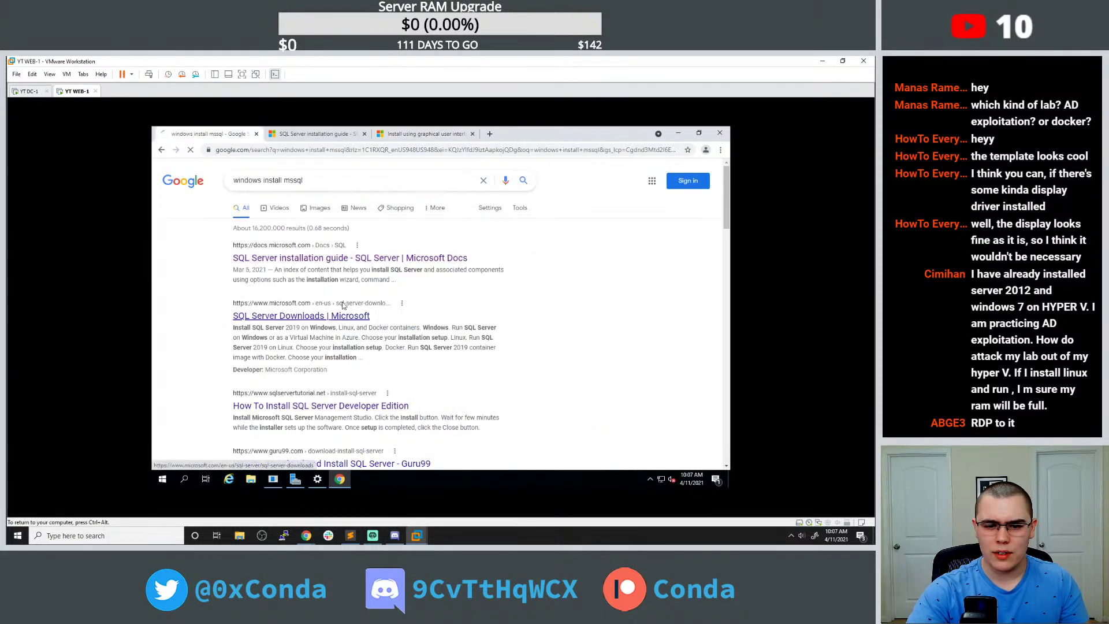
{"action": "left_click", "coordinate": [341, 315]}
{"action": "scroll", "coordinate": [358, 263], "scroll_direction": "down", "scroll_amount": 3}
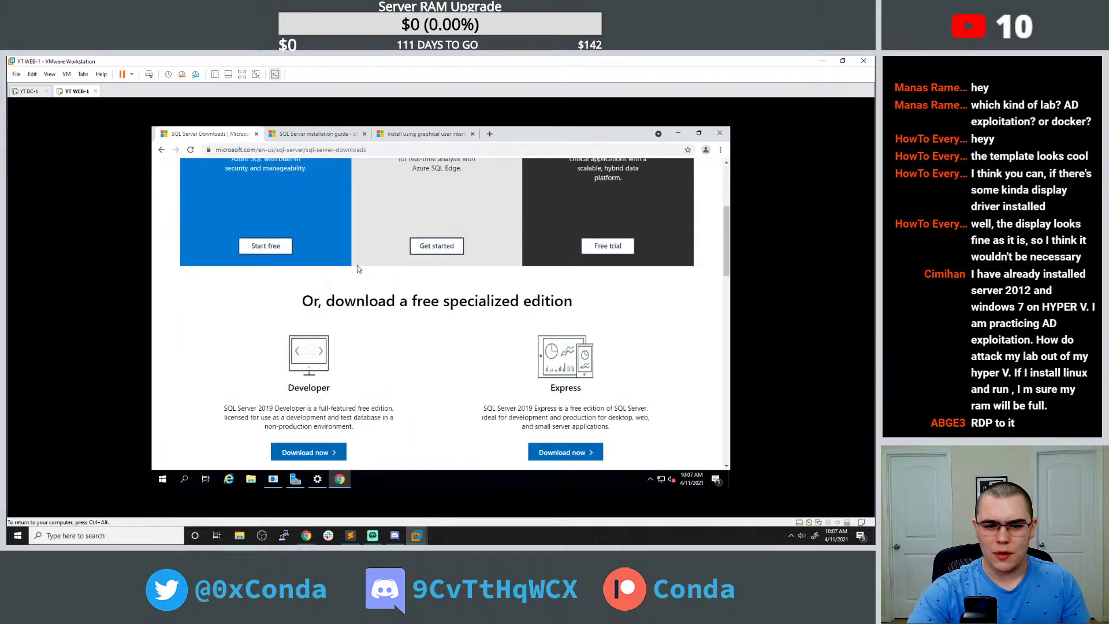
{"action": "left_click", "coordinate": [322, 454]}
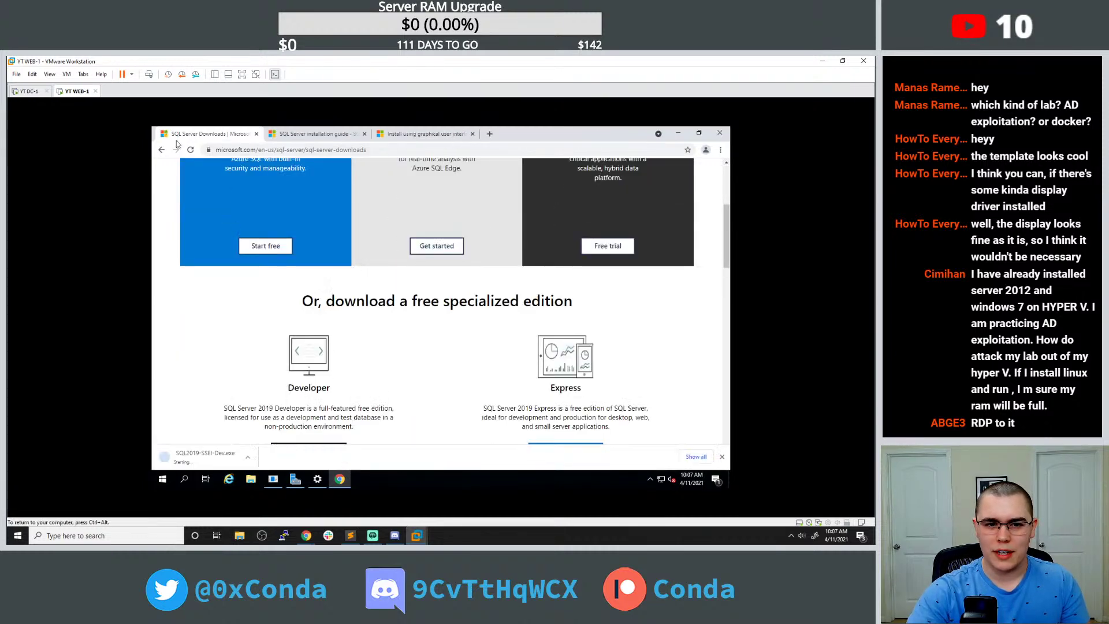
Open the How To Install SQL Server tutorial to step 2 and run SQL2019-SSEI-Dev.exe.
{"action": "left_click", "coordinate": [161, 150]}
{"action": "scroll", "coordinate": [329, 374], "scroll_direction": "down", "scroll_amount": 2}
{"action": "left_click", "coordinate": [353, 369]}
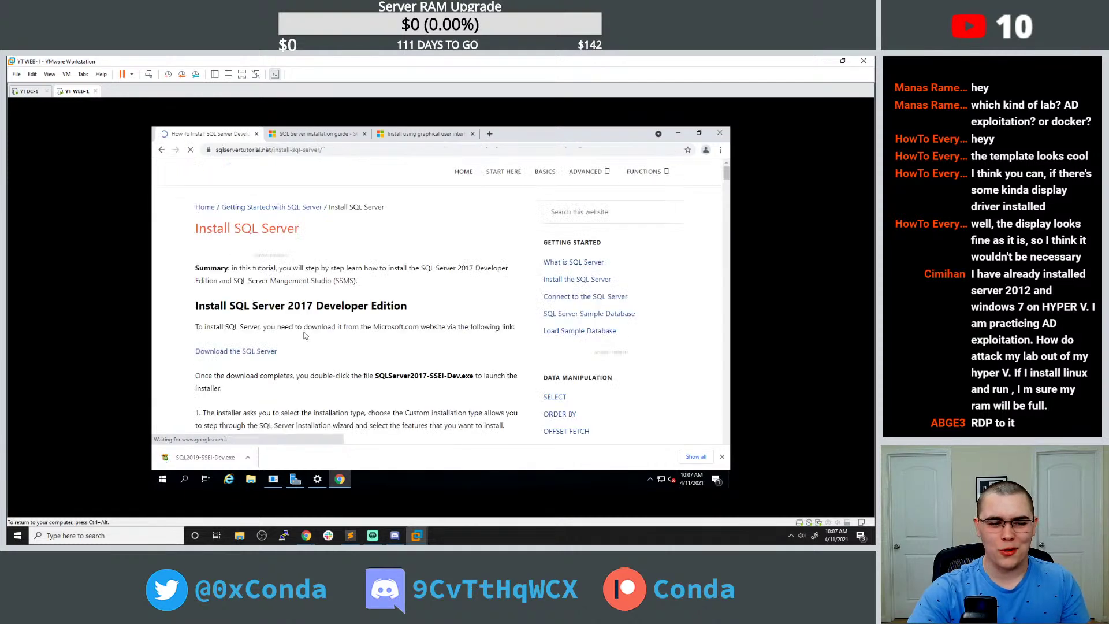
{"action": "scroll", "coordinate": [333, 327], "scroll_direction": "down", "scroll_amount": 7}
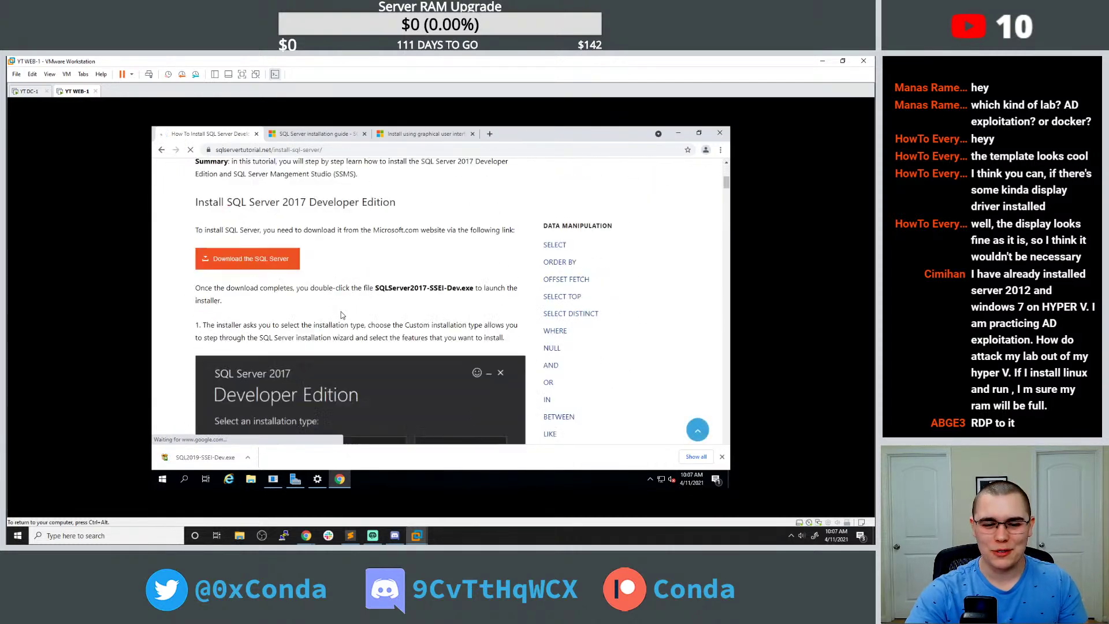
{"action": "scroll", "coordinate": [397, 280], "scroll_direction": "down", "scroll_amount": 2}
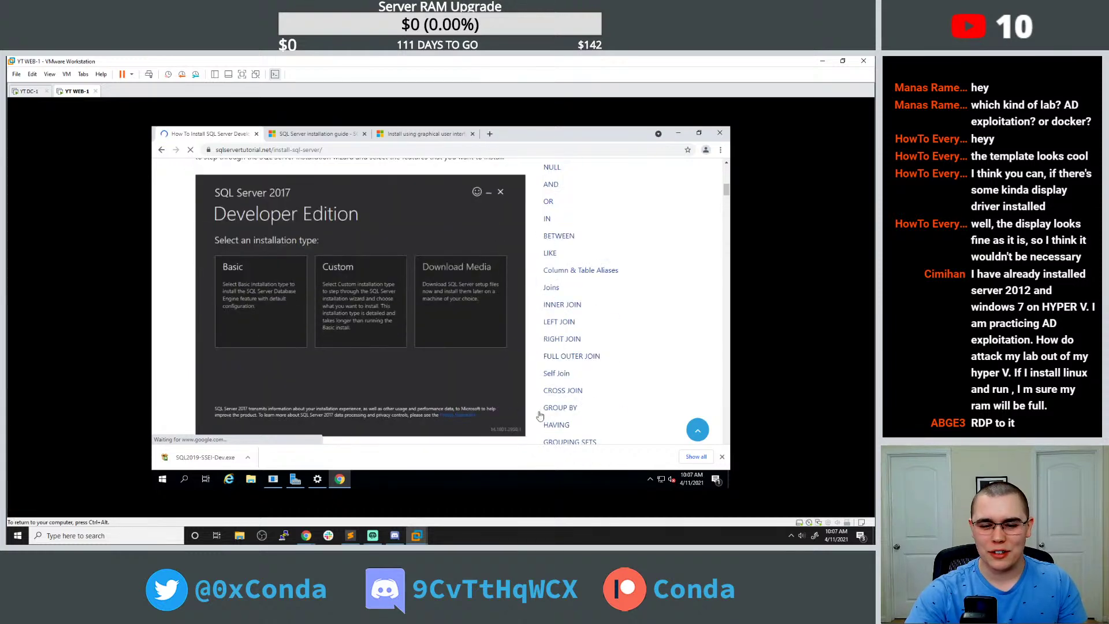
{"action": "scroll", "coordinate": [445, 312], "scroll_direction": "down", "scroll_amount": 1}
{"action": "scroll", "coordinate": [438, 301], "scroll_direction": "down", "scroll_amount": 4}
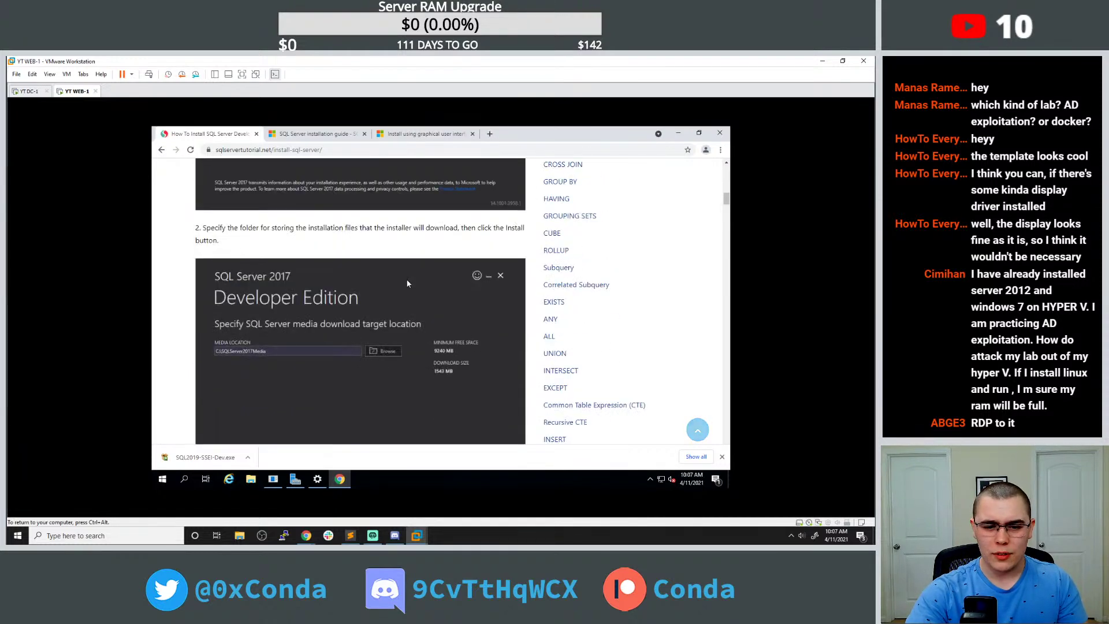
{"action": "left_click", "coordinate": [220, 463]}
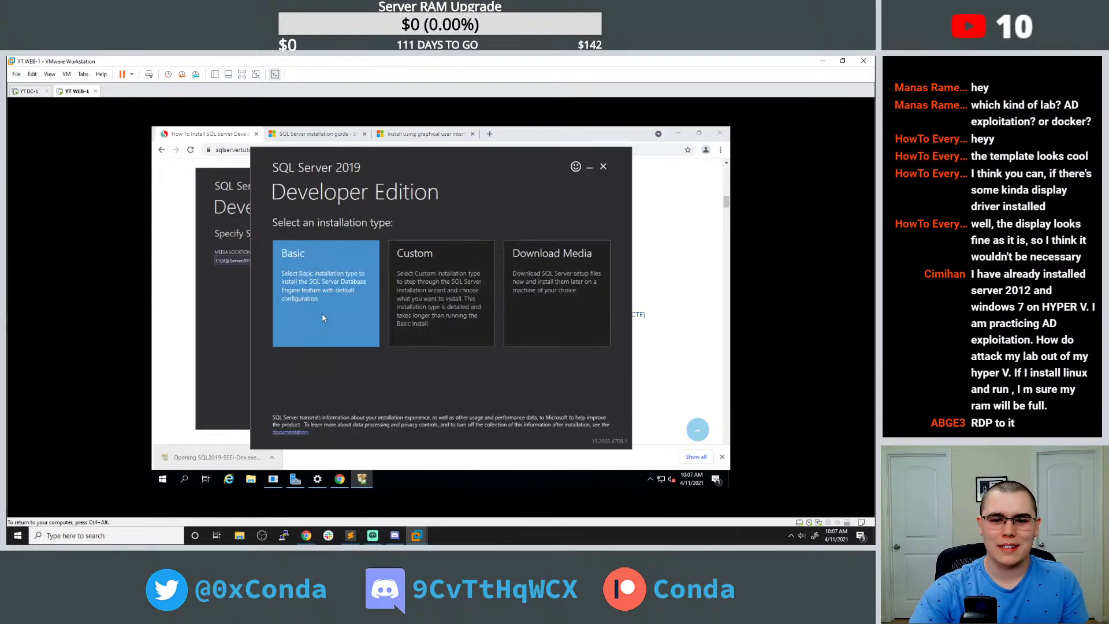
Choose the Custom installation type and download the 1420 MB package to C:\SQL2019.
{"action": "left_click_drag", "start_coordinate": [437, 165], "coordinate": [582, 175]}
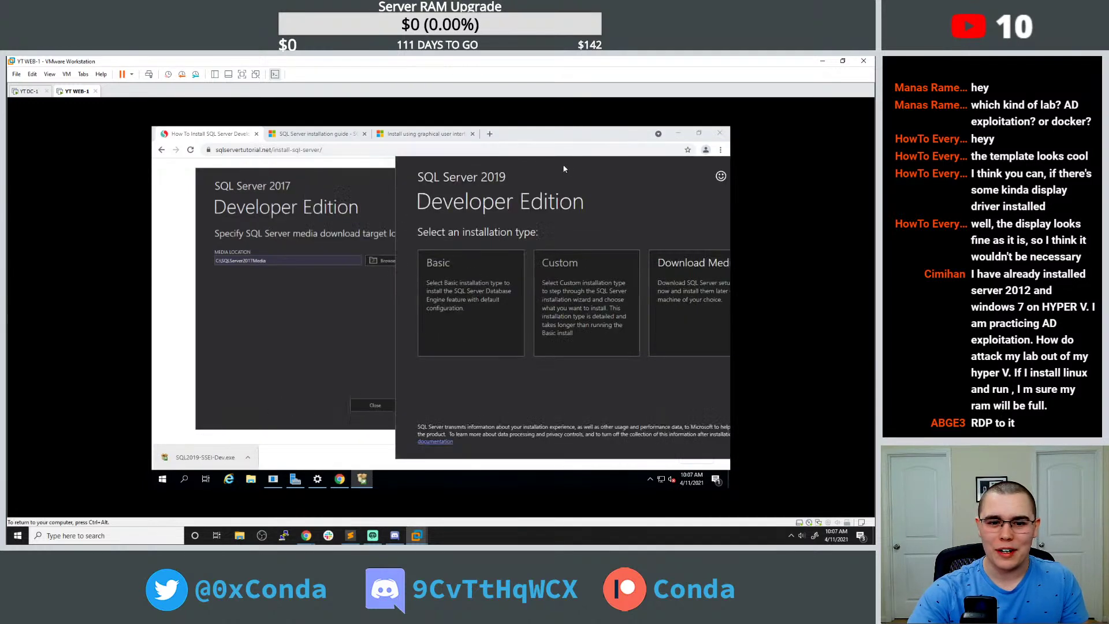
{"action": "scroll", "coordinate": [232, 255], "scroll_direction": "up", "scroll_amount": 5}
{"action": "scroll", "coordinate": [232, 255], "scroll_direction": "up", "scroll_amount": 1}
{"action": "scroll", "coordinate": [301, 231], "scroll_direction": "down", "scroll_amount": 2}
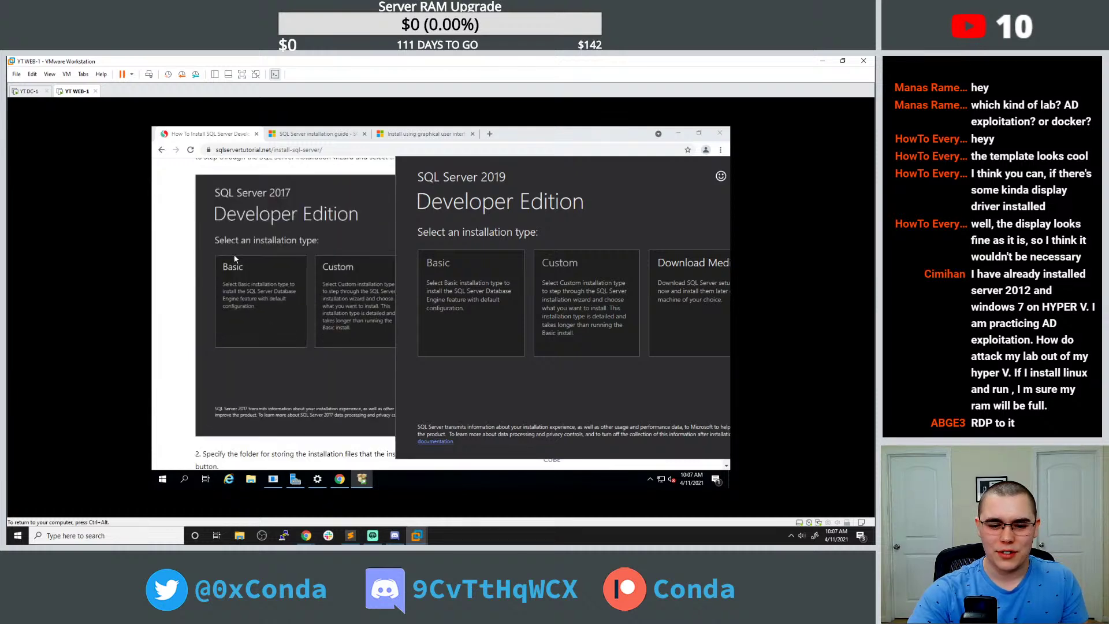
{"action": "left_click_drag", "start_coordinate": [445, 174], "coordinate": [332, 177]}
{"action": "scroll", "coordinate": [365, 238], "scroll_direction": "up", "scroll_amount": 2}
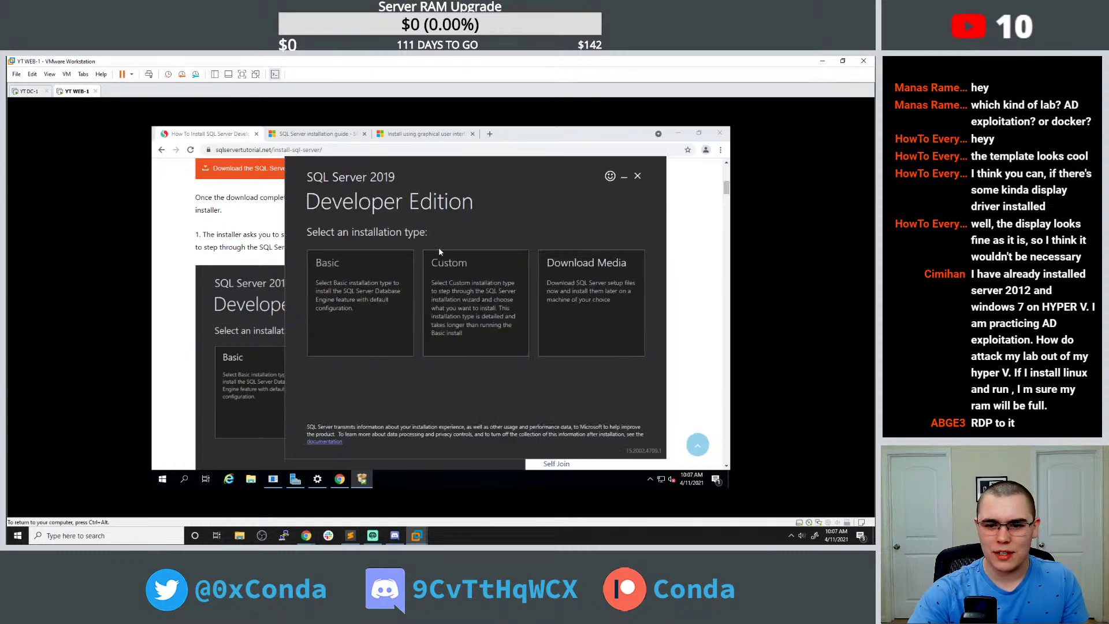
{"action": "left_click", "coordinate": [432, 253]}
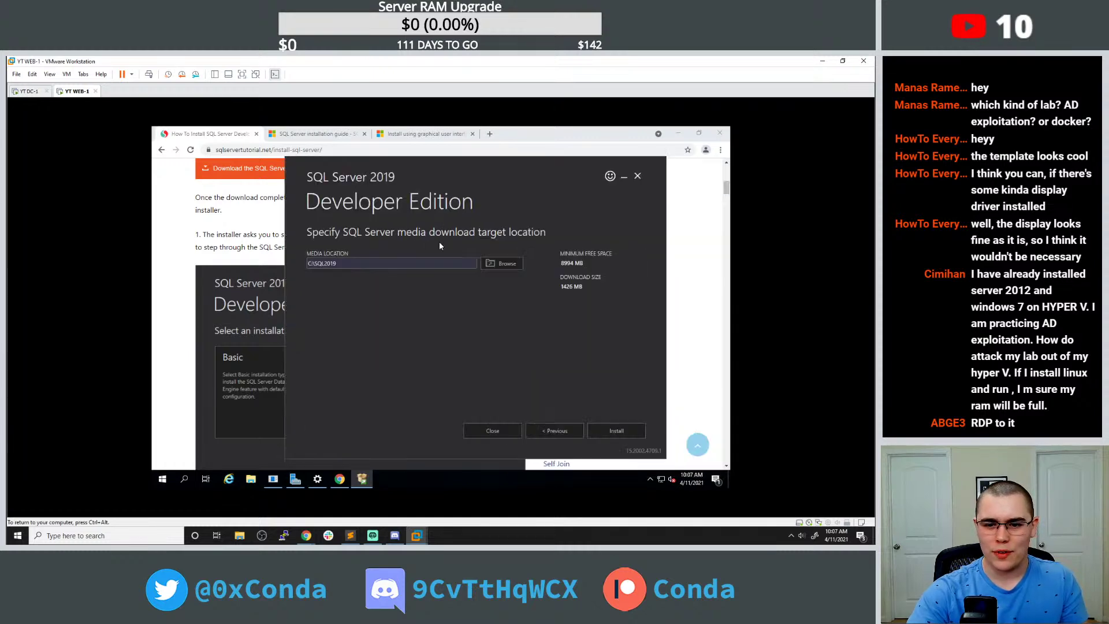
{"action": "left_click", "coordinate": [617, 430]}
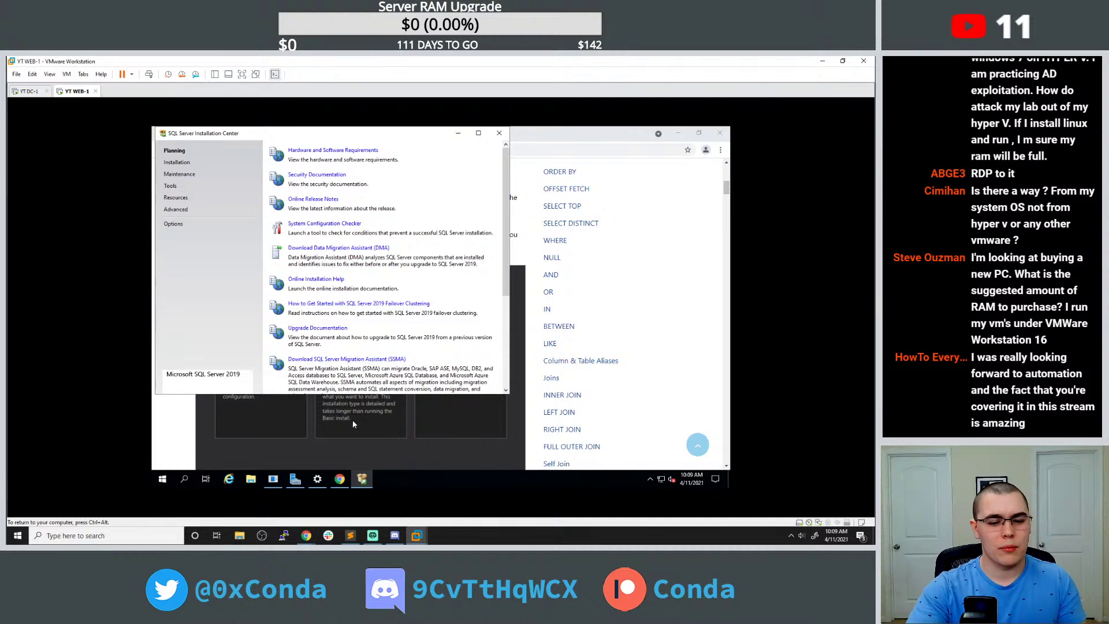
Wait for the package download to finish until SQL Server Installation Center appears.
{"action": "mouse_move", "coordinate": [306, 534]}
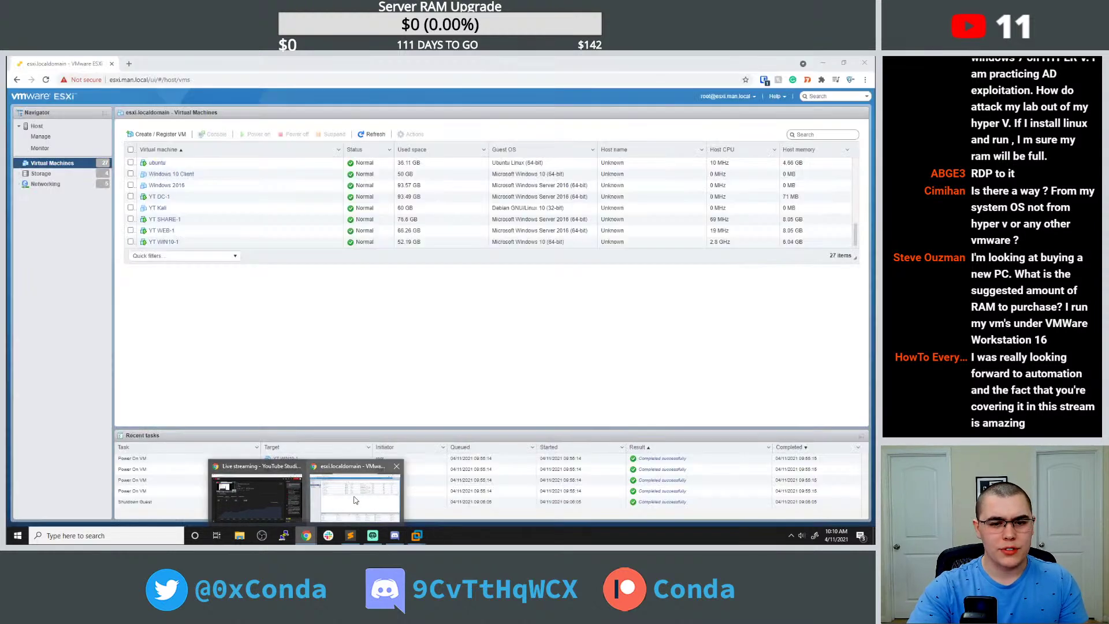
{"action": "left_click", "coordinate": [355, 500]}
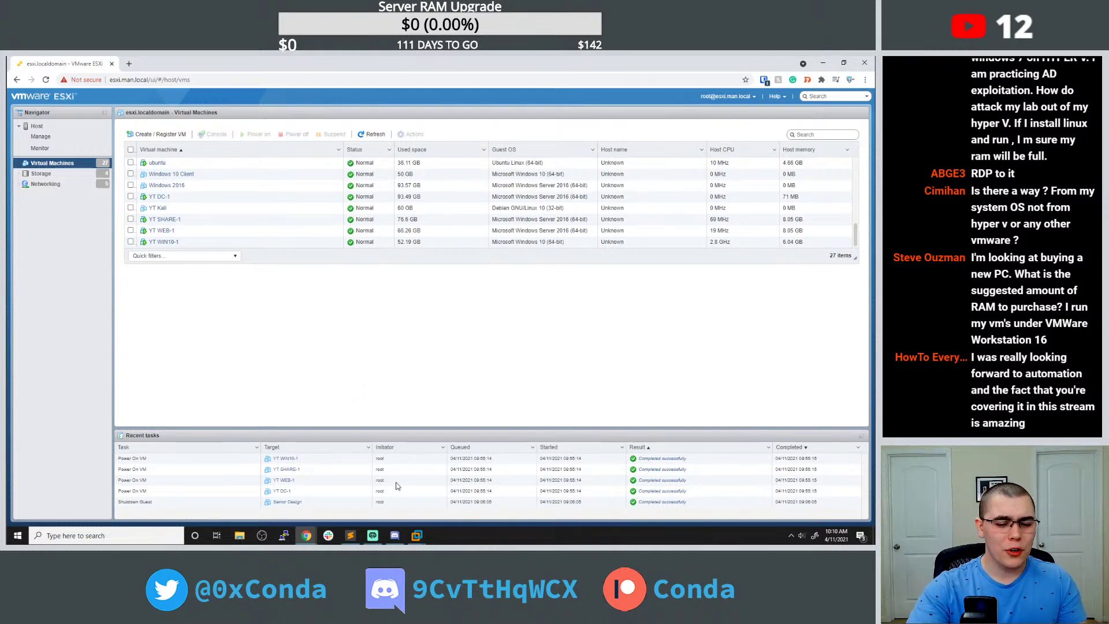
{"action": "mouse_move", "coordinate": [416, 537]}
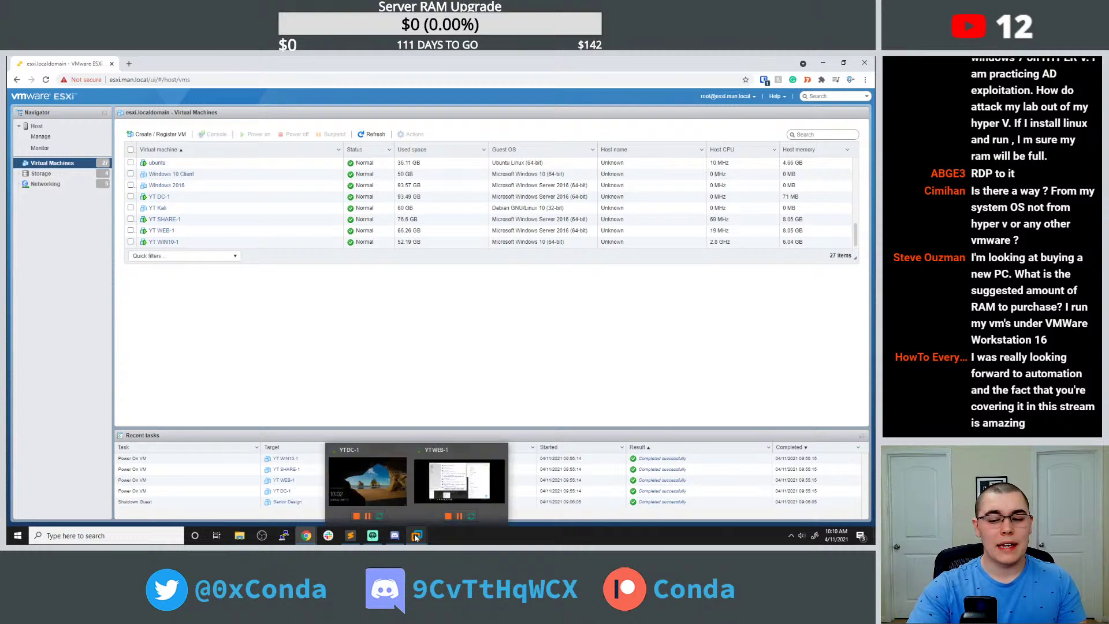
{"action": "left_click", "coordinate": [449, 478]}
Move the Installation Center to the tutorial's right side to uncover the tutorial text.
{"action": "left_click_drag", "start_coordinate": [384, 134], "coordinate": [566, 171]}
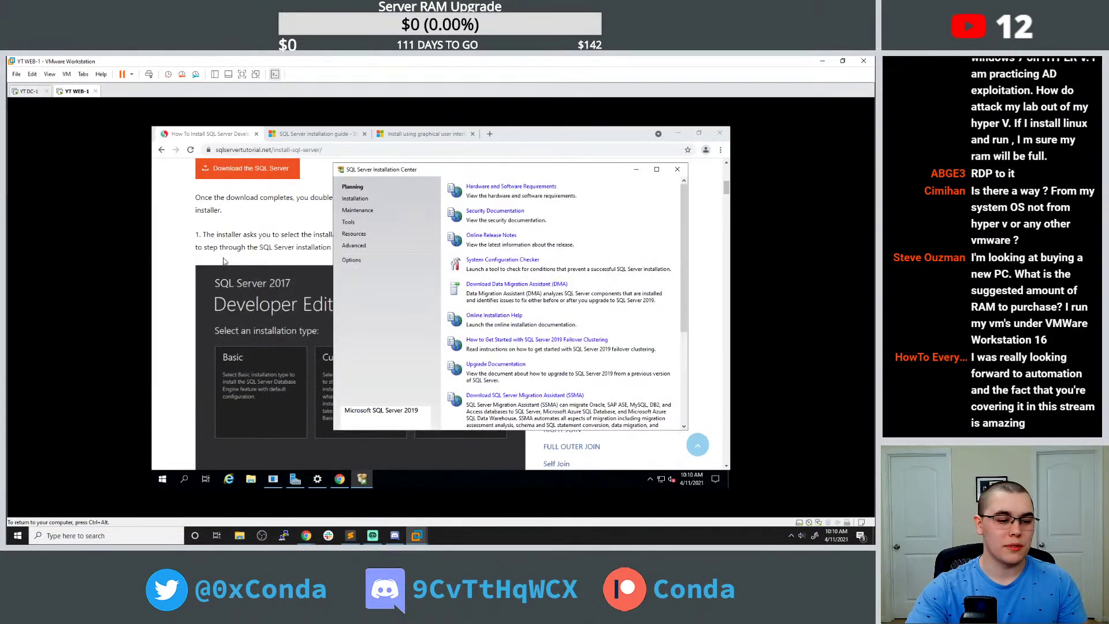
{"action": "scroll", "coordinate": [237, 262], "scroll_direction": "down", "scroll_amount": 2}
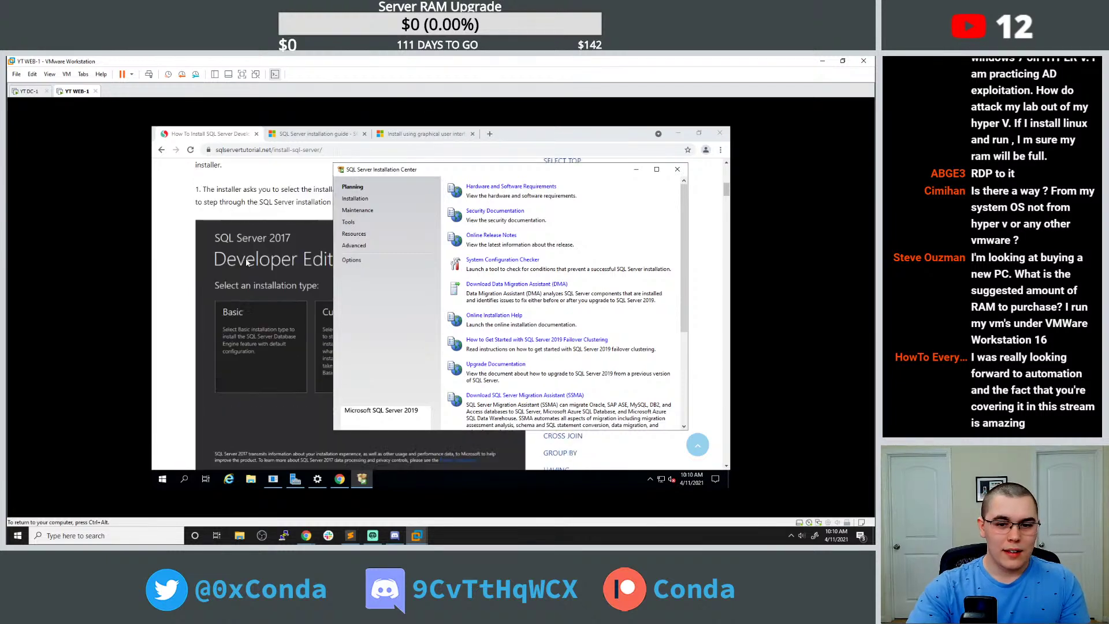
{"action": "scroll", "coordinate": [246, 261], "scroll_direction": "up", "scroll_amount": 2}
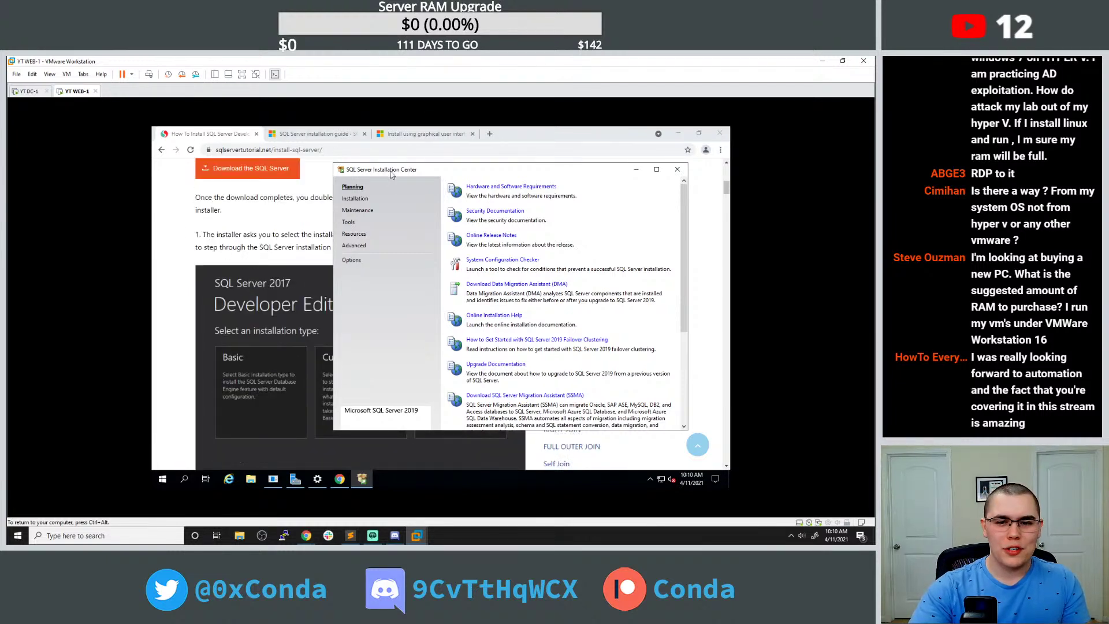
{"action": "left_click_drag", "start_coordinate": [388, 170], "coordinate": [479, 174]}
{"action": "scroll", "coordinate": [283, 229], "scroll_direction": "down", "scroll_amount": 5}
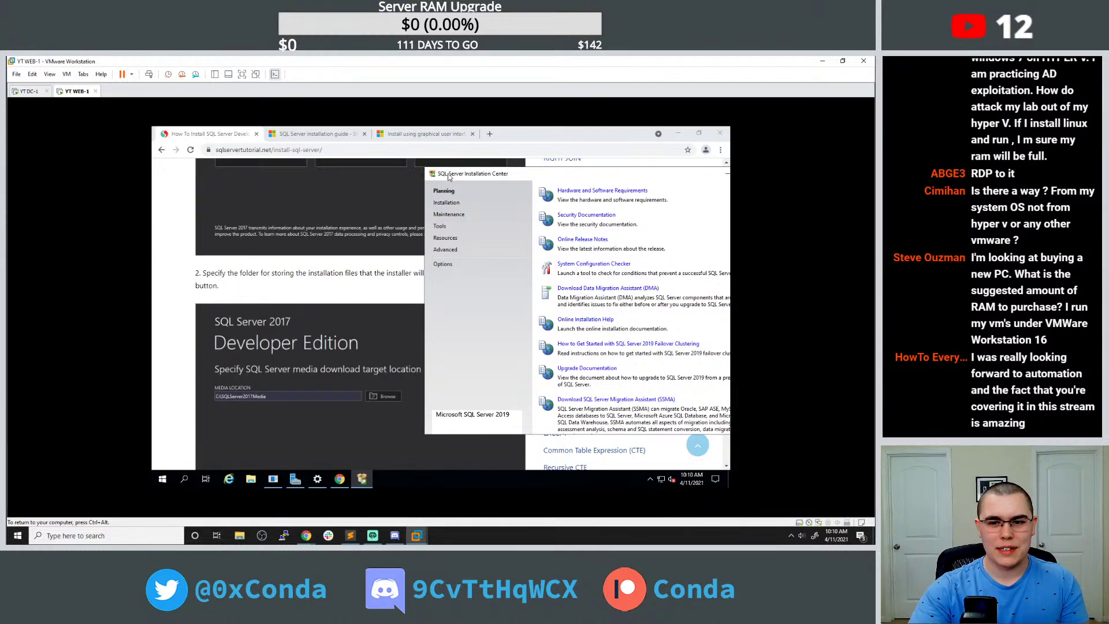
{"action": "left_click_drag", "start_coordinate": [449, 174], "coordinate": [495, 174]}
{"action": "scroll", "coordinate": [356, 210], "scroll_direction": "down", "scroll_amount": 5}
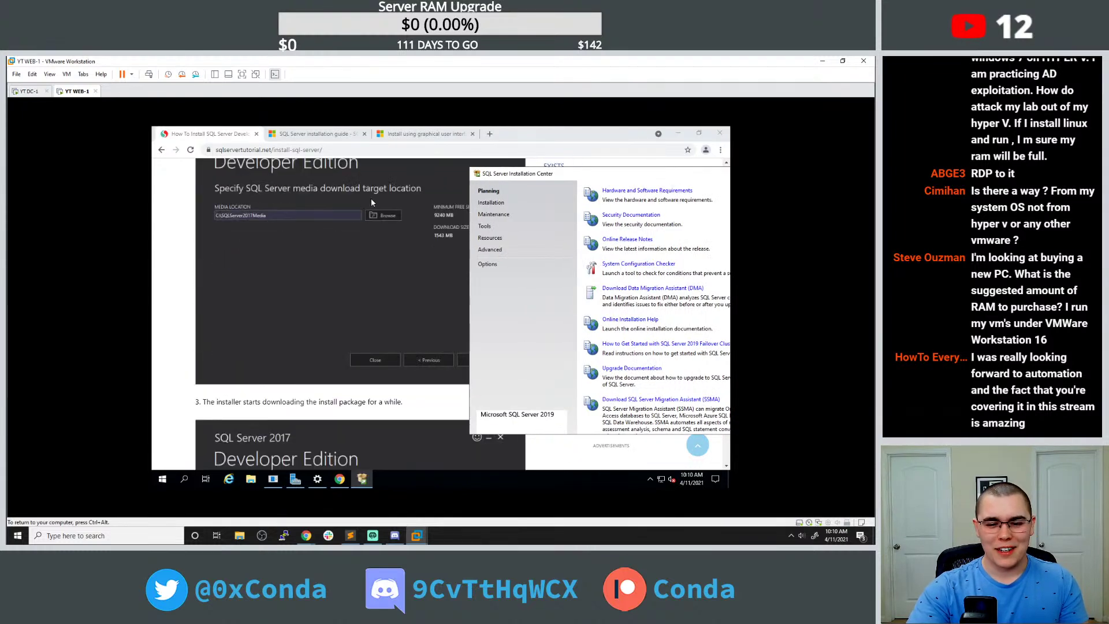
{"action": "scroll", "coordinate": [375, 198], "scroll_direction": "down", "scroll_amount": 1}
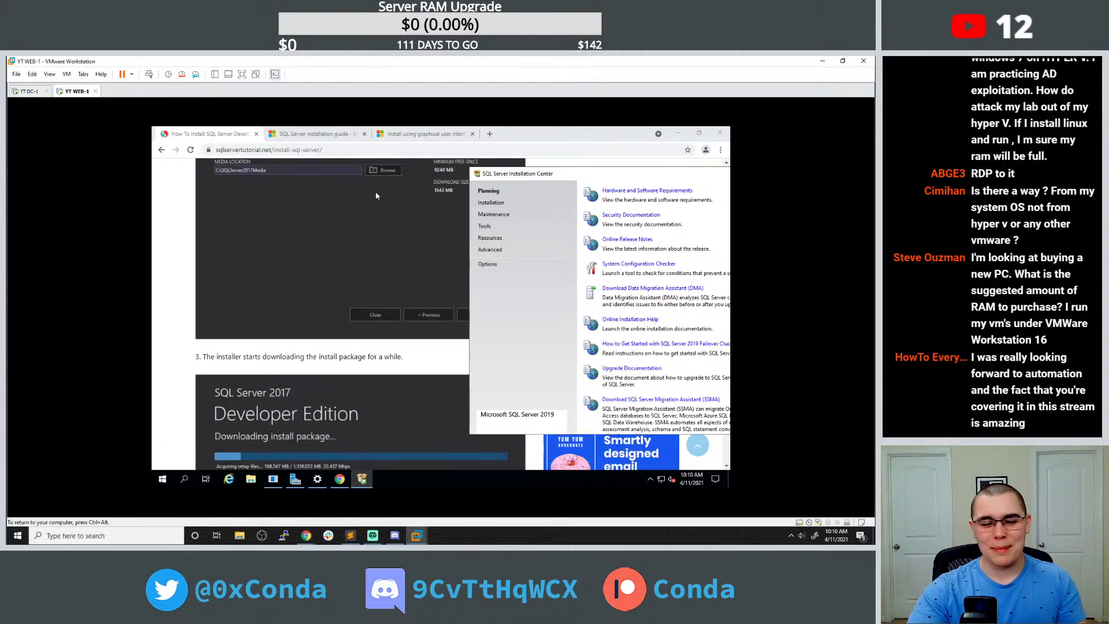
{"action": "scroll", "coordinate": [376, 196], "scroll_direction": "down", "scroll_amount": 5}
{"action": "scroll", "coordinate": [376, 197], "scroll_direction": "down", "scroll_amount": 2}
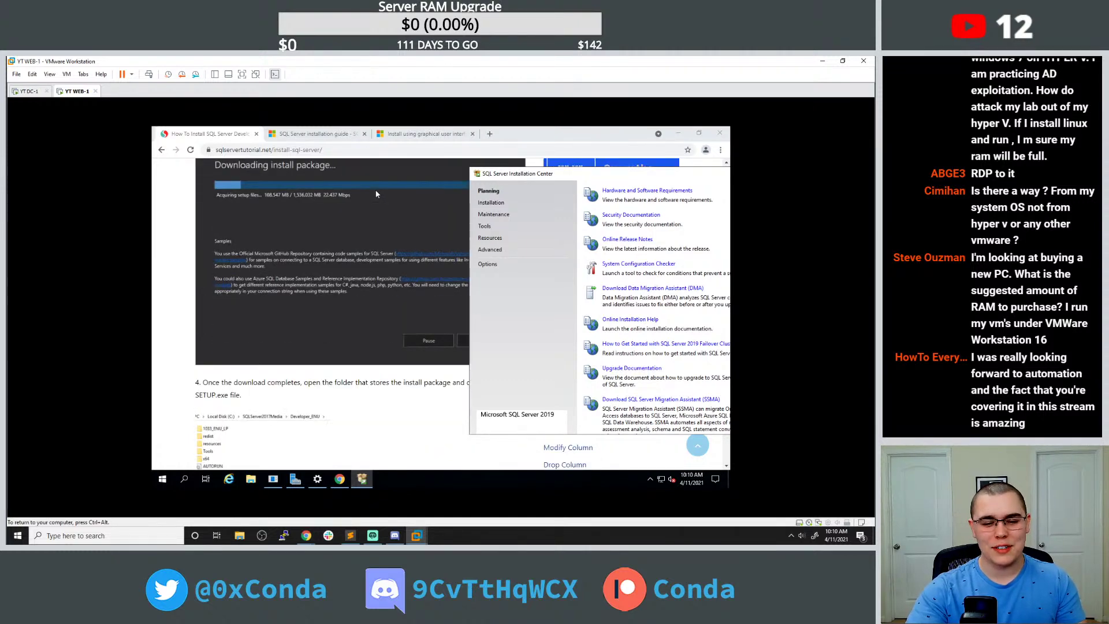
{"action": "left_click_drag", "start_coordinate": [484, 176], "coordinate": [519, 175]}
{"action": "scroll", "coordinate": [406, 210], "scroll_direction": "up", "scroll_amount": 4}
{"action": "scroll", "coordinate": [405, 210], "scroll_direction": "up", "scroll_amount": 7}
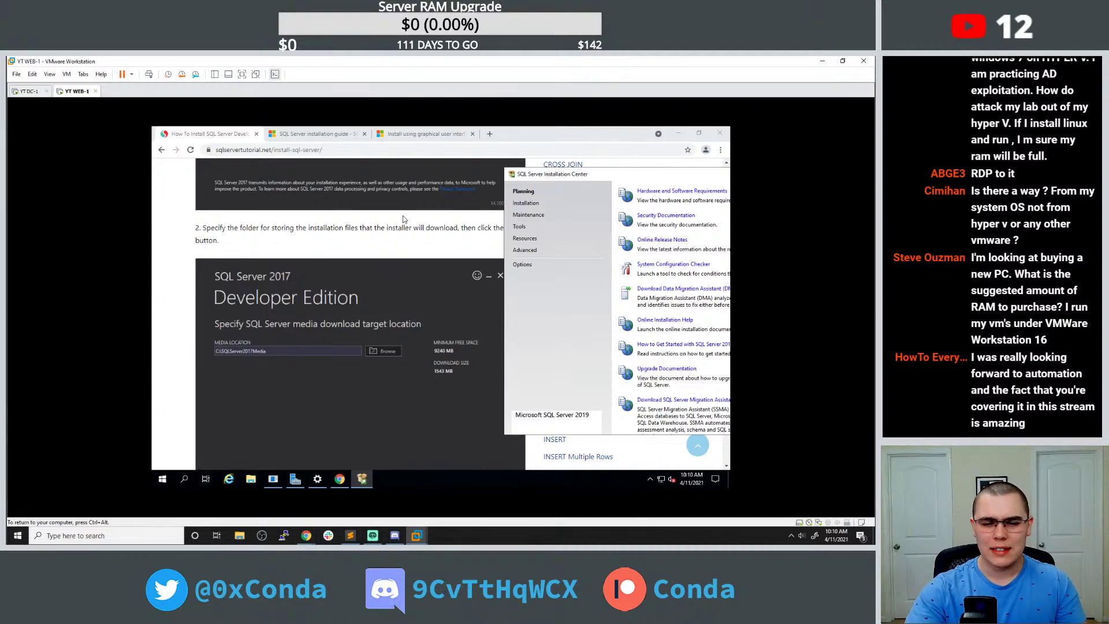
Scroll the tutorial to step 6 on launching the installation wizard and shift the window back left.
{"action": "scroll", "coordinate": [403, 216], "scroll_direction": "down", "scroll_amount": 2}
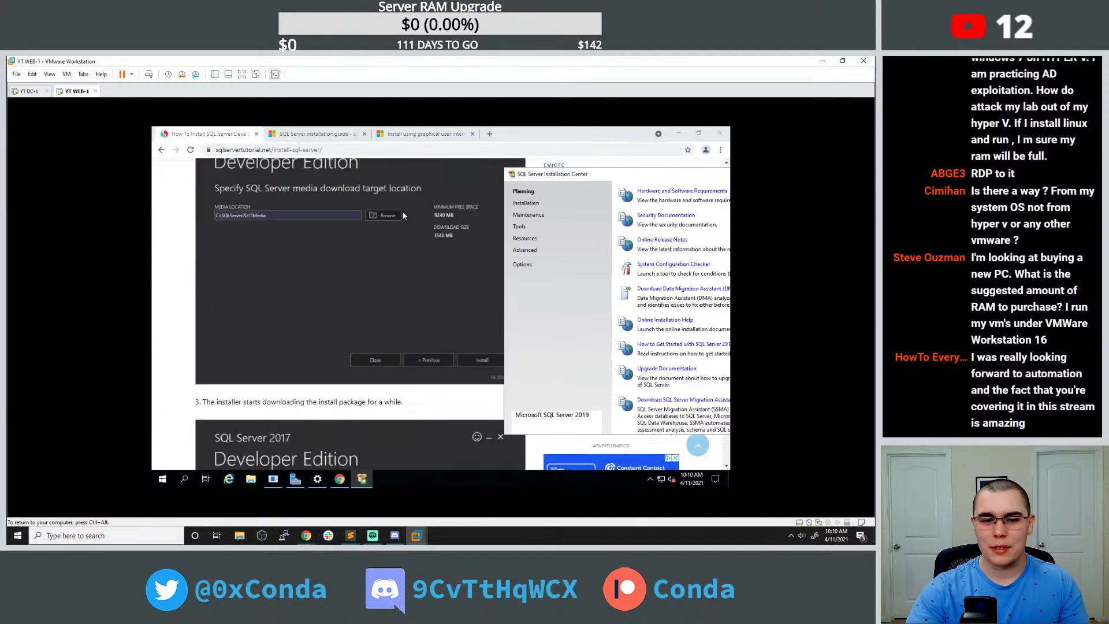
{"action": "scroll", "coordinate": [403, 214], "scroll_direction": "down", "scroll_amount": 2}
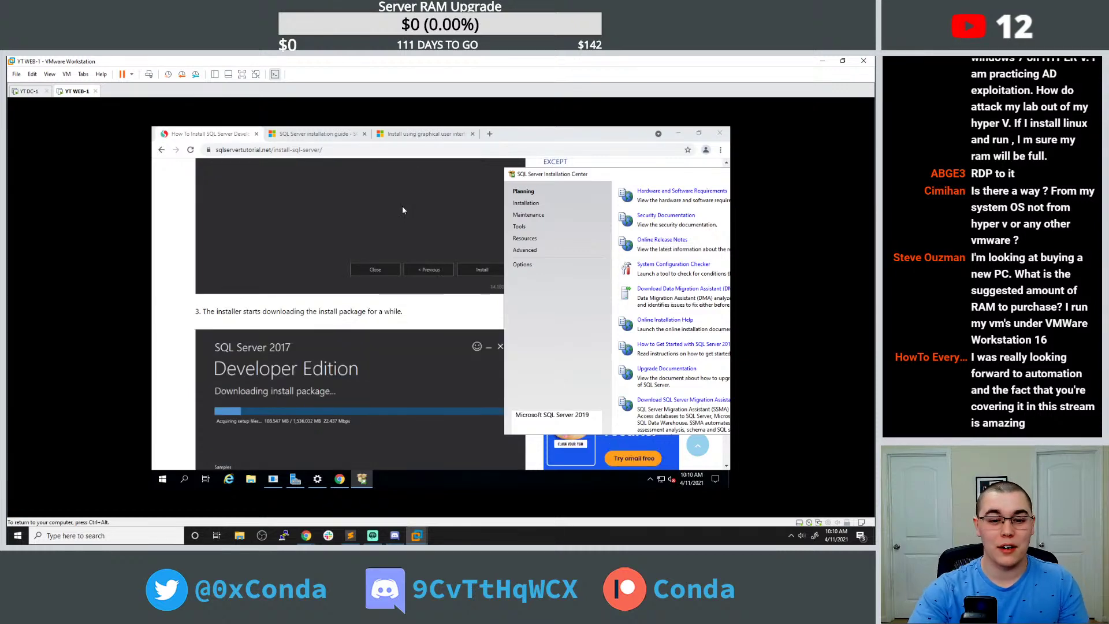
{"action": "scroll", "coordinate": [387, 197], "scroll_direction": "down", "scroll_amount": 4}
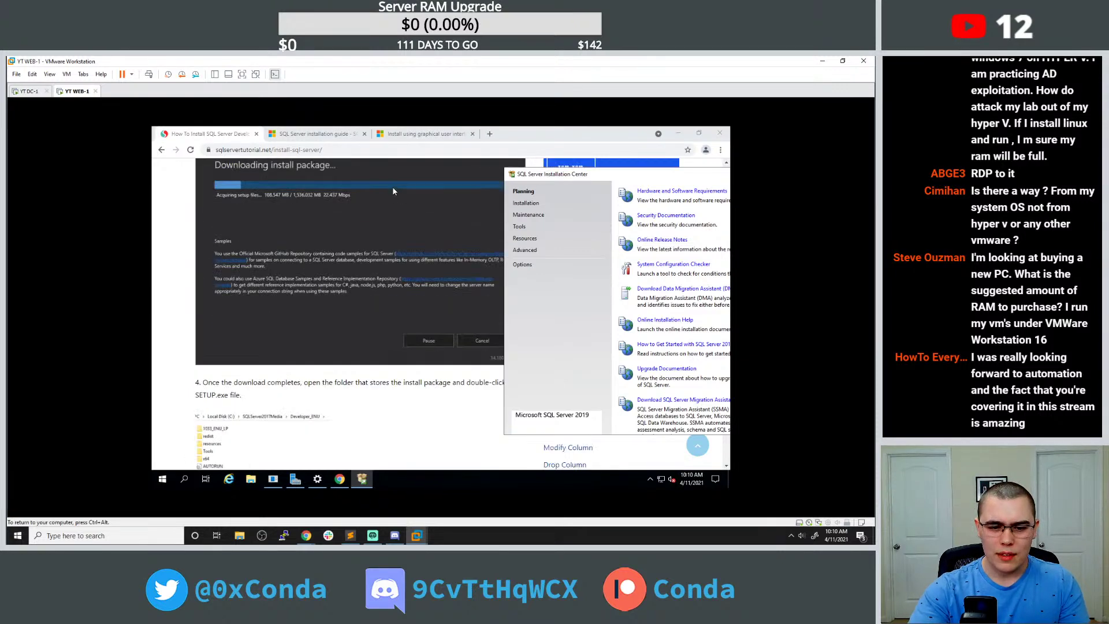
{"action": "scroll", "coordinate": [392, 187], "scroll_direction": "down", "scroll_amount": 6}
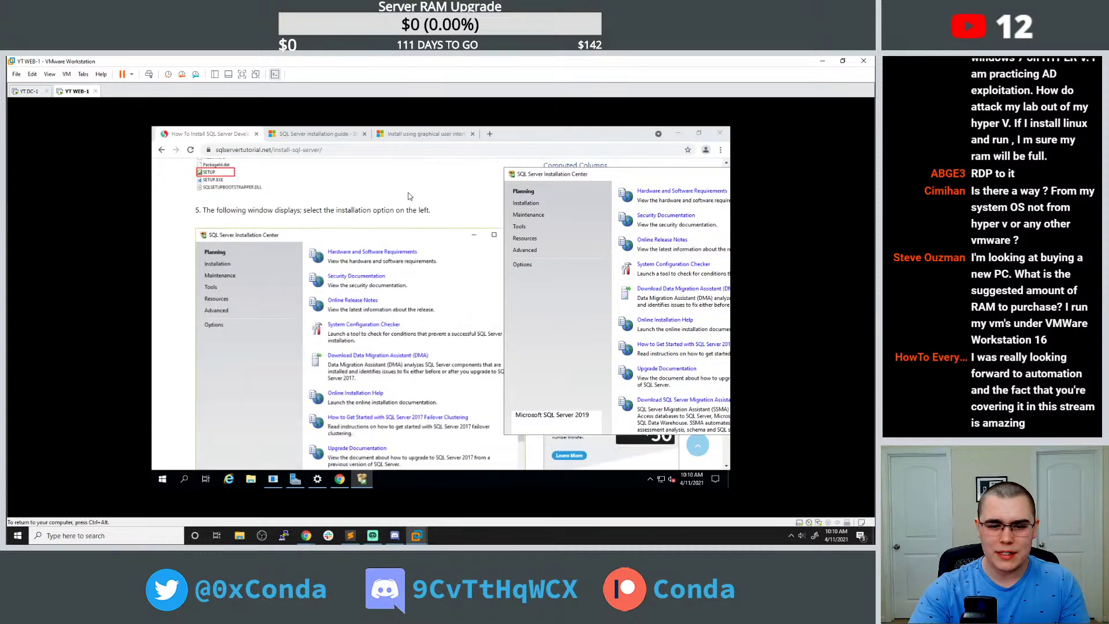
{"action": "scroll", "coordinate": [409, 196], "scroll_direction": "down", "scroll_amount": 3}
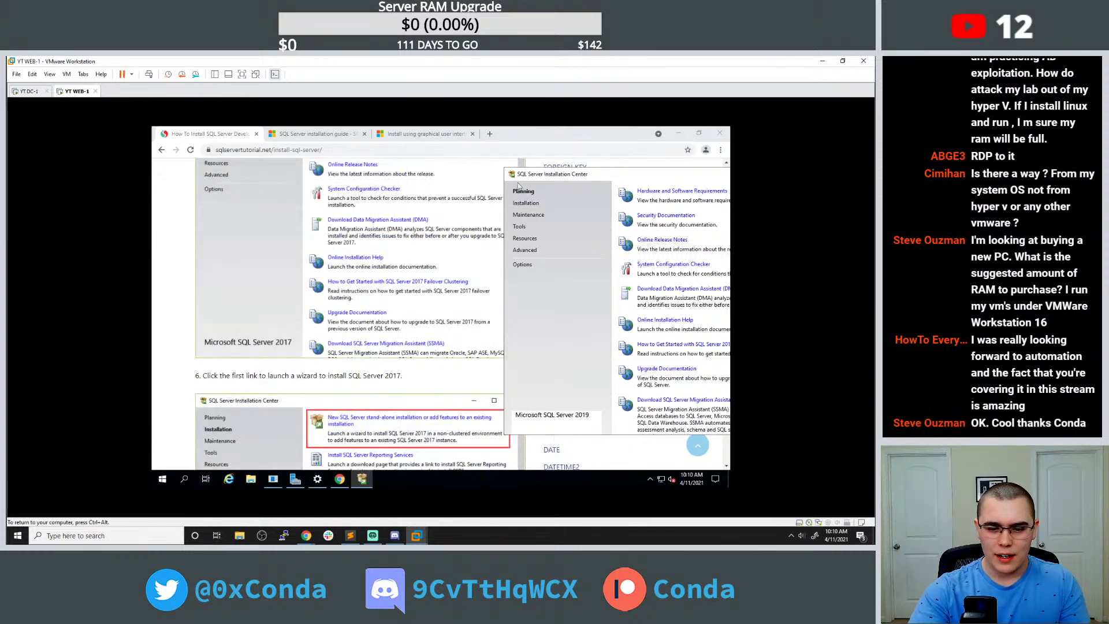
{"action": "left_click_drag", "start_coordinate": [567, 175], "coordinate": [474, 162]}
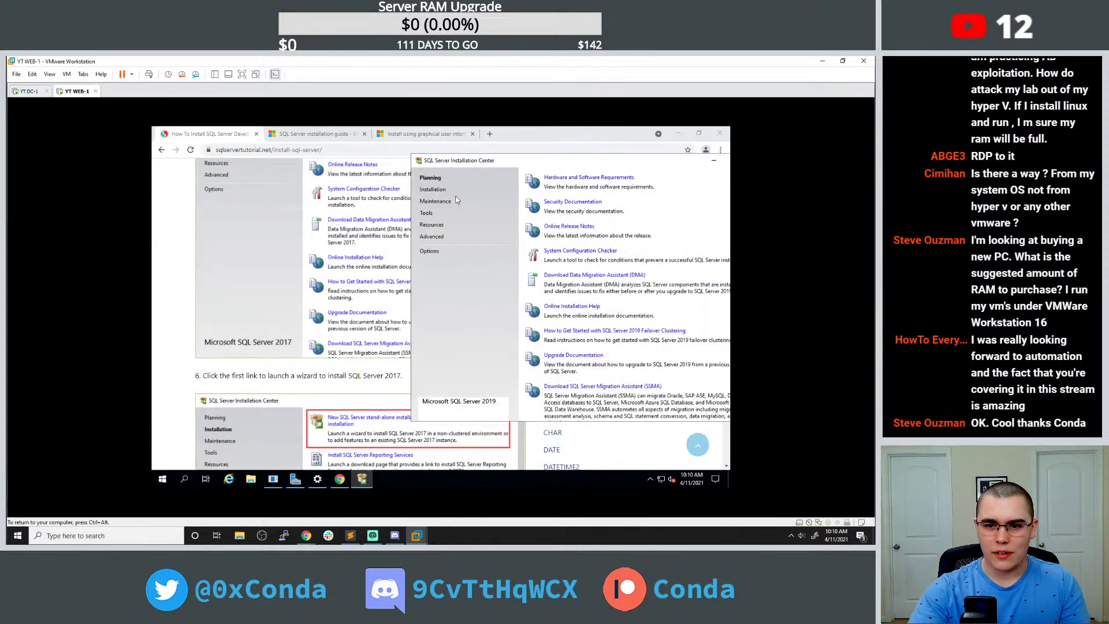
Start a new SQL Server 2019 stand-alone installation from the Installation Center.
{"action": "left_click", "coordinate": [445, 193]}
{"action": "left_click", "coordinate": [578, 178]}
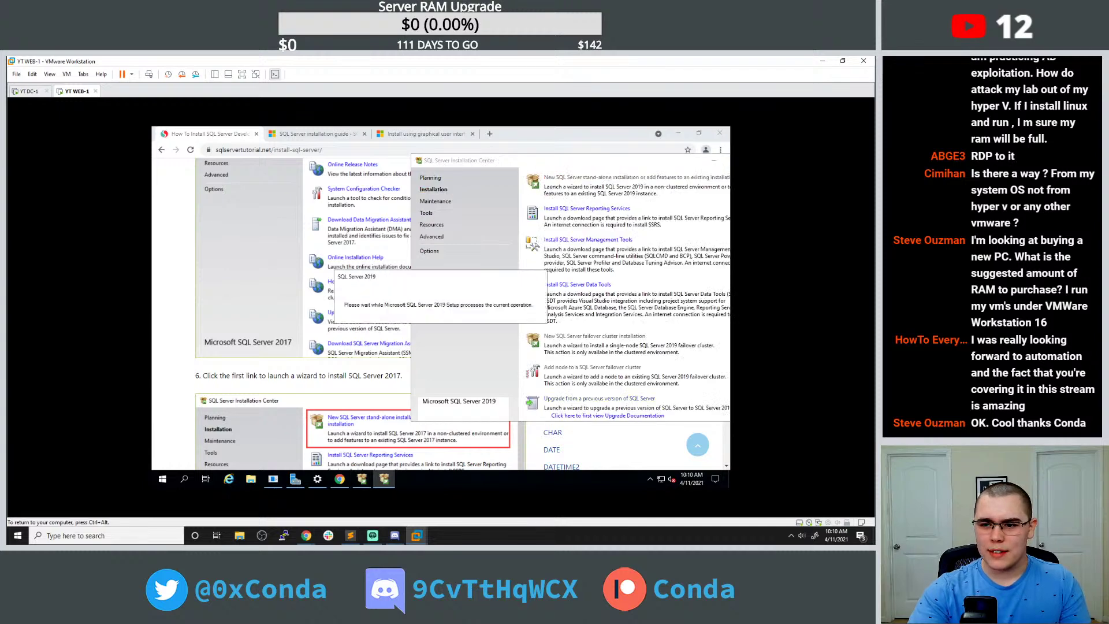
{"action": "left_click_drag", "start_coordinate": [470, 159], "coordinate": [460, 160]}
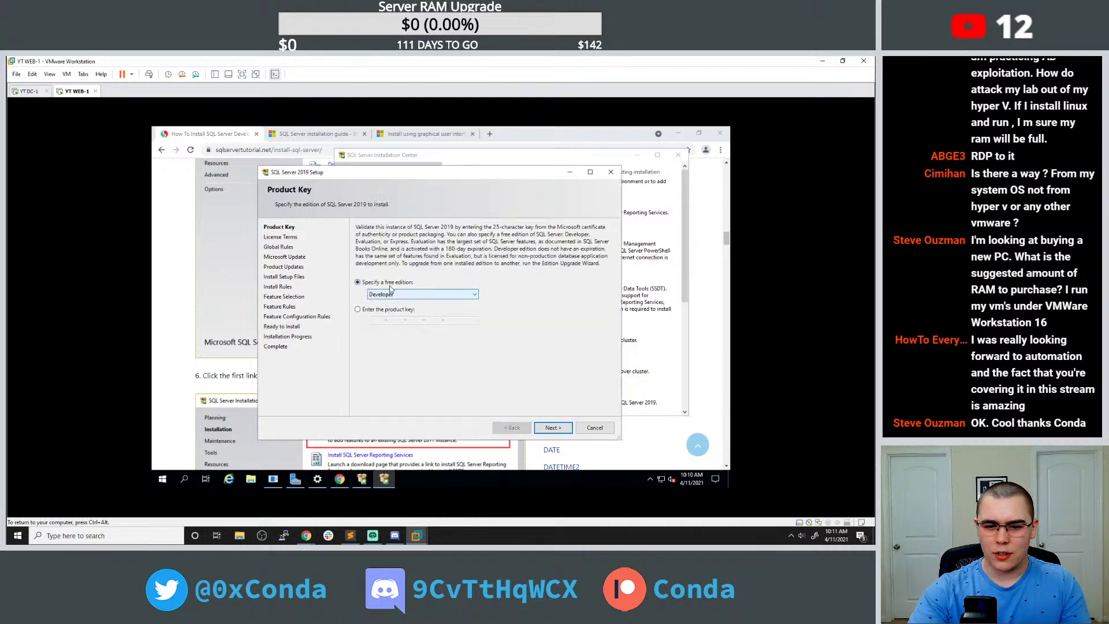
Keep Developer edition, accept the licence, enable Microsoft Update, and pass Install Rules.
{"action": "left_click", "coordinate": [553, 428]}
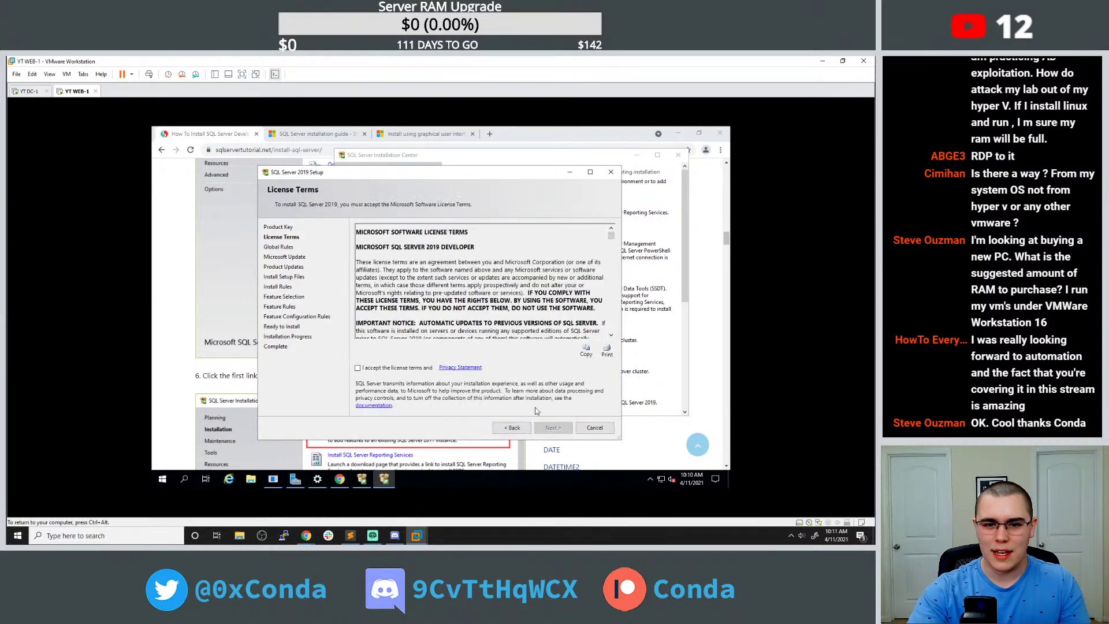
{"action": "left_click", "coordinate": [357, 368]}
{"action": "left_click", "coordinate": [553, 428]}
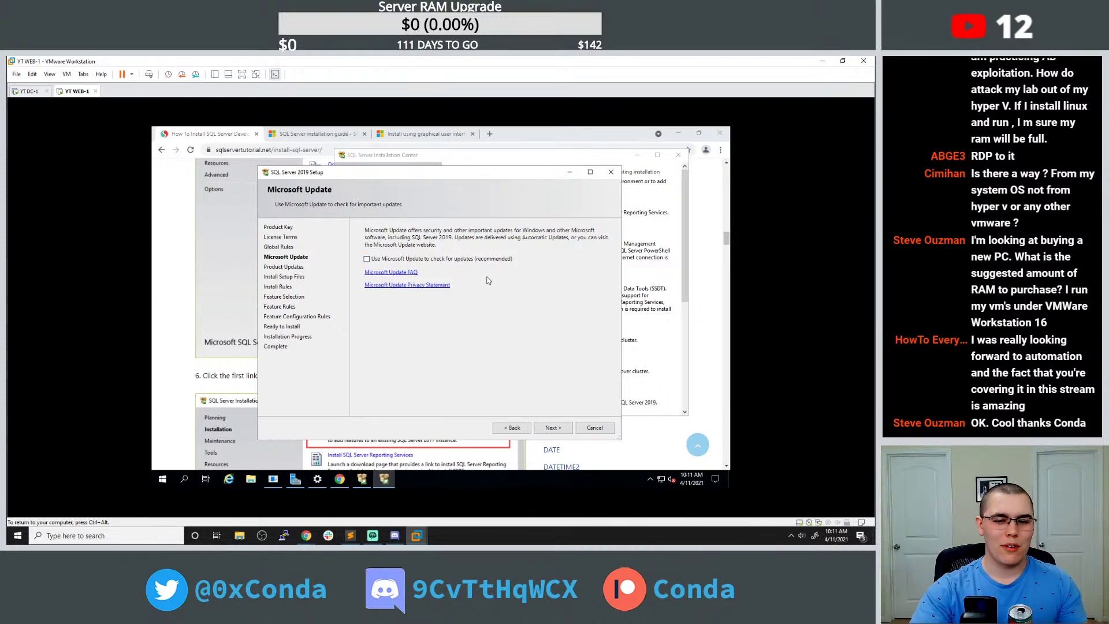
{"action": "left_click", "coordinate": [472, 260]}
{"action": "left_click", "coordinate": [552, 429]}
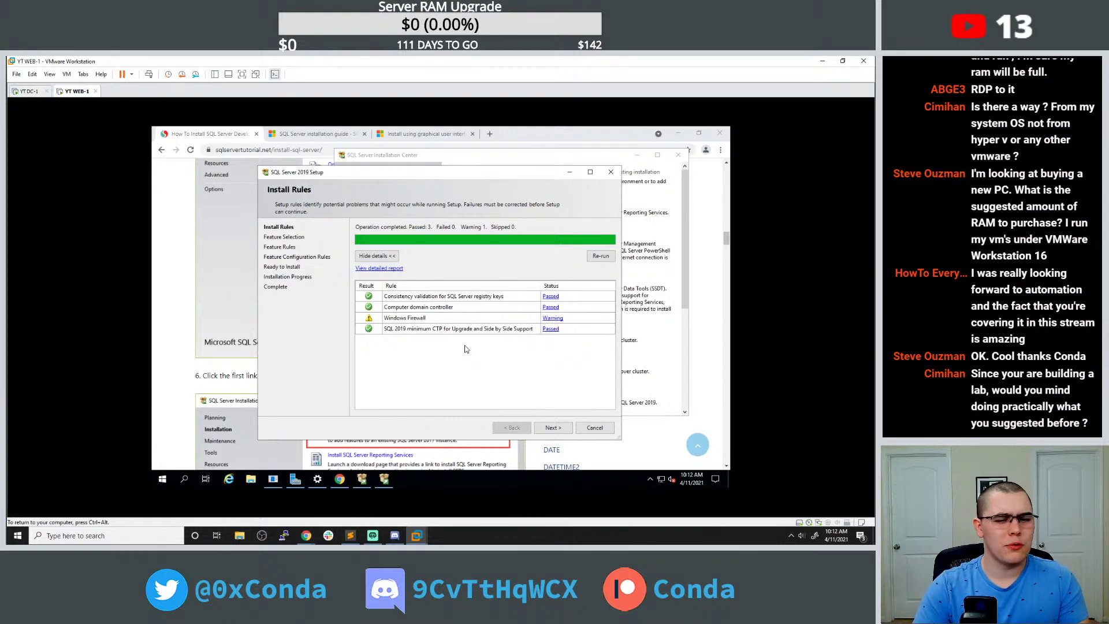
{"action": "left_click", "coordinate": [552, 427]}
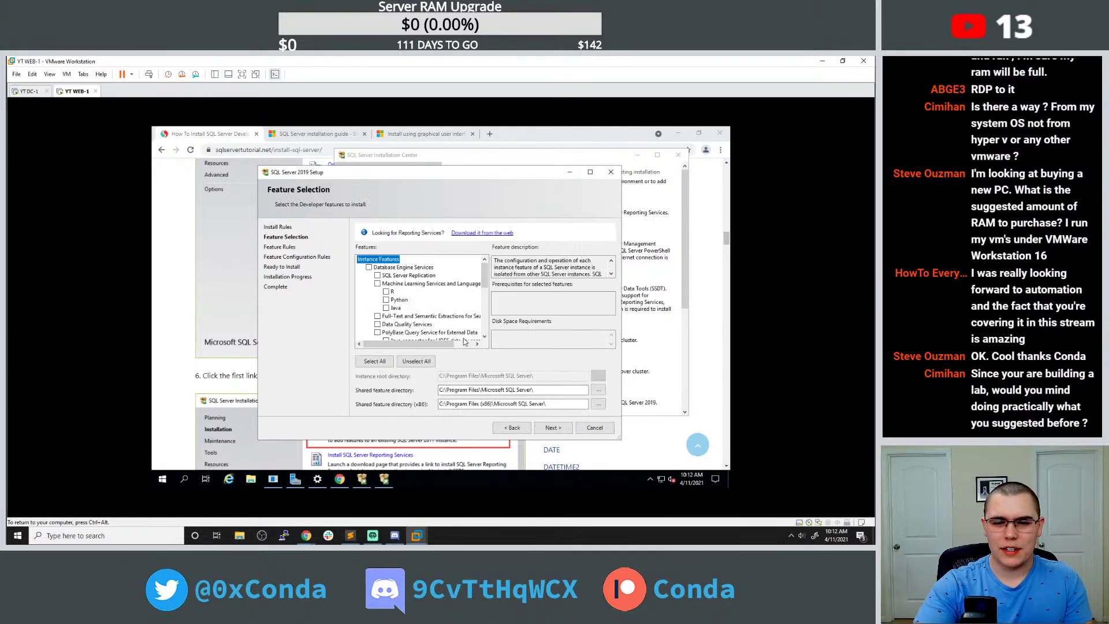
Move the setup and Installation Center windows aside and scroll the tutorial behind them.
{"action": "left_click_drag", "start_coordinate": [377, 173], "coordinate": [537, 172]}
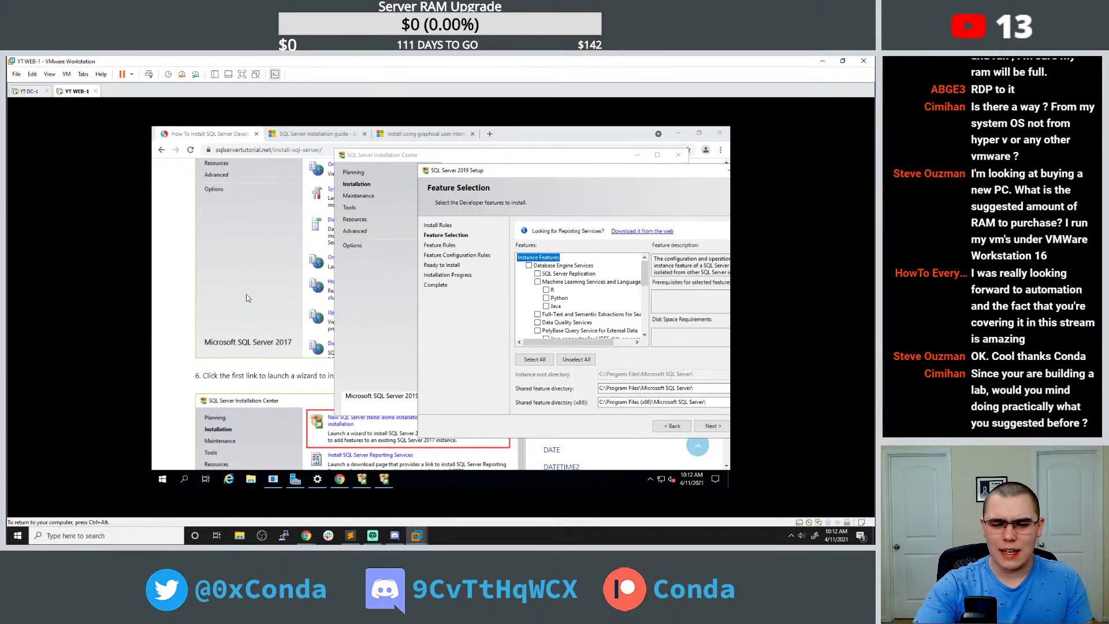
{"action": "left_click", "coordinate": [367, 157]}
{"action": "left_click_drag", "start_coordinate": [367, 157], "coordinate": [433, 157]}
{"action": "scroll", "coordinate": [299, 241], "scroll_direction": "down", "scroll_amount": 5}
{"action": "scroll", "coordinate": [297, 241], "scroll_direction": "down", "scroll_amount": 10}
{"action": "scroll", "coordinate": [297, 231], "scroll_direction": "down", "scroll_amount": 12}
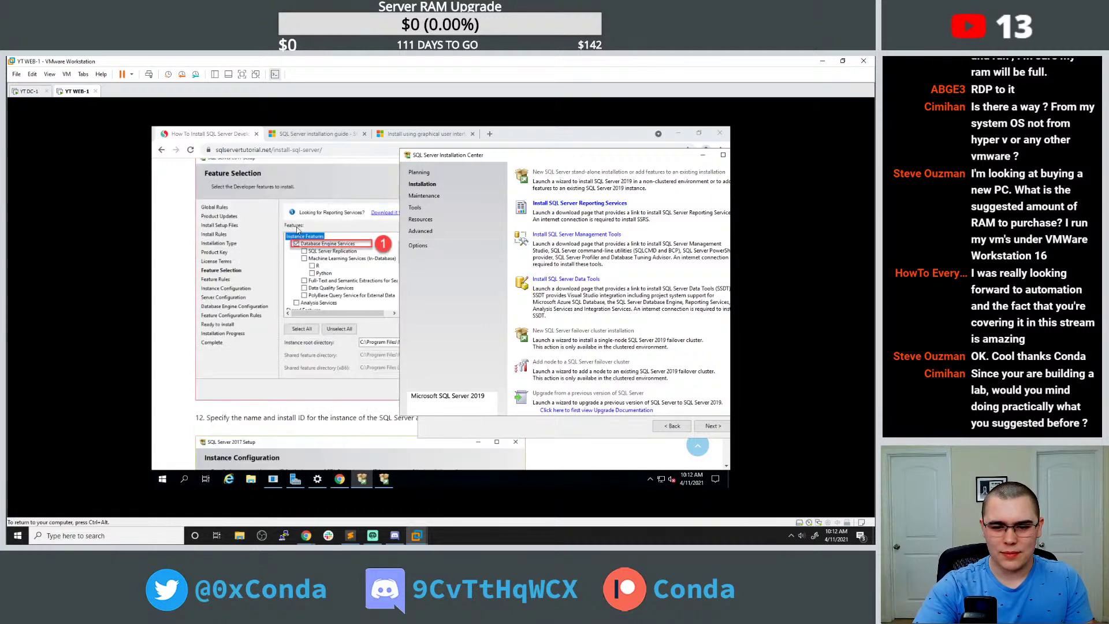
Tick Database Engine Services on Feature Selection and continue to Instance Configuration.
{"action": "left_click", "coordinate": [386, 486]}
{"action": "left_click", "coordinate": [529, 266]}
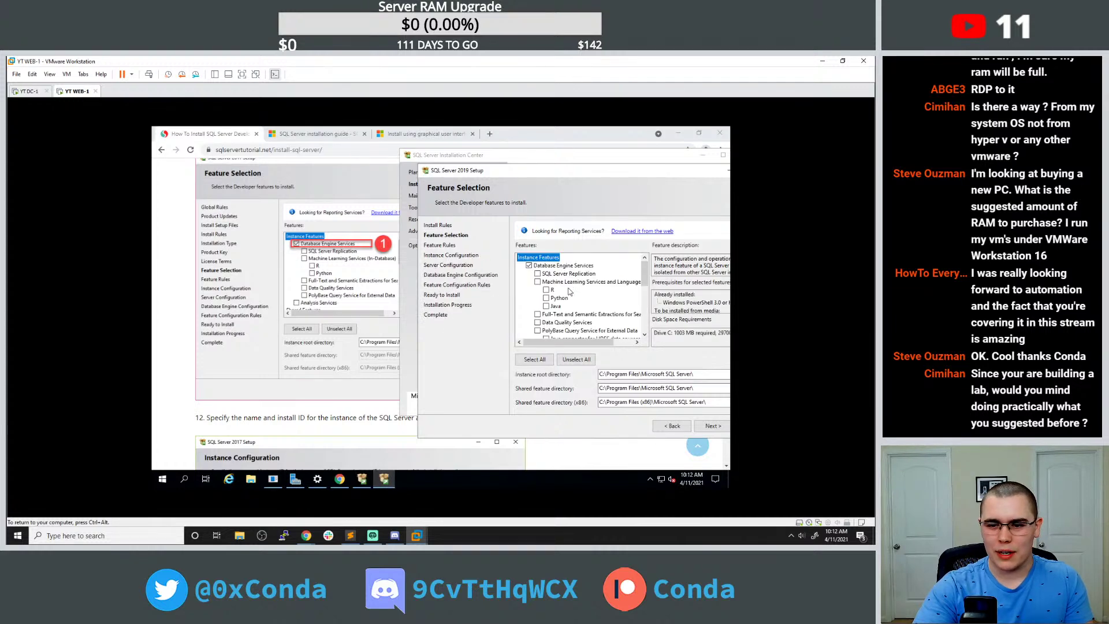
{"action": "left_click_drag", "start_coordinate": [646, 277], "coordinate": [636, 327]}
{"action": "left_click_drag", "start_coordinate": [523, 174], "coordinate": [445, 170]}
{"action": "left_click", "coordinate": [633, 421]}
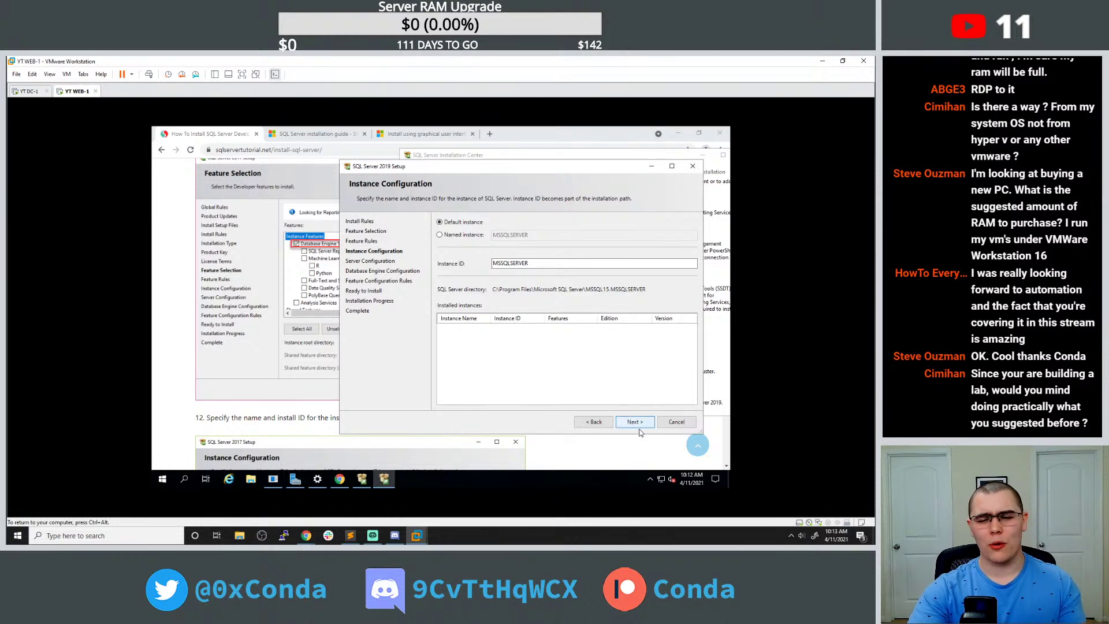
Keep the default MSSQLSERVER instance and default service accounts, advancing to Database Engine Configuration.
{"action": "left_click", "coordinate": [532, 264]}
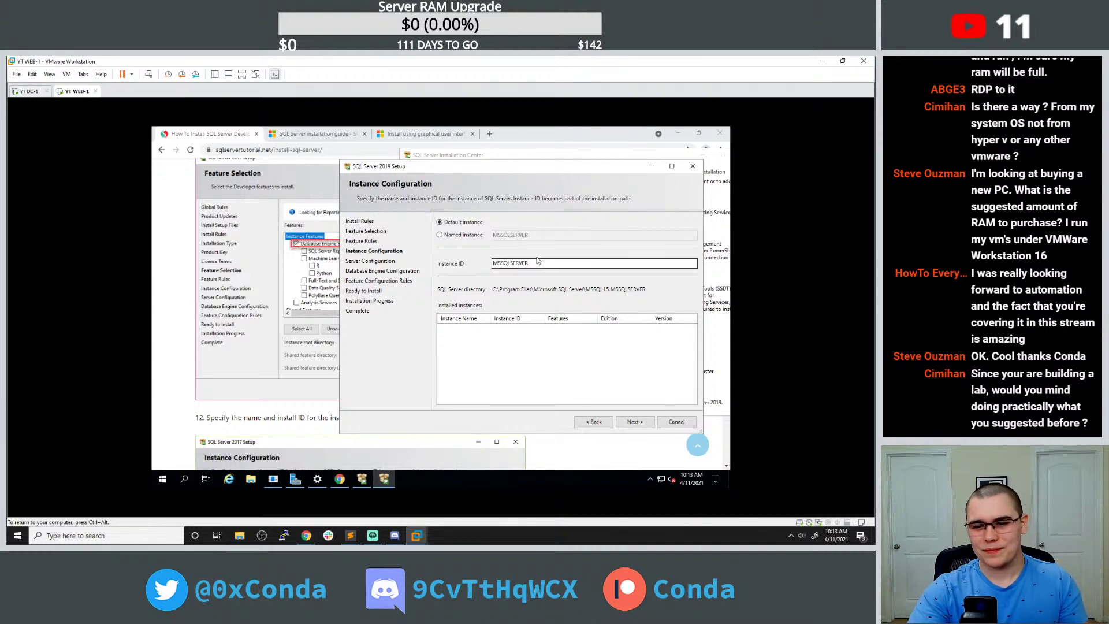
{"action": "left_click", "coordinate": [635, 422]}
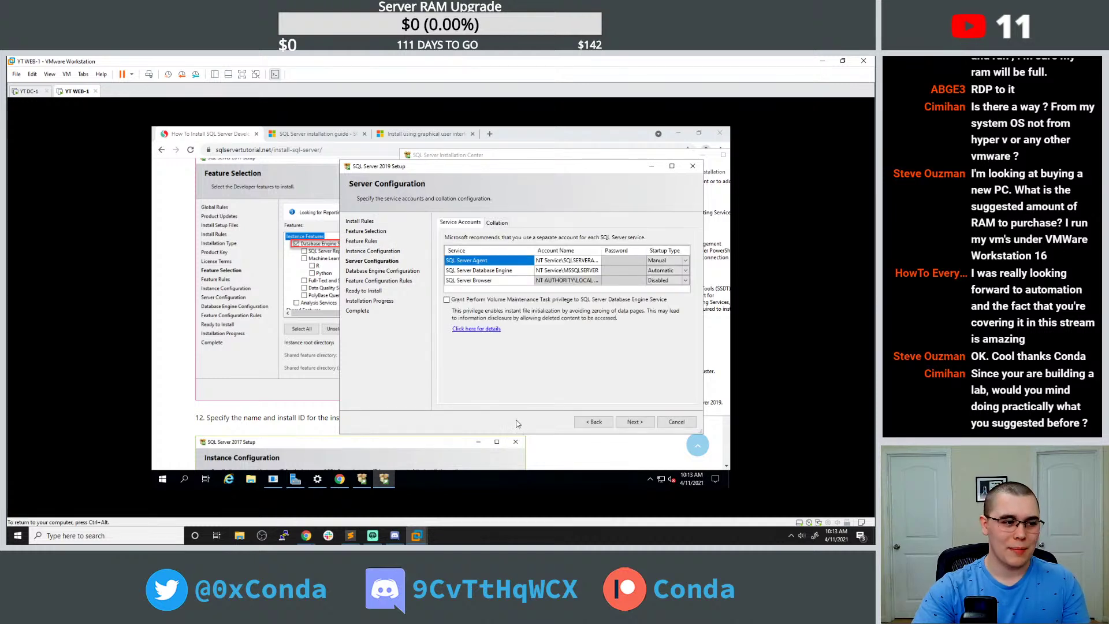
{"action": "left_click_drag", "start_coordinate": [533, 164], "coordinate": [443, 163]}
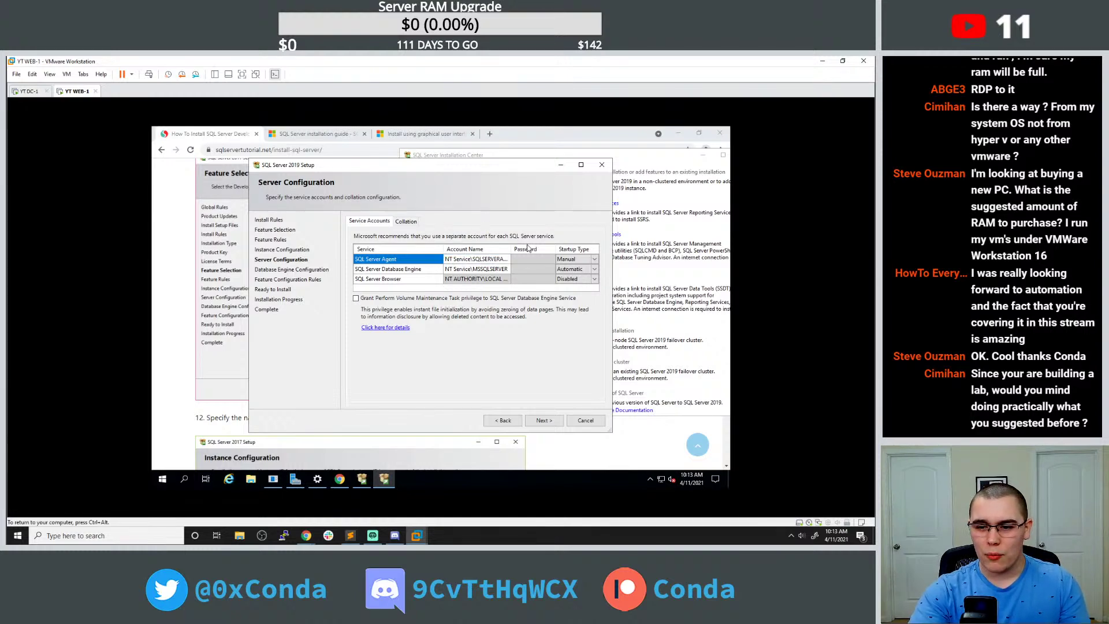
{"action": "left_click", "coordinate": [544, 421]}
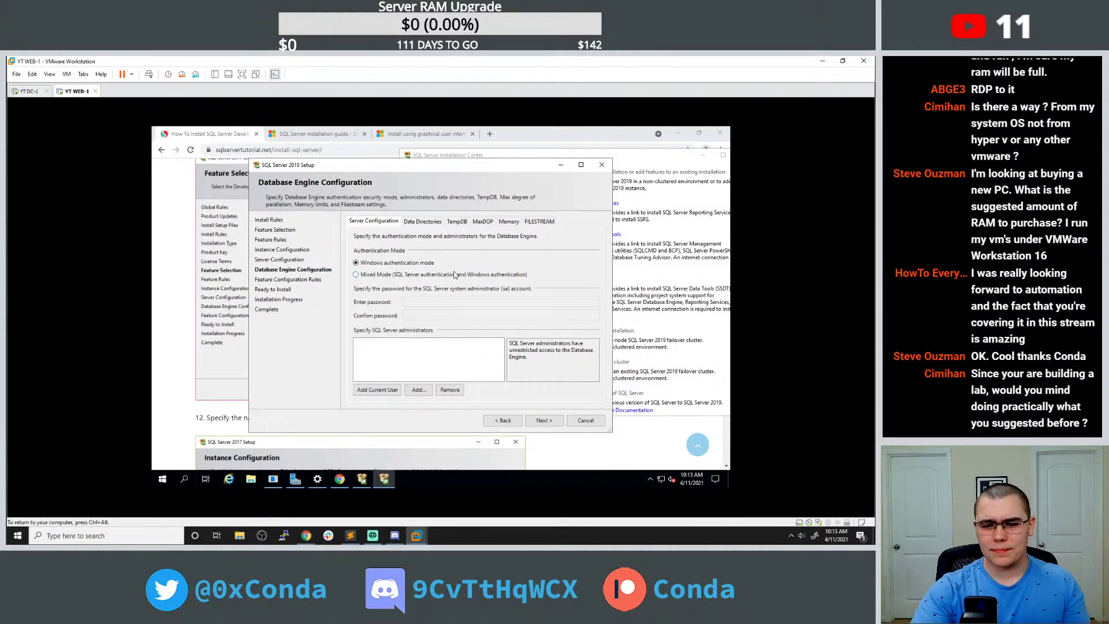
Move the setup window aside and scroll the tutorial to the authentication configuration step.
{"action": "left_click_drag", "start_coordinate": [468, 167], "coordinate": [611, 163]}
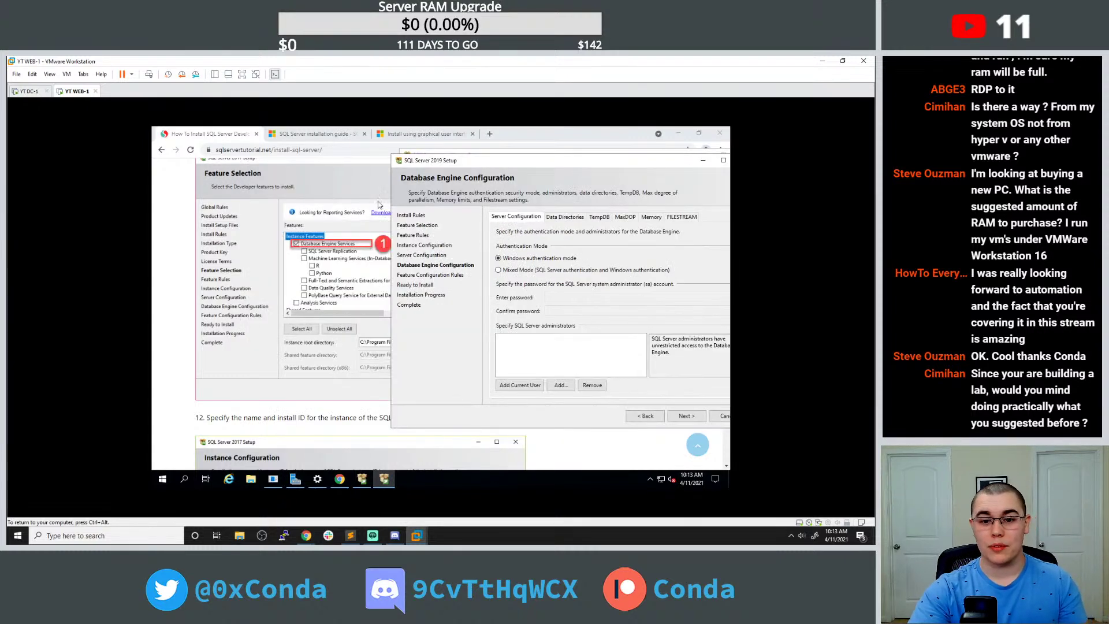
{"action": "scroll", "coordinate": [317, 213], "scroll_direction": "down", "scroll_amount": 4}
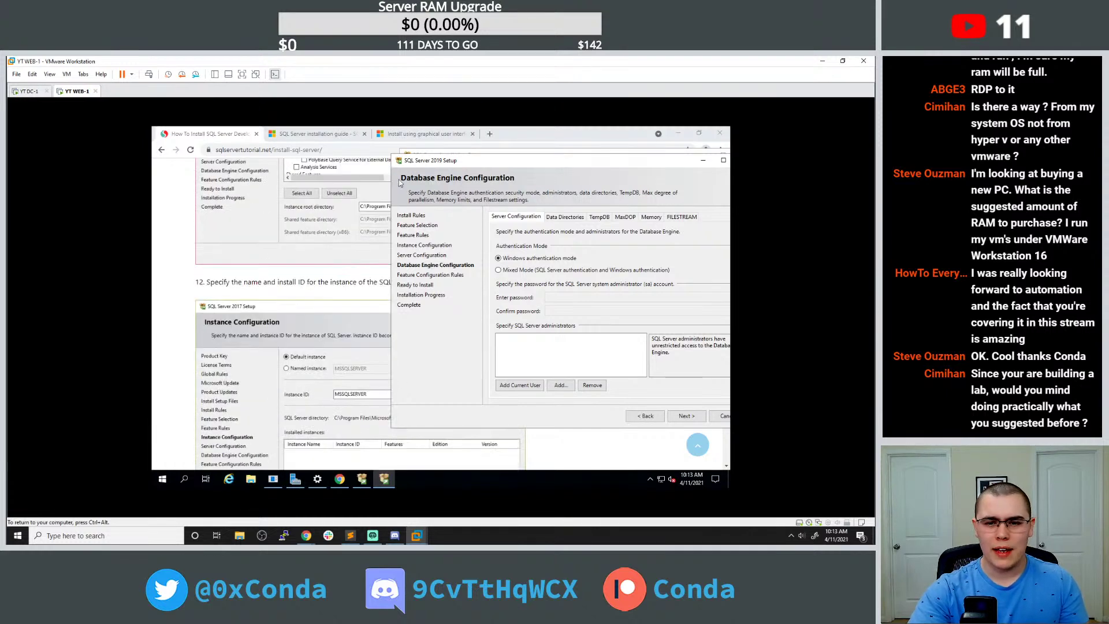
{"action": "left_click_drag", "start_coordinate": [418, 163], "coordinate": [449, 167]}
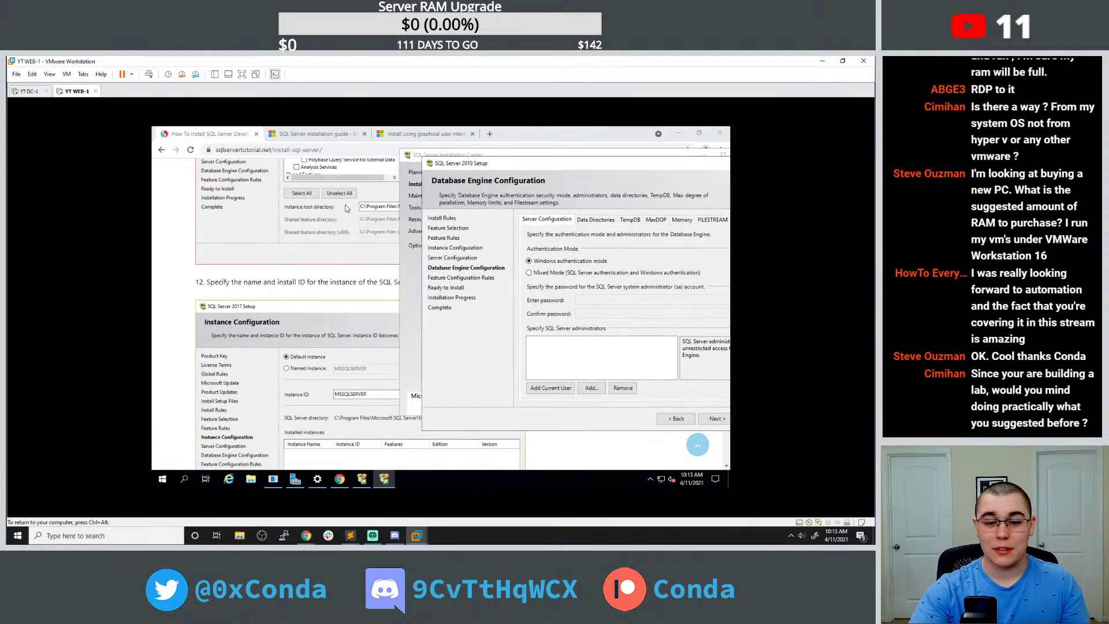
{"action": "scroll", "coordinate": [345, 208], "scroll_direction": "down", "scroll_amount": 1}
{"action": "scroll", "coordinate": [347, 208], "scroll_direction": "down", "scroll_amount": 5}
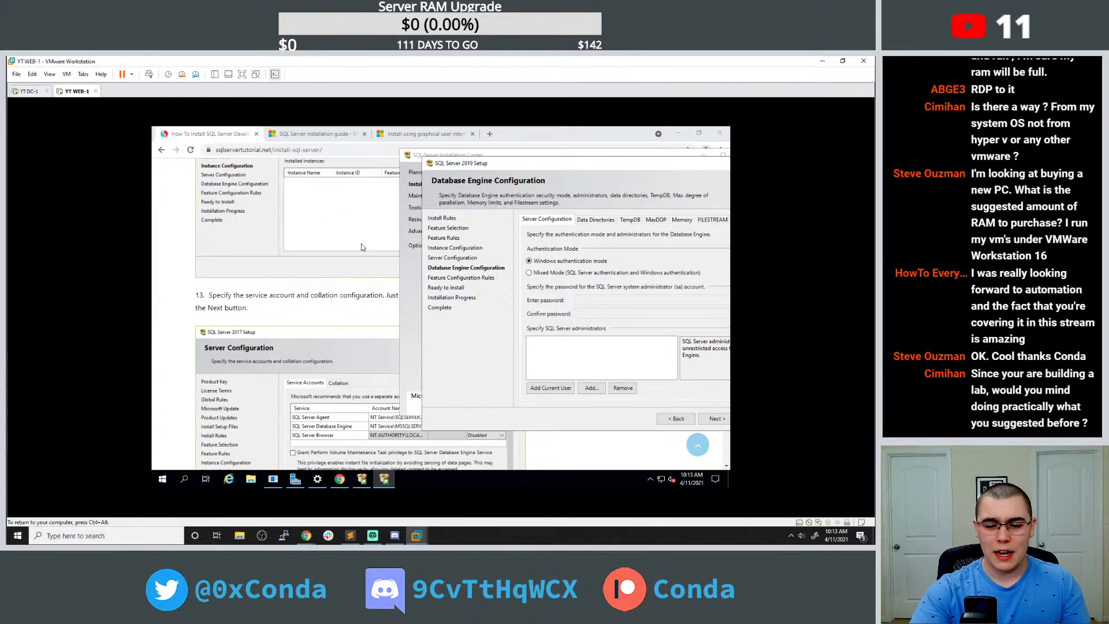
{"action": "scroll", "coordinate": [361, 244], "scroll_direction": "down", "scroll_amount": 7}
{"action": "scroll", "coordinate": [363, 239], "scroll_direction": "down", "scroll_amount": 1}
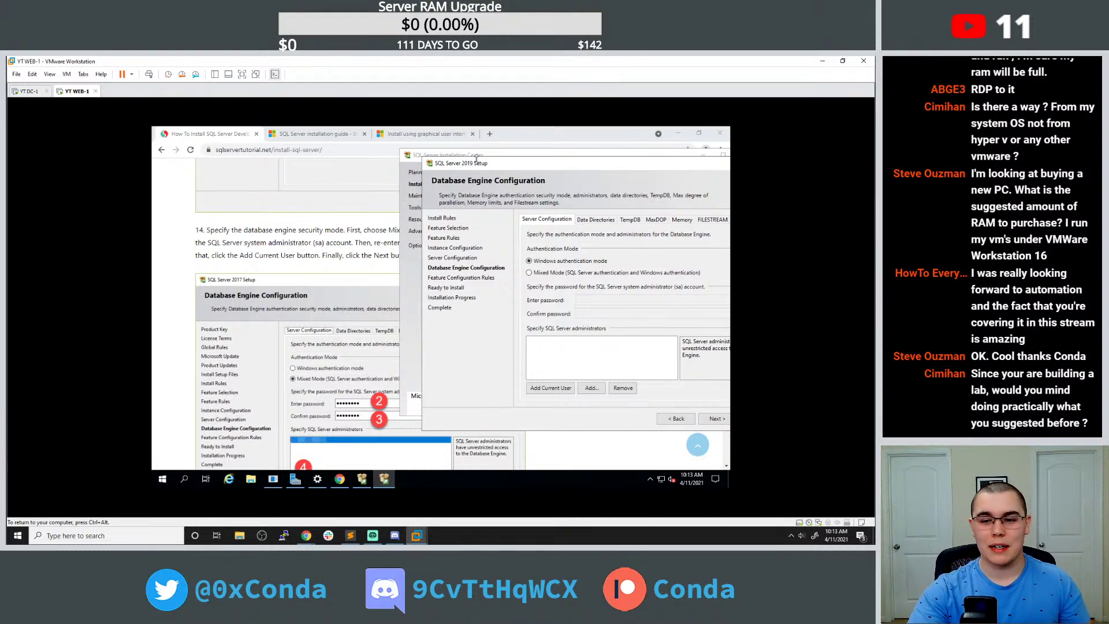
Switch Database Engine authentication to Mixed Mode and type the sa password.
{"action": "mouse_move", "coordinate": [477, 164]}
{"action": "left_mouse_down"}
{"action": "mouse_move", "coordinate": [454, 154]}
{"action": "mouse_move", "coordinate": [480, 151]}
{"action": "left_mouse_up"}
{"action": "left_click", "coordinate": [507, 264]}
{"action": "left_click", "coordinate": [530, 289]}
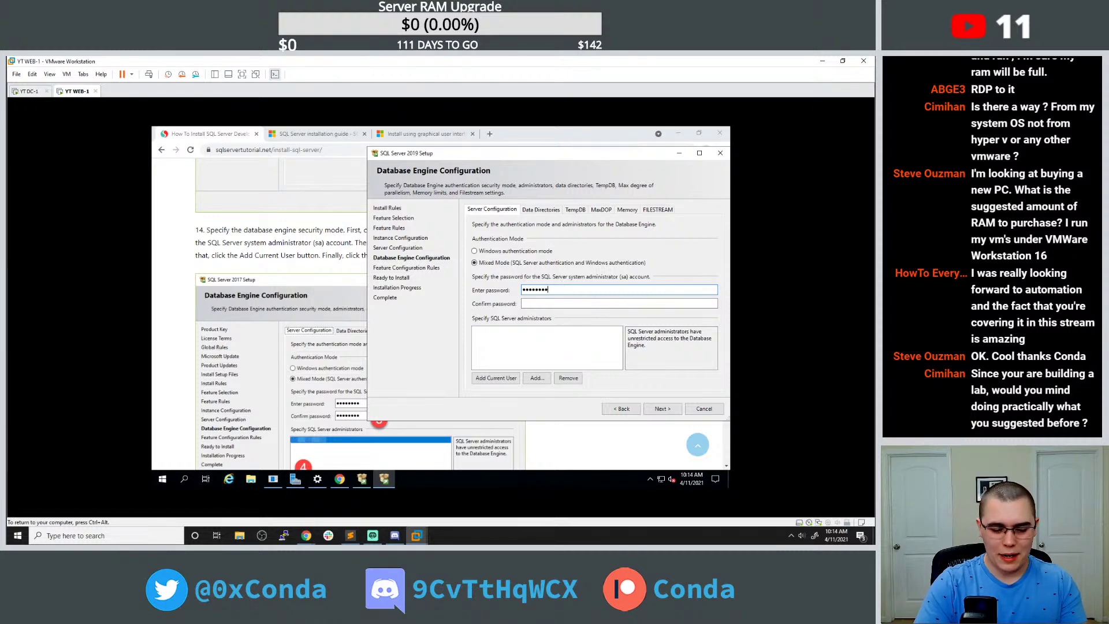
Confirm the sa password, try Next, and dismiss the missing administrator validation error.
{"action": "key", "text": "Tab"}
{"action": "type", "text": "P"}
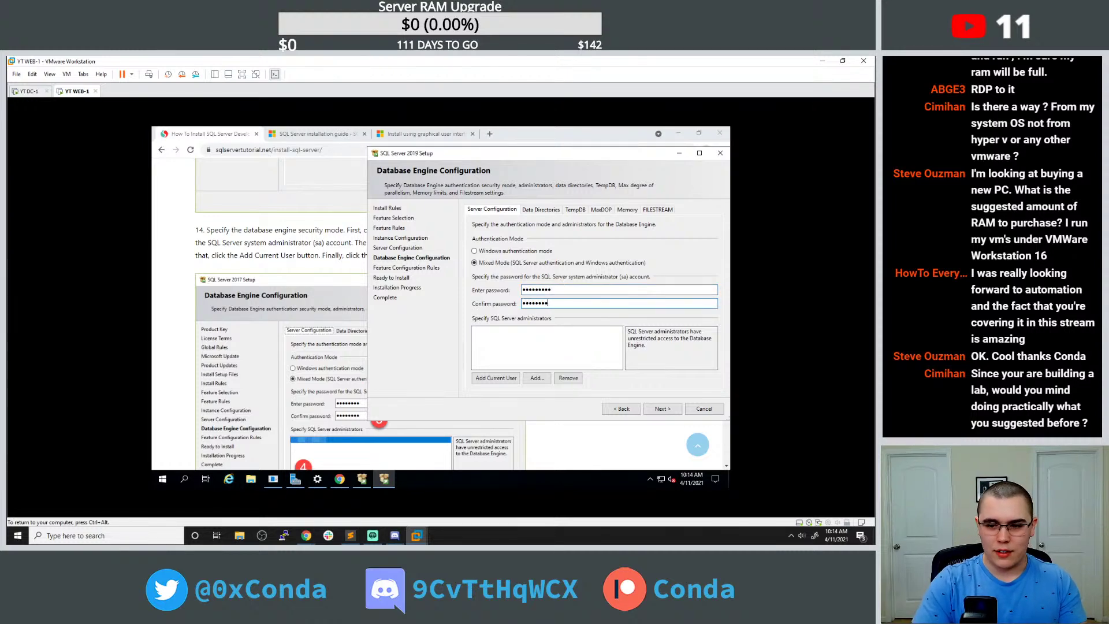
{"action": "left_click", "coordinate": [662, 408]}
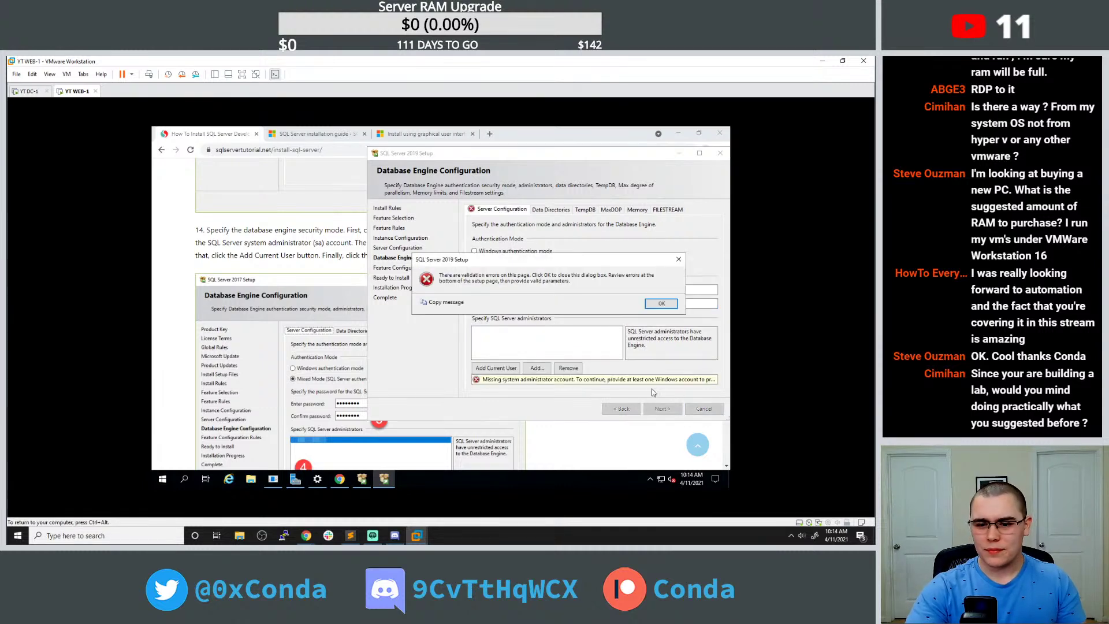
{"action": "left_click", "coordinate": [659, 304]}
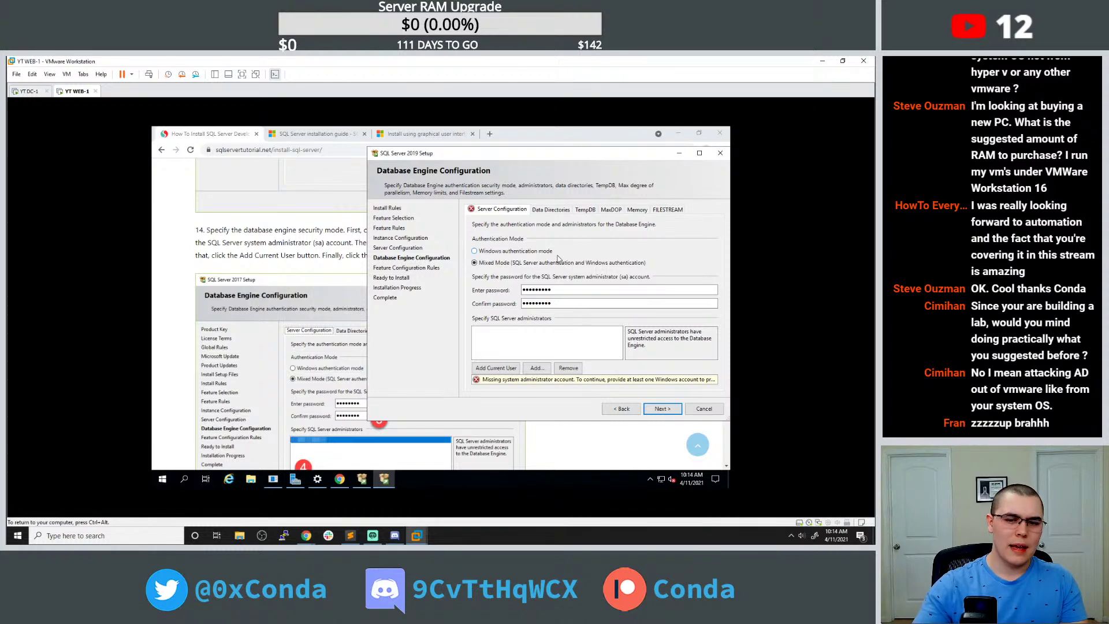
Search the host computer for VirtualBox and launch VirtualBox Manager.
{"action": "left_click", "coordinate": [132, 532]}
{"action": "type", "text": "vir"}
{"action": "key", "text": "Escape"}
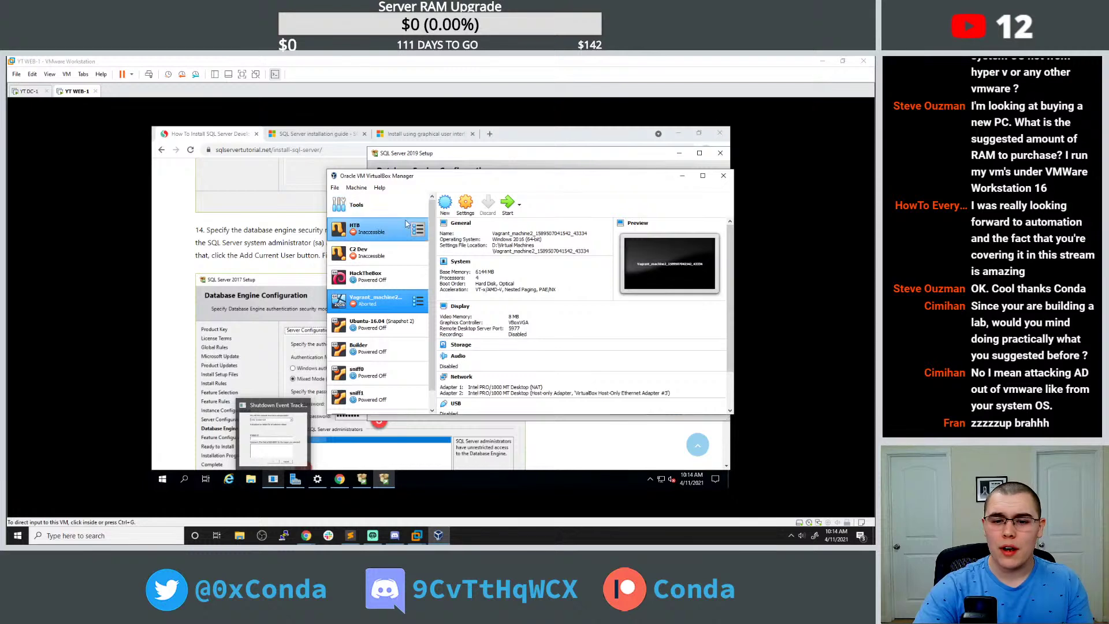
Add a HackTheBox NAT port-forwarding rule from host port 1111 to guest port 3389.
{"action": "left_click", "coordinate": [390, 278]}
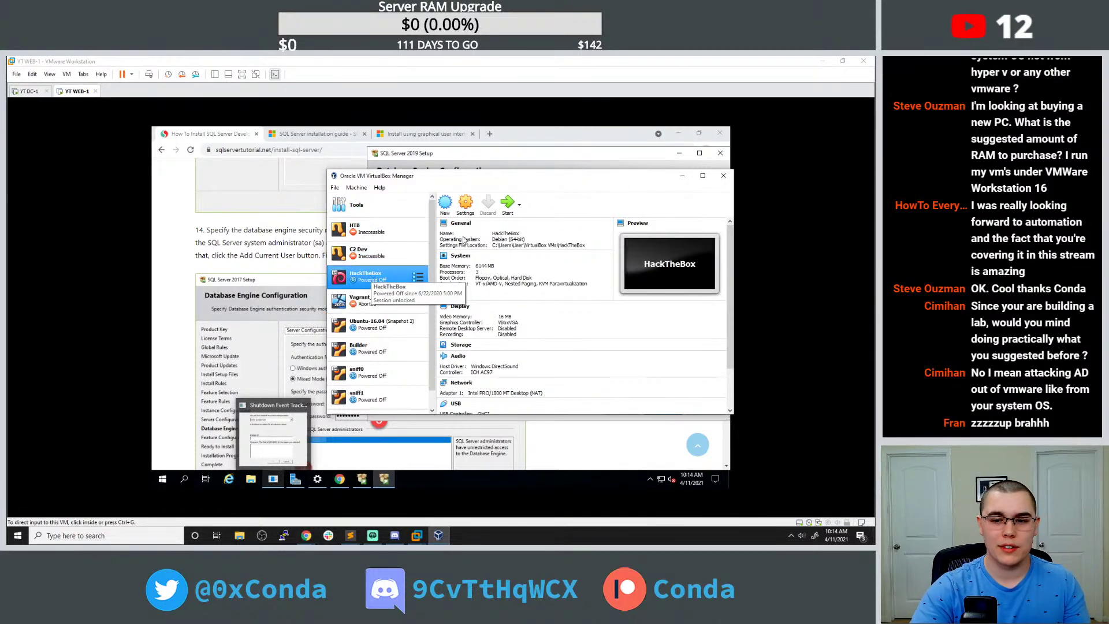
{"action": "left_click", "coordinate": [474, 208]}
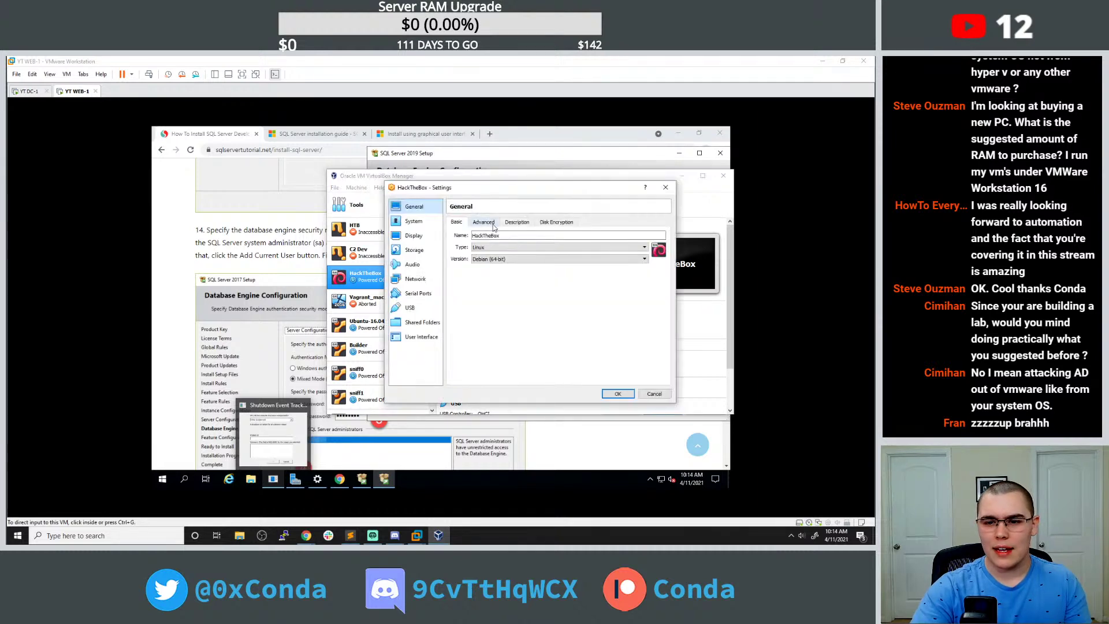
{"action": "left_click", "coordinate": [419, 279]}
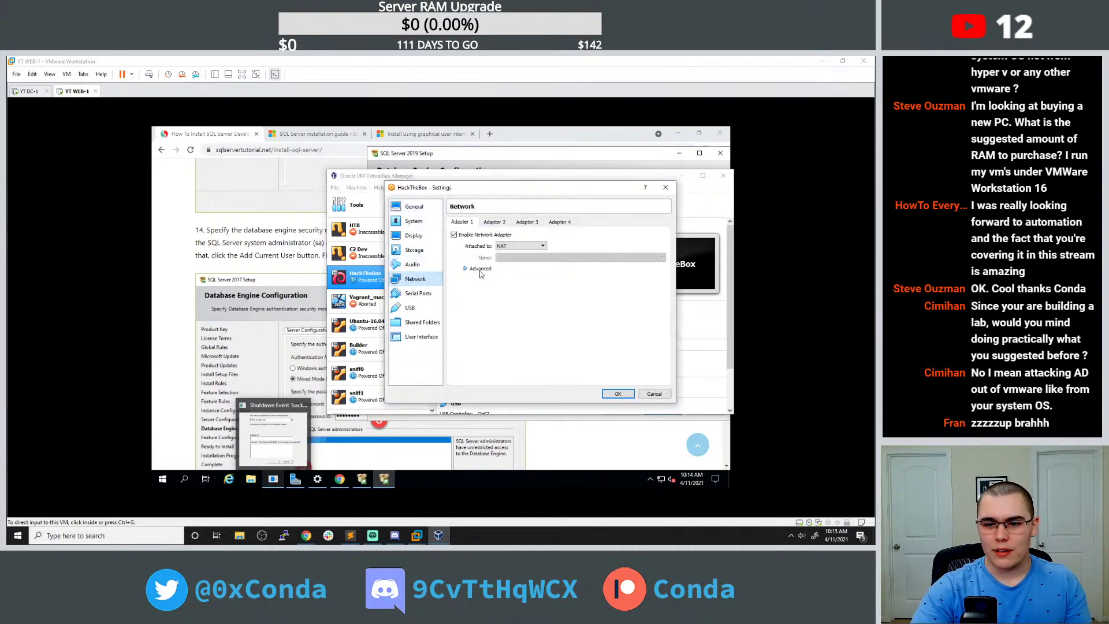
{"action": "left_click", "coordinate": [481, 269]}
{"action": "left_click", "coordinate": [530, 328]}
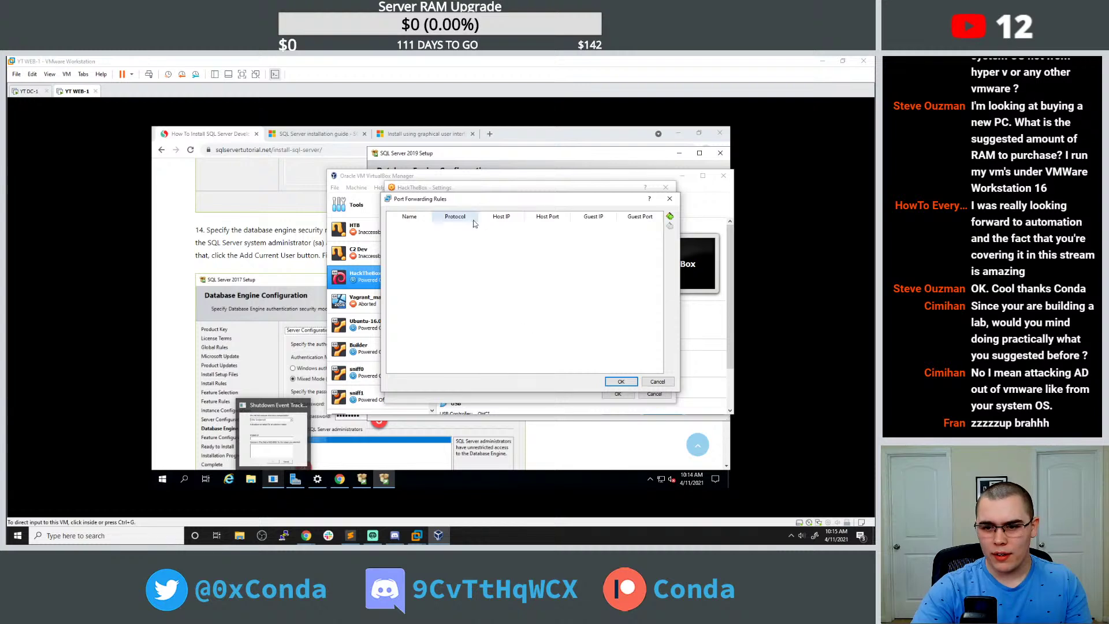
{"action": "left_click", "coordinate": [669, 216]}
{"action": "double_click", "coordinate": [572, 227]}
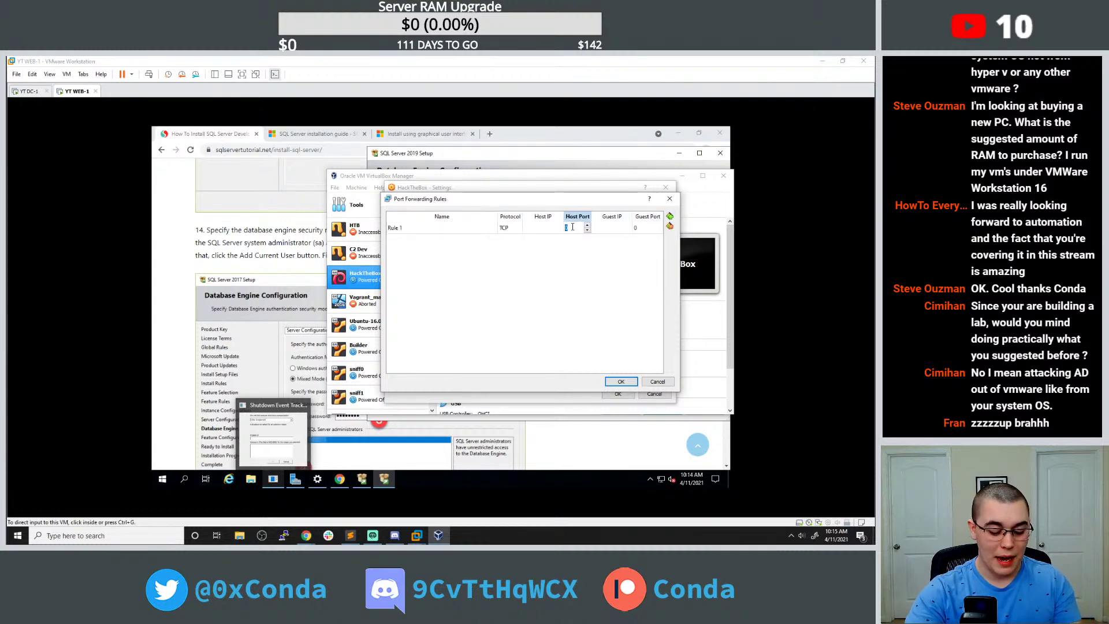
{"action": "type", "text": "1111"}
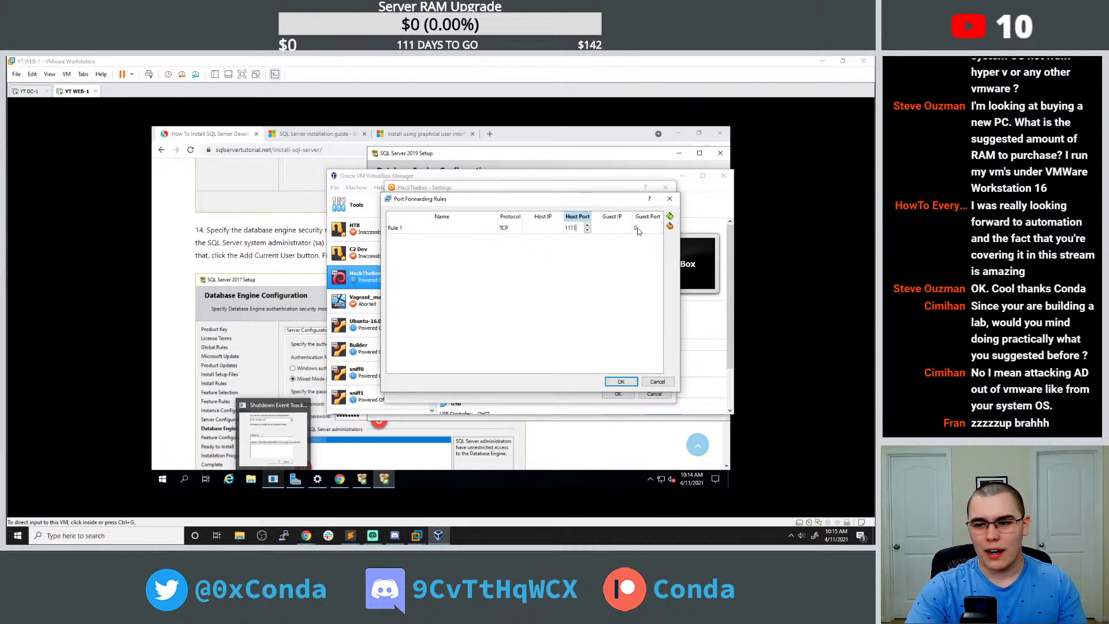
{"action": "double_click", "coordinate": [638, 228]}
{"action": "type", "text": "3389"}
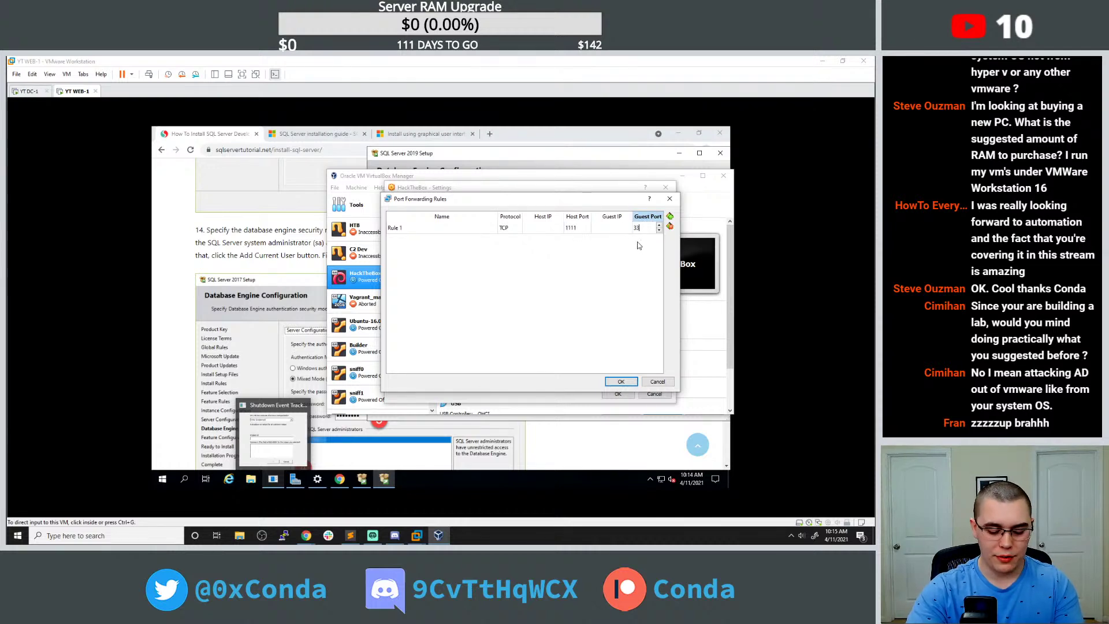
{"action": "key", "text": "Return"}
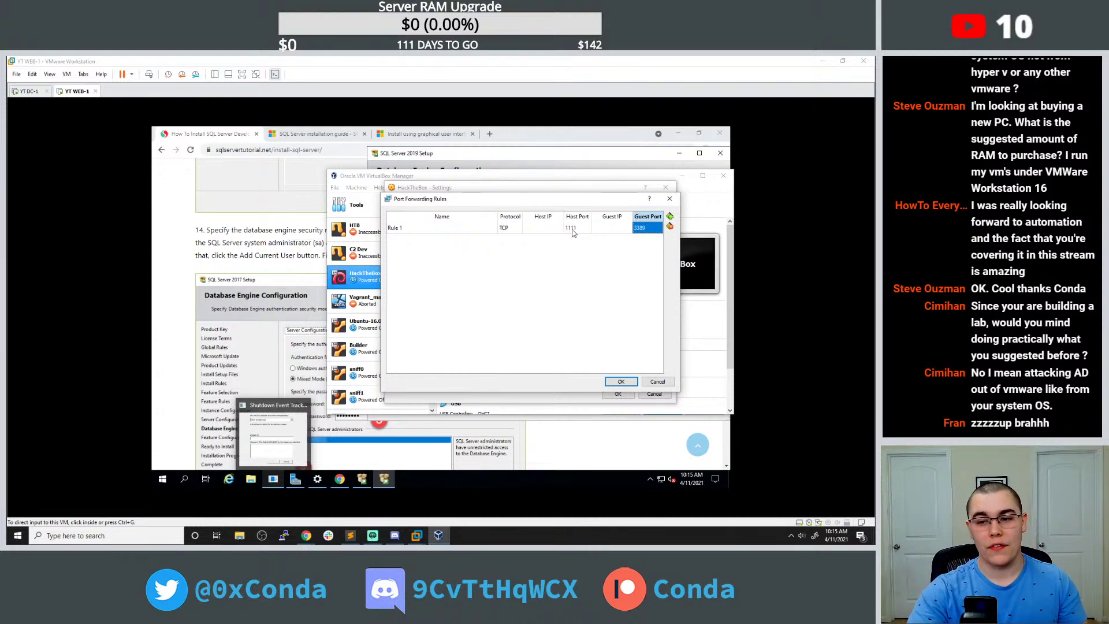
Discard the port-forwarding rule, close VirtualBox, and shift the SQL Server setup window left.
{"action": "left_click", "coordinate": [670, 197]}
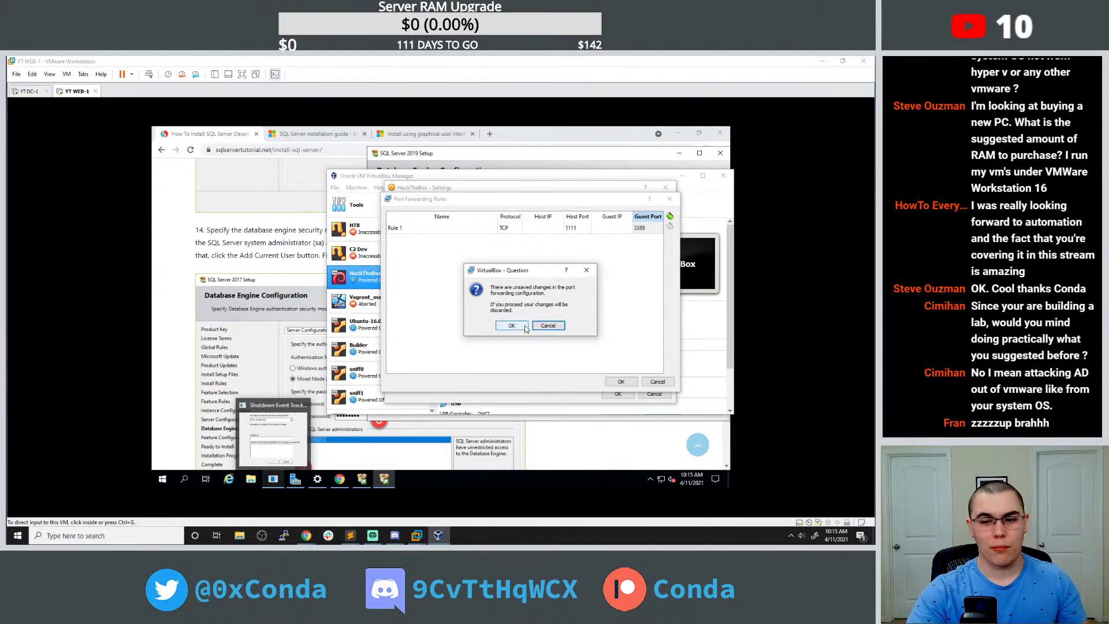
{"action": "left_click", "coordinate": [527, 327]}
{"action": "left_click", "coordinate": [665, 188]}
{"action": "left_click", "coordinate": [723, 176]}
{"action": "left_click_drag", "start_coordinate": [635, 154], "coordinate": [558, 159]}
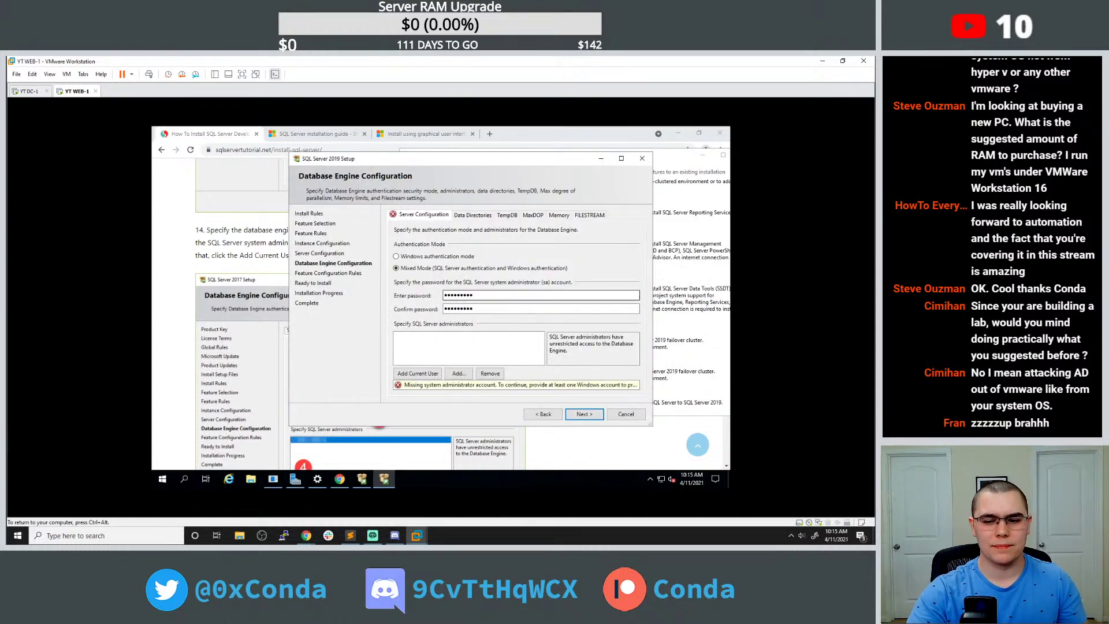
Read the full 'missing SQL Server administrator account' error on the engine configuration page.
{"action": "left_click", "coordinate": [490, 344]}
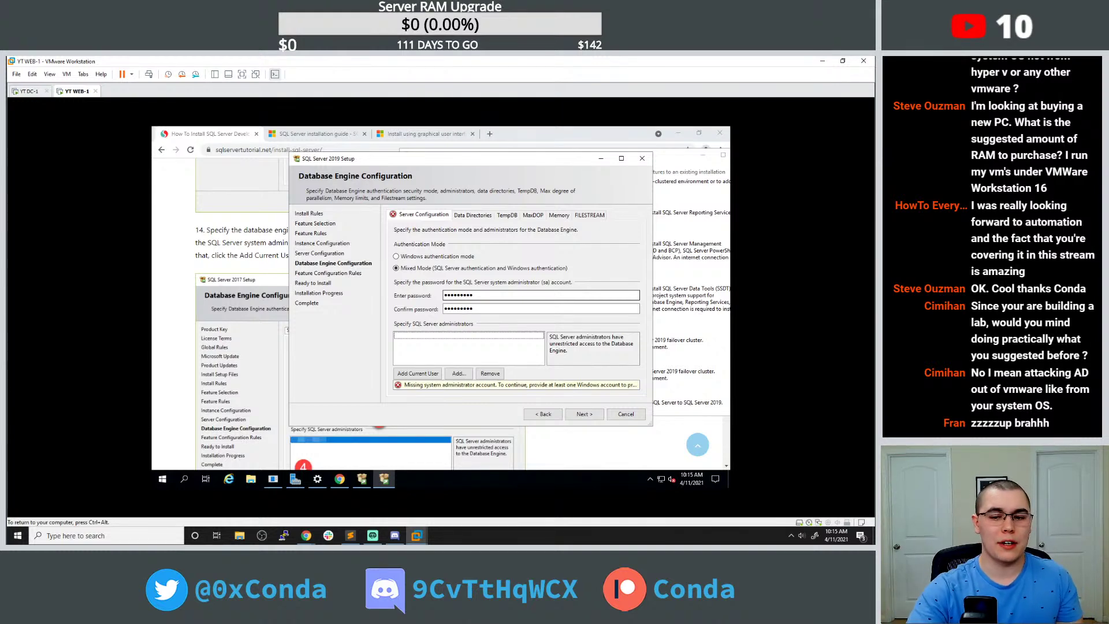
{"action": "left_click", "coordinate": [512, 295]}
{"action": "left_click", "coordinate": [91, 529]}
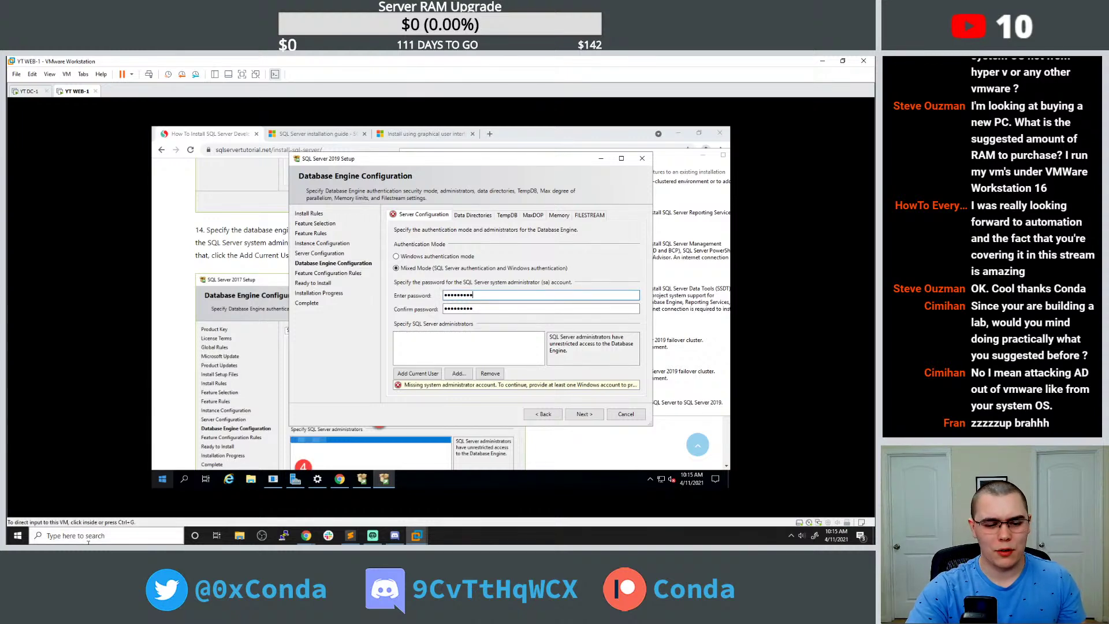
{"action": "type", "text": "hy"}
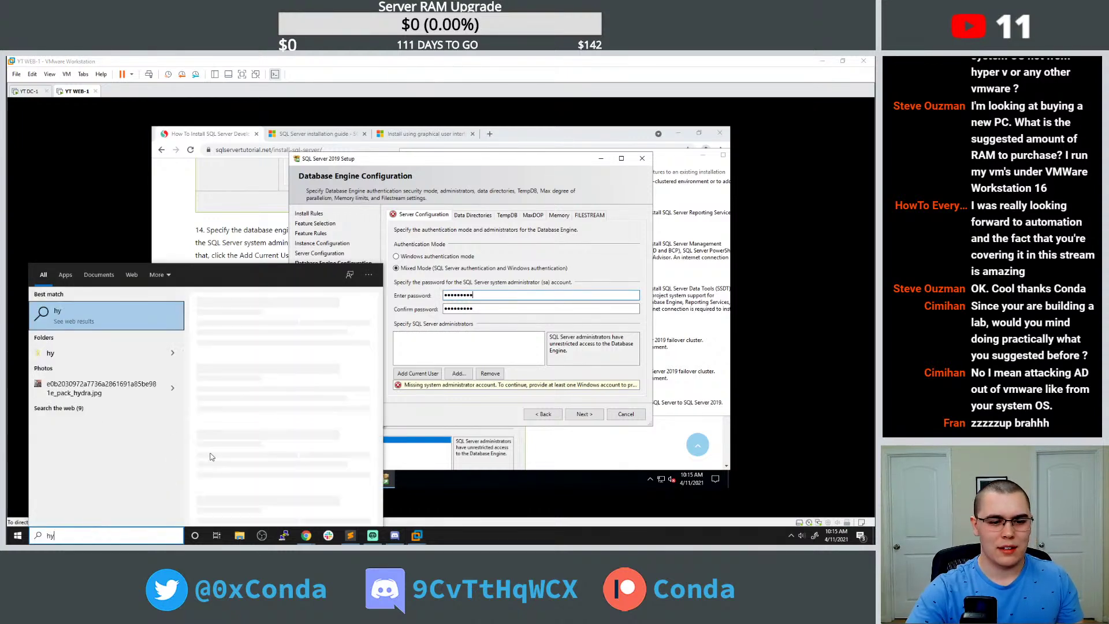
{"action": "left_click", "coordinate": [450, 320]}
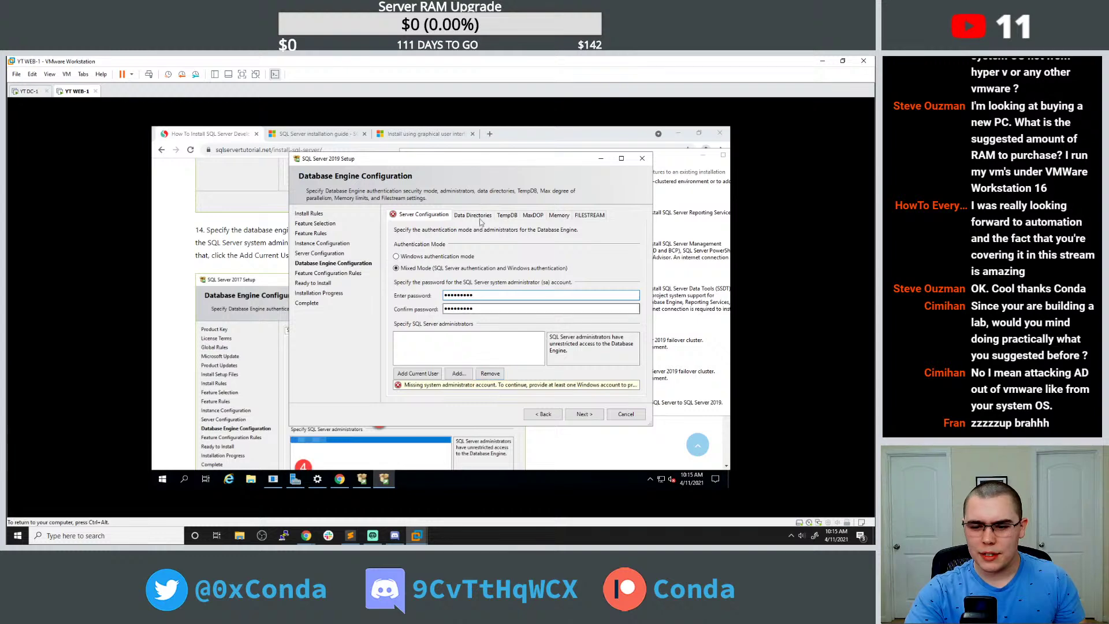
{"action": "left_click", "coordinate": [614, 385]}
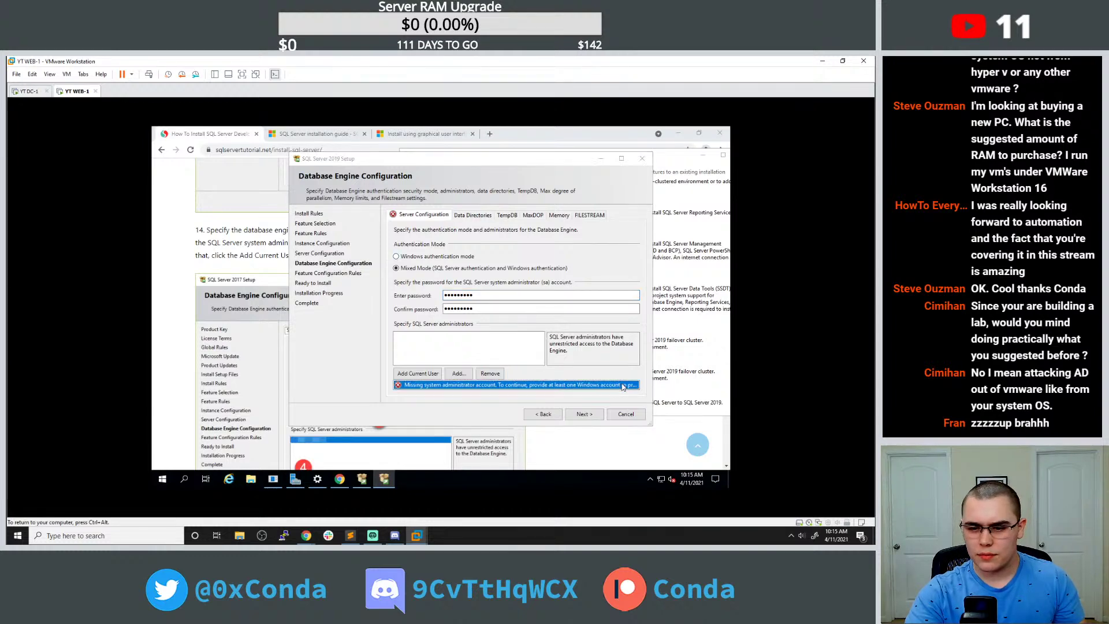
{"action": "double_click", "coordinate": [623, 386]}
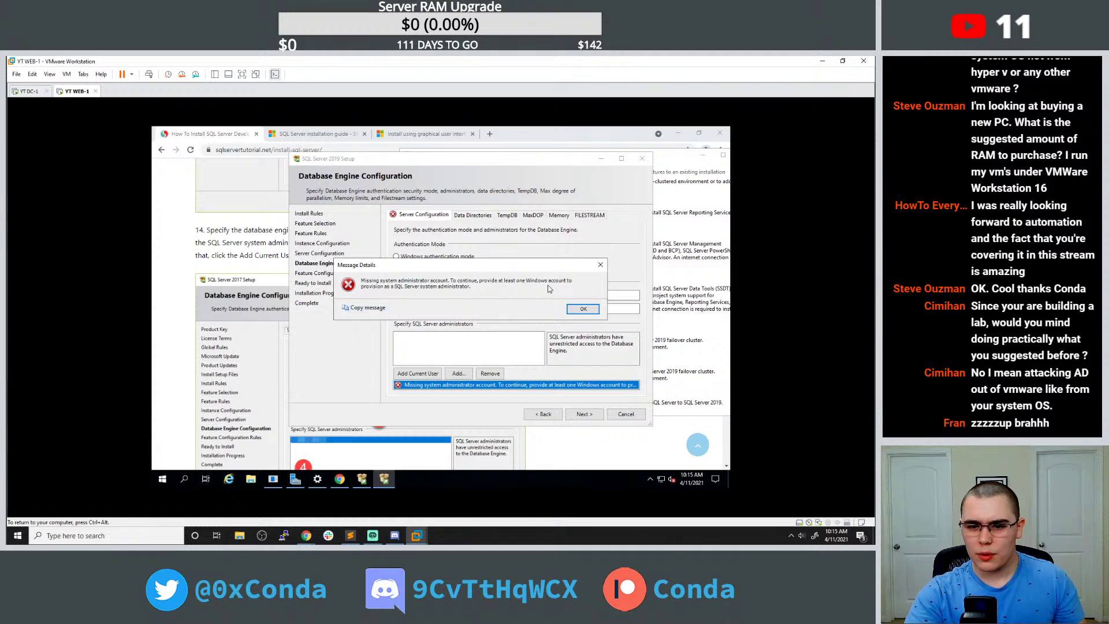
{"action": "left_click", "coordinate": [601, 265]}
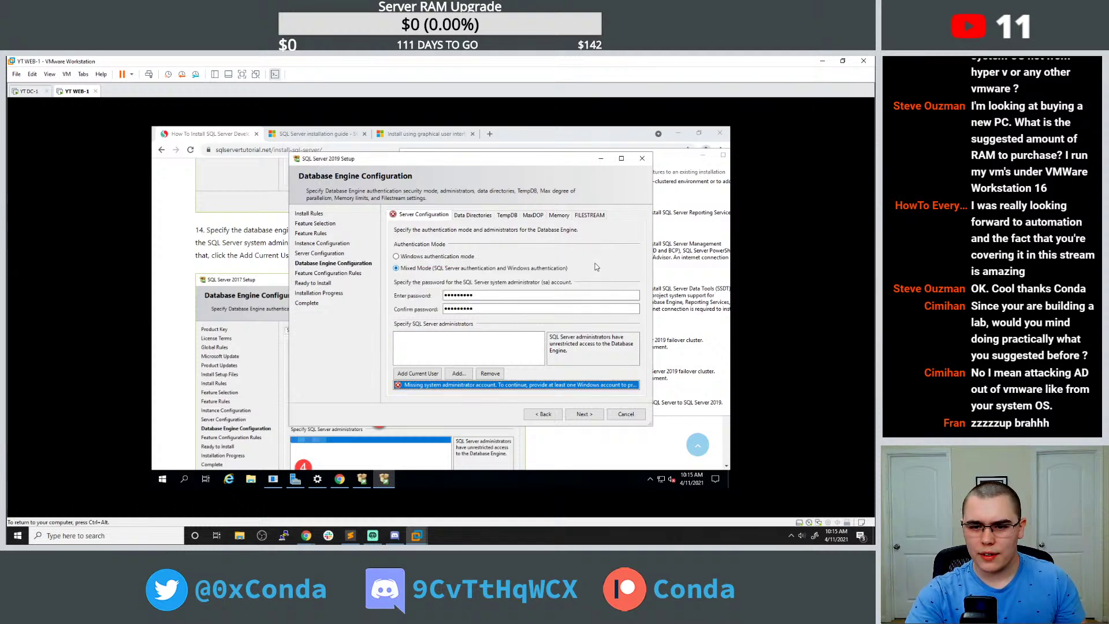
Check the installation tutorial in Chrome, cancel the Select Users picker, and switch to YT DC-1.
{"action": "left_click", "coordinate": [459, 373]}
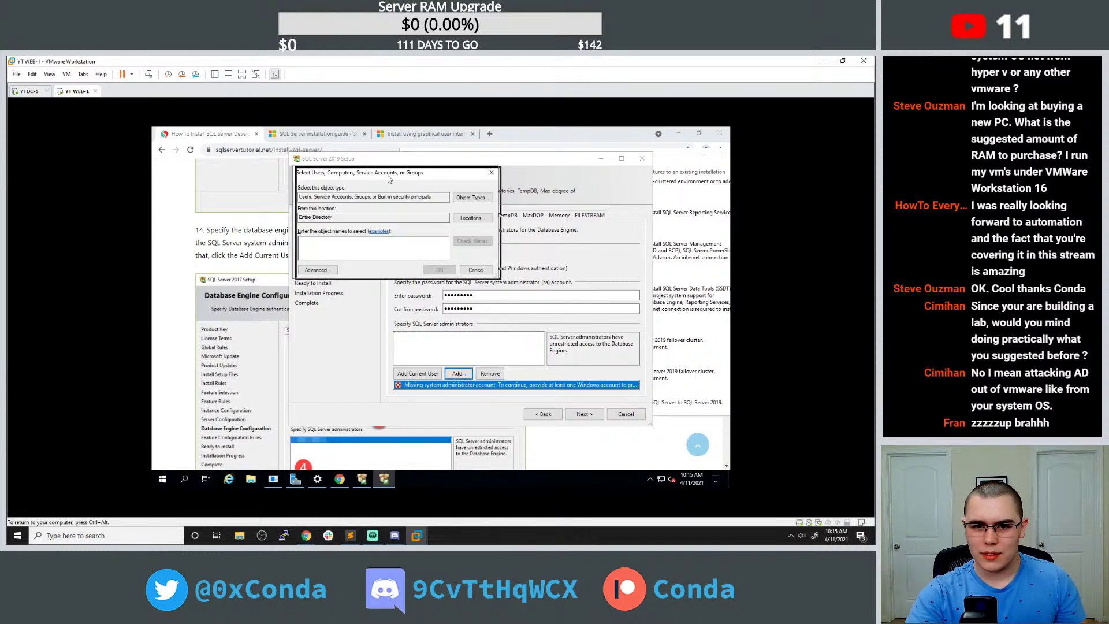
{"action": "left_click", "coordinate": [237, 251]}
{"action": "scroll", "coordinate": [237, 251], "scroll_direction": "down", "scroll_amount": 4}
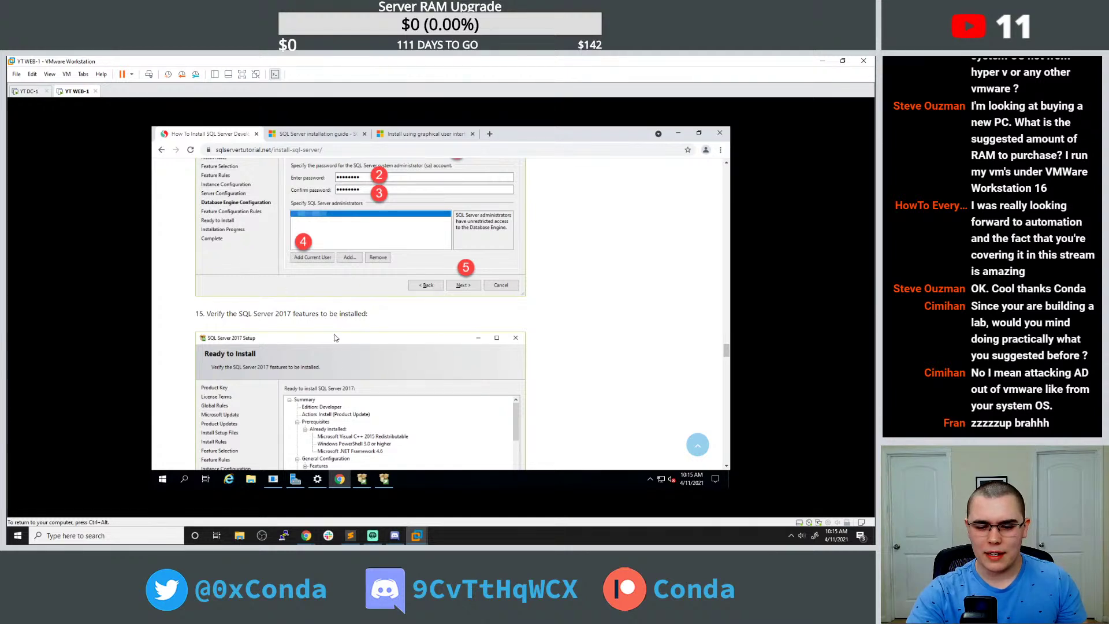
{"action": "scroll", "coordinate": [351, 370], "scroll_direction": "up", "scroll_amount": 1}
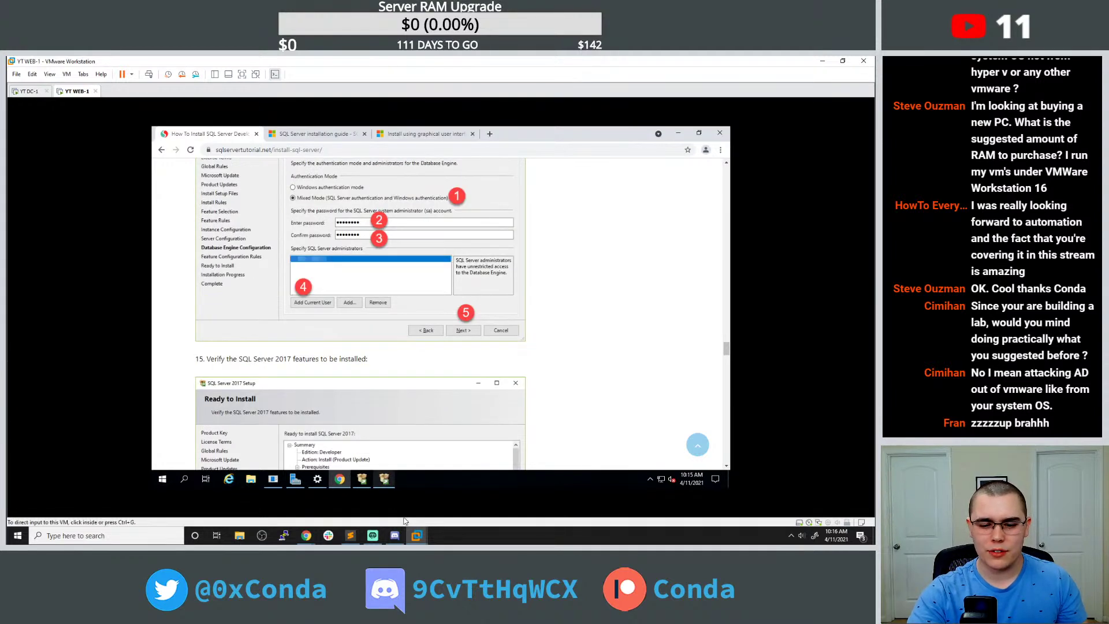
{"action": "left_click", "coordinate": [384, 478]}
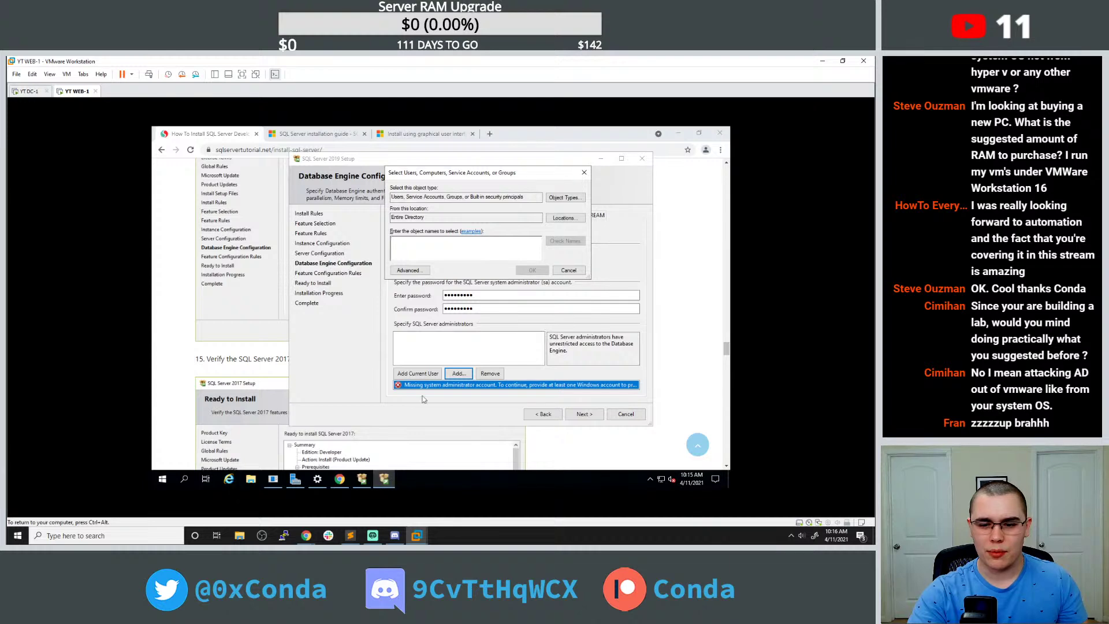
{"action": "left_click", "coordinate": [584, 172]}
{"action": "left_click", "coordinate": [24, 92]}
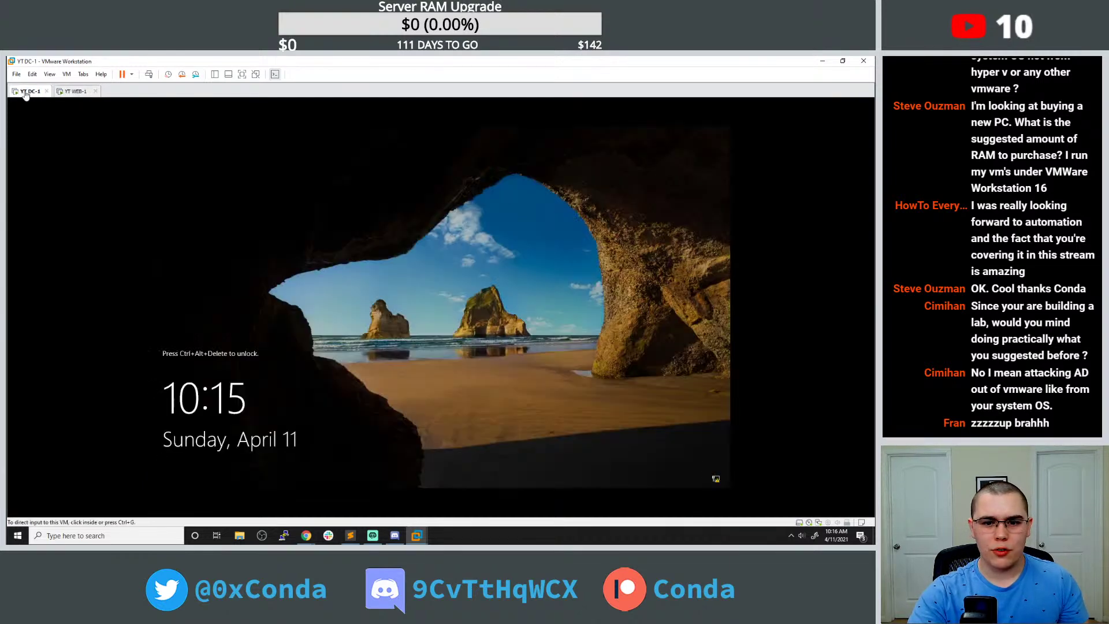
Sign in to DC-1 as administrator and open Active Directory Users and Computers on Global Users.
{"action": "left_click", "coordinate": [66, 75]}
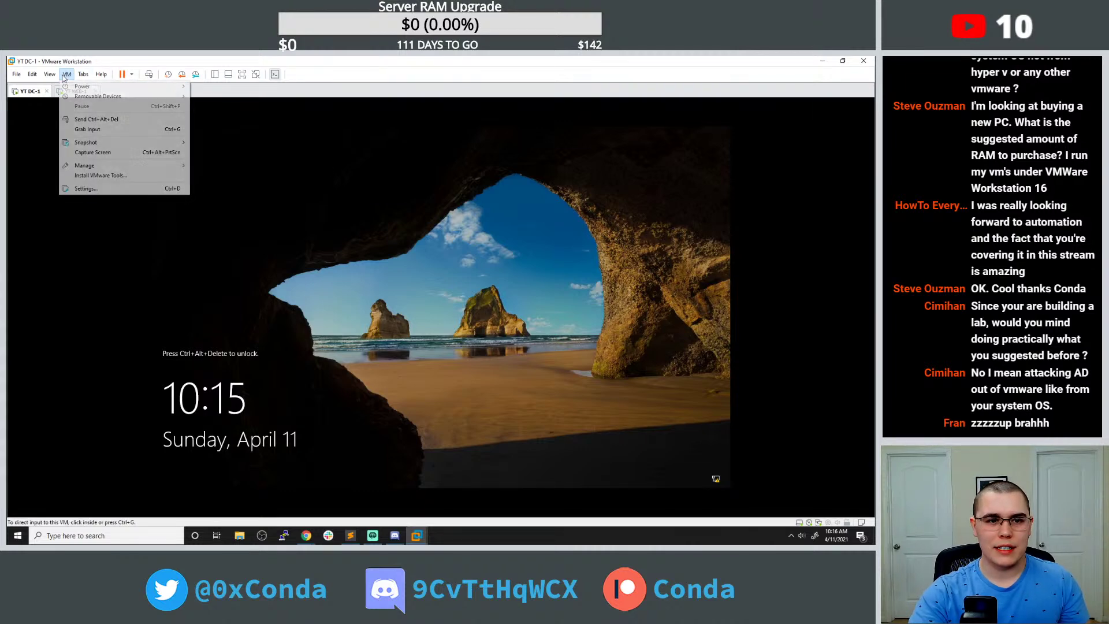
{"action": "left_click", "coordinate": [93, 119]}
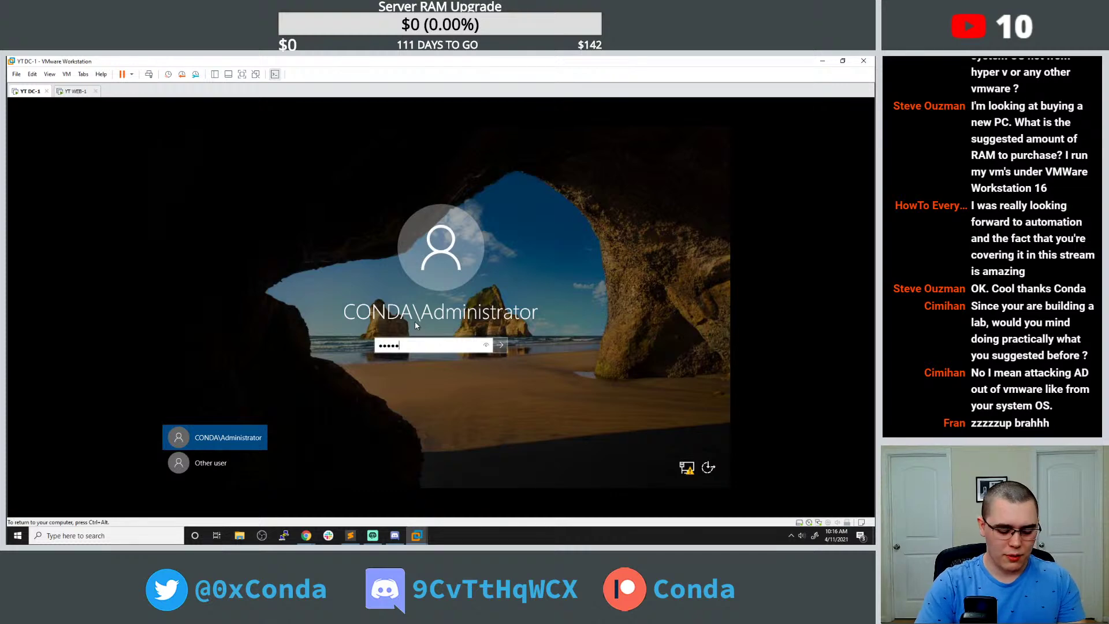
{"action": "key", "text": "Return"}
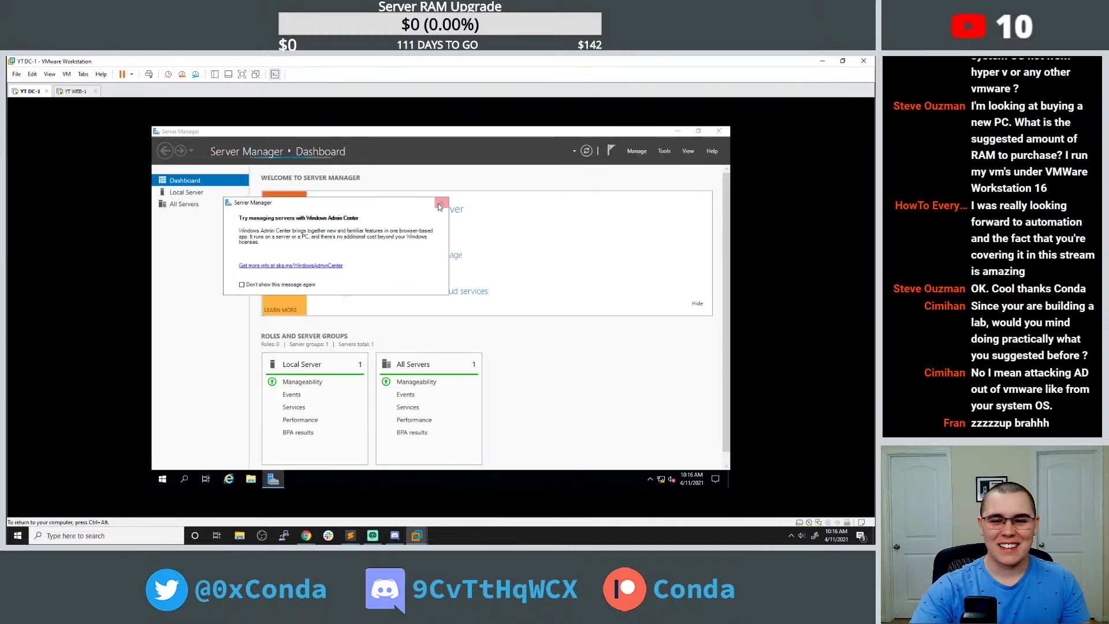
{"action": "left_click", "coordinate": [440, 205]}
{"action": "left_click", "coordinate": [664, 151]}
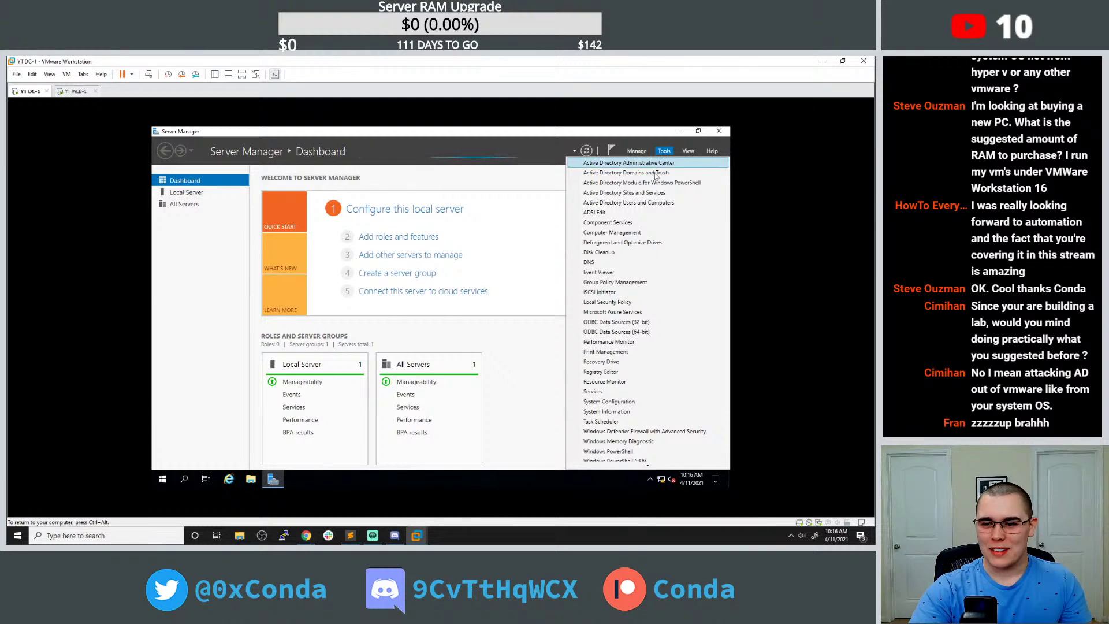
{"action": "left_click", "coordinate": [642, 202]}
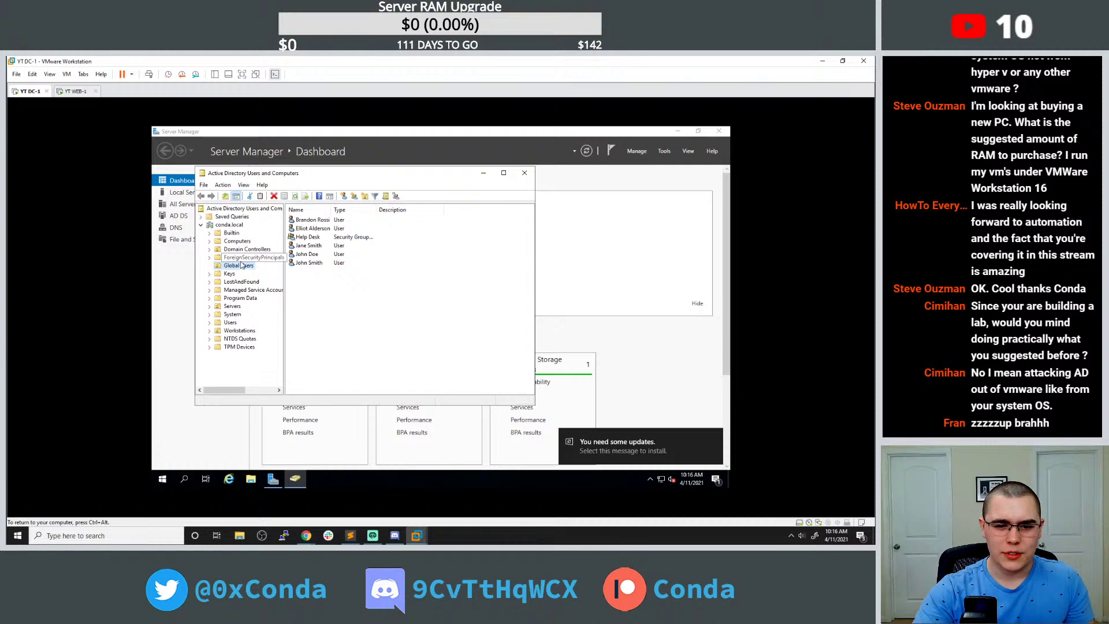
{"action": "right_click", "coordinate": [325, 298]}
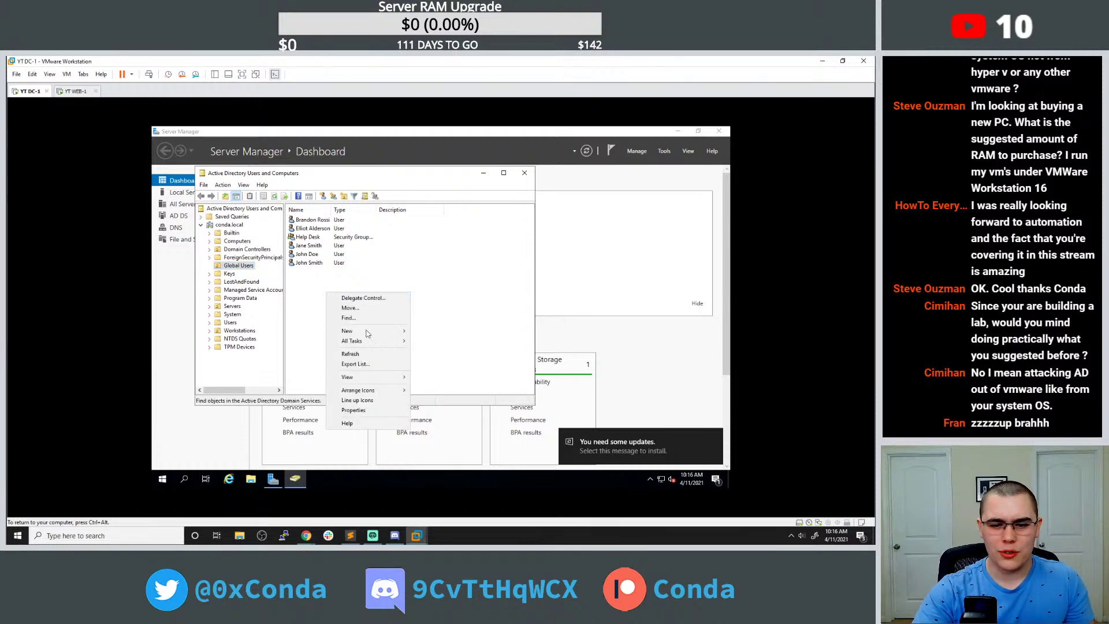
Start a new Global Users account named MSSQL_svc with logon name MSSQL_svc.
{"action": "mouse_move", "coordinate": [367, 330]}
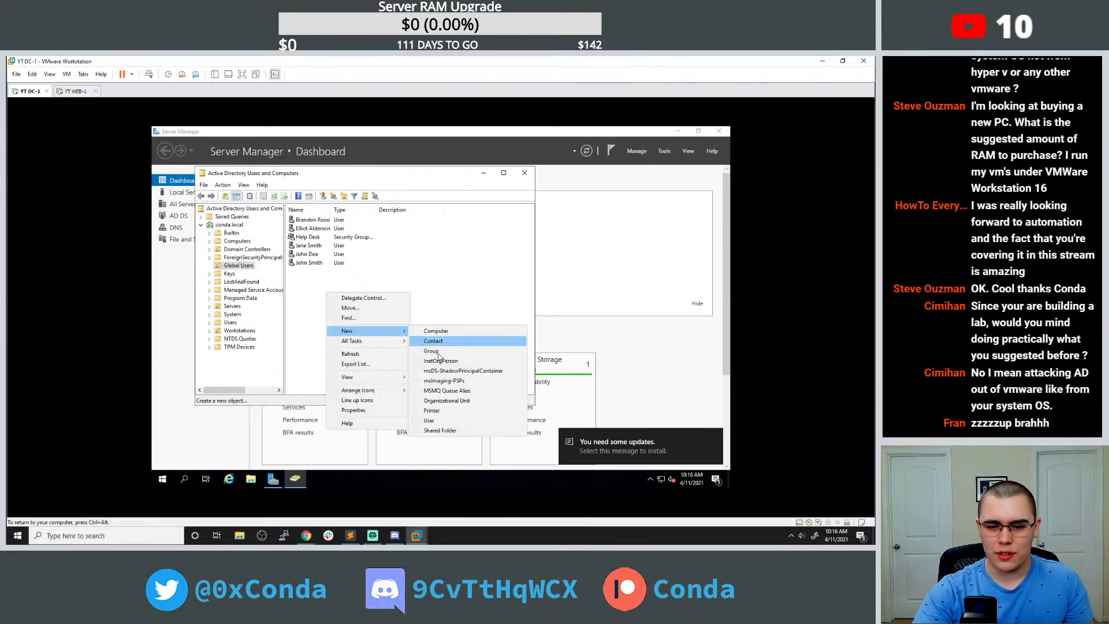
{"action": "left_click", "coordinate": [429, 420]}
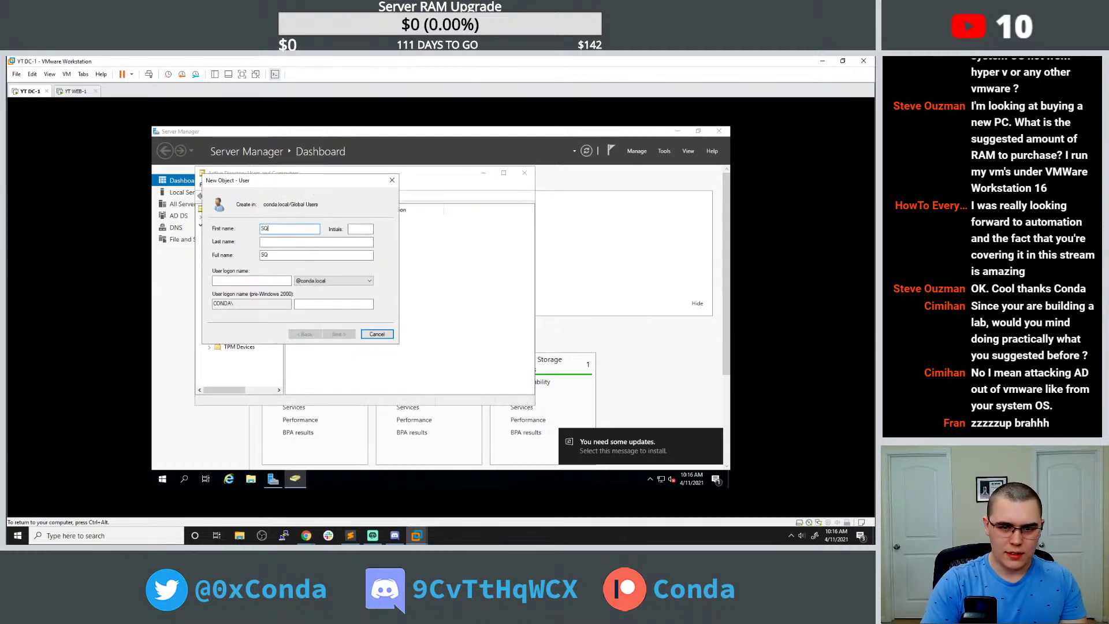
{"action": "type", "text": "MSSQL"}
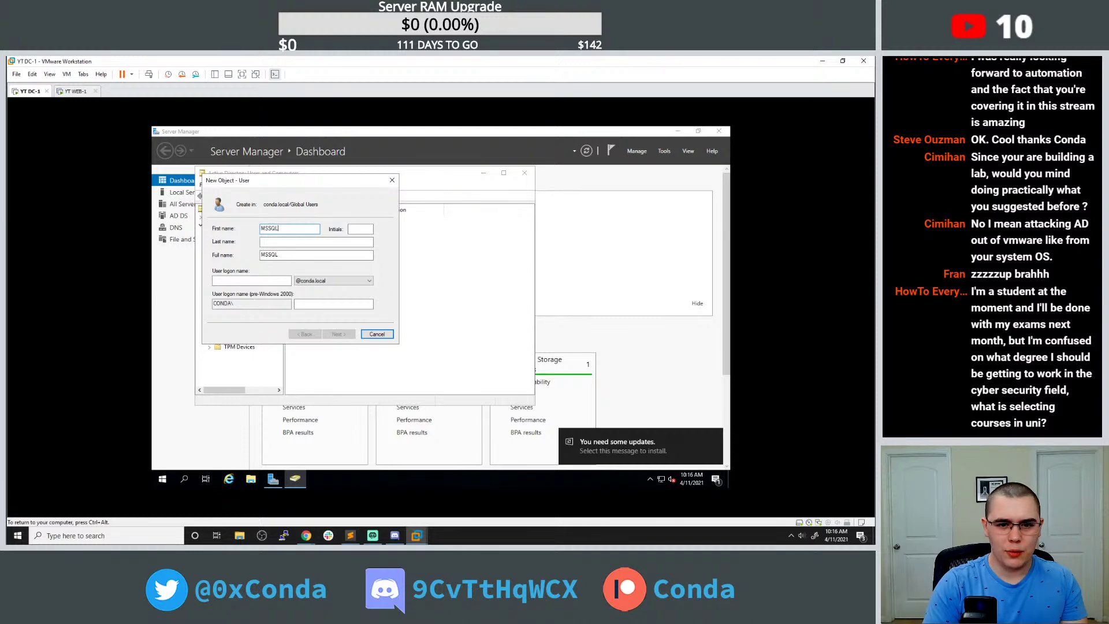
{"action": "type", "text": "_svc"}
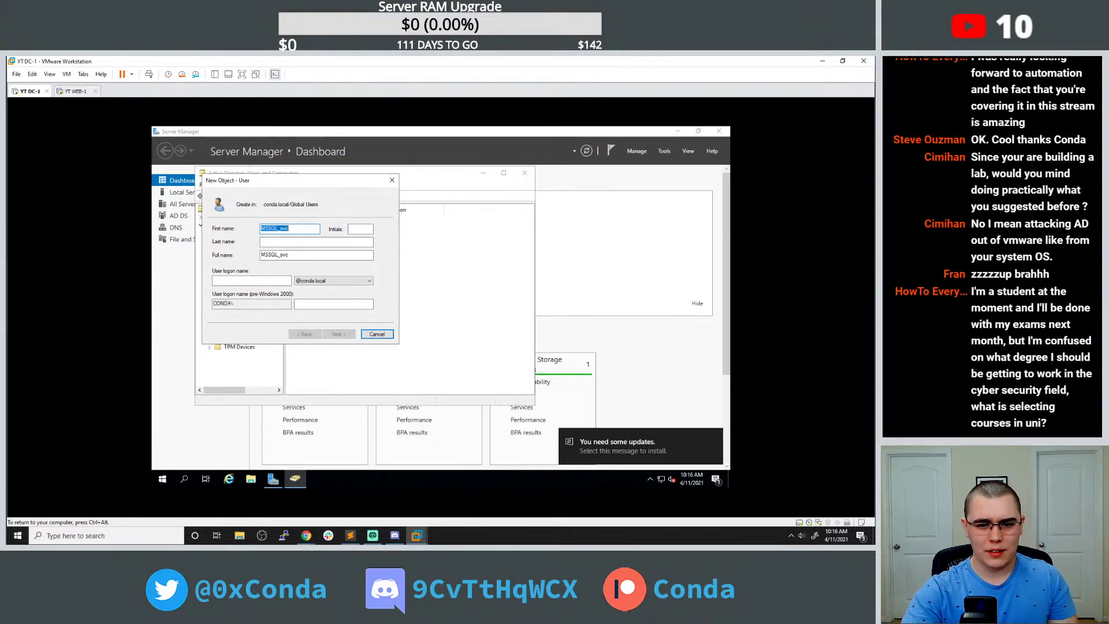
{"action": "left_click_drag", "start_coordinate": [291, 228], "coordinate": [261, 230]}
{"action": "key", "text": "ctrl+c"}
{"action": "left_click", "coordinate": [258, 281]}
{"action": "key", "text": "ctrl+v"}
Give MSSQL_svc a password without forced change at next logon and finish creating it.
{"action": "left_click", "coordinate": [338, 333]}
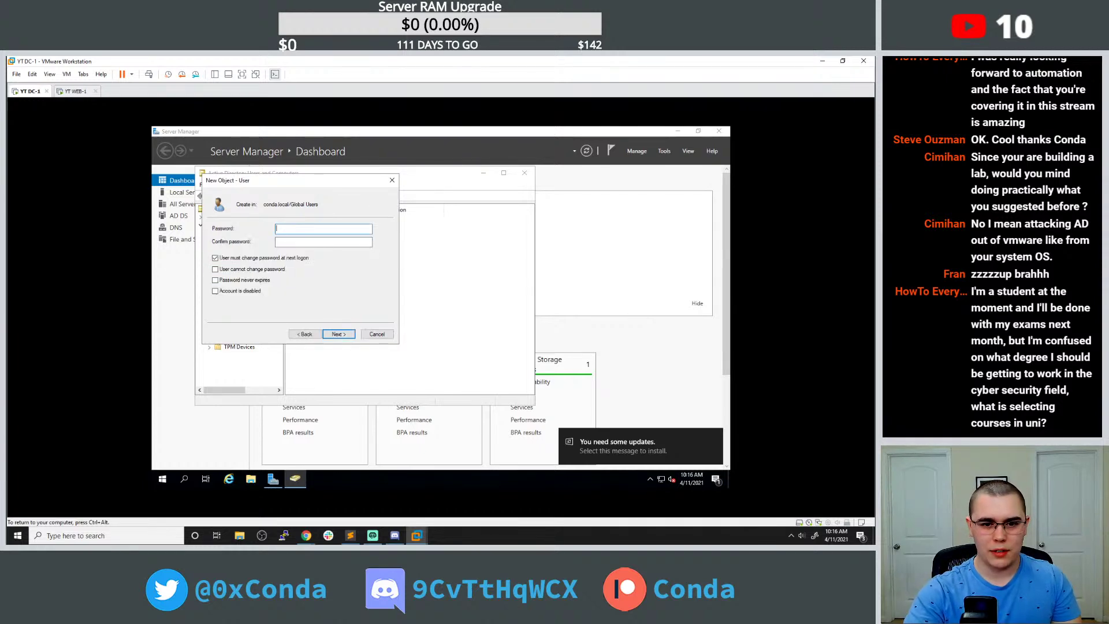
{"action": "key", "text": "Tab"}
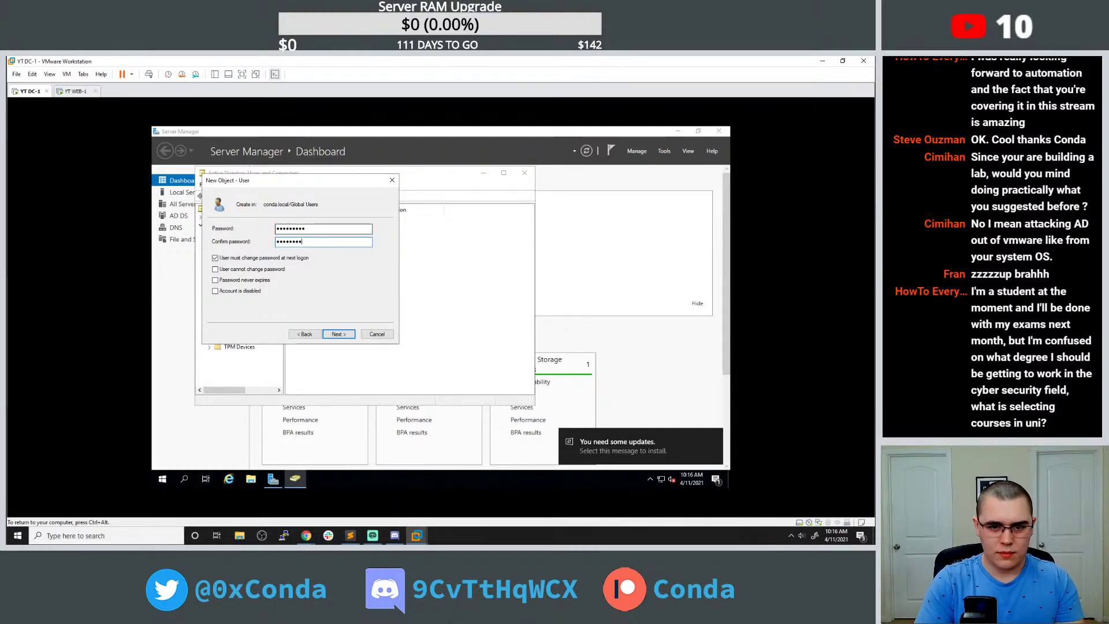
{"action": "left_click", "coordinate": [271, 258]}
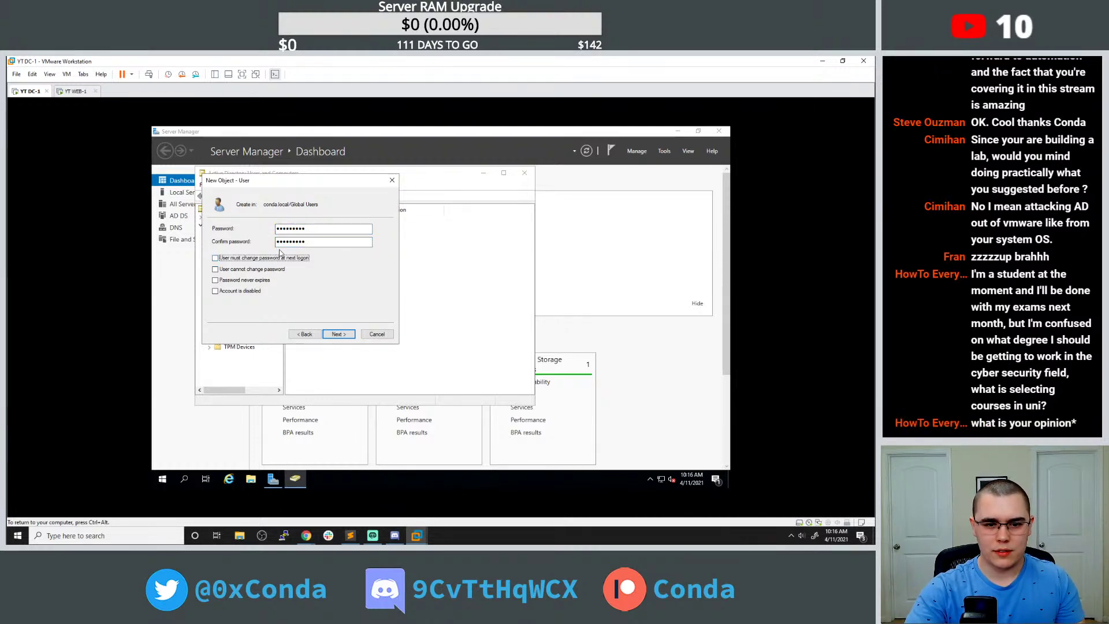
{"action": "left_click", "coordinate": [338, 334]}
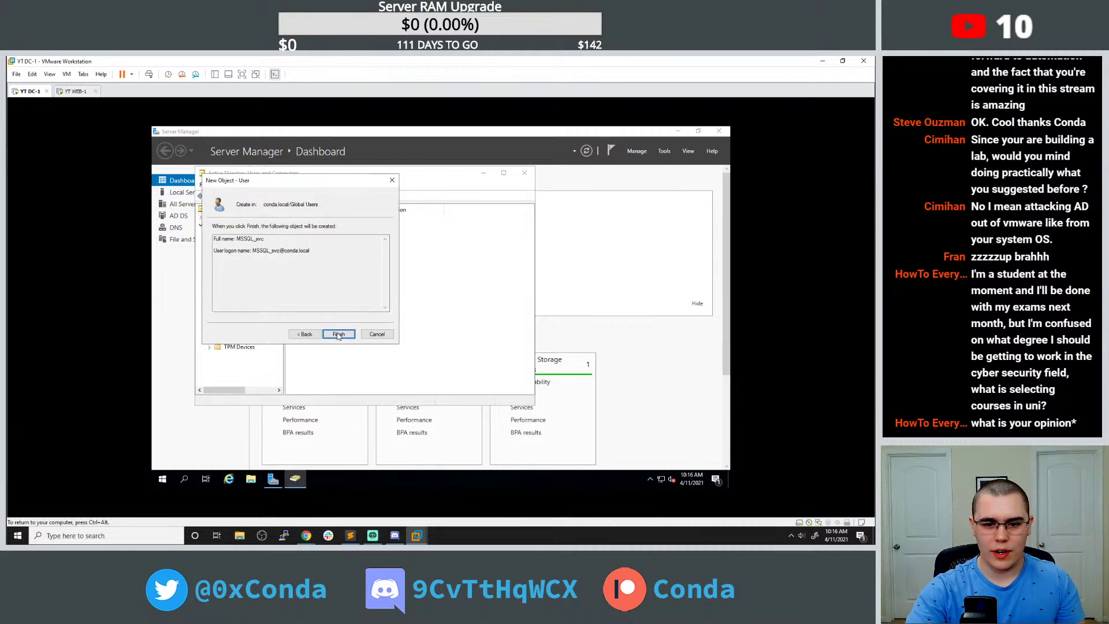
{"action": "left_click", "coordinate": [340, 333]}
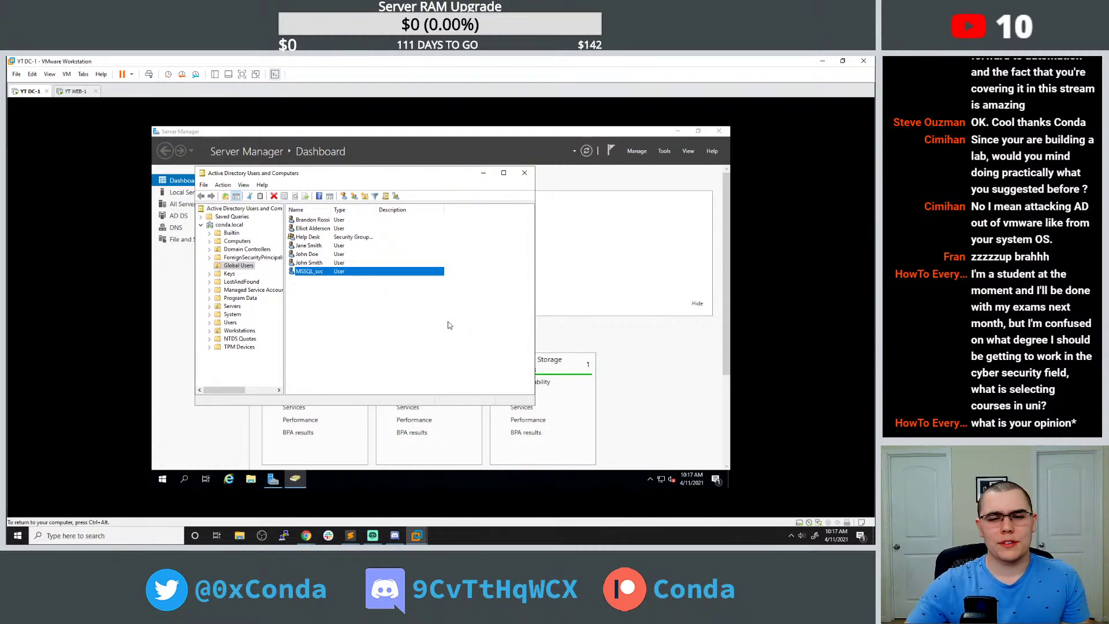
{"action": "left_click_drag", "start_coordinate": [439, 174], "coordinate": [541, 194]}
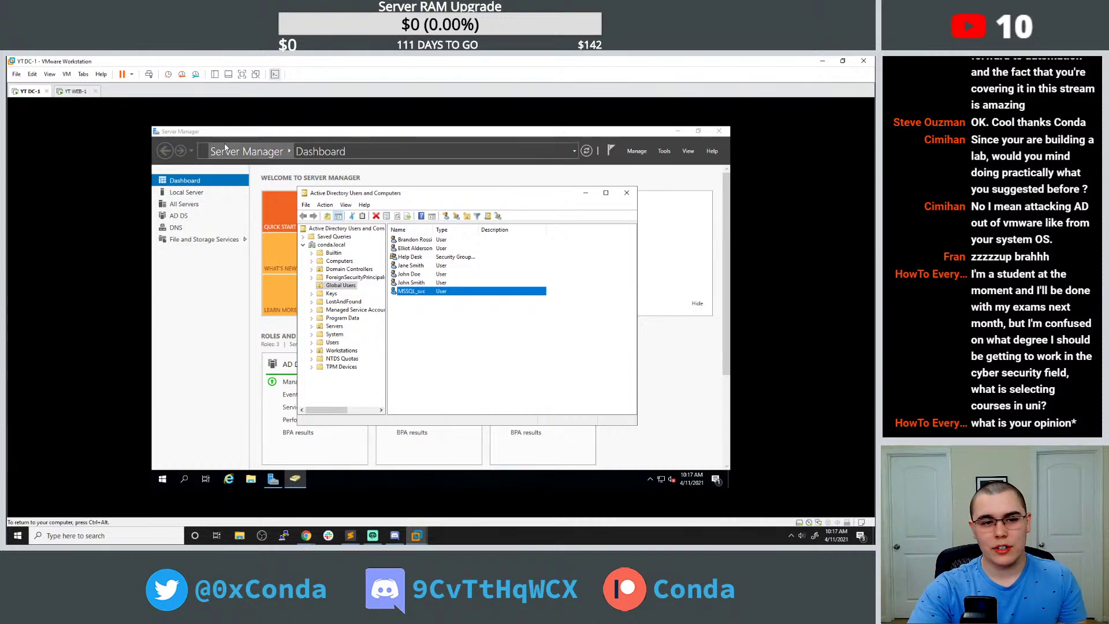
Switch to WEB-1 and unlock it with the account password.
{"action": "left_click", "coordinate": [74, 92]}
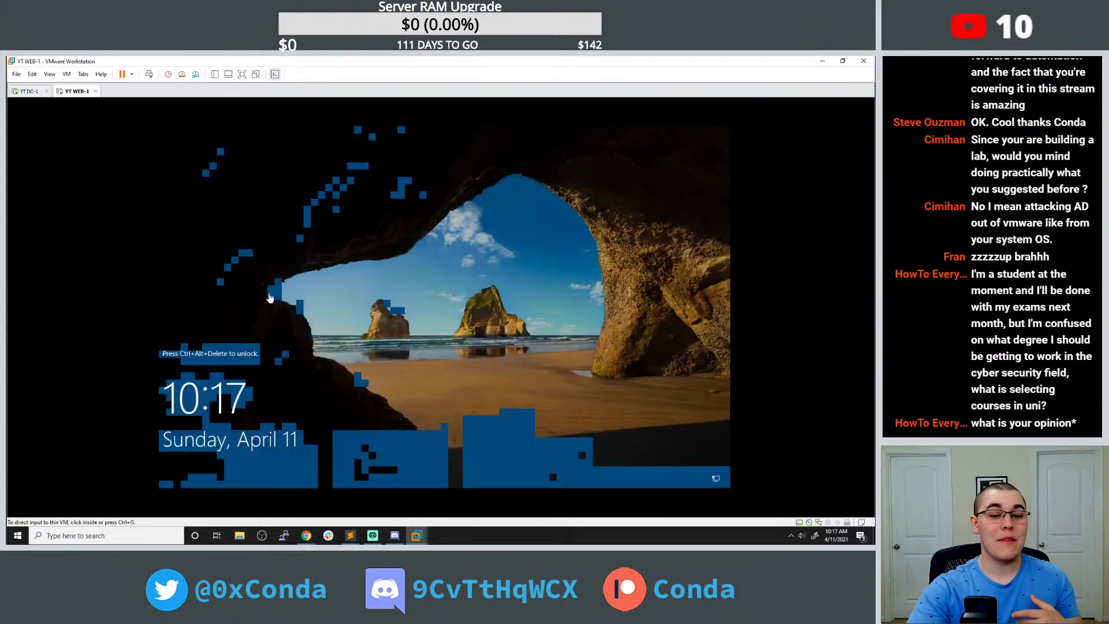
{"action": "left_click", "coordinate": [68, 75]}
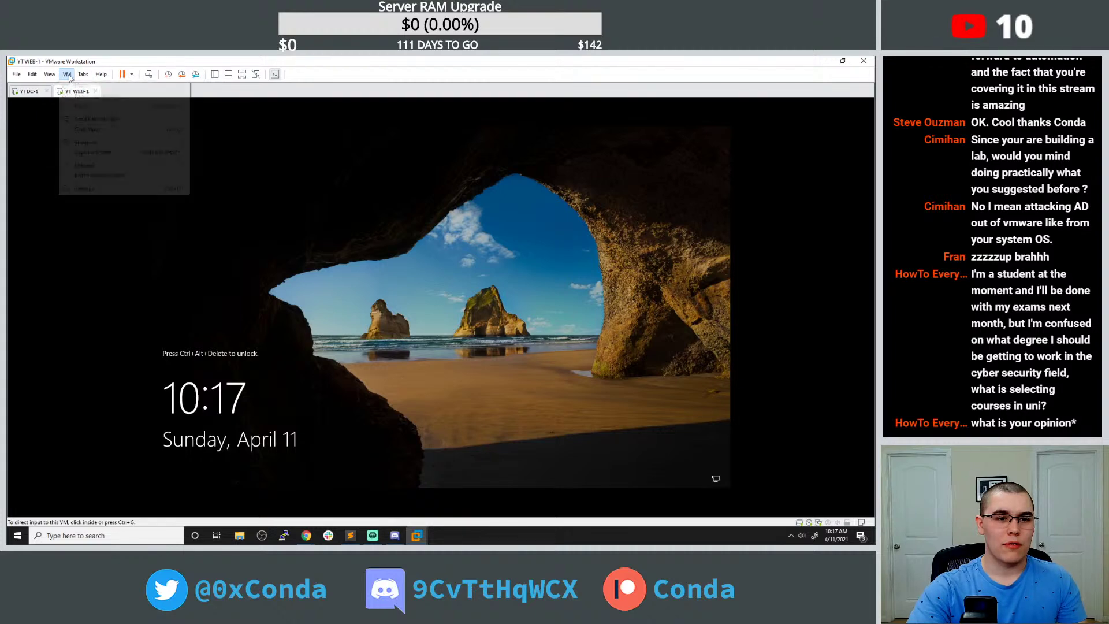
{"action": "left_click", "coordinate": [81, 120]}
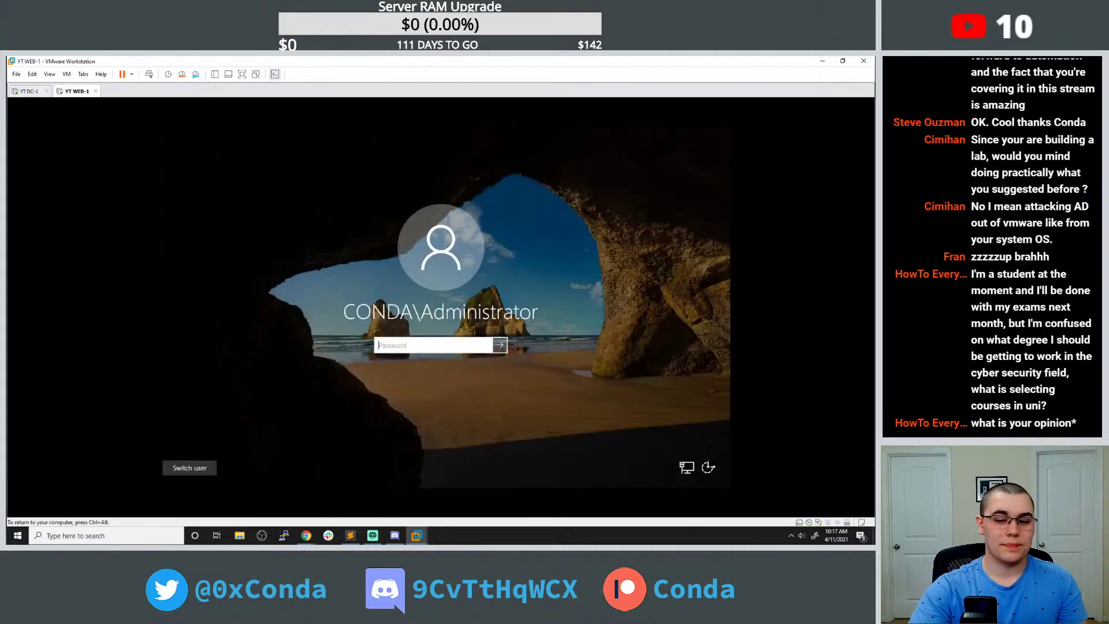
{"action": "type", "text": "*****"}
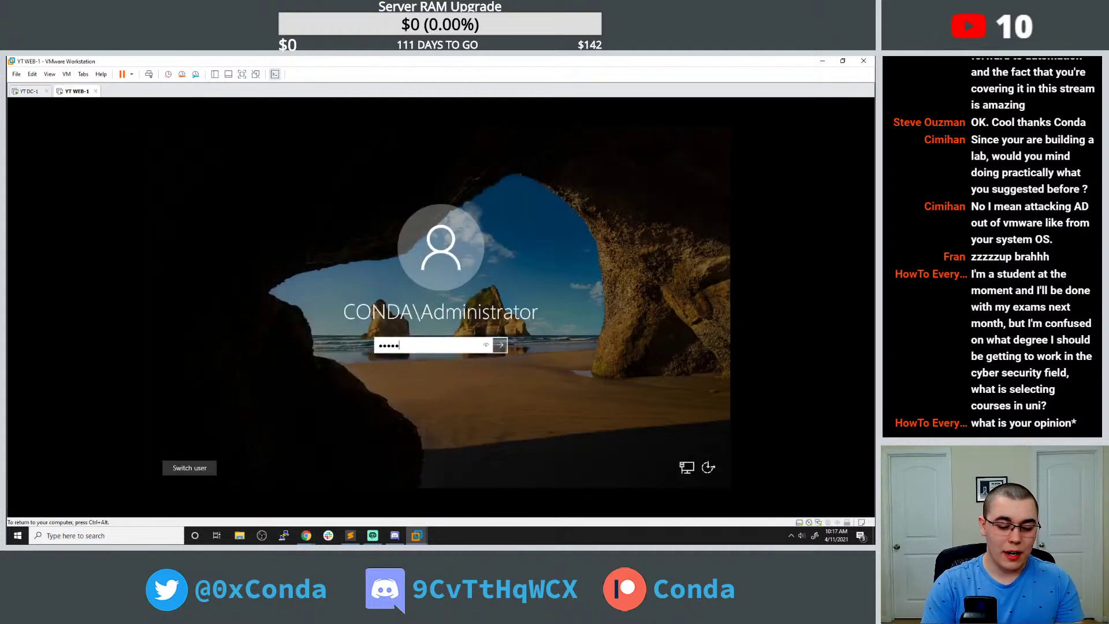
{"action": "key", "text": "BackSpace"}
{"action": "key", "text": "BackSpace"}
{"action": "key", "text": "BackSpace"}
{"action": "key", "text": "BackSpace"}
{"action": "key", "text": "BackSpace"}
{"action": "type", "text": "*********"}
{"action": "key", "text": "Return"}
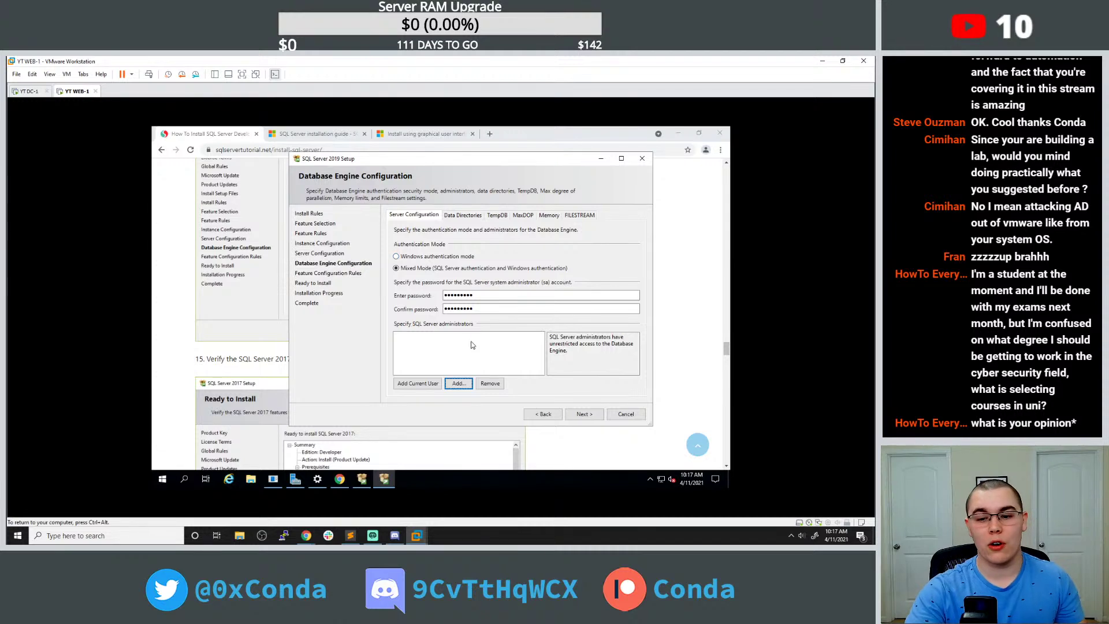
Add CONDA\MSSQL_svc as a SQL Server administrator and advance to Ready to Install.
{"action": "left_click", "coordinate": [458, 383]}
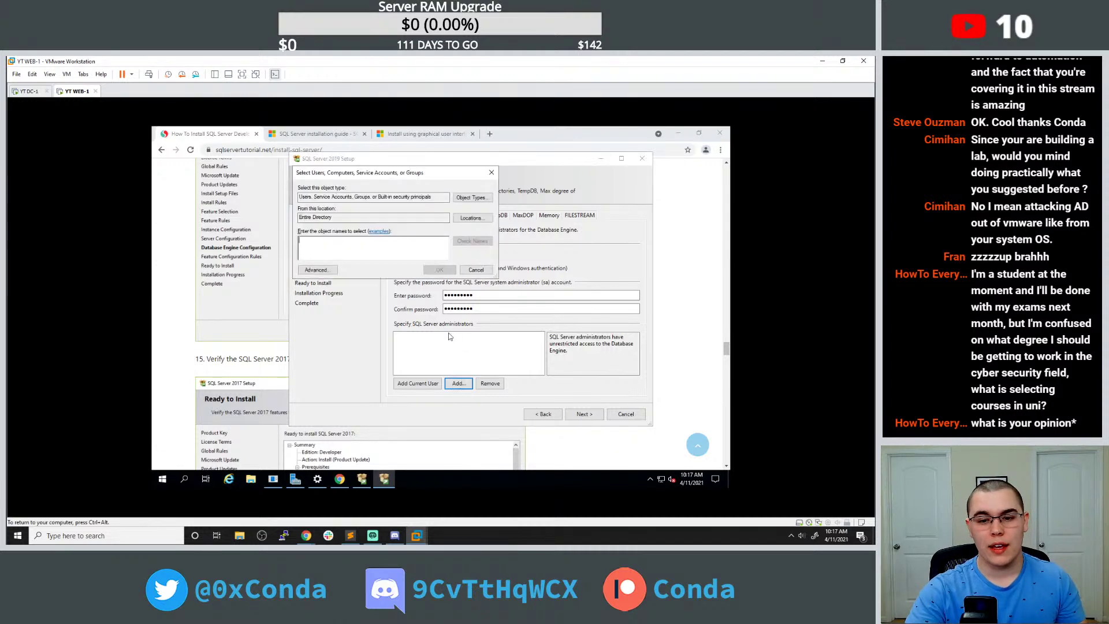
{"action": "type", "text": "MSSQL"}
{"action": "left_click", "coordinate": [472, 241]}
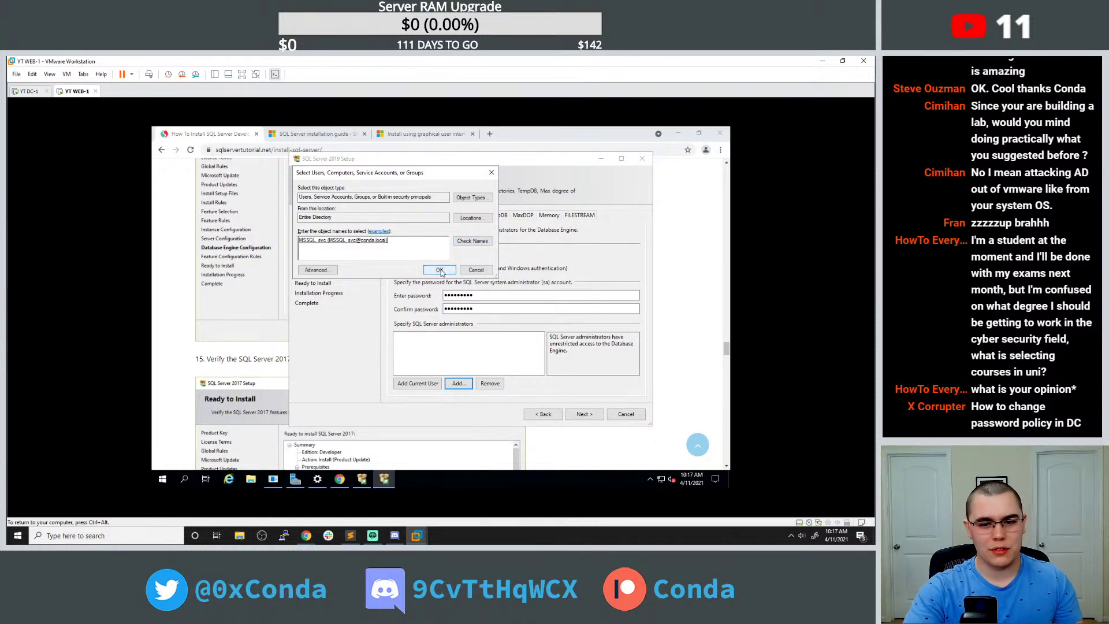
{"action": "left_click", "coordinate": [438, 270]}
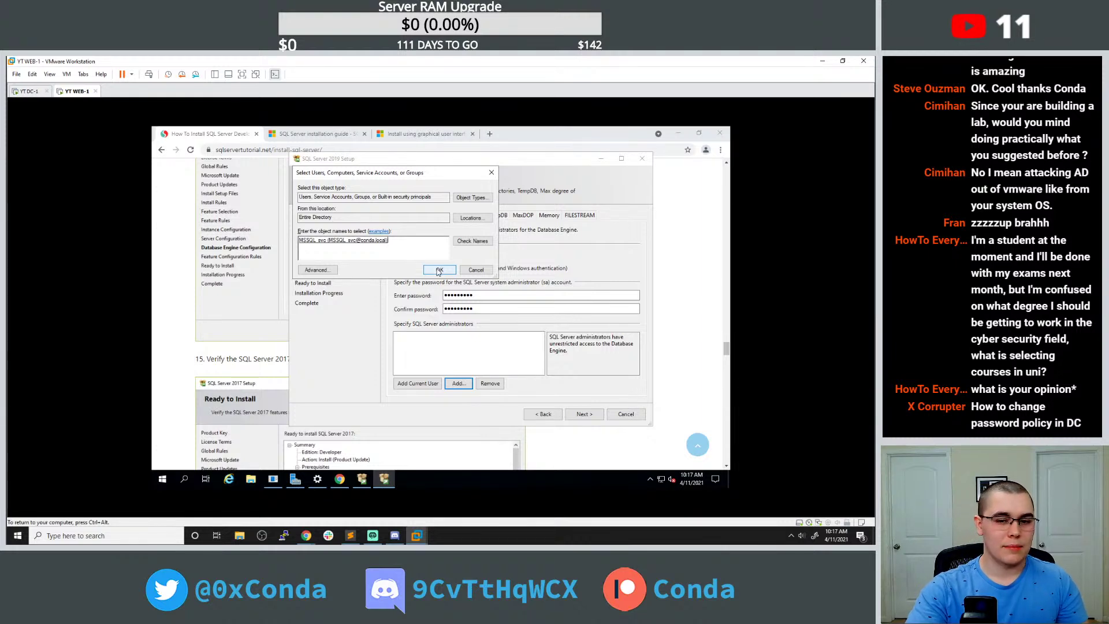
{"action": "left_click", "coordinate": [439, 271]}
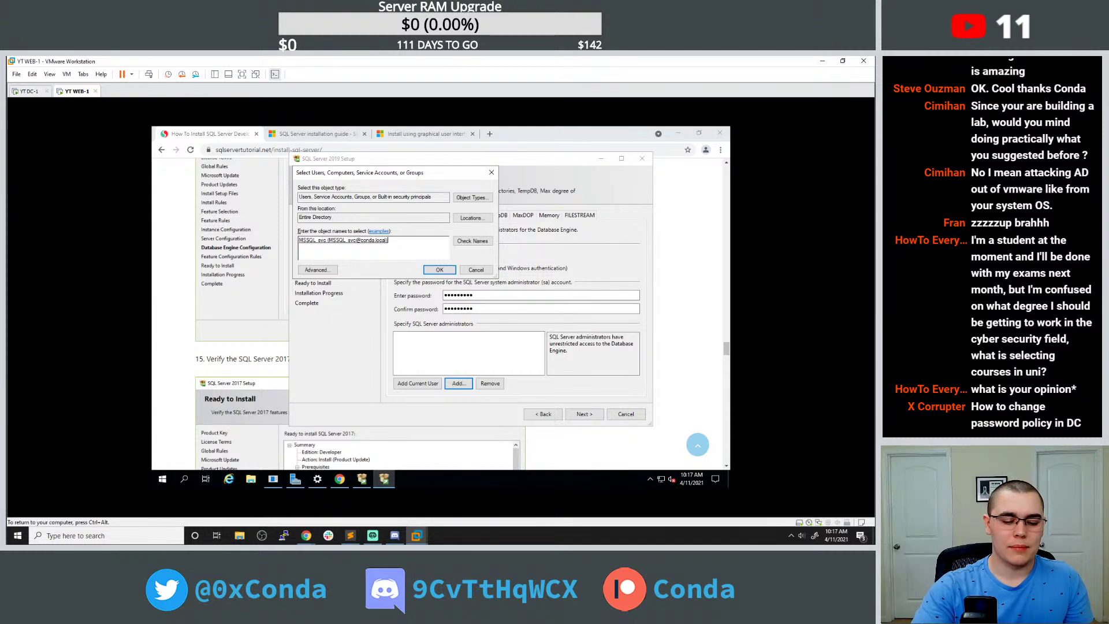
{"action": "left_click", "coordinate": [436, 270]}
{"action": "left_click", "coordinate": [583, 414]}
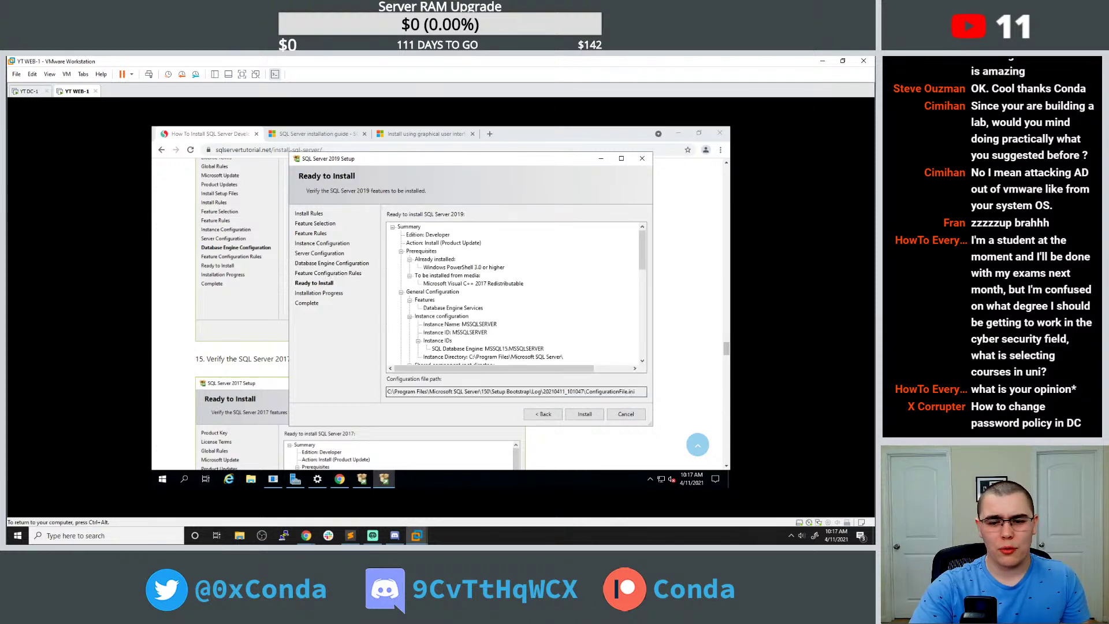
Review the Ready to Install summary, start the SQL Server 2019 installation, then switch to DC-1.
{"action": "scroll", "coordinate": [507, 300], "scroll_direction": "down", "scroll_amount": 12}
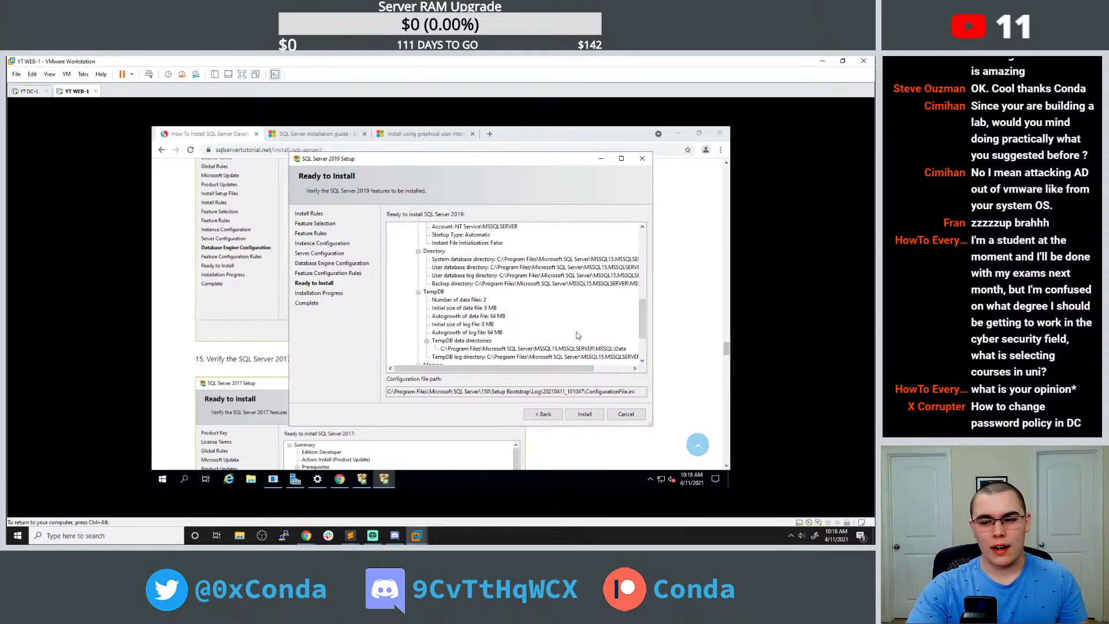
{"action": "scroll", "coordinate": [576, 336], "scroll_direction": "down", "scroll_amount": 3}
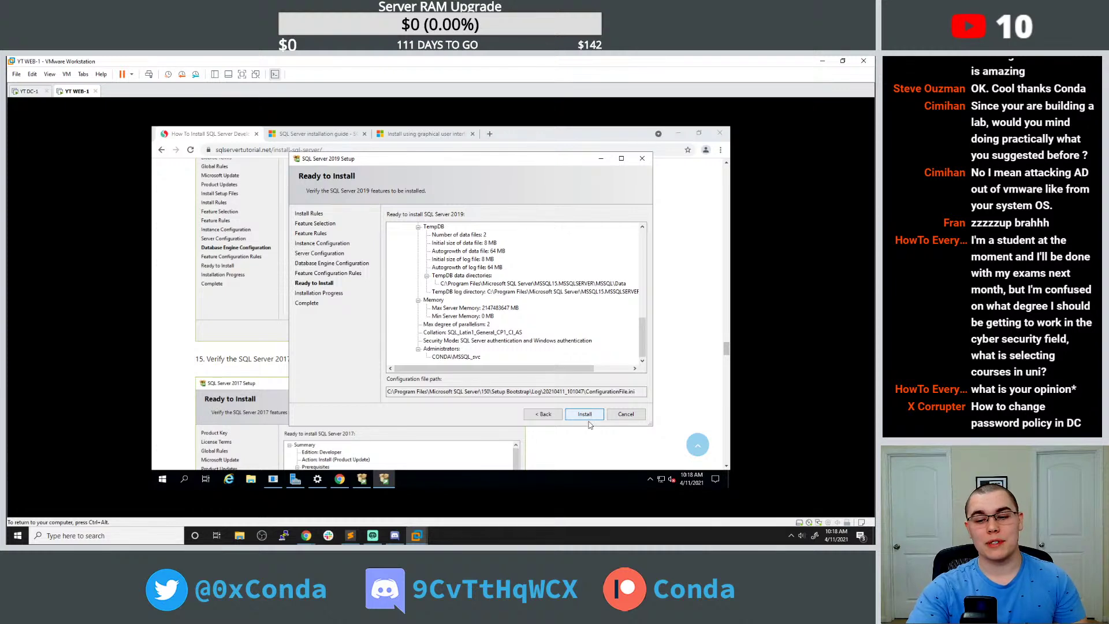
{"action": "left_click", "coordinate": [583, 412]}
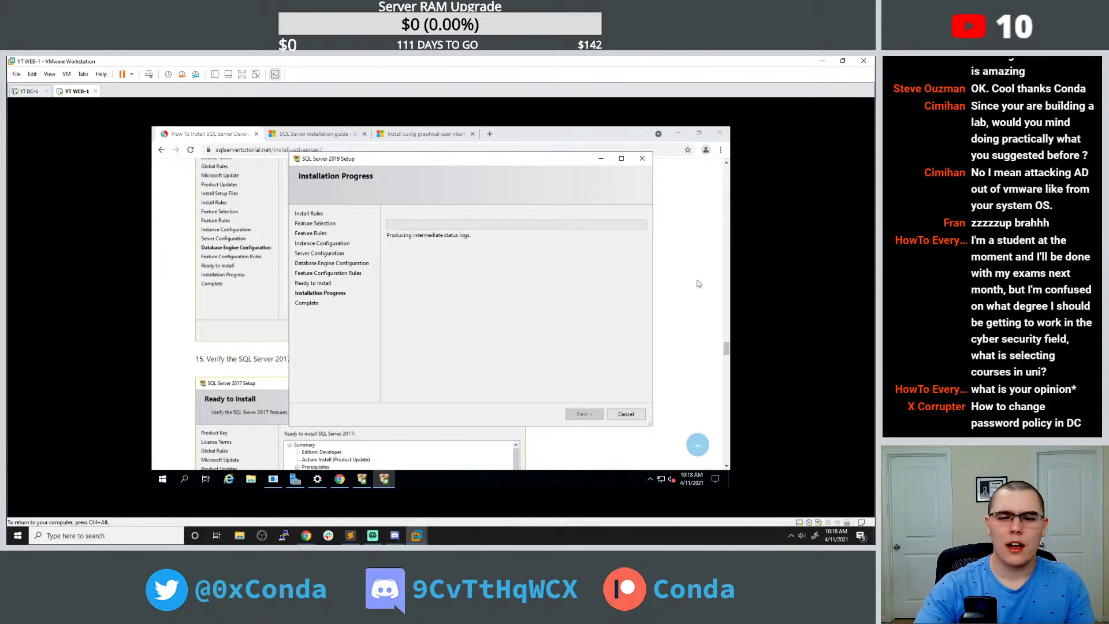
{"action": "left_click", "coordinate": [29, 93]}
{"action": "left_click", "coordinate": [67, 74]}
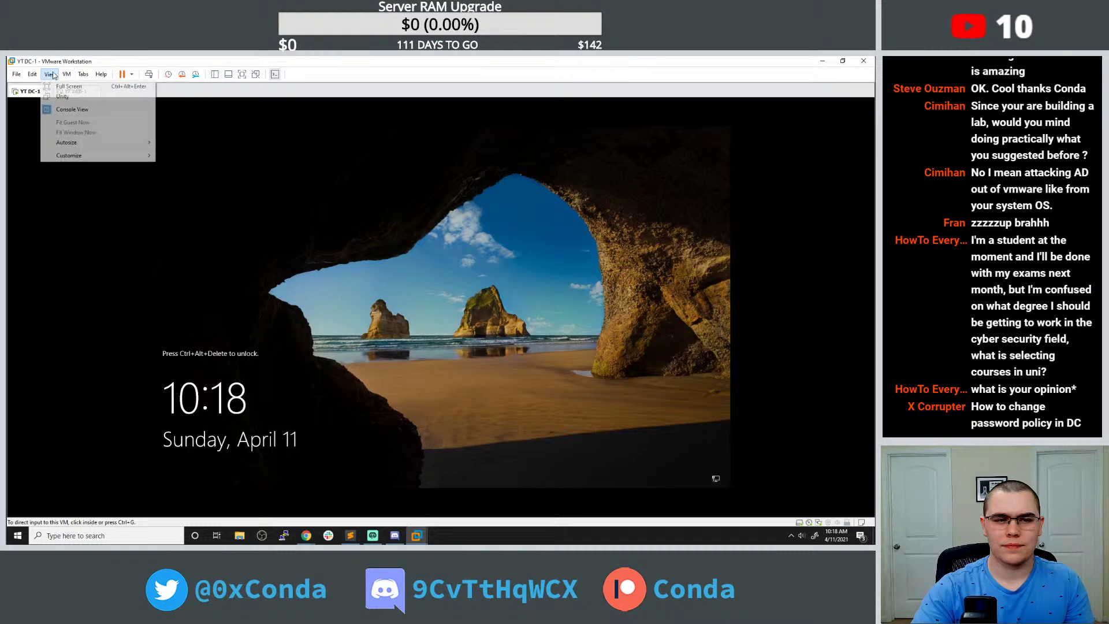
Go back to the WEB-1 machine and bring its Chrome browser up.
{"action": "mouse_move", "coordinate": [30, 75]}
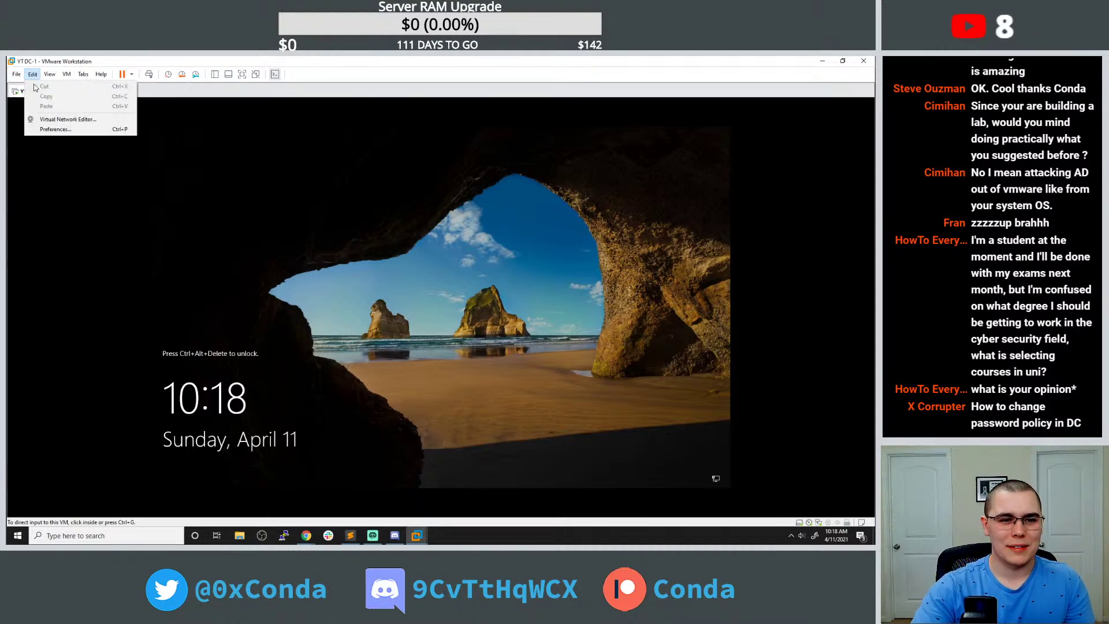
{"action": "left_click", "coordinate": [91, 94]}
{"action": "left_click", "coordinate": [91, 94]}
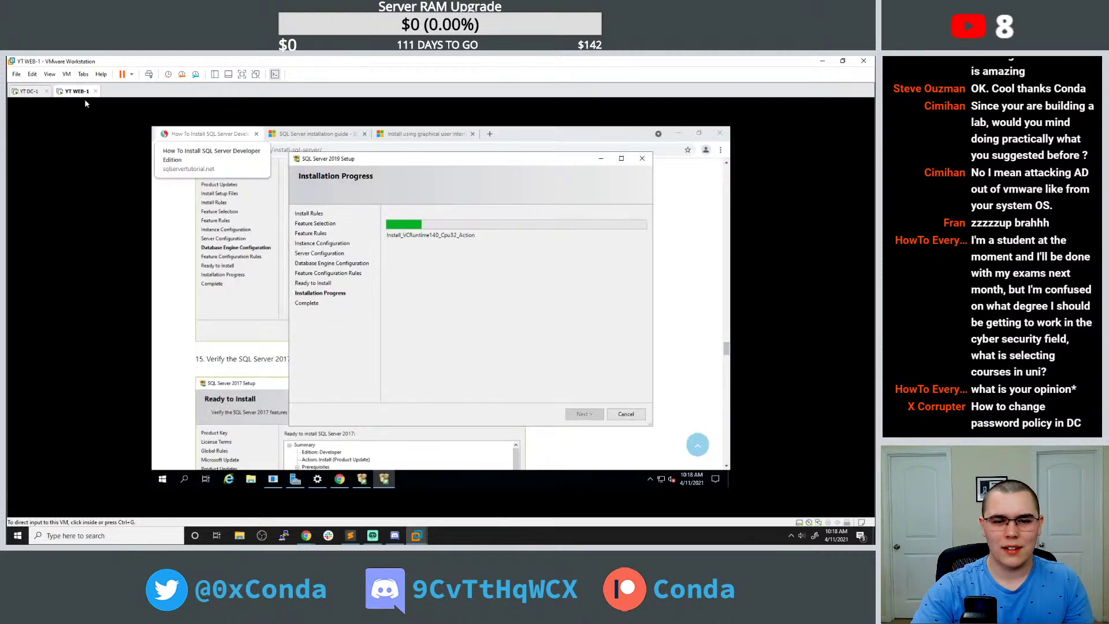
{"action": "left_click", "coordinate": [339, 481]}
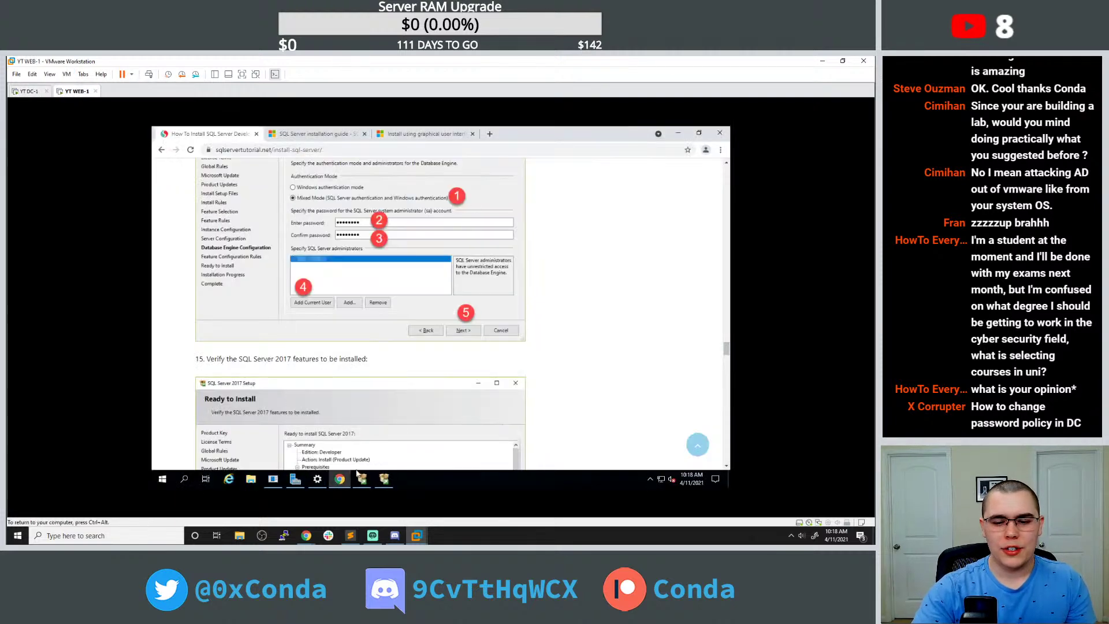
{"action": "left_click", "coordinate": [339, 481]}
{"action": "left_click", "coordinate": [340, 479]}
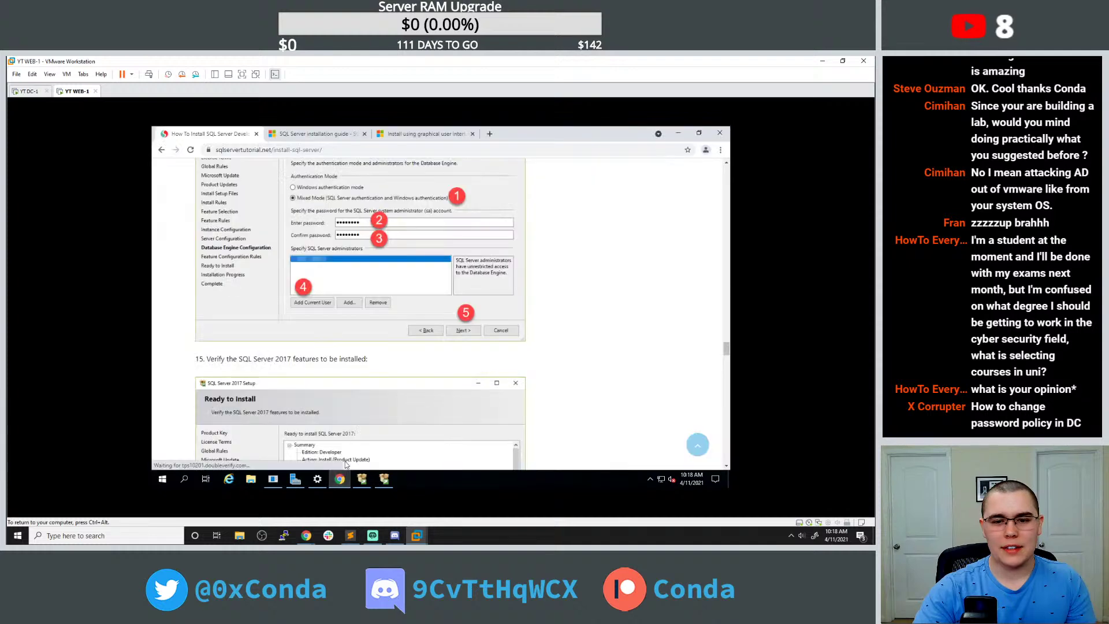
Search 'ad domain password policy' and read the activedirectorypro domain password policy article.
{"action": "left_click", "coordinate": [489, 134]}
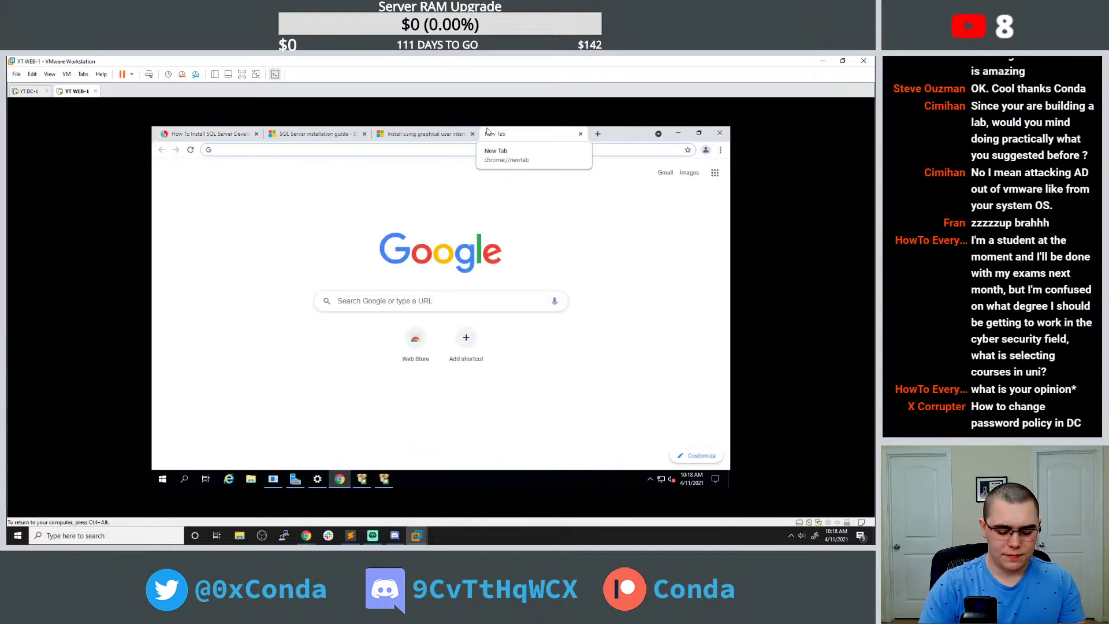
{"action": "type", "text": "ad doma"}
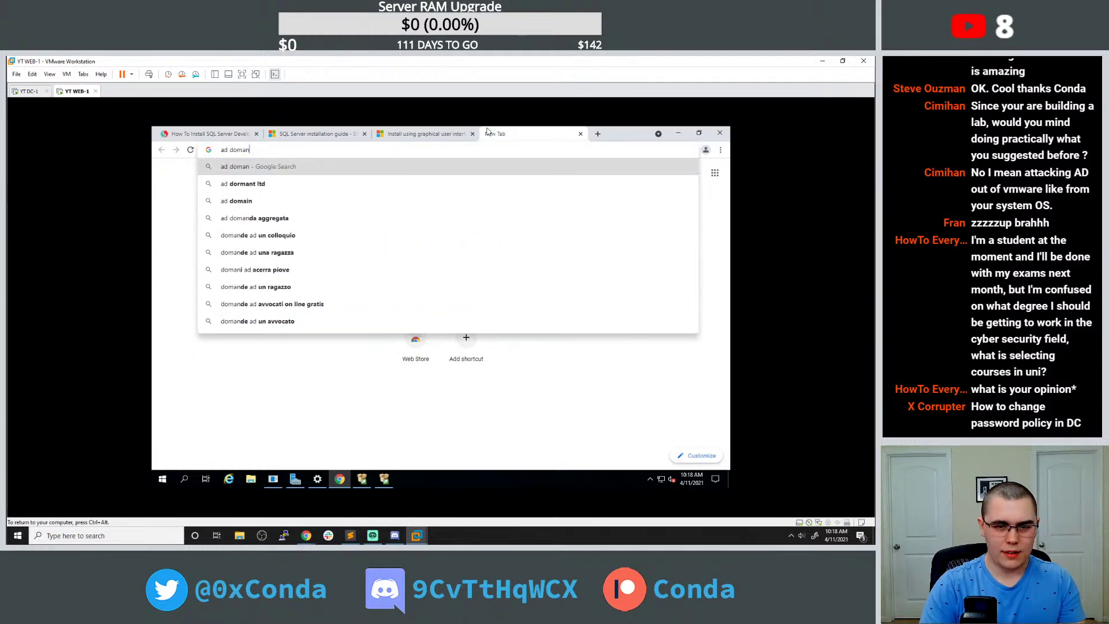
{"action": "type", "text": "in passwor"}
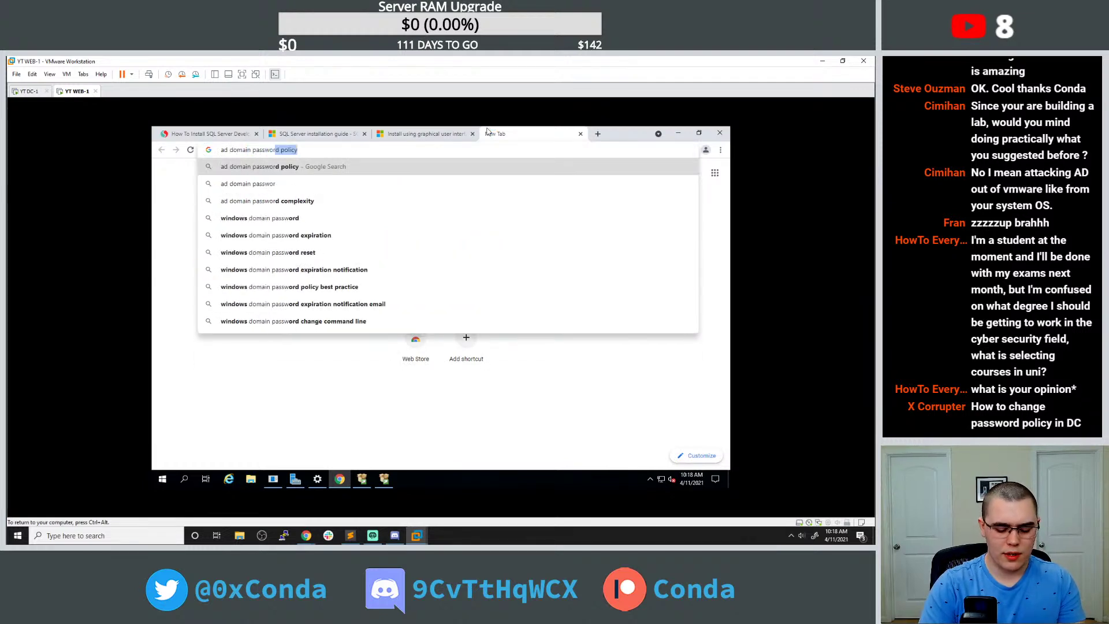
{"action": "type", "text": "d policy"}
{"action": "key", "text": "Return"}
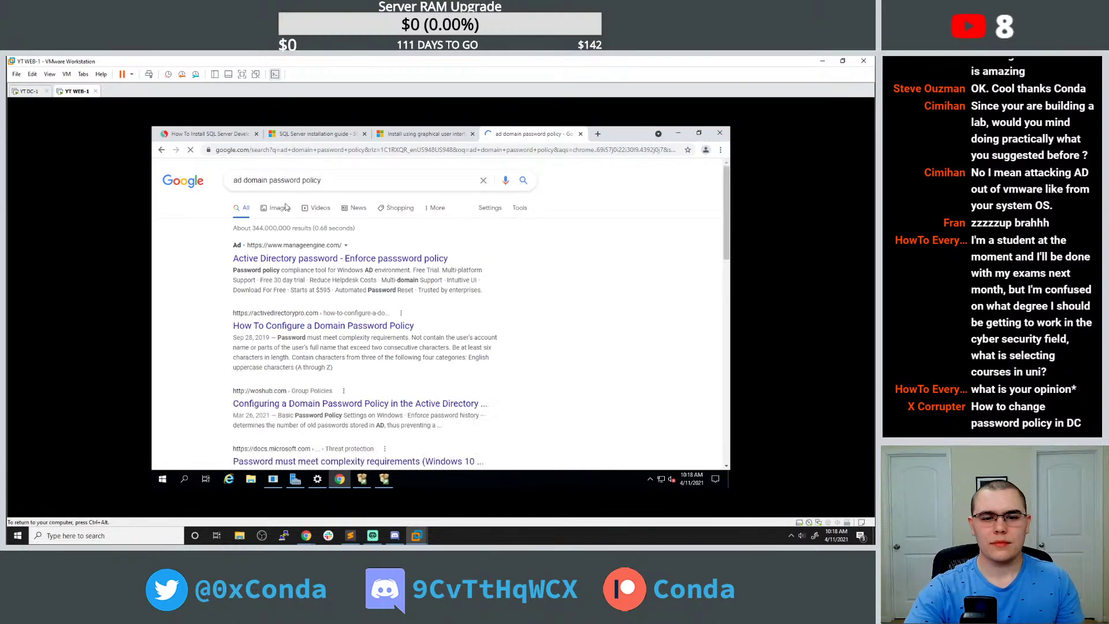
{"action": "left_click", "coordinate": [334, 327]}
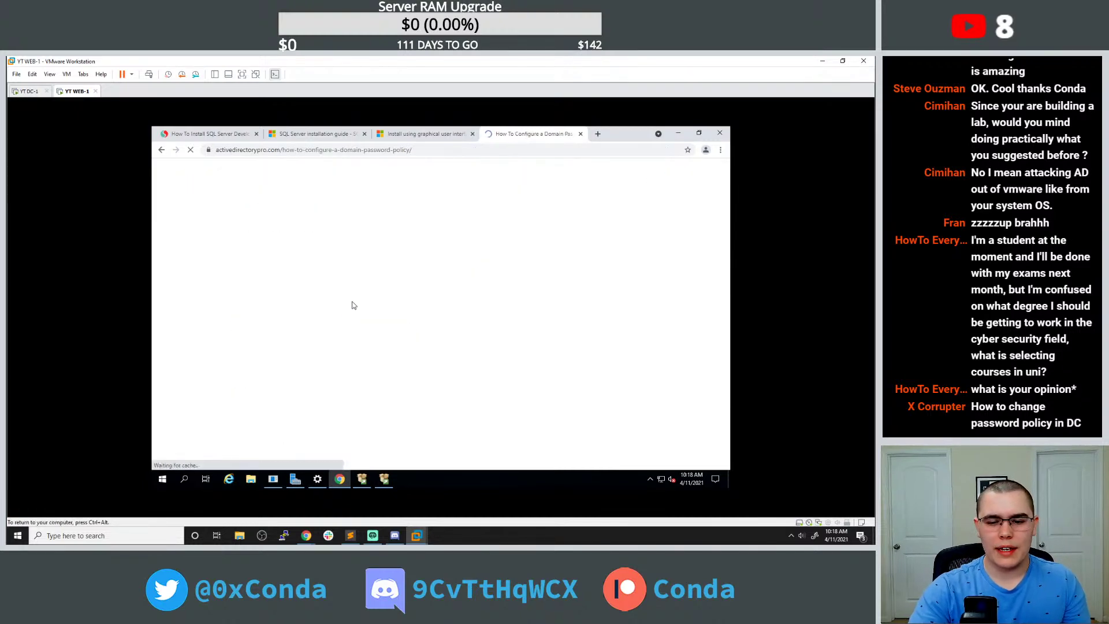
{"action": "scroll", "coordinate": [370, 285], "scroll_direction": "down", "scroll_amount": 8}
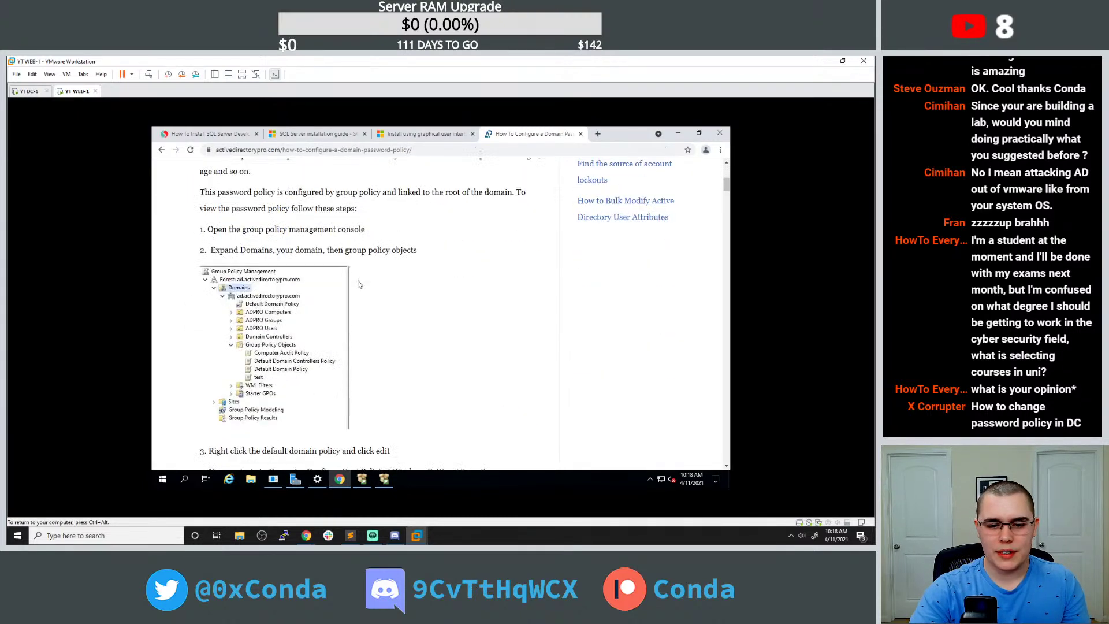
{"action": "scroll", "coordinate": [303, 290], "scroll_direction": "down", "scroll_amount": 3}
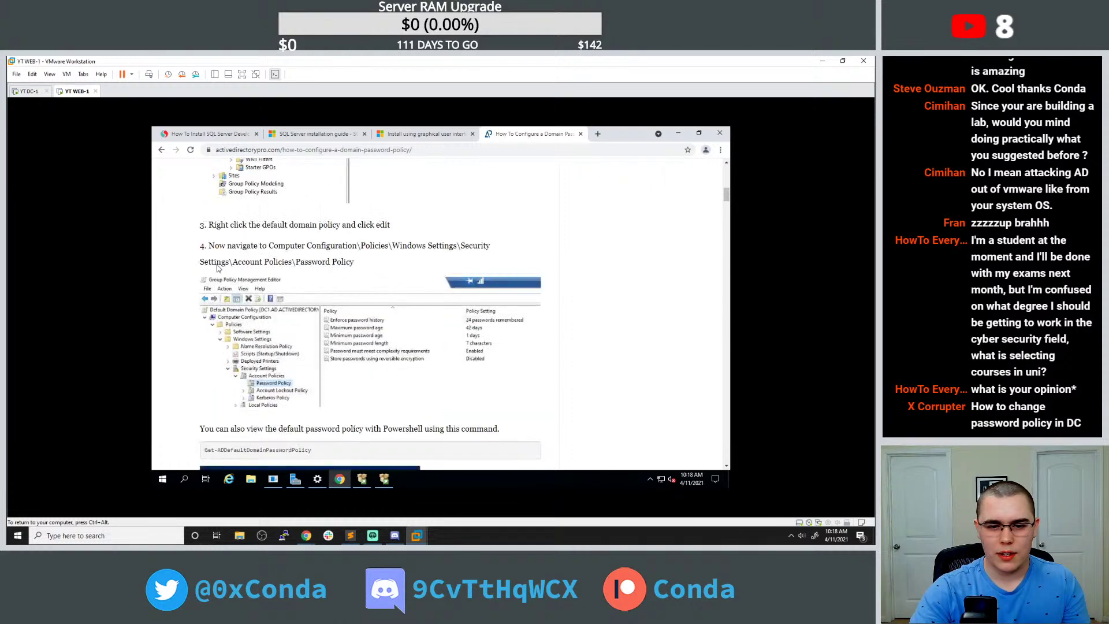
{"action": "left_click_drag", "start_coordinate": [268, 246], "coordinate": [385, 268]}
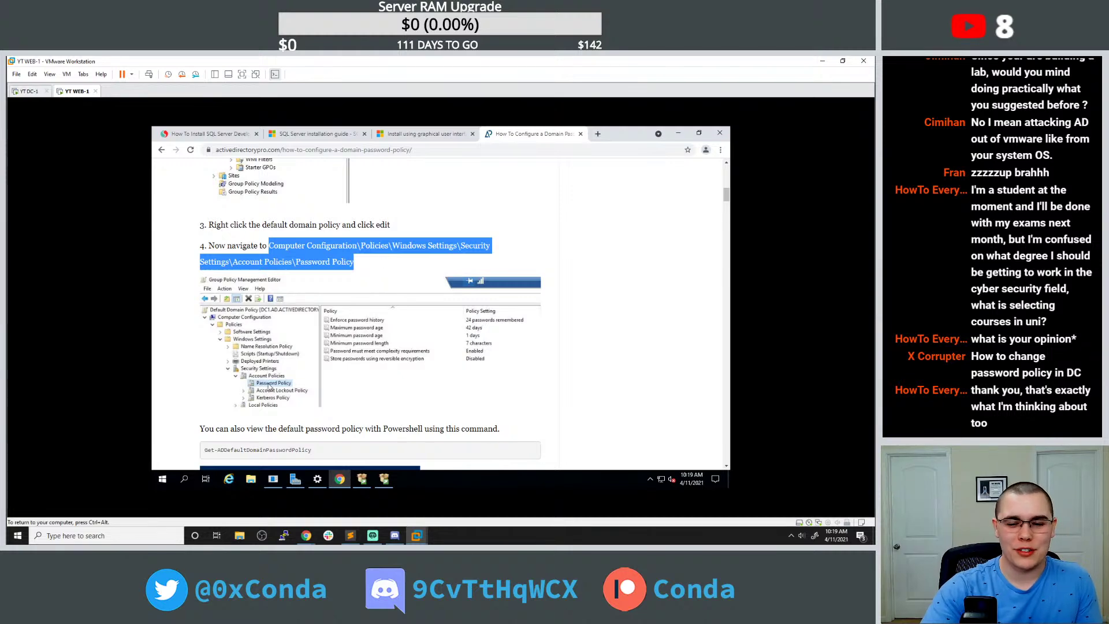
{"action": "scroll", "coordinate": [455, 326], "scroll_direction": "down", "scroll_amount": 1}
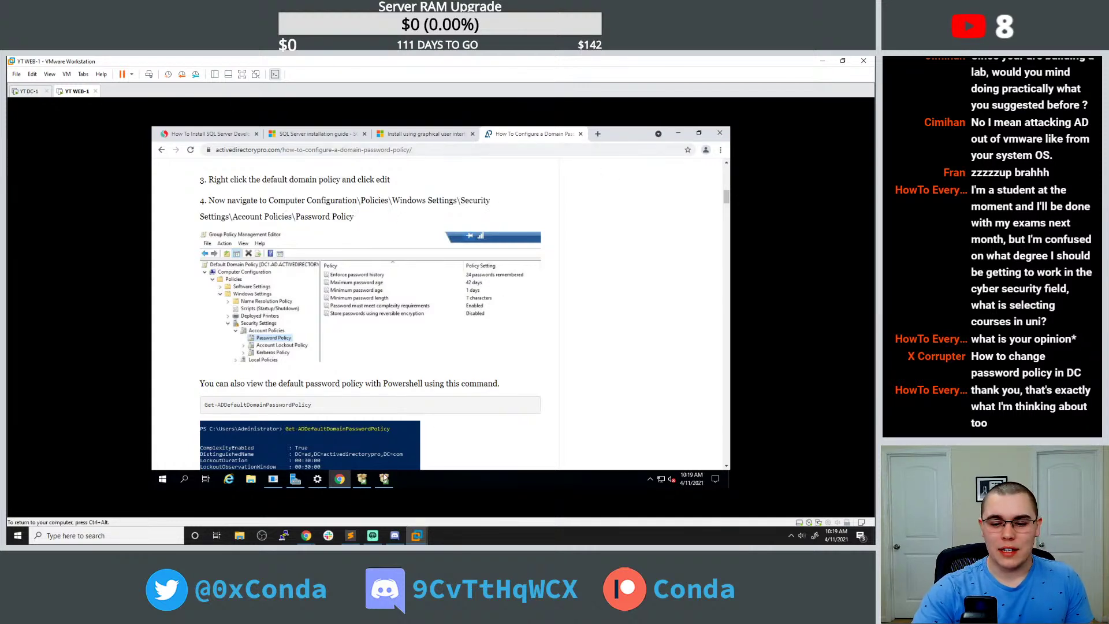
{"action": "left_click", "coordinate": [384, 479]}
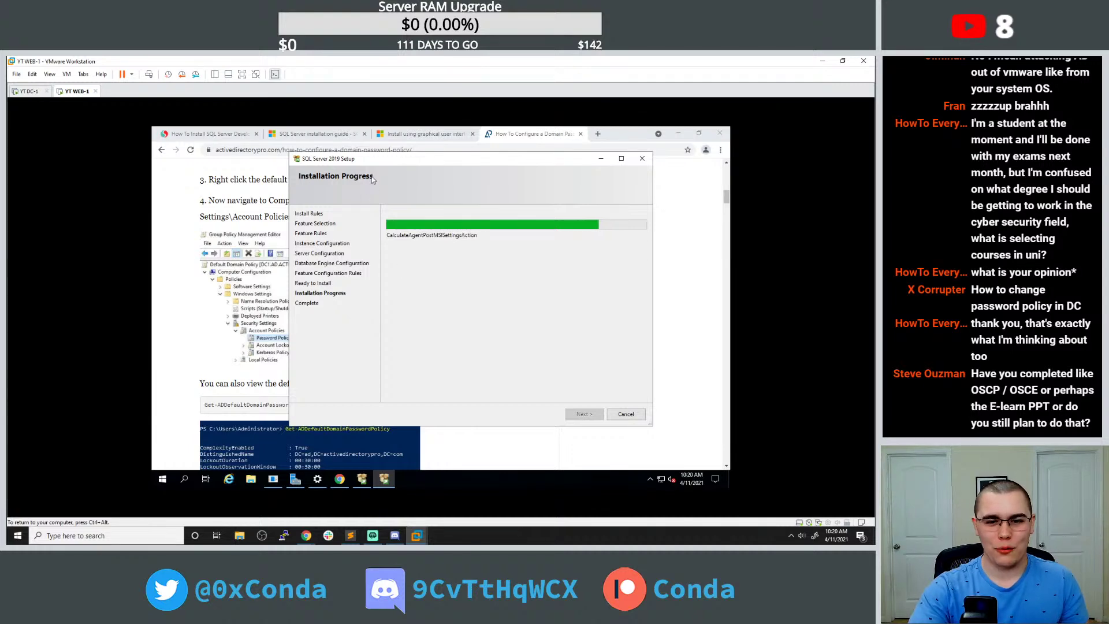
Glance at the ESXi VM list on the host, then close WEB-1's completed SQL Server 2019 setup.
{"action": "left_click_drag", "start_coordinate": [380, 161], "coordinate": [360, 169]}
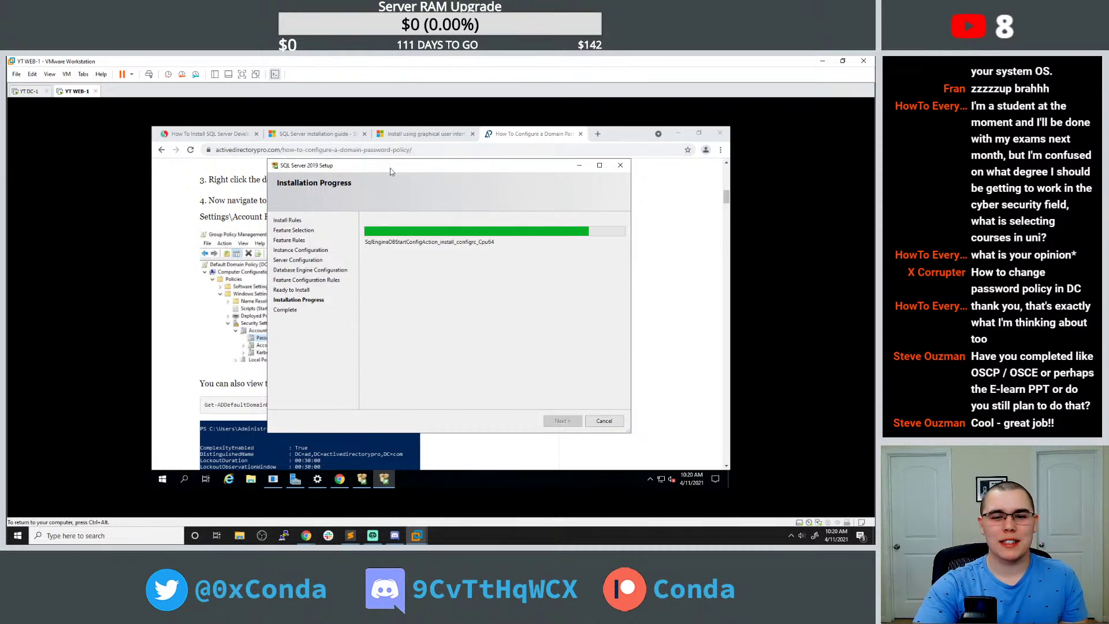
{"action": "left_click_drag", "start_coordinate": [389, 169], "coordinate": [378, 167]}
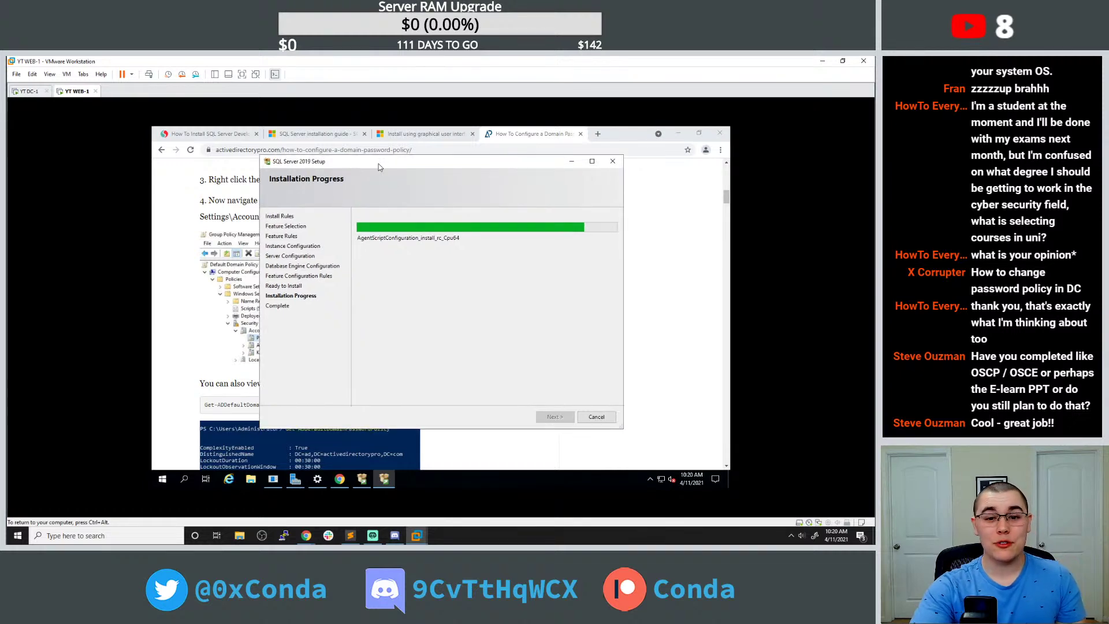
{"action": "left_click", "coordinate": [306, 535]}
{"action": "left_click", "coordinate": [354, 498]}
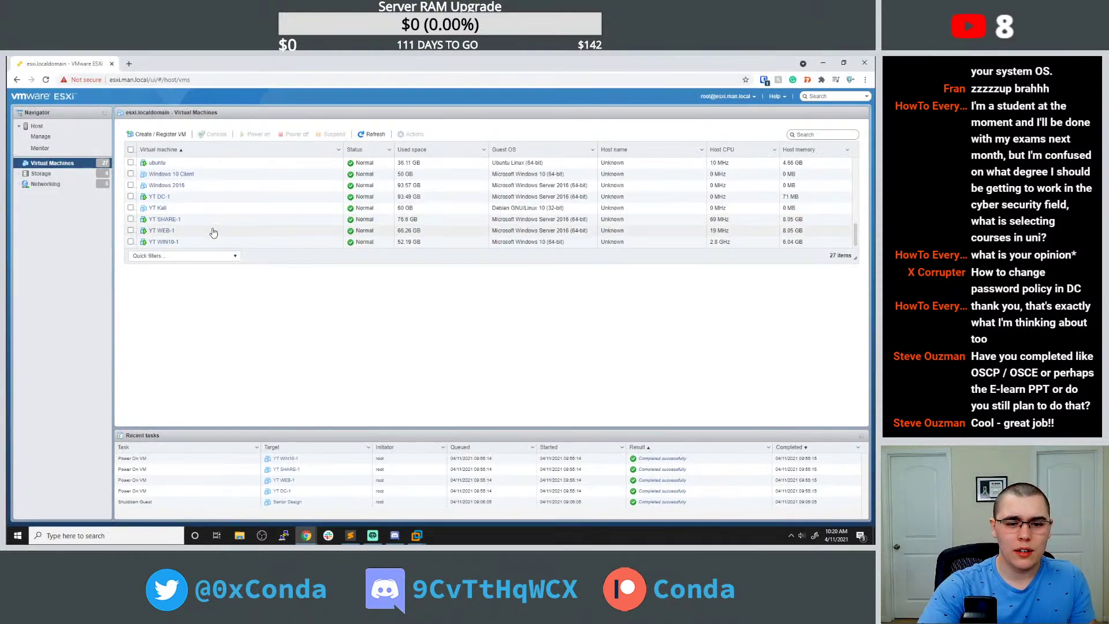
{"action": "left_click", "coordinate": [423, 539]}
{"action": "left_click", "coordinate": [466, 483]}
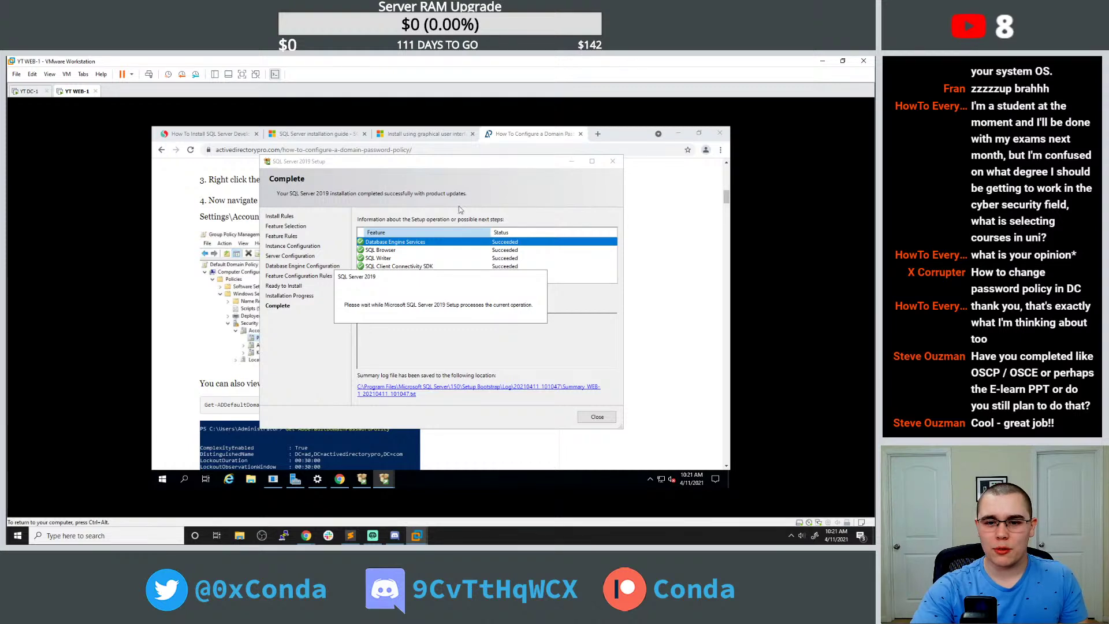
{"action": "left_click_drag", "start_coordinate": [429, 162], "coordinate": [419, 162]}
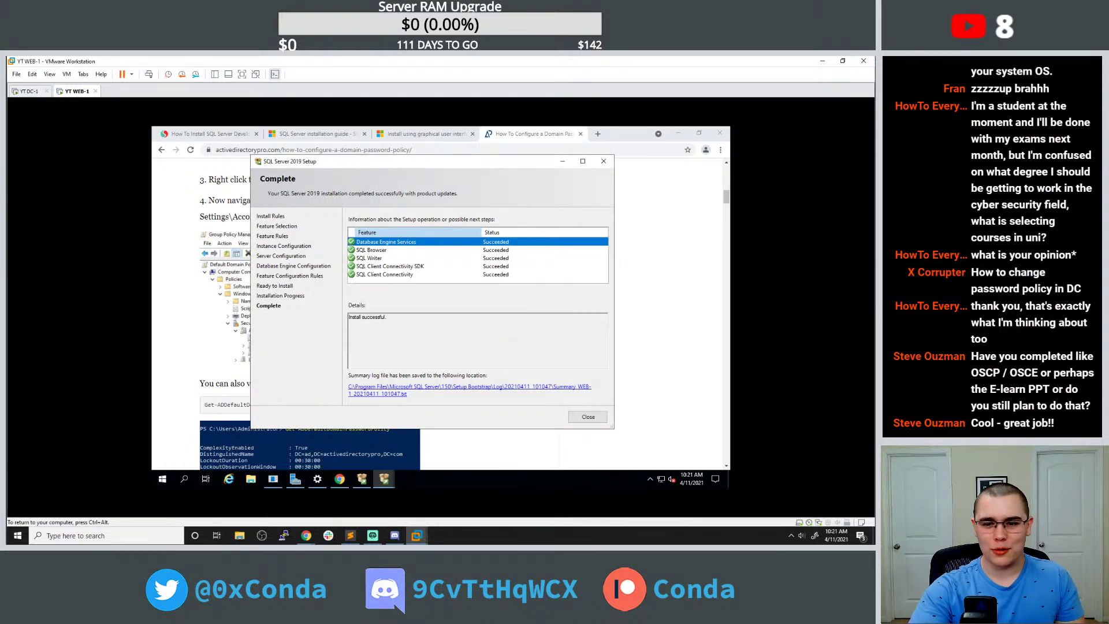
{"action": "left_click", "coordinate": [588, 417]}
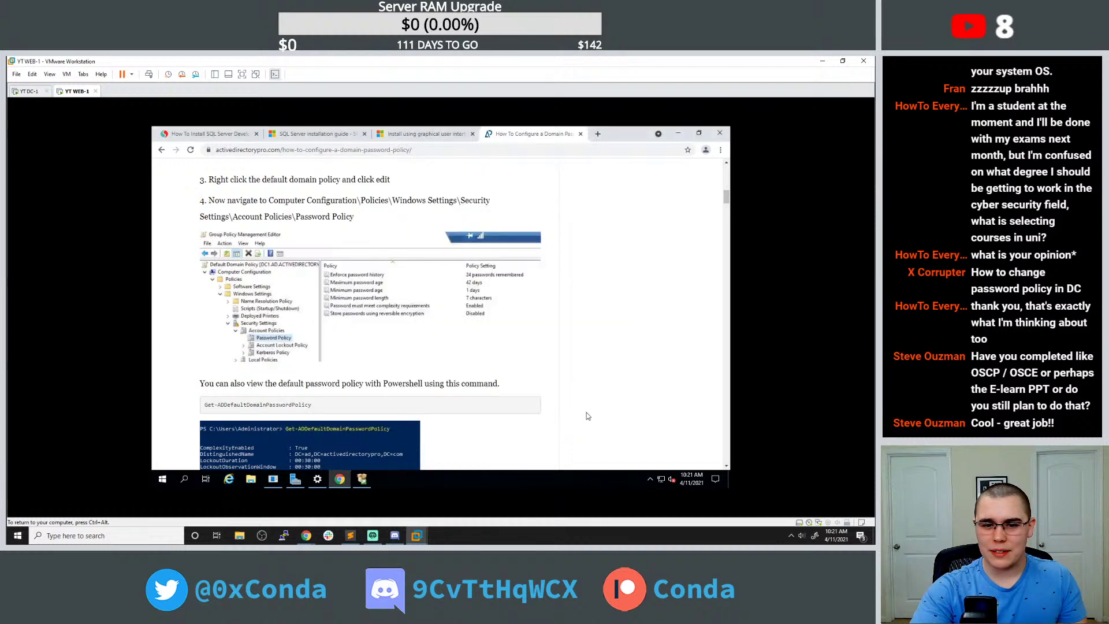
Close the password policy tab and open the SSMS download page.
{"action": "left_click", "coordinate": [580, 134]}
{"action": "scroll", "coordinate": [528, 279], "scroll_direction": "down", "scroll_amount": 10}
{"action": "scroll", "coordinate": [531, 272], "scroll_direction": "down", "scroll_amount": 12}
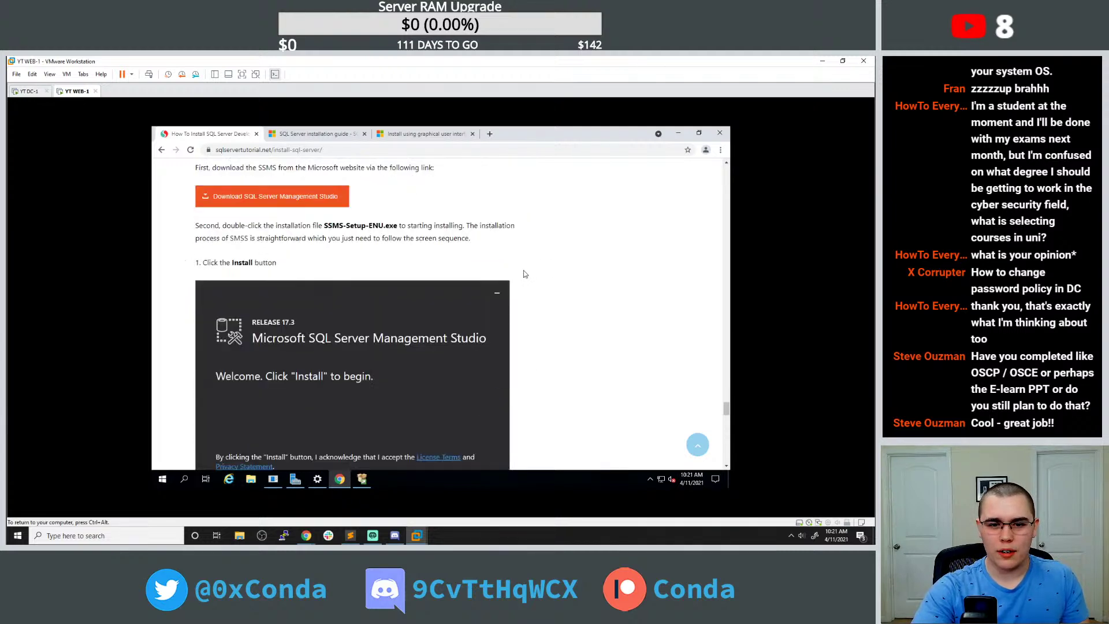
{"action": "scroll", "coordinate": [523, 270], "scroll_direction": "up", "scroll_amount": 3}
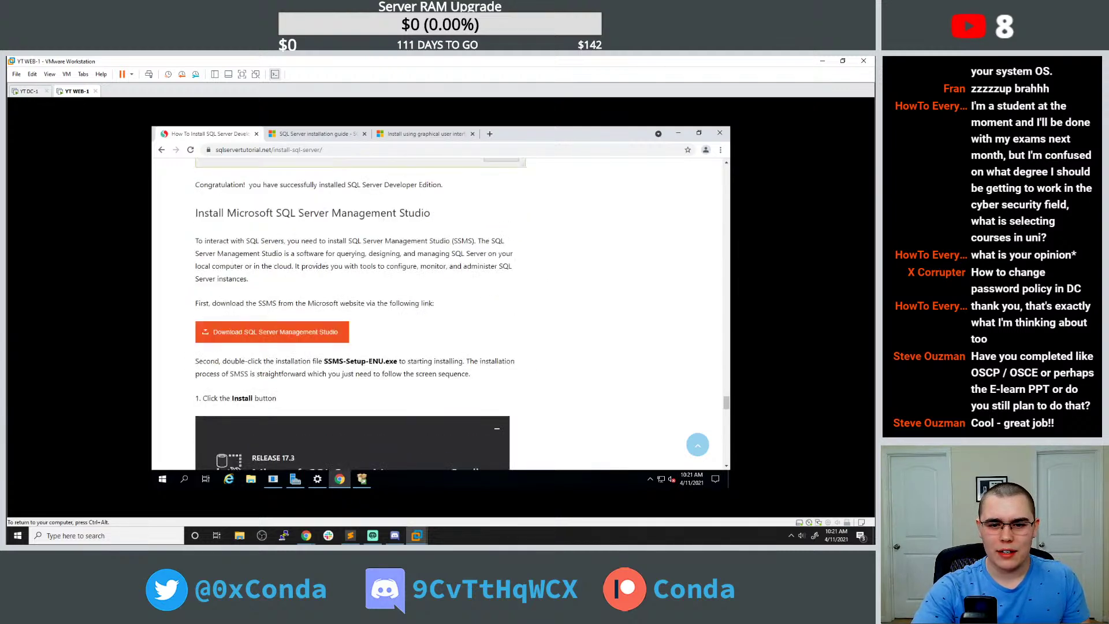
{"action": "left_click_drag", "start_coordinate": [279, 213], "coordinate": [437, 218]}
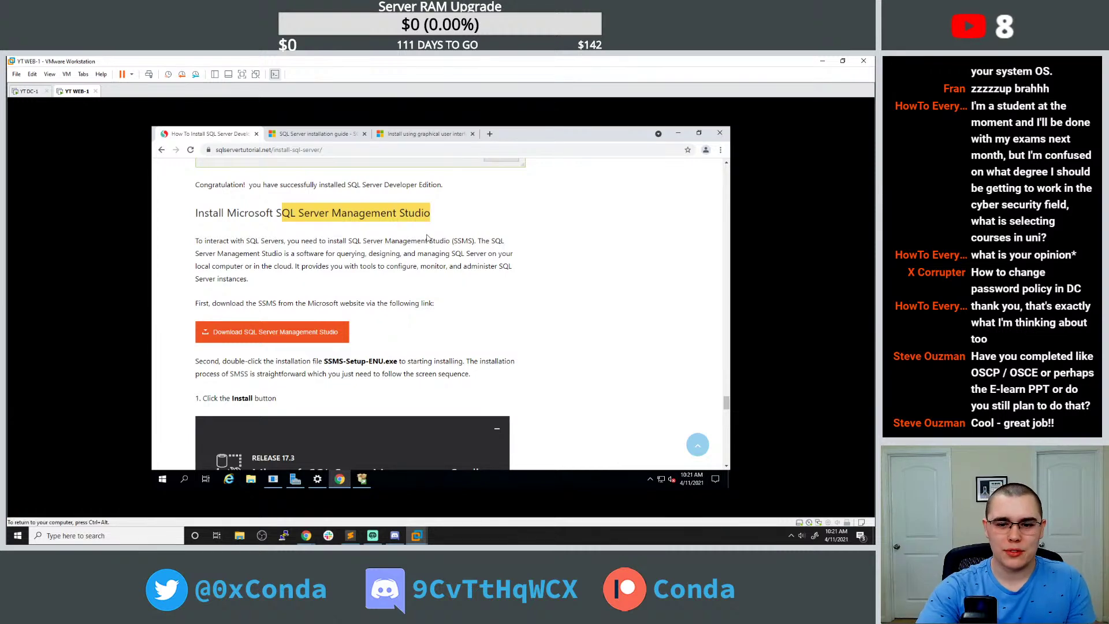
{"action": "left_click", "coordinate": [302, 354]}
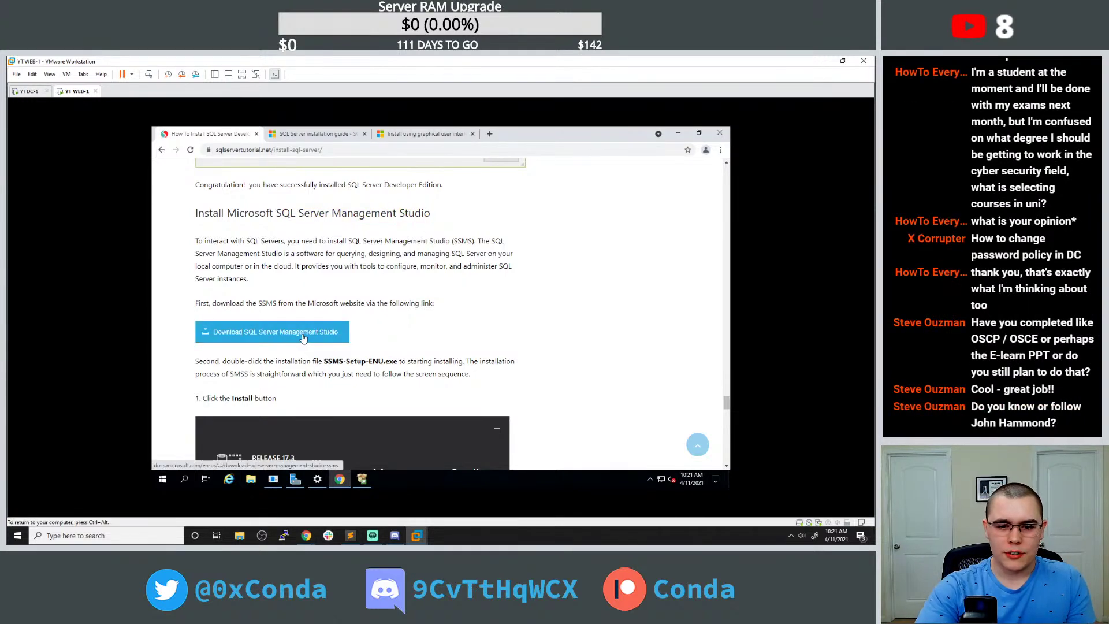
{"action": "left_click", "coordinate": [306, 338]}
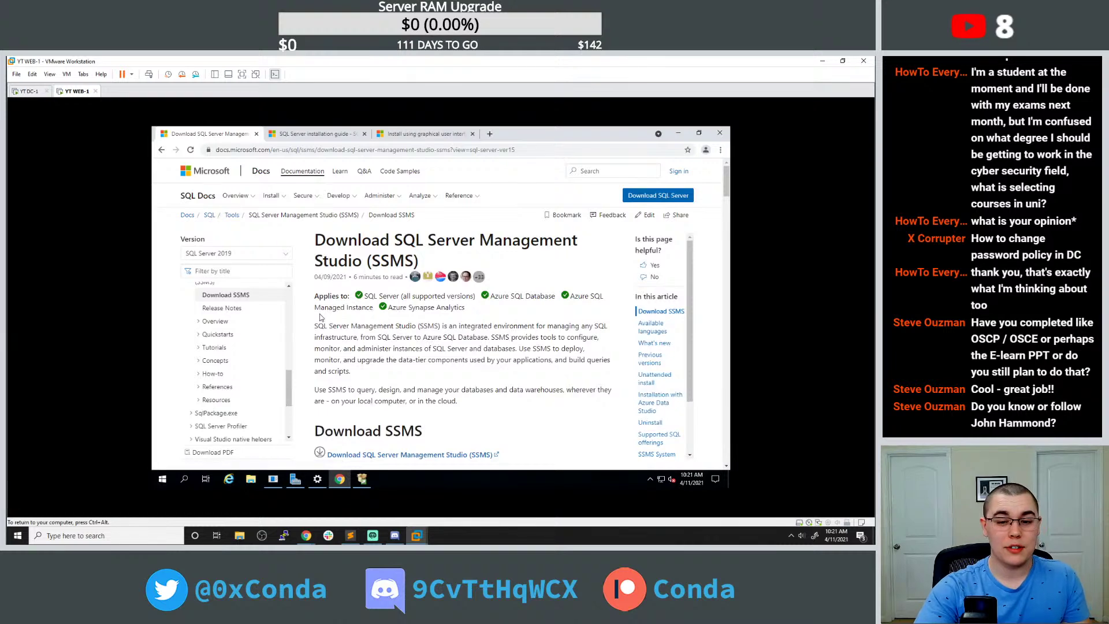
Download the SSMS 18.8 installer and launch SSMS-Setup-ENU.exe from the download bar.
{"action": "scroll", "coordinate": [338, 319], "scroll_direction": "down", "scroll_amount": 3}
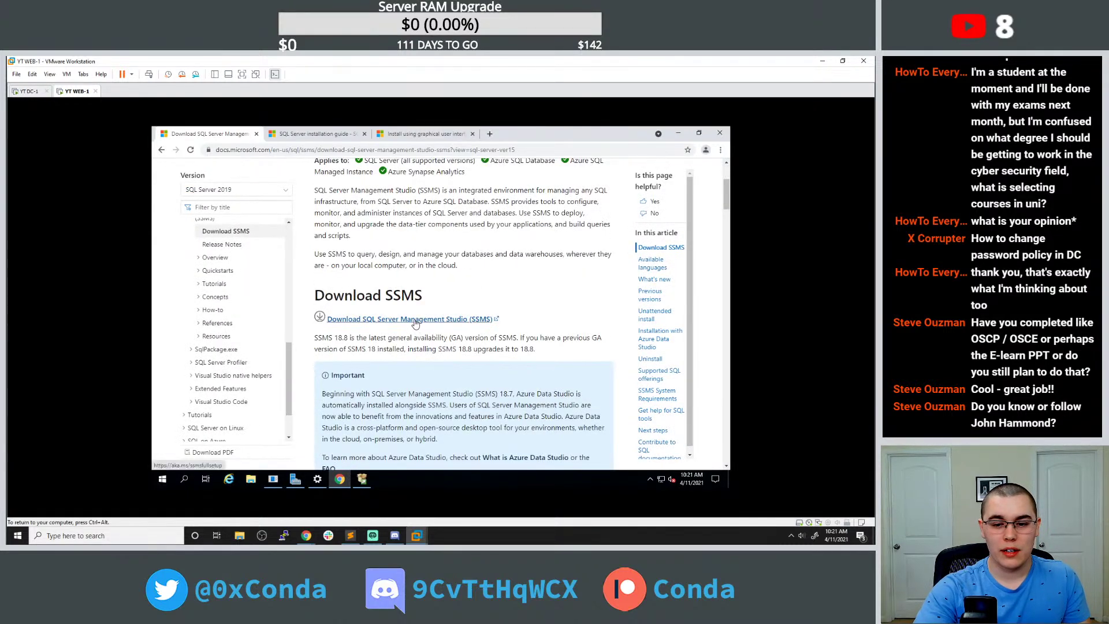
{"action": "left_click", "coordinate": [414, 321]}
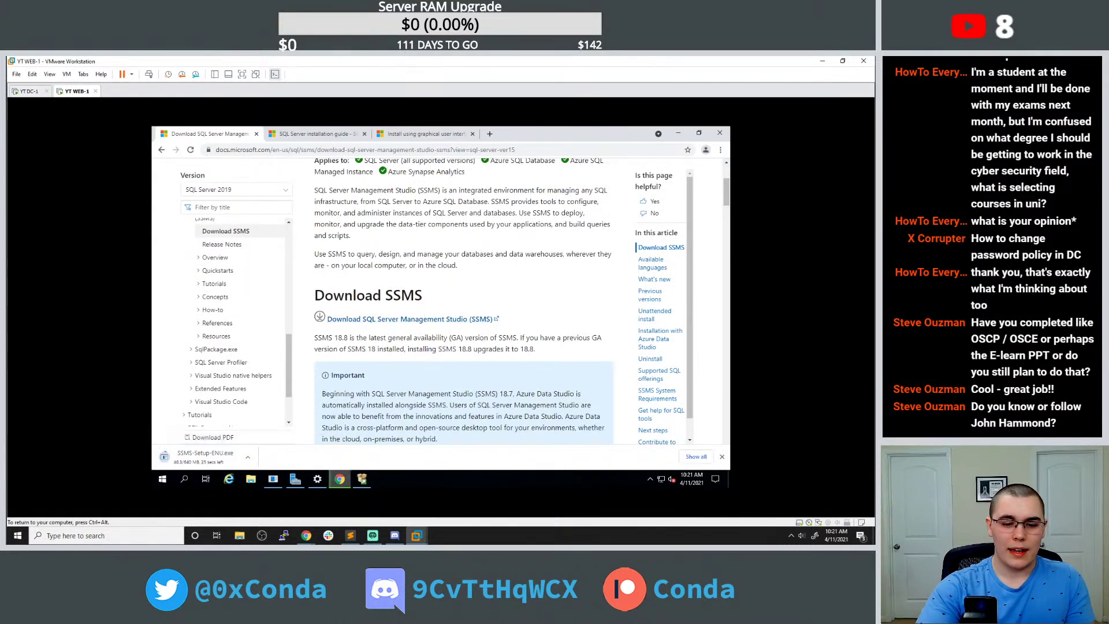
{"action": "double_click", "coordinate": [423, 349]}
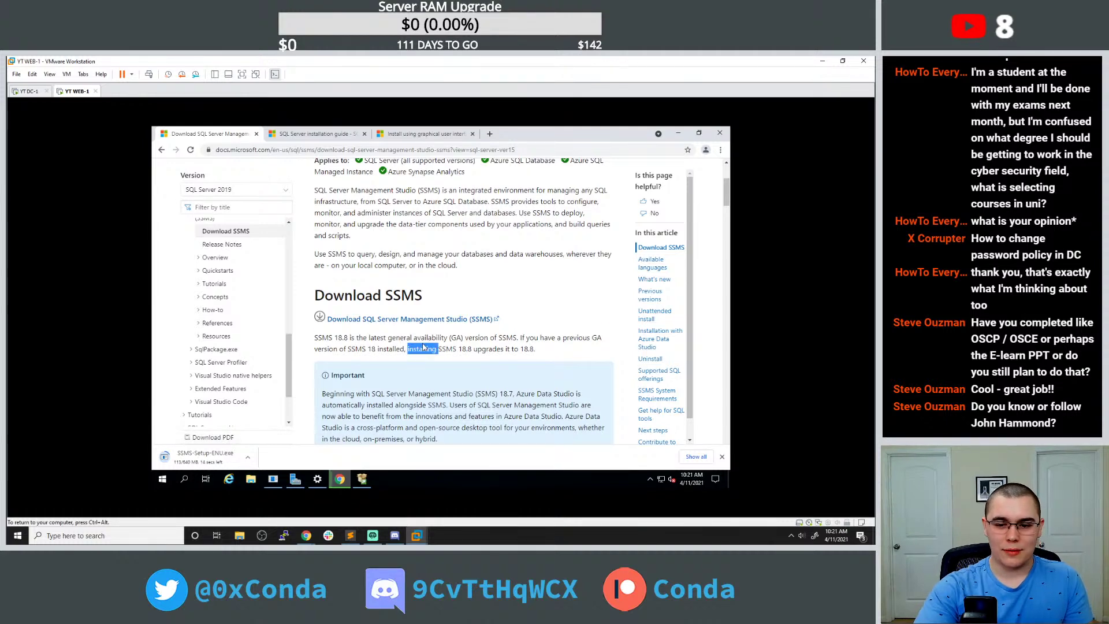
{"action": "triple_click", "coordinate": [424, 348]}
{"action": "left_click", "coordinate": [414, 337]}
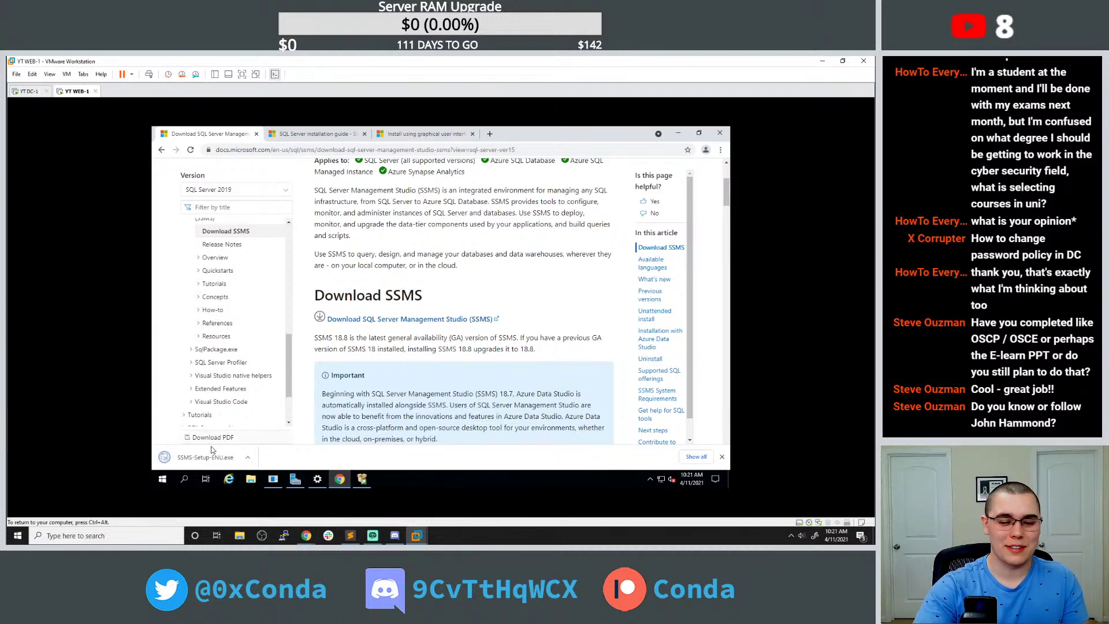
{"action": "left_click", "coordinate": [205, 458]}
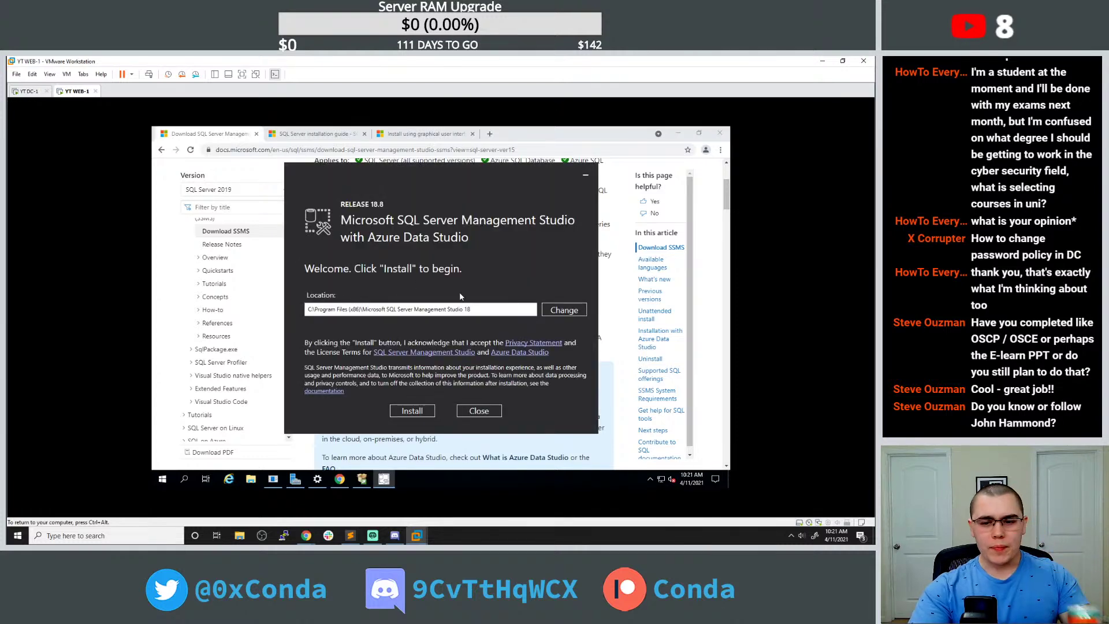
Install SSMS 18.8 and restart WEB-1 once the package progress completes.
{"action": "left_click", "coordinate": [413, 412]}
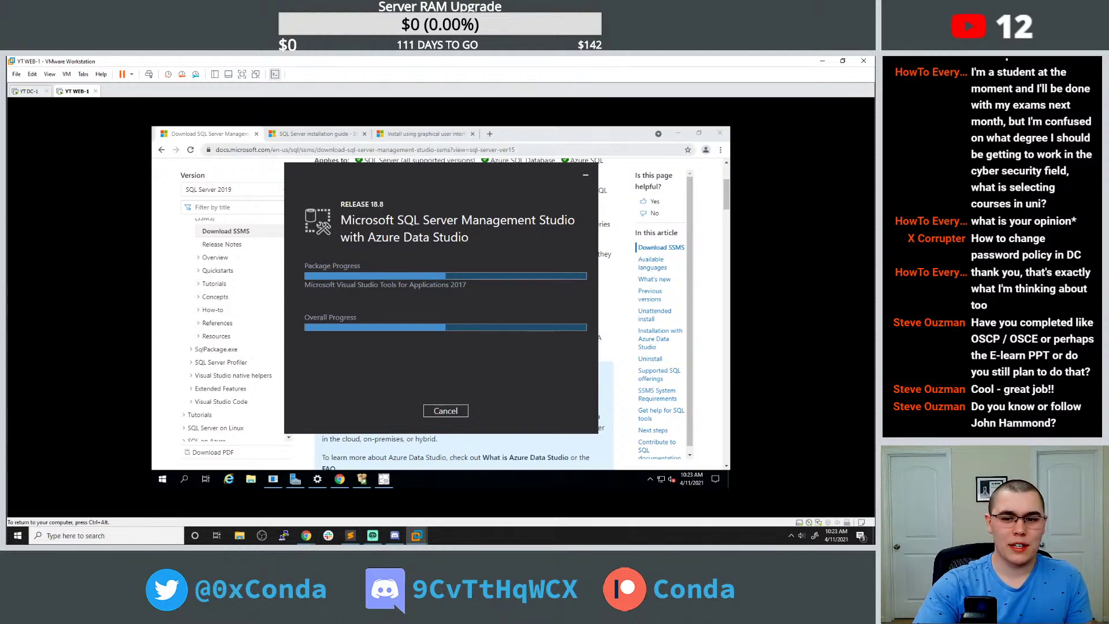
{"action": "mouse_move", "coordinate": [390, 166]}
{"action": "left_mouse_down"}
{"action": "mouse_move", "coordinate": [398, 159]}
{"action": "mouse_move", "coordinate": [386, 156]}
{"action": "left_mouse_up"}
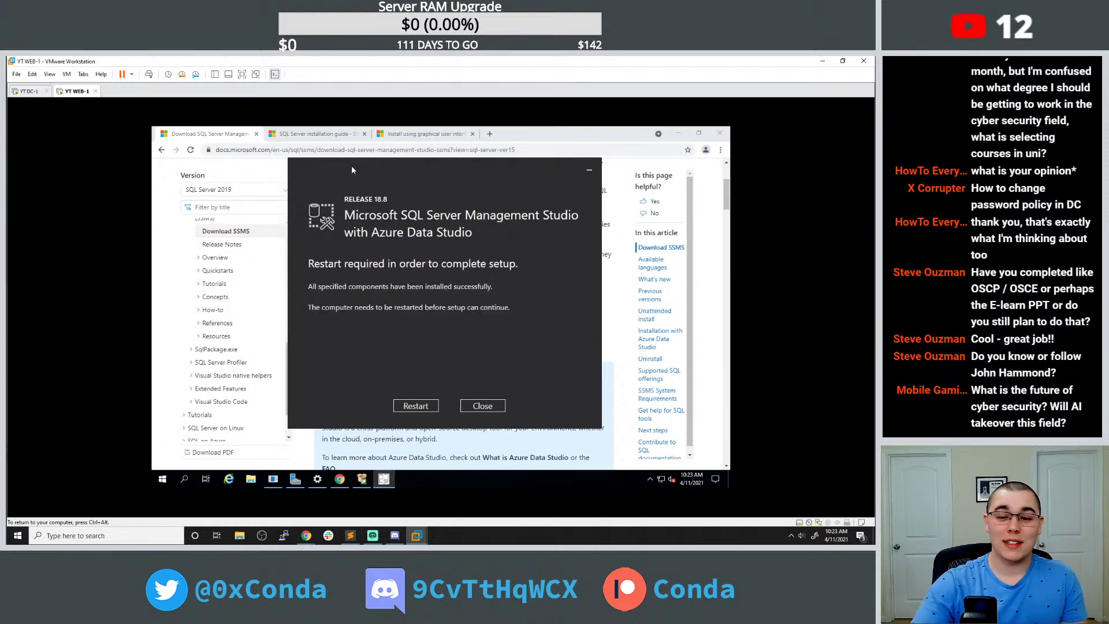
{"action": "left_click", "coordinate": [426, 406]}
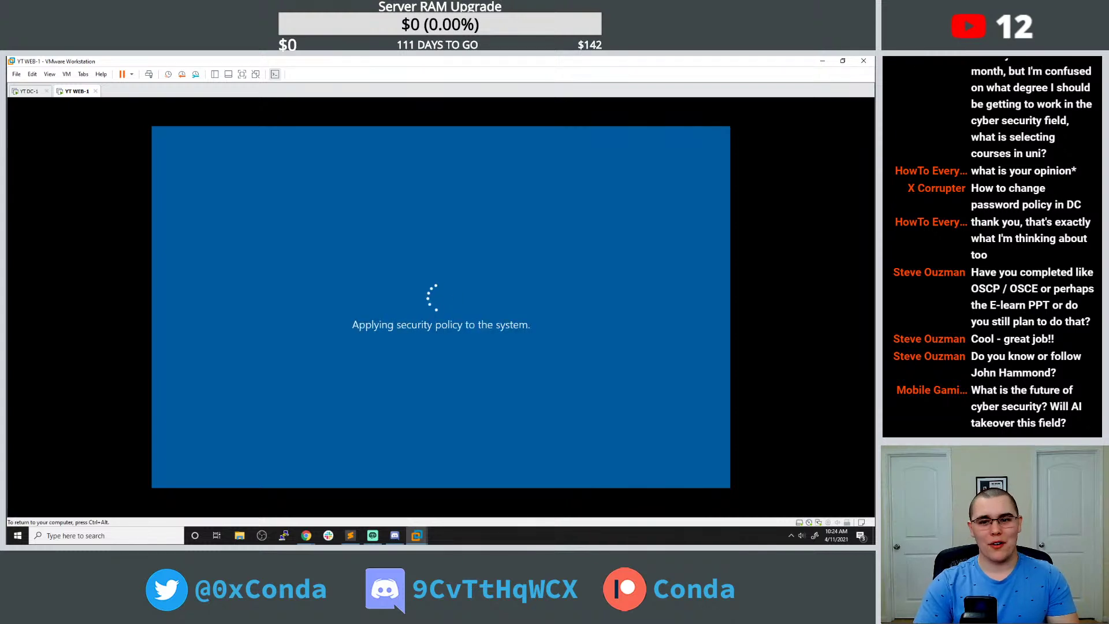
Send Ctrl+Alt+Del to the restarted WEB-1 and sign in with the administrator password.
{"action": "key", "text": "ctrl+alt"}
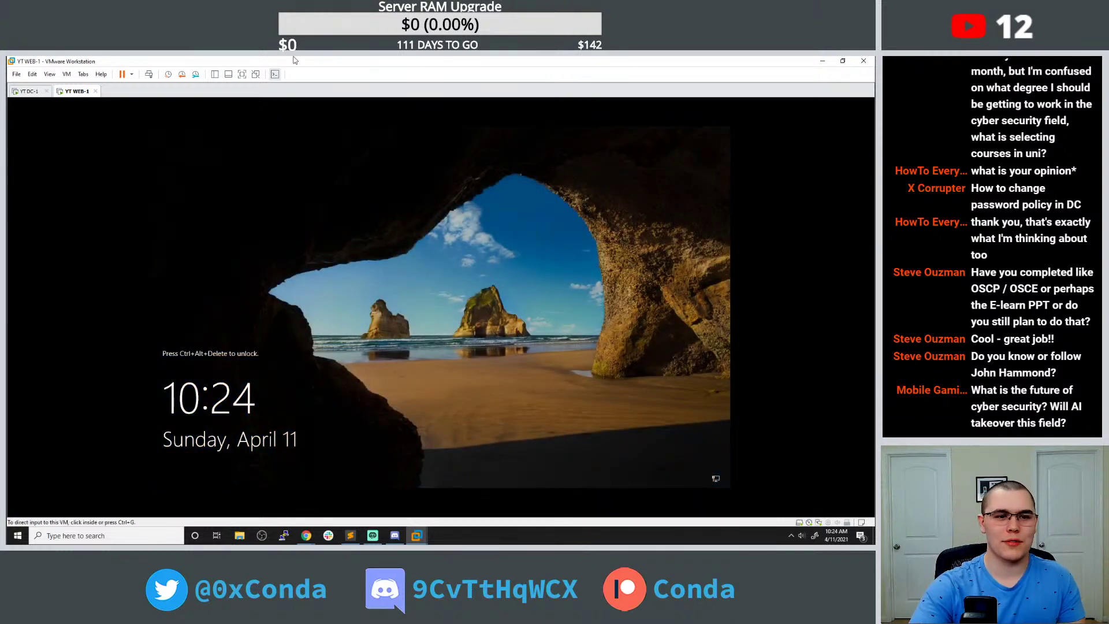
{"action": "left_click", "coordinate": [66, 76]}
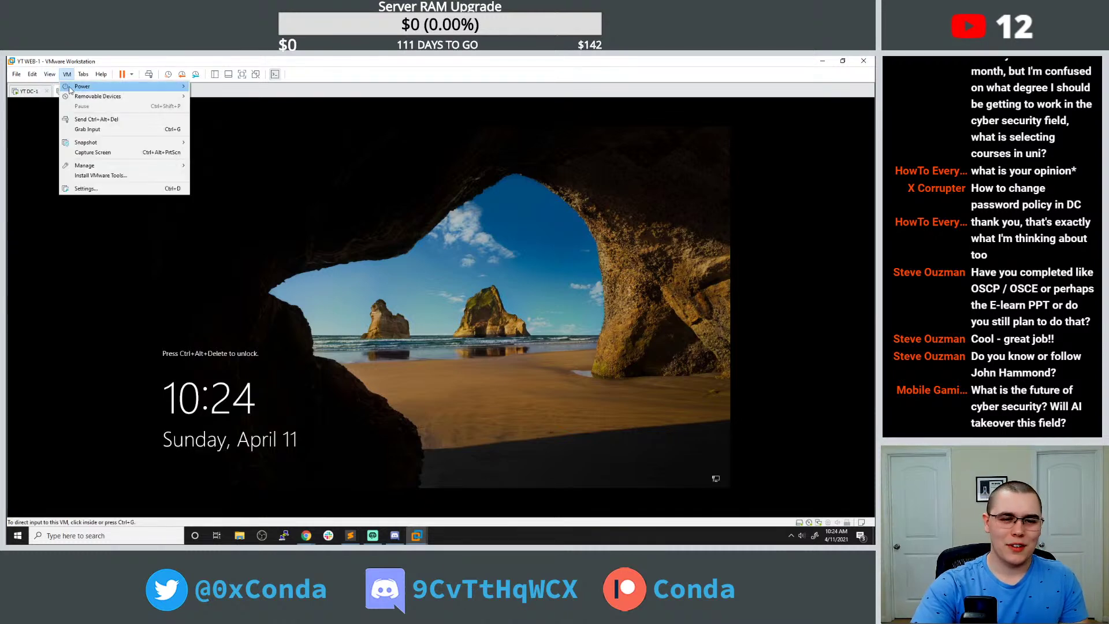
{"action": "left_click", "coordinate": [80, 119]}
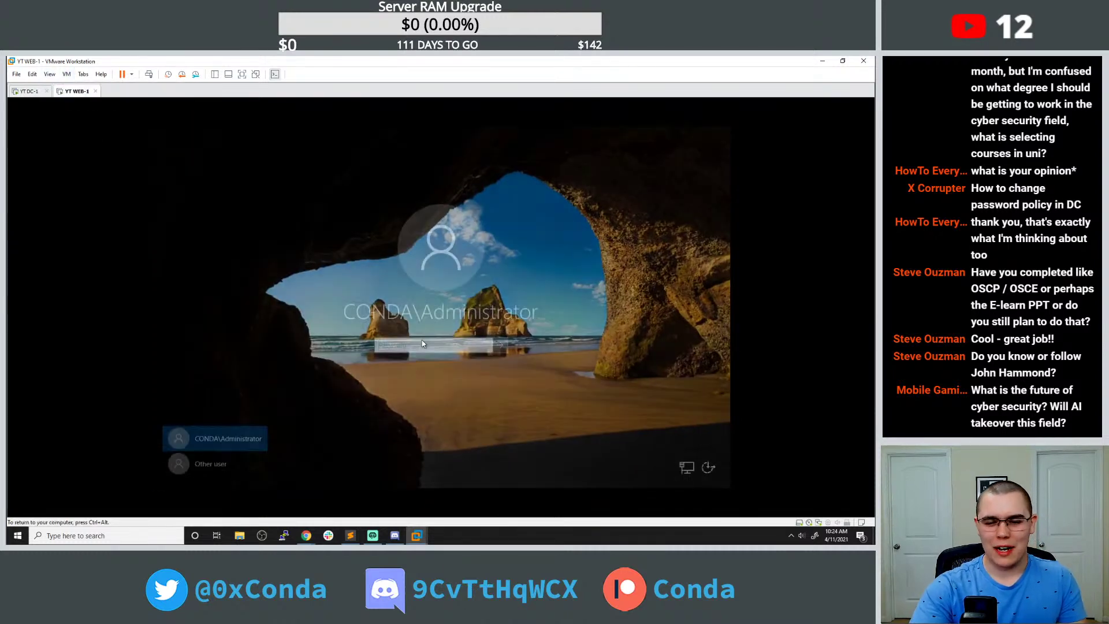
{"action": "left_click", "coordinate": [392, 317]}
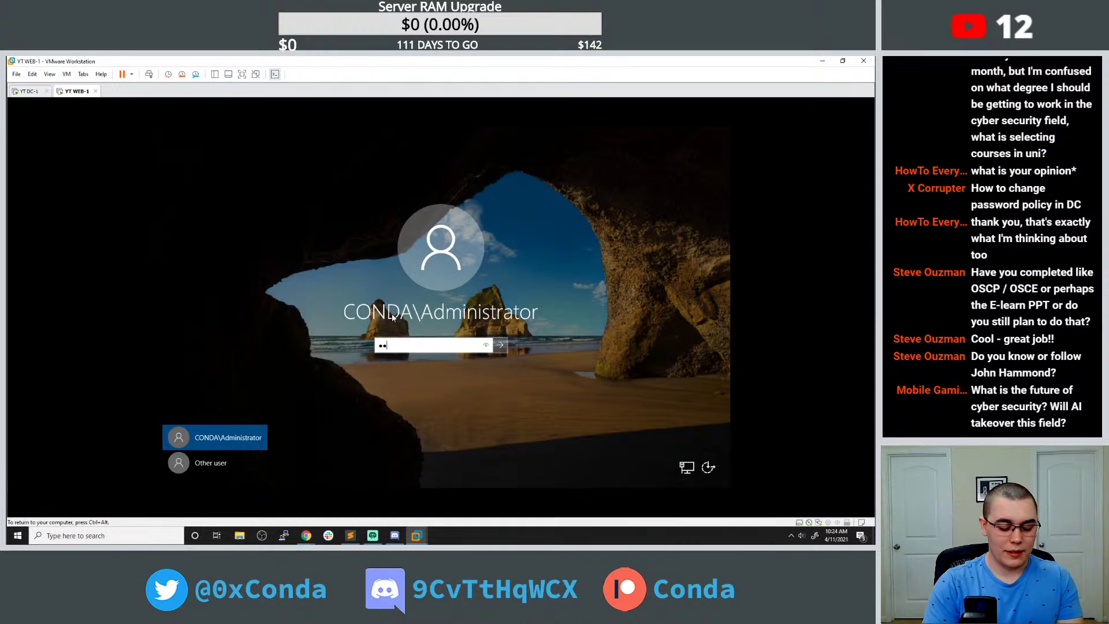
{"action": "key", "text": "Return"}
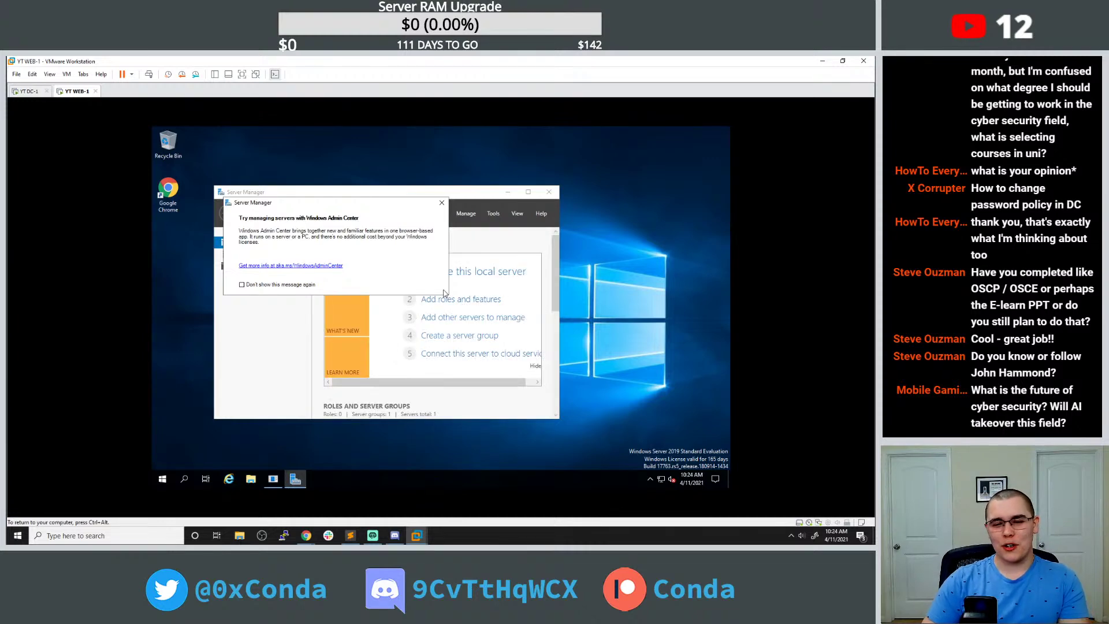
Dismiss the Windows Admin Center prompt and open Chrome on the 'Install using graphical user interface' article.
{"action": "left_click", "coordinate": [441, 204]}
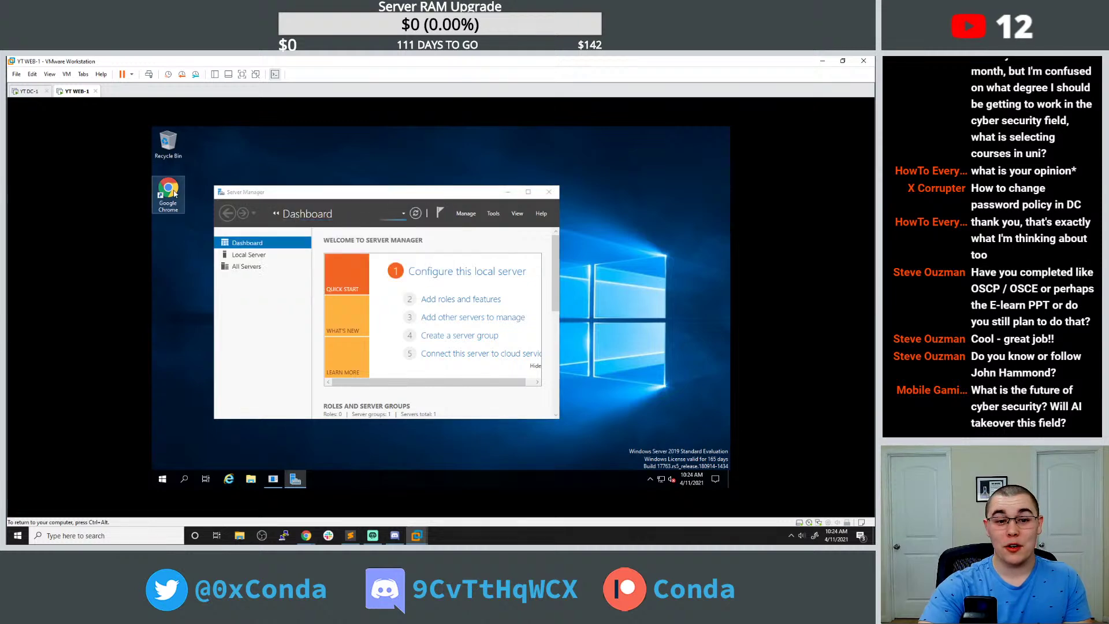
{"action": "double_click", "coordinate": [178, 198]}
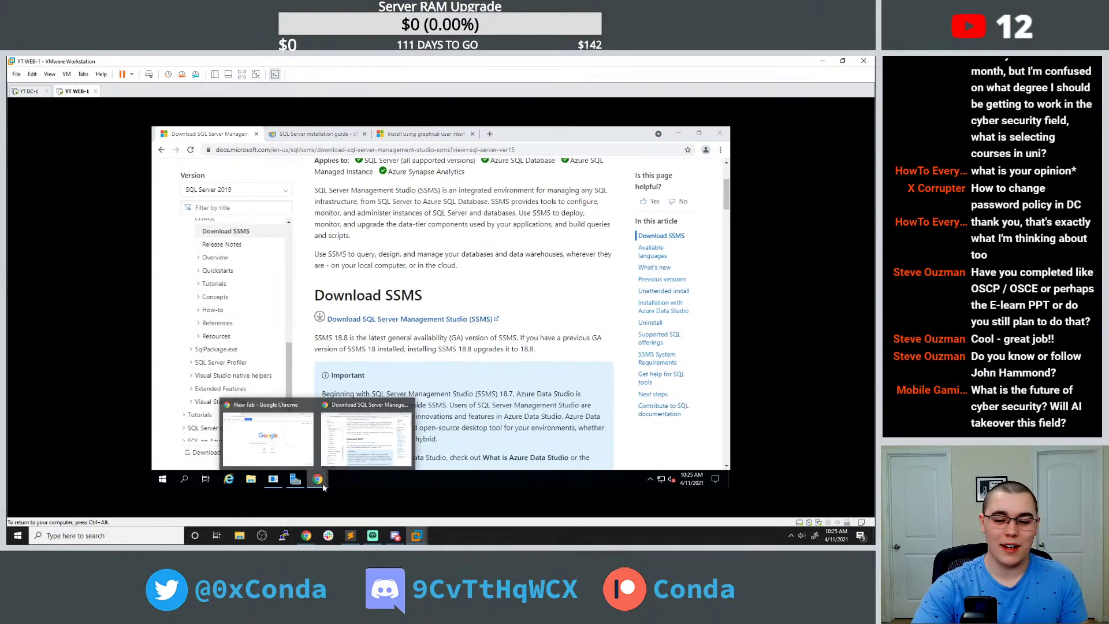
{"action": "left_click", "coordinate": [425, 134]}
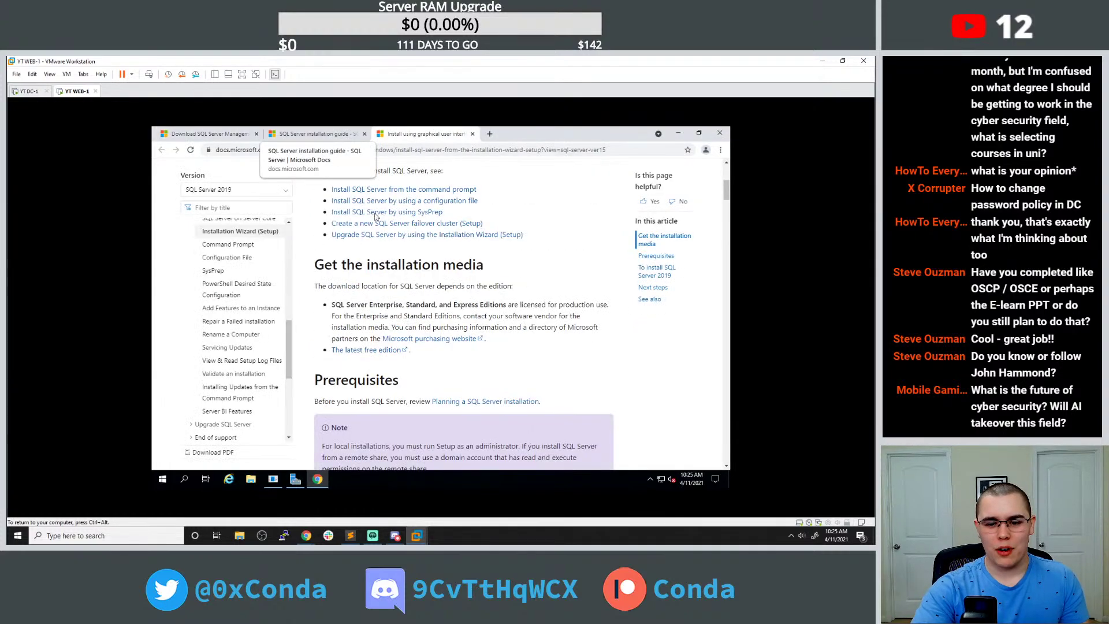
{"action": "scroll", "coordinate": [348, 173], "scroll_direction": "down", "scroll_amount": 10}
{"action": "scroll", "coordinate": [372, 379], "scroll_direction": "down", "scroll_amount": 5}
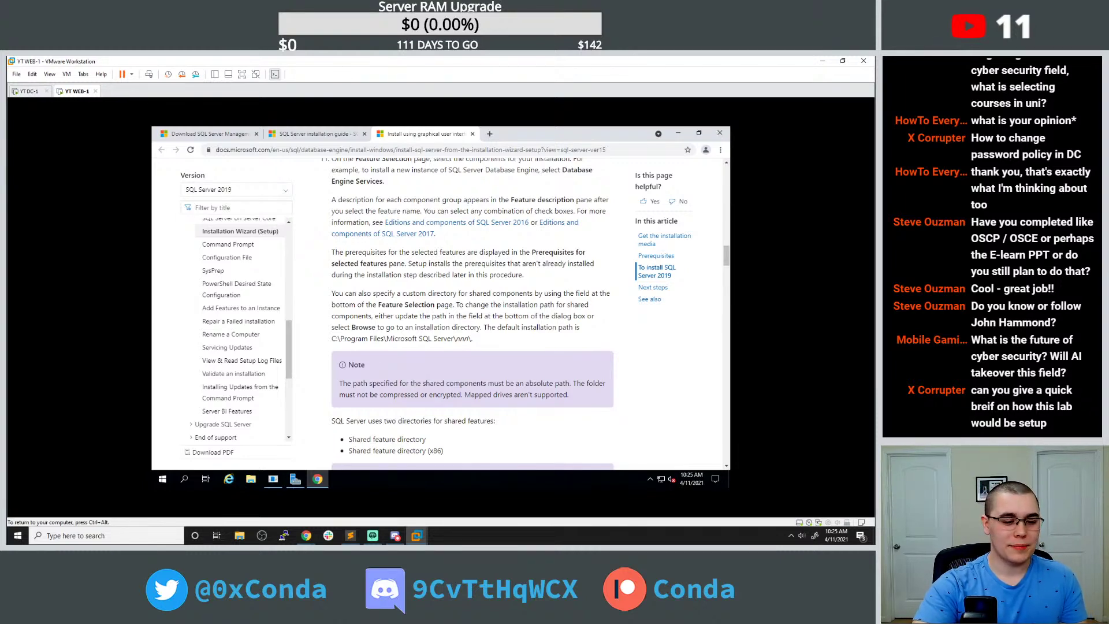
Read the article's Feature Rules and Instance Configuration steps.
{"action": "key", "text": "ctrl+alt"}
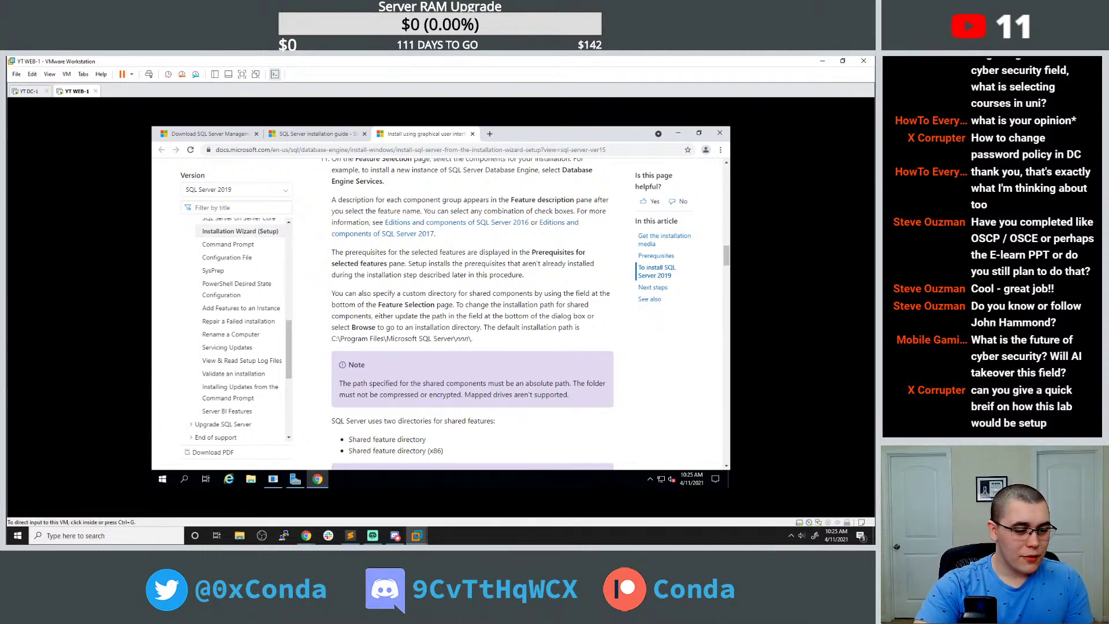
{"action": "left_click", "coordinate": [404, 345]}
{"action": "left_click_drag", "start_coordinate": [418, 324], "coordinate": [399, 317]}
{"action": "left_click", "coordinate": [418, 325]}
{"action": "scroll", "coordinate": [423, 353], "scroll_direction": "down", "scroll_amount": 2}
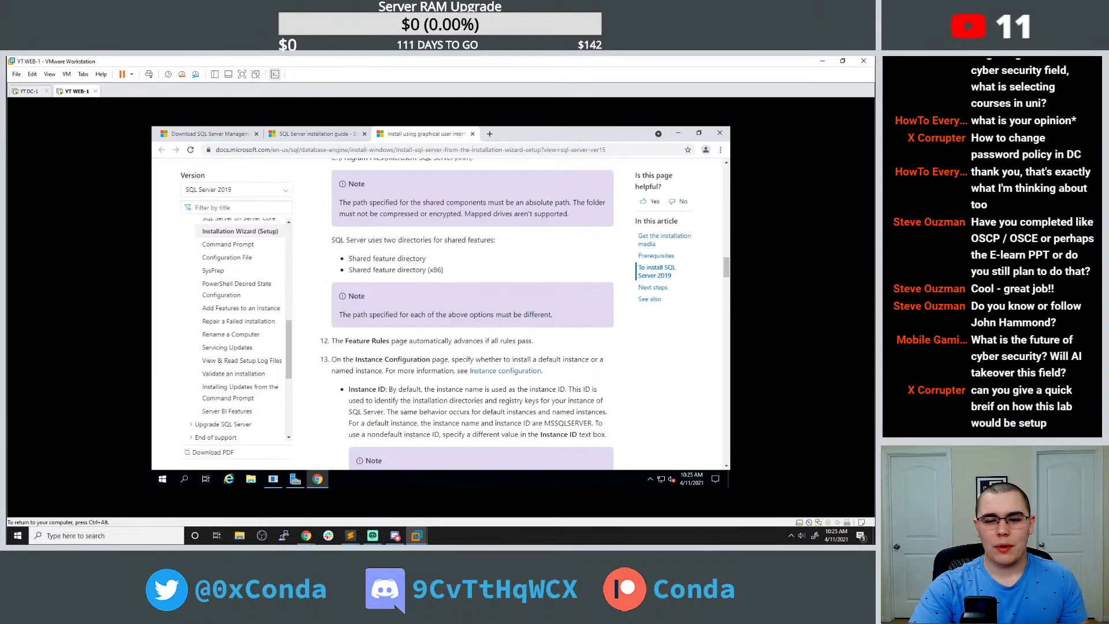
{"action": "scroll", "coordinate": [423, 353], "scroll_direction": "up", "scroll_amount": 1}
{"action": "left_click", "coordinate": [163, 478]}
Bring the ESXi host client's Virtual Machines list forward and check, then uncheck, YT DC-1.
{"action": "type", "text": "ms"}
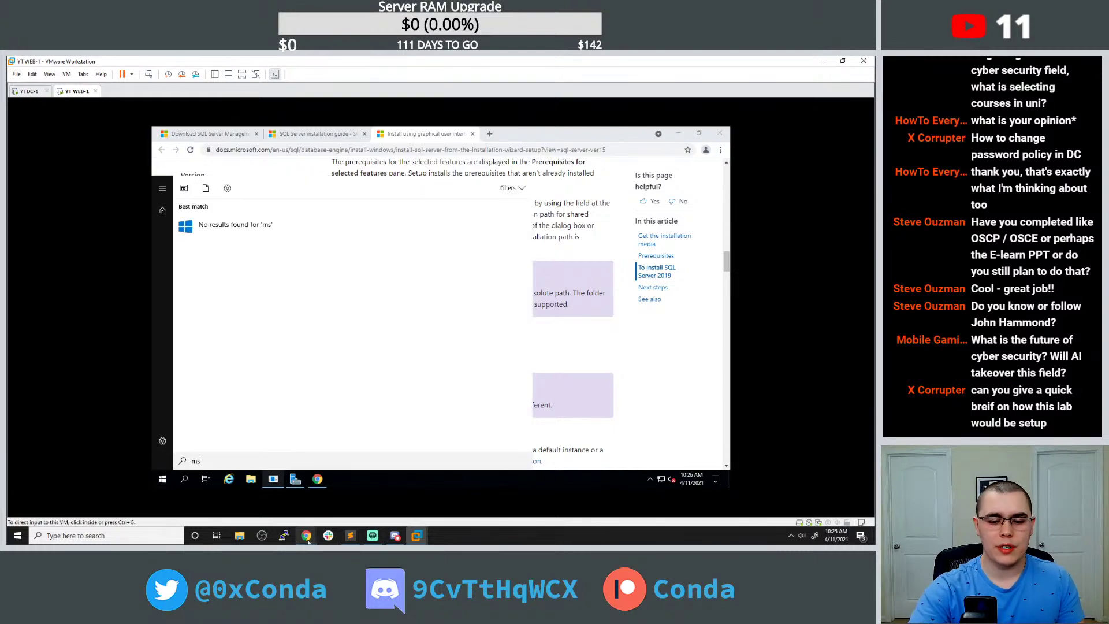
{"action": "mouse_move", "coordinate": [306, 535]}
{"action": "left_click", "coordinate": [365, 498]}
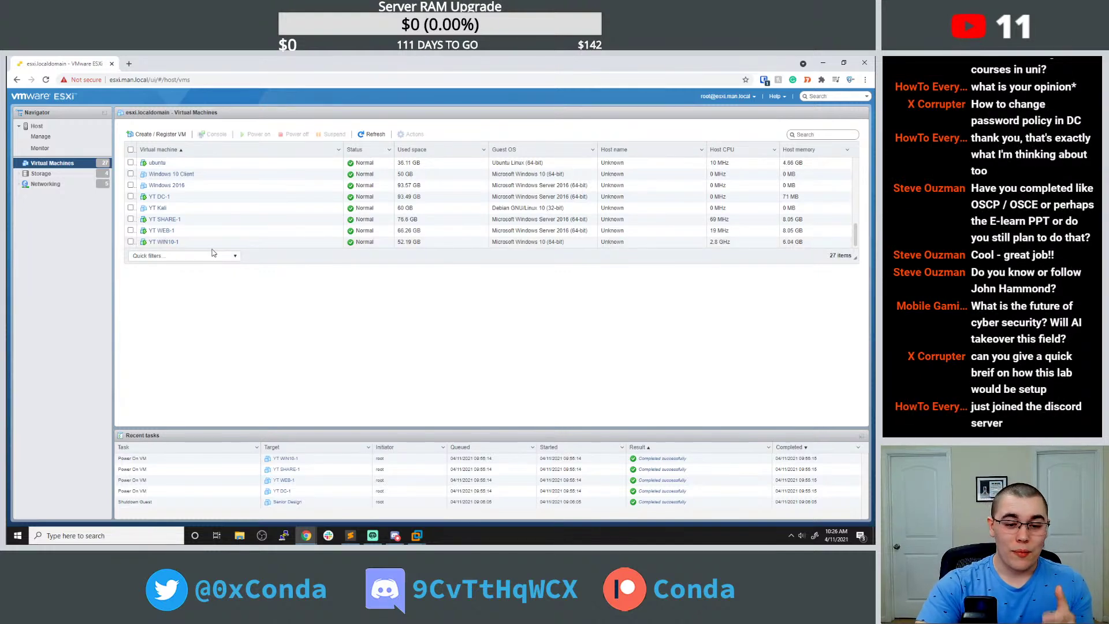
{"action": "left_click", "coordinate": [199, 198]}
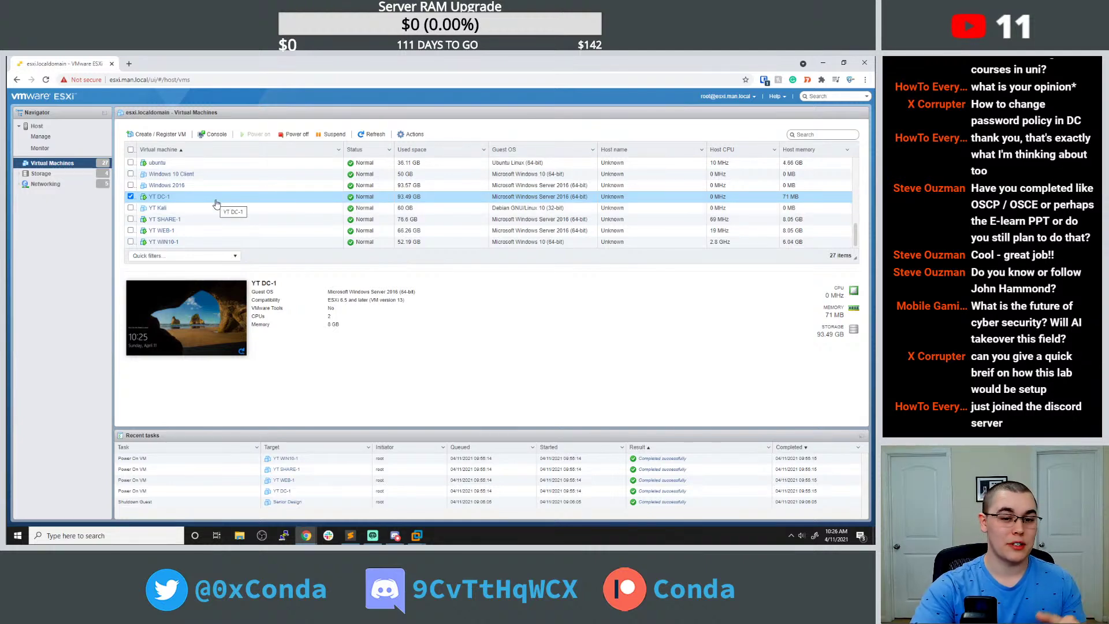
{"action": "left_click", "coordinate": [130, 196]}
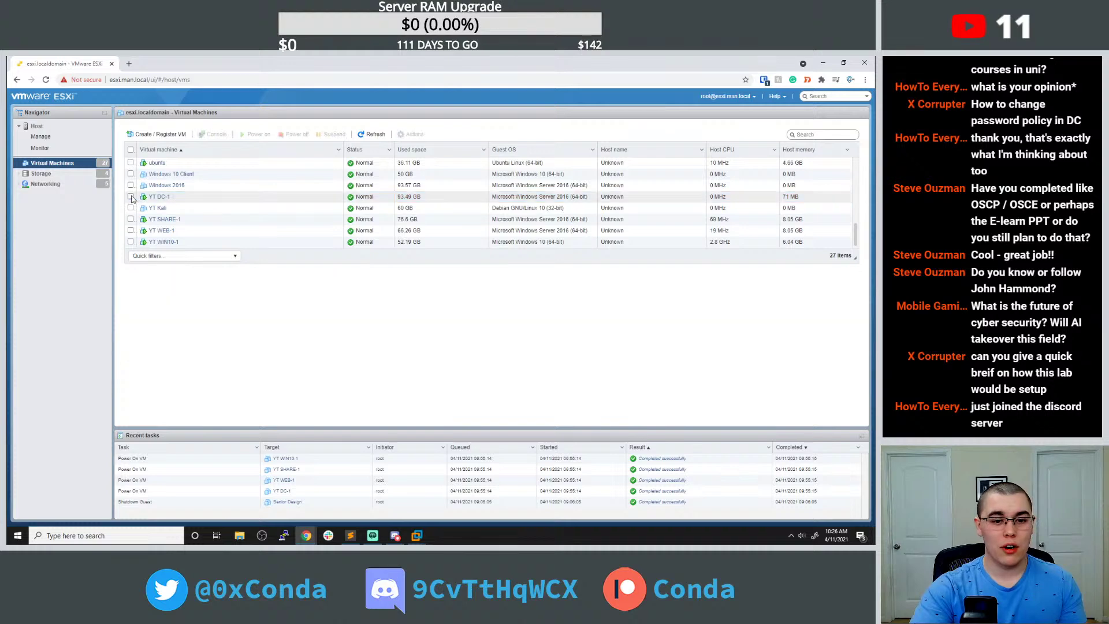
In WEB-1, launch SQL Server Profiler 18 from a 'sql' Start search and return to Chrome's SQL Server docs.
{"action": "mouse_move", "coordinate": [423, 535]}
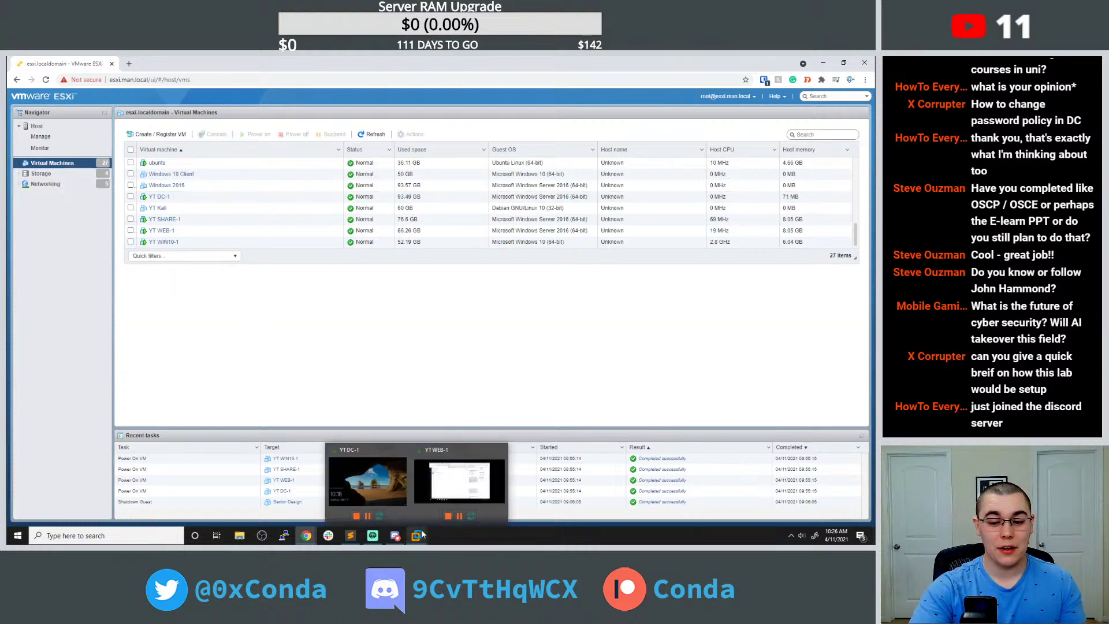
{"action": "left_click", "coordinate": [459, 480]}
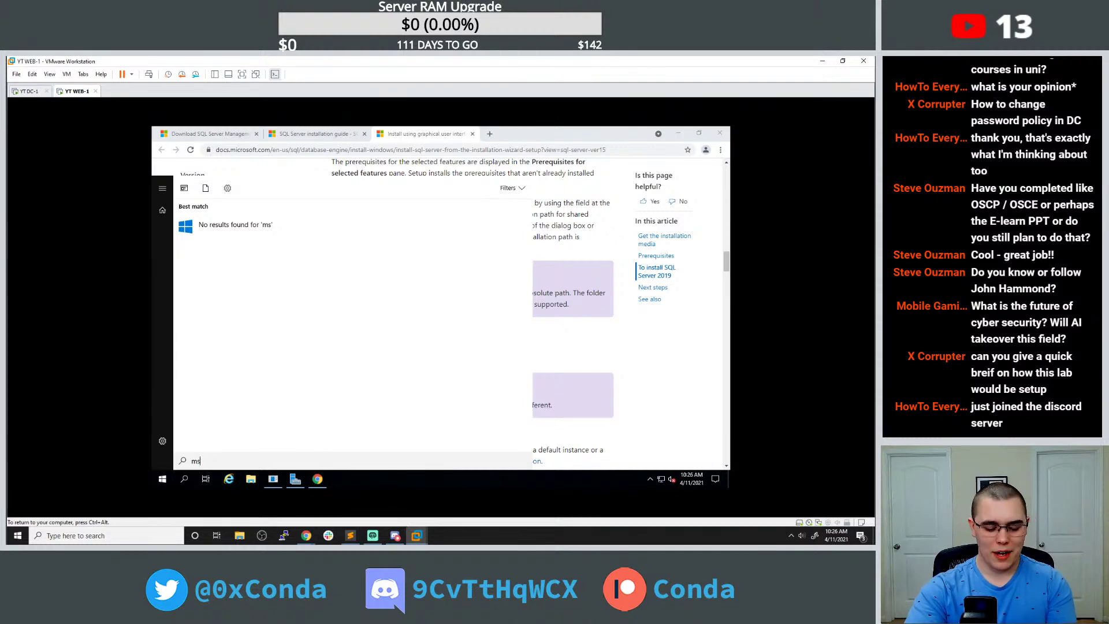
{"action": "type", "text": "s"}
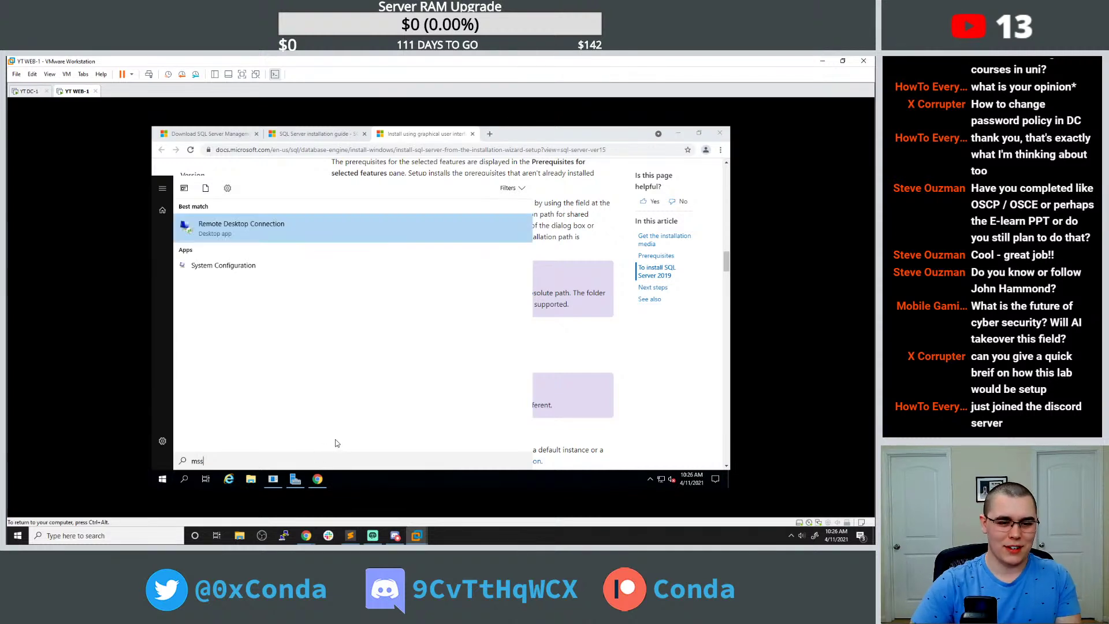
{"action": "key", "text": "BackSpace"}
{"action": "key", "text": "BackSpace"}
{"action": "key", "text": "BackSpace"}
{"action": "type", "text": "sql"}
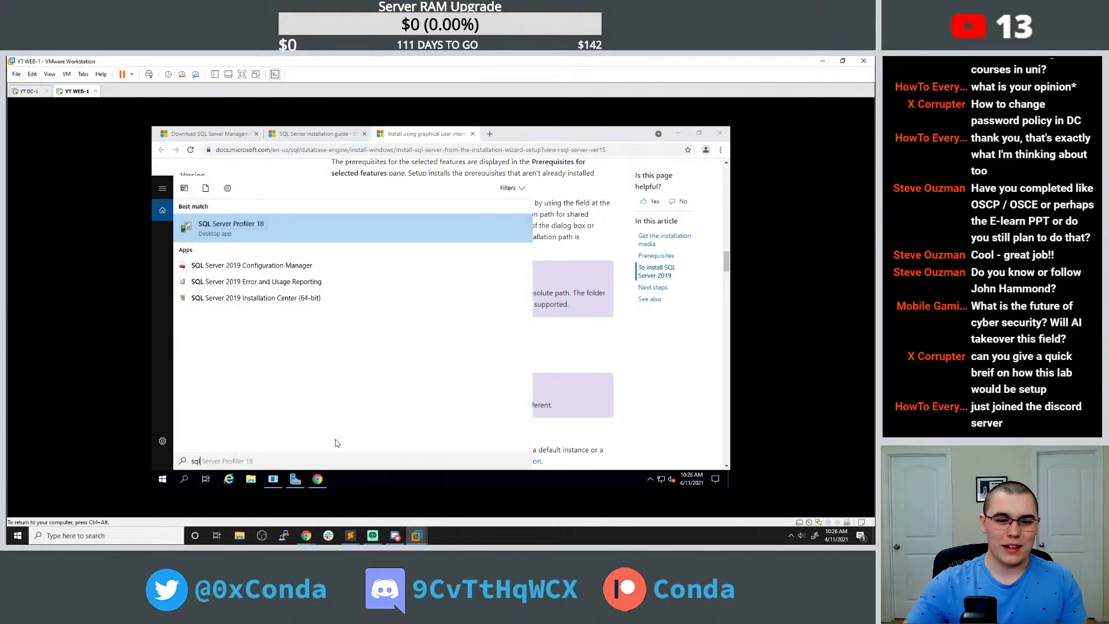
{"action": "left_click", "coordinate": [289, 228]}
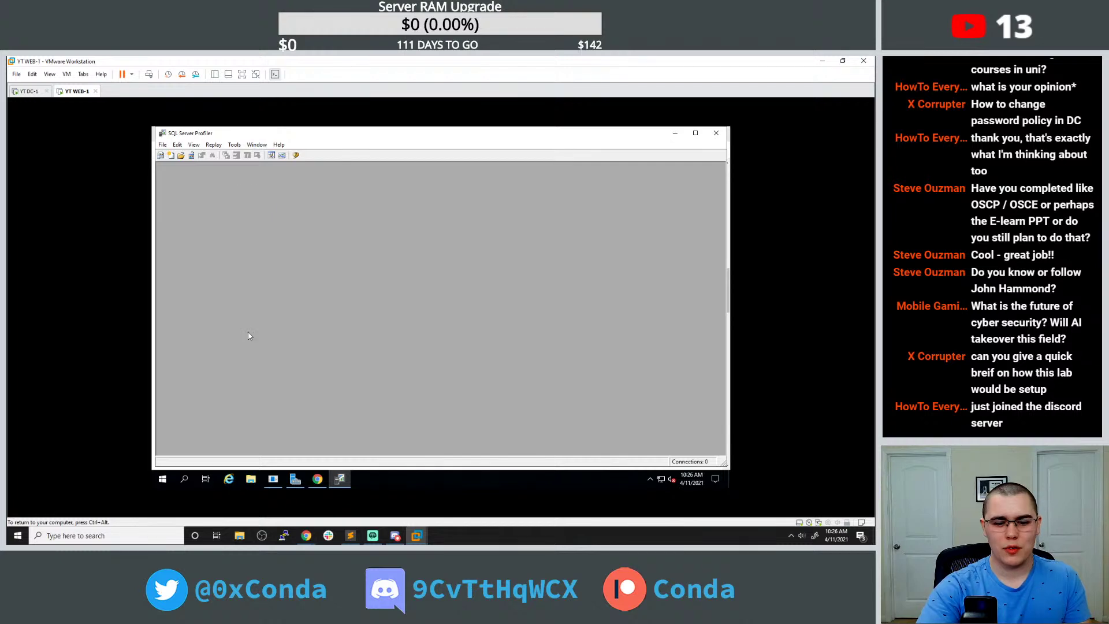
{"action": "left_click", "coordinate": [318, 479]}
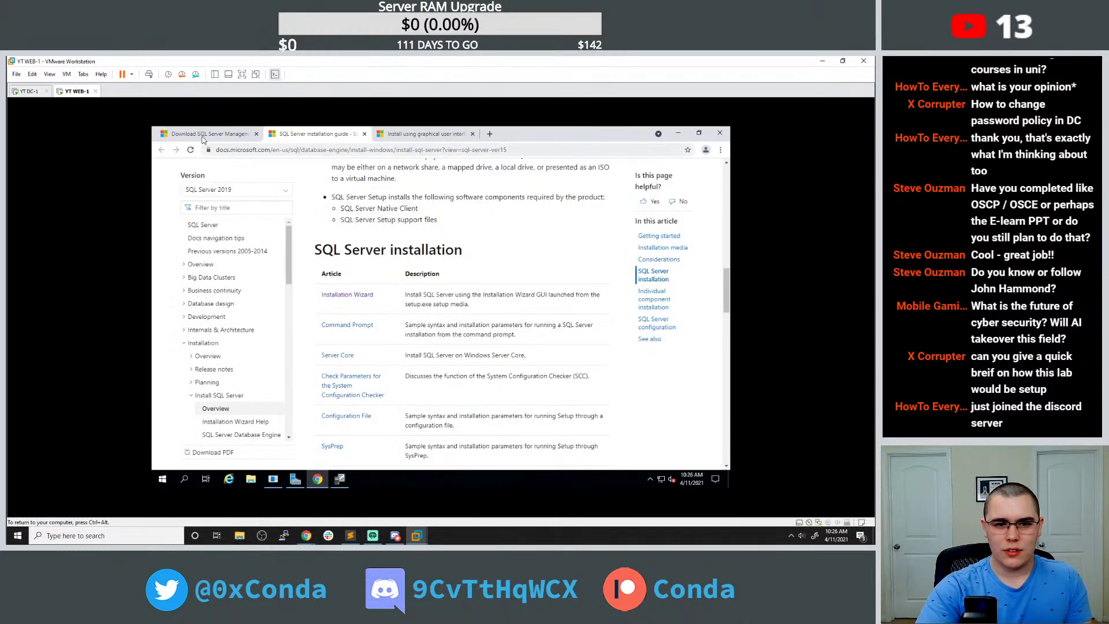
{"action": "left_click", "coordinate": [203, 136]}
Search Google for 'mssql install guide' in a new Chrome tab.
{"action": "left_click", "coordinate": [420, 138]}
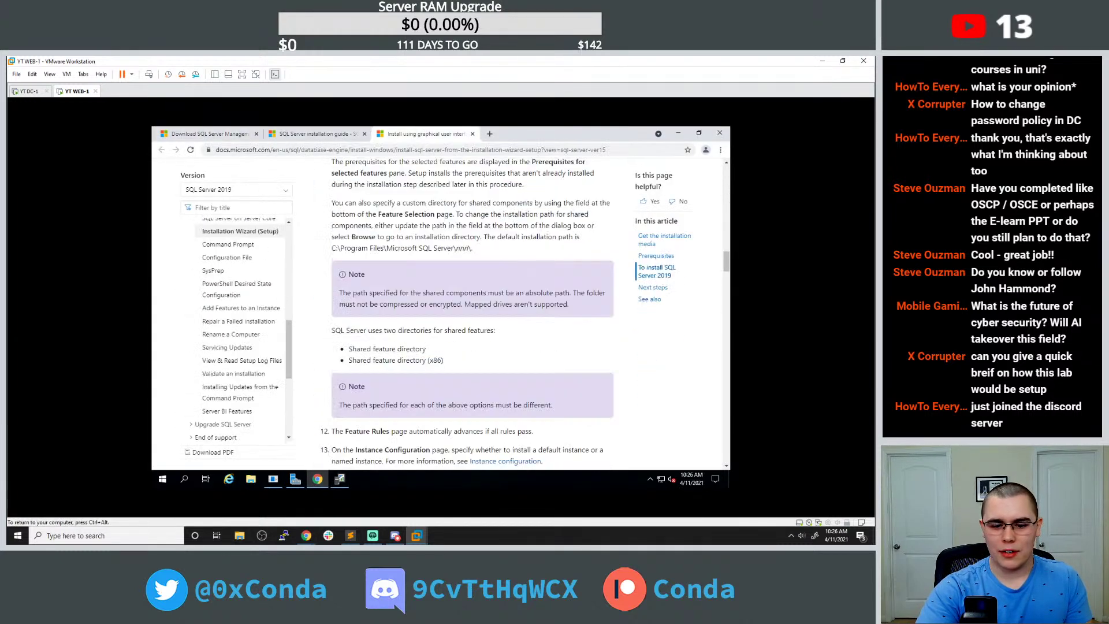
{"action": "scroll", "coordinate": [418, 272], "scroll_direction": "down", "scroll_amount": 10}
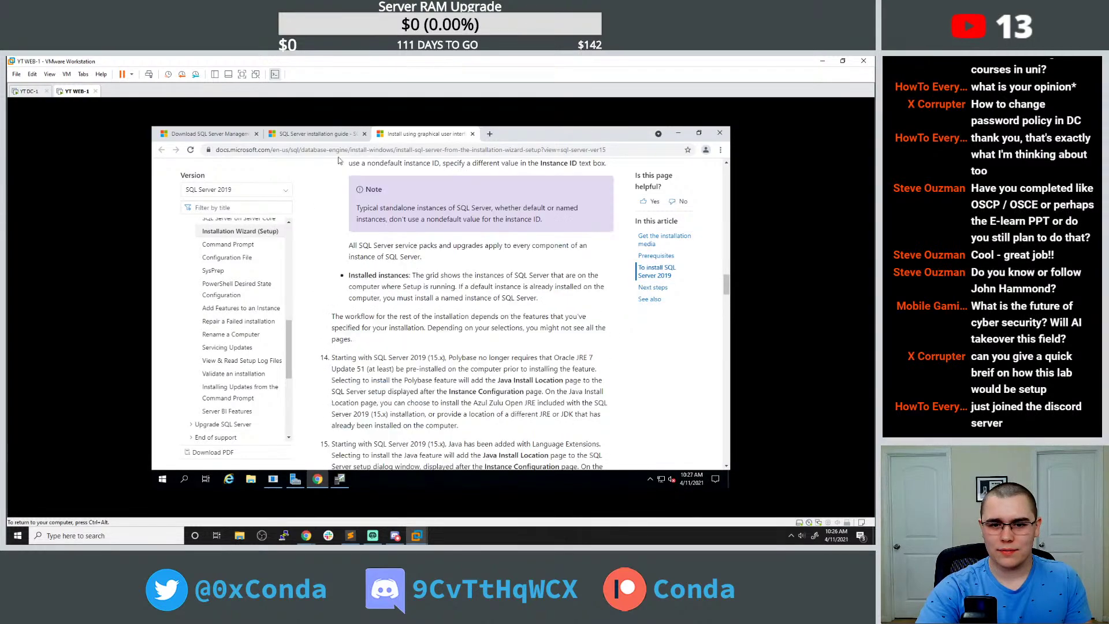
{"action": "left_click", "coordinate": [323, 138]}
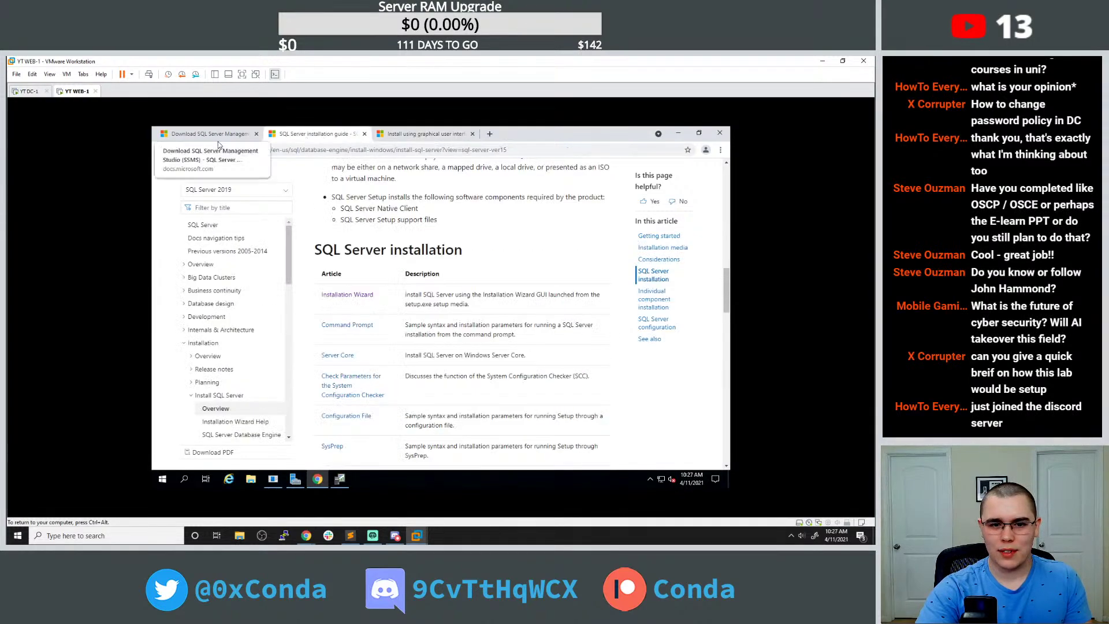
{"action": "left_click", "coordinate": [488, 136]}
{"action": "type", "text": "ms"}
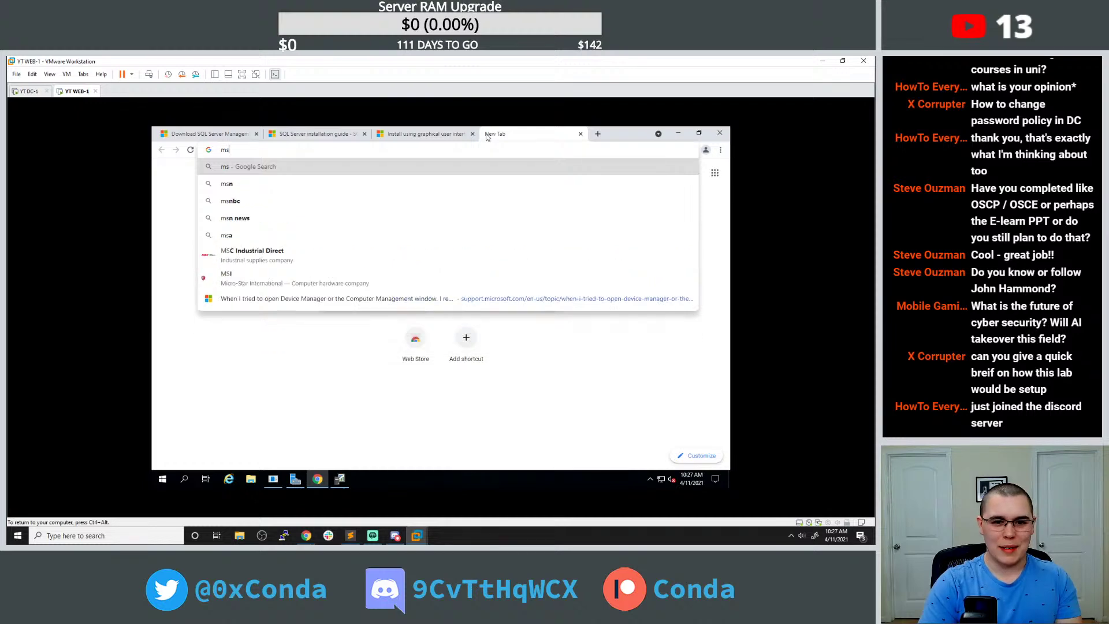
{"action": "type", "text": "sql inst"}
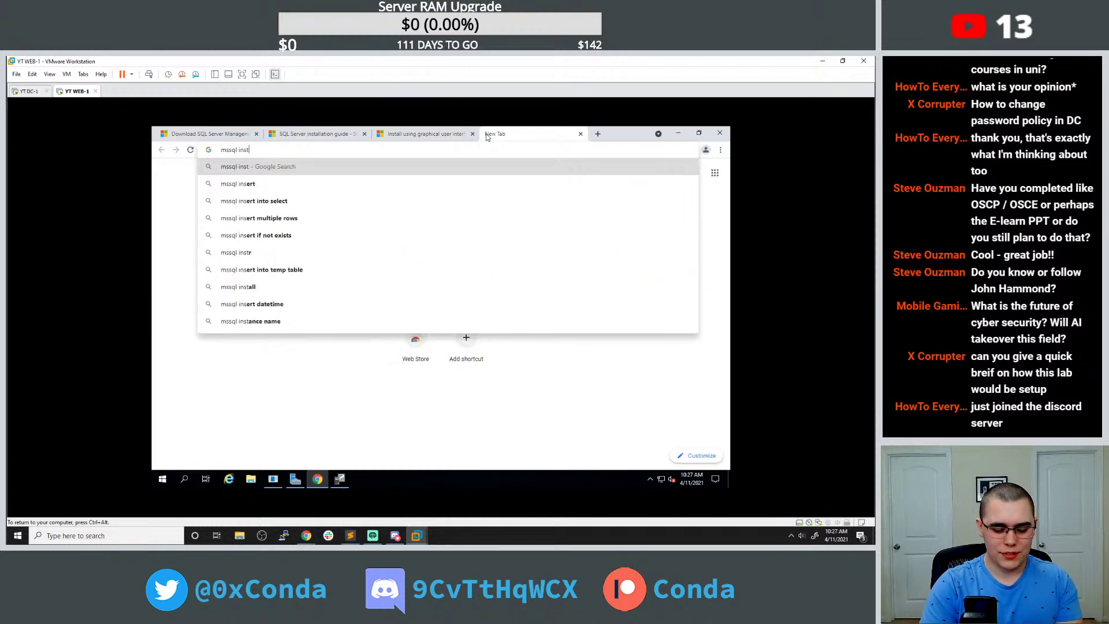
{"action": "type", "text": "all guide"}
{"action": "key", "text": "Return"}
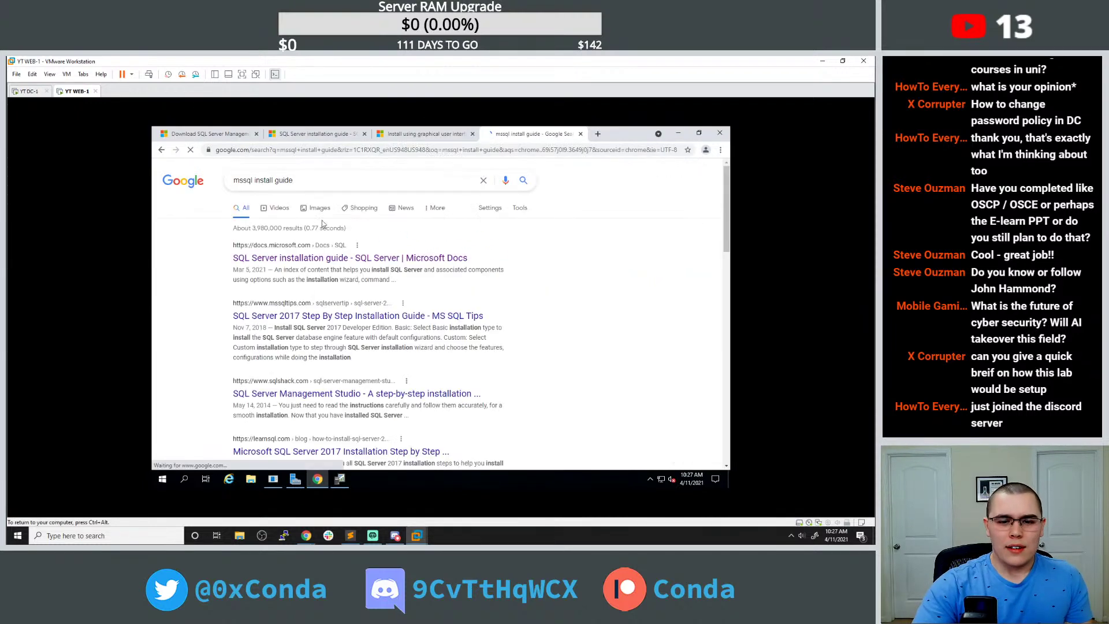
Skim the search results and open Chrome's browsing history with Ctrl+H.
{"action": "scroll", "coordinate": [326, 268], "scroll_direction": "down", "scroll_amount": 2}
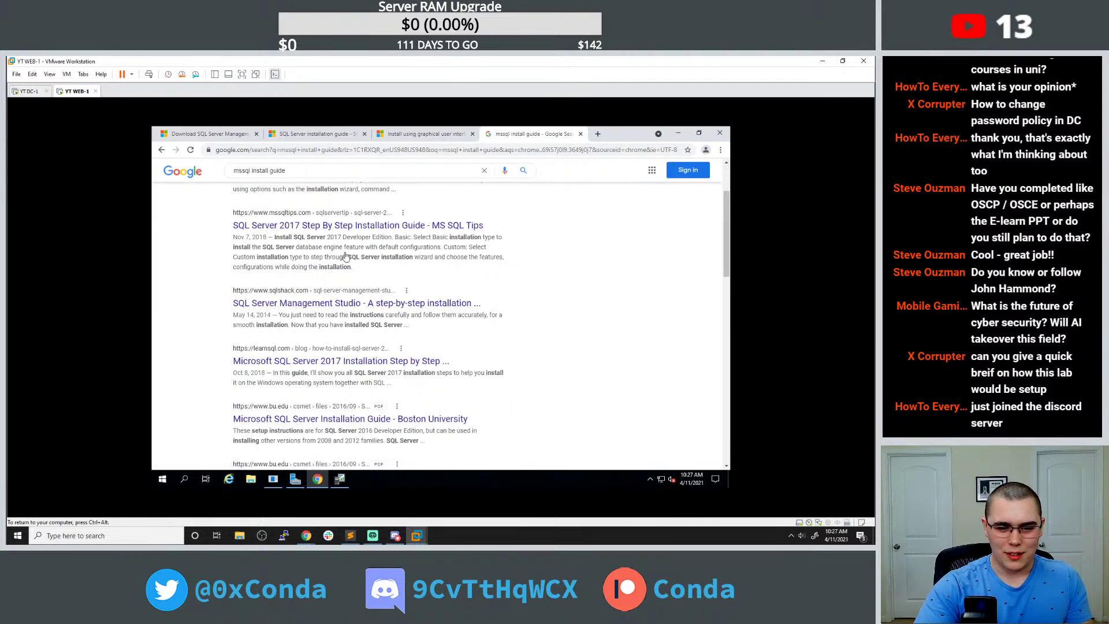
{"action": "scroll", "coordinate": [345, 256], "scroll_direction": "down", "scroll_amount": 2}
{"action": "left_click", "coordinate": [720, 149]}
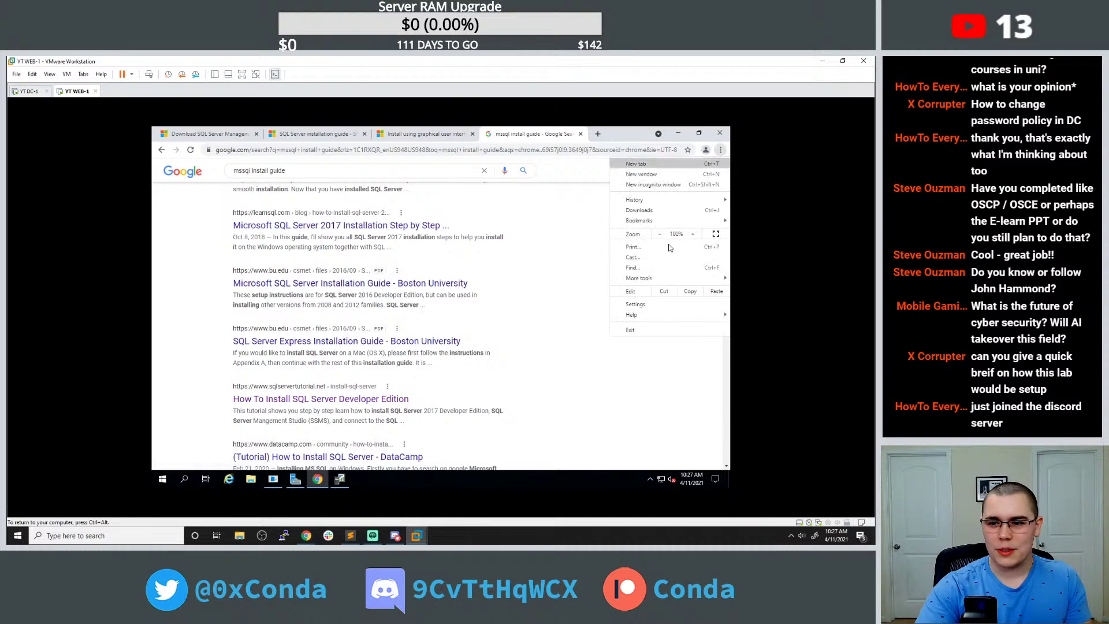
{"action": "key", "text": "ctrl+h"}
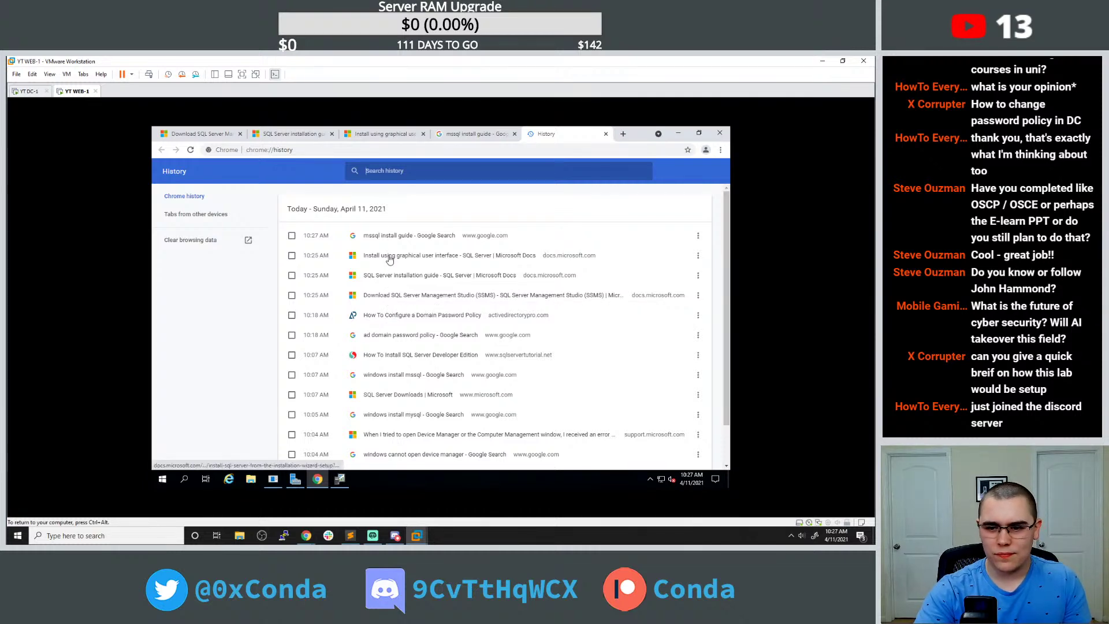
Open the 'How To Install SQL Server' tutorial from history in a new tab and skim it.
{"action": "middle_click", "coordinate": [411, 359]}
{"action": "left_click", "coordinate": [575, 133]}
{"action": "scroll", "coordinate": [357, 269], "scroll_direction": "down", "scroll_amount": 1}
{"action": "scroll", "coordinate": [355, 267], "scroll_direction": "down", "scroll_amount": 10}
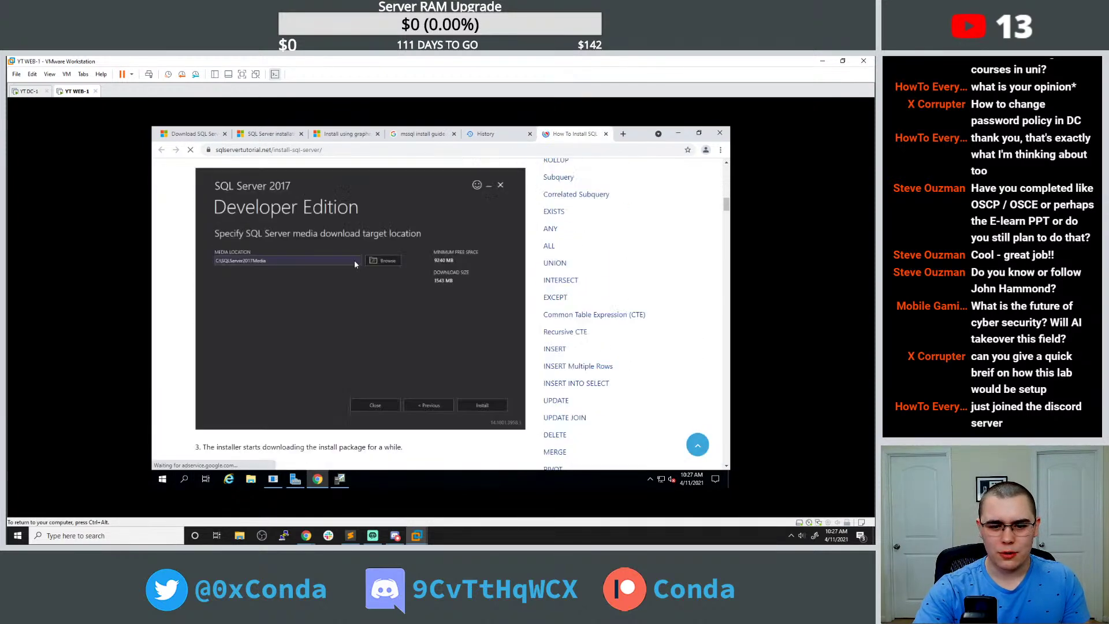
{"action": "scroll", "coordinate": [355, 264], "scroll_direction": "down", "scroll_amount": 10}
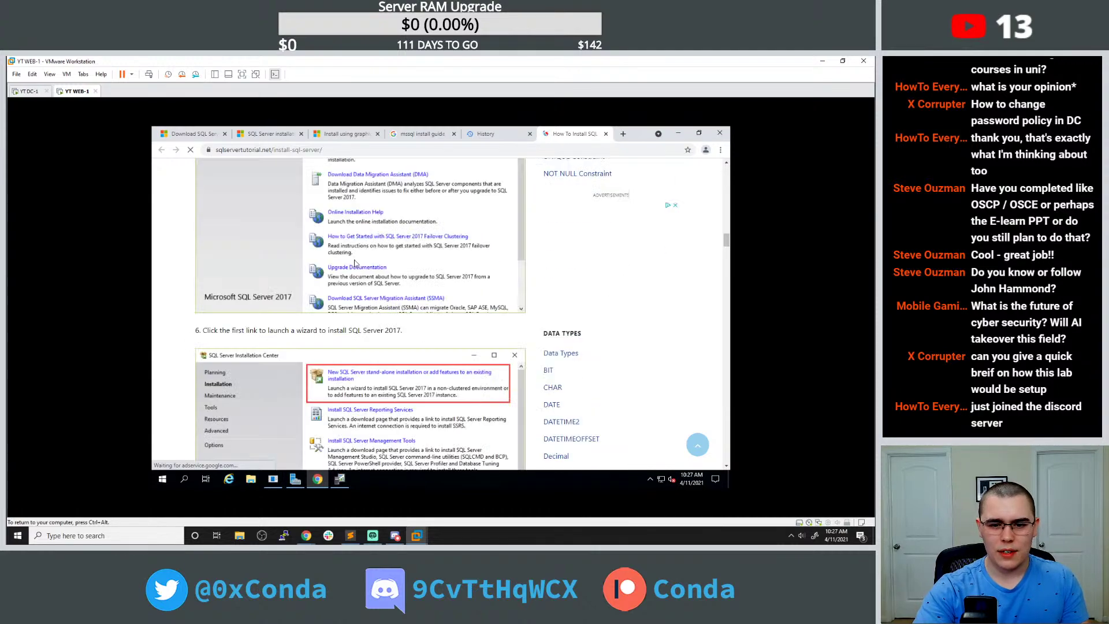
{"action": "scroll", "coordinate": [356, 259], "scroll_direction": "down", "scroll_amount": 10}
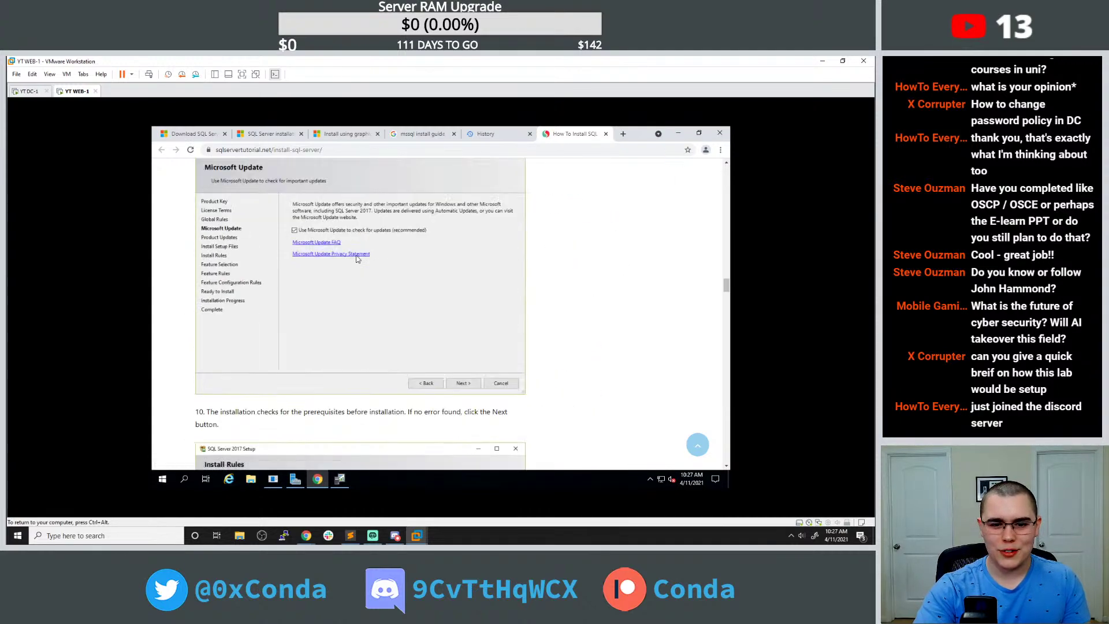
{"action": "scroll", "coordinate": [356, 259], "scroll_direction": "down", "scroll_amount": 10}
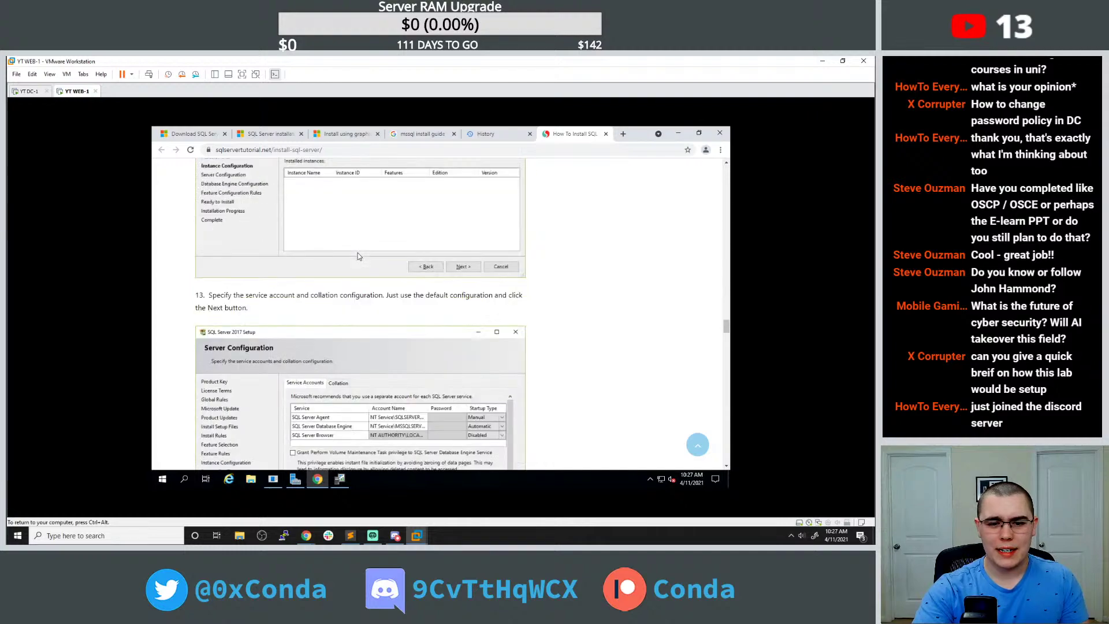
{"action": "scroll", "coordinate": [358, 255], "scroll_direction": "down", "scroll_amount": 7}
{"action": "scroll", "coordinate": [355, 252], "scroll_direction": "down", "scroll_amount": 4}
{"action": "scroll", "coordinate": [358, 247], "scroll_direction": "down", "scroll_amount": 10}
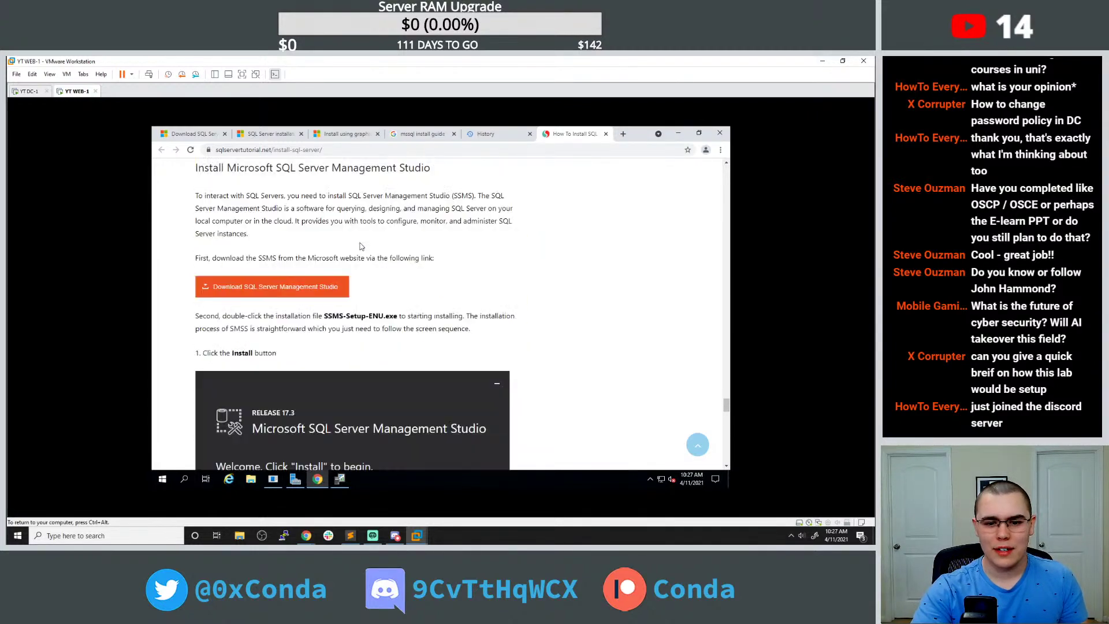
{"action": "scroll", "coordinate": [360, 246], "scroll_direction": "down", "scroll_amount": 12}
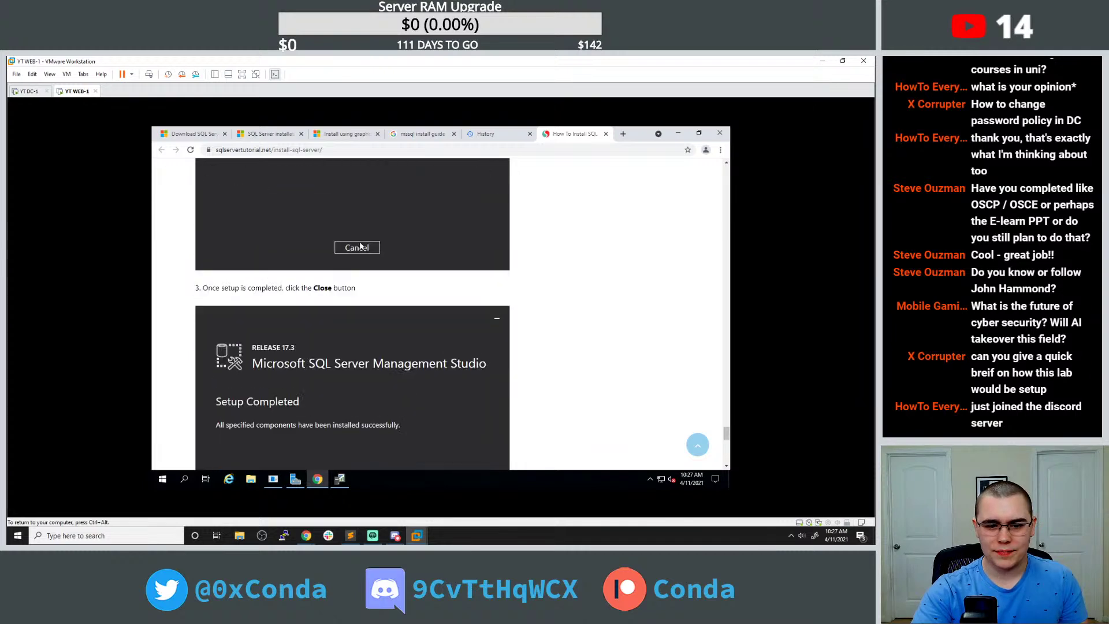
{"action": "scroll", "coordinate": [359, 247], "scroll_direction": "down", "scroll_amount": 2}
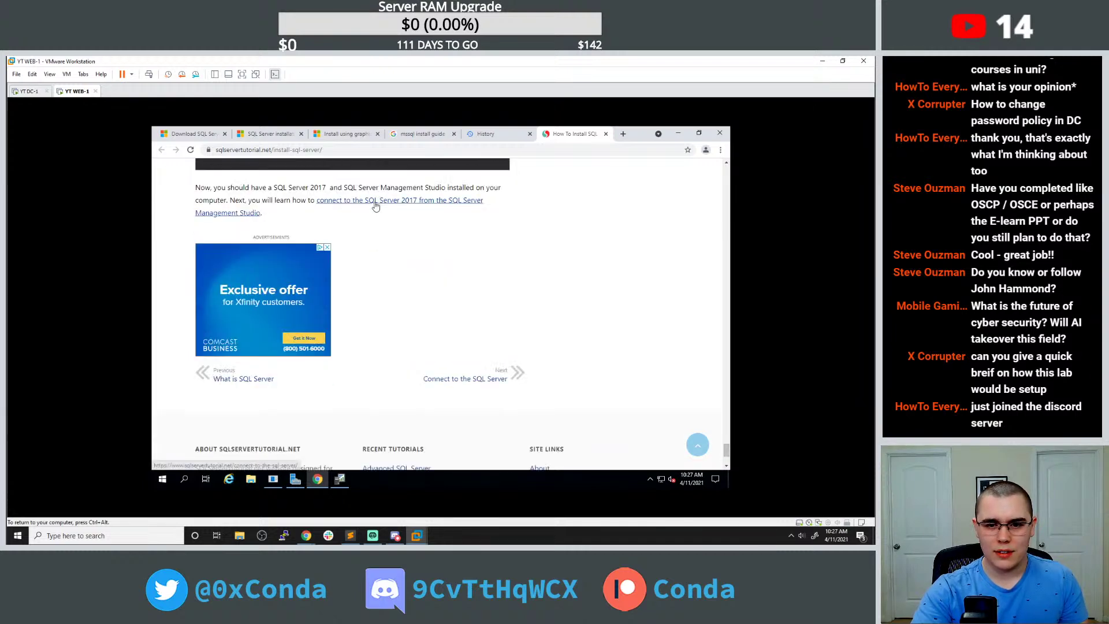
Open the 'Connect to the SQL Server' tutorial in its own tab and close SQL Server Profiler.
{"action": "middle_click", "coordinate": [487, 197]}
{"action": "left_click", "coordinate": [574, 133]}
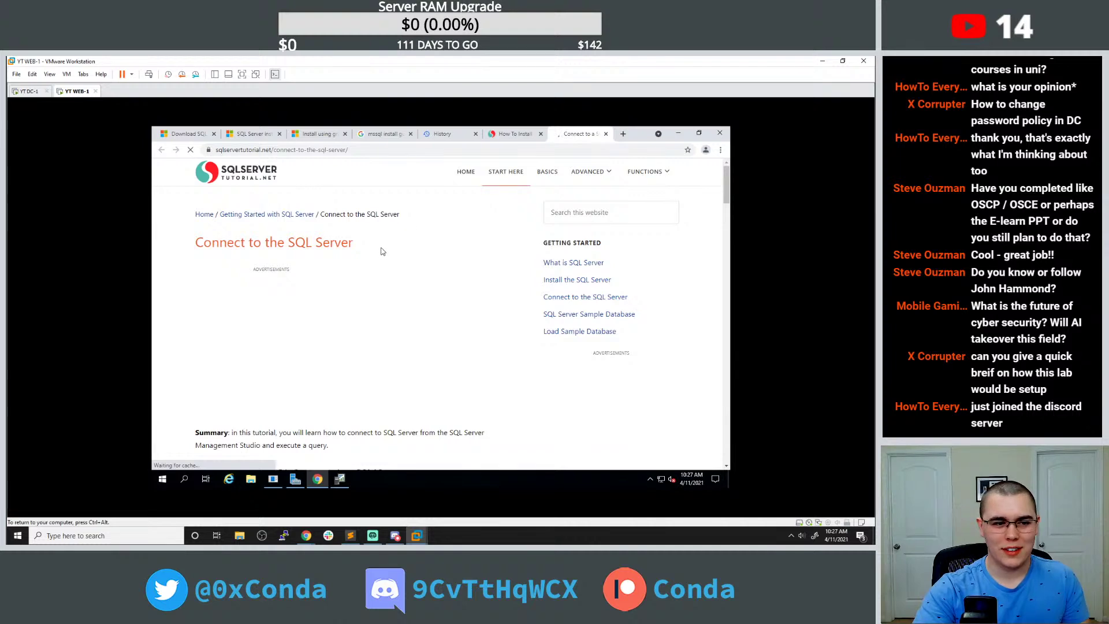
{"action": "scroll", "coordinate": [439, 312], "scroll_direction": "down", "scroll_amount": 3}
{"action": "scroll", "coordinate": [369, 248], "scroll_direction": "down", "scroll_amount": 3}
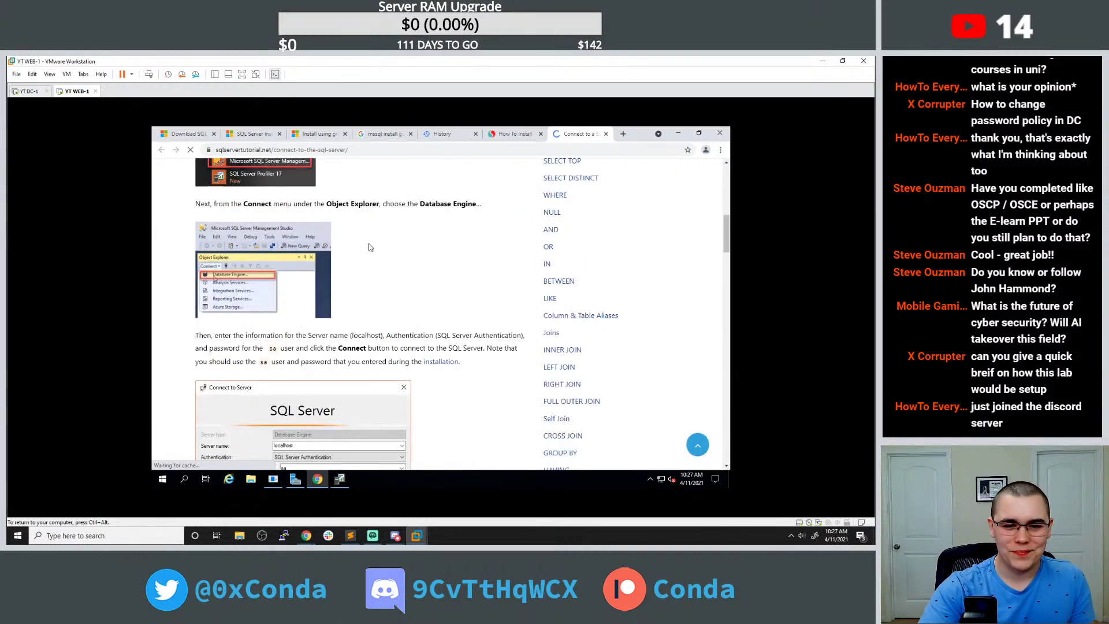
{"action": "scroll", "coordinate": [369, 236], "scroll_direction": "up", "scroll_amount": 3}
{"action": "left_click", "coordinate": [340, 478]}
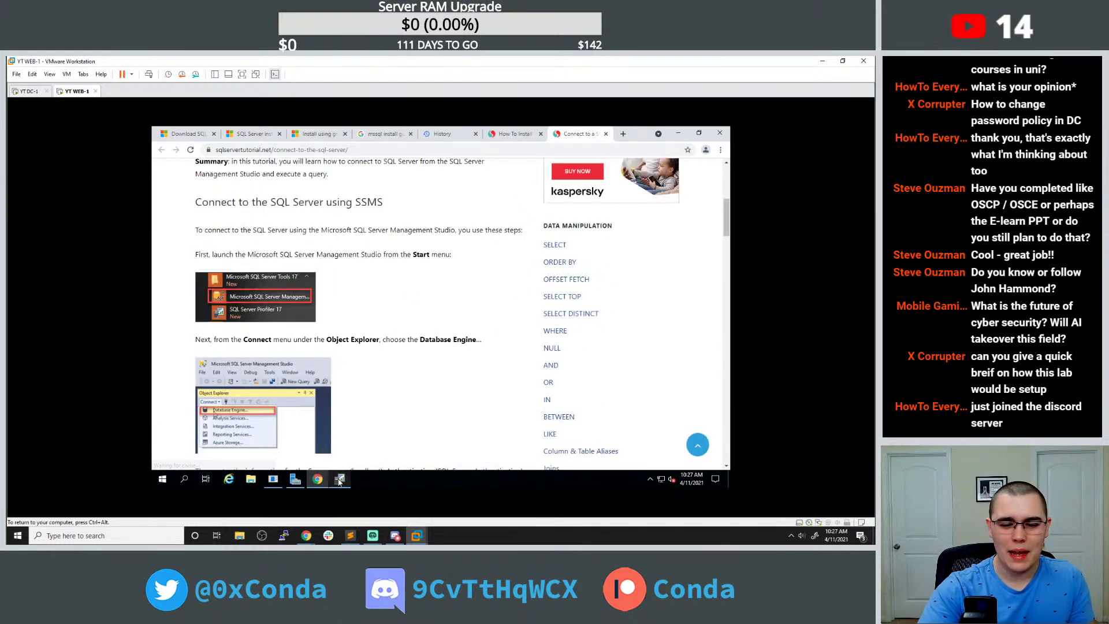
{"action": "left_click", "coordinate": [716, 133]}
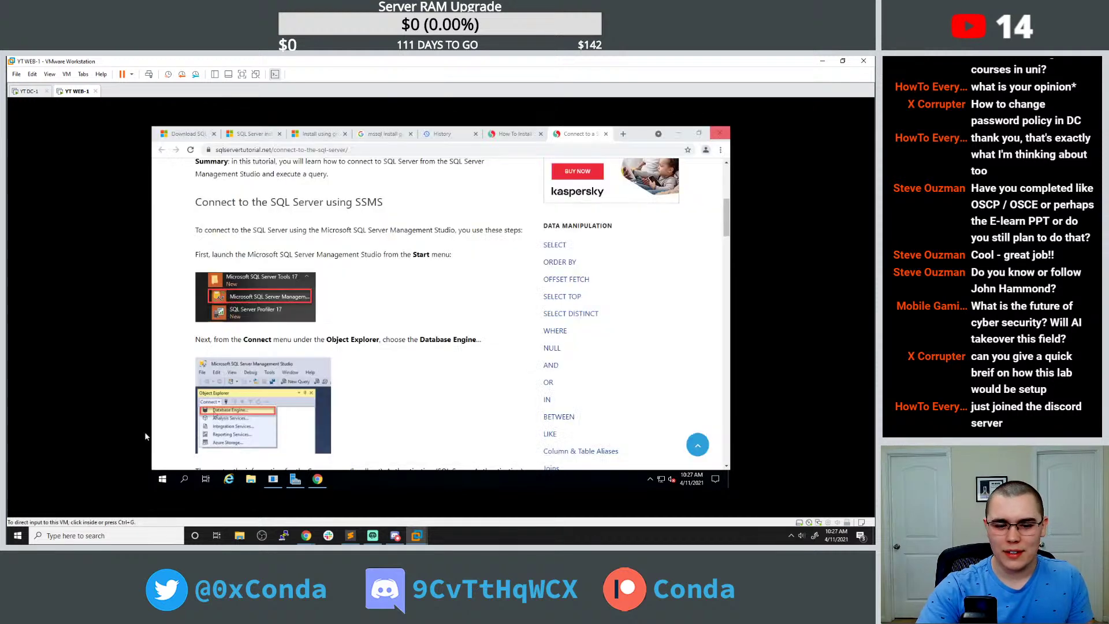
Search 'sql ser' in WEB-1's Start menu and launch Microsoft SQL Server Management Studio 18.
{"action": "left_click", "coordinate": [163, 479]}
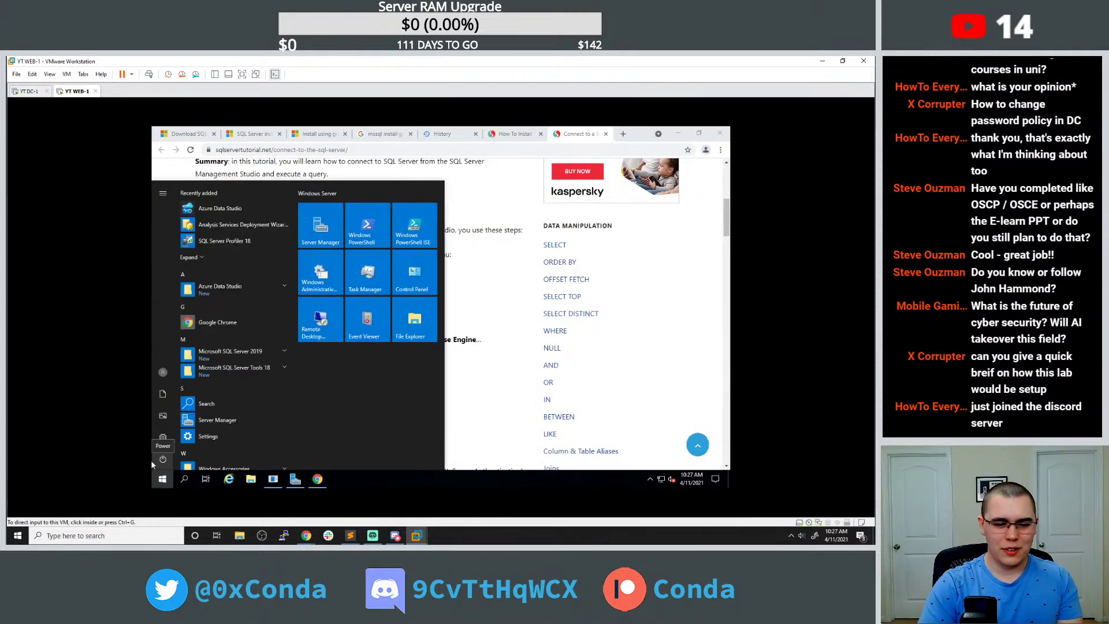
{"action": "type", "text": "sql"}
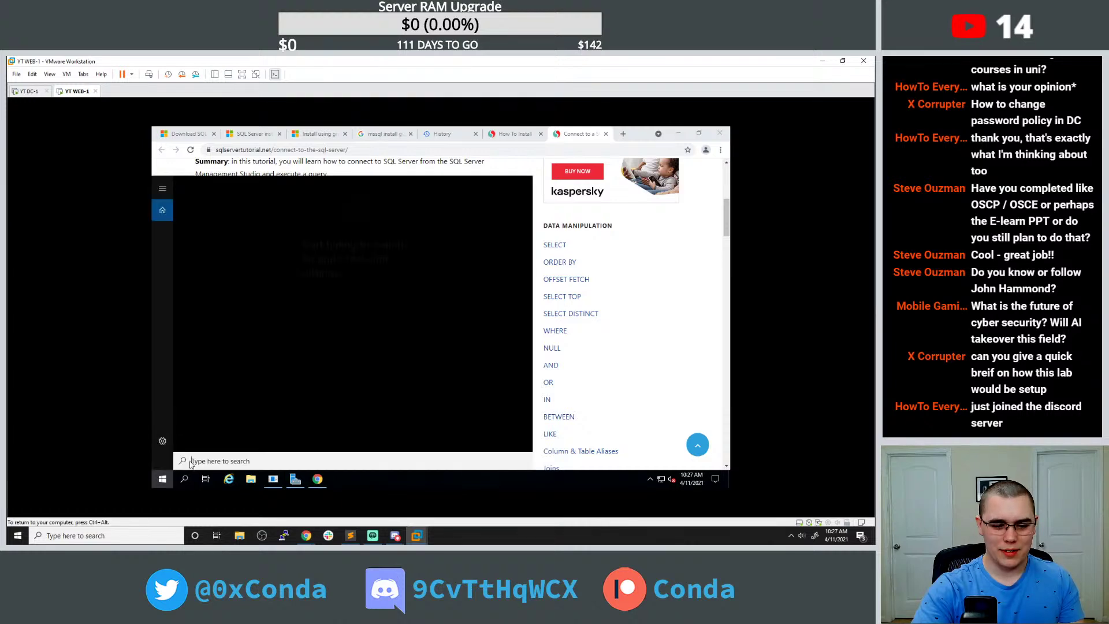
{"action": "type", "text": "o"}
{"action": "key", "text": "BackSpace"}
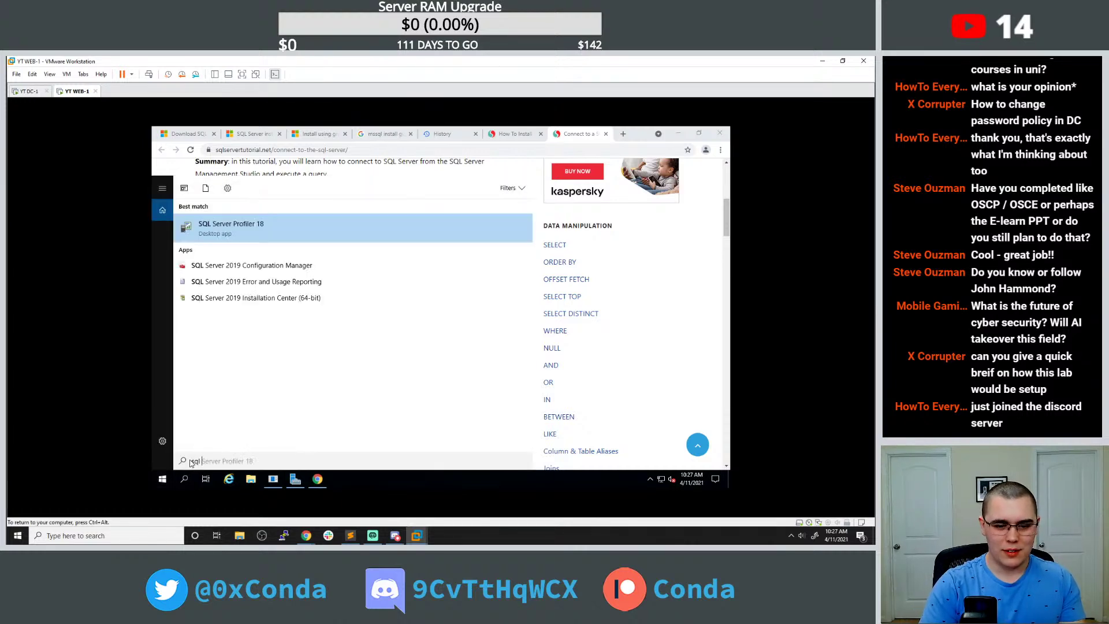
{"action": "type", "text": "ser"}
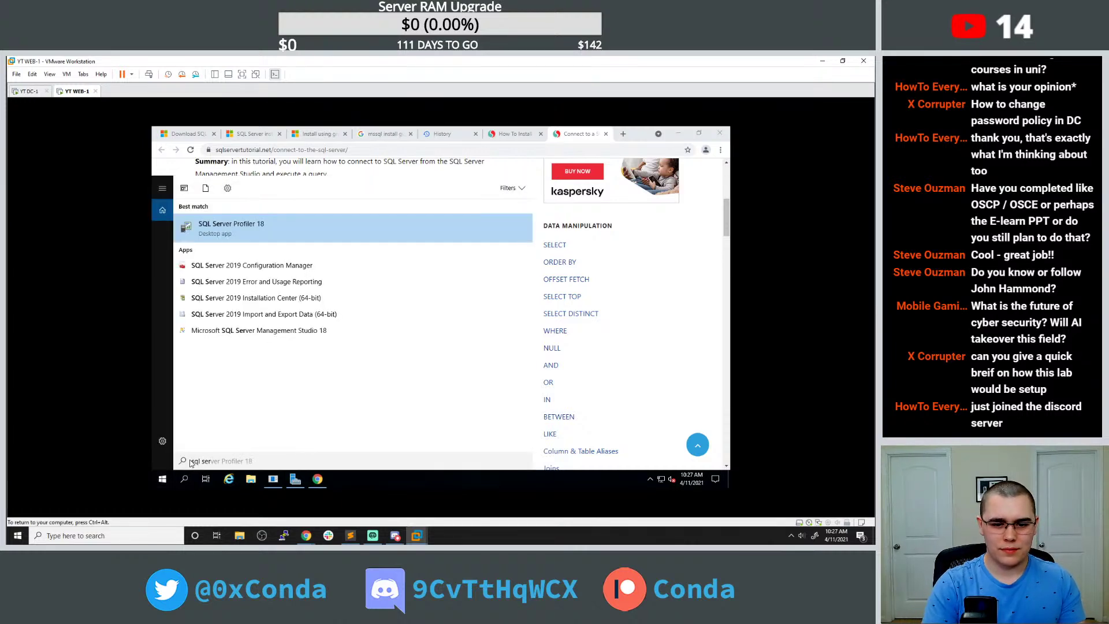
{"action": "left_click", "coordinate": [267, 336]}
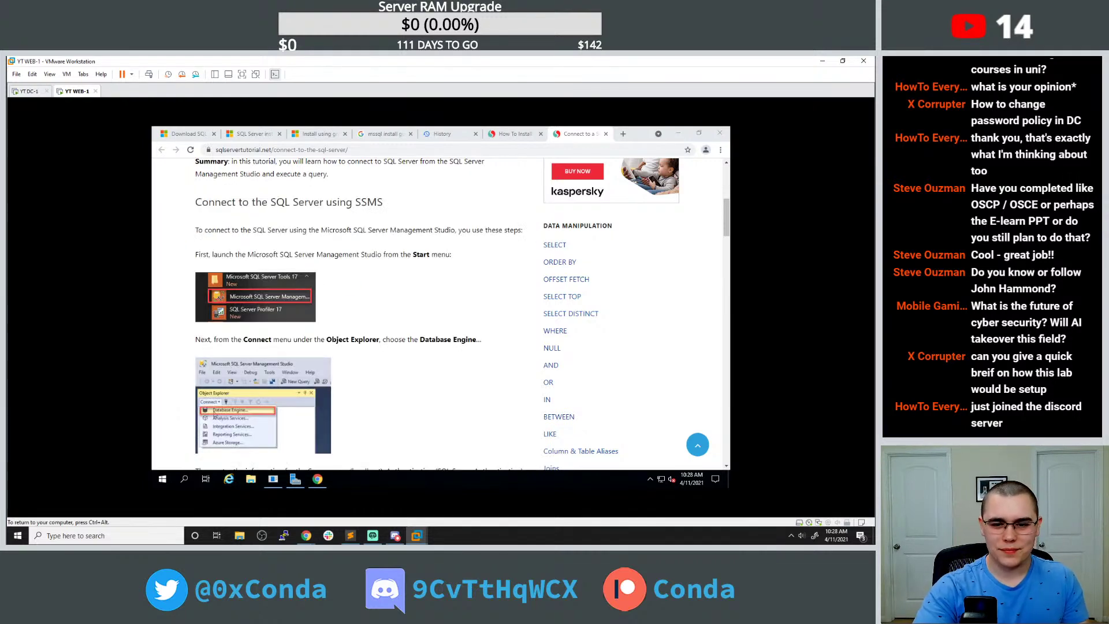
{"action": "scroll", "coordinate": [350, 246], "scroll_direction": "down", "scroll_amount": 3}
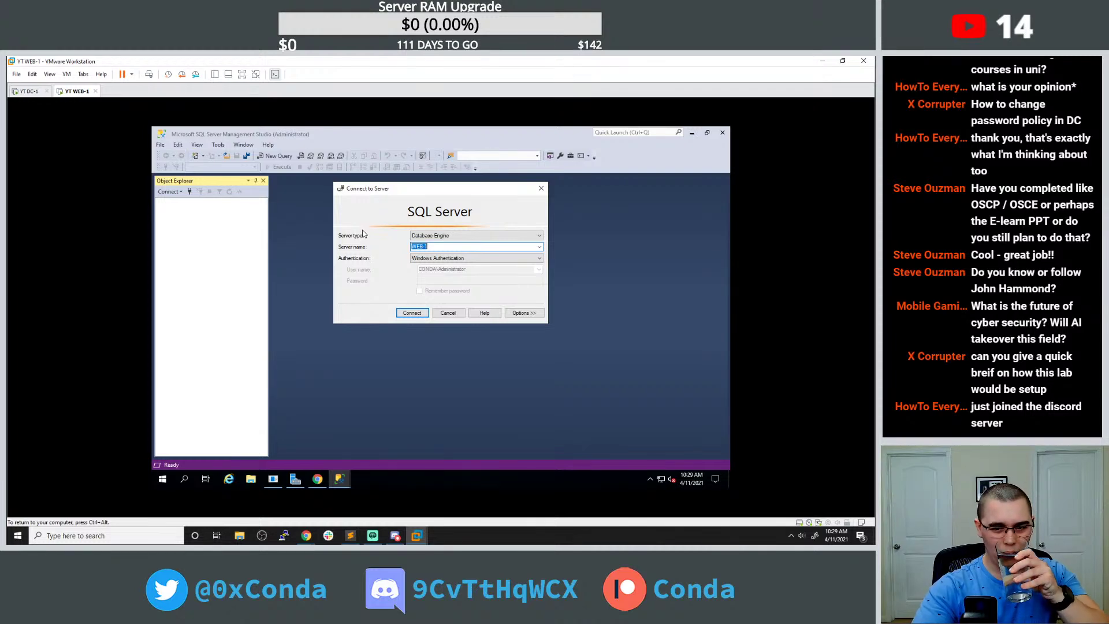
Connect SSMS to WEB-1 with SQL Server Authentication, login sa and its password.
{"action": "left_click", "coordinate": [432, 258]}
{"action": "left_click", "coordinate": [437, 273]}
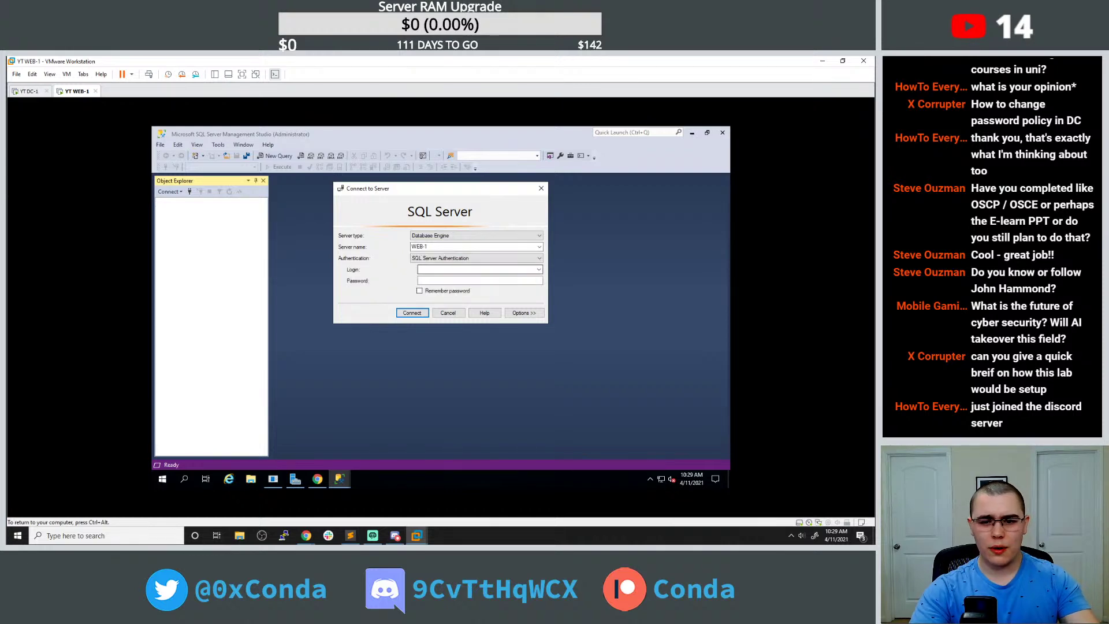
{"action": "type", "text": "sa"}
{"action": "key", "text": "Tab"}
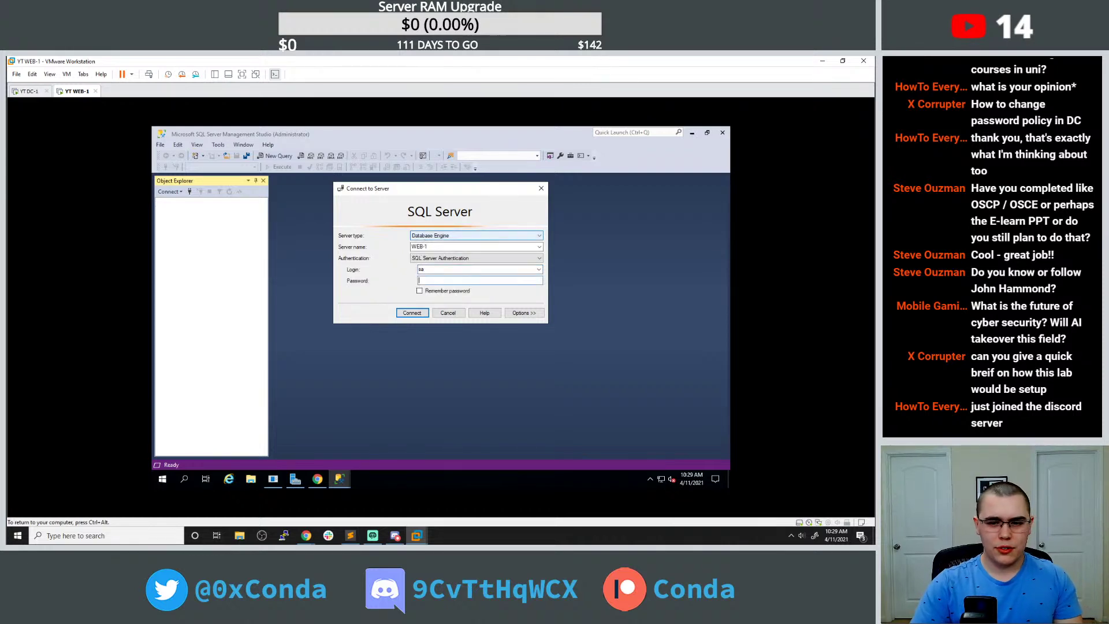
{"action": "type", "text": "******"}
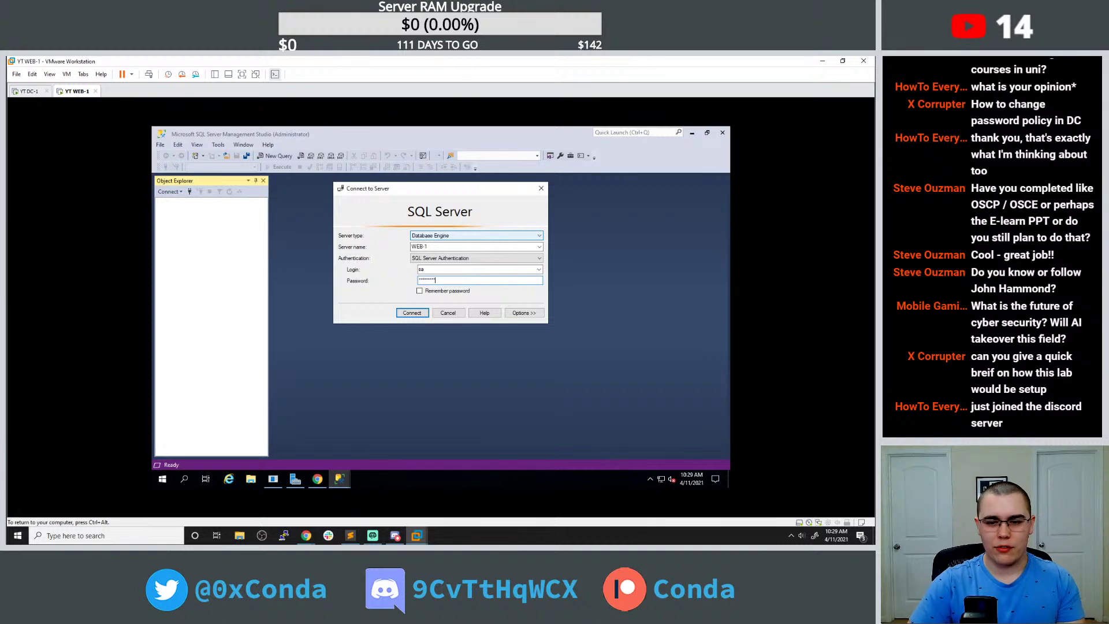
{"action": "left_click", "coordinate": [417, 312]}
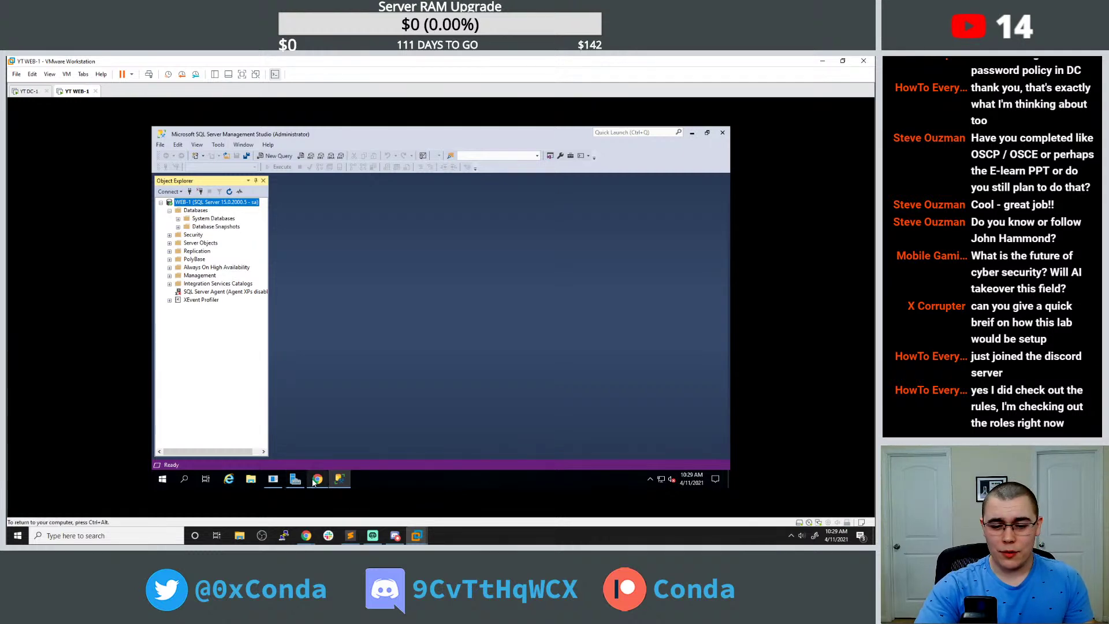
{"action": "left_click", "coordinate": [344, 449]}
{"action": "scroll", "coordinate": [355, 352], "scroll_direction": "down", "scroll_amount": 3}
{"action": "scroll", "coordinate": [390, 345], "scroll_direction": "down", "scroll_amount": 1}
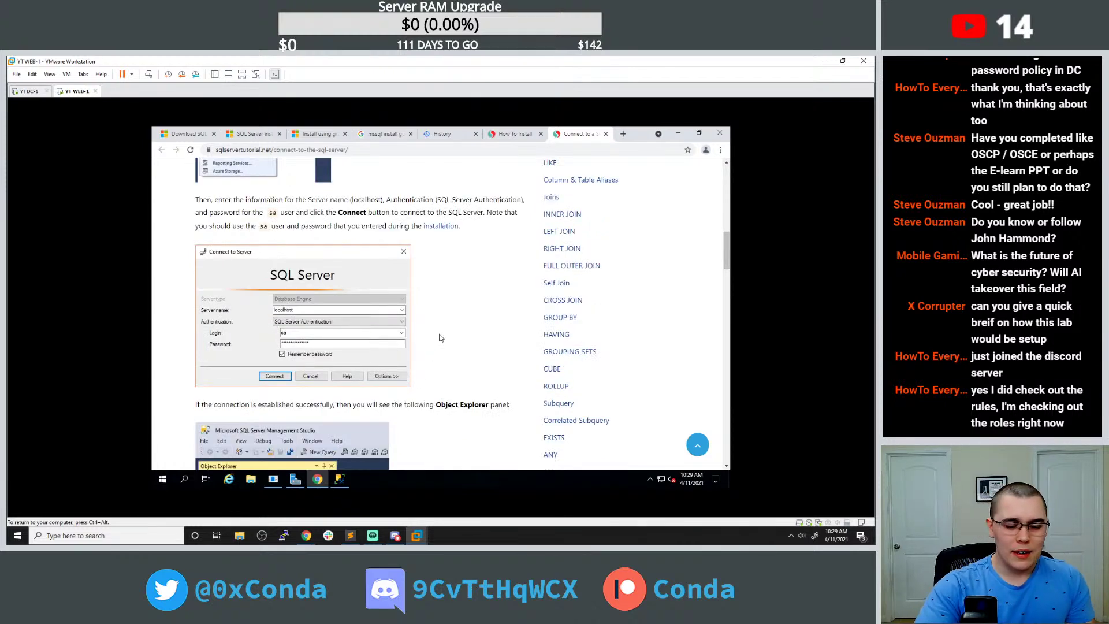
{"action": "scroll", "coordinate": [452, 319], "scroll_direction": "down", "scroll_amount": 1}
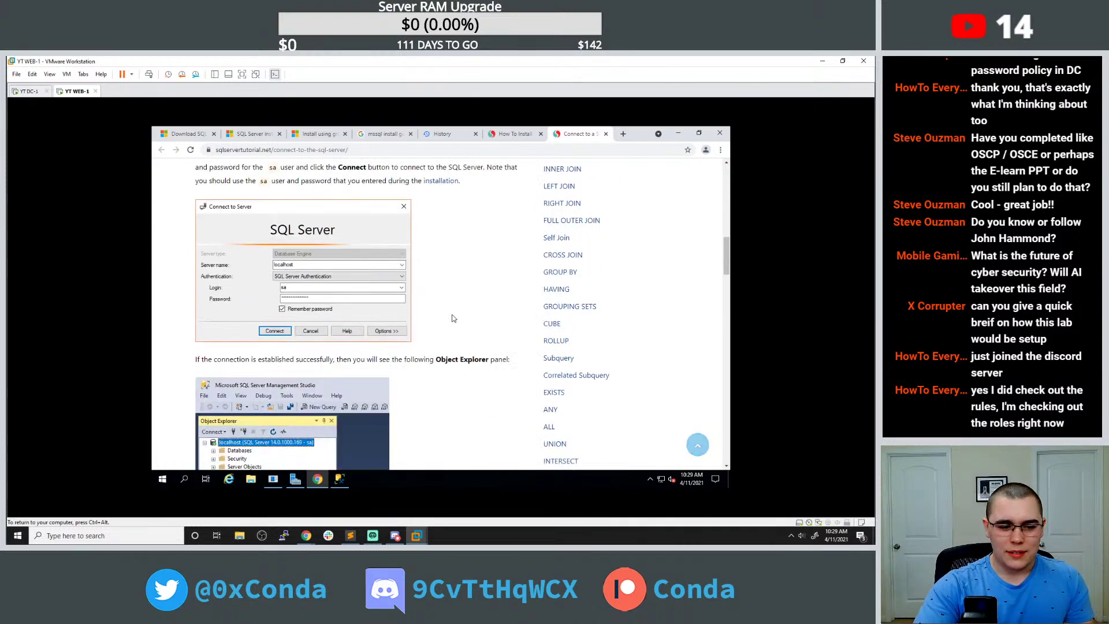
{"action": "scroll", "coordinate": [452, 319], "scroll_direction": "down", "scroll_amount": 1}
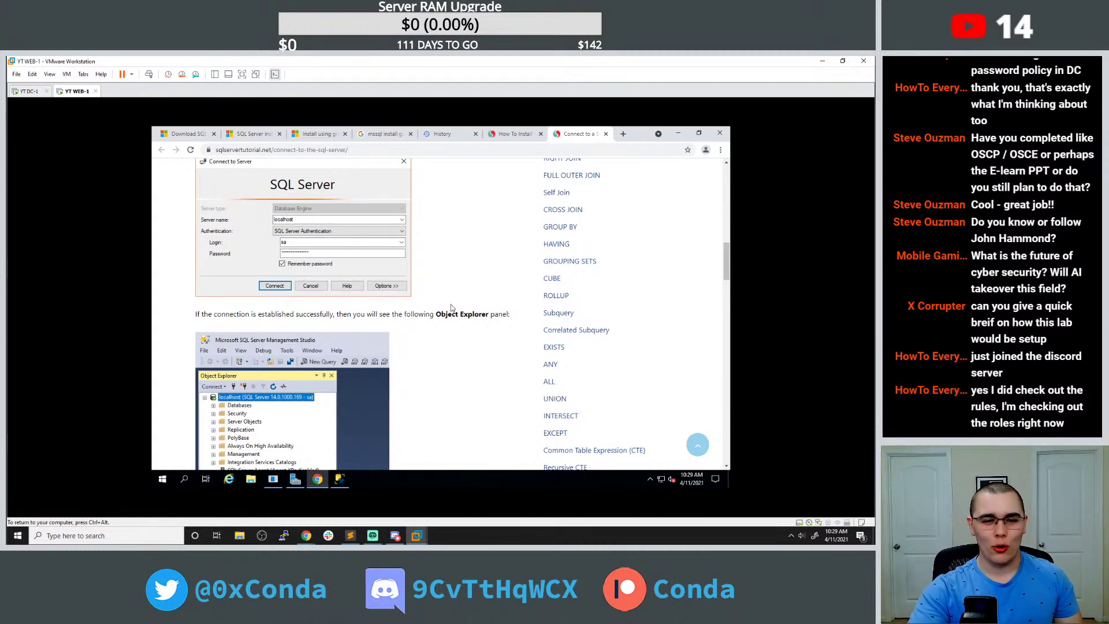
{"action": "scroll", "coordinate": [451, 306], "scroll_direction": "down", "scroll_amount": 3}
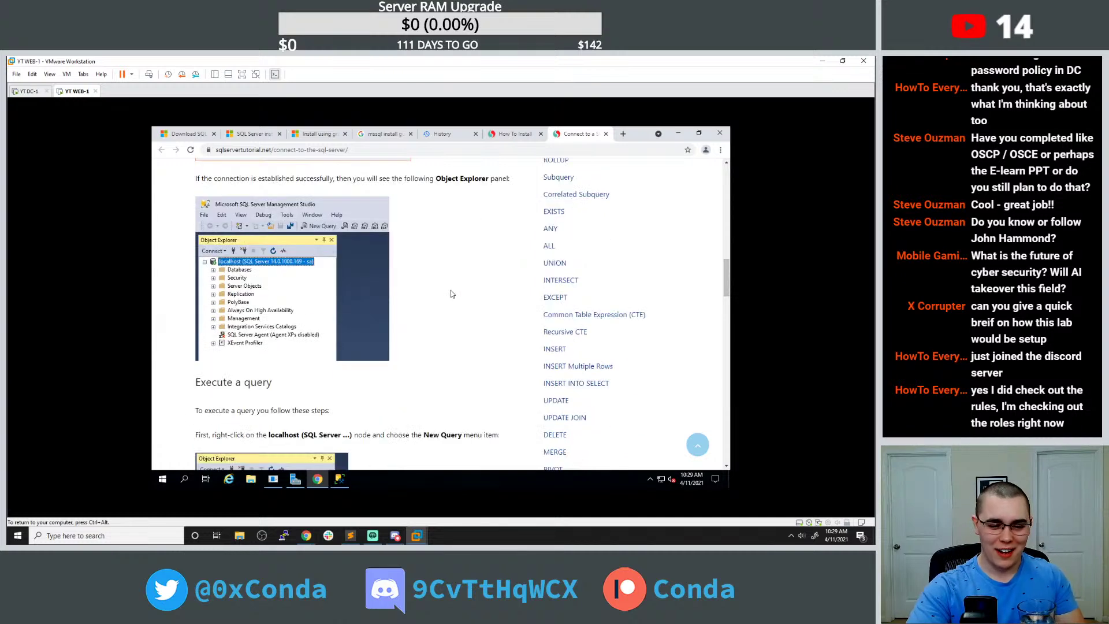
{"action": "scroll", "coordinate": [453, 284], "scroll_direction": "down", "scroll_amount": 5}
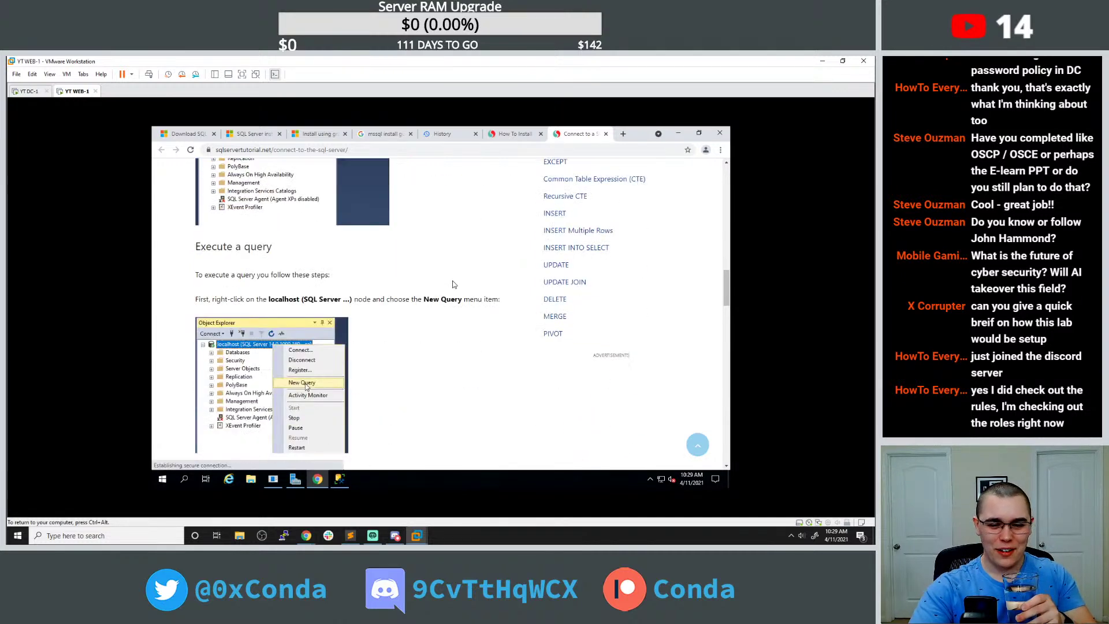
{"action": "scroll", "coordinate": [453, 284], "scroll_direction": "down", "scroll_amount": 2}
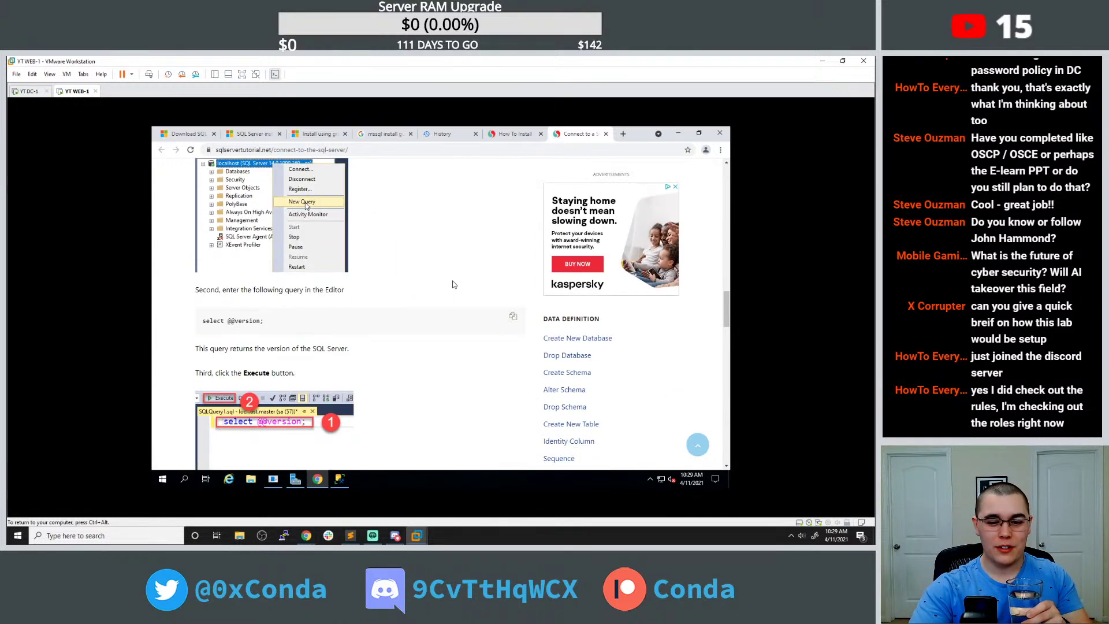
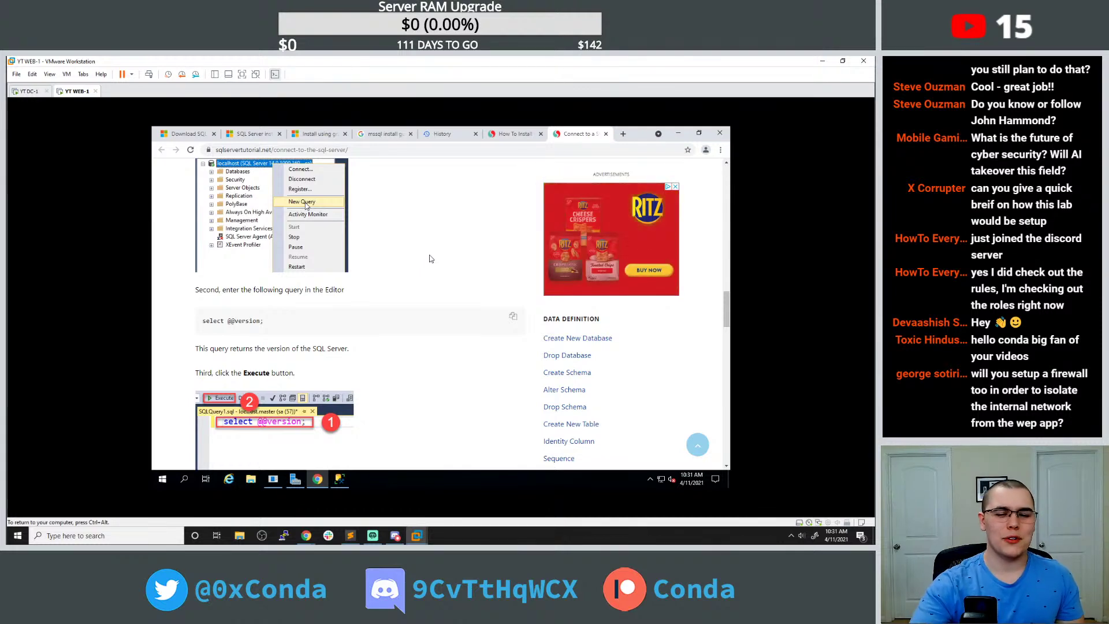
{"action": "scroll", "coordinate": [445, 238], "scroll_direction": "down", "scroll_amount": 2}
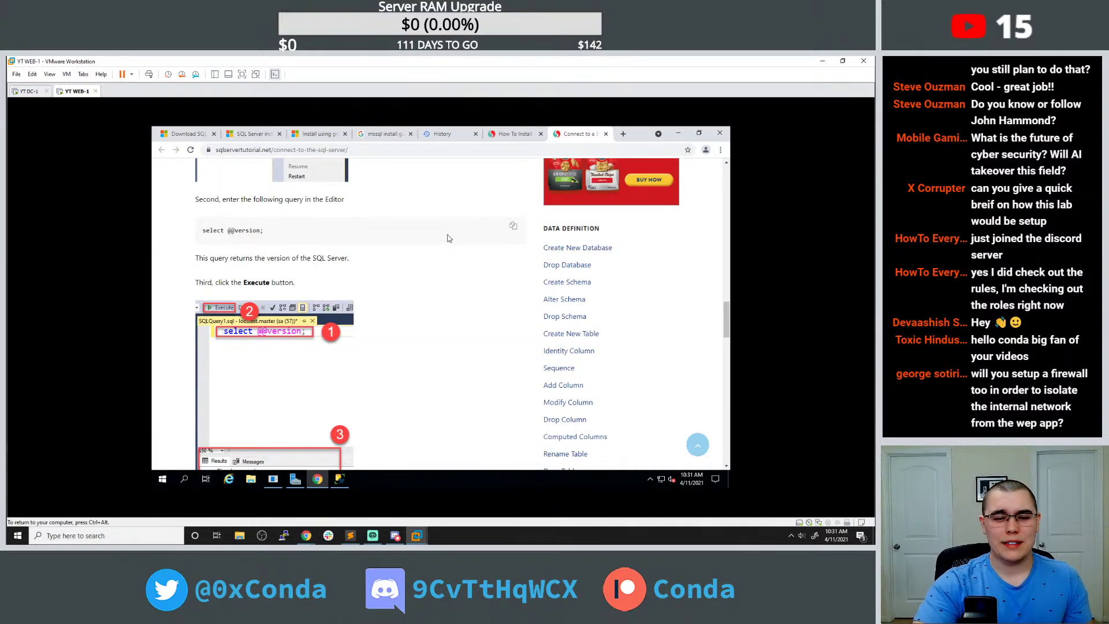
{"action": "scroll", "coordinate": [449, 238], "scroll_direction": "down", "scroll_amount": 1}
{"action": "scroll", "coordinate": [448, 240], "scroll_direction": "down", "scroll_amount": 1}
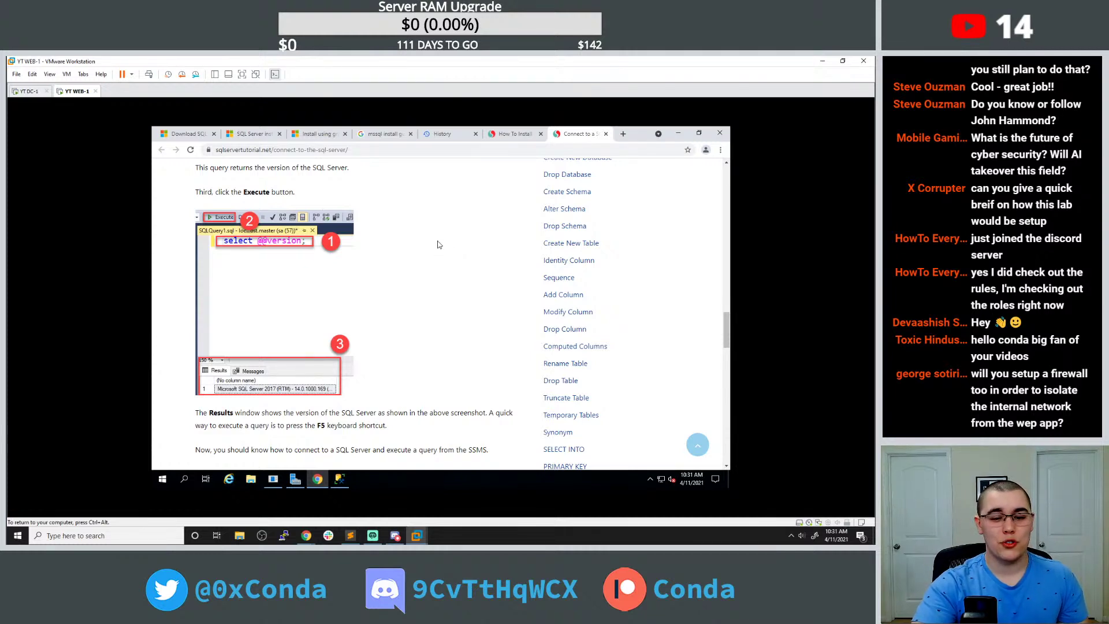
{"action": "scroll", "coordinate": [439, 244], "scroll_direction": "down", "scroll_amount": 1}
{"action": "scroll", "coordinate": [437, 243], "scroll_direction": "up", "scroll_amount": 6}
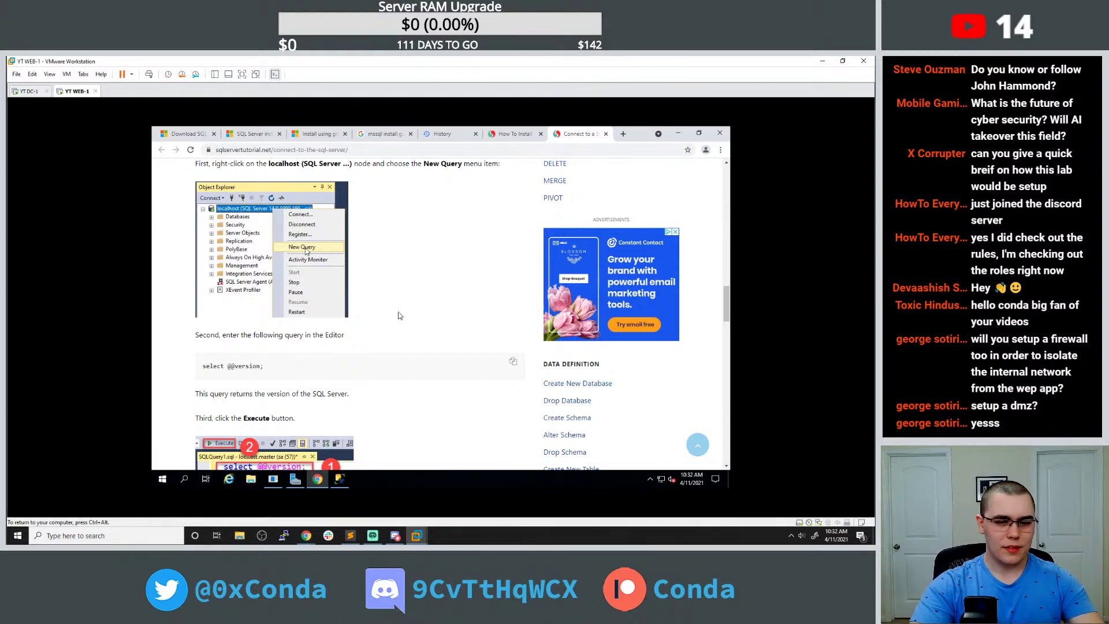
Create a new database named 'Web App' under Databases in SSMS Object Explorer.
{"action": "left_click", "coordinate": [339, 478]}
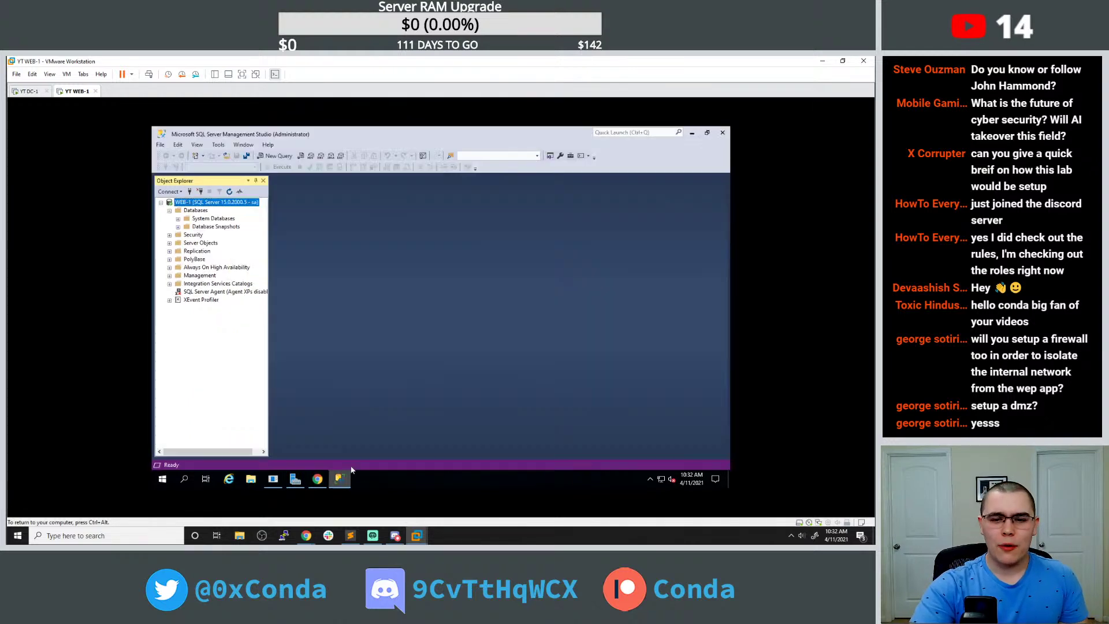
{"action": "right_click", "coordinate": [196, 210]}
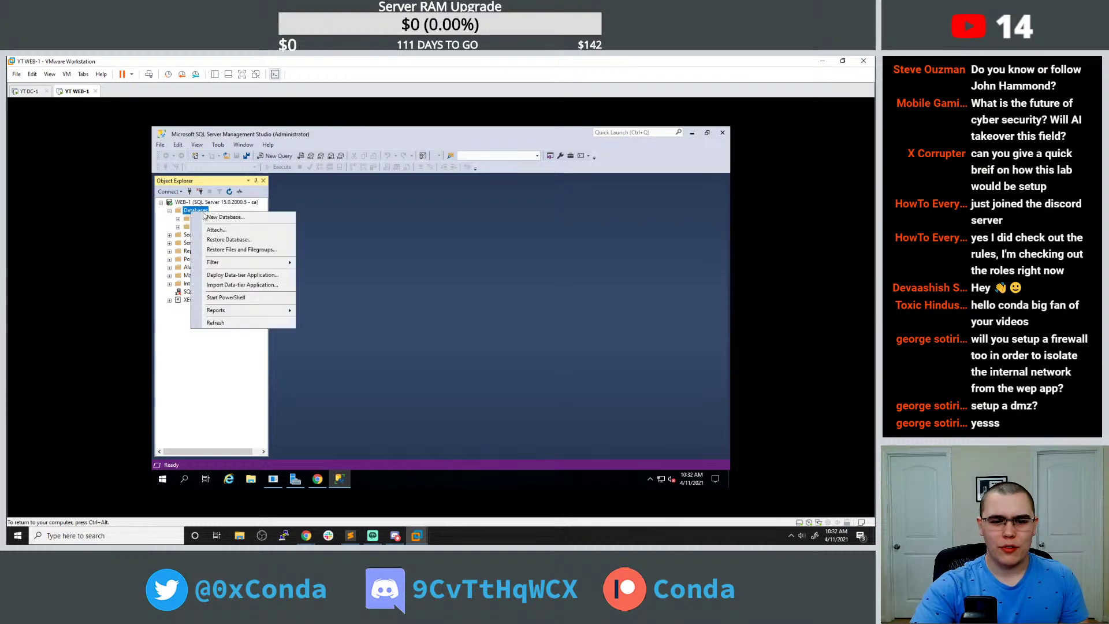
{"action": "left_click", "coordinate": [214, 218]}
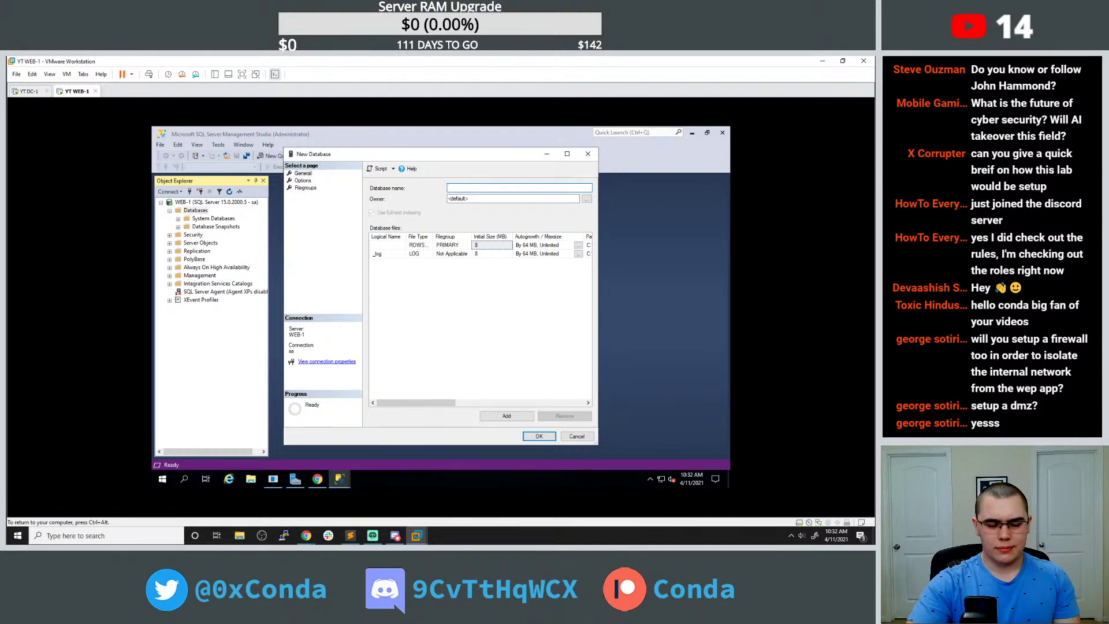
{"action": "type", "text": "WEb A"}
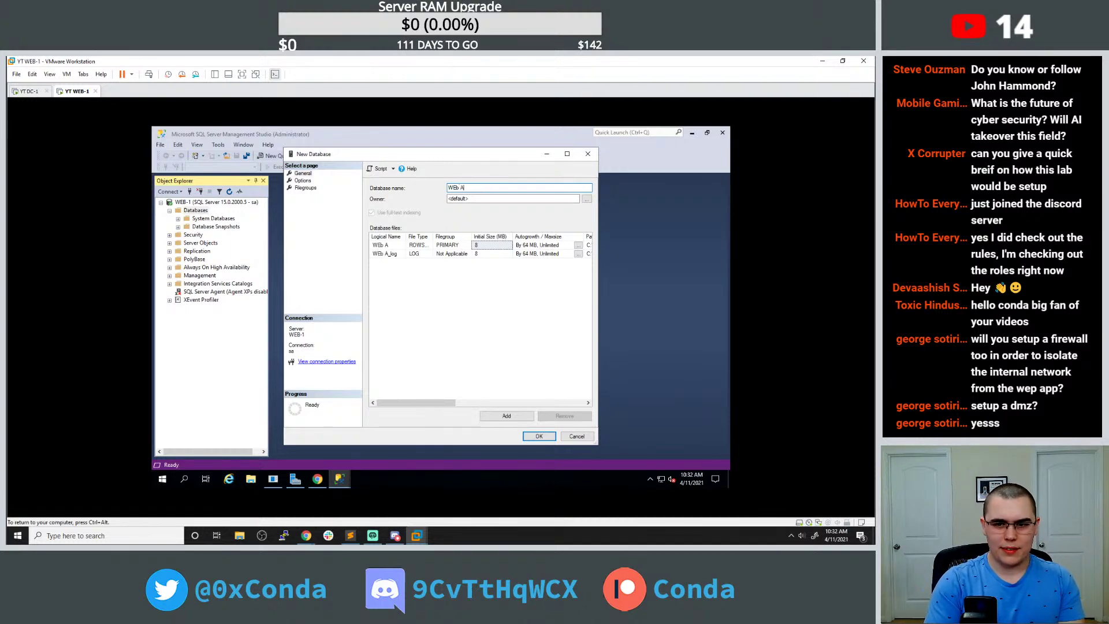
{"action": "type", "text": "pp"}
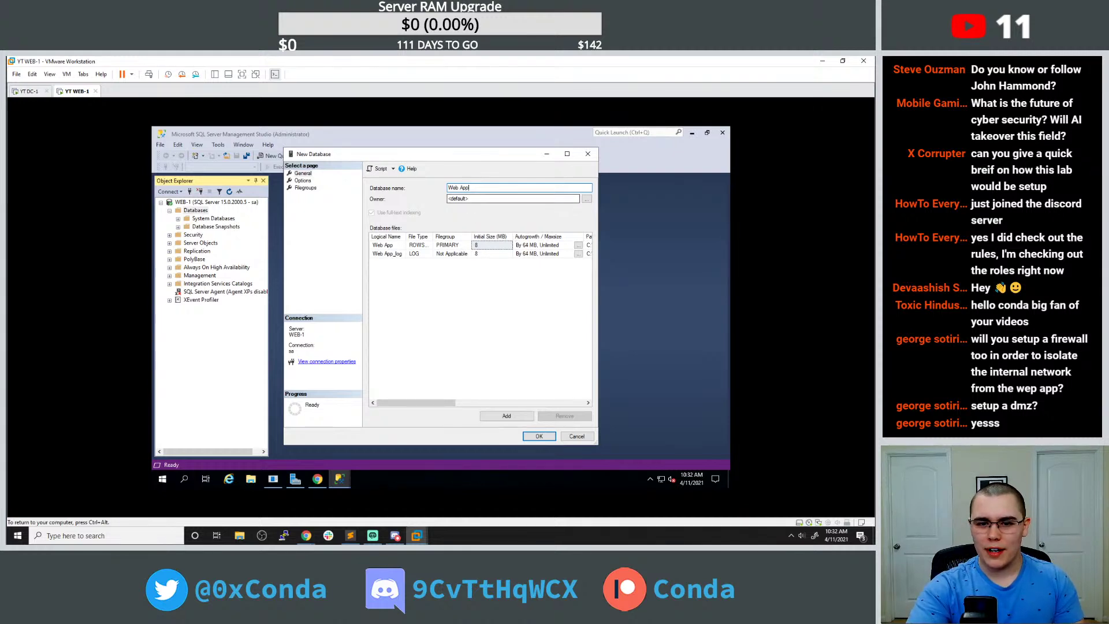
{"action": "left_click", "coordinate": [539, 435]}
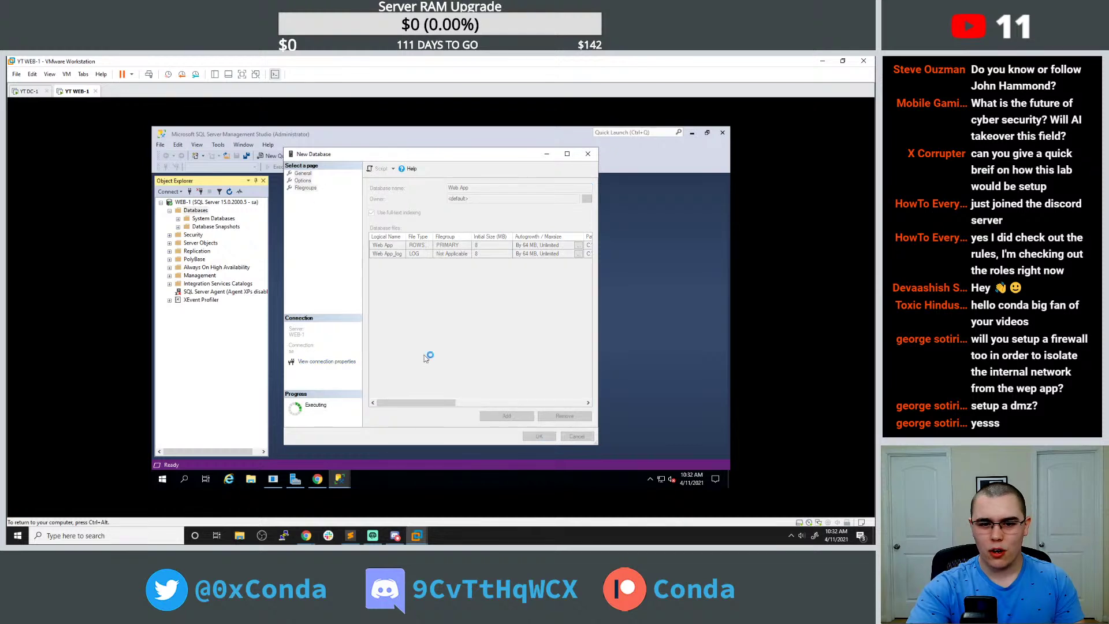
{"action": "right_click", "coordinate": [207, 237]}
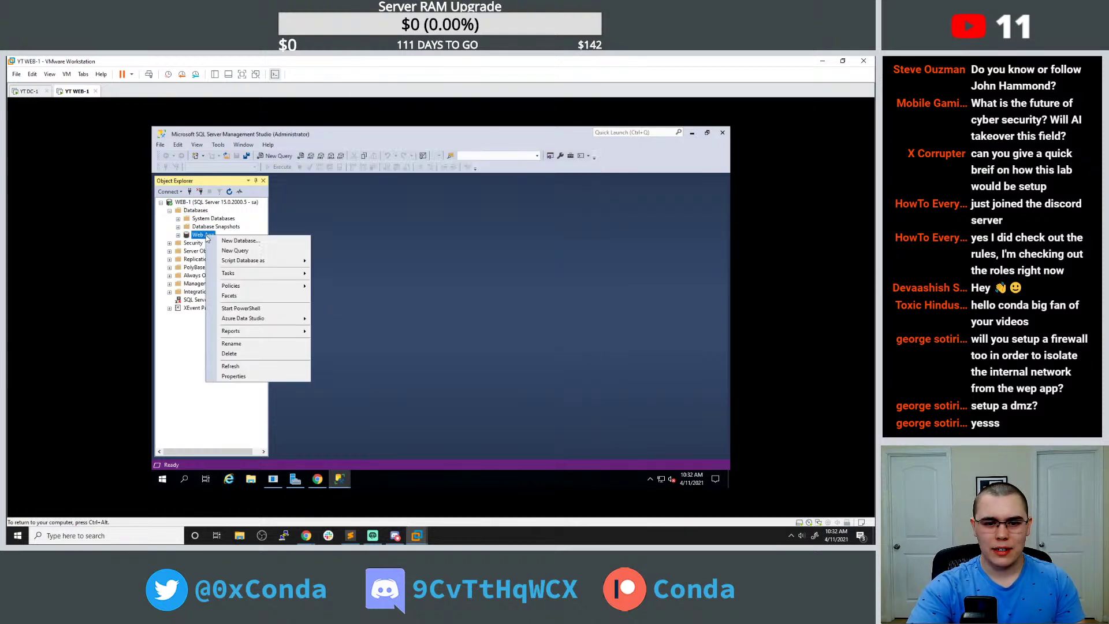
Start a new table in Web App > Tables with a Users column of type nvarchar(50).
{"action": "left_click", "coordinate": [178, 235]}
{"action": "left_click", "coordinate": [177, 235]}
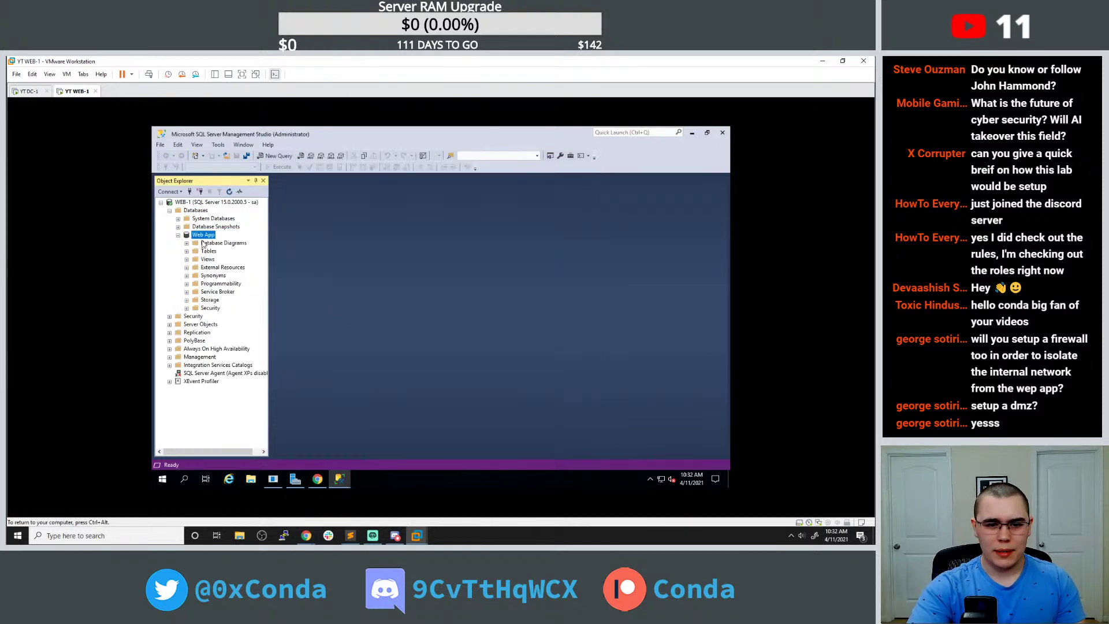
{"action": "left_click", "coordinate": [187, 250]}
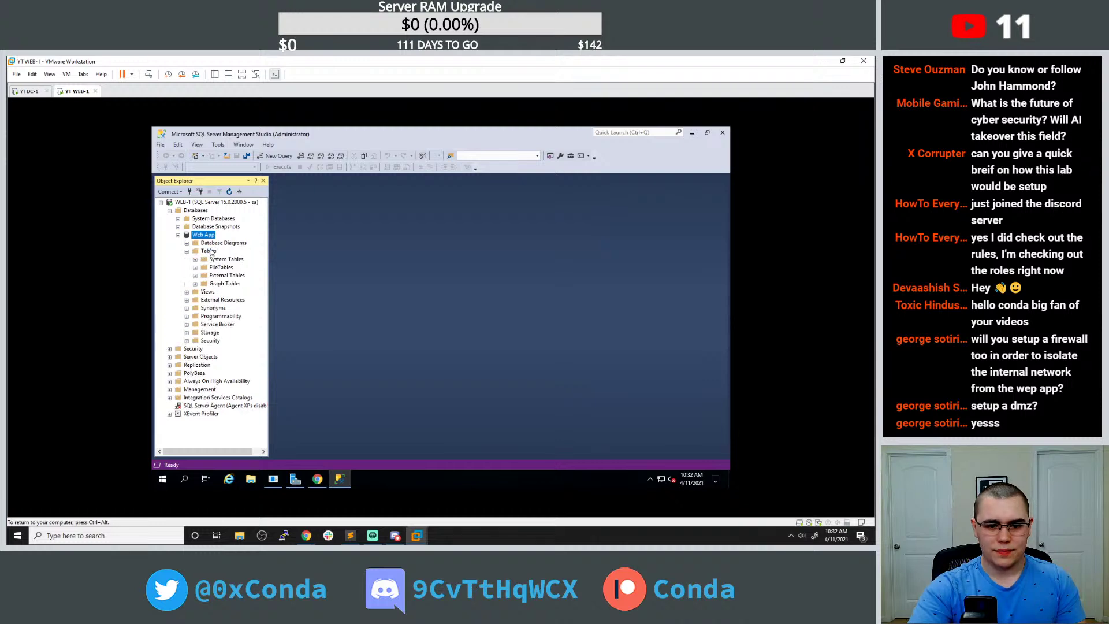
{"action": "right_click", "coordinate": [209, 252]}
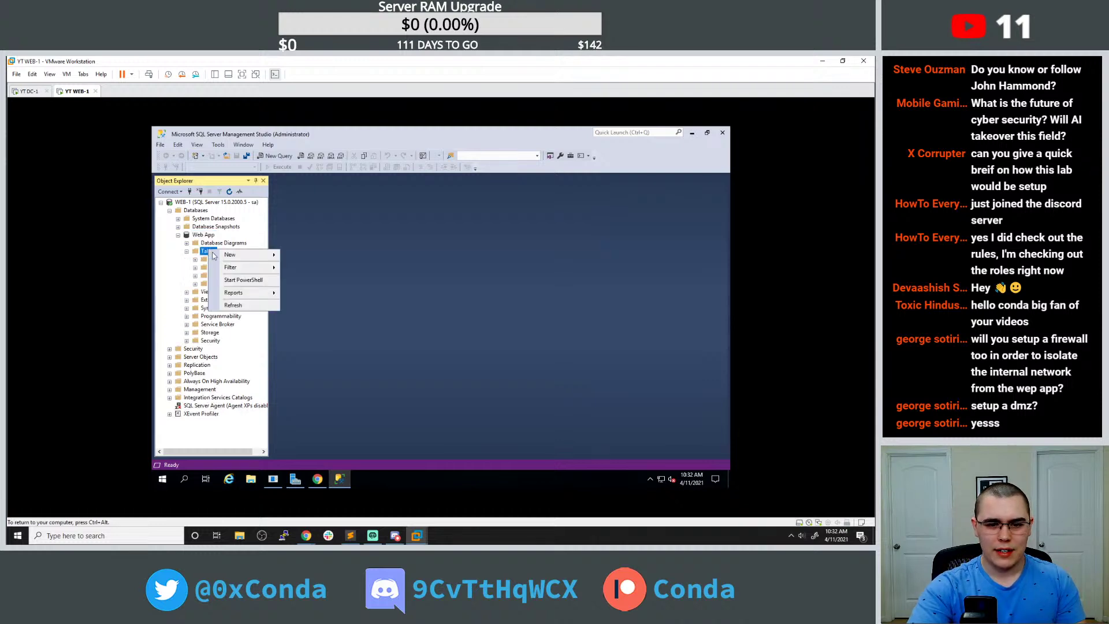
{"action": "mouse_move", "coordinate": [258, 256]}
{"action": "left_click", "coordinate": [303, 257]}
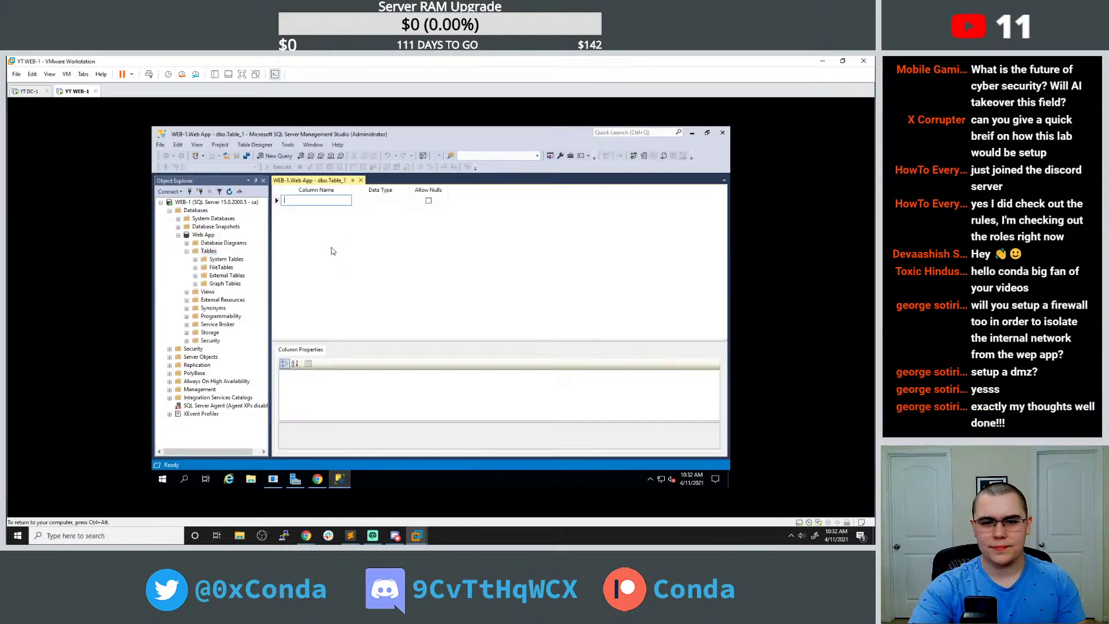
{"action": "type", "text": "Users"}
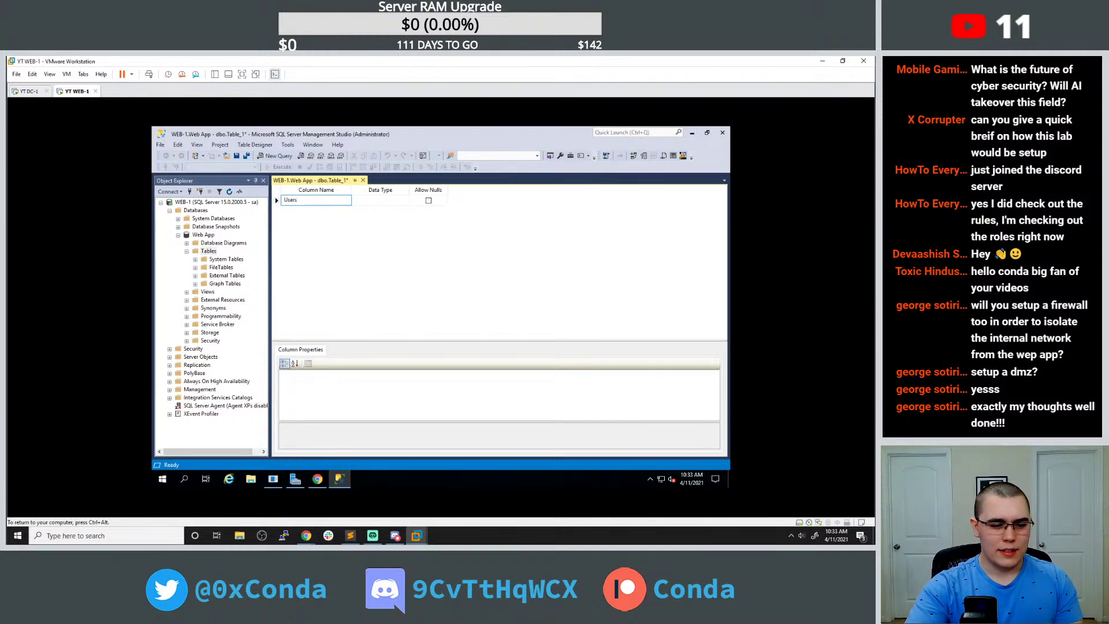
{"action": "key", "text": "Tab"}
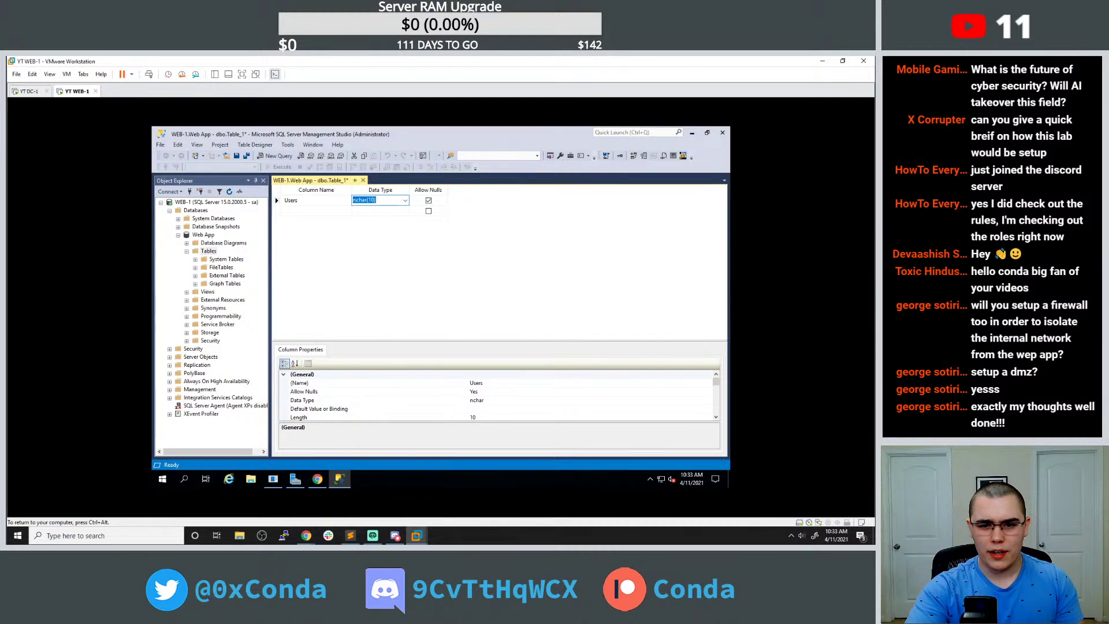
{"action": "left_click", "coordinate": [405, 200]}
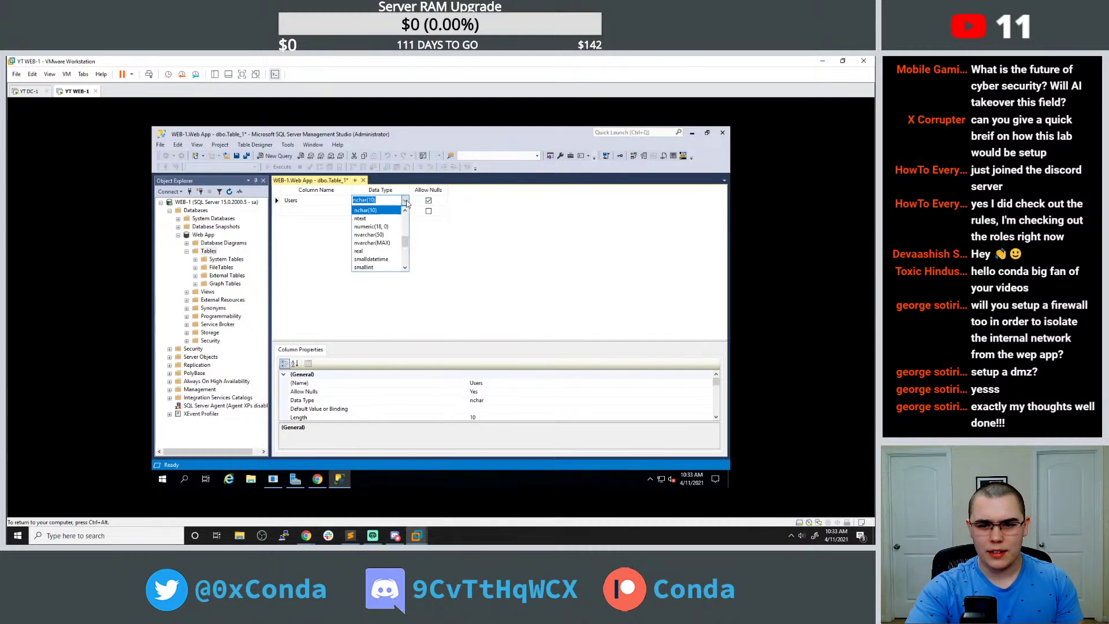
{"action": "left_click", "coordinate": [385, 234]}
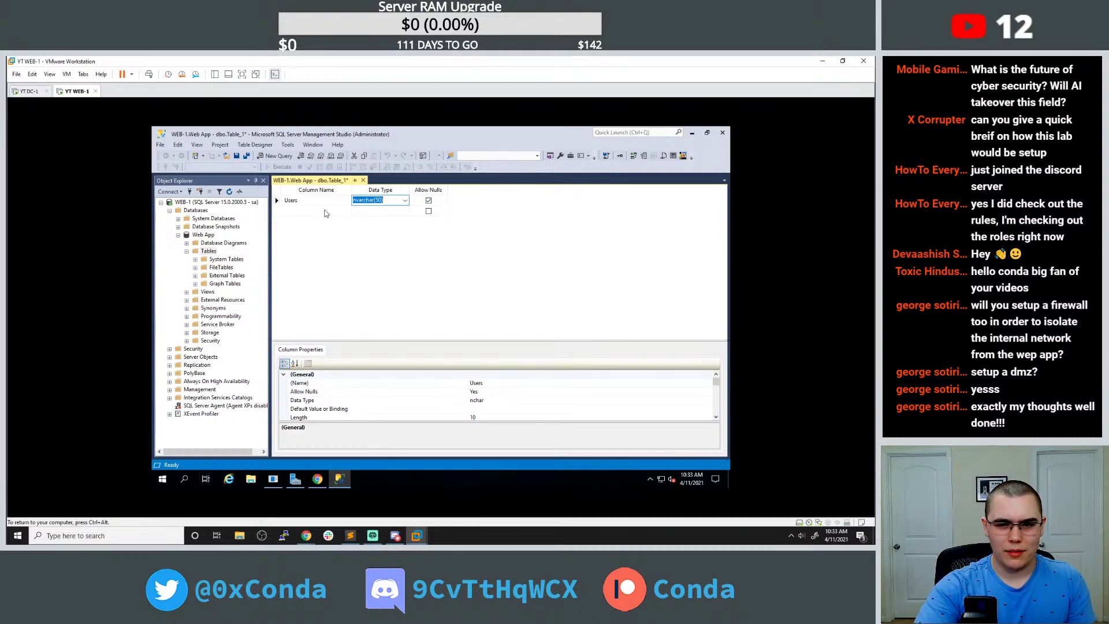
Close the accidentally opened second table designer, Table_2, keeping Table_1.
{"action": "right_click", "coordinate": [208, 251]}
{"action": "mouse_move", "coordinate": [229, 257]}
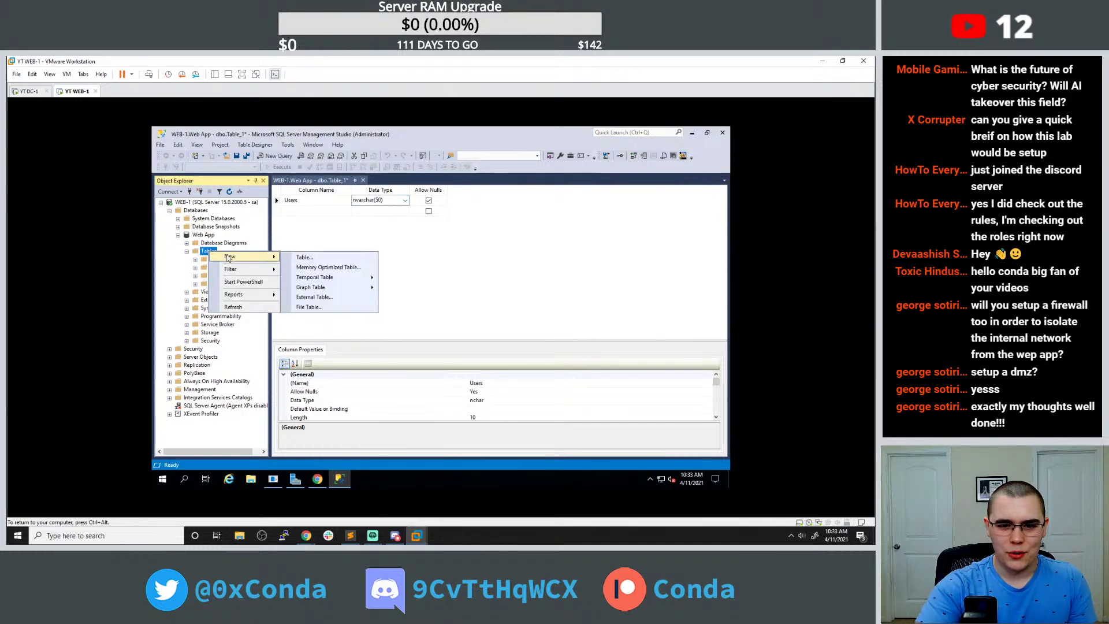
{"action": "left_click", "coordinate": [299, 257]}
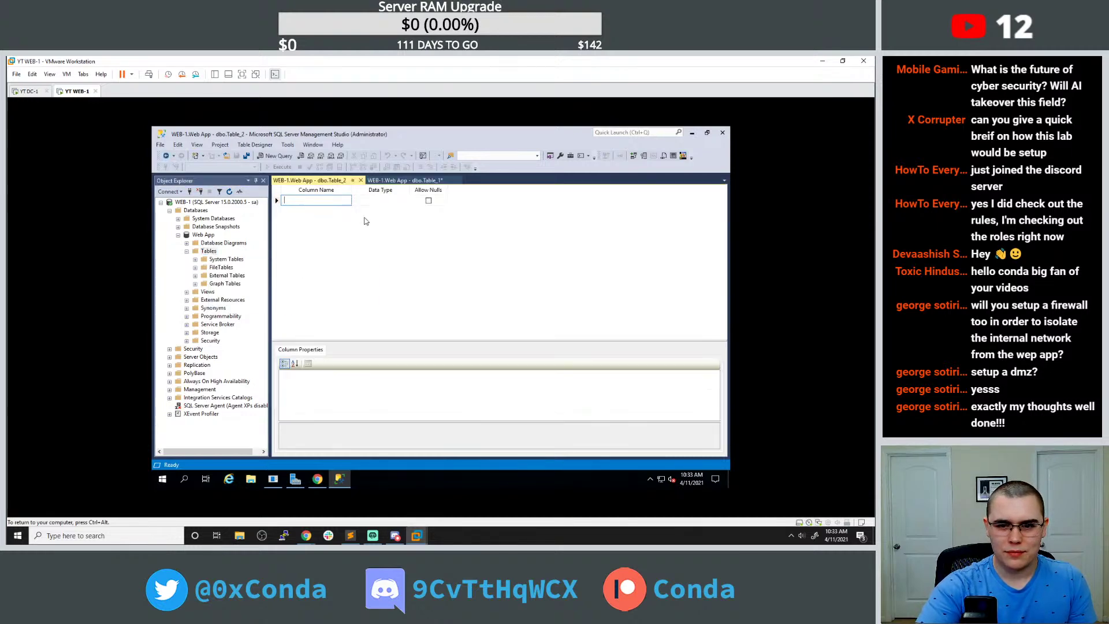
{"action": "left_click", "coordinate": [360, 181]}
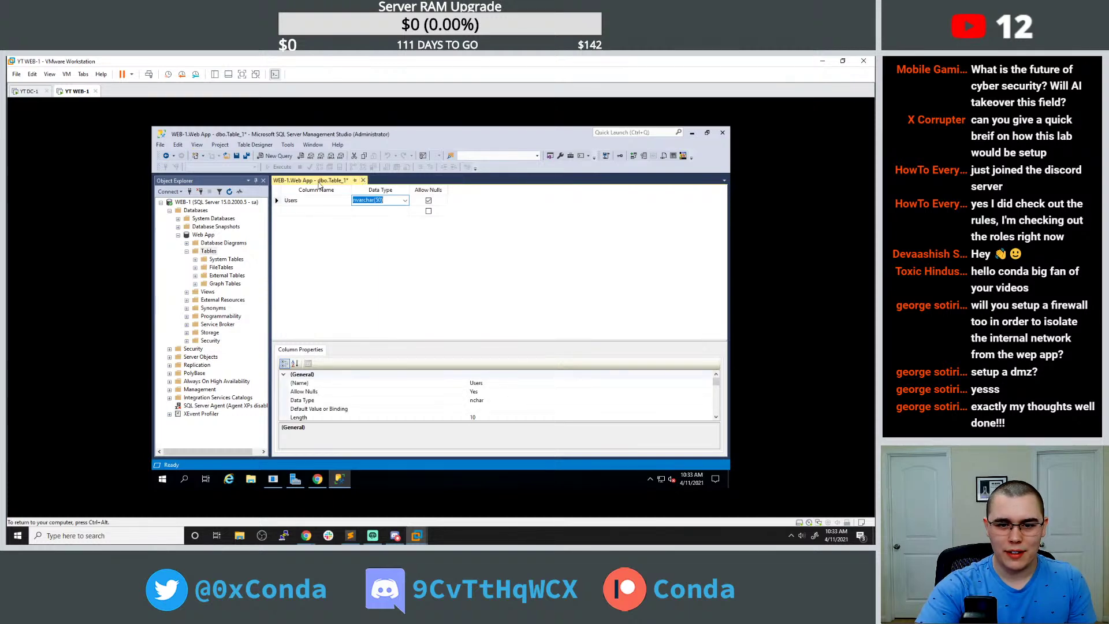
{"action": "right_click", "coordinate": [317, 183]}
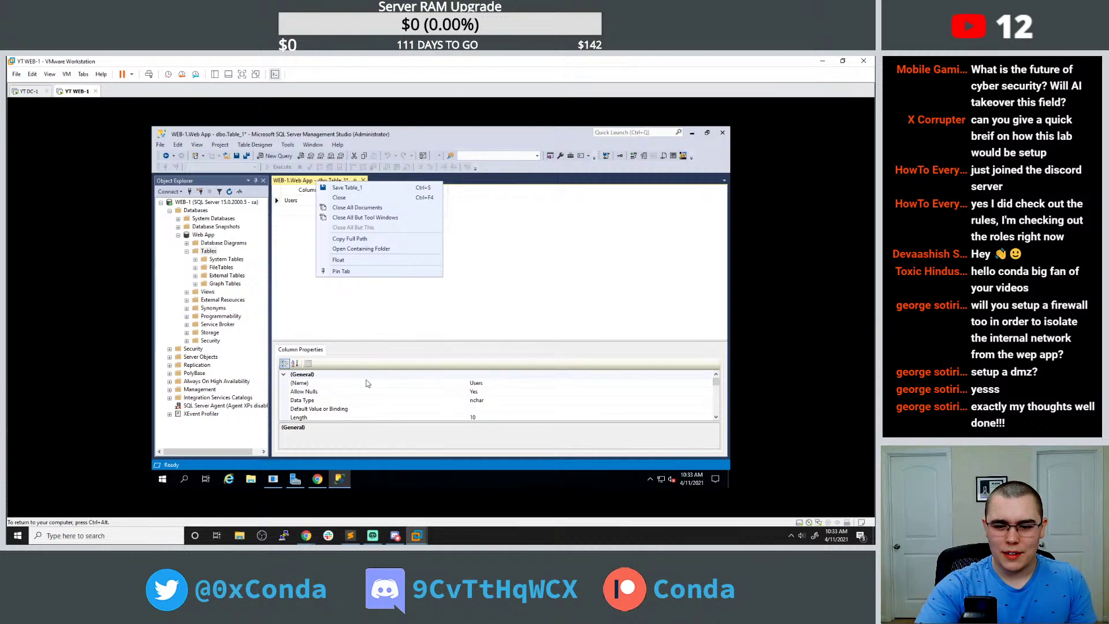
{"action": "left_click", "coordinate": [325, 300]}
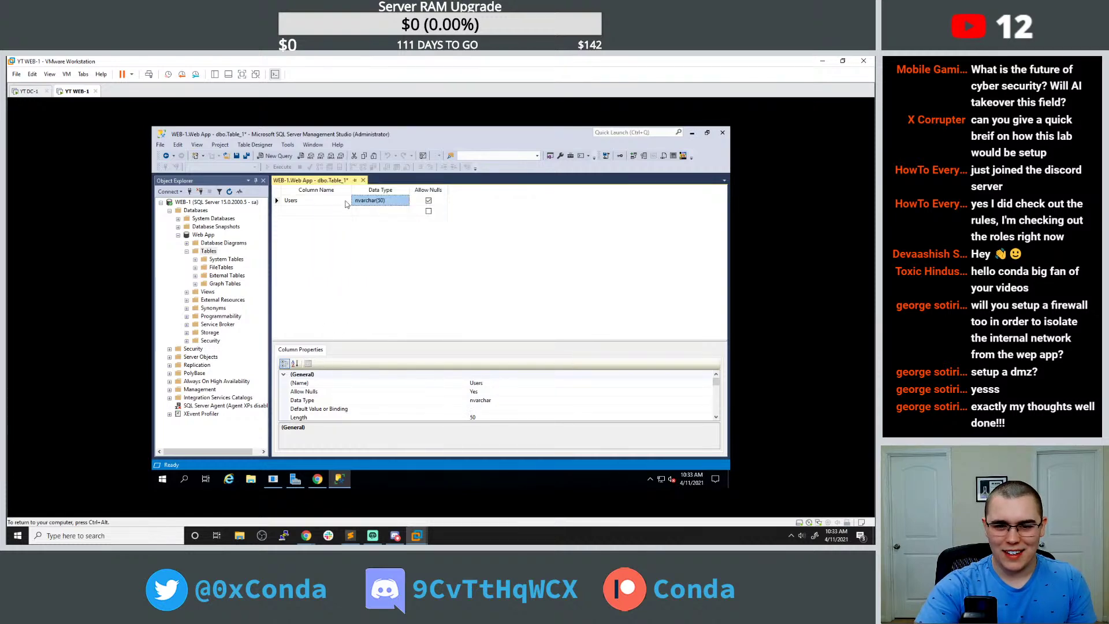
Rename the Users column to 'username' and save the table with Ctrl+S.
{"action": "left_click", "coordinate": [317, 201]}
{"action": "right_click", "coordinate": [323, 183]}
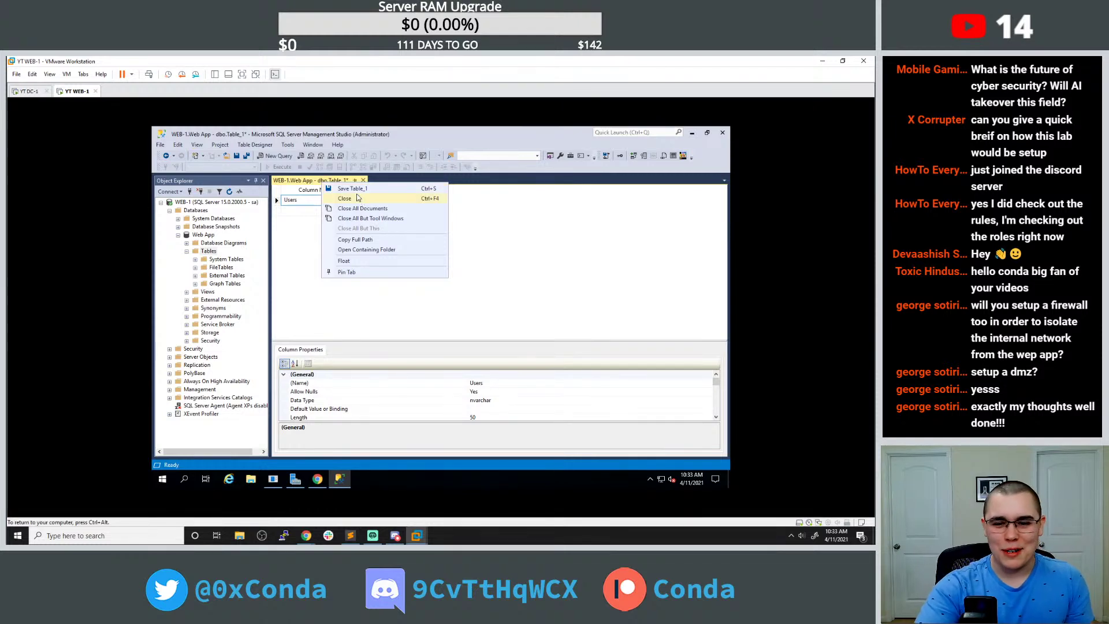
{"action": "left_click", "coordinate": [492, 239]}
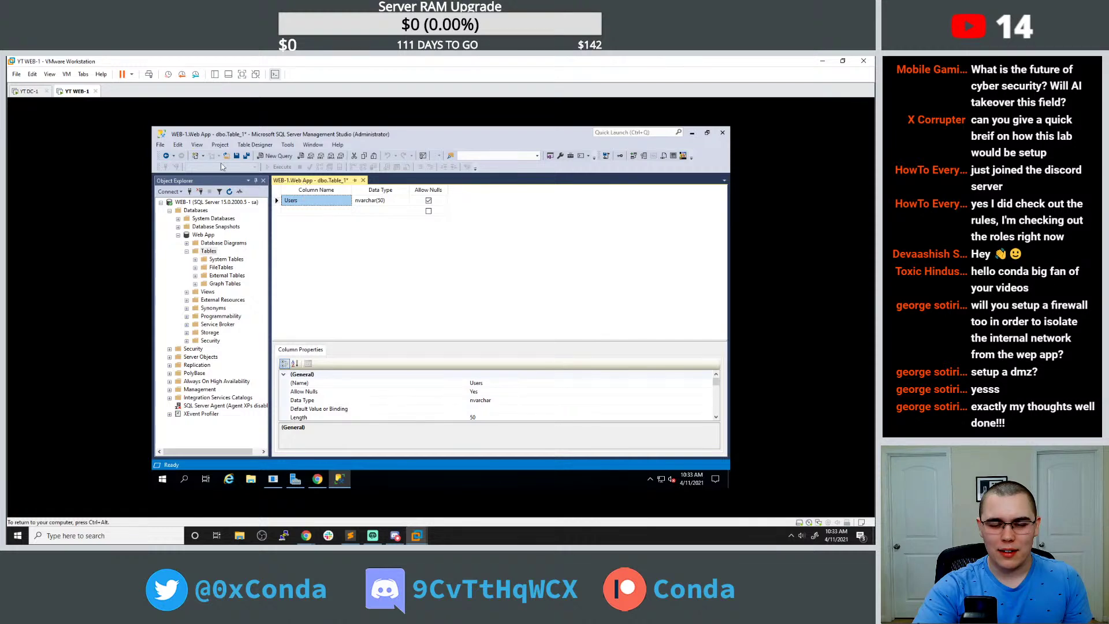
{"action": "left_click", "coordinate": [161, 145]}
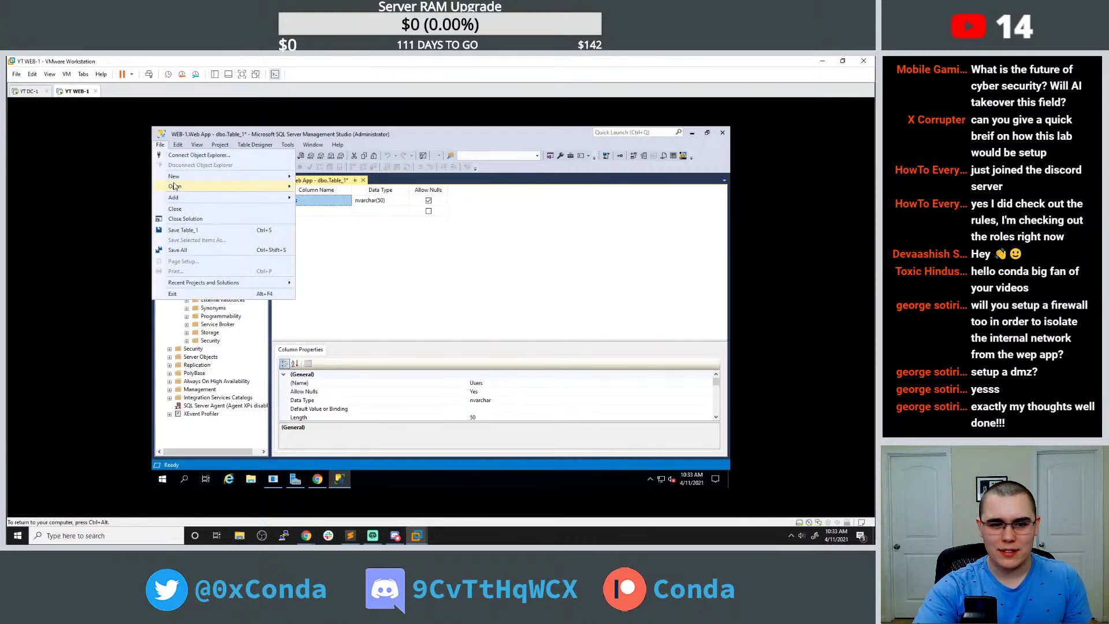
{"action": "left_click", "coordinate": [400, 233]}
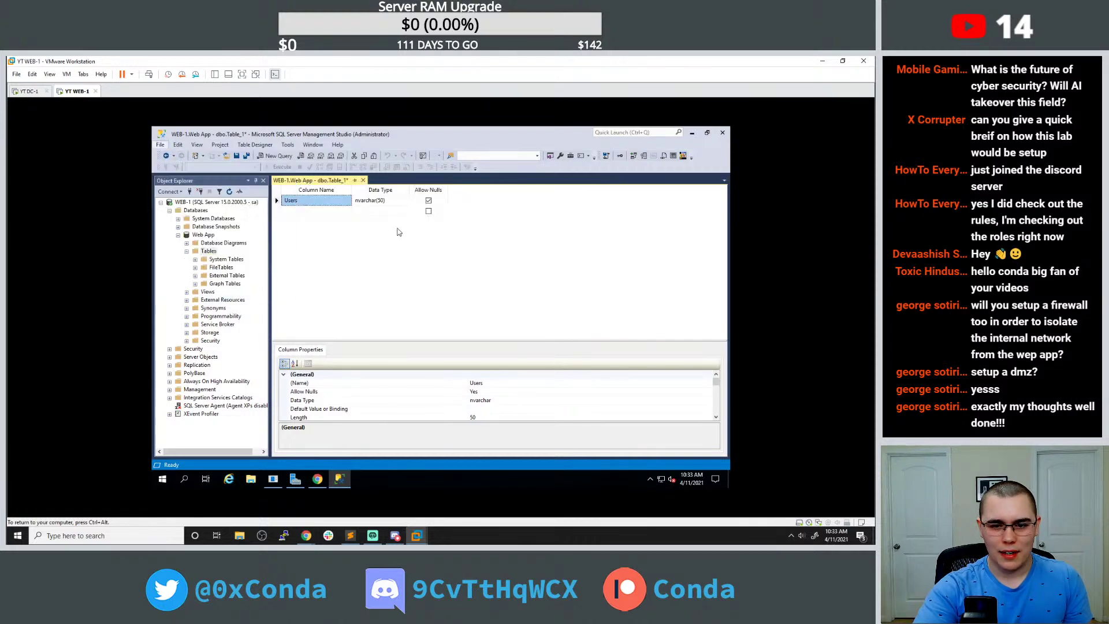
{"action": "left_click", "coordinate": [322, 201]}
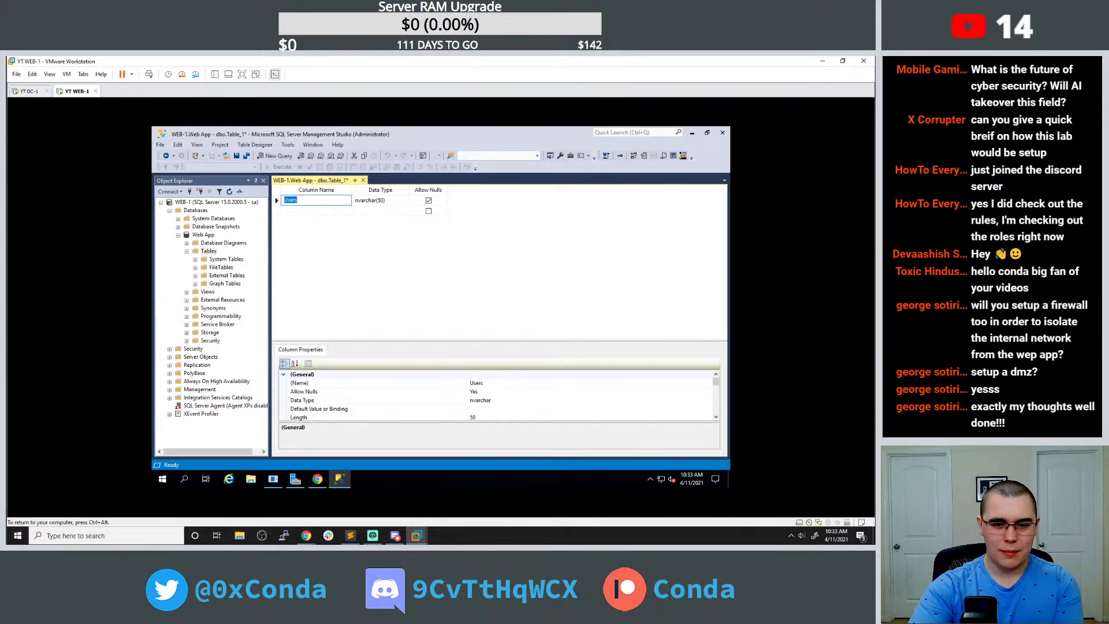
{"action": "type", "text": "username"}
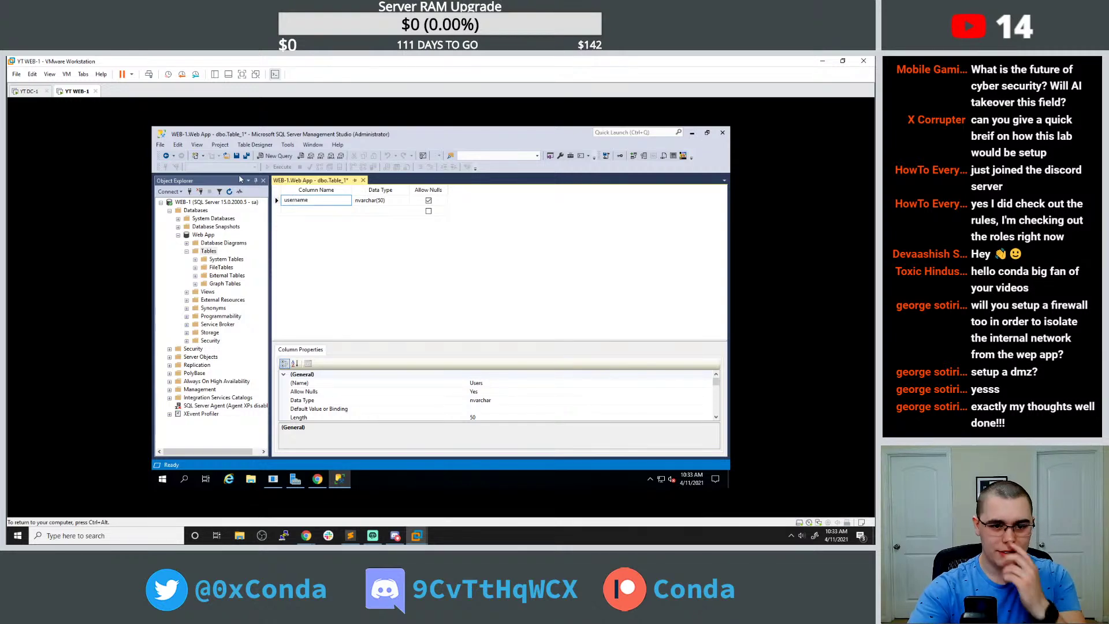
{"action": "key", "text": "ctrl+s"}
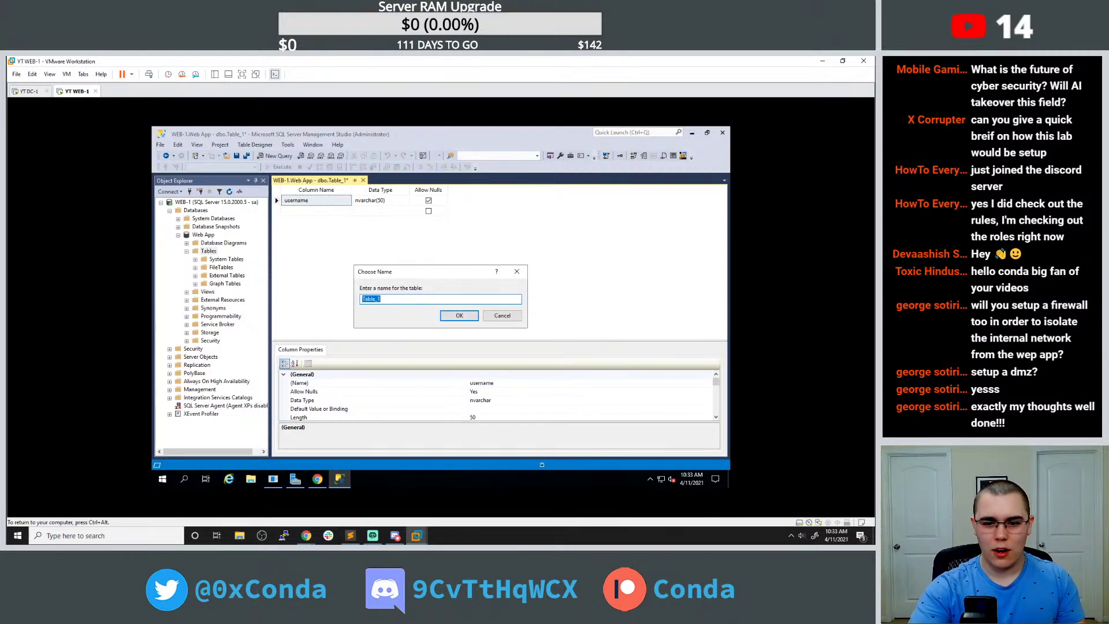
Name the new table 'Users' and confirm the save.
{"action": "type", "text": "Udse"}
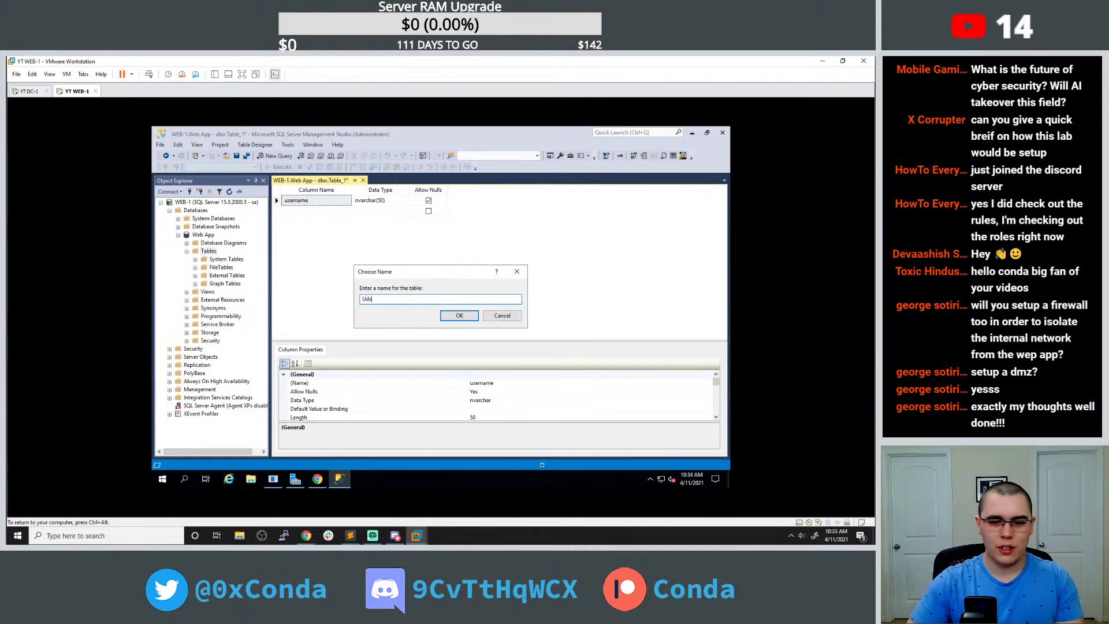
{"action": "key", "text": "BackSpace"}
{"action": "key", "text": "BackSpace"}
{"action": "key", "text": "BackSpace"}
{"action": "type", "text": "sers"}
{"action": "left_click", "coordinate": [456, 316]}
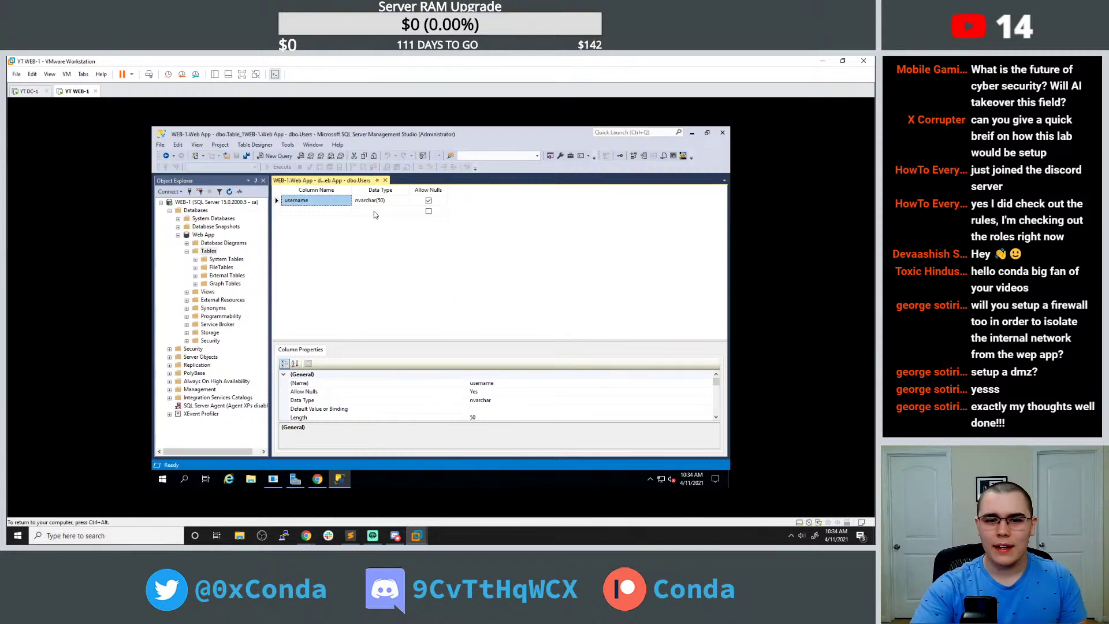
Add a password column of type nvarchar(50) below username.
{"action": "left_click", "coordinate": [428, 200]}
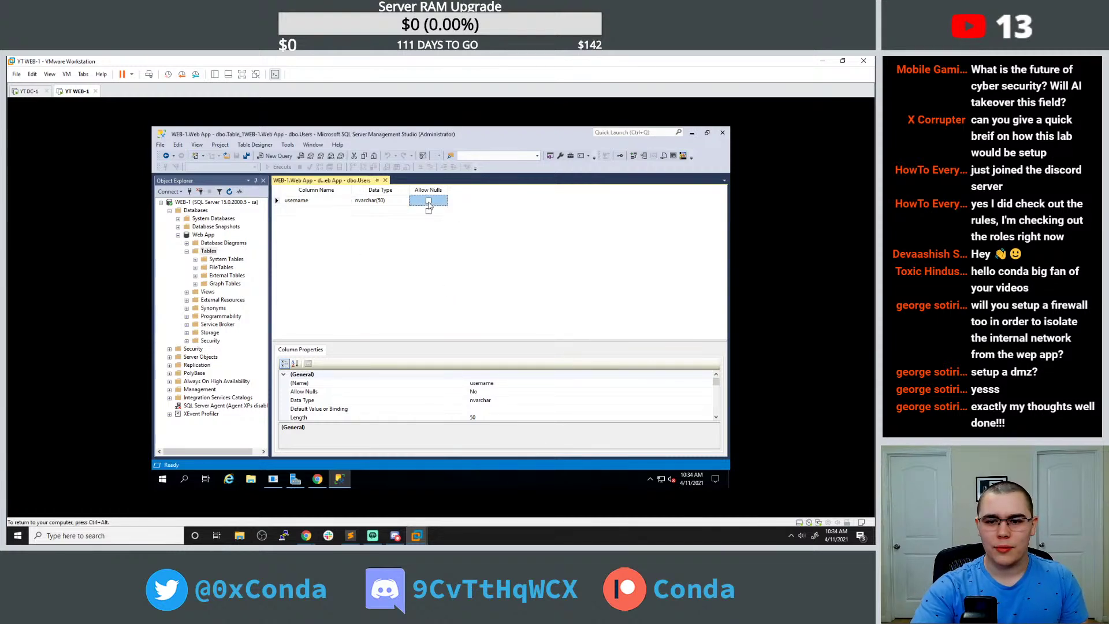
{"action": "left_click", "coordinate": [303, 212]}
{"action": "right_click", "coordinate": [304, 214]}
{"action": "key", "text": "Escape"}
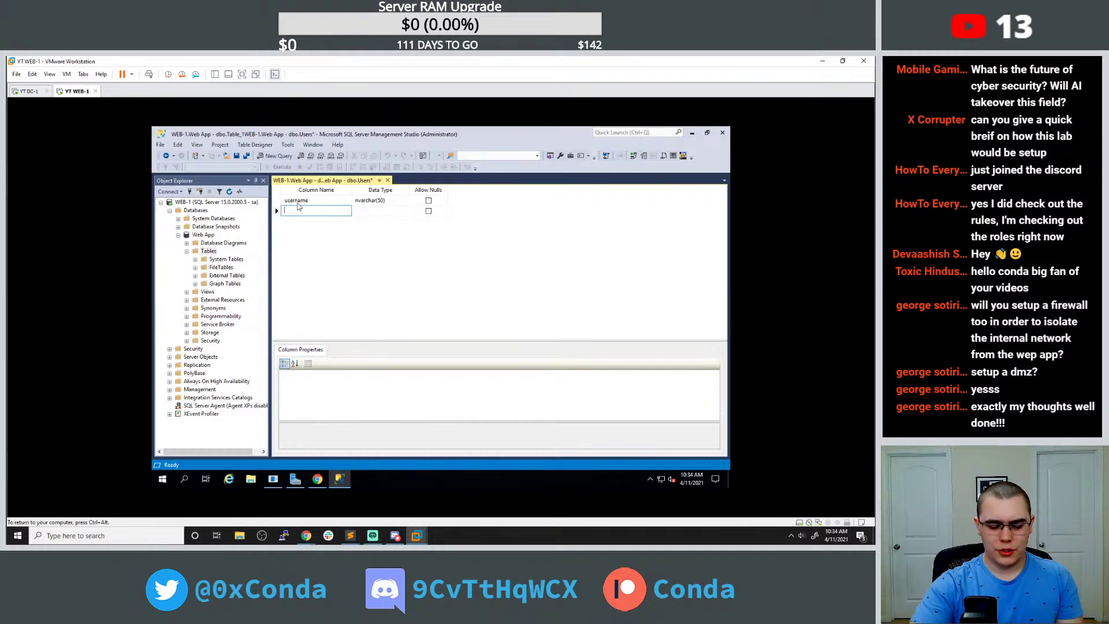
{"action": "type", "text": "password"}
{"action": "key", "text": "Tab"}
{"action": "left_click", "coordinate": [378, 200]}
{"action": "key", "text": "ctrl+c"}
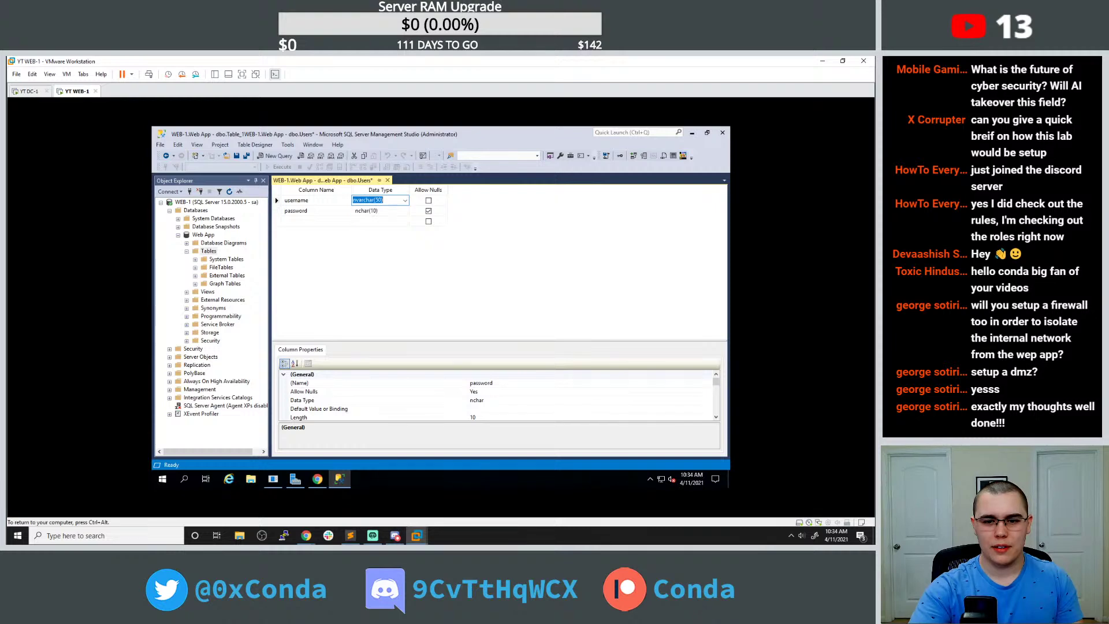
{"action": "left_click", "coordinate": [393, 210]}
{"action": "key", "text": "ctrl+v"}
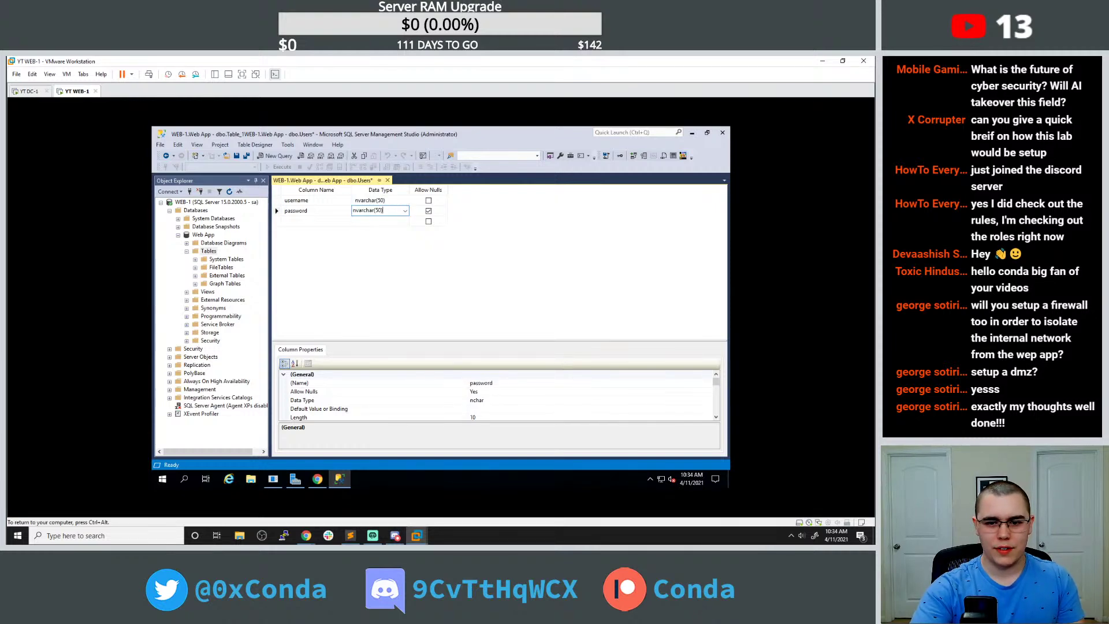
{"action": "left_click", "coordinate": [428, 201]}
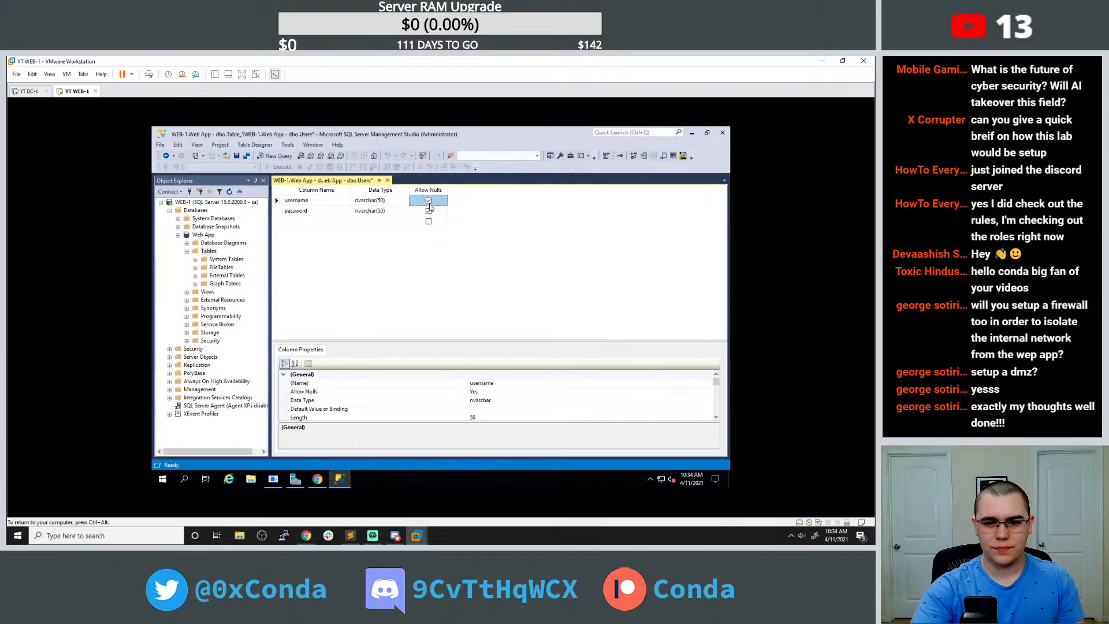
Add email and first_name columns, both nvarchar(50).
{"action": "left_click", "coordinate": [316, 221]}
{"action": "type", "text": "email"}
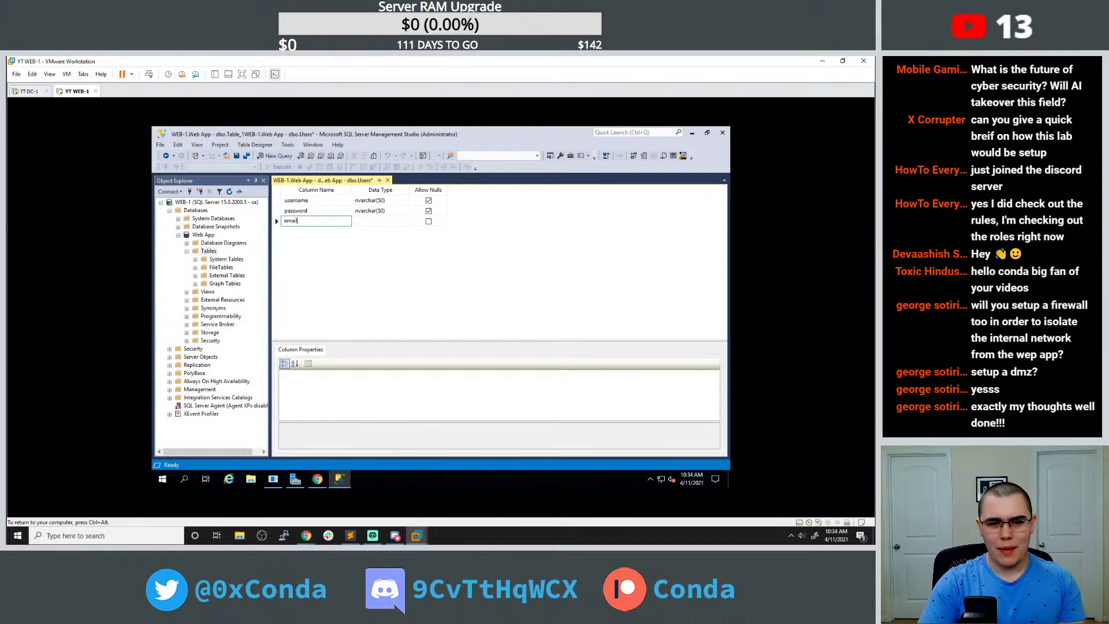
{"action": "key", "text": "Tab"}
{"action": "type", "text": "nvarchar(50)"}
{"action": "left_click", "coordinate": [322, 232]}
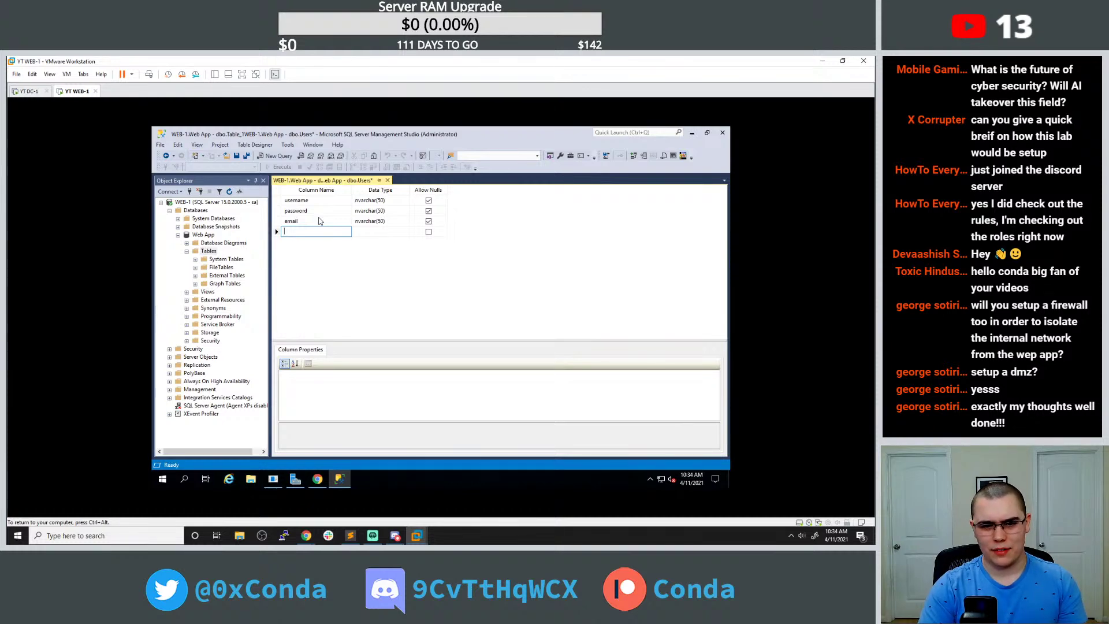
{"action": "type", "text": "first name"}
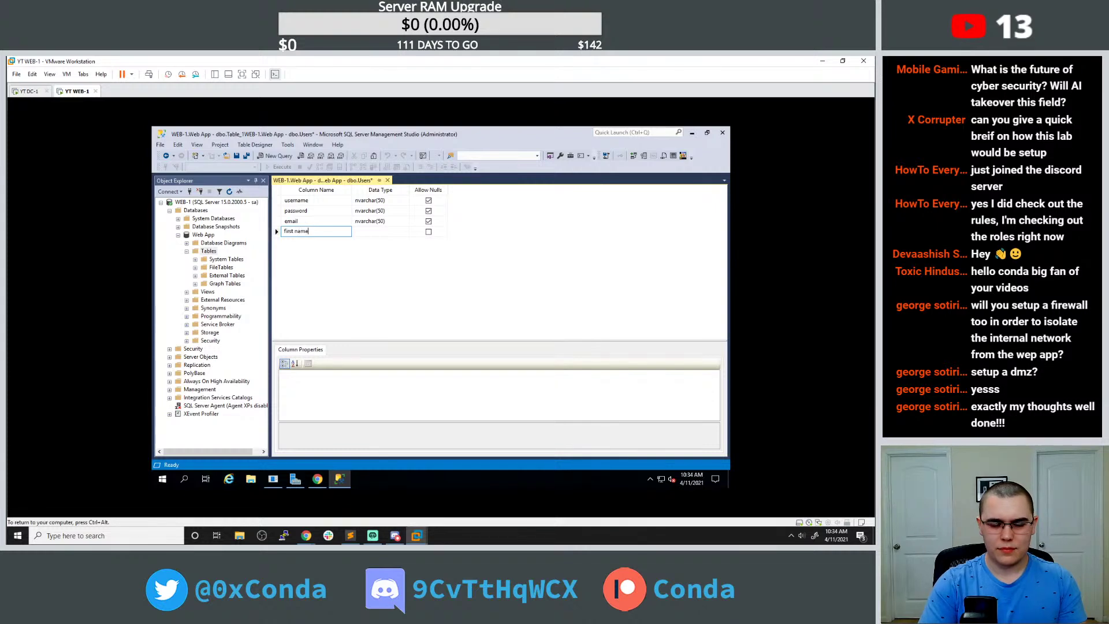
{"action": "key", "text": "BackSpace"}
{"action": "key", "text": "BackSpace"}
{"action": "key", "text": "BackSpace"}
{"action": "key", "text": "BackSpace"}
{"action": "key", "text": "BackSpace"}
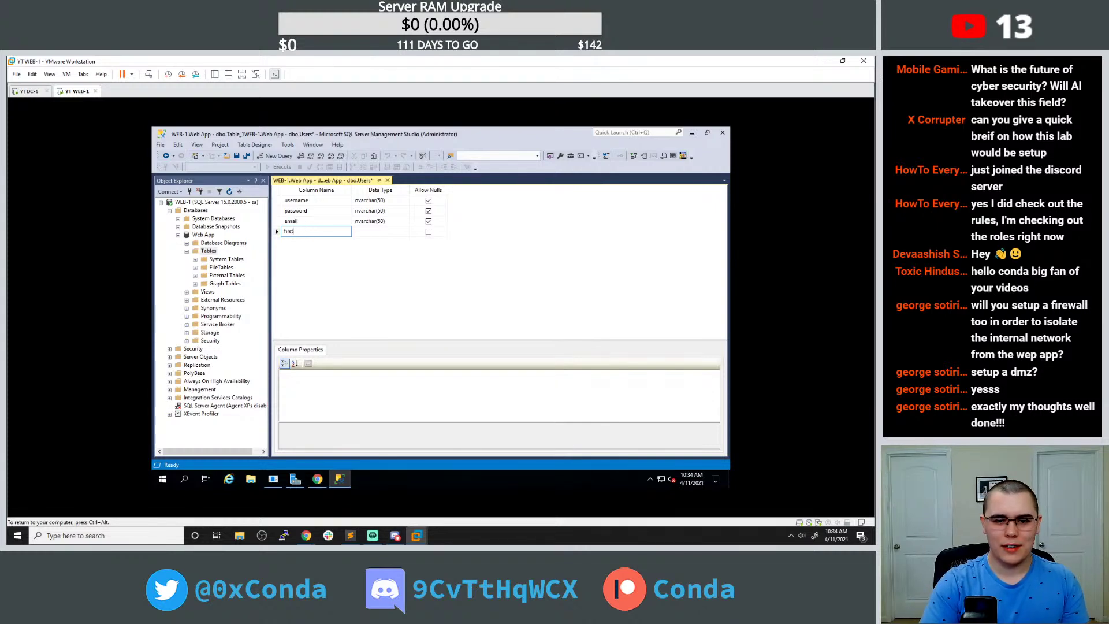
{"action": "type", "text": "_name"}
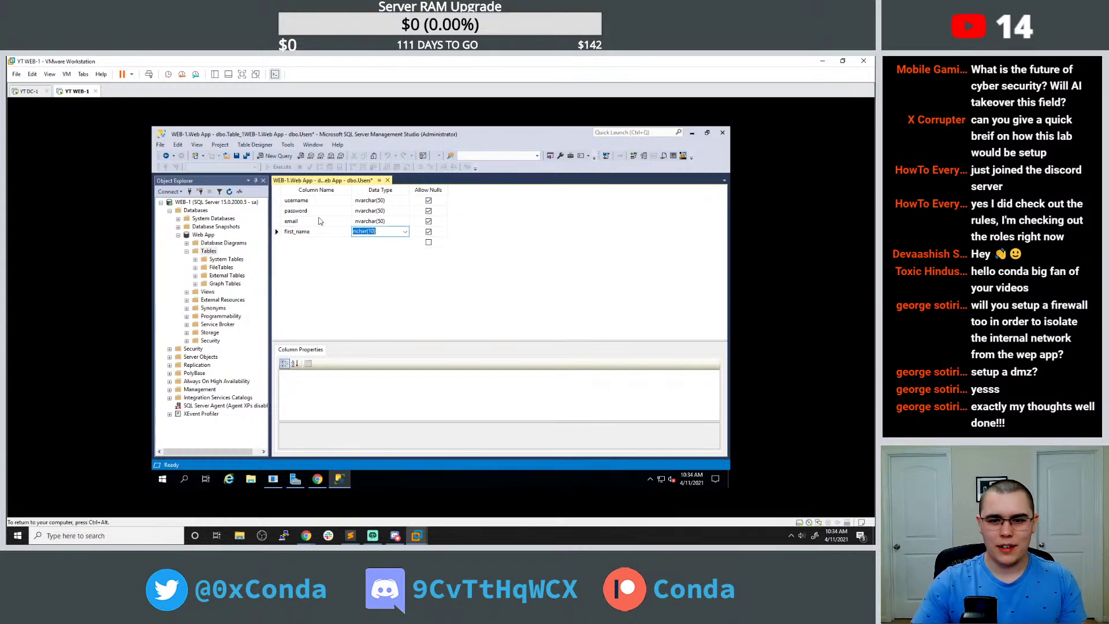
{"action": "key", "text": "Tab"}
Add a last_name nvarchar(50) column and save the Users table.
{"action": "left_click", "coordinate": [306, 241]}
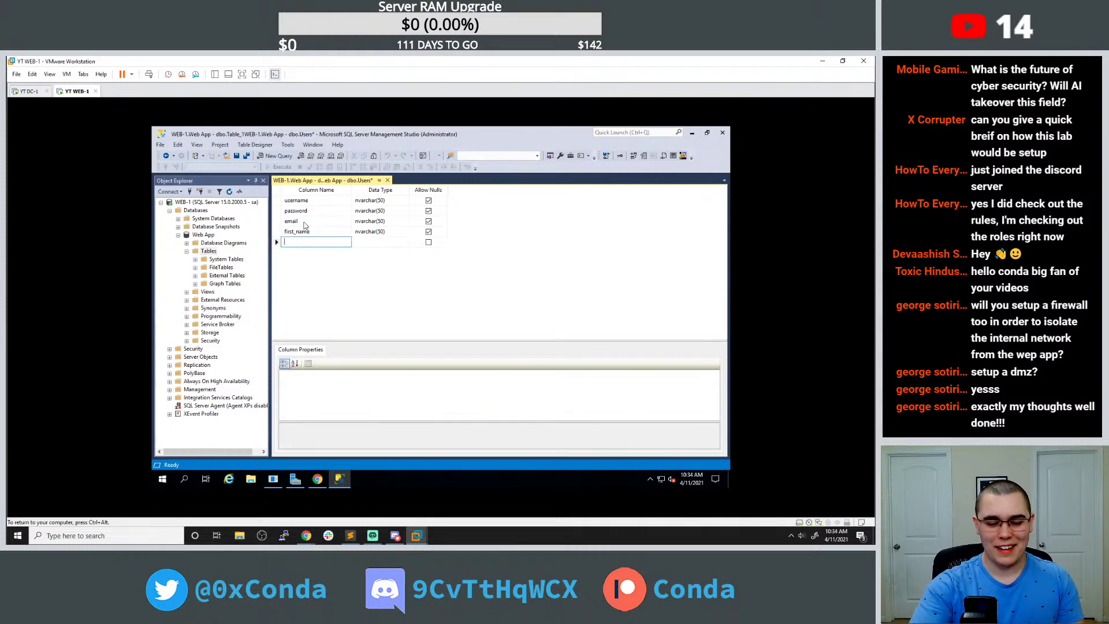
{"action": "type", "text": "last_name"}
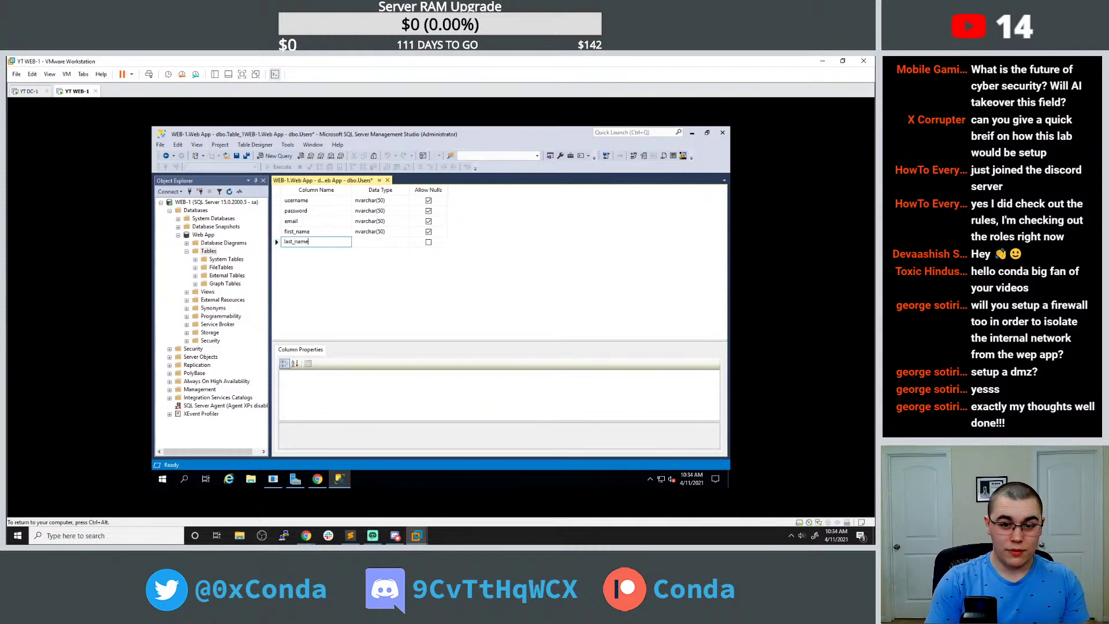
{"action": "key", "text": "Tab"}
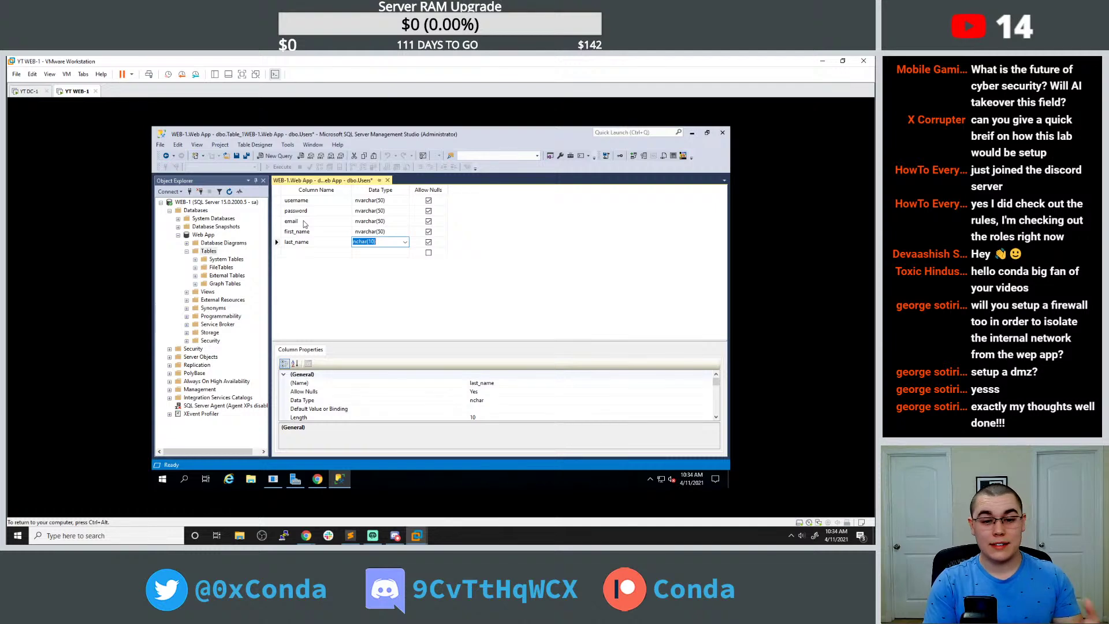
{"action": "type", "text": "nvarchar(50)"}
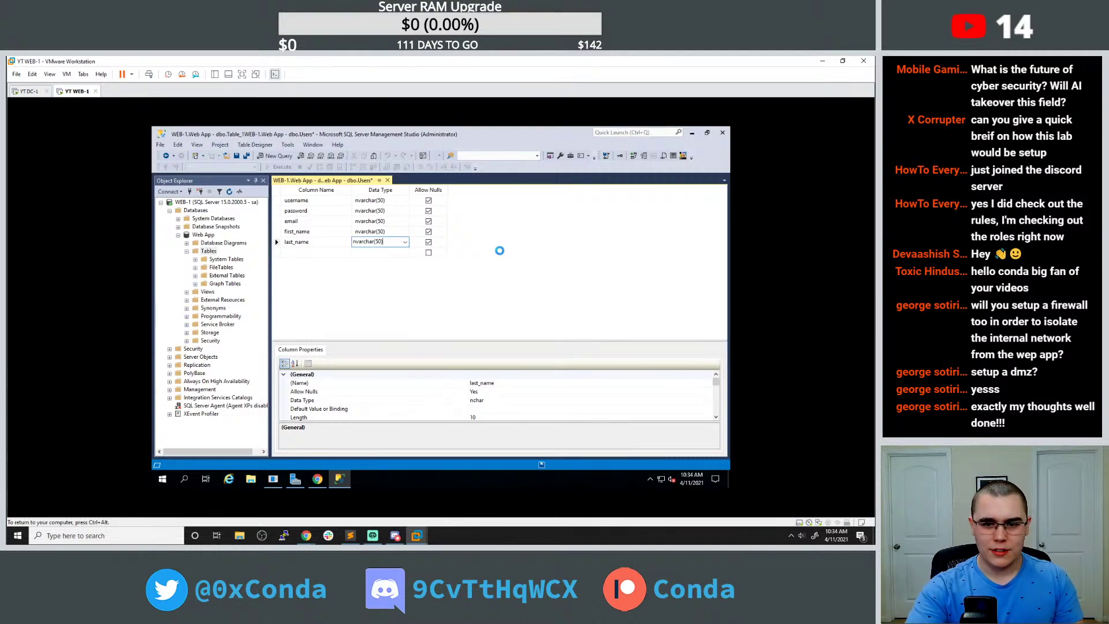
{"action": "key", "text": "ctrl+s"}
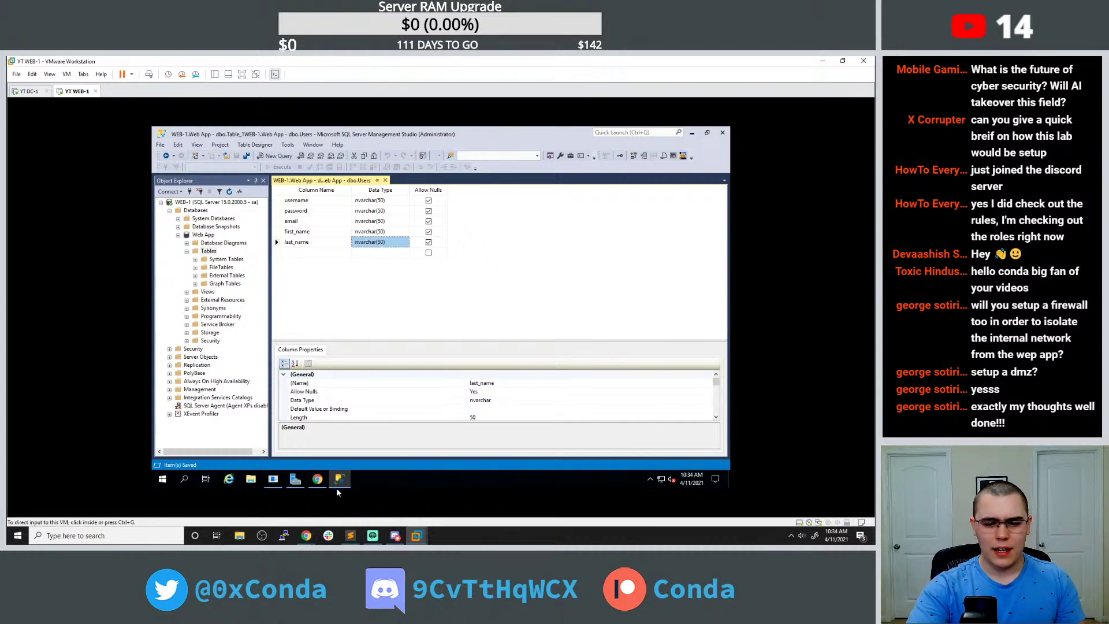
Glance at the SQL Server tutorial in Chrome, then return to Management Studio.
{"action": "left_click", "coordinate": [316, 479]}
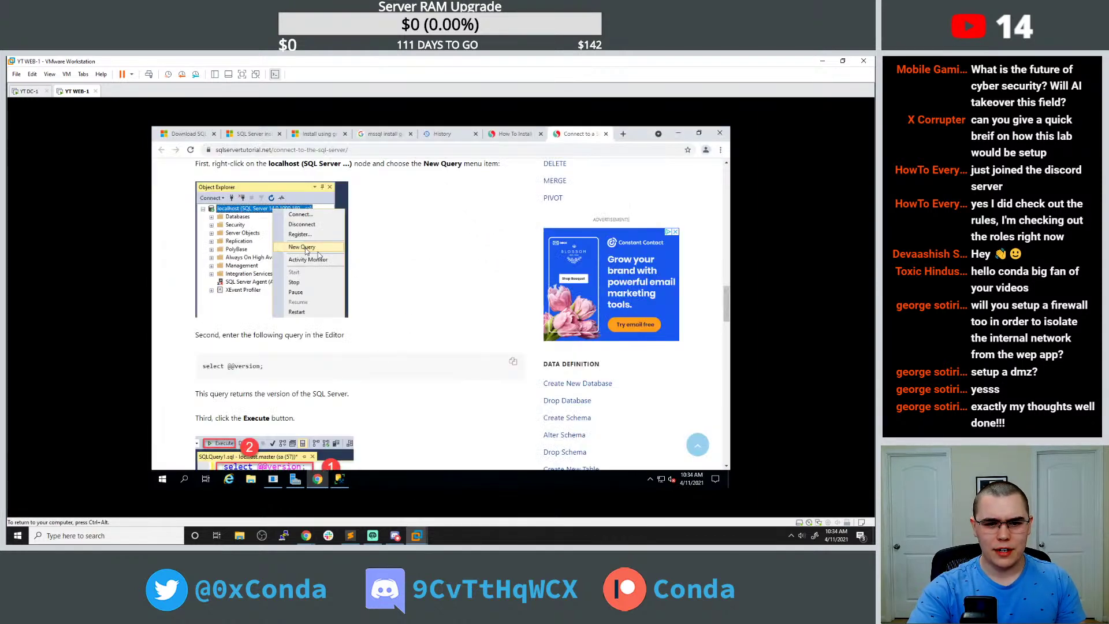
{"action": "scroll", "coordinate": [358, 262], "scroll_direction": "down", "scroll_amount": 2}
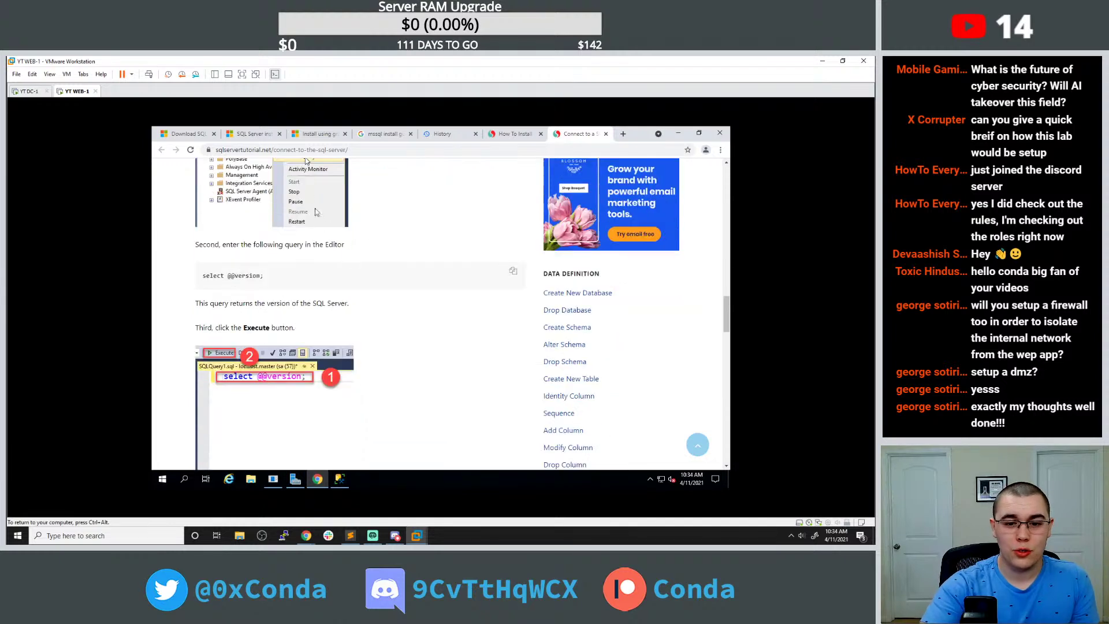
{"action": "scroll", "coordinate": [336, 297], "scroll_direction": "up", "scroll_amount": 2}
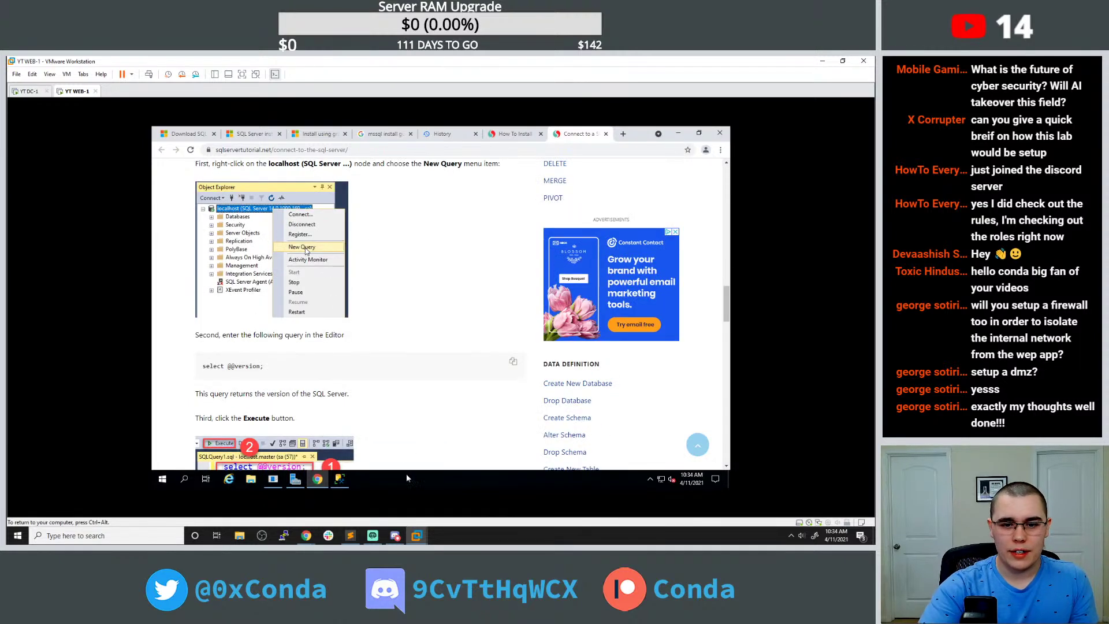
{"action": "mouse_move", "coordinate": [416, 536]}
{"action": "left_click", "coordinate": [441, 484]}
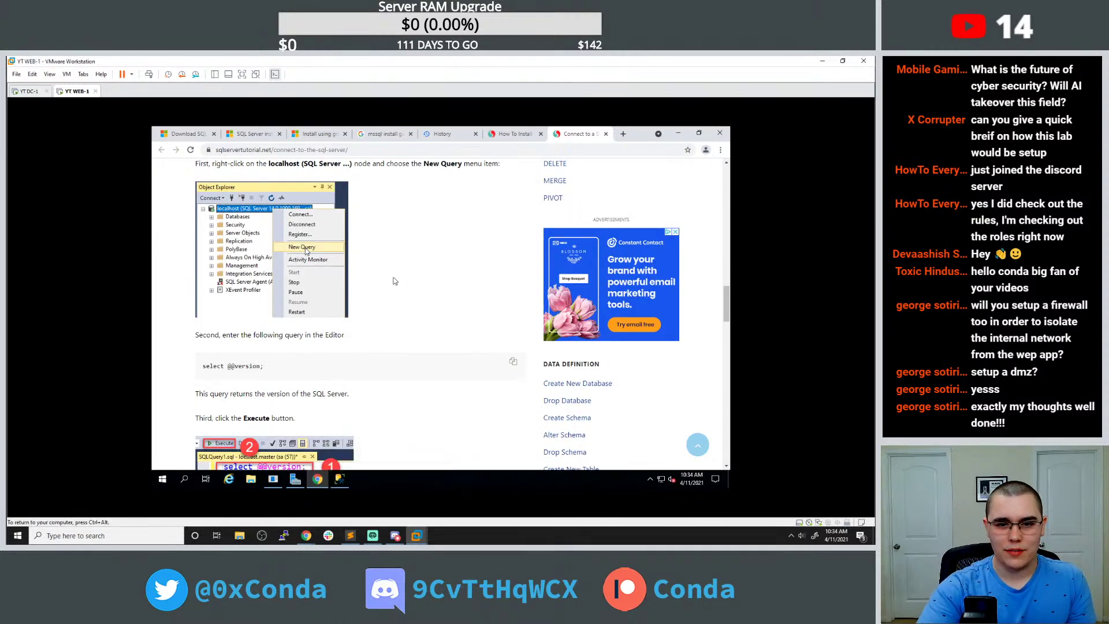
{"action": "left_click", "coordinate": [340, 478]}
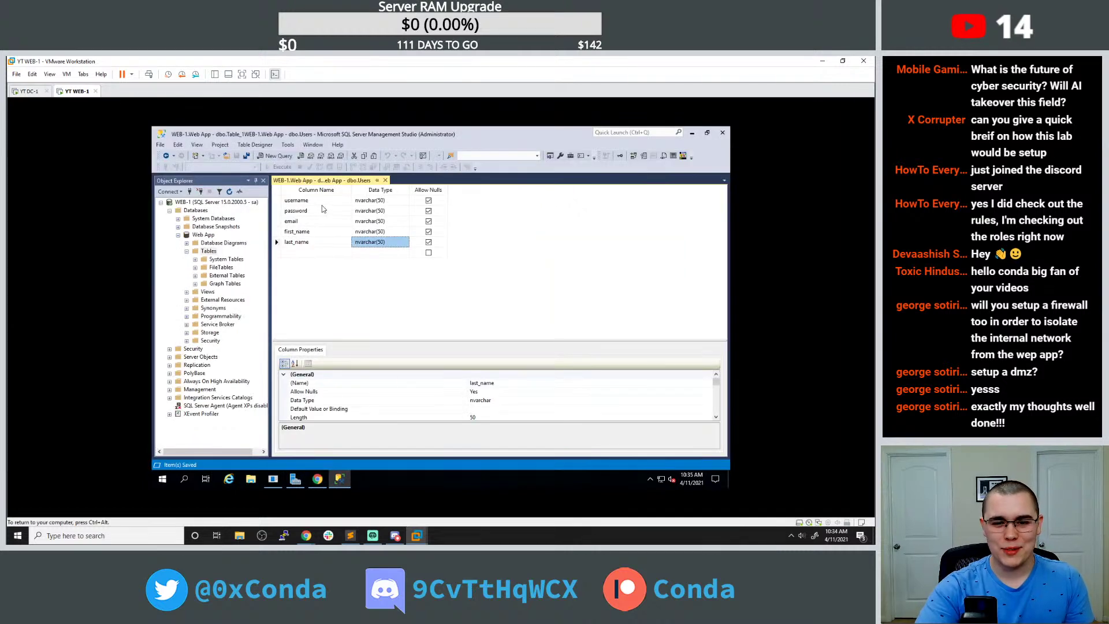
{"action": "right_click", "coordinate": [208, 202]}
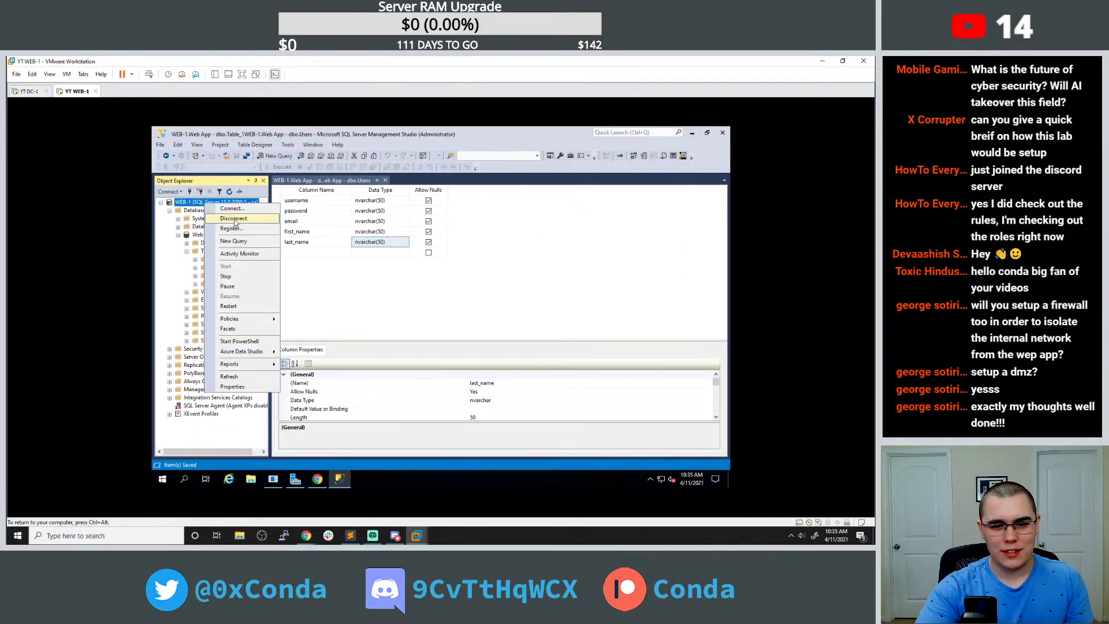
{"action": "left_click", "coordinate": [236, 241]}
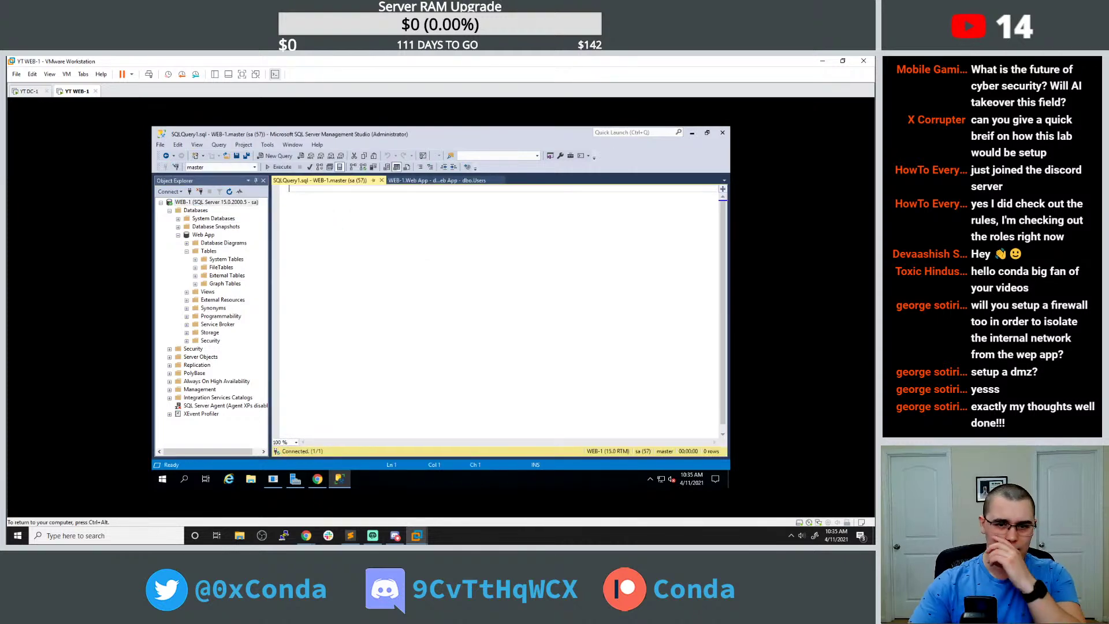
{"action": "type", "text": "selct "}
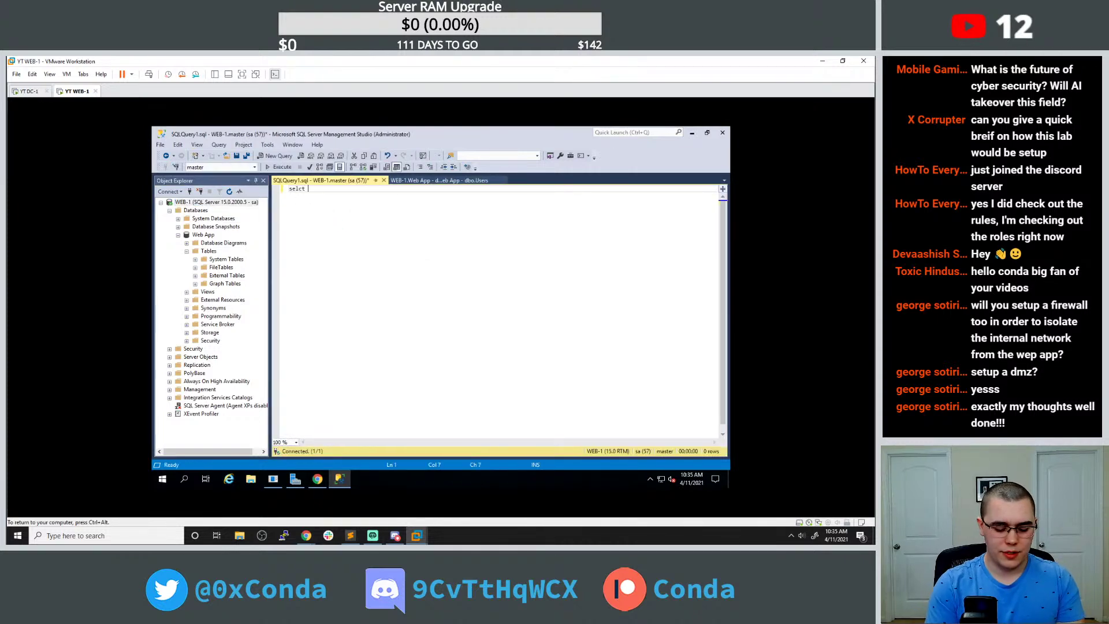
{"action": "type", "text": "@@version"}
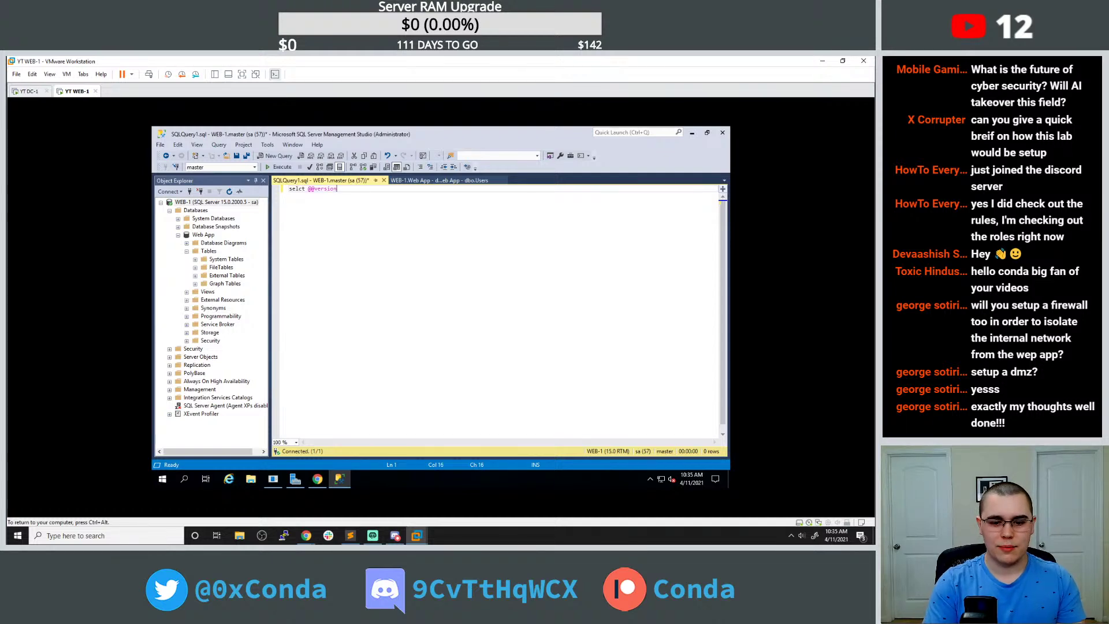
{"action": "key", "text": "F5"}
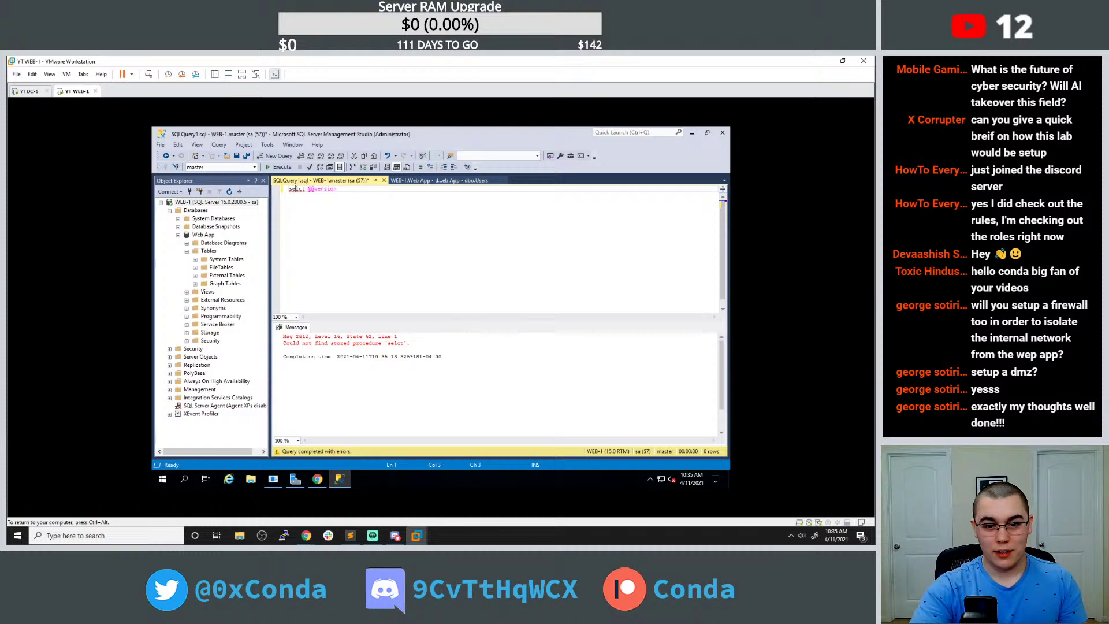
{"action": "type", "text": "e"}
{"action": "left_click", "coordinate": [279, 168]}
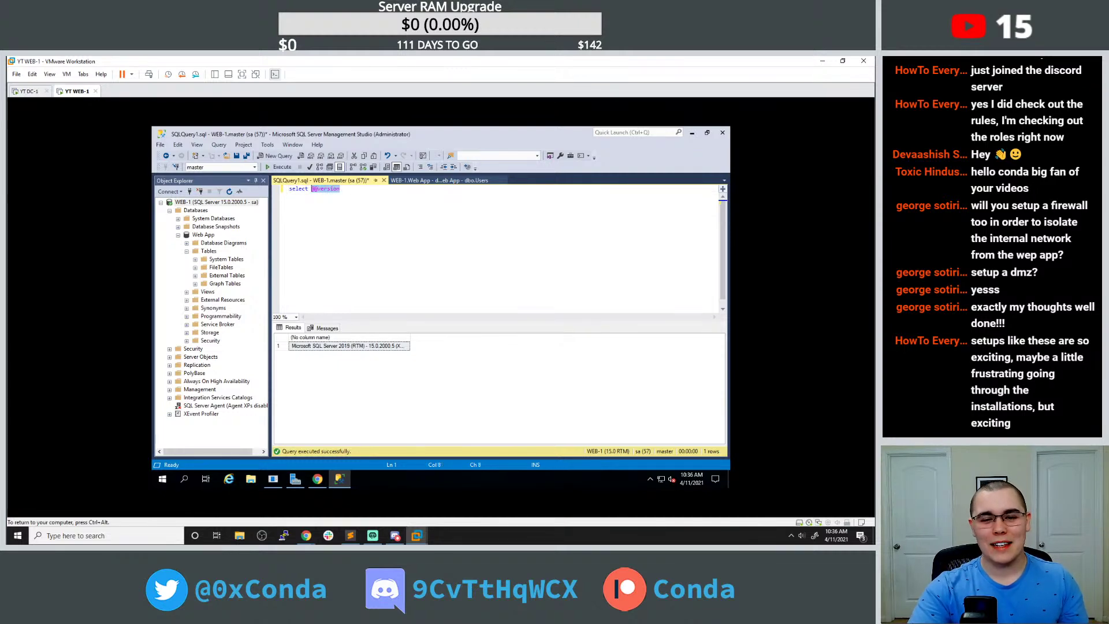
{"action": "key", "text": "BackSpace"}
{"action": "key", "text": "BackSpace"}
{"action": "key", "text": "BackSpace"}
{"action": "key", "text": "BackSpace"}
{"action": "key", "text": "BackSpace"}
{"action": "key", "text": "BackSpace"}
{"action": "key", "text": "BackSpace"}
{"action": "key", "text": "BackSpace"}
{"action": "key", "text": "BackSpace"}
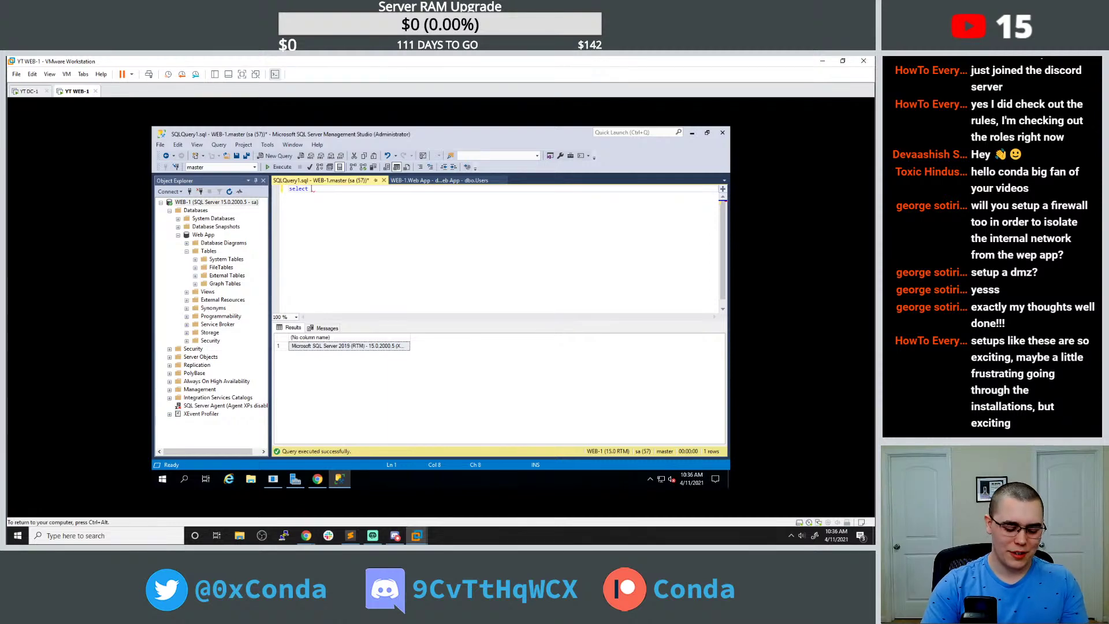
Extend the query to 'select * from' and open, then close, the Properties window.
{"action": "type", "text": "*"}
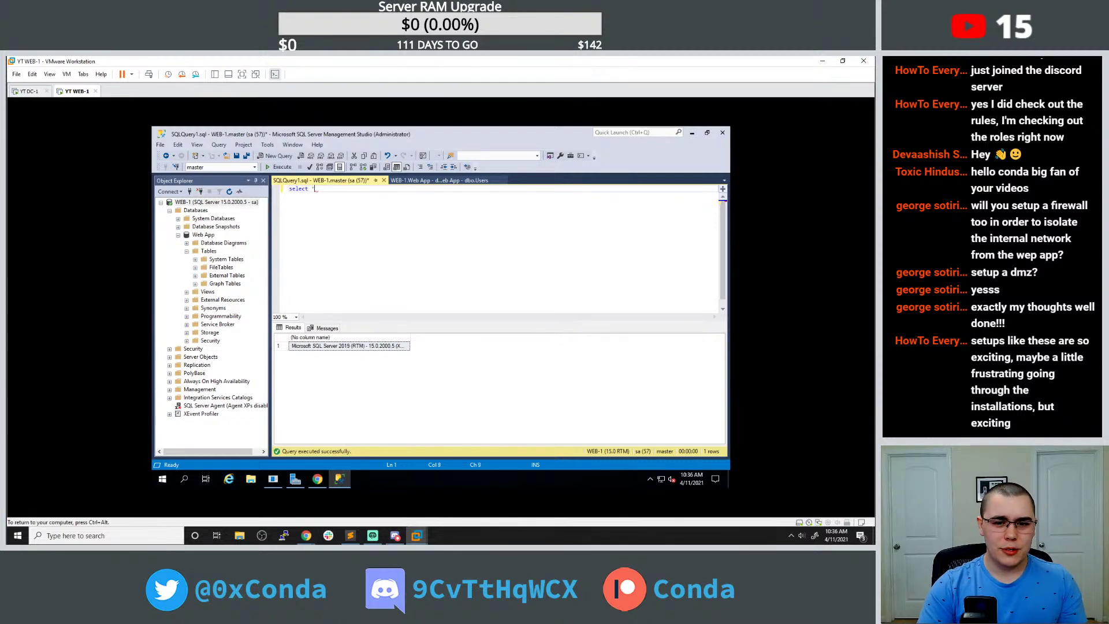
{"action": "type", "text": " from"}
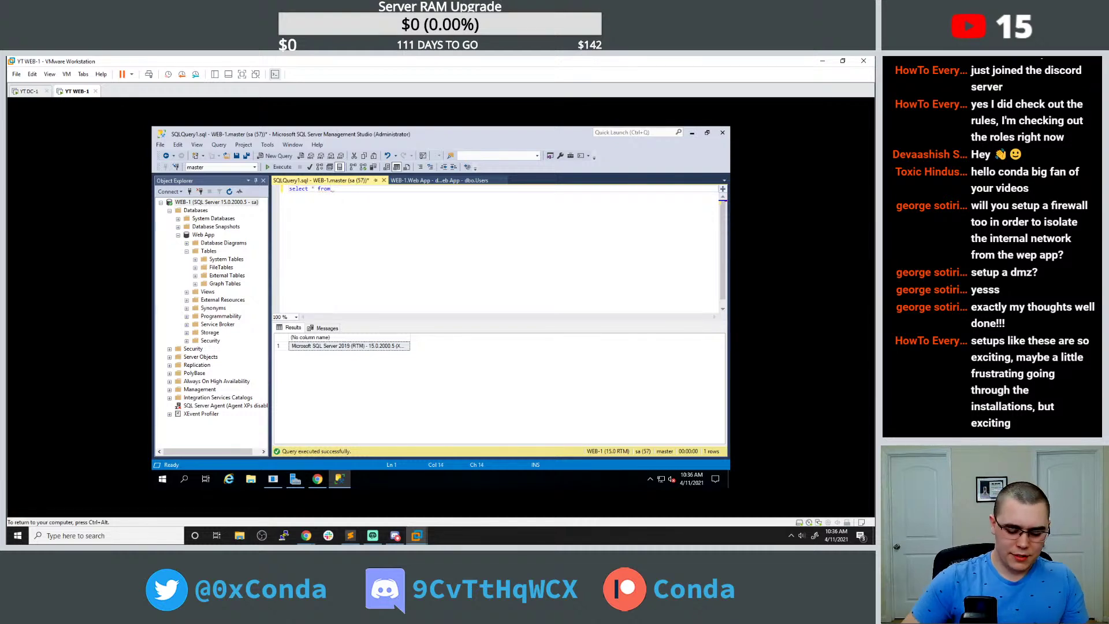
{"action": "left_click", "coordinate": [178, 145]}
{"action": "left_click", "coordinate": [180, 145]}
{"action": "left_click", "coordinate": [195, 145]}
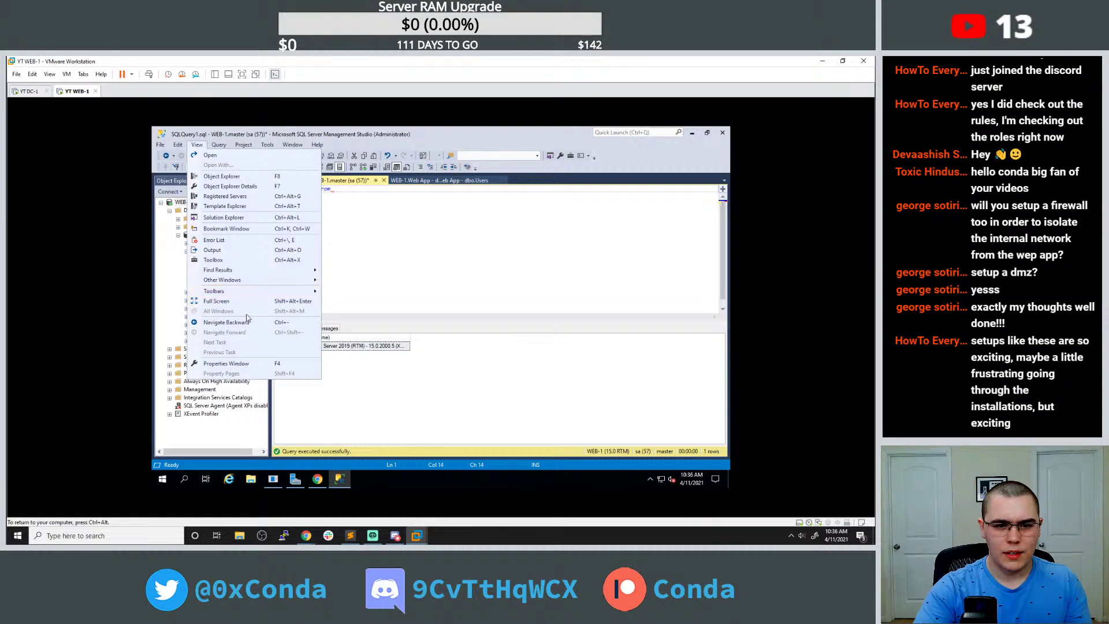
{"action": "left_click", "coordinate": [225, 364]}
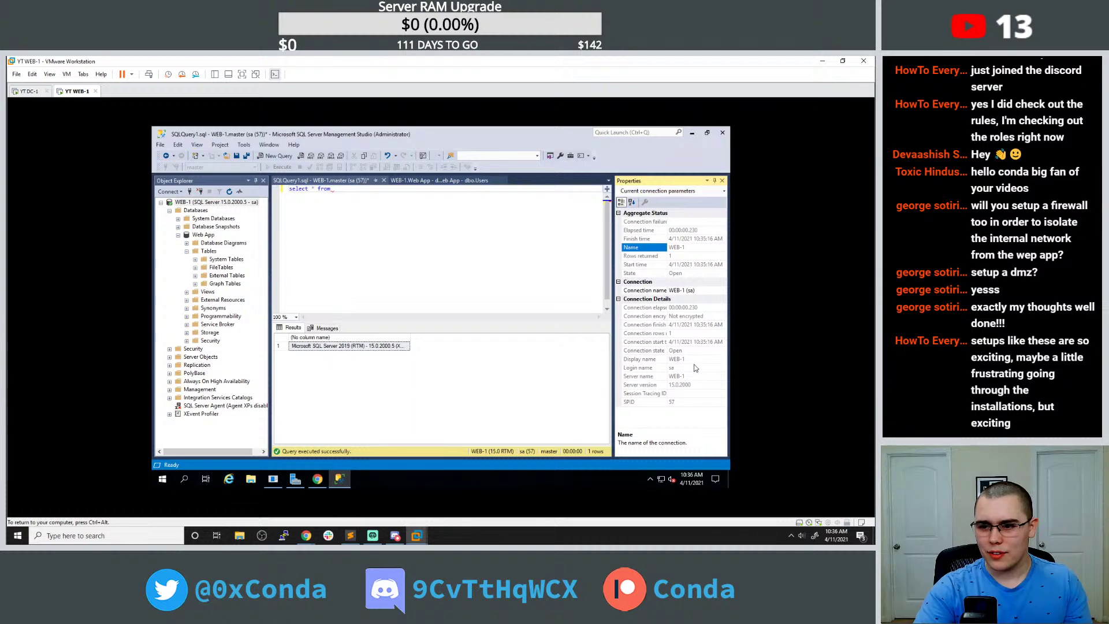
{"action": "left_click", "coordinate": [722, 180]}
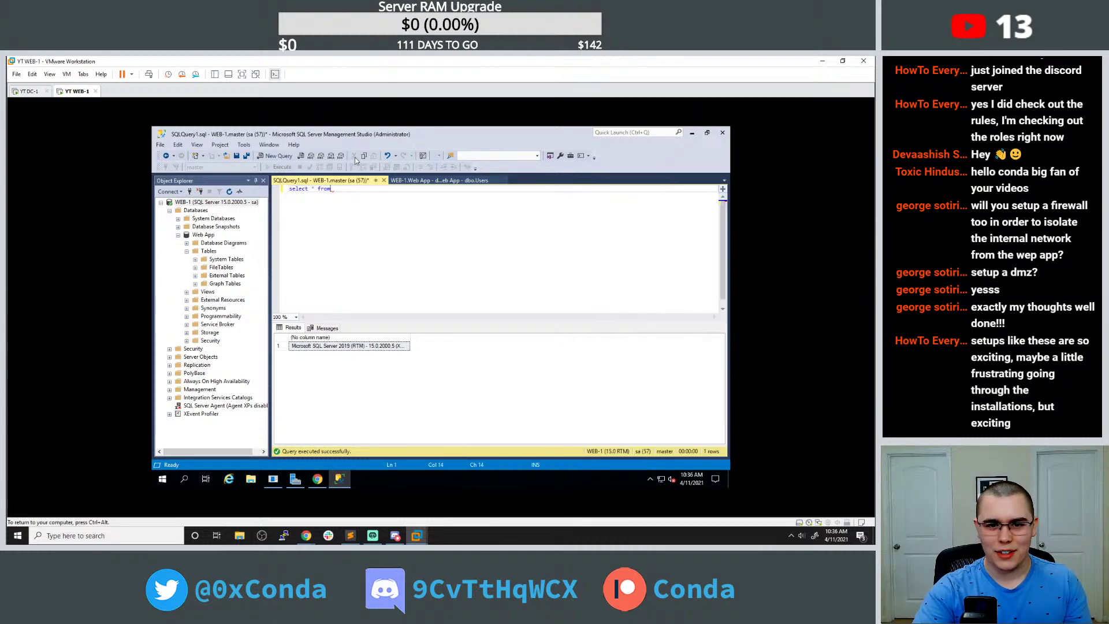
Browse the View > Toolbars options, then bring the SQL Server tutorial in Chrome forward.
{"action": "left_click", "coordinate": [196, 144]}
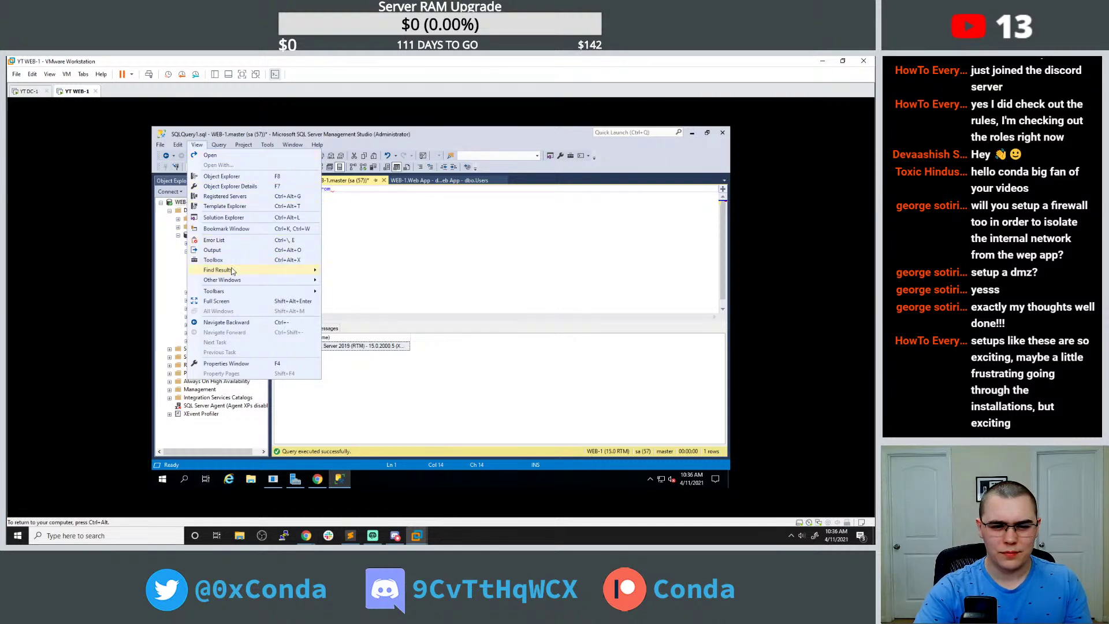
{"action": "mouse_move", "coordinate": [232, 272]}
{"action": "mouse_move", "coordinate": [235, 295]}
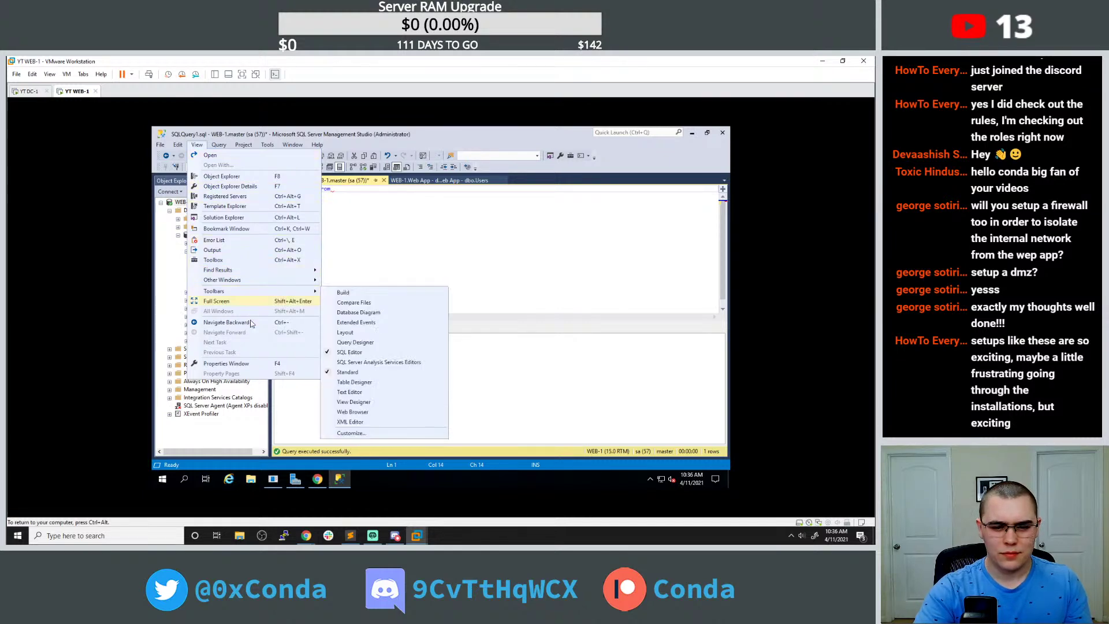
{"action": "left_click", "coordinate": [317, 479]}
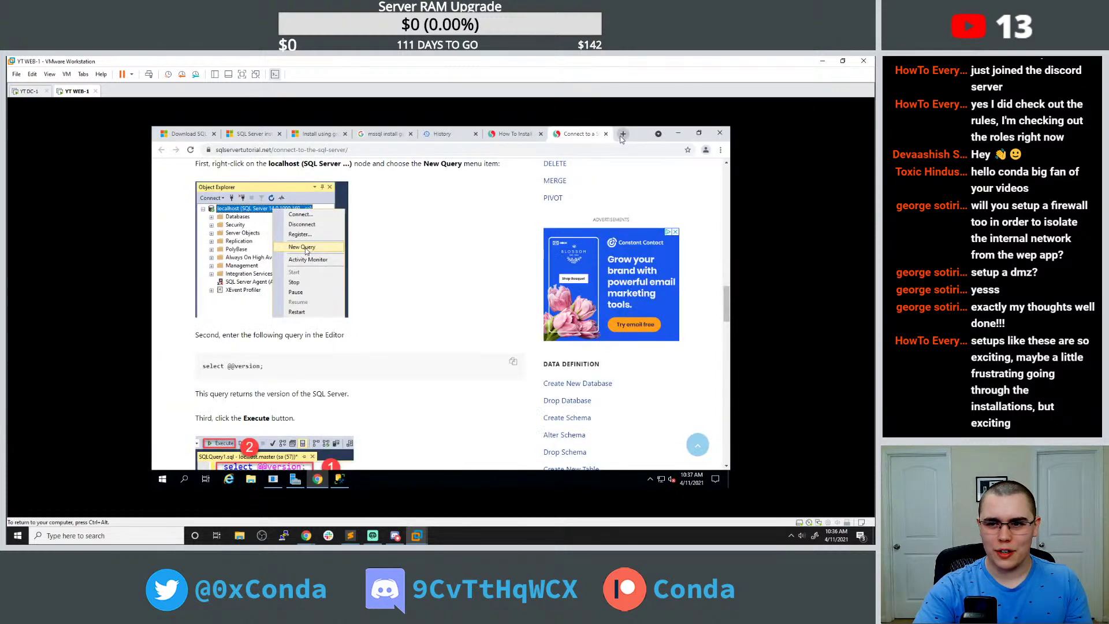
Google 'mssql server management studio change font' in a new tab and highlight the font-options answer.
{"action": "left_click", "coordinate": [623, 134]}
{"action": "type", "text": "mssql"}
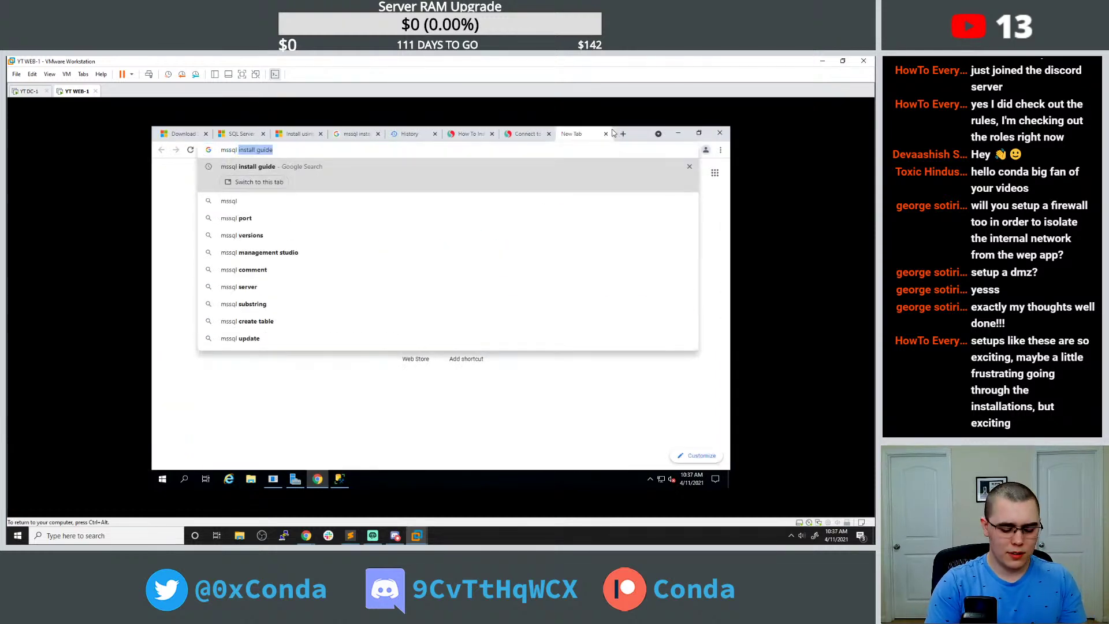
{"action": "type", "text": " server"}
{"action": "key", "text": "Down"}
{"action": "type", "text": "change font"}
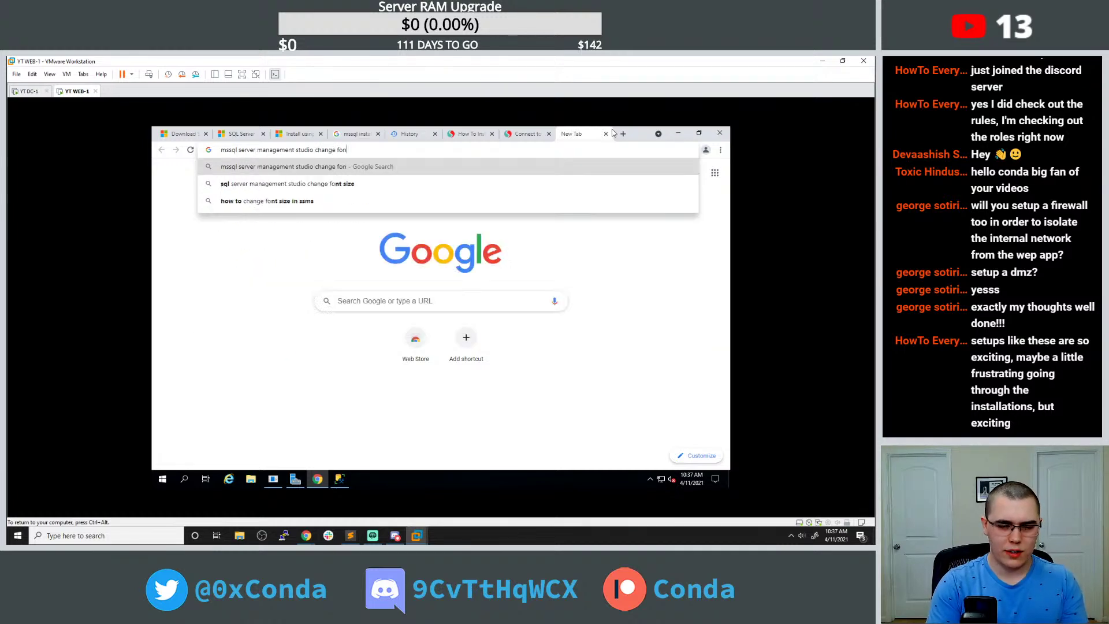
{"action": "key", "text": "Return"}
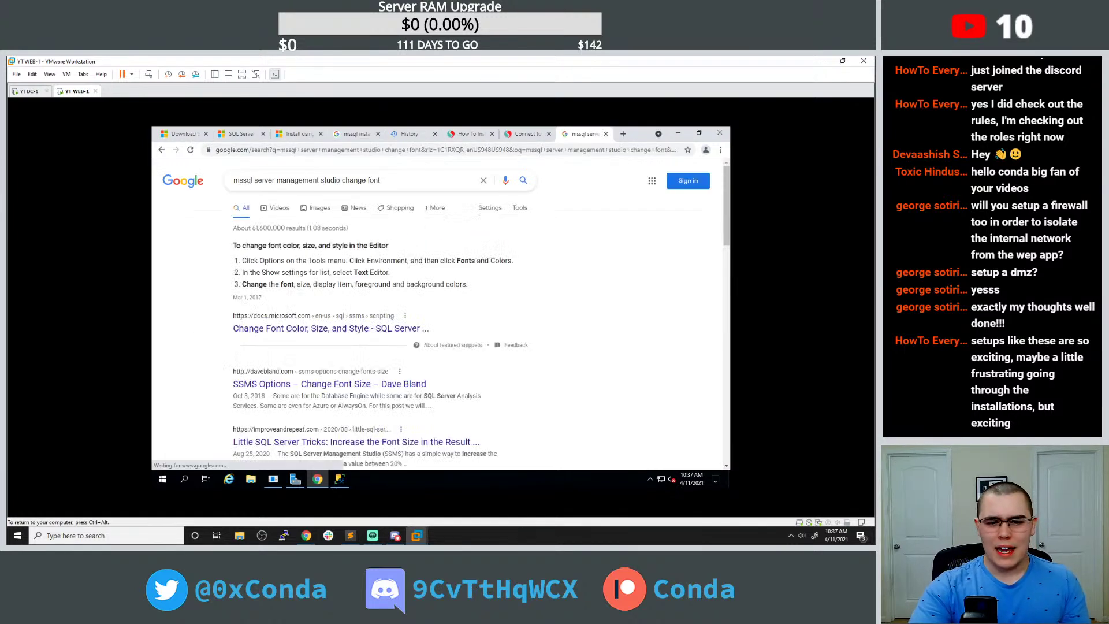
{"action": "left_click_drag", "start_coordinate": [258, 260], "coordinate": [343, 269]}
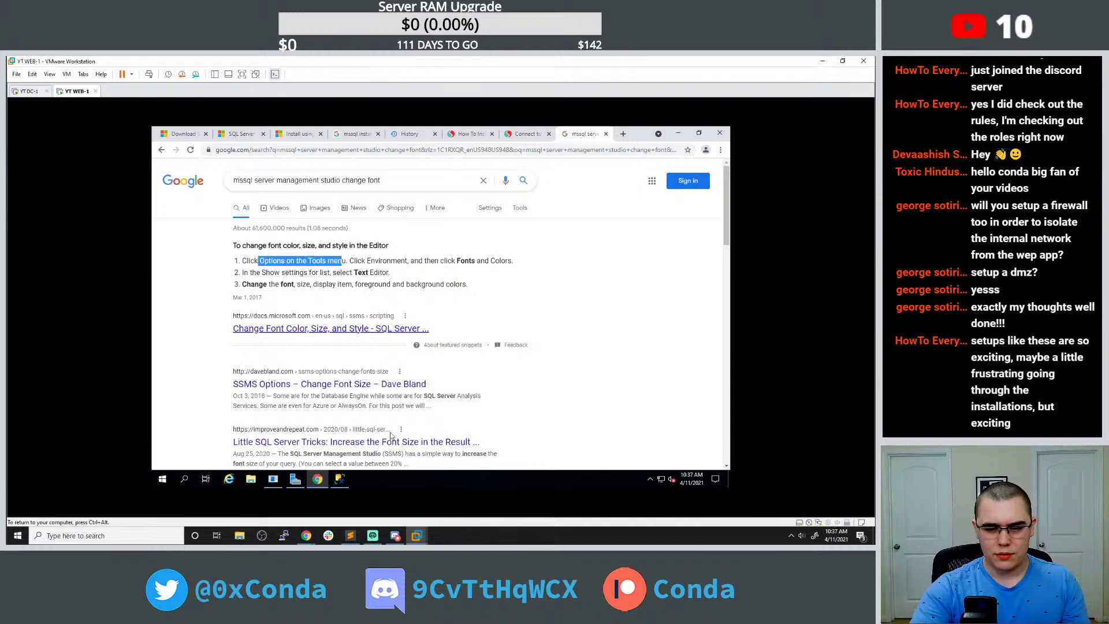
{"action": "left_click", "coordinate": [339, 479]}
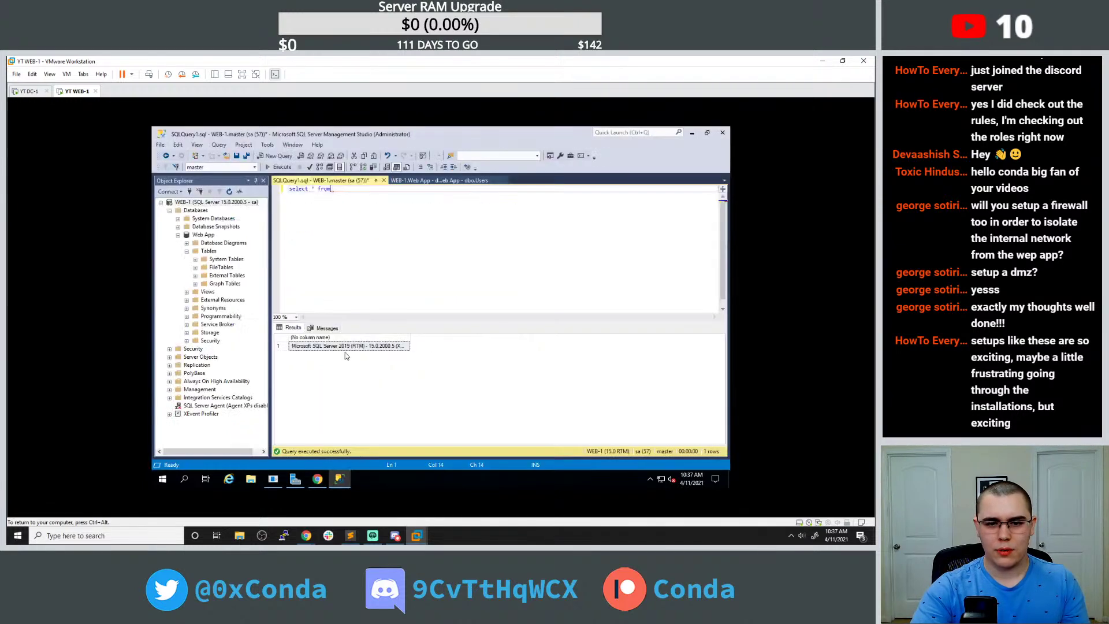
Set the Management Studio editor font size to 15 in Tools > Options > Fonts and Colors.
{"action": "left_click", "coordinate": [267, 144]}
{"action": "left_click", "coordinate": [284, 249]}
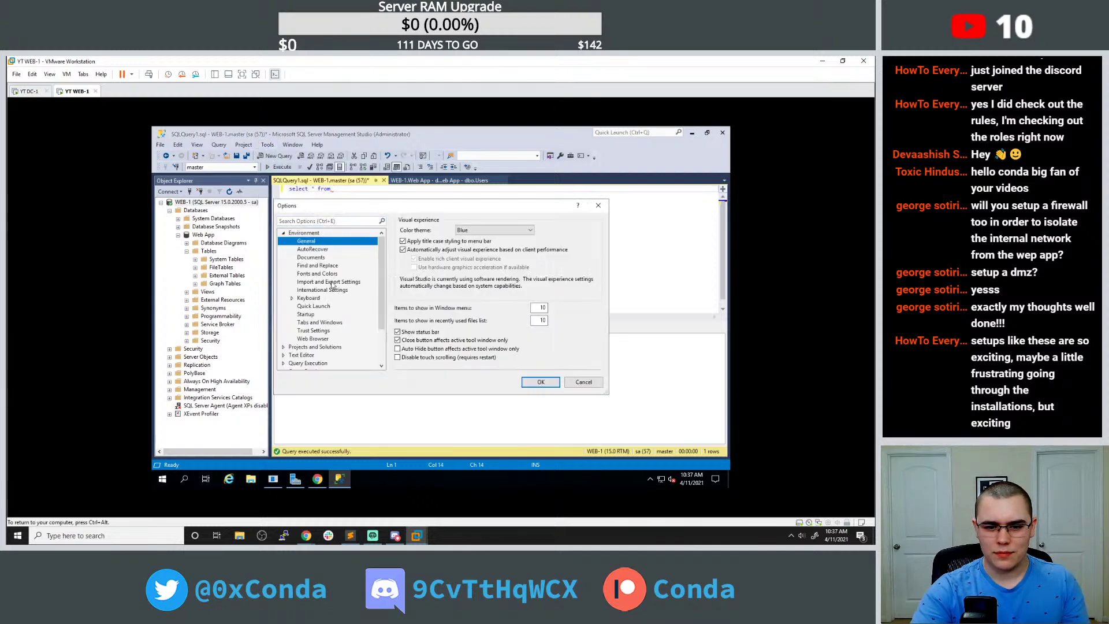
{"action": "left_click", "coordinate": [317, 479]}
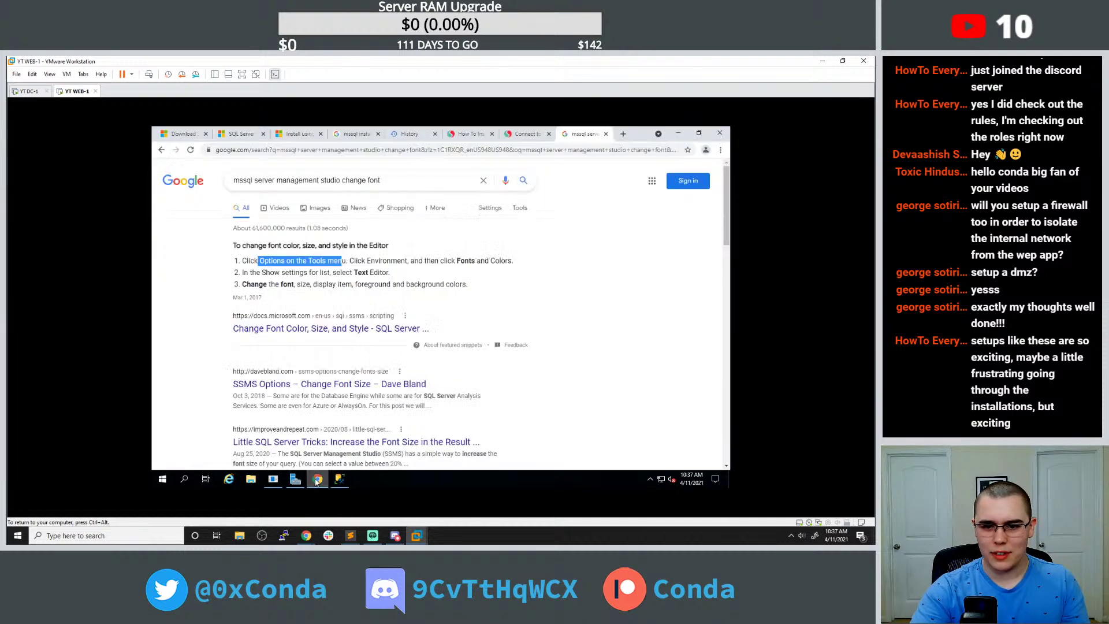
{"action": "left_click", "coordinate": [317, 479]}
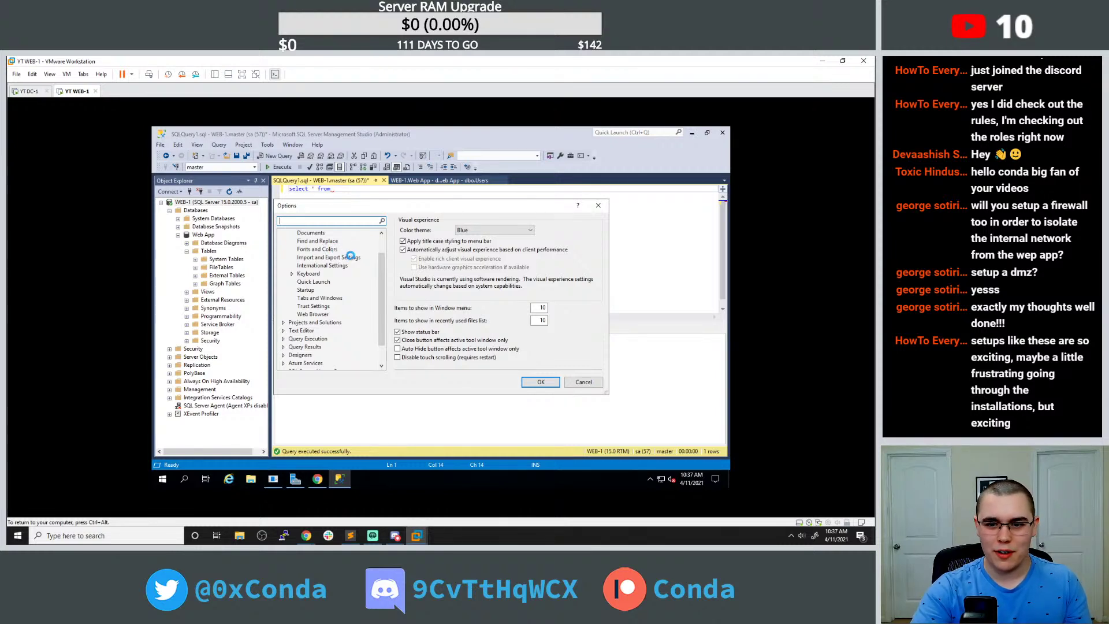
{"action": "left_click", "coordinate": [336, 249]}
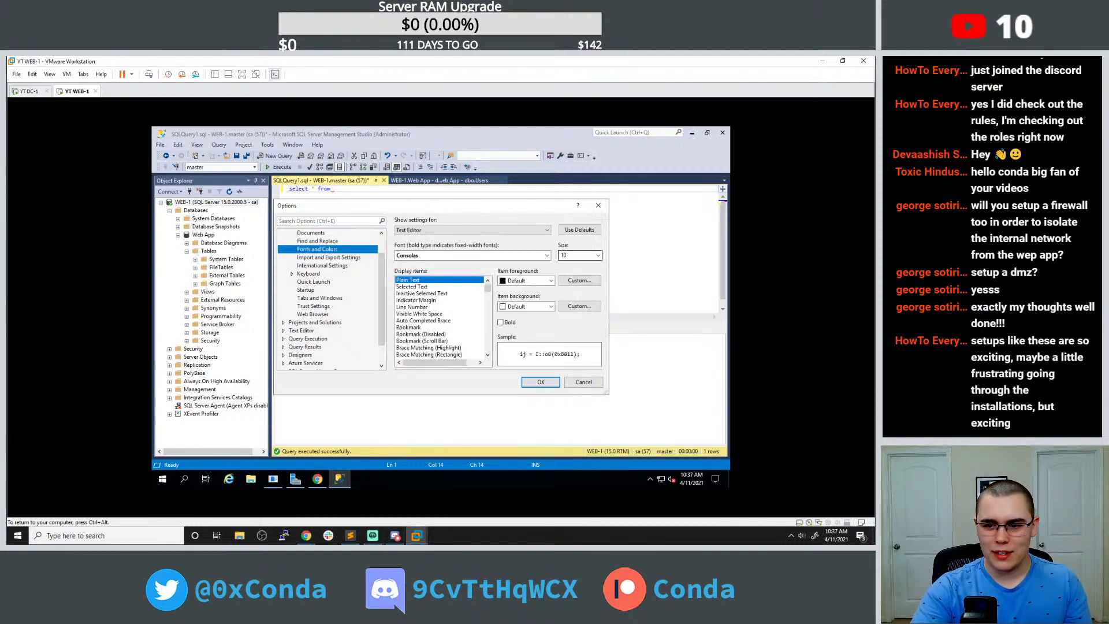
{"action": "left_click", "coordinate": [583, 255]}
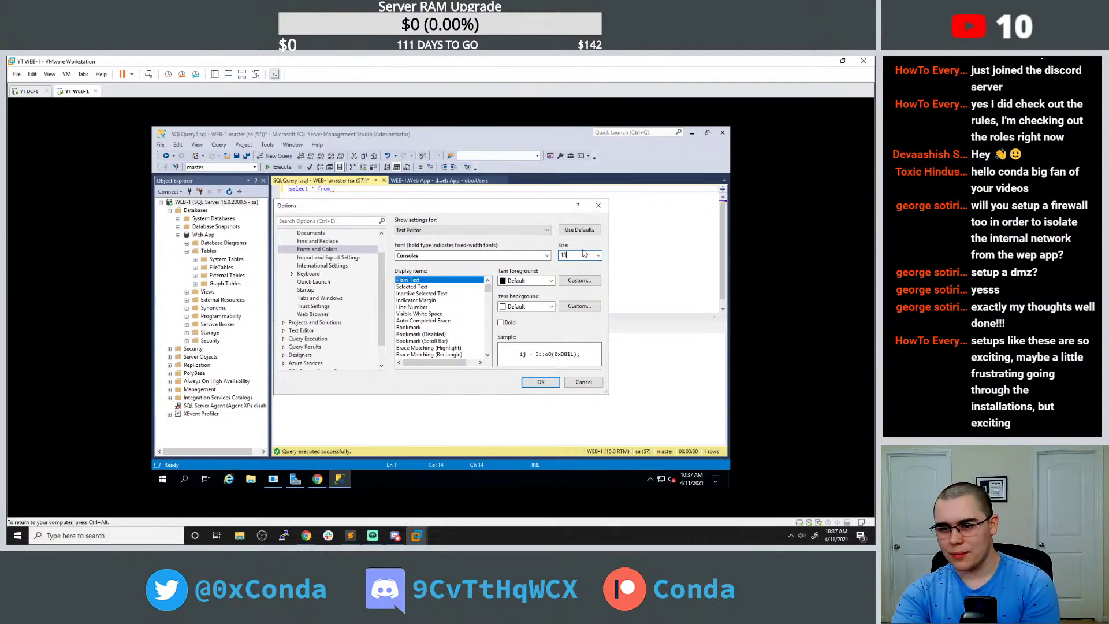
{"action": "left_click", "coordinate": [598, 256]}
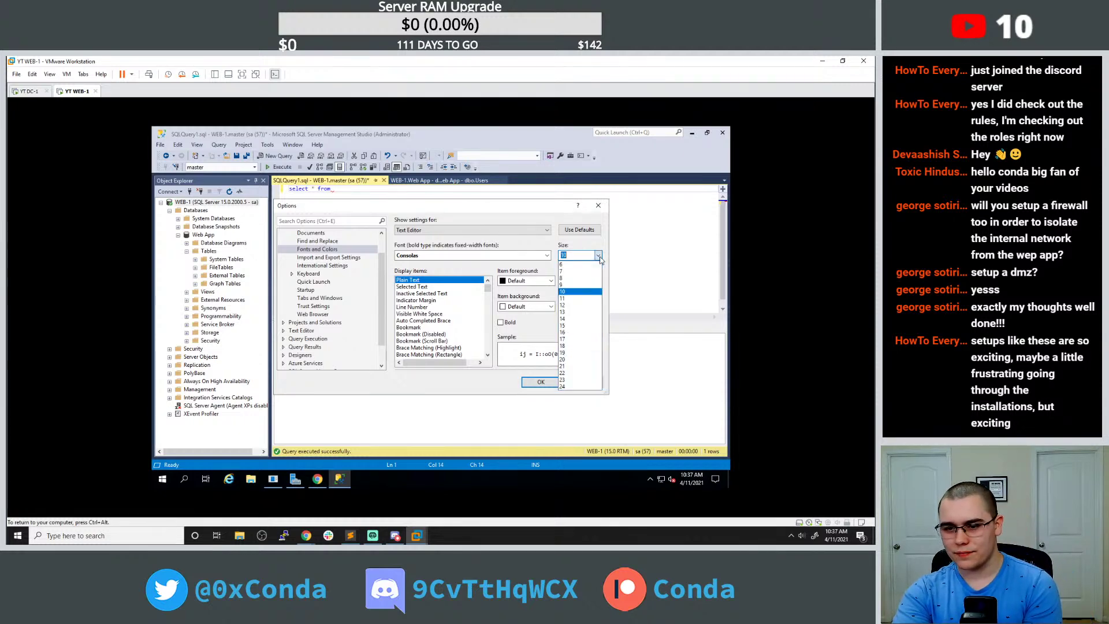
{"action": "left_click", "coordinate": [569, 325]}
{"action": "left_click", "coordinate": [541, 382]}
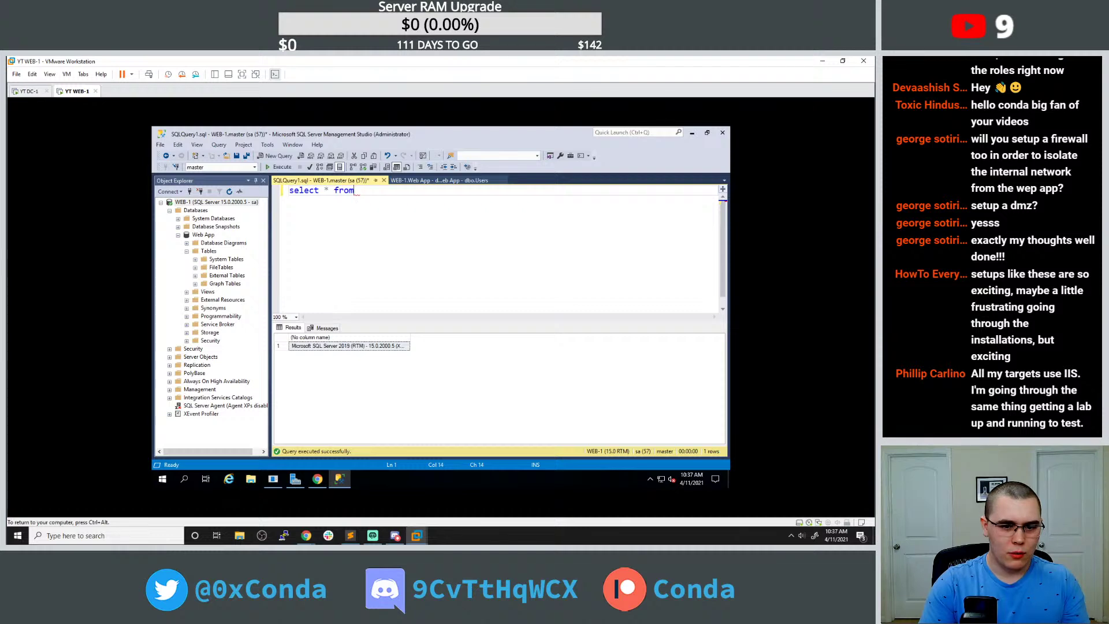
Collapse and re-expand the Web App database's Tables folder.
{"action": "left_click", "coordinate": [207, 252]}
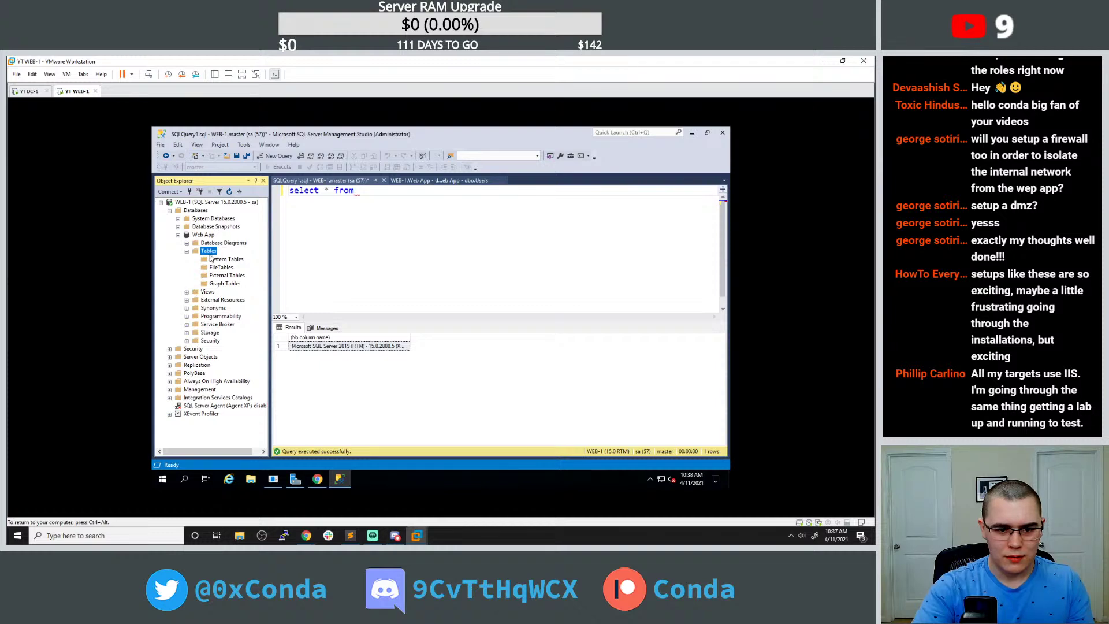
{"action": "double_click", "coordinate": [209, 254]}
{"action": "double_click", "coordinate": [210, 254]}
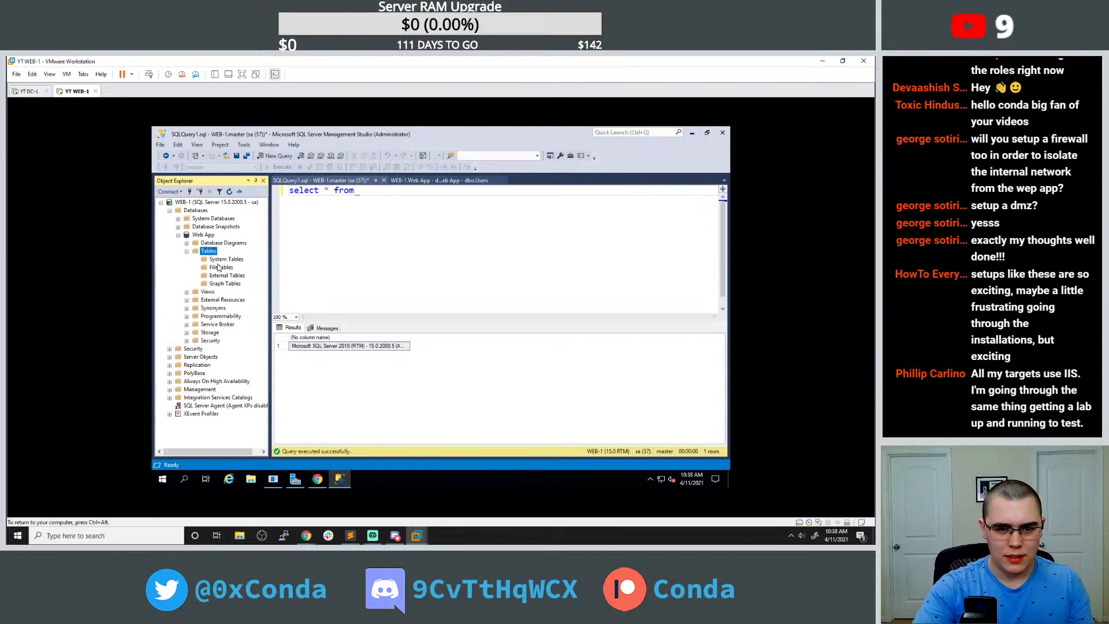
Glance at the dbo.Users design tab, return to SQLQuery1, and bring up the Web App database's actions.
{"action": "left_click", "coordinate": [435, 180]}
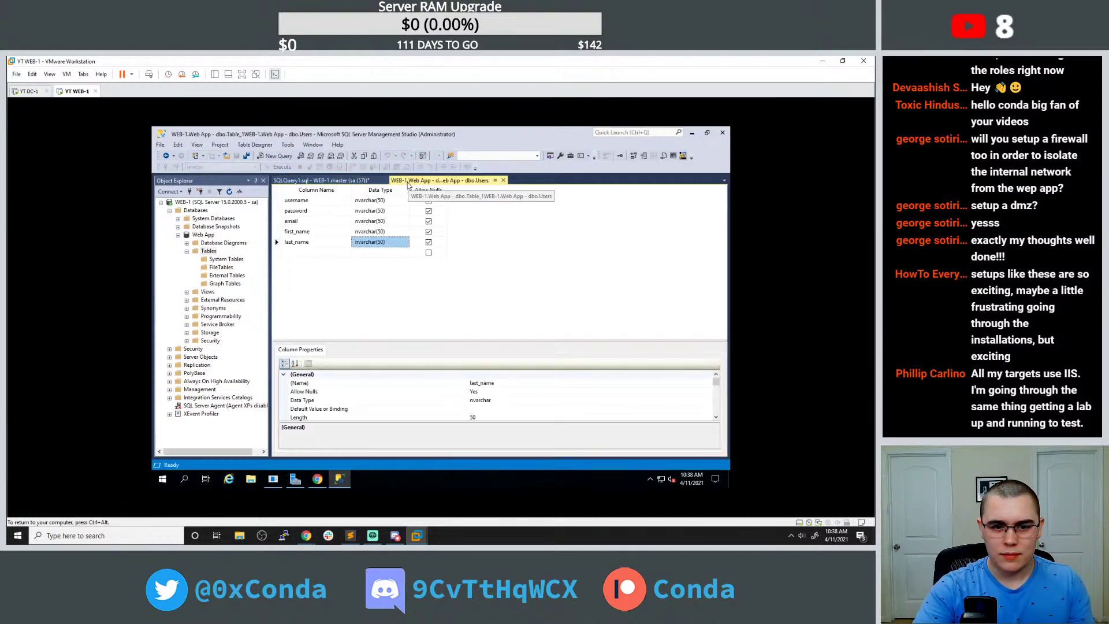
{"action": "right_click", "coordinate": [408, 183]}
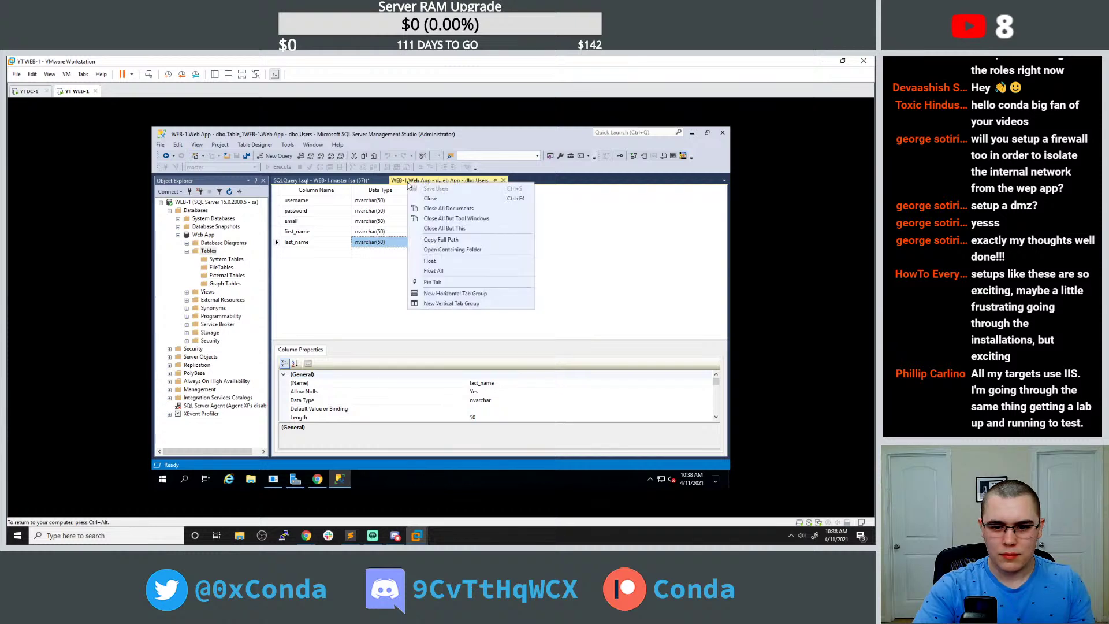
{"action": "left_click", "coordinate": [316, 184]}
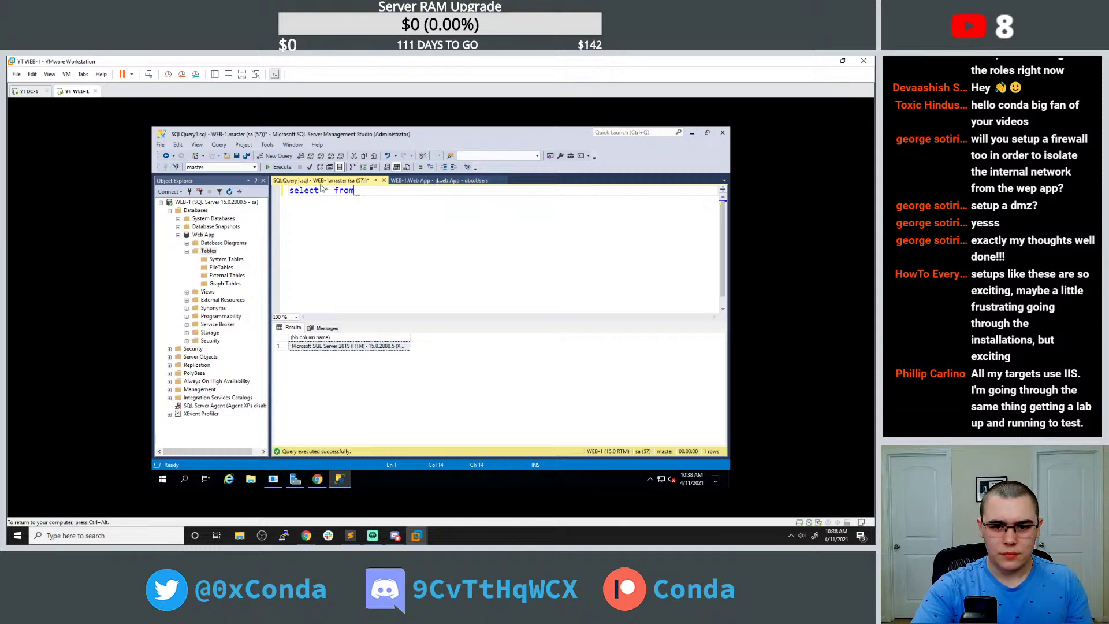
{"action": "right_click", "coordinate": [211, 236]}
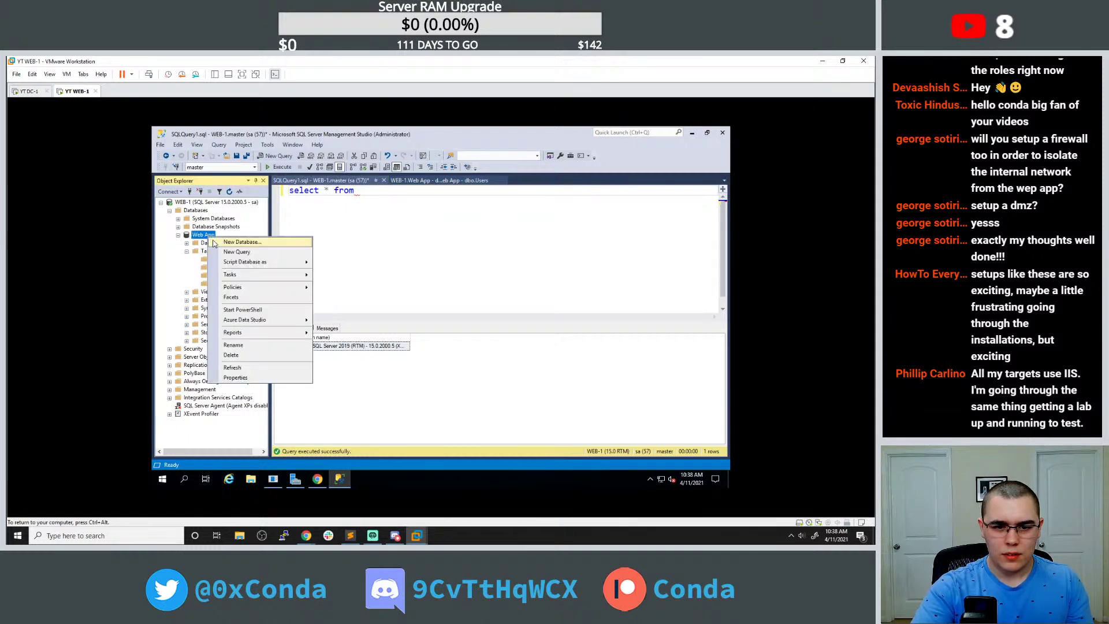
{"action": "left_click", "coordinate": [235, 377]}
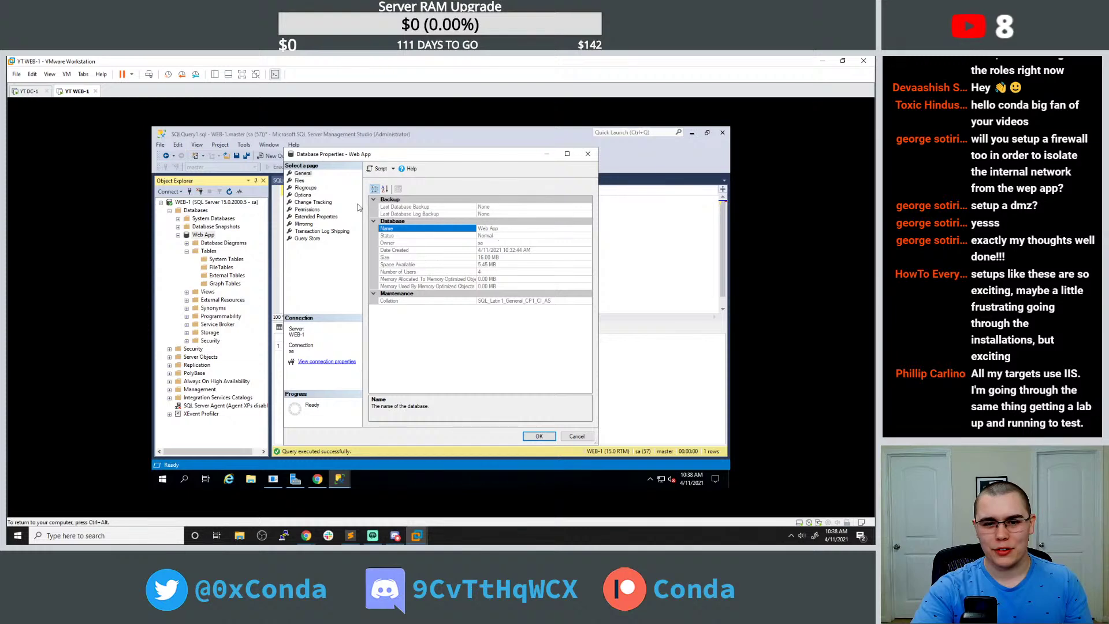
{"action": "left_click", "coordinate": [587, 154]}
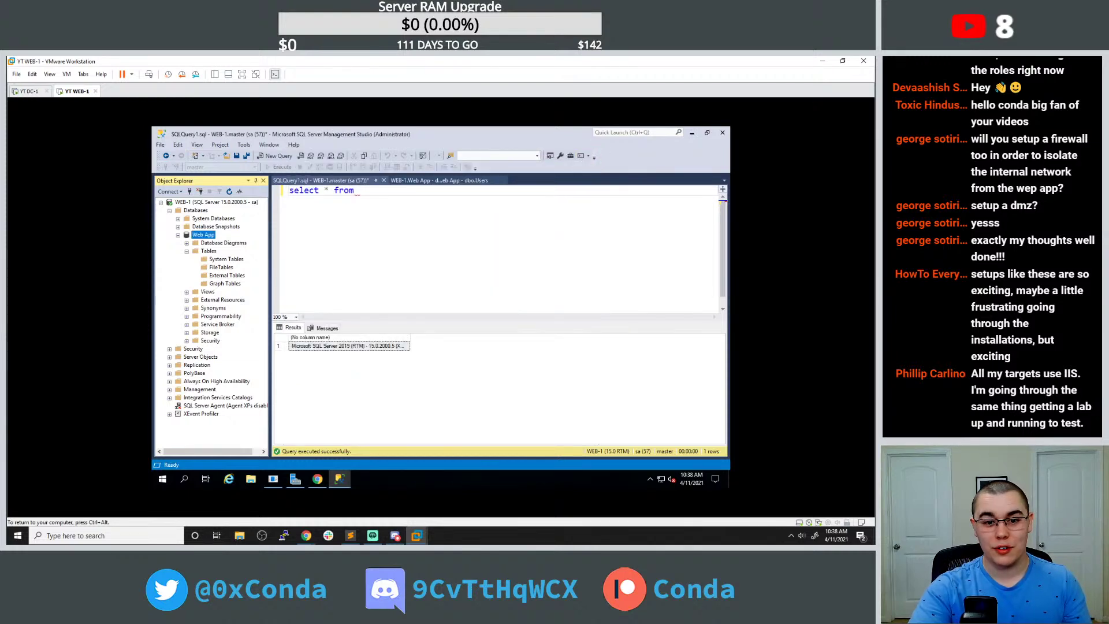
{"action": "left_click", "coordinate": [359, 191]}
Write the query as select * from [Web App];.Users and run it.
{"action": "type", "text": "\""}
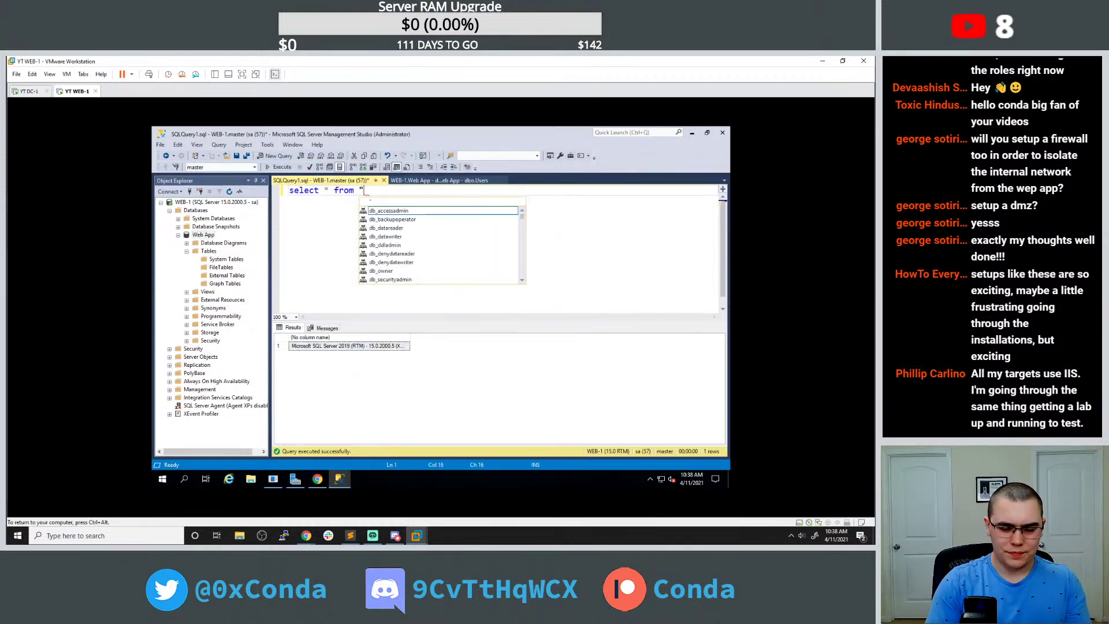
{"action": "key", "text": "BackSpace"}
{"action": "type", "text": "We"}
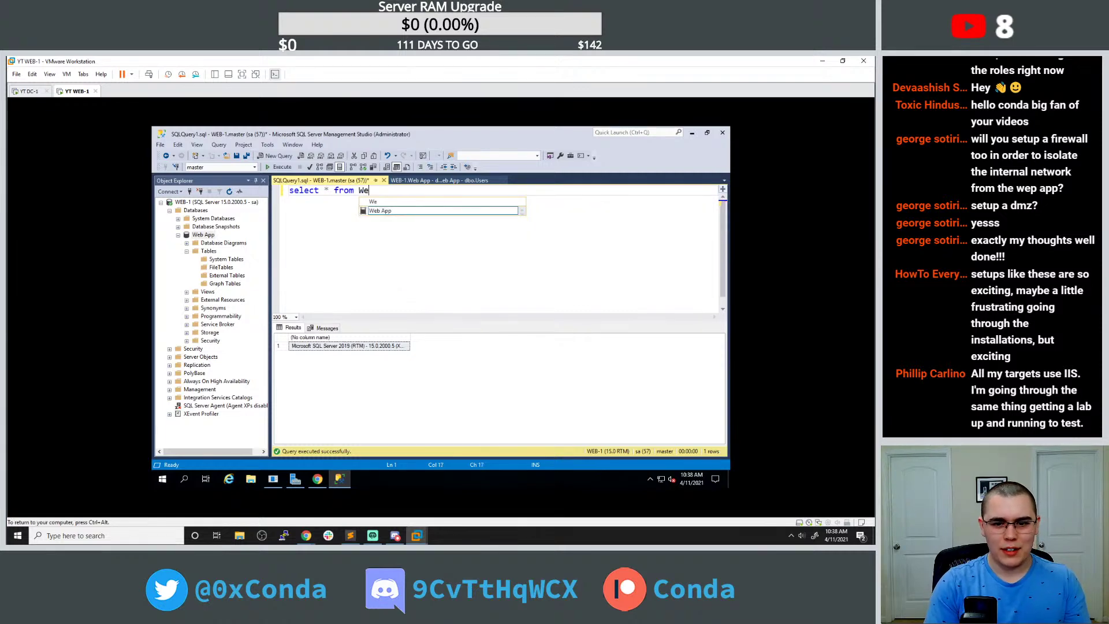
{"action": "key", "text": "ctrl+space"}
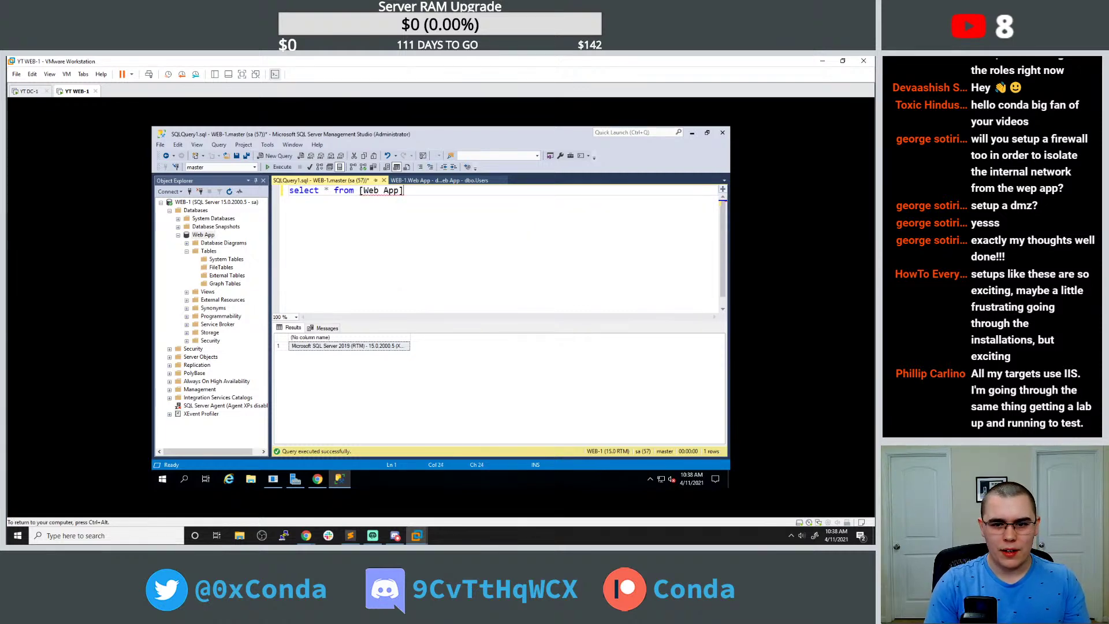
{"action": "type", "text": ";"}
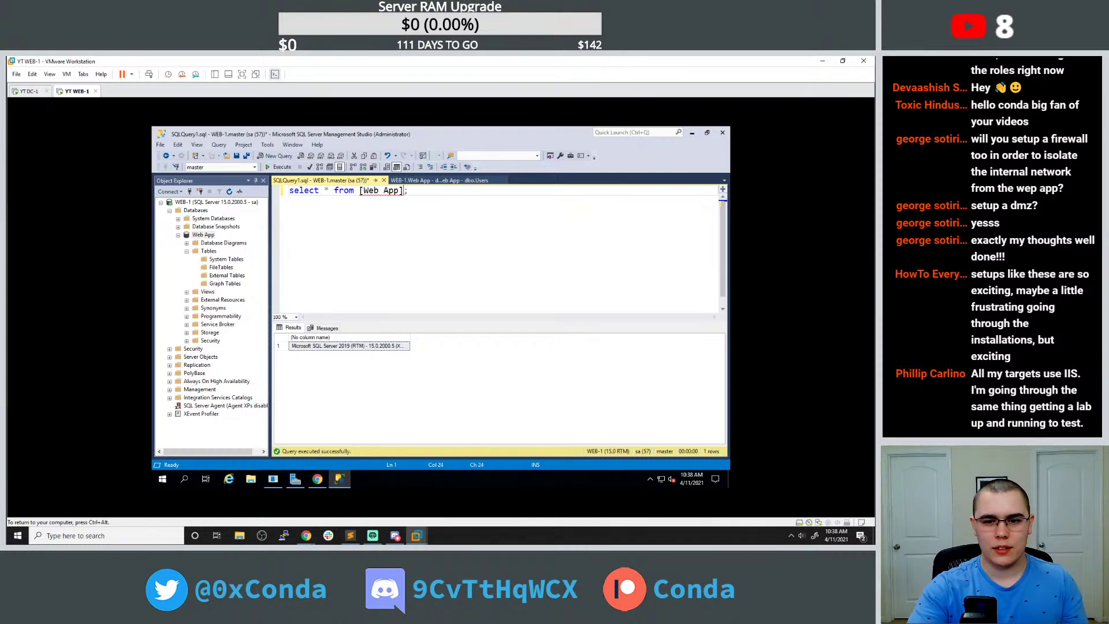
{"action": "type", "text": ".User"}
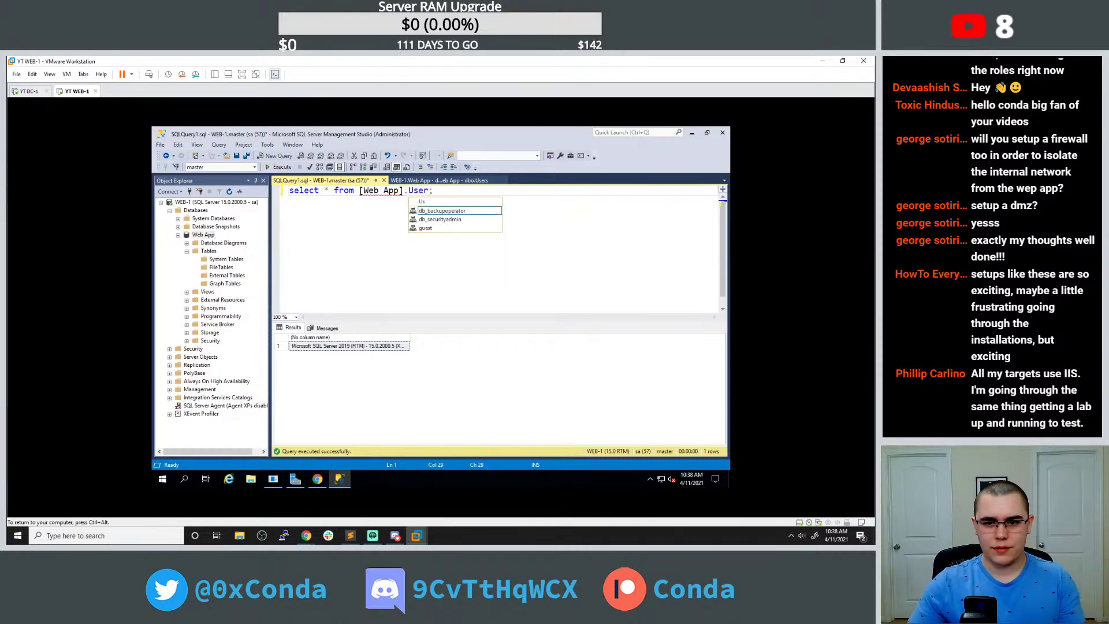
{"action": "type", "text": "s"}
{"action": "left_click", "coordinate": [388, 190]}
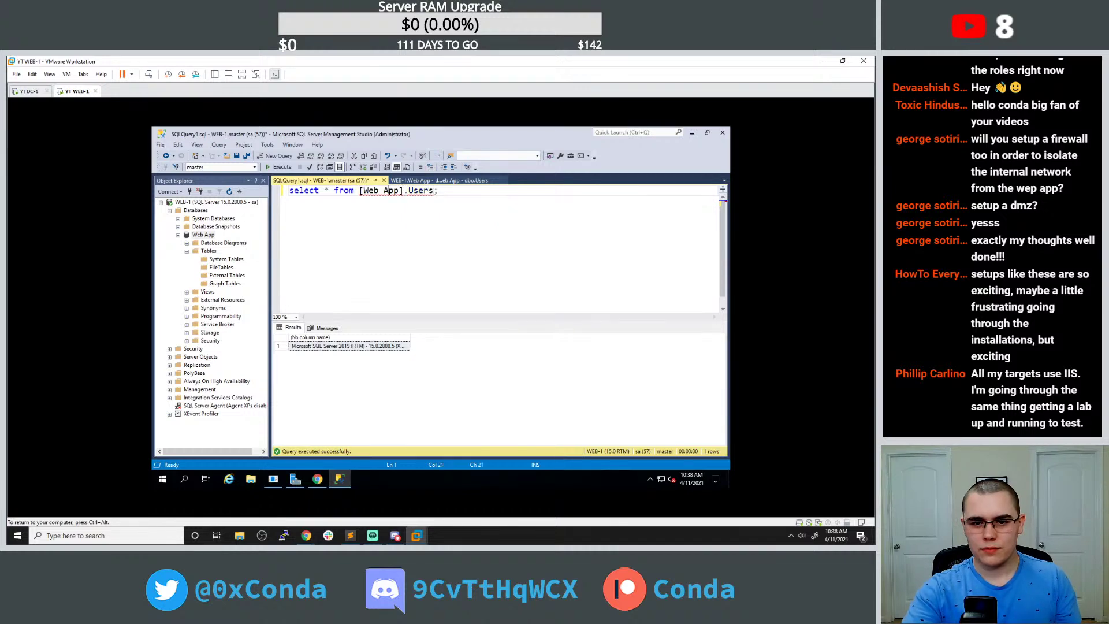
{"action": "left_click", "coordinate": [280, 167]}
Trim the table reference to [Web App];, decline diagram support, rerun the query, and switch to Chrome.
{"action": "left_click", "coordinate": [379, 191]}
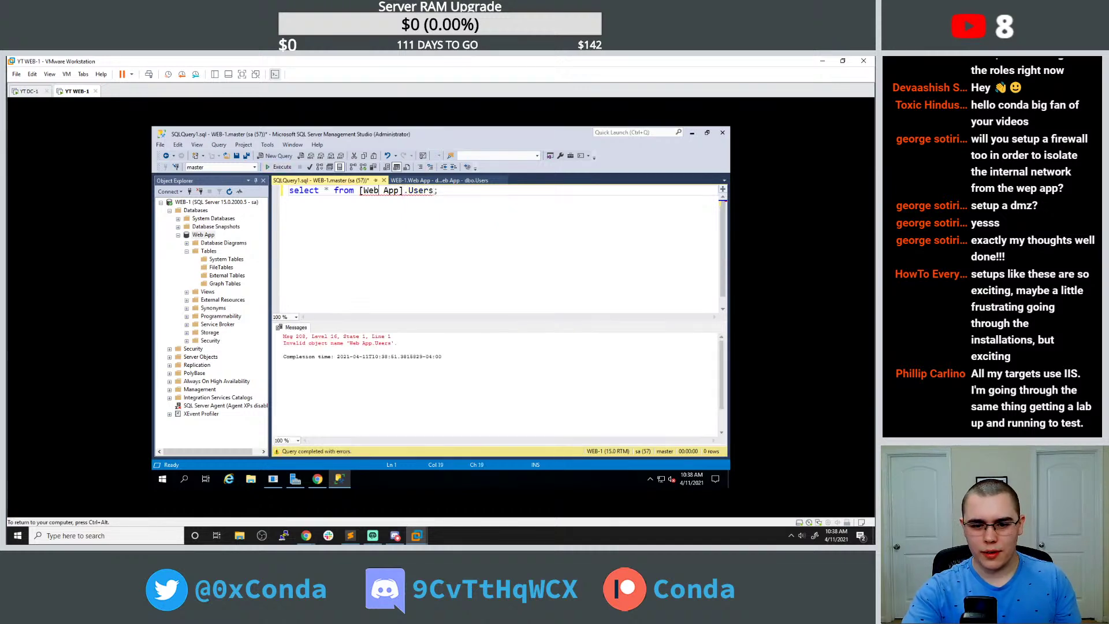
{"action": "left_click_drag", "start_coordinate": [404, 191], "coordinate": [431, 191]}
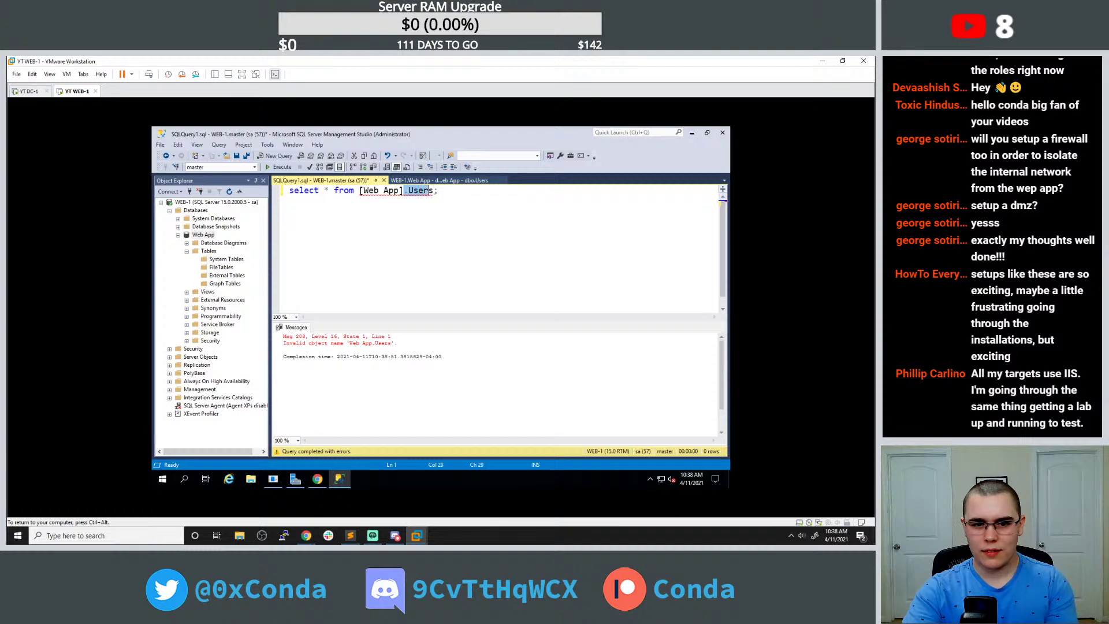
{"action": "key", "text": "BackSpace"}
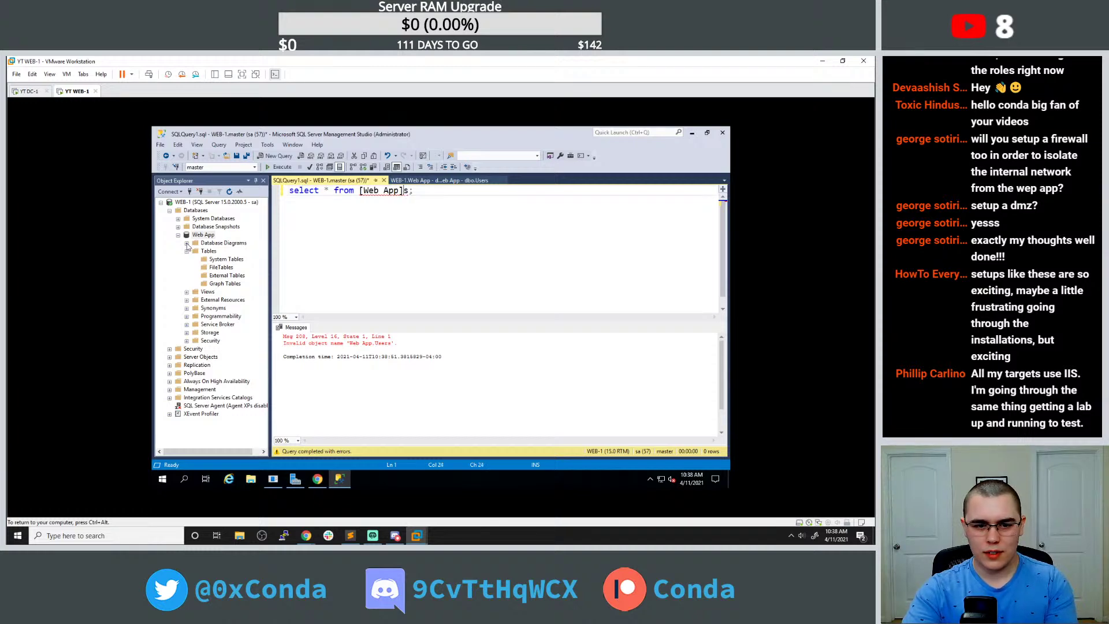
{"action": "left_click", "coordinate": [187, 243]}
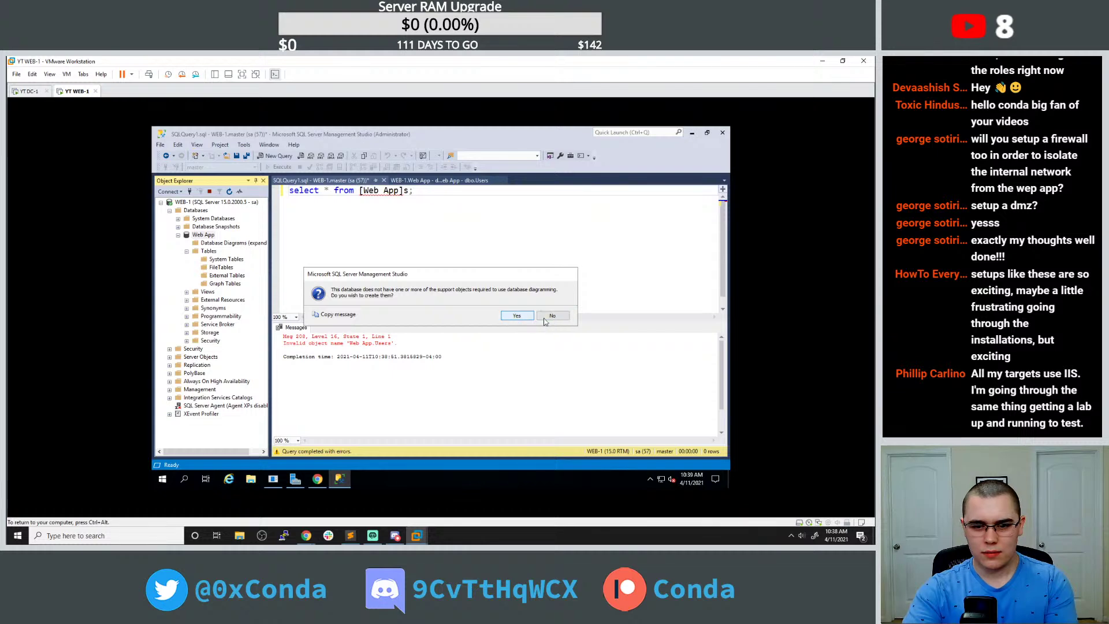
{"action": "left_click", "coordinate": [516, 316]}
{"action": "left_click", "coordinate": [402, 190]}
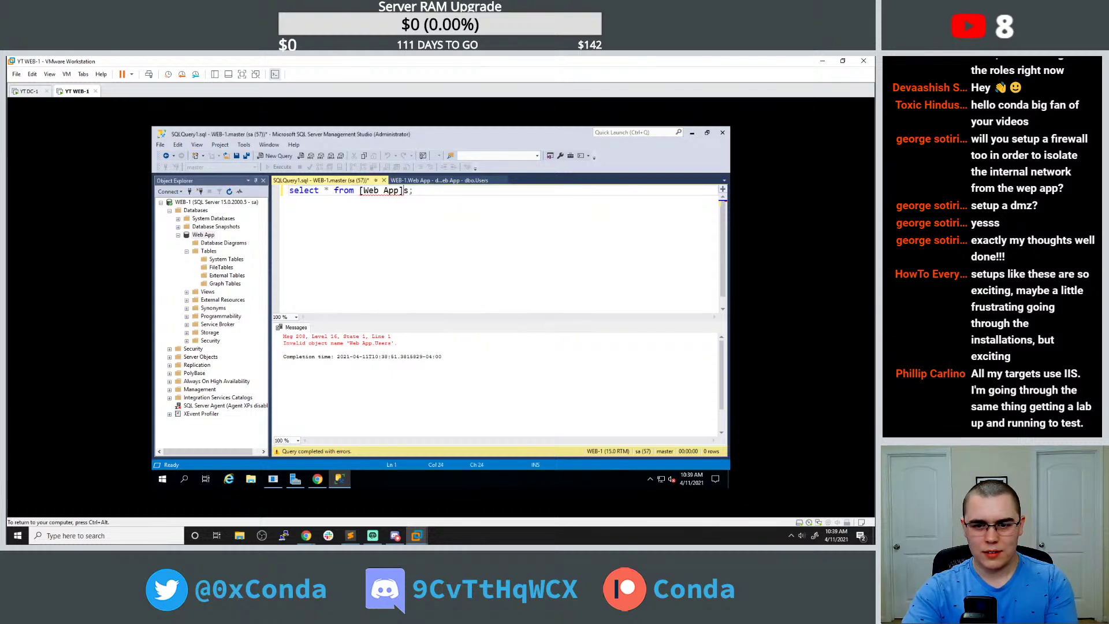
{"action": "key", "text": "BackSpace"}
{"action": "key", "text": "F5"}
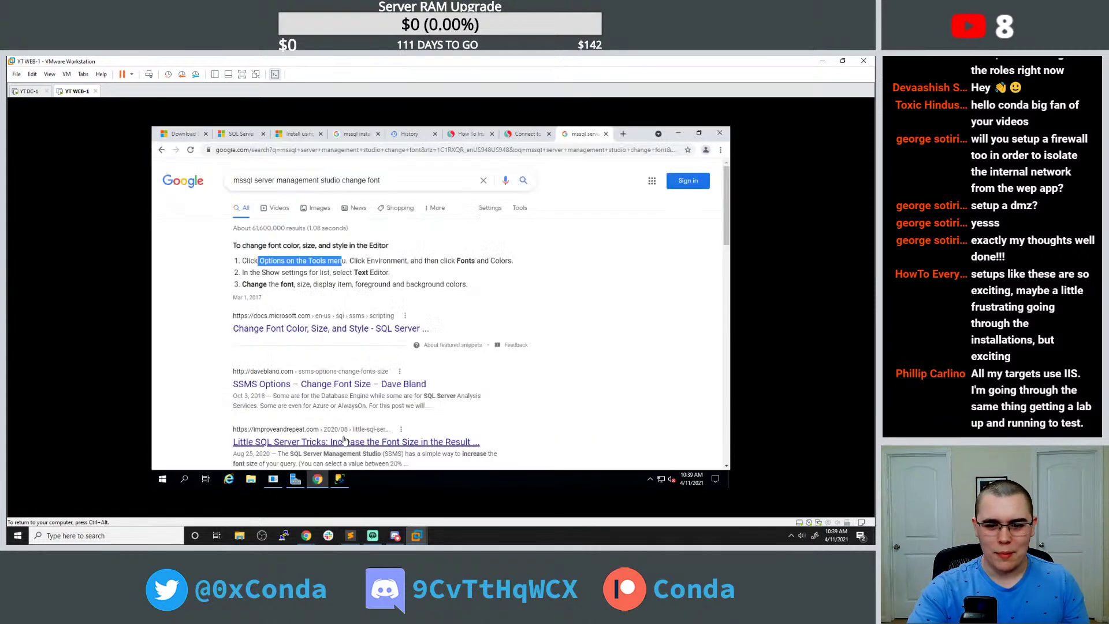
{"action": "left_click", "coordinate": [317, 479]}
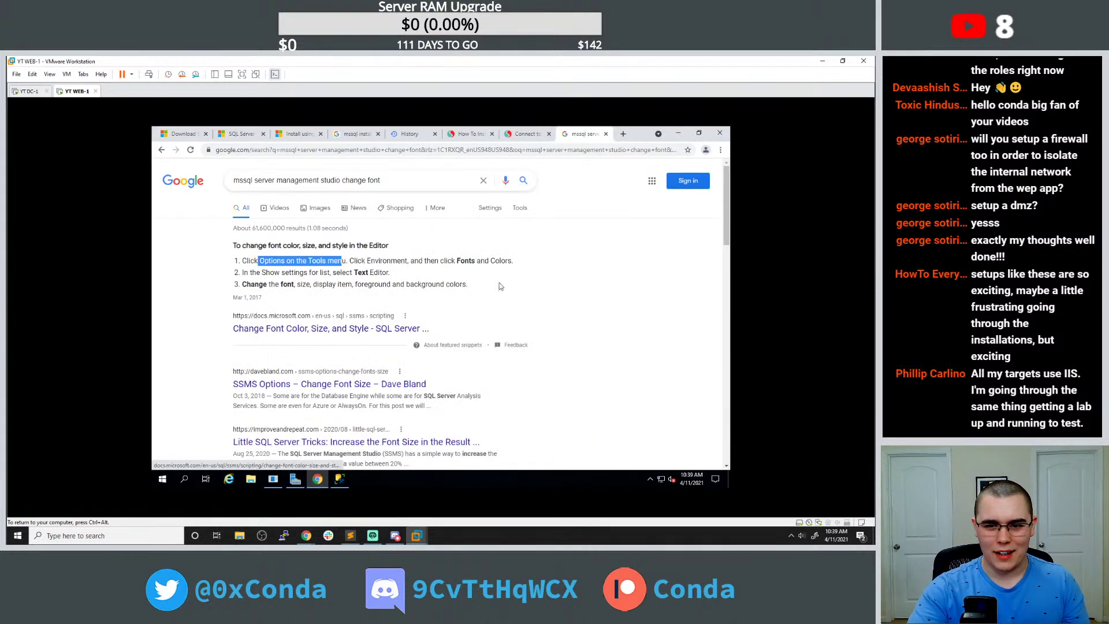
Look over the sqlservertutorial connection guide tab.
{"action": "left_click", "coordinate": [524, 134]}
{"action": "scroll", "coordinate": [457, 280], "scroll_direction": "down", "scroll_amount": 8}
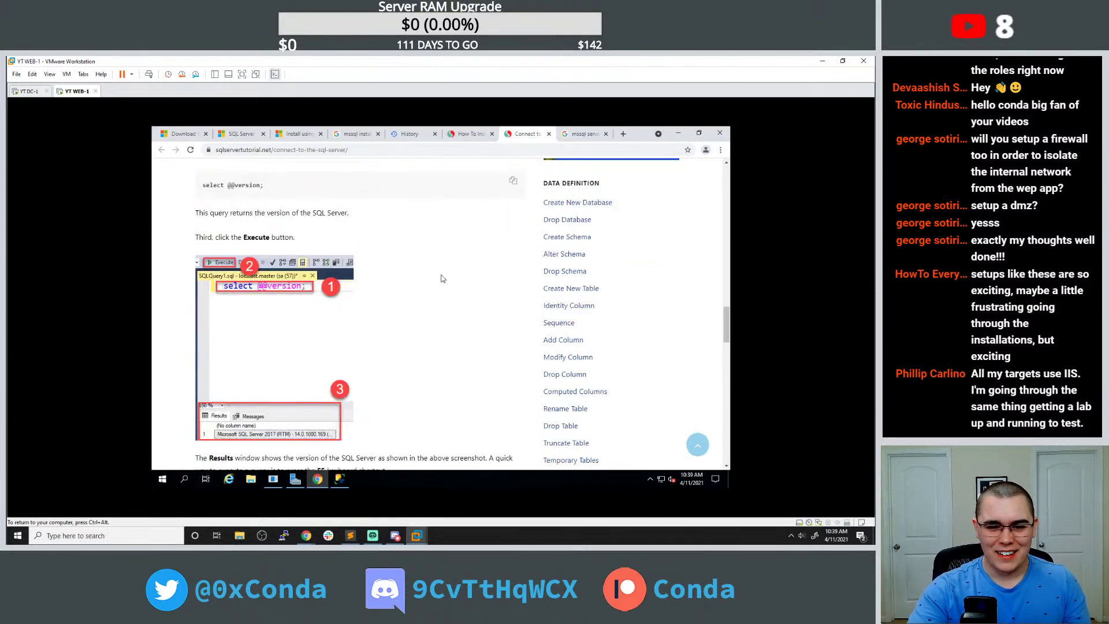
{"action": "scroll", "coordinate": [422, 270], "scroll_direction": "down", "scroll_amount": 6}
{"action": "scroll", "coordinate": [428, 262], "scroll_direction": "up", "scroll_amount": 4}
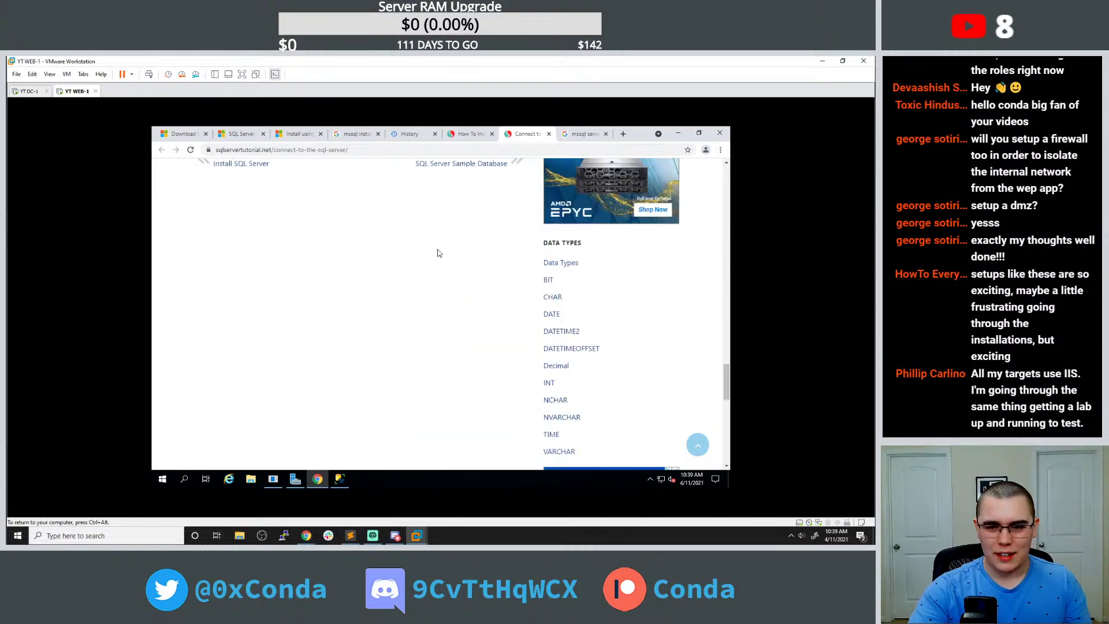
In a new tab, search Google for 'mssqsl creat tables', then refine it with the quoted term.
{"action": "left_click", "coordinate": [620, 135]}
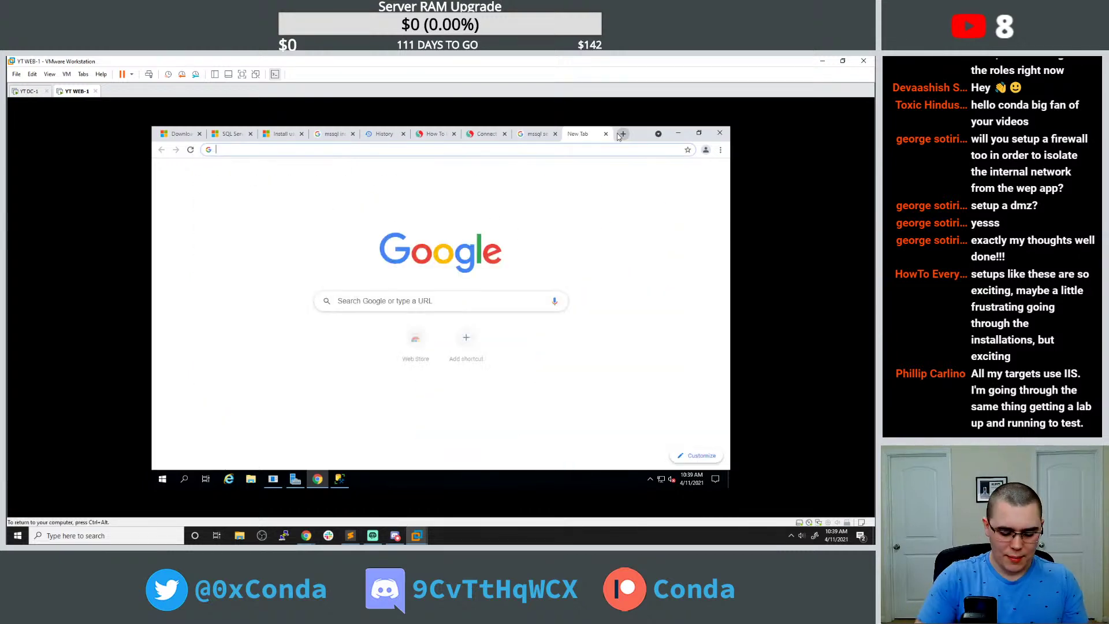
{"action": "type", "text": "mssqsl creat "}
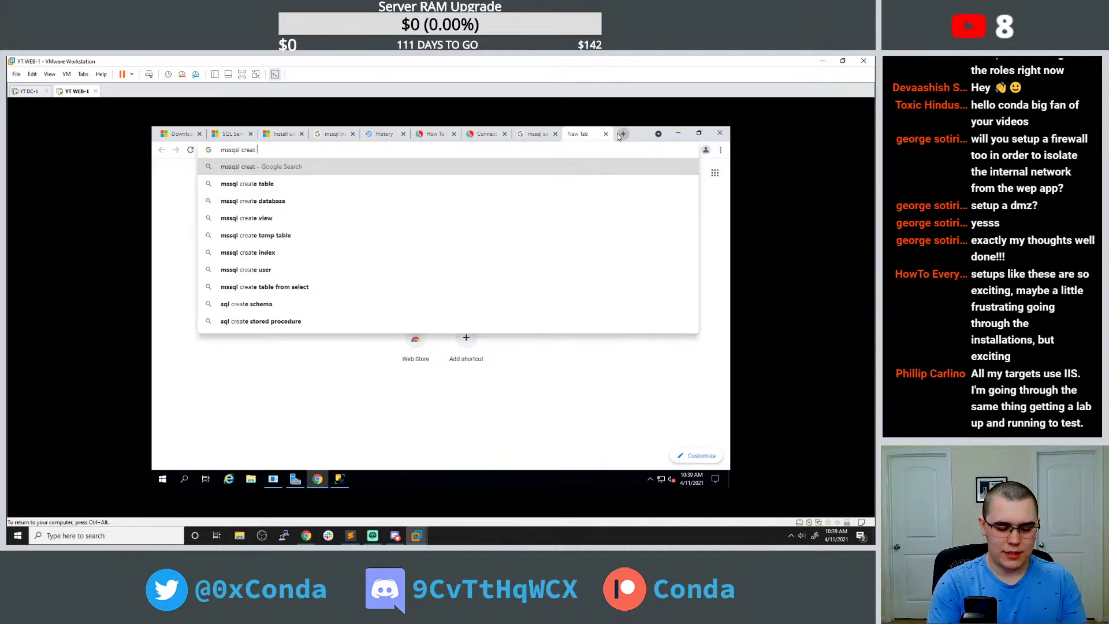
{"action": "type", "text": "tables"}
{"action": "key", "text": "Return"}
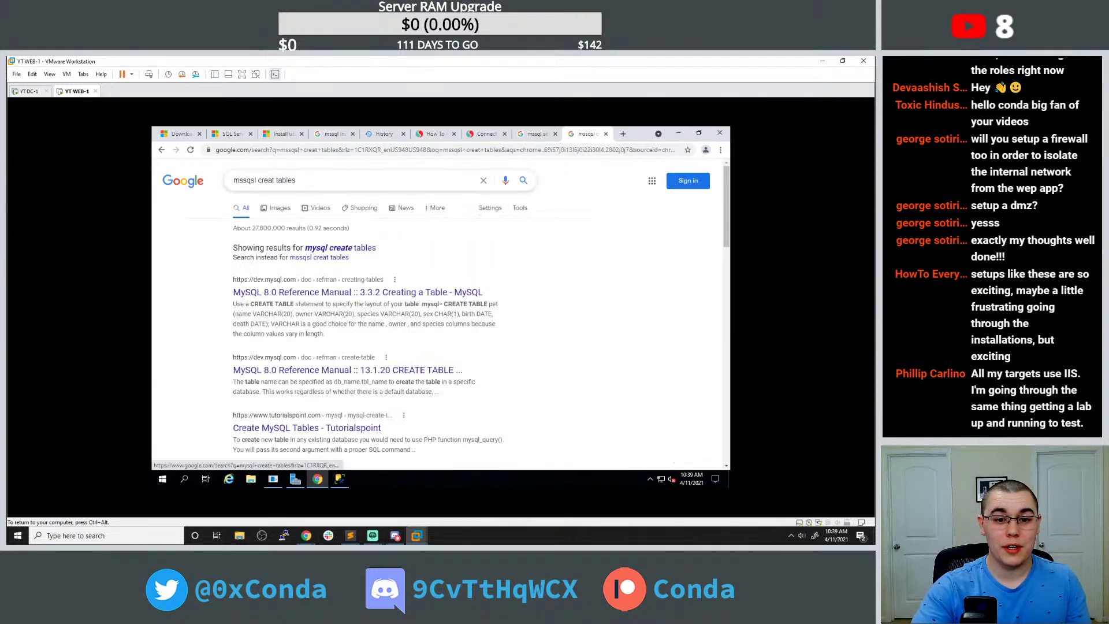
{"action": "left_click", "coordinate": [298, 180]}
{"action": "key", "text": "BackSpace"}
{"action": "key", "text": "BackSpace"}
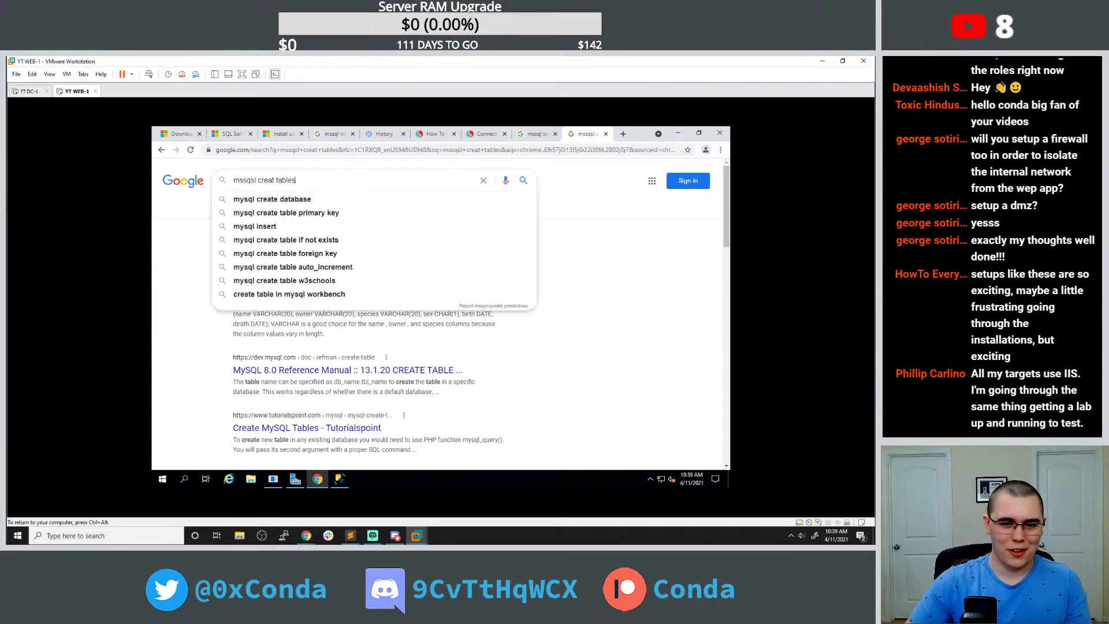
{"action": "key", "text": "Return"}
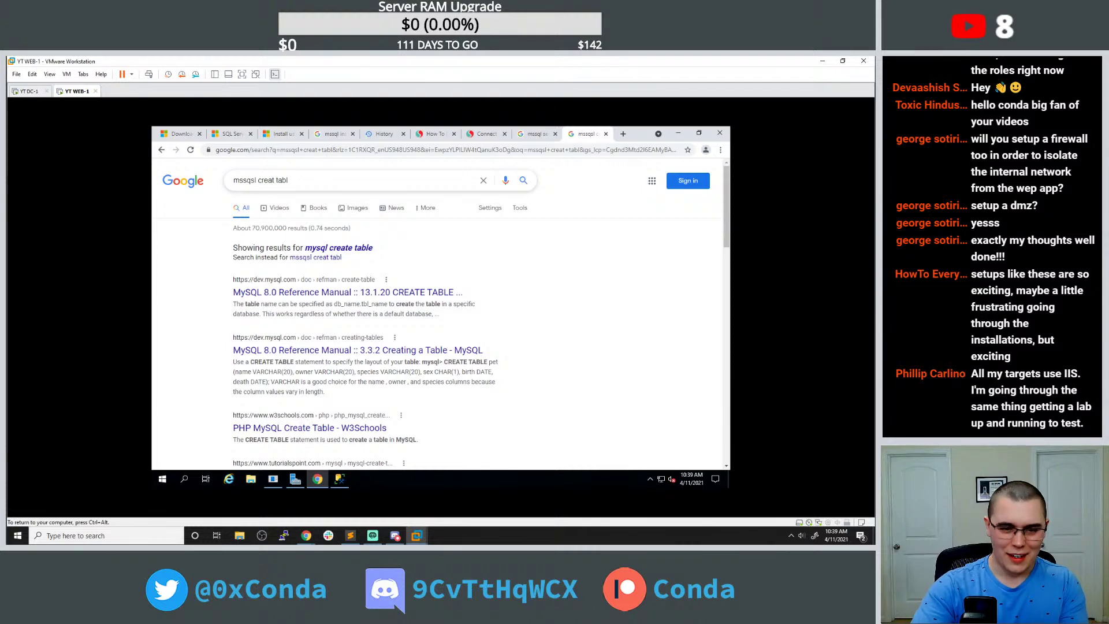
{"action": "type", "text": "'"}
{"action": "type", "text": "\""}
{"action": "key", "text": "Return"}
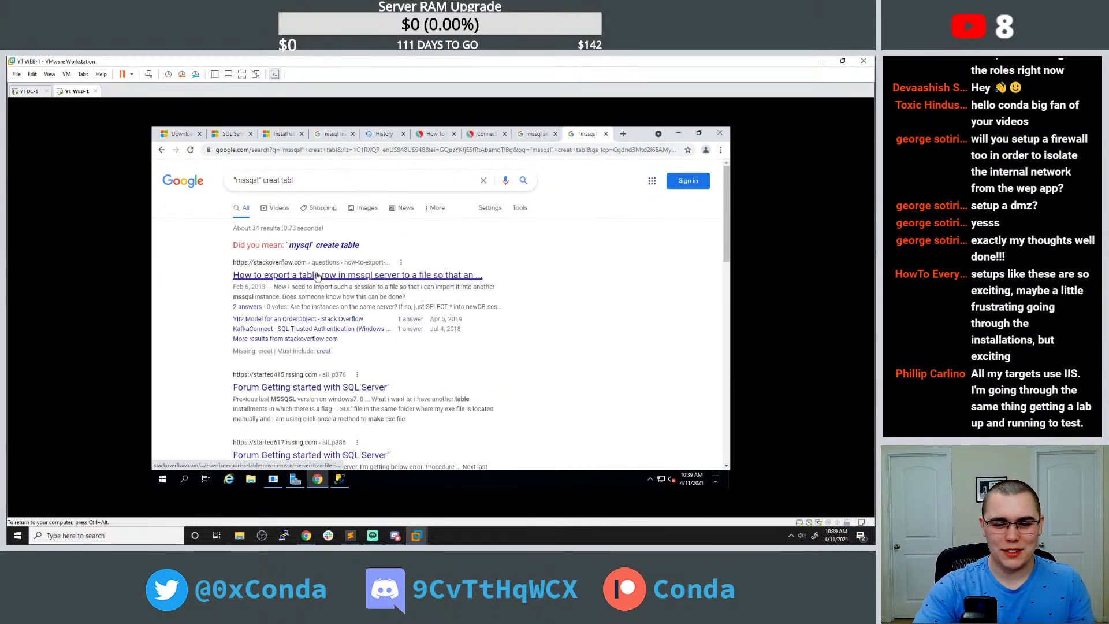
Open the Stack Overflow result, accept its cookie notice, and return to Management Studio.
{"action": "left_click", "coordinate": [317, 276]}
{"action": "scroll", "coordinate": [390, 268], "scroll_direction": "down", "scroll_amount": 1}
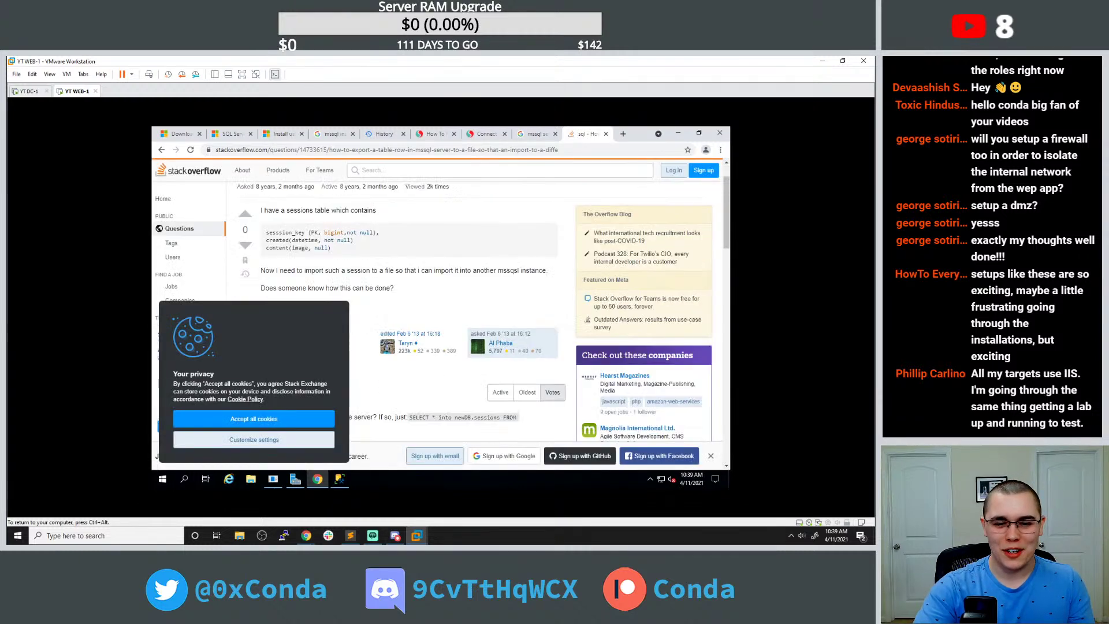
{"action": "left_click", "coordinate": [254, 418]}
{"action": "scroll", "coordinate": [358, 302], "scroll_direction": "down", "scroll_amount": 2}
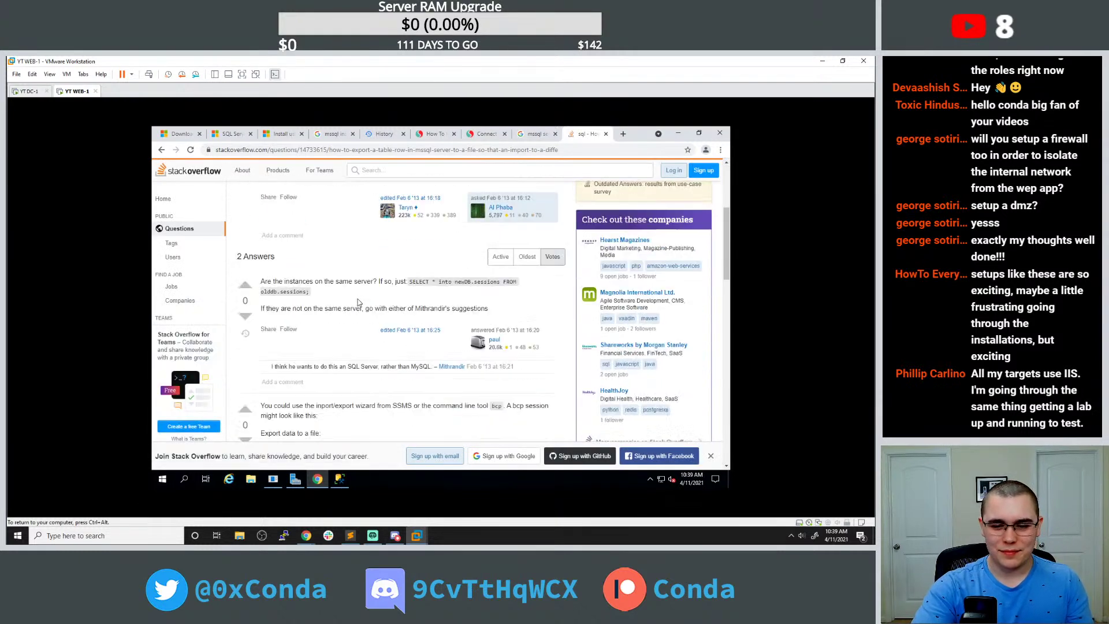
{"action": "scroll", "coordinate": [364, 299], "scroll_direction": "up", "scroll_amount": 3}
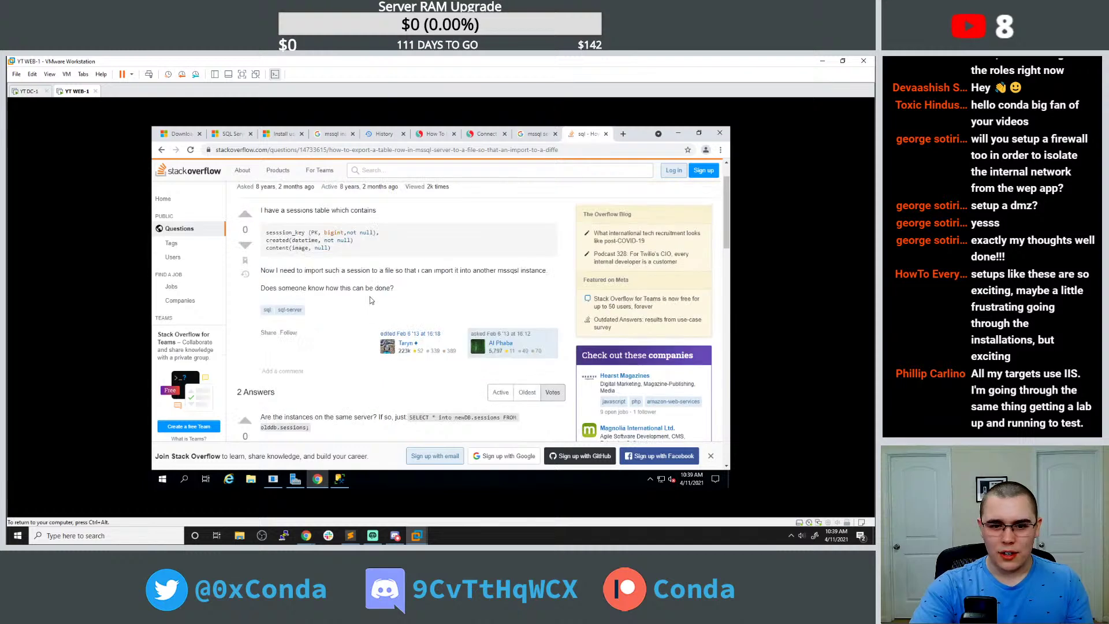
{"action": "left_click", "coordinate": [341, 479]}
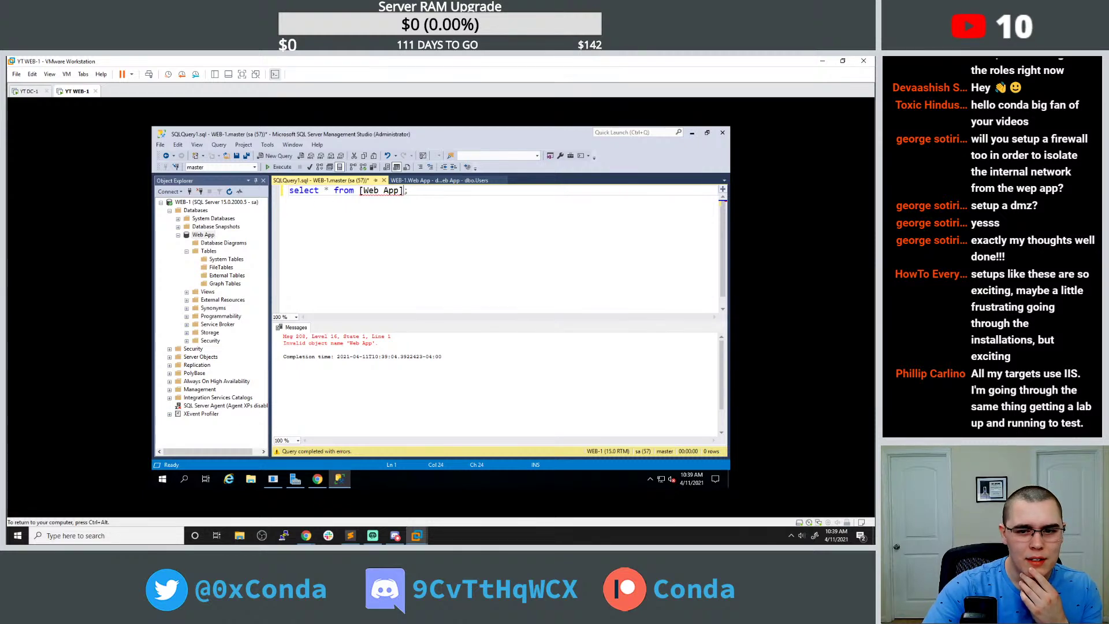
Change the query to select * from Users; and run it.
{"action": "left_click", "coordinate": [442, 180]}
{"action": "left_click", "coordinate": [341, 180]}
{"action": "left_click", "coordinate": [359, 191]}
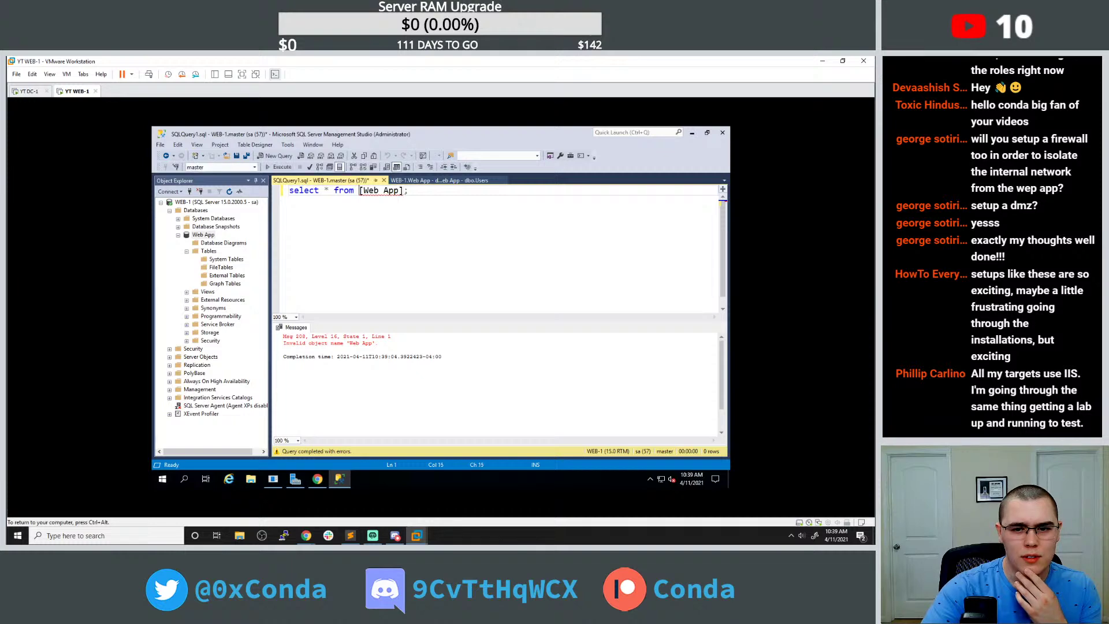
{"action": "left_click_drag", "start_coordinate": [359, 191], "coordinate": [404, 191]}
{"action": "type", "text": "Users"}
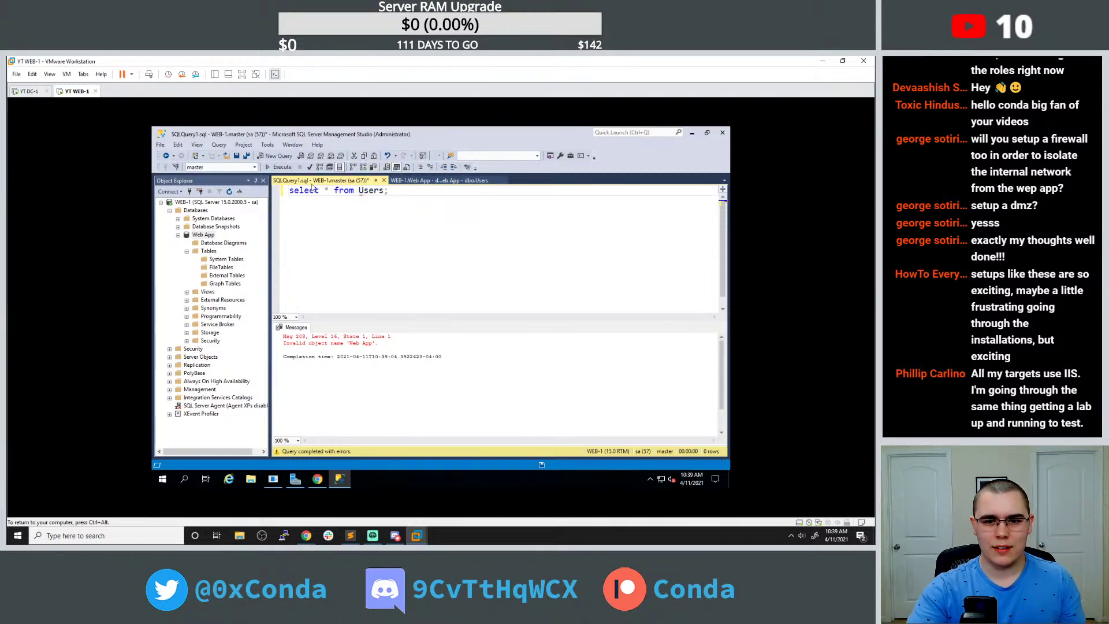
{"action": "key", "text": "ctrl+s"}
{"action": "key", "text": "Escape"}
{"action": "left_click", "coordinate": [290, 168]}
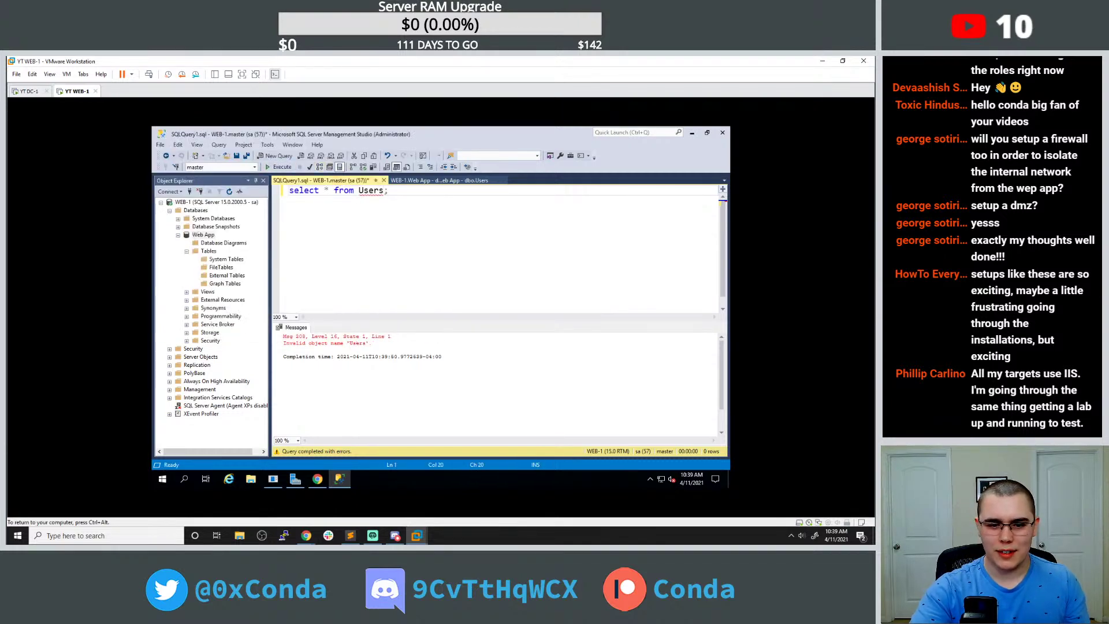
Open a new query connected to the Web App database.
{"action": "right_click", "coordinate": [206, 235]}
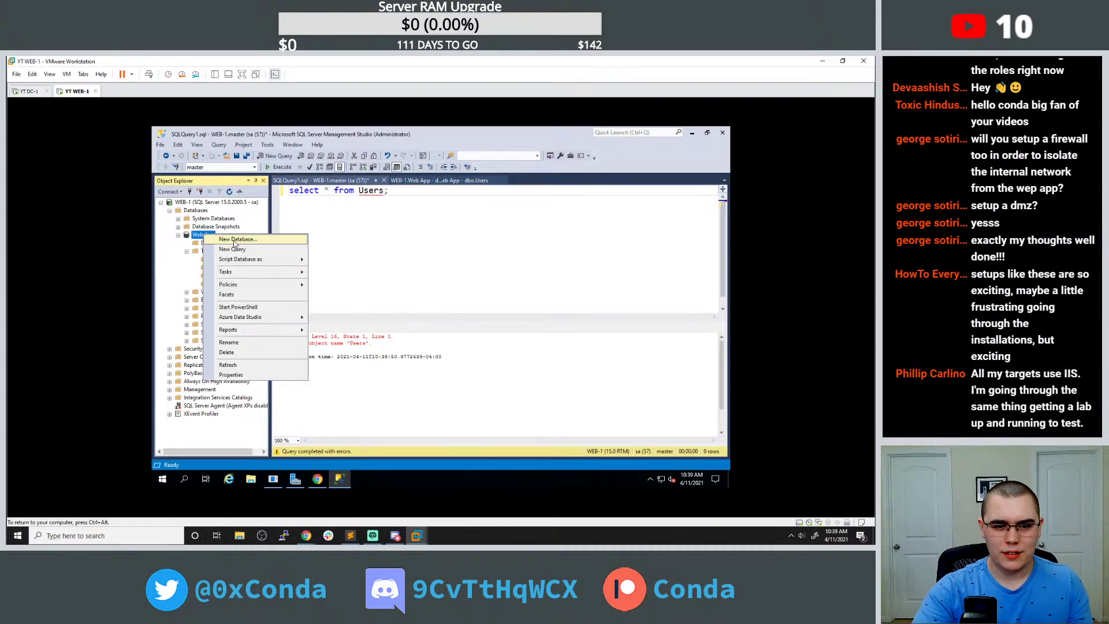
{"action": "mouse_move", "coordinate": [252, 272]}
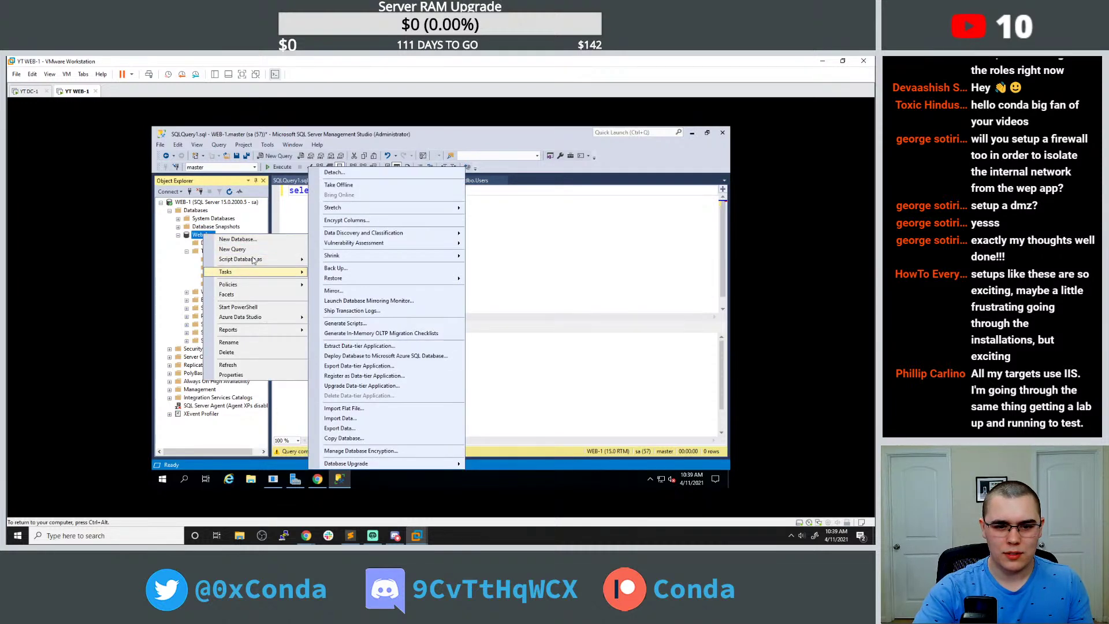
{"action": "key", "text": "Escape"}
{"action": "key", "text": "Escape"}
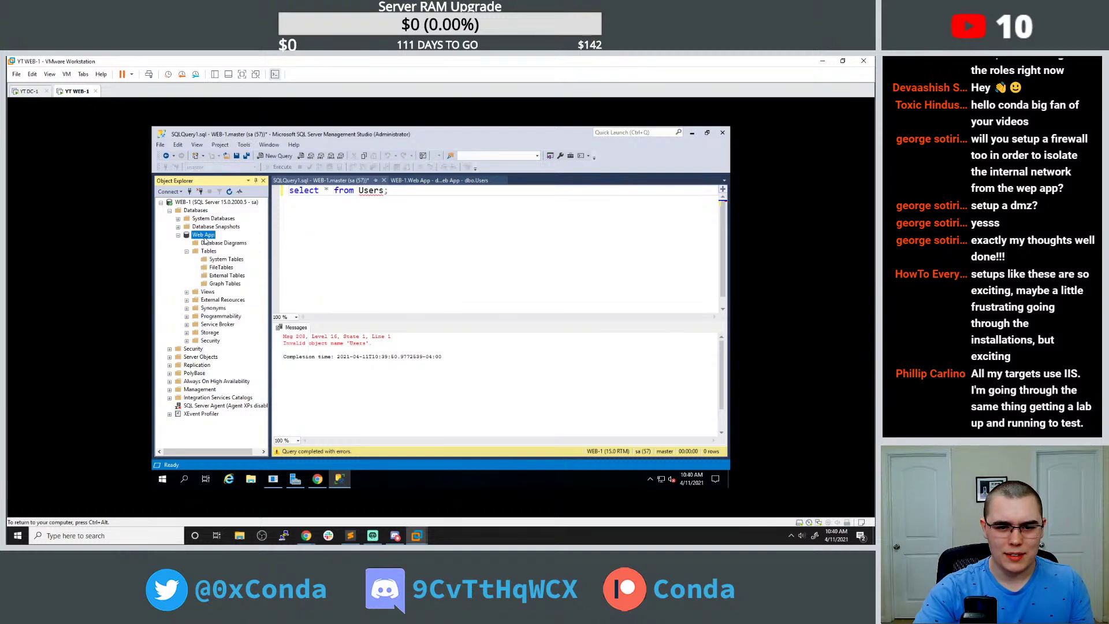
{"action": "right_click", "coordinate": [205, 240]}
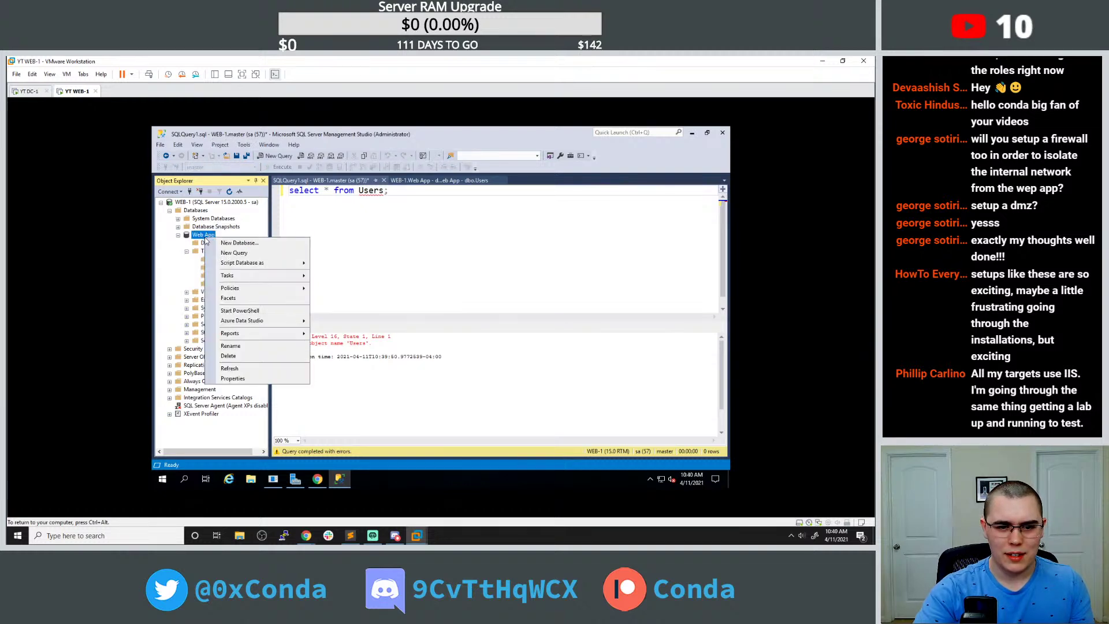
{"action": "left_click", "coordinate": [259, 254]}
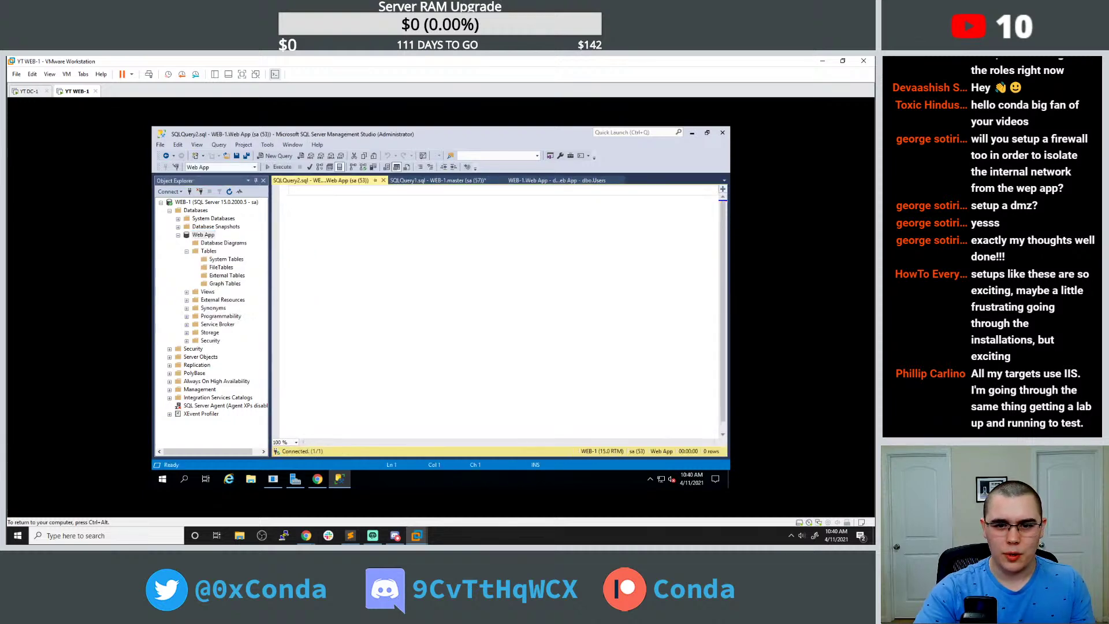
Run Select * from Users; and check both the Messages and Results output.
{"action": "type", "text": "Select"}
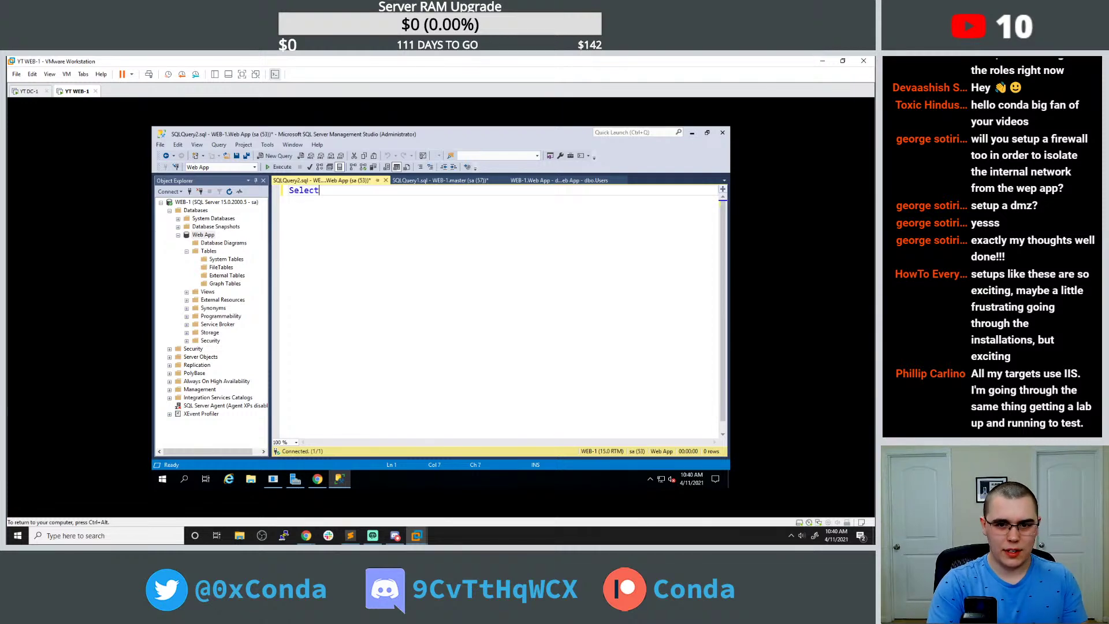
{"action": "type", "text": " * frm"}
{"action": "type", "text": "User"}
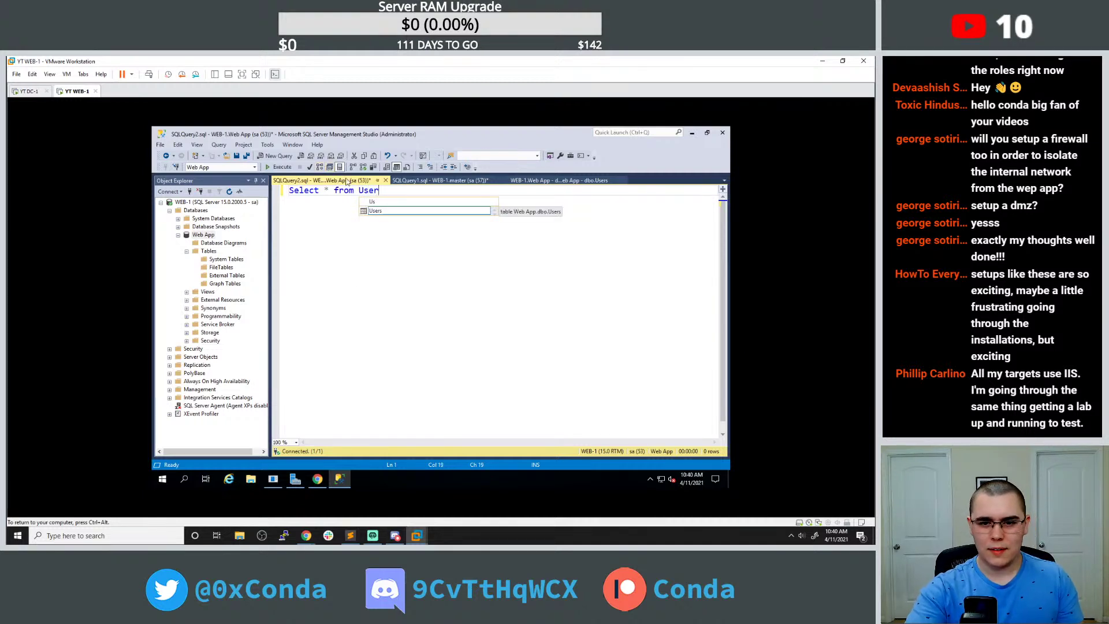
{"action": "type", "text": "s"}
{"action": "key", "text": "Return"}
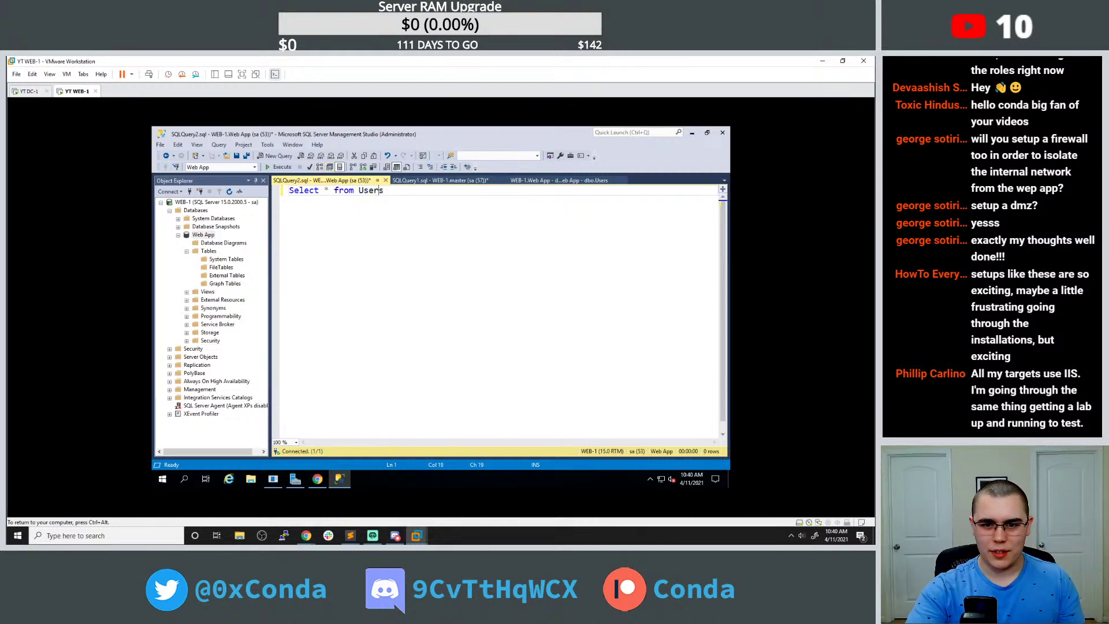
{"action": "type", "text": ";"}
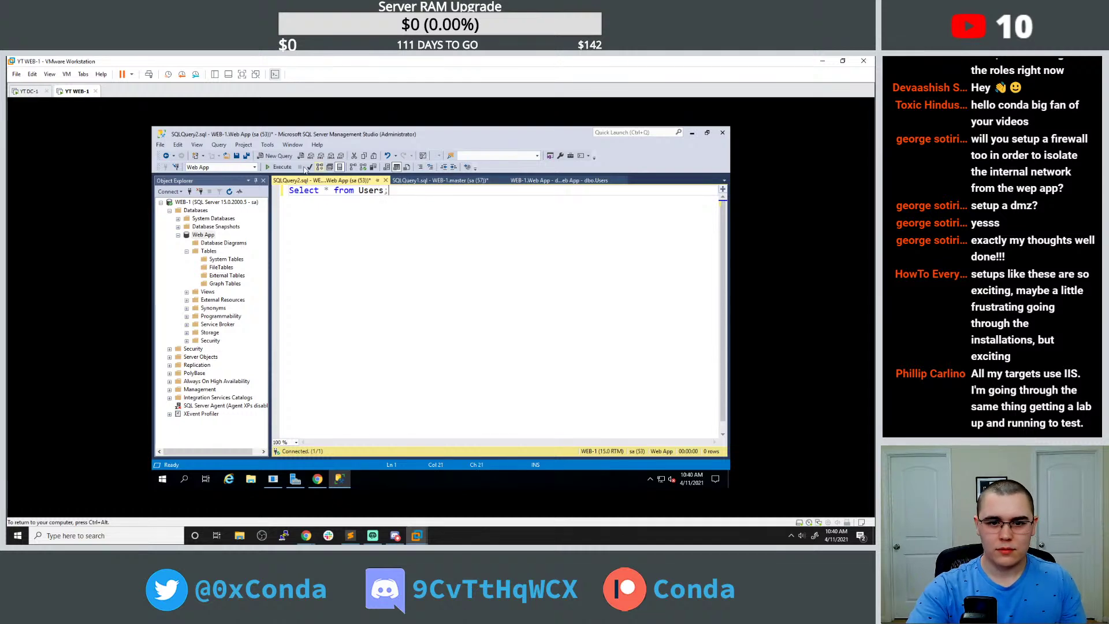
{"action": "left_click", "coordinate": [276, 167]}
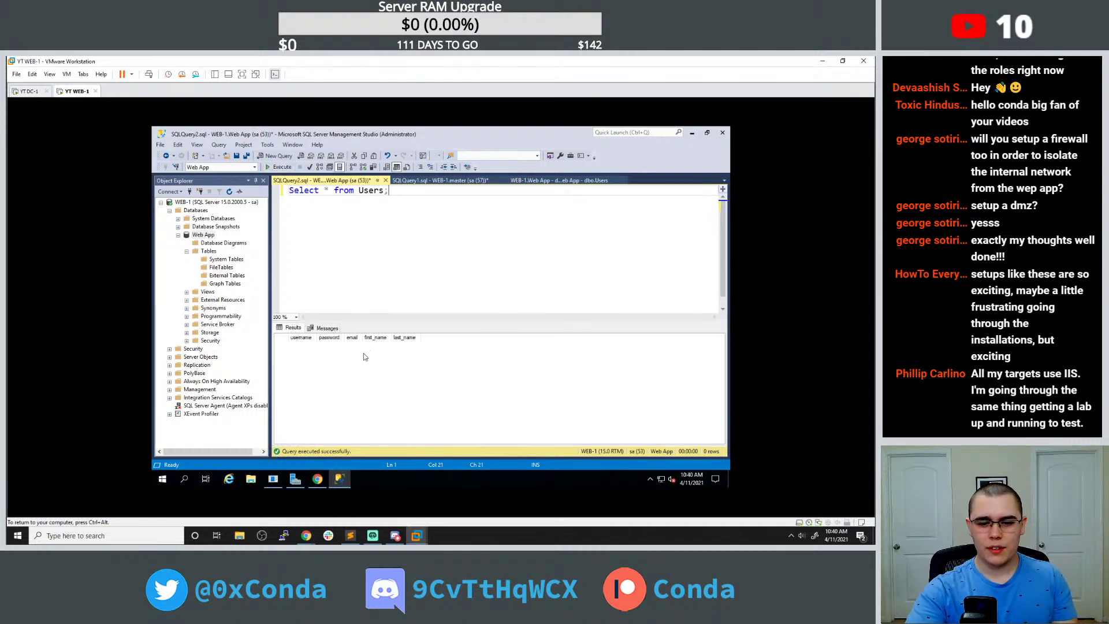
{"action": "left_click", "coordinate": [323, 327]}
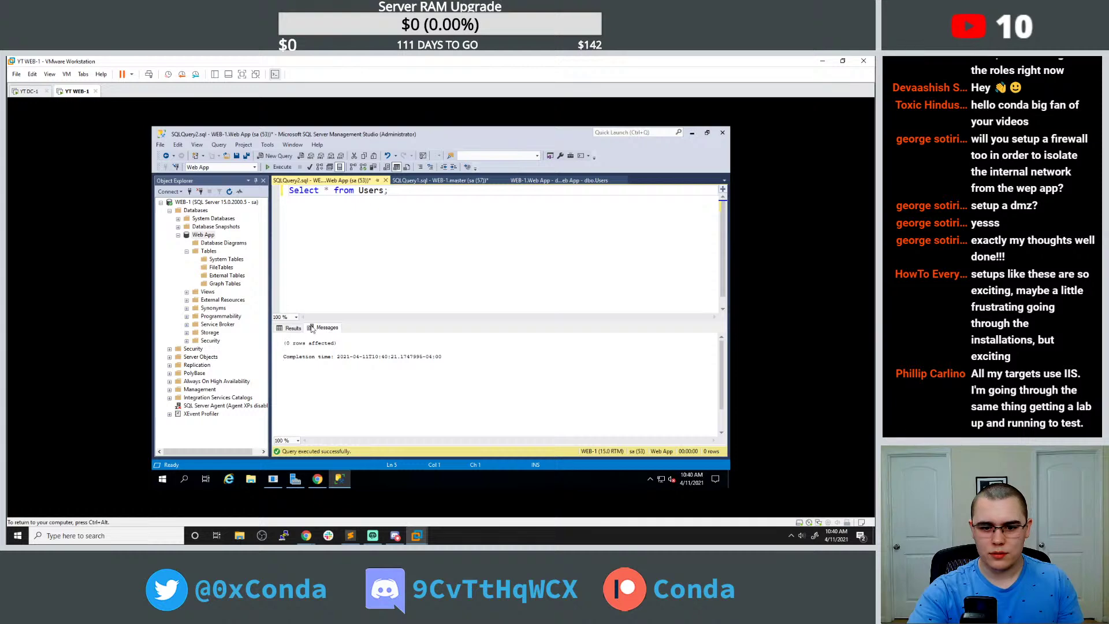
{"action": "left_click", "coordinate": [292, 327]}
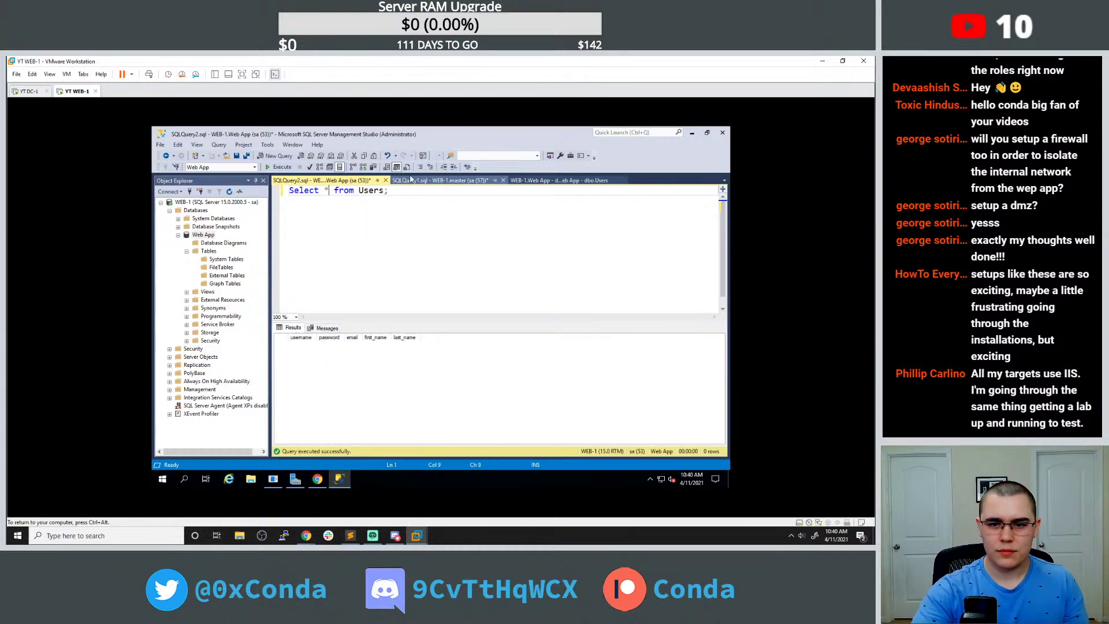
Browse the Web App tree in Object Explorer and the master query, Users design and Web App query tabs.
{"action": "double_click", "coordinate": [207, 236]}
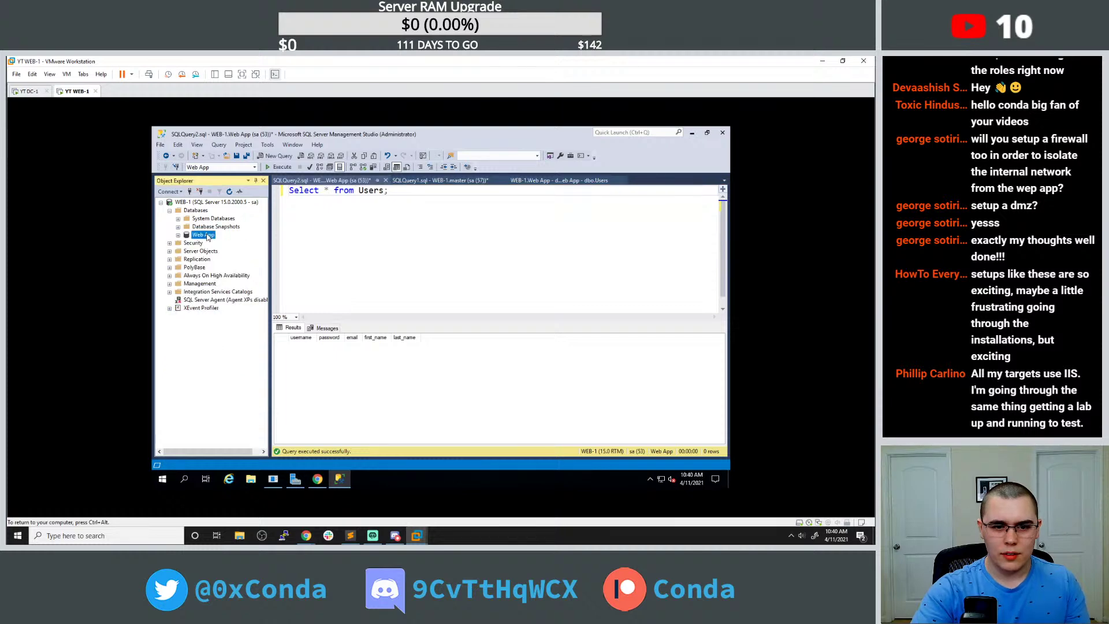
{"action": "double_click", "coordinate": [207, 236]}
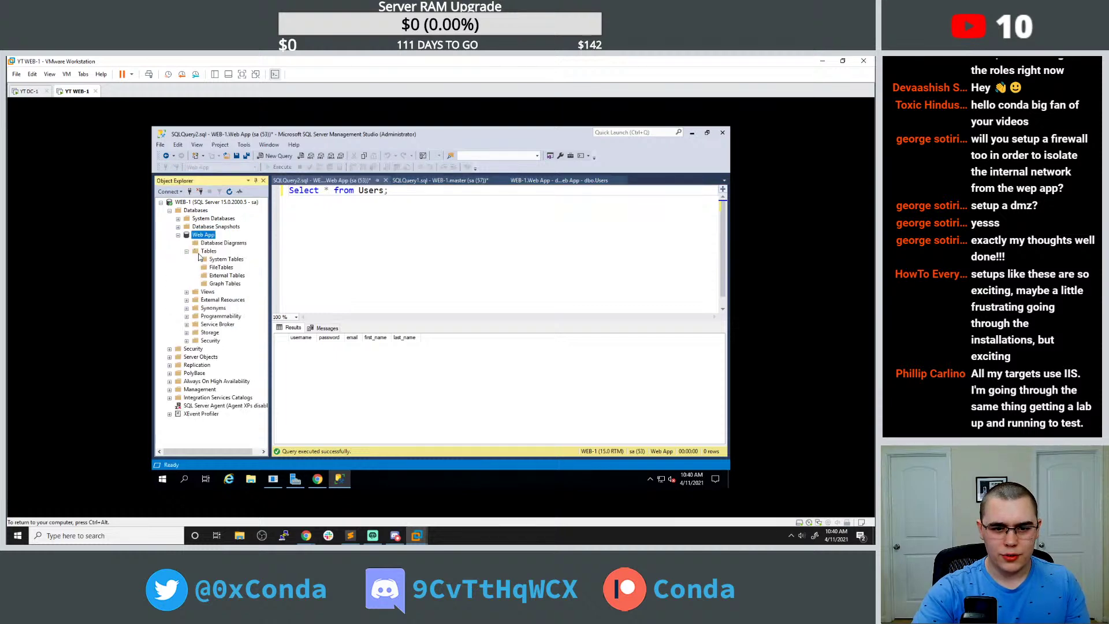
{"action": "left_click", "coordinate": [208, 252]}
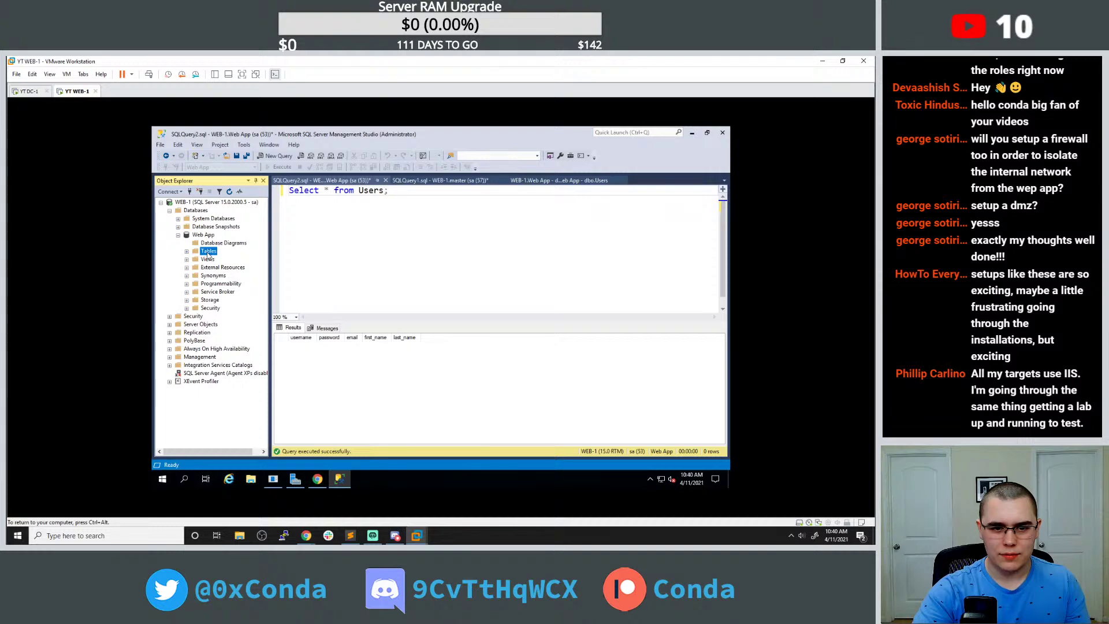
{"action": "left_click", "coordinate": [212, 245]}
{"action": "right_click", "coordinate": [199, 237]}
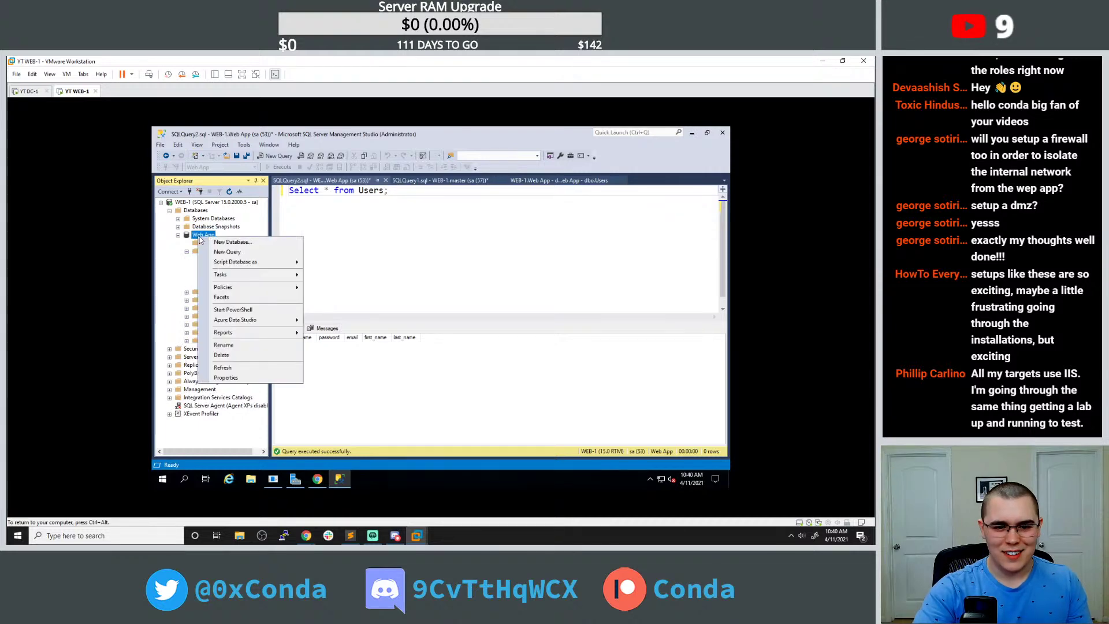
{"action": "left_click", "coordinate": [171, 256]}
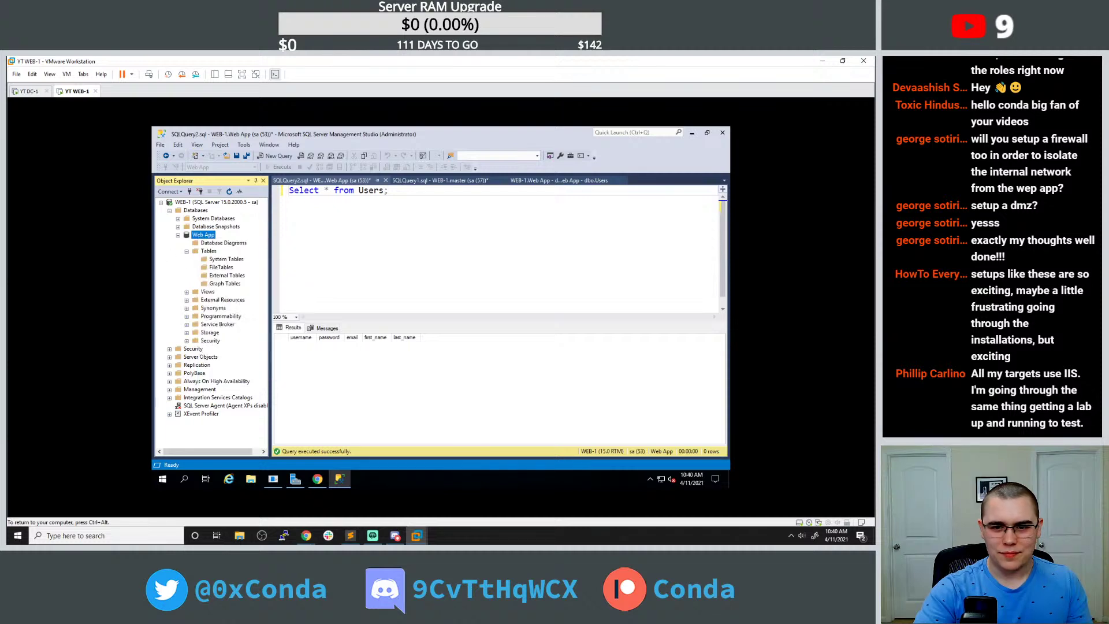
{"action": "left_click", "coordinate": [439, 180]}
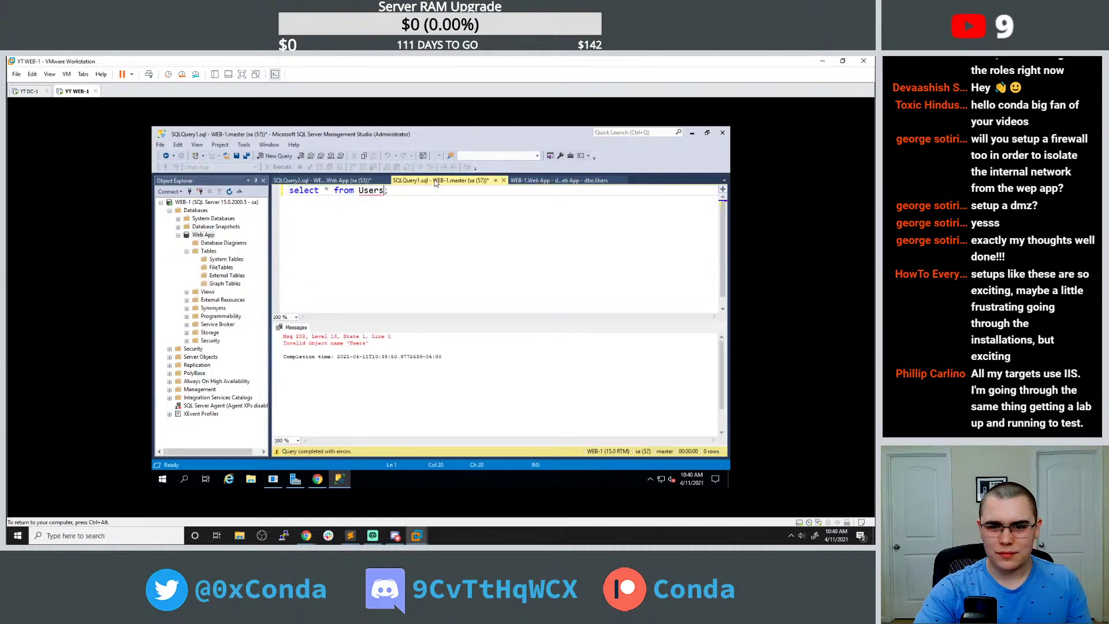
{"action": "left_click", "coordinate": [540, 184]}
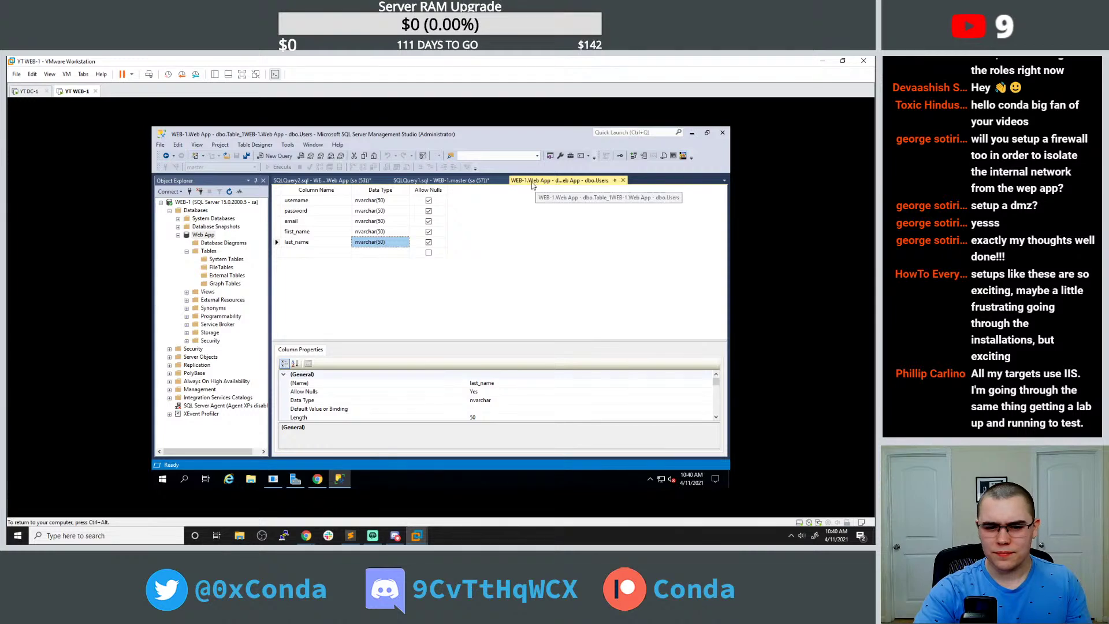
{"action": "left_click", "coordinate": [331, 180]}
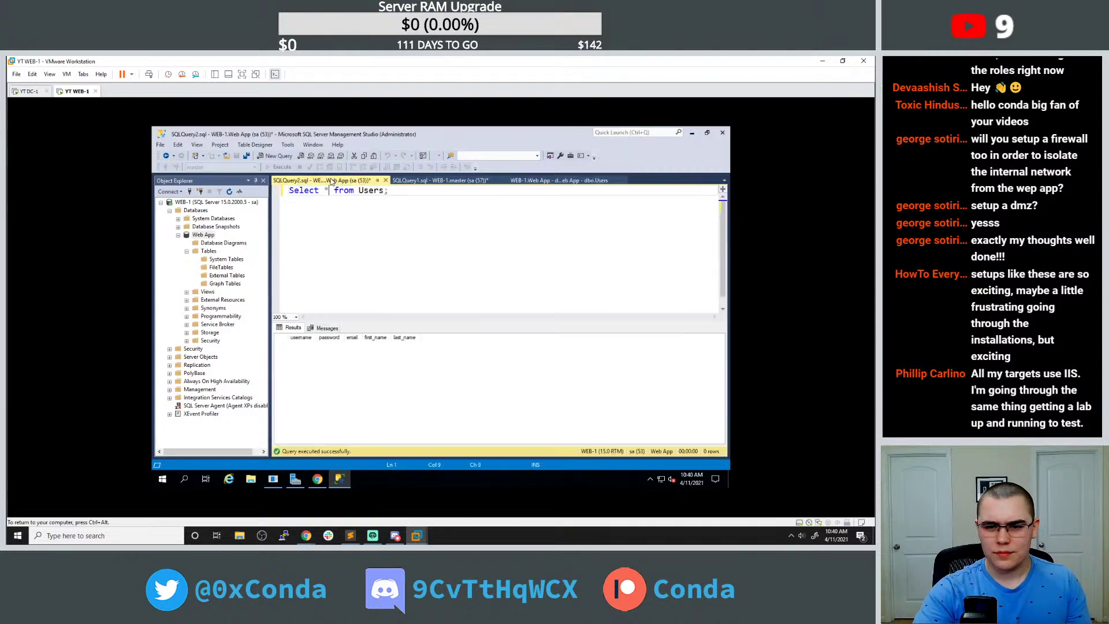
Search Google in a new tab for 'sql server management studio shopw tables'.
{"action": "left_click", "coordinate": [317, 479]}
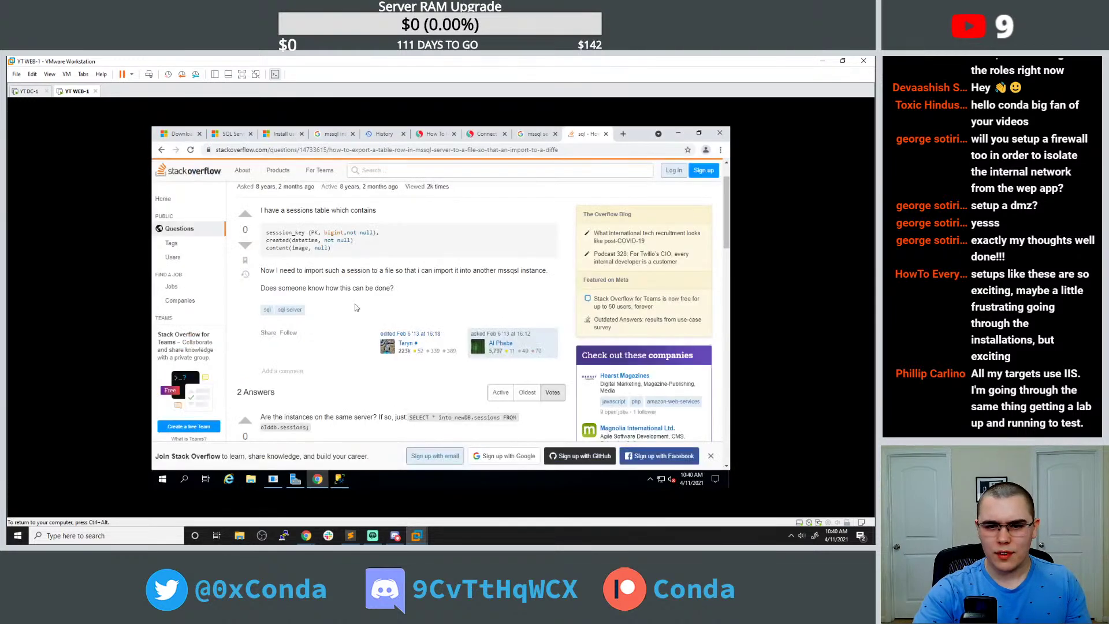
{"action": "left_click", "coordinate": [621, 134]}
{"action": "type", "text": "sql"}
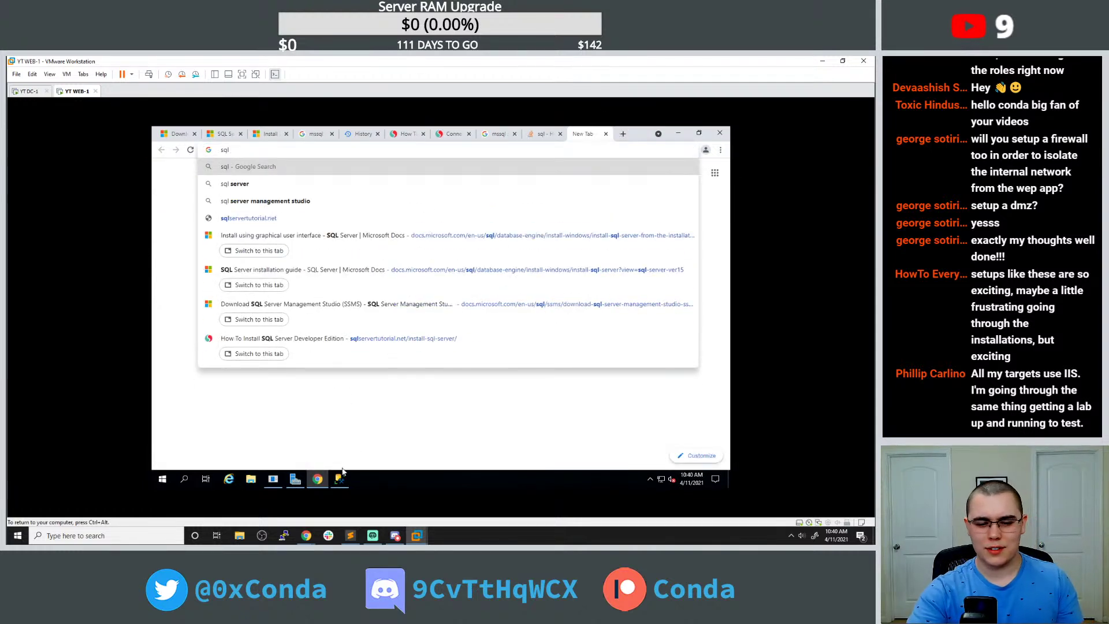
{"action": "left_click", "coordinate": [340, 478]}
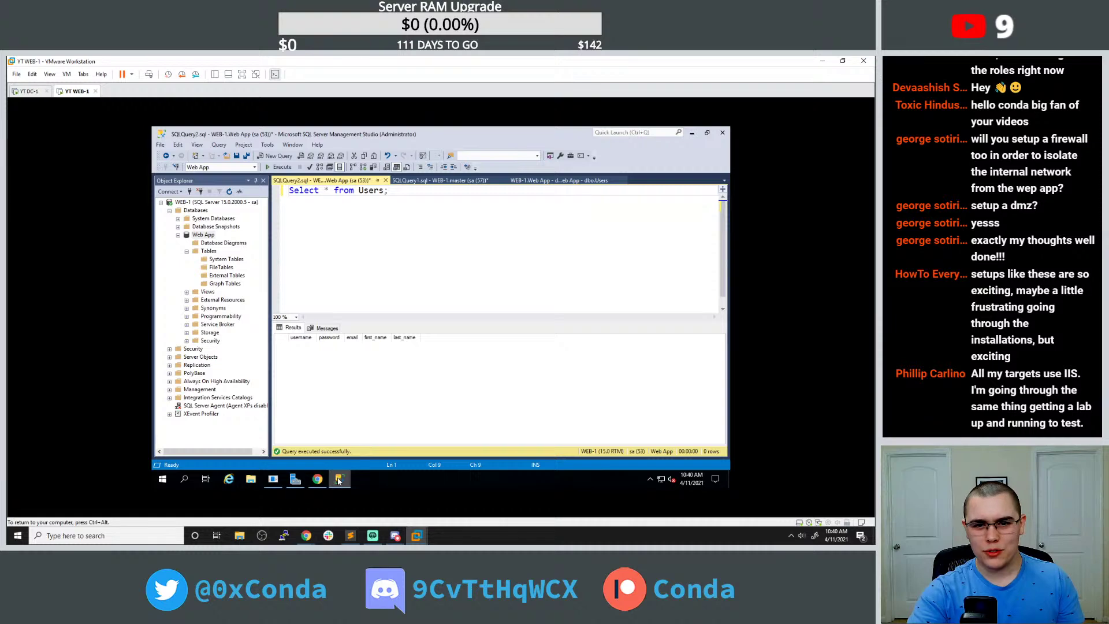
{"action": "left_click", "coordinate": [317, 479]}
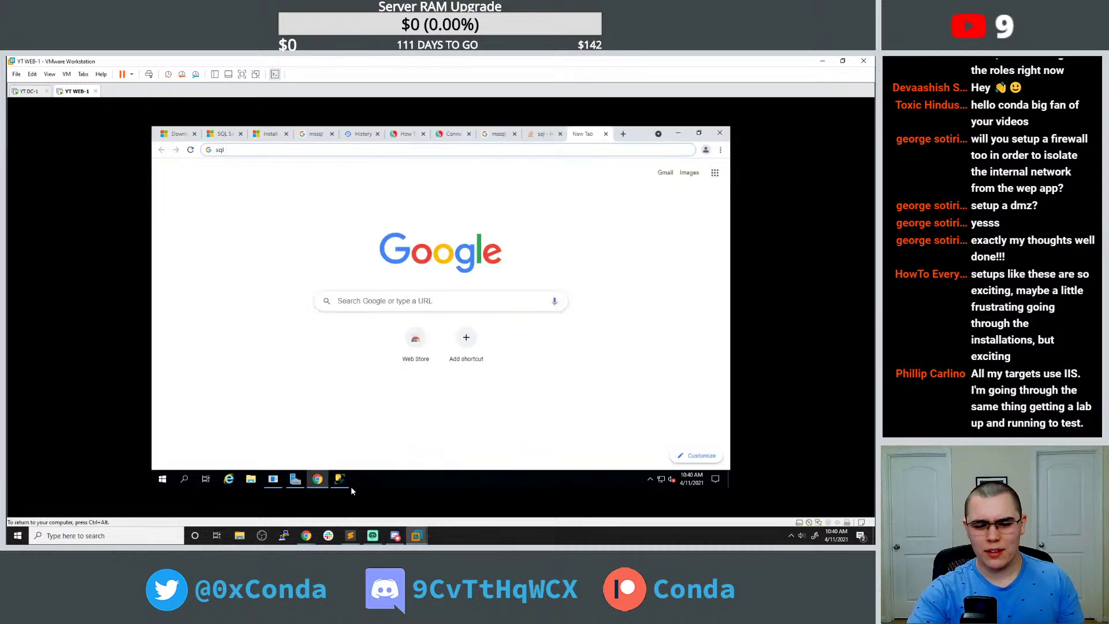
{"action": "left_click", "coordinate": [340, 481]}
{"action": "left_click", "coordinate": [317, 479]}
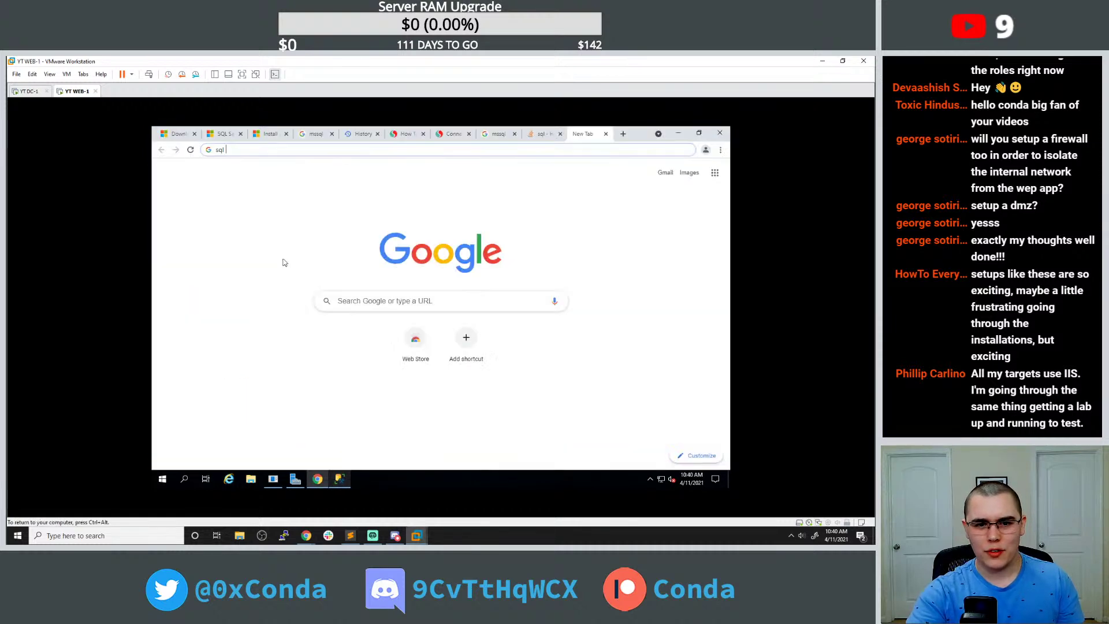
{"action": "type", "text": "server manage"}
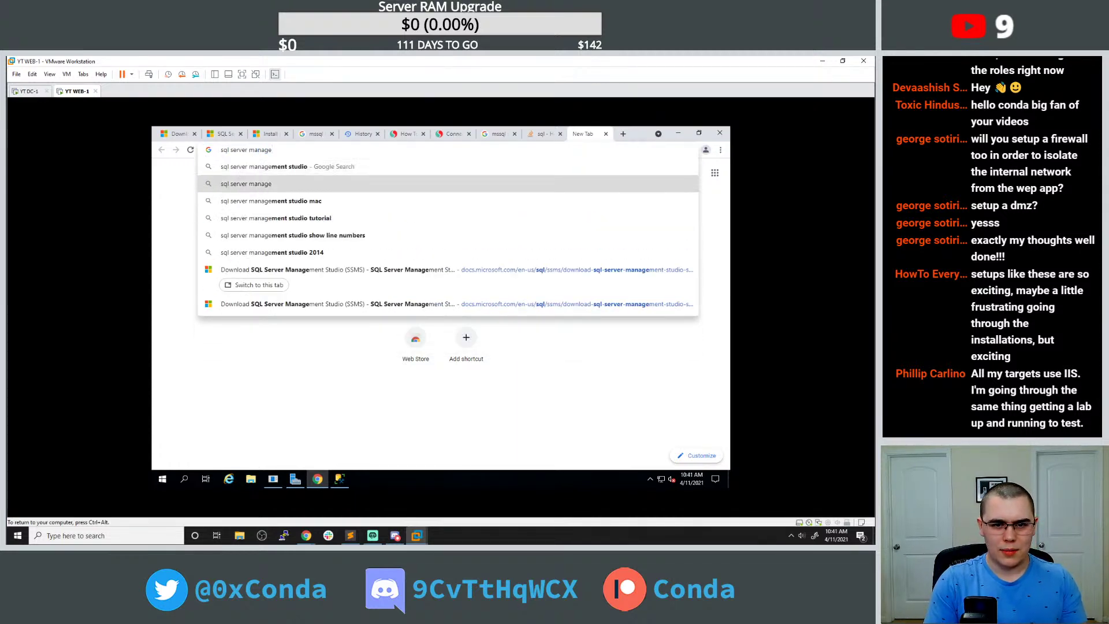
{"action": "type", "text": " sh"}
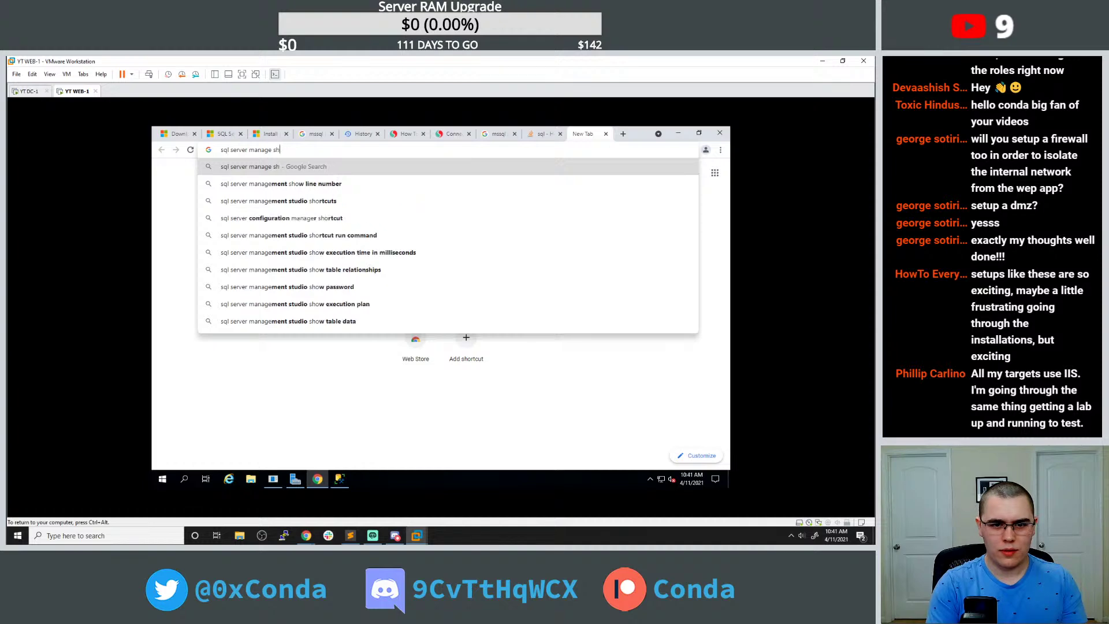
{"action": "key", "text": "BackSpace"}
{"action": "key", "text": "BackSpace"}
{"action": "key", "text": "BackSpace"}
{"action": "type", "text": "me"}
{"action": "key", "text": "Right"}
{"action": "type", "text": "shopw tables"}
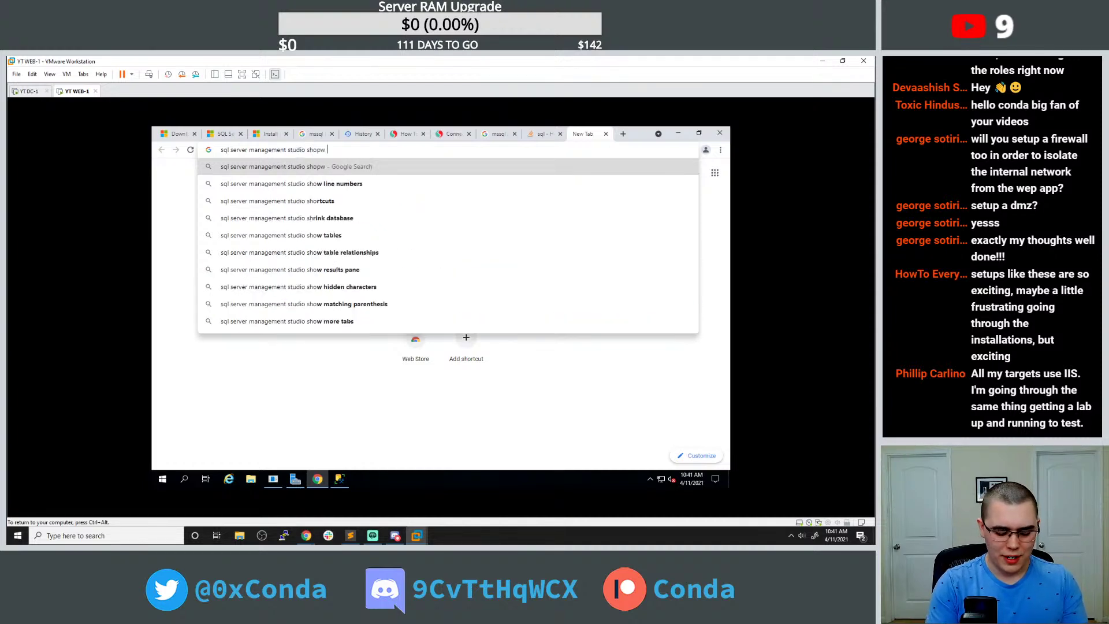
{"action": "key", "text": "Return"}
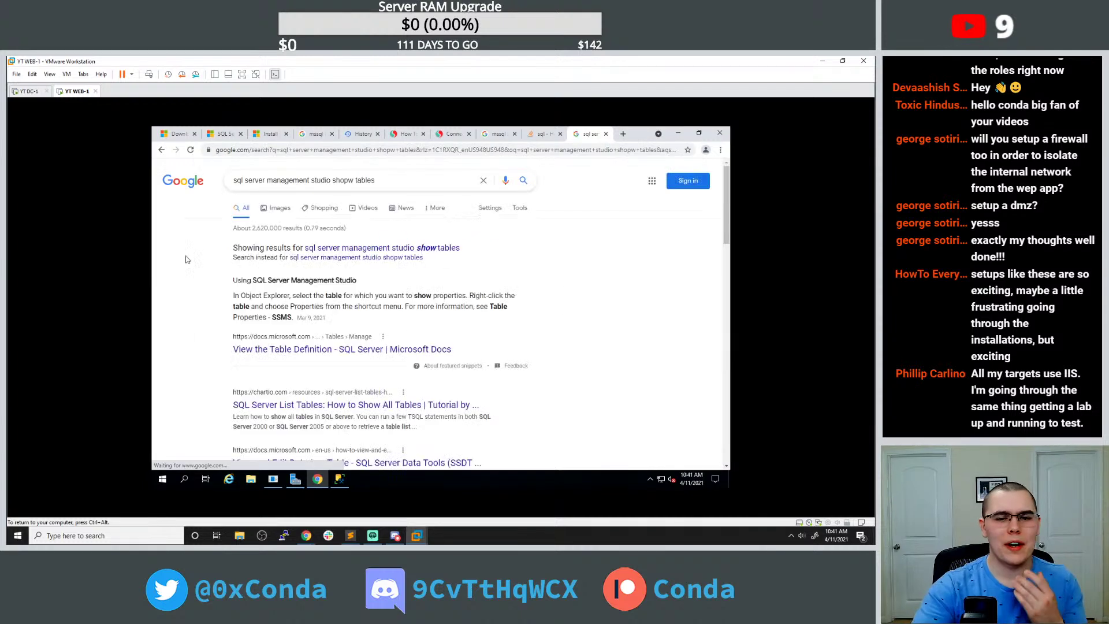
Open and read Microsoft's View the Table Definition docs page.
{"action": "scroll", "coordinate": [378, 255], "scroll_direction": "down", "scroll_amount": 1}
{"action": "left_click", "coordinate": [360, 314]}
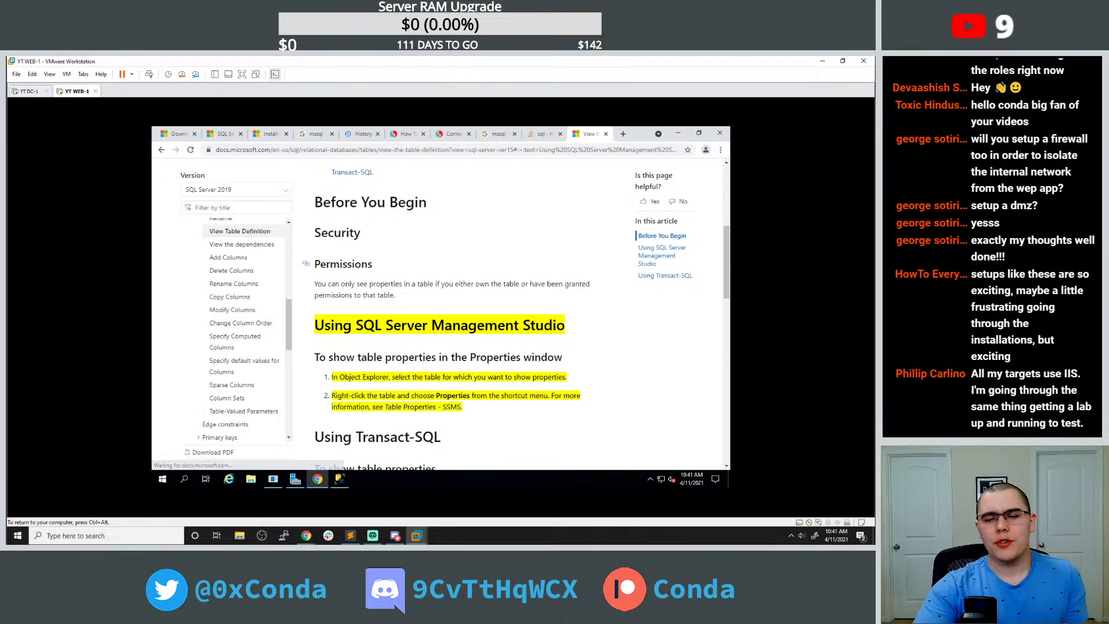
{"action": "scroll", "coordinate": [346, 253], "scroll_direction": "down", "scroll_amount": 2}
{"action": "scroll", "coordinate": [346, 253], "scroll_direction": "down", "scroll_amount": 1}
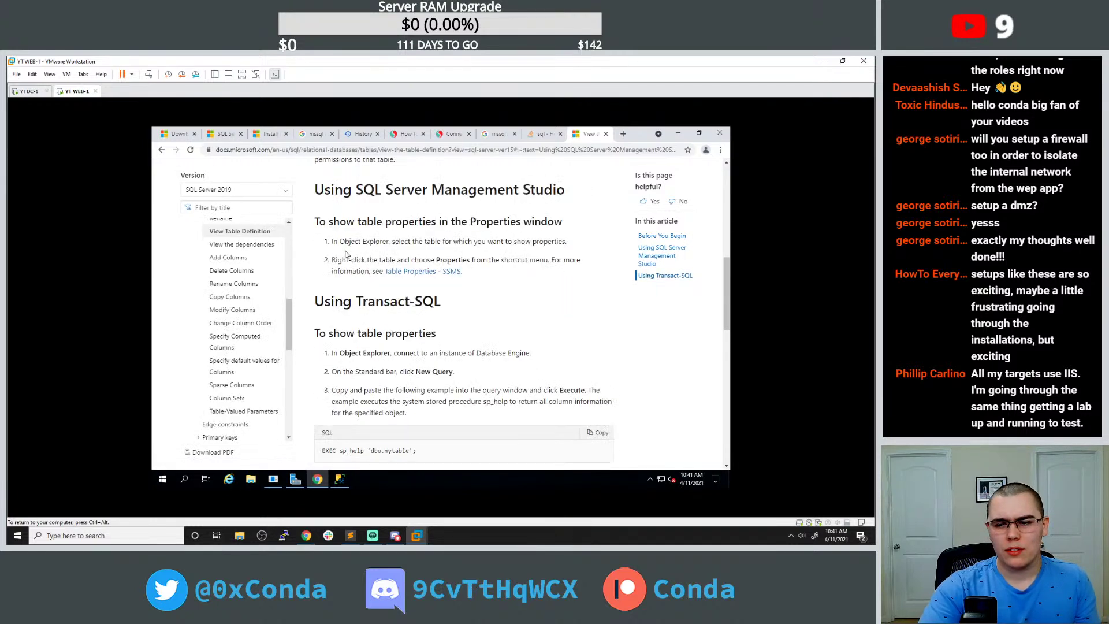
{"action": "scroll", "coordinate": [346, 255], "scroll_direction": "down", "scroll_amount": 1}
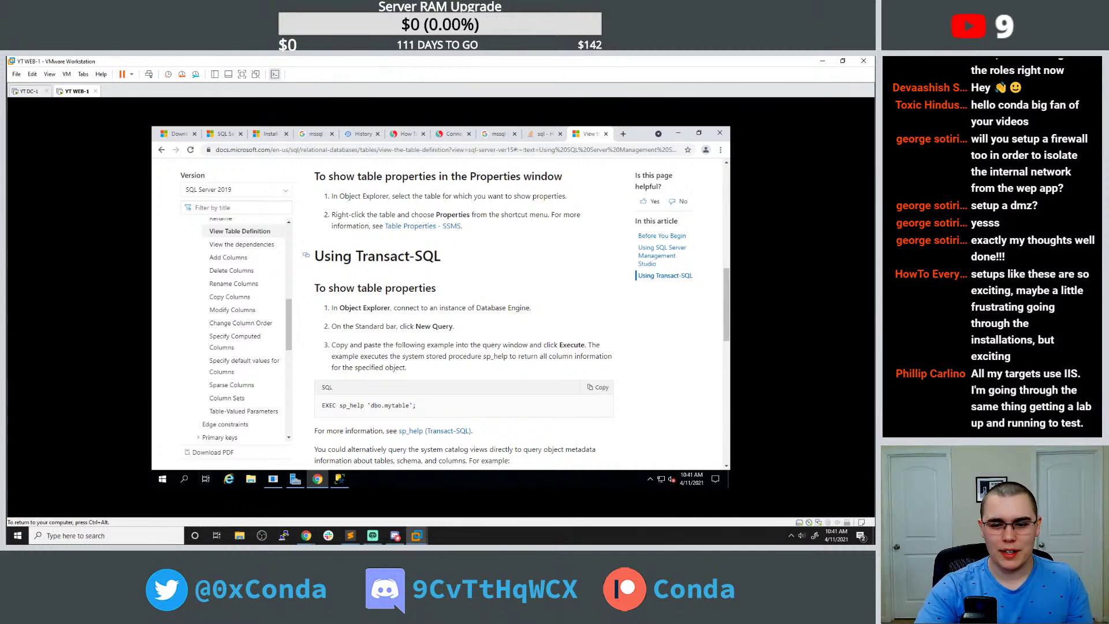
{"action": "scroll", "coordinate": [395, 258], "scroll_direction": "down", "scroll_amount": 1}
{"action": "scroll", "coordinate": [396, 258], "scroll_direction": "down", "scroll_amount": 2}
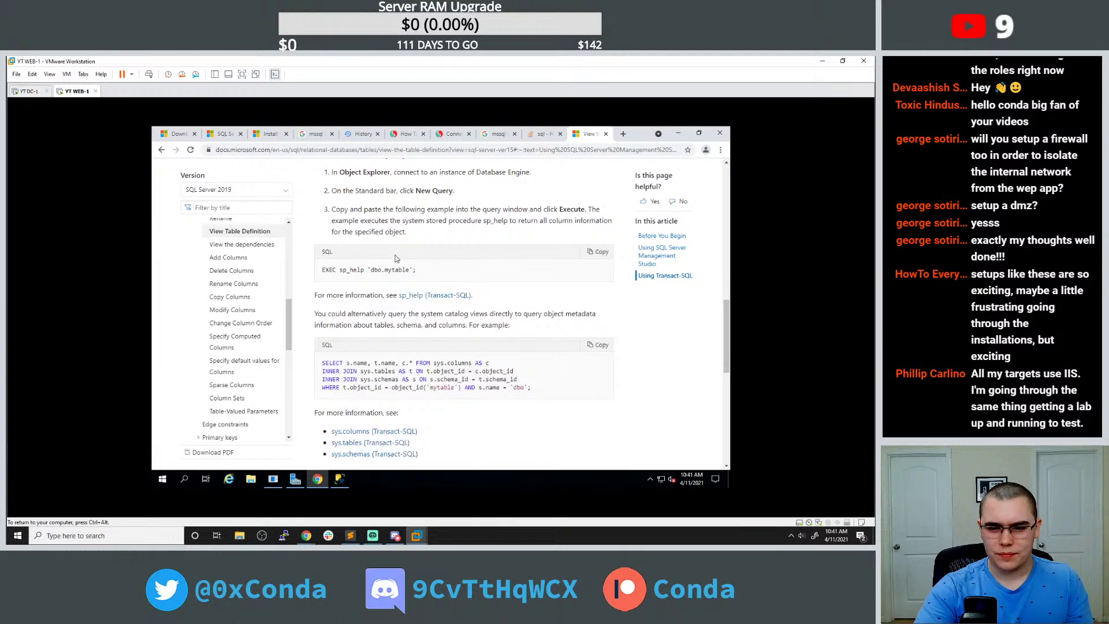
{"action": "scroll", "coordinate": [396, 258], "scroll_direction": "down", "scroll_amount": 6}
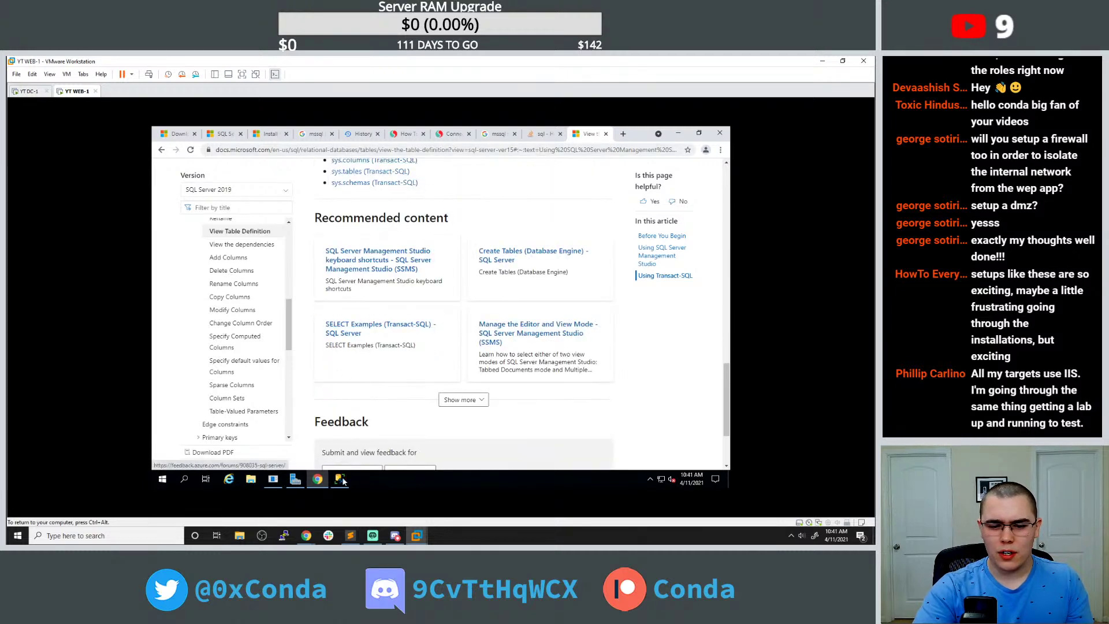
Return to Management Studio and place the caret after the SELECT query.
{"action": "left_click", "coordinate": [341, 478]}
{"action": "left_click_drag", "start_coordinate": [389, 190], "coordinate": [343, 190]}
{"action": "left_click", "coordinate": [389, 189]}
{"action": "key", "text": "Return"}
{"action": "type", "text": "INSERT IN"}
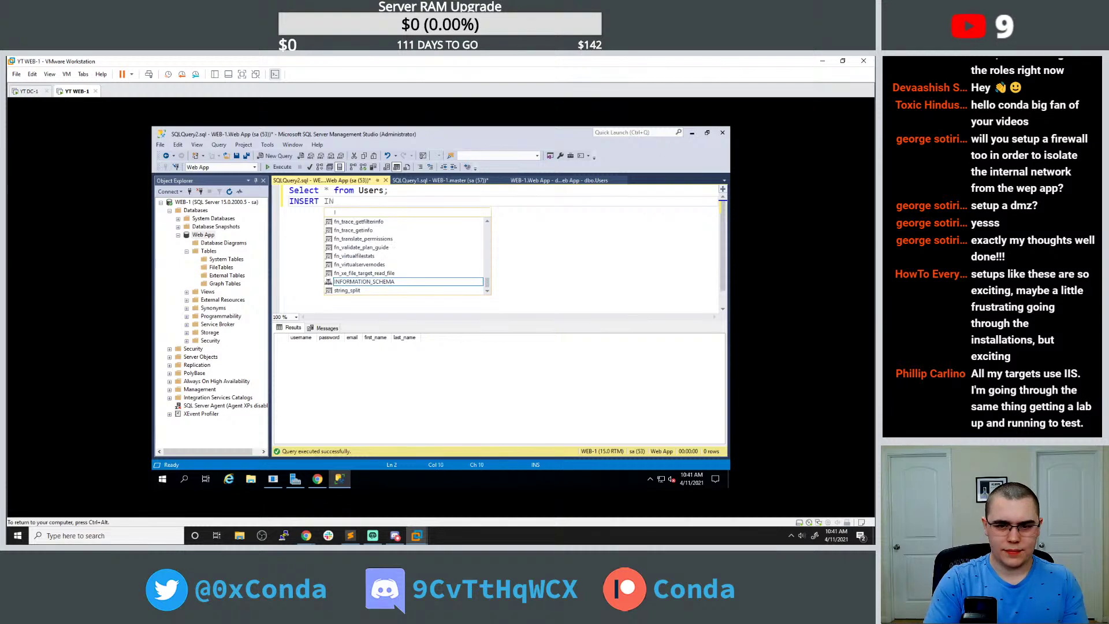
{"action": "type", "text": "TO US"}
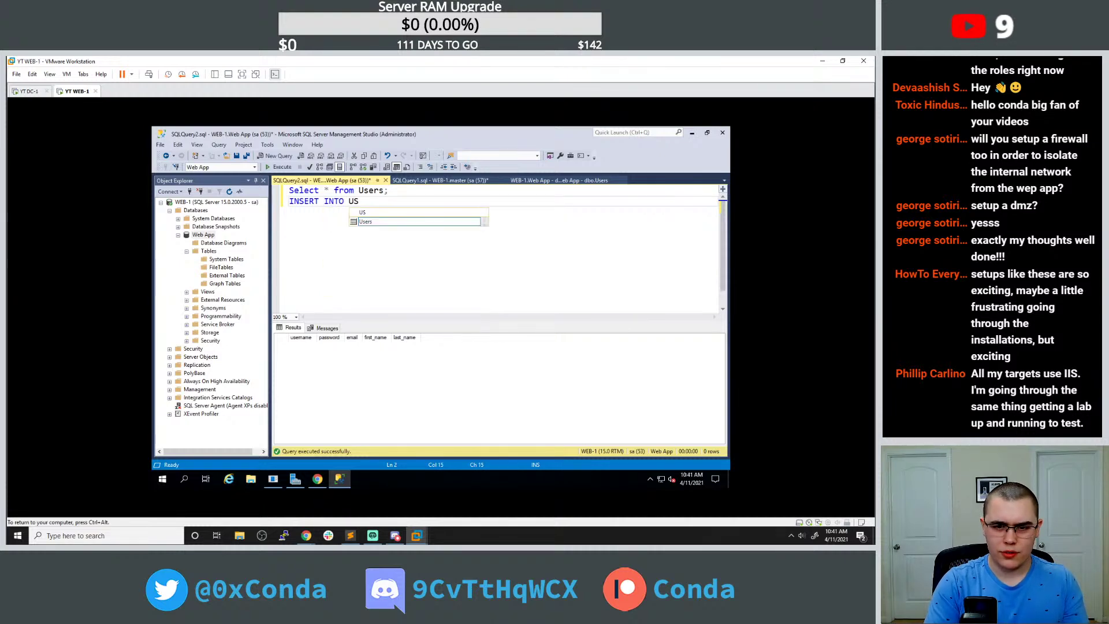
{"action": "type", "text": "(0"}
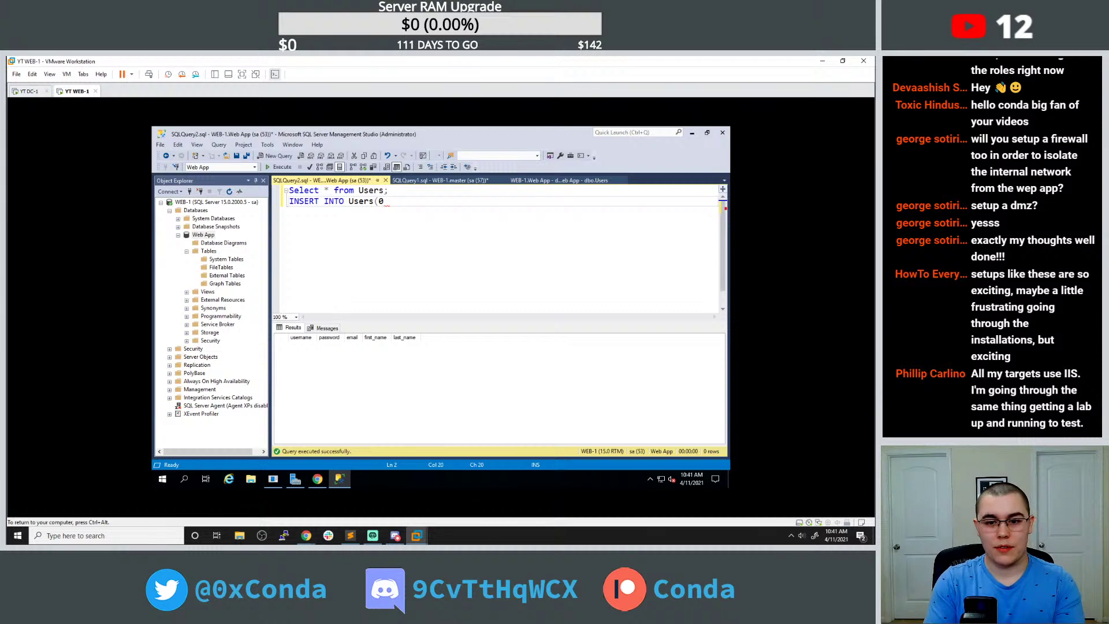
{"action": "key", "text": "BackSpace"}
{"action": "type", "text": ")"}
{"action": "key", "text": "Left"}
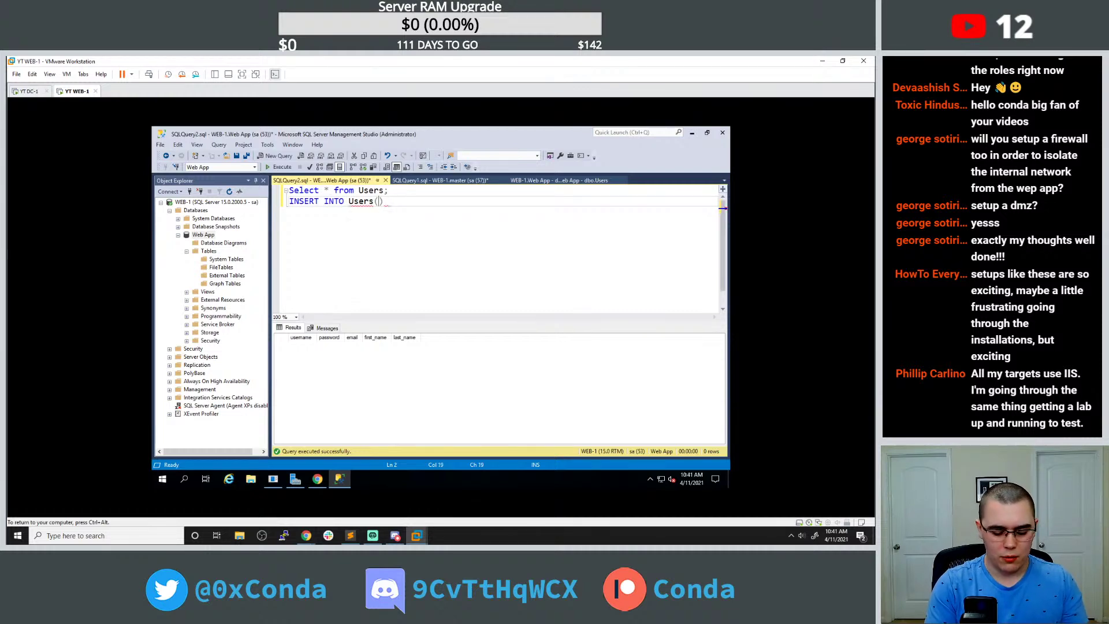
{"action": "type", "text": "'test','password'"}
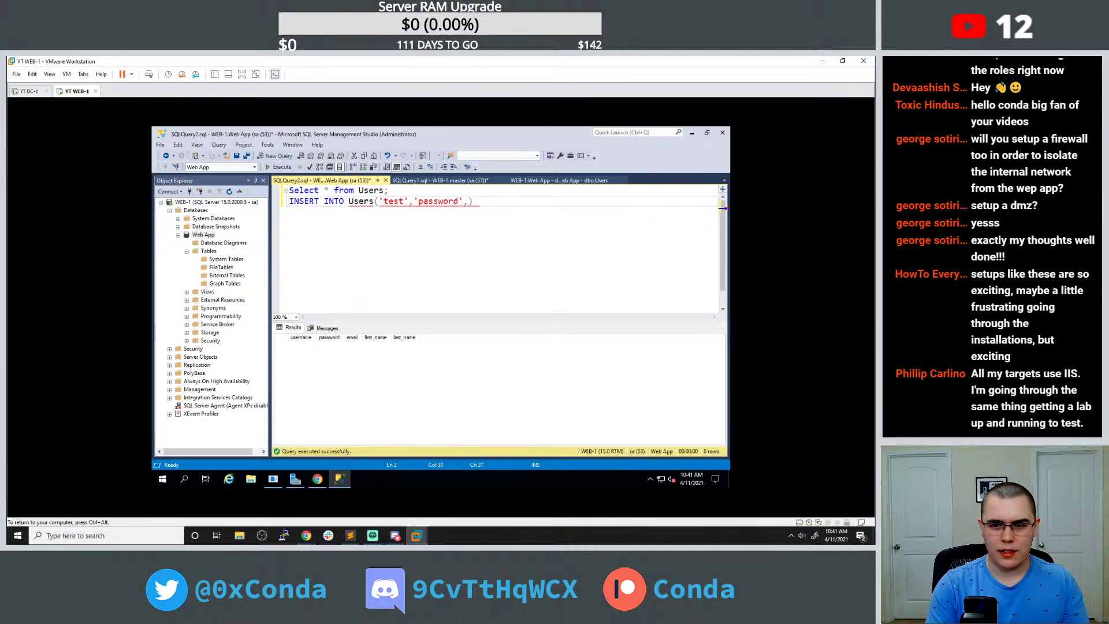
{"action": "type", "text": ",'test@cond"}
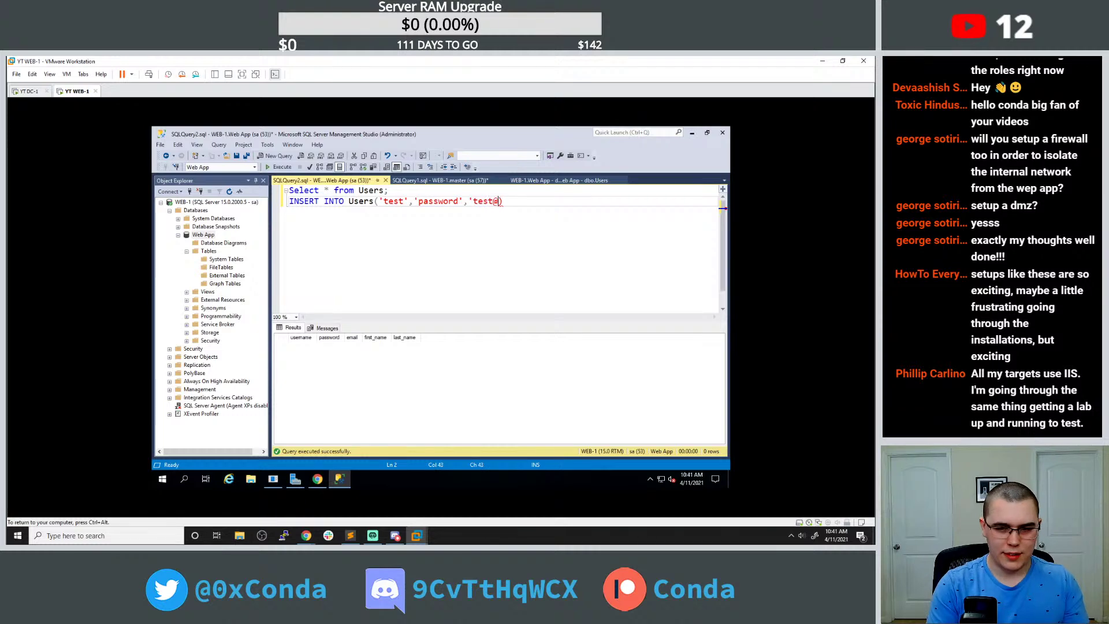
{"action": "type", "text": "alocal"}
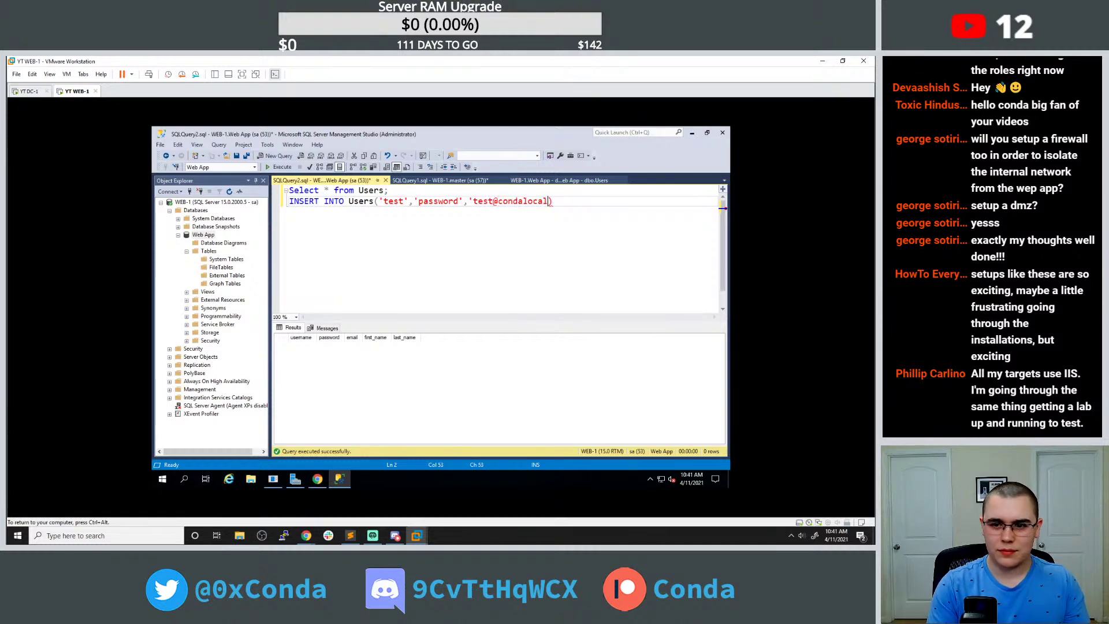
{"action": "type", "text": "."}
{"action": "key", "text": "Right"}
{"action": "key", "text": "Right"}
{"action": "key", "text": "Right"}
{"action": "type", "text": "'"}
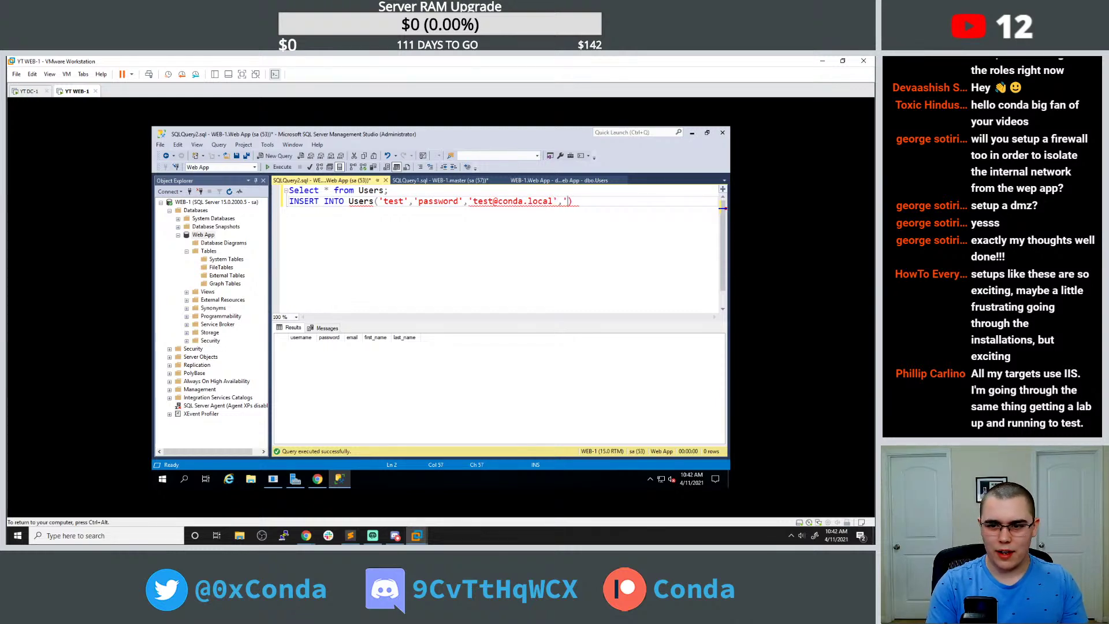
{"action": "type", "text": ",'test"}
{"action": "type", "text": "','test','test"}
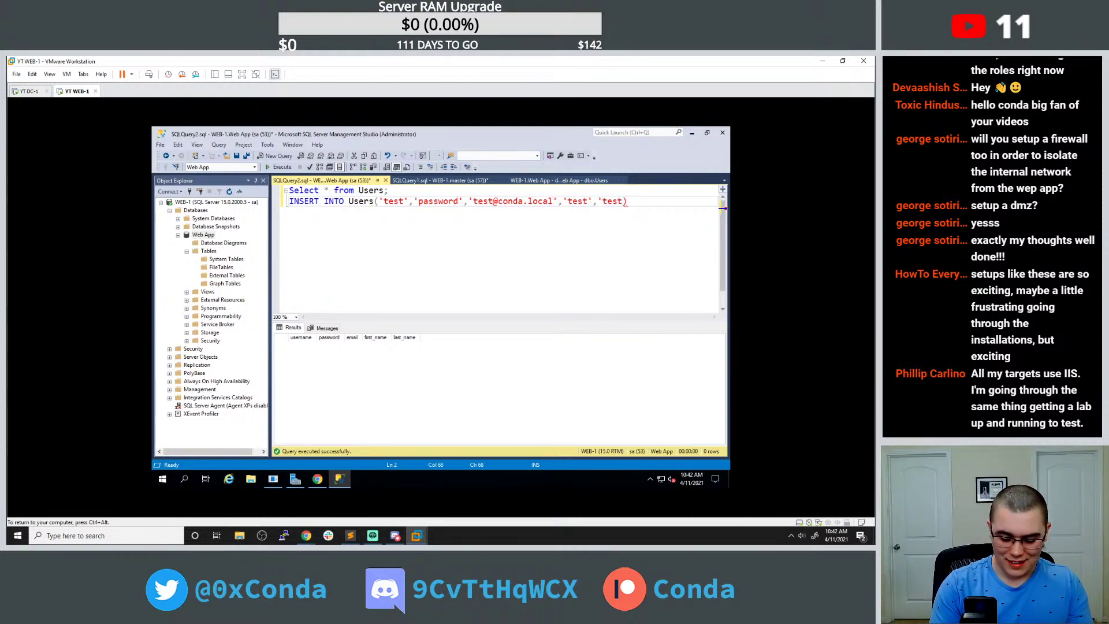
{"action": "key", "text": "End"}
{"action": "type", "text": ";"}
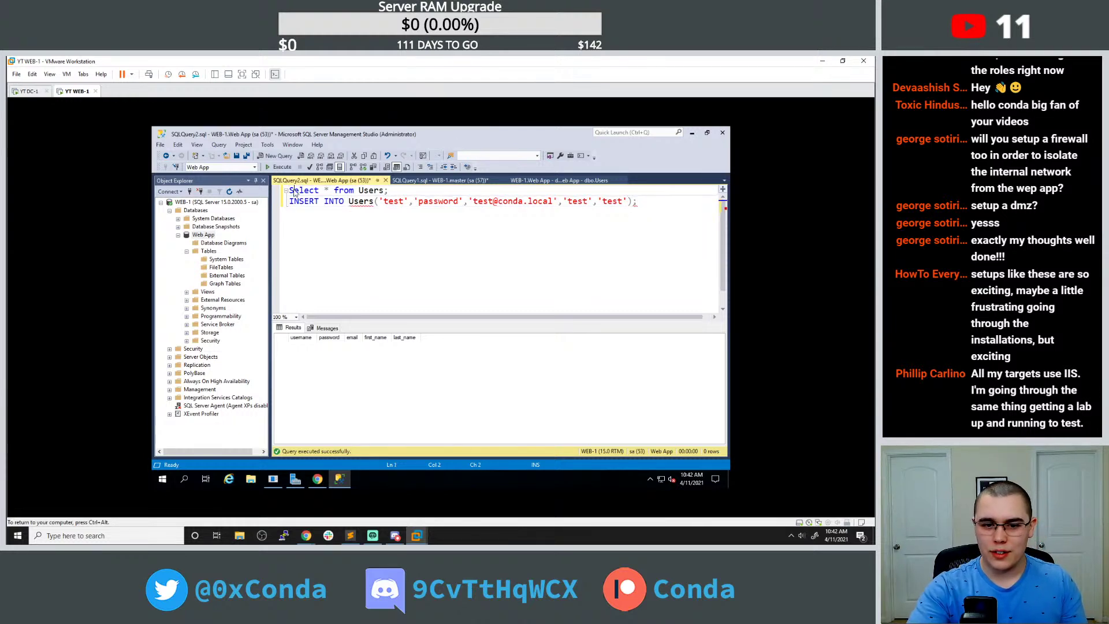
Delete the SELECT line, run the INSERT, retry with table User, then restore Users and right-click it.
{"action": "left_click", "coordinate": [286, 191]}
{"action": "key", "text": "Delete"}
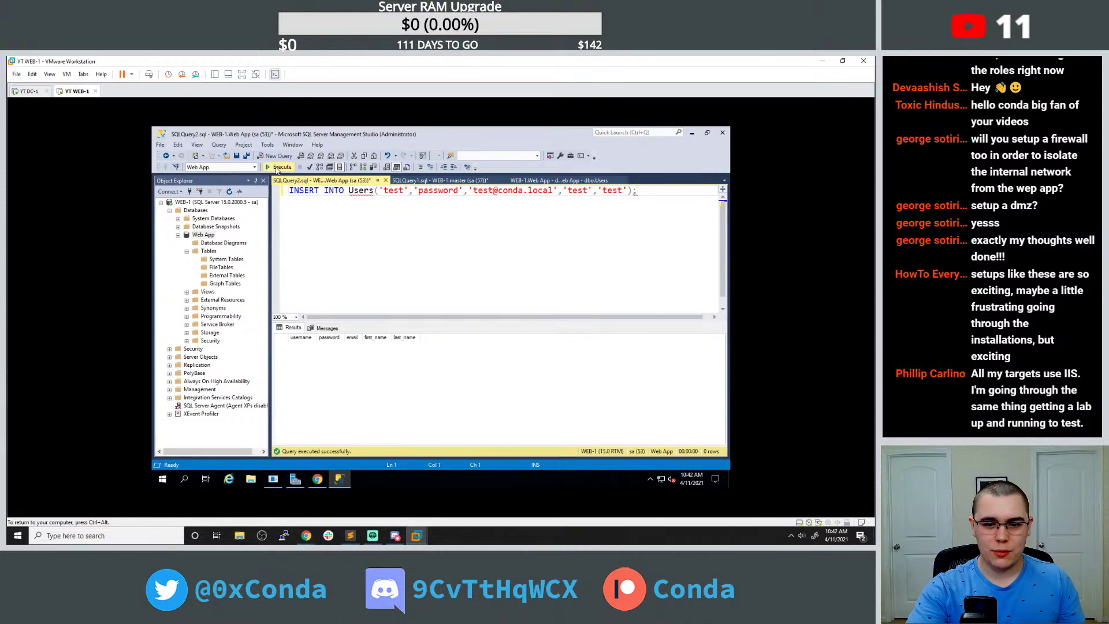
{"action": "left_click", "coordinate": [280, 167]}
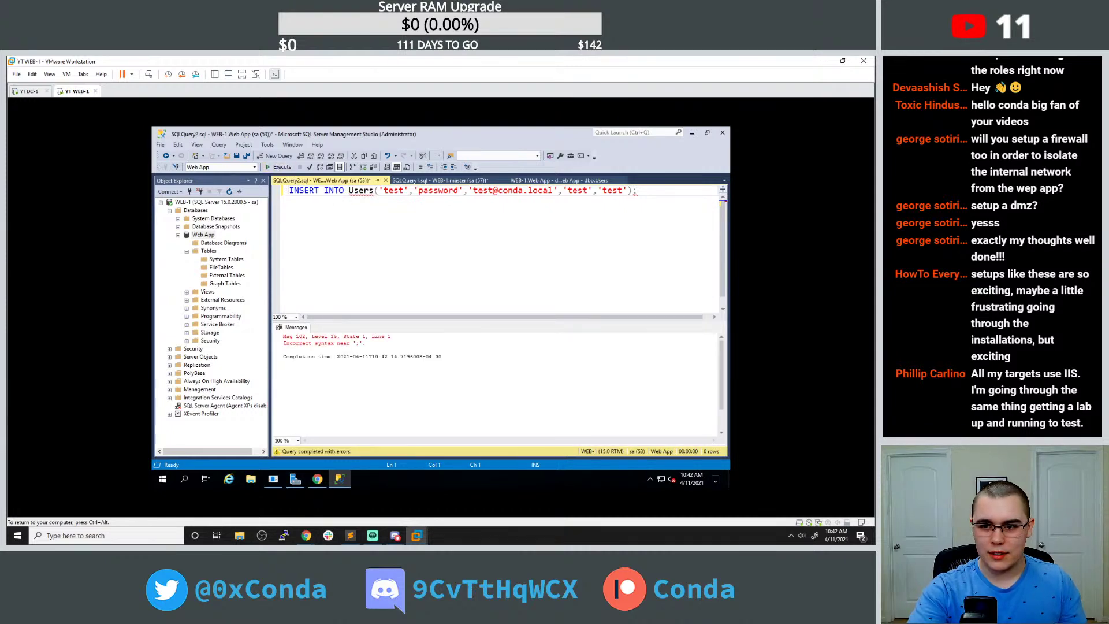
{"action": "key", "text": "BackSpace"}
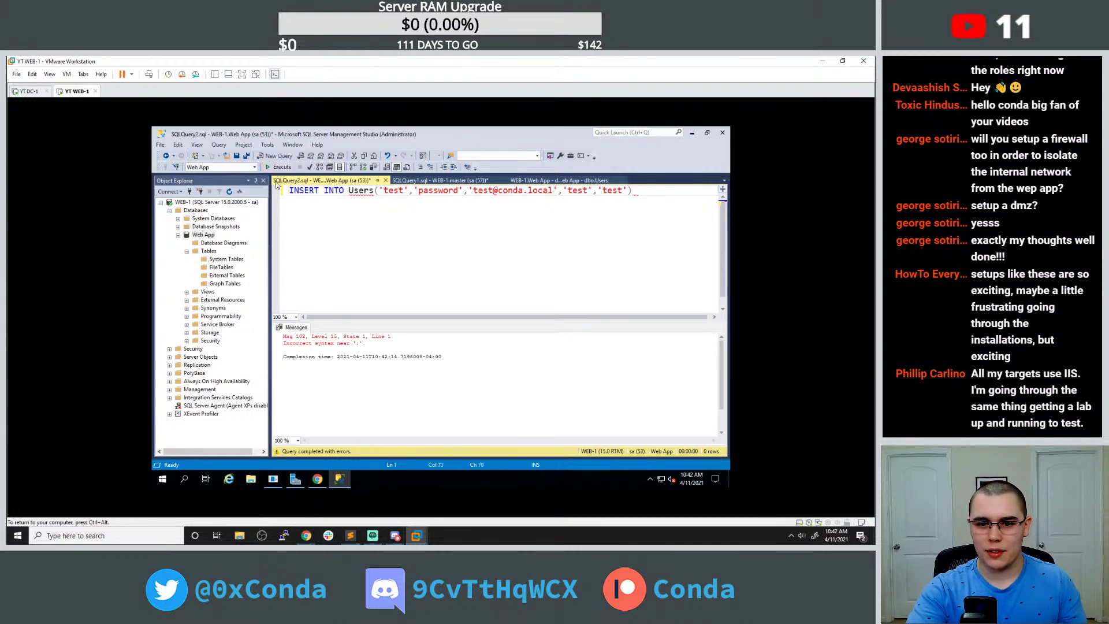
{"action": "left_click", "coordinate": [374, 191]}
{"action": "key", "text": "BackSpace"}
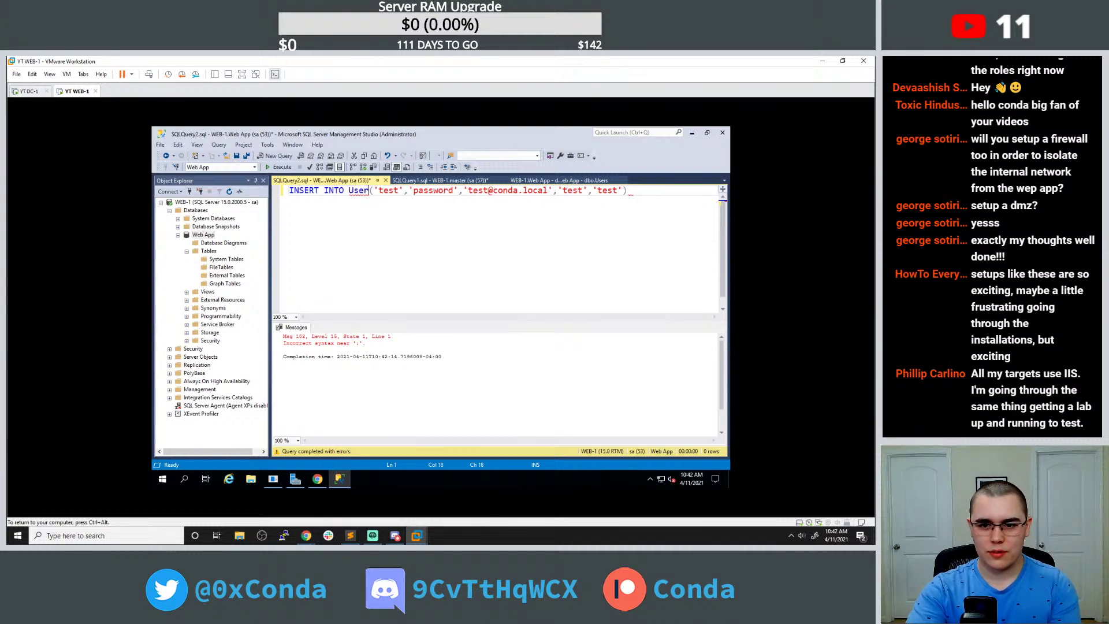
{"action": "key", "text": "F5"}
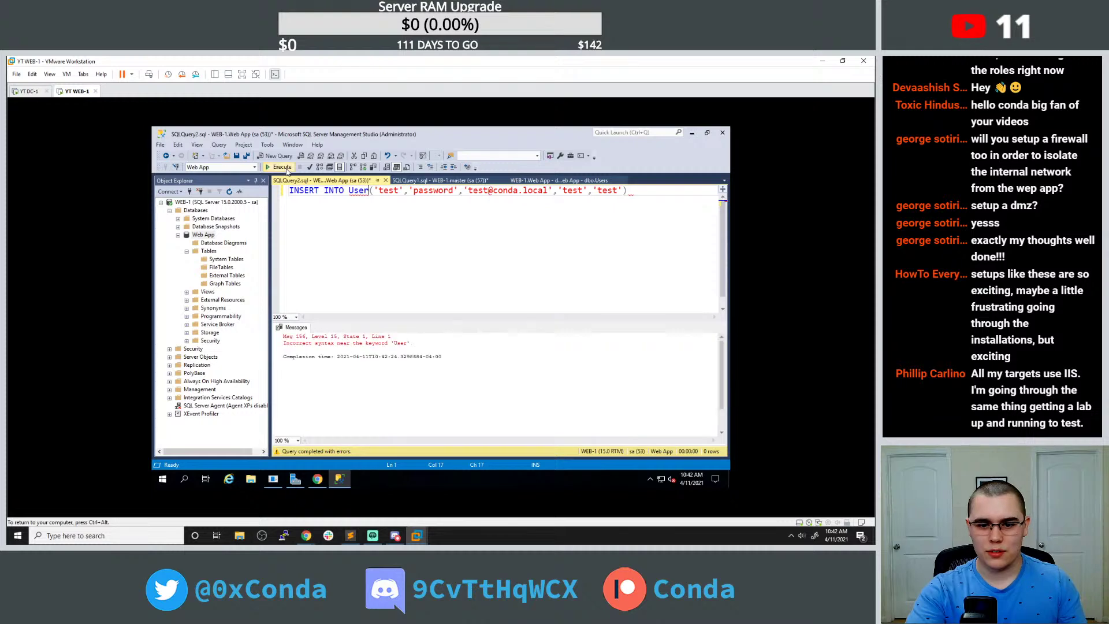
{"action": "type", "text": "s"}
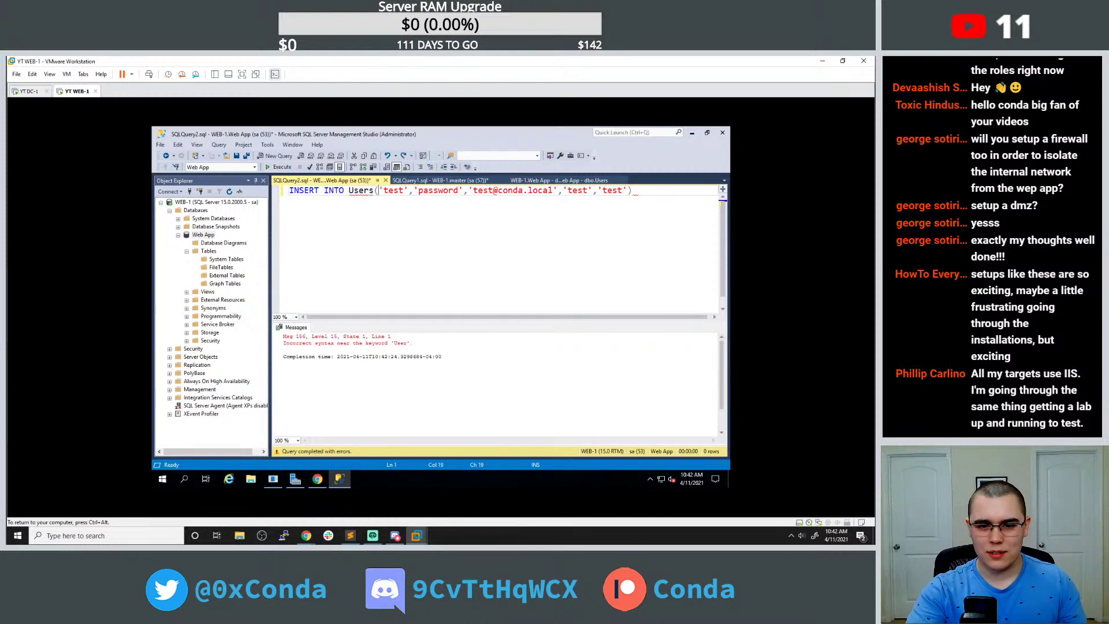
{"action": "double_click", "coordinate": [361, 192]}
{"action": "right_click", "coordinate": [361, 194]}
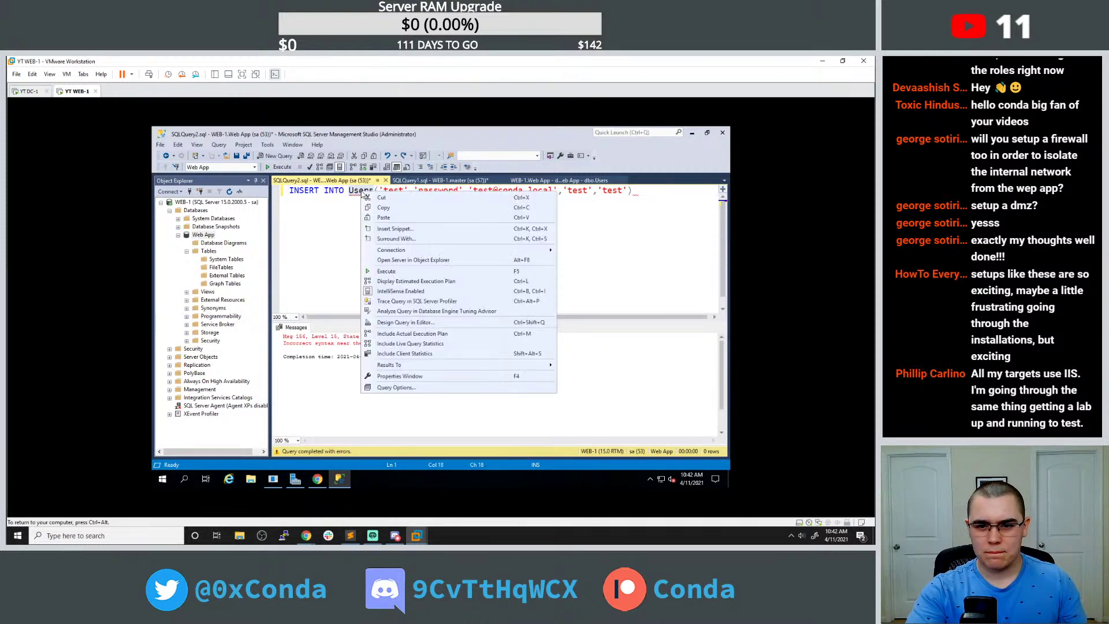
Google 'mssql insert syntax' in a new tab, read W3Schools' INSERT INTO page, and return to SSMS.
{"action": "left_click", "coordinate": [317, 479]}
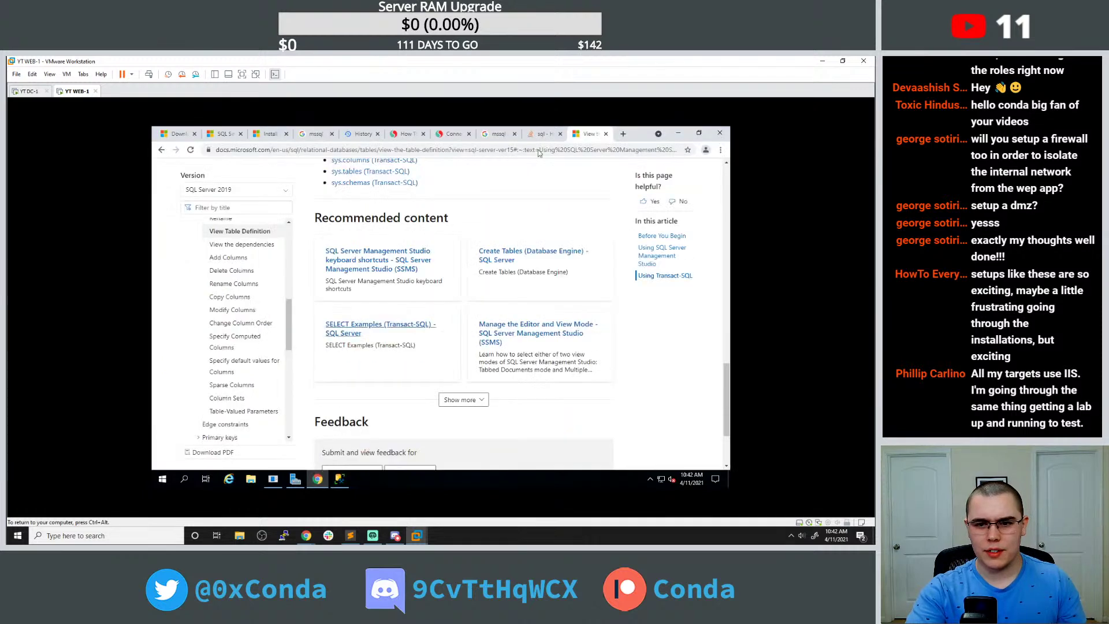
{"action": "left_click", "coordinate": [623, 133]}
{"action": "type", "text": "mssql insert sy"}
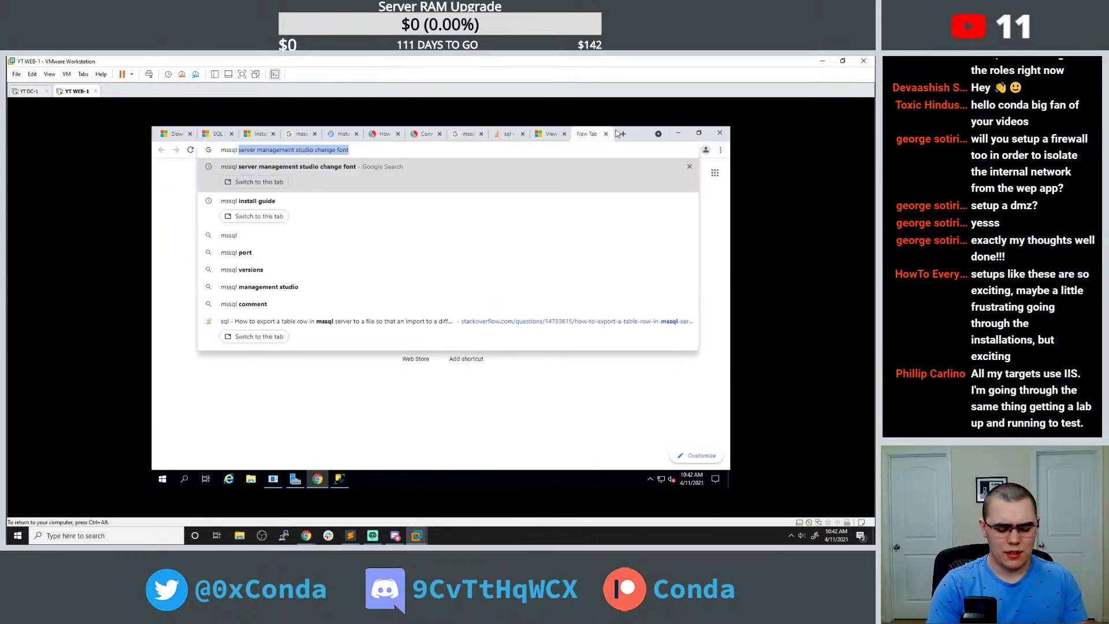
{"action": "type", "text": "nt"}
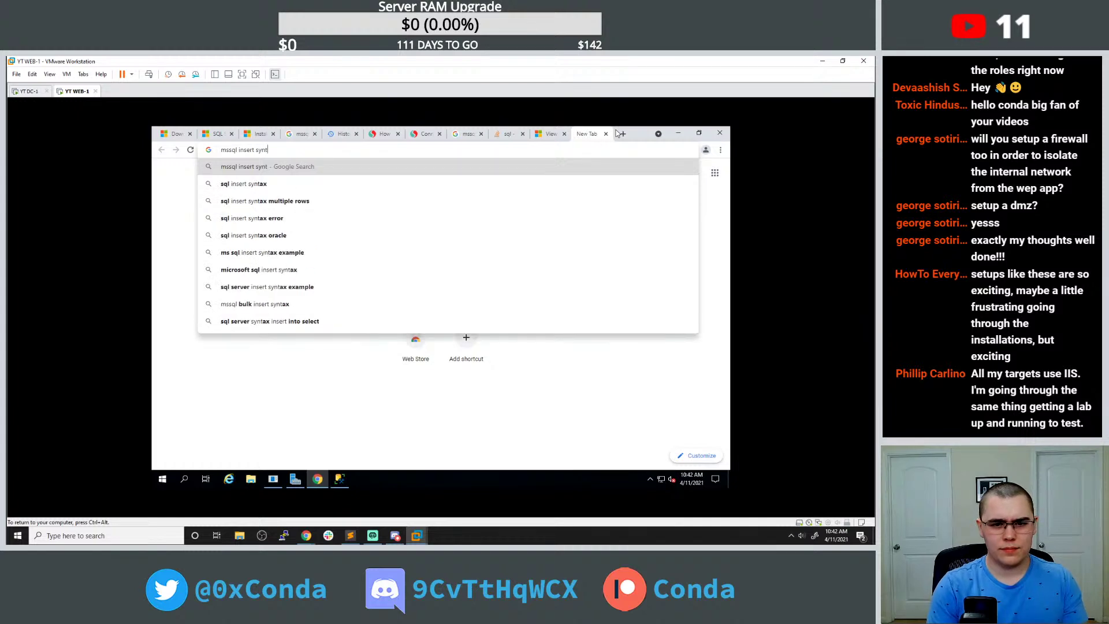
{"action": "type", "text": "ax\\"}
{"action": "key", "text": "Return"}
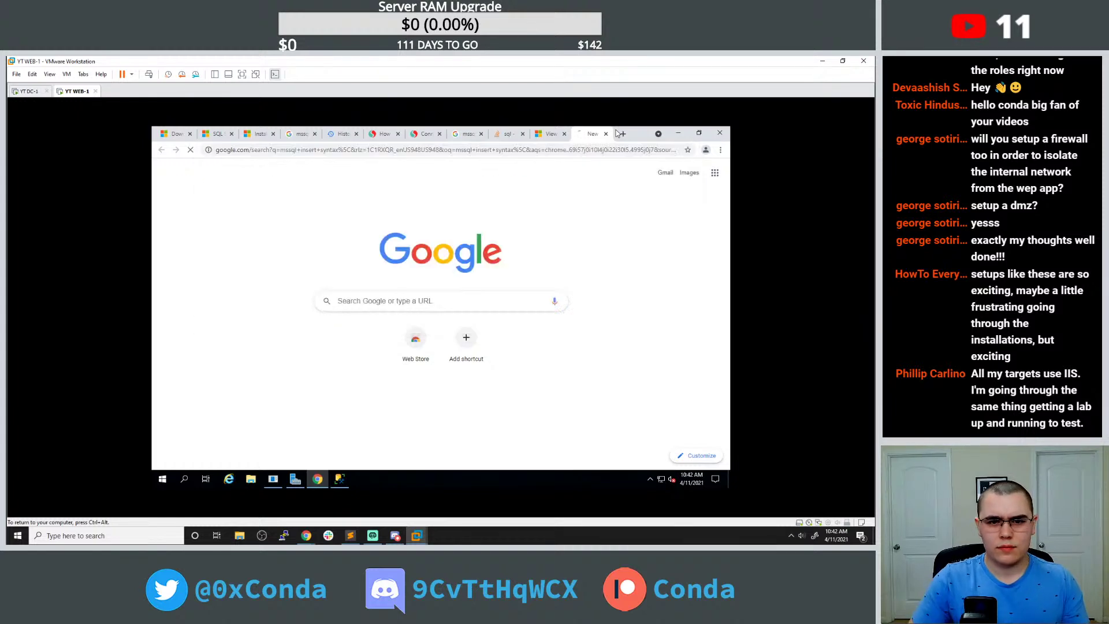
{"action": "left_click", "coordinate": [306, 258]}
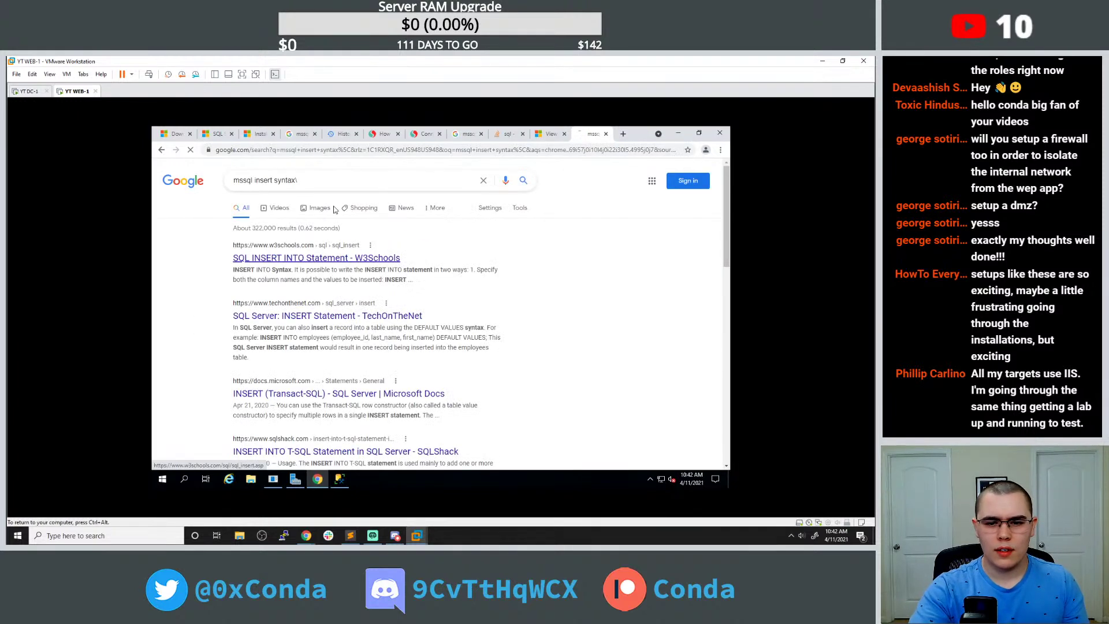
{"action": "scroll", "coordinate": [354, 220], "scroll_direction": "down", "scroll_amount": 1}
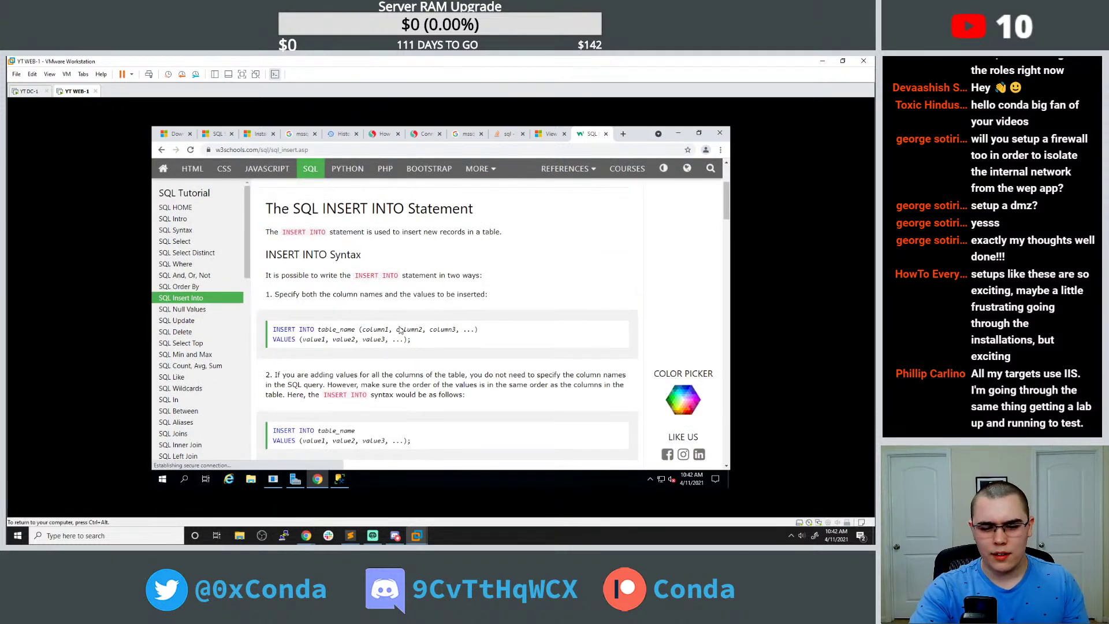
{"action": "scroll", "coordinate": [402, 328], "scroll_direction": "down", "scroll_amount": 2}
{"action": "left_click", "coordinate": [340, 482]}
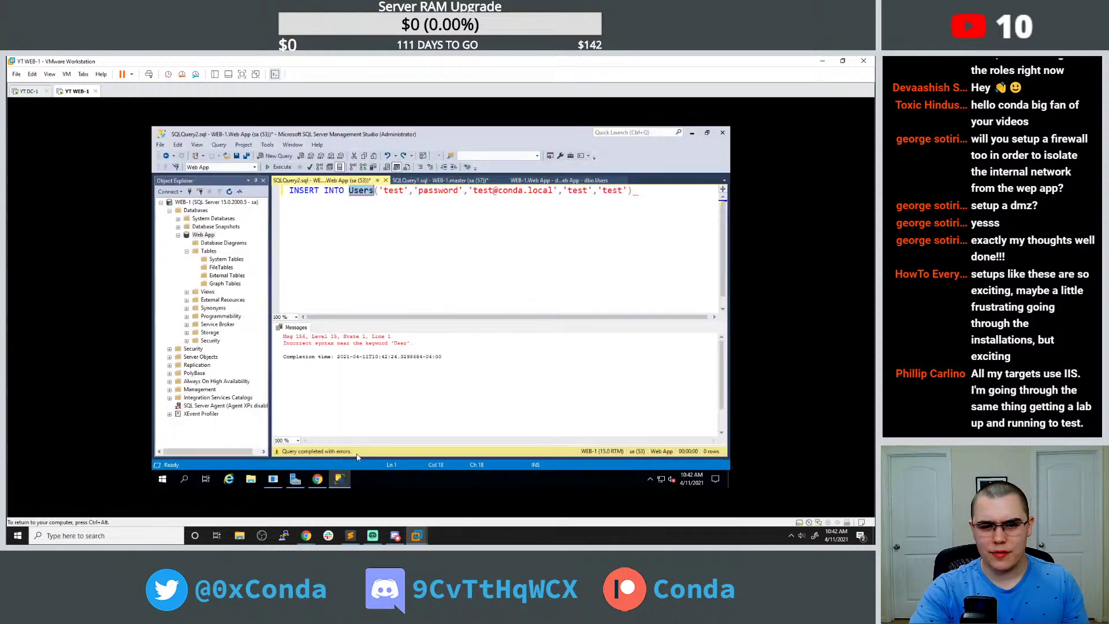
Prefix the table as [Web App].Users and run the INSERT.
{"action": "left_click", "coordinate": [359, 191]}
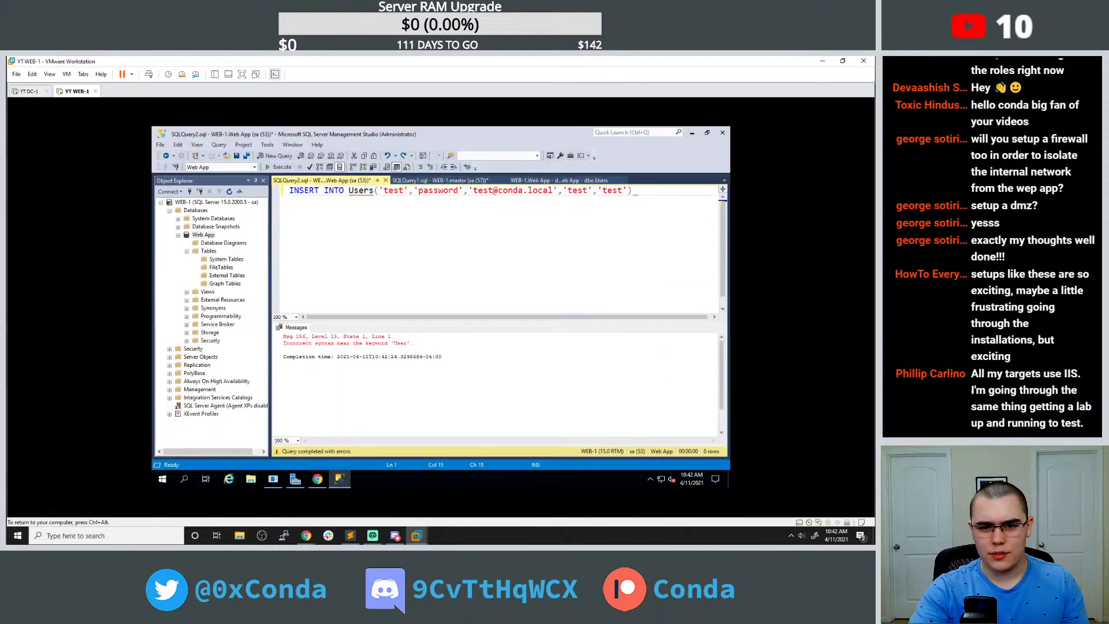
{"action": "left_click", "coordinate": [349, 190]}
{"action": "type", "text": "["}
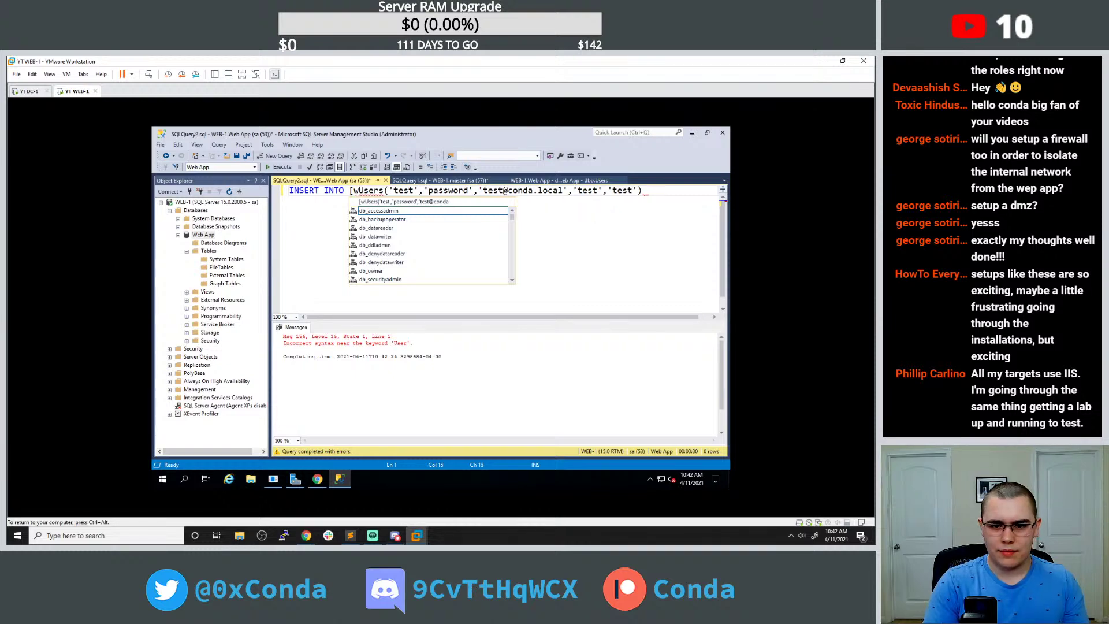
{"action": "type", "text": "Web"}
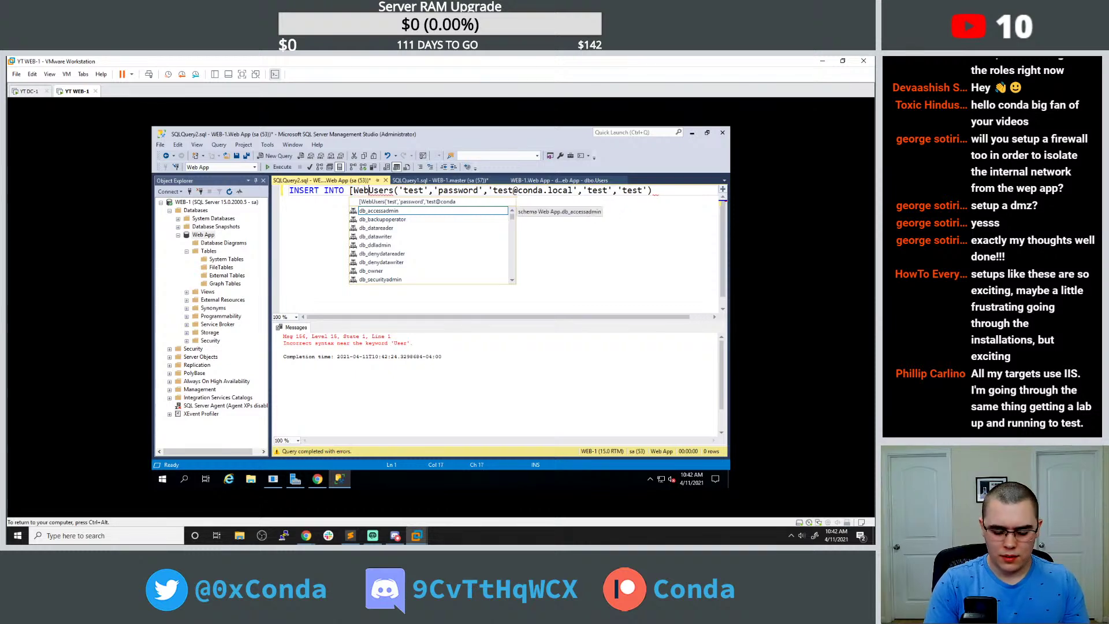
{"action": "type", "text": " App"}
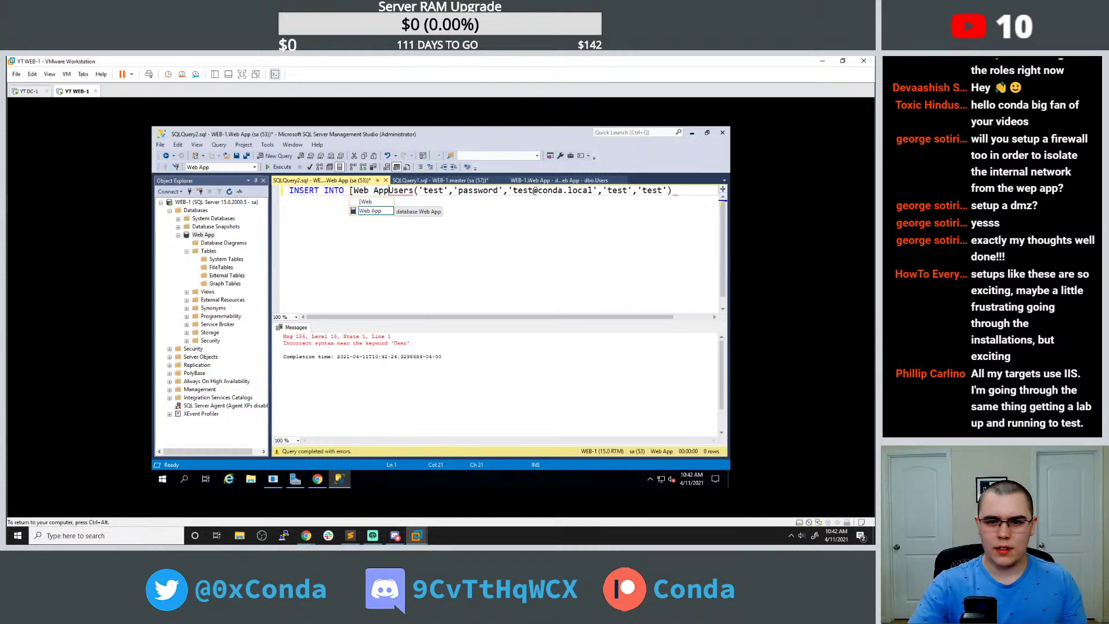
{"action": "type", "text": "]App"}
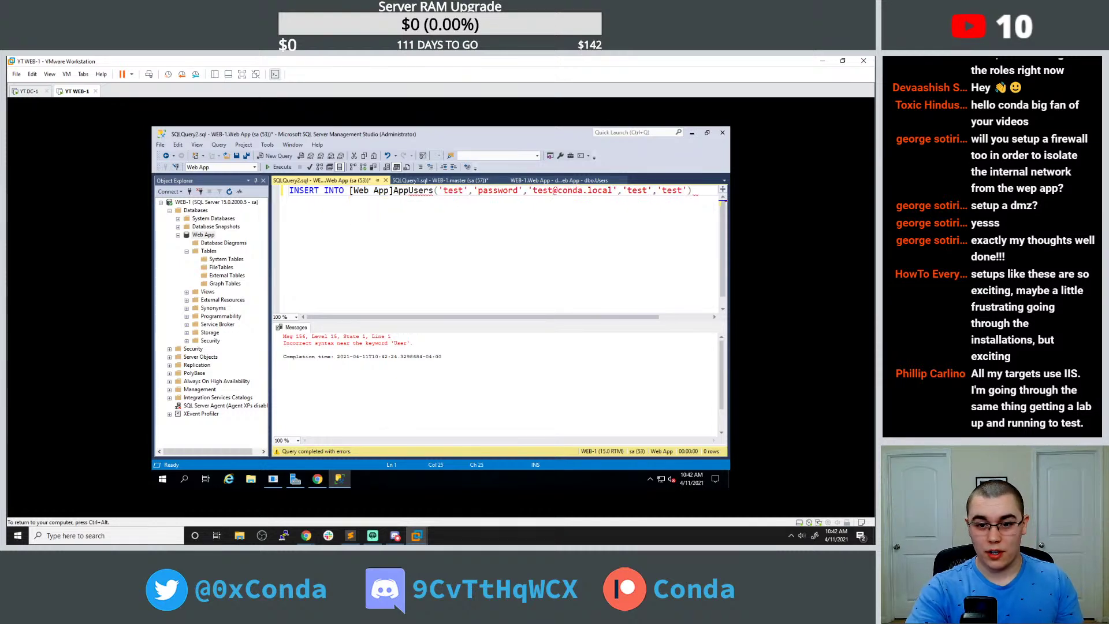
{"action": "key", "text": "BackSpace"}
{"action": "key", "text": "BackSpace"}
{"action": "key", "text": "BackSpace"}
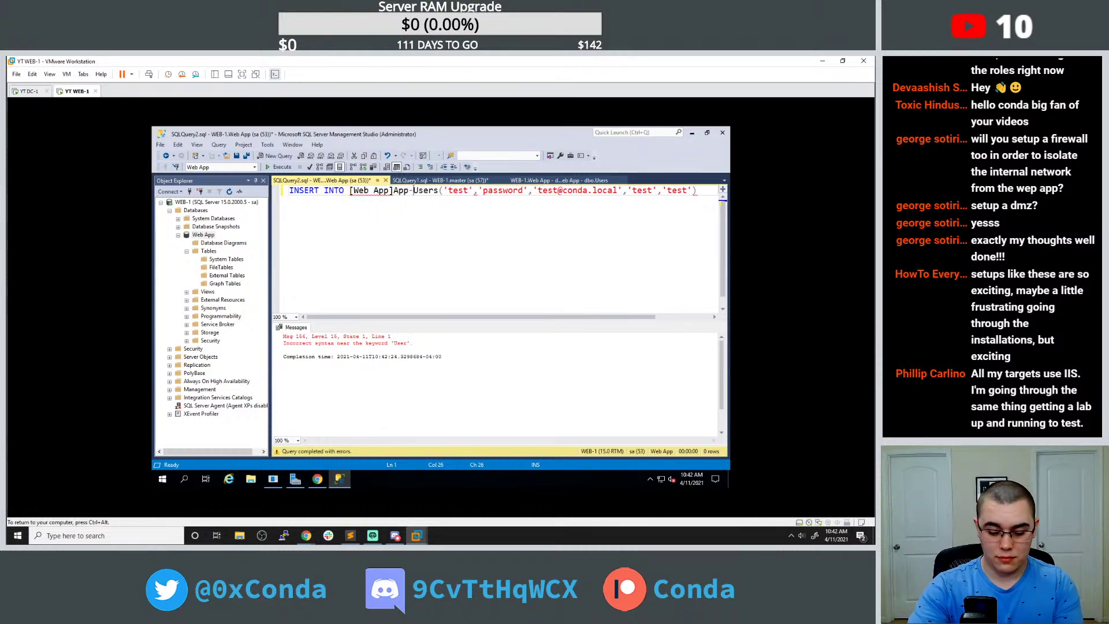
{"action": "type", "text": "."}
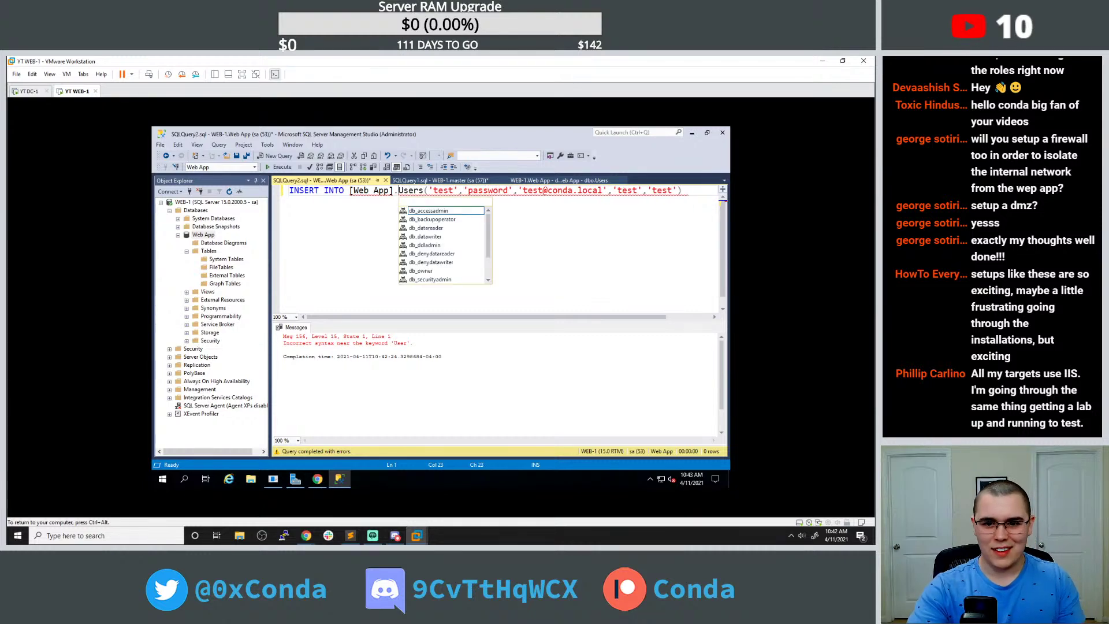
{"action": "key", "text": "Left"}
{"action": "key", "text": "Left"}
{"action": "left_click", "coordinate": [281, 167]}
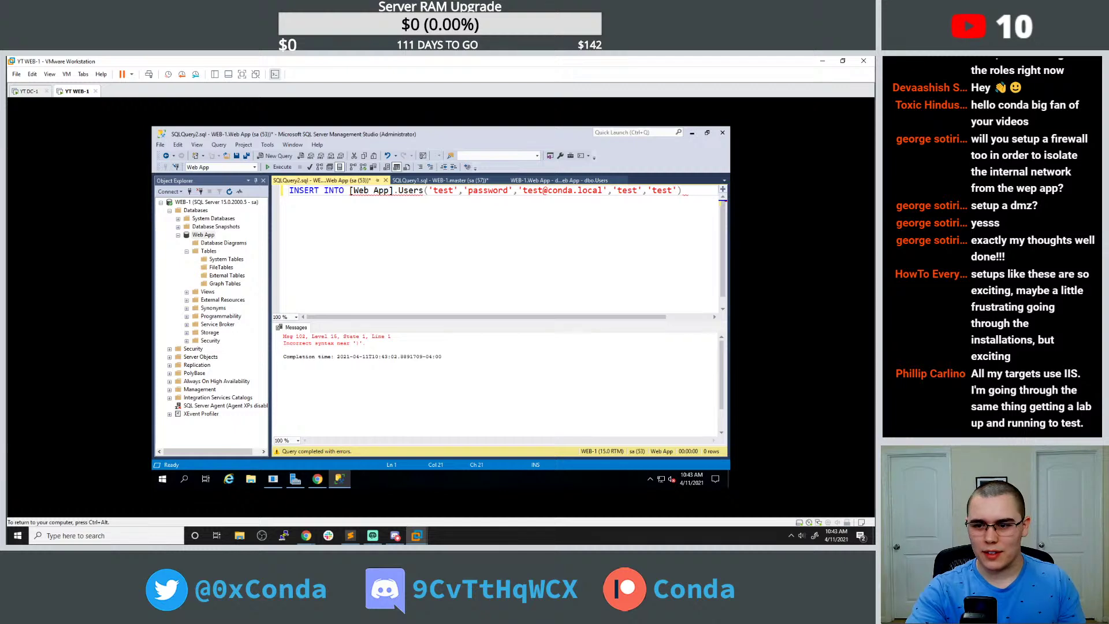
Remove the [Web App]. prefix, rerun, add a trailing semicolon, then open a fresh Chrome tab.
{"action": "left_click_drag", "start_coordinate": [349, 191], "coordinate": [399, 191]}
{"action": "key", "text": "BackSpace"}
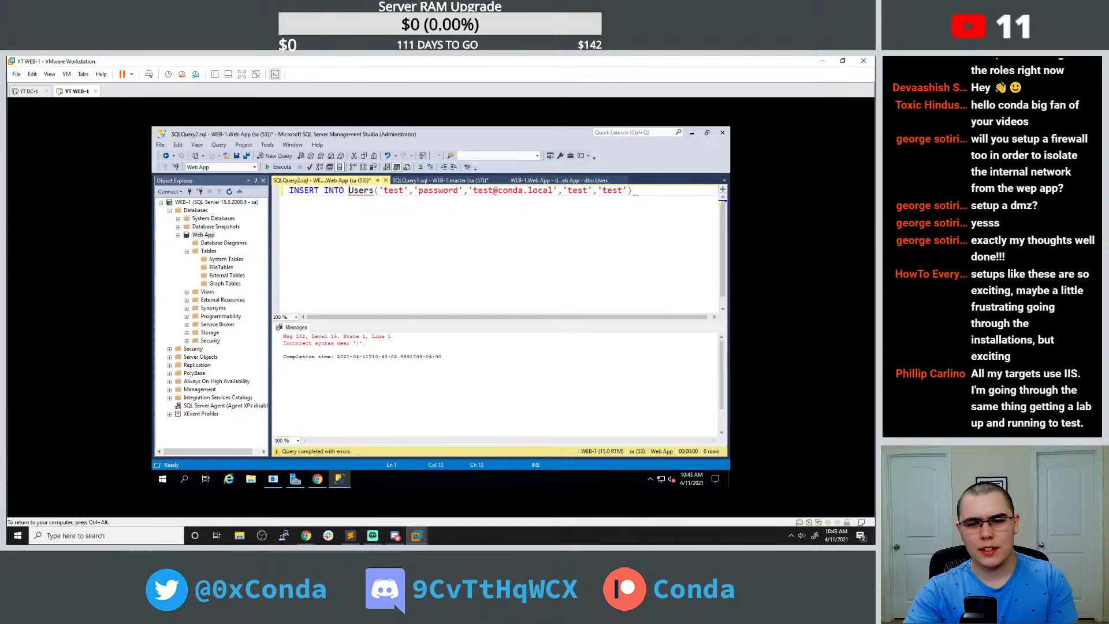
{"action": "left_click", "coordinate": [632, 191]}
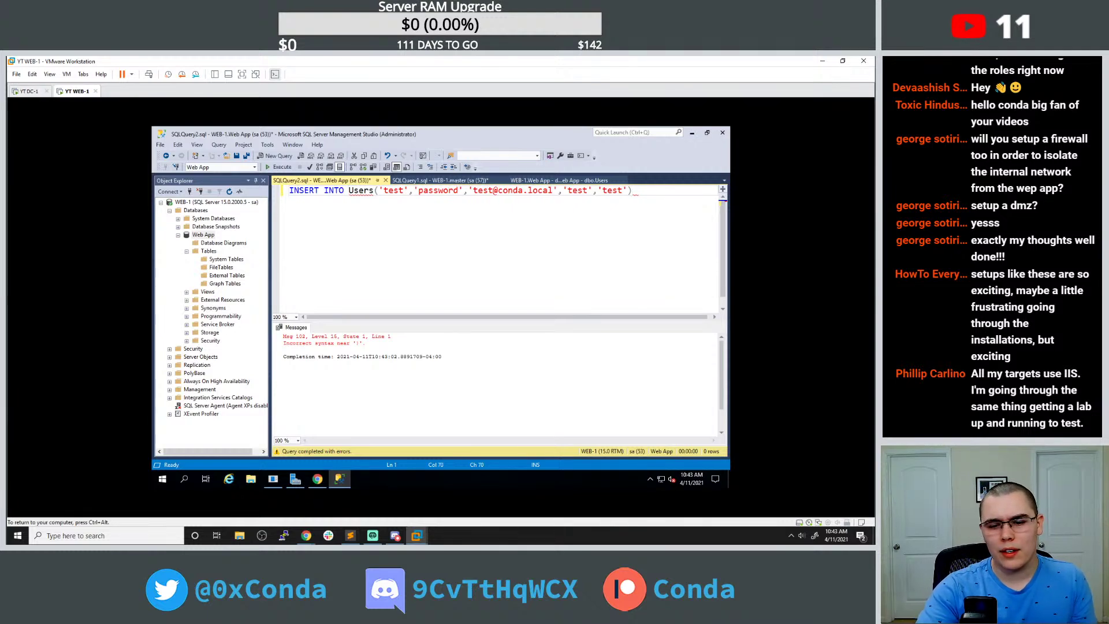
{"action": "left_click", "coordinate": [281, 167]}
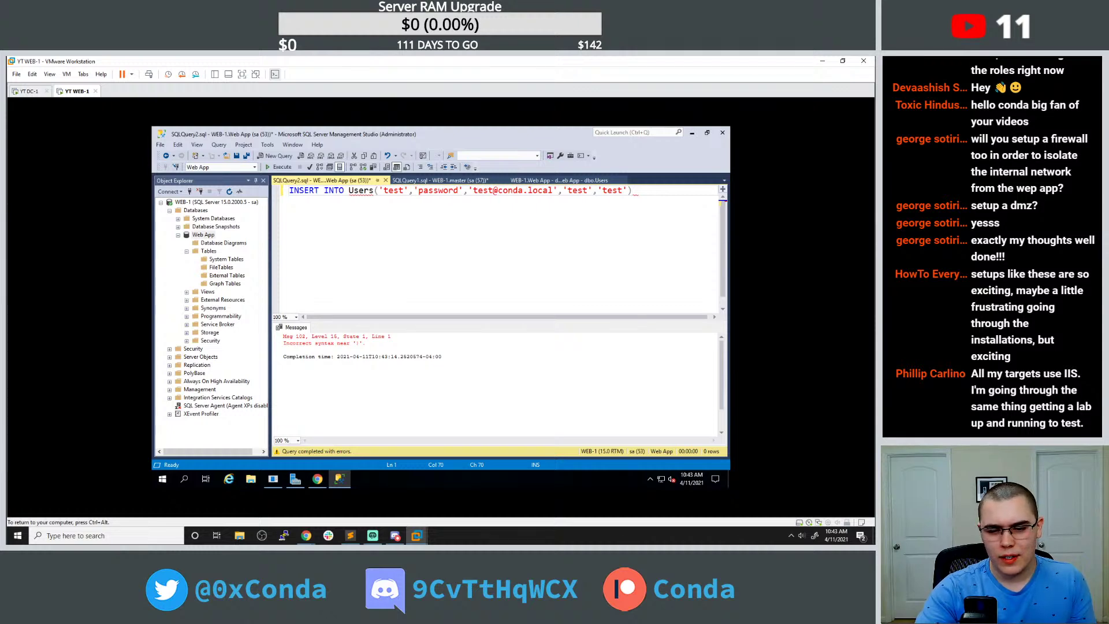
{"action": "type", "text": ";"}
{"action": "left_click", "coordinate": [531, 190]}
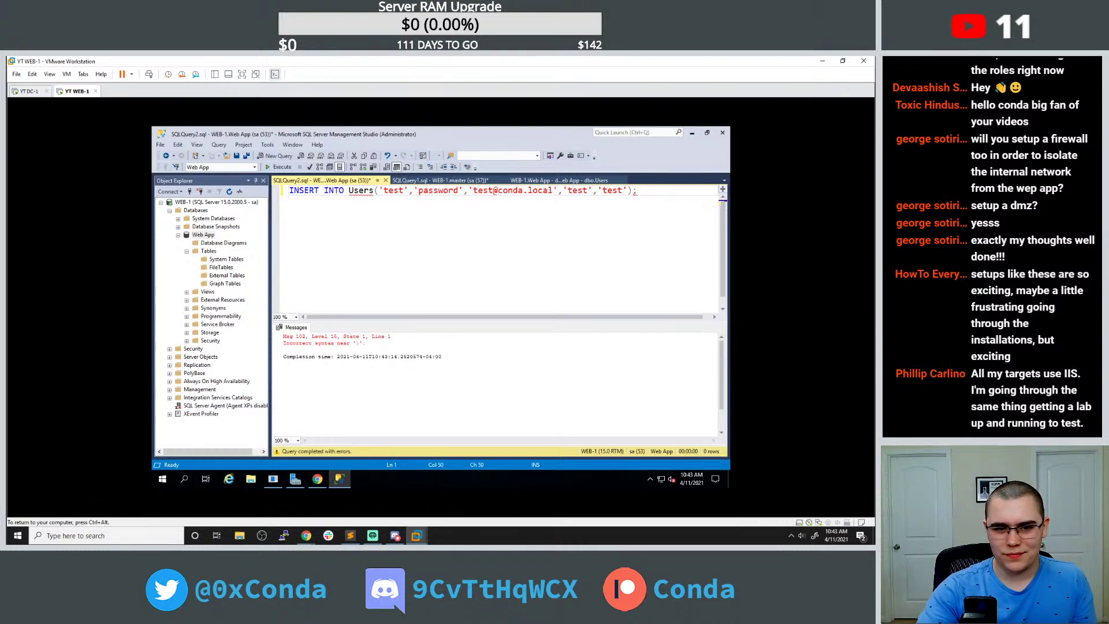
{"action": "left_click", "coordinate": [317, 479]}
{"action": "left_click", "coordinate": [623, 135]}
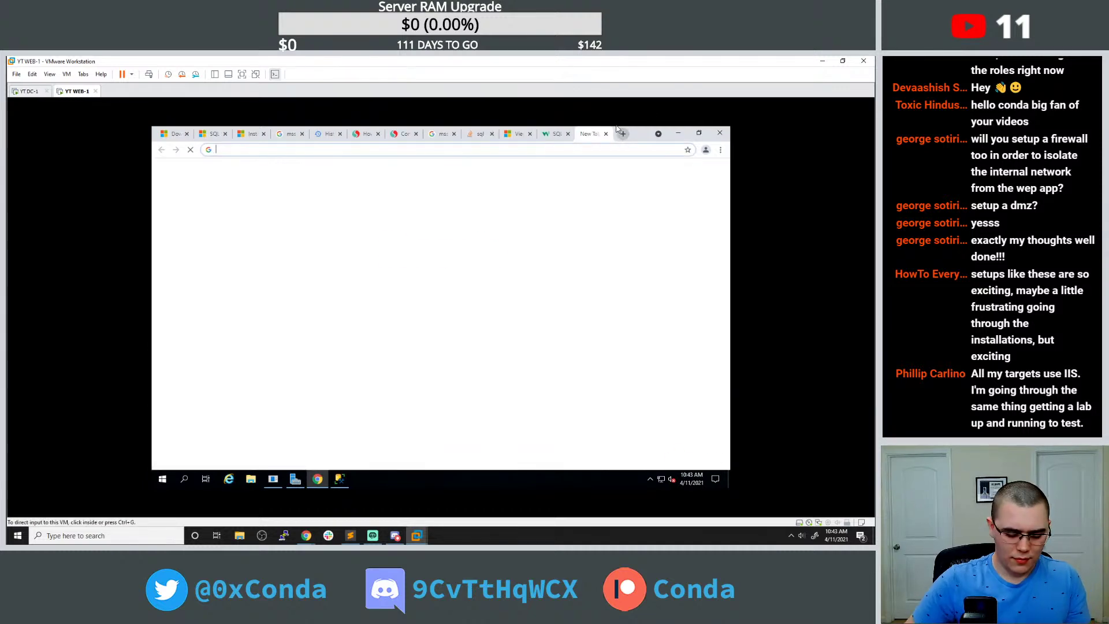
Search Google for 'sql server management studio insert into' and open the SQLShack article.
{"action": "left_click", "coordinate": [617, 130]}
{"action": "type", "text": "l server management studio shopw"}
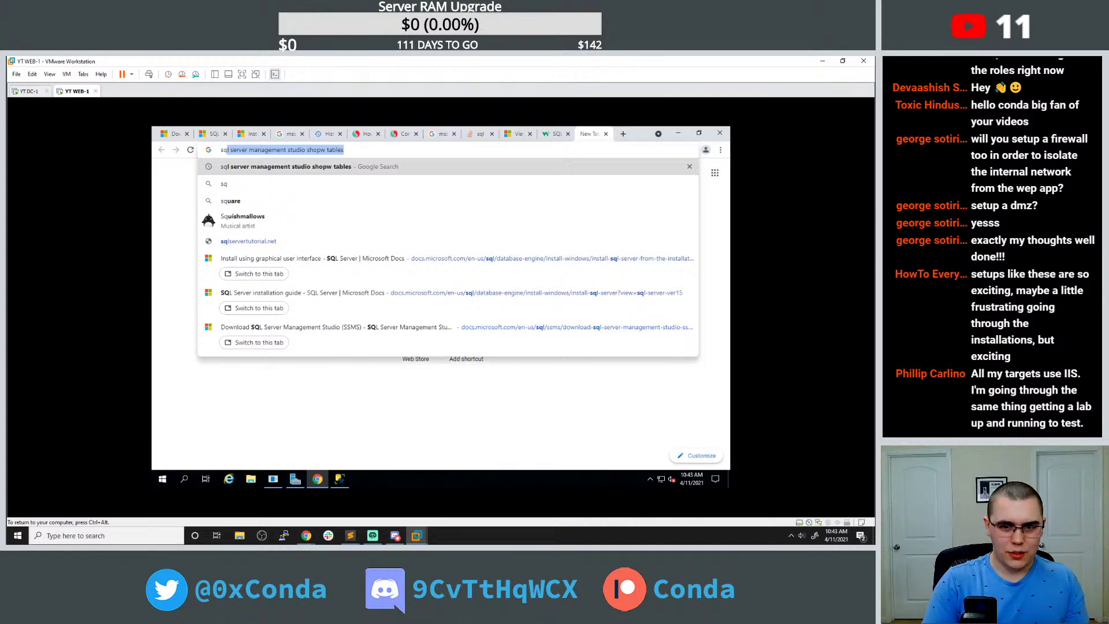
{"action": "key", "text": "BackSpace"}
{"action": "key", "text": "BackSpace"}
{"action": "key", "text": "BackSpace"}
{"action": "key", "text": "BackSpace"}
{"action": "key", "text": "BackSpace"}
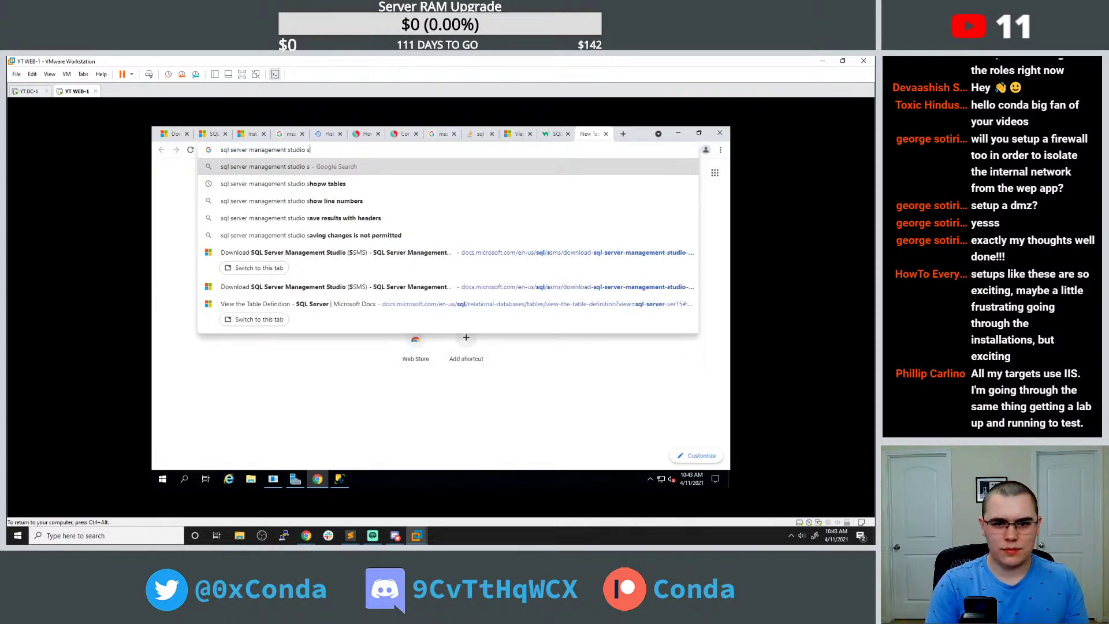
{"action": "type", "text": "insrt into"}
{"action": "key", "text": "Return"}
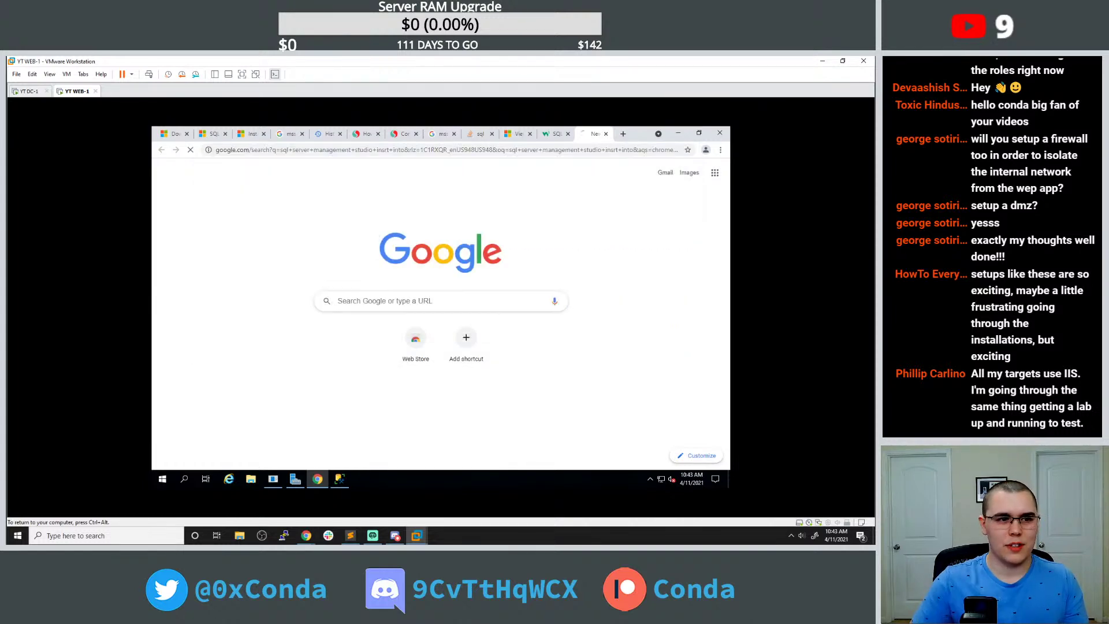
{"action": "left_click", "coordinate": [341, 293]}
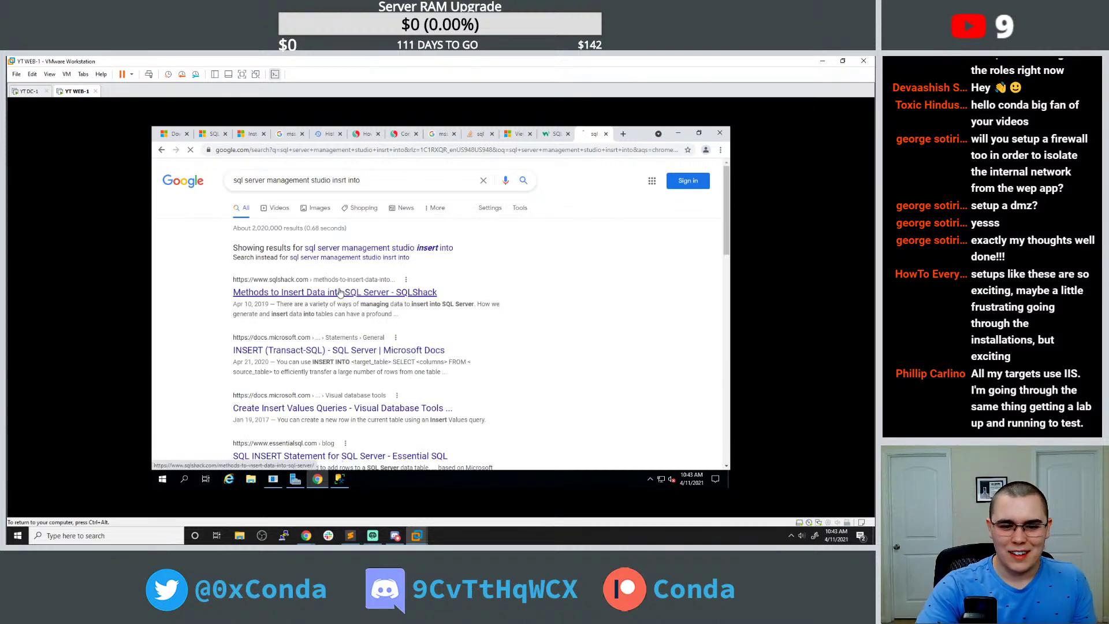
Read through the article's INSERT INTO examples, then return to Management Studio.
{"action": "scroll", "coordinate": [335, 270], "scroll_direction": "down", "scroll_amount": 8}
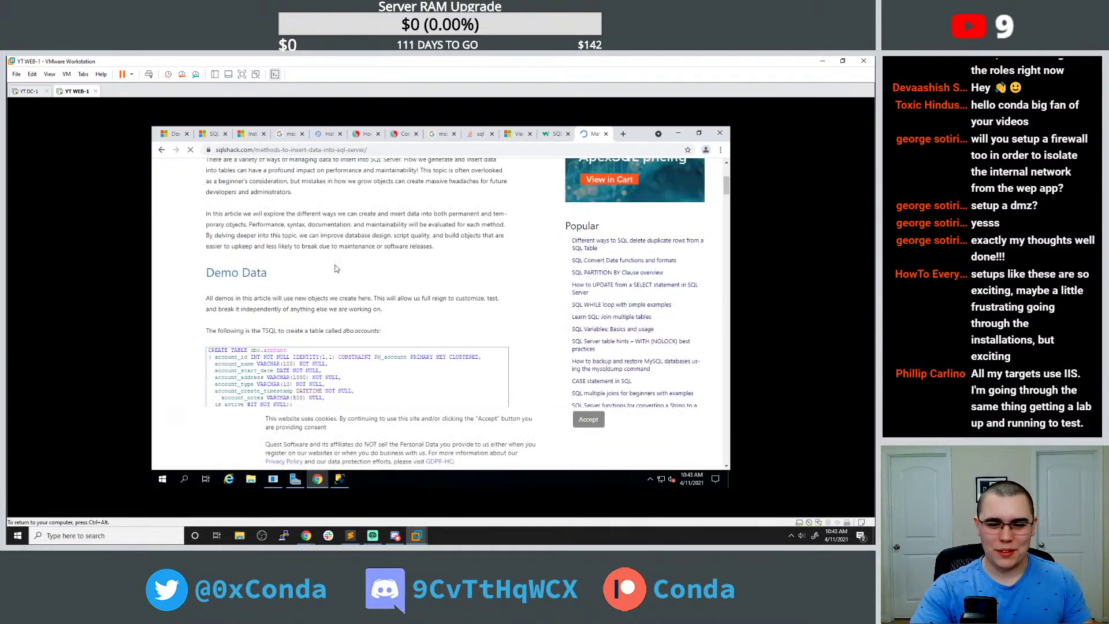
{"action": "scroll", "coordinate": [353, 288], "scroll_direction": "down", "scroll_amount": 2}
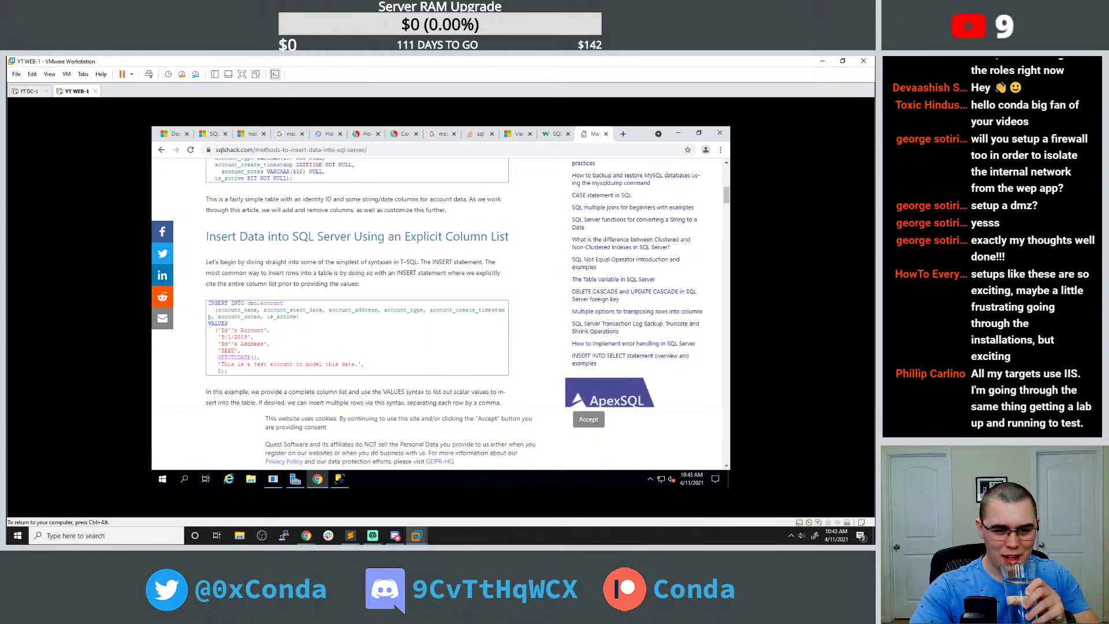
{"action": "scroll", "coordinate": [293, 219], "scroll_direction": "down", "scroll_amount": 2}
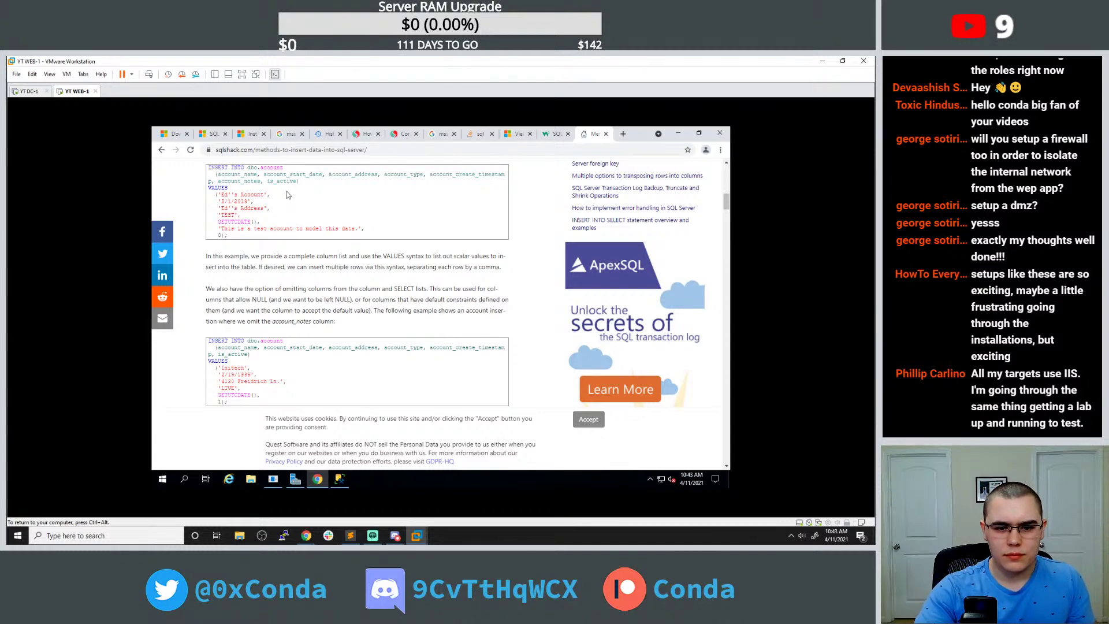
{"action": "scroll", "coordinate": [289, 196], "scroll_direction": "down", "scroll_amount": 1}
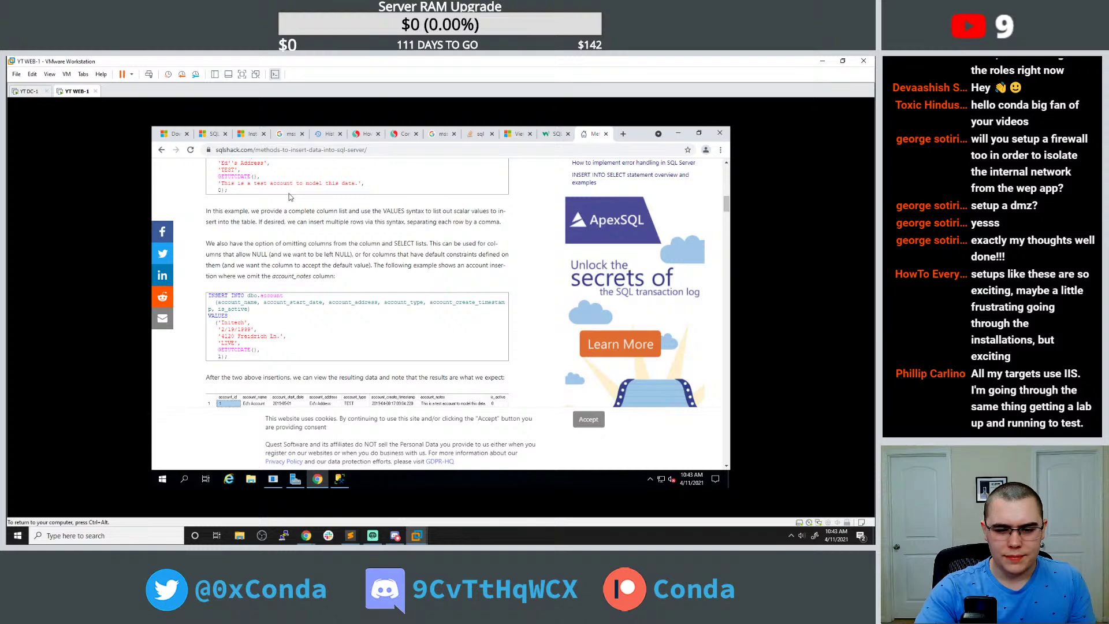
{"action": "scroll", "coordinate": [289, 196], "scroll_direction": "down", "scroll_amount": 2}
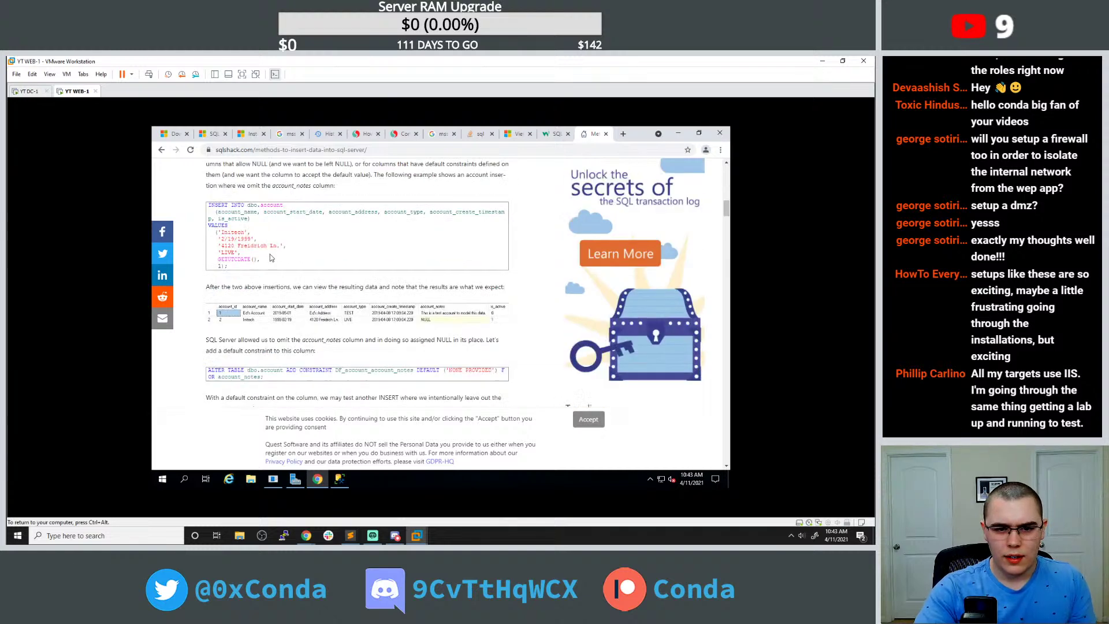
{"action": "left_click", "coordinate": [340, 479]}
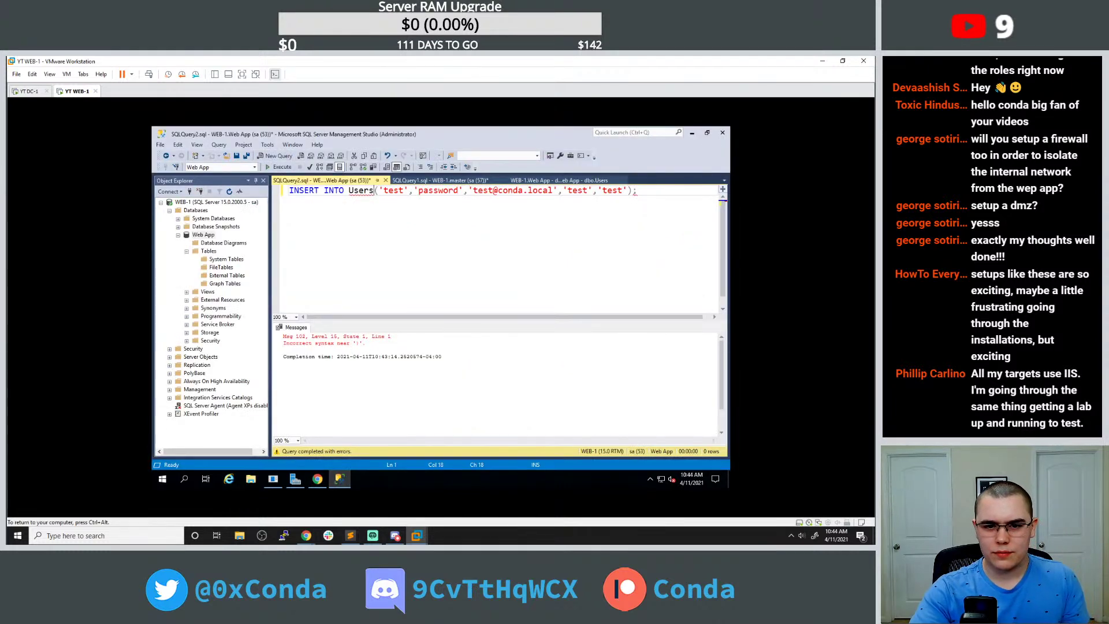
Put the value list on its own line after VALUES and start a column list after Users.
{"action": "key", "text": "Return"}
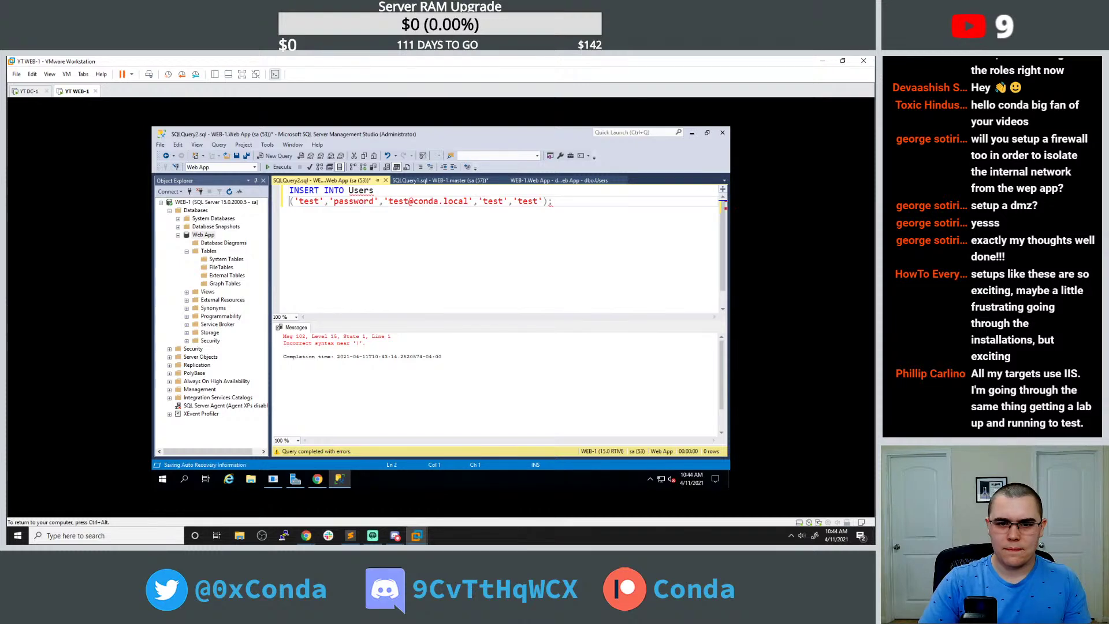
{"action": "type", "text": "VALUES"}
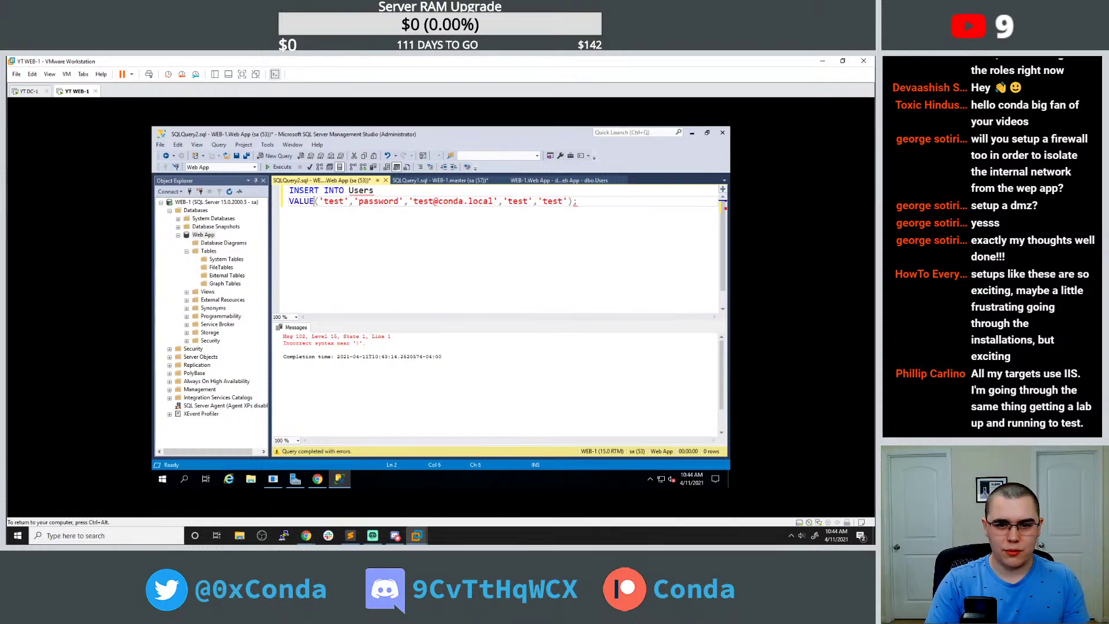
{"action": "left_click", "coordinate": [373, 190]}
{"action": "type", "text": "()"}
{"action": "key", "text": "Left"}
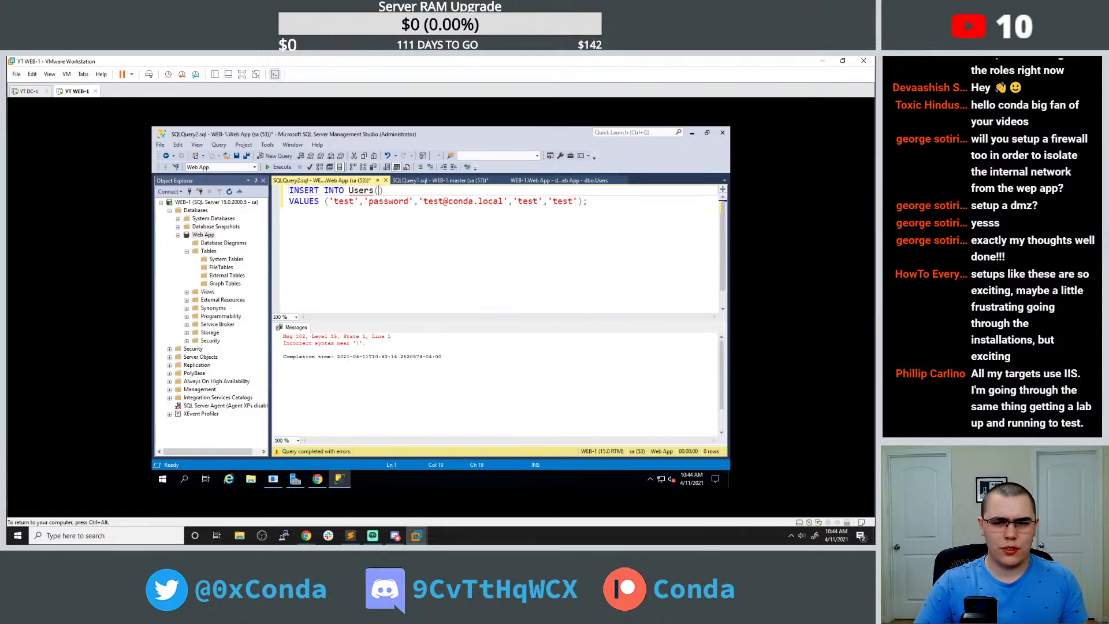
Name the columns username, password, email, first_name, last_name and run the INSERT without saving.
{"action": "left_click", "coordinate": [440, 180]}
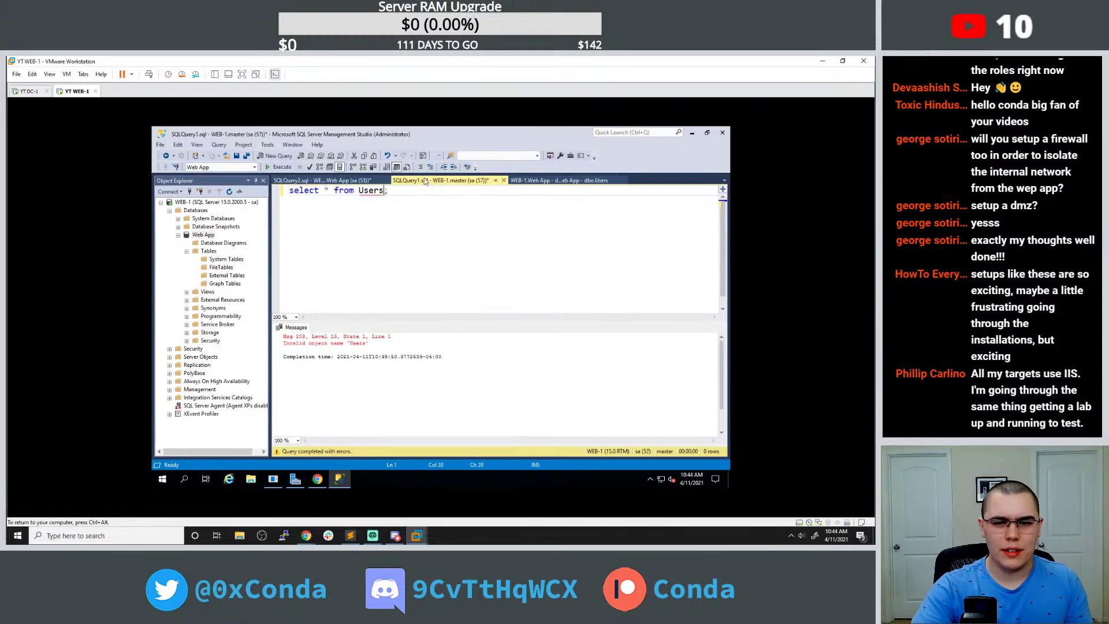
{"action": "left_click", "coordinate": [537, 181]}
{"action": "left_click", "coordinate": [314, 180]}
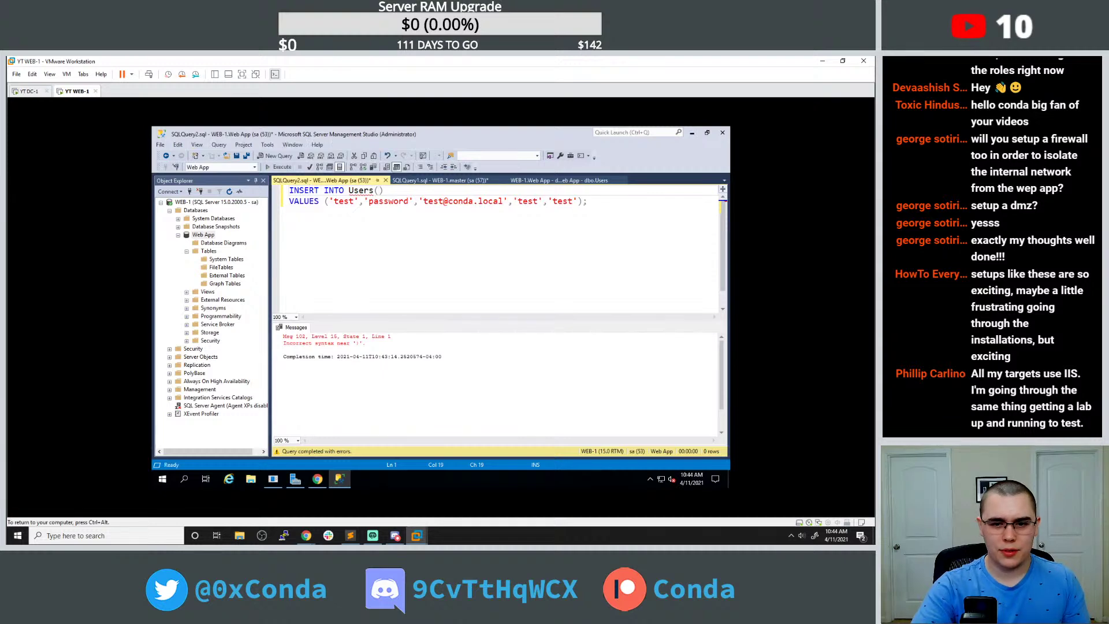
{"action": "type", "text": "username, pa"}
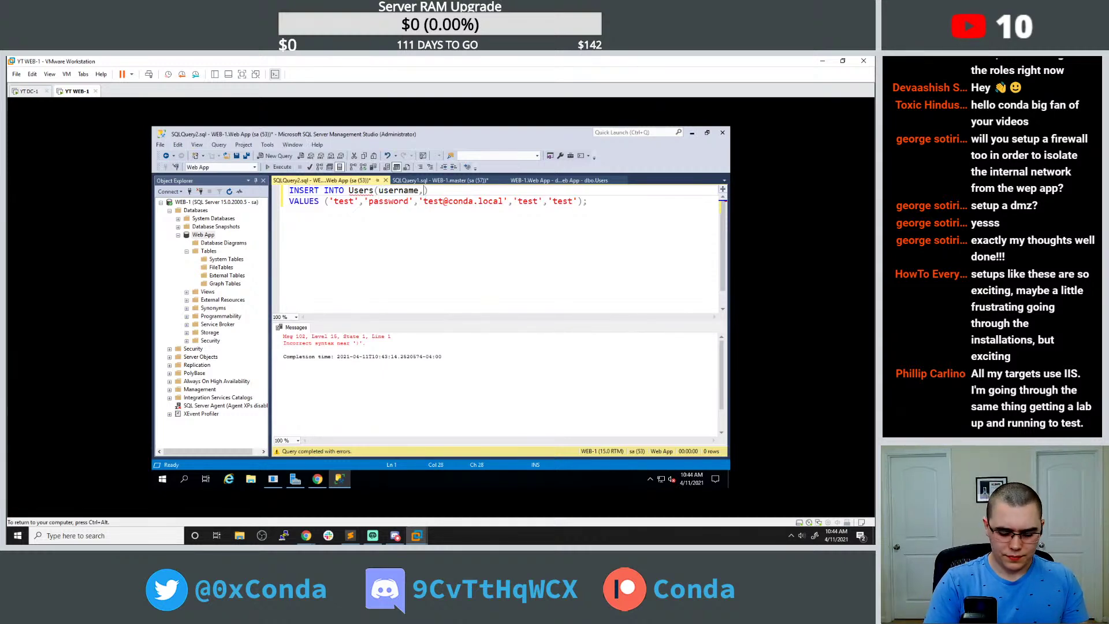
{"action": "type", "text": "ssword, e"}
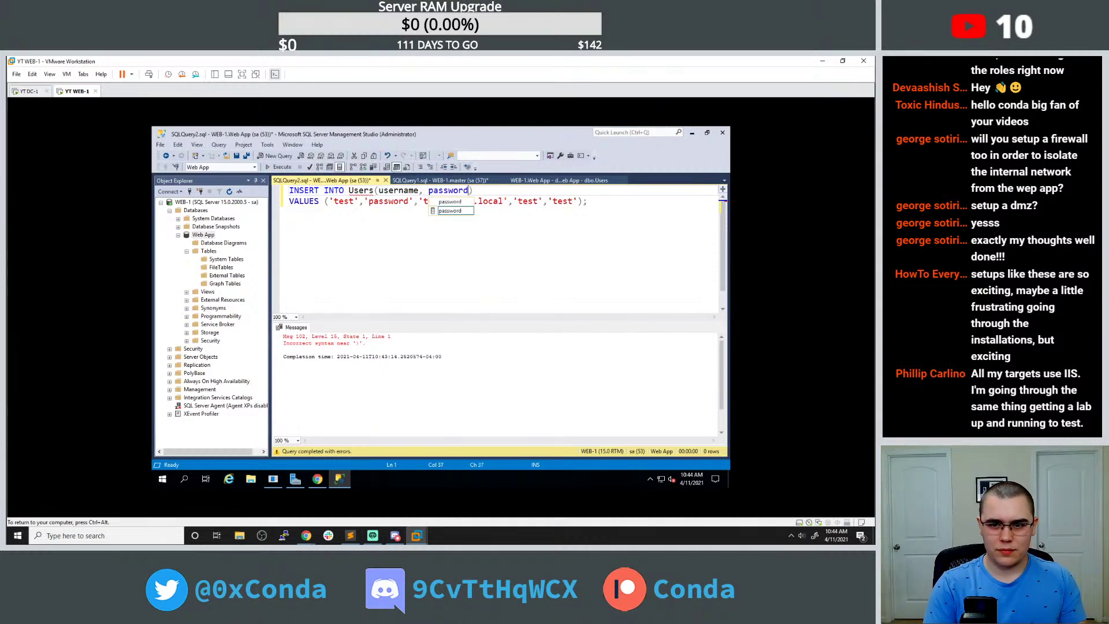
{"action": "type", "text": "mail, "}
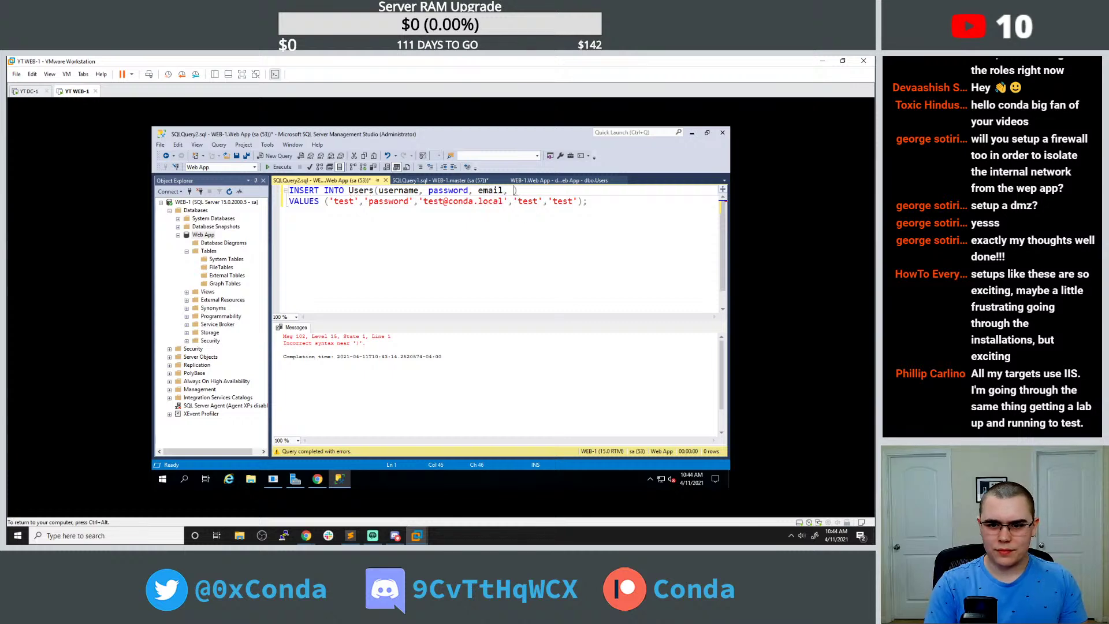
{"action": "type", "text": "first_name"}
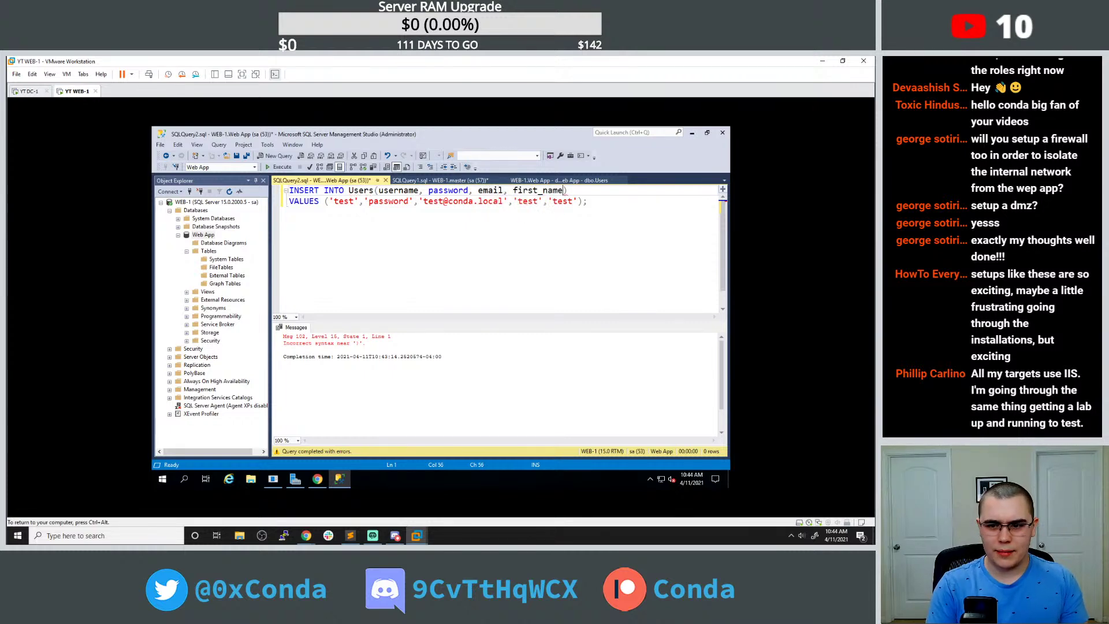
{"action": "type", "text": ", pa"}
{"action": "key", "text": "BackSpace"}
{"action": "key", "text": "BackSpace"}
{"action": "type", "text": "last_name"}
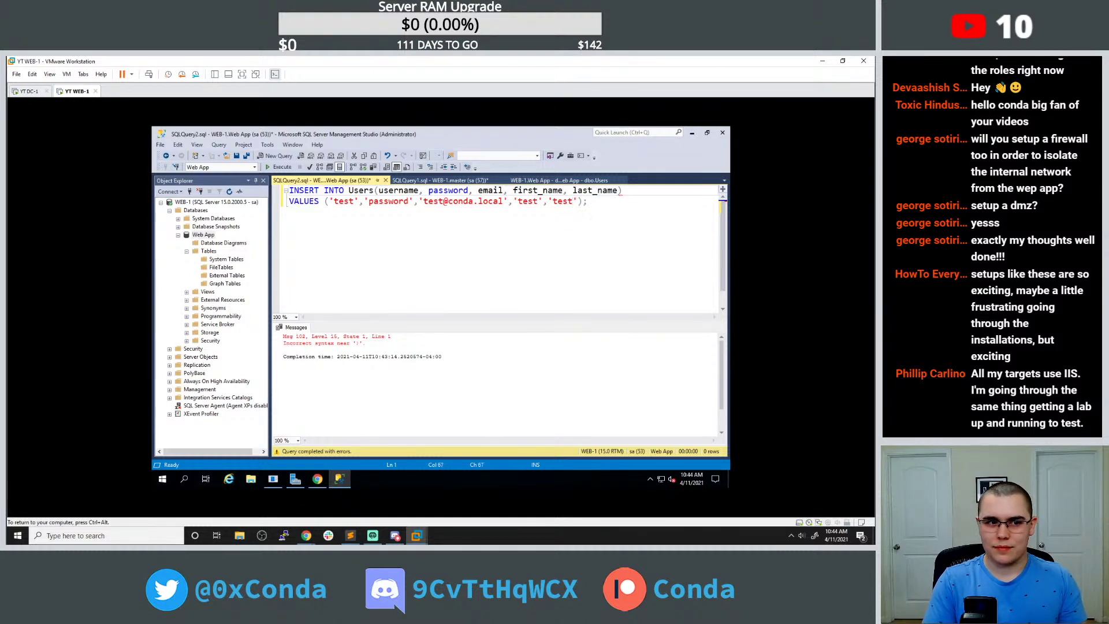
{"action": "key", "text": "ctrl+s"}
{"action": "left_click", "coordinate": [411, 329]}
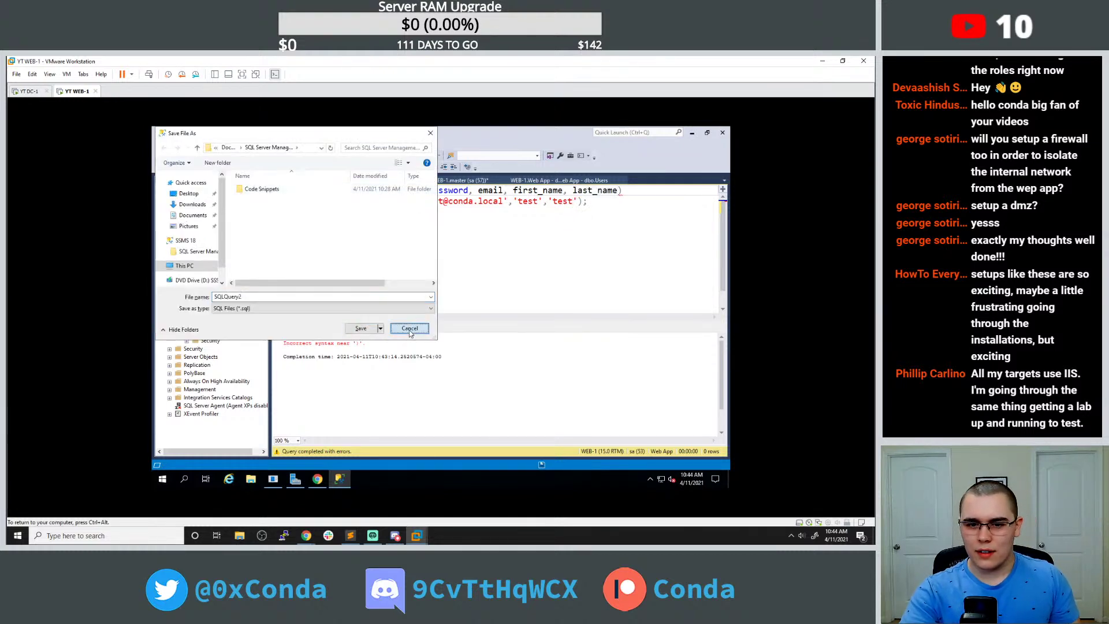
{"action": "left_click", "coordinate": [278, 168]}
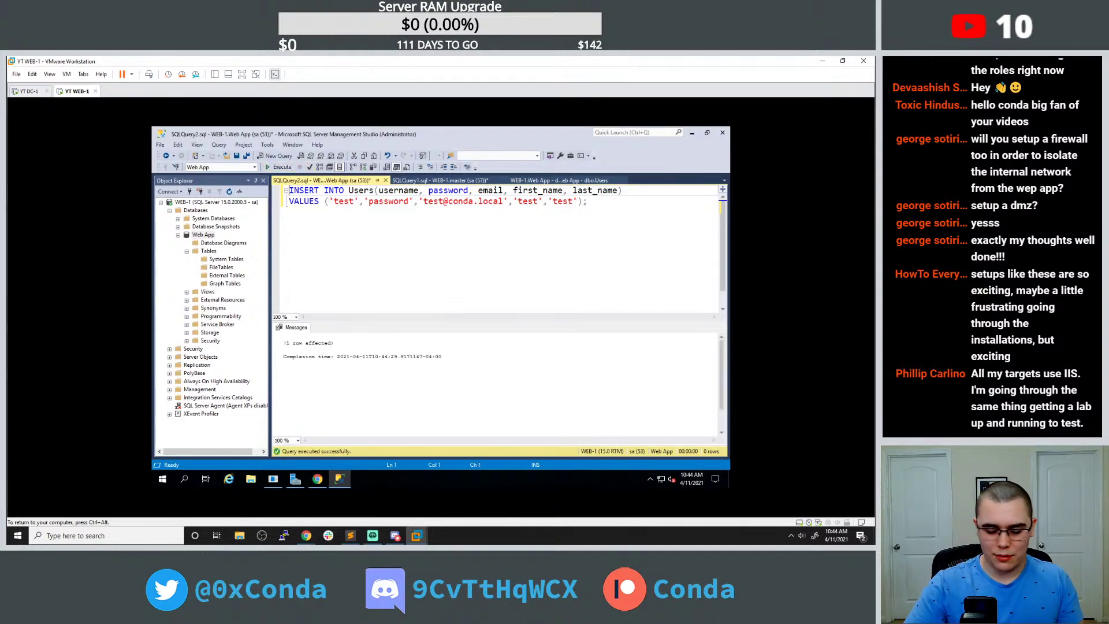
Add 'select * from Users;' above the INSERT and run it to list the table.
{"action": "key", "text": "Return"}
{"action": "key", "text": "Up"}
{"action": "key", "text": "Return"}
{"action": "key", "text": "Up"}
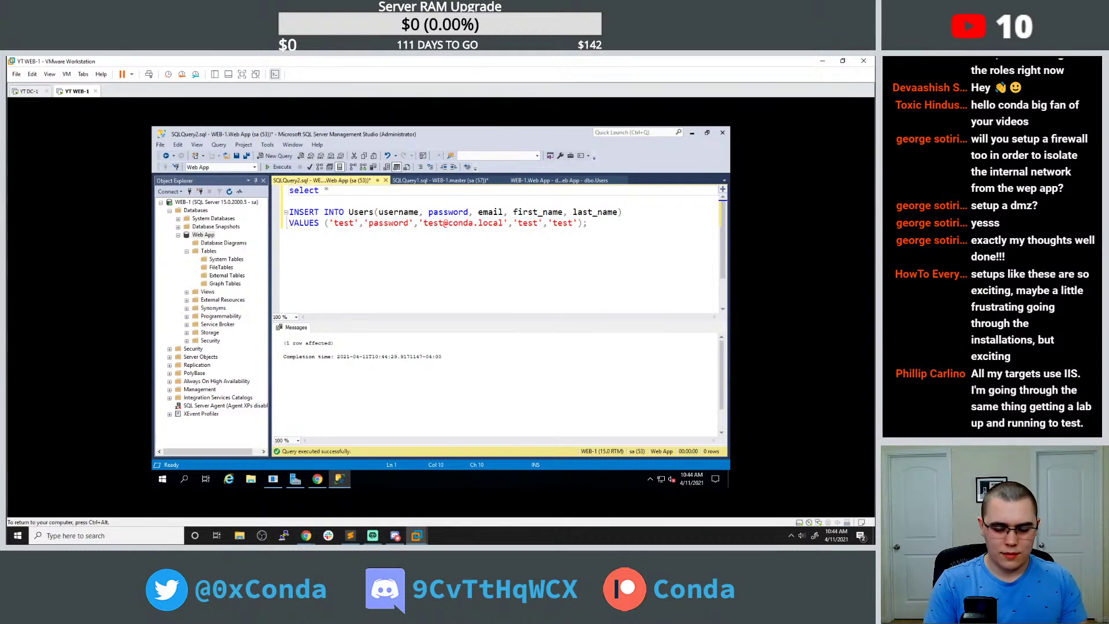
{"action": "type", "text": "select * from Us"}
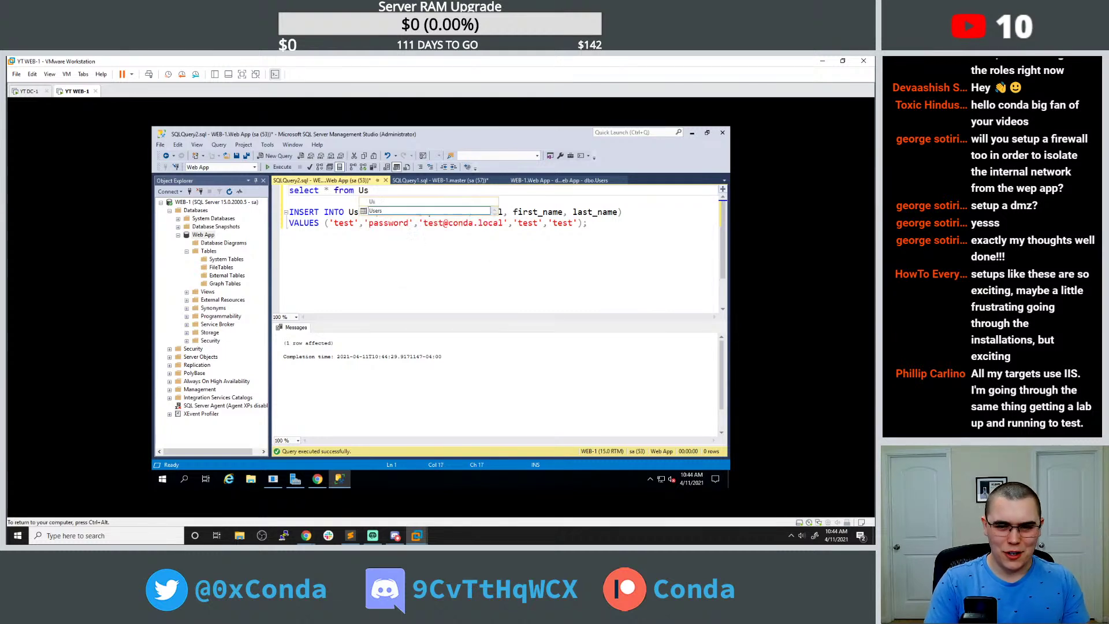
{"action": "type", "text": "ers;"}
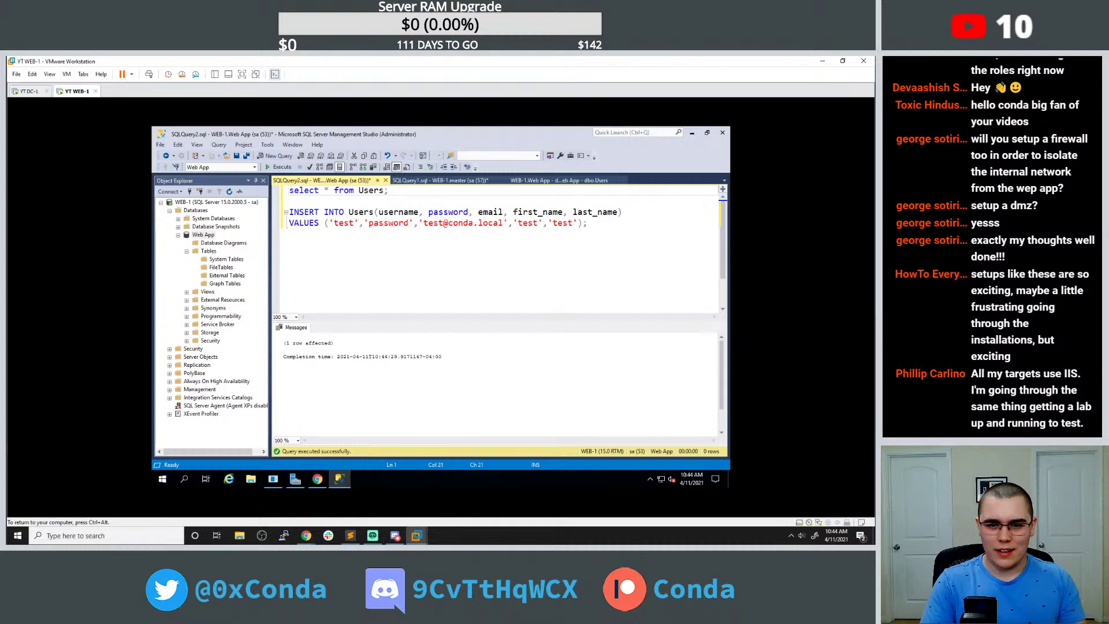
{"action": "left_click", "coordinate": [280, 167]}
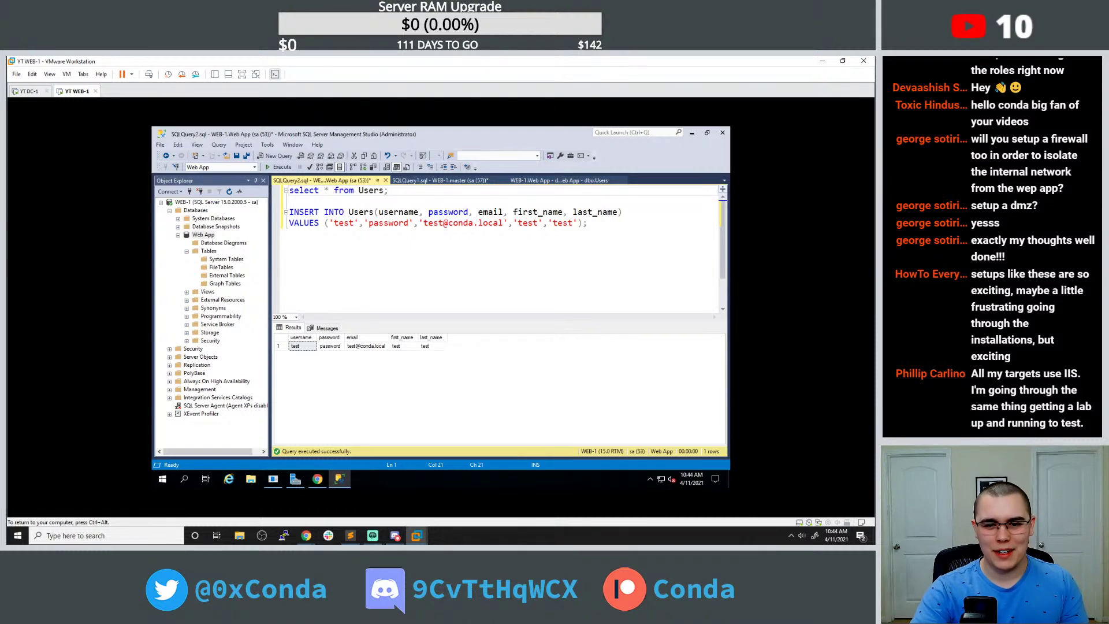
{"action": "left_click", "coordinate": [354, 223]}
{"action": "type", "text": "2"}
{"action": "type", "text": "2"}
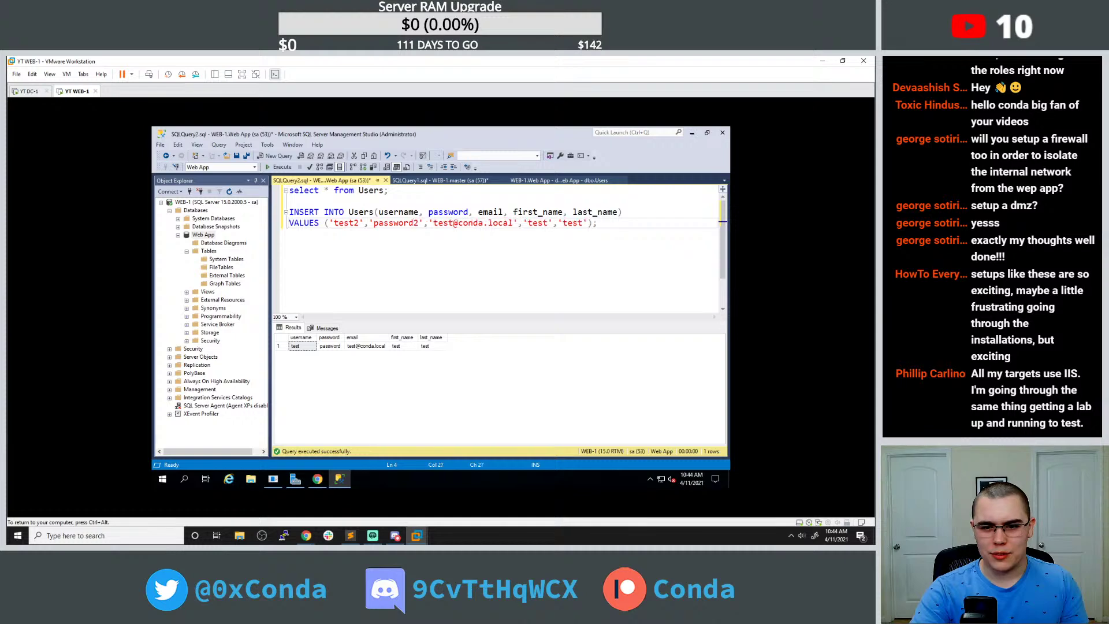
{"action": "type", "text": "2"}
{"action": "type", "text": "2"}
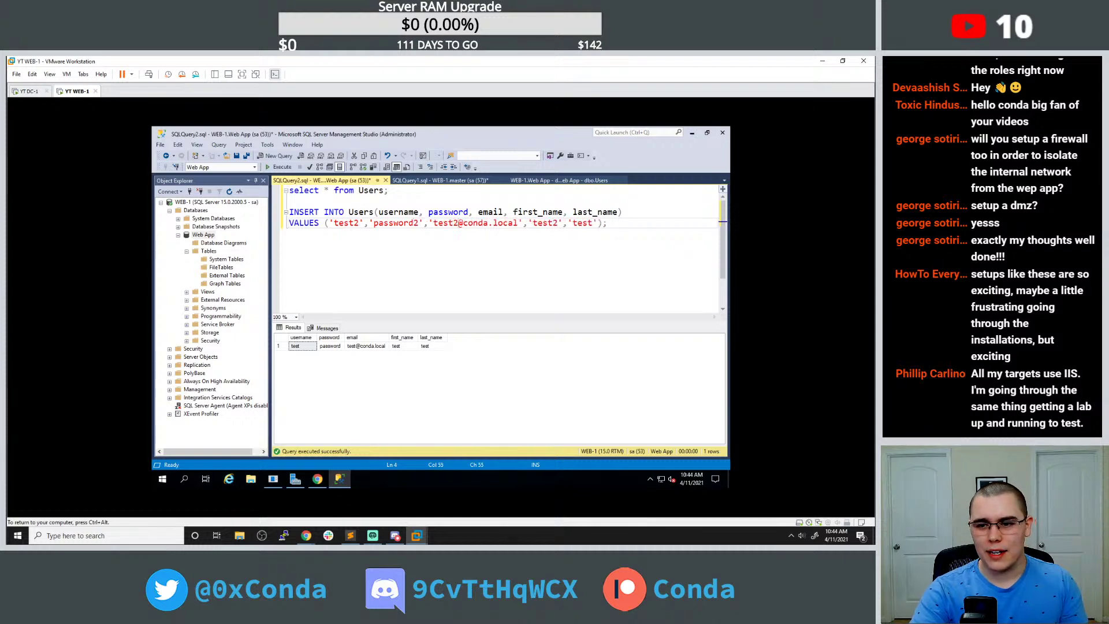
{"action": "left_click", "coordinate": [590, 223]}
{"action": "type", "text": "2"}
{"action": "left_click", "coordinate": [281, 168]}
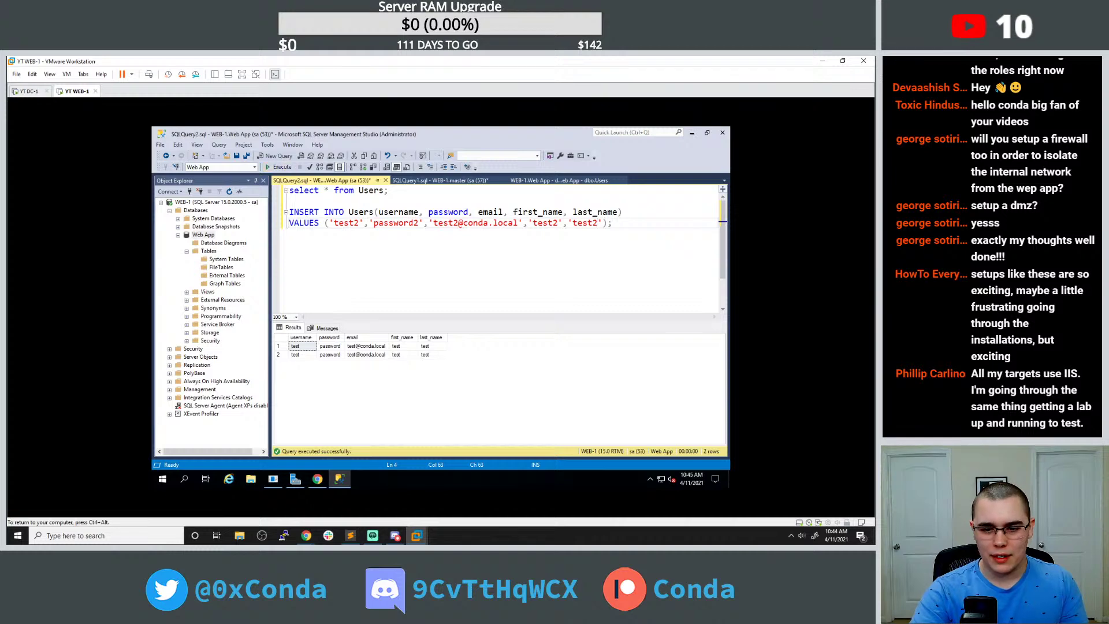
{"action": "left_click", "coordinate": [290, 201]}
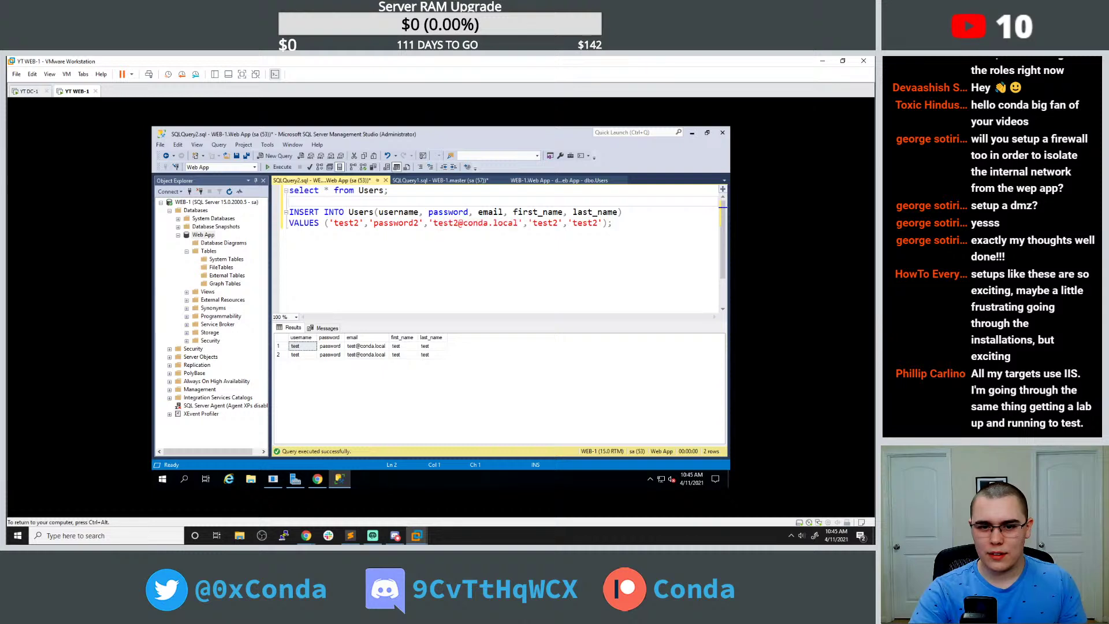
Run the INSERT twice more and inspect the second row in the results.
{"action": "left_click", "coordinate": [281, 168]}
{"action": "left_click", "coordinate": [282, 167]}
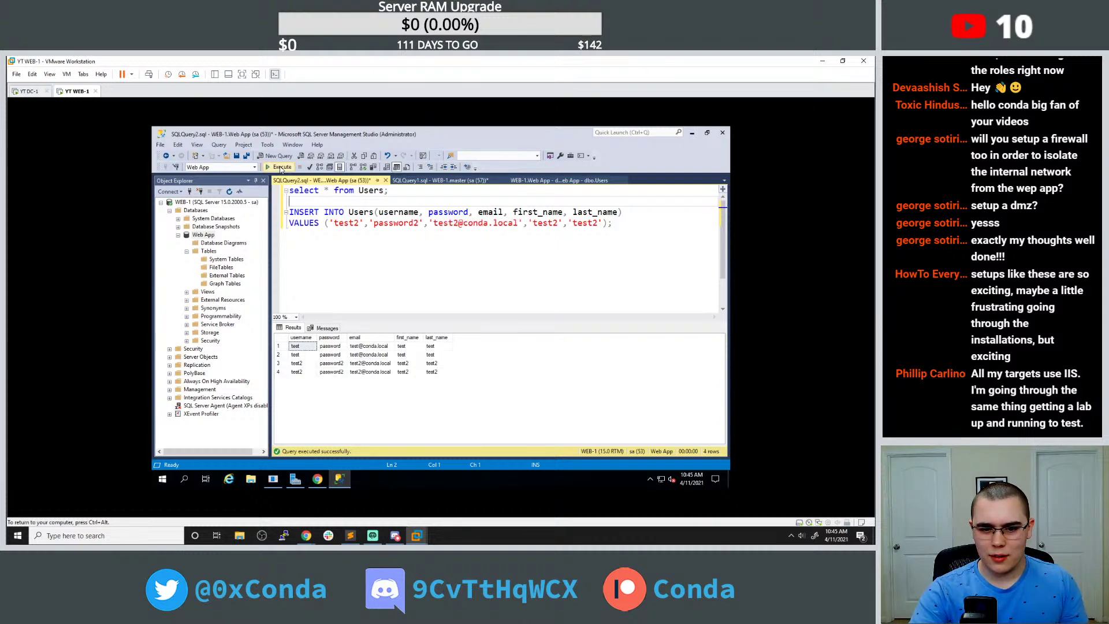
{"action": "left_click", "coordinate": [311, 356]}
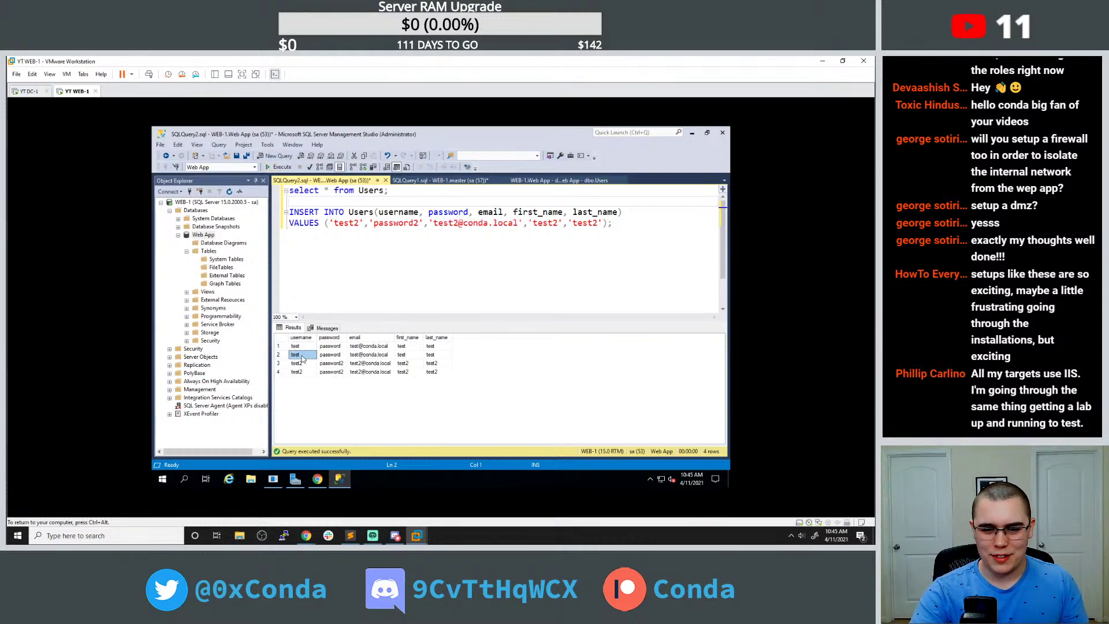
{"action": "left_click", "coordinate": [284, 355]}
{"action": "right_click", "coordinate": [285, 357]}
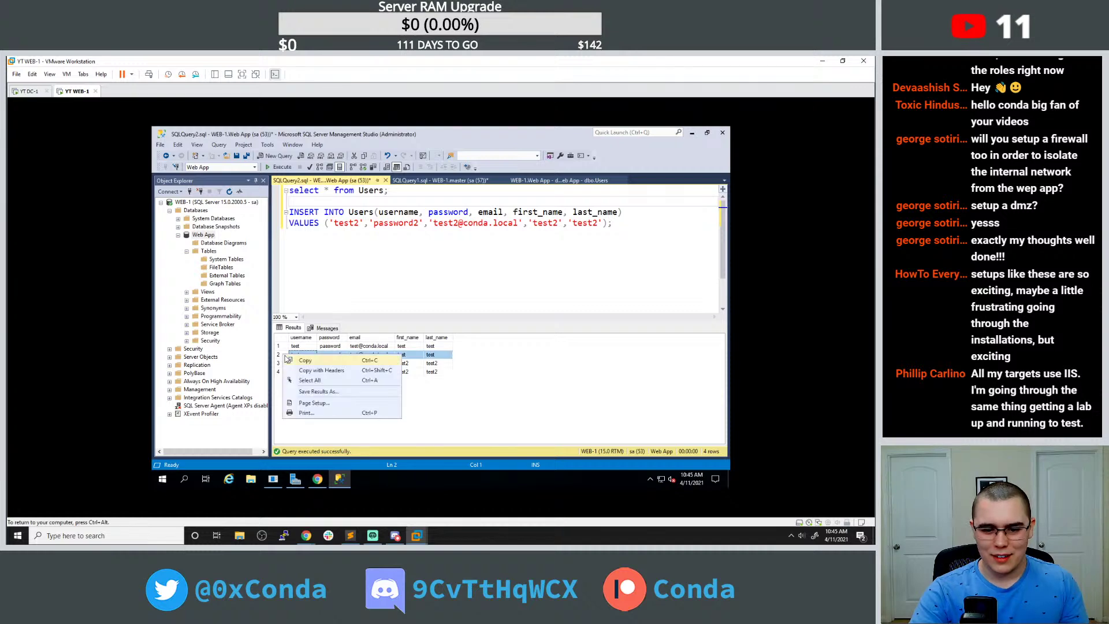
{"action": "left_click", "coordinate": [319, 223]}
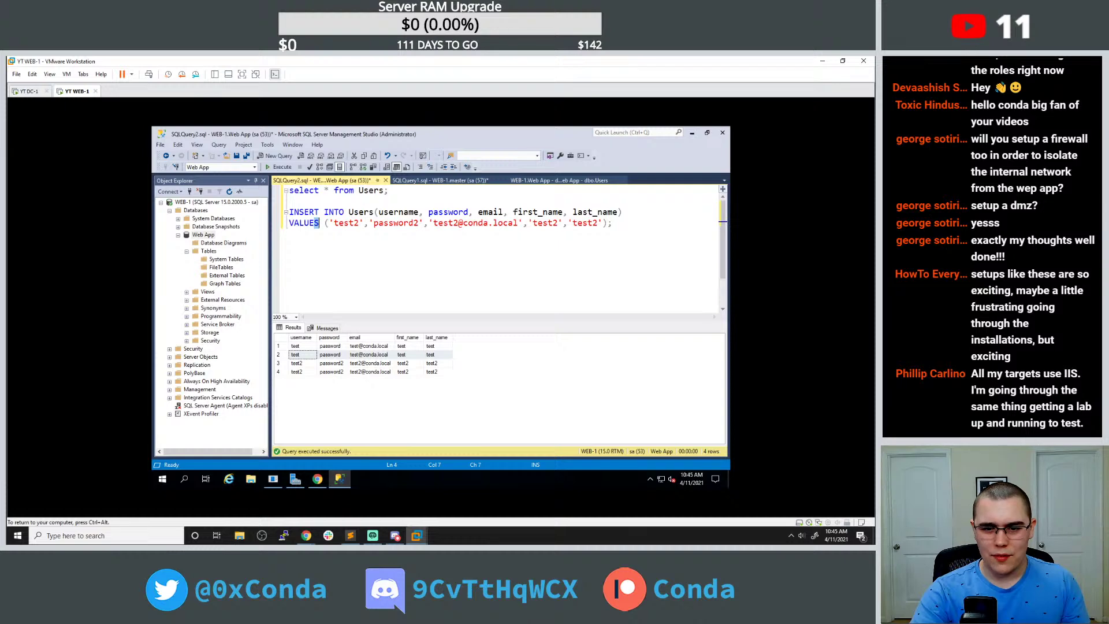
Change the username, password, email and last_name values from test2 to test3.
{"action": "left_click", "coordinate": [325, 212]}
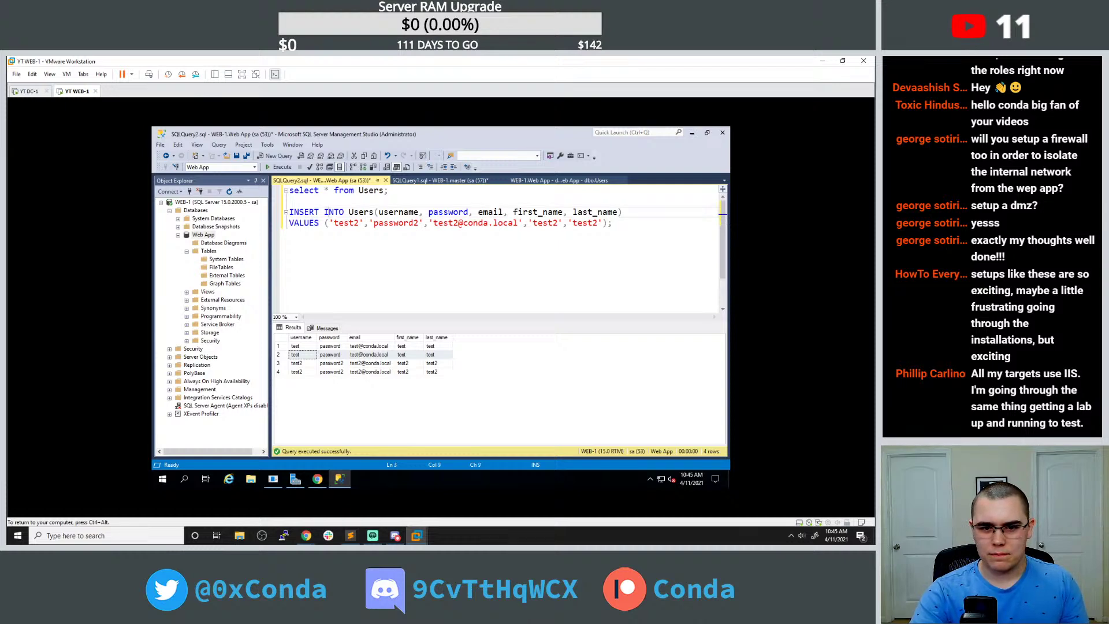
{"action": "left_click", "coordinate": [355, 223]}
{"action": "key", "text": "Delete"}
{"action": "type", "text": "3"}
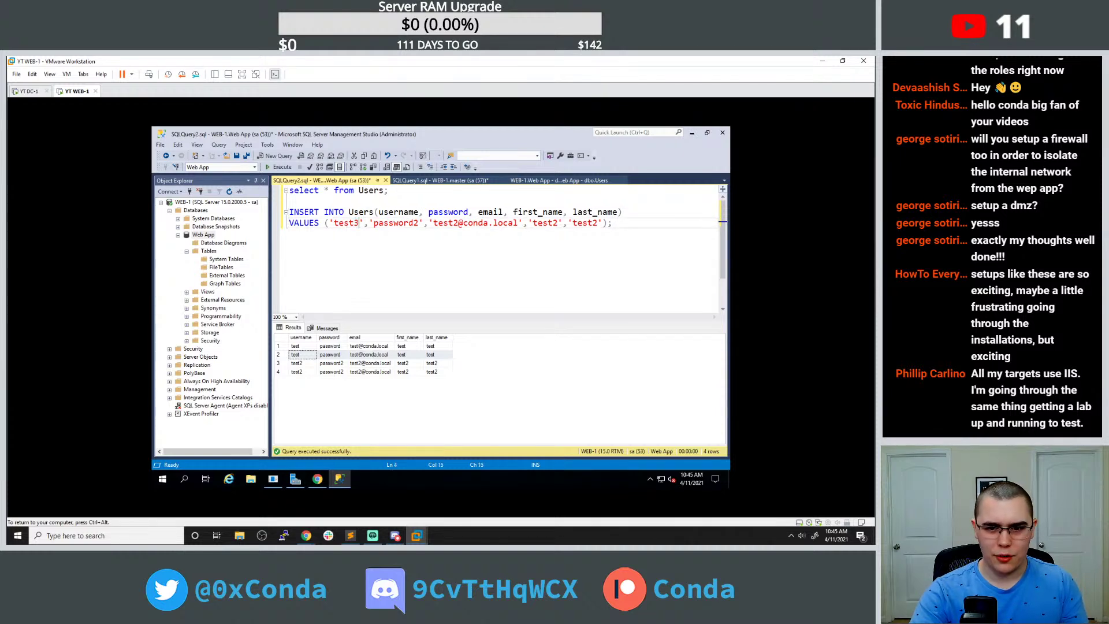
{"action": "key", "text": "Delete"}
{"action": "type", "text": "3"}
{"action": "left_click", "coordinate": [455, 223]}
{"action": "key", "text": "Delete"}
{"action": "type", "text": "3"}
{"action": "left_click", "coordinate": [552, 222]}
{"action": "left_click", "coordinate": [594, 223]}
{"action": "key", "text": "Delete"}
{"action": "type", "text": "3"}
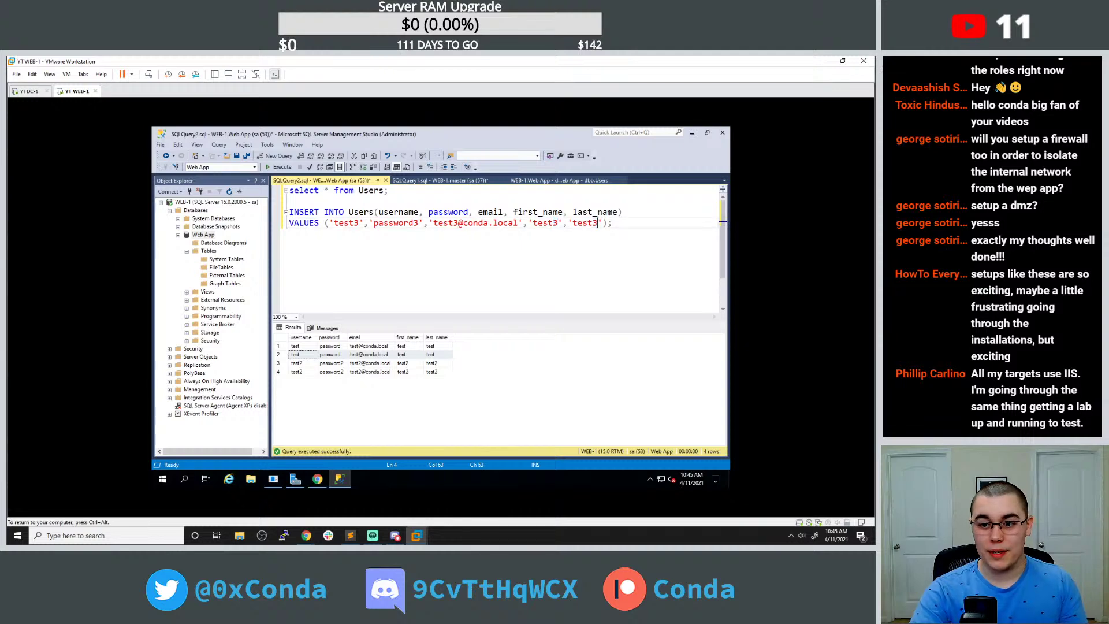
Run the test3 INSERT and select the new row in the results grid.
{"action": "left_click", "coordinate": [281, 166]}
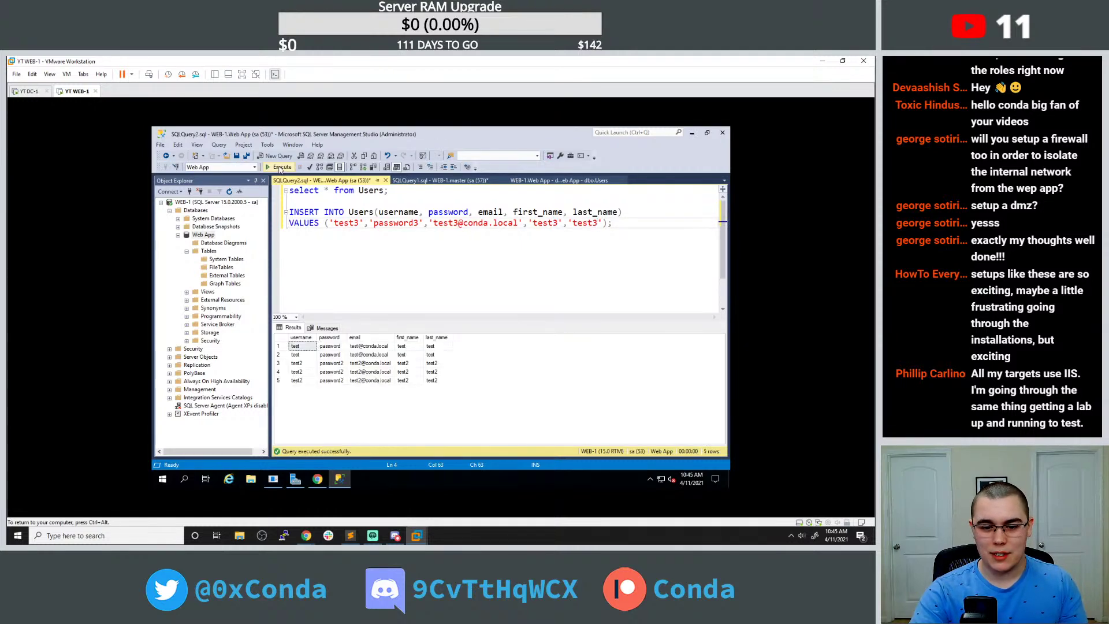
{"action": "left_click", "coordinate": [281, 167]}
{"action": "left_click", "coordinate": [320, 381]}
{"action": "left_click", "coordinate": [279, 381]}
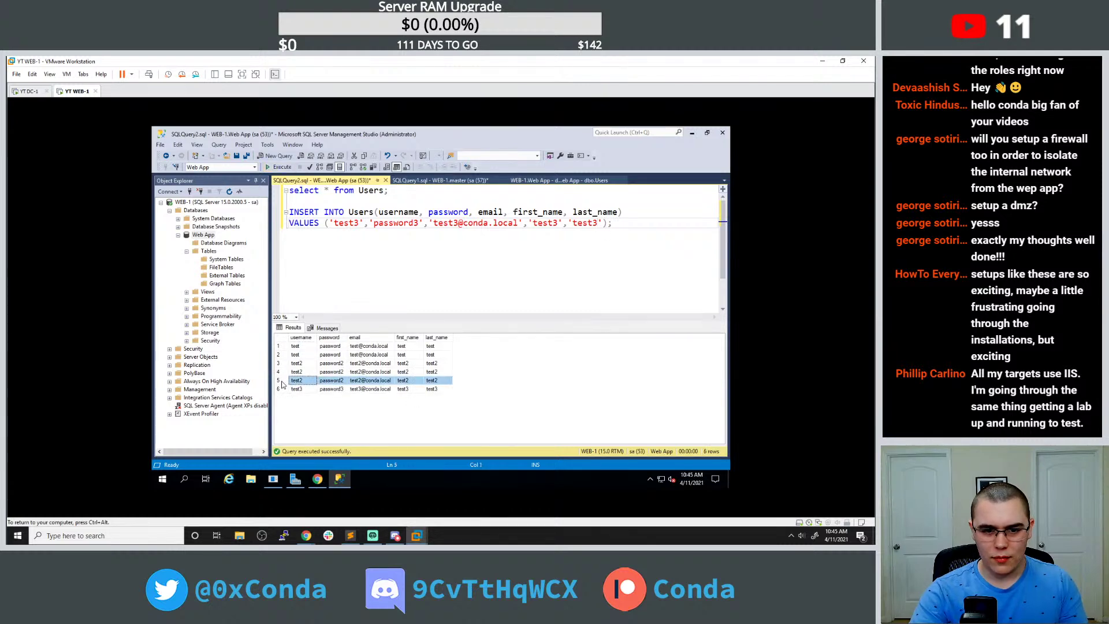
Collapse Web App, view and close its Database Properties, then expand it again.
{"action": "double_click", "coordinate": [204, 237]}
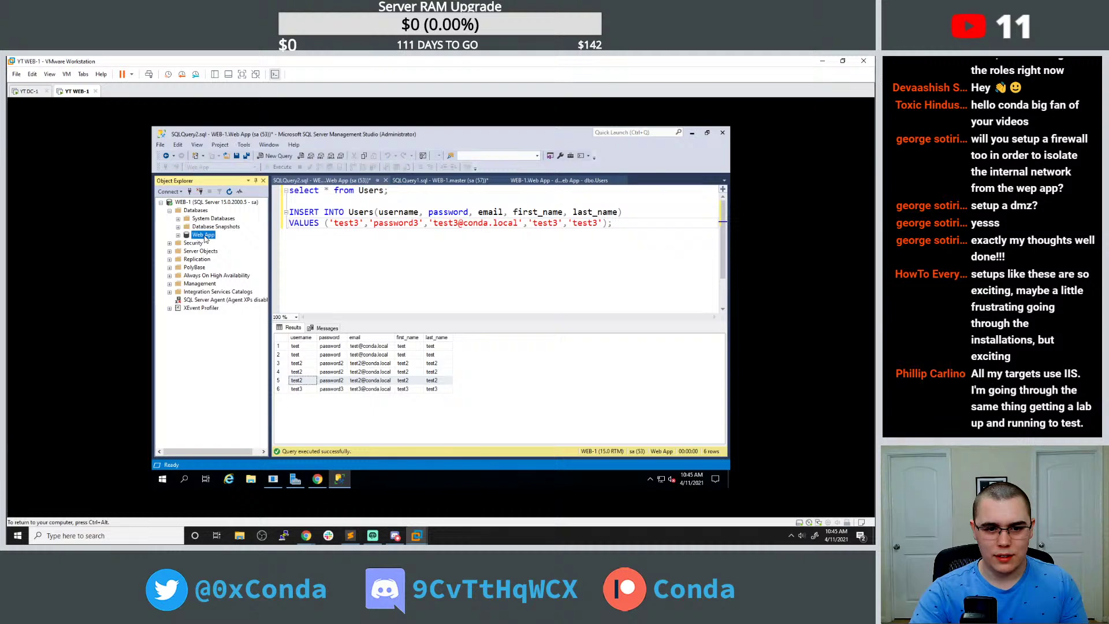
{"action": "right_click", "coordinate": [205, 239]}
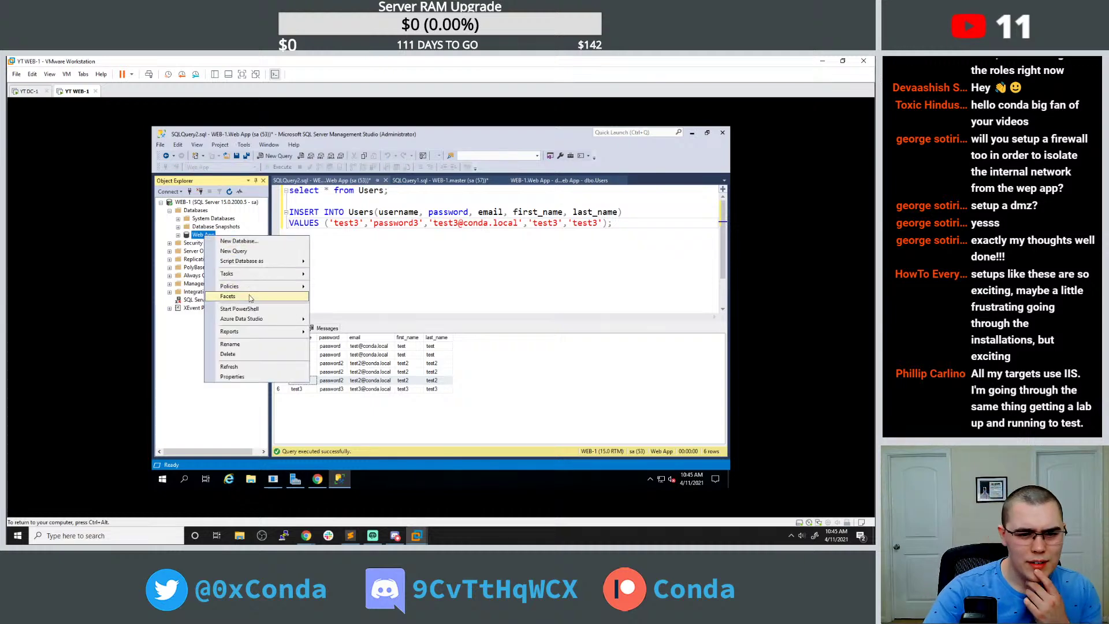
{"action": "left_click", "coordinate": [248, 376]}
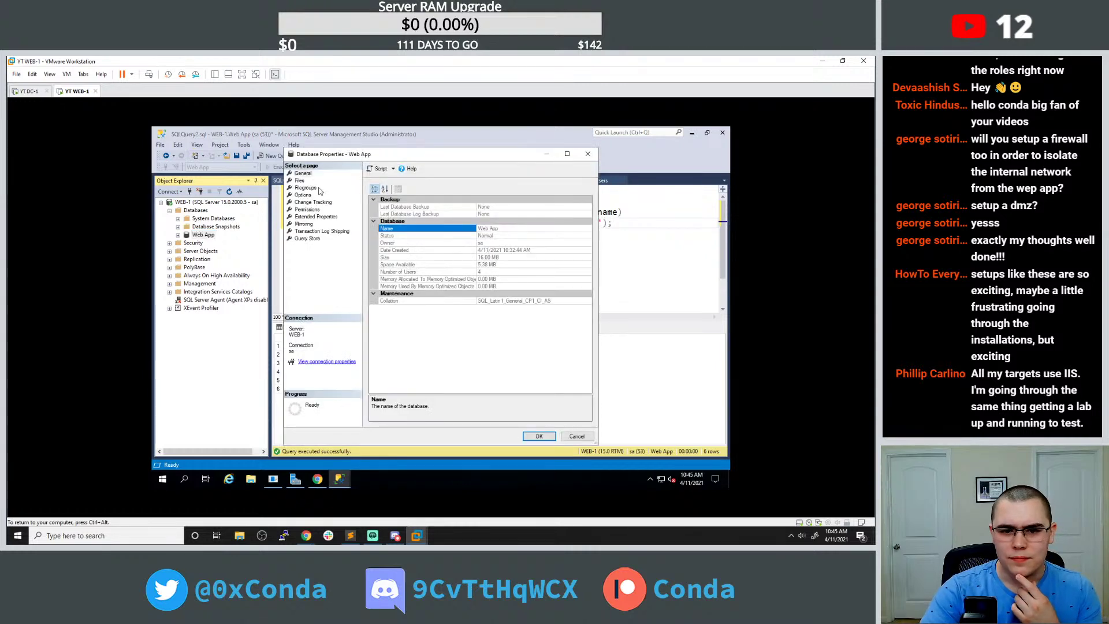
{"action": "left_click", "coordinate": [587, 154]}
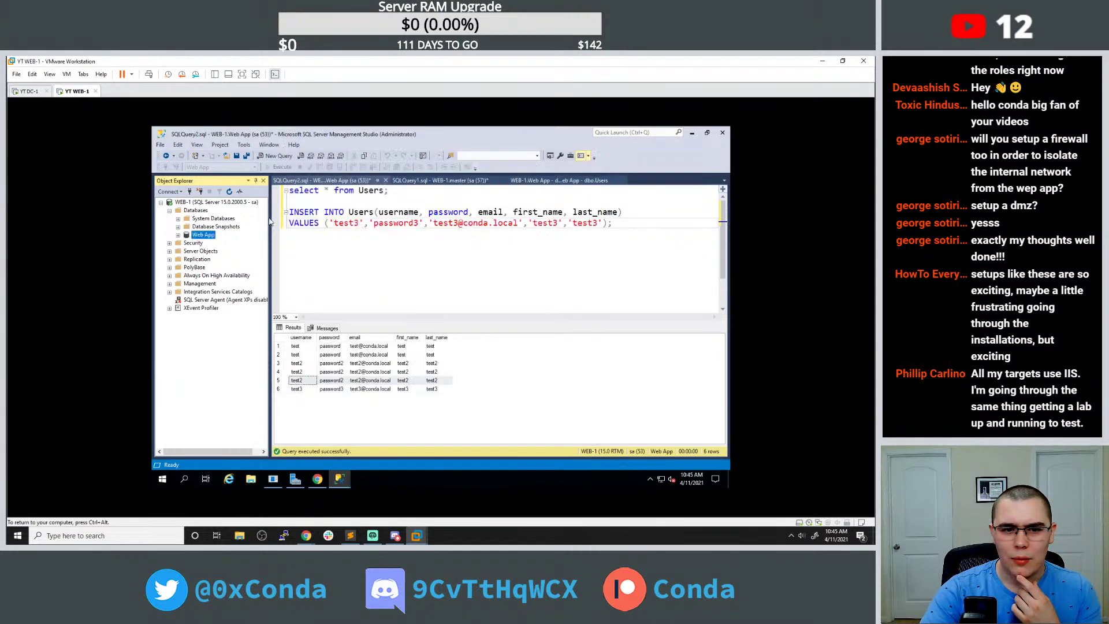
{"action": "left_click", "coordinate": [178, 236]}
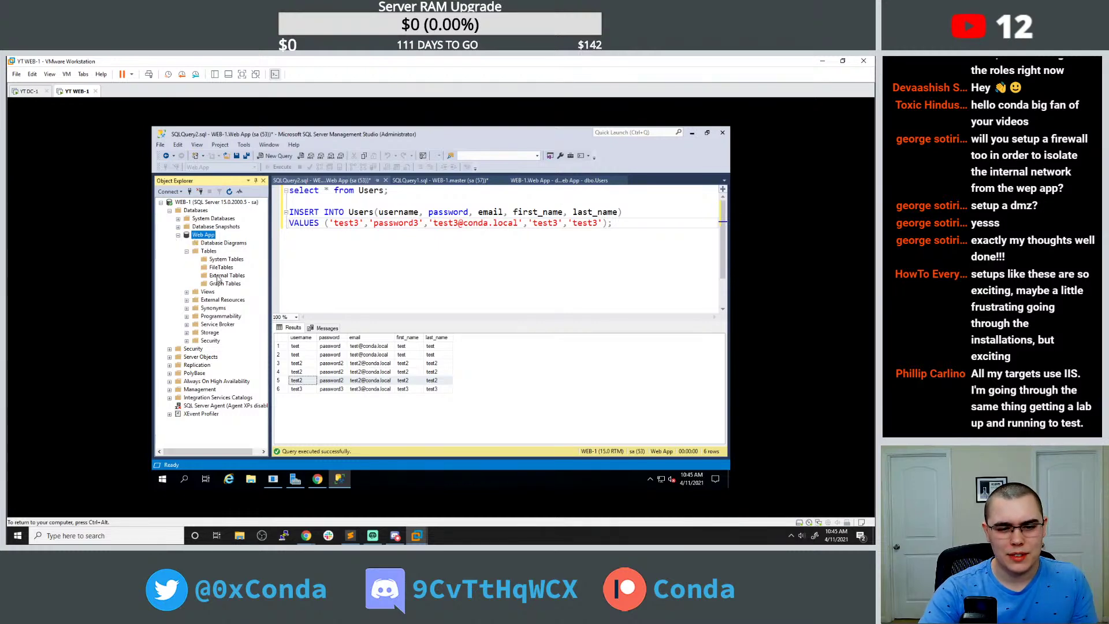
Browse Web App's Views, Storage and System Views folders, then collapse them and select Database Diagrams.
{"action": "left_click", "coordinate": [187, 292]}
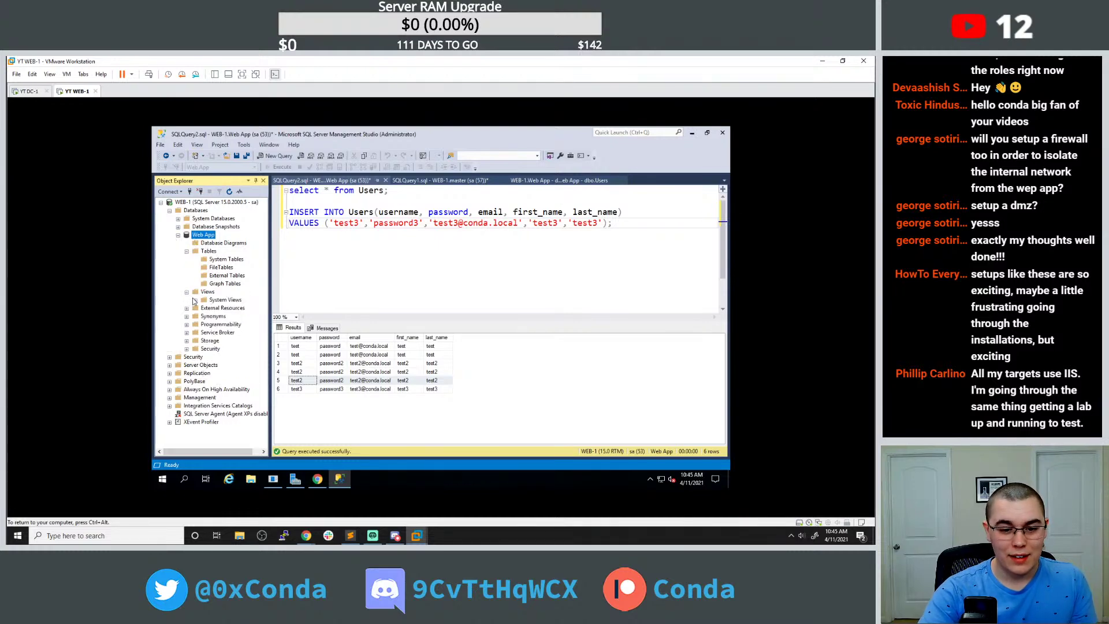
{"action": "left_click", "coordinate": [187, 340]}
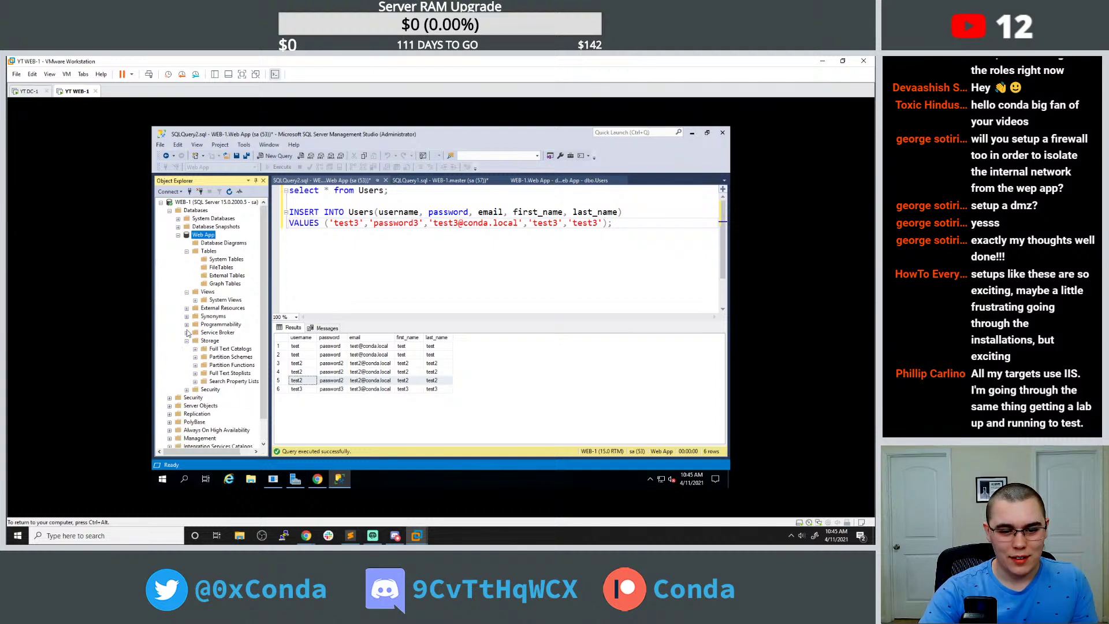
{"action": "left_click", "coordinate": [195, 299]}
{"action": "scroll", "coordinate": [215, 277], "scroll_direction": "down", "scroll_amount": 16}
{"action": "left_click_drag", "start_coordinate": [262, 232], "coordinate": [264, 203]}
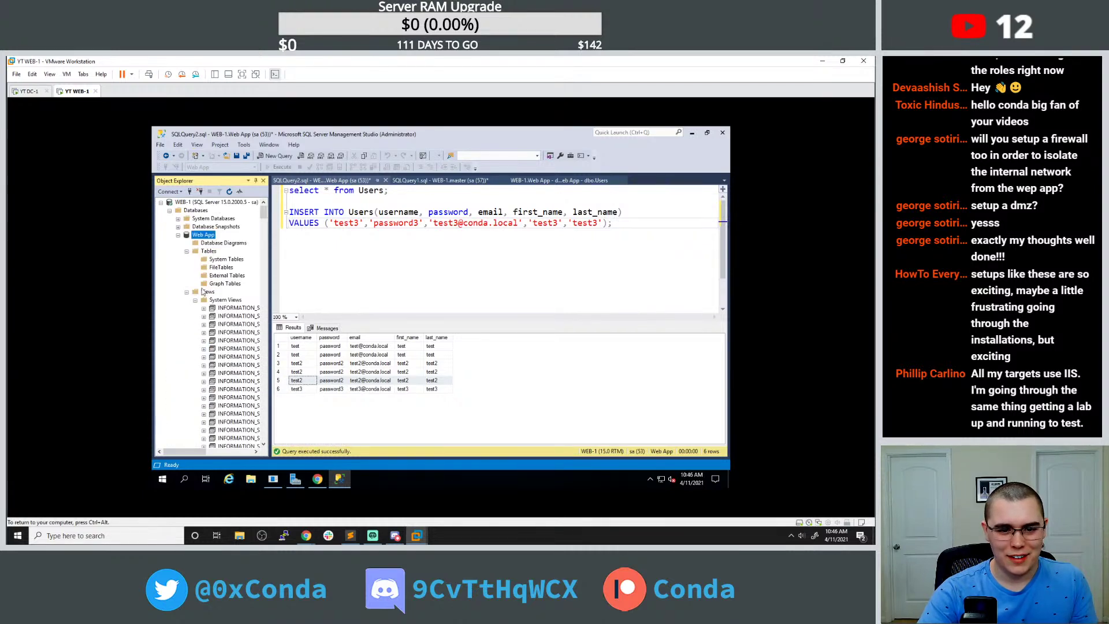
{"action": "left_click", "coordinate": [196, 300]}
{"action": "left_click", "coordinate": [187, 293]}
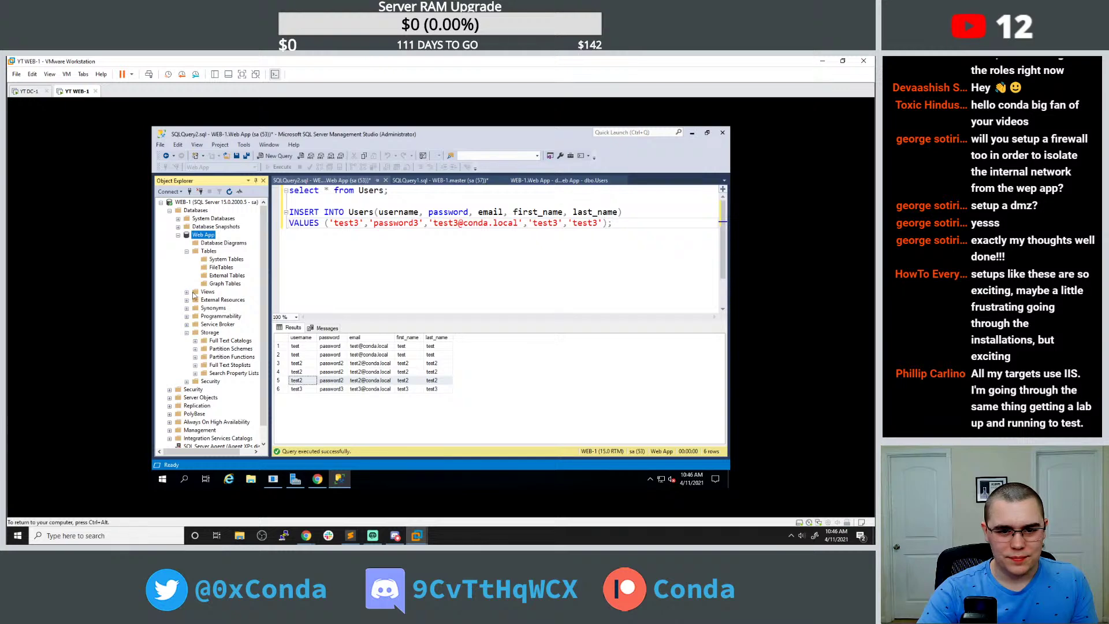
{"action": "left_click", "coordinate": [231, 244]}
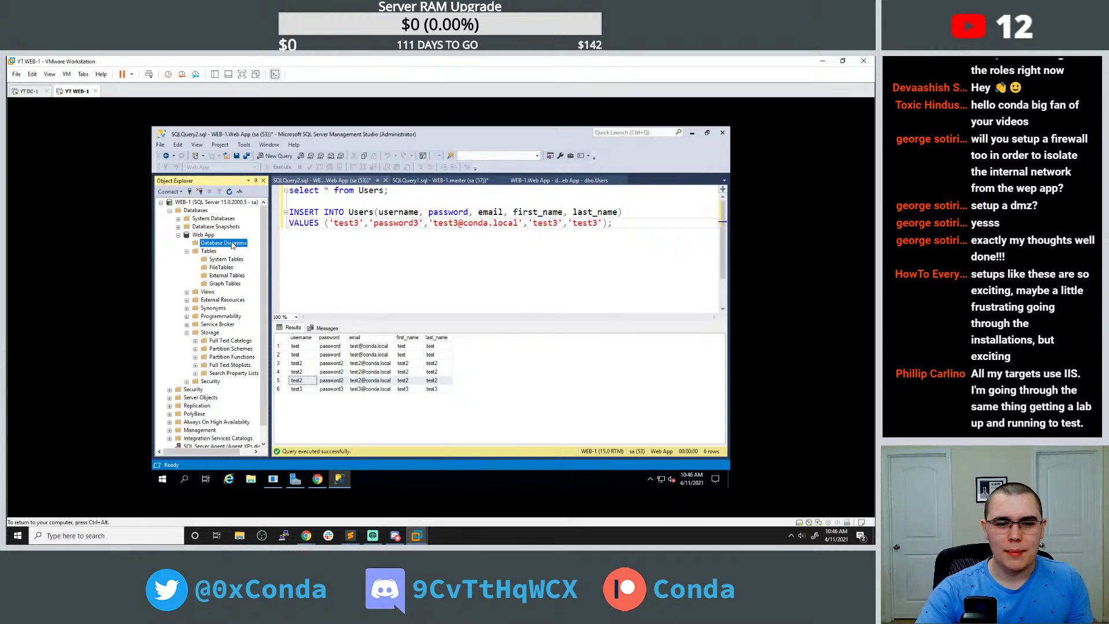
Create a new database diagram for Web App containing the Users table.
{"action": "right_click", "coordinate": [233, 245]}
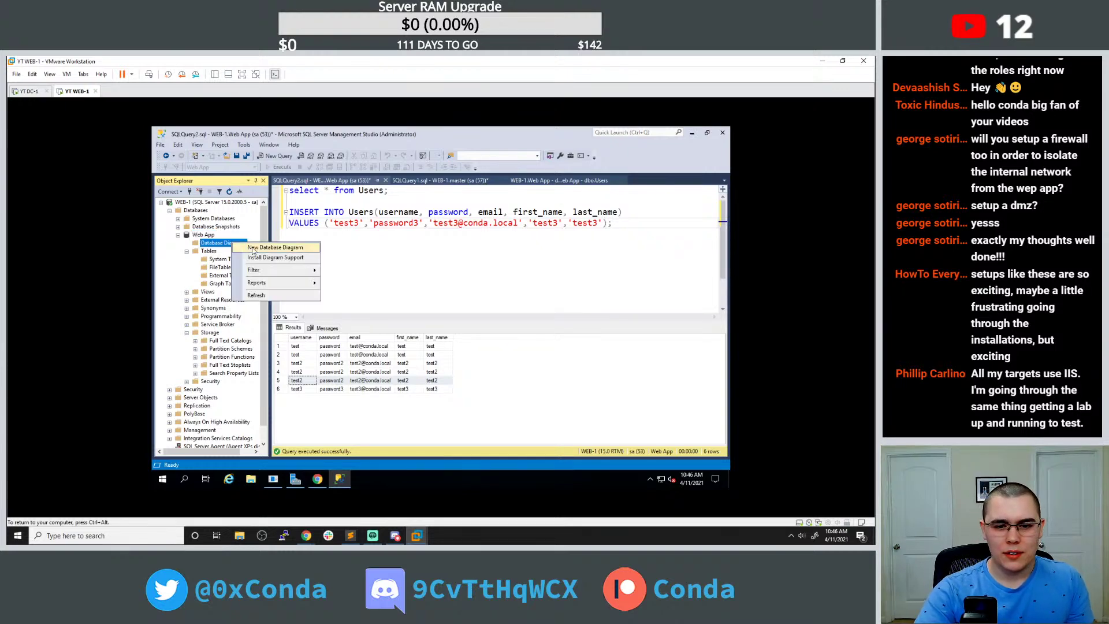
{"action": "left_click", "coordinate": [252, 248]}
{"action": "left_click", "coordinate": [511, 314]}
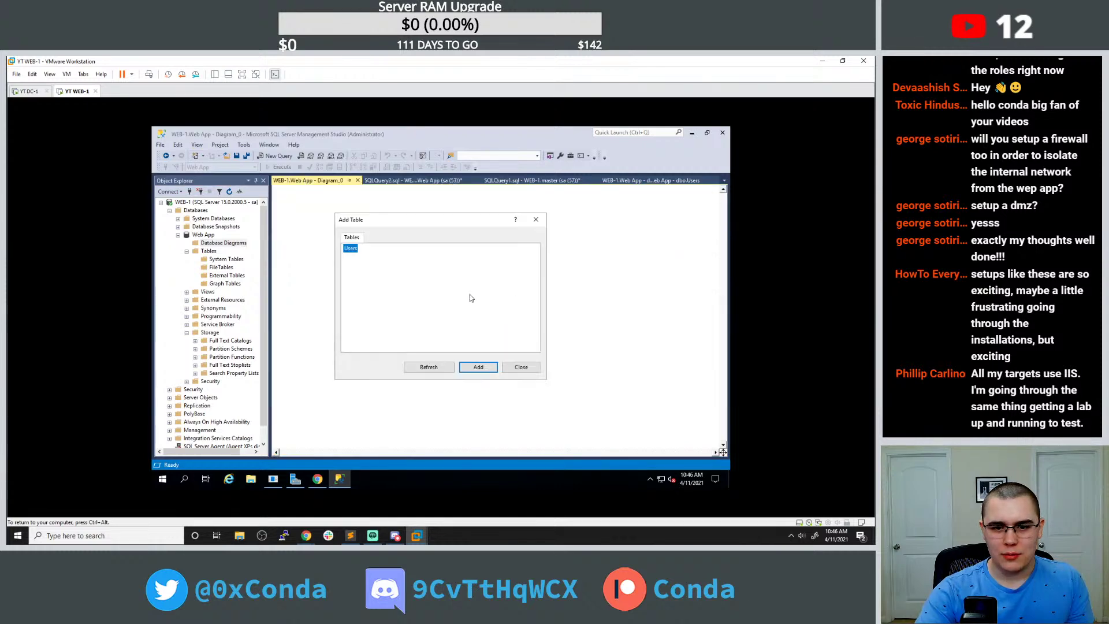
{"action": "left_click", "coordinate": [478, 367]}
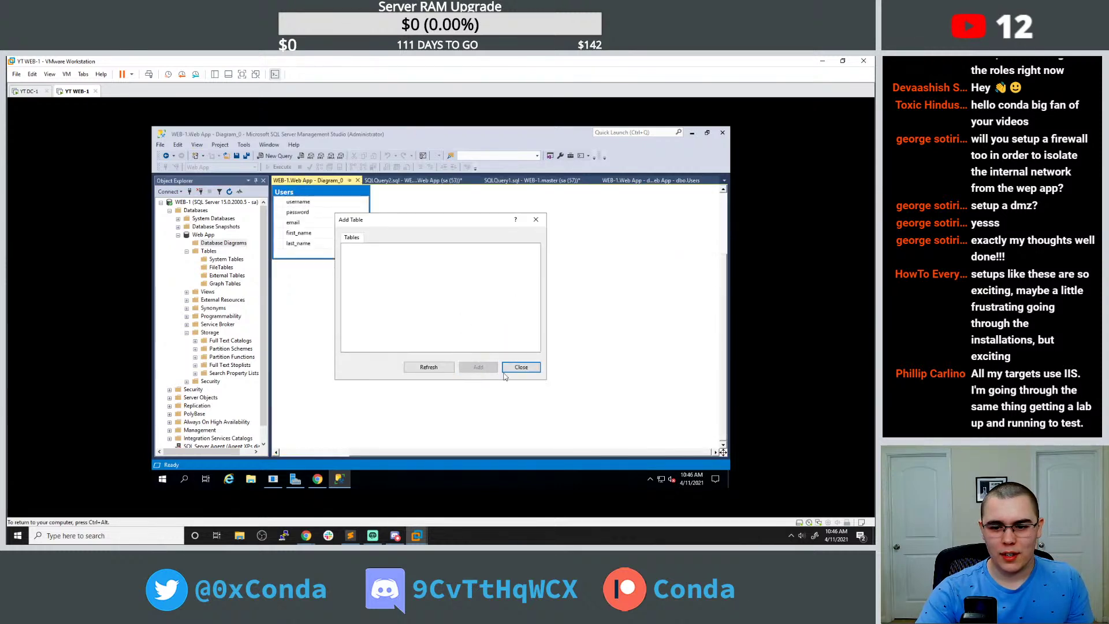
{"action": "left_click", "coordinate": [520, 367]}
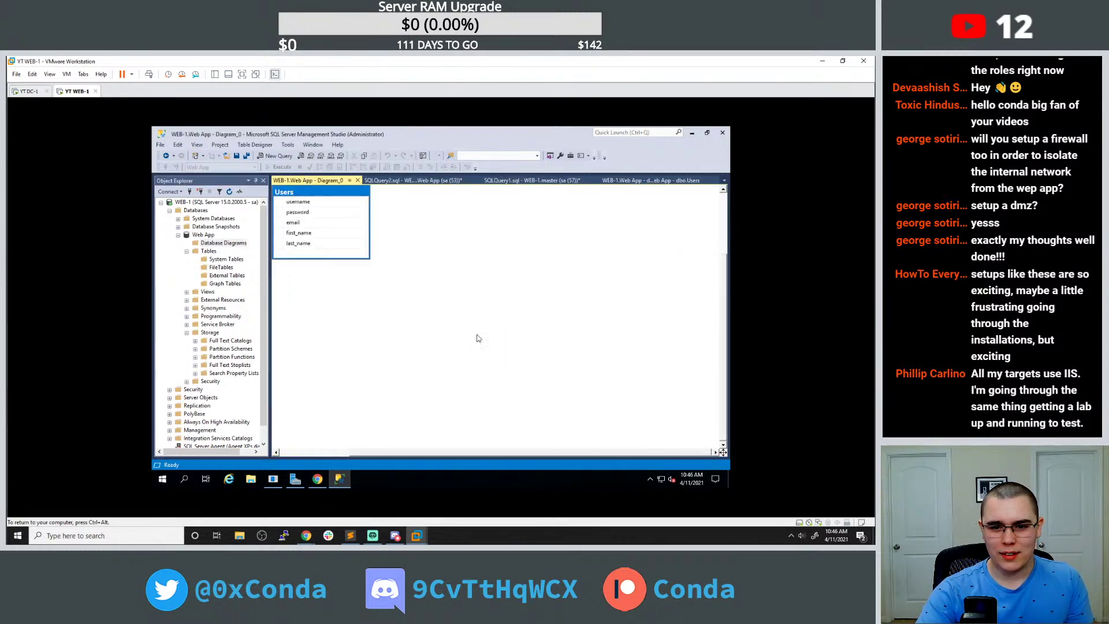
Reposition the Users table on the diagram, then bring Chrome to the front.
{"action": "right_click", "coordinate": [320, 195]}
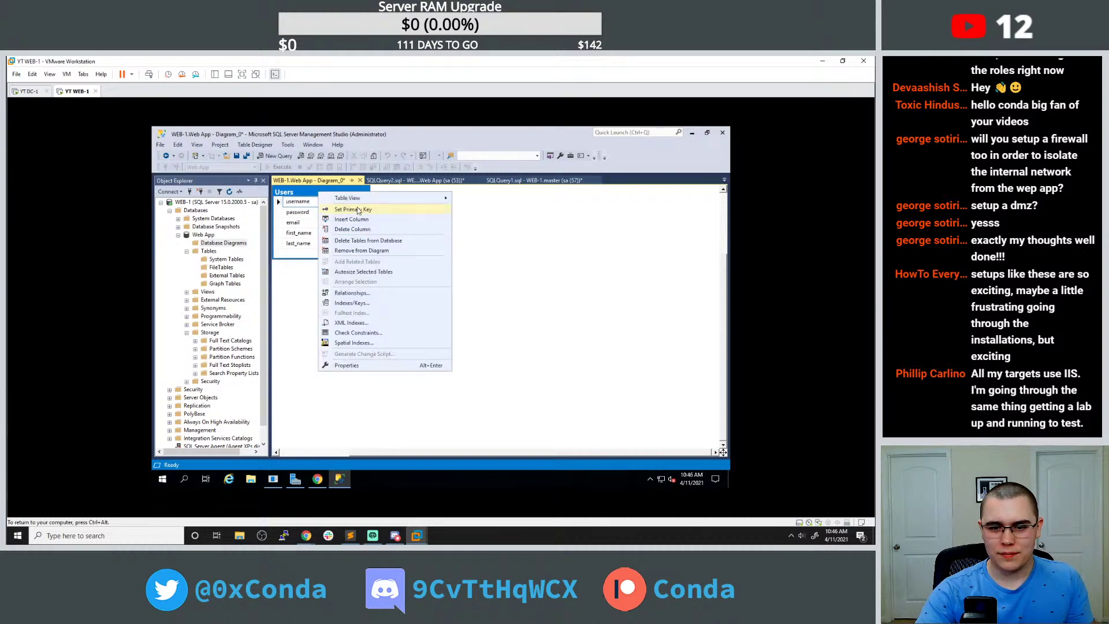
{"action": "left_click", "coordinate": [310, 191]}
{"action": "left_click_drag", "start_coordinate": [310, 192], "coordinate": [276, 198]}
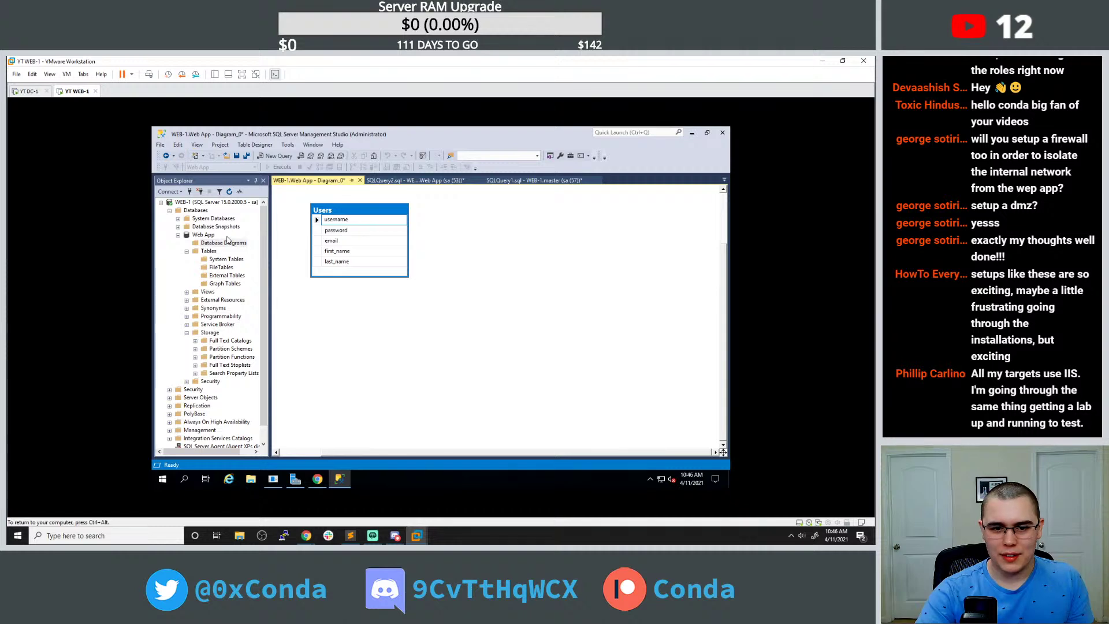
{"action": "left_click", "coordinate": [318, 479]}
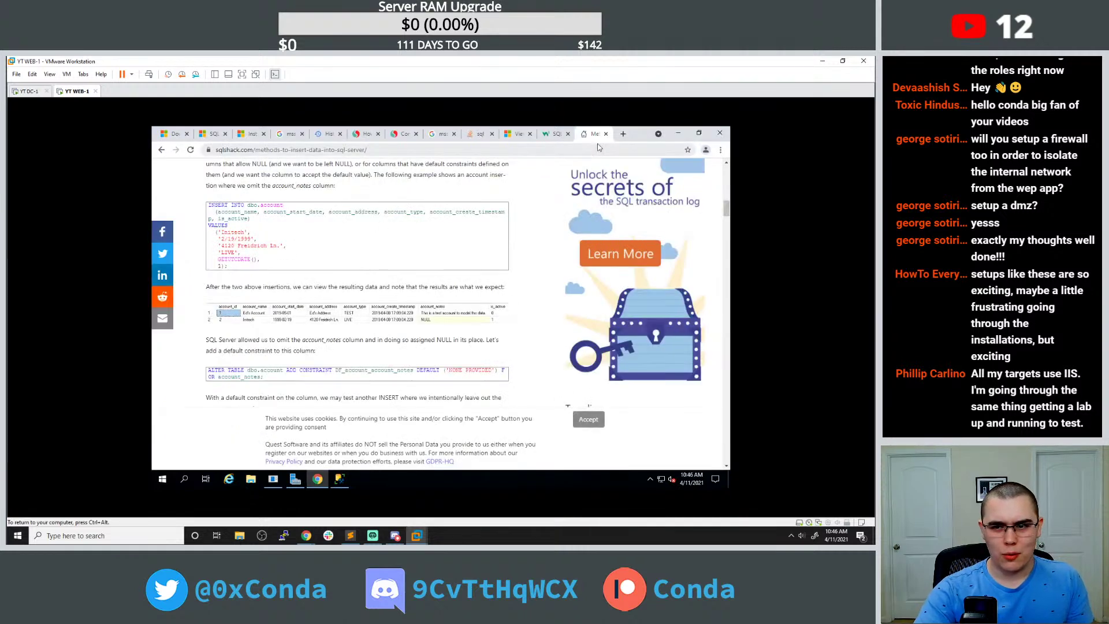
Search Google for 'mssql server management studio show table values' and open the Autodesk result.
{"action": "left_click", "coordinate": [621, 130]}
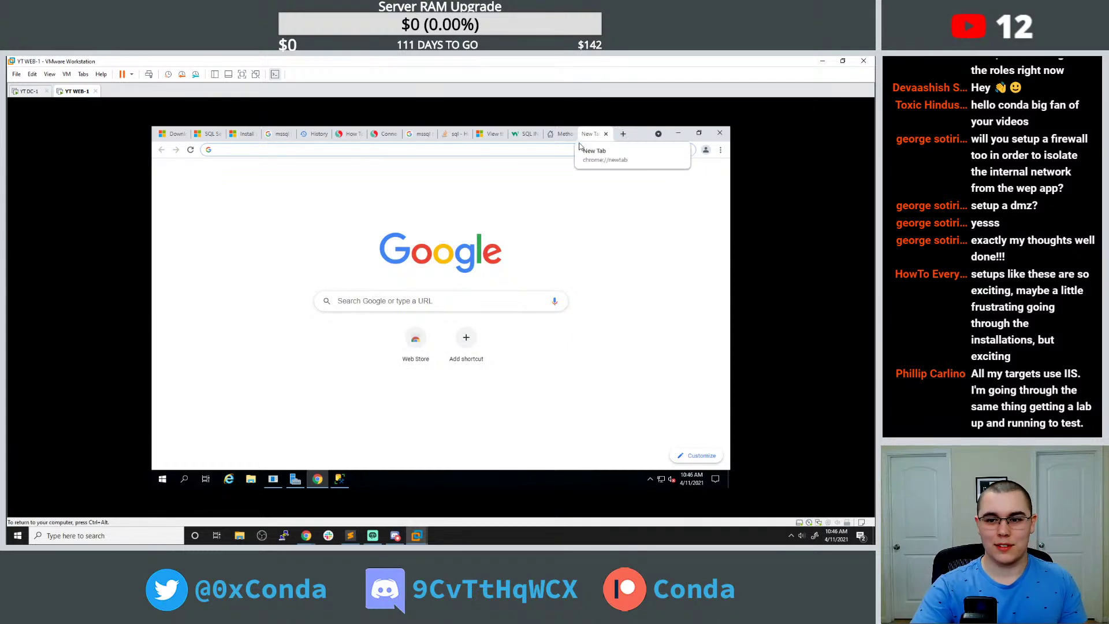
{"action": "left_click", "coordinate": [221, 150]}
{"action": "type", "text": "mssql"}
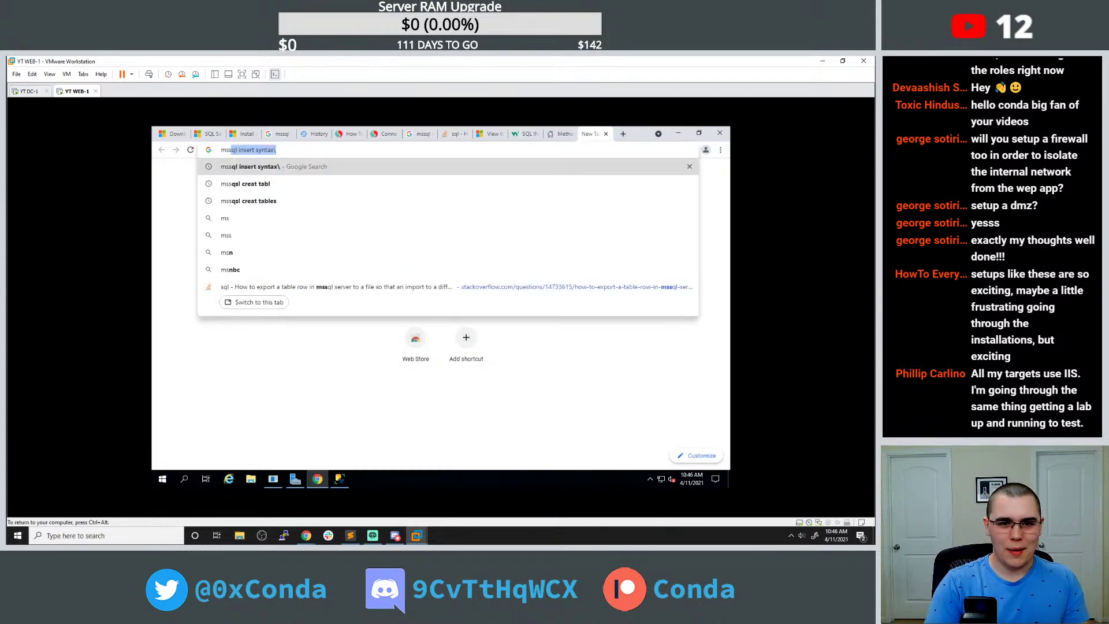
{"action": "type", "text": " serv"}
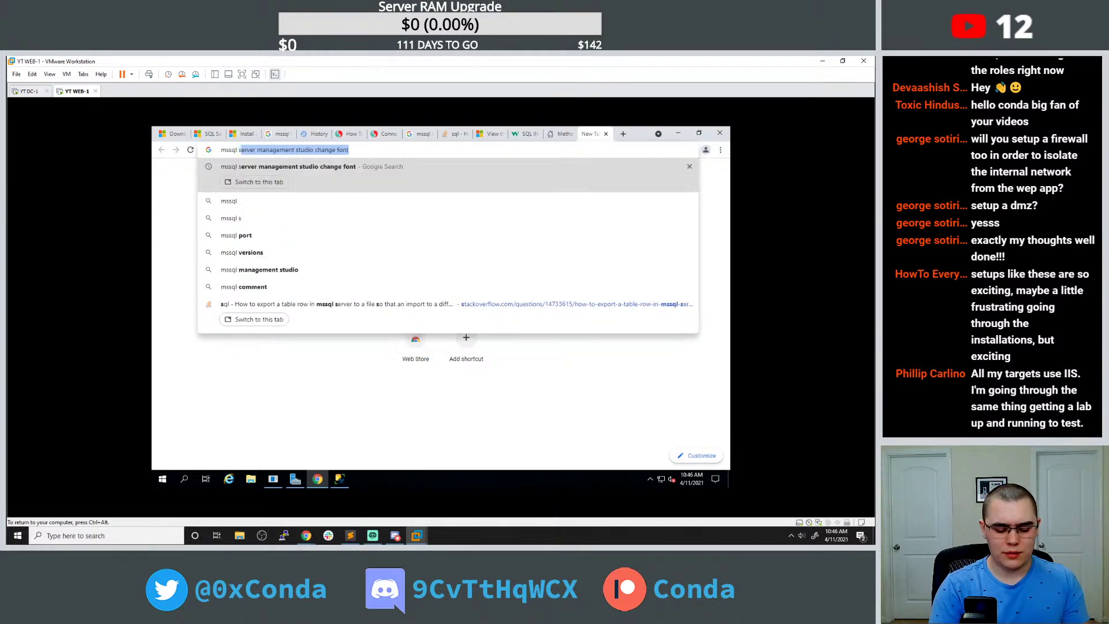
{"action": "type", "text": "er management studio "}
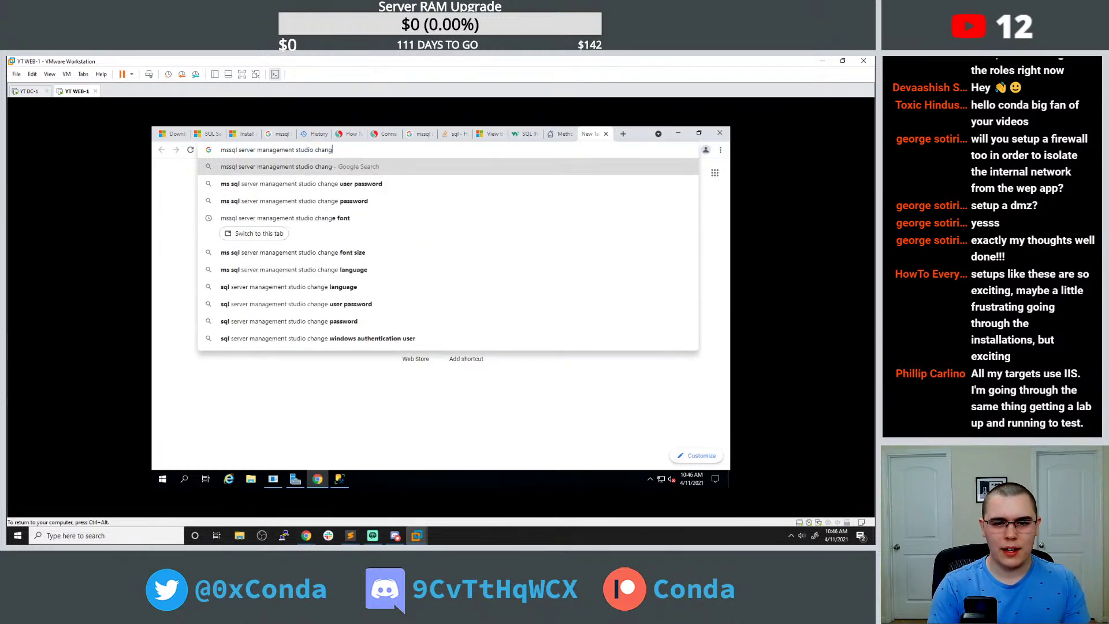
{"action": "type", "text": "sho"}
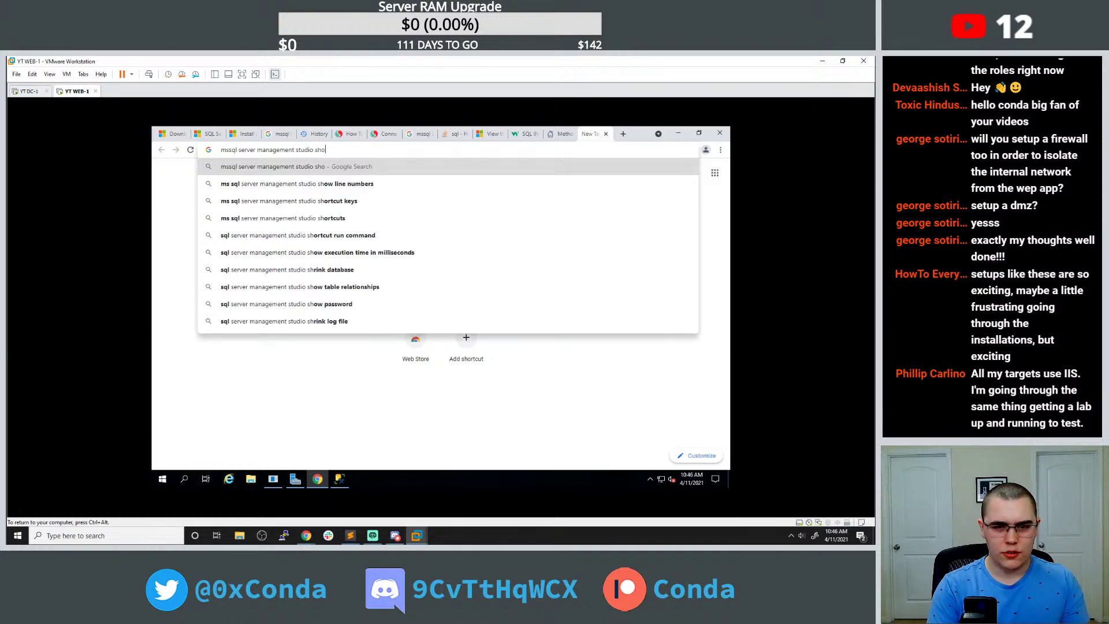
{"action": "type", "text": "w table values"}
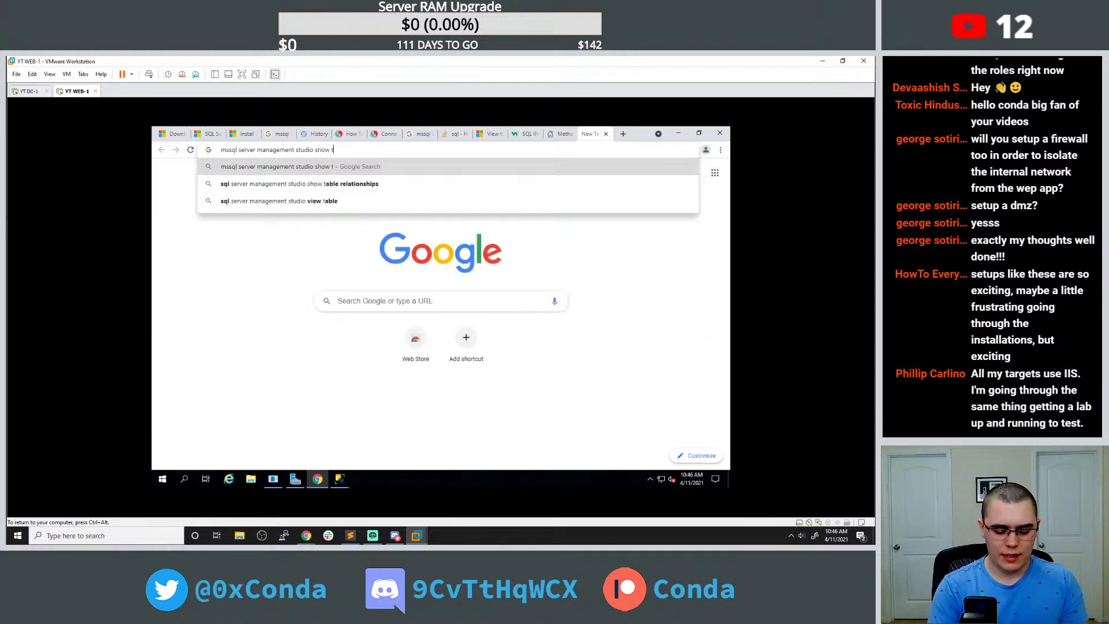
{"action": "key", "text": "Return"}
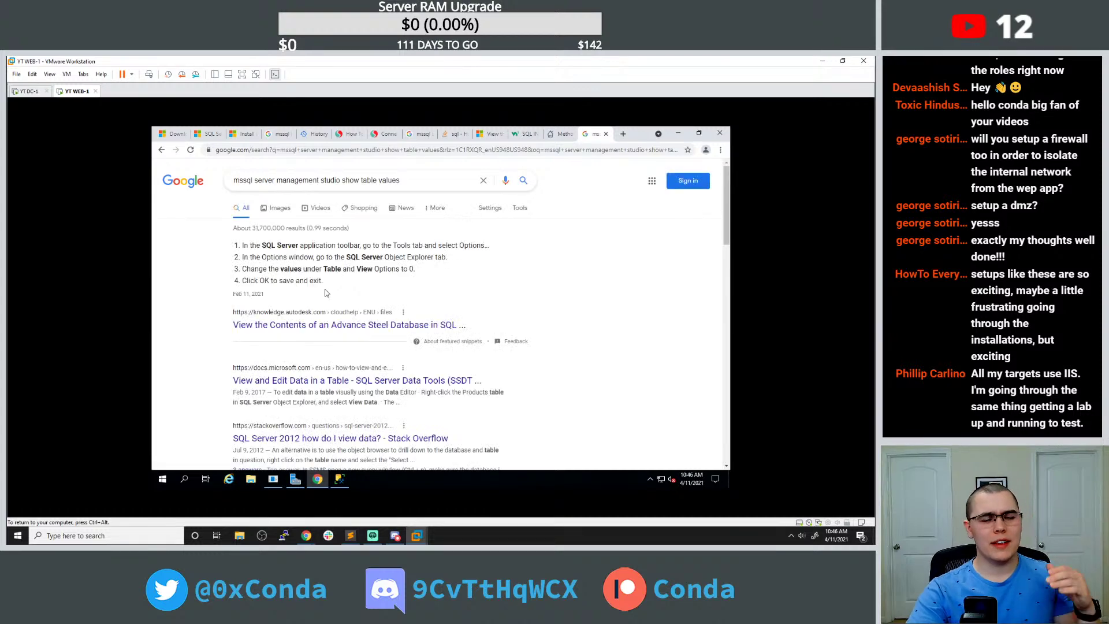
{"action": "left_click", "coordinate": [327, 322]}
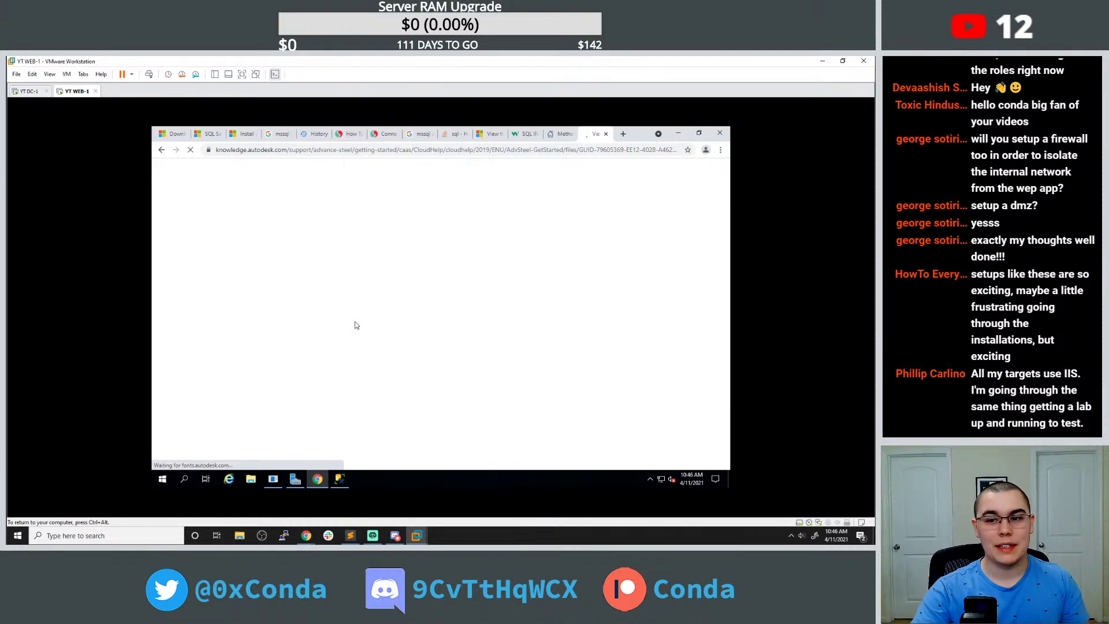
Open Autodesk's Attach/Detach database article in a new tab, then return to SSMS.
{"action": "scroll", "coordinate": [377, 307], "scroll_direction": "down", "scroll_amount": 5}
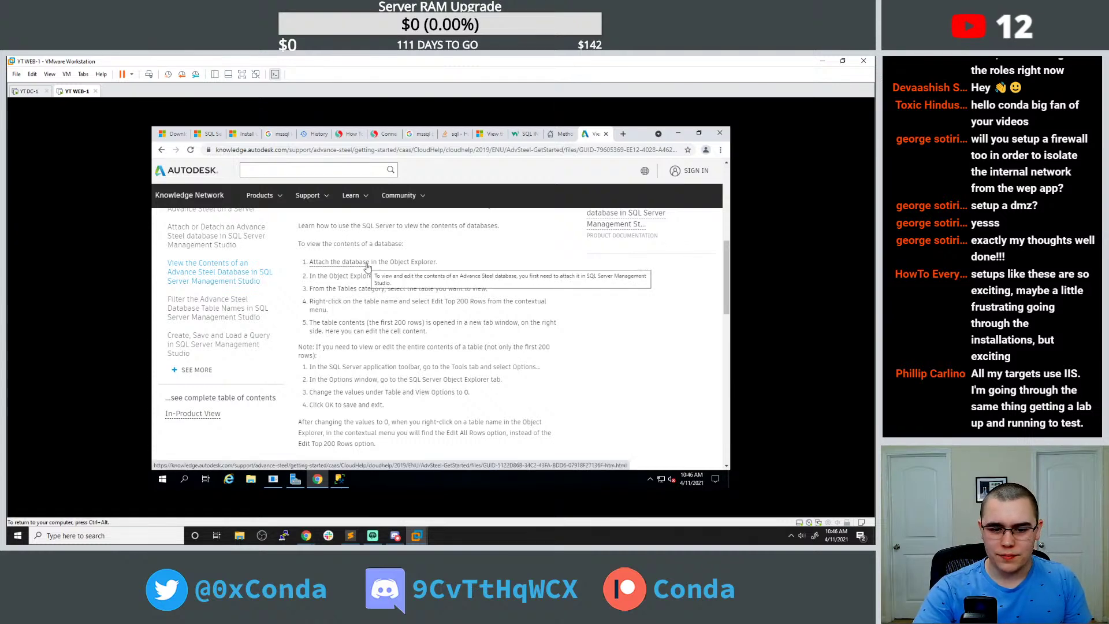
{"action": "left_click", "coordinate": [366, 263]}
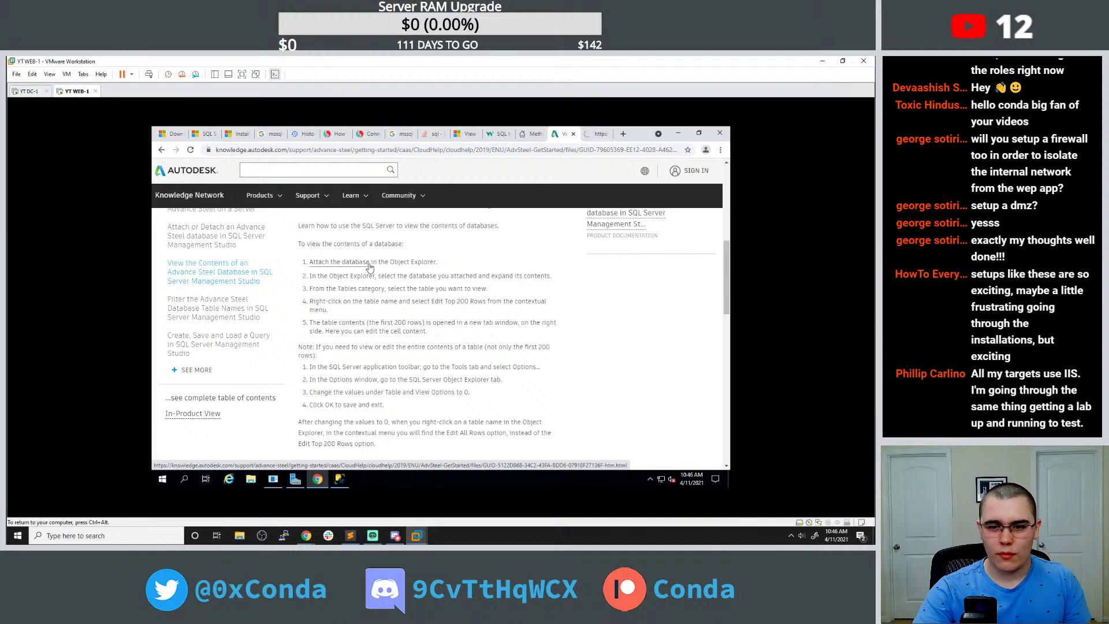
{"action": "scroll", "coordinate": [414, 237], "scroll_direction": "down", "scroll_amount": 7}
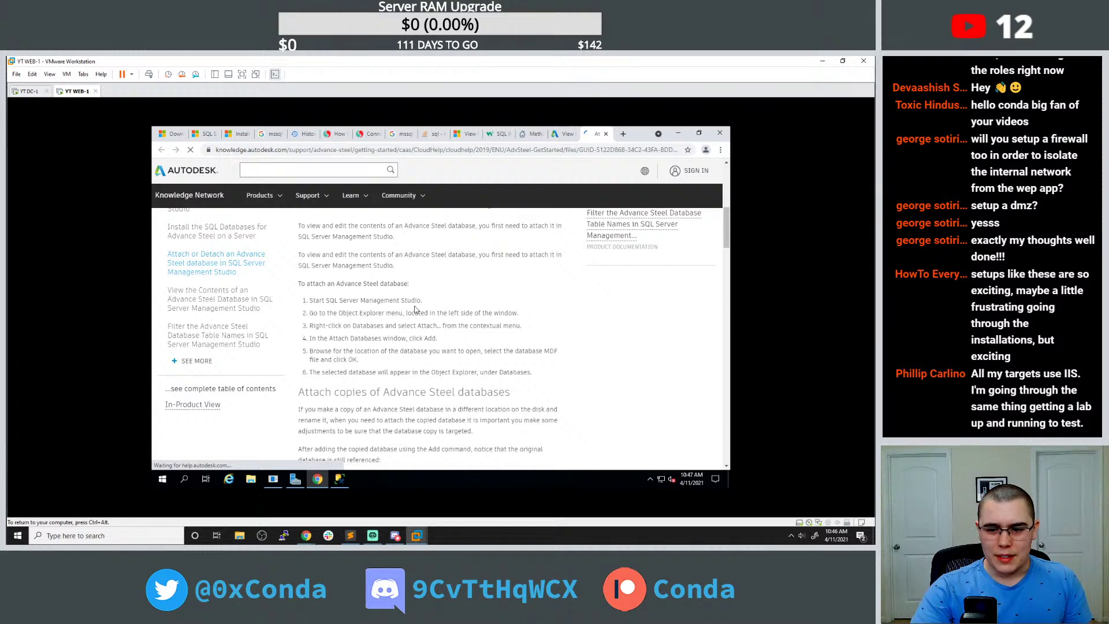
{"action": "left_click", "coordinate": [334, 479]}
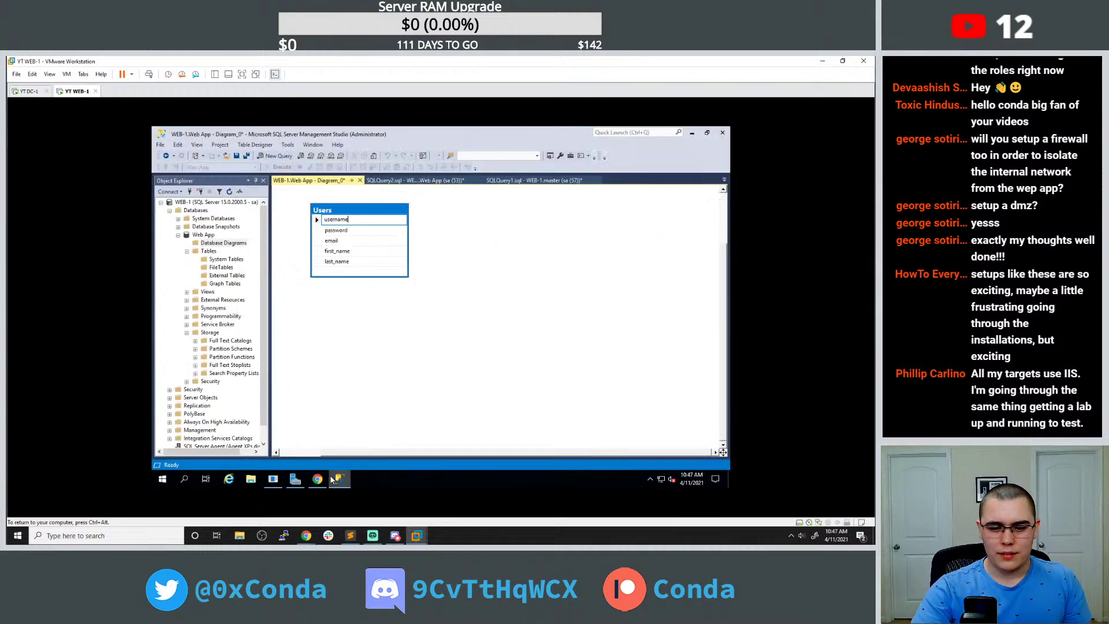
From the Web App database's commands, open the Connect to Server dialog and cancel it.
{"action": "right_click", "coordinate": [203, 235]}
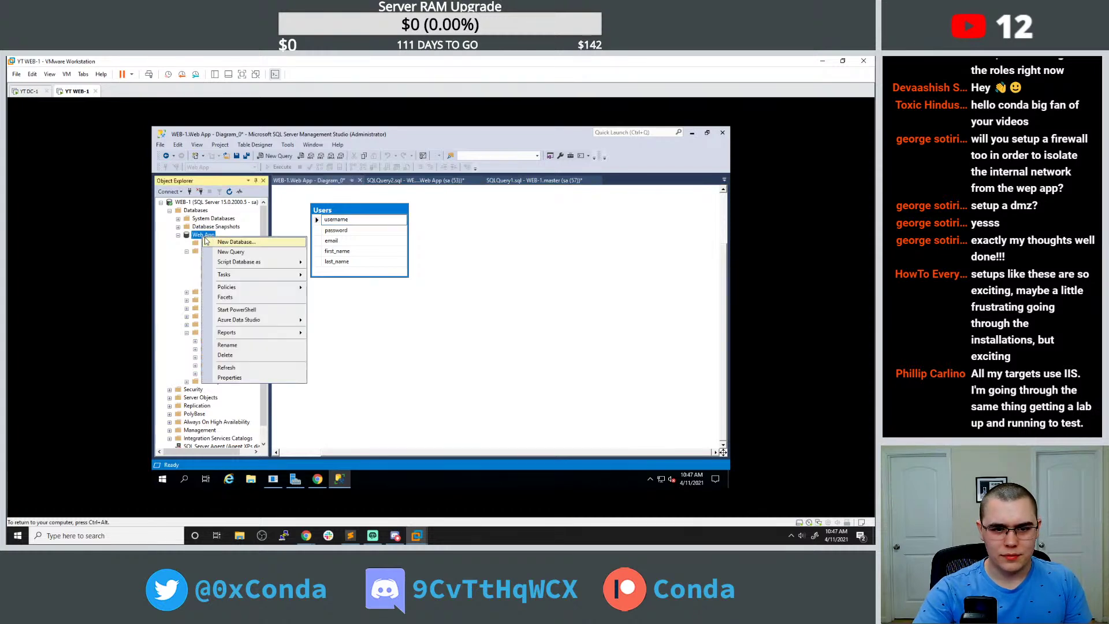
{"action": "left_click", "coordinate": [190, 192]}
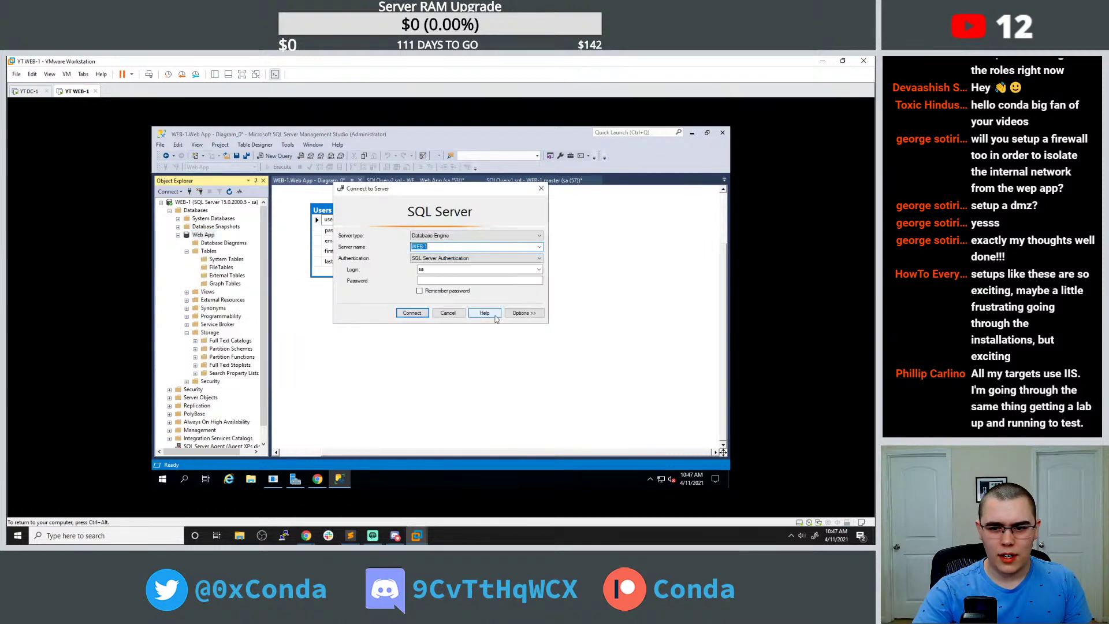
{"action": "left_click", "coordinate": [448, 314]}
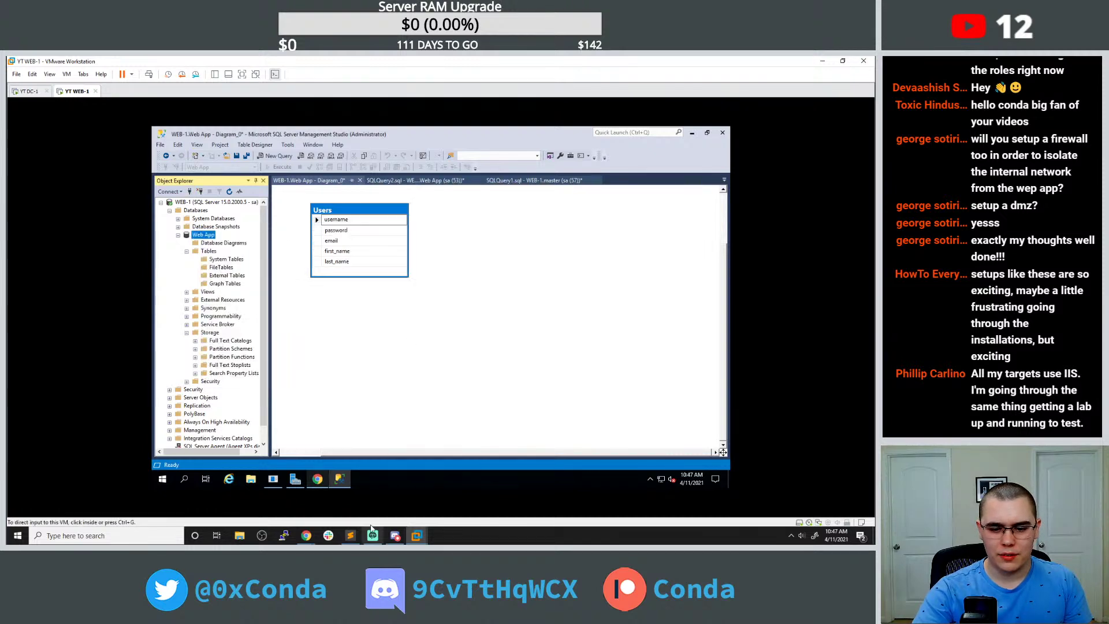
Reread Autodesk's viewing-database article, then return to the SSMS diagram and open the Tools menu.
{"action": "mouse_move", "coordinate": [322, 486]}
{"action": "left_click", "coordinate": [317, 453]}
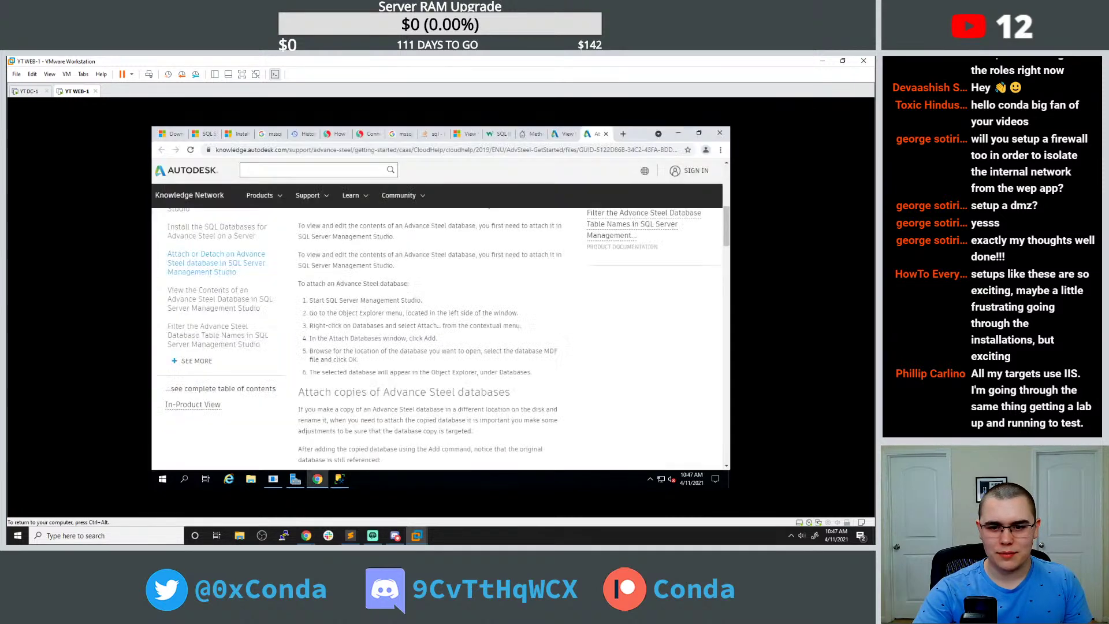
{"action": "left_click", "coordinate": [563, 133]}
{"action": "scroll", "coordinate": [446, 314], "scroll_direction": "down", "scroll_amount": 2}
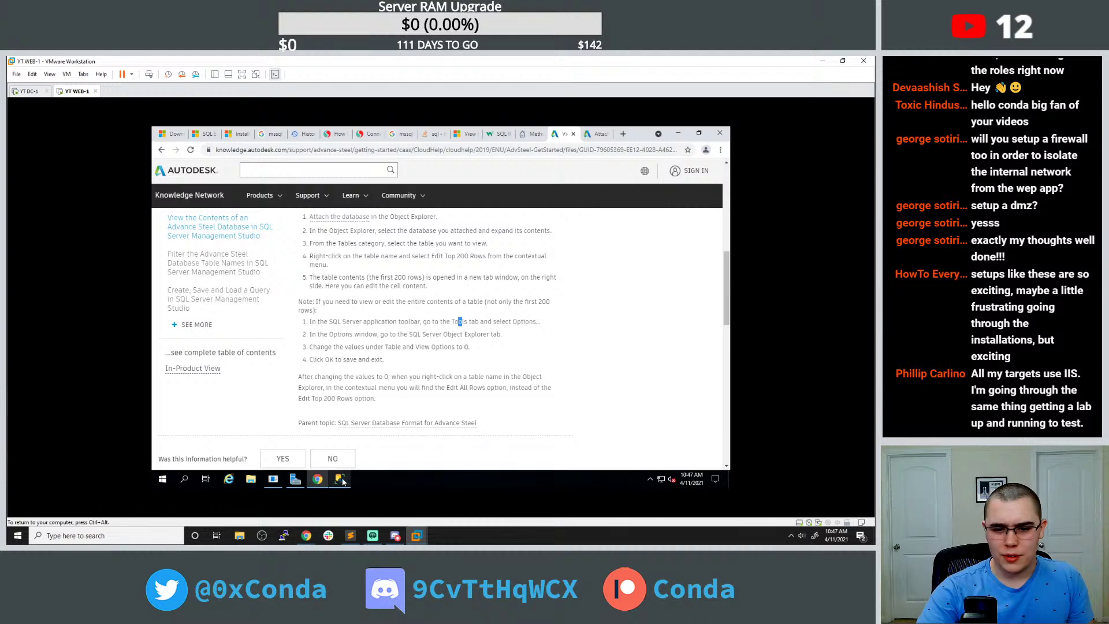
{"action": "mouse_move", "coordinate": [342, 481]}
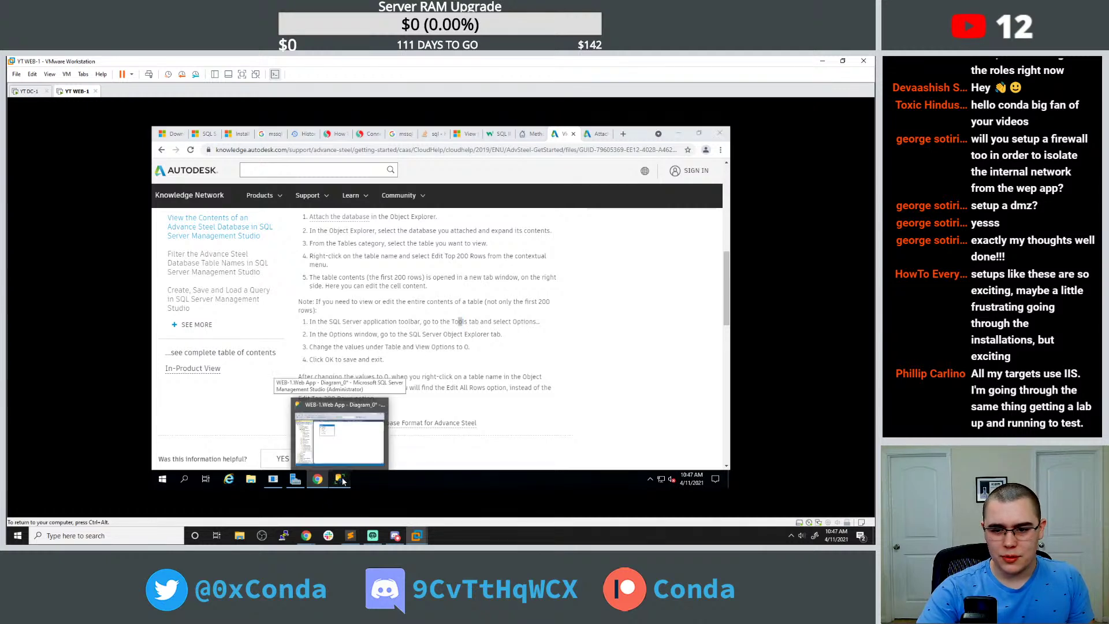
{"action": "left_click", "coordinate": [342, 481]}
{"action": "left_click", "coordinate": [289, 145]}
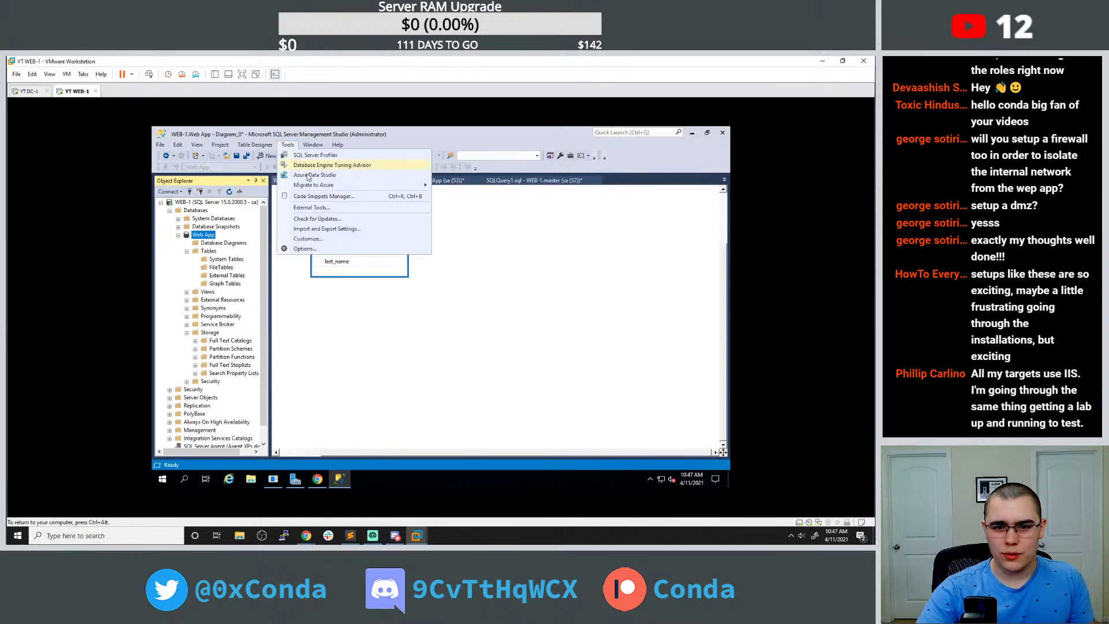
{"action": "left_click", "coordinate": [305, 249]}
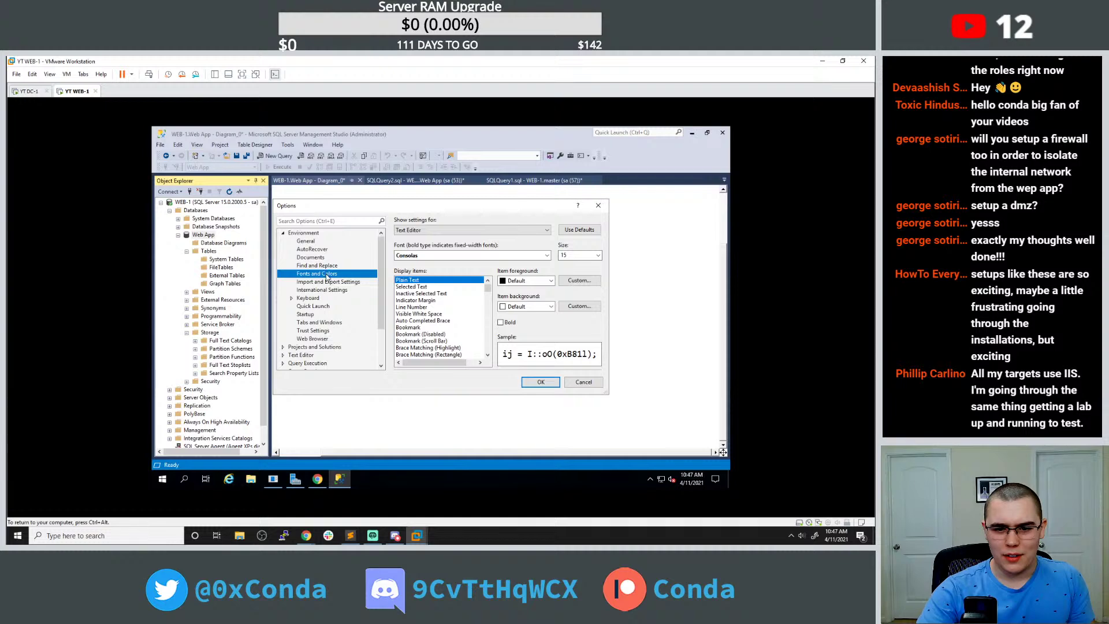
{"action": "scroll", "coordinate": [330, 279], "scroll_direction": "down", "scroll_amount": 2}
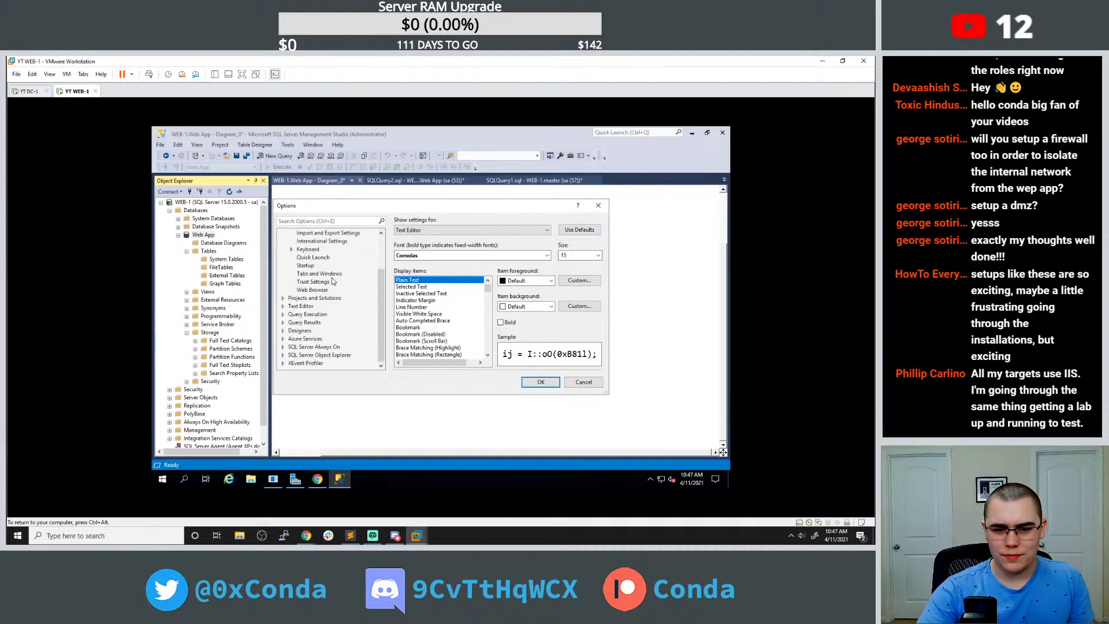
{"action": "left_click", "coordinate": [318, 480]}
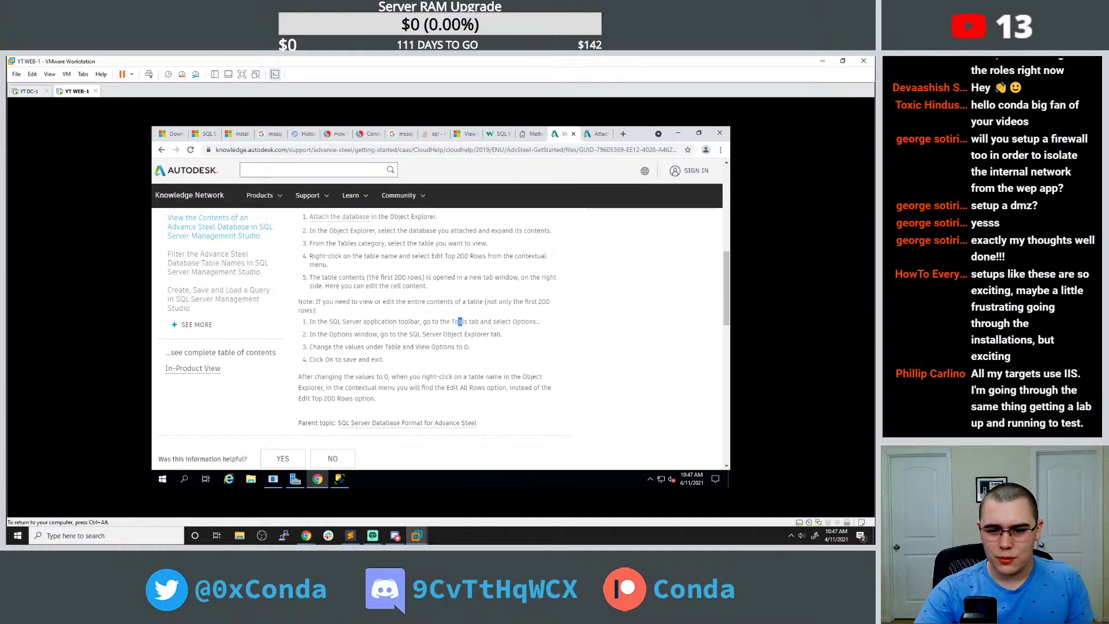
{"action": "left_click", "coordinate": [340, 479]}
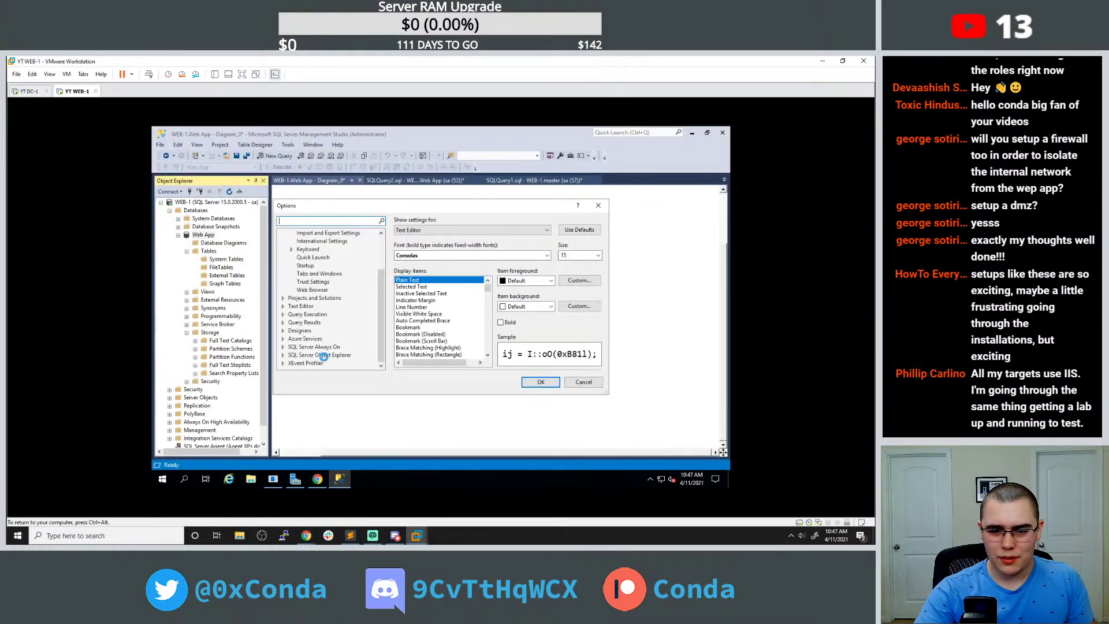
{"action": "left_click", "coordinate": [325, 356]}
{"action": "left_click", "coordinate": [283, 355]}
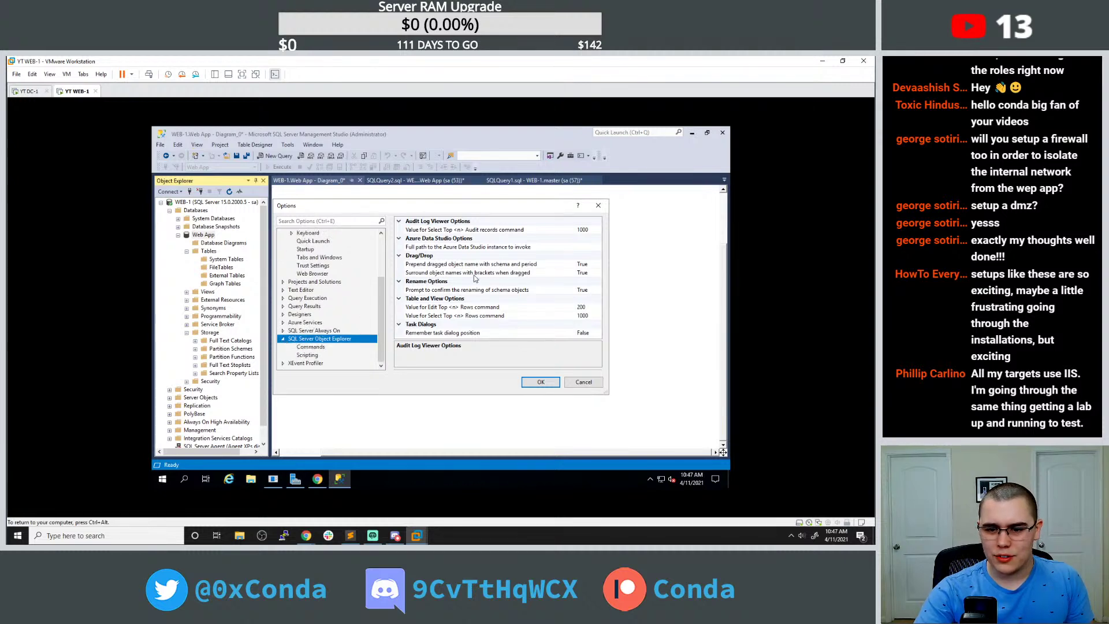
{"action": "left_click", "coordinate": [317, 479]}
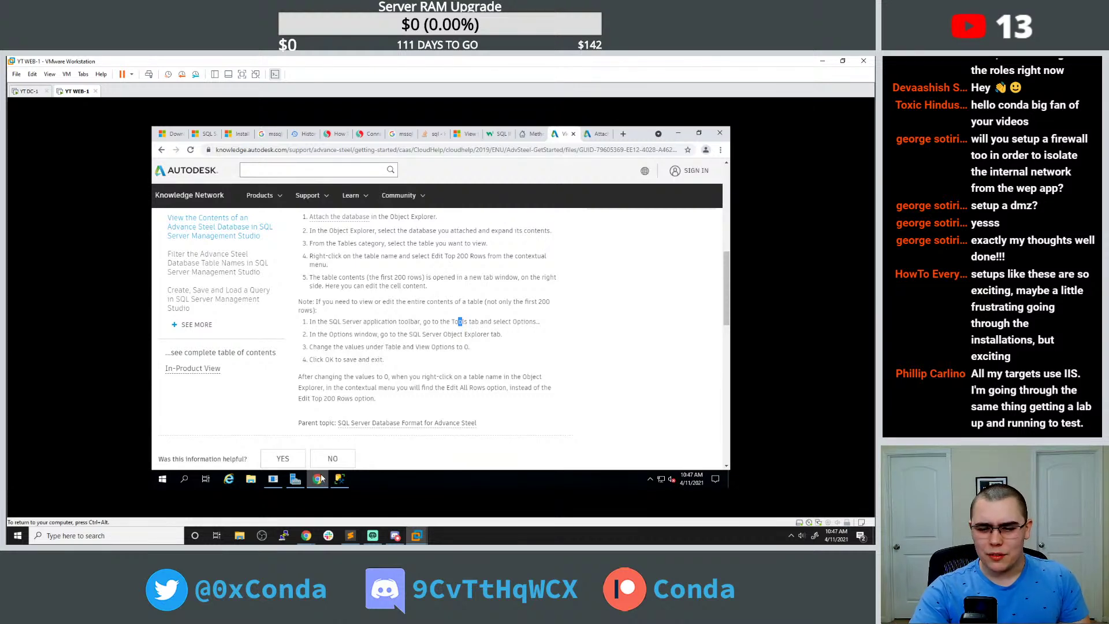
{"action": "left_click", "coordinate": [319, 479]}
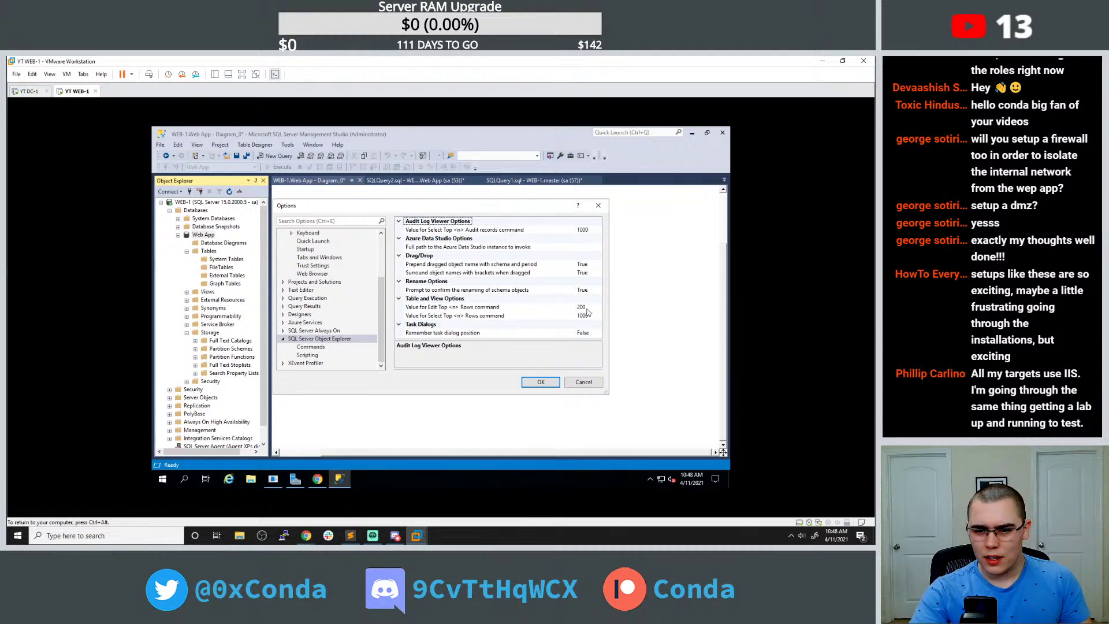
{"action": "left_click", "coordinate": [584, 382]}
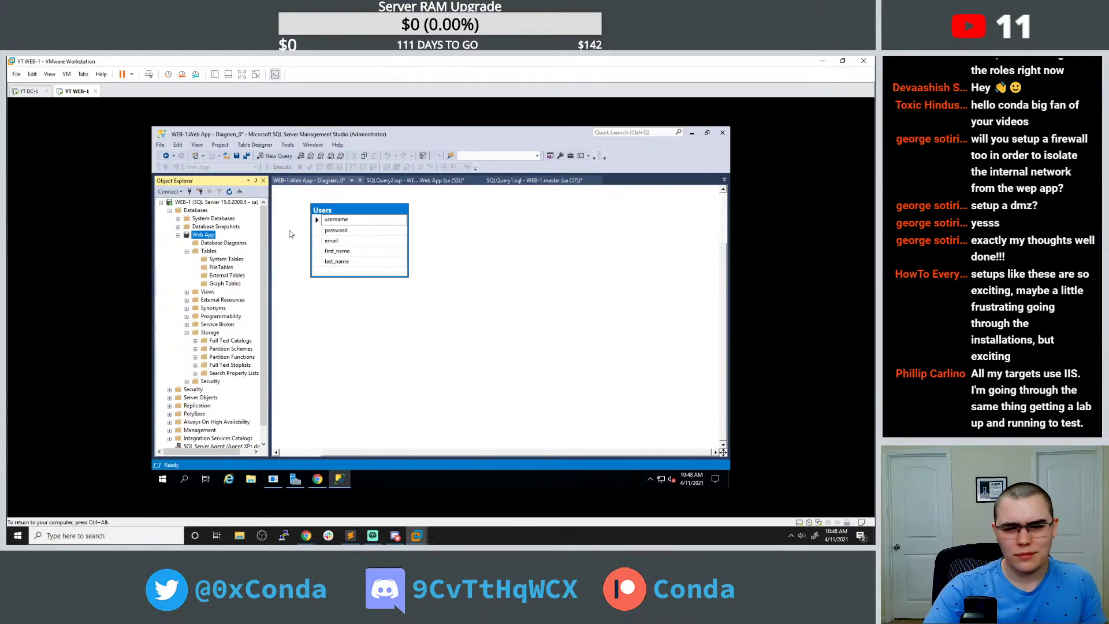
Show the SQLQuery2.sql tab's six Users rows and open Web App's Tasks submenu.
{"action": "left_click", "coordinate": [414, 180]}
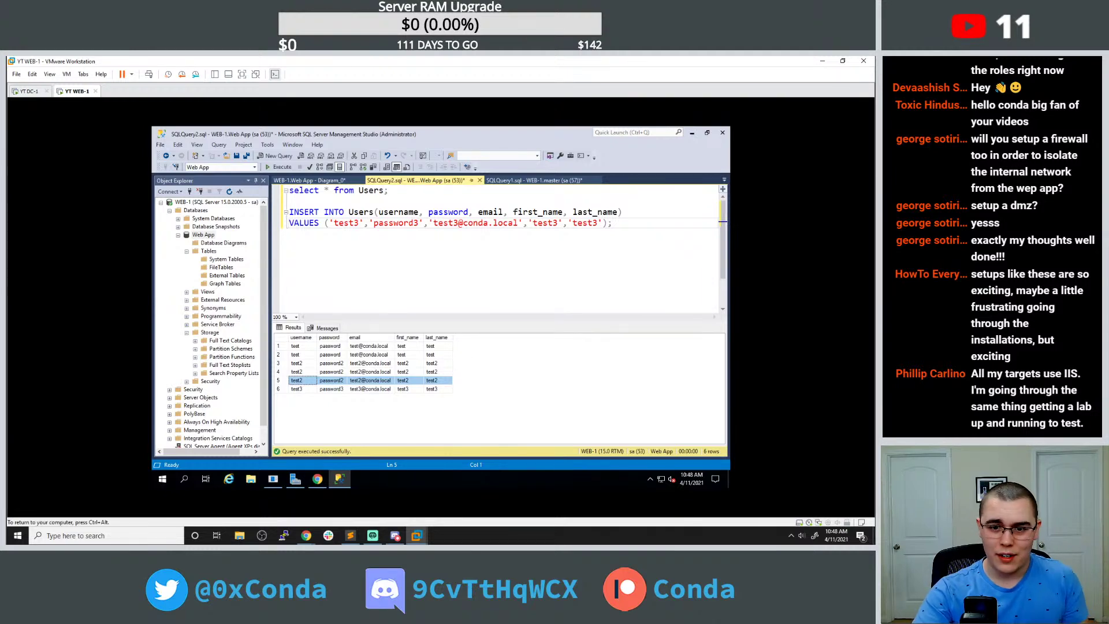
{"action": "left_click_drag", "start_coordinate": [265, 279], "coordinate": [266, 257]}
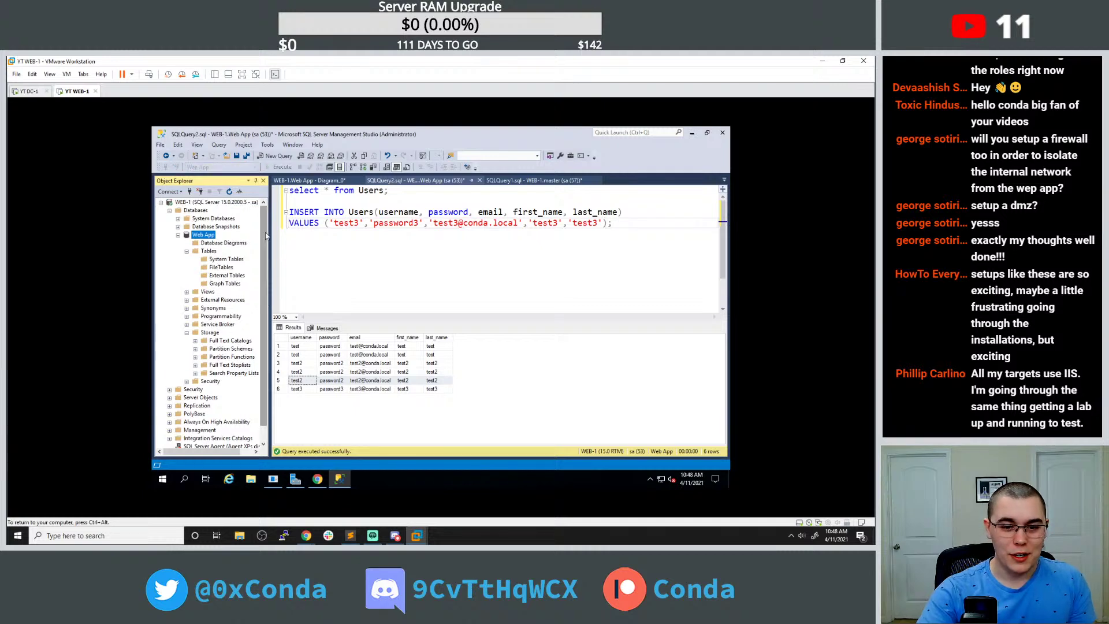
{"action": "right_click", "coordinate": [209, 237]}
{"action": "mouse_move", "coordinate": [243, 264]}
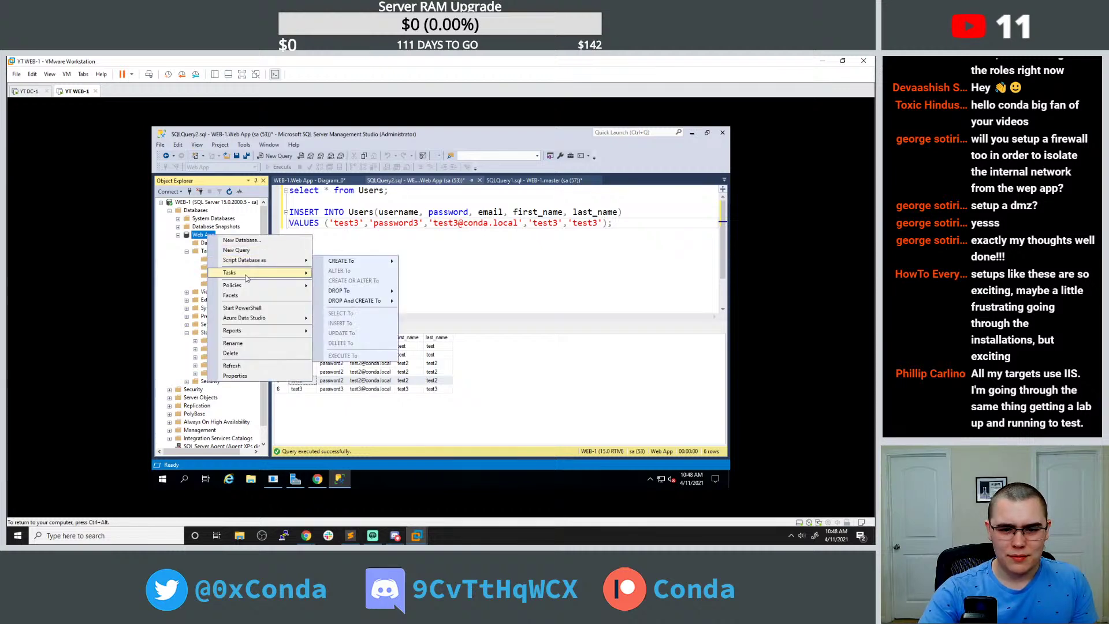
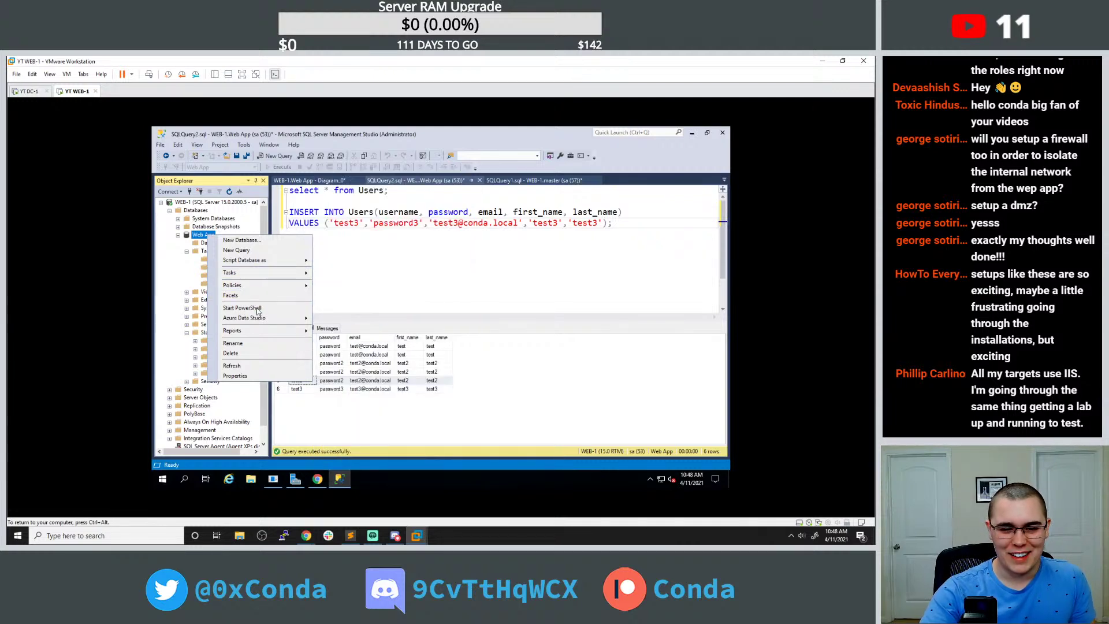
Bring Chrome forward and go back to the Autodesk help page on editing table contents.
{"action": "mouse_move", "coordinate": [260, 332]}
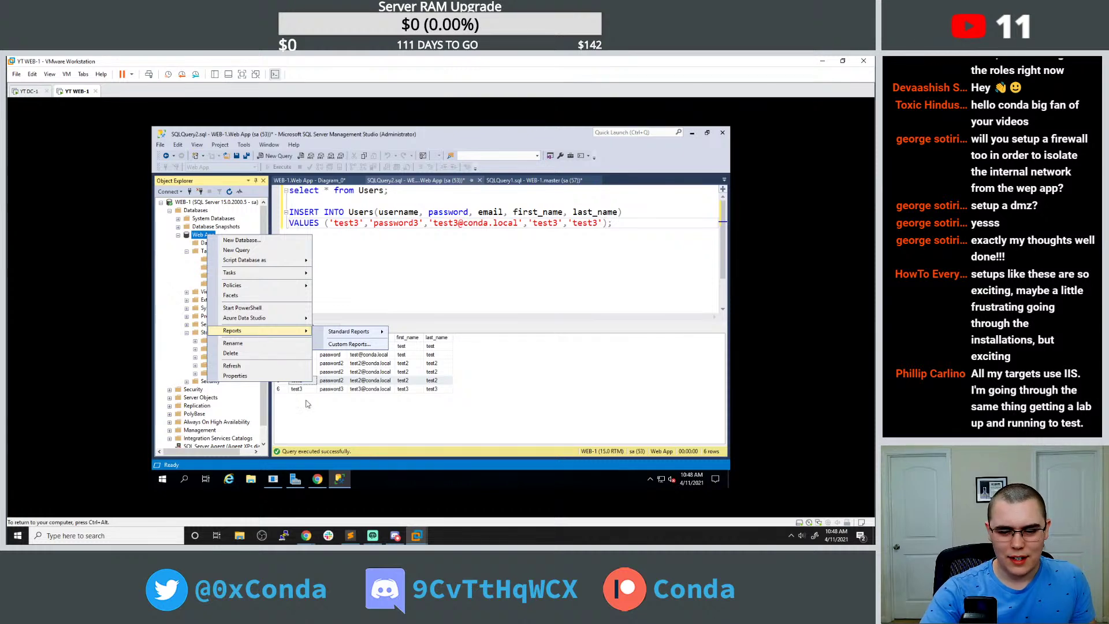
{"action": "left_click", "coordinate": [317, 478]}
{"action": "left_click", "coordinate": [162, 150]}
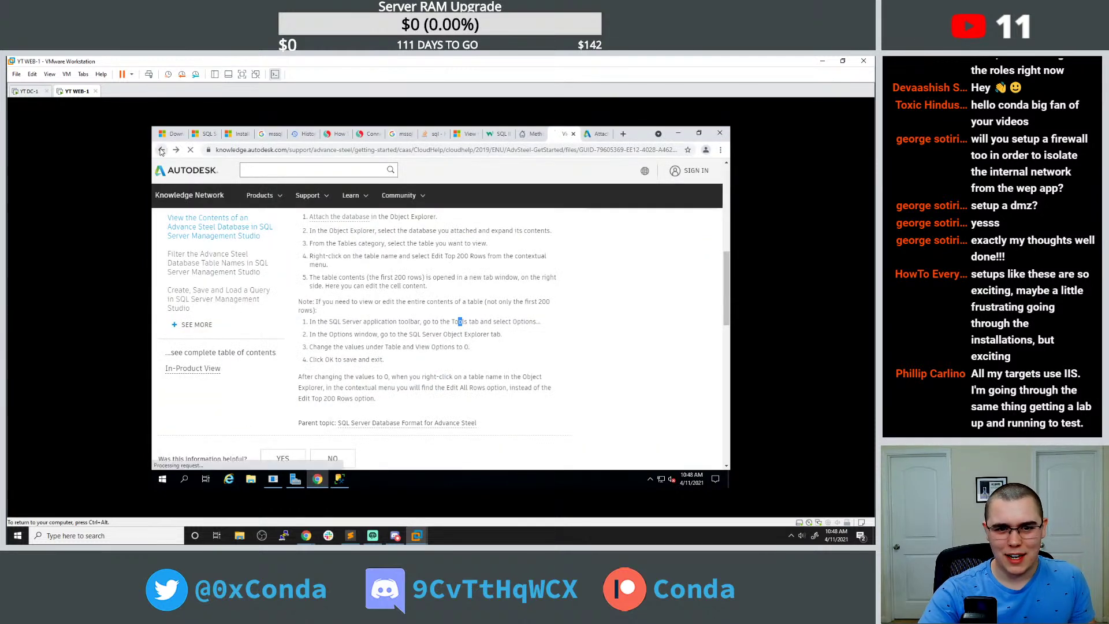
Read the Microsoft Docs article 'How to: View and Edit Data in a Table', then minimize Chrome.
{"action": "left_click", "coordinate": [259, 248]}
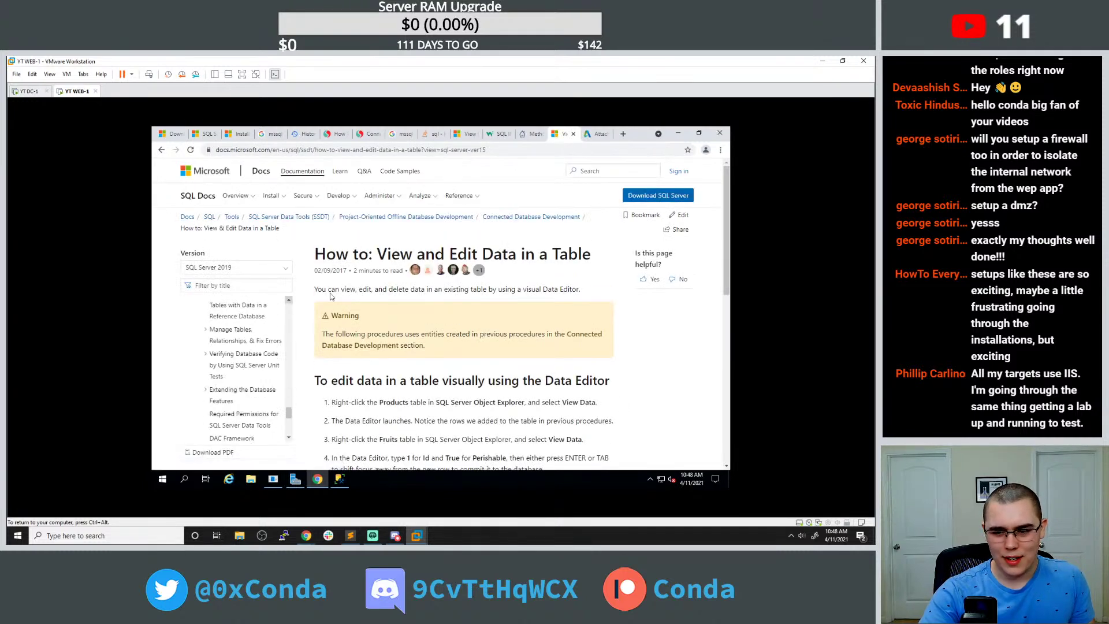
{"action": "scroll", "coordinate": [309, 300], "scroll_direction": "down", "scroll_amount": 2}
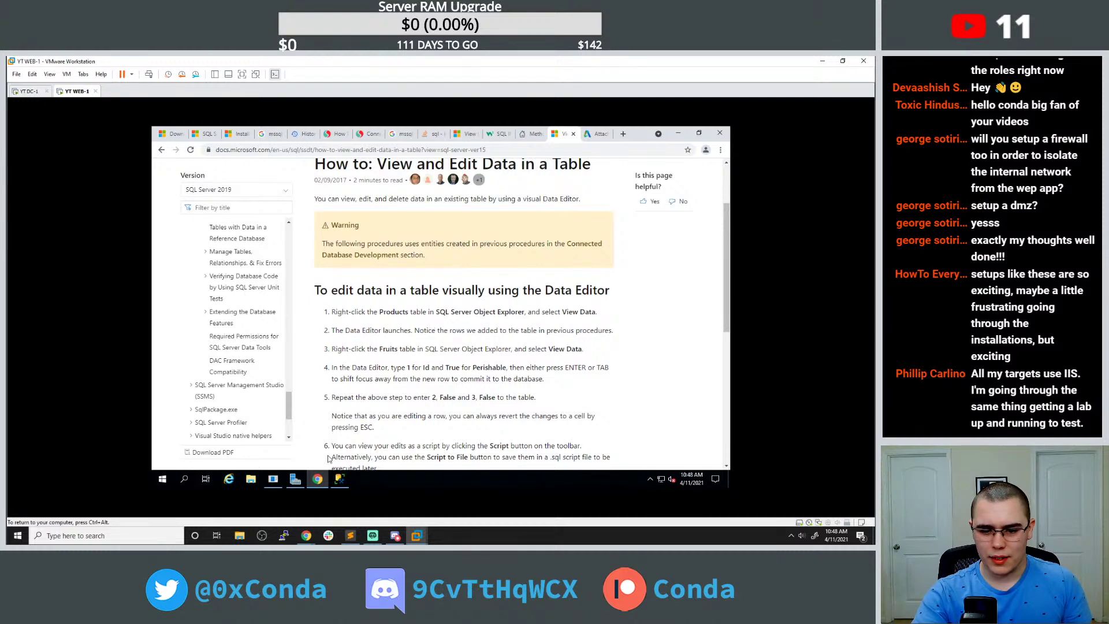
{"action": "mouse_move", "coordinate": [321, 486]}
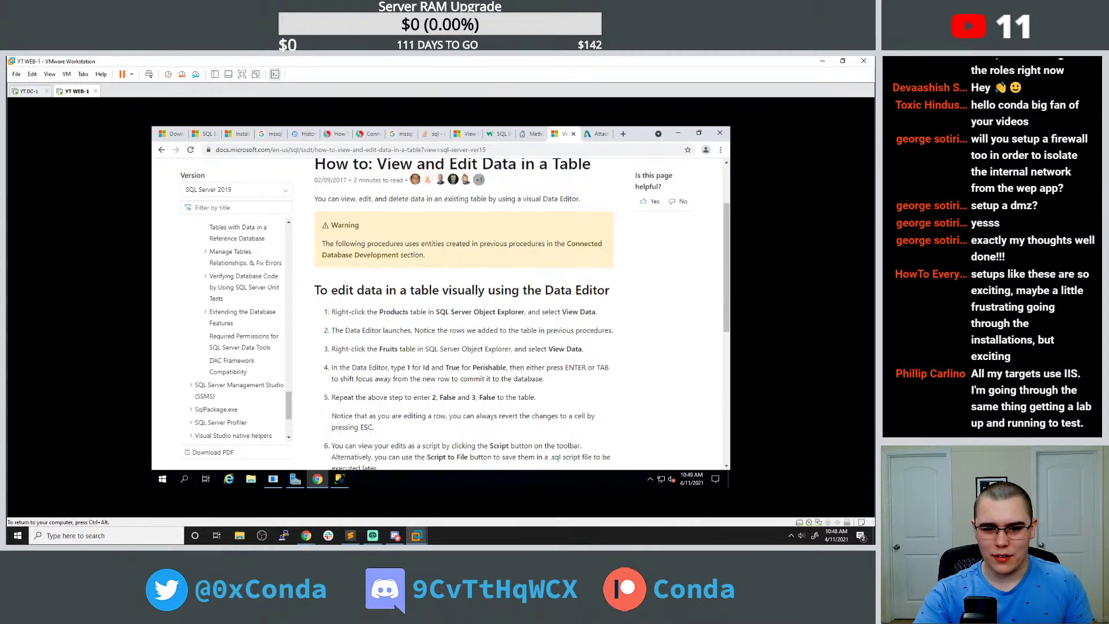
{"action": "left_click", "coordinate": [314, 478]}
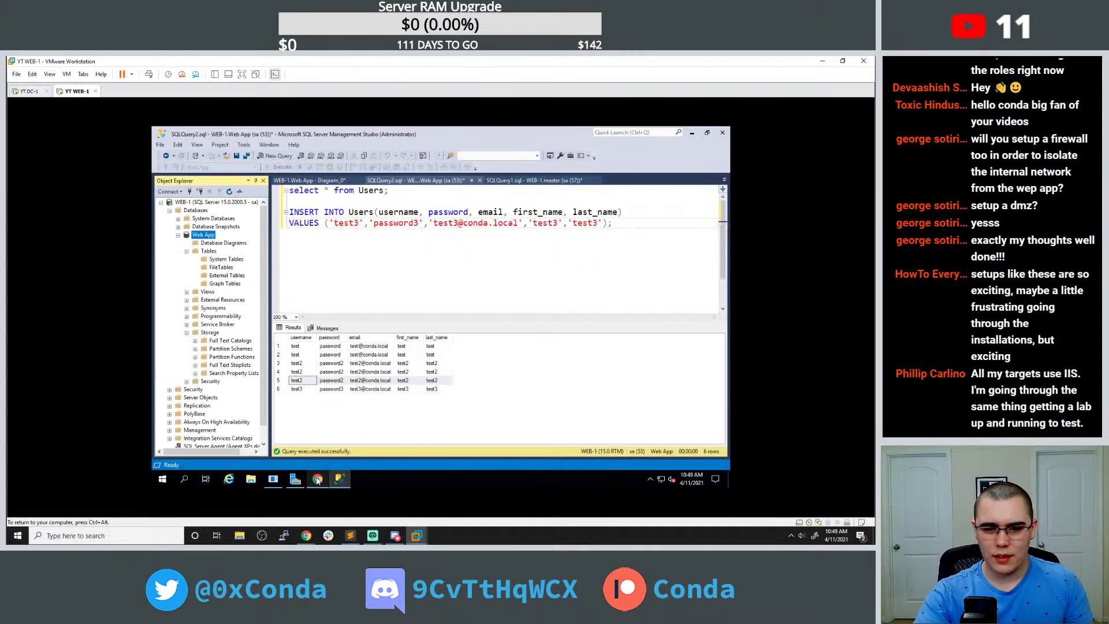
Look over the Users error query, the Users insert query and the Users table diagram.
{"action": "right_click", "coordinate": [209, 236]}
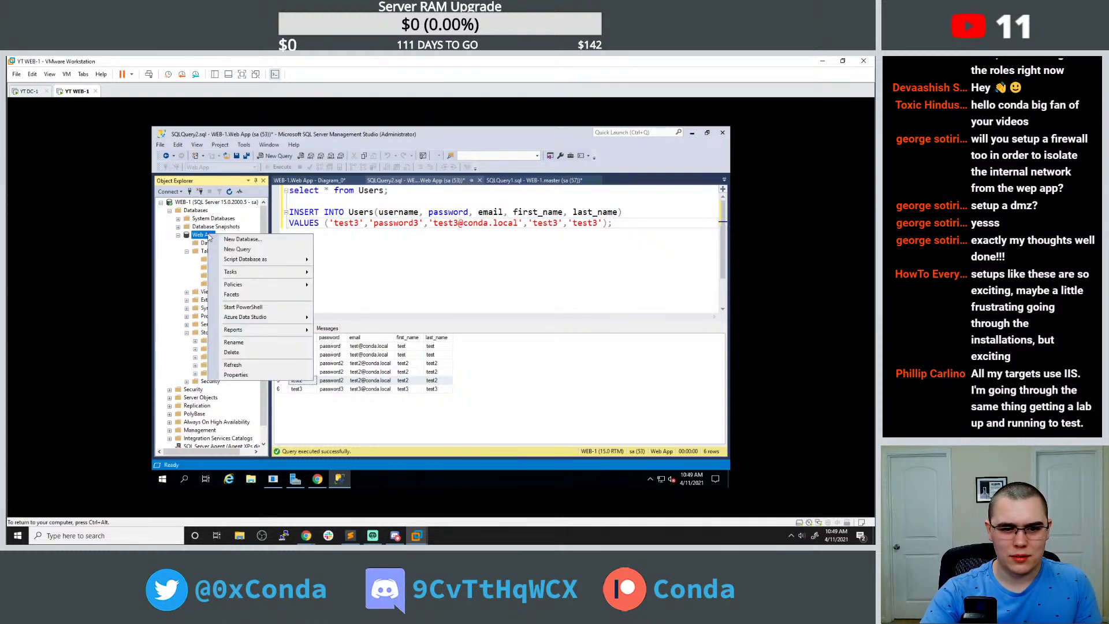
{"action": "left_click", "coordinate": [406, 180]}
{"action": "left_click", "coordinate": [519, 180]}
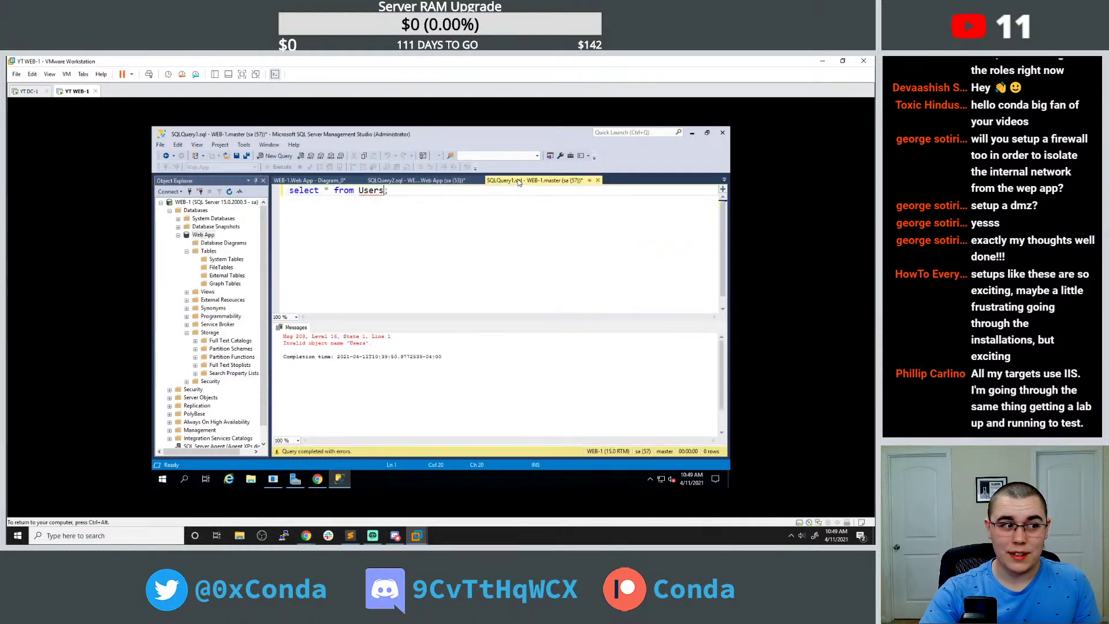
{"action": "left_click", "coordinate": [416, 180]}
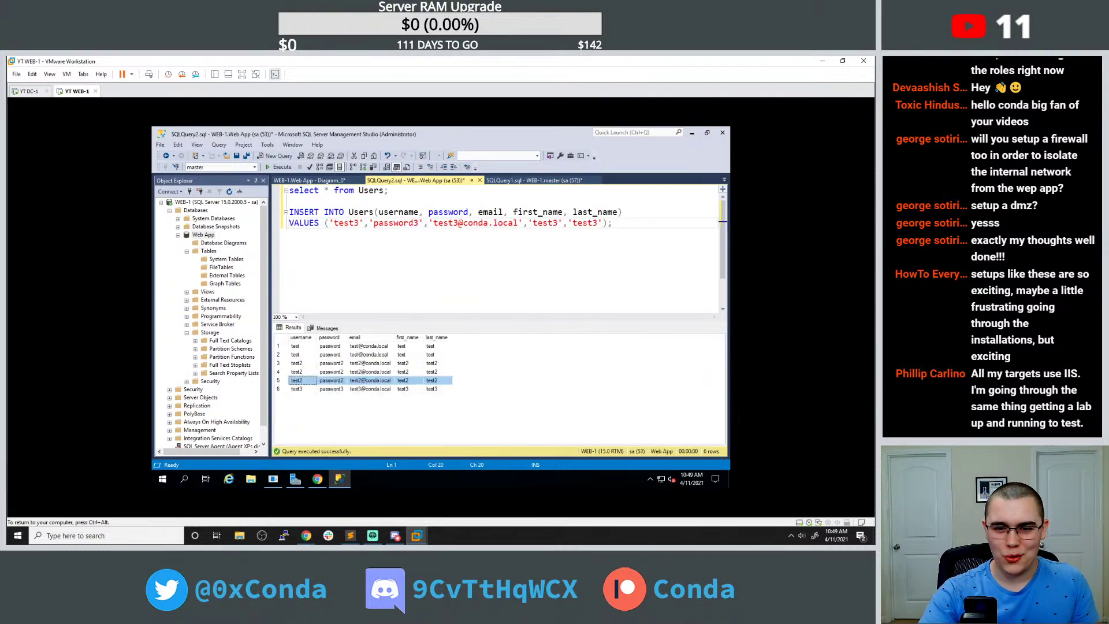
{"action": "left_click", "coordinate": [322, 180]}
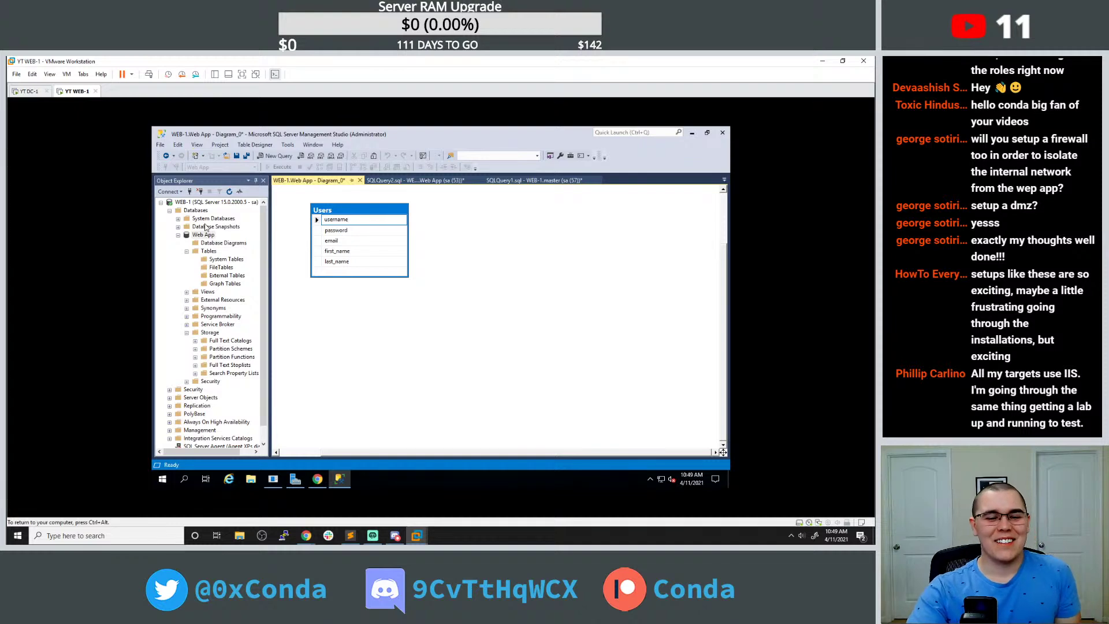
{"action": "scroll", "coordinate": [214, 248], "scroll_direction": "down", "scroll_amount": 1}
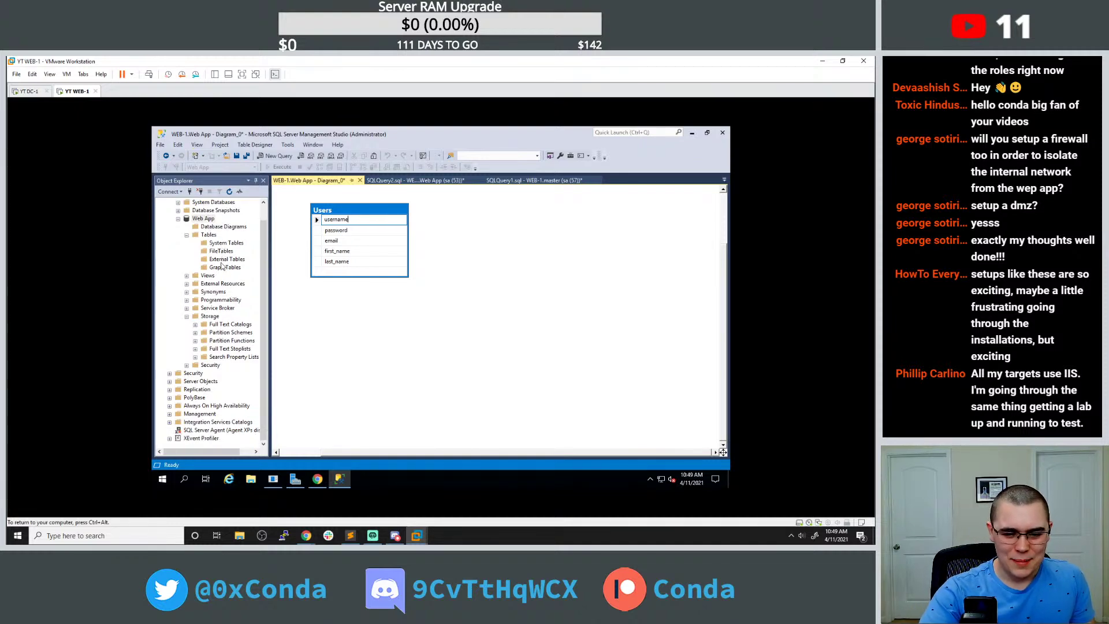
{"action": "scroll", "coordinate": [221, 262], "scroll_direction": "up", "scroll_amount": 1}
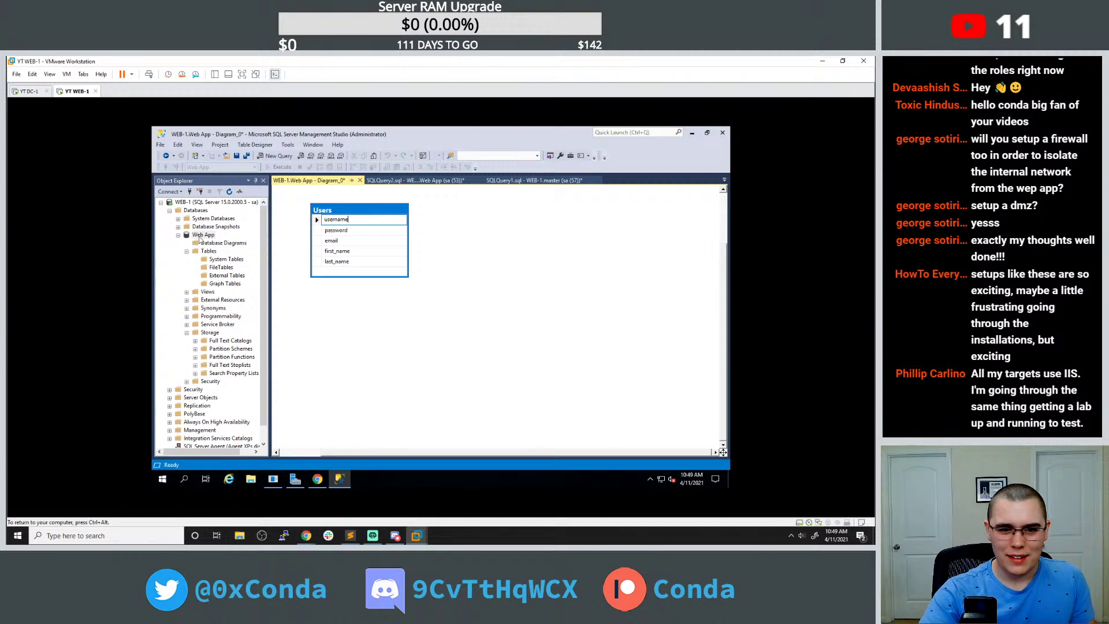
Expand Web App's Tables folders, then open and close a New External Table template script.
{"action": "right_click", "coordinate": [193, 237]}
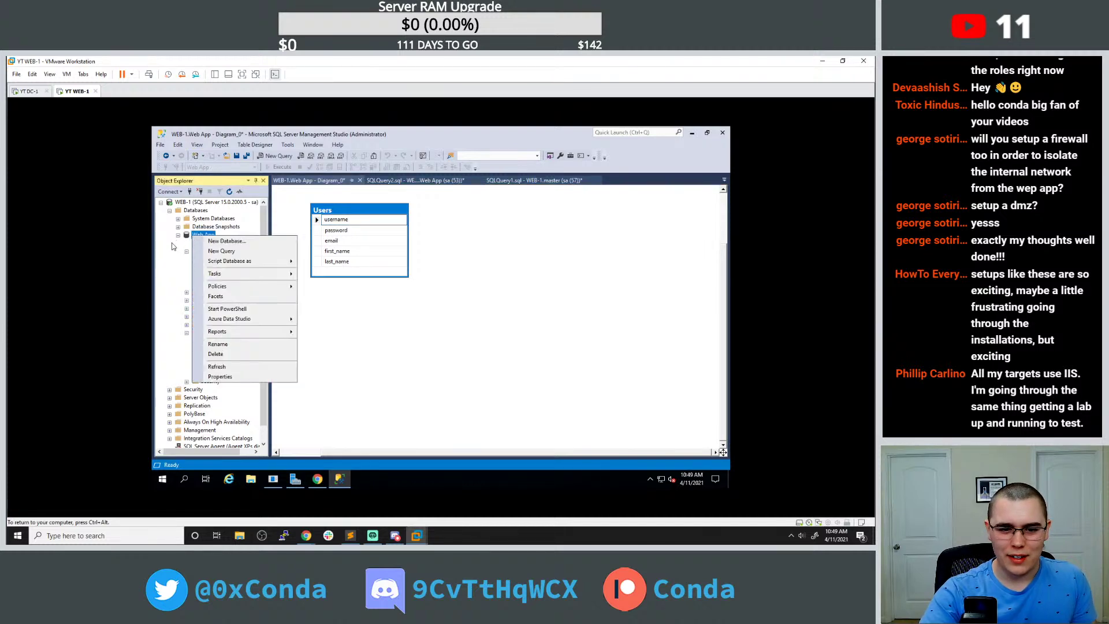
{"action": "key", "text": "Escape"}
{"action": "left_click", "coordinate": [209, 251]}
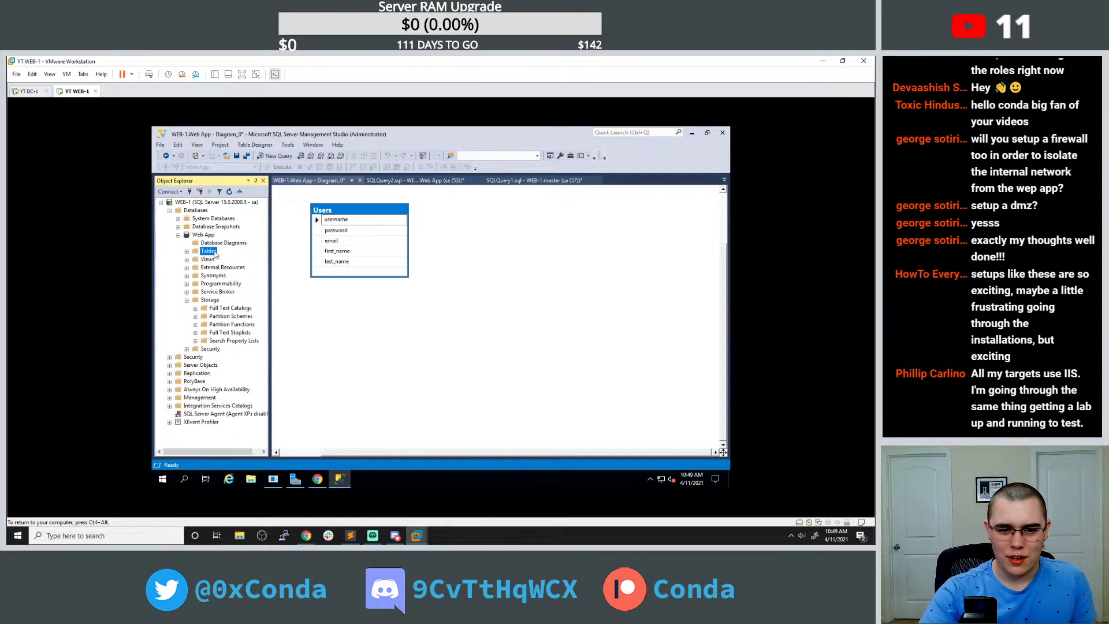
{"action": "left_click", "coordinate": [220, 260]}
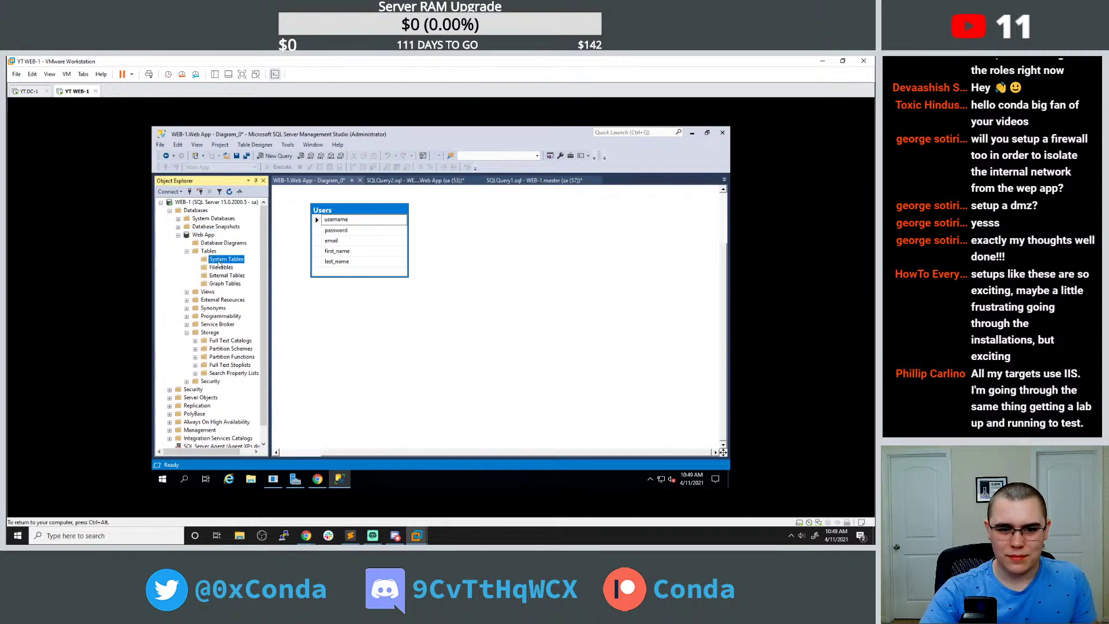
{"action": "left_click", "coordinate": [220, 267]}
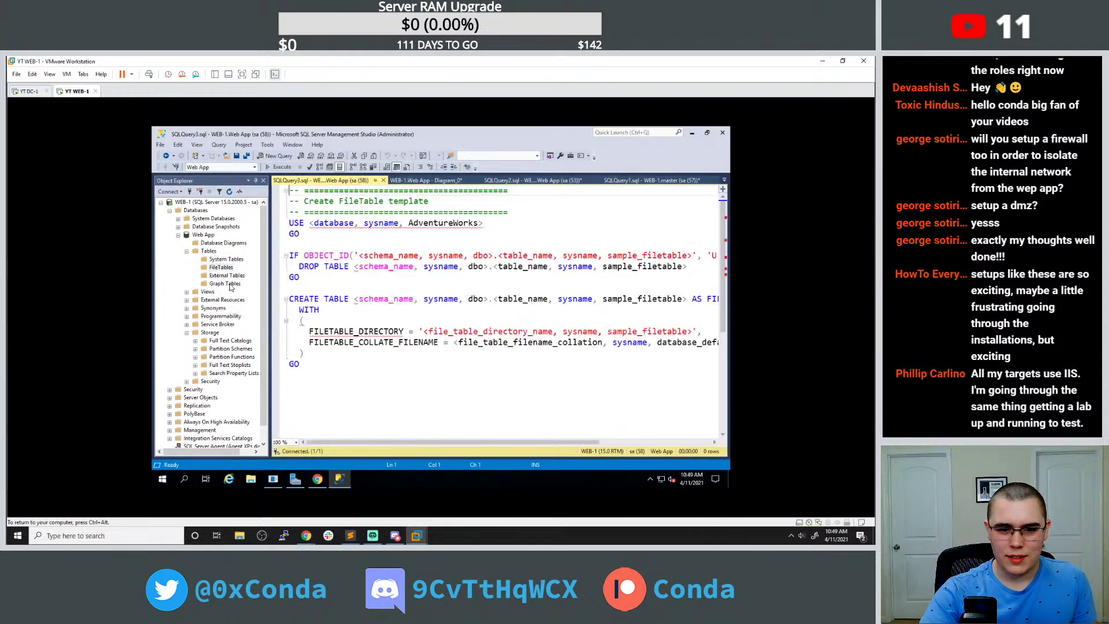
{"action": "right_click", "coordinate": [227, 276]}
{"action": "left_click", "coordinate": [240, 283]}
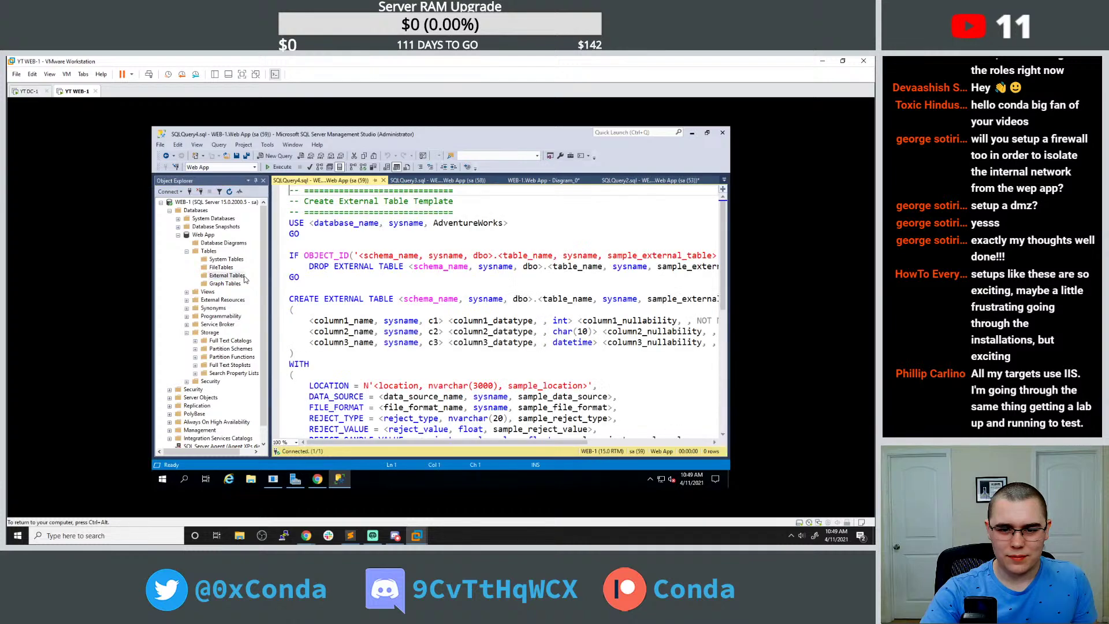
{"action": "left_click", "coordinate": [384, 180]}
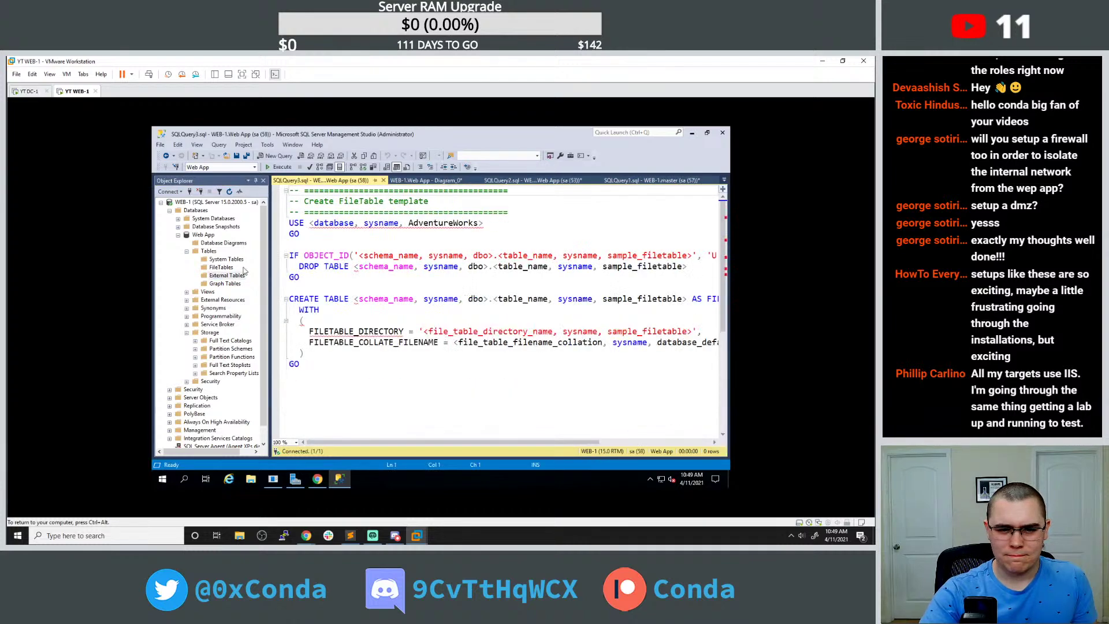
Select the Web App database and return to Chrome's Docs article, focusing the address bar.
{"action": "left_click", "coordinate": [208, 251]}
{"action": "left_click", "coordinate": [203, 234]}
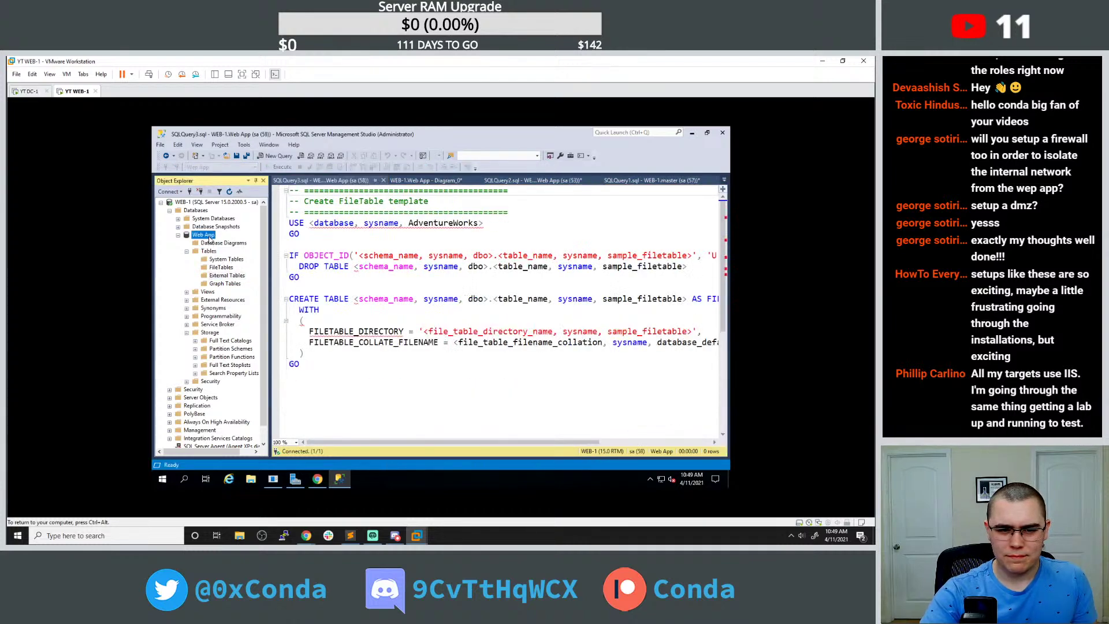
{"action": "left_click", "coordinate": [317, 478]}
{"action": "left_click", "coordinate": [346, 151]}
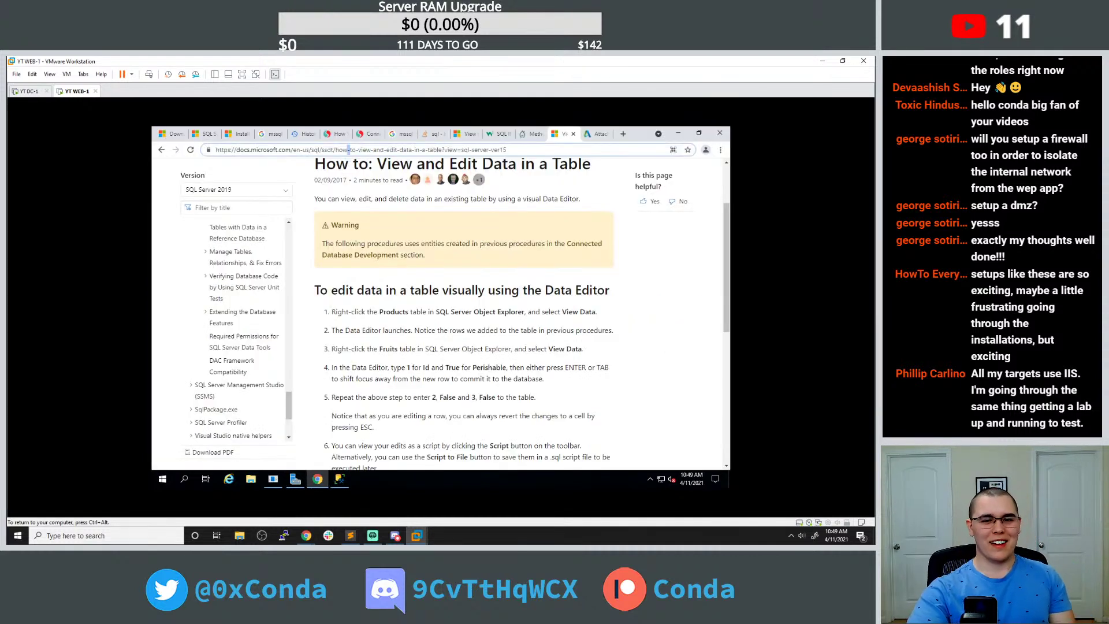
Search Google for 'mssql server management studio view tables'.
{"action": "key", "text": "ctrl+a"}
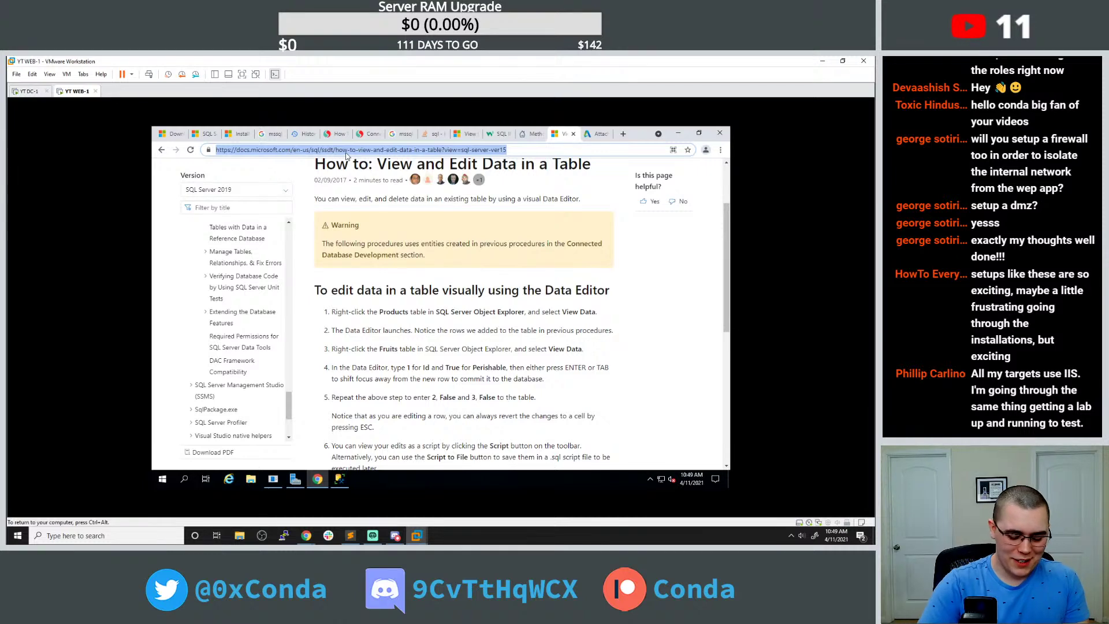
{"action": "type", "text": "mssql"}
{"action": "key", "text": "Right"}
{"action": "key", "text": "BackSpace"}
{"action": "key", "text": "BackSpace"}
{"action": "key", "text": "BackSpace"}
{"action": "key", "text": "BackSpace"}
{"action": "key", "text": "BackSpace"}
{"action": "key", "text": "BackSpace"}
{"action": "key", "text": "BackSpace"}
{"action": "key", "text": "BackSpace"}
{"action": "key", "text": "BackSpace"}
{"action": "key", "text": "BackSpace"}
{"action": "key", "text": "BackSpace"}
{"action": "key", "text": "BackSpace"}
{"action": "key", "text": "BackSpace"}
{"action": "key", "text": "BackSpace"}
{"action": "key", "text": "BackSpace"}
{"action": "key", "text": "BackSpace"}
{"action": "key", "text": "BackSpace"}
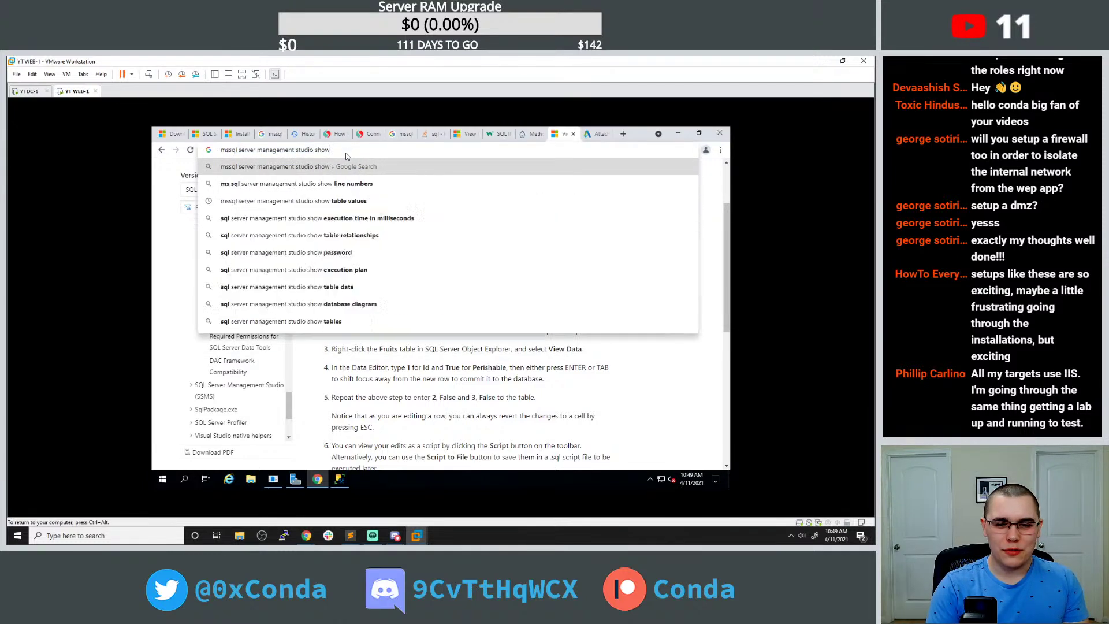
{"action": "type", "text": "view tables"}
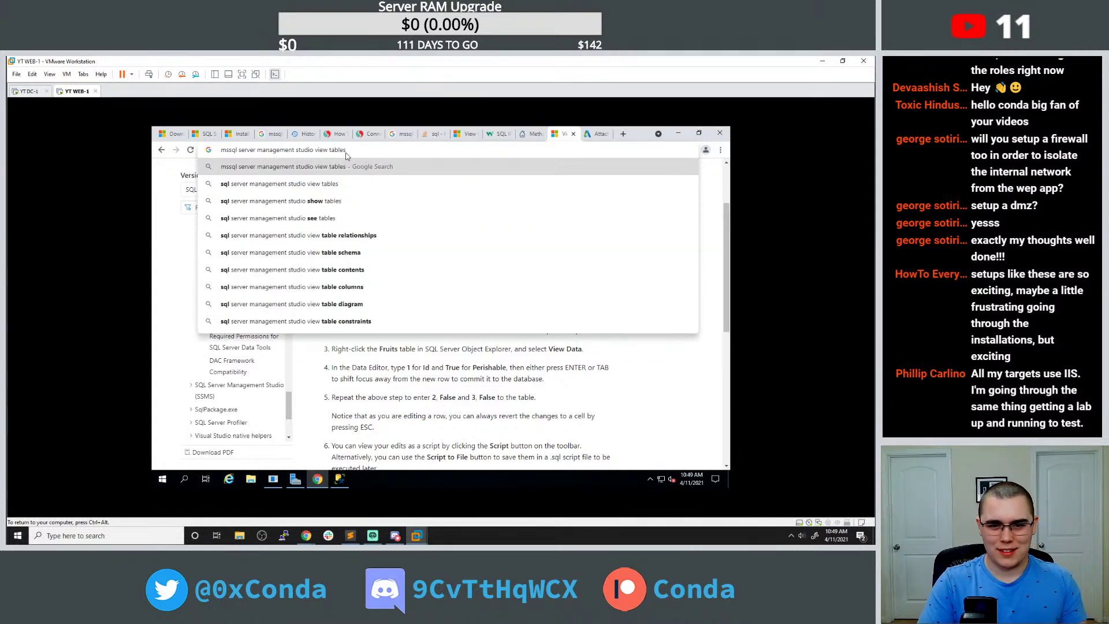
{"action": "key", "text": "Return"}
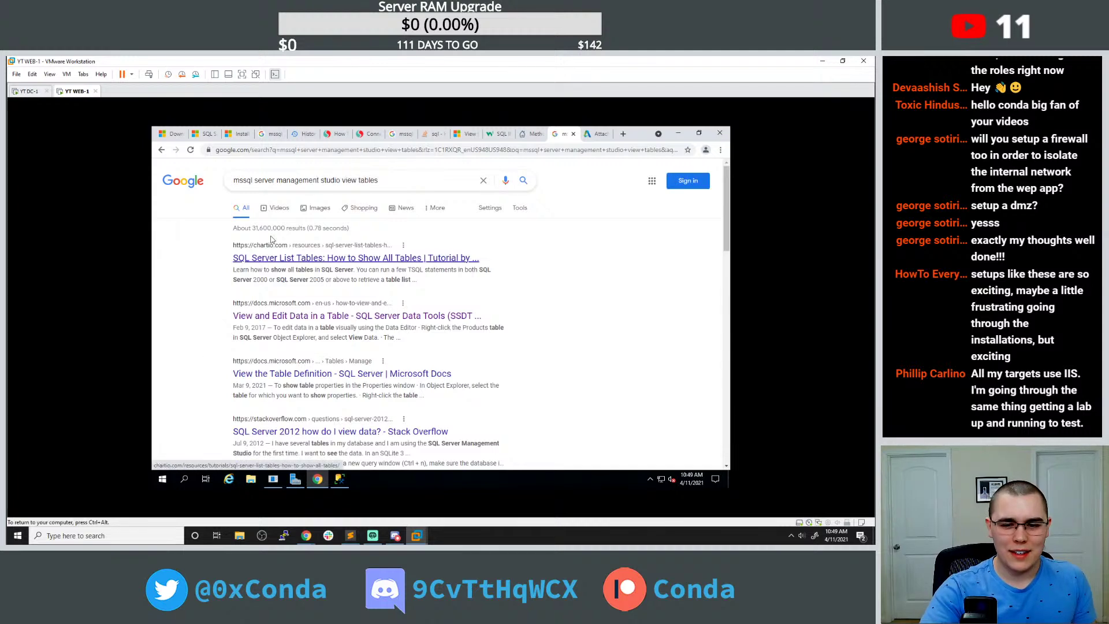
Read chartio's article down to its INFORMATION_SCHEMA.TABLES query, then return to SSMS.
{"action": "left_click", "coordinate": [271, 258]}
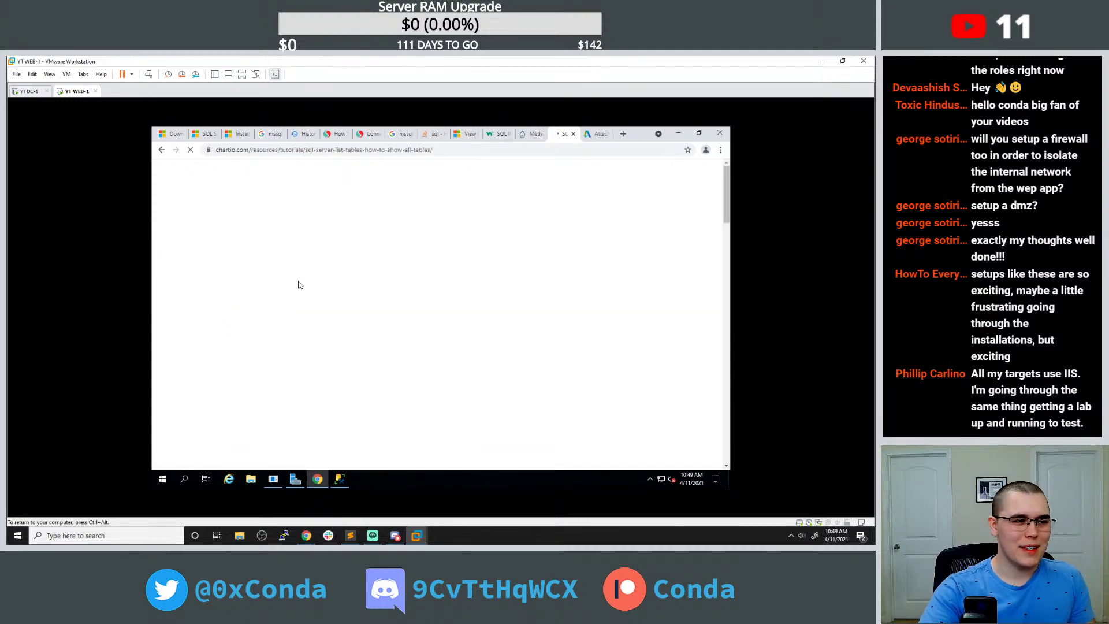
{"action": "scroll", "coordinate": [300, 287], "scroll_direction": "down", "scroll_amount": 5}
{"action": "scroll", "coordinate": [312, 279], "scroll_direction": "down", "scroll_amount": 2}
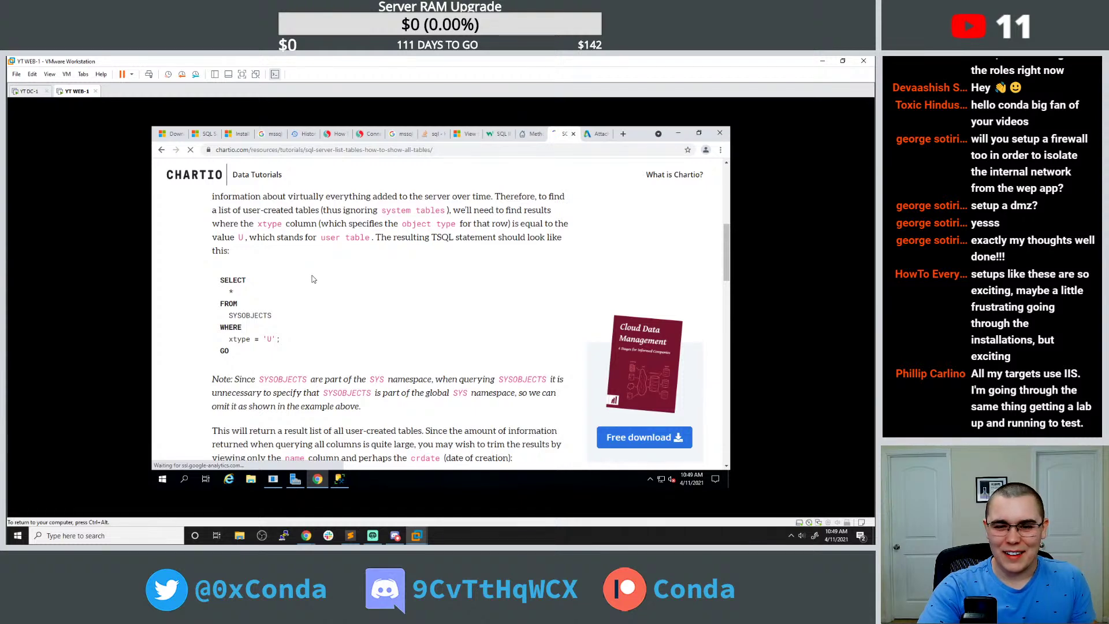
{"action": "scroll", "coordinate": [313, 279], "scroll_direction": "down", "scroll_amount": 8}
{"action": "scroll", "coordinate": [313, 275], "scroll_direction": "down", "scroll_amount": 5}
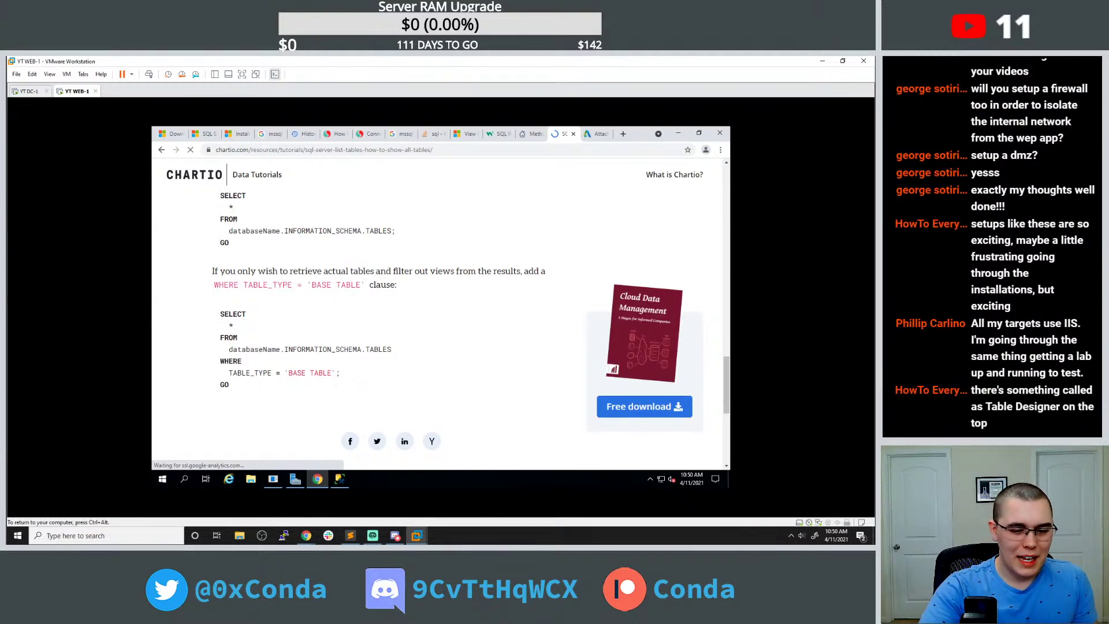
{"action": "left_click", "coordinate": [339, 478]}
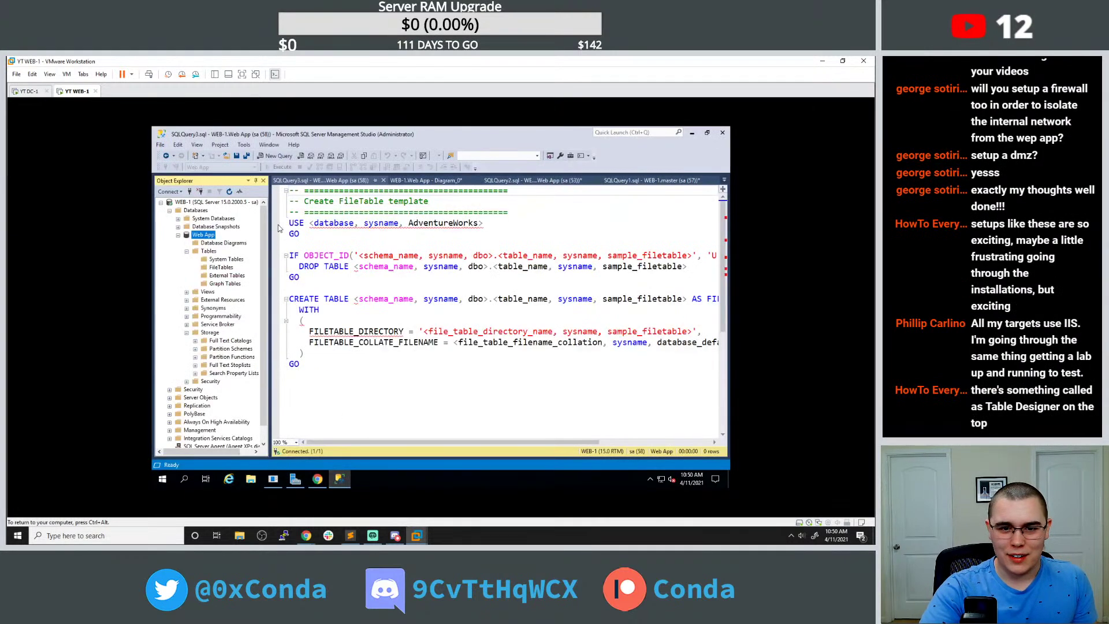
Browse the SSMS Tools, Edit, View and Help menus for a table design feature, then close them.
{"action": "left_click", "coordinate": [246, 145]}
{"action": "mouse_move", "coordinate": [227, 144]}
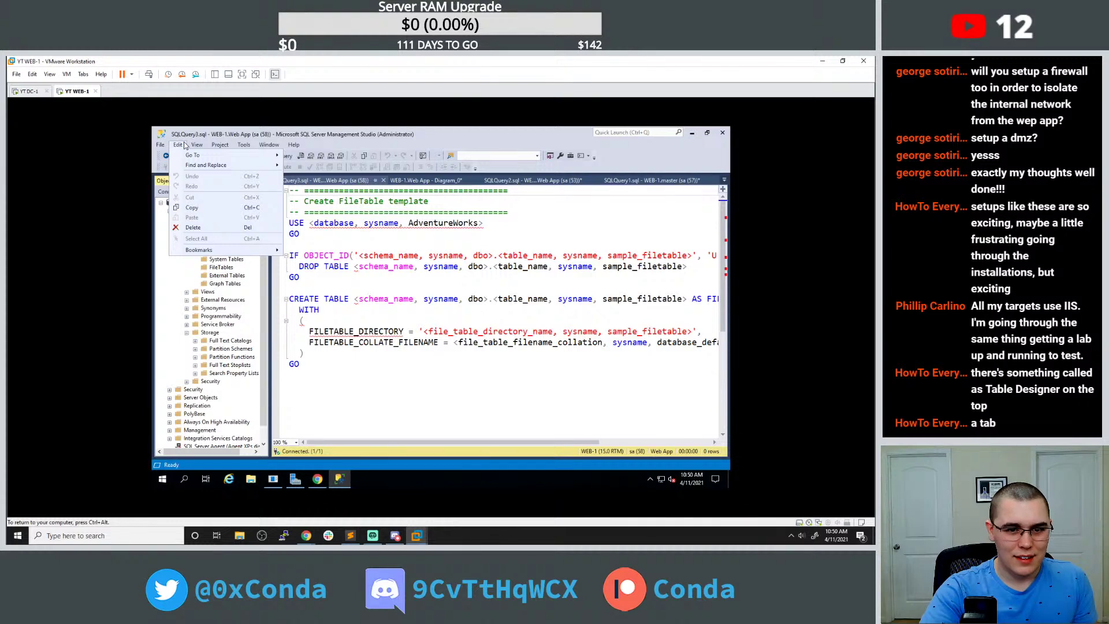
{"action": "mouse_move", "coordinate": [205, 146]}
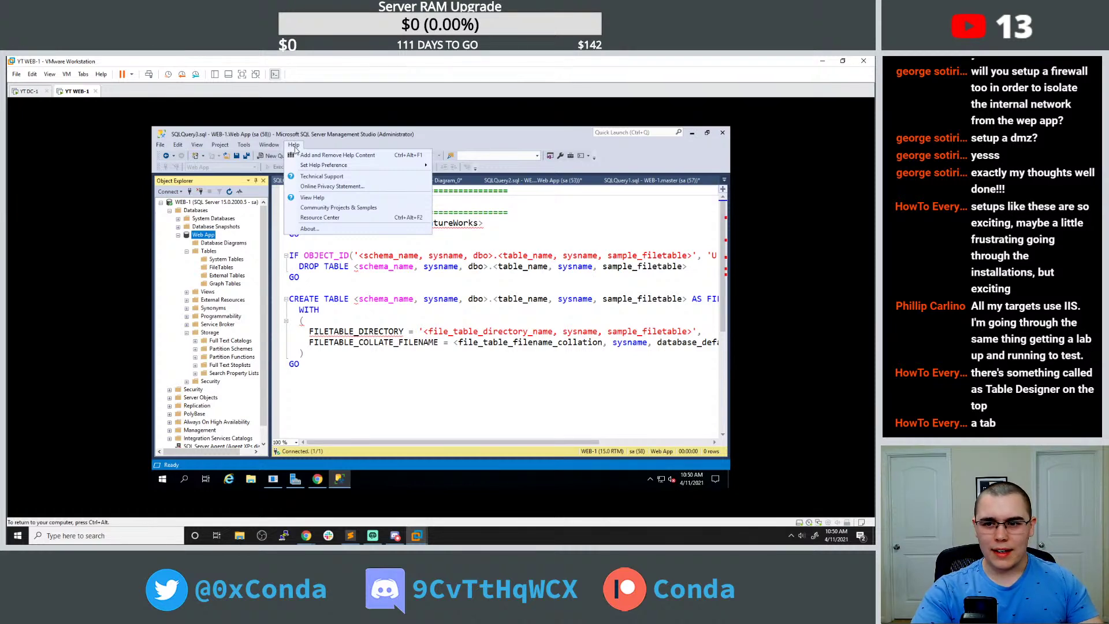
{"action": "left_click", "coordinate": [543, 226]}
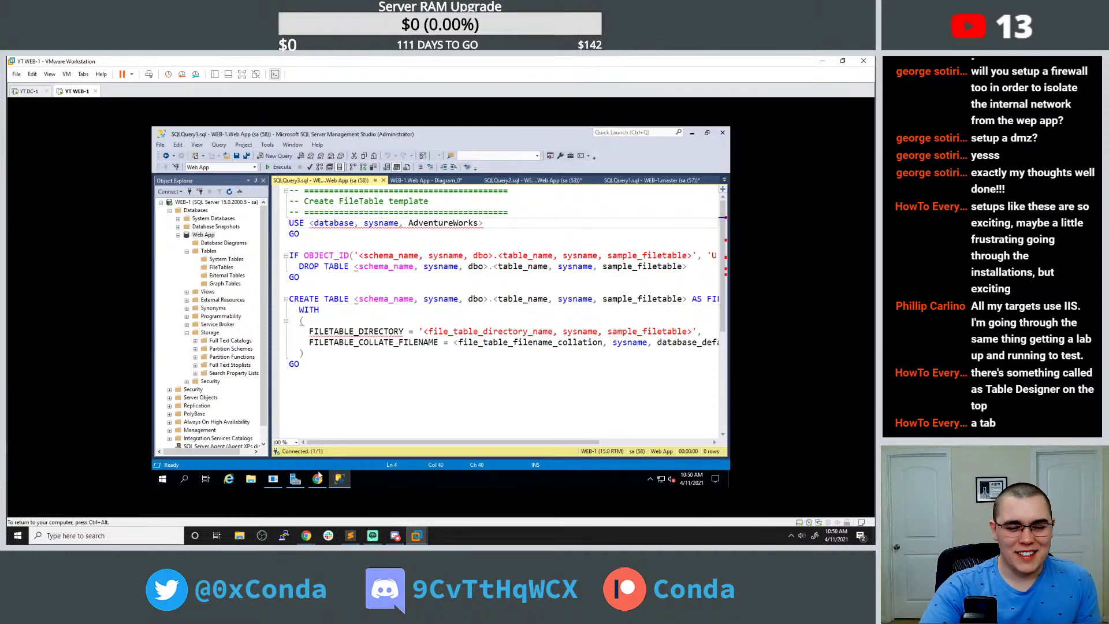
Return to Chrome and scroll down the page.
{"action": "left_click", "coordinate": [317, 479]}
{"action": "scroll", "coordinate": [325, 368], "scroll_direction": "down", "scroll_amount": 3}
{"action": "scroll", "coordinate": [325, 368], "scroll_direction": "down", "scroll_amount": 1}
Read the Stack Overflow answers on viewing SQL Server 2012 table data, then return to SSMS.
{"action": "left_click", "coordinate": [161, 150]}
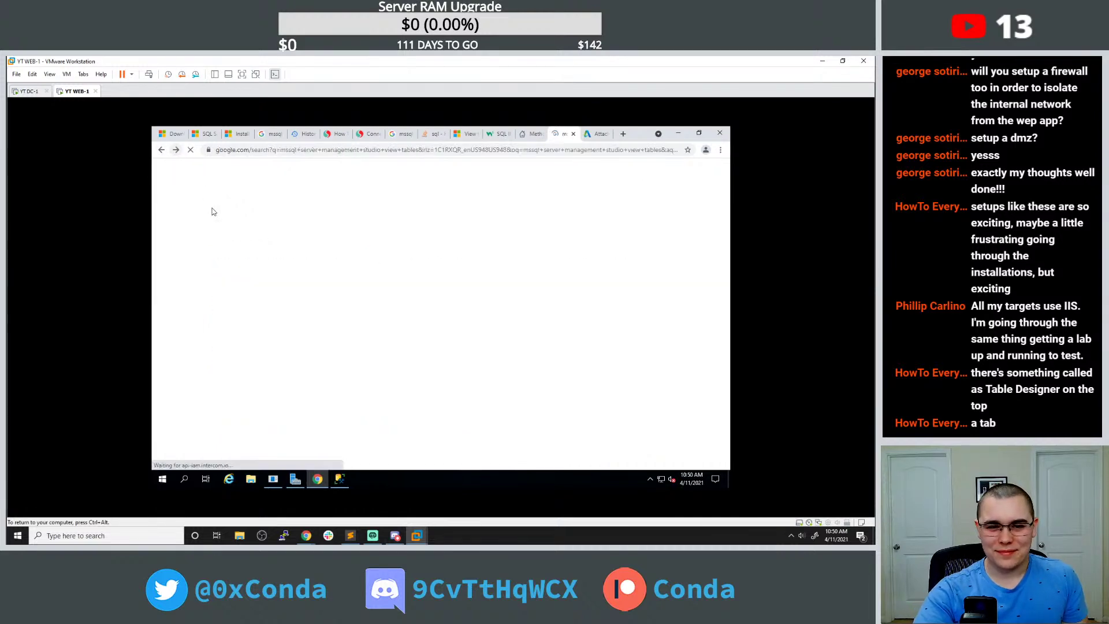
{"action": "scroll", "coordinate": [353, 287], "scroll_direction": "down", "scroll_amount": 3}
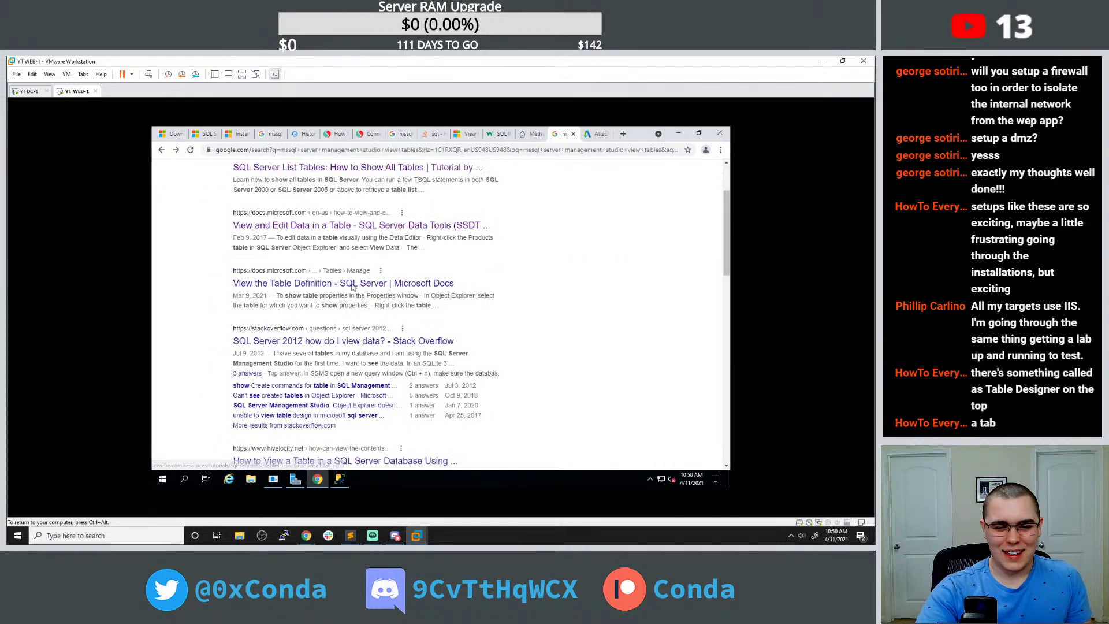
{"action": "left_click", "coordinate": [352, 340]}
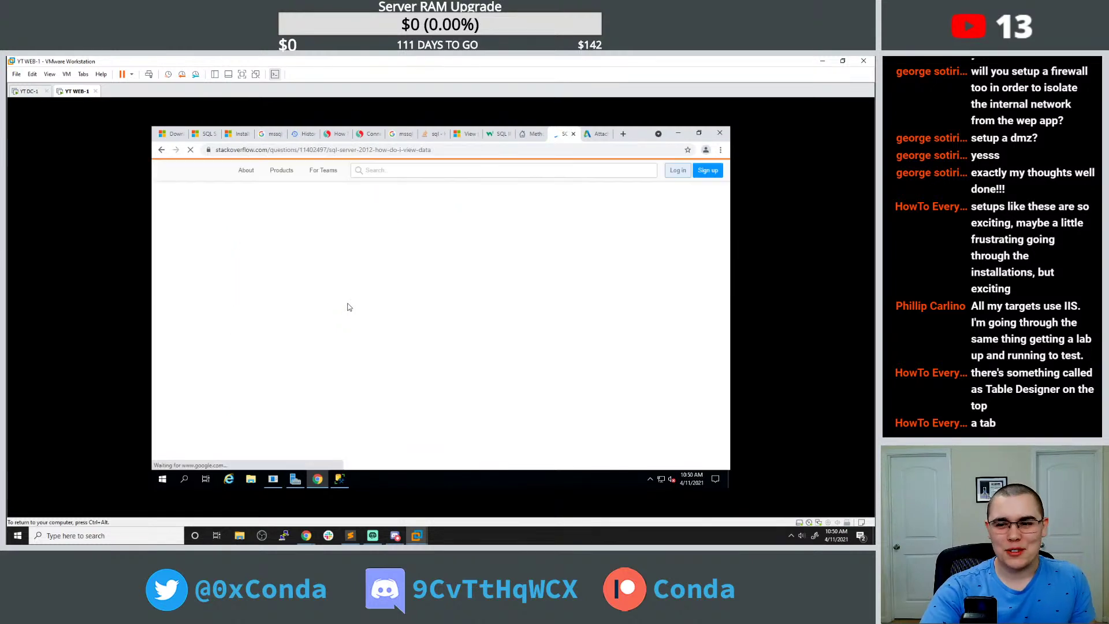
{"action": "scroll", "coordinate": [353, 301], "scroll_direction": "down", "scroll_amount": 3}
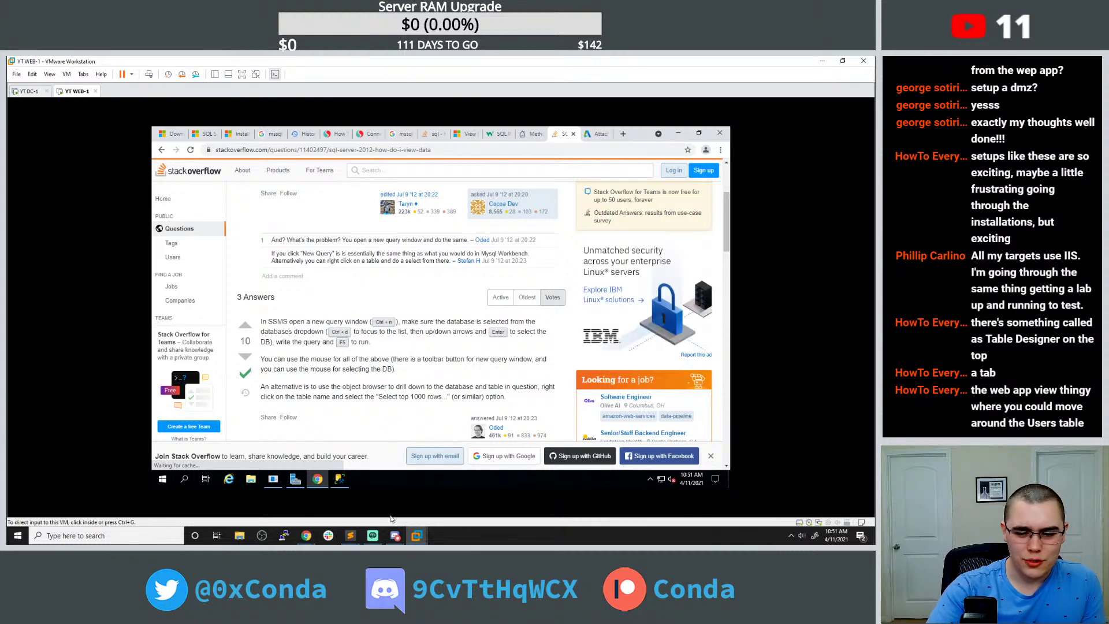
{"action": "left_click", "coordinate": [340, 479]}
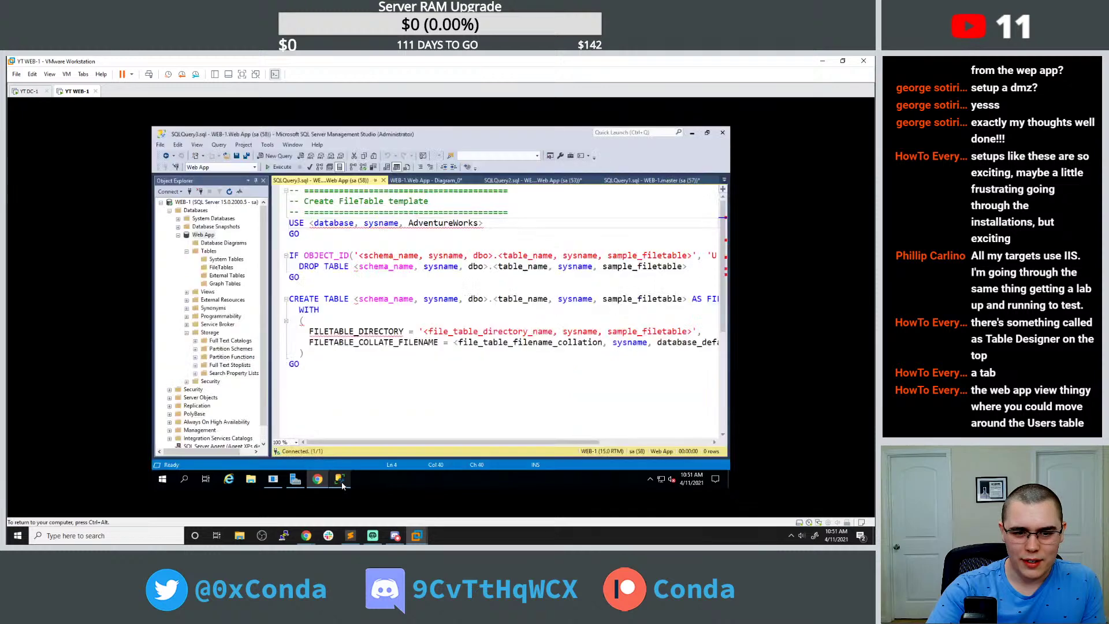
Check the Web App database options and the SQLQuery2 tab's Users results and document options.
{"action": "right_click", "coordinate": [202, 235]}
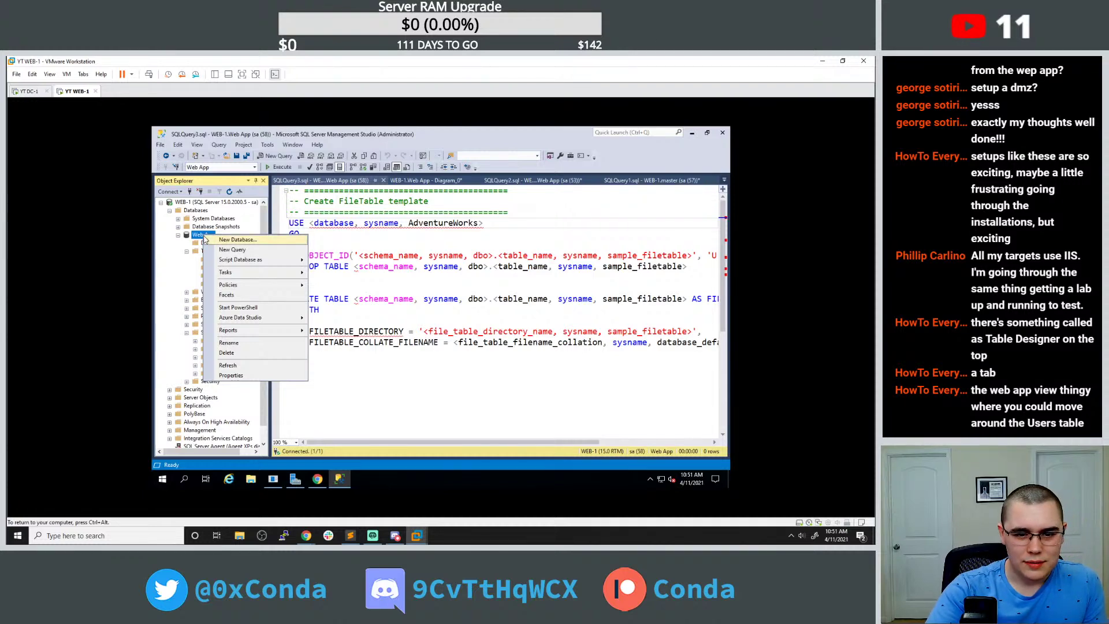
{"action": "left_click", "coordinate": [200, 236]}
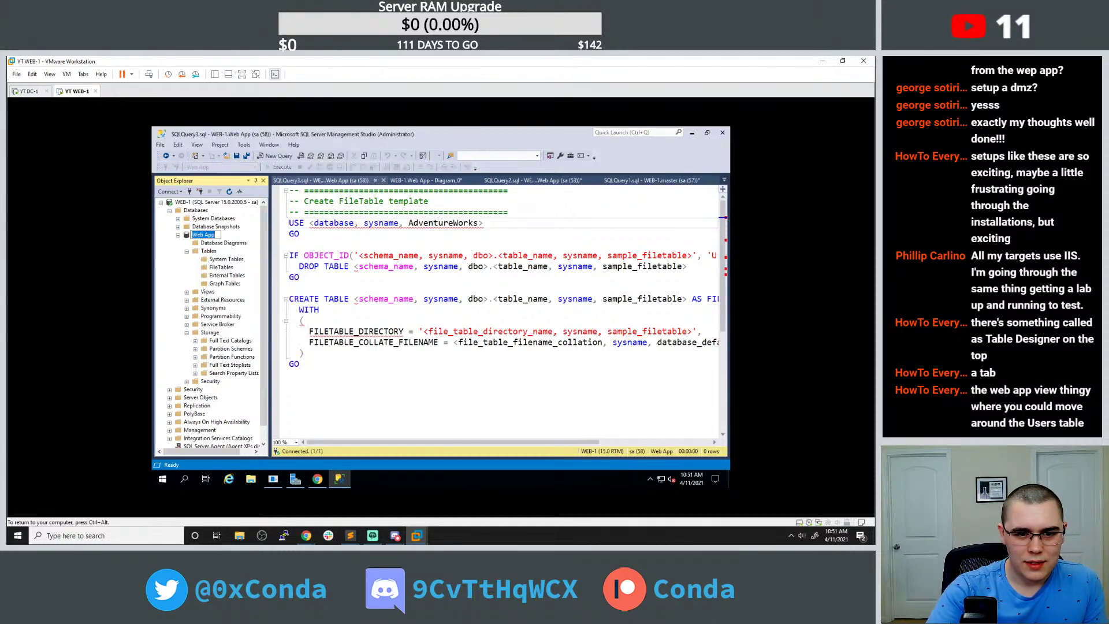
{"action": "right_click", "coordinate": [188, 238]}
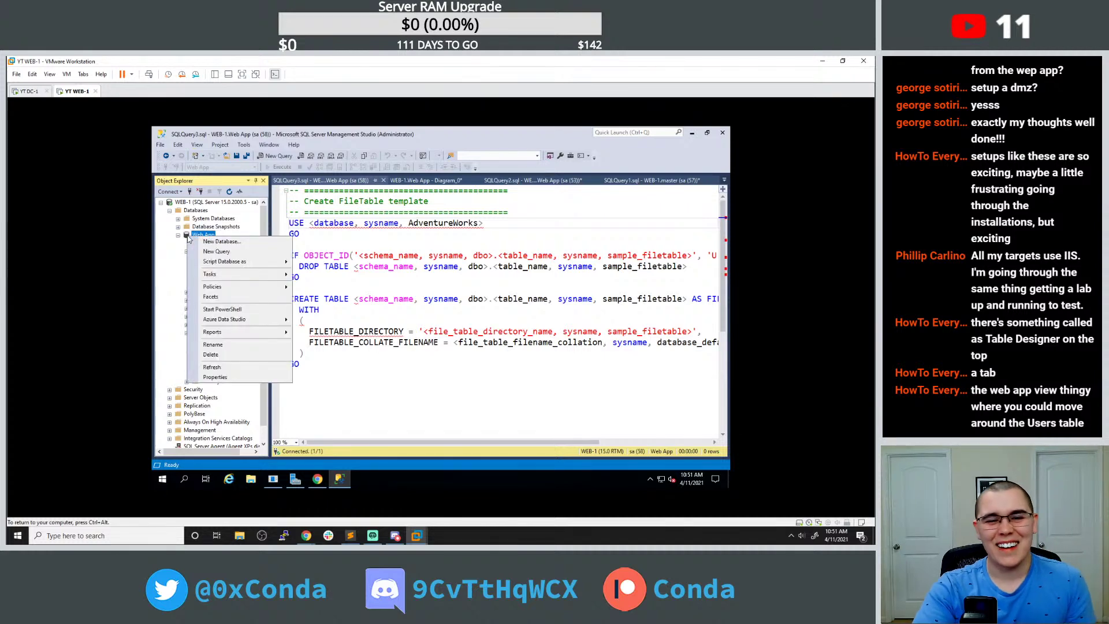
{"action": "key", "text": "Escape"}
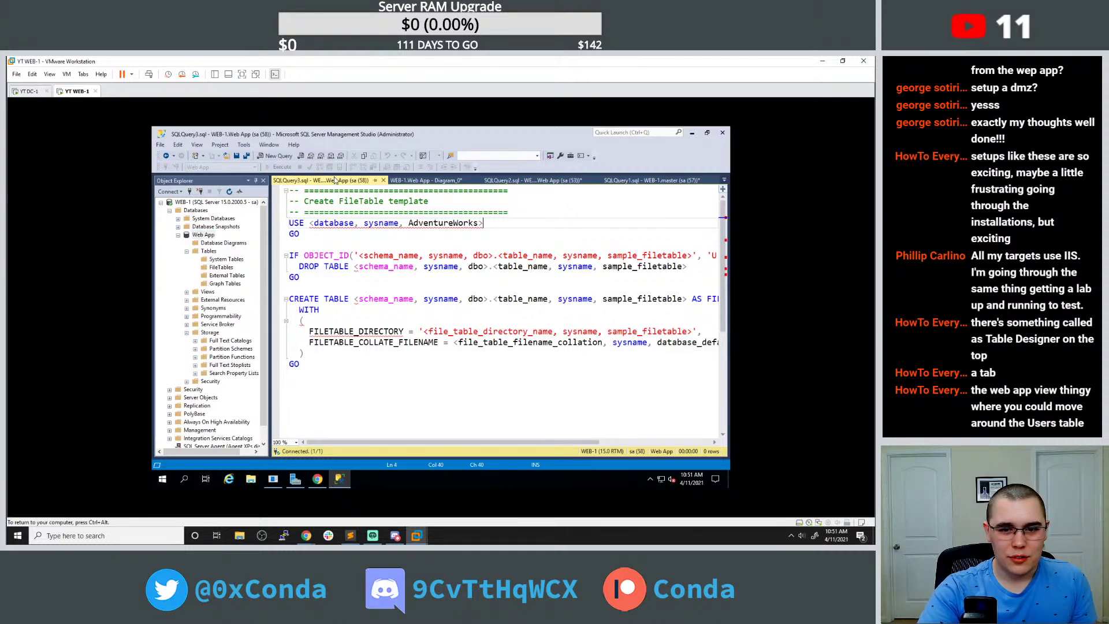
{"action": "left_click", "coordinate": [510, 181]}
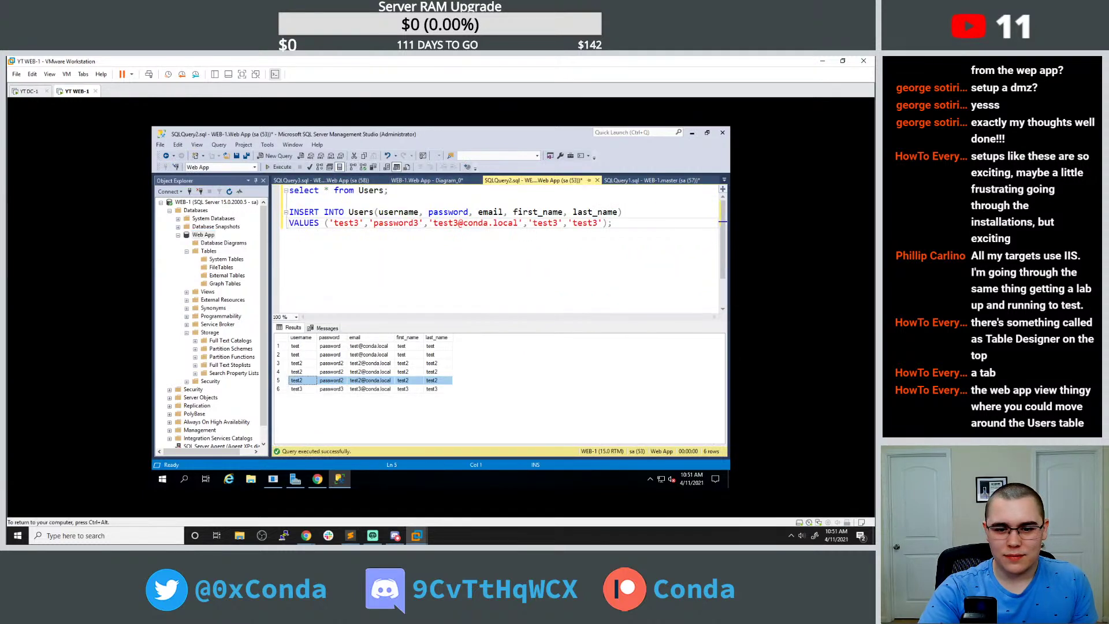
{"action": "right_click", "coordinate": [447, 351]}
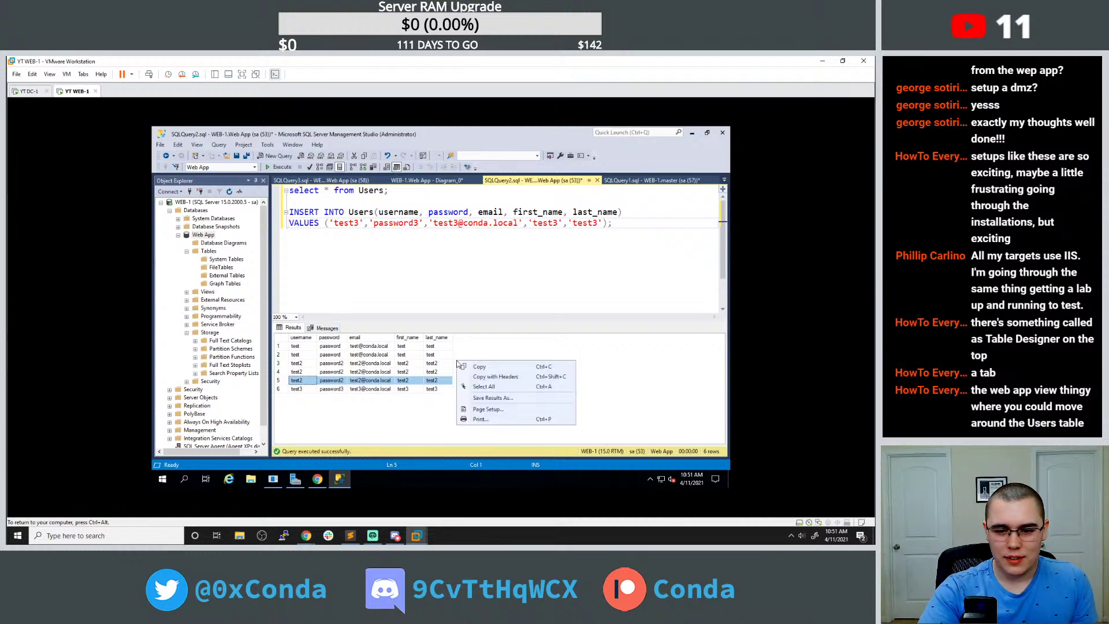
{"action": "left_click", "coordinate": [292, 332]}
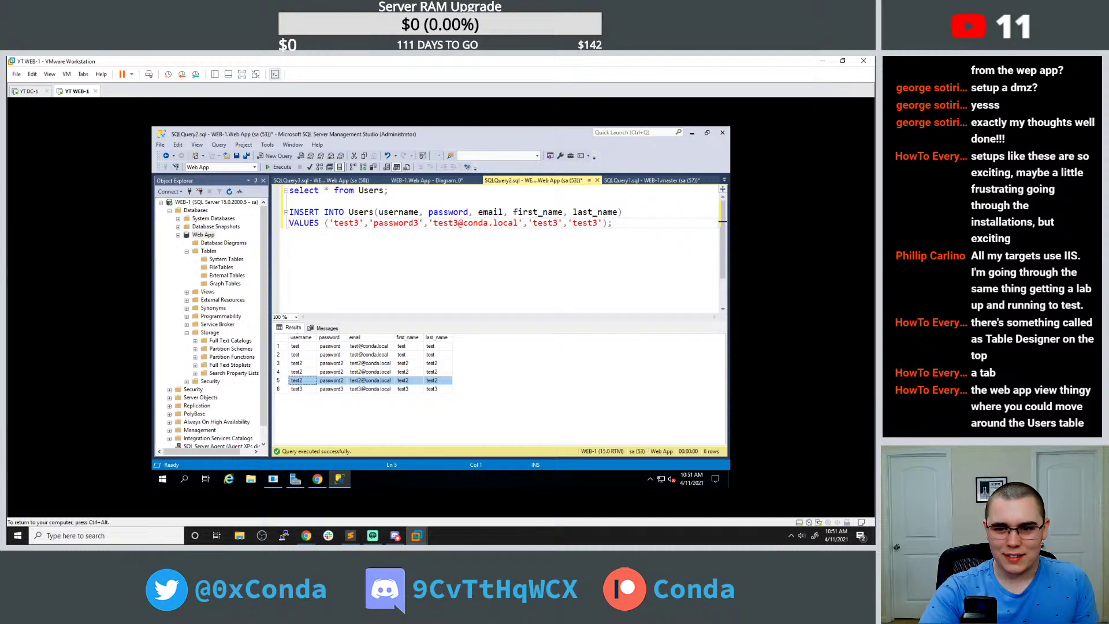
{"action": "right_click", "coordinate": [505, 182]}
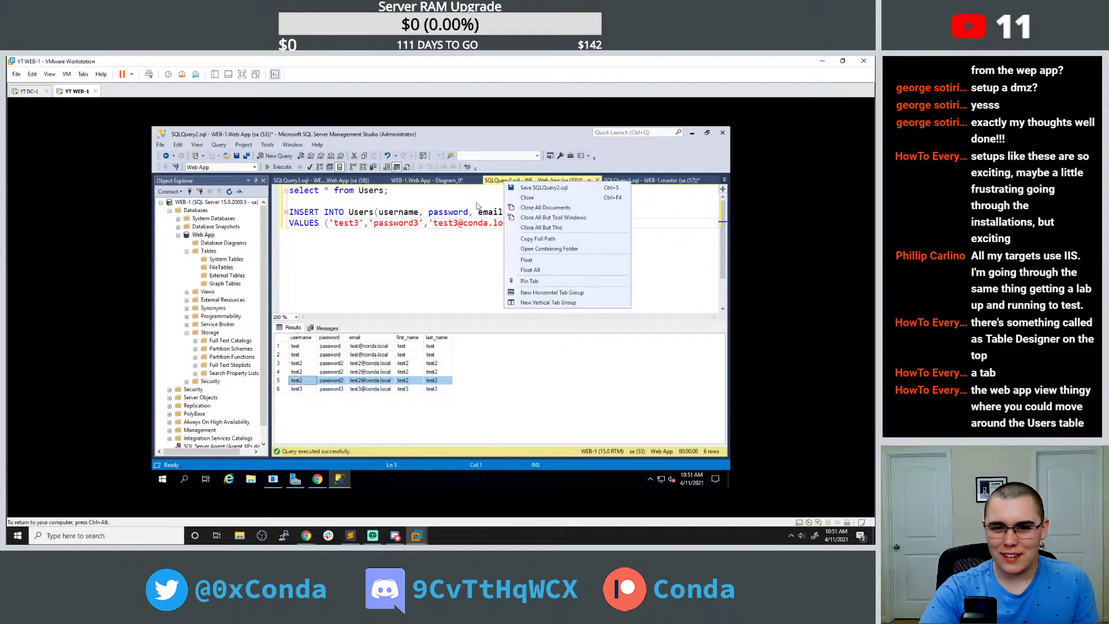
{"action": "left_click", "coordinate": [460, 212]}
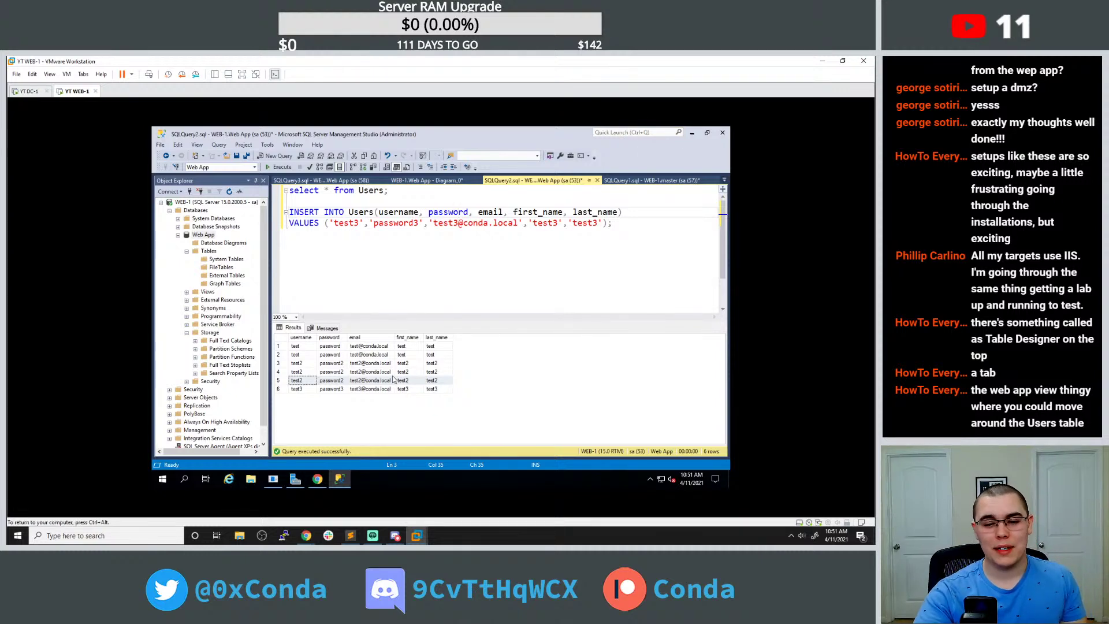
Inspect row 2's copy options, then open the 'WEB-1.Web App - Diagram_0' tab showing Users.
{"action": "left_click", "coordinate": [291, 355]}
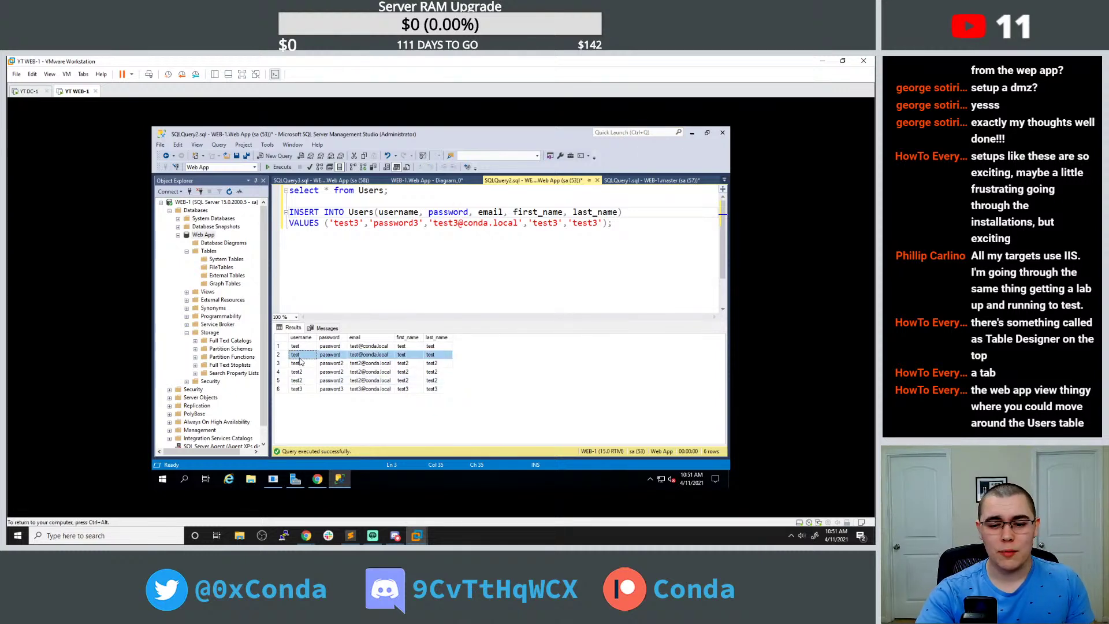
{"action": "right_click", "coordinate": [299, 358]}
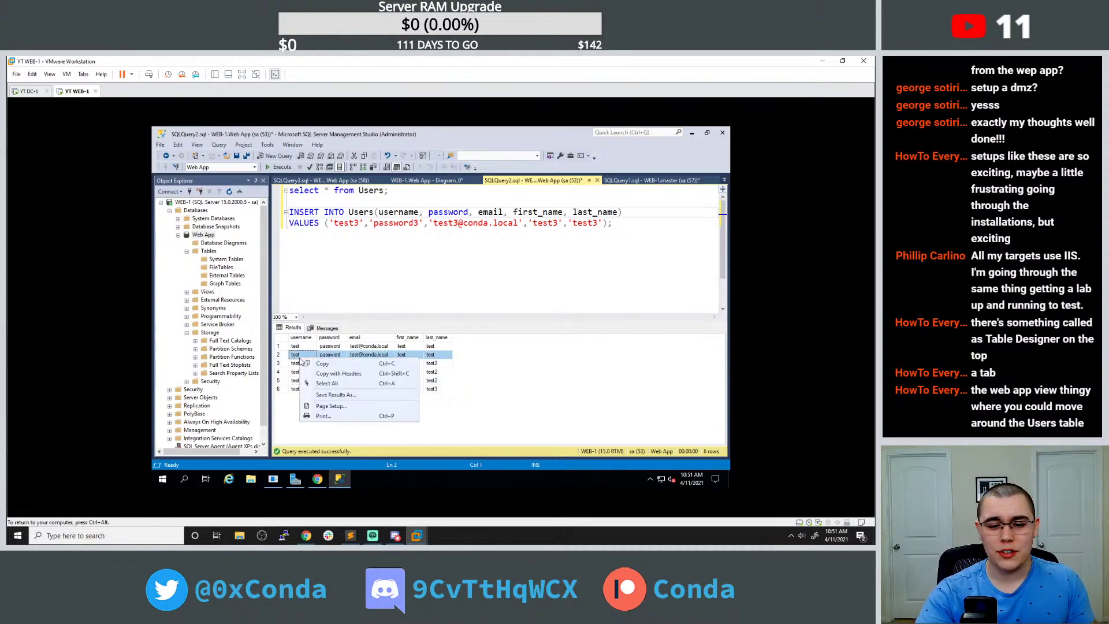
{"action": "left_click", "coordinate": [519, 381]}
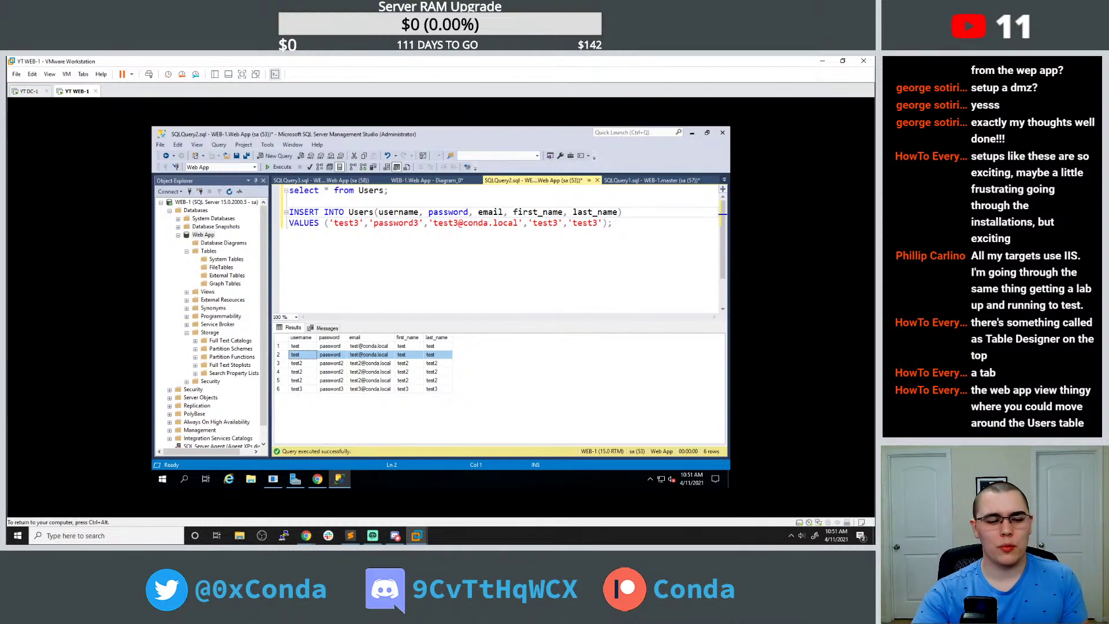
{"action": "left_click", "coordinate": [342, 481]}
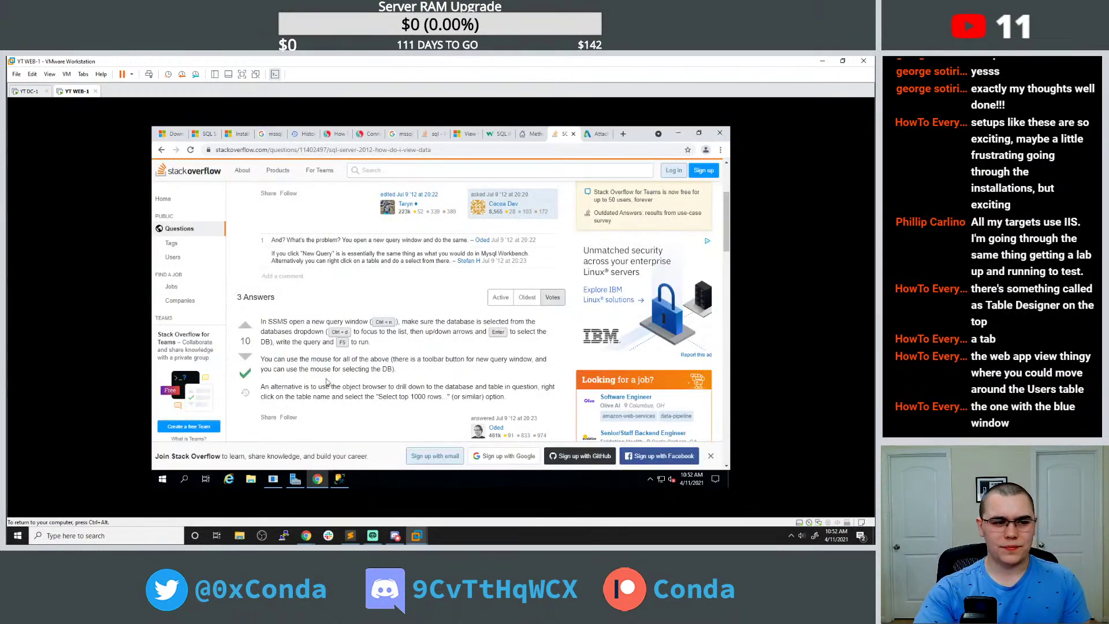
{"action": "left_click", "coordinate": [340, 479]}
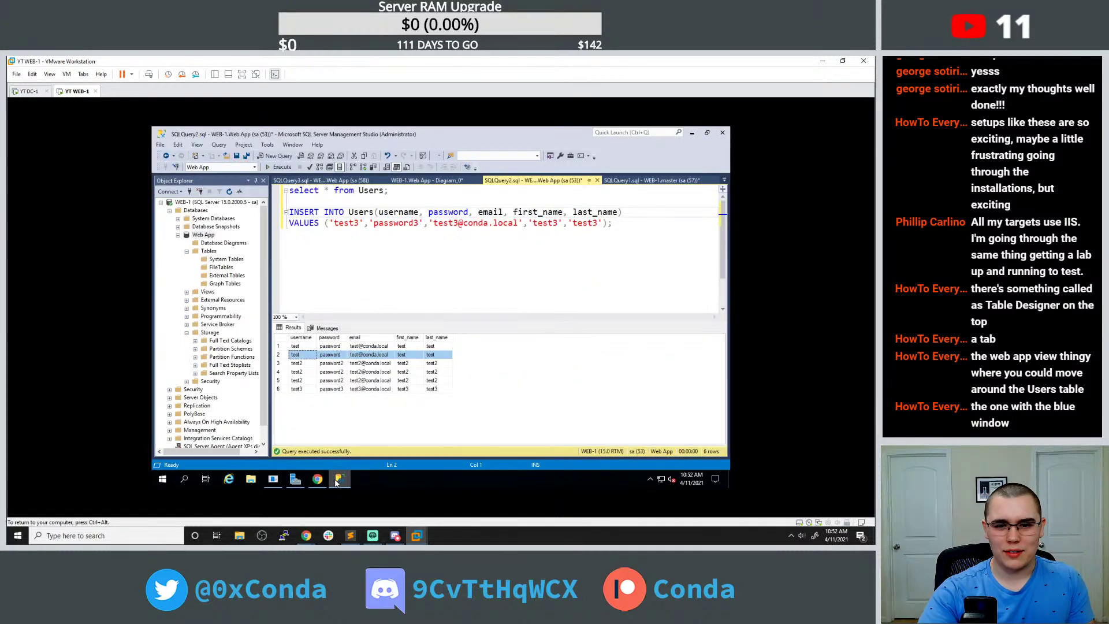
{"action": "left_click", "coordinate": [423, 182]}
{"action": "right_click", "coordinate": [378, 210]}
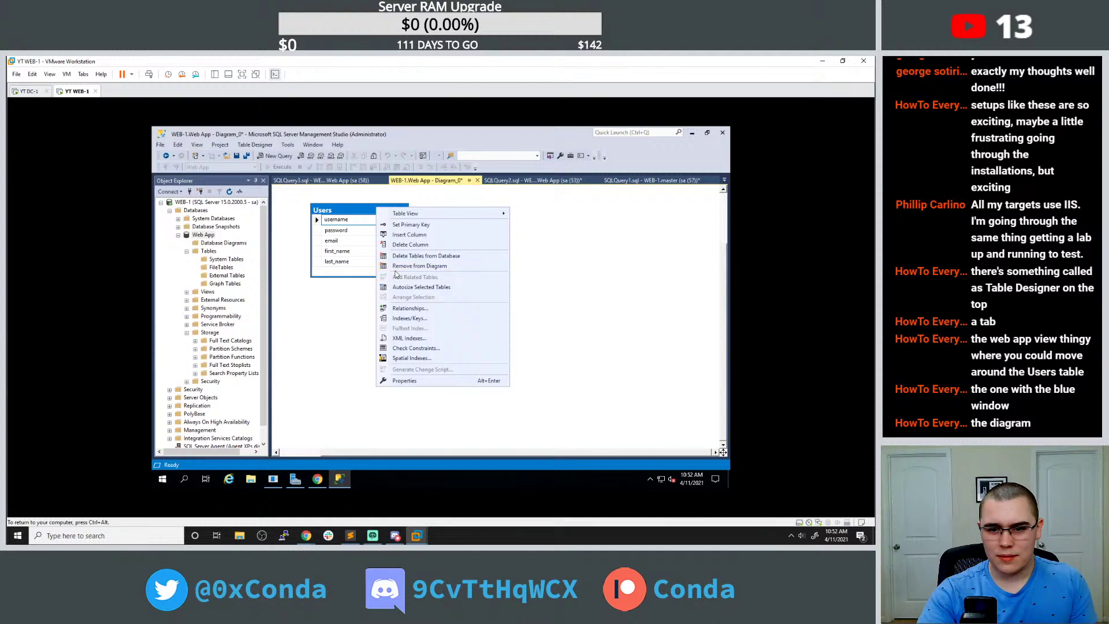
{"action": "mouse_move", "coordinate": [458, 216]}
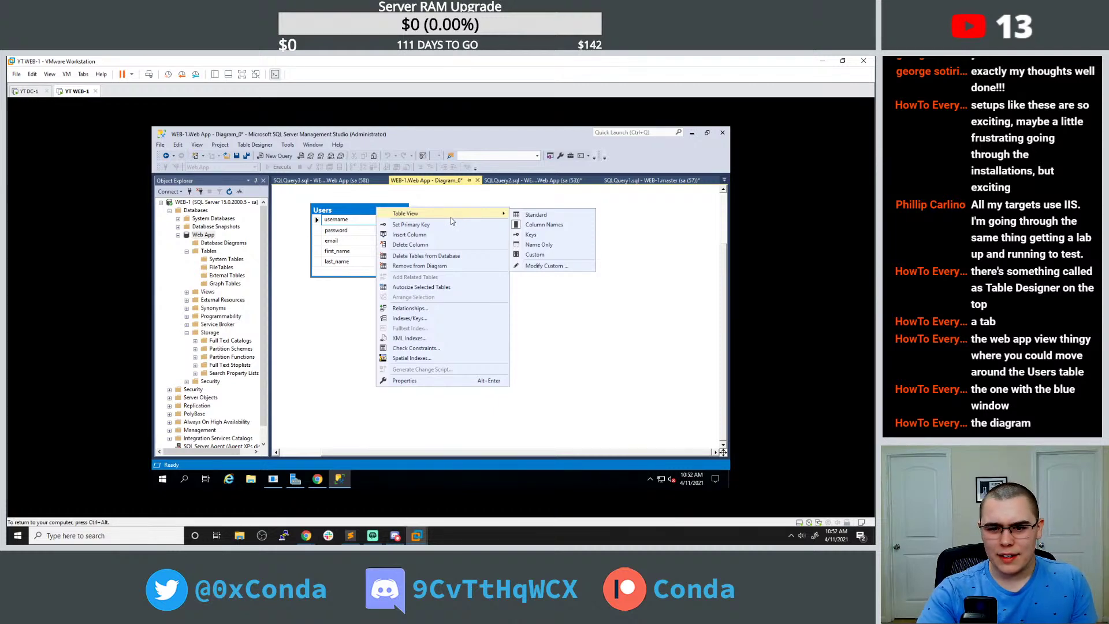
{"action": "left_click", "coordinate": [337, 215]}
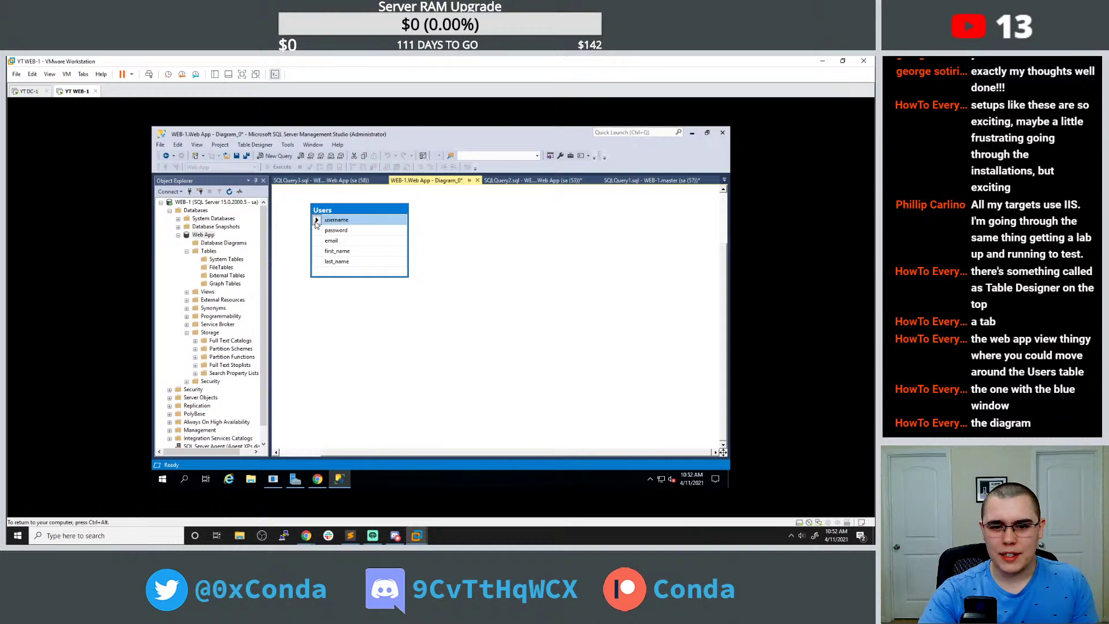
{"action": "right_click", "coordinate": [329, 211]}
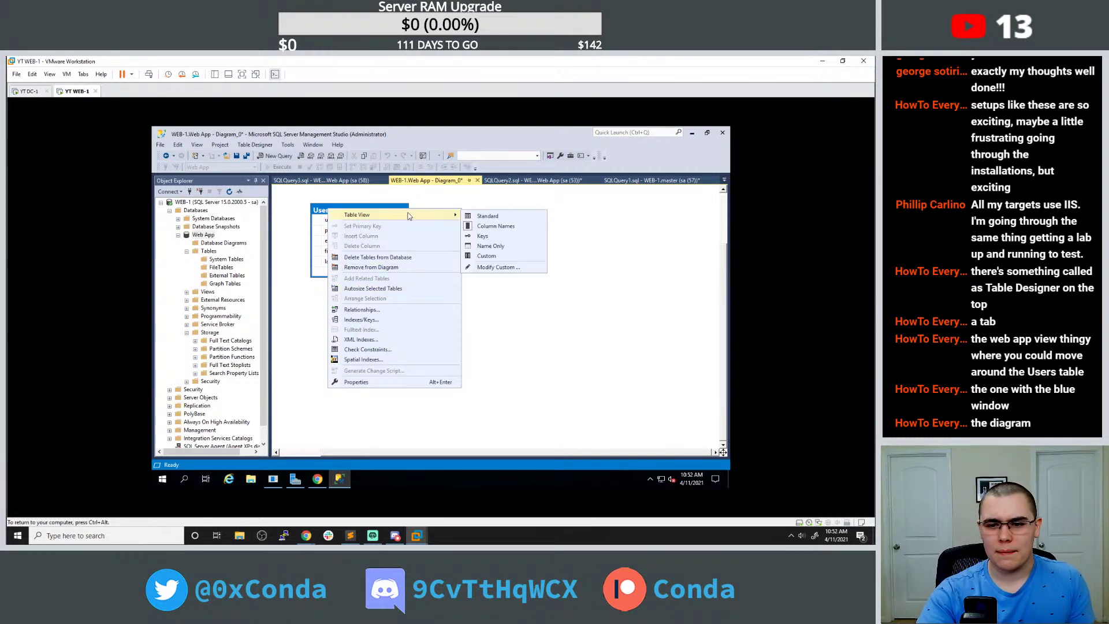
{"action": "left_click", "coordinate": [482, 221]}
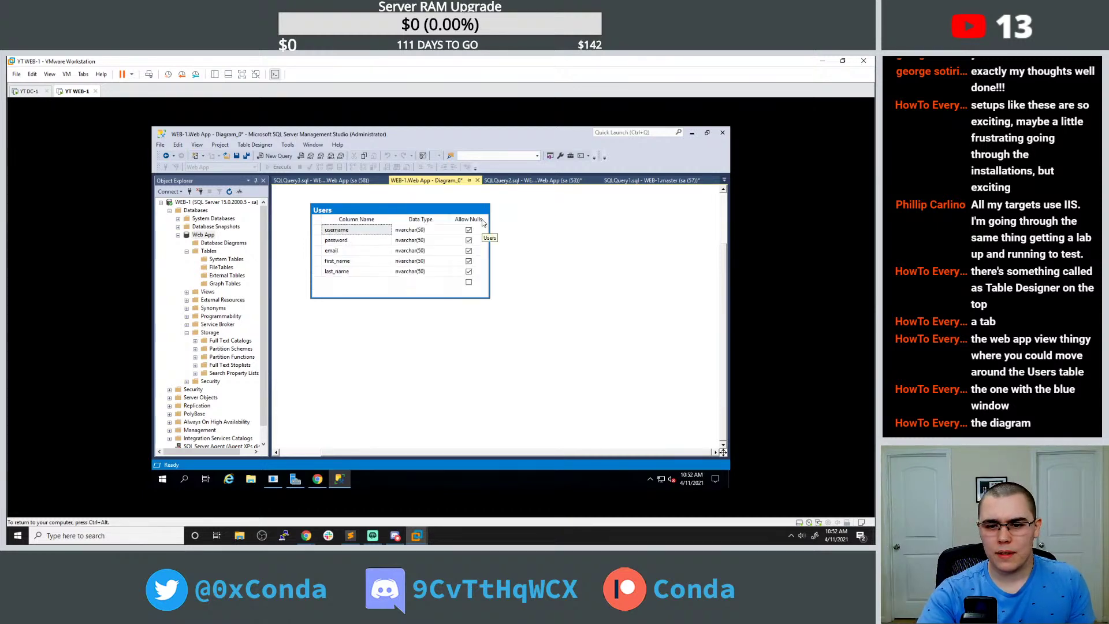
{"action": "right_click", "coordinate": [428, 208]}
{"action": "mouse_move", "coordinate": [454, 215]}
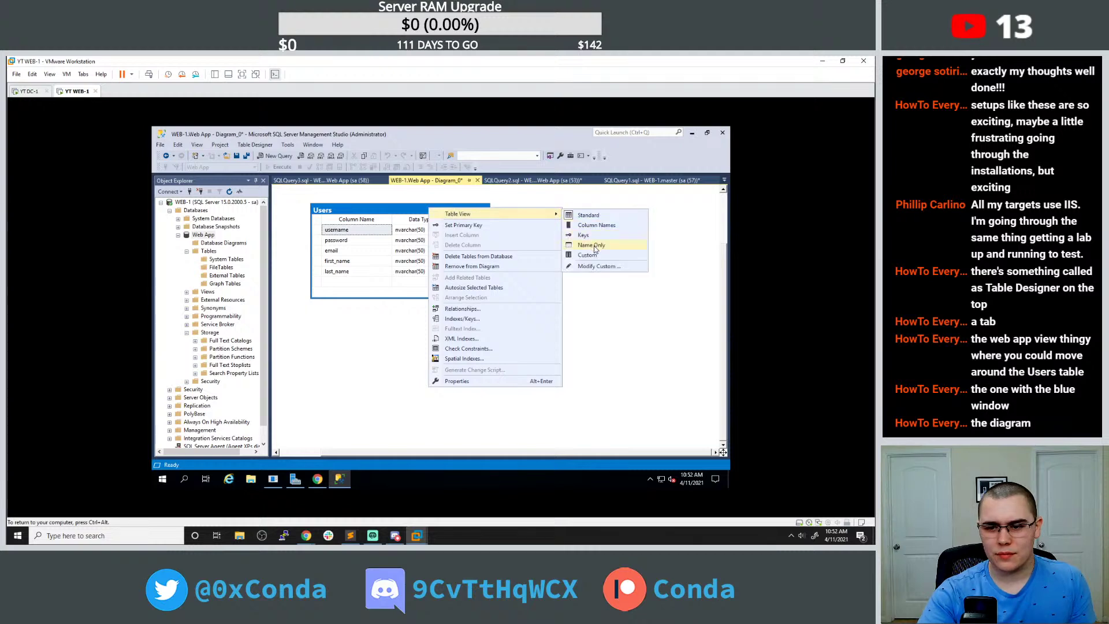
{"action": "left_click", "coordinate": [439, 230]}
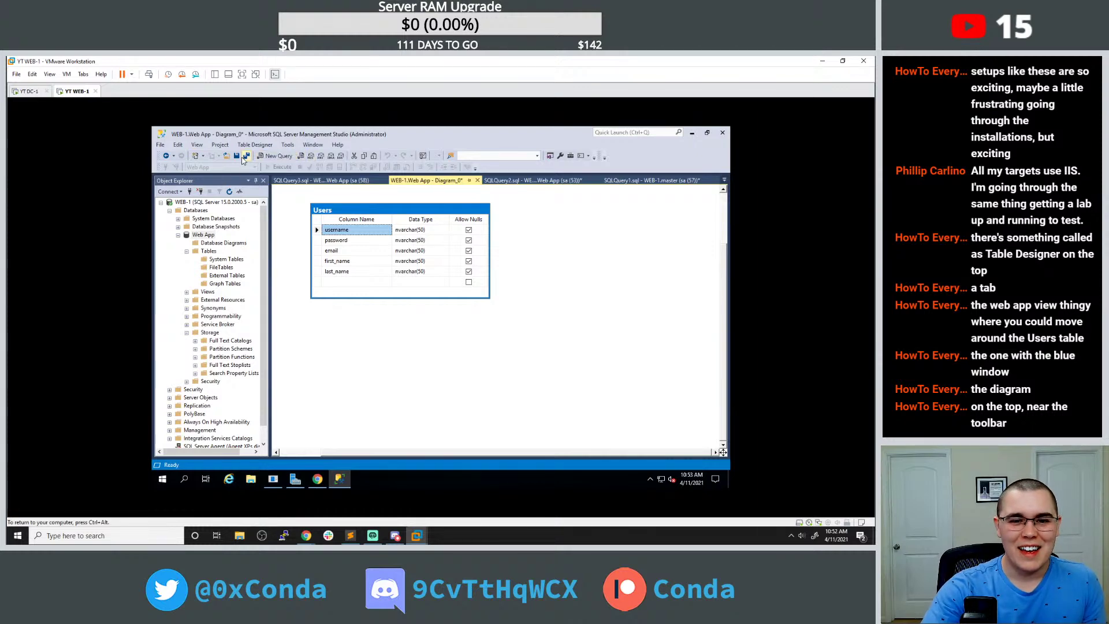
Add a new index IX_Users on the Users table's username column via Table Designer > Indexes/Keys.
{"action": "left_click", "coordinate": [254, 146]}
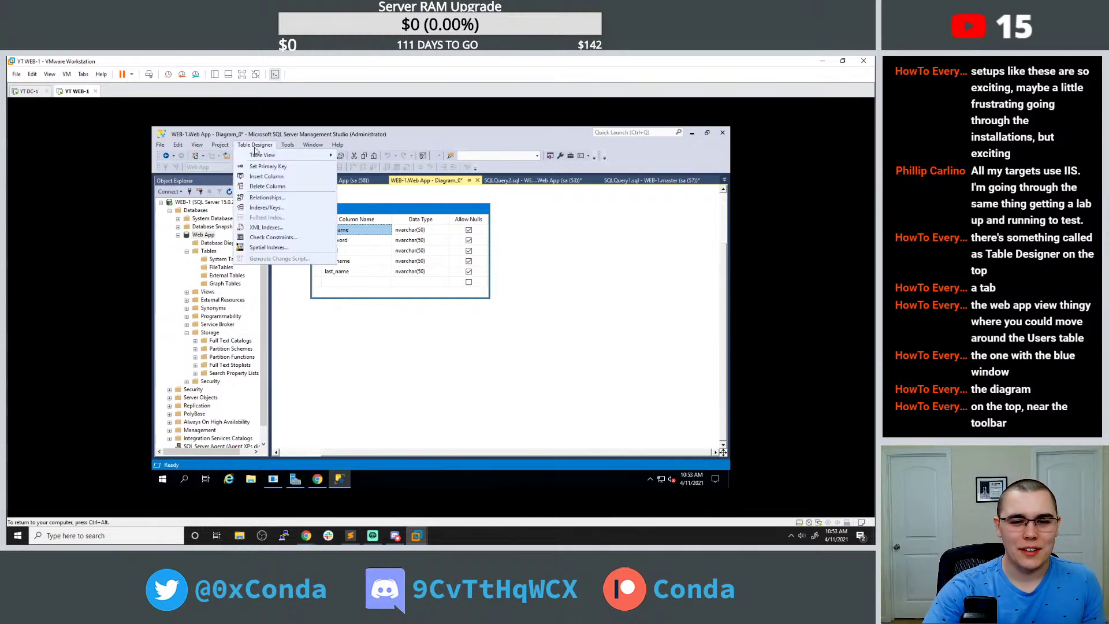
{"action": "mouse_move", "coordinate": [258, 159]}
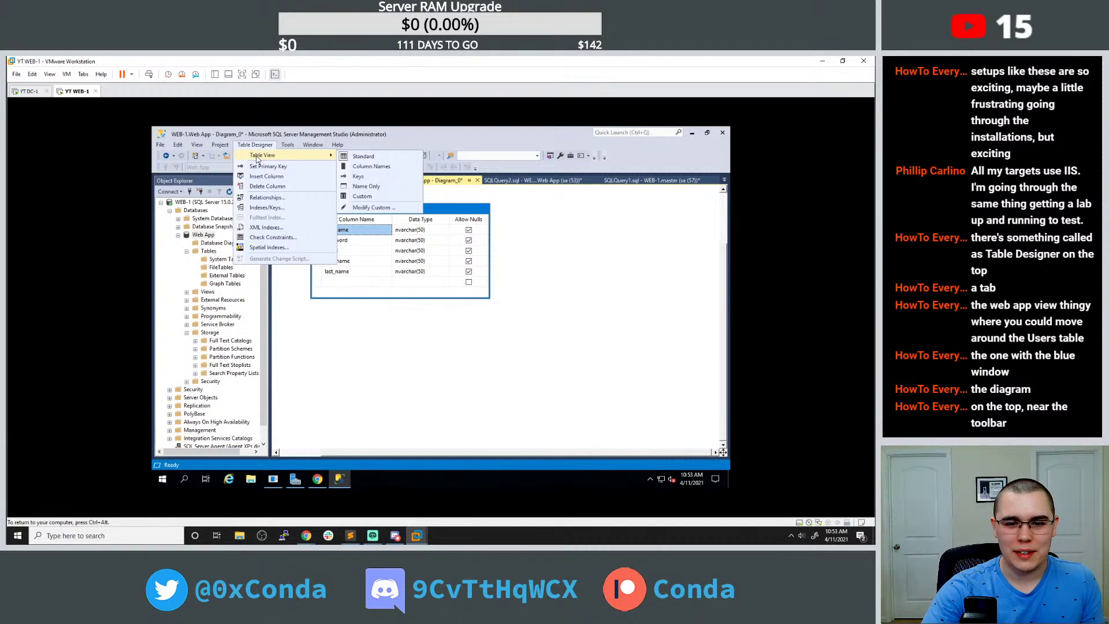
{"action": "right_click", "coordinate": [466, 211]}
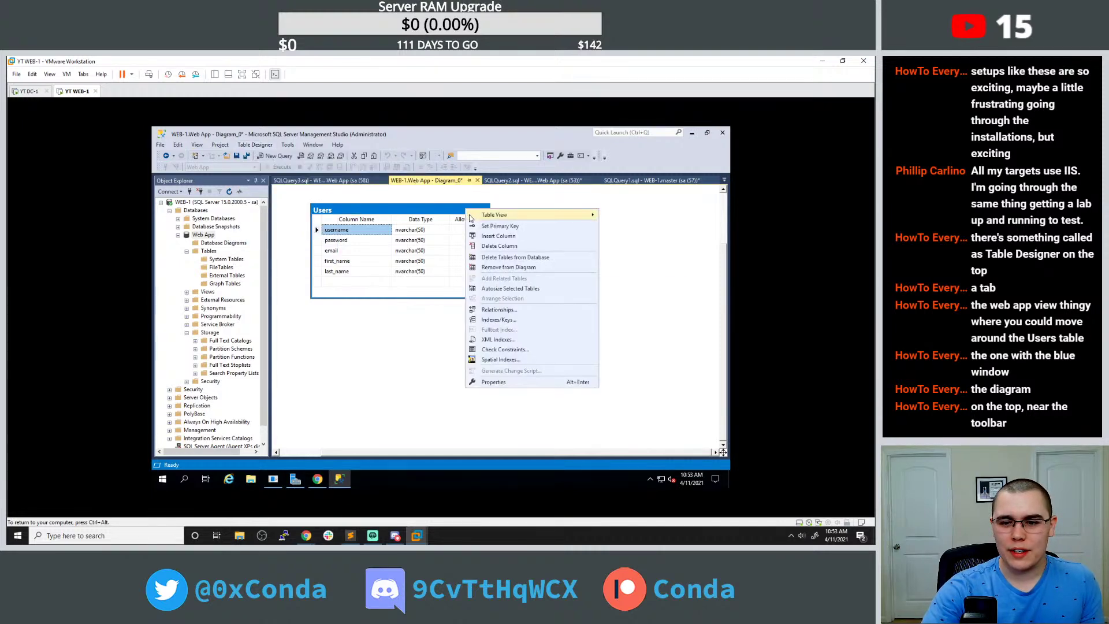
{"action": "left_click", "coordinate": [266, 146]}
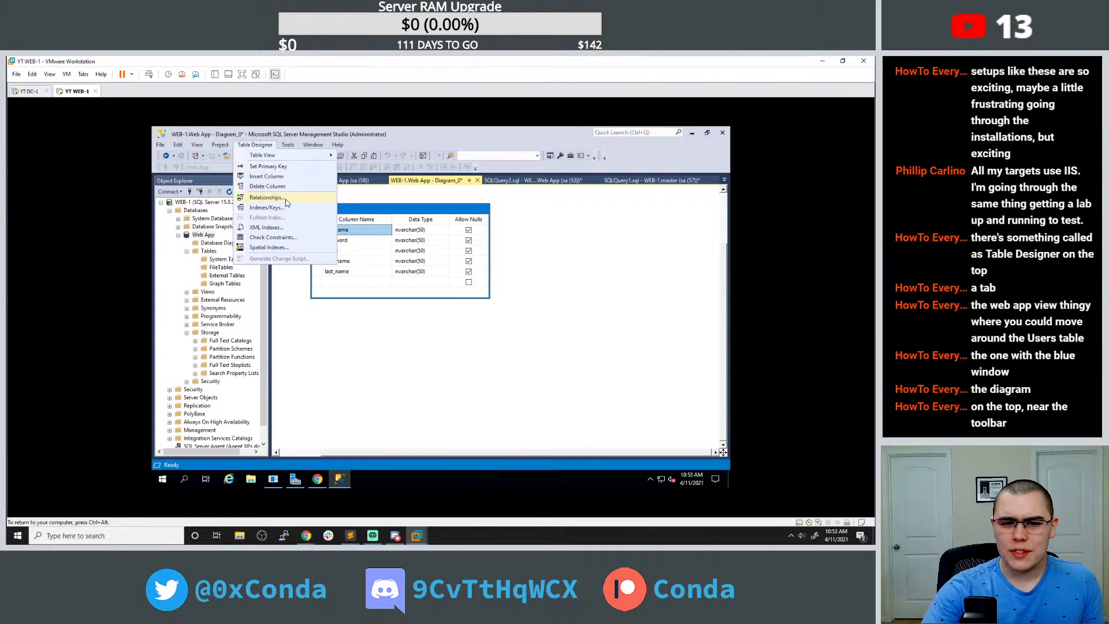
{"action": "left_click", "coordinate": [267, 207]}
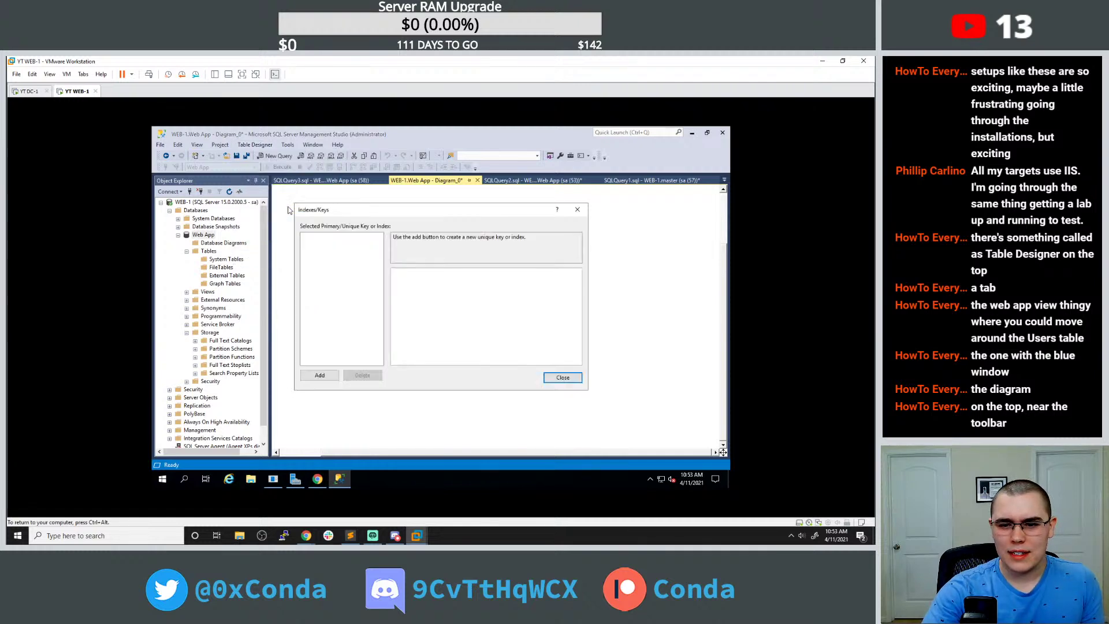
{"action": "left_click", "coordinate": [329, 377]}
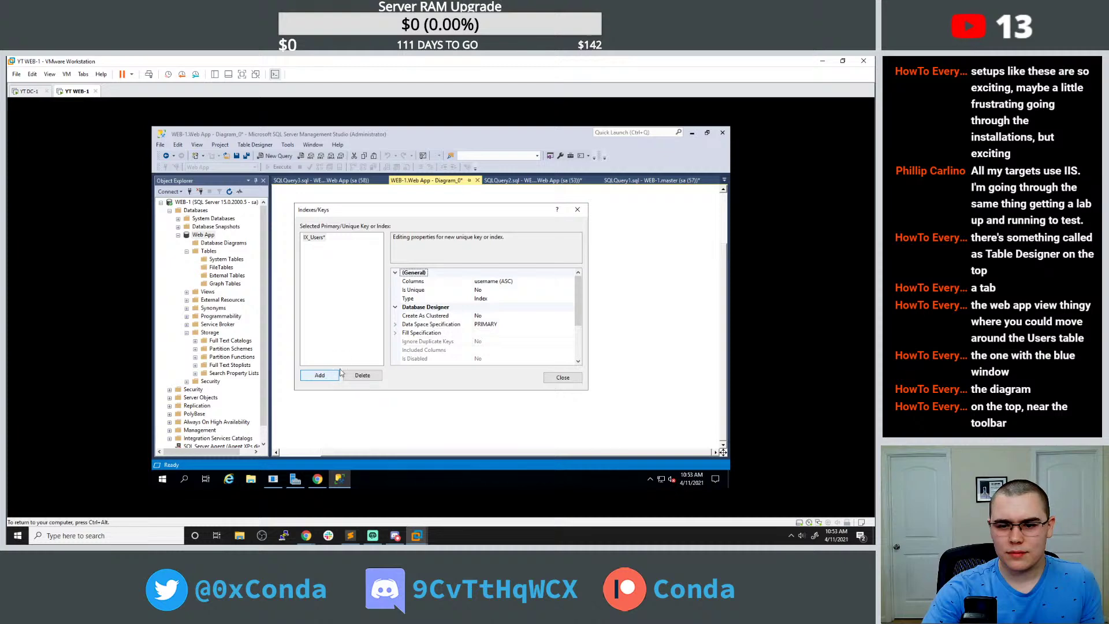
{"action": "left_click", "coordinate": [579, 378]}
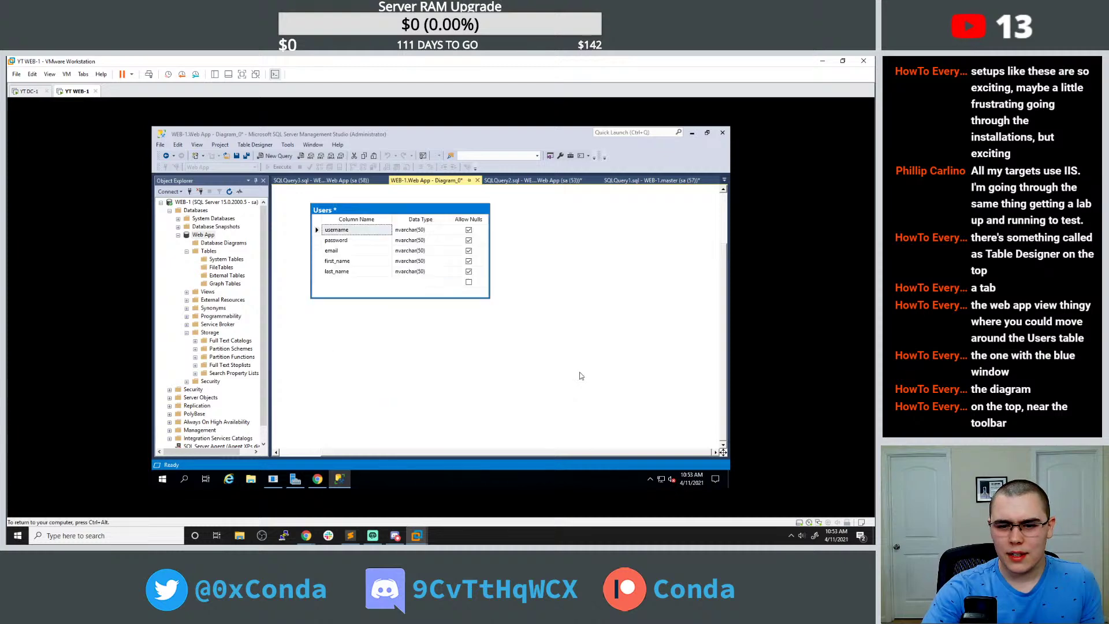
{"action": "left_click", "coordinate": [253, 145]}
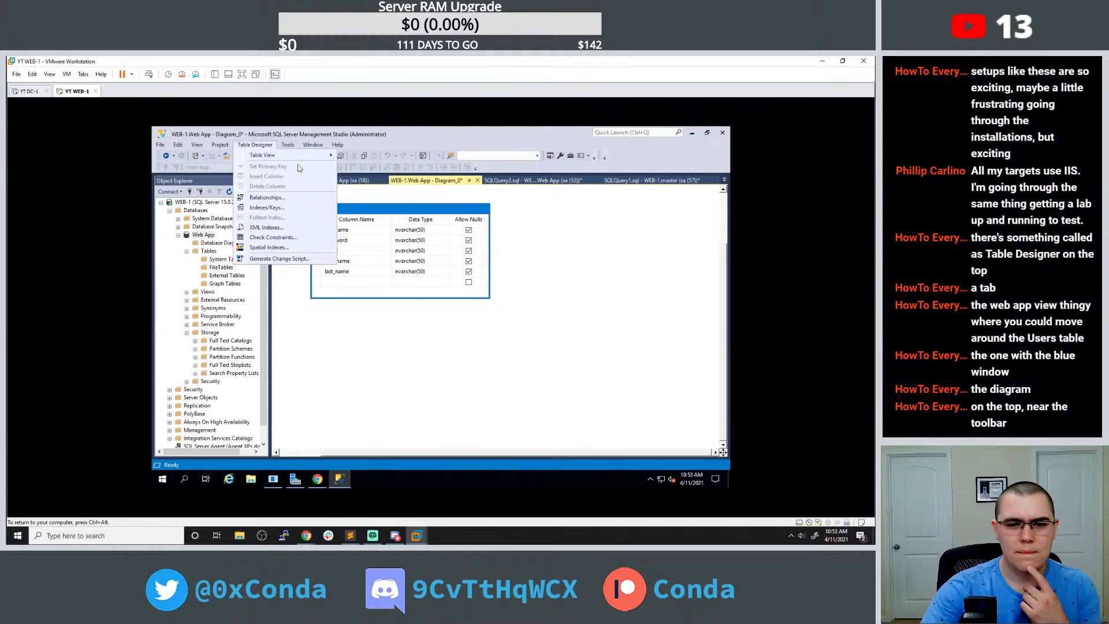
{"action": "mouse_move", "coordinate": [308, 157]}
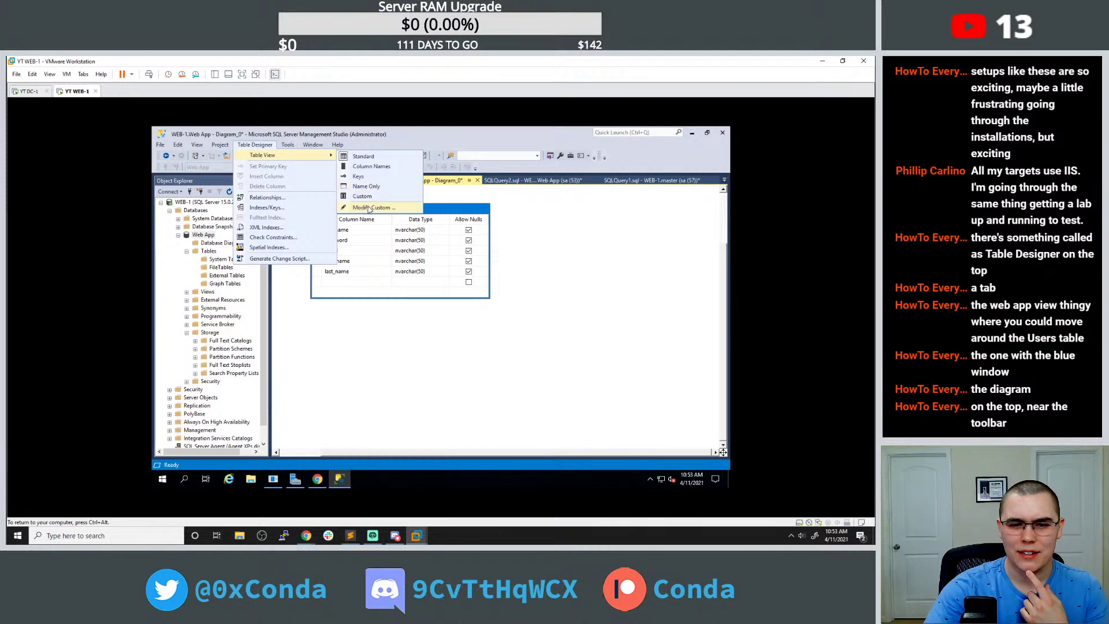
{"action": "left_click", "coordinate": [370, 207]}
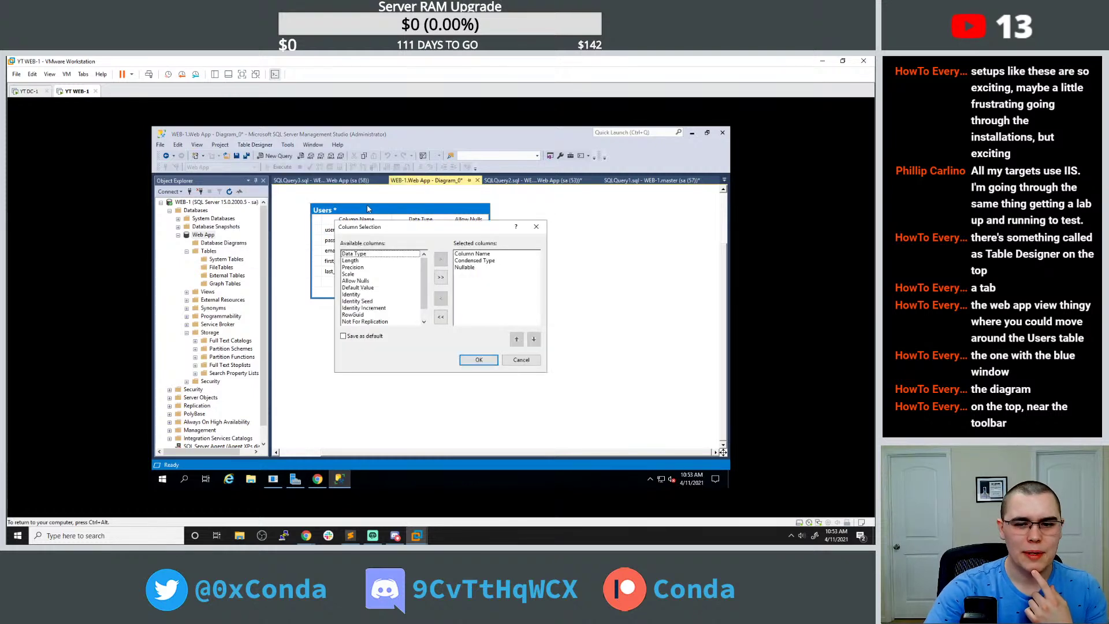
{"action": "left_click", "coordinate": [535, 232]}
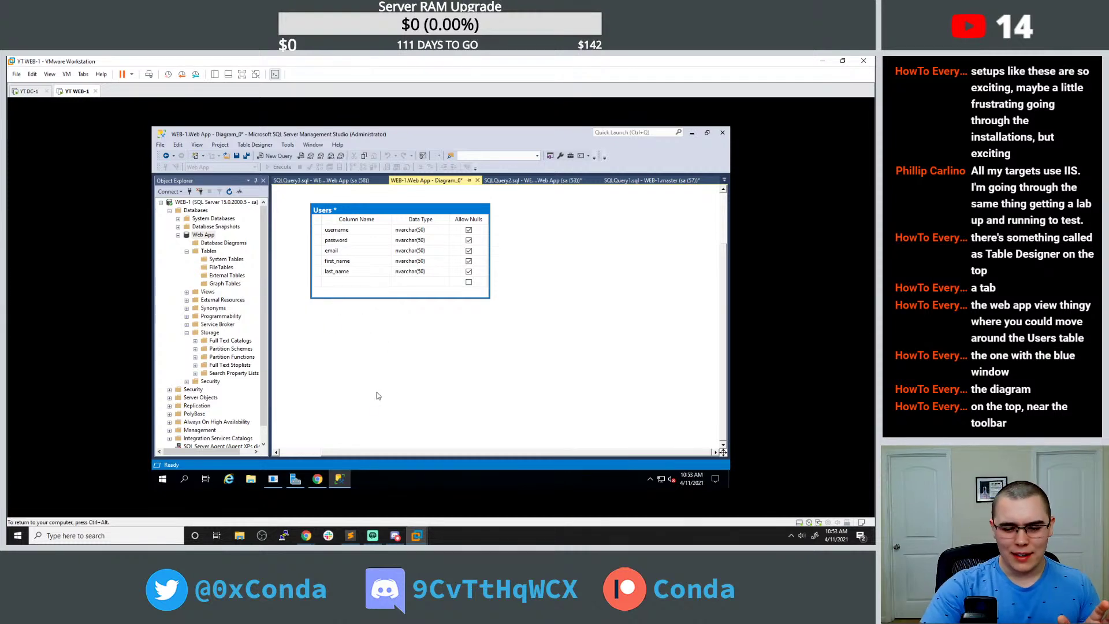
{"action": "left_click", "coordinate": [322, 480]}
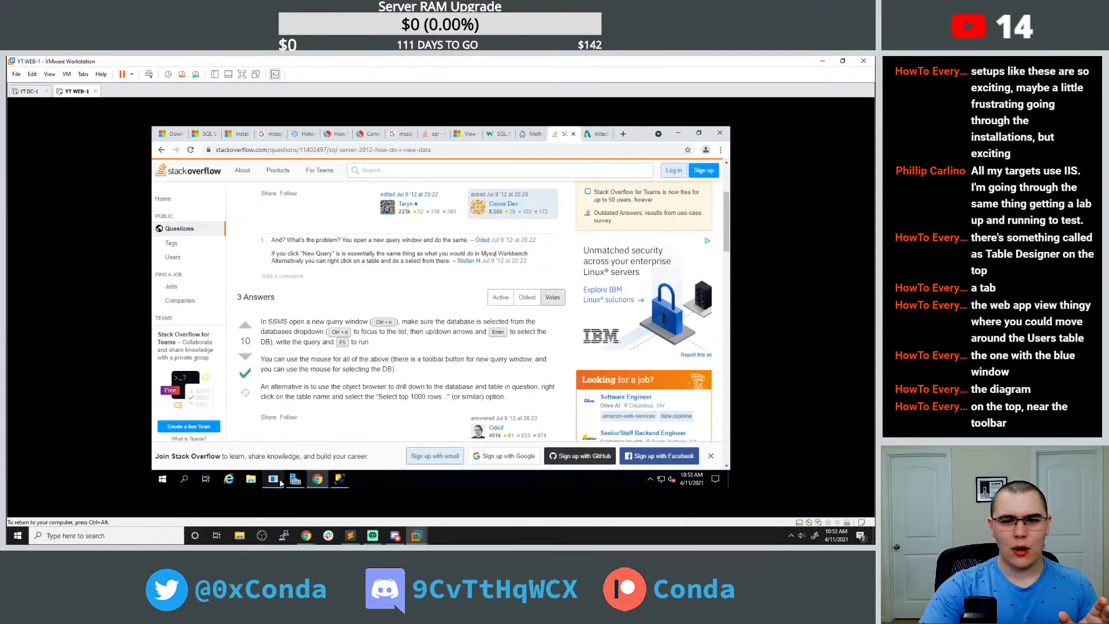
{"action": "left_click", "coordinate": [621, 134]}
{"action": "type", "text": "http://local"}
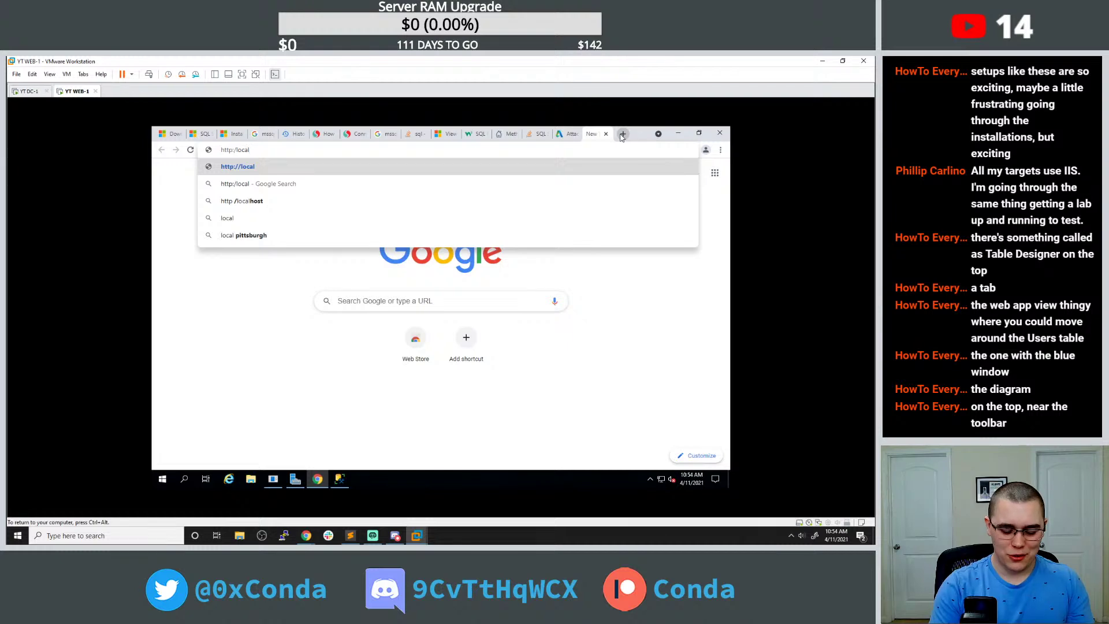
{"action": "type", "text": "host"}
{"action": "key", "text": "Return"}
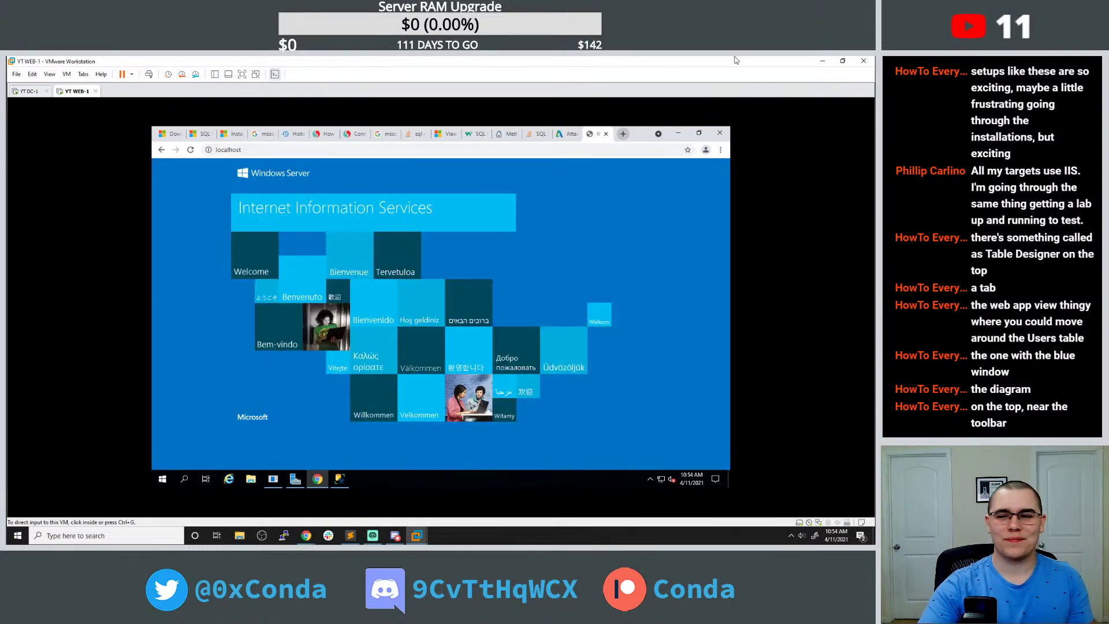
{"action": "left_click", "coordinate": [624, 135]}
Search Google for 'install php on iis' and open Stackify's guide on PHP with IIS.
{"action": "type", "text": "i"}
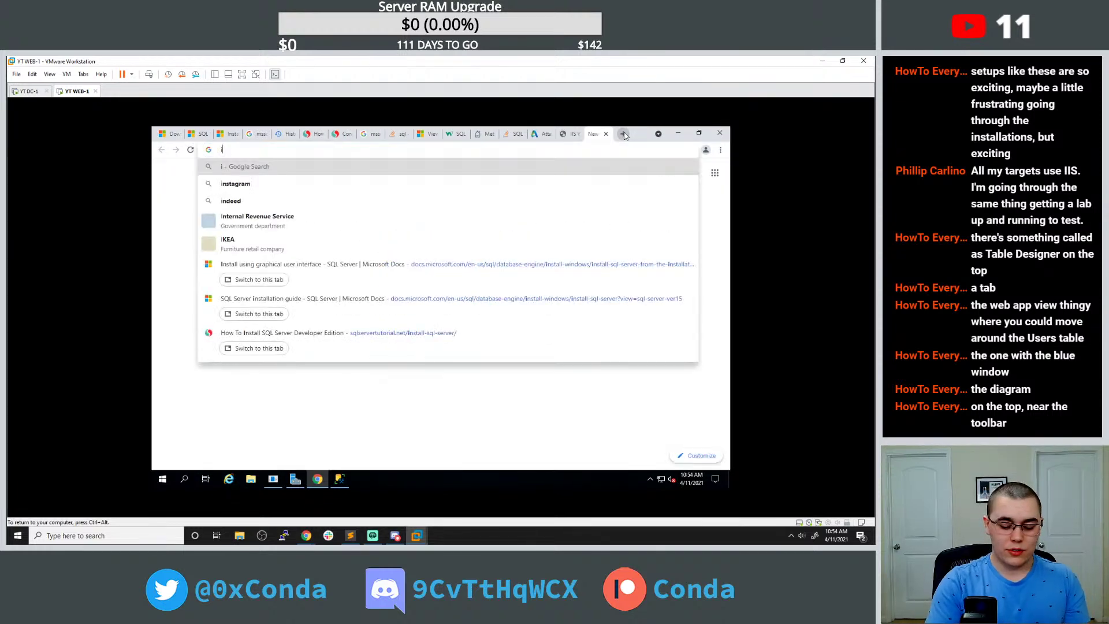
{"action": "type", "text": "nstall php on iis"}
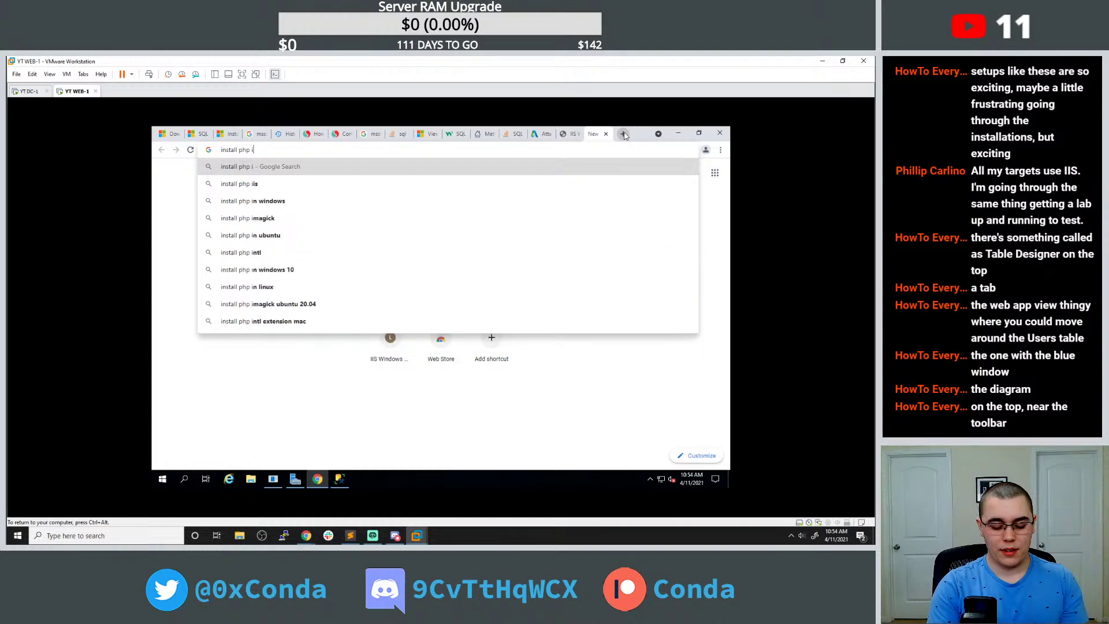
{"action": "key", "text": "Return"}
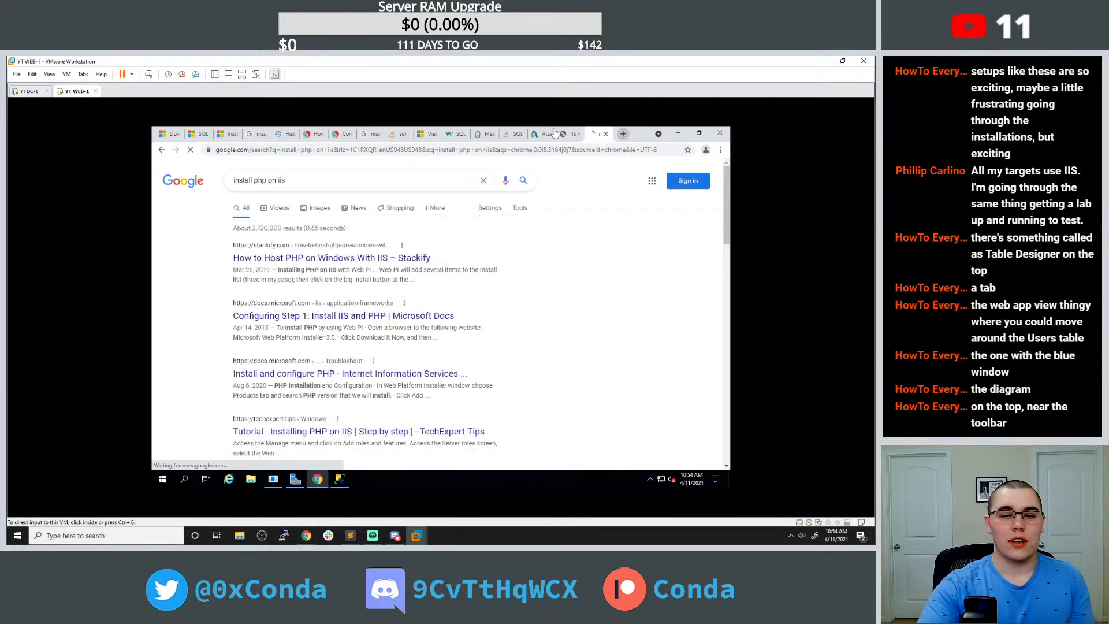
{"action": "left_click", "coordinate": [401, 261]}
{"action": "scroll", "coordinate": [381, 271], "scroll_direction": "down", "scroll_amount": 5}
{"action": "scroll", "coordinate": [378, 277], "scroll_direction": "down", "scroll_amount": 7}
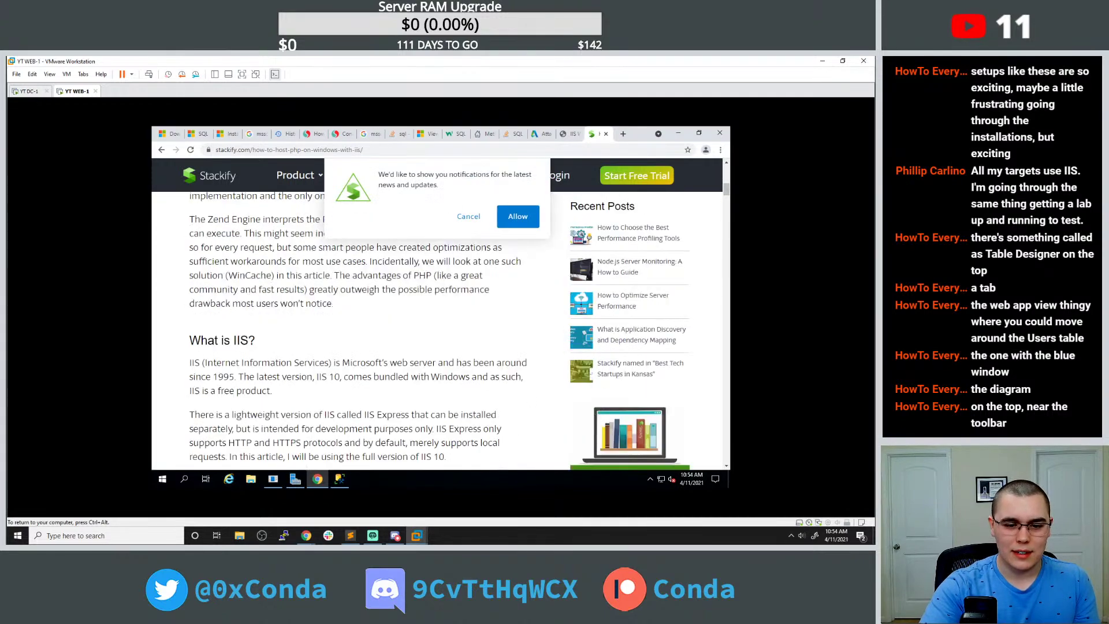
{"action": "scroll", "coordinate": [358, 286], "scroll_direction": "down", "scroll_amount": 8}
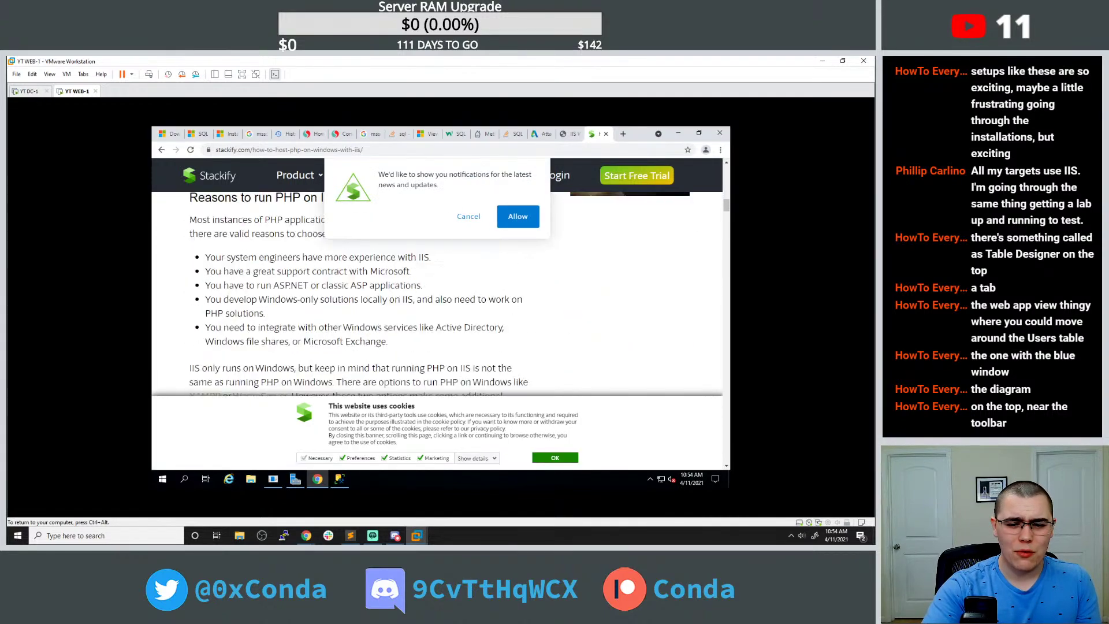
{"action": "scroll", "coordinate": [355, 286], "scroll_direction": "down", "scroll_amount": 3}
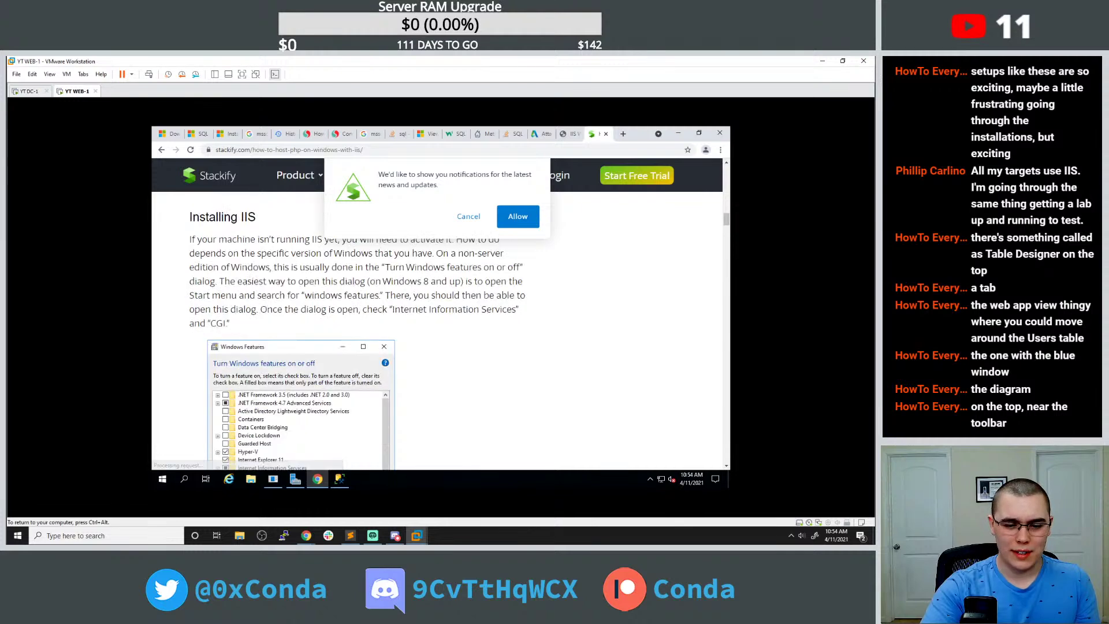
Dismiss the notification prompt and follow the guide's Web Platform Installer link to iis.net.
{"action": "left_click", "coordinate": [467, 218]}
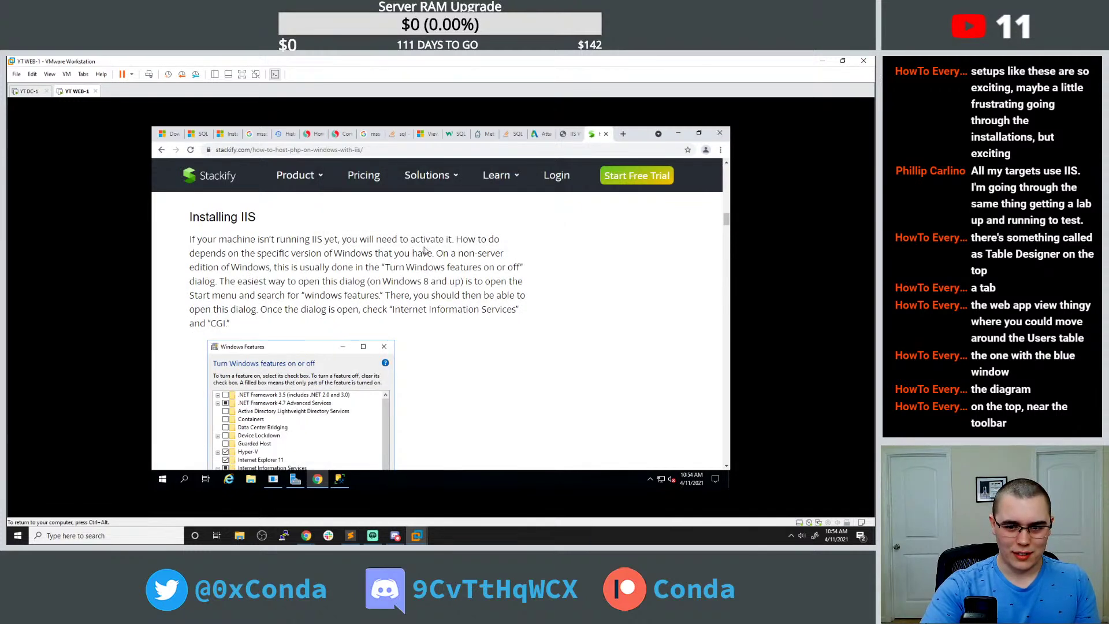
{"action": "scroll", "coordinate": [423, 247], "scroll_direction": "down", "scroll_amount": 7}
{"action": "scroll", "coordinate": [424, 247], "scroll_direction": "down", "scroll_amount": 6}
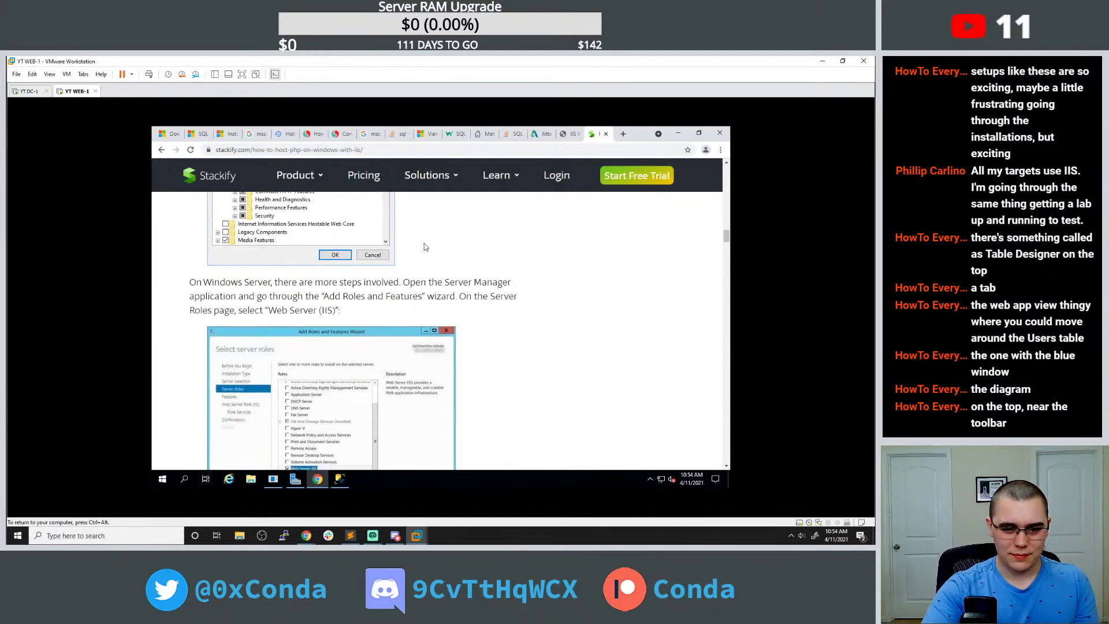
{"action": "scroll", "coordinate": [424, 247], "scroll_direction": "down", "scroll_amount": 6}
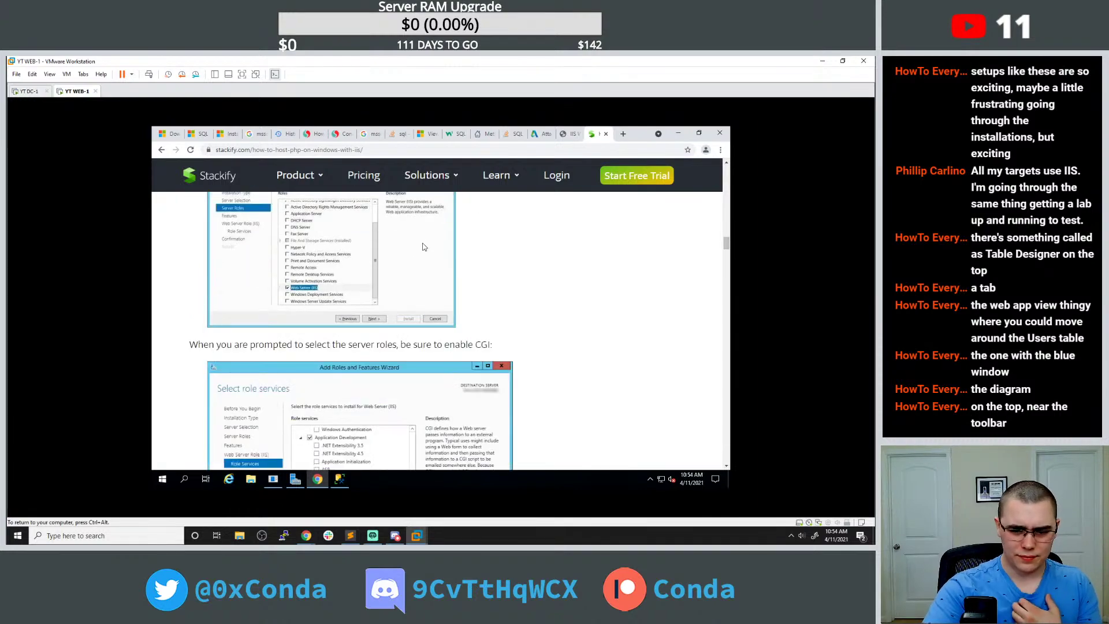
{"action": "scroll", "coordinate": [424, 248], "scroll_direction": "down", "scroll_amount": 6}
{"action": "scroll", "coordinate": [386, 305], "scroll_direction": "down", "scroll_amount": 6}
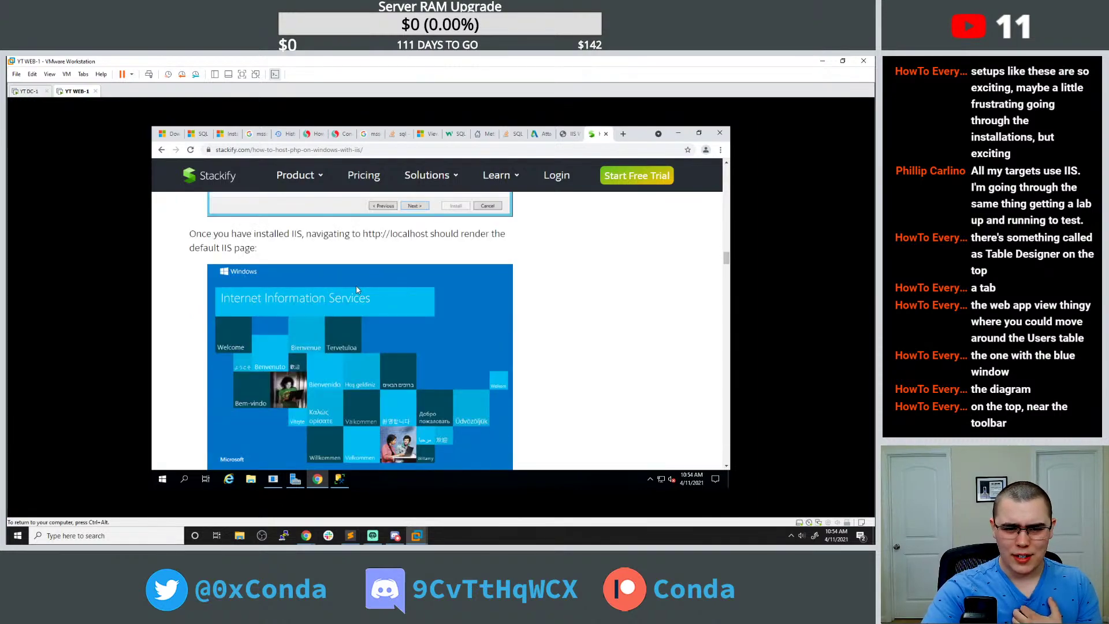
{"action": "scroll", "coordinate": [357, 290], "scroll_direction": "down", "scroll_amount": 20}
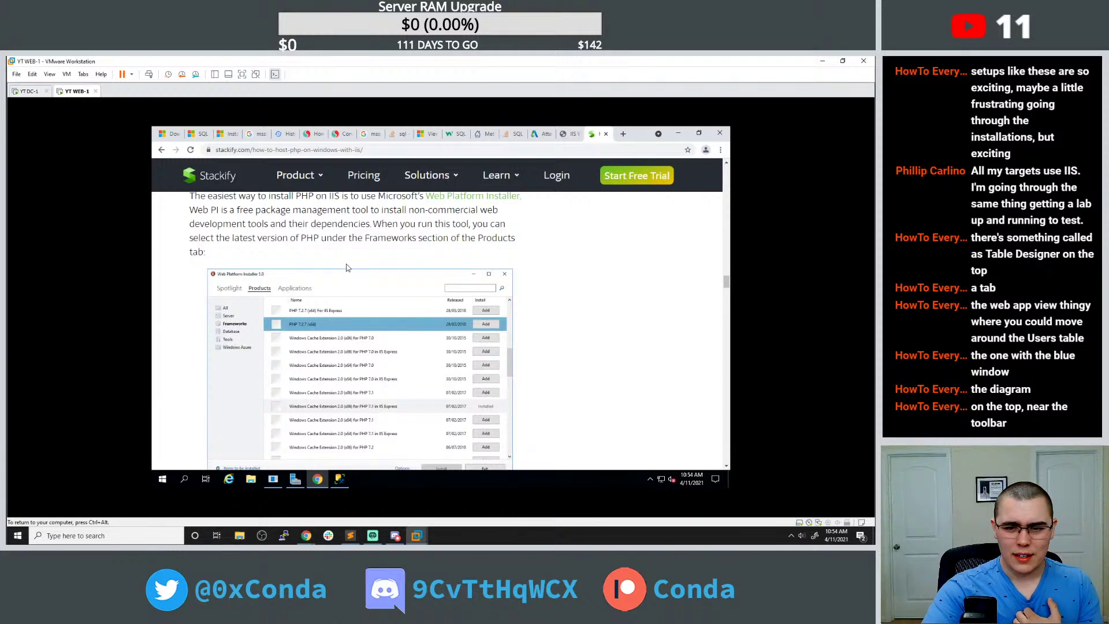
{"action": "scroll", "coordinate": [347, 268], "scroll_direction": "up", "scroll_amount": 1}
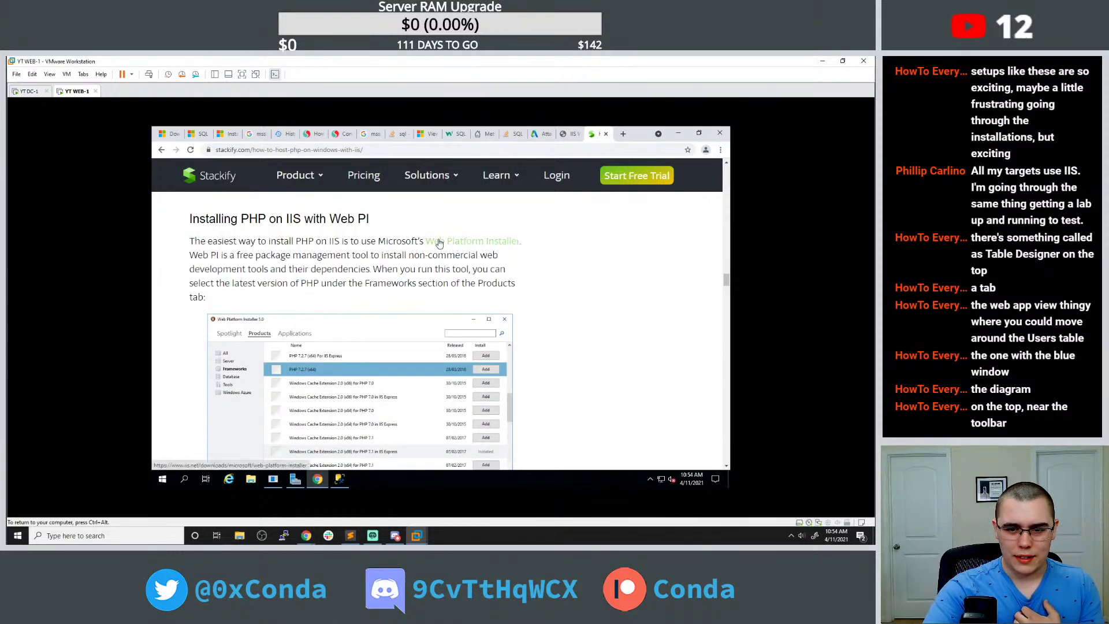
{"action": "left_click", "coordinate": [439, 243], "text": "ctrl"}
{"action": "left_click", "coordinate": [597, 134]}
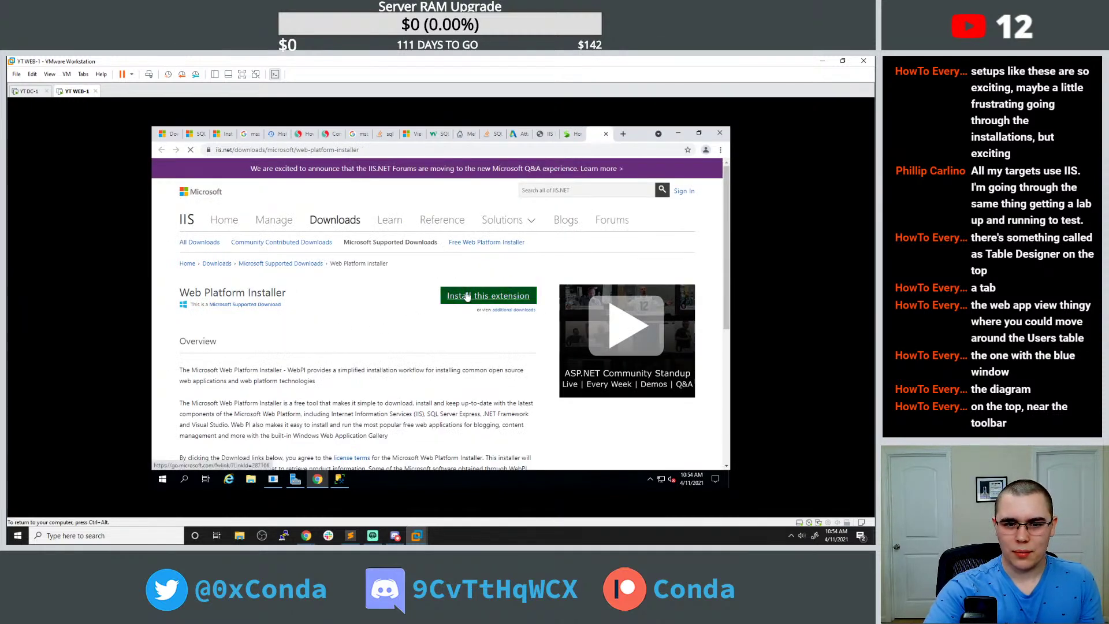
Download the Web Platform Installer 5.1 package from the iis.net page.
{"action": "left_click", "coordinate": [467, 296]}
{"action": "scroll", "coordinate": [406, 296], "scroll_direction": "down", "scroll_amount": 4}
{"action": "scroll", "coordinate": [405, 295], "scroll_direction": "up", "scroll_amount": 5}
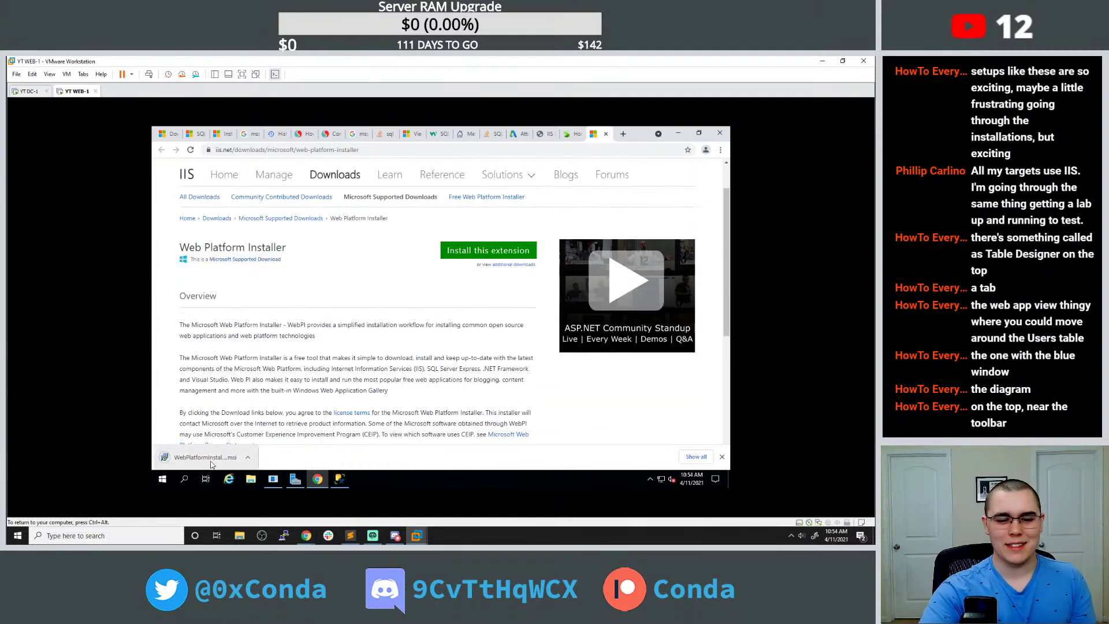
Run the downloaded WebPI .msi, accept the license, install it and finish setup.
{"action": "left_click", "coordinate": [210, 461]}
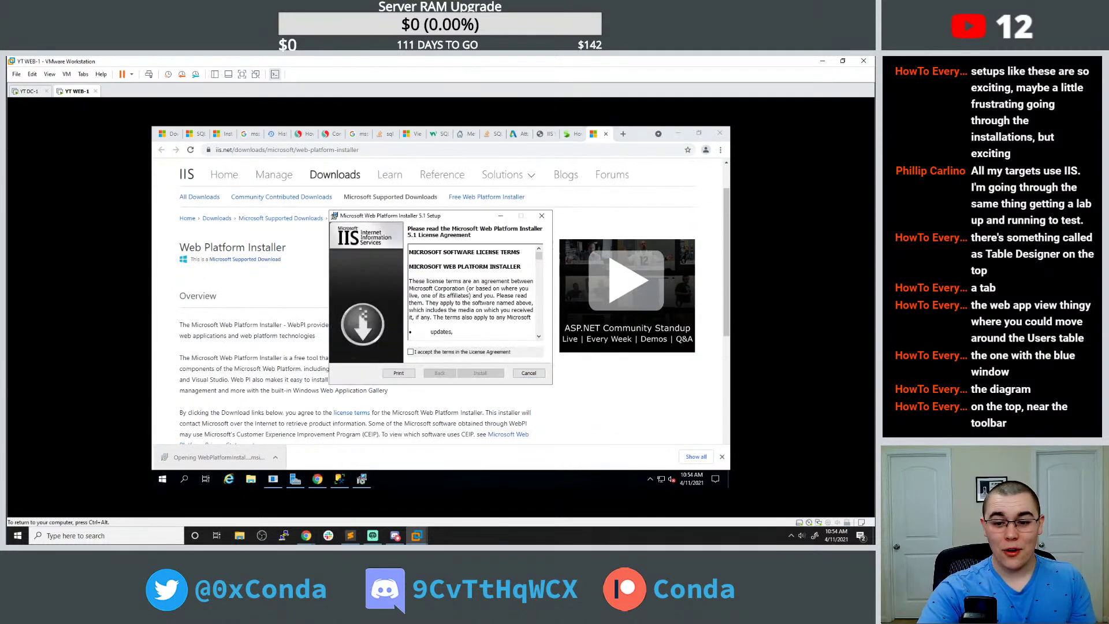
{"action": "left_click", "coordinate": [433, 352]}
{"action": "left_click", "coordinate": [480, 373]}
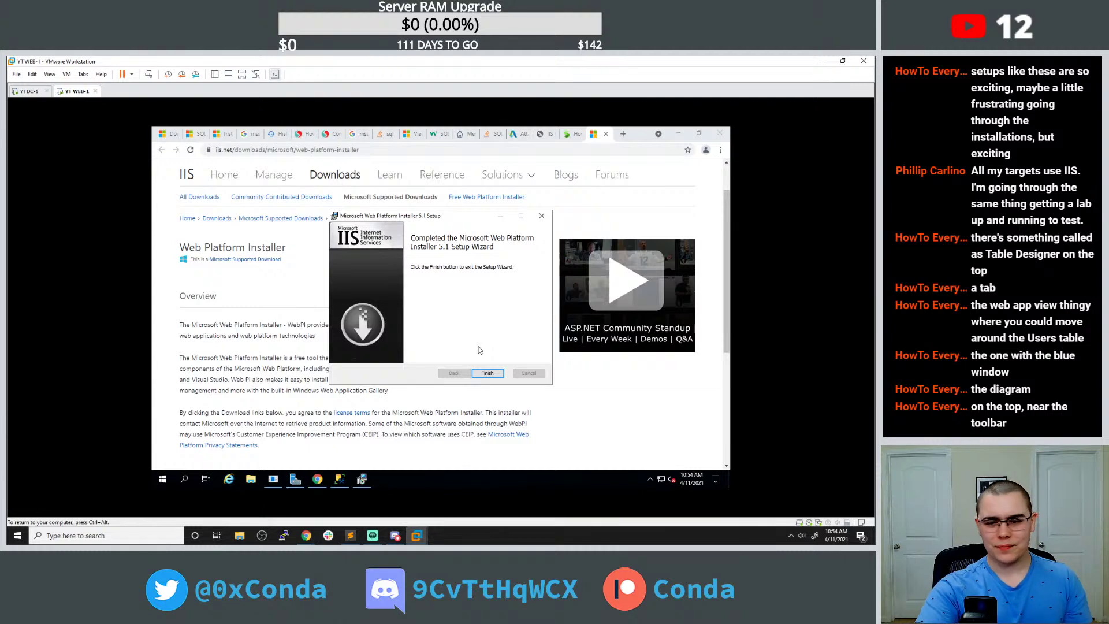
{"action": "left_click", "coordinate": [487, 373]}
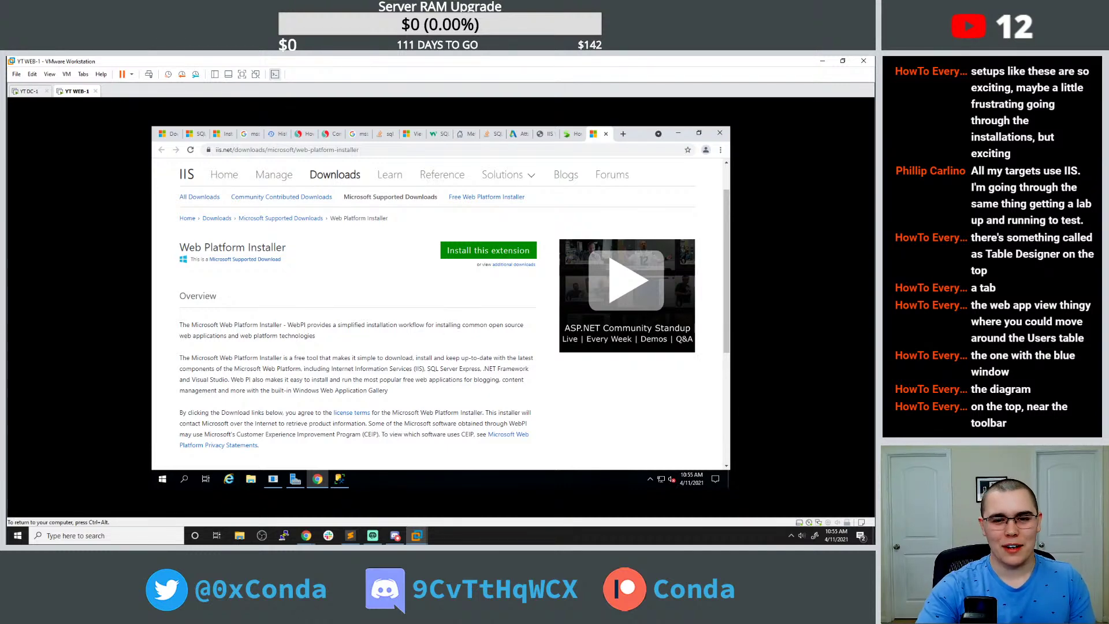
{"action": "scroll", "coordinate": [427, 347], "scroll_direction": "down", "scroll_amount": 1}
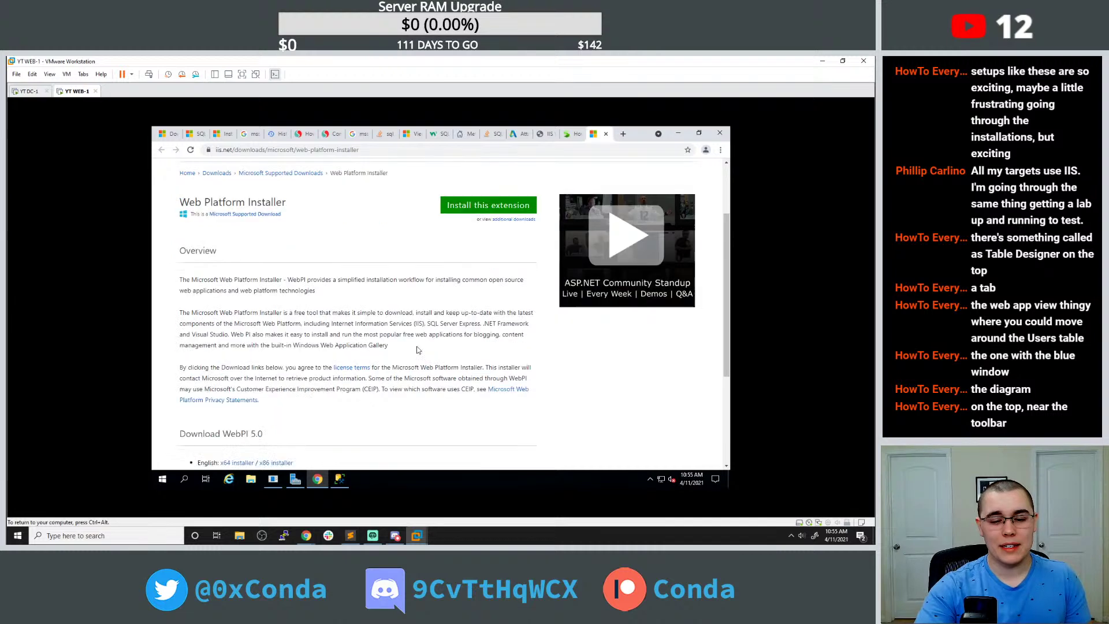
{"action": "scroll", "coordinate": [317, 410], "scroll_direction": "down", "scroll_amount": 2}
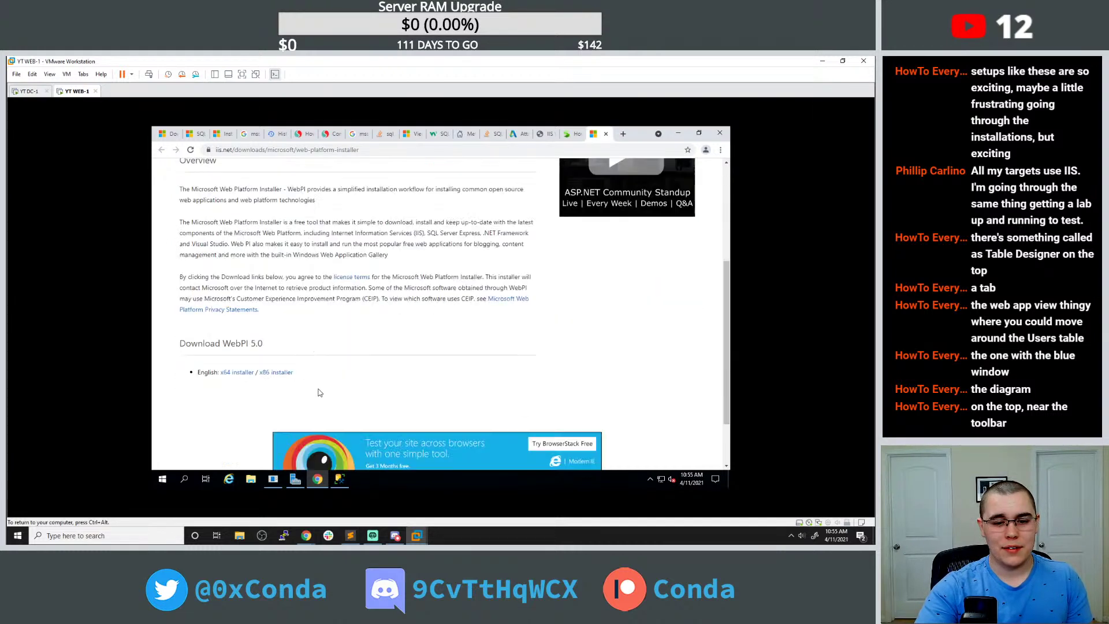
Launch Web Platform Installer from a Start search for 'web pl' and open its Products list.
{"action": "left_click", "coordinate": [163, 479]}
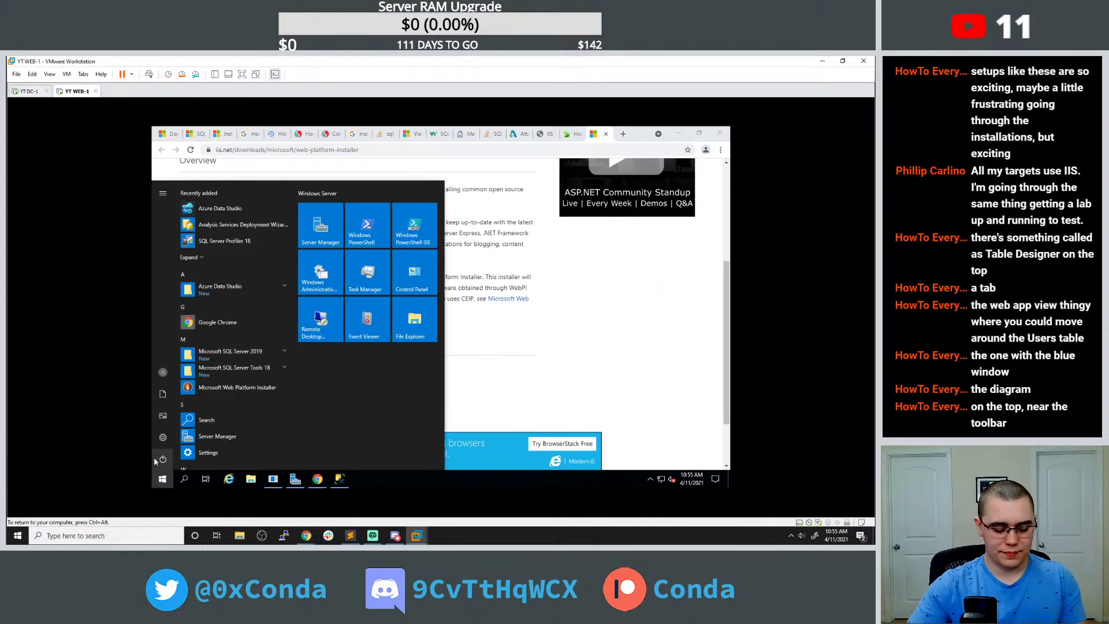
{"action": "type", "text": "web pl"}
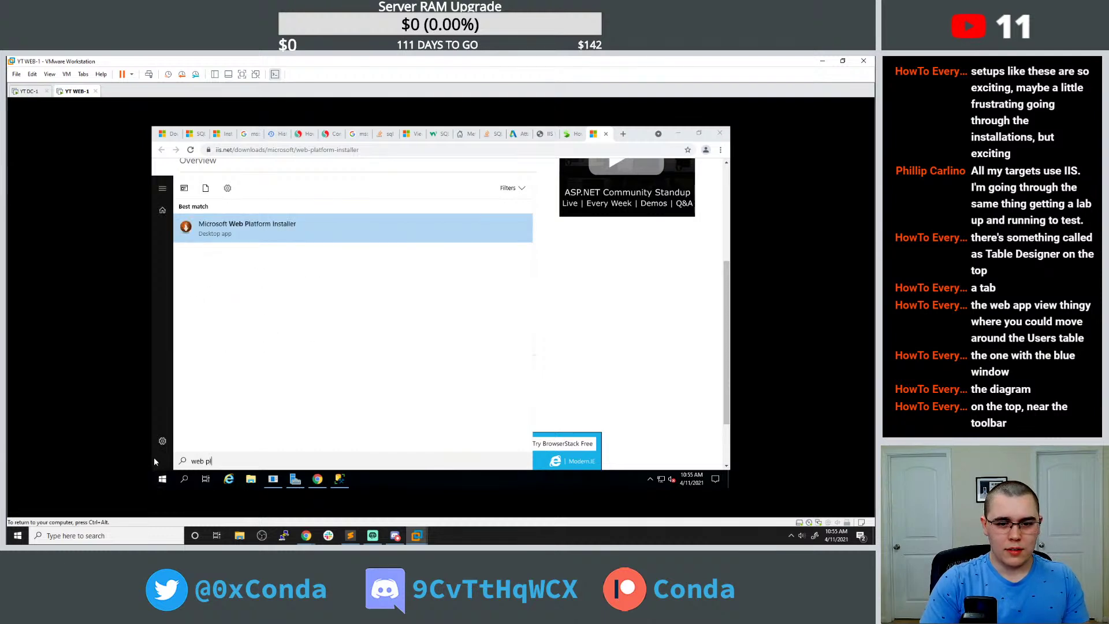
{"action": "key", "text": "Return"}
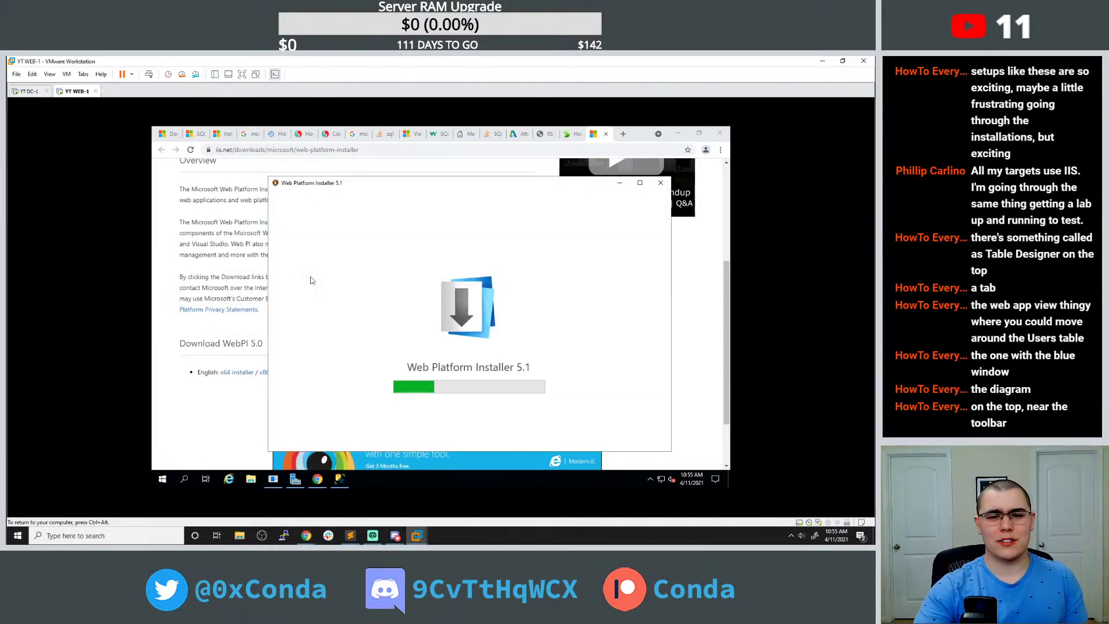
{"action": "left_click_drag", "start_coordinate": [316, 186], "coordinate": [276, 179]}
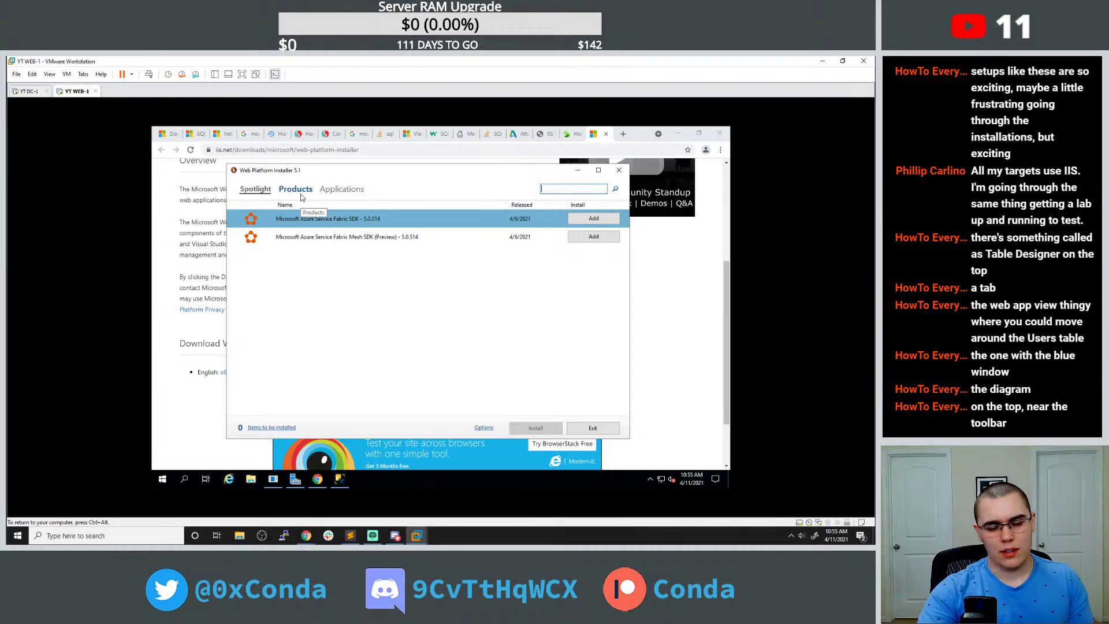
{"action": "left_click", "coordinate": [300, 195]}
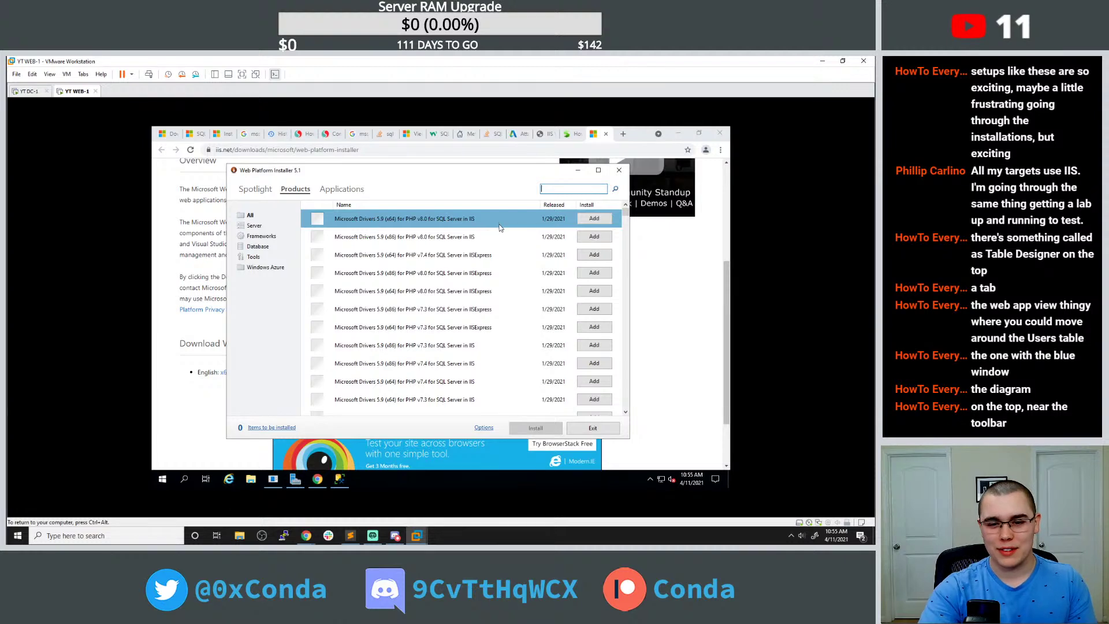
{"action": "left_click", "coordinate": [342, 189]}
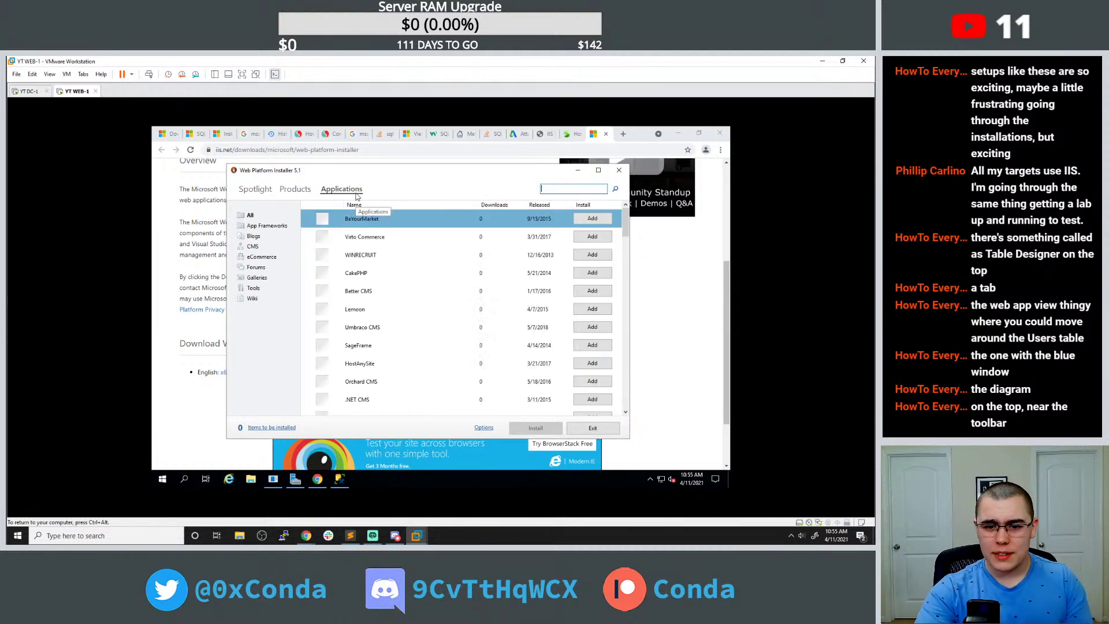
{"action": "left_click", "coordinate": [295, 189]}
Consult the Stackify PHP-on-IIS article in Chrome, dismissing its newsletter popup.
{"action": "left_click", "coordinate": [688, 293]}
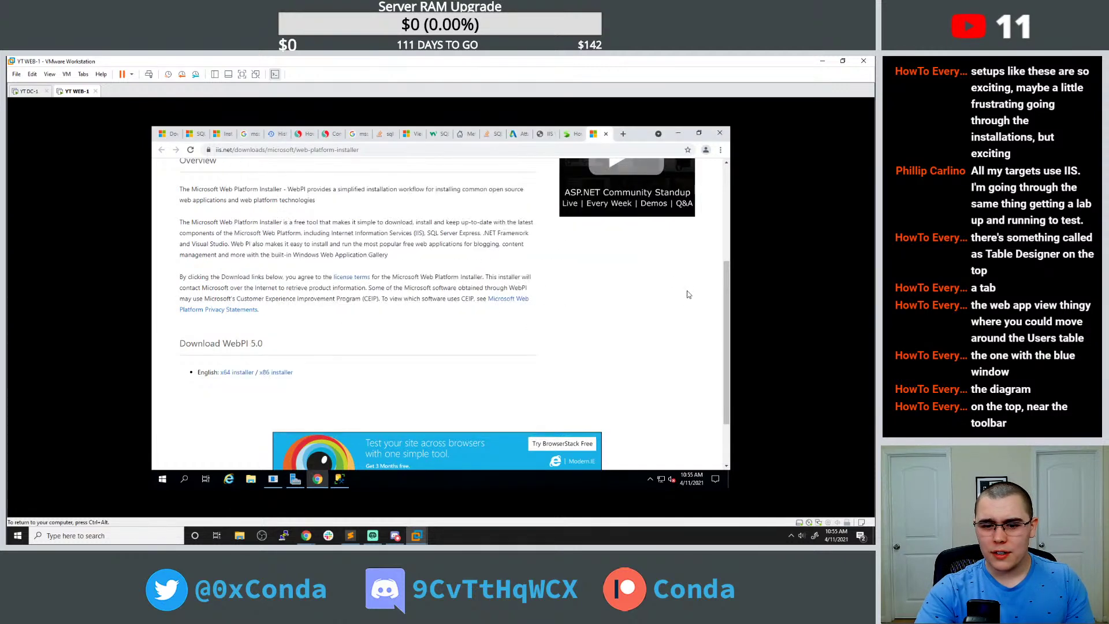
{"action": "scroll", "coordinate": [664, 286], "scroll_direction": "up", "scroll_amount": 4}
{"action": "left_click", "coordinate": [573, 134]}
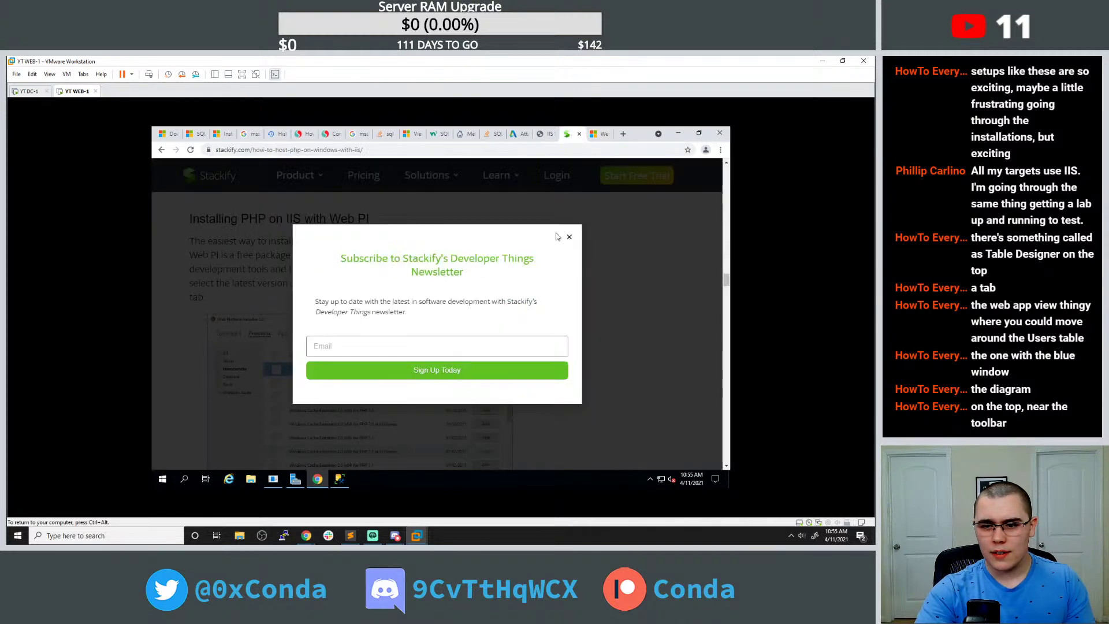
{"action": "left_click", "coordinate": [569, 239]}
{"action": "scroll", "coordinate": [569, 241], "scroll_direction": "down", "scroll_amount": 1}
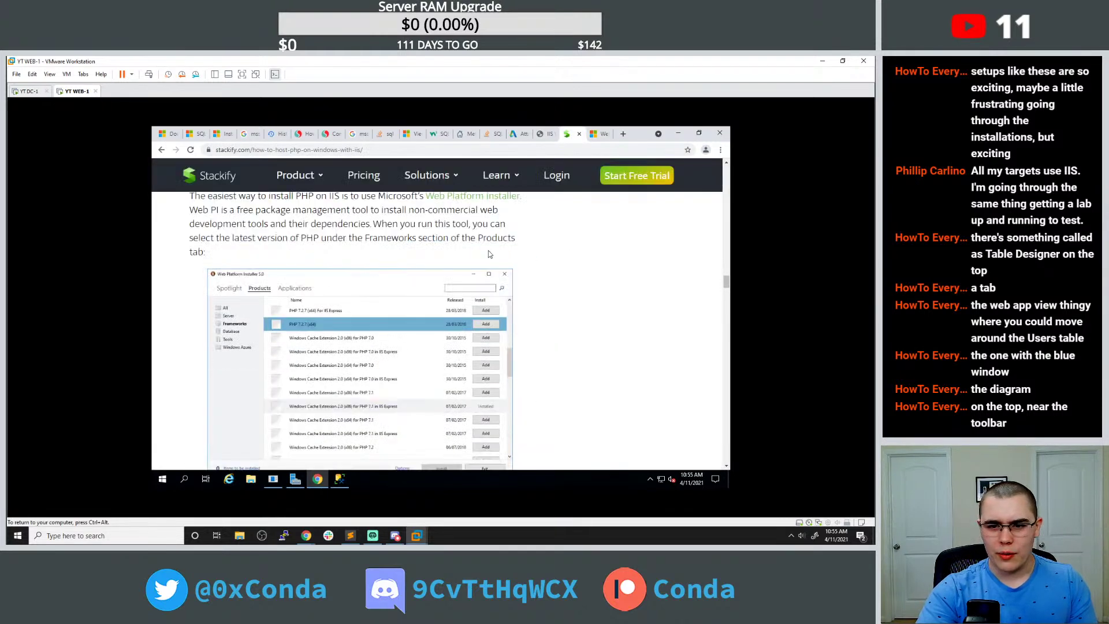
{"action": "scroll", "coordinate": [488, 254], "scroll_direction": "up", "scroll_amount": 1}
{"action": "left_click", "coordinate": [338, 479]}
{"action": "left_click", "coordinate": [339, 481]}
{"action": "left_click", "coordinate": [273, 479]}
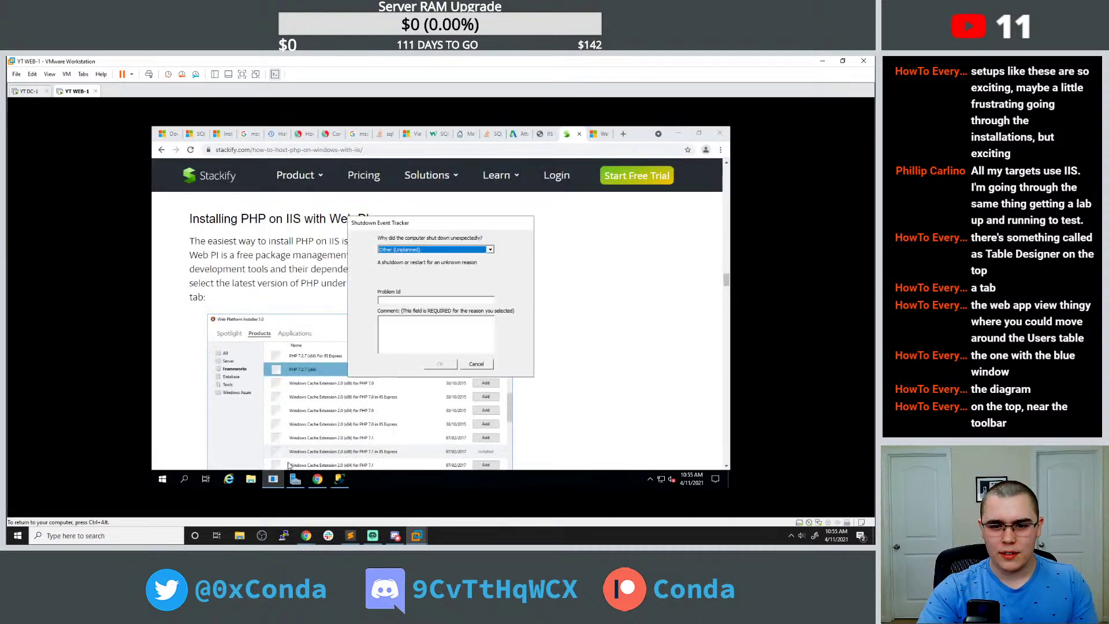
{"action": "left_click", "coordinate": [626, 326]}
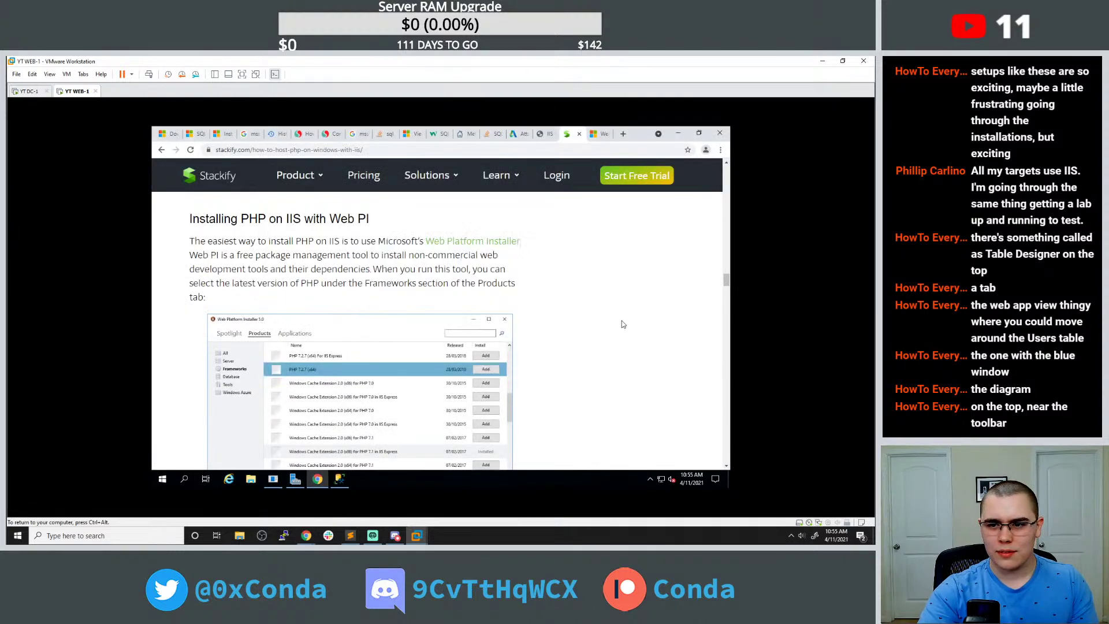
Return to the installer and add PHP 8.0.0 (x64) to the install queue.
{"action": "left_click", "coordinate": [677, 133]}
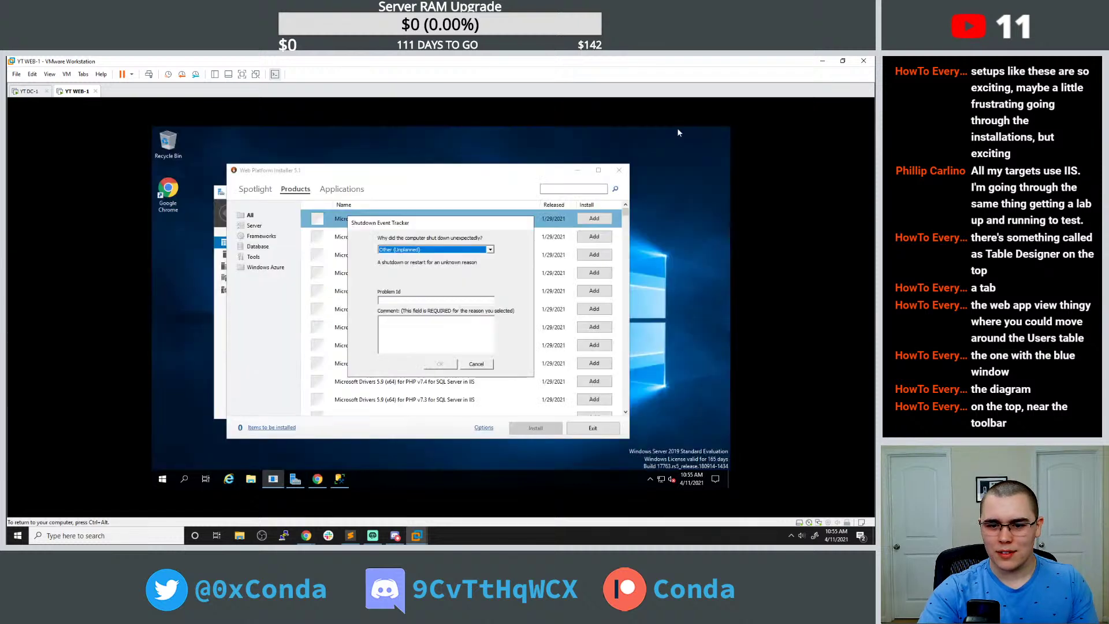
{"action": "left_click_drag", "start_coordinate": [484, 176], "coordinate": [492, 181]}
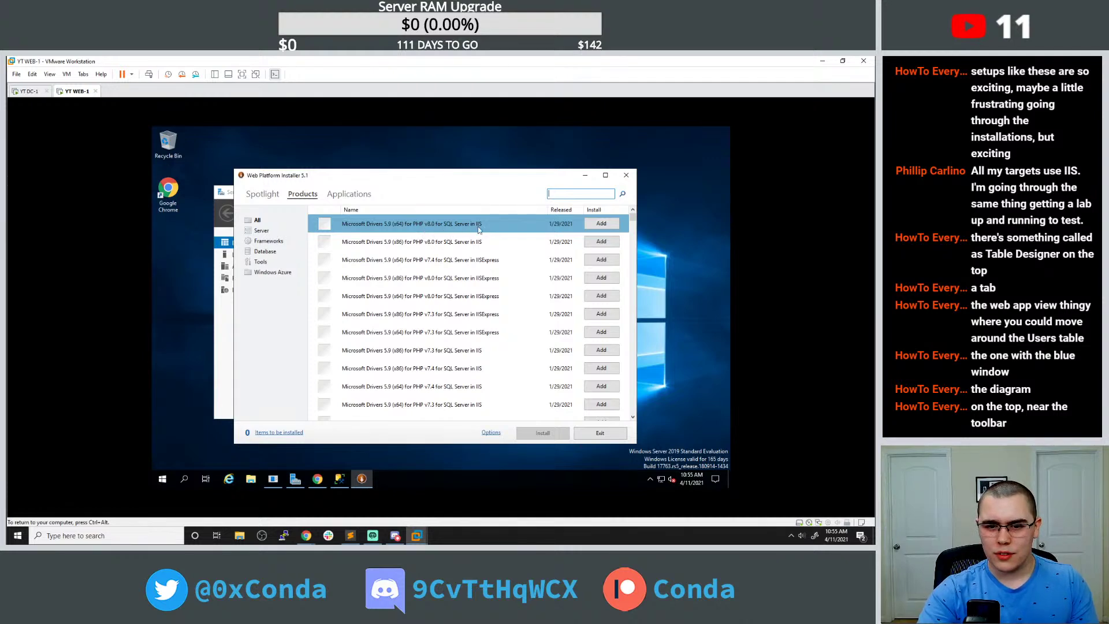
{"action": "left_click", "coordinate": [318, 479]}
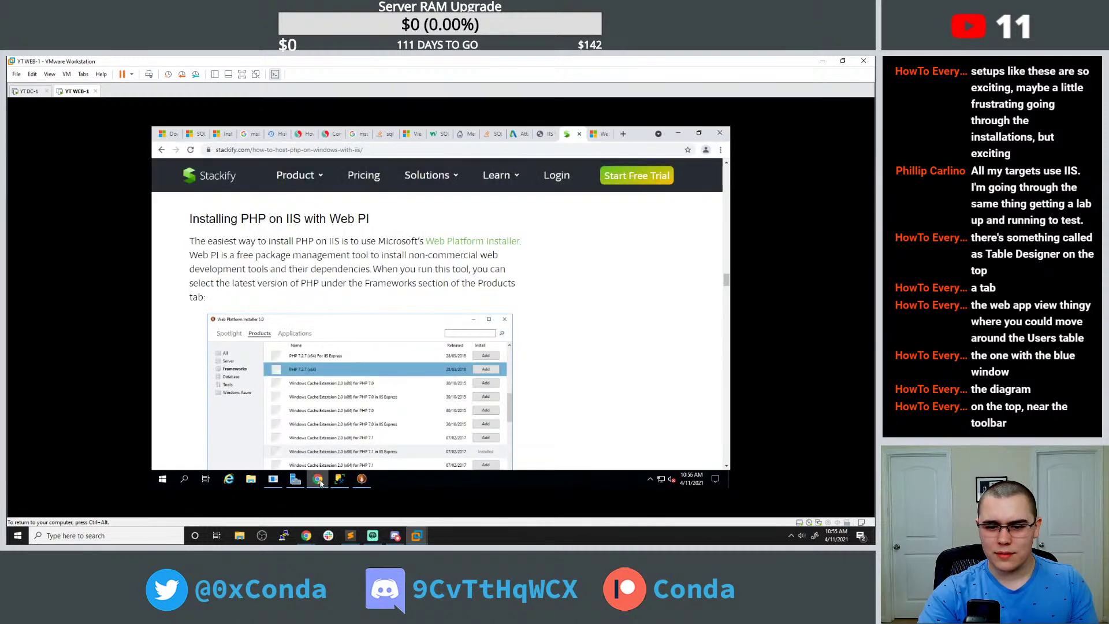
{"action": "left_click", "coordinate": [318, 479]}
{"action": "scroll", "coordinate": [427, 326], "scroll_direction": "down", "scroll_amount": 1}
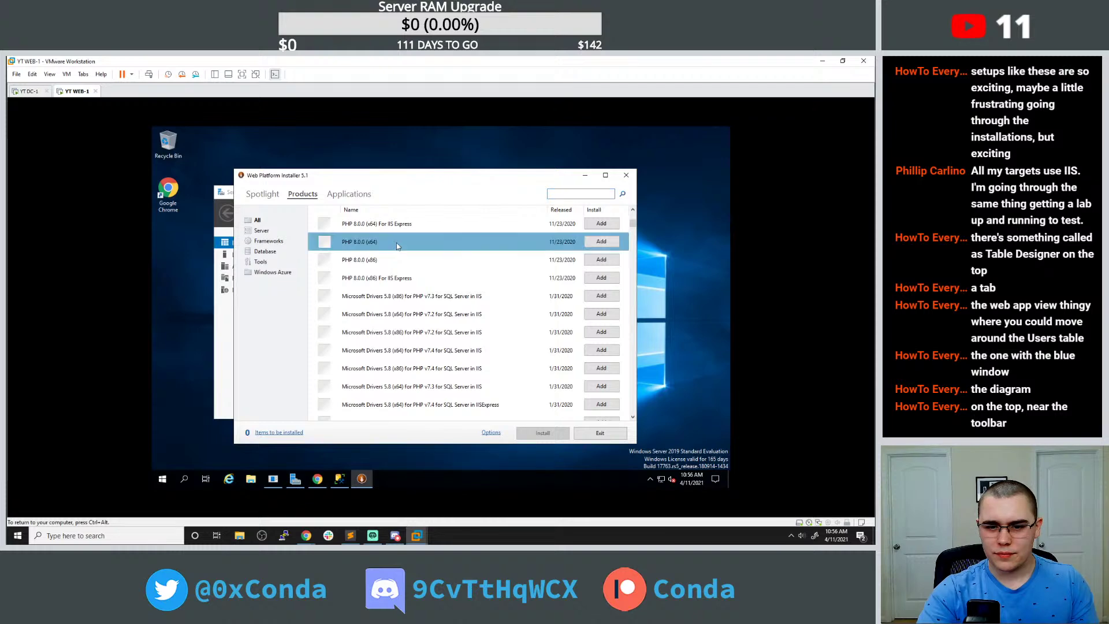
{"action": "left_click", "coordinate": [319, 481]}
{"action": "left_click", "coordinate": [319, 481]}
{"action": "left_click", "coordinate": [599, 242]}
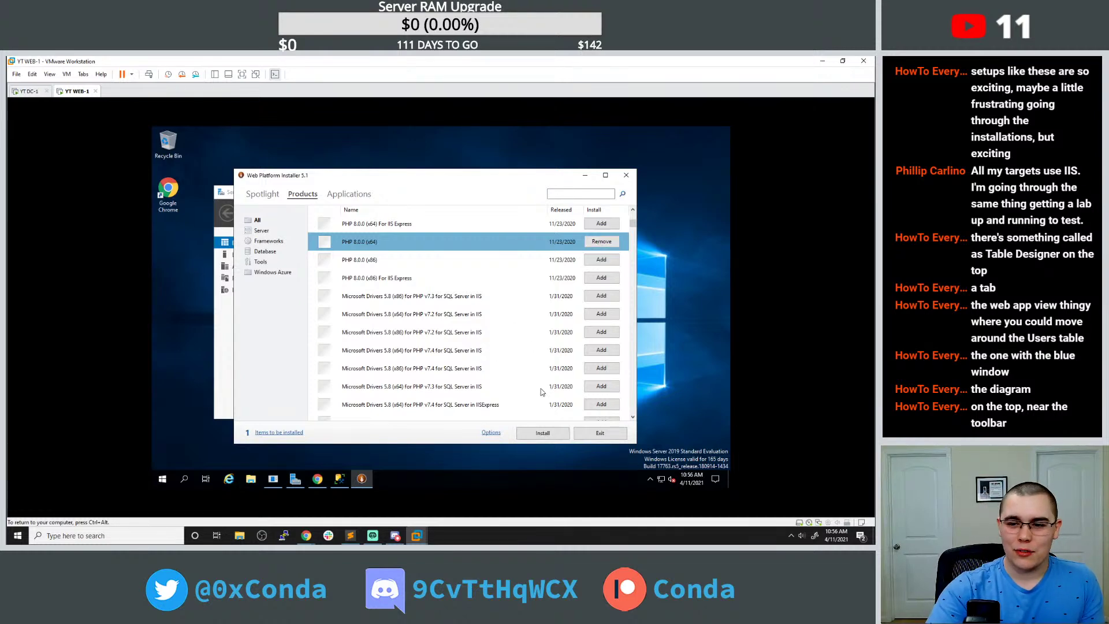
Install PHP 8.0.0 (x64) with URL Rewrite 2.1 and IIS CGI, accepting the prerequisite terms.
{"action": "left_click", "coordinate": [543, 434]}
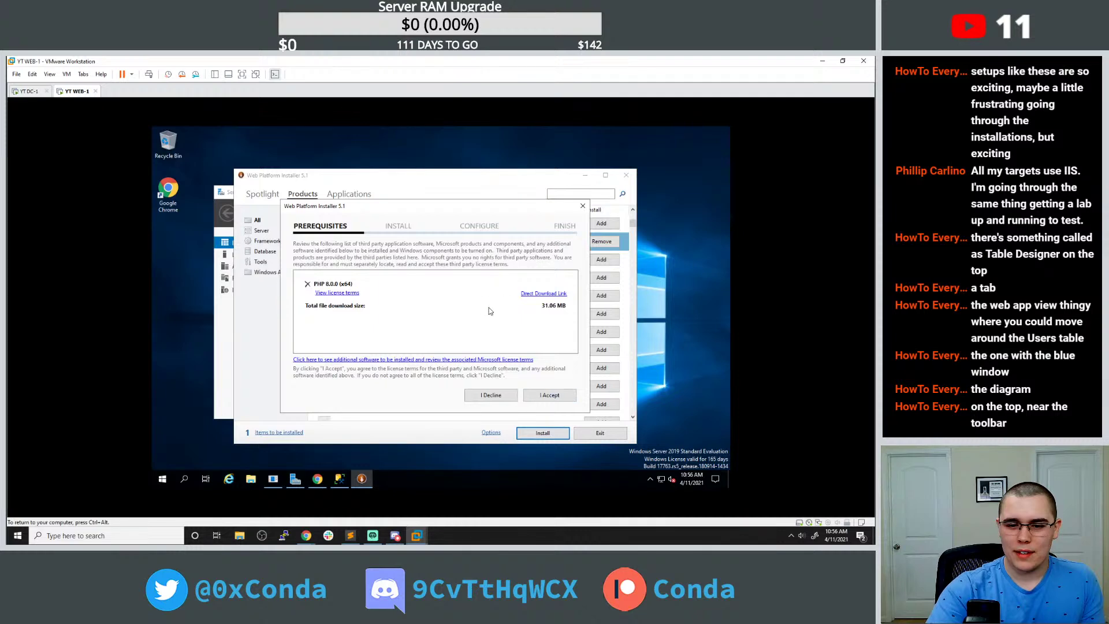
{"action": "left_click", "coordinate": [546, 390]}
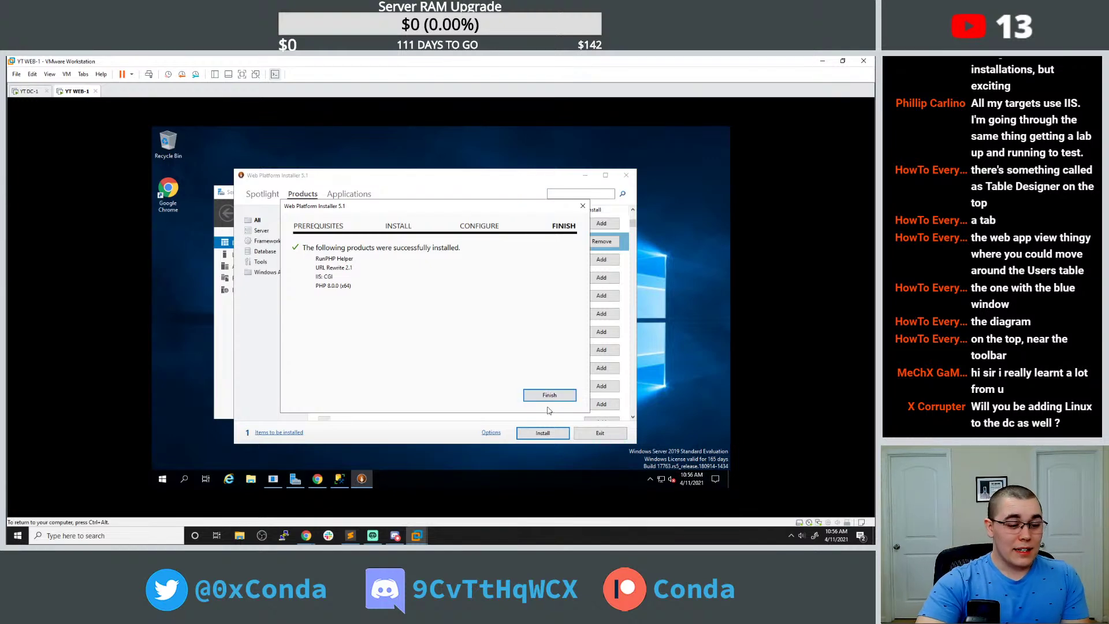
{"action": "left_click", "coordinate": [558, 395]}
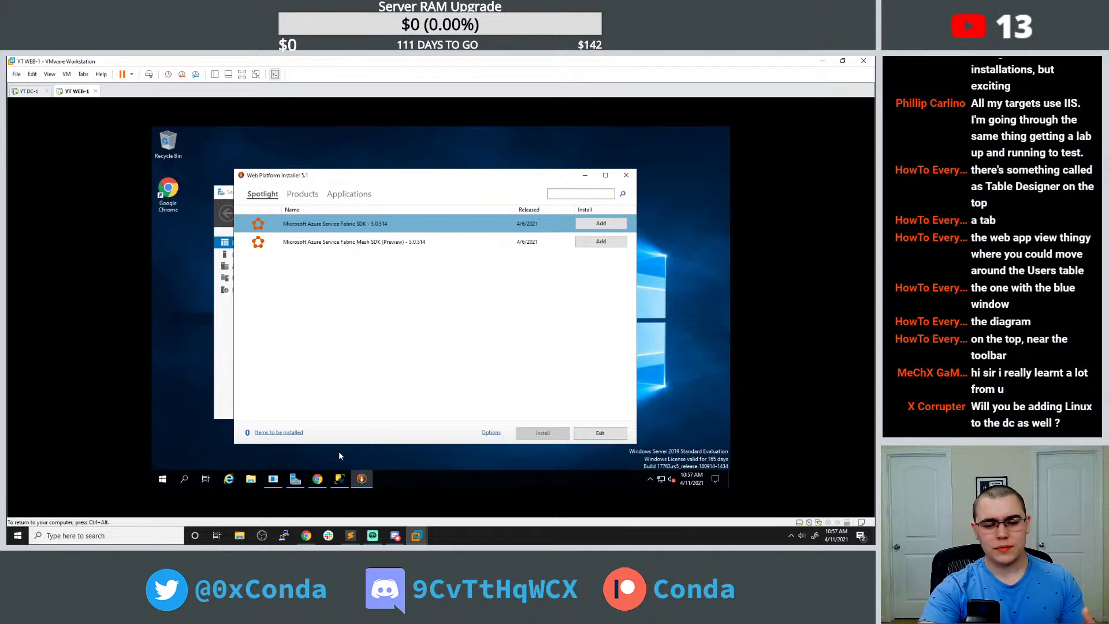
Check the Stackify article, then search the system for 'php' to verify the install.
{"action": "left_click", "coordinate": [317, 478]}
{"action": "scroll", "coordinate": [390, 331], "scroll_direction": "down", "scroll_amount": 3}
{"action": "scroll", "coordinate": [390, 330], "scroll_direction": "down", "scroll_amount": 5}
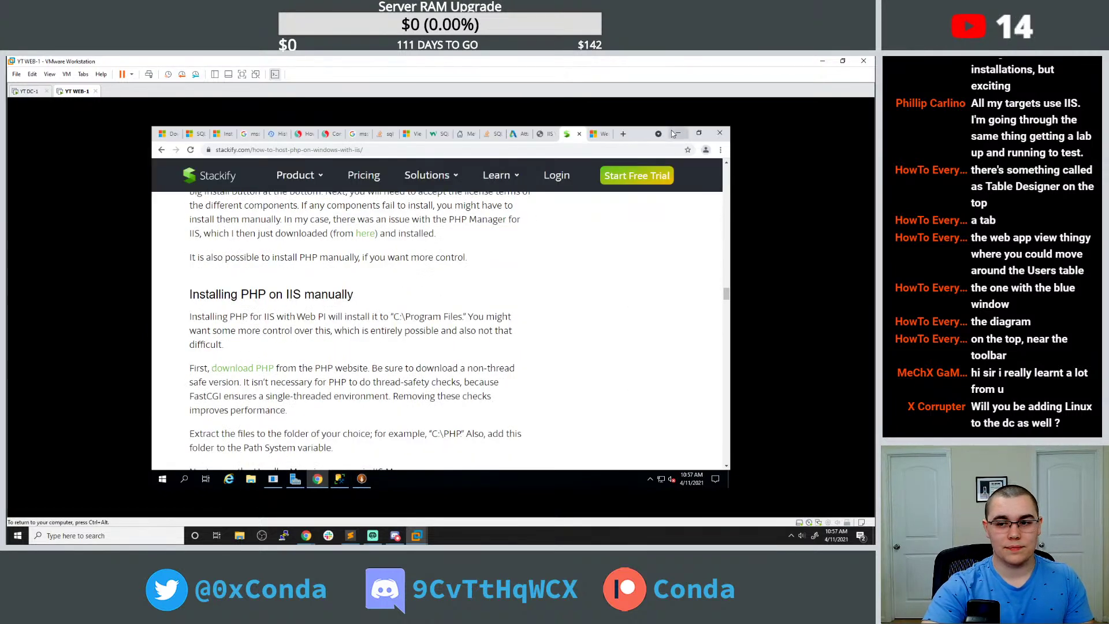
{"action": "left_click", "coordinate": [674, 134]}
{"action": "left_click", "coordinate": [168, 477]}
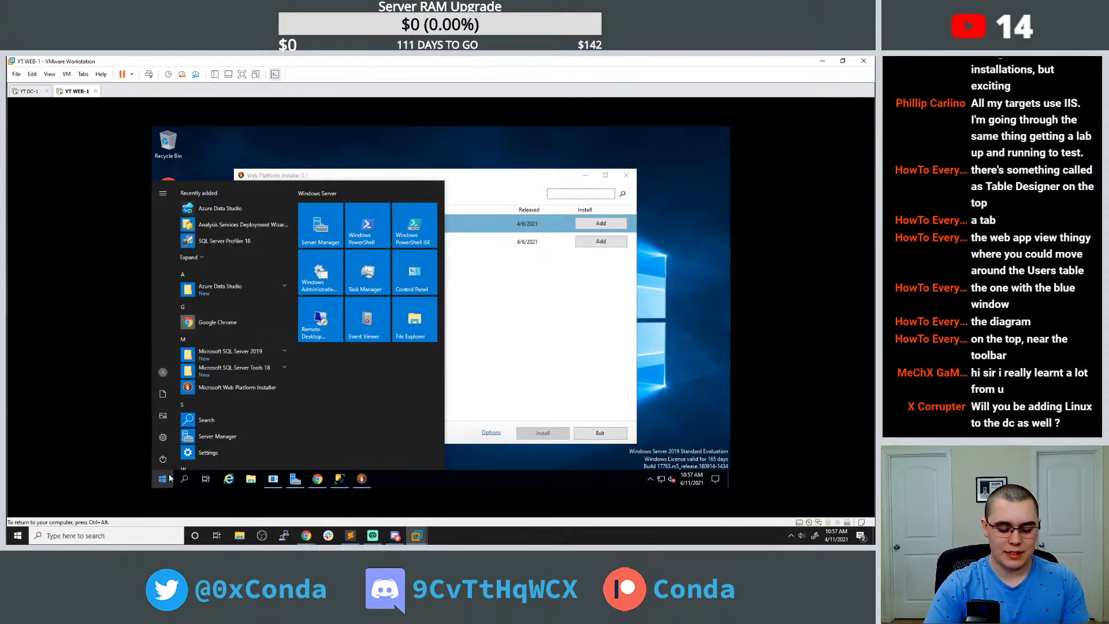
{"action": "type", "text": "php"}
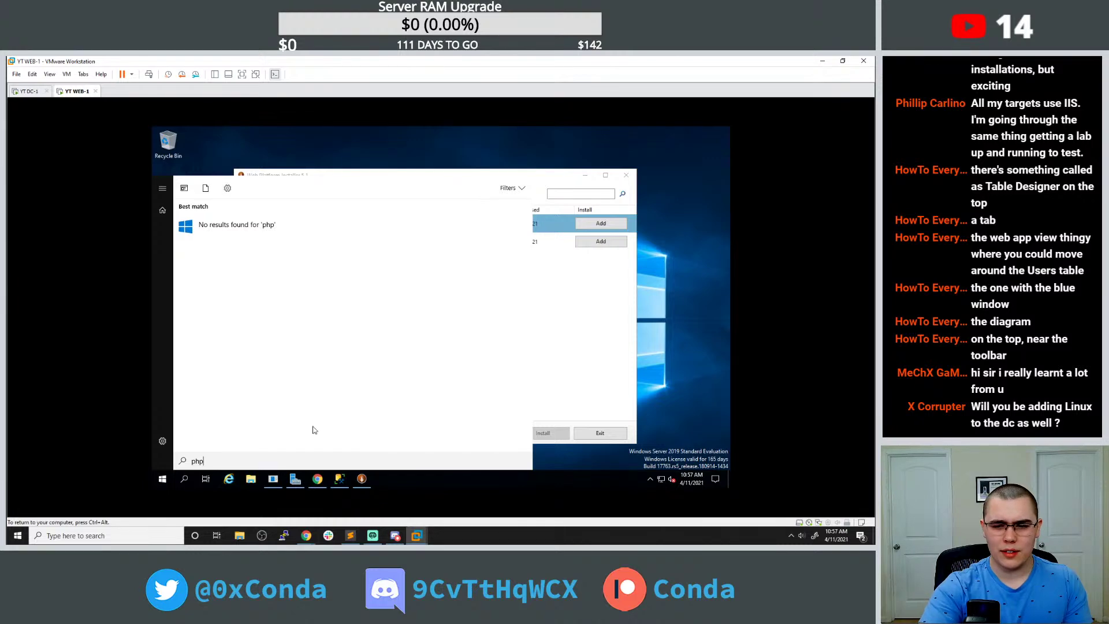
{"action": "left_click", "coordinate": [571, 345]}
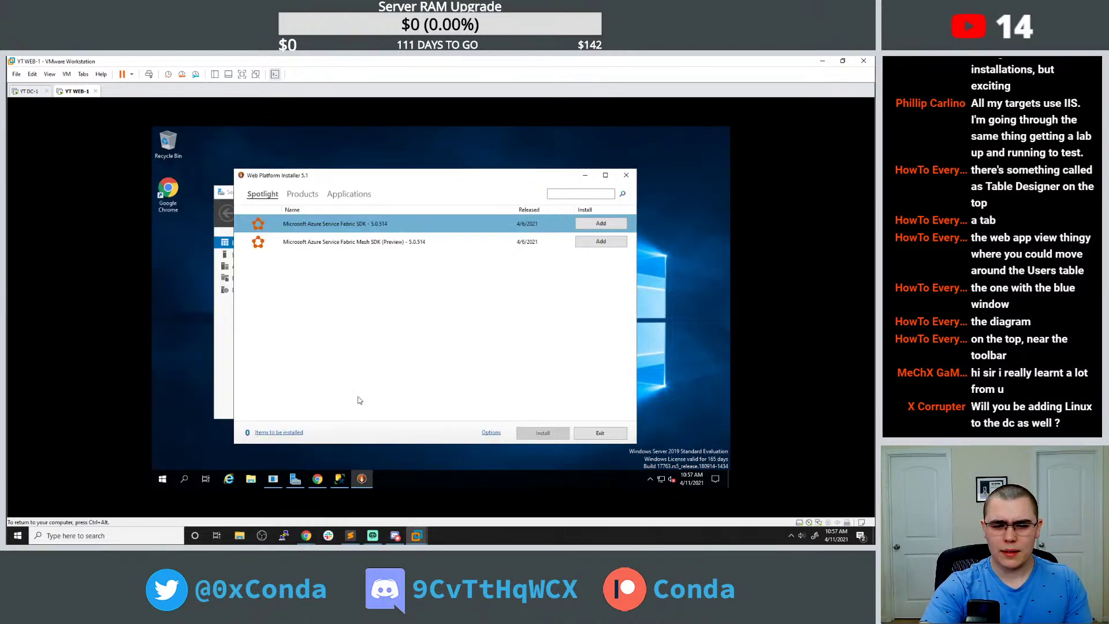
Review the article's note on failed components and confirm PHP 8.0.0 in WebPI's Products list.
{"action": "left_click", "coordinate": [317, 478]}
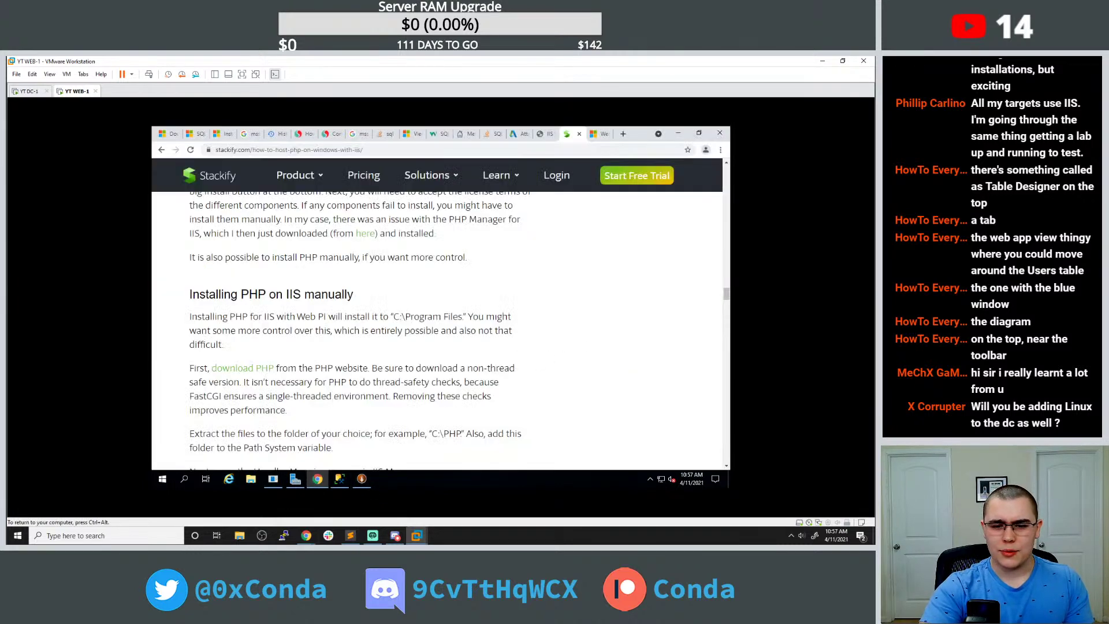
{"action": "scroll", "coordinate": [378, 335], "scroll_direction": "up", "scroll_amount": 2}
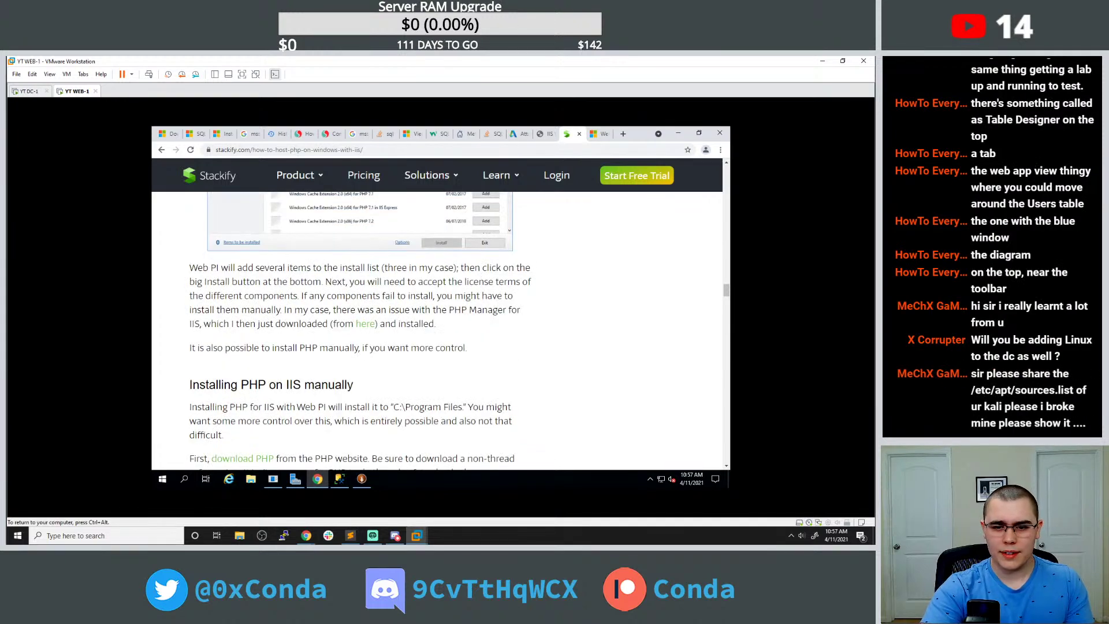
{"action": "left_click_drag", "start_coordinate": [314, 295], "coordinate": [382, 311]}
{"action": "left_click", "coordinate": [440, 367]}
{"action": "left_click", "coordinate": [361, 479]}
{"action": "left_click", "coordinate": [302, 194]}
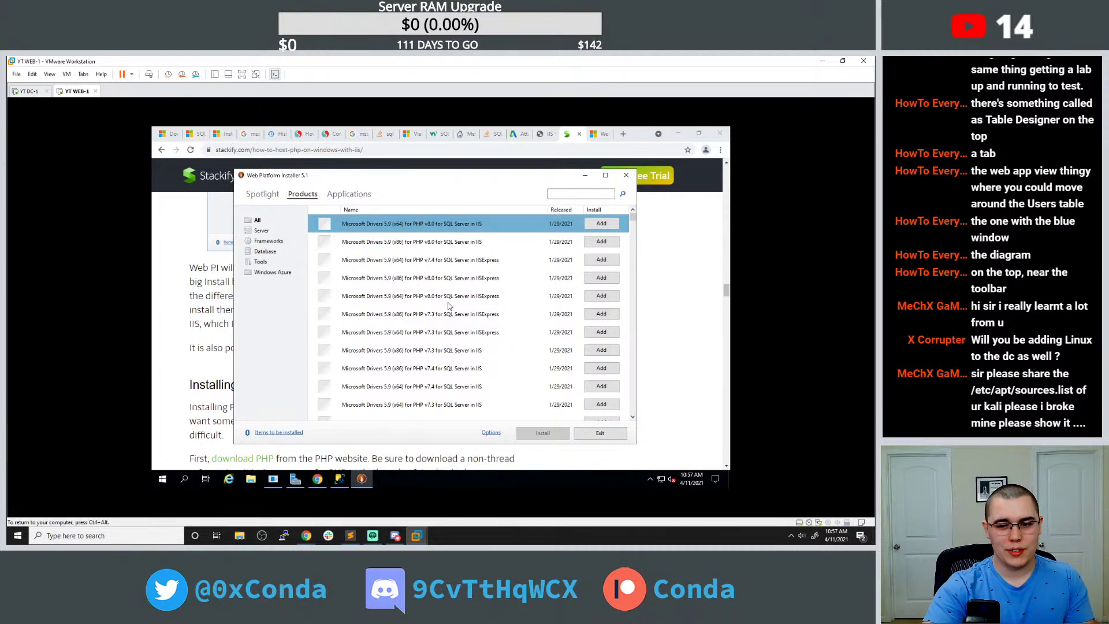
{"action": "scroll", "coordinate": [450, 305], "scroll_direction": "down", "scroll_amount": 3}
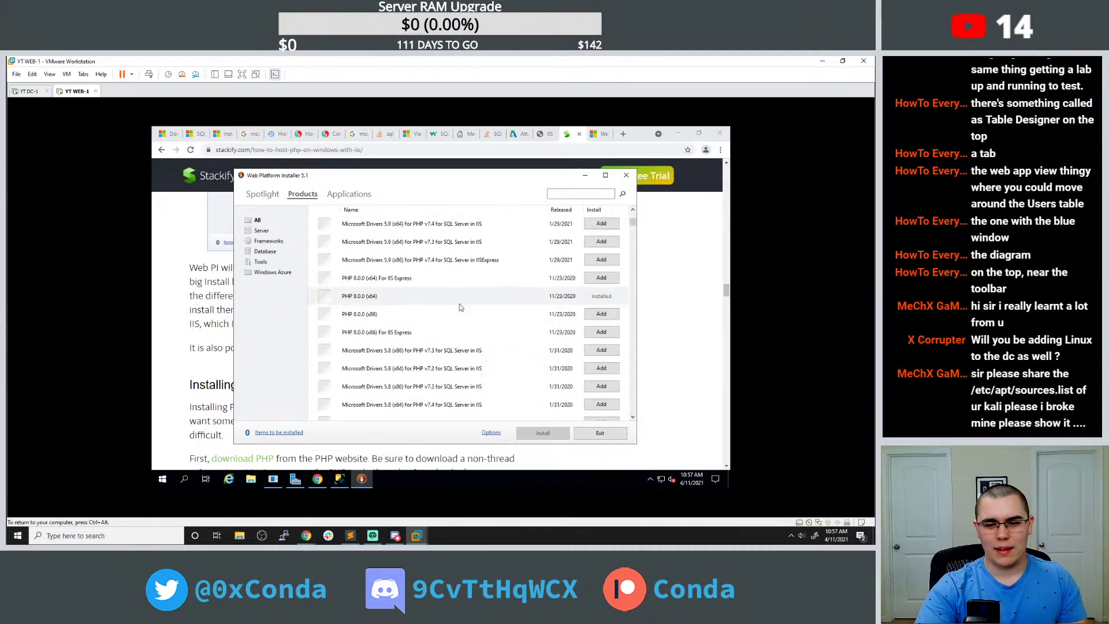
{"action": "scroll", "coordinate": [460, 304], "scroll_direction": "up", "scroll_amount": 3}
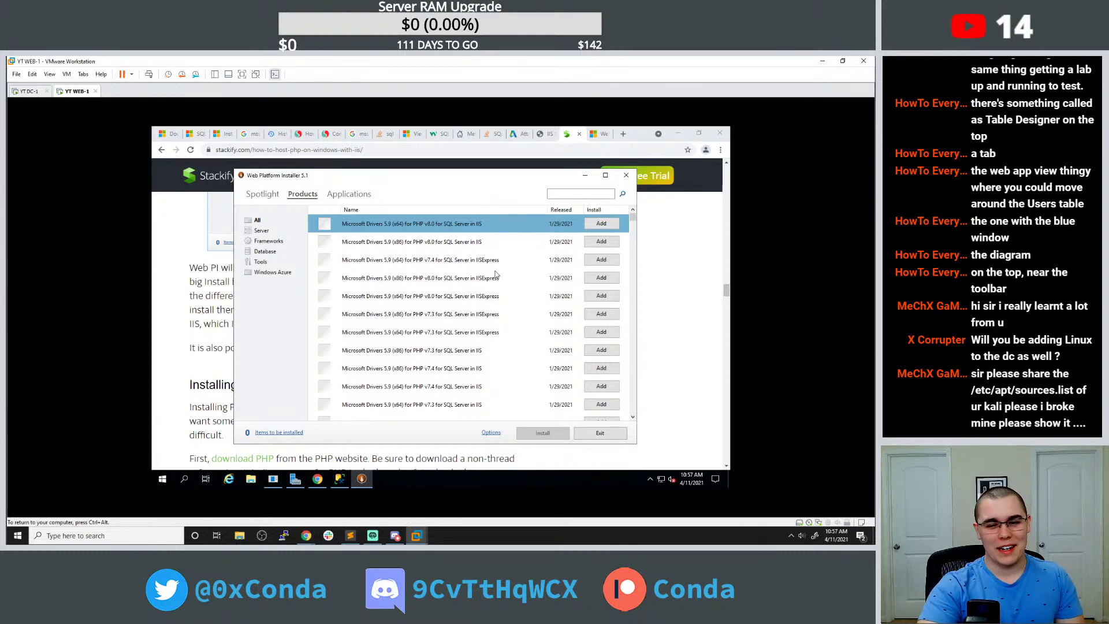
{"action": "scroll", "coordinate": [495, 275], "scroll_direction": "down", "scroll_amount": 2}
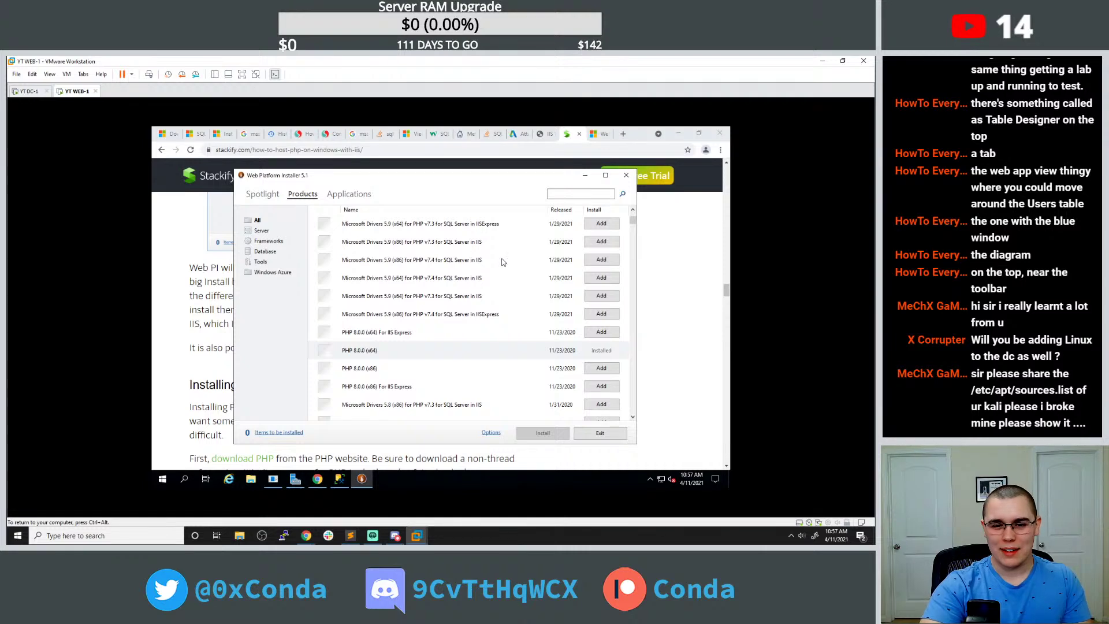
{"action": "scroll", "coordinate": [497, 273], "scroll_direction": "down", "scroll_amount": 1}
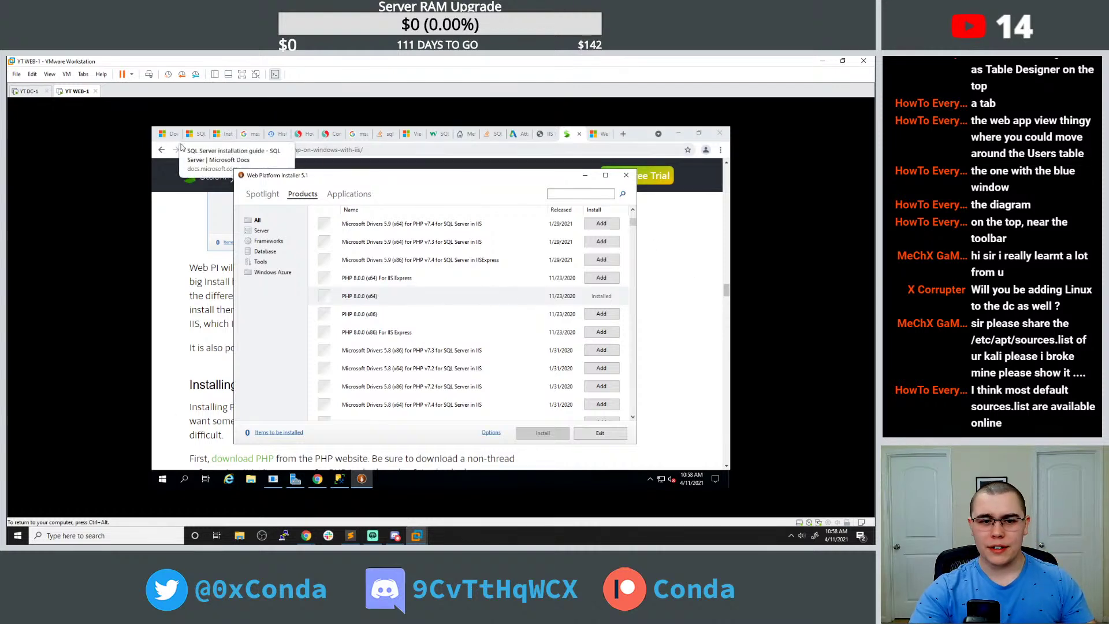
Go back to Google results and open Microsoft Docs' 'Configuring Step 1: Install IIS and PHP' guide.
{"action": "left_click", "coordinate": [162, 151]}
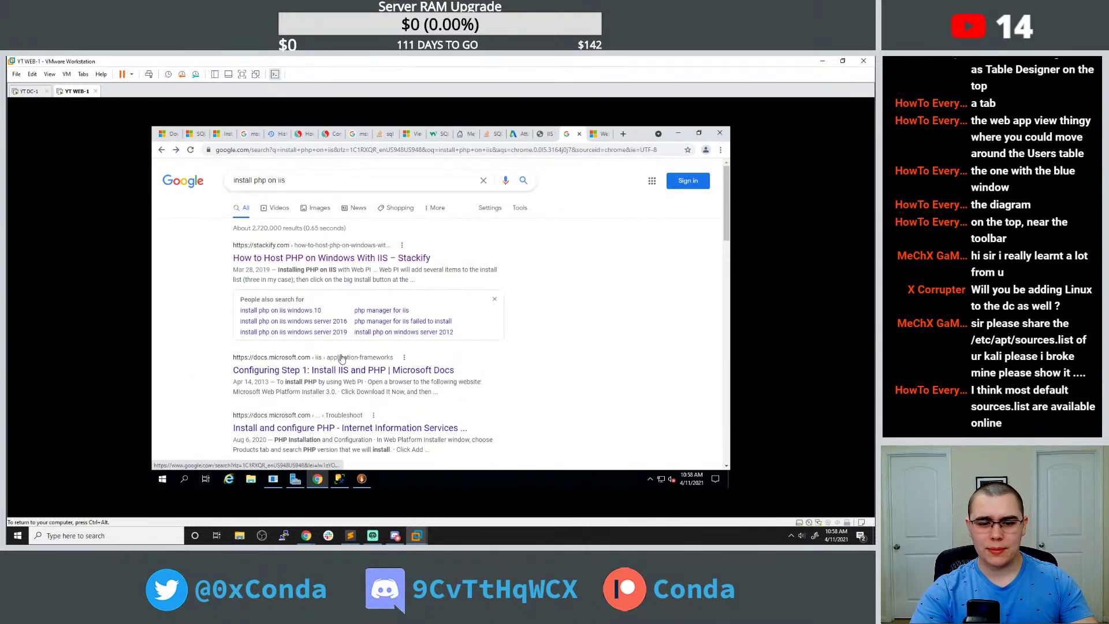
{"action": "left_click", "coordinate": [339, 370]}
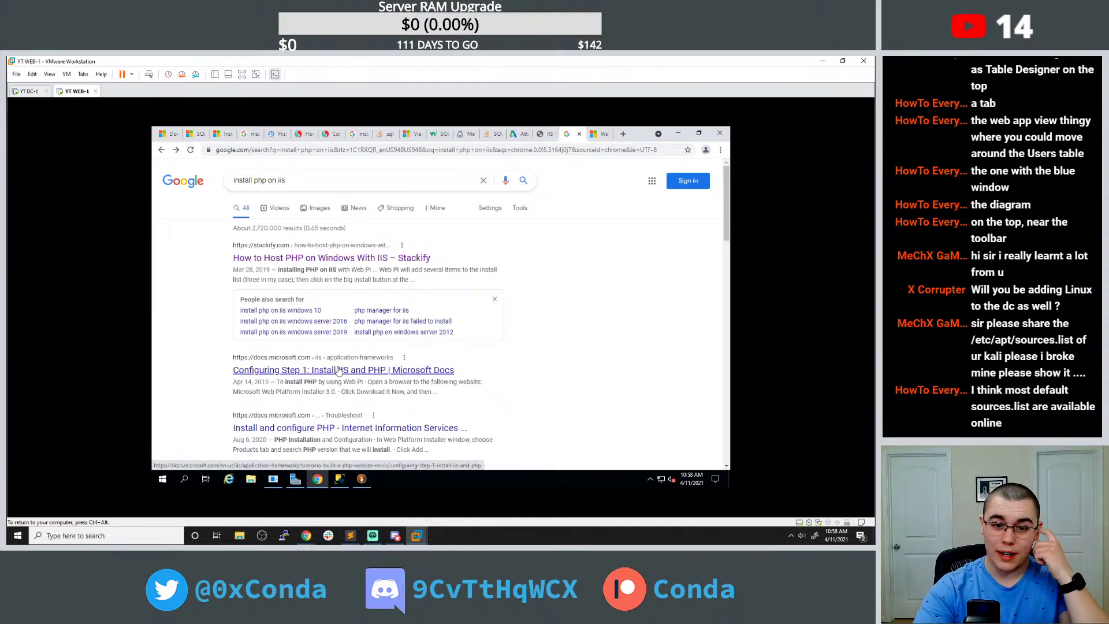
{"action": "scroll", "coordinate": [407, 352], "scroll_direction": "down", "scroll_amount": 2}
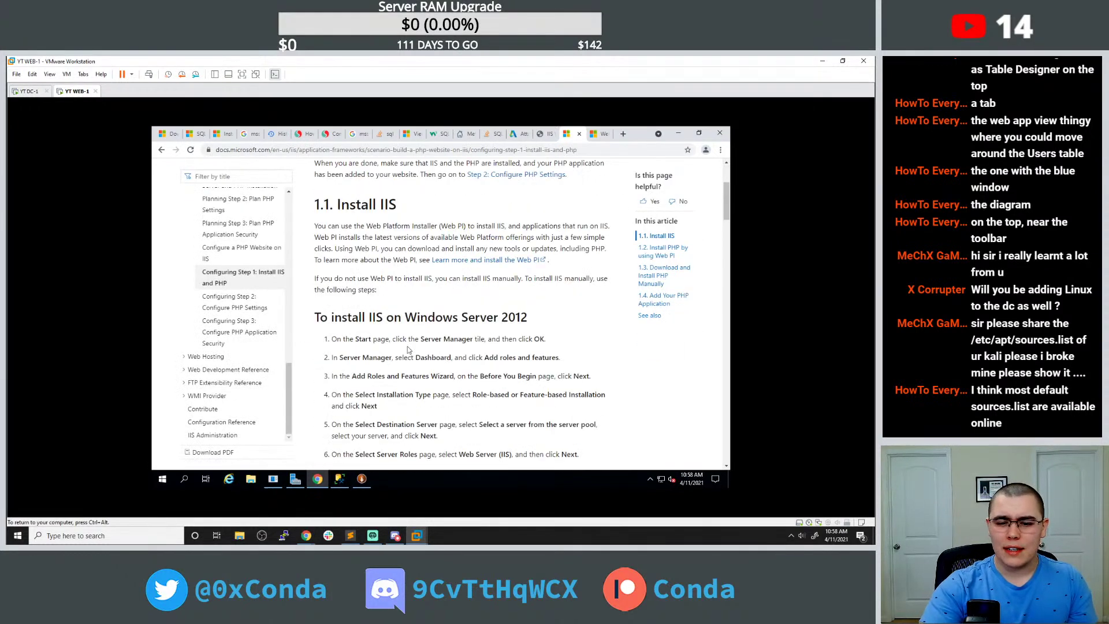
{"action": "scroll", "coordinate": [408, 349], "scroll_direction": "down", "scroll_amount": 12}
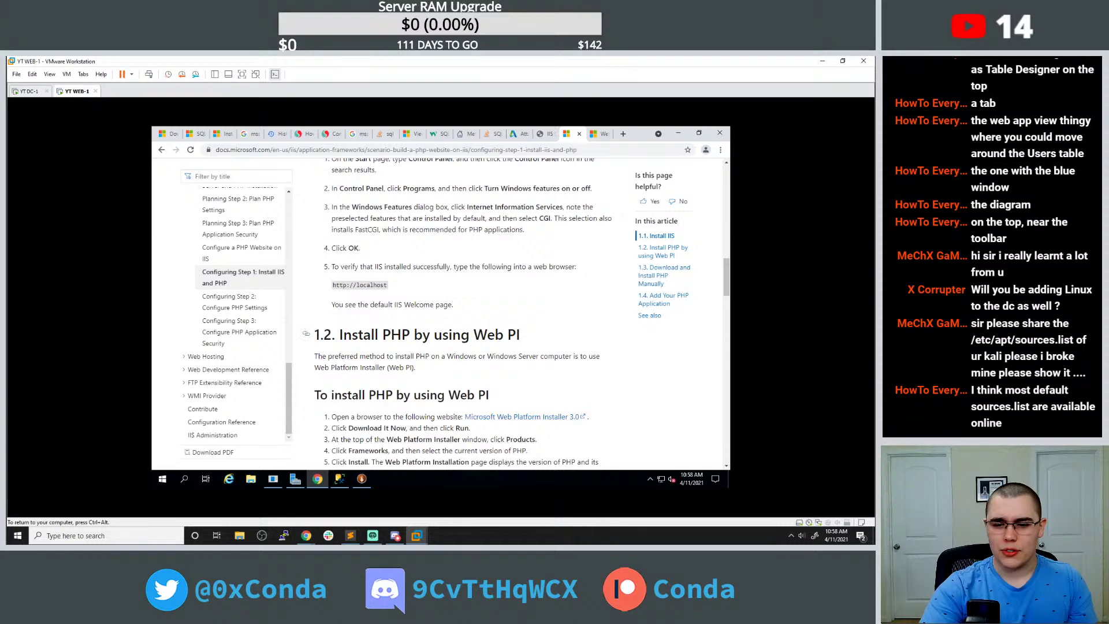
{"action": "scroll", "coordinate": [406, 345], "scroll_direction": "down", "scroll_amount": 3}
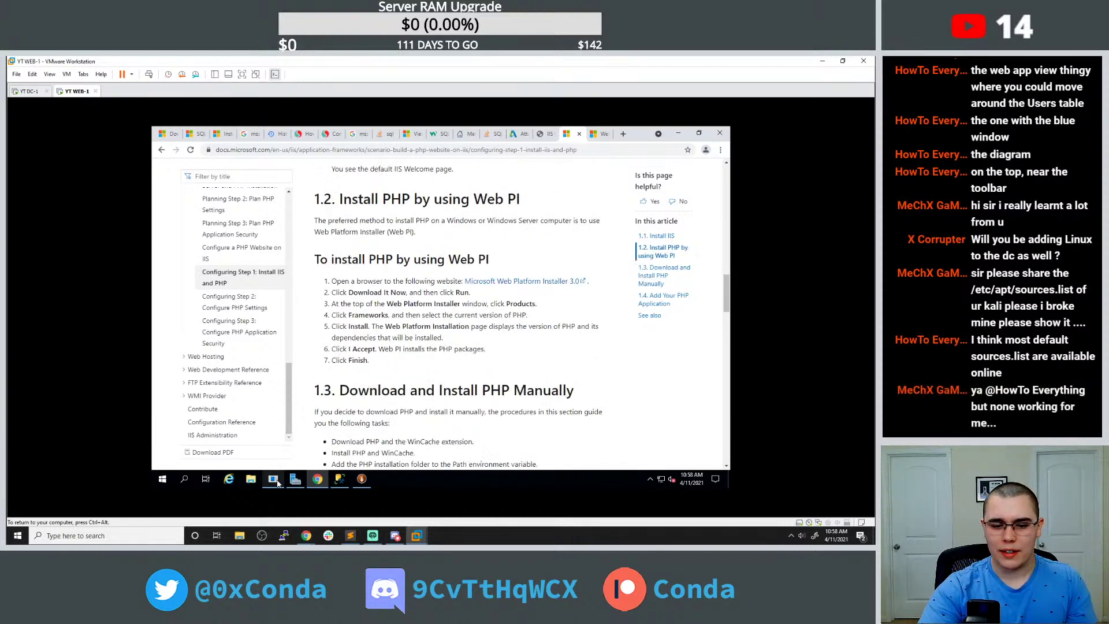
{"action": "left_click", "coordinate": [251, 478]}
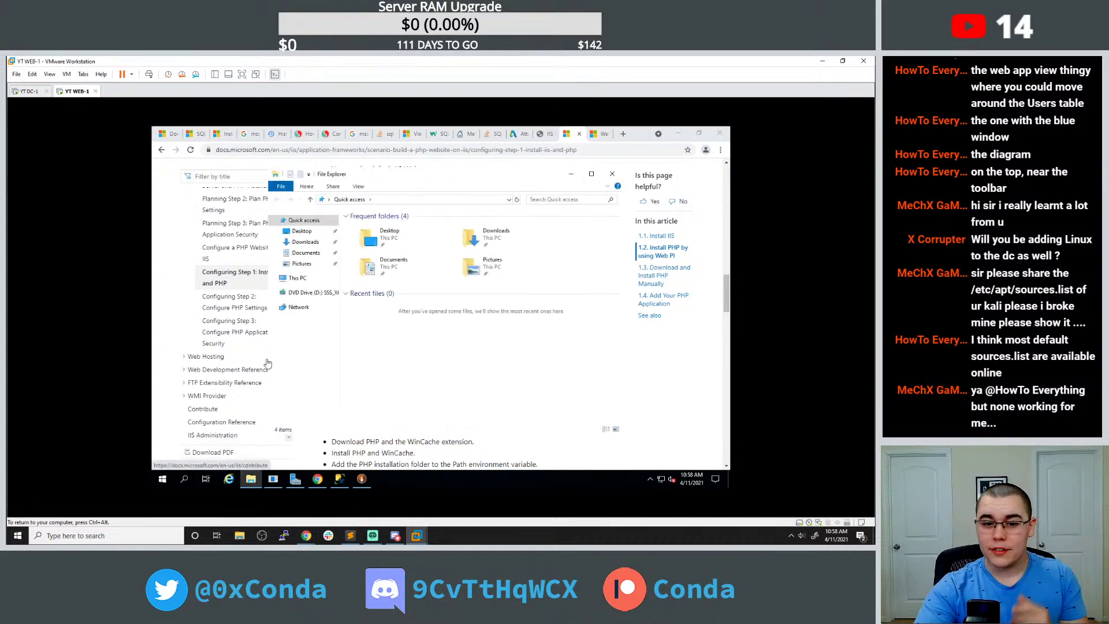
Browse to C:\inetpub\logs\LogFiles\W3SVC1 and open the u_ex210411 IIS log file.
{"action": "left_click", "coordinate": [299, 280]}
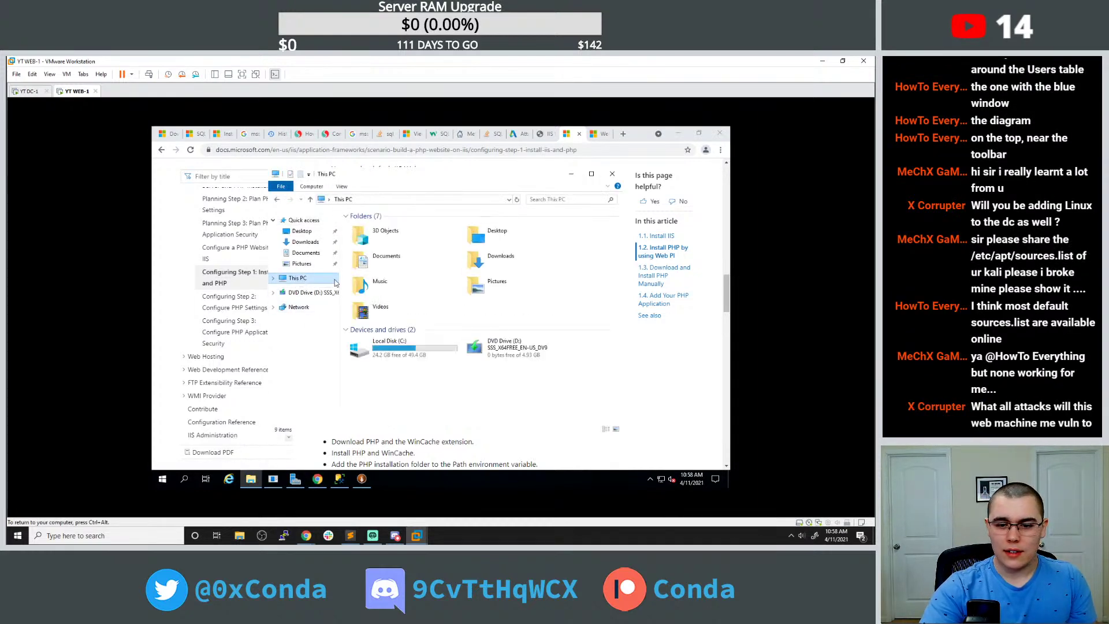
{"action": "double_click", "coordinate": [413, 344]}
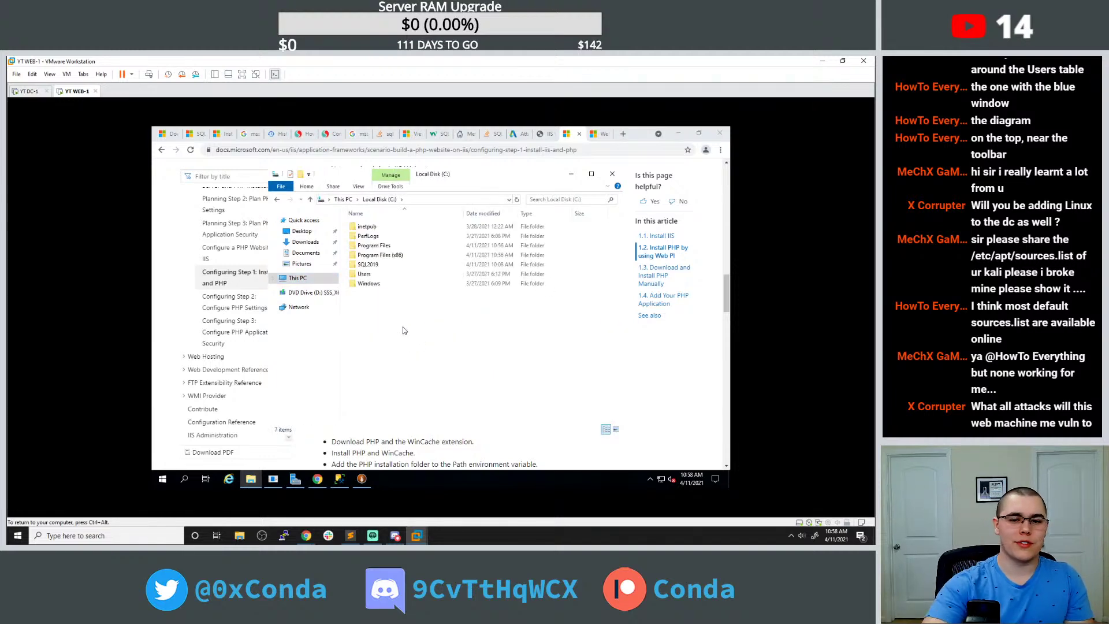
{"action": "double_click", "coordinate": [391, 227]}
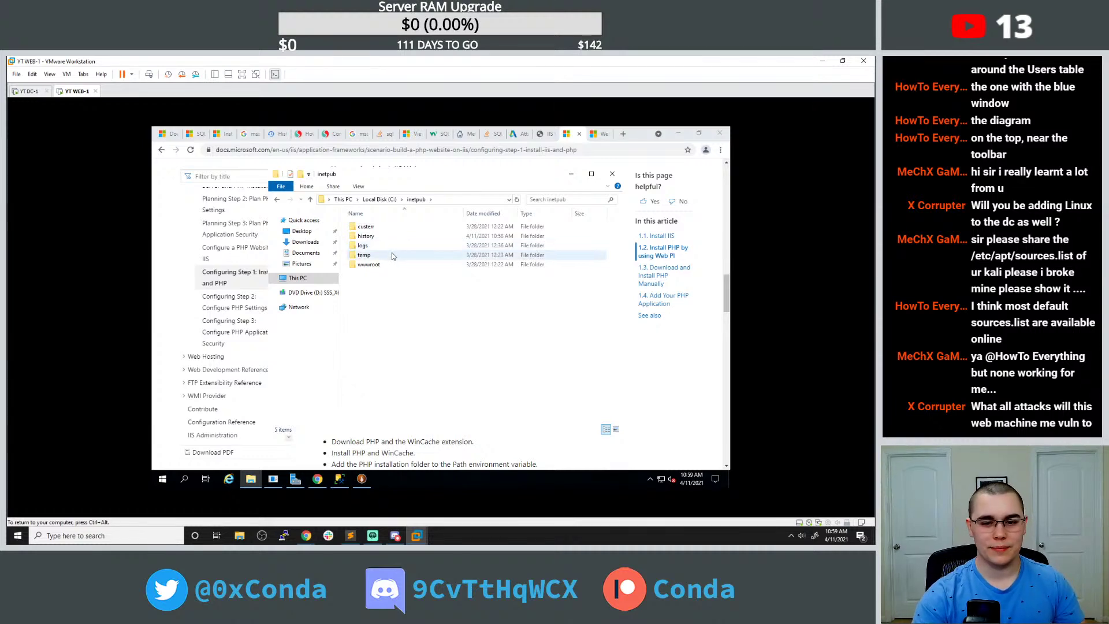
{"action": "double_click", "coordinate": [381, 245]}
{"action": "double_click", "coordinate": [381, 226]}
{"action": "double_click", "coordinate": [382, 226]}
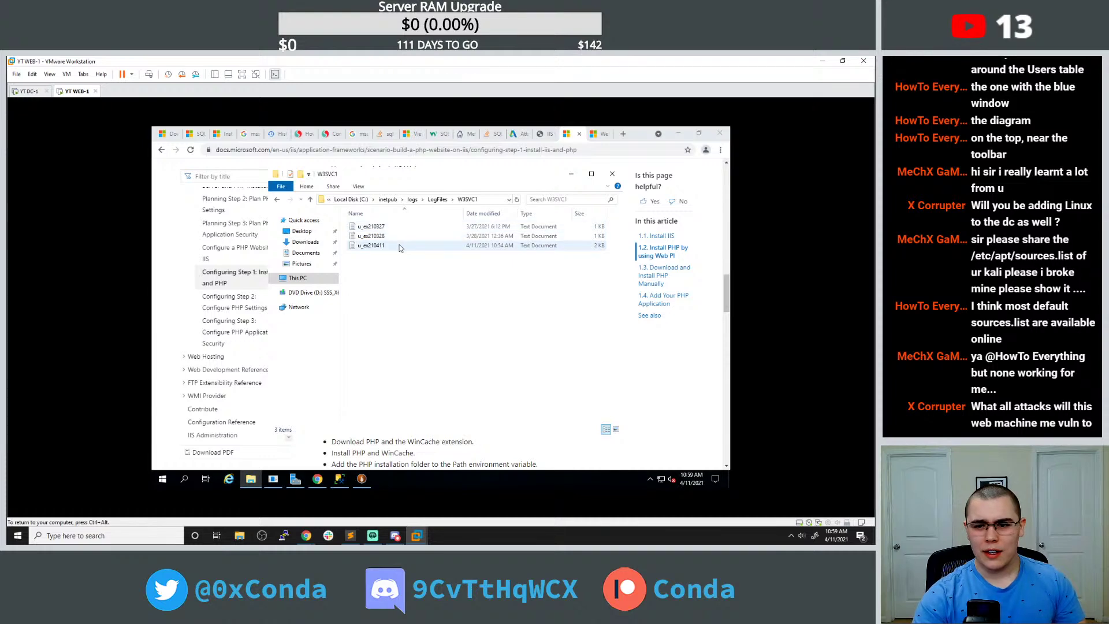
{"action": "double_click", "coordinate": [373, 245]}
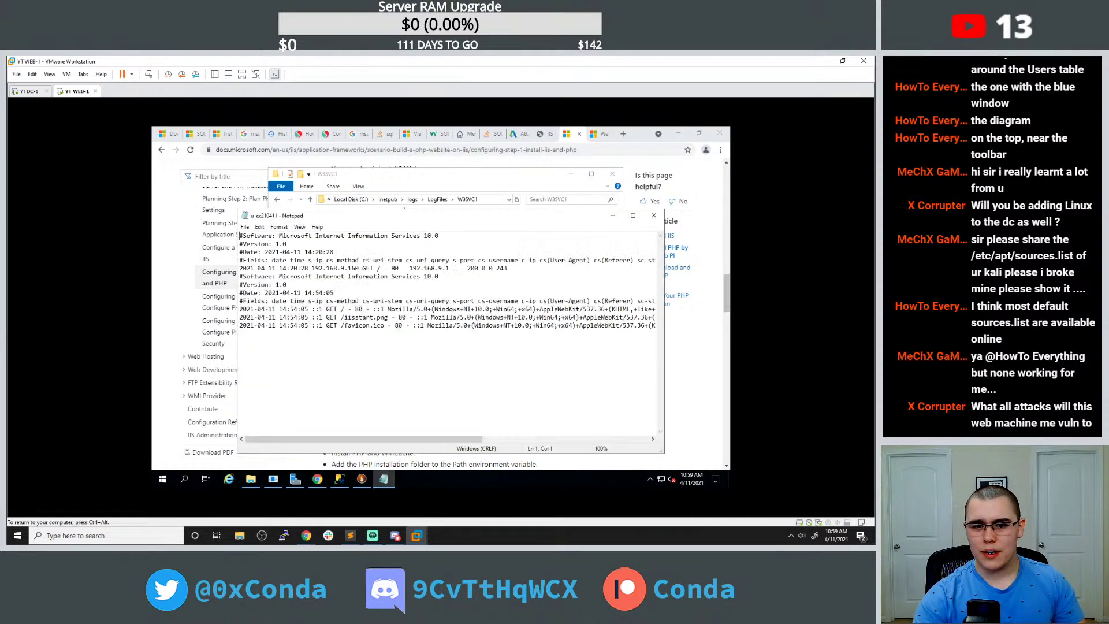
Close the log, move back up to inetpub, and open the wwwroot folder.
{"action": "left_click_drag", "start_coordinate": [241, 308], "coordinate": [655, 327]}
{"action": "left_click", "coordinate": [519, 358]}
{"action": "left_click", "coordinate": [653, 215]}
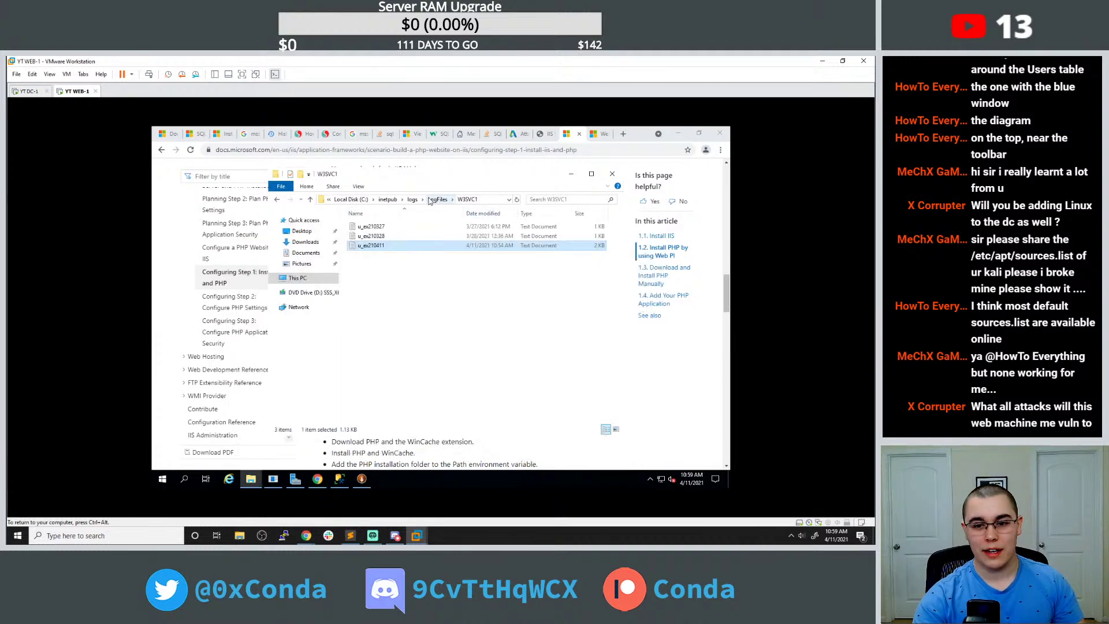
{"action": "left_click", "coordinate": [413, 200]}
{"action": "left_click", "coordinate": [416, 200]}
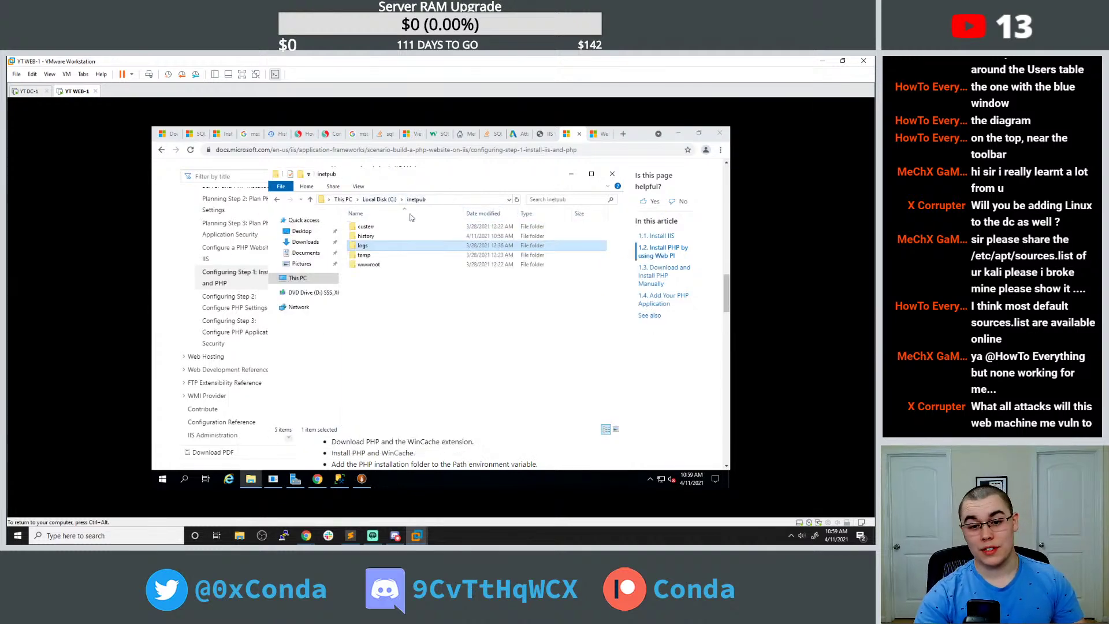
{"action": "double_click", "coordinate": [390, 265]}
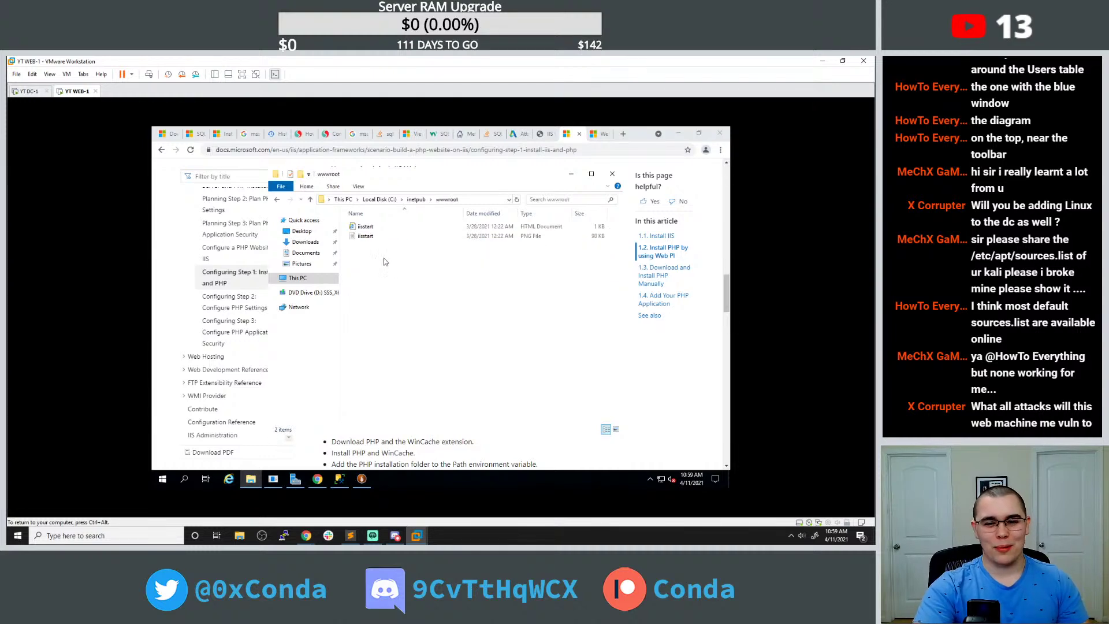
Create an empty text document named get_emails in the wwwroot folder.
{"action": "right_click", "coordinate": [385, 258]}
{"action": "mouse_move", "coordinate": [418, 357]}
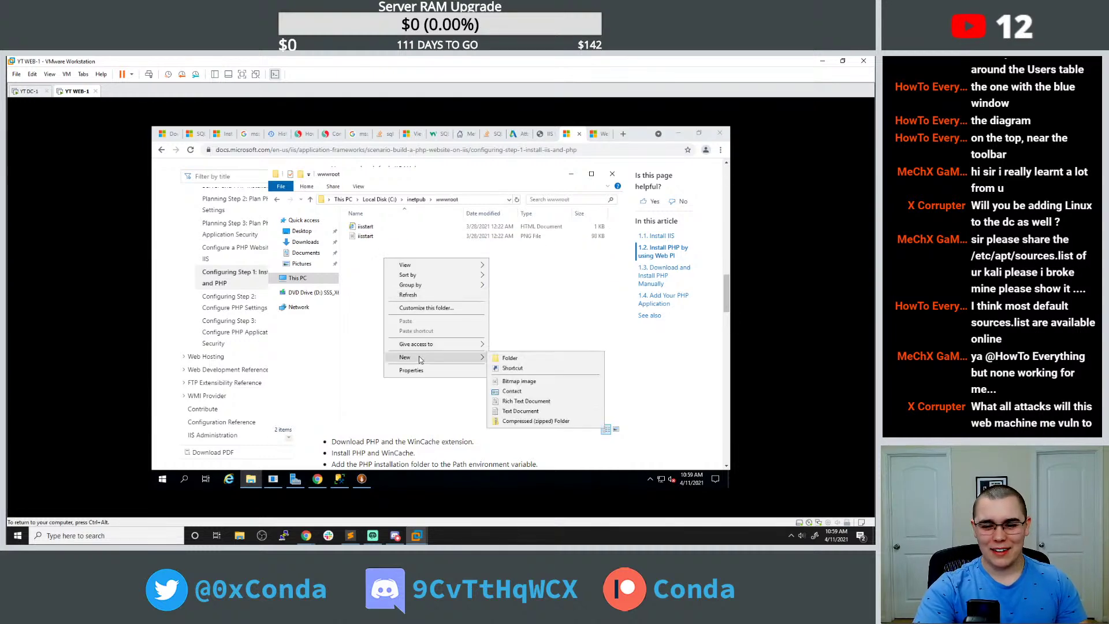
{"action": "left_click", "coordinate": [536, 411]}
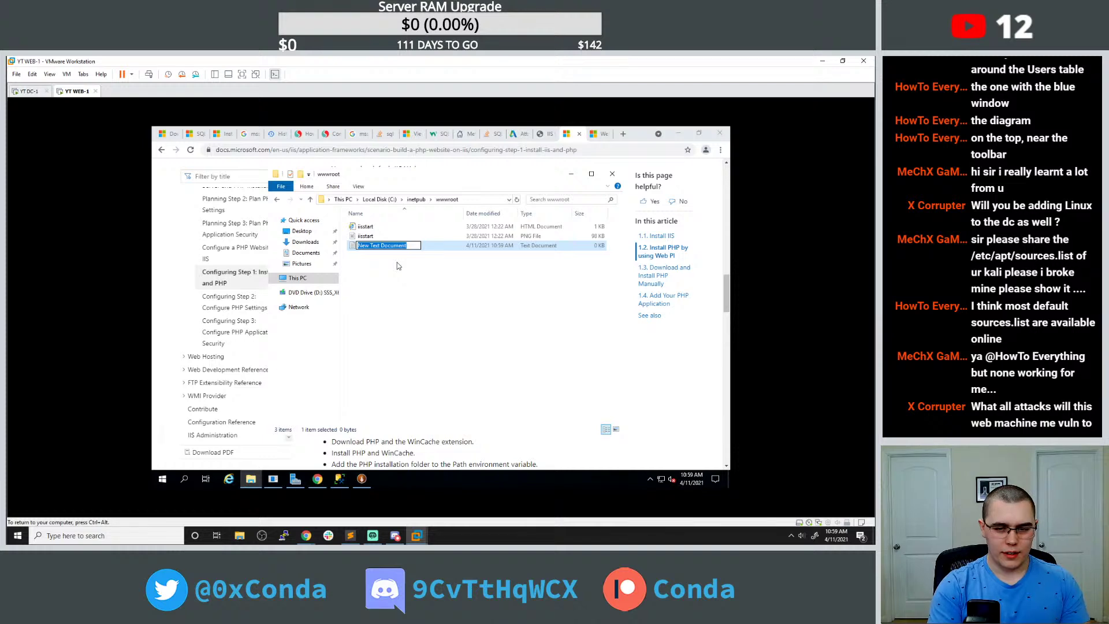
{"action": "type", "text": "get"}
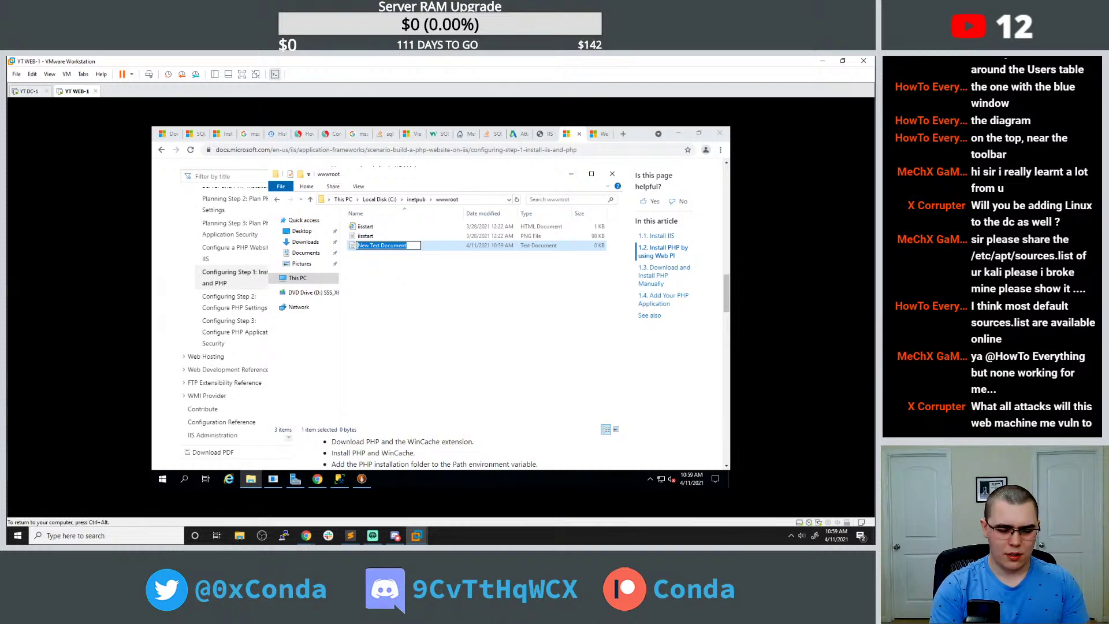
{"action": "type", "text": "_emails"}
{"action": "key", "text": "Return"}
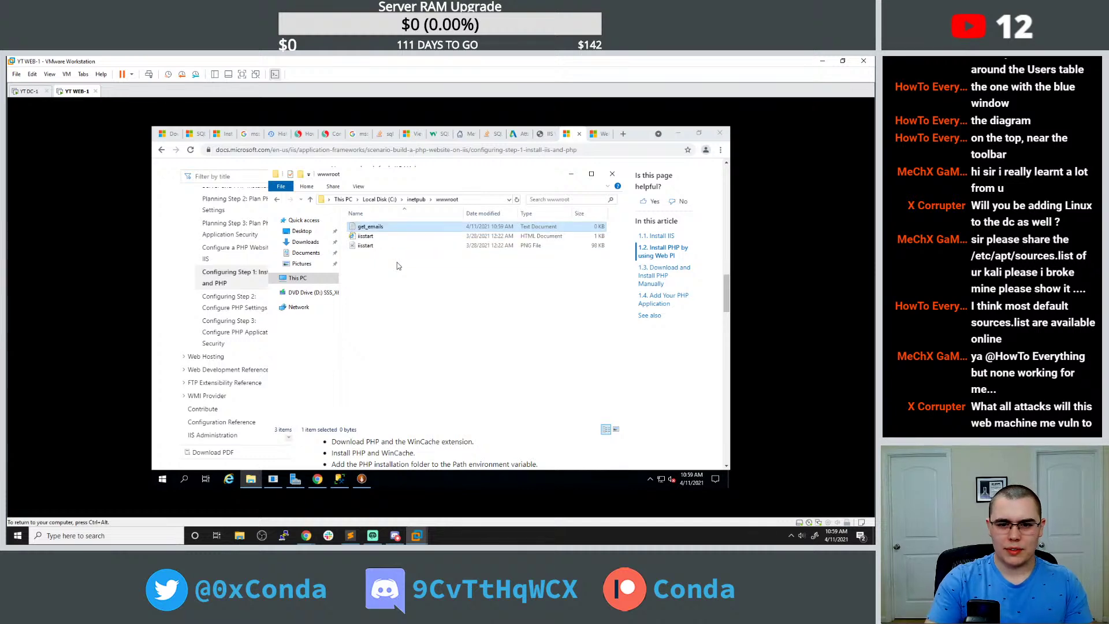
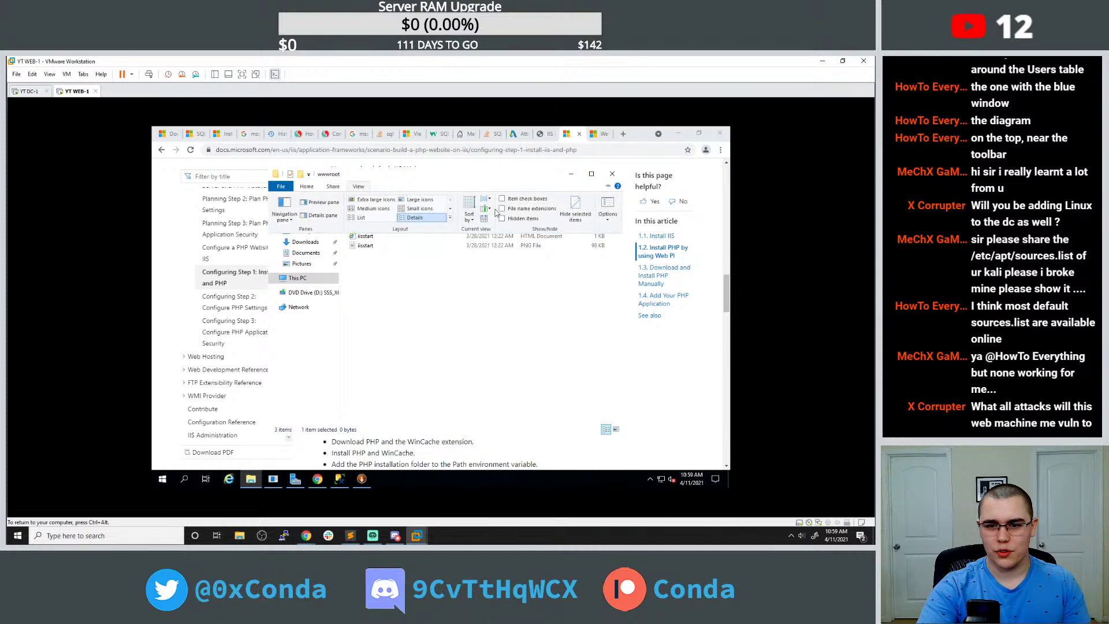
Show hidden items and file name extensions in the wwwroot folder view.
{"action": "left_click", "coordinate": [502, 218]}
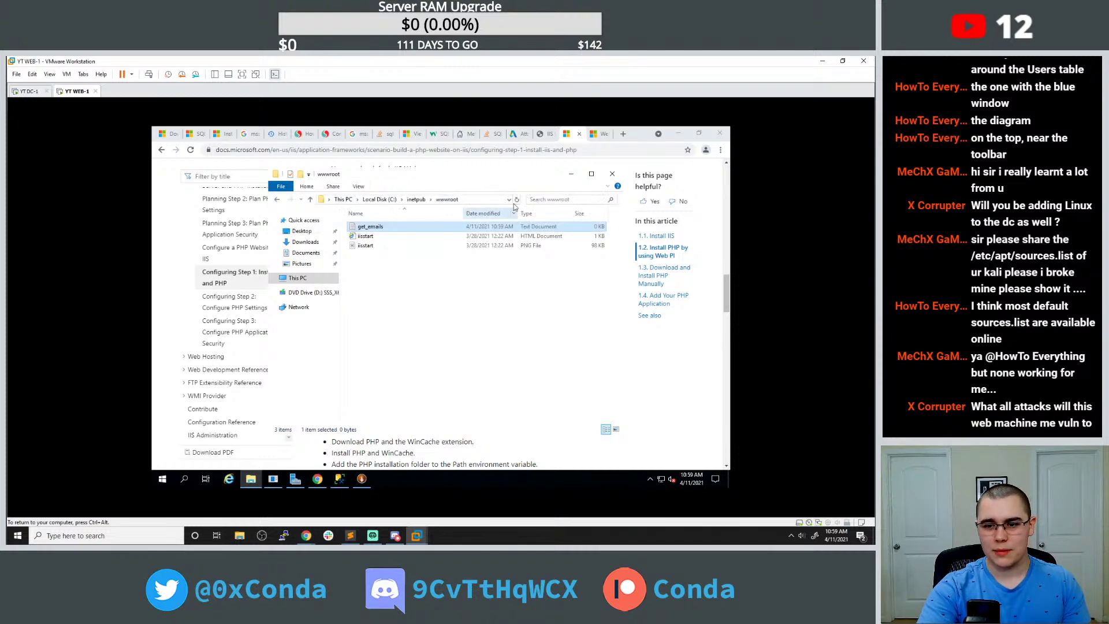
{"action": "left_click", "coordinate": [502, 209]}
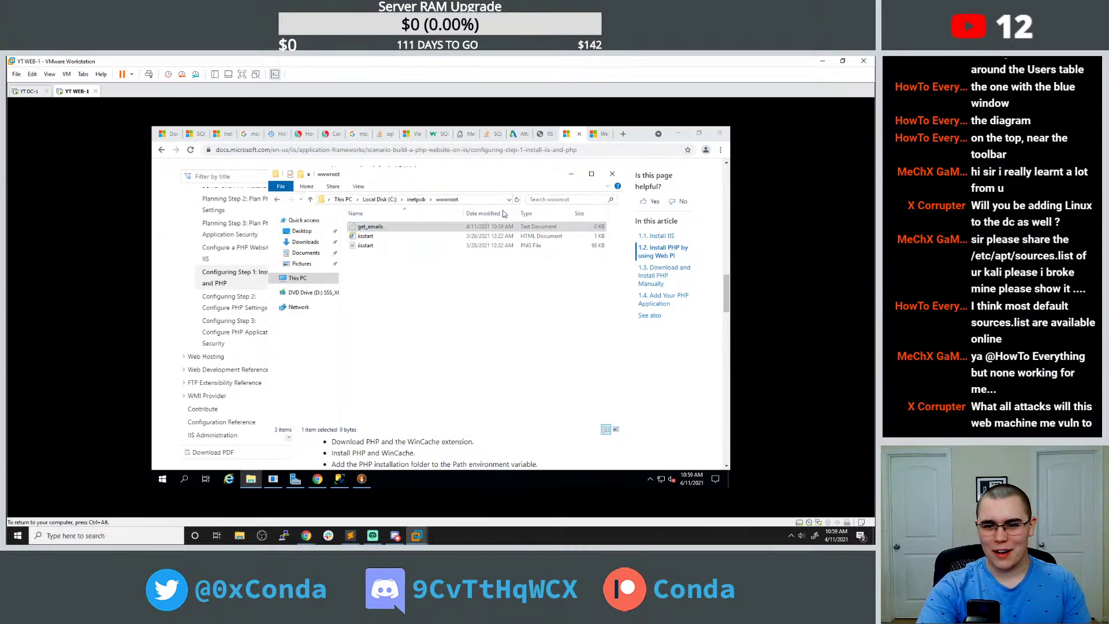
{"action": "left_click", "coordinate": [456, 289]}
Rename get_emails.txt to get_emails.php by changing its extension to php.
{"action": "right_click", "coordinate": [396, 228]}
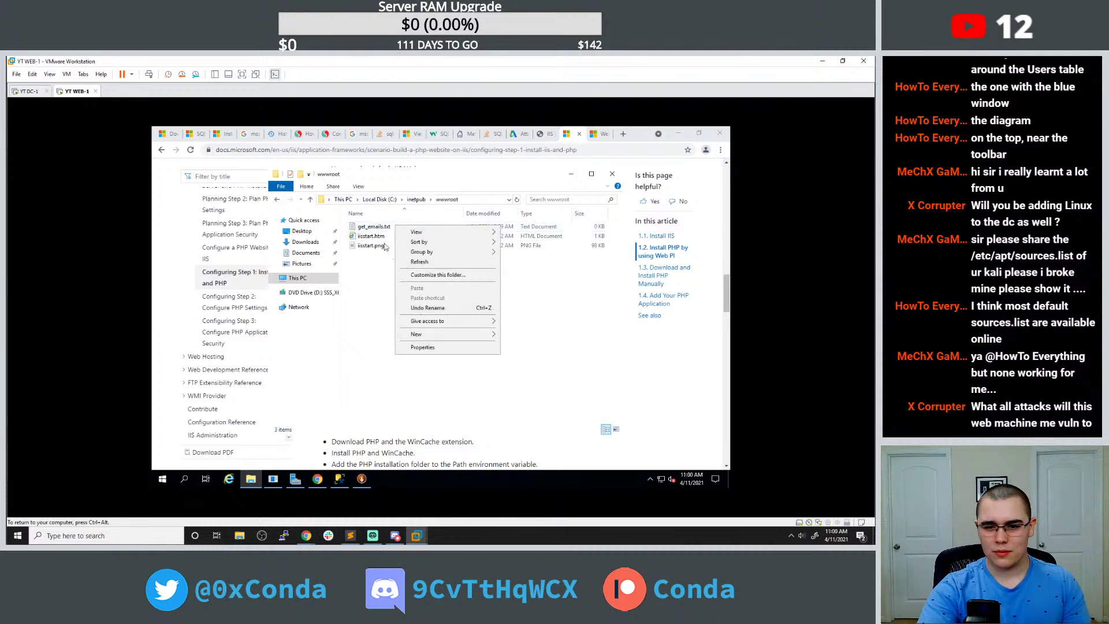
{"action": "right_click", "coordinate": [375, 227]}
{"action": "left_click", "coordinate": [399, 351]}
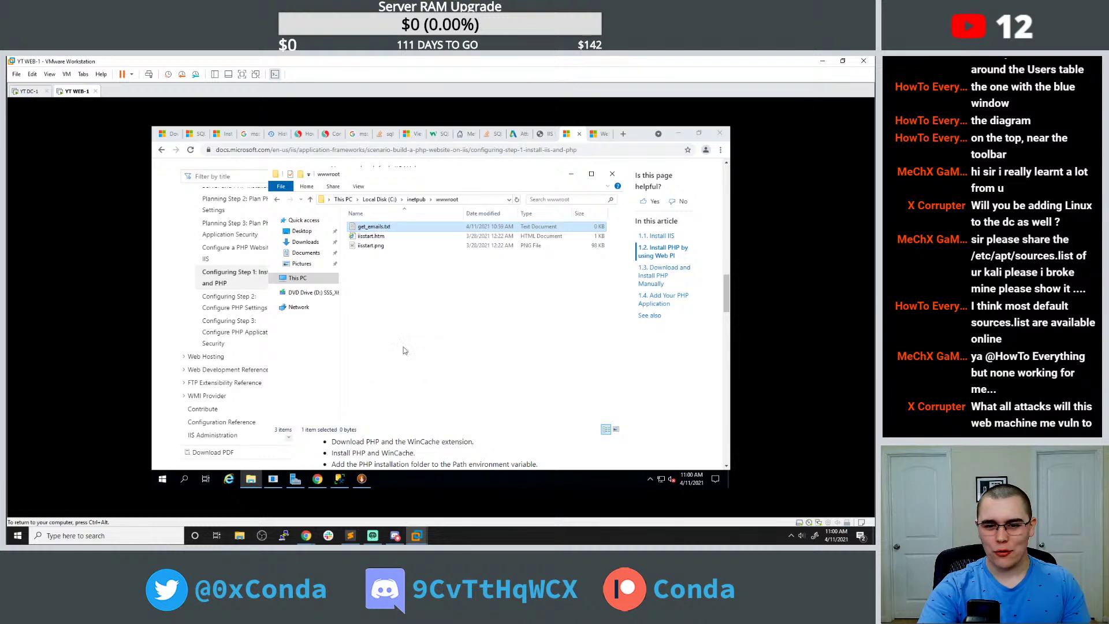
{"action": "key", "text": "BackSpace"}
{"action": "key", "text": "BackSpace"}
{"action": "key", "text": "BackSpace"}
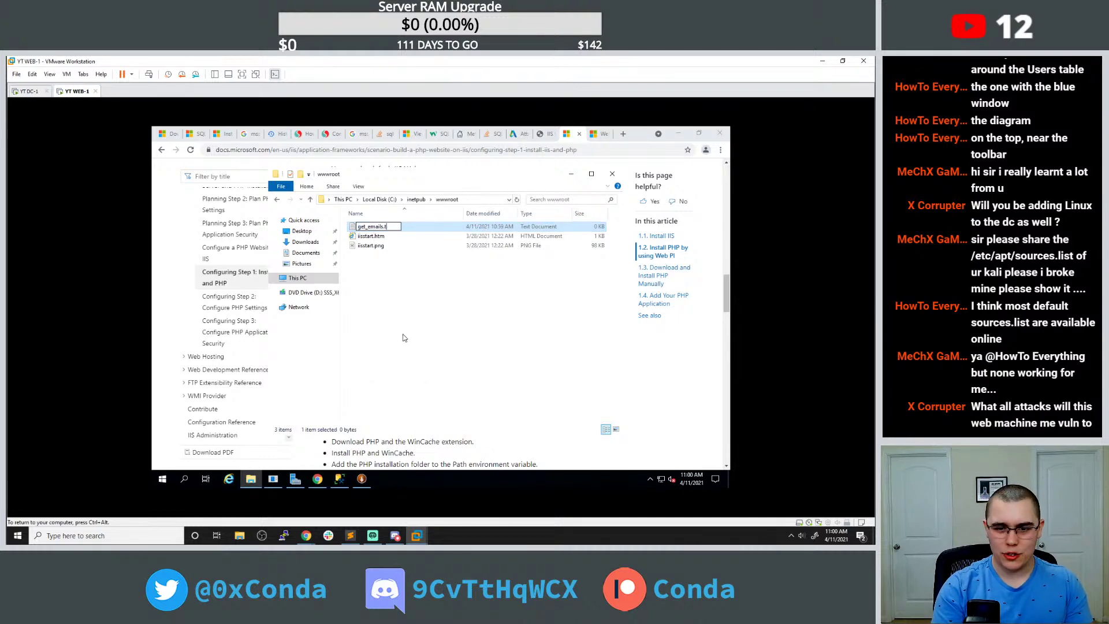
{"action": "type", "text": "php"}
{"action": "key", "text": "Return"}
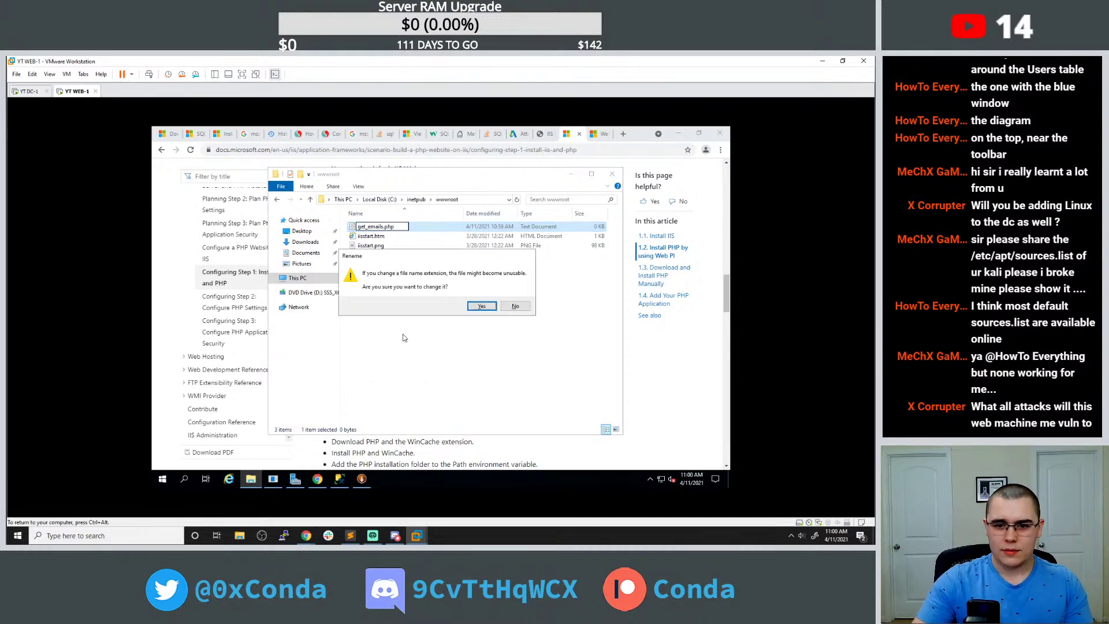
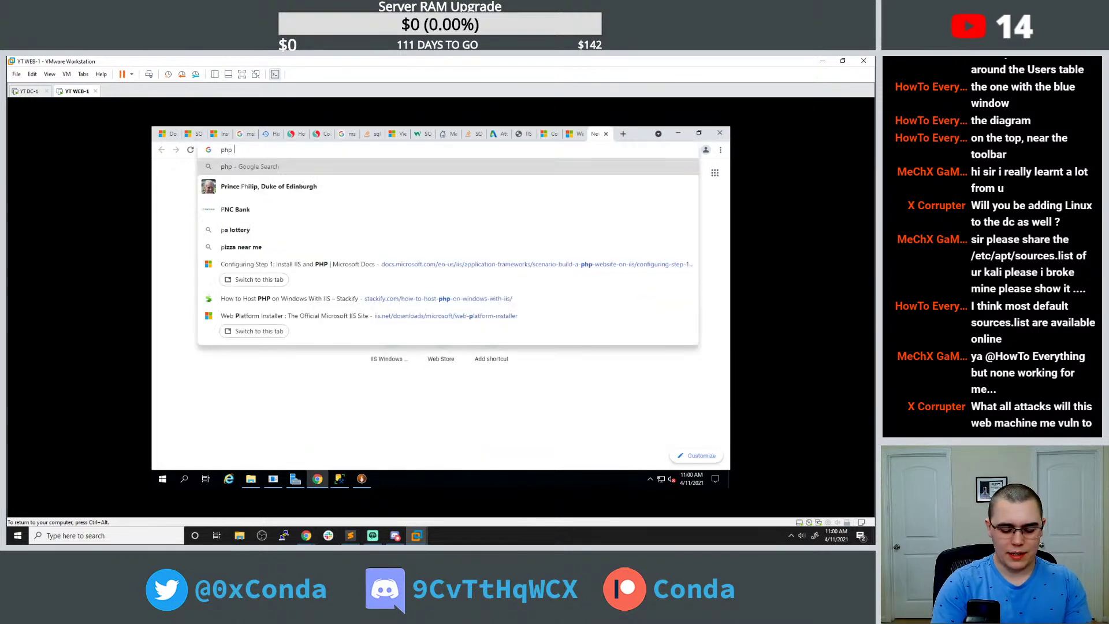
Search 'php hello world' and select the Hello World example code on php.net's tutorial page.
{"action": "key", "text": "Return"}
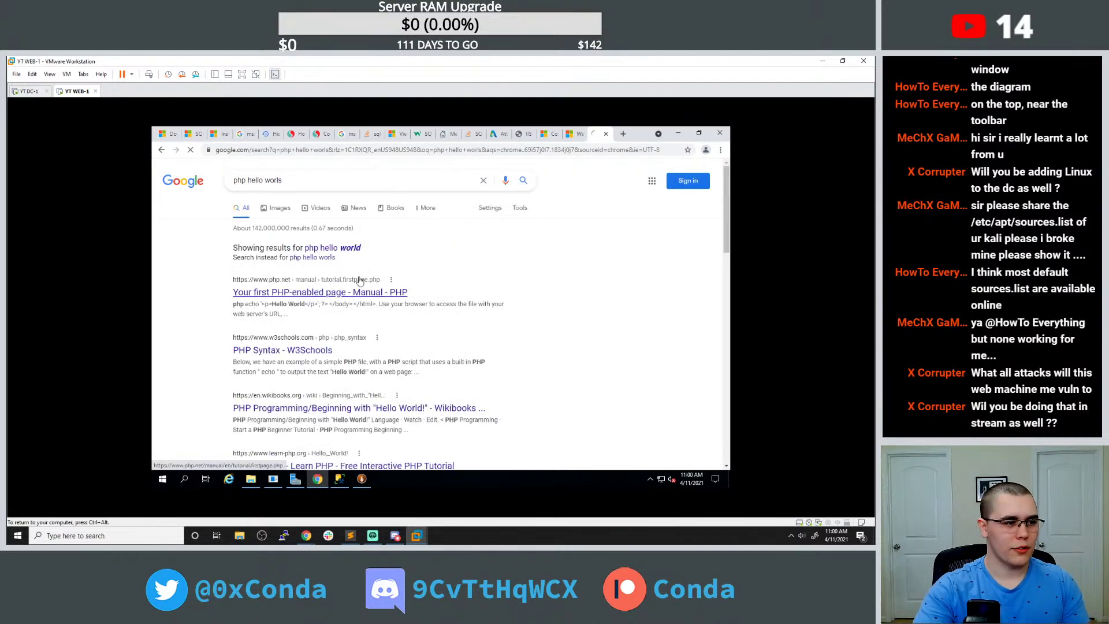
{"action": "left_click", "coordinate": [372, 276]}
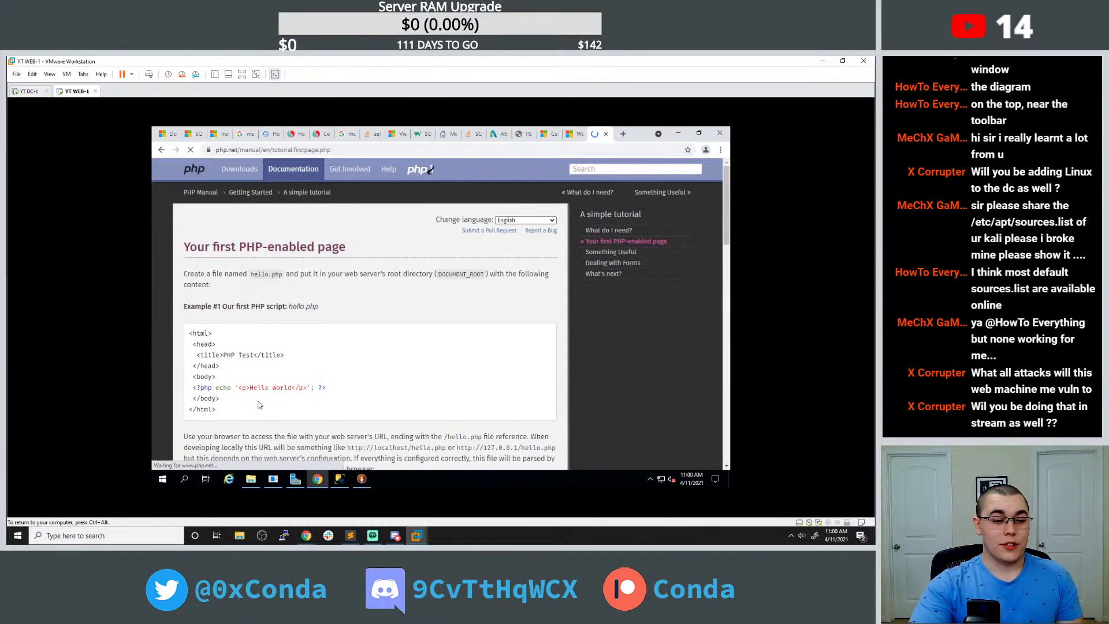
{"action": "left_click_drag", "start_coordinate": [217, 410], "coordinate": [181, 338]}
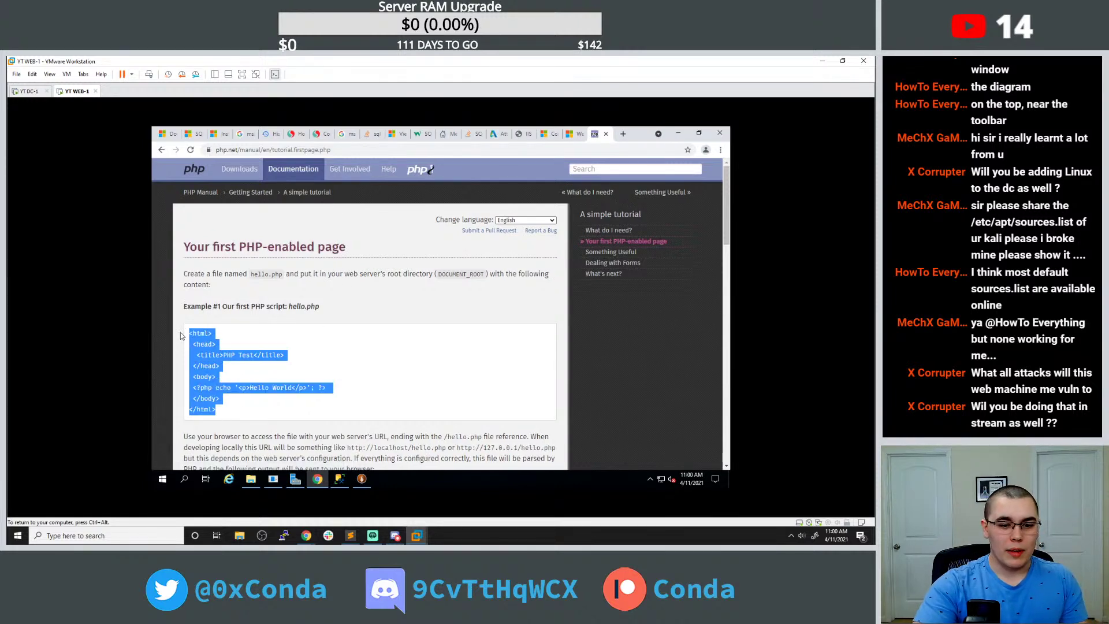
Return to the Web Platform Installer page, briefly showing and hiding Server Manager.
{"action": "left_click", "coordinate": [575, 134]}
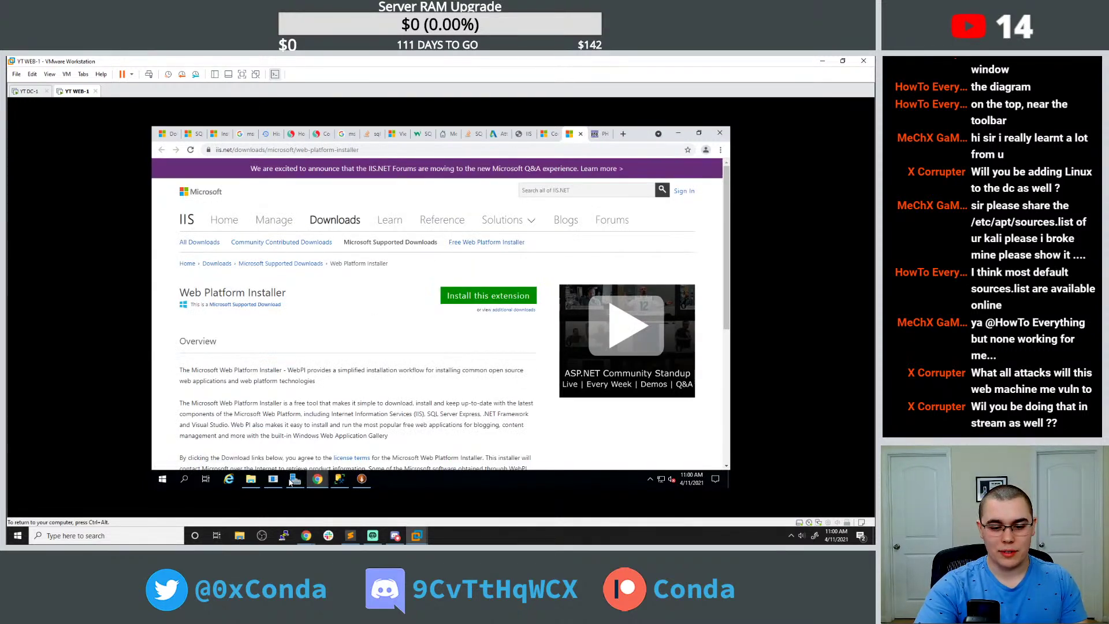
{"action": "left_click", "coordinate": [295, 479]}
{"action": "left_click", "coordinate": [294, 481]}
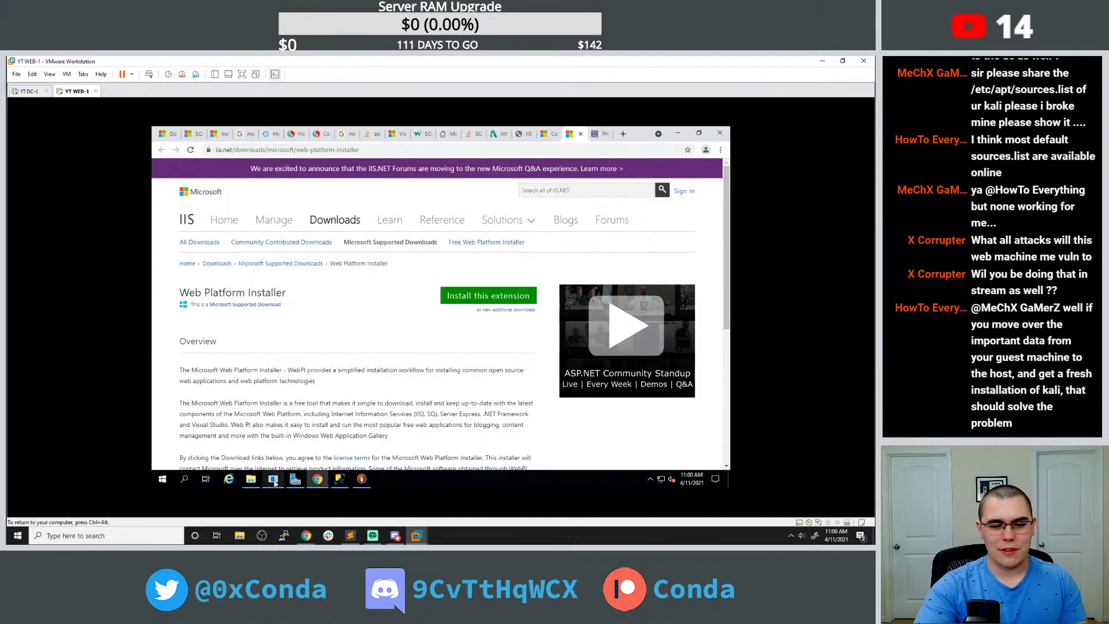
Open get_emails.php from wwwroot in Notepad, paste the Hello World code, save and close it.
{"action": "left_click", "coordinate": [252, 480]}
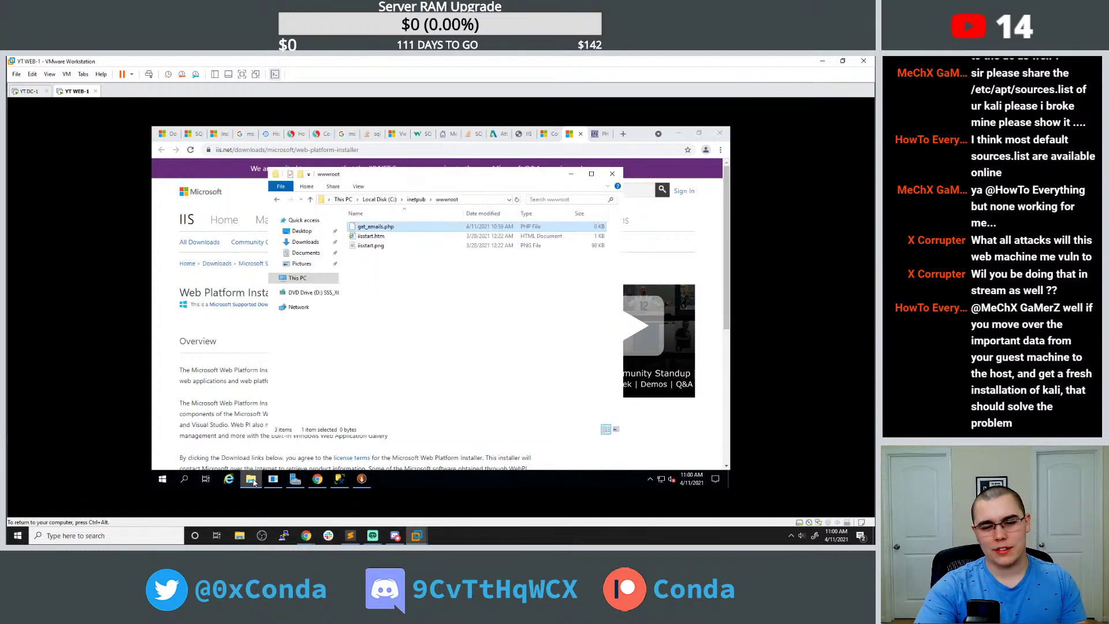
{"action": "right_click", "coordinate": [404, 227]}
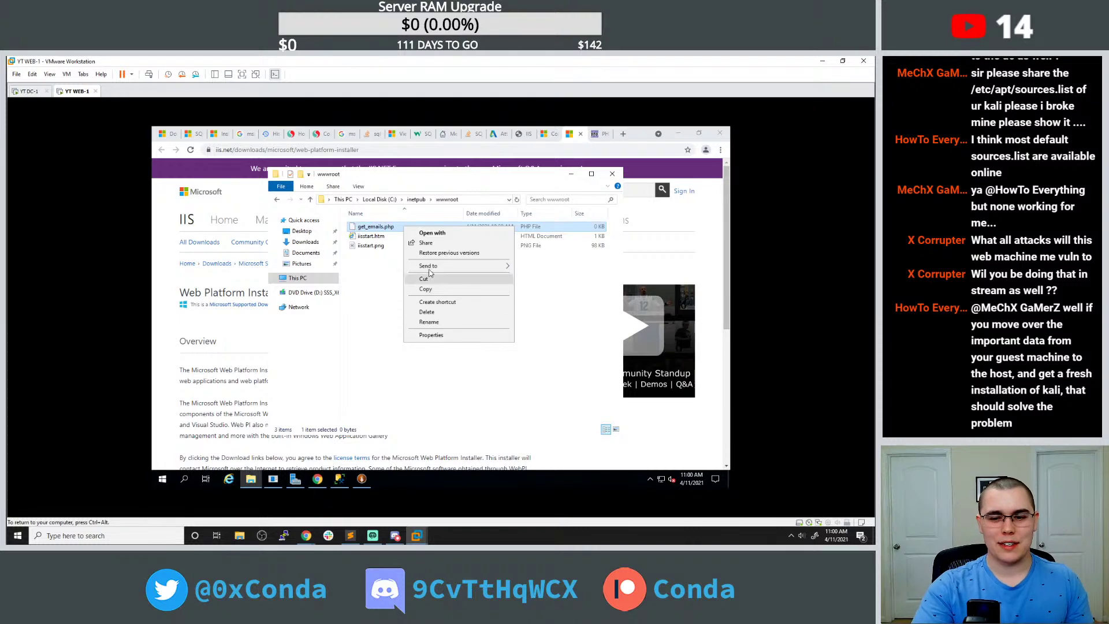
{"action": "left_click", "coordinate": [443, 233]}
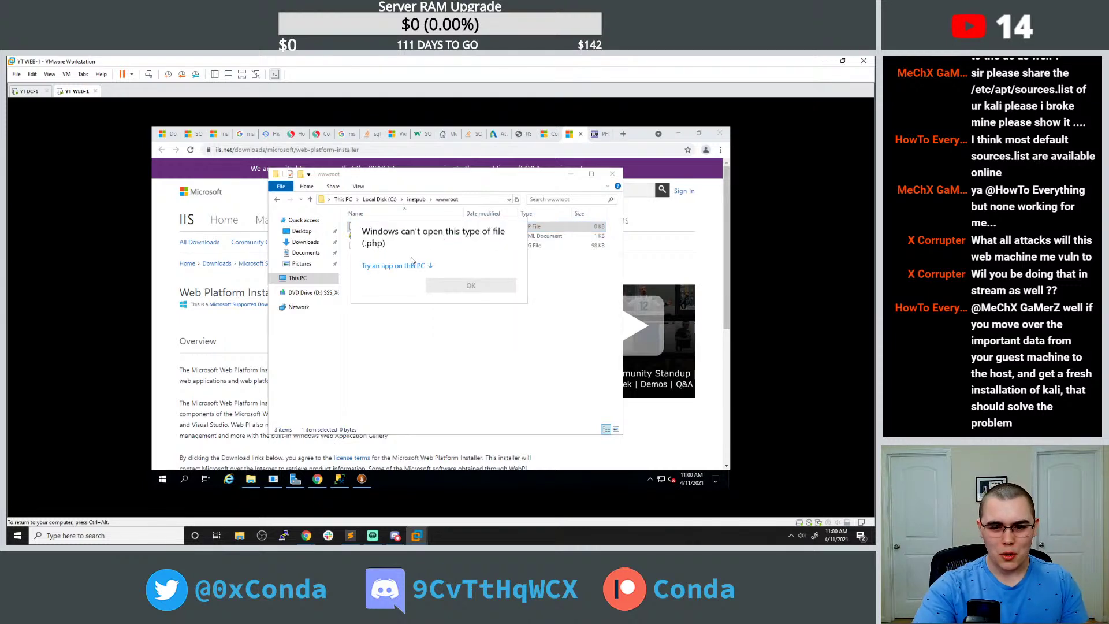
{"action": "left_click", "coordinate": [396, 267]}
{"action": "double_click", "coordinate": [396, 276]}
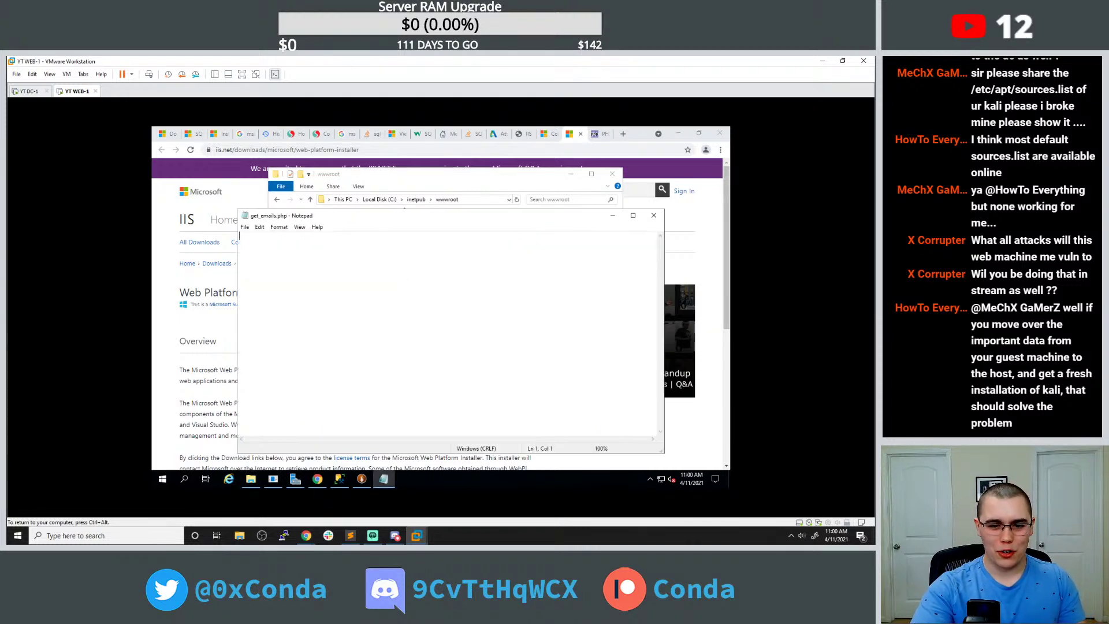
{"action": "type", "text": "<html>  <head>   <title>PHP Test</title>  </head>  <body>  <?php echo '<p>Hello World</p>'; ?>  </body> </html>"}
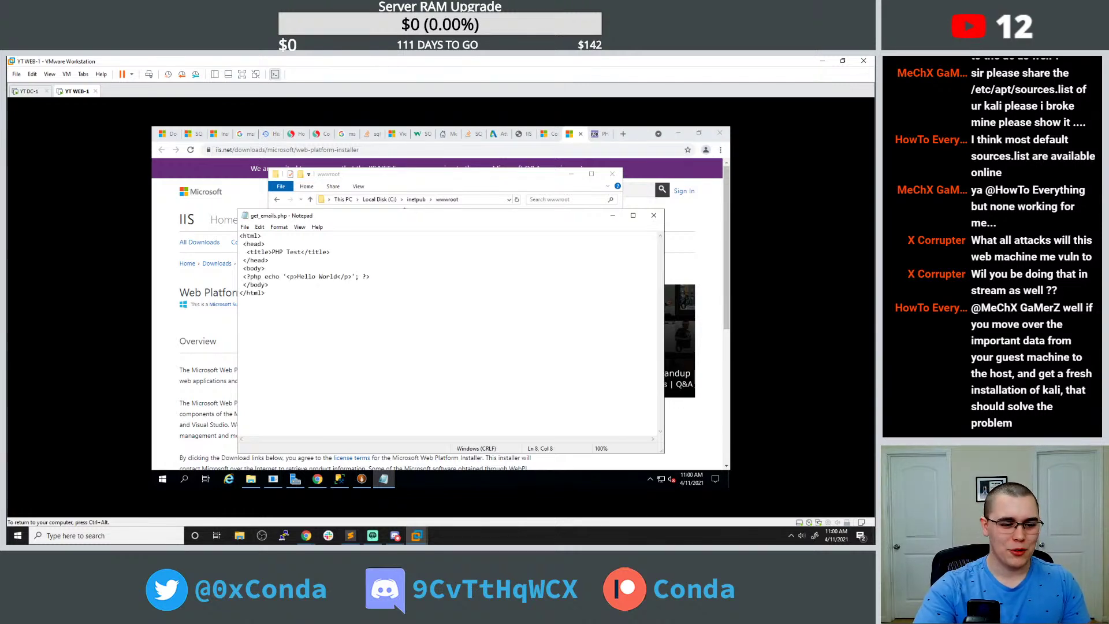
{"action": "left_click", "coordinate": [653, 215]}
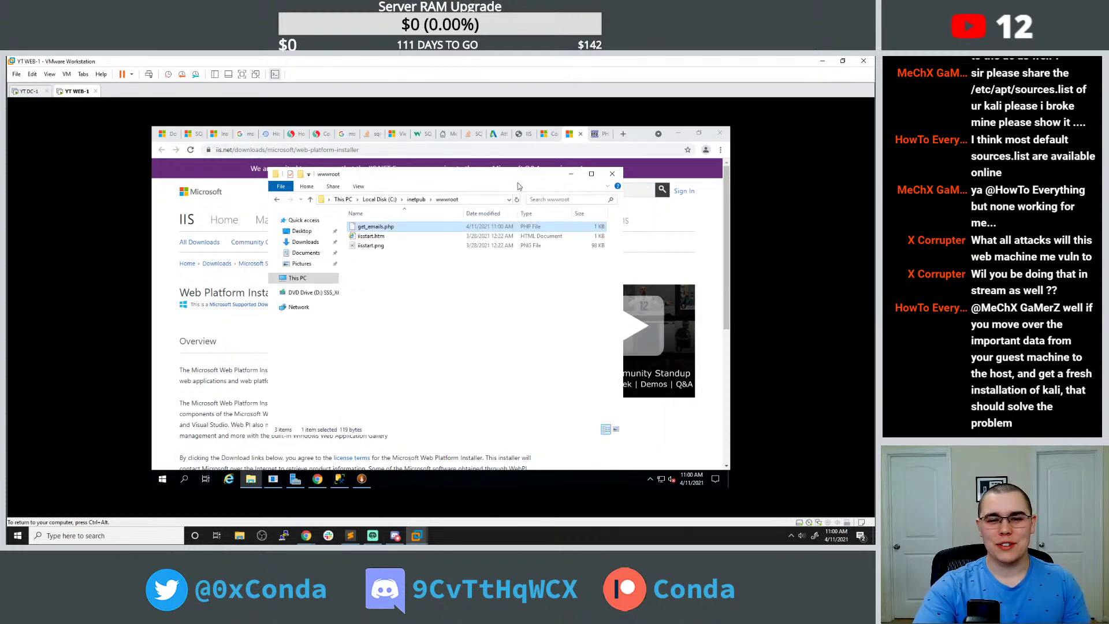
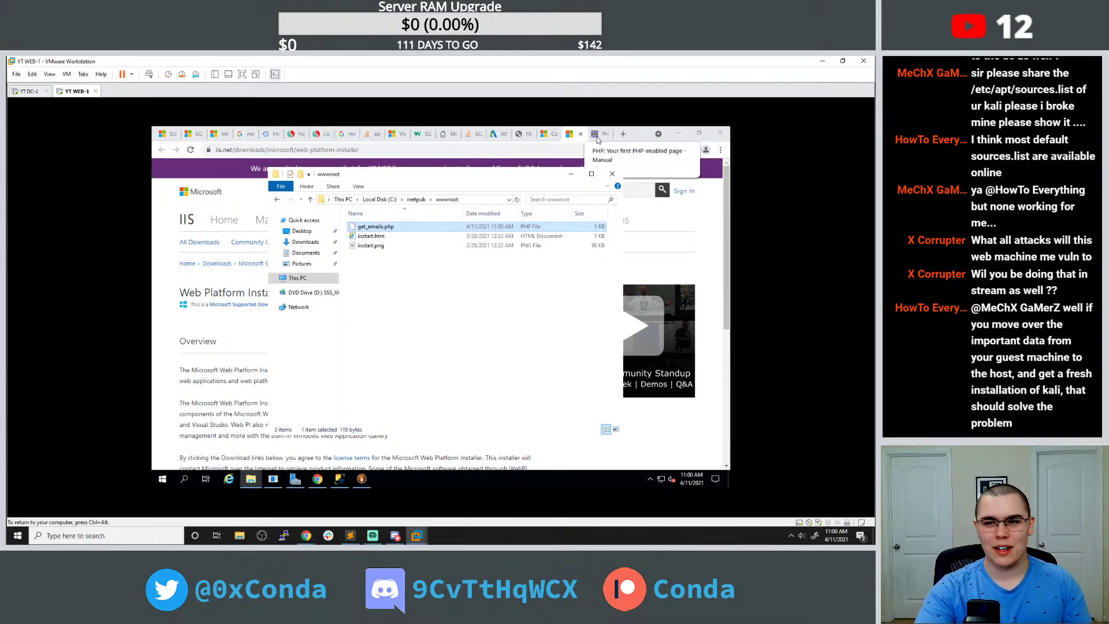
Load localhost/get_emails.php in the guest's Chrome to see the HTTP 500 result.
{"action": "left_click", "coordinate": [597, 137]}
{"action": "left_click", "coordinate": [623, 134]}
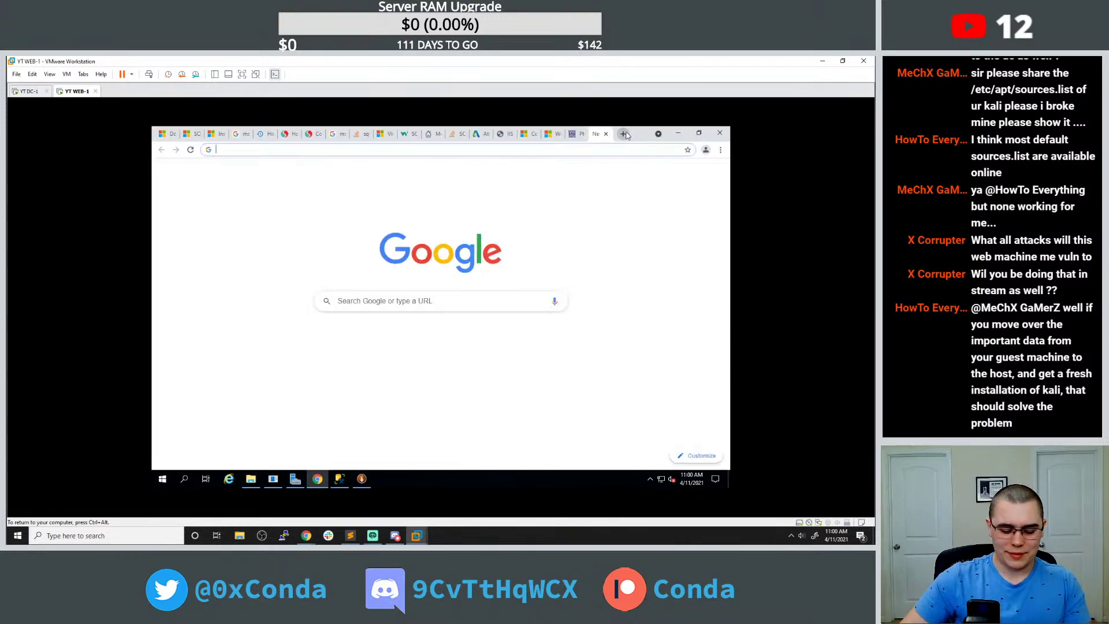
{"action": "left_click", "coordinate": [504, 134]}
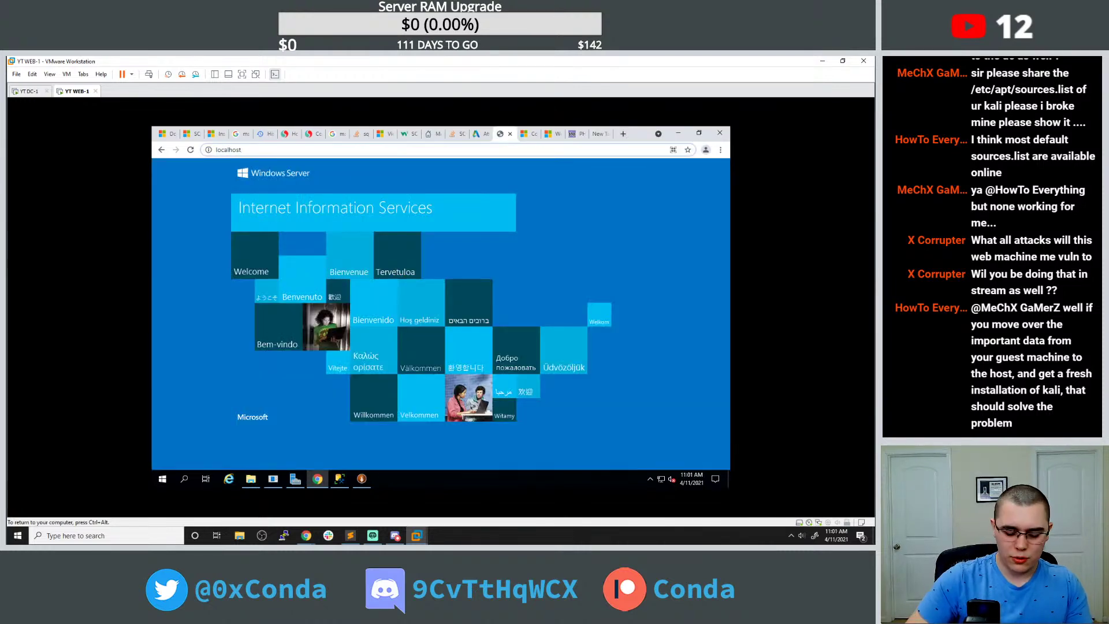
{"action": "type", "text": "/get"}
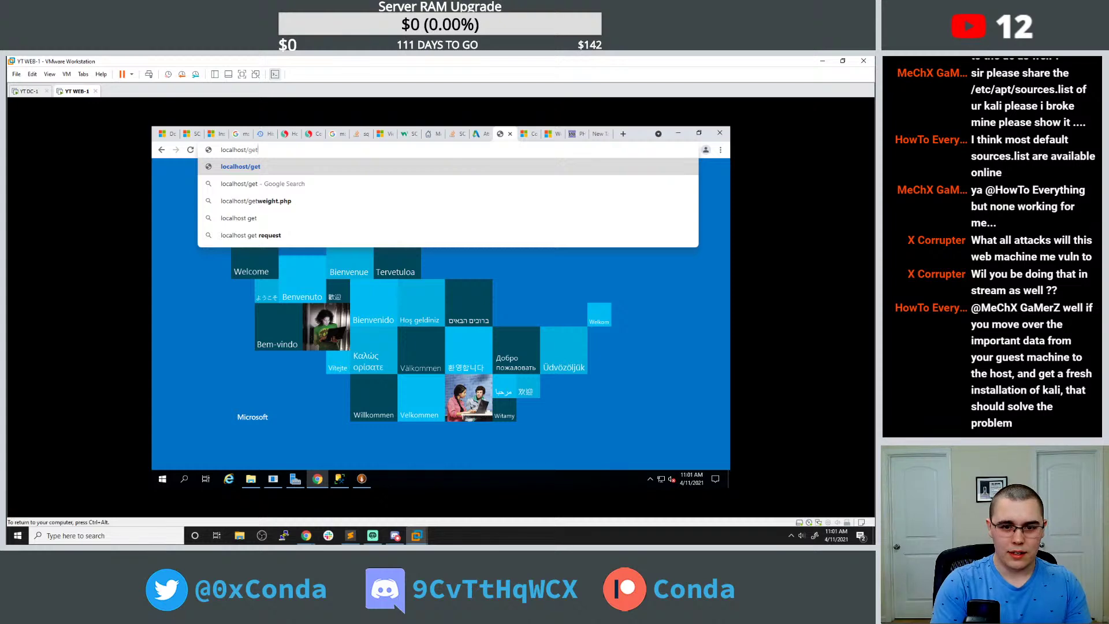
{"action": "type", "text": "_email"}
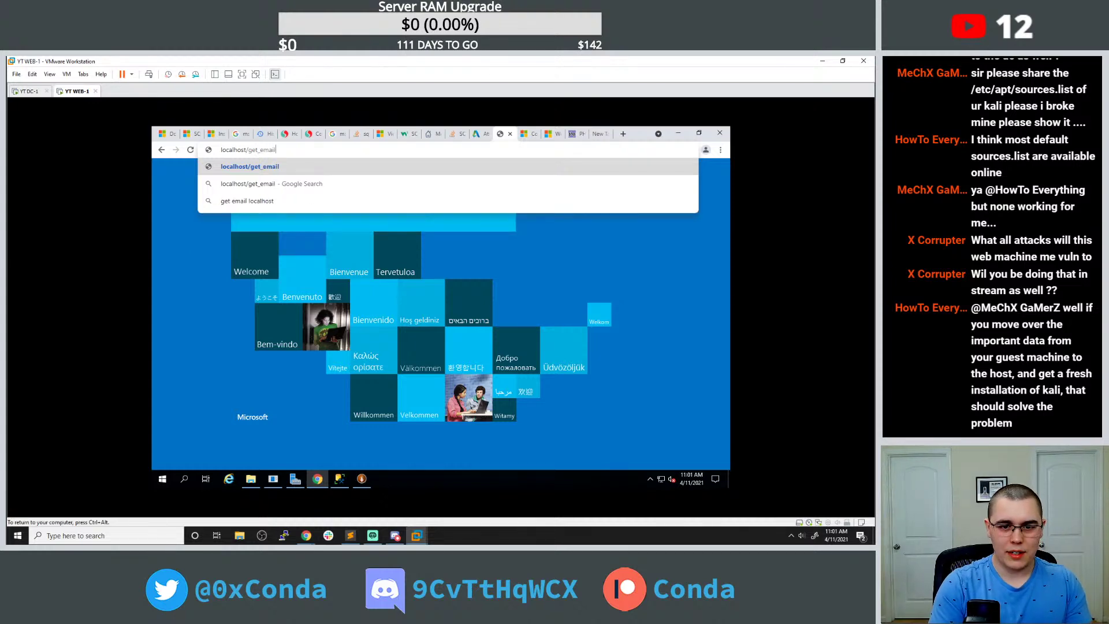
{"action": "type", "text": "s.php"}
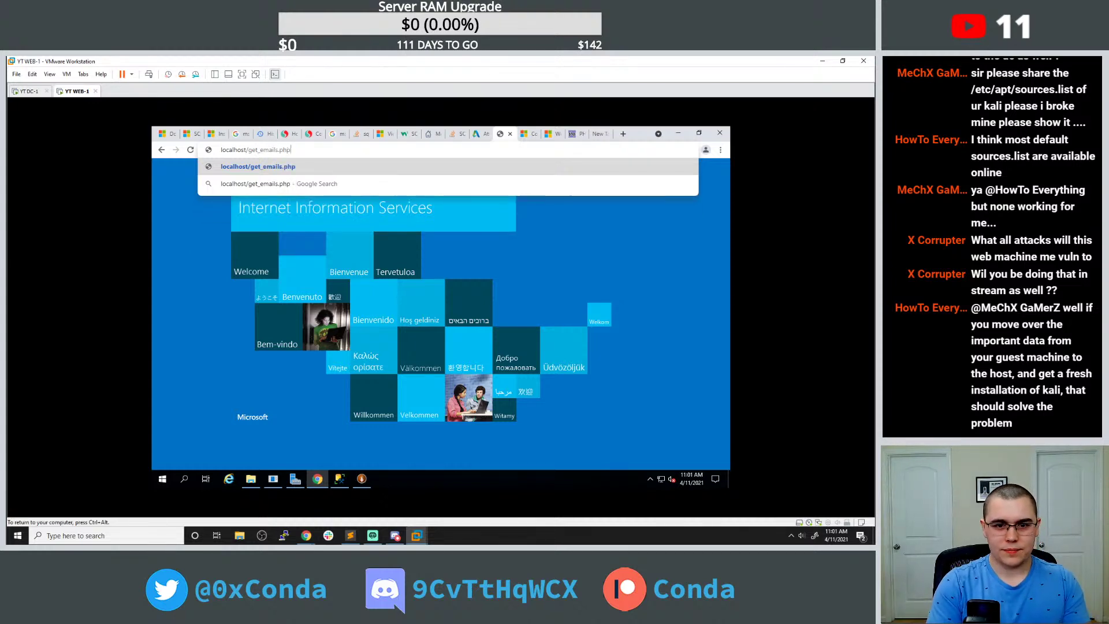
{"action": "key", "text": "Return"}
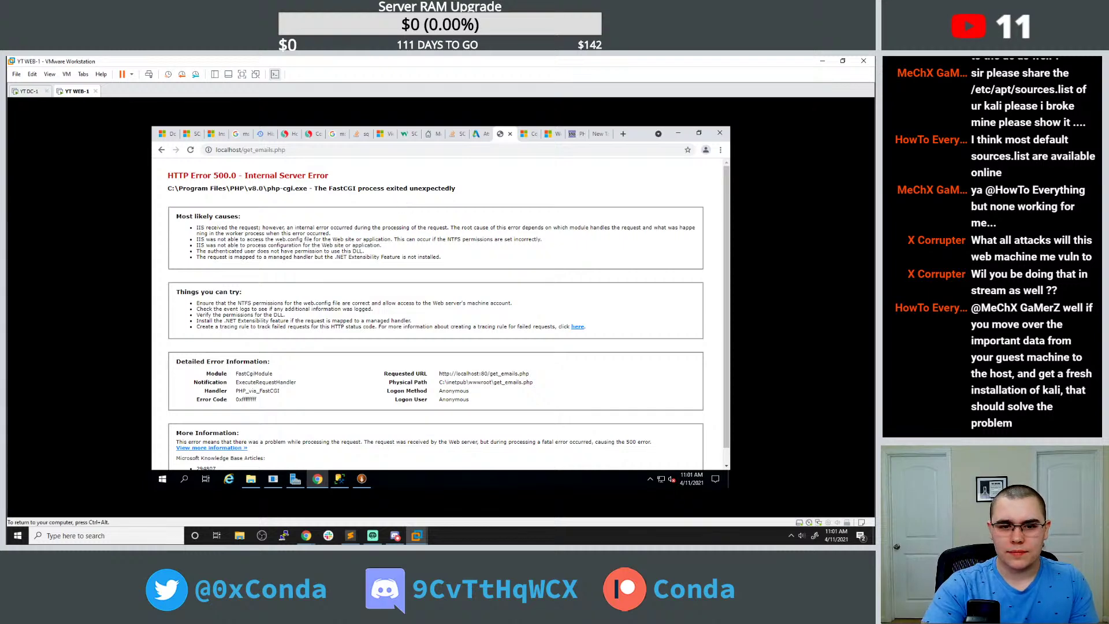
Google the copied FastCGI error message and read the Stack Overflow thread about it.
{"action": "triple_click", "coordinate": [237, 188]}
{"action": "key", "text": "ctrl+c"}
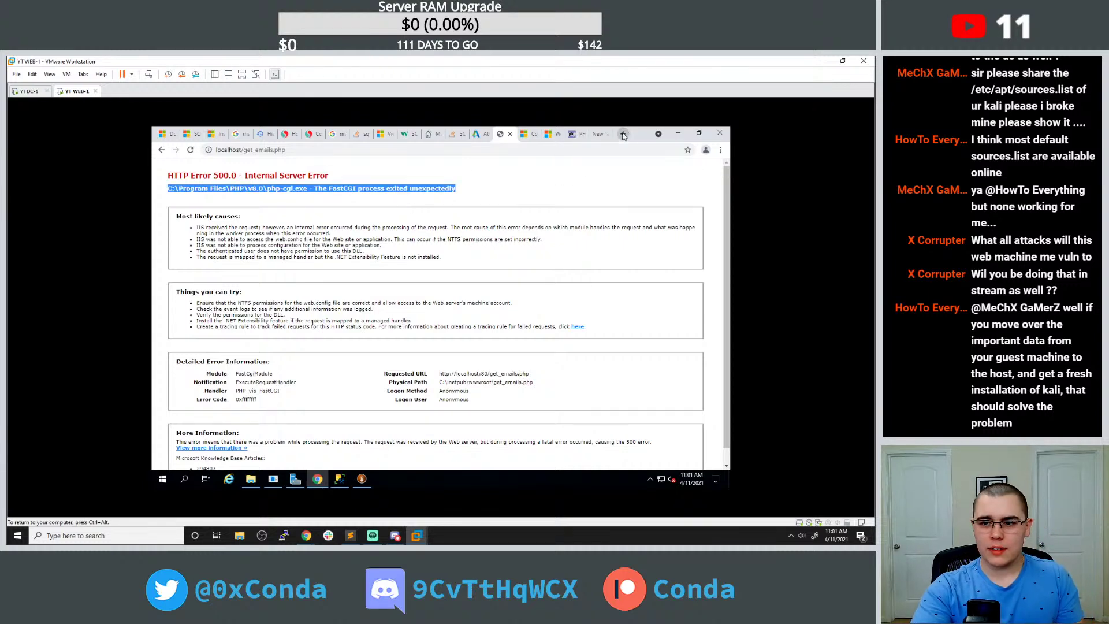
{"action": "left_click", "coordinate": [623, 134]}
{"action": "key", "text": "ctrl+v"}
{"action": "type", "text": "error"}
{"action": "key", "text": "Return"}
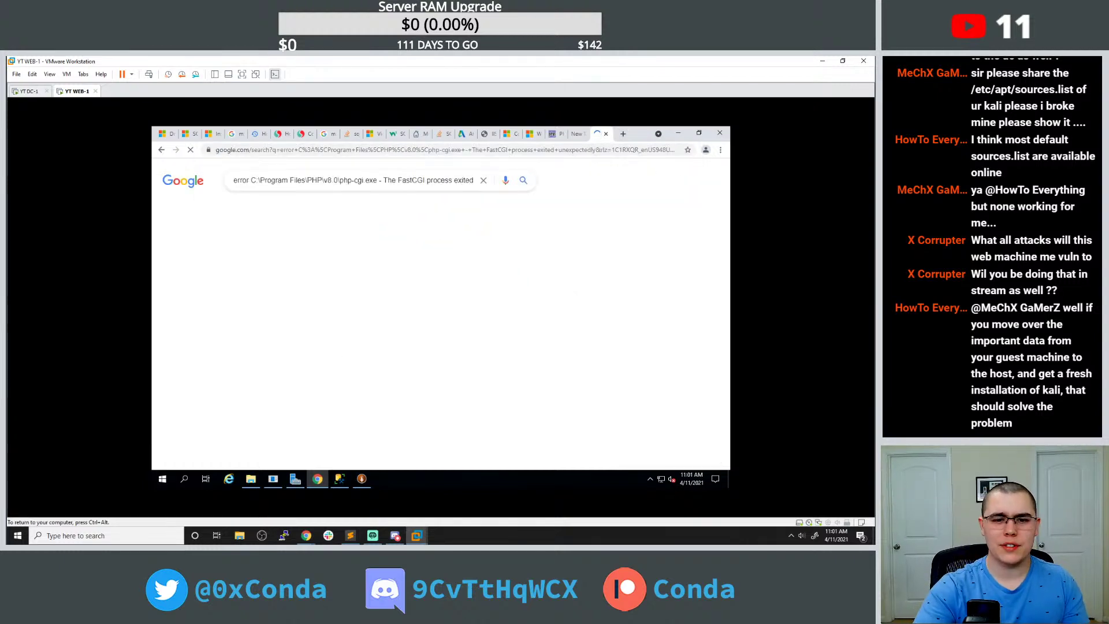
{"action": "left_click", "coordinate": [295, 257]}
{"action": "scroll", "coordinate": [482, 303], "scroll_direction": "down", "scroll_amount": 5}
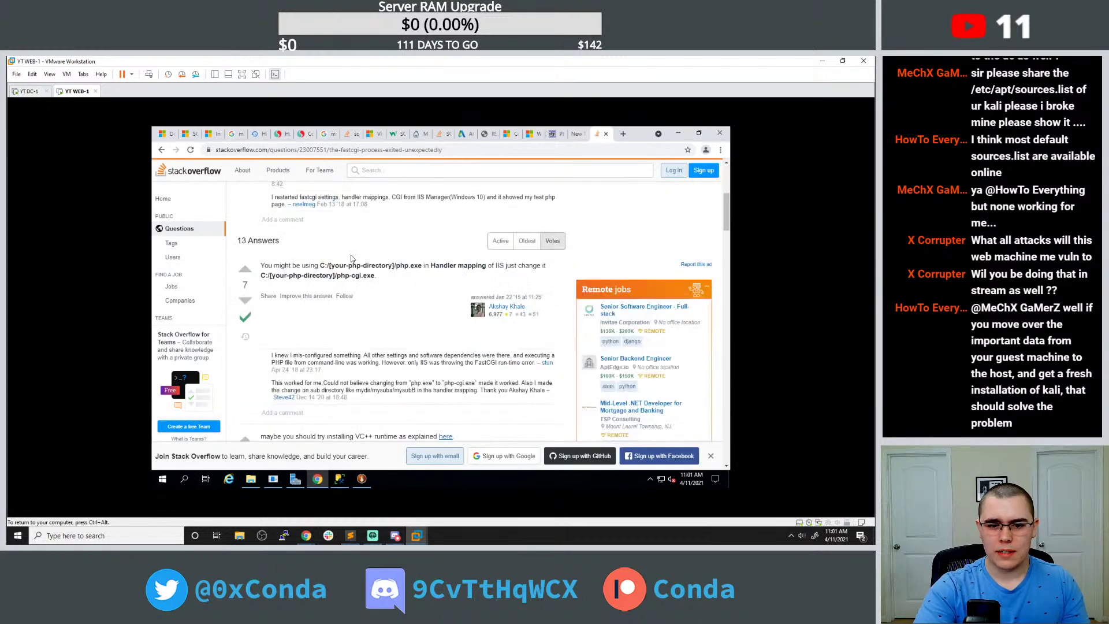
{"action": "scroll", "coordinate": [375, 265], "scroll_direction": "down", "scroll_amount": 3}
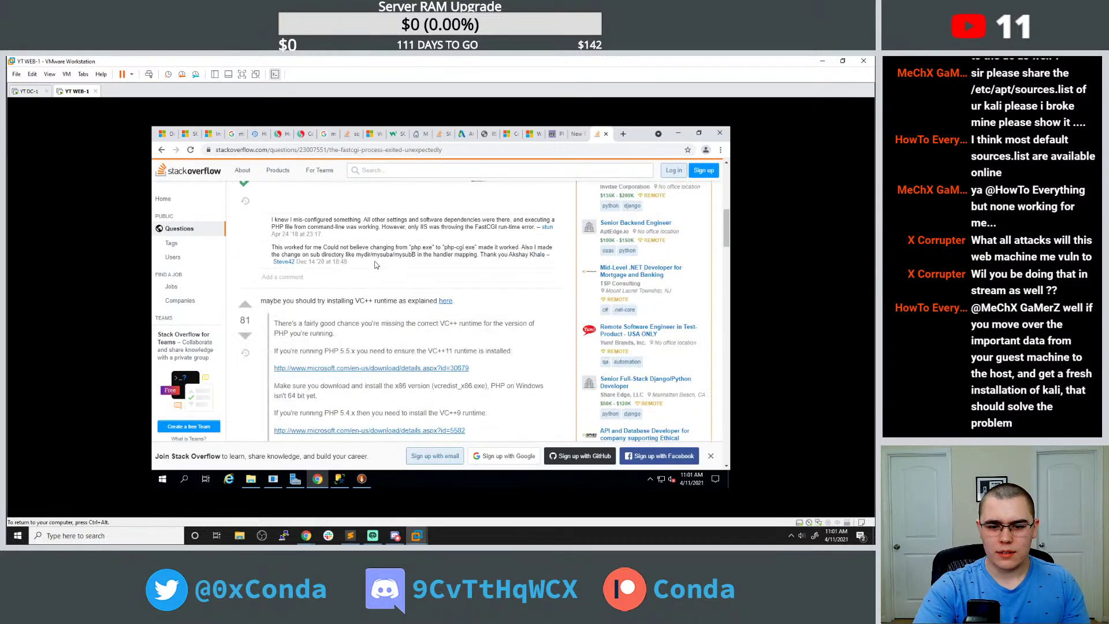
{"action": "scroll", "coordinate": [386, 252], "scroll_direction": "down", "scroll_amount": 9}
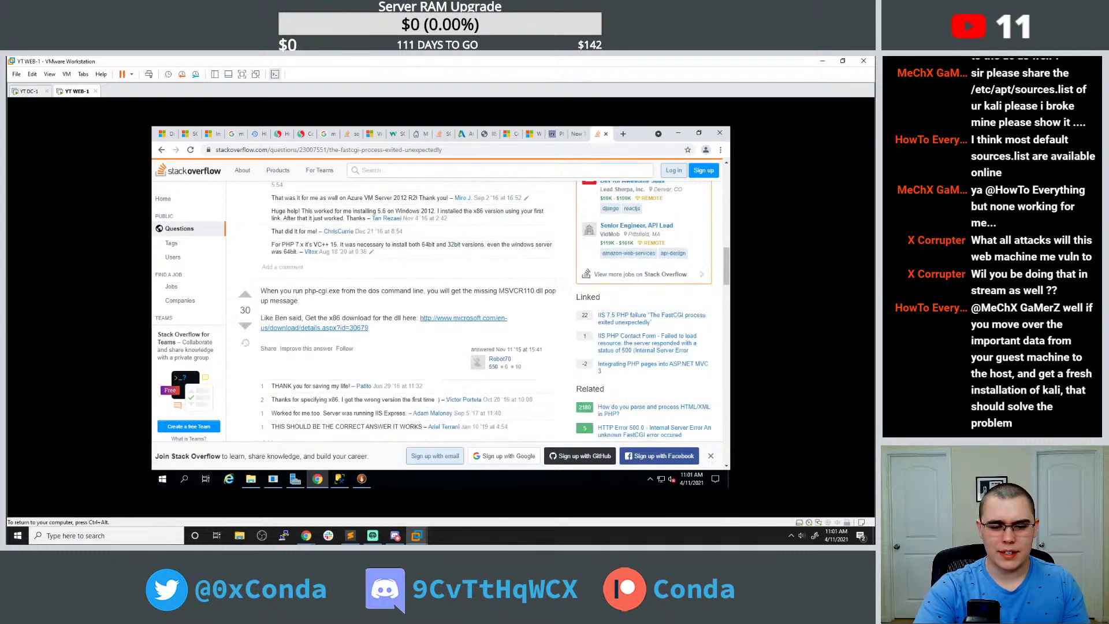
{"action": "left_click", "coordinate": [163, 480]}
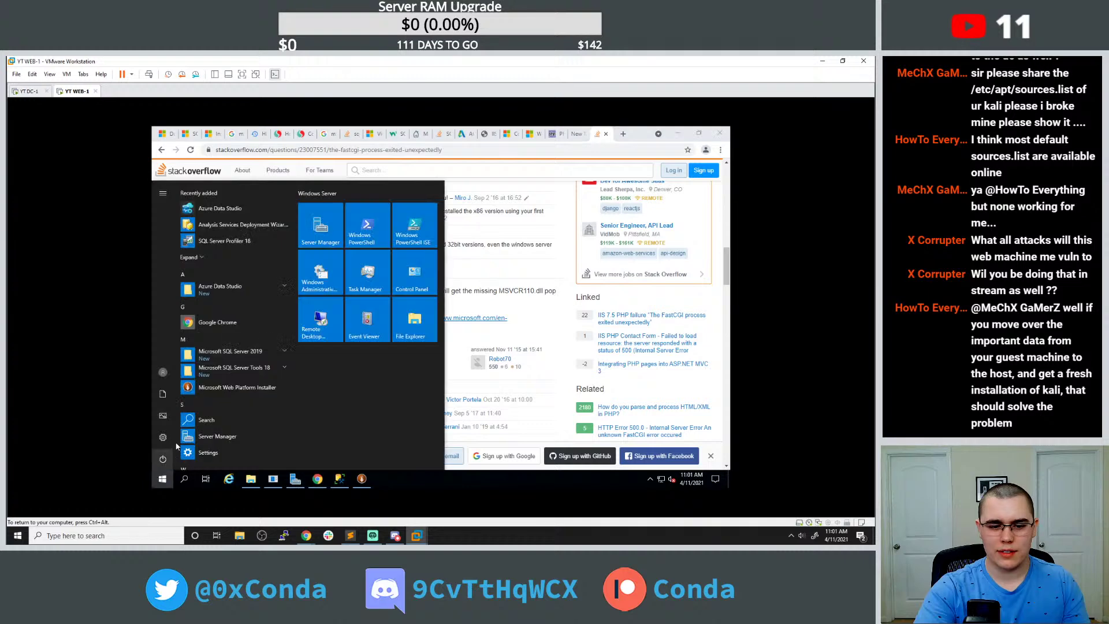
Restart the WEB-1 guest server, confirming the reason and restarting despite open apps.
{"action": "left_click", "coordinate": [162, 460]}
{"action": "left_click", "coordinate": [175, 422]}
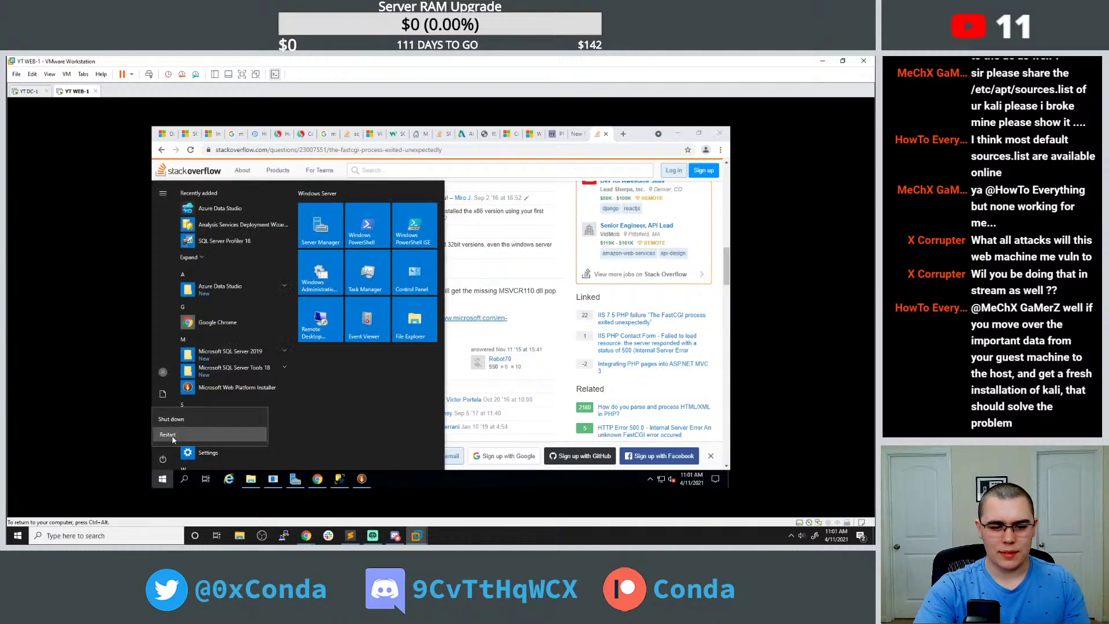
{"action": "left_click", "coordinate": [284, 433]}
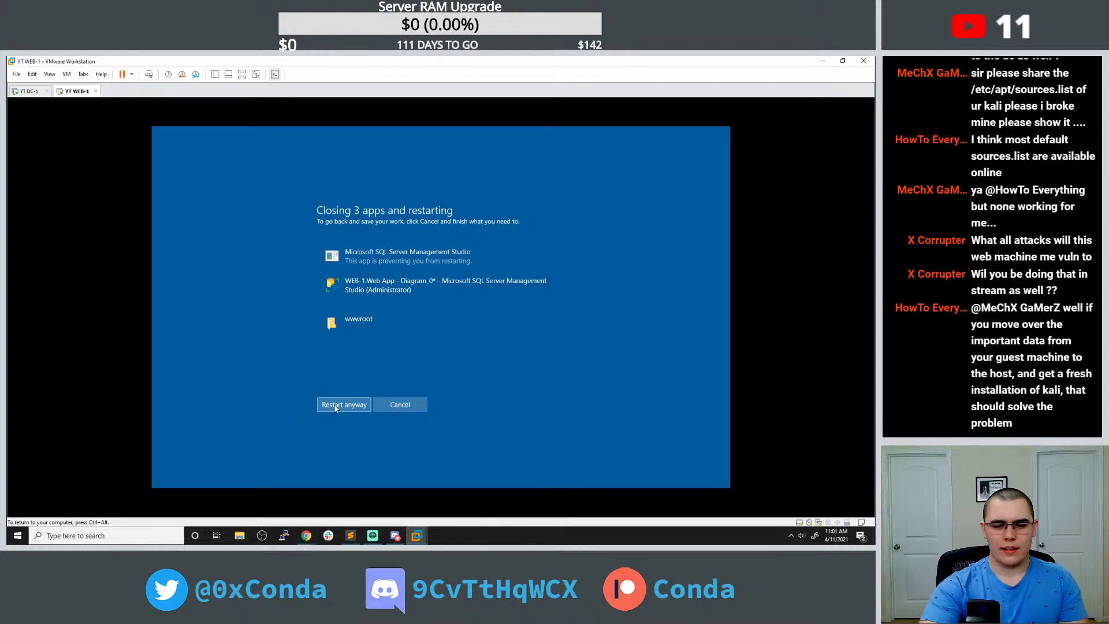
{"action": "left_click", "coordinate": [334, 405]}
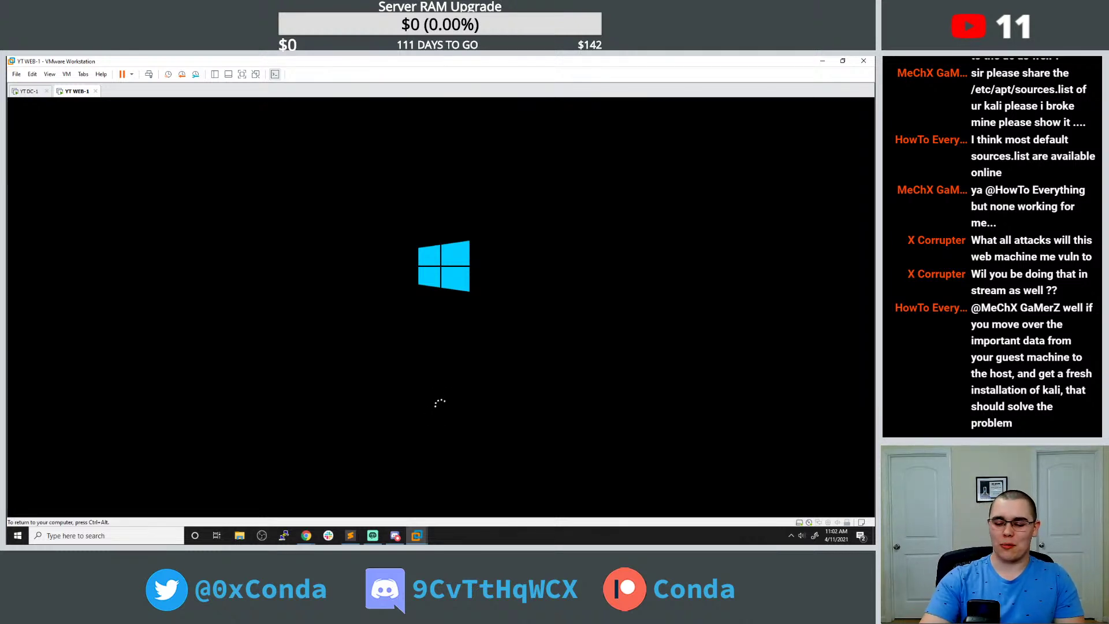
Send Ctrl+Alt+Del via the VM menu and sign in with the administrator password.
{"action": "key", "text": "ctrl+alt"}
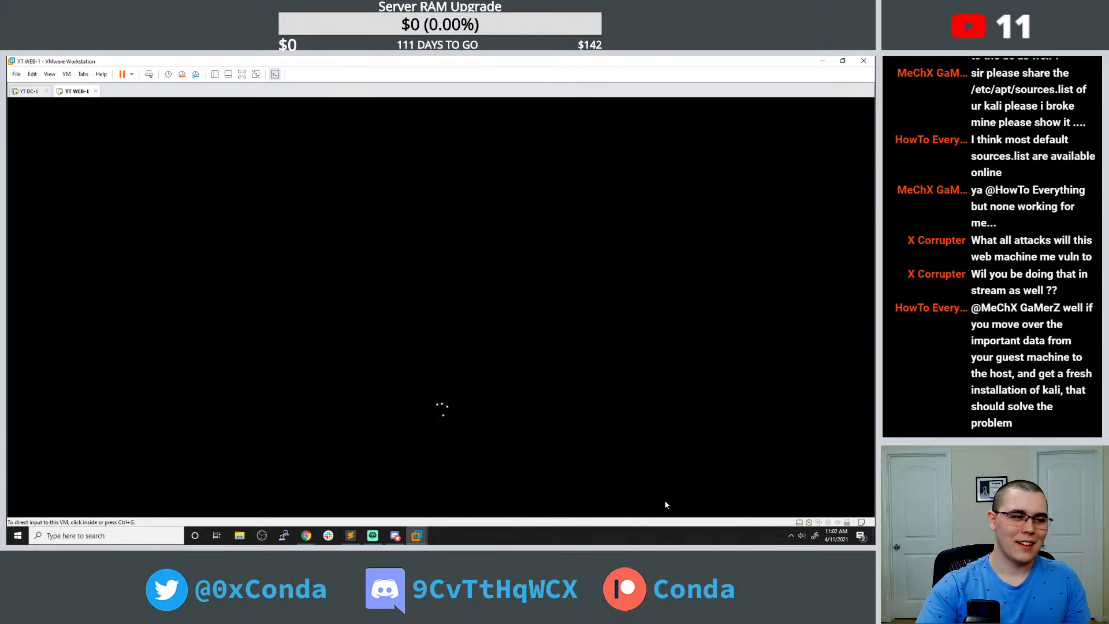
{"action": "left_click", "coordinate": [645, 394]}
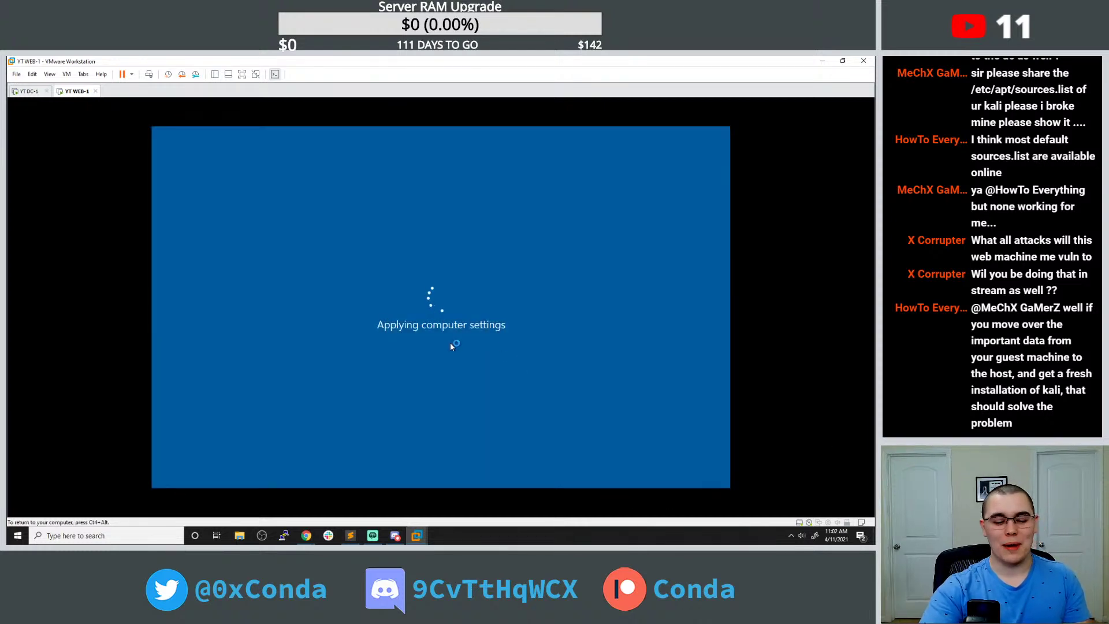
{"action": "key", "text": "ctrl+alt"}
{"action": "left_click", "coordinate": [67, 74]}
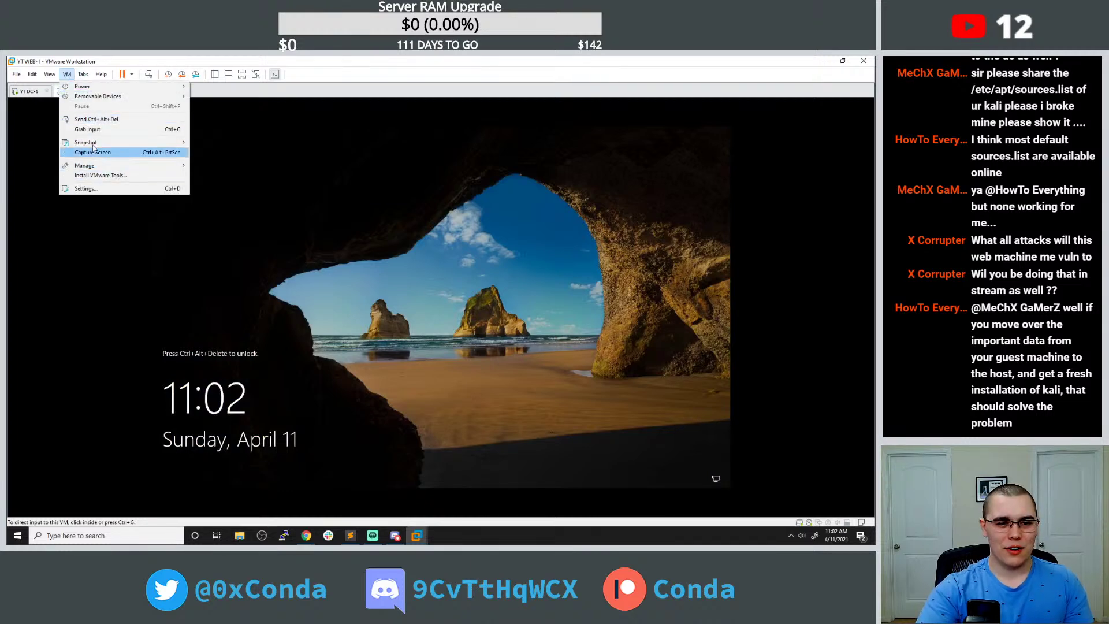
{"action": "left_click", "coordinate": [86, 119]}
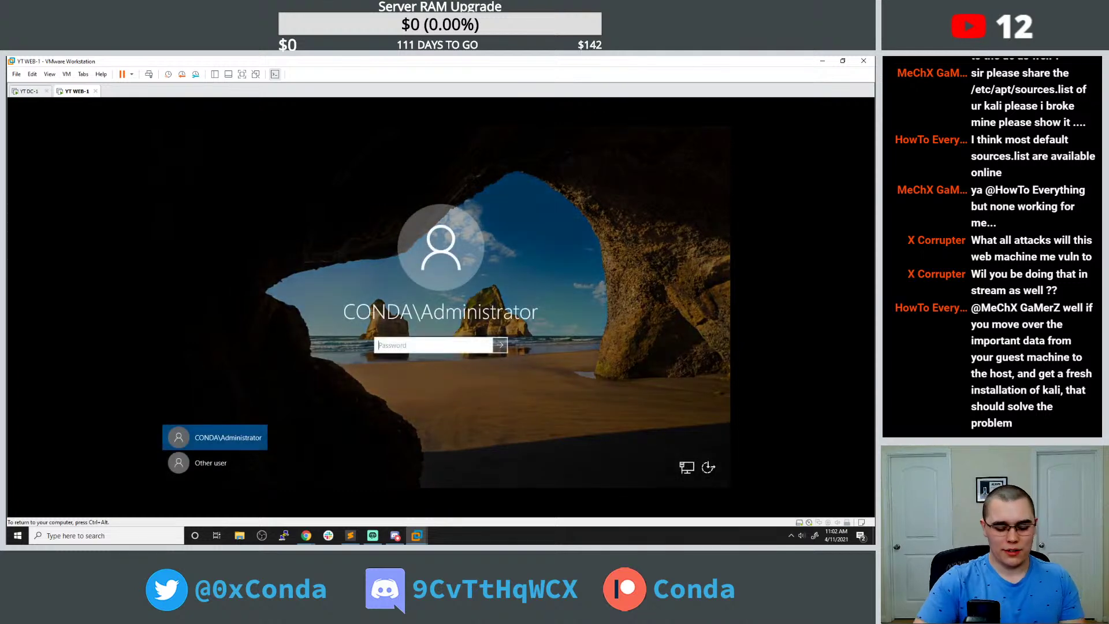
{"action": "type", "text": "******"}
{"action": "key", "text": "BackSpace"}
{"action": "key", "text": "BackSpace"}
{"action": "key", "text": "BackSpace"}
{"action": "key", "text": "BackSpace"}
{"action": "key", "text": "BackSpace"}
{"action": "type", "text": "*******"}
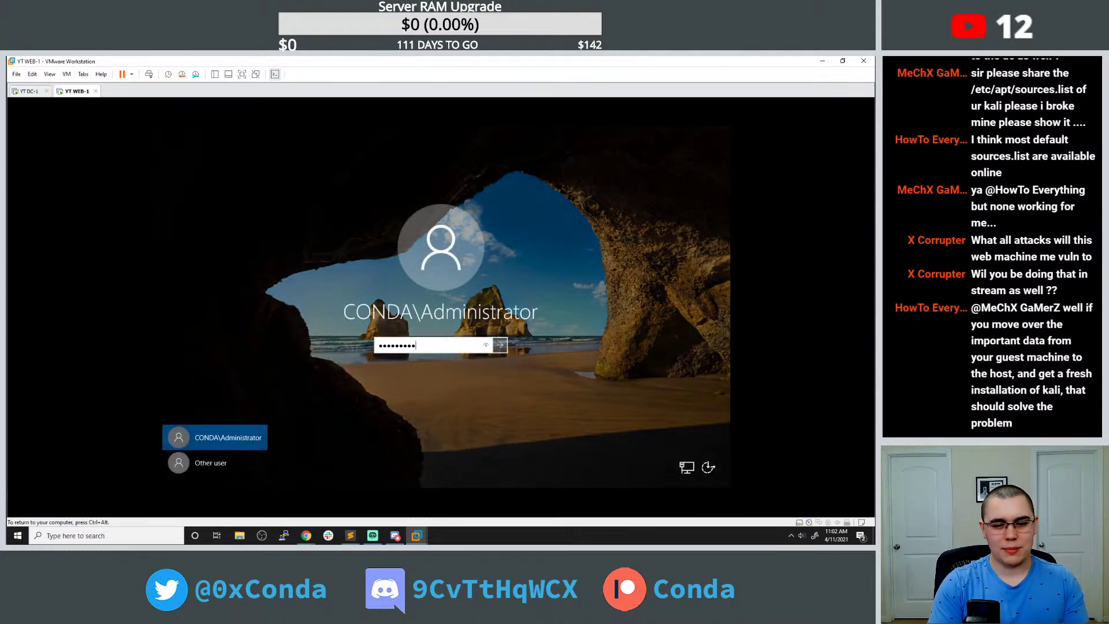
{"action": "key", "text": "Return"}
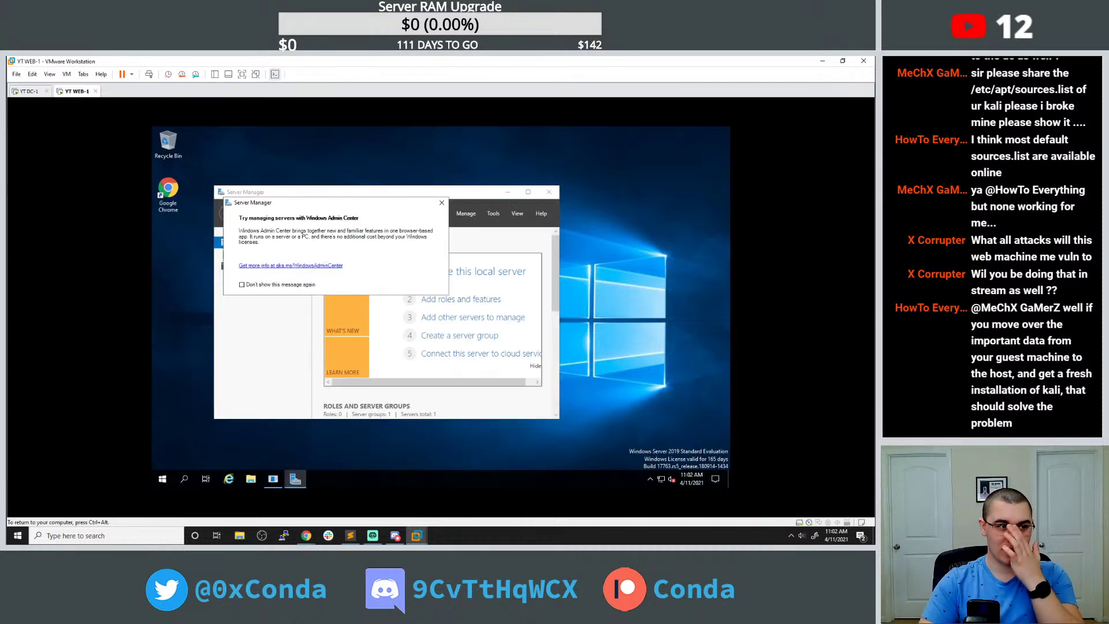
Dismiss the Windows Admin Center prompt and launch Google Chrome from the guest desktop.
{"action": "left_click", "coordinate": [442, 203]}
{"action": "left_click_drag", "start_coordinate": [427, 195], "coordinate": [470, 203]}
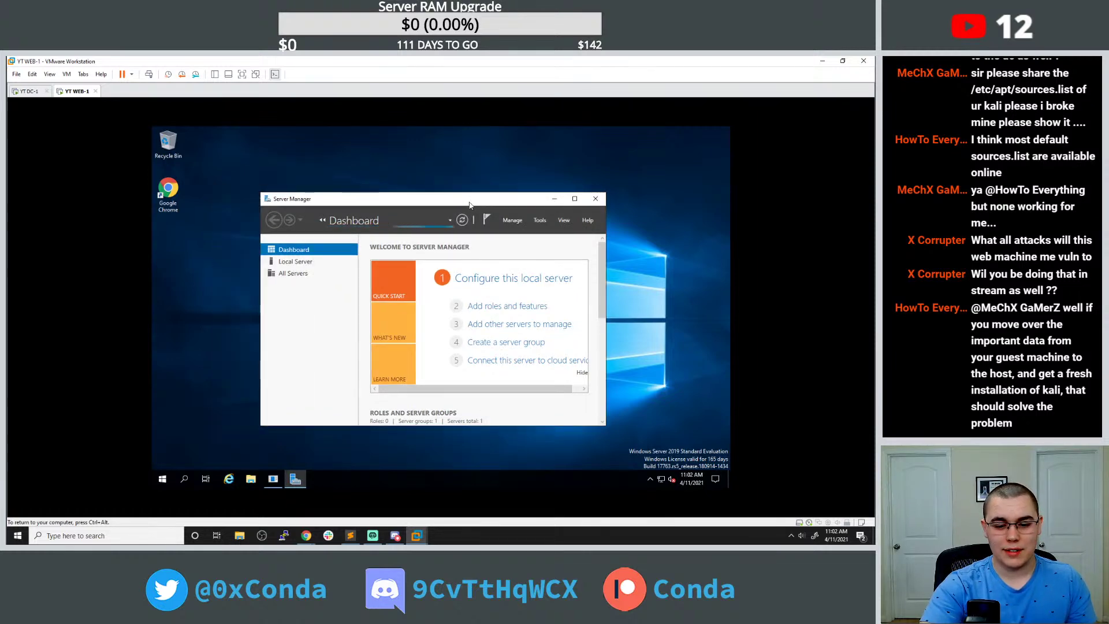
{"action": "left_click", "coordinate": [255, 479]}
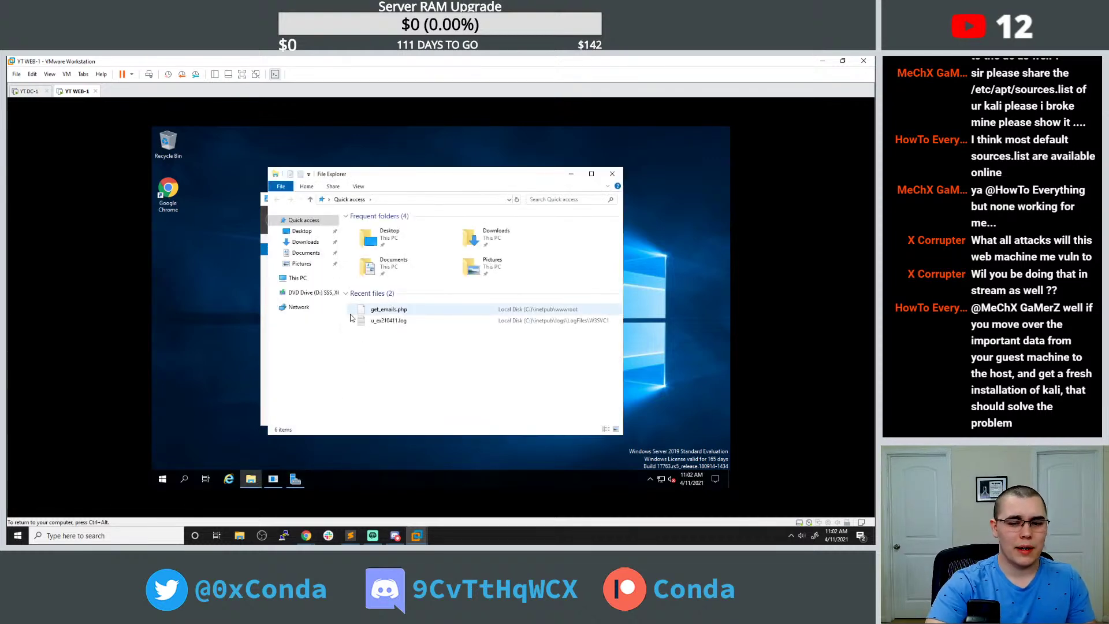
{"action": "left_click", "coordinate": [173, 198]}
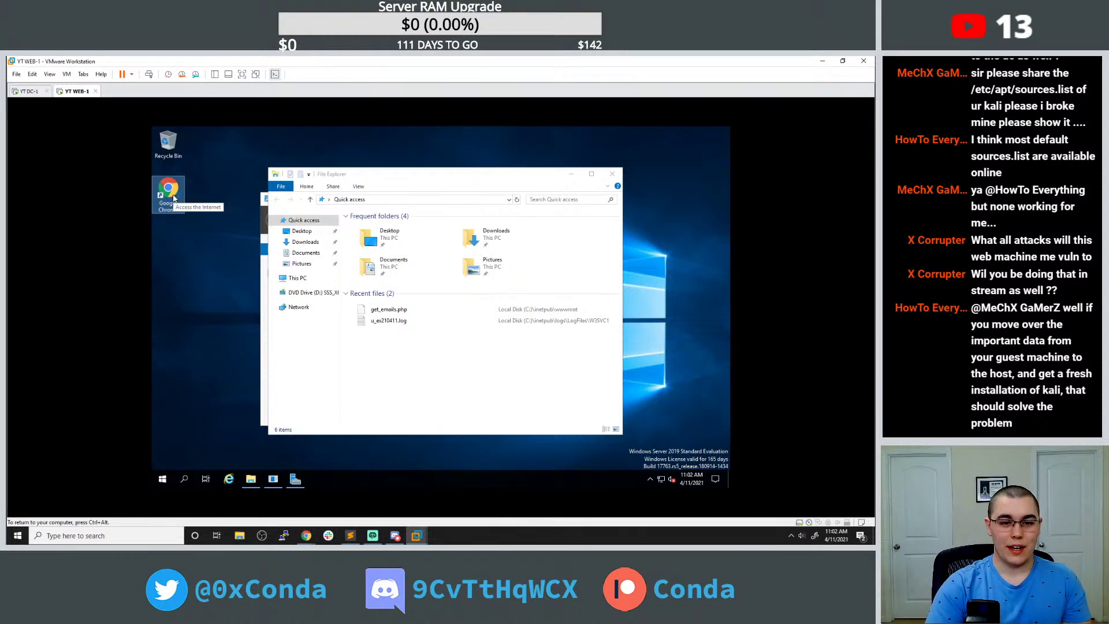
{"action": "double_click", "coordinate": [168, 191]}
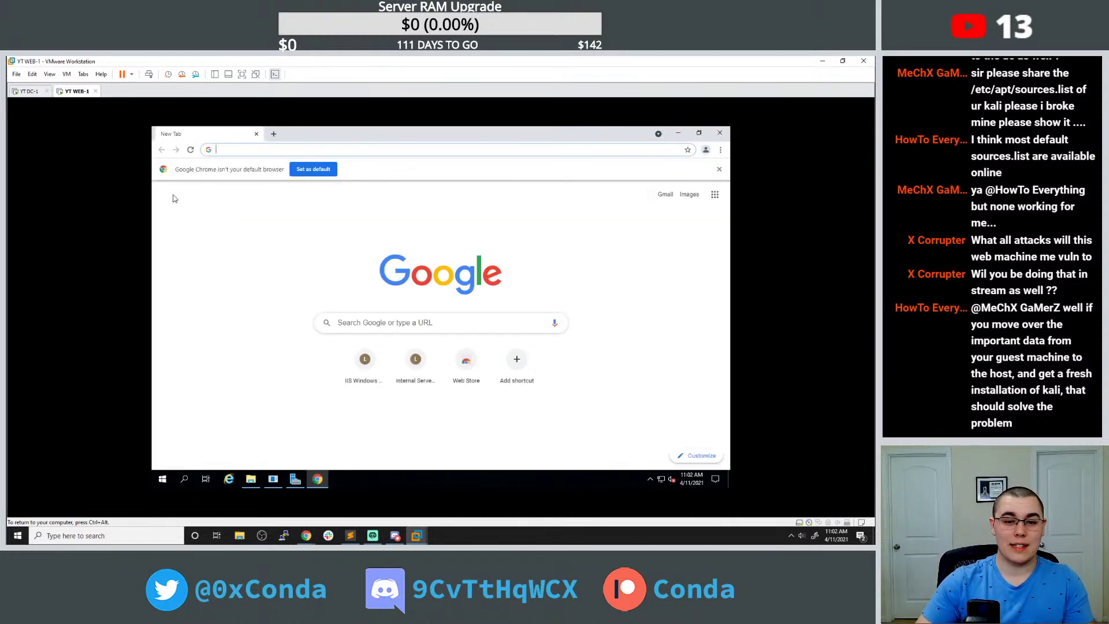
Reload the localhost/get_emails.php test page in Chrome.
{"action": "left_click", "coordinate": [300, 149]}
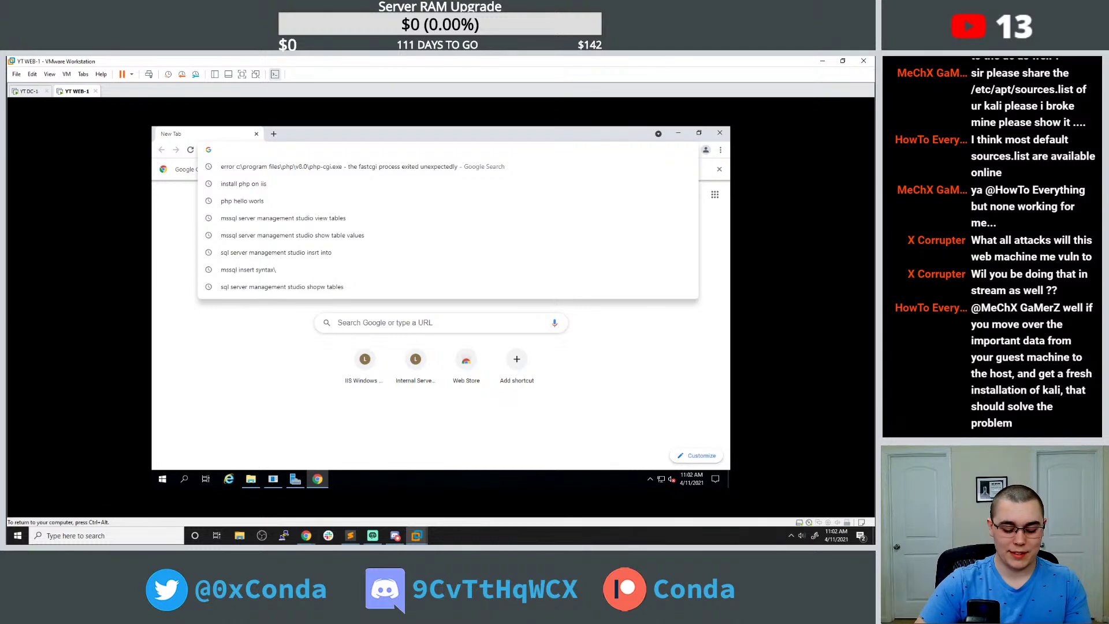
{"action": "type", "text": "htt"}
{"action": "key", "text": "Right"}
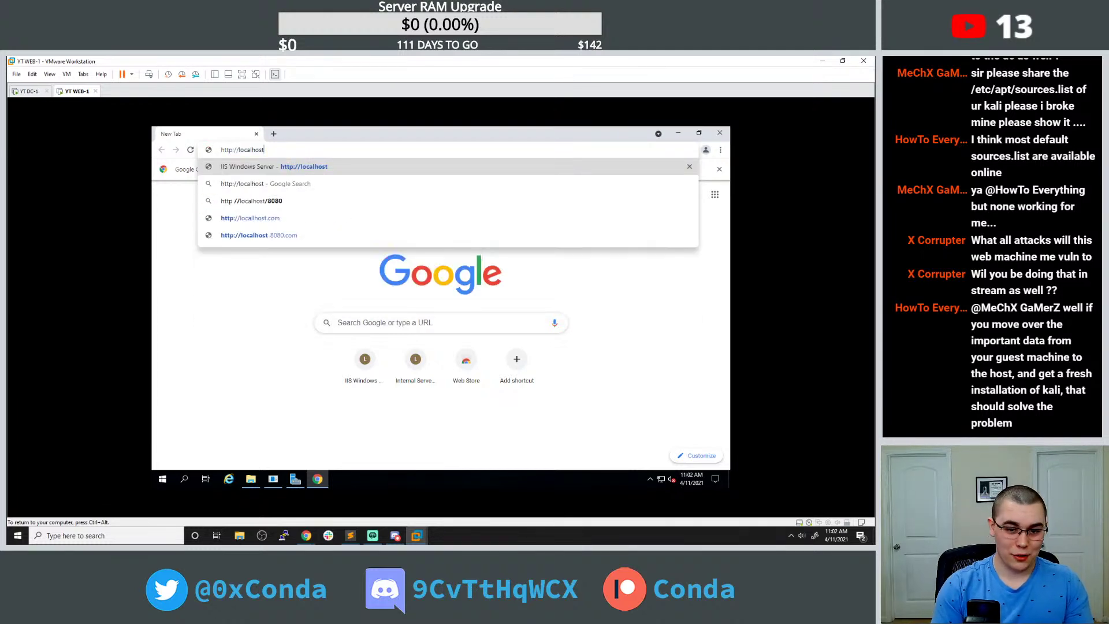
{"action": "type", "text": "/get"}
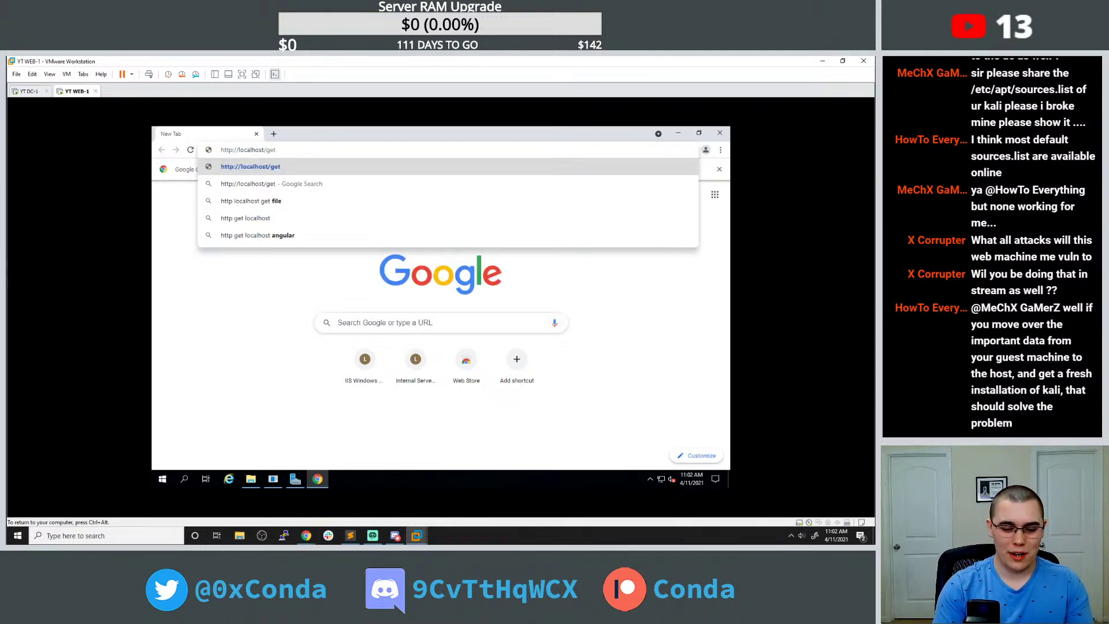
{"action": "type", "text": "_email"}
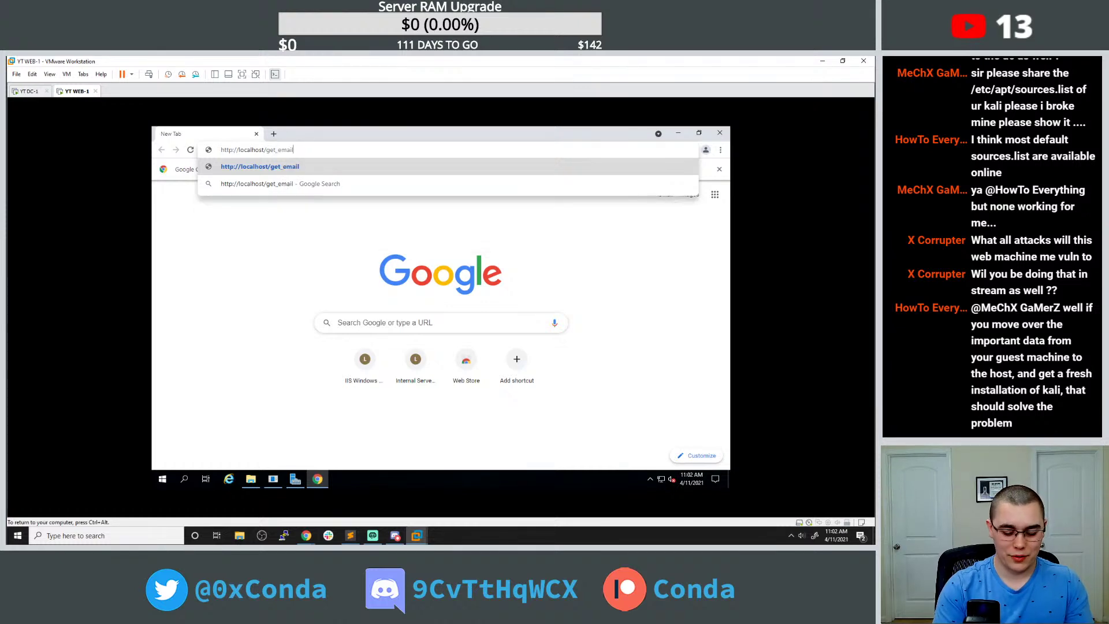
{"action": "type", "text": "s.php"}
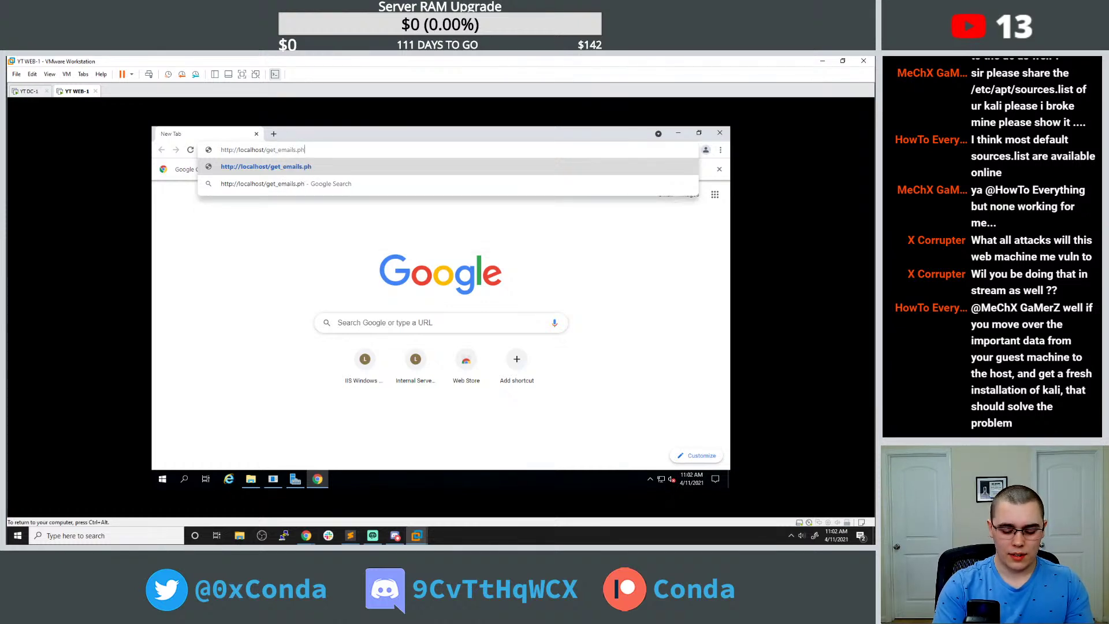
{"action": "key", "text": "Return"}
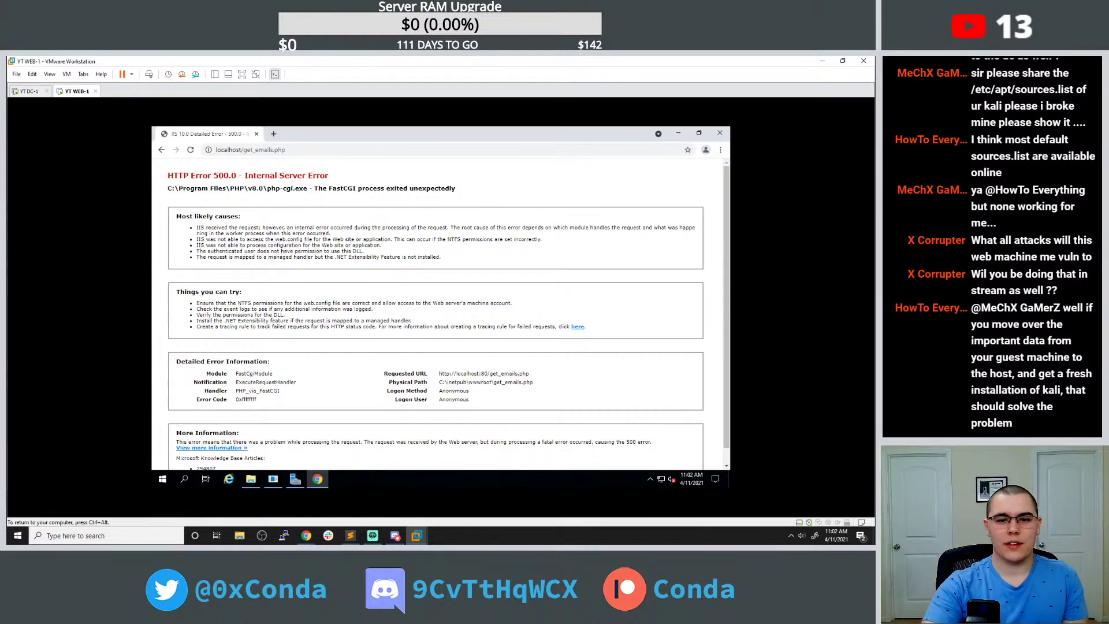
Google the copied FastCGI error line followed by 'error'.
{"action": "triple_click", "coordinate": [339, 188]}
{"action": "key", "text": "ctrl+c"}
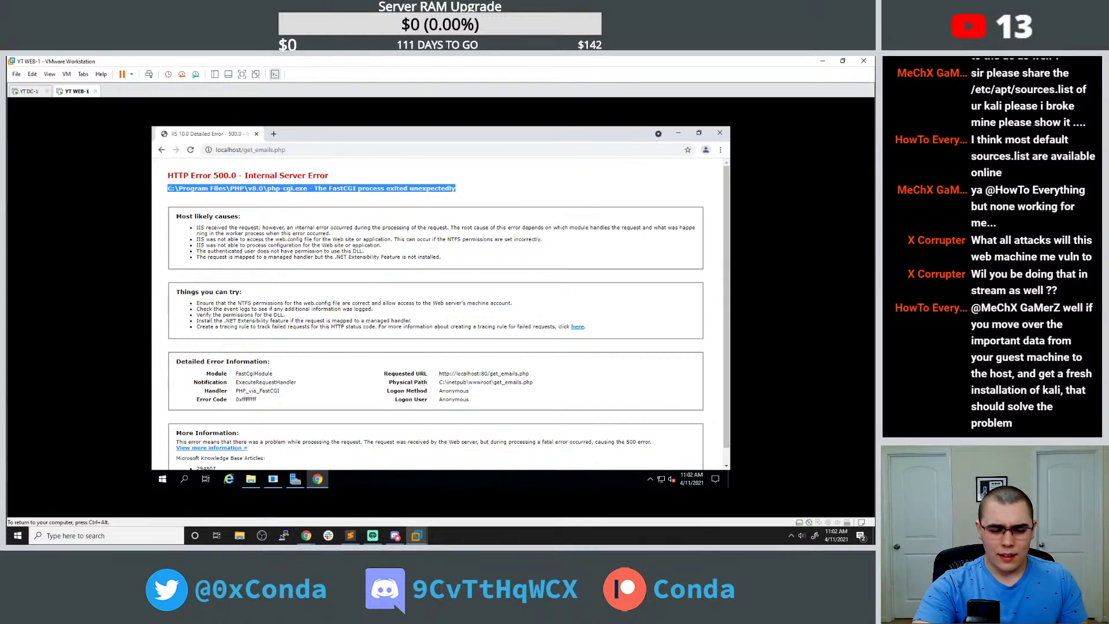
{"action": "left_click", "coordinate": [274, 134]}
{"action": "key", "text": "ctrl+v"}
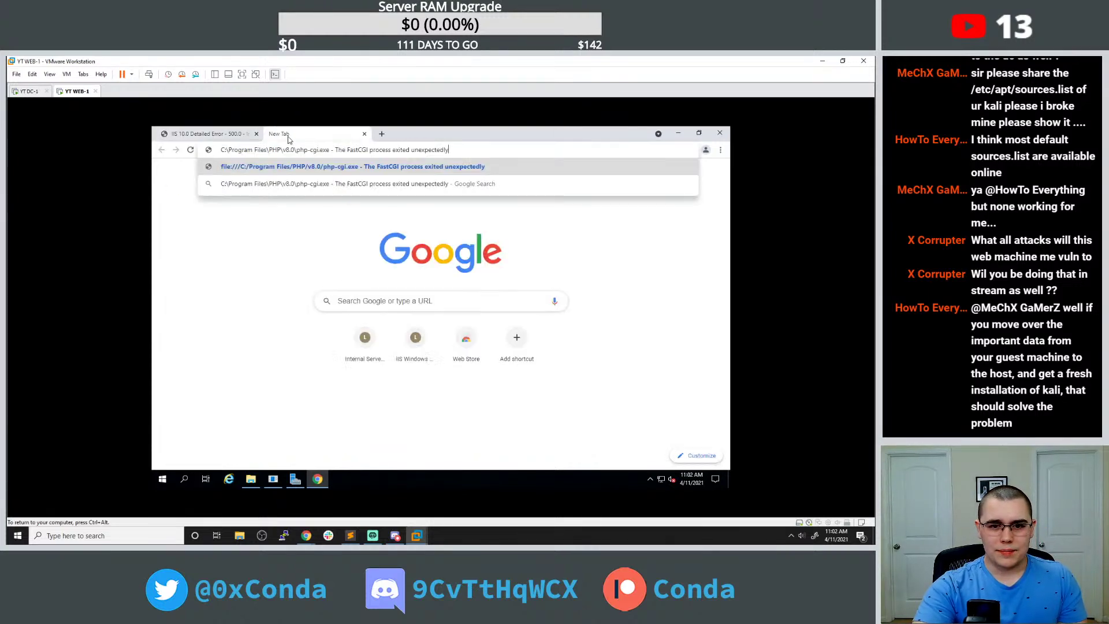
{"action": "key", "text": "Return"}
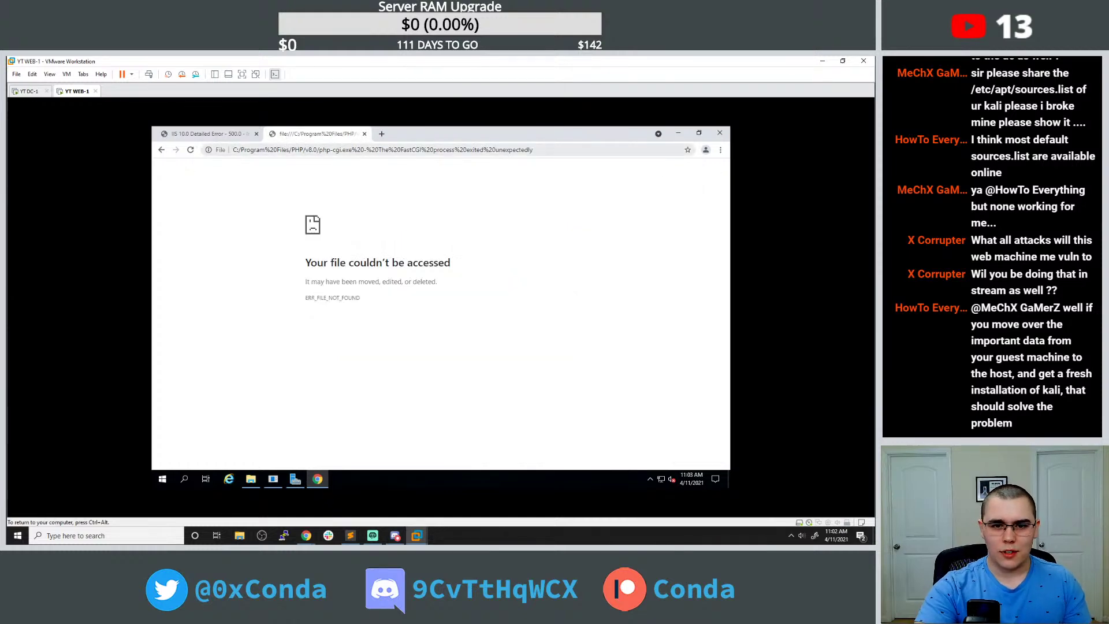
{"action": "left_click", "coordinate": [249, 151]}
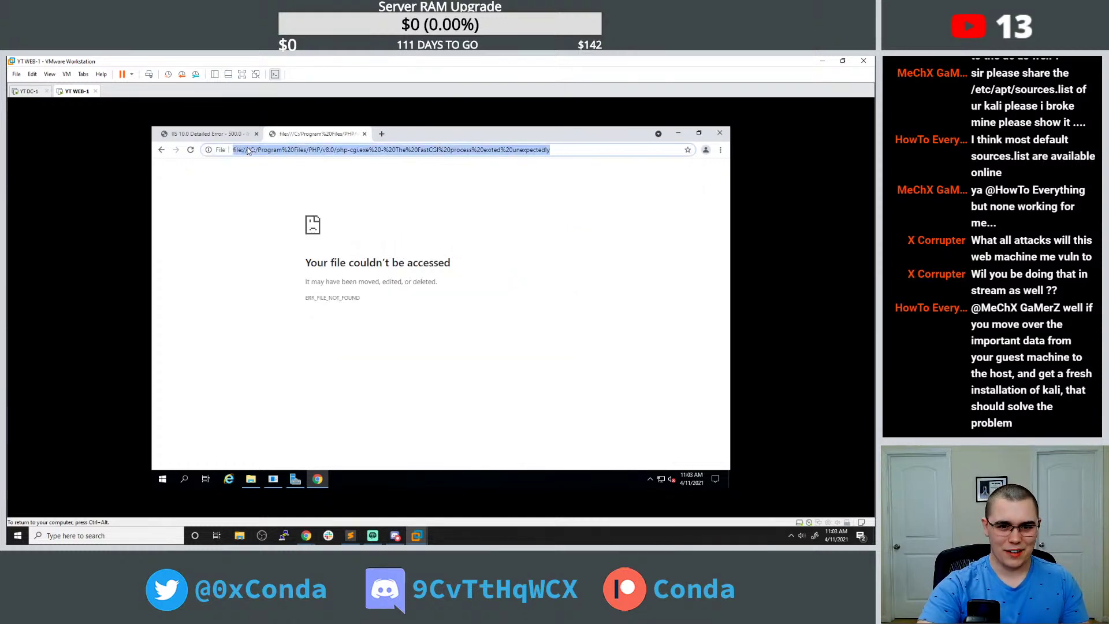
{"action": "type", "text": "error"}
{"action": "key", "text": "ctrl+v"}
{"action": "key", "text": "Return"}
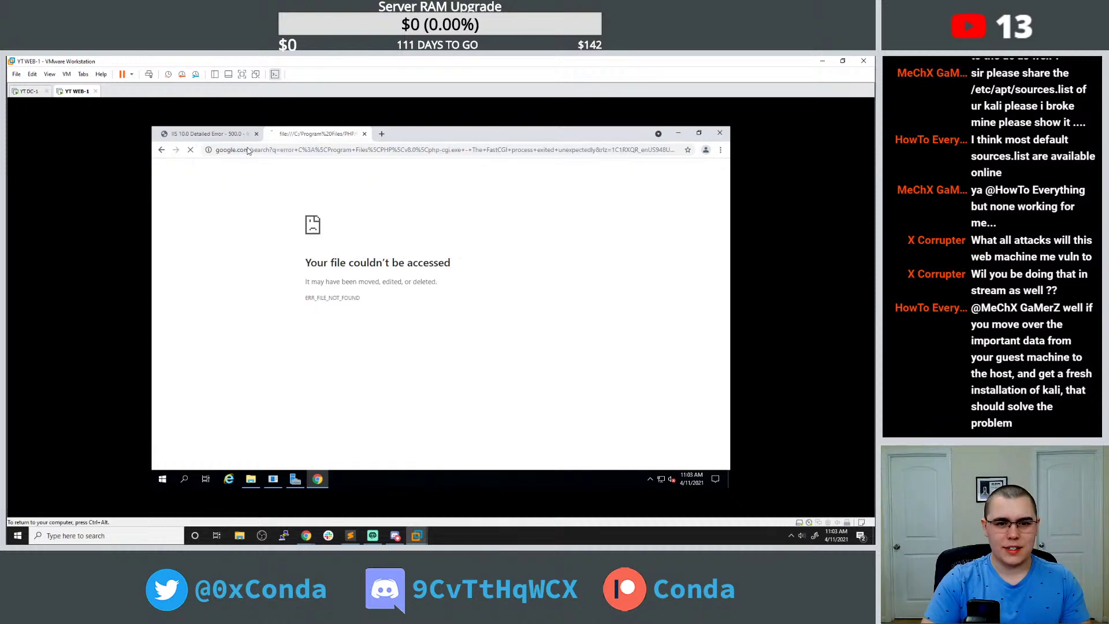
Read the forums.iis.net thread about the php-cgi.exe FastCGI crash, then launch File Explorer.
{"action": "scroll", "coordinate": [301, 304], "scroll_direction": "down", "scroll_amount": 1}
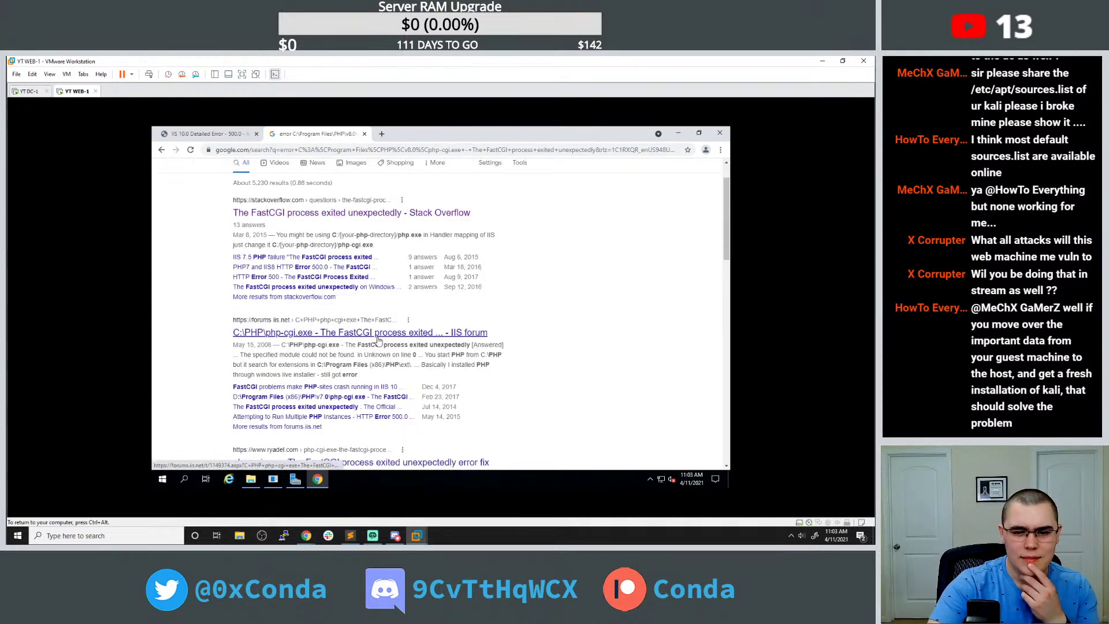
{"action": "left_click", "coordinate": [358, 331]}
{"action": "scroll", "coordinate": [358, 318], "scroll_direction": "down", "scroll_amount": 3}
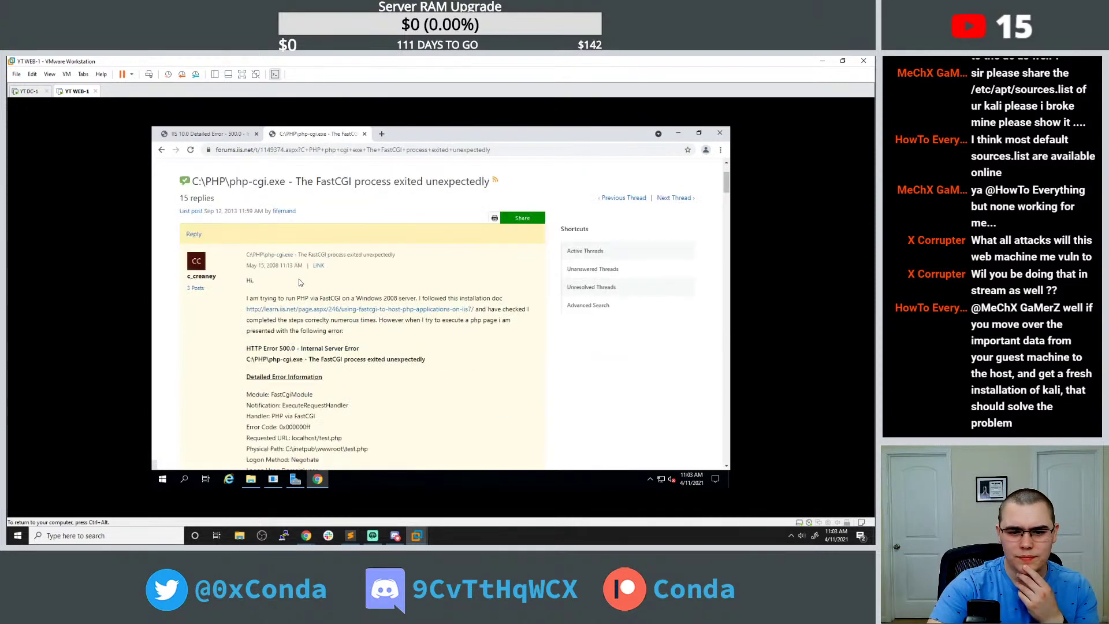
{"action": "scroll", "coordinate": [299, 277], "scroll_direction": "down", "scroll_amount": 10}
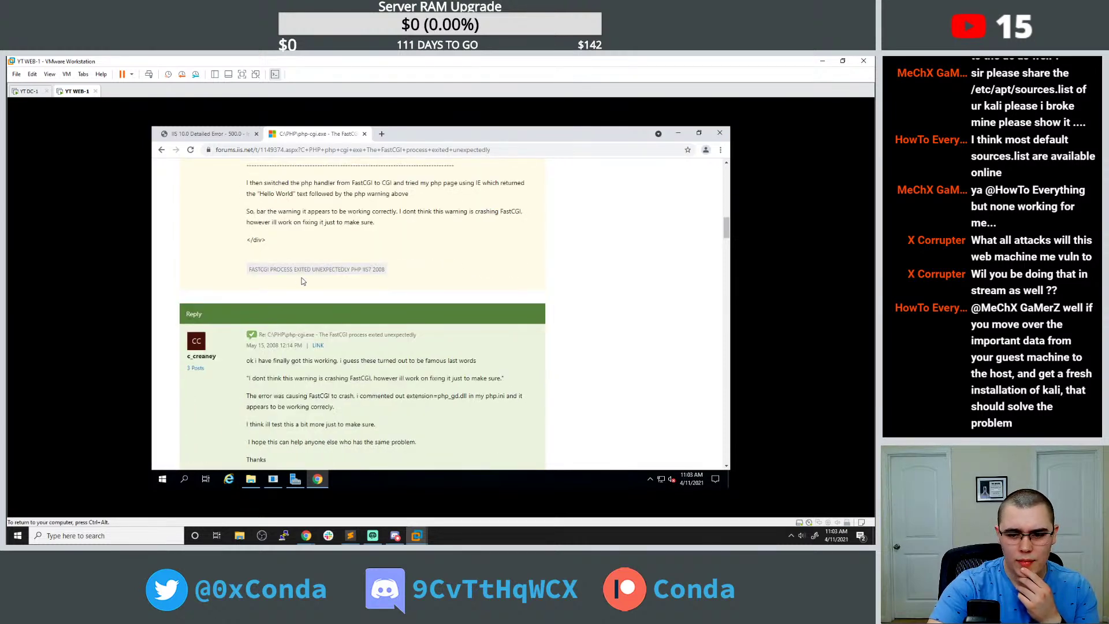
{"action": "scroll", "coordinate": [305, 280], "scroll_direction": "down", "scroll_amount": 1}
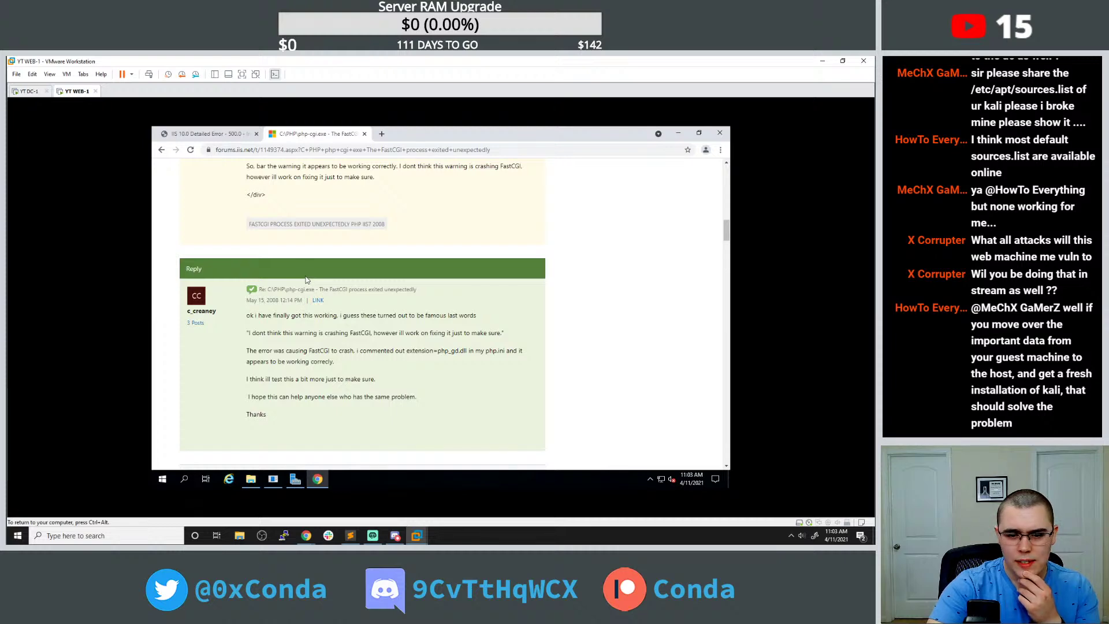
{"action": "left_click", "coordinate": [250, 479]}
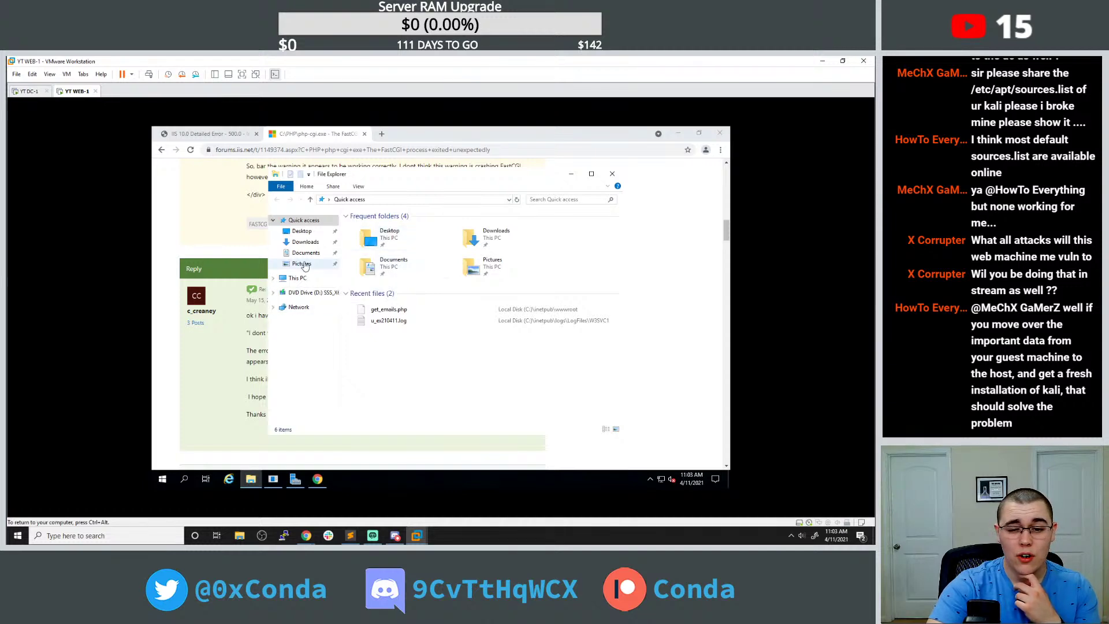
{"action": "key", "text": "Down"}
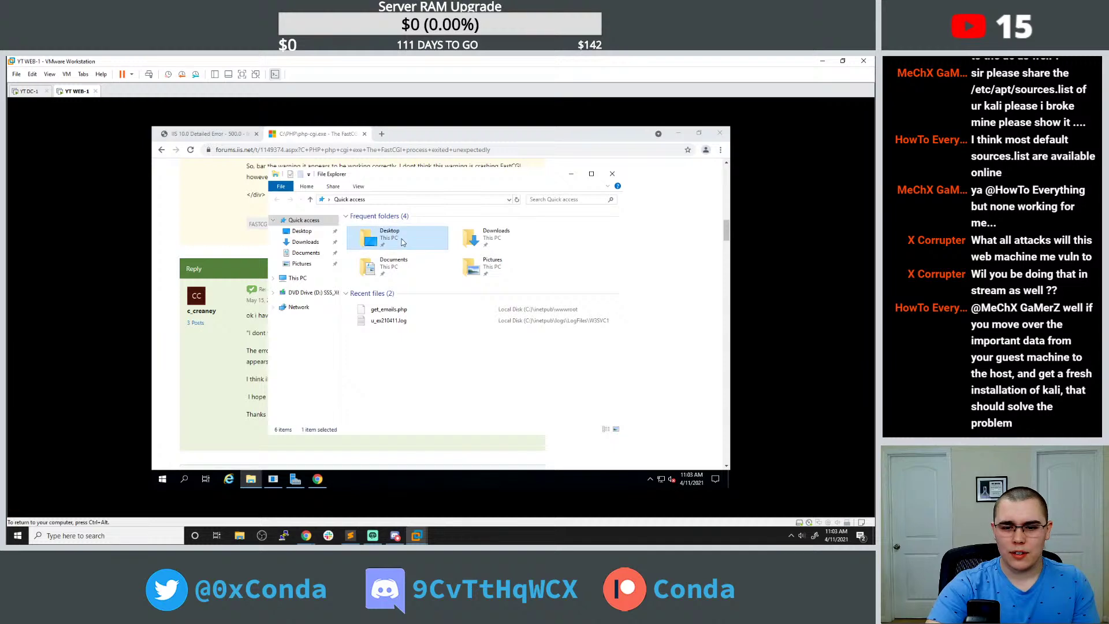
Browse C:\Program Files\PHP\v8.0 in Explorer, then go to C:\inetpub.
{"action": "left_click", "coordinate": [298, 278]}
{"action": "double_click", "coordinate": [384, 346]}
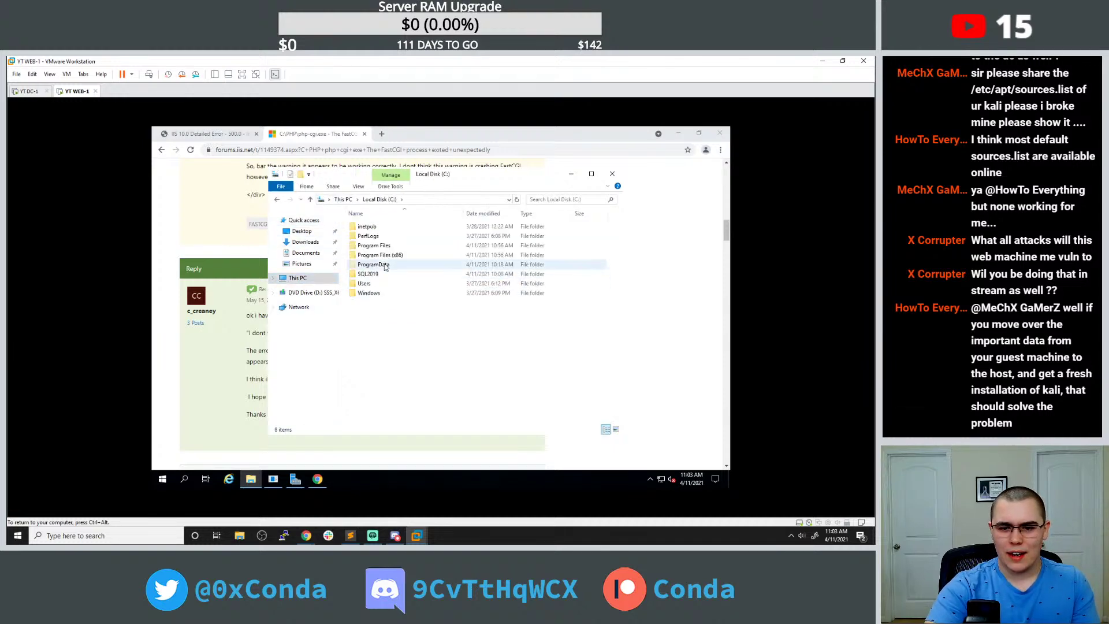
{"action": "double_click", "coordinate": [390, 255]}
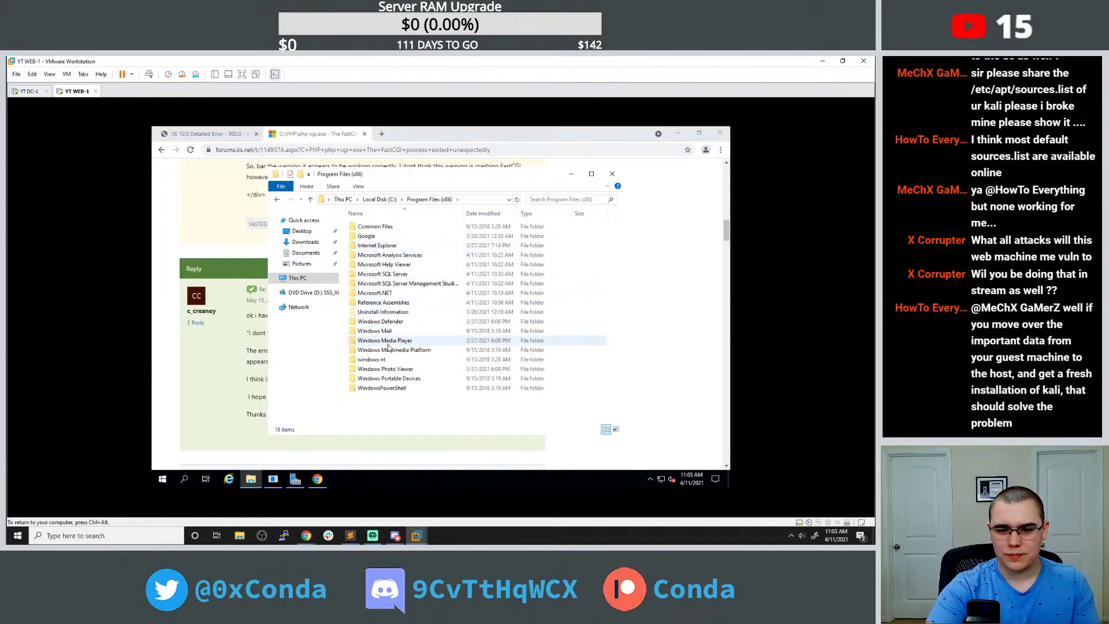
{"action": "left_click", "coordinate": [276, 201]}
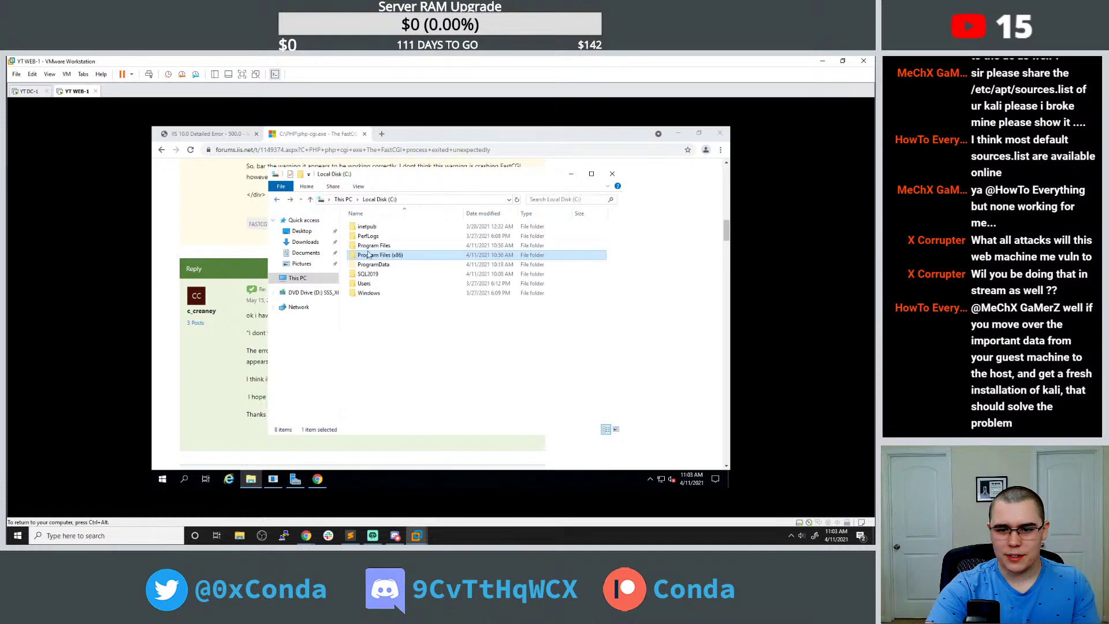
{"action": "double_click", "coordinate": [376, 246]}
{"action": "double_click", "coordinate": [362, 312]}
{"action": "double_click", "coordinate": [372, 231]}
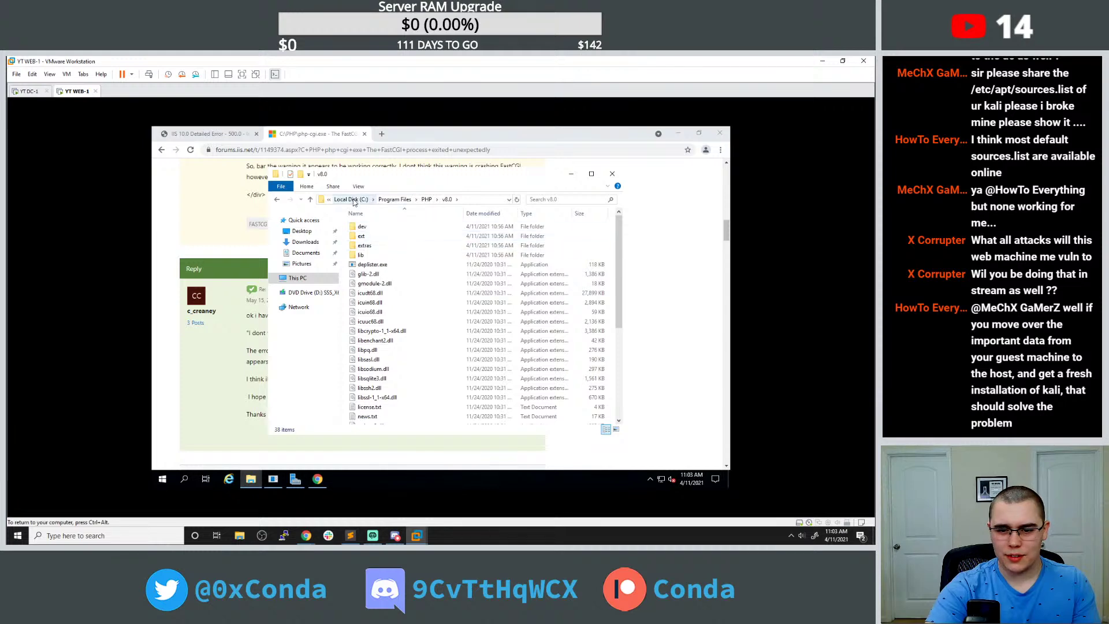
{"action": "left_click", "coordinate": [359, 199]}
{"action": "double_click", "coordinate": [367, 227]}
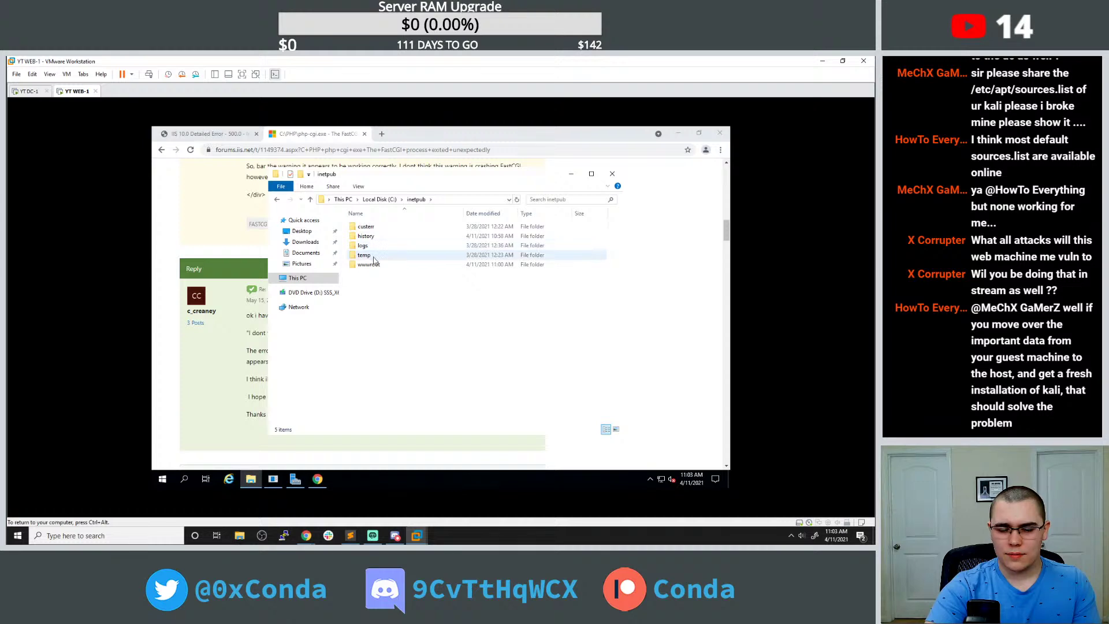
Review the forum thread again and return to the HTTP Error 500.0 tab.
{"action": "left_click", "coordinate": [242, 254]}
{"action": "scroll", "coordinate": [211, 255], "scroll_direction": "down", "scroll_amount": 4}
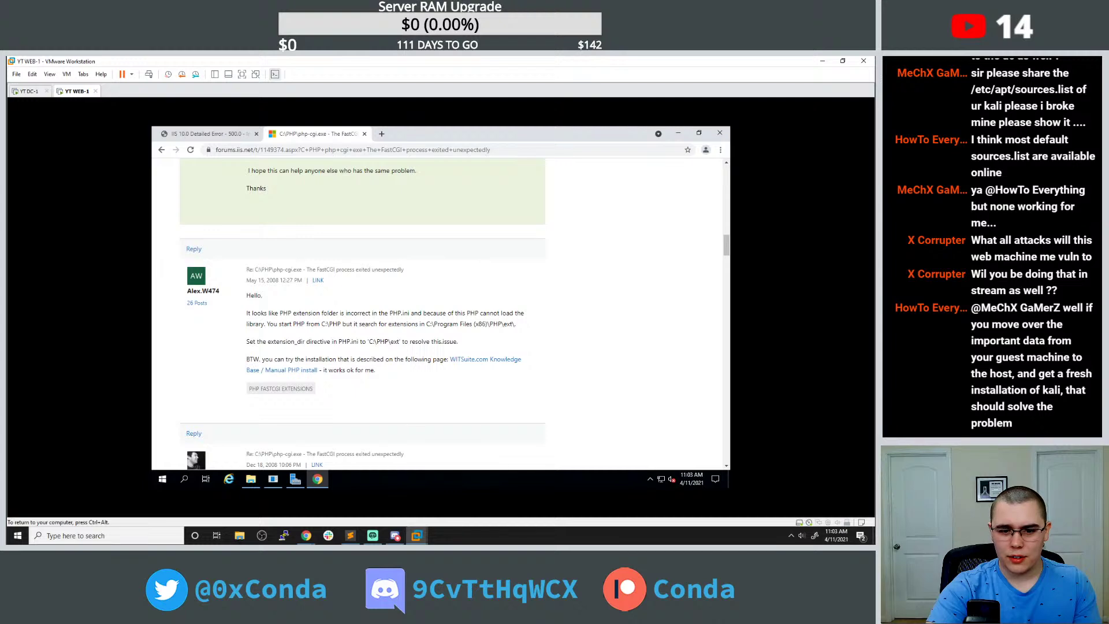
{"action": "scroll", "coordinate": [501, 316], "scroll_direction": "up", "scroll_amount": 10}
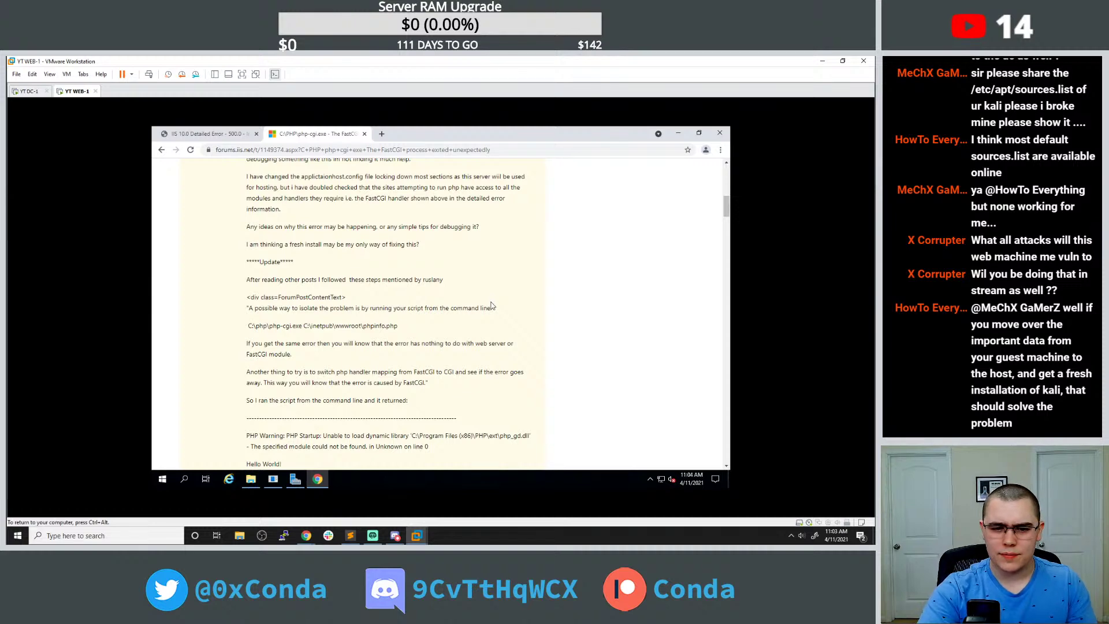
{"action": "left_click", "coordinate": [225, 134]}
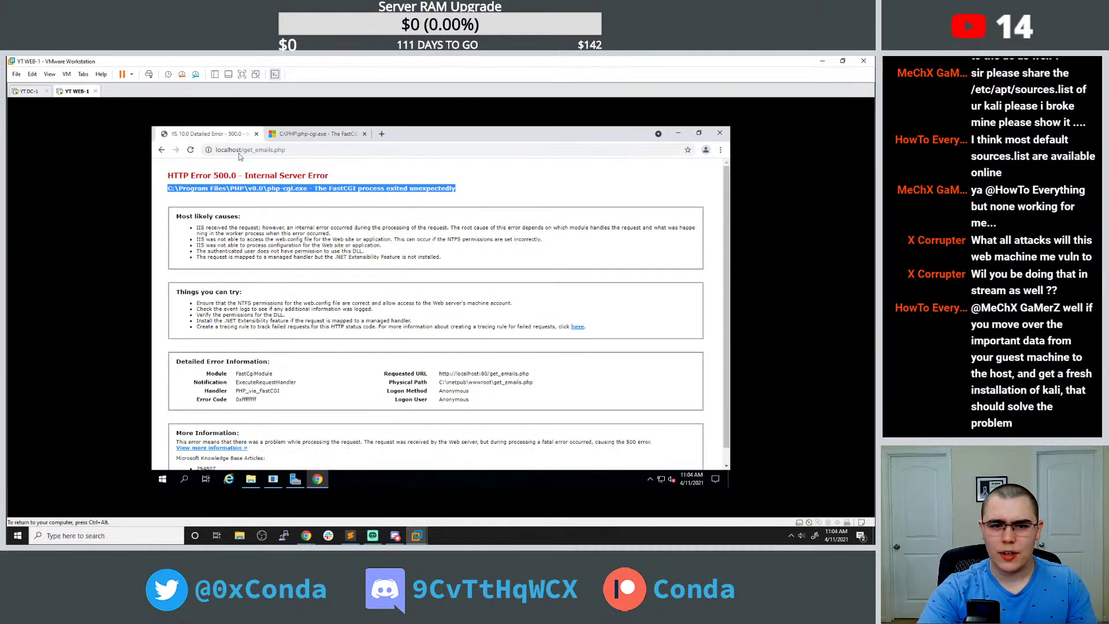
Browse Explorer to C:\Program Files\PHP\v8.0 and select php-cgi.exe.
{"action": "left_click", "coordinate": [293, 197]}
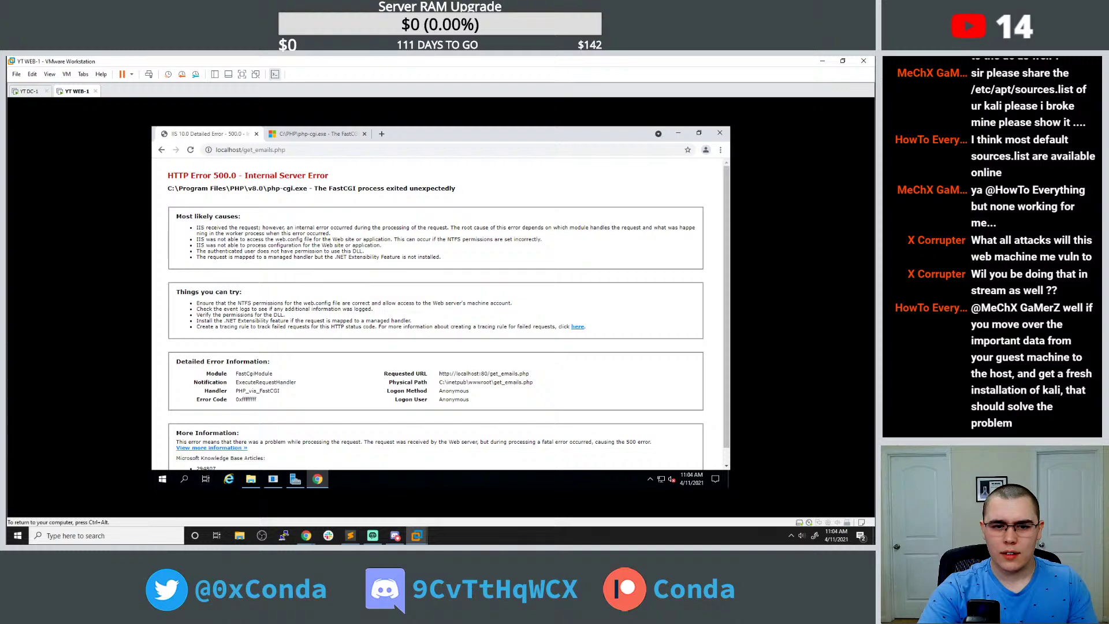
{"action": "left_click", "coordinate": [251, 478]}
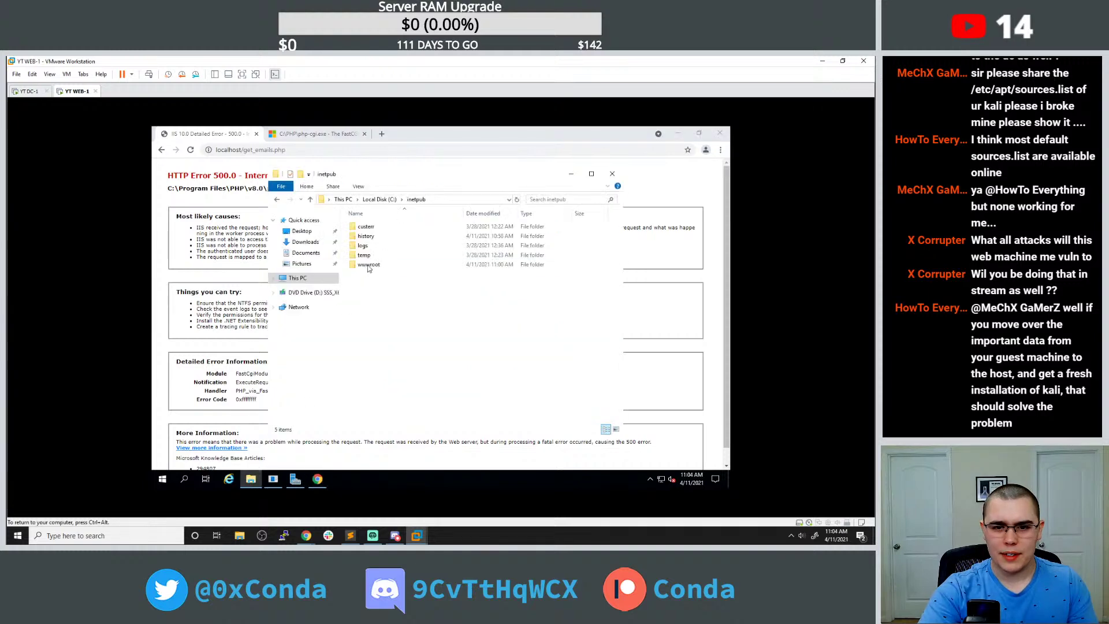
{"action": "left_click", "coordinate": [377, 200]}
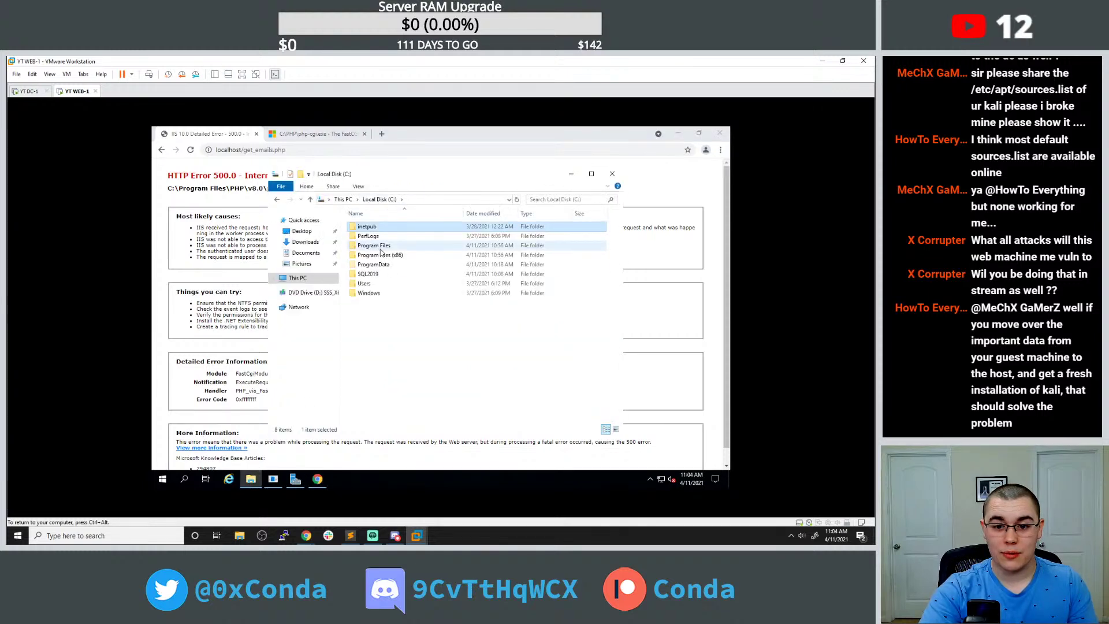
{"action": "double_click", "coordinate": [378, 246]}
{"action": "double_click", "coordinate": [381, 311]}
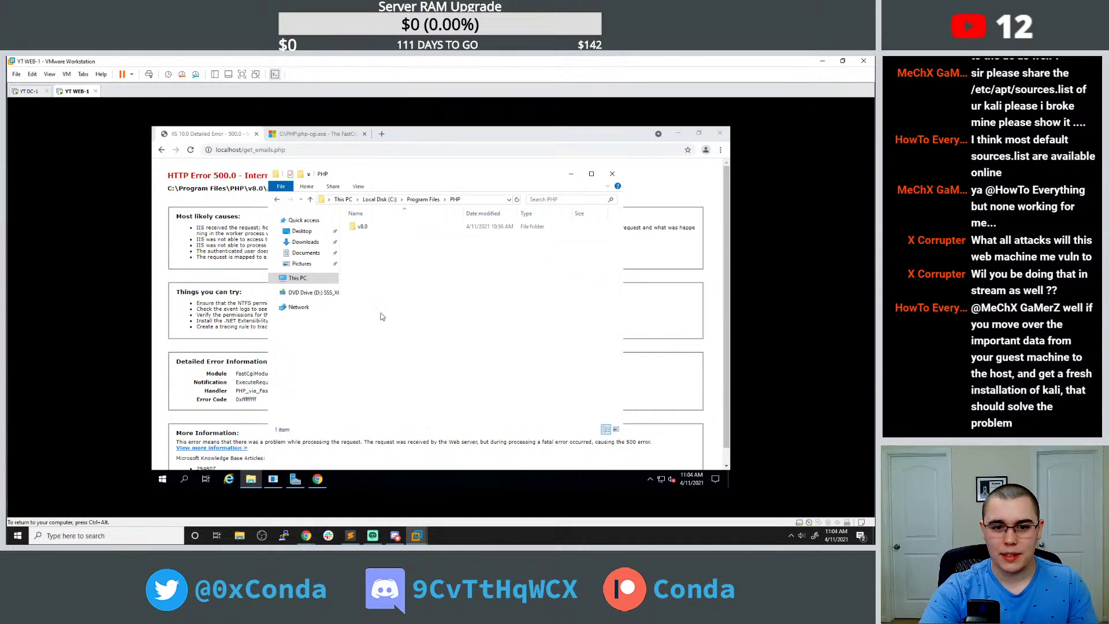
{"action": "left_click_drag", "start_coordinate": [382, 186], "coordinate": [482, 191]}
{"action": "double_click", "coordinate": [465, 233]}
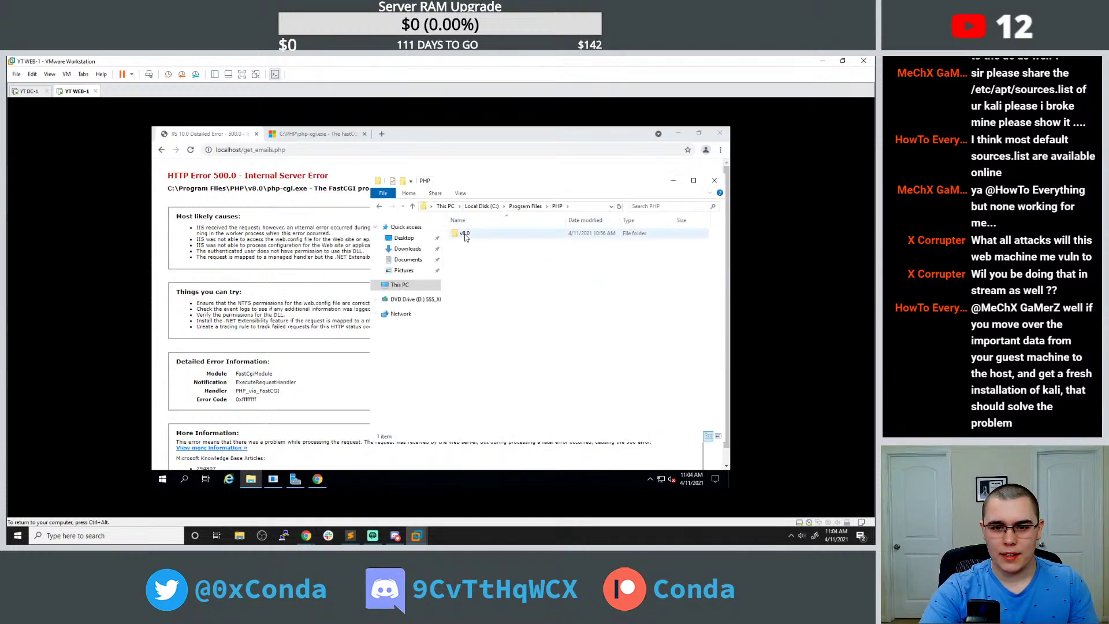
{"action": "scroll", "coordinate": [491, 289], "scroll_direction": "down", "scroll_amount": 5}
{"action": "left_click", "coordinate": [489, 370]}
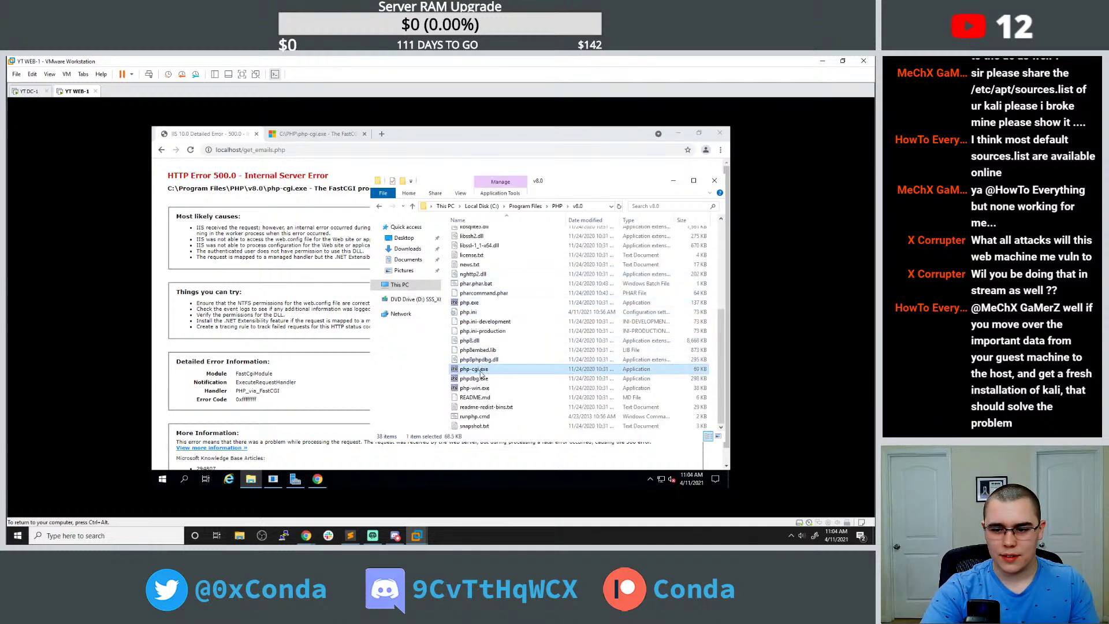
Check the error page again, then navigate Explorer back to C:\Program Files and select PHP.
{"action": "left_click_drag", "start_coordinate": [432, 186], "coordinate": [500, 183]}
{"action": "left_click", "coordinate": [402, 200]}
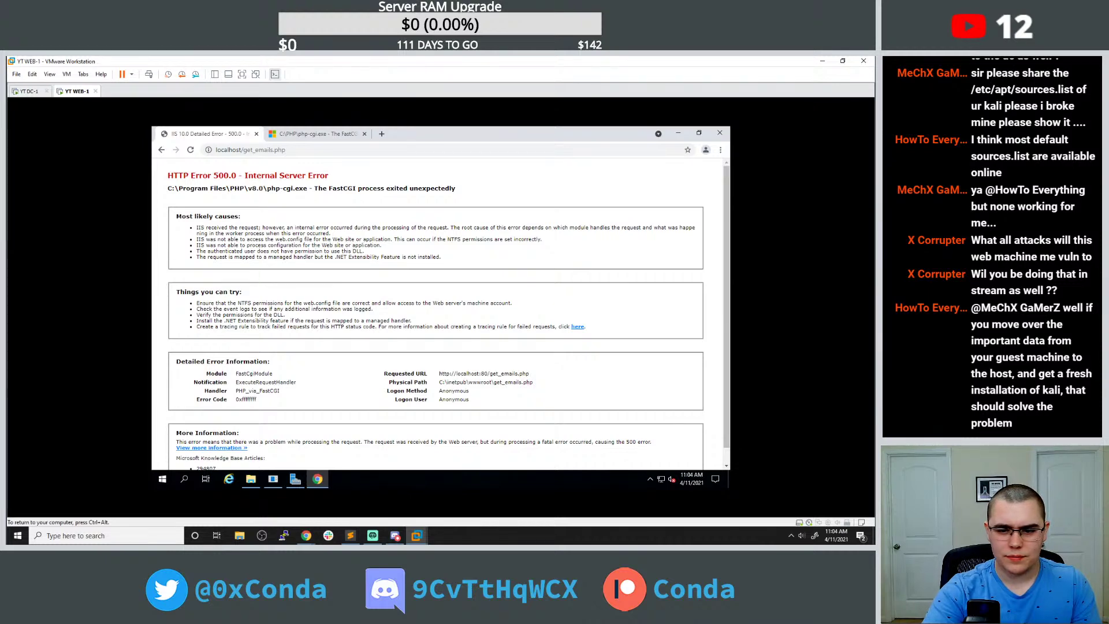
{"action": "scroll", "coordinate": [274, 257], "scroll_direction": "down", "scroll_amount": 1}
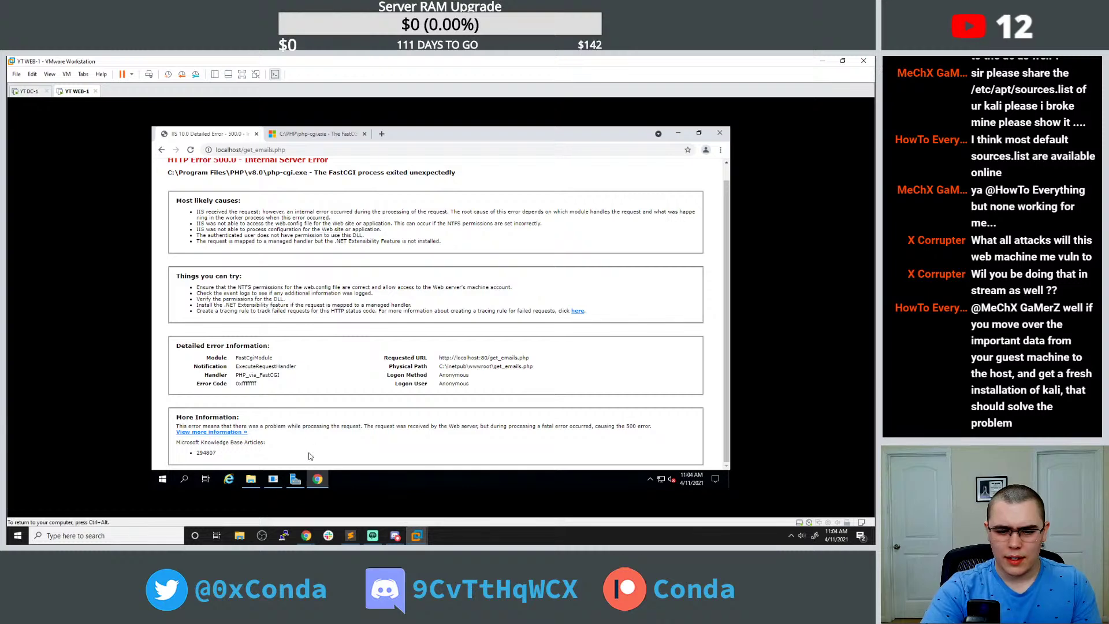
{"action": "left_click", "coordinate": [251, 478]}
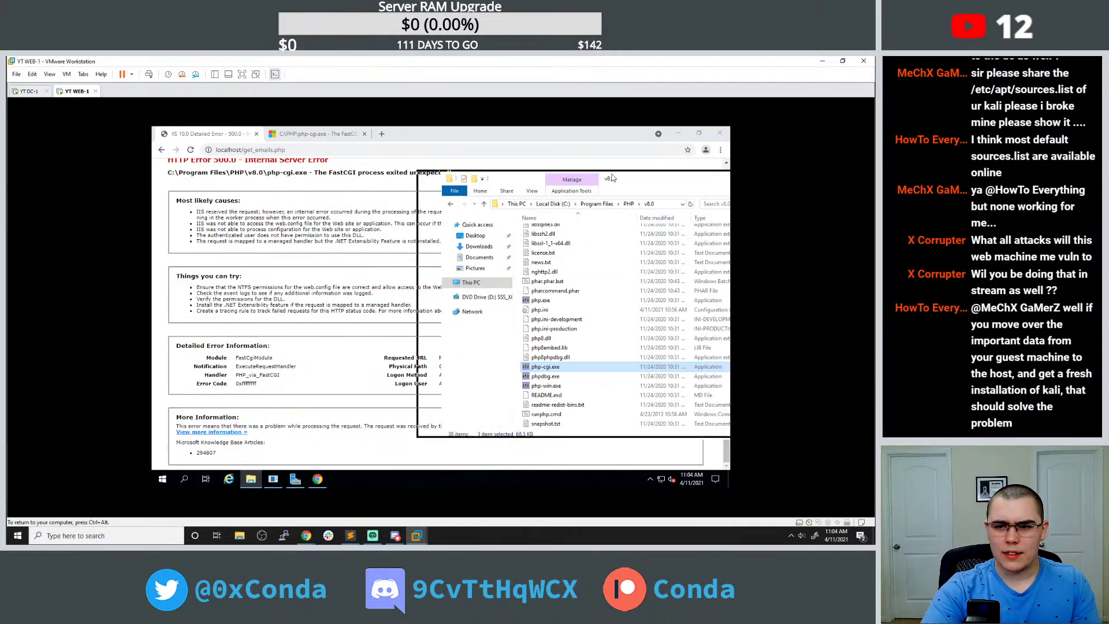
{"action": "left_click_drag", "start_coordinate": [626, 178], "coordinate": [391, 147]}
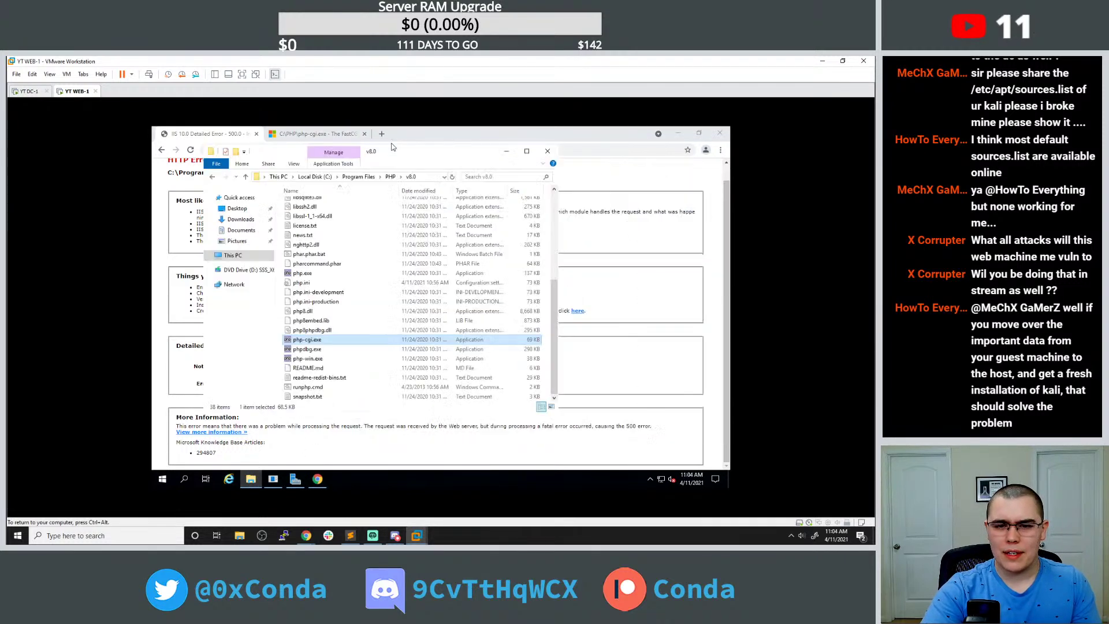
{"action": "left_click", "coordinate": [321, 177]}
{"action": "double_click", "coordinate": [324, 226]}
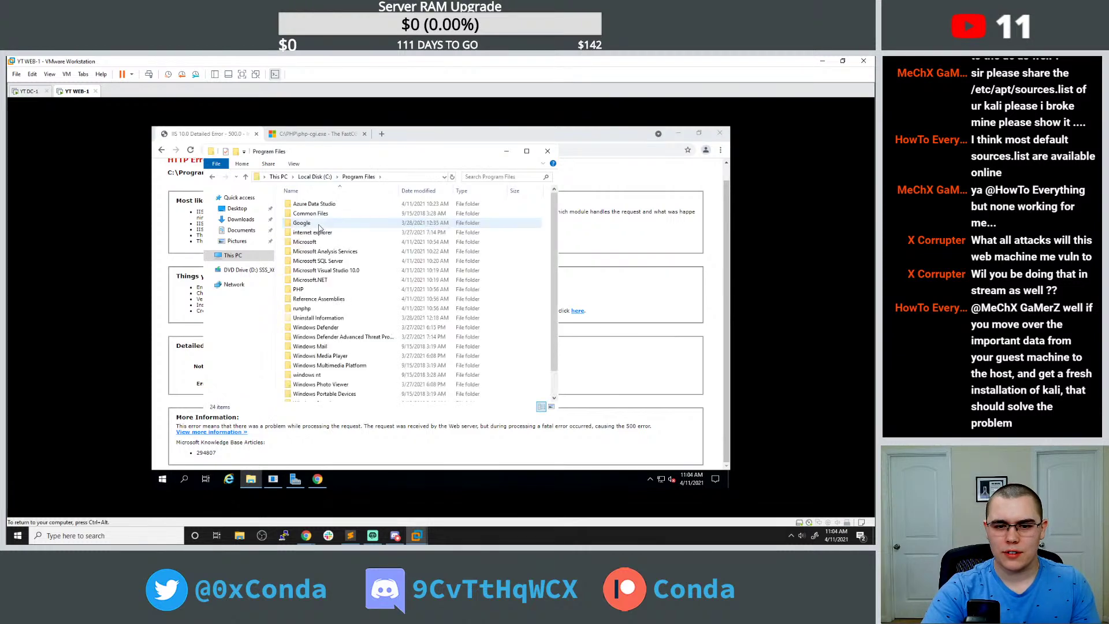
{"action": "left_click", "coordinate": [316, 293]}
Open the editable Security permissions of the PHP folder's Properties.
{"action": "right_click", "coordinate": [316, 294]}
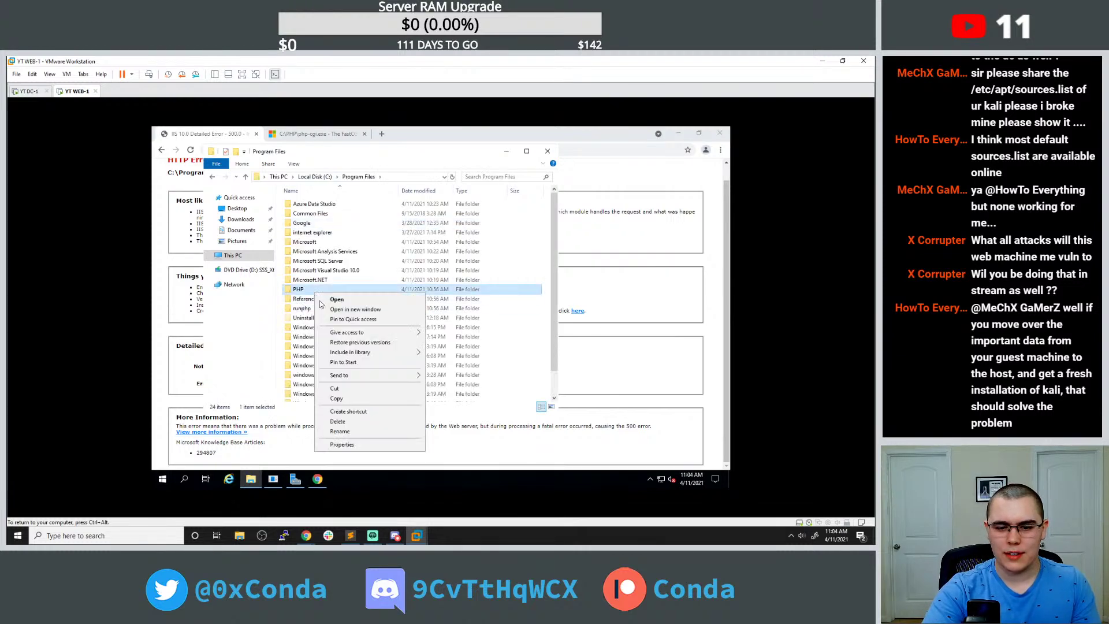
{"action": "left_click", "coordinate": [375, 444]}
{"action": "left_click", "coordinate": [376, 270]}
{"action": "left_click_drag", "start_coordinate": [384, 255], "coordinate": [389, 209]}
{"action": "scroll", "coordinate": [403, 266], "scroll_direction": "down", "scroll_amount": 2}
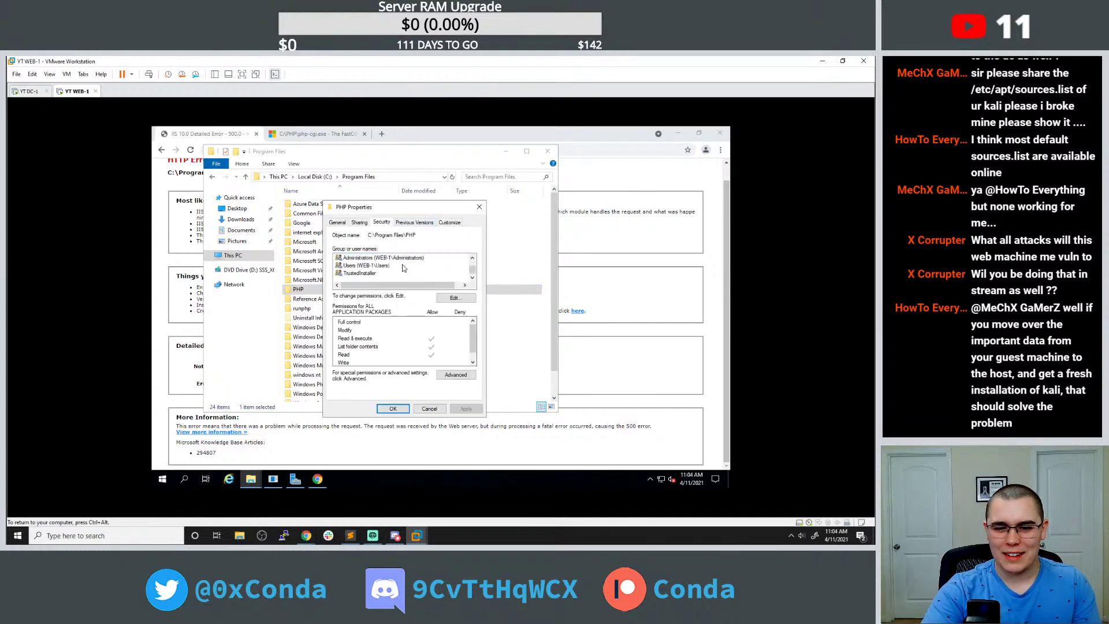
{"action": "left_click", "coordinate": [442, 299]}
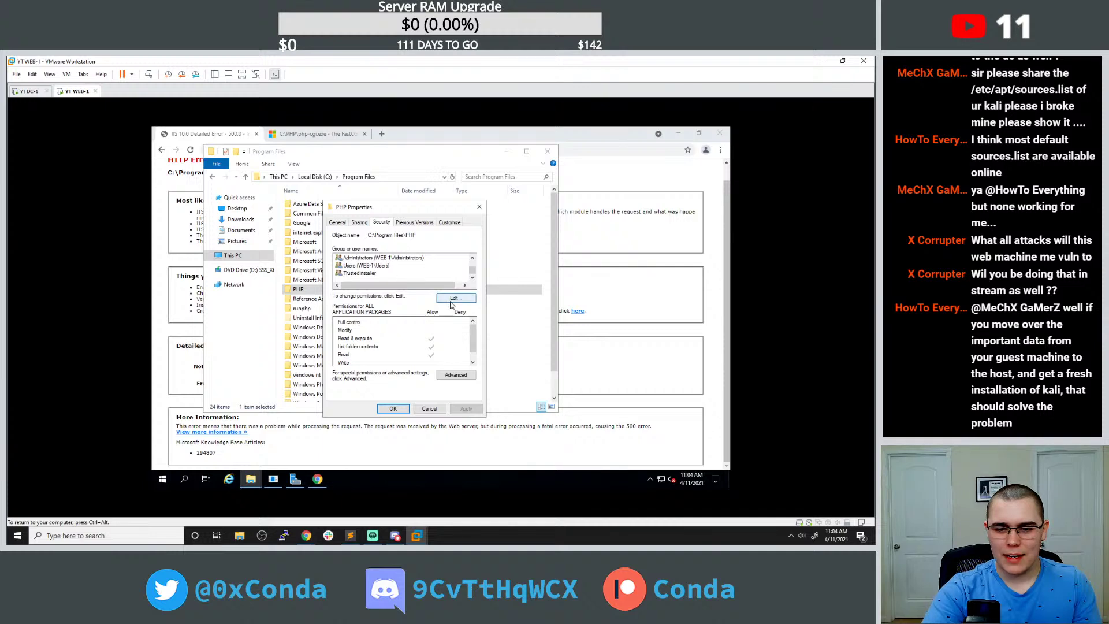
{"action": "scroll", "coordinate": [406, 310], "scroll_direction": "down", "scroll_amount": 1}
Add ANONYMOUS LOGON to the PHP folder's permissions, apply, and close the dialogs.
{"action": "left_click", "coordinate": [437, 344]}
{"action": "type", "text": "an"}
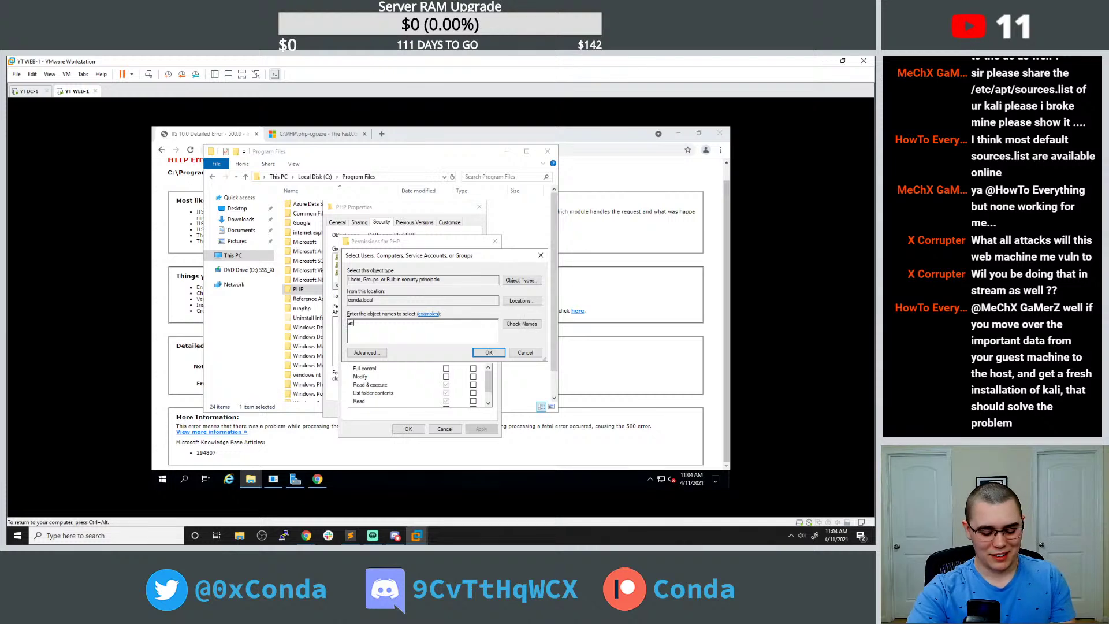
{"action": "type", "text": "ony"}
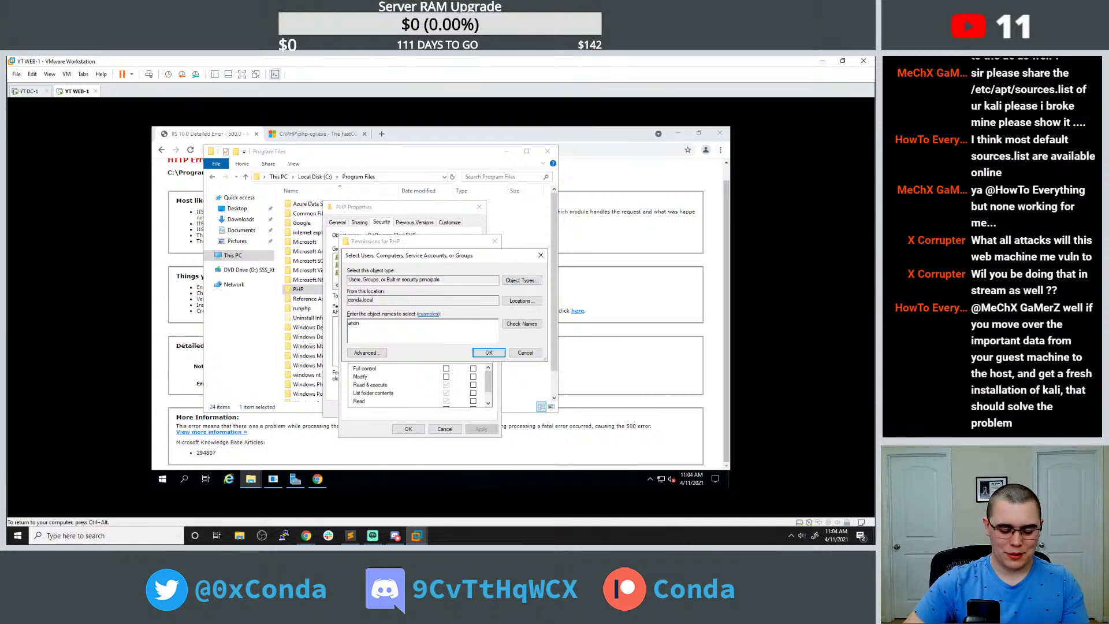
{"action": "left_click", "coordinate": [517, 324]}
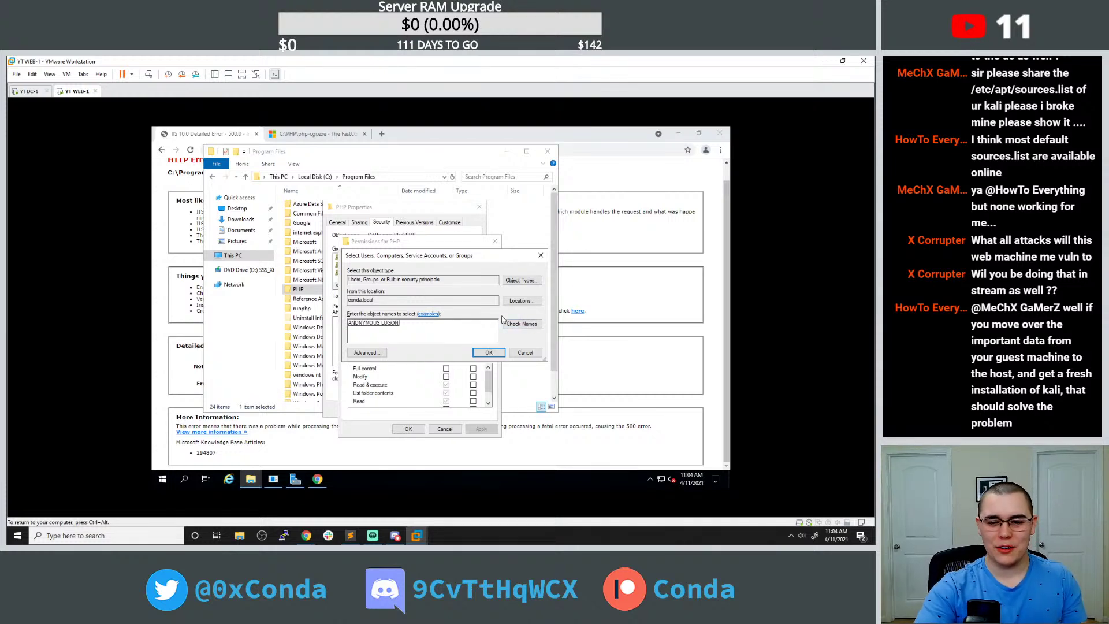
{"action": "left_click", "coordinate": [486, 354]}
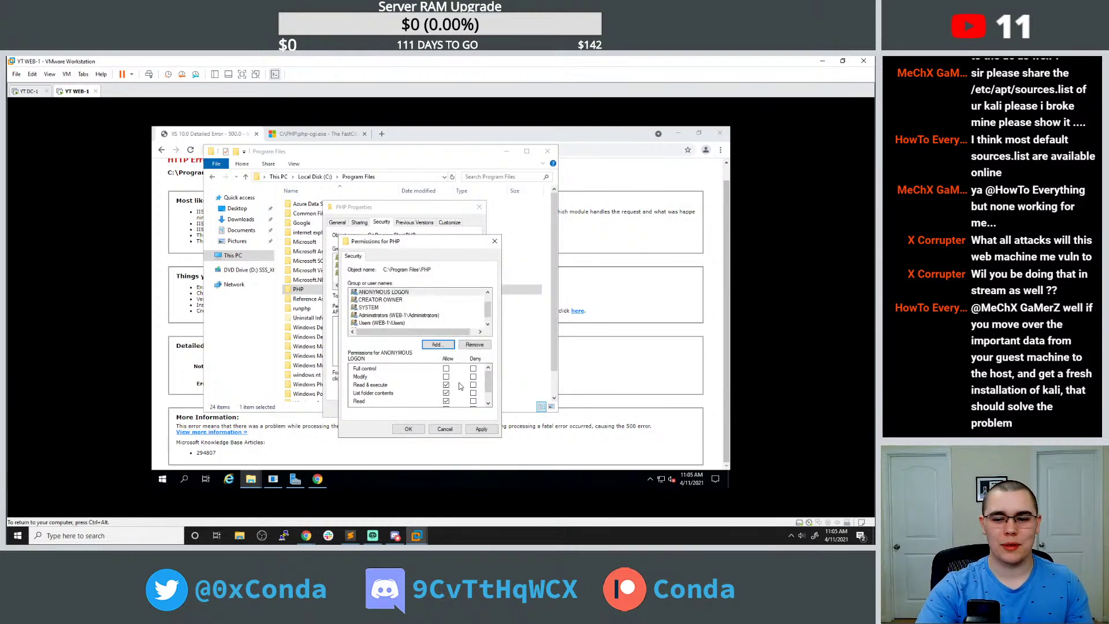
{"action": "scroll", "coordinate": [460, 386], "scroll_direction": "down", "scroll_amount": 1}
{"action": "left_click", "coordinate": [481, 428]}
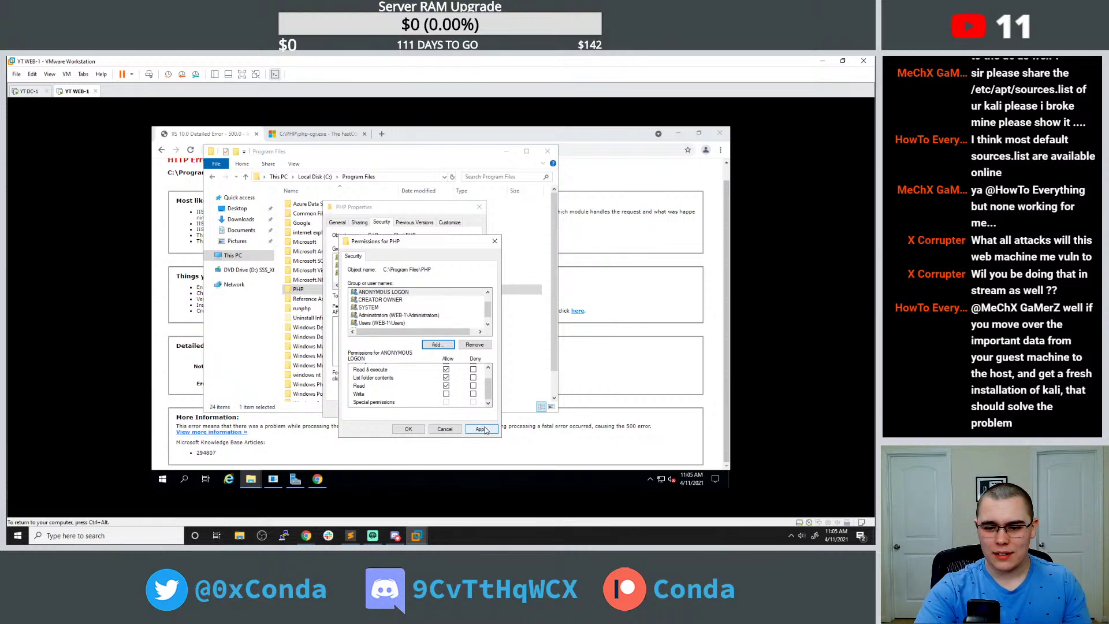
{"action": "left_click", "coordinate": [409, 428]}
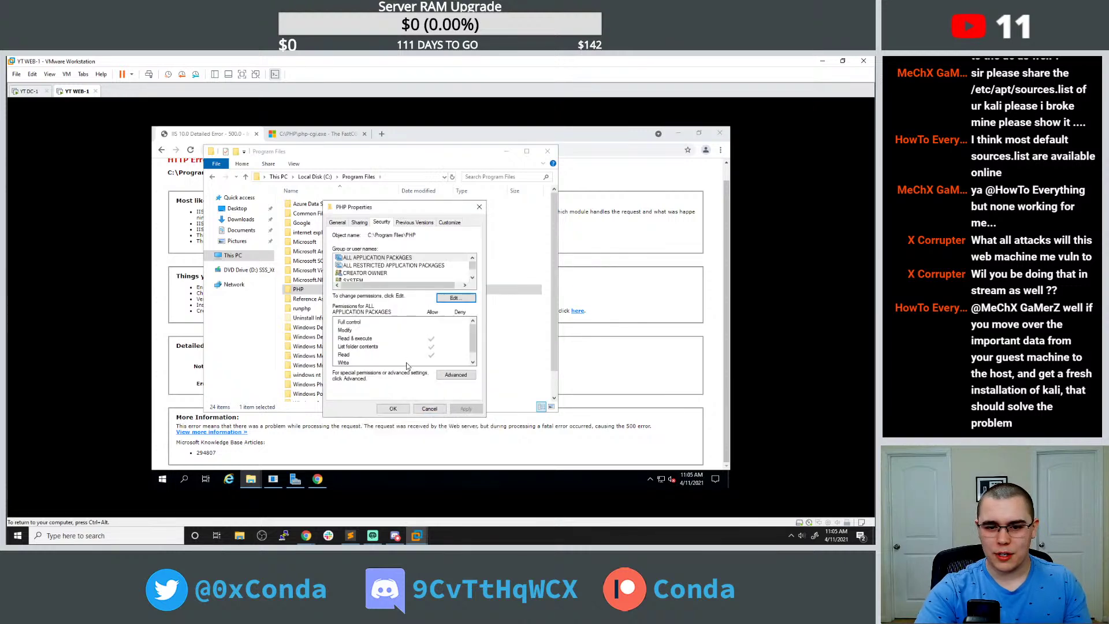
{"action": "left_click", "coordinate": [407, 411]}
Verify ANONYMOUS LOGON's permissions on the v8.0 folder, then return to the 500 error tab.
{"action": "double_click", "coordinate": [335, 290]}
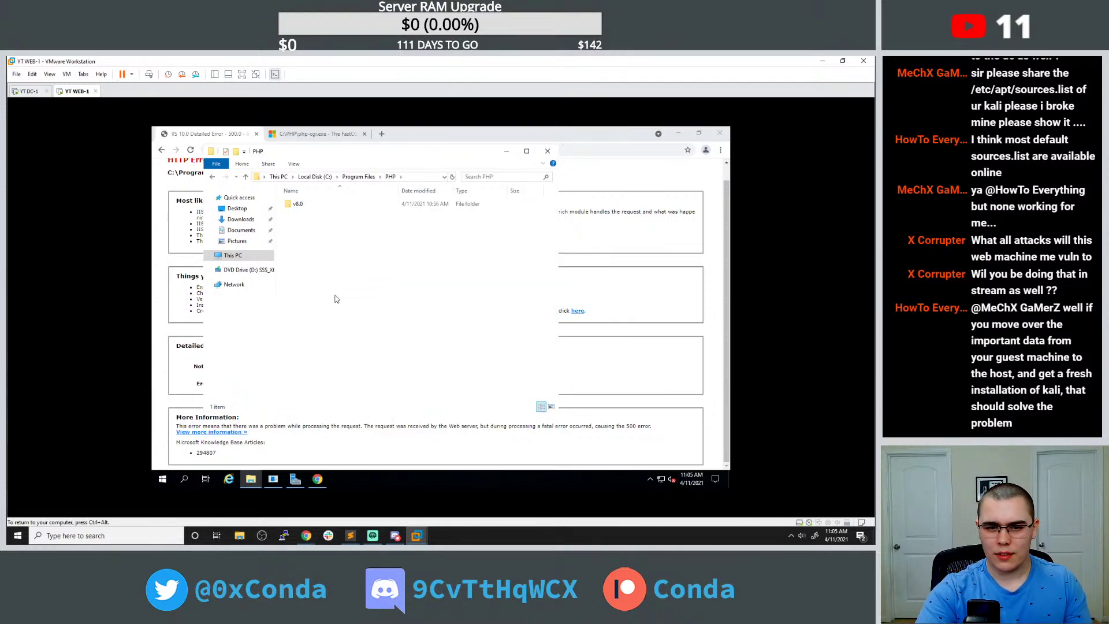
{"action": "double_click", "coordinate": [297, 203]}
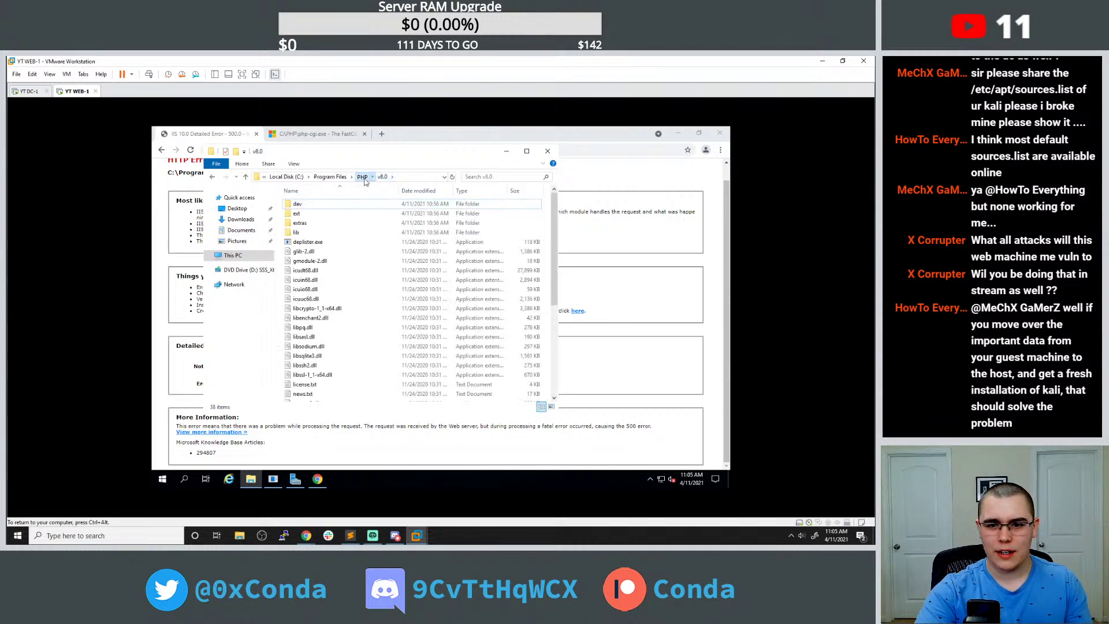
{"action": "left_click", "coordinate": [362, 177]}
{"action": "right_click", "coordinate": [306, 209]}
{"action": "left_click", "coordinate": [331, 353]}
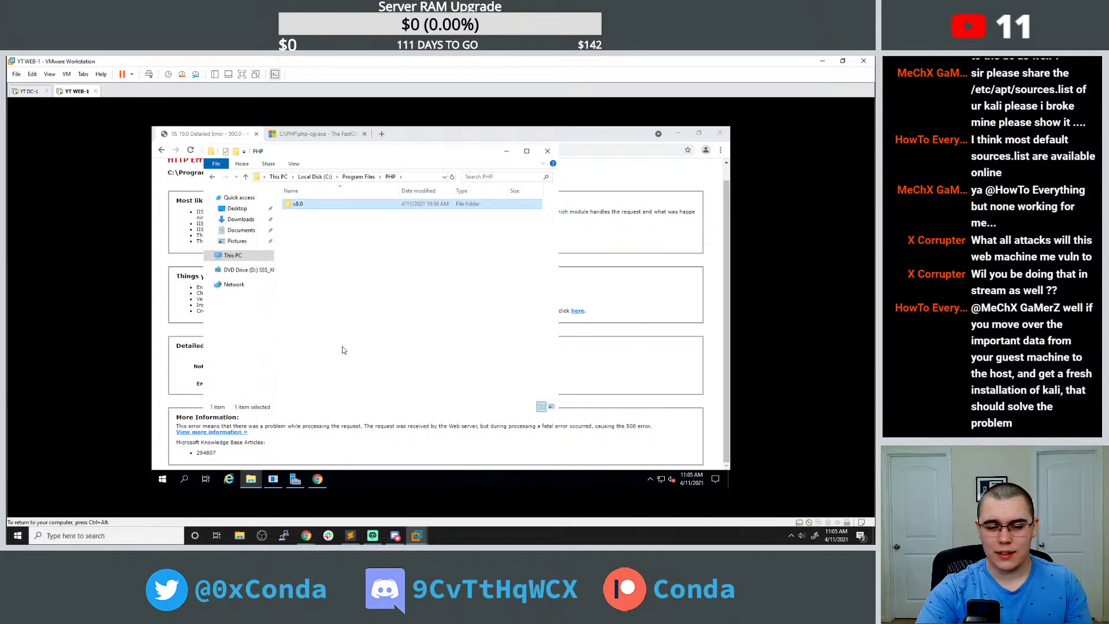
{"action": "left_click", "coordinate": [368, 229]}
{"action": "scroll", "coordinate": [394, 270], "scroll_direction": "down", "scroll_amount": 2}
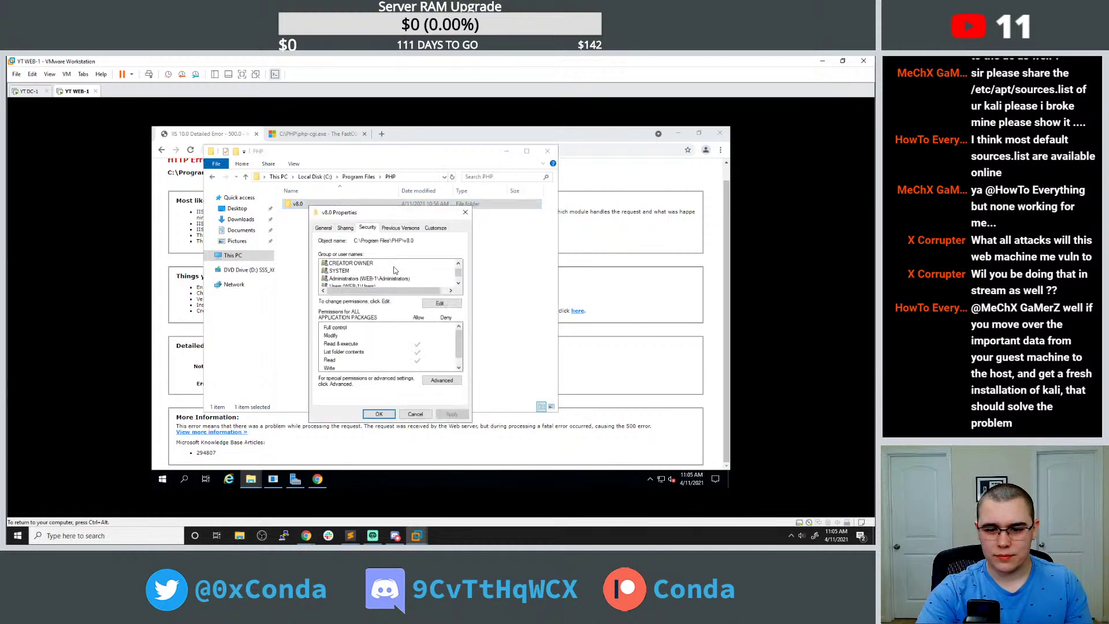
{"action": "left_click", "coordinate": [377, 279]}
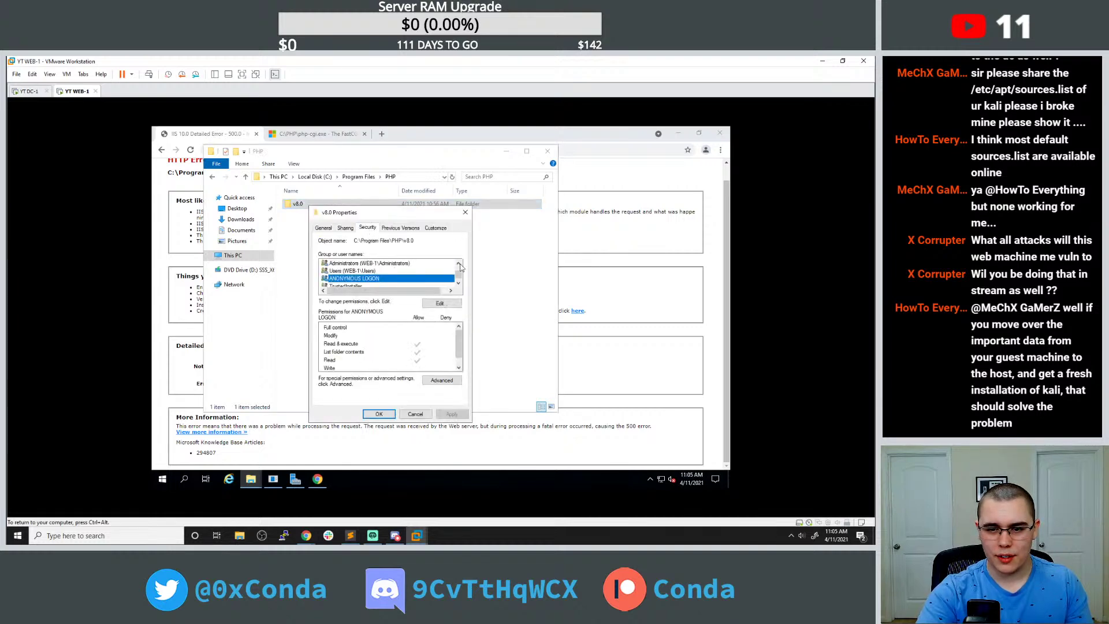
{"action": "left_click", "coordinate": [464, 213]}
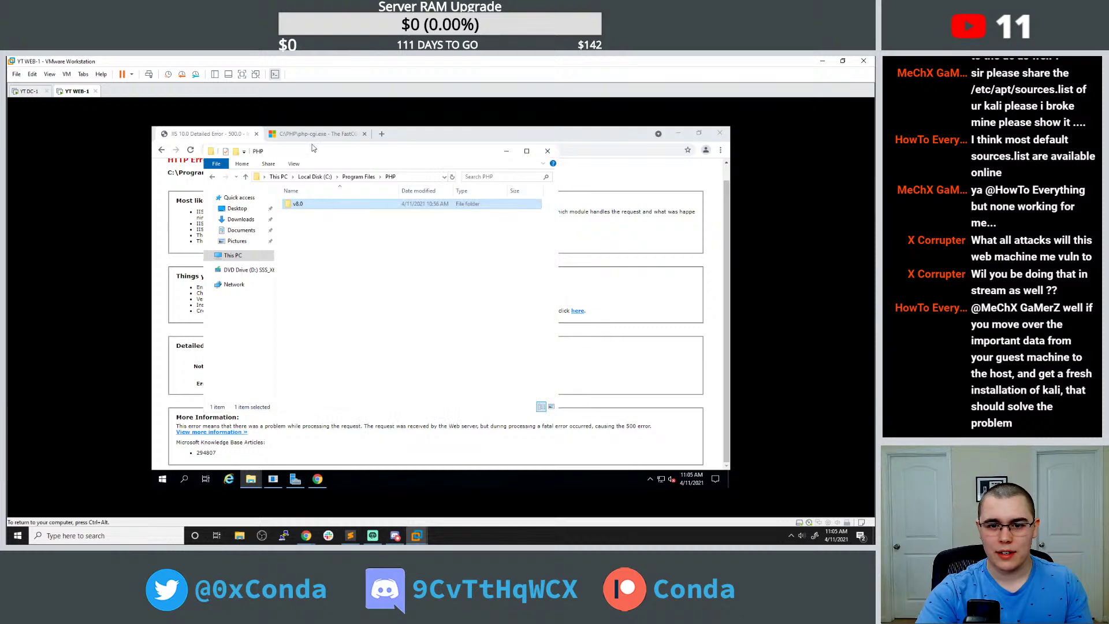
{"action": "left_click", "coordinate": [293, 135]}
{"action": "left_click", "coordinate": [223, 135]}
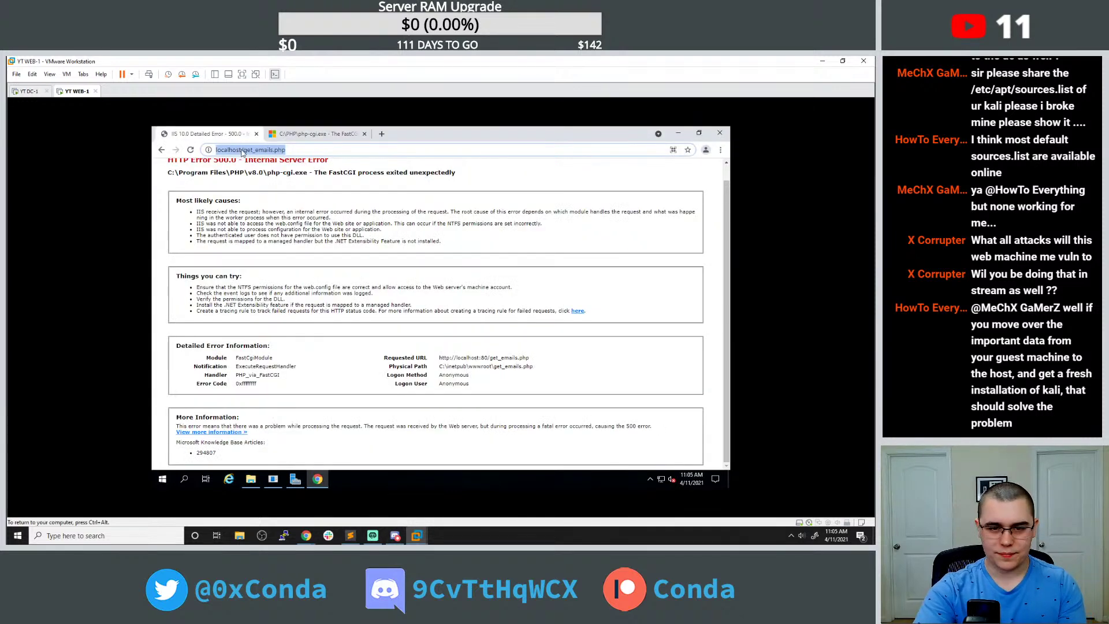
Scroll through the FastCGI forum thread again.
{"action": "left_click", "coordinate": [242, 151]}
{"action": "left_click", "coordinate": [319, 201]}
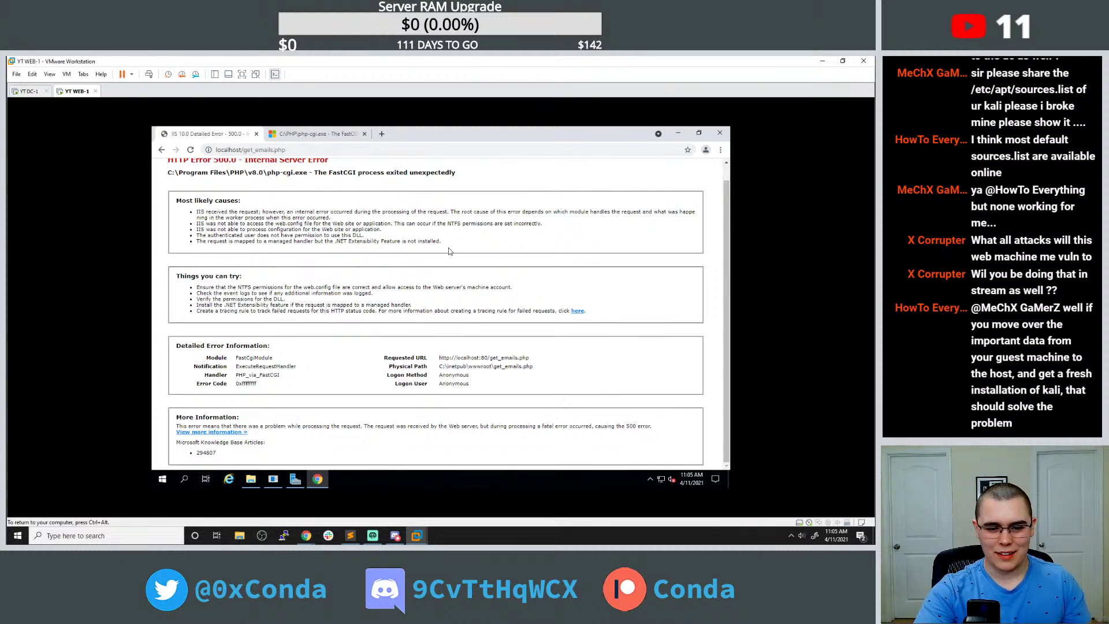
{"action": "left_click", "coordinate": [319, 134]}
{"action": "scroll", "coordinate": [300, 286], "scroll_direction": "down", "scroll_amount": 5}
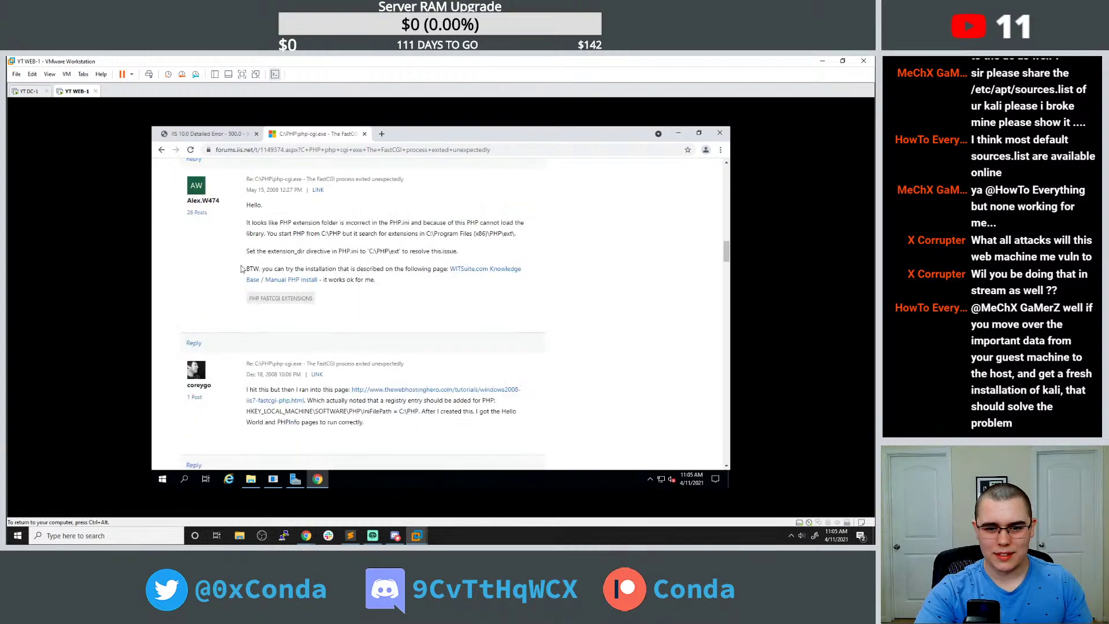
{"action": "scroll", "coordinate": [214, 250], "scroll_direction": "down", "scroll_amount": 3}
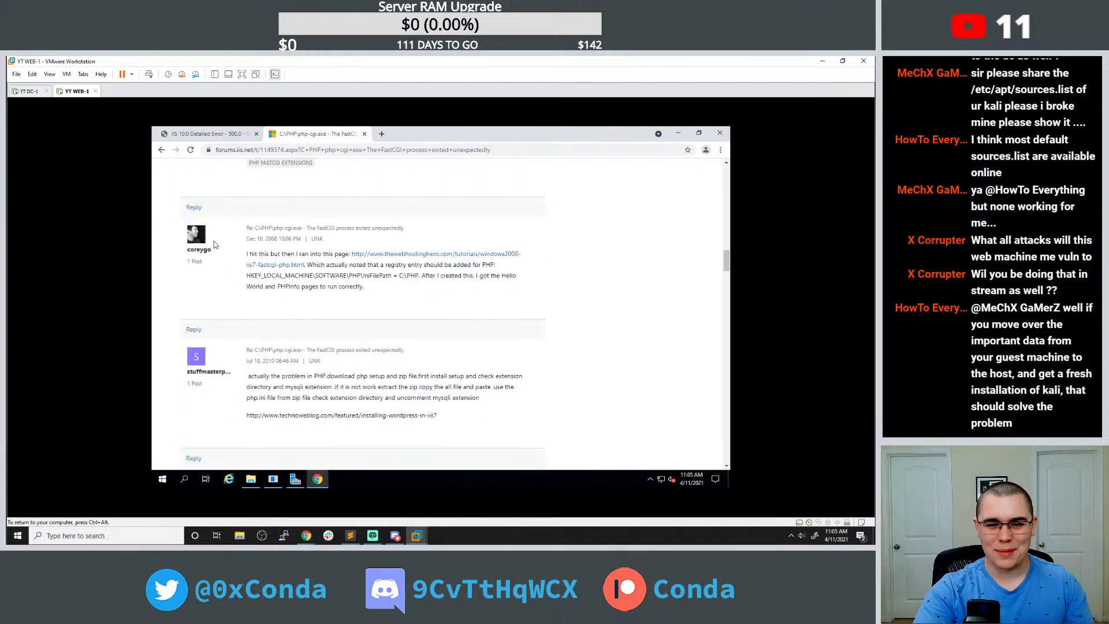
{"action": "scroll", "coordinate": [236, 214], "scroll_direction": "down", "scroll_amount": 1}
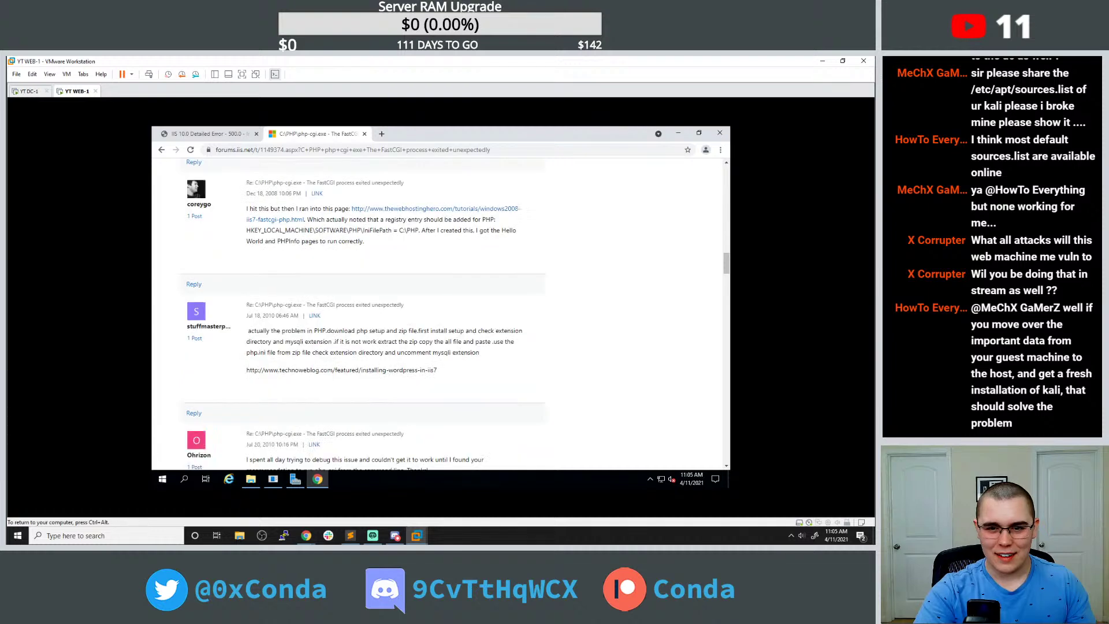
Search a new tab for 'windows server 2019 iis install php'.
{"action": "left_click", "coordinate": [381, 133]}
{"action": "type", "text": "windows "}
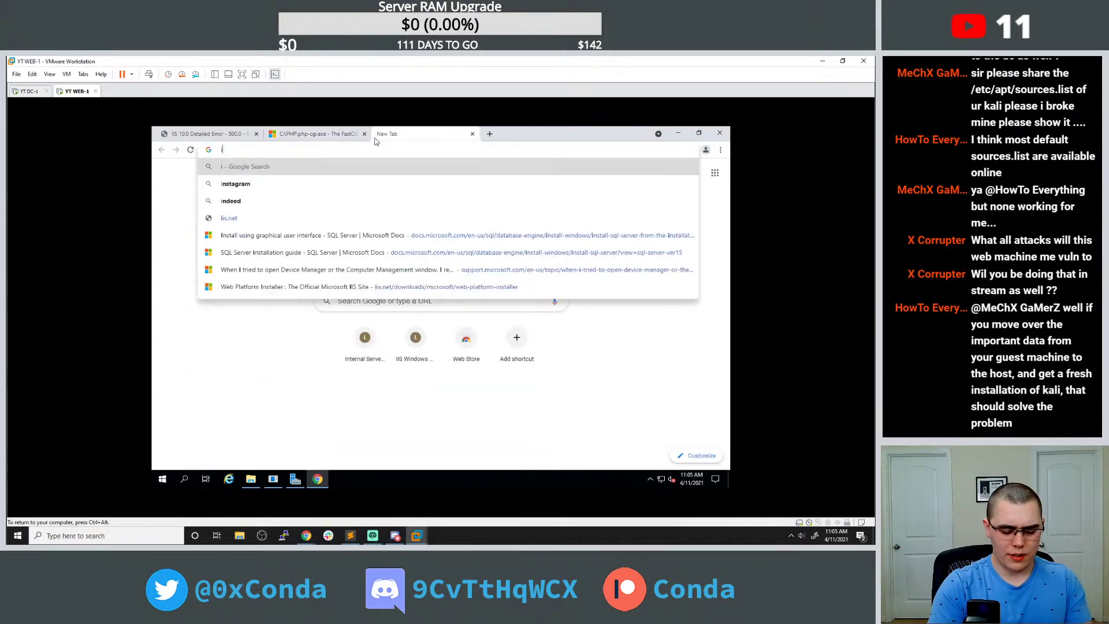
{"action": "type", "text": "iis install php"}
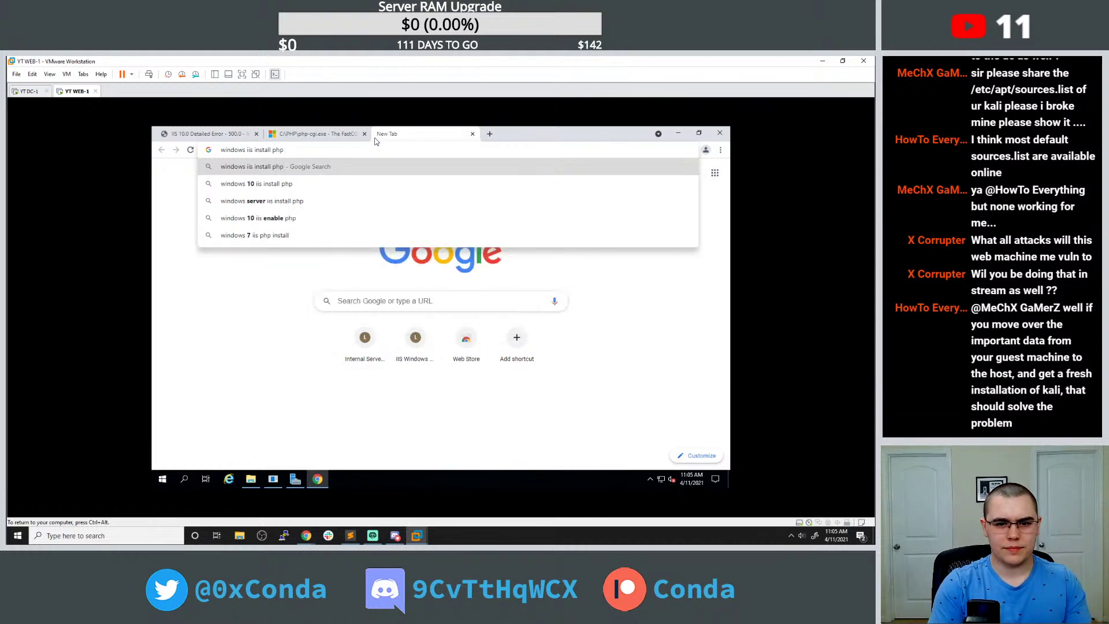
{"action": "key", "text": "Return"}
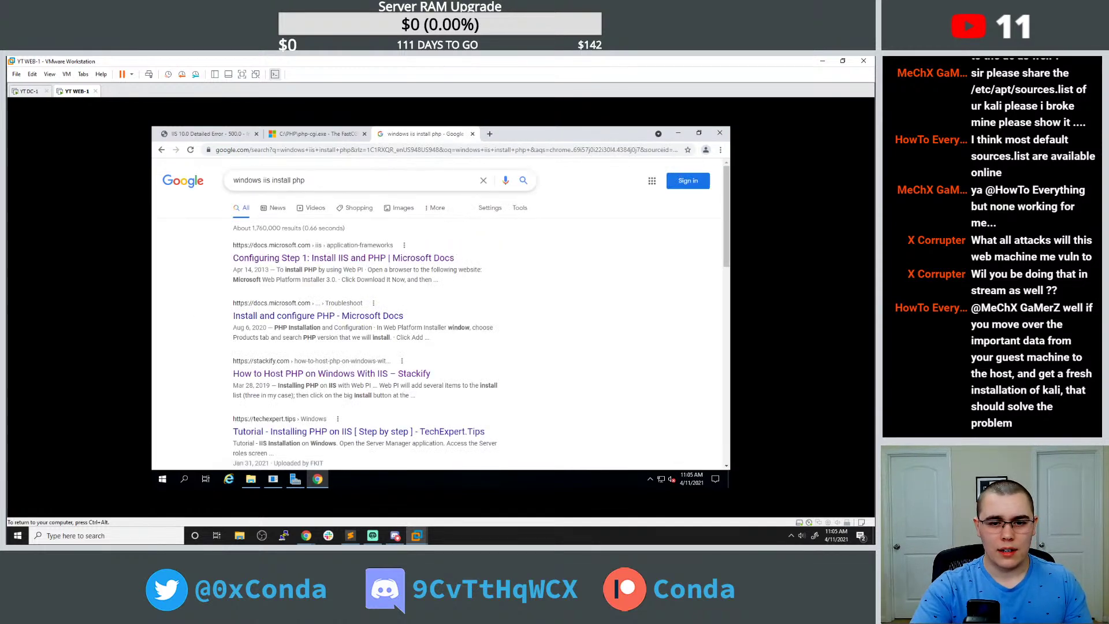
{"action": "left_click", "coordinate": [263, 180]}
{"action": "type", "text": "server 2019"}
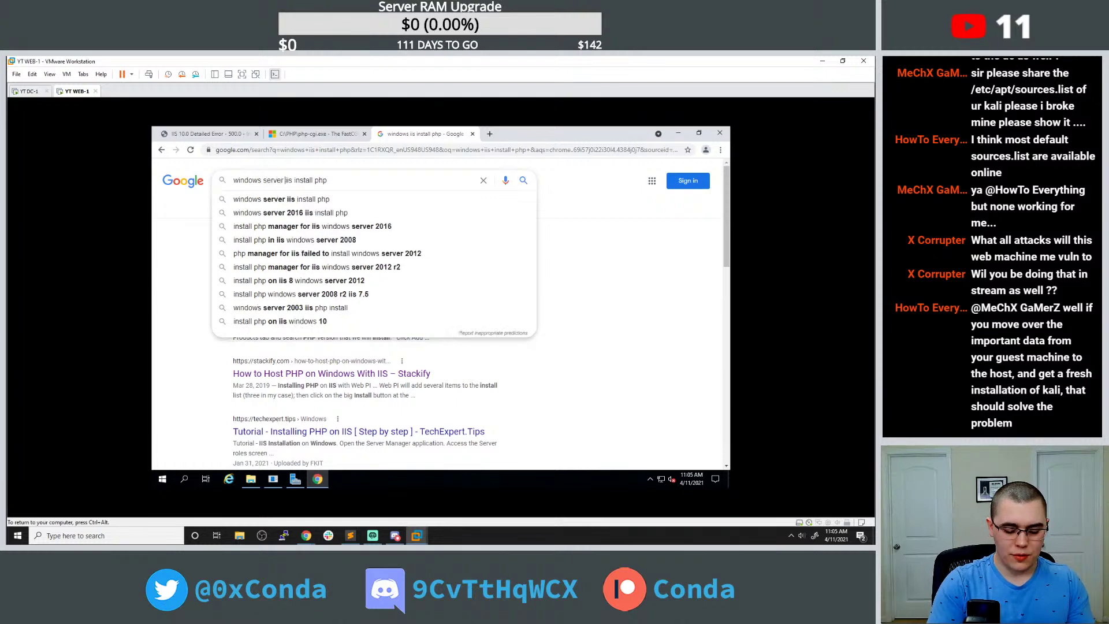
{"action": "key", "text": "Return"}
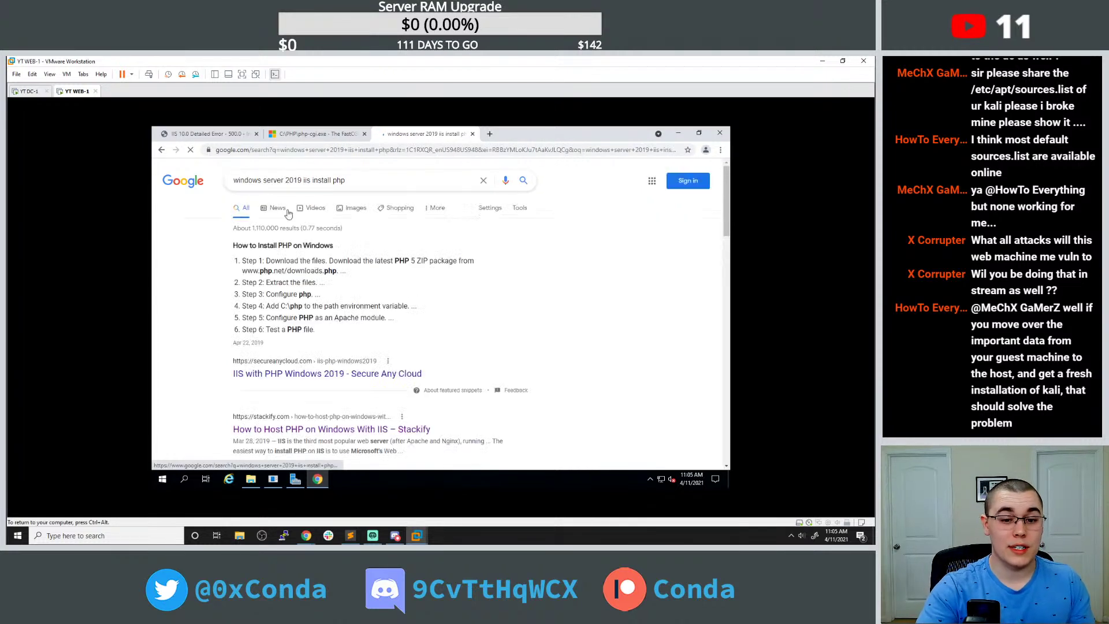
Open and read the secureanycloud 'IIS with PHP Windows 2019' guide.
{"action": "left_click", "coordinate": [295, 372]}
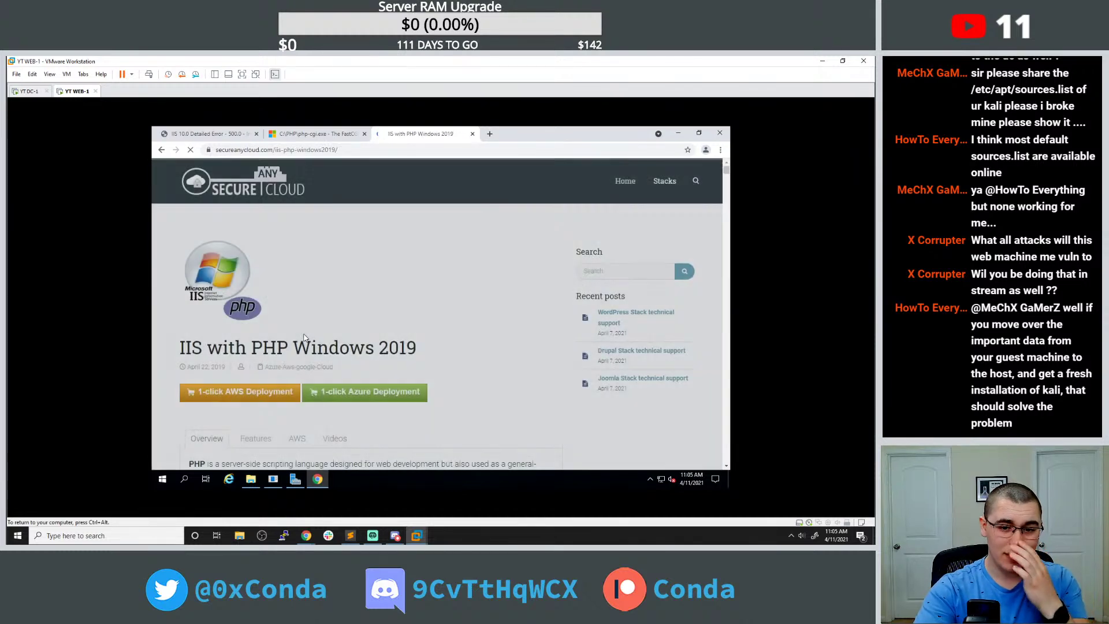
{"action": "scroll", "coordinate": [306, 329], "scroll_direction": "down", "scroll_amount": 3}
{"action": "scroll", "coordinate": [307, 322], "scroll_direction": "down", "scroll_amount": 3}
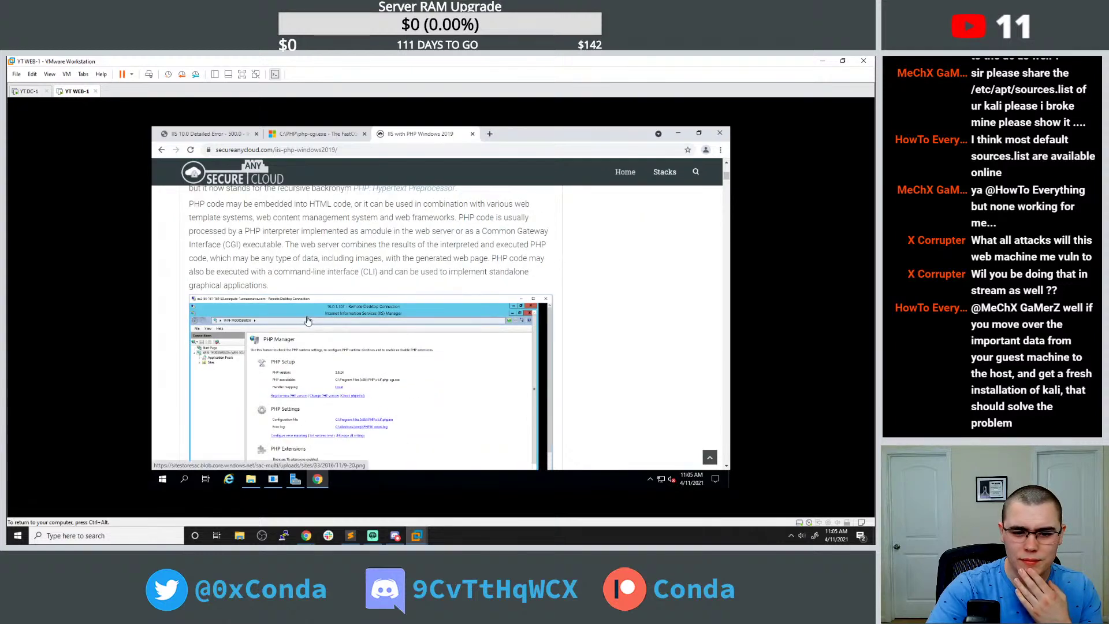
{"action": "scroll", "coordinate": [308, 320], "scroll_direction": "down", "scroll_amount": 1}
{"action": "left_click", "coordinate": [162, 479]}
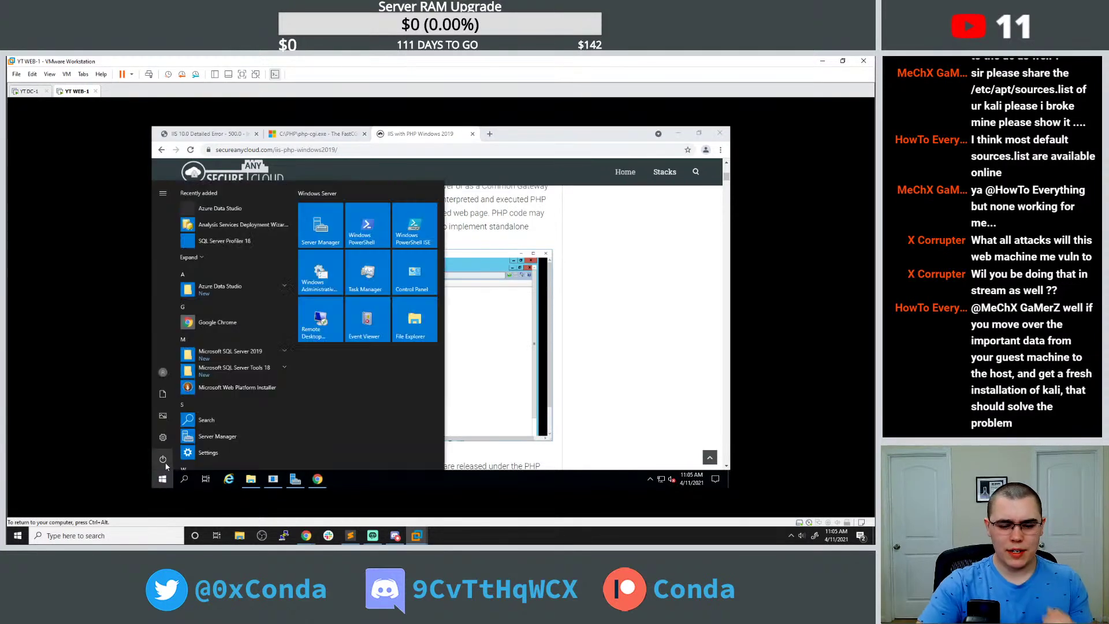
Launch IIS Manager via 'iss', expand the WEB-1 server node and open its CGI feature.
{"action": "type", "text": "iss"}
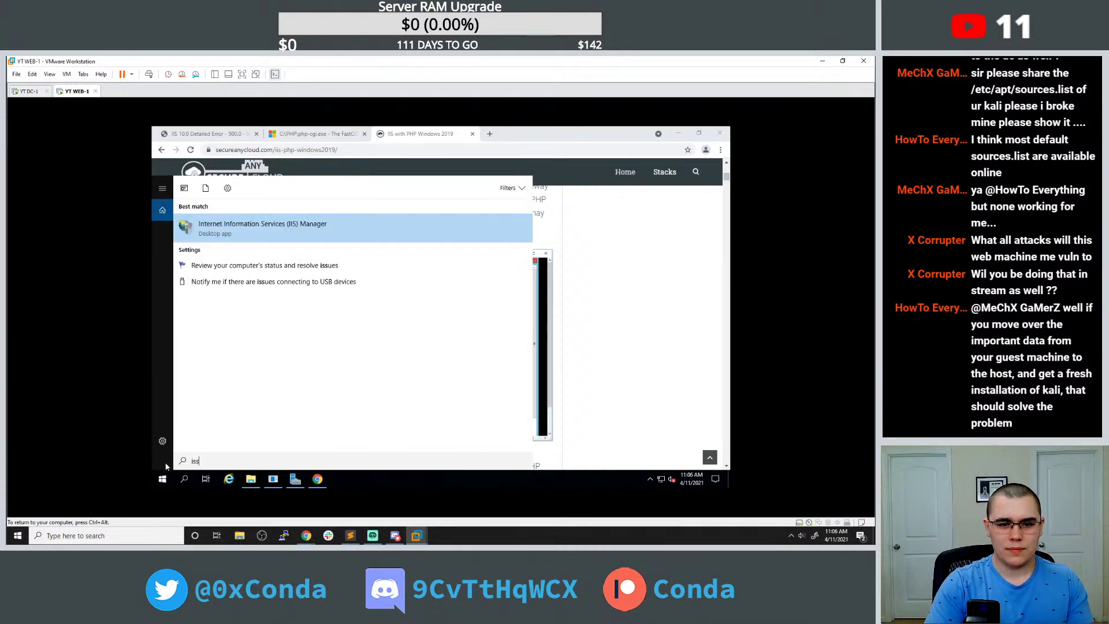
{"action": "key", "text": "Return"}
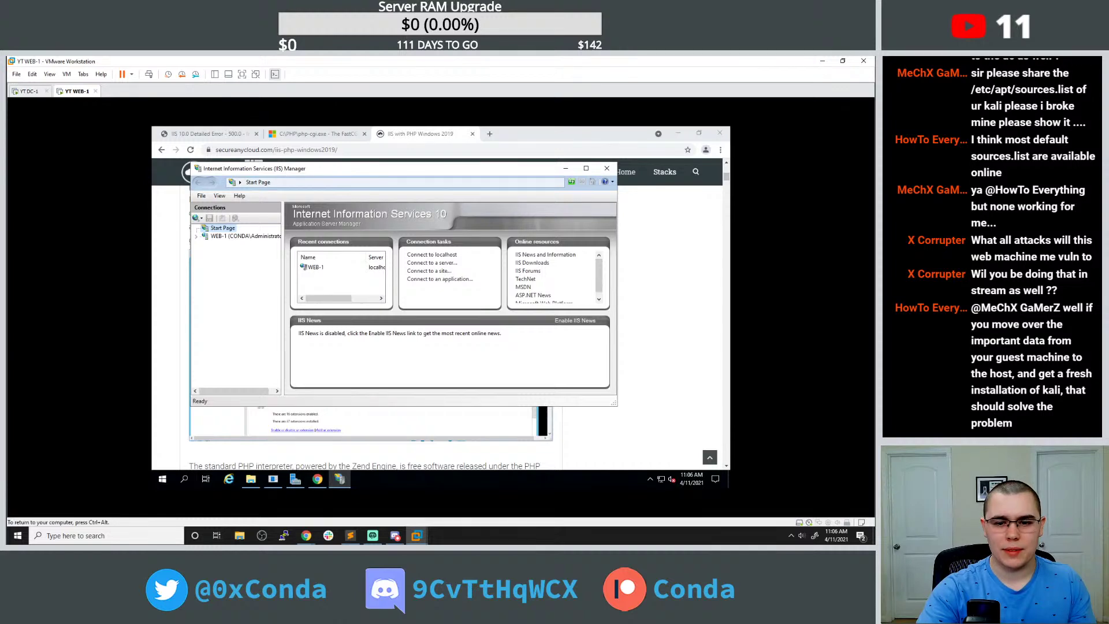
{"action": "left_click_drag", "start_coordinate": [286, 168], "coordinate": [466, 175]}
{"action": "left_click", "coordinate": [395, 242]}
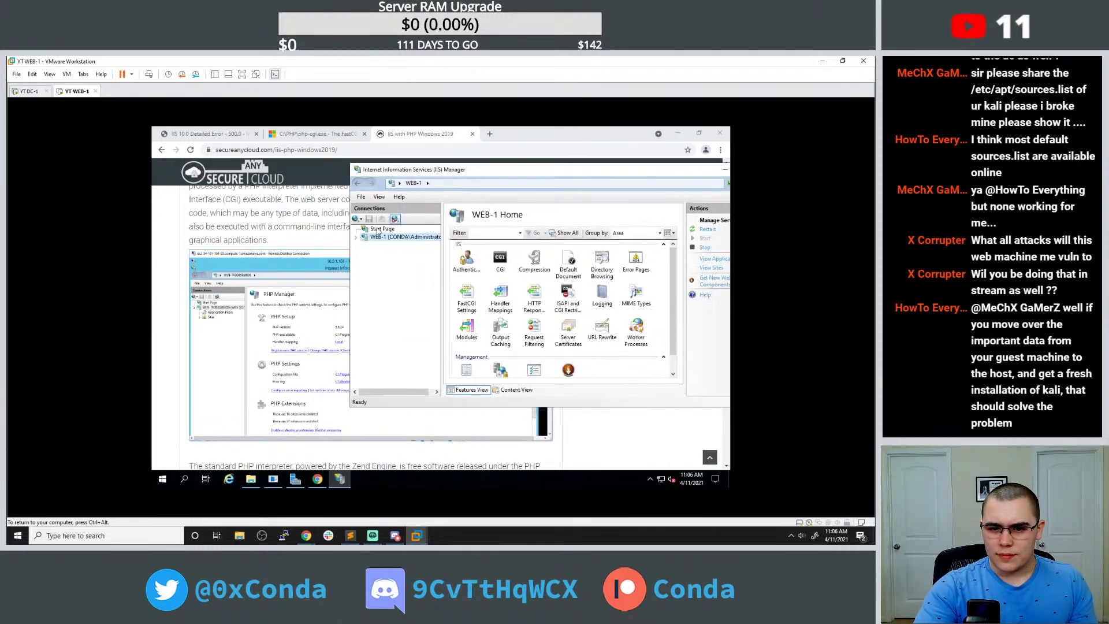
{"action": "double_click", "coordinate": [369, 239]}
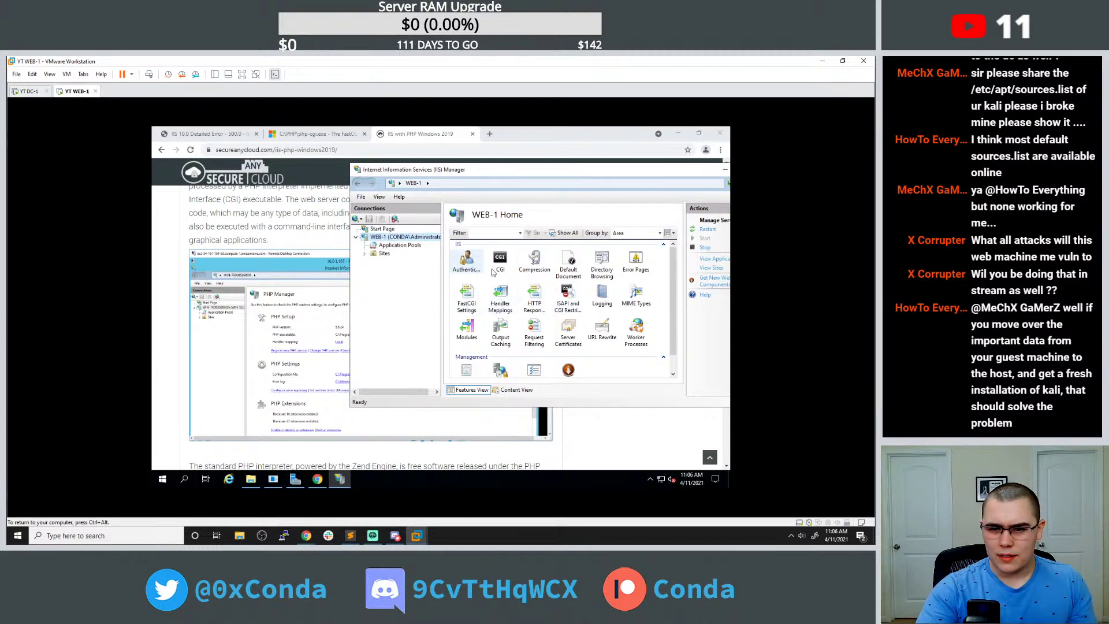
{"action": "scroll", "coordinate": [506, 283], "scroll_direction": "down", "scroll_amount": 1}
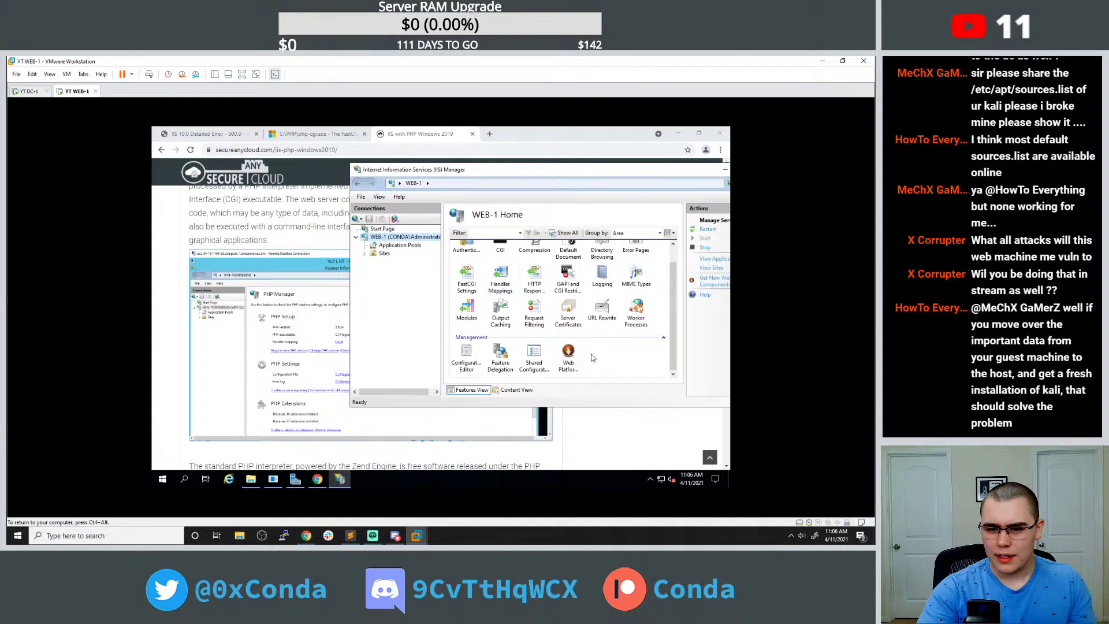
{"action": "scroll", "coordinate": [508, 279], "scroll_direction": "up", "scroll_amount": 1}
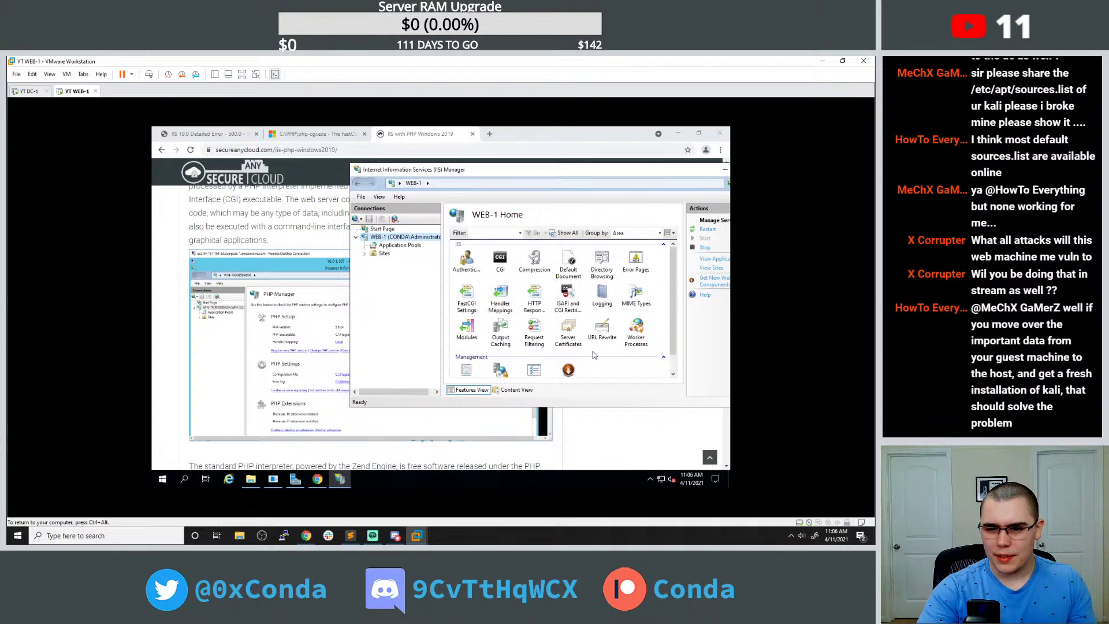
{"action": "double_click", "coordinate": [506, 265]}
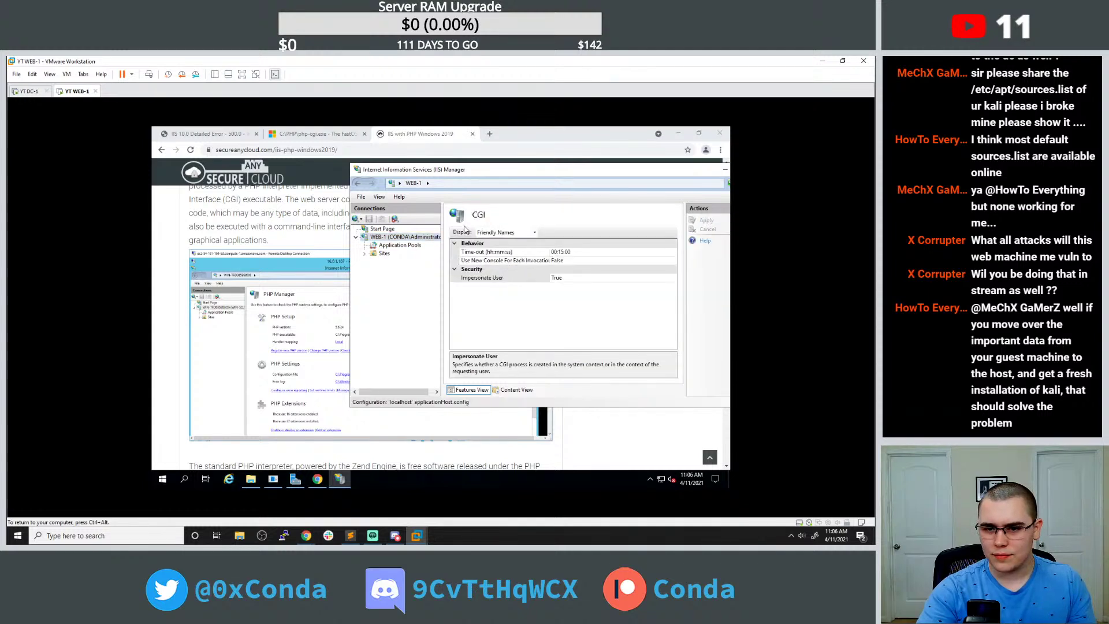
Browse Application Pools, Sites with Default Web Site, and the WEB-1 home features, then return to the PHP guide.
{"action": "left_click_drag", "start_coordinate": [467, 171], "coordinate": [428, 165]}
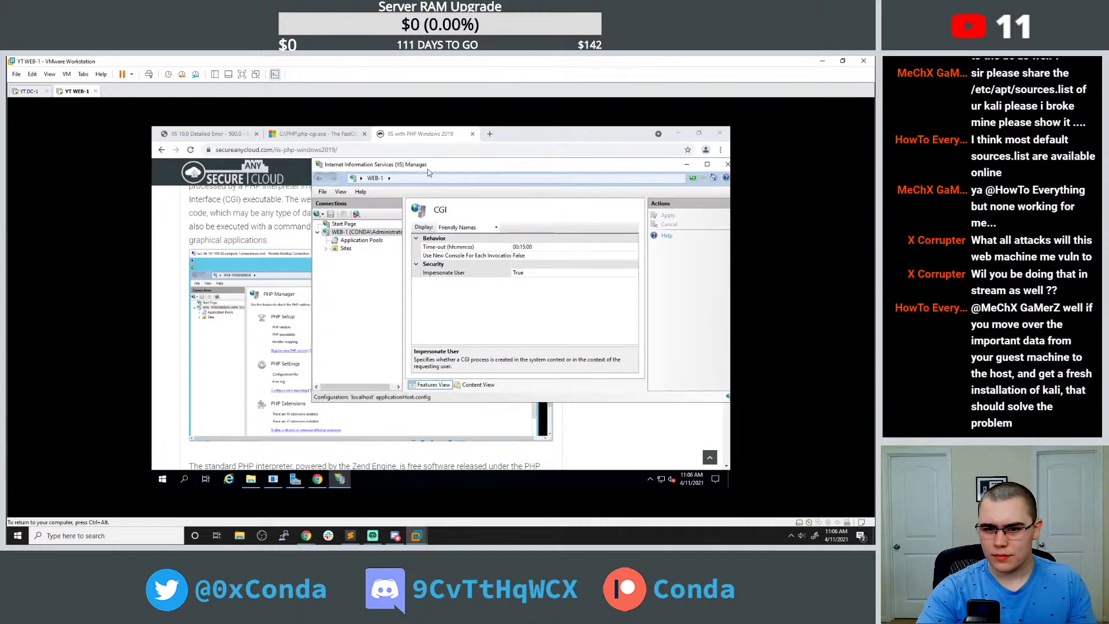
{"action": "left_click", "coordinate": [360, 240]}
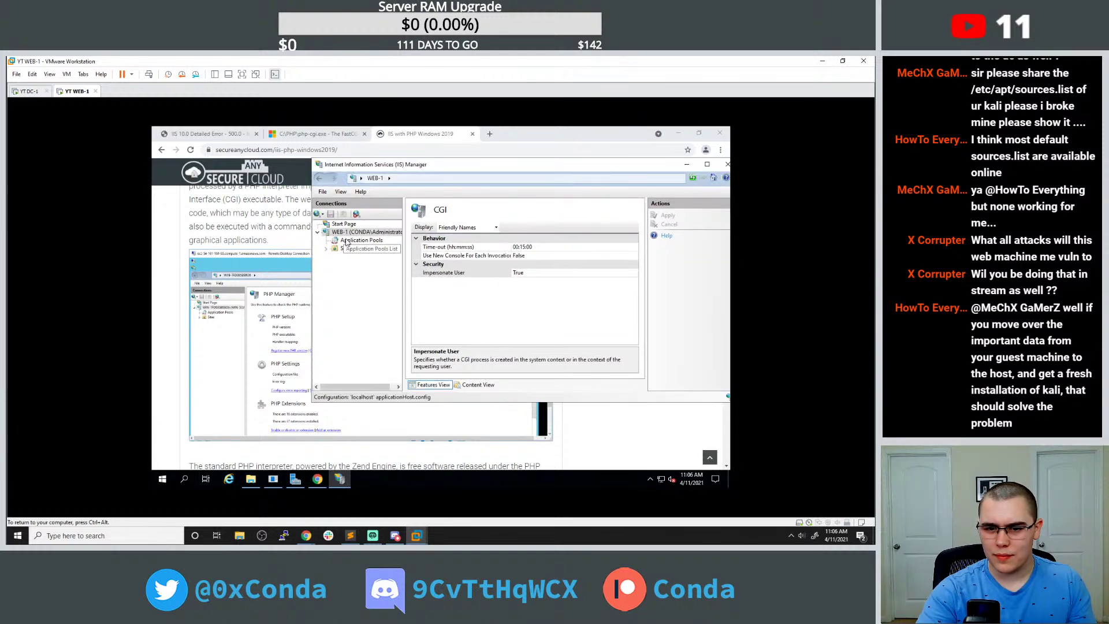
{"action": "left_click", "coordinate": [345, 248]}
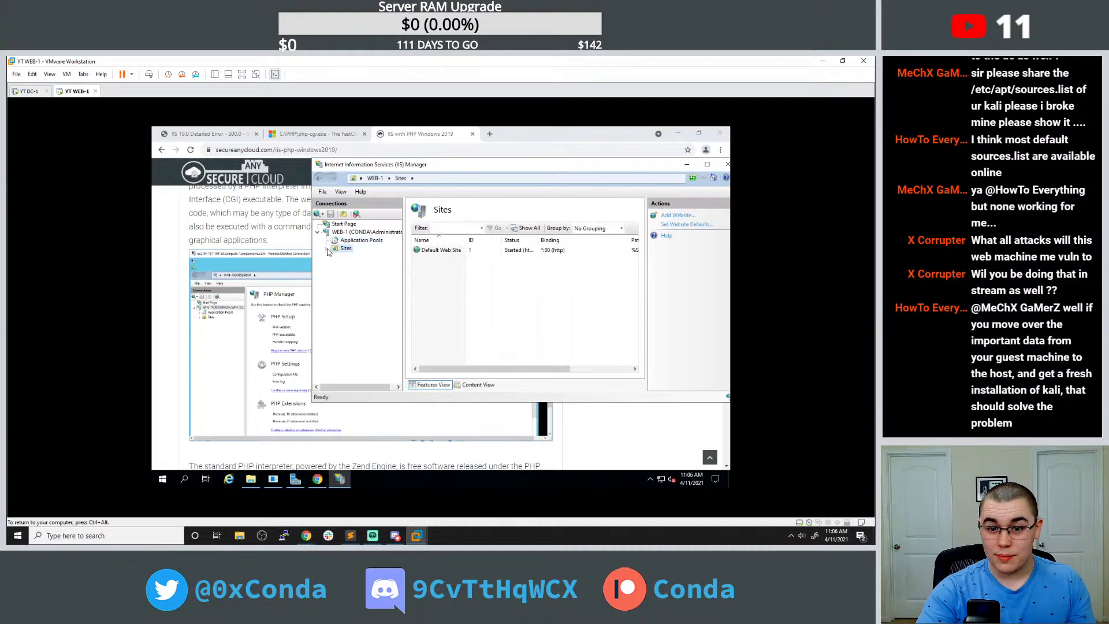
{"action": "left_click", "coordinate": [342, 233]}
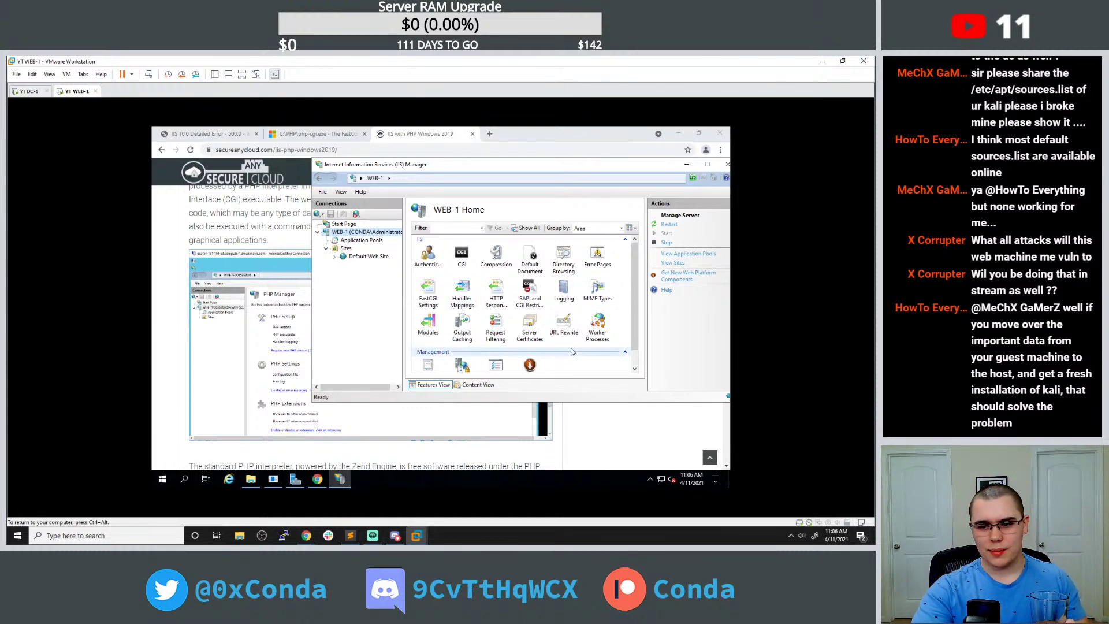
{"action": "scroll", "coordinate": [570, 357], "scroll_direction": "down", "scroll_amount": 1}
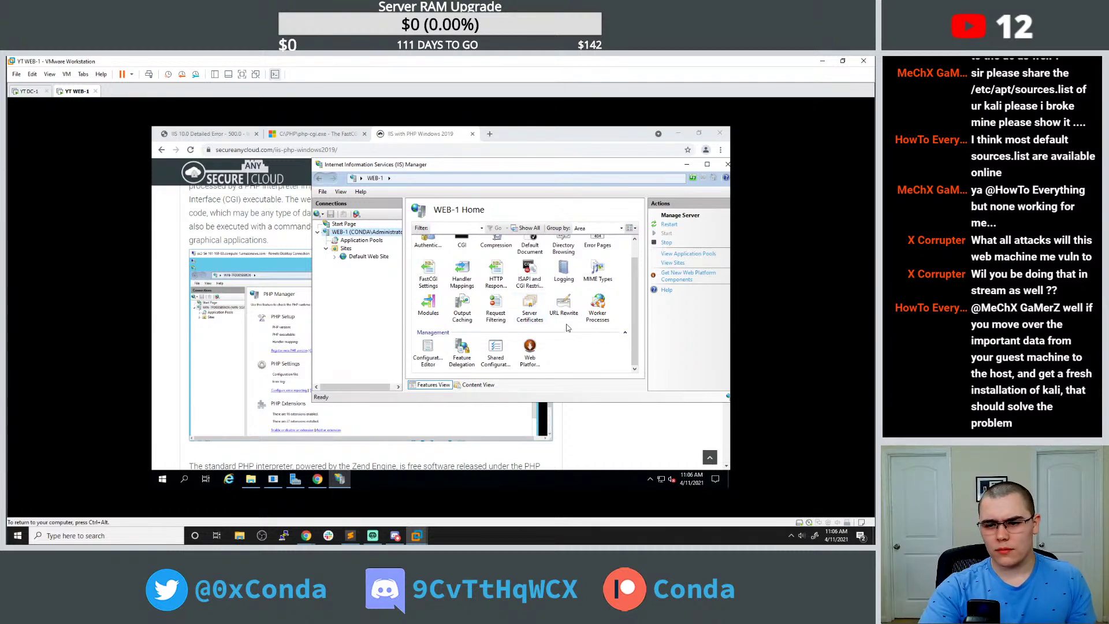
{"action": "scroll", "coordinate": [567, 328], "scroll_direction": "up", "scroll_amount": 1}
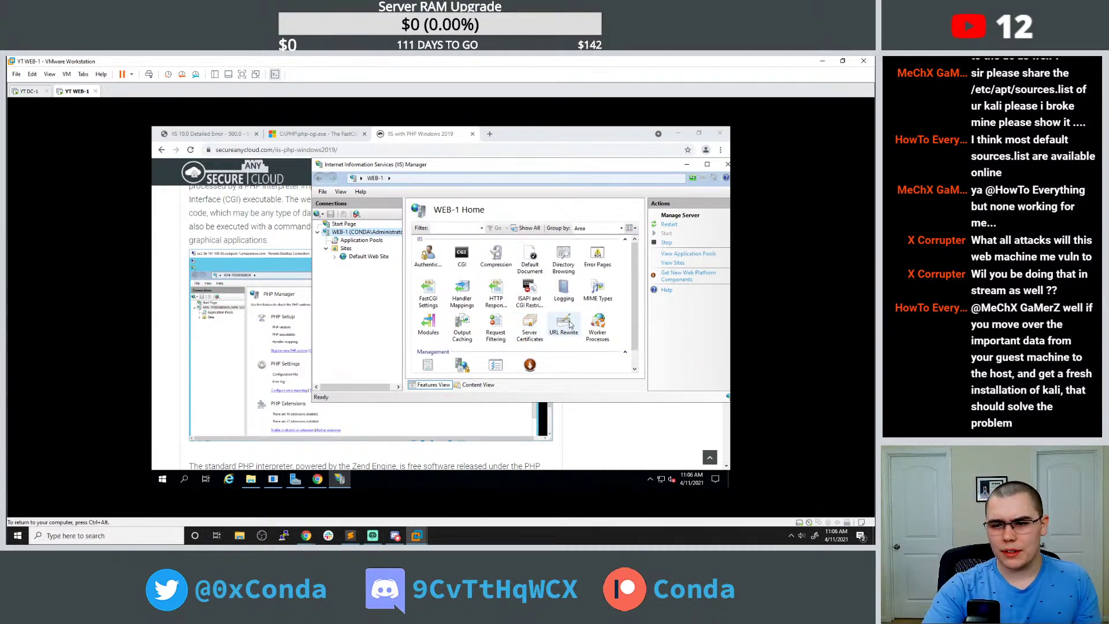
{"action": "left_click", "coordinate": [173, 286]}
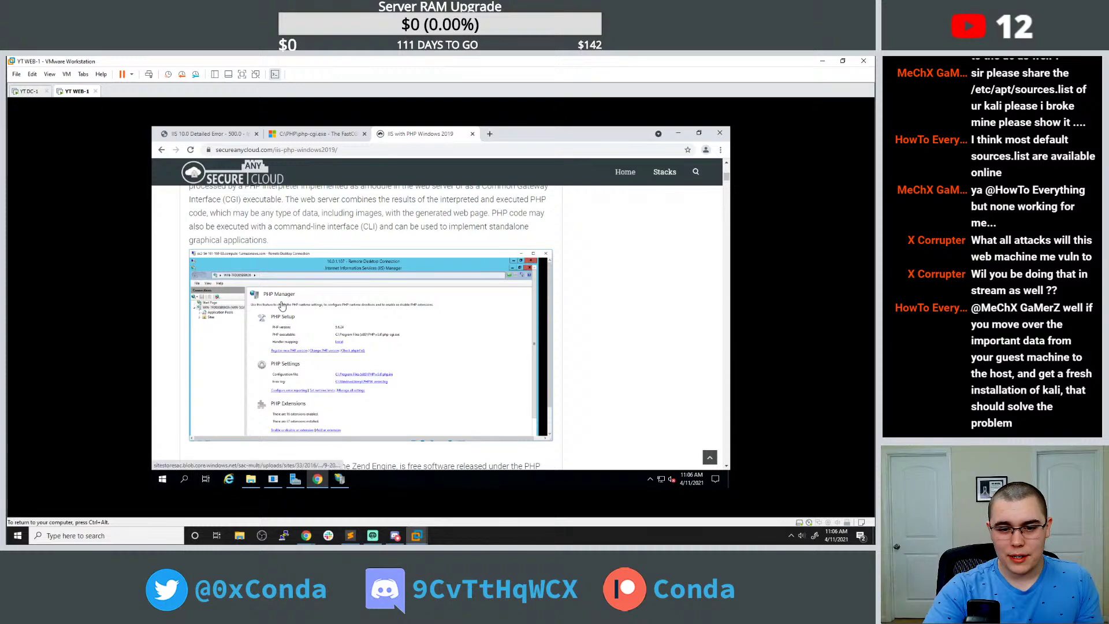
Copy the Install-WindowsFeature web-server/web-cgi command from the guide and run it in an administrator PowerShell.
{"action": "scroll", "coordinate": [282, 306], "scroll_direction": "down", "scroll_amount": 1}
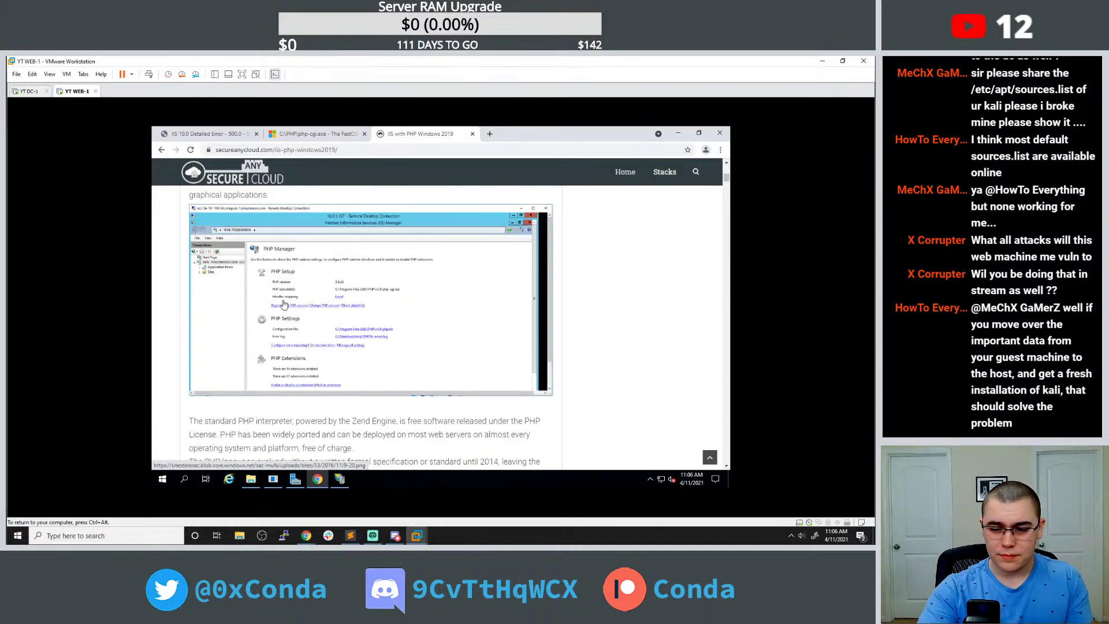
{"action": "scroll", "coordinate": [282, 305], "scroll_direction": "down", "scroll_amount": 5}
{"action": "scroll", "coordinate": [279, 285], "scroll_direction": "down", "scroll_amount": 15}
{"action": "scroll", "coordinate": [281, 279], "scroll_direction": "down", "scroll_amount": 9}
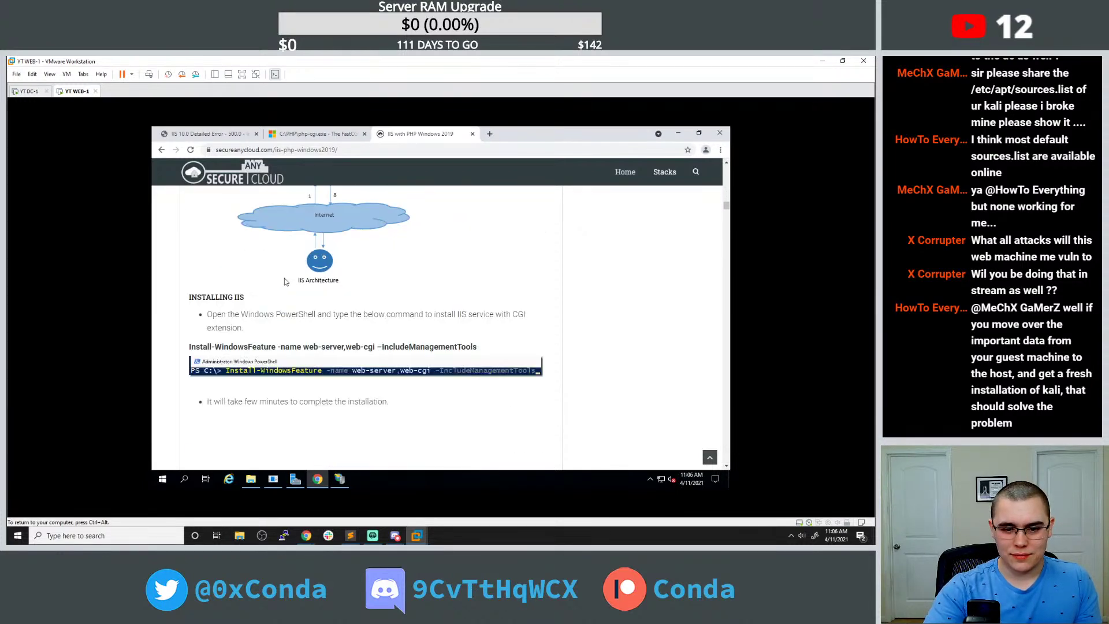
{"action": "scroll", "coordinate": [284, 281], "scroll_direction": "down", "scroll_amount": 3}
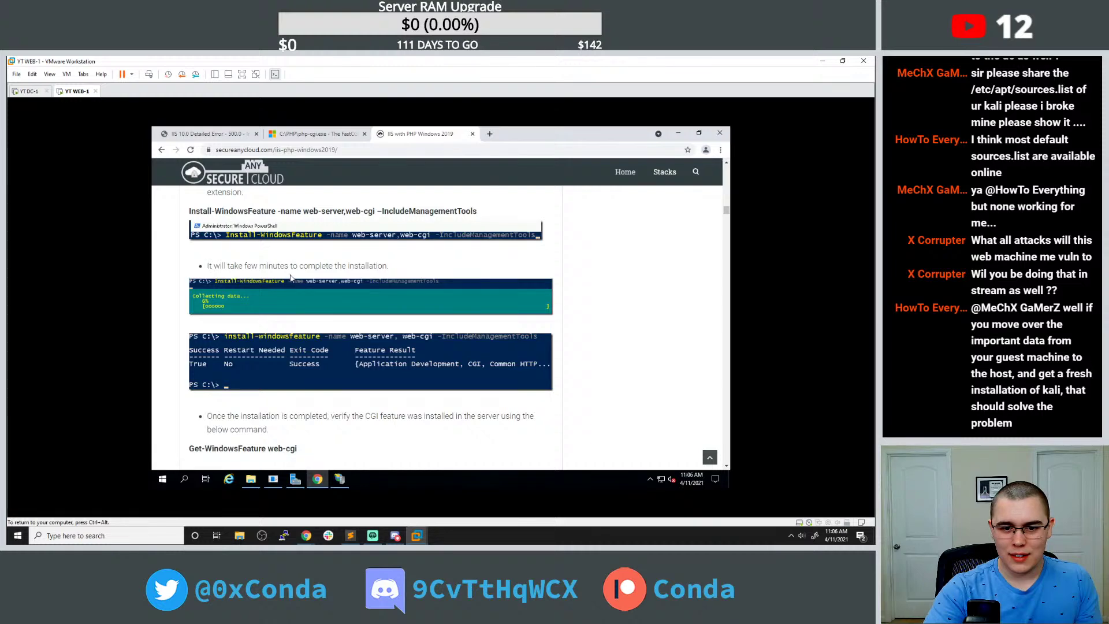
{"action": "scroll", "coordinate": [315, 215], "scroll_direction": "up", "scroll_amount": 1}
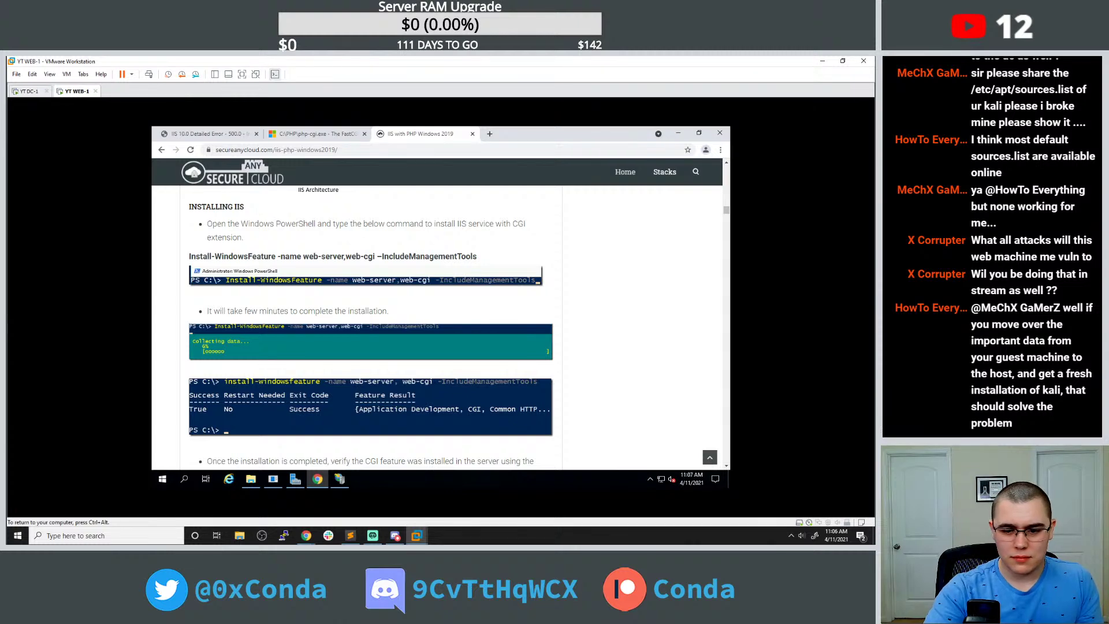
{"action": "triple_click", "coordinate": [352, 256]}
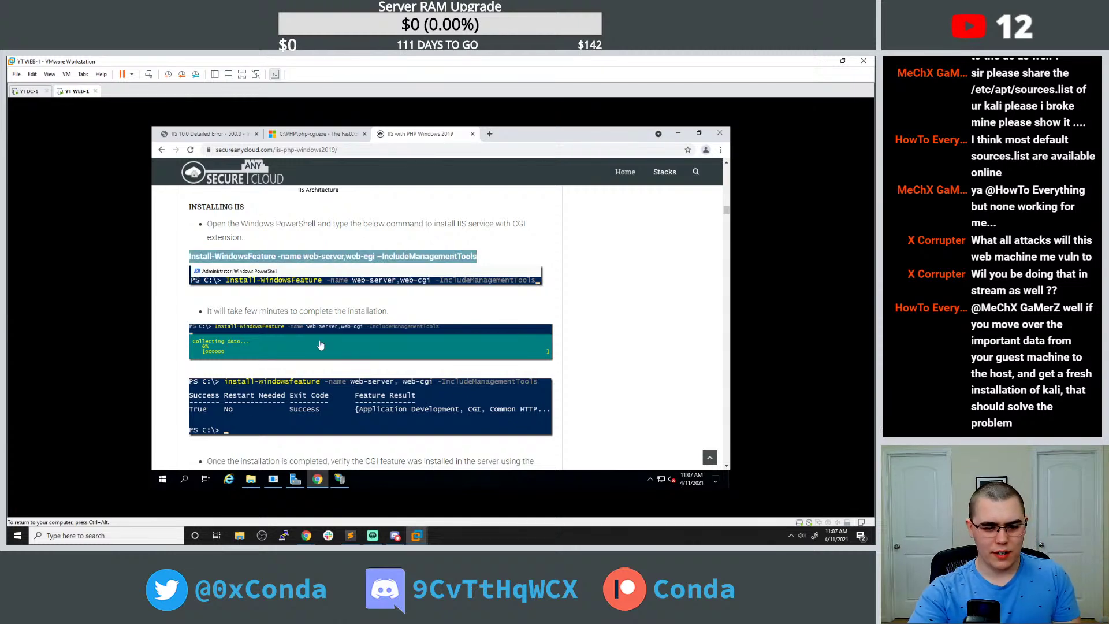
{"action": "left_click", "coordinate": [162, 479]}
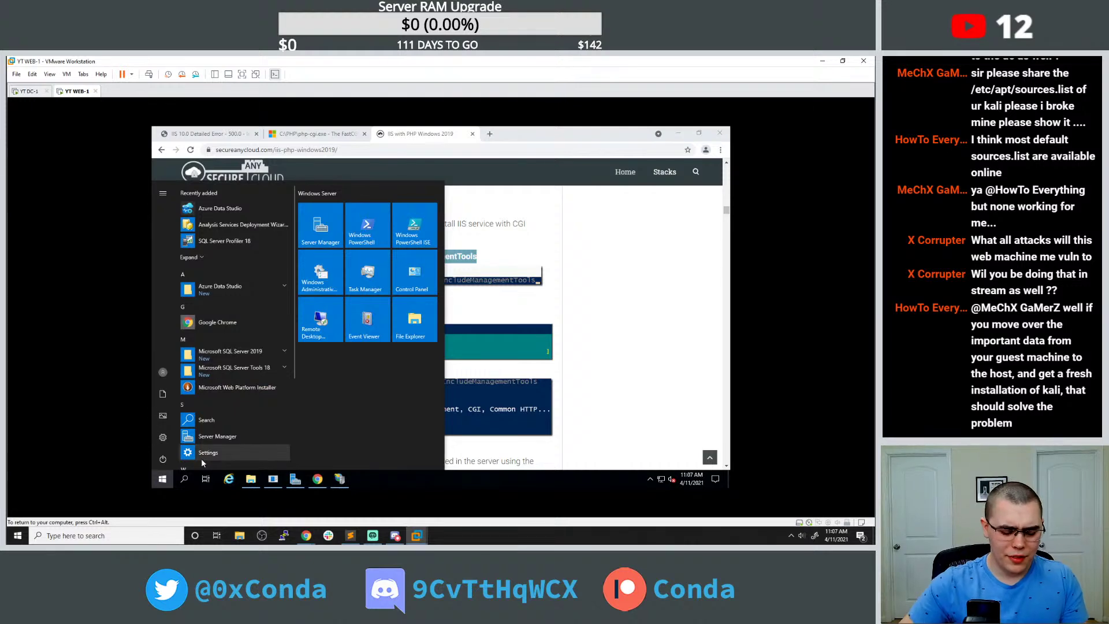
{"action": "type", "text": "power"}
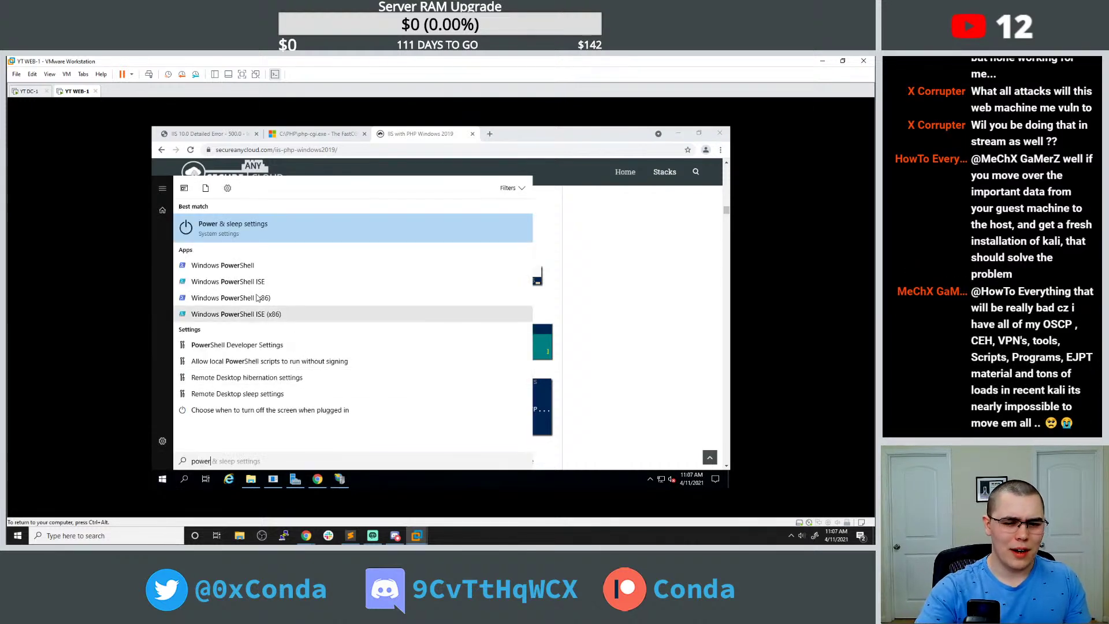
{"action": "right_click", "coordinate": [235, 260]}
{"action": "left_click", "coordinate": [272, 273]}
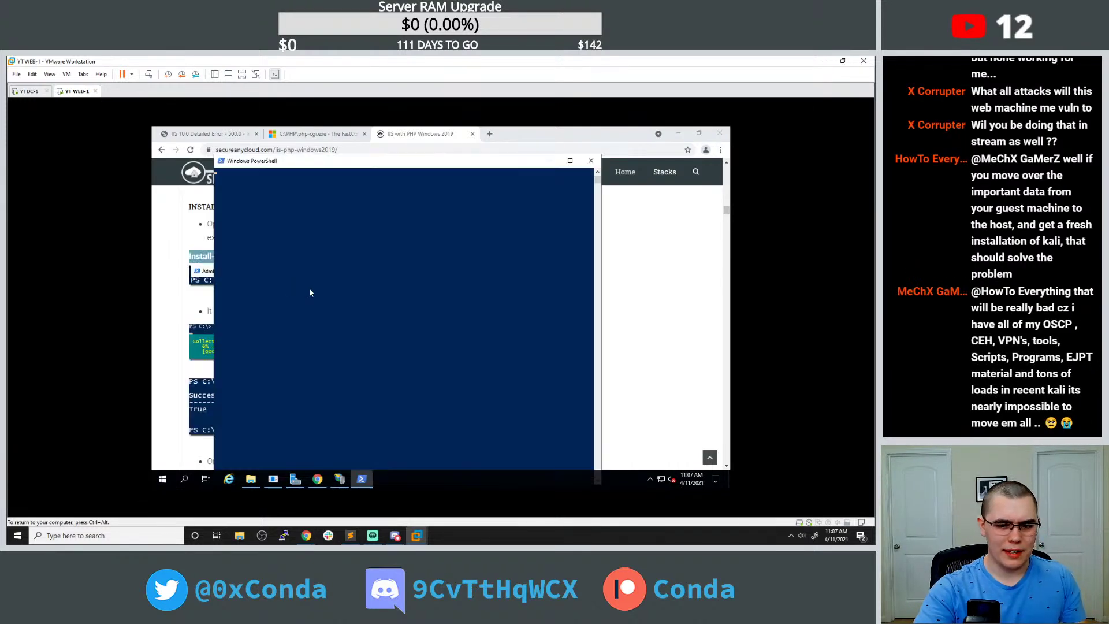
{"action": "right_click", "coordinate": [336, 265]}
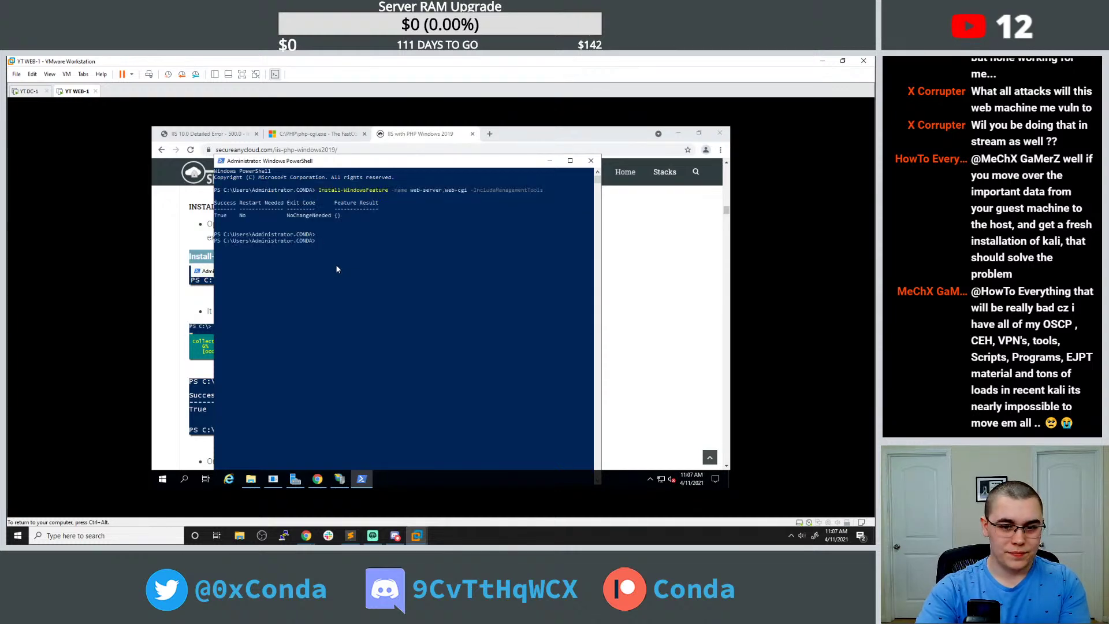
Copy Get-WindowsFeature web-cgi from the guide and run it to confirm CGI is Installed.
{"action": "left_click", "coordinate": [187, 248]}
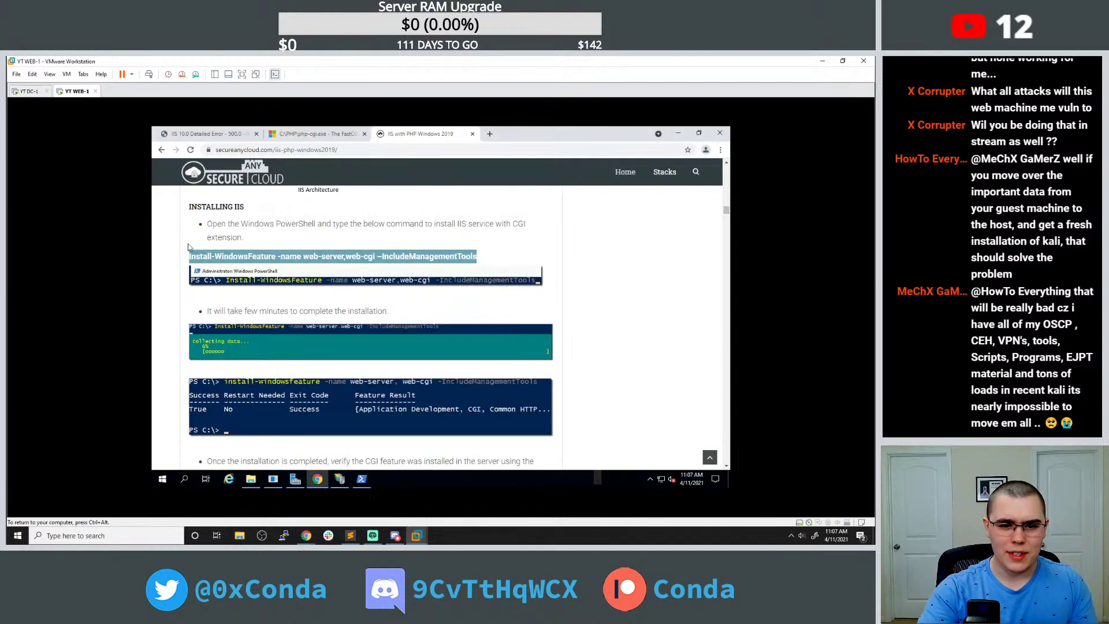
{"action": "scroll", "coordinate": [262, 286], "scroll_direction": "down", "scroll_amount": 3}
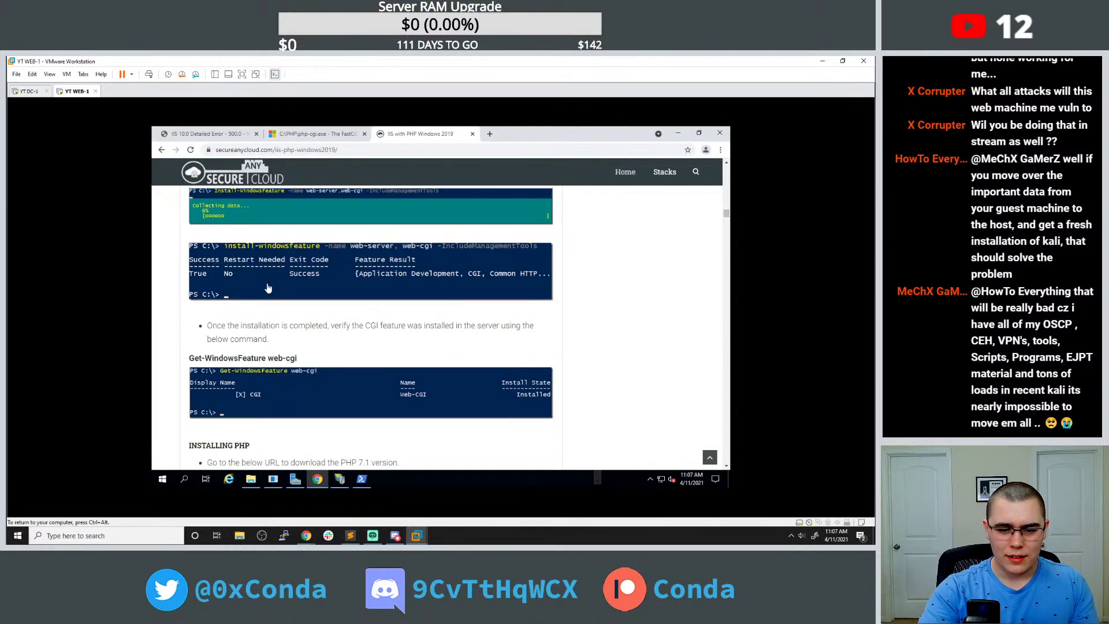
{"action": "triple_click", "coordinate": [276, 358]}
{"action": "key", "text": "ctrl+c"}
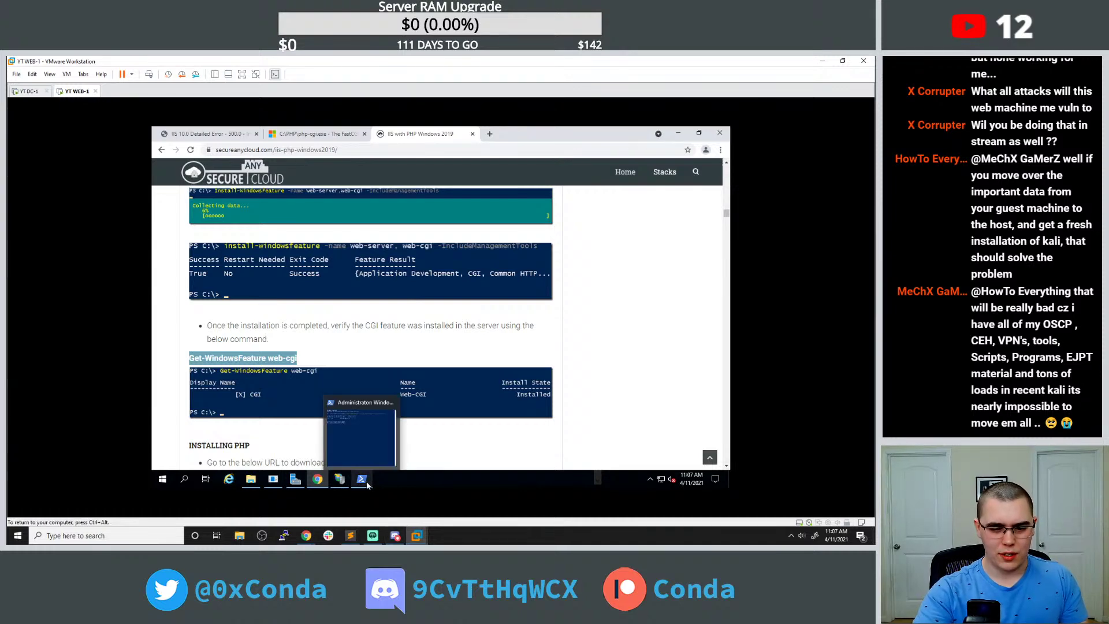
{"action": "left_click", "coordinate": [398, 410]}
{"action": "right_click", "coordinate": [412, 315]}
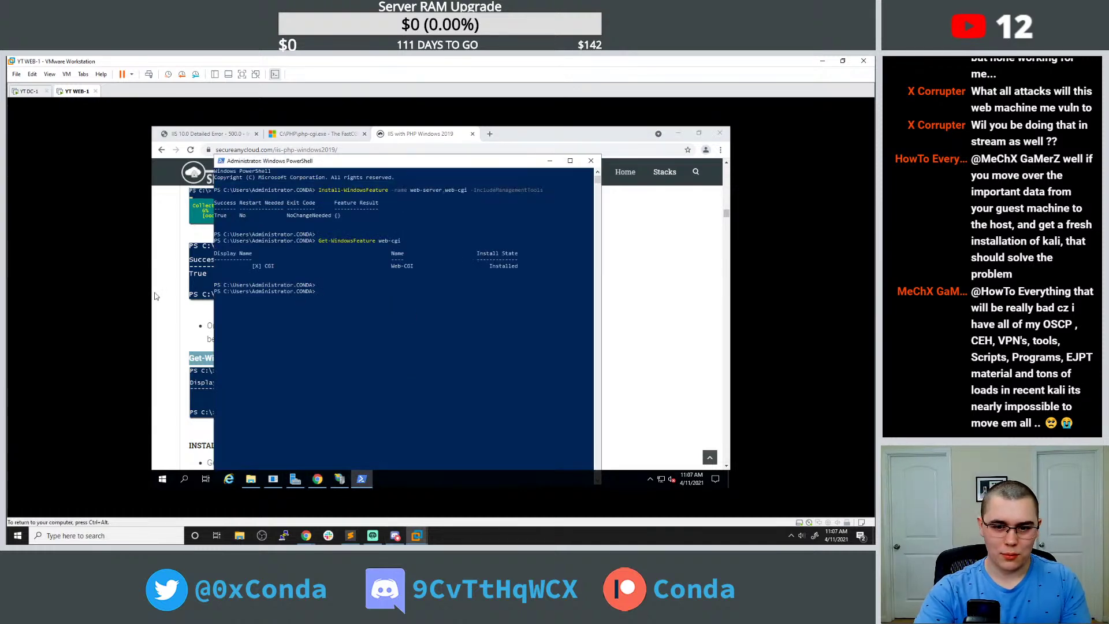
{"action": "left_click", "coordinate": [190, 303]}
{"action": "scroll", "coordinate": [202, 310], "scroll_direction": "down", "scroll_amount": 2}
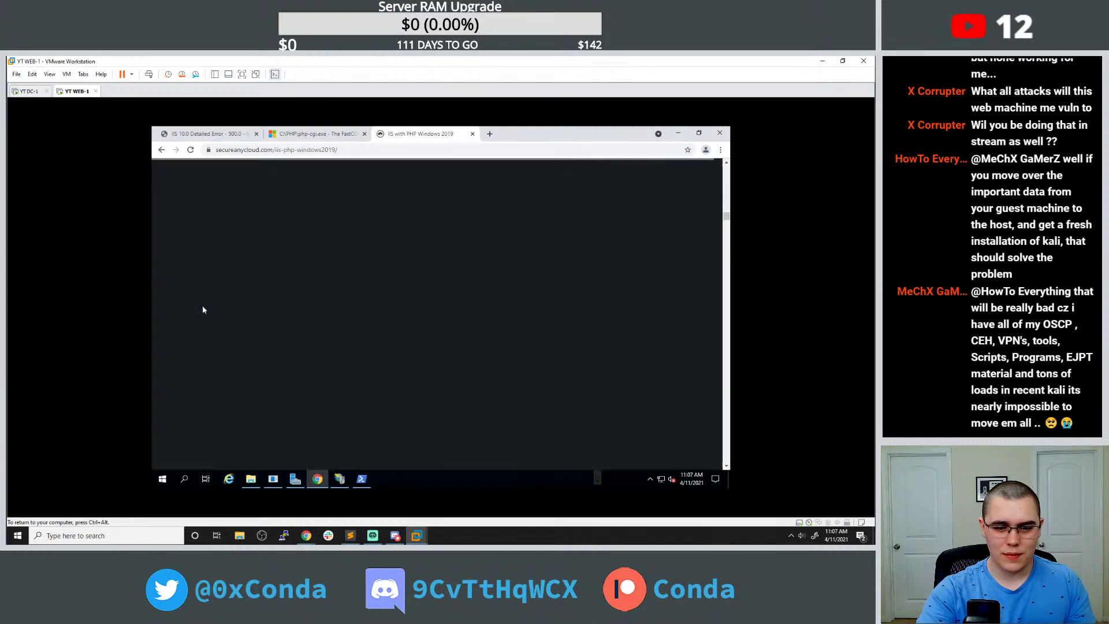
Enlarge the install-output screenshot in the guide, then read further down the PHP setup instructions.
{"action": "left_click", "coordinate": [247, 321]}
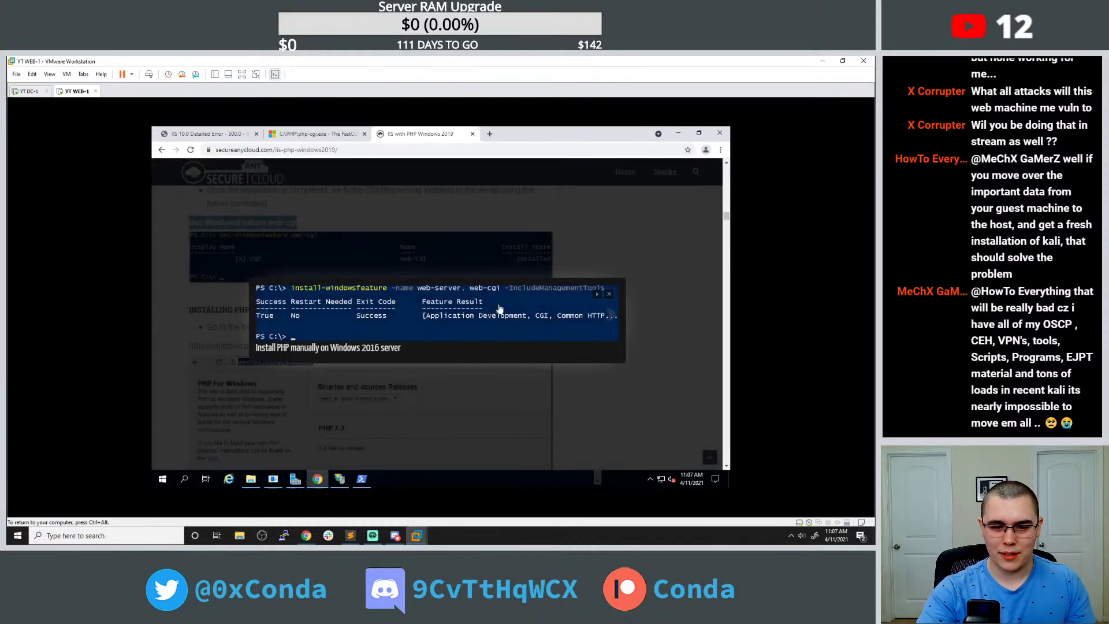
{"action": "left_click", "coordinate": [237, 276]}
{"action": "scroll", "coordinate": [249, 289], "scroll_direction": "up", "scroll_amount": 2}
{"action": "scroll", "coordinate": [262, 300], "scroll_direction": "down", "scroll_amount": 2}
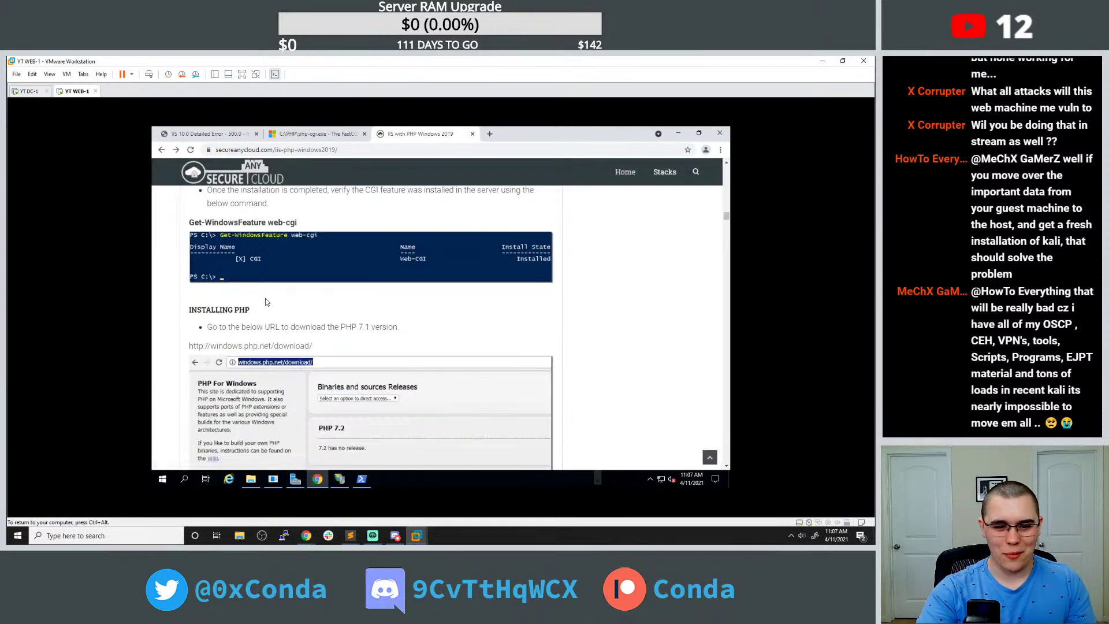
{"action": "scroll", "coordinate": [265, 302], "scroll_direction": "down", "scroll_amount": 2}
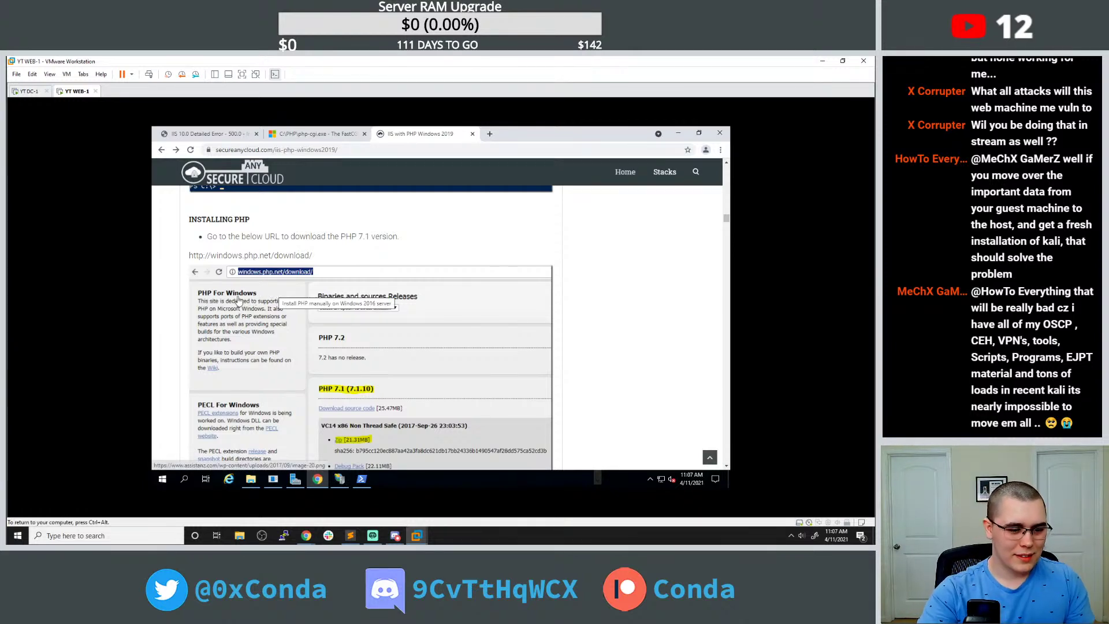
{"action": "scroll", "coordinate": [229, 299], "scroll_direction": "down", "scroll_amount": 1}
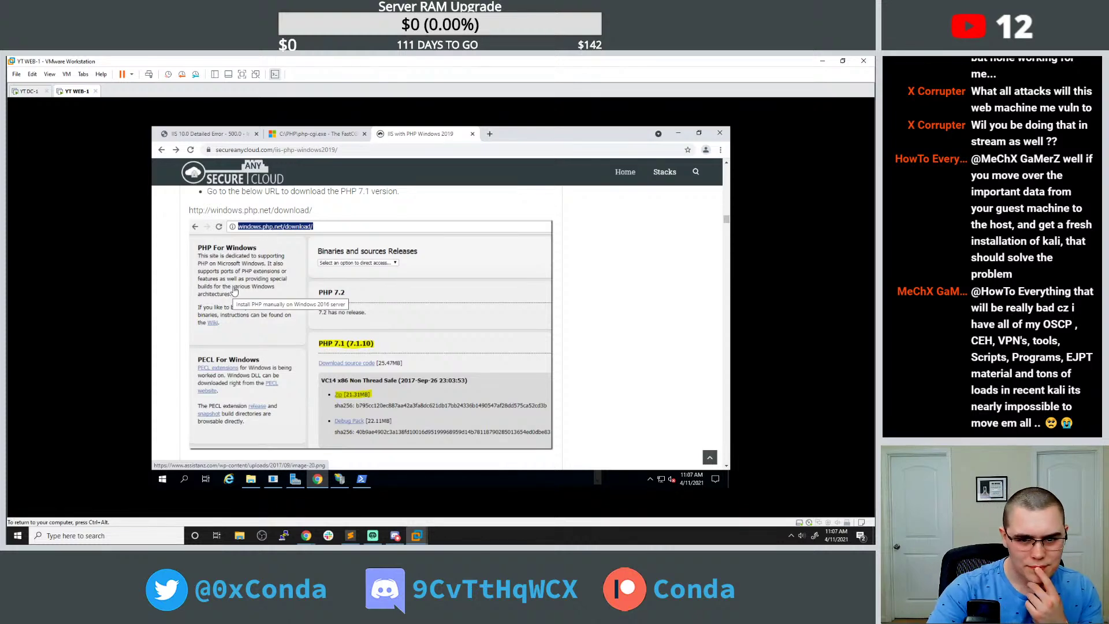
{"action": "scroll", "coordinate": [340, 321], "scroll_direction": "down", "scroll_amount": 2}
{"action": "scroll", "coordinate": [340, 321], "scroll_direction": "down", "scroll_amount": 3}
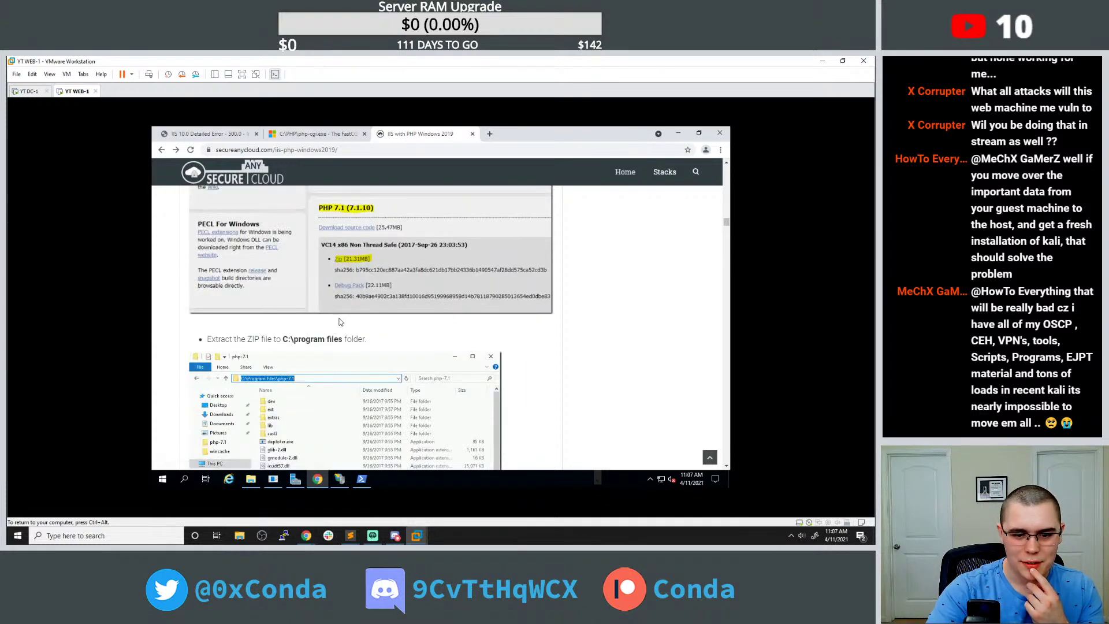
{"action": "scroll", "coordinate": [338, 323], "scroll_direction": "down", "scroll_amount": 5}
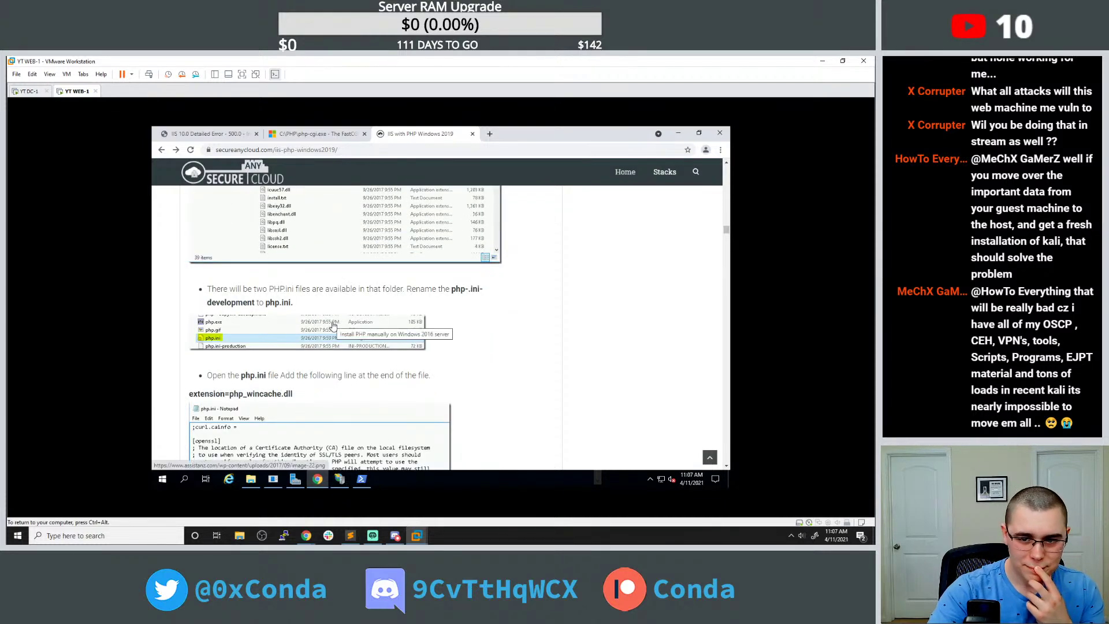
{"action": "scroll", "coordinate": [333, 325], "scroll_direction": "down", "scroll_amount": 1}
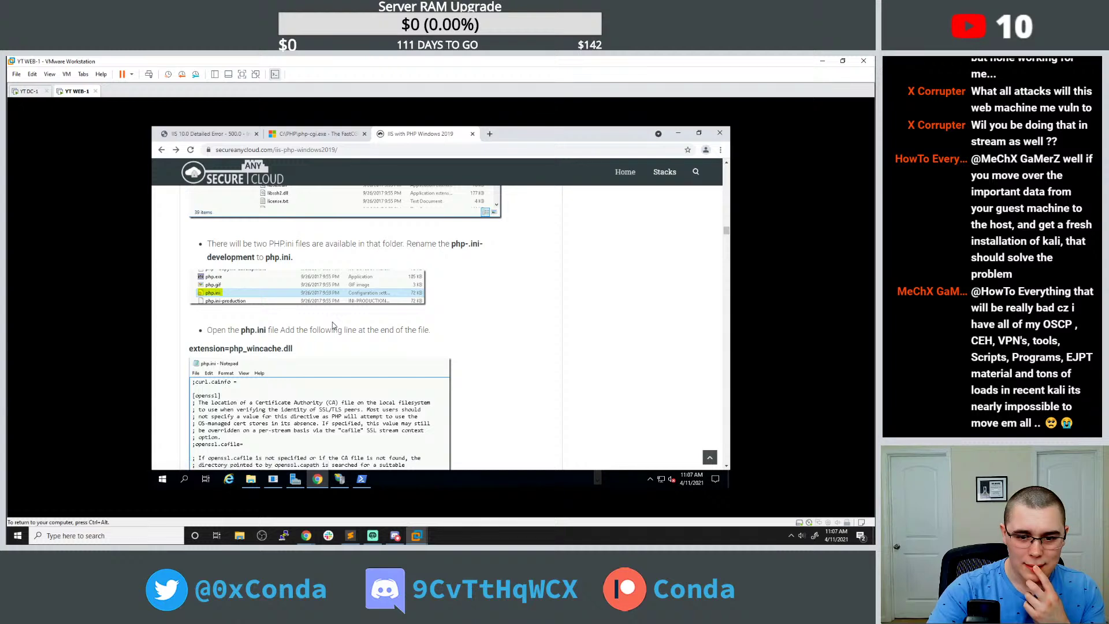
{"action": "scroll", "coordinate": [332, 325], "scroll_direction": "down", "scroll_amount": 1}
Browse File Explorer to C:\Program Files\PHP\v8.0 and edit php.ini in Notepad.
{"action": "left_click", "coordinate": [251, 479]}
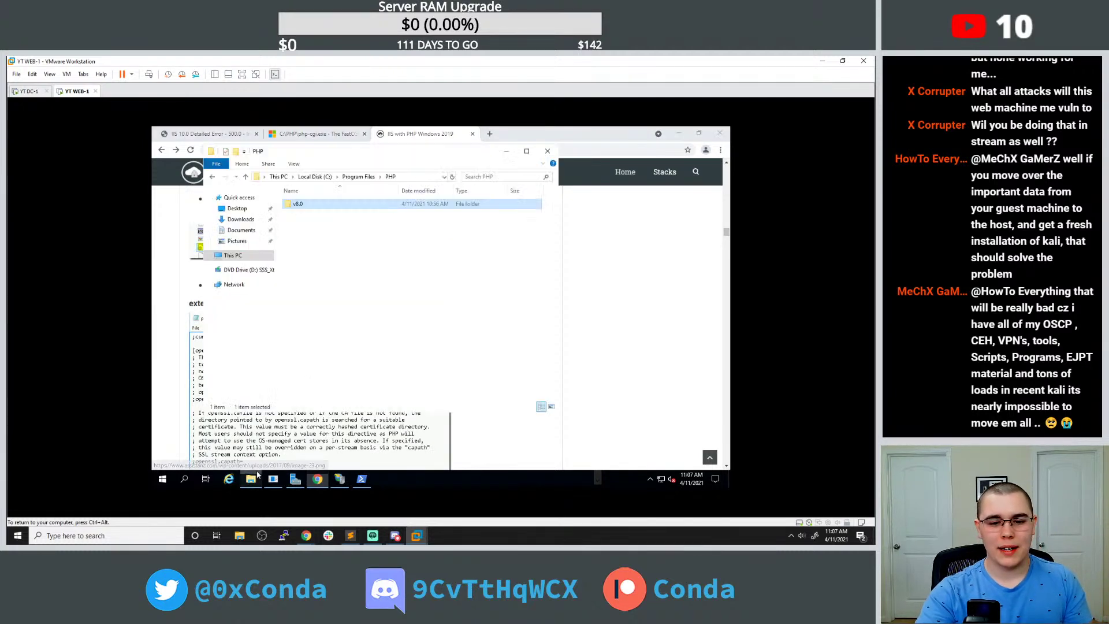
{"action": "left_click", "coordinate": [373, 177]}
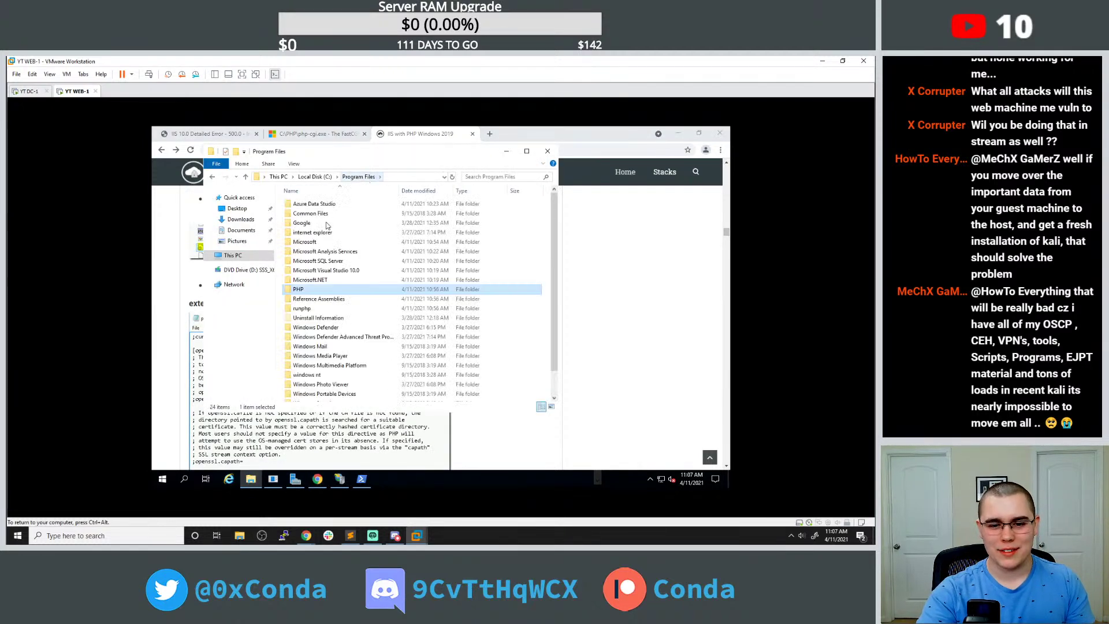
{"action": "double_click", "coordinate": [306, 289]}
{"action": "double_click", "coordinate": [316, 203]}
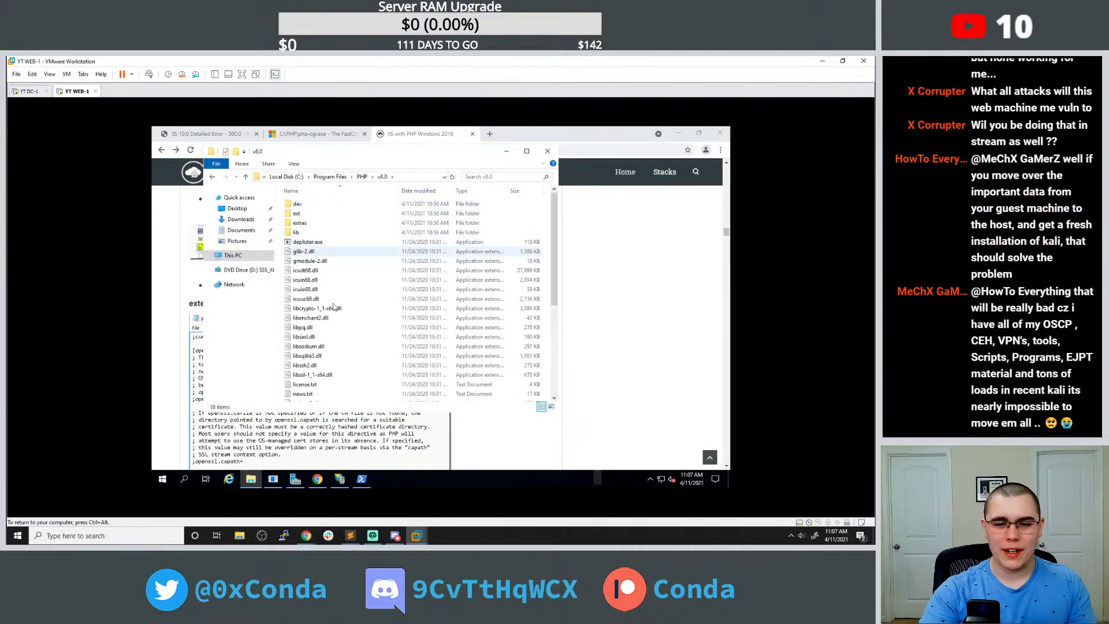
{"action": "left_click_drag", "start_coordinate": [525, 151], "coordinate": [726, 157]}
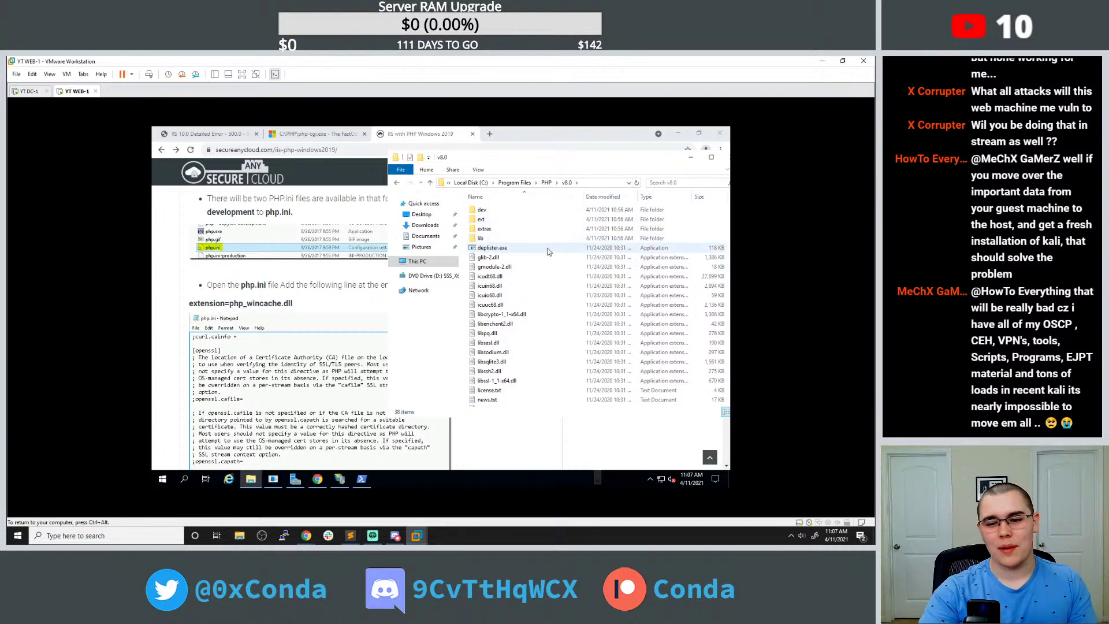
{"action": "scroll", "coordinate": [551, 269], "scroll_direction": "down", "scroll_amount": 4}
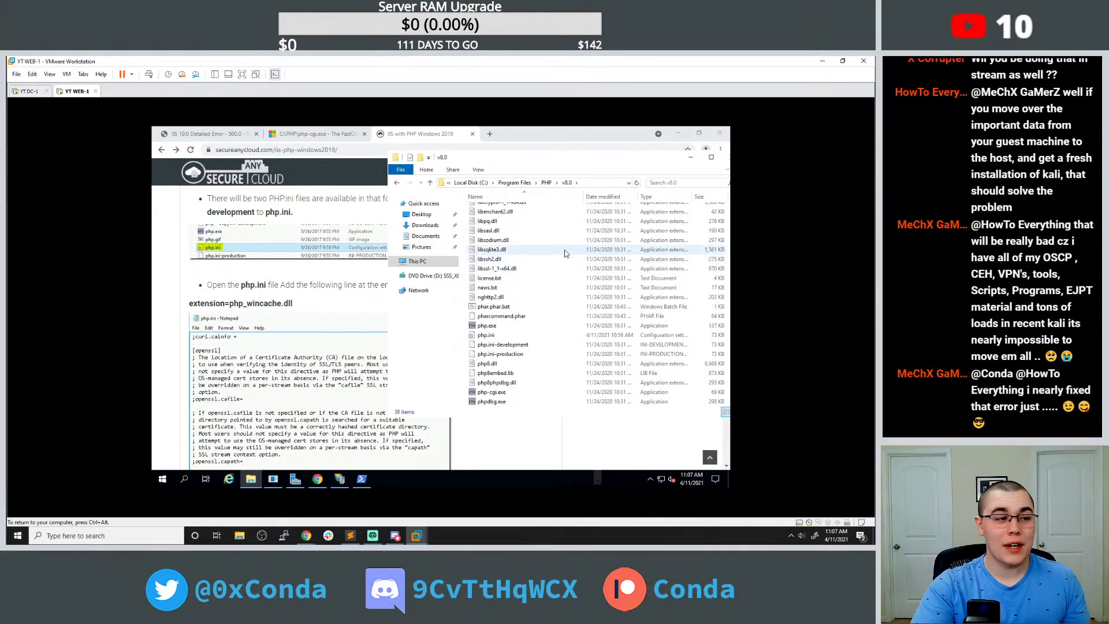
{"action": "right_click", "coordinate": [519, 335]}
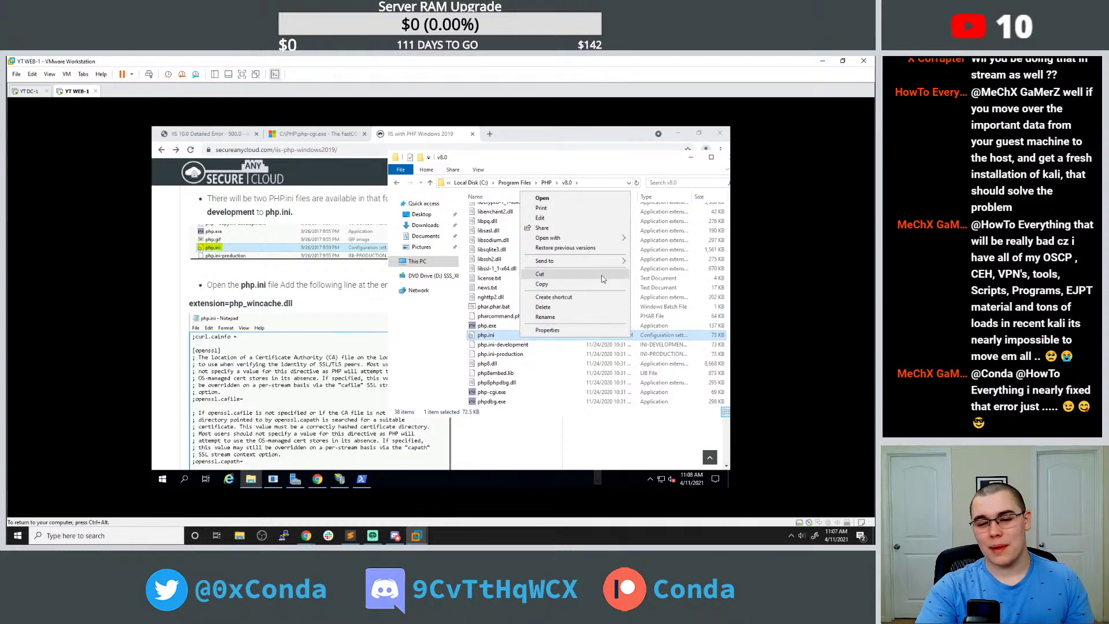
{"action": "mouse_move", "coordinate": [585, 266]}
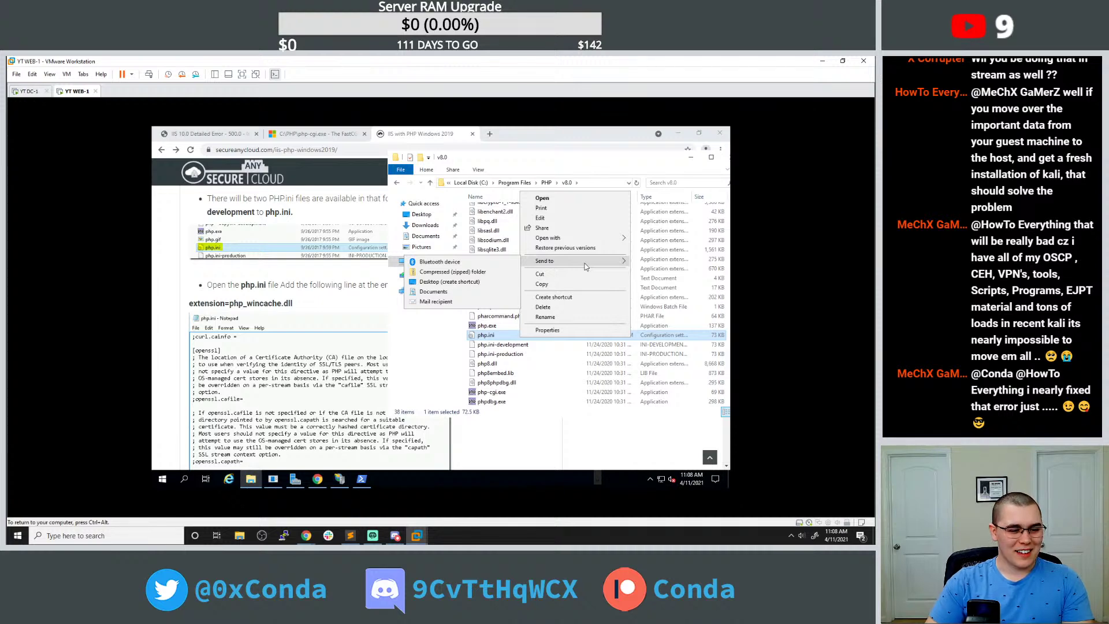
{"action": "left_click", "coordinate": [542, 217]}
Copy extension=php_wincache.dll from the guide and paste it on a new line after extension=php_tidy.dll.
{"action": "left_click_drag", "start_coordinate": [391, 221], "coordinate": [536, 184]}
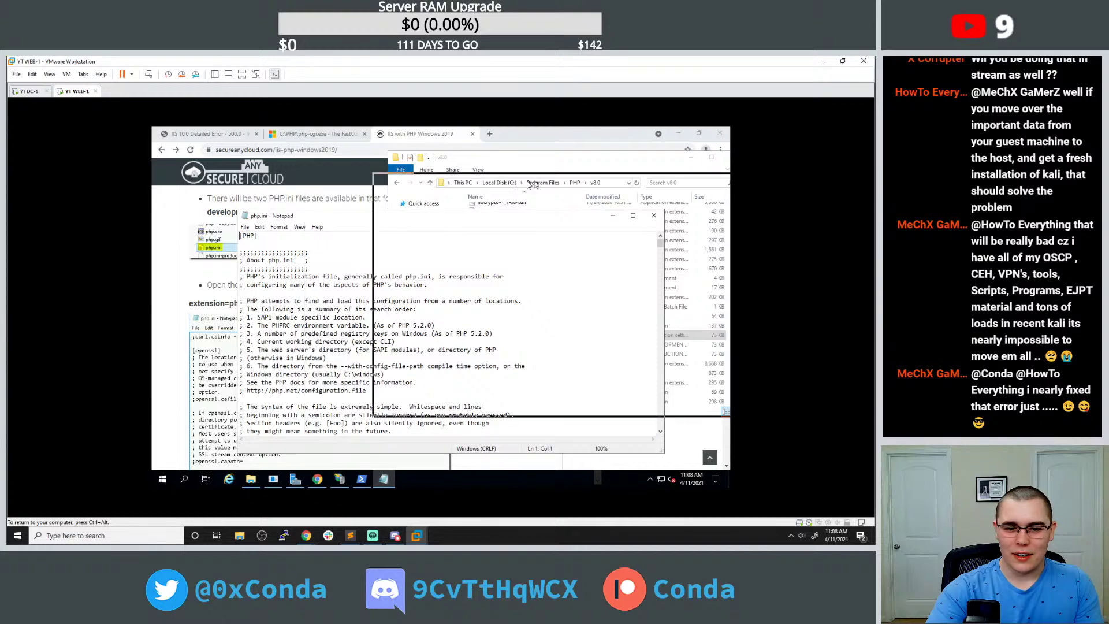
{"action": "left_click", "coordinate": [294, 308]}
{"action": "left_click_drag", "start_coordinate": [293, 308], "coordinate": [184, 306]}
{"action": "key", "text": "ctrl+c"}
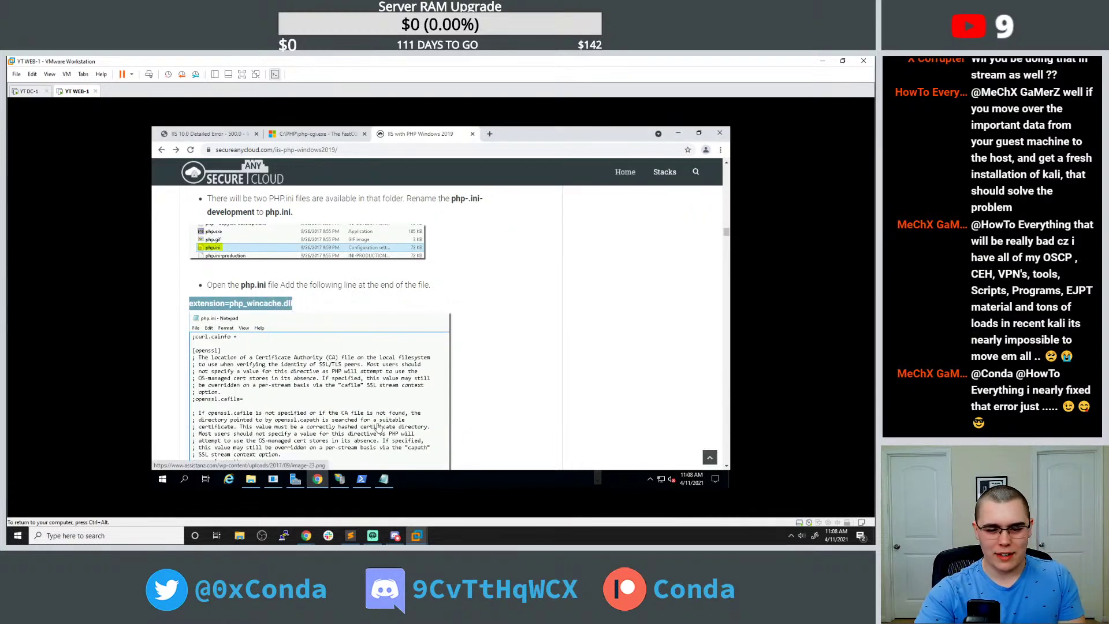
{"action": "left_click", "coordinate": [383, 479]}
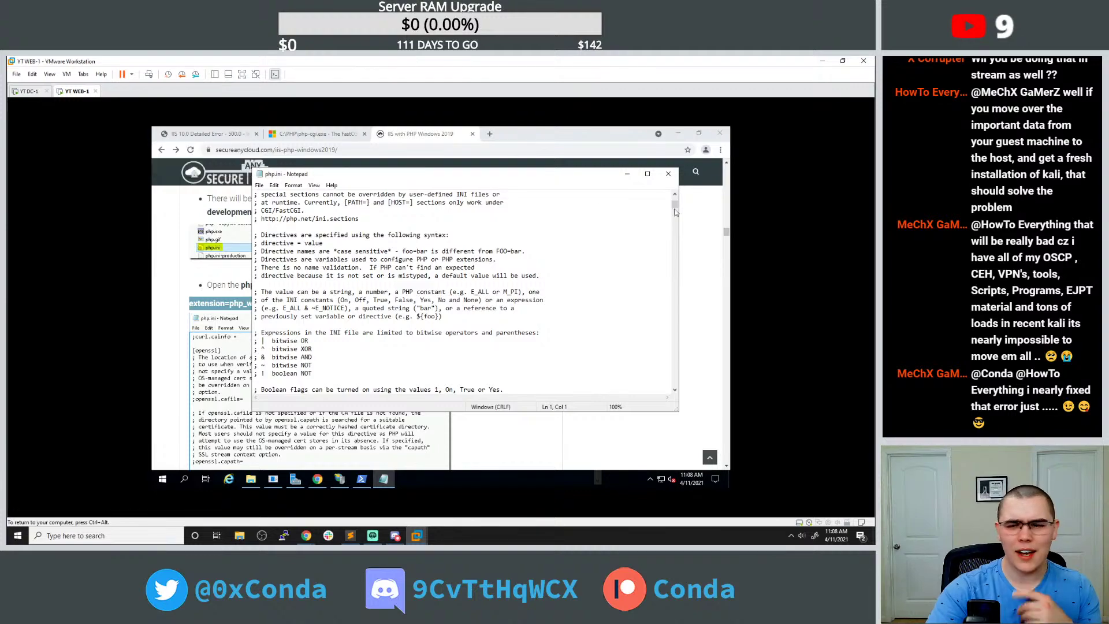
{"action": "left_click_drag", "start_coordinate": [674, 207], "coordinate": [674, 382]}
{"action": "scroll", "coordinate": [658, 375], "scroll_direction": "down", "scroll_amount": 10}
{"action": "left_click", "coordinate": [334, 381]}
{"action": "key", "text": "Return"}
{"action": "key", "text": "ctrl+v"}
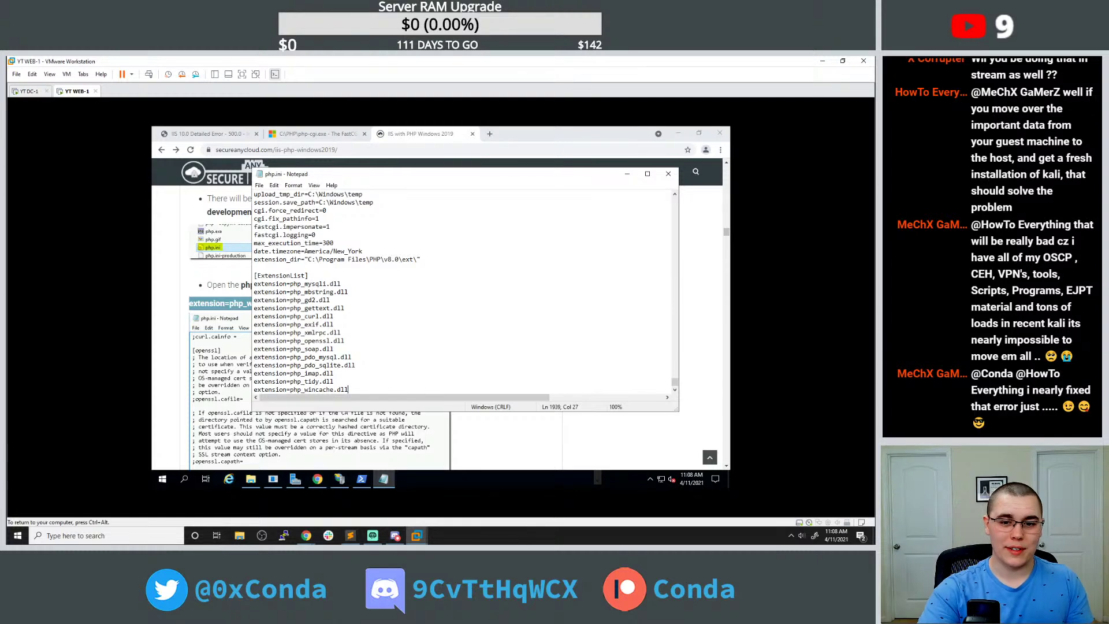
Close the edited php.ini Notepad window.
{"action": "left_click_drag", "start_coordinate": [347, 173], "coordinate": [444, 160]}
{"action": "scroll", "coordinate": [260, 346], "scroll_direction": "down", "scroll_amount": 4}
{"action": "left_click", "coordinate": [426, 286]}
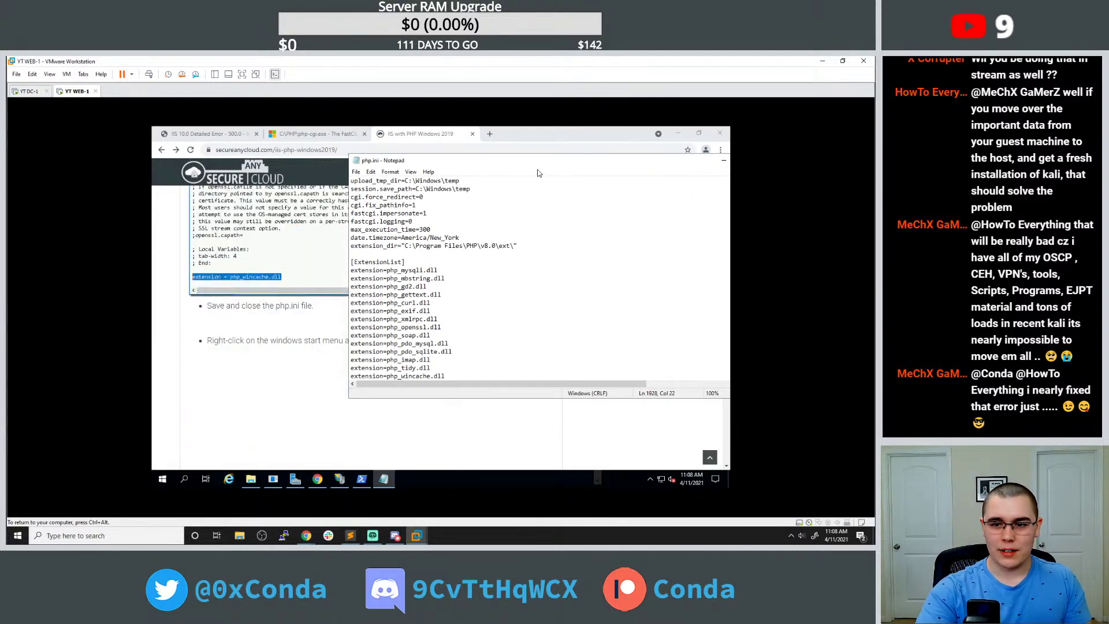
{"action": "left_click_drag", "start_coordinate": [462, 164], "coordinate": [375, 159]}
{"action": "left_click", "coordinate": [681, 157]}
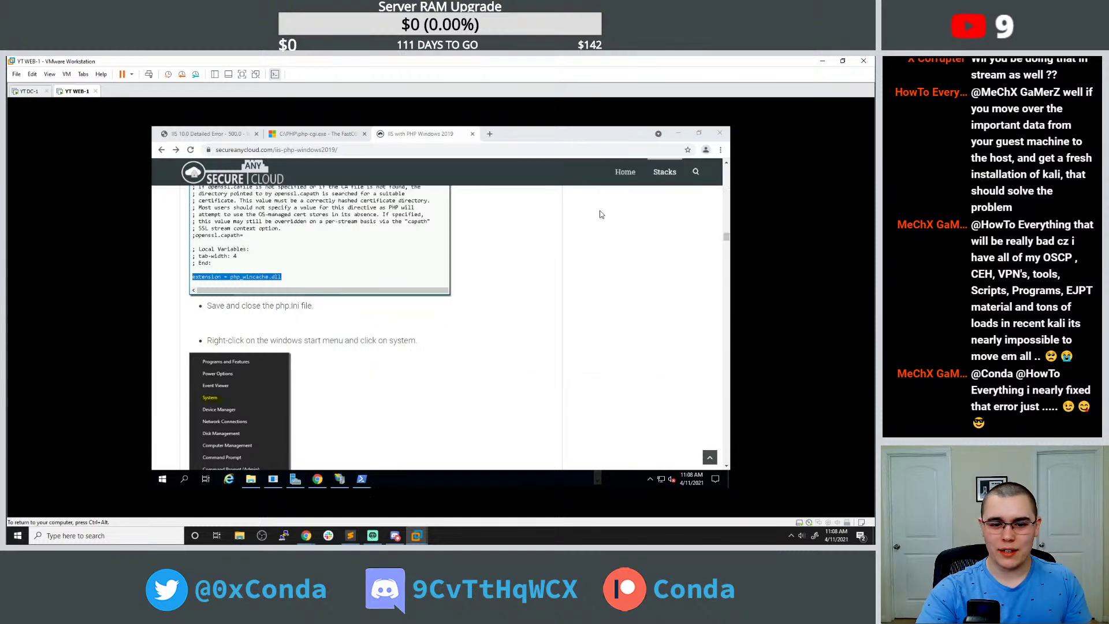
Search Start for 'env', try the environment variables editor, and dismiss the access-denied error.
{"action": "scroll", "coordinate": [395, 362], "scroll_direction": "down", "scroll_amount": 5}
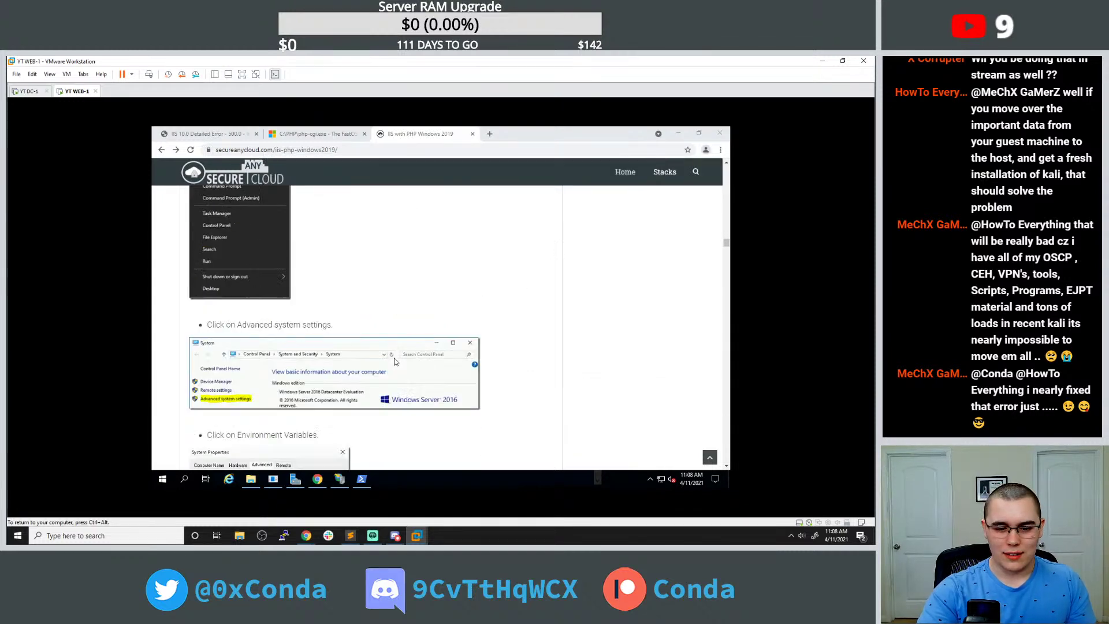
{"action": "scroll", "coordinate": [395, 362], "scroll_direction": "down", "scroll_amount": 2}
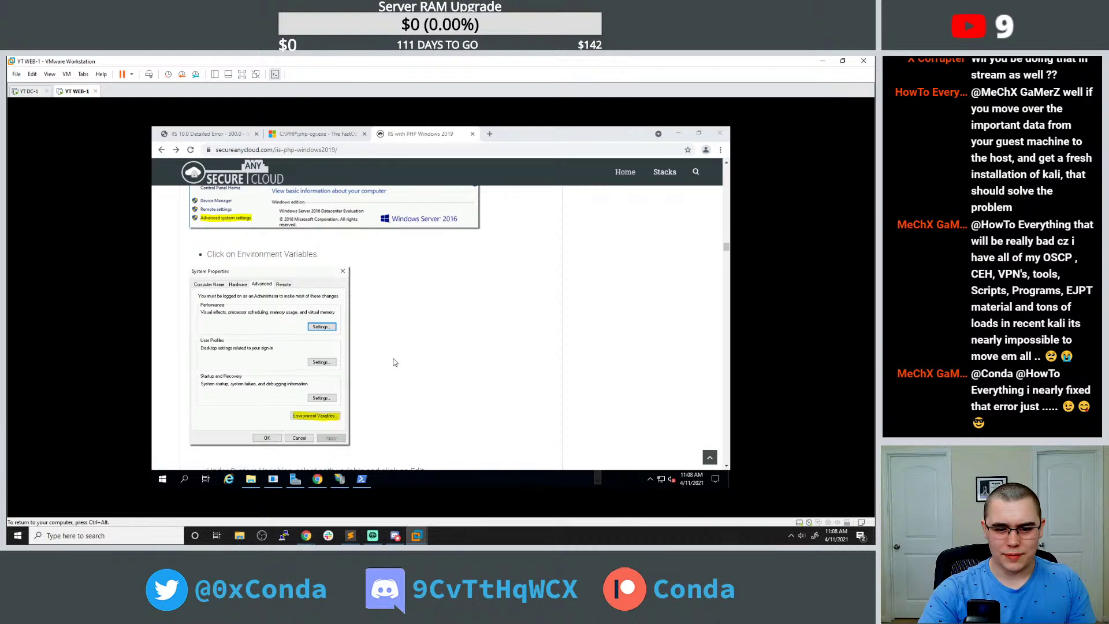
{"action": "left_click", "coordinate": [164, 478]}
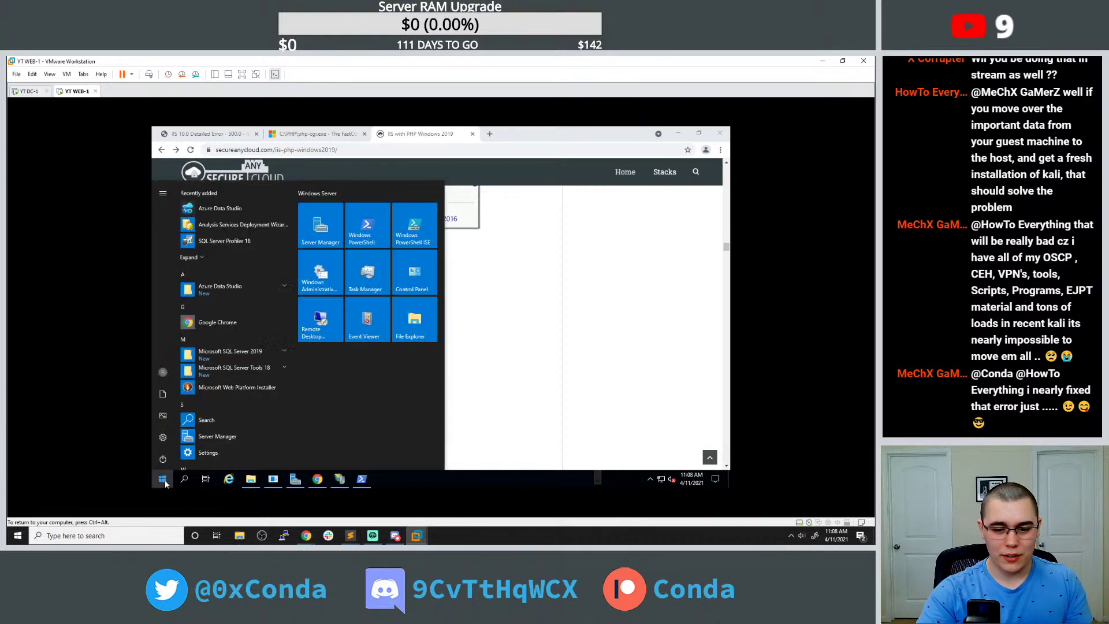
{"action": "type", "text": "env"}
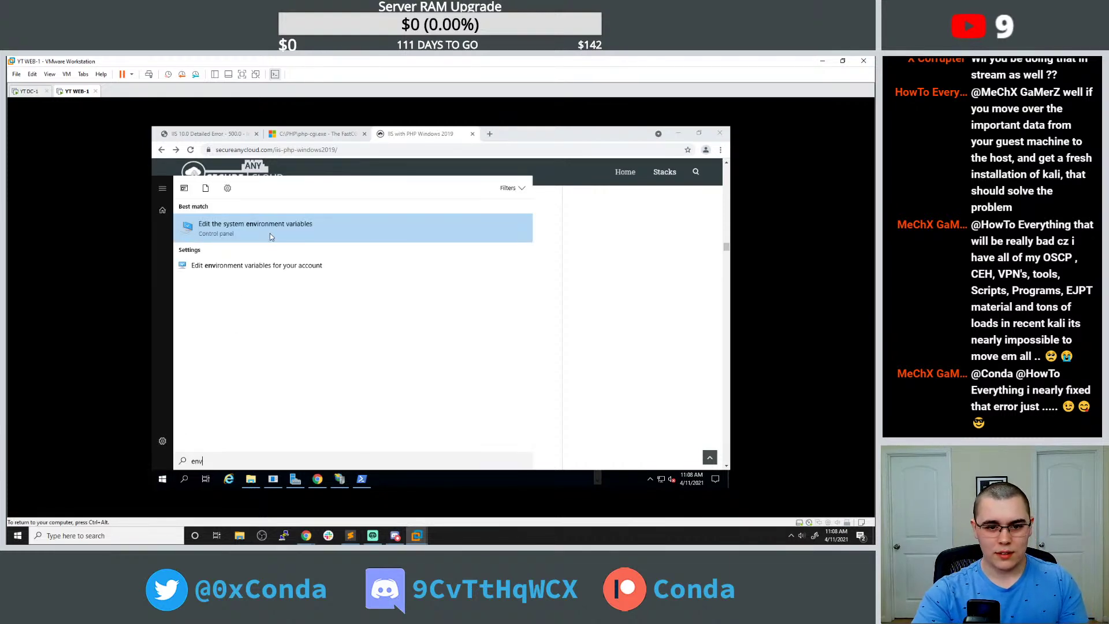
{"action": "left_click", "coordinate": [269, 233]}
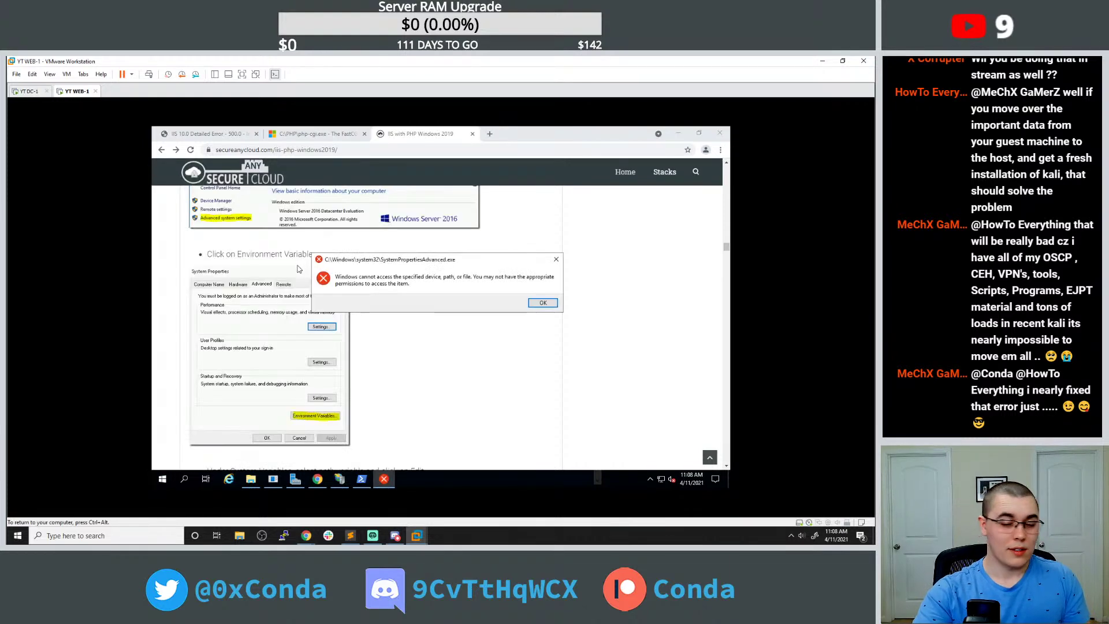
{"action": "left_click", "coordinate": [541, 304]}
Open the System page from the Win+X quick menu.
{"action": "scroll", "coordinate": [234, 439], "scroll_direction": "up", "scroll_amount": 5}
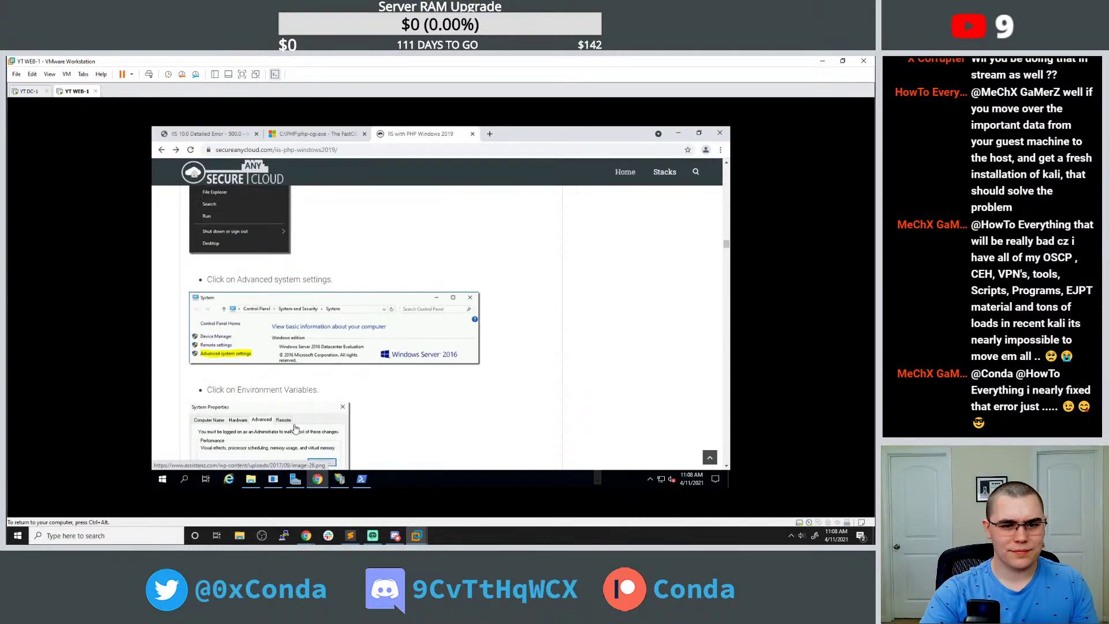
{"action": "scroll", "coordinate": [295, 426], "scroll_direction": "up", "scroll_amount": 3}
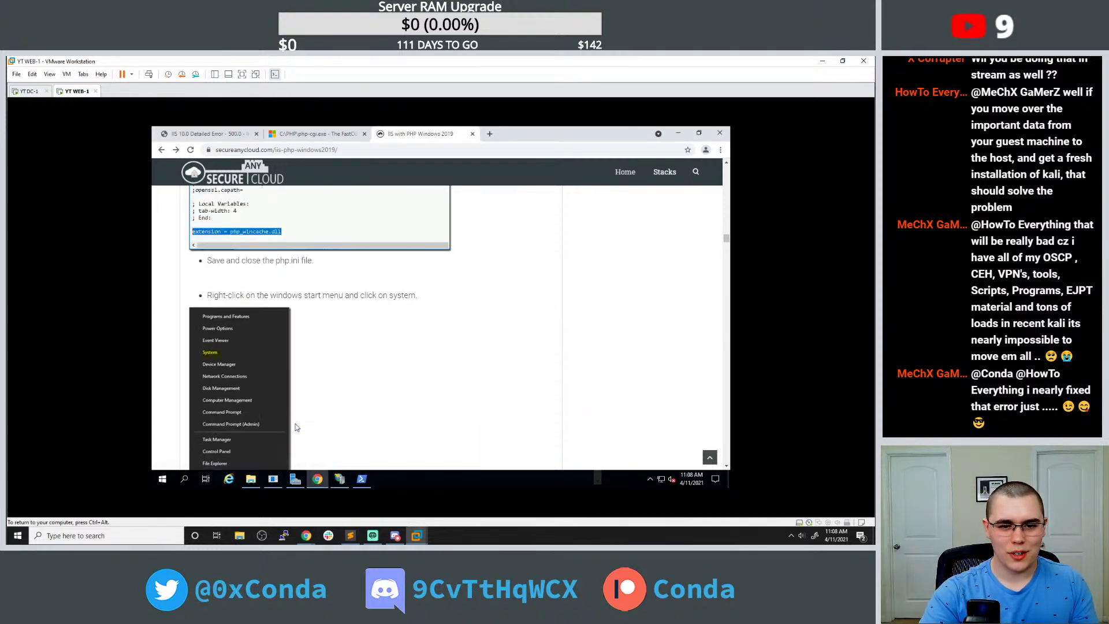
{"action": "right_click", "coordinate": [163, 480]}
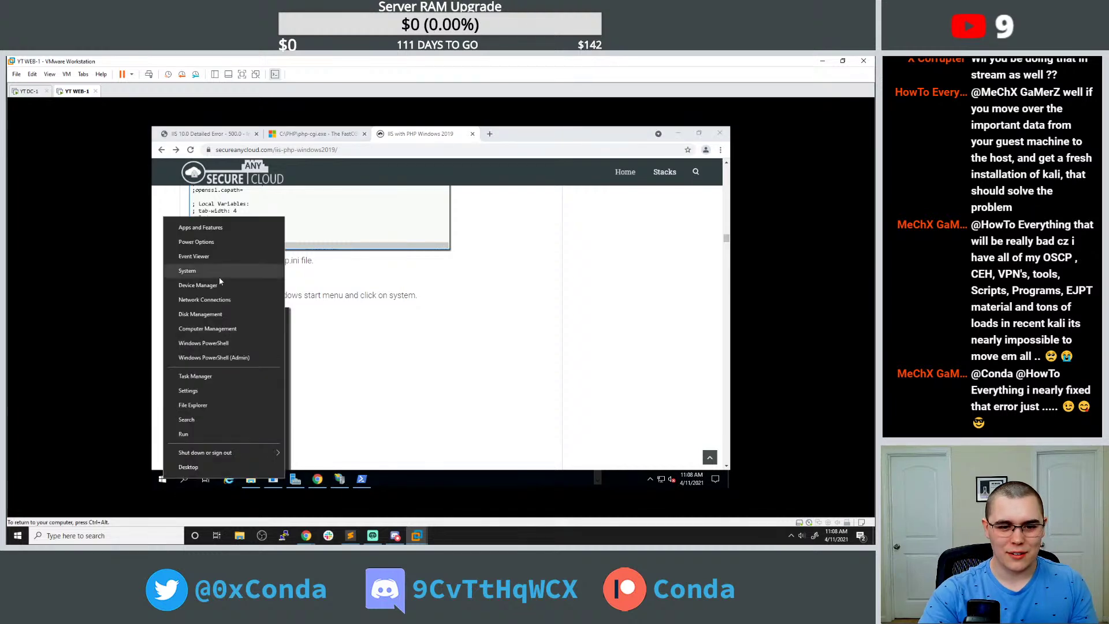
{"action": "left_click", "coordinate": [219, 276]}
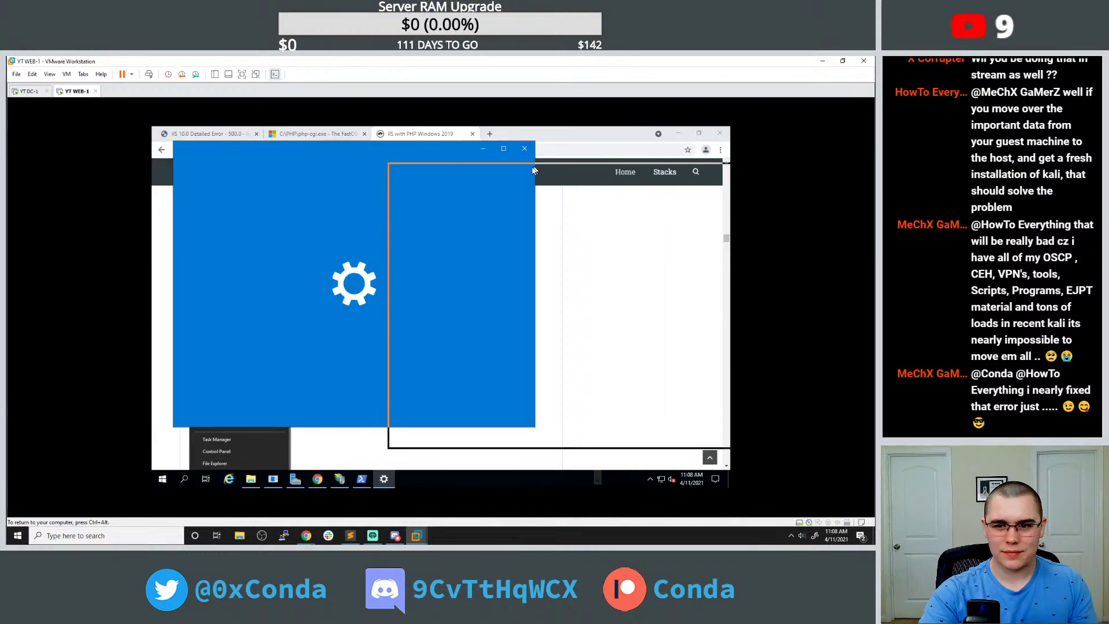
{"action": "scroll", "coordinate": [260, 303], "scroll_direction": "down", "scroll_amount": 5}
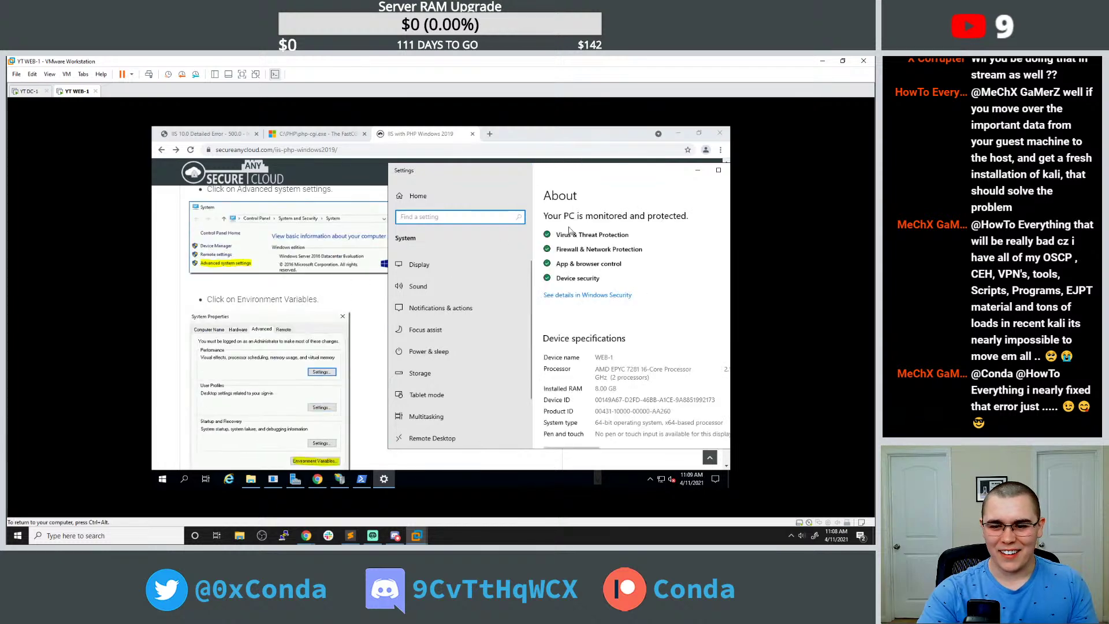
{"action": "left_click_drag", "start_coordinate": [534, 170], "coordinate": [508, 148]}
{"action": "scroll", "coordinate": [448, 276], "scroll_direction": "down", "scroll_amount": 2}
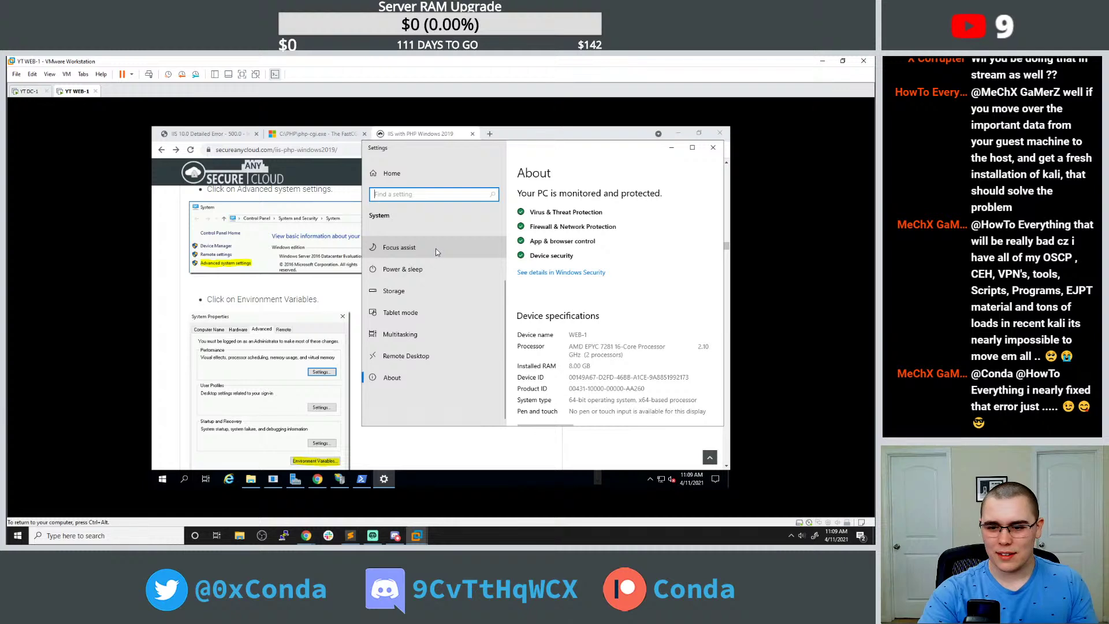
Abandon an 'en' search, close Settings, and reopen Start to look for Control Panel.
{"action": "left_click", "coordinate": [163, 478]}
{"action": "type", "text": "en"}
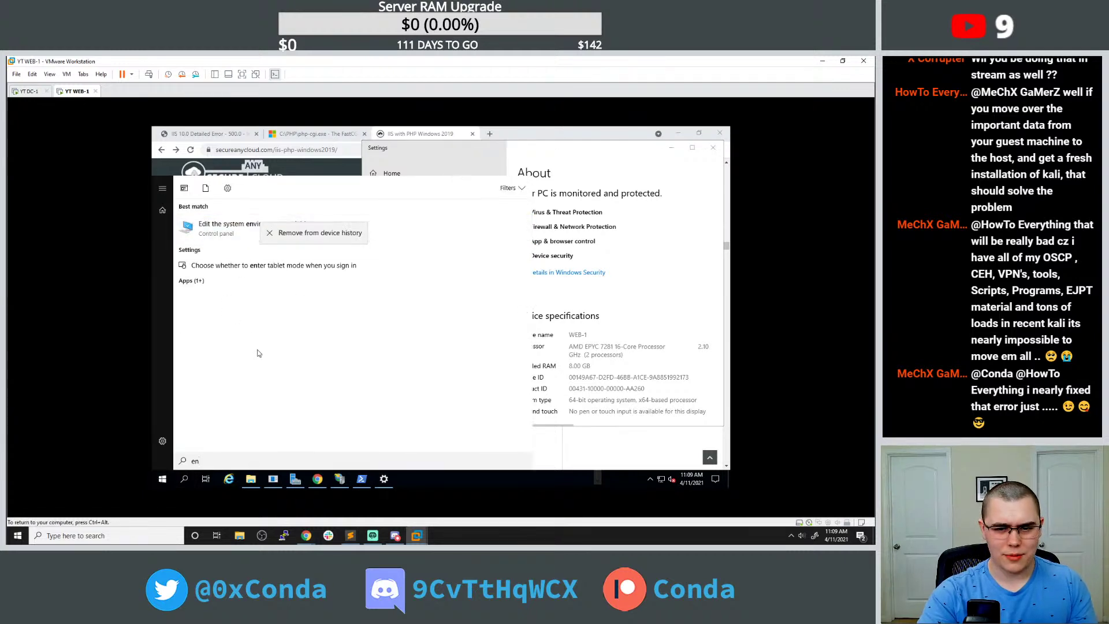
{"action": "left_click", "coordinate": [576, 169]}
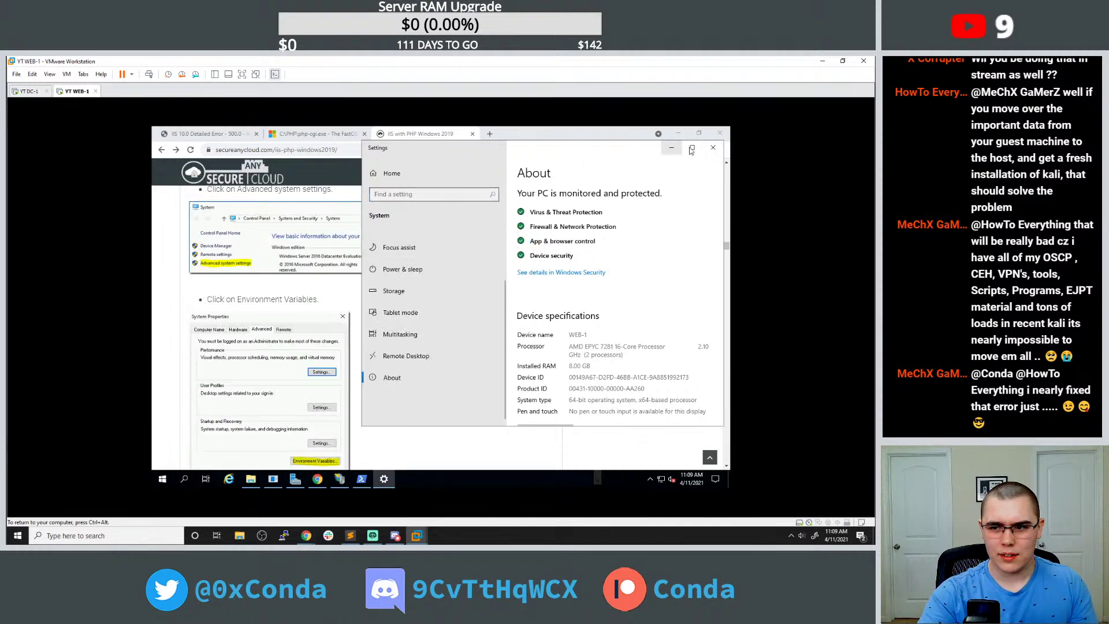
{"action": "left_click", "coordinate": [712, 147]}
{"action": "left_click", "coordinate": [167, 477]}
Open Control Panel via 'con', go to System and Security > System, then Advanced system settings.
{"action": "type", "text": "con"}
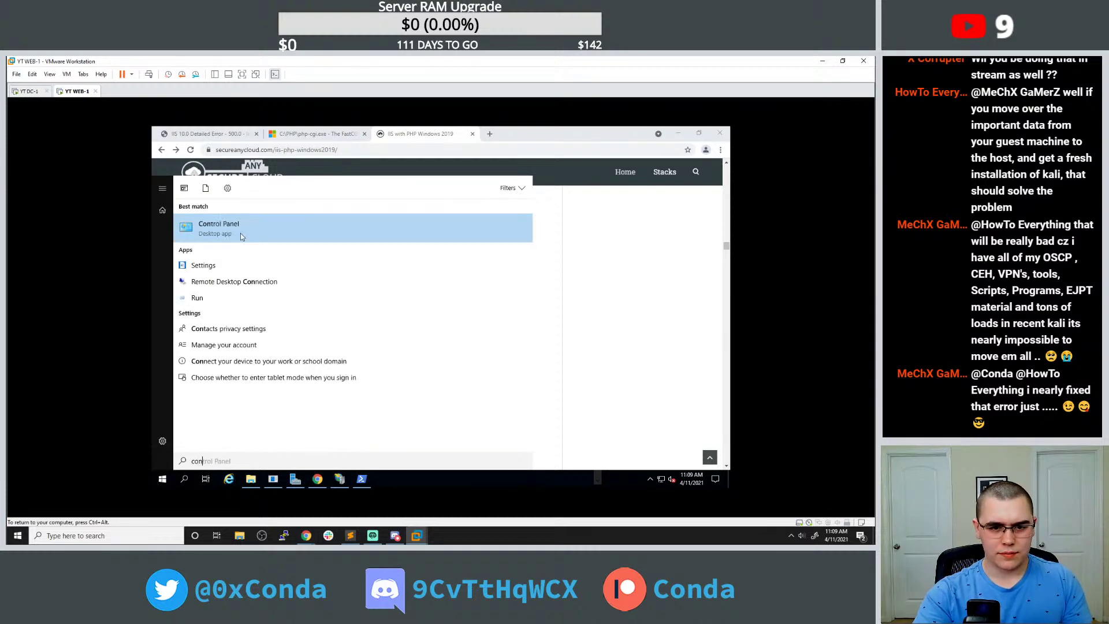
{"action": "left_click", "coordinate": [240, 233]}
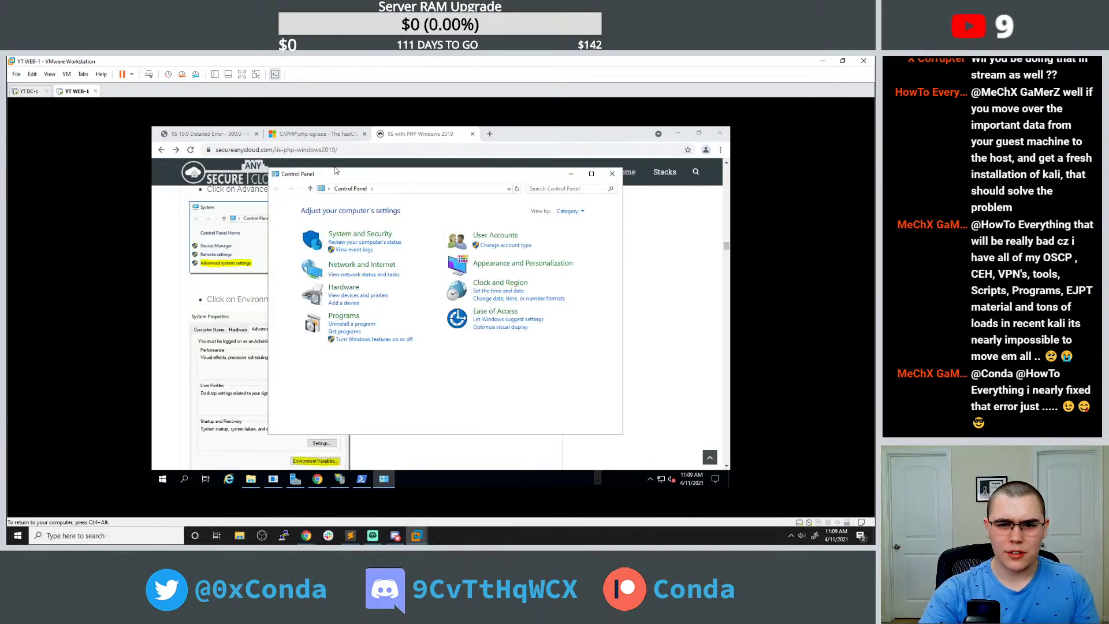
{"action": "left_click_drag", "start_coordinate": [338, 174], "coordinate": [460, 172]}
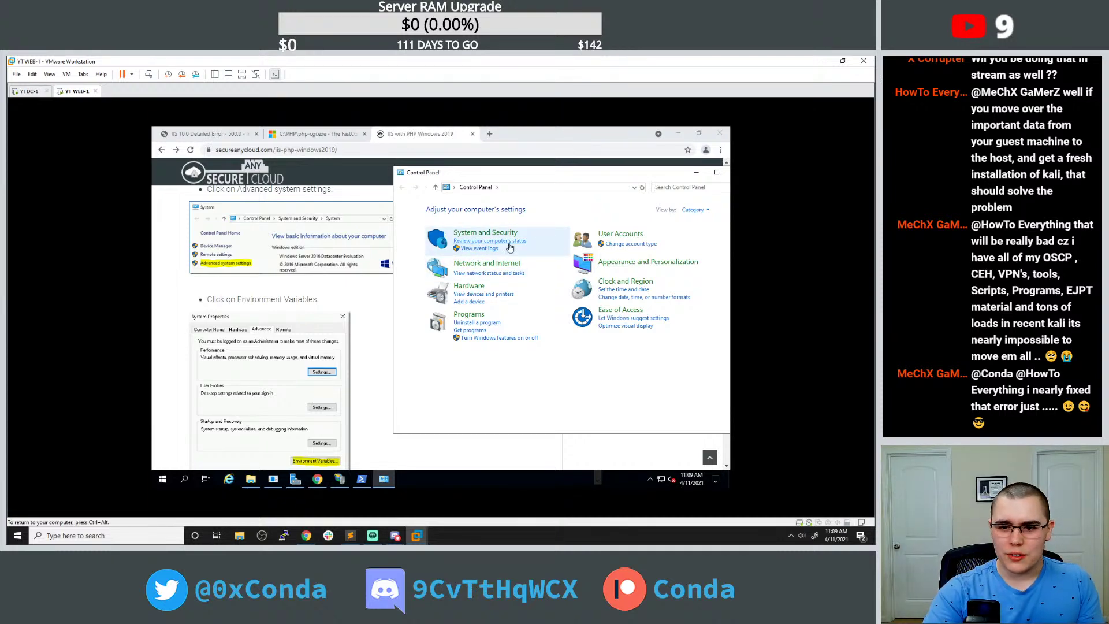
{"action": "left_click", "coordinate": [494, 232]}
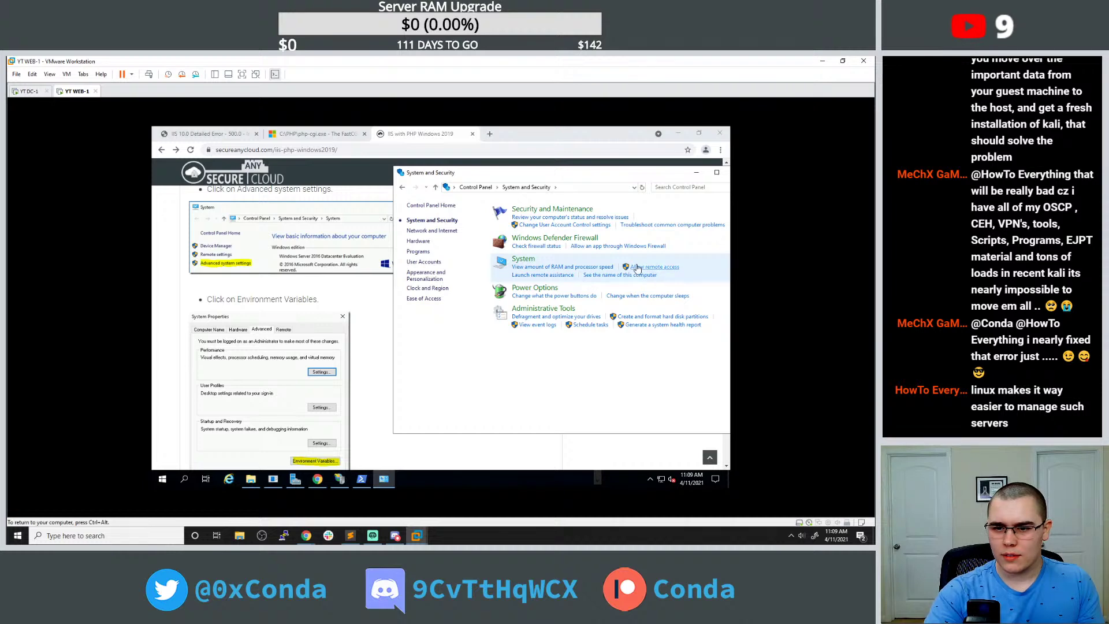
{"action": "left_click_drag", "start_coordinate": [581, 177], "coordinate": [554, 177]}
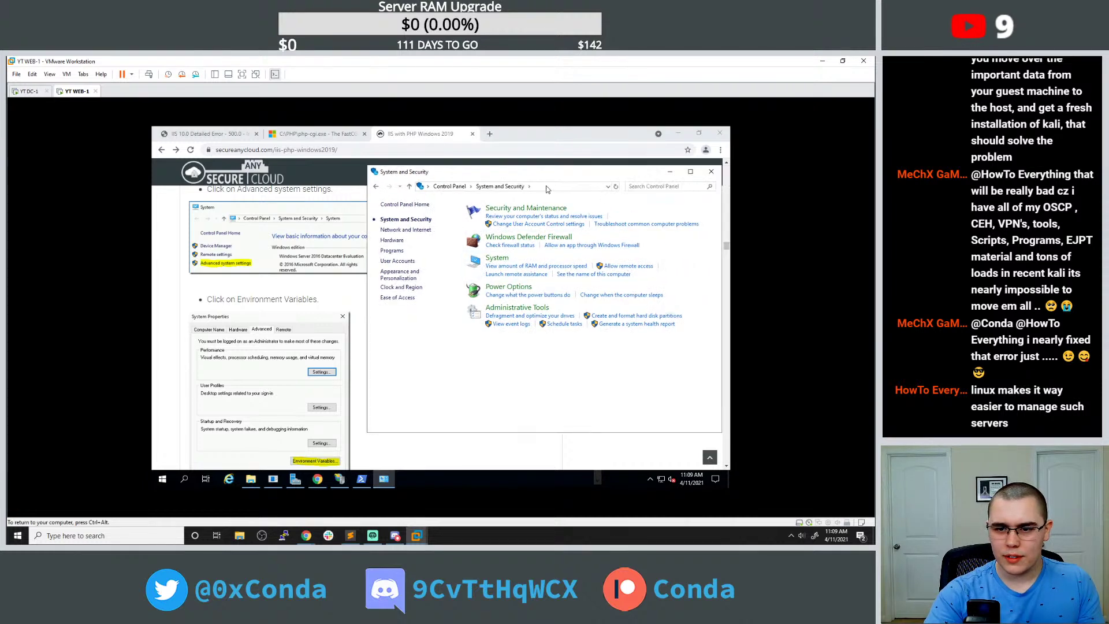
{"action": "left_click", "coordinate": [503, 259]}
{"action": "left_click", "coordinate": [430, 245]}
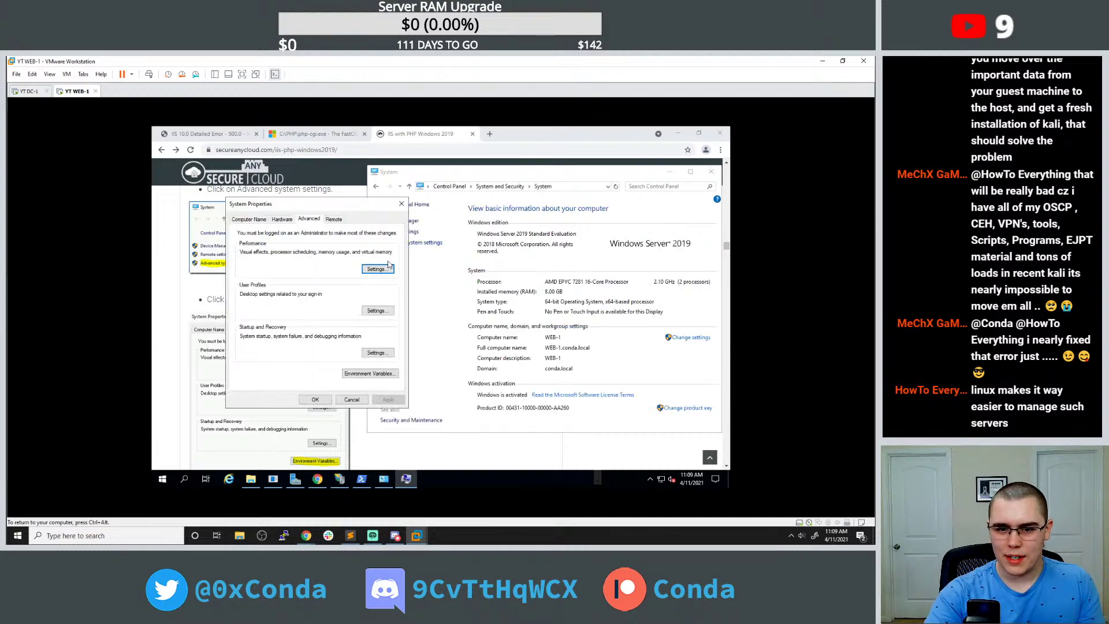
Open Environment Variables from System Properties and review the variable lists.
{"action": "left_click", "coordinate": [365, 378]}
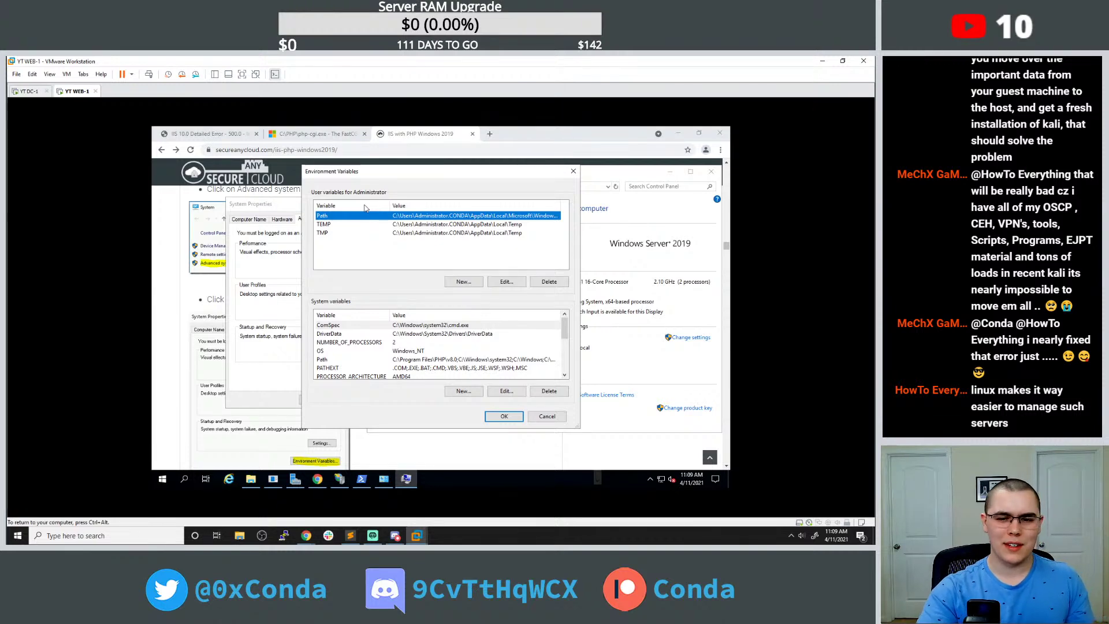
{"action": "left_click_drag", "start_coordinate": [371, 177], "coordinate": [453, 182]}
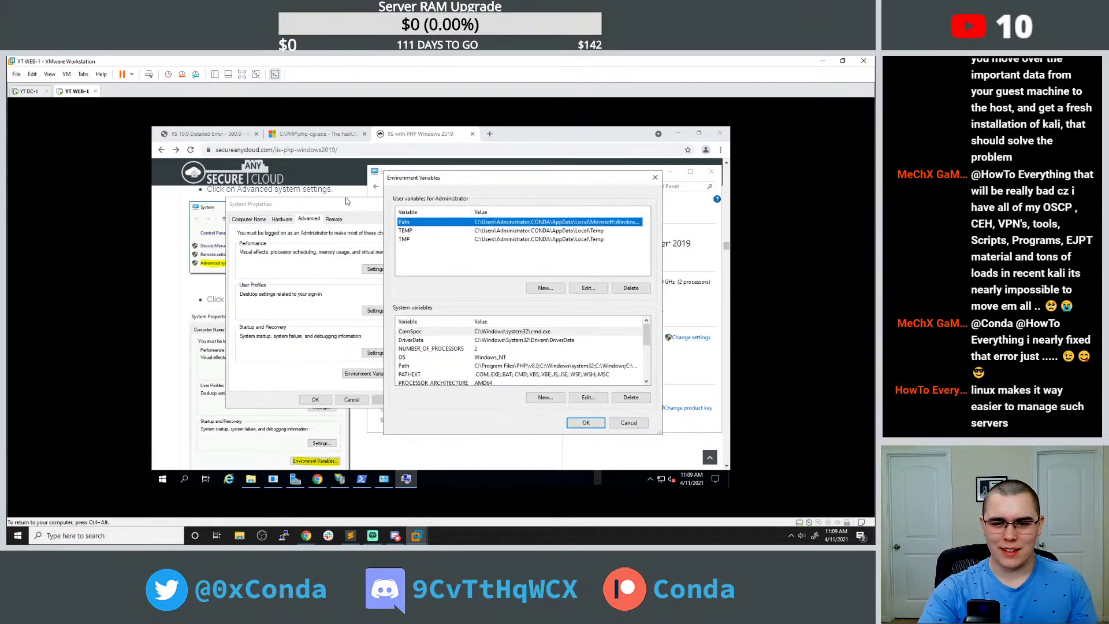
{"action": "left_click", "coordinate": [377, 209]}
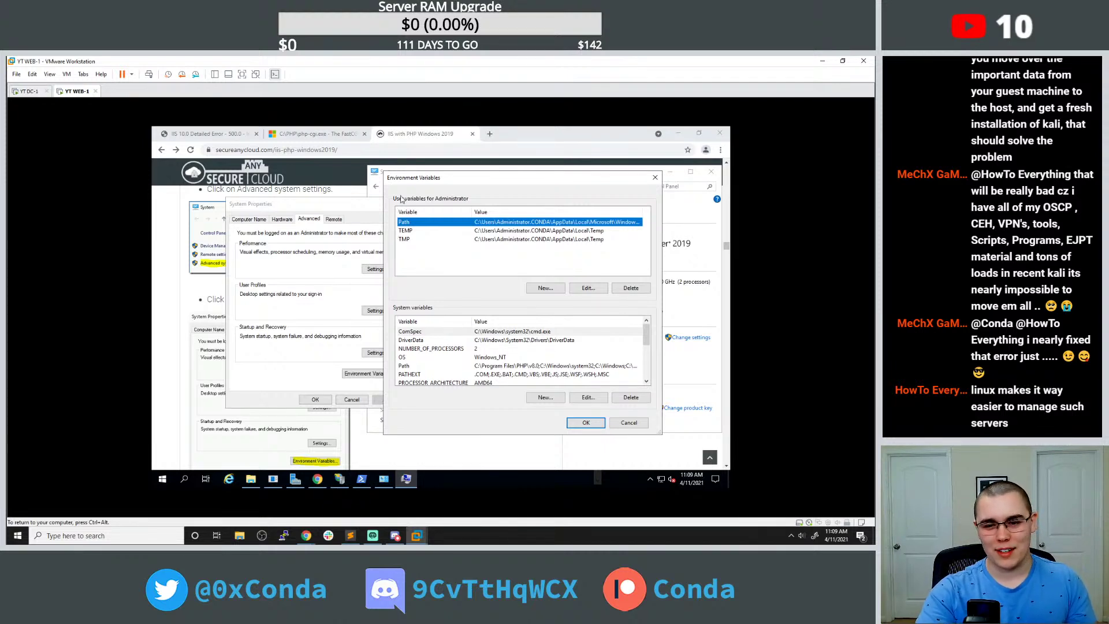
{"action": "left_click_drag", "start_coordinate": [405, 185], "coordinate": [436, 181]}
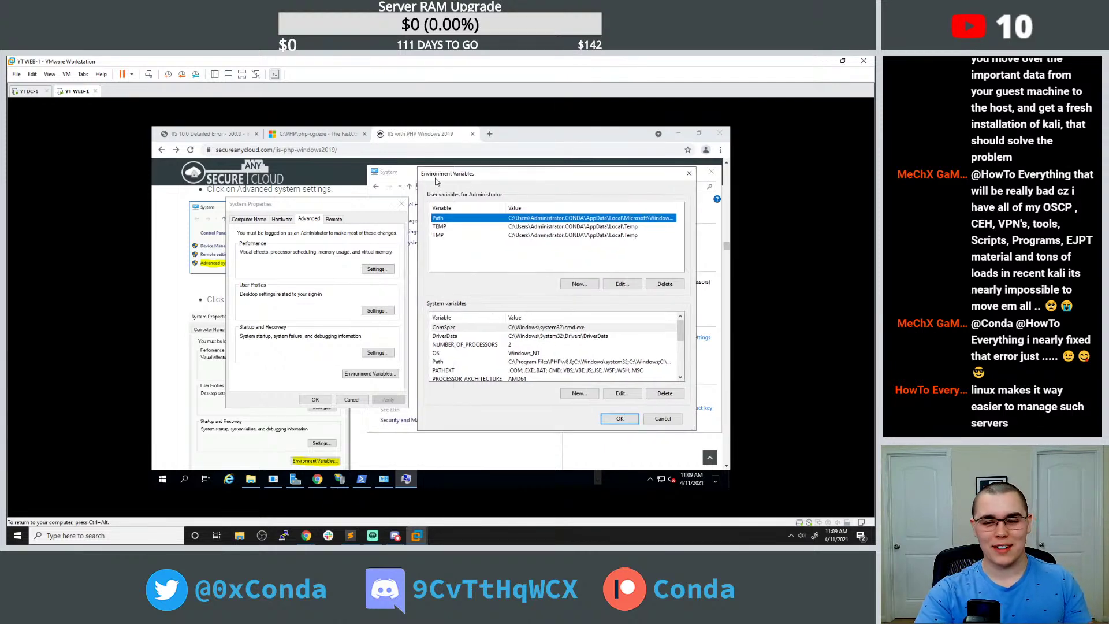
{"action": "left_click", "coordinate": [362, 206]}
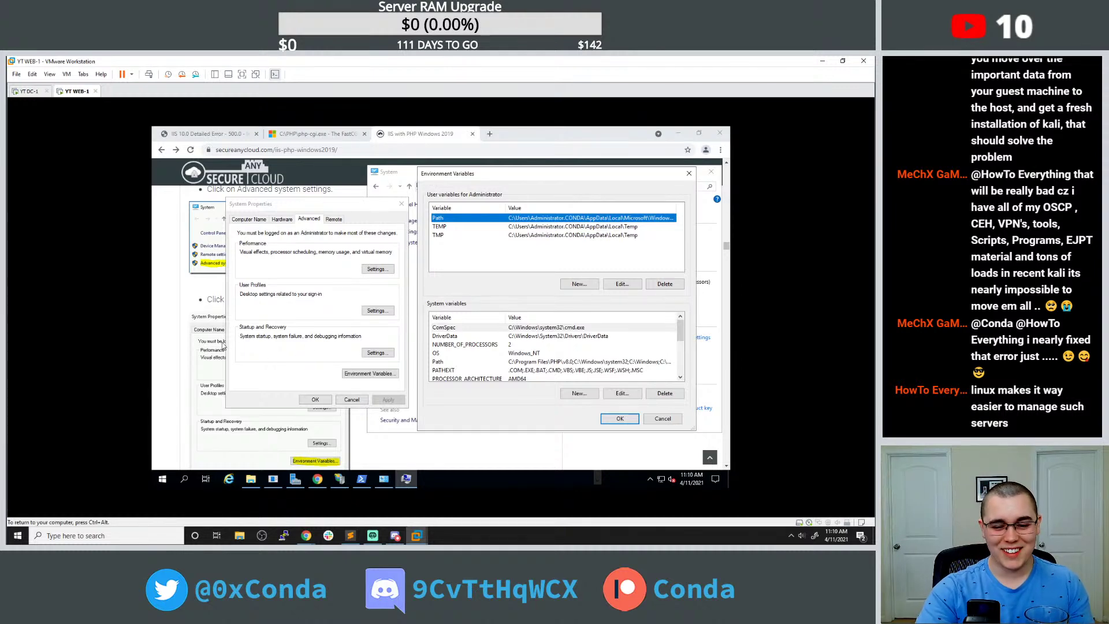
{"action": "scroll", "coordinate": [206, 340], "scroll_direction": "down", "scroll_amount": 2}
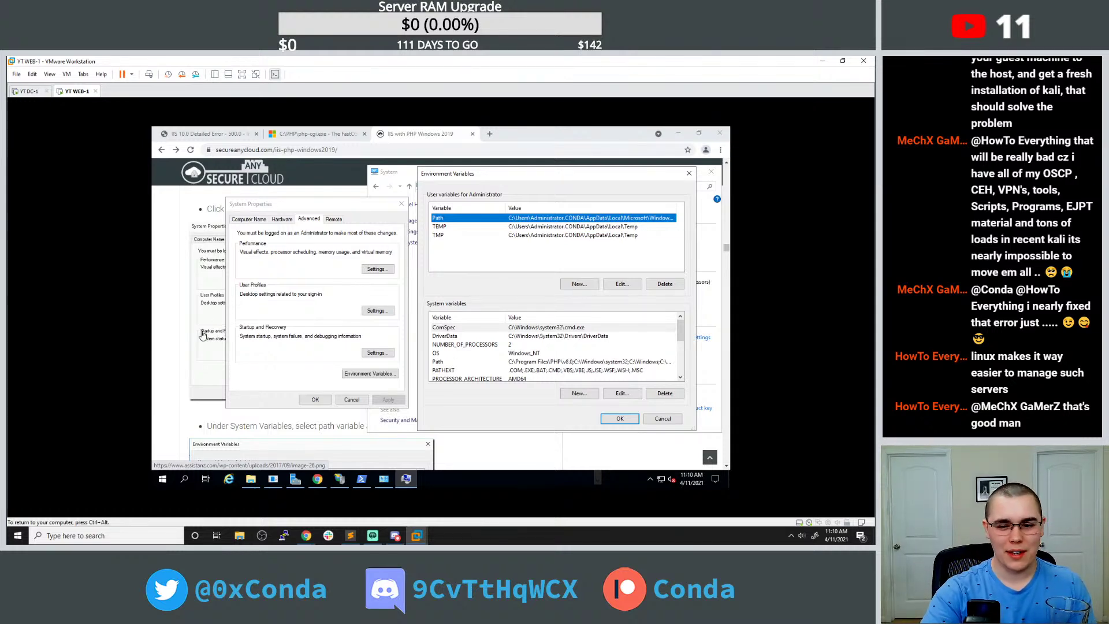
{"action": "scroll", "coordinate": [184, 370], "scroll_direction": "down", "scroll_amount": 3}
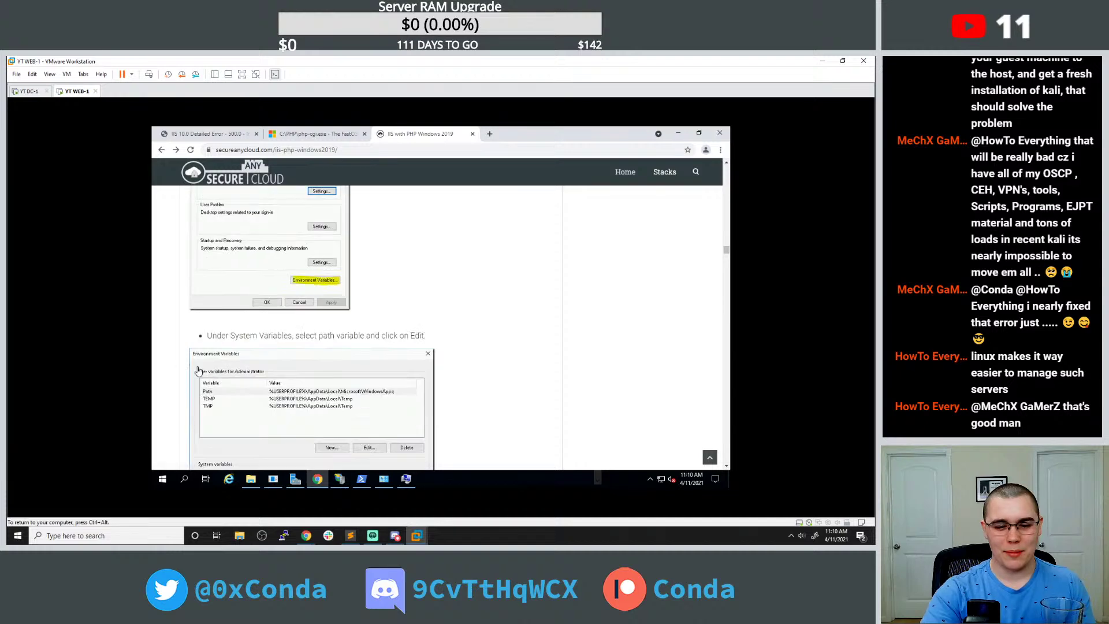
{"action": "scroll", "coordinate": [194, 367], "scroll_direction": "down", "scroll_amount": 3}
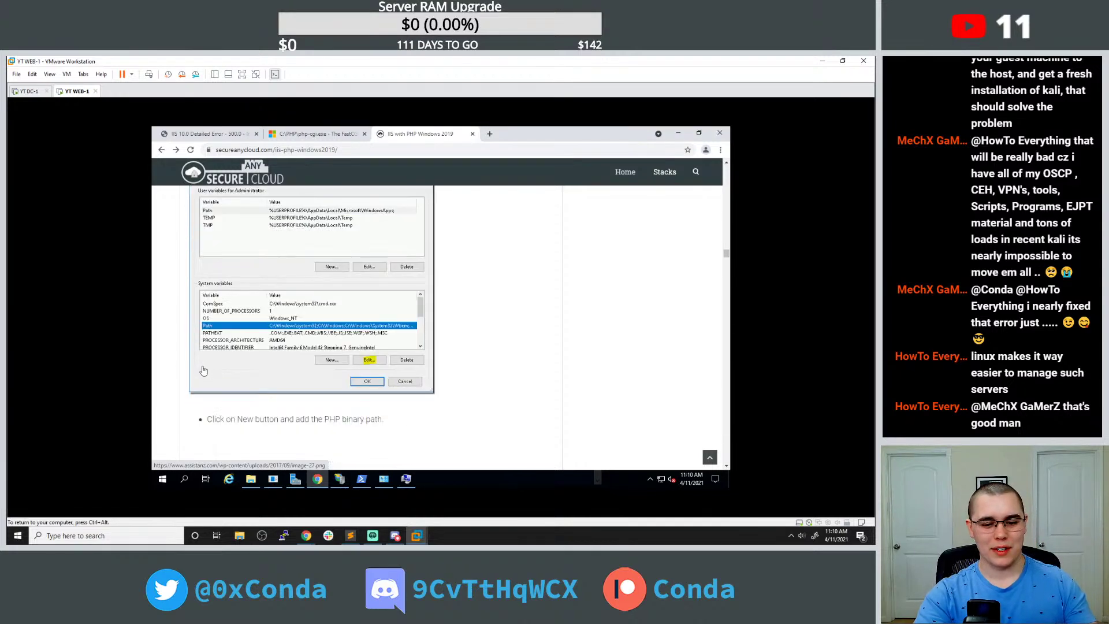
{"action": "scroll", "coordinate": [212, 370], "scroll_direction": "up", "scroll_amount": 1}
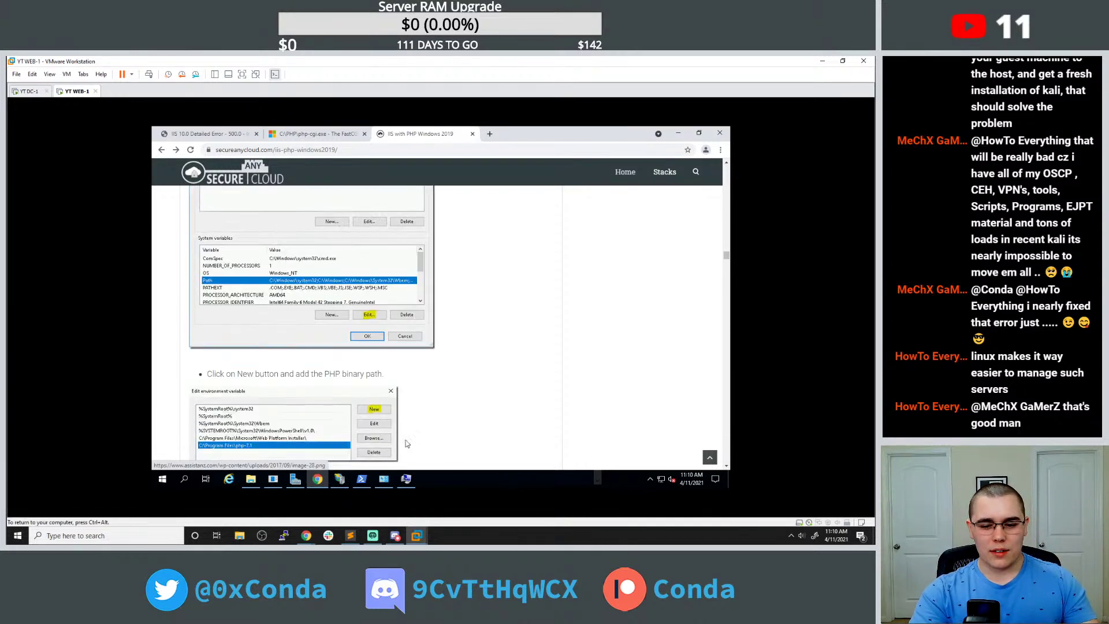
Open the user Path variable's editor, then switch back to the setup guide.
{"action": "left_click", "coordinate": [406, 478]}
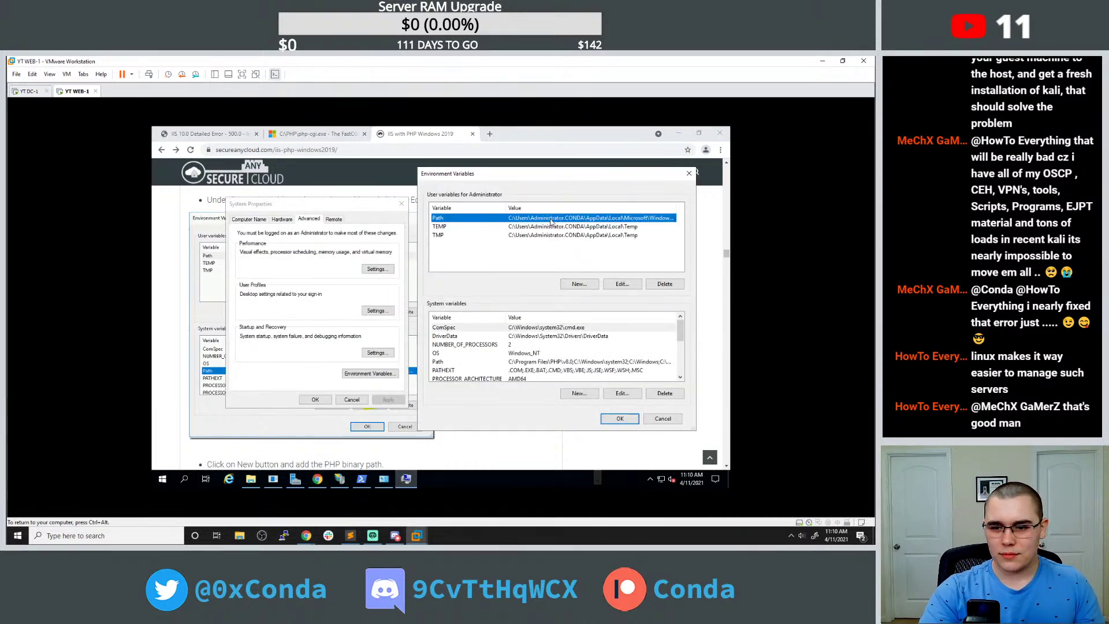
{"action": "left_click", "coordinate": [619, 284]}
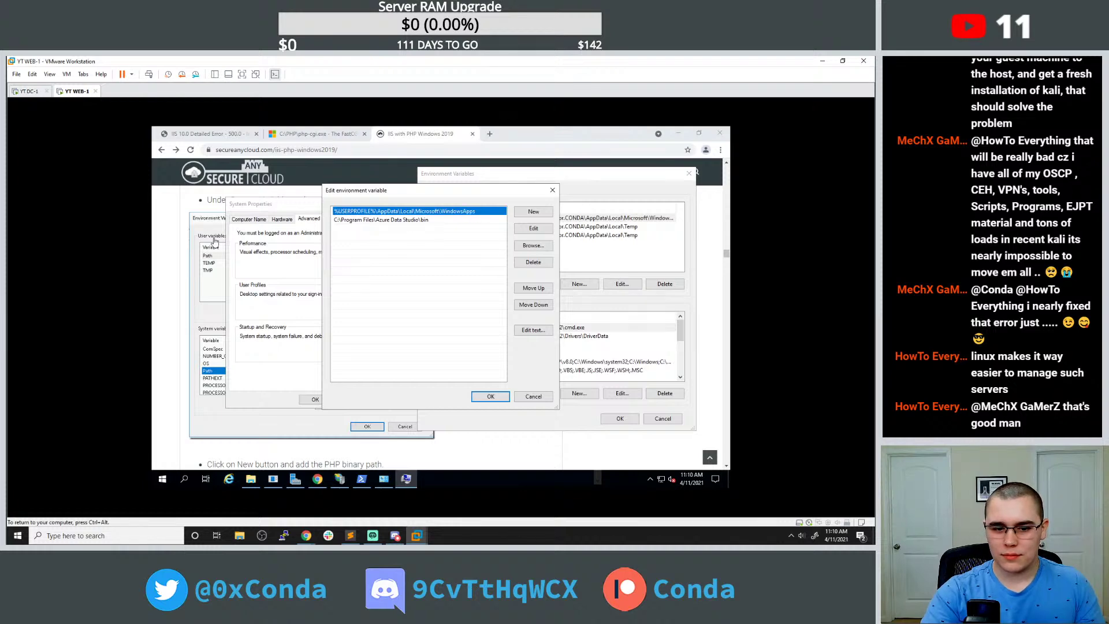
{"action": "left_click", "coordinate": [553, 191]}
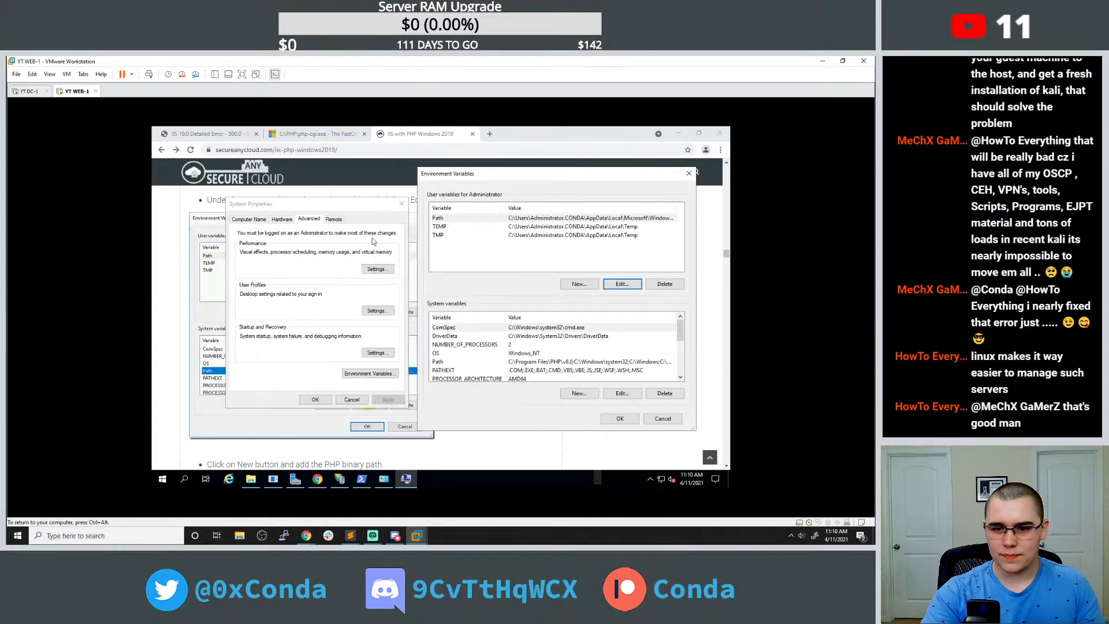
{"action": "left_click", "coordinate": [522, 219]}
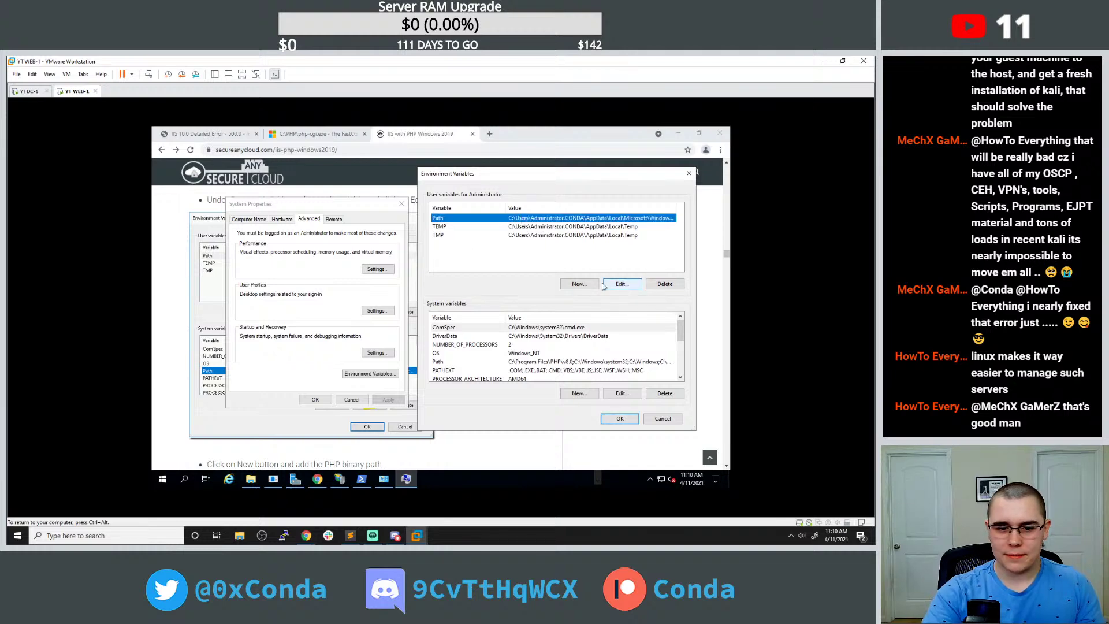
{"action": "scroll", "coordinate": [209, 294], "scroll_direction": "up", "scroll_amount": 1}
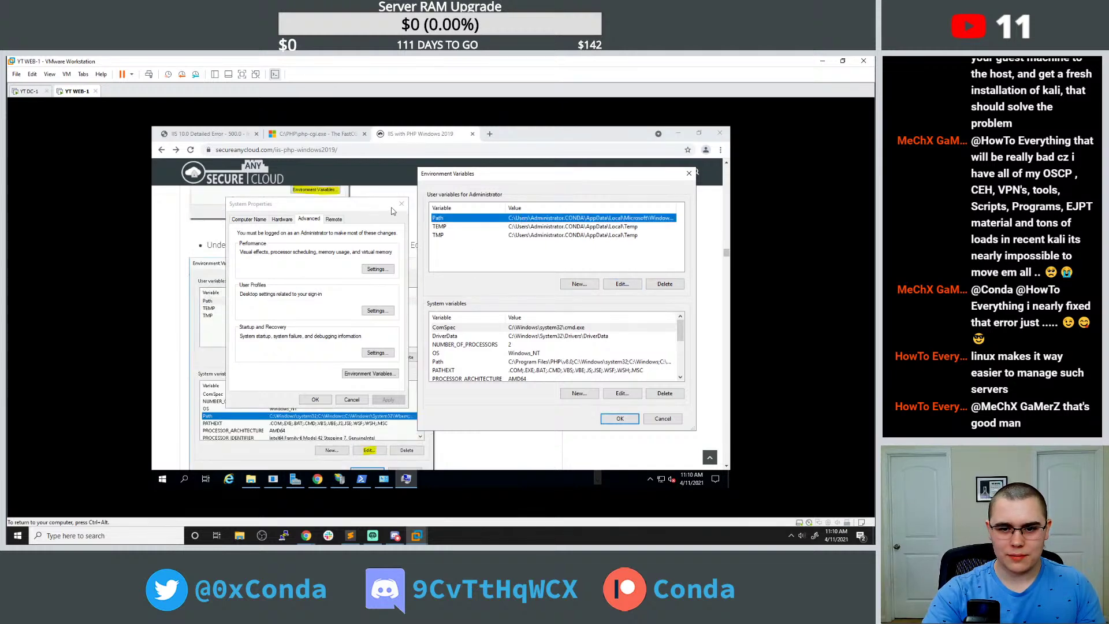
{"action": "left_click_drag", "start_coordinate": [457, 174], "coordinate": [521, 178]}
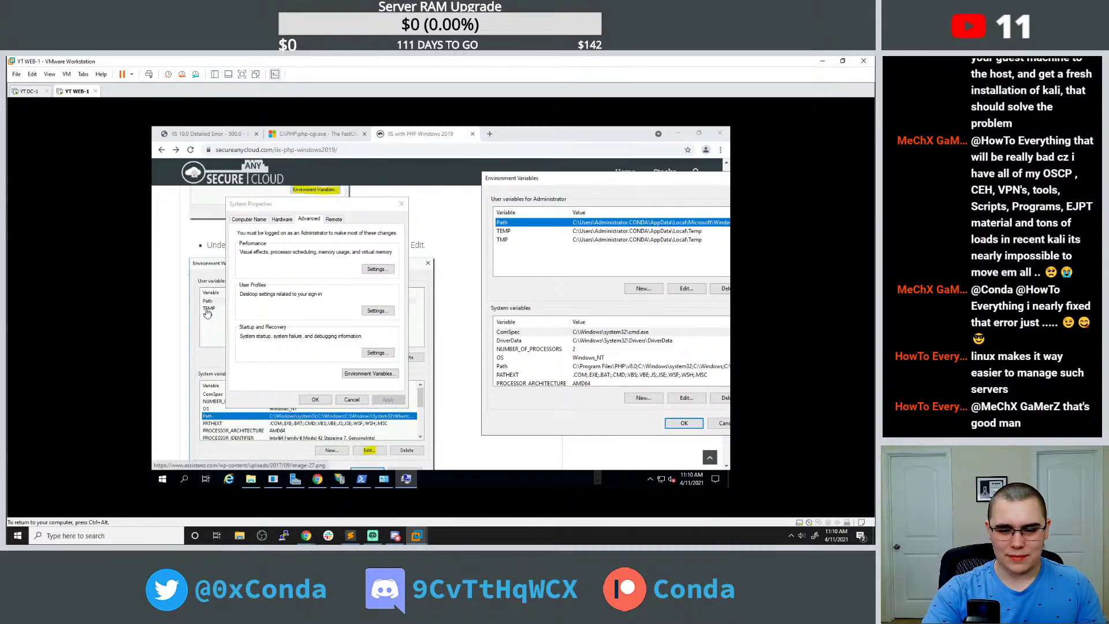
{"action": "left_click", "coordinate": [685, 289]}
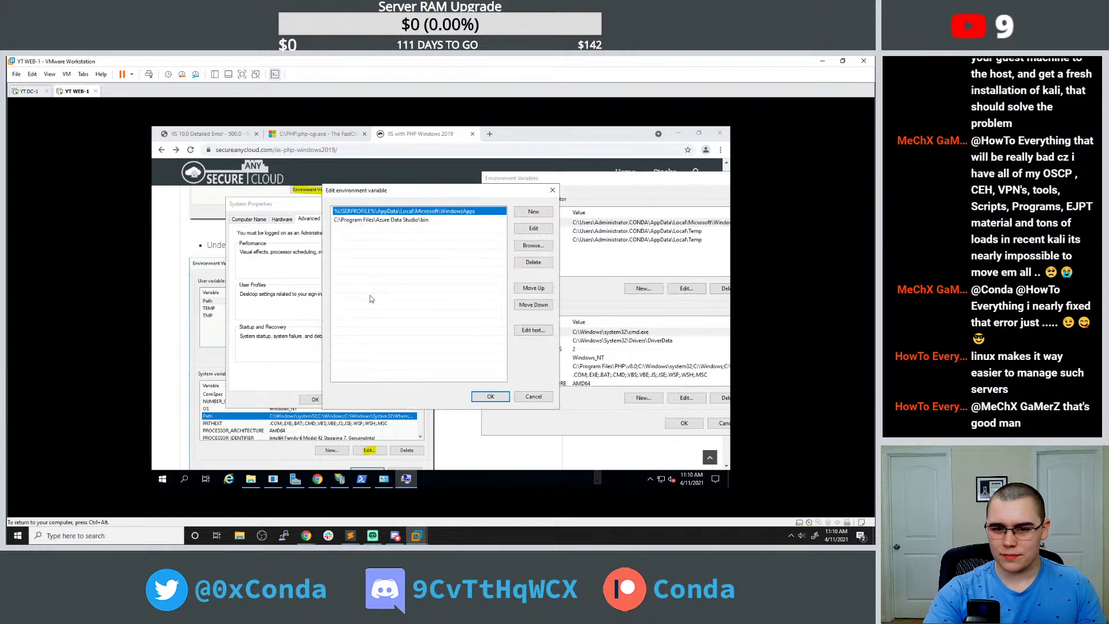
{"action": "scroll", "coordinate": [199, 315], "scroll_direction": "down", "scroll_amount": 3}
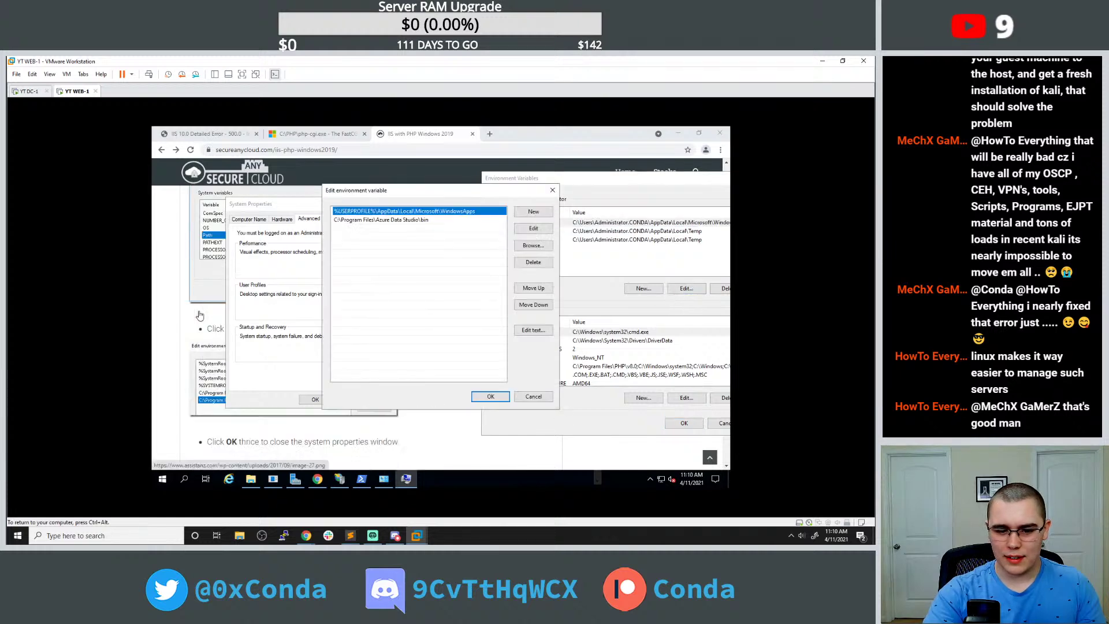
{"action": "left_click", "coordinate": [200, 315]}
Copy the C:\Program Files\PHP\v8.0 path from File Explorer's address bar.
{"action": "left_click", "coordinate": [251, 479]}
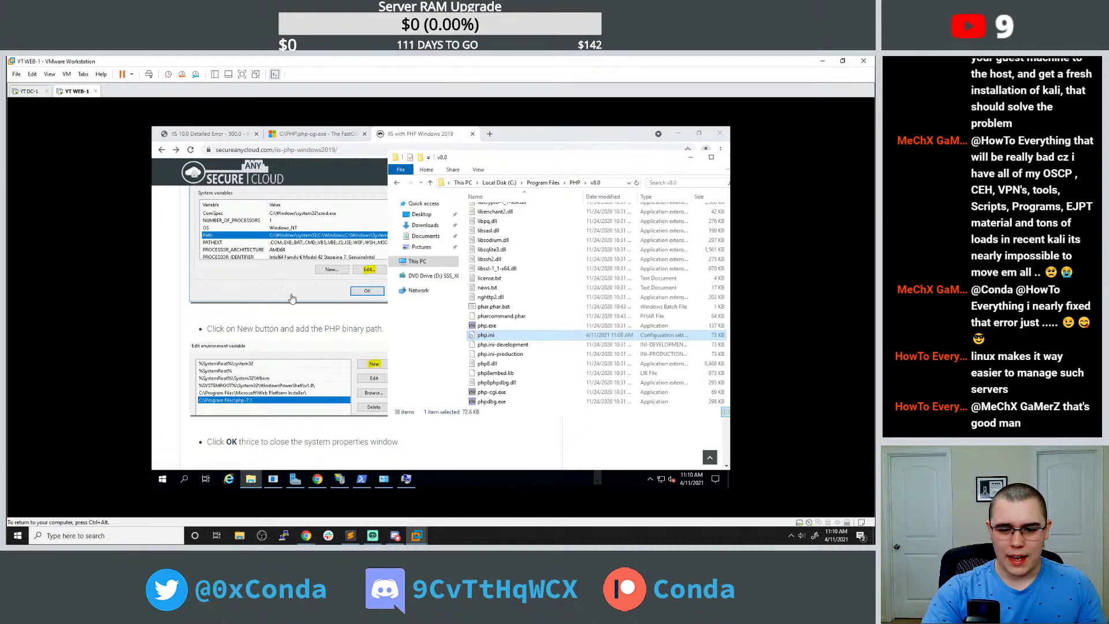
{"action": "left_click", "coordinate": [603, 183]}
{"action": "left_click", "coordinate": [512, 182]}
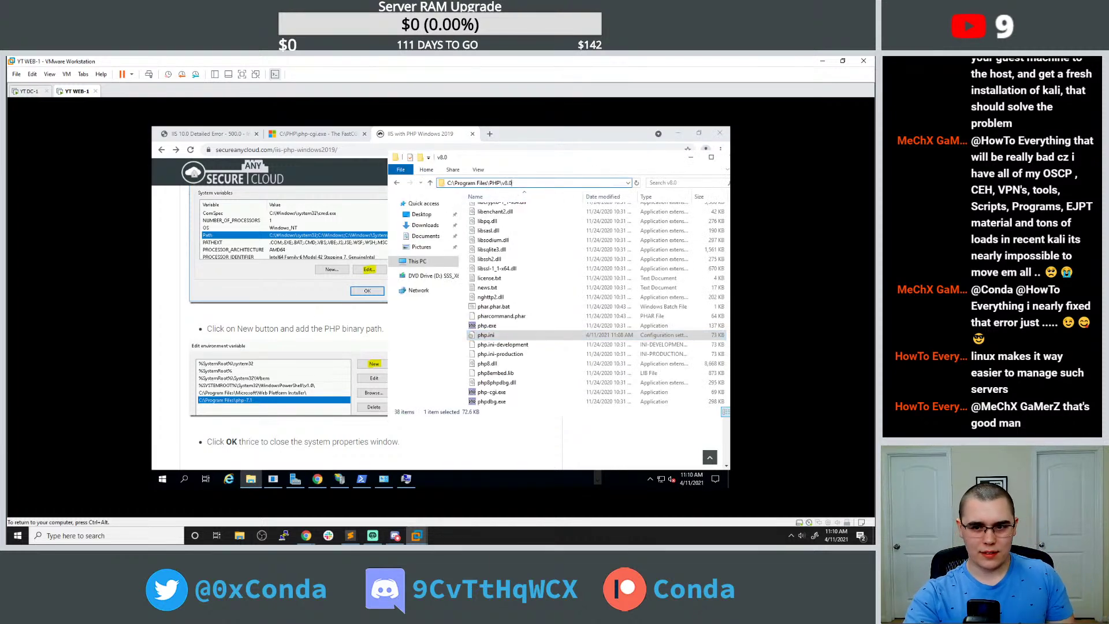
{"action": "double_click", "coordinate": [506, 183]}
{"action": "key", "text": "ctrl+a"}
{"action": "key", "text": "ctrl+c"}
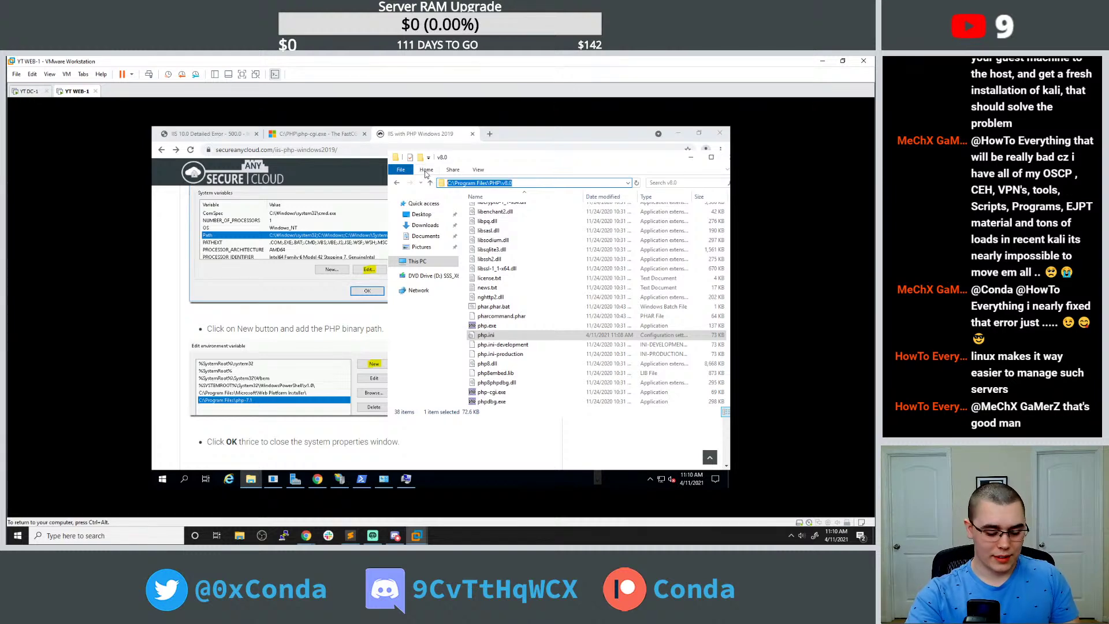
{"action": "left_click", "coordinate": [384, 478]}
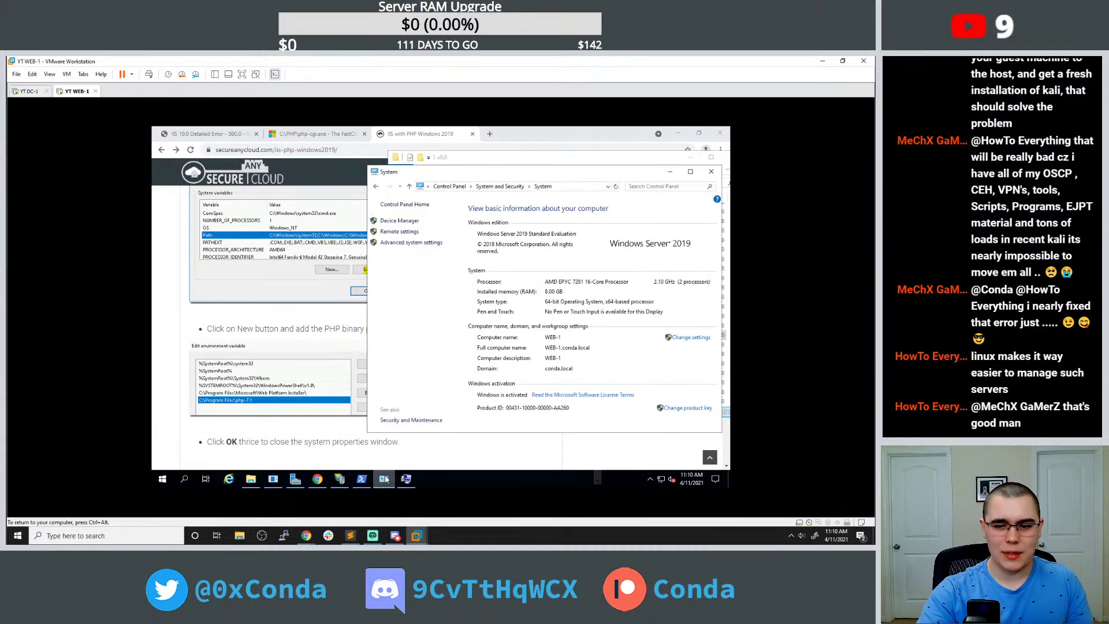
{"action": "left_click", "coordinate": [362, 479]}
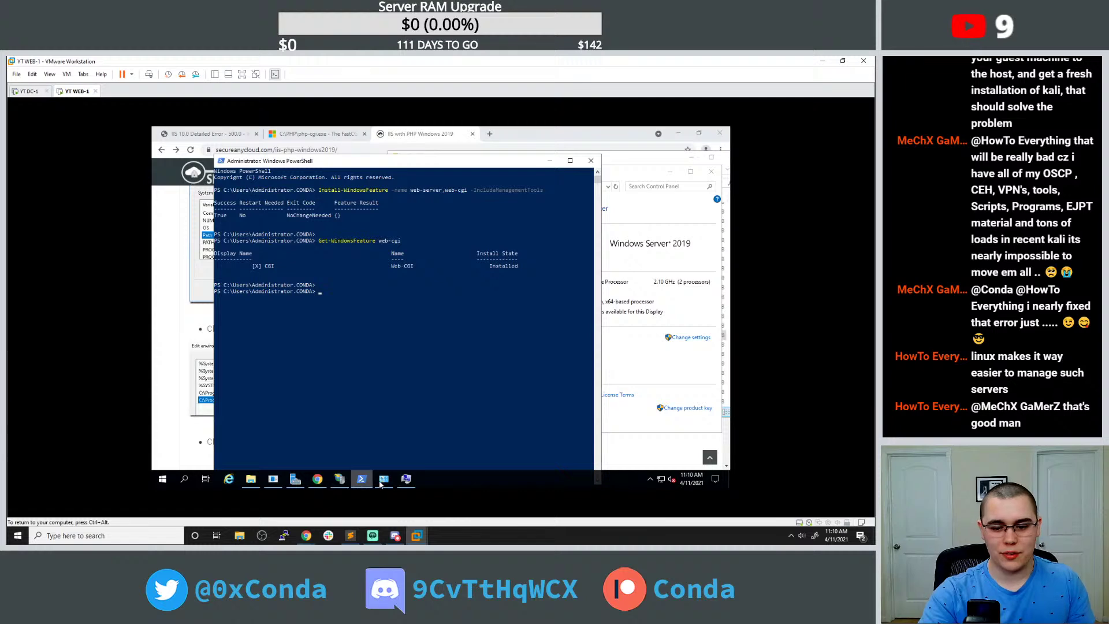
{"action": "left_click", "coordinate": [407, 480]}
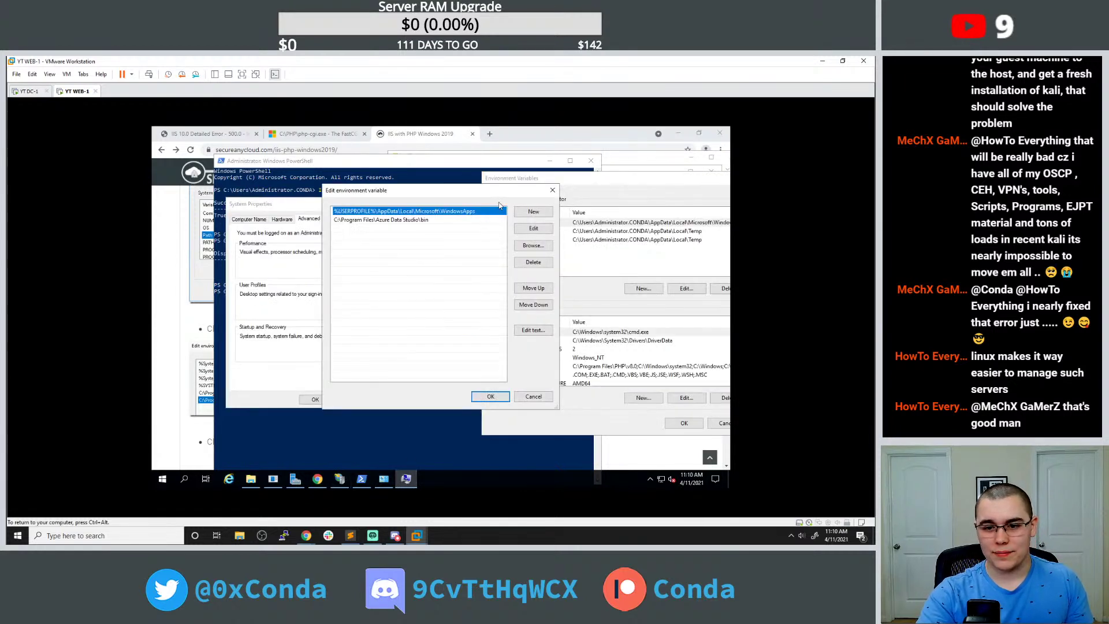
Add C:\Program Files\PHP\v8.0 as a new user Path entry and OK out of all dialogs.
{"action": "left_click", "coordinate": [552, 190]}
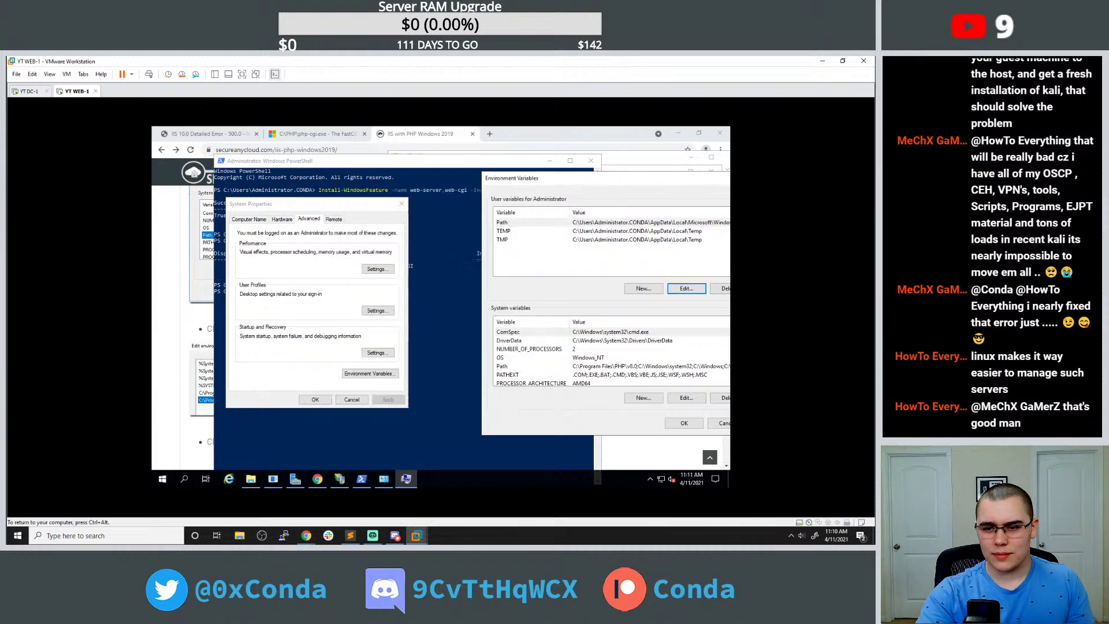
{"action": "left_click_drag", "start_coordinate": [590, 179], "coordinate": [478, 171]}
{"action": "left_click", "coordinate": [468, 215]}
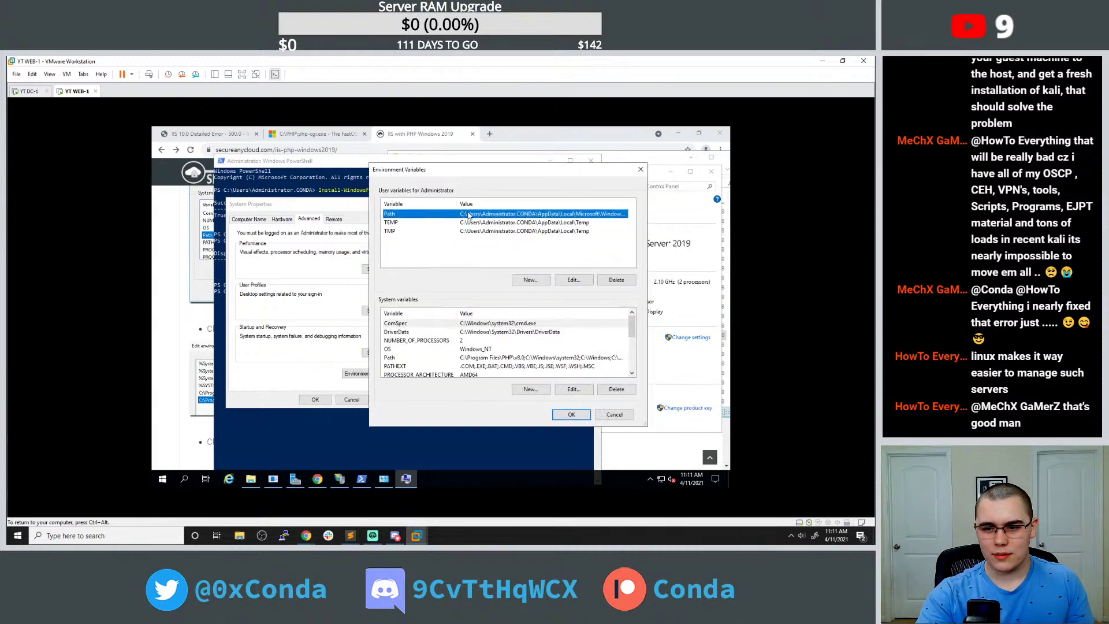
{"action": "left_click", "coordinate": [571, 279]}
{"action": "left_click", "coordinate": [460, 233]}
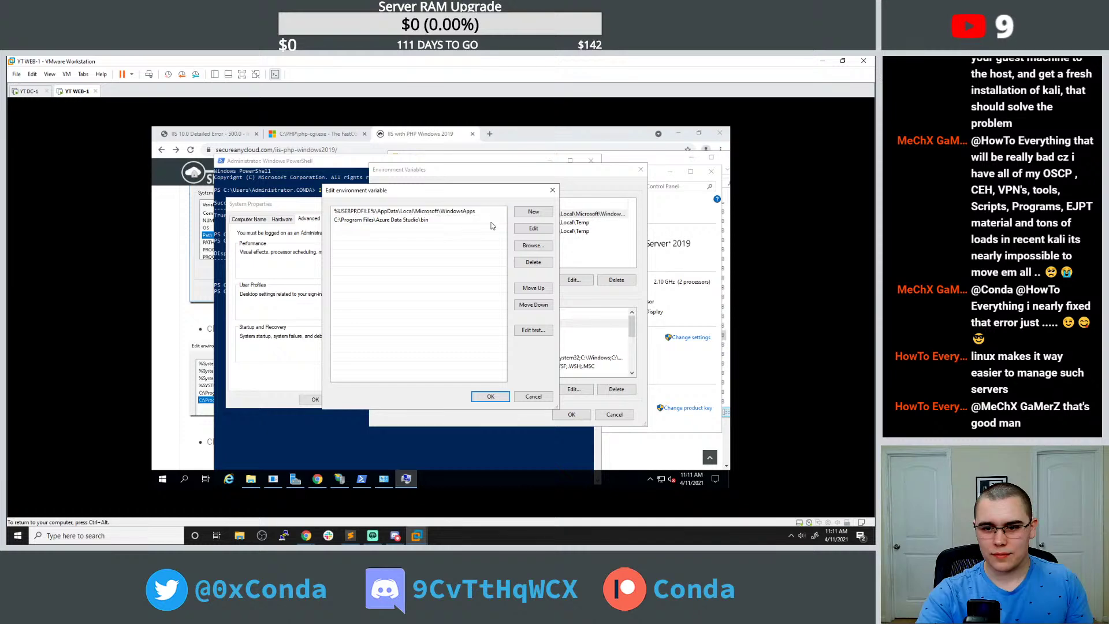
{"action": "left_click", "coordinate": [531, 212]}
{"action": "key", "text": "ctrl+v"}
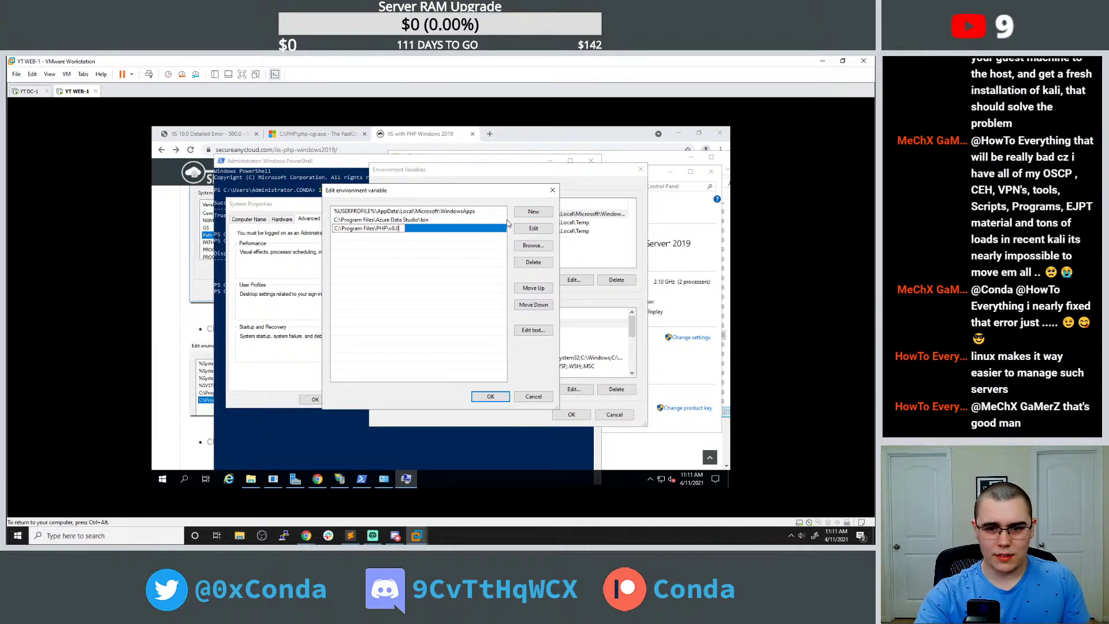
{"action": "left_click", "coordinate": [462, 255]}
{"action": "left_click", "coordinate": [493, 396]}
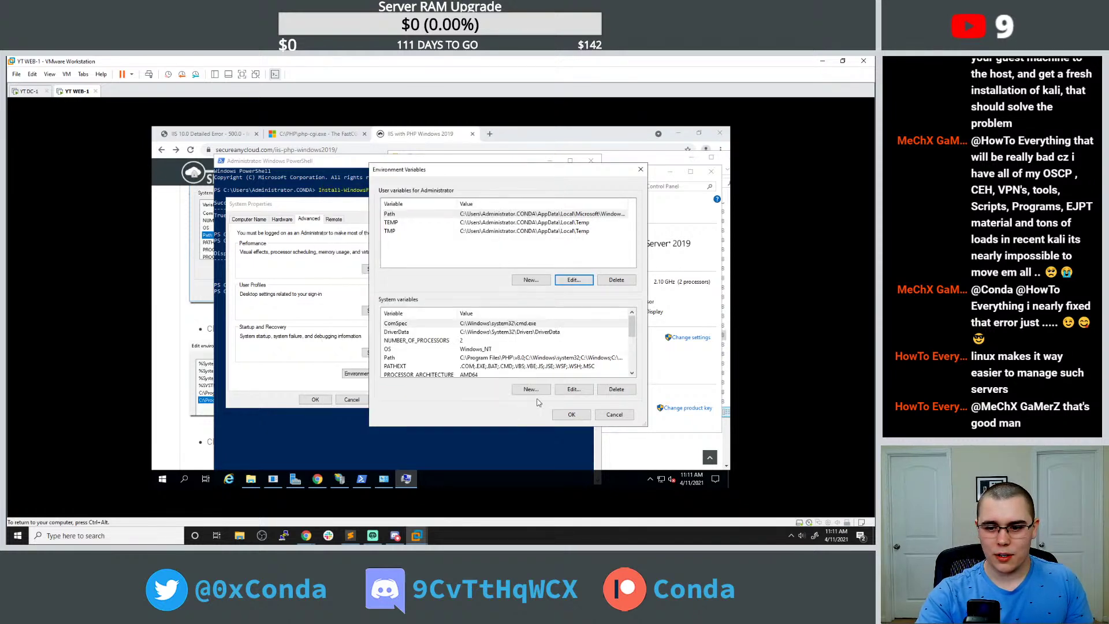
{"action": "left_click", "coordinate": [572, 415]}
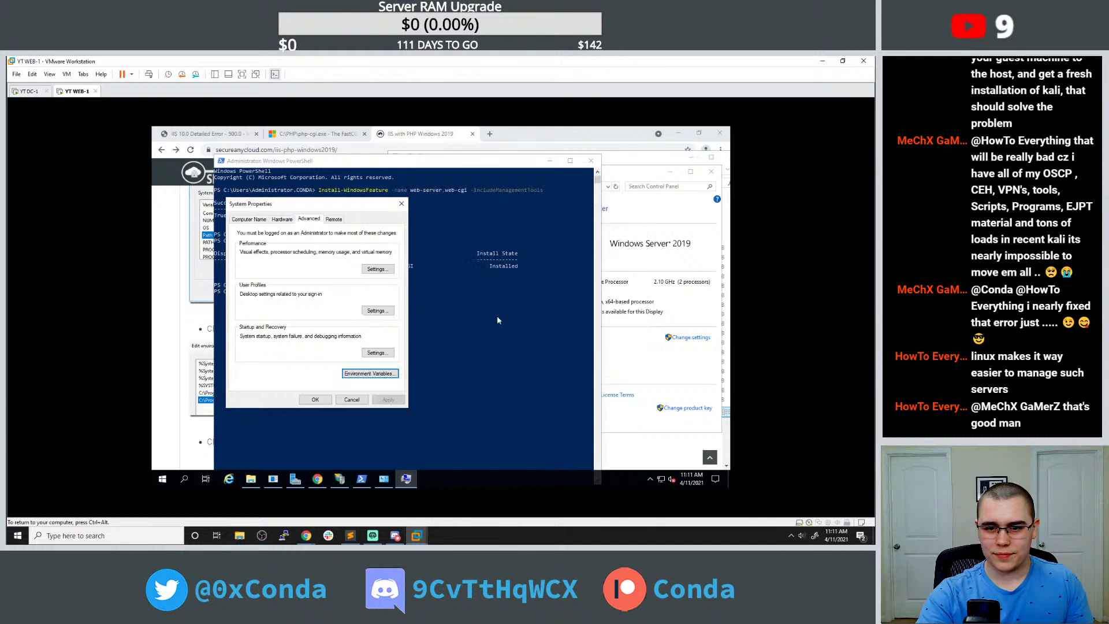
{"action": "left_click", "coordinate": [315, 399]}
Bring the VM's Chrome forward and scroll down through the PHP setup guide.
{"action": "left_click", "coordinate": [185, 353]}
{"action": "scroll", "coordinate": [185, 351], "scroll_direction": "down", "scroll_amount": 5}
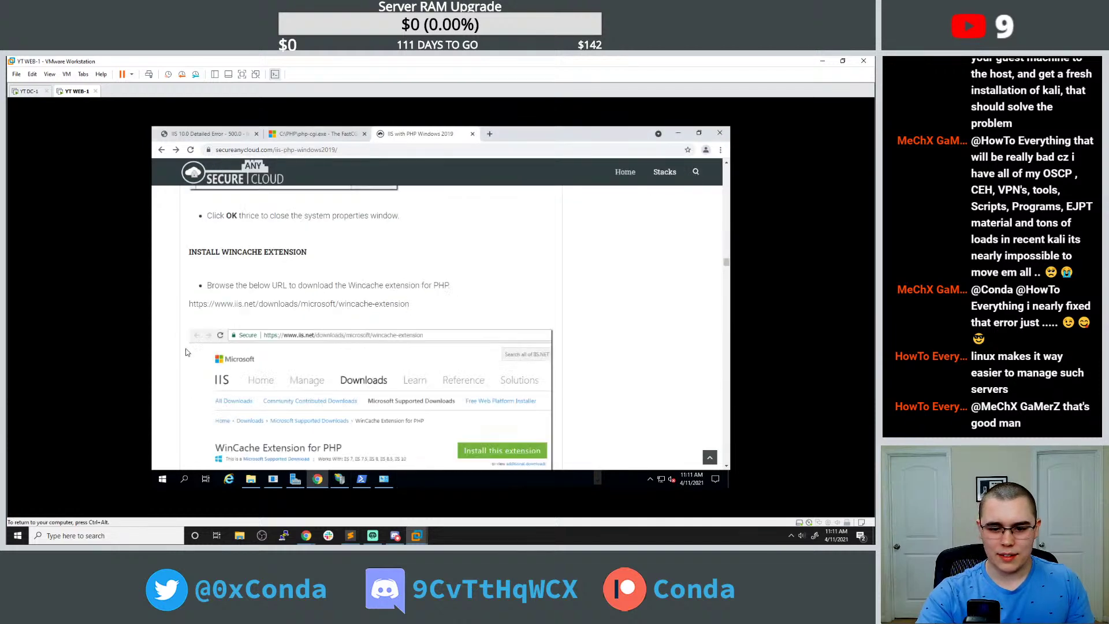
{"action": "scroll", "coordinate": [187, 351], "scroll_direction": "down", "scroll_amount": 3}
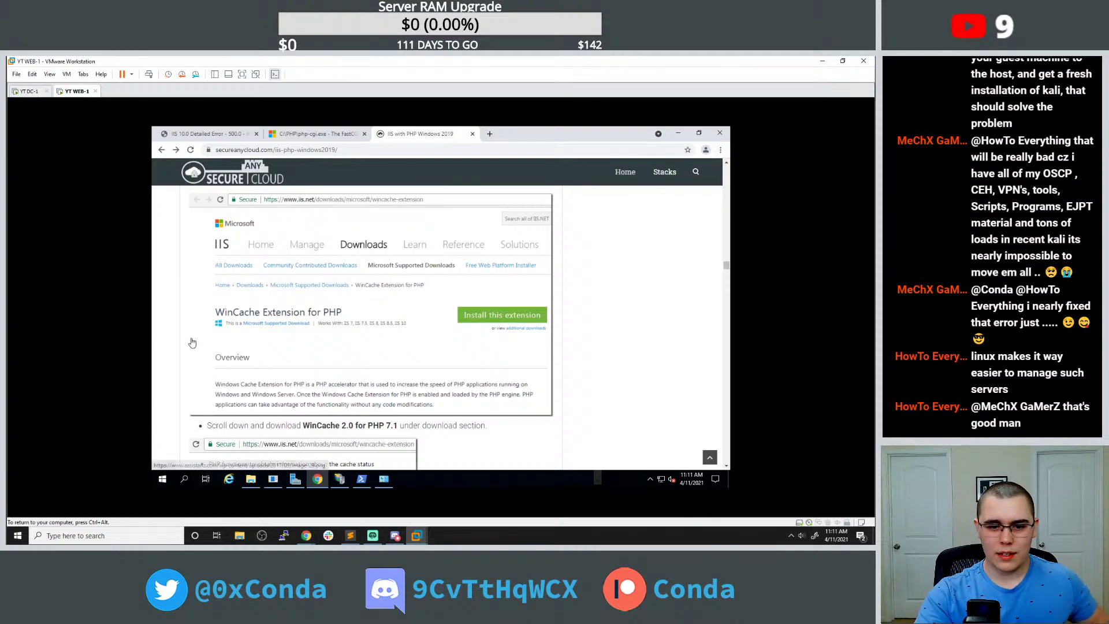
{"action": "scroll", "coordinate": [193, 328], "scroll_direction": "down", "scroll_amount": 3}
{"action": "scroll", "coordinate": [193, 329], "scroll_direction": "down", "scroll_amount": 3}
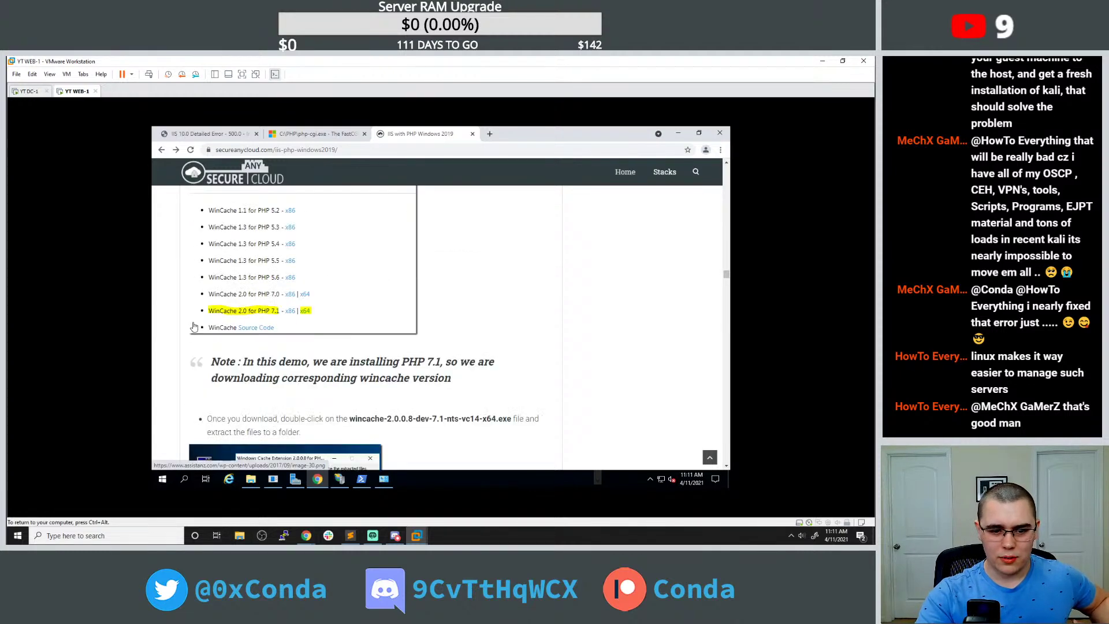
{"action": "scroll", "coordinate": [227, 313], "scroll_direction": "down", "scroll_amount": 2}
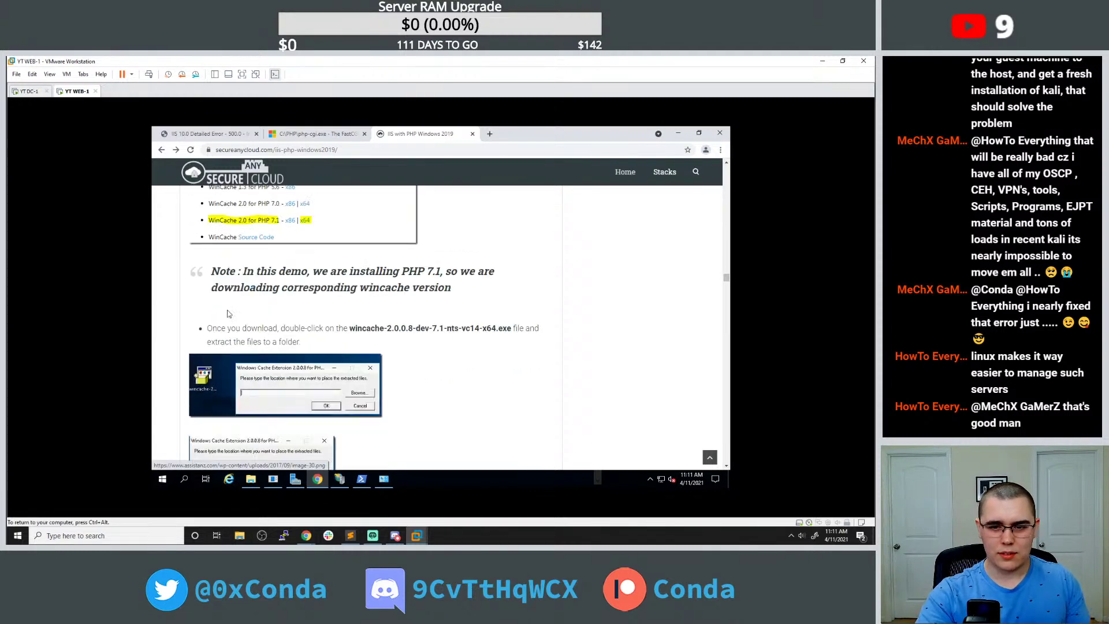
Reload the get_emails.php page, which still returns HTTP Error 500.0.
{"action": "left_click", "coordinate": [319, 134]}
{"action": "left_click", "coordinate": [228, 134]}
{"action": "key", "text": "ctrl+l"}
{"action": "type", "text": "\\"}
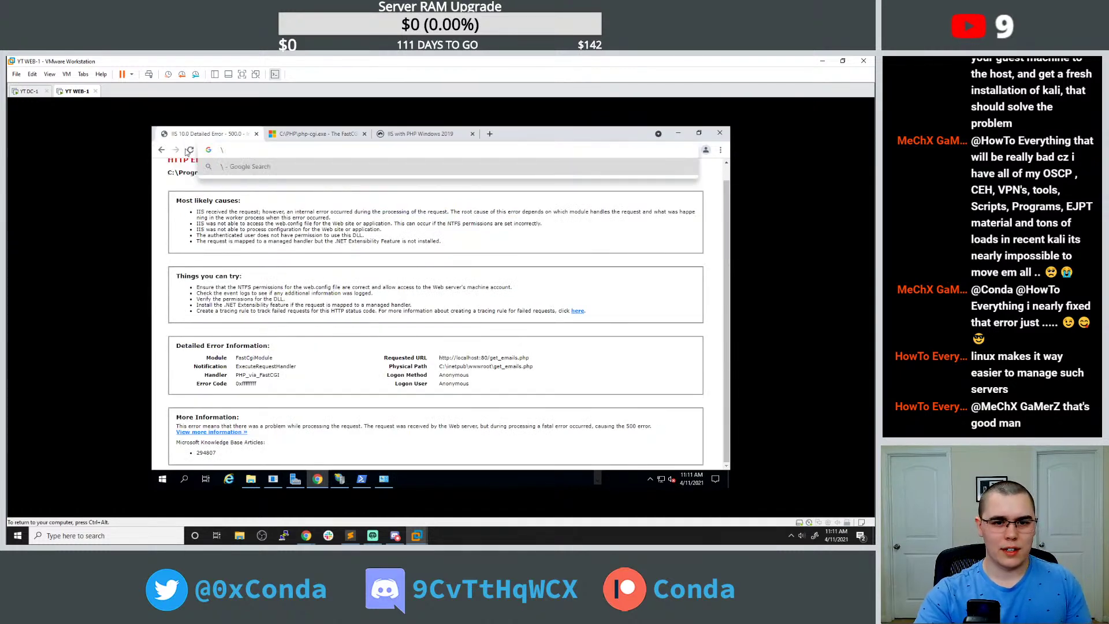
{"action": "left_click", "coordinate": [191, 151]}
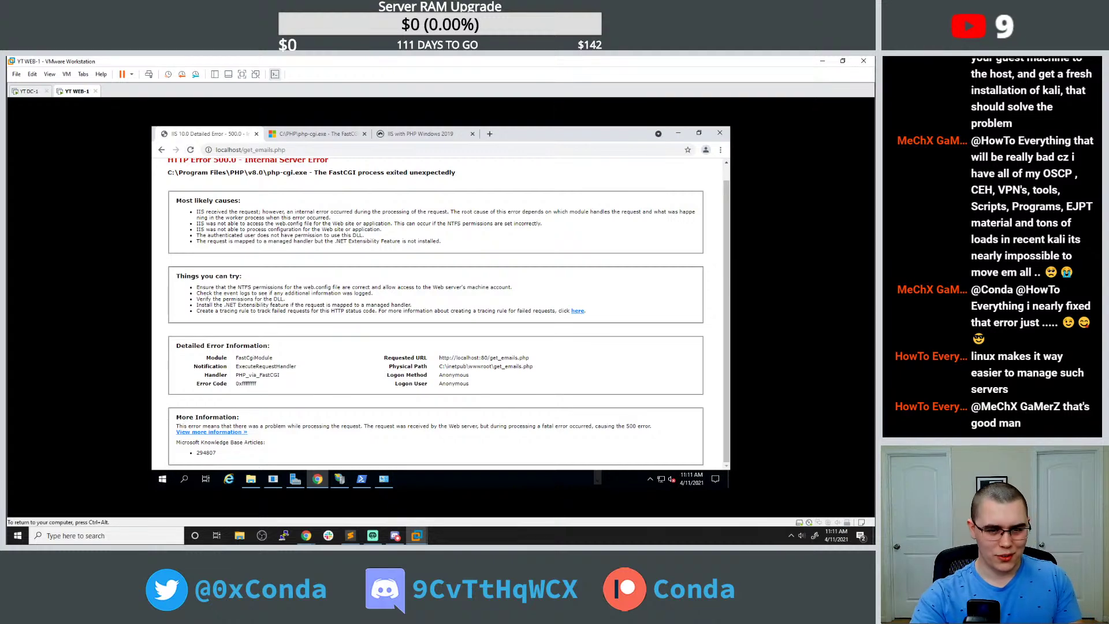
Scroll the IIS with PHP guide back up to the WinCache overview and open a blank tab.
{"action": "left_click", "coordinate": [409, 133]}
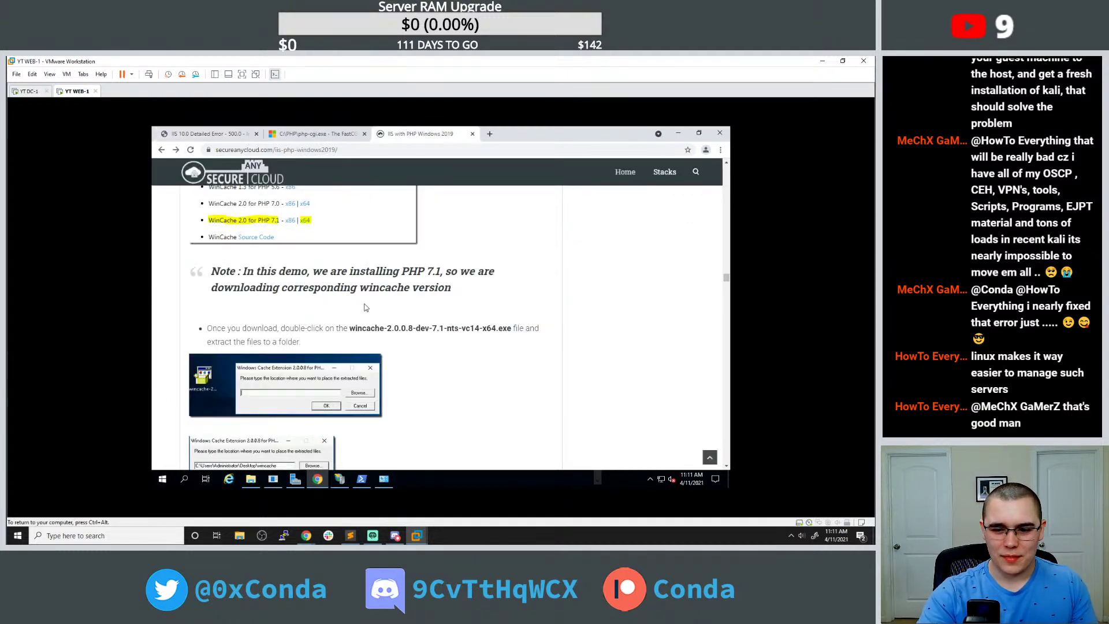
{"action": "scroll", "coordinate": [376, 310], "scroll_direction": "up", "scroll_amount": 5}
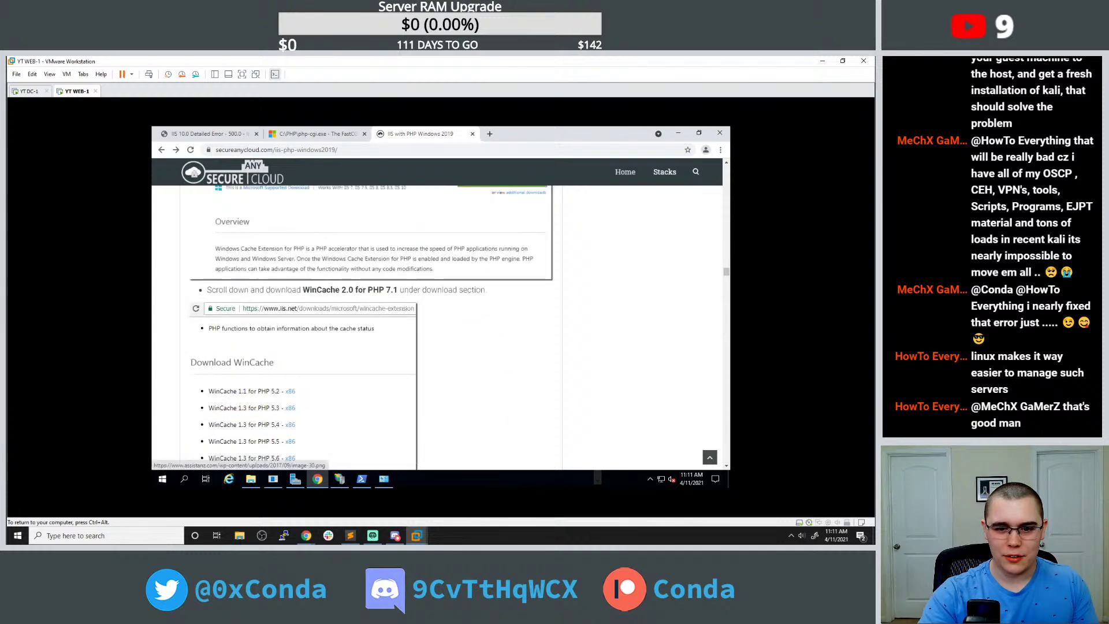
{"action": "scroll", "coordinate": [348, 291], "scroll_direction": "up", "scroll_amount": 3}
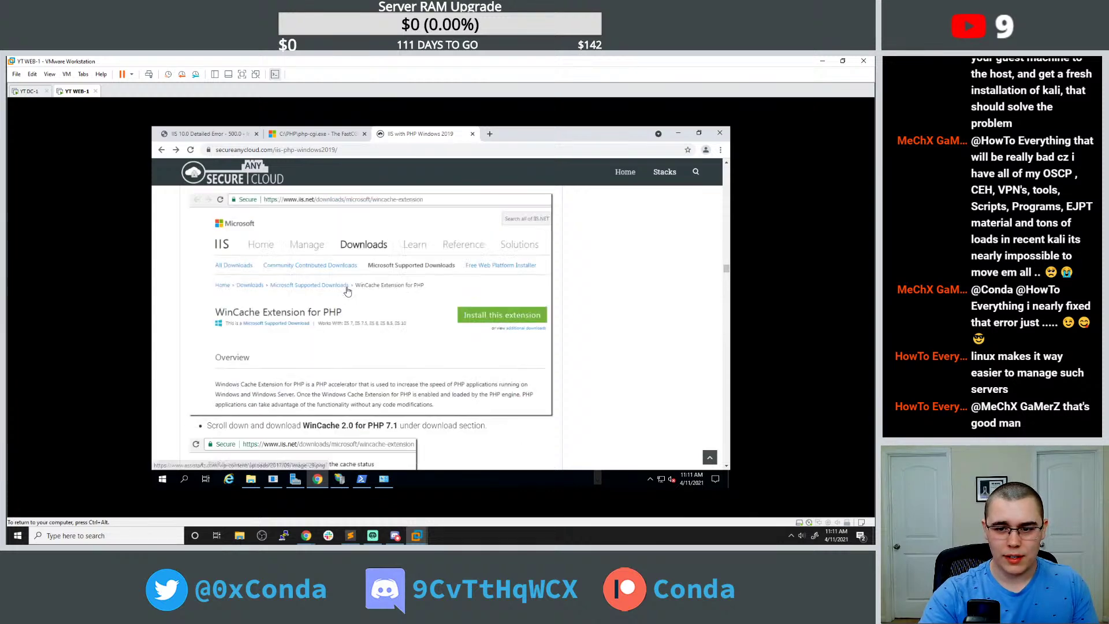
{"action": "left_click", "coordinate": [489, 133]}
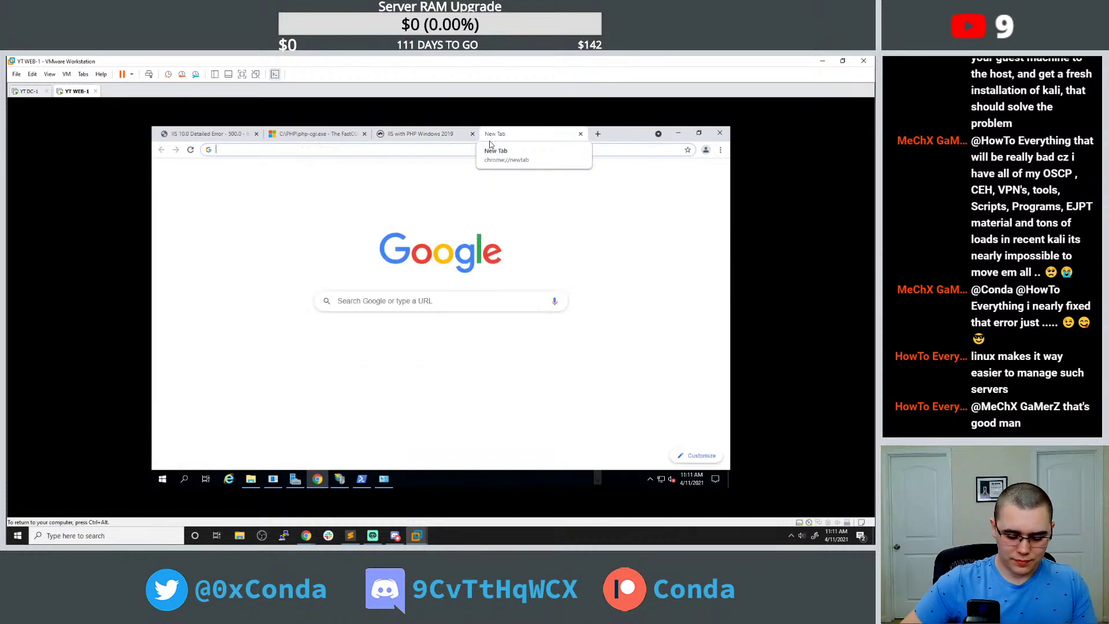
Search Google for 'iss wincahce 8.0 download' and open the iis.net WinCache Extension for PHP page.
{"action": "type", "text": "iss wincahce "}
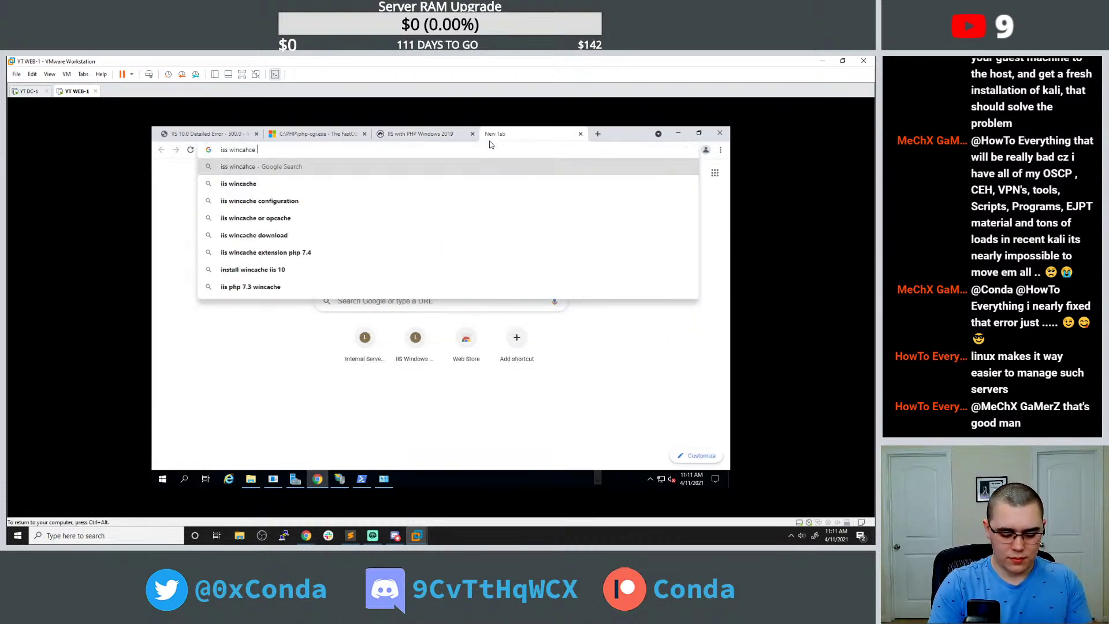
{"action": "type", "text": "8.0 download"}
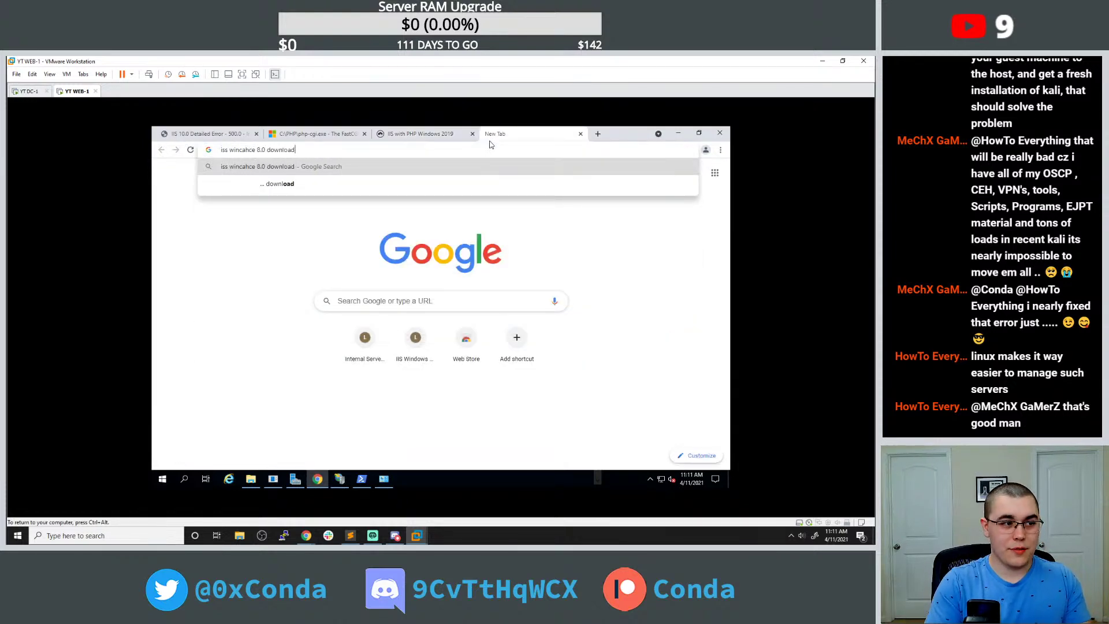
{"action": "key", "text": "Return"}
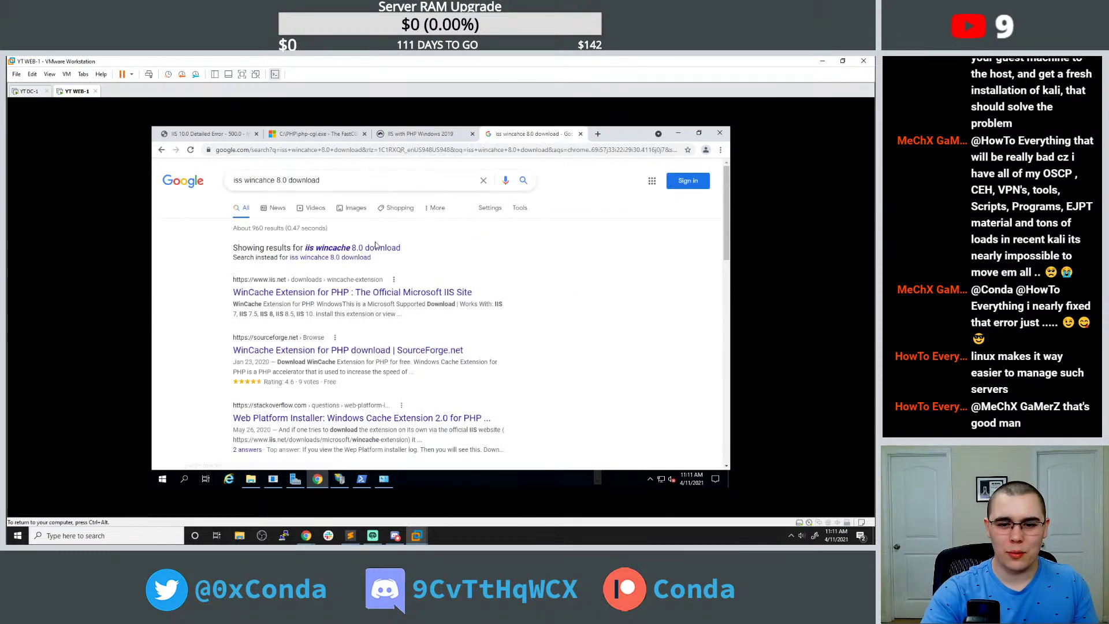
{"action": "left_click", "coordinate": [376, 257]}
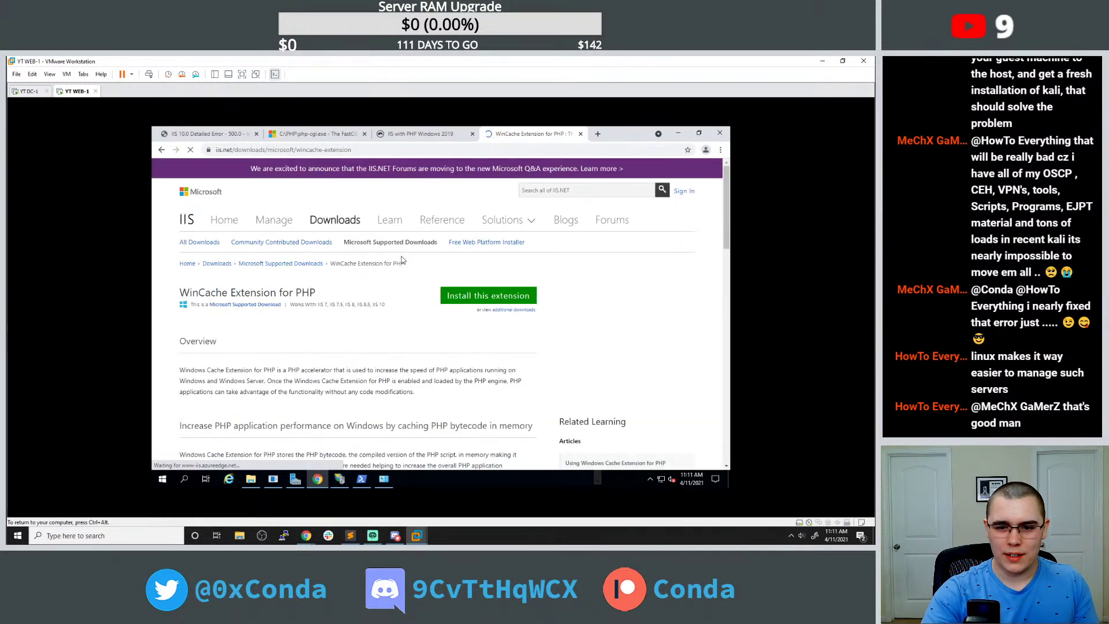
{"action": "left_click", "coordinate": [467, 297]}
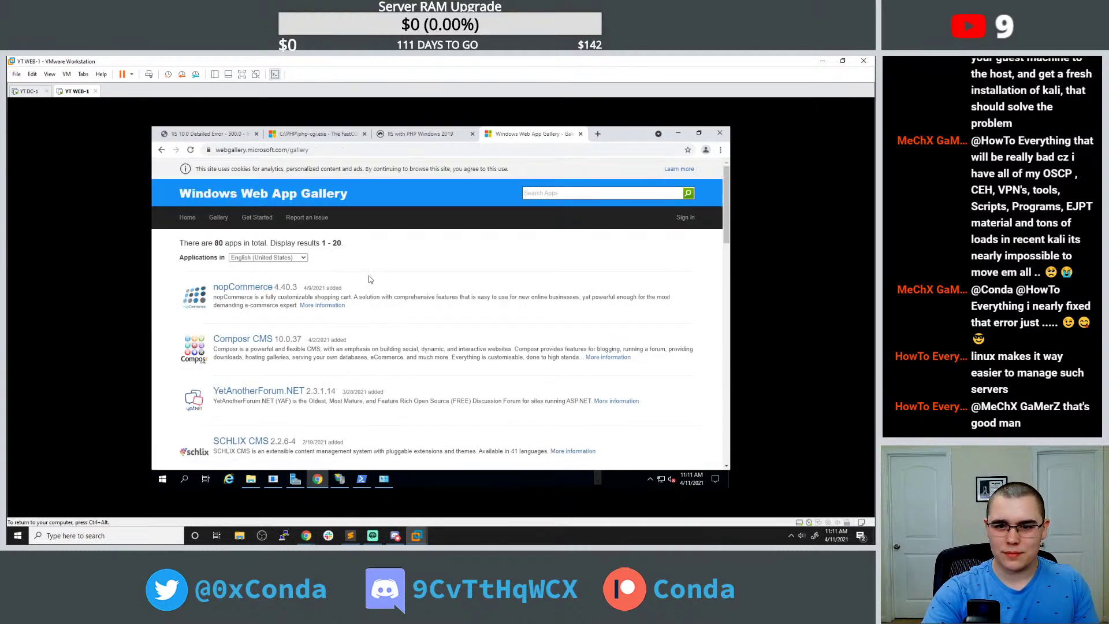
Compare the IIS with PHP Windows 2019 guide and the Windows Web App Gallery page.
{"action": "scroll", "coordinate": [392, 271], "scroll_direction": "down", "scroll_amount": 1}
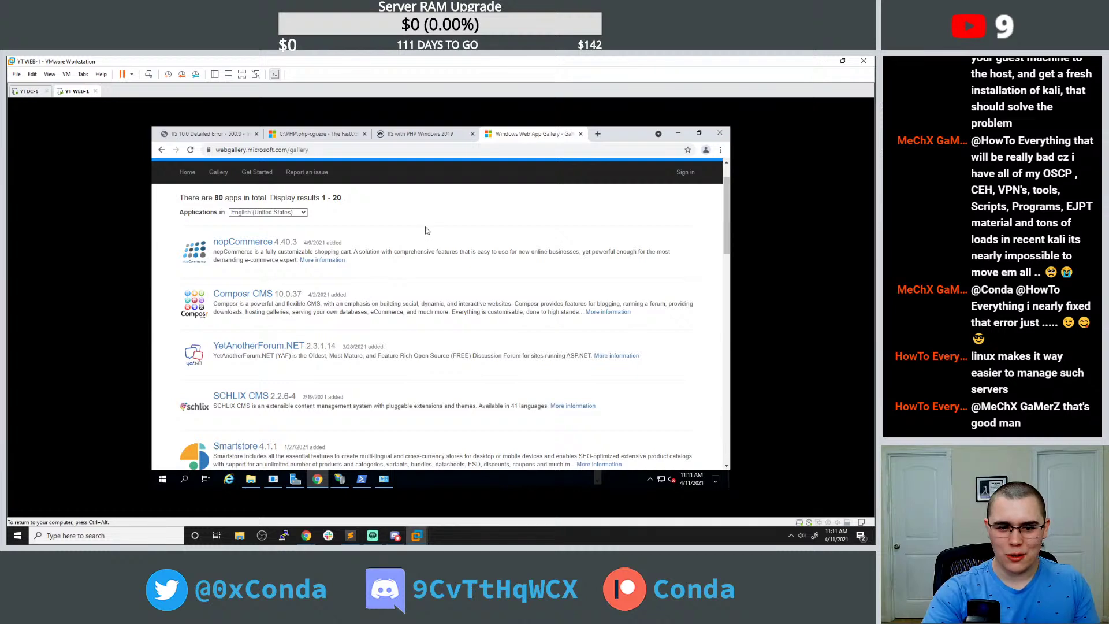
{"action": "left_click", "coordinate": [441, 137]}
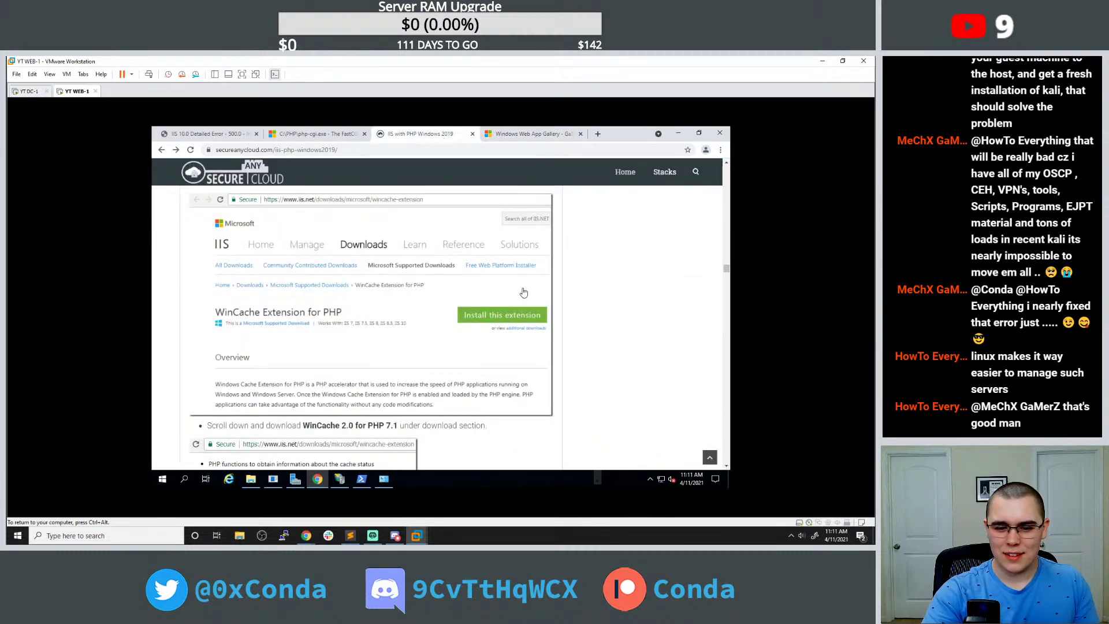
{"action": "scroll", "coordinate": [522, 289], "scroll_direction": "down", "scroll_amount": 5}
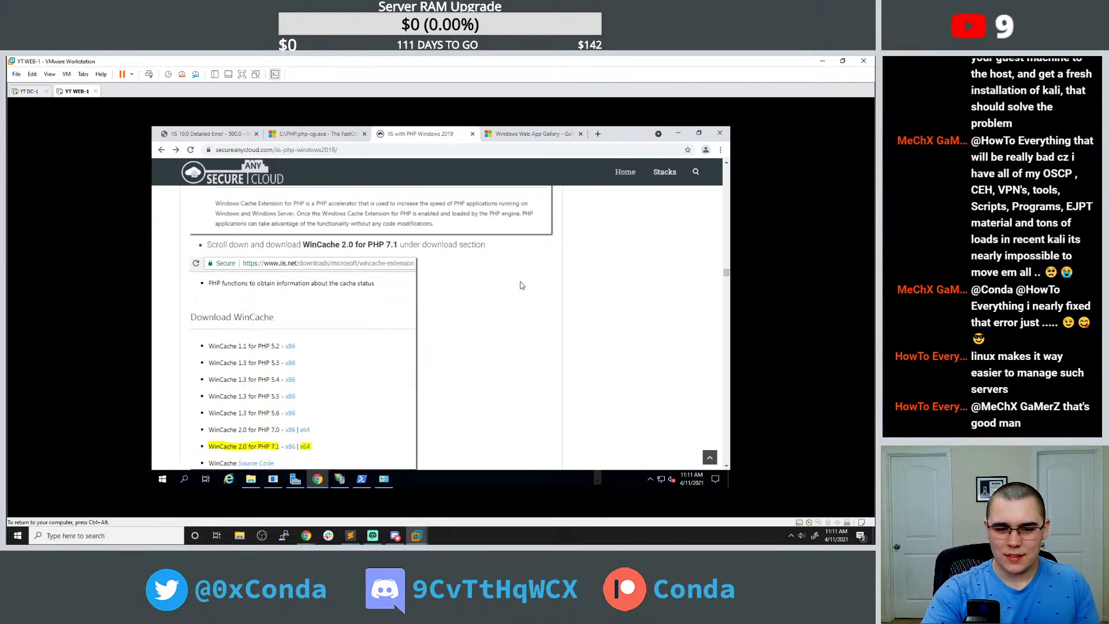
{"action": "left_click", "coordinate": [540, 134]}
{"action": "scroll", "coordinate": [438, 246], "scroll_direction": "down", "scroll_amount": 5}
{"action": "scroll", "coordinate": [439, 245], "scroll_direction": "down", "scroll_amount": 8}
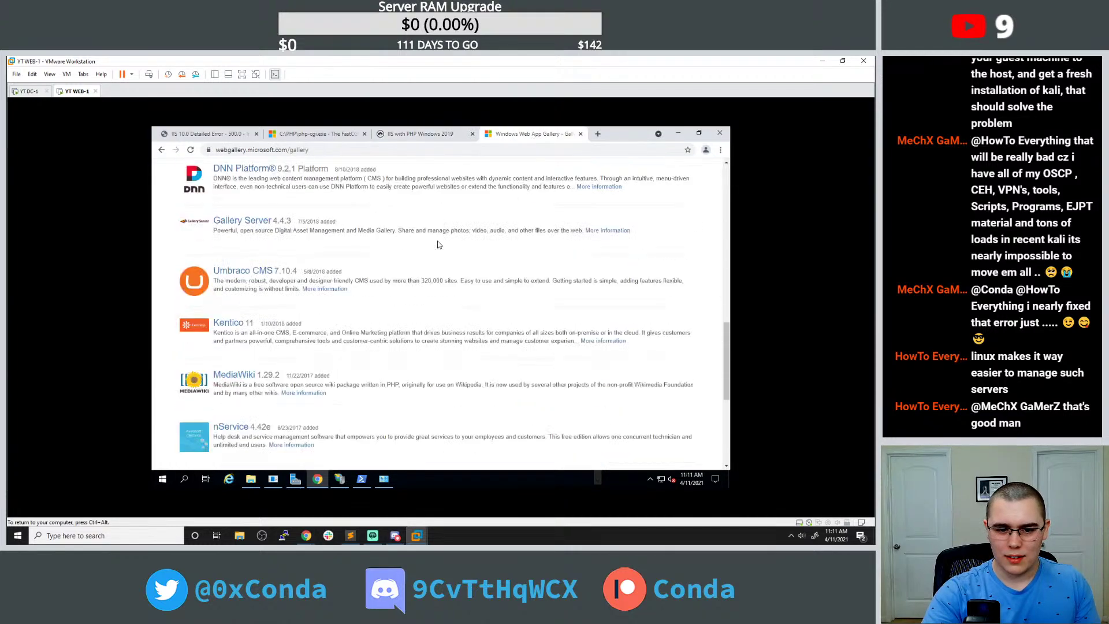
{"action": "scroll", "coordinate": [467, 186], "scroll_direction": "up", "scroll_amount": 2}
{"action": "scroll", "coordinate": [468, 186], "scroll_direction": "up", "scroll_amount": 10}
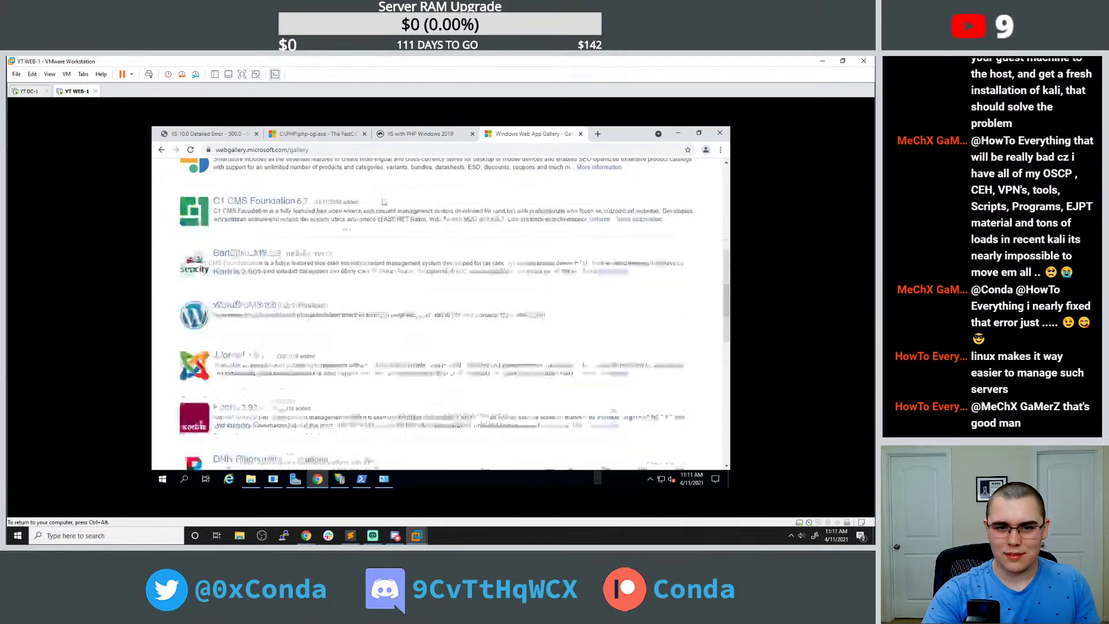
Browse the download list on the WinCache Extension for PHP page.
{"action": "left_click", "coordinate": [161, 150]}
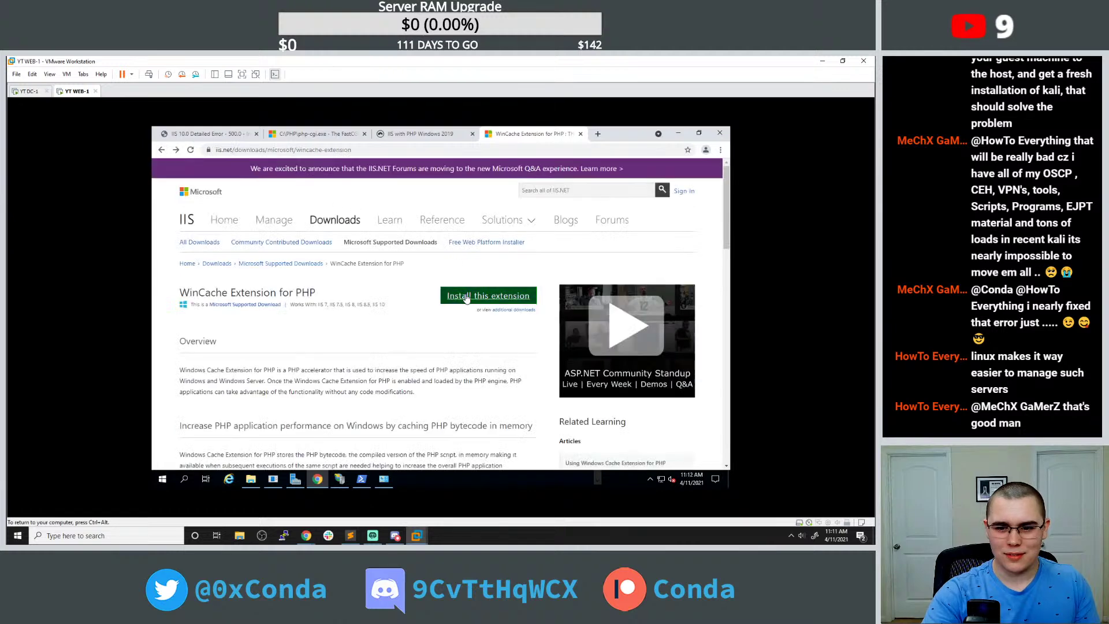
{"action": "scroll", "coordinate": [395, 295], "scroll_direction": "down", "scroll_amount": 3}
{"action": "scroll", "coordinate": [396, 292], "scroll_direction": "down", "scroll_amount": 9}
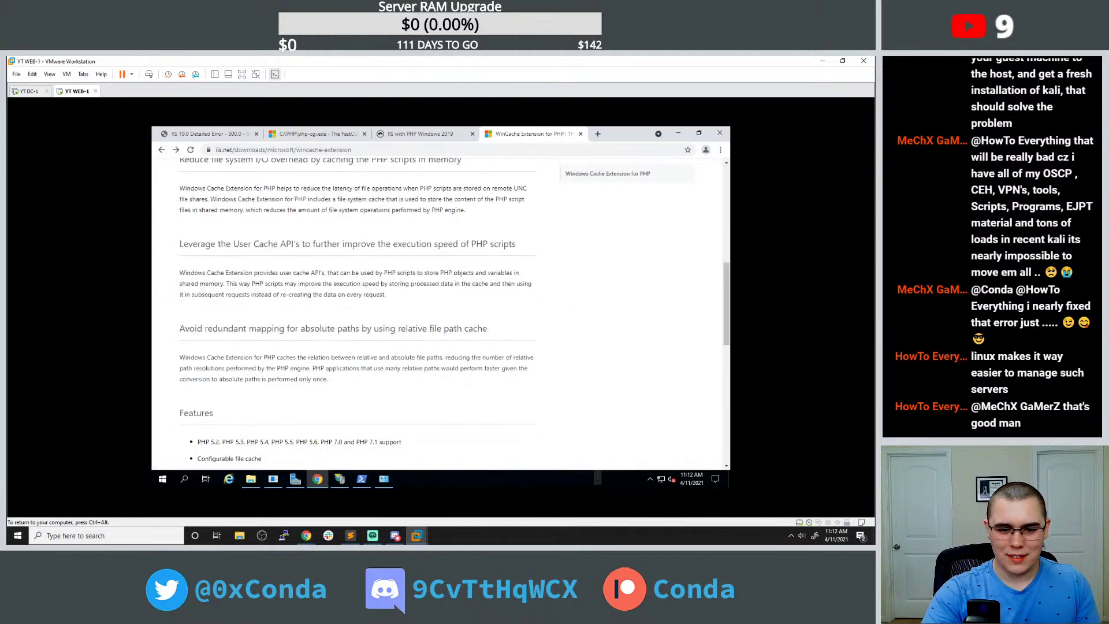
{"action": "scroll", "coordinate": [396, 289], "scroll_direction": "up", "scroll_amount": 3}
{"action": "scroll", "coordinate": [397, 287], "scroll_direction": "up", "scroll_amount": 8}
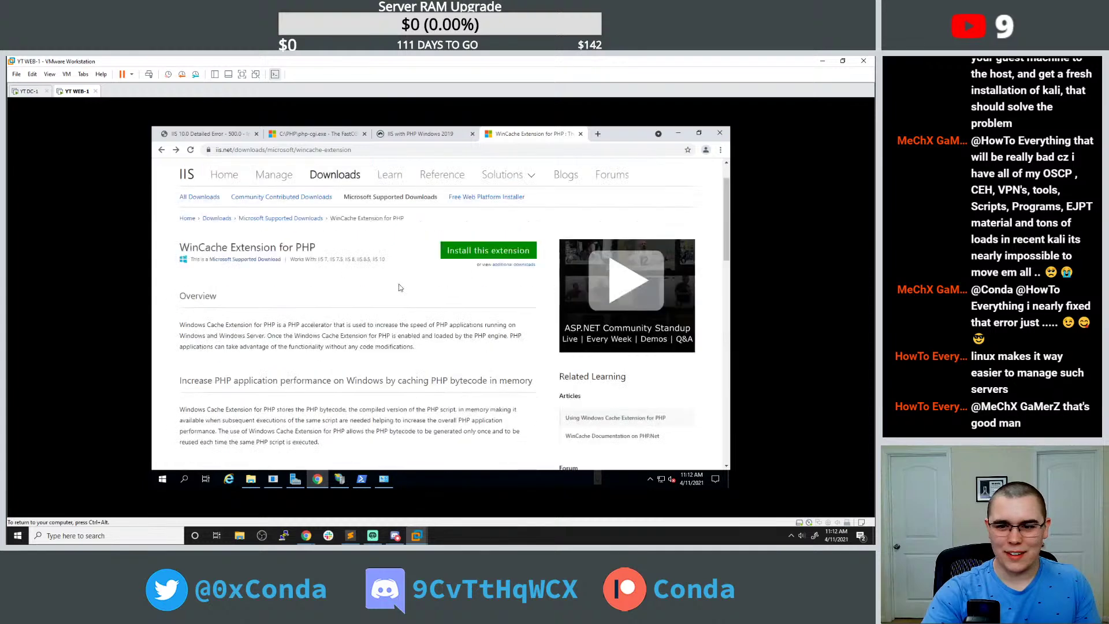
{"action": "scroll", "coordinate": [361, 312], "scroll_direction": "down", "scroll_amount": 15}
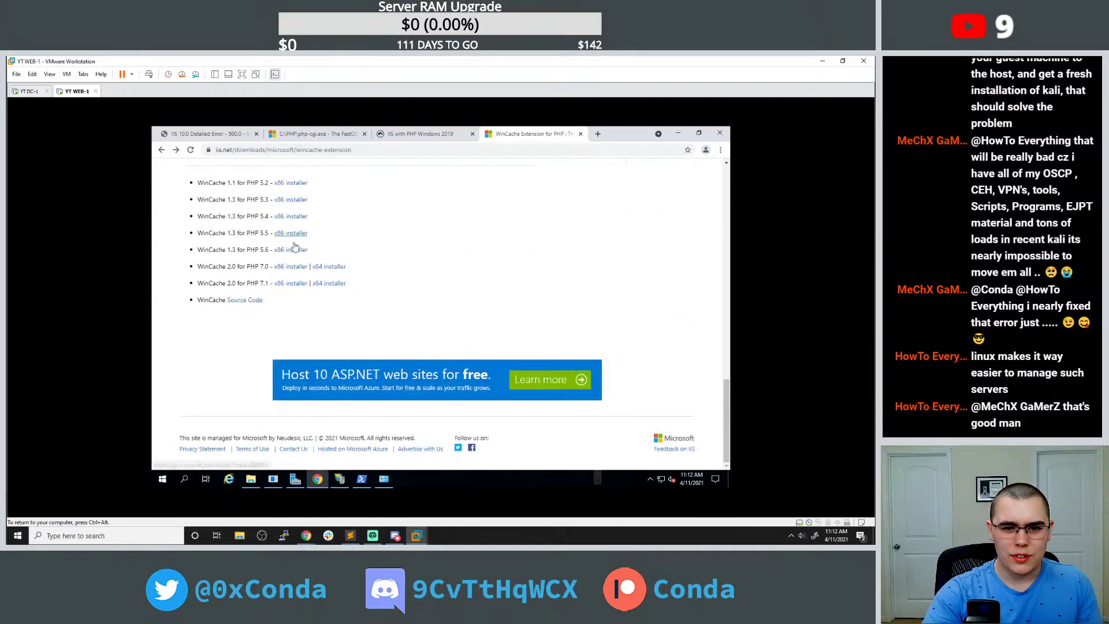
{"action": "scroll", "coordinate": [300, 271], "scroll_direction": "up", "scroll_amount": 13}
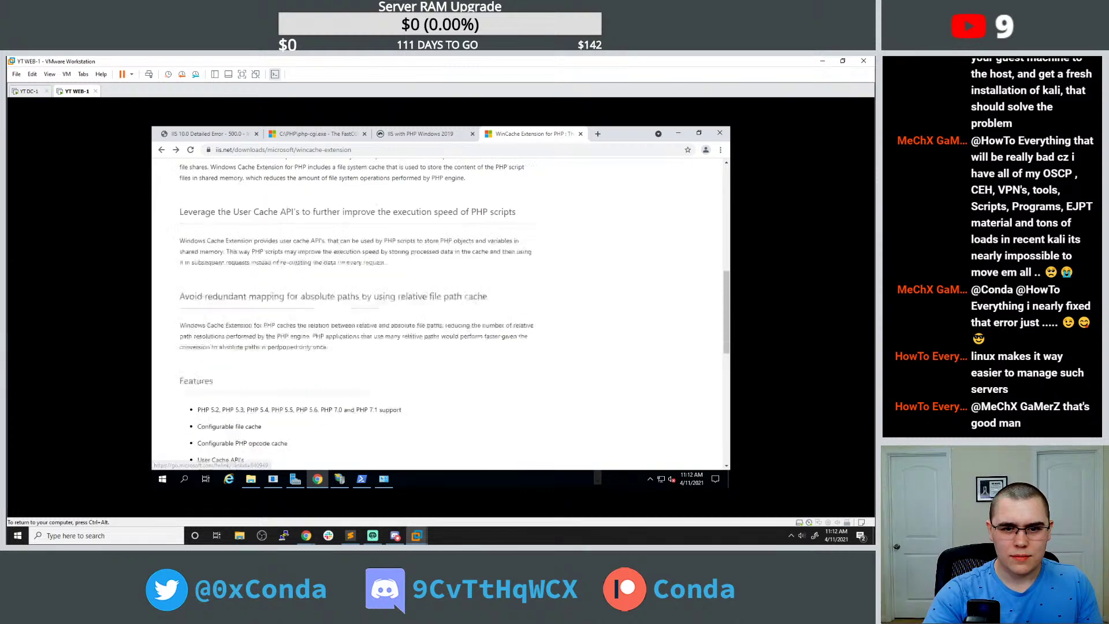
{"action": "scroll", "coordinate": [321, 295], "scroll_direction": "up", "scroll_amount": 2}
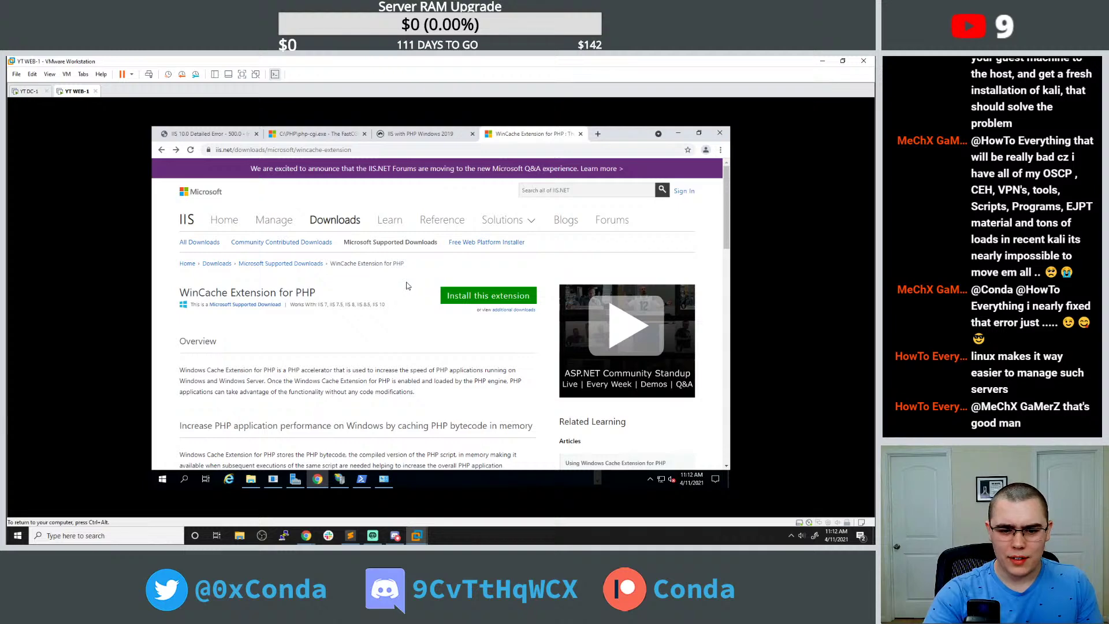
{"action": "scroll", "coordinate": [409, 287], "scroll_direction": "down", "scroll_amount": 2}
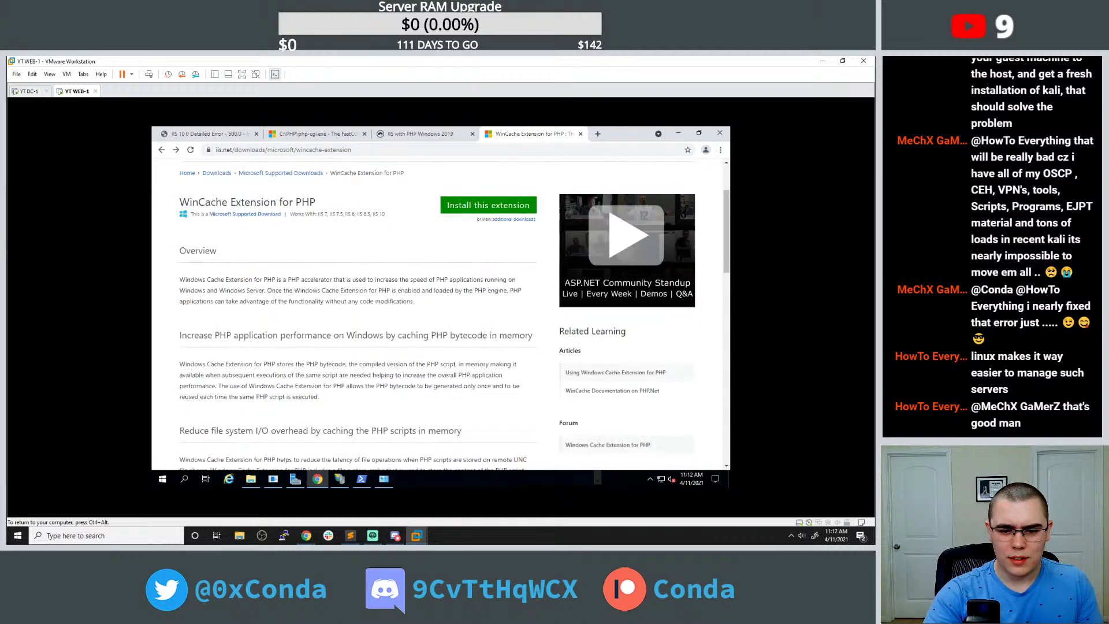
{"action": "scroll", "coordinate": [439, 314], "scroll_direction": "down", "scroll_amount": 12}
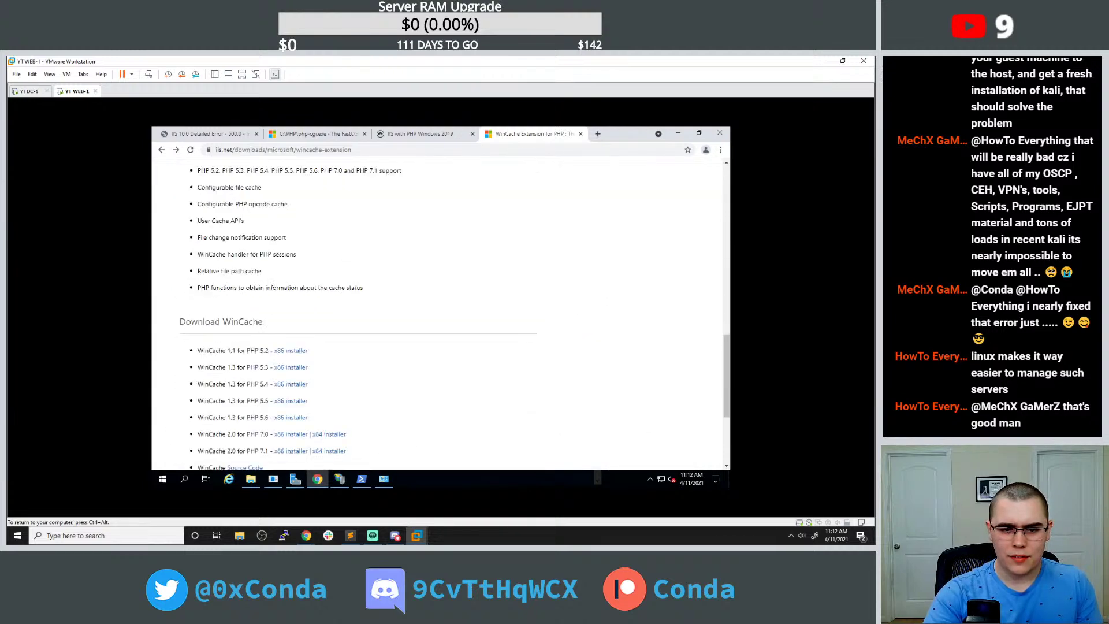
{"action": "scroll", "coordinate": [406, 275], "scroll_direction": "up", "scroll_amount": 3}
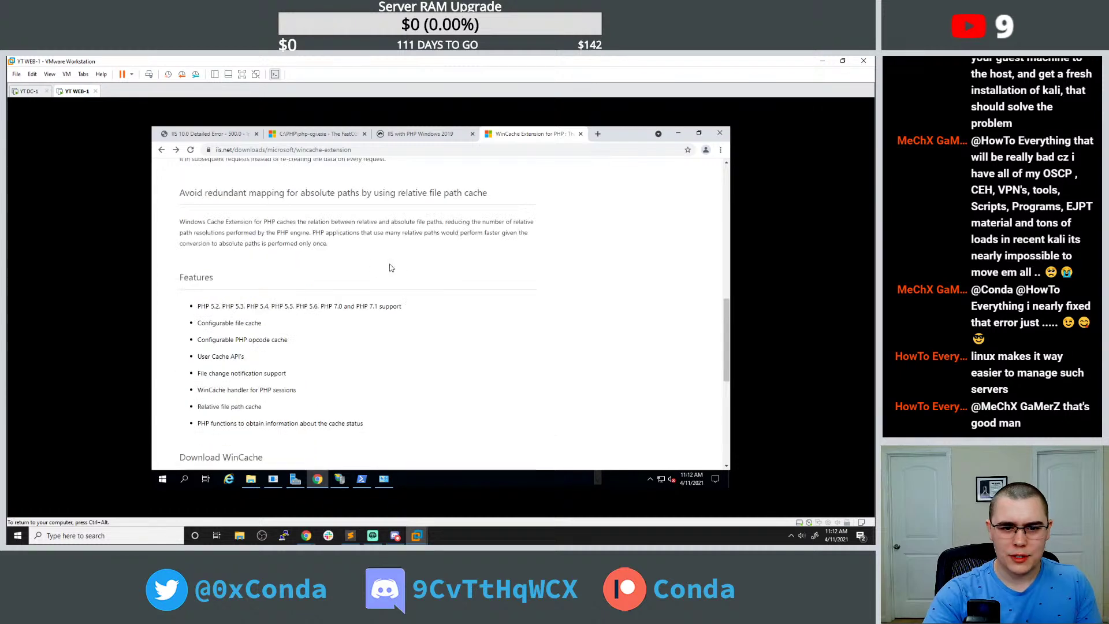
{"action": "scroll", "coordinate": [375, 316], "scroll_direction": "down", "scroll_amount": 7}
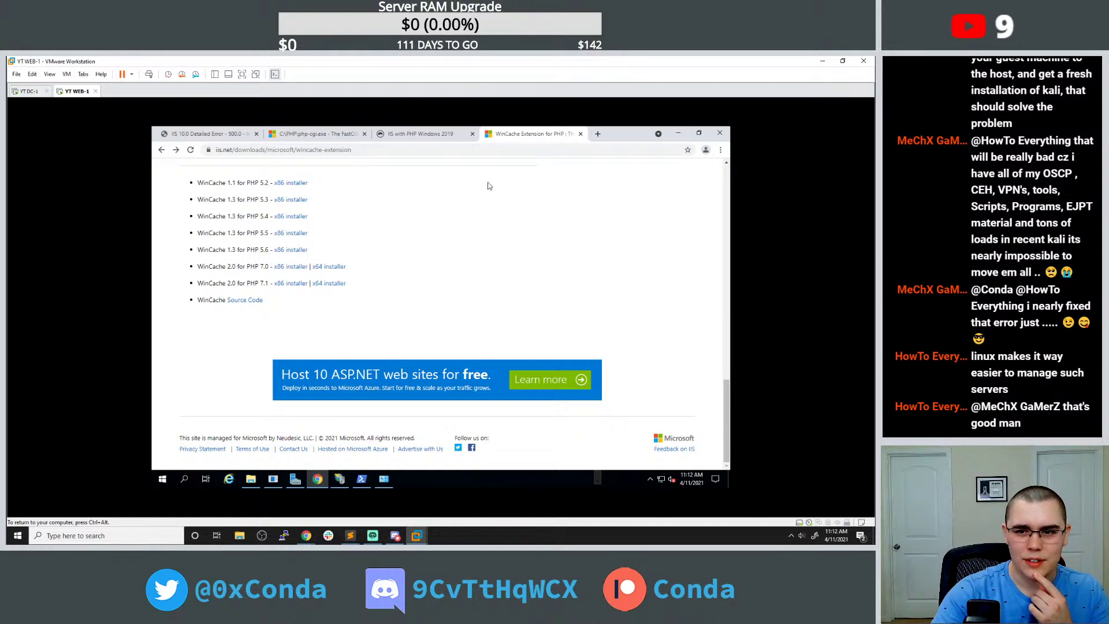
Scroll the IIS with PHP guide down to the step copying php.wincache.dll into the ext folder.
{"action": "left_click", "coordinate": [426, 134]}
{"action": "scroll", "coordinate": [402, 298], "scroll_direction": "down", "scroll_amount": 3}
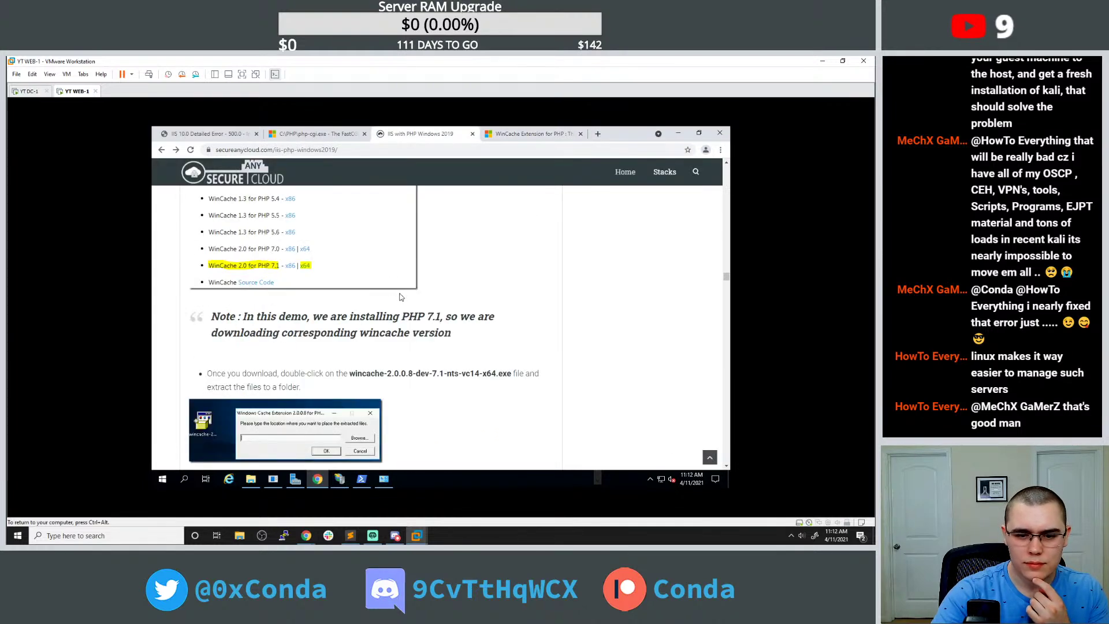
{"action": "scroll", "coordinate": [401, 296], "scroll_direction": "down", "scroll_amount": 4}
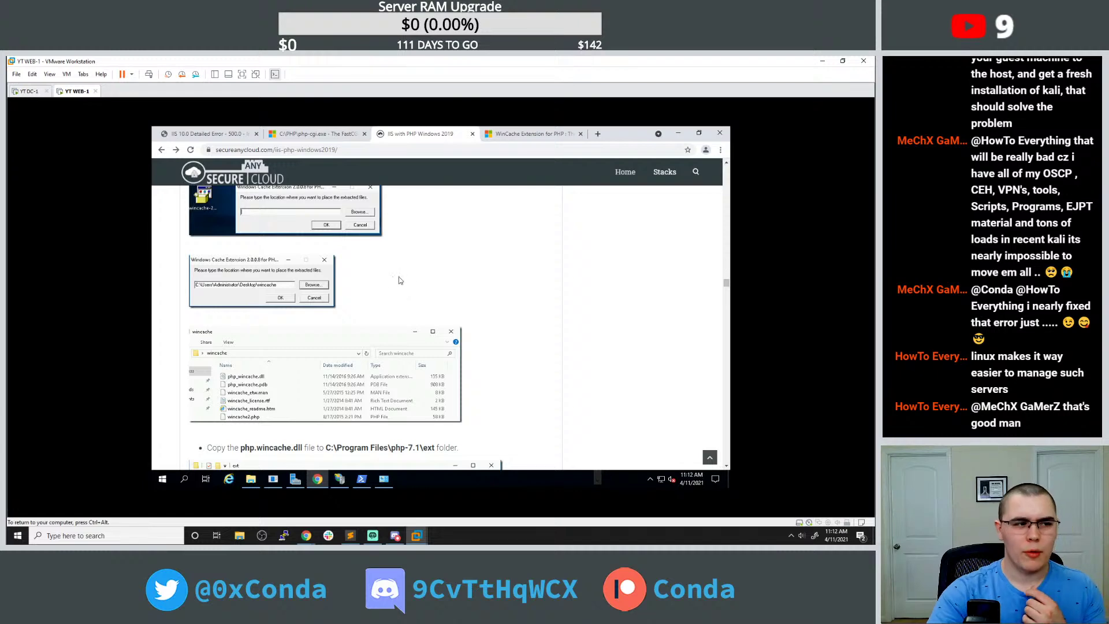
{"action": "scroll", "coordinate": [435, 283], "scroll_direction": "down", "scroll_amount": 2}
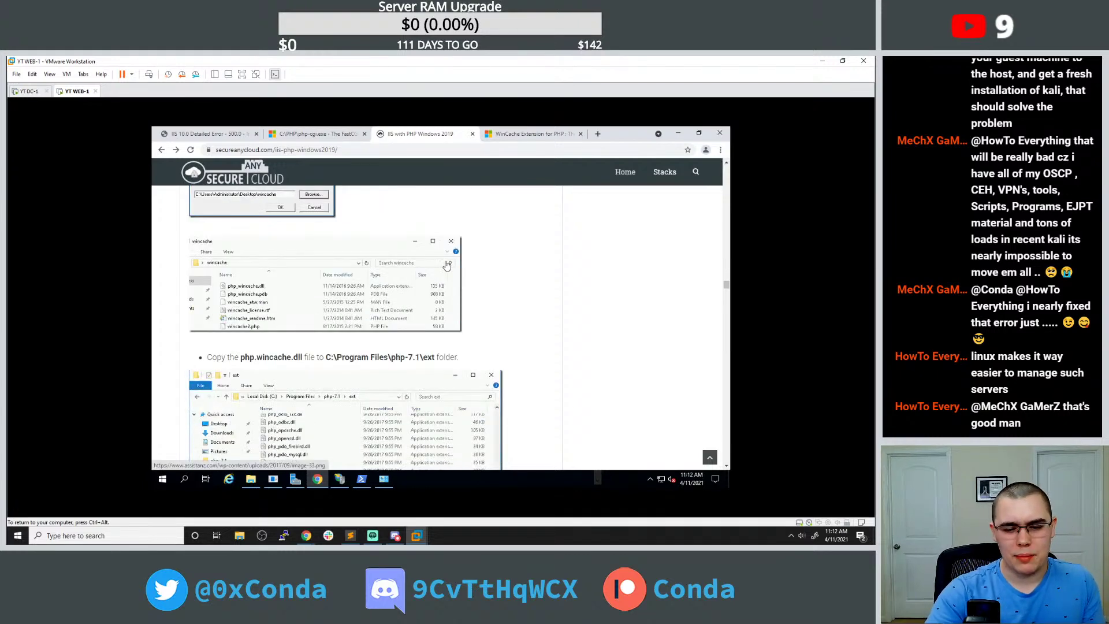
{"action": "scroll", "coordinate": [473, 267], "scroll_direction": "down", "scroll_amount": 2}
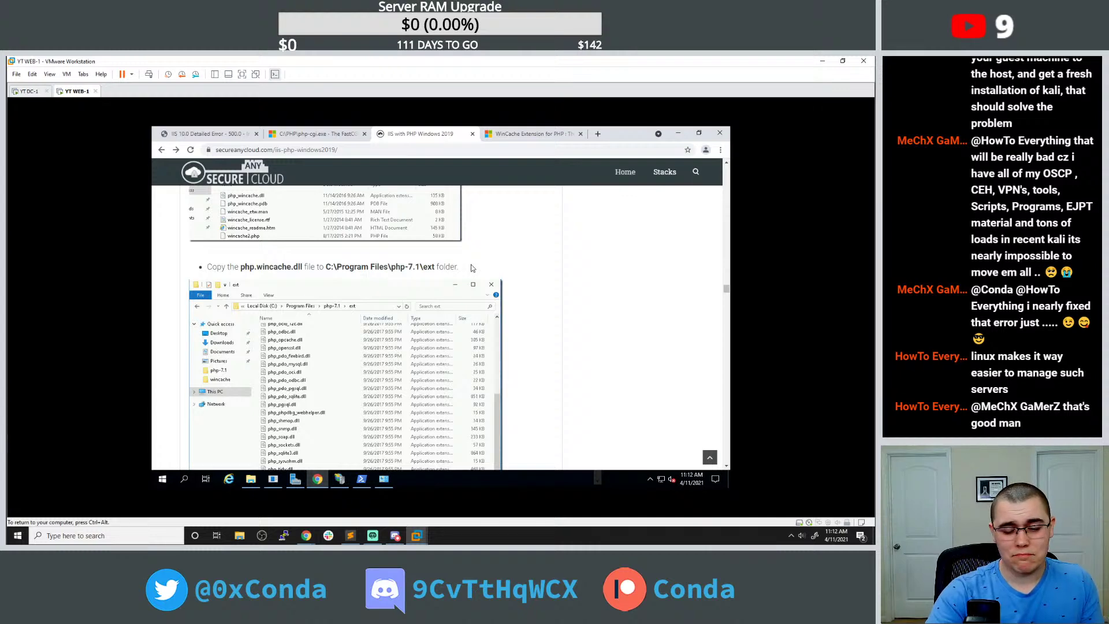
In a new tab, search 'install php 8.0' and open Microsoft's guide to installing PHP on IIS.
{"action": "left_click", "coordinate": [597, 136]}
{"action": "type", "text": "iss w"}
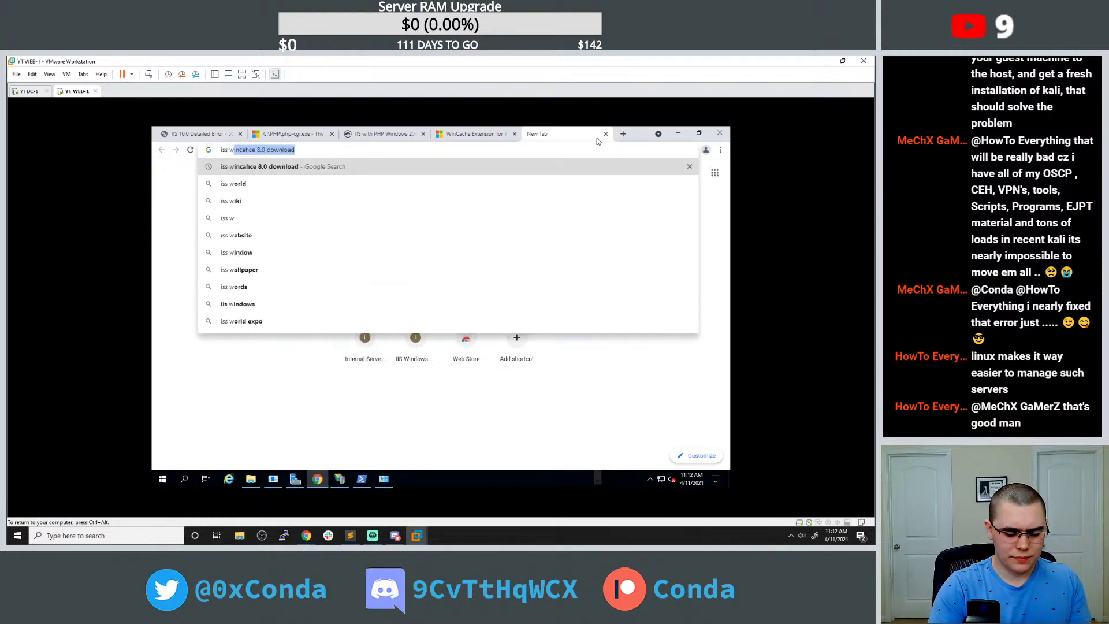
{"action": "key", "text": "BackSpace"}
{"action": "key", "text": "BackSpace"}
{"action": "type", "text": "instalkl"}
{"action": "key", "text": "BackSpace"}
{"action": "key", "text": "BackSpace"}
{"action": "type", "text": "l php 8.0"}
{"action": "key", "text": "Return"}
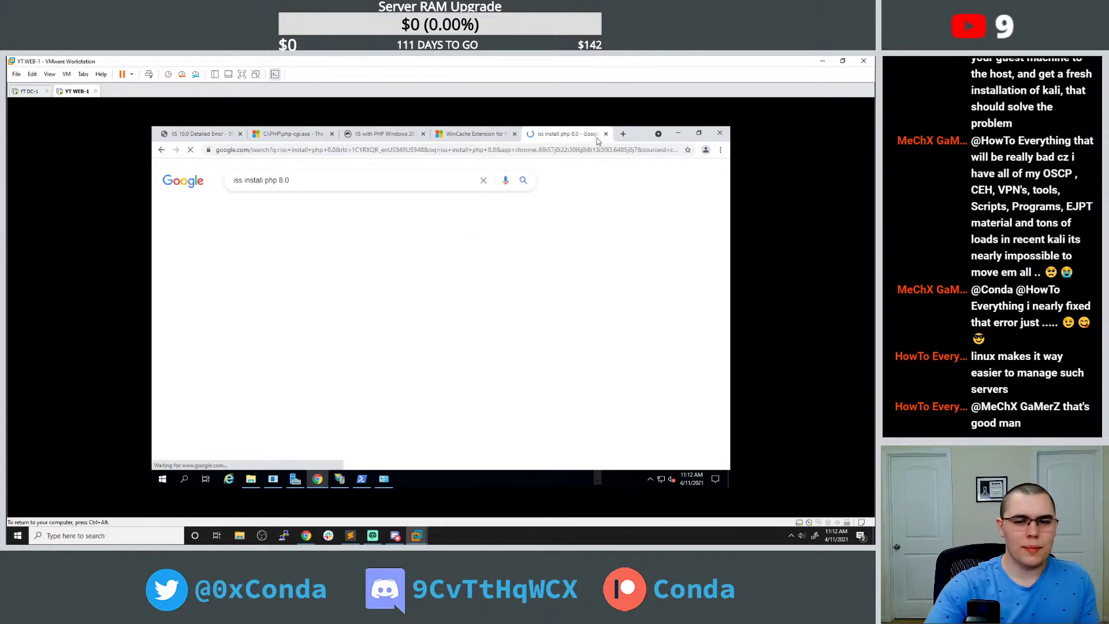
{"action": "scroll", "coordinate": [352, 257], "scroll_direction": "down", "scroll_amount": 1}
{"action": "left_click", "coordinate": [364, 259]}
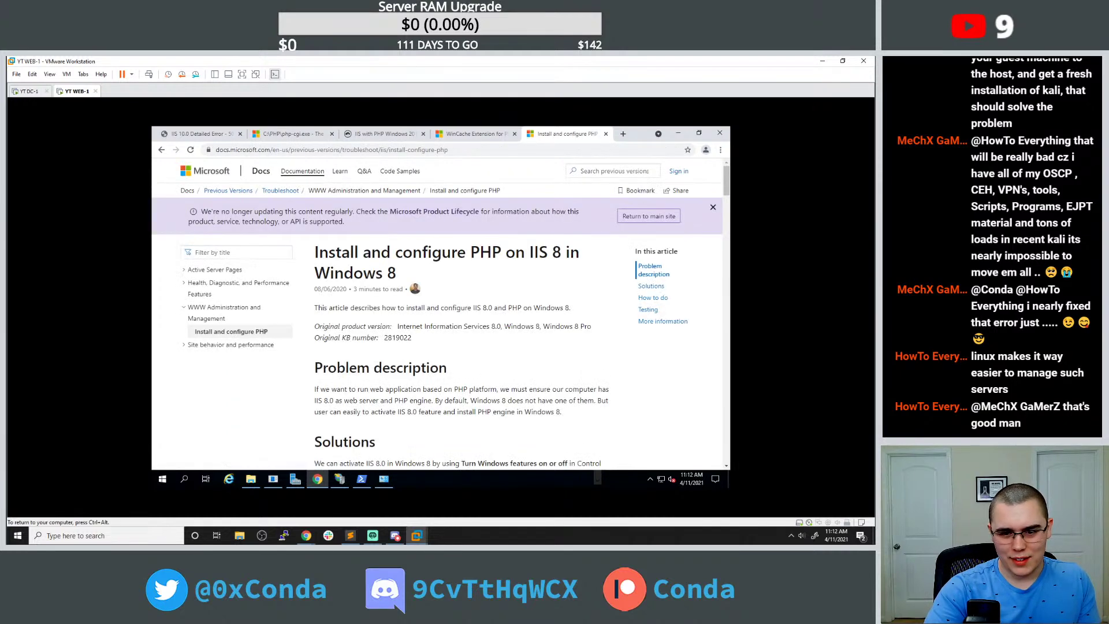
Scroll the article to its Testing section and highlight step 2 about copying info.php.
{"action": "scroll", "coordinate": [351, 290], "scroll_direction": "down", "scroll_amount": 3}
{"action": "scroll", "coordinate": [358, 283], "scroll_direction": "down", "scroll_amount": 6}
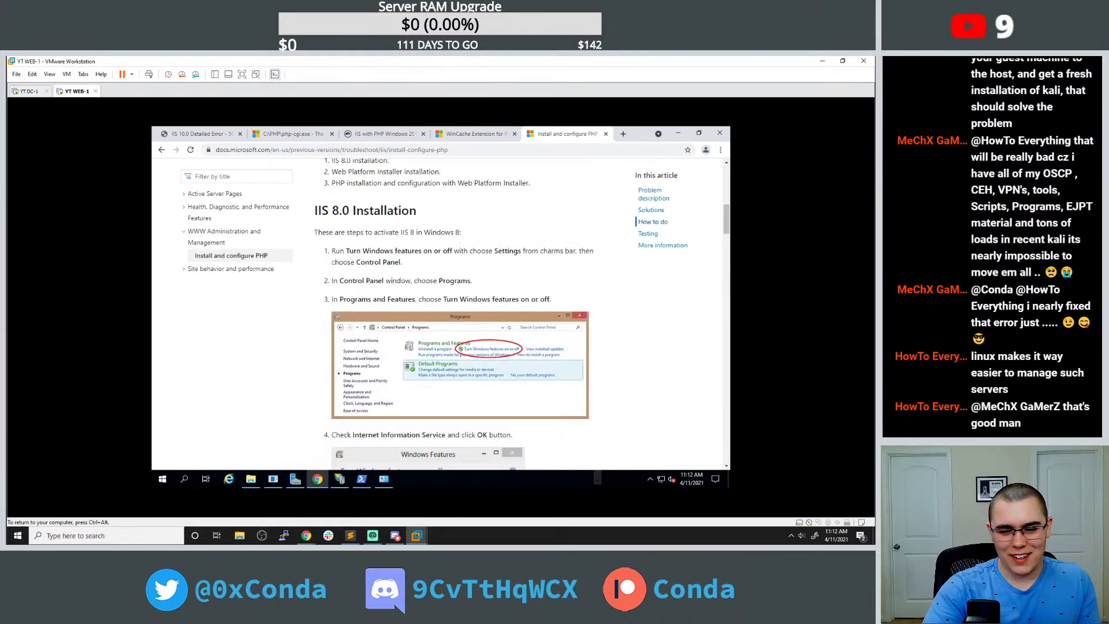
{"action": "scroll", "coordinate": [357, 279], "scroll_direction": "down", "scroll_amount": 10}
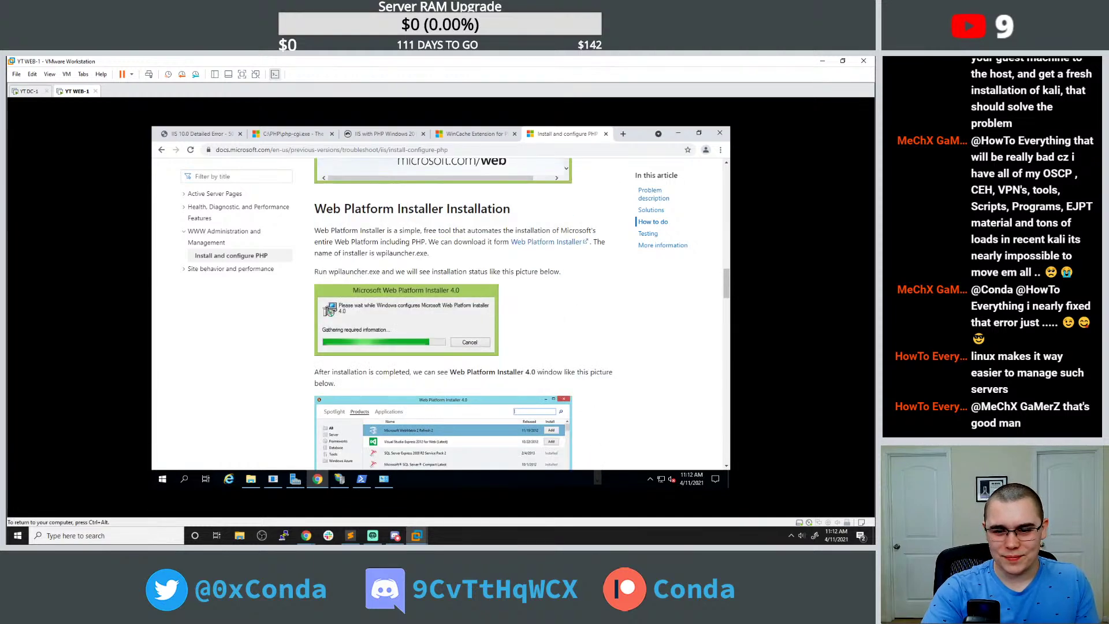
{"action": "scroll", "coordinate": [330, 310], "scroll_direction": "down", "scroll_amount": 2}
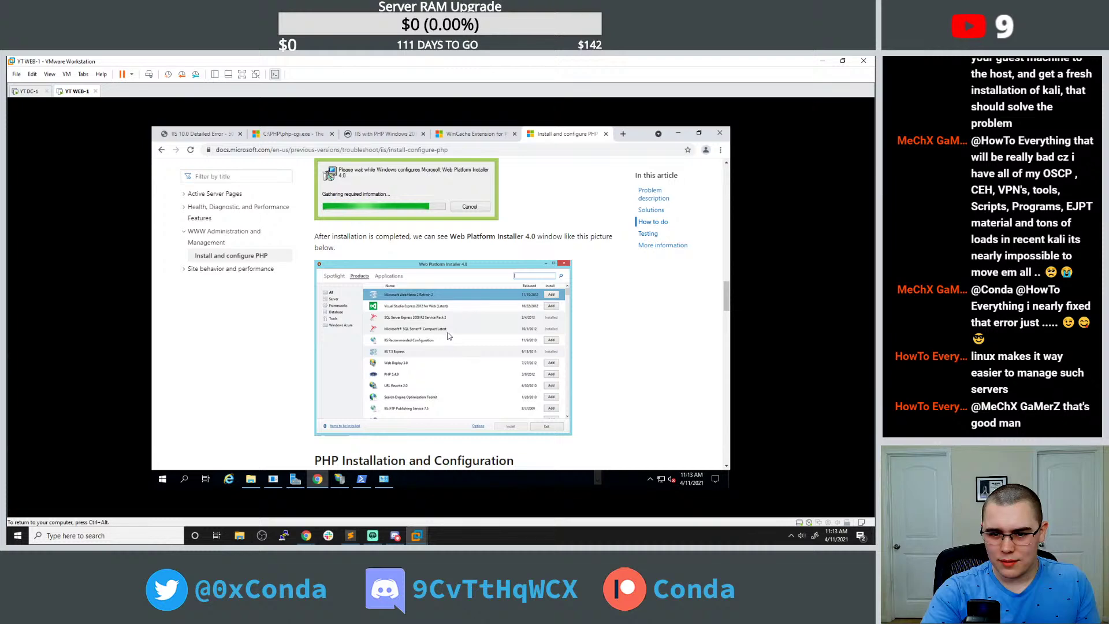
{"action": "scroll", "coordinate": [456, 309], "scroll_direction": "down", "scroll_amount": 3}
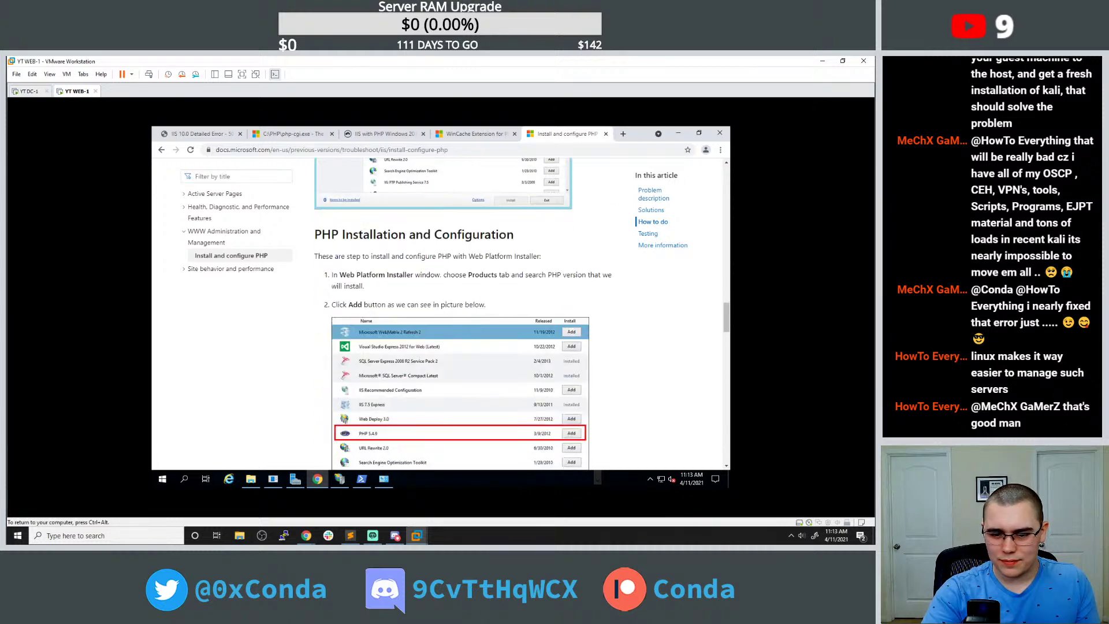
{"action": "scroll", "coordinate": [465, 332], "scroll_direction": "down", "scroll_amount": 1}
{"action": "scroll", "coordinate": [473, 344], "scroll_direction": "down", "scroll_amount": 2}
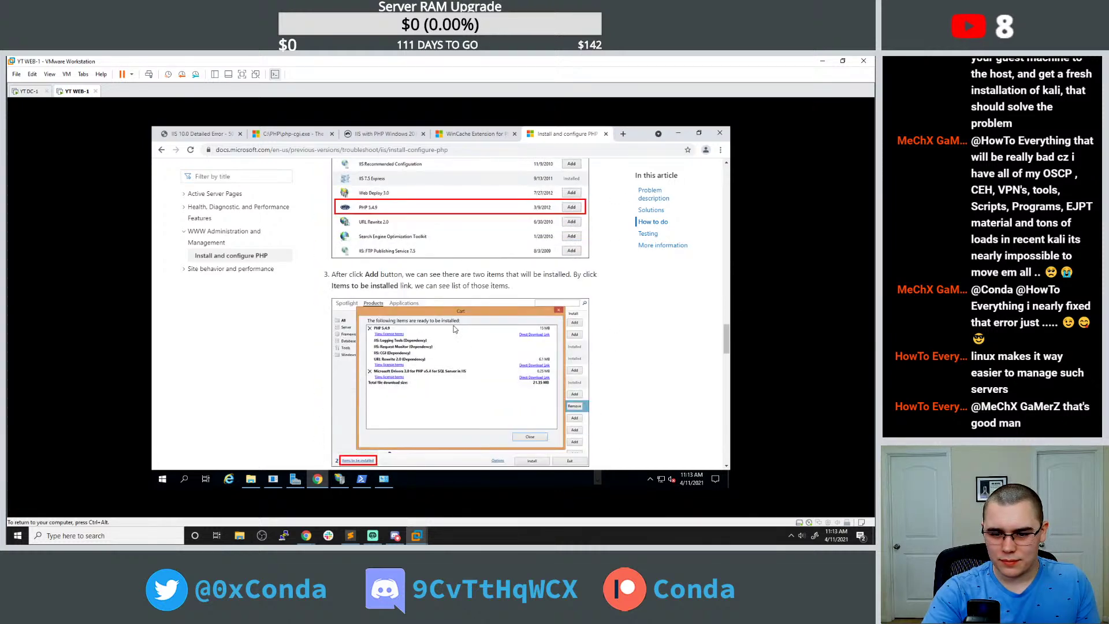
{"action": "scroll", "coordinate": [454, 329], "scroll_direction": "down", "scroll_amount": 2}
{"action": "scroll", "coordinate": [427, 304], "scroll_direction": "down", "scroll_amount": 10}
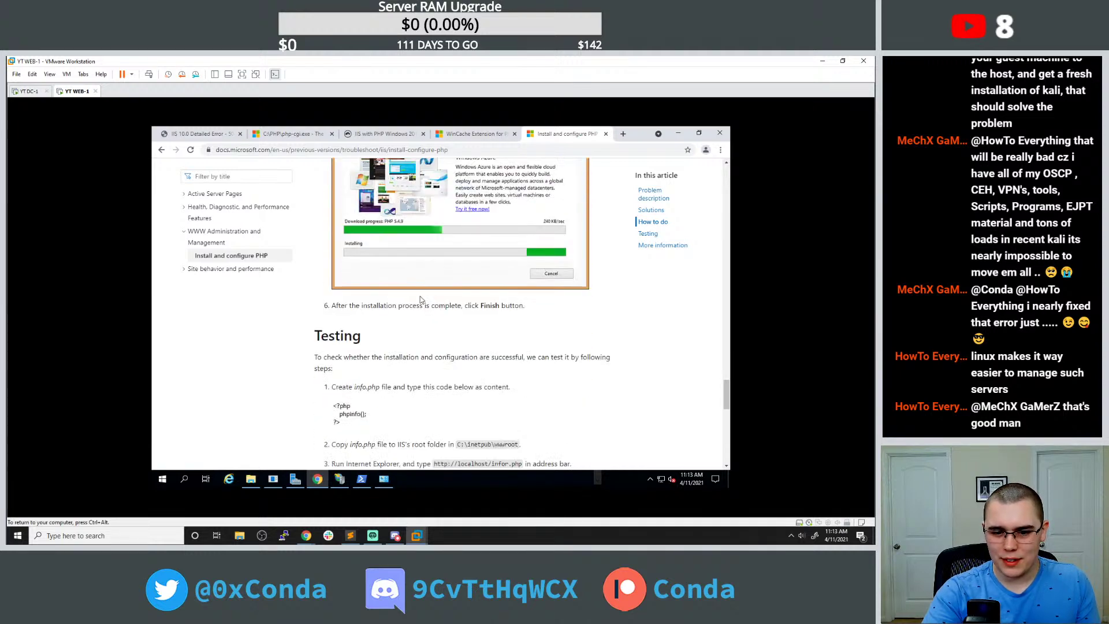
{"action": "scroll", "coordinate": [420, 299], "scroll_direction": "down", "scroll_amount": 3}
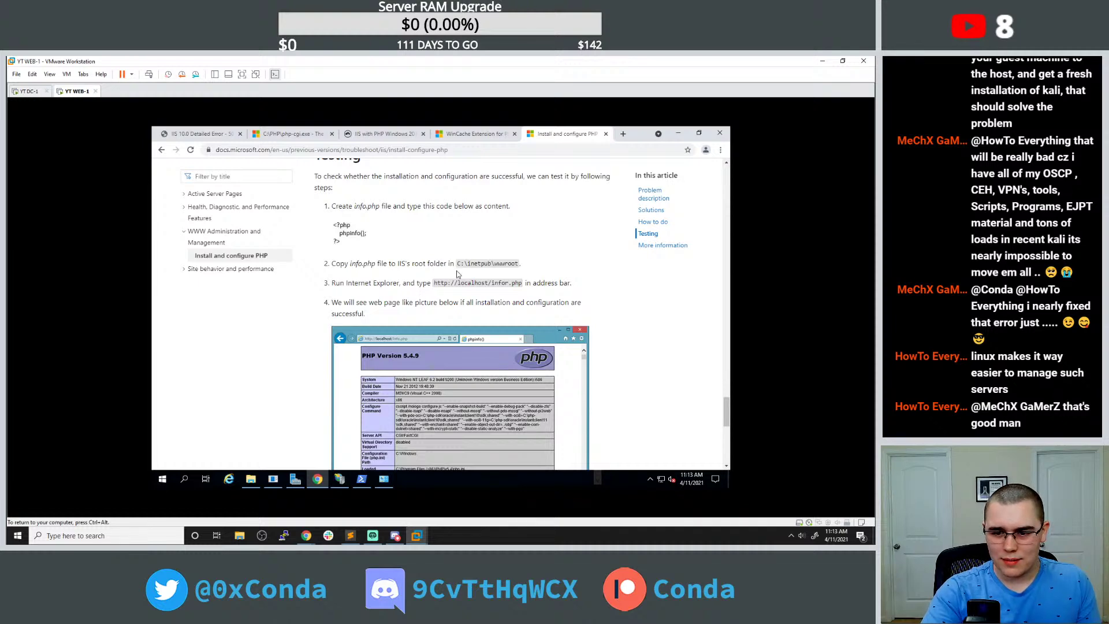
{"action": "scroll", "coordinate": [538, 269], "scroll_direction": "down", "scroll_amount": 1}
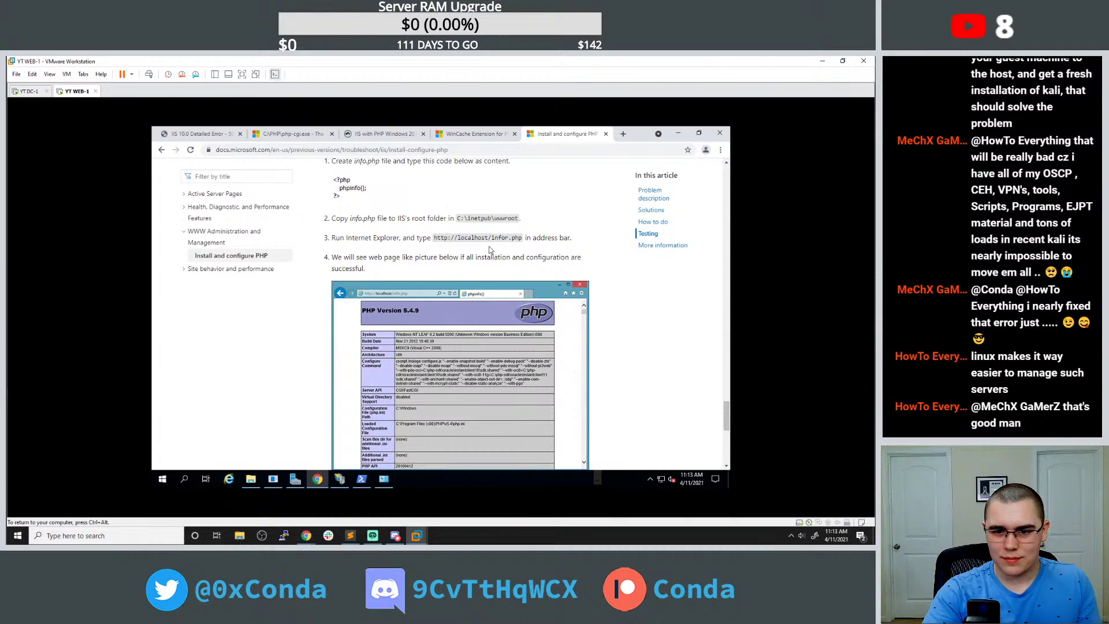
{"action": "left_click_drag", "start_coordinate": [355, 219], "coordinate": [411, 218]}
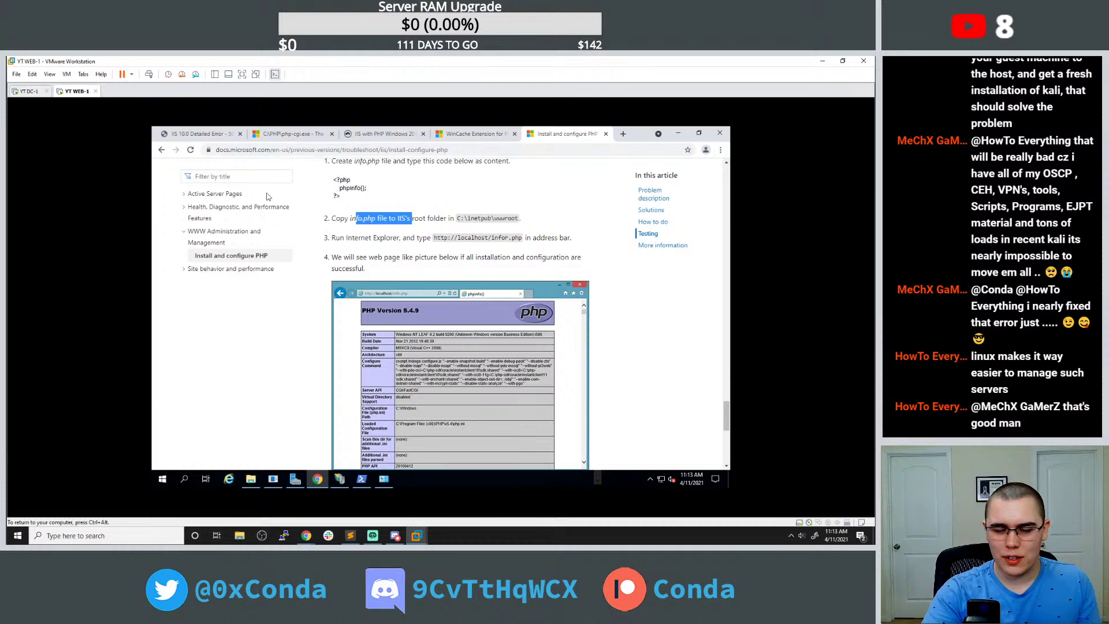
Bring the PHP v8.0 folder window forward and move it over the guide page.
{"action": "left_click", "coordinate": [251, 479]}
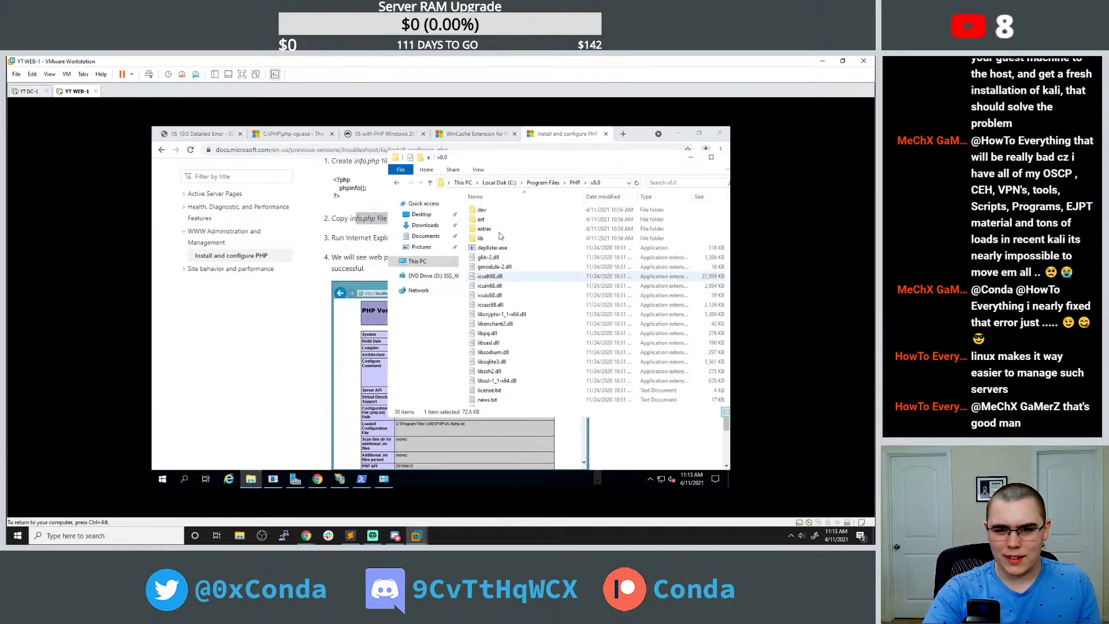
{"action": "left_click_drag", "start_coordinate": [563, 157], "coordinate": [472, 152]}
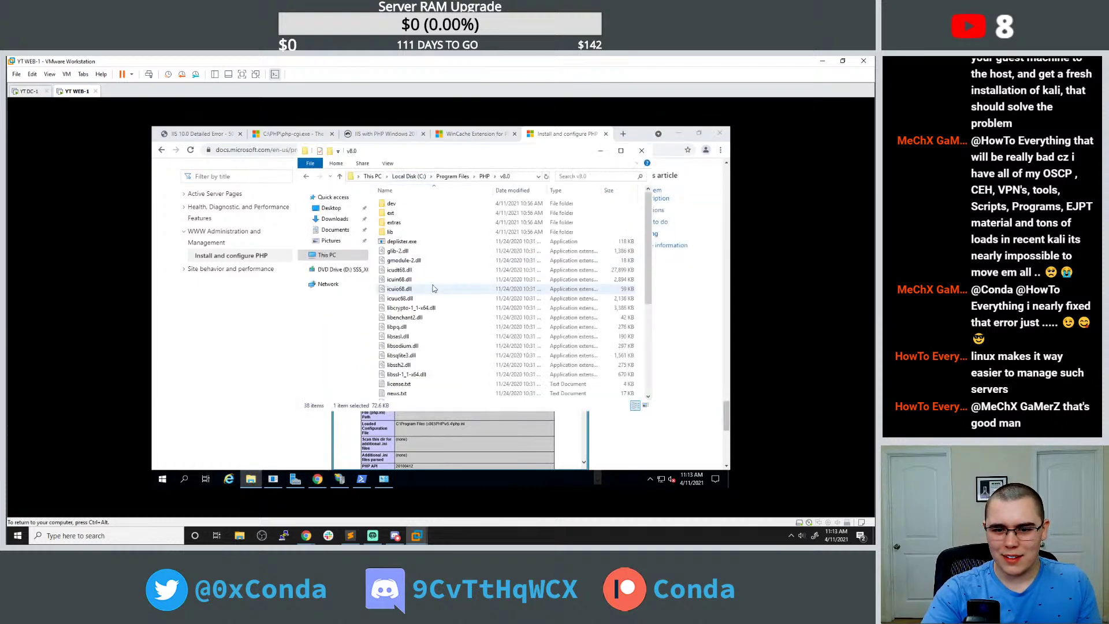
{"action": "scroll", "coordinate": [443, 275], "scroll_direction": "down", "scroll_amount": 5}
{"action": "scroll", "coordinate": [443, 276], "scroll_direction": "up", "scroll_amount": 4}
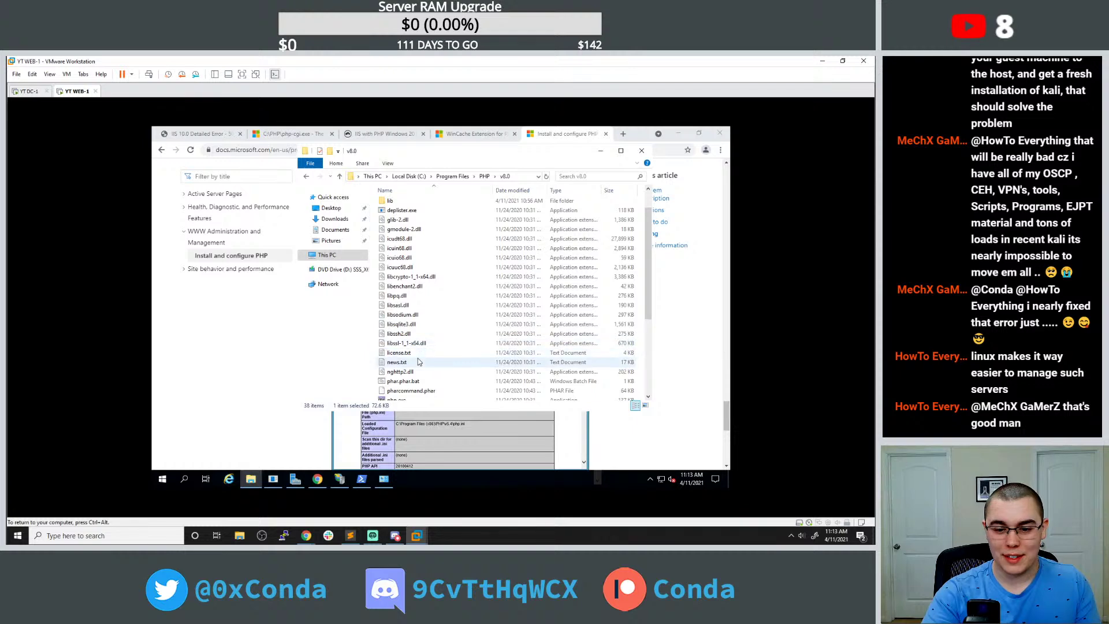
{"action": "scroll", "coordinate": [422, 350], "scroll_direction": "down", "scroll_amount": 3}
{"action": "scroll", "coordinate": [428, 339], "scroll_direction": "up", "scroll_amount": 4}
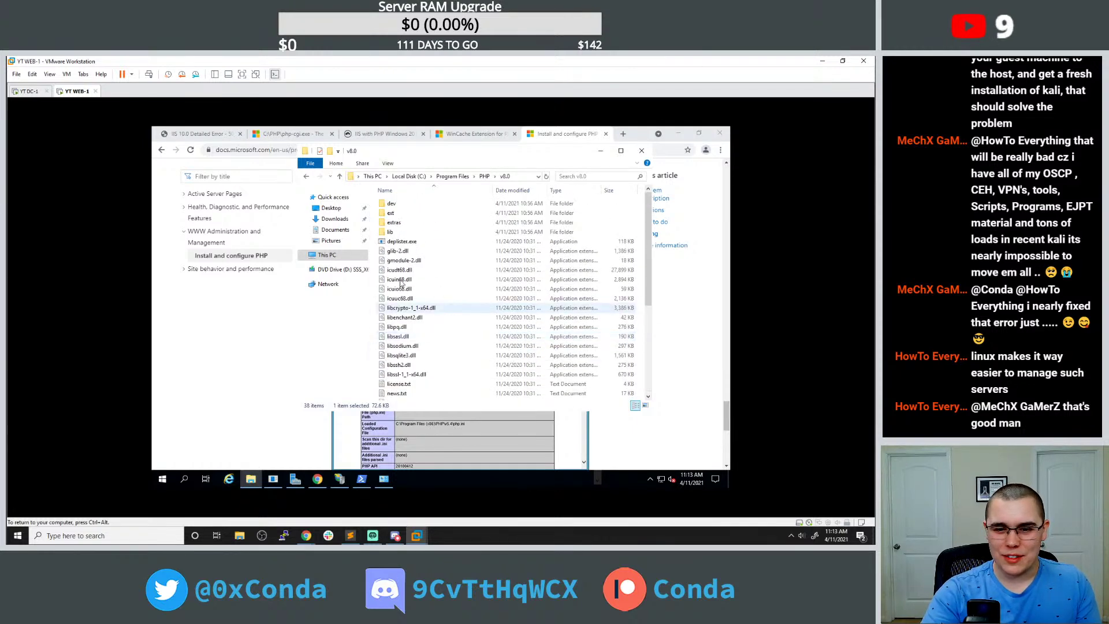
Search the guest Windows for info.php, which finds nothing.
{"action": "left_click", "coordinate": [237, 341]}
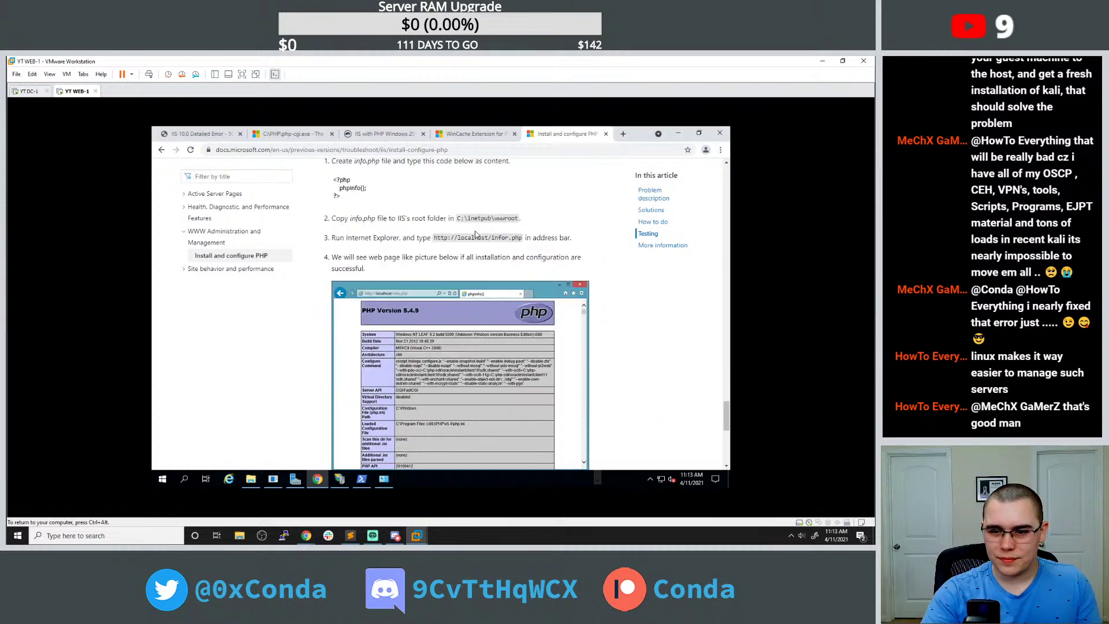
{"action": "scroll", "coordinate": [498, 246], "scroll_direction": "up", "scroll_amount": 1}
{"action": "scroll", "coordinate": [498, 246], "scroll_direction": "up", "scroll_amount": 1}
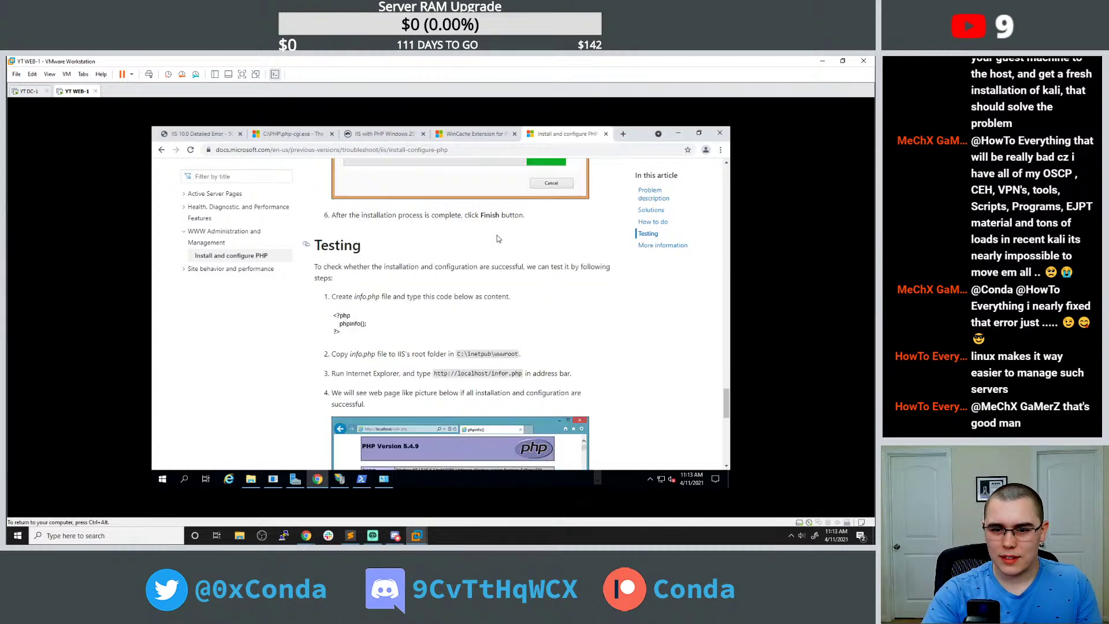
{"action": "scroll", "coordinate": [498, 246], "scroll_direction": "down", "scroll_amount": 1}
{"action": "scroll", "coordinate": [497, 246], "scroll_direction": "down", "scroll_amount": 1}
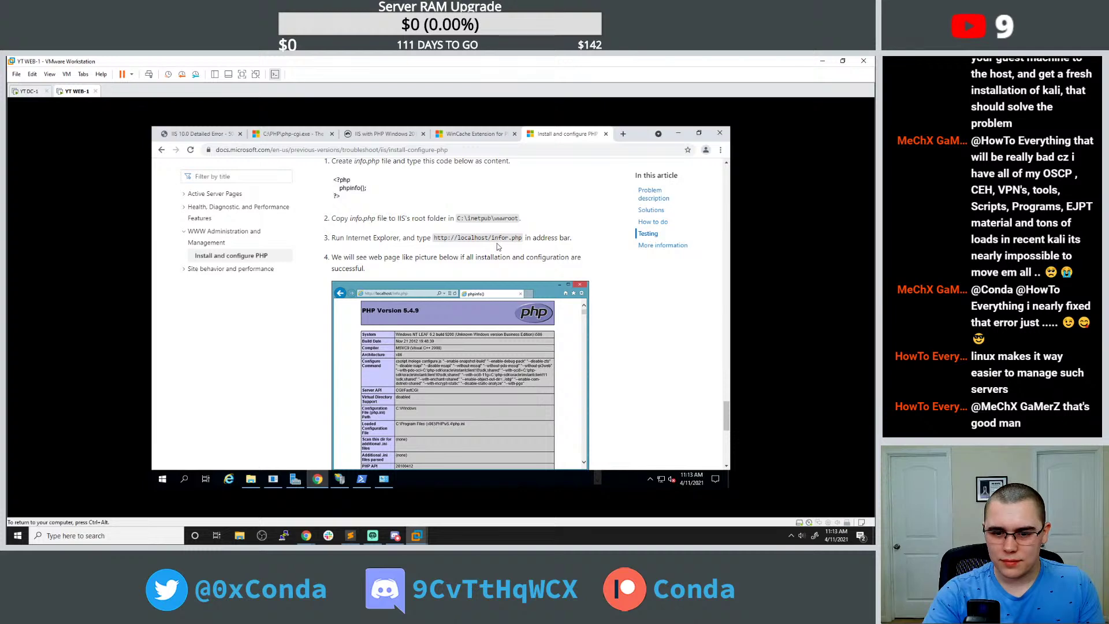
{"action": "left_click", "coordinate": [163, 479]}
{"action": "type", "text": "info"}
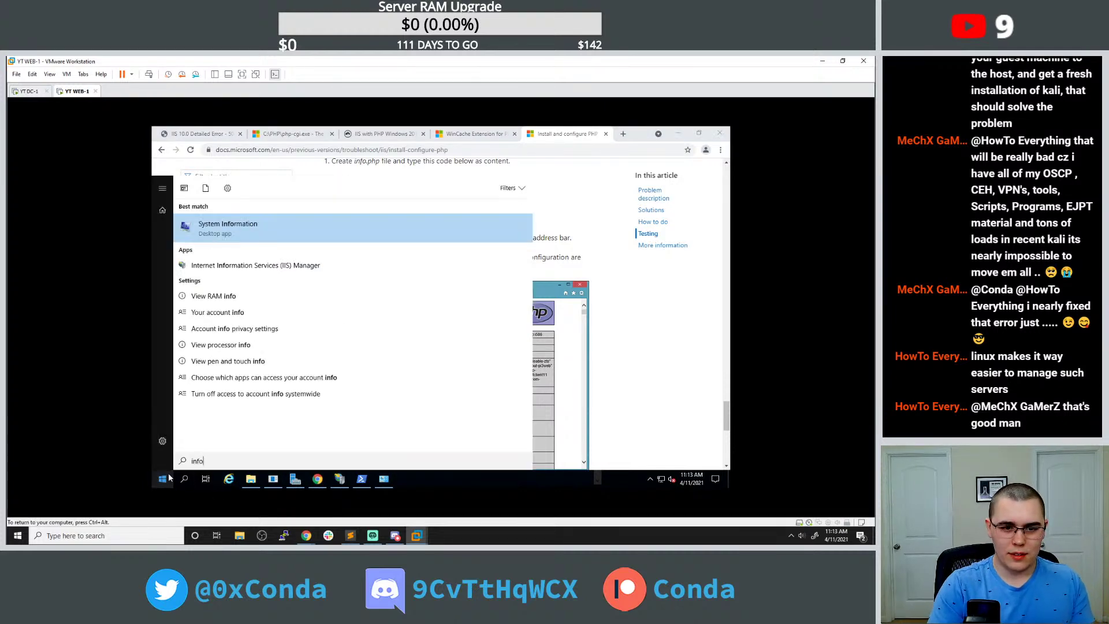
{"action": "type", "text": ".php"}
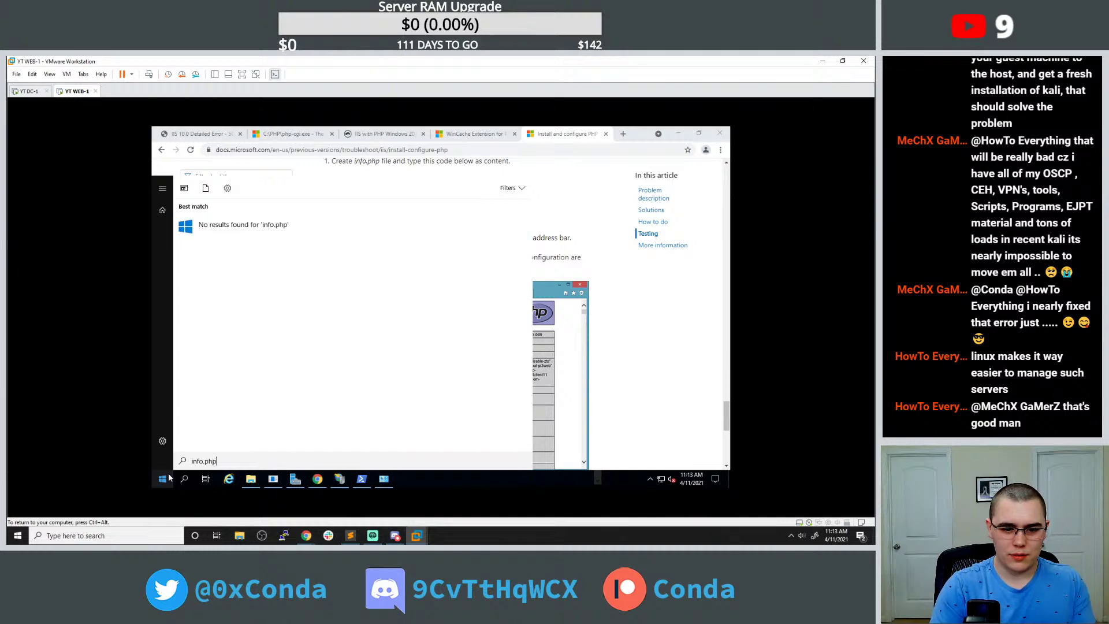
{"action": "key", "text": "Escape"}
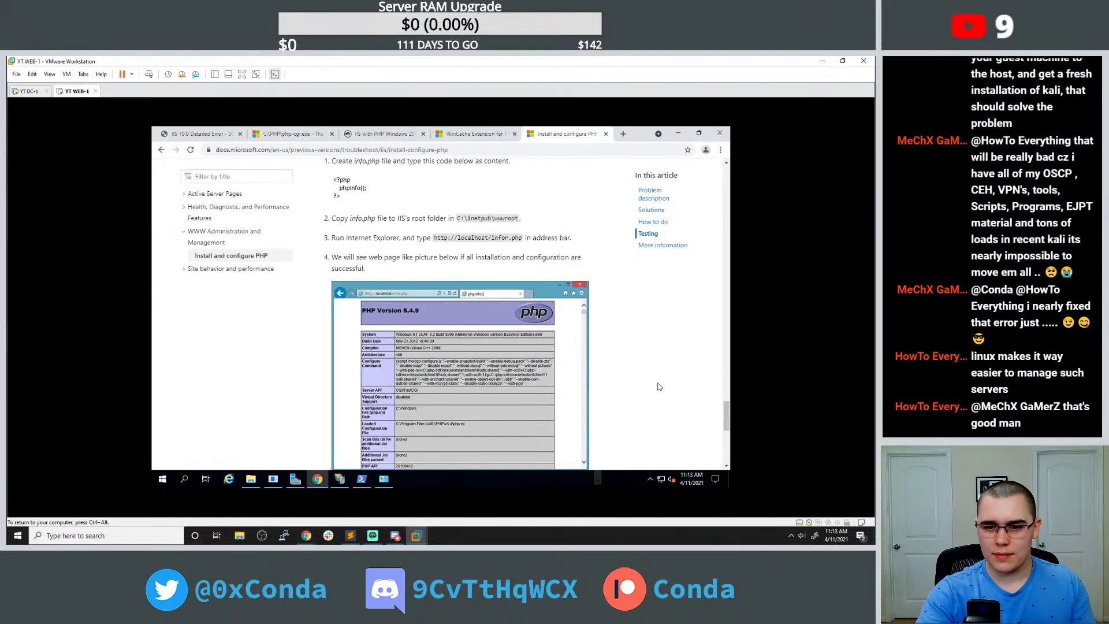
Reread the Testing steps, marking info.php and the phpinfo code, then raise the PHP v8.0 folder.
{"action": "scroll", "coordinate": [660, 386], "scroll_direction": "up", "scroll_amount": 3}
{"action": "scroll", "coordinate": [659, 386], "scroll_direction": "up", "scroll_amount": 2}
{"action": "scroll", "coordinate": [659, 386], "scroll_direction": "down", "scroll_amount": 4}
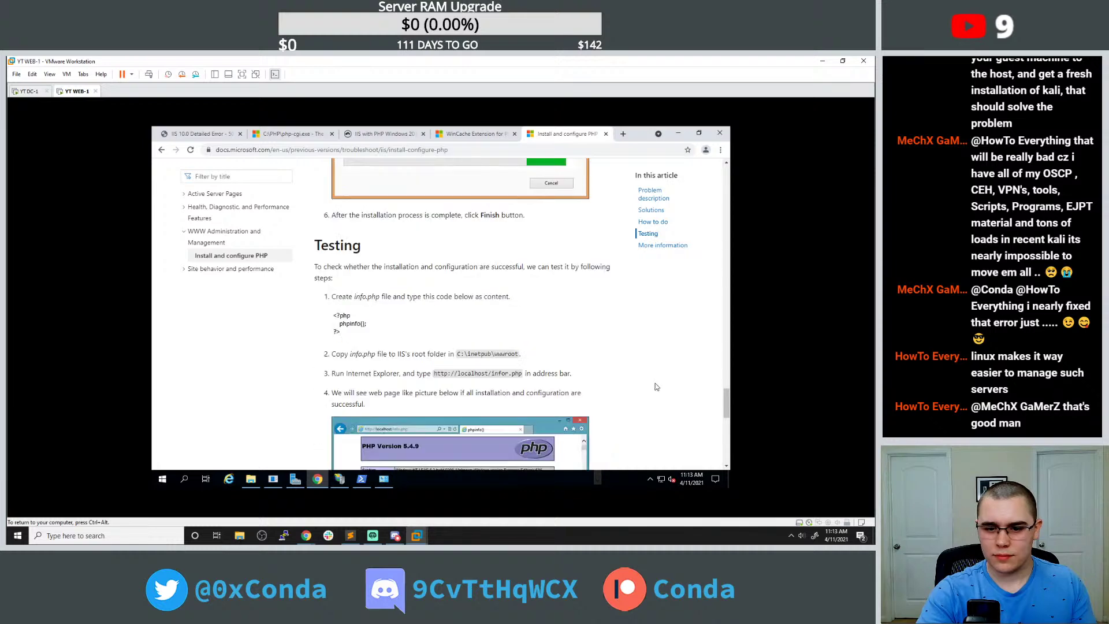
{"action": "left_click_drag", "start_coordinate": [350, 311], "coordinate": [376, 310]}
{"action": "left_click", "coordinate": [376, 311]}
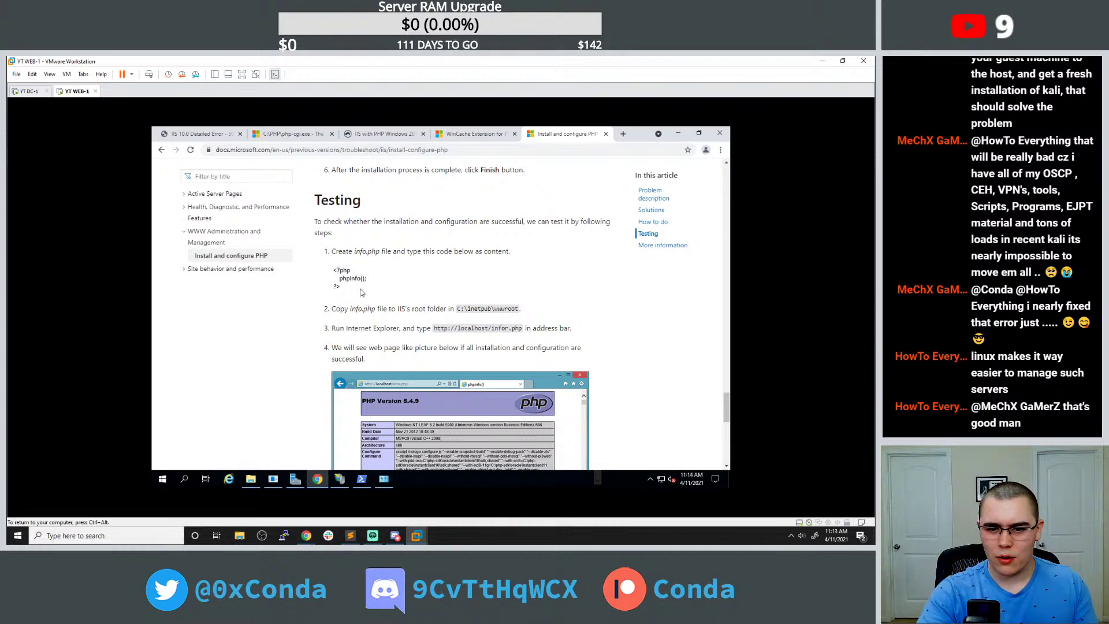
{"action": "mouse_move", "coordinate": [350, 292]}
{"action": "left_mouse_down"}
{"action": "mouse_move", "coordinate": [332, 257]}
{"action": "mouse_move", "coordinate": [348, 289]}
{"action": "left_mouse_up"}
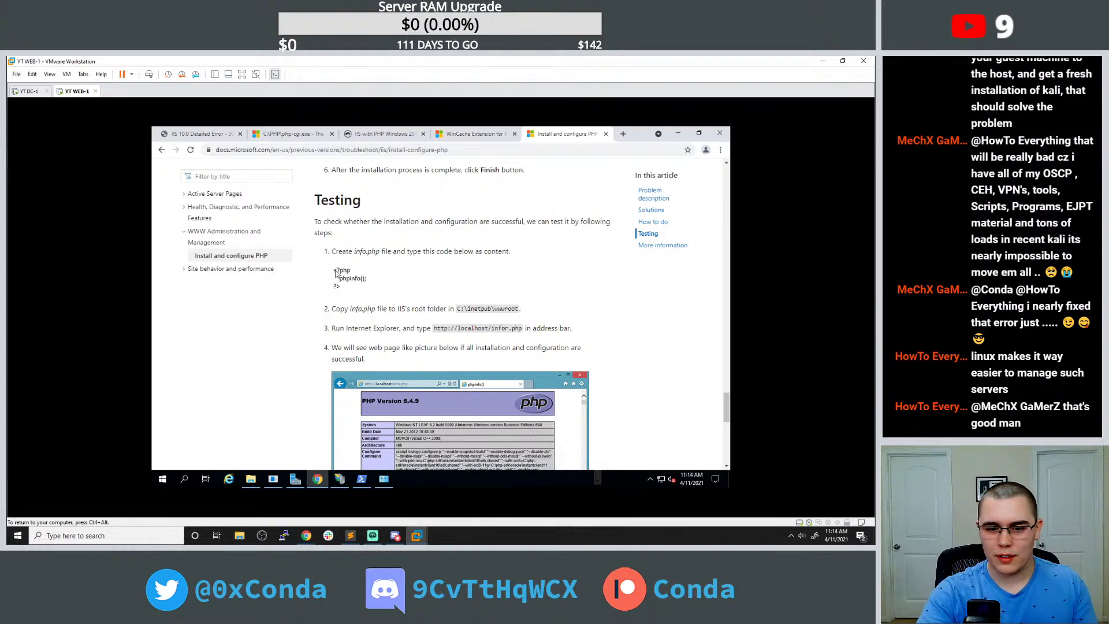
{"action": "left_click", "coordinate": [250, 479]}
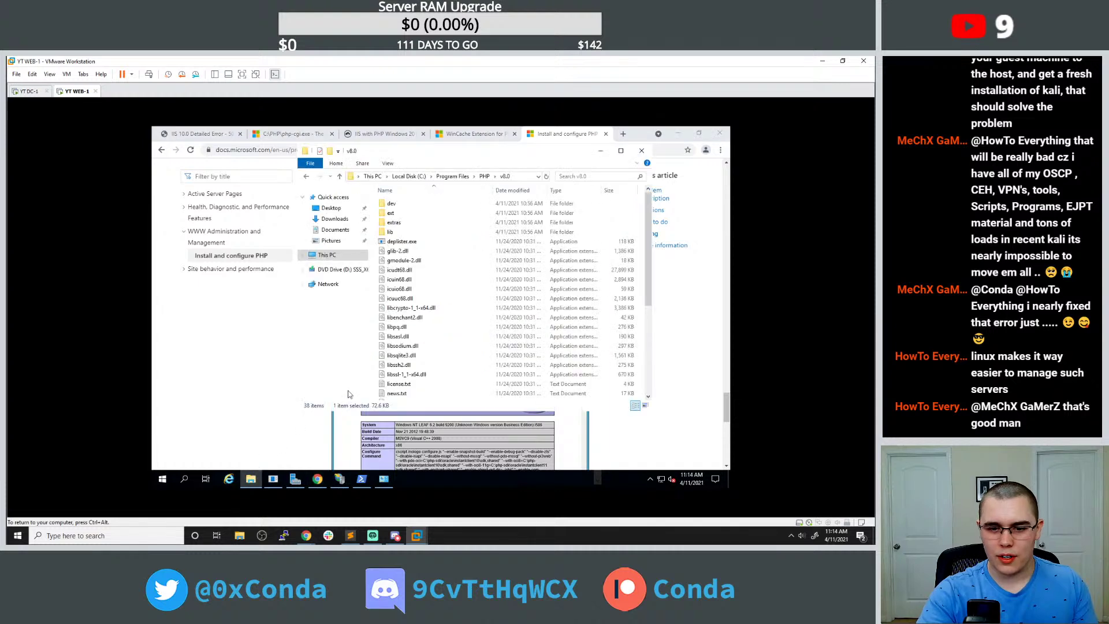
Open C:\inetpub\wwwroot\get_emails.php in Notepad.
{"action": "left_click", "coordinate": [409, 176]}
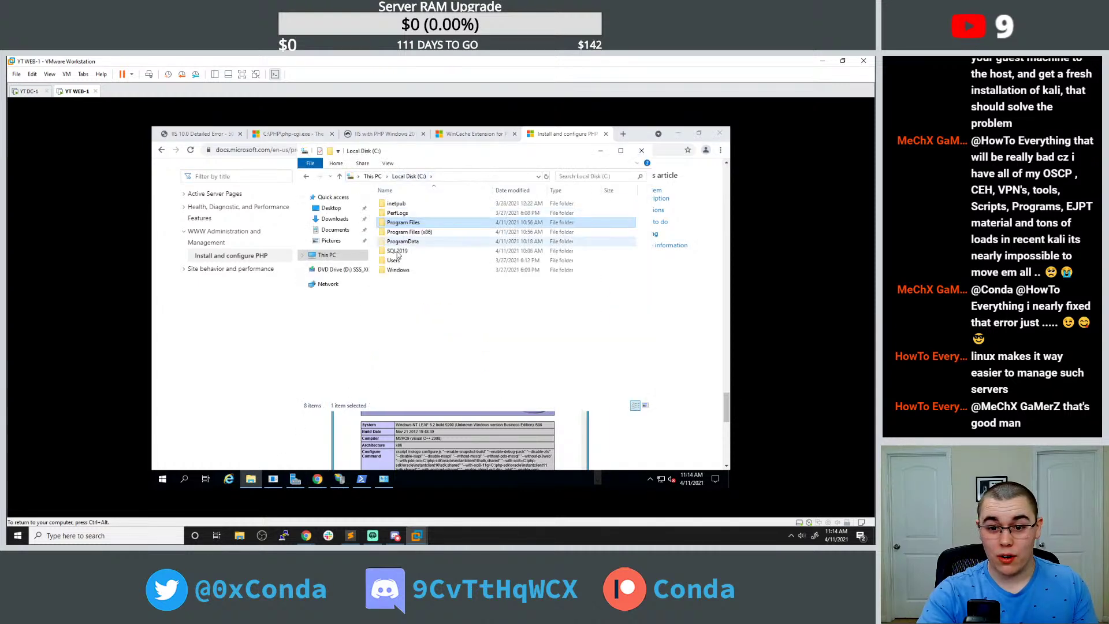
{"action": "double_click", "coordinate": [399, 203]}
{"action": "double_click", "coordinate": [409, 240]}
{"action": "right_click", "coordinate": [422, 205]}
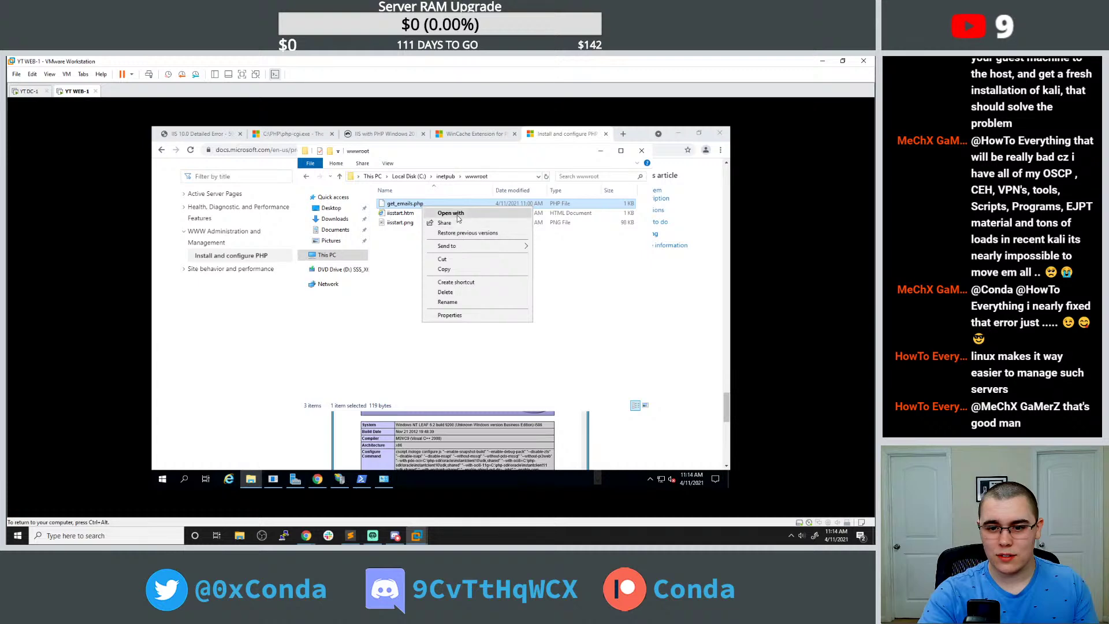
{"action": "left_click", "coordinate": [450, 212]}
{"action": "double_click", "coordinate": [403, 254]}
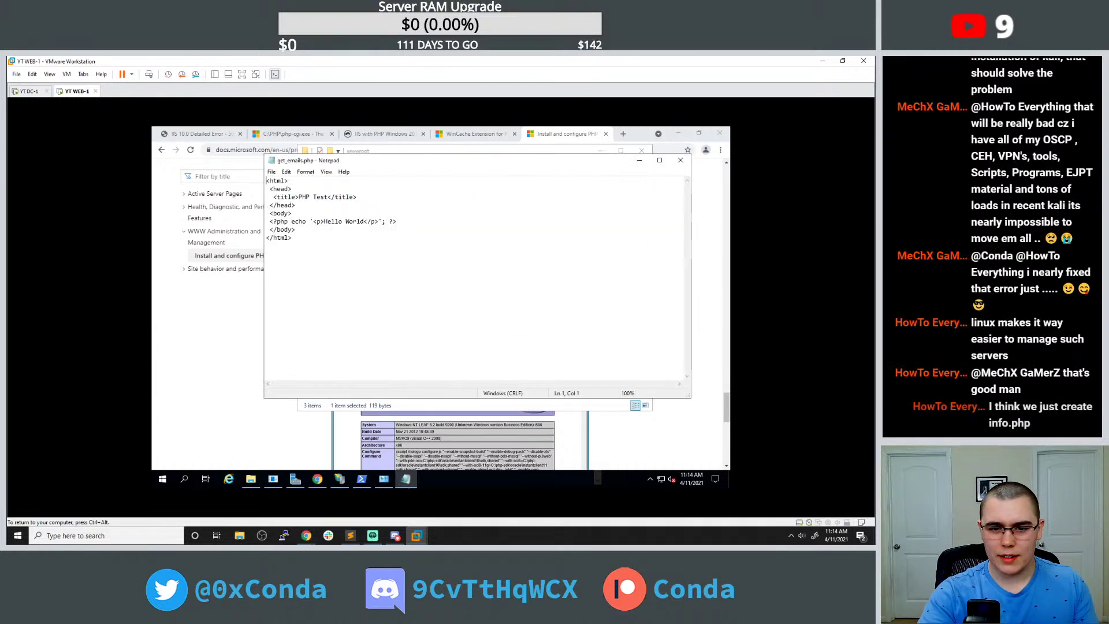
Delete all of get_emails.php's Hello World code and rearrange the Notepad and wwwroot windows.
{"action": "key", "text": "ctrl+a"}
{"action": "key", "text": "BackSpace"}
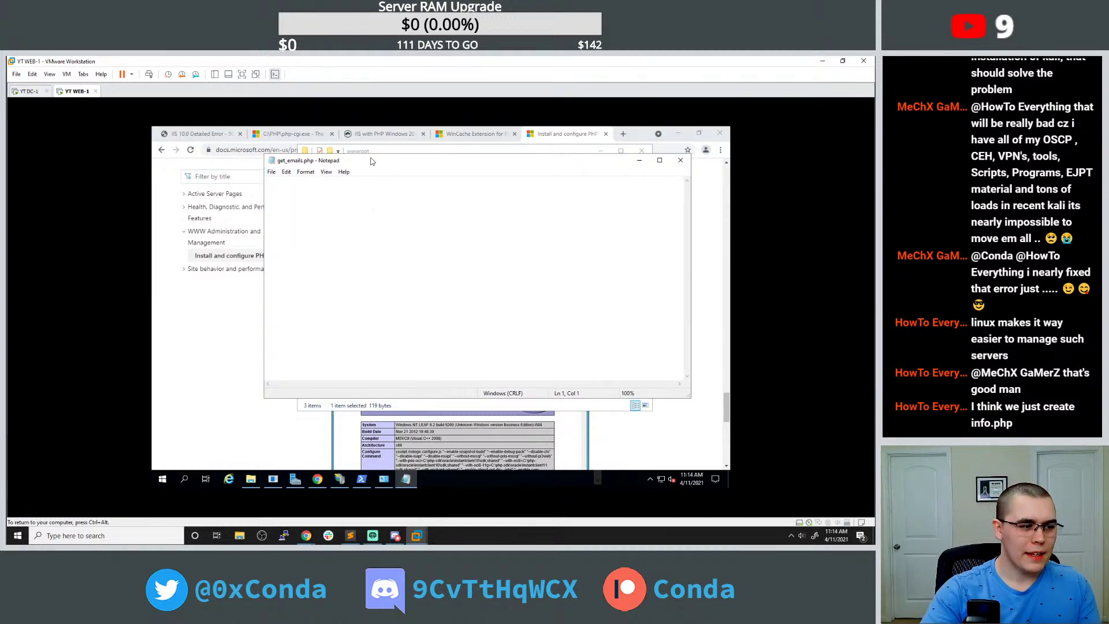
{"action": "left_click_drag", "start_coordinate": [380, 161], "coordinate": [529, 176]}
{"action": "left_click_drag", "start_coordinate": [358, 159], "coordinate": [462, 169]}
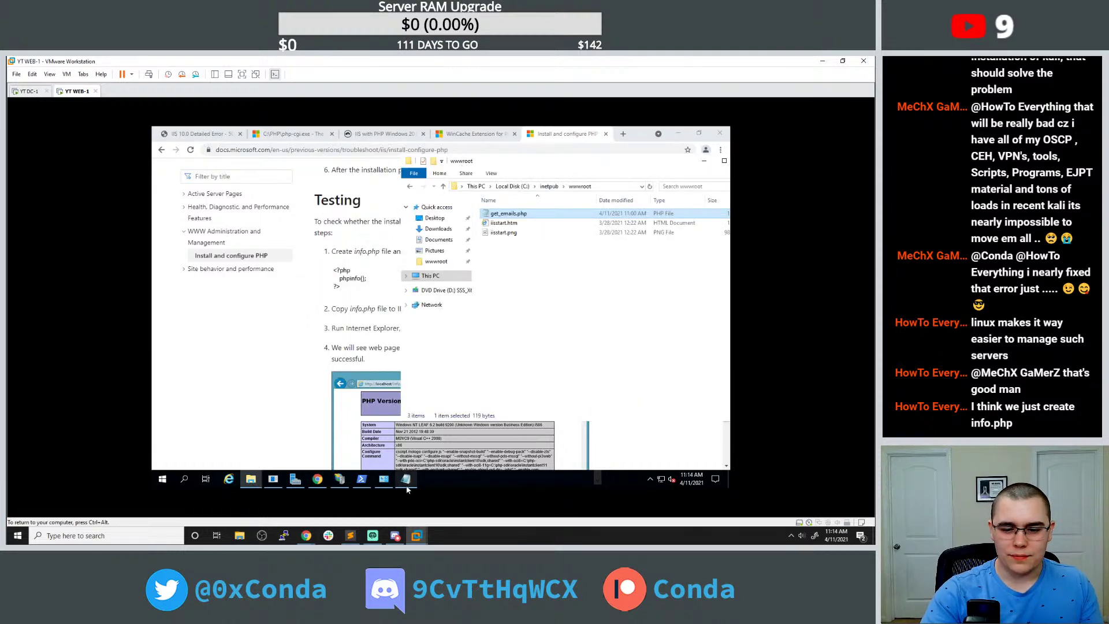
{"action": "left_click", "coordinate": [406, 479]}
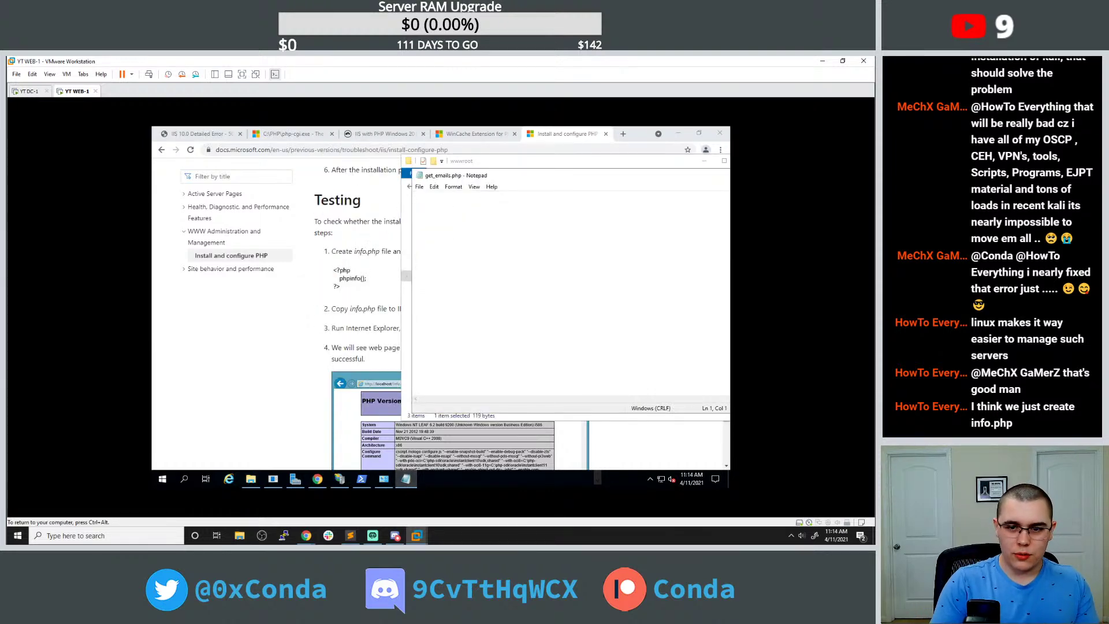
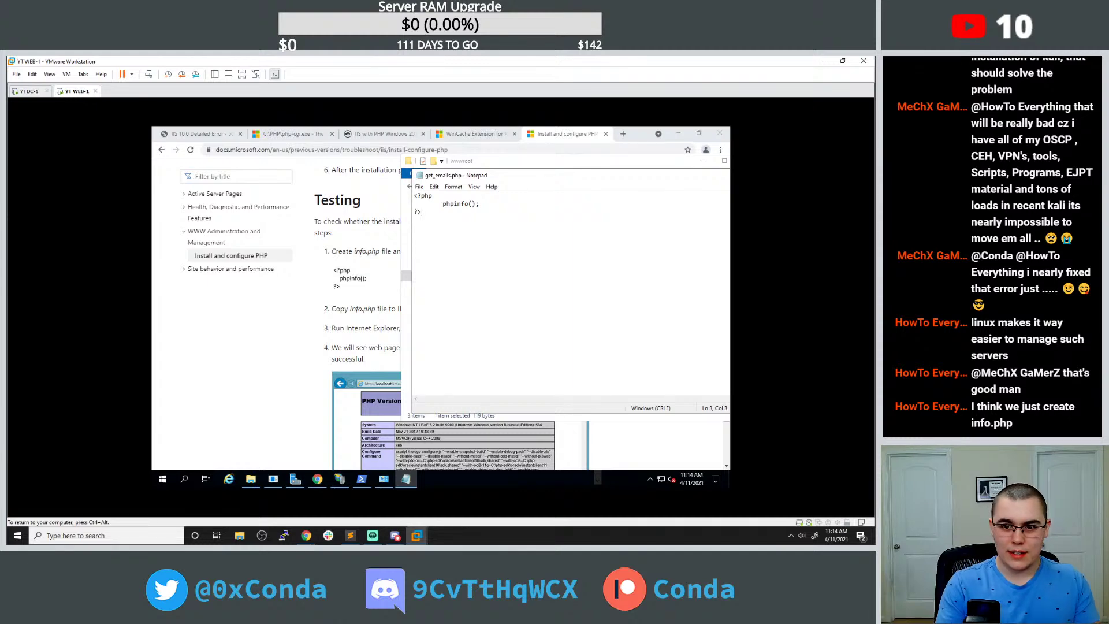
Close get_emails.php in Notepad and reload its error page in Chrome.
{"action": "left_click_drag", "start_coordinate": [497, 176], "coordinate": [342, 168]}
{"action": "left_click", "coordinate": [388, 188]}
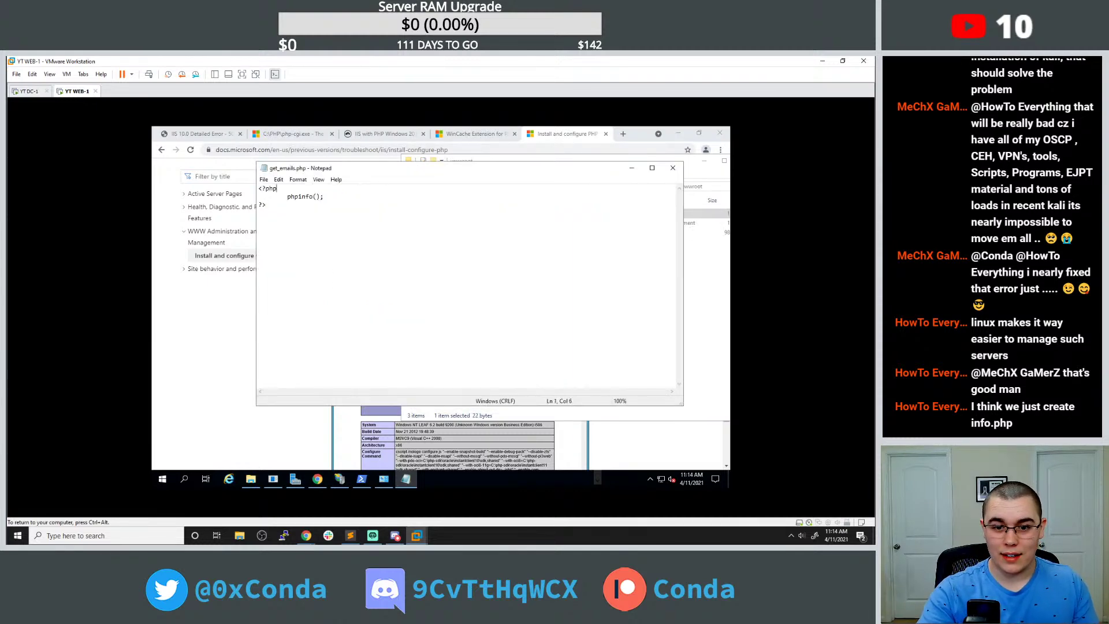
{"action": "left_click", "coordinate": [672, 168]}
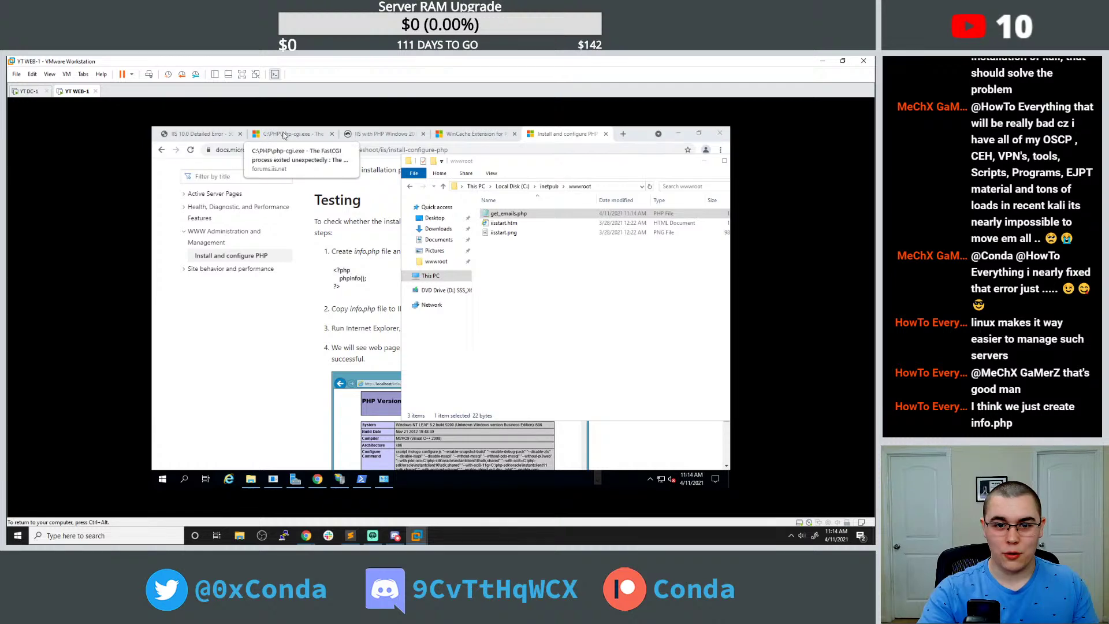
{"action": "left_click", "coordinate": [264, 135]}
{"action": "left_click", "coordinate": [196, 134]}
{"action": "left_click", "coordinate": [190, 150]}
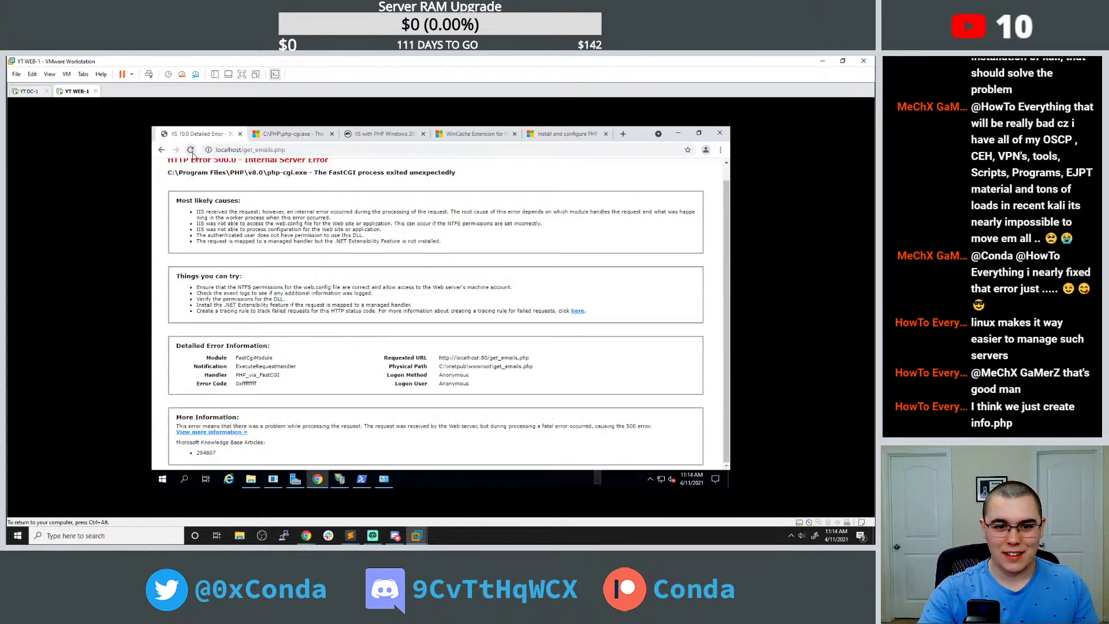
Strip get_emails.php from the address to load the bare localhost default page.
{"action": "key", "text": "ctrl+l"}
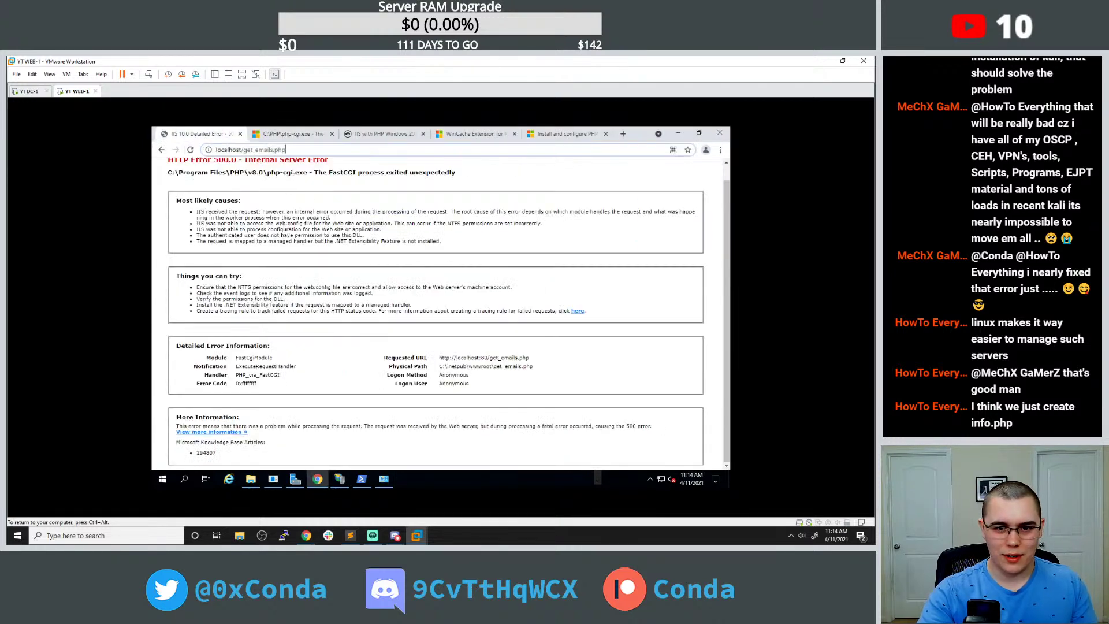
{"action": "left_click", "coordinate": [311, 193]}
{"action": "left_click_drag", "start_coordinate": [286, 149], "coordinate": [247, 150]}
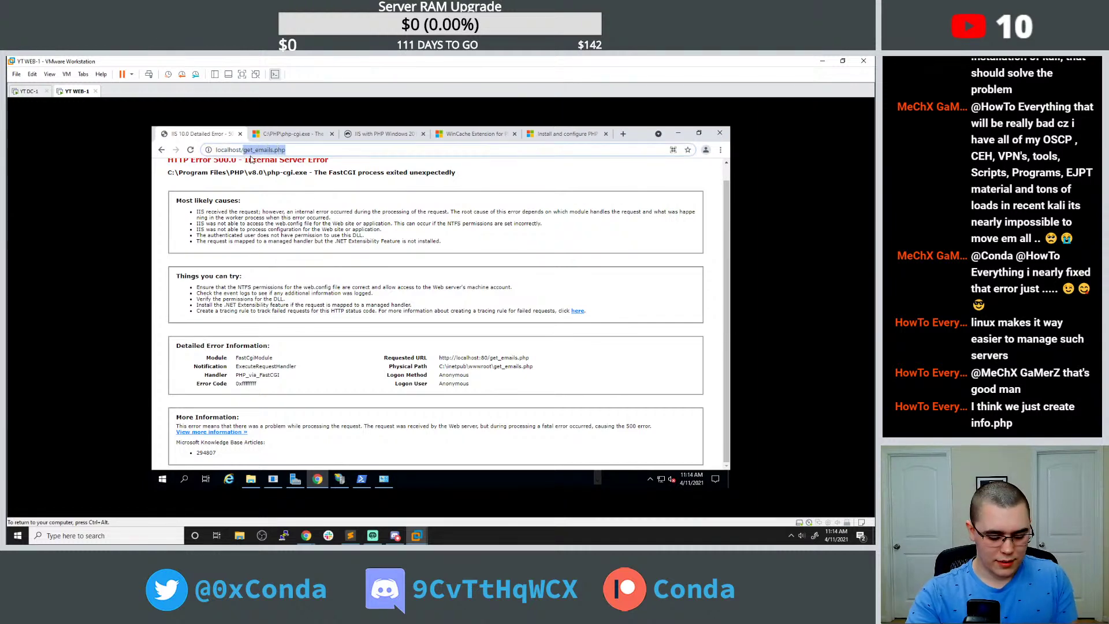
{"action": "key", "text": "BackSpace"}
{"action": "key", "text": "Return"}
Load localhost/get_emails.php again, which still returns HTTP Error 500.0.
{"action": "key", "text": "ctrl+l"}
{"action": "key", "text": "End"}
{"action": "type", "text": "get_emails.php"}
{"action": "key", "text": "Return"}
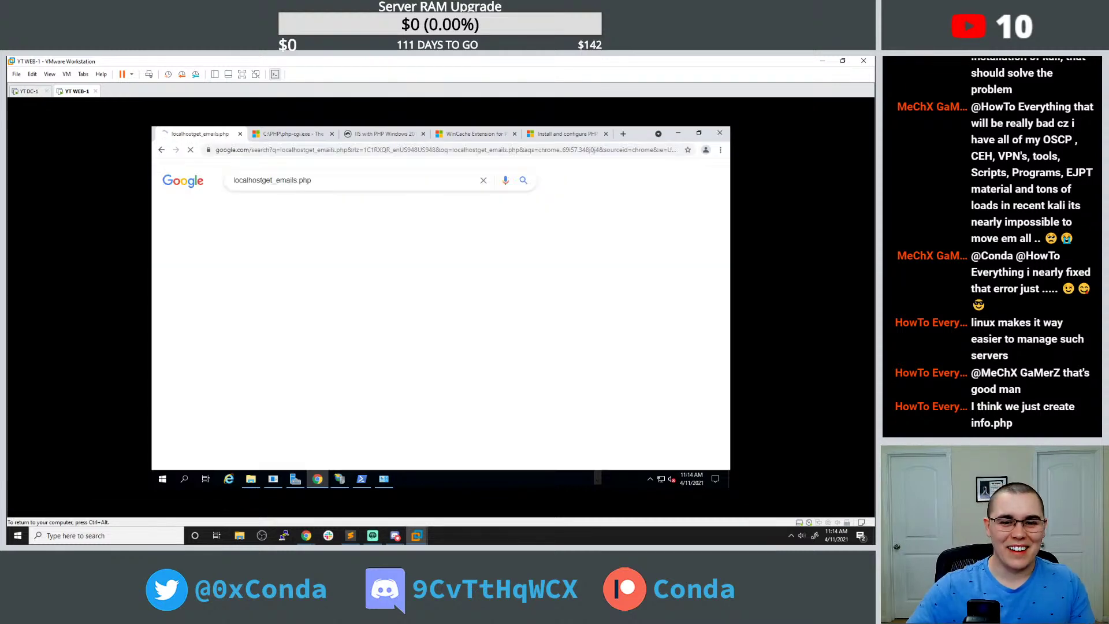
{"action": "key", "text": "alt+Left"}
{"action": "key", "text": "ctrl+l"}
{"action": "key", "text": "End"}
{"action": "type", "text": "/get_emails.php"}
{"action": "key", "text": "Return"}
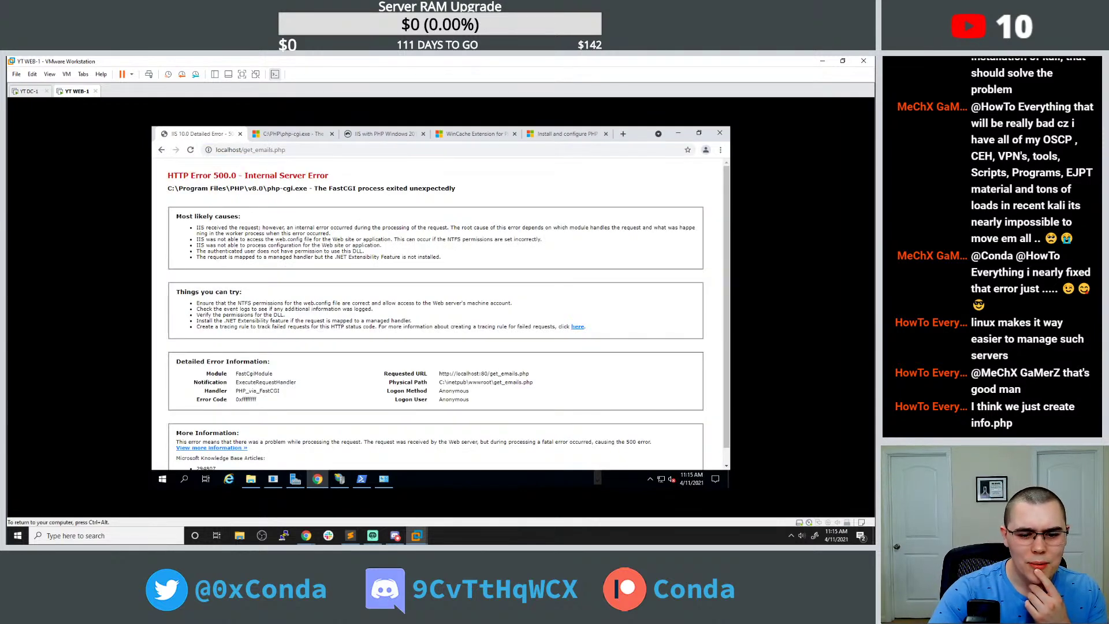
{"action": "scroll", "coordinate": [509, 166], "scroll_direction": "down", "scroll_amount": 1}
Review the Install and configure PHP guide.
{"action": "left_click", "coordinate": [553, 137]}
{"action": "scroll", "coordinate": [430, 234], "scroll_direction": "down", "scroll_amount": 5}
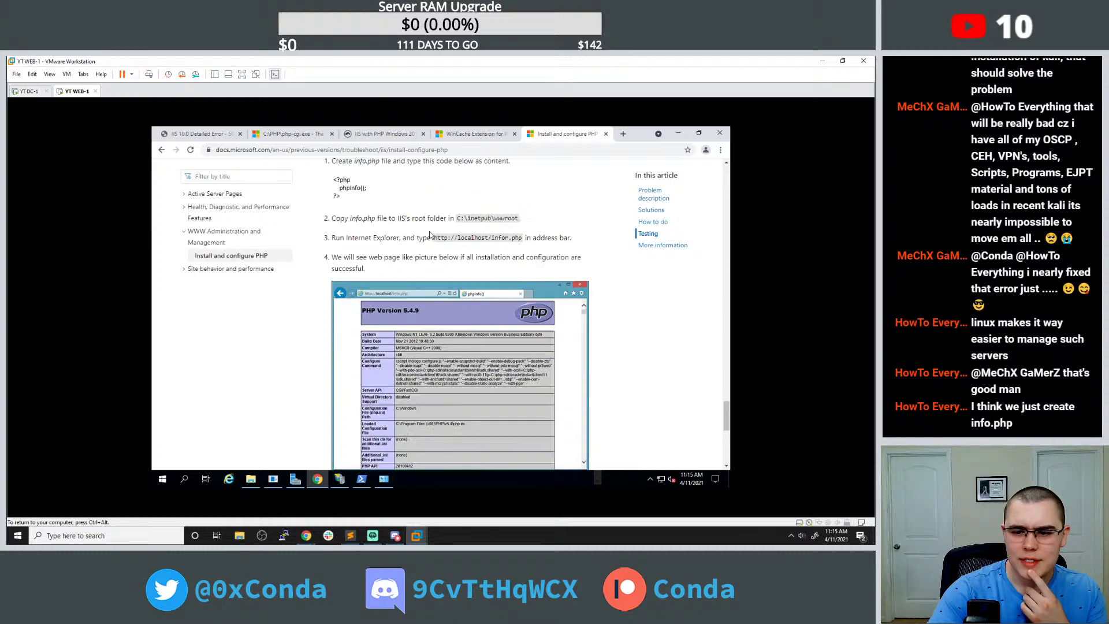
{"action": "scroll", "coordinate": [432, 232], "scroll_direction": "up", "scroll_amount": 5}
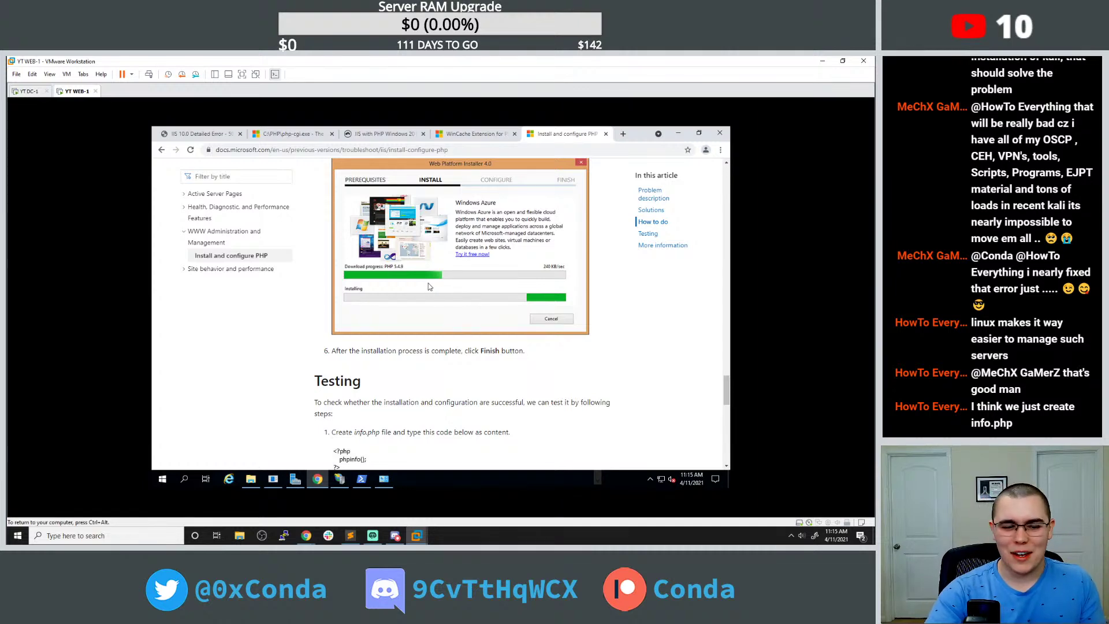
{"action": "scroll", "coordinate": [427, 287], "scroll_direction": "down", "scroll_amount": 2}
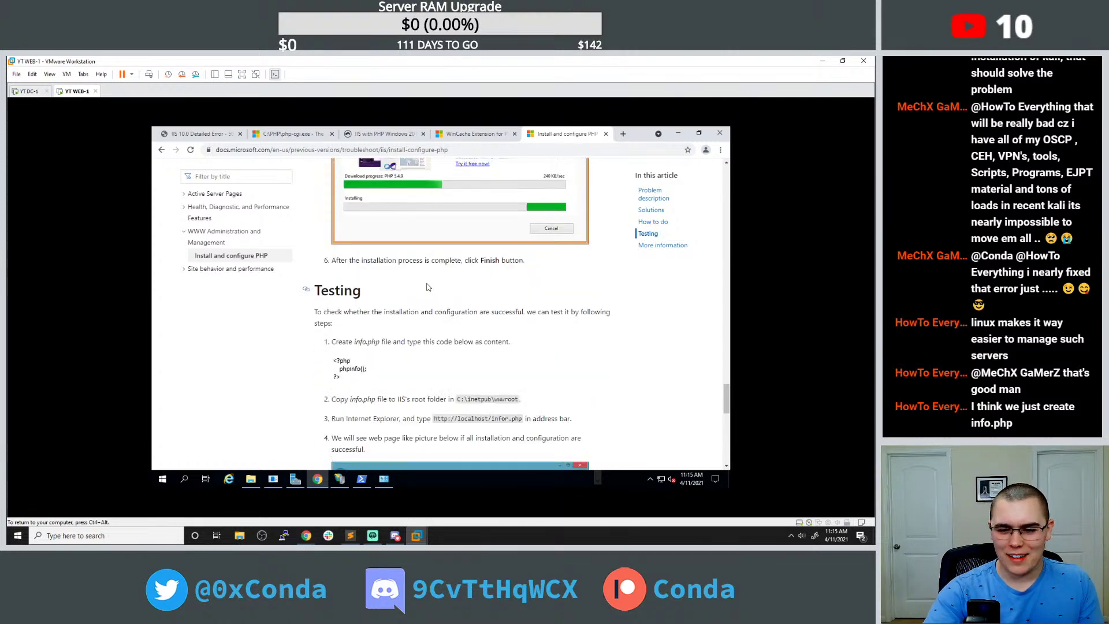
{"action": "scroll", "coordinate": [427, 287], "scroll_direction": "up", "scroll_amount": 5}
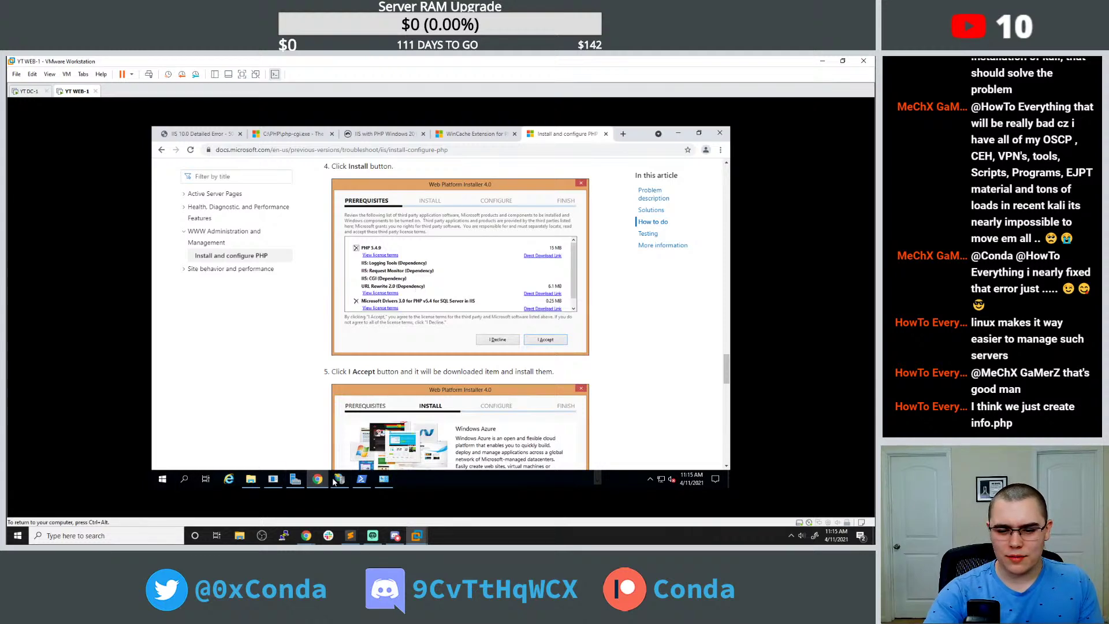
Launch the Web Platform Installer and browse its PHP 8.0.0 product entries.
{"action": "left_click", "coordinate": [162, 479]}
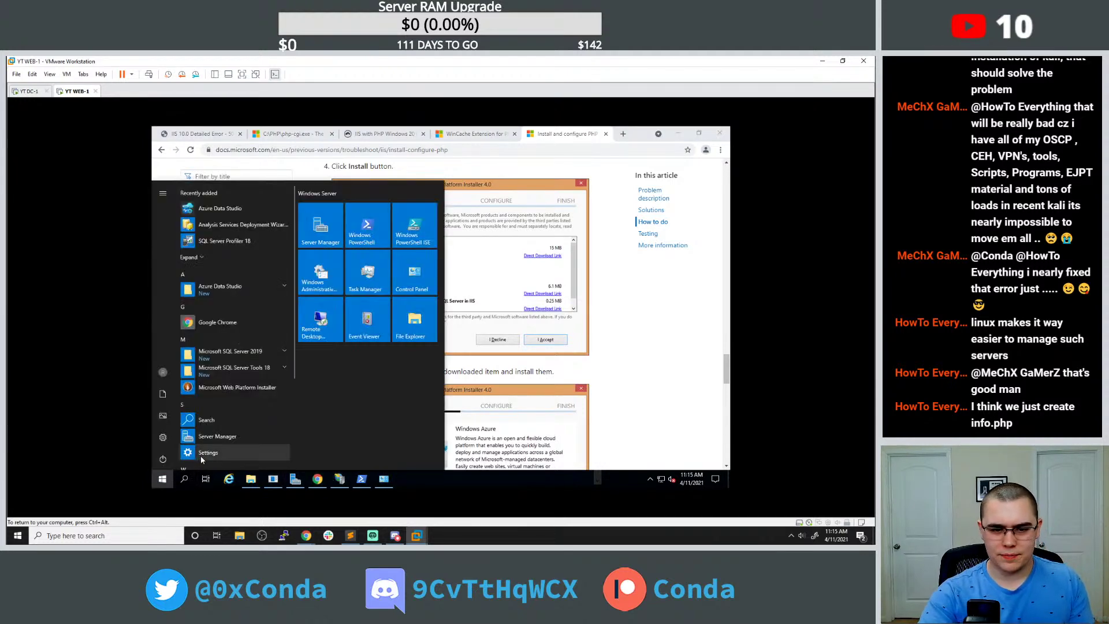
{"action": "left_click", "coordinate": [237, 387]}
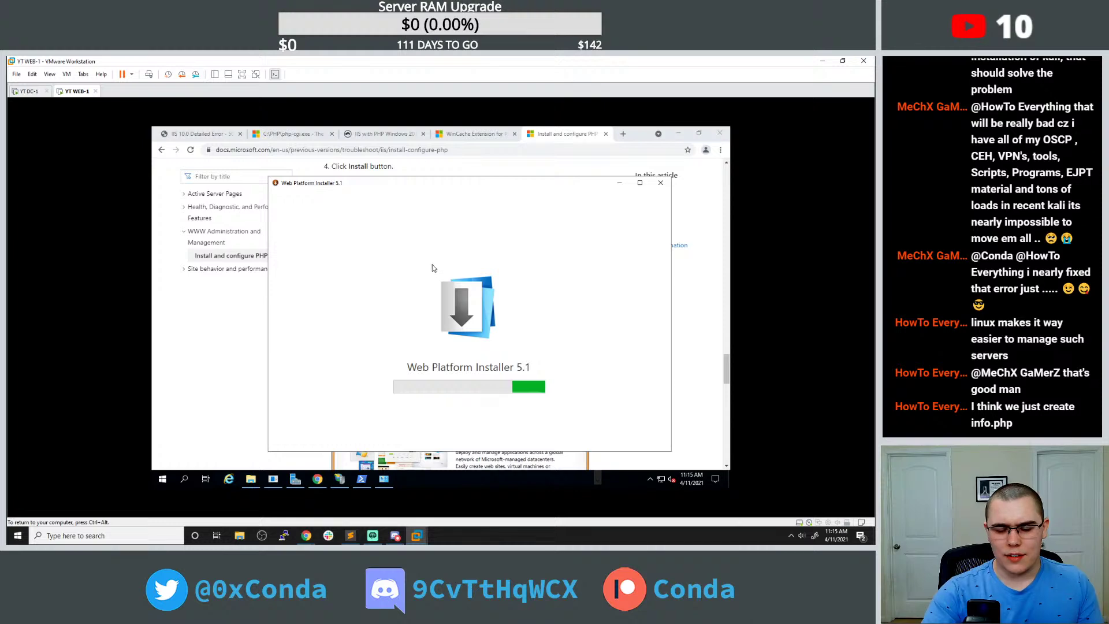
{"action": "left_click", "coordinate": [337, 202]}
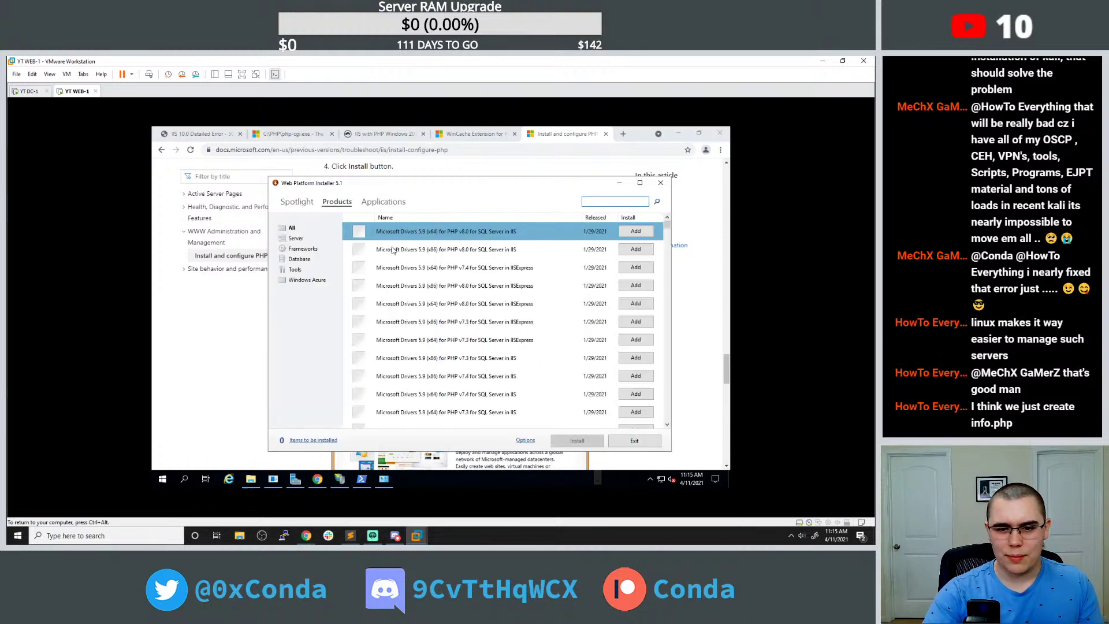
{"action": "scroll", "coordinate": [443, 293], "scroll_direction": "down", "scroll_amount": 3}
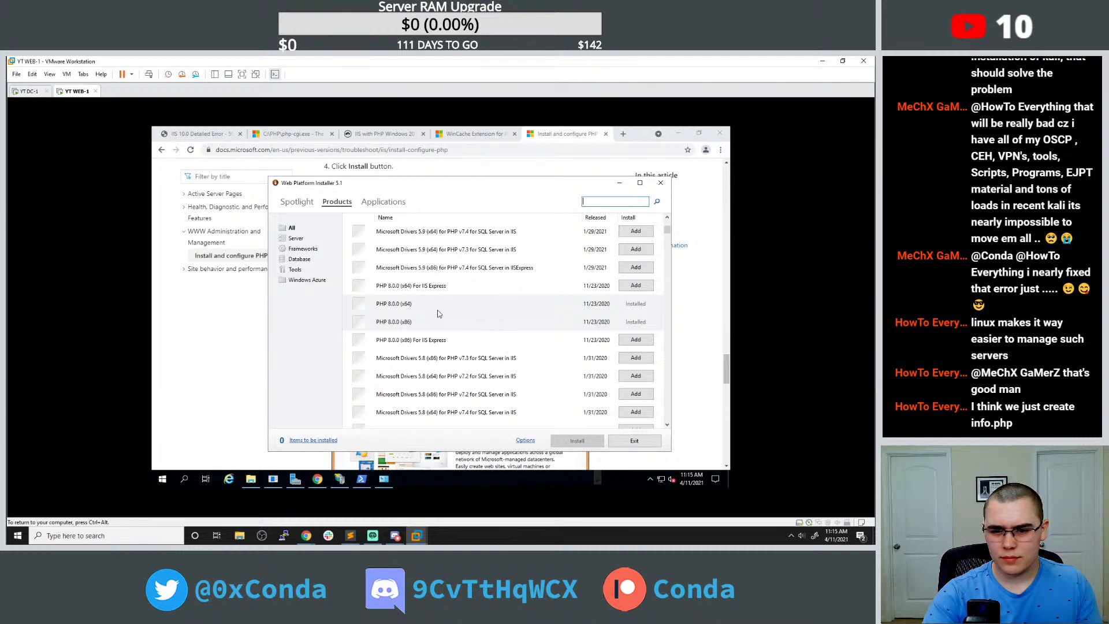
{"action": "left_click", "coordinate": [421, 309]}
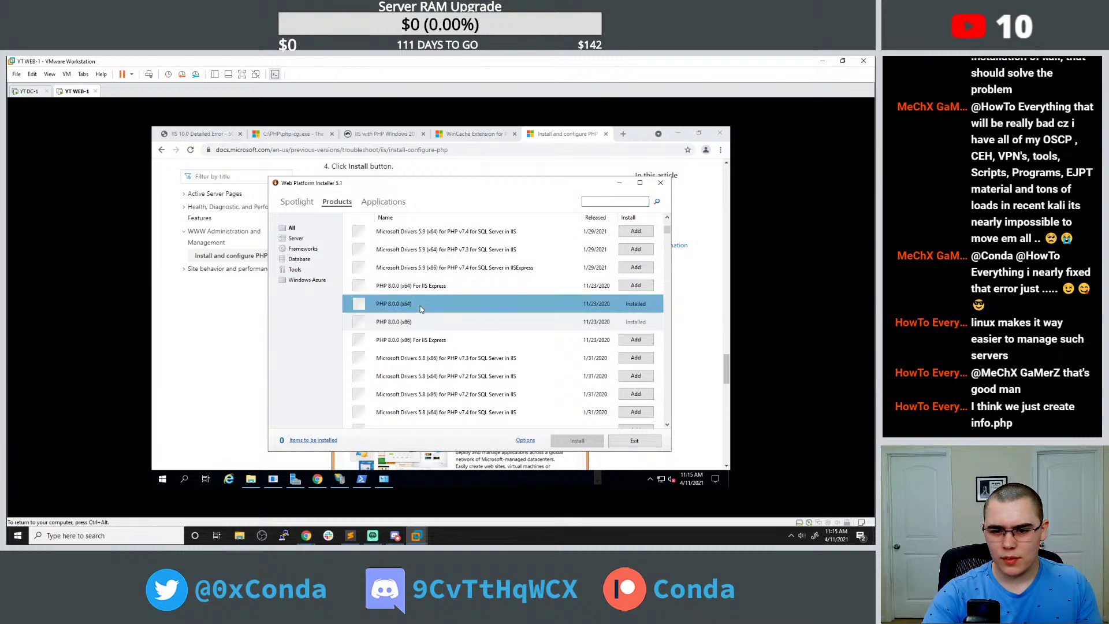
{"action": "left_click", "coordinate": [461, 343]}
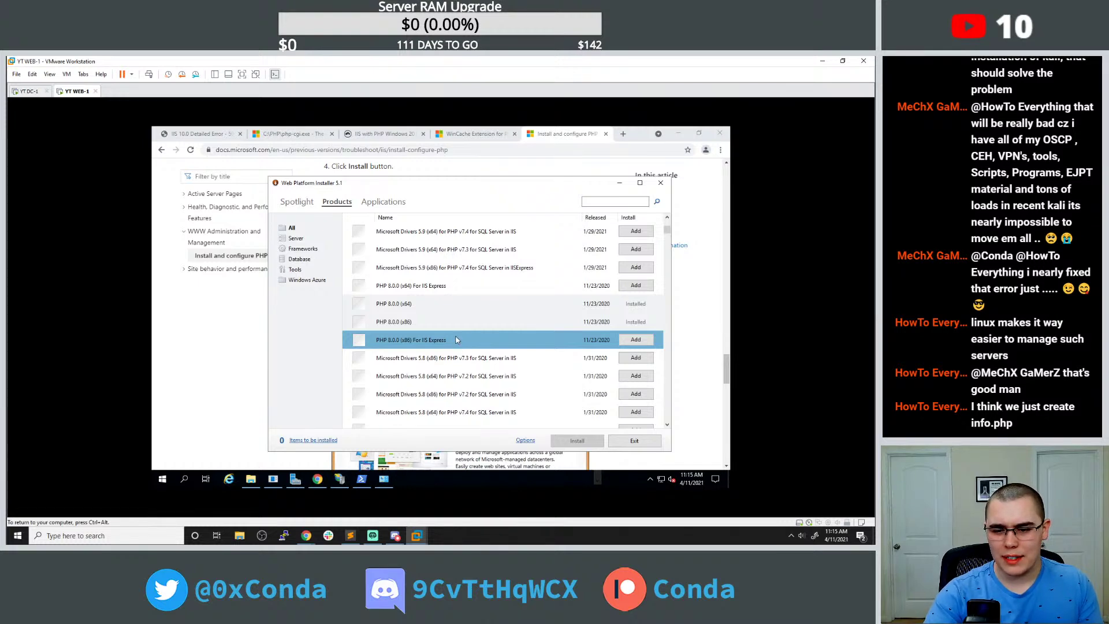
{"action": "scroll", "coordinate": [456, 338], "scroll_direction": "down", "scroll_amount": 5}
{"action": "scroll", "coordinate": [459, 341], "scroll_direction": "down", "scroll_amount": 1}
{"action": "scroll", "coordinate": [460, 340], "scroll_direction": "up", "scroll_amount": 1}
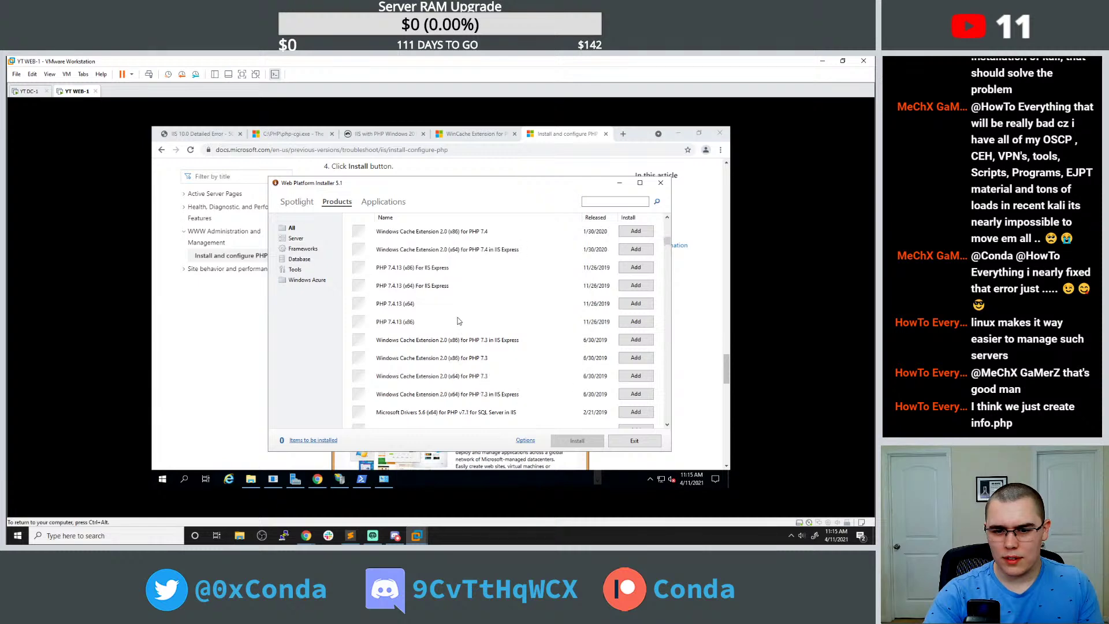
Add PHP 7.4.13 (x64), accept the licence terms, and install it.
{"action": "left_click", "coordinate": [460, 311]}
{"action": "left_click", "coordinate": [631, 304]}
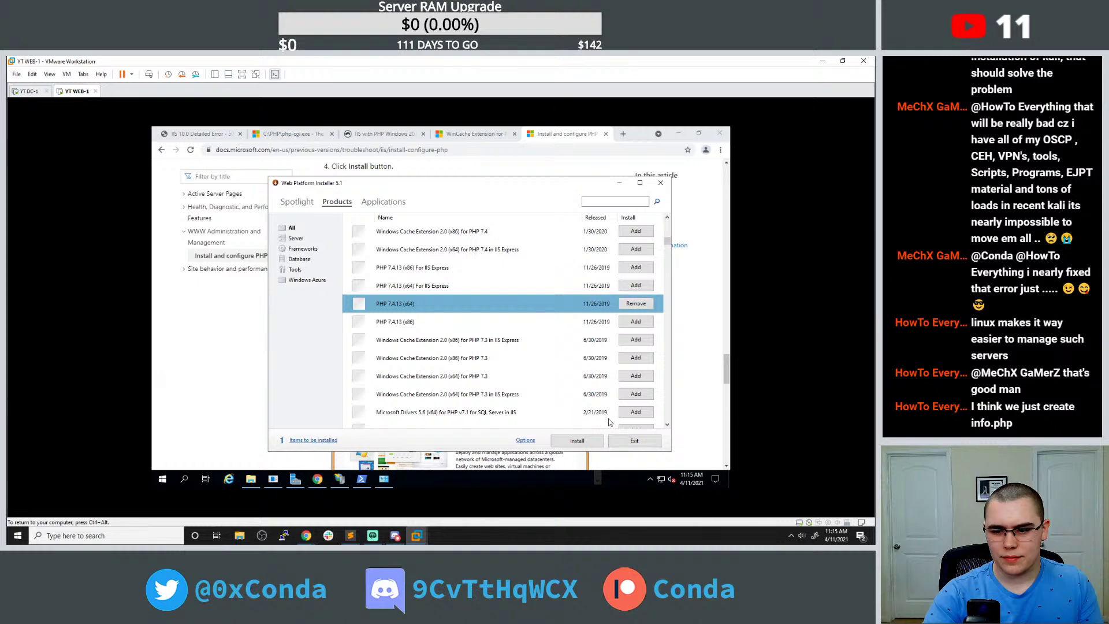
{"action": "left_click", "coordinate": [595, 440]}
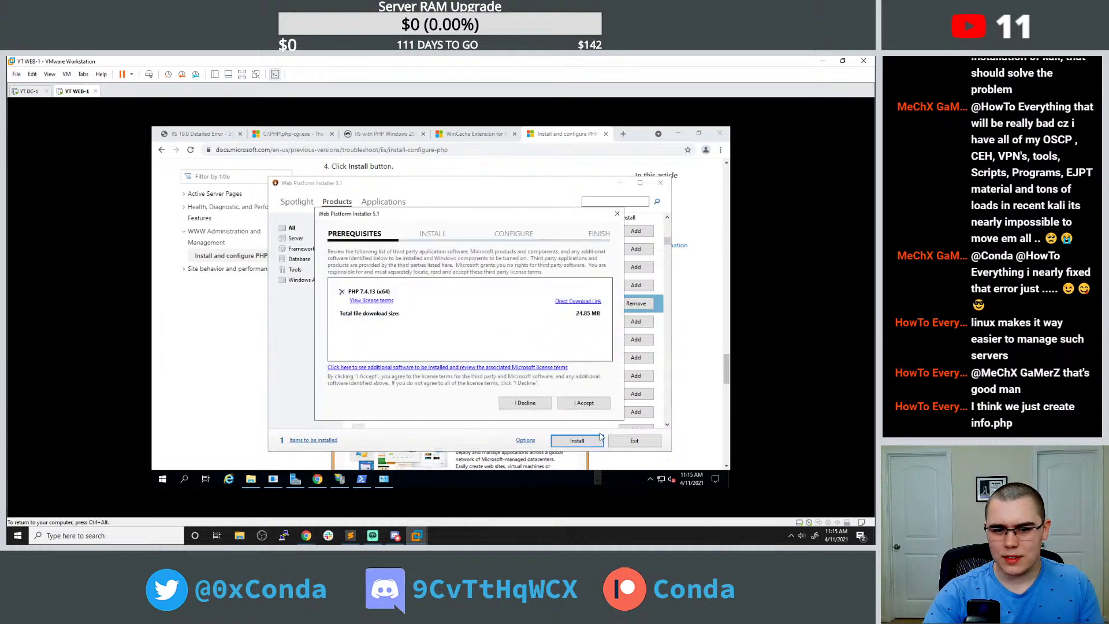
{"action": "left_click", "coordinate": [589, 407]}
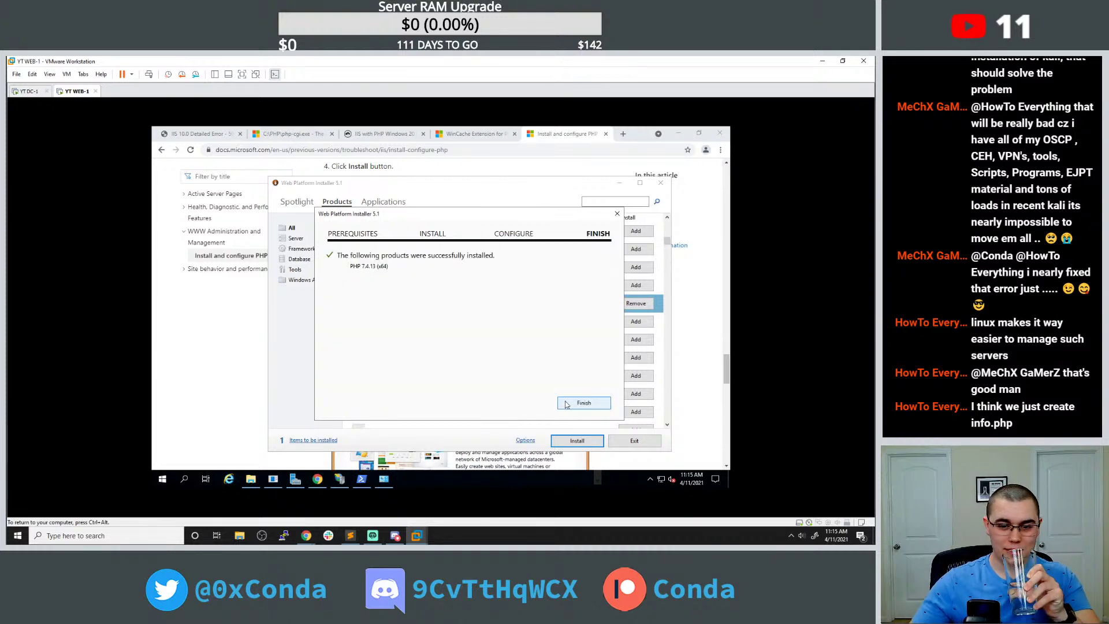
{"action": "left_click", "coordinate": [568, 403]}
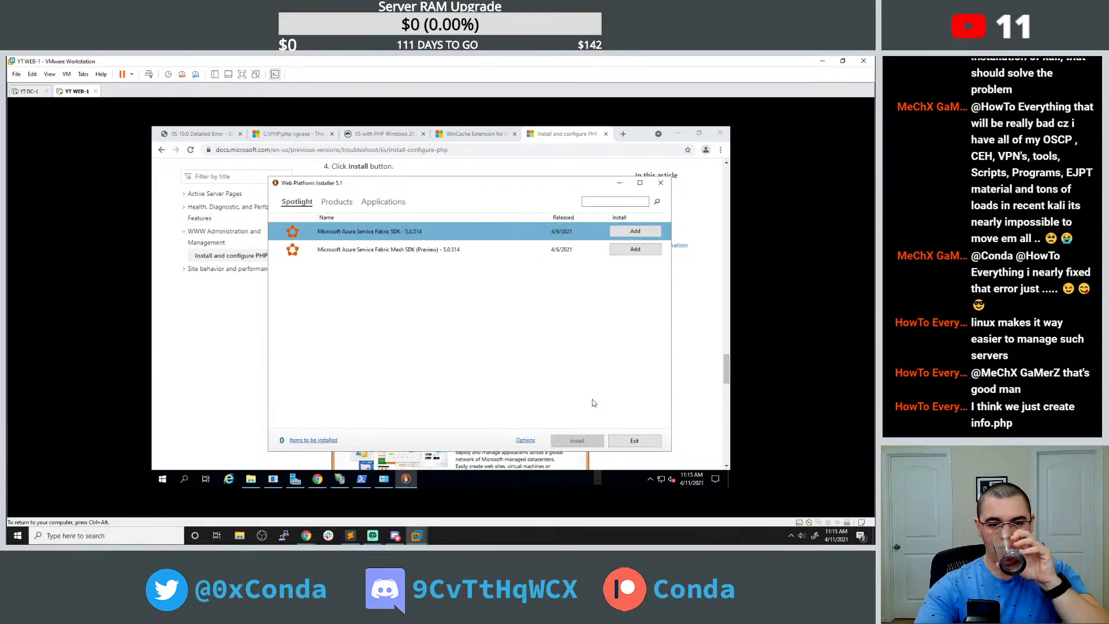
Reload localhost/get_emails.php to get the PHP 7.4.13 info page, then bring up File Explorer.
{"action": "left_click", "coordinate": [221, 136]}
{"action": "left_click", "coordinate": [274, 150]}
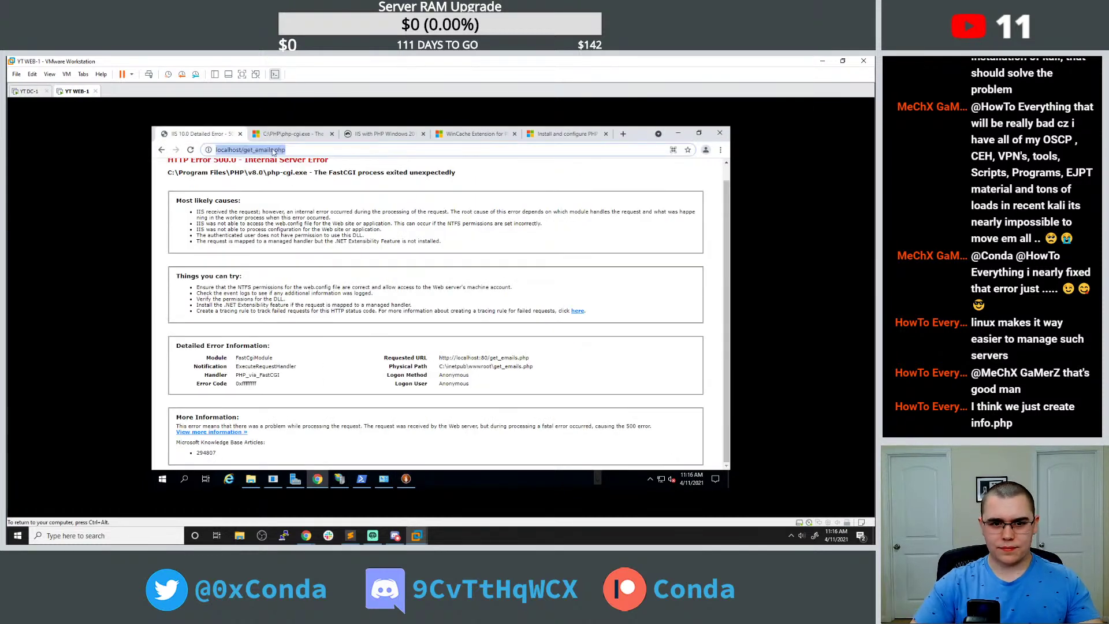
{"action": "key", "text": "Return"}
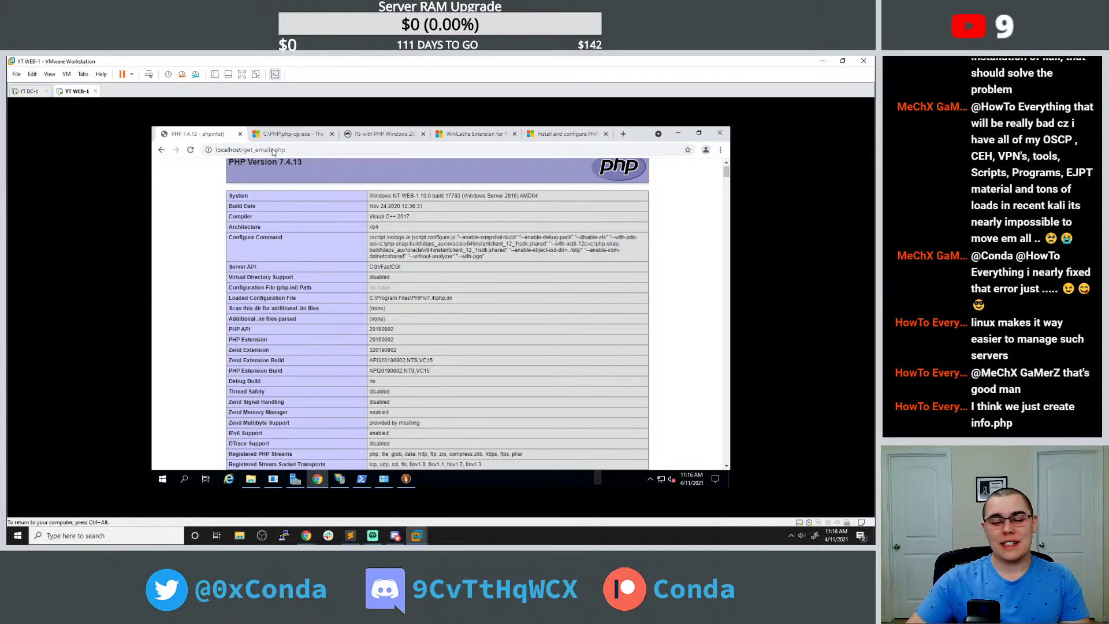
{"action": "left_click", "coordinate": [250, 479]}
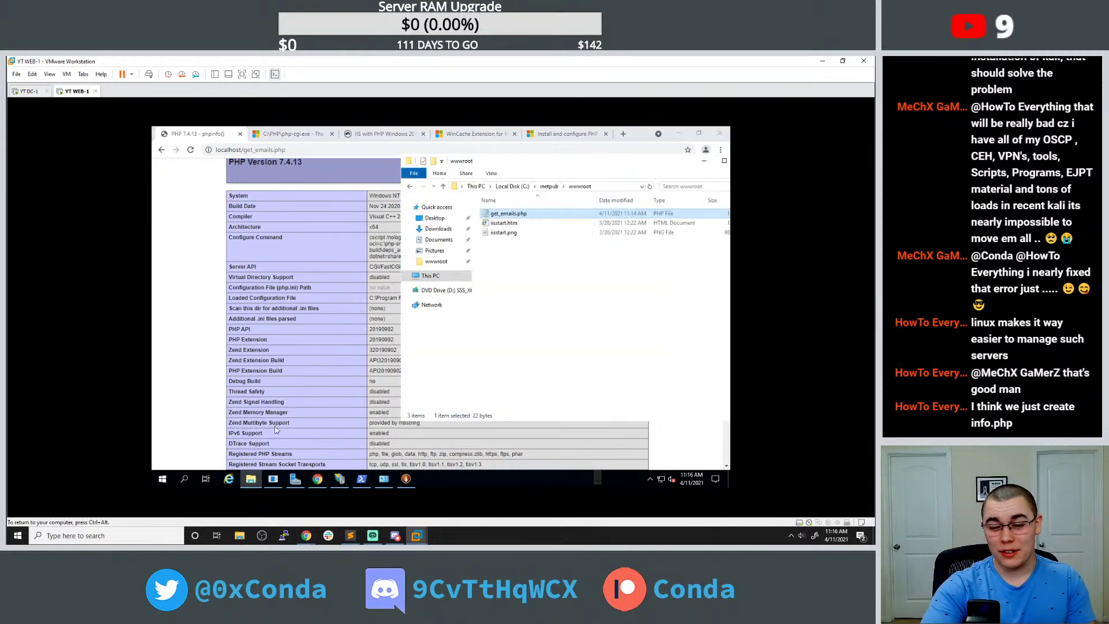
Browse to C:\Program Files\PHP and delete the v8.0 folder, leaving v7.4.
{"action": "left_click_drag", "start_coordinate": [551, 168], "coordinate": [317, 177]}
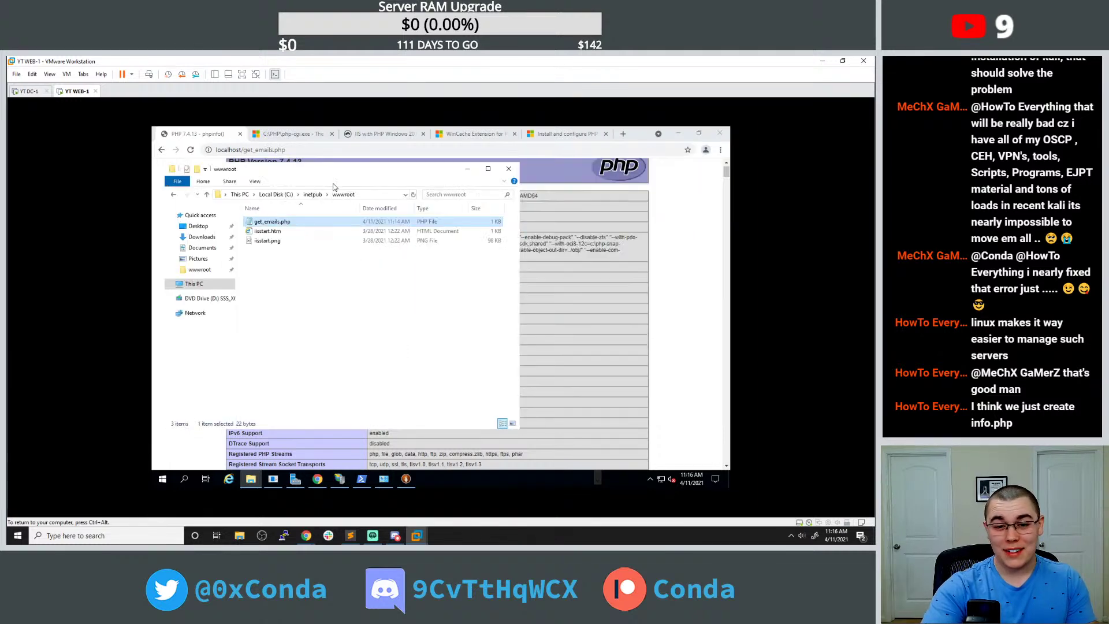
{"action": "left_click", "coordinate": [314, 195]}
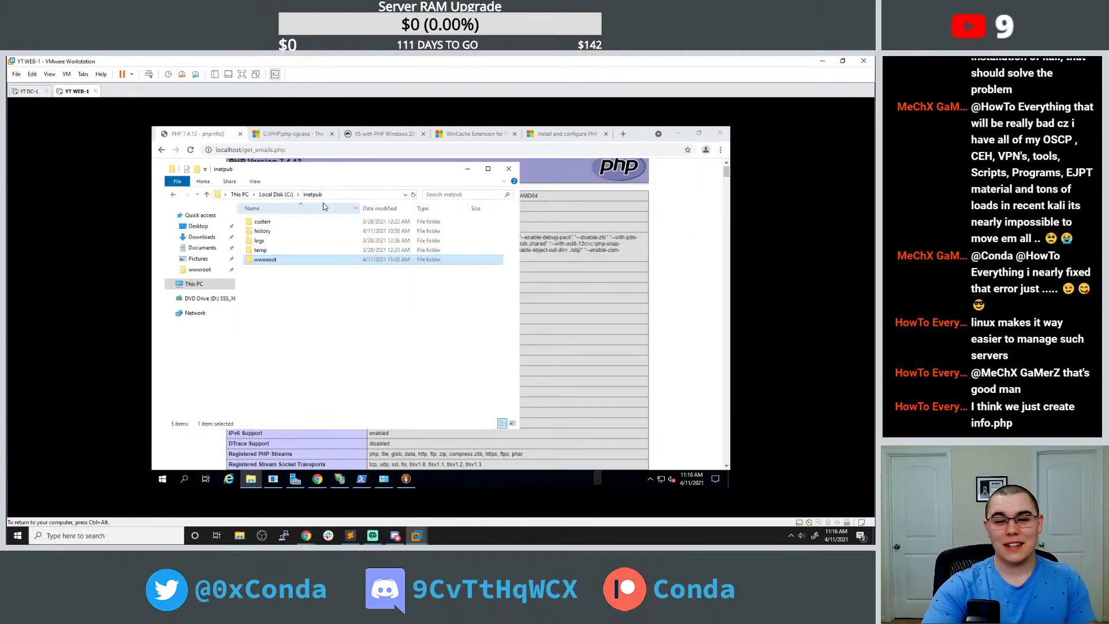
{"action": "left_click", "coordinate": [276, 194]}
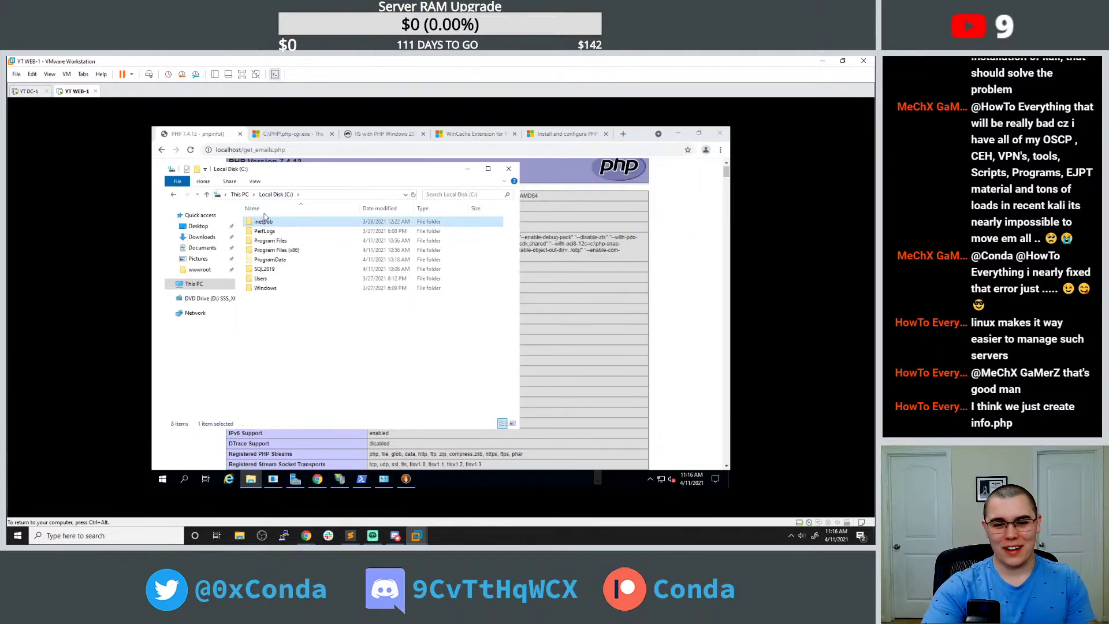
{"action": "double_click", "coordinate": [282, 240]}
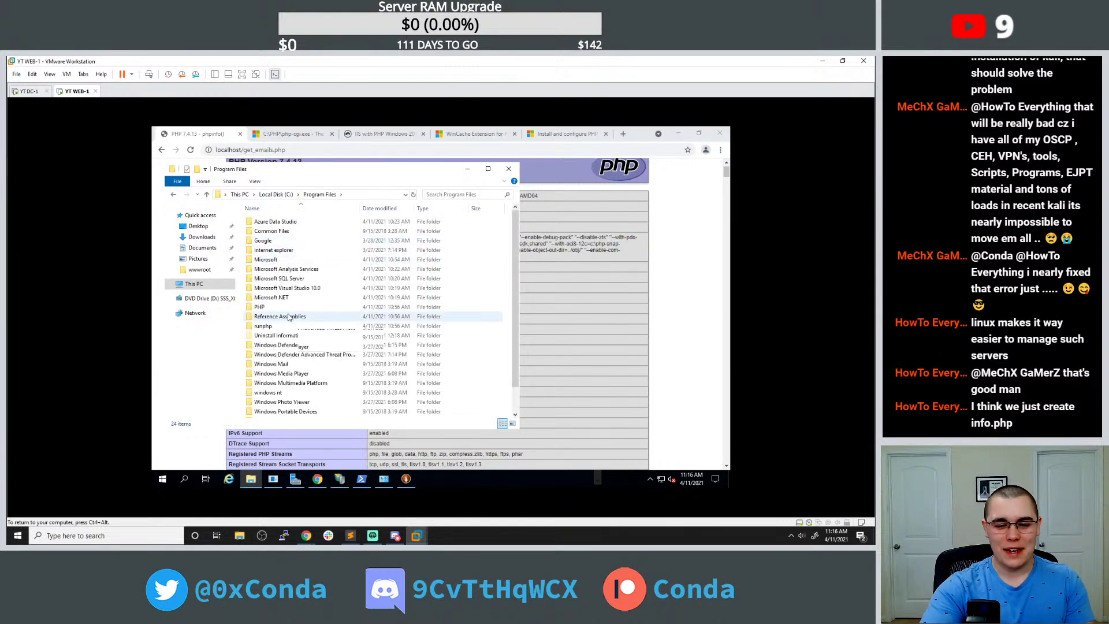
{"action": "scroll", "coordinate": [292, 318], "scroll_direction": "down", "scroll_amount": 2}
{"action": "scroll", "coordinate": [297, 320], "scroll_direction": "up", "scroll_amount": 2}
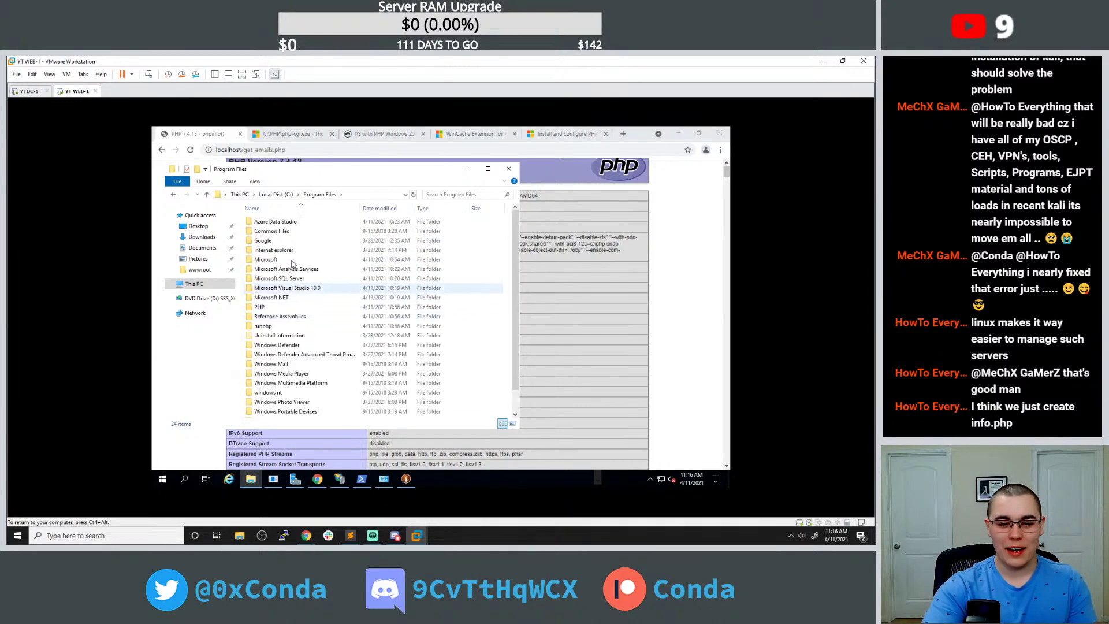
{"action": "double_click", "coordinate": [271, 307]}
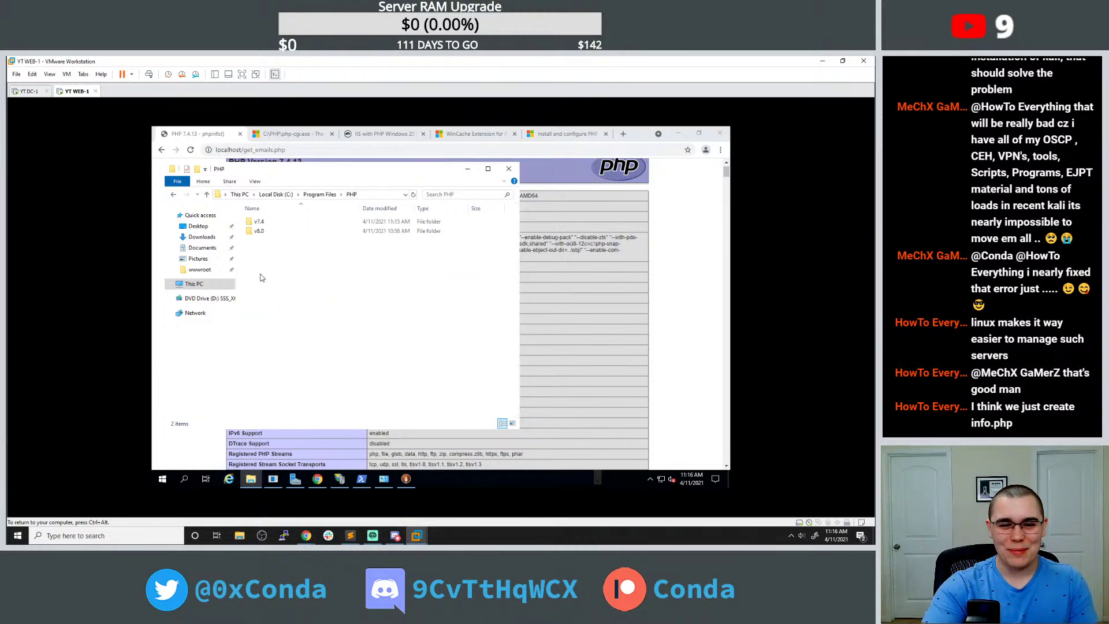
{"action": "left_click", "coordinate": [259, 231]}
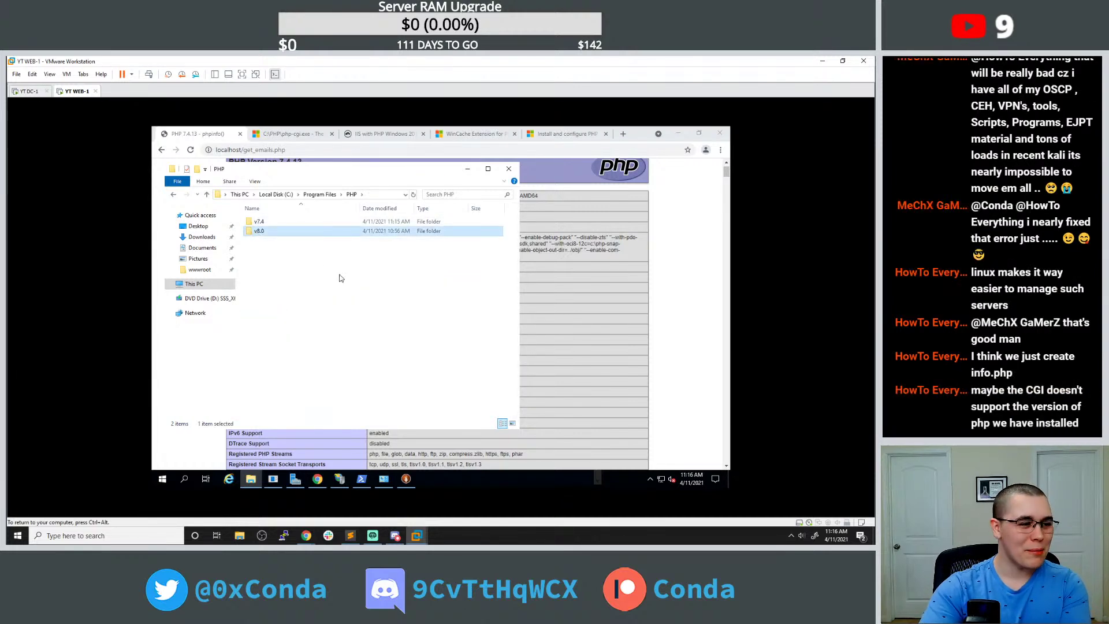
{"action": "key", "text": "Delete"}
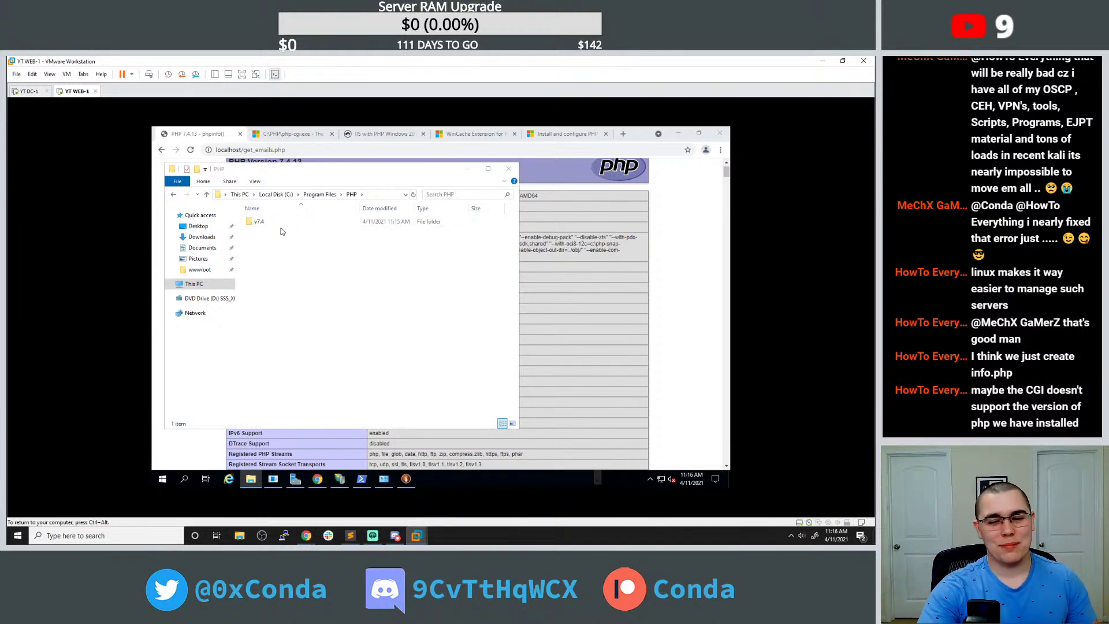
{"action": "left_click_drag", "start_coordinate": [285, 181], "coordinate": [375, 191]}
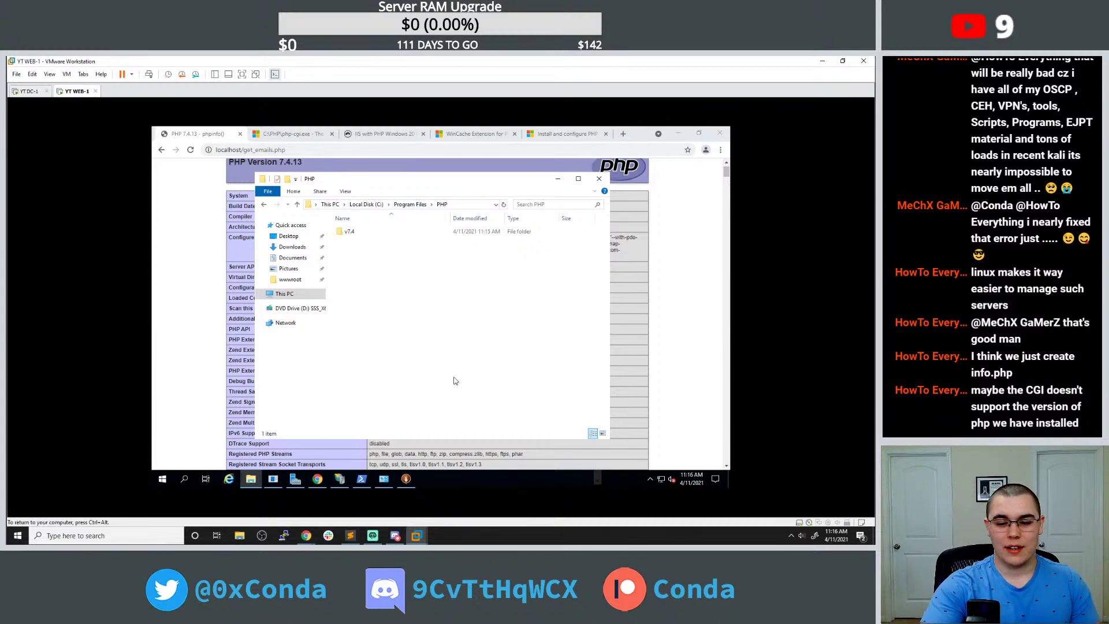
{"action": "left_click", "coordinate": [406, 478]}
Close the Web Platform Installer and browse to C:\inetpub\wwwroot.
{"action": "left_click", "coordinate": [660, 183]}
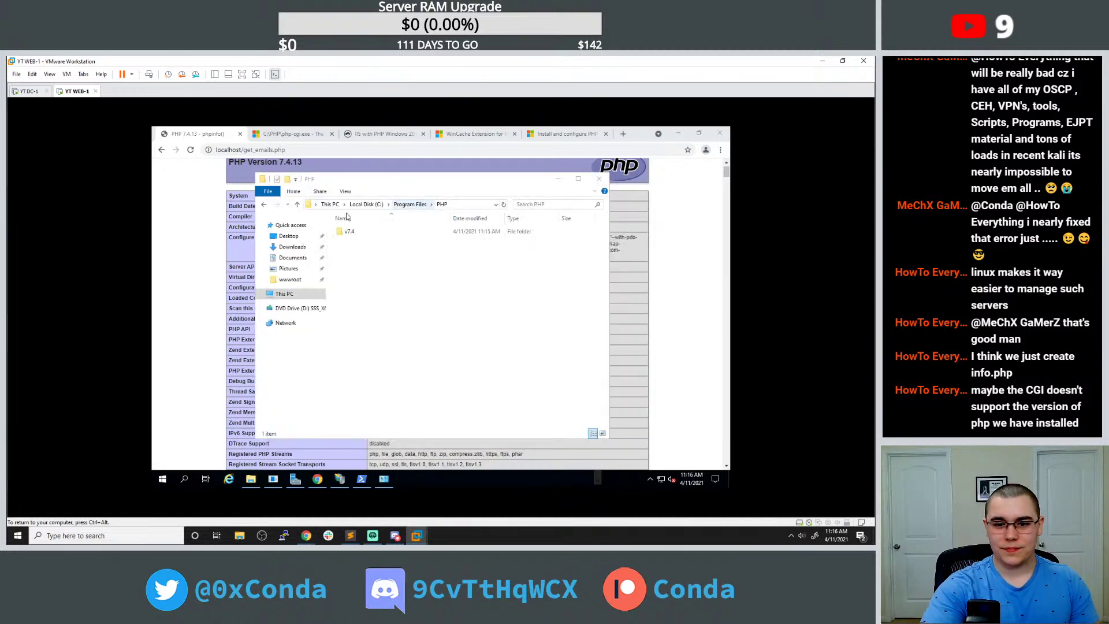
{"action": "left_click", "coordinate": [410, 204]}
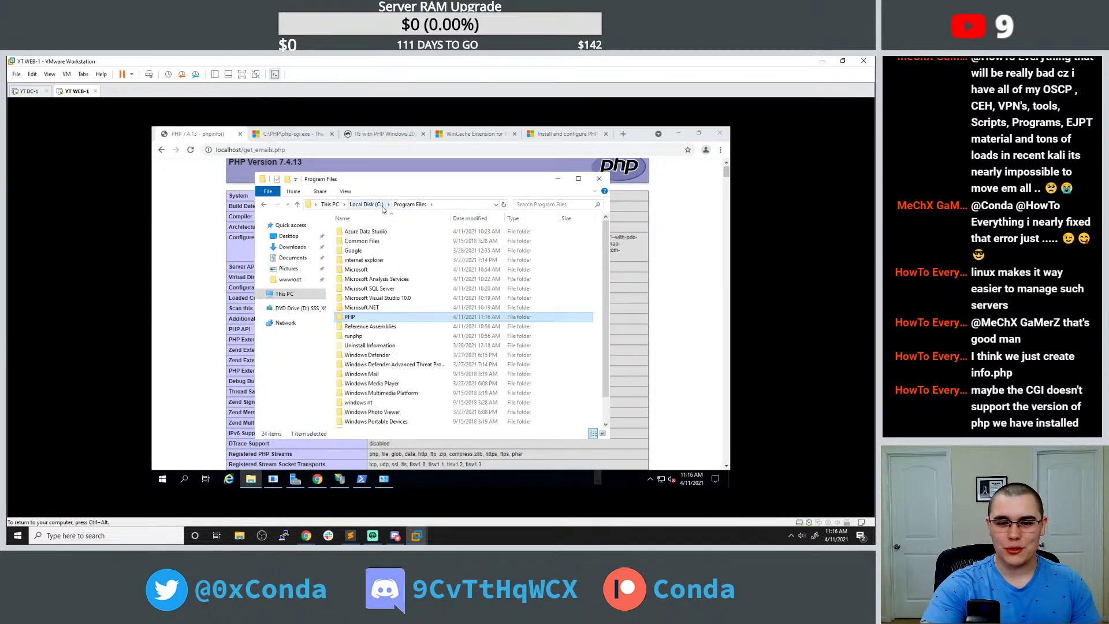
{"action": "left_click", "coordinate": [370, 205]}
{"action": "double_click", "coordinate": [368, 231]}
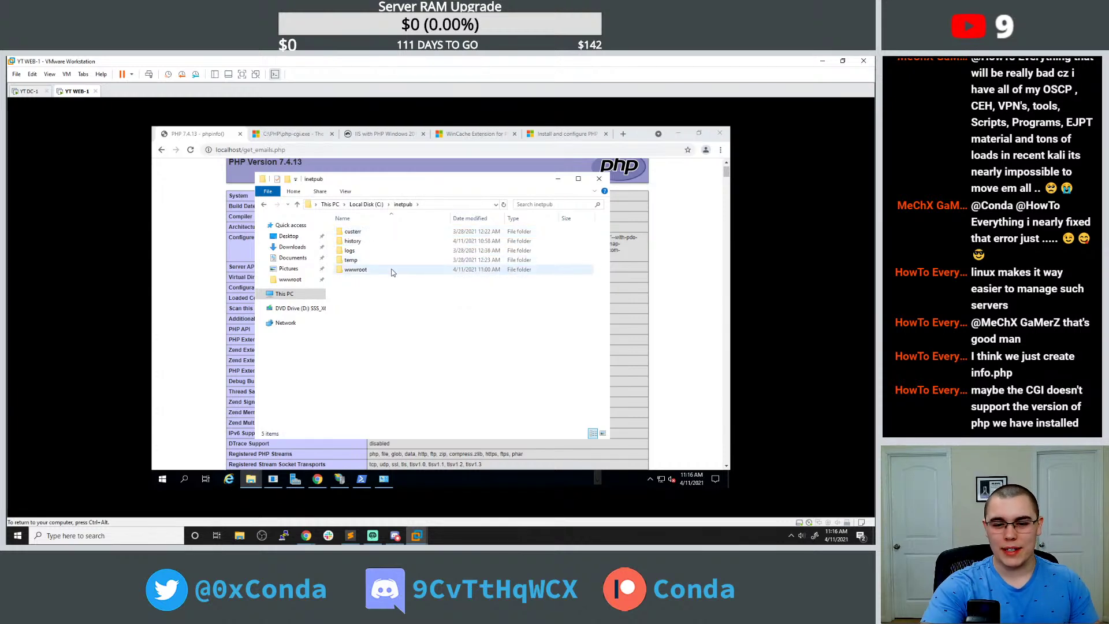
{"action": "double_click", "coordinate": [390, 270]}
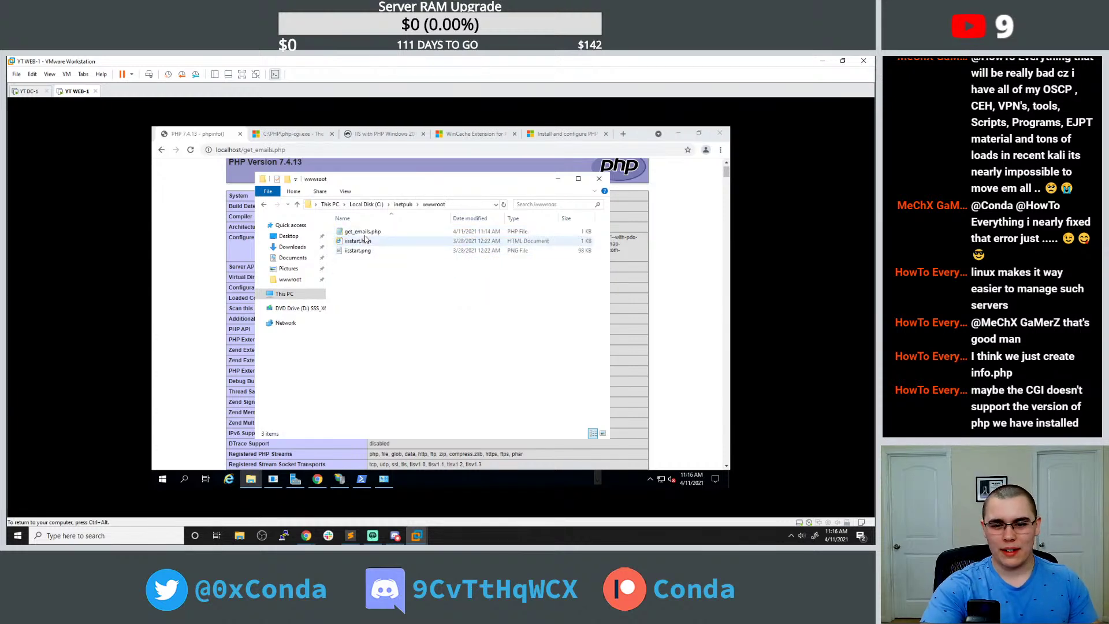
Open get_emails.php with Notepad and start a new Chrome tab.
{"action": "right_click", "coordinate": [365, 231]}
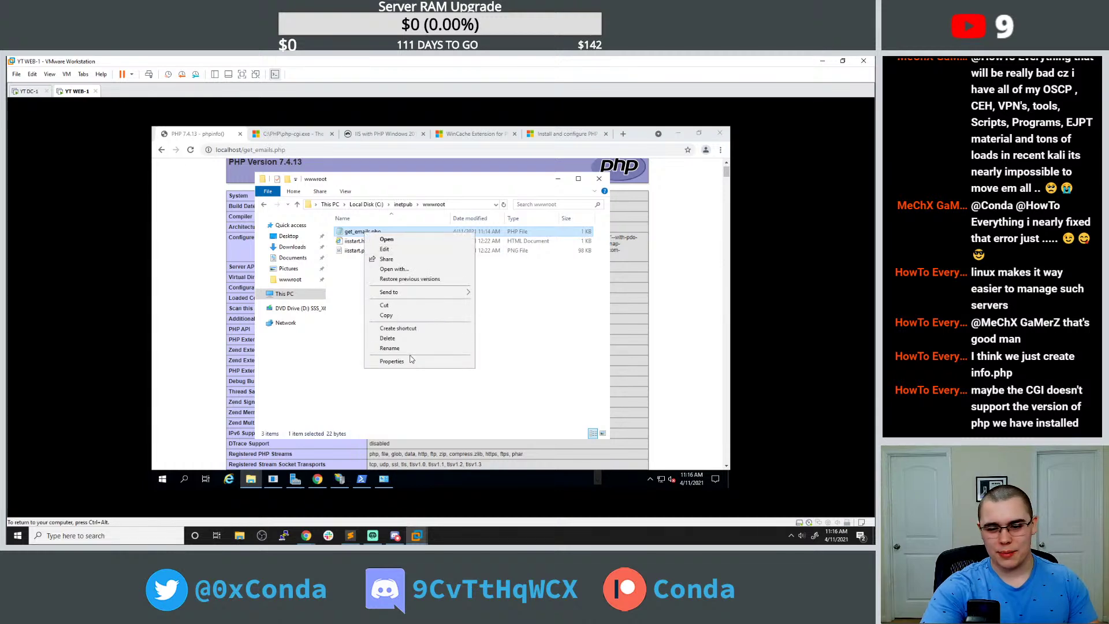
{"action": "left_click", "coordinate": [394, 269]}
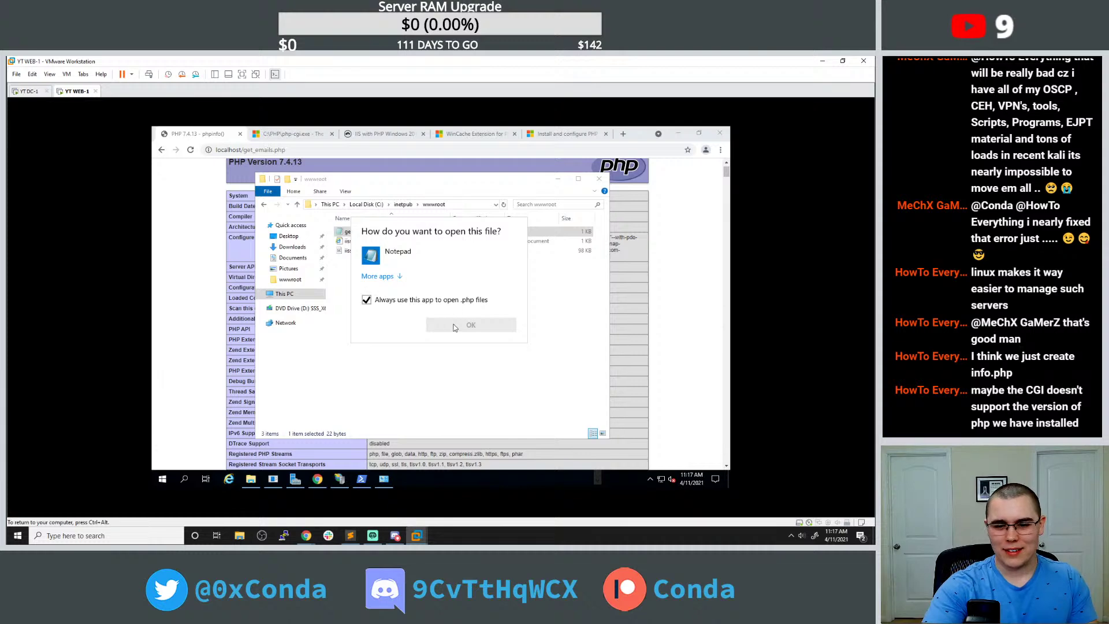
{"action": "left_click", "coordinate": [384, 252]}
{"action": "double_click", "coordinate": [388, 252]}
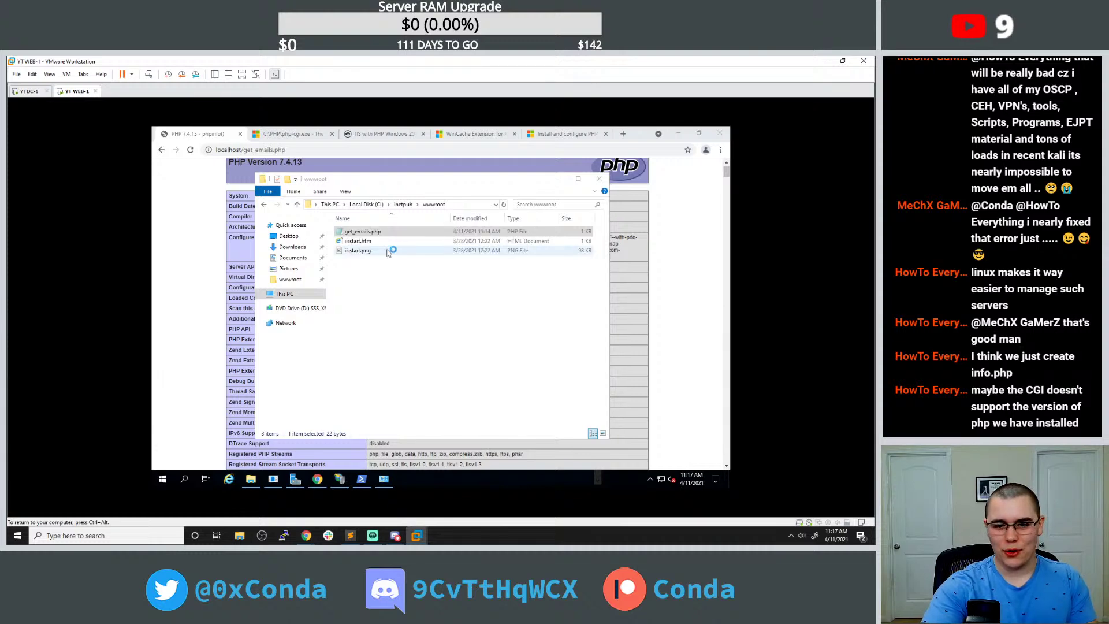
{"action": "left_click", "coordinate": [621, 134]}
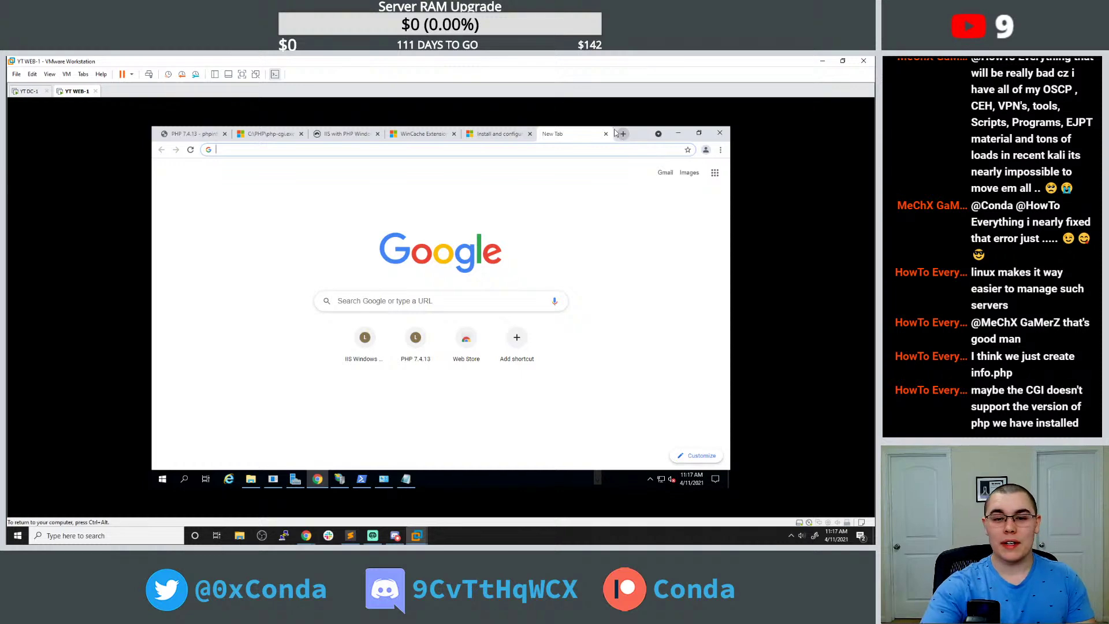
Search 'php query mssql', open the Stack Overflow answer, and select its example PHP code.
{"action": "key", "text": "ctrl+l"}
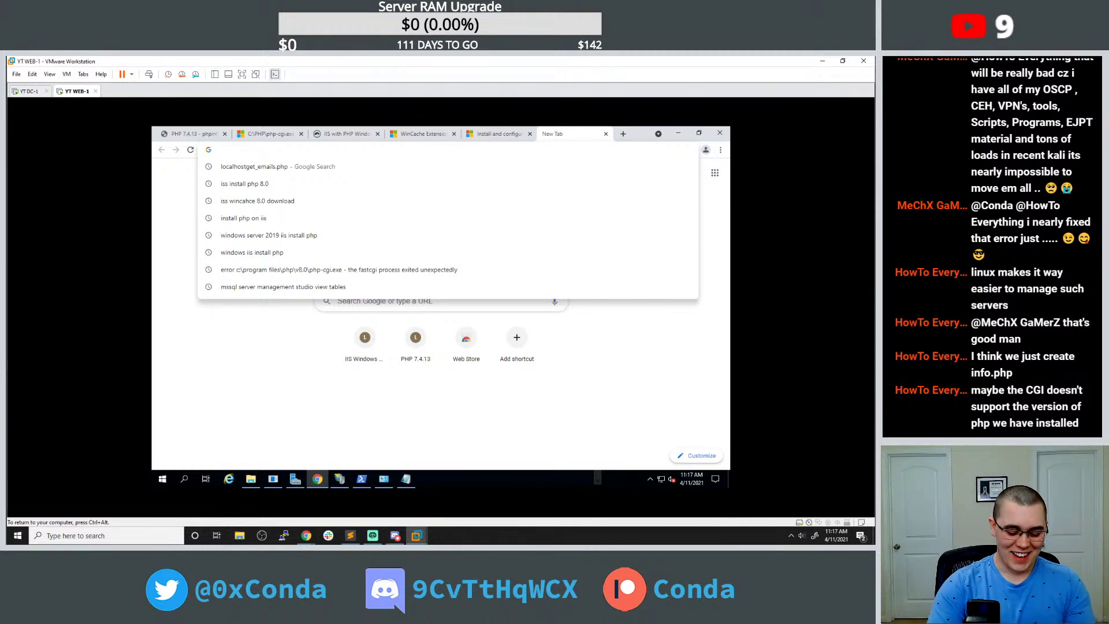
{"action": "type", "text": "php query mssql"}
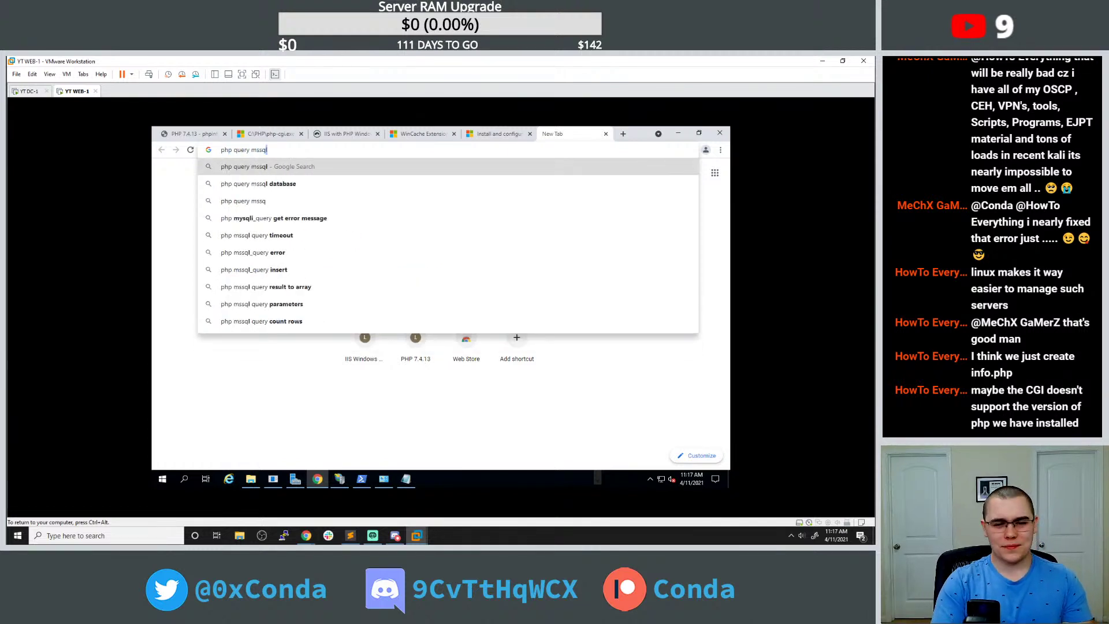
{"action": "key", "text": "Return"}
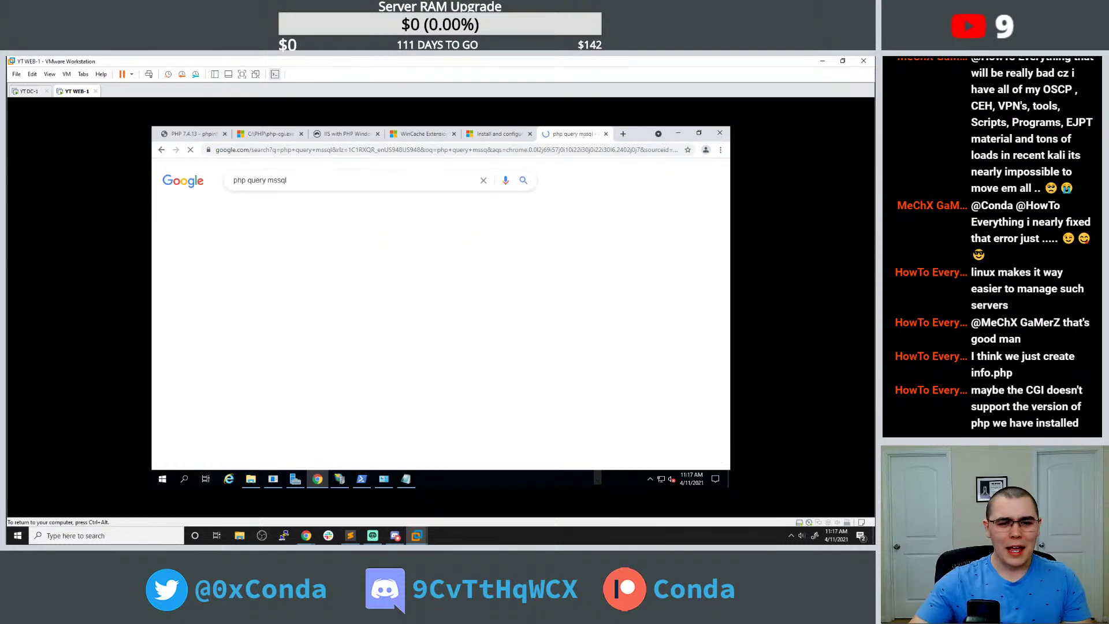
{"action": "left_click", "coordinate": [306, 259]}
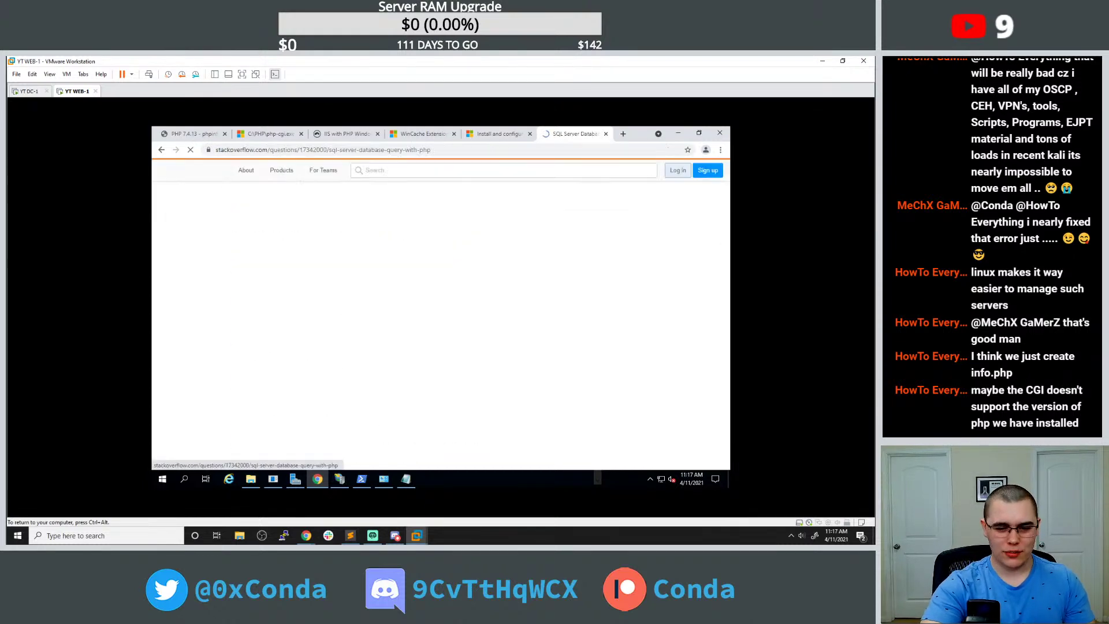
{"action": "scroll", "coordinate": [322, 314], "scroll_direction": "down", "scroll_amount": 3}
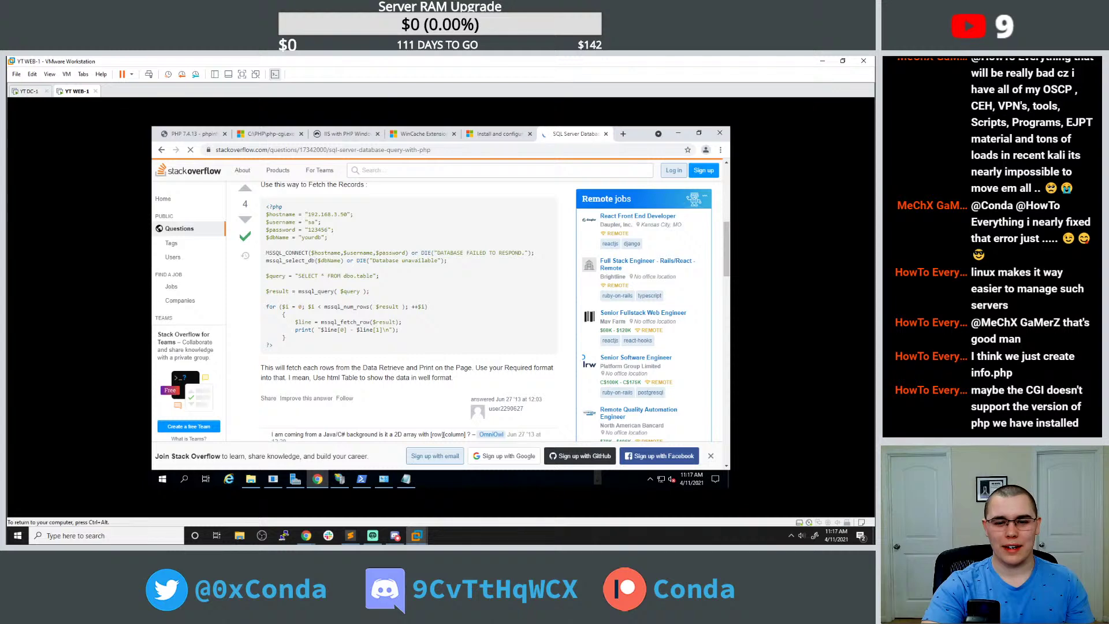
{"action": "left_click_drag", "start_coordinate": [277, 348], "coordinate": [265, 204]}
{"action": "key", "text": "ctrl+c"}
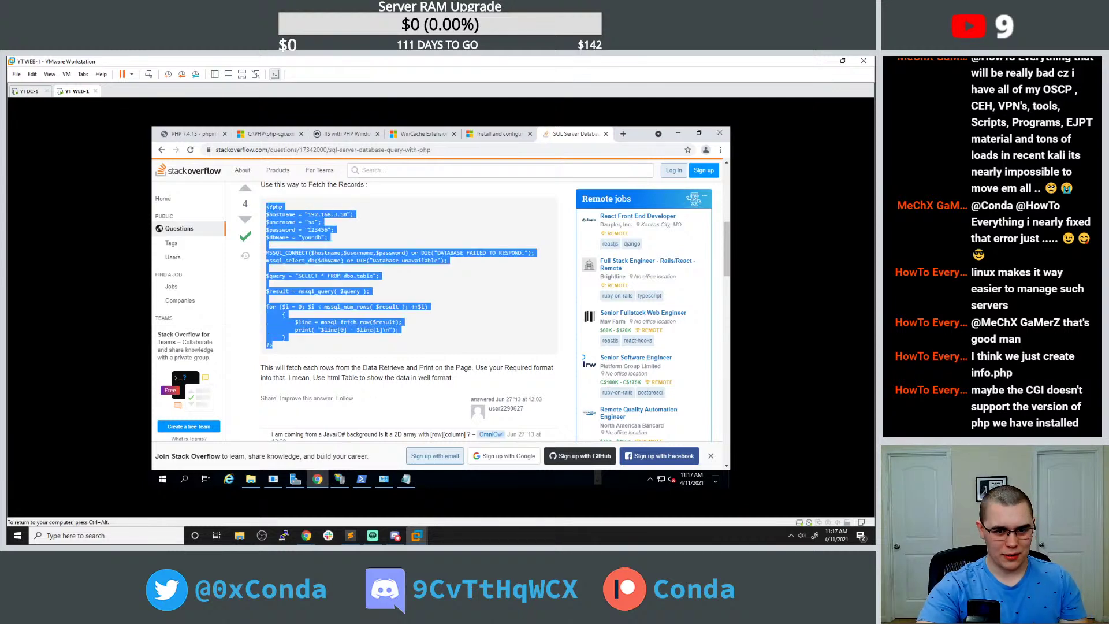
Replace the phpinfo code in get_emails.php with the copied MSSQL query example.
{"action": "left_click", "coordinate": [405, 478]}
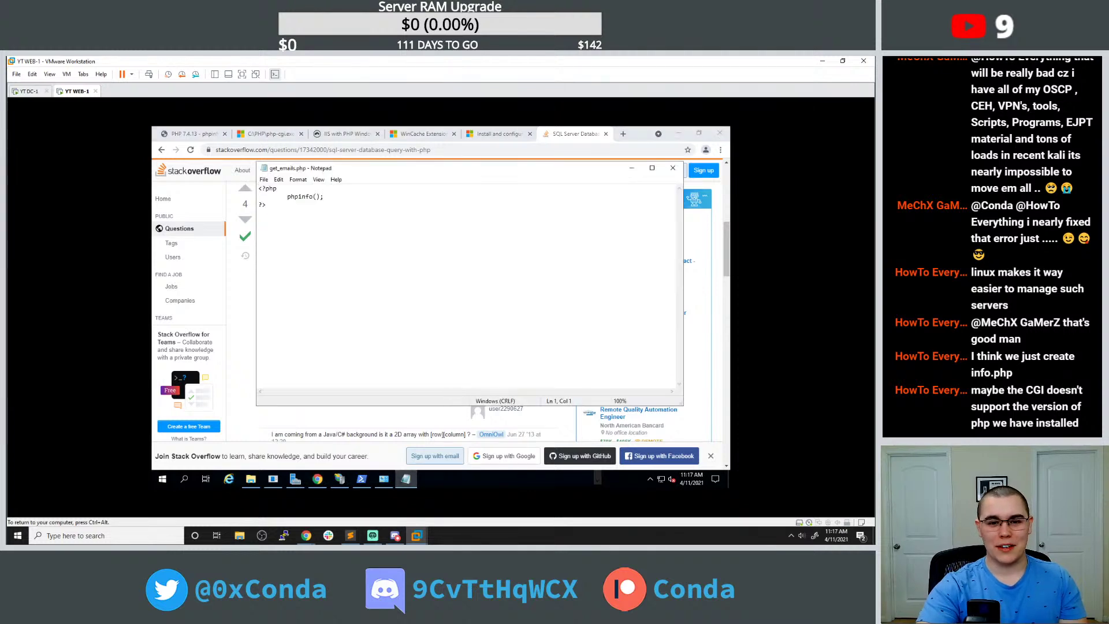
{"action": "key", "text": "ctrl+a"}
{"action": "key", "text": "ctrl+v"}
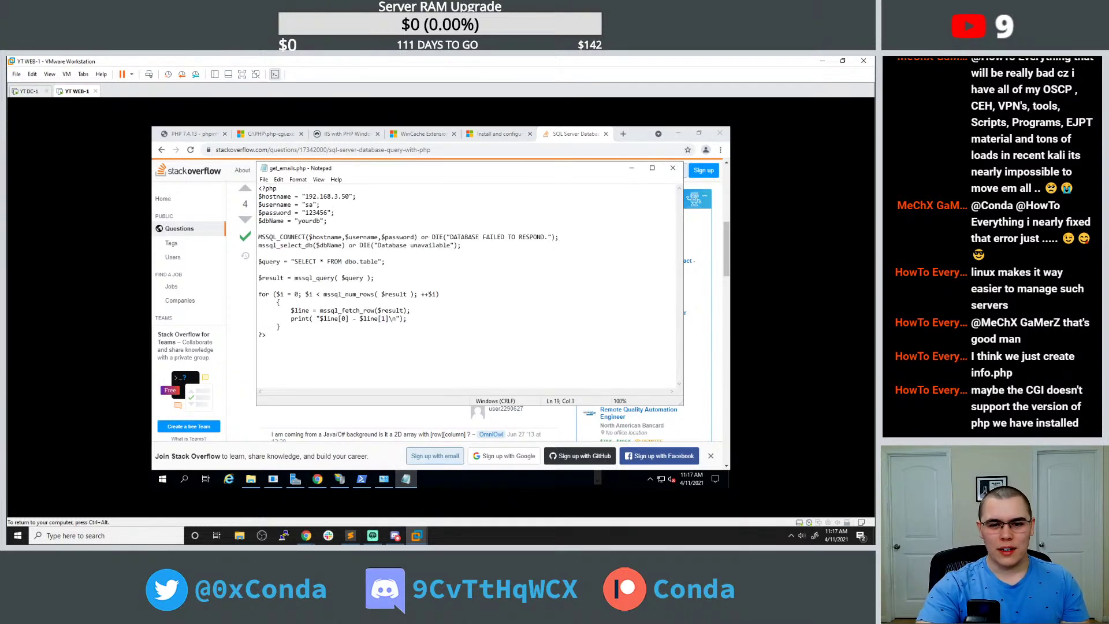
Set the hostname to 127.0.0.2, enter the server password, and set the database to Web App.
{"action": "left_click_drag", "start_coordinate": [305, 196], "coordinate": [349, 196]}
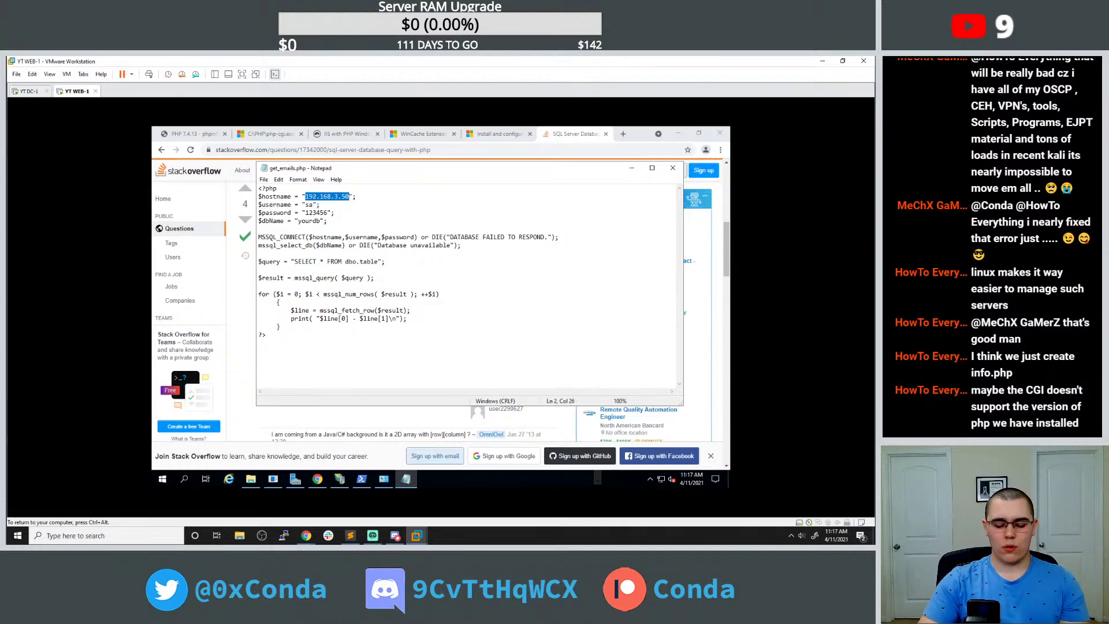
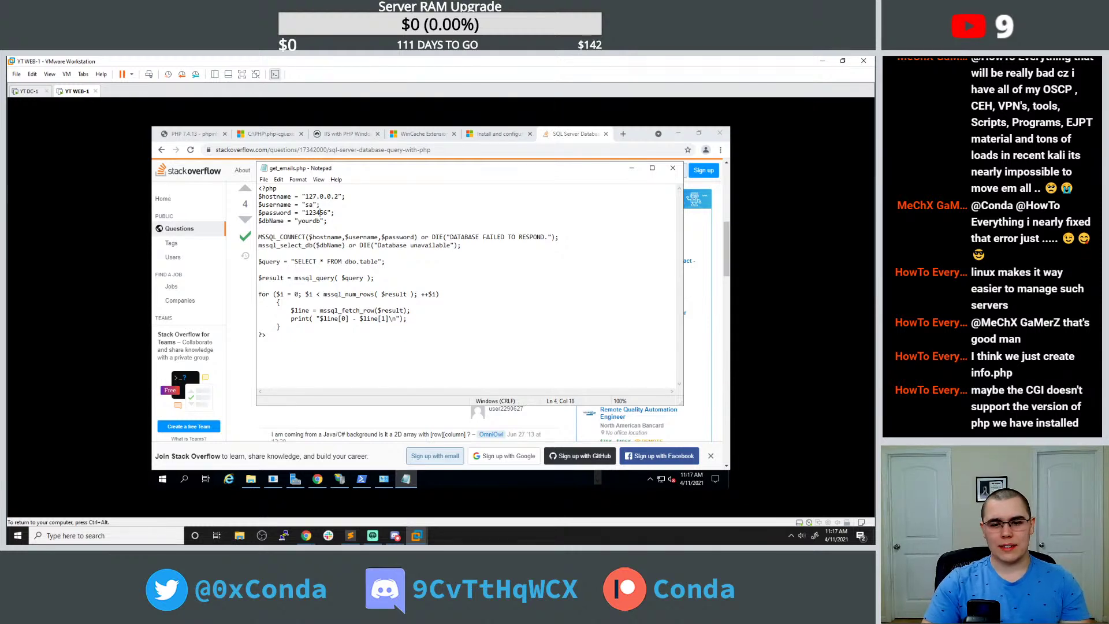
{"action": "key", "text": "Left"}
{"action": "key", "text": "BackSpace"}
{"action": "key", "text": "BackSpace"}
{"action": "key", "text": "BackSpace"}
{"action": "key", "text": "BackSpace"}
{"action": "key", "text": "BackSpace"}
{"action": "key", "text": "BackSpace"}
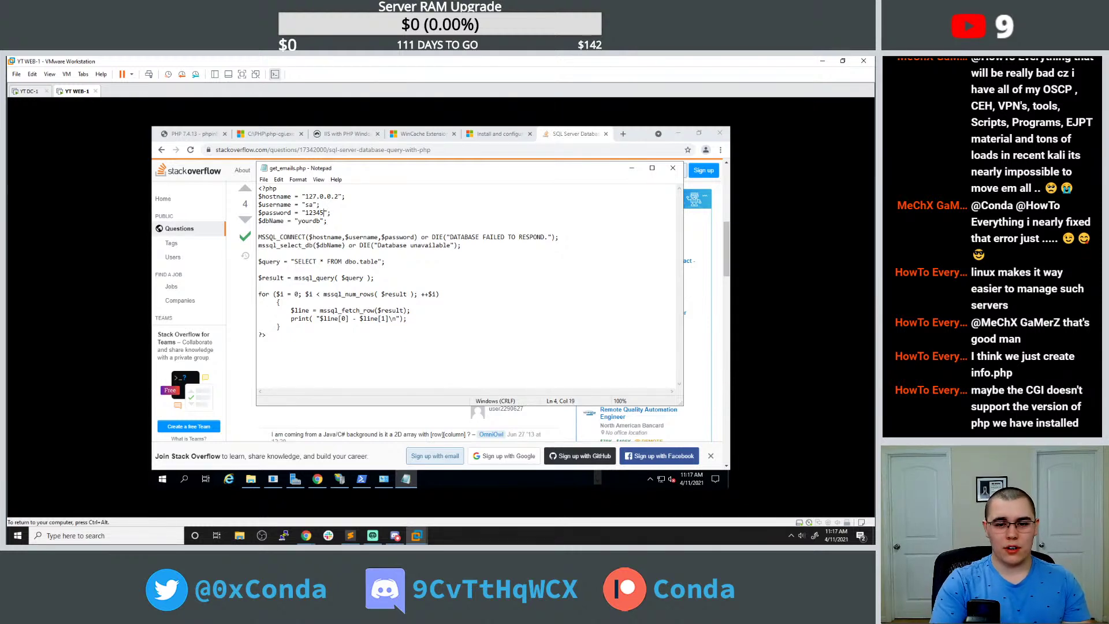
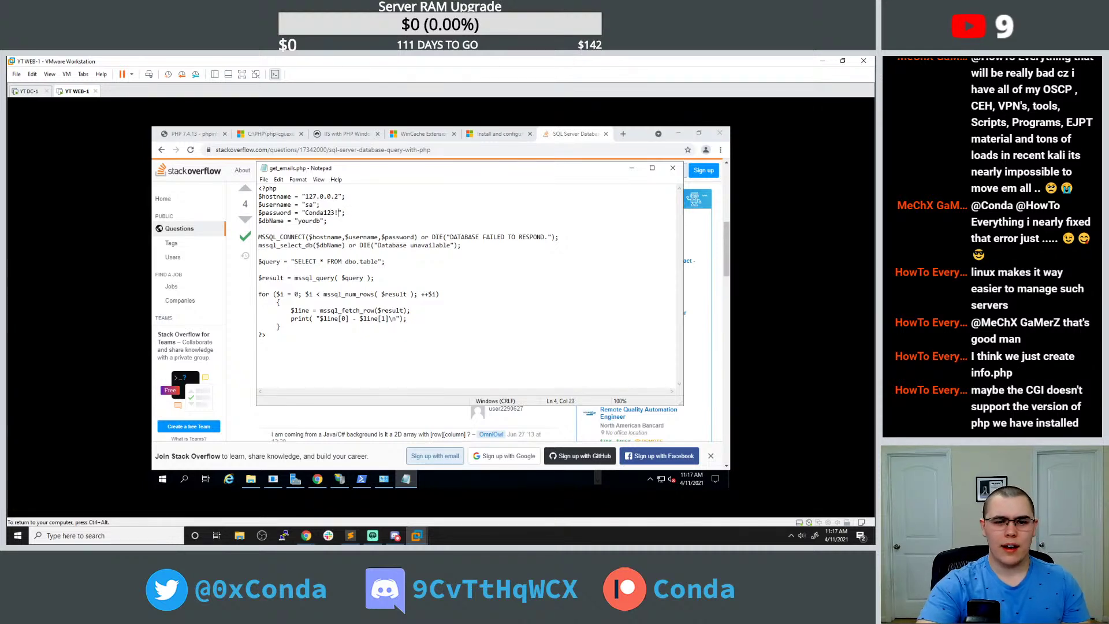
{"action": "left_click_drag", "start_coordinate": [295, 221], "coordinate": [319, 220]}
{"action": "left_click", "coordinate": [306, 213]}
{"action": "type", "text": "Web App"}
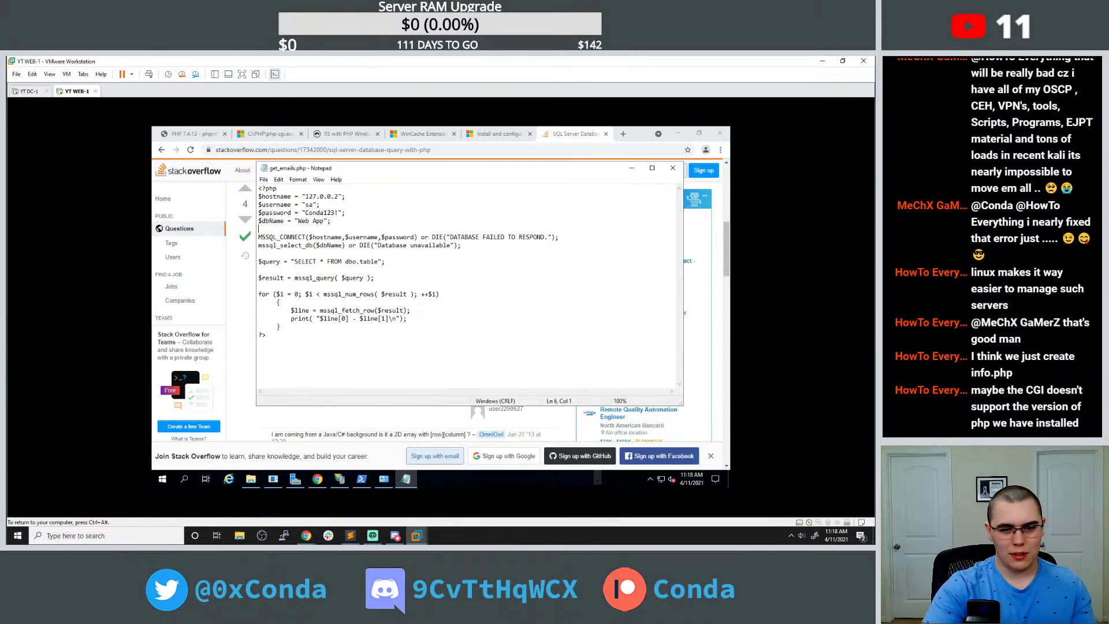
Highlight the mssql_select_db call, the Web App name, and dbo.table for review.
{"action": "left_click_drag", "start_coordinate": [258, 245], "coordinate": [349, 245]}
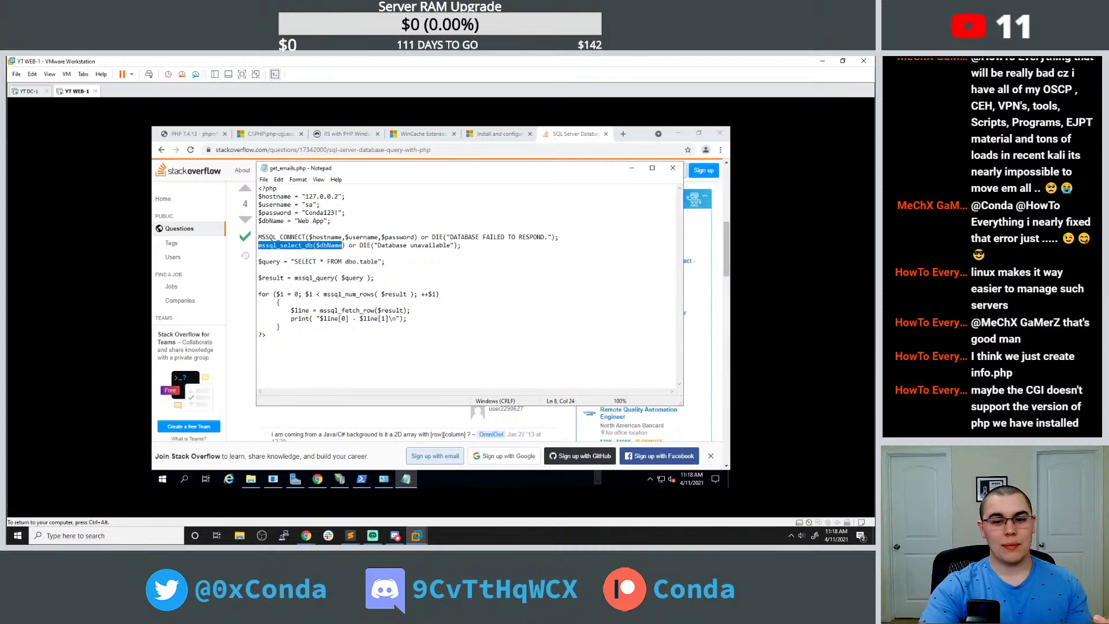
{"action": "left_click", "coordinate": [363, 245]}
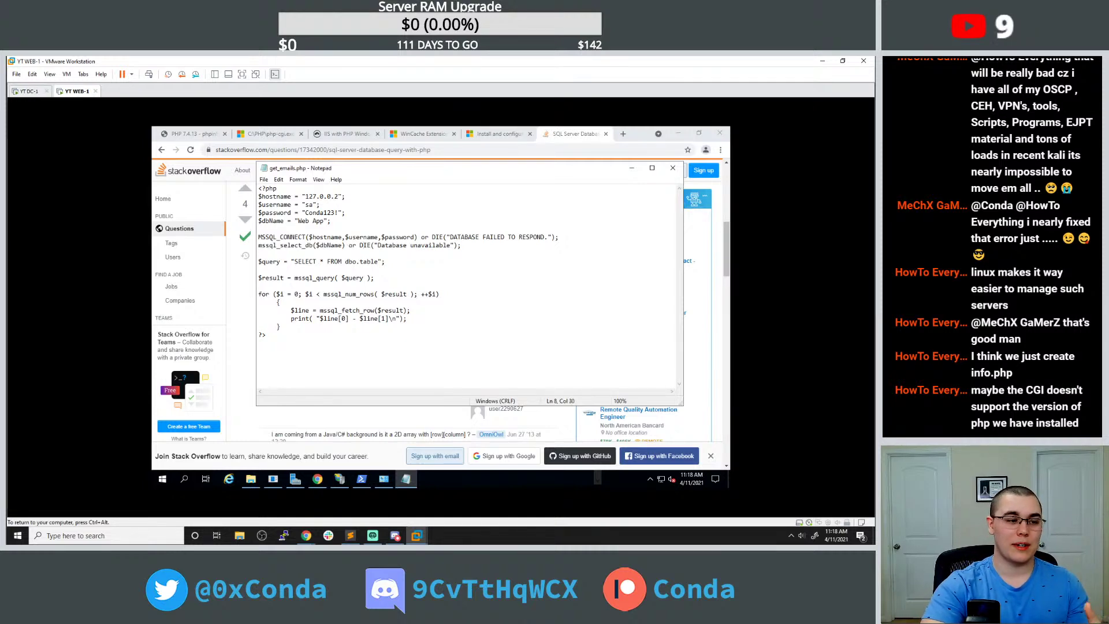
{"action": "left_click_drag", "start_coordinate": [298, 221], "coordinate": [258, 229]}
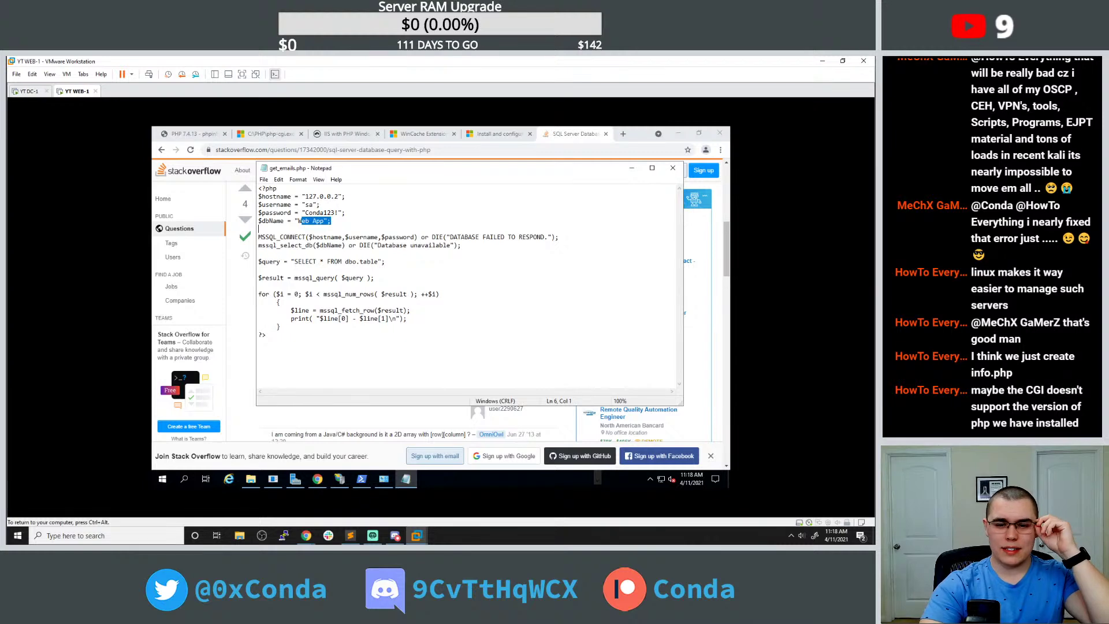
{"action": "left_click_drag", "start_coordinate": [345, 261], "coordinate": [378, 261]}
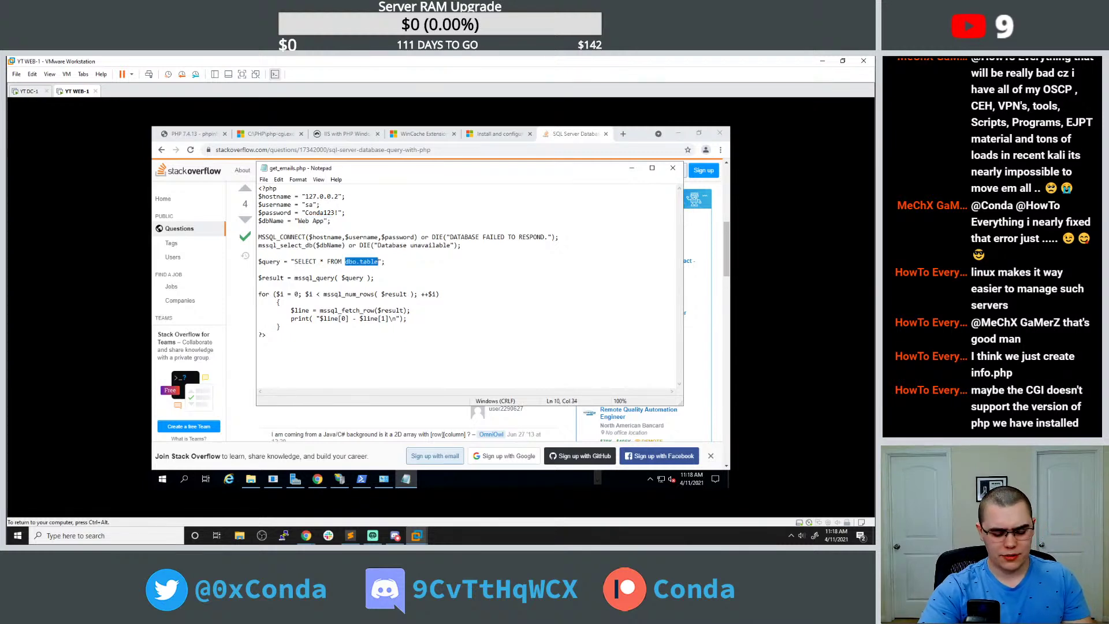
Search the web for 'what is dbo.table' in a new tab.
{"action": "left_click", "coordinate": [623, 134]}
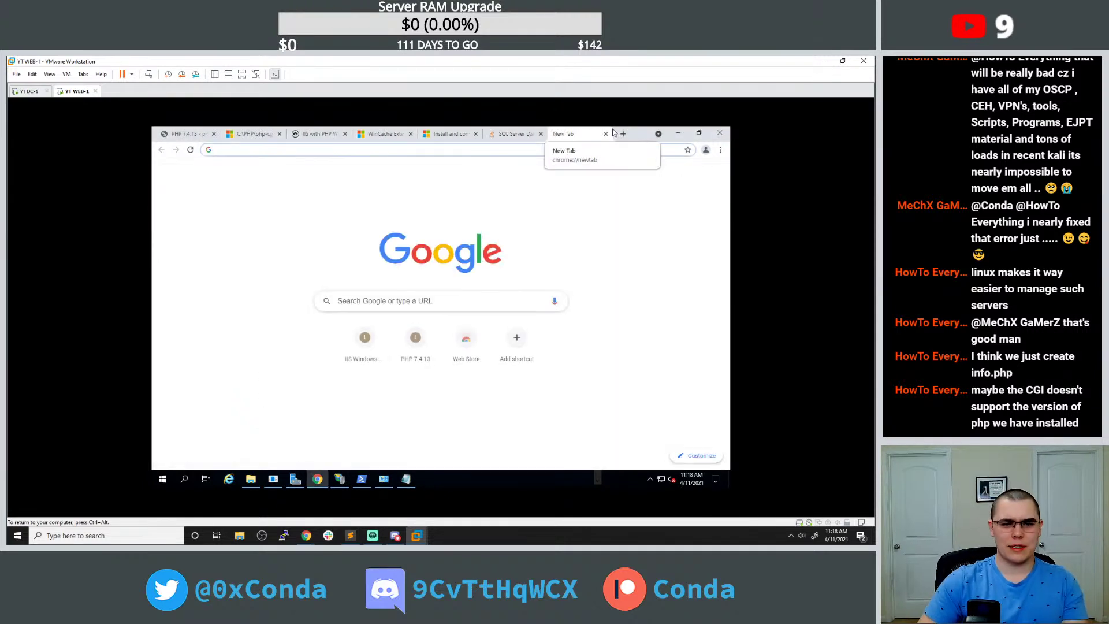
{"action": "type", "text": "what ios"}
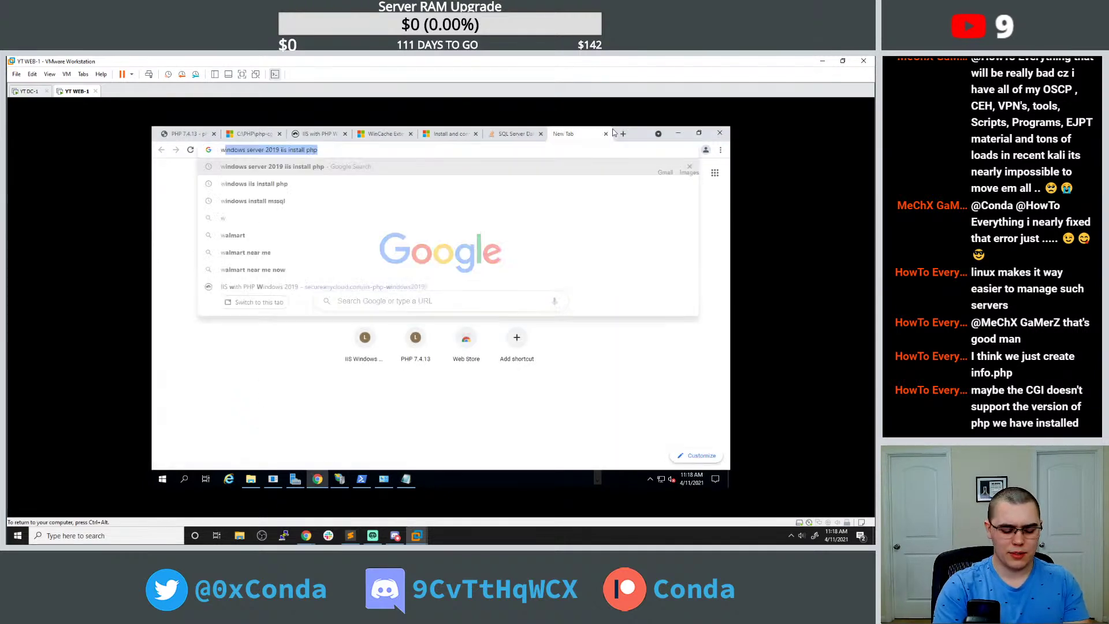
{"action": "key", "text": "BackSpace"}
{"action": "key", "text": "BackSpace"}
{"action": "key", "text": "BackSpace"}
{"action": "type", "text": "s dbo.table"}
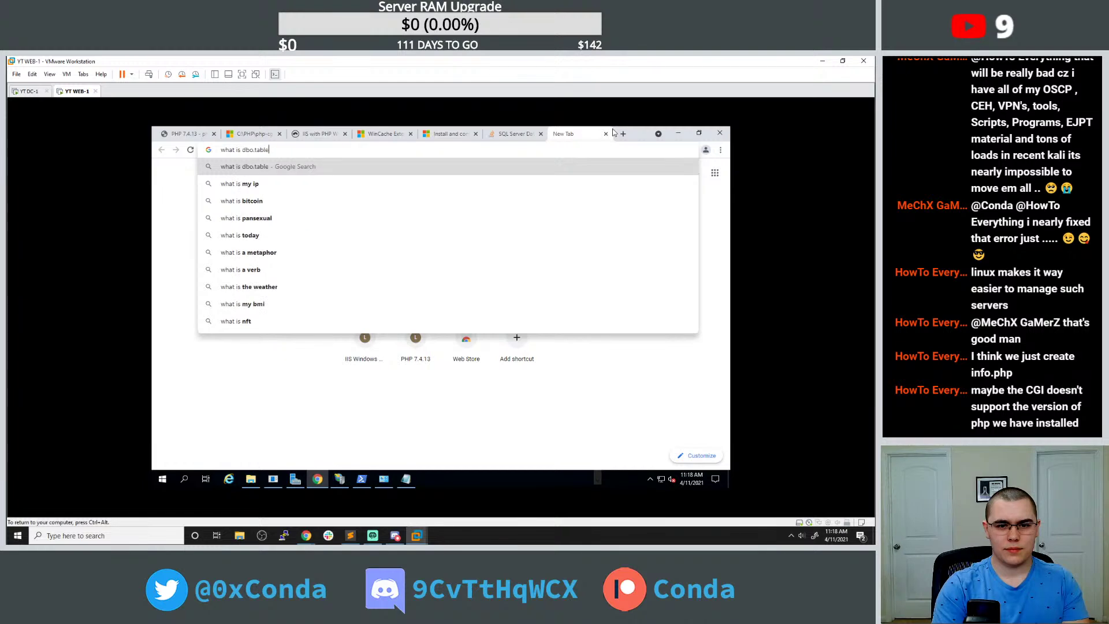
{"action": "key", "text": "Return"}
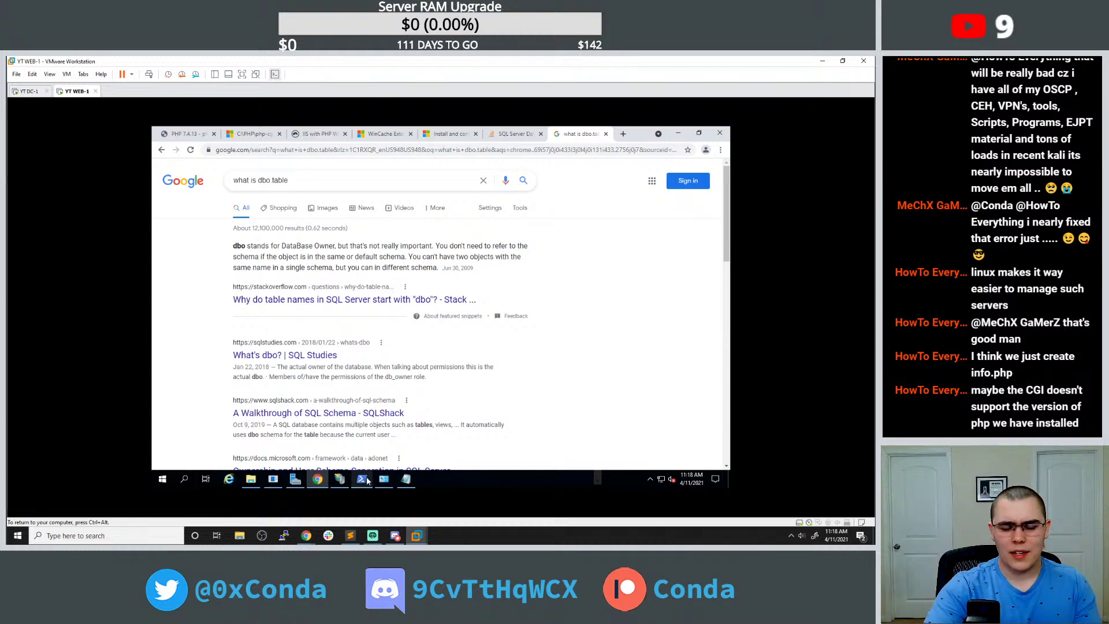
Change the query to SELECT * FROM User and review the mssql_query and mssql_fetch_row lines.
{"action": "mouse_move", "coordinate": [367, 481]}
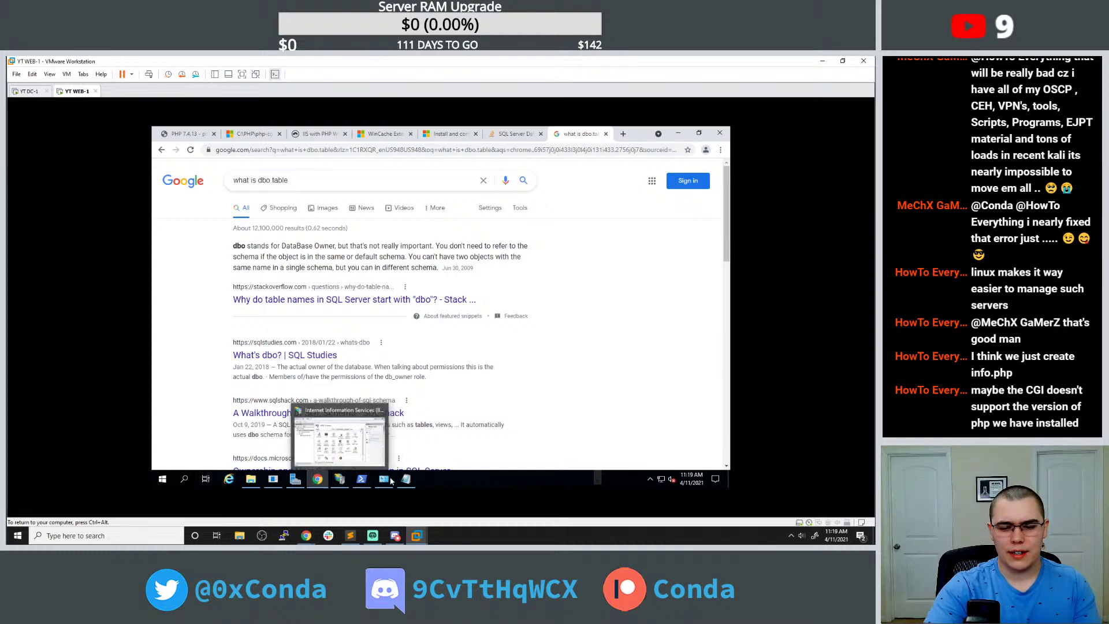
{"action": "left_click", "coordinate": [405, 480]}
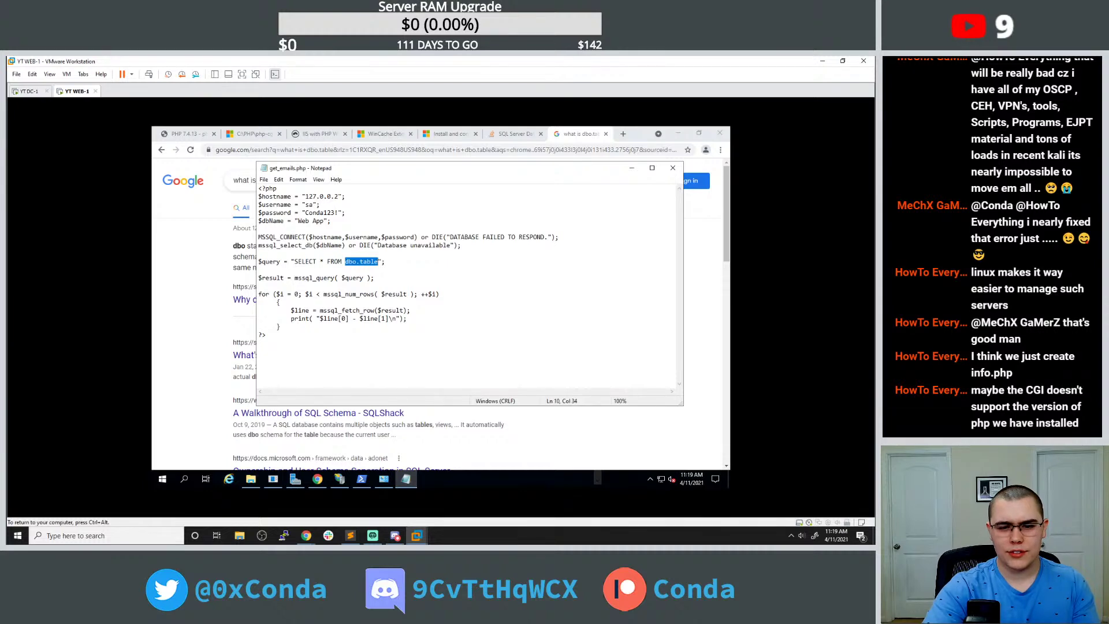
{"action": "type", "text": "User"}
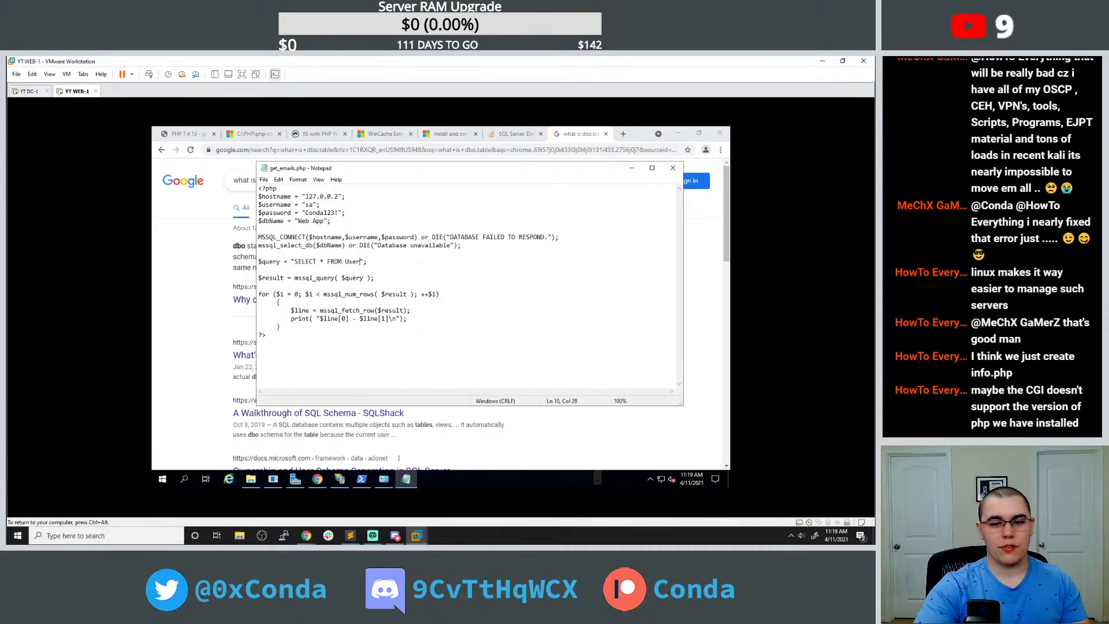
{"action": "left_click_drag", "start_coordinate": [376, 278], "coordinate": [275, 277]}
{"action": "left_click", "coordinate": [259, 286]}
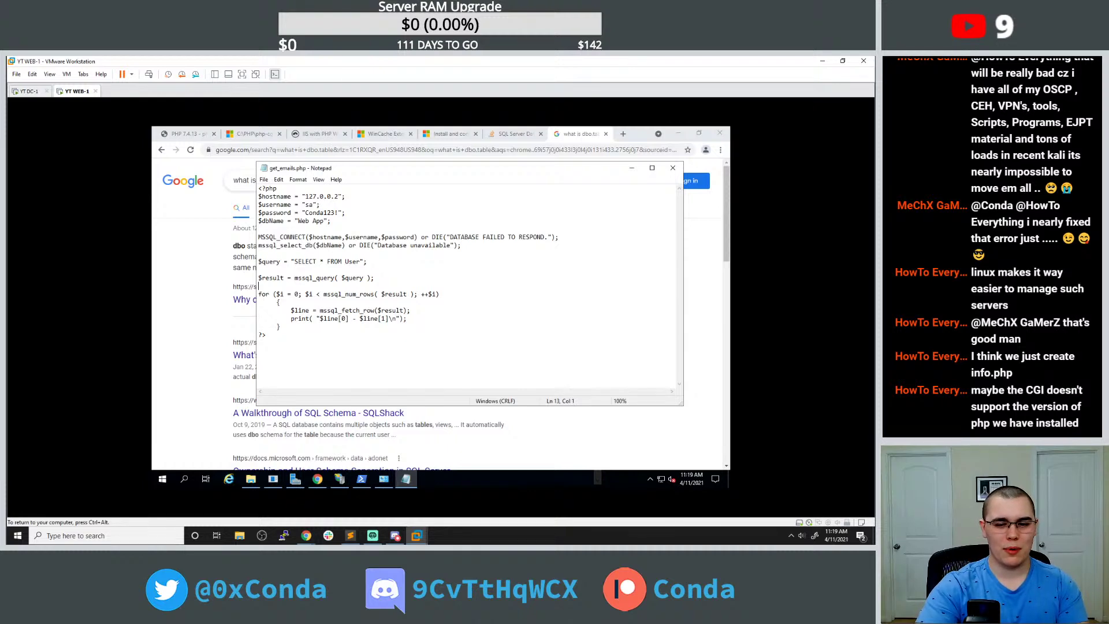
{"action": "left_click_drag", "start_coordinate": [404, 310], "coordinate": [326, 310]}
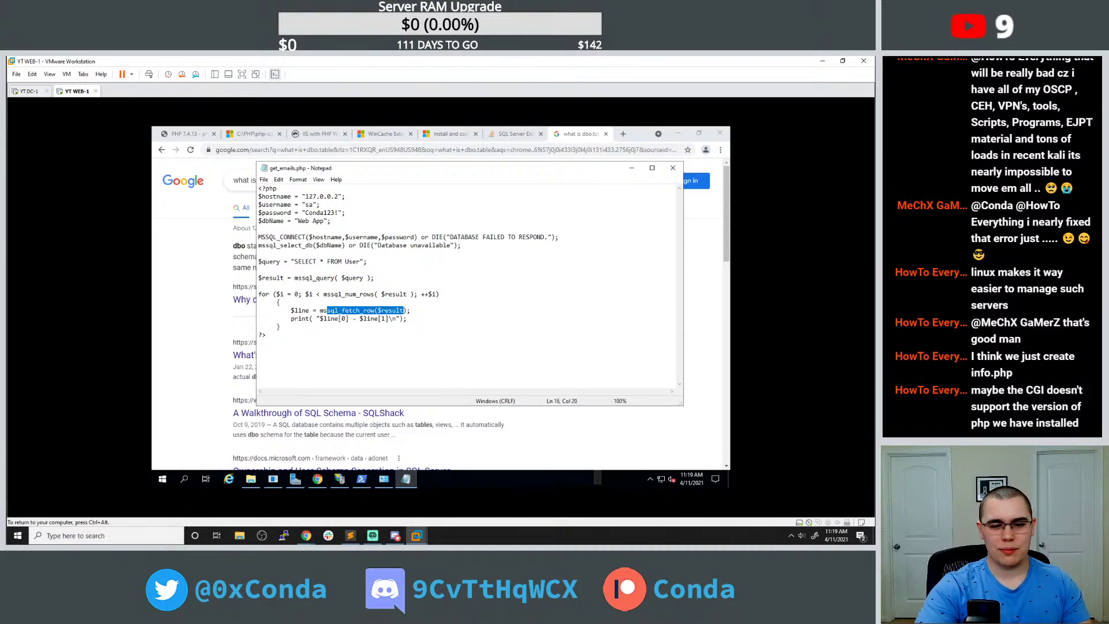
{"action": "left_click", "coordinate": [407, 318]}
{"action": "left_click", "coordinate": [189, 134]}
Reload localhost/get_emails.php to test the User query, which still gives HTTP ERROR 500.
{"action": "left_click", "coordinate": [254, 150]}
{"action": "key", "text": "Return"}
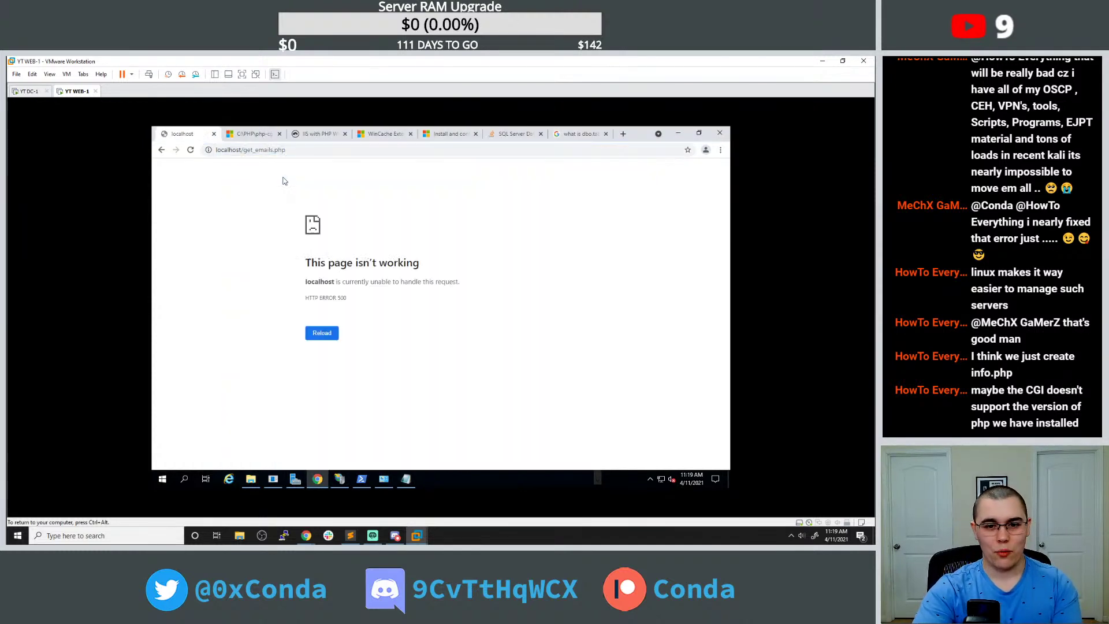
{"action": "left_click", "coordinate": [322, 334]}
{"action": "left_click", "coordinate": [406, 478]}
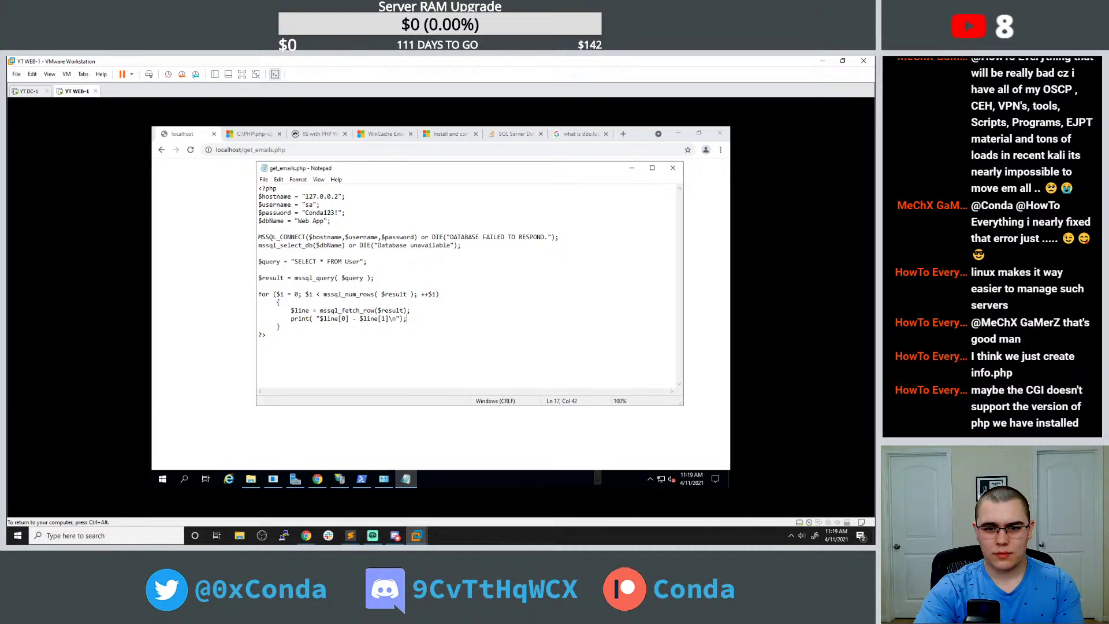
Change the hostname to 127.0.0.1 and reload the page, still getting HTTP ERROR 500.
{"action": "left_click", "coordinate": [341, 196]}
{"action": "key", "text": "BackSpace"}
{"action": "type", "text": "1"}
{"action": "left_click", "coordinate": [243, 149]}
{"action": "key", "text": "Return"}
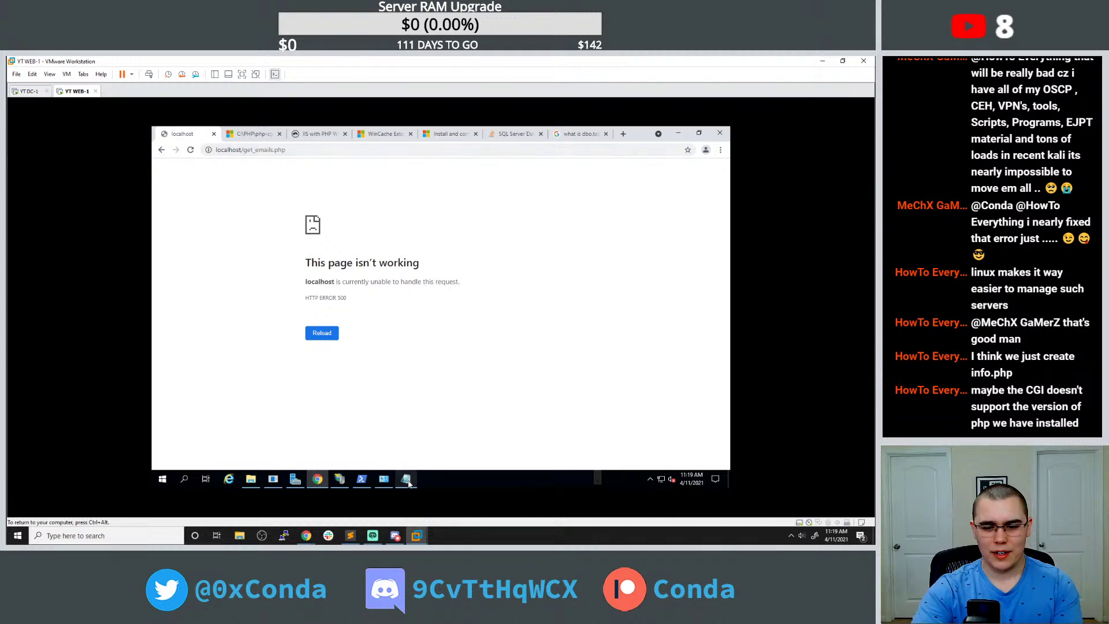
{"action": "left_click", "coordinate": [406, 479]}
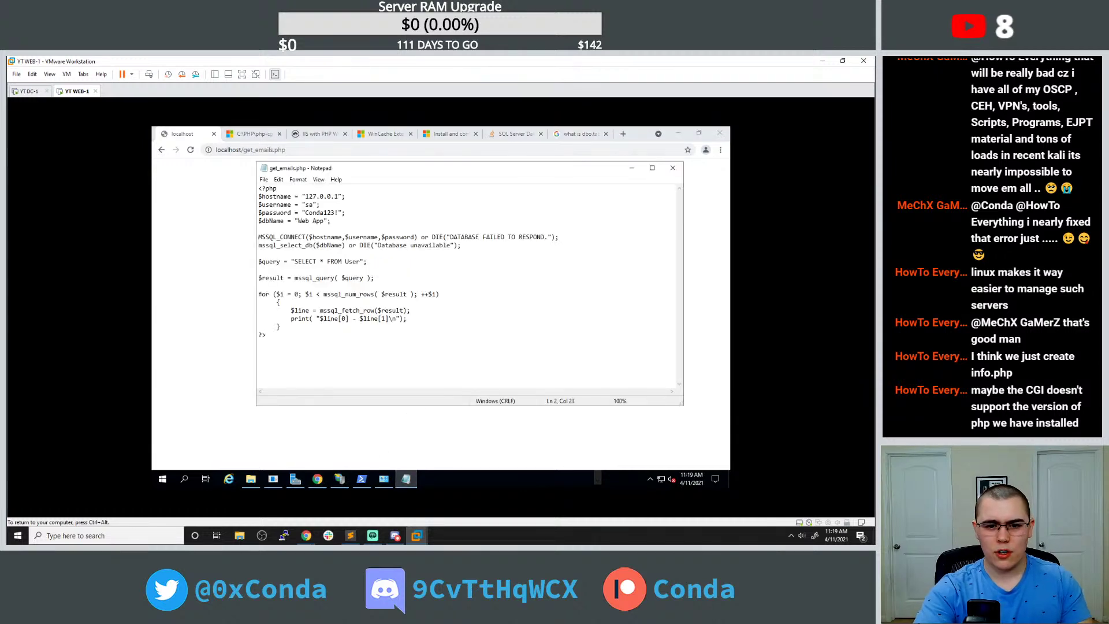
Add echo "test" and echo "made it" debug lines, then reload the page to see "test" printed.
{"action": "left_click", "coordinate": [259, 245]}
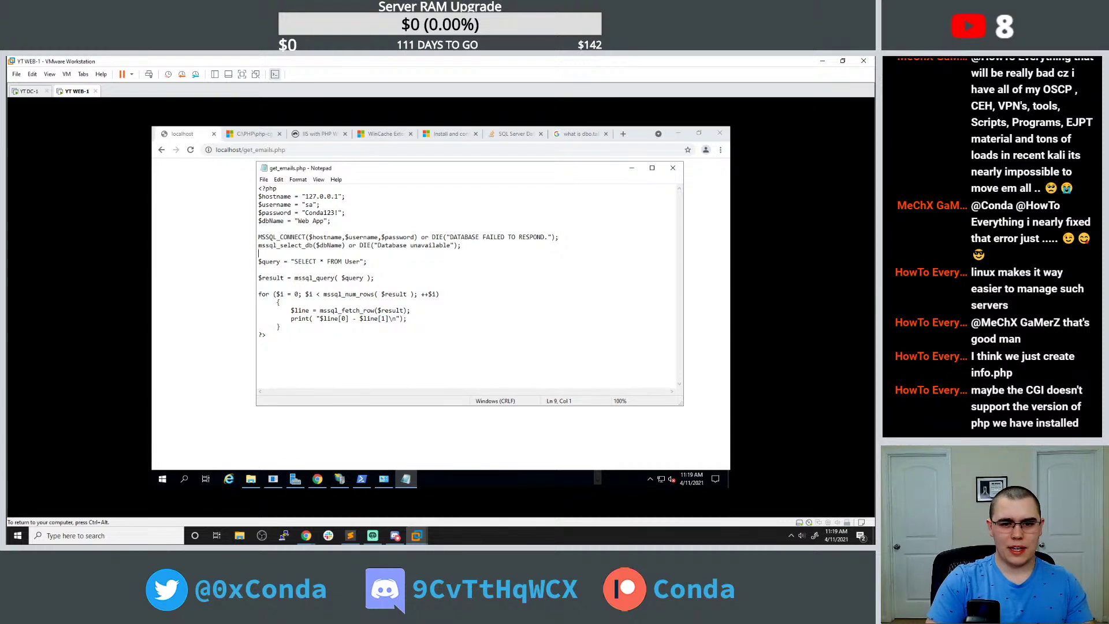
{"action": "type", "text": "cho "}
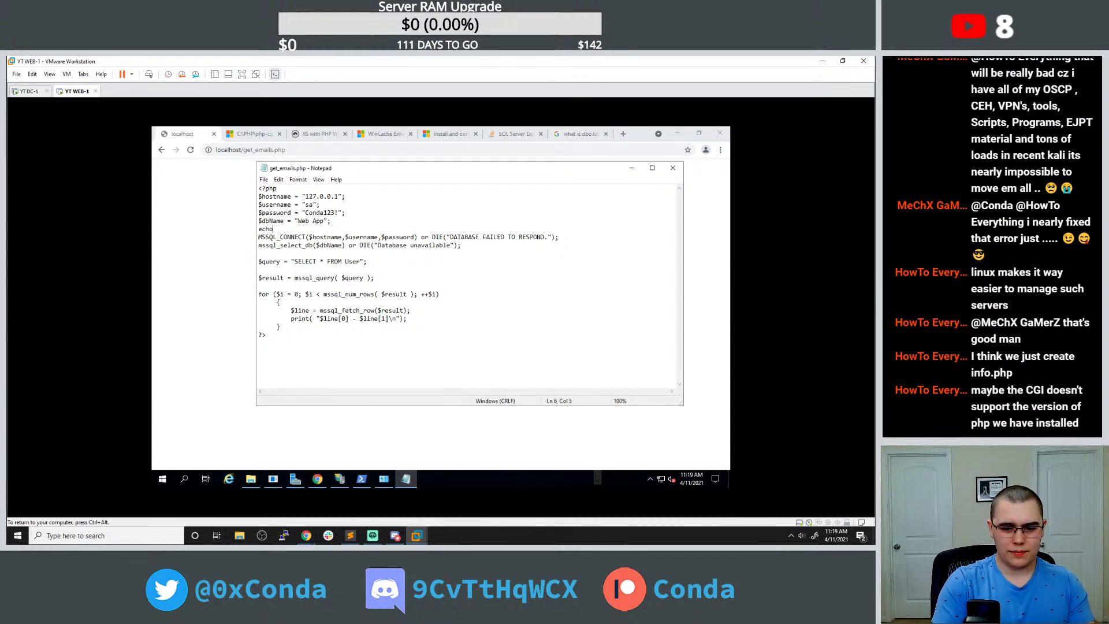
{"action": "type", "text": "\"test\";"}
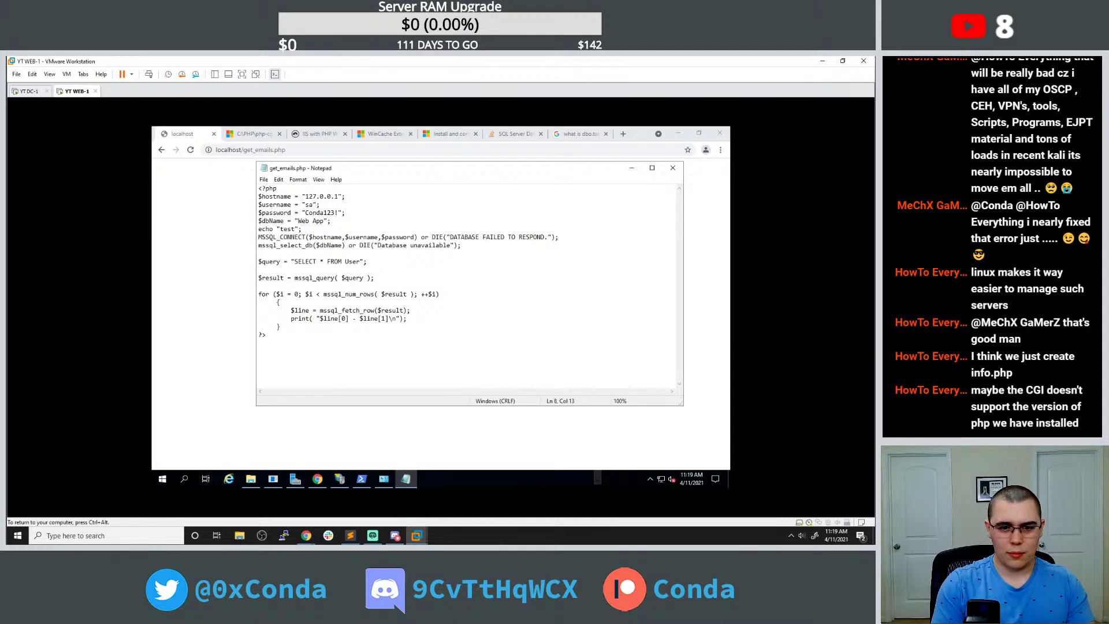
{"action": "type", "text": "cho \"made it\";"}
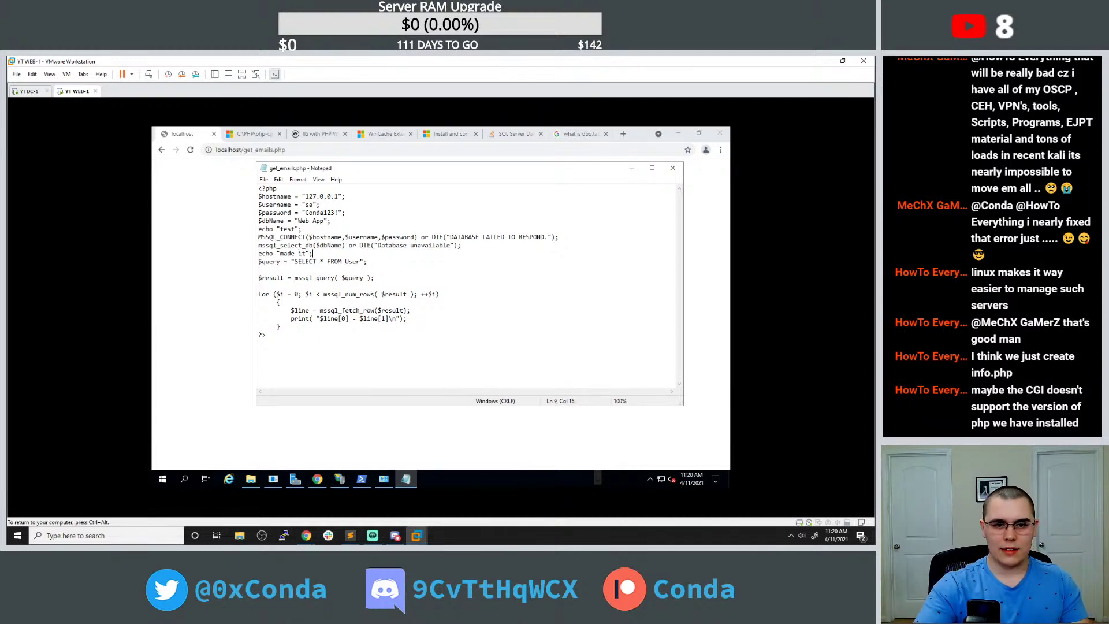
{"action": "left_click", "coordinate": [254, 160]}
{"action": "left_click", "coordinate": [258, 154]}
{"action": "key", "text": "Return"}
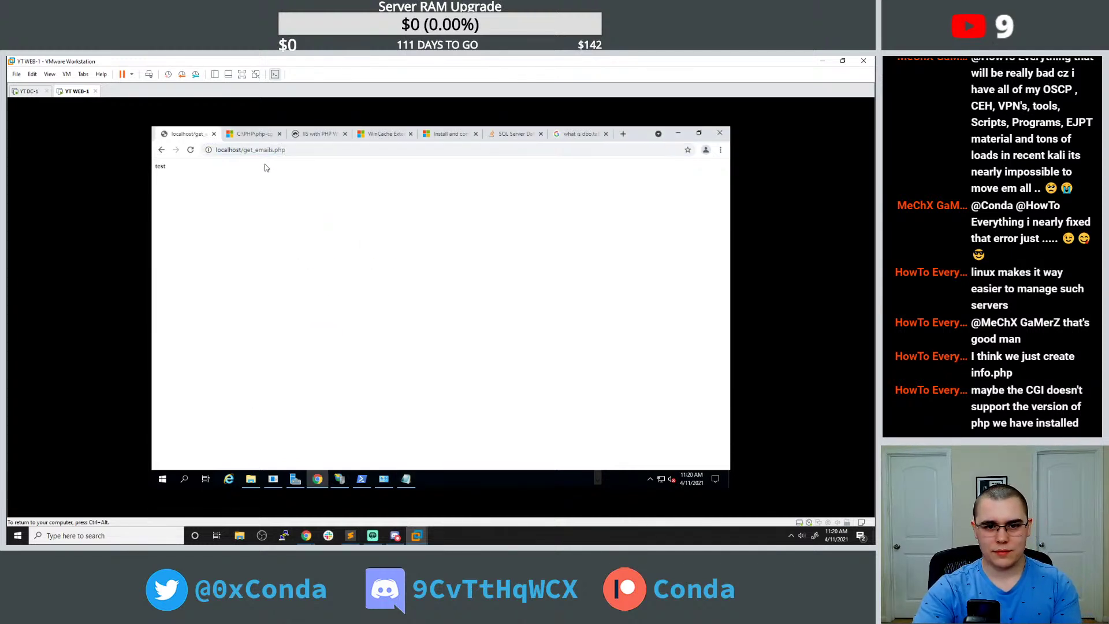
{"action": "left_click", "coordinate": [406, 478]}
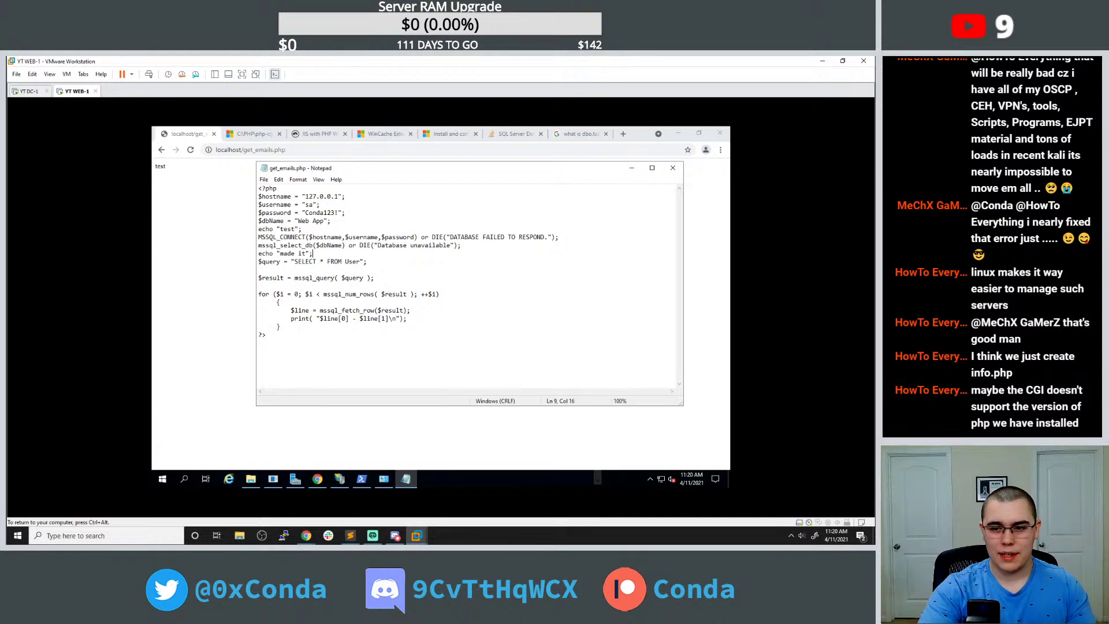
Add blank lines and type an echo "connectdd"; debug line below the connect call.
{"action": "key", "text": "Return"}
{"action": "key", "text": "Return"}
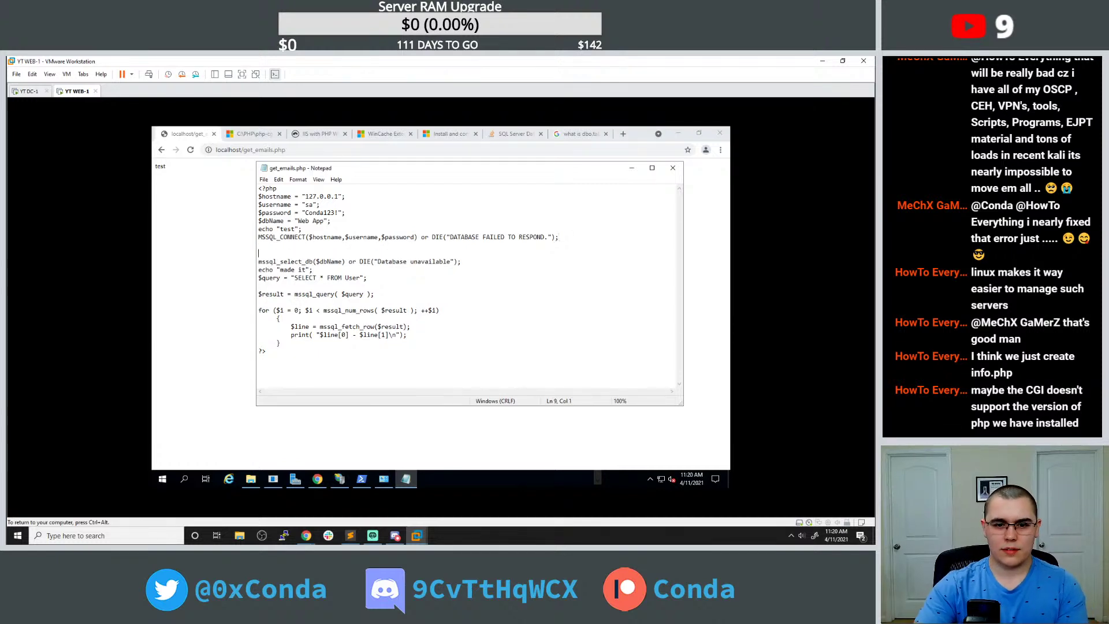
{"action": "key", "text": "Return"}
{"action": "left_click", "coordinate": [259, 261]}
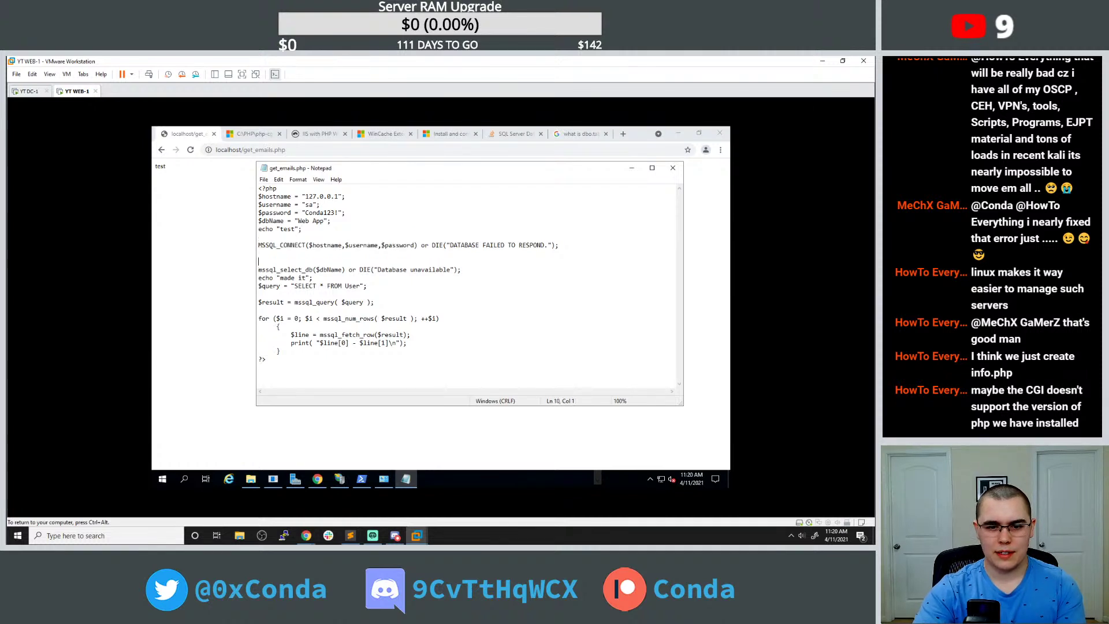
{"action": "key", "text": "Return"}
{"action": "key", "text": "Up"}
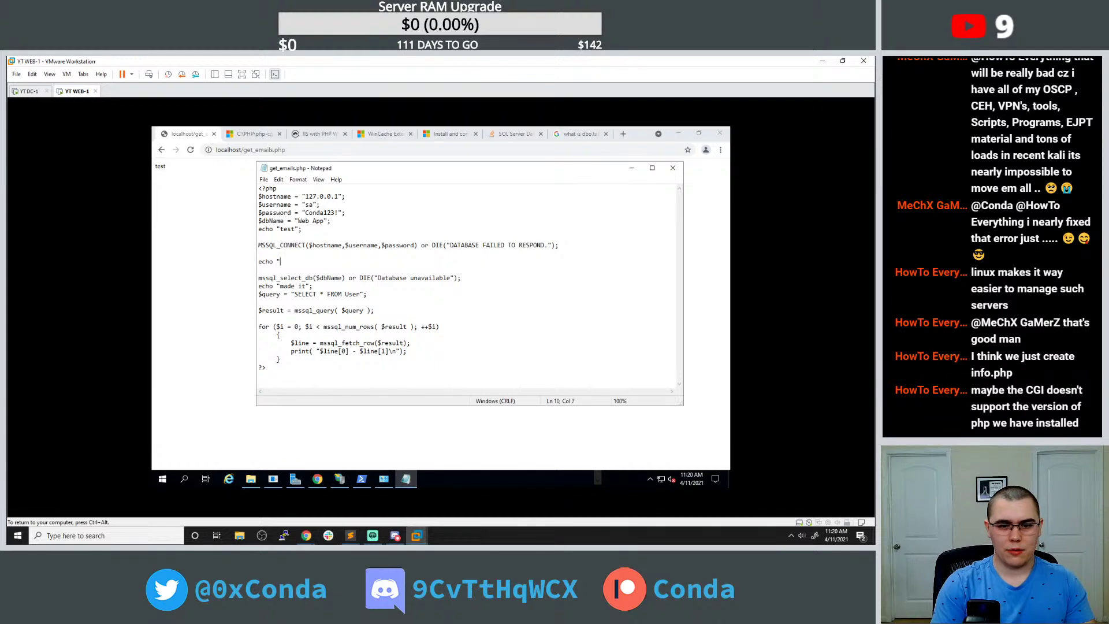
{"action": "type", "text": "echo \"connectd"}
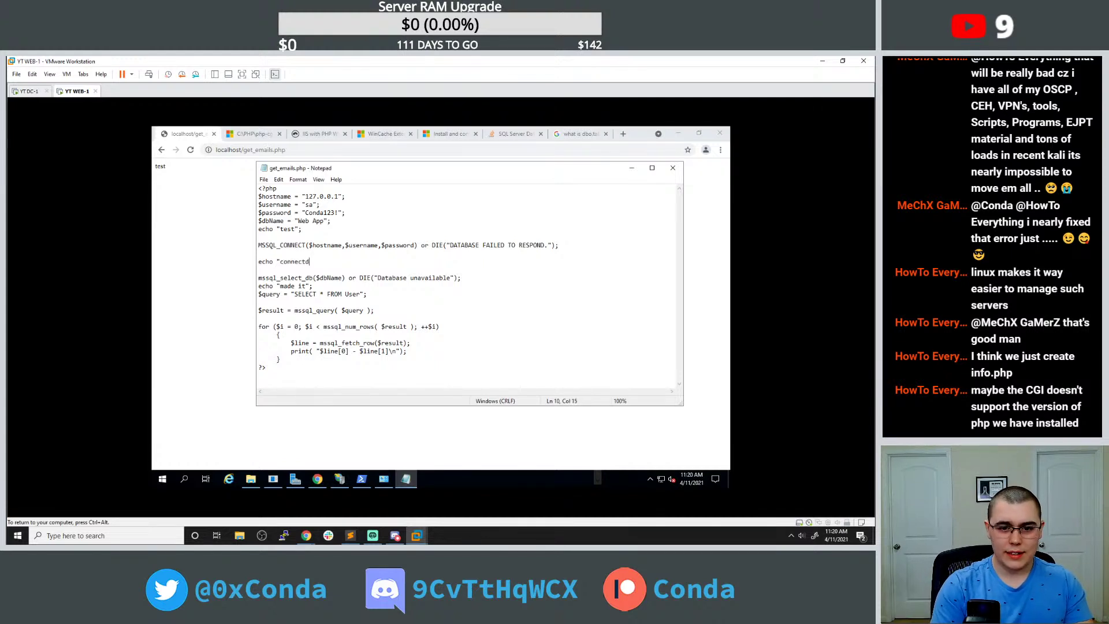
{"action": "key", "text": "BackSpace"}
{"action": "type", "text": "ed\";"}
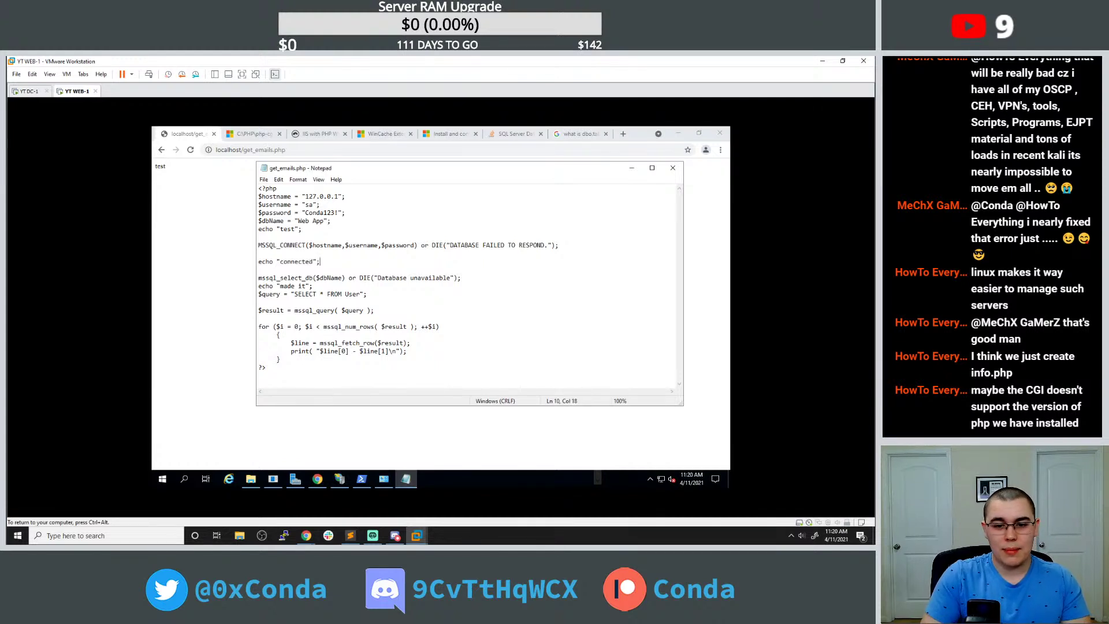
Reload get_emails.php in the VM's browser to check its output.
{"action": "left_click", "coordinate": [249, 150]}
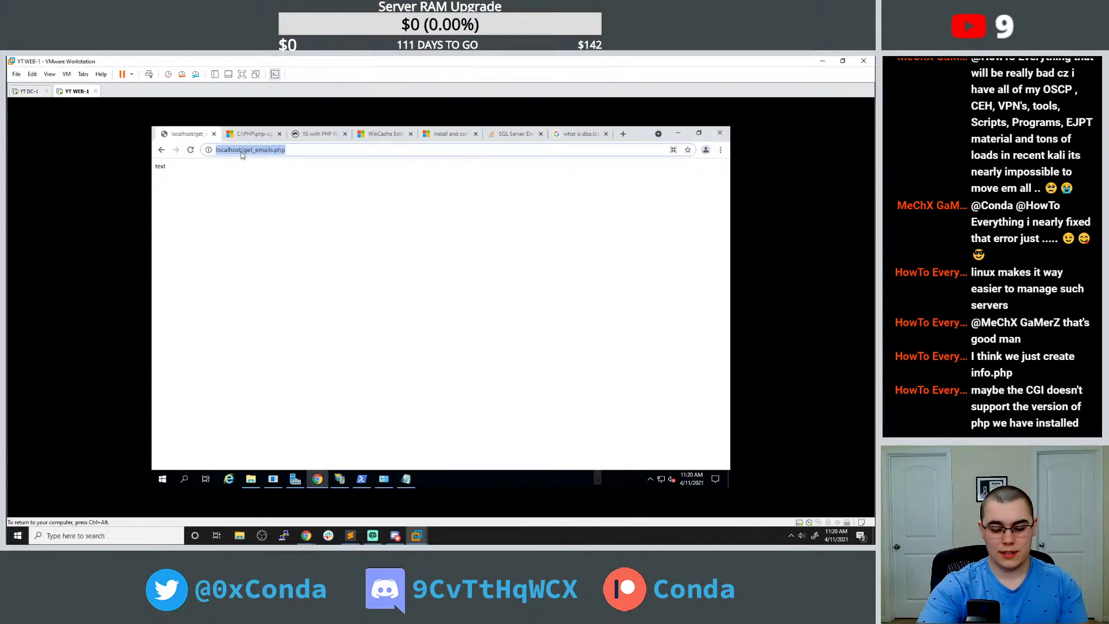
{"action": "key", "text": "Return"}
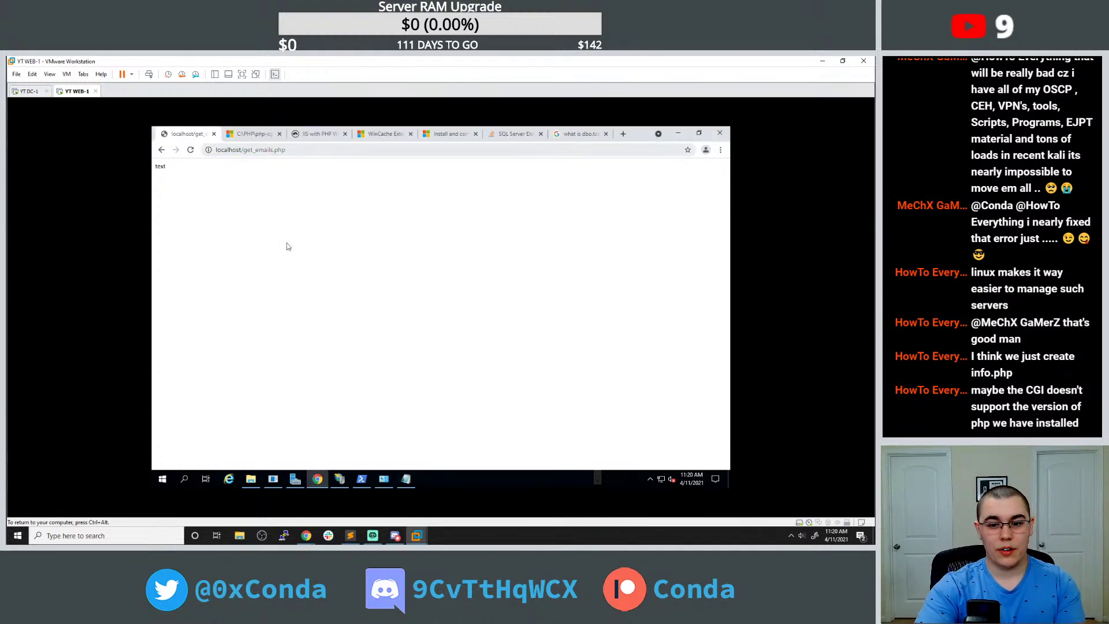
{"action": "left_click", "coordinate": [406, 478]}
Close the IIS Manager window.
{"action": "left_click", "coordinate": [339, 479]}
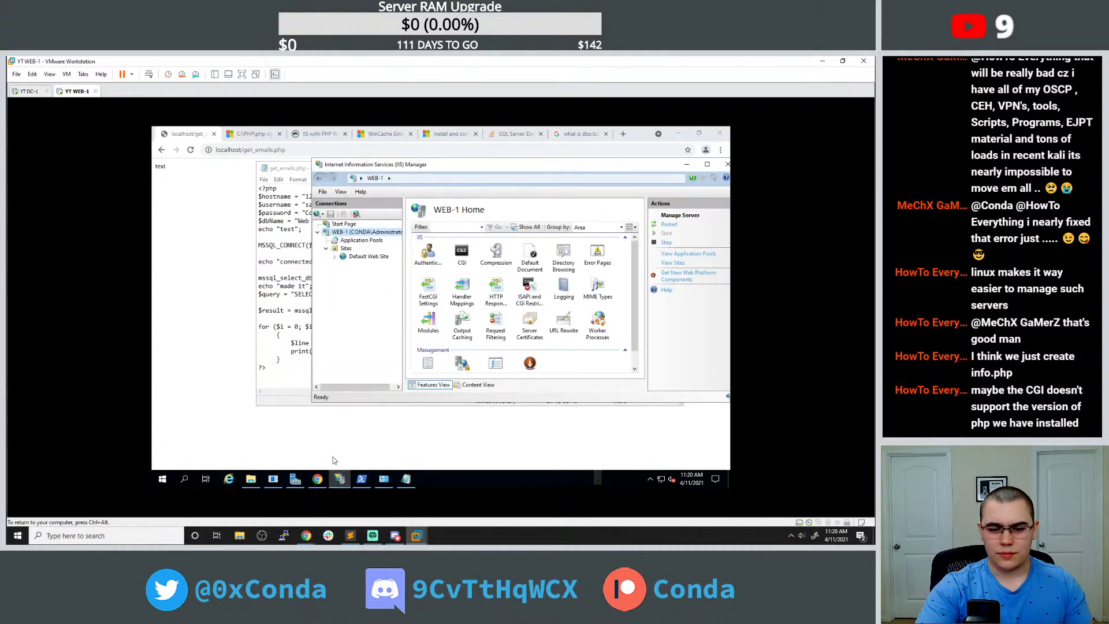
{"action": "left_click_drag", "start_coordinate": [643, 168], "coordinate": [630, 167]}
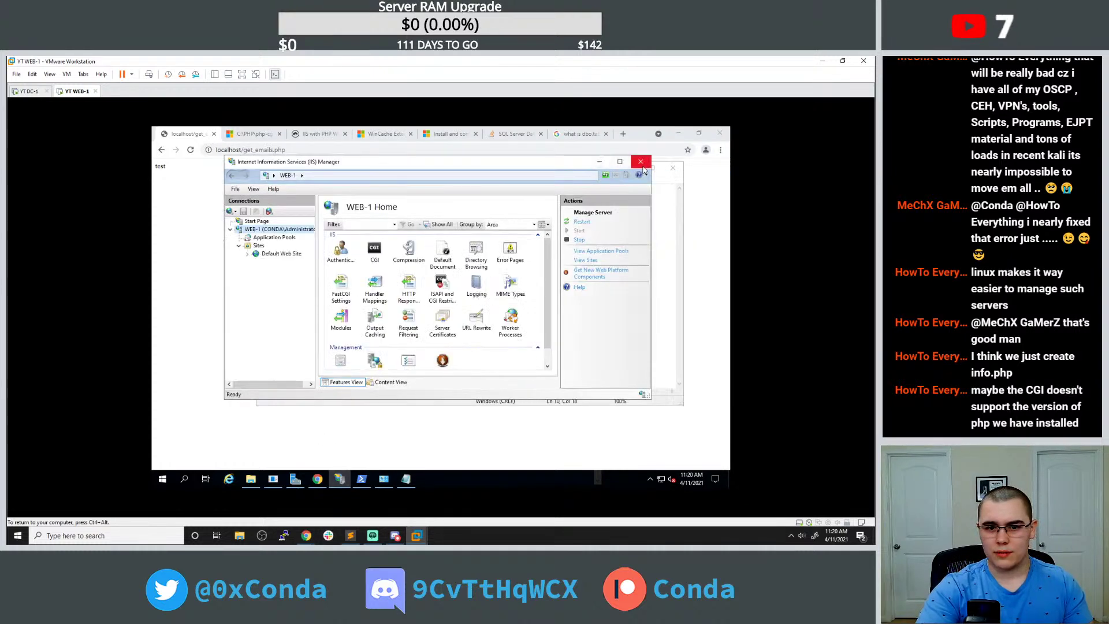
{"action": "key", "text": "alt+F4"}
Launch SQL Server Management Studio 18 from the app search.
{"action": "left_click", "coordinate": [164, 479]}
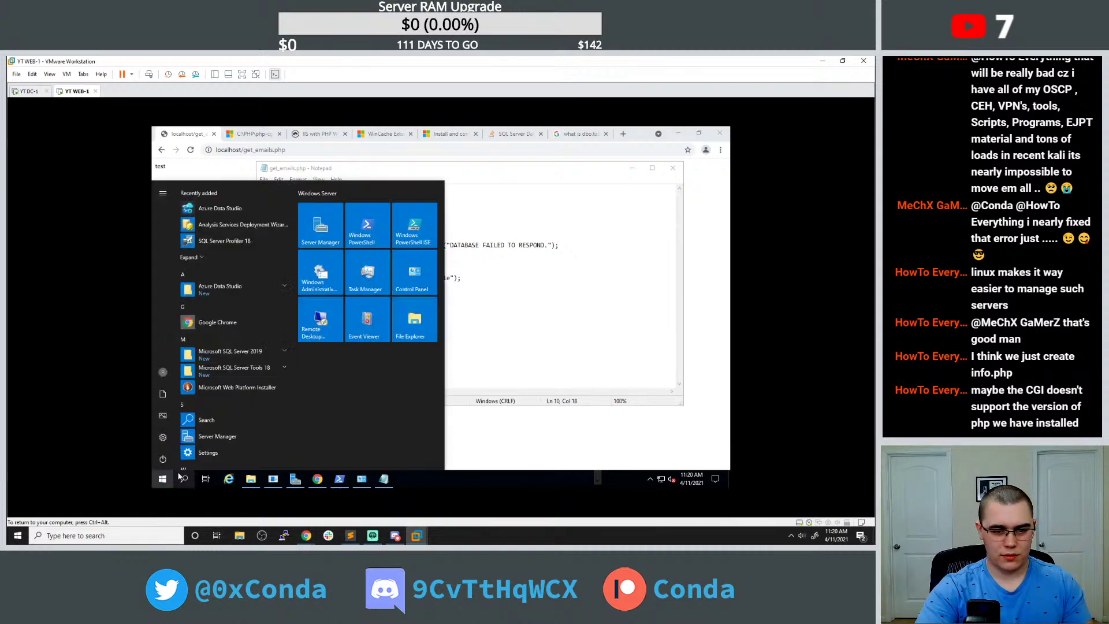
{"action": "type", "text": "sql"}
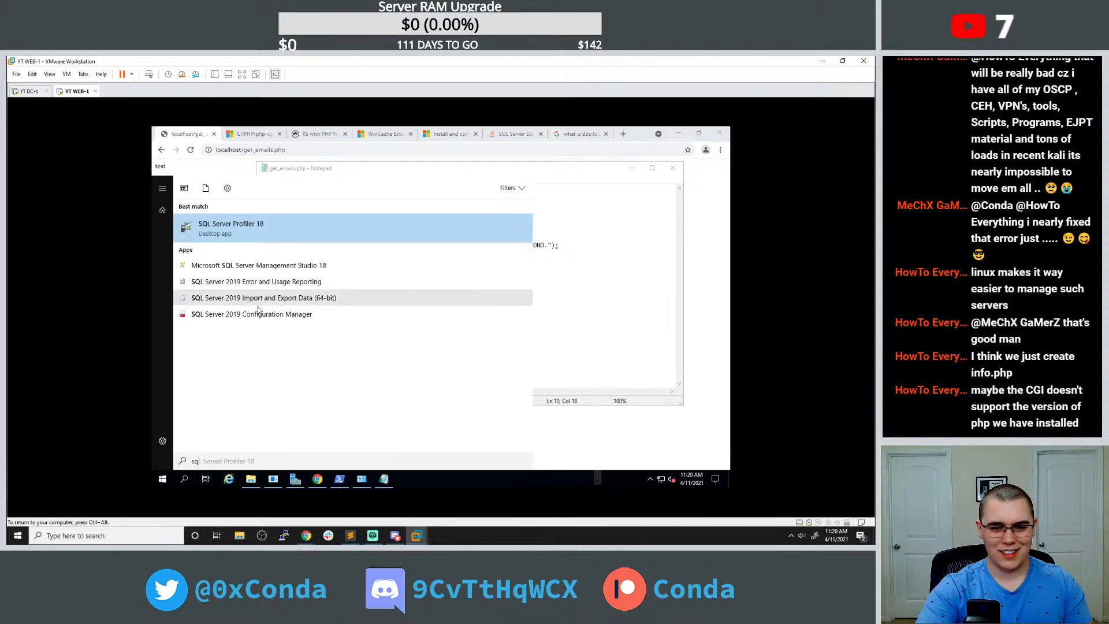
{"action": "left_click", "coordinate": [266, 267]}
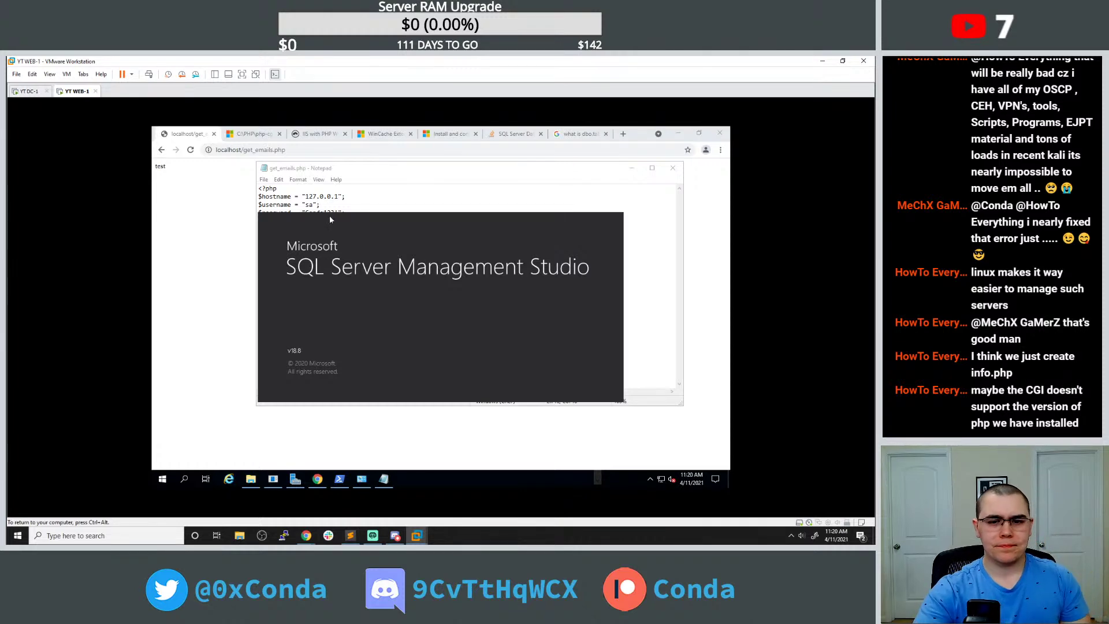
Replace the 127.0.0.1 hostname with WEB-1 and reload get_emails.php.
{"action": "left_click_drag", "start_coordinate": [305, 197], "coordinate": [339, 197]}
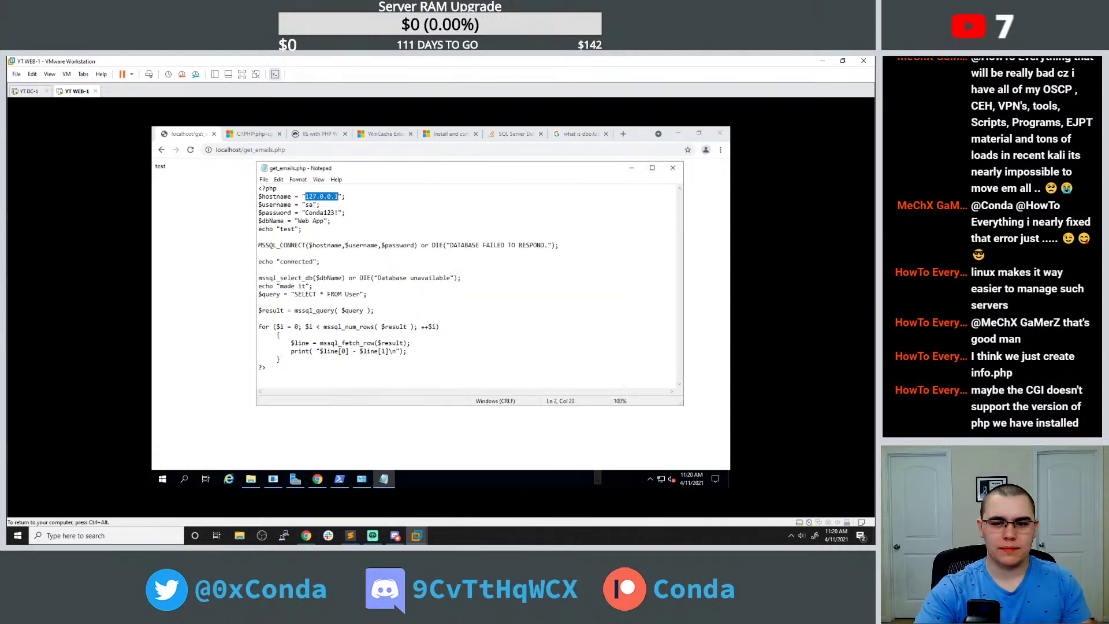
{"action": "type", "text": "WEB-"}
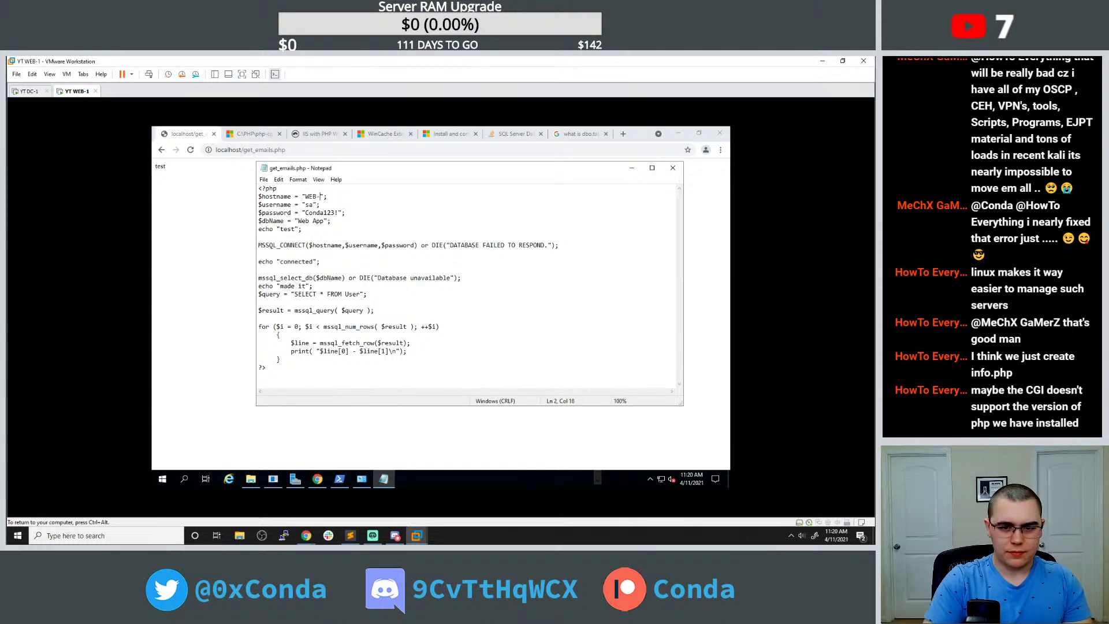
{"action": "left_click", "coordinate": [245, 153]}
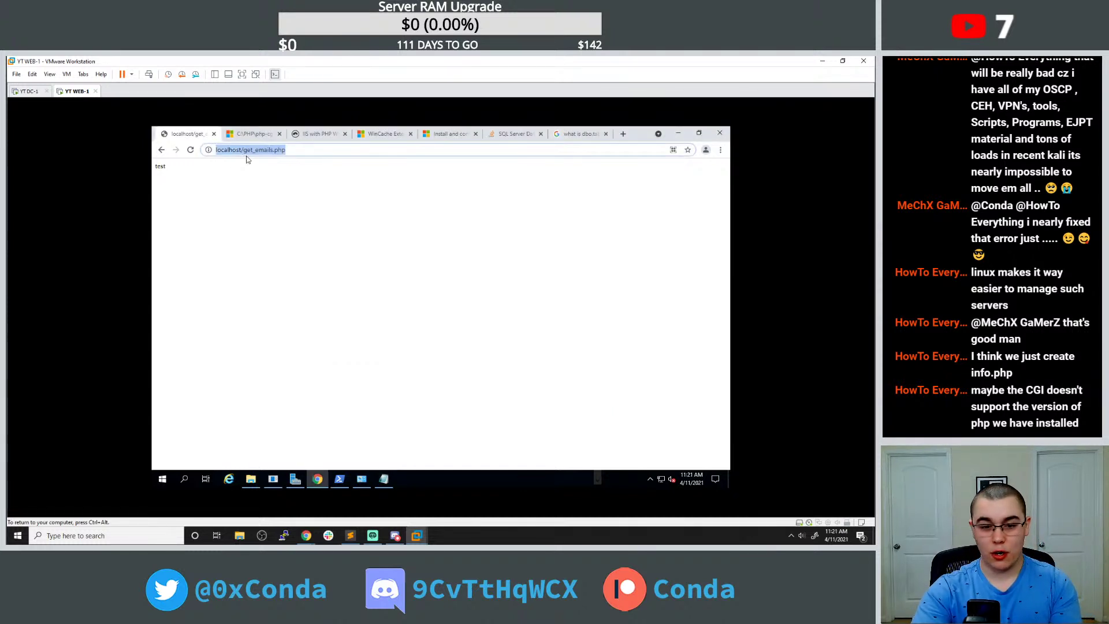
{"action": "key", "text": "Return"}
Close the System window and bring get_emails.php in Notepad back into view.
{"action": "left_click", "coordinate": [362, 481]}
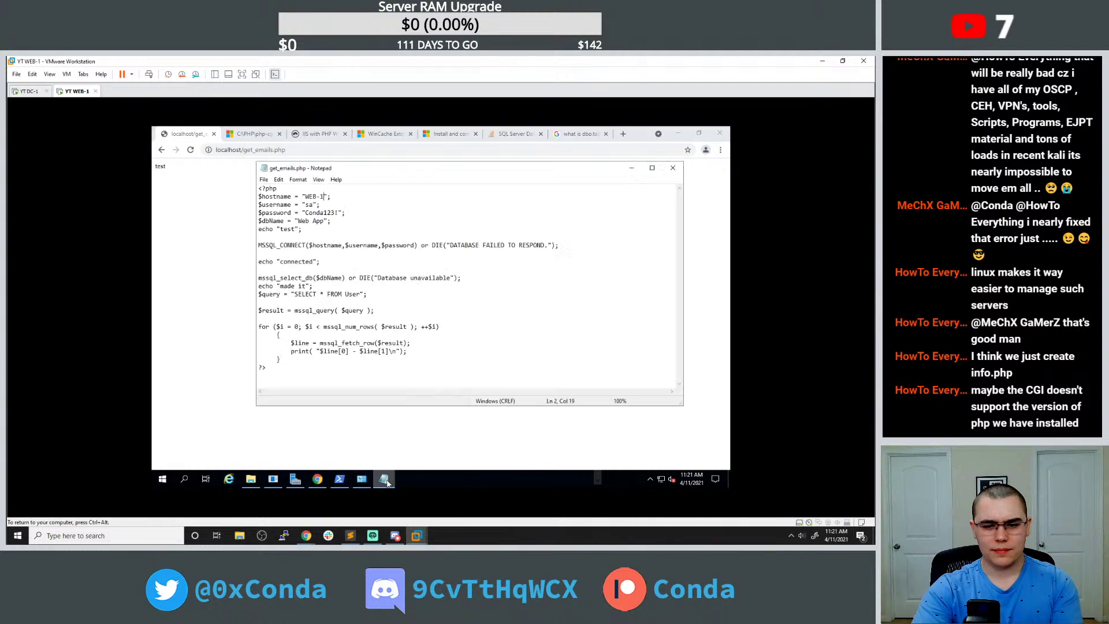
{"action": "left_click", "coordinate": [363, 481]}
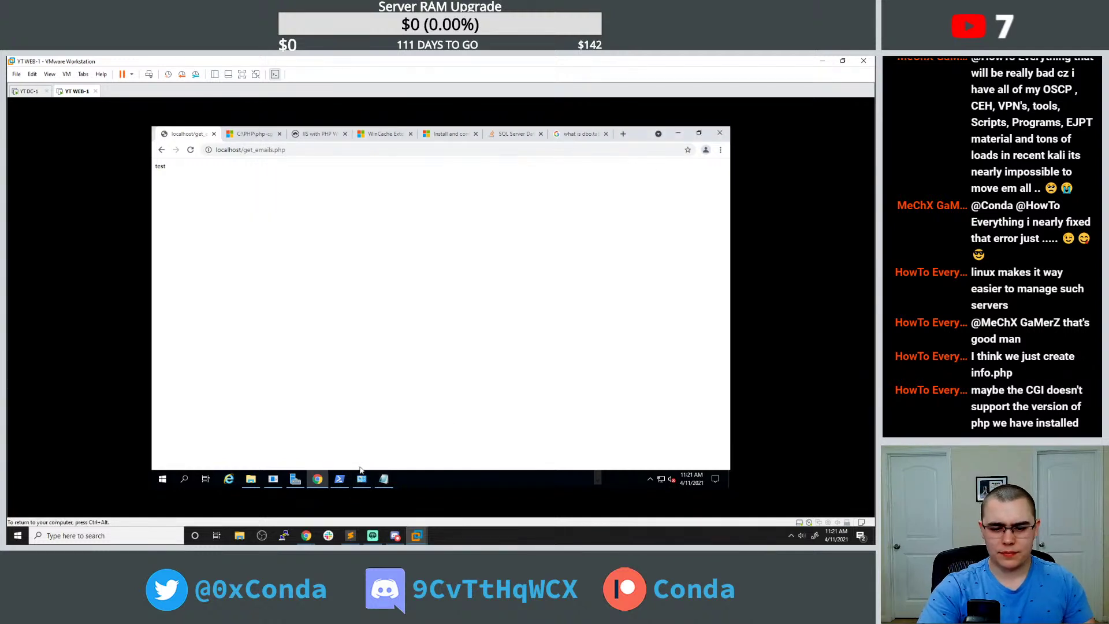
{"action": "mouse_move", "coordinate": [287, 478]}
{"action": "mouse_move", "coordinate": [362, 480]}
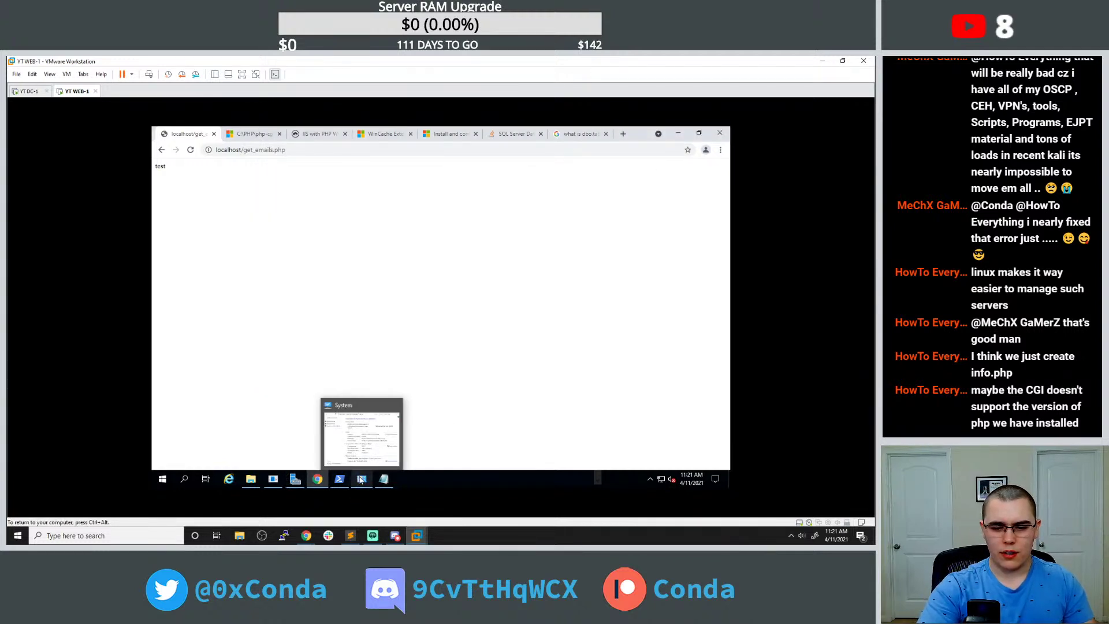
{"action": "left_click", "coordinate": [397, 407]}
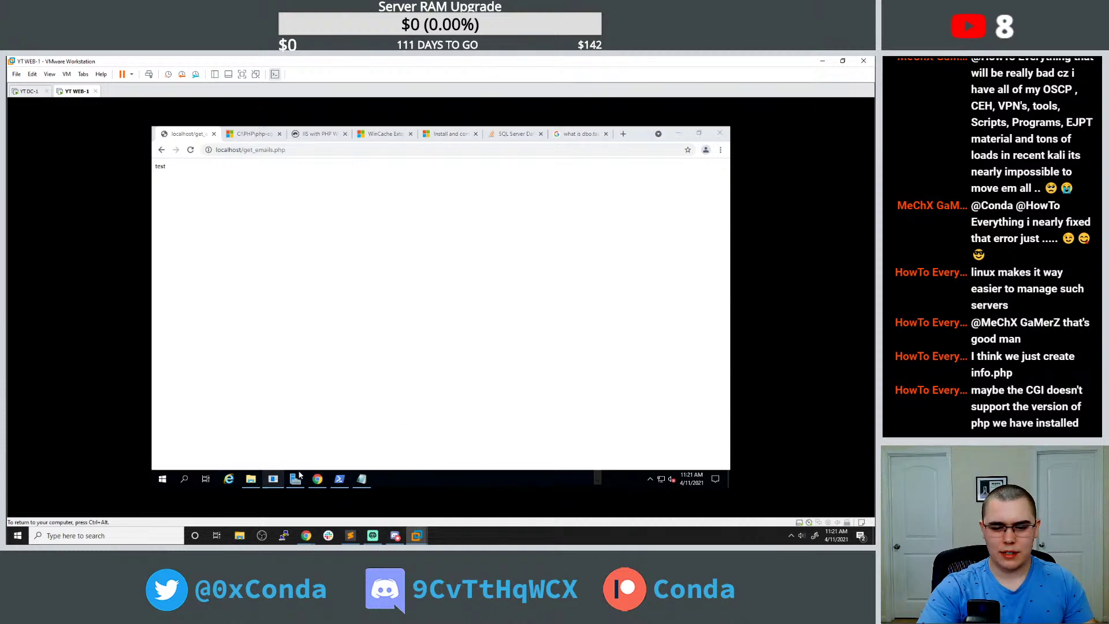
{"action": "left_click", "coordinate": [679, 137]}
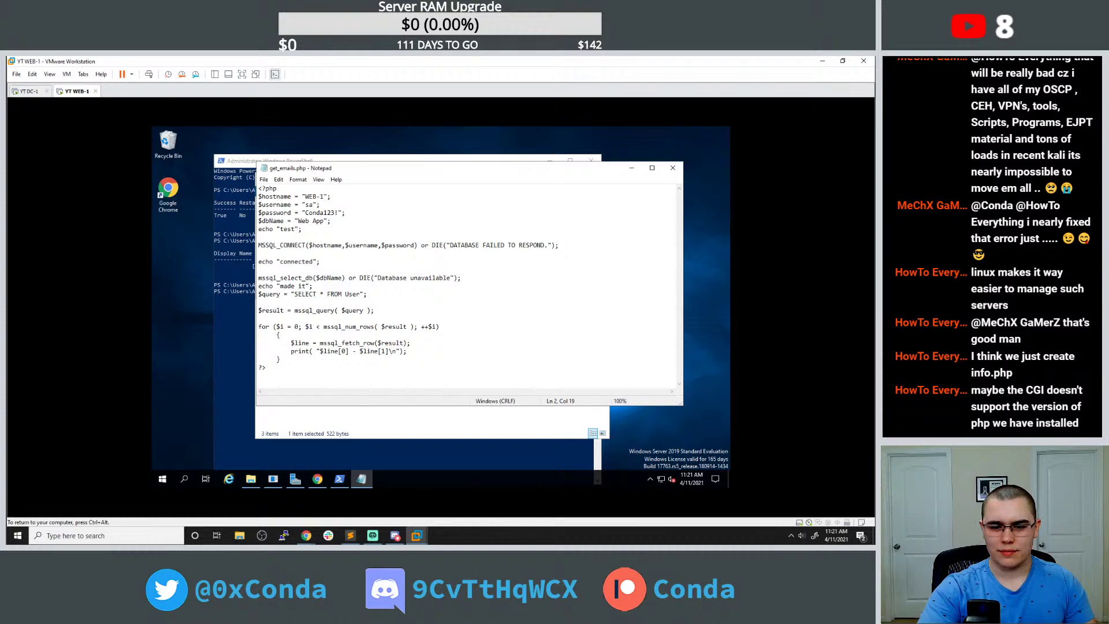
{"action": "left_click", "coordinate": [317, 479]}
Launch SSMS 18 and connect to server WEB-1 with SQL Server Authentication and its password.
{"action": "left_click", "coordinate": [162, 478]}
{"action": "type", "text": "sql"}
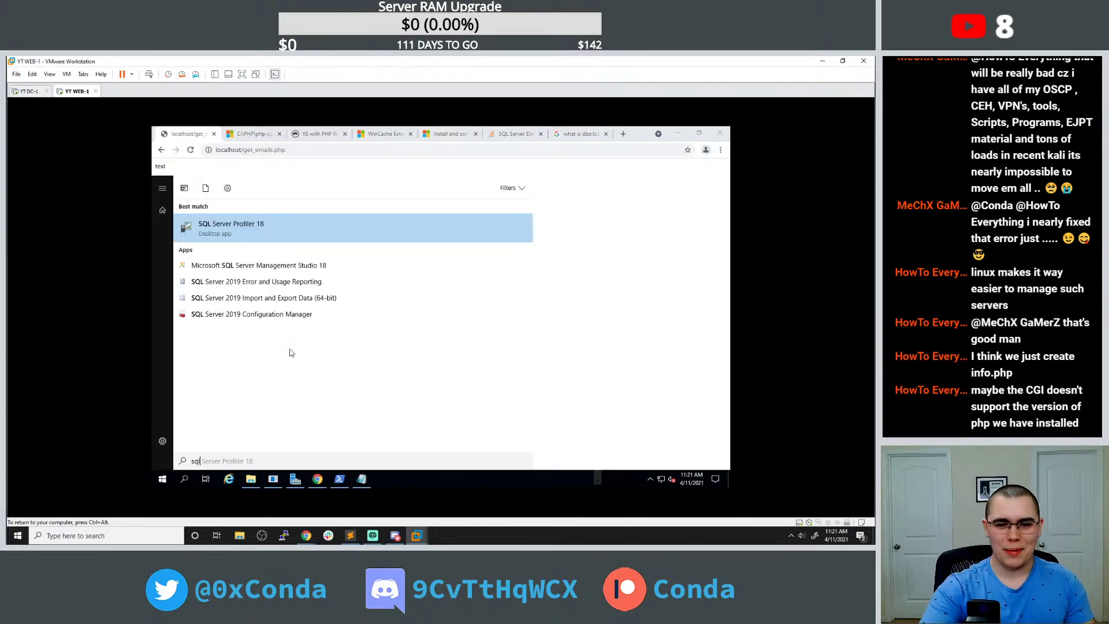
{"action": "left_click", "coordinate": [263, 267]}
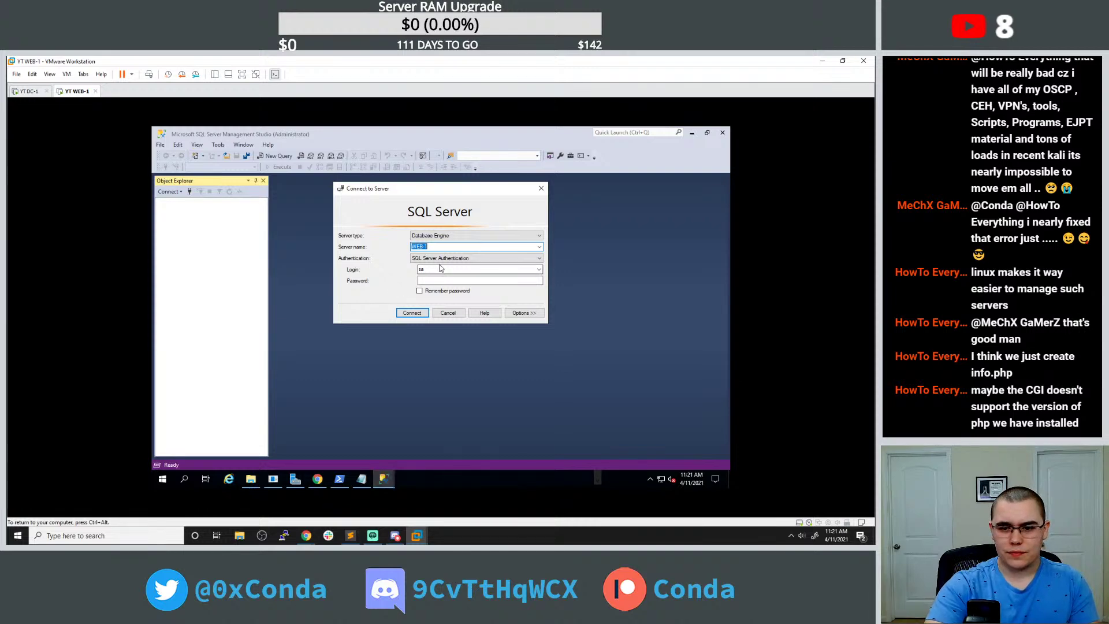
{"action": "key", "text": "End"}
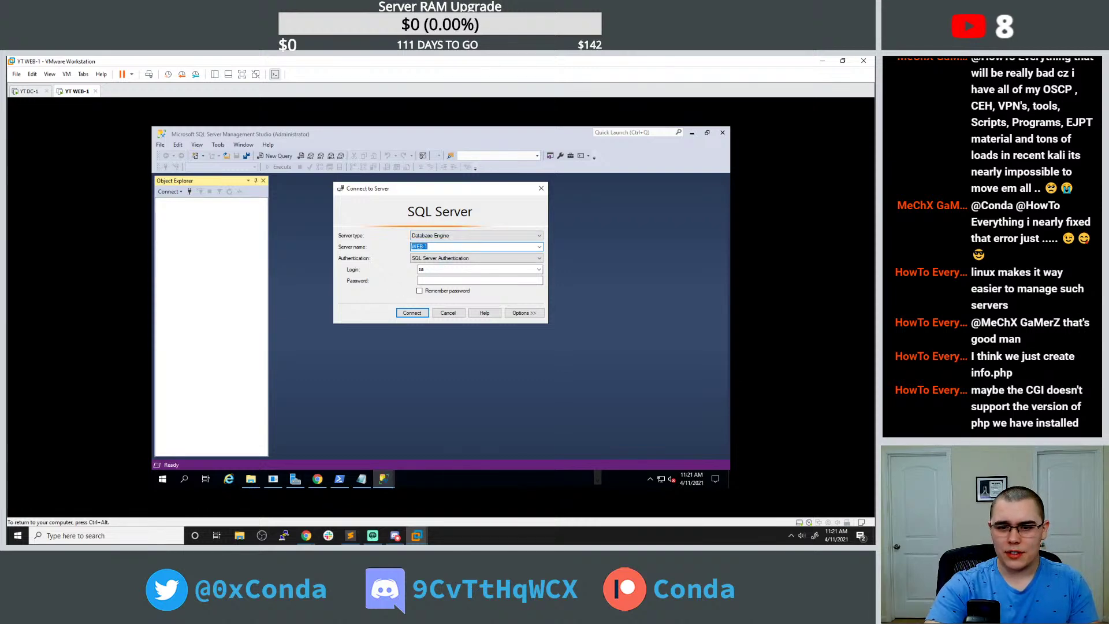
{"action": "key", "text": "Tab"}
{"action": "key", "text": "Tab"}
{"action": "key", "text": "Tab"}
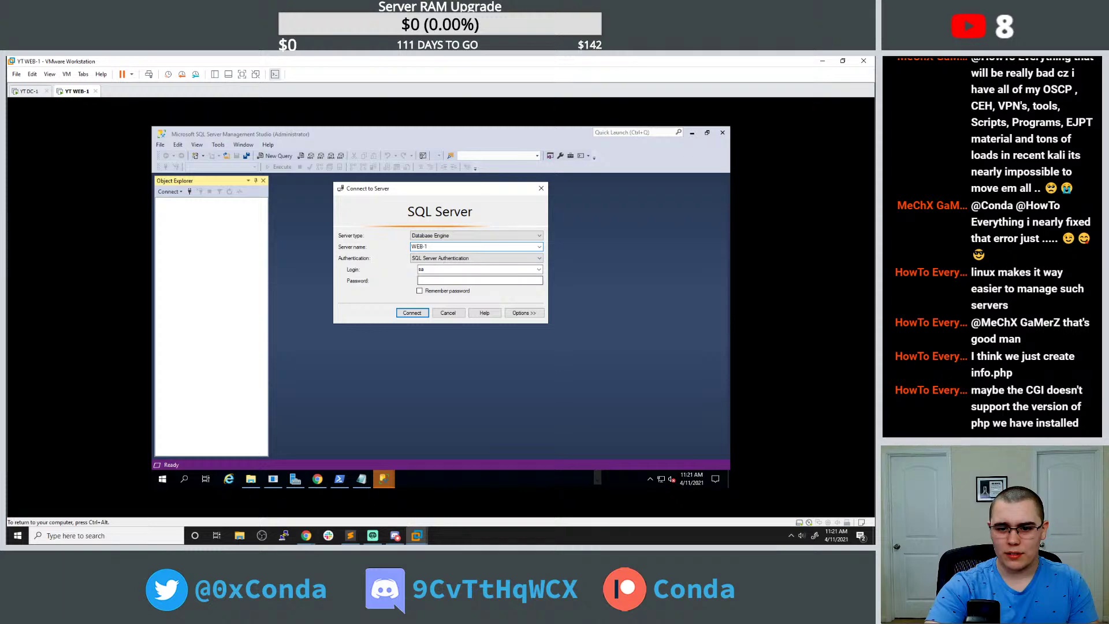
{"action": "type", "text": "*******"}
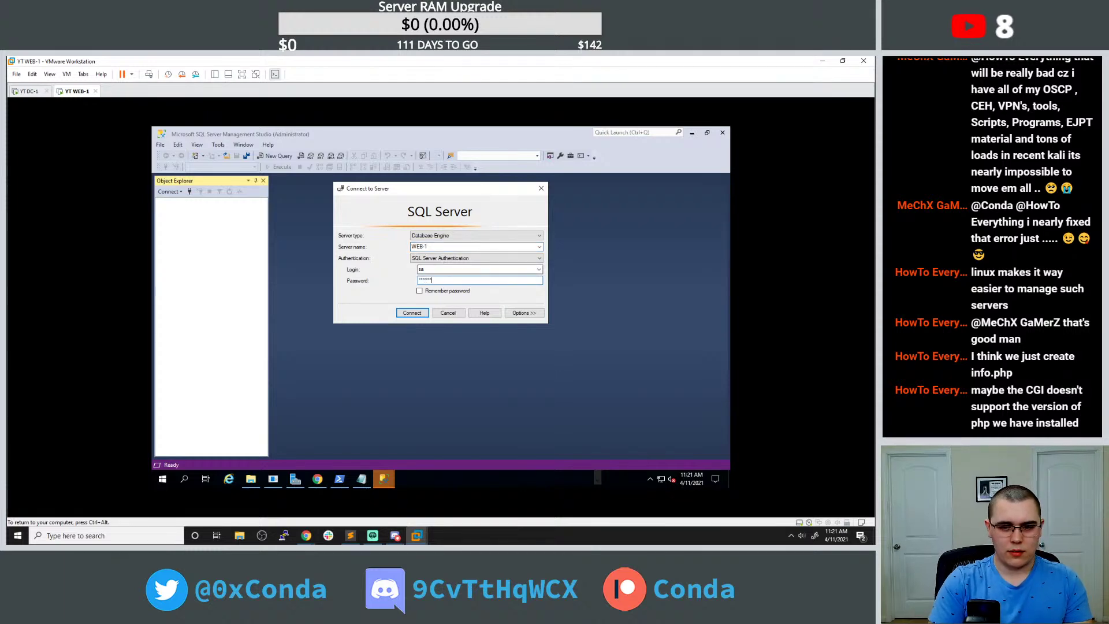
{"action": "key", "text": "Return"}
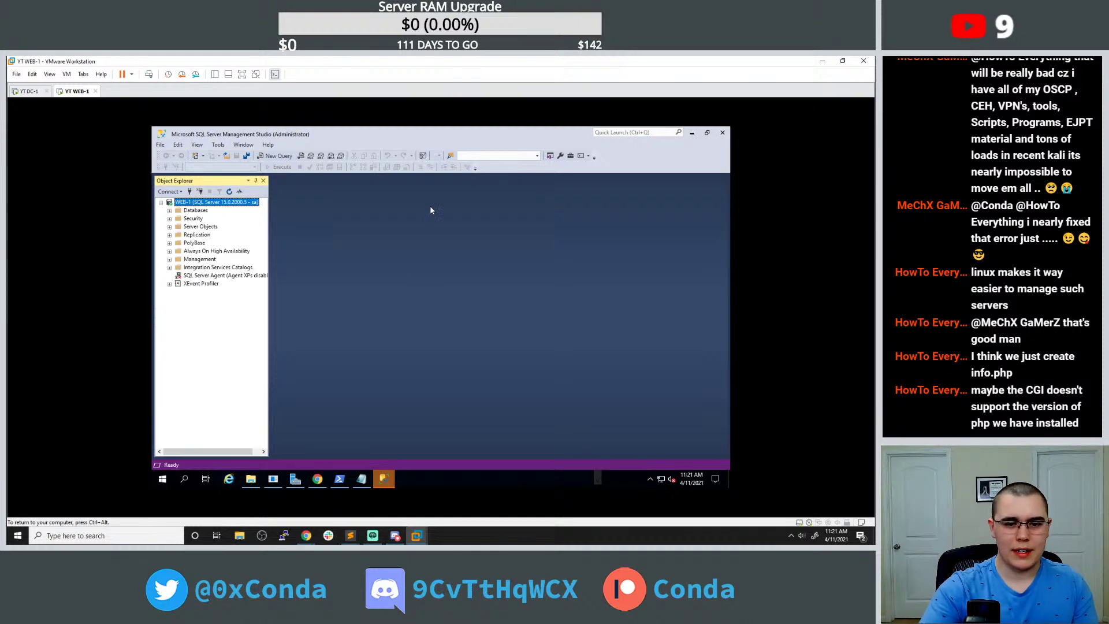
{"action": "left_click", "coordinate": [317, 479]}
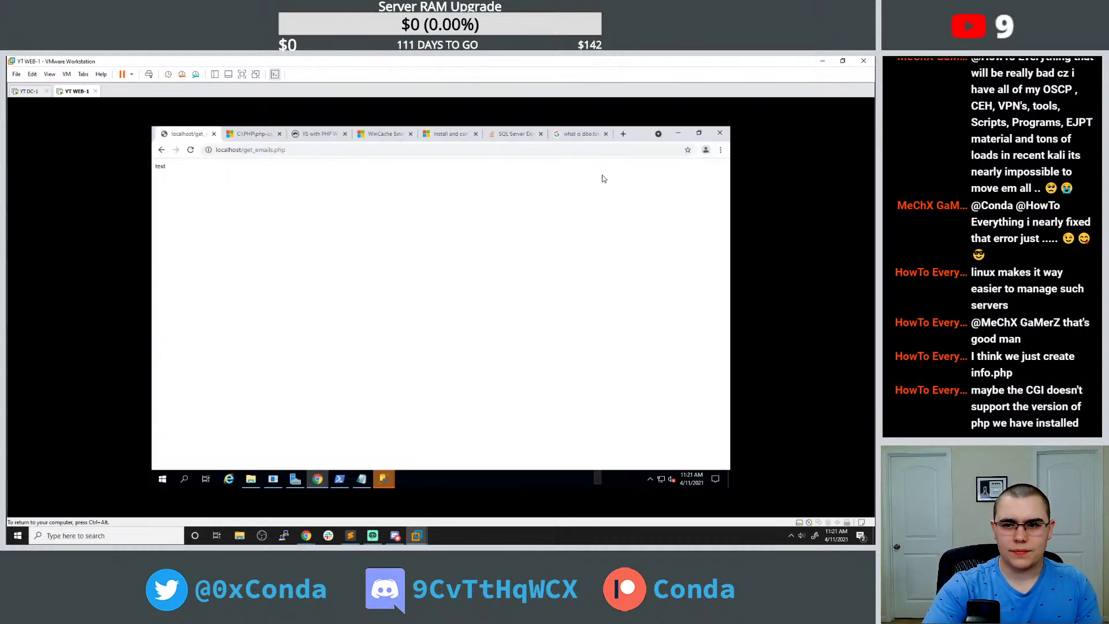
Return to the Stack Overflow SQL Server answer and select MSSQL_CONNECT in its code.
{"action": "left_click", "coordinate": [576, 134]}
{"action": "left_click", "coordinate": [511, 136]}
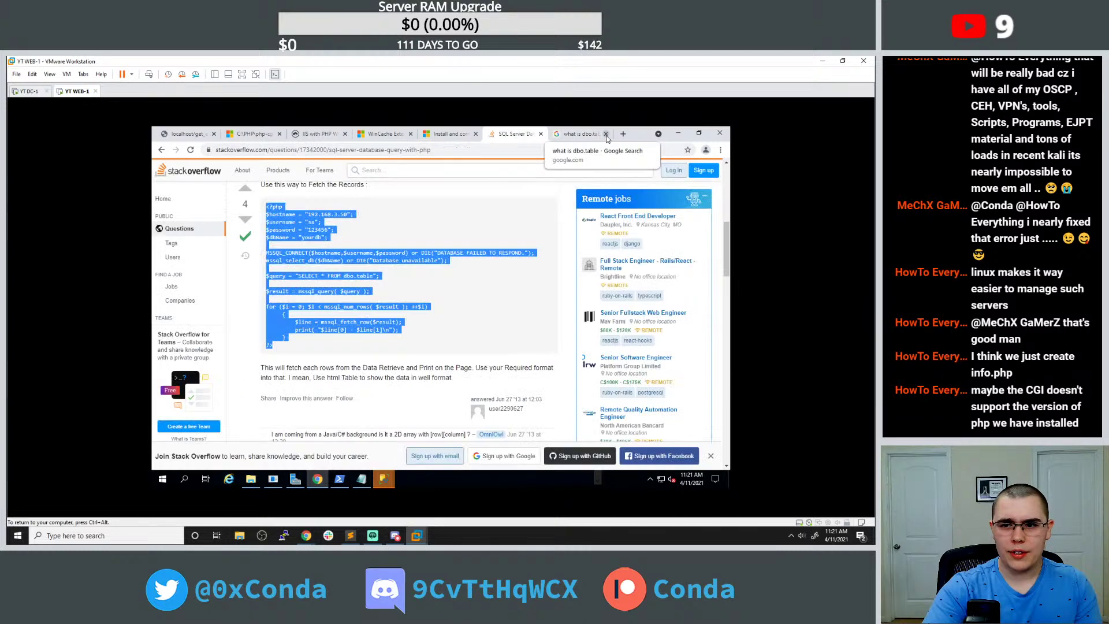
{"action": "left_click", "coordinate": [605, 134]}
{"action": "scroll", "coordinate": [453, 304], "scroll_direction": "down", "scroll_amount": 3}
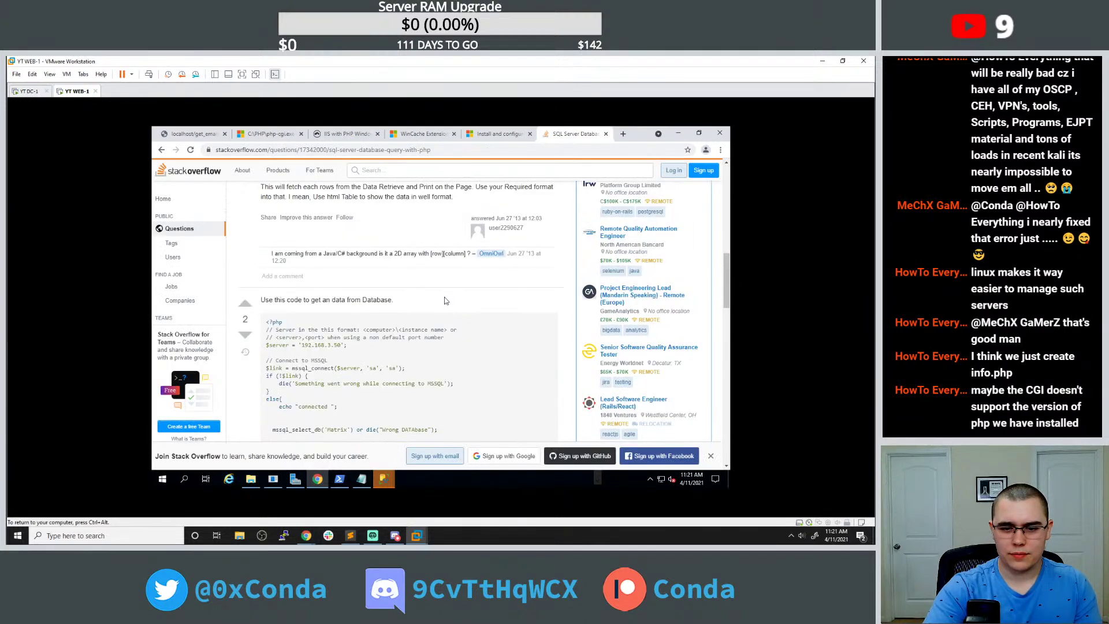
{"action": "scroll", "coordinate": [437, 292], "scroll_direction": "up", "scroll_amount": 6}
{"action": "scroll", "coordinate": [425, 290], "scroll_direction": "down", "scroll_amount": 3}
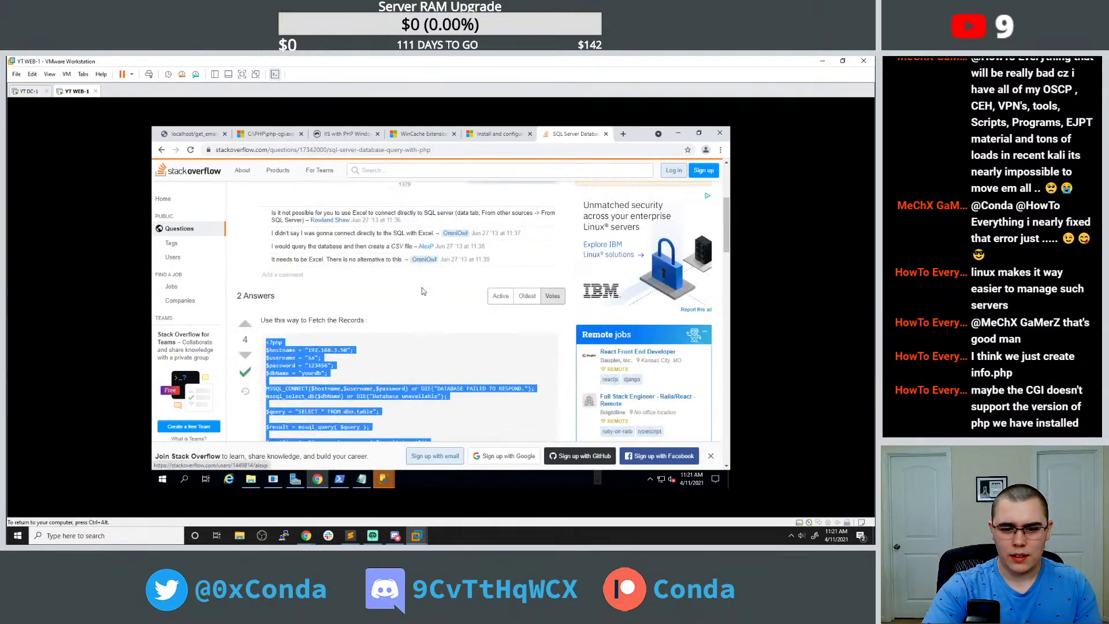
{"action": "left_click", "coordinate": [403, 290]}
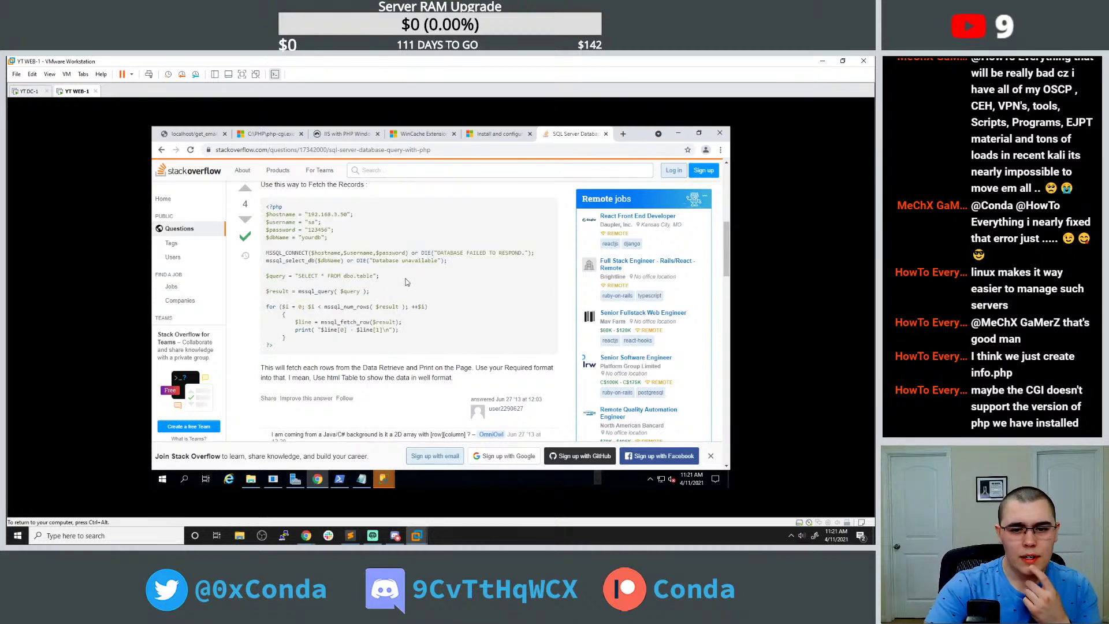
{"action": "double_click", "coordinate": [290, 260]}
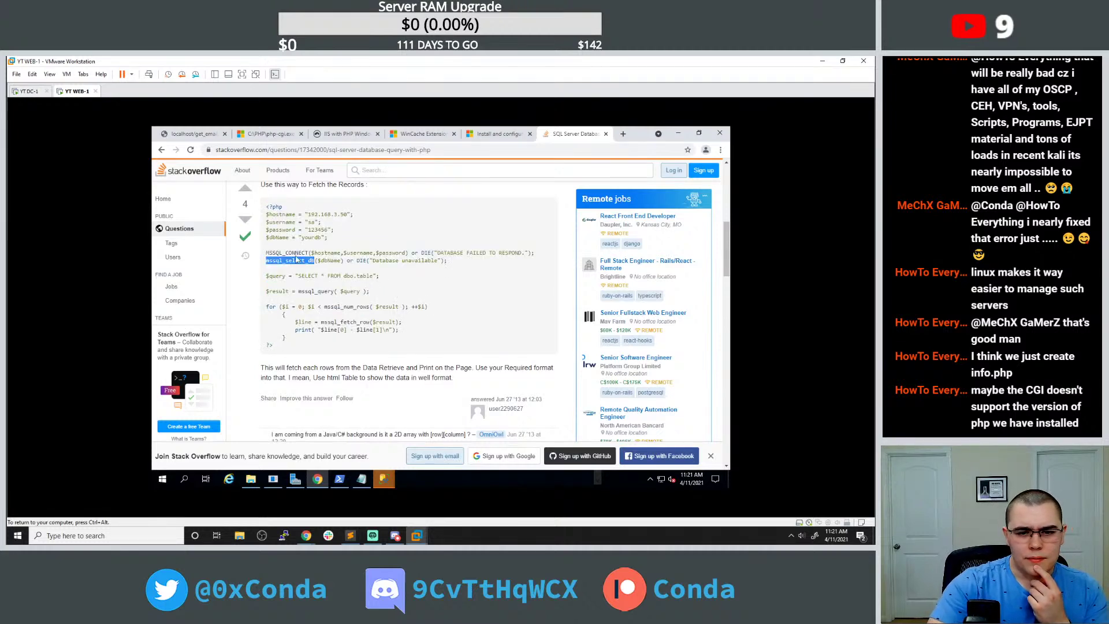
{"action": "double_click", "coordinate": [286, 252]}
{"action": "key", "text": "ctrl+c"}
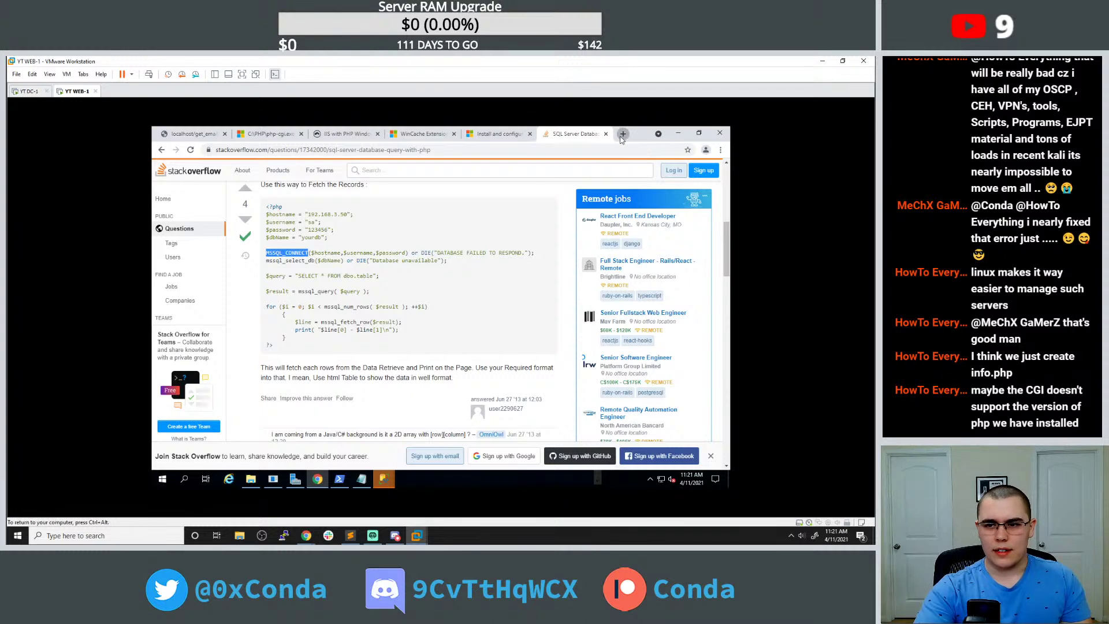
Search 'php MSSQL_CONNECT' in a new tab and read the PHP manual page for mssql_connect.
{"action": "left_click", "coordinate": [622, 133]}
{"action": "type", "text": "php"}
{"action": "key", "text": "ctrl+v"}
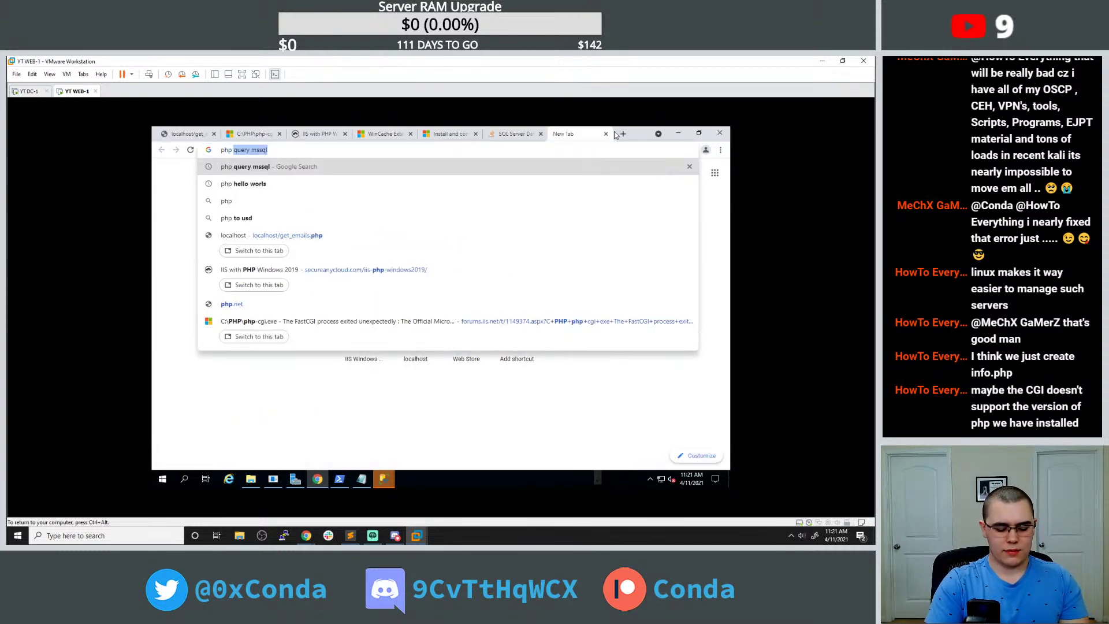
{"action": "key", "text": "Return"}
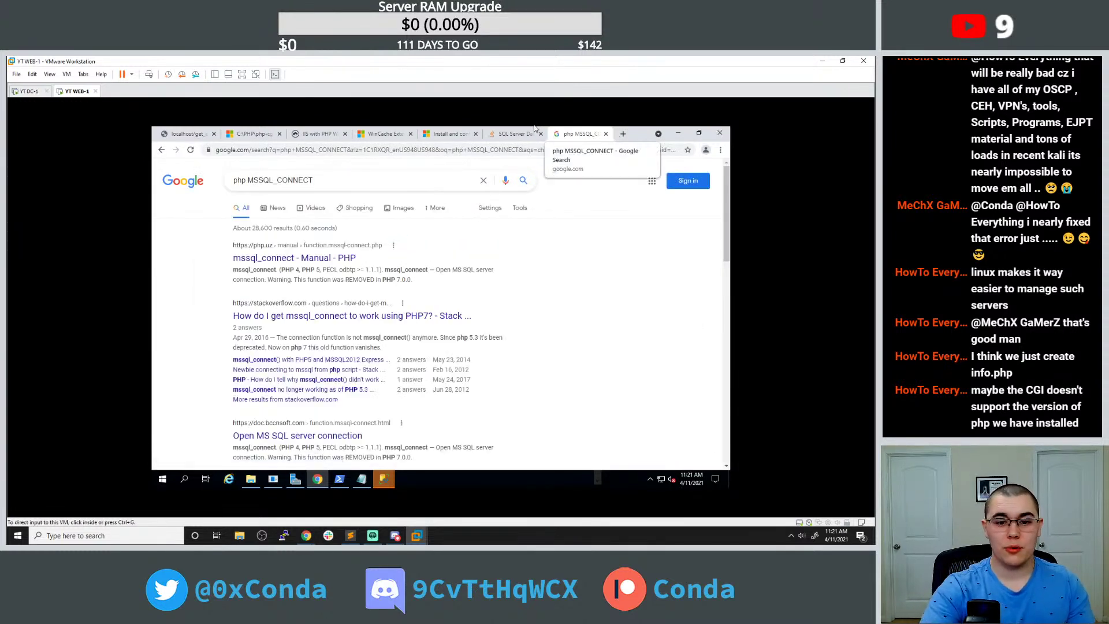
{"action": "left_click", "coordinate": [293, 257]}
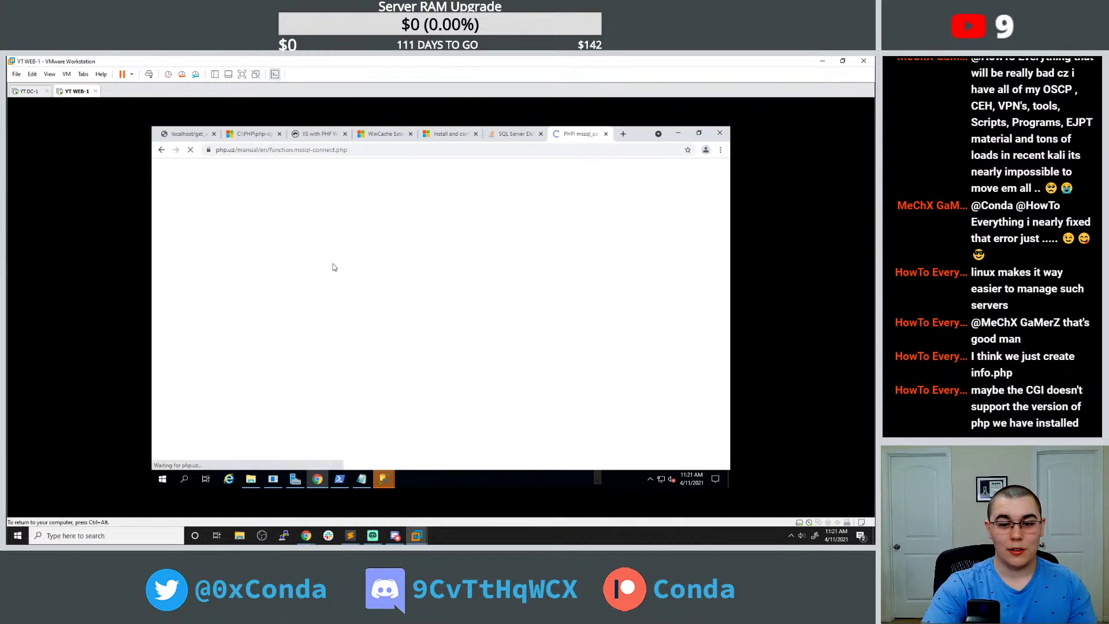
{"action": "scroll", "coordinate": [302, 260], "scroll_direction": "down", "scroll_amount": 2}
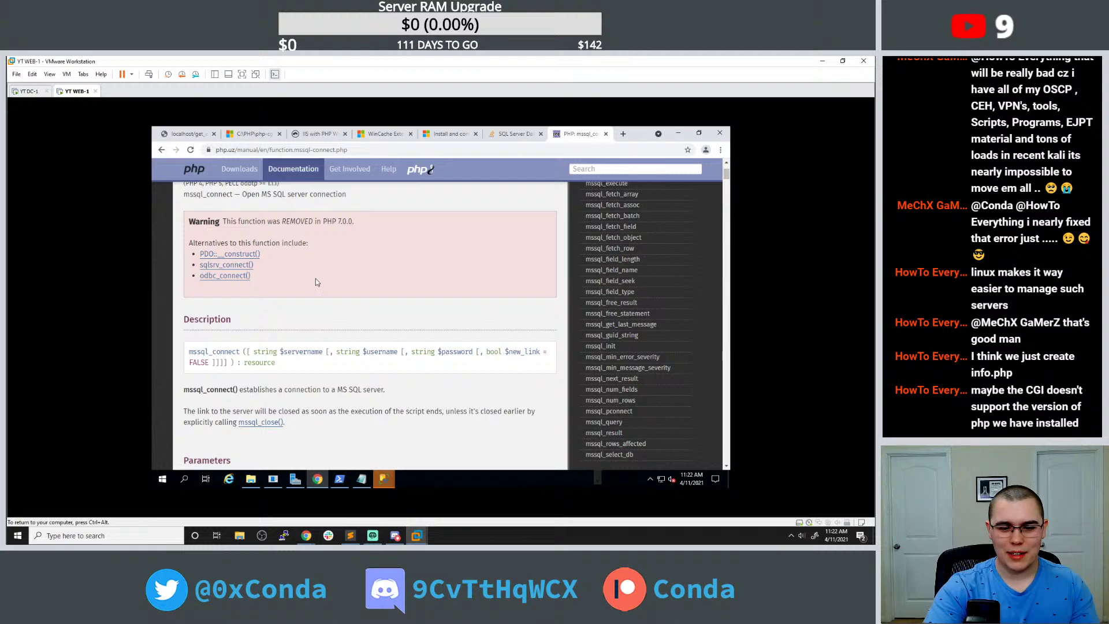
{"action": "scroll", "coordinate": [315, 282], "scroll_direction": "down", "scroll_amount": 2}
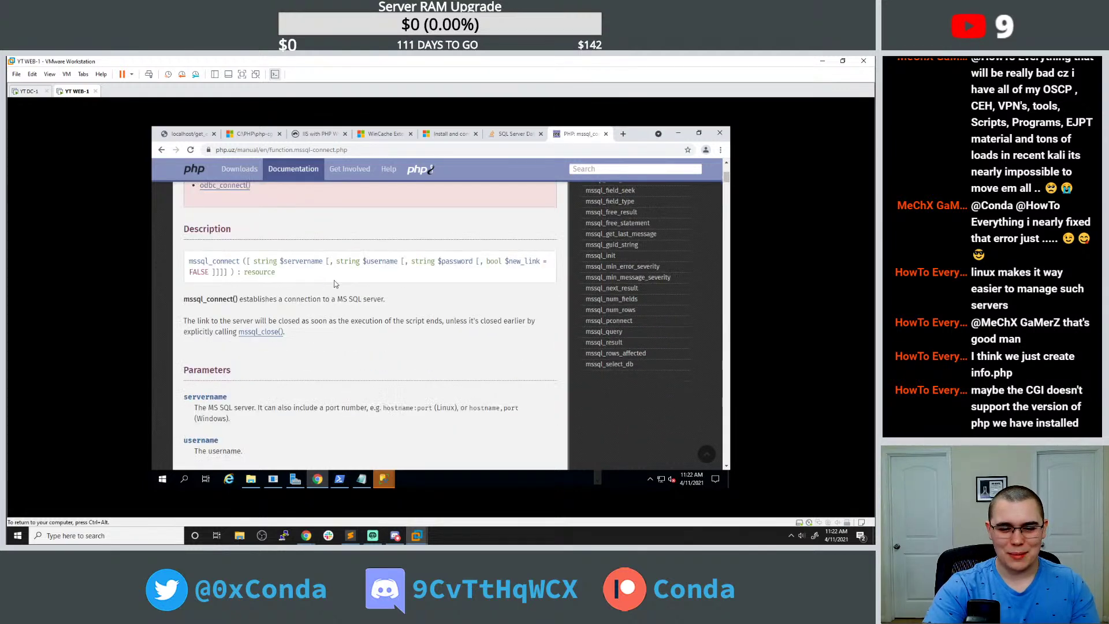
{"action": "scroll", "coordinate": [333, 281], "scroll_direction": "down", "scroll_amount": 1}
{"action": "scroll", "coordinate": [324, 301], "scroll_direction": "down", "scroll_amount": 2}
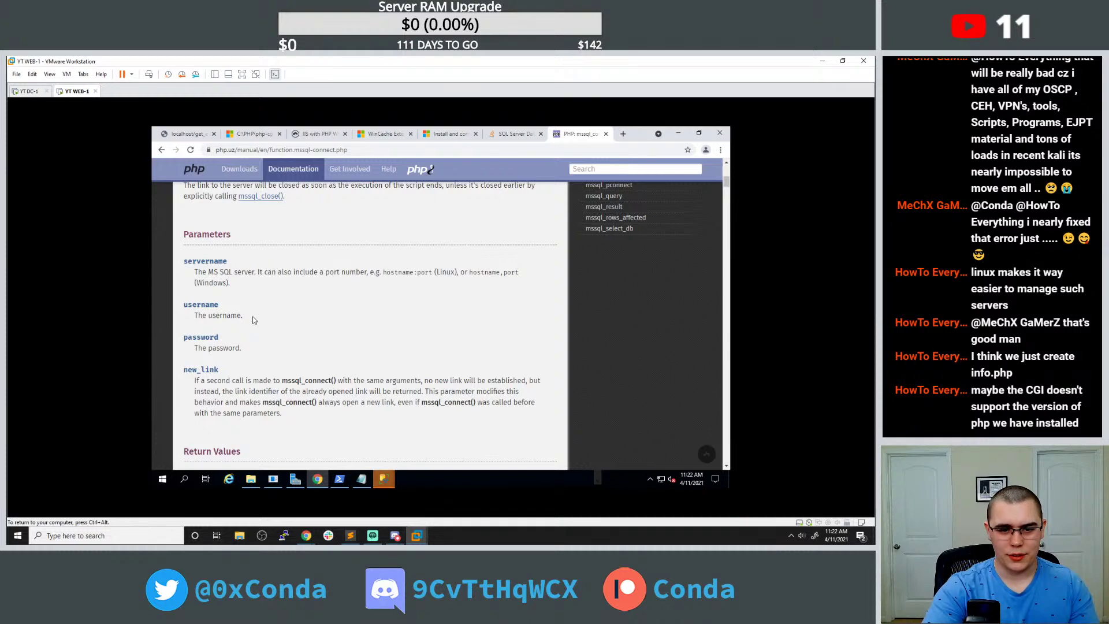
{"action": "scroll", "coordinate": [294, 306], "scroll_direction": "down", "scroll_amount": 1}
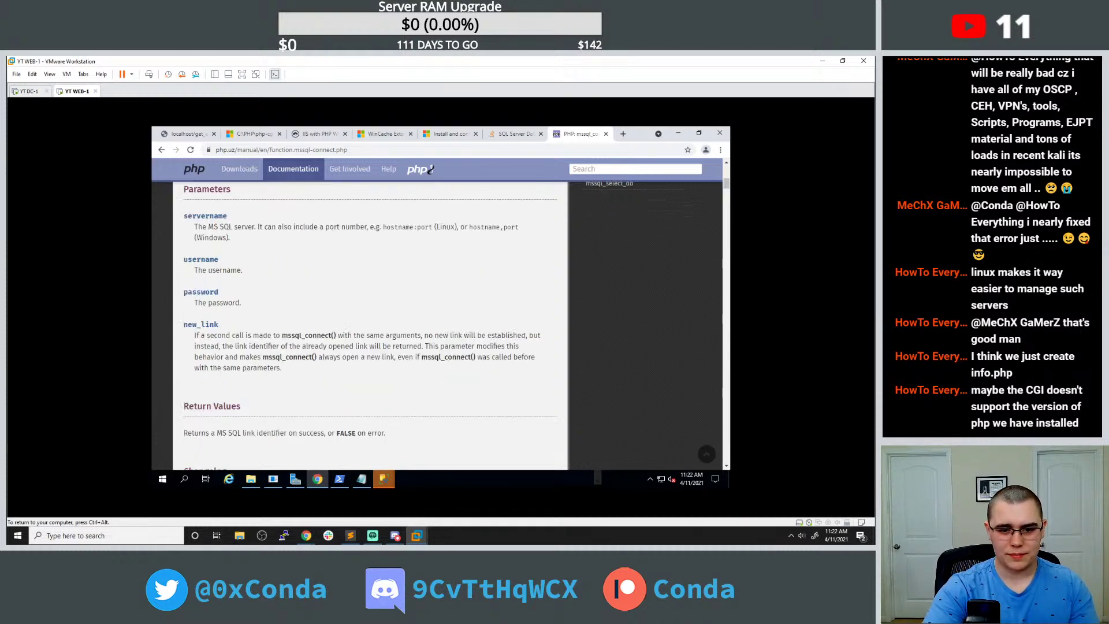
{"action": "scroll", "coordinate": [295, 307], "scroll_direction": "down", "scroll_amount": 2}
{"action": "scroll", "coordinate": [300, 313], "scroll_direction": "down", "scroll_amount": 2}
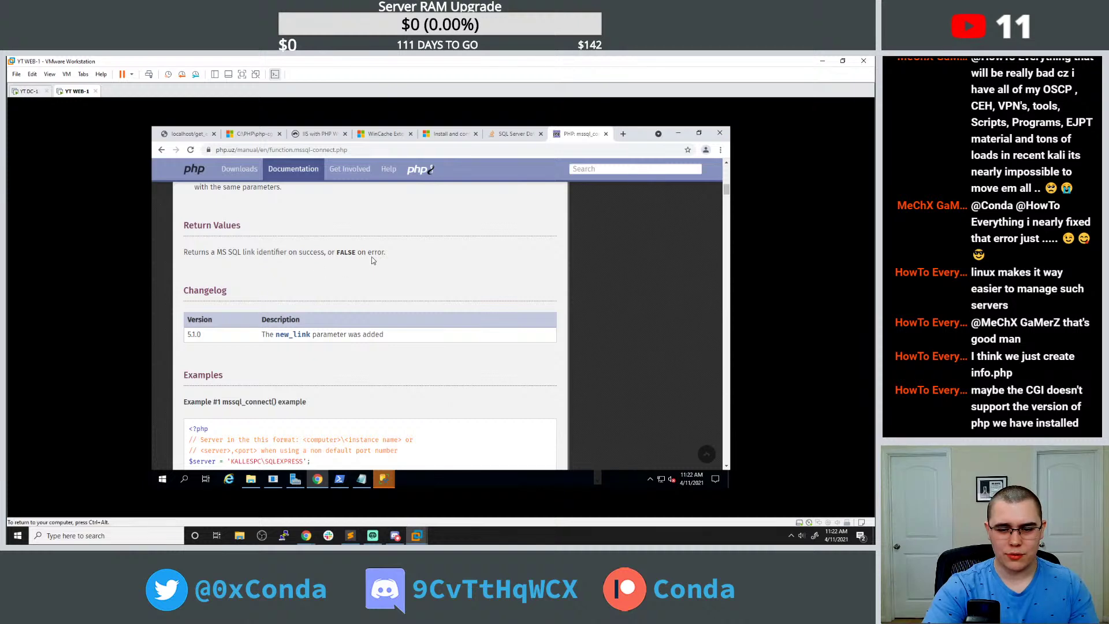
{"action": "scroll", "coordinate": [365, 277], "scroll_direction": "down", "scroll_amount": 1}
{"action": "scroll", "coordinate": [363, 279], "scroll_direction": "down", "scroll_amount": 2}
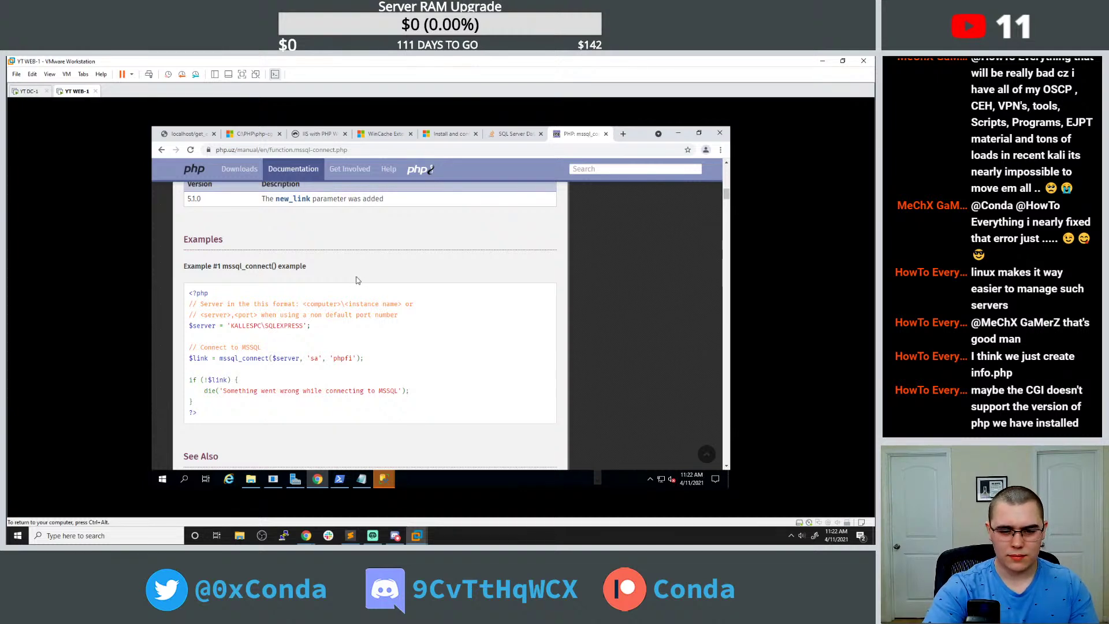
{"action": "scroll", "coordinate": [317, 296], "scroll_direction": "down", "scroll_amount": 3}
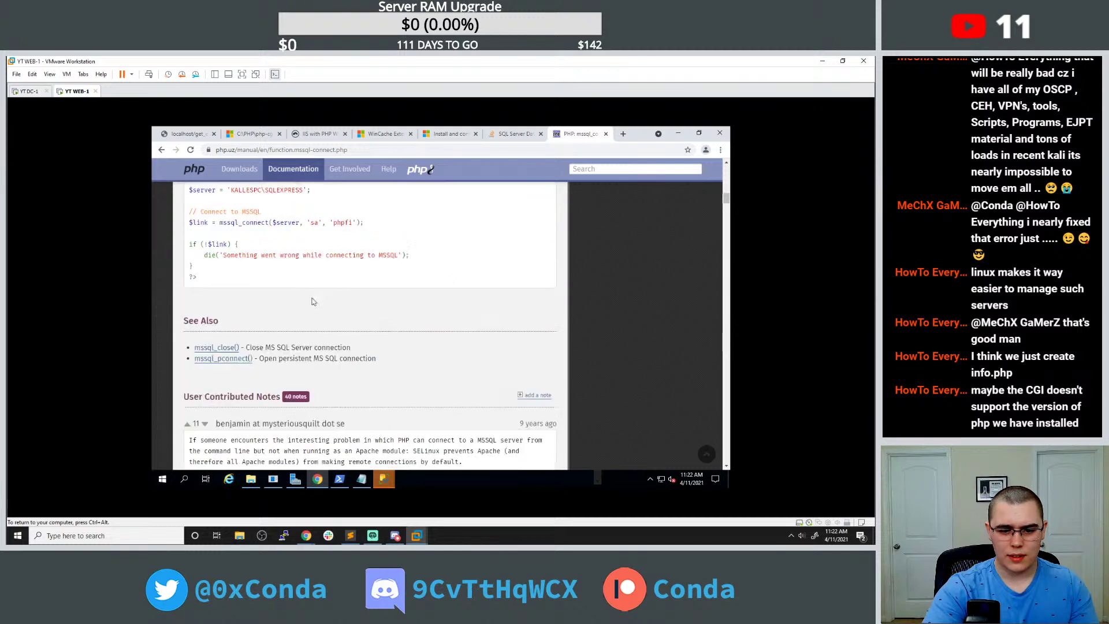
Search 'MSSQL_CONNECT print error message' and read the question on why mssql_connect failed.
{"action": "left_click", "coordinate": [621, 134]}
{"action": "type", "text": "MSSQL_CONNECT print r"}
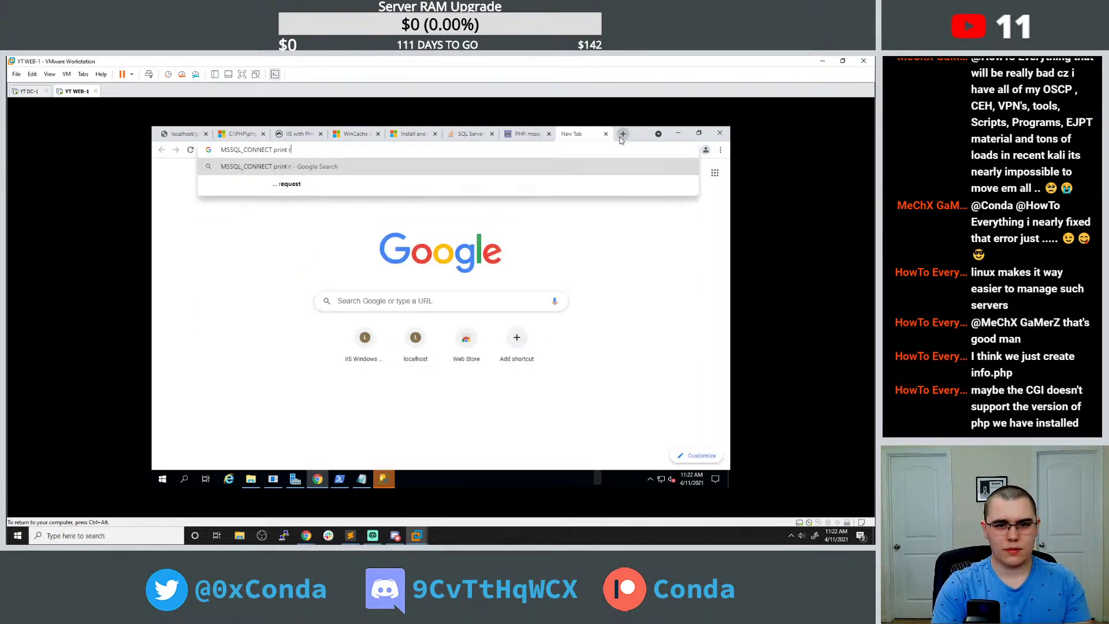
{"action": "key", "text": "BackSpace"}
{"action": "type", "text": "error message"}
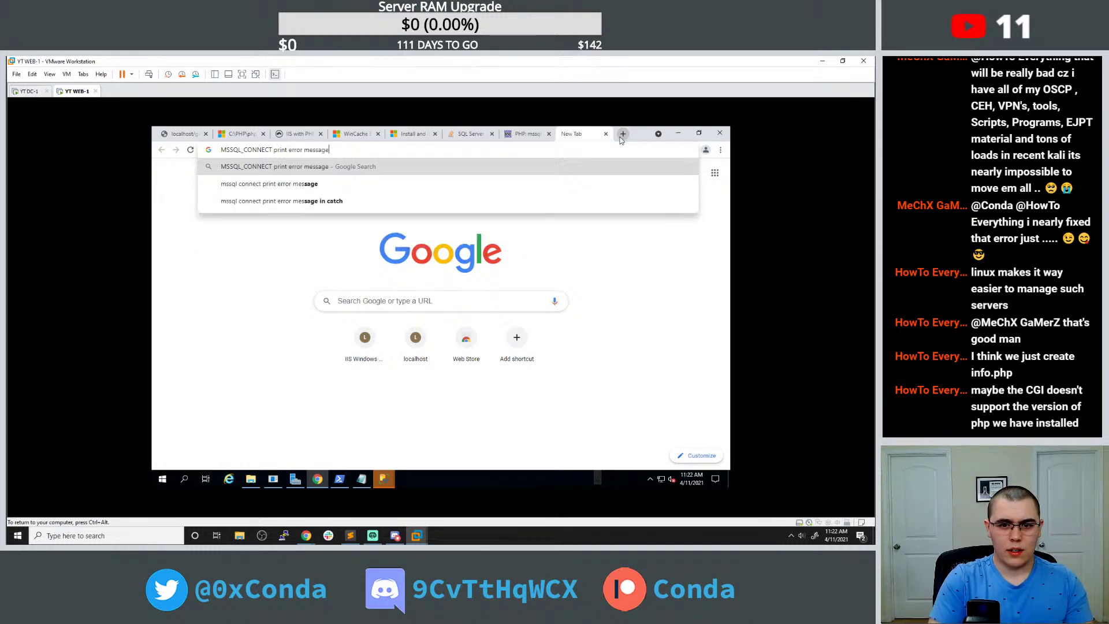
{"action": "key", "text": "Return"}
{"action": "left_click", "coordinate": [333, 259]}
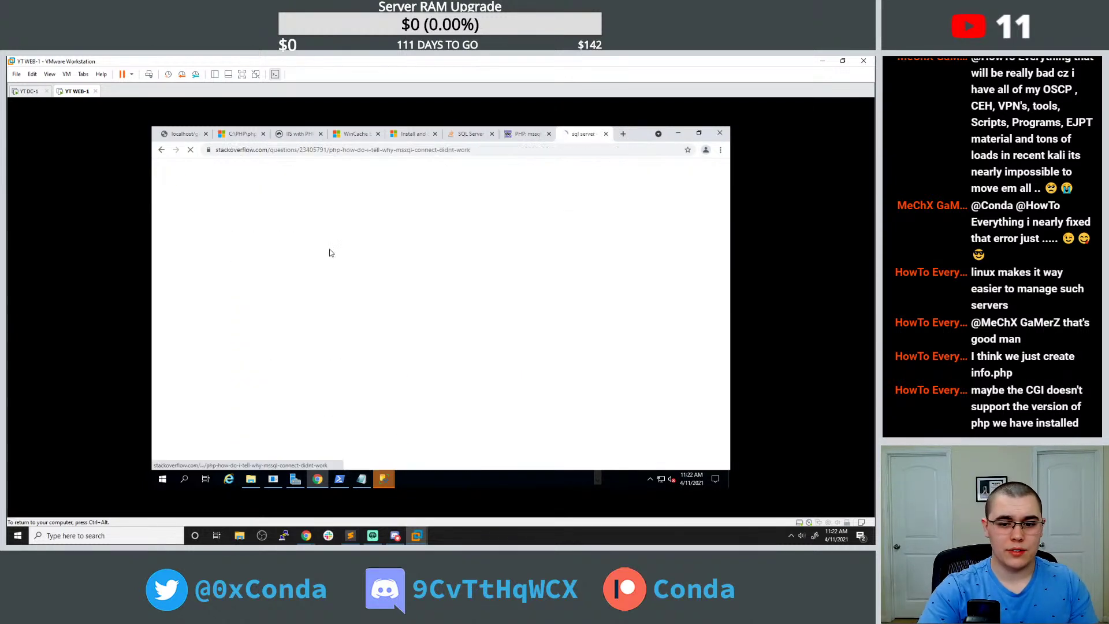
{"action": "scroll", "coordinate": [317, 267], "scroll_direction": "down", "scroll_amount": 3}
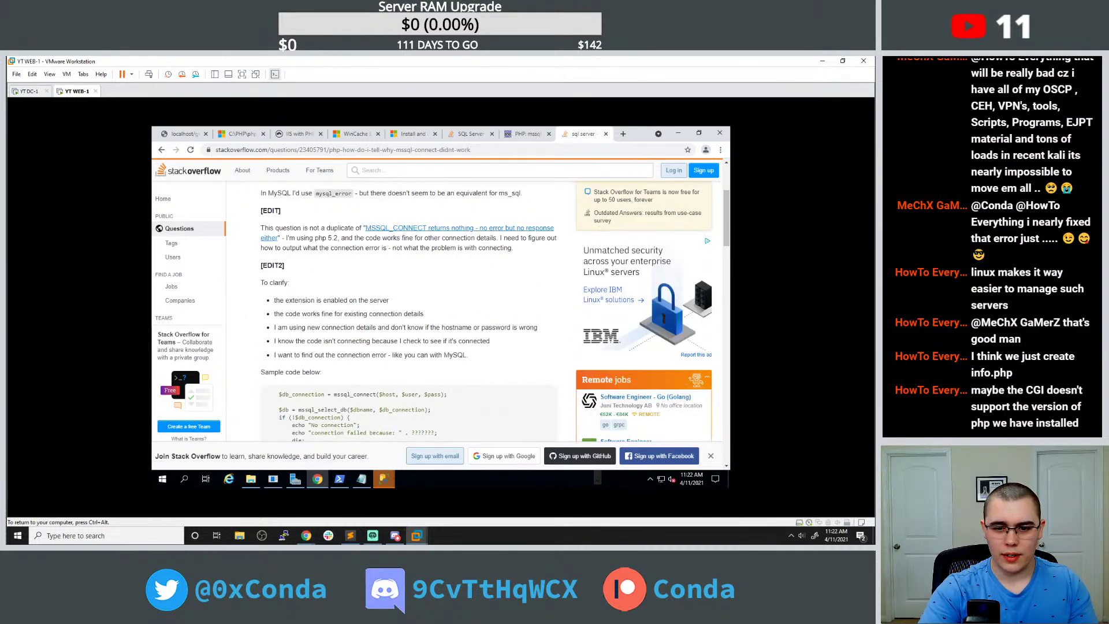
{"action": "scroll", "coordinate": [323, 247], "scroll_direction": "down", "scroll_amount": 1}
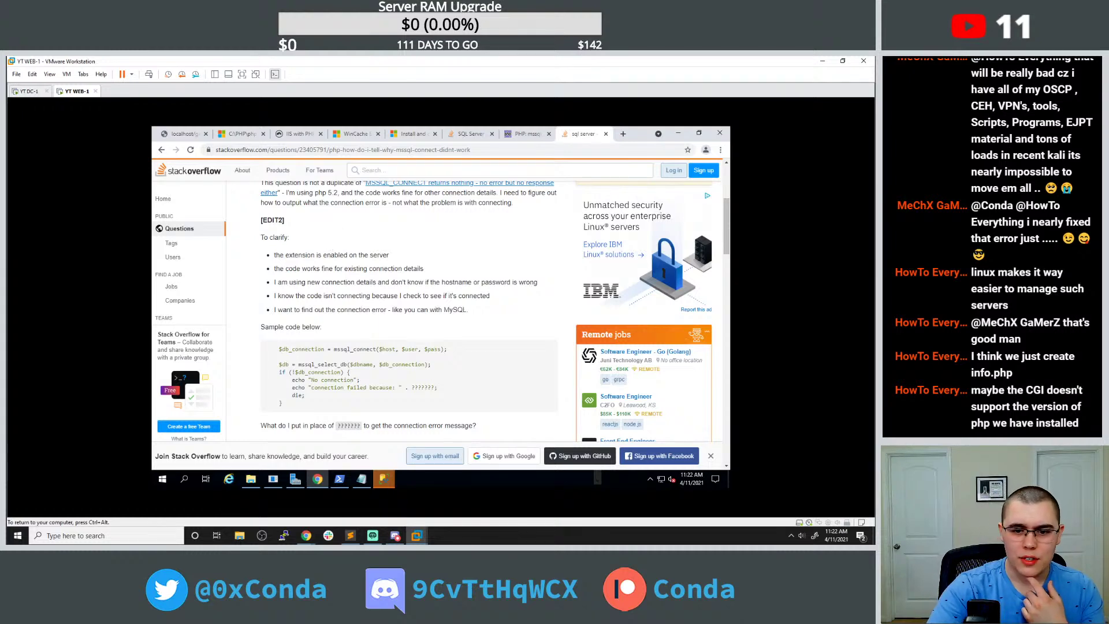
{"action": "scroll", "coordinate": [367, 257], "scroll_direction": "down", "scroll_amount": 2}
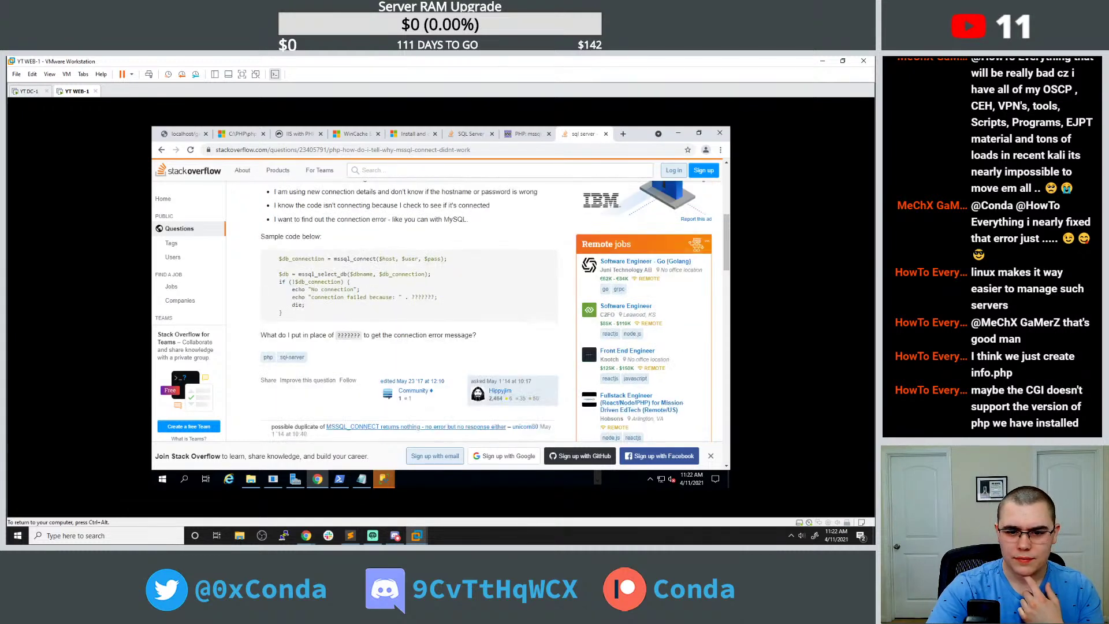
{"action": "scroll", "coordinate": [348, 261], "scroll_direction": "down", "scroll_amount": 4}
{"action": "scroll", "coordinate": [345, 266], "scroll_direction": "down", "scroll_amount": 8}
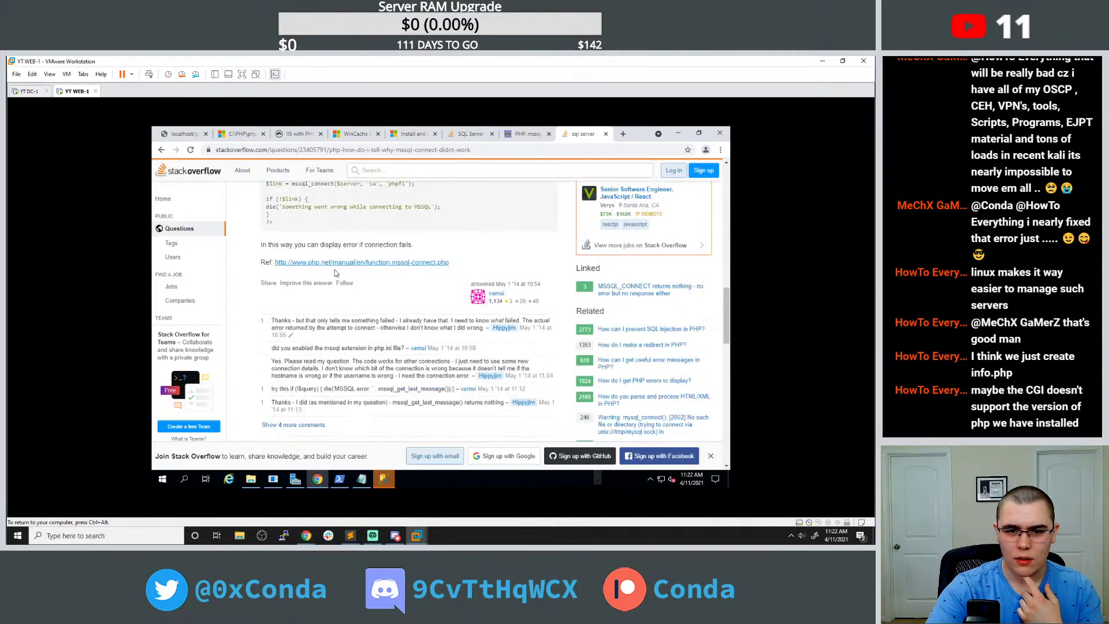
{"action": "scroll", "coordinate": [310, 281], "scroll_direction": "up", "scroll_amount": 5}
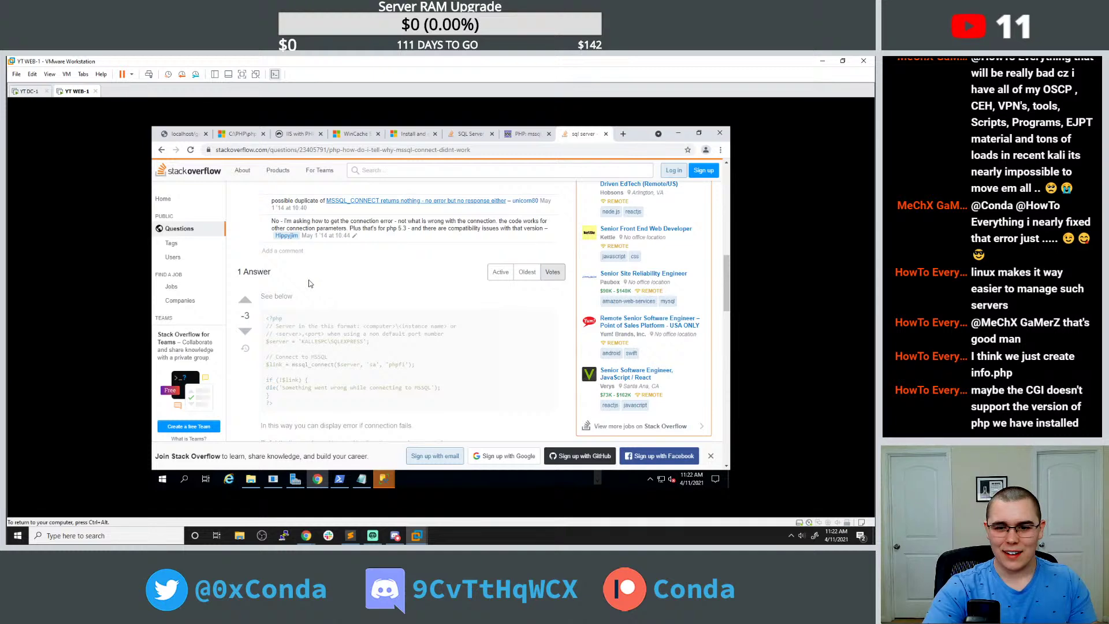
{"action": "scroll", "coordinate": [309, 283], "scroll_direction": "up", "scroll_amount": 1}
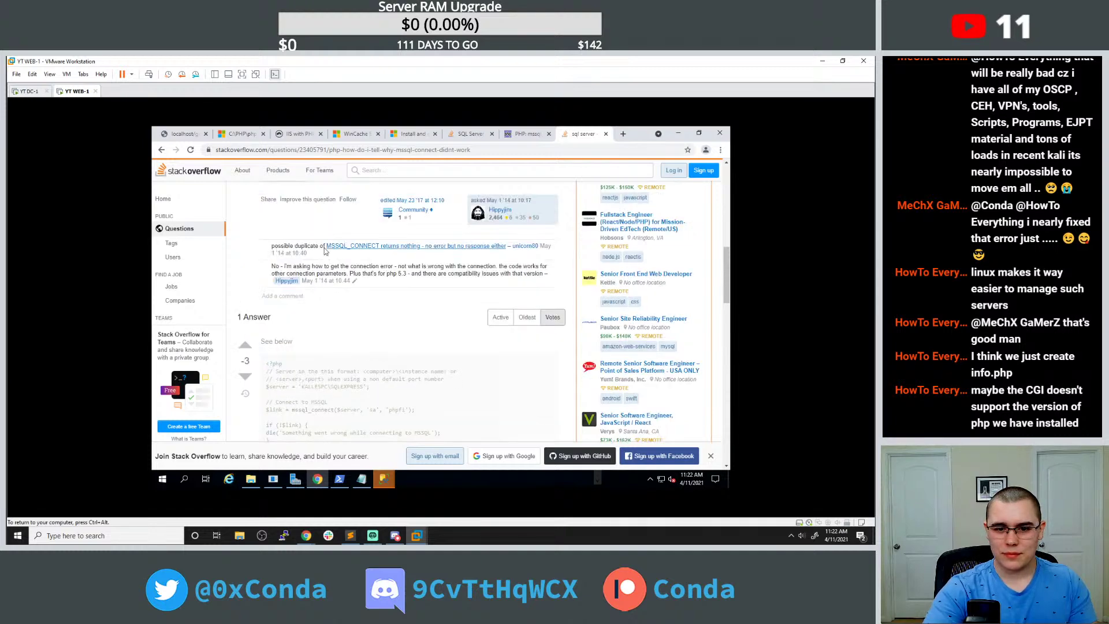
Open the duplicate MSSQL_CONNECT question in a new tab and select php_mssql in its top answer.
{"action": "middle_click", "coordinate": [343, 247]}
{"action": "left_click", "coordinate": [581, 135]}
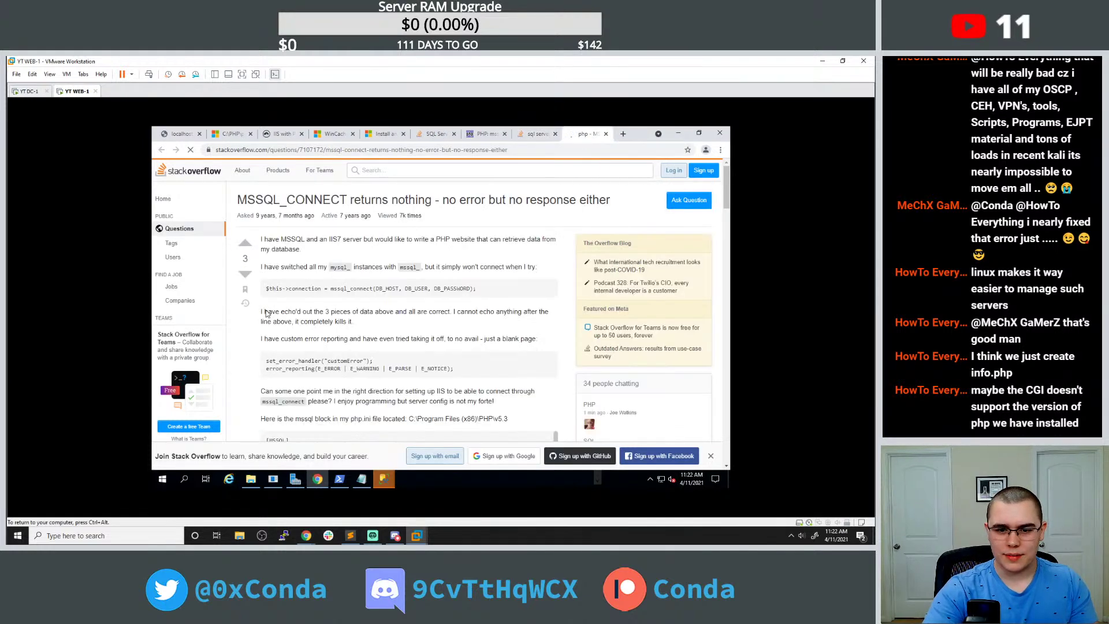
{"action": "scroll", "coordinate": [316, 306], "scroll_direction": "down", "scroll_amount": 1}
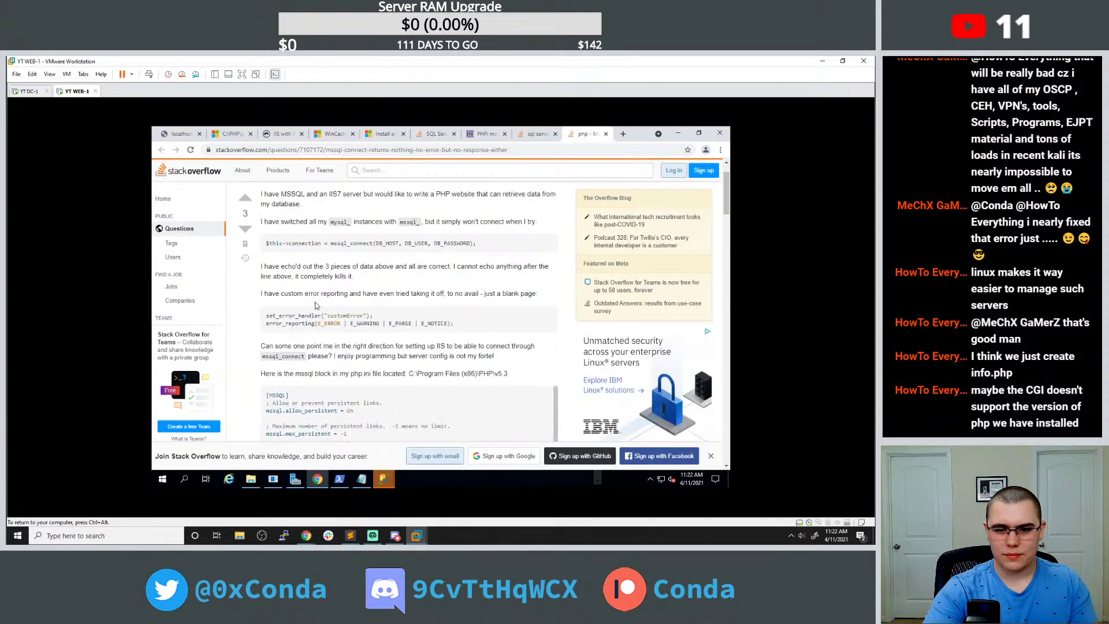
{"action": "scroll", "coordinate": [315, 304], "scroll_direction": "down", "scroll_amount": 10}
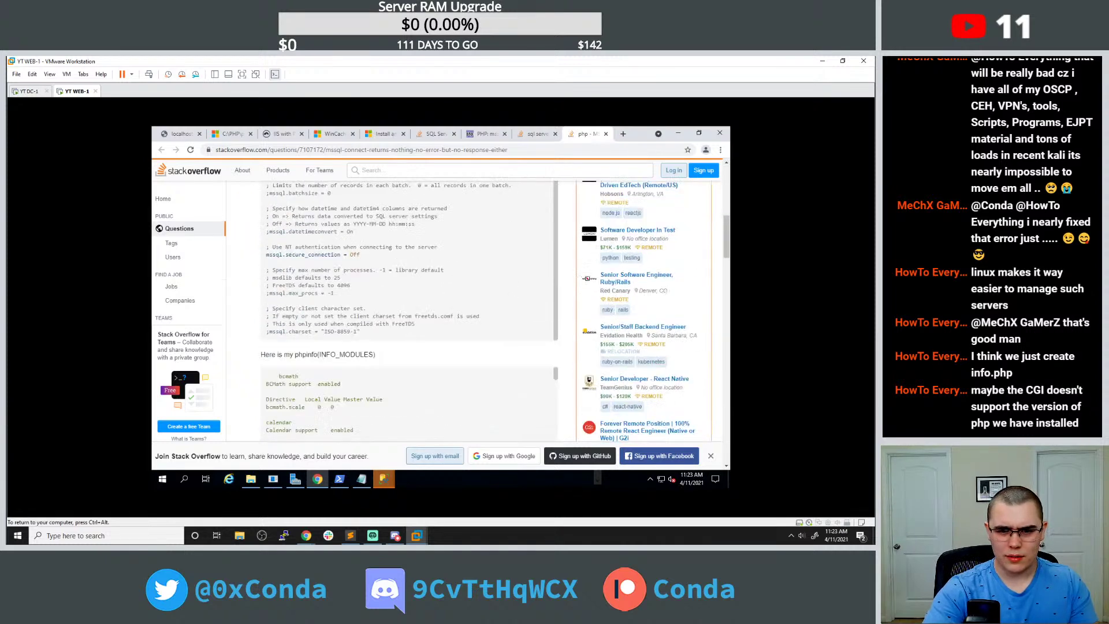
{"action": "scroll", "coordinate": [271, 246], "scroll_direction": "down", "scroll_amount": 10}
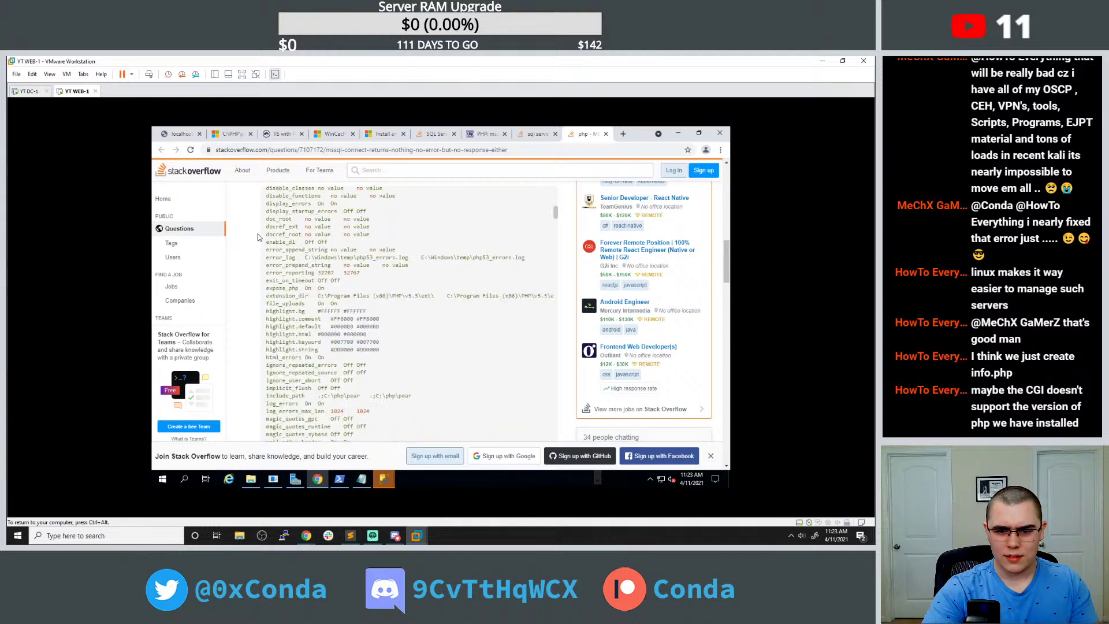
{"action": "scroll", "coordinate": [289, 262], "scroll_direction": "up", "scroll_amount": 2}
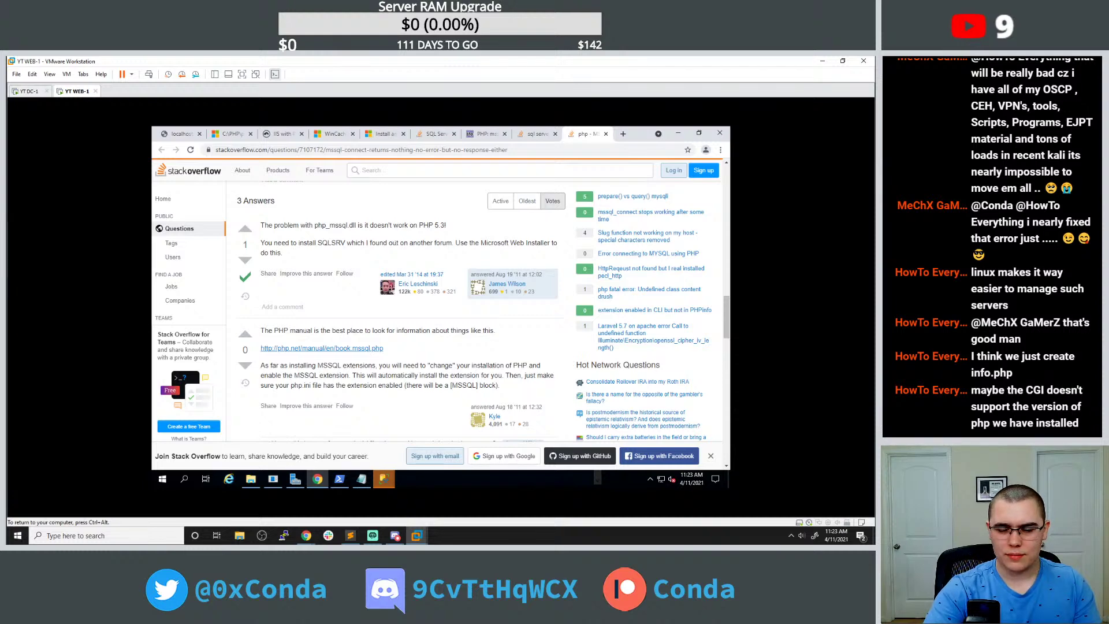
{"action": "double_click", "coordinate": [331, 225]}
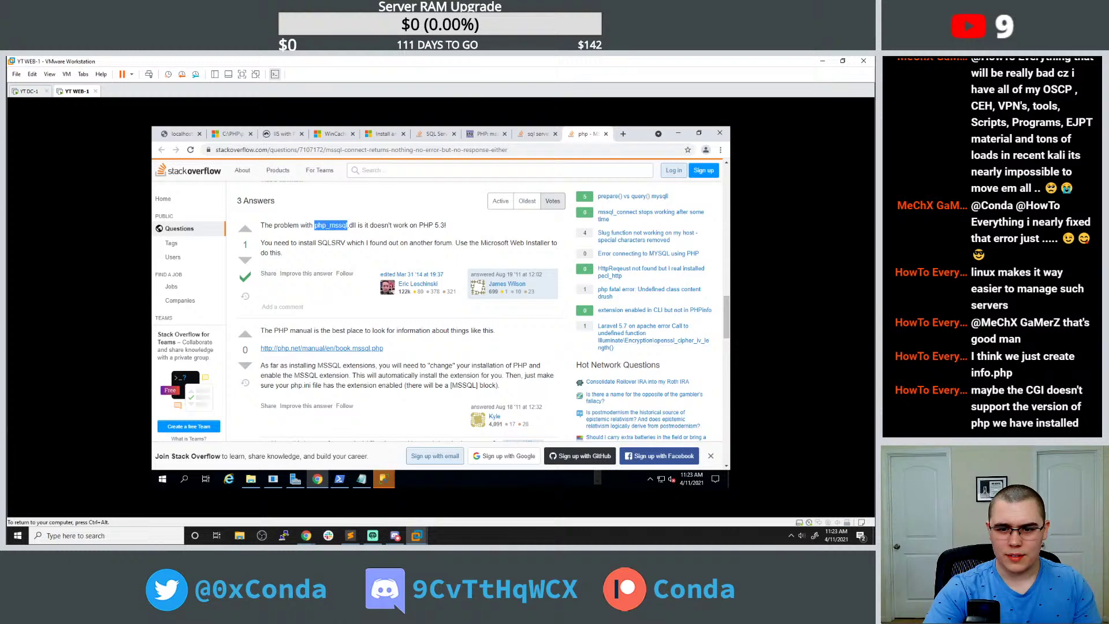
{"action": "left_click", "coordinate": [251, 480]}
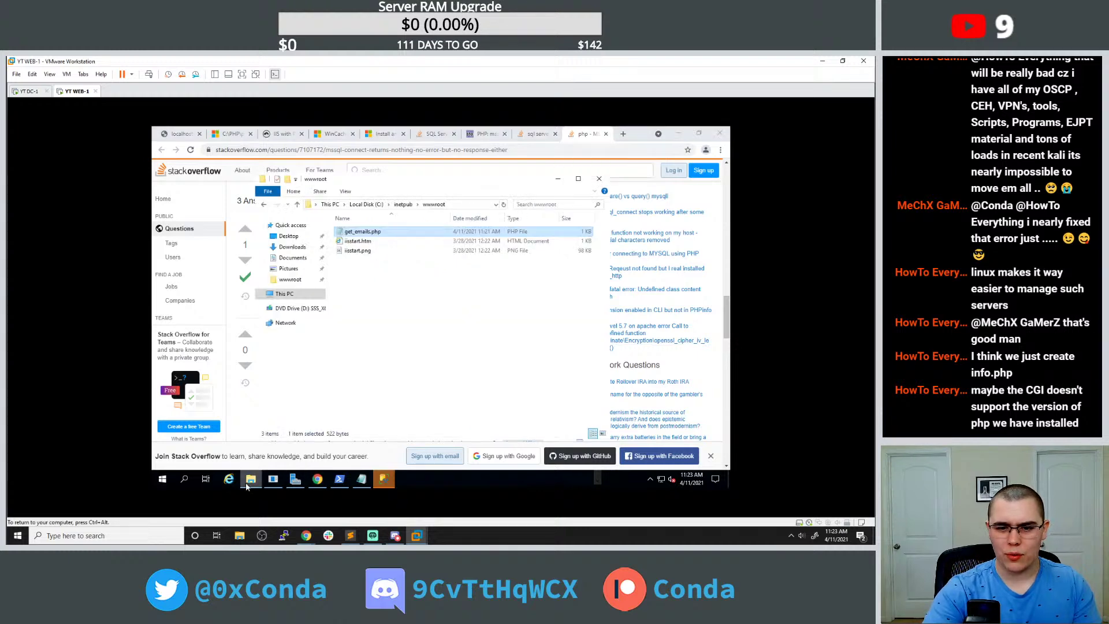
Browse from wwwroot to C:\Program Files\PHP to check the installed PHP version.
{"action": "left_click", "coordinate": [403, 204]}
{"action": "left_click", "coordinate": [368, 205]}
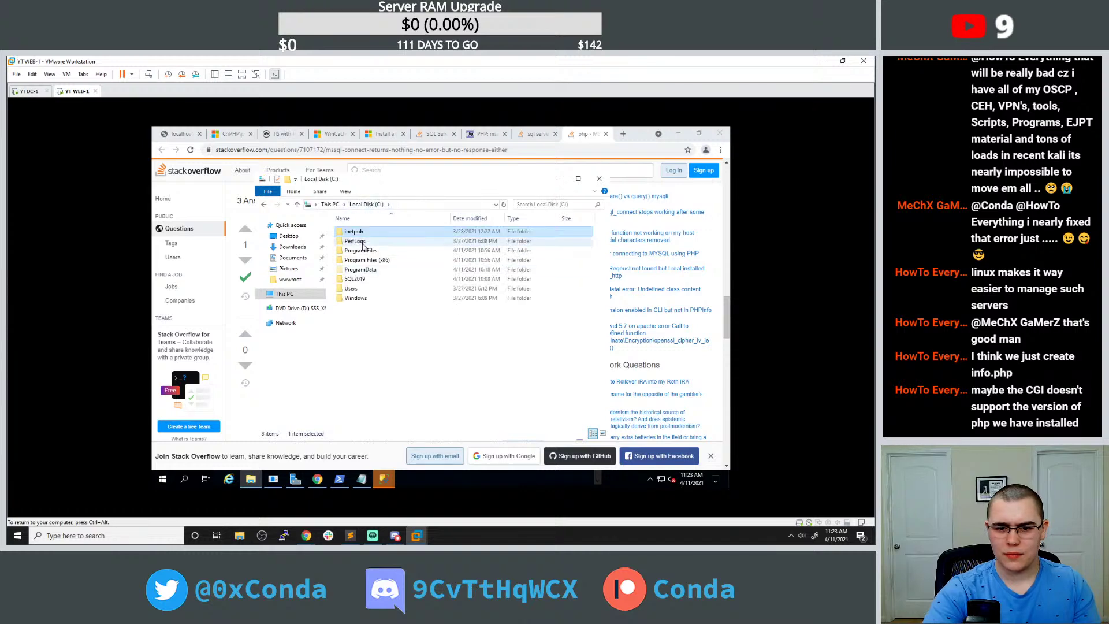
{"action": "double_click", "coordinate": [365, 252]}
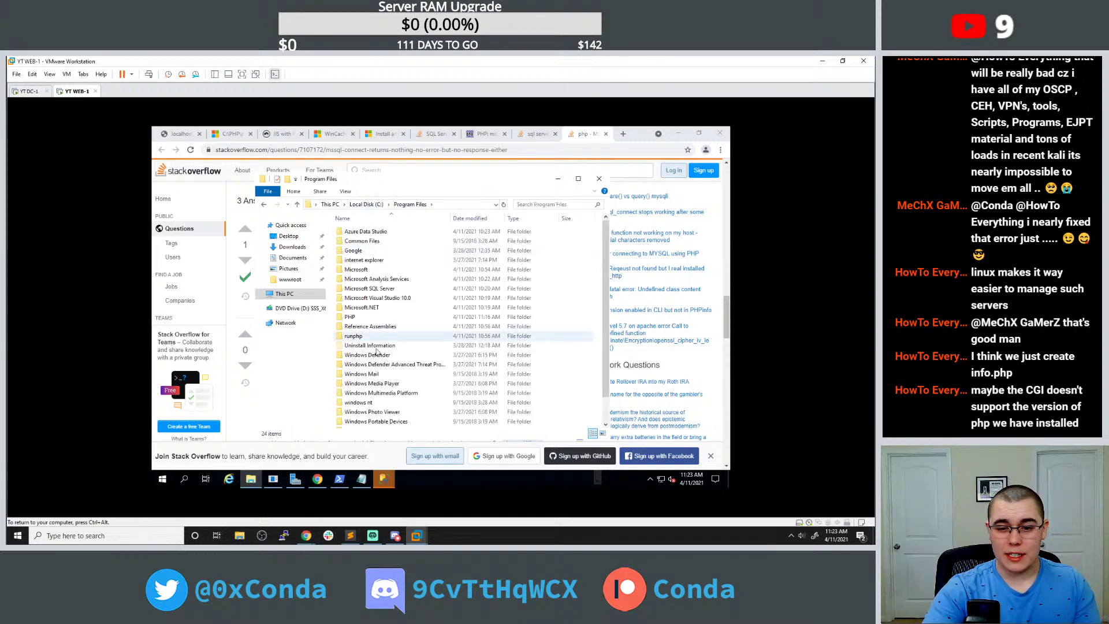
{"action": "double_click", "coordinate": [379, 318]}
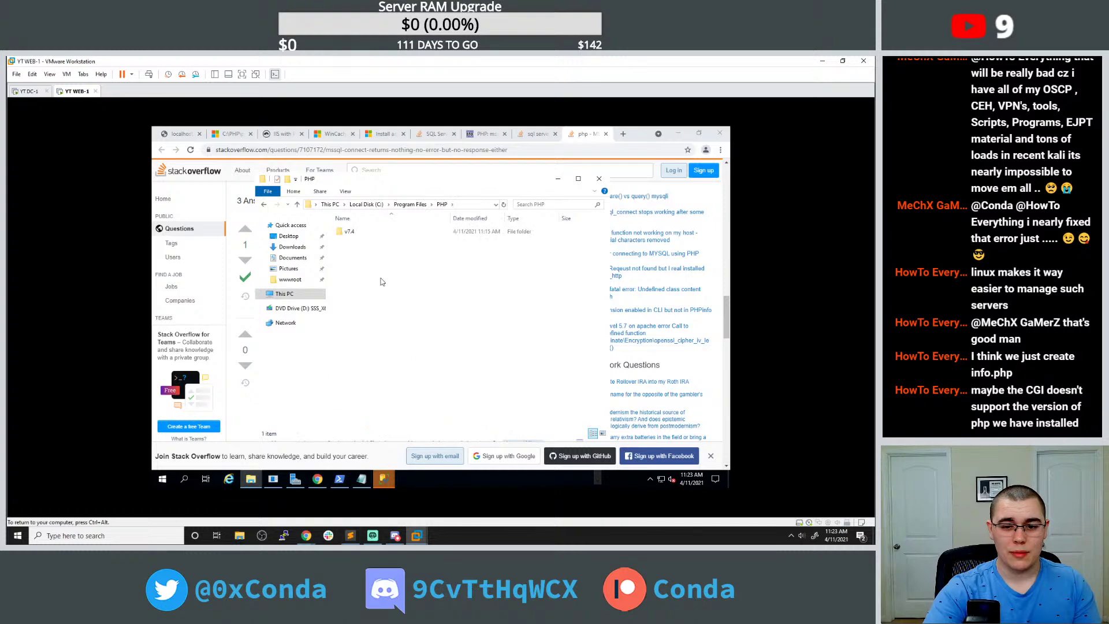
Search 'php 7.4 connect to mssql' in a new tab and open the php.net sqlsrv_connect page.
{"action": "left_click", "coordinate": [622, 134]}
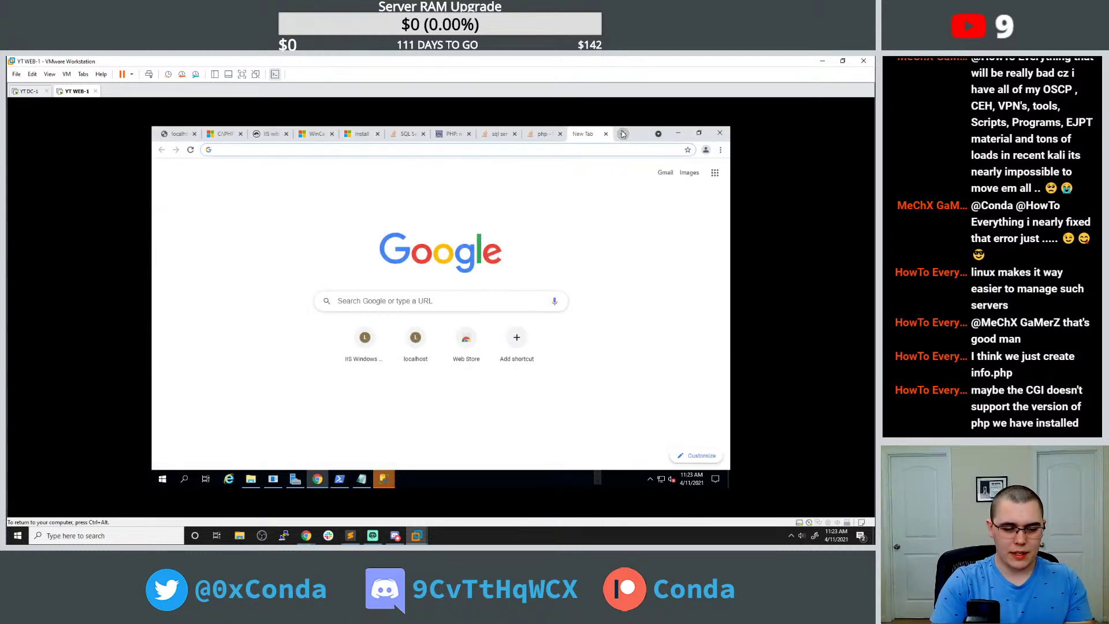
{"action": "type", "text": "php "}
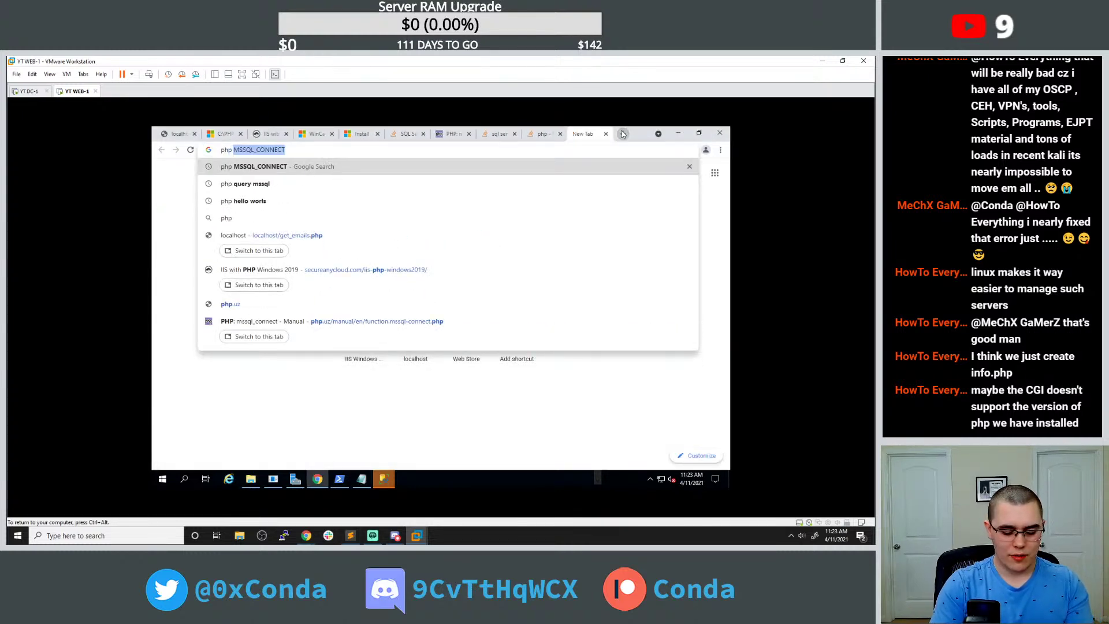
{"action": "type", "text": "7.4 connect"}
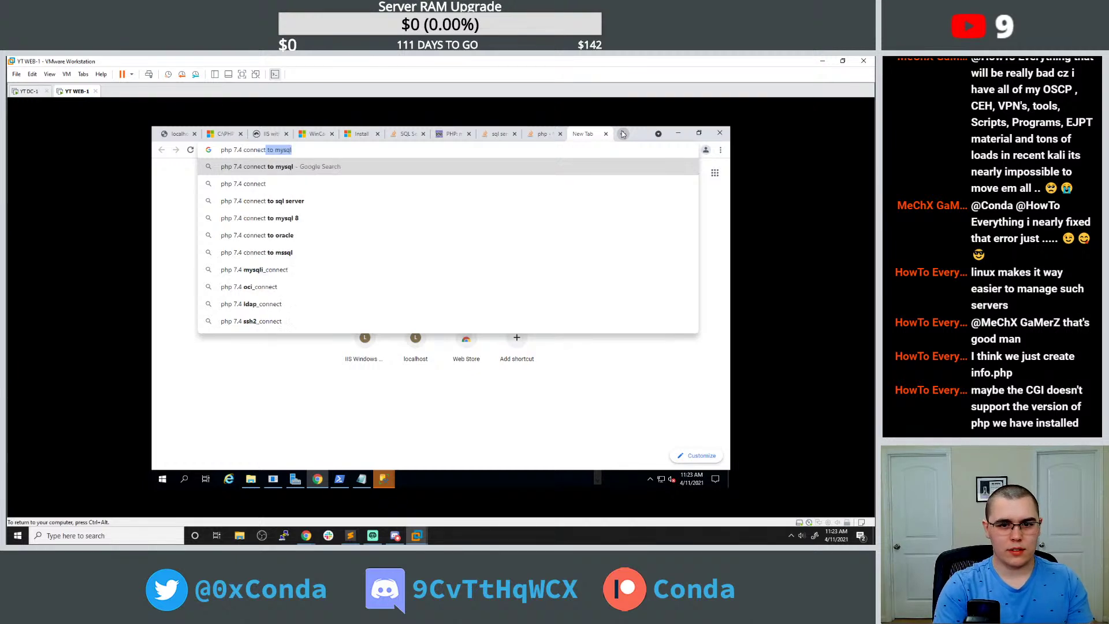
{"action": "type", "text": " to mssql"}
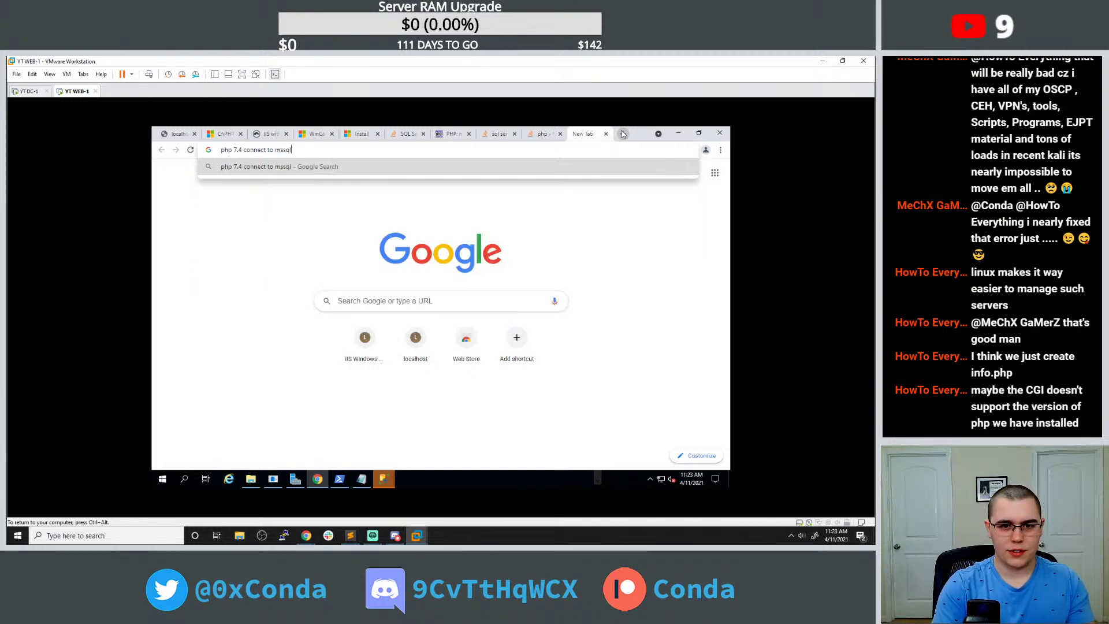
{"action": "key", "text": "Return"}
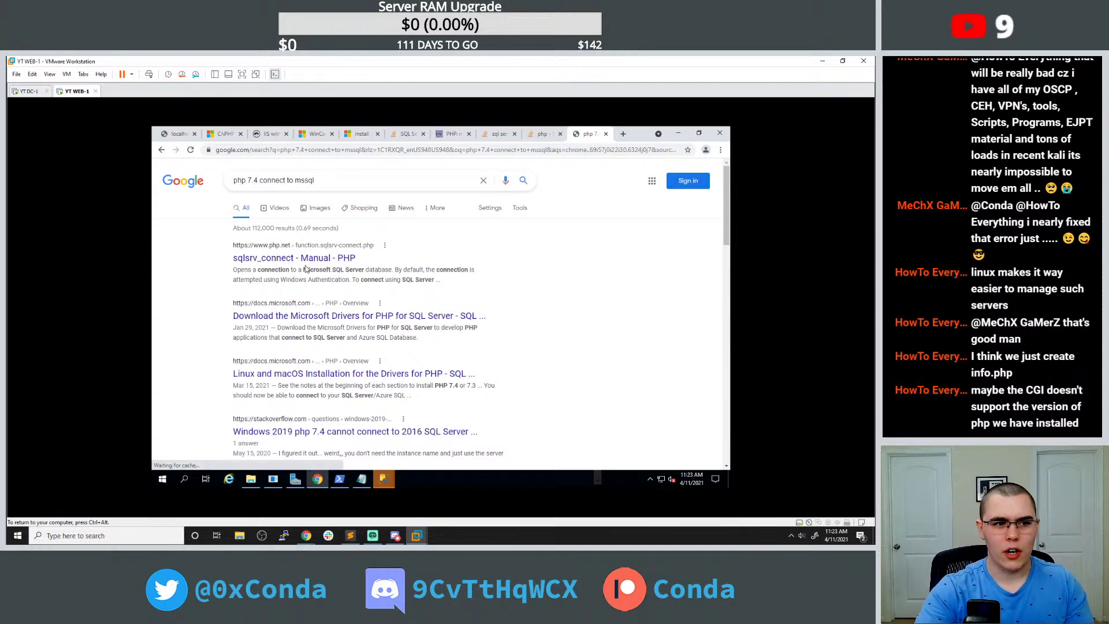
{"action": "left_click", "coordinate": [291, 259]}
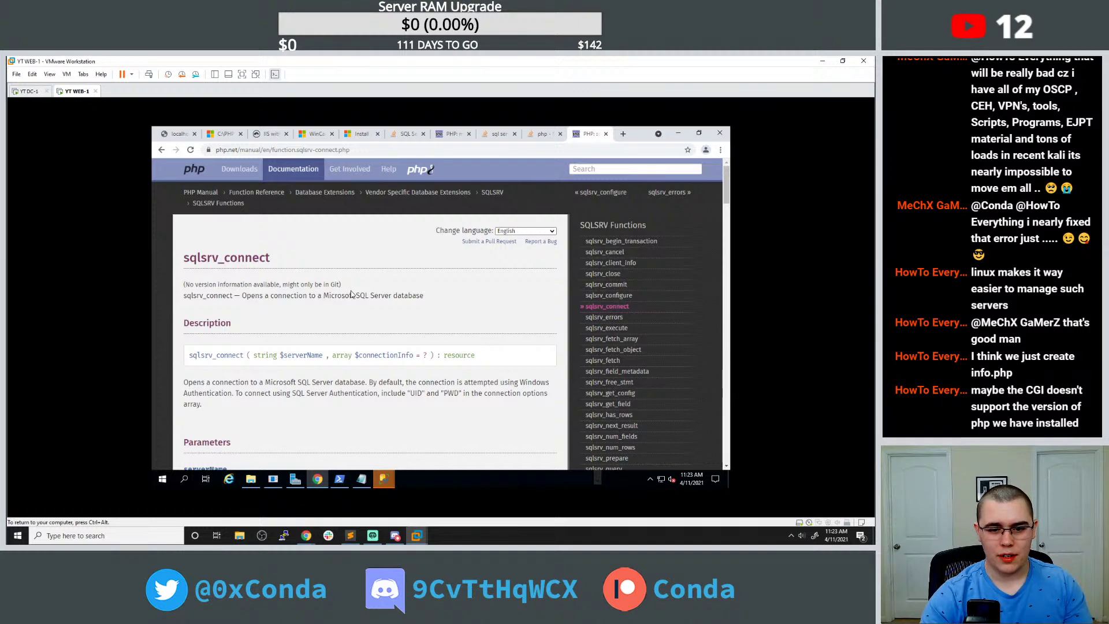
Select Example #2's sqlsrv_connect code, then the old connection and query code in get_emails.php.
{"action": "scroll", "coordinate": [353, 295], "scroll_direction": "down", "scroll_amount": 2}
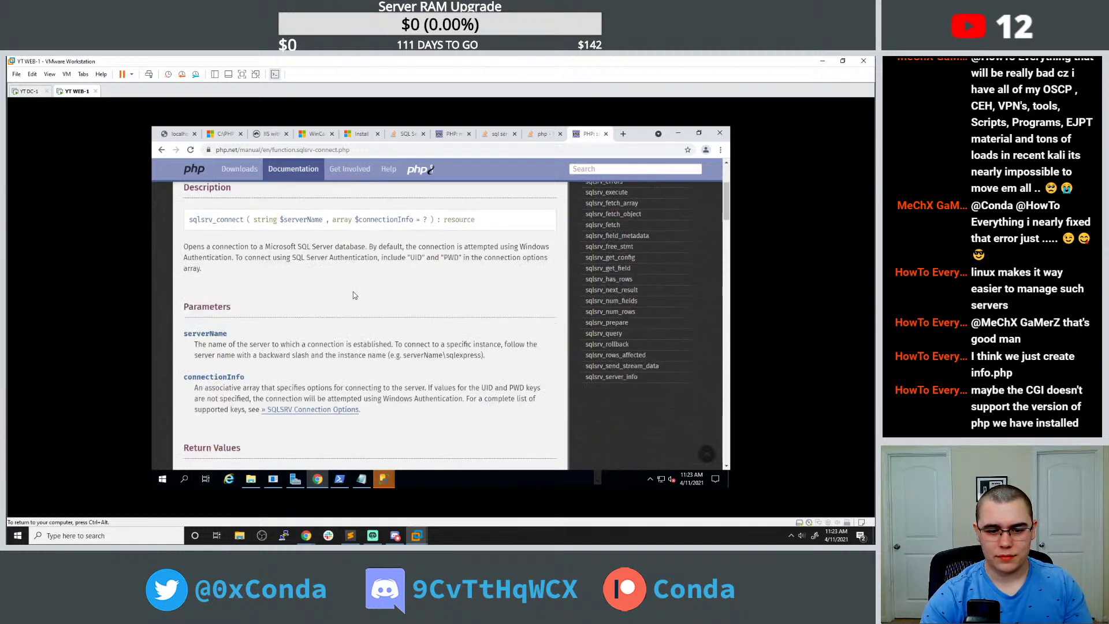
{"action": "scroll", "coordinate": [350, 303], "scroll_direction": "down", "scroll_amount": 3}
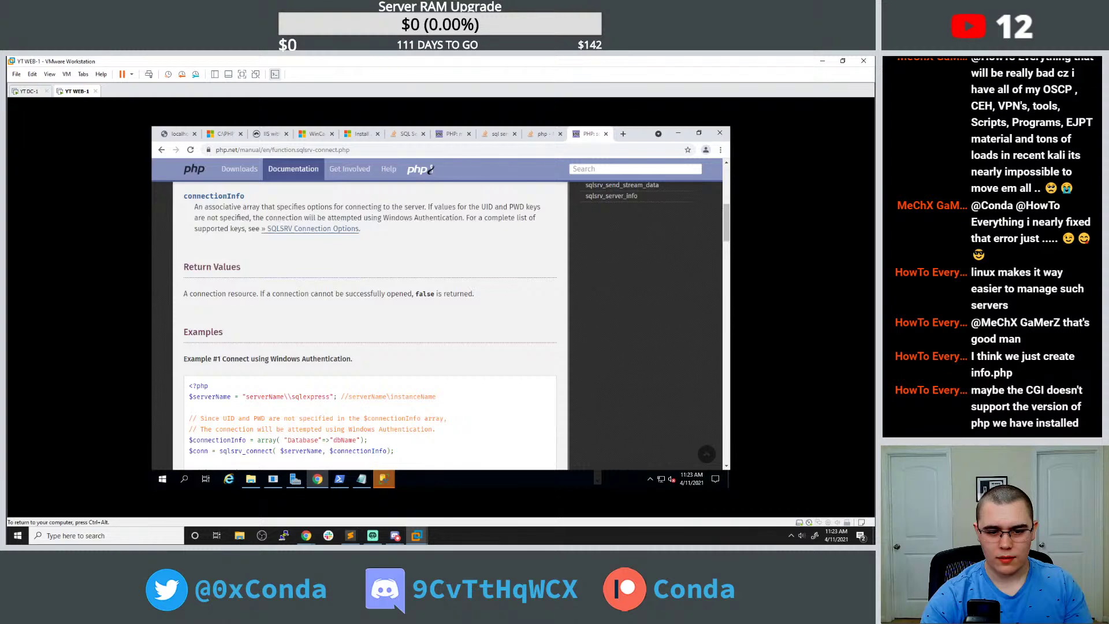
{"action": "scroll", "coordinate": [316, 287], "scroll_direction": "down", "scroll_amount": 2}
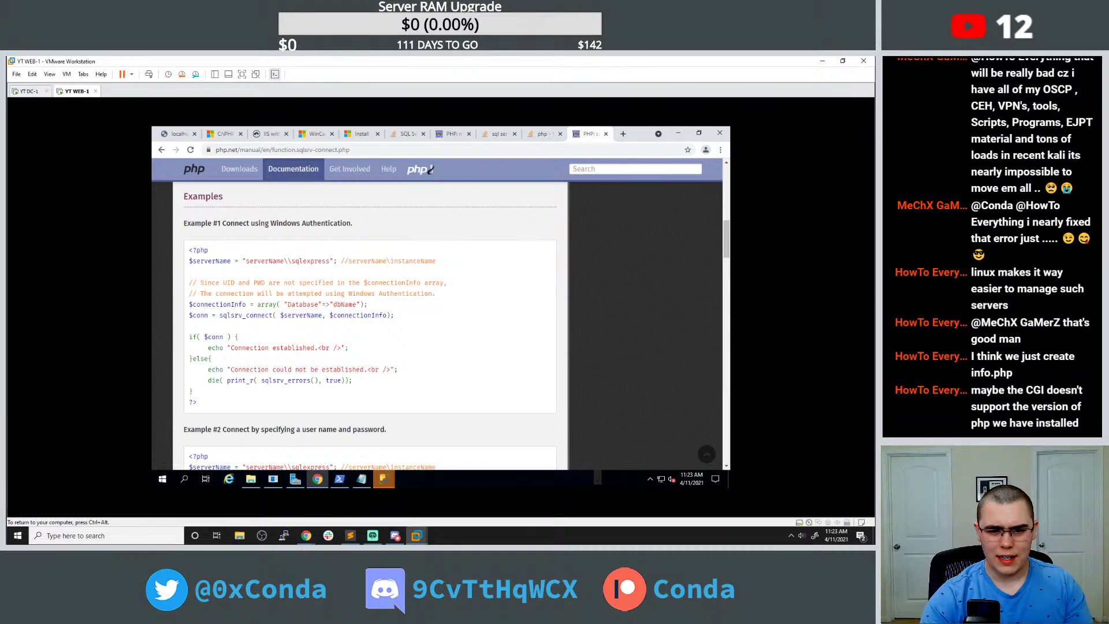
{"action": "scroll", "coordinate": [311, 290], "scroll_direction": "down", "scroll_amount": 3}
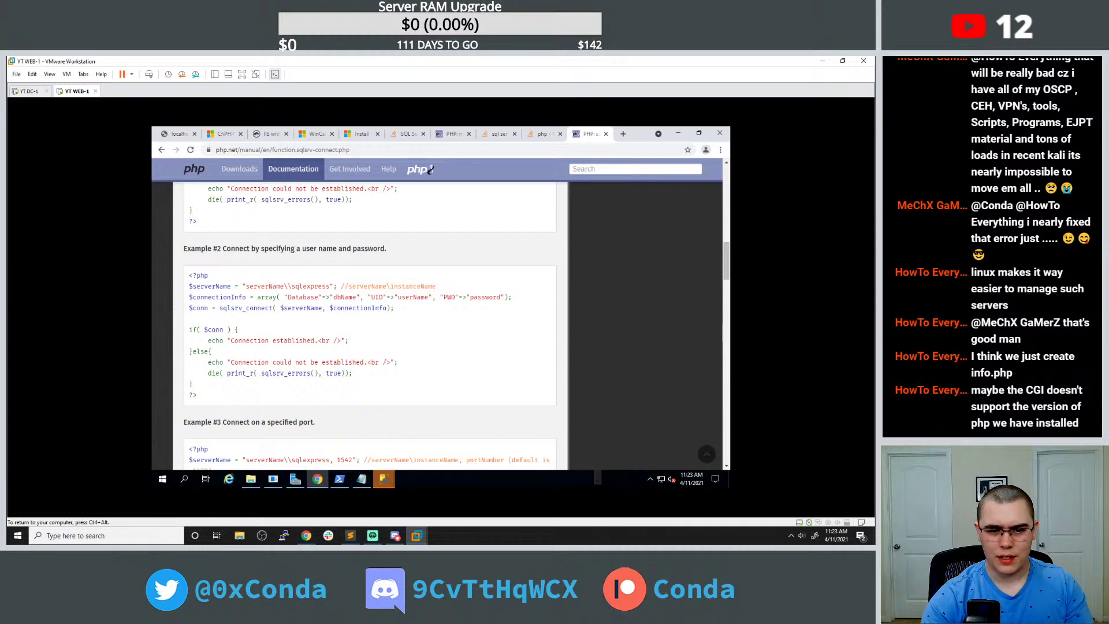
{"action": "left_click_drag", "start_coordinate": [189, 285], "coordinate": [437, 393]}
{"action": "key", "text": "ctrl+c"}
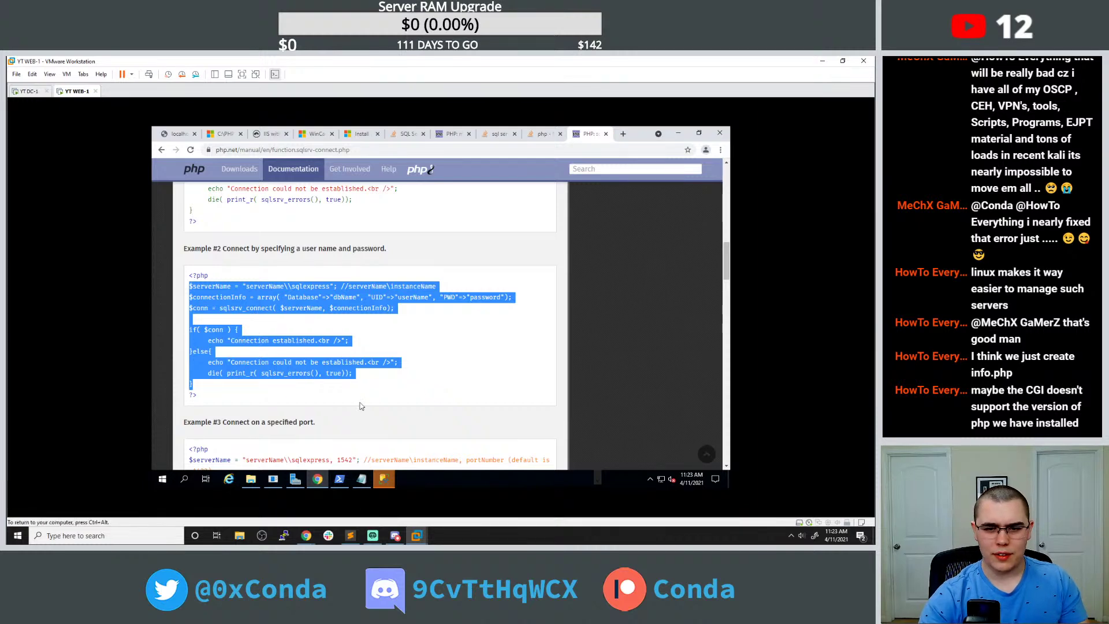
{"action": "left_click", "coordinate": [362, 480]}
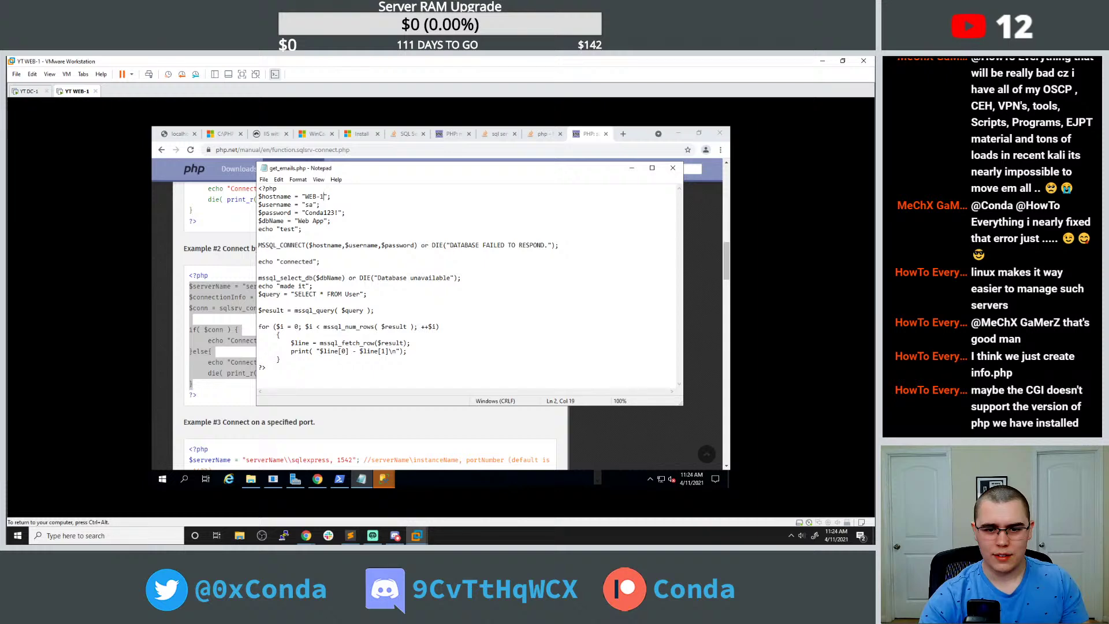
{"action": "left_click_drag", "start_coordinate": [258, 229], "coordinate": [266, 369]}
Paste the sqlsrv_connect example into get_emails.php and set the server to WEB-1\MSSQLSERVER.
{"action": "key", "text": "ctrl+v"}
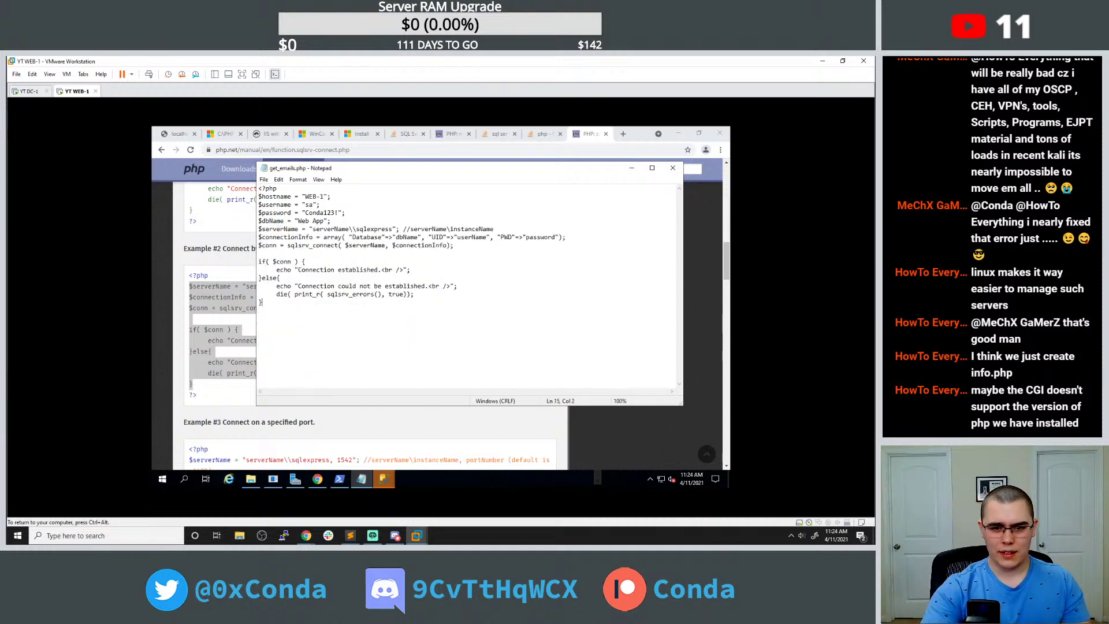
{"action": "left_click", "coordinate": [258, 229]}
{"action": "key", "text": "Return"}
{"action": "key", "text": "Return"}
{"action": "left_click_drag", "start_coordinate": [309, 245], "coordinate": [349, 244]}
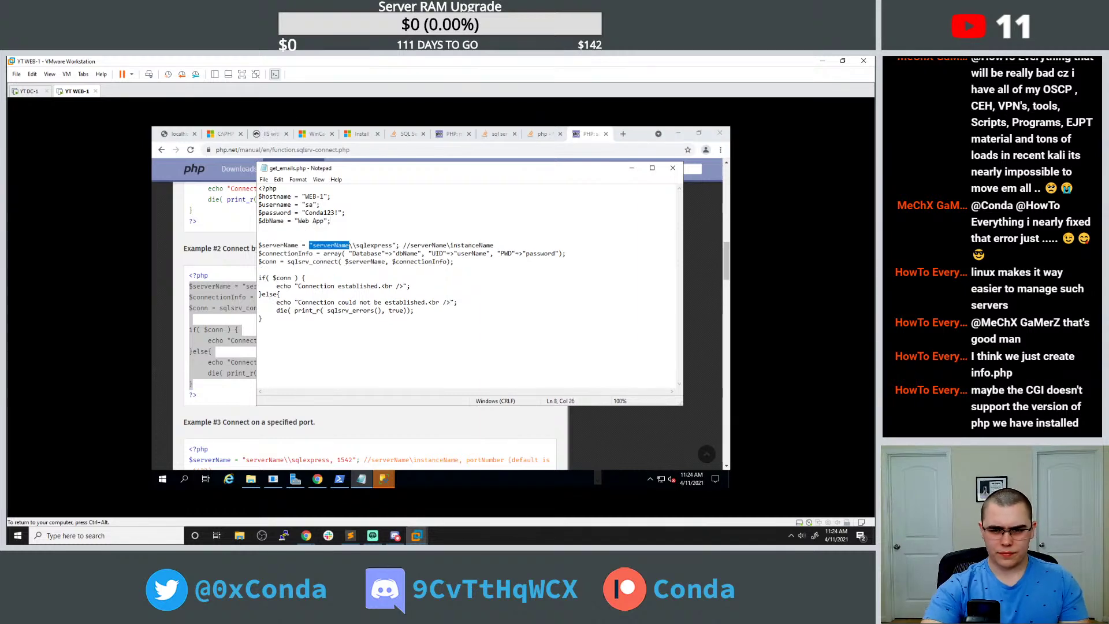
{"action": "key", "text": "Up"}
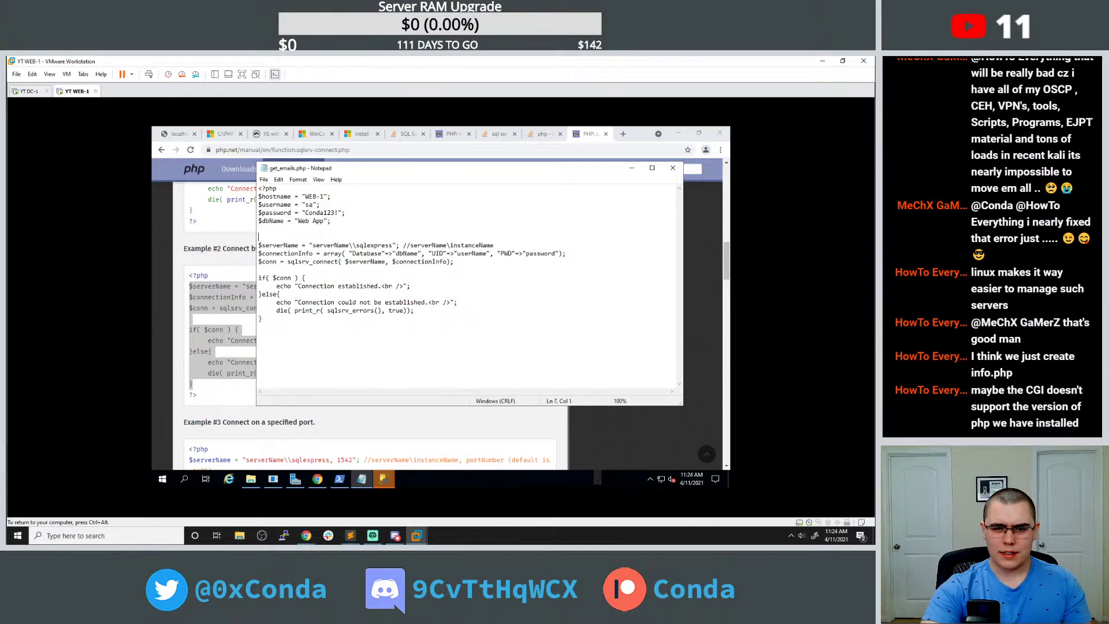
{"action": "key", "text": "shift+Right"}
{"action": "key", "text": "shift+Right"}
{"action": "key", "text": "shift+Right"}
{"action": "key", "text": "shift+Right"}
{"action": "key", "text": "shift+Right"}
{"action": "key", "text": "shift+Right"}
{"action": "key", "text": "shift+Right"}
{"action": "key", "text": "shift+Right"}
{"action": "key", "text": "shift+Right"}
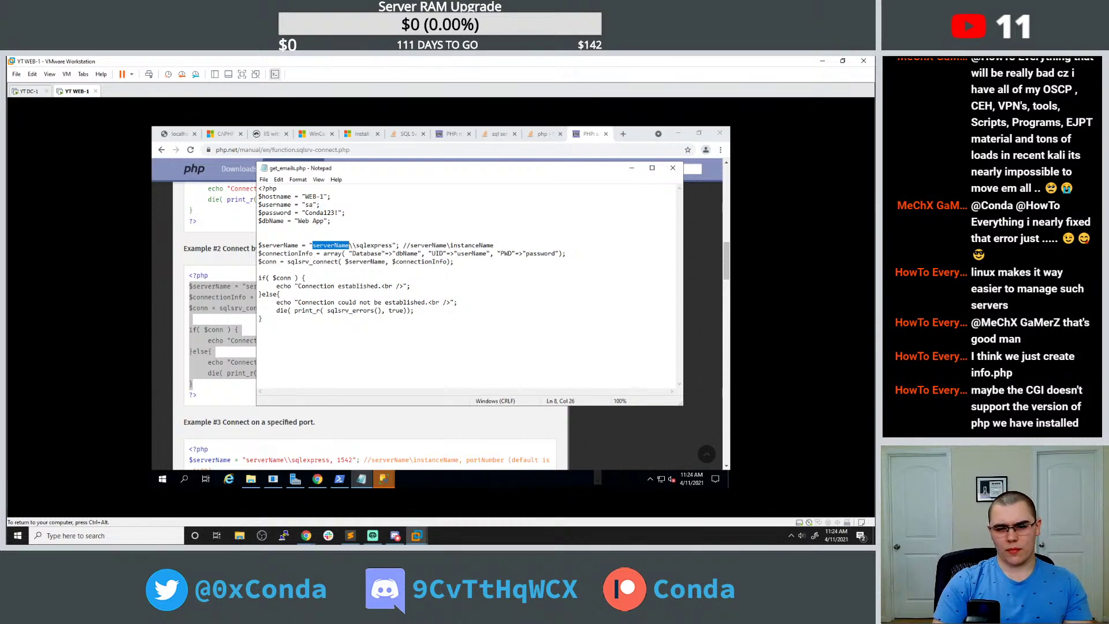
{"action": "type", "text": "WEB-1"}
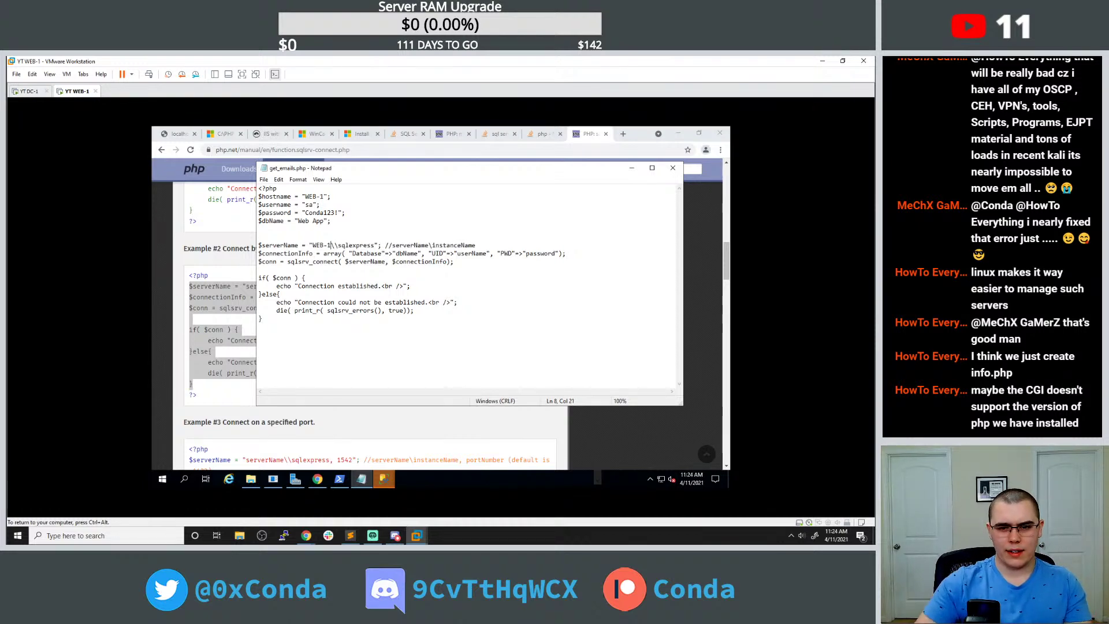
{"action": "key", "text": "Right"}
{"action": "key", "text": "shift+Right"}
{"action": "key", "text": "shift+Right"}
{"action": "key", "text": "shift+Right"}
{"action": "key", "text": "shift+Right"}
{"action": "key", "text": "shift+Right"}
{"action": "key", "text": "shift+Right"}
{"action": "key", "text": "shift+Right"}
{"action": "key", "text": "shift+Right"}
{"action": "key", "text": "shift+Right"}
{"action": "key", "text": "shift+Right"}
{"action": "key", "text": "shift+Right"}
{"action": "key", "text": "shift+Right"}
{"action": "key", "text": "shift+Right"}
{"action": "key", "text": "shift+Right"}
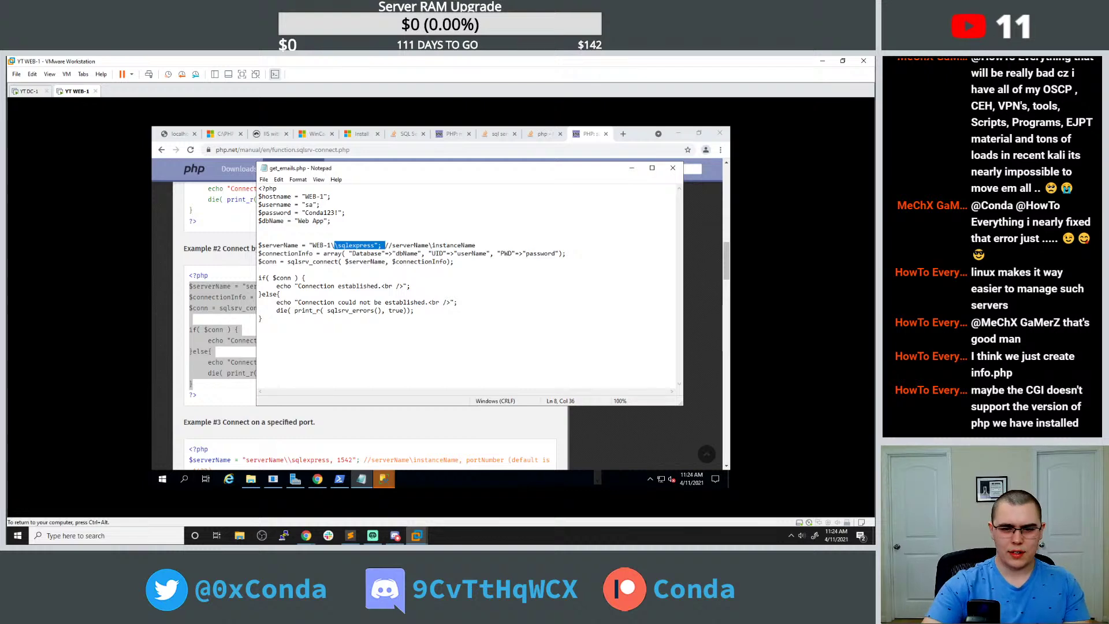
{"action": "left_click", "coordinate": [259, 236]}
{"action": "left_click_drag", "start_coordinate": [338, 244], "coordinate": [374, 245]}
{"action": "type", "text": "MSSQLSERV"}
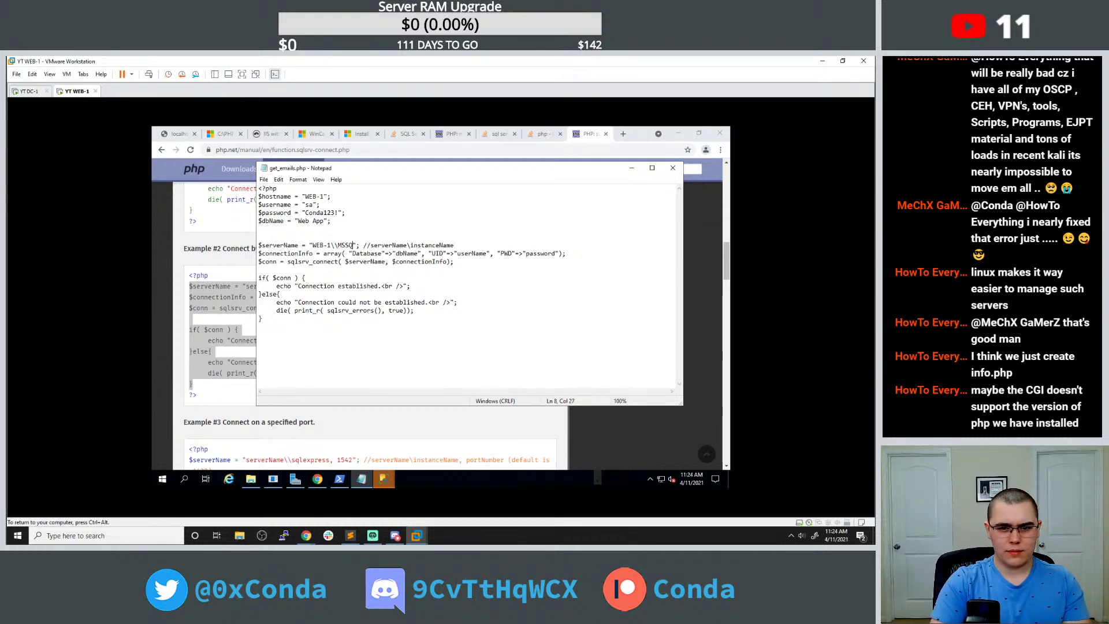
{"action": "type", "text": "ER"}
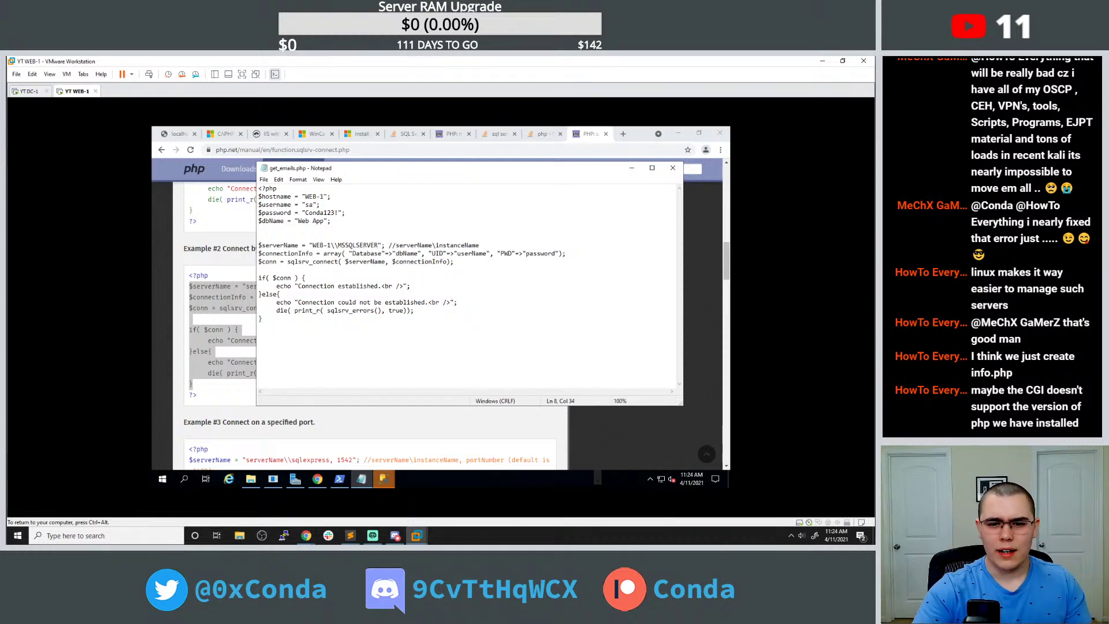
Set the database to 'Web App', UID to 'sa', and fill in the server password.
{"action": "mouse_move", "coordinate": [430, 253]}
{"action": "left_mouse_down"}
{"action": "mouse_move", "coordinate": [350, 252]}
{"action": "mouse_move", "coordinate": [418, 253]}
{"action": "left_mouse_up"}
{"action": "left_click", "coordinate": [398, 262]}
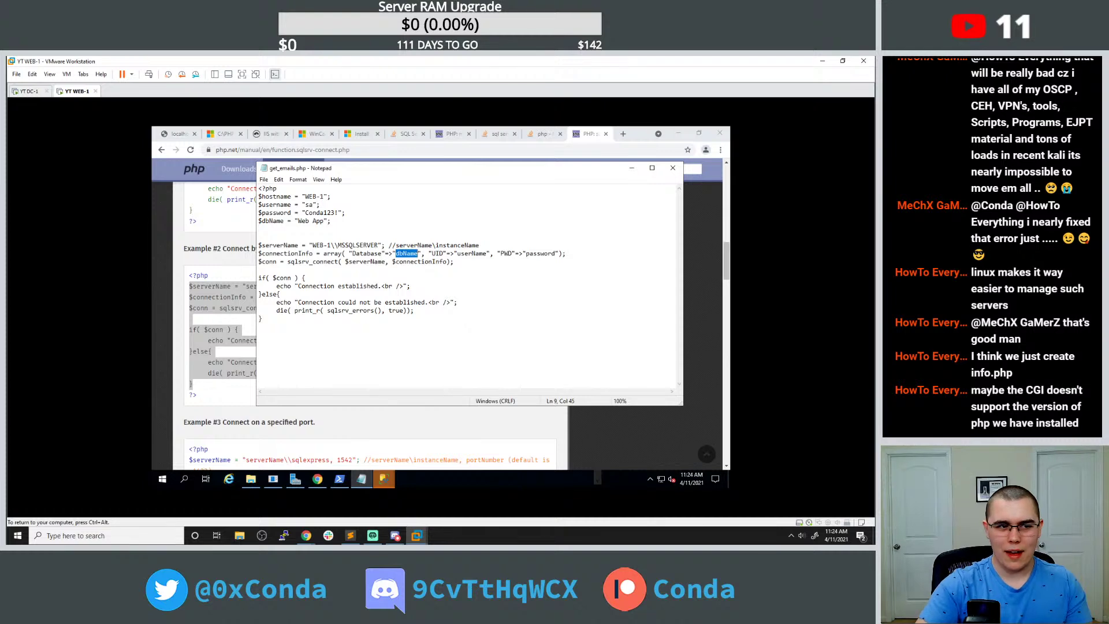
{"action": "type", "text": "WEb Ap"}
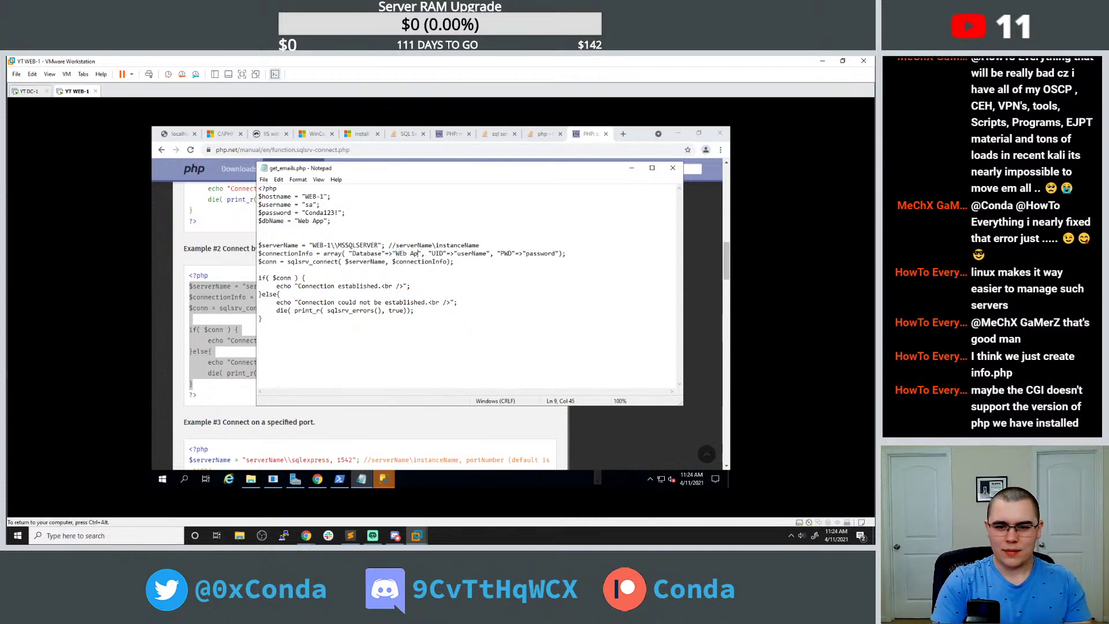
{"action": "key", "text": "BackSpace"}
{"action": "key", "text": "BackSpace"}
{"action": "type", "text": "eb App"}
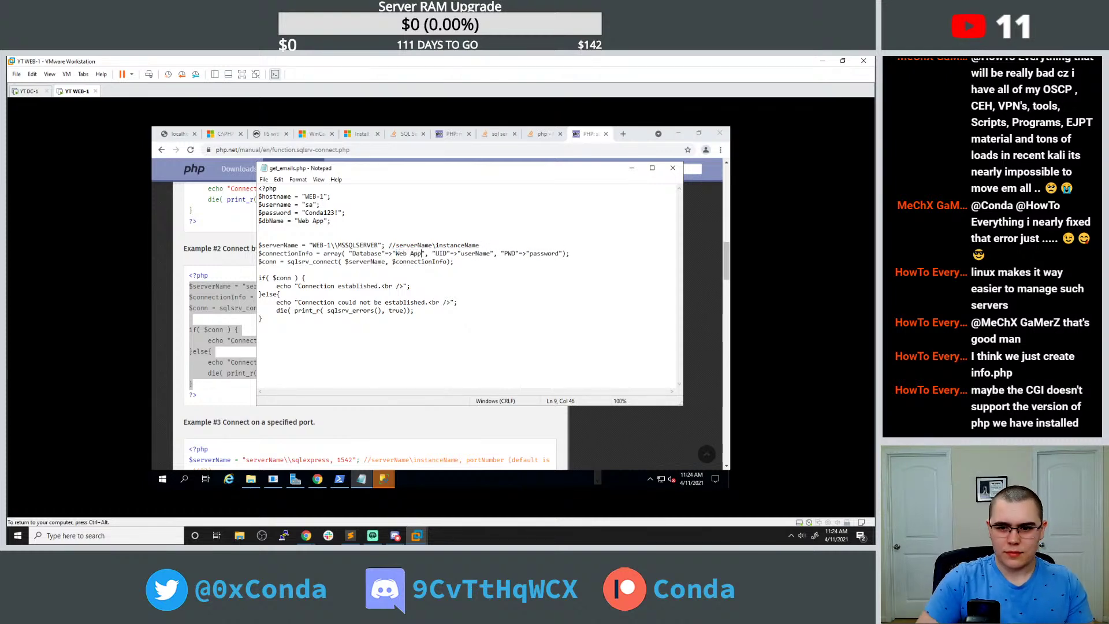
{"action": "left_click_drag", "start_coordinate": [391, 253], "coordinate": [502, 261]}
{"action": "left_click_drag", "start_coordinate": [432, 253], "coordinate": [536, 253]}
{"action": "left_click", "coordinate": [472, 253]}
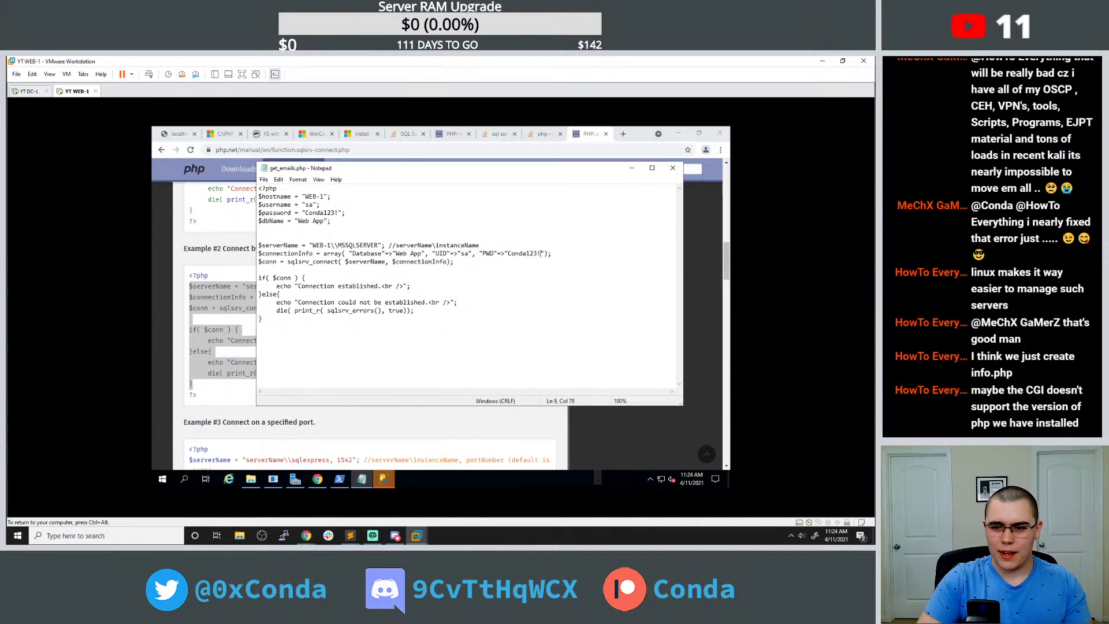
Reload get_emails.php in the browser, which still returns HTTP ERROR 500.
{"action": "left_click", "coordinate": [178, 133]}
{"action": "left_click", "coordinate": [190, 149]}
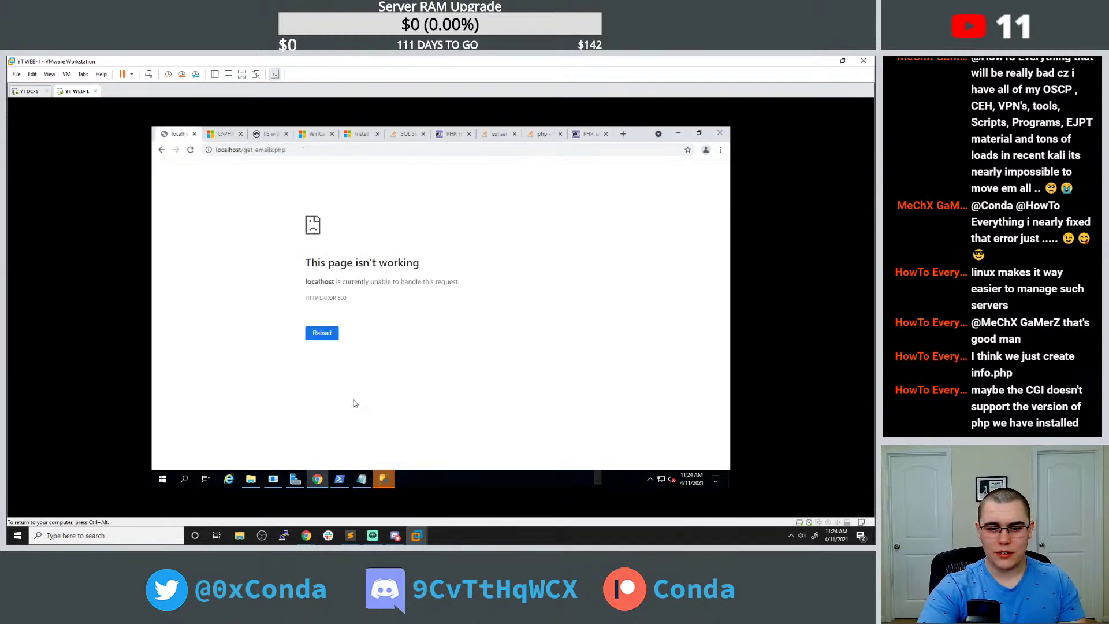
{"action": "left_click", "coordinate": [363, 478]}
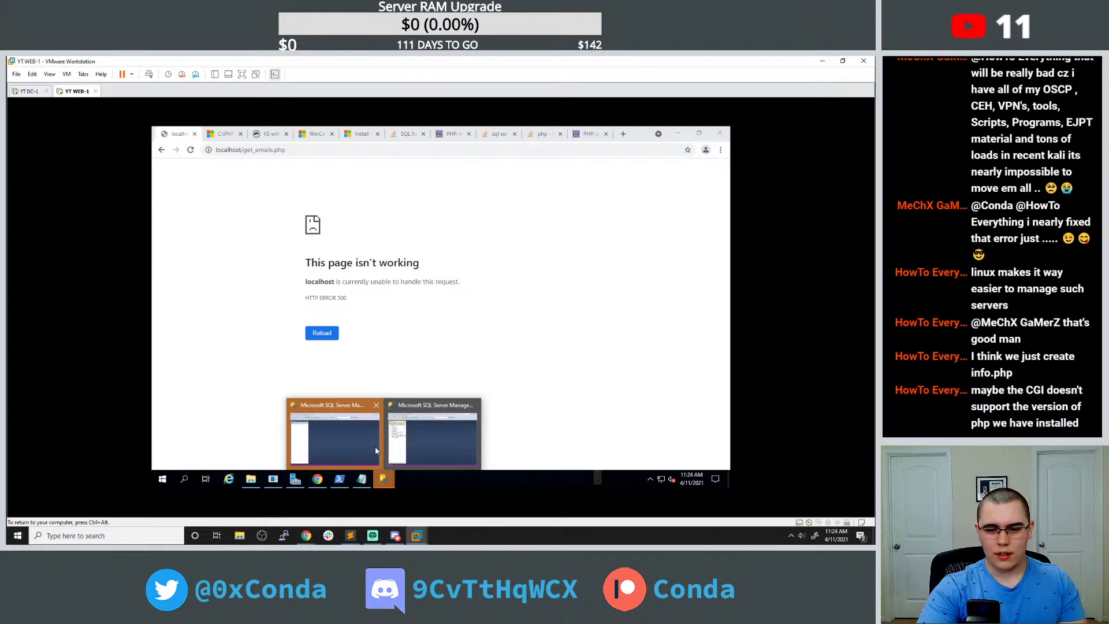
Delete the blank line above if( $conn ) in get_emails.php and reload the page again.
{"action": "left_click", "coordinate": [363, 479]}
{"action": "left_click", "coordinate": [480, 245]}
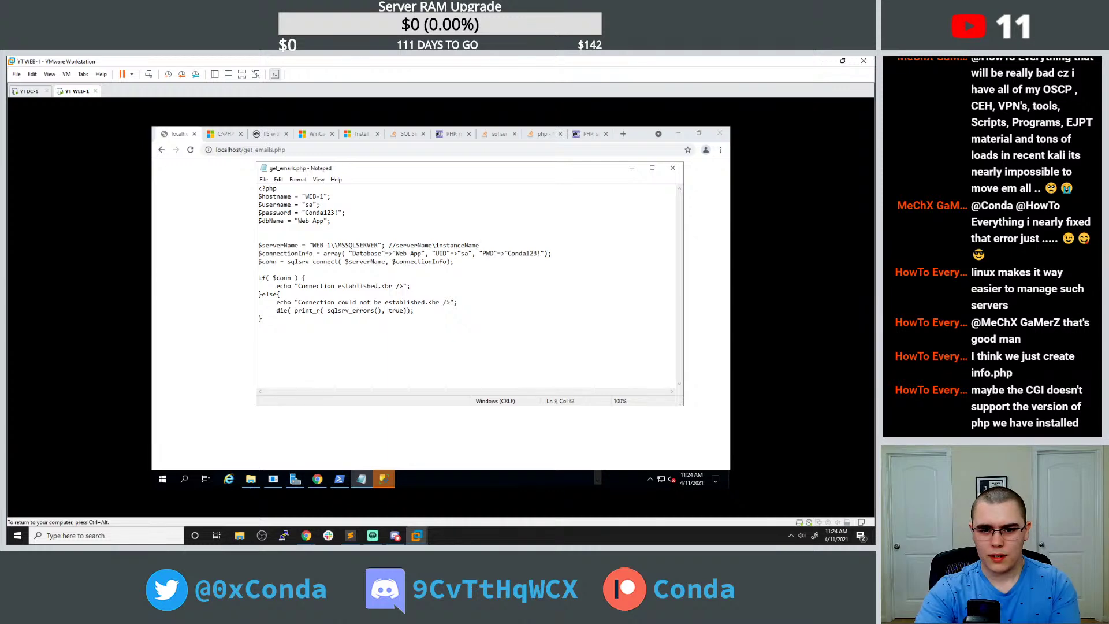
{"action": "left_click", "coordinate": [305, 278]}
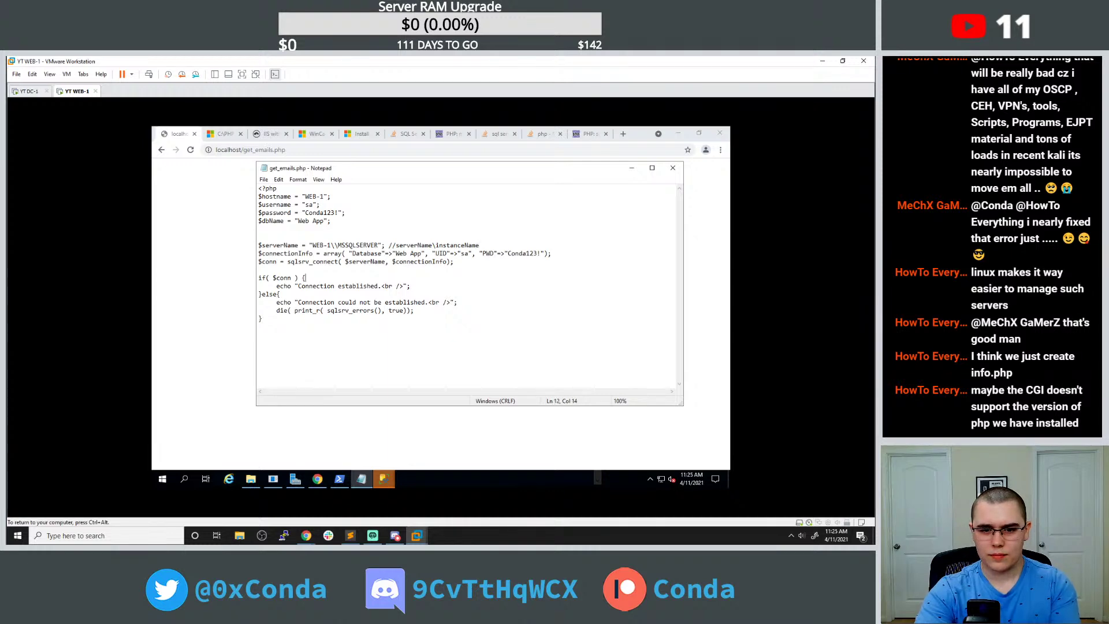
{"action": "key", "text": "BackSpace"}
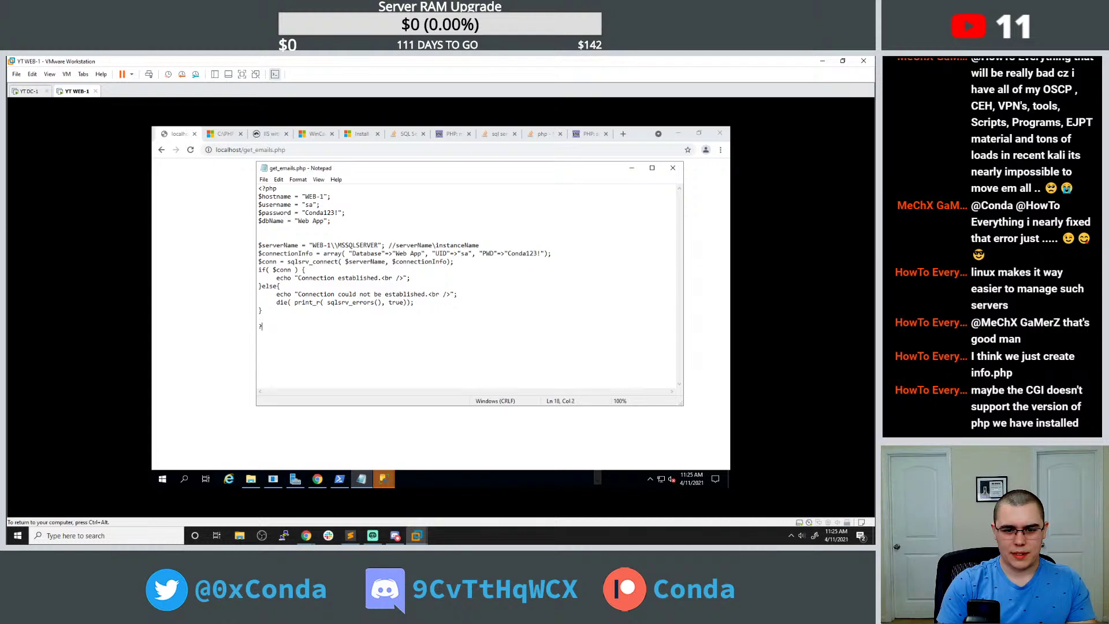
{"action": "left_click", "coordinate": [189, 149]}
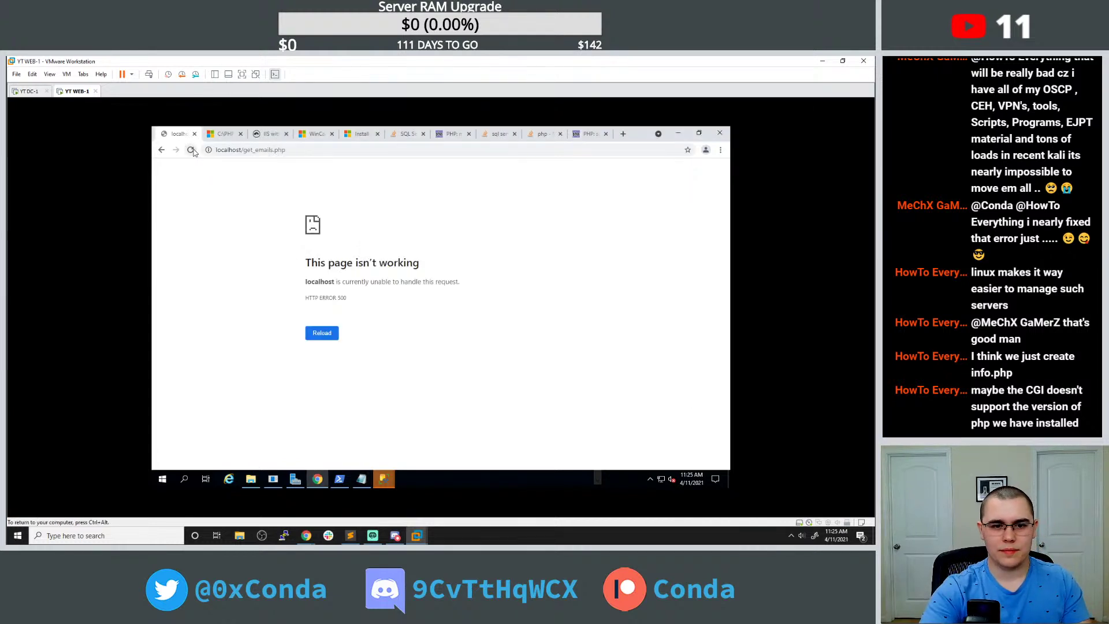
{"action": "left_click", "coordinate": [361, 478]}
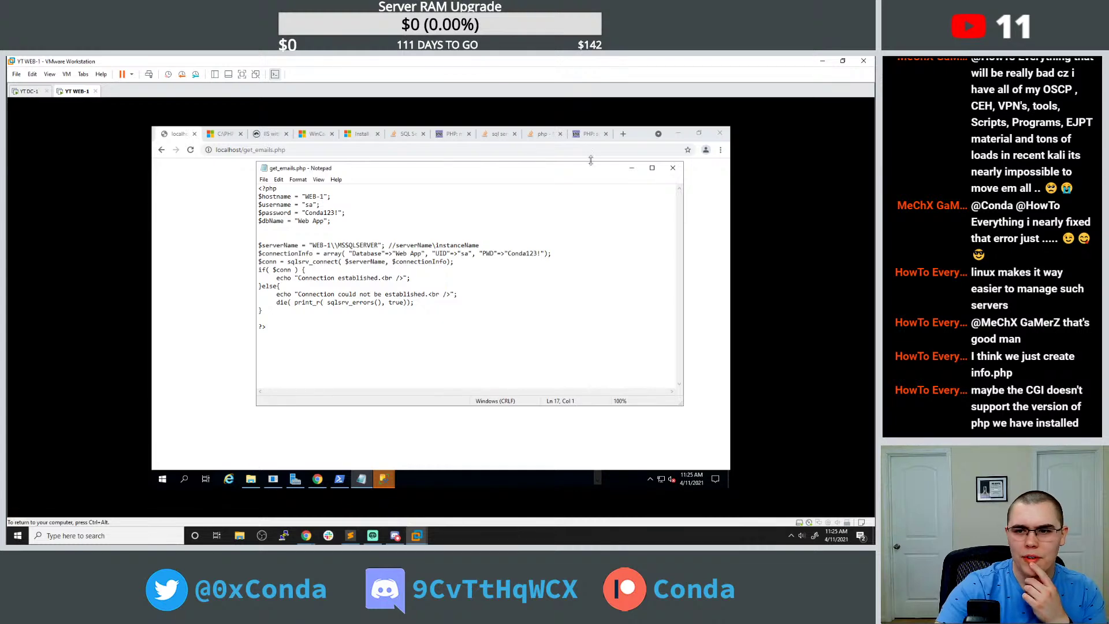
From the Google results, check Microsoft Drivers for PHP, then open the 'Windows 2019 php 7.4' Stack Overflow question.
{"action": "left_click", "coordinate": [588, 133]}
{"action": "scroll", "coordinate": [310, 305], "scroll_direction": "down", "scroll_amount": 5}
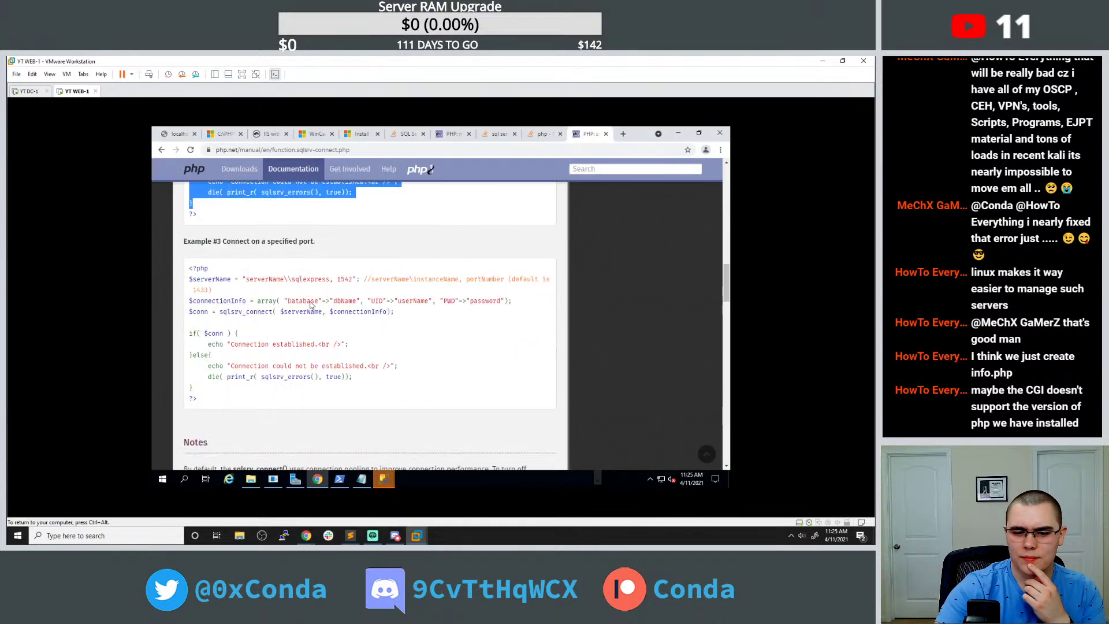
{"action": "left_click", "coordinate": [160, 150]}
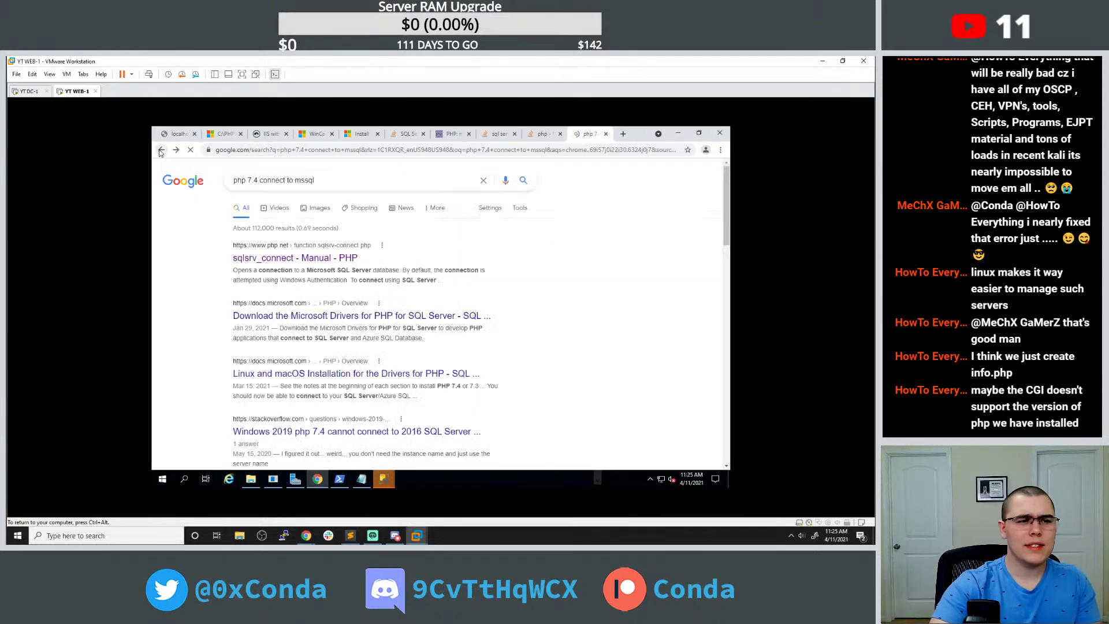
{"action": "scroll", "coordinate": [239, 288], "scroll_direction": "down", "scroll_amount": 1}
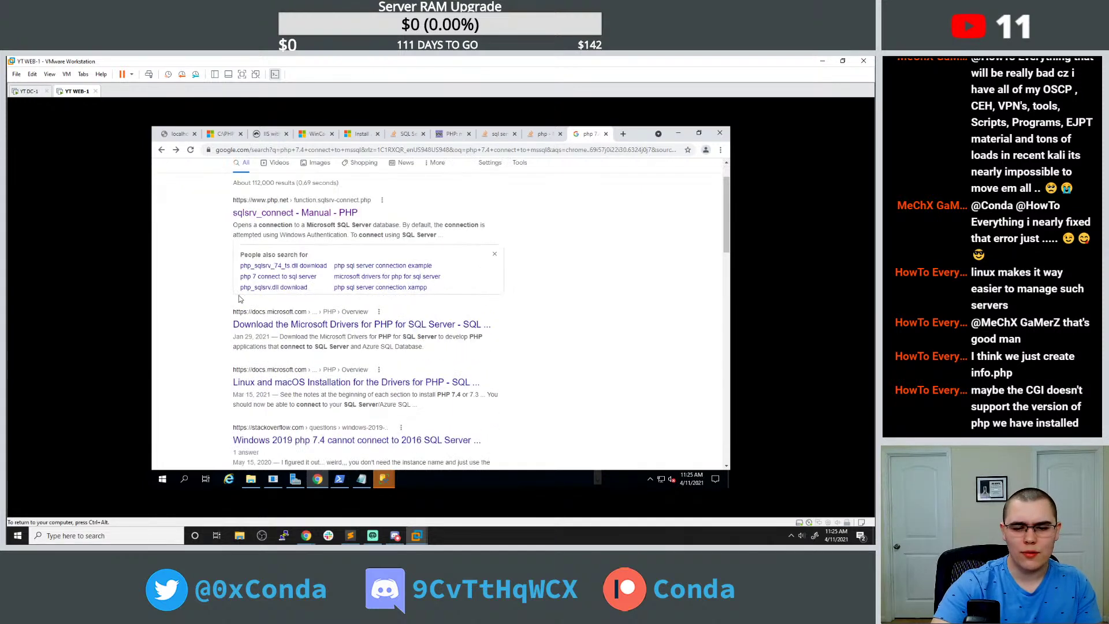
{"action": "left_click", "coordinate": [257, 324]}
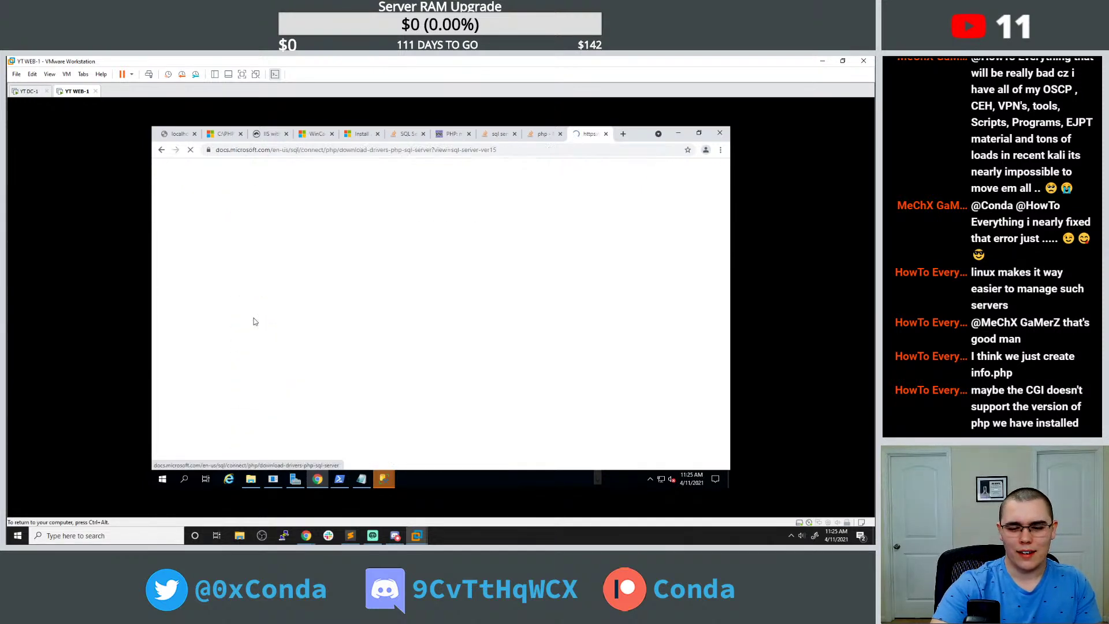
{"action": "key", "text": "alt+Left"}
{"action": "scroll", "coordinate": [301, 370], "scroll_direction": "down", "scroll_amount": 2}
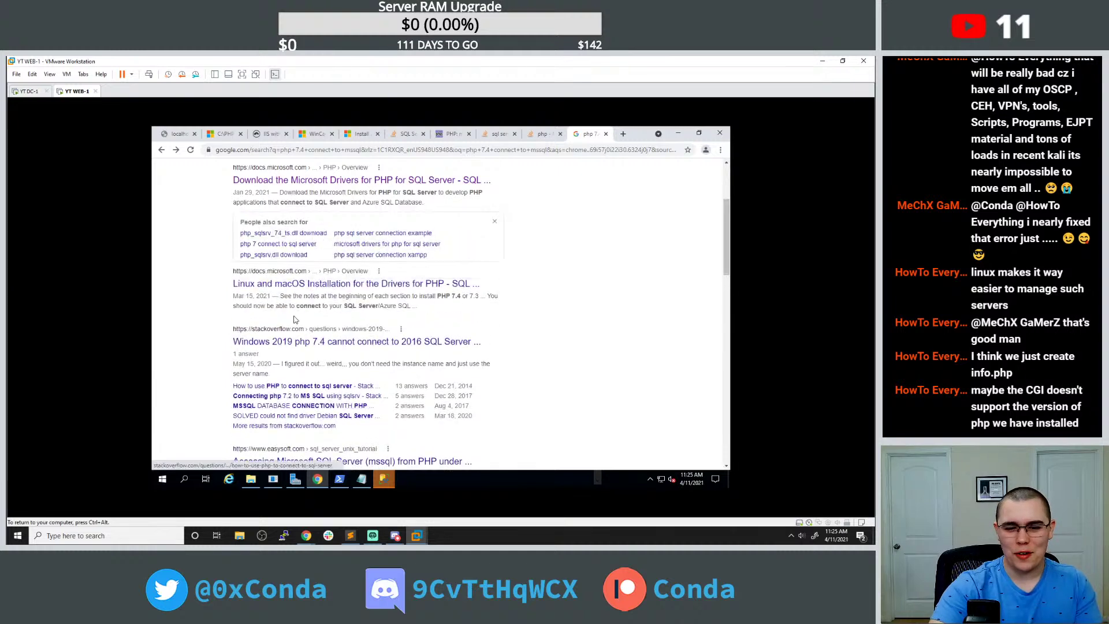
{"action": "left_click", "coordinate": [301, 354]}
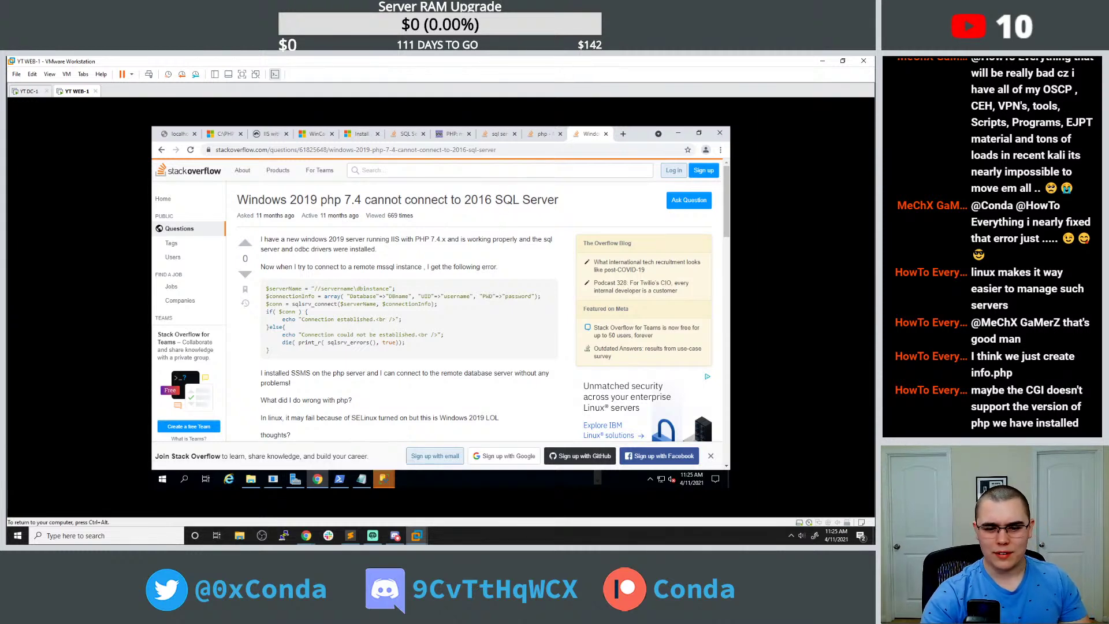
{"action": "mouse_move", "coordinate": [383, 478]}
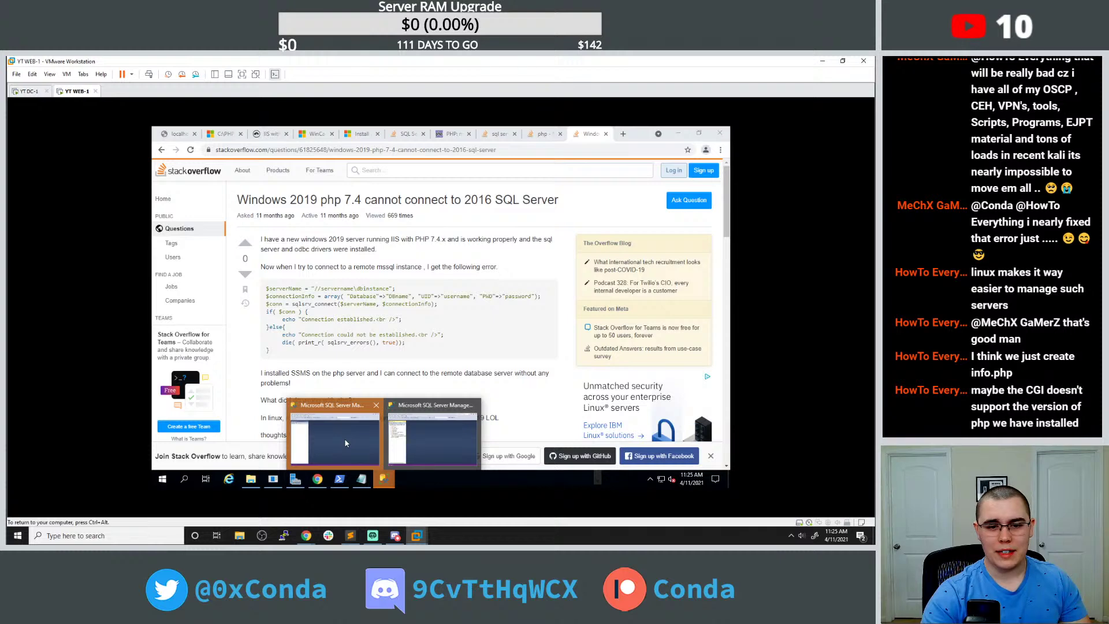
{"action": "left_click", "coordinate": [431, 442]}
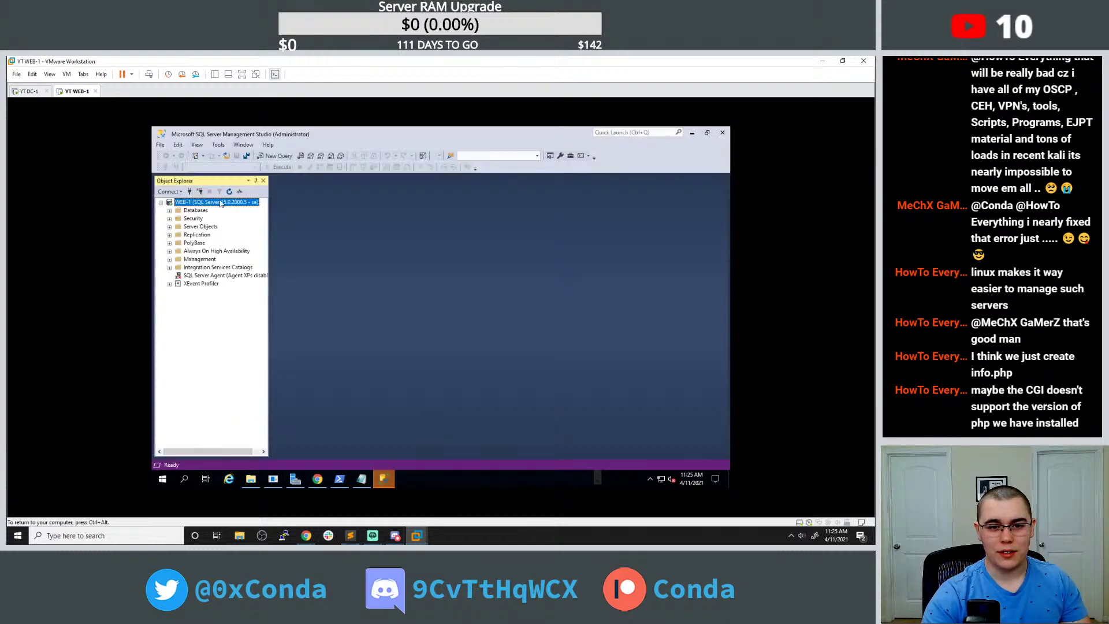
{"action": "left_click", "coordinate": [161, 145]}
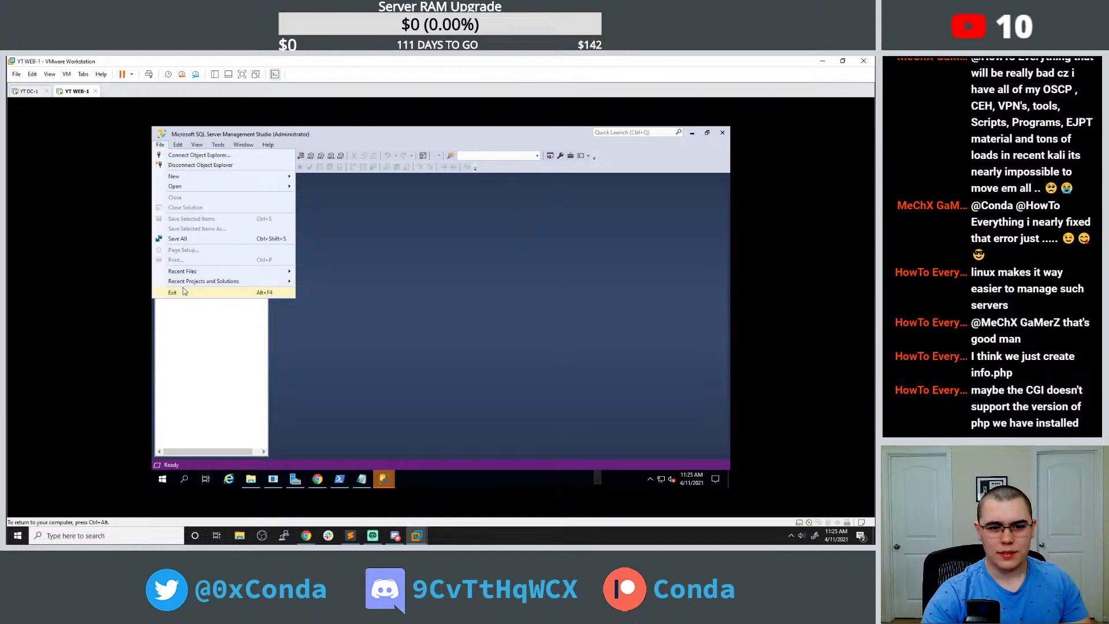
{"action": "left_click", "coordinate": [409, 386]}
{"action": "left_click", "coordinate": [317, 479]}
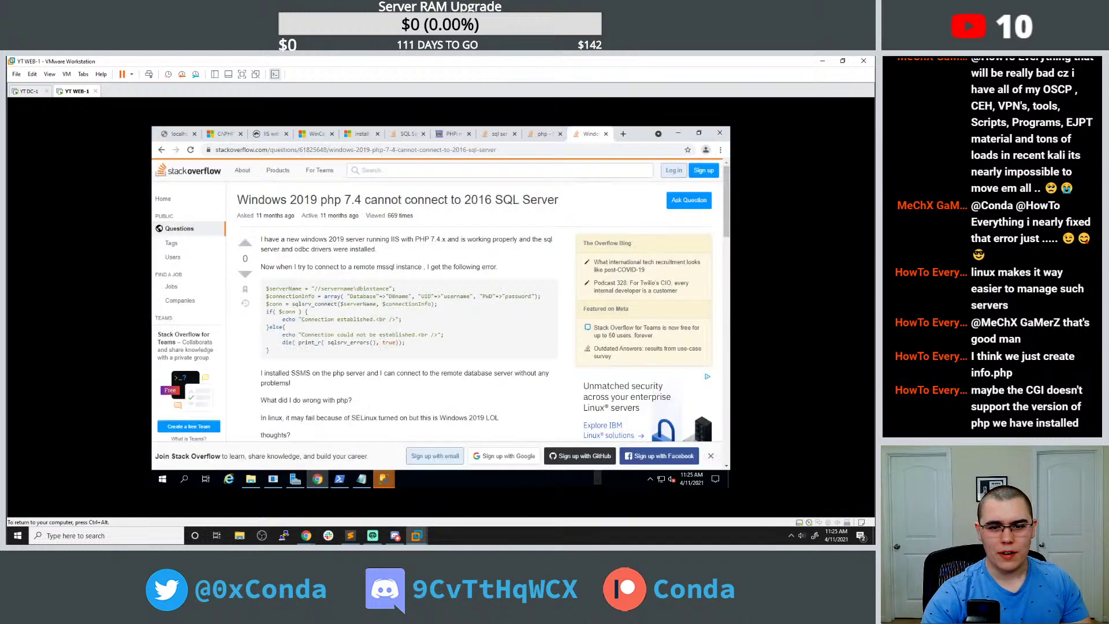
{"action": "left_click", "coordinate": [617, 134]}
Search Google for 'mssql get instance name' and open the MSDN How to find instance name thread.
{"action": "type", "text": "msss"}
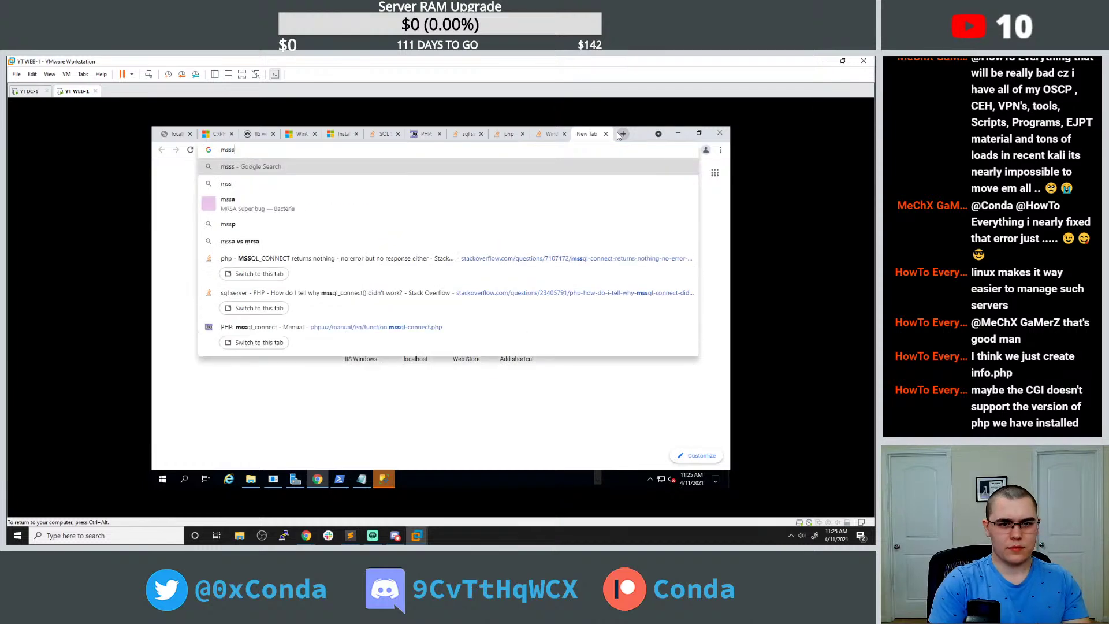
{"action": "type", "text": "ql get inst"}
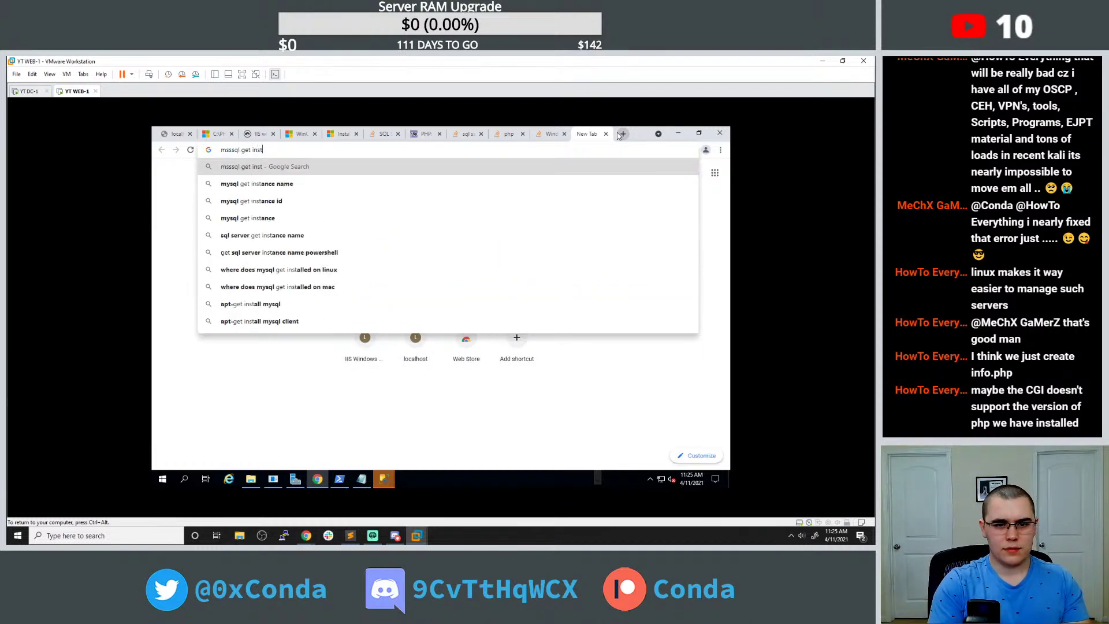
{"action": "key", "text": "Down"}
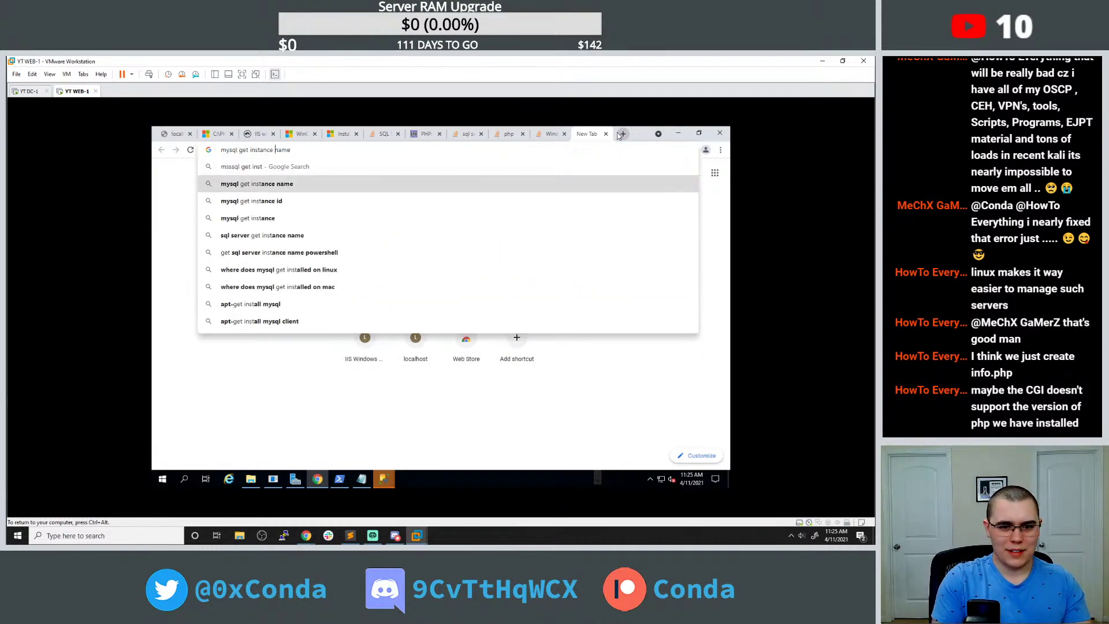
{"action": "key", "text": "BackSpace"}
{"action": "type", "text": "s"}
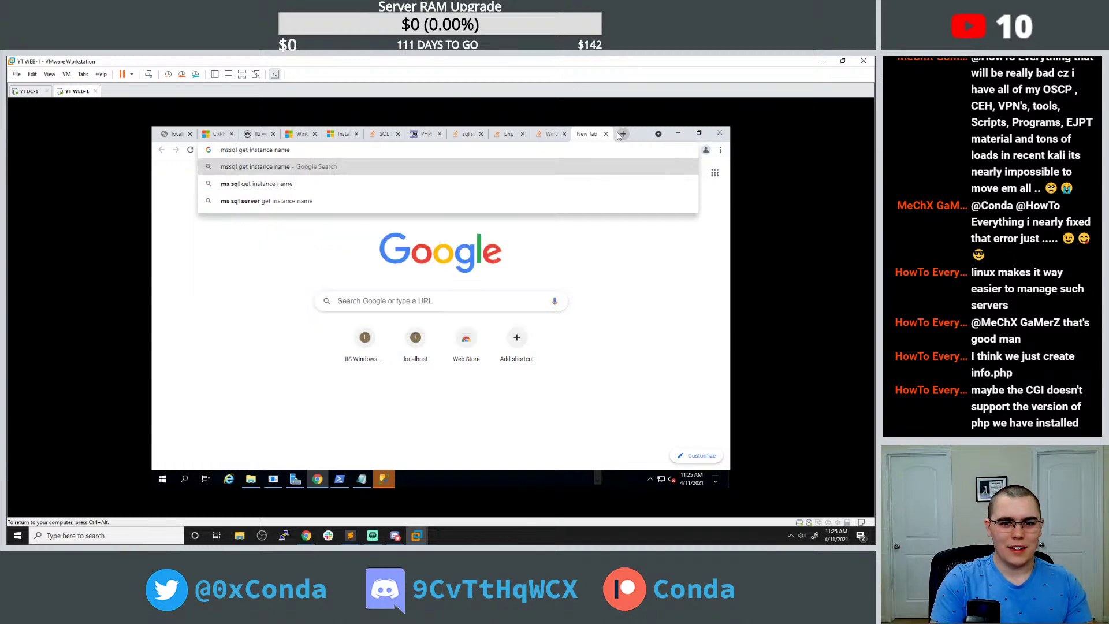
{"action": "key", "text": "Return"}
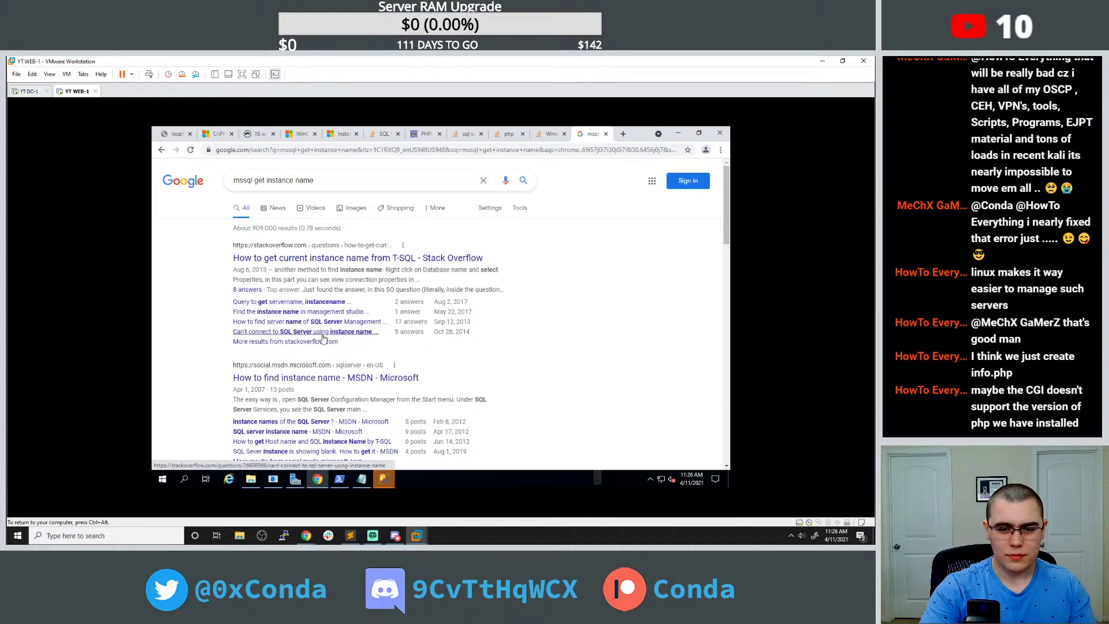
{"action": "key", "text": "slash"}
{"action": "left_click", "coordinate": [309, 379]}
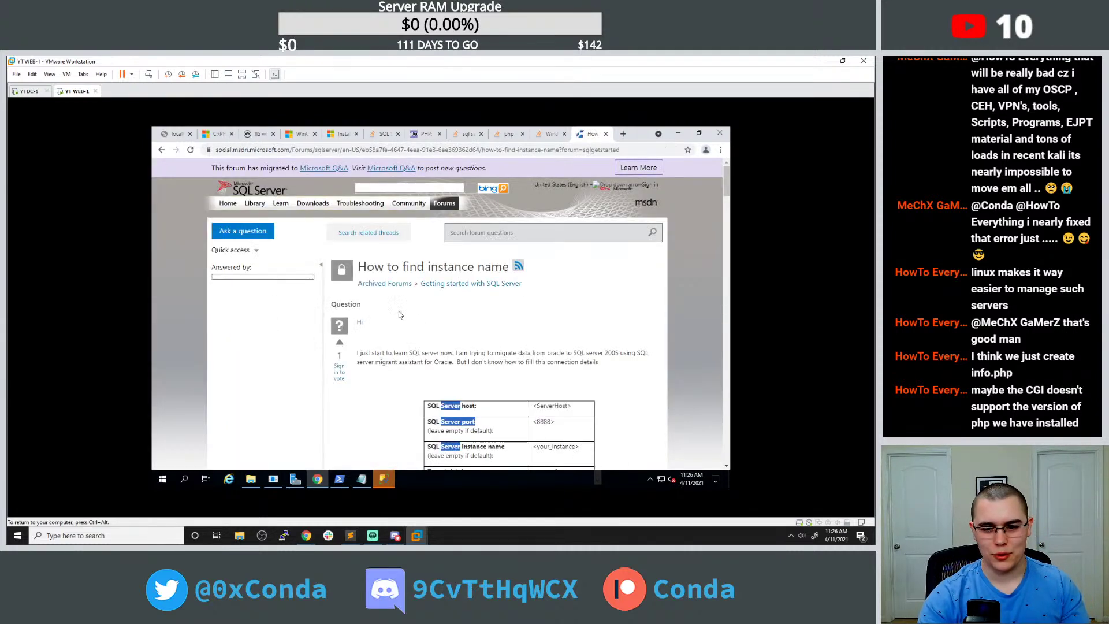
{"action": "scroll", "coordinate": [419, 318], "scroll_direction": "down", "scroll_amount": 3}
{"action": "scroll", "coordinate": [424, 283], "scroll_direction": "down", "scroll_amount": 5}
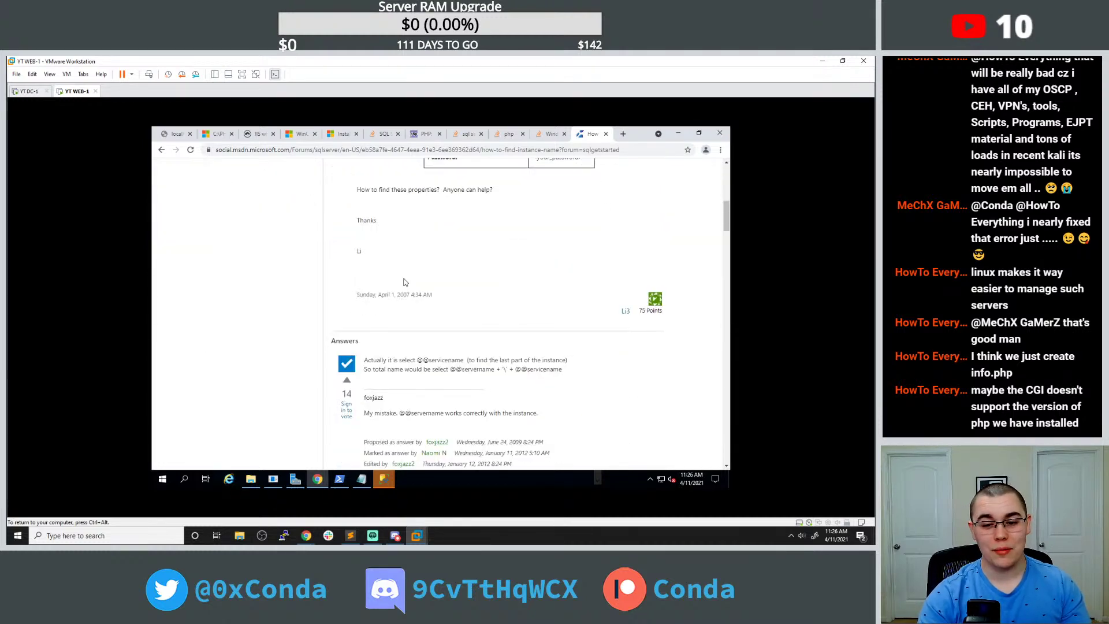
{"action": "left_click_drag", "start_coordinate": [416, 360], "coordinate": [464, 360]}
{"action": "left_click", "coordinate": [465, 360]}
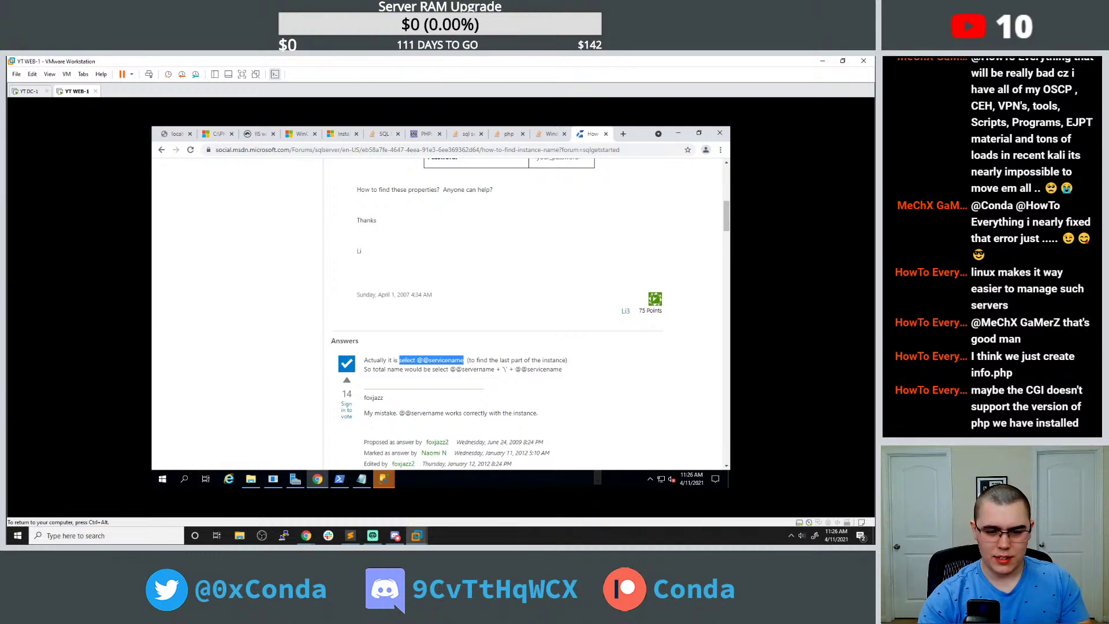
{"action": "left_click", "coordinate": [382, 478]}
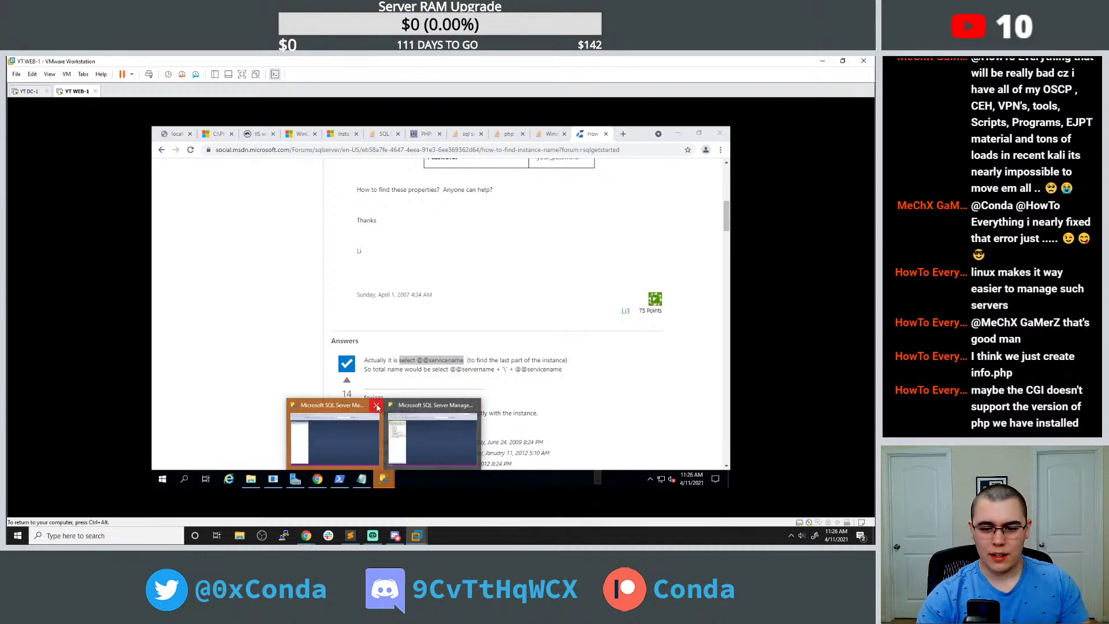
Skip recovering unsaved query files and reconnect SSMS to WEB-1 with the sa password.
{"action": "left_click", "coordinate": [374, 425]}
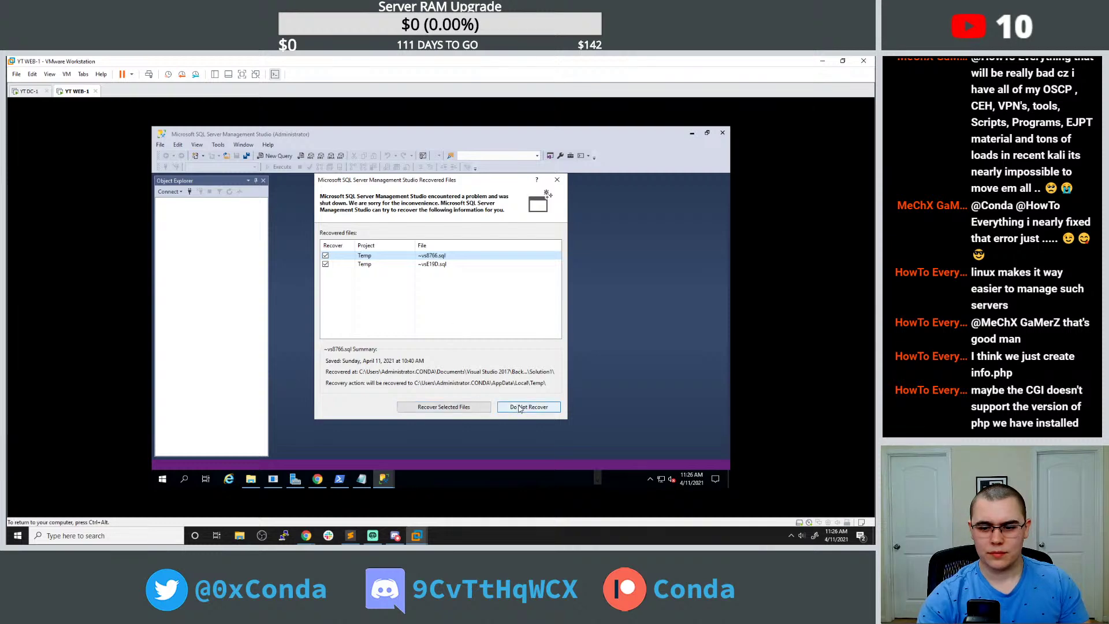
{"action": "left_click", "coordinate": [508, 407]}
{"action": "key", "text": "Tab"}
{"action": "key", "text": "Tab"}
{"action": "key", "text": "Tab"}
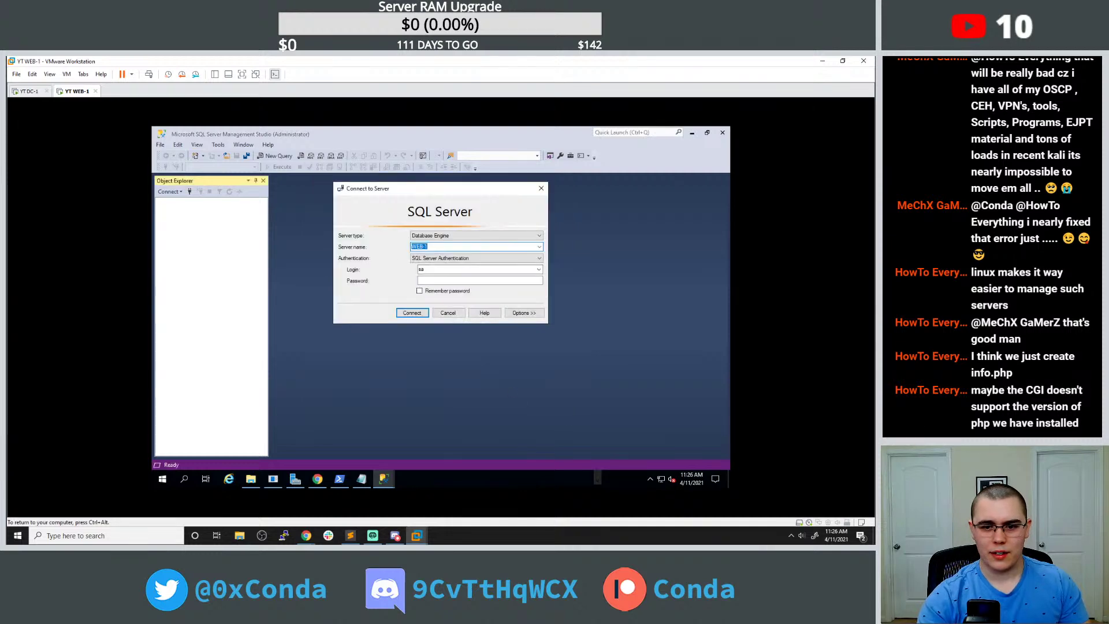
{"action": "type", "text": "*********"}
{"action": "left_click", "coordinate": [408, 315]}
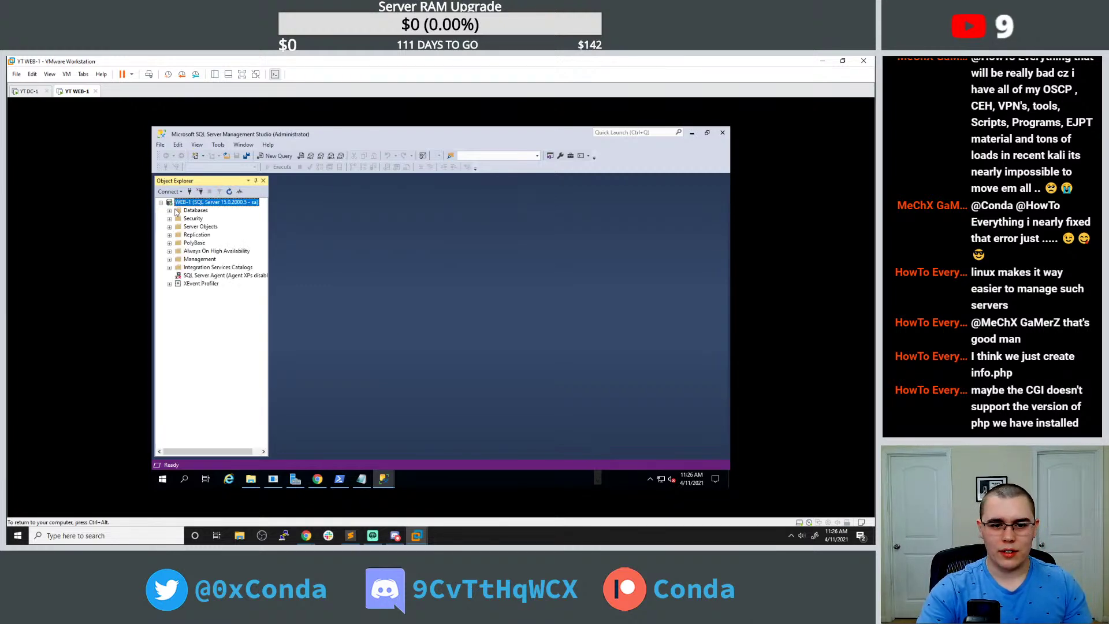
Expand Databases > Web App > Tables in Object Explorer and select dbo.Users.
{"action": "left_click", "coordinate": [170, 210]}
{"action": "left_click", "coordinate": [196, 236]}
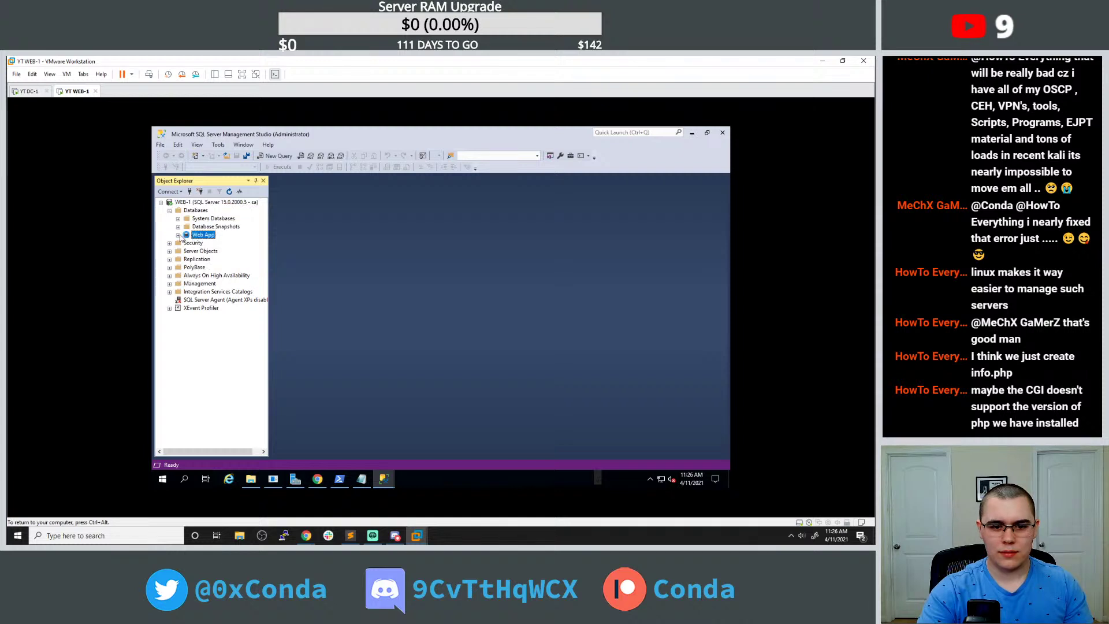
{"action": "left_click", "coordinate": [178, 235]}
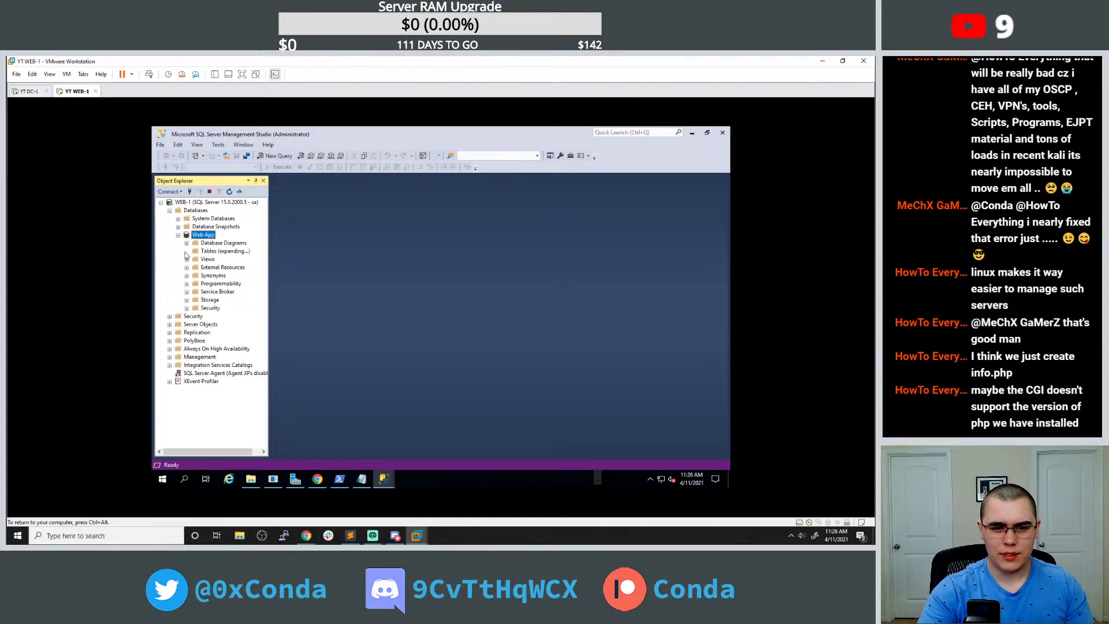
{"action": "left_click", "coordinate": [186, 251]}
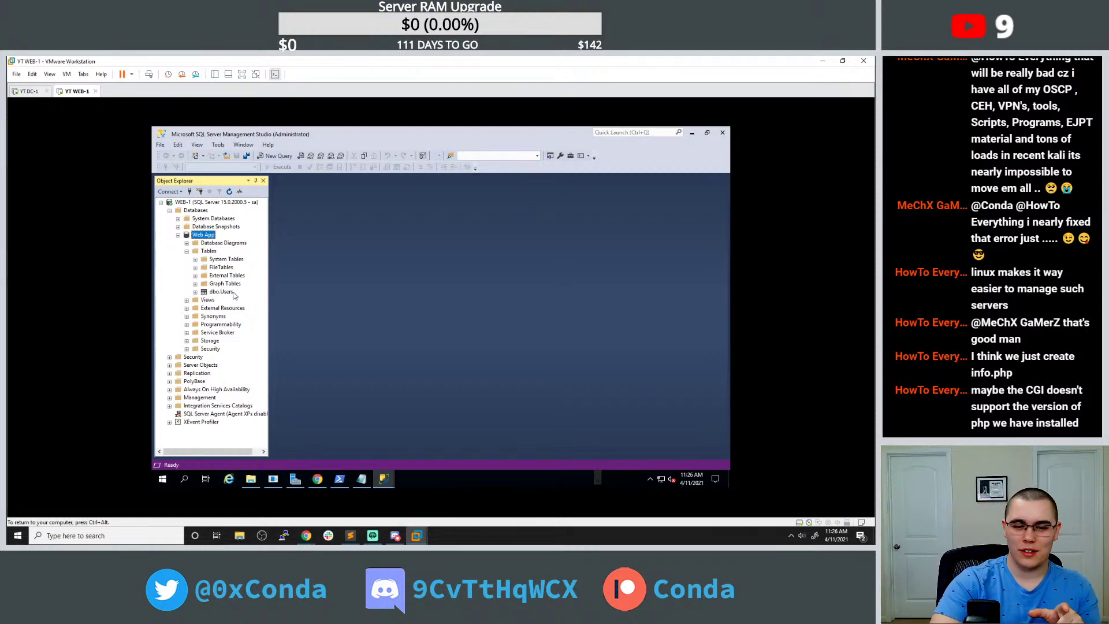
{"action": "left_click", "coordinate": [233, 293]}
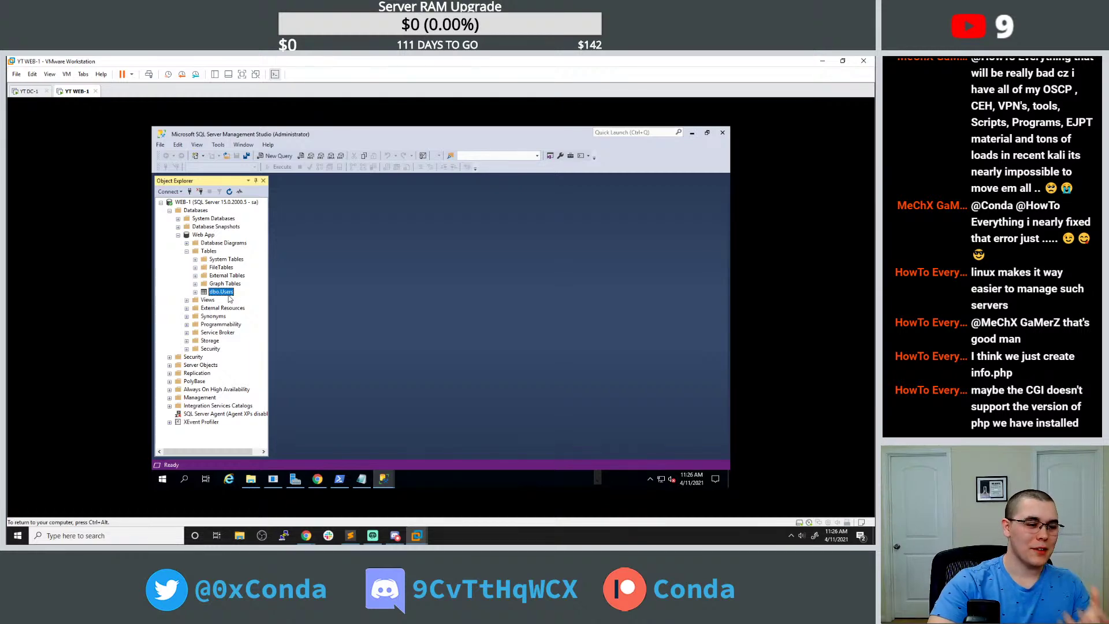
Open dbo.Users with Edit Top 200 Rows to view its test rows.
{"action": "right_click", "coordinate": [229, 293]}
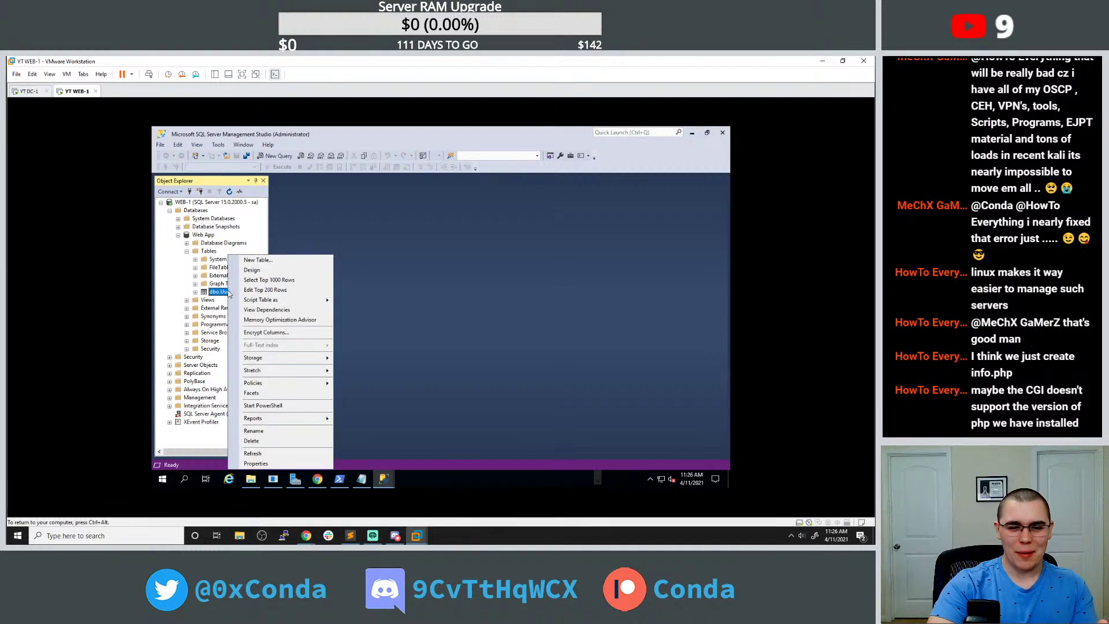
{"action": "double_click", "coordinate": [217, 294]}
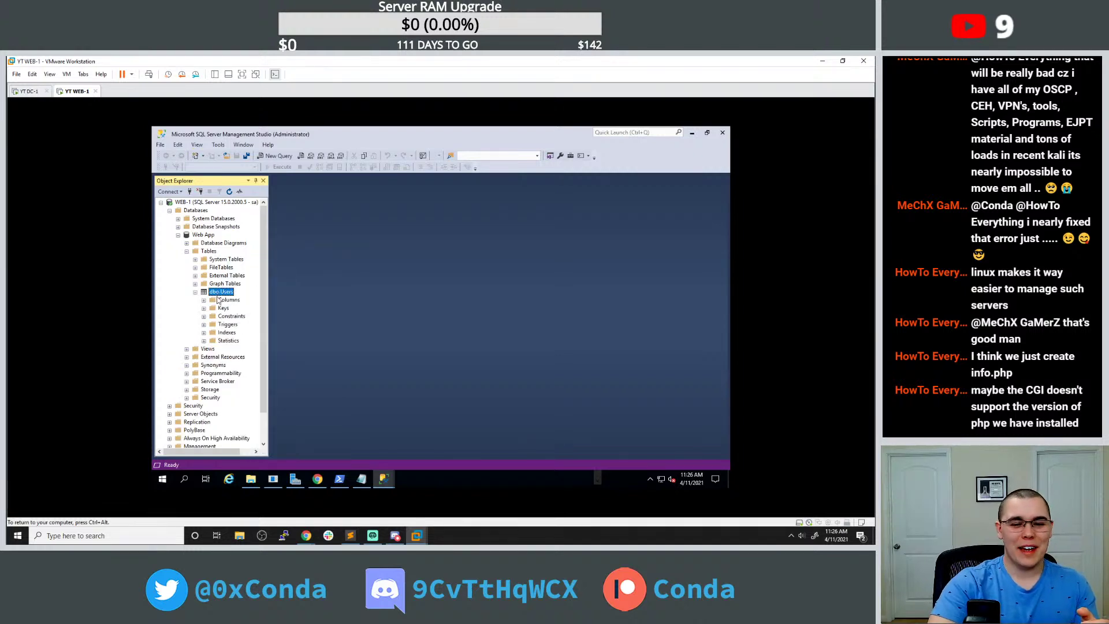
{"action": "right_click", "coordinate": [218, 294]}
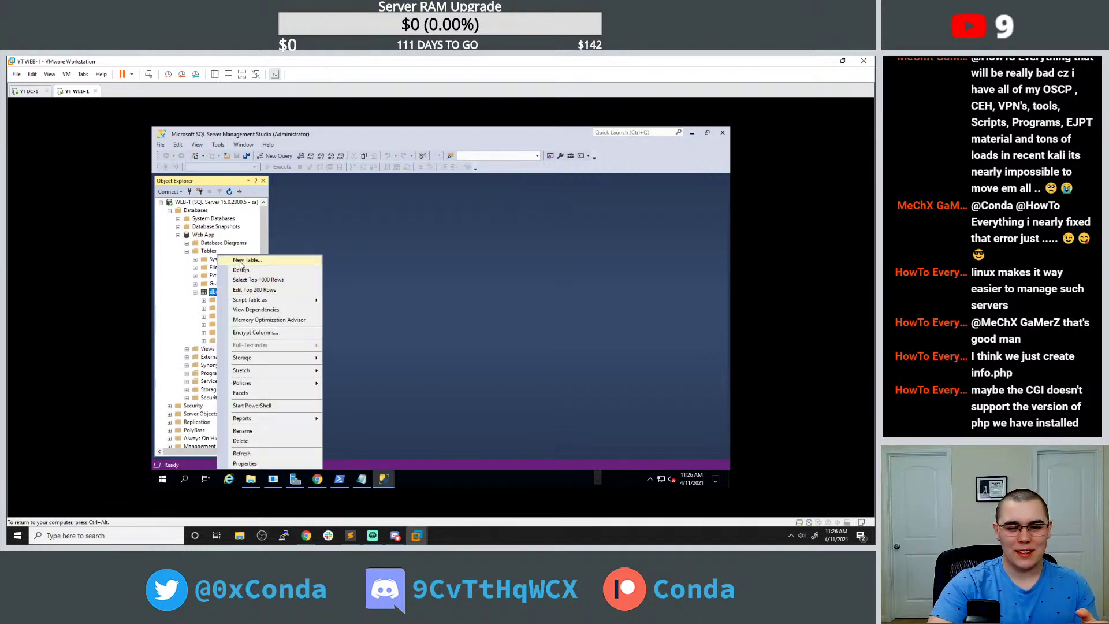
{"action": "mouse_move", "coordinate": [268, 361]}
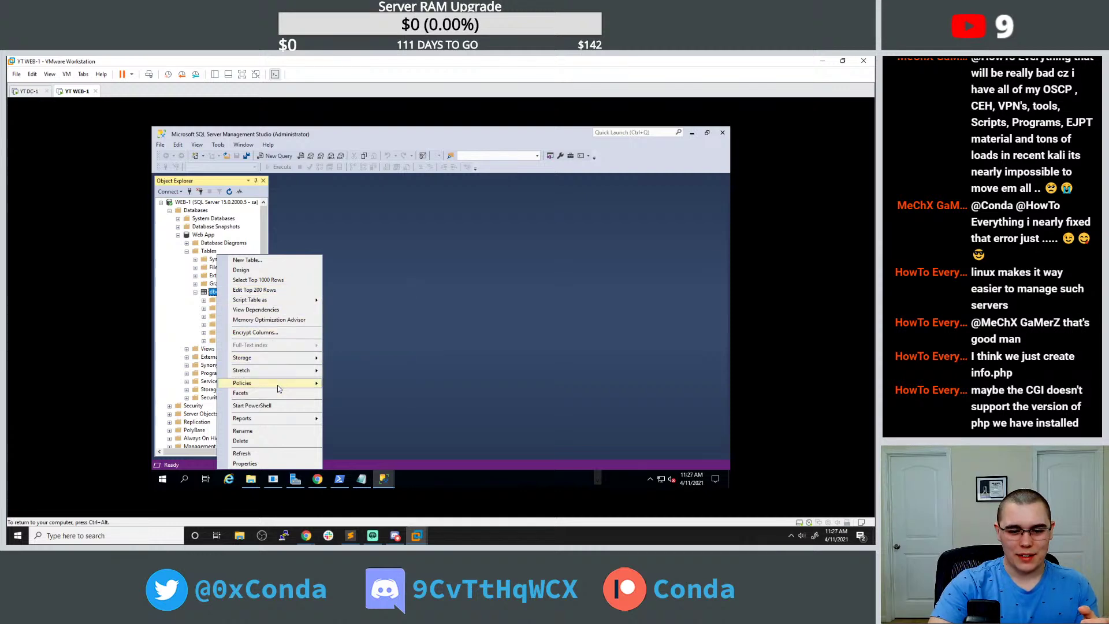
{"action": "mouse_move", "coordinate": [279, 385]}
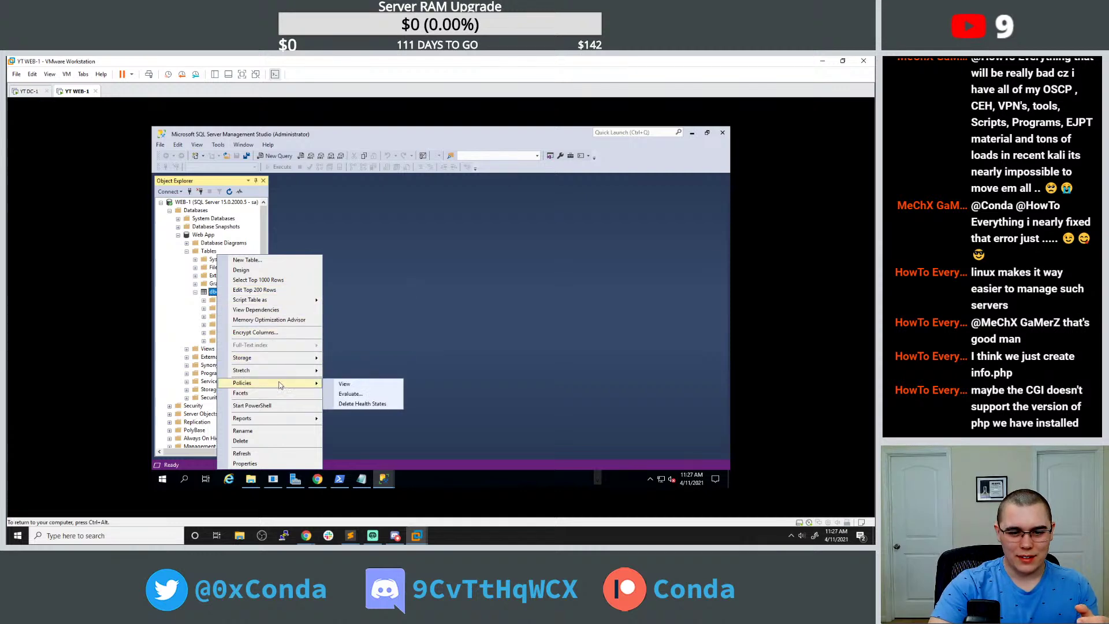
{"action": "left_click", "coordinate": [276, 289]}
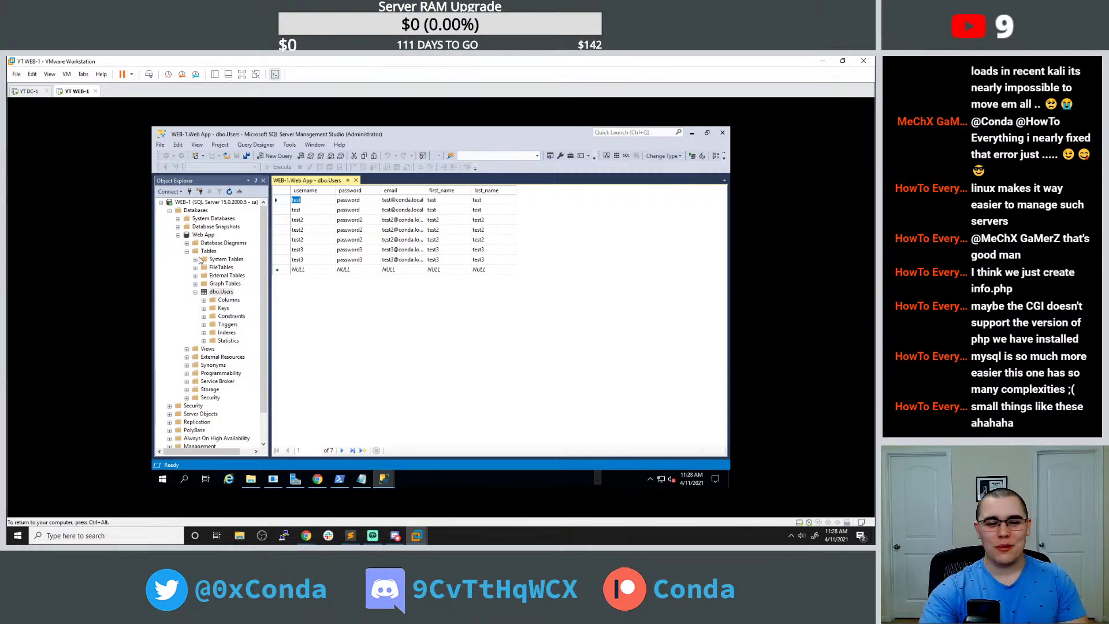
Look at the Web App database properties, then close them.
{"action": "right_click", "coordinate": [206, 234]}
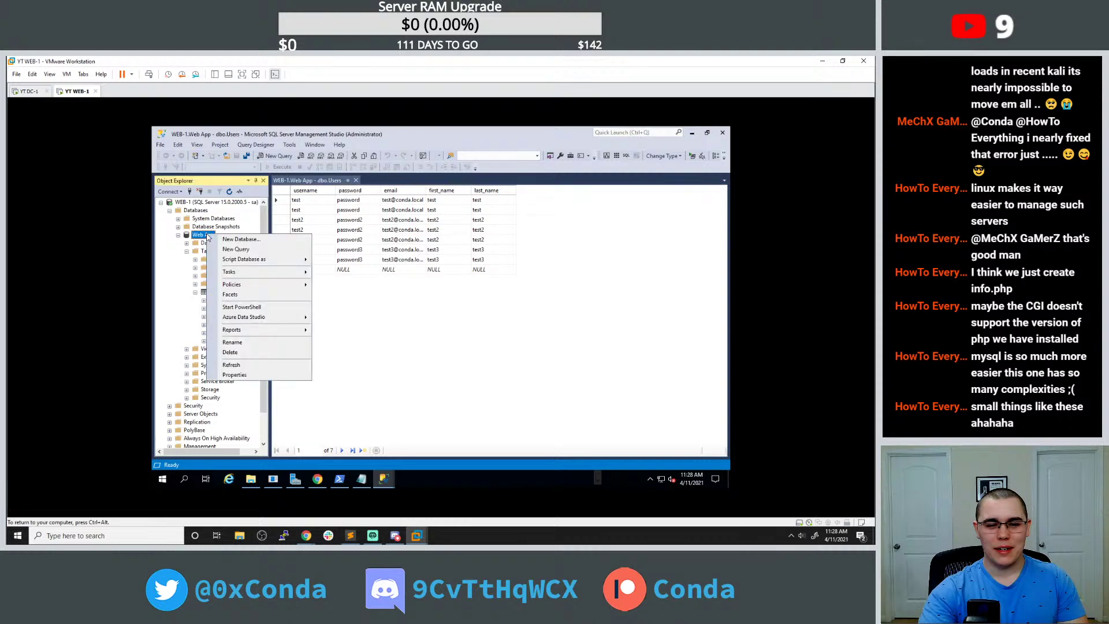
{"action": "left_click", "coordinate": [243, 376]}
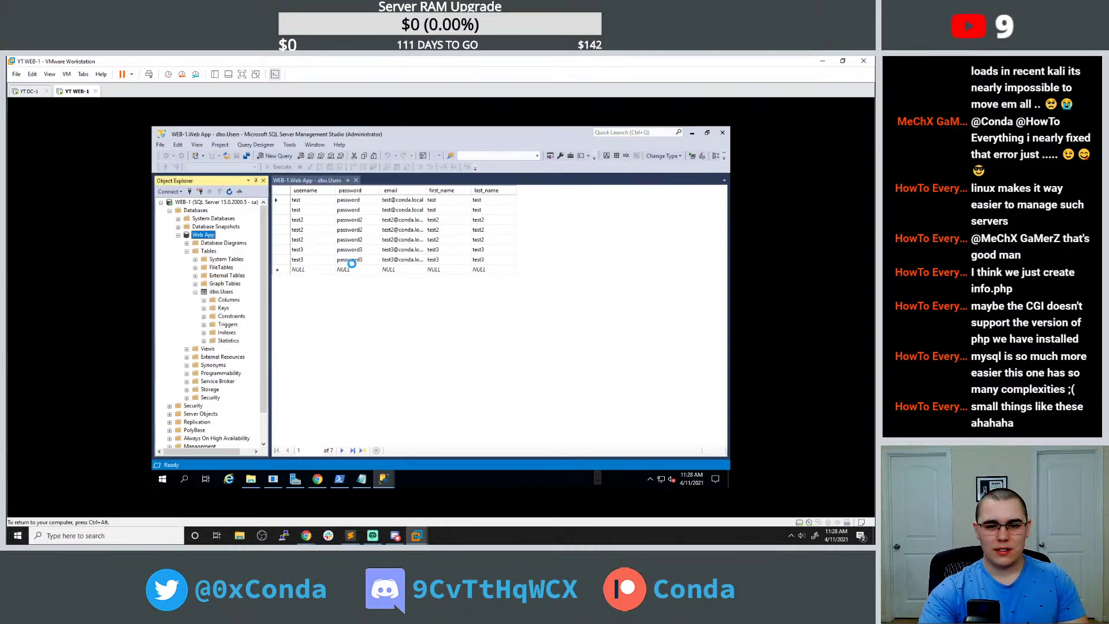
{"action": "left_click", "coordinate": [588, 154]}
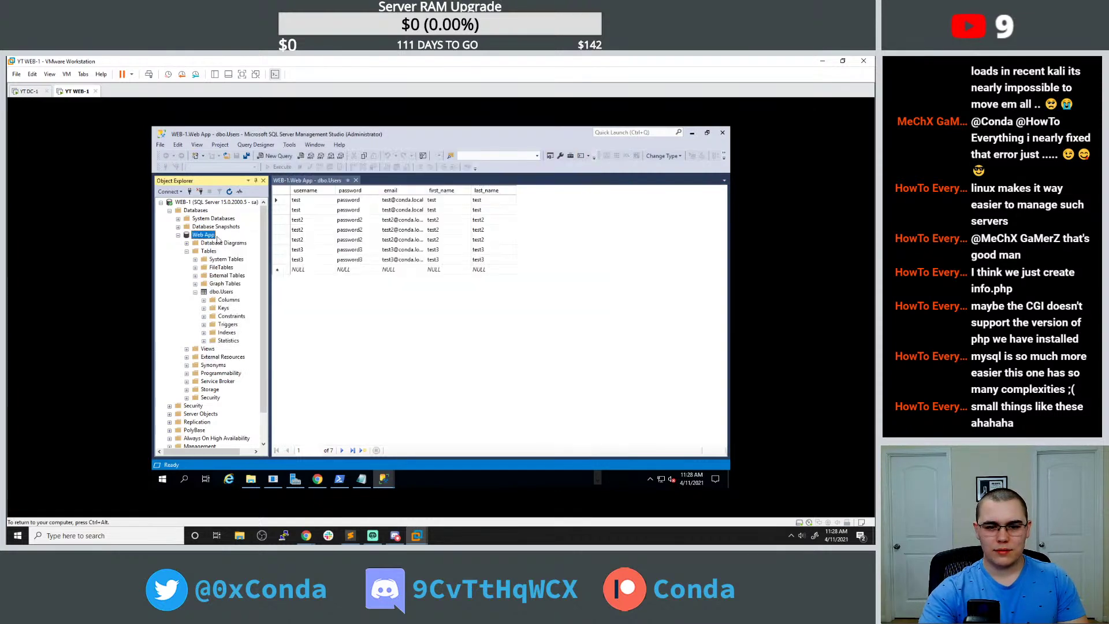
{"action": "right_click", "coordinate": [205, 236]}
{"action": "key", "text": "Escape"}
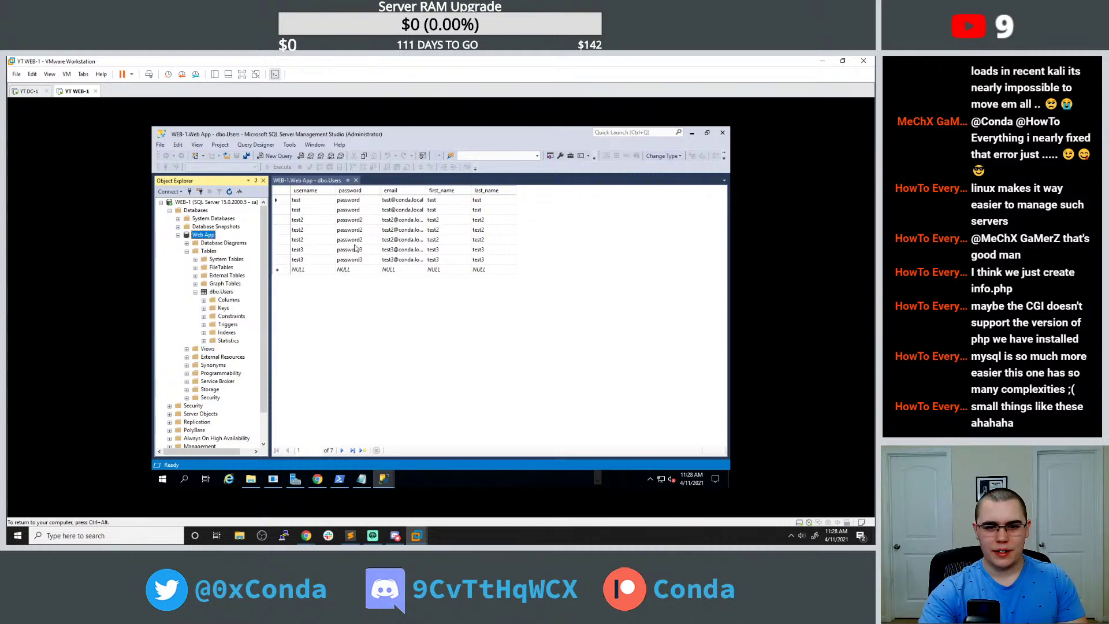
{"action": "key", "text": "ctrl+n"}
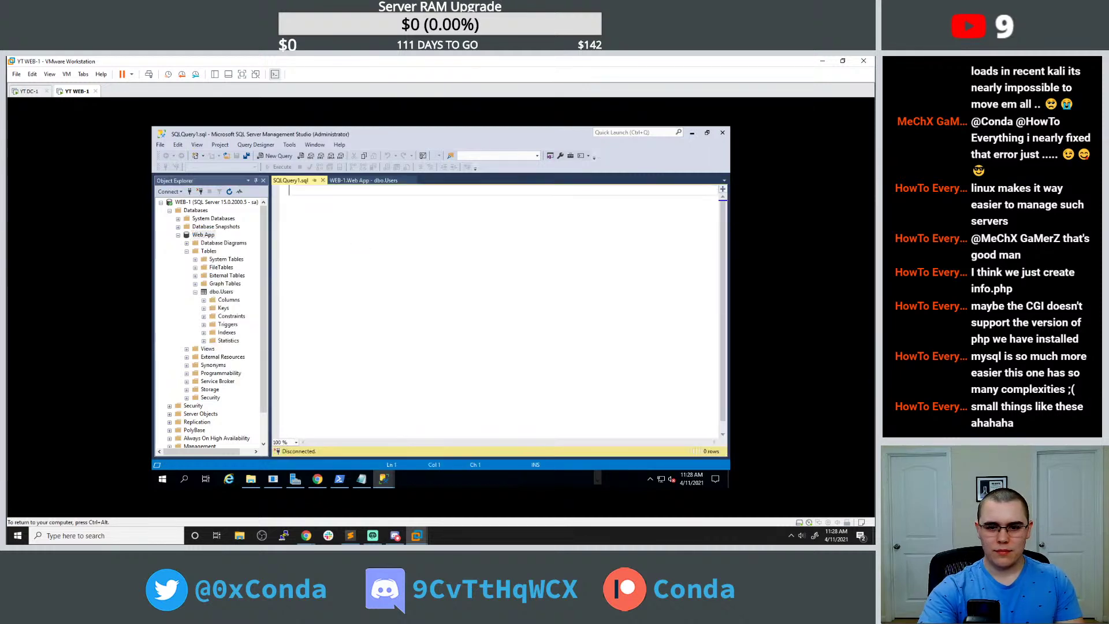
{"action": "type", "text": "select @@servicename"}
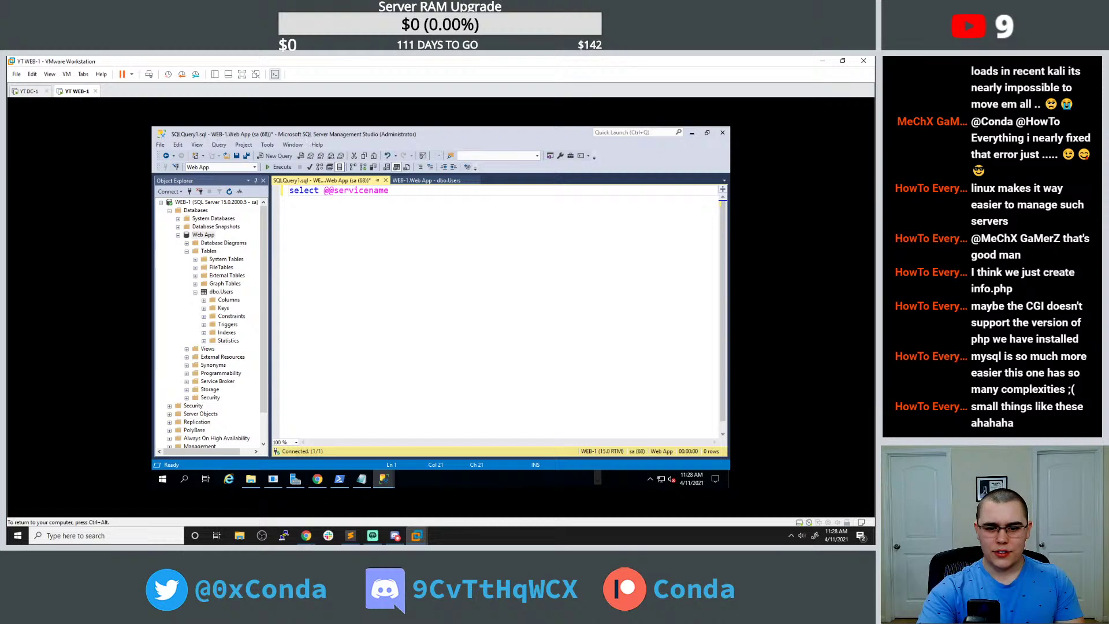
{"action": "left_click", "coordinate": [278, 168]}
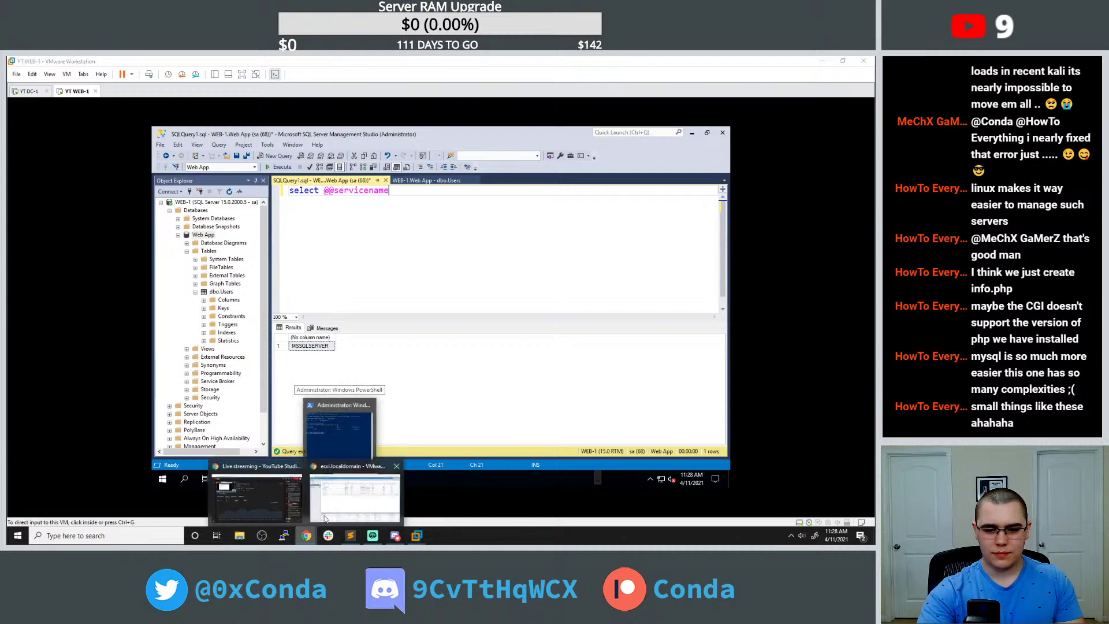
{"action": "key", "text": "alt+Tab"}
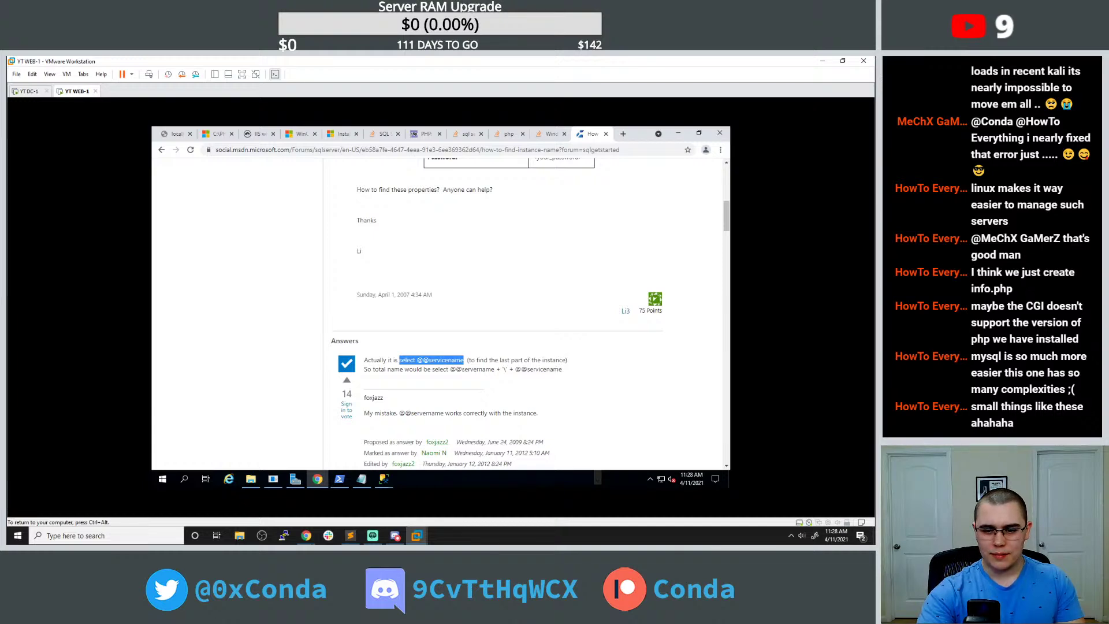
{"action": "left_click_drag", "start_coordinate": [433, 369], "coordinate": [495, 369]}
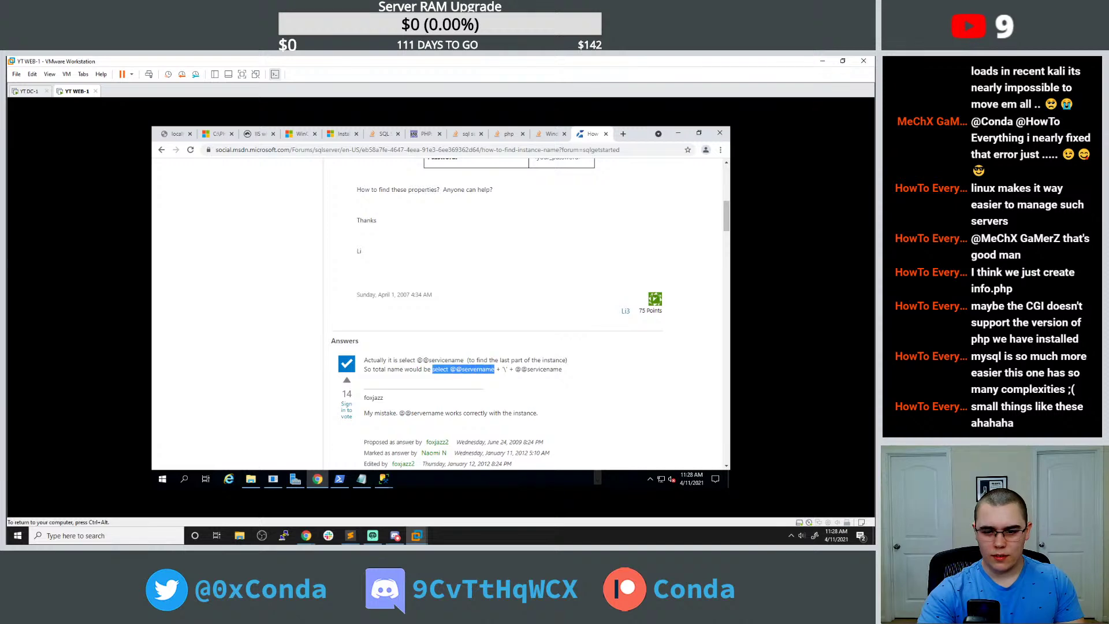
{"action": "left_click", "coordinate": [383, 479]}
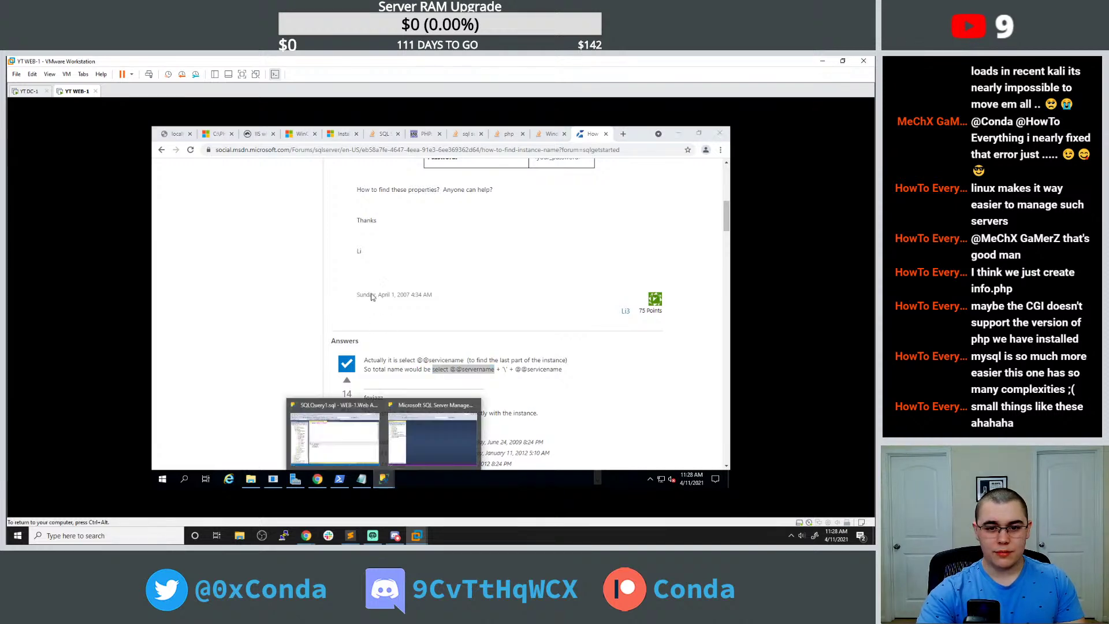
{"action": "left_click", "coordinate": [411, 429]}
{"action": "left_click", "coordinate": [383, 479]}
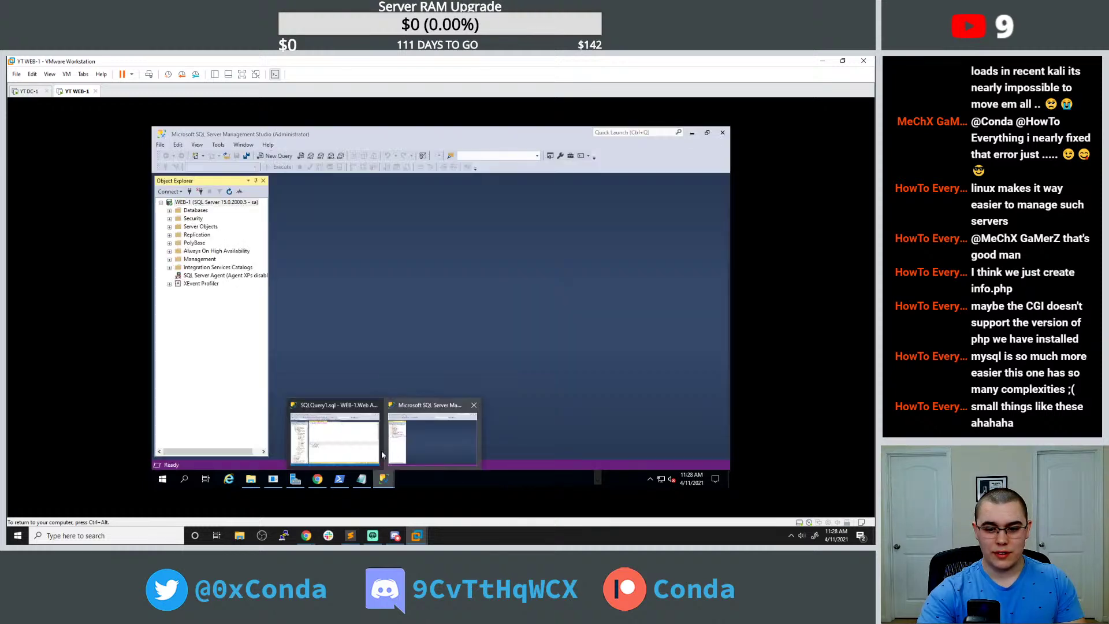
{"action": "left_click", "coordinate": [358, 445]}
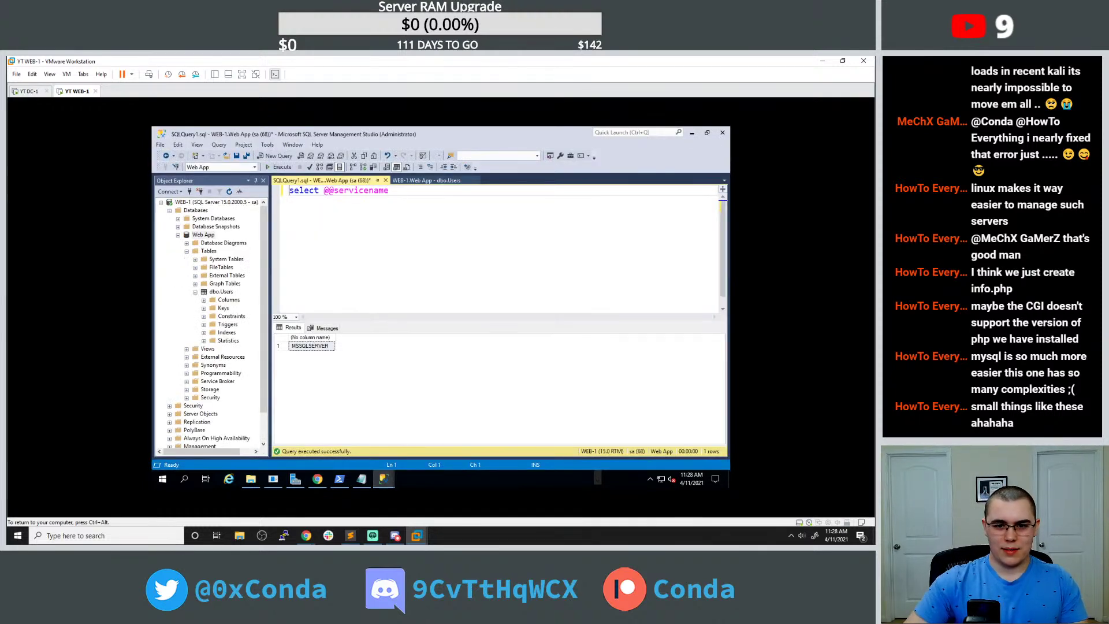
{"action": "key", "text": "Home"}
{"action": "key", "text": "Return"}
{"action": "key", "text": "Up"}
{"action": "type", "text": "select @@servername"}
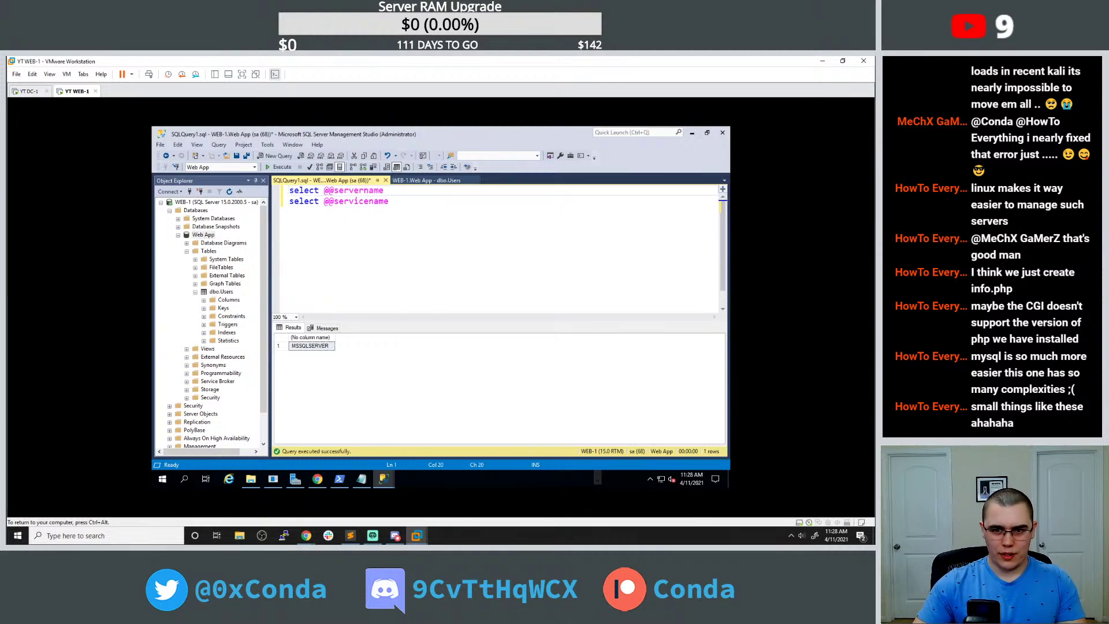
{"action": "key", "text": "F5"}
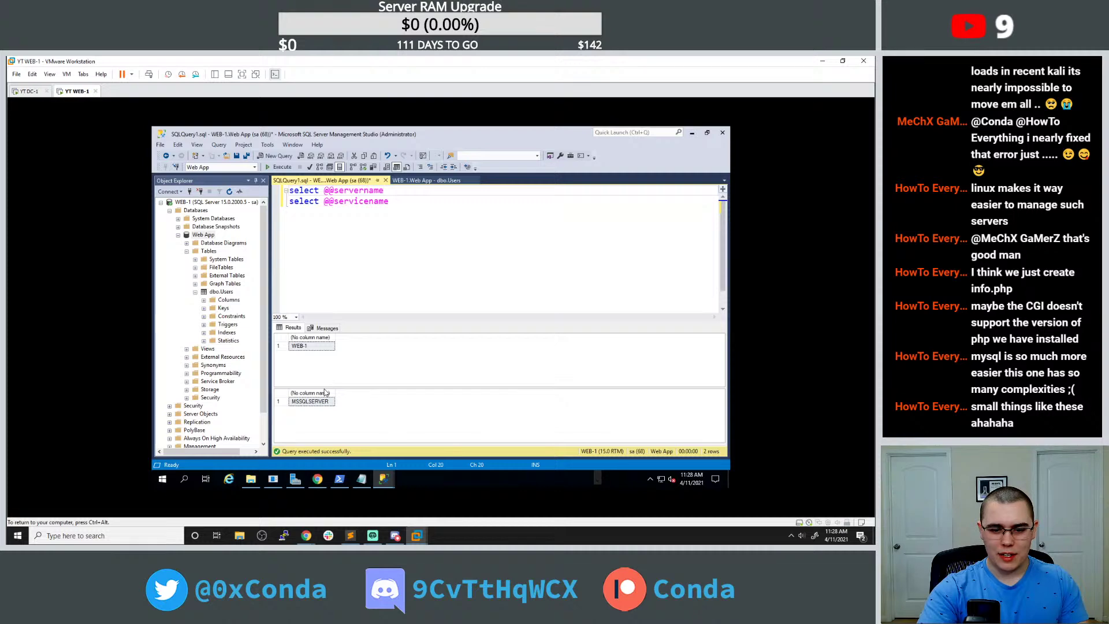
{"action": "left_click", "coordinate": [361, 479]}
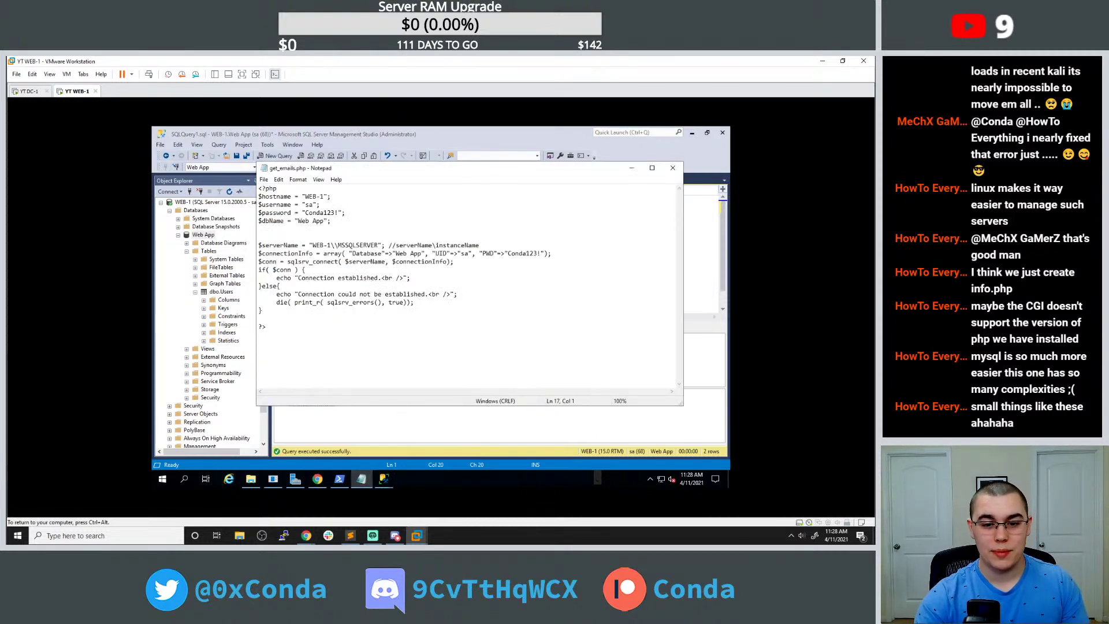
Inspect the server name and sqlsrv_connect call in get_emails.php, briefly adding then removing a # before $conn.
{"action": "left_click", "coordinate": [330, 245]}
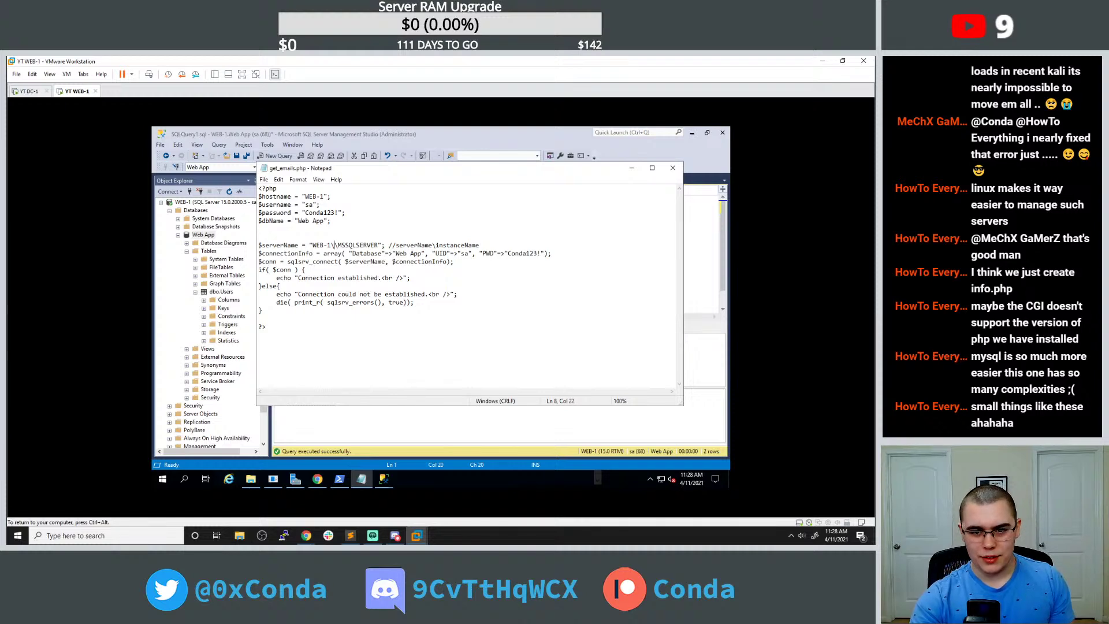
{"action": "key", "text": "shift+Right"}
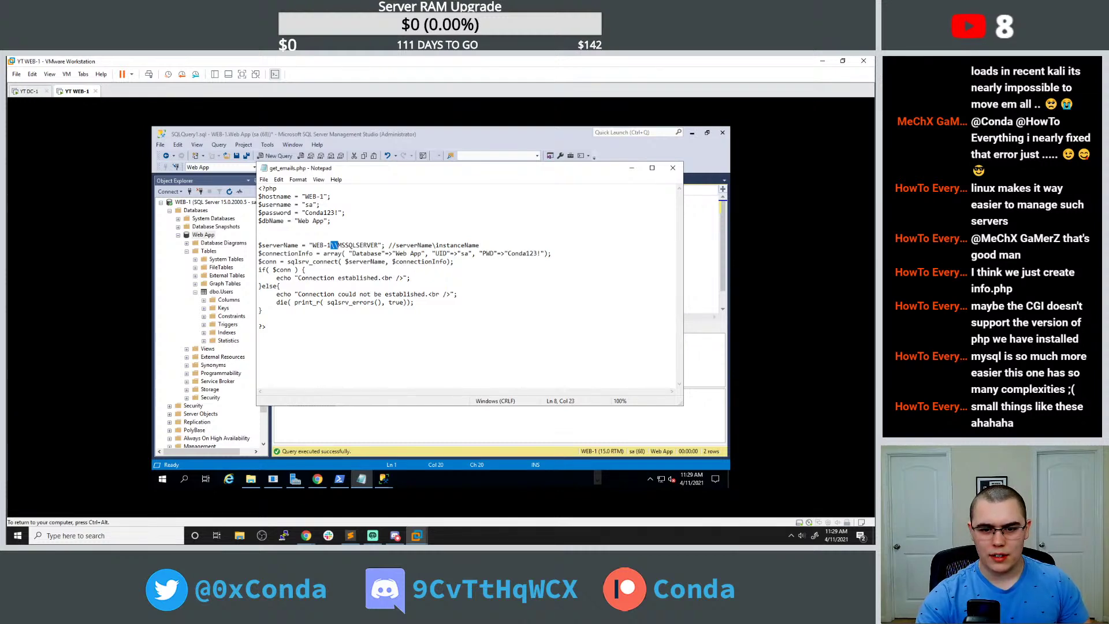
{"action": "double_click", "coordinate": [313, 261]}
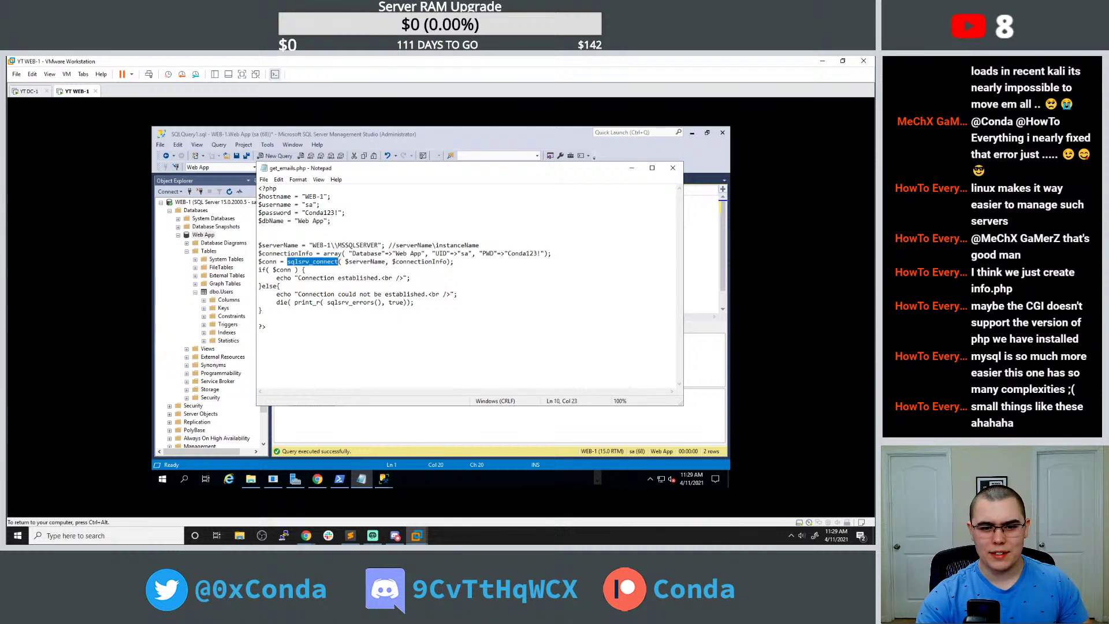
{"action": "left_click", "coordinate": [259, 262]}
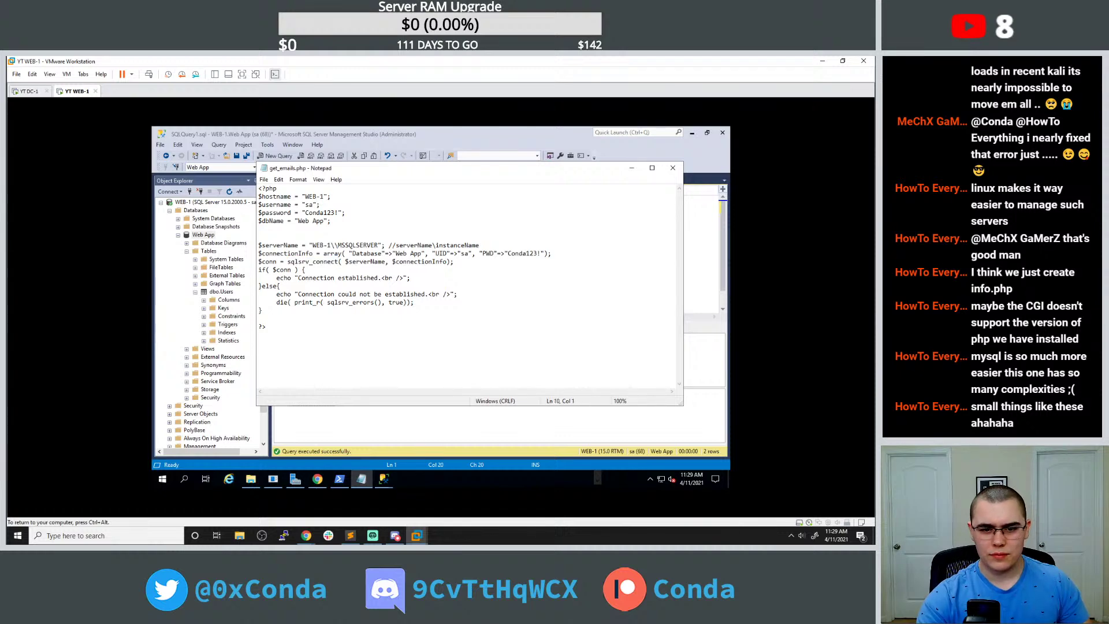
{"action": "type", "text": "#"}
{"action": "key", "text": "BackSpace"}
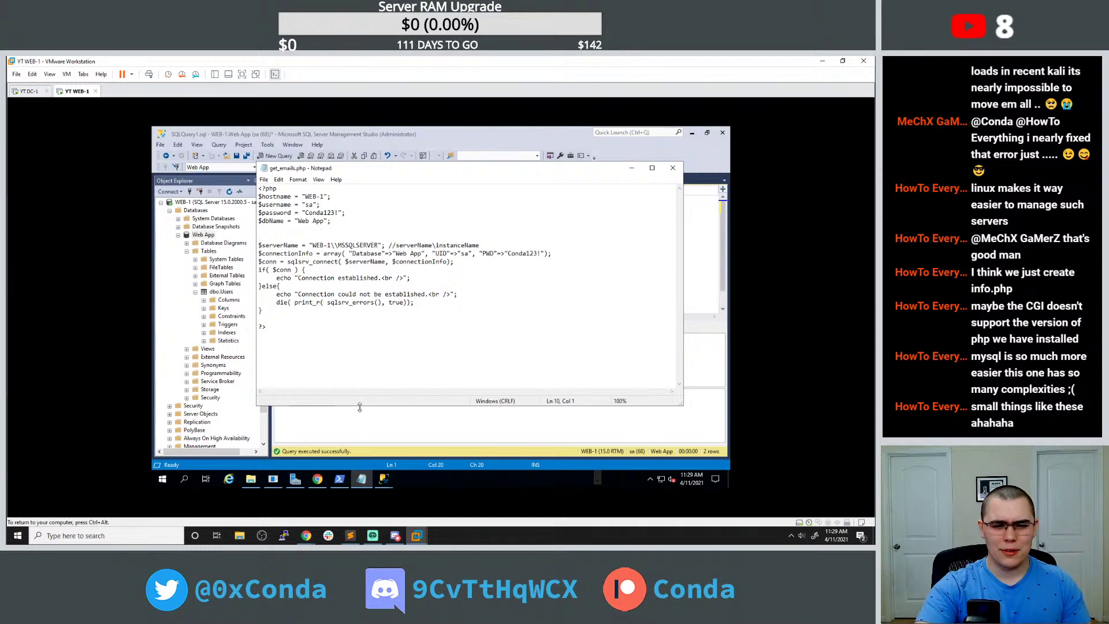
Check the SSMS results, then reload localhost/get_emails.php, which still shows HTTP ERROR 500.
{"action": "left_click", "coordinate": [356, 425]}
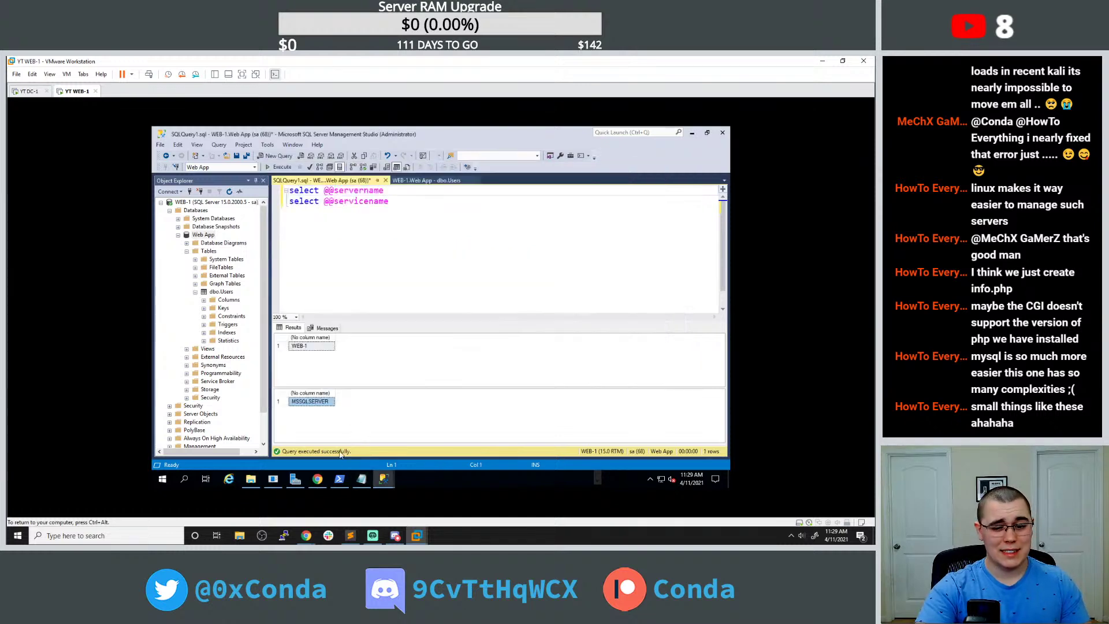
{"action": "left_click", "coordinate": [318, 479]}
{"action": "left_click", "coordinate": [173, 133]}
{"action": "left_click", "coordinate": [250, 150]}
{"action": "key", "text": "Return"}
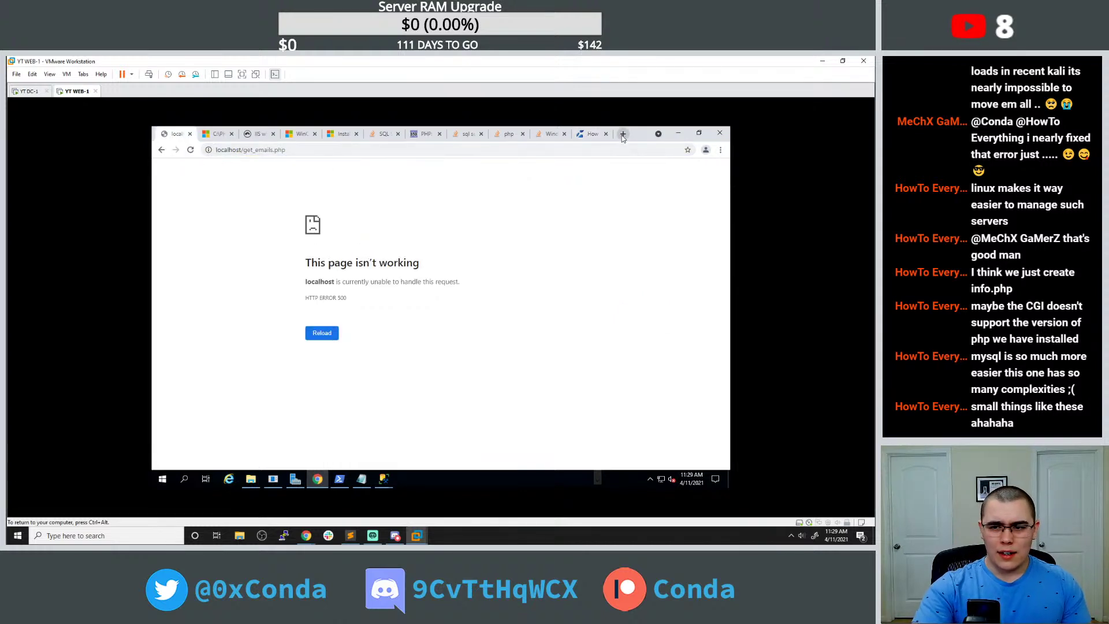
Search Google for 'php comments' and open the php.net manual page on comments.
{"action": "left_click", "coordinate": [622, 133]}
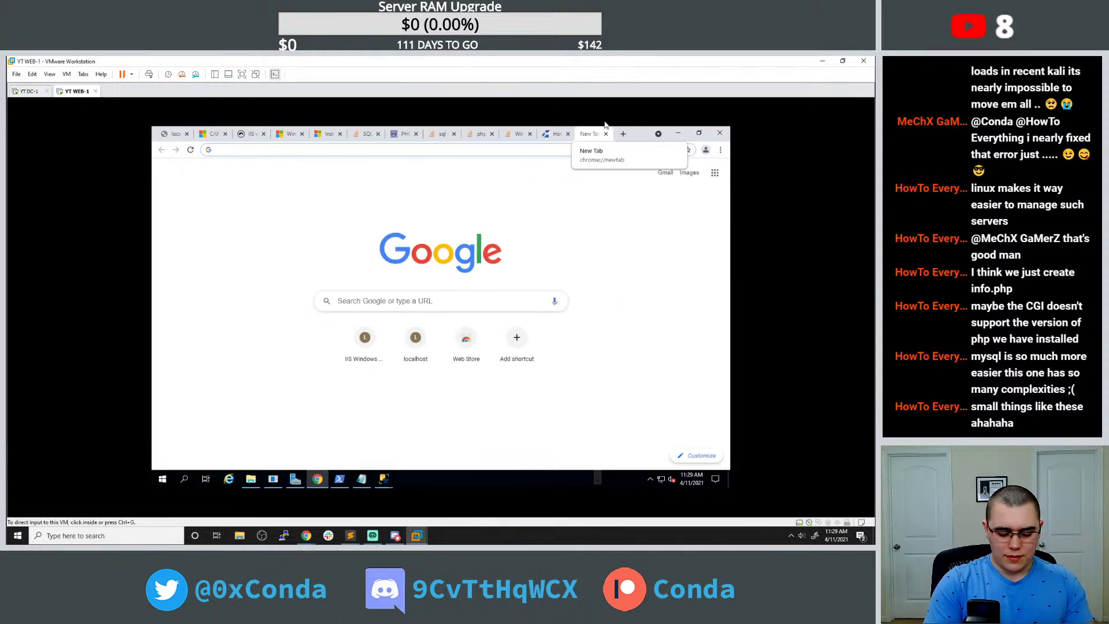
{"action": "type", "text": "ph"}
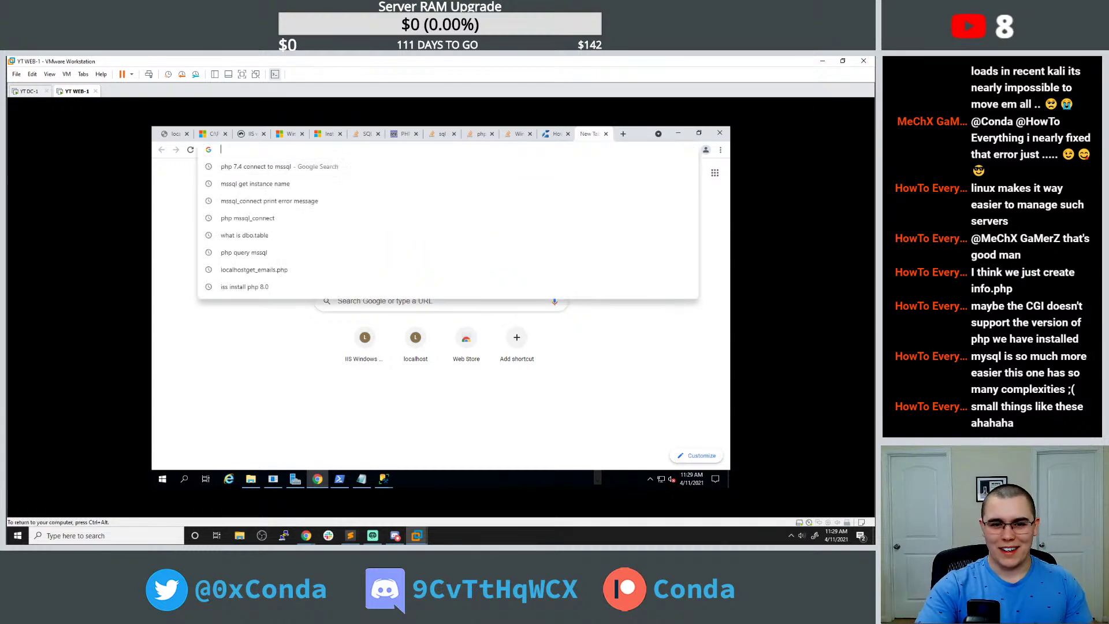
{"action": "type", "text": "p comments"}
{"action": "key", "text": "Return"}
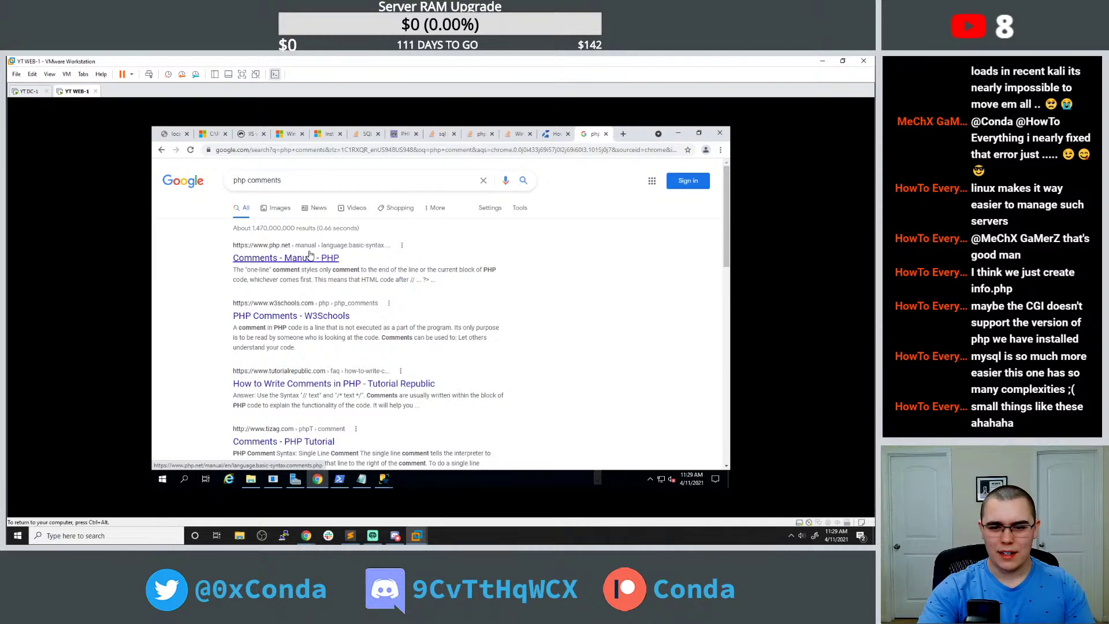
{"action": "left_click", "coordinate": [310, 255]}
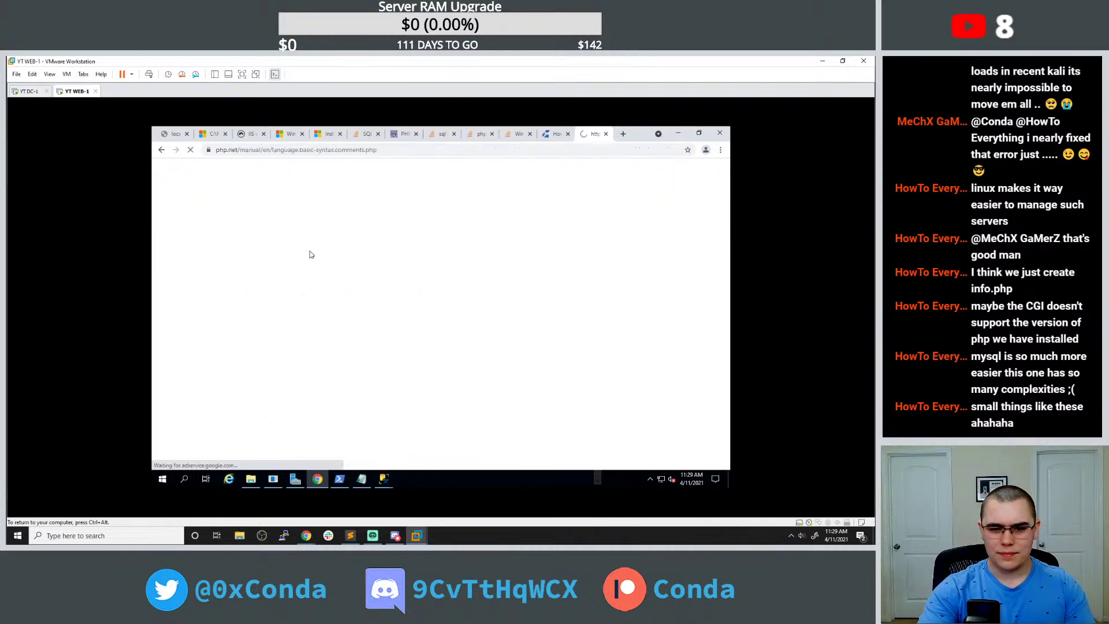
{"action": "scroll", "coordinate": [306, 265], "scroll_direction": "down", "scroll_amount": 5}
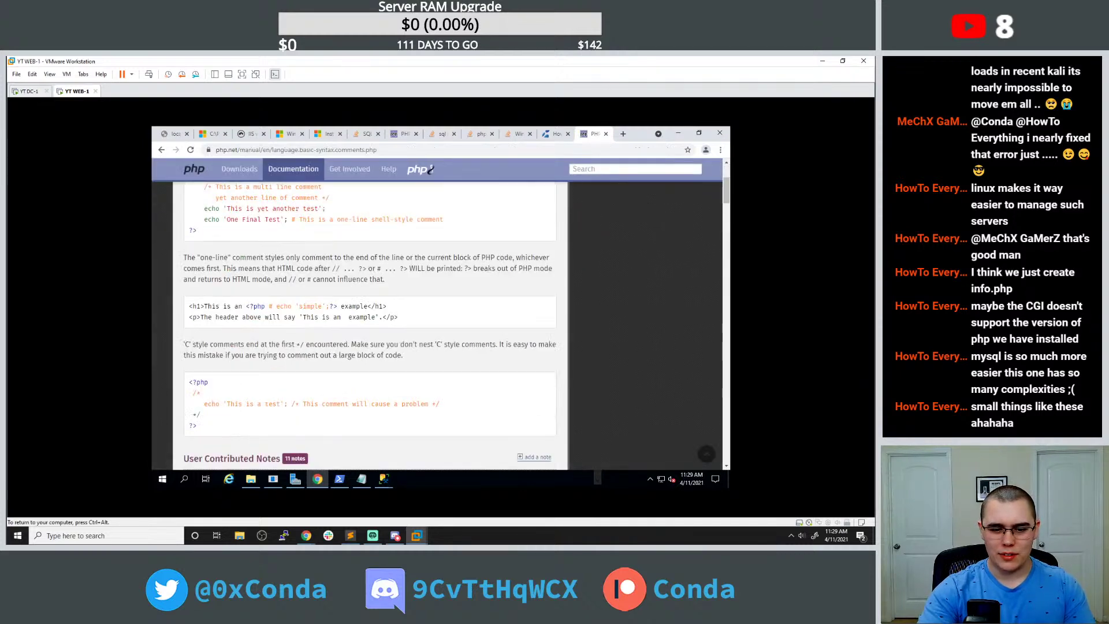
Wrap the sqlsrv_connect block in get_emails.php in /* */ and reload the page to test.
{"action": "left_click", "coordinate": [383, 479]}
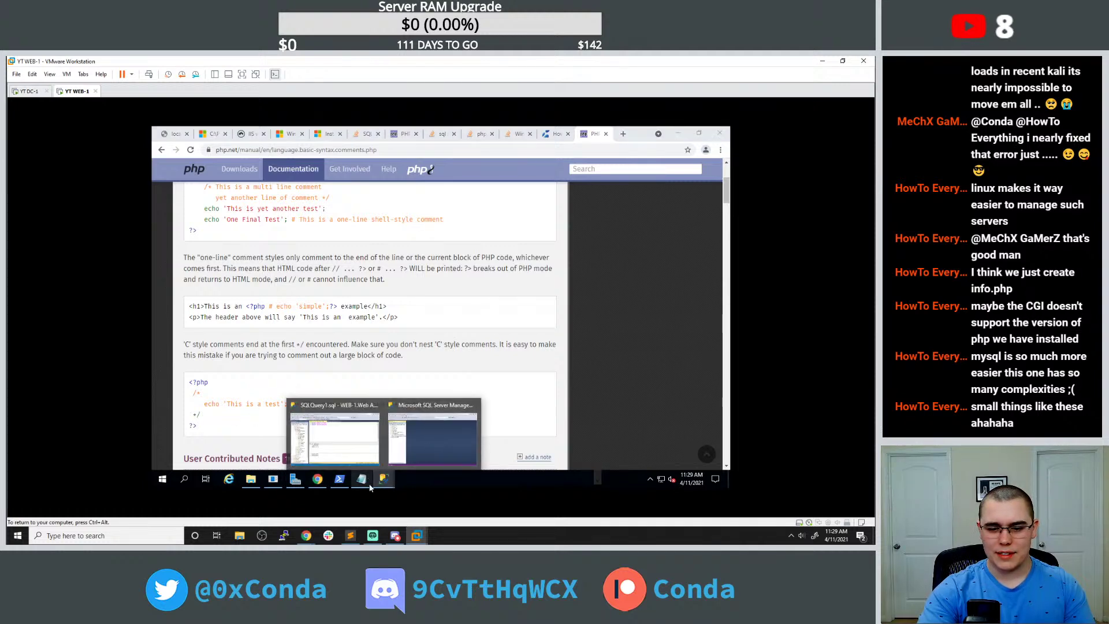
{"action": "left_click", "coordinate": [360, 478]}
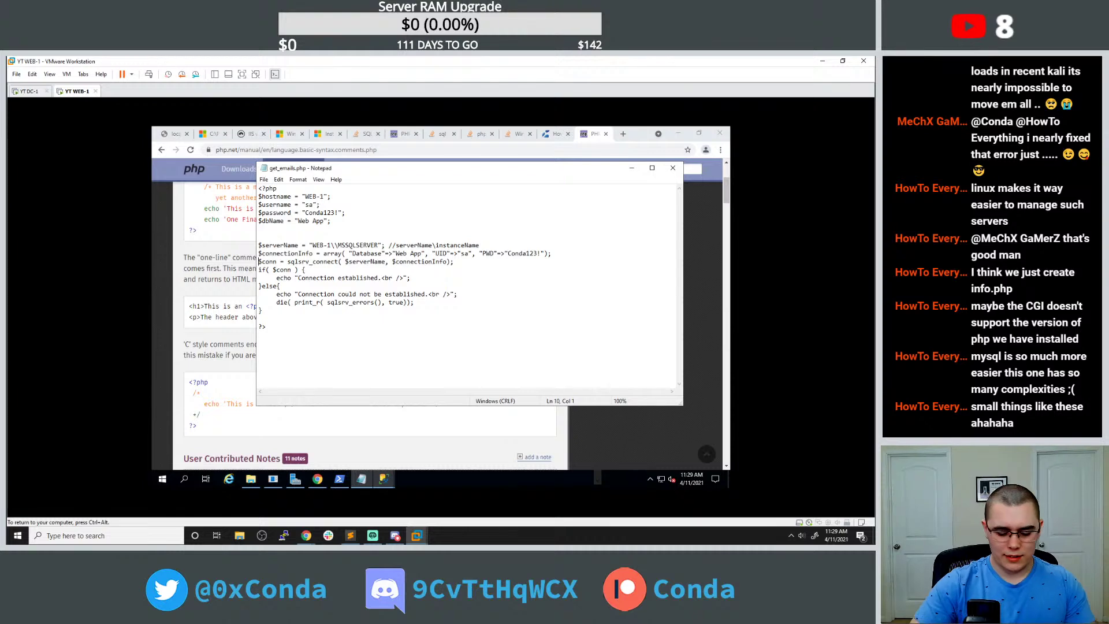
{"action": "type", "text": "*/"}
{"action": "key", "text": "BackSpace"}
{"action": "key", "text": "BackSpace"}
{"action": "type", "text": "/*"}
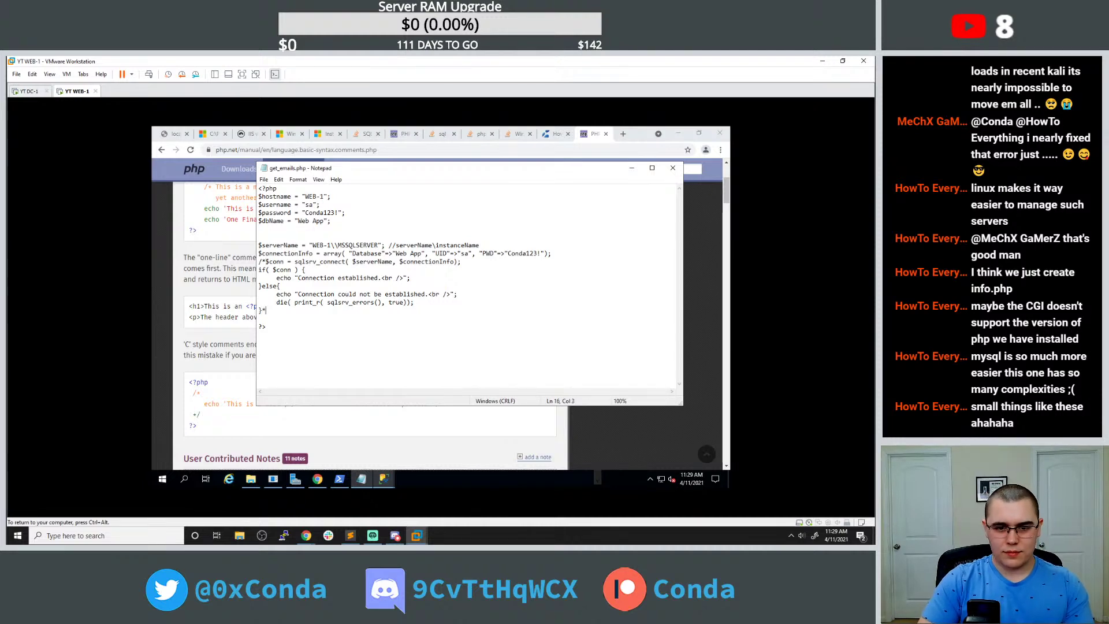
{"action": "left_click", "coordinate": [266, 311]}
{"action": "type", "text": "*/"}
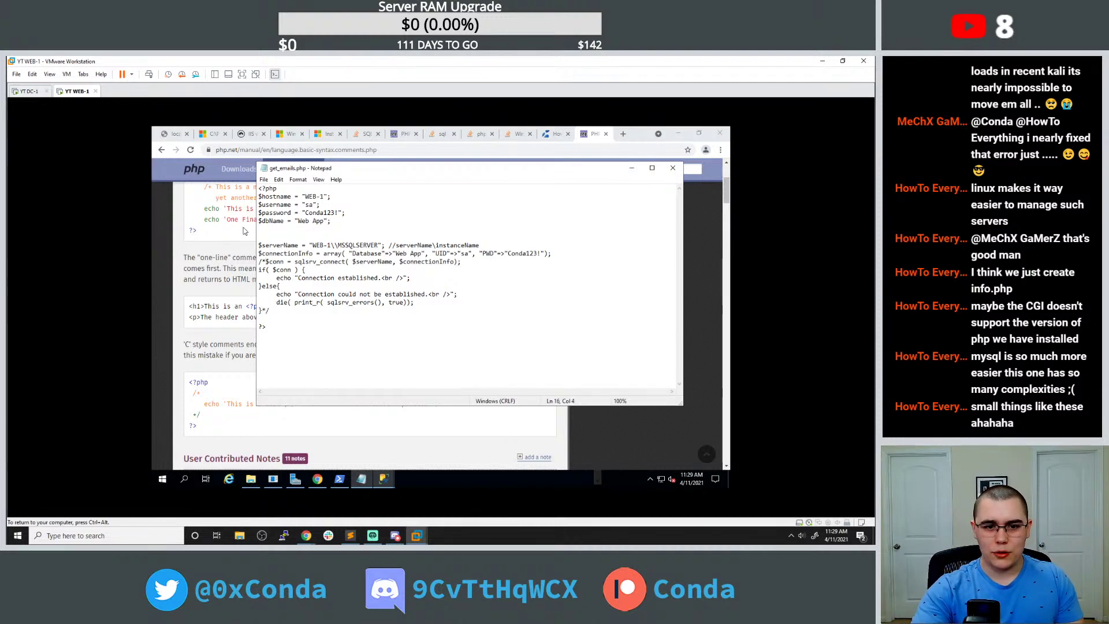
{"action": "left_click", "coordinate": [176, 135]}
{"action": "left_click", "coordinate": [191, 150]}
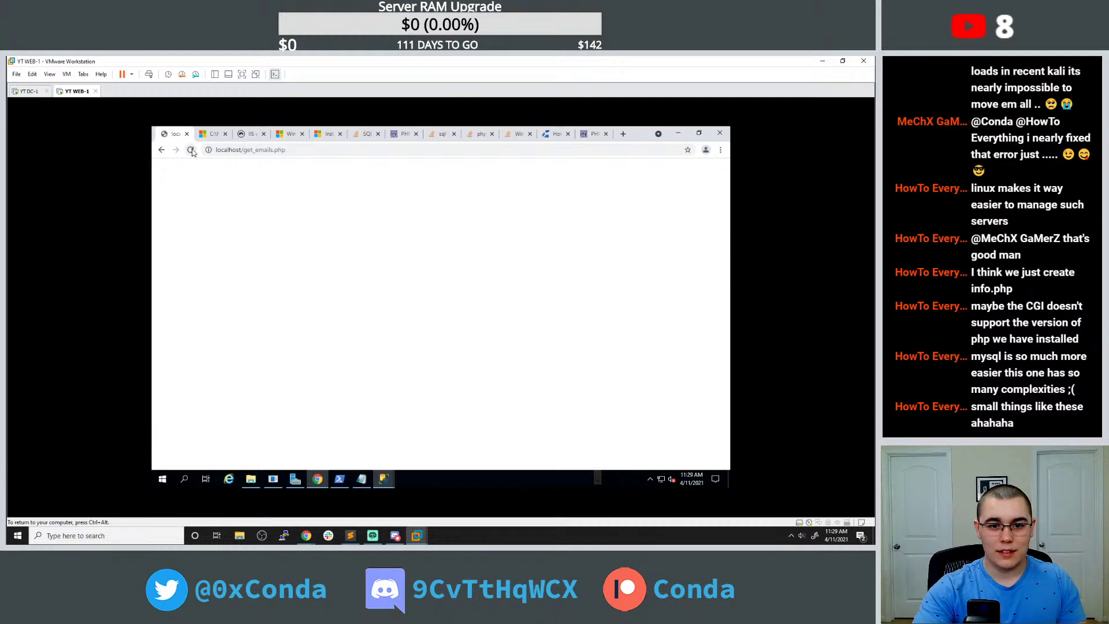
Remove the /* */ markers from get_emails.php and copy the function name sqlsrv_connect.
{"action": "left_click", "coordinate": [361, 479]}
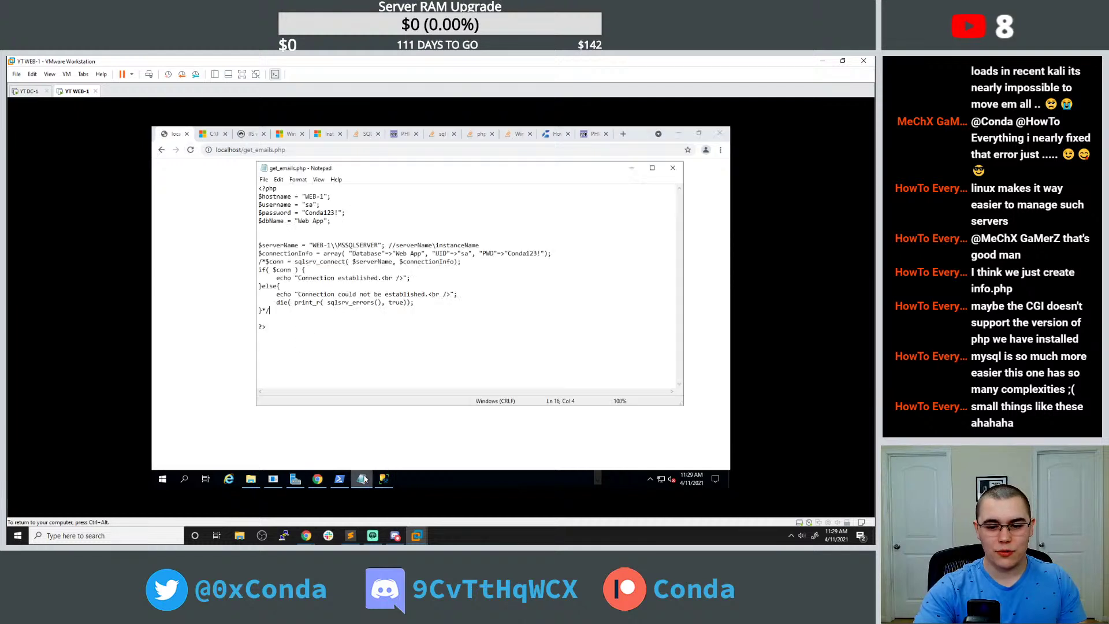
{"action": "key", "text": "shift+Home"}
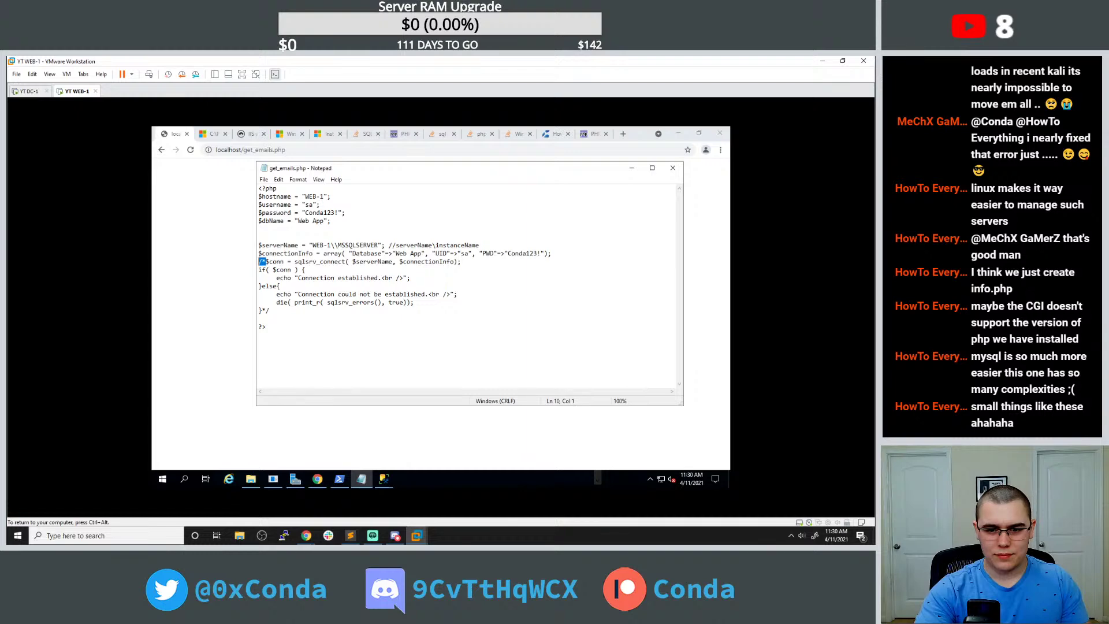
{"action": "key", "text": "Delete"}
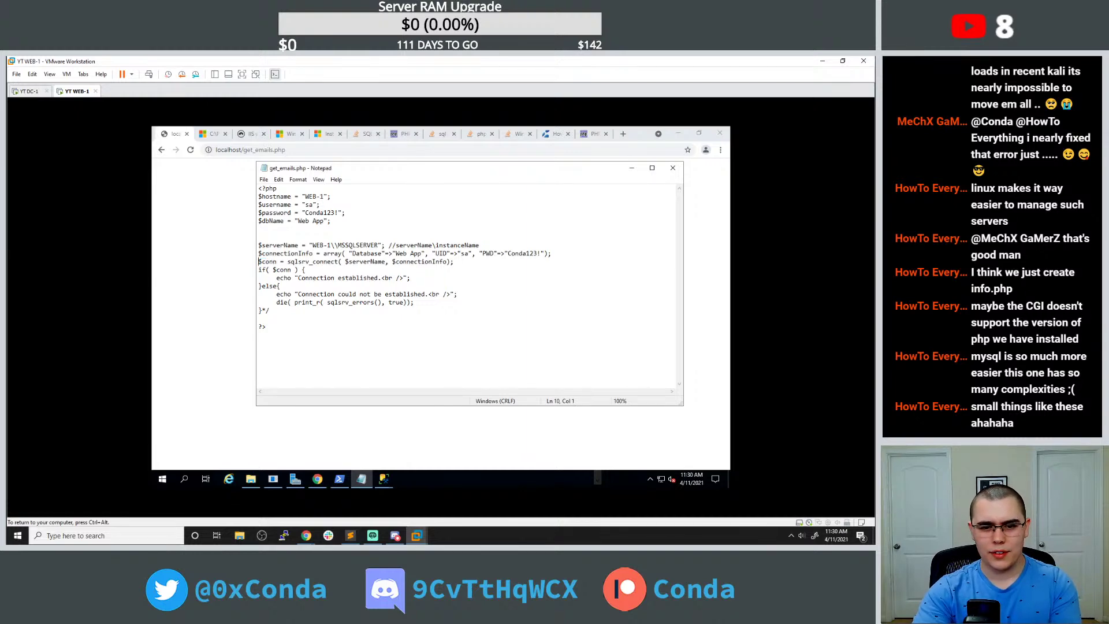
{"action": "left_click", "coordinate": [270, 310]}
{"action": "key", "text": "BackSpace"}
{"action": "key", "text": "BackSpace"}
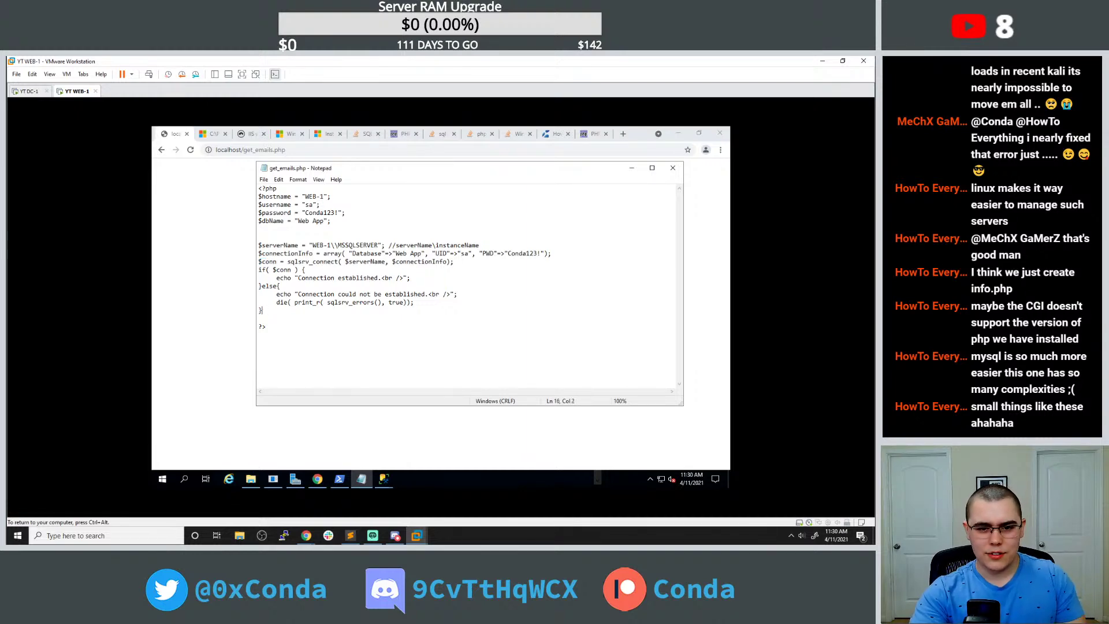
{"action": "double_click", "coordinate": [311, 262]}
{"action": "key", "text": "ctrl+c"}
{"action": "left_click", "coordinate": [622, 134]}
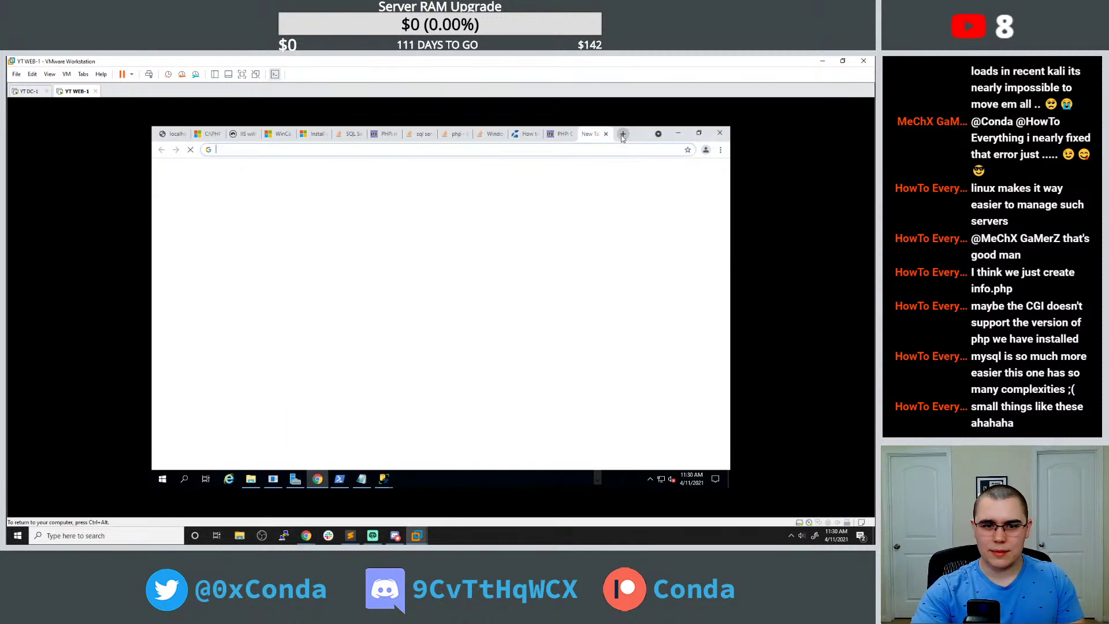
Search 'sqlsrv_connect not working' and read the Stack Overflow answer with sample code.
{"action": "key", "text": "ctrl+v"}
{"action": "left_click", "coordinate": [381, 184]}
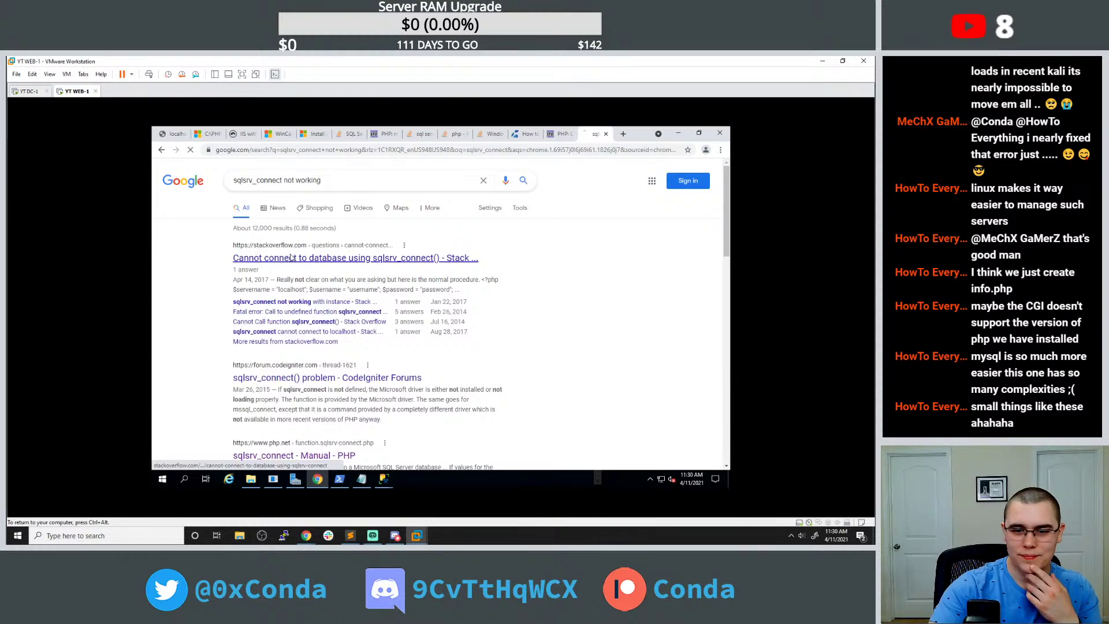
{"action": "left_click", "coordinate": [288, 258]}
{"action": "scroll", "coordinate": [289, 258], "scroll_direction": "down", "scroll_amount": 8}
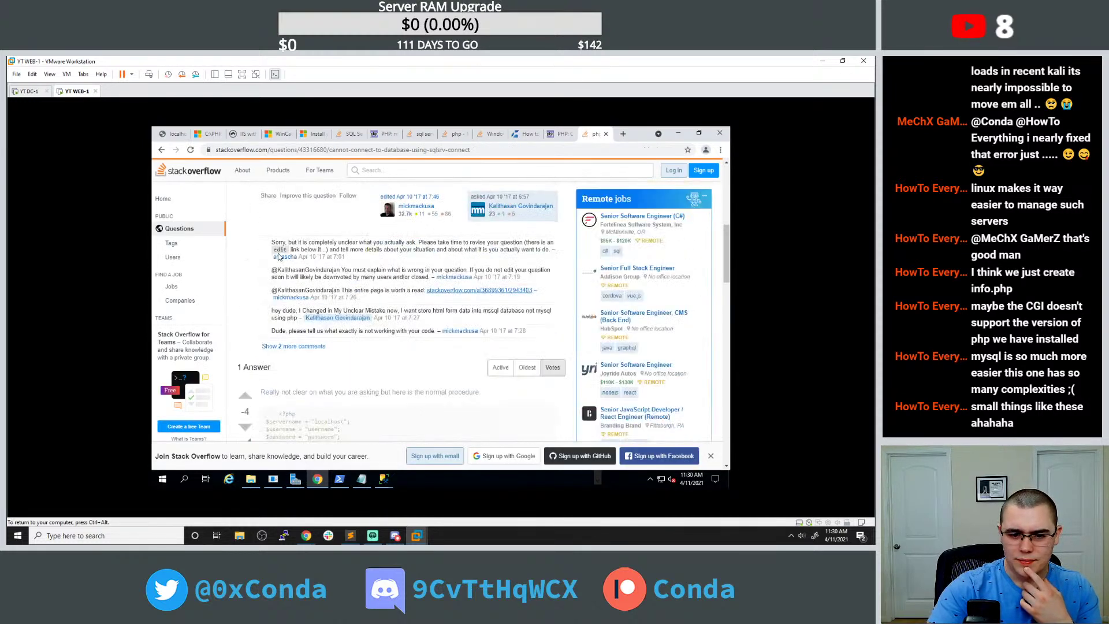
{"action": "scroll", "coordinate": [277, 257], "scroll_direction": "down", "scroll_amount": 2}
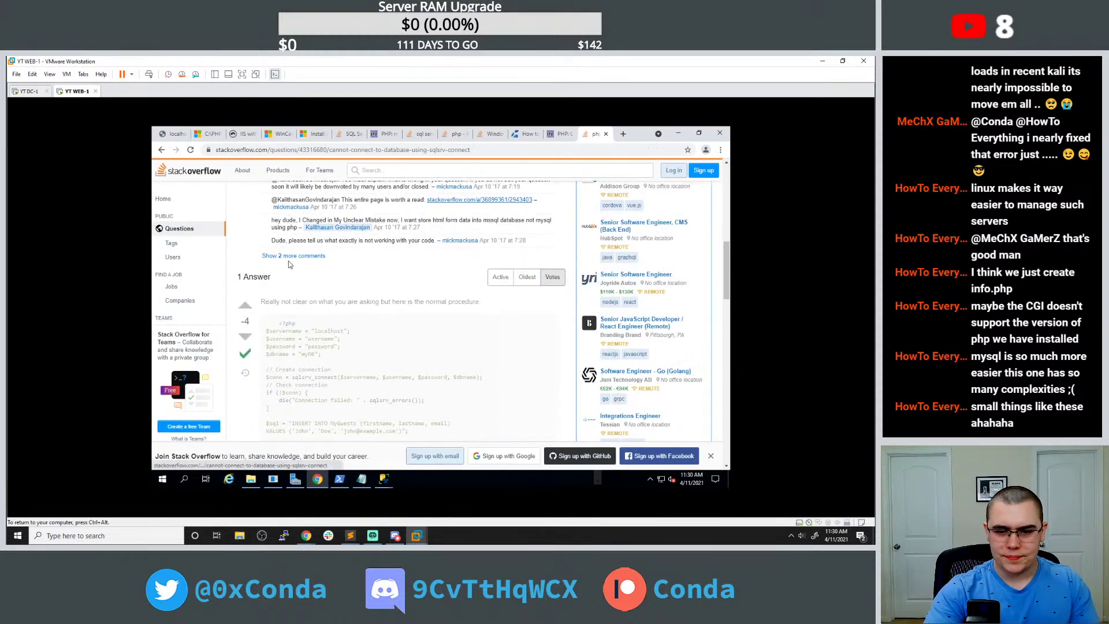
{"action": "scroll", "coordinate": [292, 266], "scroll_direction": "down", "scroll_amount": 1}
{"action": "scroll", "coordinate": [352, 298], "scroll_direction": "down", "scroll_amount": 1}
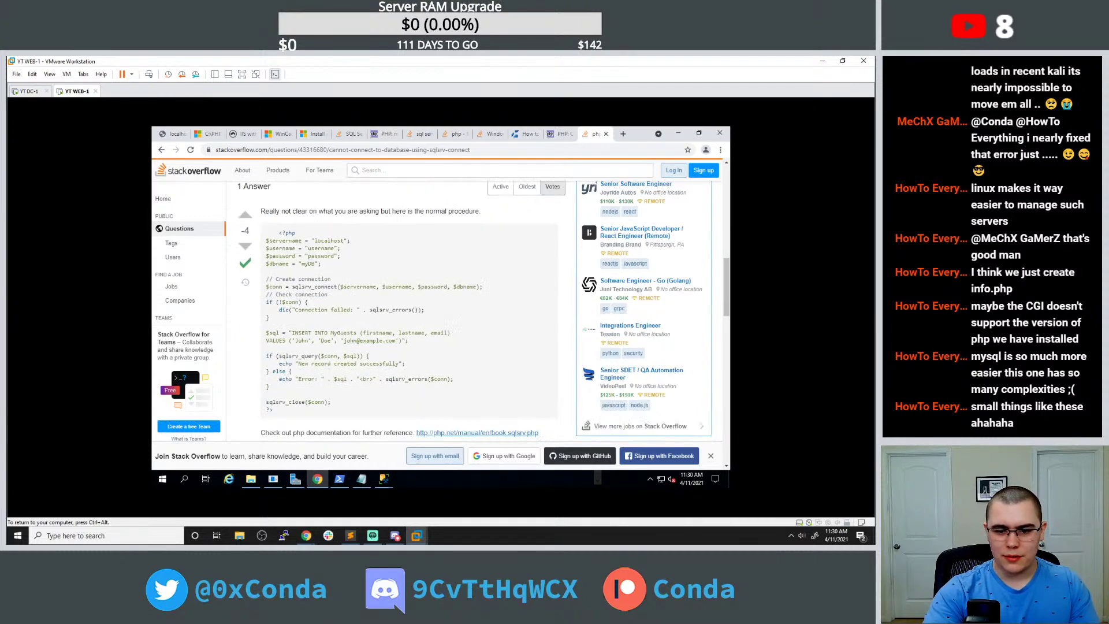
Place the get_emails.php Notepad window over the right side of the page.
{"action": "left_click", "coordinate": [361, 479]}
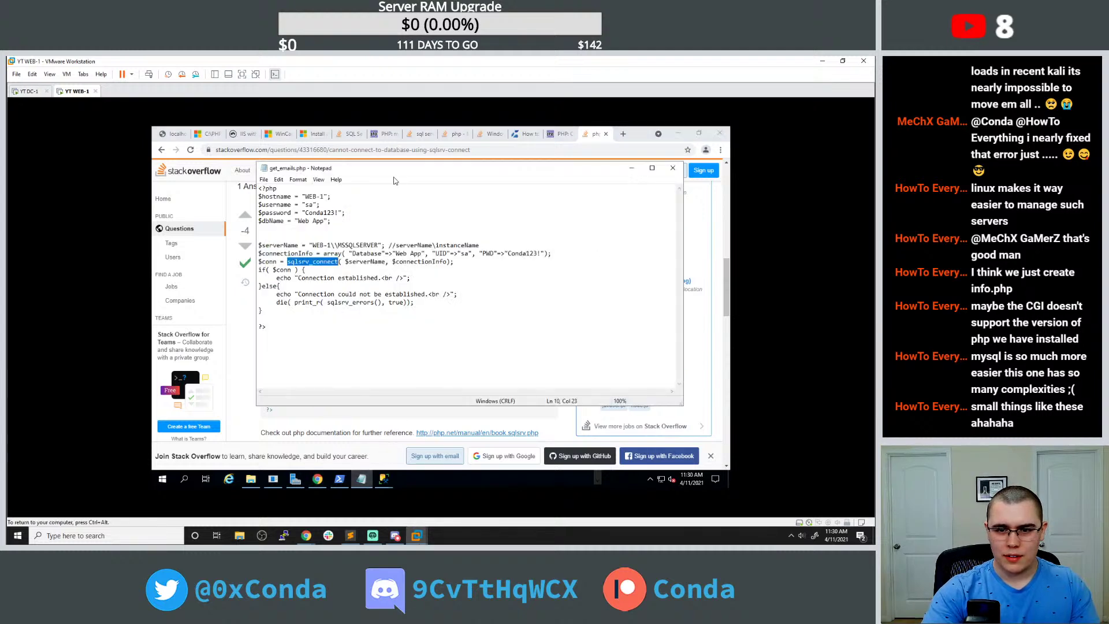
{"action": "left_click_drag", "start_coordinate": [392, 169], "coordinate": [539, 181]}
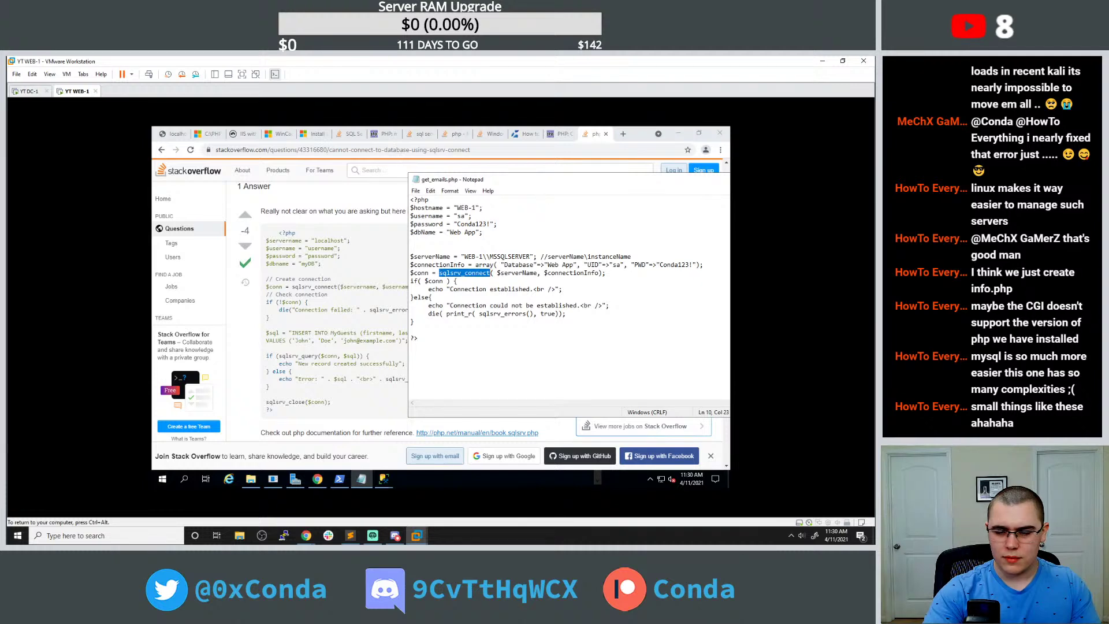
{"action": "left_click_drag", "start_coordinate": [528, 183], "coordinate": [544, 185]}
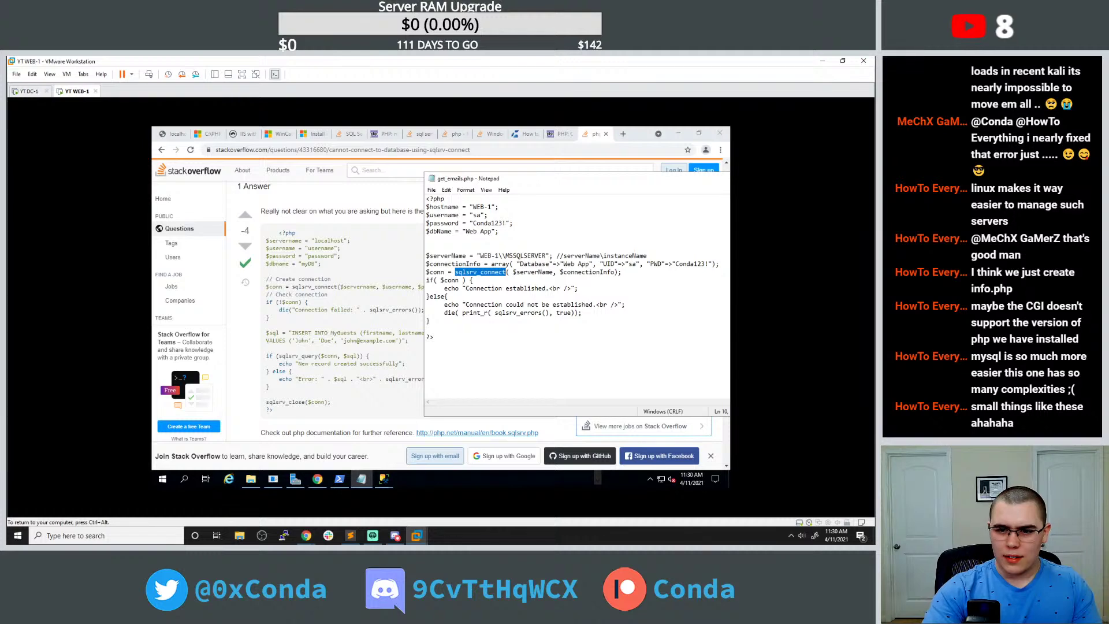
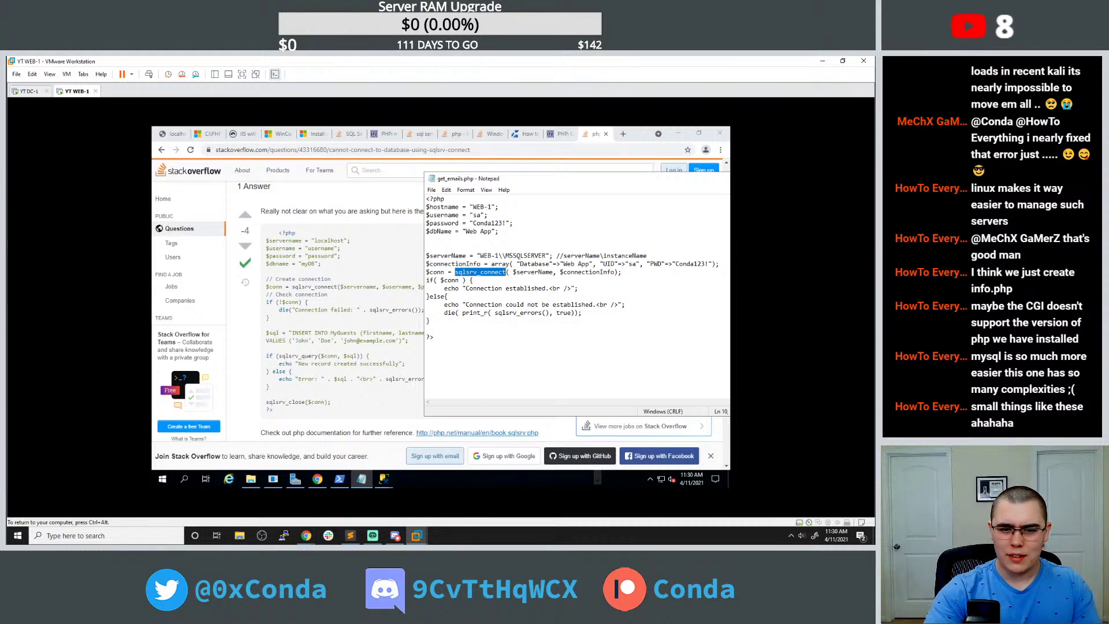
Scroll further through the Stack Overflow answer, then switch to the php.net comment-syntax tab.
{"action": "left_click", "coordinate": [367, 294]}
{"action": "scroll", "coordinate": [367, 293], "scroll_direction": "down", "scroll_amount": 3}
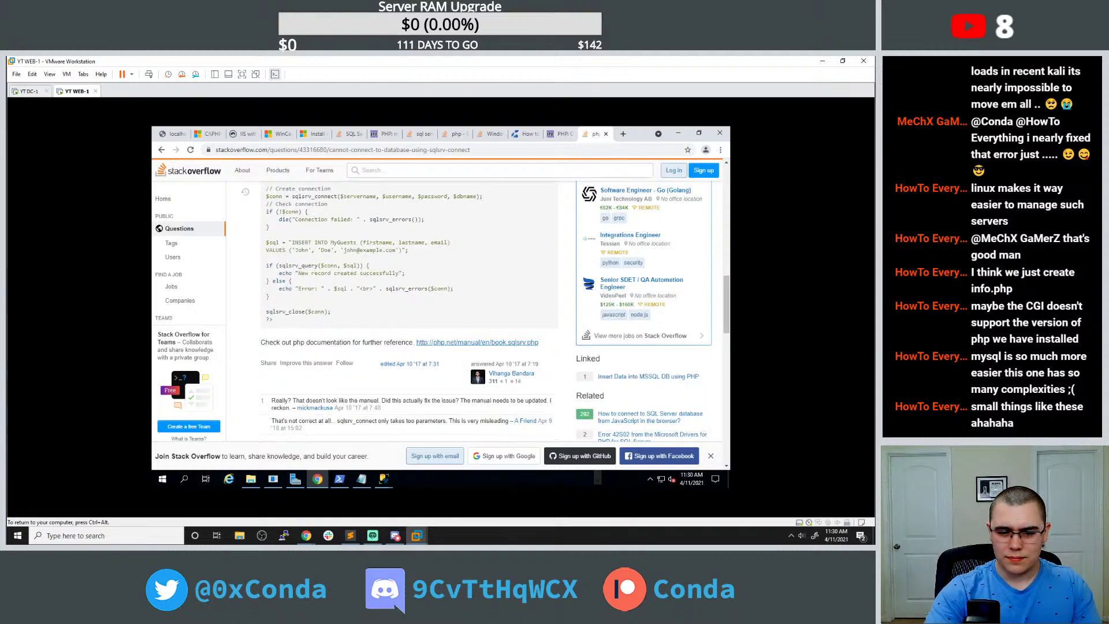
{"action": "scroll", "coordinate": [365, 290], "scroll_direction": "down", "scroll_amount": 3}
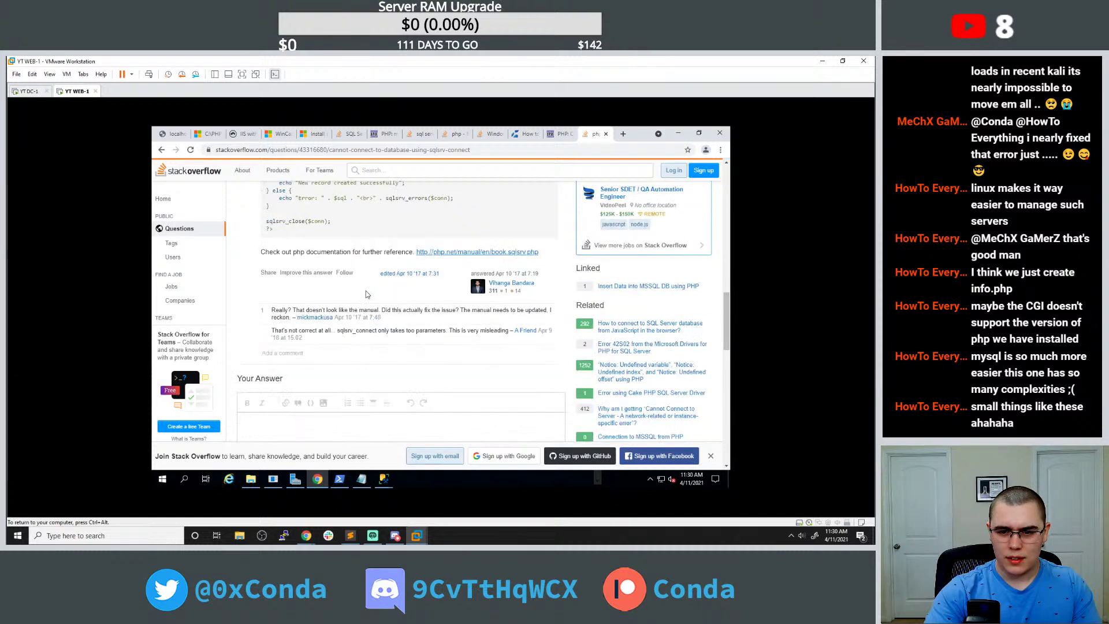
{"action": "key", "text": "ctrl+shift+Tab"}
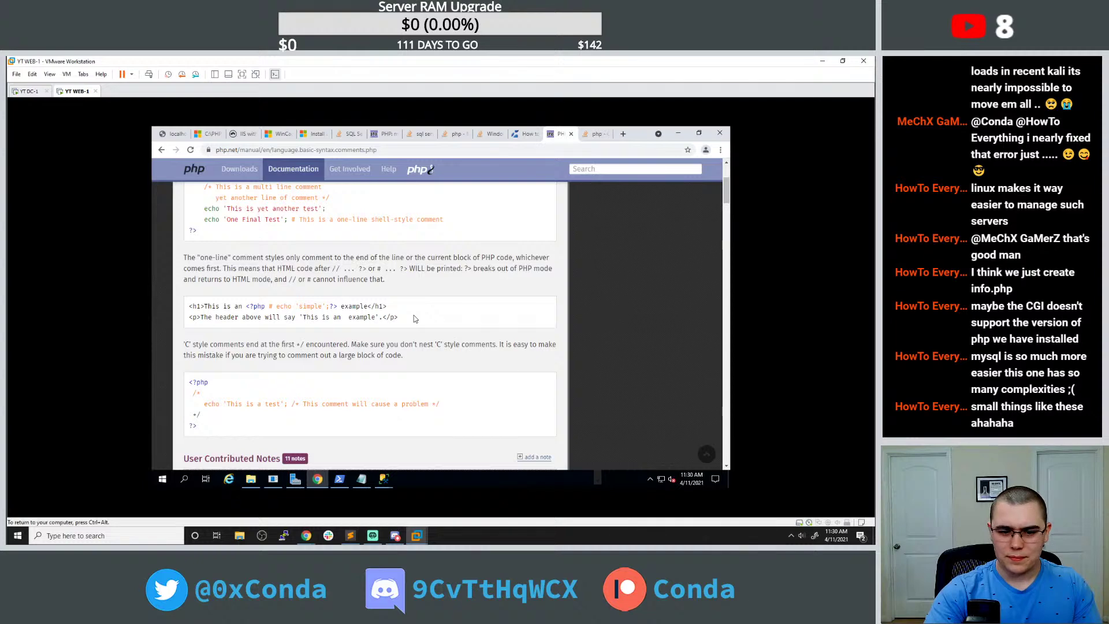
Go to the php.net mssql_connect() manual page and select its full connection example code.
{"action": "scroll", "coordinate": [414, 318], "scroll_direction": "up", "scroll_amount": 3}
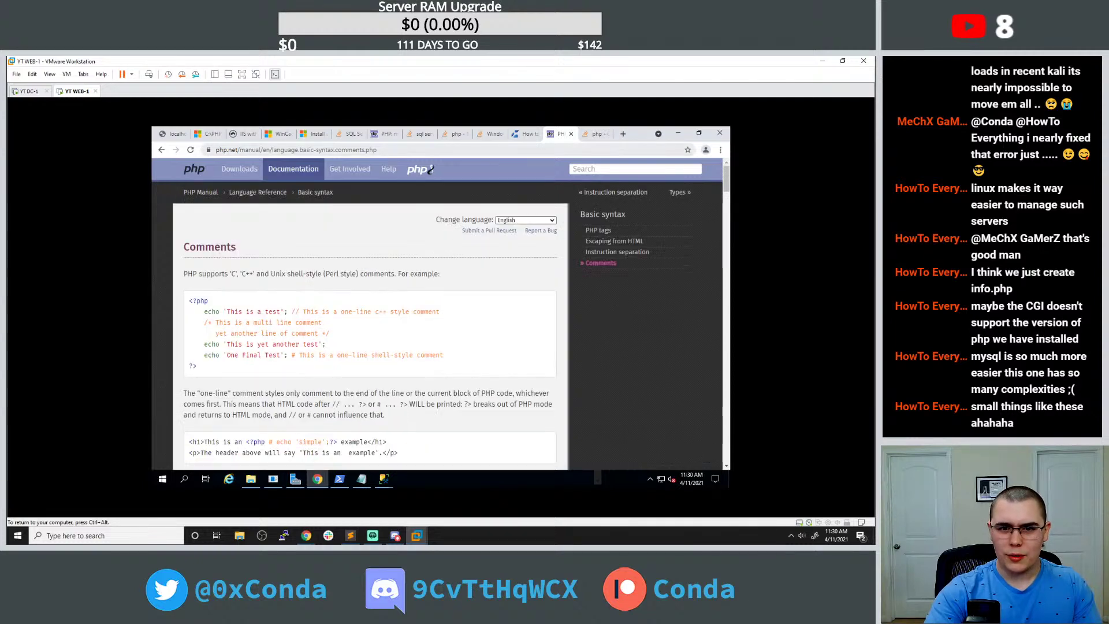
{"action": "left_click", "coordinate": [524, 133]}
{"action": "left_click", "coordinate": [386, 134]}
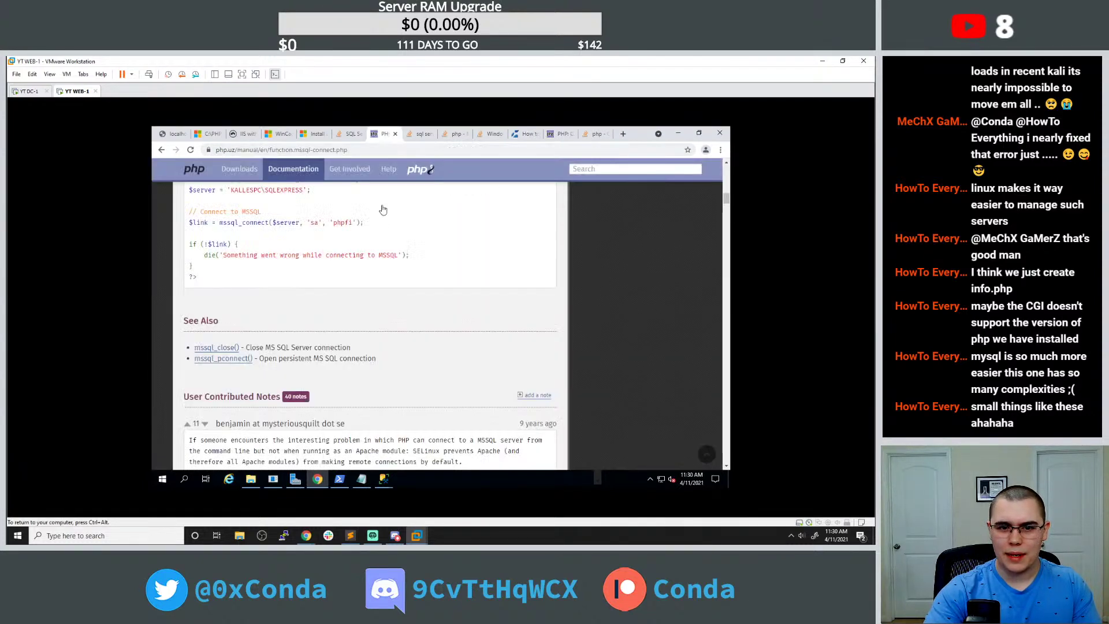
{"action": "scroll", "coordinate": [382, 222], "scroll_direction": "up", "scroll_amount": 2}
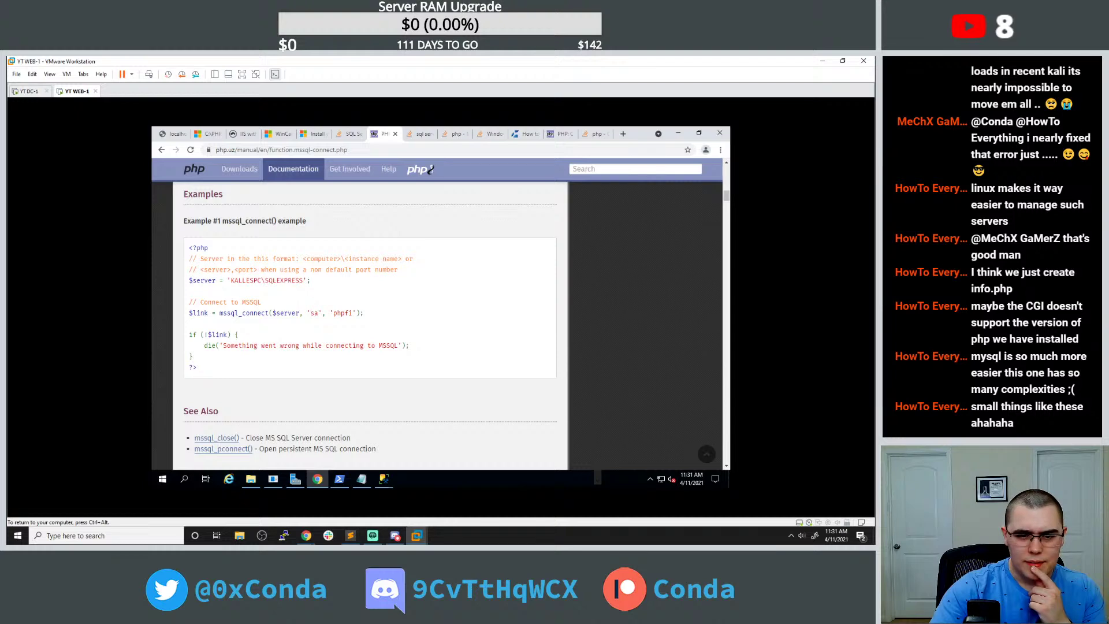
{"action": "mouse_move", "coordinate": [364, 481]}
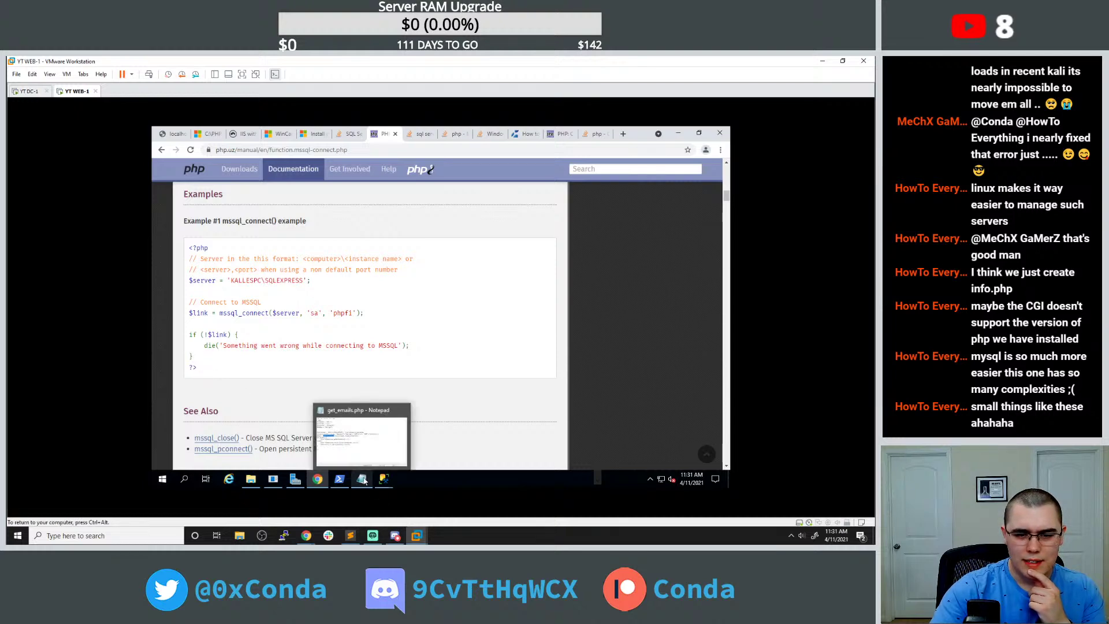
{"action": "left_click", "coordinate": [369, 454]}
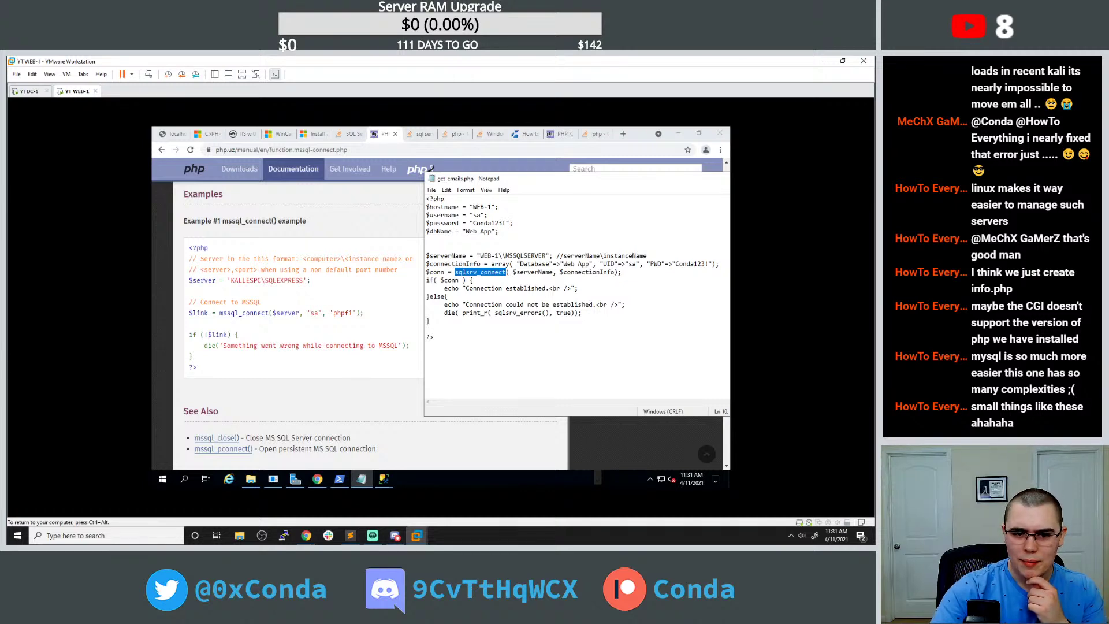
{"action": "left_click_drag", "start_coordinate": [203, 368], "coordinate": [177, 248]}
{"action": "key", "text": "ctrl+c"}
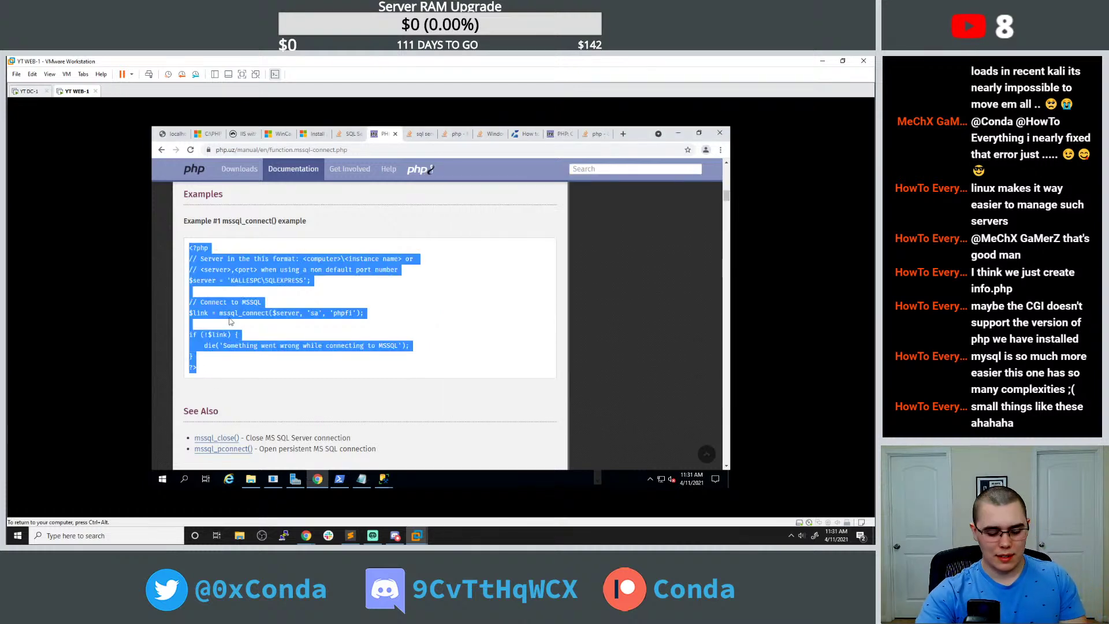
Replace the existing code in get_emails.php with the pasted mssql_connect example.
{"action": "left_click", "coordinate": [362, 479]}
{"action": "left_click_drag", "start_coordinate": [434, 337], "coordinate": [426, 198]}
{"action": "key", "text": "ctrl+v"}
Change the example's server from KALLESPC\SQLEXPRESS to WEB-1\MSSQLSERVER.
{"action": "double_click", "coordinate": [479, 222]}
{"action": "type", "text": "'"}
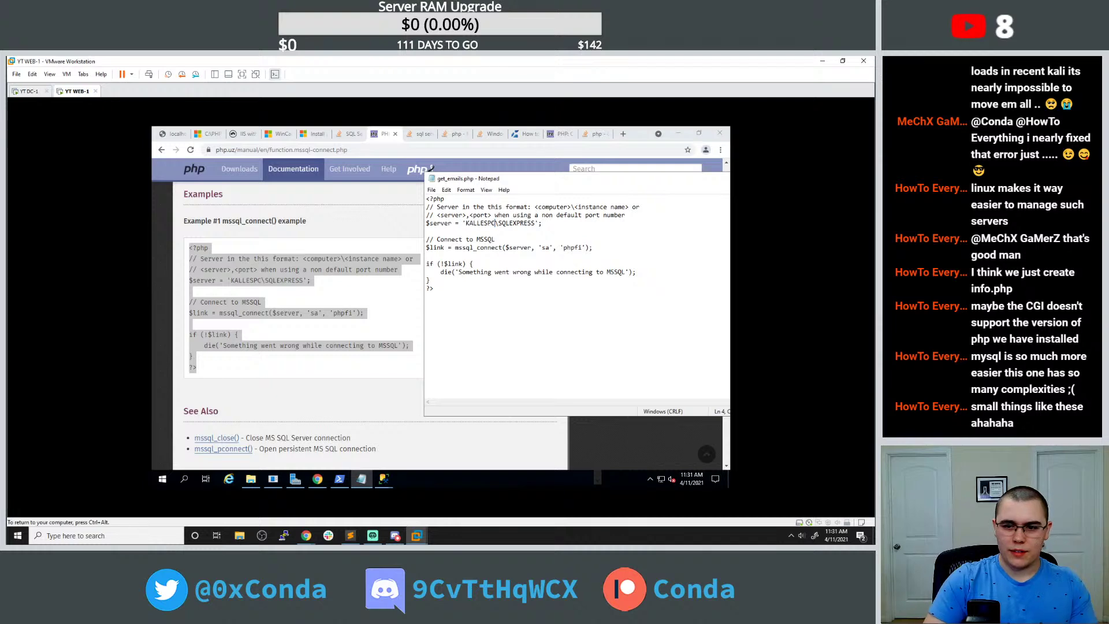
{"action": "type", "text": "WEB-1"}
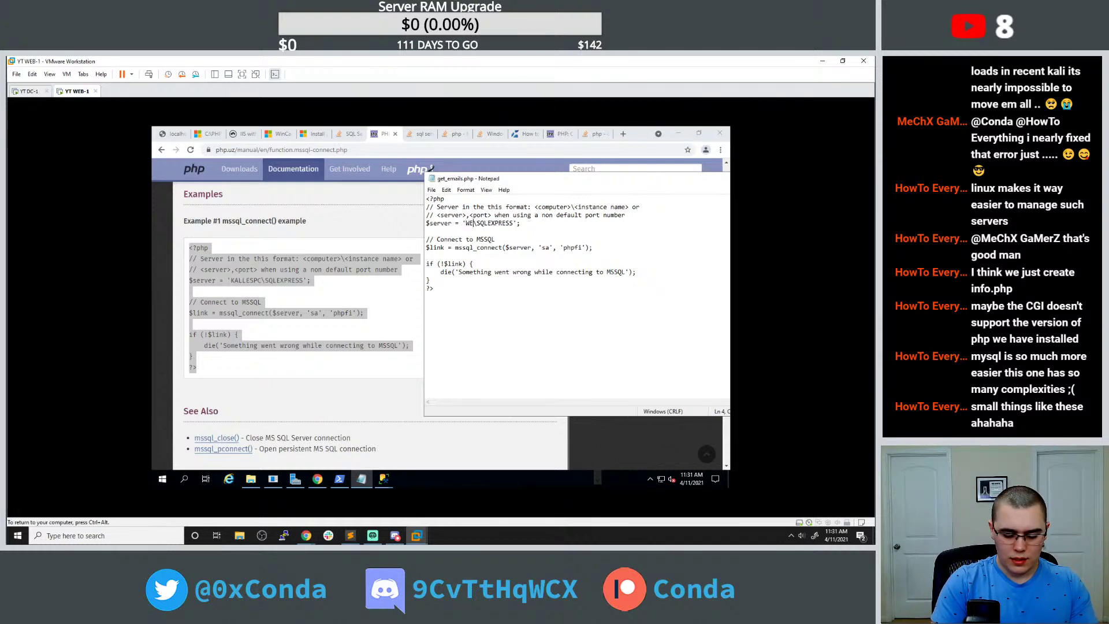
{"action": "left_click_drag", "start_coordinate": [489, 223], "coordinate": [521, 223]}
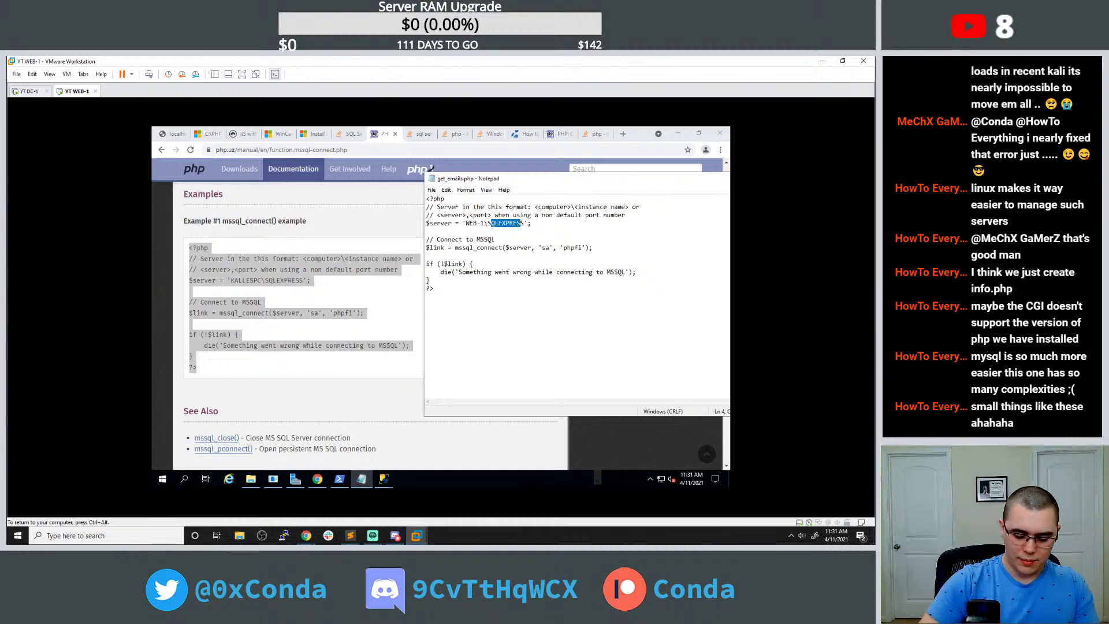
{"action": "key", "text": "BackSpace"}
{"action": "key", "text": "BackSpace"}
{"action": "key", "text": "Delete"}
{"action": "type", "text": "MSSQLSE"}
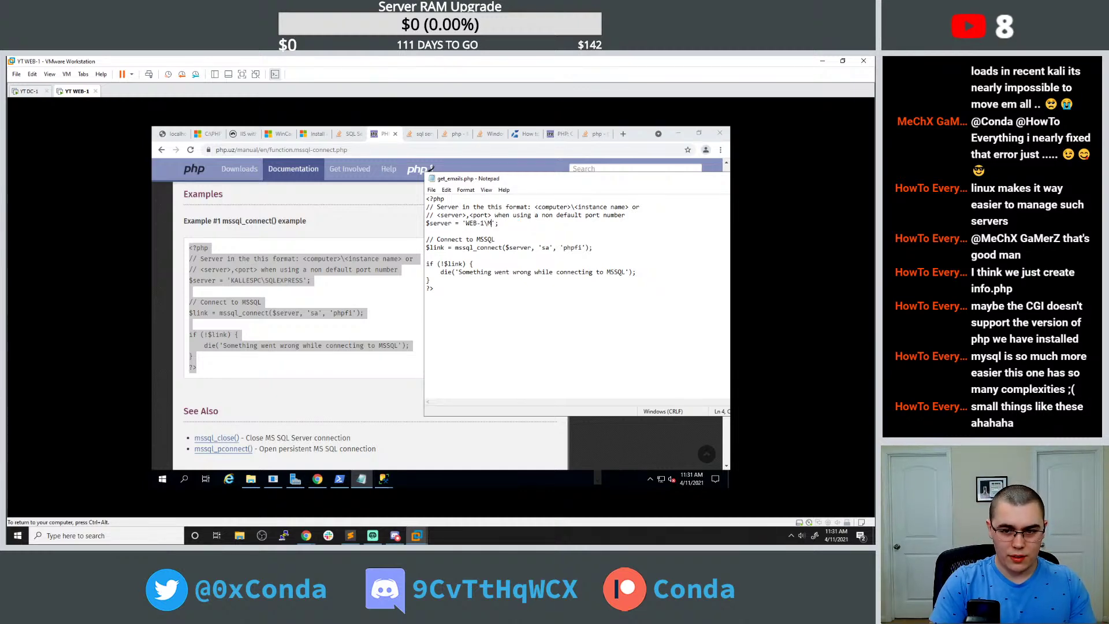
{"action": "type", "text": "RVER"}
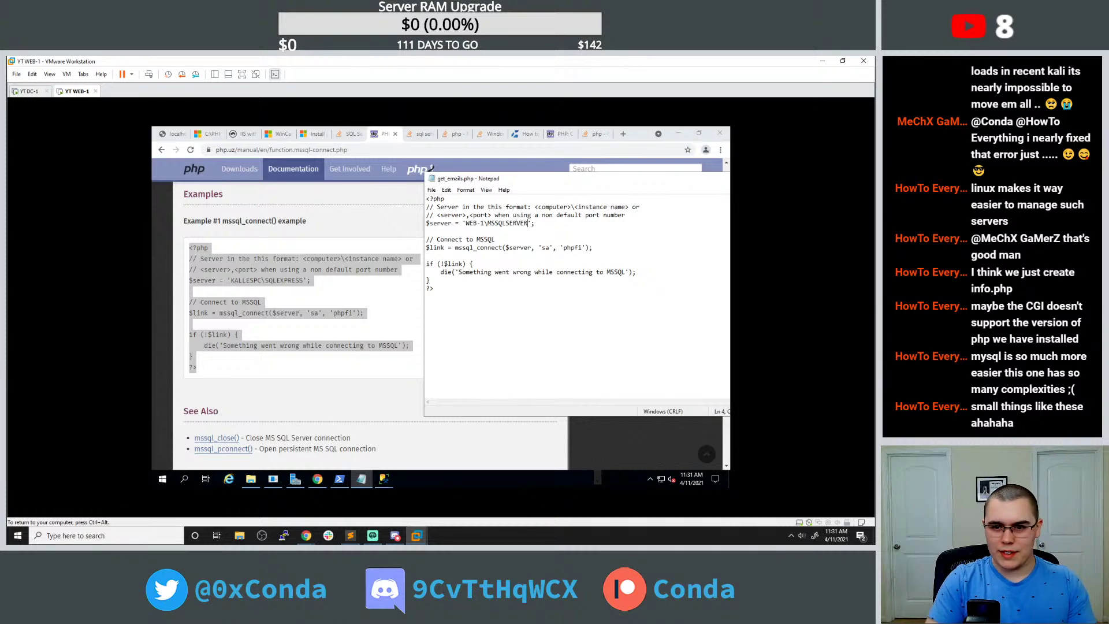
{"action": "left_click", "coordinate": [427, 231]}
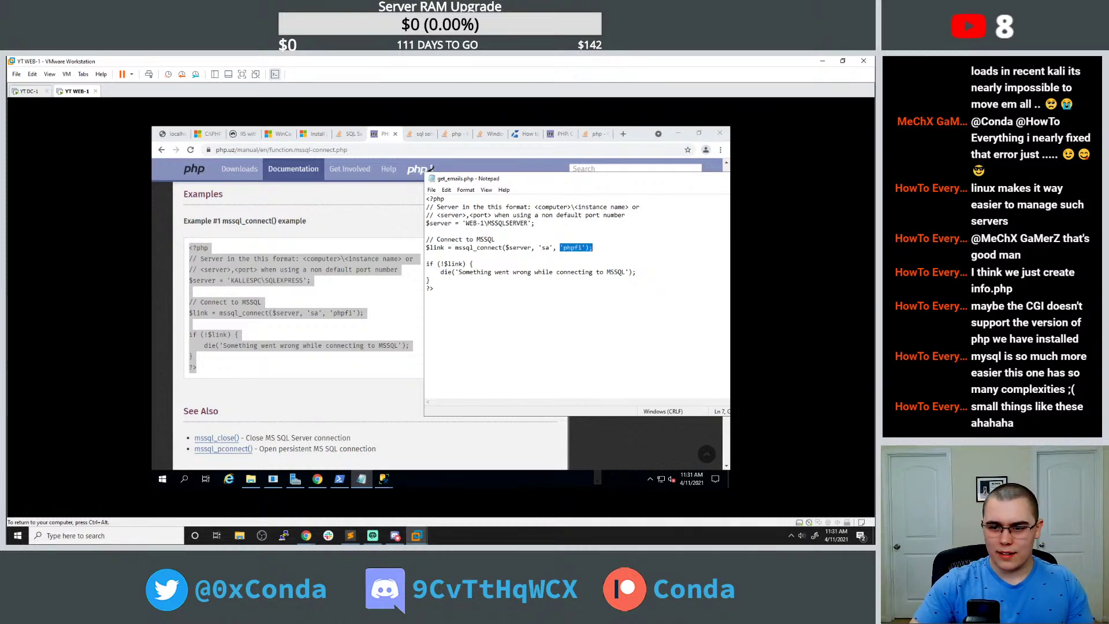
Replace the placeholder password with the sa account password and shift the Notepad window left.
{"action": "double_click", "coordinate": [565, 247]}
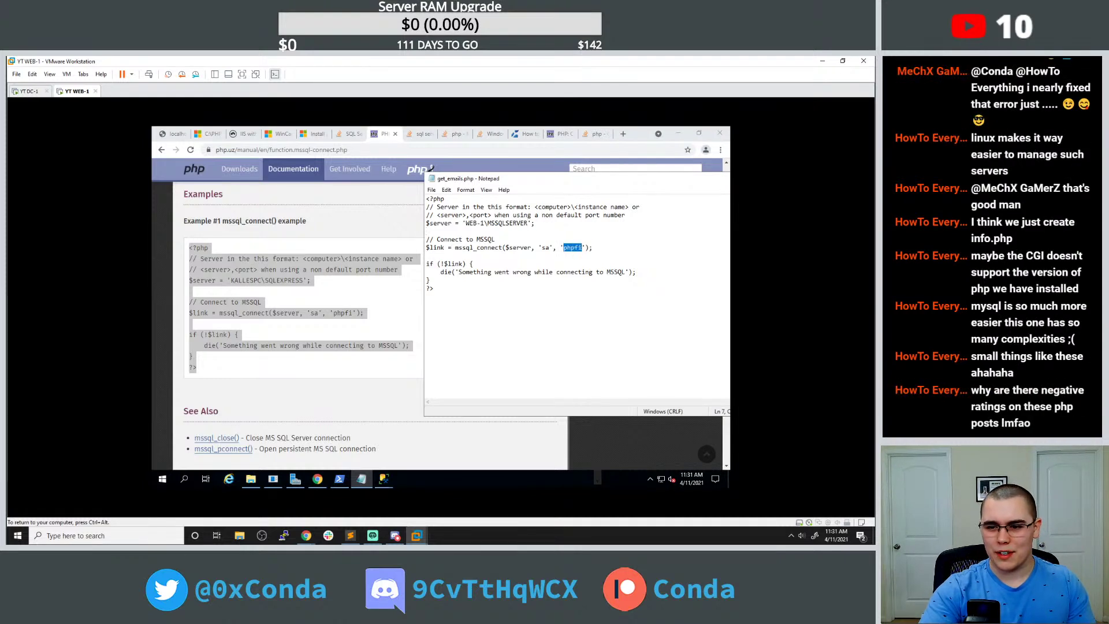
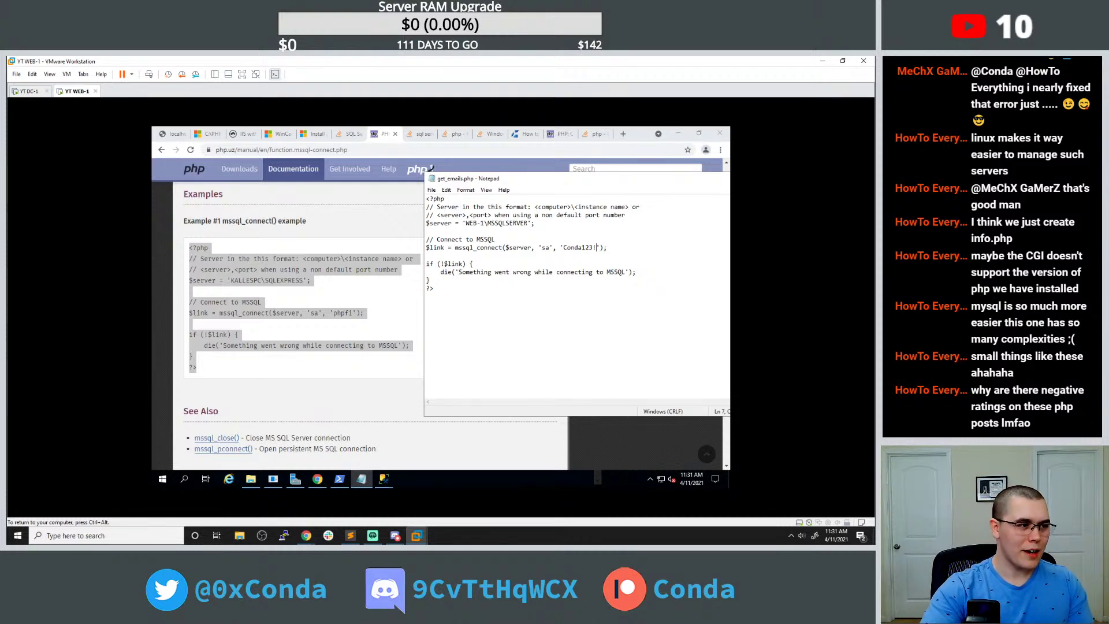
{"action": "left_click_drag", "start_coordinate": [559, 183], "coordinate": [414, 191]}
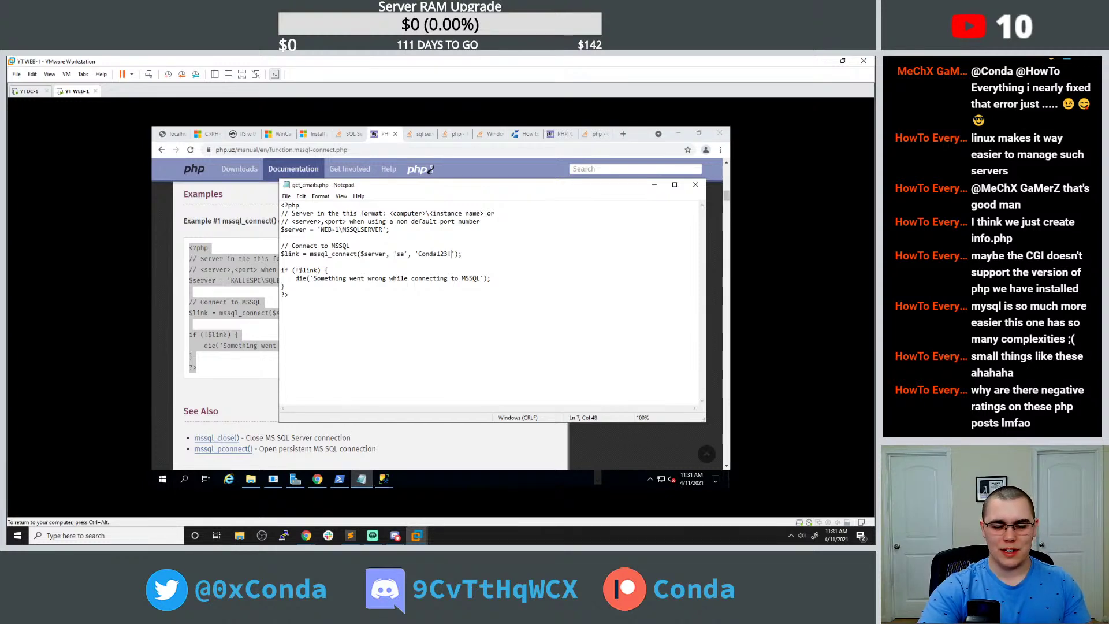
{"action": "left_click", "coordinate": [288, 294]}
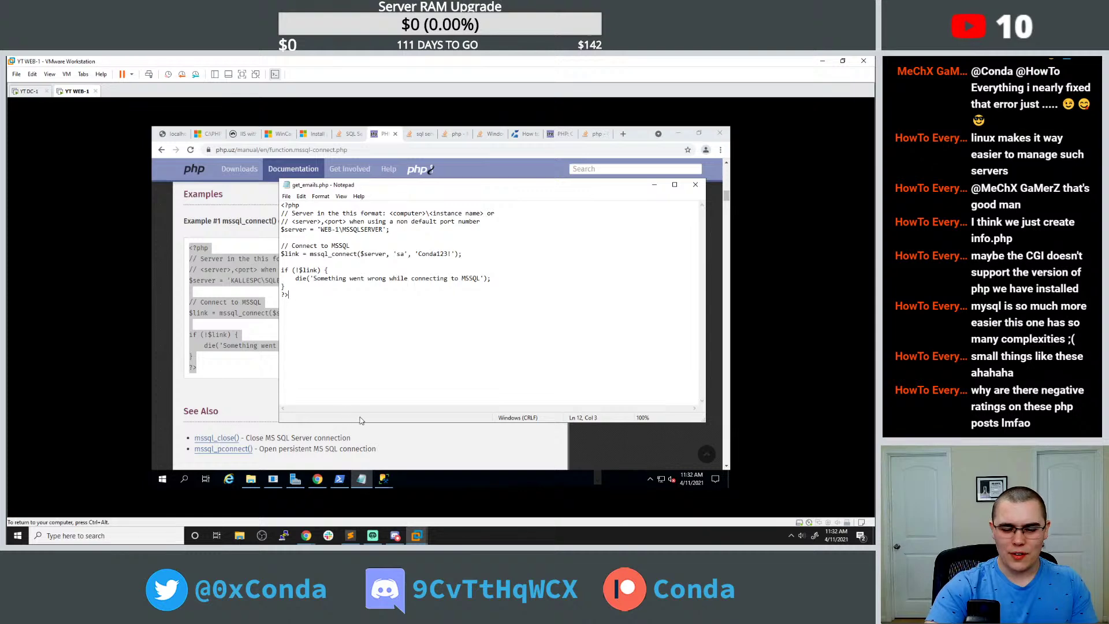
Reload localhost get_emails.php (HTTP ERROR 500), review the mssql_connect call, and return to the docs.
{"action": "left_click", "coordinate": [174, 133]}
{"action": "left_click", "coordinate": [191, 150]}
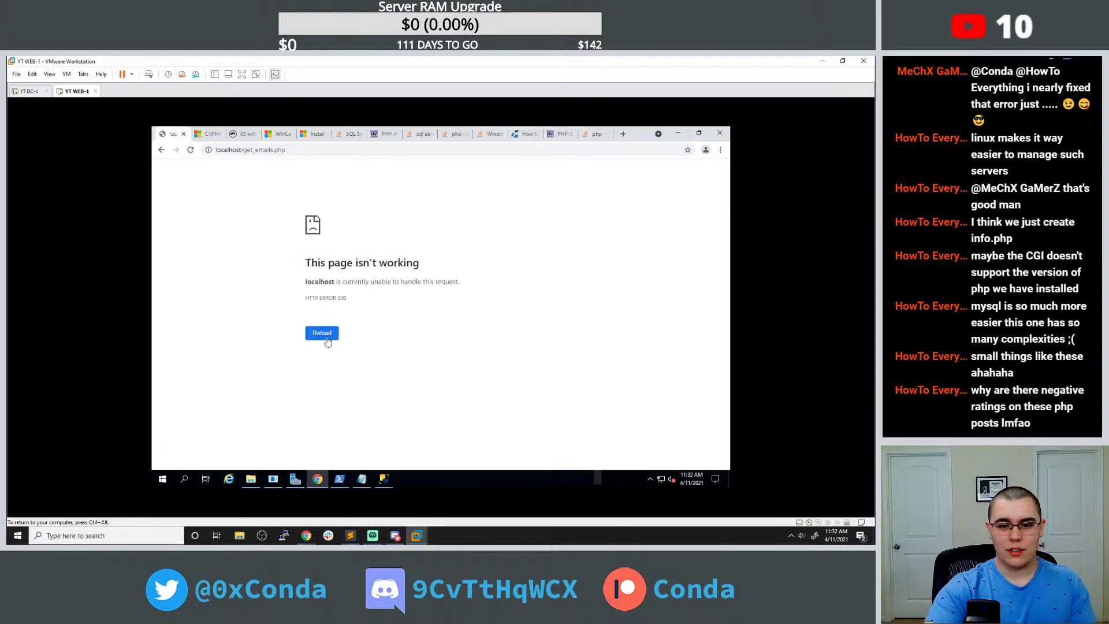
{"action": "left_click", "coordinate": [364, 479]}
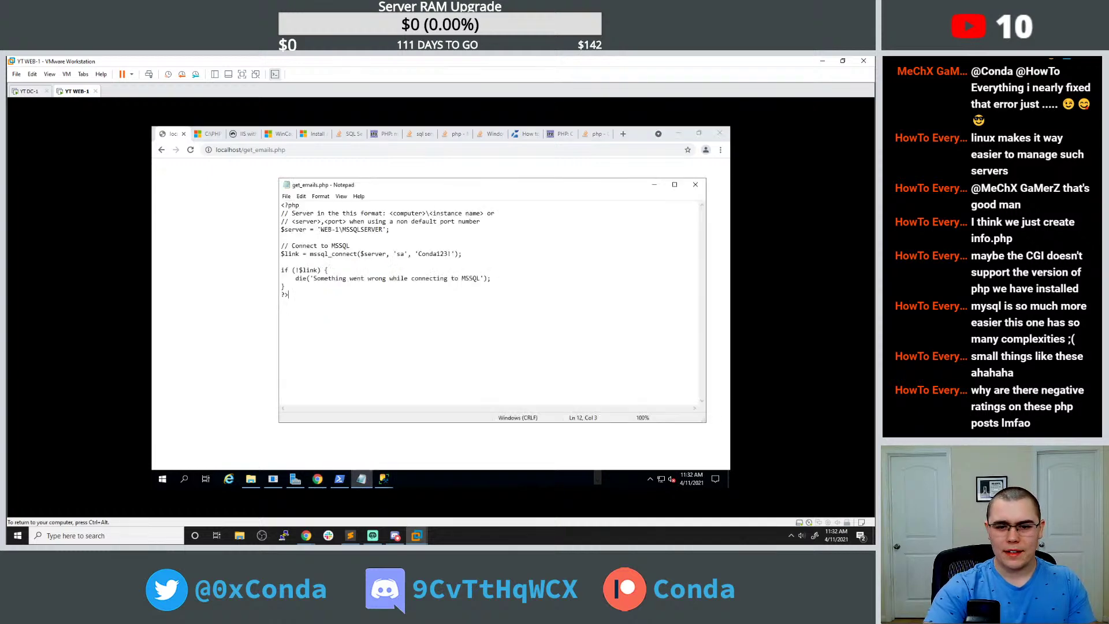
{"action": "double_click", "coordinate": [333, 254]}
{"action": "left_click", "coordinate": [319, 229]}
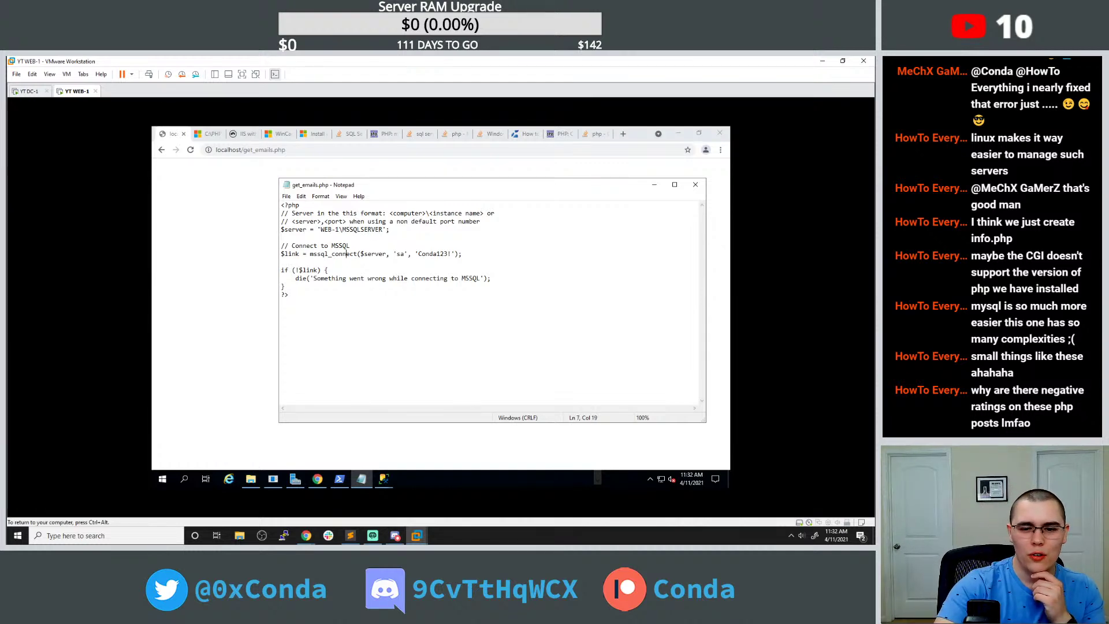
{"action": "double_click", "coordinate": [347, 254]}
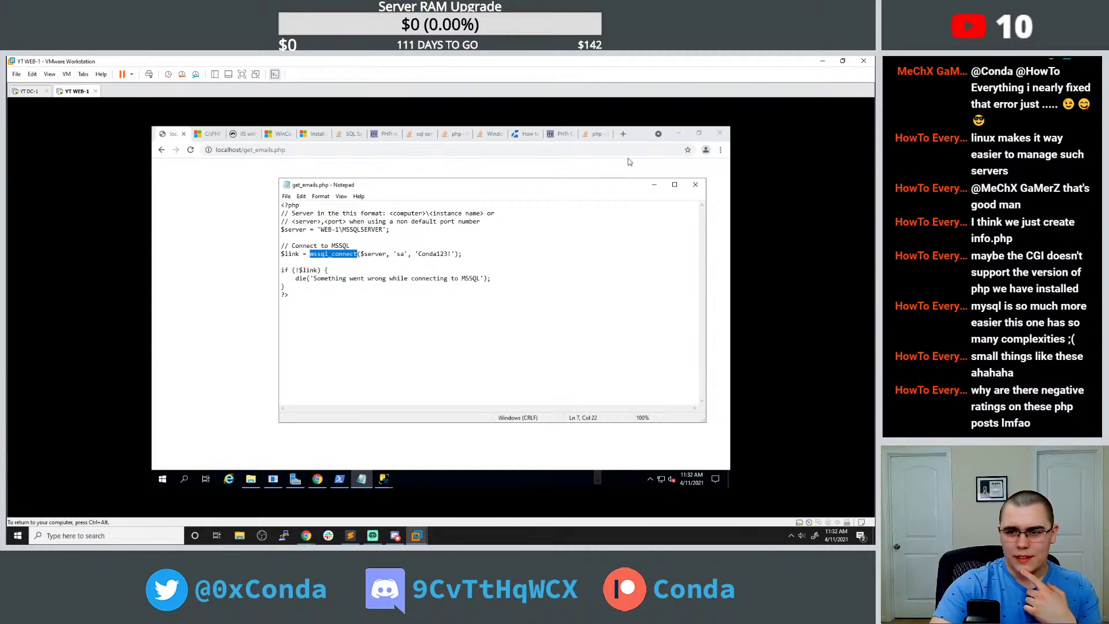
{"action": "left_click", "coordinate": [594, 134]}
{"action": "left_click", "coordinate": [385, 134]}
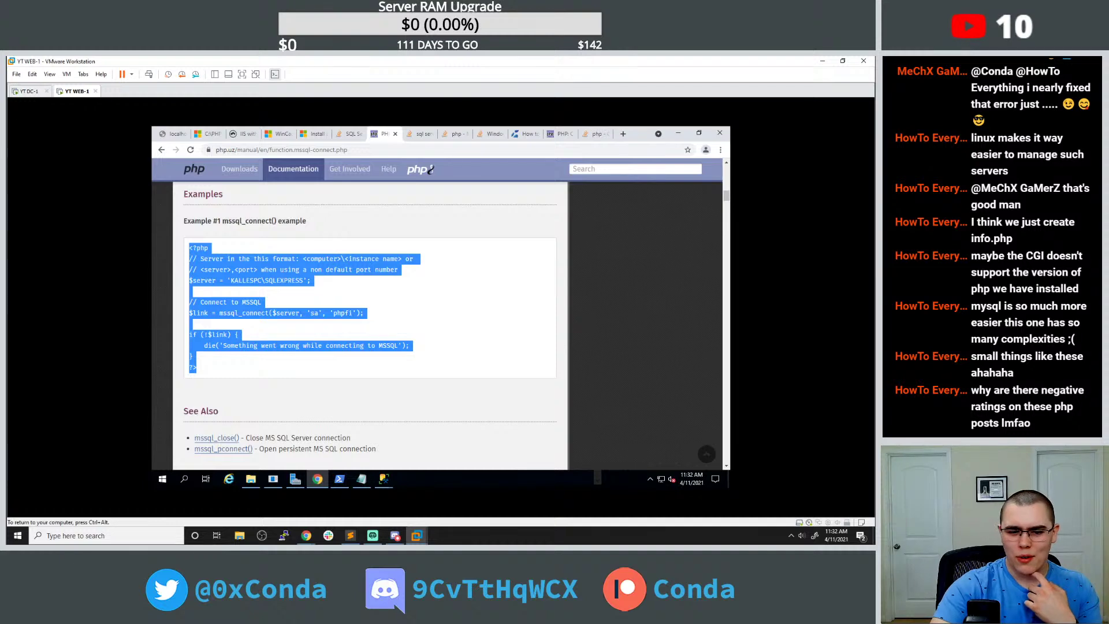
Read through the mssql_connect User Contributed Notes, briefly checking the PHP install folder.
{"action": "scroll", "coordinate": [349, 264], "scroll_direction": "down", "scroll_amount": 3}
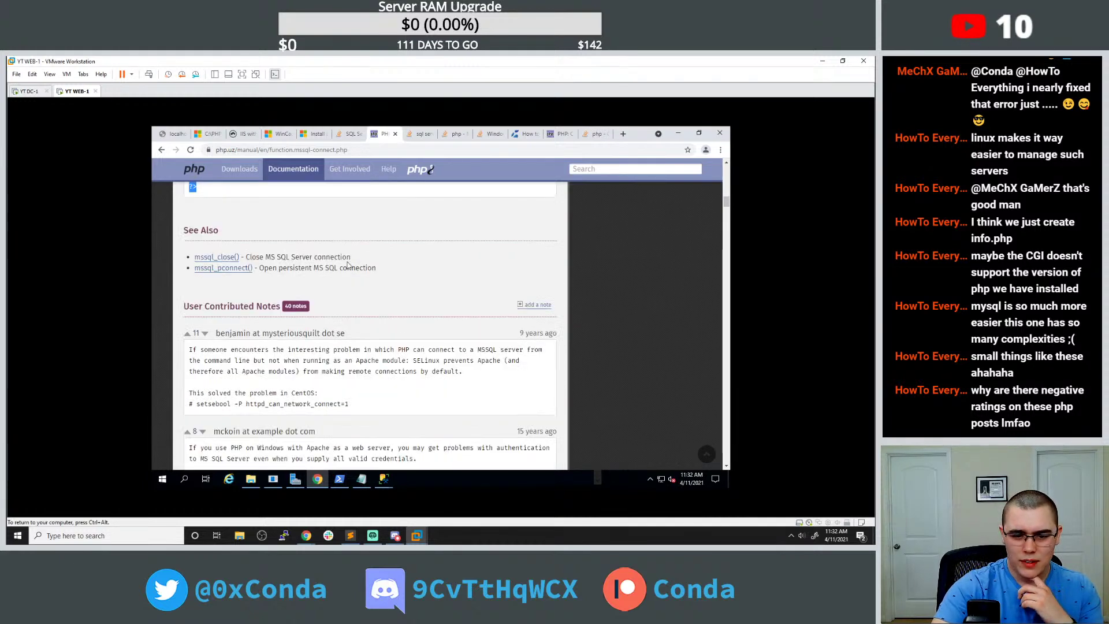
{"action": "scroll", "coordinate": [349, 265], "scroll_direction": "down", "scroll_amount": 2}
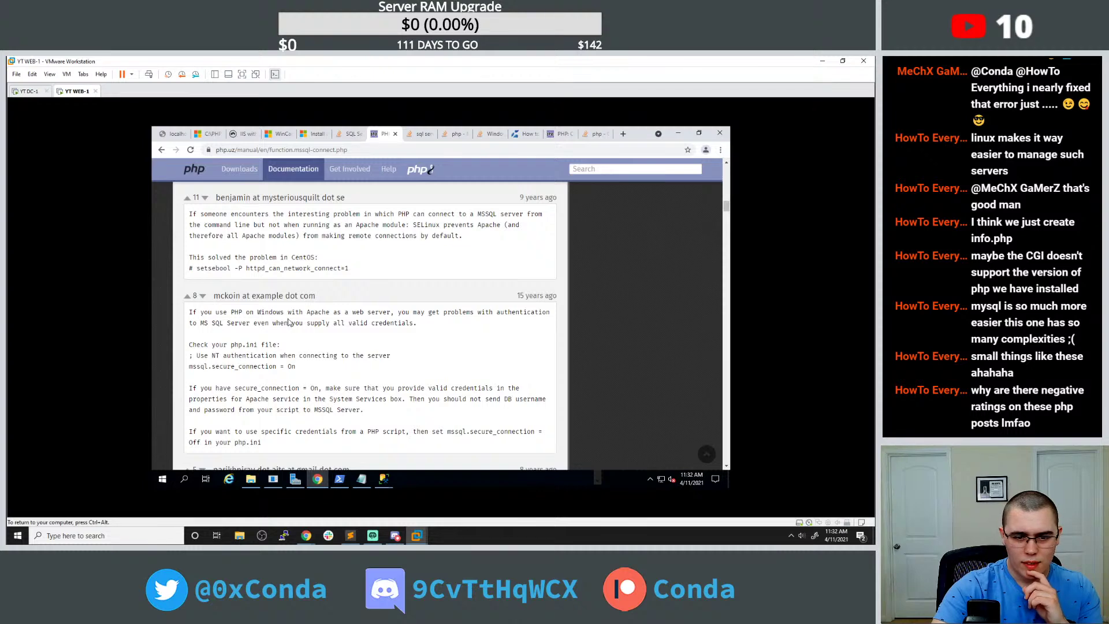
{"action": "scroll", "coordinate": [369, 324], "scroll_direction": "down", "scroll_amount": 2}
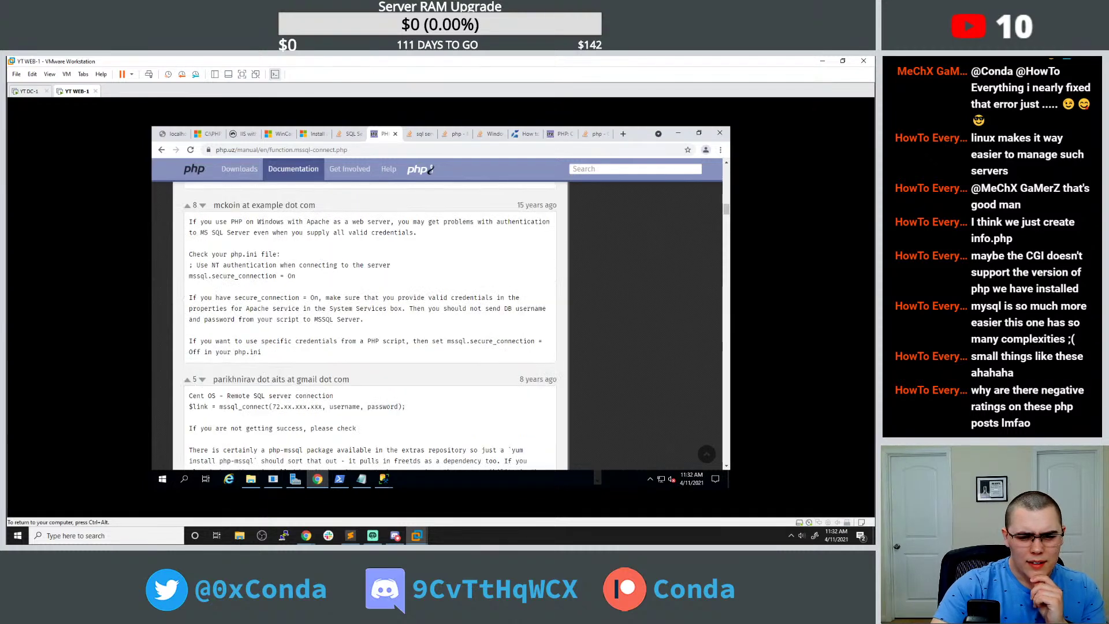
{"action": "left_click", "coordinate": [251, 479]}
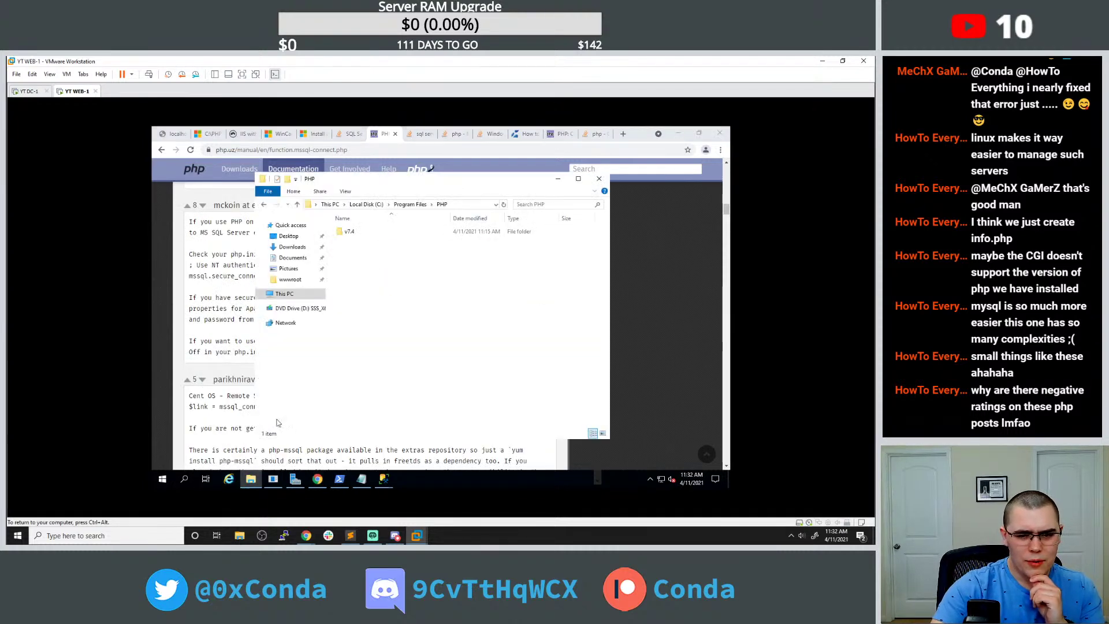
{"action": "left_click", "coordinate": [209, 425]}
{"action": "scroll", "coordinate": [209, 424], "scroll_direction": "down", "scroll_amount": 2}
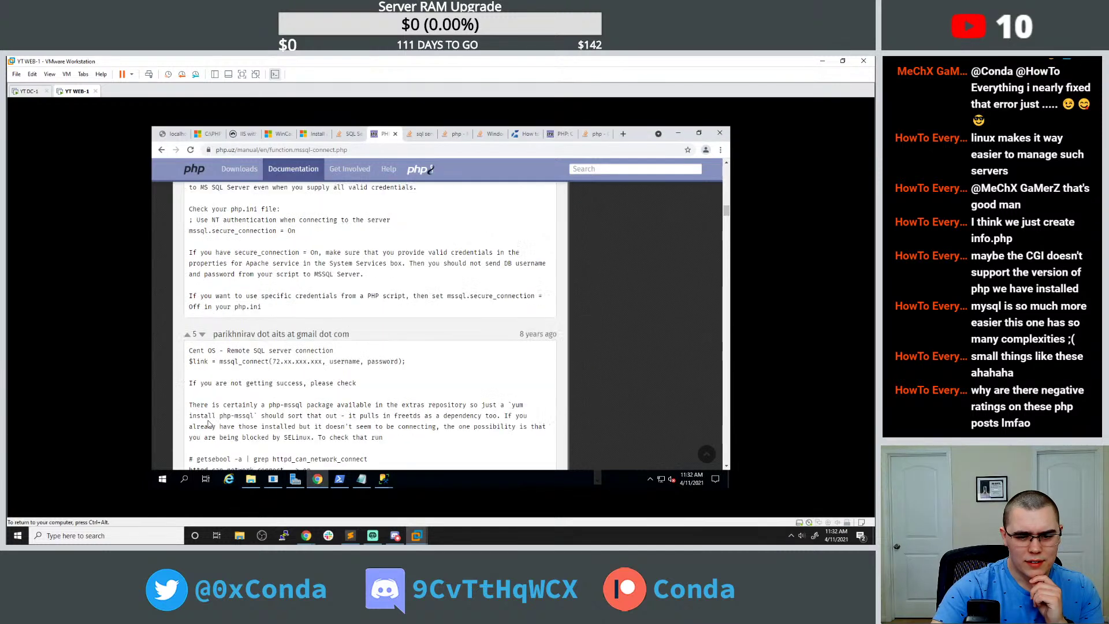
Try a Start menu search for 'mssql', dismiss it, and open a new Chrome tab.
{"action": "left_click", "coordinate": [162, 478]}
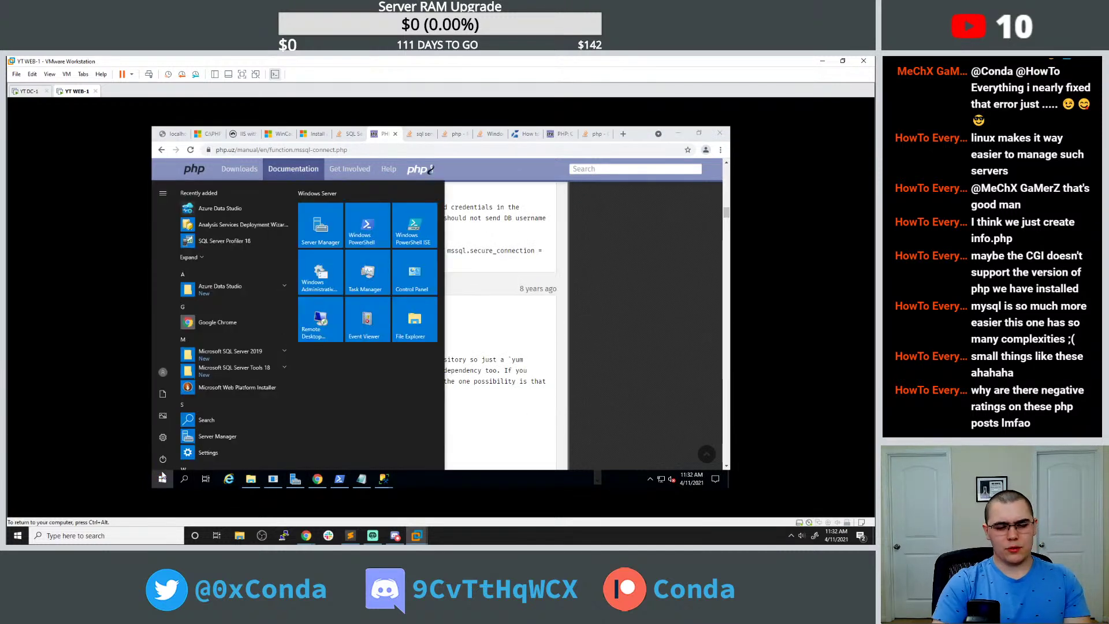
{"action": "type", "text": "mss"}
{"action": "type", "text": "ql"}
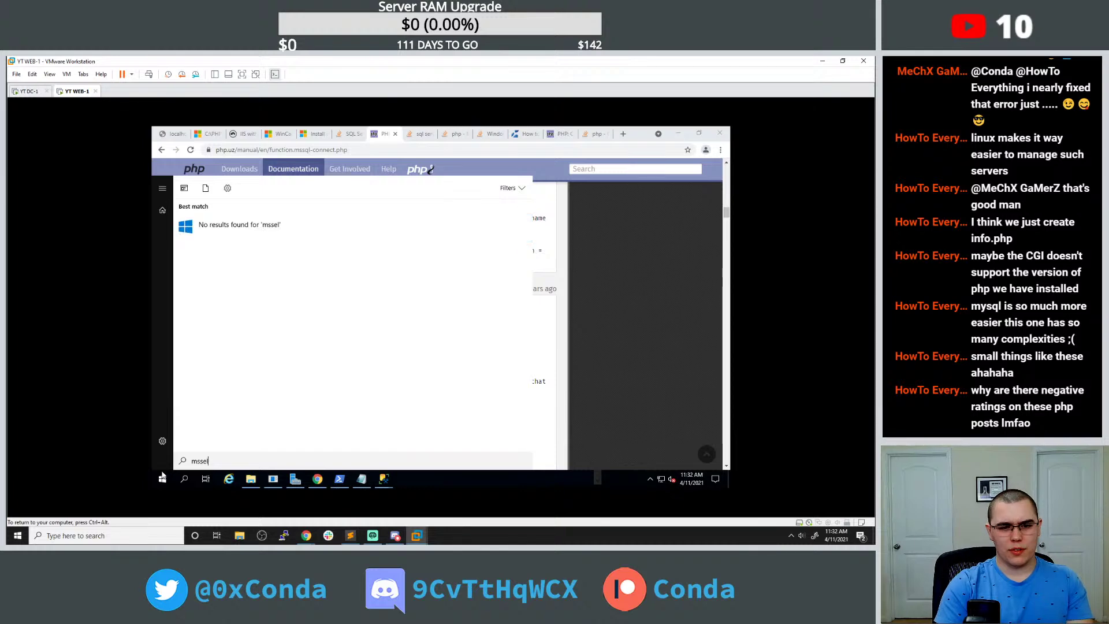
{"action": "key", "text": "Escape"}
{"action": "left_click", "coordinate": [622, 134]}
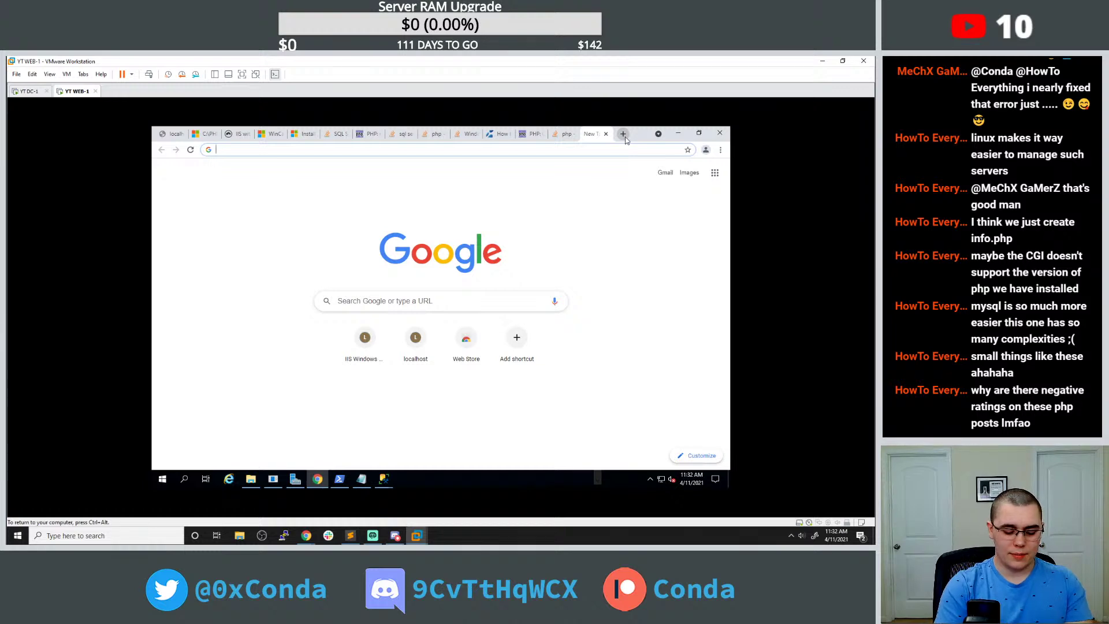
Search 'windows command line connect to mssql server' and open Microsoft's sqlcmd utility docs.
{"action": "type", "text": "windows comma"}
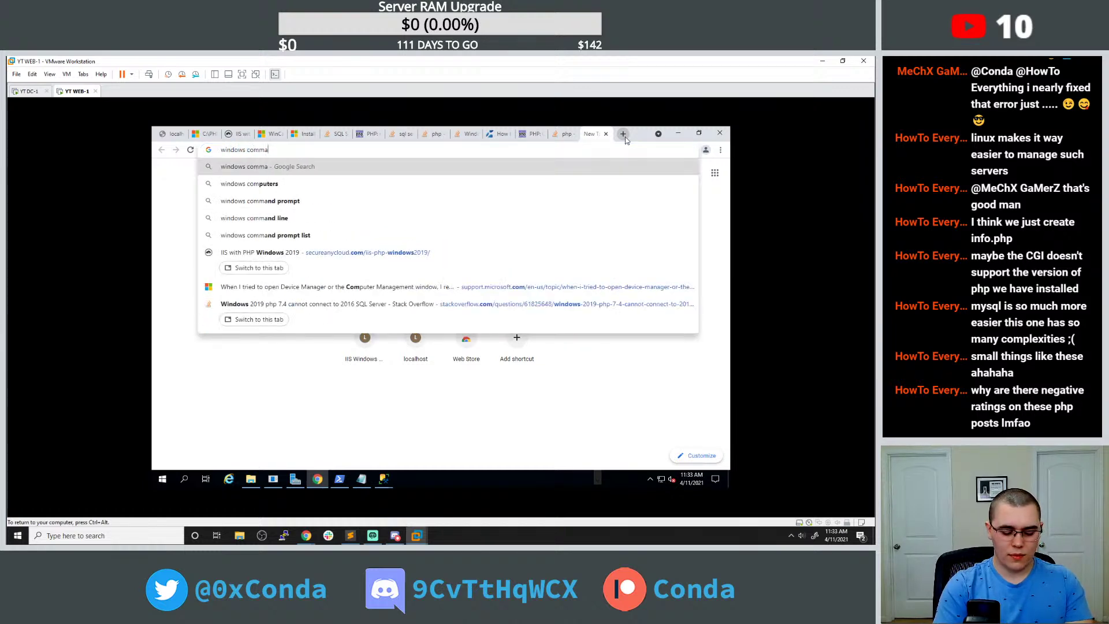
{"action": "type", "text": "nd line connect to ms"}
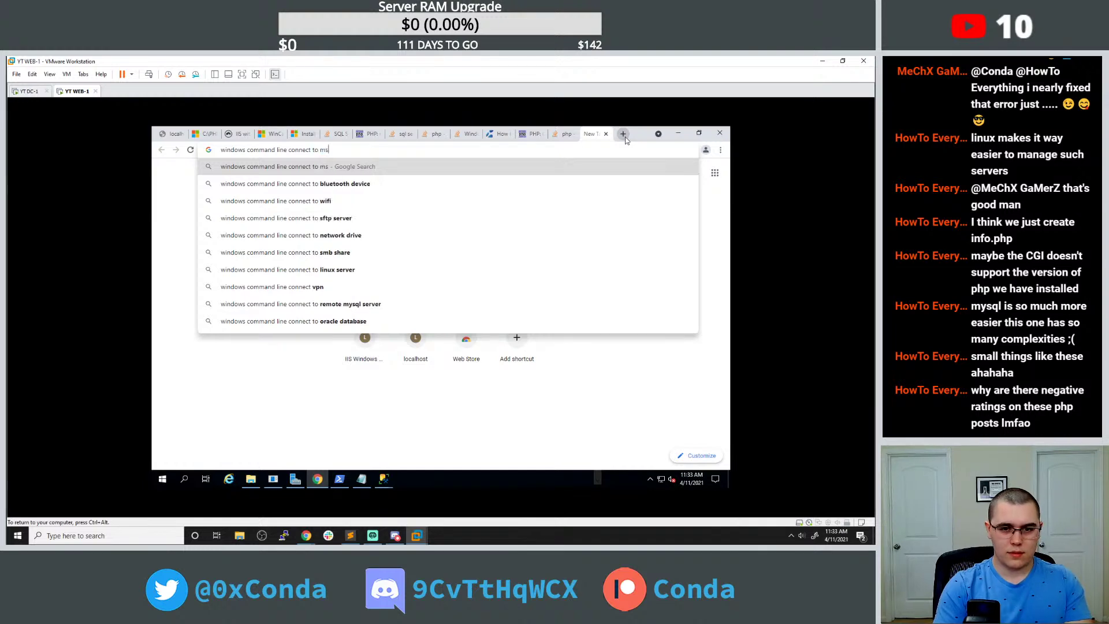
{"action": "type", "text": "sql server"}
{"action": "key", "text": "Return"}
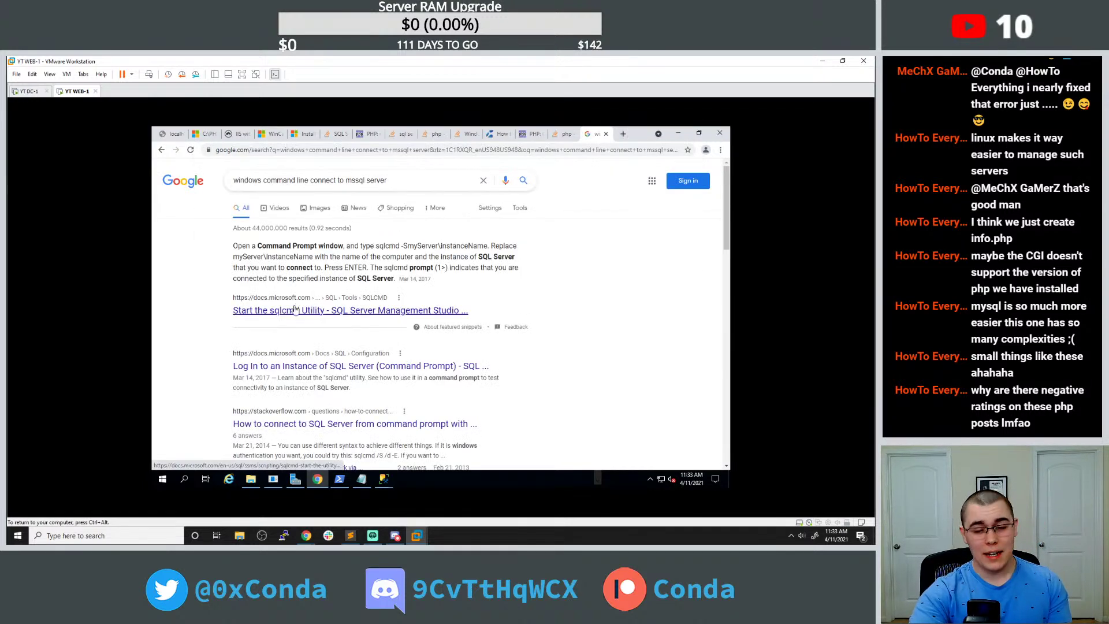
{"action": "left_click", "coordinate": [293, 308]}
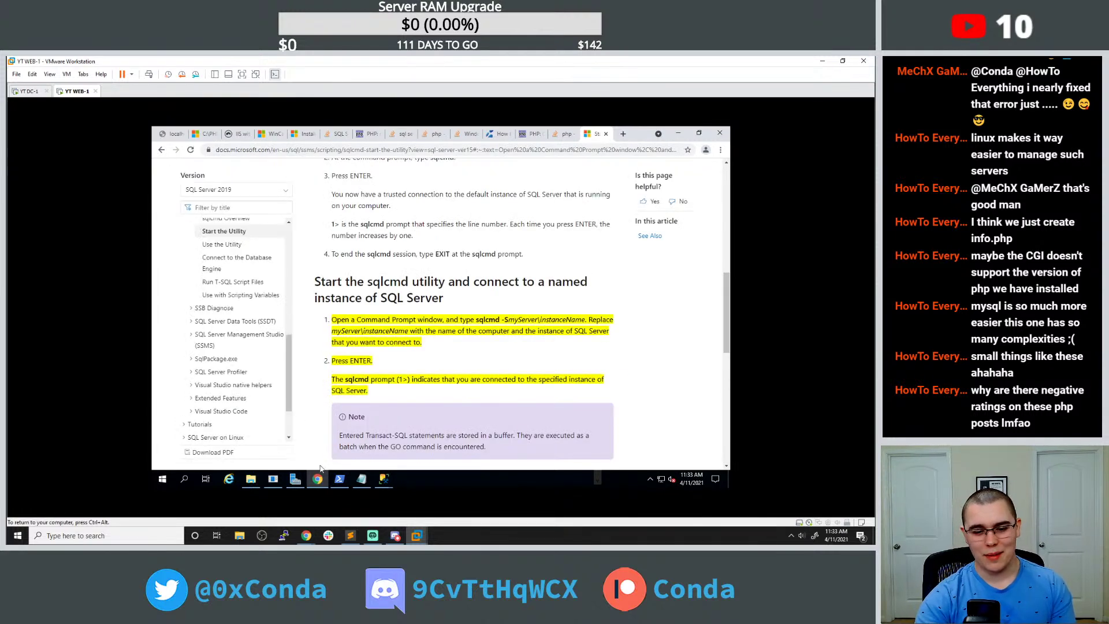
{"action": "left_click", "coordinate": [169, 472]}
Launch an administrator Command Prompt and run plain sqlcmd.
{"action": "type", "text": "cmd"}
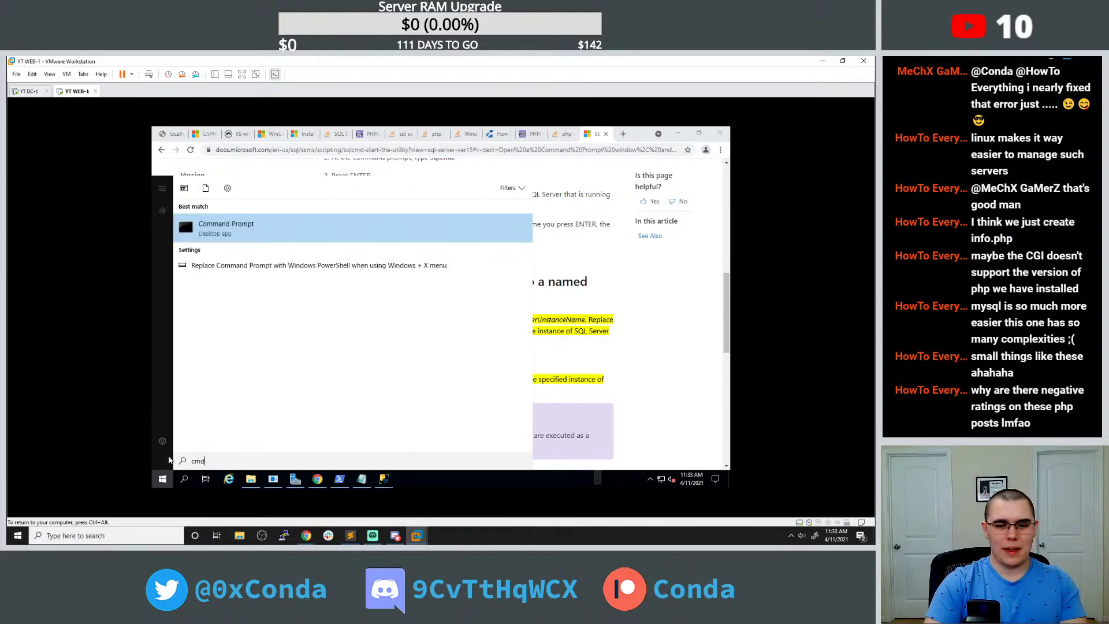
{"action": "key", "text": "ctrl+shift+Return"}
{"action": "type", "text": "sqlcm"}
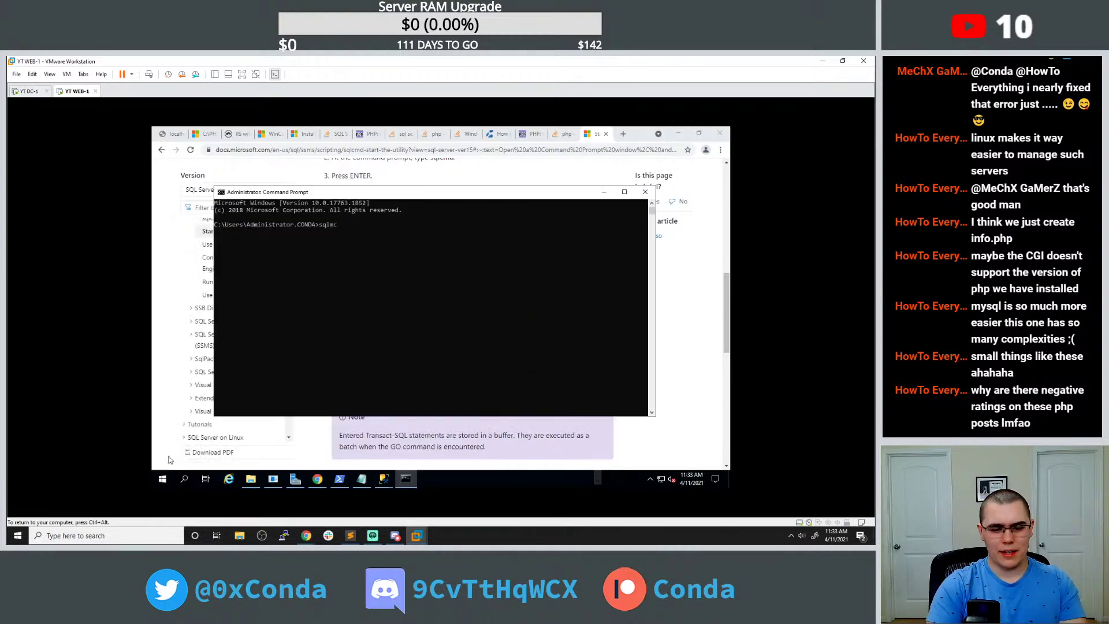
{"action": "type", "text": "d"}
{"action": "key", "text": "Return"}
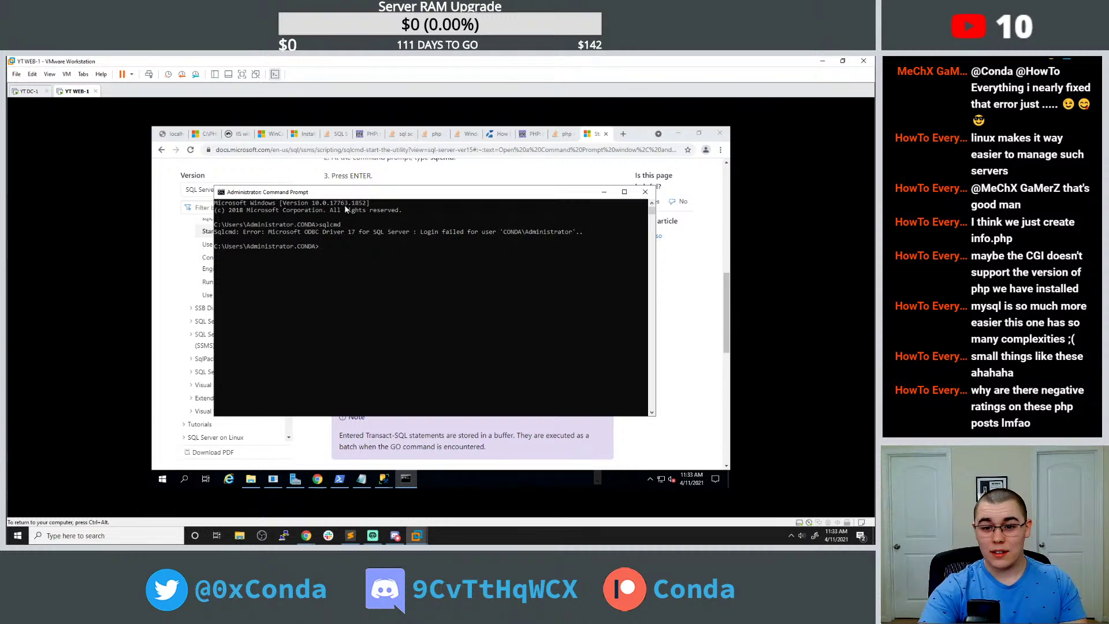
{"action": "left_click_drag", "start_coordinate": [408, 192], "coordinate": [389, 133]}
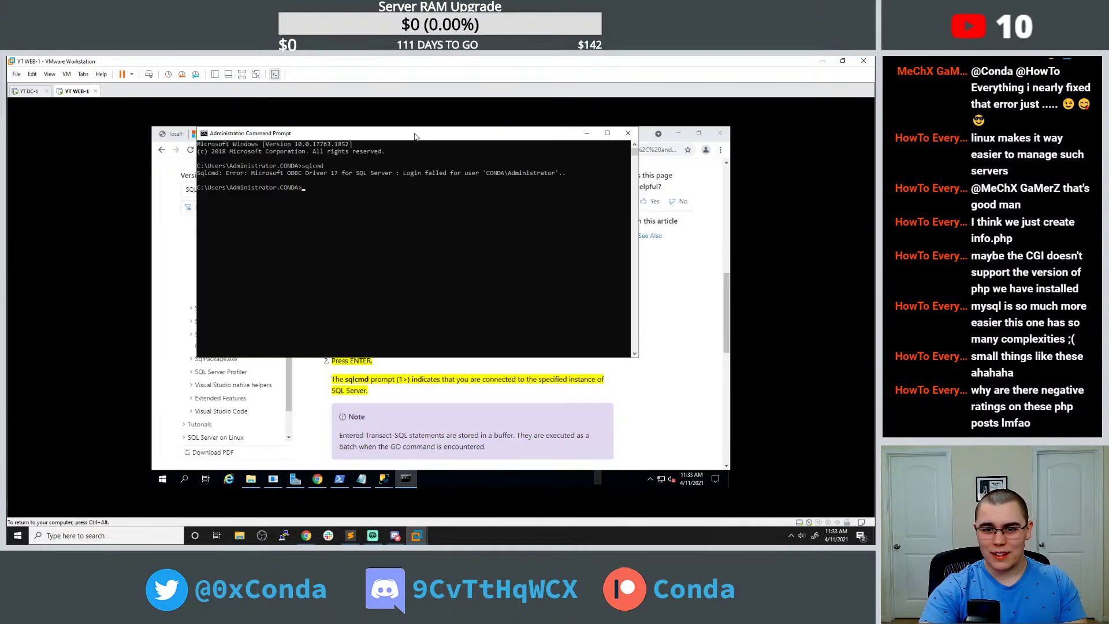
{"action": "left_click_drag", "start_coordinate": [631, 161], "coordinate": [365, 237]}
Run sqlcmd -S WEB-1\MSSQLSERVER against the local SQL Server instance.
{"action": "key", "text": "Up"}
{"action": "type", "text": "-S WE"}
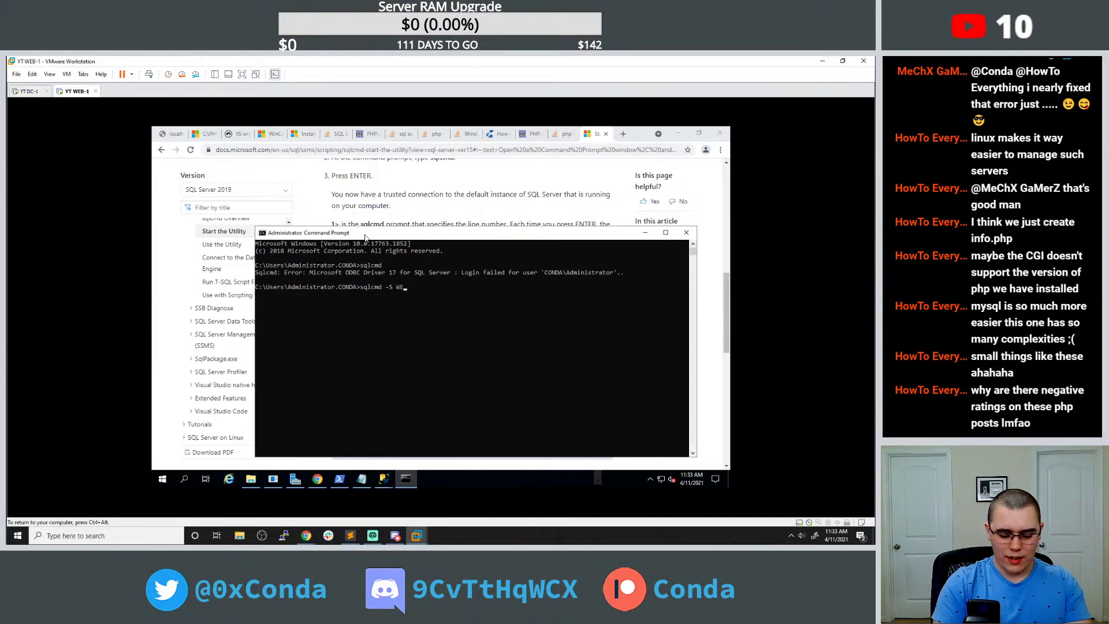
{"action": "type", "text": "B-1\\MSSSQLS"}
{"action": "type", "text": "ERVER"}
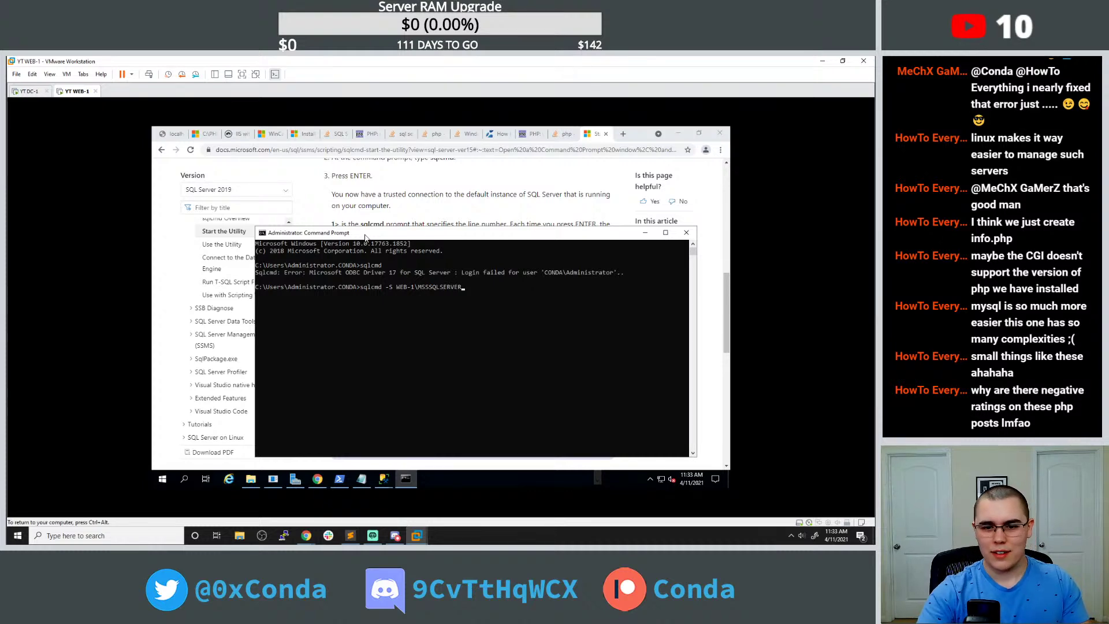
{"action": "left_click_drag", "start_coordinate": [365, 237], "coordinate": [375, 216]}
{"action": "key", "text": "Return"}
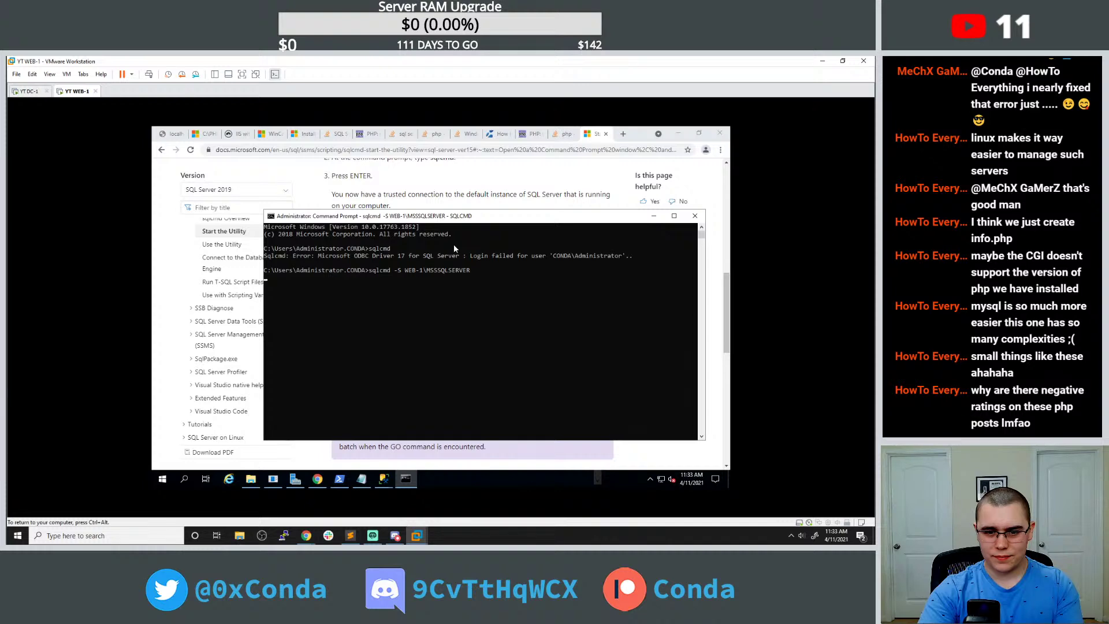
{"action": "left_click_drag", "start_coordinate": [443, 219], "coordinate": [465, 176]}
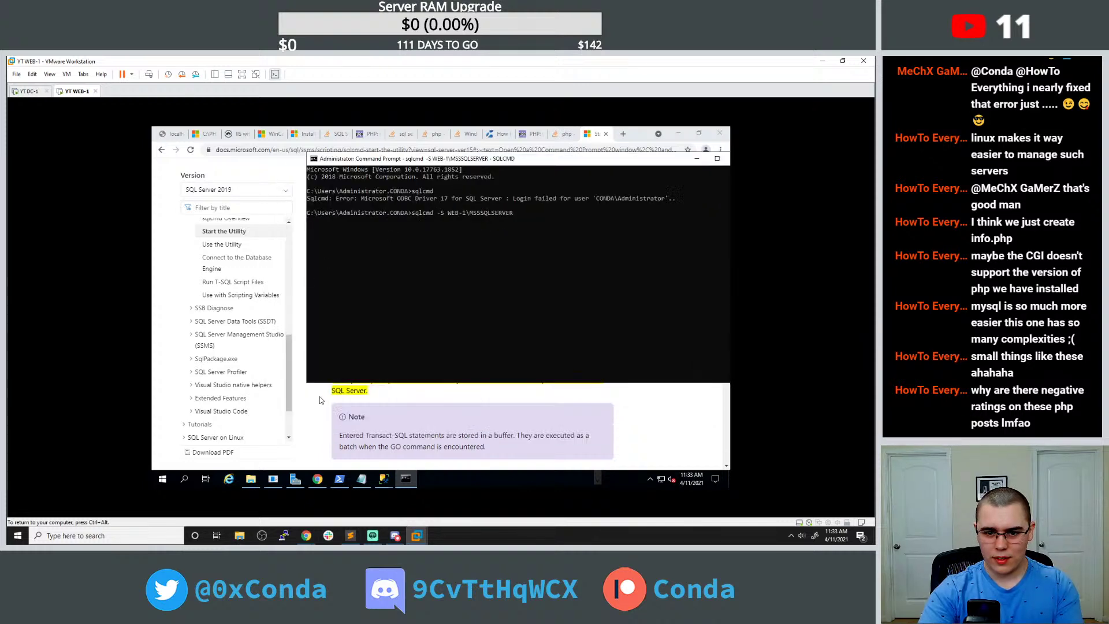
Check the sqlcmd docs, then run sqlcmd -h and sqlcmd -? to list its options.
{"action": "left_click", "coordinate": [320, 395]}
{"action": "scroll", "coordinate": [371, 354], "scroll_direction": "down", "scroll_amount": 1}
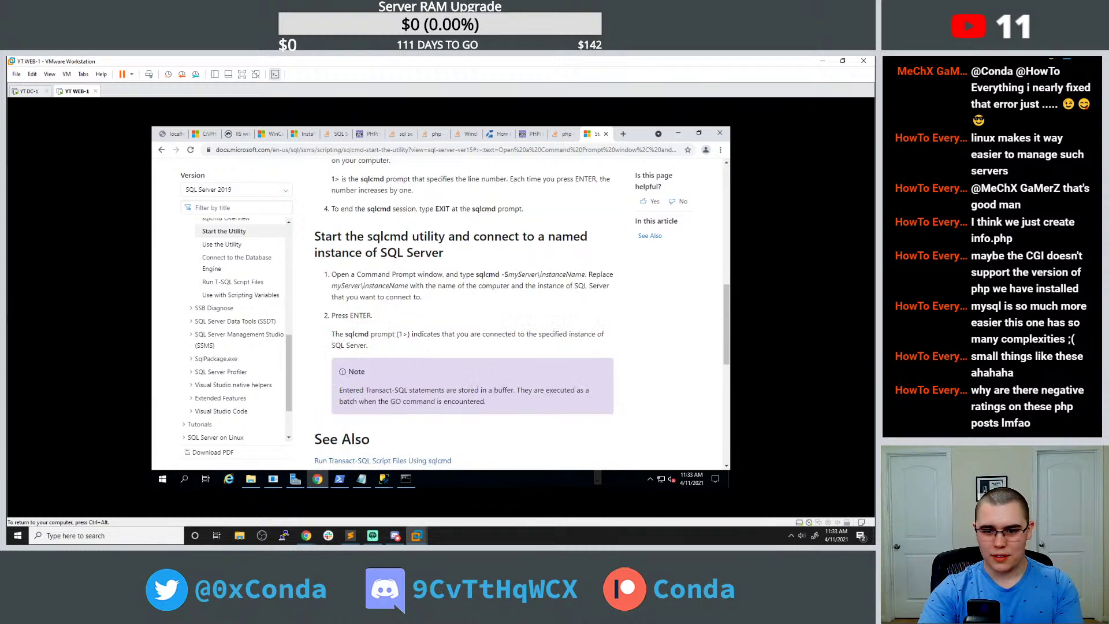
{"action": "scroll", "coordinate": [403, 346], "scroll_direction": "down", "scroll_amount": 1}
{"action": "left_click", "coordinate": [406, 478]}
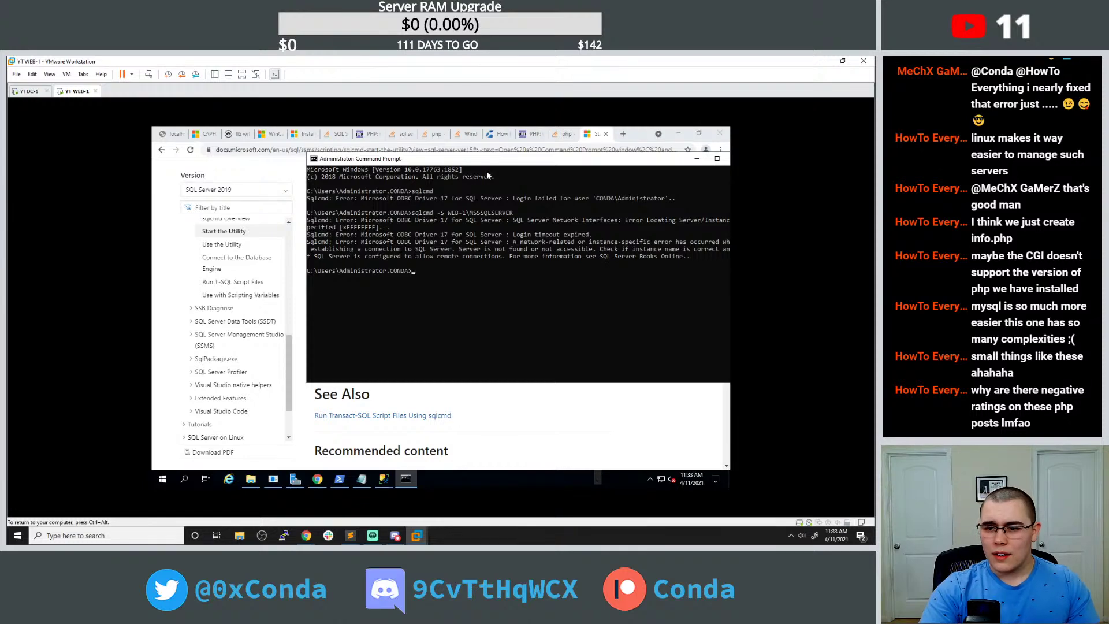
{"action": "key", "text": "Up"}
{"action": "key", "text": "BackSpace"}
{"action": "key", "text": "BackSpace"}
{"action": "key", "text": "BackSpace"}
{"action": "key", "text": "BackSpace"}
{"action": "key", "text": "BackSpace"}
{"action": "key", "text": "BackSpace"}
{"action": "key", "text": "BackSpace"}
{"action": "key", "text": "BackSpace"}
{"action": "key", "text": "BackSpace"}
{"action": "key", "text": "BackSpace"}
{"action": "key", "text": "BackSpace"}
{"action": "key", "text": "BackSpace"}
{"action": "key", "text": "BackSpace"}
{"action": "key", "text": "BackSpace"}
{"action": "key", "text": "BackSpace"}
{"action": "key", "text": "BackSpace"}
{"action": "key", "text": "BackSpace"}
{"action": "key", "text": "BackSpace"}
{"action": "key", "text": "BackSpace"}
{"action": "key", "text": "BackSpace"}
{"action": "type", "text": "-h"}
{"action": "key", "text": "Return"}
{"action": "key", "text": "Up"}
{"action": "key", "text": "BackSpace"}
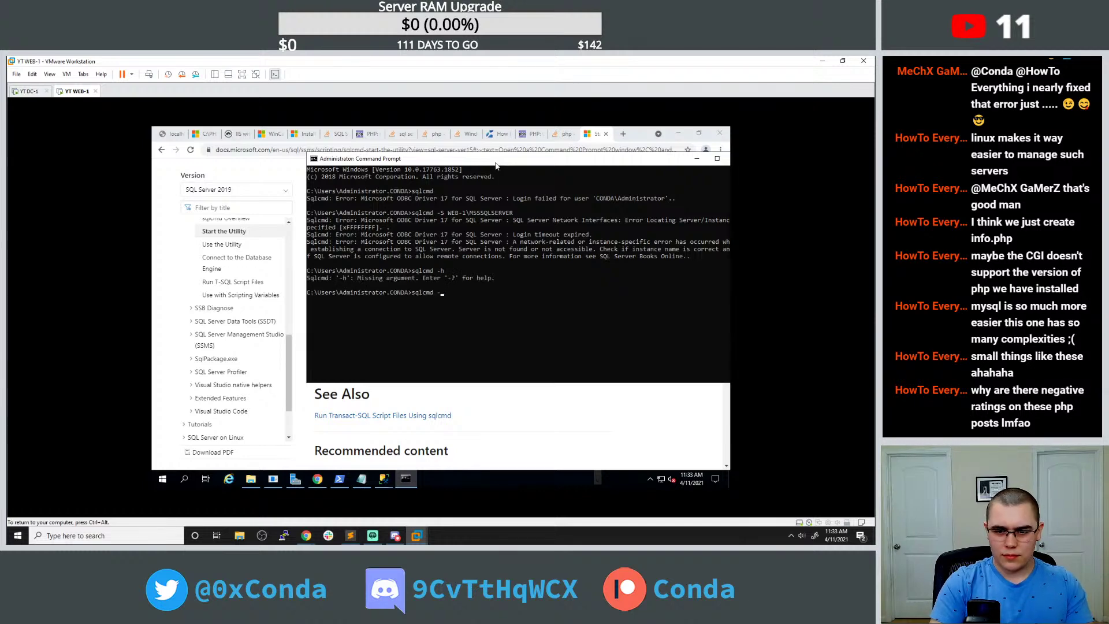
{"action": "type", "text": "?"}
{"action": "key", "text": "Return"}
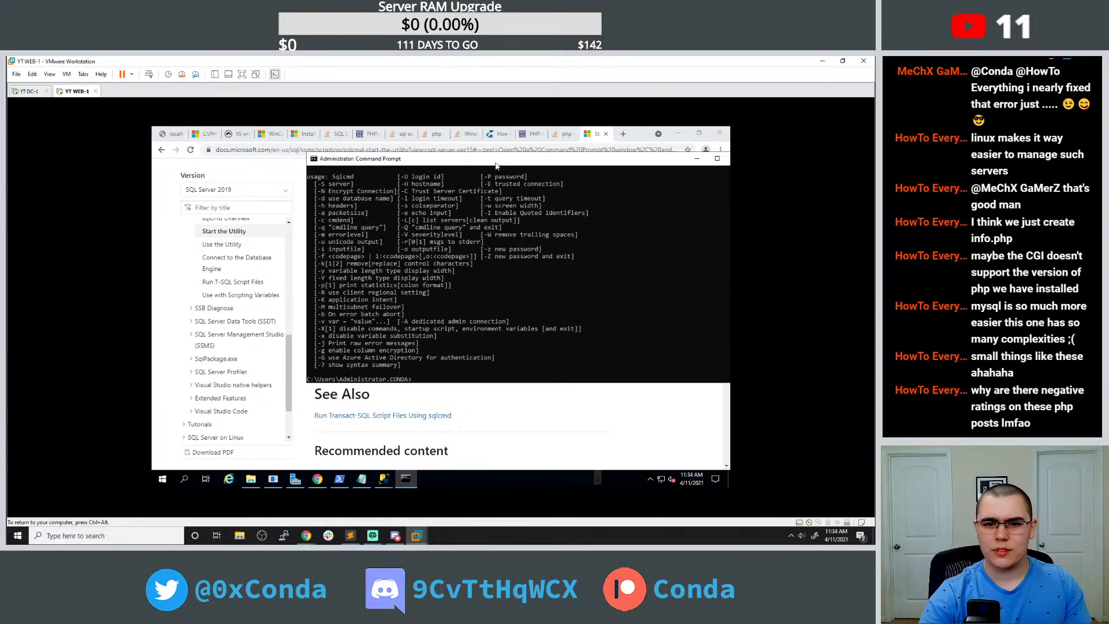
Run sqlcmd -S WEB-1\MSSQLSERVER -U sa with the sa password, which fails to locate the server.
{"action": "type", "text": "sqlcmd -S WEB-1\\MSSQLSERVER"}
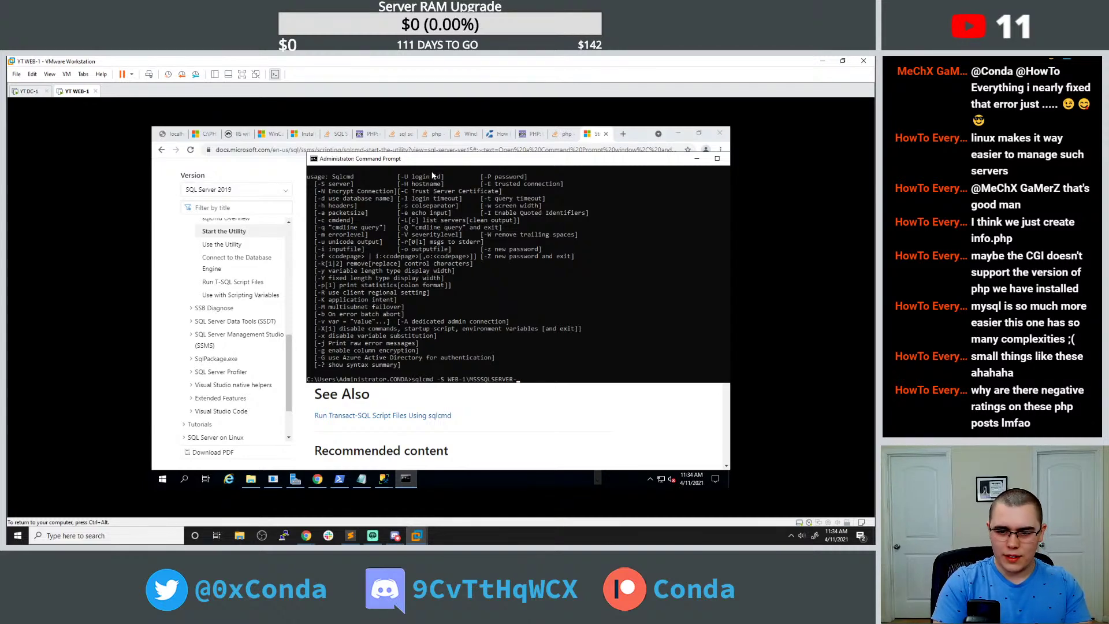
{"action": "type", "text": " -U sa"}
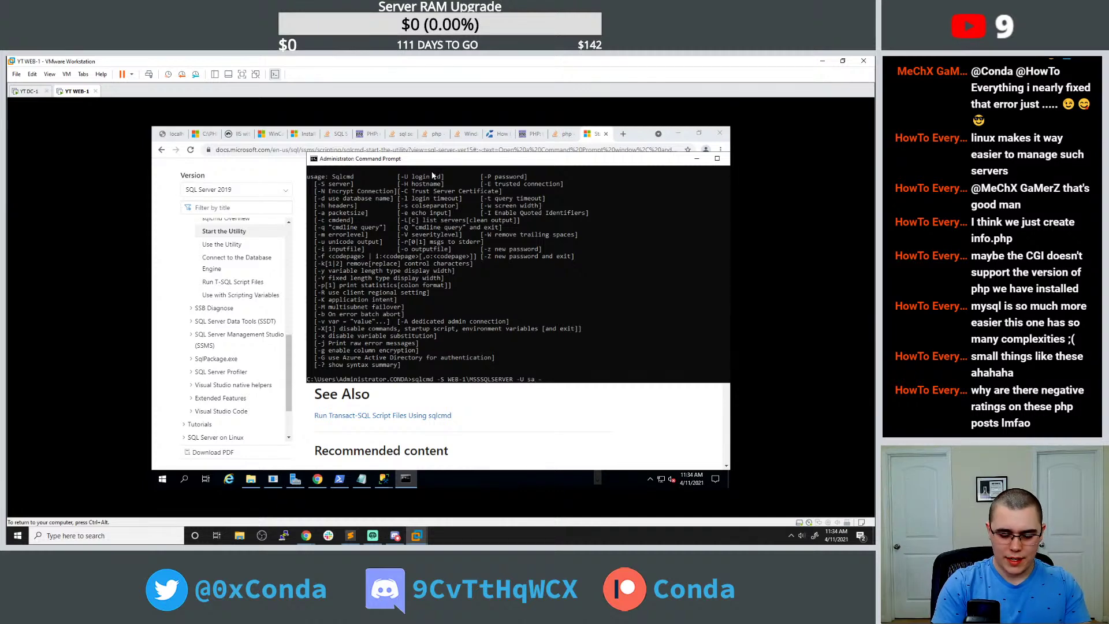
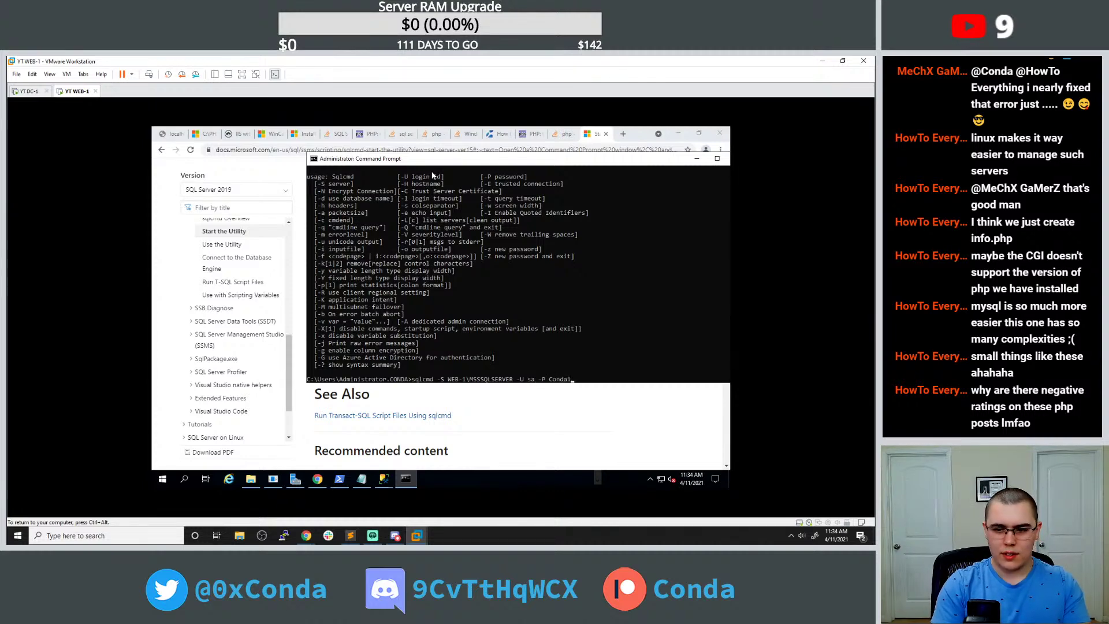
{"action": "key", "text": "Return"}
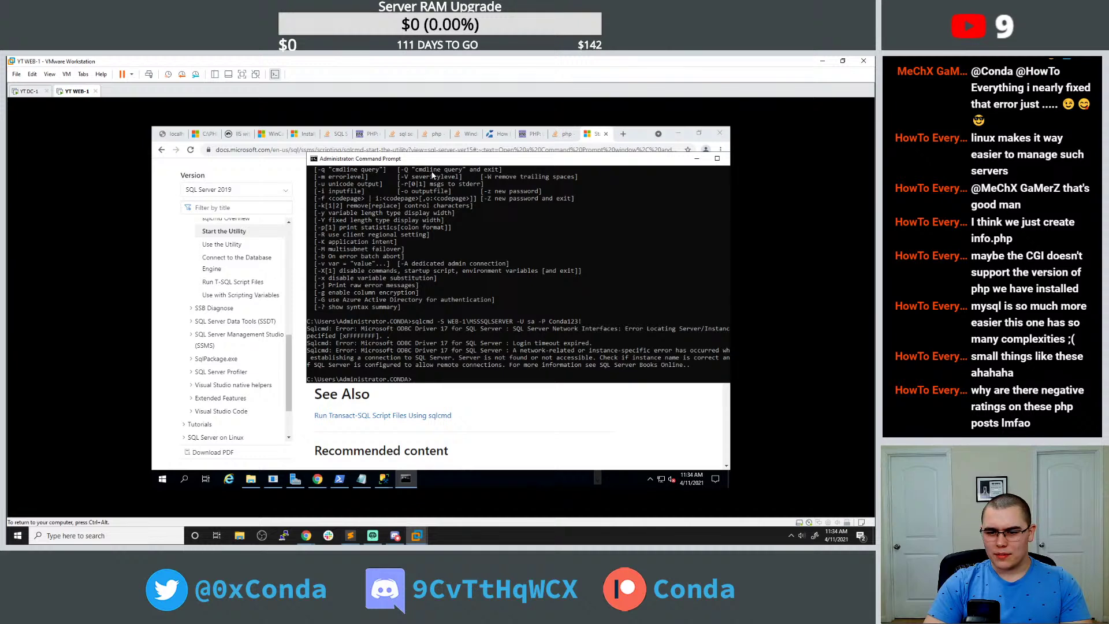
{"action": "left_click", "coordinate": [381, 479]}
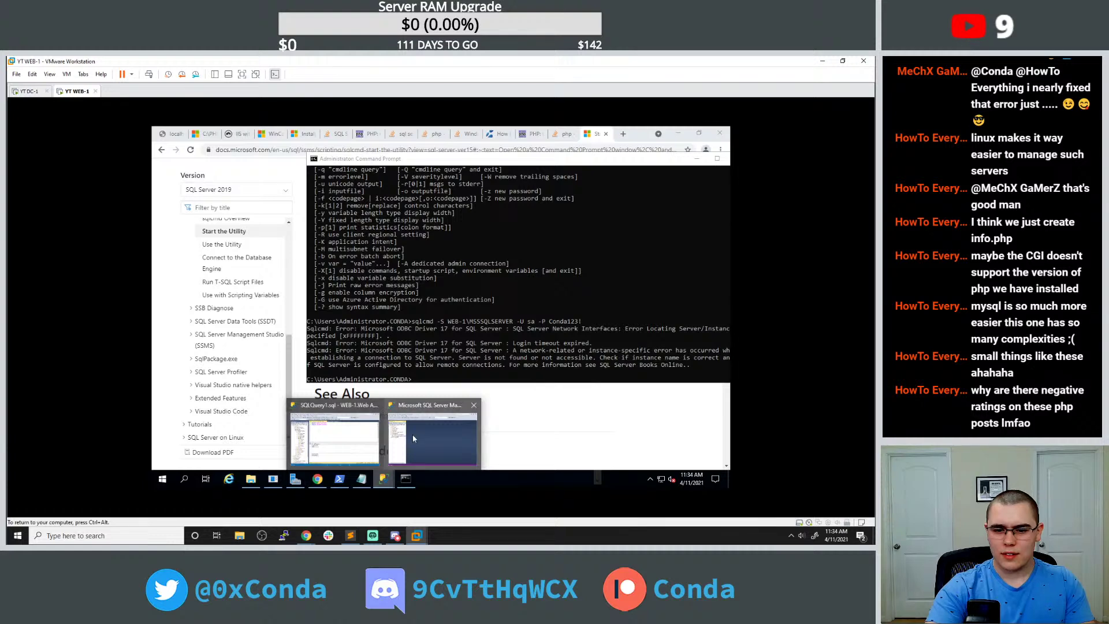
Check the SSMS query window confirming server name WEB-1 and service MSSQLSERVER.
{"action": "left_click", "coordinate": [414, 435]}
{"action": "mouse_move", "coordinate": [383, 478]}
{"action": "left_click", "coordinate": [365, 445]}
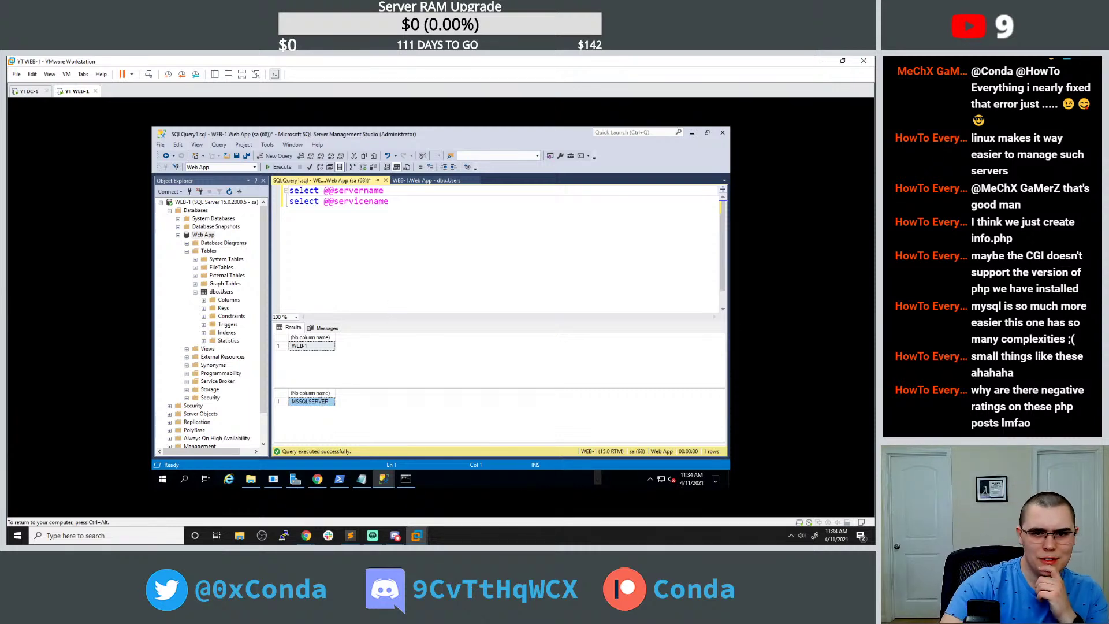
Copy the sqlcmd server-locating error text from Command Prompt and return to the sqlcmd docs.
{"action": "left_click", "coordinate": [405, 478]}
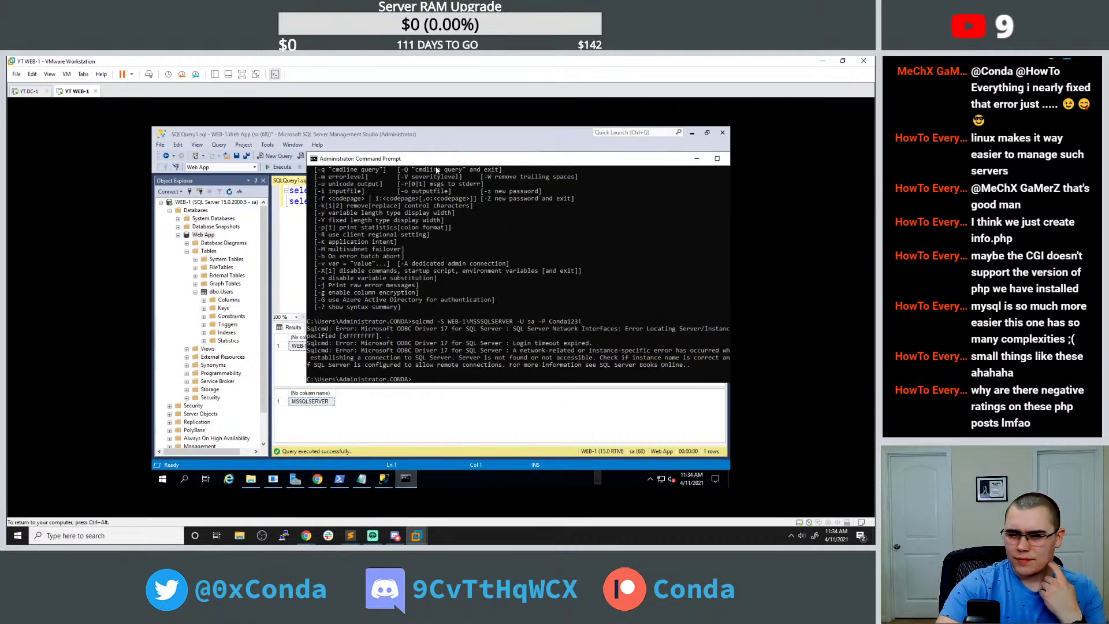
{"action": "left_click_drag", "start_coordinate": [438, 157], "coordinate": [338, 151]}
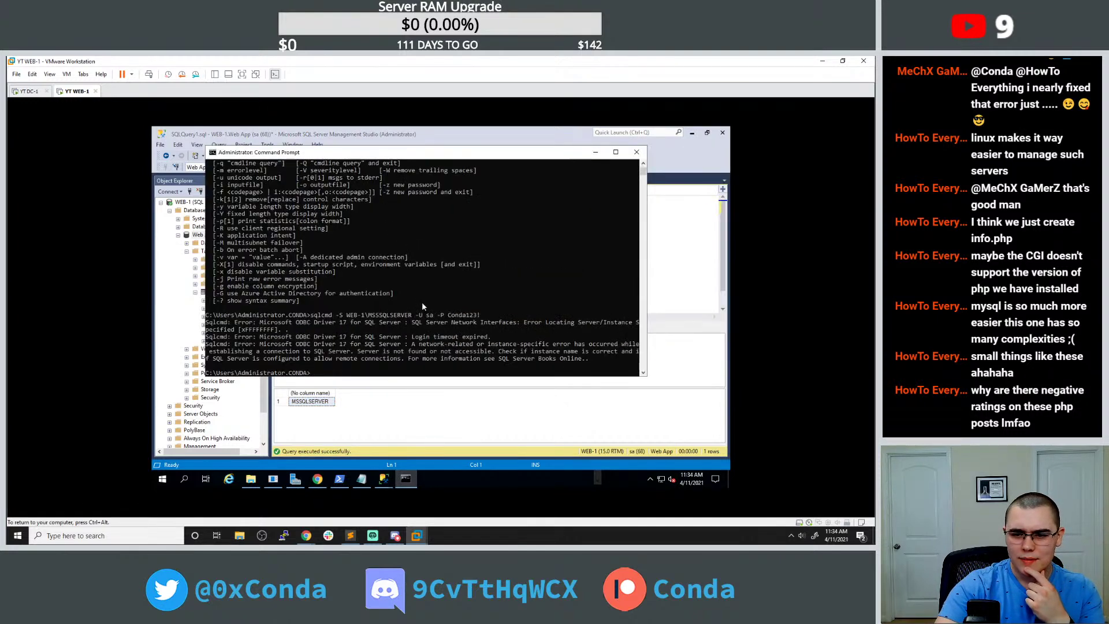
{"action": "left_click_drag", "start_coordinate": [410, 322], "coordinate": [235, 332]}
{"action": "key", "text": "ctrl+c"}
{"action": "left_click", "coordinate": [317, 478]}
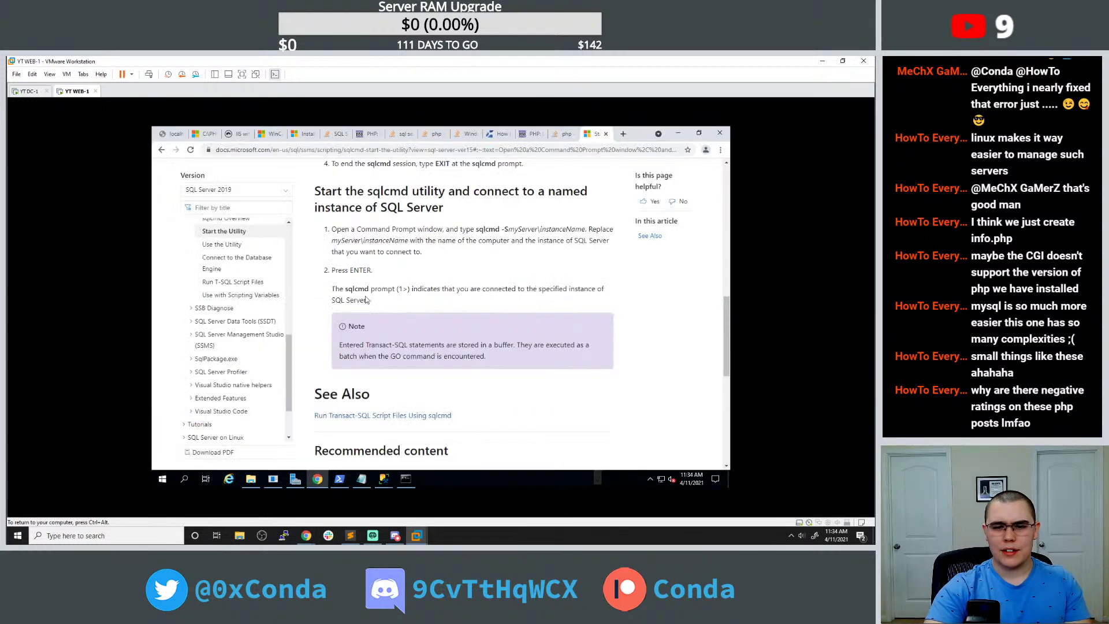
{"action": "left_click", "coordinate": [623, 134]}
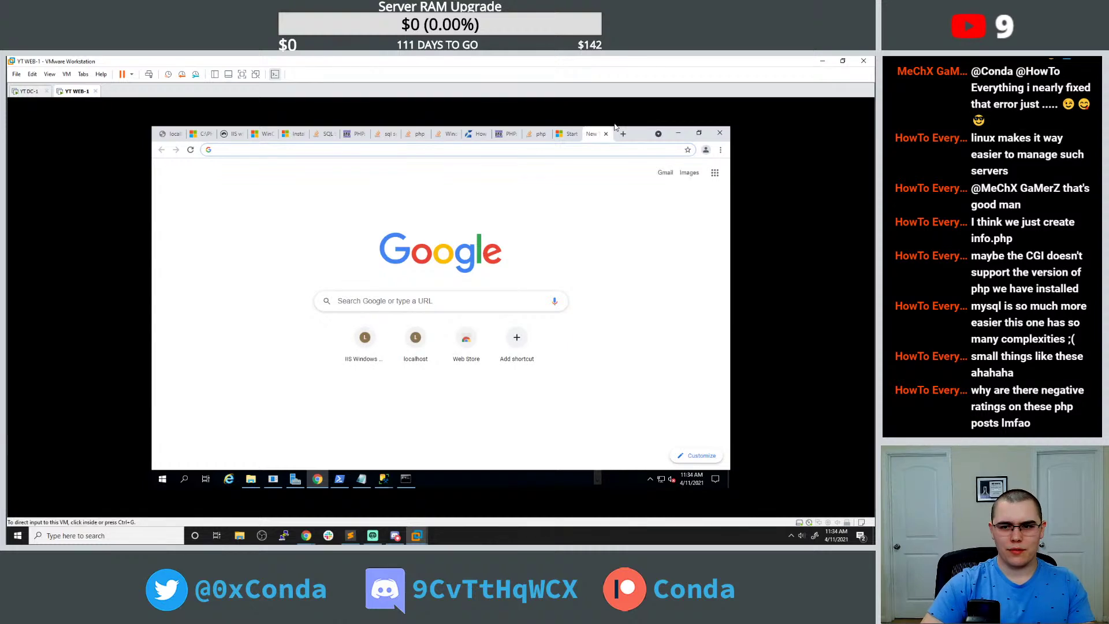
{"action": "key", "text": "ctrl+v"}
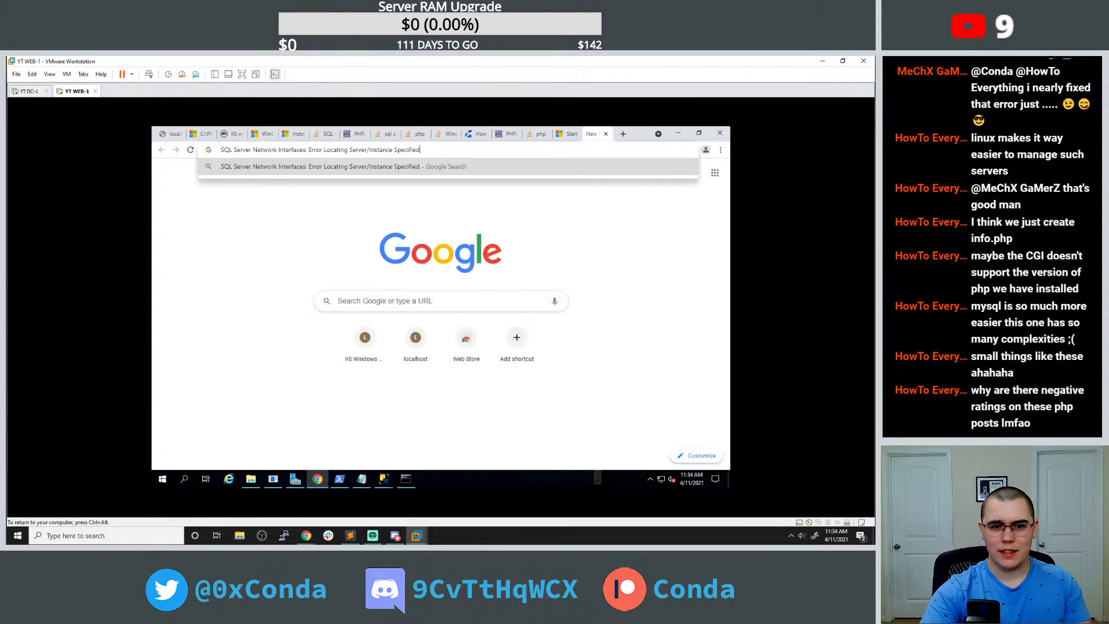
{"action": "key", "text": "Return"}
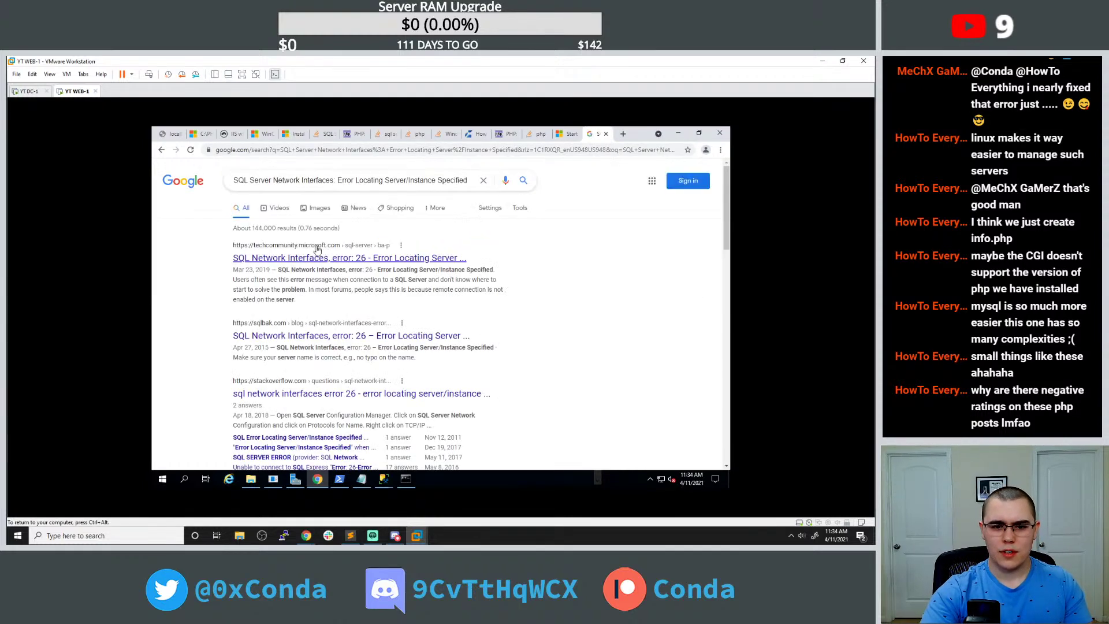
{"action": "left_click", "coordinate": [340, 260]}
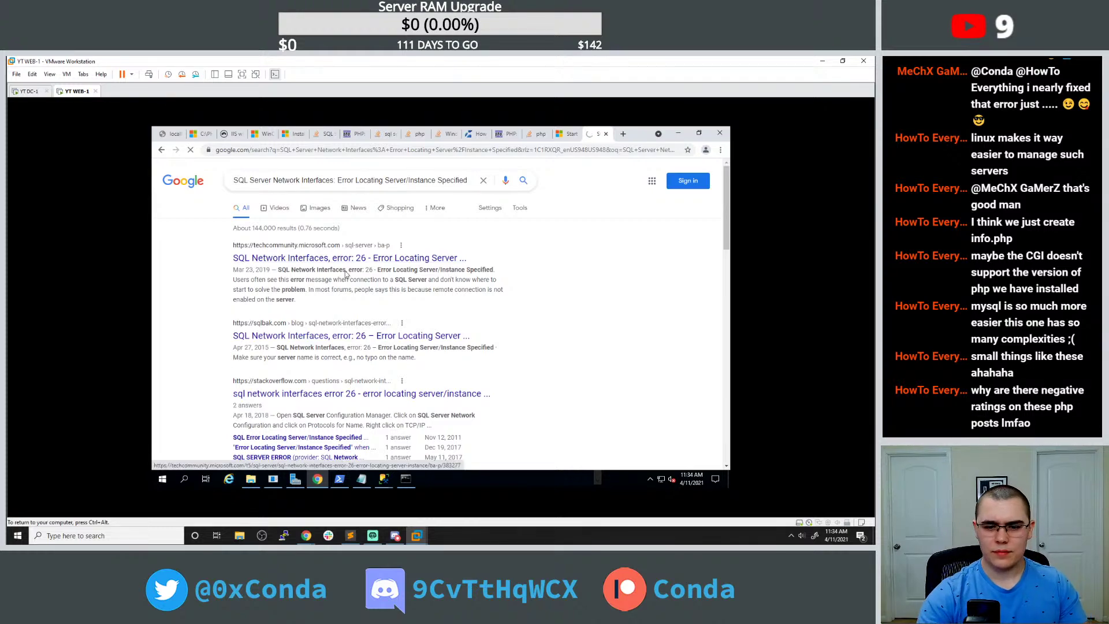
{"action": "scroll", "coordinate": [341, 259], "scroll_direction": "down", "scroll_amount": 10}
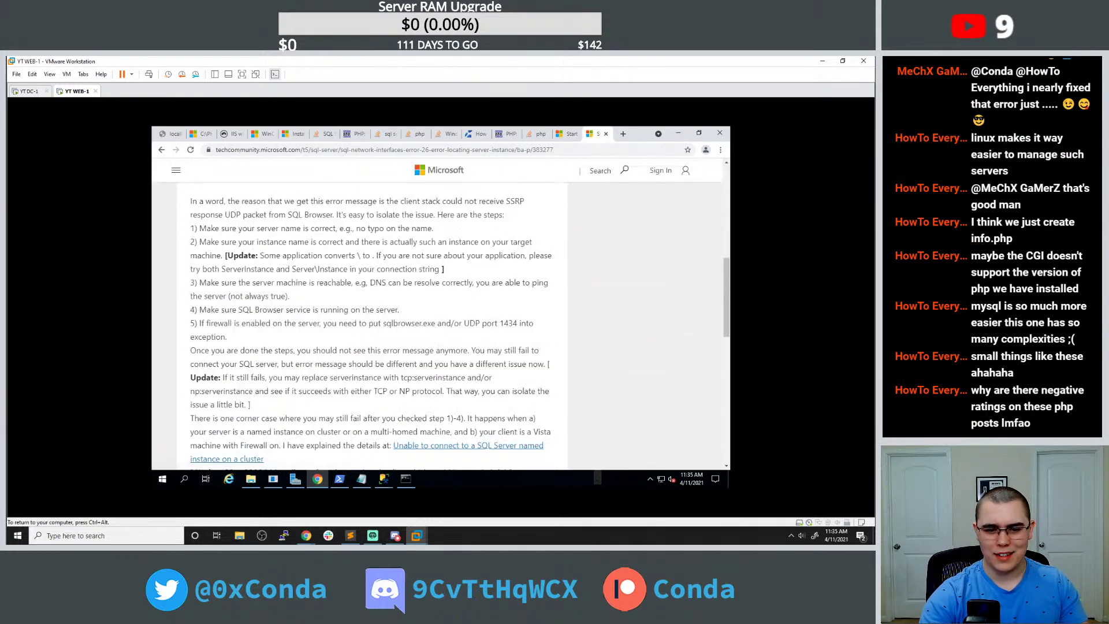
{"action": "scroll", "coordinate": [279, 280], "scroll_direction": "down", "scroll_amount": 4}
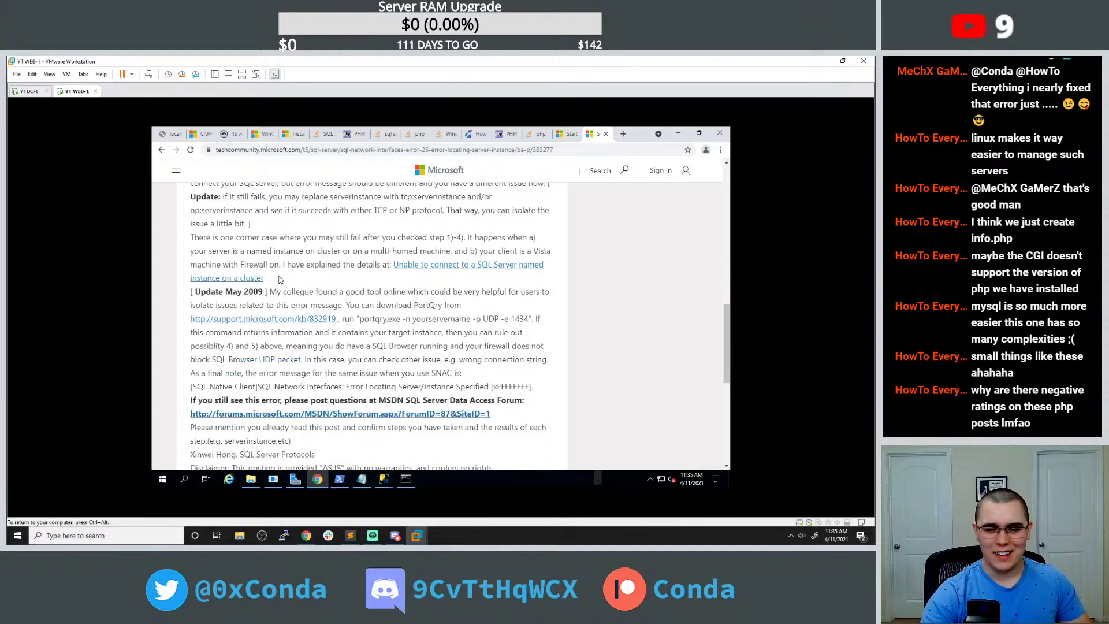
{"action": "scroll", "coordinate": [279, 280], "scroll_direction": "up", "scroll_amount": 4}
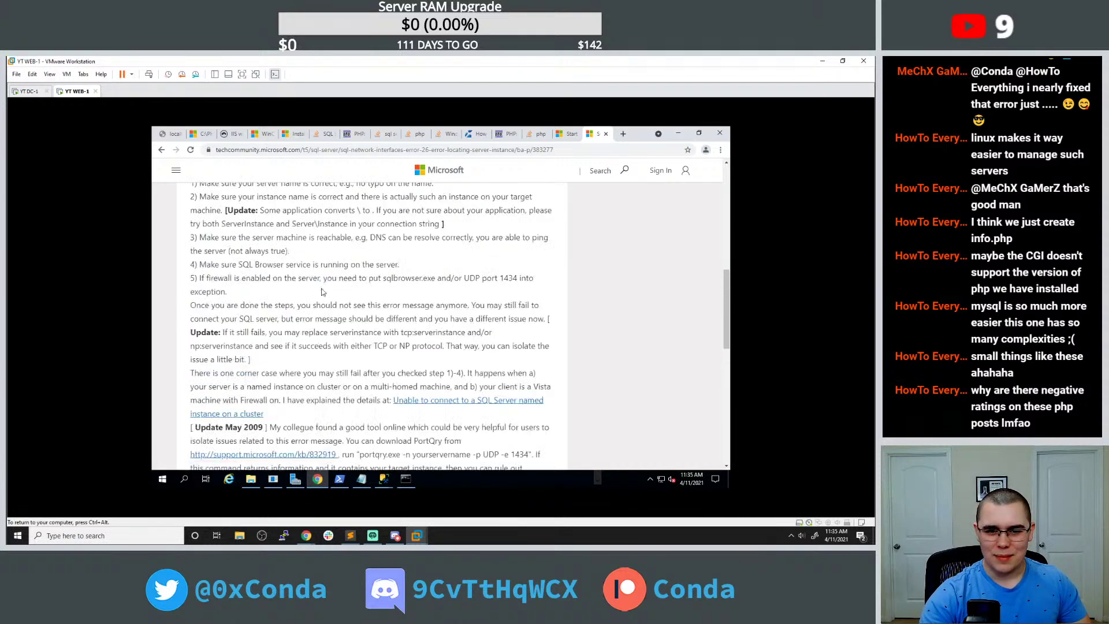
{"action": "scroll", "coordinate": [321, 292], "scroll_direction": "up", "scroll_amount": 1}
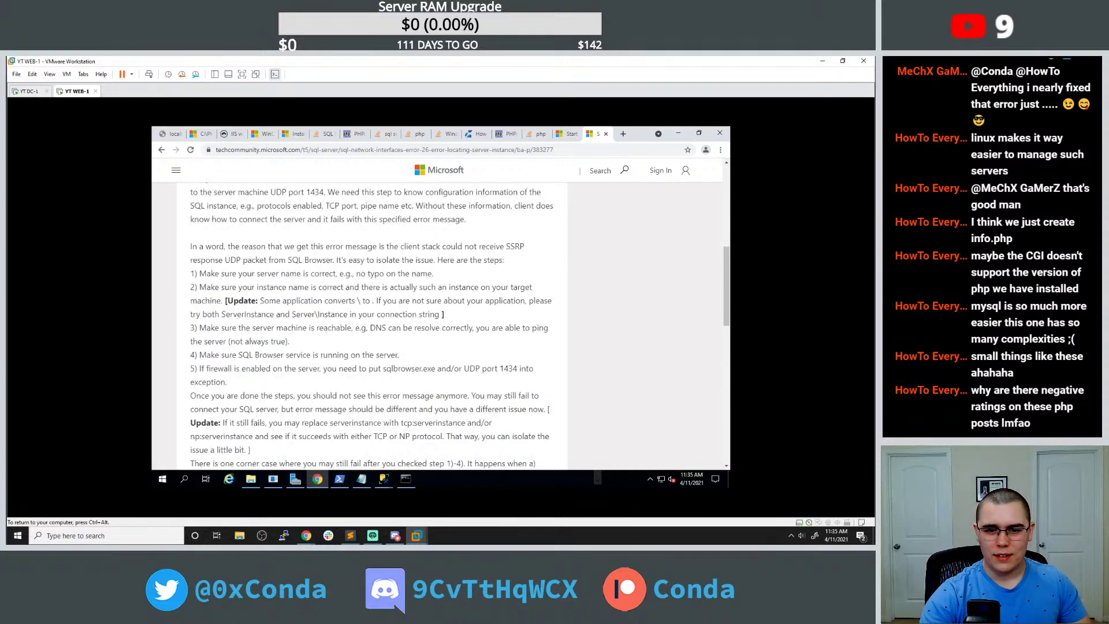
{"action": "scroll", "coordinate": [369, 323], "scroll_direction": "up", "scroll_amount": 2}
{"action": "scroll", "coordinate": [373, 324], "scroll_direction": "up", "scroll_amount": 4}
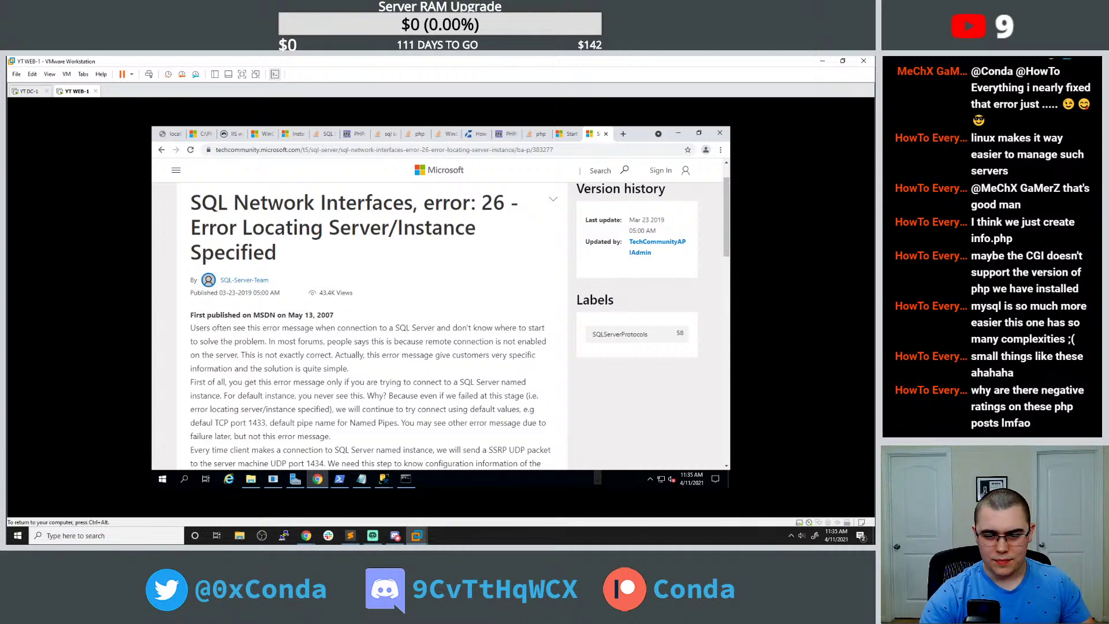
{"action": "scroll", "coordinate": [326, 415], "scroll_direction": "down", "scroll_amount": 1}
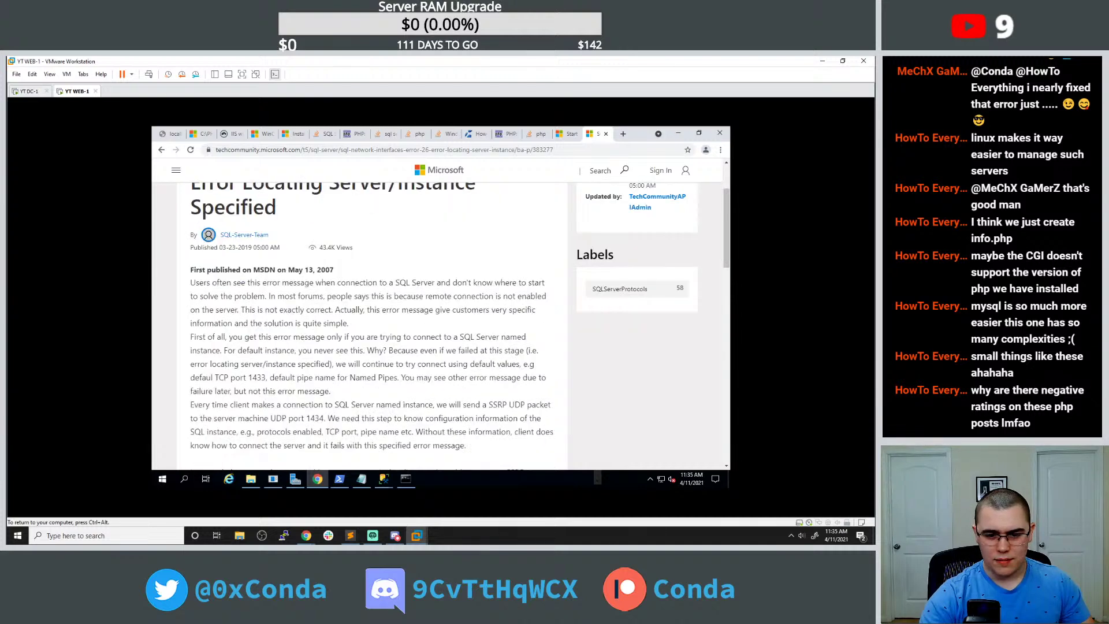
{"action": "scroll", "coordinate": [332, 407], "scroll_direction": "down", "scroll_amount": 2}
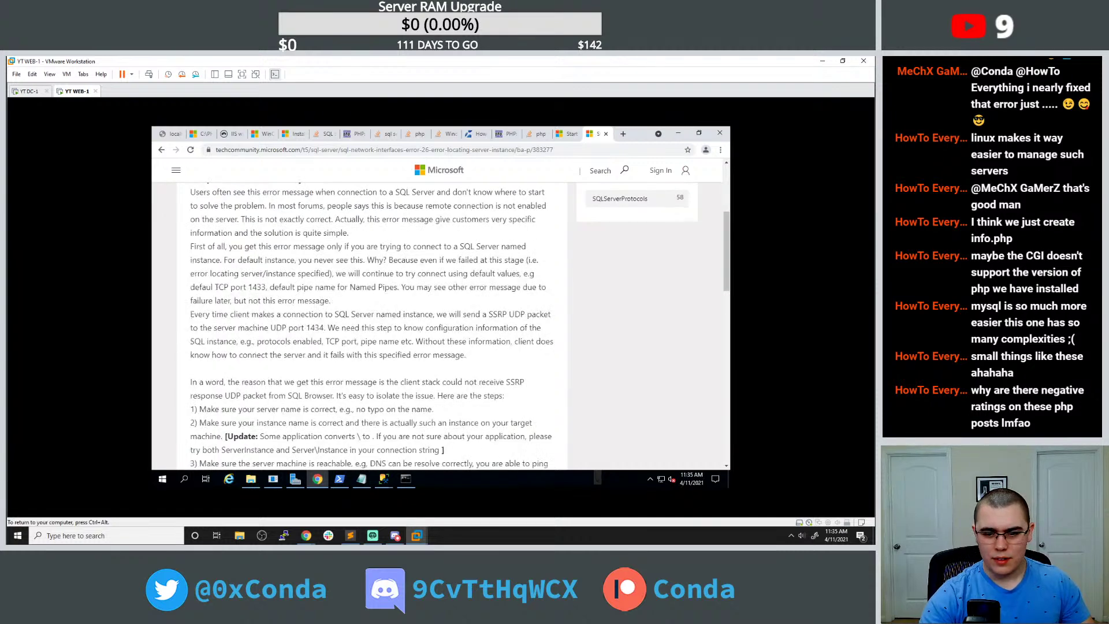
Search 'mssql enable remote connections' in a new Chrome tab.
{"action": "left_click", "coordinate": [624, 134]}
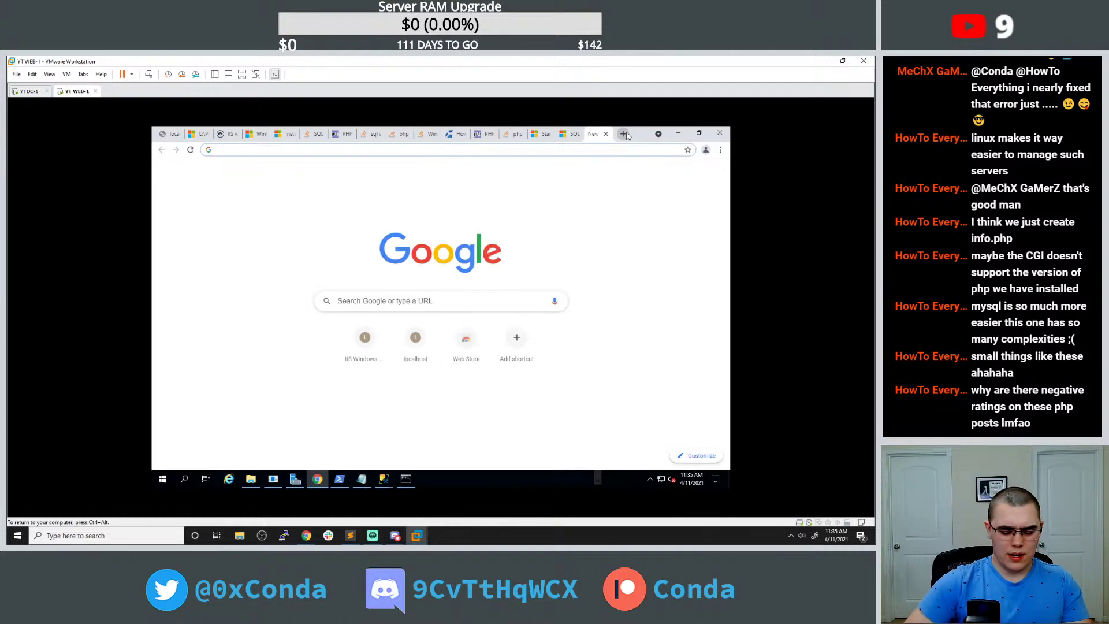
{"action": "type", "text": "mssql r"}
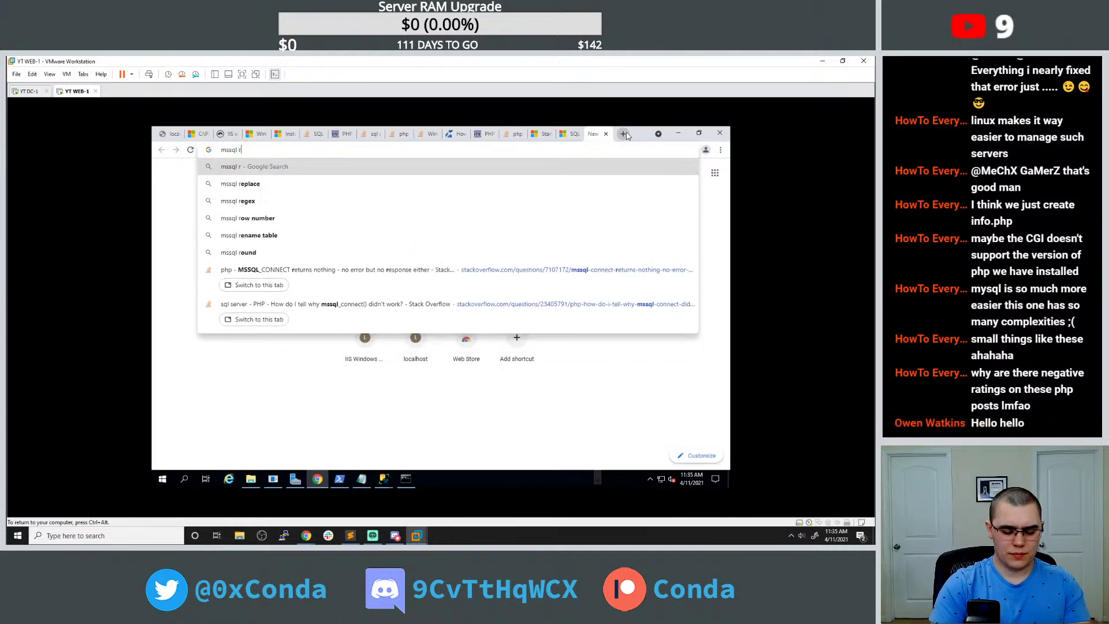
{"action": "key", "text": "BackSpace"}
{"action": "type", "text": "enable remoe"}
{"action": "key", "text": "BackSpace"}
{"action": "type", "text": "te"}
{"action": "key", "text": "Return"}
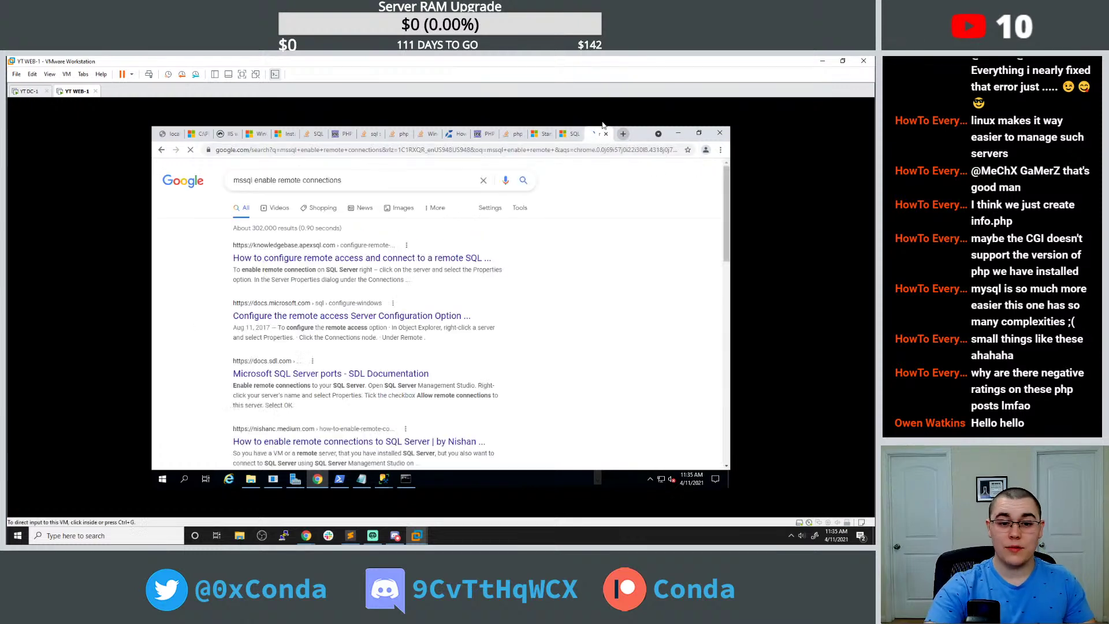
Read through the ApexSQL remote-access article, then search the Start menu for 'sql'.
{"action": "left_click", "coordinate": [349, 260]}
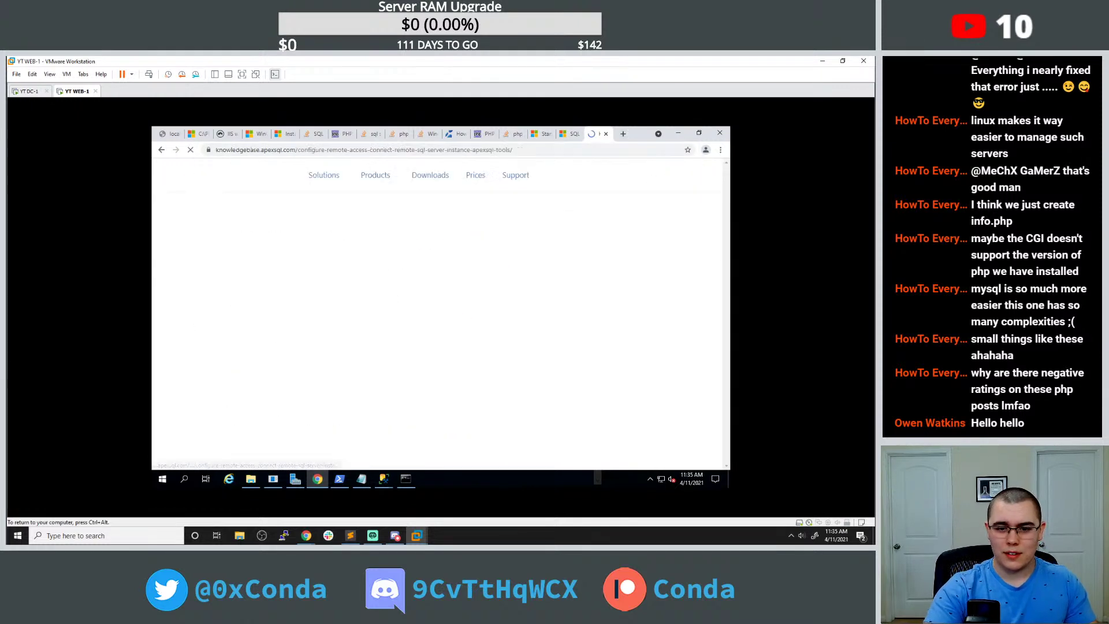
{"action": "scroll", "coordinate": [294, 294], "scroll_direction": "down", "scroll_amount": 5}
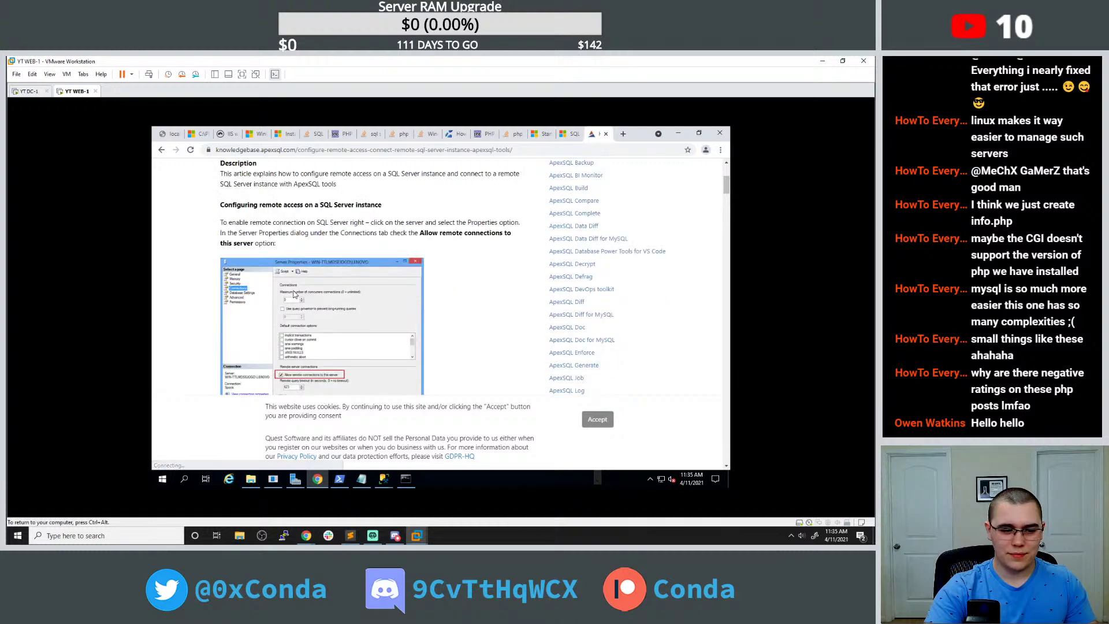
{"action": "scroll", "coordinate": [294, 294], "scroll_direction": "down", "scroll_amount": 3}
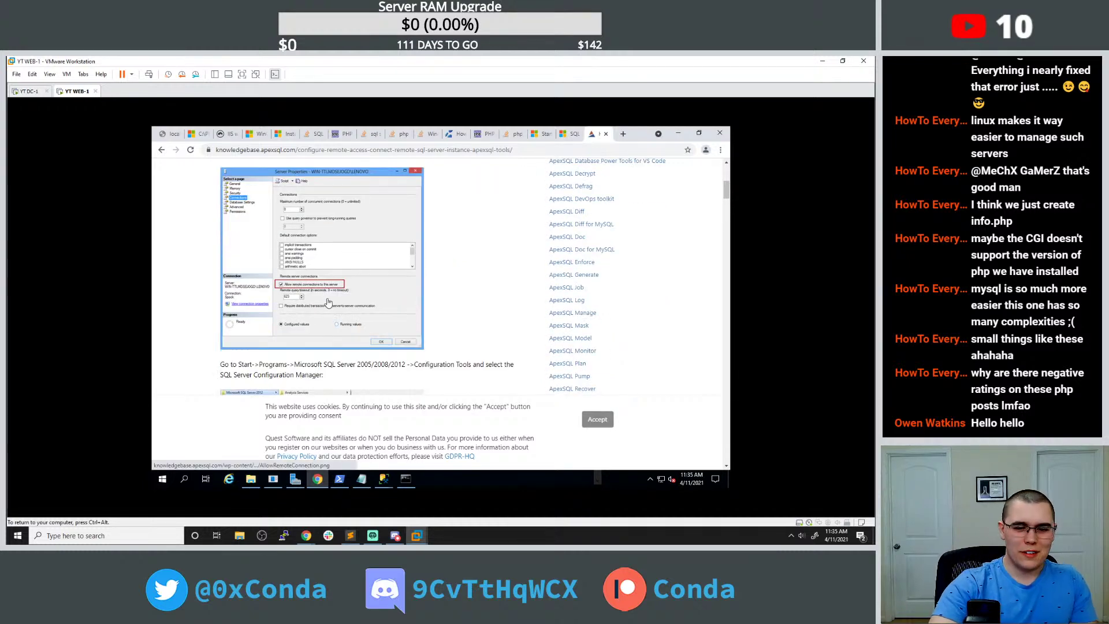
{"action": "scroll", "coordinate": [459, 294], "scroll_direction": "down", "scroll_amount": 1}
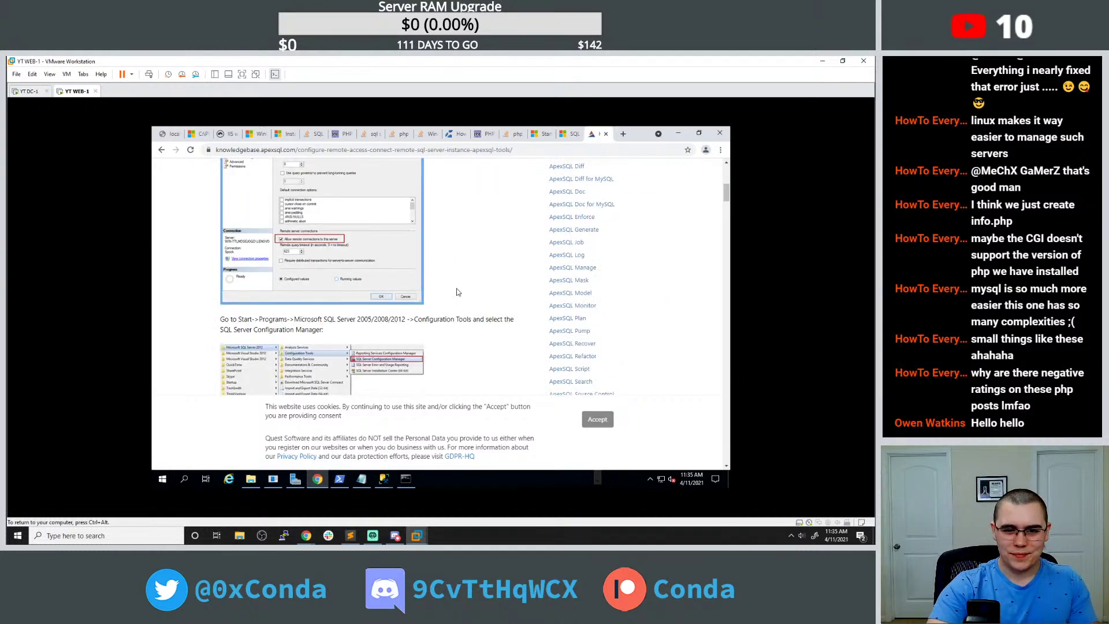
{"action": "scroll", "coordinate": [456, 292], "scroll_direction": "up", "scroll_amount": 3}
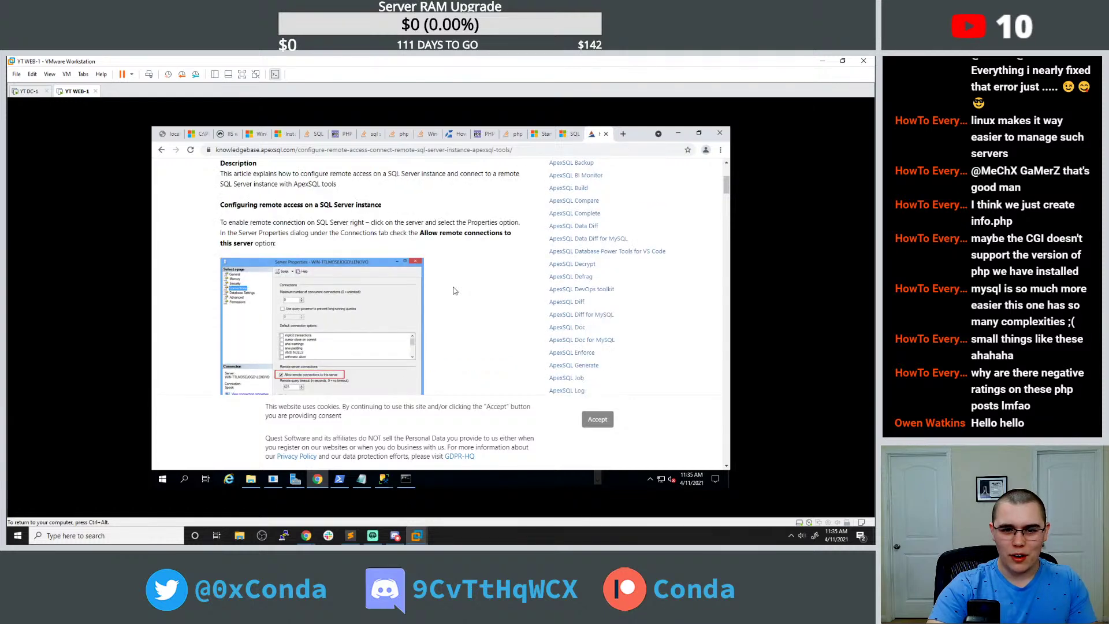
{"action": "scroll", "coordinate": [455, 290], "scroll_direction": "up", "scroll_amount": 1}
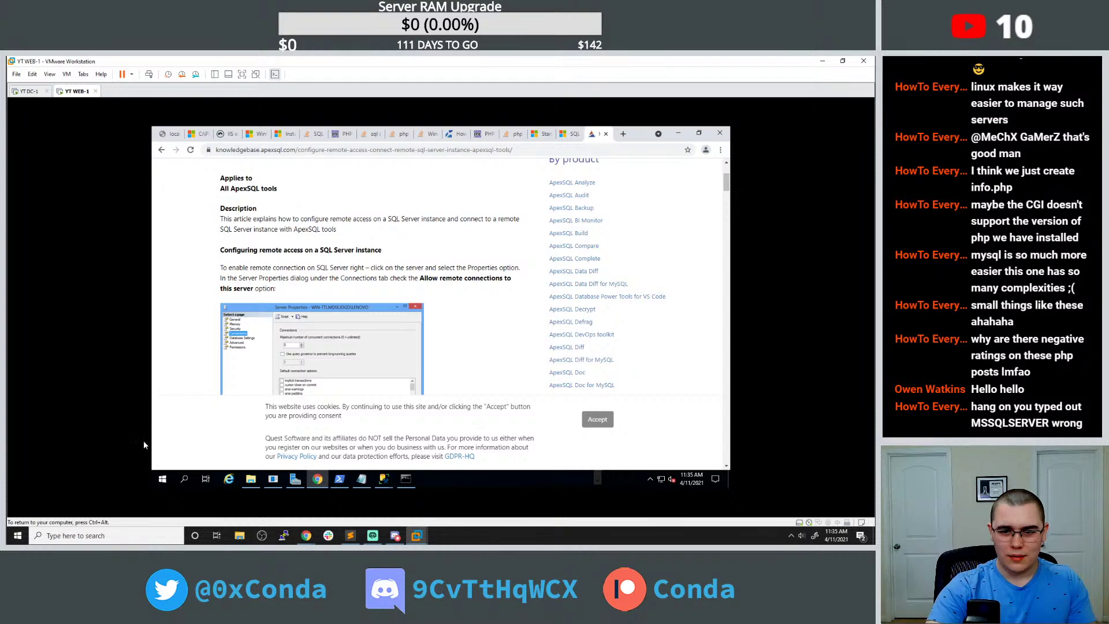
{"action": "left_click", "coordinate": [161, 479]}
{"action": "type", "text": "sql"}
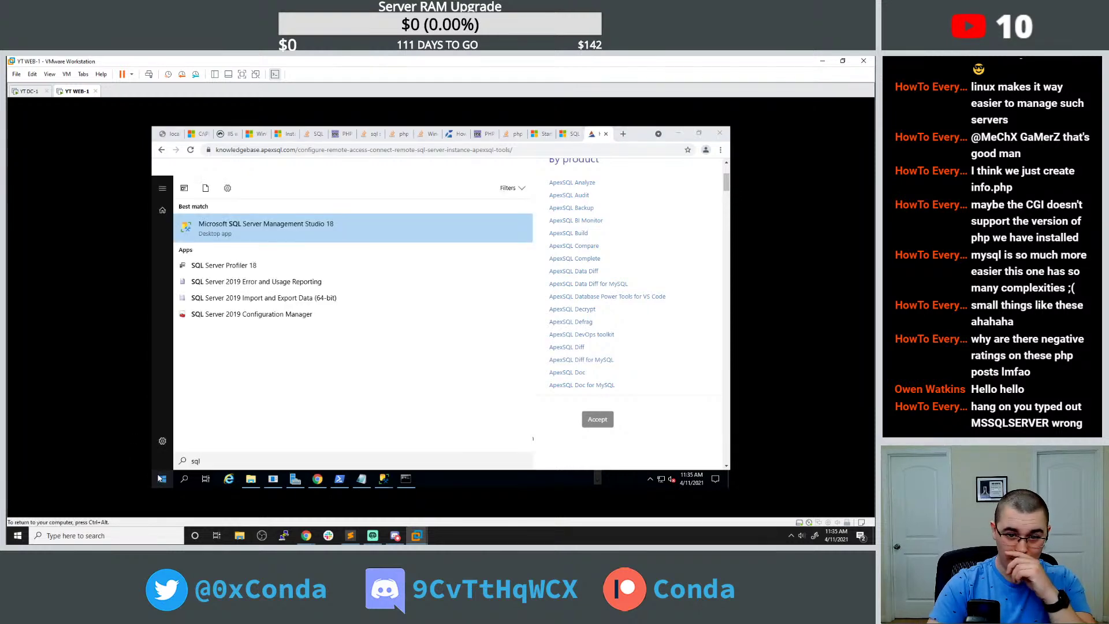
Launch SQL Server 2019 Configuration Manager and check the instance name in get_emails.php's $server string.
{"action": "left_click", "coordinate": [297, 316]}
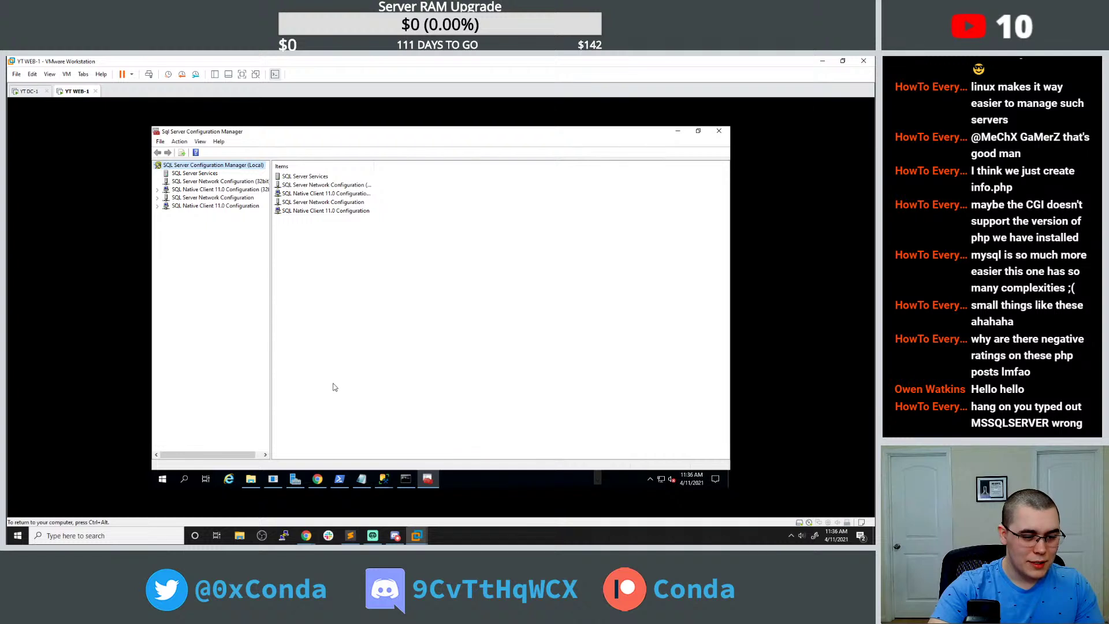
{"action": "left_click", "coordinate": [362, 478]}
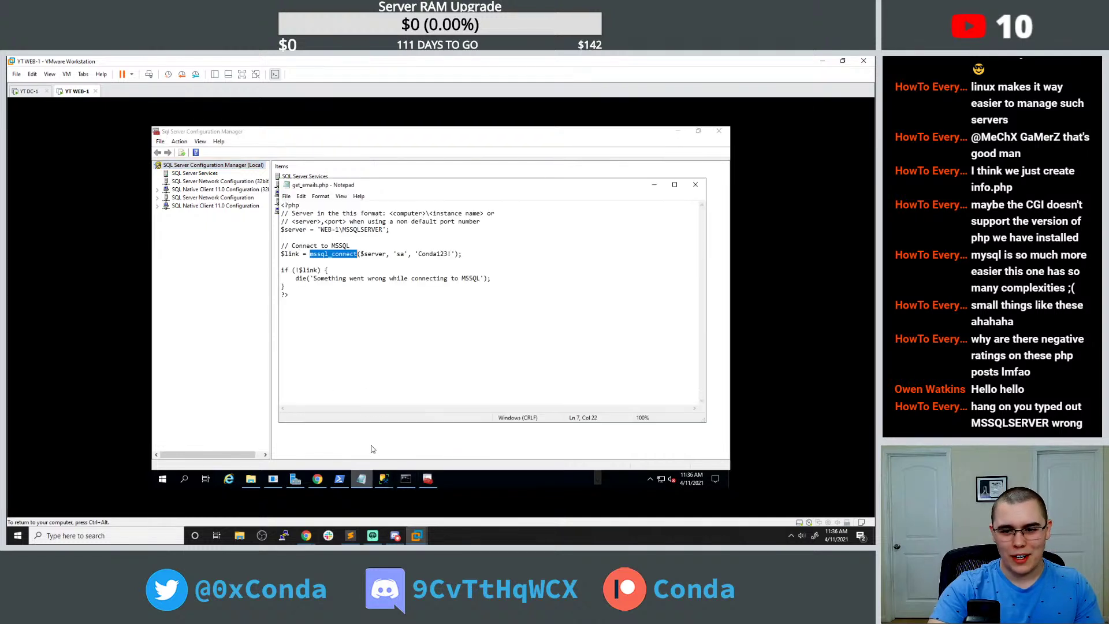
{"action": "left_click_drag", "start_coordinate": [348, 229], "coordinate": [393, 238]}
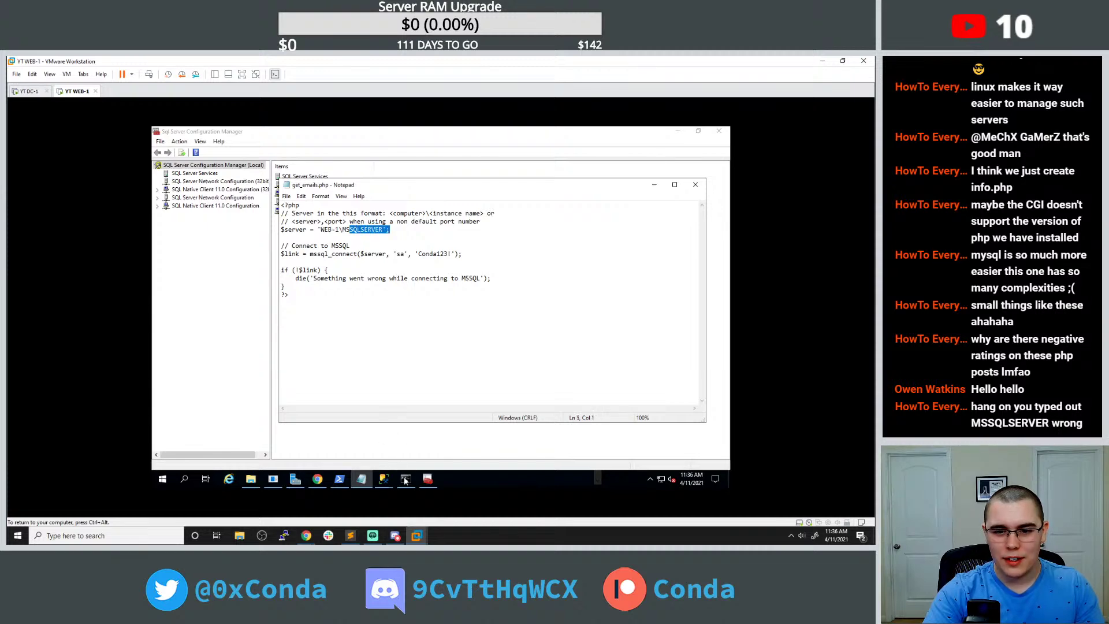
Rerun the sqlcmd login with MSSSQLSERVER corrected to MSSQLSERVER, getting 'Connection string is not valid'.
{"action": "left_click", "coordinate": [405, 479]}
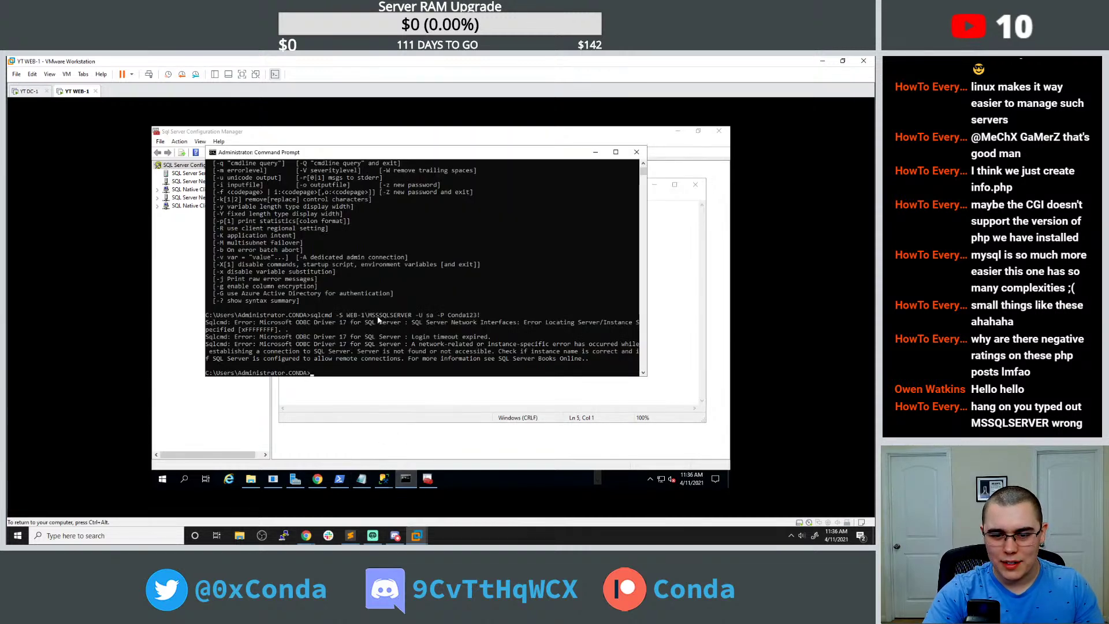
{"action": "key", "text": "Up"}
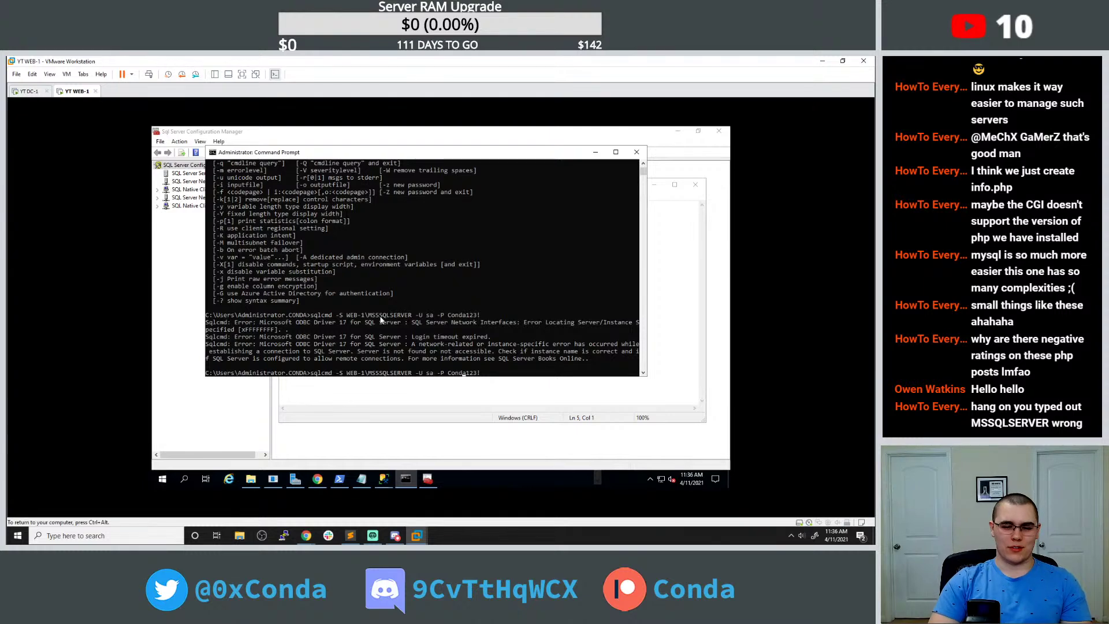
{"action": "key", "text": "BackSpace"}
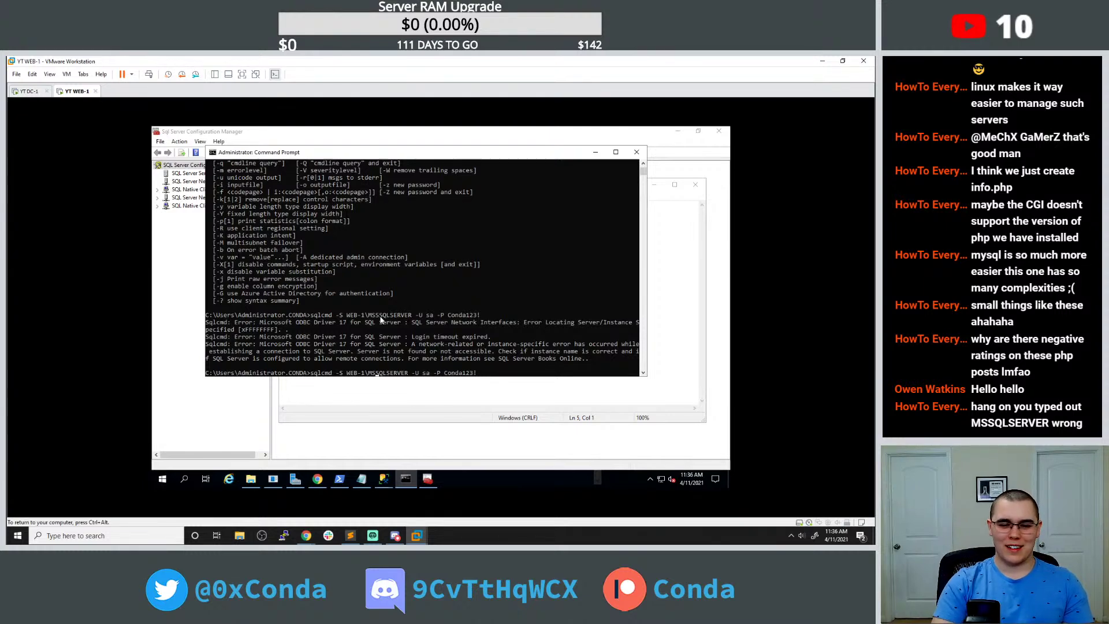
{"action": "key", "text": "Return"}
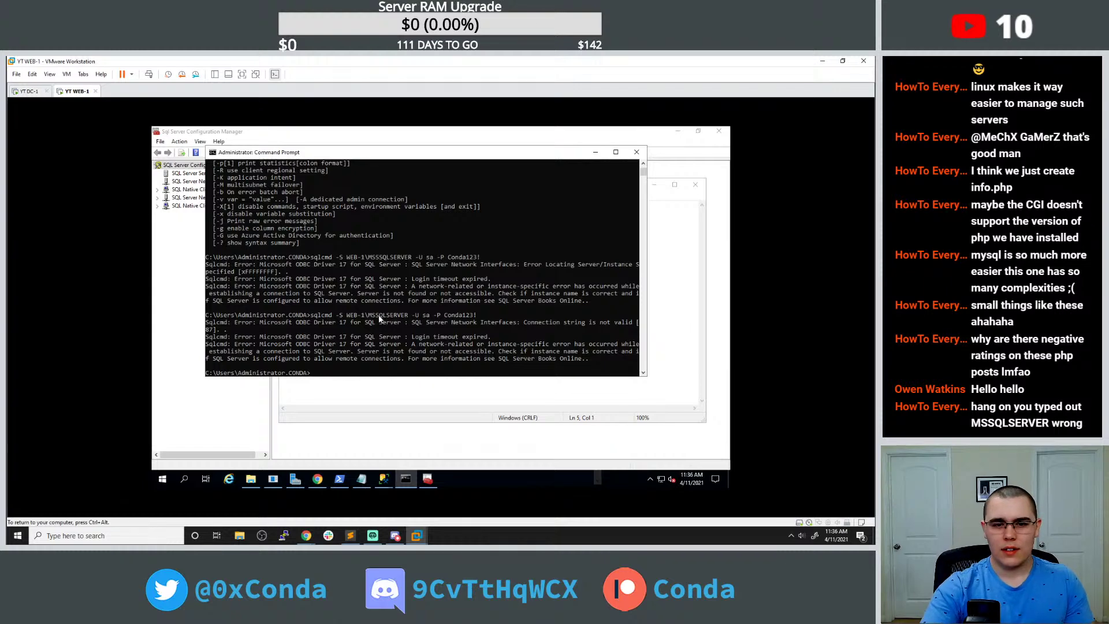
Search 'sqlcmd connect to mssql' in a new tab and open Microsoft's sqlcmd connection docs.
{"action": "left_click", "coordinate": [317, 478]}
{"action": "left_click", "coordinate": [628, 135]}
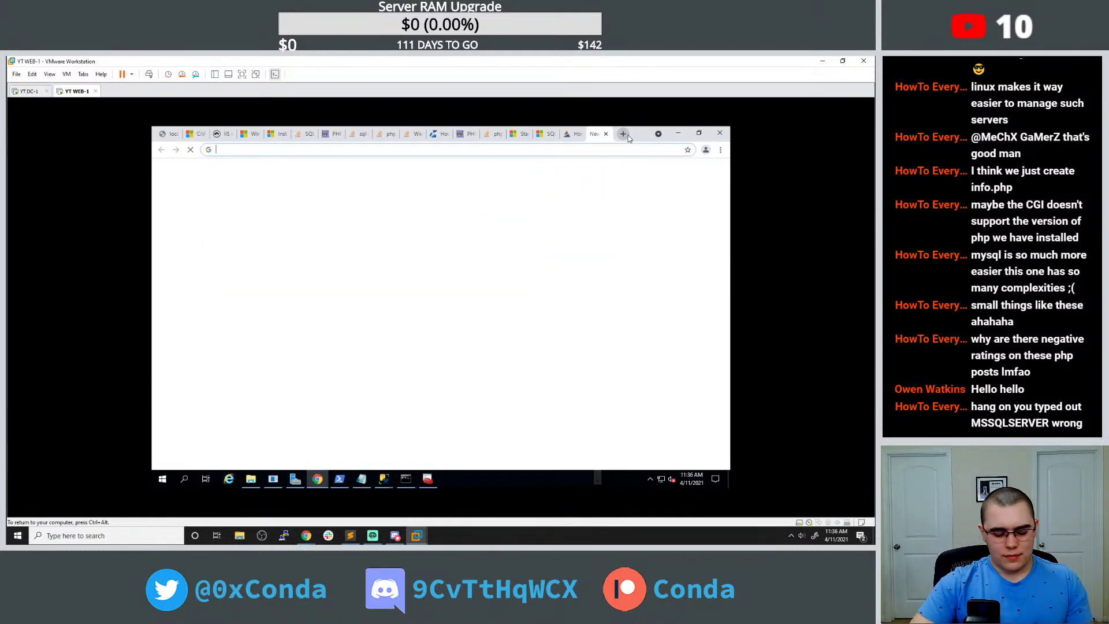
{"action": "type", "text": "sqlm"}
{"action": "key", "text": "BackSpace"}
{"action": "type", "text": "cmd co"}
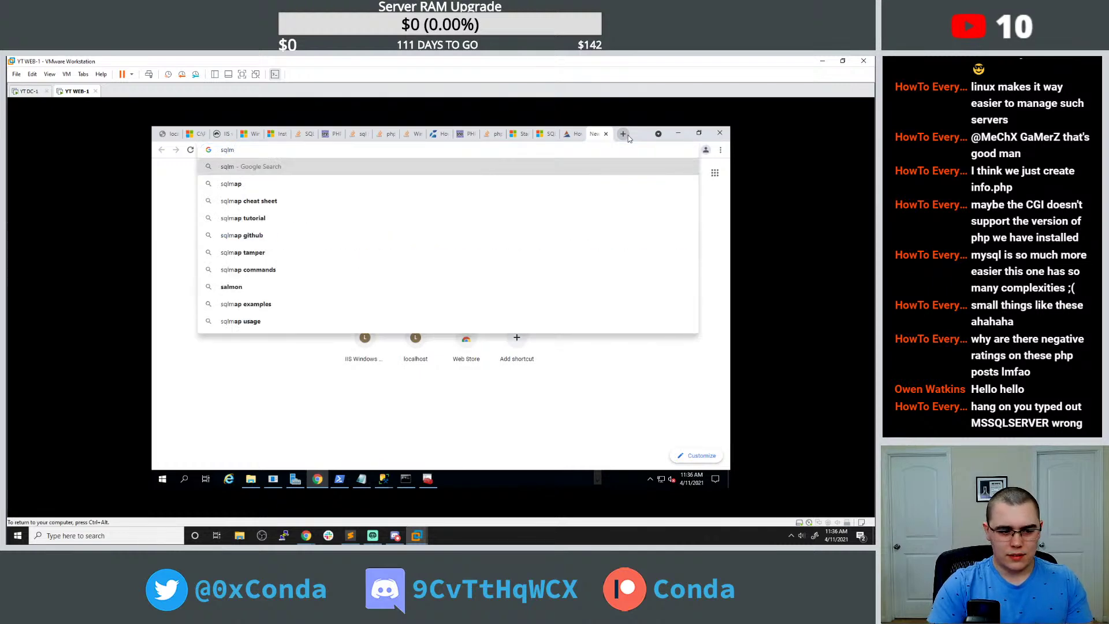
{"action": "type", "text": "nnect to mssql"}
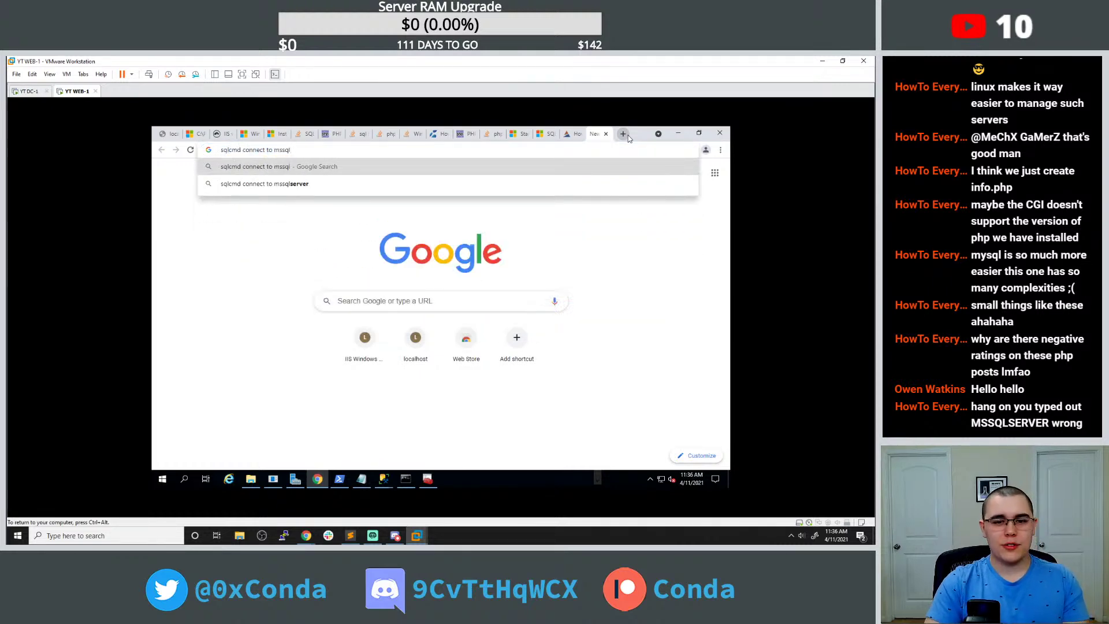
{"action": "key", "text": "Return"}
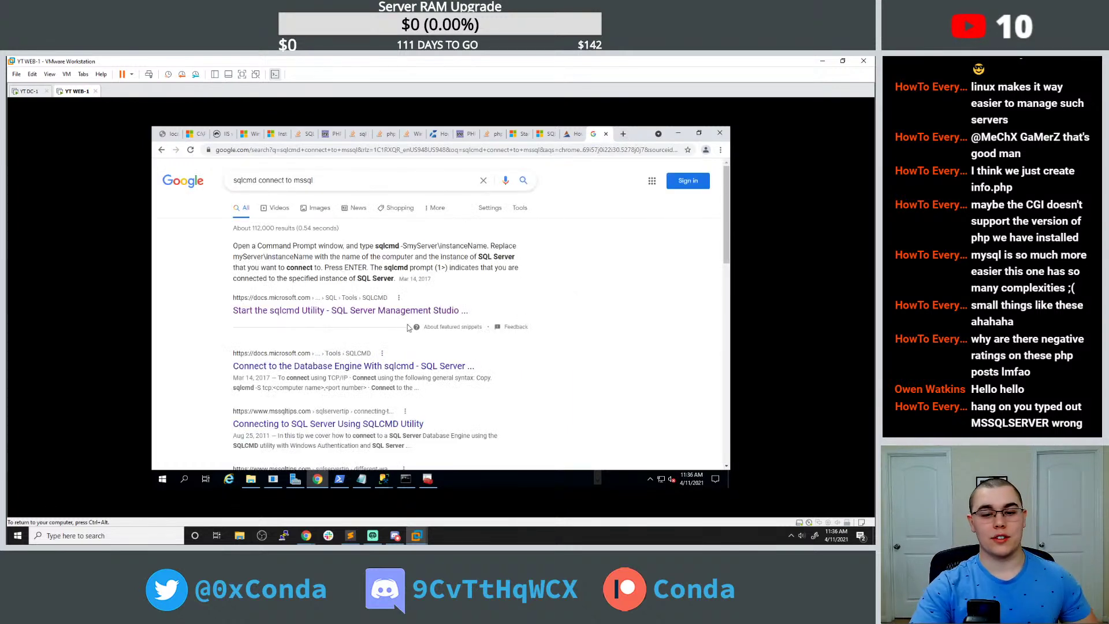
{"action": "left_click", "coordinate": [354, 368]}
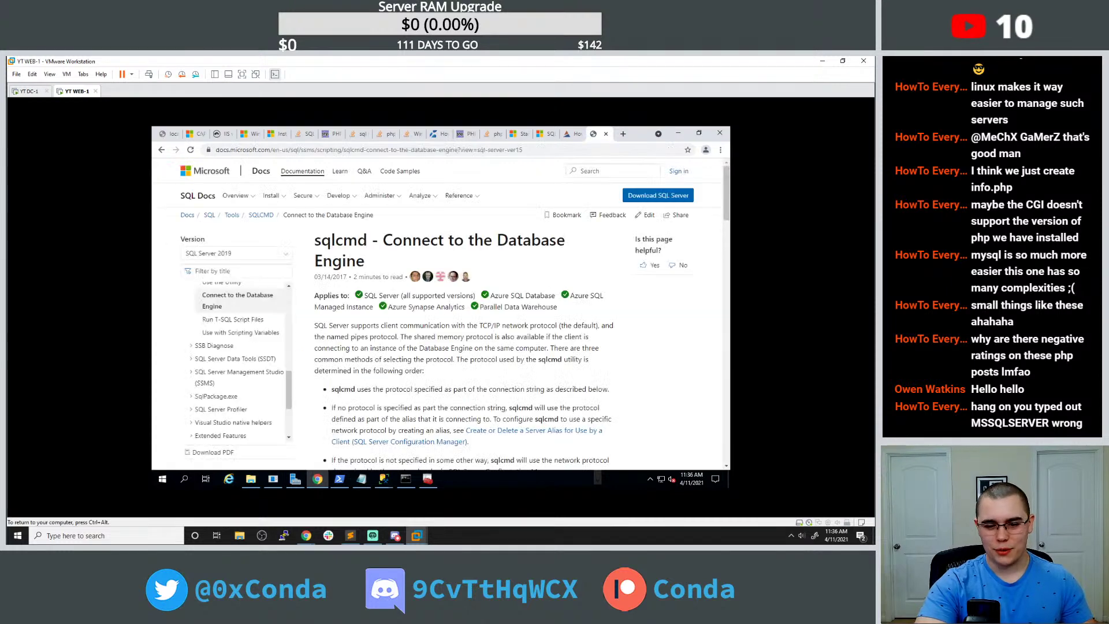
{"action": "scroll", "coordinate": [338, 347], "scroll_direction": "down", "scroll_amount": 6}
{"action": "scroll", "coordinate": [334, 343], "scroll_direction": "down", "scroll_amount": 3}
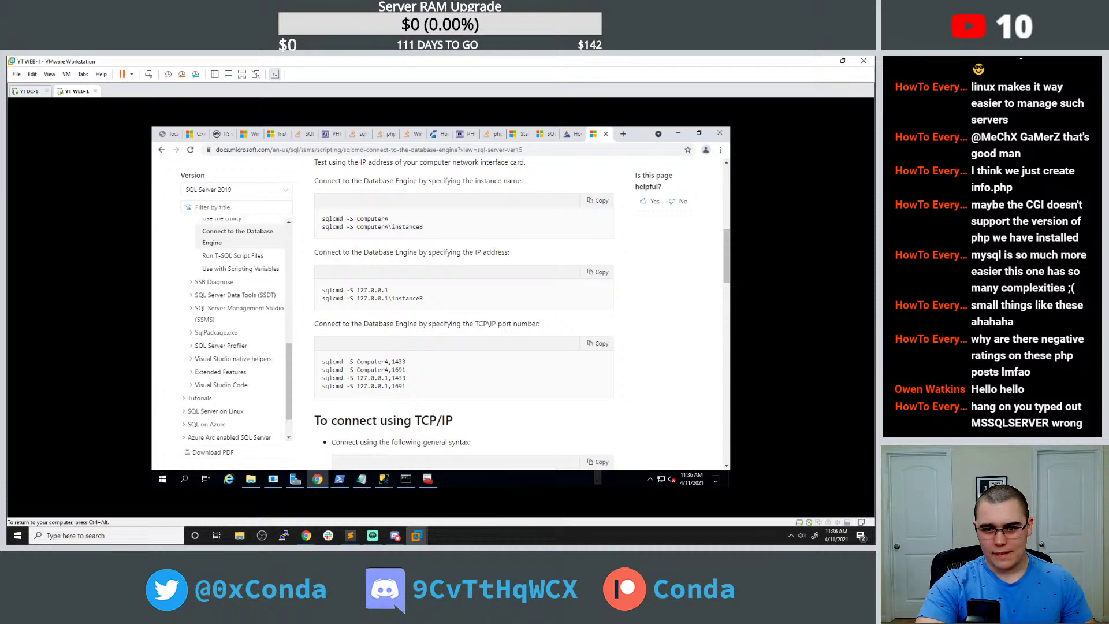
{"action": "left_click", "coordinate": [406, 479]}
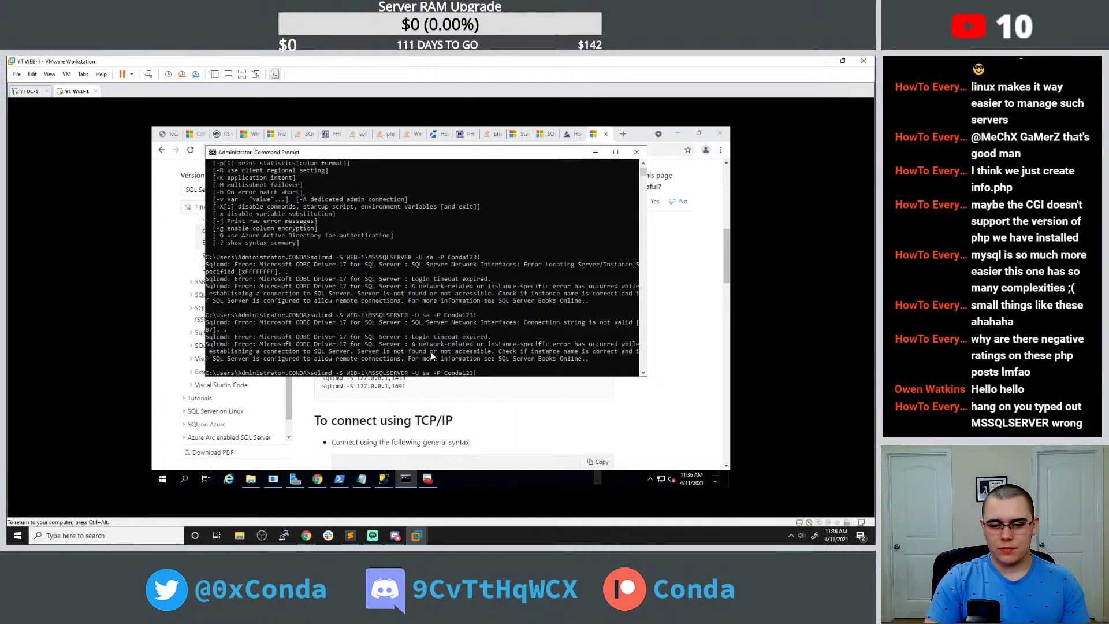
Rerun sqlcmd against server WEB-1 without the instance name, and scroll the docs to shared memory.
{"action": "key", "text": "BackSpace"}
{"action": "key", "text": "BackSpace"}
{"action": "key", "text": "BackSpace"}
{"action": "key", "text": "BackSpace"}
{"action": "key", "text": "BackSpace"}
{"action": "key", "text": "BackSpace"}
{"action": "key", "text": "BackSpace"}
{"action": "key", "text": "BackSpace"}
{"action": "key", "text": "BackSpace"}
{"action": "key", "text": "BackSpace"}
{"action": "key", "text": "BackSpace"}
{"action": "key", "text": "BackSpace"}
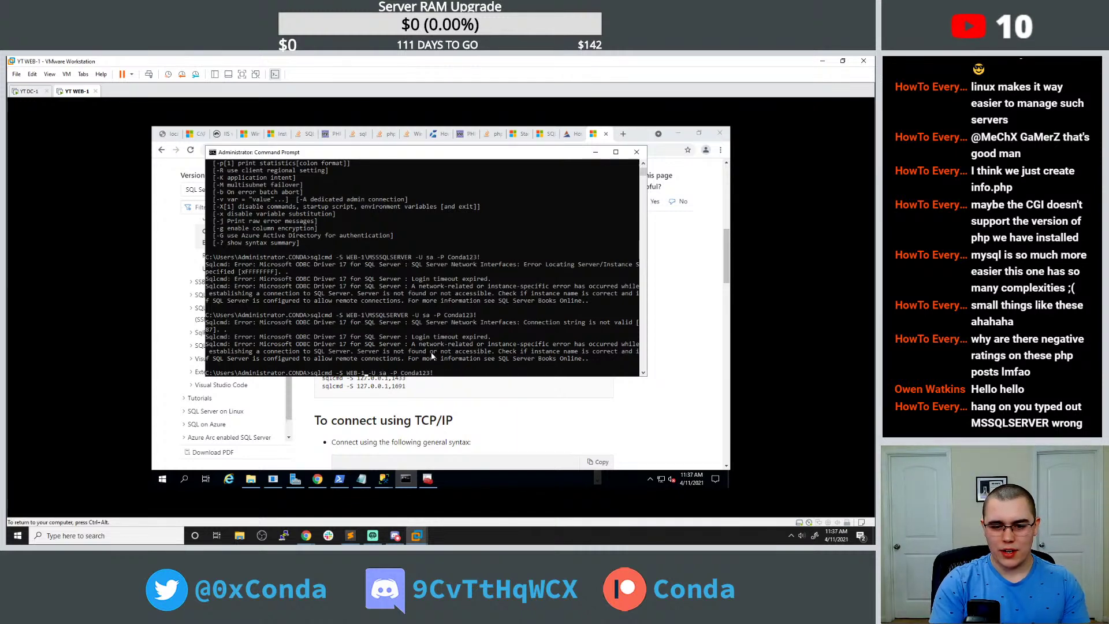
{"action": "key", "text": "Return"}
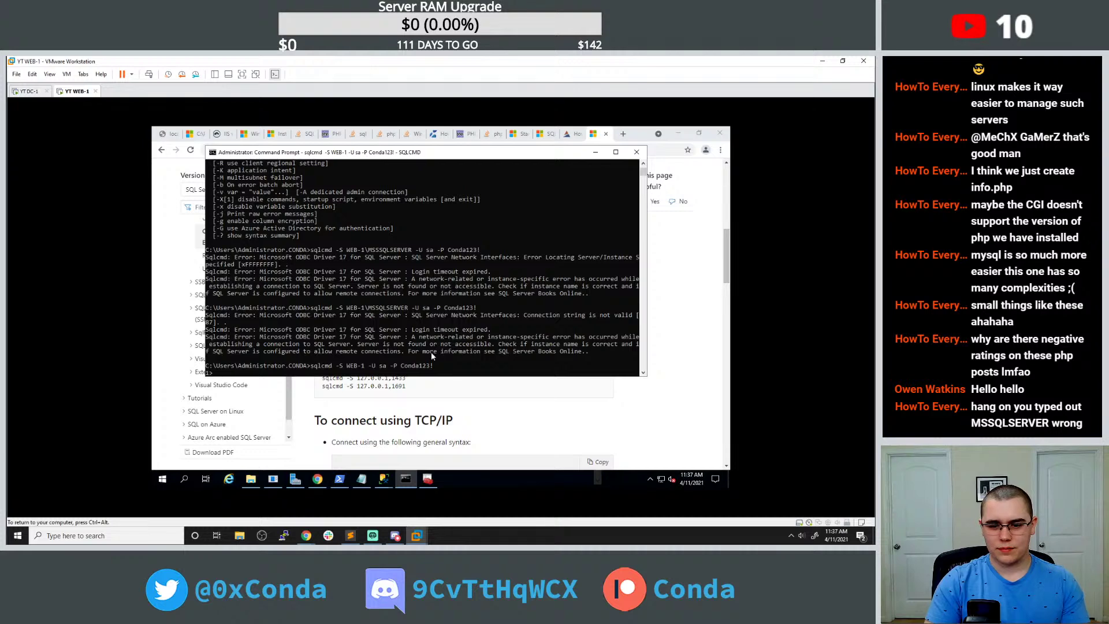
{"action": "scroll", "coordinate": [423, 402], "scroll_direction": "down", "scroll_amount": 3}
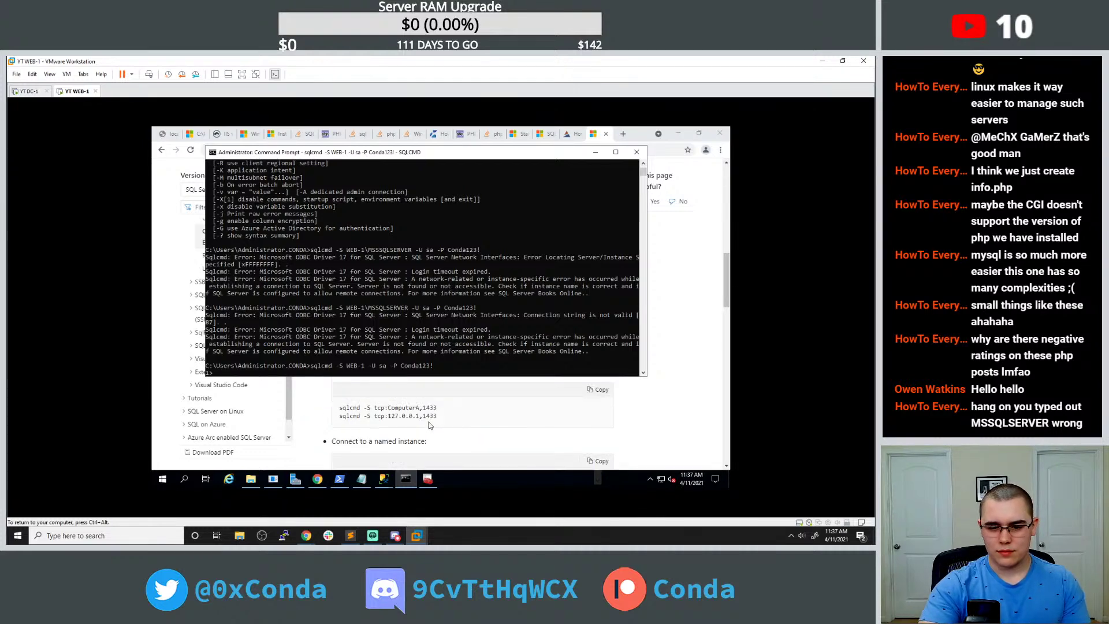
{"action": "scroll", "coordinate": [437, 419], "scroll_direction": "down", "scroll_amount": 4}
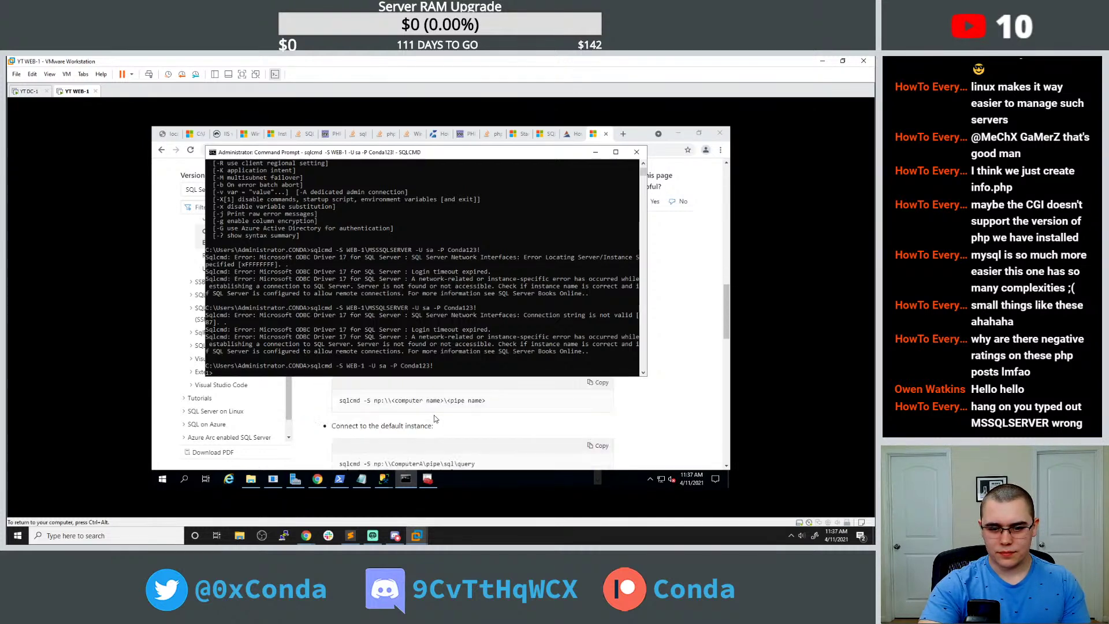
{"action": "scroll", "coordinate": [453, 414], "scroll_direction": "down", "scroll_amount": 1}
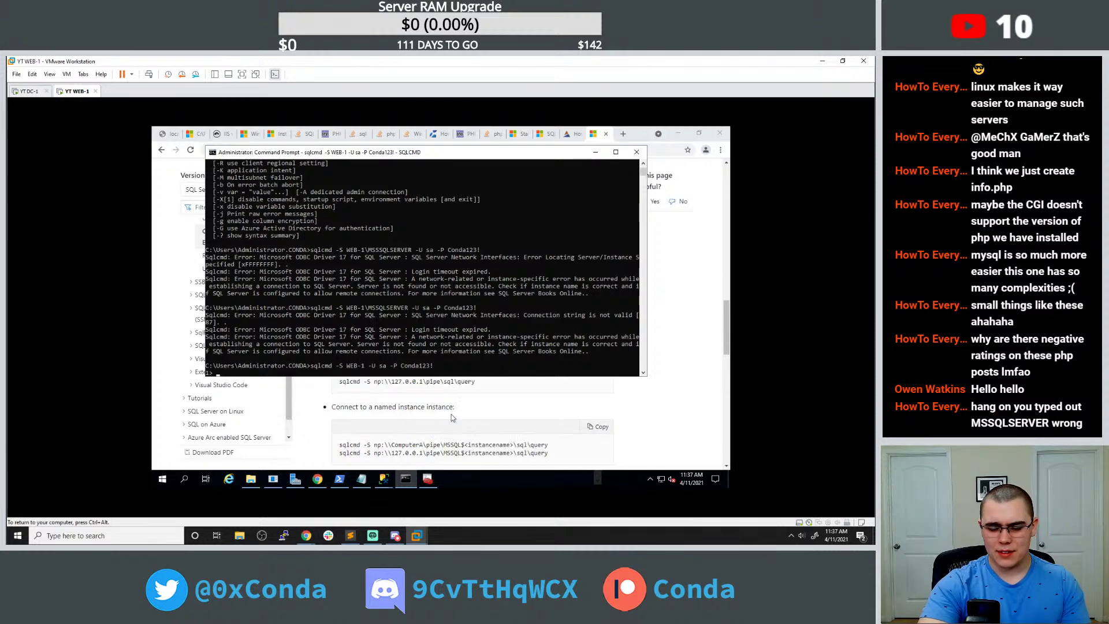
{"action": "scroll", "coordinate": [453, 413], "scroll_direction": "down", "scroll_amount": 1}
{"action": "scroll", "coordinate": [453, 412], "scroll_direction": "down", "scroll_amount": 3}
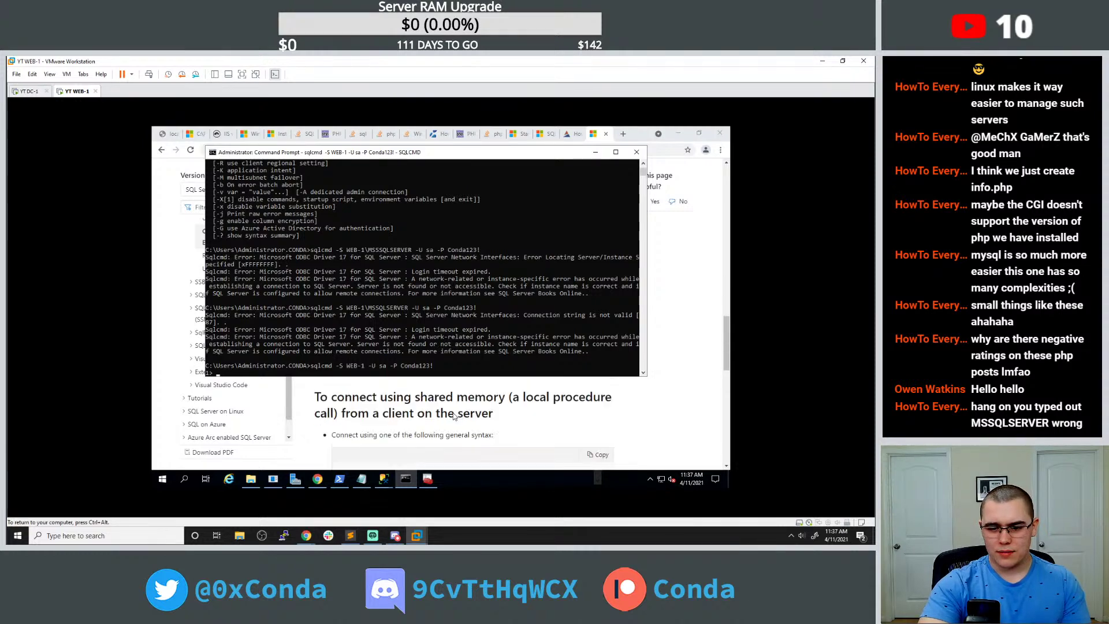
{"action": "scroll", "coordinate": [453, 414], "scroll_direction": "down", "scroll_amount": 1}
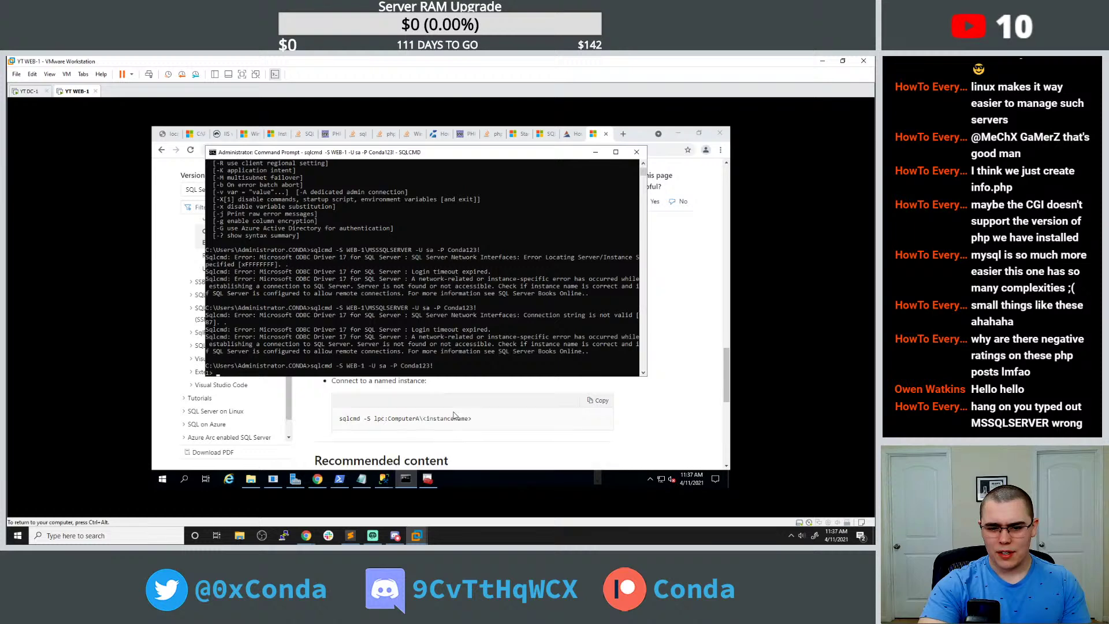
{"action": "scroll", "coordinate": [454, 414], "scroll_direction": "down", "scroll_amount": 2}
{"action": "scroll", "coordinate": [454, 414], "scroll_direction": "up", "scroll_amount": 5}
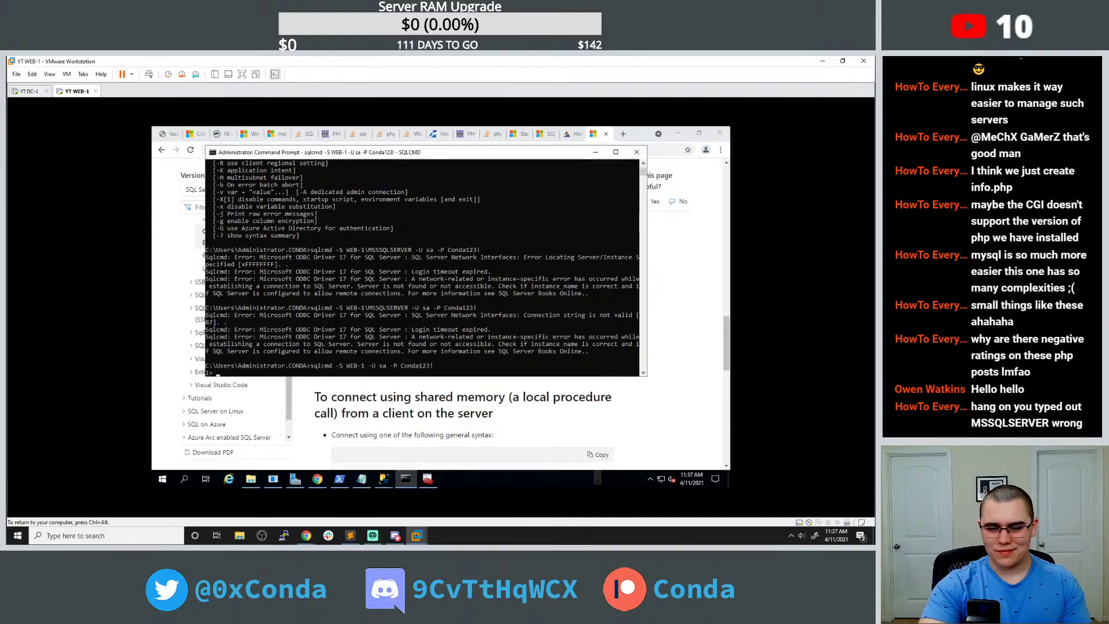
Close SQL Server Management Studio.
{"action": "mouse_move", "coordinate": [385, 479]}
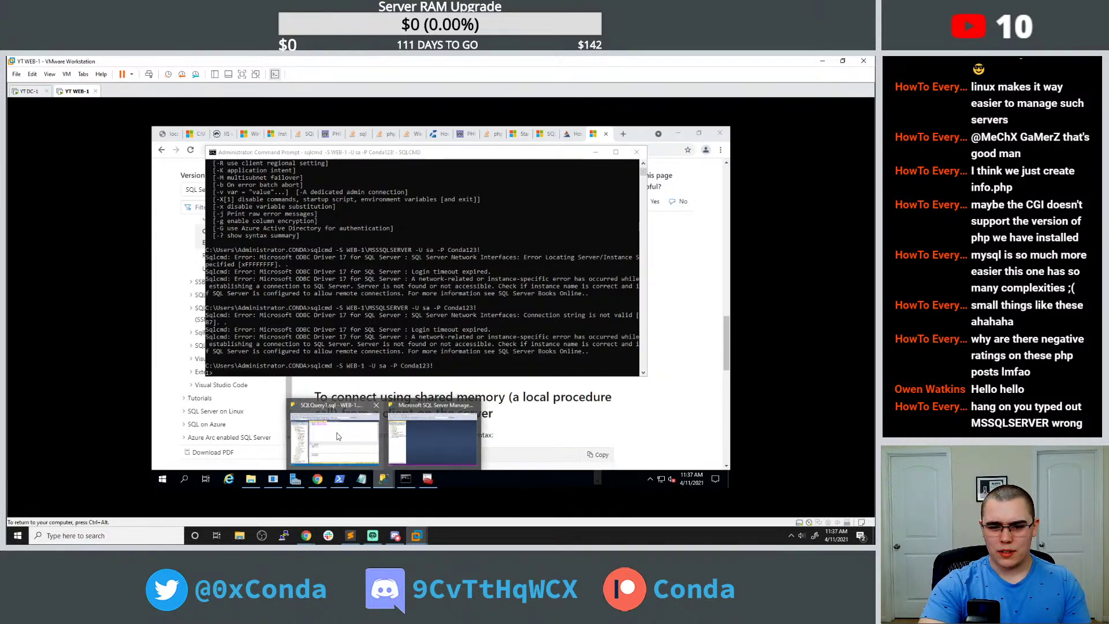
{"action": "left_click", "coordinate": [416, 437]}
{"action": "left_click", "coordinate": [722, 132]}
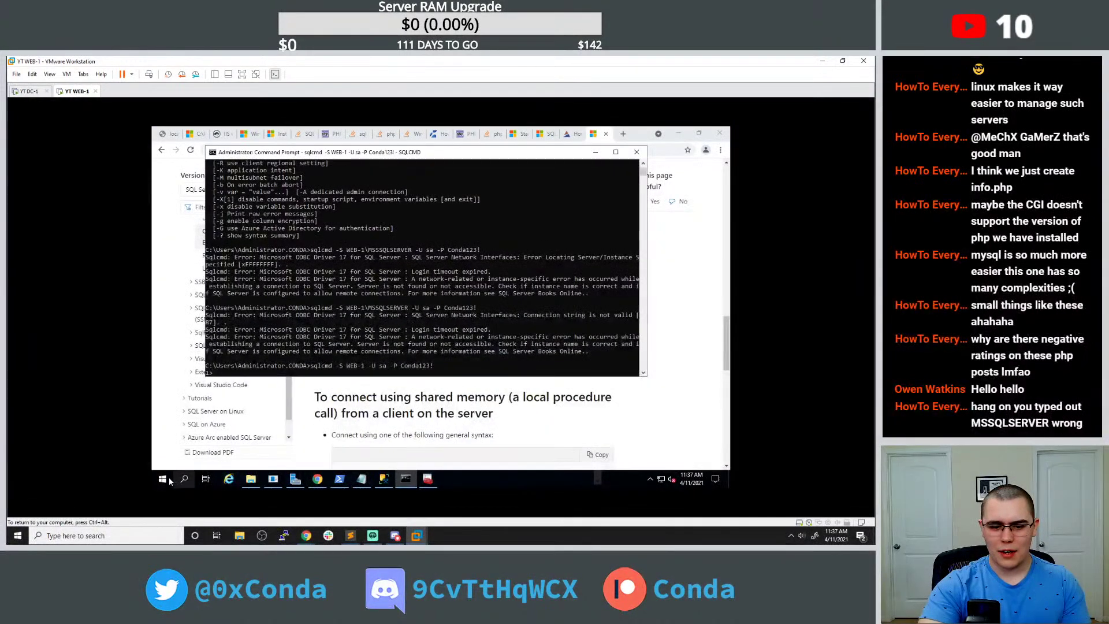
{"action": "left_click", "coordinate": [162, 478]}
Launch SQL Server Management Studio 18 from a 'sql ser' Start search.
{"action": "type", "text": "sql ser"}
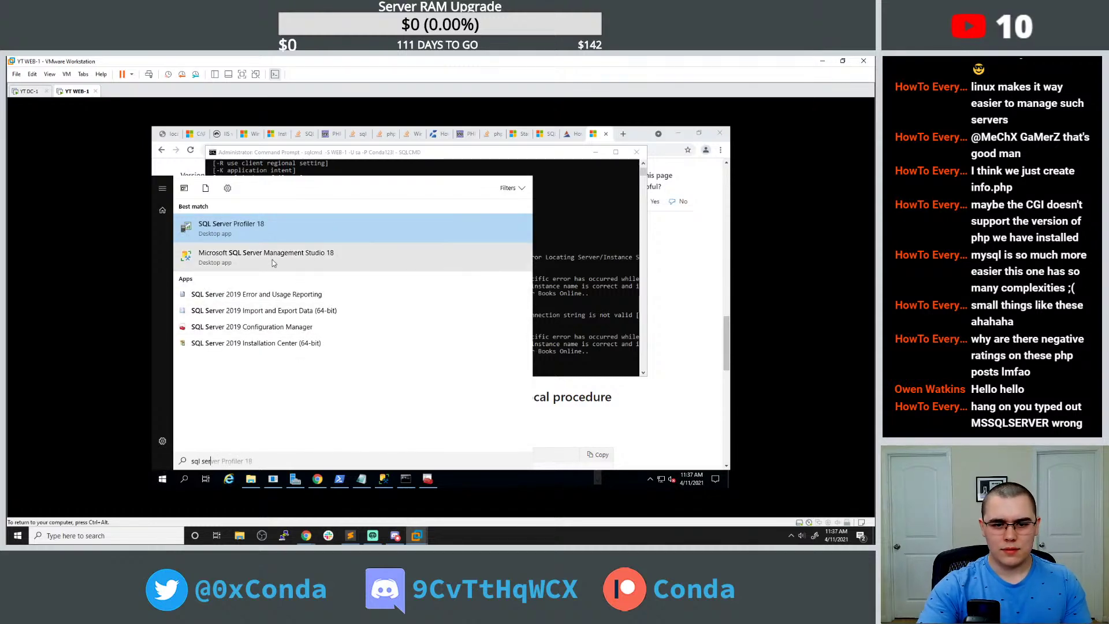
{"action": "left_click", "coordinate": [273, 259]}
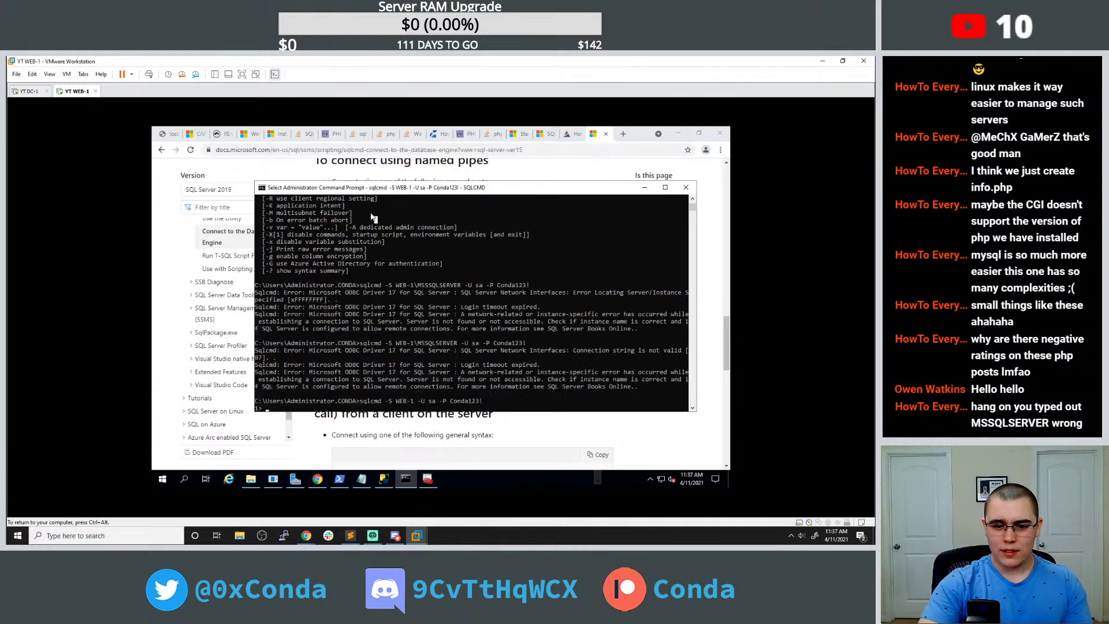
{"action": "key", "text": "Return"}
{"action": "key", "text": "Return"}
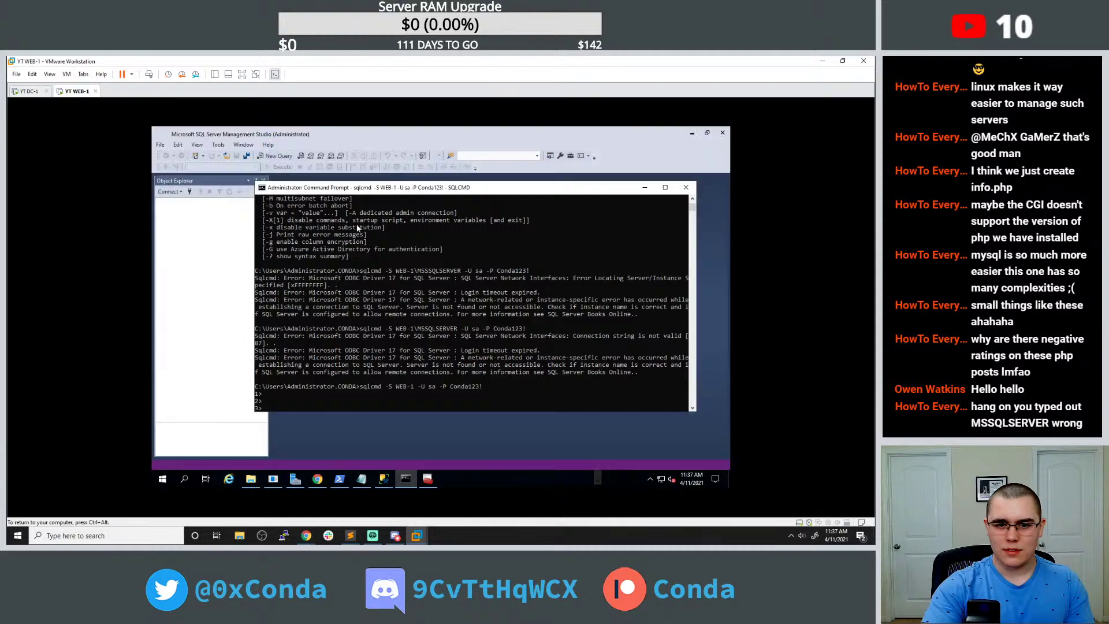
Remove \MSSQLSERVER from the get_emails.php server name, reload the page, and show SSMS's Connect dialog.
{"action": "left_click", "coordinate": [361, 478]}
{"action": "left_click_drag", "start_coordinate": [339, 230], "coordinate": [383, 229]}
{"action": "key", "text": "BackSpace"}
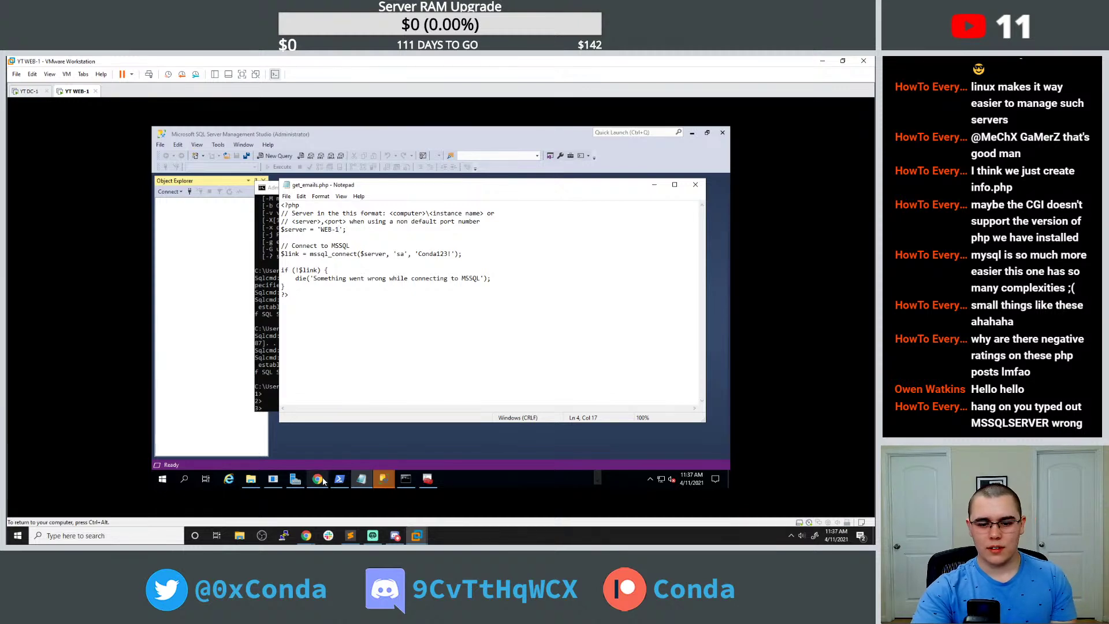
{"action": "left_click", "coordinate": [317, 478]}
{"action": "left_click", "coordinate": [167, 134]}
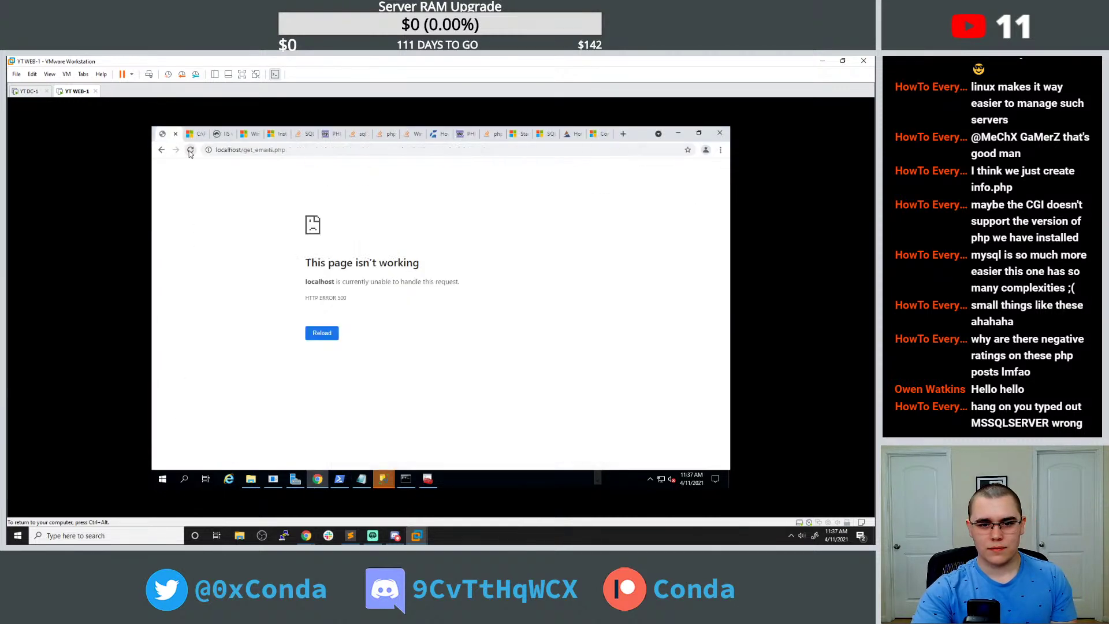
{"action": "left_click", "coordinate": [333, 336]}
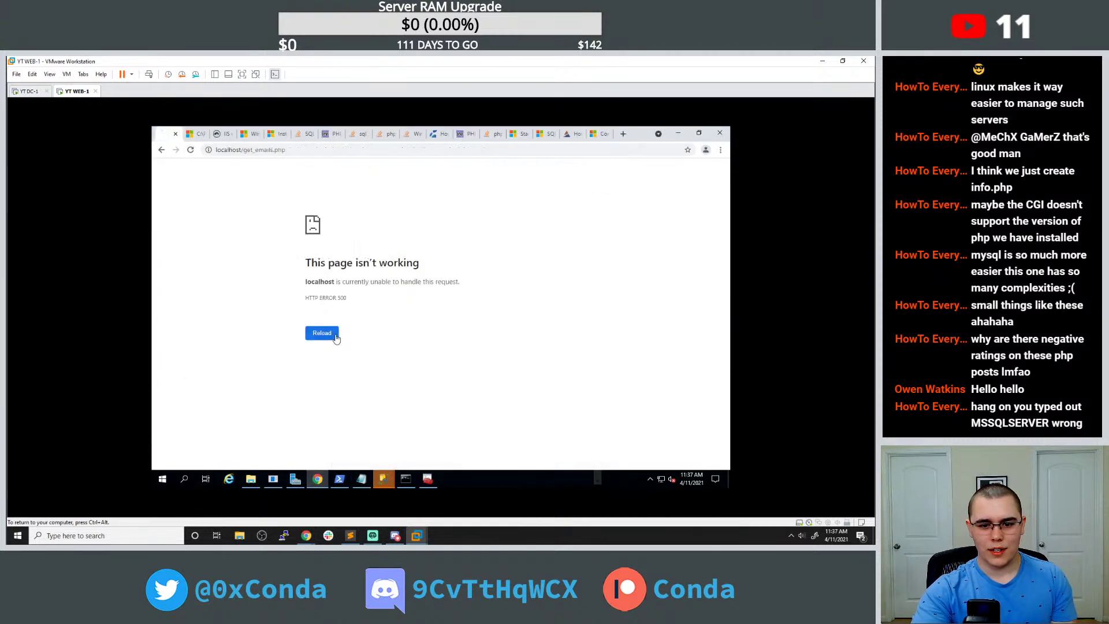
{"action": "left_click", "coordinate": [383, 478]}
{"action": "left_click", "coordinate": [494, 432]}
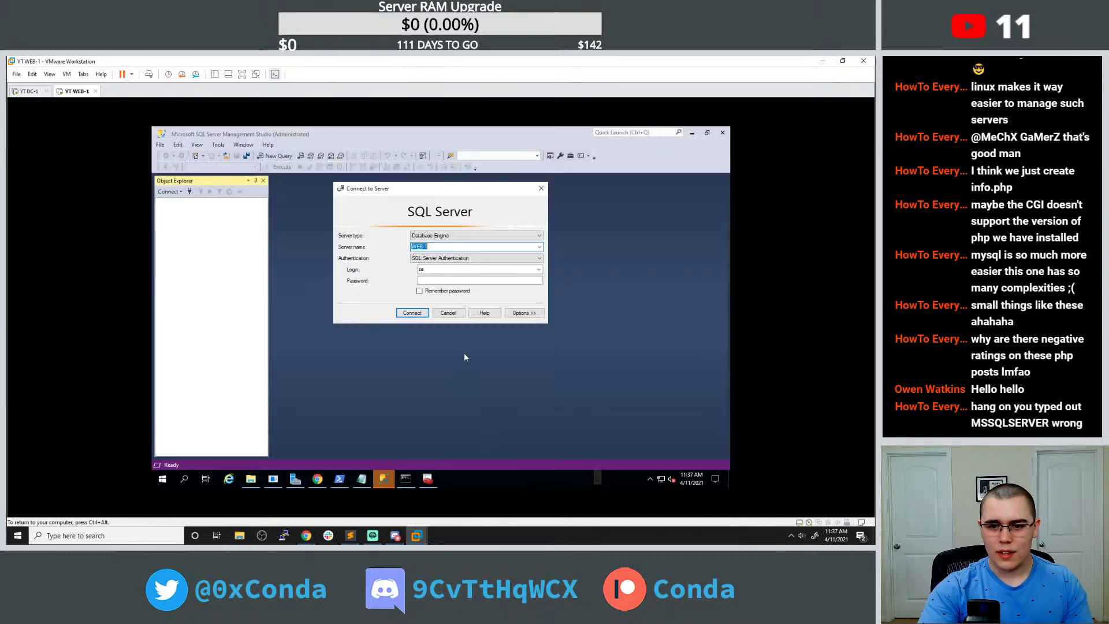
Try 'show databases;' in sqlcmd, exit, then reconnect to WEB-1 as sa.
{"action": "left_click", "coordinate": [404, 477]}
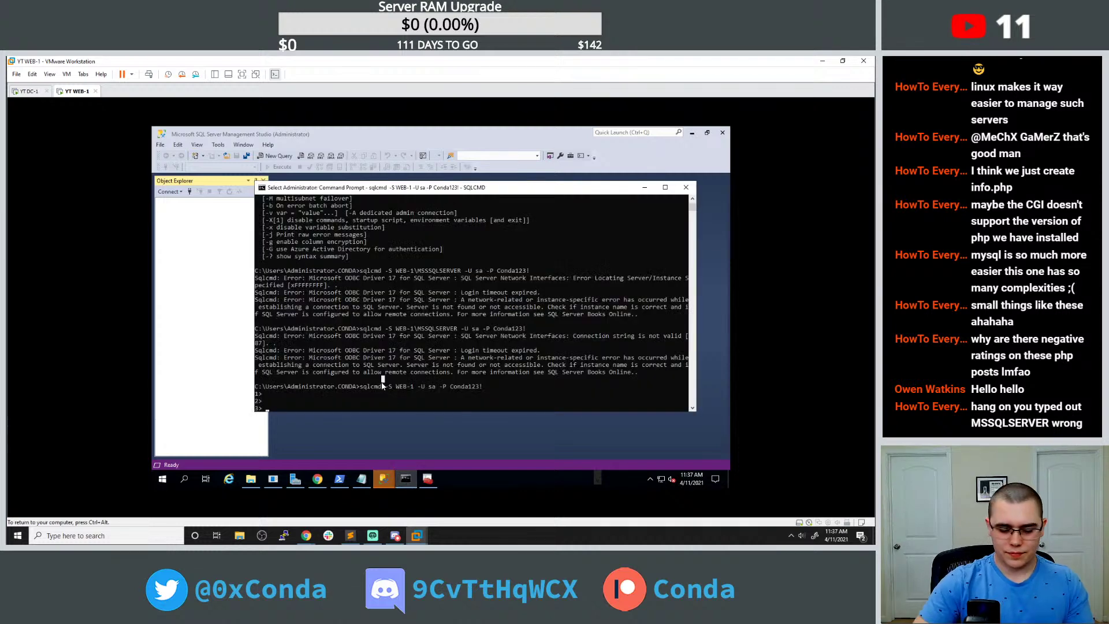
{"action": "type", "text": "show"}
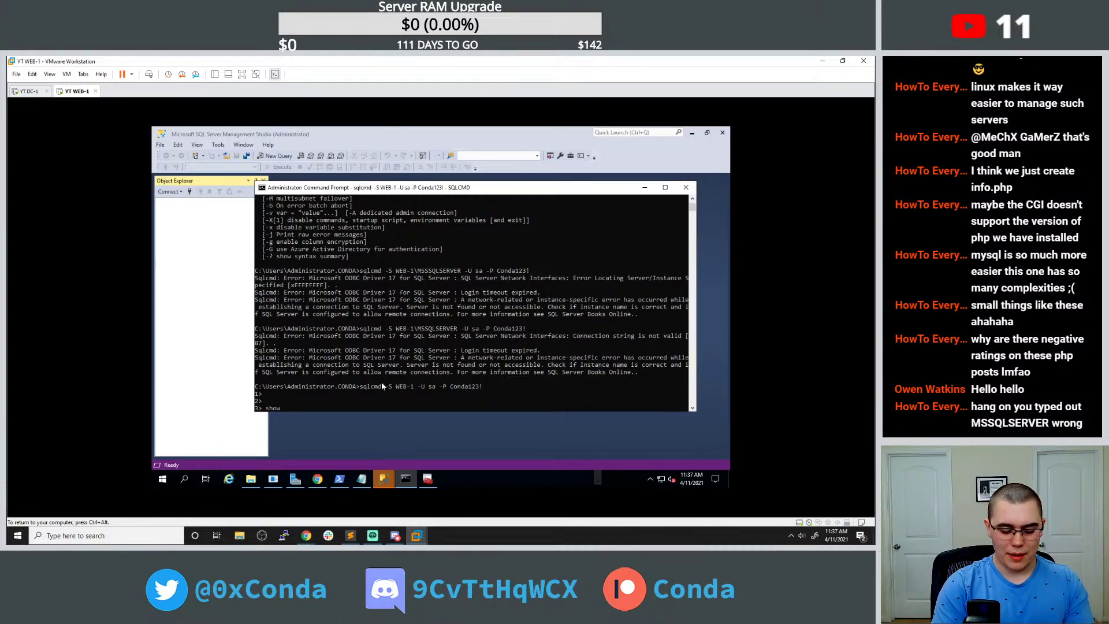
{"action": "type", "text": " databases;"}
{"action": "key", "text": "Return"}
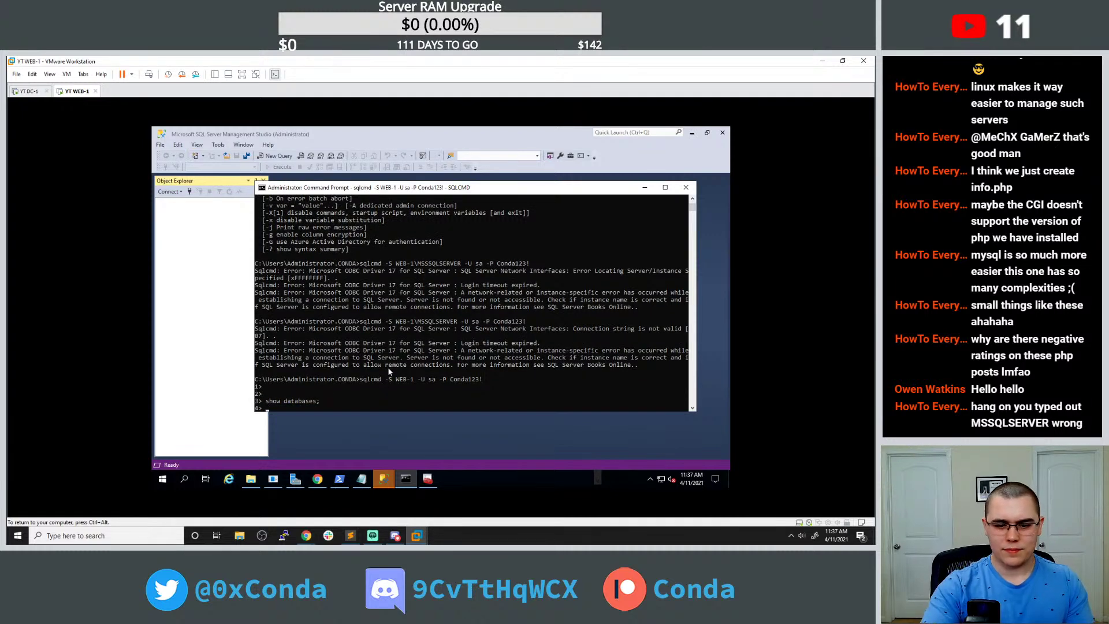
{"action": "type", "text": "exit"}
{"action": "key", "text": "Return"}
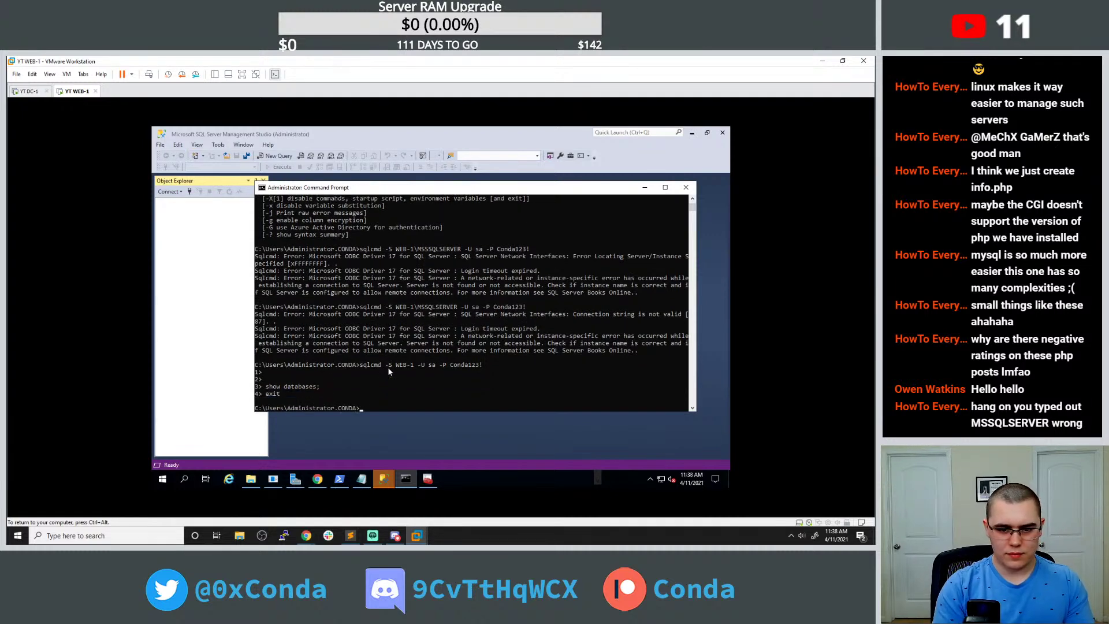
{"action": "key", "text": "Up"}
{"action": "key", "text": "Return"}
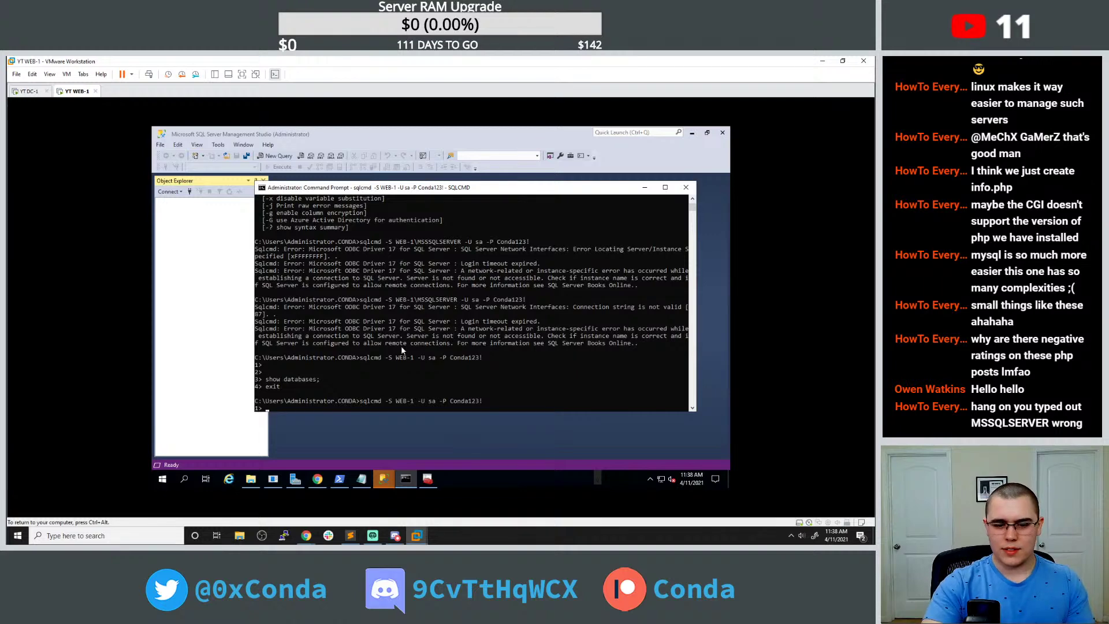
{"action": "left_click", "coordinate": [317, 479]}
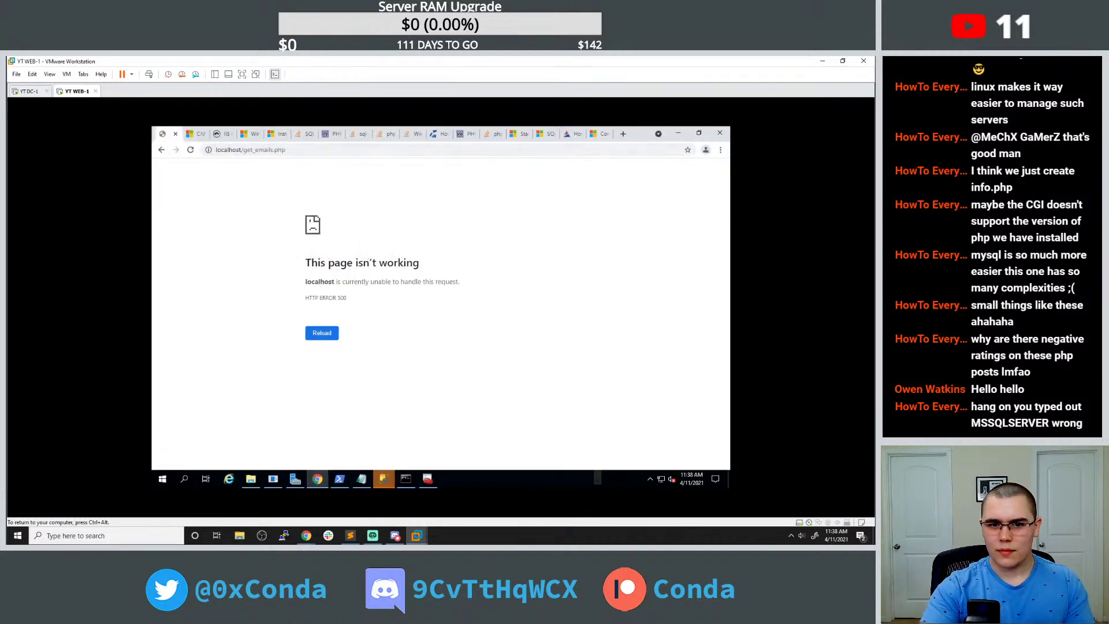
Search 'mssql show databases', open Microsoft's docs, and copy the SELECT … FROM sys.databases query.
{"action": "left_click", "coordinate": [625, 136]}
{"action": "type", "text": "s"}
{"action": "key", "text": "BackSpace"}
{"action": "key", "text": "BackSpace"}
{"action": "type", "text": "mssql"}
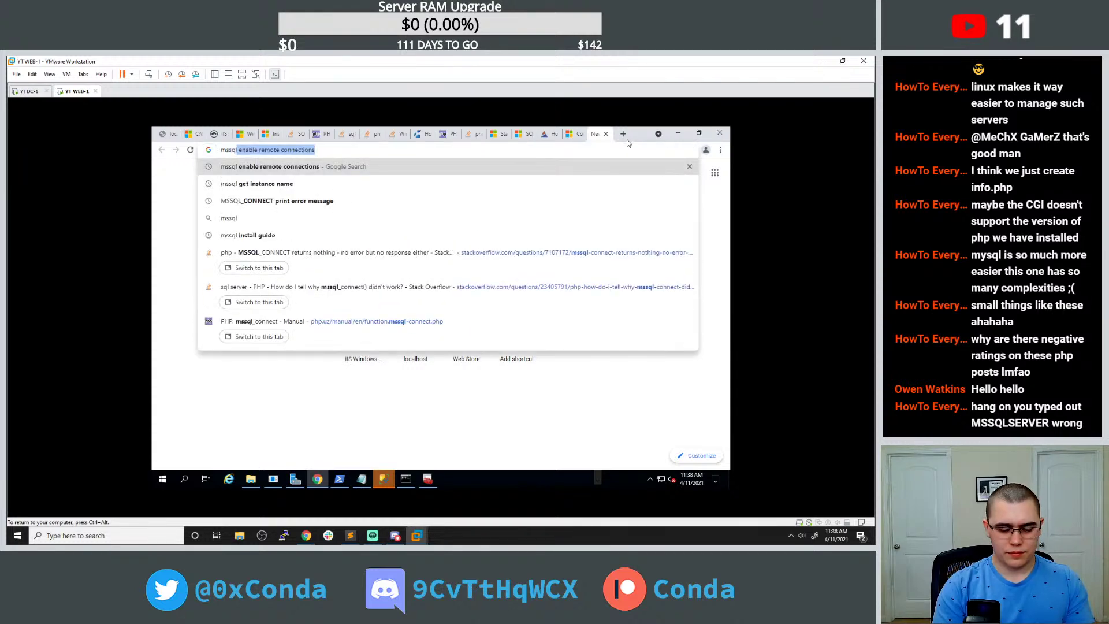
{"action": "type", "text": " show databases"}
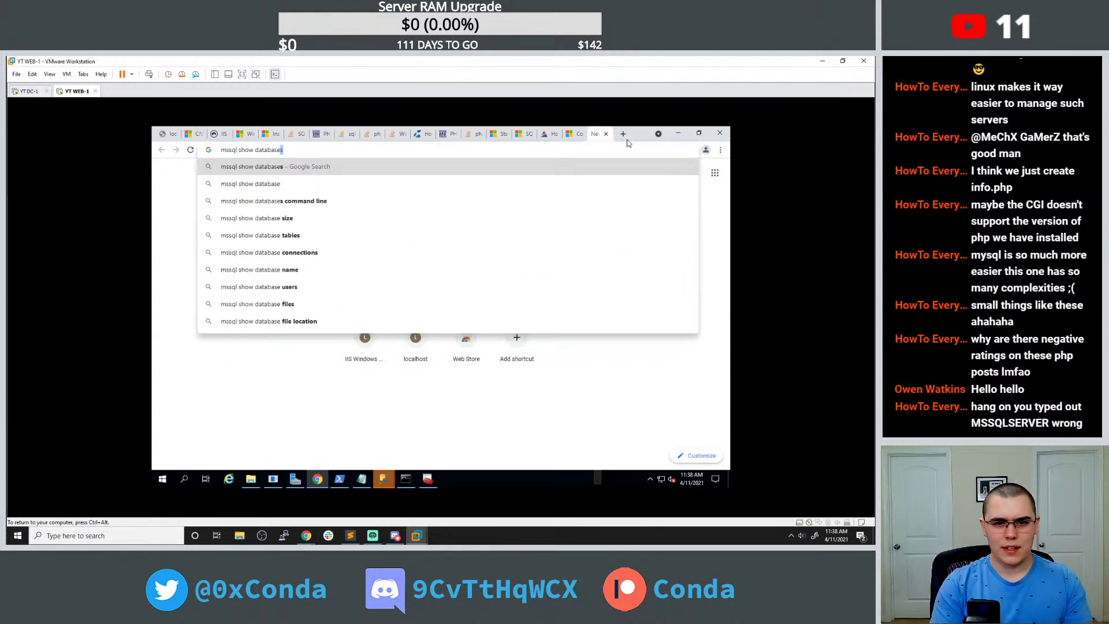
{"action": "key", "text": "Return"}
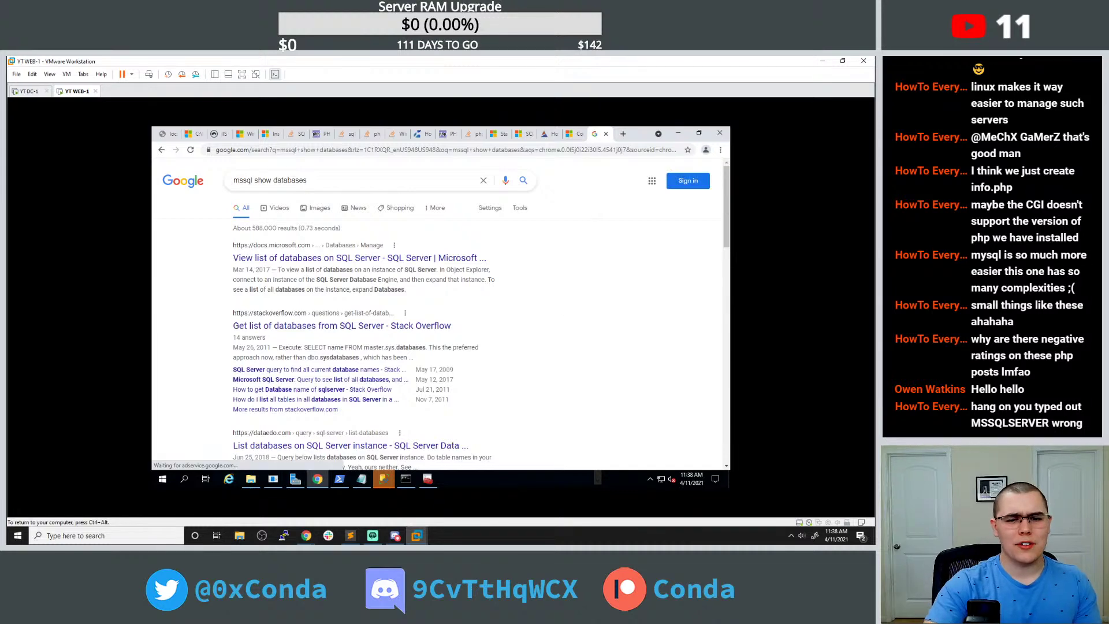
{"action": "left_click", "coordinate": [394, 260]}
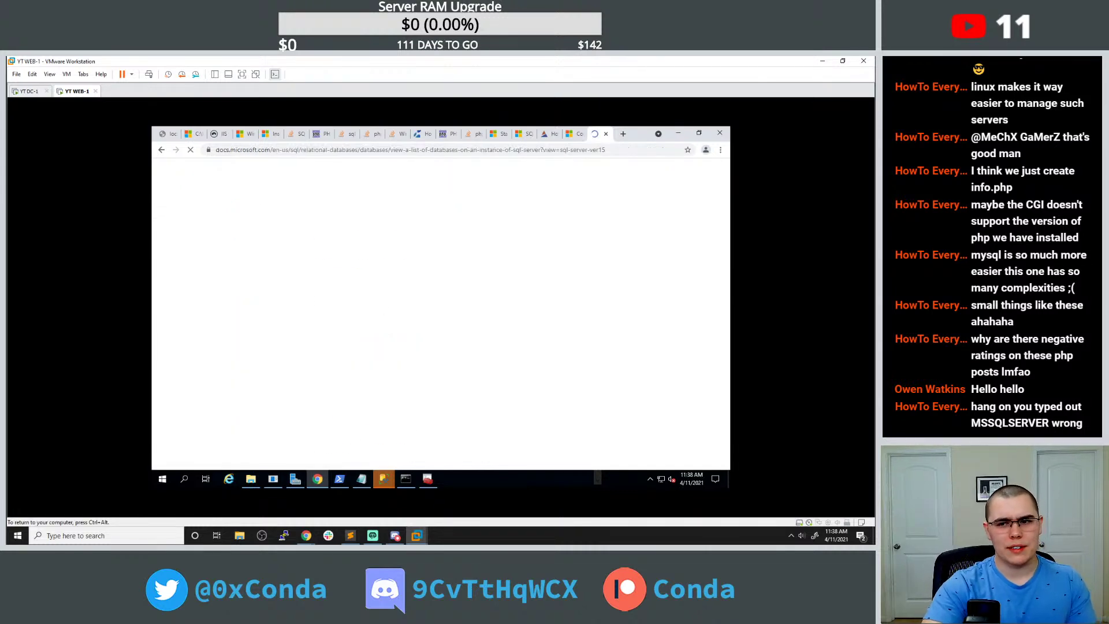
{"action": "scroll", "coordinate": [411, 307], "scroll_direction": "down", "scroll_amount": 4}
{"action": "scroll", "coordinate": [411, 307], "scroll_direction": "down", "scroll_amount": 5}
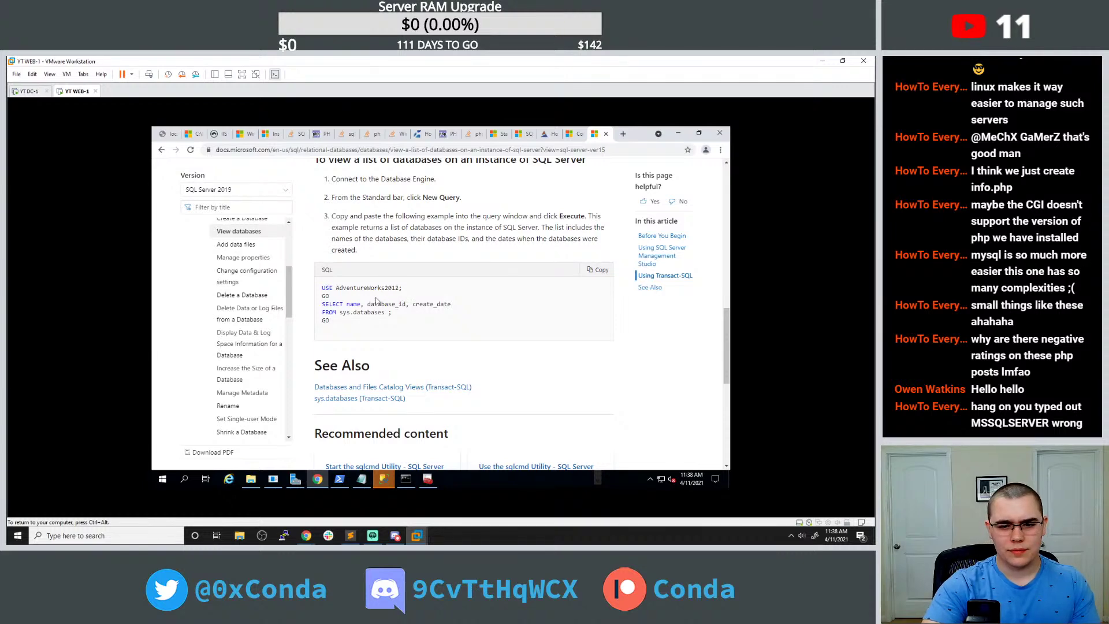
{"action": "left_click_drag", "start_coordinate": [321, 303], "coordinate": [406, 314]}
{"action": "key", "text": "ctrl+c"}
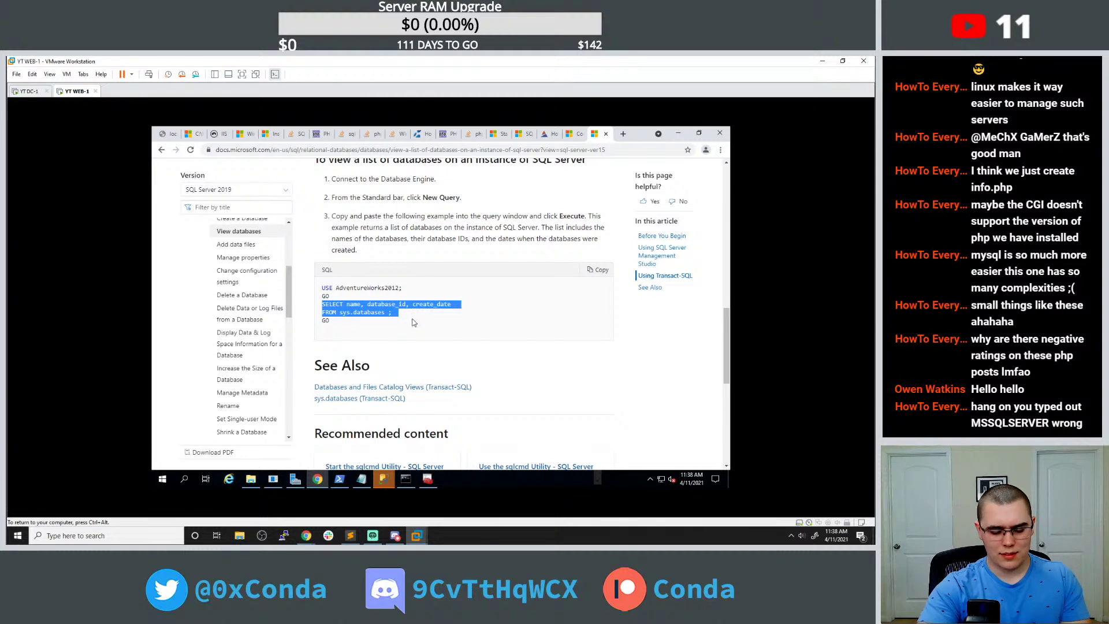
{"action": "left_click", "coordinate": [405, 478]}
Paste the sys.databases query into sqlcmd and run it with GO to list the databases.
{"action": "right_click", "coordinate": [444, 352]}
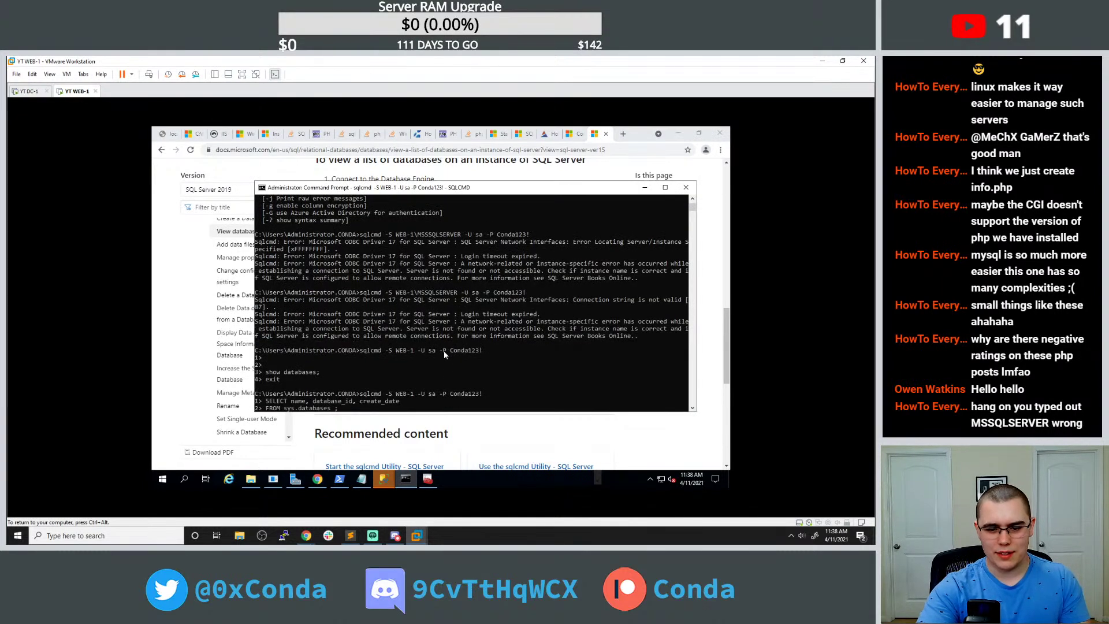
{"action": "key", "text": "Return"}
{"action": "type", "text": "GO"}
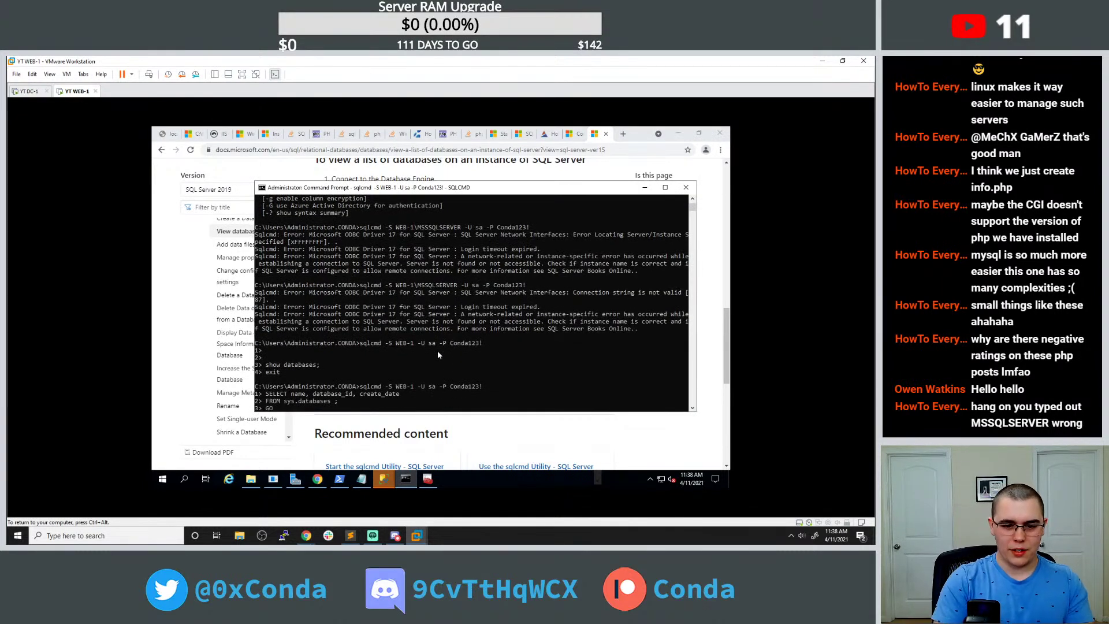
{"action": "key", "text": "Return"}
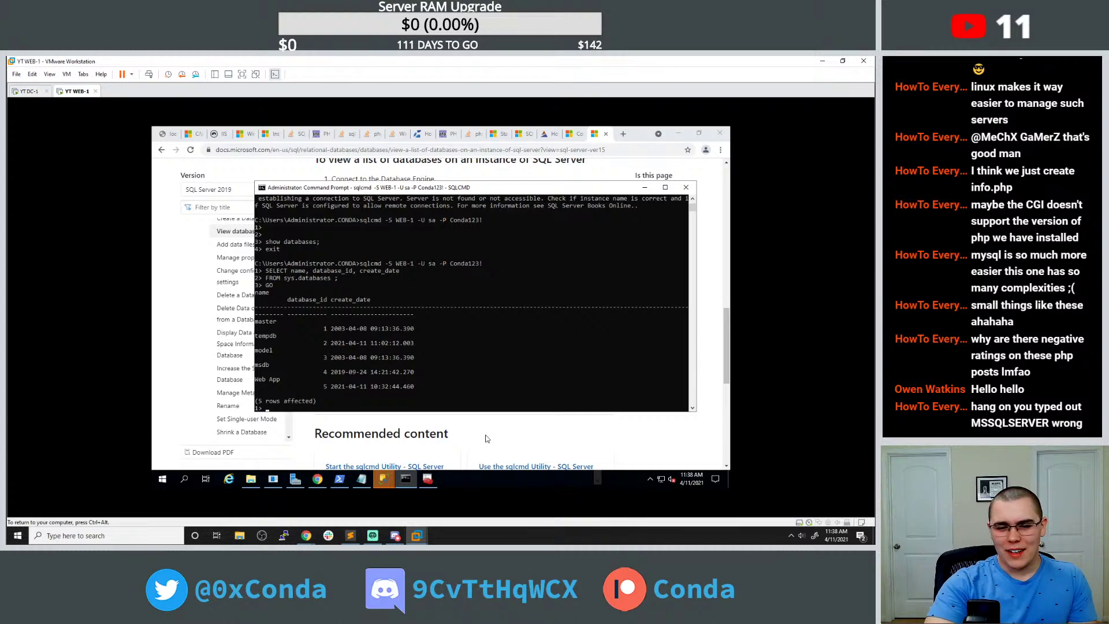
{"action": "key", "text": "Up"}
{"action": "key", "text": "Up"}
{"action": "key", "text": "Up"}
{"action": "key", "text": "Up"}
{"action": "key", "text": "Up"}
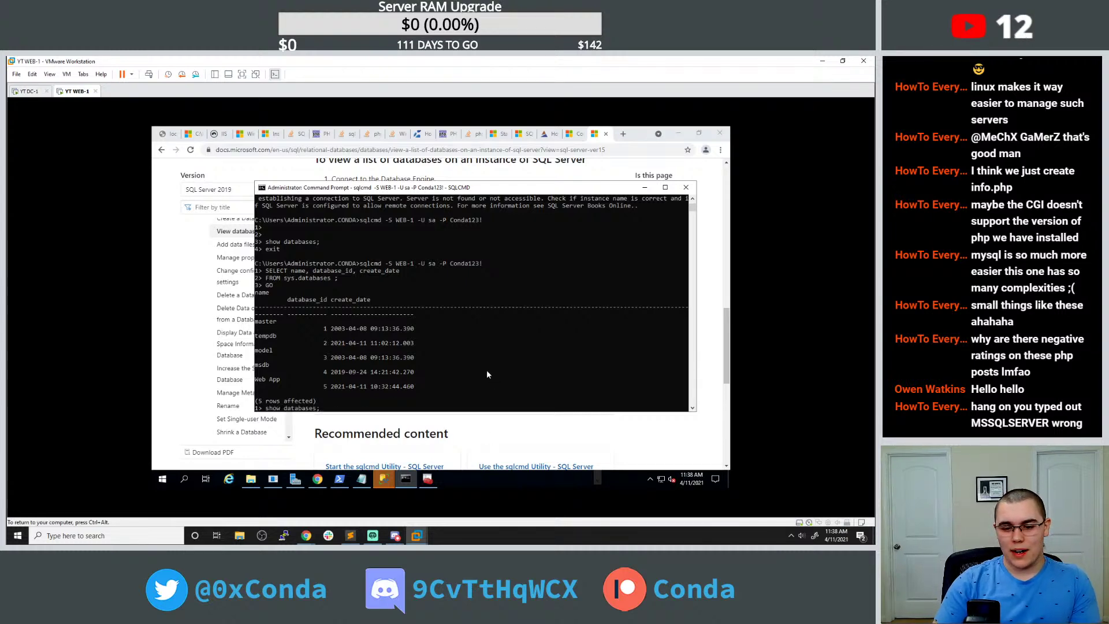
{"action": "scroll", "coordinate": [490, 248], "scroll_direction": "up", "scroll_amount": 3}
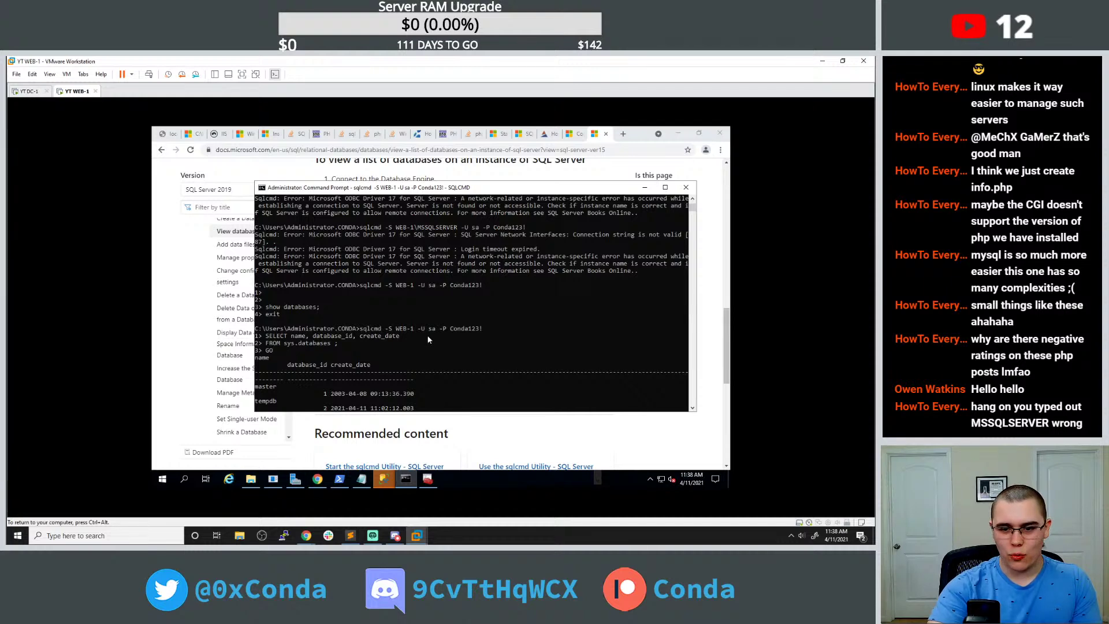
{"action": "left_click", "coordinate": [361, 479]}
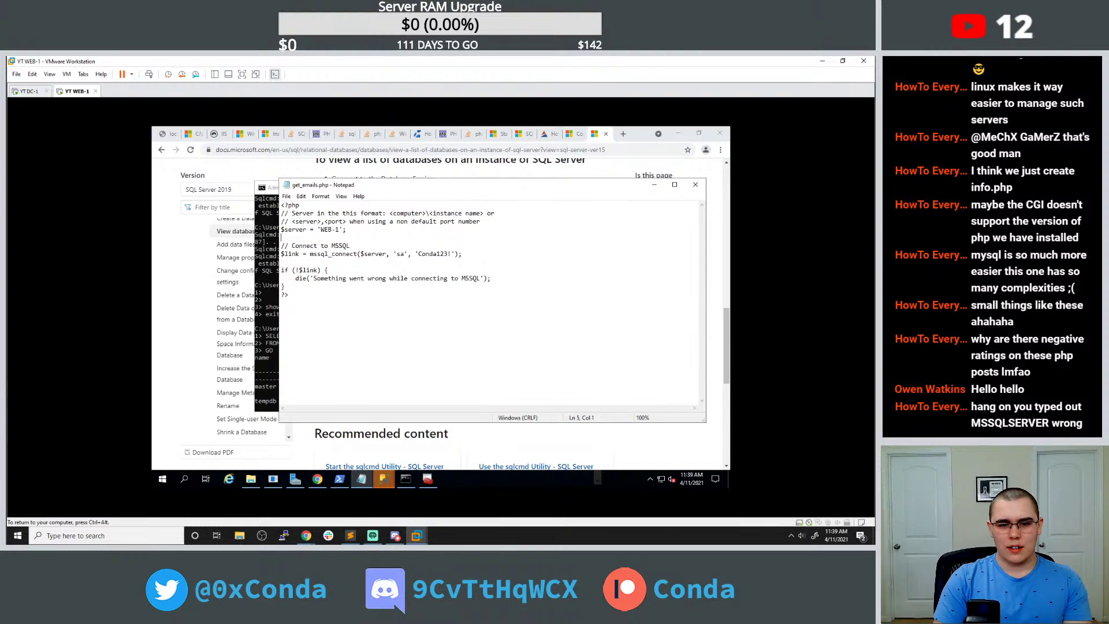
Change the echo line to echo "test"; with quotes and reload get_emails.php.
{"action": "type", "text": "echo test"}
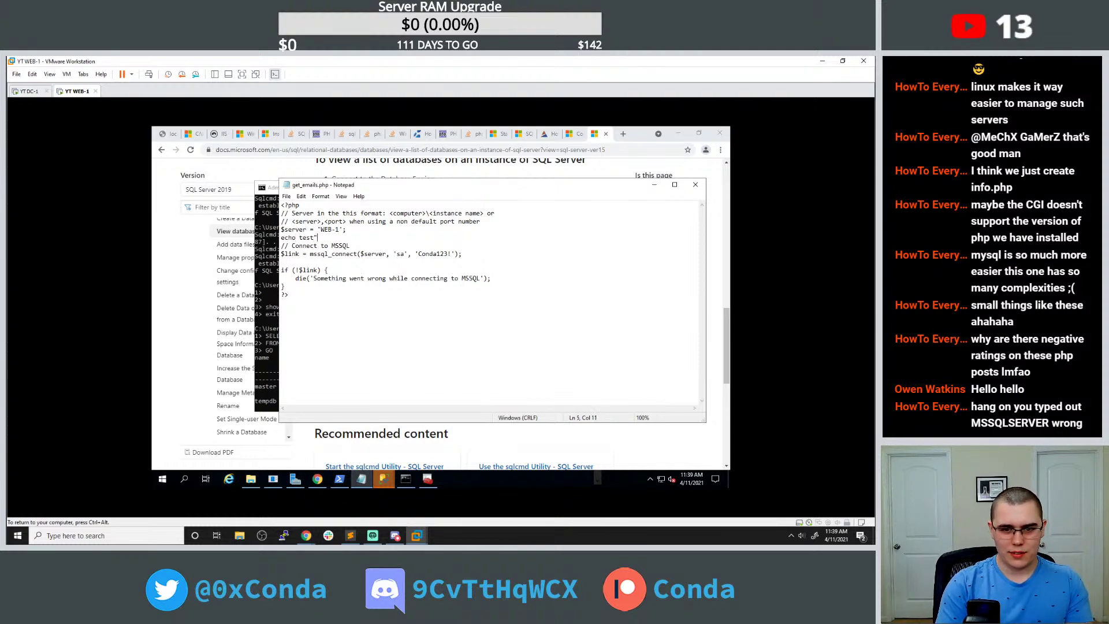
{"action": "left_click", "coordinate": [300, 237]}
{"action": "type", "text": "\""}
{"action": "key", "text": "Right"}
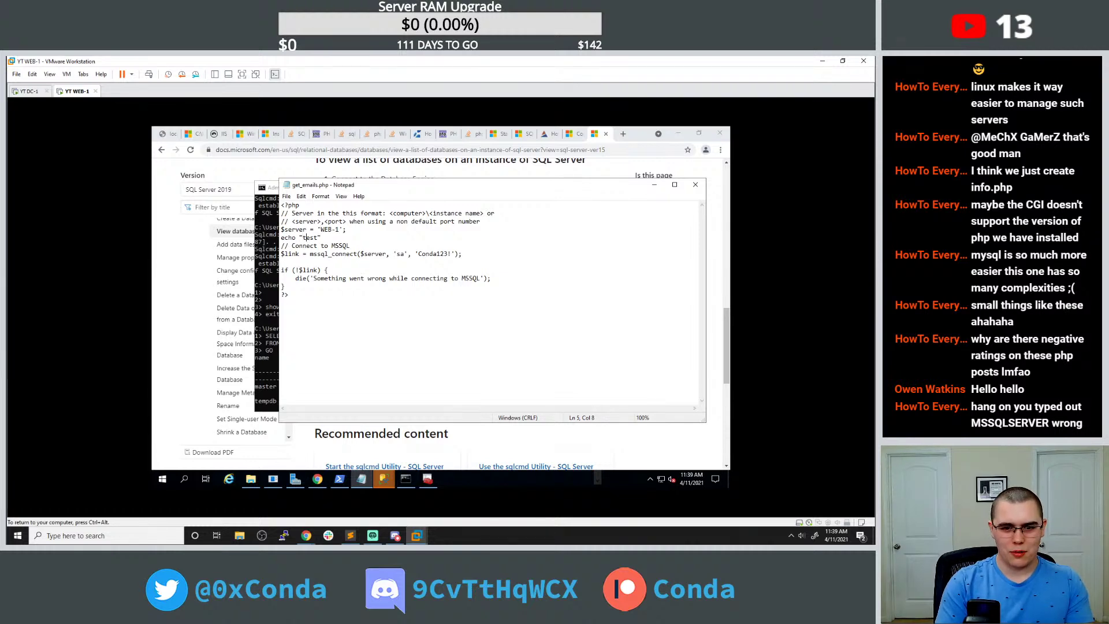
{"action": "type", "text": "\";"}
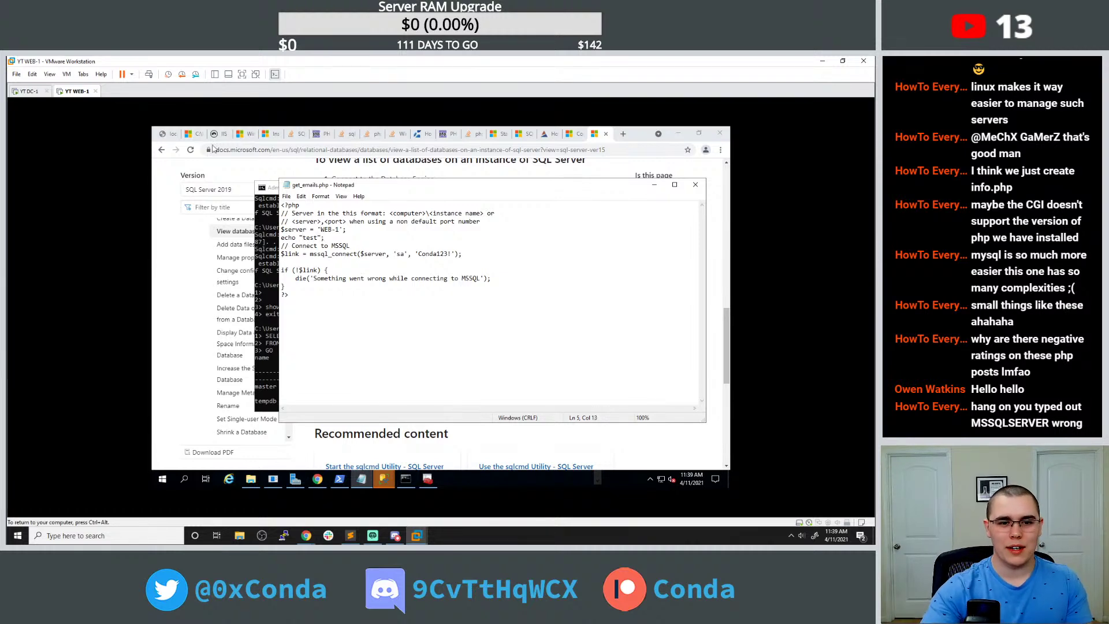
{"action": "left_click", "coordinate": [168, 134]}
{"action": "left_click", "coordinate": [191, 150]}
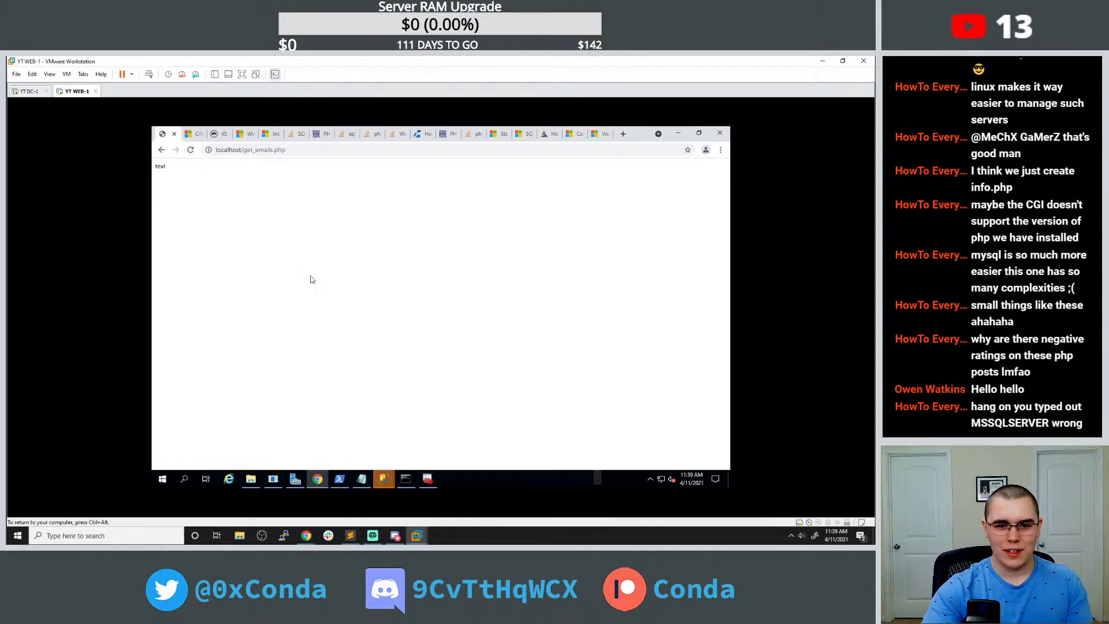
Add an indented echo "failed to connect"; inside the if block and reload the page.
{"action": "left_click", "coordinate": [406, 479]}
{"action": "left_click", "coordinate": [405, 479]}
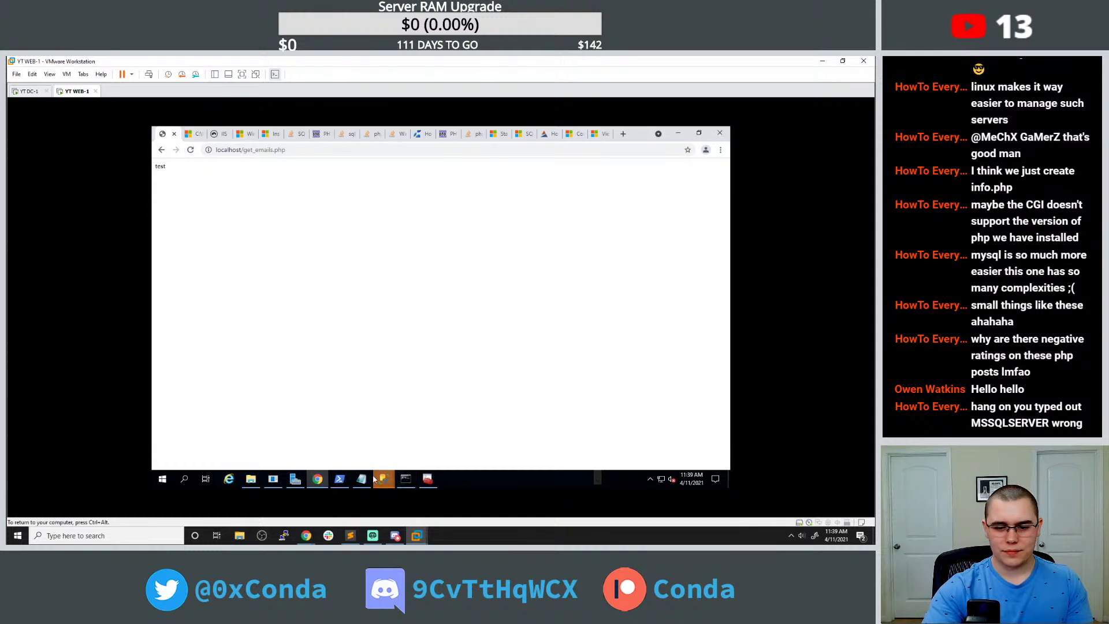
{"action": "left_click", "coordinate": [362, 479]}
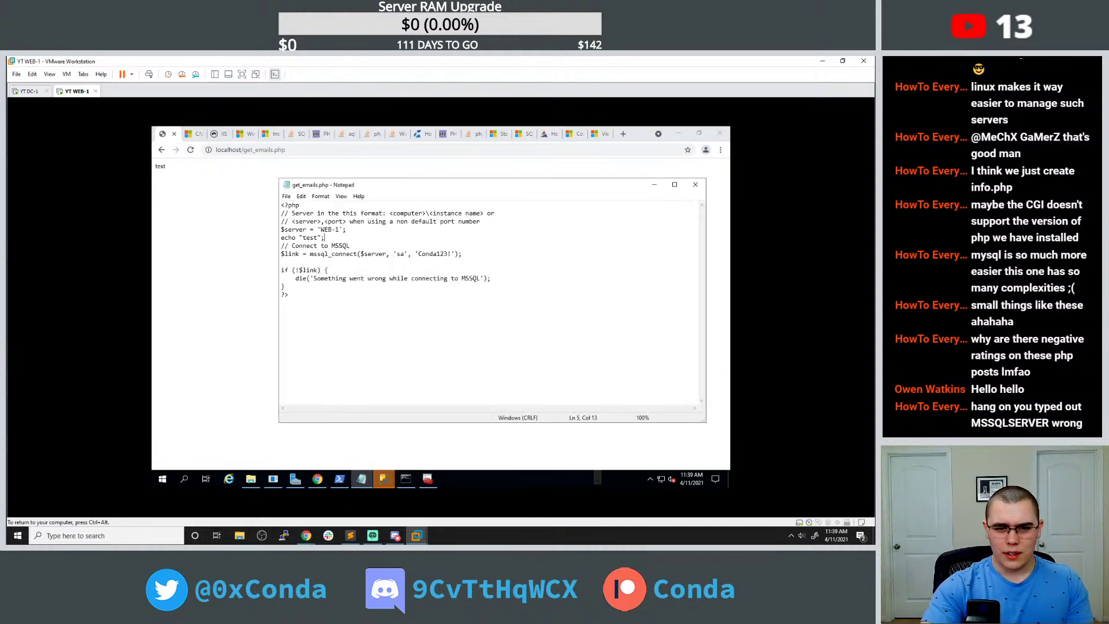
{"action": "left_click", "coordinate": [328, 270]}
{"action": "key", "text": "Return"}
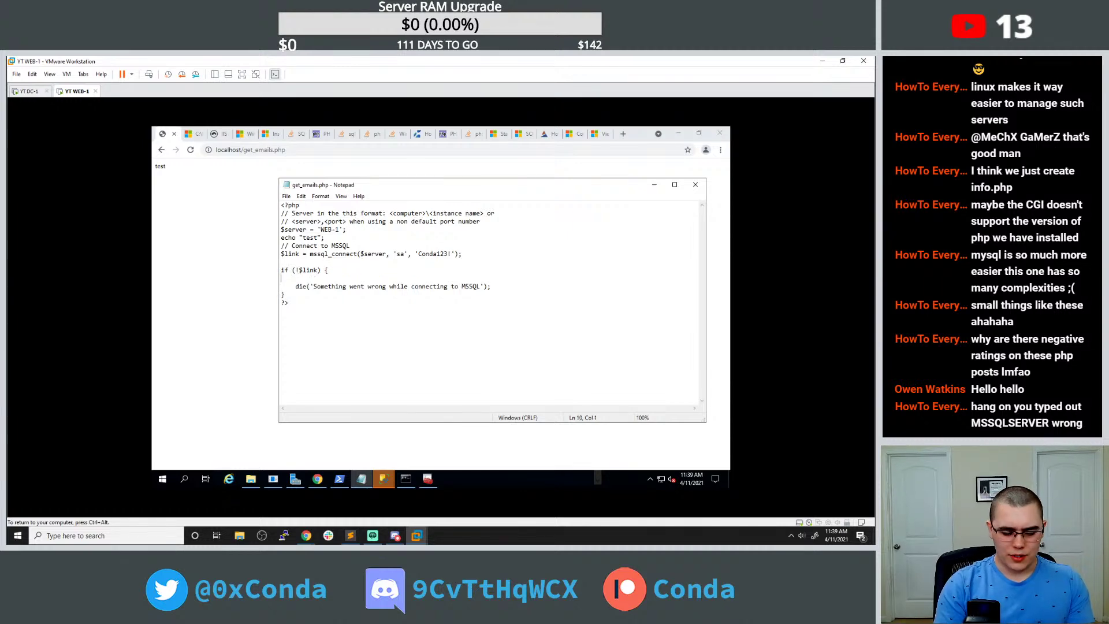
{"action": "key", "text": "Tab"}
{"action": "type", "text": "echo \""}
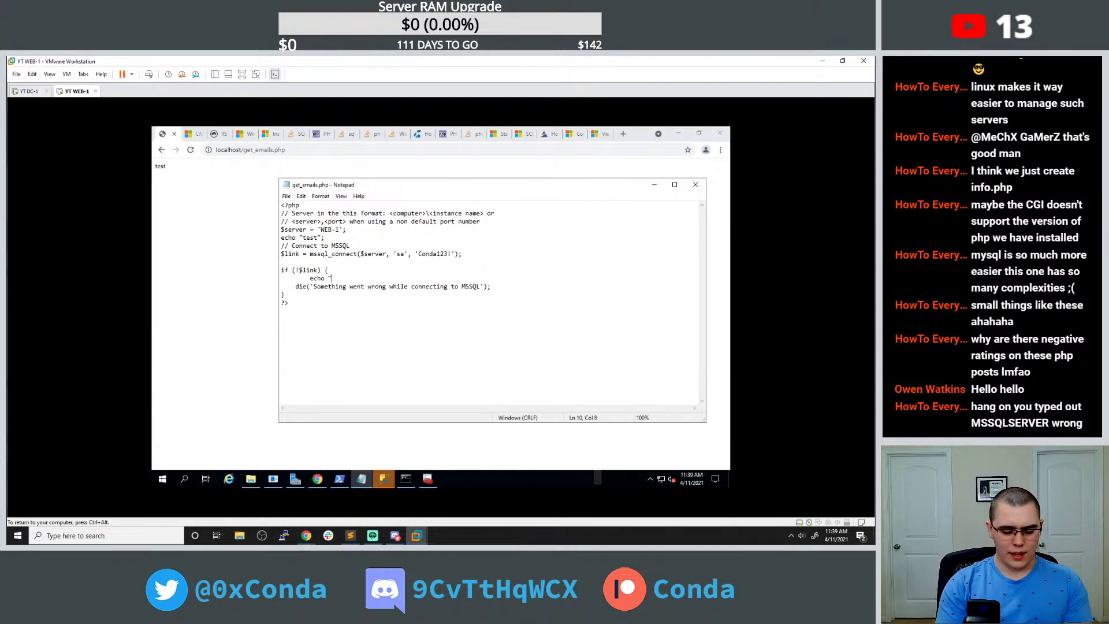
{"action": "type", "text": "failed to connect\";"}
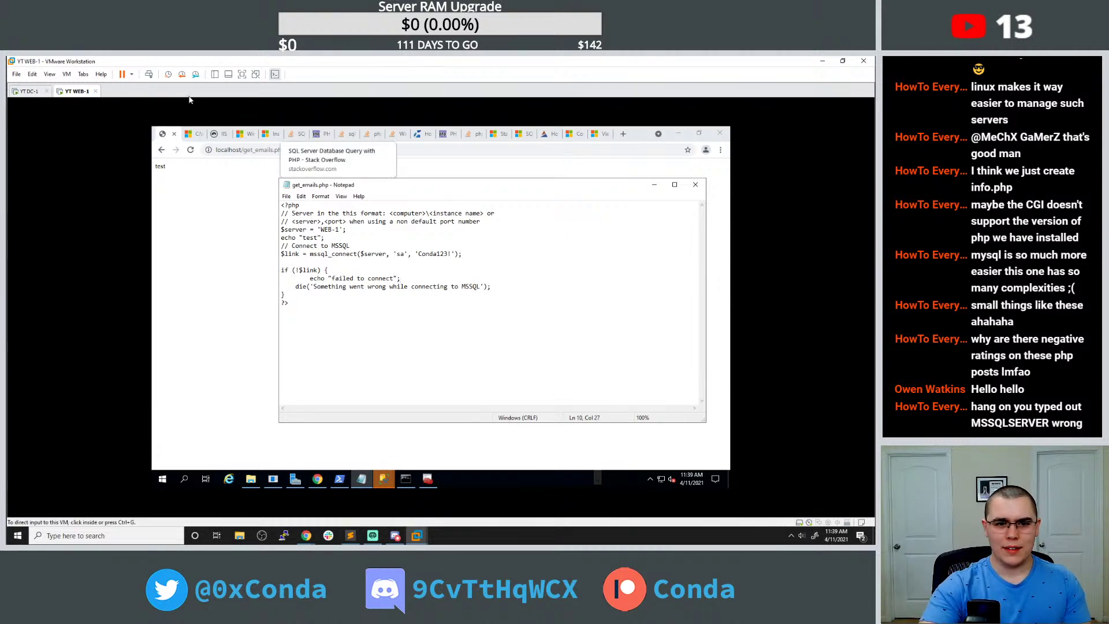
{"action": "left_click", "coordinate": [195, 148]}
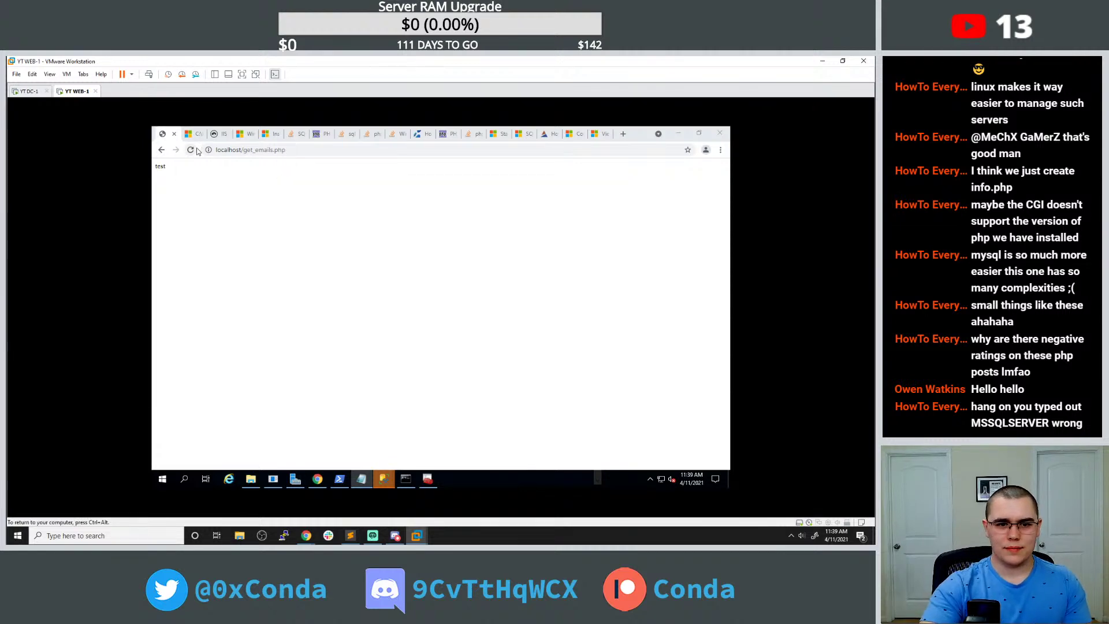
{"action": "left_click", "coordinate": [261, 153]}
{"action": "key", "text": "Return"}
Recheck the page, then select the mssql_connect function name in the source.
{"action": "left_click", "coordinate": [361, 478]}
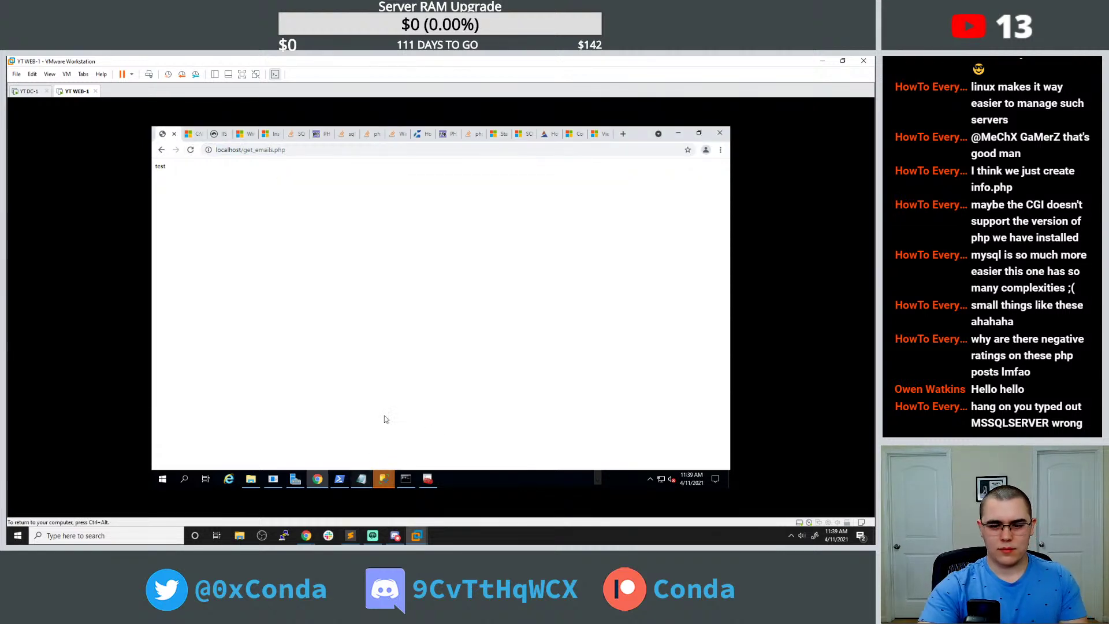
{"action": "left_click", "coordinate": [196, 157]}
{"action": "left_click", "coordinate": [362, 478]}
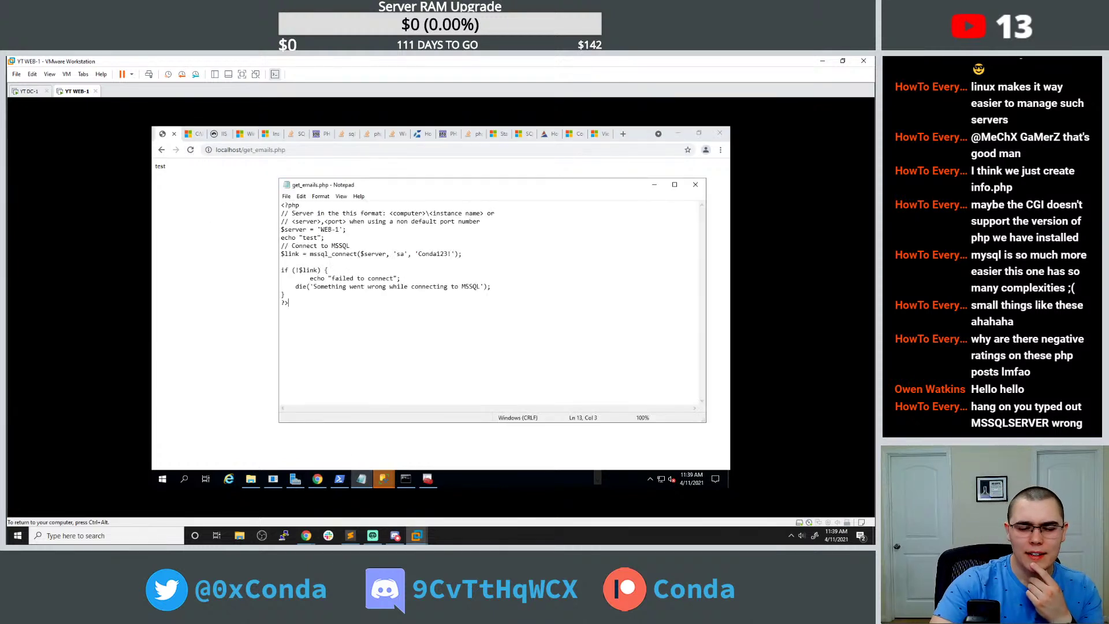
{"action": "left_click_drag", "start_coordinate": [393, 254], "coordinate": [364, 255]}
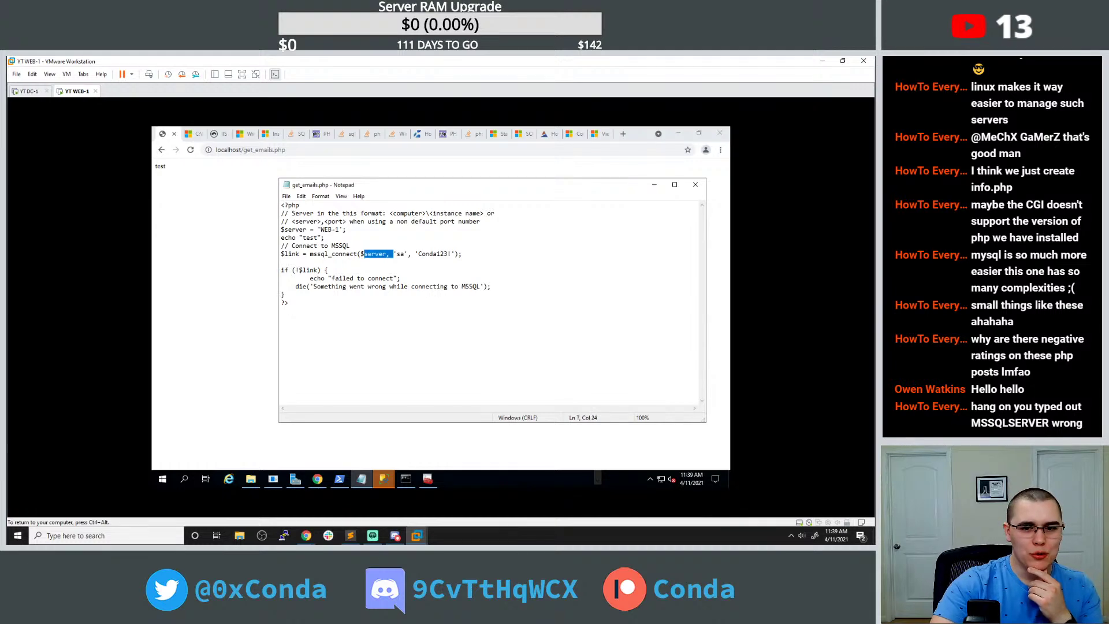
{"action": "left_click", "coordinate": [356, 254]}
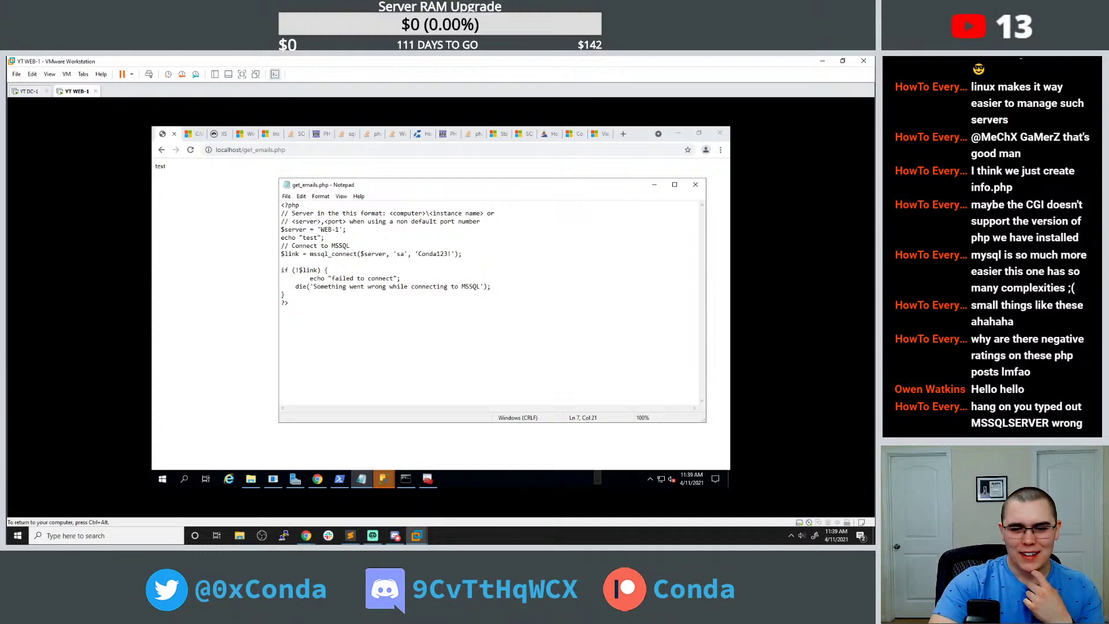
{"action": "double_click", "coordinate": [355, 255]}
Google mssql_connect, open the Stack Overflow answer, and select its sqlsrv_connect code sample.
{"action": "key", "text": "ctrl+c"}
{"action": "left_click", "coordinate": [623, 133]}
{"action": "key", "text": "ctrl+v"}
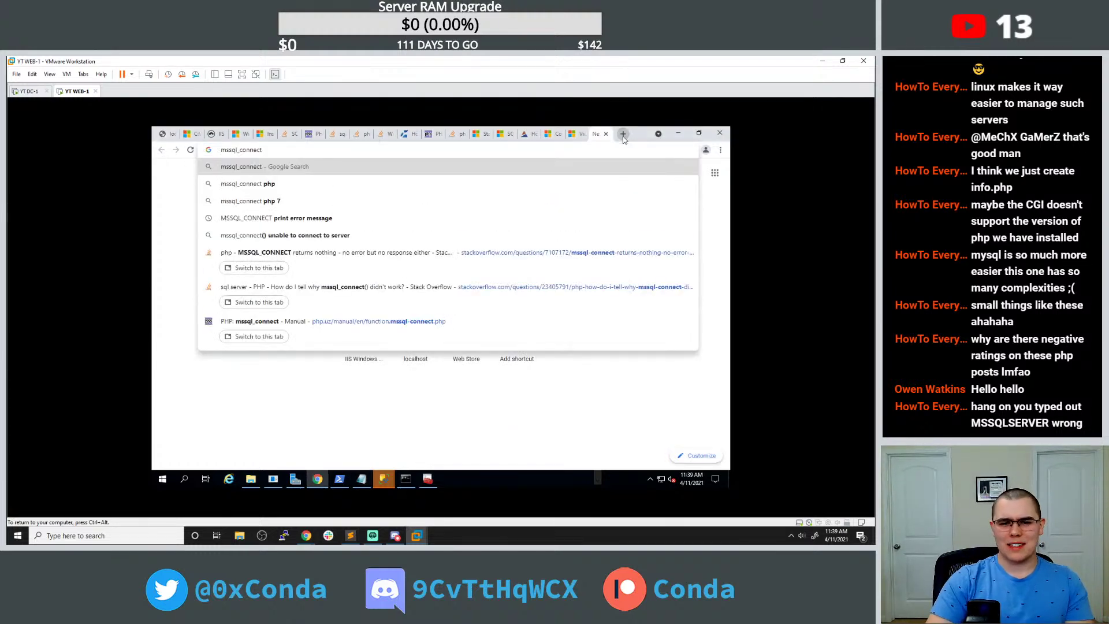
{"action": "key", "text": "Return"}
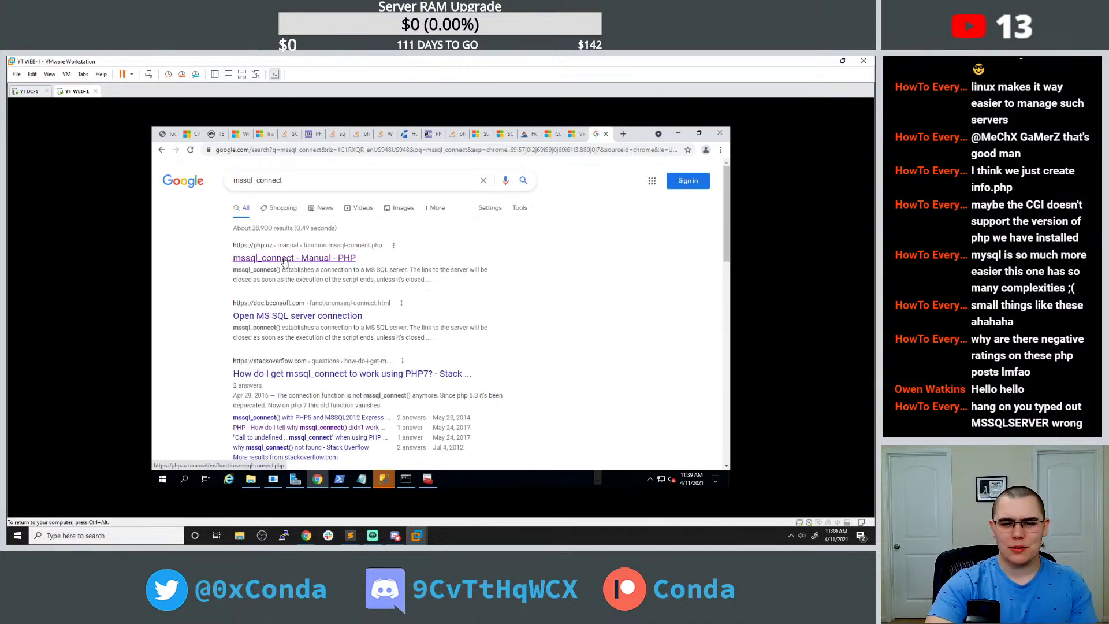
{"action": "left_click", "coordinate": [312, 373]}
{"action": "scroll", "coordinate": [297, 355], "scroll_direction": "down", "scroll_amount": 5}
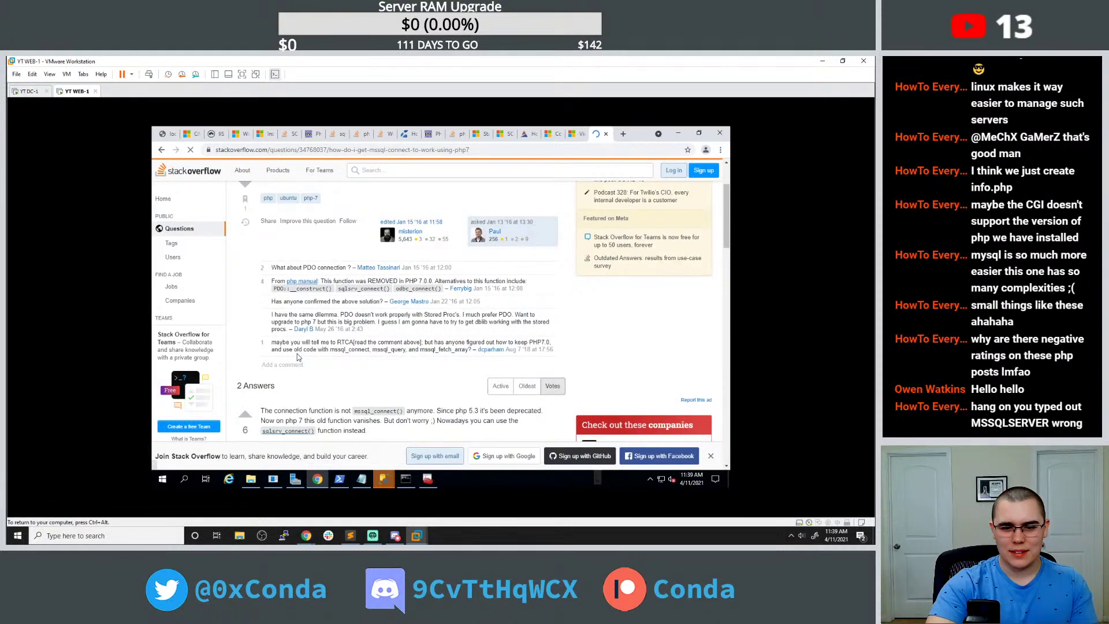
{"action": "scroll", "coordinate": [297, 354], "scroll_direction": "down", "scroll_amount": 3}
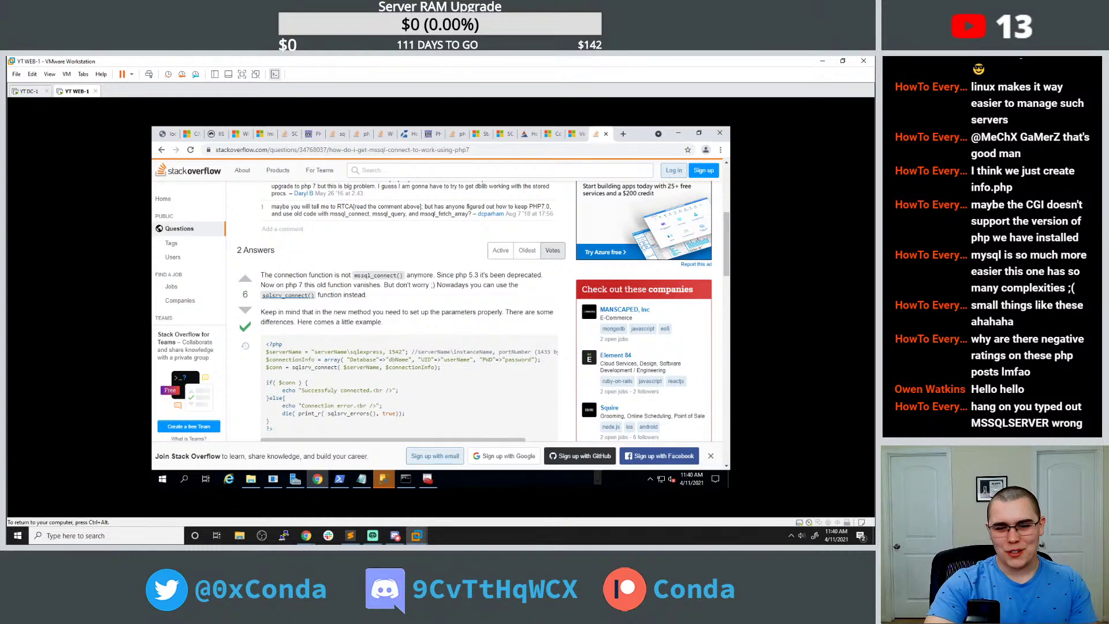
{"action": "scroll", "coordinate": [335, 293], "scroll_direction": "down", "scroll_amount": 1}
{"action": "scroll", "coordinate": [334, 292], "scroll_direction": "down", "scroll_amount": 1}
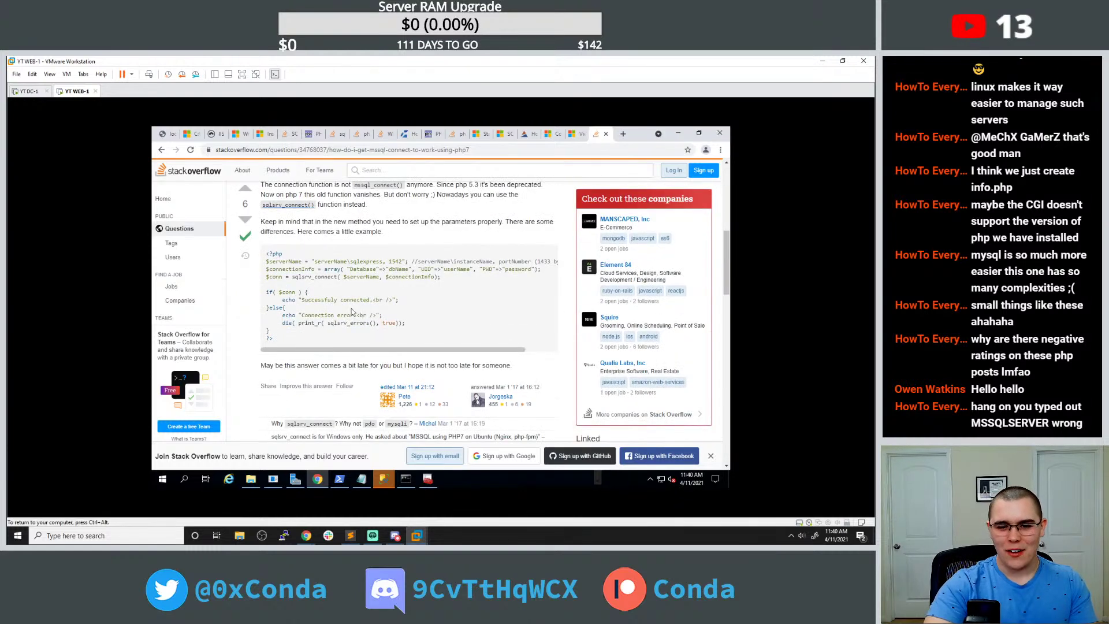
{"action": "left_click_drag", "start_coordinate": [281, 343], "coordinate": [265, 254]}
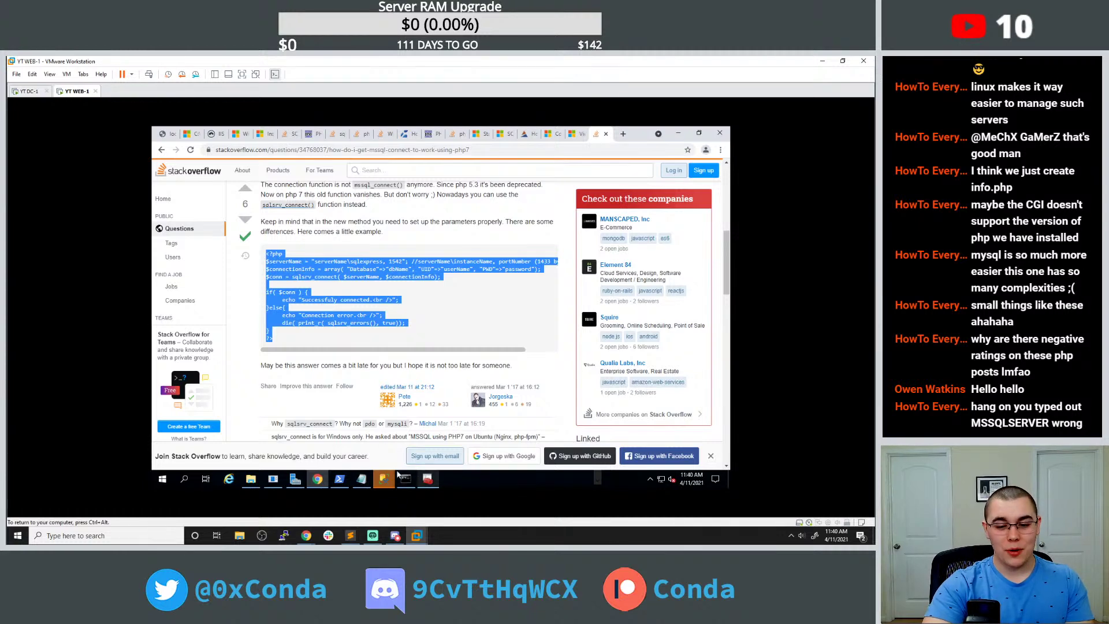
Replace get_emails.php's code with the sqlsrv_connect sample, setting server WEB-1 and port 1433.
{"action": "left_click", "coordinate": [360, 478]}
{"action": "key", "text": "ctrl+a"}
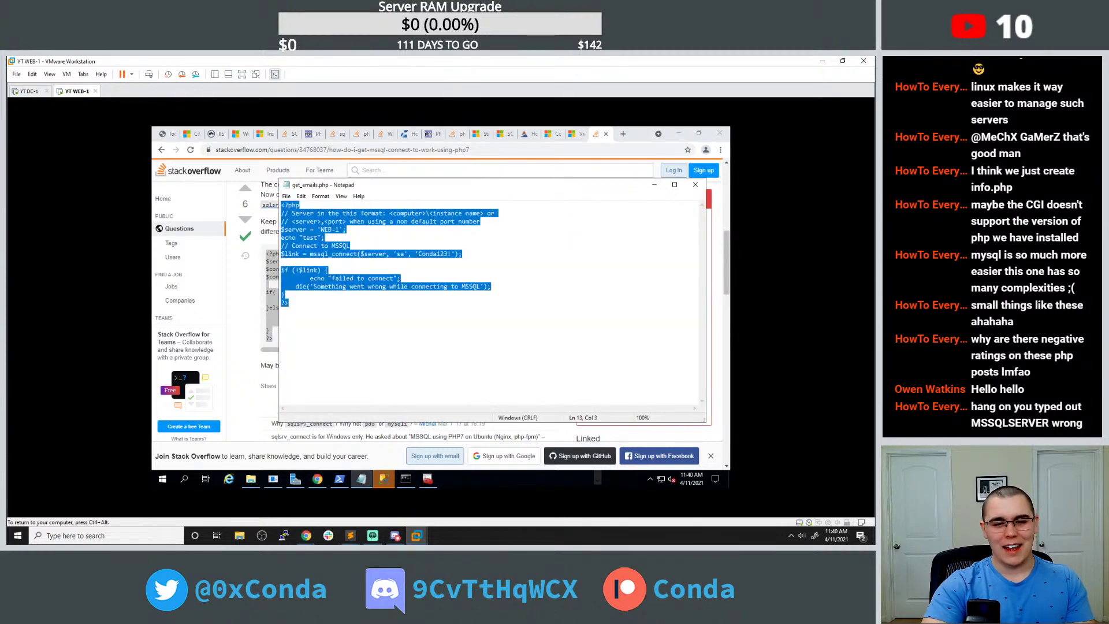
{"action": "key", "text": "ctrl+v"}
{"action": "left_click_drag", "start_coordinate": [334, 213], "coordinate": [408, 213]}
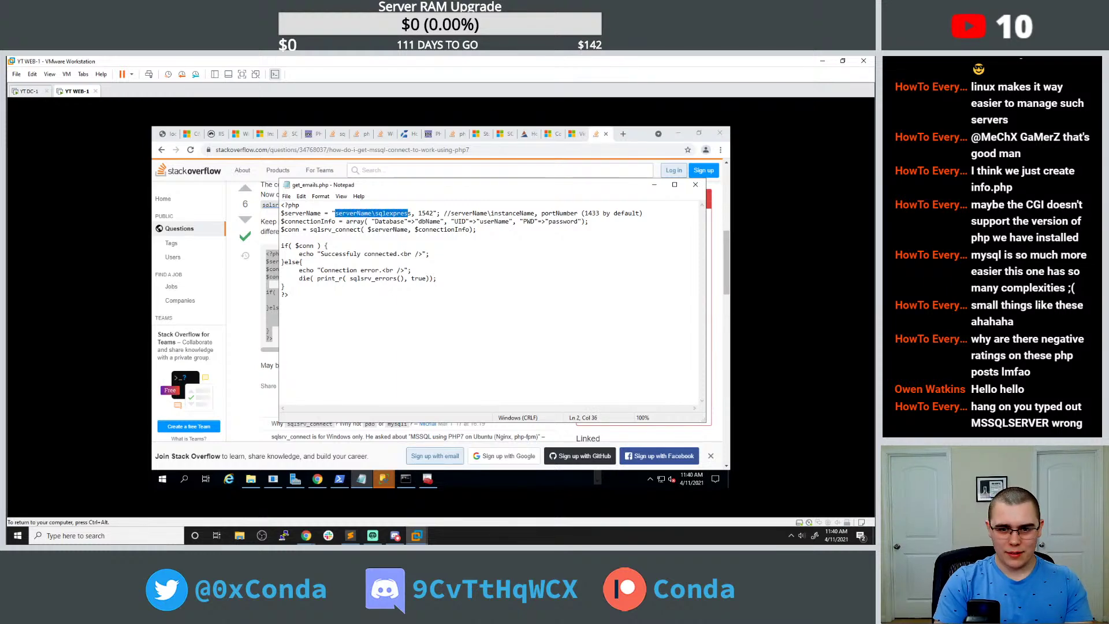
{"action": "type", "text": "W"}
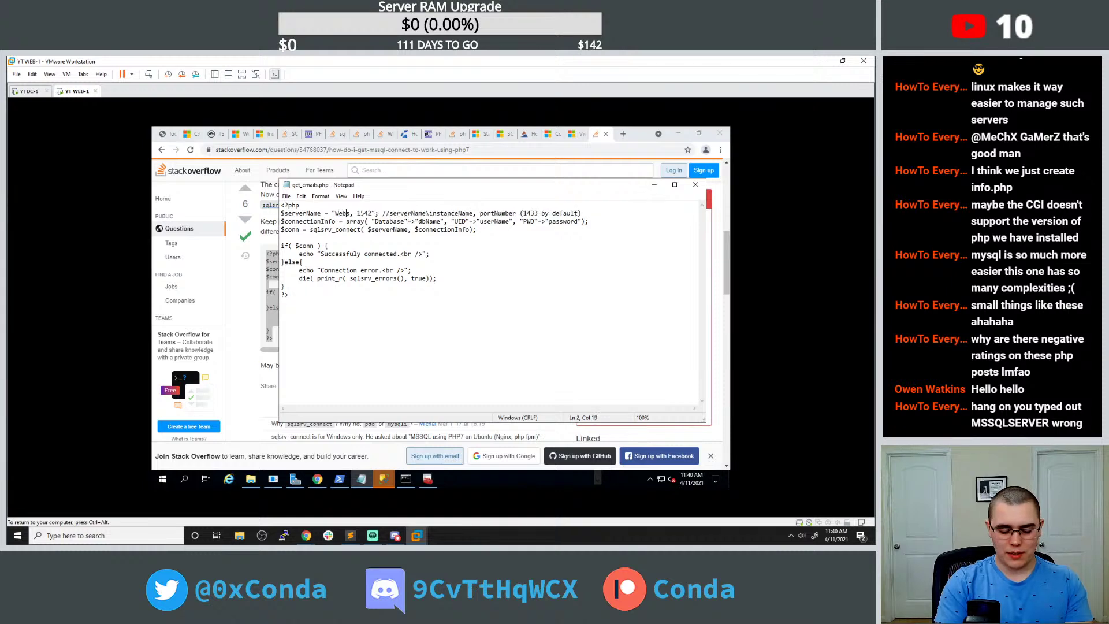
{"action": "type", "text": "EB-1"}
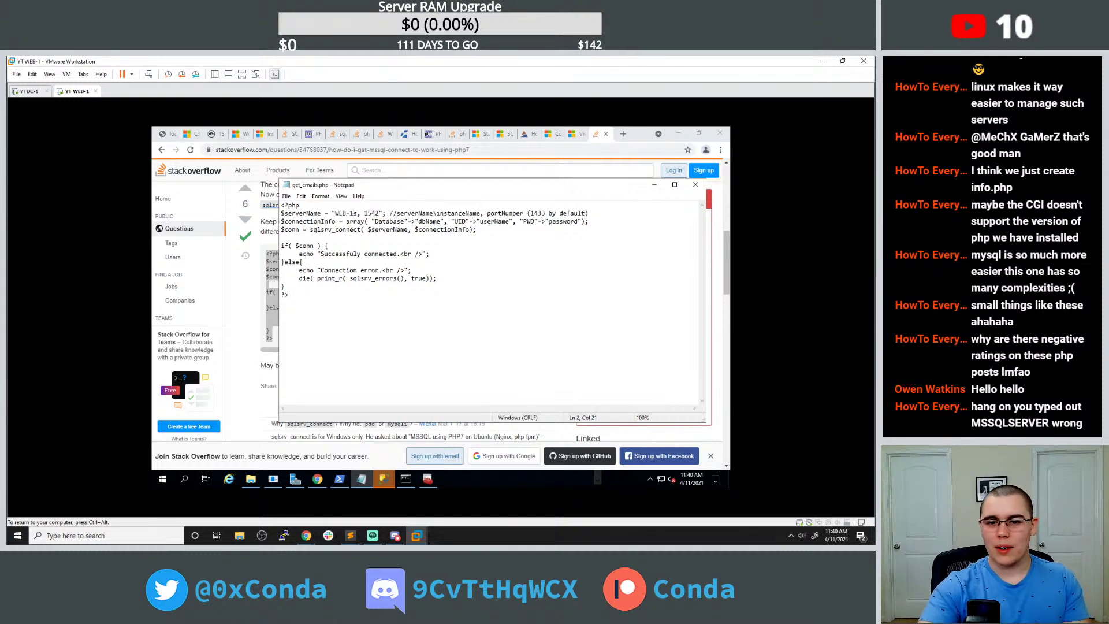
{"action": "left_click_drag", "start_coordinate": [364, 213], "coordinate": [440, 221]}
{"action": "type", "text": "1433"}
Fill in database 'Web App', user 'sa' and the account password, removing a stray 's'.
{"action": "left_click", "coordinate": [429, 213]}
{"action": "type", "text": "Web App"}
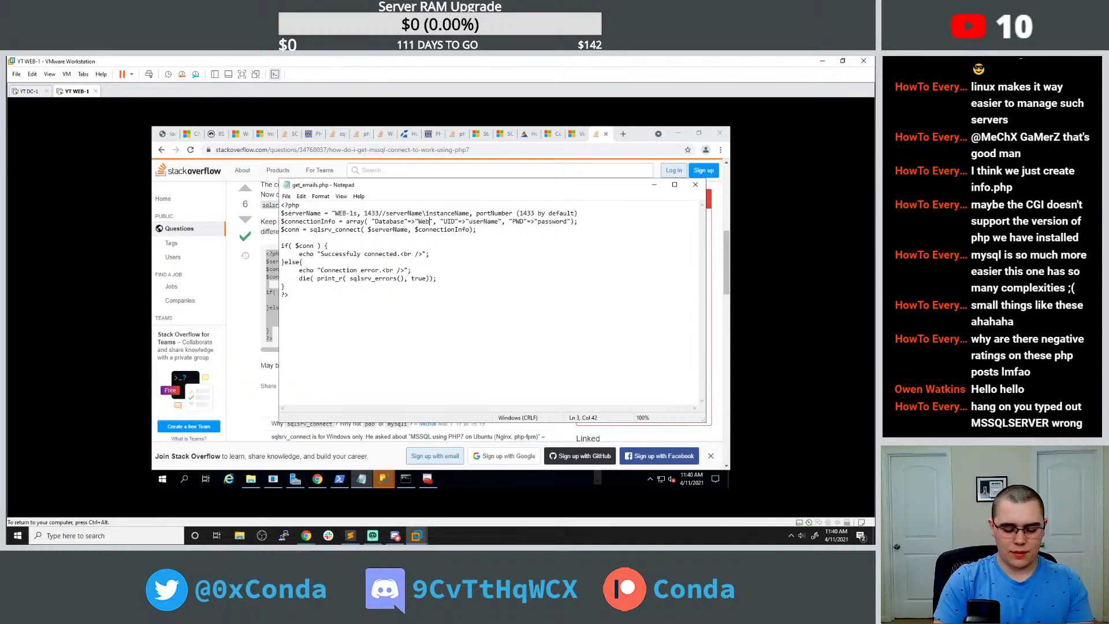
{"action": "left_click_drag", "start_coordinate": [484, 221], "coordinate": [513, 221]}
{"action": "type", "text": "sa"}
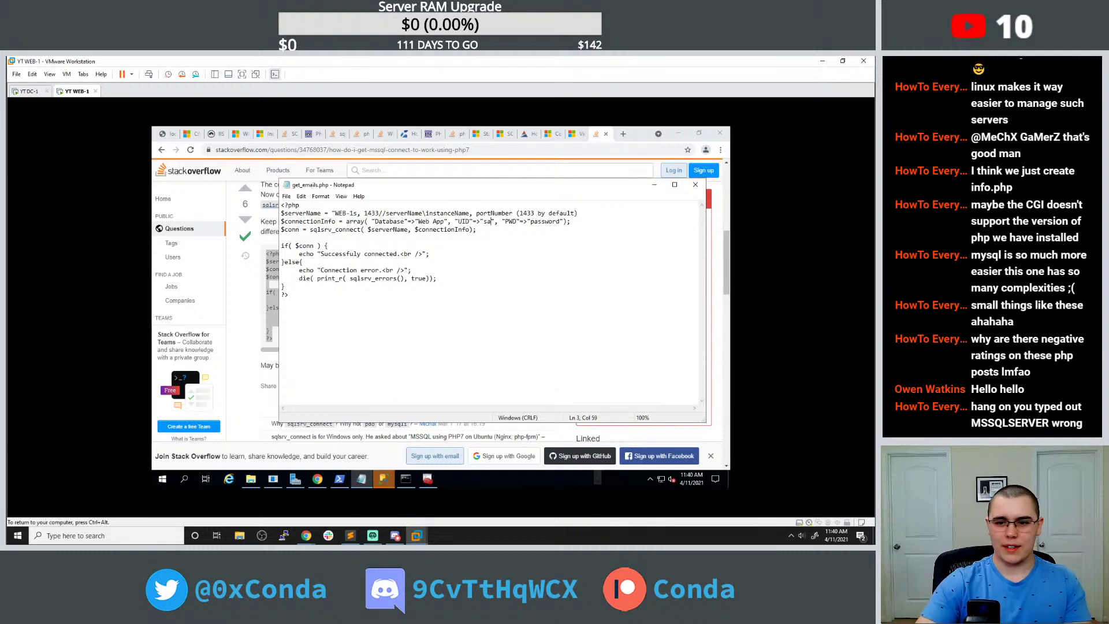
{"action": "left_click_drag", "start_coordinate": [531, 221], "coordinate": [560, 221]}
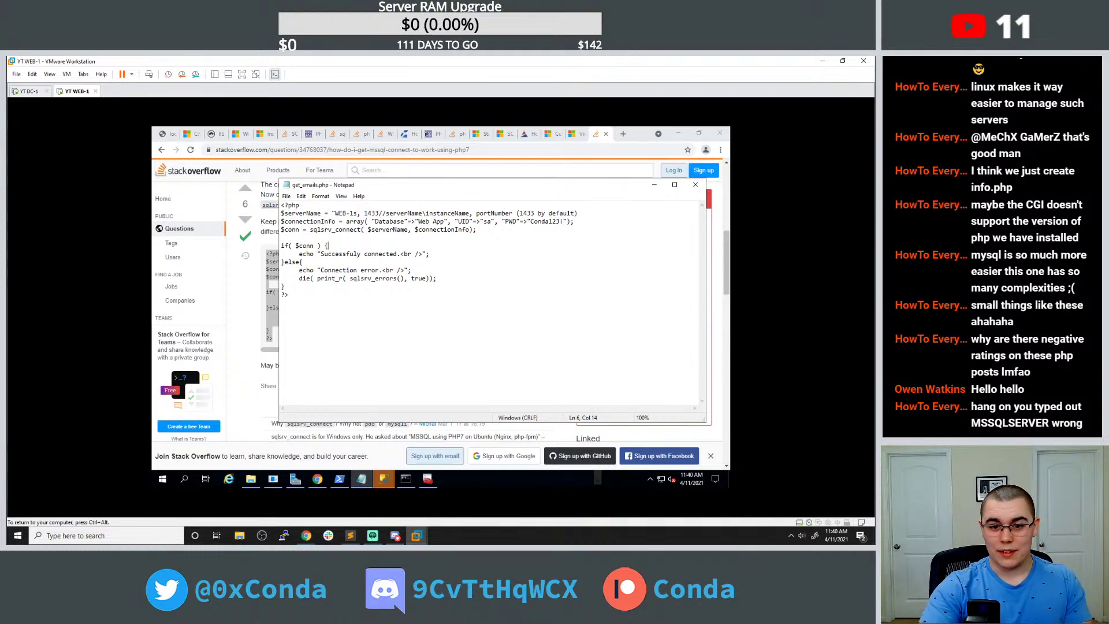
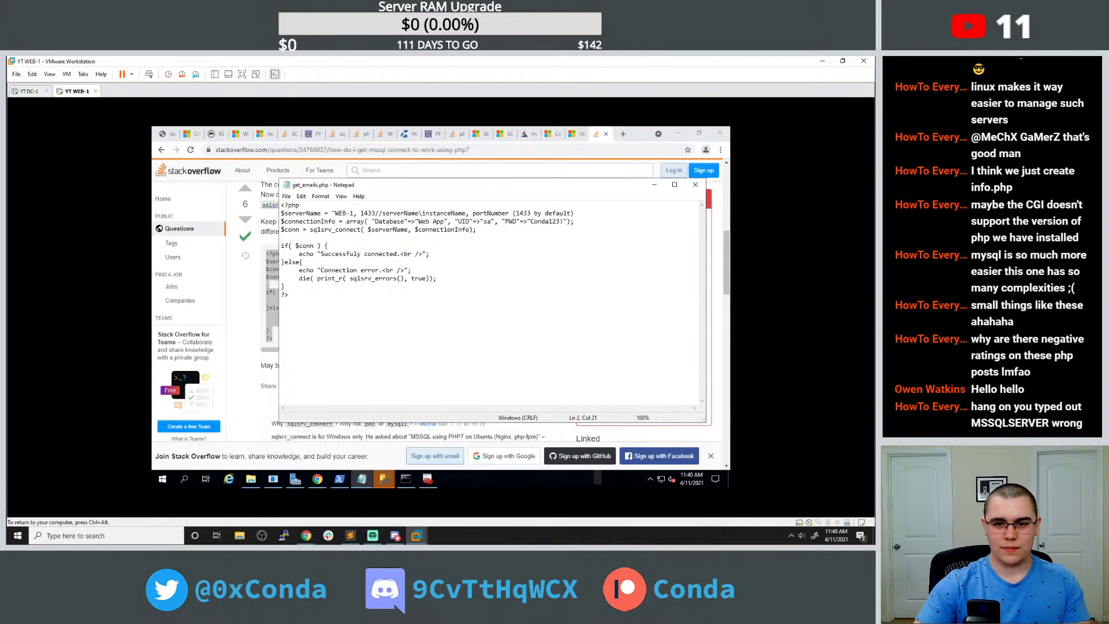
{"action": "left_click", "coordinate": [166, 134]}
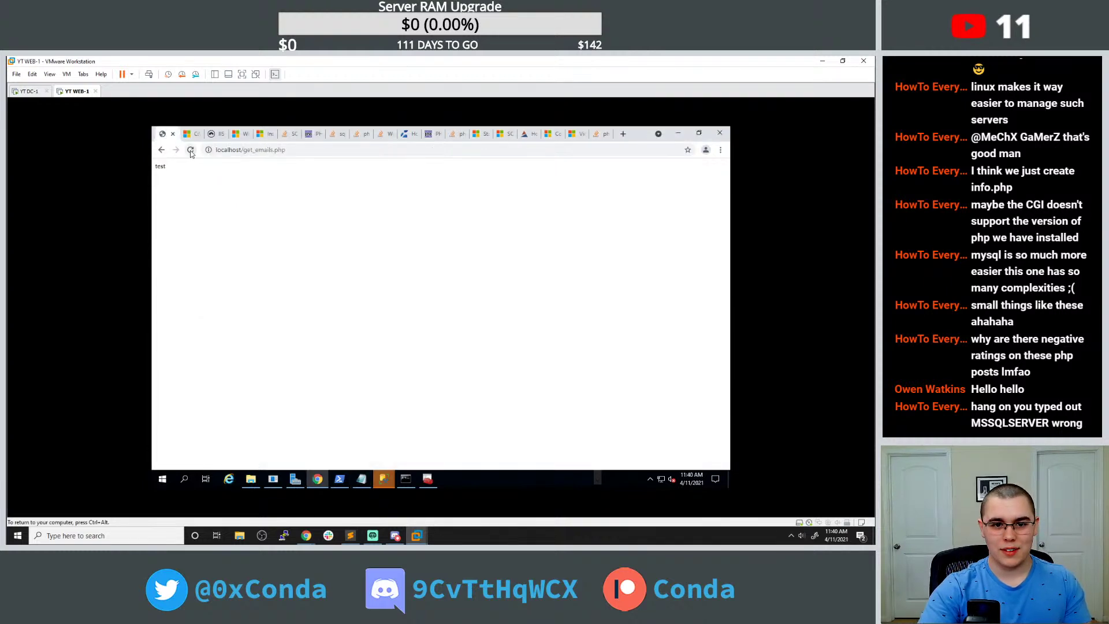
Reload get_emails.php with the sqlsrv code, then select sqlsrv_connect in Notepad to look up.
{"action": "left_click", "coordinate": [190, 149]}
{"action": "left_click", "coordinate": [406, 479]}
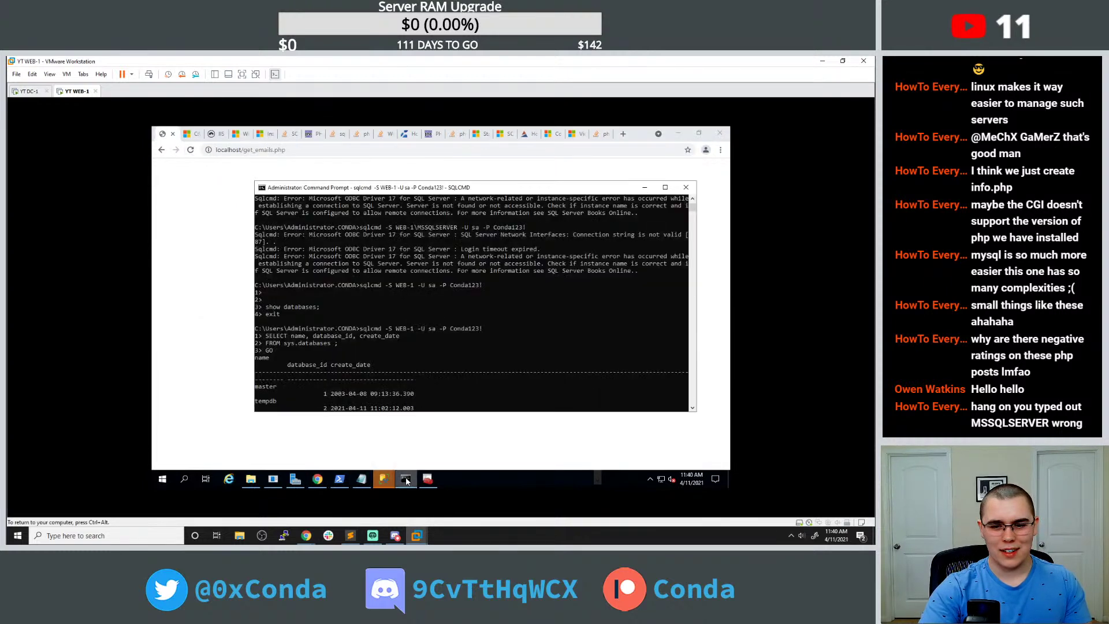
{"action": "left_click", "coordinate": [405, 478]}
{"action": "left_click", "coordinate": [361, 478]}
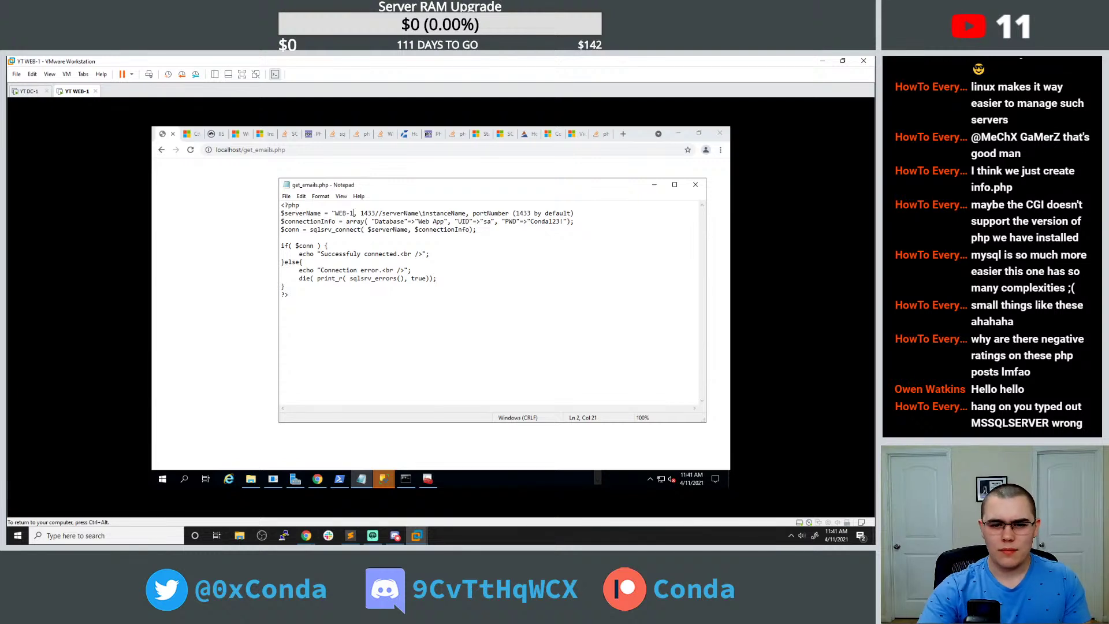
{"action": "double_click", "coordinate": [335, 229]}
{"action": "left_click", "coordinate": [621, 134]}
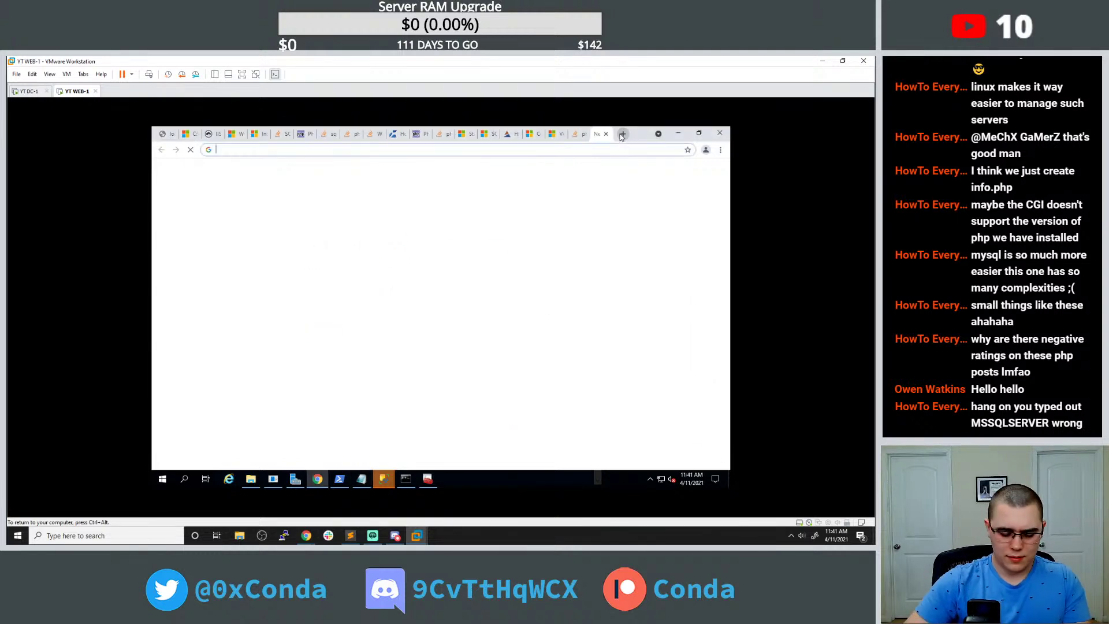
Google 'php error exit on sqlsrv_connect' and read the two Microsoft SQLSRV error-handling guides.
{"action": "type", "text": "php error"}
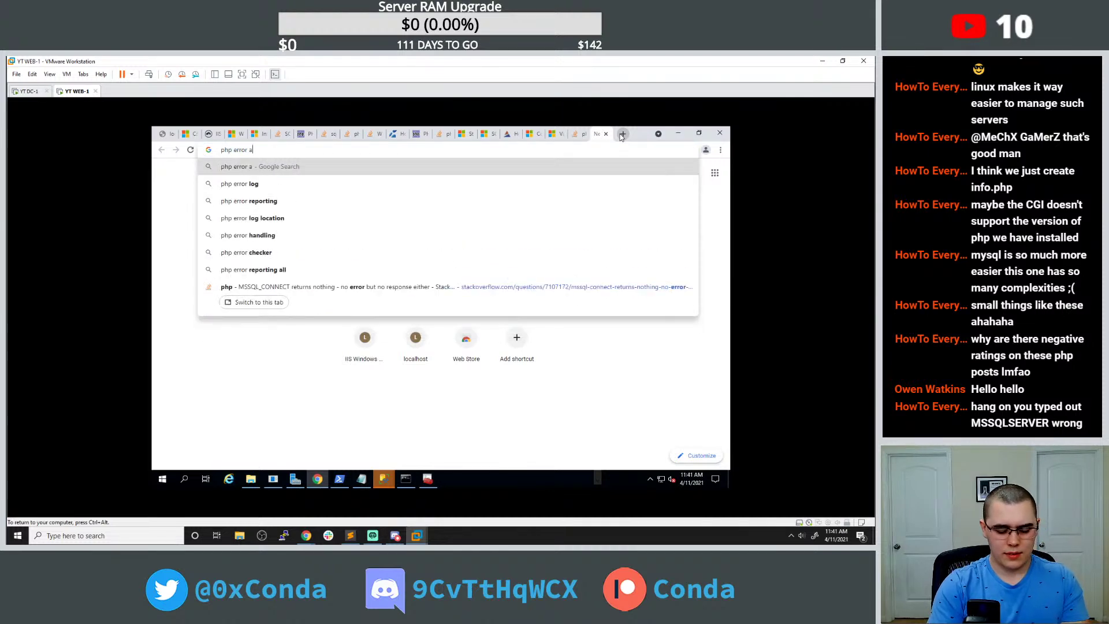
{"action": "type", "text": " exit on sqlsrv_connect"}
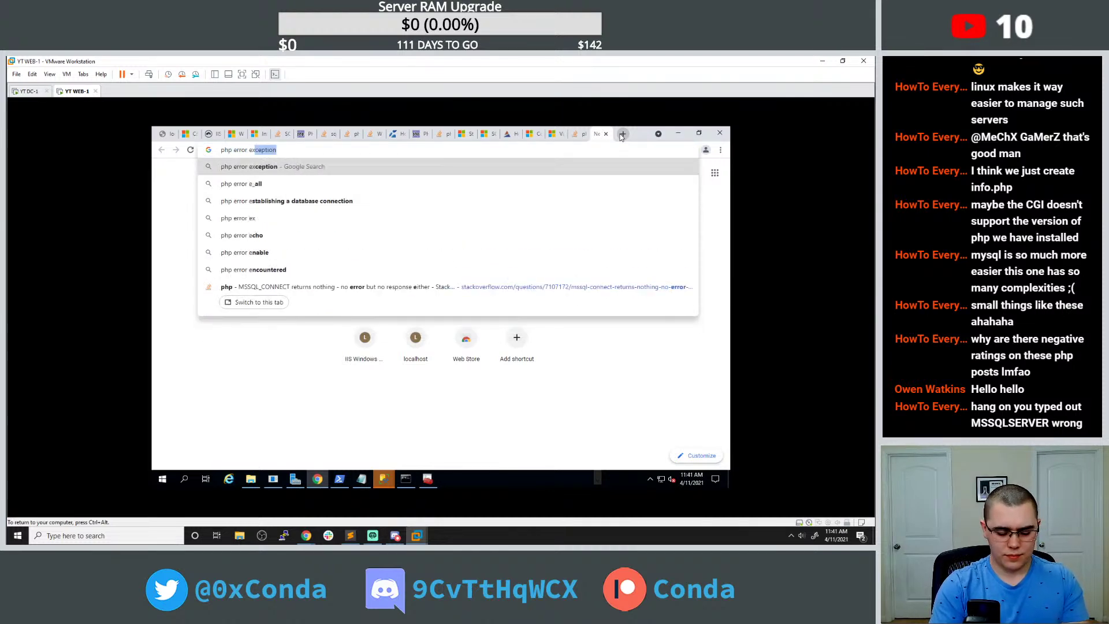
{"action": "key", "text": "Return"}
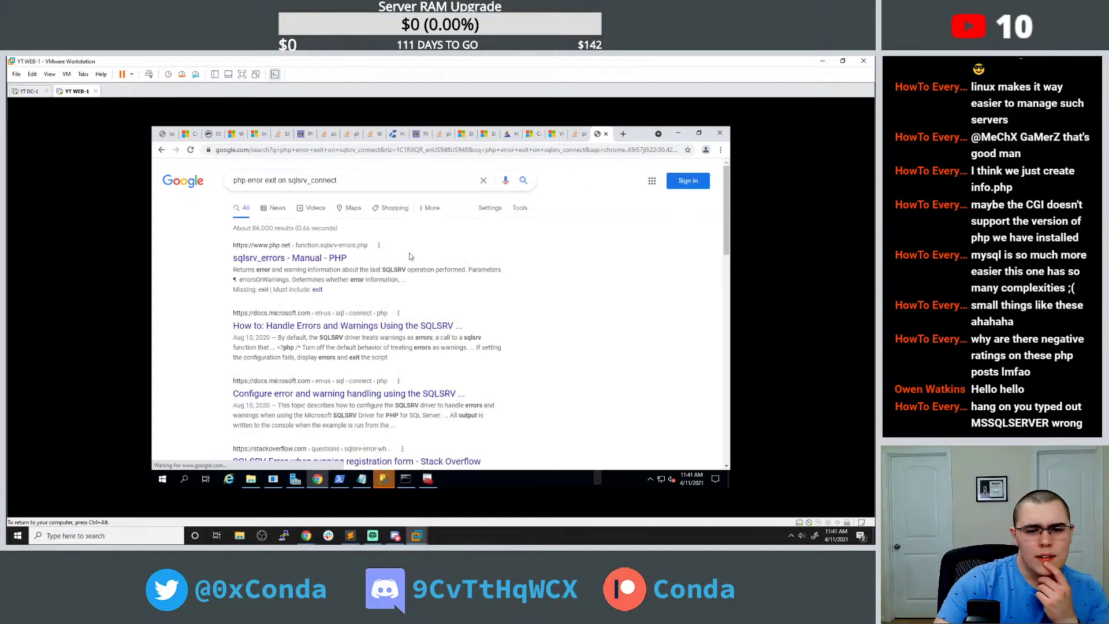
{"action": "left_click", "coordinate": [372, 327]}
{"action": "scroll", "coordinate": [372, 352], "scroll_direction": "down", "scroll_amount": 10}
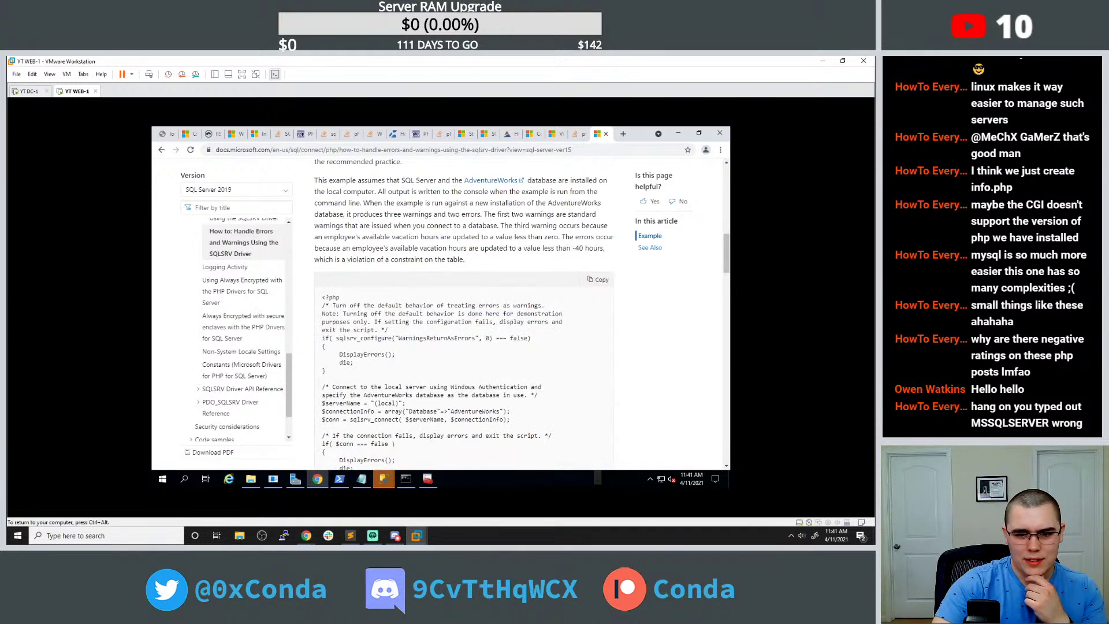
{"action": "scroll", "coordinate": [462, 312], "scroll_direction": "down", "scroll_amount": 2}
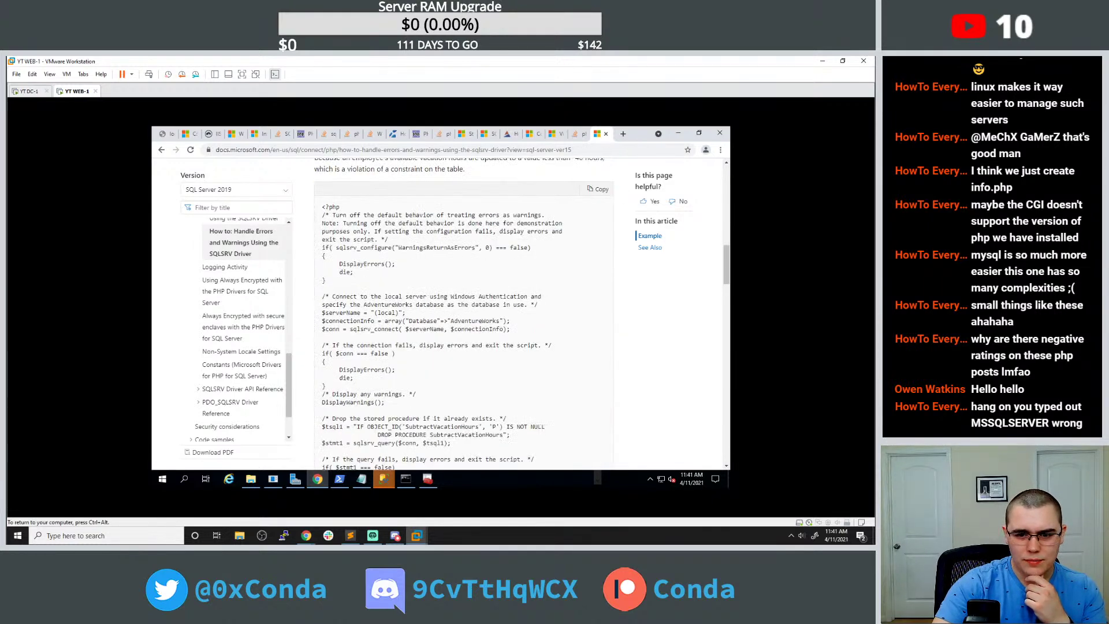
{"action": "left_click", "coordinate": [162, 149]}
{"action": "scroll", "coordinate": [316, 299], "scroll_direction": "down", "scroll_amount": 3}
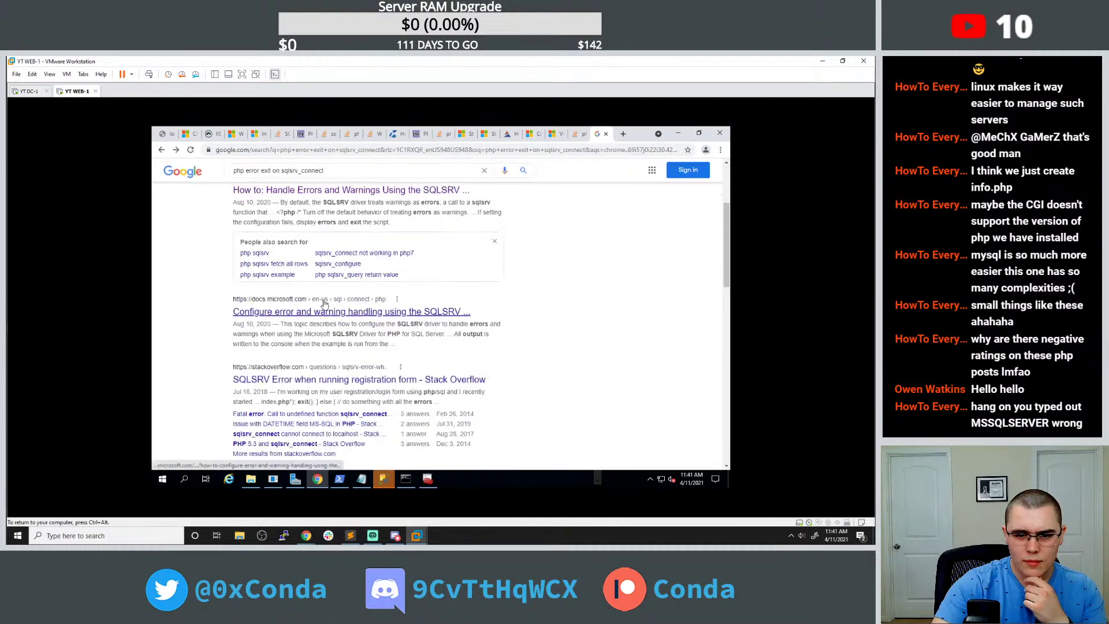
{"action": "left_click", "coordinate": [326, 312]}
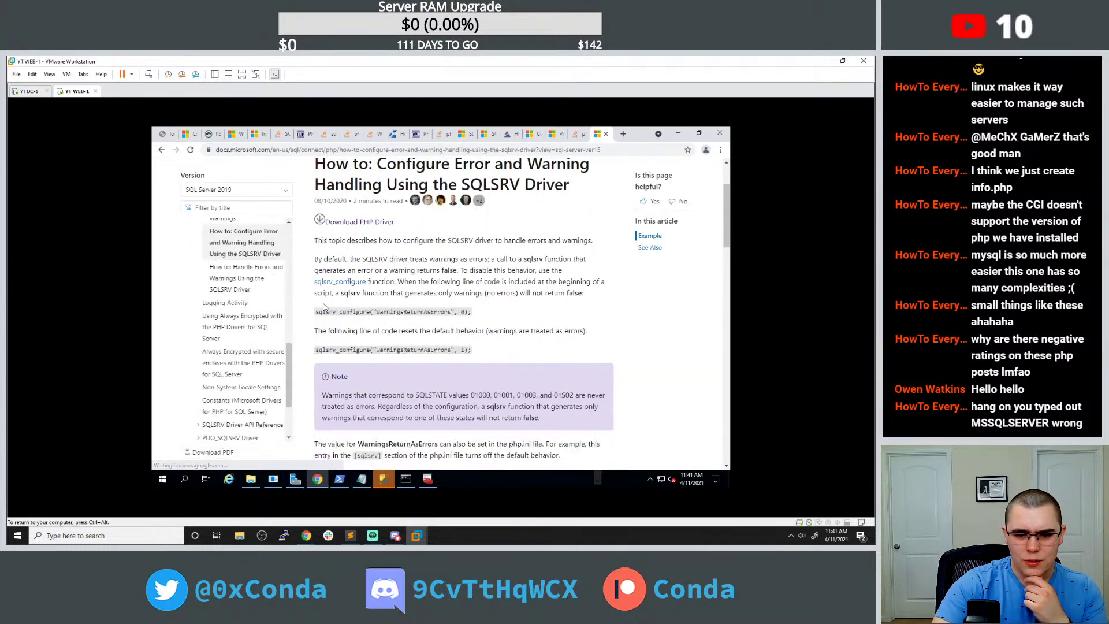
{"action": "scroll", "coordinate": [325, 306], "scroll_direction": "down", "scroll_amount": 8}
{"action": "scroll", "coordinate": [323, 303], "scroll_direction": "down", "scroll_amount": 5}
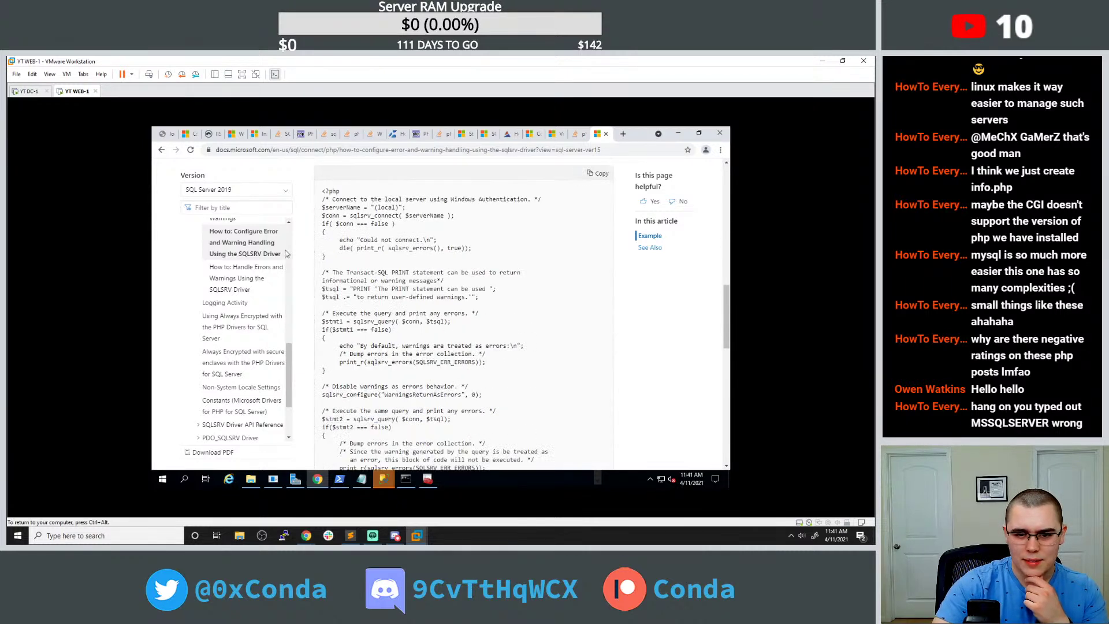
{"action": "left_click", "coordinate": [162, 150]}
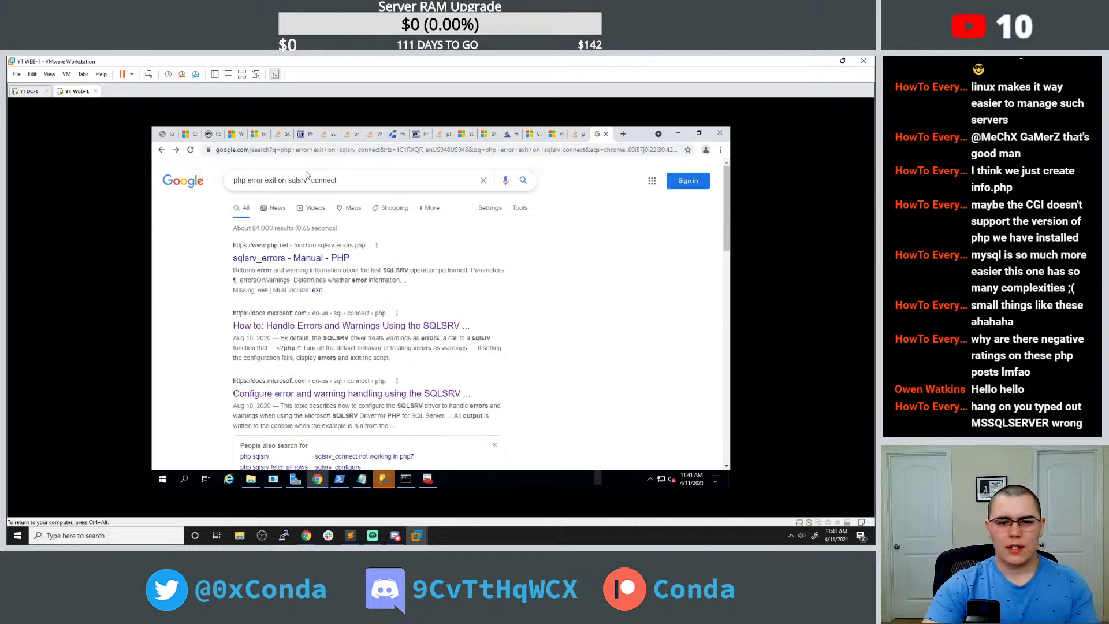
Search 'php print sqlsrv_connect error', read the Stack Overflow question, and return to the sqlcmd prompt.
{"action": "triple_click", "coordinate": [306, 180]}
{"action": "type", "text": "php "}
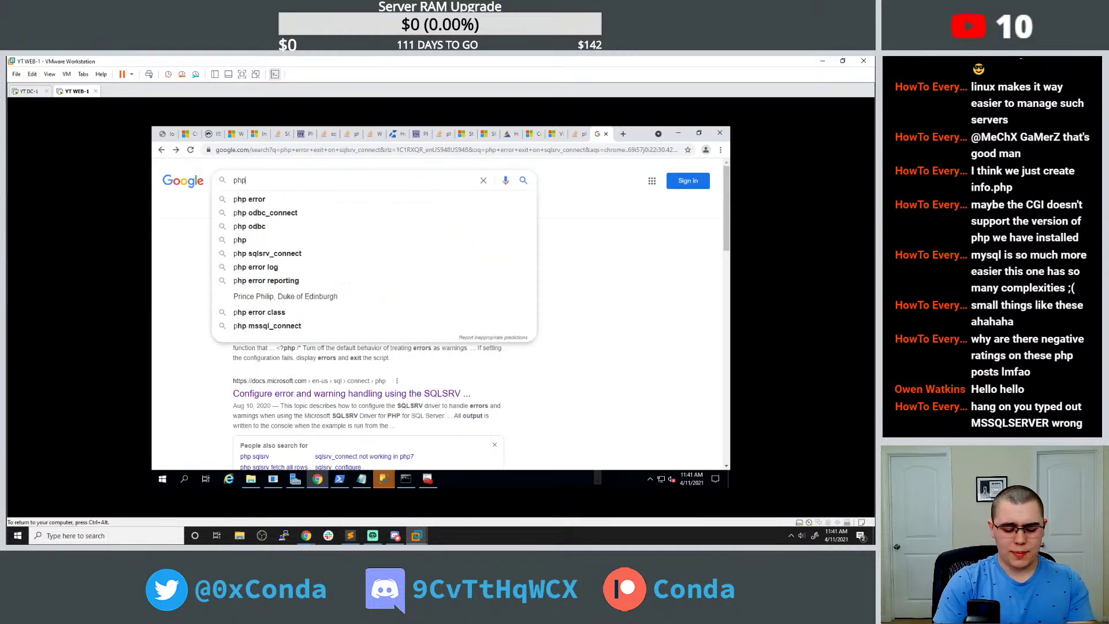
{"action": "type", "text": "print"}
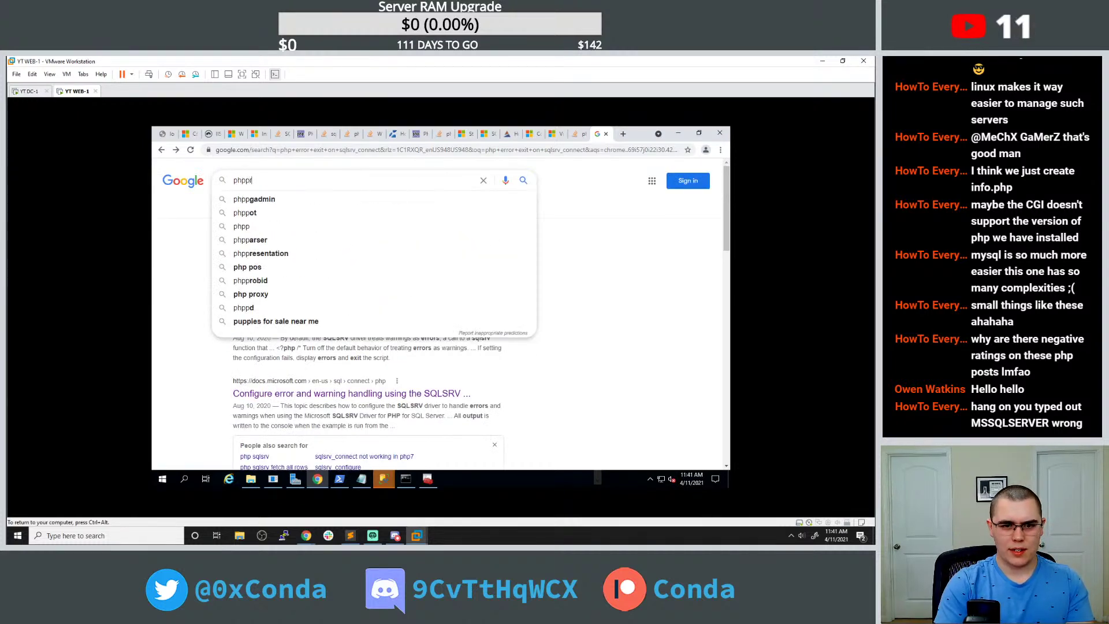
{"action": "key", "text": "BackSpace"}
{"action": "key", "text": "BackSpace"}
{"action": "key", "text": "BackSpace"}
{"action": "key", "text": "BackSpace"}
{"action": "key", "text": "BackSpace"}
{"action": "type", "text": "print sqlsrv_connect error"}
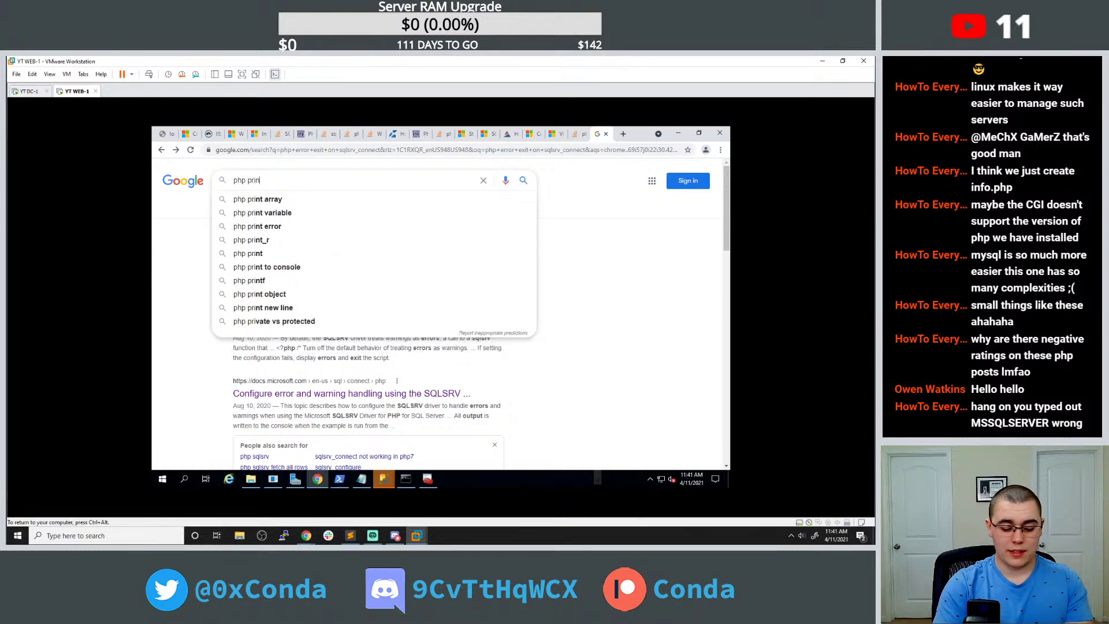
{"action": "key", "text": "Return"}
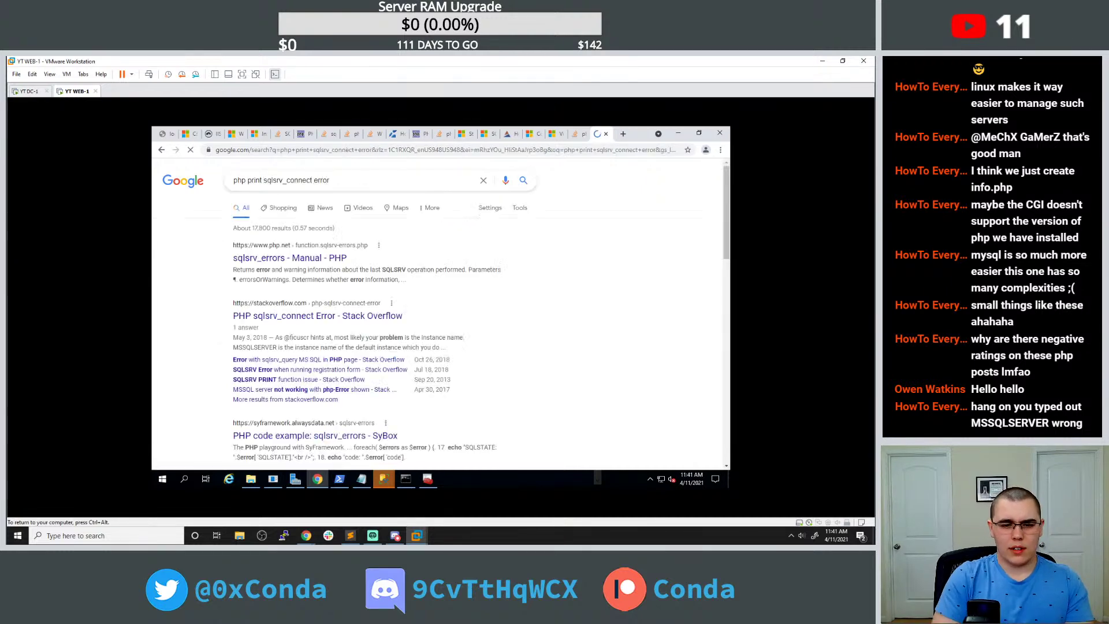
{"action": "left_click", "coordinate": [341, 315]}
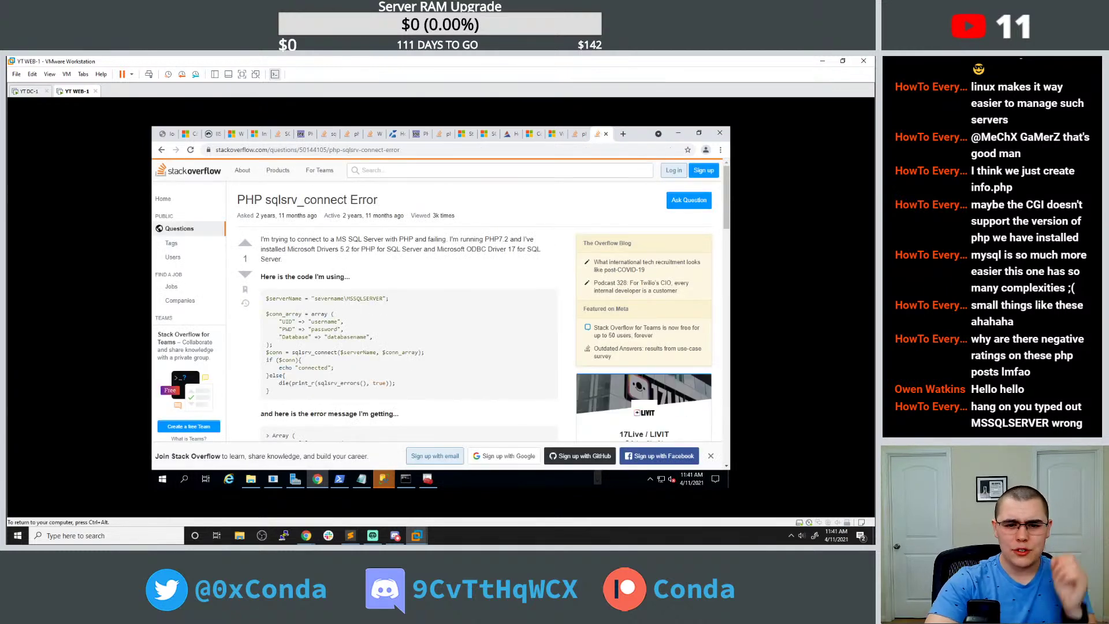
{"action": "scroll", "coordinate": [311, 289], "scroll_direction": "down", "scroll_amount": 3}
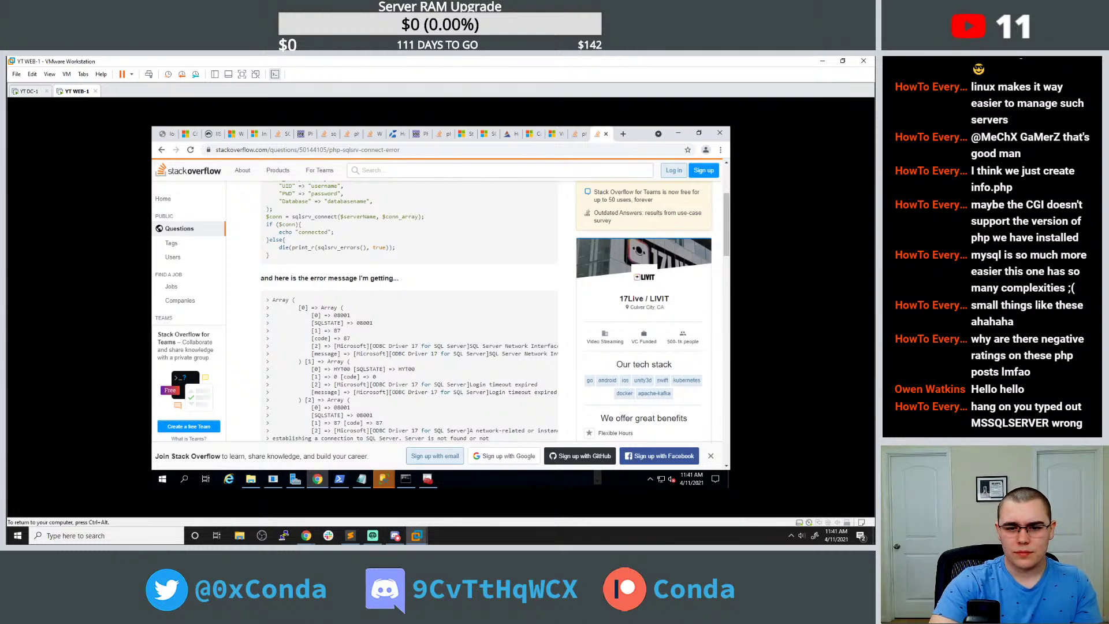
{"action": "scroll", "coordinate": [329, 275], "scroll_direction": "up", "scroll_amount": 2}
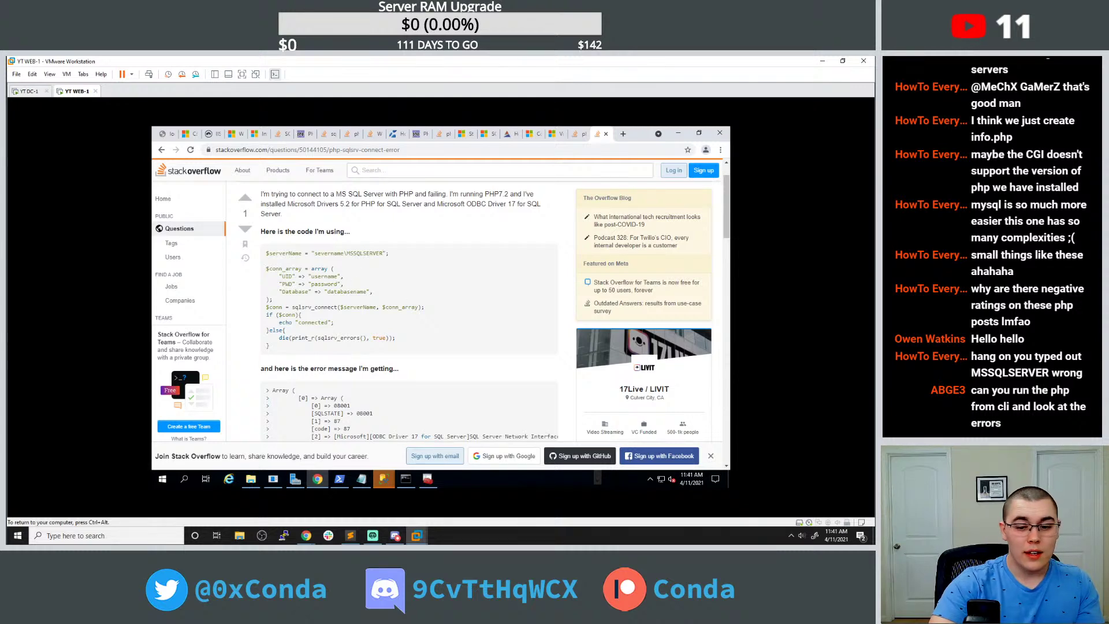
{"action": "left_click", "coordinate": [405, 478]}
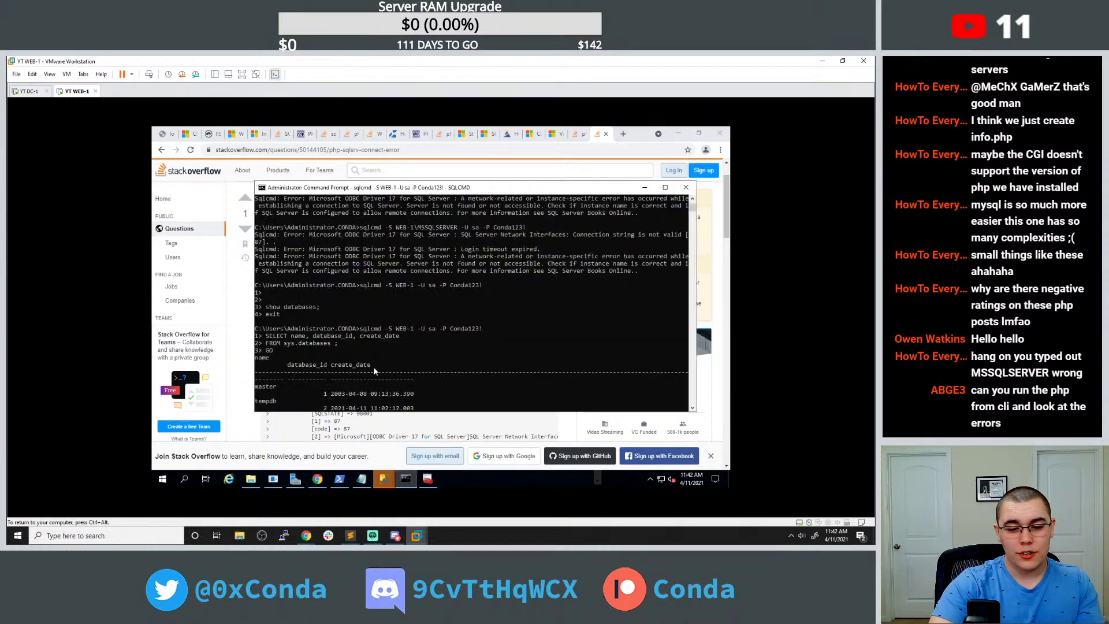
Quit sqlcmd with Ctrl+C and start an interactive php session.
{"action": "scroll", "coordinate": [378, 366], "scroll_direction": "down", "scroll_amount": 5}
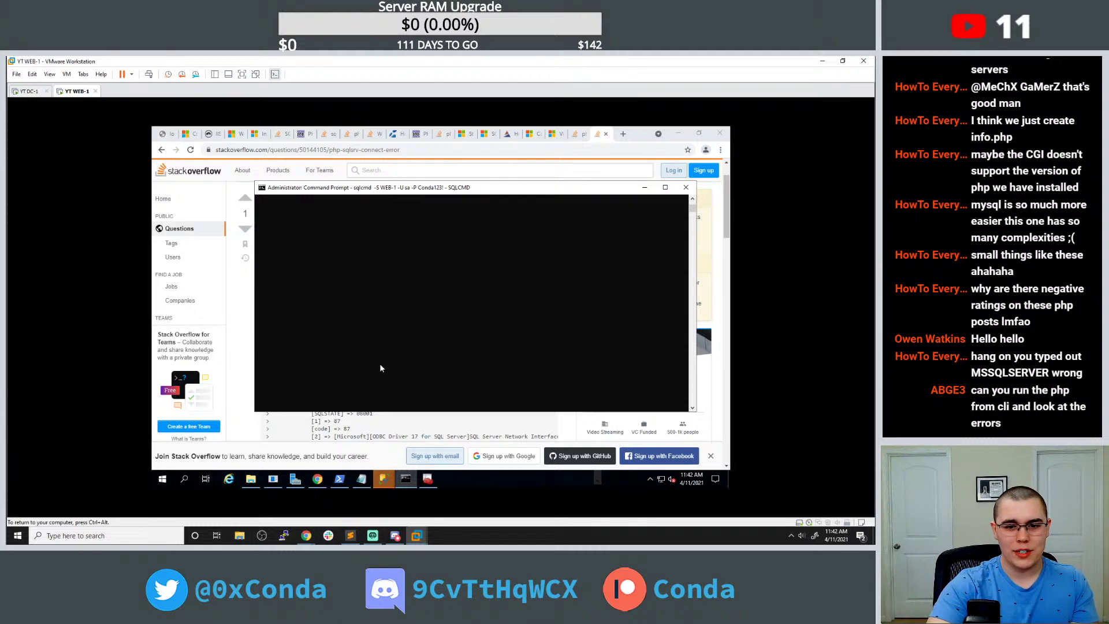
{"action": "scroll", "coordinate": [386, 354], "scroll_direction": "up", "scroll_amount": 5}
{"action": "left_click", "coordinate": [394, 343]}
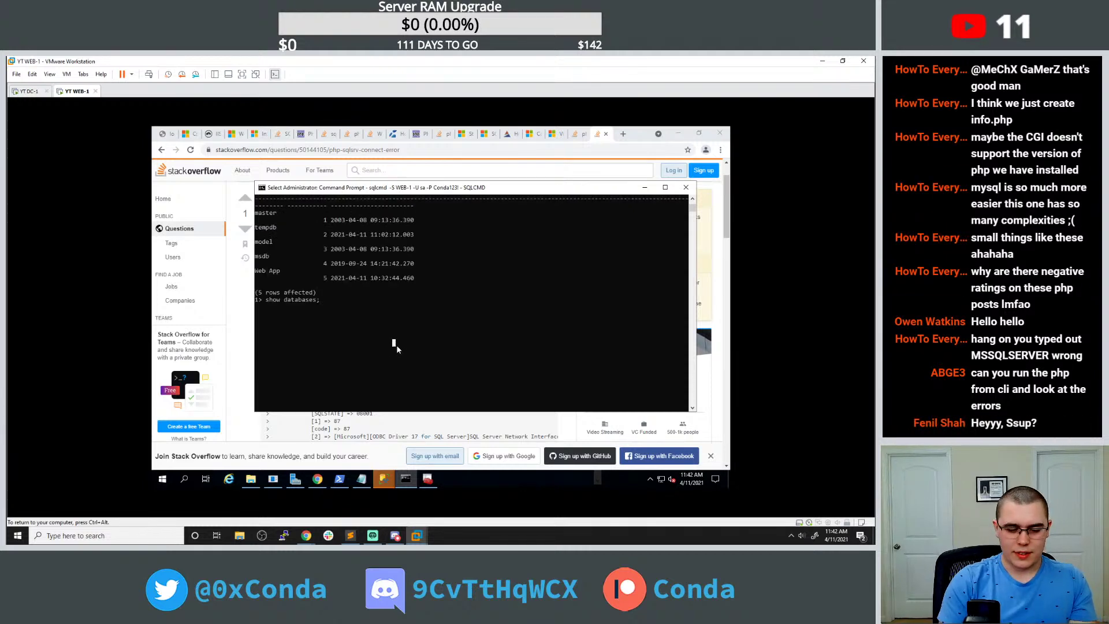
{"action": "key", "text": "ctrl+c"}
{"action": "key", "text": "ctrl+c"}
{"action": "type", "text": "php"}
{"action": "key", "text": "Return"}
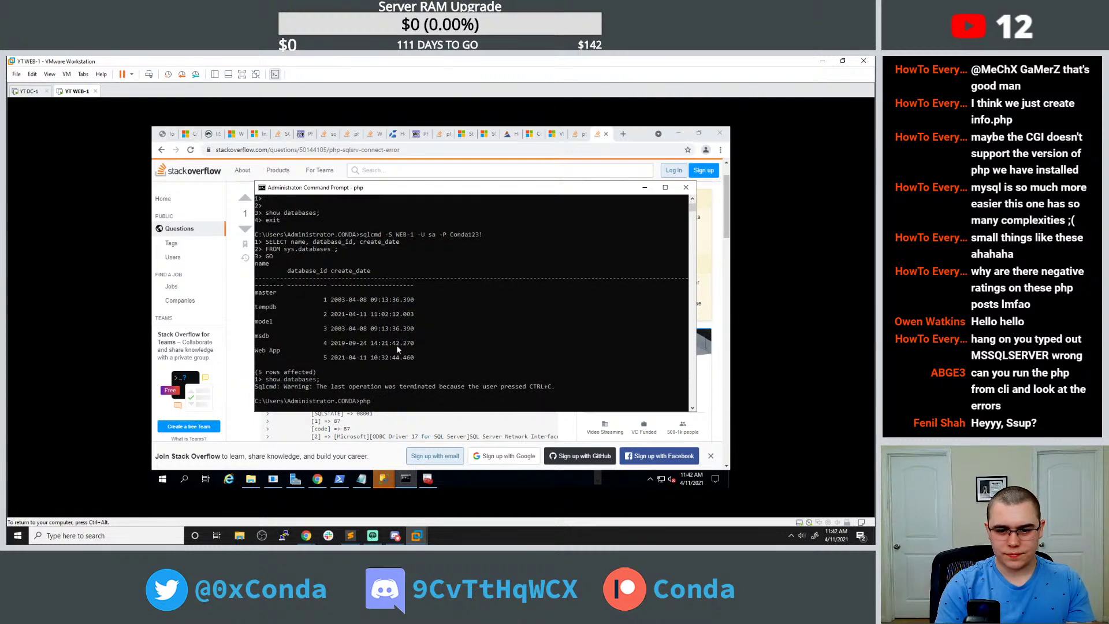
Try the lines echo test; and echo "test"; in php, then quit it.
{"action": "type", "text": "echo test"}
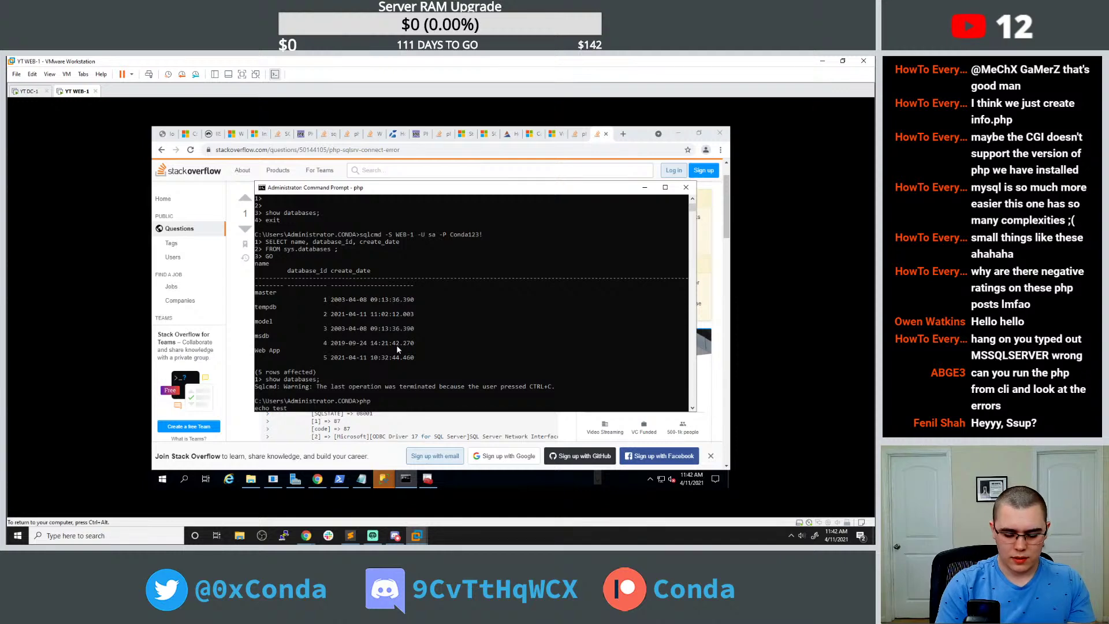
{"action": "type", "text": ";"}
{"action": "key", "text": "Return"}
{"action": "type", "text": "echo \"tes"}
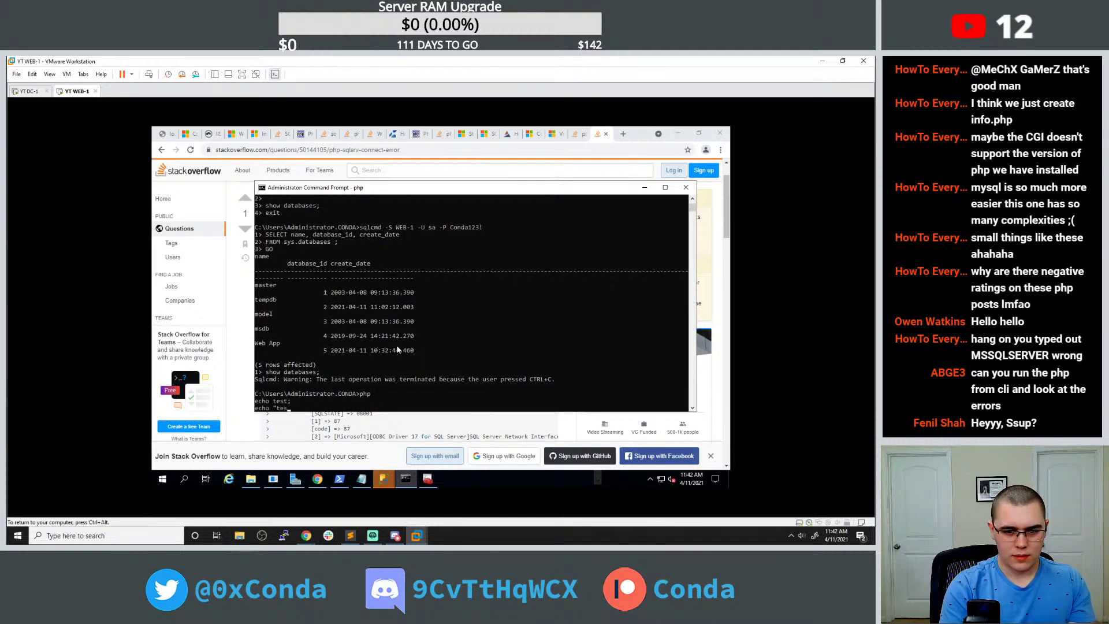
{"action": "type", "text": "t\";"}
{"action": "key", "text": "Return"}
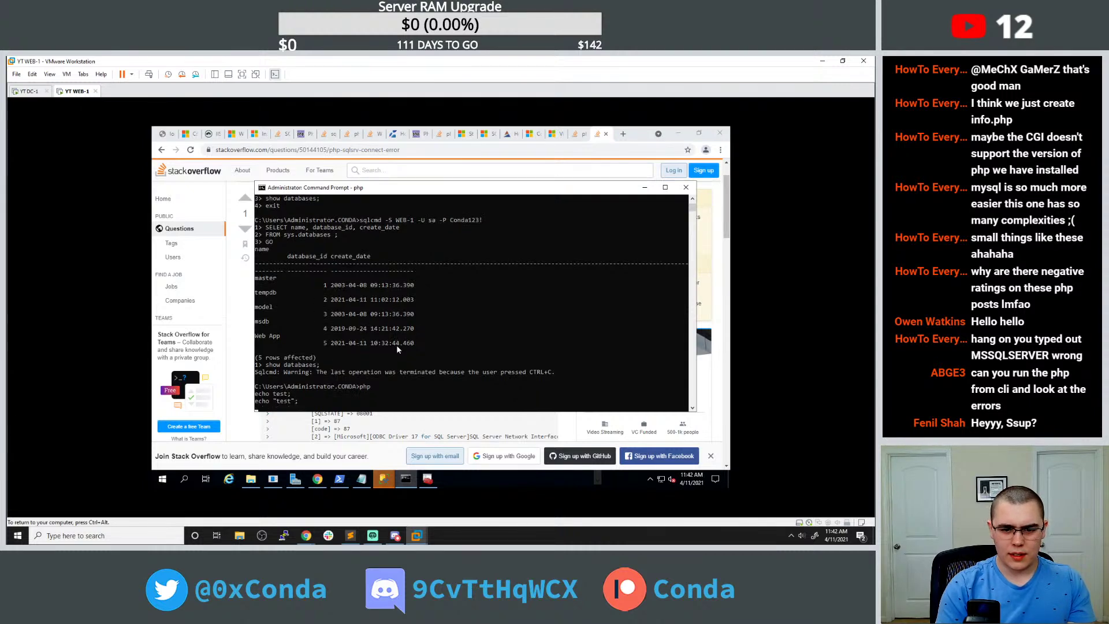
{"action": "key", "text": "Return"}
{"action": "key", "text": "Return"}
{"action": "key", "text": "ctrl+c"}
Restart php and submit <?php echo "hello" ?>, then open a blank Chrome tab.
{"action": "type", "text": "php"}
{"action": "key", "text": "Return"}
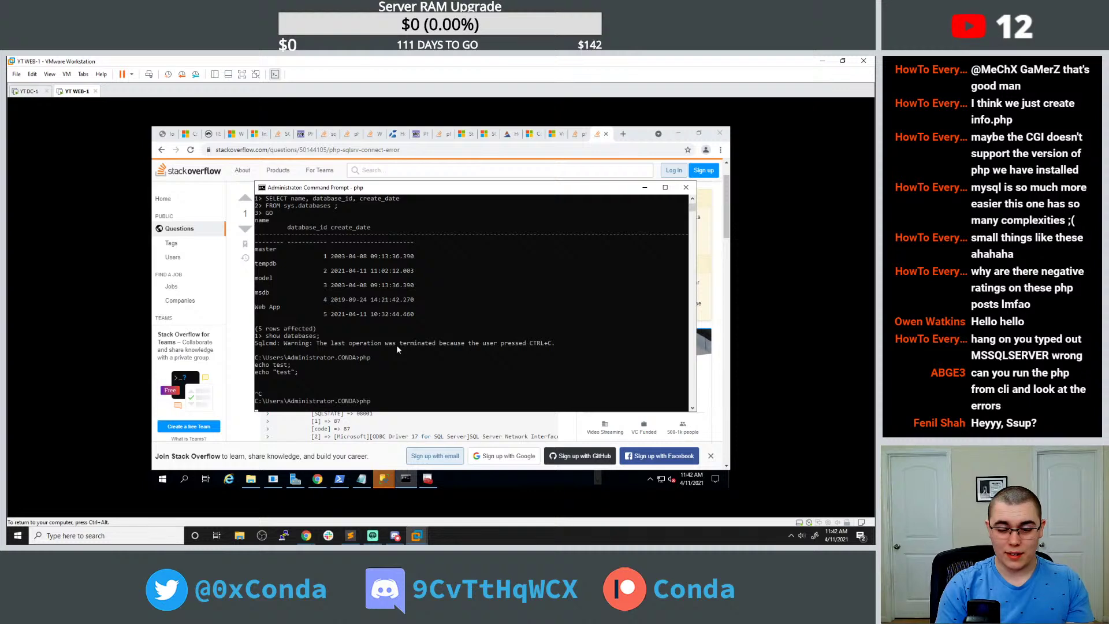
{"action": "type", "text": "ec"}
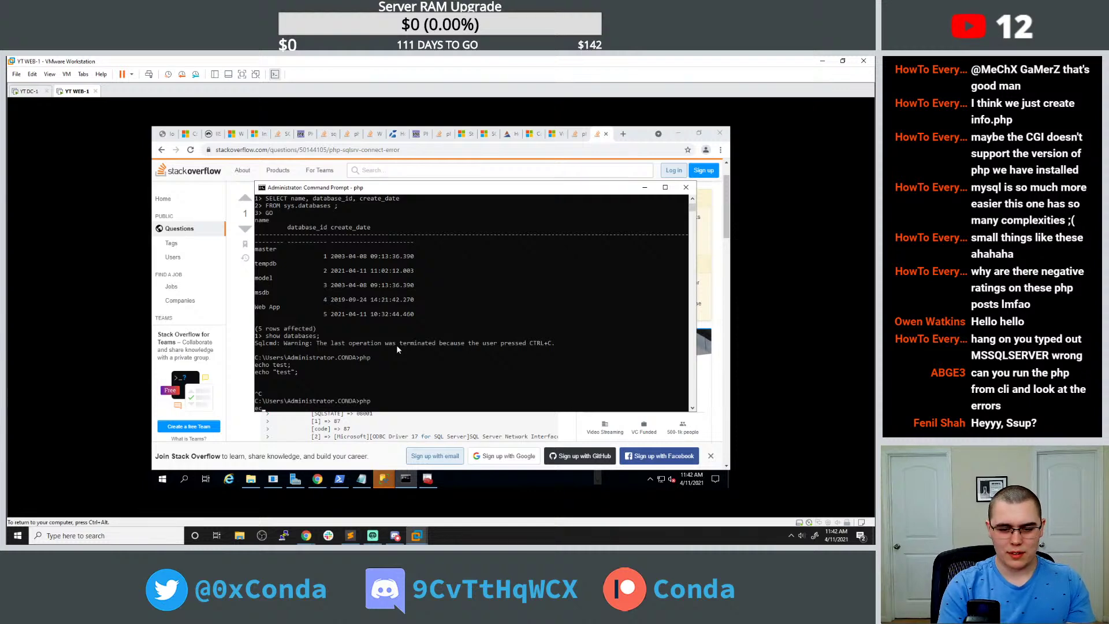
{"action": "type", "text": "ho \"hello"}
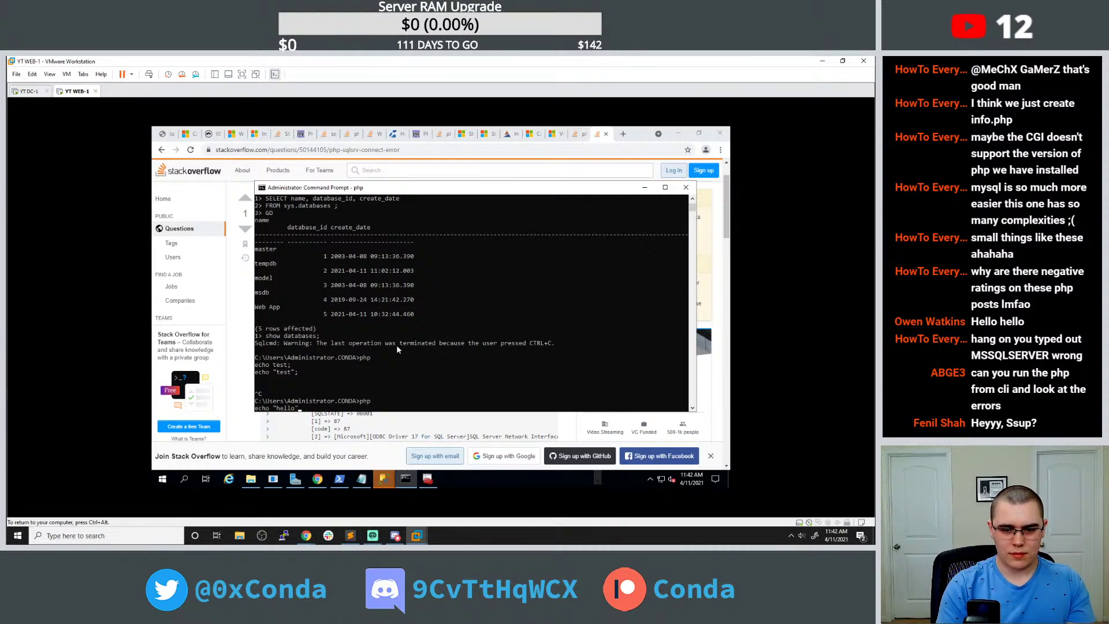
{"action": "type", "text": "\";"}
{"action": "key", "text": "BackSpace"}
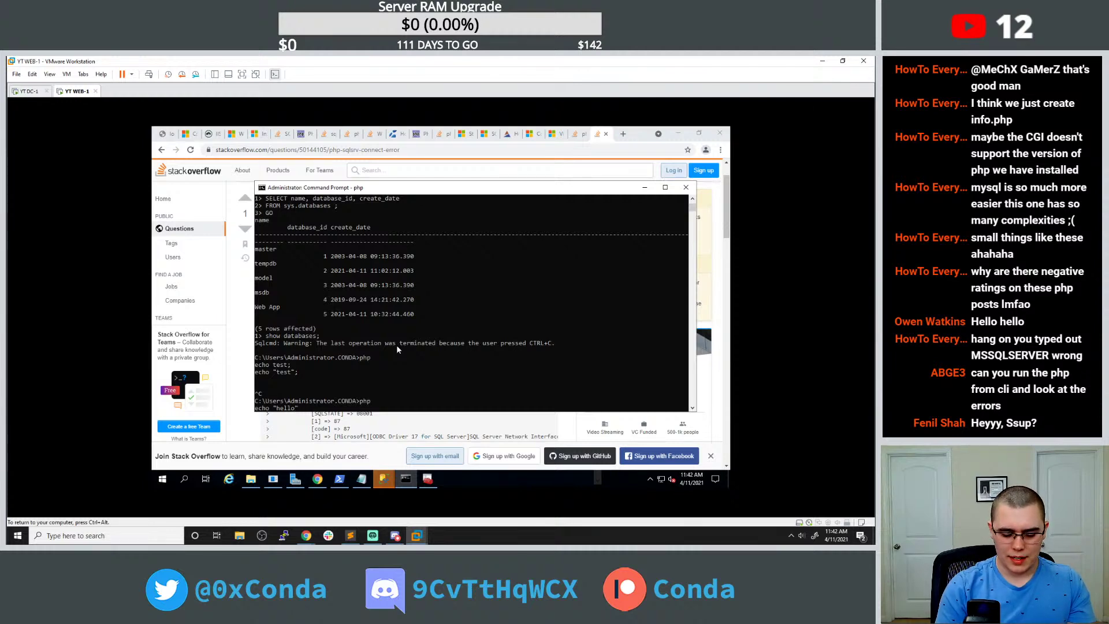
{"action": "key", "text": "Home"}
{"action": "type", "text": "<?"}
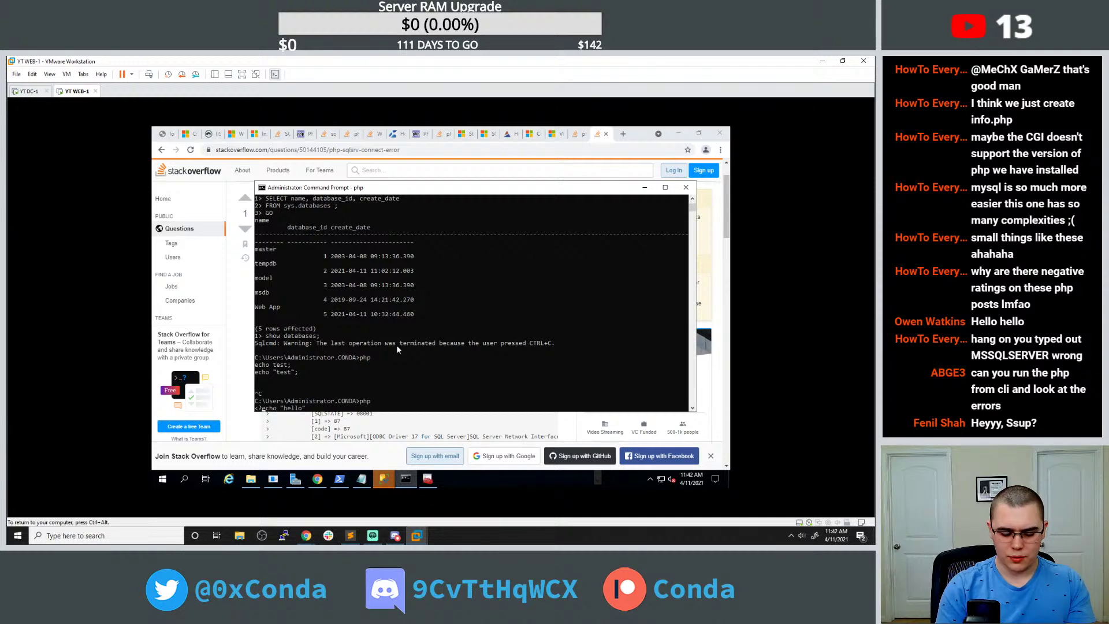
{"action": "left_click", "coordinate": [362, 480]}
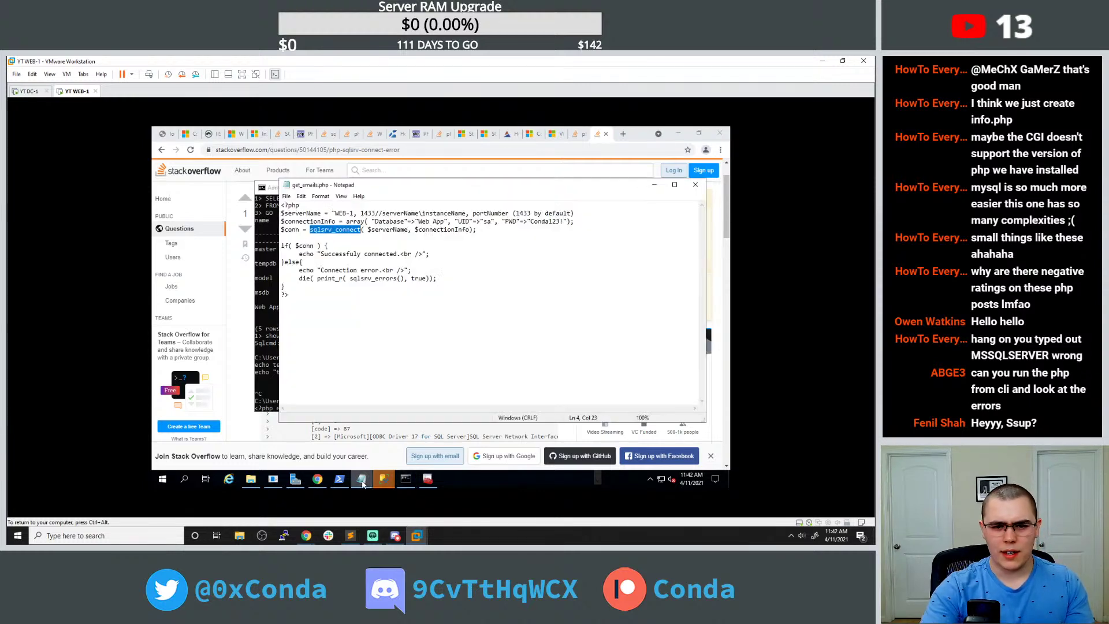
{"action": "left_click", "coordinate": [361, 479]}
{"action": "left_click", "coordinate": [357, 395]}
{"action": "key", "text": "Escape"}
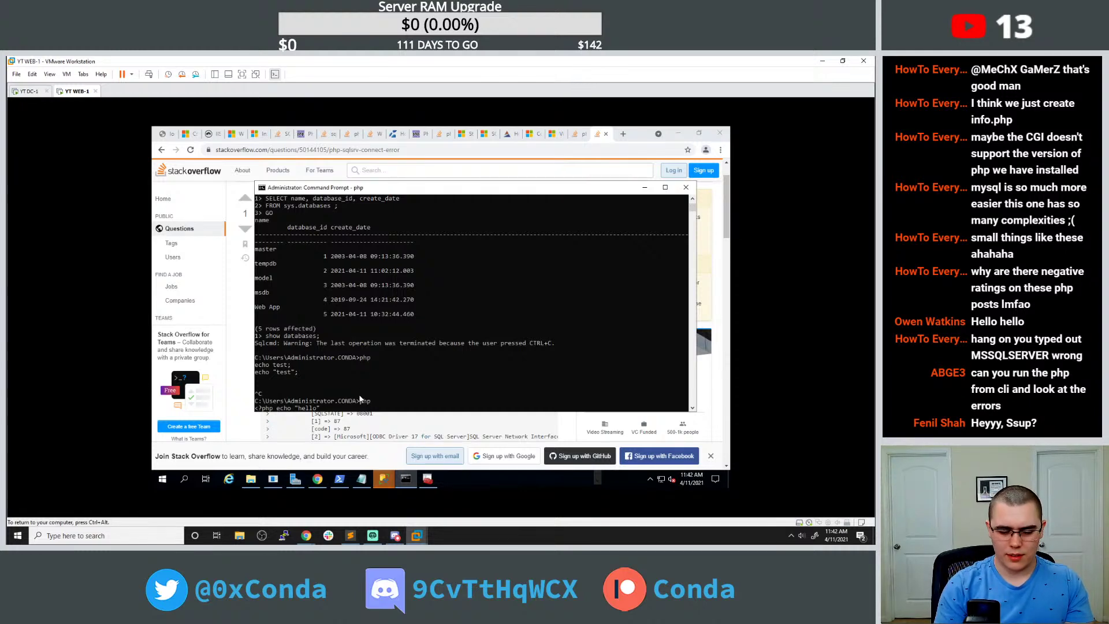
{"action": "key", "text": "Return"}
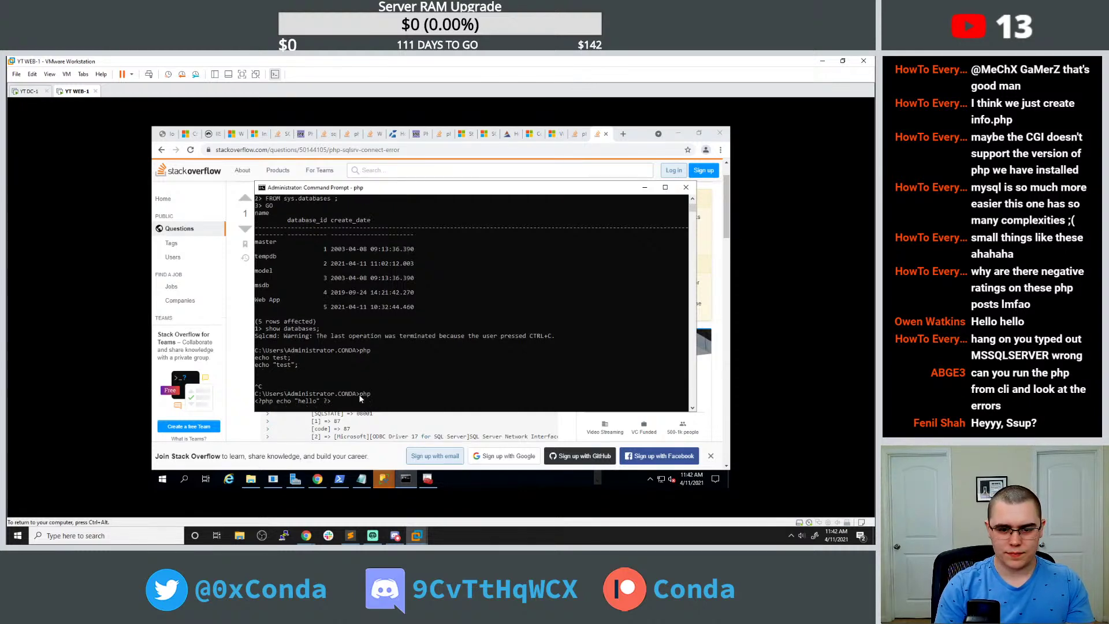
{"action": "left_click", "coordinate": [622, 134]}
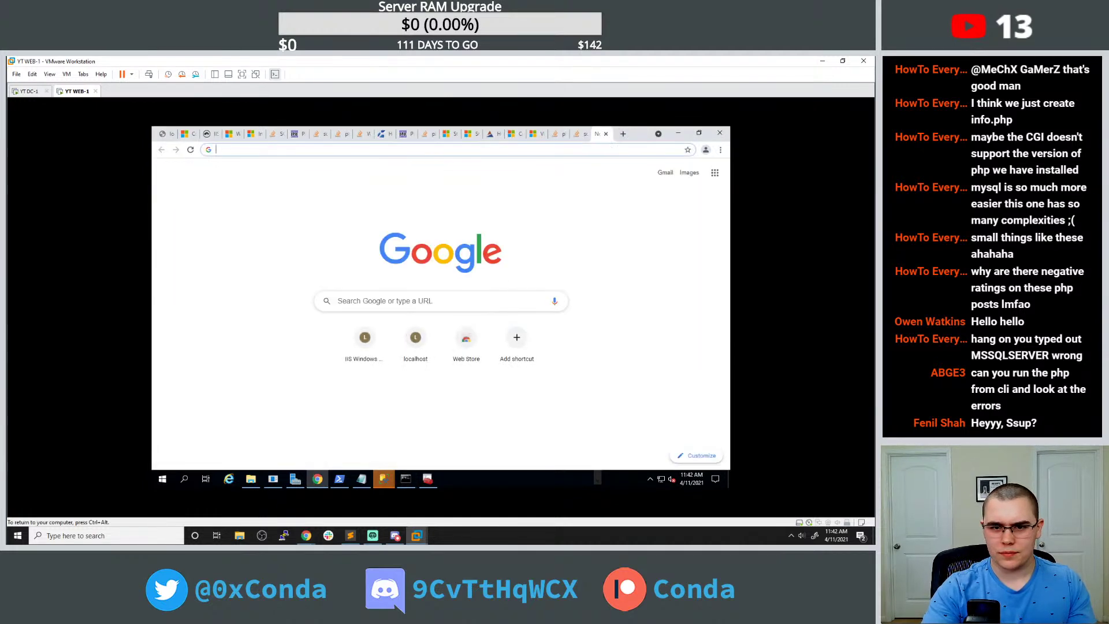
{"action": "key", "text": "ctrl+l"}
Search 'windows show php error messages', read the Stack Overflow IIS answer, and open C:\Program Files\PHP.
{"action": "type", "text": "window"}
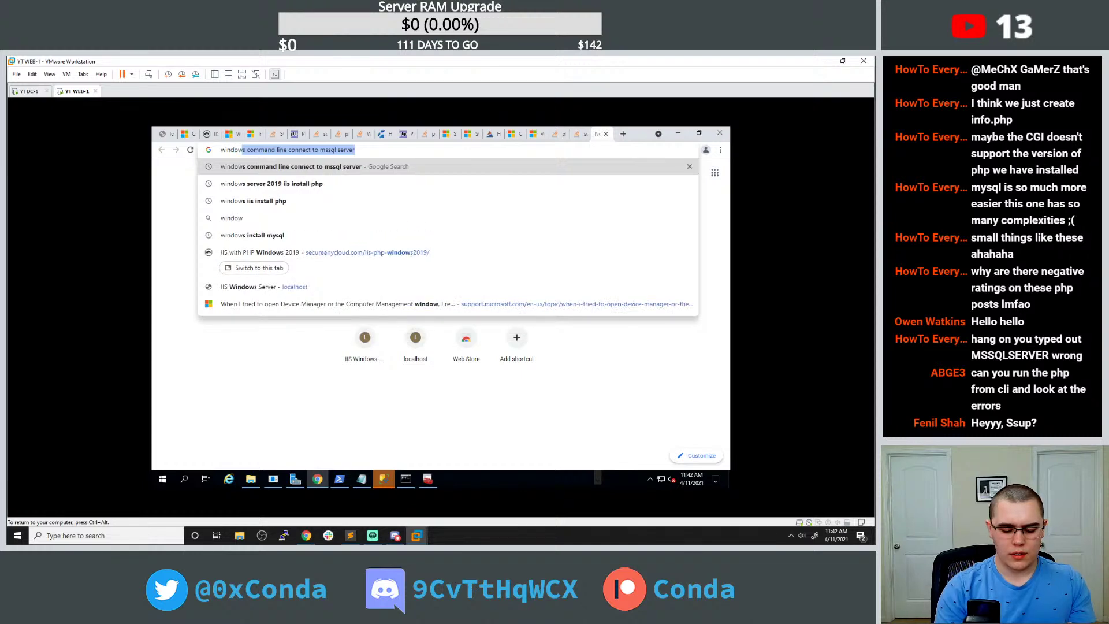
{"action": "type", "text": "s show php e"}
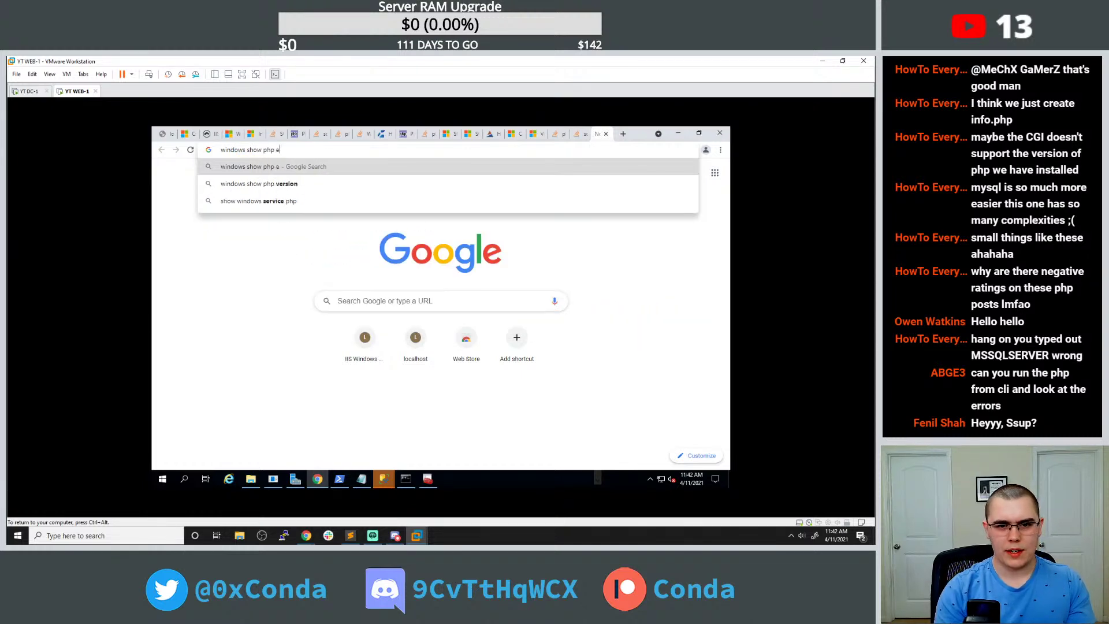
{"action": "type", "text": "rror messages"}
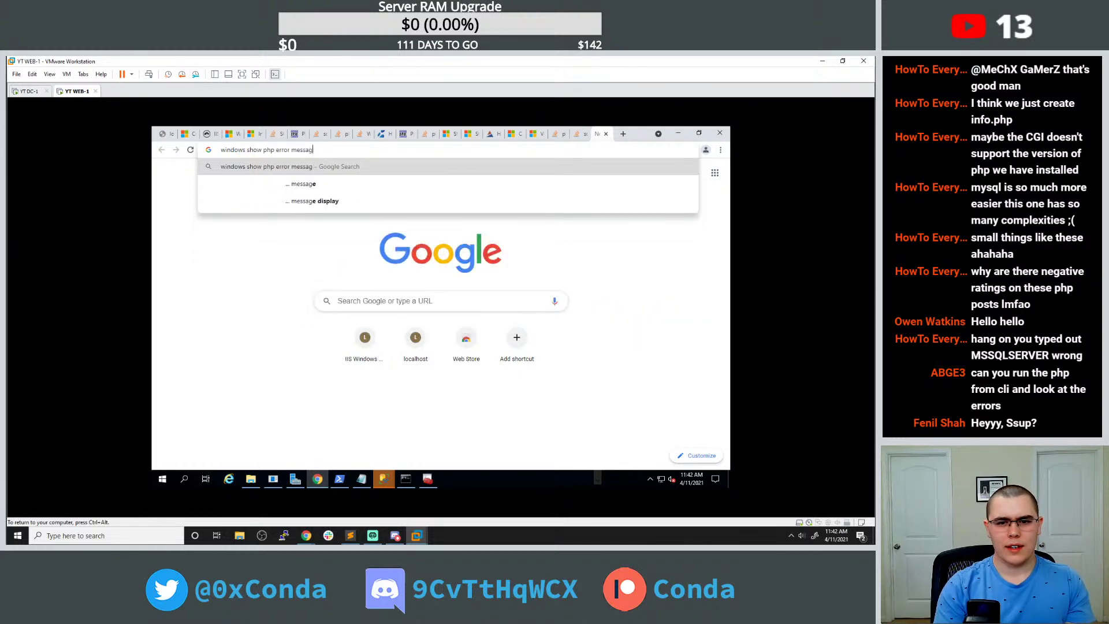
{"action": "key", "text": "Return"}
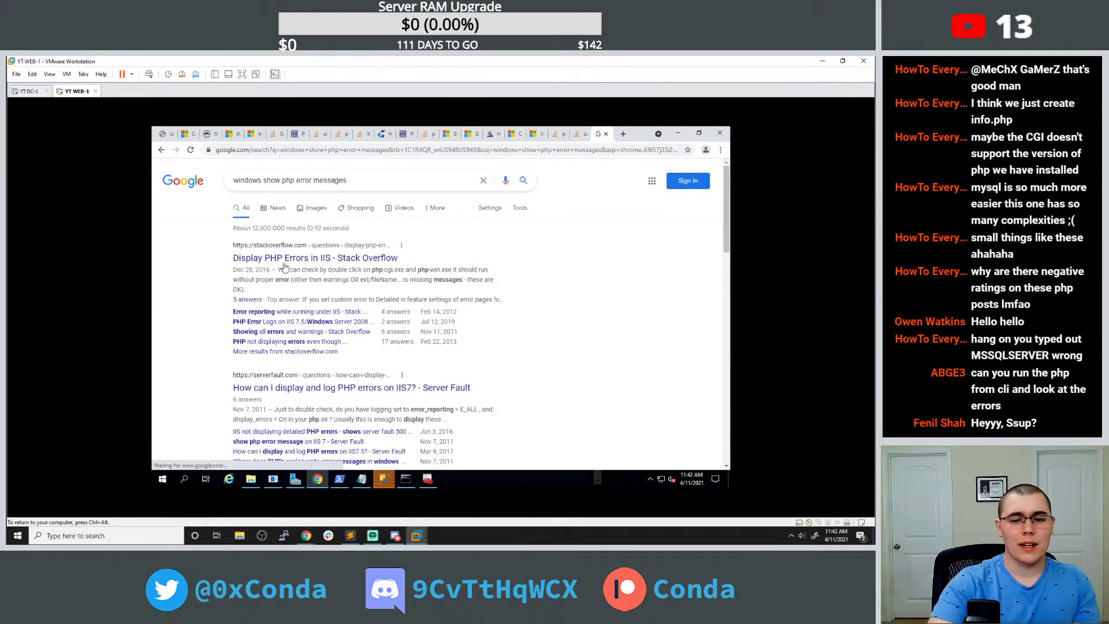
{"action": "left_click", "coordinate": [266, 261]}
{"action": "scroll", "coordinate": [326, 315], "scroll_direction": "down", "scroll_amount": 10}
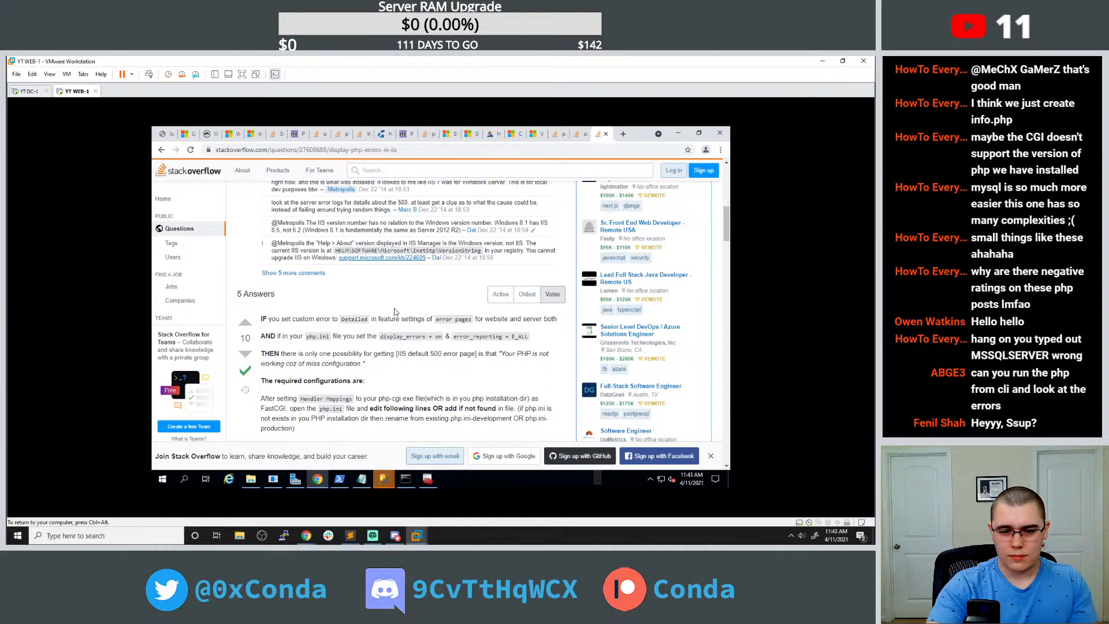
{"action": "scroll", "coordinate": [394, 312], "scroll_direction": "down", "scroll_amount": 3}
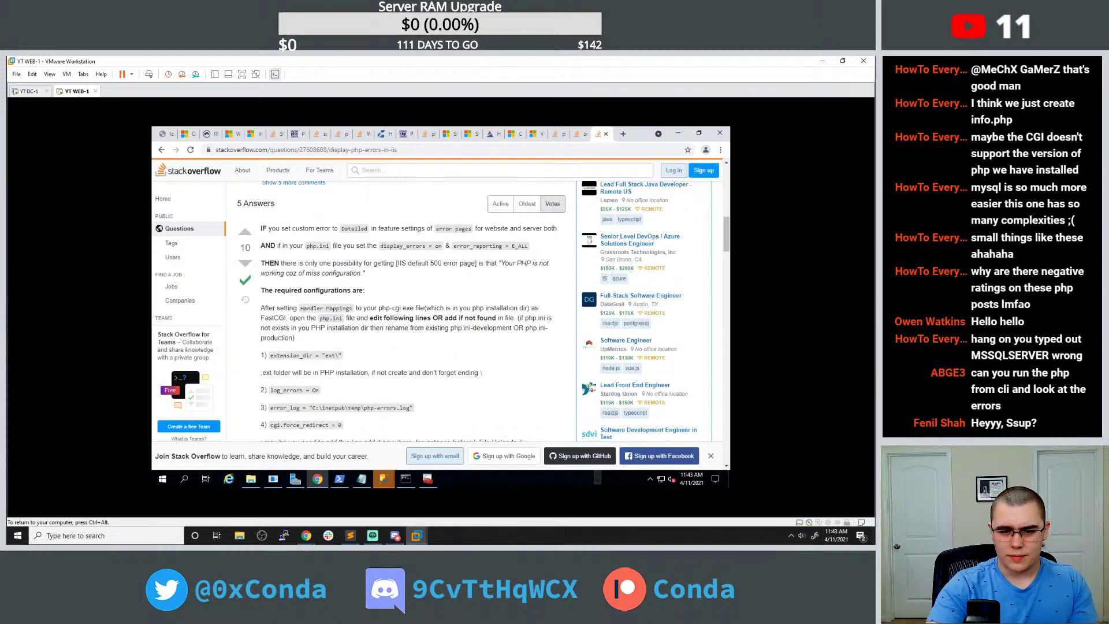
{"action": "scroll", "coordinate": [394, 311], "scroll_direction": "down", "scroll_amount": 2}
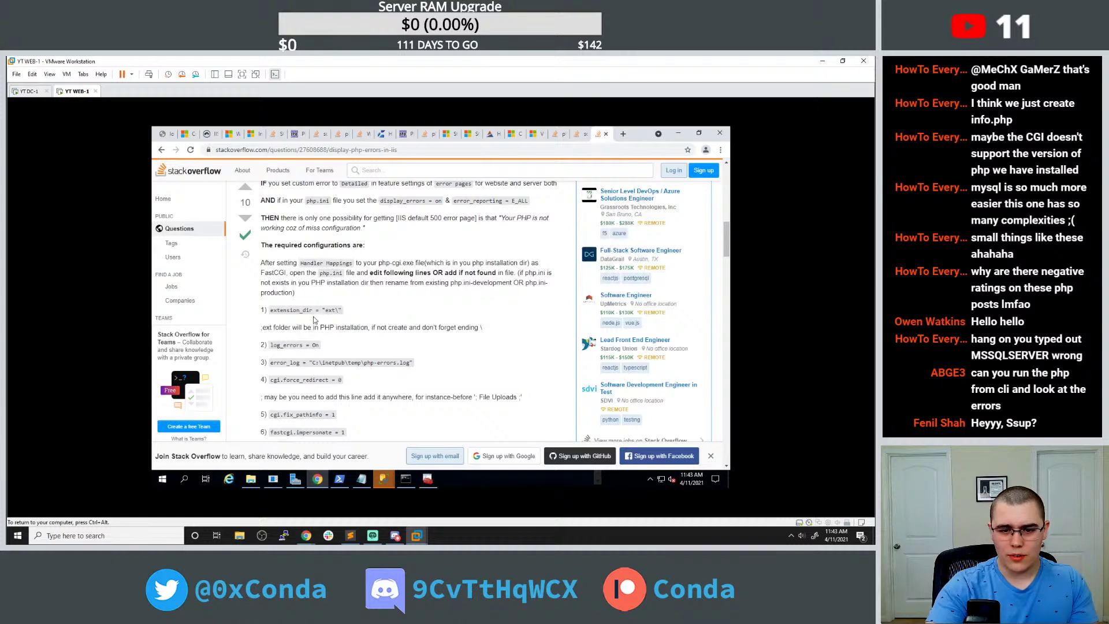
{"action": "left_click", "coordinate": [251, 479]}
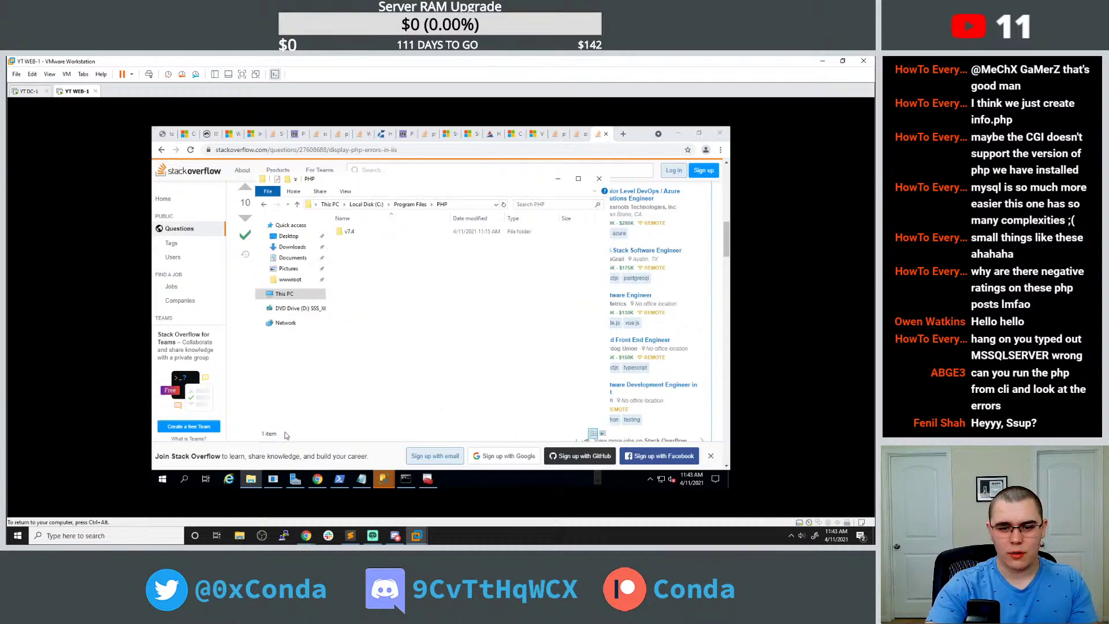
Open php.ini from the v7.4 folder in Notepad and minimize Explorer.
{"action": "double_click", "coordinate": [349, 231]}
{"action": "scroll", "coordinate": [384, 346], "scroll_direction": "down", "scroll_amount": 4}
{"action": "left_click", "coordinate": [375, 367]}
{"action": "right_click", "coordinate": [374, 372]}
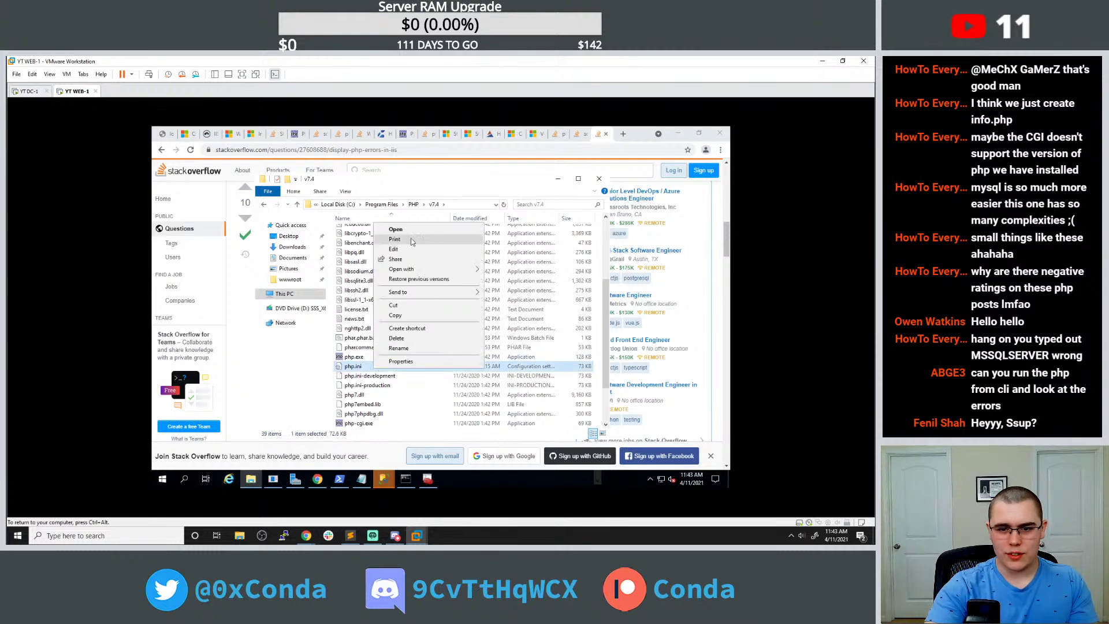
{"action": "left_click", "coordinate": [405, 240]}
{"action": "left_click_drag", "start_coordinate": [324, 171], "coordinate": [413, 177]}
{"action": "left_click", "coordinate": [326, 181]}
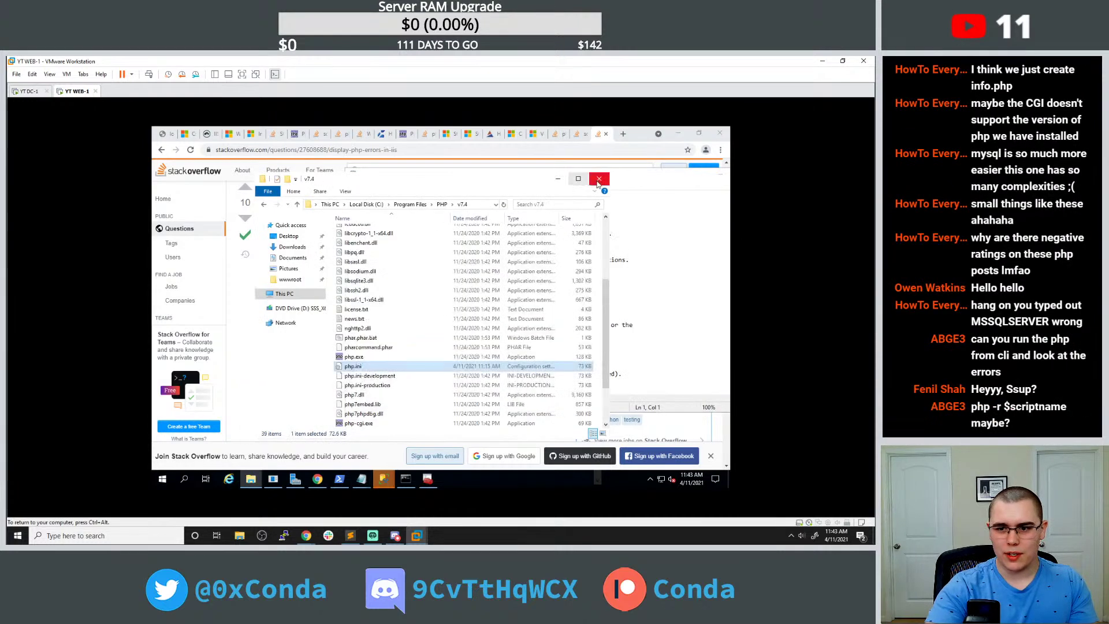
{"action": "left_click", "coordinate": [564, 179]}
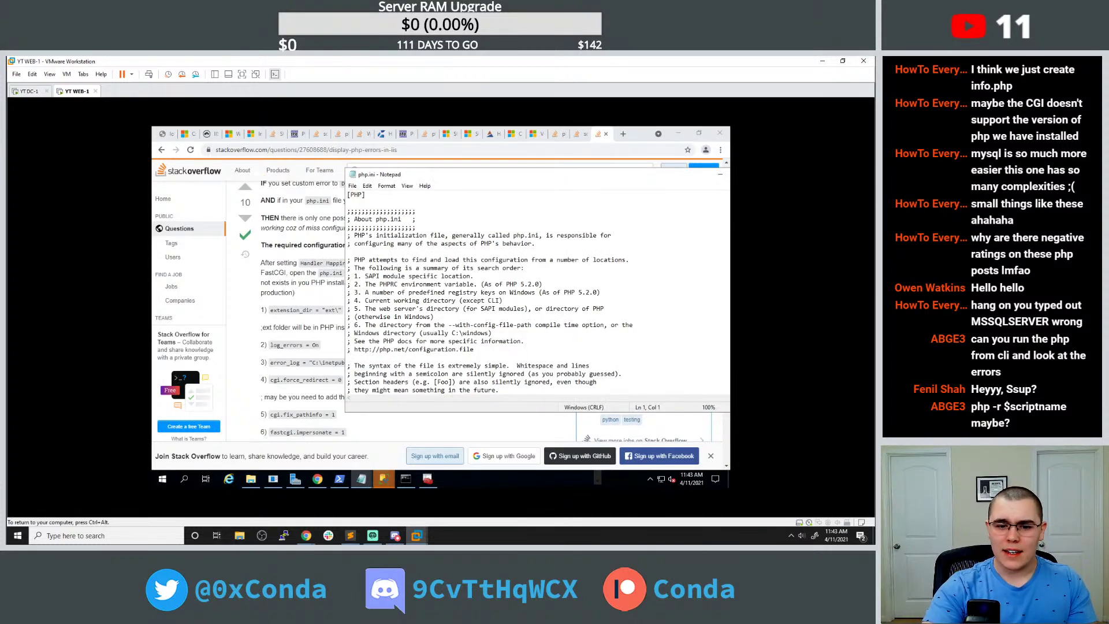
{"action": "left_click_drag", "start_coordinate": [427, 176], "coordinate": [474, 174]}
Find 'error_log' in php.ini, then bring the Command Prompt to the front.
{"action": "scroll", "coordinate": [560, 289], "scroll_direction": "down", "scroll_amount": 2}
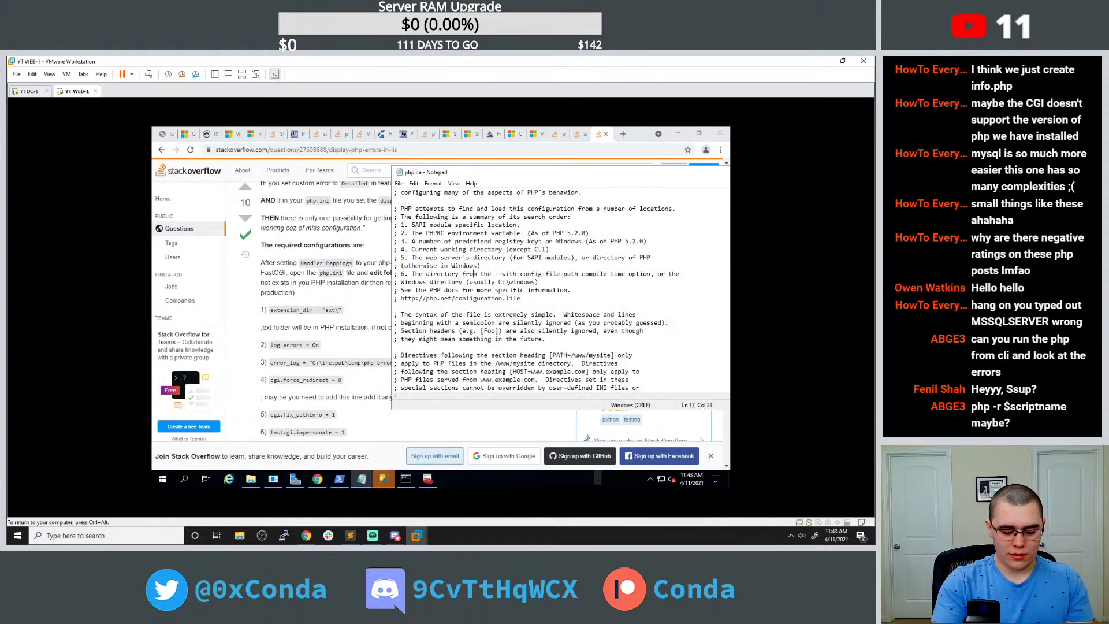
{"action": "left_click", "coordinate": [484, 274]}
{"action": "key", "text": "ctrl+f"}
{"action": "type", "text": "er"}
{"action": "key", "text": "Return"}
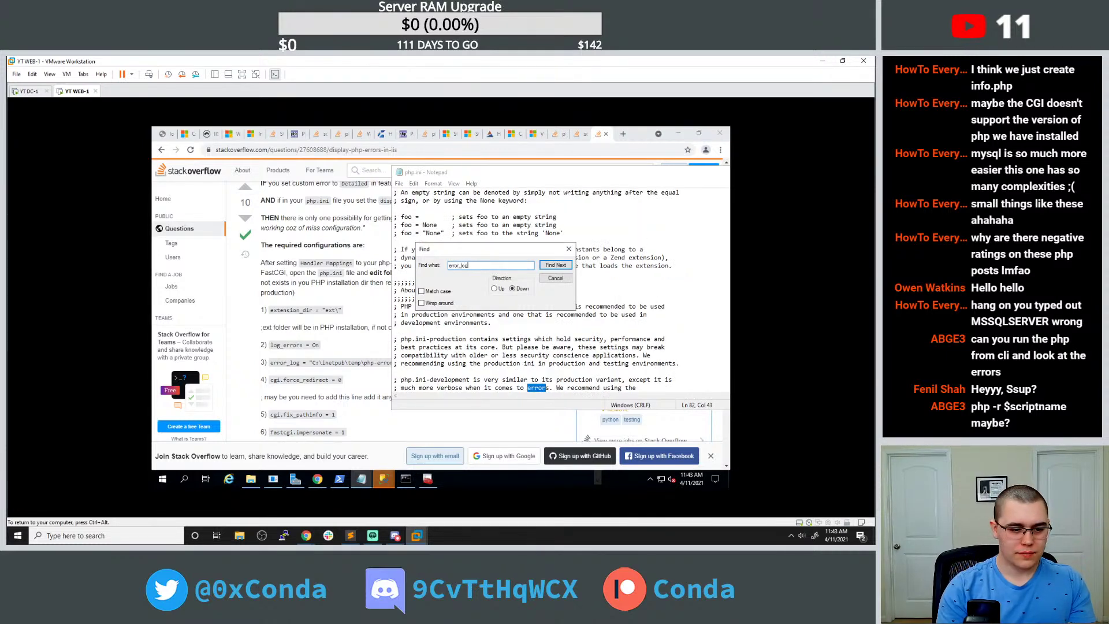
{"action": "type", "text": "_log"}
{"action": "key", "text": "Return"}
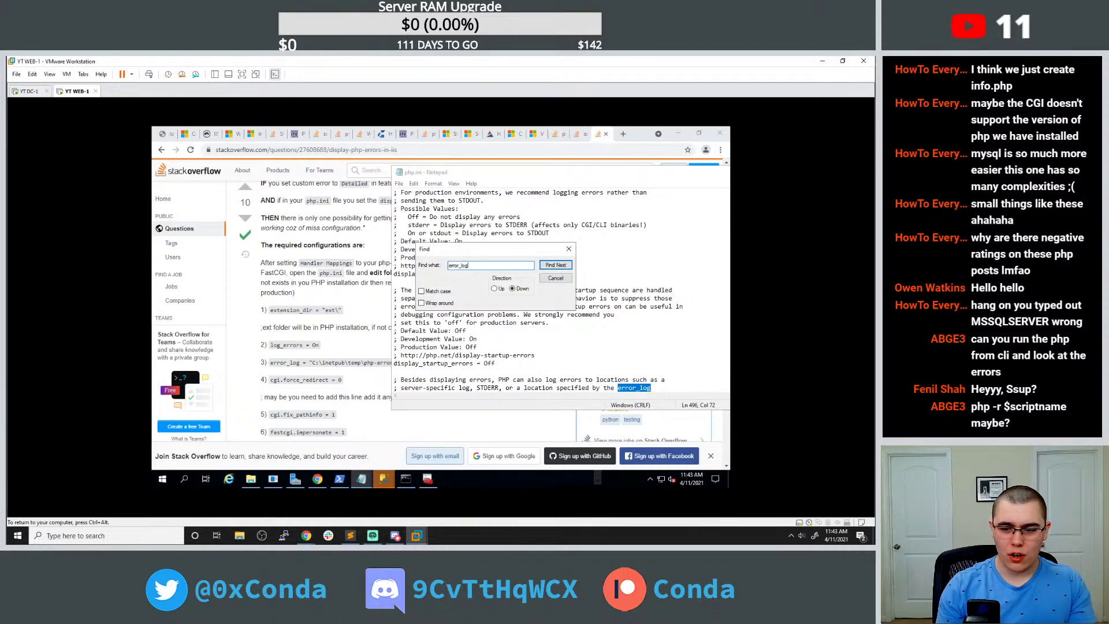
{"action": "left_click", "coordinate": [361, 479]}
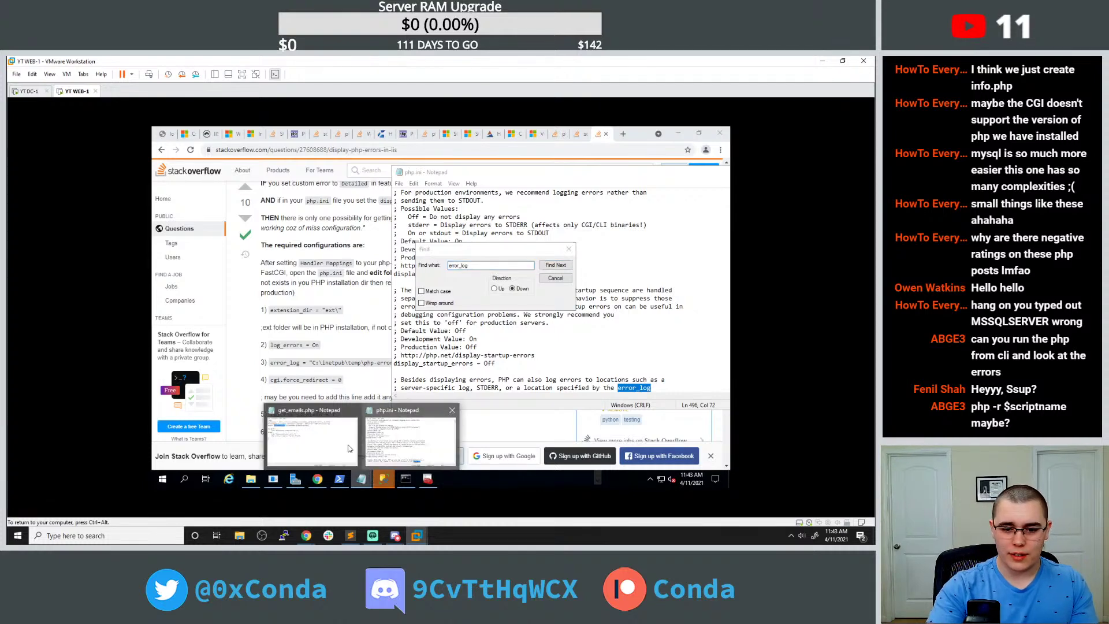
{"action": "left_click", "coordinate": [406, 480]}
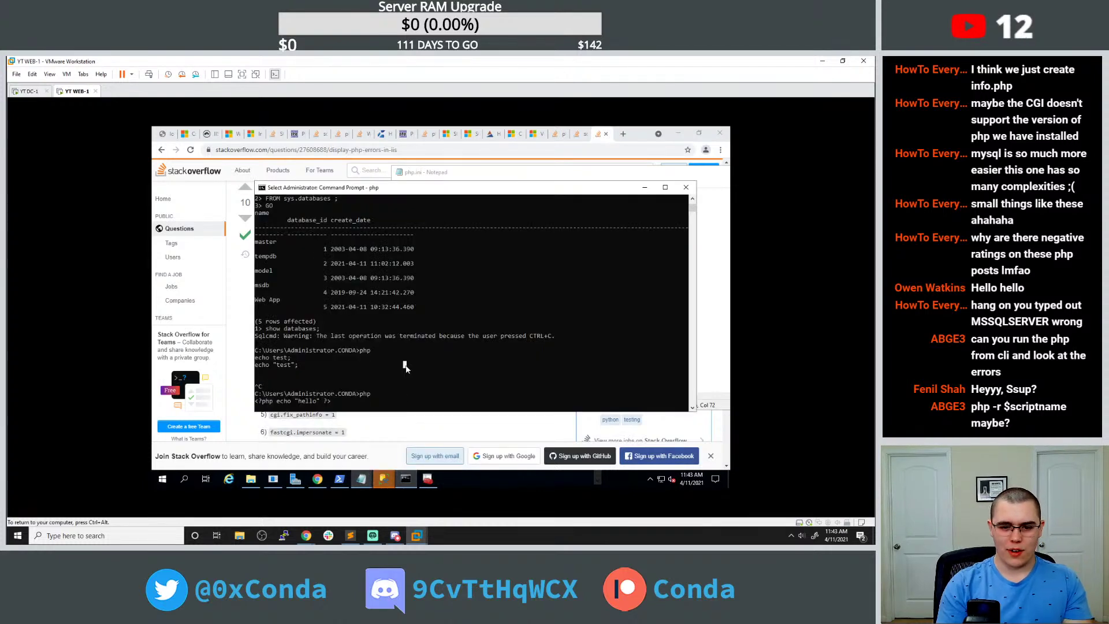
Stop php, cd to C:\inetpub\wwwroot, run dir and 'php -r get_emails.php', then open a new tab.
{"action": "key", "text": "ctrl+c"}
{"action": "key", "text": "Return"}
{"action": "type", "text": "cd"}
{"action": "type", "text": " C:\\"}
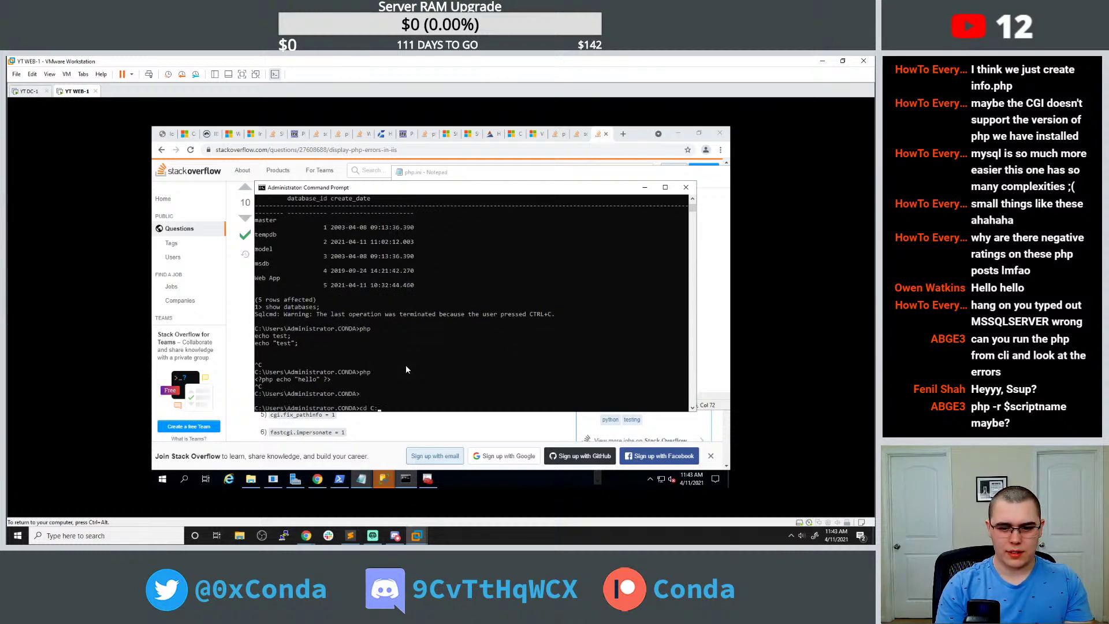
{"action": "type", "text": "ww"}
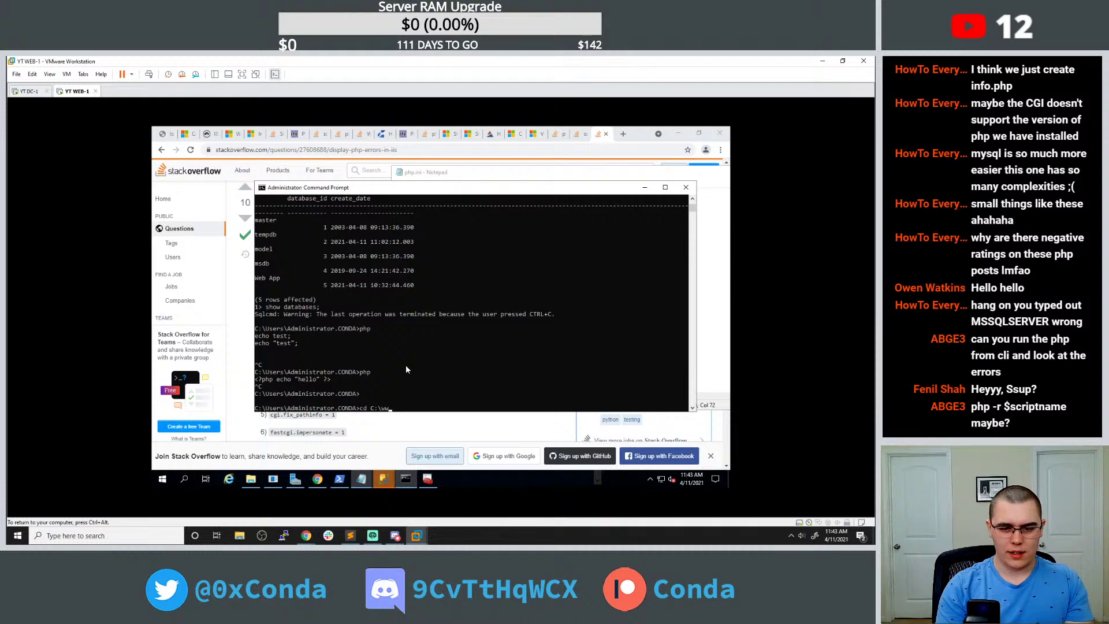
{"action": "key", "text": "BackSpace"}
{"action": "key", "text": "BackSpace"}
{"action": "type", "text": "inetpub"}
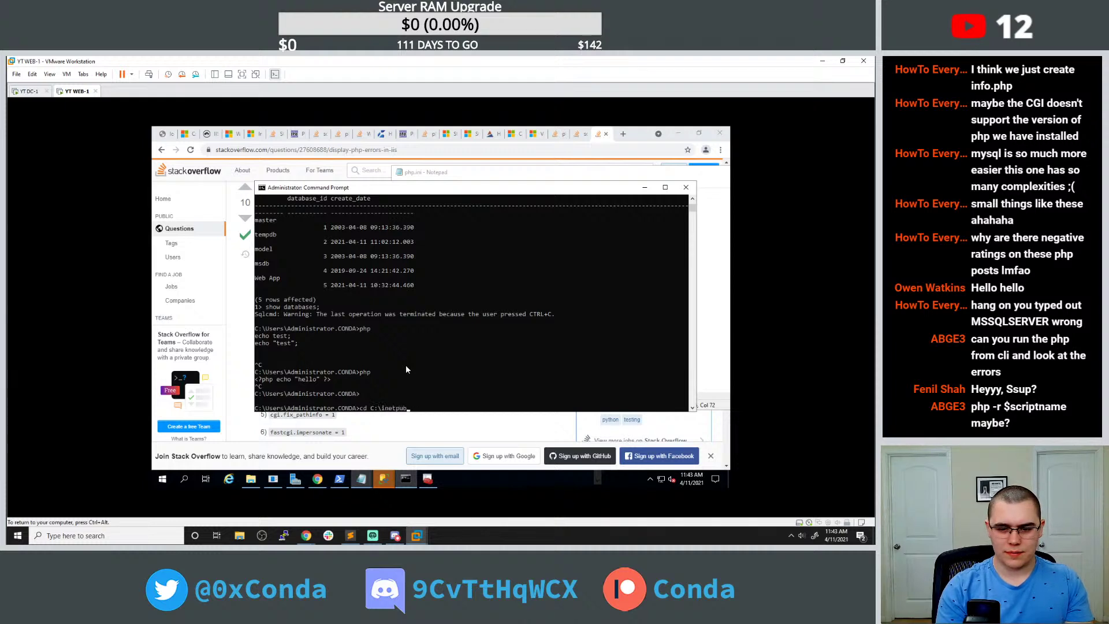
{"action": "type", "text": "\\wwwroot"}
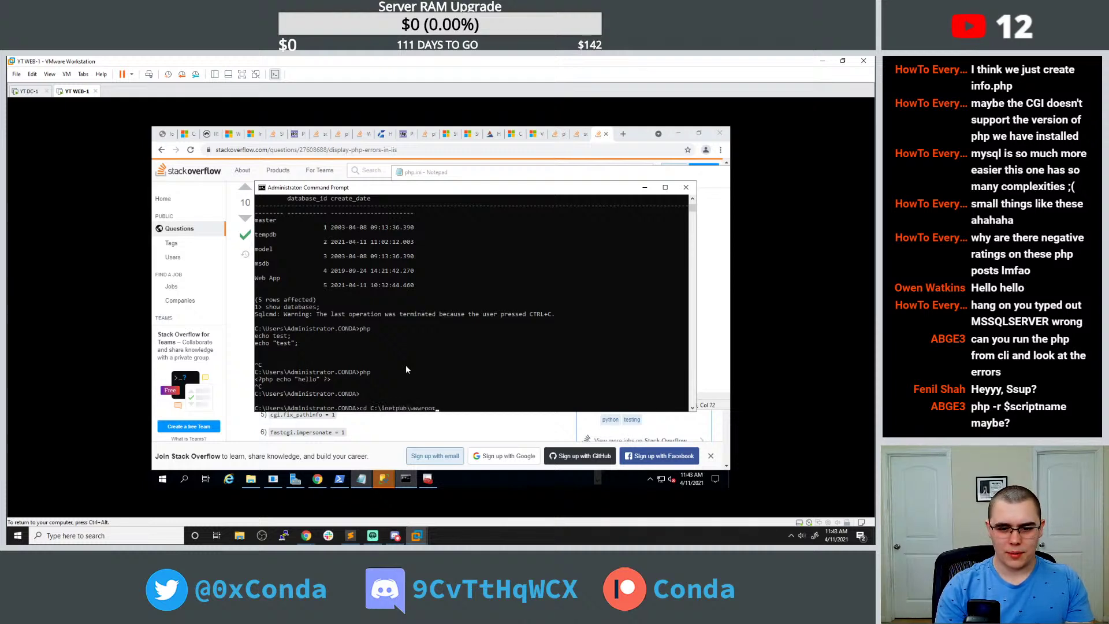
{"action": "key", "text": "Return"}
{"action": "type", "text": "dir"}
{"action": "key", "text": "Return"}
{"action": "type", "text": "php -r heget_emails.php"}
{"action": "key", "text": "Return"}
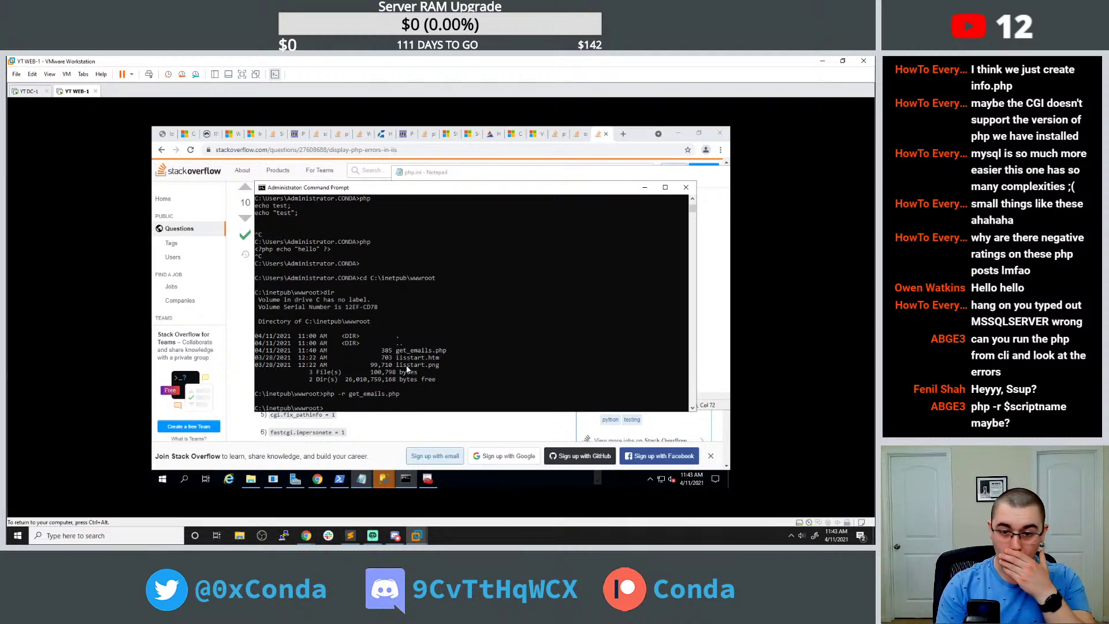
{"action": "left_click", "coordinate": [623, 132]}
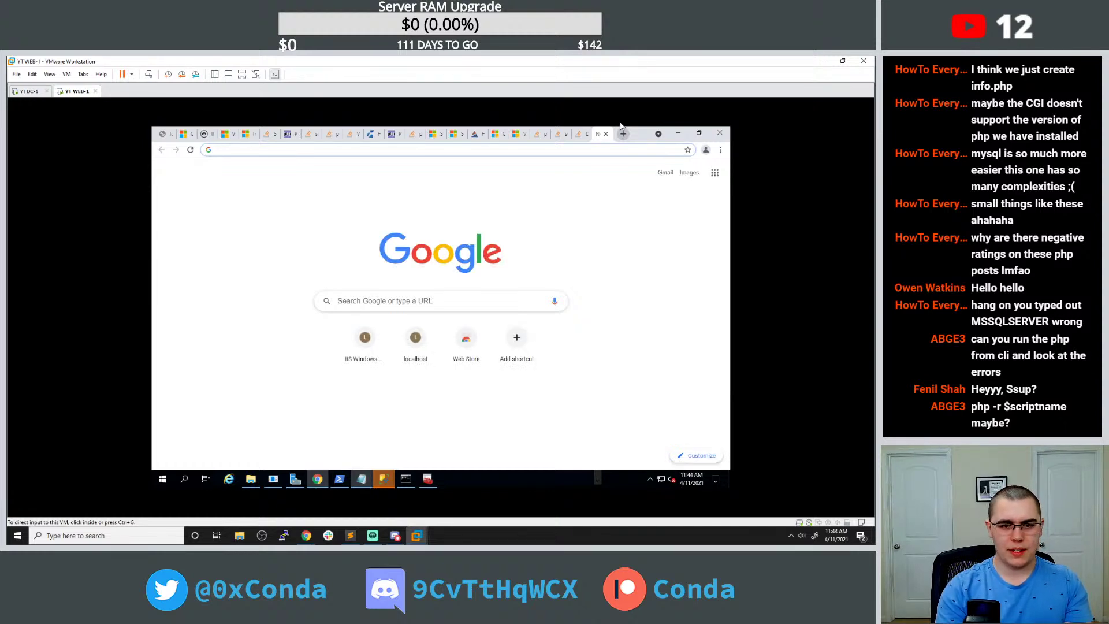
Search 'windows run php from cli' and open the GeeksforGeeks article.
{"action": "type", "text": "window"}
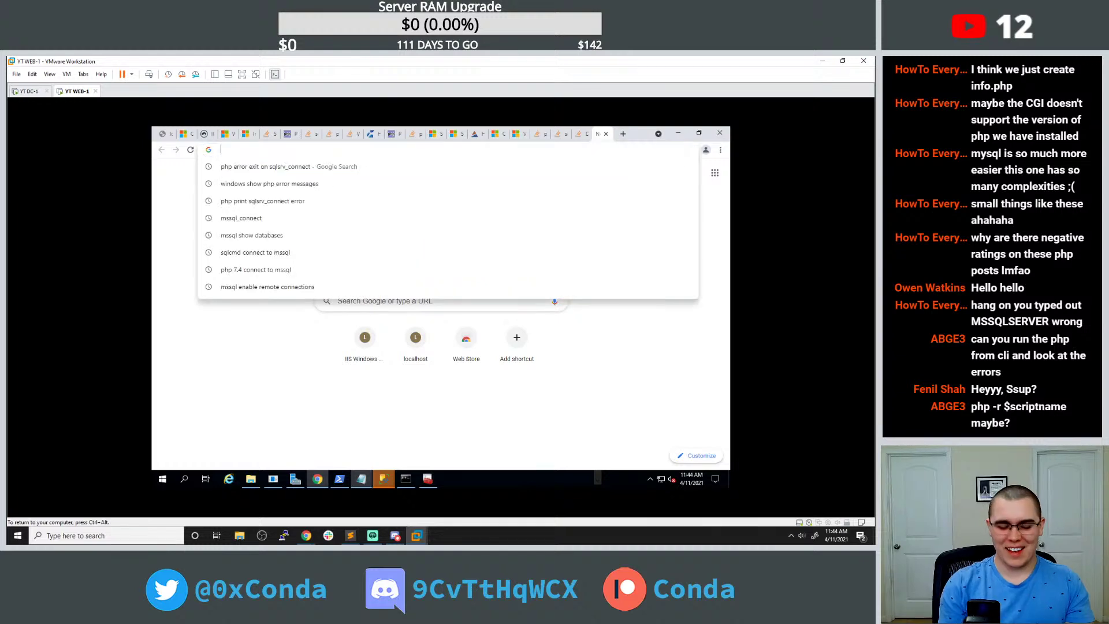
{"action": "type", "text": "s run php"}
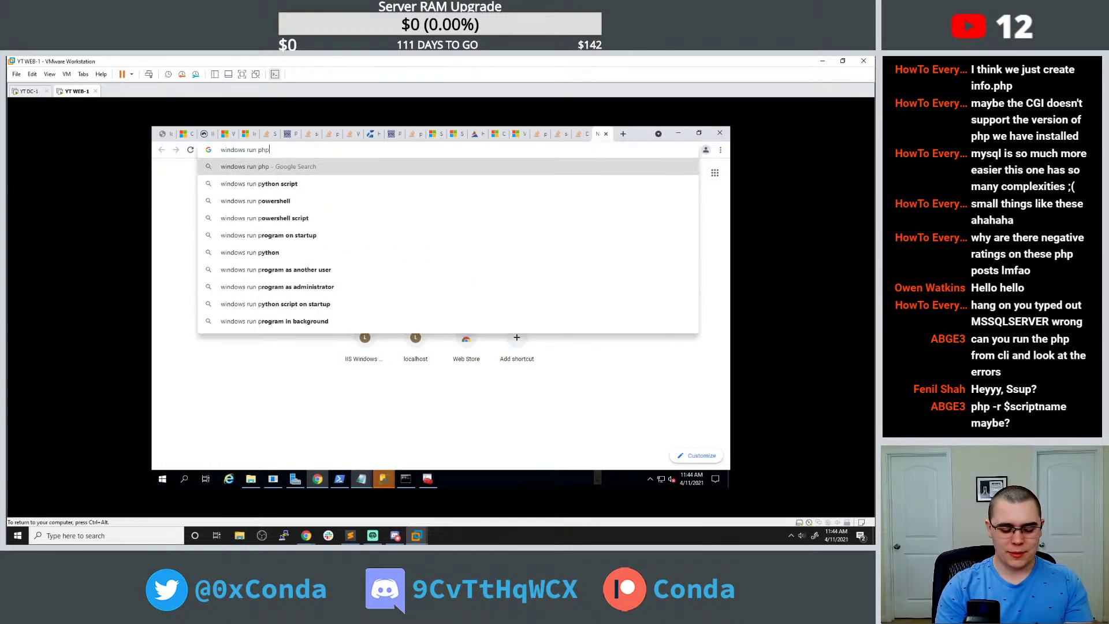
{"action": "type", "text": " from cli"}
{"action": "key", "text": "Return"}
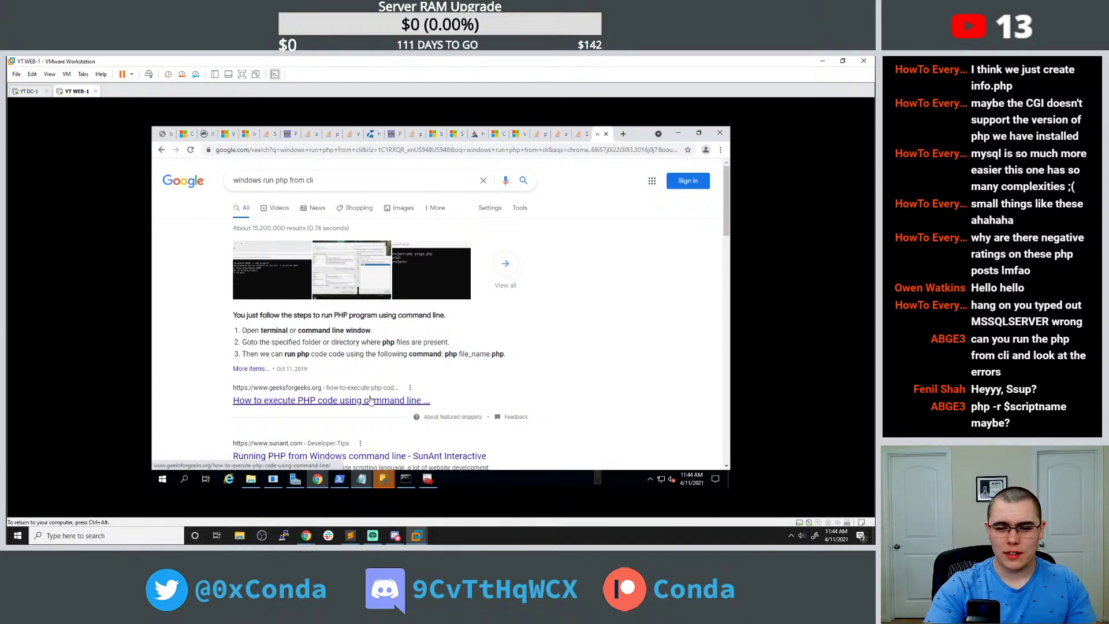
{"action": "left_click", "coordinate": [371, 402]}
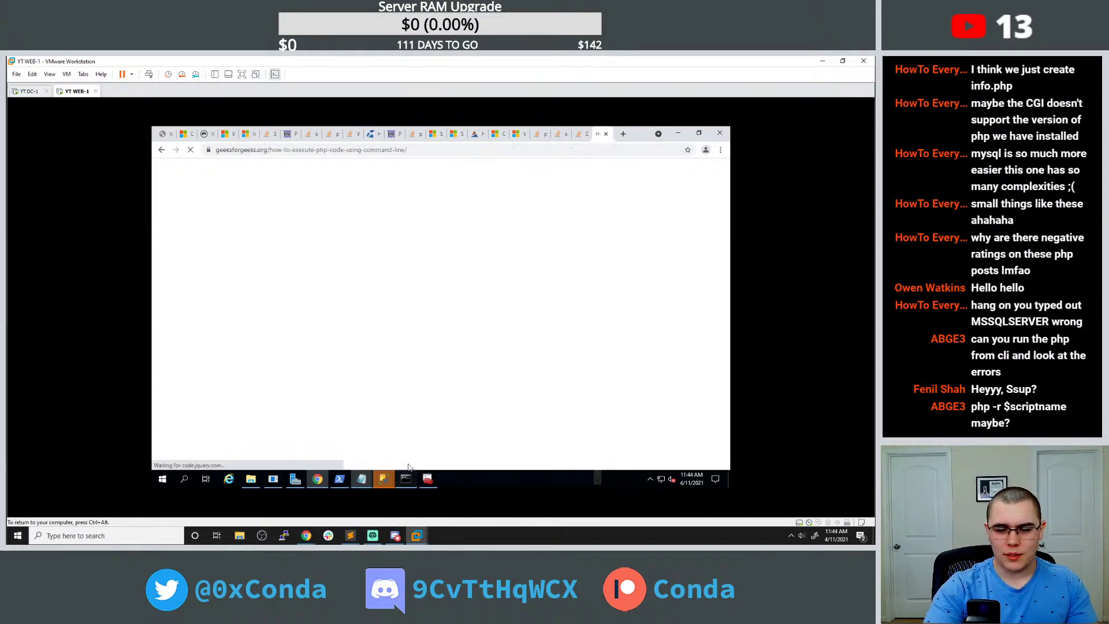
Rerun the previous command as php get_emails.php, without the -r option.
{"action": "left_click", "coordinate": [406, 478]}
{"action": "left_click", "coordinate": [411, 322]}
{"action": "key", "text": "Up"}
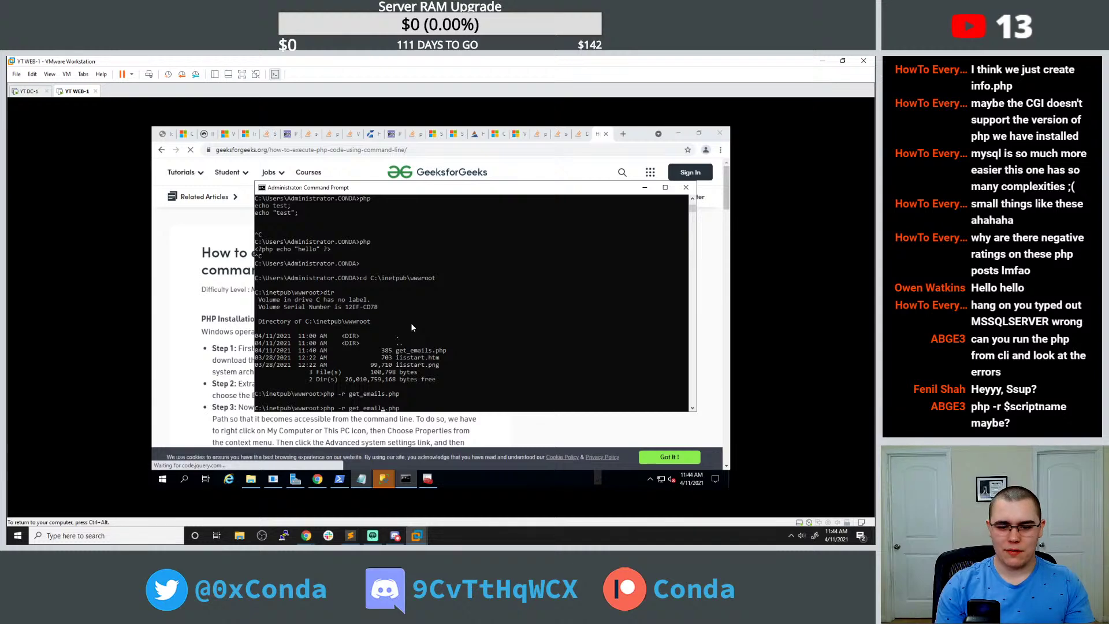
{"action": "key", "text": "ctrl+Left"}
{"action": "key", "text": "BackSpace"}
{"action": "key", "text": "BackSpace"}
{"action": "key", "text": "BackSpace"}
{"action": "key", "text": "Return"}
Read the GeeksforGeeks command-line guide, then return to the Command Prompt.
{"action": "left_click", "coordinate": [217, 312]}
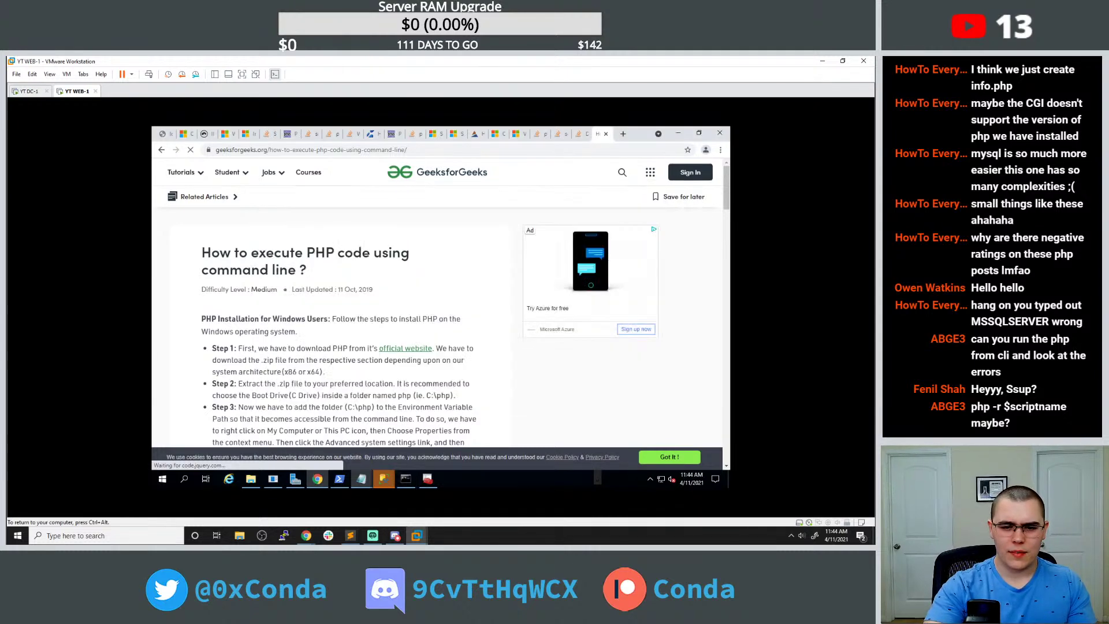
{"action": "scroll", "coordinate": [216, 313], "scroll_direction": "down", "scroll_amount": 2}
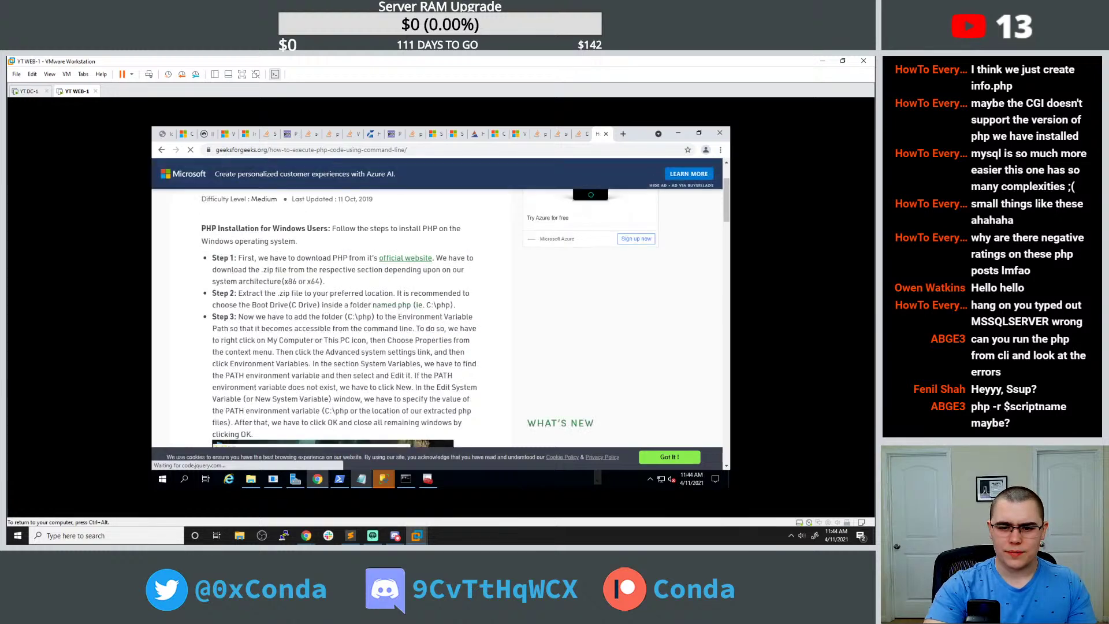
{"action": "scroll", "coordinate": [216, 312], "scroll_direction": "down", "scroll_amount": 2}
{"action": "scroll", "coordinate": [254, 291], "scroll_direction": "down", "scroll_amount": 5}
{"action": "scroll", "coordinate": [254, 291], "scroll_direction": "up", "scroll_amount": 2}
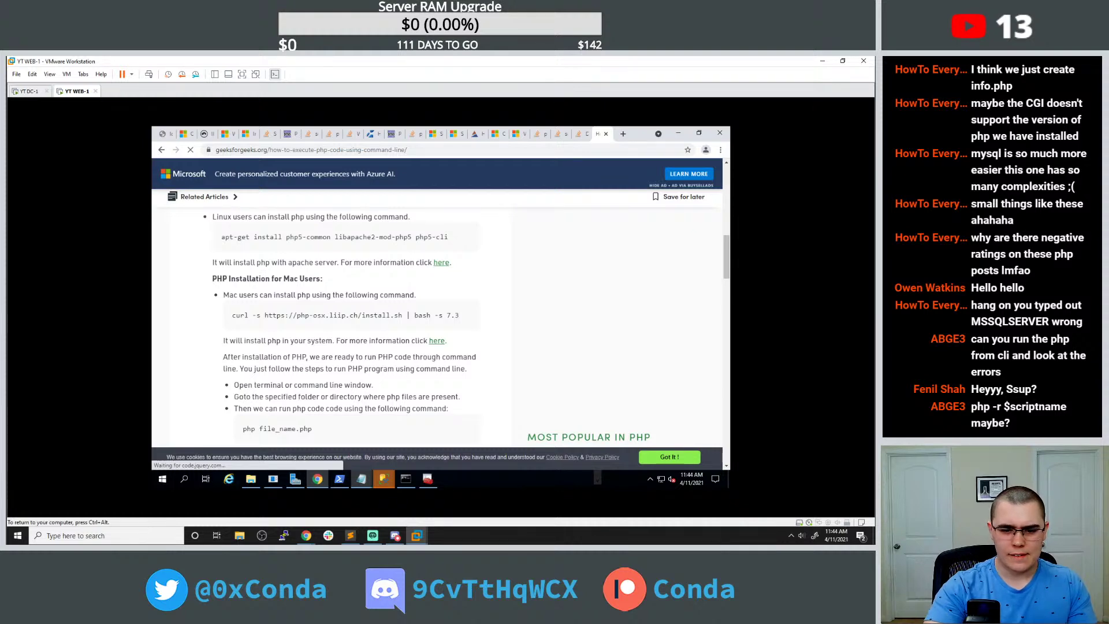
{"action": "left_click", "coordinate": [404, 478]}
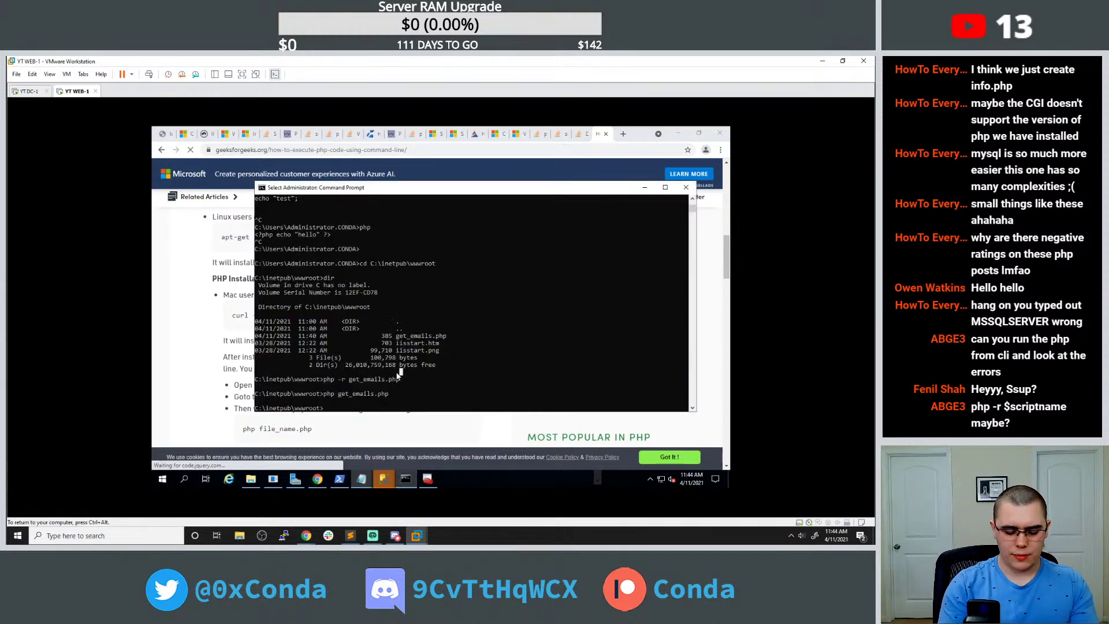
Stop php, then copy the folder location from php.exe's Properties in the v7.4 folder.
{"action": "key", "text": "Return"}
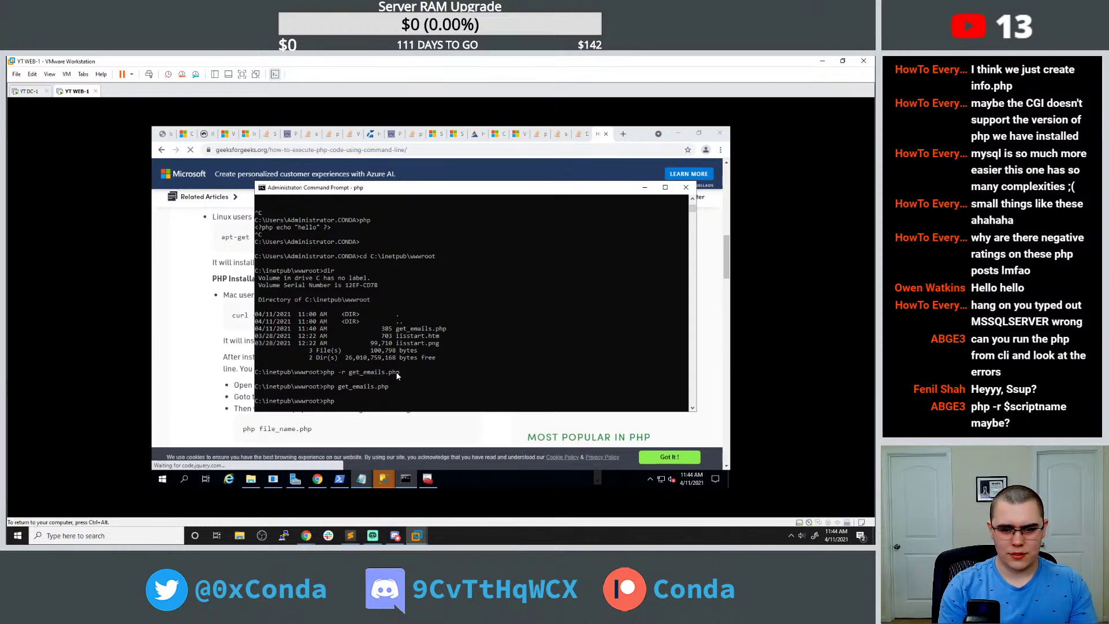
{"action": "key", "text": "ctrl+c"}
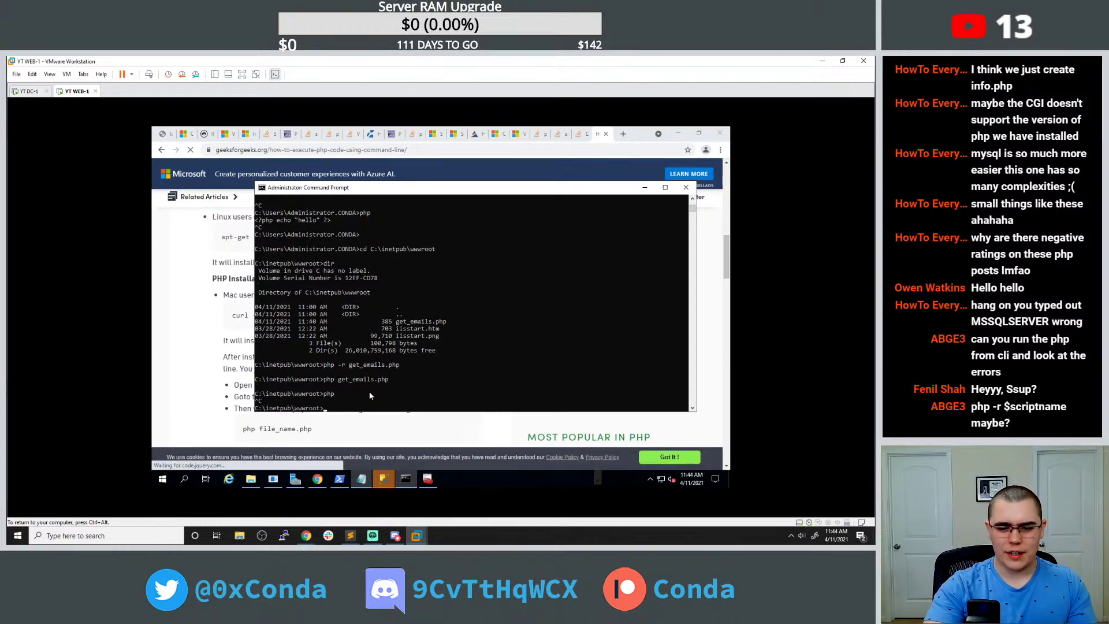
{"action": "left_click", "coordinate": [250, 478]}
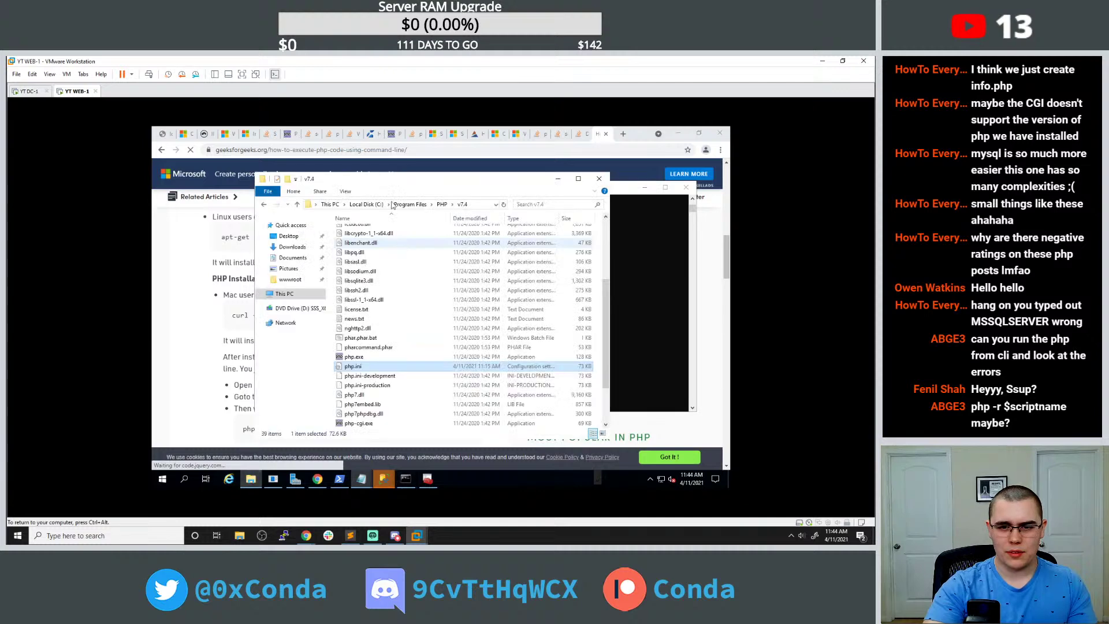
{"action": "right_click", "coordinate": [351, 358]}
{"action": "left_click", "coordinate": [347, 361]}
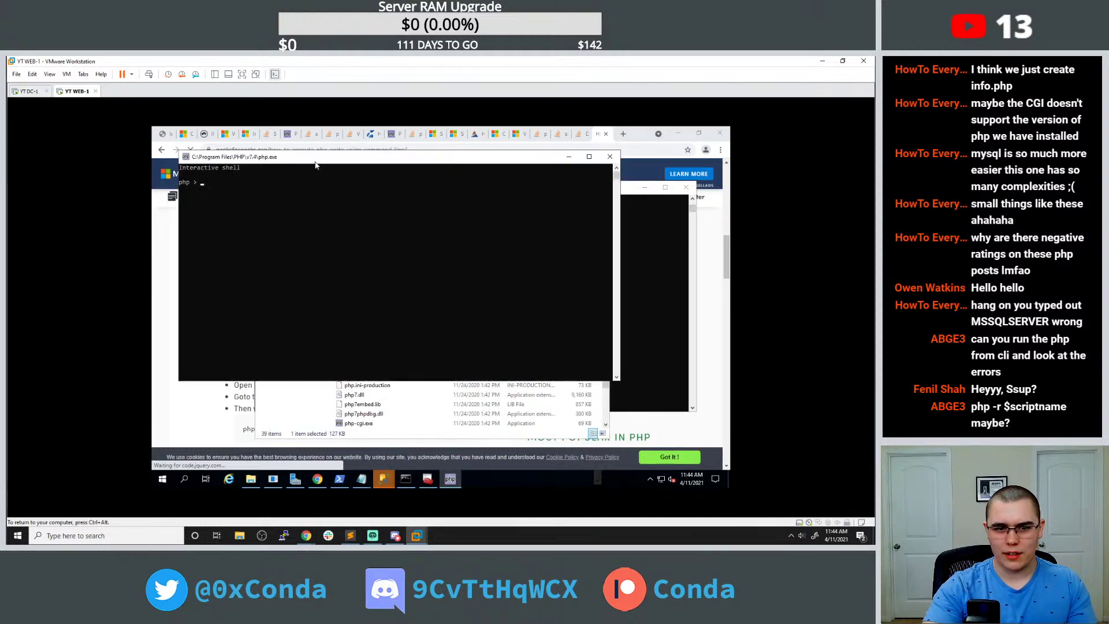
{"action": "left_click", "coordinate": [609, 157]}
{"action": "right_click", "coordinate": [380, 360]}
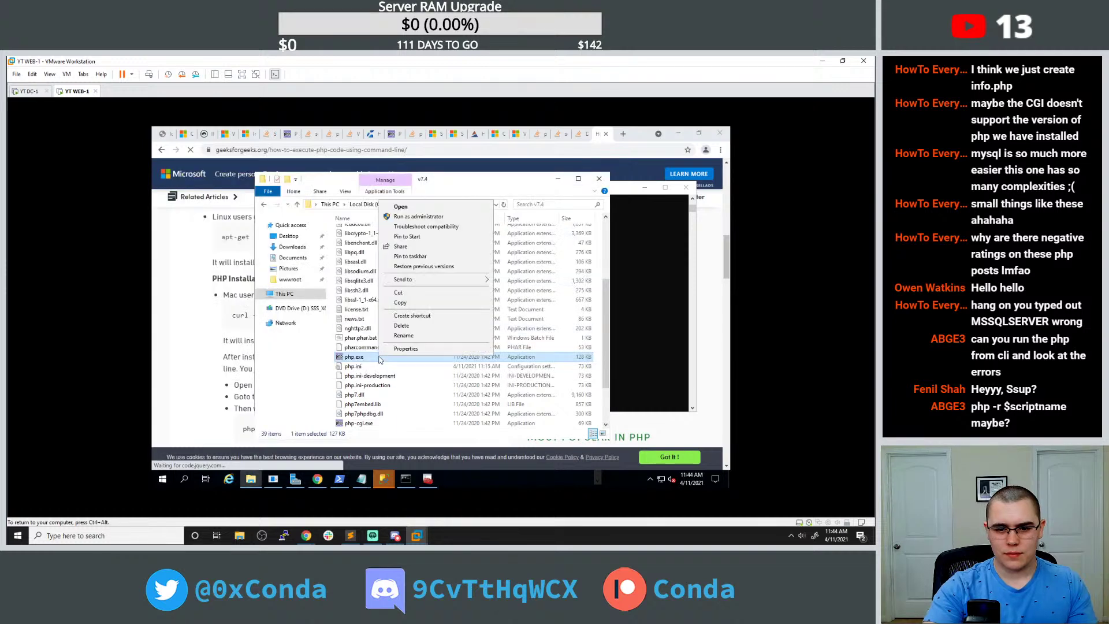
{"action": "left_click", "coordinate": [399, 350]}
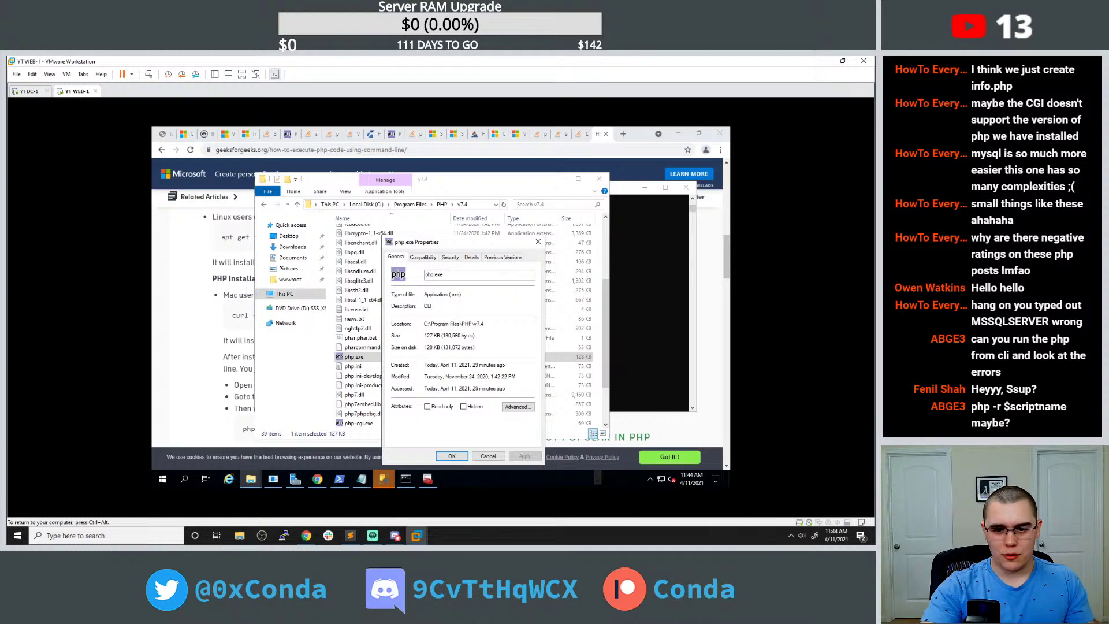
{"action": "left_click_drag", "start_coordinate": [424, 323], "coordinate": [483, 324]}
{"action": "key", "text": "ctrl+c"}
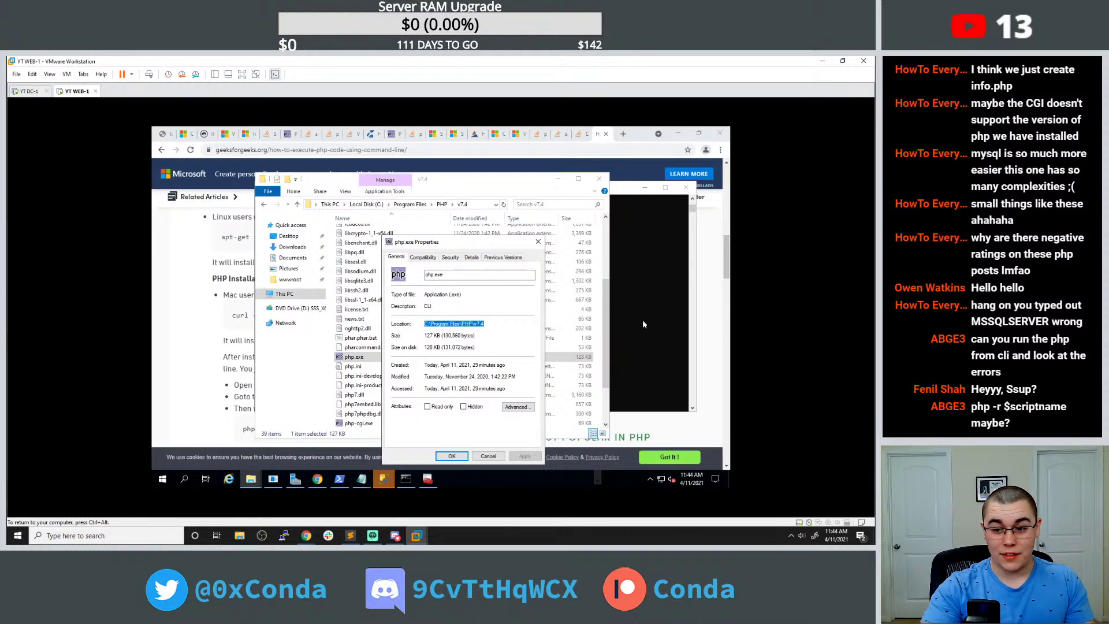
Run php.exe by its full path, quoting it after the unquoted one fails, then Ctrl+C out.
{"action": "left_click", "coordinate": [650, 319]}
{"action": "key", "text": "ctrl+v"}
{"action": "type", "text": "\\php"}
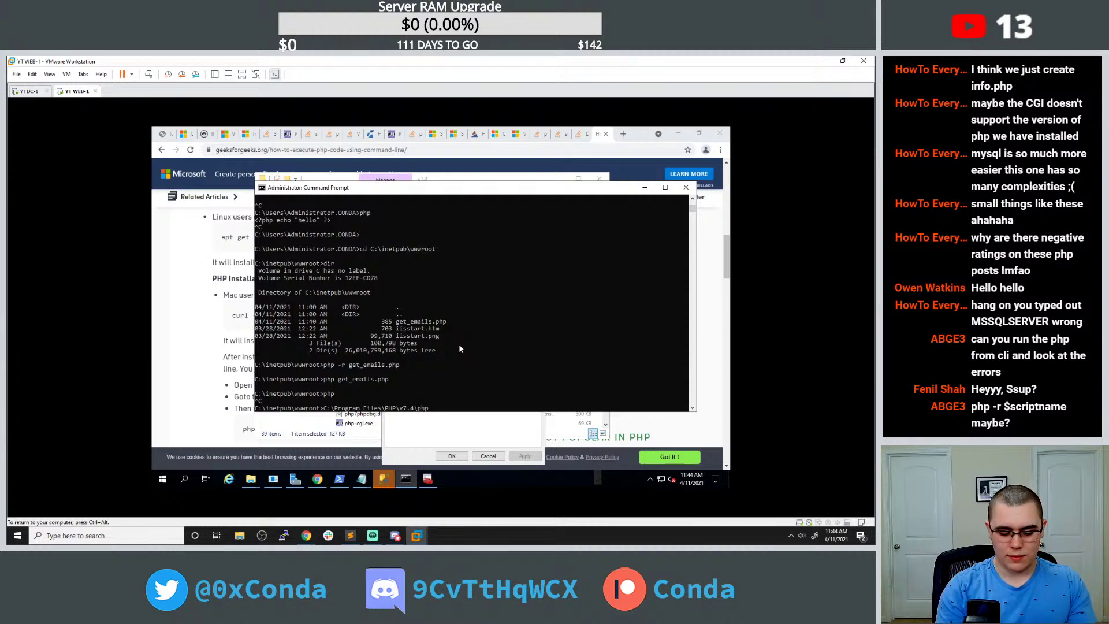
{"action": "type", "text": ".e"}
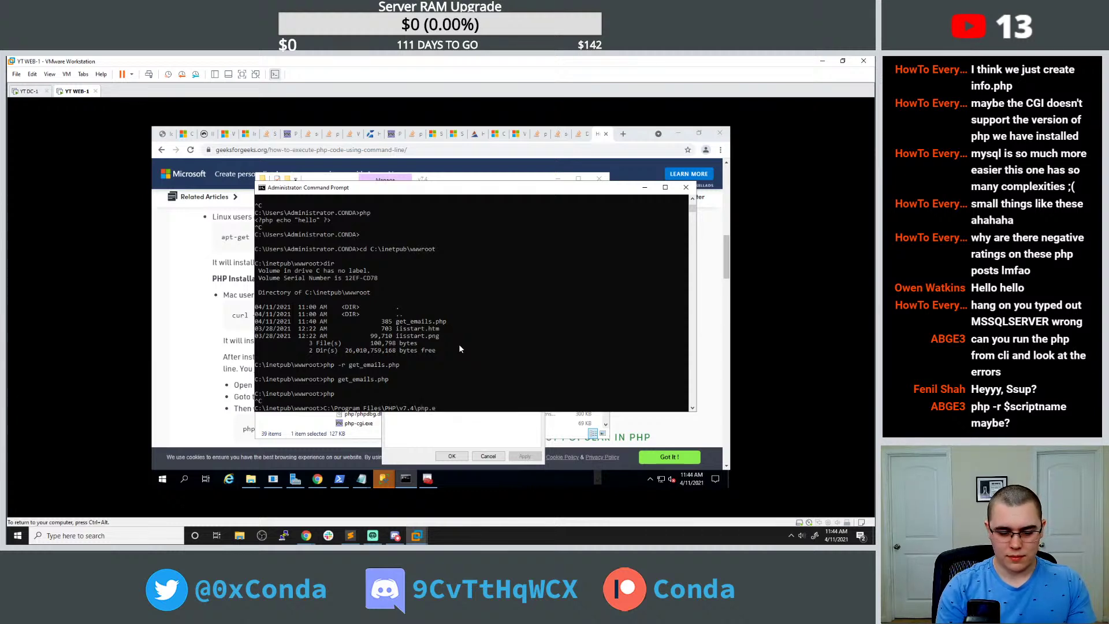
{"action": "type", "text": "xe"}
{"action": "key", "text": "Return"}
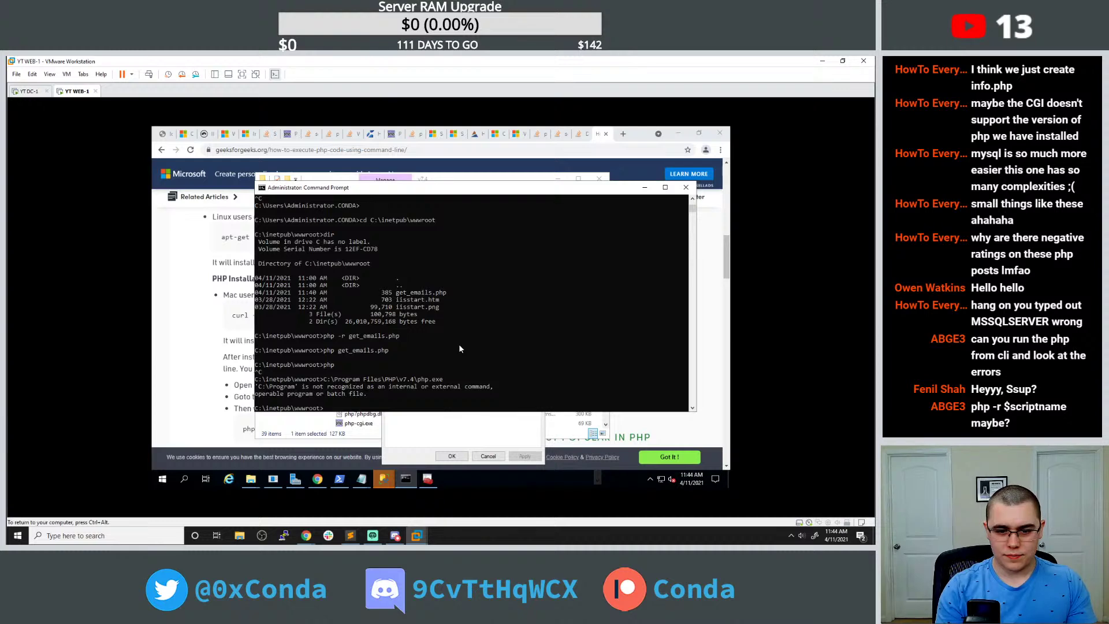
{"action": "key", "text": "Up"}
{"action": "type", "text": "\""}
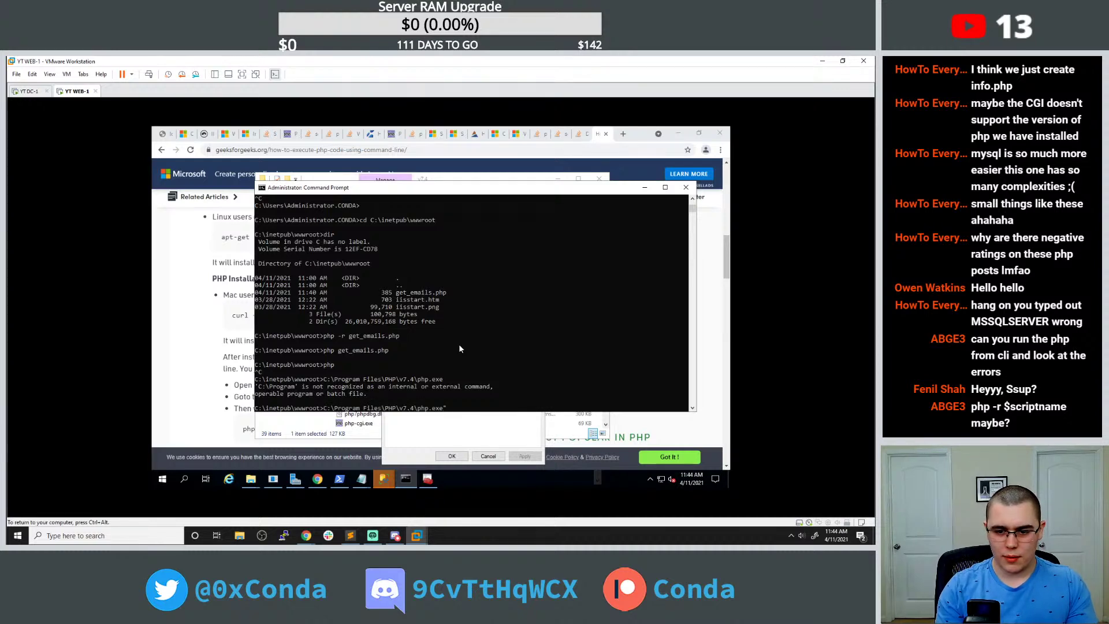
{"action": "type", "text": "\""}
{"action": "key", "text": "Return"}
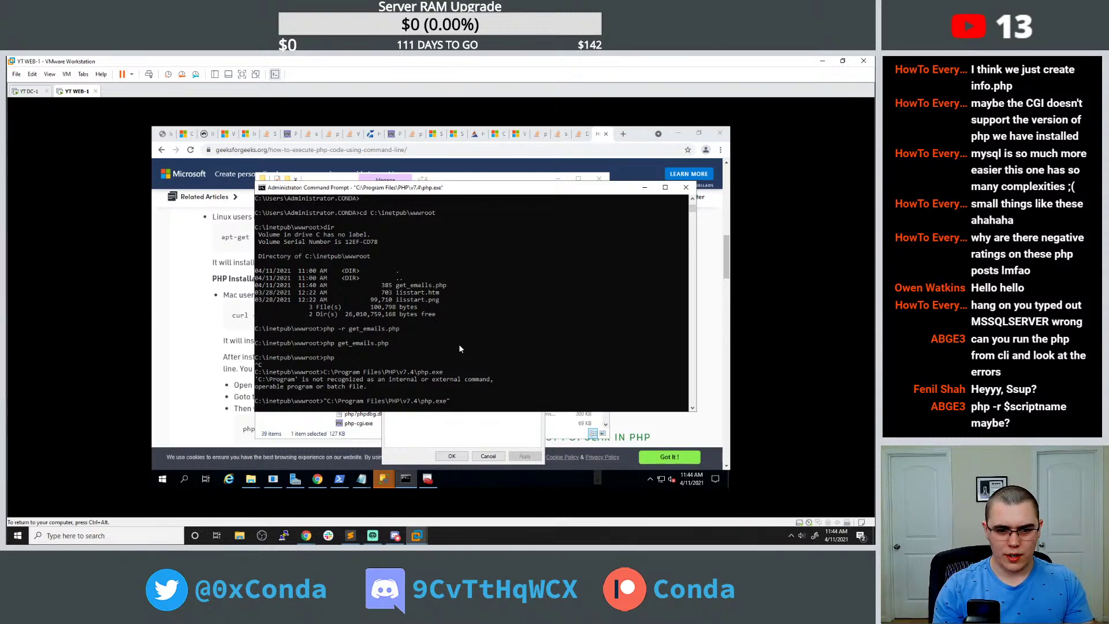
{"action": "key", "text": "Return"}
{"action": "type", "text": "test"}
{"action": "key", "text": "Return"}
{"action": "key", "text": "ctrl+c"}
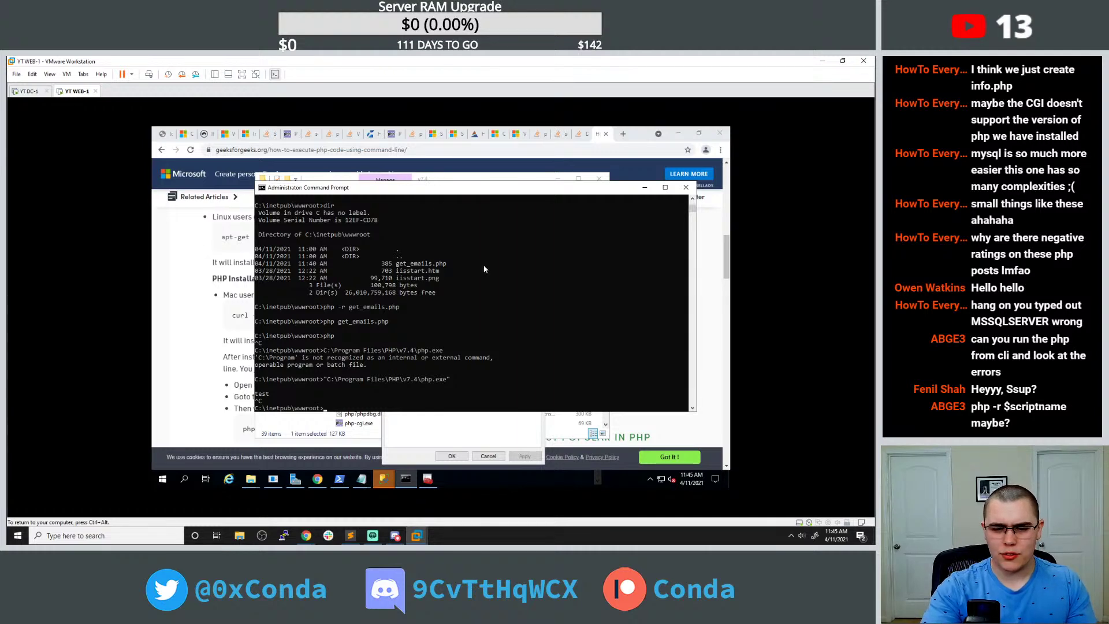
Cancel the Shutdown Event Tracker dialog.
{"action": "left_click", "coordinate": [197, 288]}
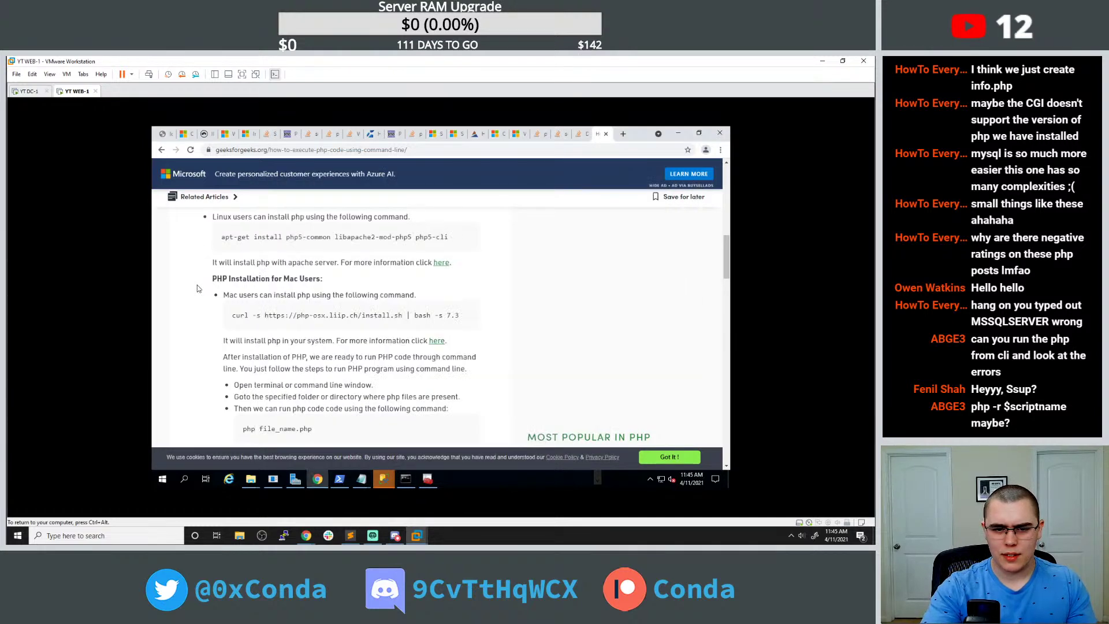
{"action": "mouse_move", "coordinate": [411, 479]}
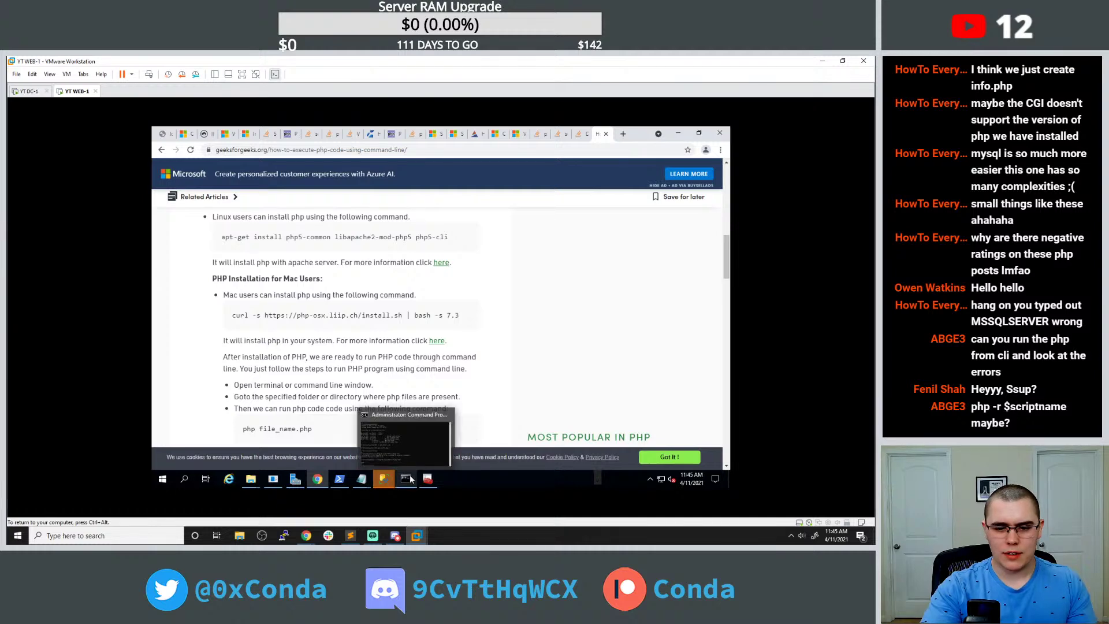
{"action": "left_click", "coordinate": [412, 449]}
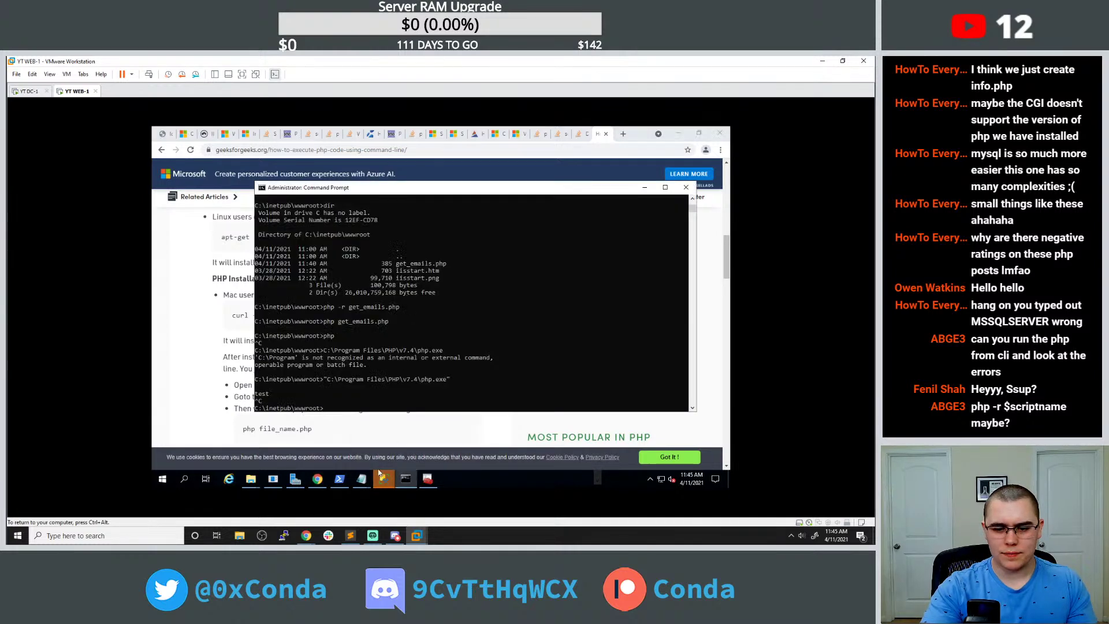
{"action": "left_click", "coordinate": [272, 479]}
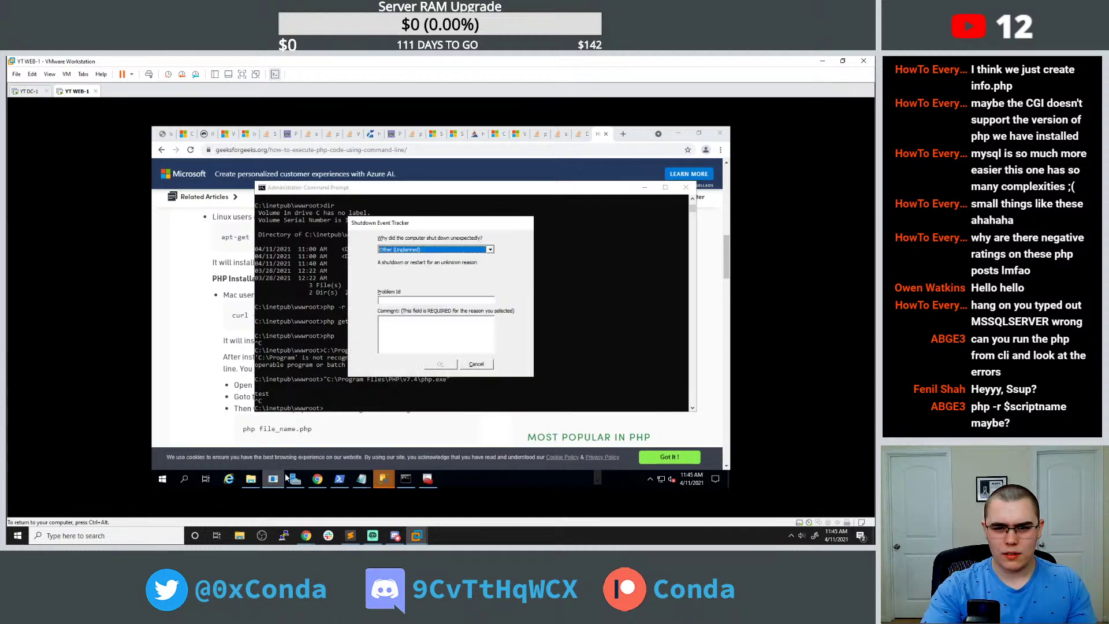
{"action": "left_click", "coordinate": [477, 364]}
{"action": "mouse_move", "coordinate": [251, 479]}
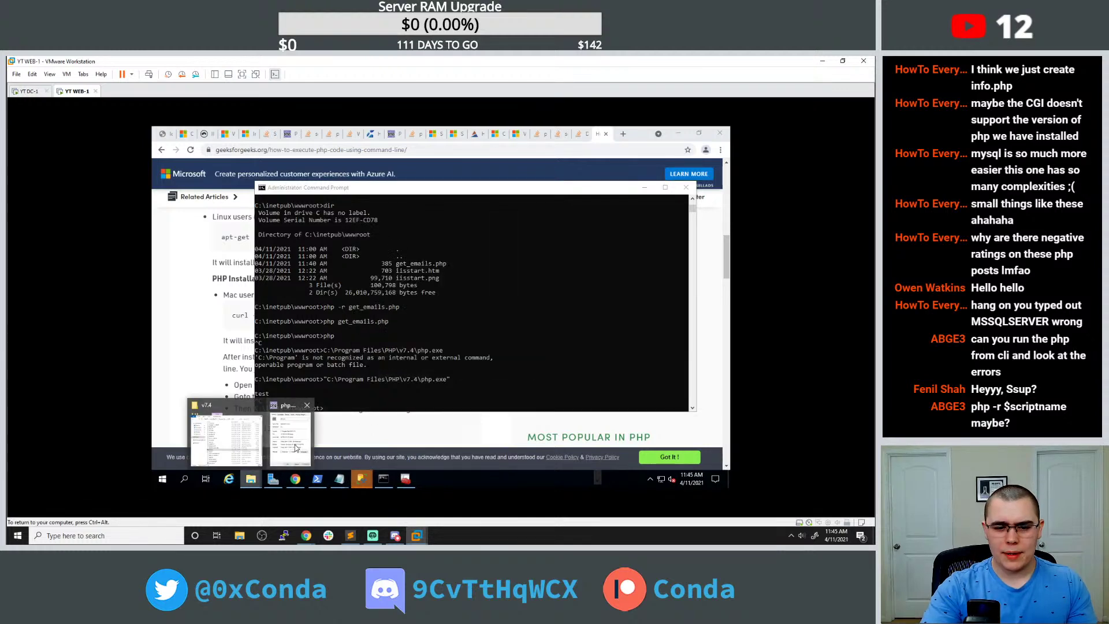
Close php.exe Properties, launch php.exe, and enter echo "test" lines that print nothing.
{"action": "left_click", "coordinate": [307, 407]}
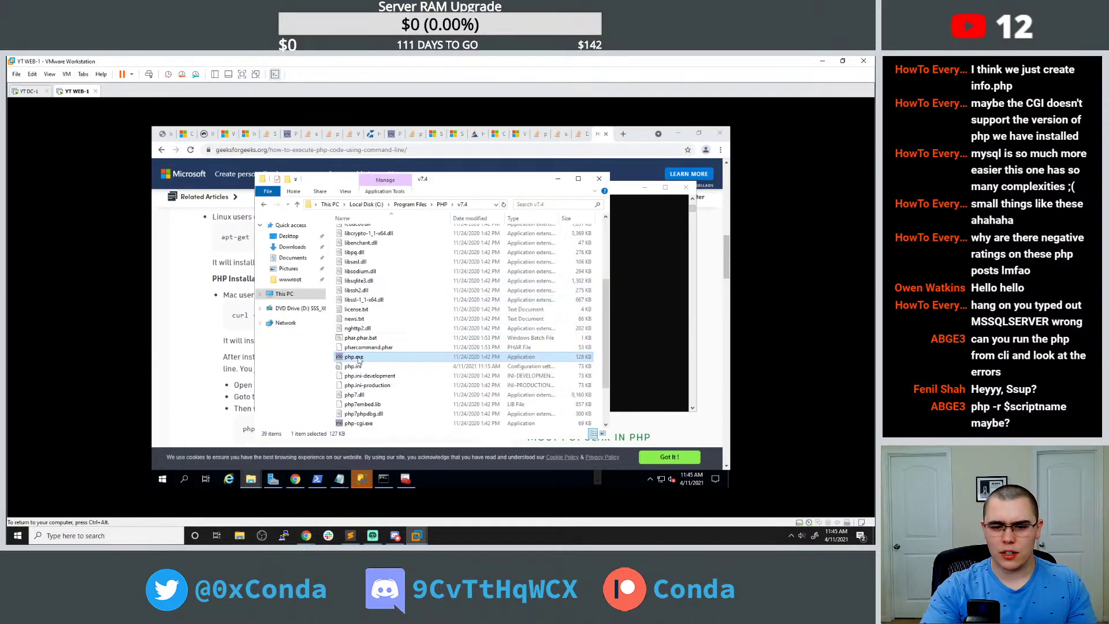
{"action": "double_click", "coordinate": [359, 359]}
{"action": "type", "text": "echo "}
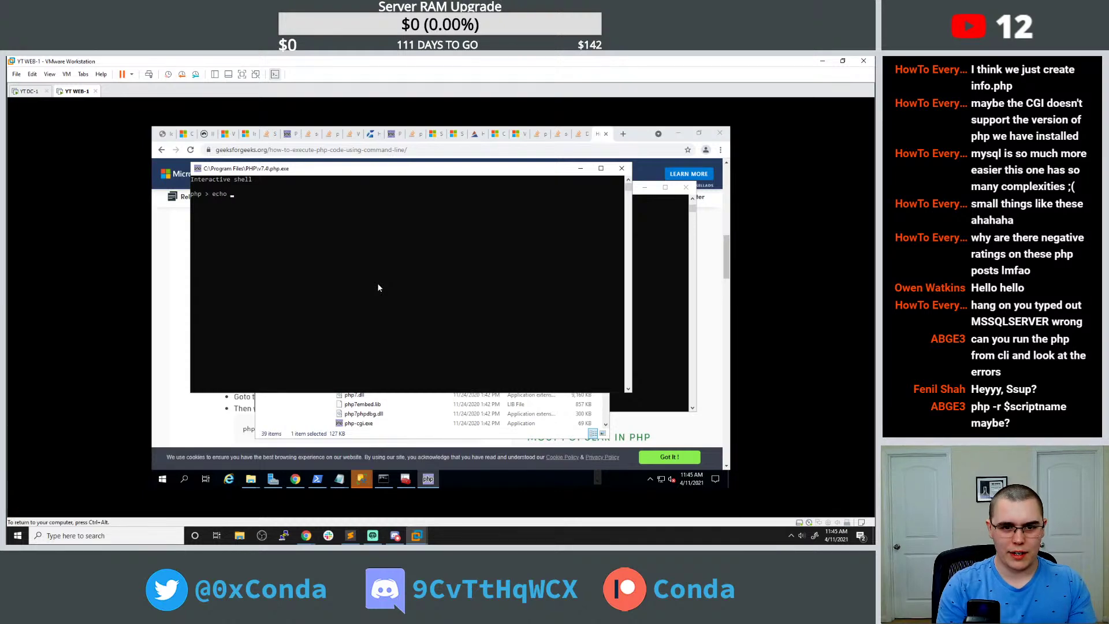
{"action": "type", "text": "\"test\""}
{"action": "key", "text": "Return"}
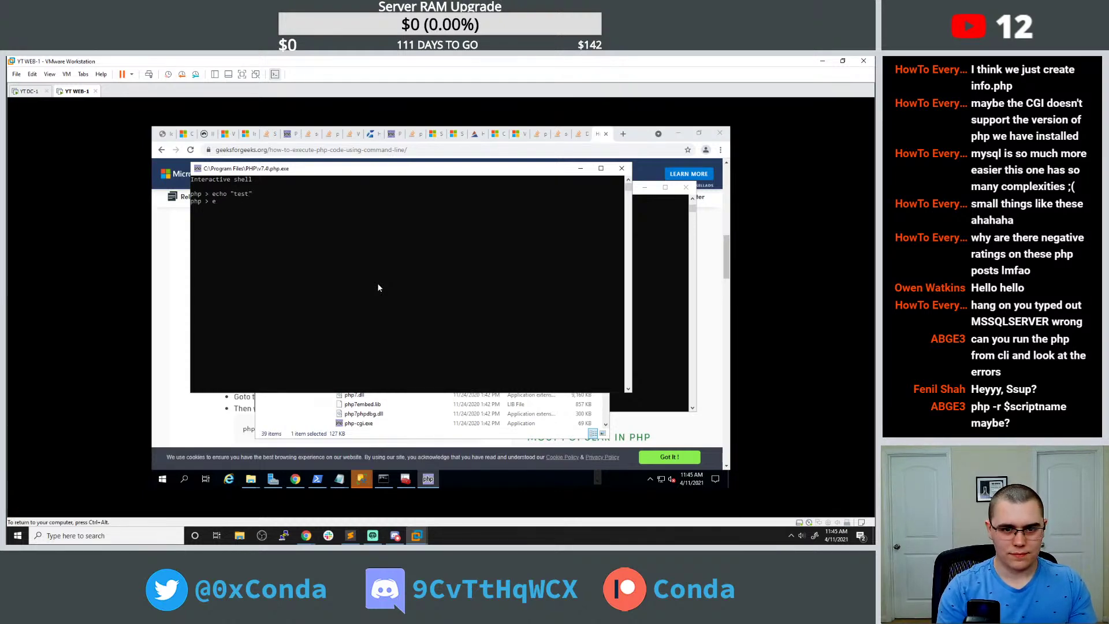
{"action": "type", "text": "echo"}
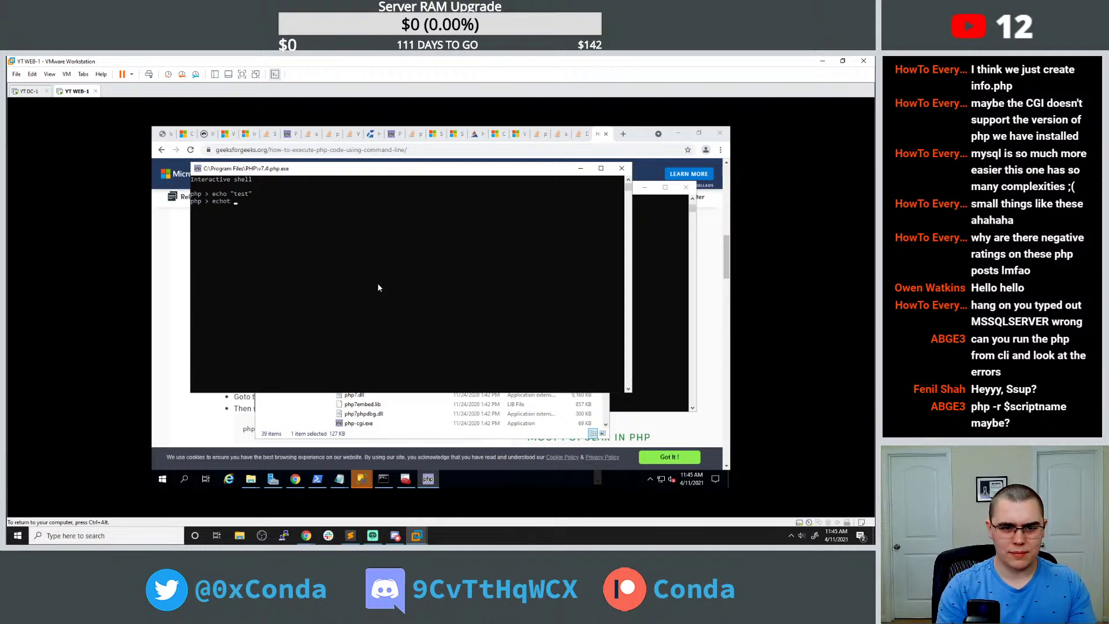
{"action": "type", "text": " test"}
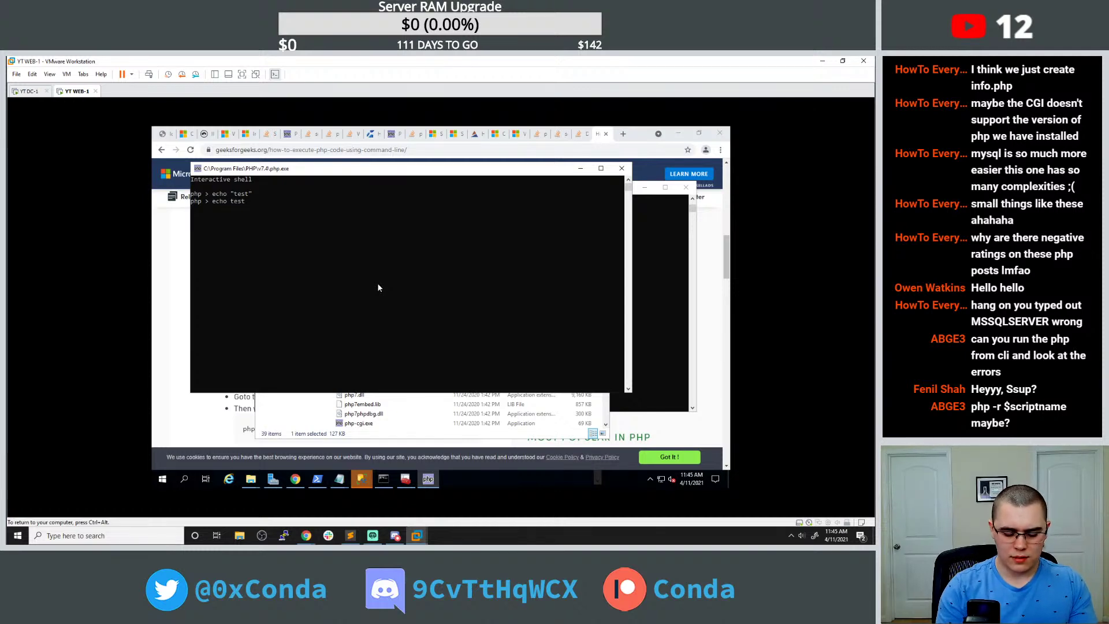
{"action": "key", "text": "Left"}
{"action": "key", "text": "Left"}
{"action": "key", "text": "Left"}
{"action": "key", "text": "Left"}
{"action": "type", "text": "\""}
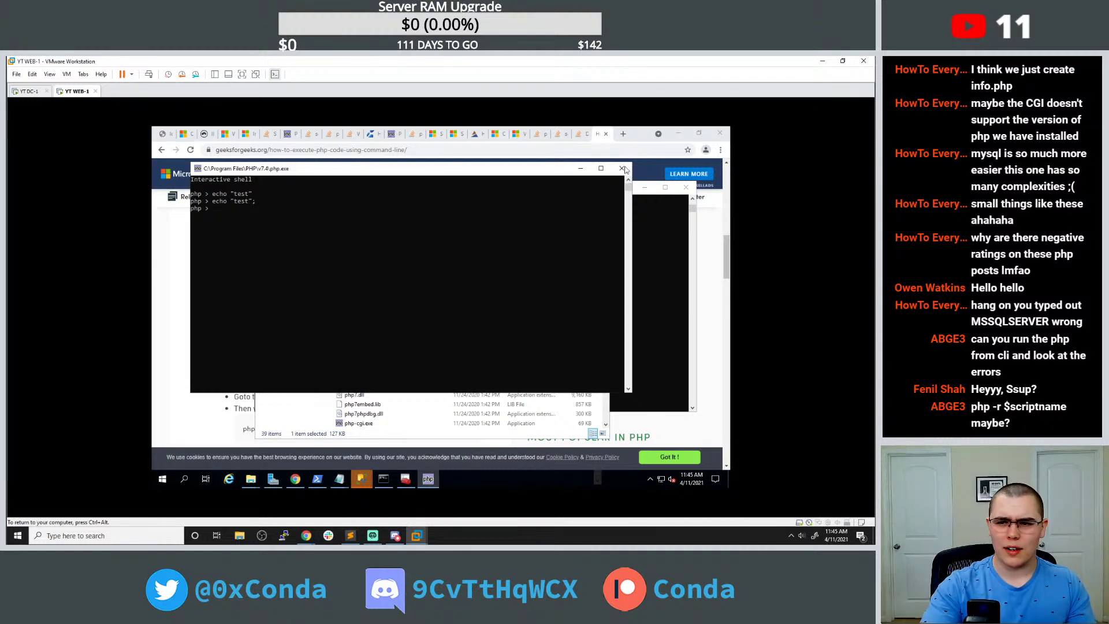
{"action": "left_click", "coordinate": [623, 137]}
Search 'php interactive shell echo', open php.net's Interactive shell page, and select 'php -a'.
{"action": "type", "text": "php interactive shell echo"}
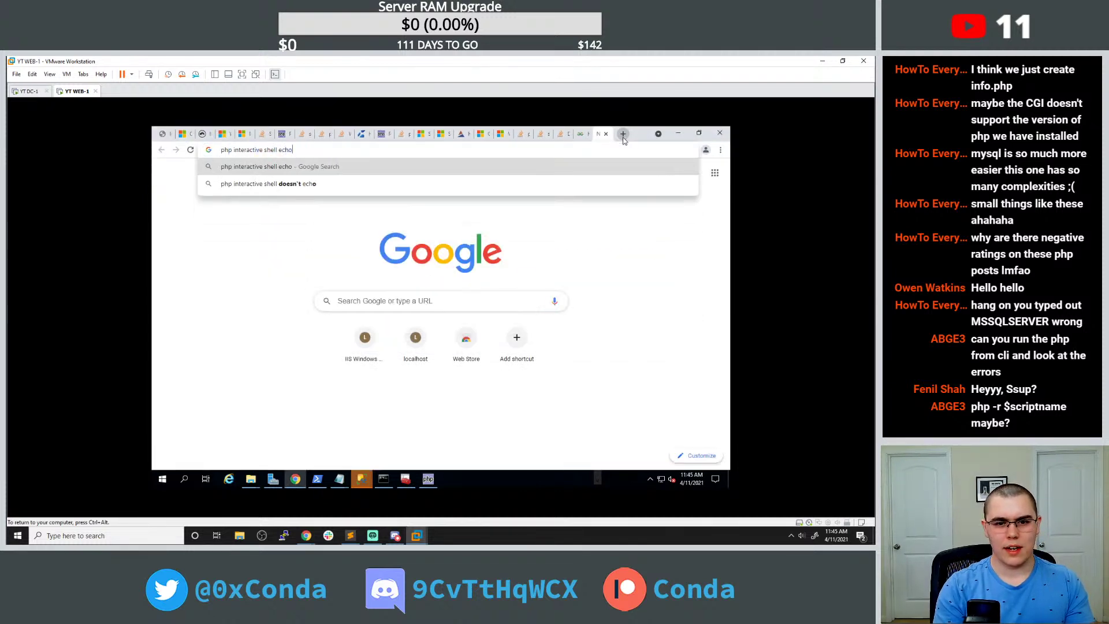
{"action": "key", "text": "Return"}
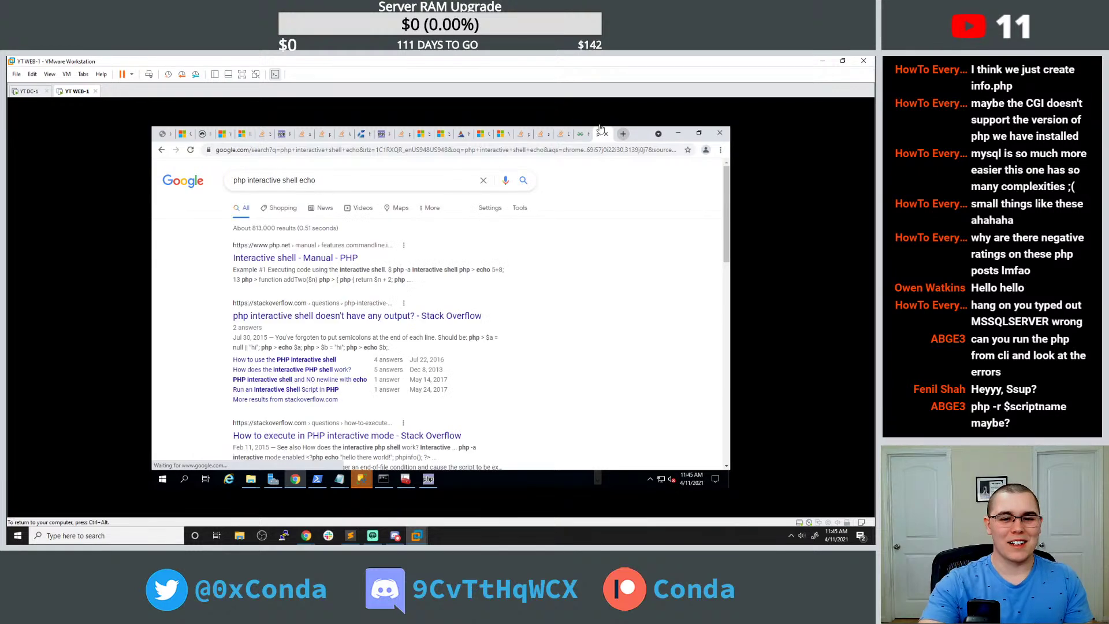
{"action": "left_click", "coordinate": [348, 257]}
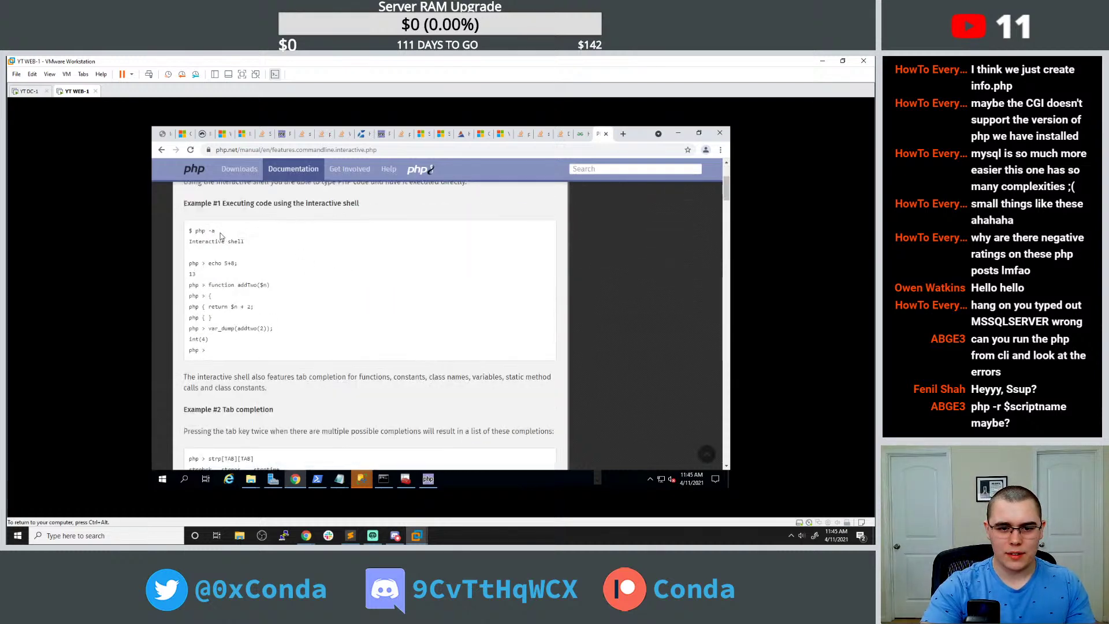
{"action": "left_click_drag", "start_coordinate": [216, 231], "coordinate": [195, 231]}
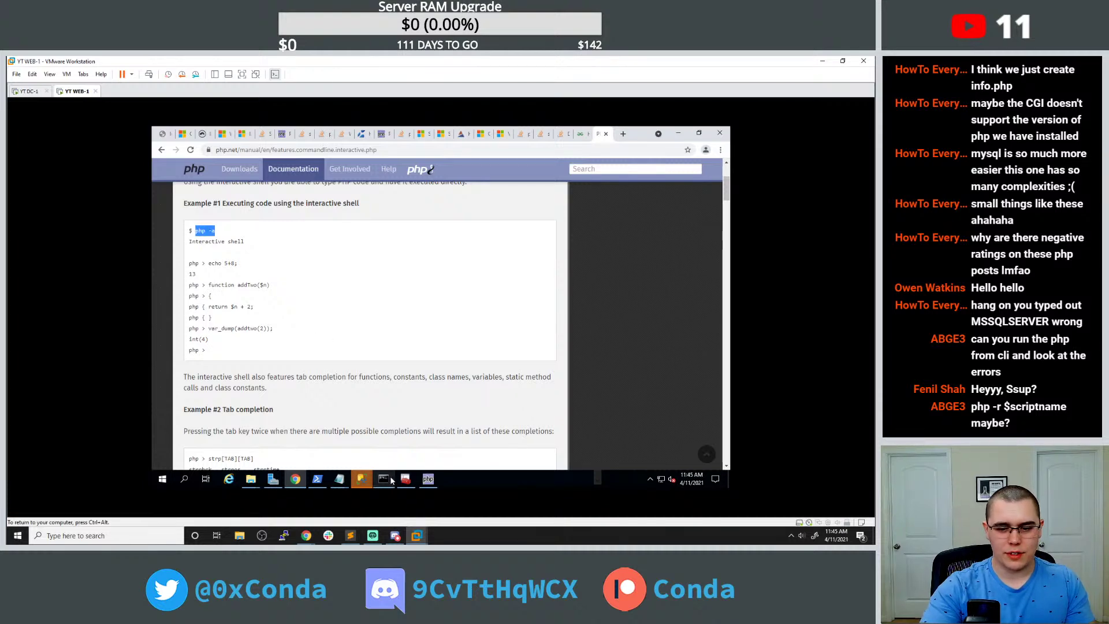
{"action": "left_click", "coordinate": [384, 479]}
Start the PHP interactive shell with php -a and run echo 5+8;, fixing the typo.
{"action": "type", "text": "php -a"}
{"action": "key", "text": "Return"}
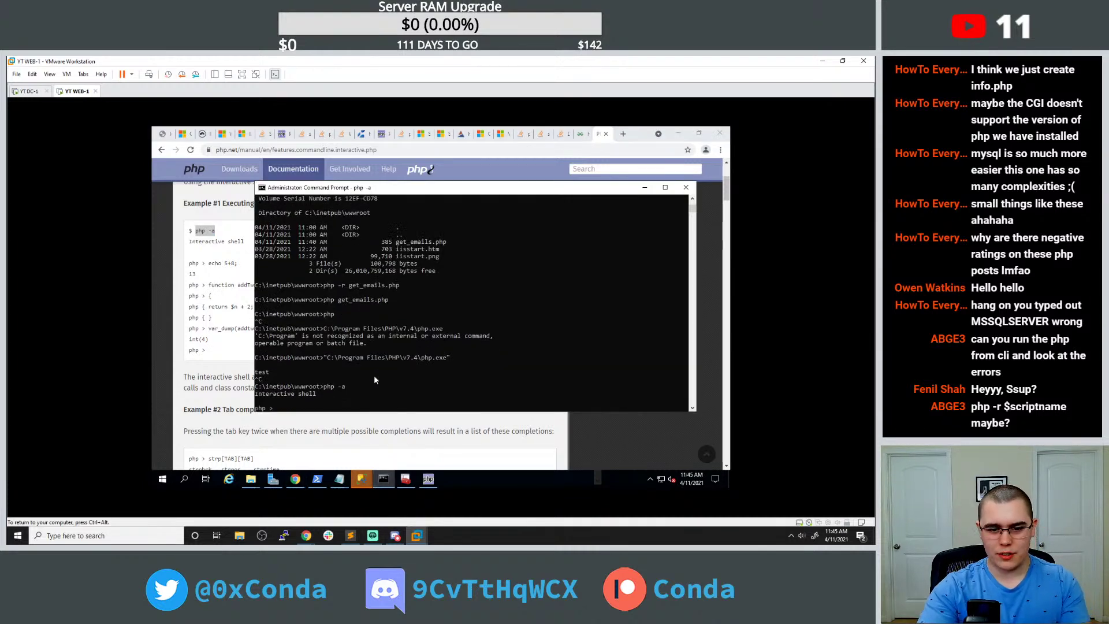
{"action": "type", "text": "echo 5"}
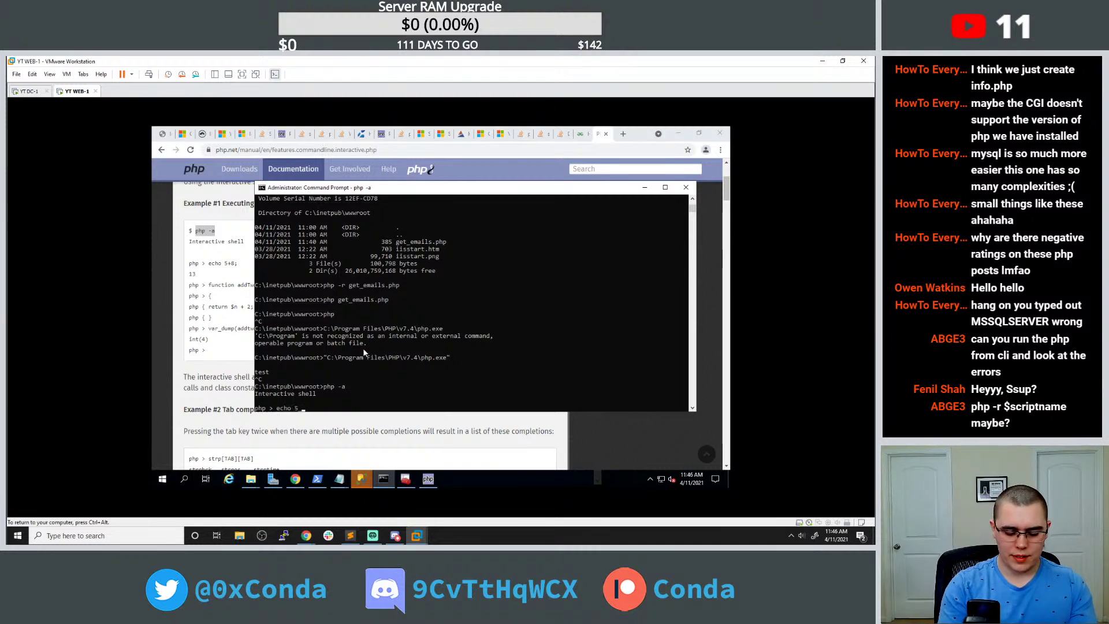
{"action": "type", "text": "_8;"}
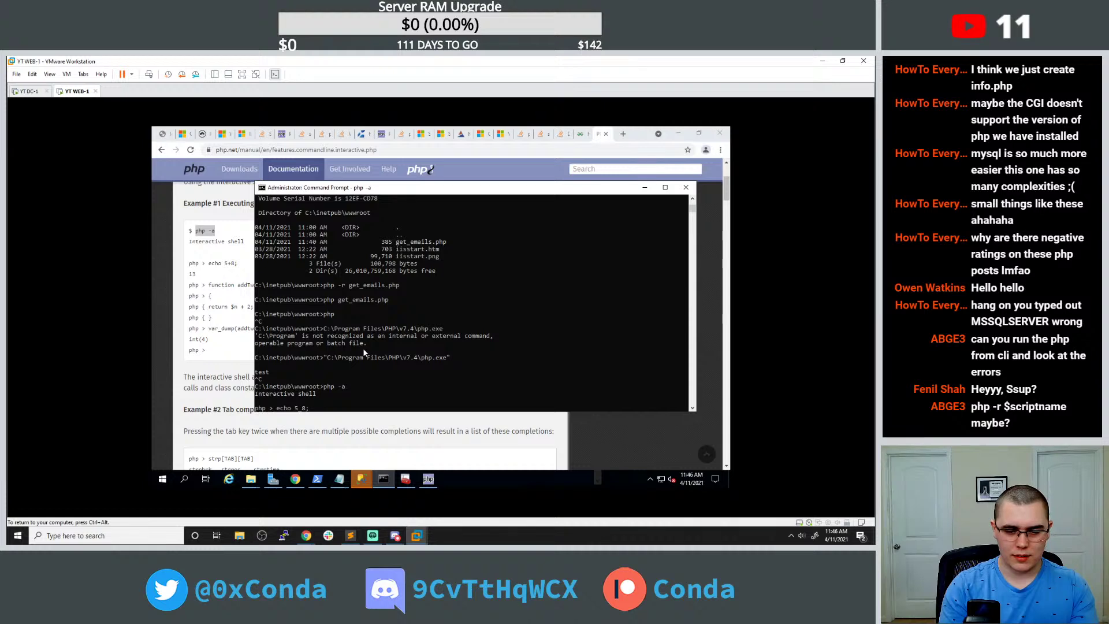
{"action": "key", "text": "Return"}
{"action": "key", "text": "Up"}
{"action": "key", "text": "Left"}
{"action": "key", "text": "Left"}
{"action": "key", "text": "BackSpace"}
{"action": "type", "text": "+"}
{"action": "key", "text": "Return"}
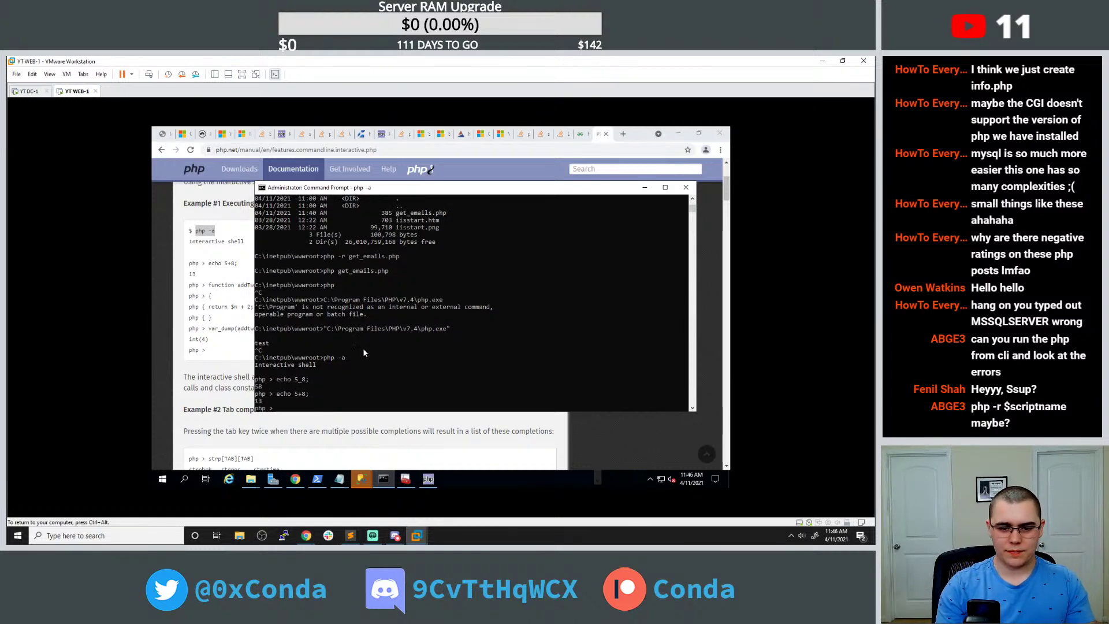
Run echo "test"; in the interactive shell and scroll the php.net page.
{"action": "type", "text": "echo \"test"}
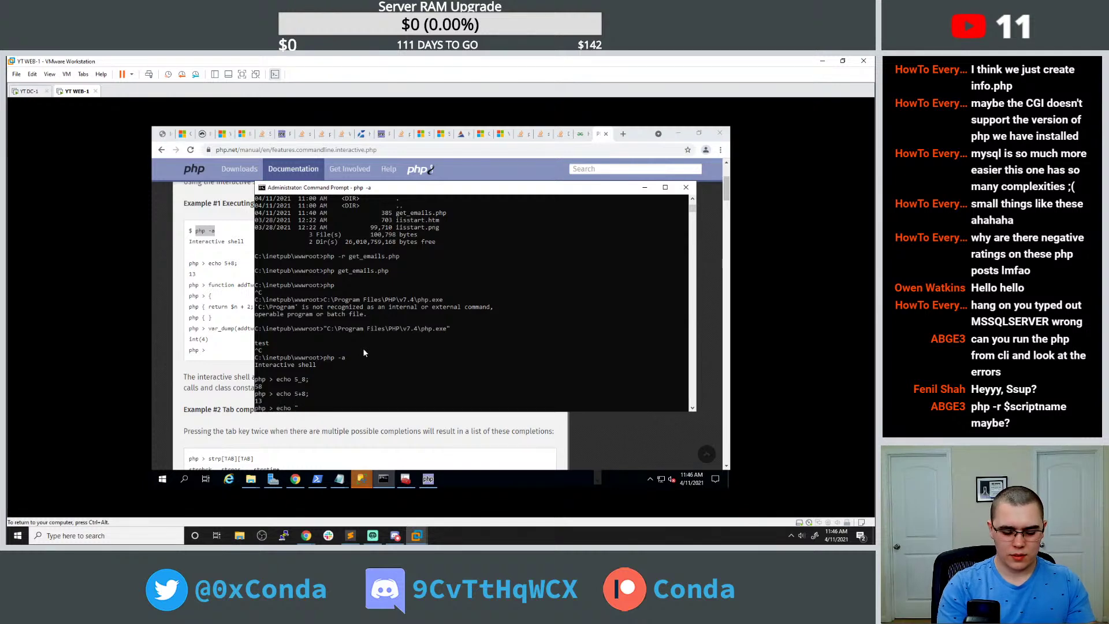
{"action": "type", "text": "\";"}
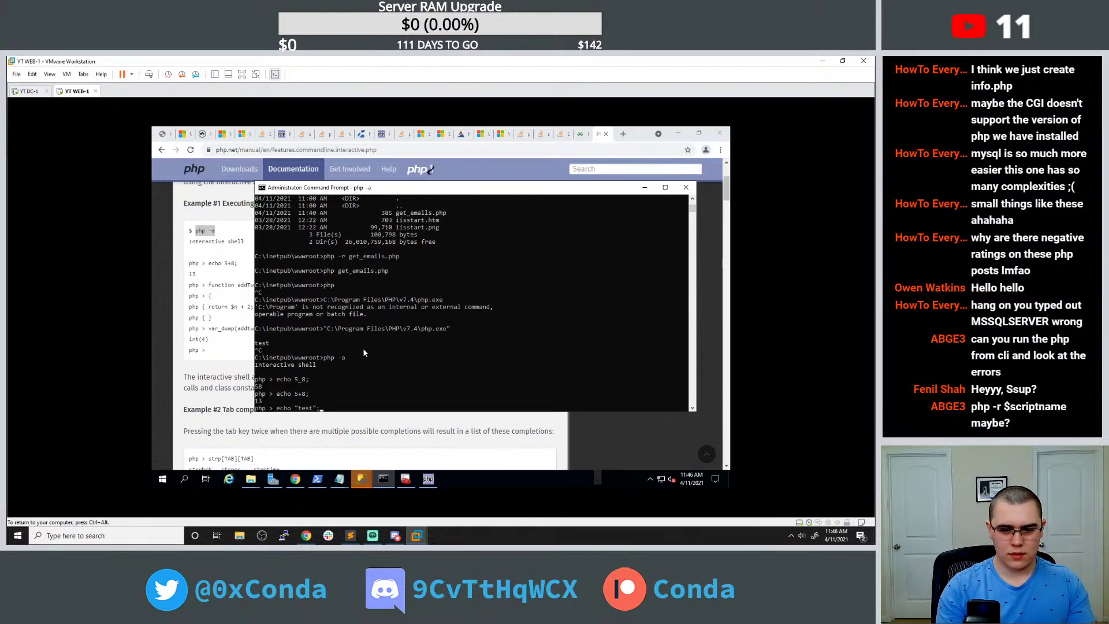
{"action": "key", "text": "Return"}
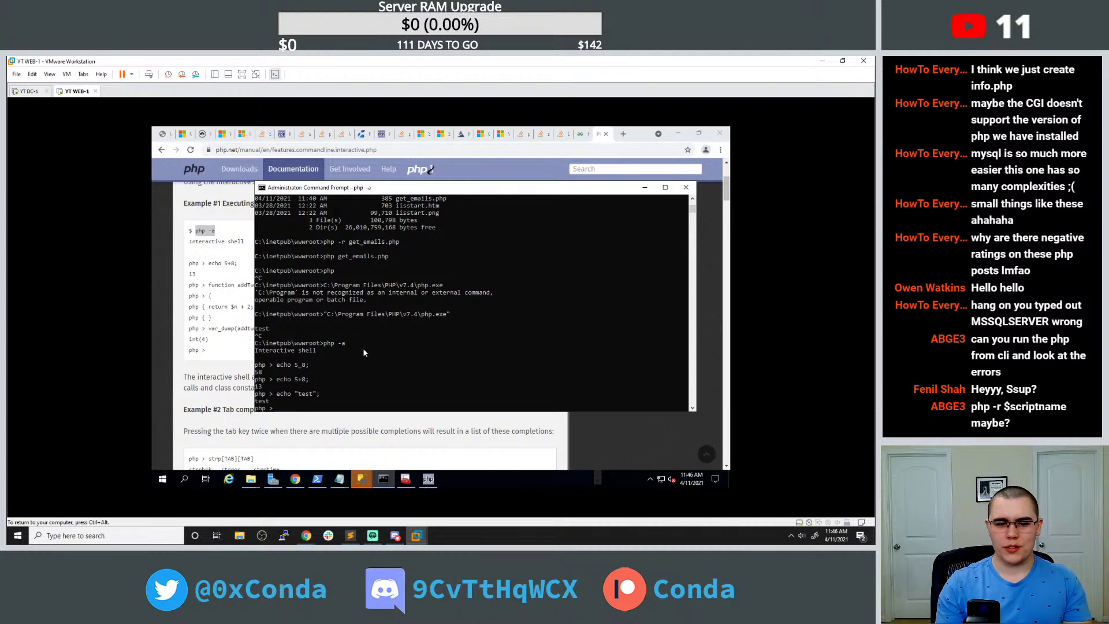
{"action": "scroll", "coordinate": [370, 439], "scroll_direction": "down", "scroll_amount": 2}
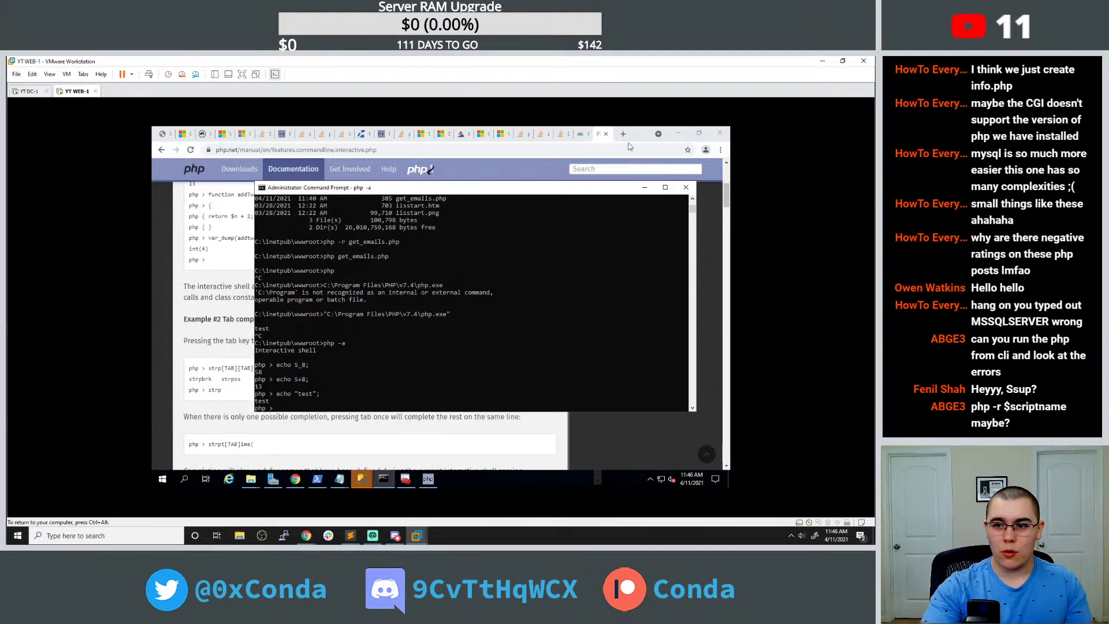
{"action": "left_click", "coordinate": [623, 134]}
Google 'php run script from interactive shell' and open the SCRIPTVERSE command-line tutorial.
{"action": "type", "text": "php run scr"}
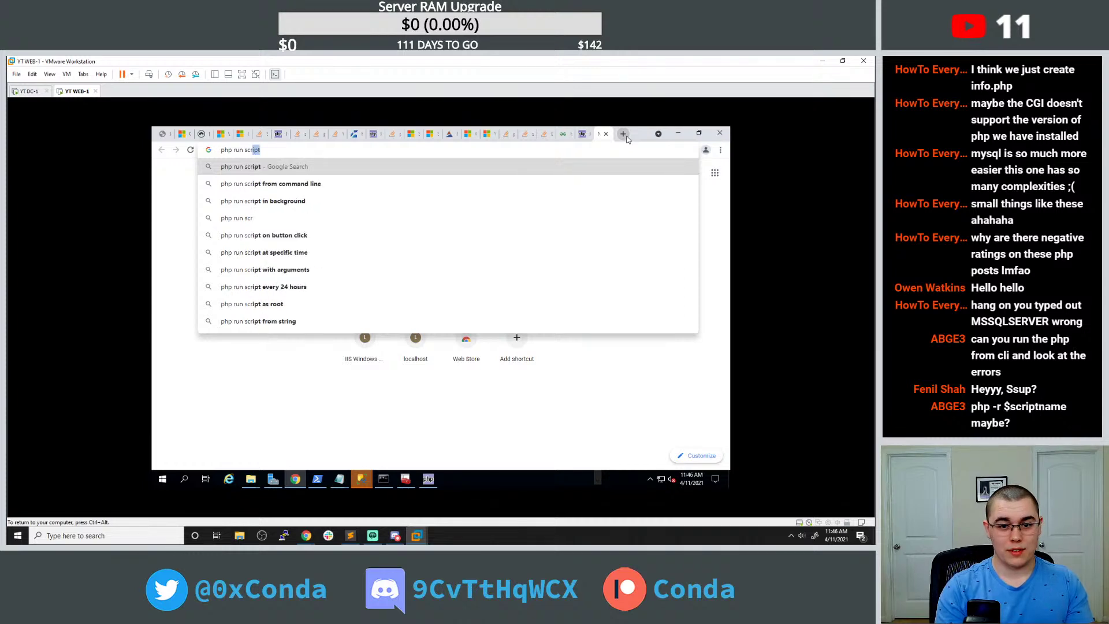
{"action": "type", "text": "ipt from int"}
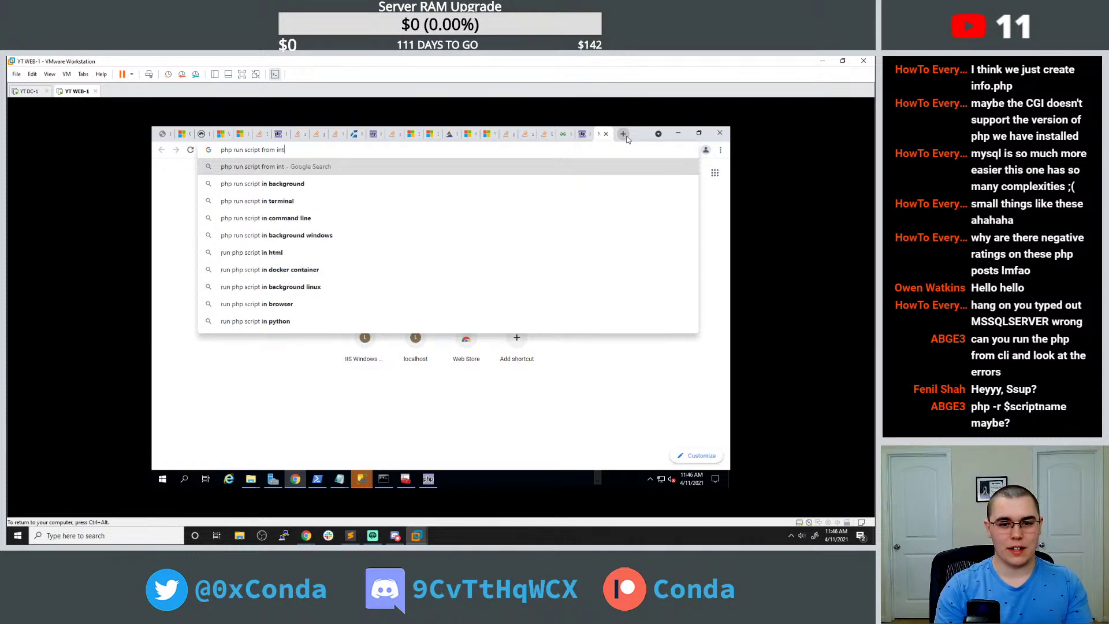
{"action": "type", "text": "eractive shell"}
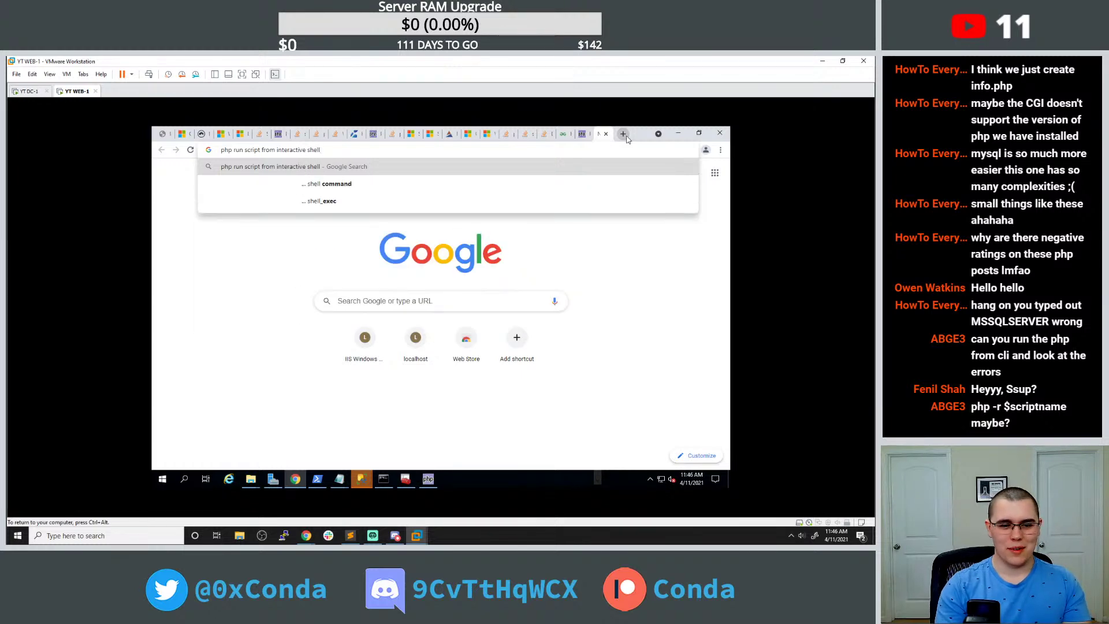
{"action": "key", "text": "Return"}
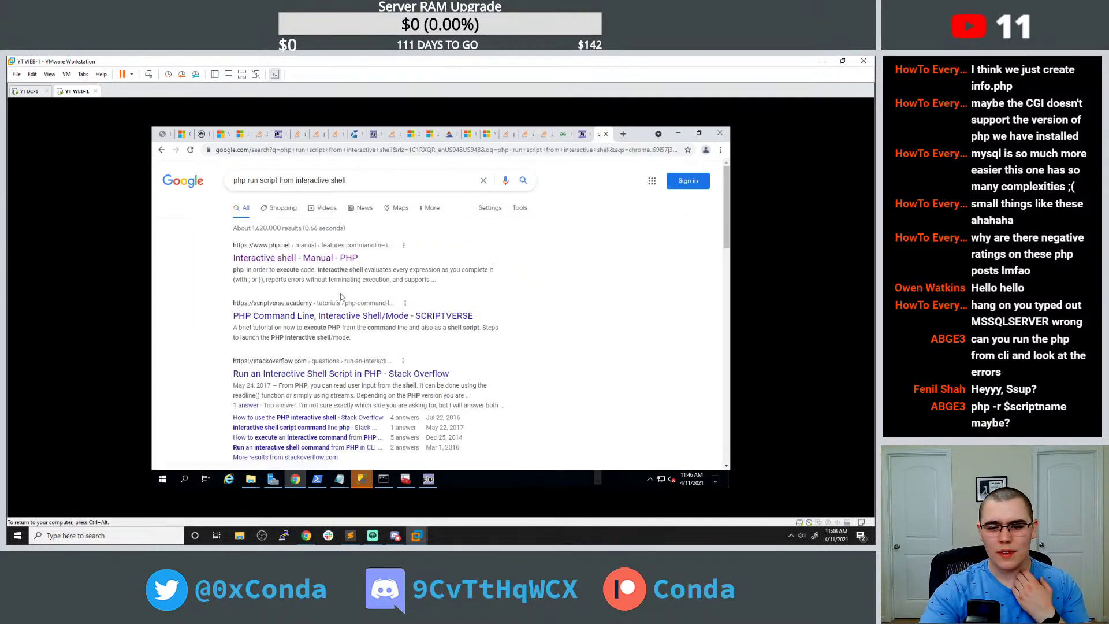
{"action": "left_click", "coordinate": [337, 312]}
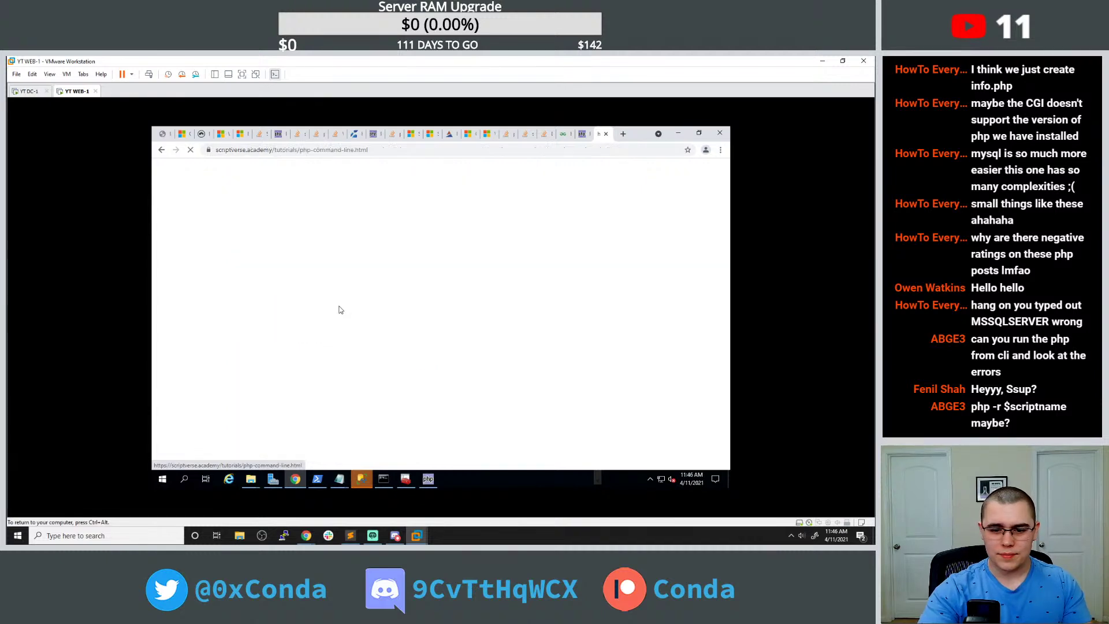
{"action": "scroll", "coordinate": [199, 254], "scroll_direction": "down", "scroll_amount": 8}
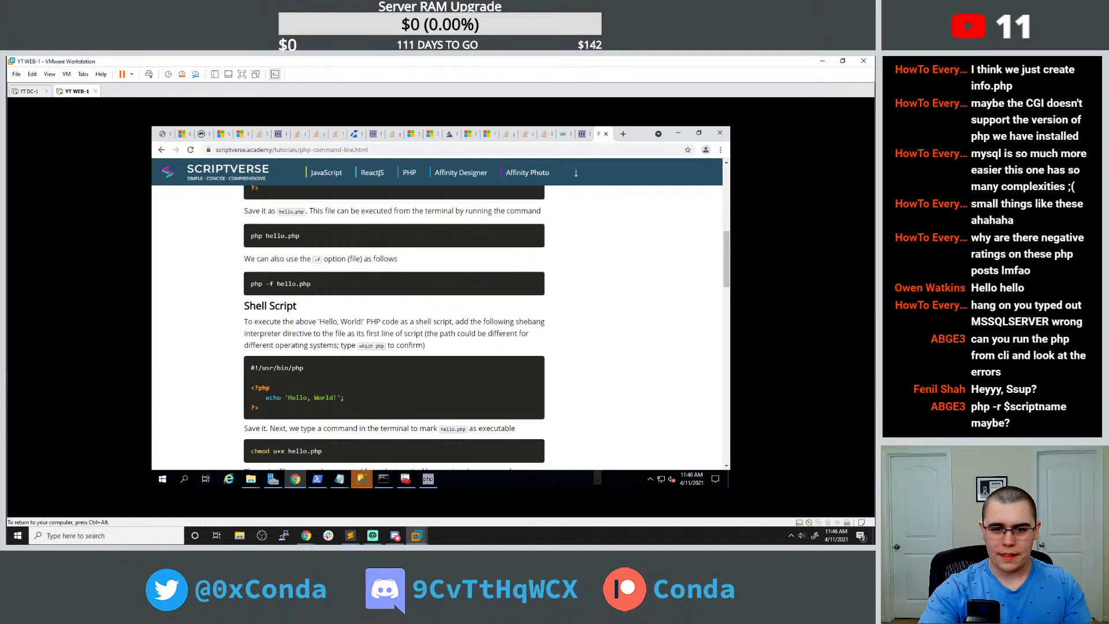
{"action": "left_click", "coordinate": [386, 479]}
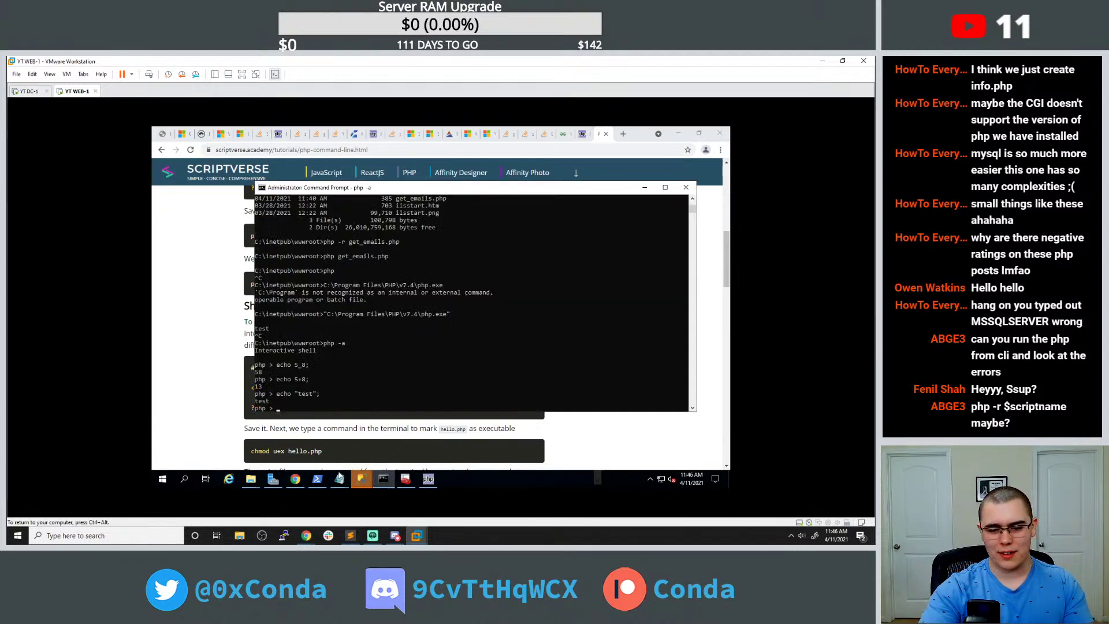
Exit the interactive shell and run php -f get_emails.php from the wwwroot prompt.
{"action": "left_click_drag", "start_coordinate": [349, 380], "coordinate": [351, 384]}
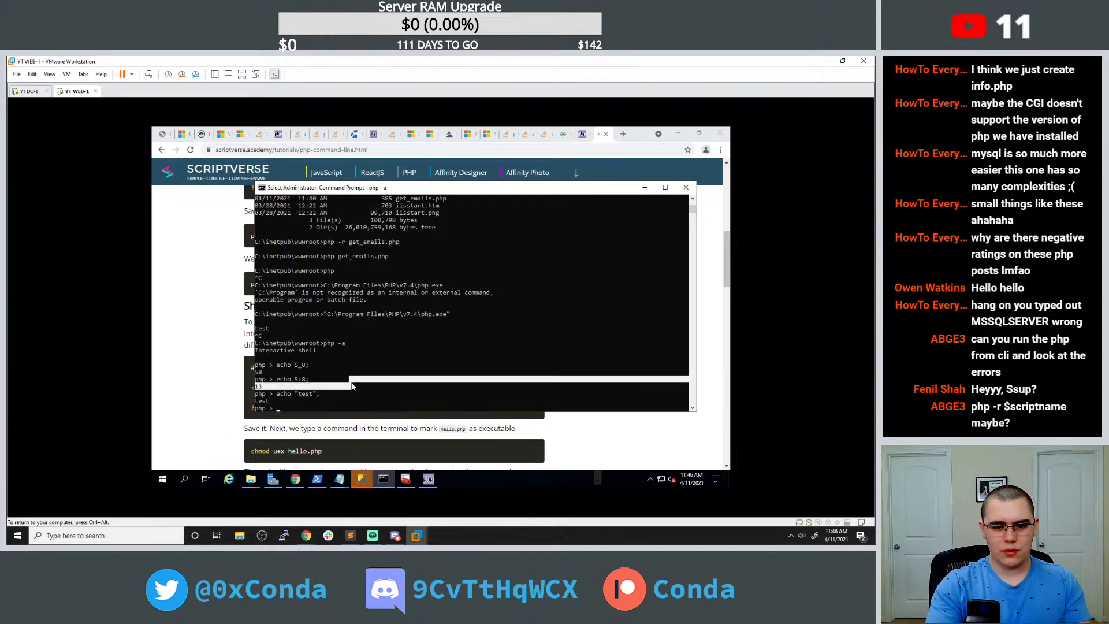
{"action": "key", "text": "Escape"}
{"action": "type", "text": "exit"}
{"action": "key", "text": "Return"}
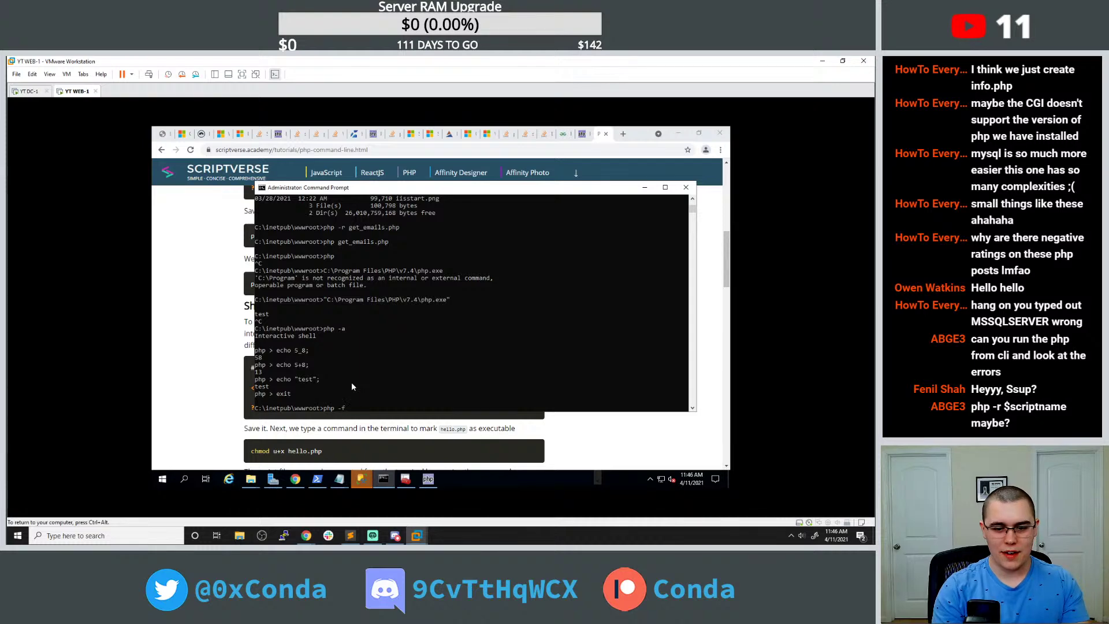
{"action": "type", "text": "php -f get_emails.php"}
{"action": "key", "text": "Return"}
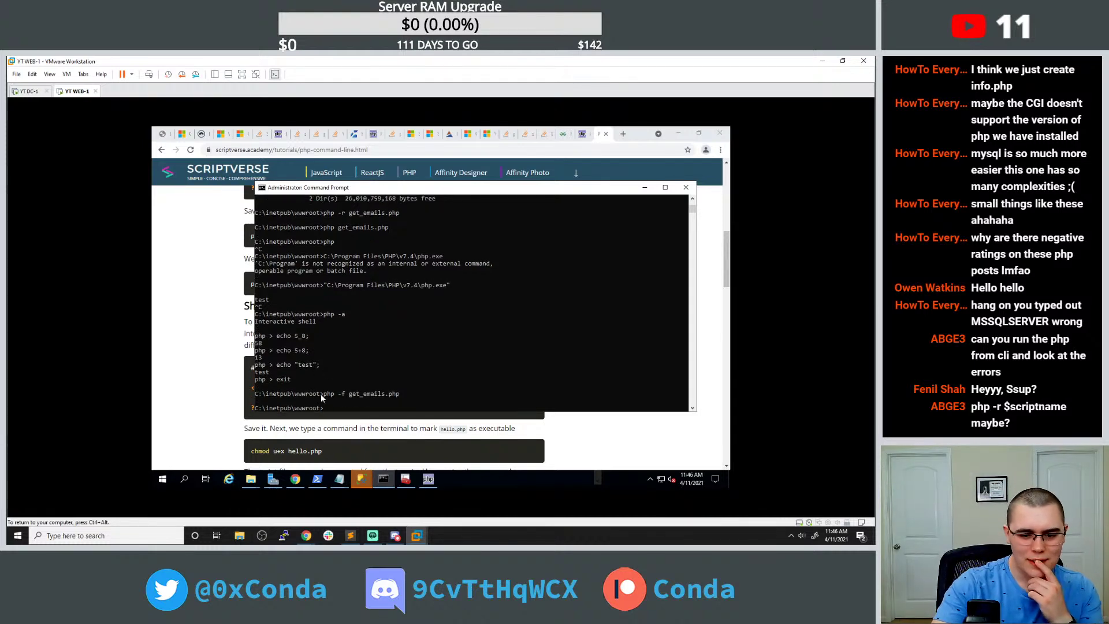
In php.ini, search forward and upward for existing error_log occurrences.
{"action": "mouse_move", "coordinate": [250, 478]}
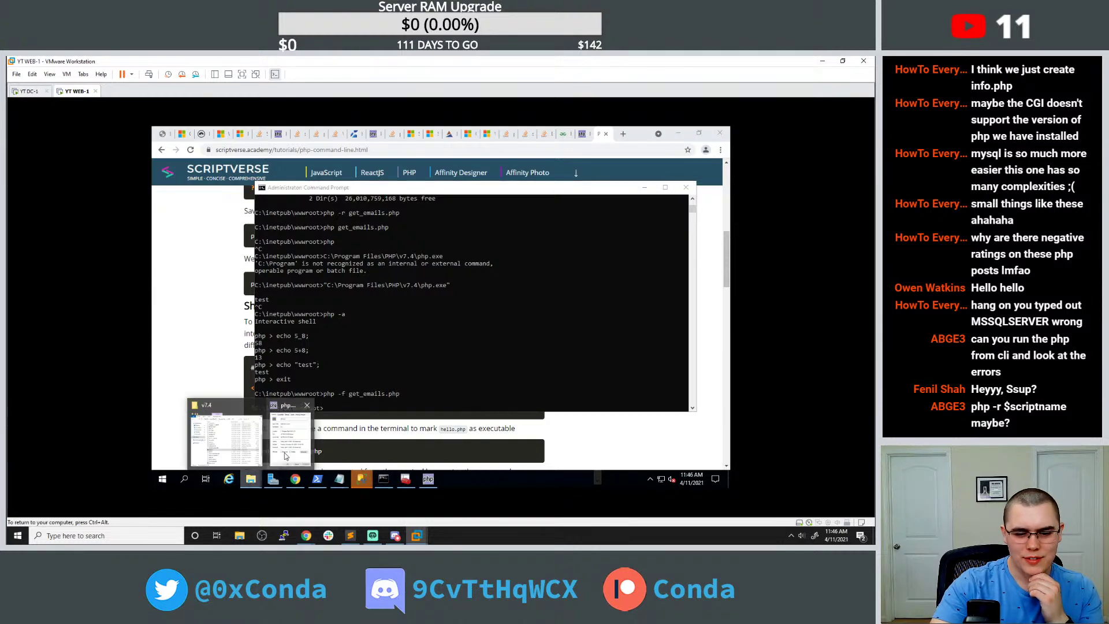
{"action": "left_click", "coordinate": [254, 448]}
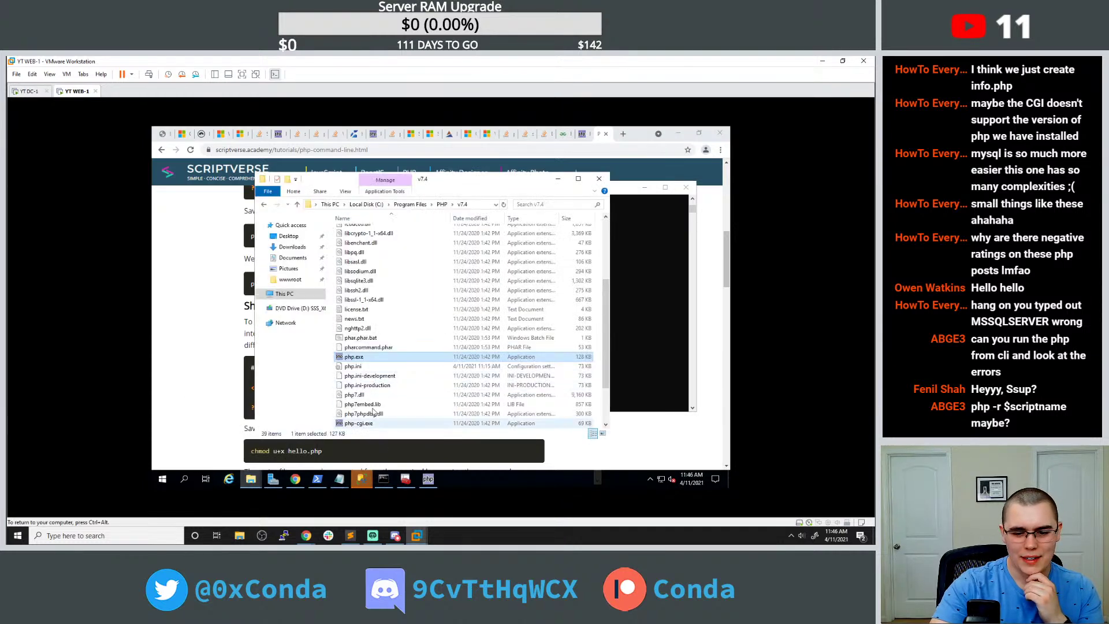
{"action": "left_click", "coordinate": [339, 479]}
{"action": "left_click", "coordinate": [362, 453]}
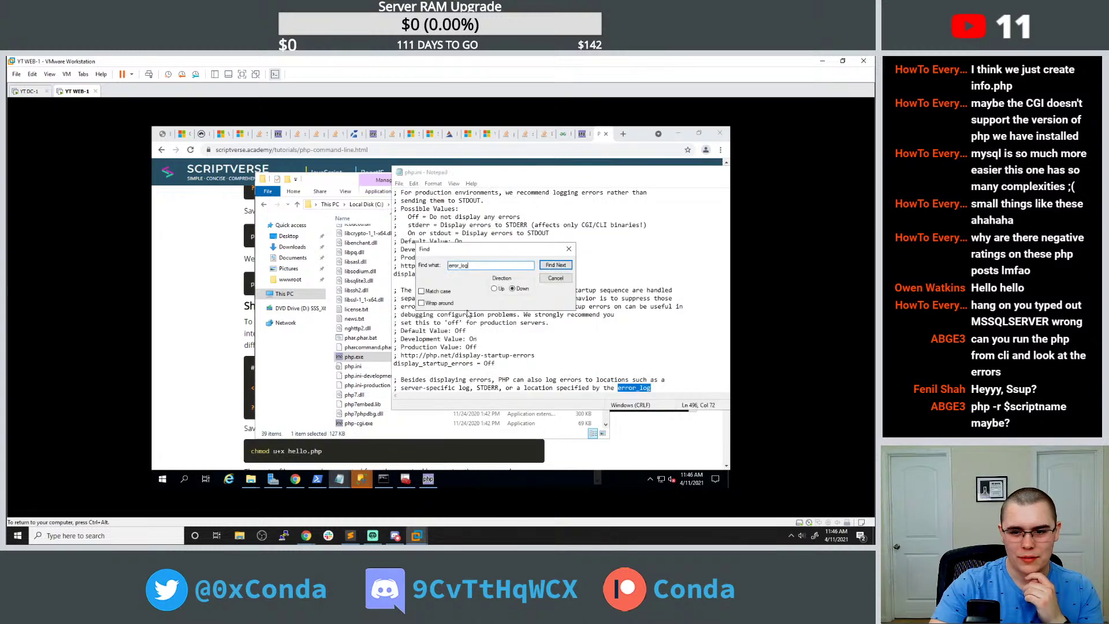
{"action": "left_click", "coordinate": [555, 265]}
{"action": "scroll", "coordinate": [635, 347], "scroll_direction": "down", "scroll_amount": 1}
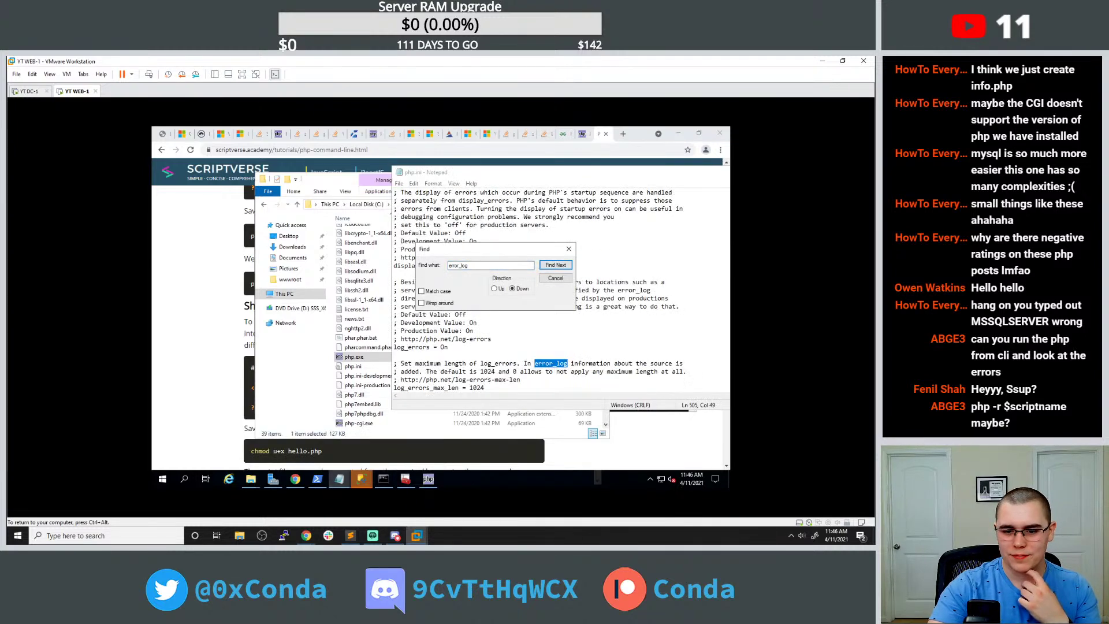
{"action": "left_click", "coordinate": [500, 289]}
{"action": "left_click", "coordinate": [555, 265]}
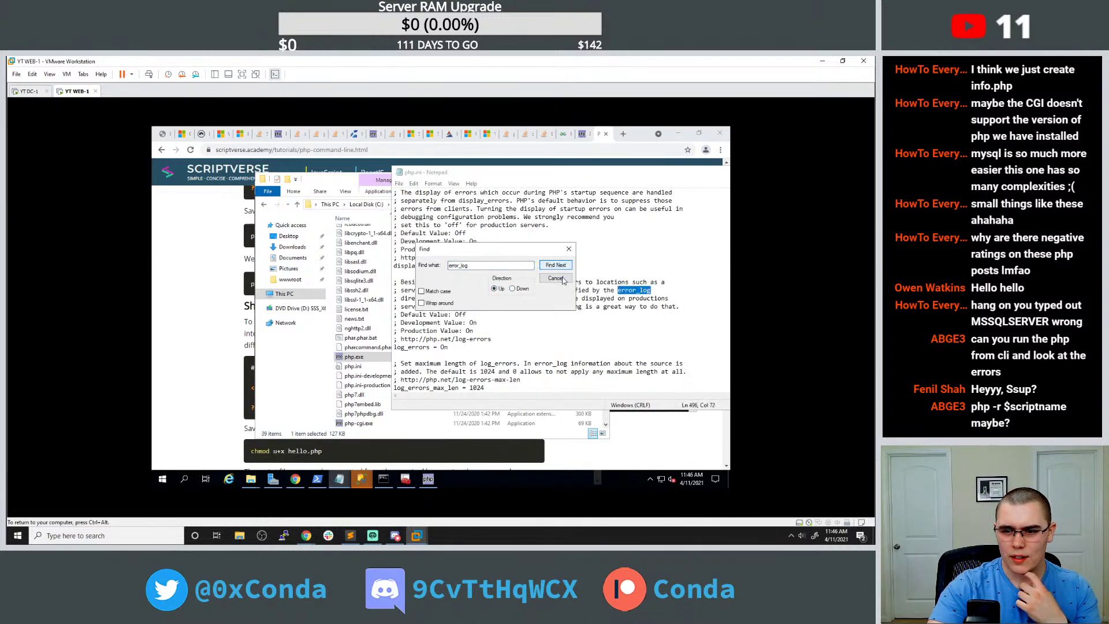
{"action": "left_click_drag", "start_coordinate": [500, 257], "coordinate": [576, 205]}
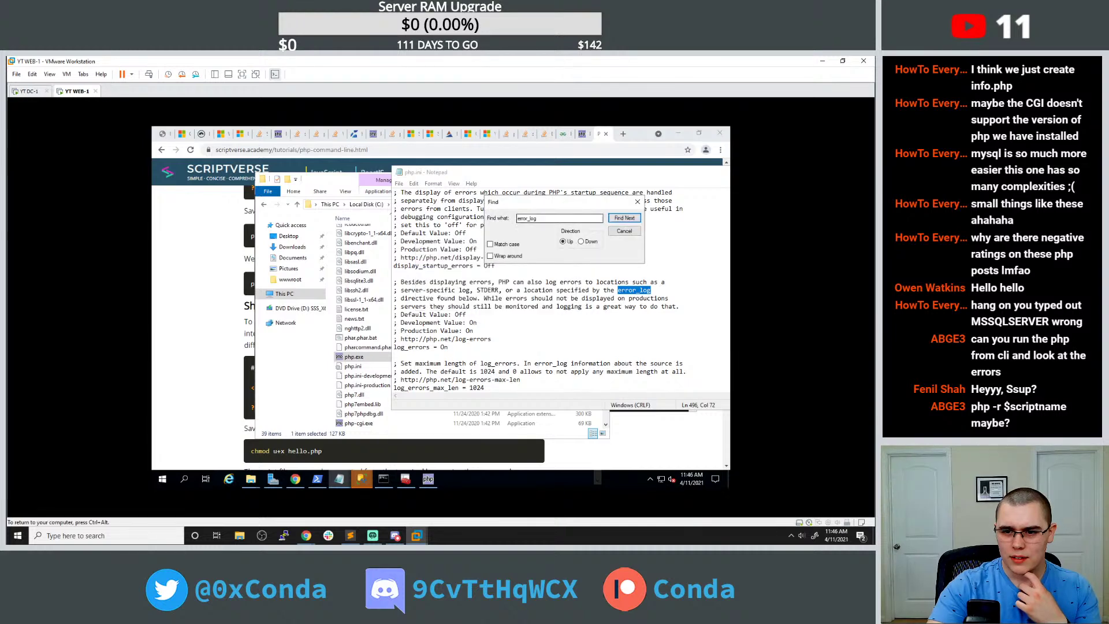
Search php.ini for 'error_log =', find no match, and return to the Stack Overflow answer.
{"action": "left_click", "coordinate": [578, 134]}
{"action": "left_click", "coordinate": [563, 133]}
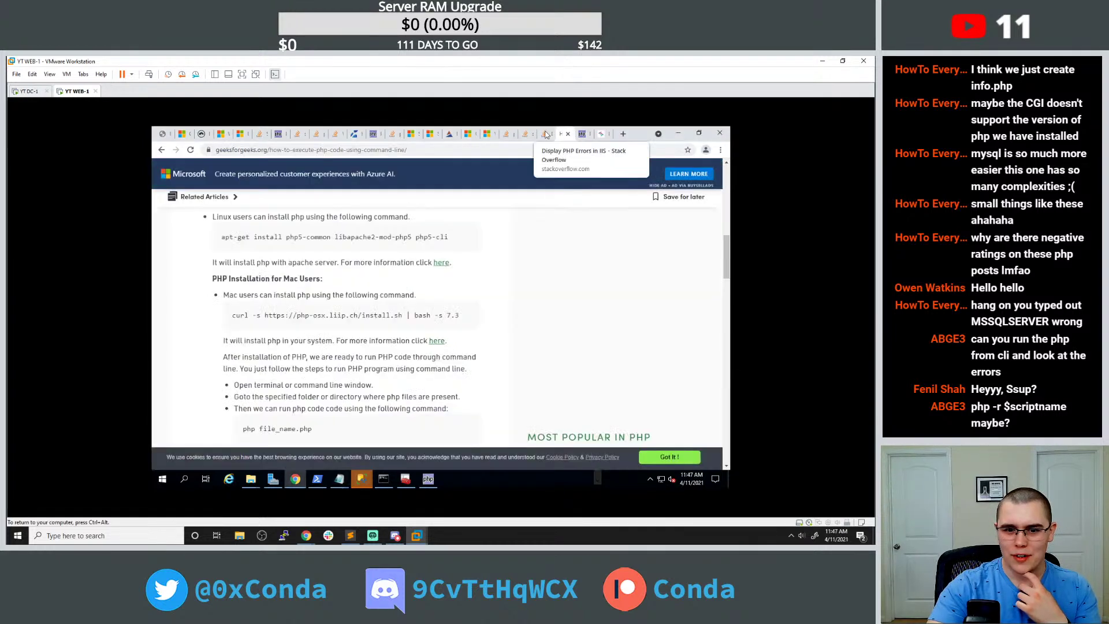
{"action": "left_click", "coordinate": [546, 133]}
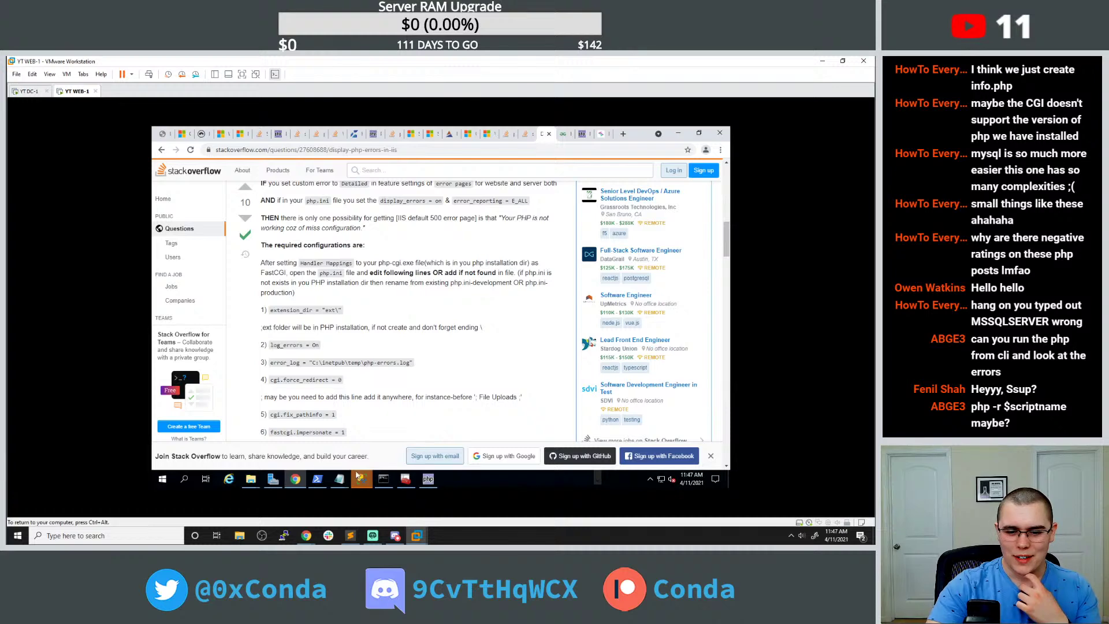
{"action": "mouse_move", "coordinate": [361, 478]}
{"action": "left_click", "coordinate": [381, 448]}
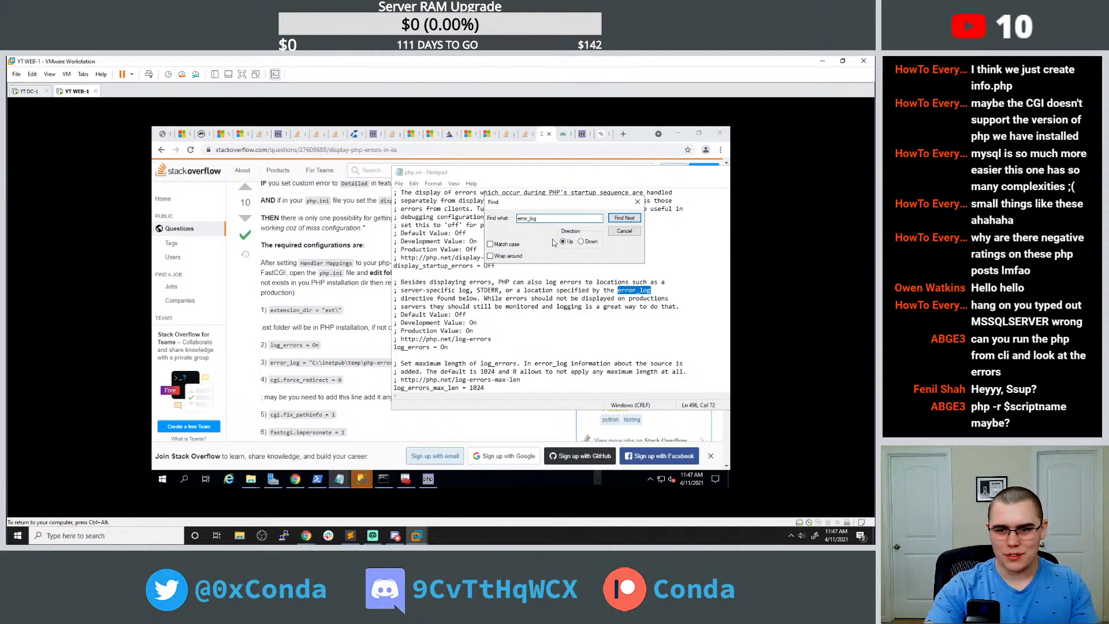
{"action": "type", "text": "="}
{"action": "left_click", "coordinate": [631, 219]}
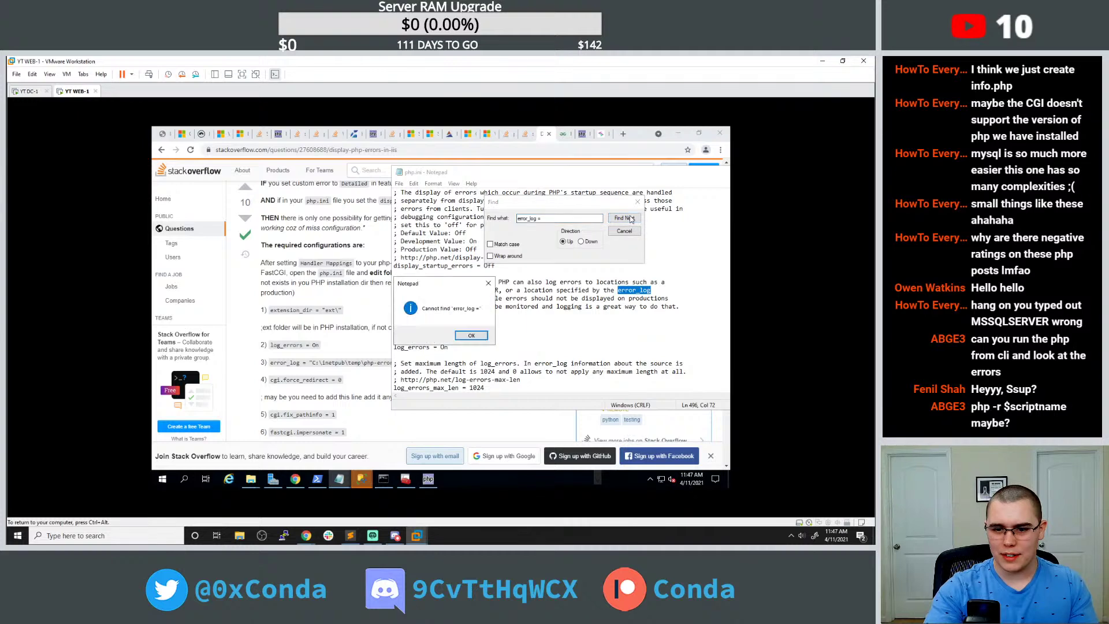
{"action": "left_click", "coordinate": [469, 335]}
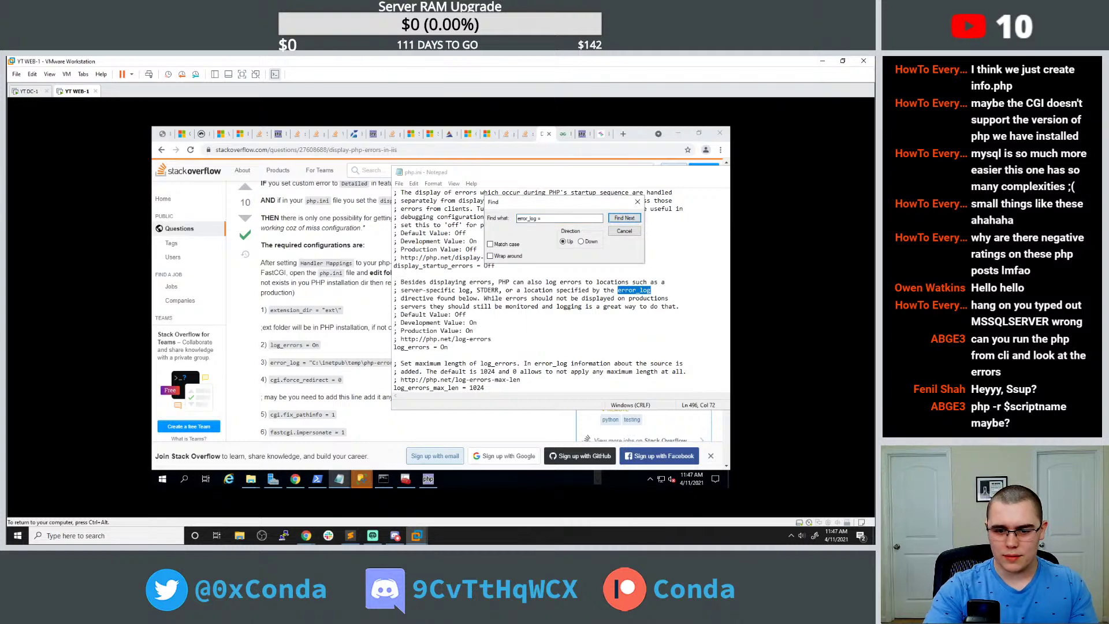
{"action": "key", "text": "alt+Tab"}
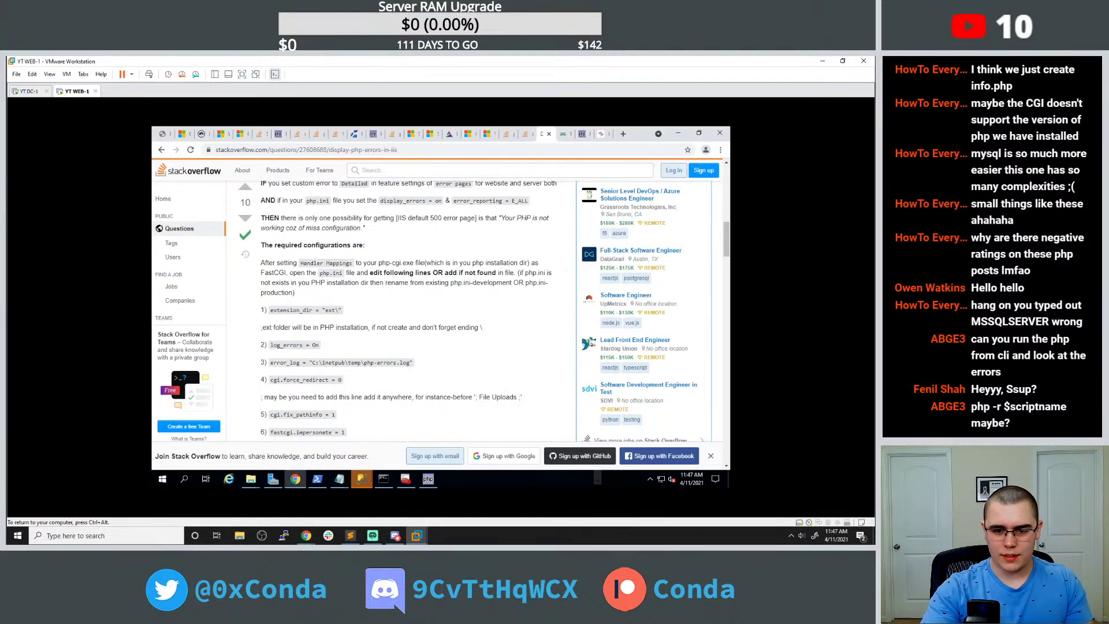
Copy the answer's error_log = "C:\inetpub\temp\php-errors.log" line onto a new last line of php.ini.
{"action": "left_click_drag", "start_coordinate": [270, 362], "coordinate": [415, 365]}
{"action": "key", "text": "ctrl+c"}
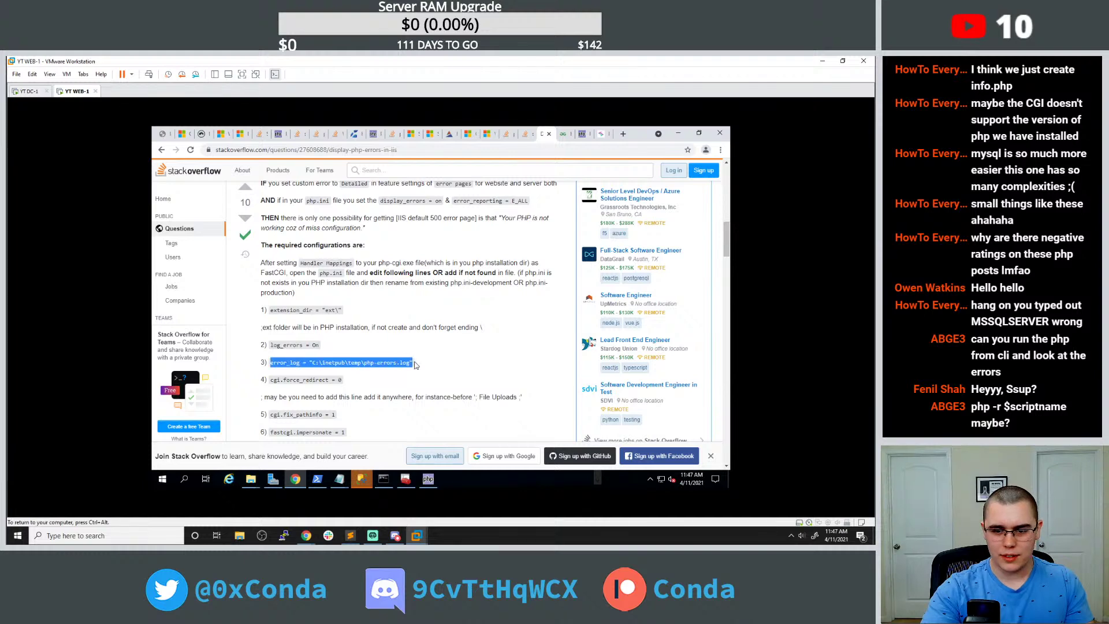
{"action": "left_click", "coordinate": [339, 478]}
{"action": "left_click", "coordinate": [388, 427]}
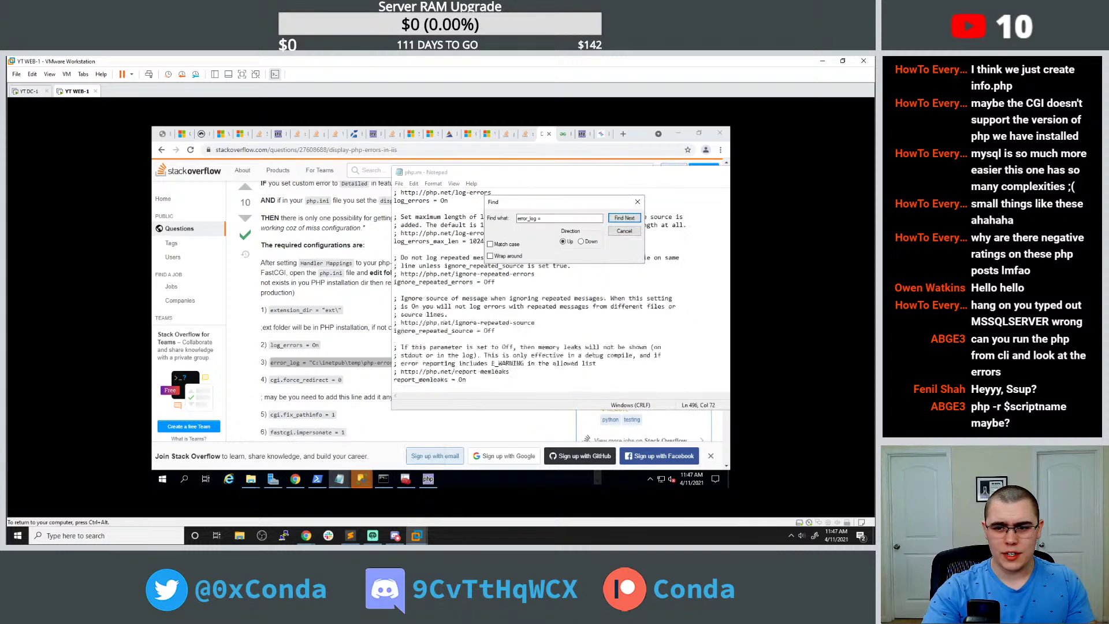
{"action": "scroll", "coordinate": [637, 187], "scroll_direction": "down", "scroll_amount": 4}
{"action": "left_click_drag", "start_coordinate": [615, 175], "coordinate": [508, 177]}
{"action": "left_click_drag", "start_coordinate": [706, 250], "coordinate": [706, 382]}
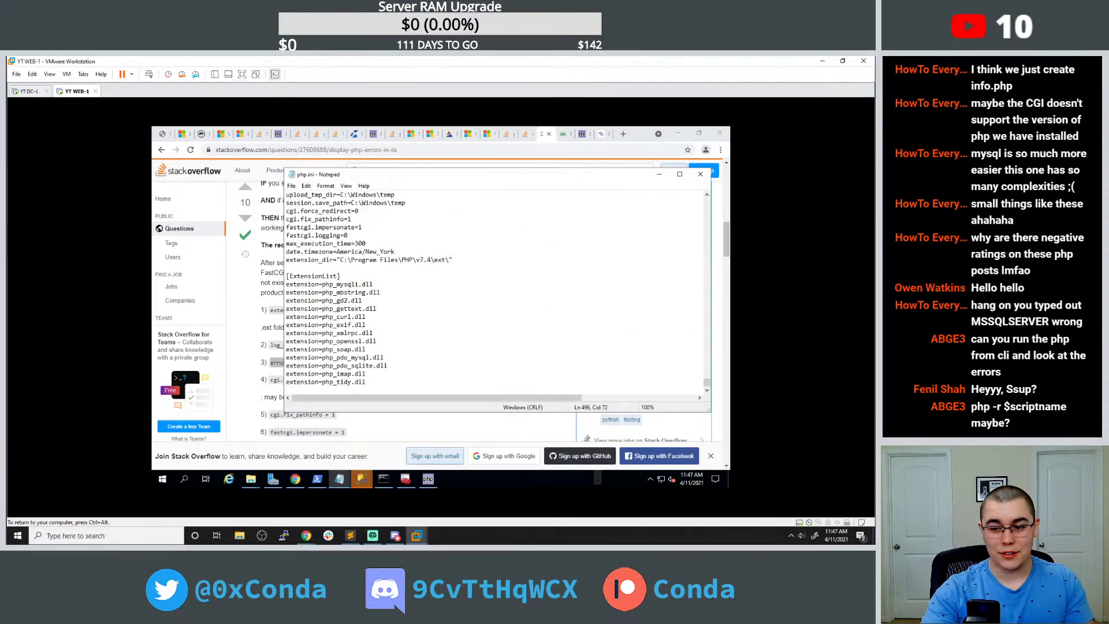
{"action": "left_click", "coordinate": [366, 382]}
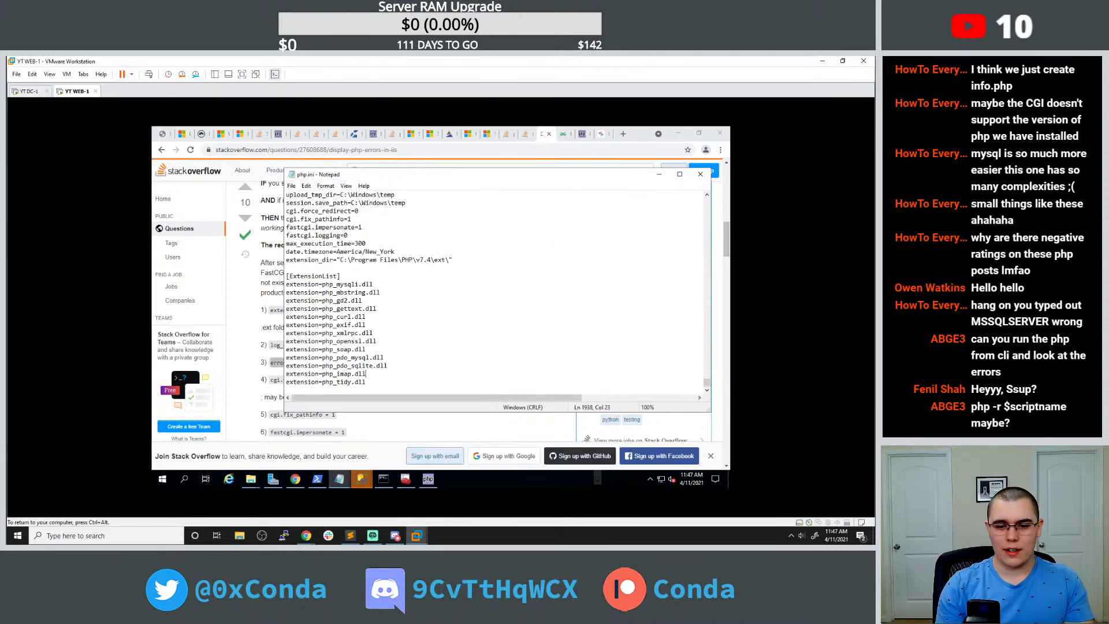
{"action": "key", "text": "Return"}
{"action": "key", "text": "Return"}
{"action": "key", "text": "ctrl+v"}
Move php.ini aside and bring the Stack Overflow answer page back to the front.
{"action": "left_click_drag", "start_coordinate": [407, 177], "coordinate": [534, 168]}
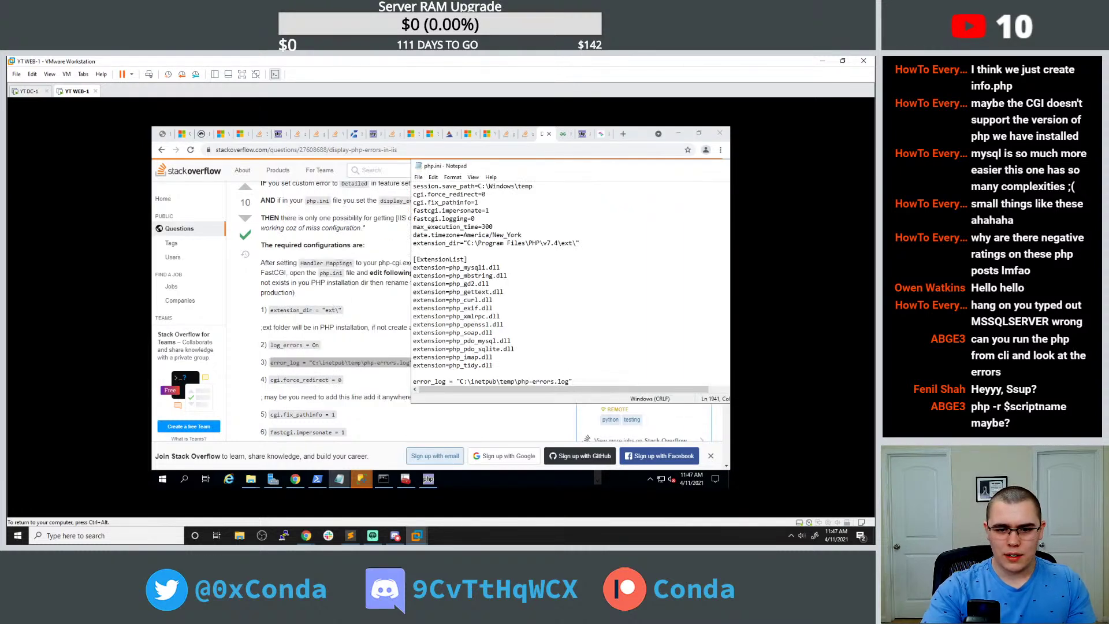
{"action": "left_click", "coordinate": [320, 317]}
{"action": "scroll", "coordinate": [340, 306], "scroll_direction": "up", "scroll_amount": 3}
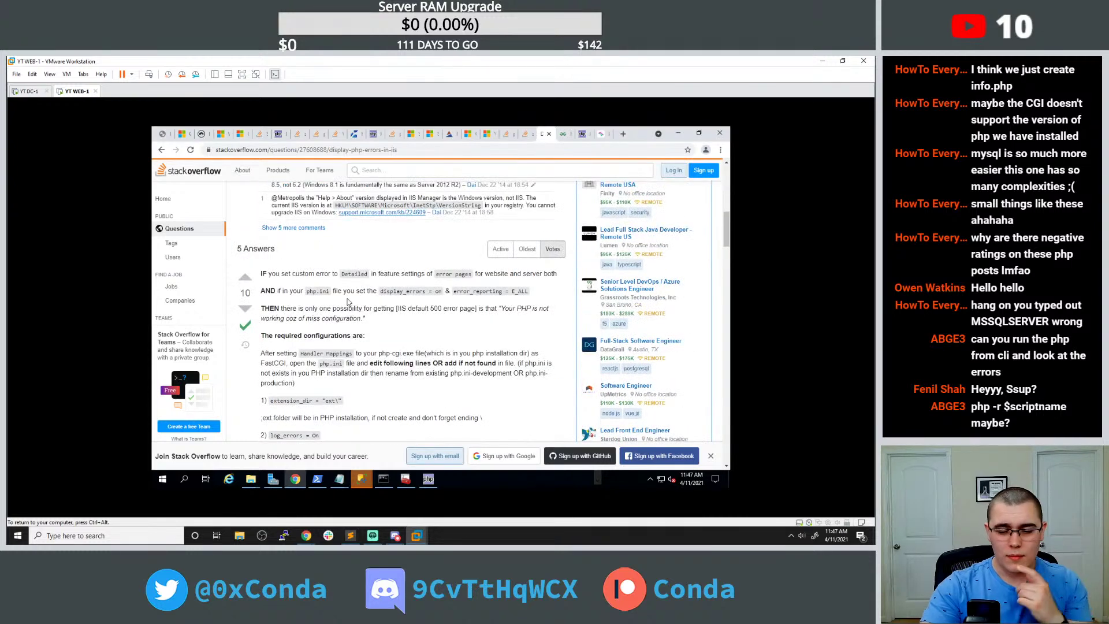
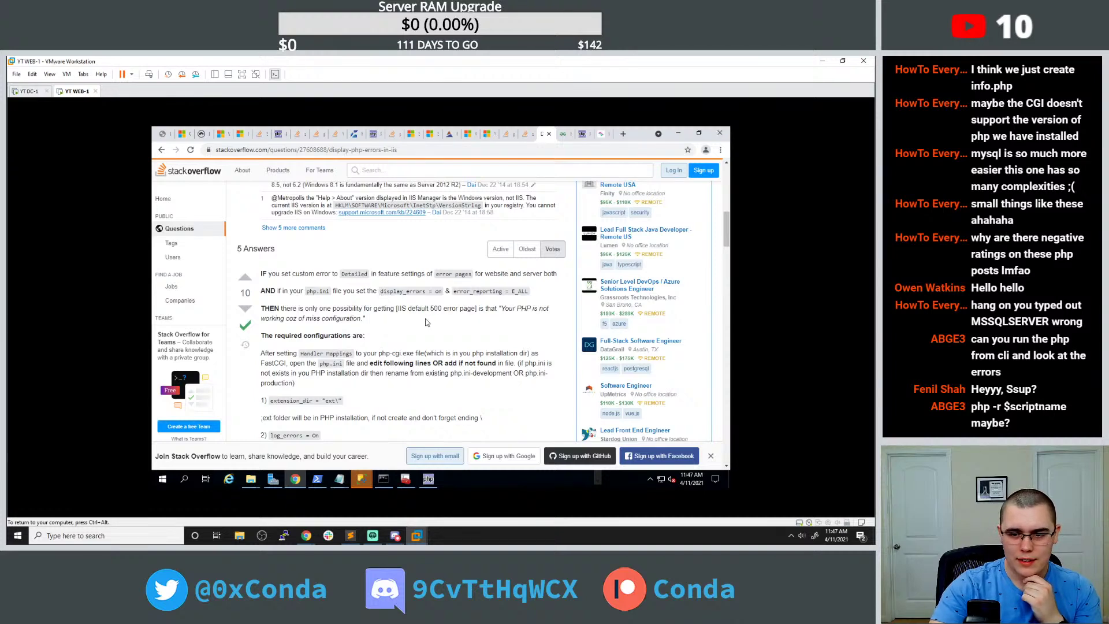
Paste the answer's log_errors = On below error_log in php.ini, then return to get_emails.php.
{"action": "scroll", "coordinate": [371, 333], "scroll_direction": "down", "scroll_amount": 2}
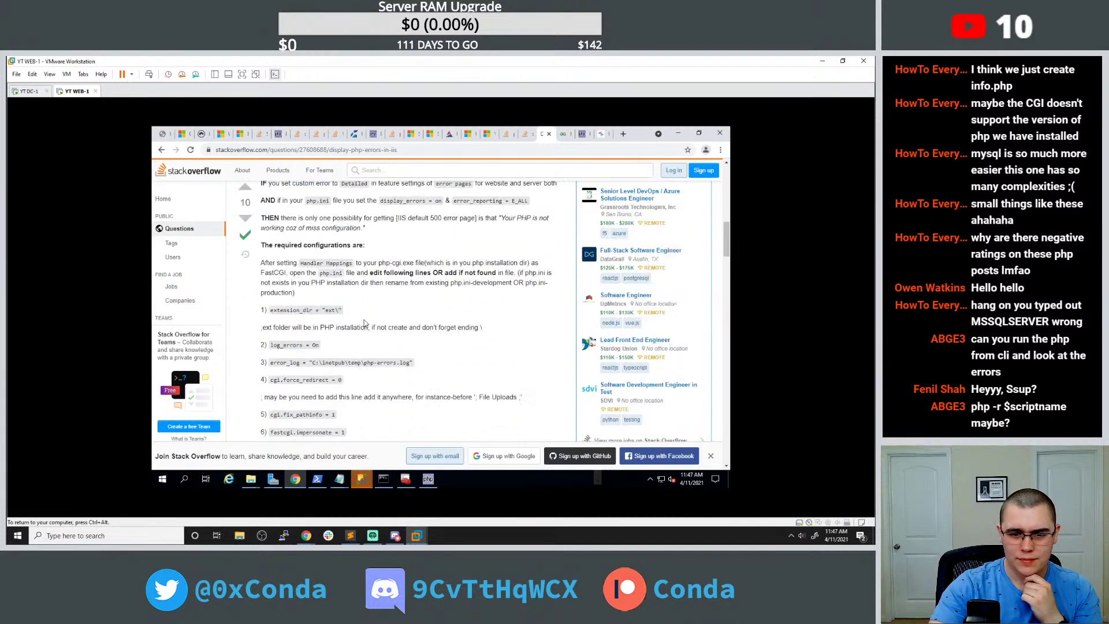
{"action": "left_click_drag", "start_coordinate": [271, 345], "coordinate": [321, 346]}
{"action": "key", "text": "ctrl+c"}
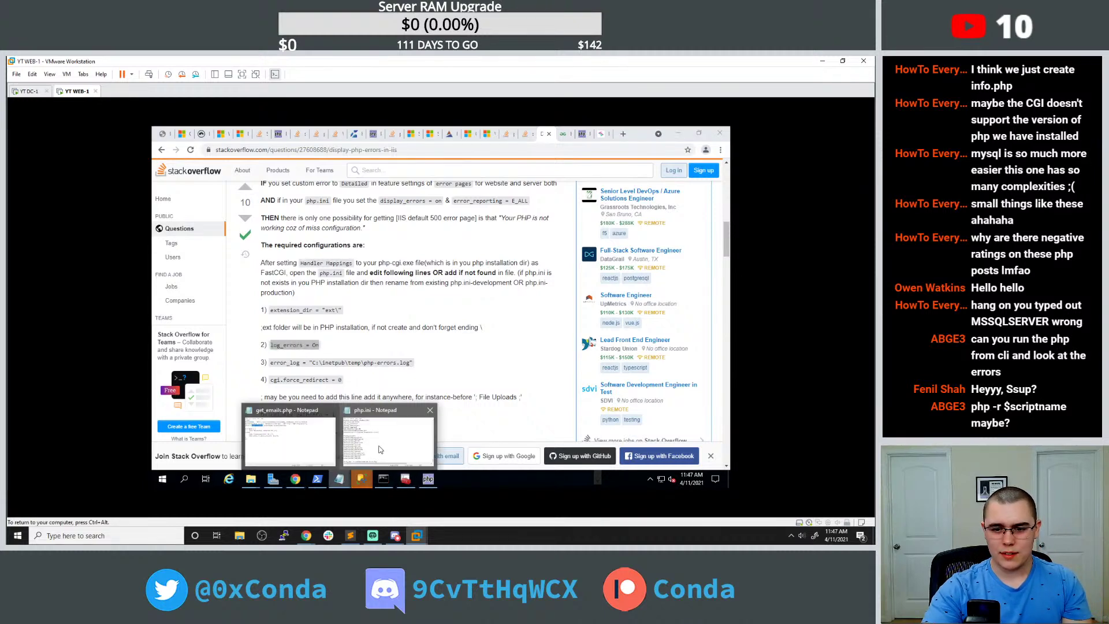
{"action": "left_click", "coordinate": [352, 459]}
{"action": "key", "text": "Return"}
{"action": "key", "text": "ctrl+v"}
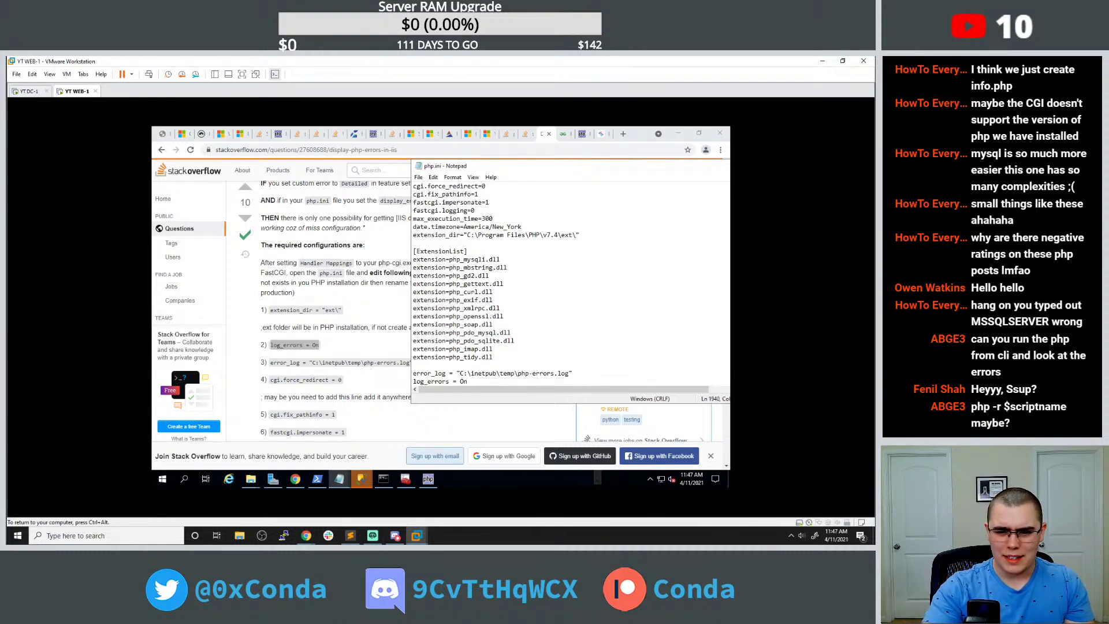
{"action": "left_click", "coordinate": [162, 134]}
{"action": "left_click", "coordinate": [190, 150]}
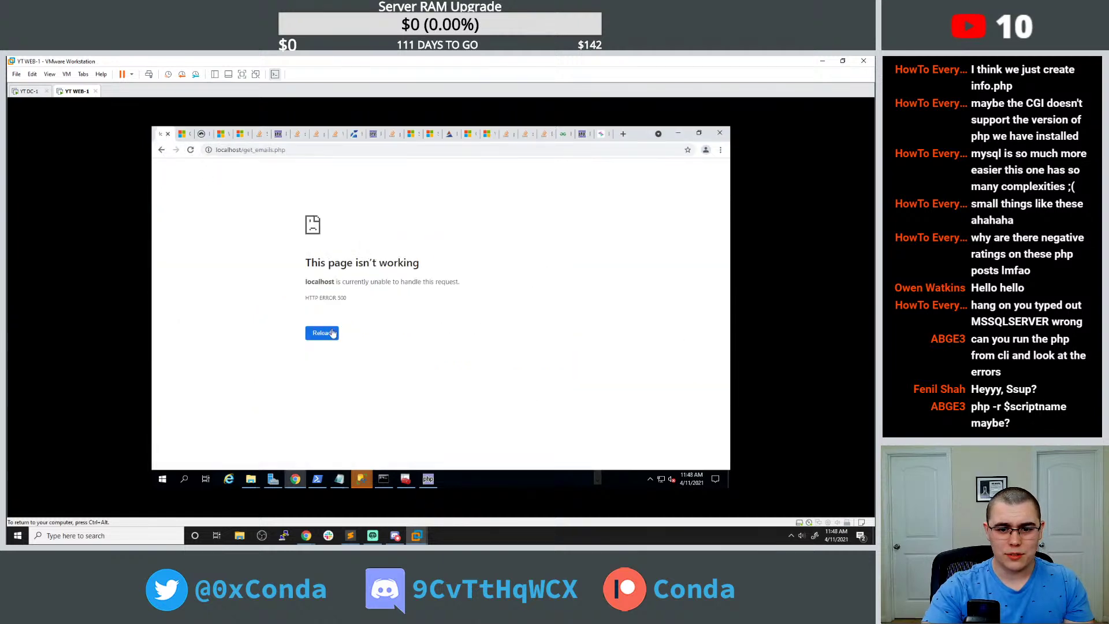
Browse to C:\inetpub and its temp folder, checking php.ini alongside.
{"action": "left_click", "coordinate": [251, 478]}
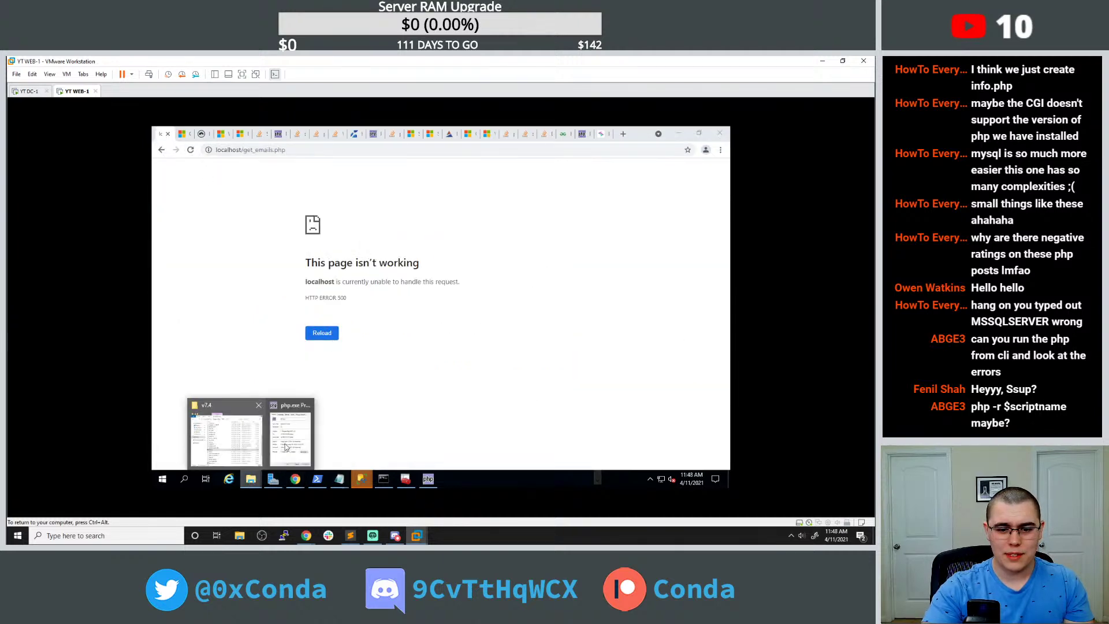
{"action": "left_click", "coordinate": [238, 438]}
{"action": "left_click", "coordinate": [366, 205]}
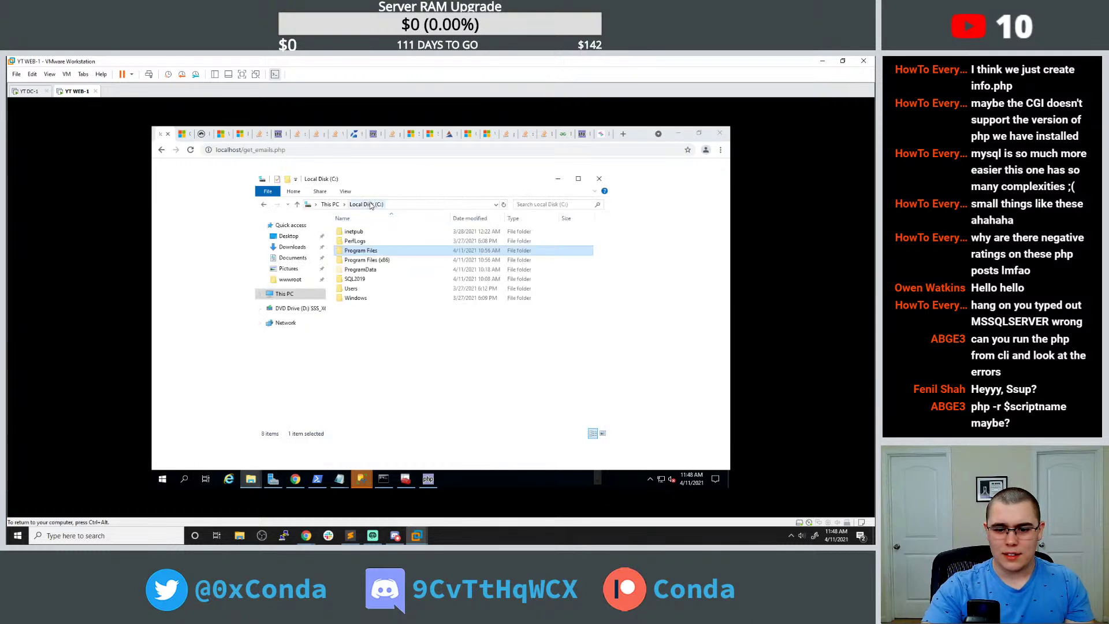
{"action": "double_click", "coordinate": [365, 236]}
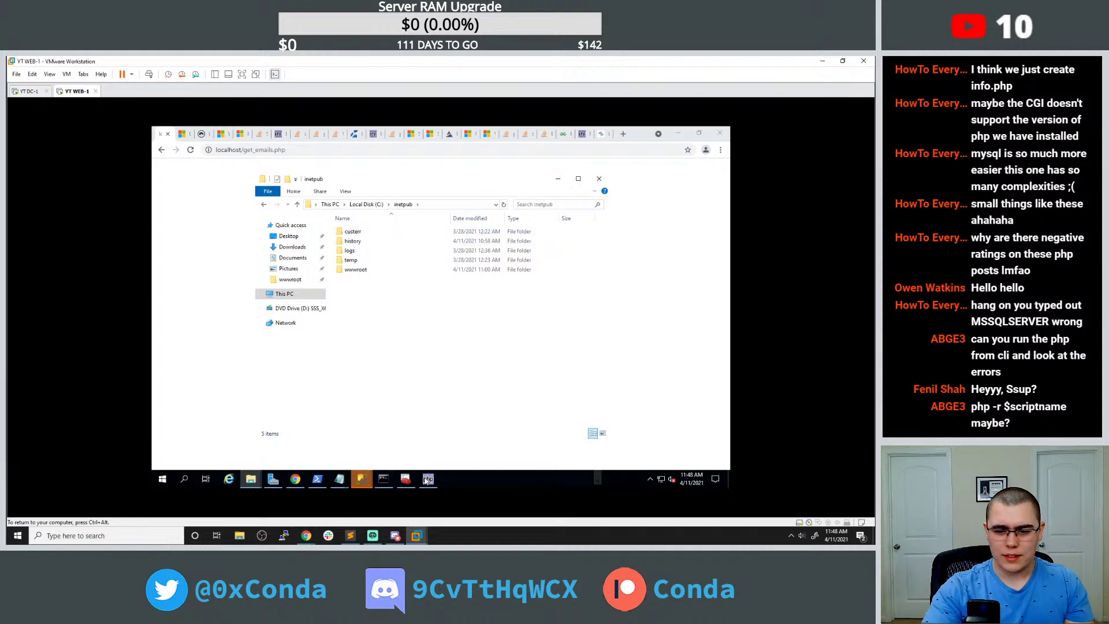
{"action": "left_click", "coordinate": [339, 478]}
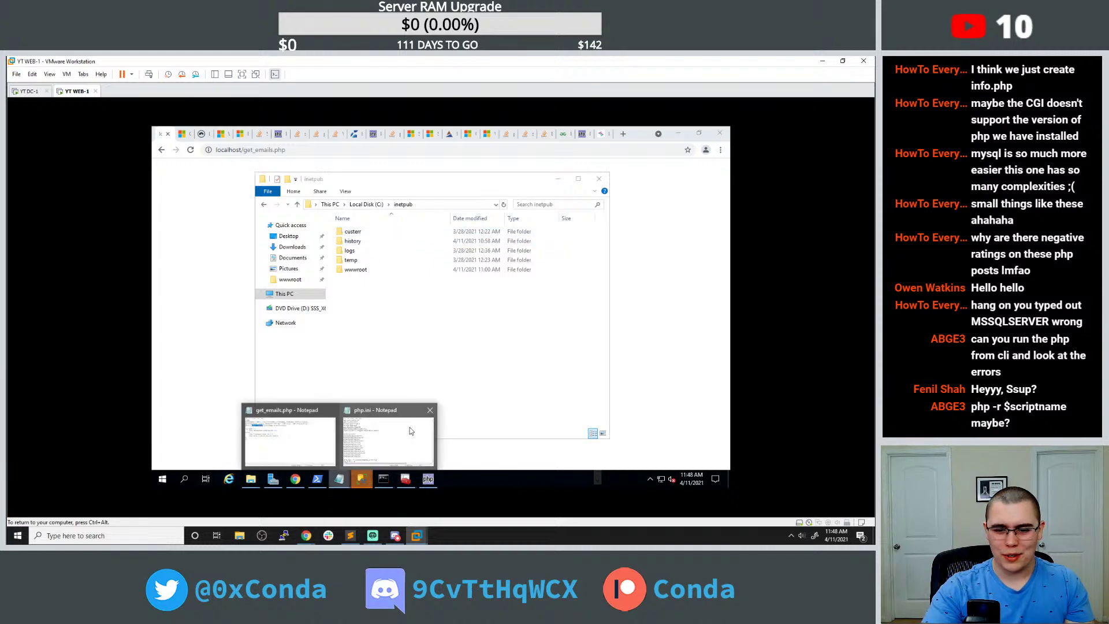
{"action": "left_click", "coordinate": [371, 442]}
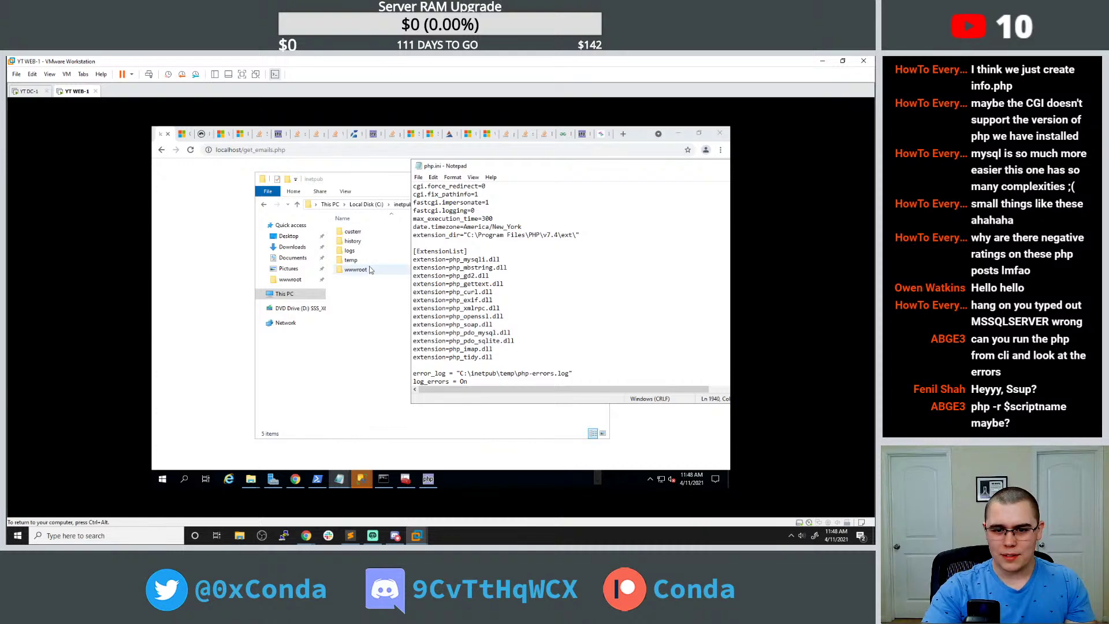
{"action": "double_click", "coordinate": [352, 260]}
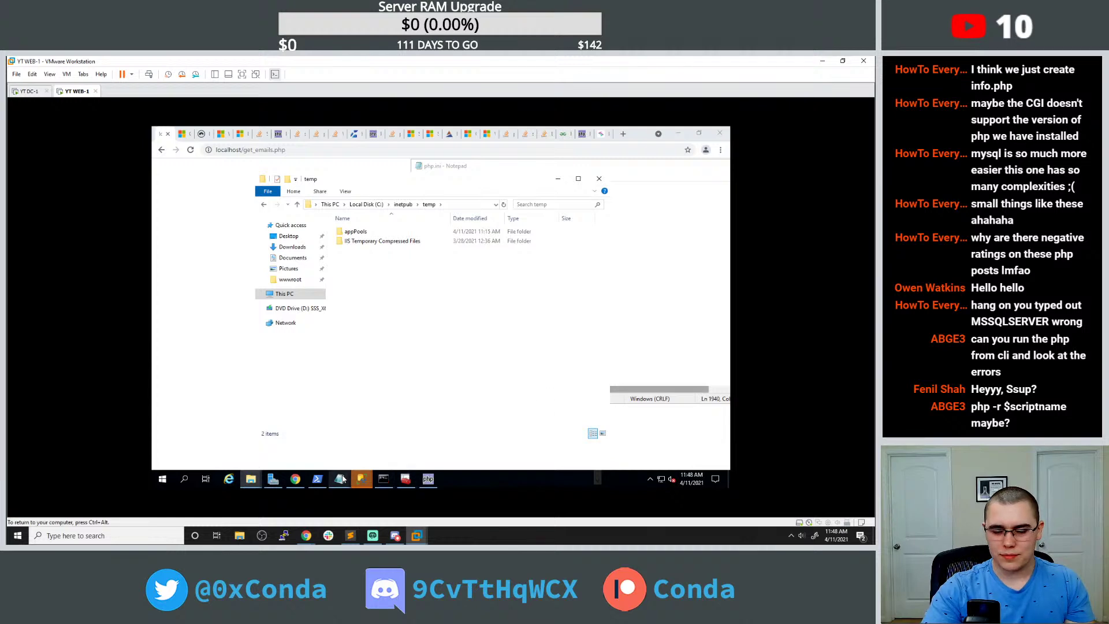
{"action": "left_click", "coordinate": [339, 479]}
{"action": "left_click", "coordinate": [379, 445]}
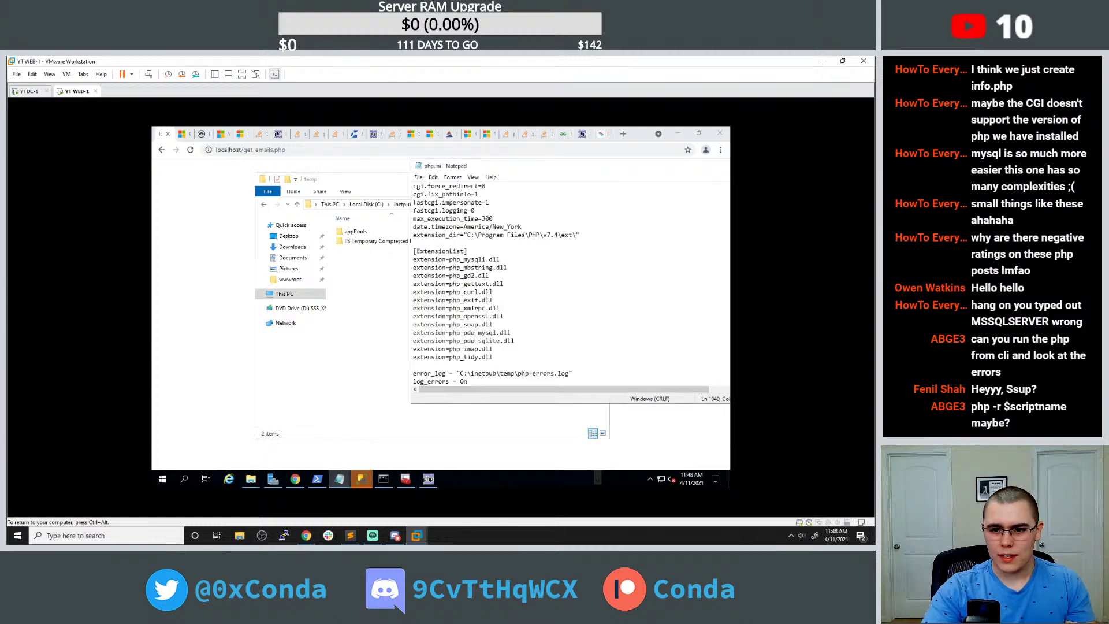
Look through the inetpub custerr\en-US error pages folder.
{"action": "left_click", "coordinate": [374, 291]}
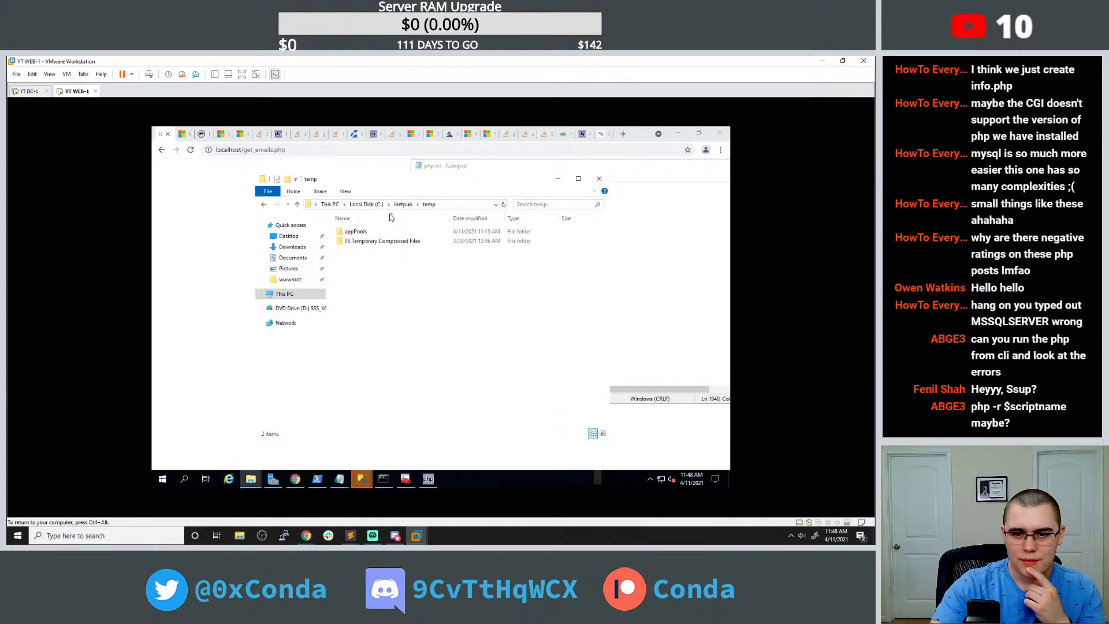
{"action": "left_click", "coordinate": [402, 205]}
{"action": "double_click", "coordinate": [361, 232]}
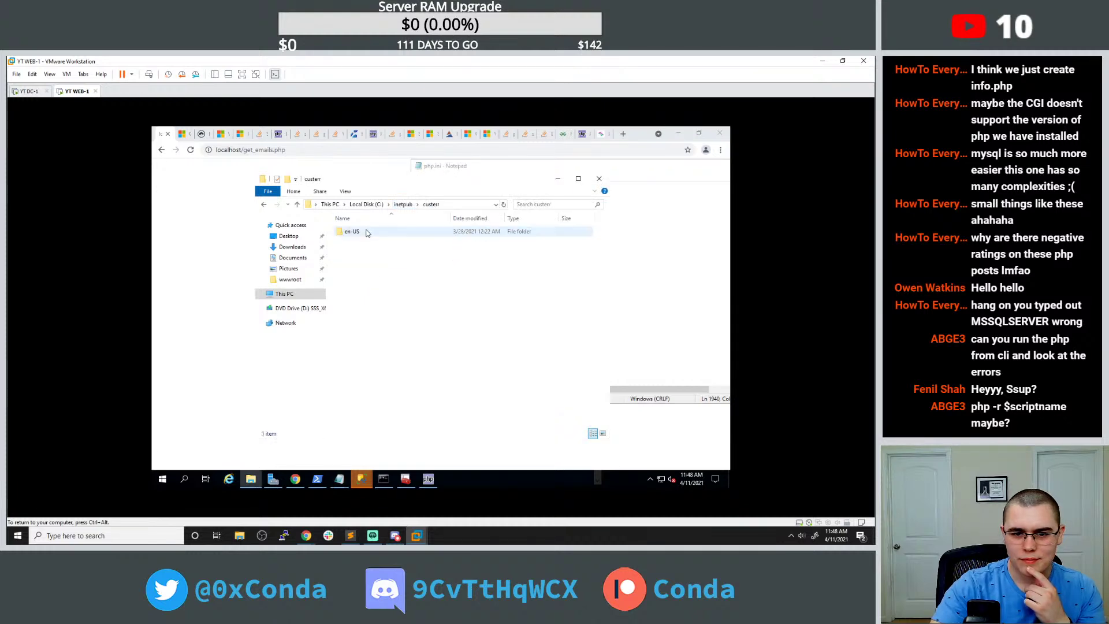
{"action": "double_click", "coordinate": [365, 232]}
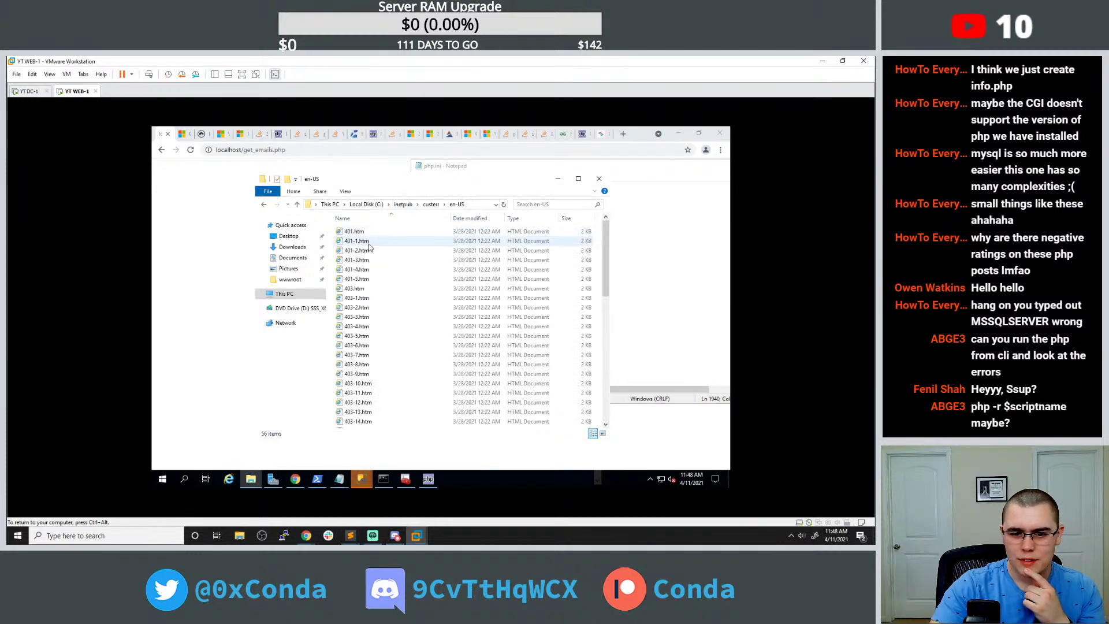
{"action": "scroll", "coordinate": [372, 246], "scroll_direction": "down", "scroll_amount": 2}
{"action": "key", "text": "BackSpace"}
{"action": "key", "text": "BackSpace"}
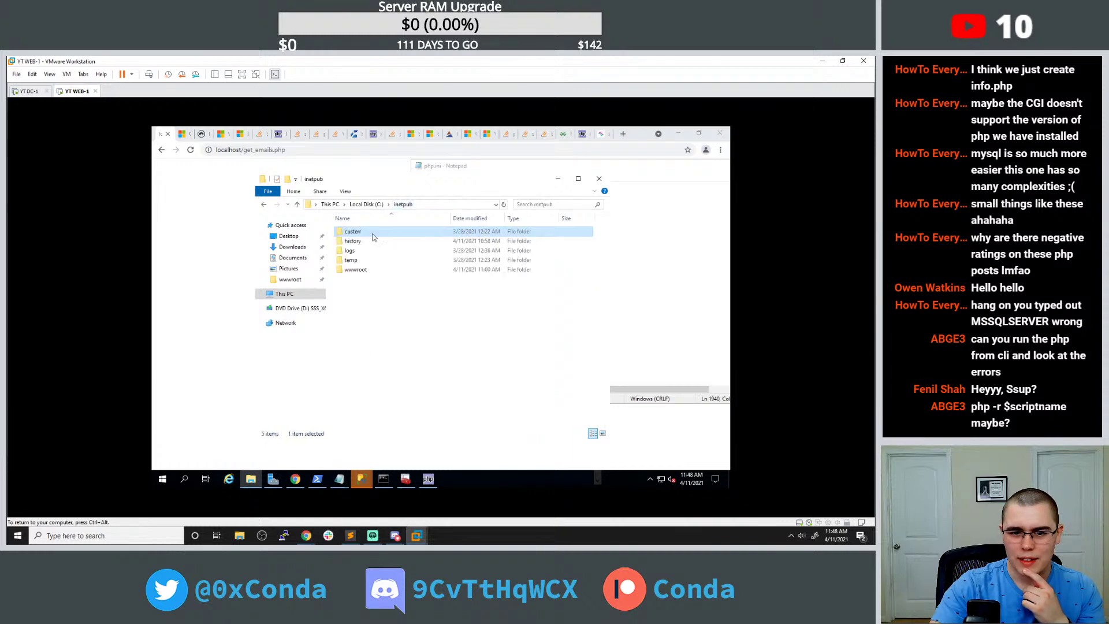
Open today's IIS log u_ex210411.log in logs\LogFiles\W3SVC1, review it, and close it.
{"action": "double_click", "coordinate": [359, 251]}
{"action": "double_click", "coordinate": [370, 231]}
{"action": "double_click", "coordinate": [370, 232]}
{"action": "double_click", "coordinate": [389, 252]}
{"action": "scroll", "coordinate": [365, 245], "scroll_direction": "down", "scroll_amount": 6}
{"action": "left_click", "coordinate": [672, 168]}
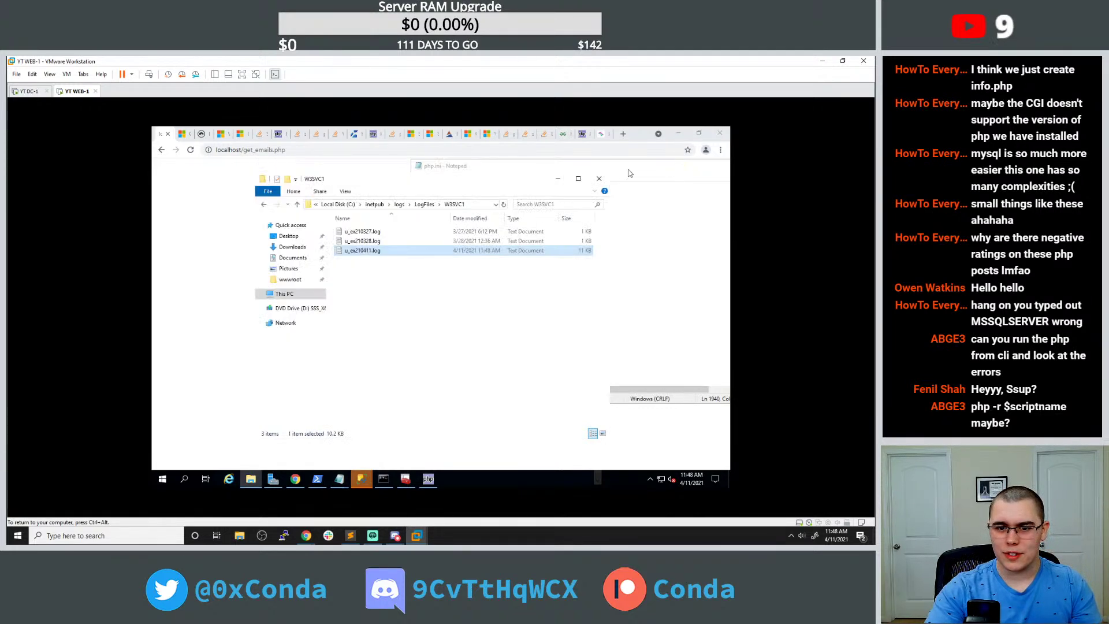
Check the wwwroot site folder, close Explorer, and go to the PHP sqlsrv connect error question.
{"action": "left_click", "coordinate": [403, 204]}
{"action": "left_click", "coordinate": [394, 205]}
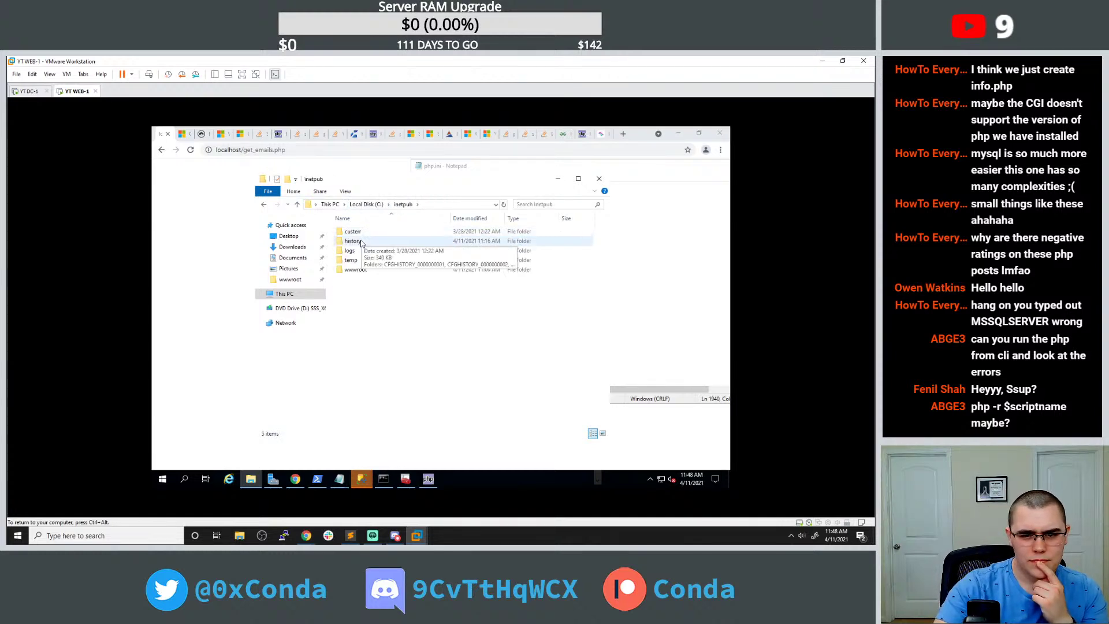
{"action": "double_click", "coordinate": [358, 269]}
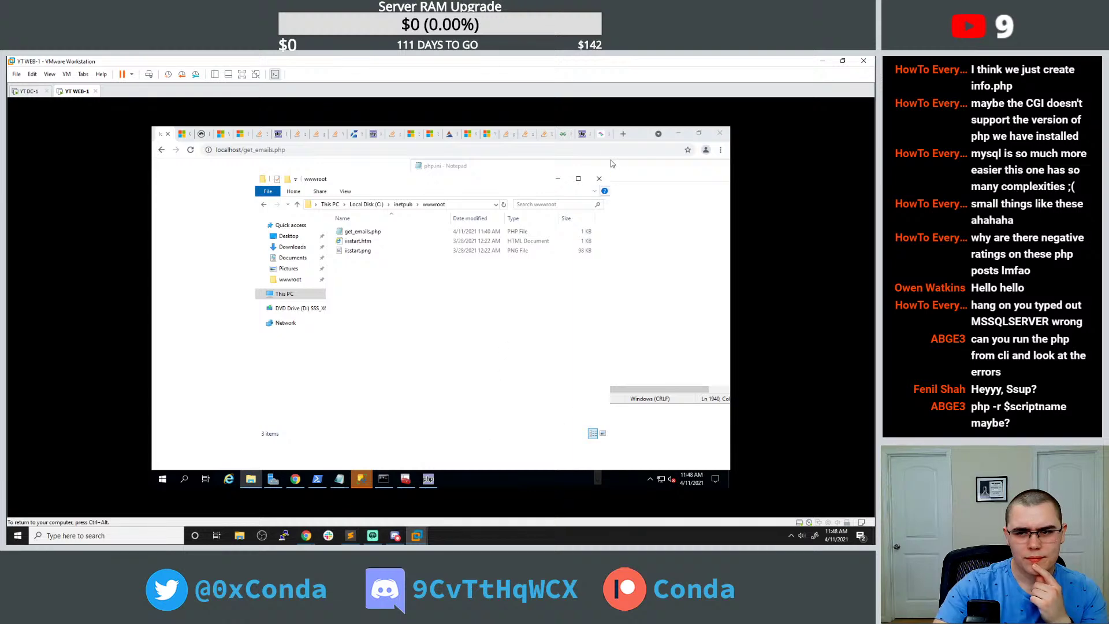
{"action": "left_click", "coordinate": [558, 178]}
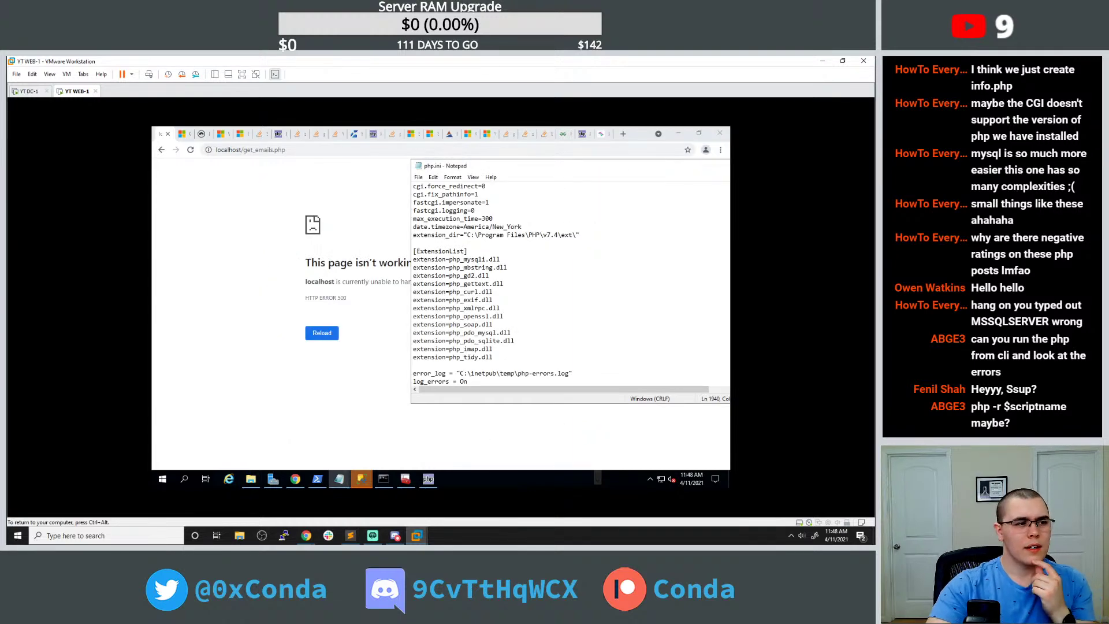
{"action": "scroll", "coordinate": [570, 284], "scroll_direction": "down", "scroll_amount": 1}
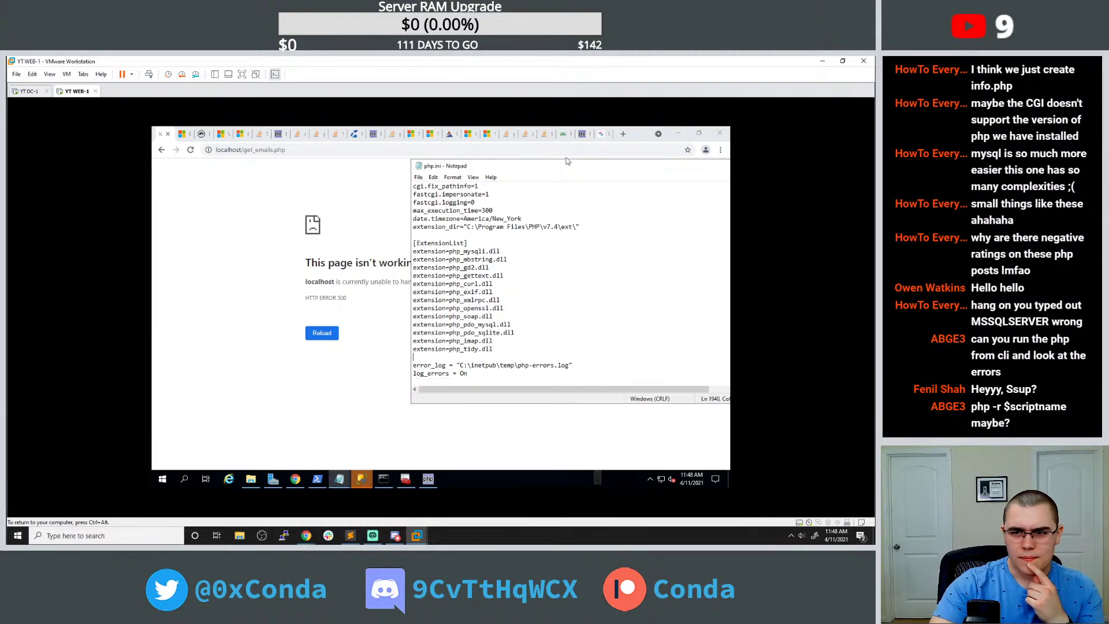
{"action": "left_click", "coordinate": [526, 135]}
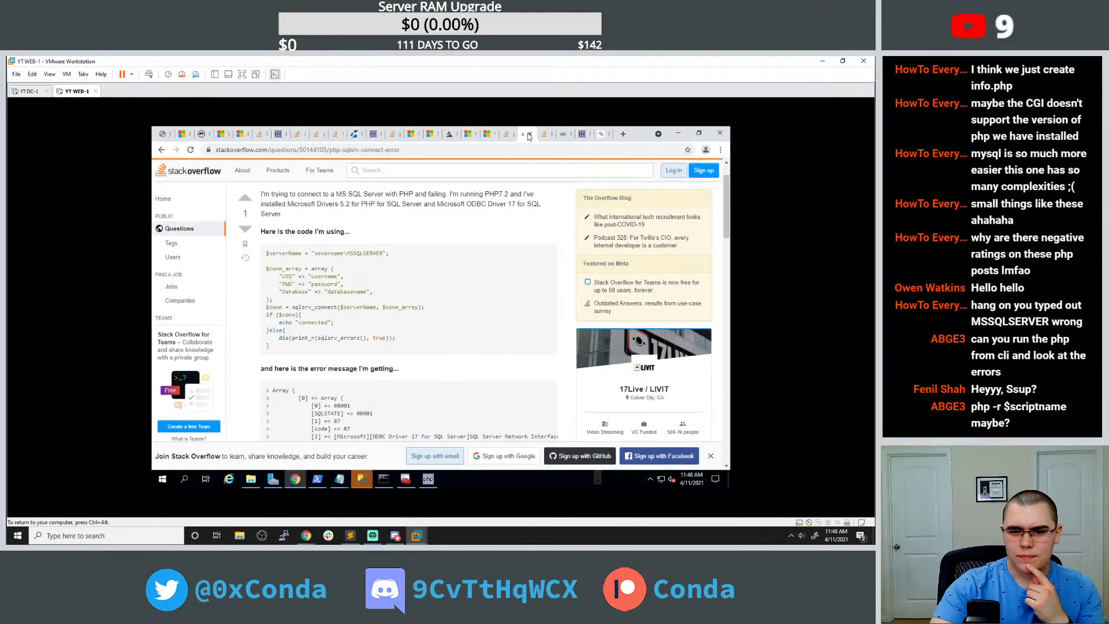
Search php.ini for log_errors, finding an existing log_errors = On setting earlier in the file.
{"action": "left_click", "coordinate": [546, 134]}
{"action": "scroll", "coordinate": [410, 318], "scroll_direction": "down", "scroll_amount": 3}
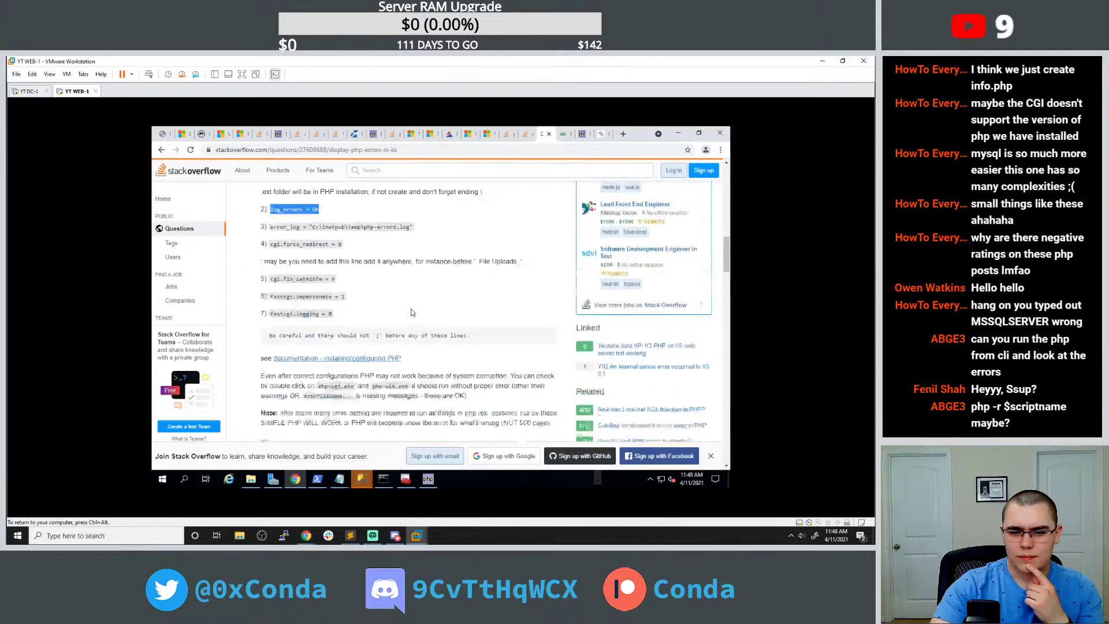
{"action": "scroll", "coordinate": [413, 310], "scroll_direction": "down", "scroll_amount": 3}
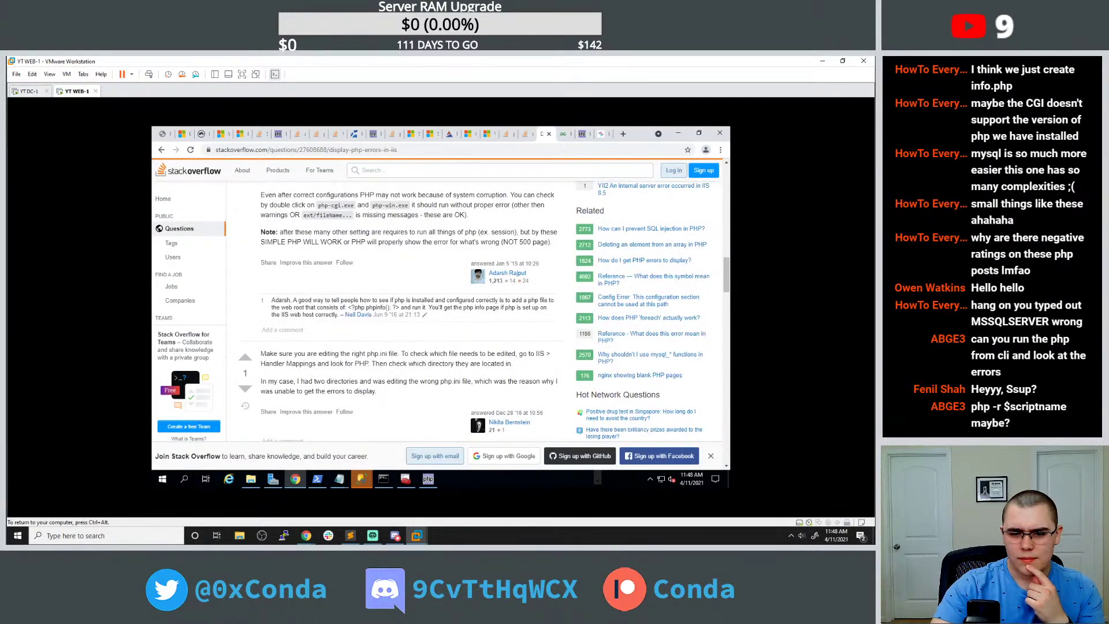
{"action": "mouse_move", "coordinate": [339, 479]}
{"action": "left_click", "coordinate": [373, 458]}
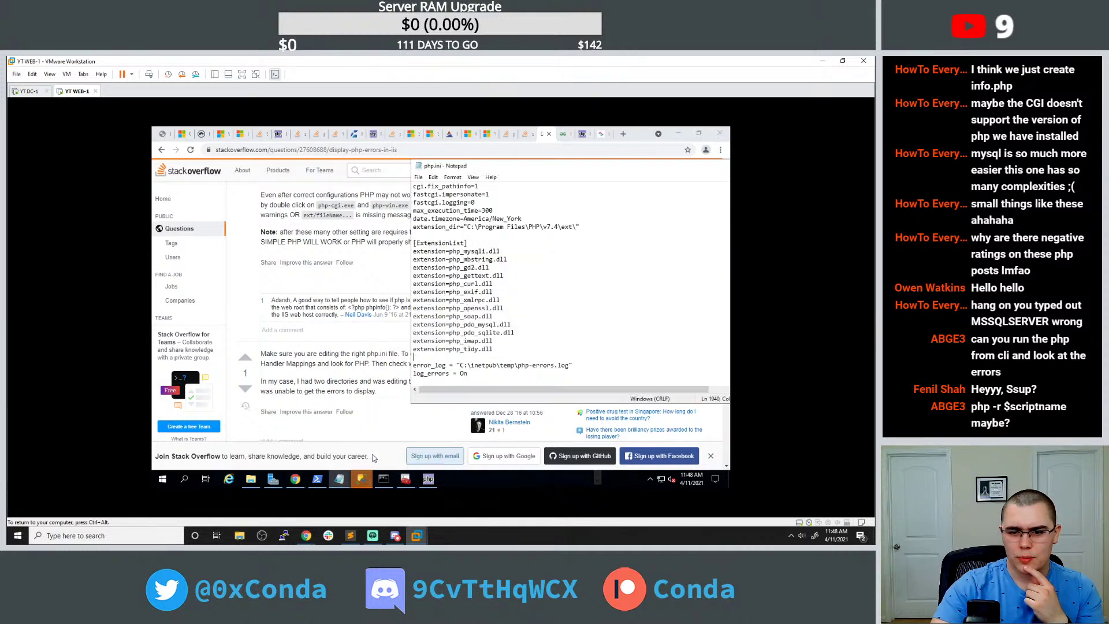
{"action": "left_click_drag", "start_coordinate": [449, 373], "coordinate": [413, 373]}
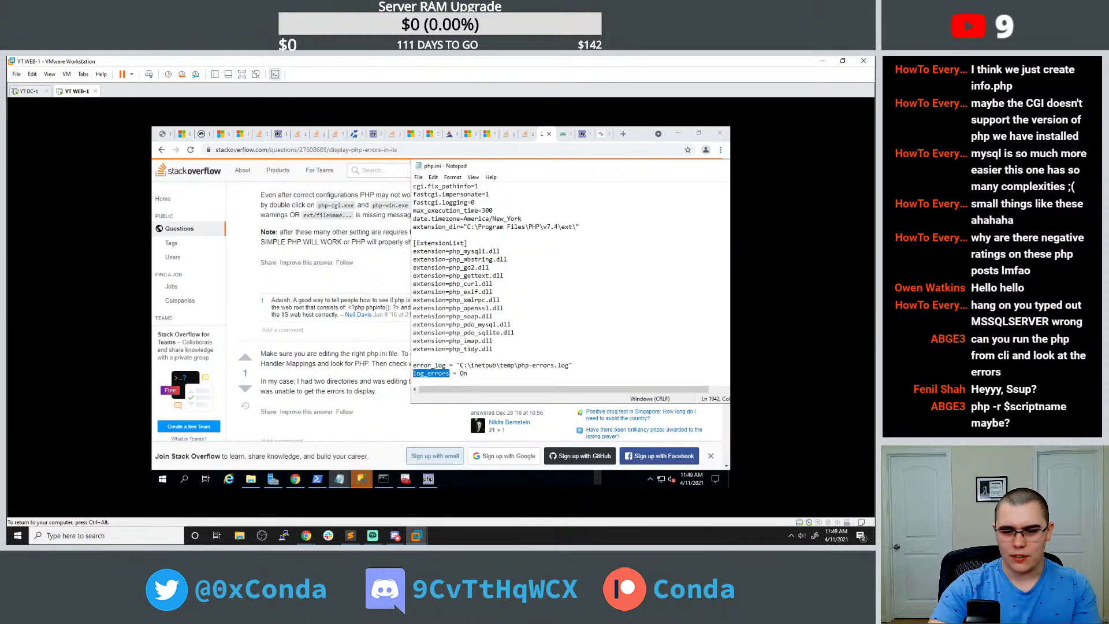
{"action": "key", "text": "ctrl+f"}
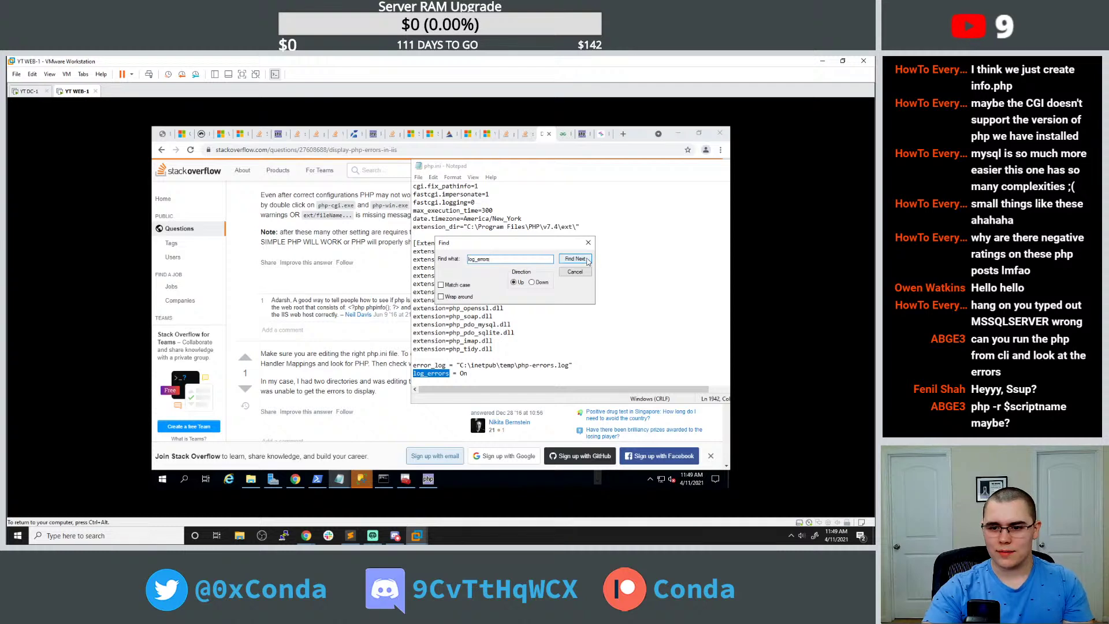
{"action": "left_click", "coordinate": [575, 259]}
{"action": "left_click", "coordinate": [587, 261]}
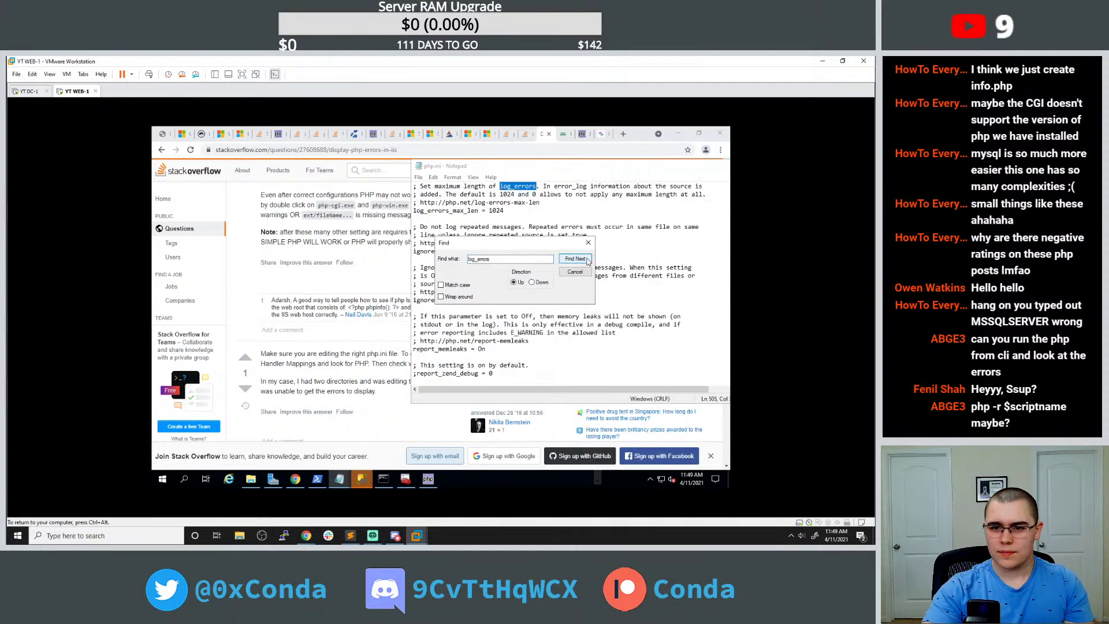
{"action": "left_click", "coordinate": [587, 261]}
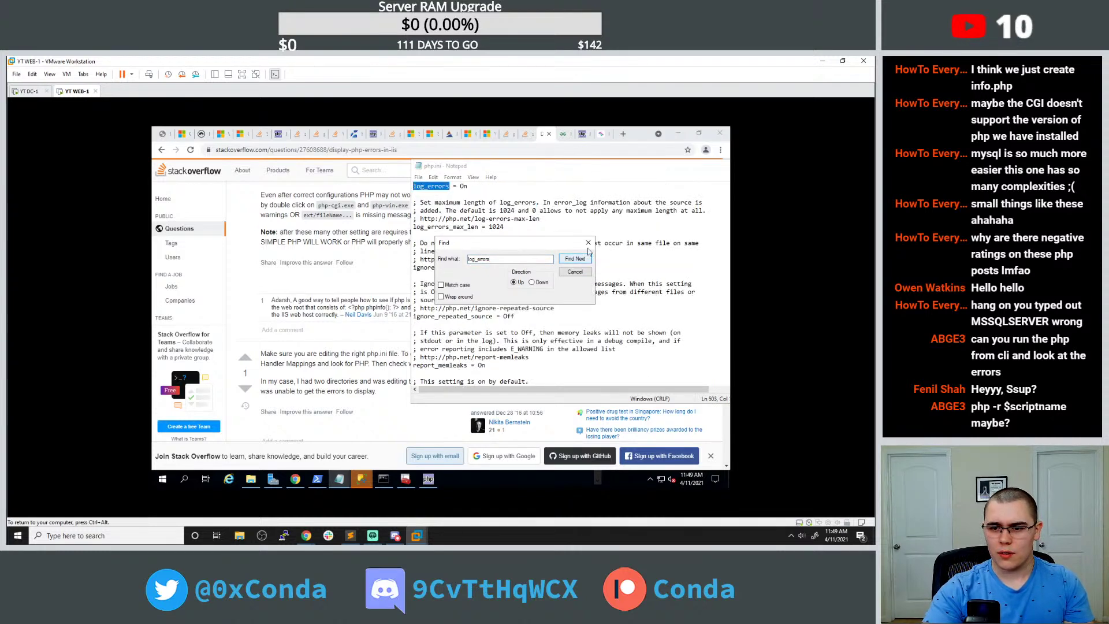
{"action": "left_click", "coordinate": [587, 258]}
{"action": "left_click", "coordinate": [587, 243]}
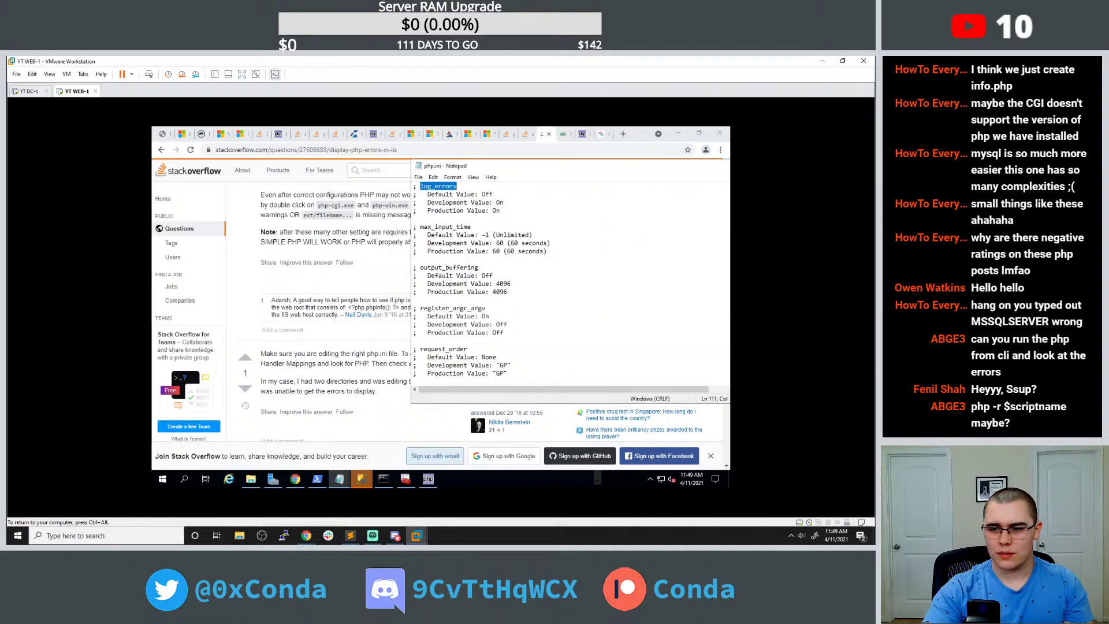
Delete the added log_errors = On line from the end of php.ini.
{"action": "scroll", "coordinate": [485, 283], "scroll_direction": "down", "scroll_amount": 4}
{"action": "left_click_drag", "start_coordinate": [629, 170], "coordinate": [550, 172]}
{"action": "left_click_drag", "start_coordinate": [661, 205], "coordinate": [655, 387]}
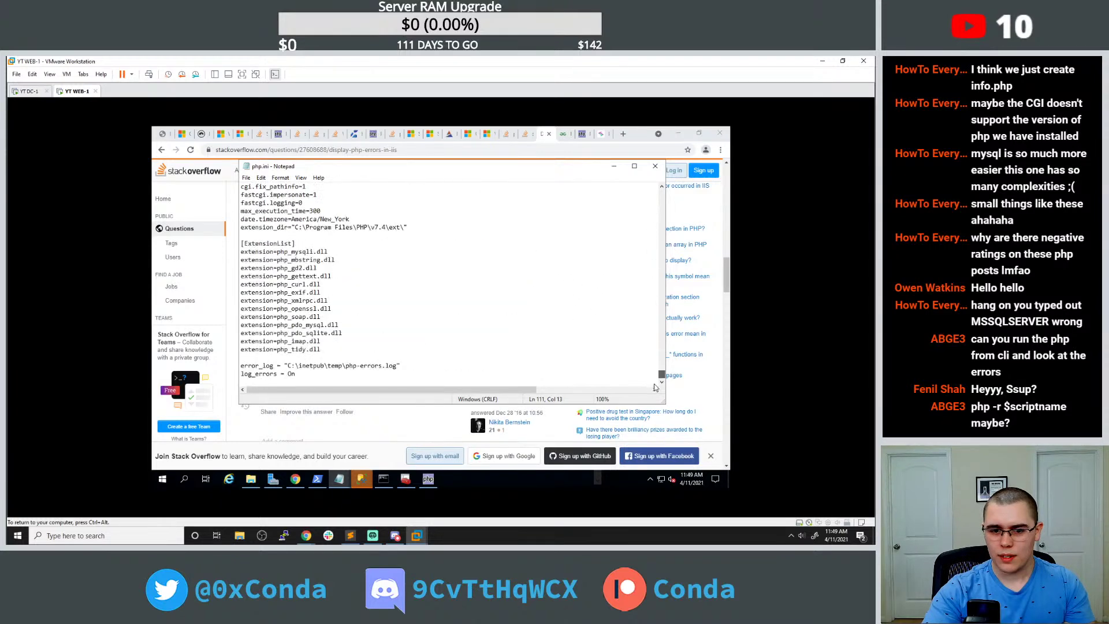
{"action": "key", "text": "ctrl+End"}
{"action": "key", "text": "shift+Home"}
{"action": "key", "text": "BackSpace"}
{"action": "key", "text": "BackSpace"}
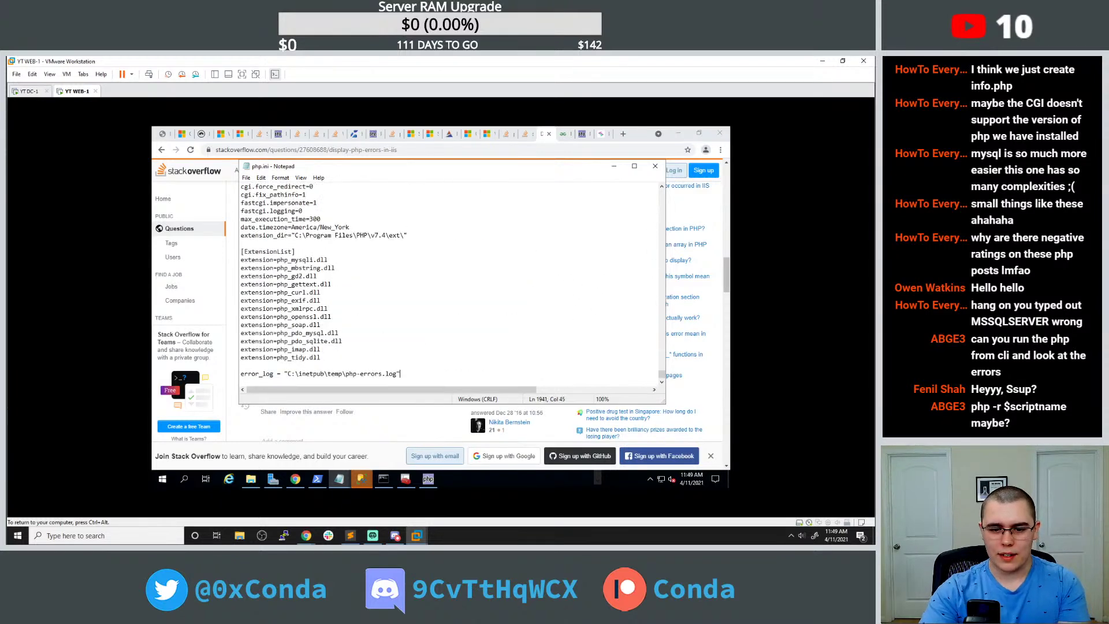
Move php.ini aside, read further down the answer, and return to the Google results.
{"action": "left_click_drag", "start_coordinate": [353, 170], "coordinate": [540, 162]}
{"action": "left_click", "coordinate": [291, 353]}
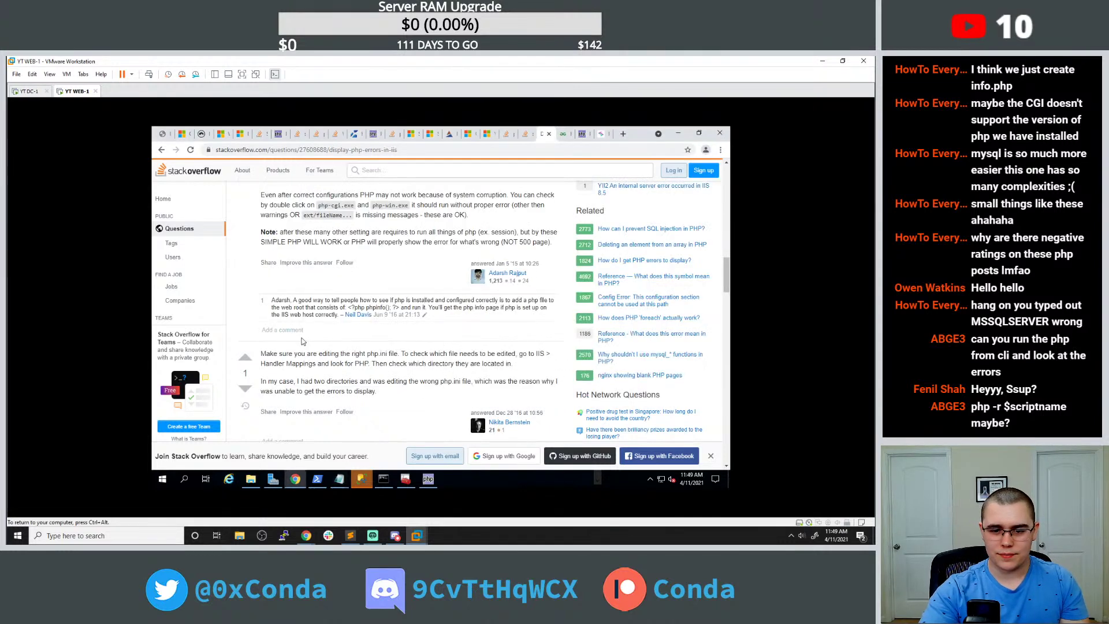
{"action": "scroll", "coordinate": [306, 343], "scroll_direction": "down", "scroll_amount": 3}
{"action": "scroll", "coordinate": [315, 310], "scroll_direction": "down", "scroll_amount": 5}
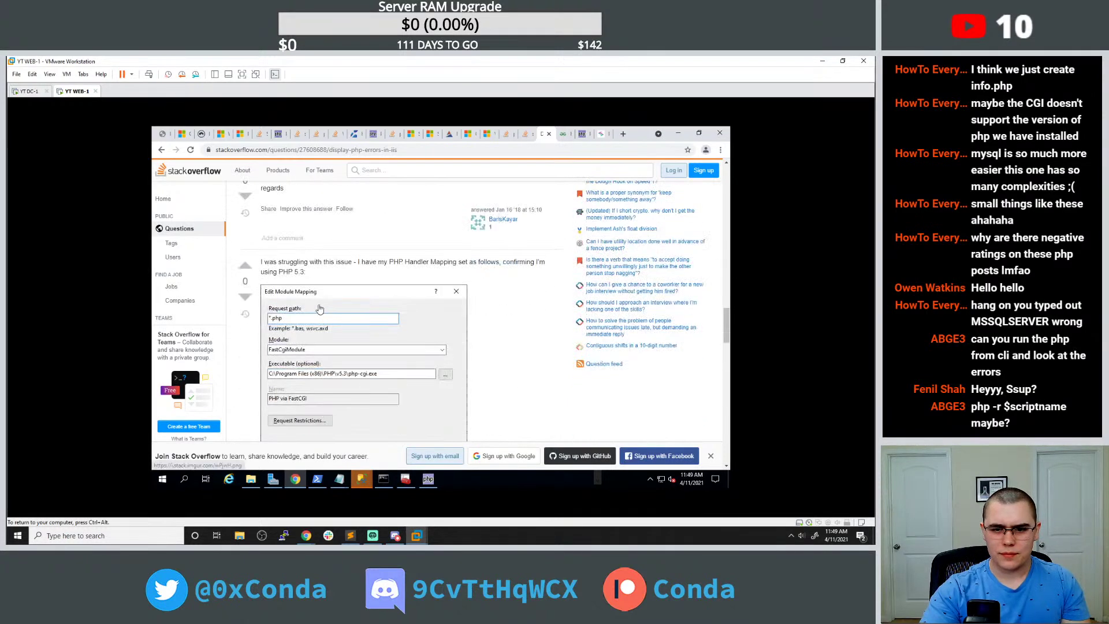
{"action": "scroll", "coordinate": [316, 310], "scroll_direction": "down", "scroll_amount": 4}
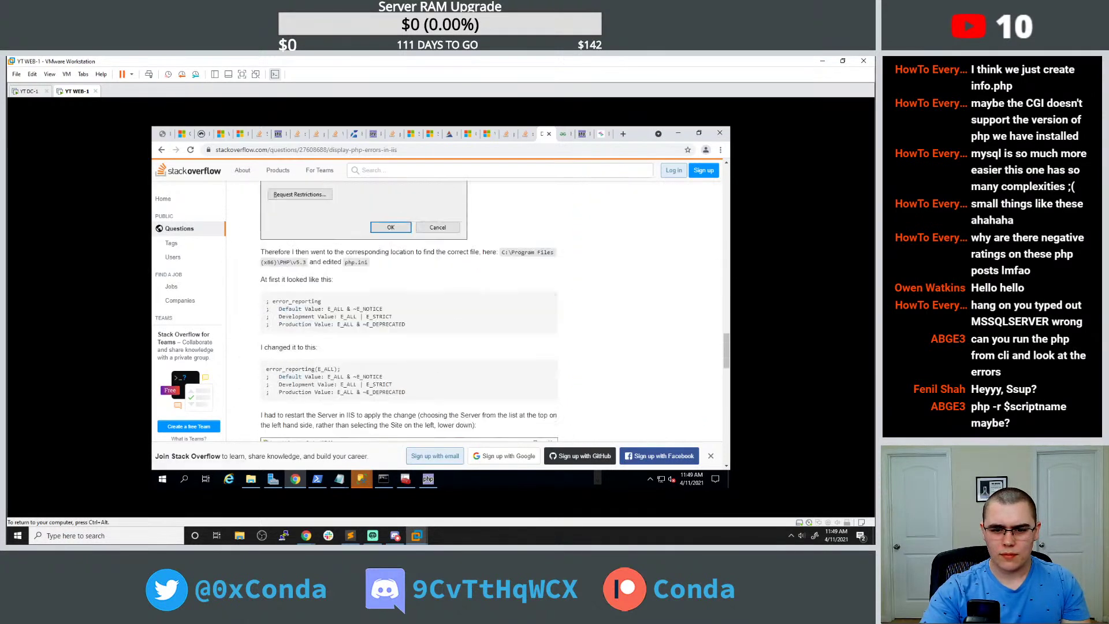
{"action": "scroll", "coordinate": [326, 299], "scroll_direction": "down", "scroll_amount": 4}
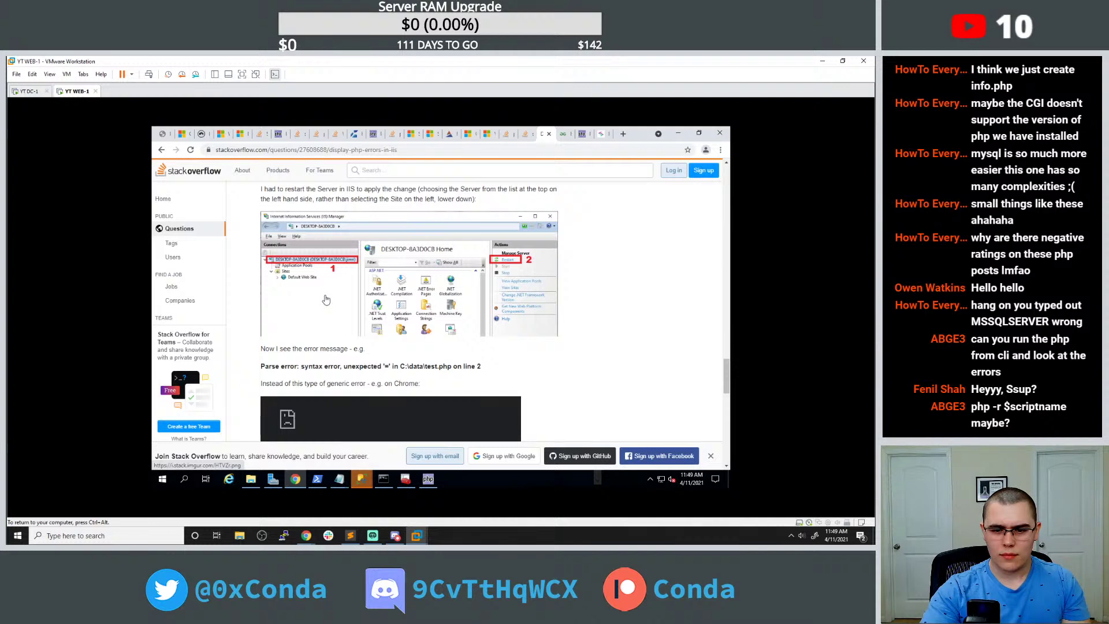
{"action": "scroll", "coordinate": [326, 300], "scroll_direction": "down", "scroll_amount": 5}
{"action": "scroll", "coordinate": [330, 295], "scroll_direction": "up", "scroll_amount": 2}
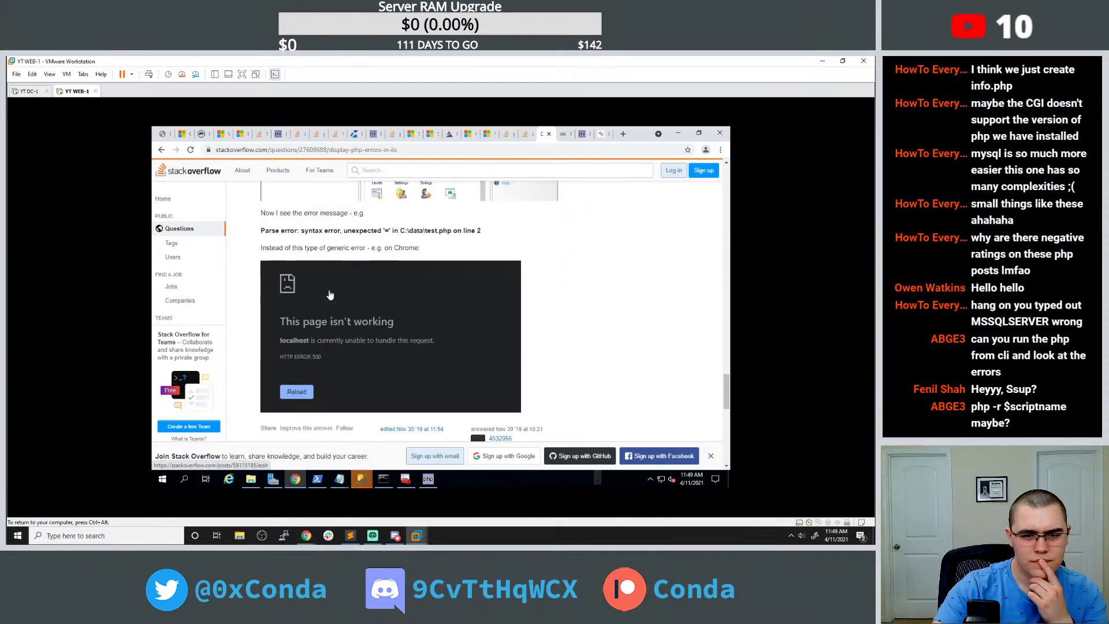
{"action": "left_click", "coordinate": [161, 149]}
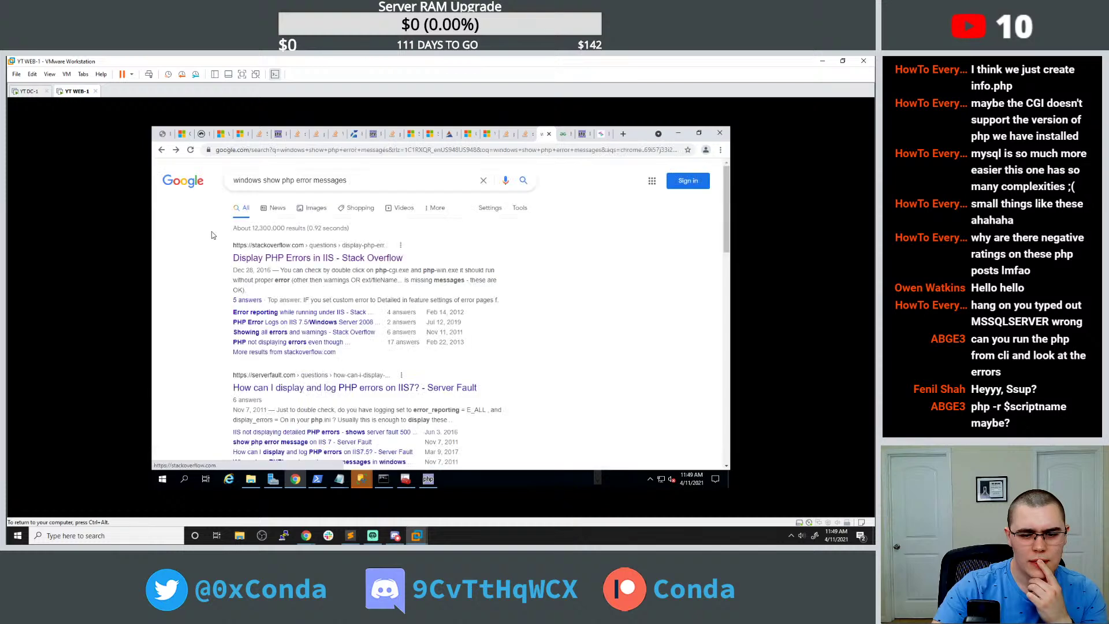
Open the Server Fault question on showing PHP errors in IIS7 and accept its cookies.
{"action": "scroll", "coordinate": [260, 248], "scroll_direction": "down", "scroll_amount": 2}
{"action": "scroll", "coordinate": [263, 248], "scroll_direction": "down", "scroll_amount": 1}
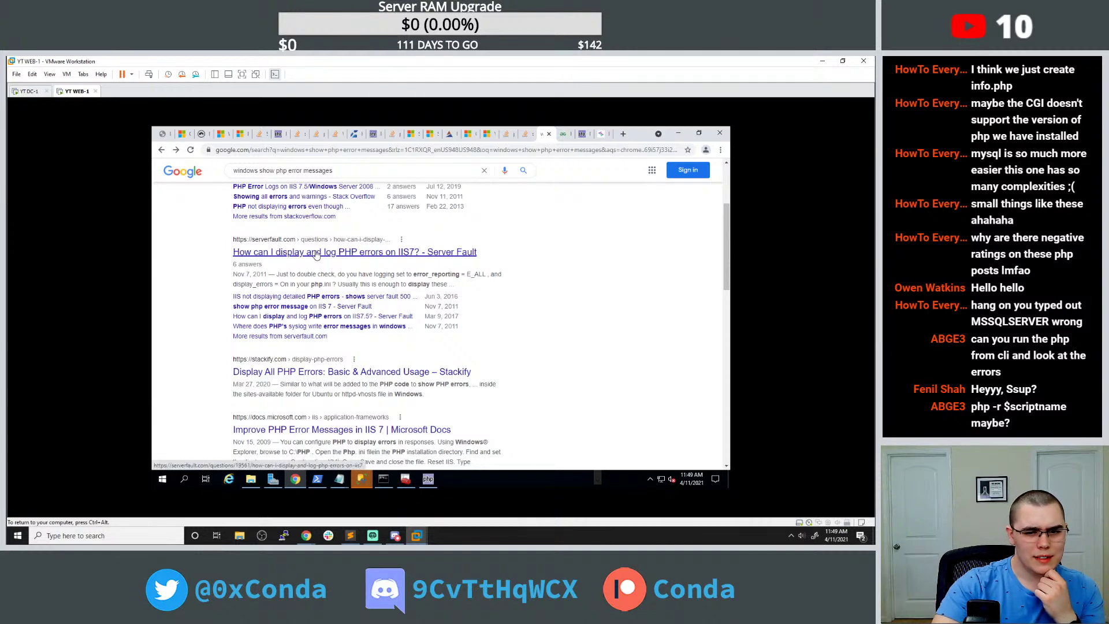
{"action": "left_click", "coordinate": [316, 252]}
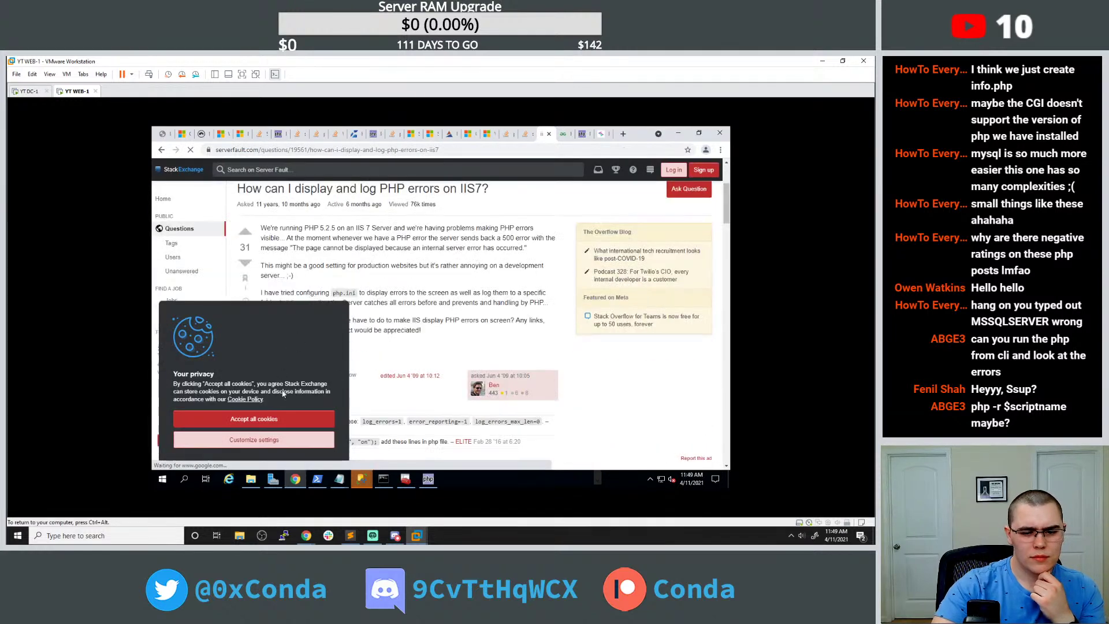
{"action": "left_click", "coordinate": [285, 426]}
{"action": "scroll", "coordinate": [285, 426], "scroll_direction": "down", "scroll_amount": 5}
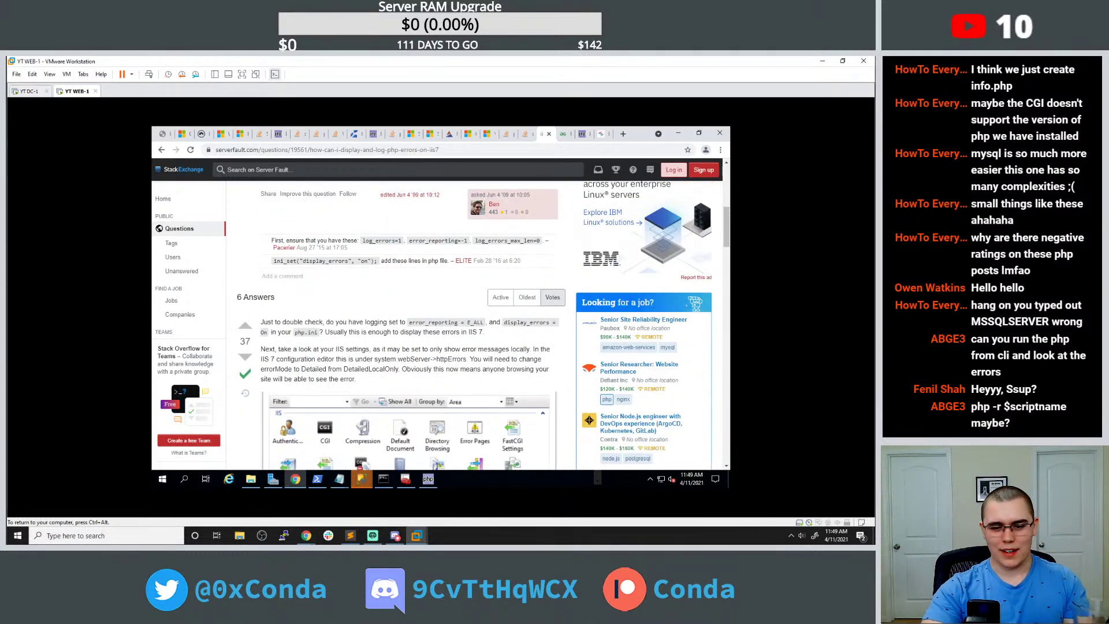
{"action": "scroll", "coordinate": [340, 353], "scroll_direction": "down", "scroll_amount": 3}
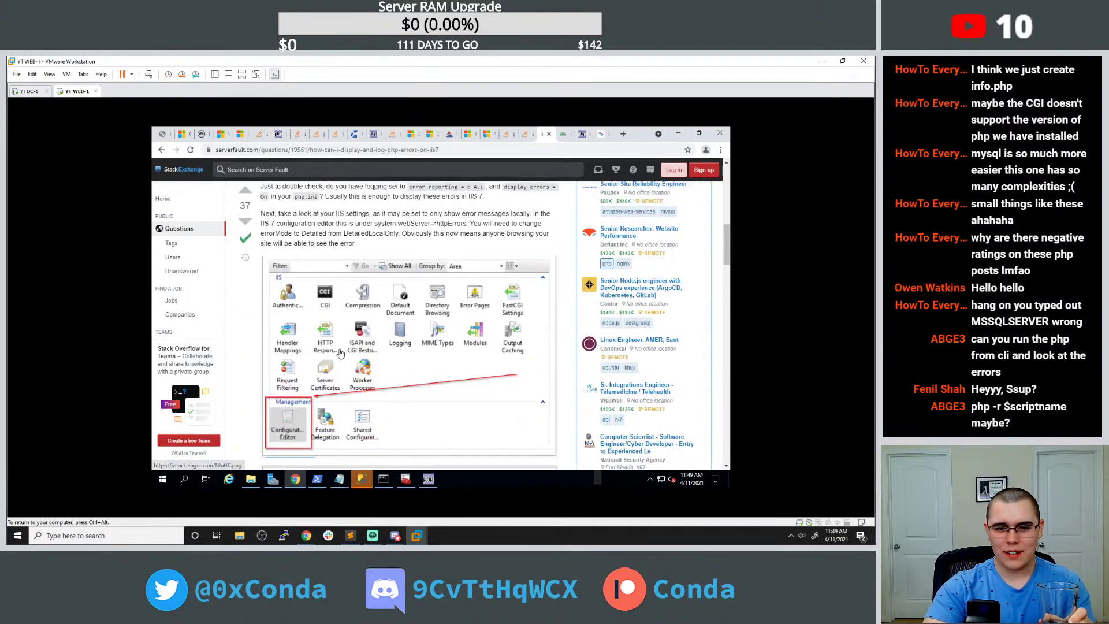
{"action": "scroll", "coordinate": [341, 353], "scroll_direction": "up", "scroll_amount": 1}
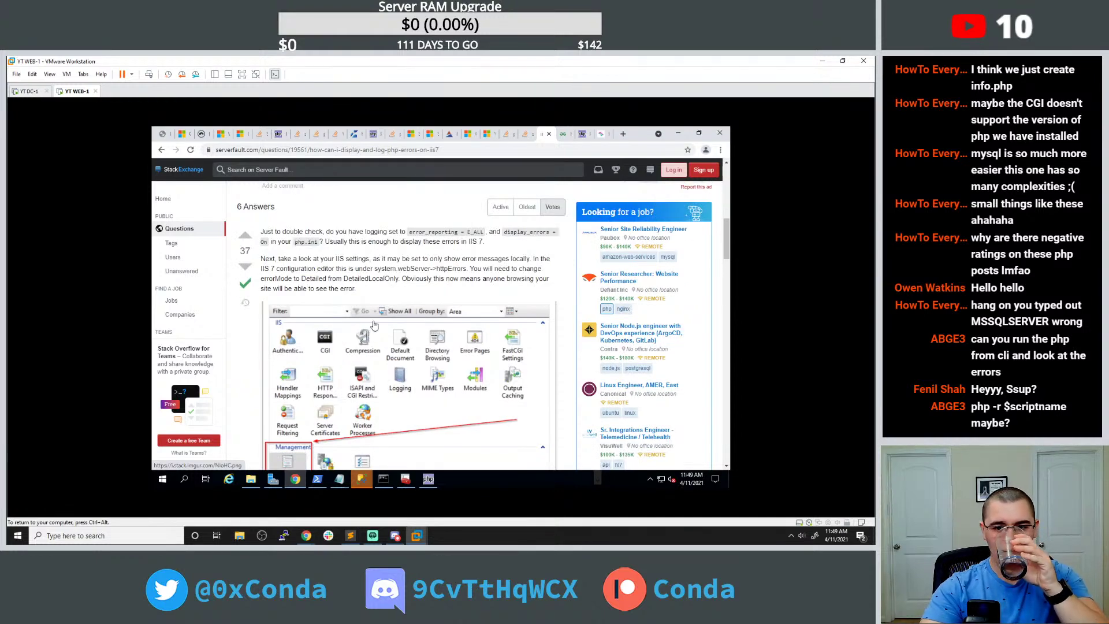
Search php.ini for the copied error_reporting = E_ALL, which is not found.
{"action": "triple_click", "coordinate": [434, 231]}
{"action": "left_click", "coordinate": [434, 231]}
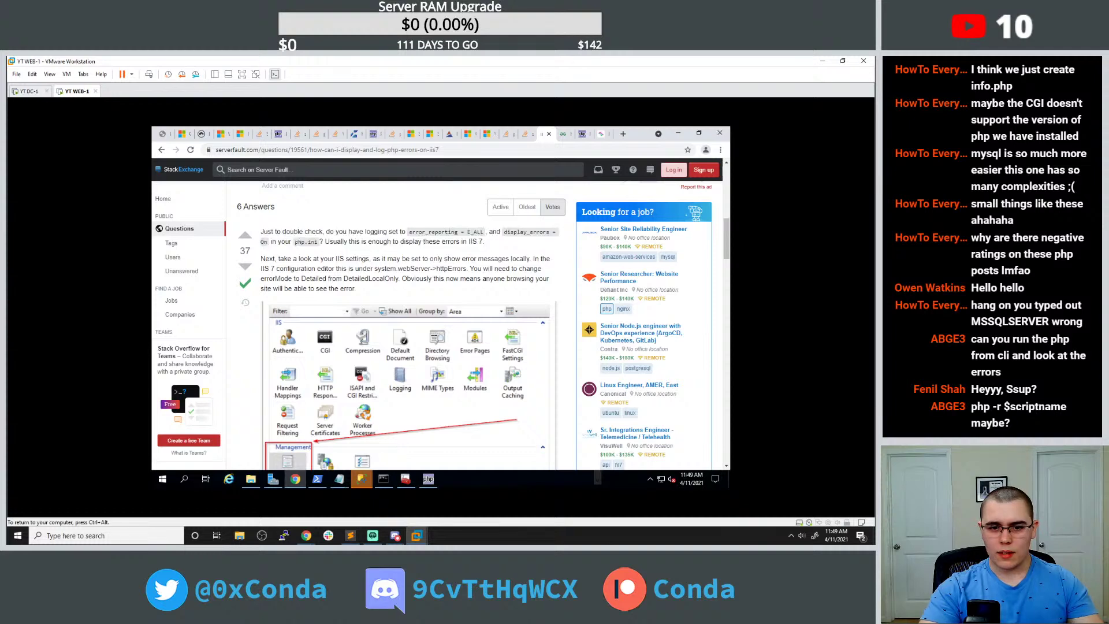
{"action": "left_click_drag", "start_coordinate": [409, 232], "coordinate": [485, 232]}
{"action": "key", "text": "ctrl+c"}
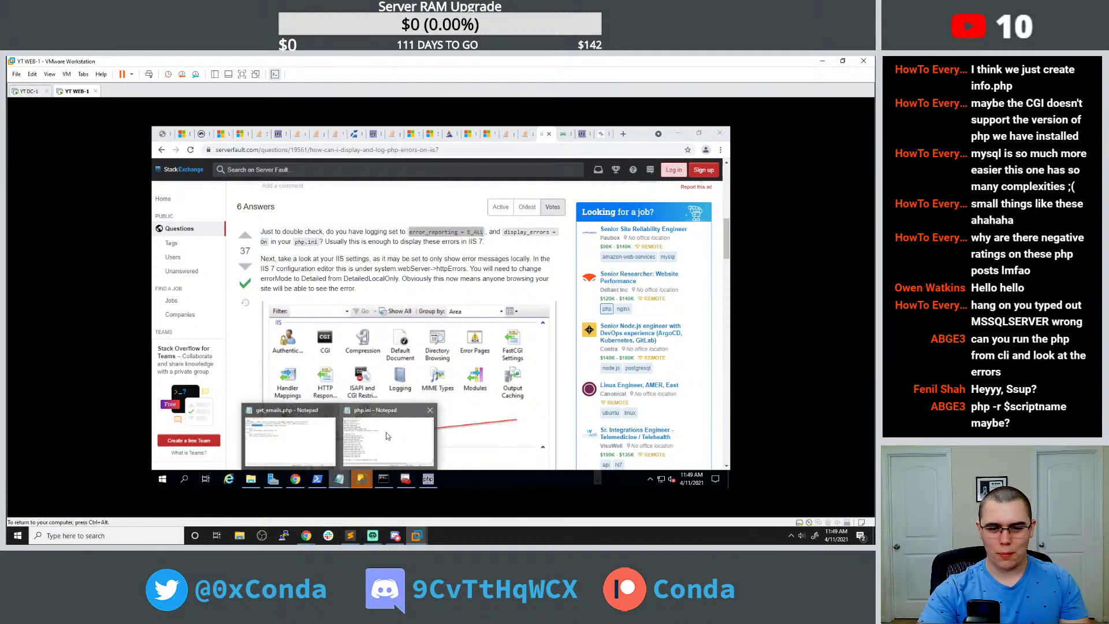
{"action": "left_click", "coordinate": [339, 479]}
{"action": "key", "text": "ctrl+f"}
{"action": "key", "text": "ctrl+v"}
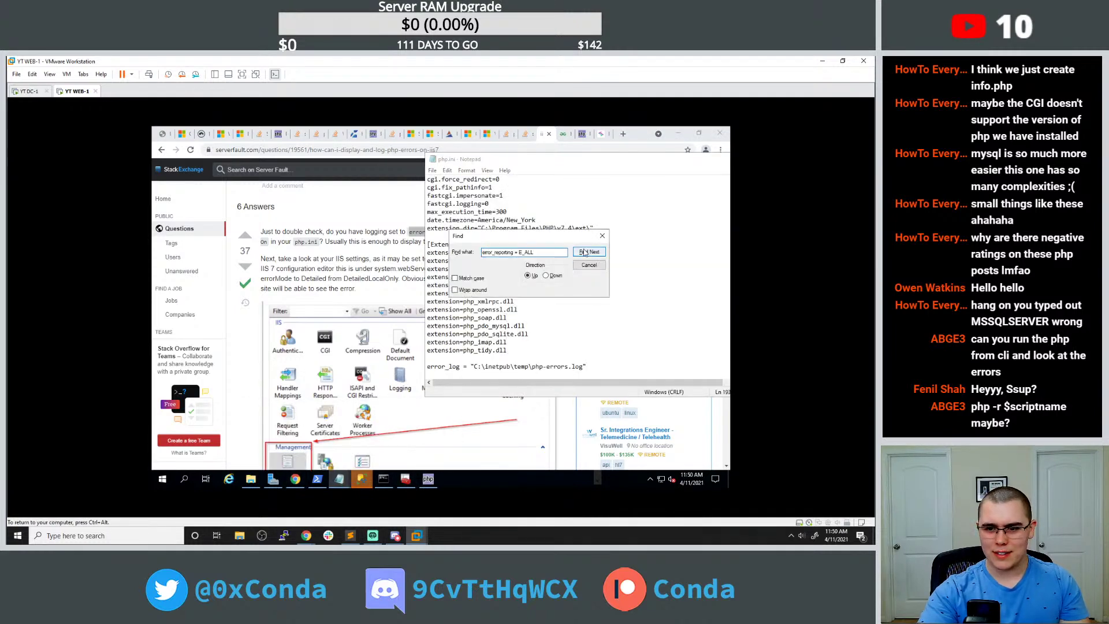
{"action": "left_click", "coordinate": [586, 252]}
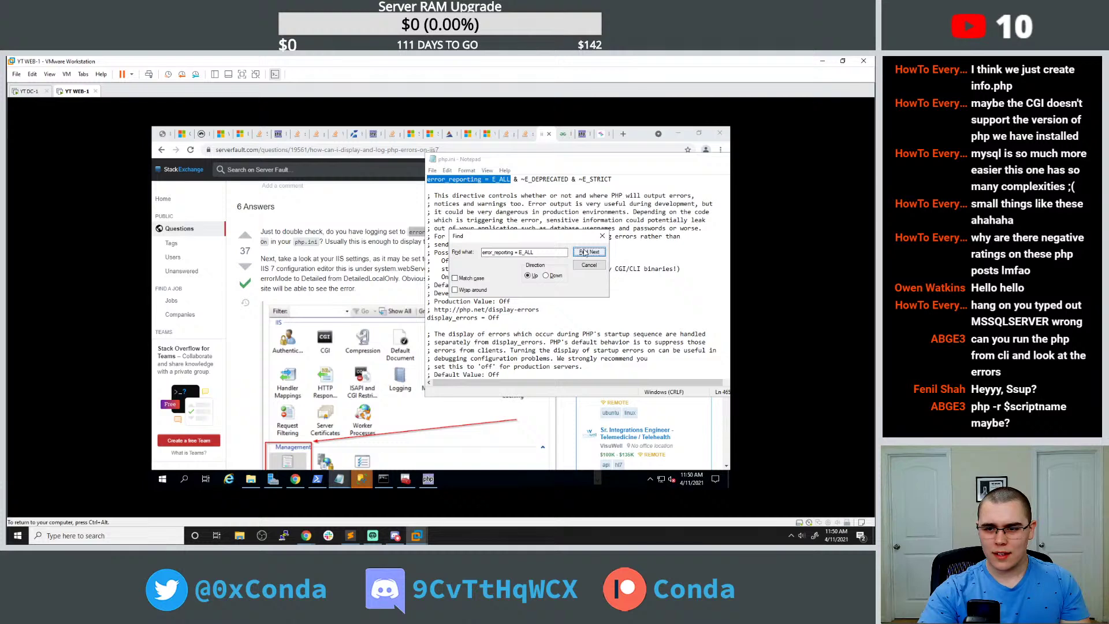
{"action": "left_click", "coordinate": [587, 252]}
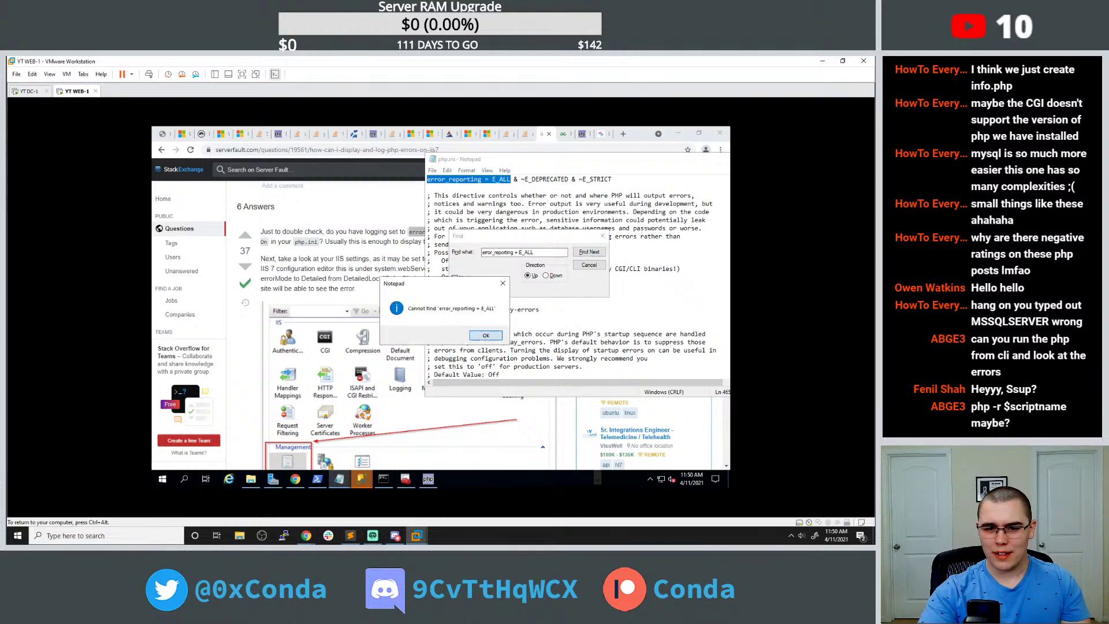
{"action": "key", "text": "Return"}
{"action": "left_click", "coordinate": [404, 277]}
Read through the Server Fault answer about setting httpErrors errorMode to Detailed.
{"action": "scroll", "coordinate": [404, 278], "scroll_direction": "down", "scroll_amount": 2}
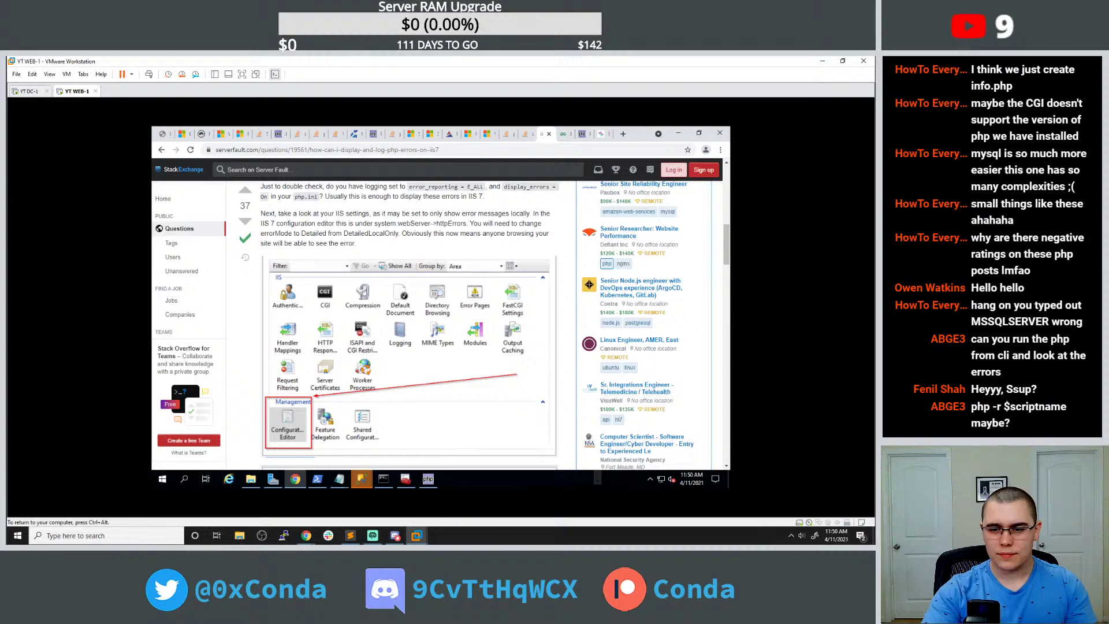
{"action": "scroll", "coordinate": [487, 231], "scroll_direction": "down", "scroll_amount": 15}
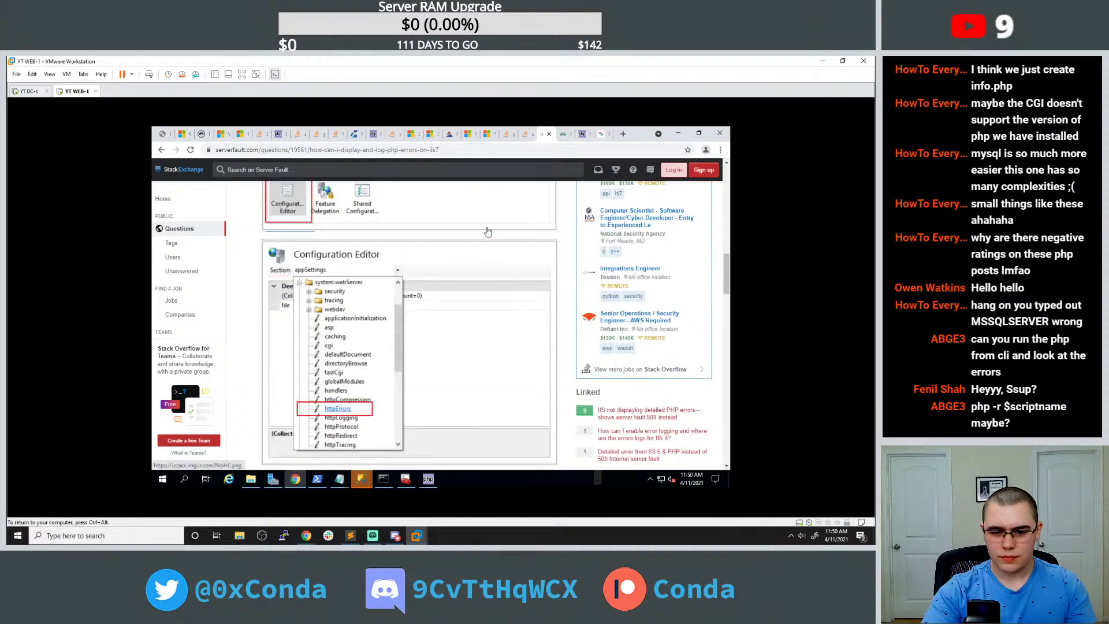
{"action": "scroll", "coordinate": [487, 231], "scroll_direction": "up", "scroll_amount": 3}
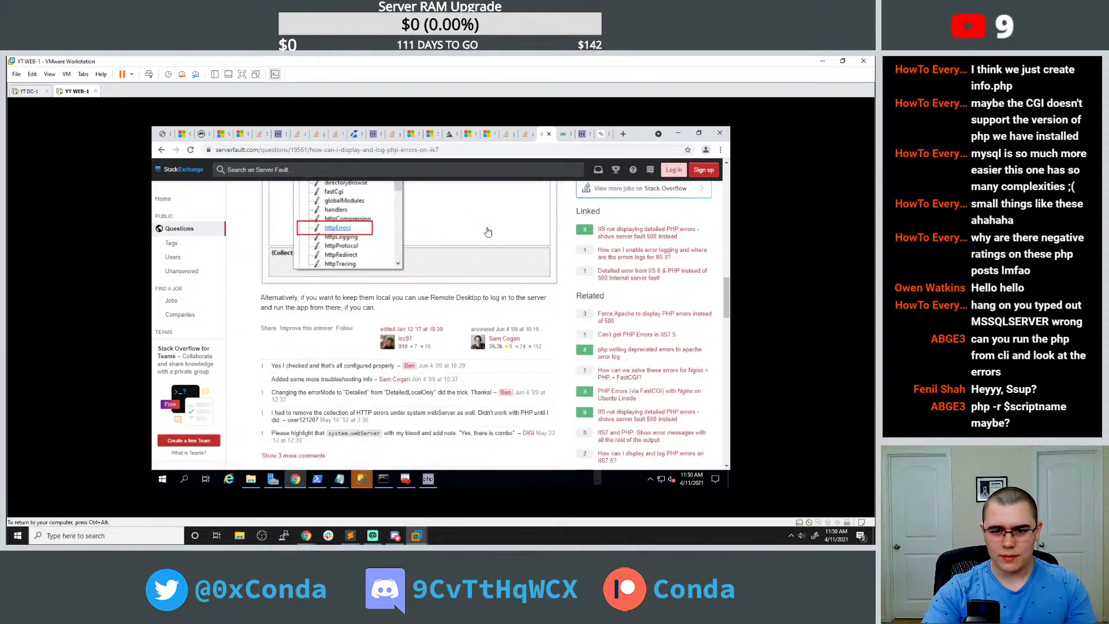
{"action": "scroll", "coordinate": [487, 232], "scroll_direction": "down", "scroll_amount": 4}
{"action": "scroll", "coordinate": [486, 231], "scroll_direction": "down", "scroll_amount": 1}
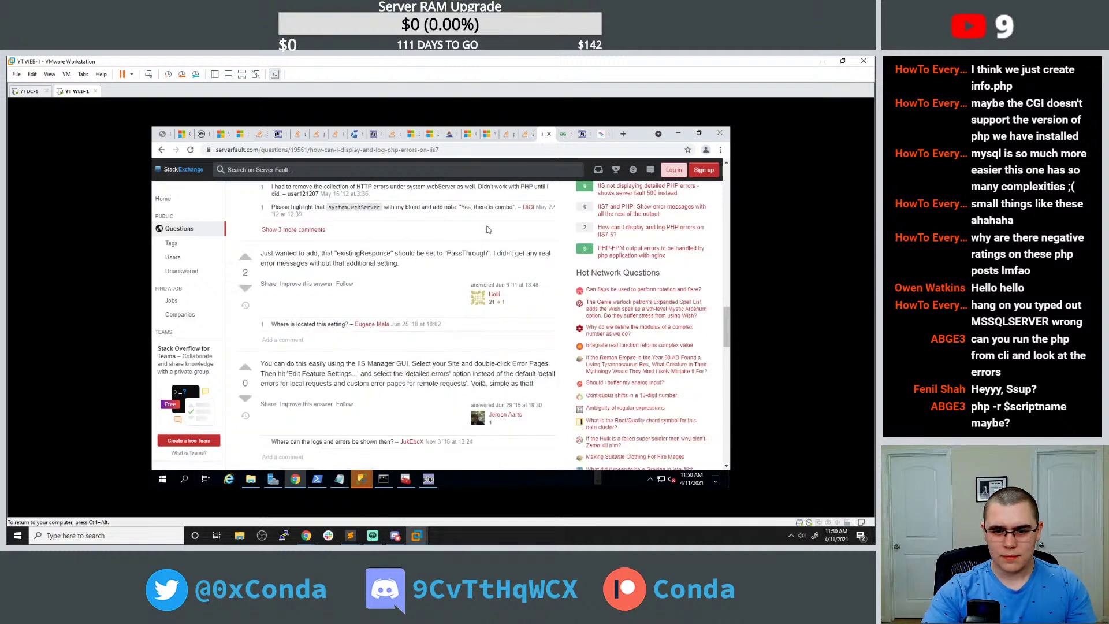
{"action": "scroll", "coordinate": [487, 230], "scroll_direction": "up", "scroll_amount": 8}
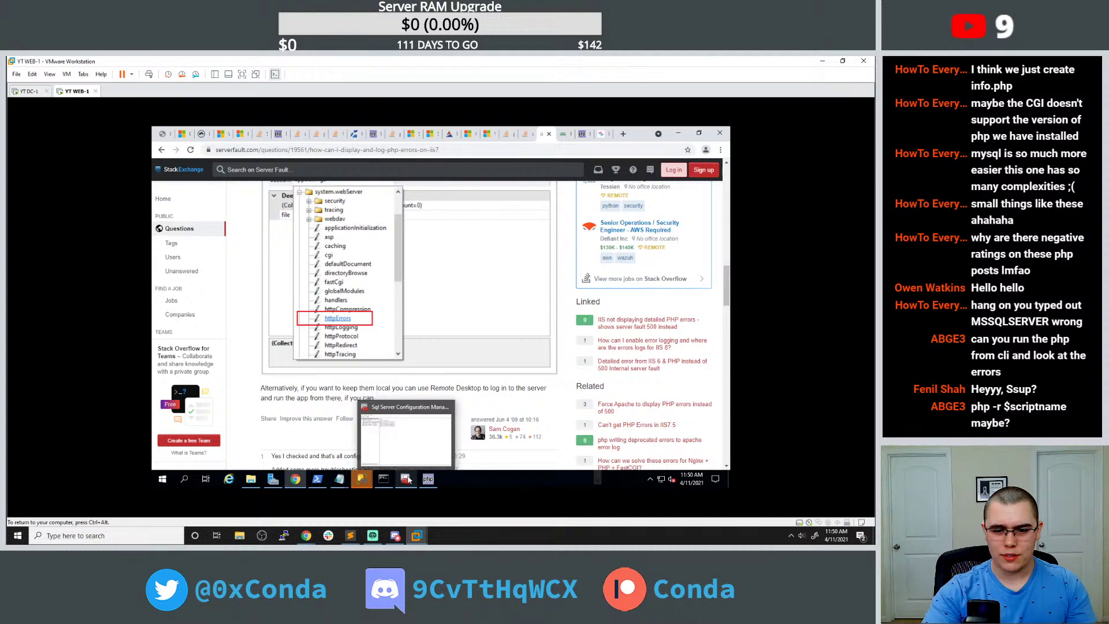
Launch IIS Manager via an 'iss' search and place its window on the right.
{"action": "left_click", "coordinate": [163, 479]}
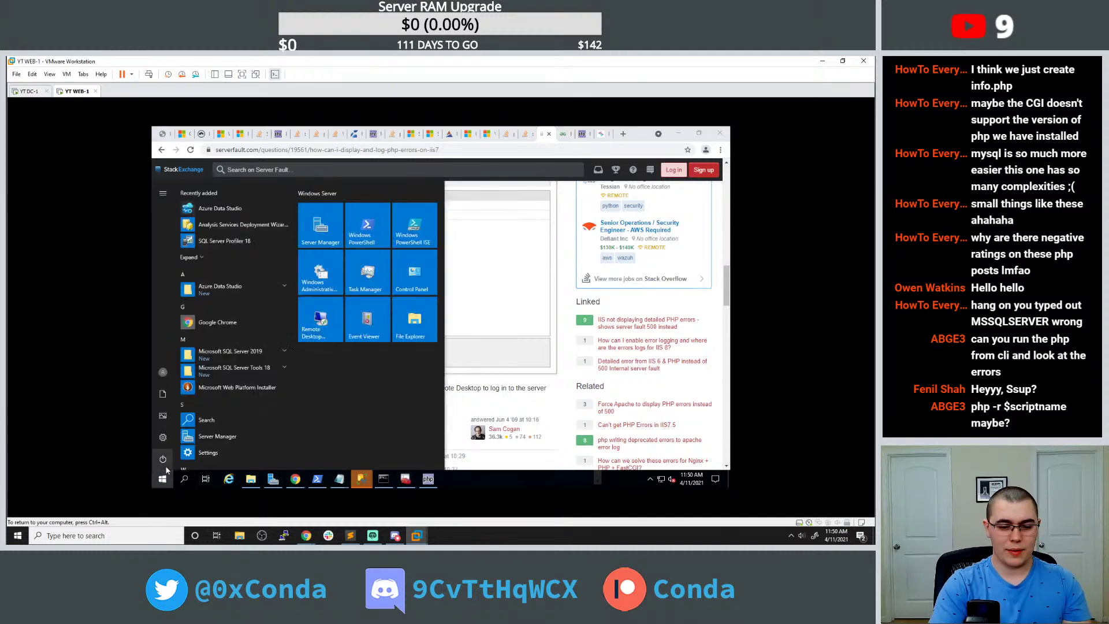
{"action": "type", "text": "iss"}
{"action": "key", "text": "Return"}
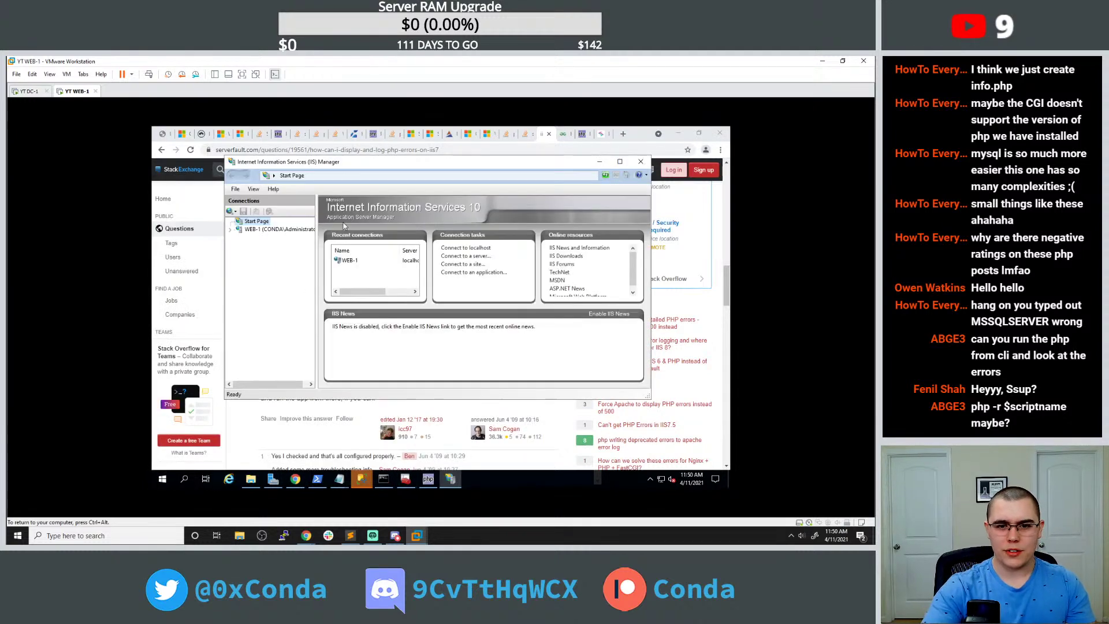
{"action": "left_click_drag", "start_coordinate": [521, 209], "coordinate": [524, 212]}
{"action": "scroll", "coordinate": [415, 222], "scroll_direction": "up", "scroll_amount": 5}
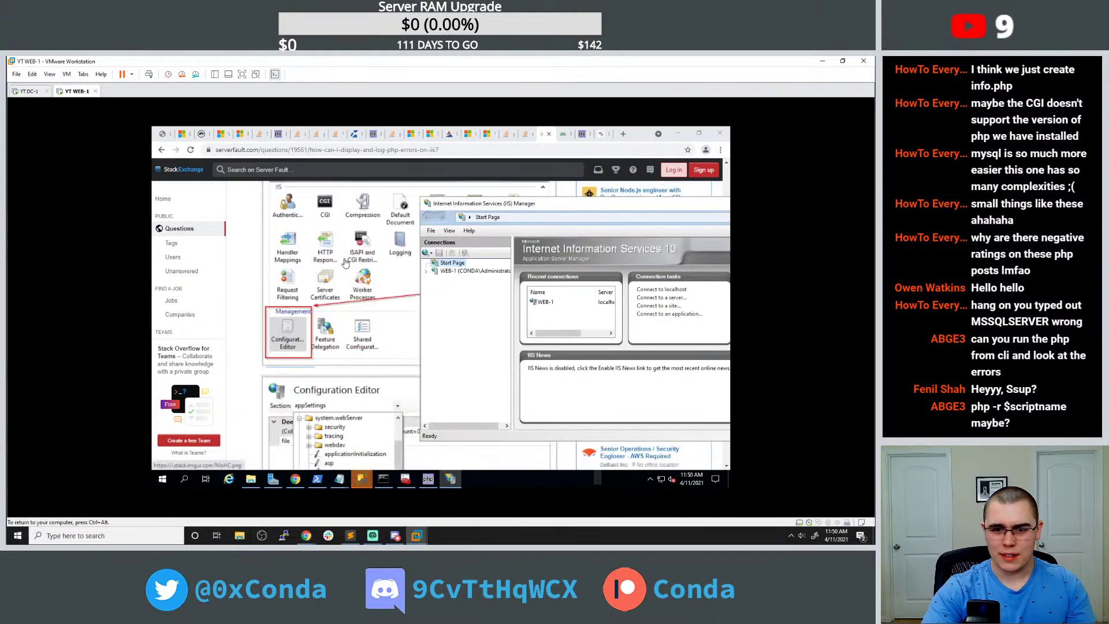
{"action": "left_click_drag", "start_coordinate": [444, 207], "coordinate": [472, 194]}
Open the Configuration Editor for the WEB-1 server.
{"action": "left_click", "coordinate": [483, 261]}
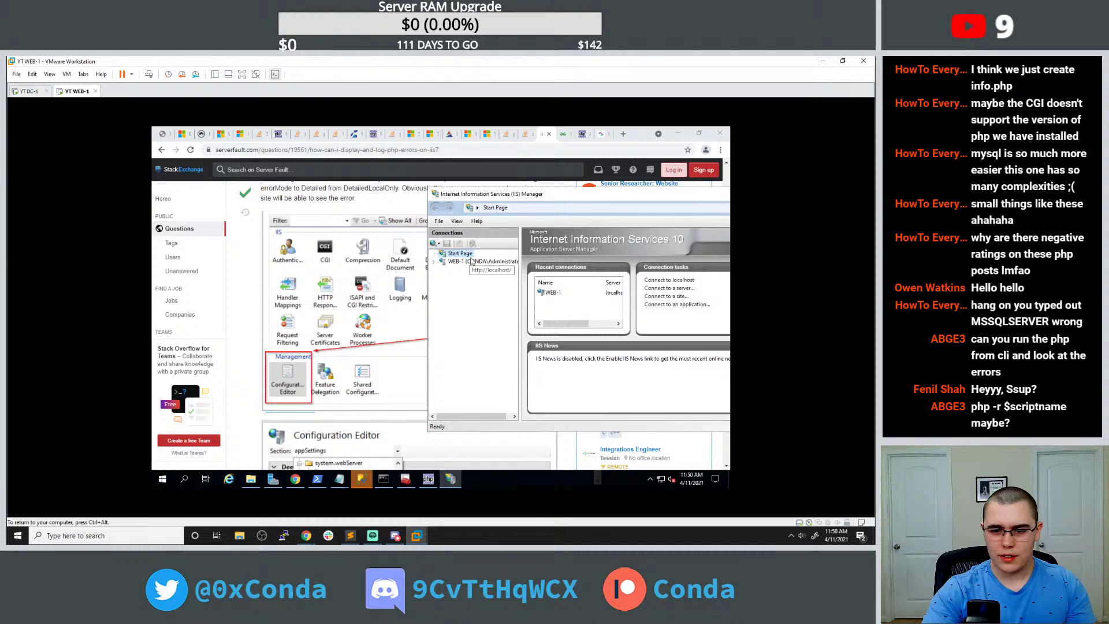
{"action": "scroll", "coordinate": [564, 343], "scroll_direction": "down", "scroll_amount": 1}
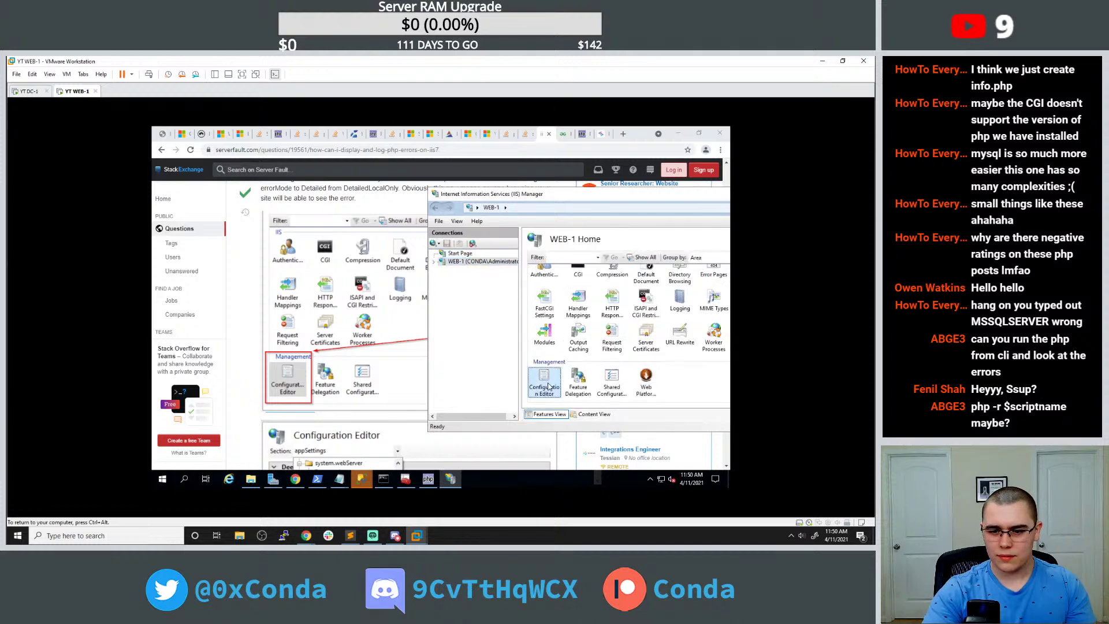
{"action": "double_click", "coordinate": [551, 380]}
{"action": "scroll", "coordinate": [360, 333], "scroll_direction": "down", "scroll_amount": 4}
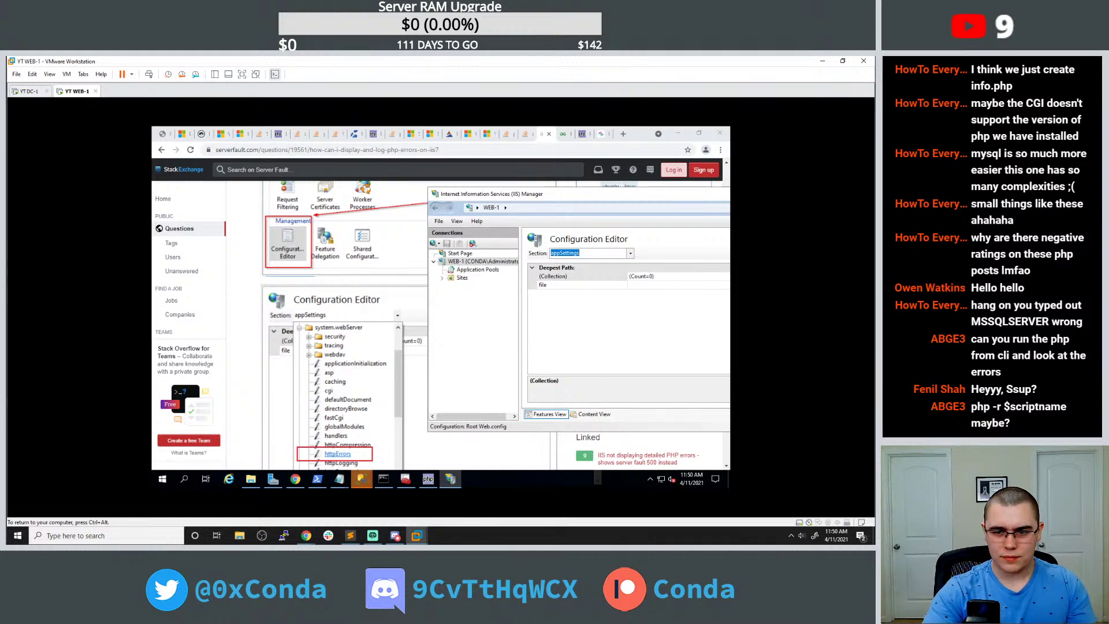
{"action": "left_click_drag", "start_coordinate": [450, 193], "coordinate": [450, 213]}
View the answer's IIS features screenshot full-size, then accept Server Fault's cookies.
{"action": "left_click", "coordinate": [405, 227]}
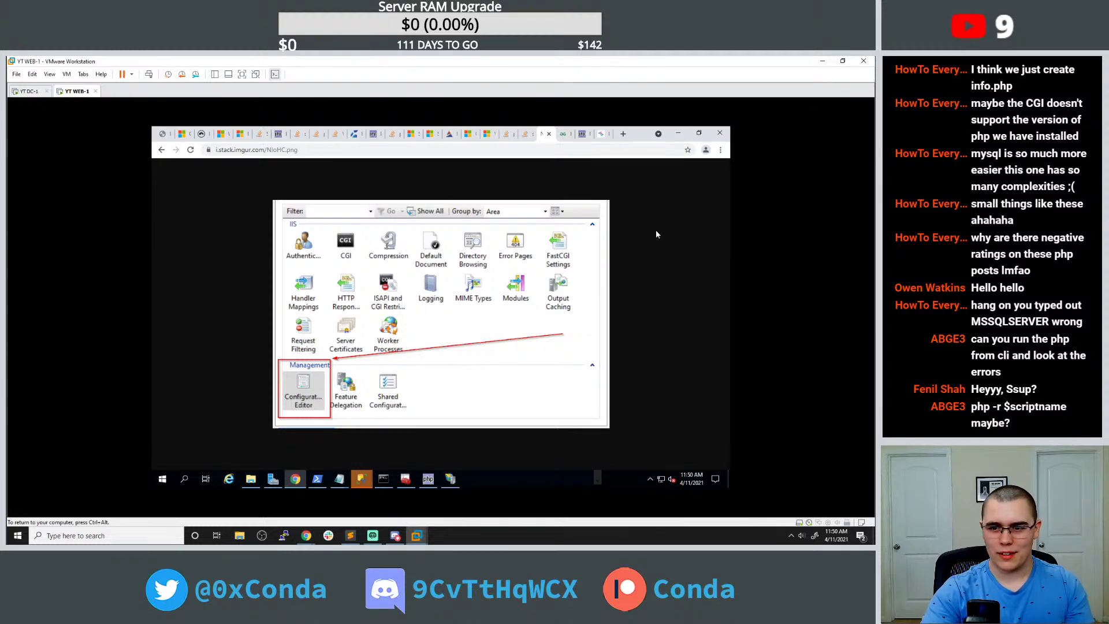
{"action": "left_click", "coordinate": [162, 149]}
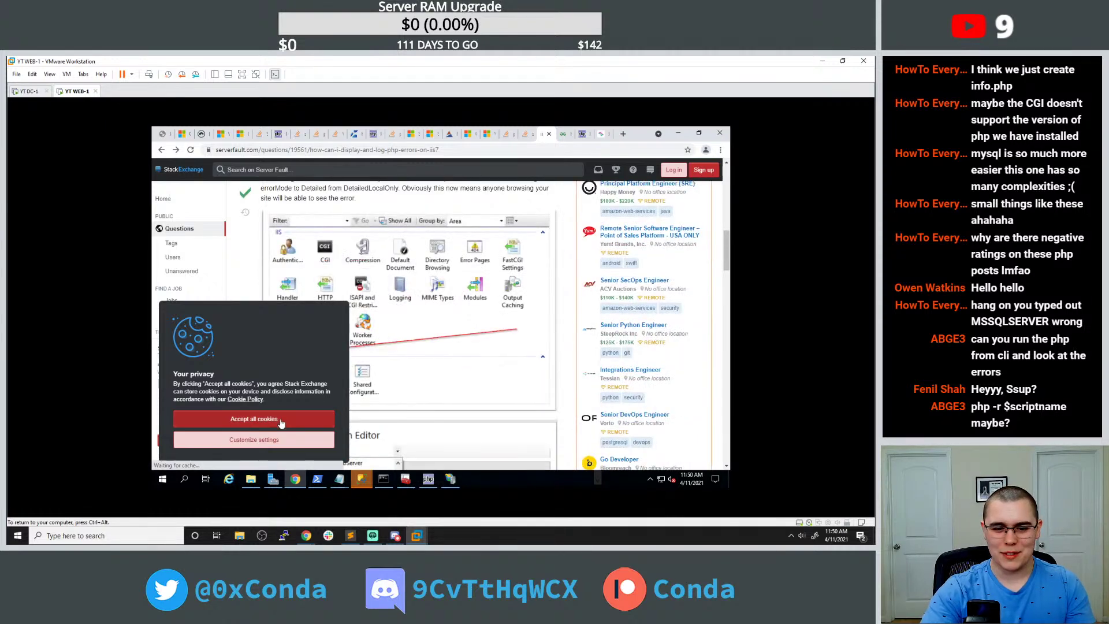
{"action": "left_click", "coordinate": [289, 419]}
{"action": "scroll", "coordinate": [398, 330], "scroll_direction": "up", "scroll_amount": 2}
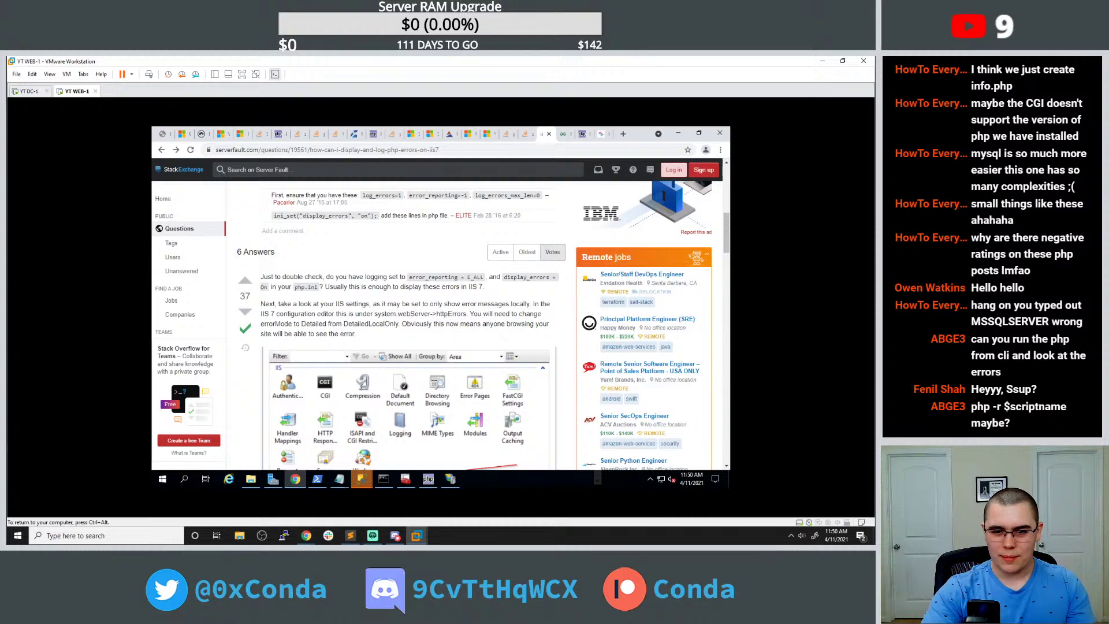
{"action": "scroll", "coordinate": [432, 315], "scroll_direction": "down", "scroll_amount": 1}
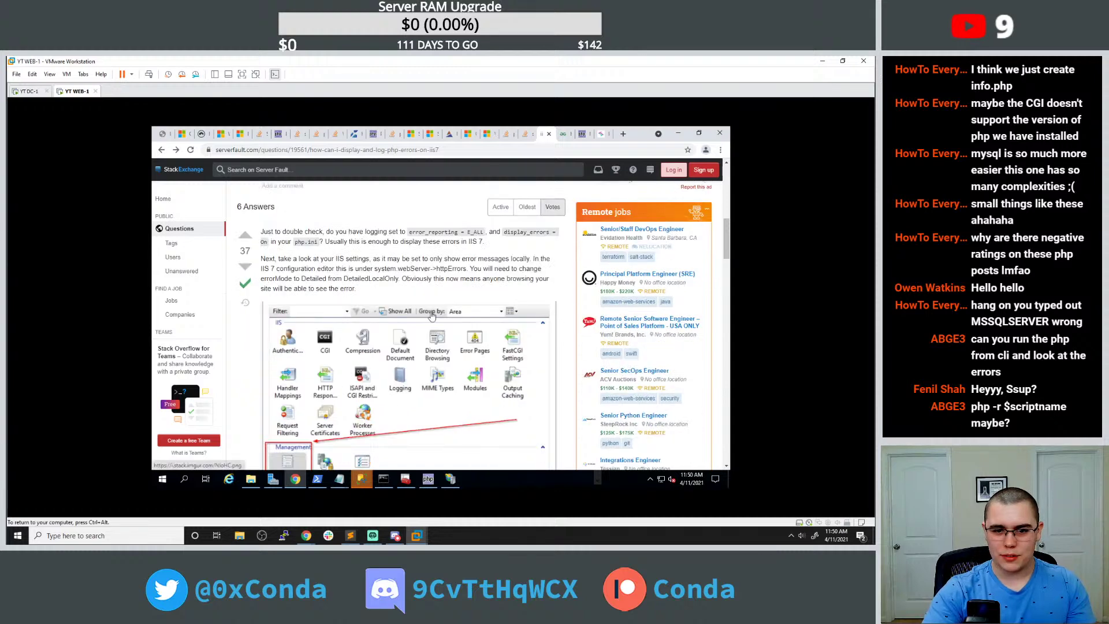
{"action": "scroll", "coordinate": [431, 315], "scroll_direction": "down", "scroll_amount": 5}
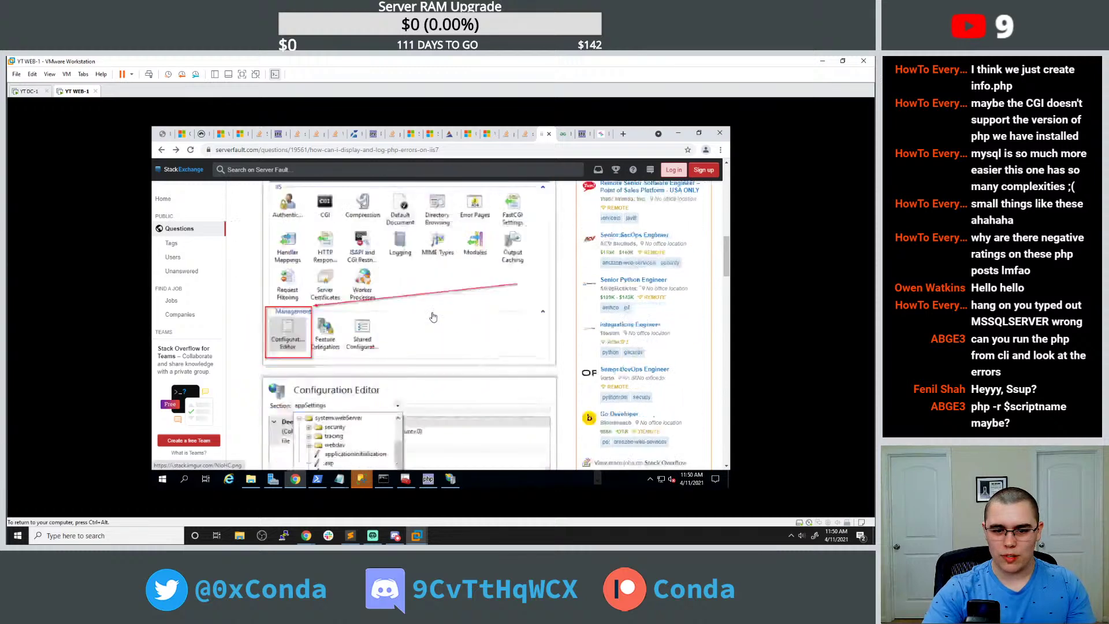
Reopen WEB-1's Configuration Editor in IIS Manager and bring up its section list.
{"action": "left_click", "coordinate": [455, 480]}
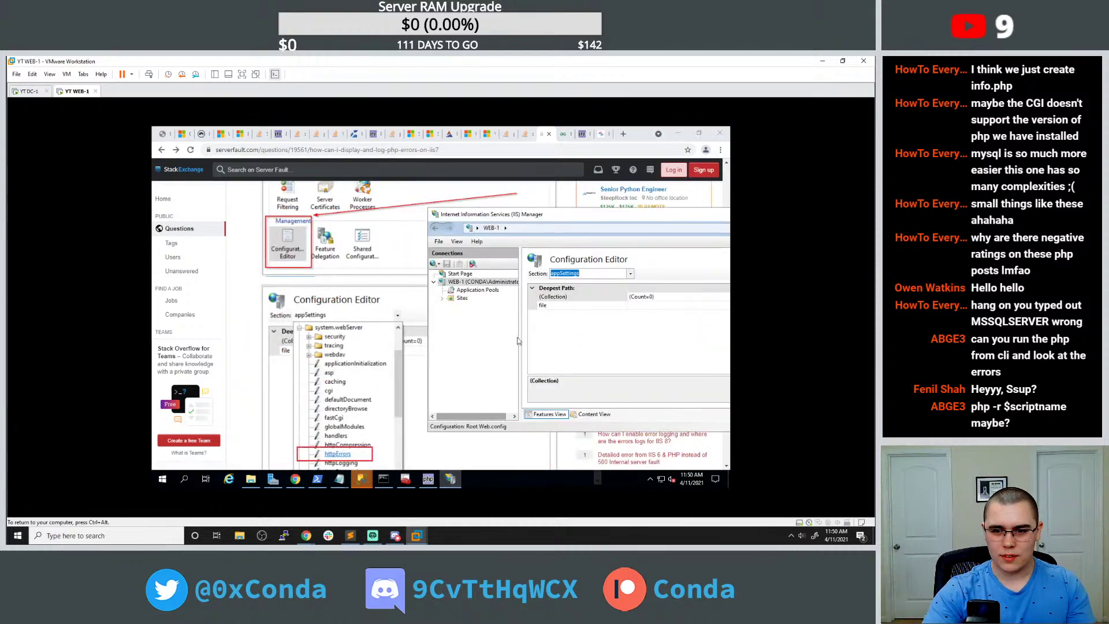
{"action": "left_click", "coordinate": [478, 290]}
{"action": "left_click", "coordinate": [481, 282]}
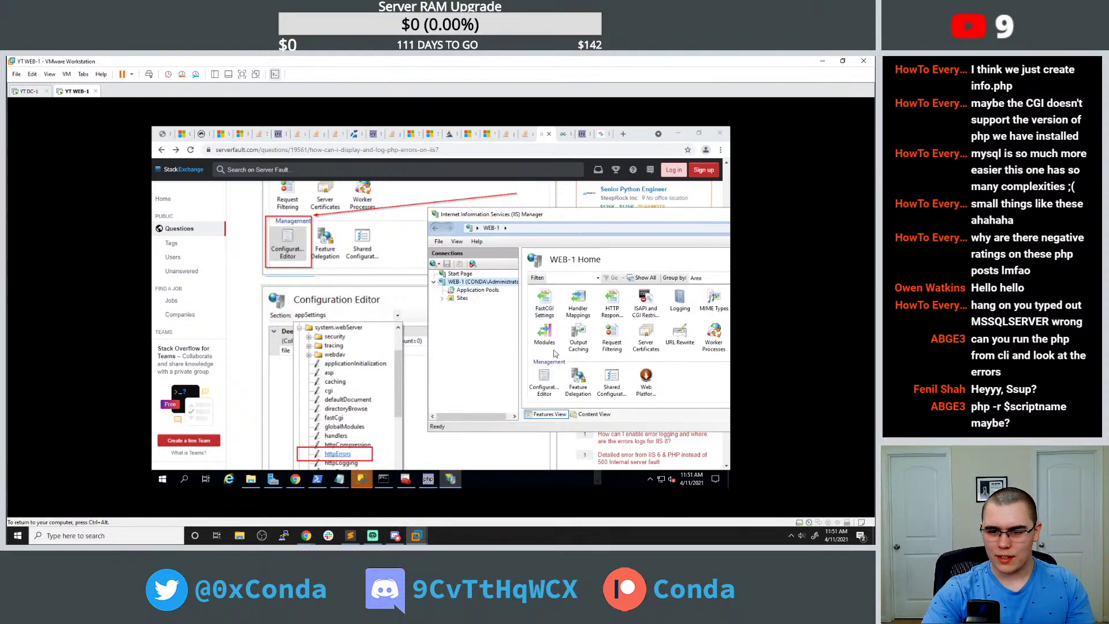
{"action": "double_click", "coordinate": [553, 370]}
{"action": "left_click", "coordinate": [558, 308]}
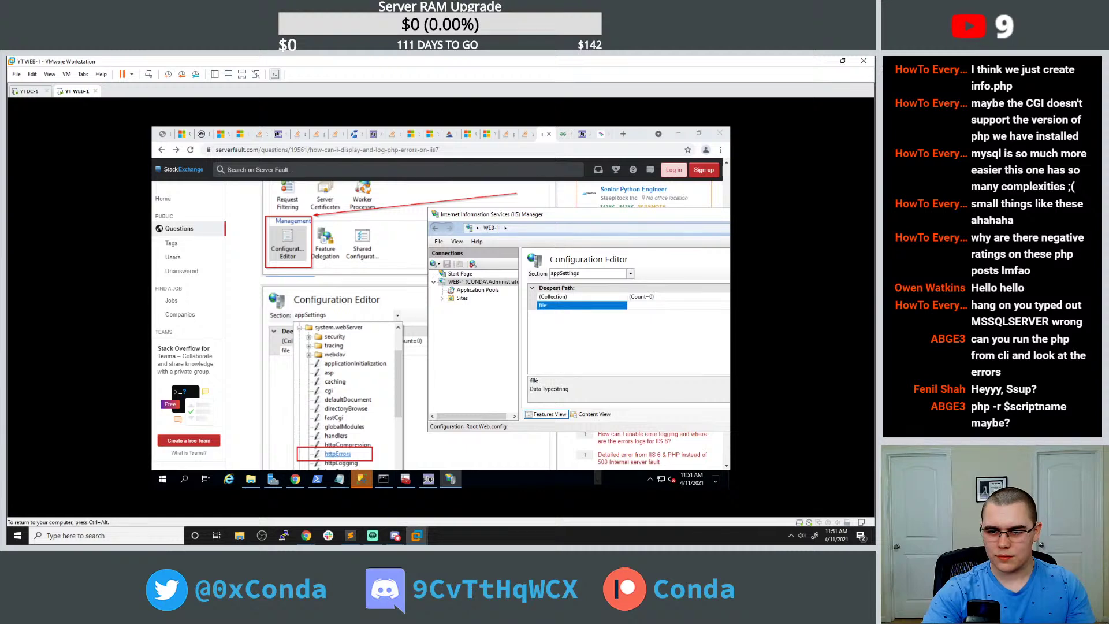
{"action": "right_click", "coordinate": [542, 278]}
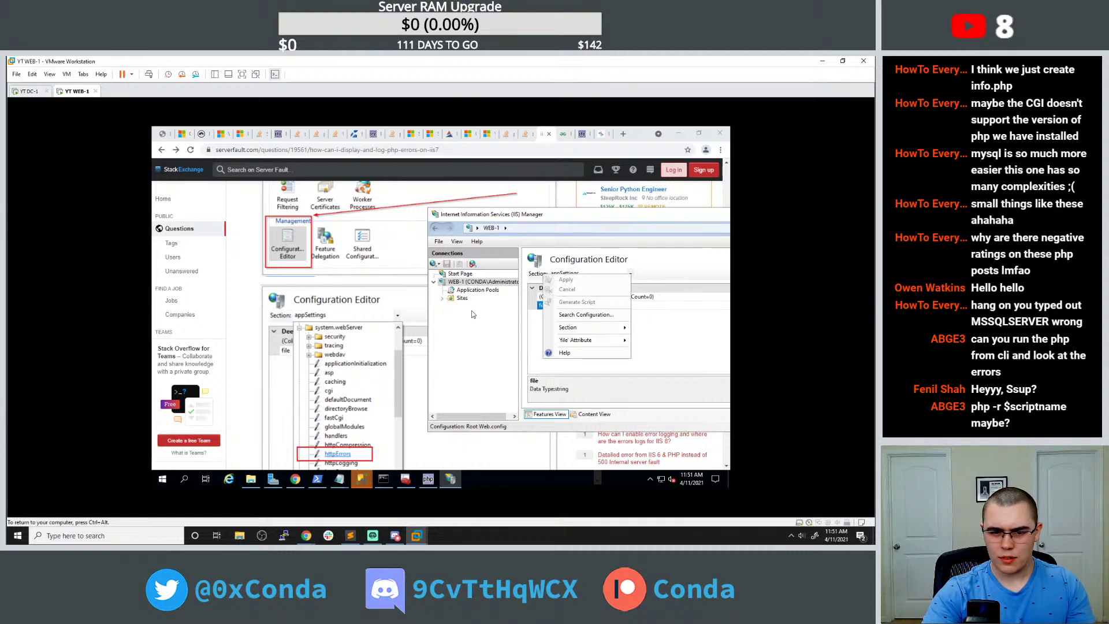
{"action": "left_click", "coordinate": [624, 268]}
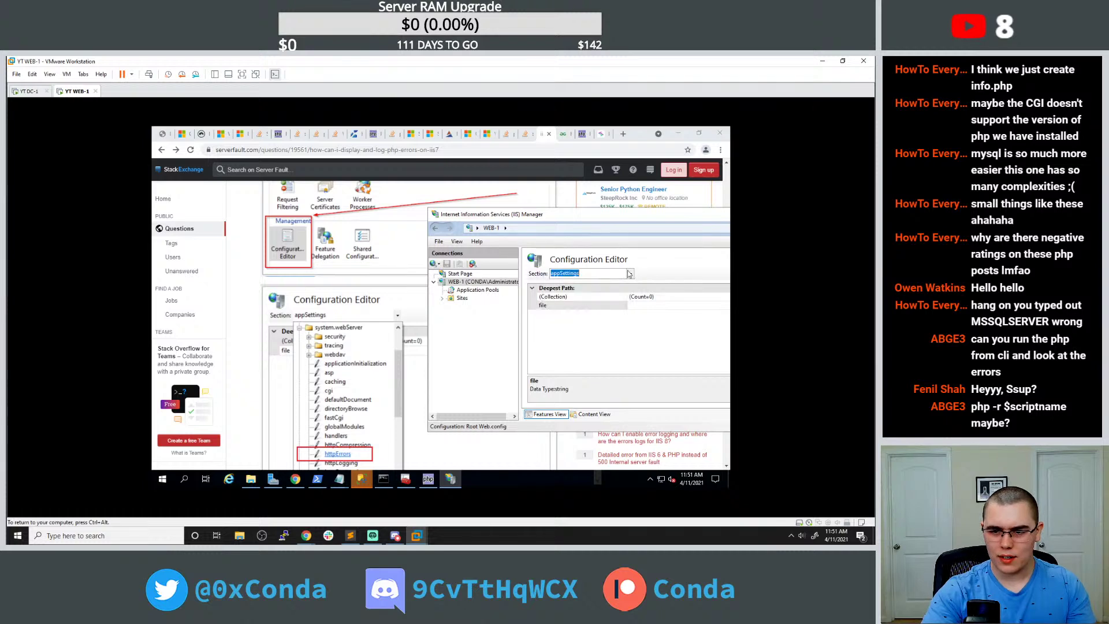
{"action": "left_click", "coordinate": [631, 275]}
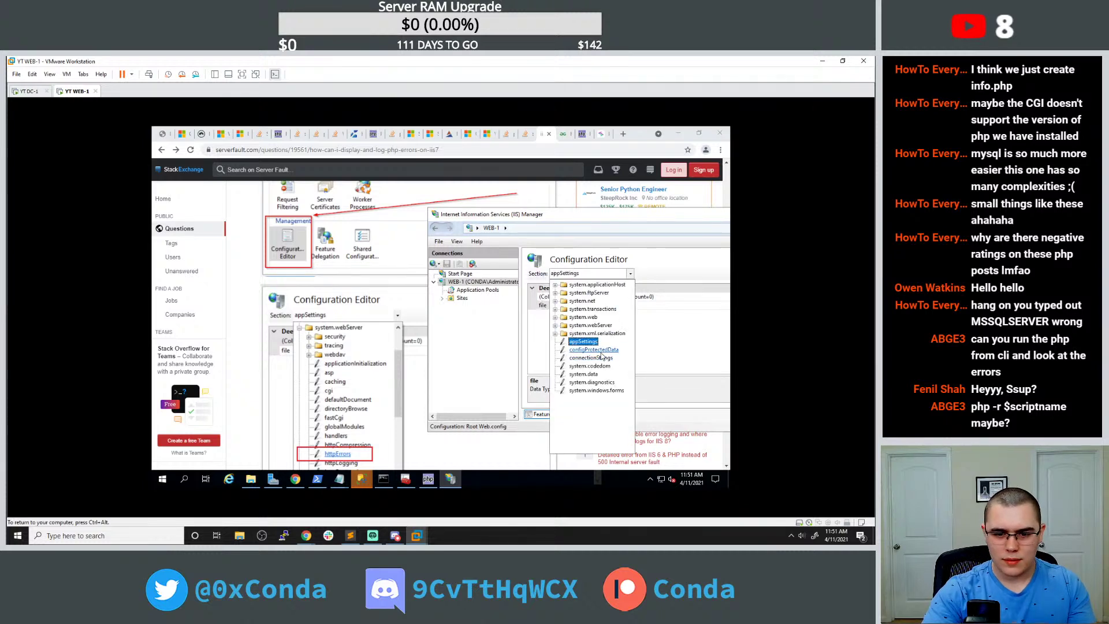
Choose the system.webServer/httpErrors section and arrange IIS Manager beside the answer.
{"action": "left_click", "coordinate": [555, 327]}
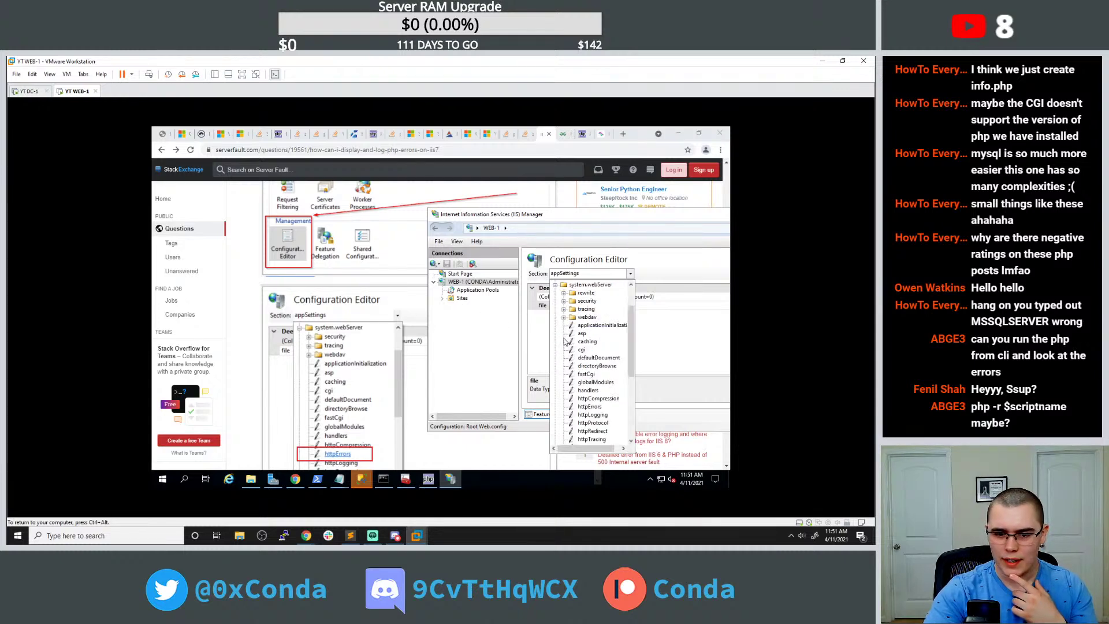
{"action": "left_click", "coordinate": [589, 406]}
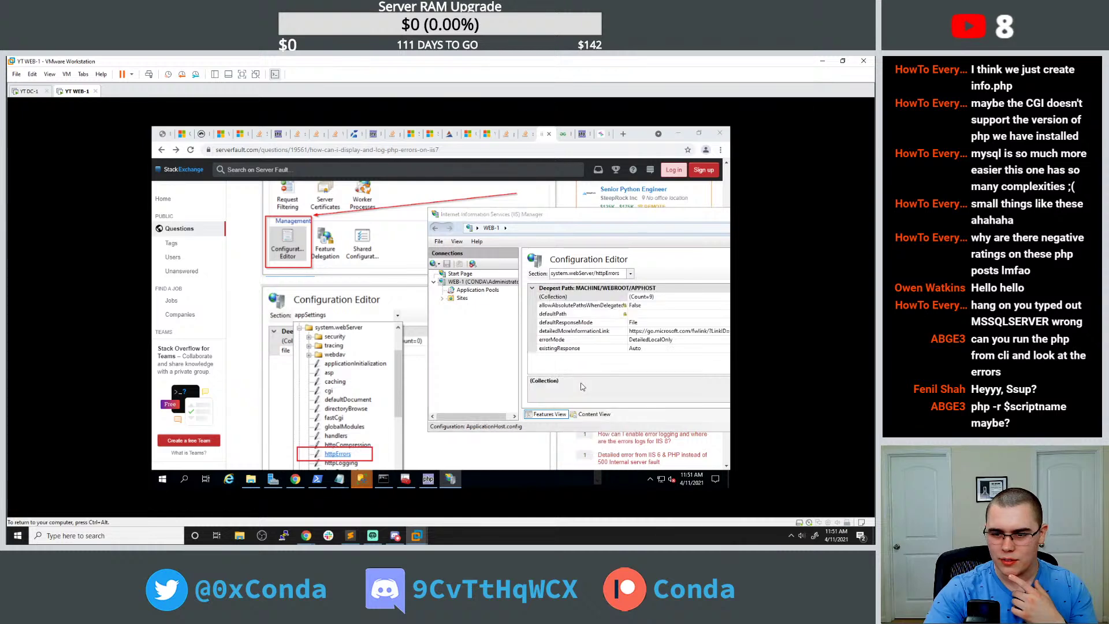
{"action": "scroll", "coordinate": [351, 356], "scroll_direction": "down", "scroll_amount": 3}
{"action": "scroll", "coordinate": [369, 357], "scroll_direction": "up", "scroll_amount": 2}
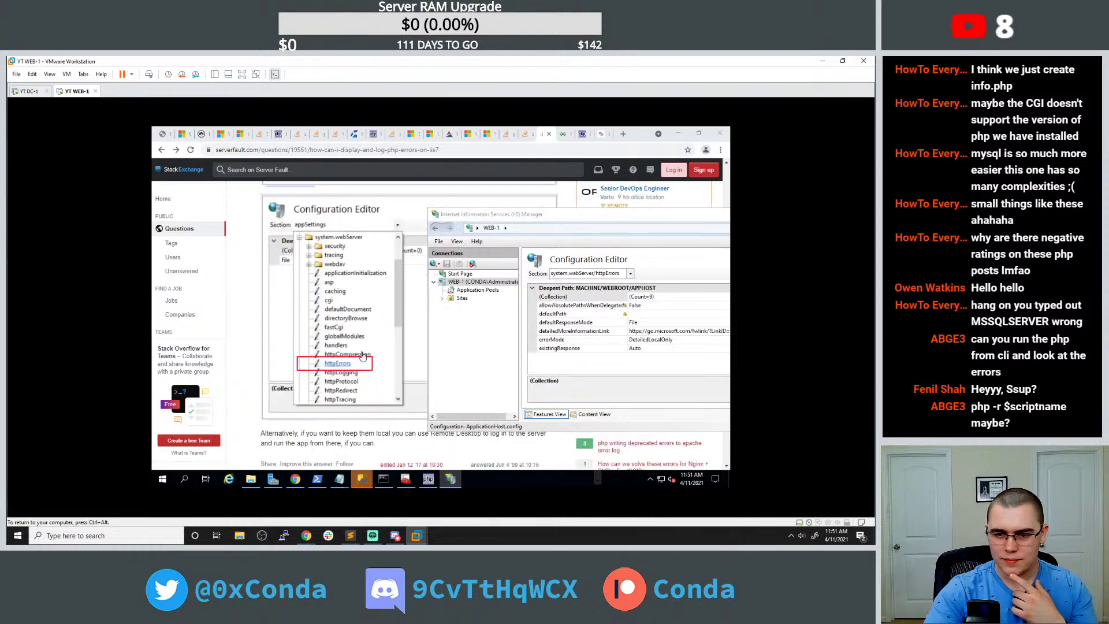
{"action": "scroll", "coordinate": [369, 357], "scroll_direction": "up", "scroll_amount": 5}
{"action": "left_click_drag", "start_coordinate": [467, 217], "coordinate": [426, 298]}
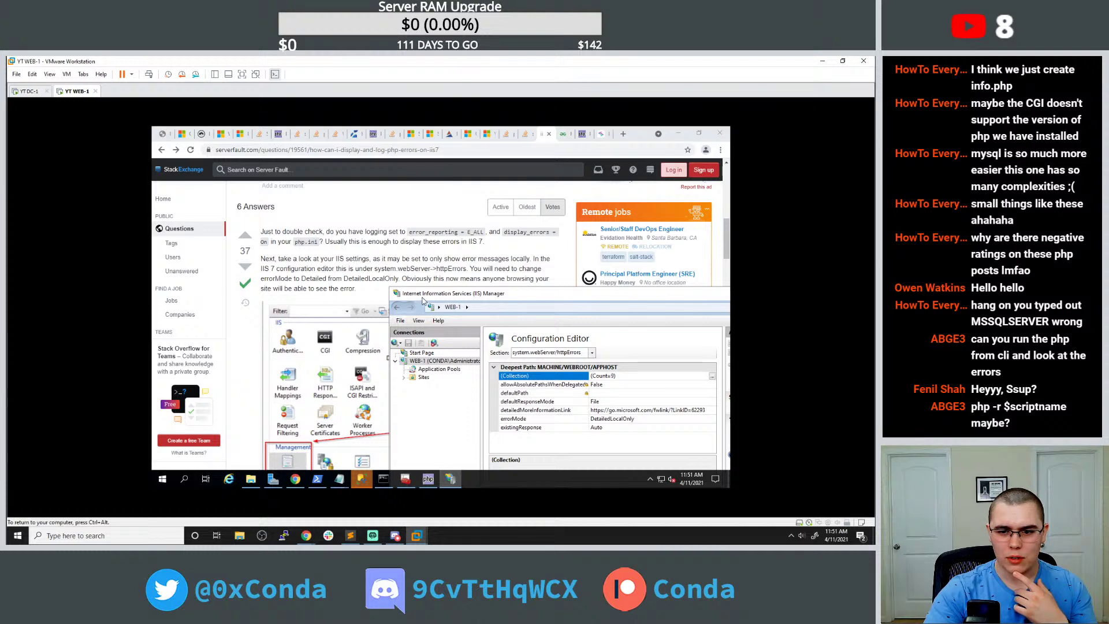
{"action": "left_click_drag", "start_coordinate": [422, 300], "coordinate": [340, 227]}
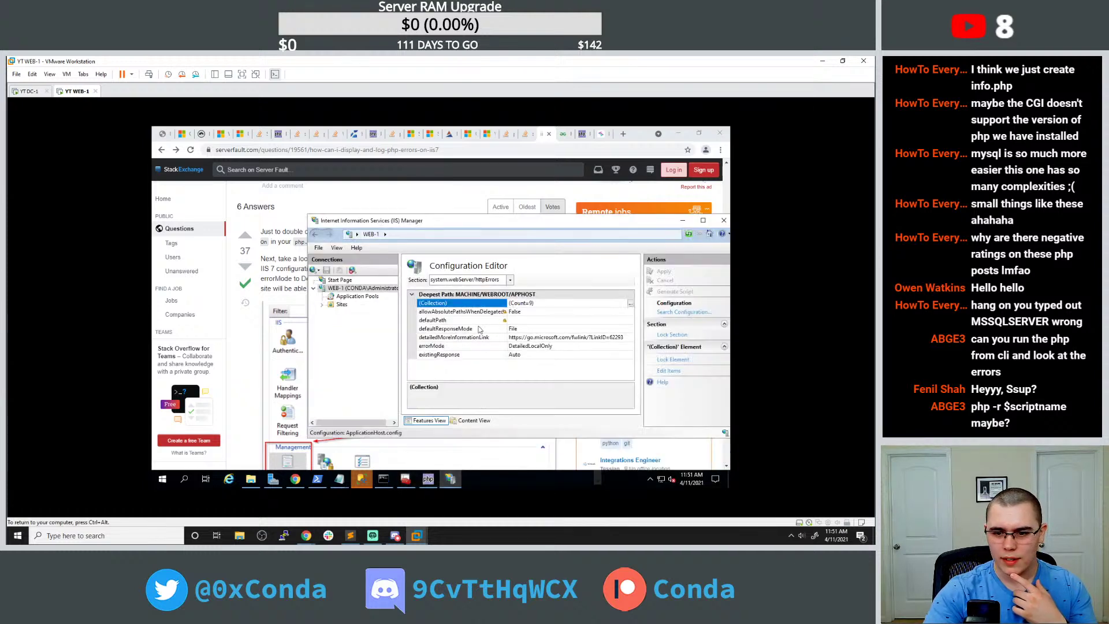
{"action": "left_click_drag", "start_coordinate": [496, 226], "coordinate": [490, 306]}
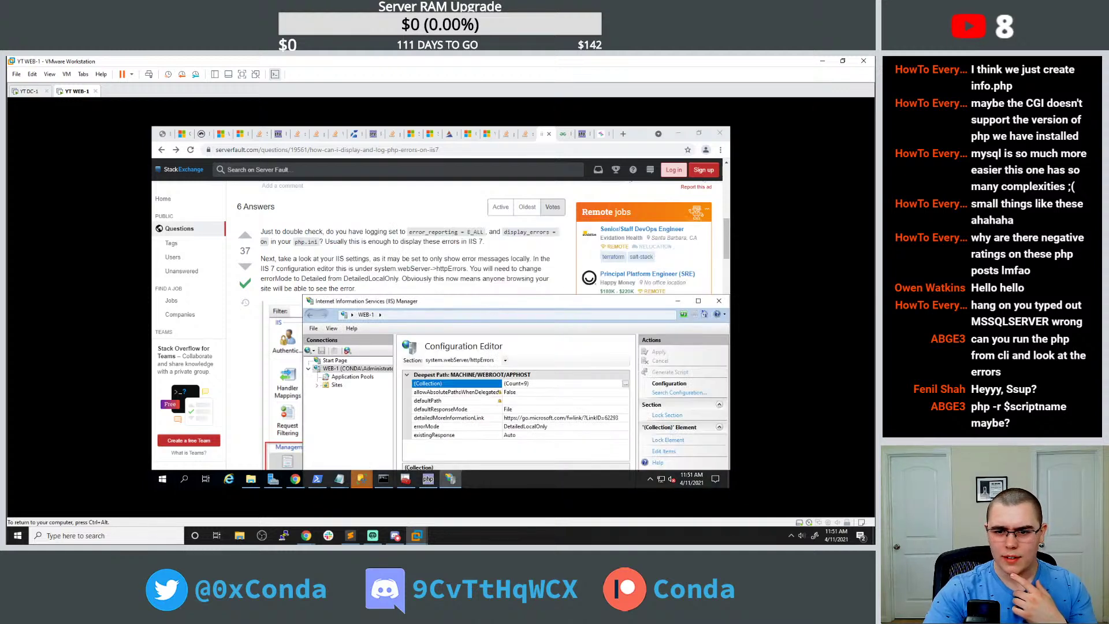
Set errorMode to Detailed, apply it, and return to the get_emails.php tab.
{"action": "double_click", "coordinate": [528, 426]}
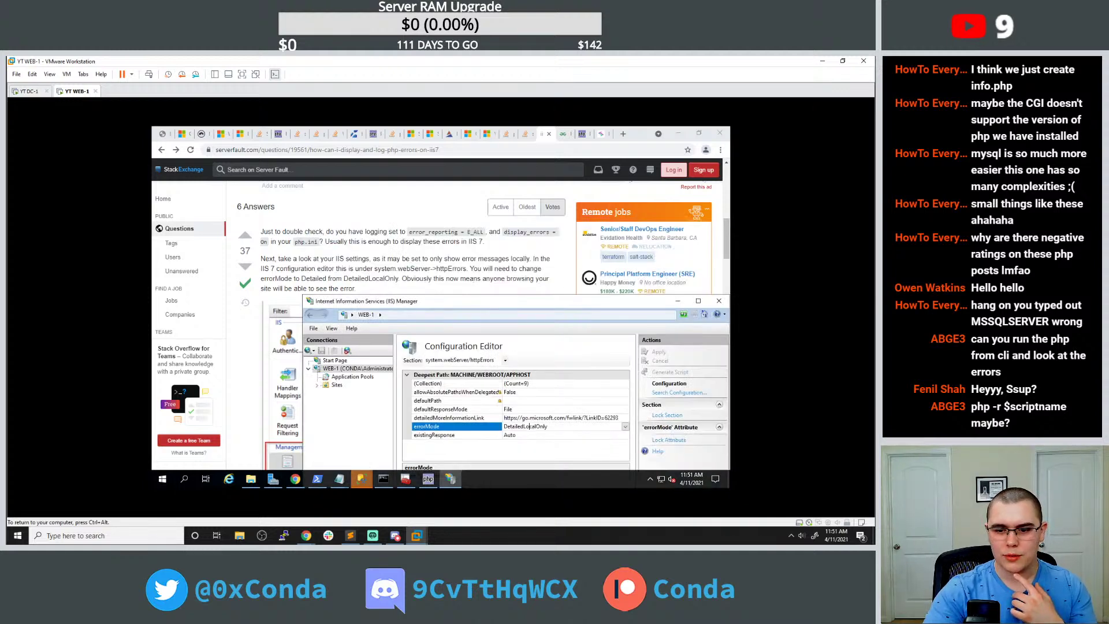
{"action": "left_click", "coordinate": [625, 426]}
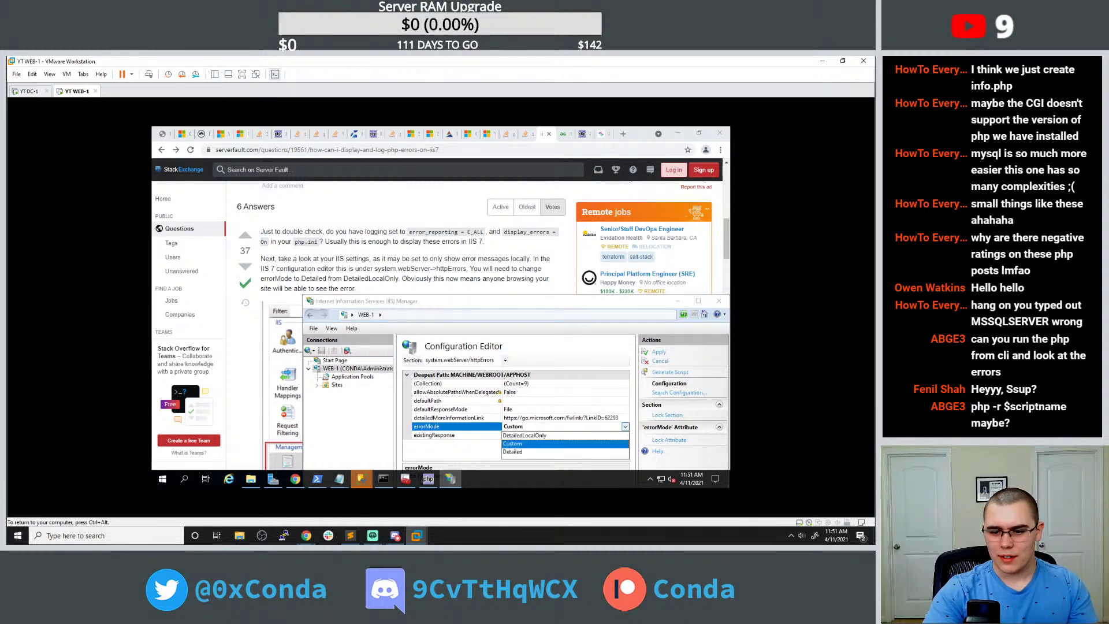
{"action": "left_click", "coordinate": [524, 452]}
{"action": "left_click_drag", "start_coordinate": [502, 303], "coordinate": [425, 172]}
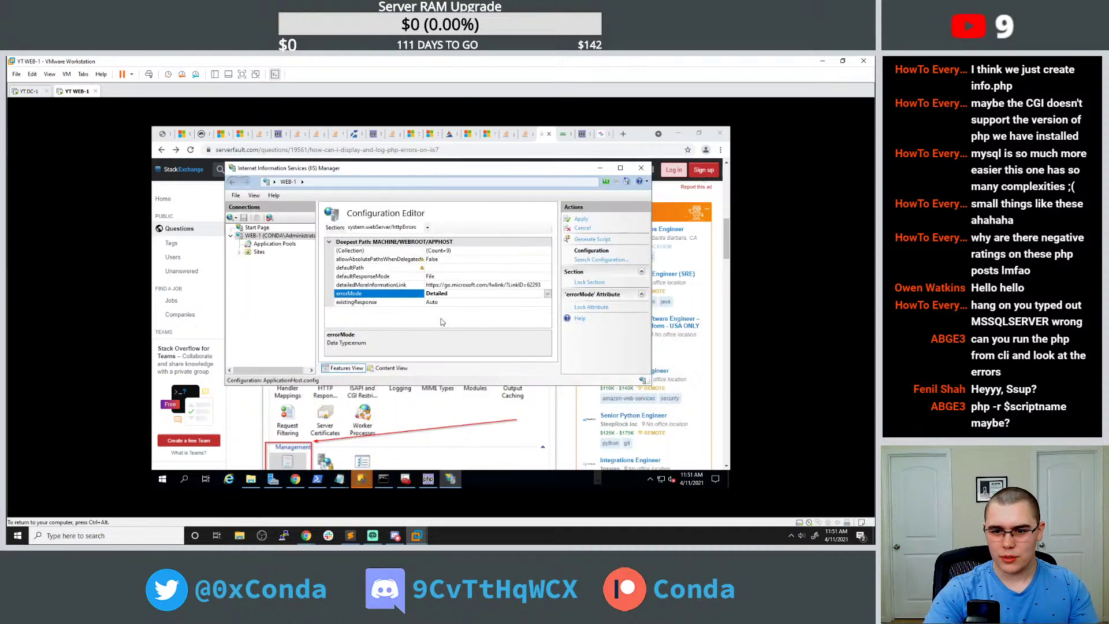
{"action": "left_click", "coordinate": [580, 220]}
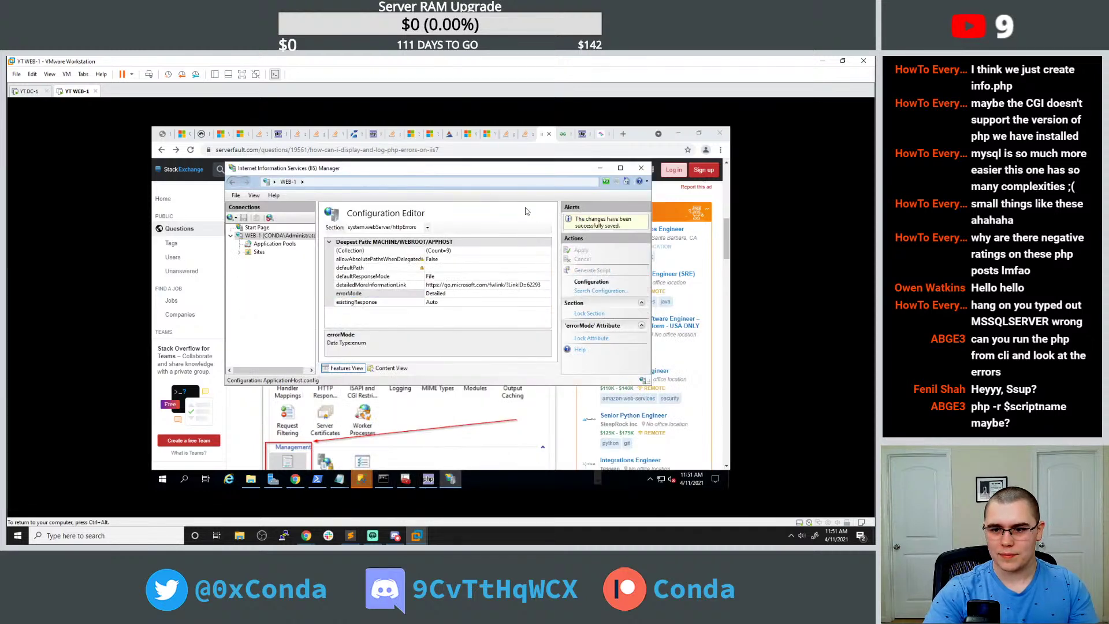
{"action": "left_click", "coordinate": [162, 134]}
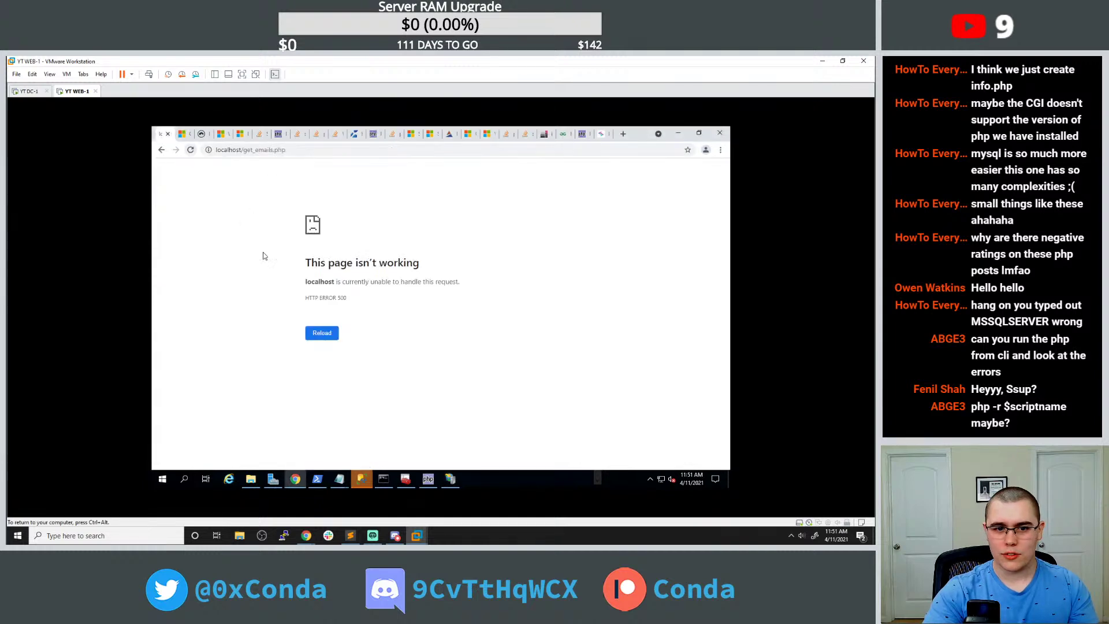
Reload get_emails.php, test a shortened URL, go back to the 500 page, and focus the php.exe console.
{"action": "left_click", "coordinate": [321, 332]}
{"action": "left_click_drag", "start_coordinate": [287, 149], "coordinate": [271, 151]}
{"action": "type", "text": "a"}
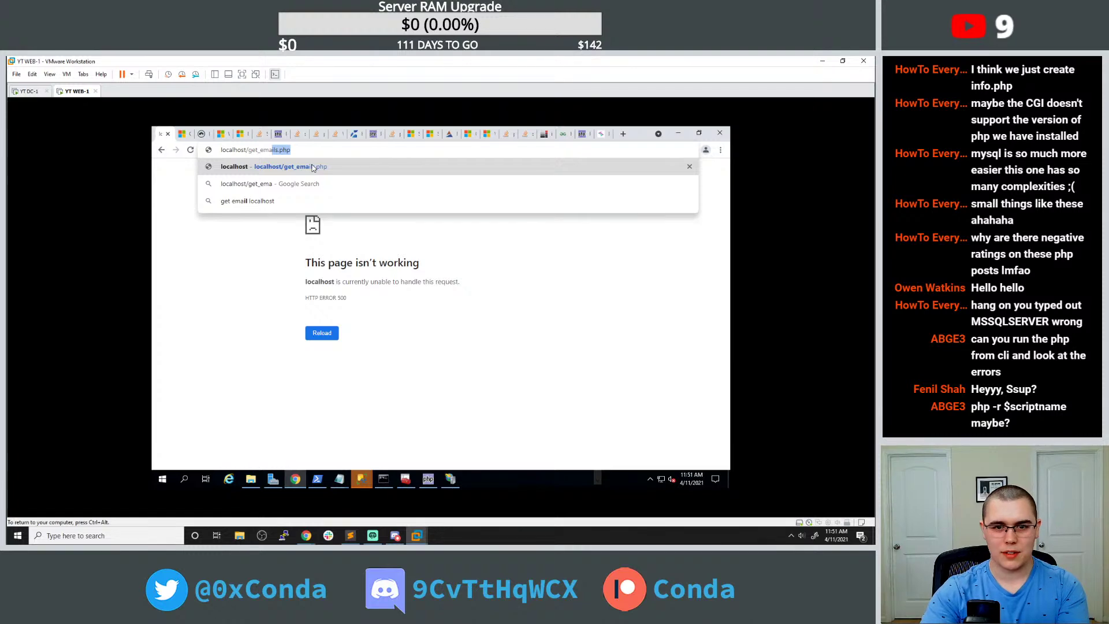
{"action": "key", "text": "Delete"}
{"action": "key", "text": "Return"}
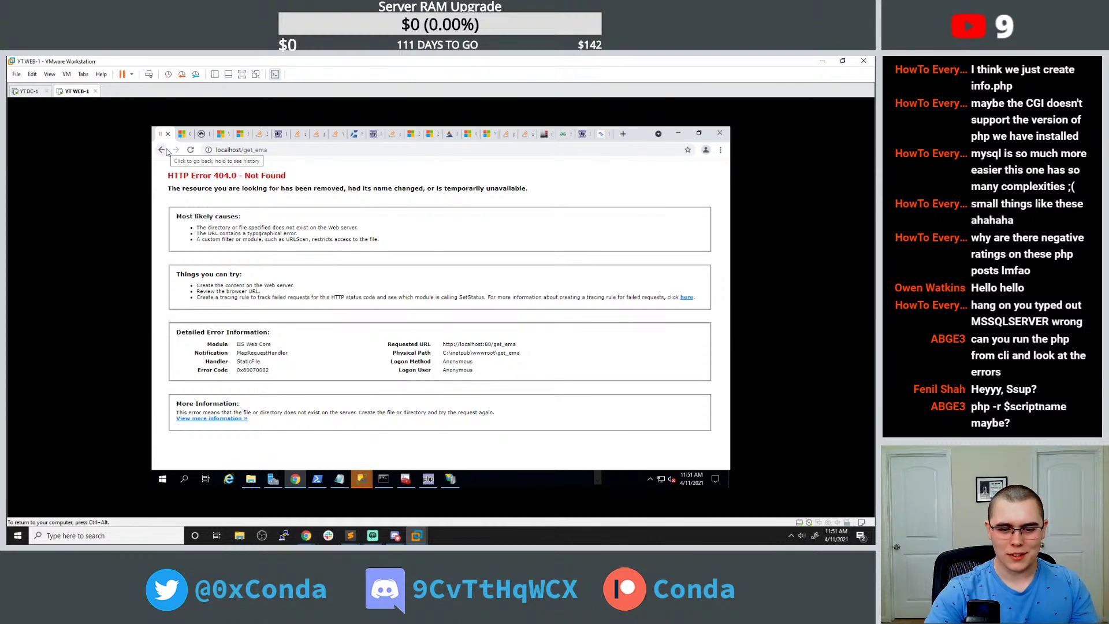
{"action": "left_click", "coordinate": [162, 149]}
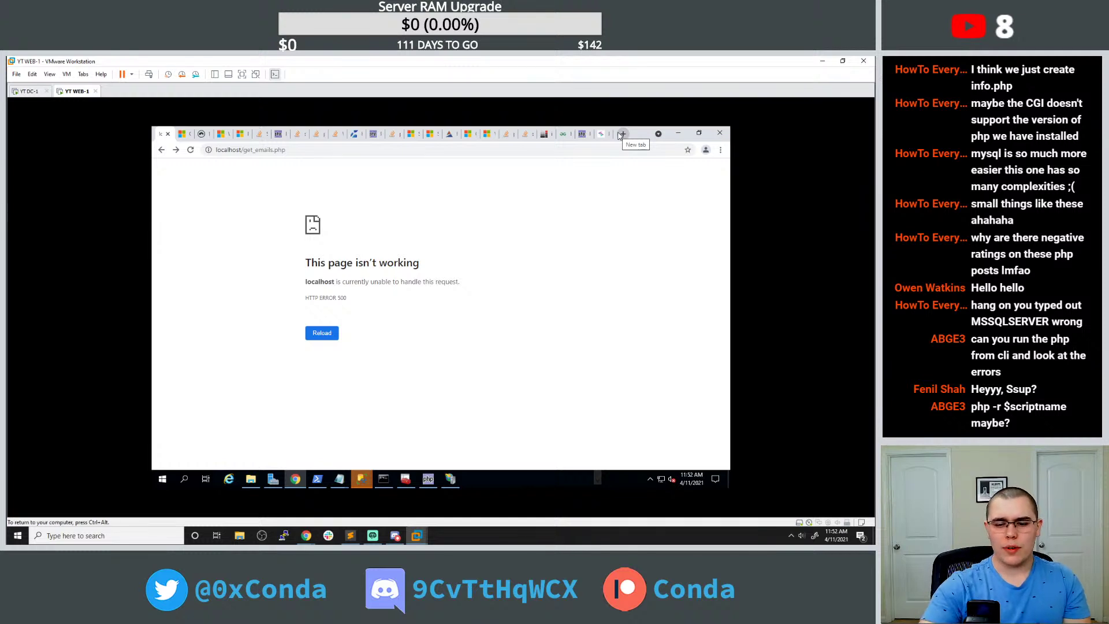
{"action": "left_click", "coordinate": [428, 479]}
{"action": "left_click", "coordinate": [345, 254]}
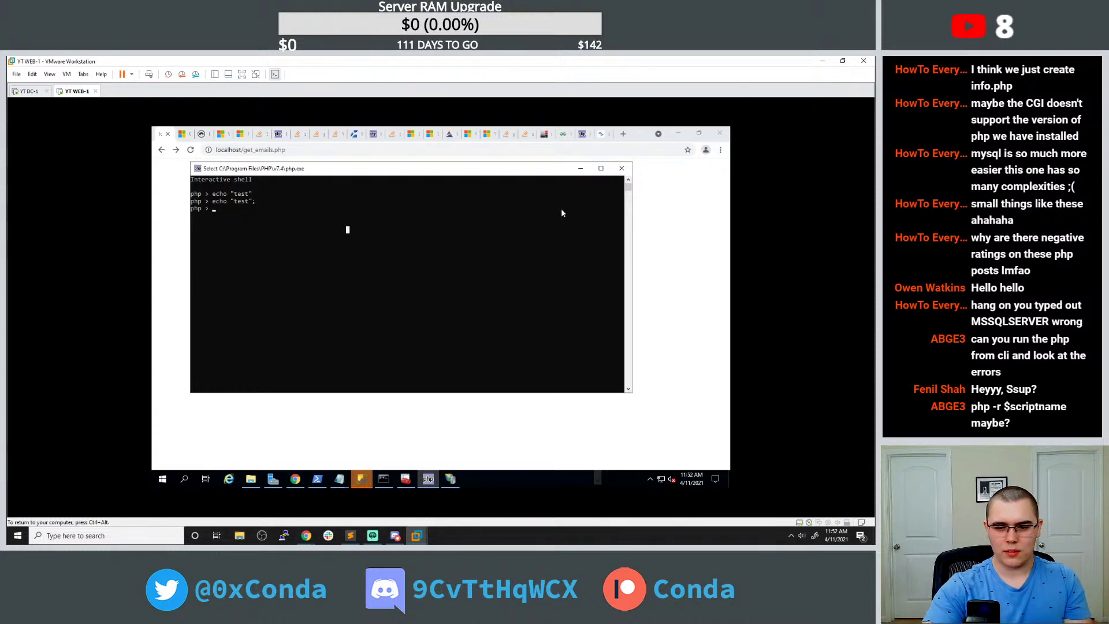
Close the php.exe console and start PHP's interactive shell with php -a in the Administrator Command Prompt.
{"action": "left_click", "coordinate": [620, 172]}
{"action": "left_click", "coordinate": [384, 479]}
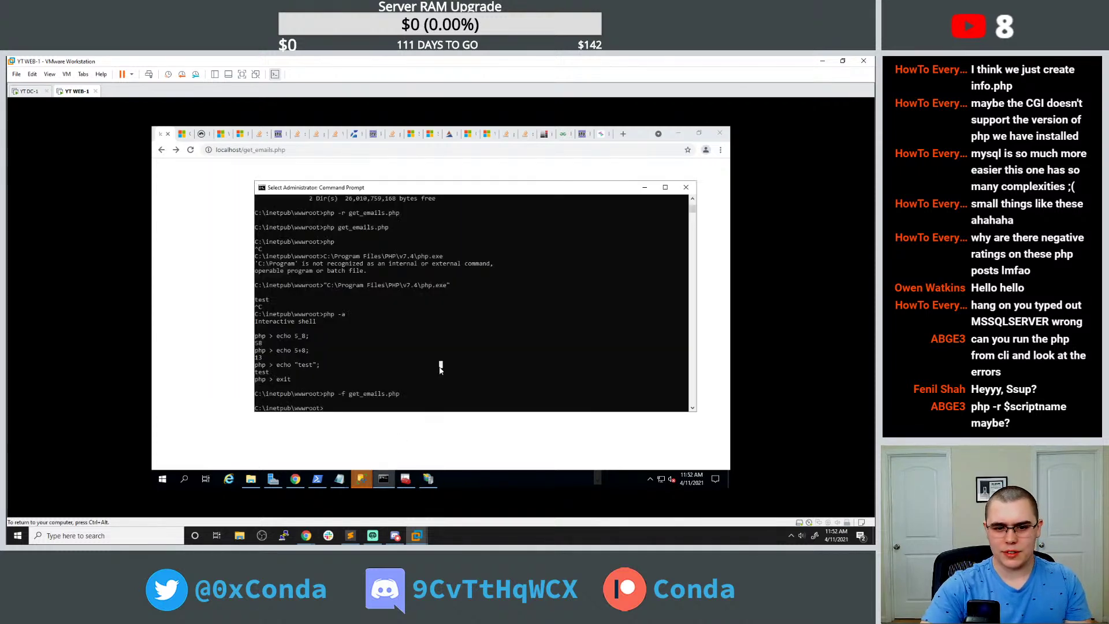
{"action": "type", "text": "php -a"}
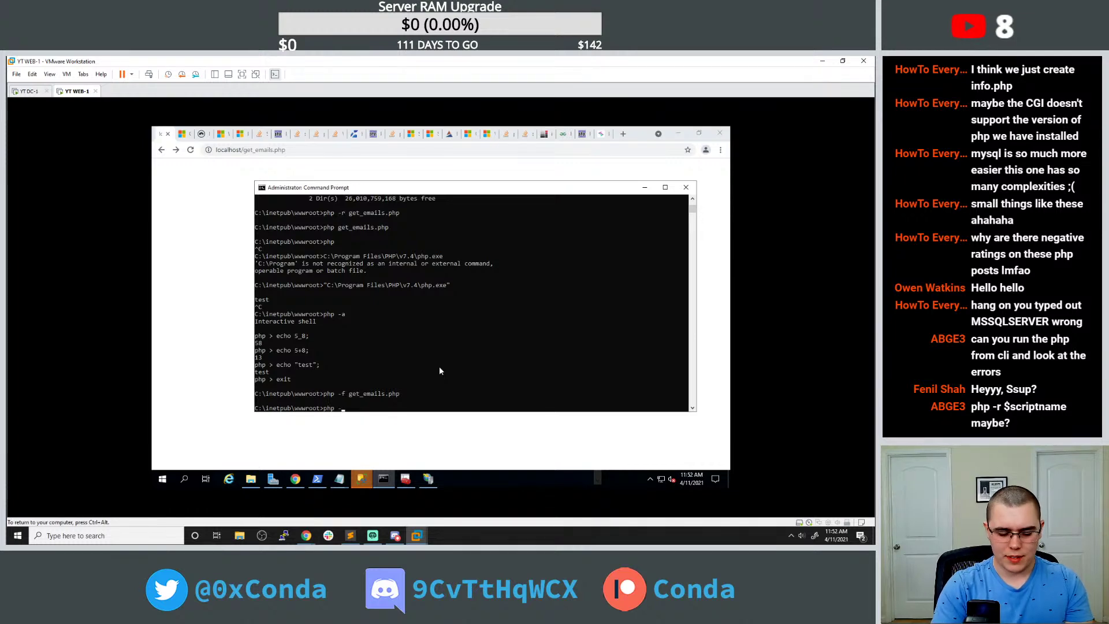
{"action": "key", "text": "Return"}
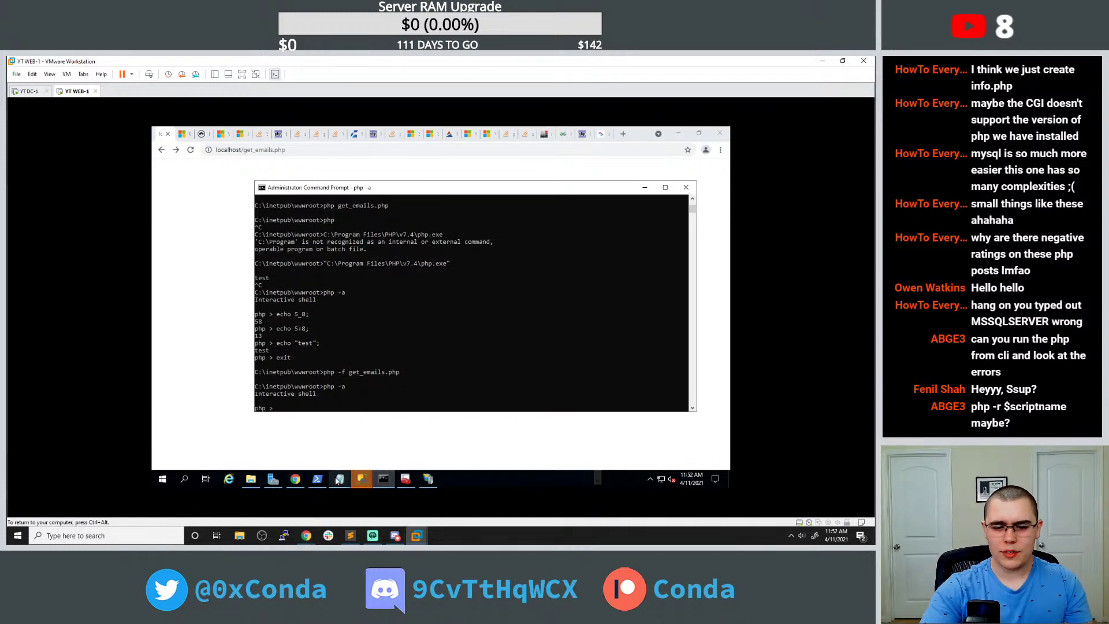
Copy sqlsrv_connect from get_emails.php and run a bare sqlsrv_connect() call in the PHP shell.
{"action": "left_click", "coordinate": [339, 479]}
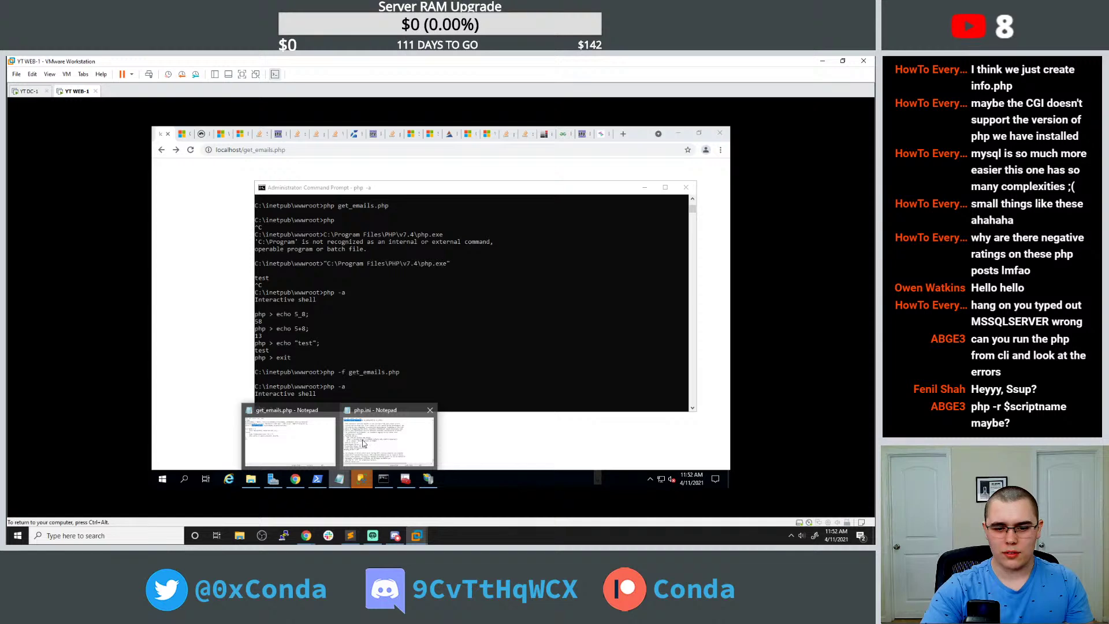
{"action": "left_click", "coordinate": [325, 432]}
{"action": "right_click", "coordinate": [334, 229]}
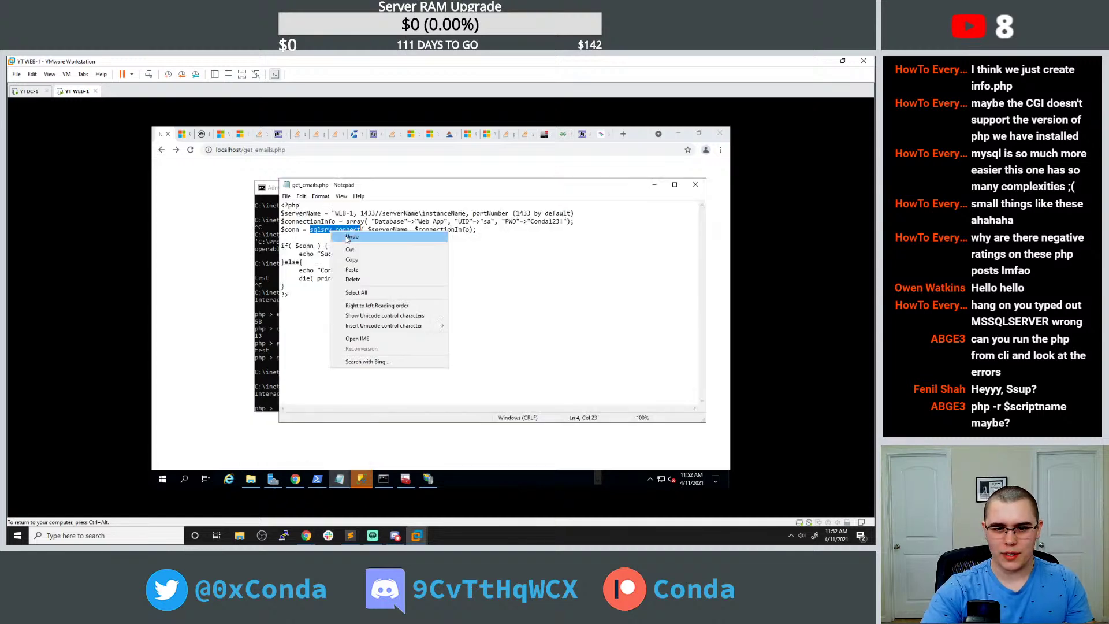
{"action": "left_click", "coordinate": [350, 261]}
{"action": "left_click", "coordinate": [271, 305]}
{"action": "key", "text": "ctrl+v"}
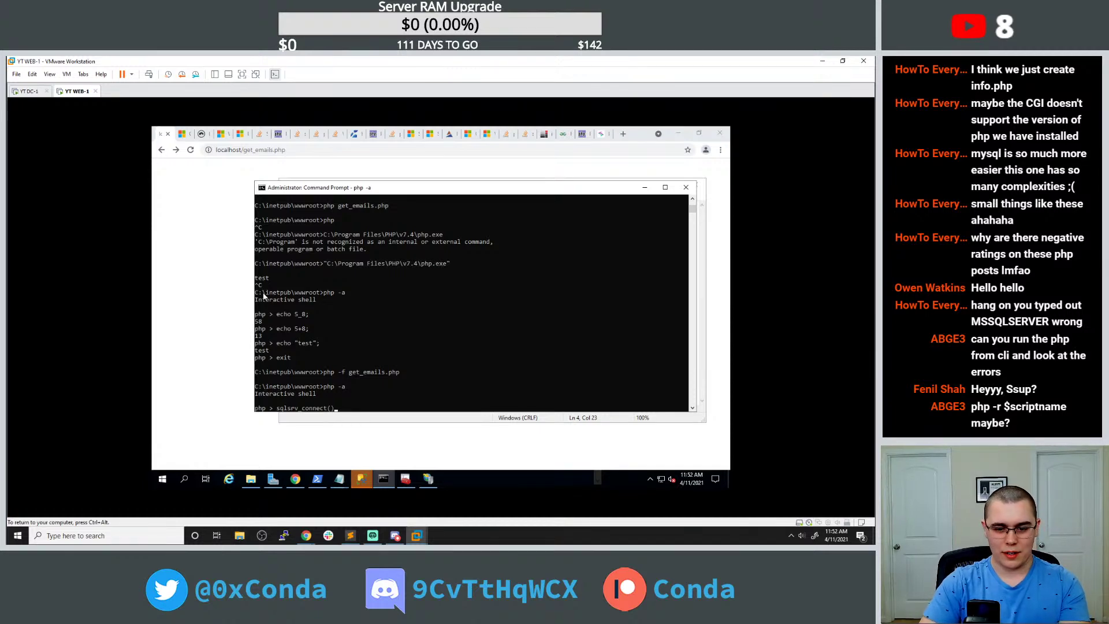
{"action": "type", "text": "()"}
{"action": "key", "text": "Return"}
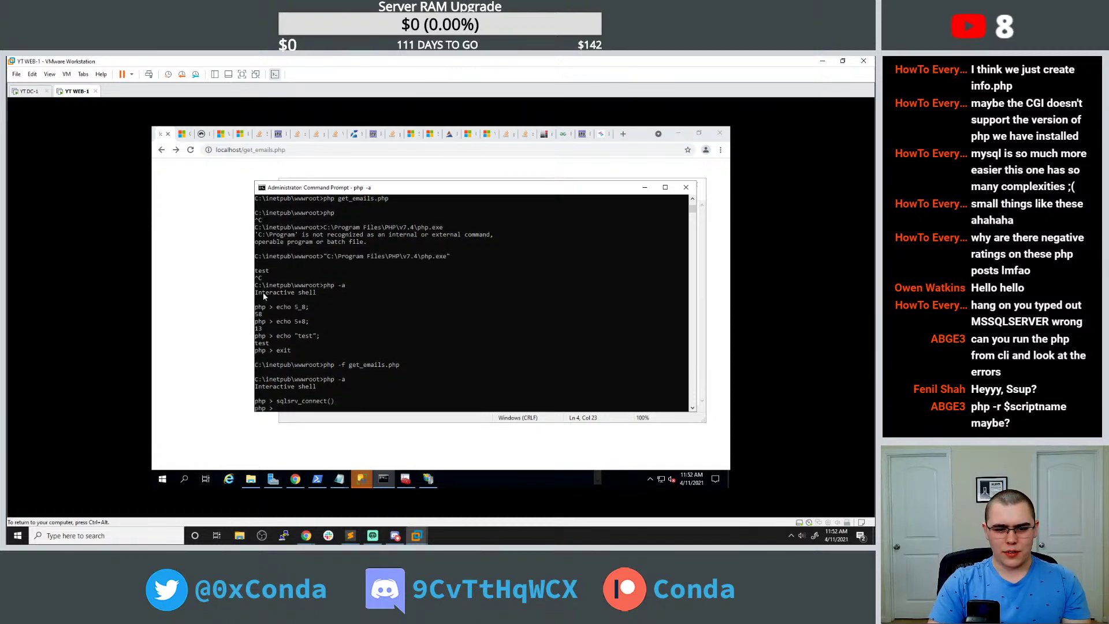
Run echo test lines in the shell and recall the earlier sqlsrv_connect() line.
{"action": "type", "text": "echo"}
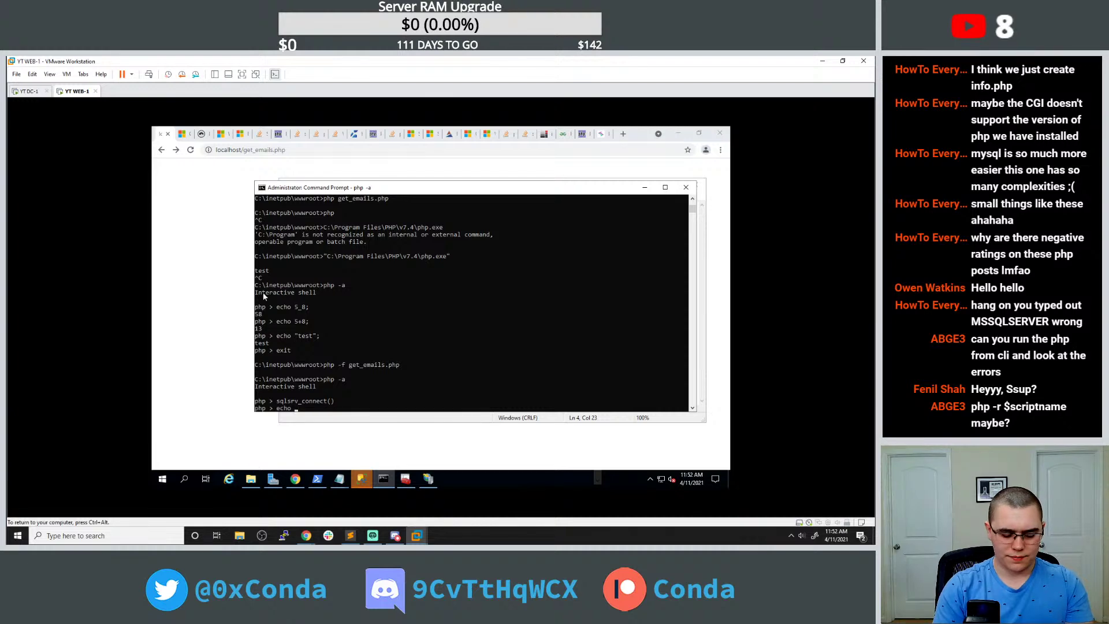
{"action": "type", "text": " 6;"}
{"action": "key", "text": "Return"}
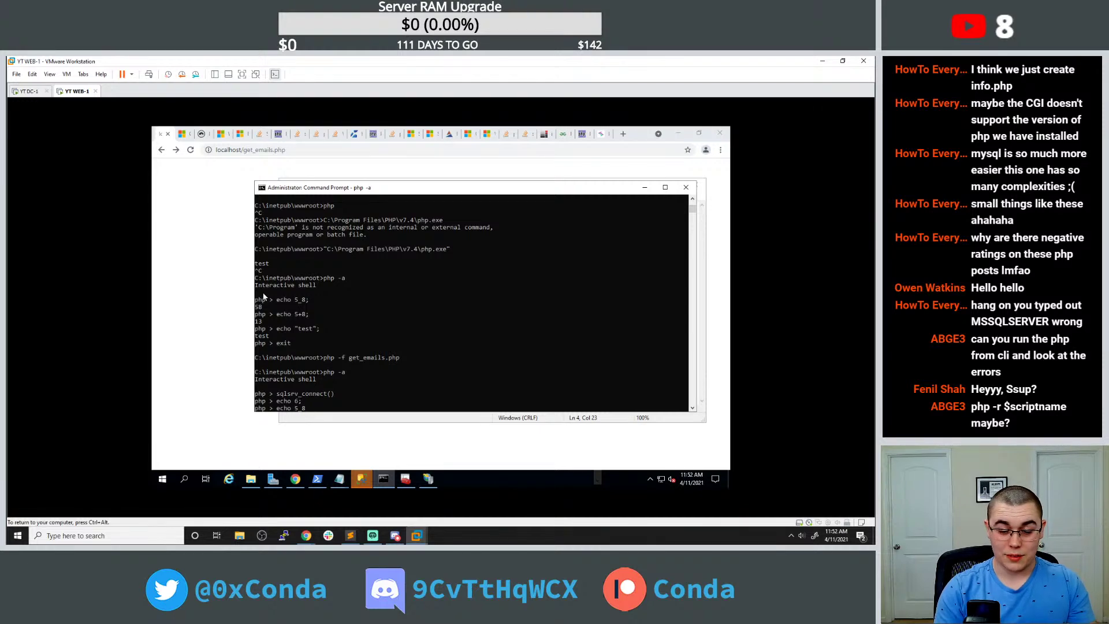
{"action": "key", "text": "Return"}
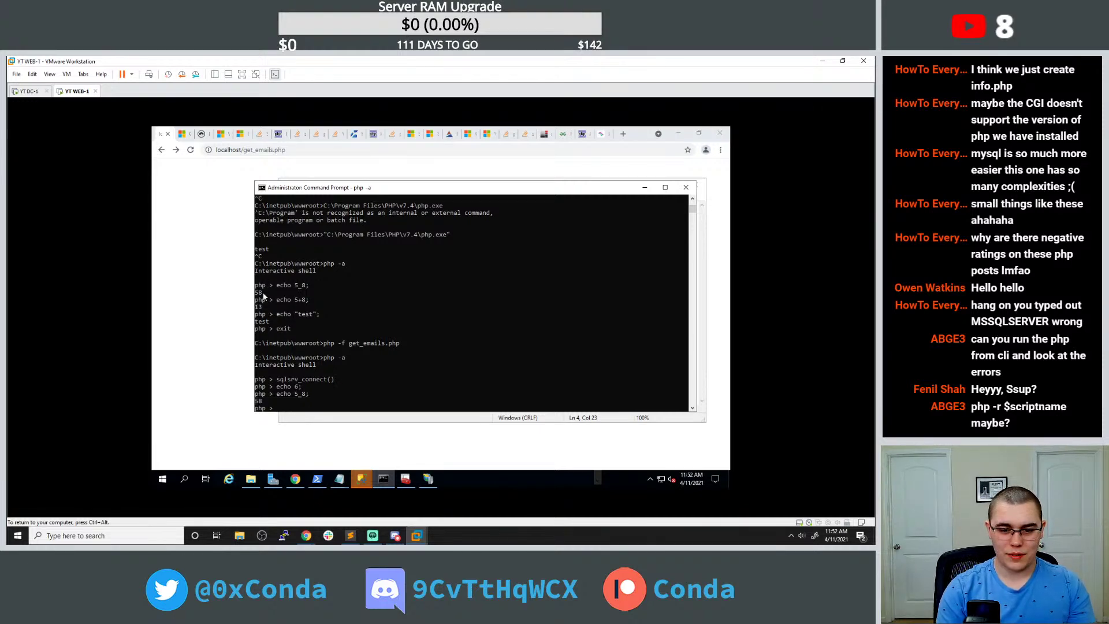
{"action": "key", "text": "Up"}
{"action": "key", "text": "Up"}
{"action": "key", "text": "Up"}
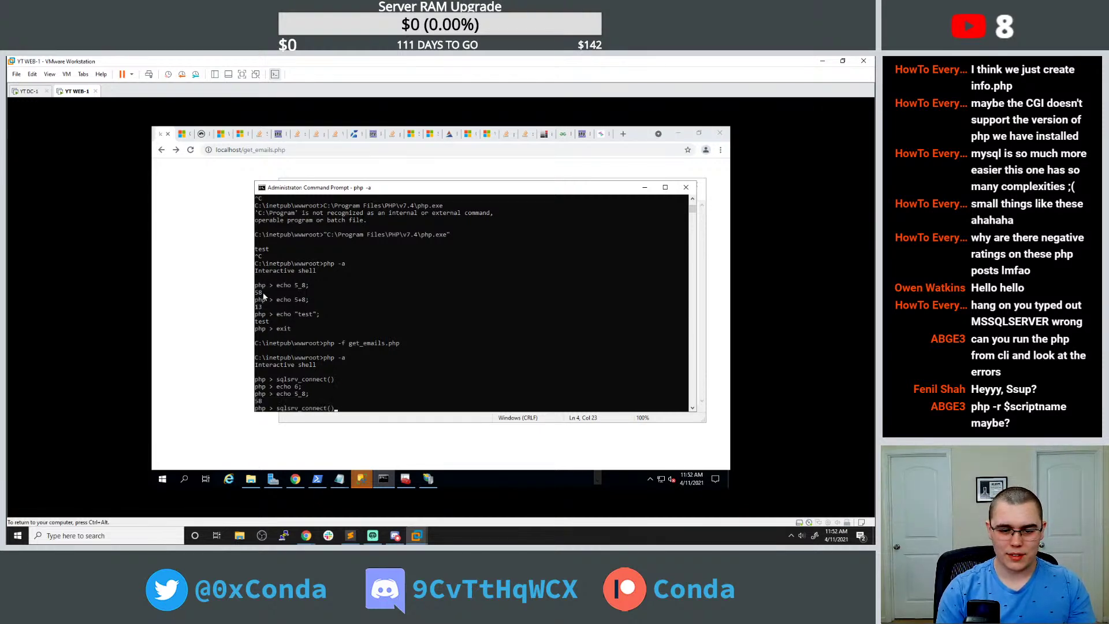
Place the console beside get_emails.php and run the copied $connectionInfo assignment in the shell.
{"action": "left_click_drag", "start_coordinate": [335, 195], "coordinate": [277, 179]}
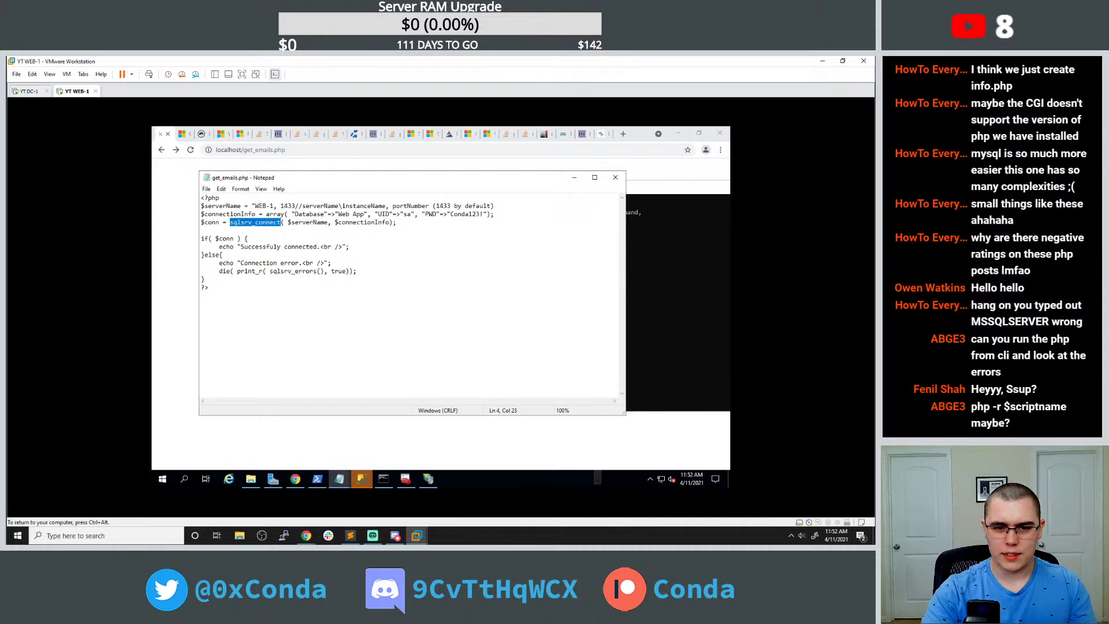
{"action": "left_click_drag", "start_coordinate": [201, 214], "coordinate": [494, 213]}
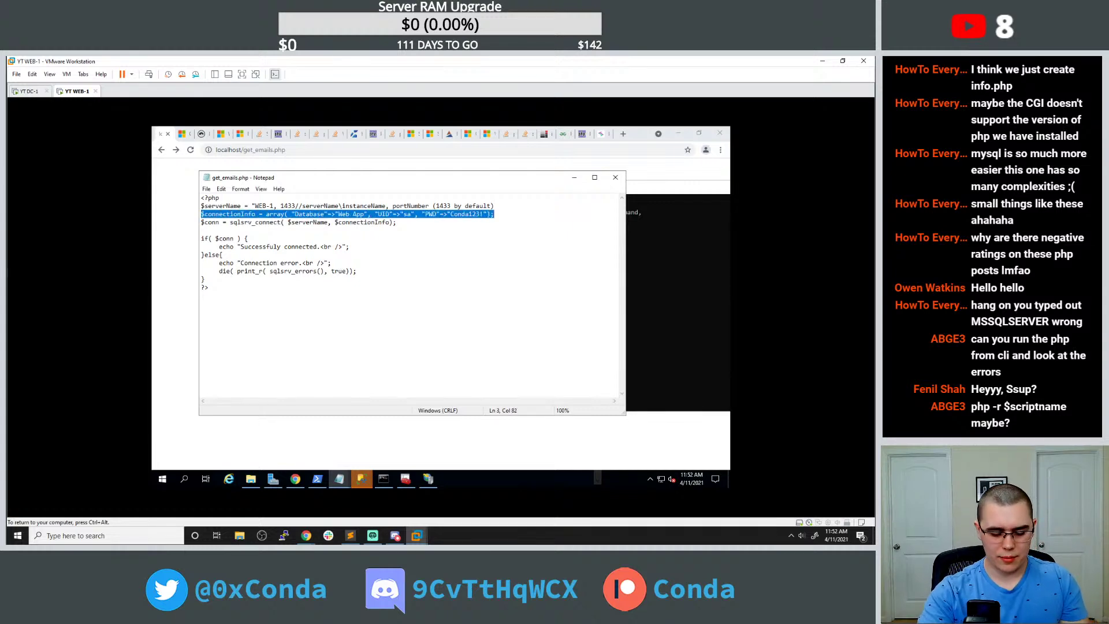
{"action": "key", "text": "ctrl+c"}
{"action": "left_click", "coordinate": [603, 285]}
{"action": "key", "text": "ctrl+v"}
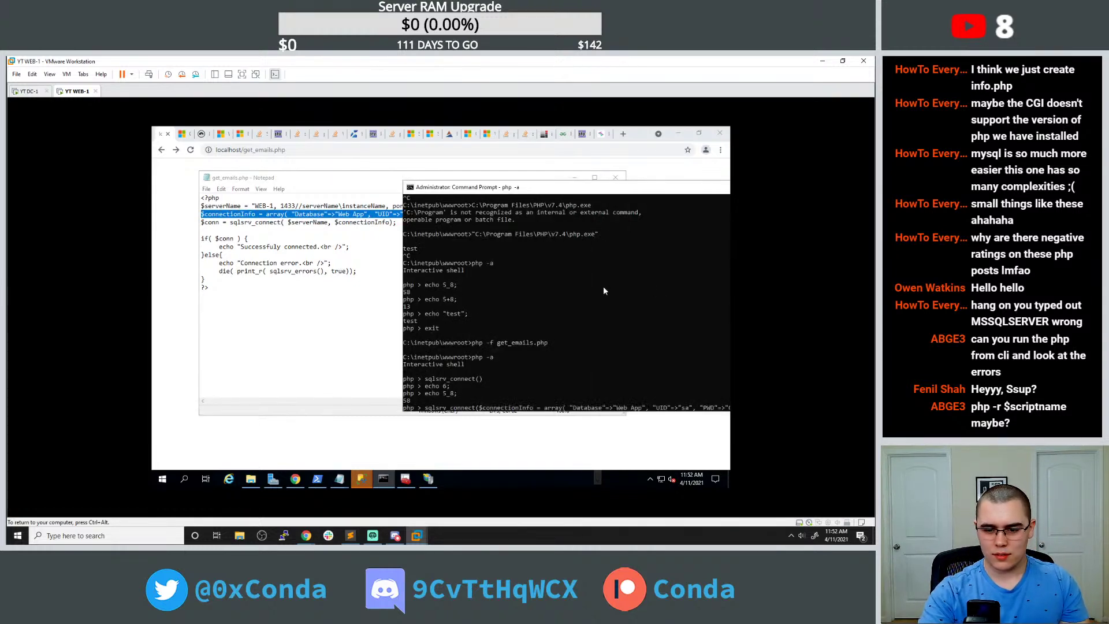
{"action": "key", "text": "Return"}
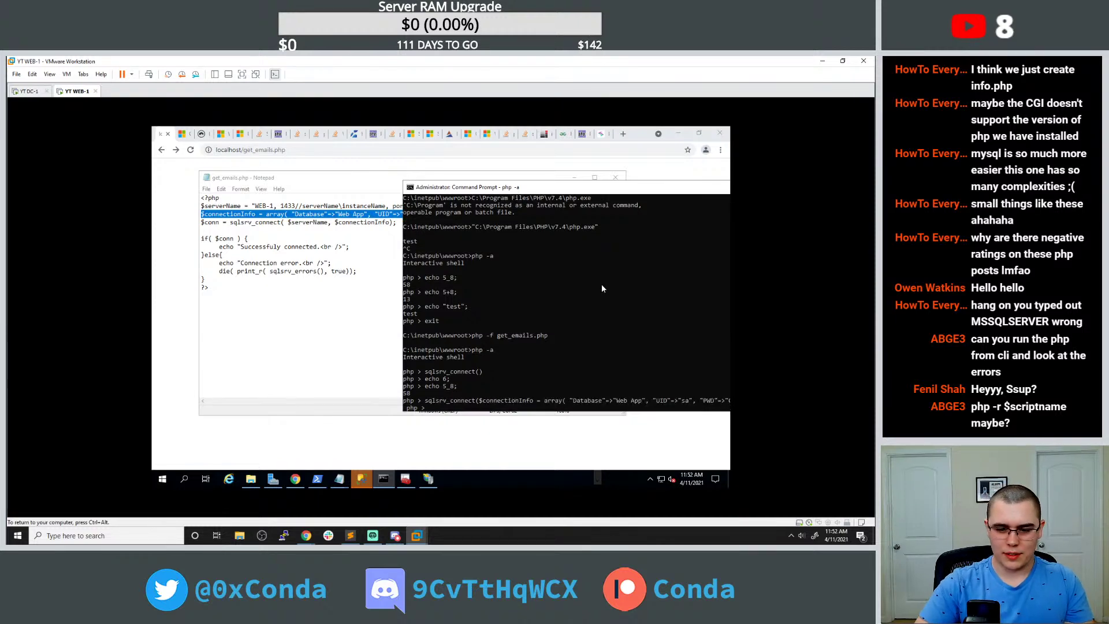
{"action": "key", "text": "Return"}
{"action": "key", "text": "ctrl+v"}
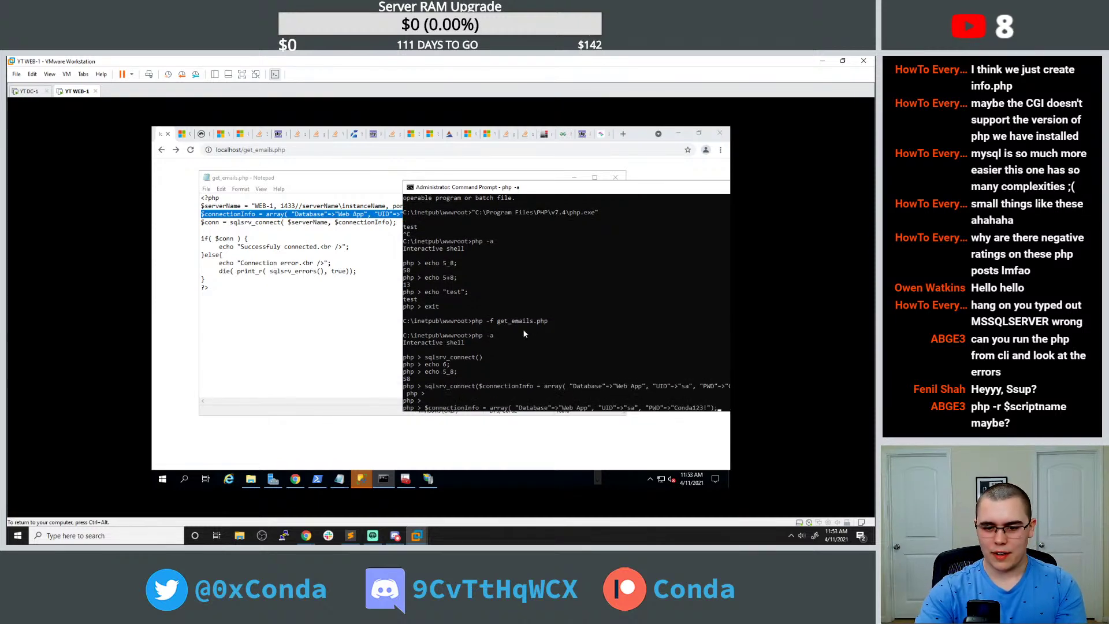
{"action": "key", "text": "Return"}
Echo $connectionInfo in the PHP shell to print its contents.
{"action": "type", "text": "echo"}
{"action": "left_click_drag", "start_coordinate": [425, 401], "coordinate": [474, 403]}
{"action": "right_click", "coordinate": [474, 402]}
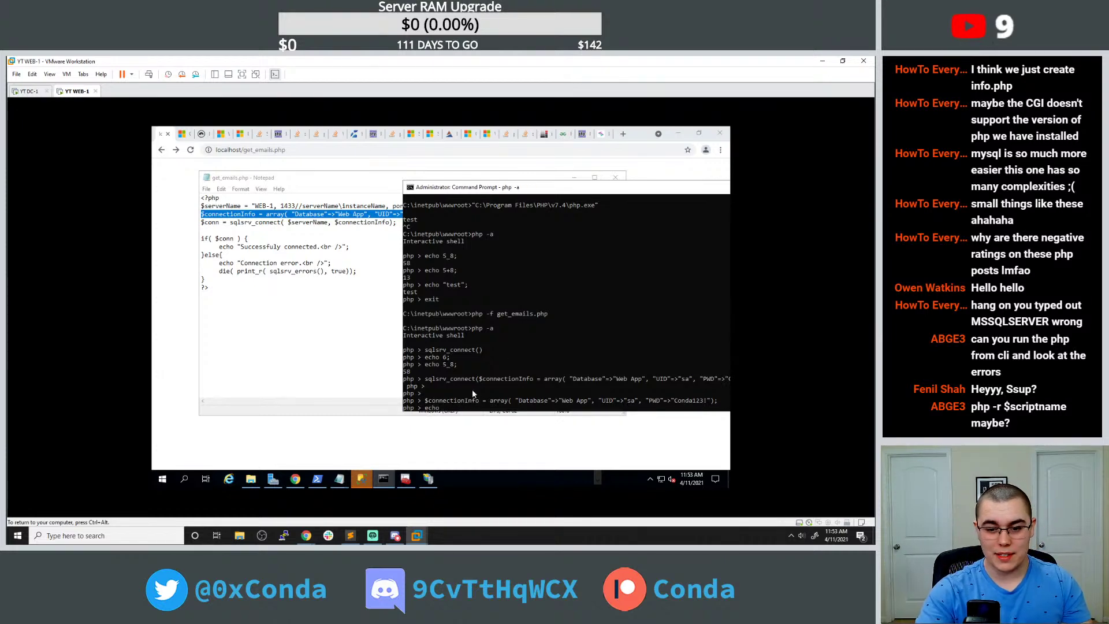
{"action": "key", "text": "Return"}
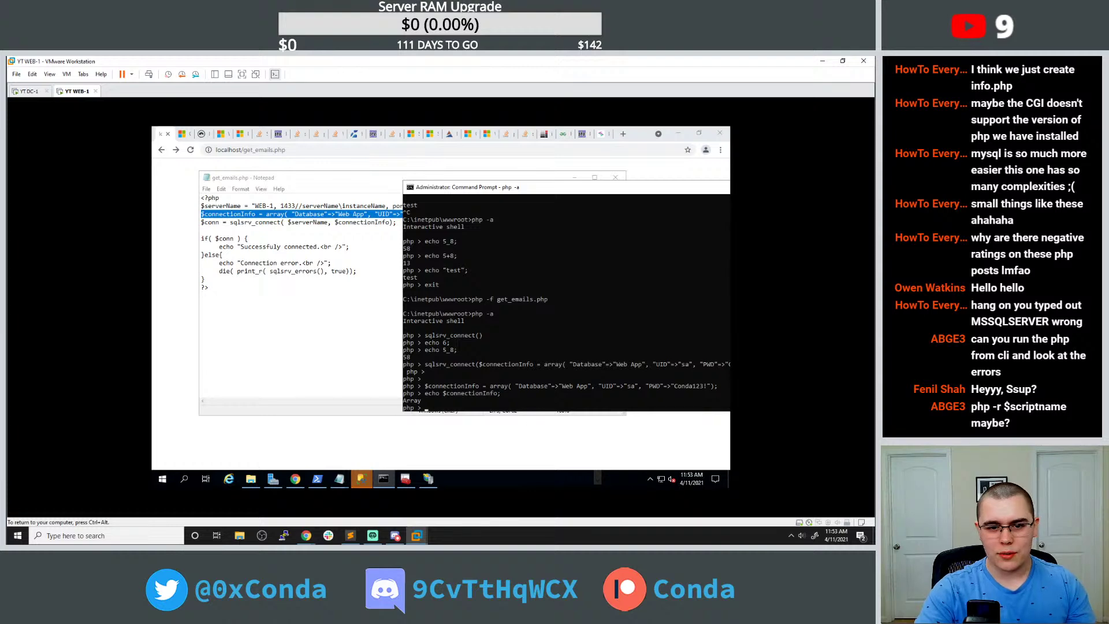
Copy line 4's $conn = sqlsrv_connect assignment from get_emails.php and run it in the shell.
{"action": "left_click", "coordinate": [208, 222]}
{"action": "left_click_drag", "start_coordinate": [230, 222], "coordinate": [399, 230]}
{"action": "left_click", "coordinate": [659, 339]}
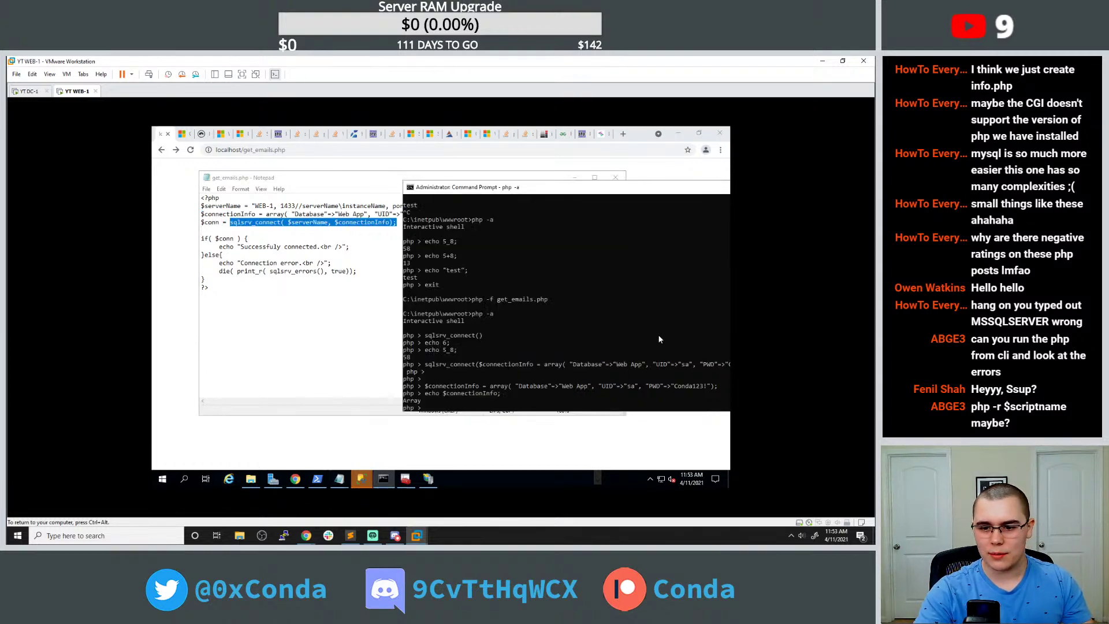
{"action": "right_click", "coordinate": [578, 332]}
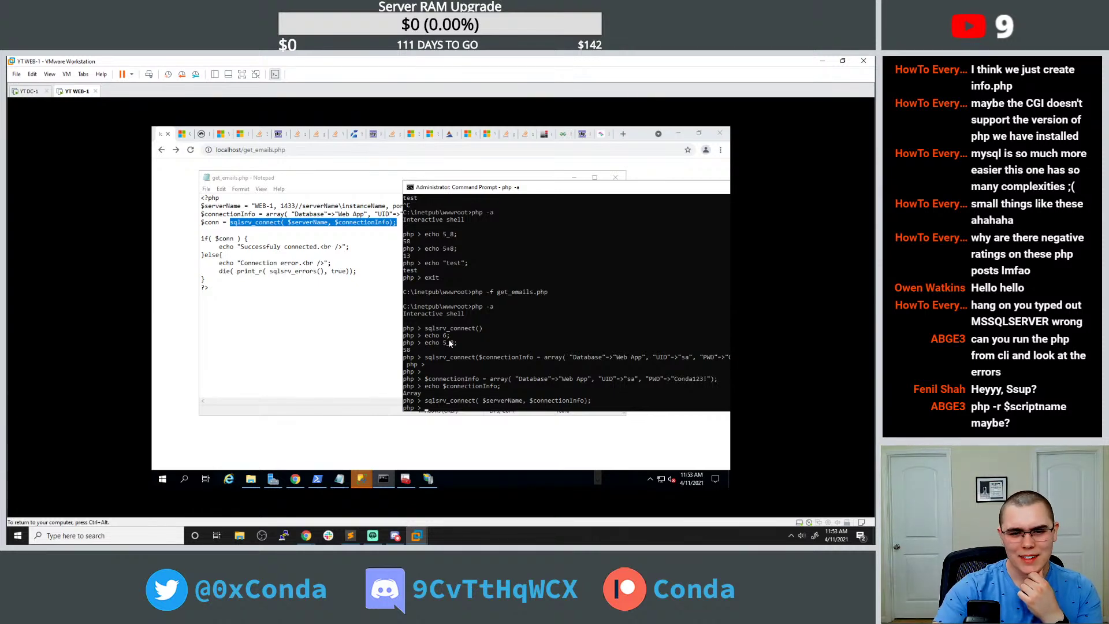
{"action": "key", "text": "alt+Tab"}
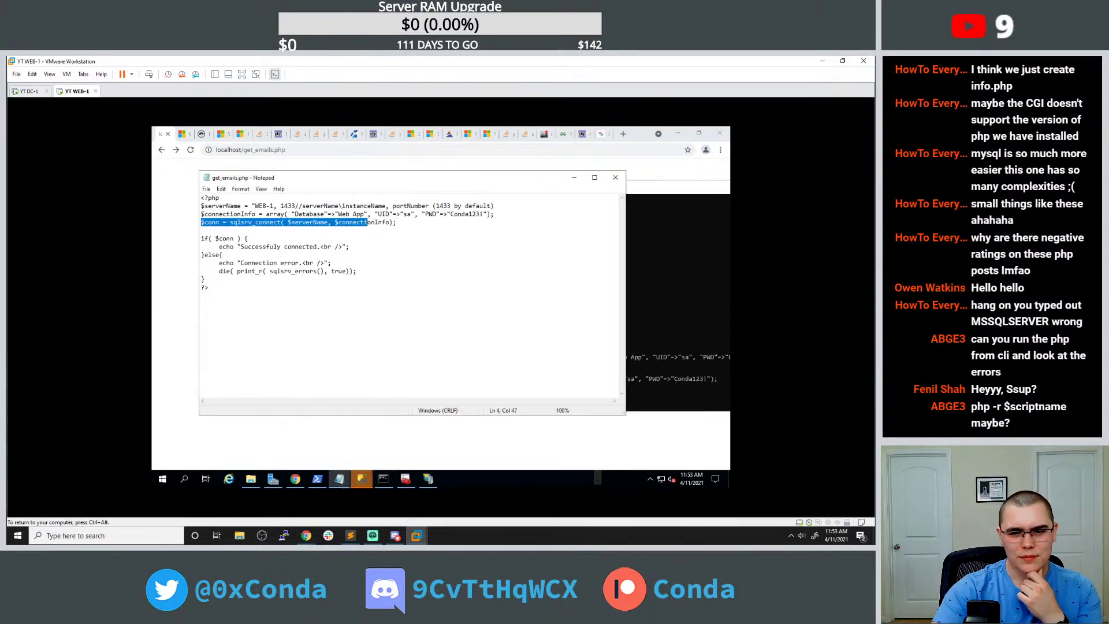
{"action": "left_click", "coordinate": [396, 221]}
{"action": "key", "text": "shift+Home"}
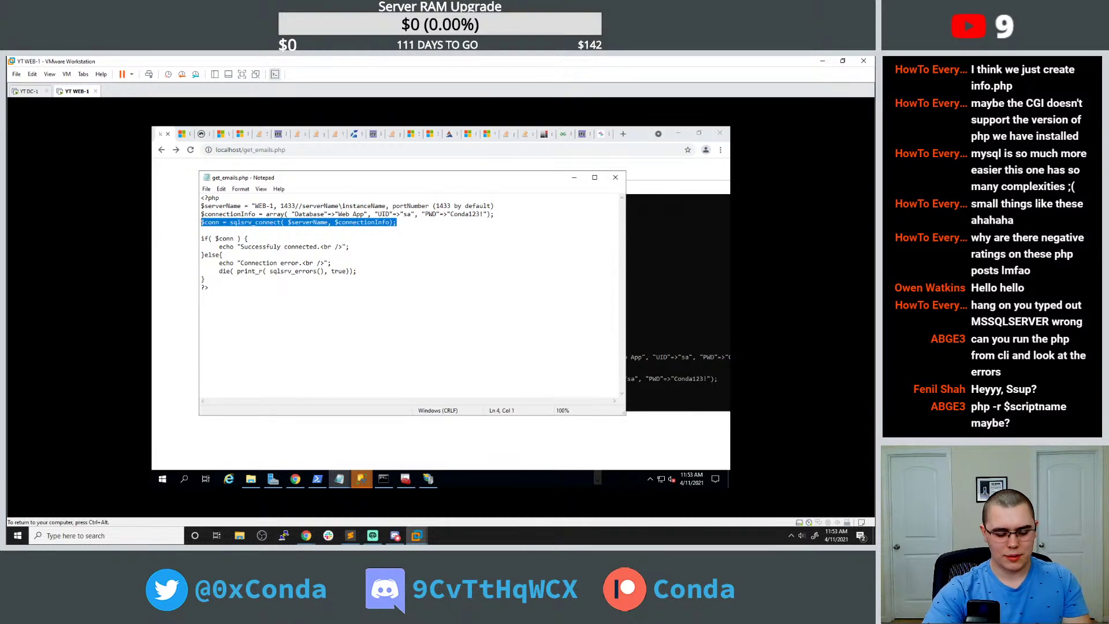
{"action": "left_click", "coordinate": [678, 343]}
{"action": "key", "text": "ctrl+v"}
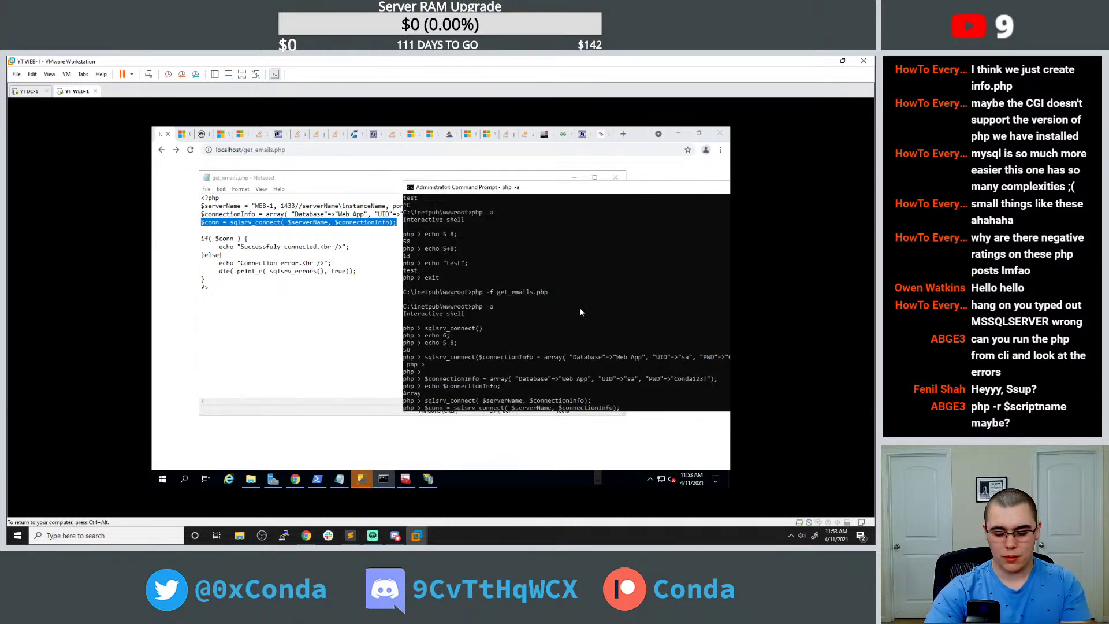
{"action": "key", "text": "Return"}
Echo $conn, then select sqlsrv_connect in get_emails.php for a web search.
{"action": "type", "text": "echo $e"}
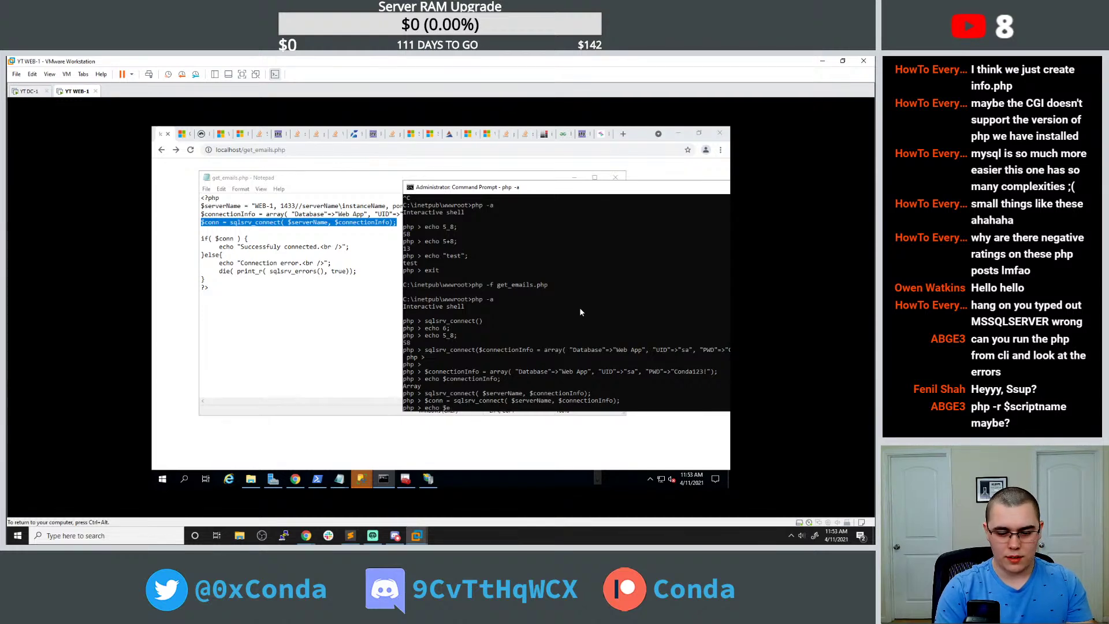
{"action": "type", "text": "onn"}
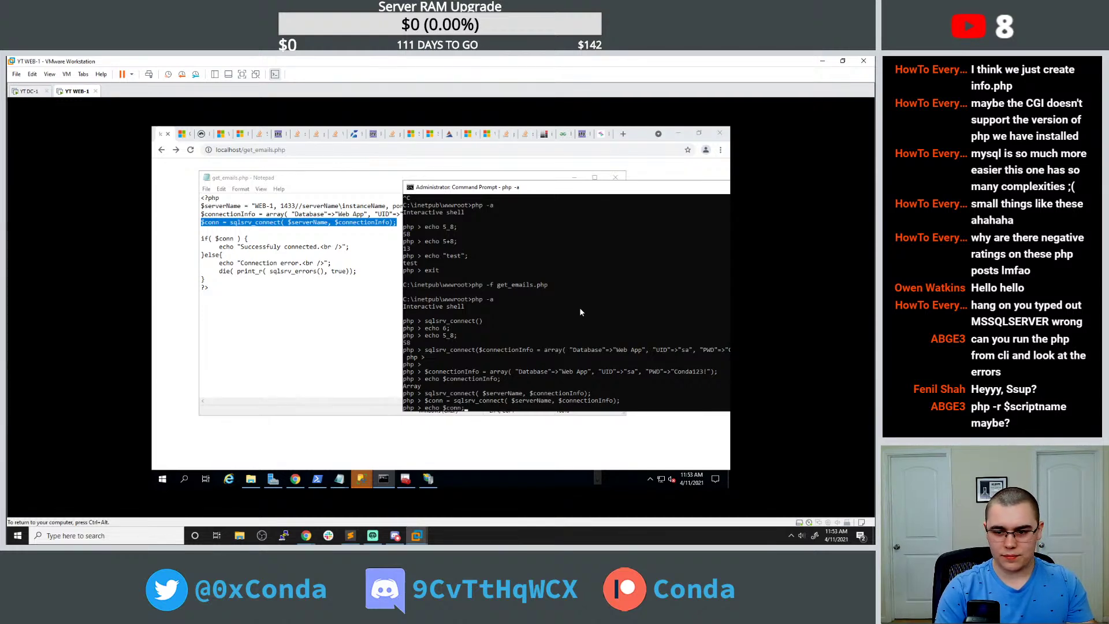
{"action": "type", "text": ";"}
{"action": "key", "text": "Return"}
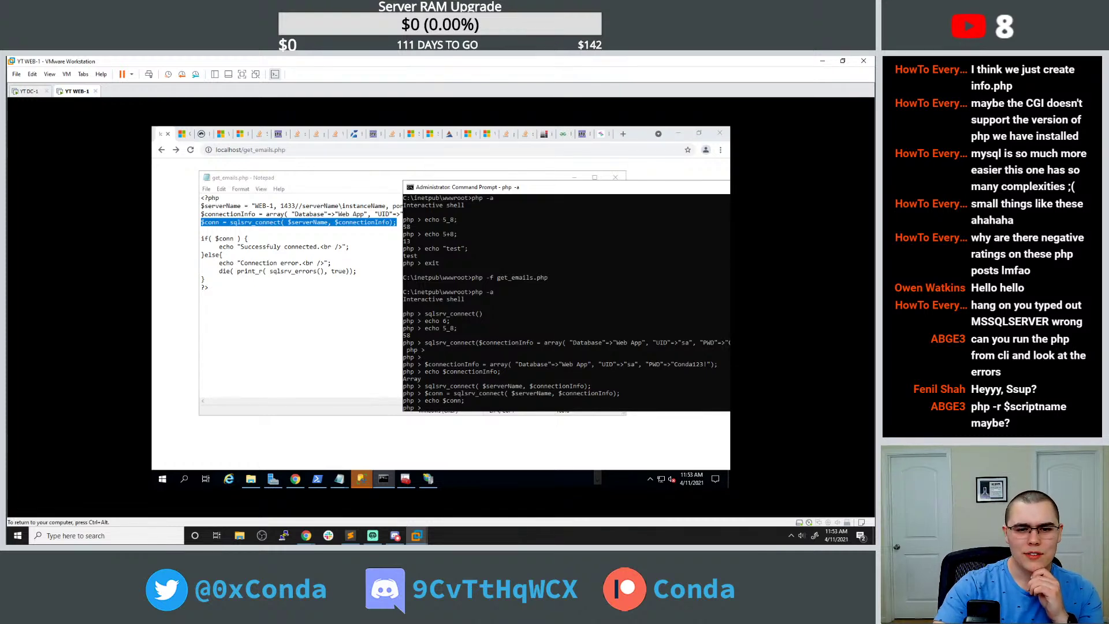
{"action": "left_click", "coordinate": [255, 222]}
{"action": "double_click", "coordinate": [254, 222]}
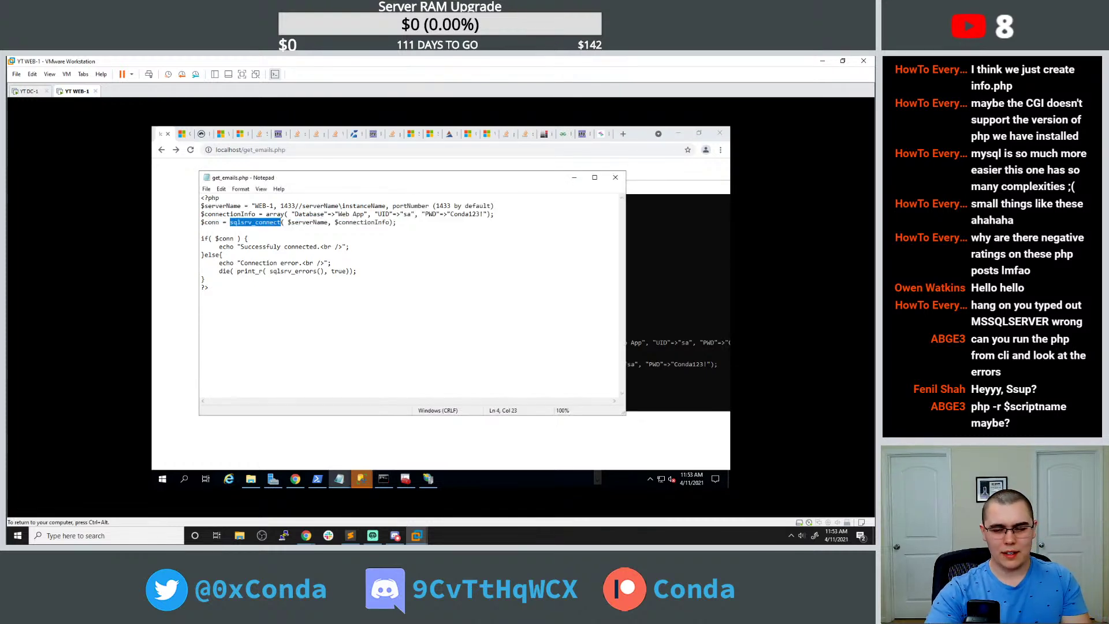
{"action": "left_click", "coordinate": [574, 177]}
{"action": "left_click", "coordinate": [622, 133]}
Google 'php not running sqlsrv_connect' and read the Server Fault 'PHP not loading sqlsrv extension' answer.
{"action": "type", "text": "php not running"}
{"action": "key", "text": "ctrl+v"}
{"action": "key", "text": "Return"}
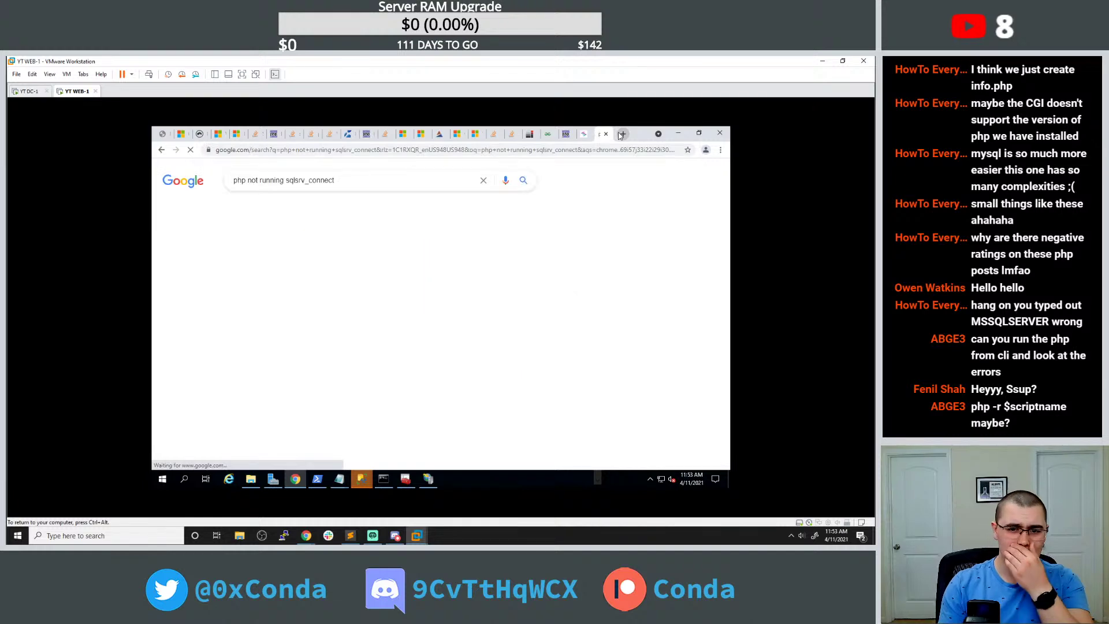
{"action": "left_click", "coordinate": [323, 261]}
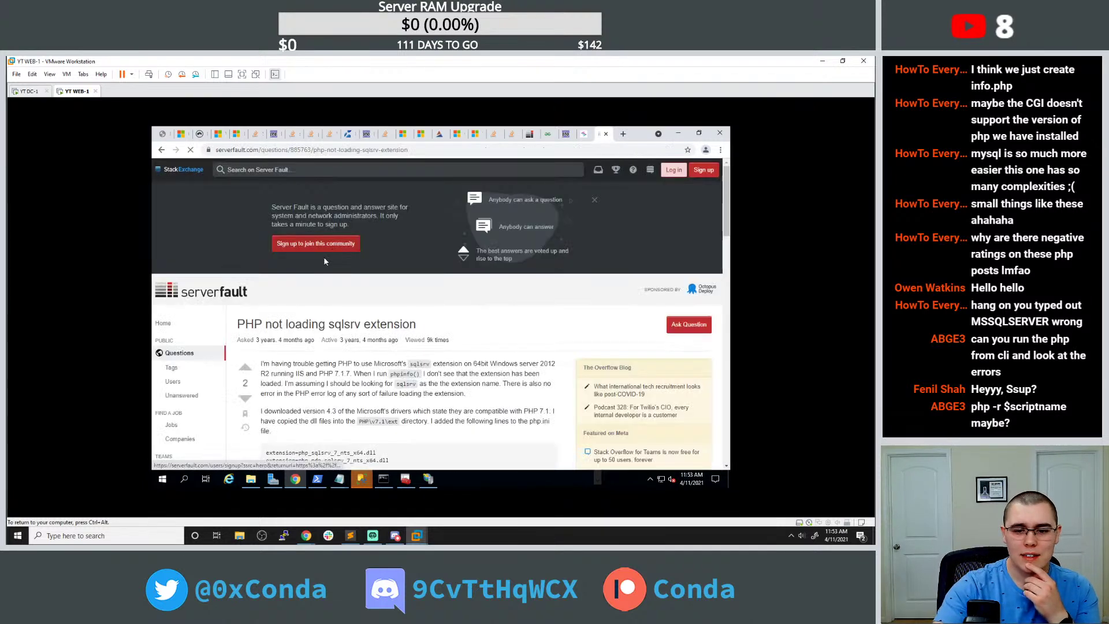
{"action": "scroll", "coordinate": [323, 261], "scroll_direction": "down", "scroll_amount": 3}
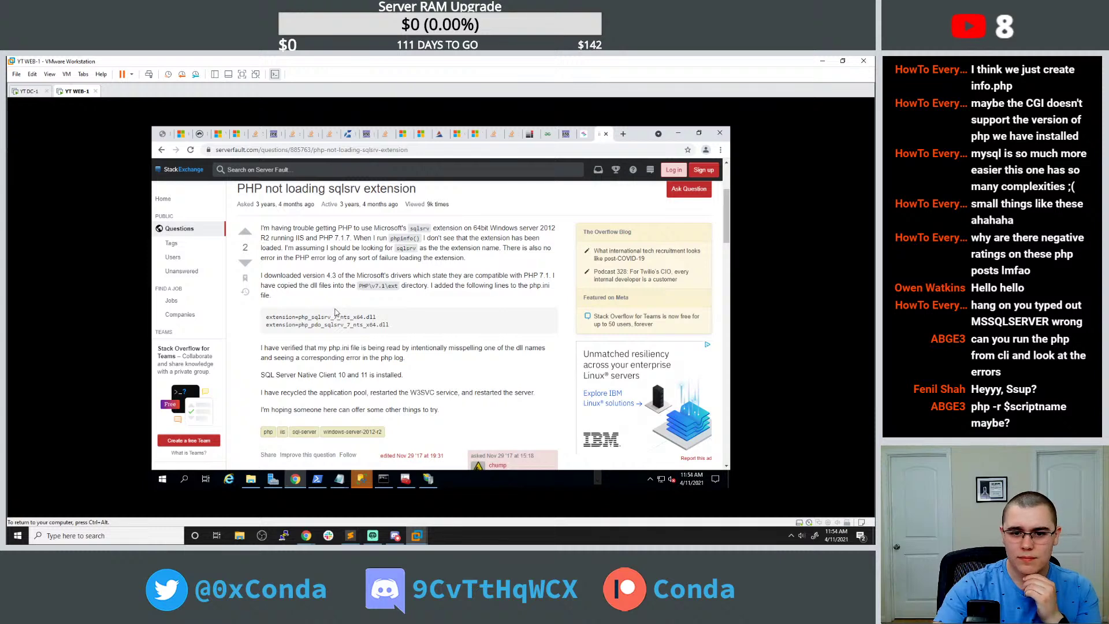
{"action": "scroll", "coordinate": [357, 292], "scroll_direction": "down", "scroll_amount": 3}
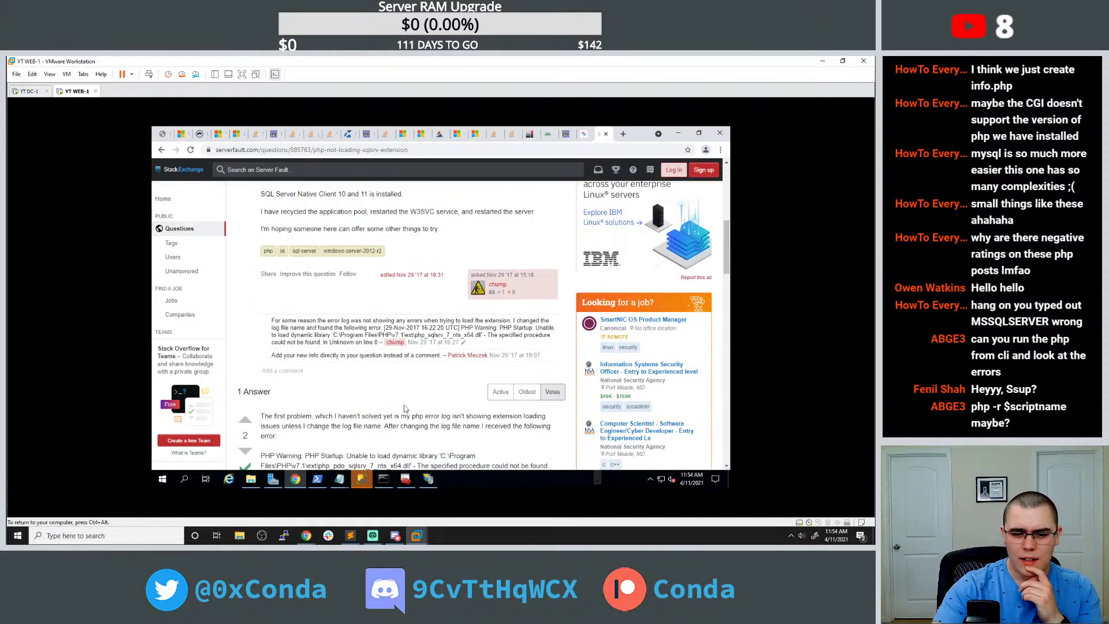
{"action": "left_click", "coordinate": [163, 479]}
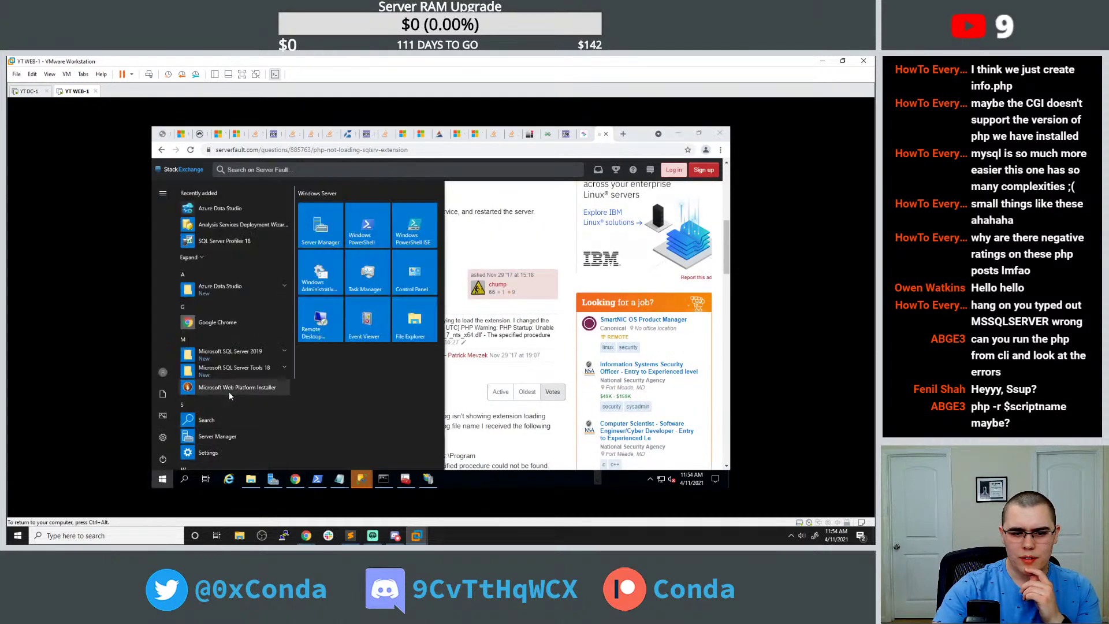
In Web Platform Installer, replace the queued x86 PHP v7.4 SQL Server driver with the x64 IIS one.
{"action": "left_click", "coordinate": [229, 389]}
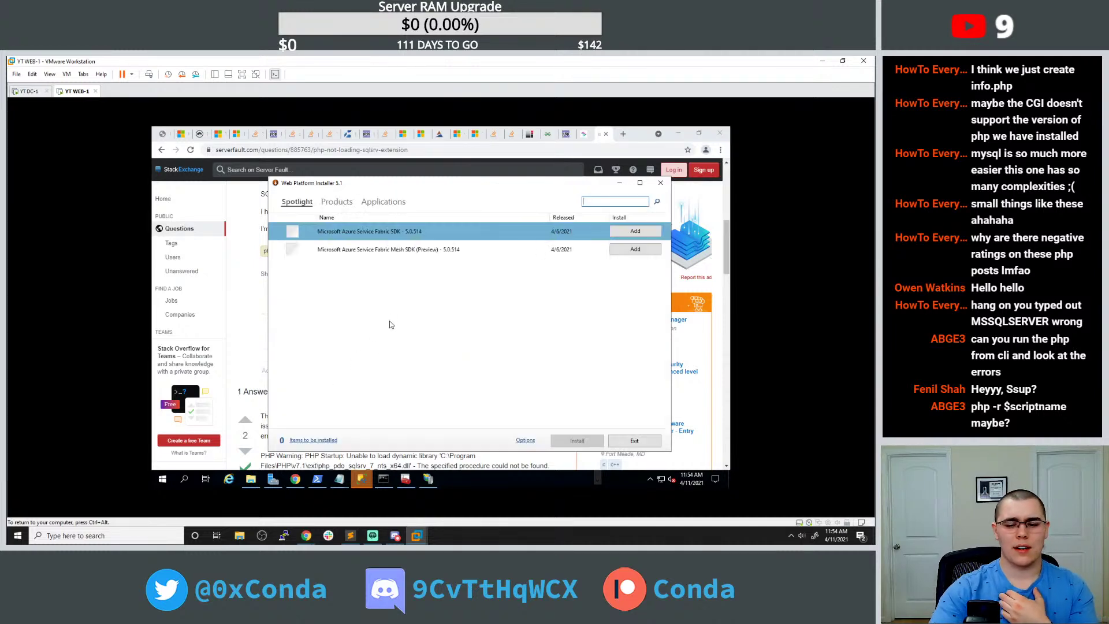
{"action": "left_click", "coordinate": [329, 203]}
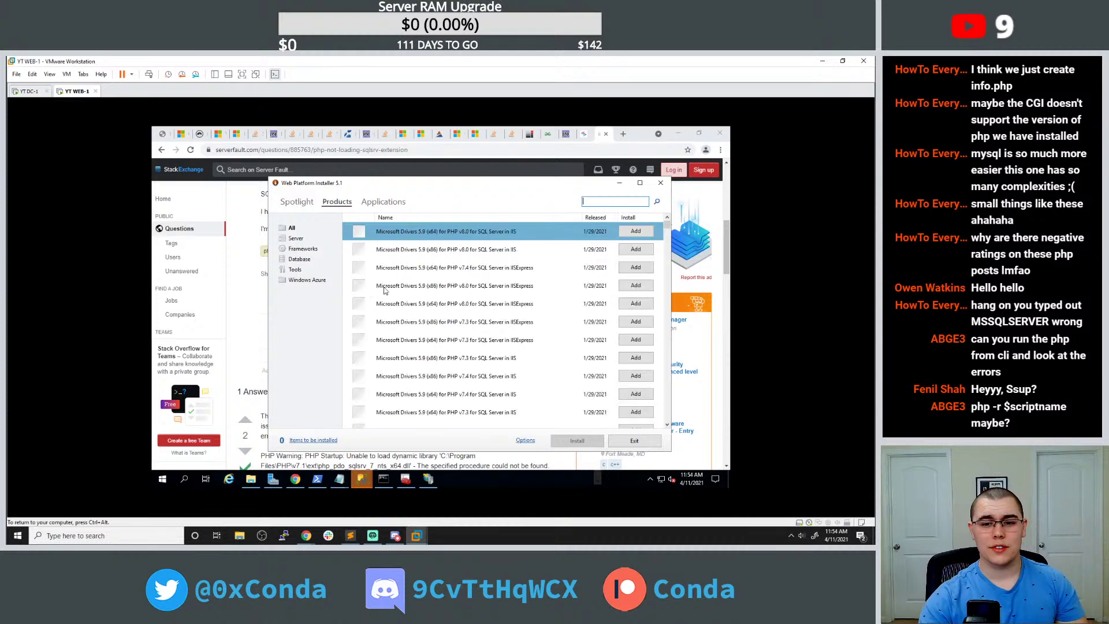
{"action": "left_click", "coordinate": [456, 267]}
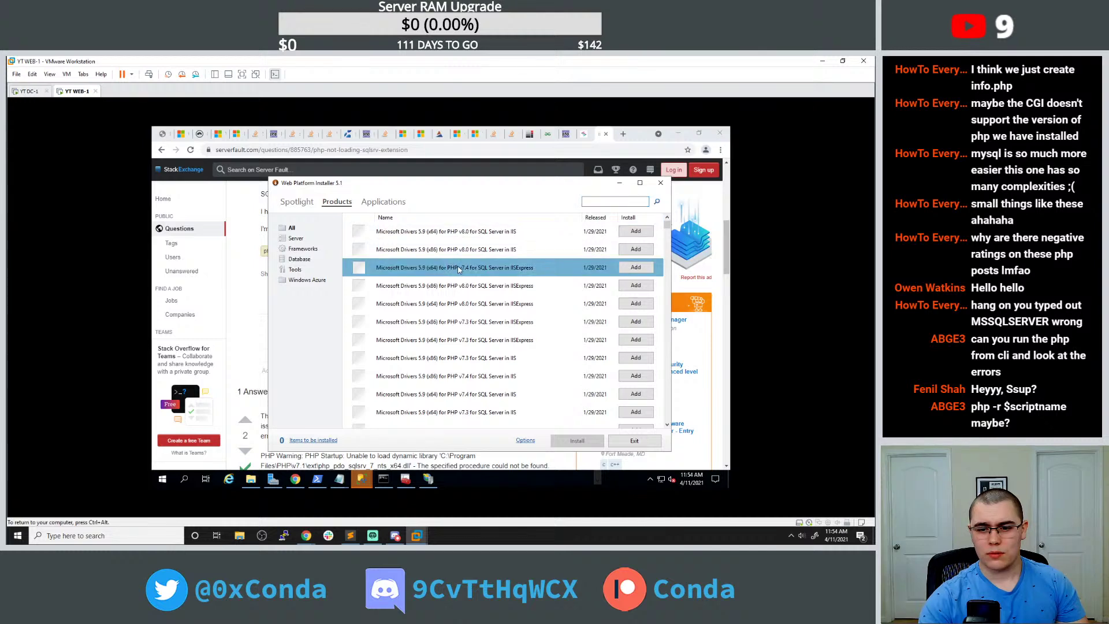
{"action": "left_click", "coordinate": [492, 381]}
{"action": "left_click", "coordinate": [636, 375]}
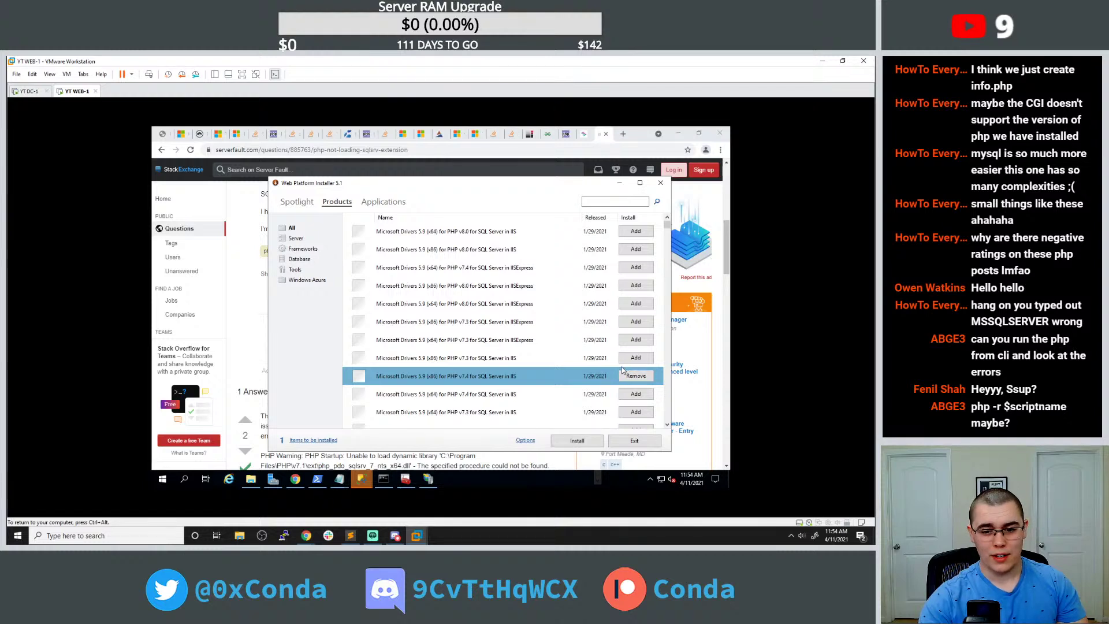
{"action": "left_click", "coordinate": [636, 376]}
{"action": "left_click", "coordinate": [635, 393]}
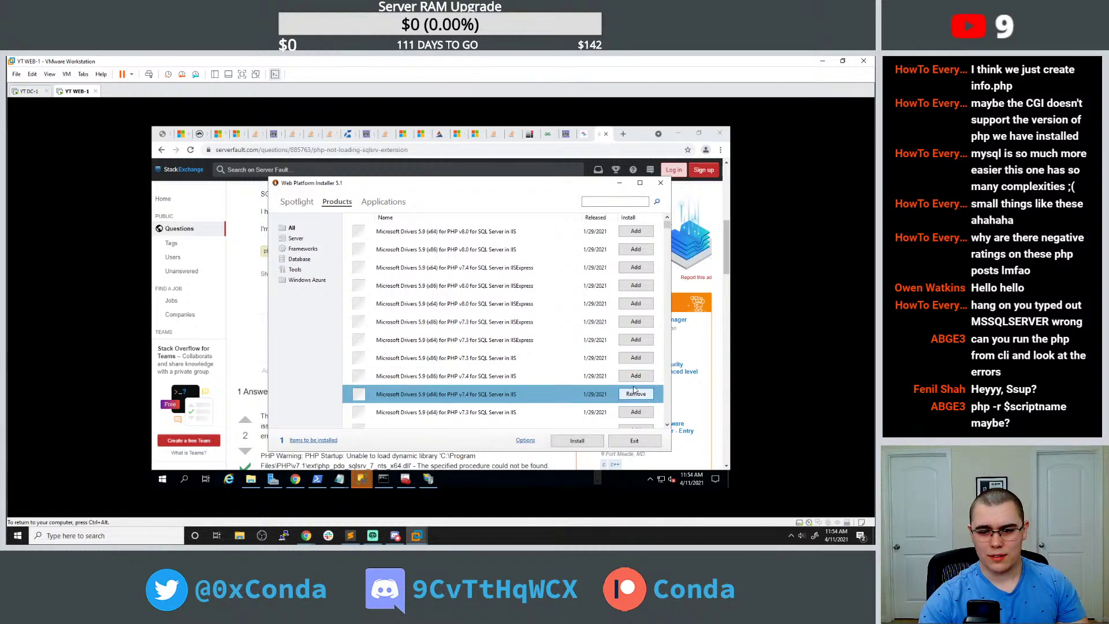
Install Microsoft Drivers 5.9 (x64) for PHP v7.4, accepting the license, then return to get_emails.php.
{"action": "left_click", "coordinate": [594, 442]}
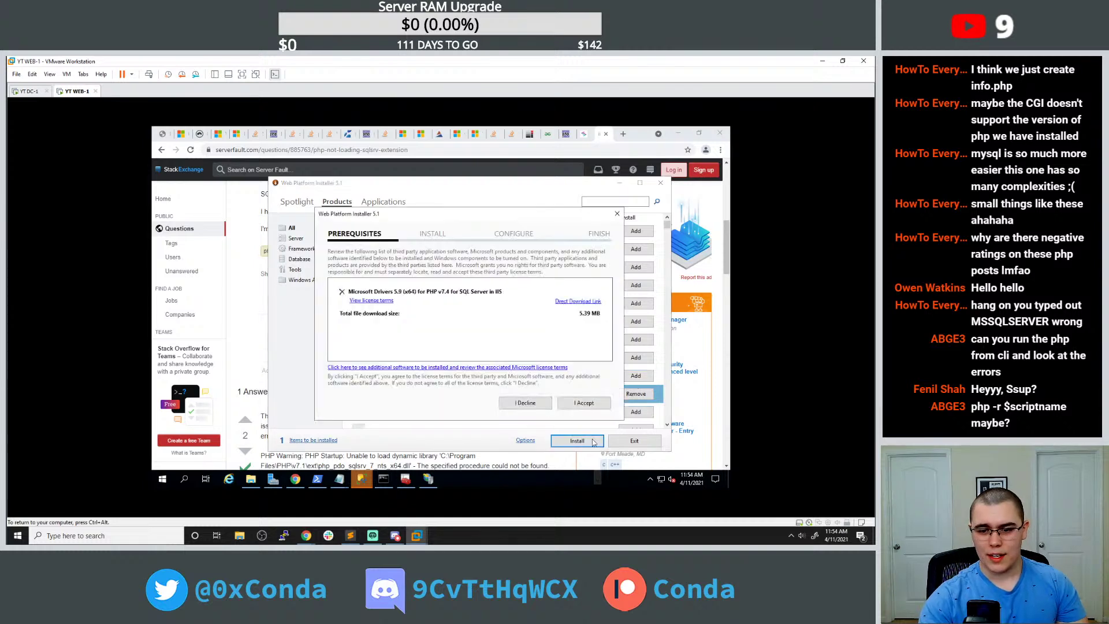
{"action": "left_click", "coordinate": [582, 402]}
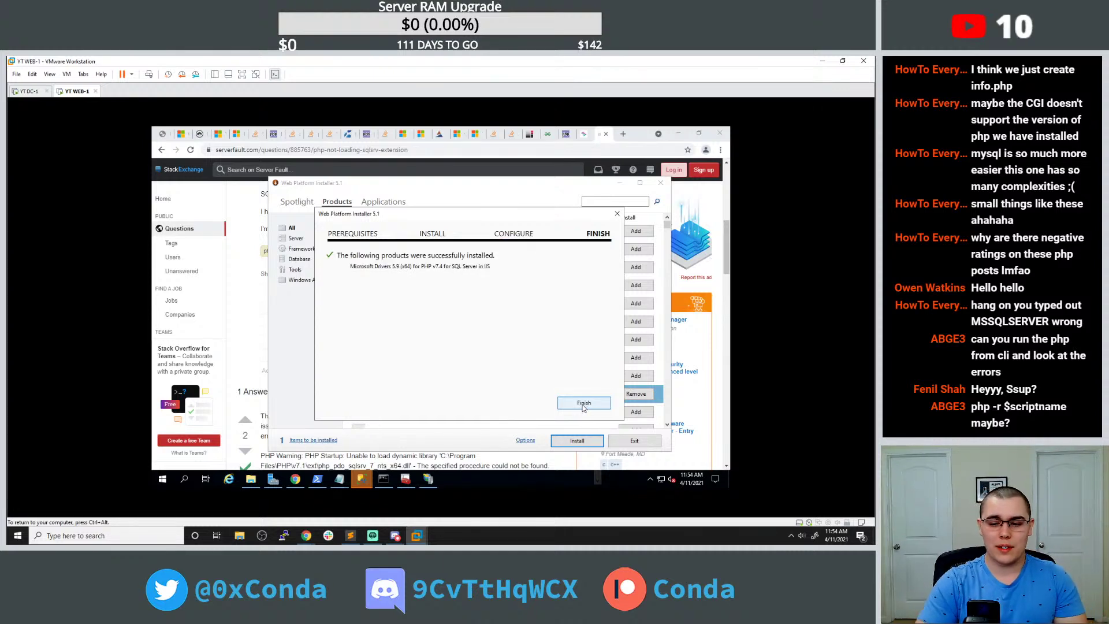
{"action": "left_click", "coordinate": [582, 406]}
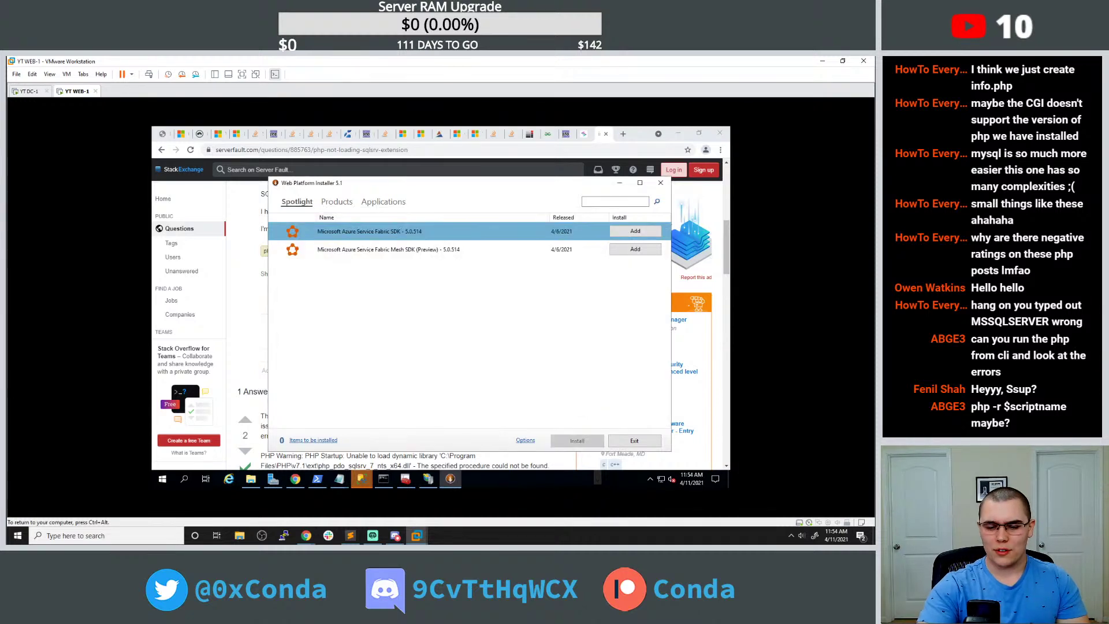
{"action": "left_click", "coordinate": [161, 133]}
{"action": "left_click", "coordinate": [162, 133]}
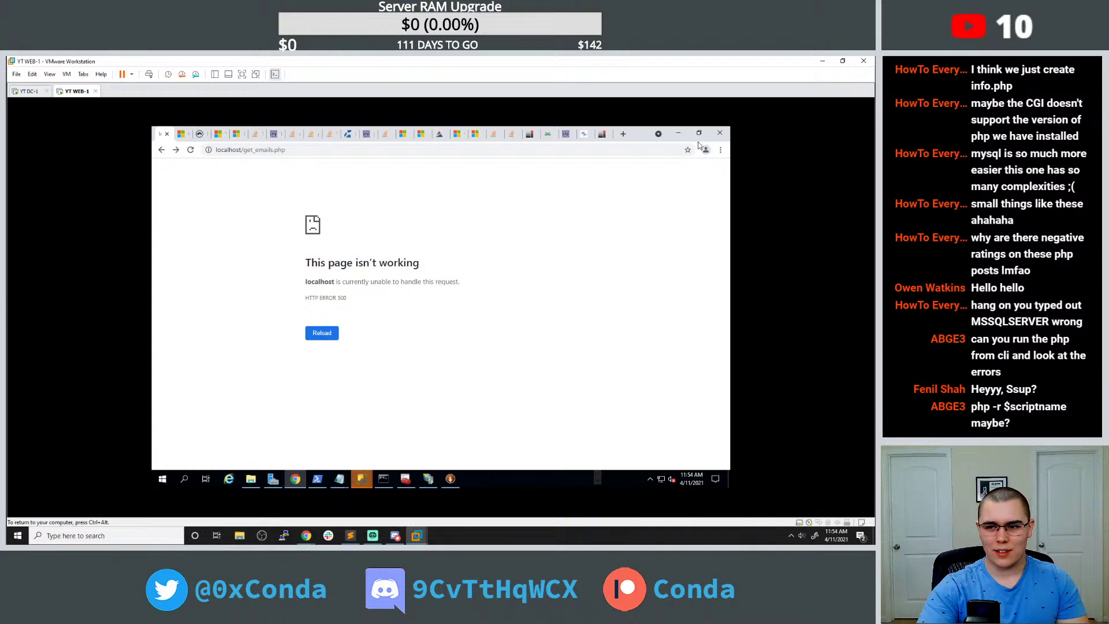
Reload get_emails.php (still HTTP 500), confirm the localhost root page loads, then go back.
{"action": "left_click", "coordinate": [331, 338]}
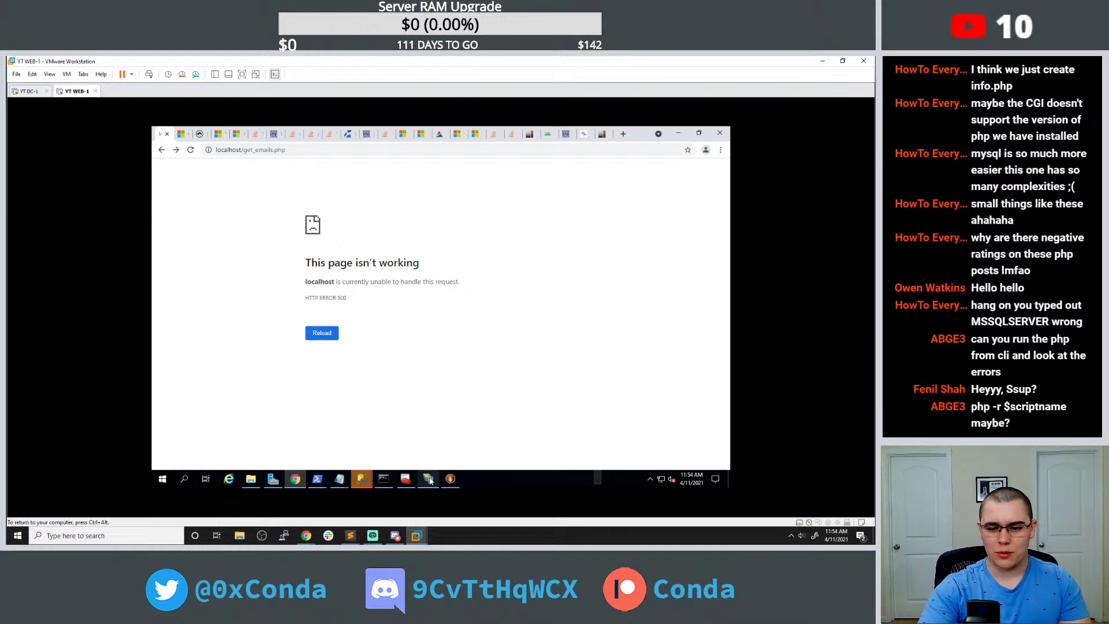
{"action": "left_click_drag", "start_coordinate": [284, 150], "coordinate": [241, 150]}
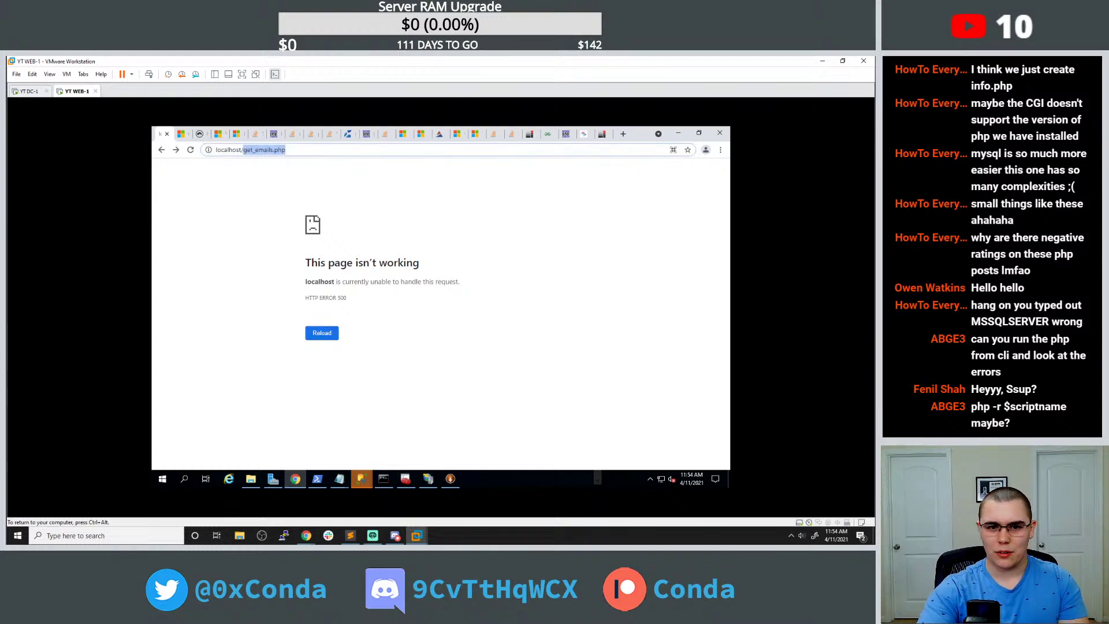
{"action": "key", "text": "BackSpace"}
{"action": "key", "text": "Return"}
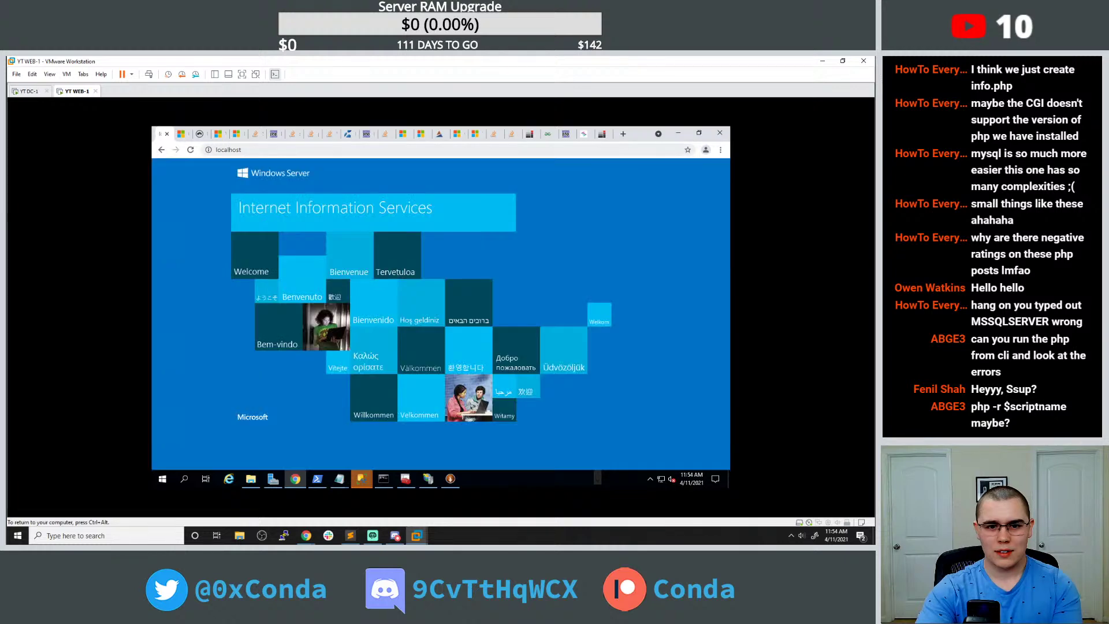
{"action": "left_click", "coordinate": [162, 149]}
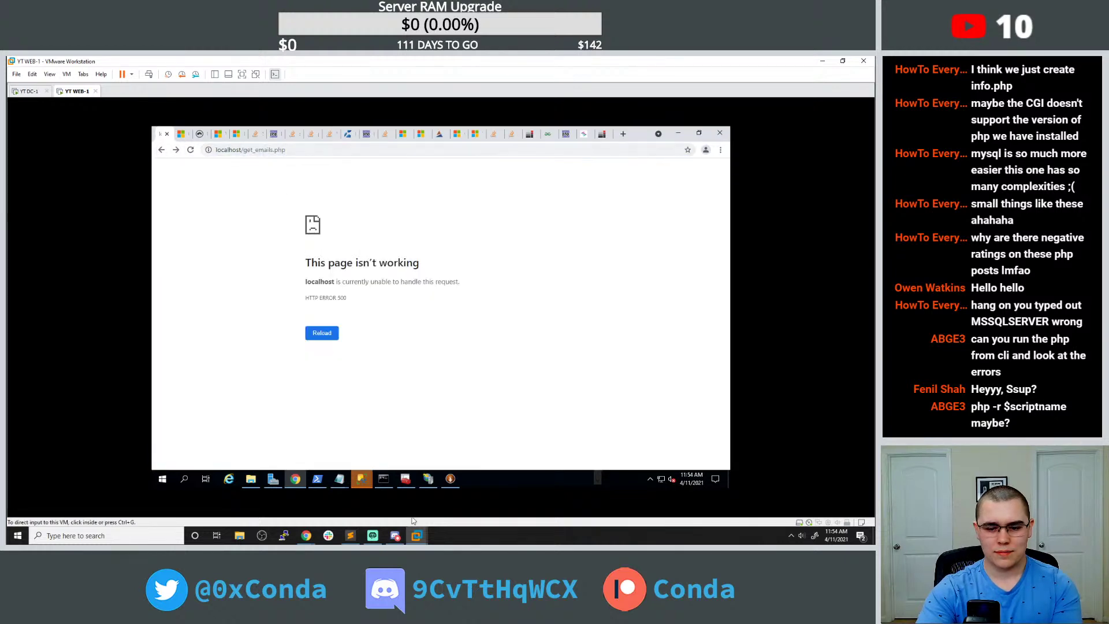
{"action": "left_click", "coordinate": [384, 478]}
Rerun echo $conn and the sqlsrv_connect call from the shell history.
{"action": "key", "text": "Up"}
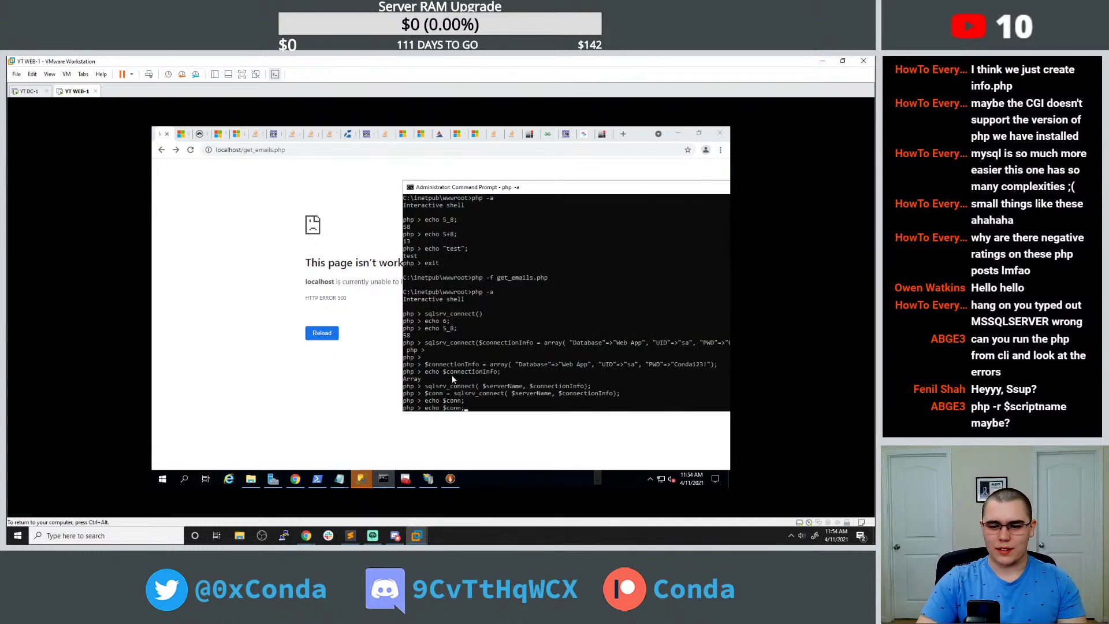
{"action": "key", "text": "Return"}
{"action": "key", "text": "Up"}
{"action": "key", "text": "Up"}
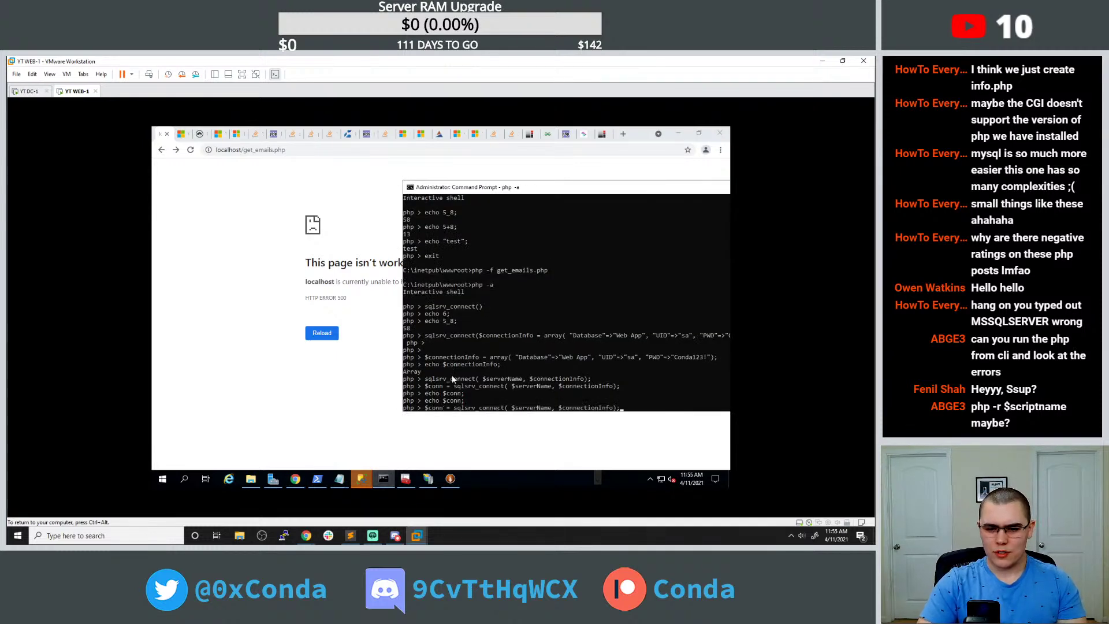
{"action": "key", "text": "Up"}
{"action": "key", "text": "Return"}
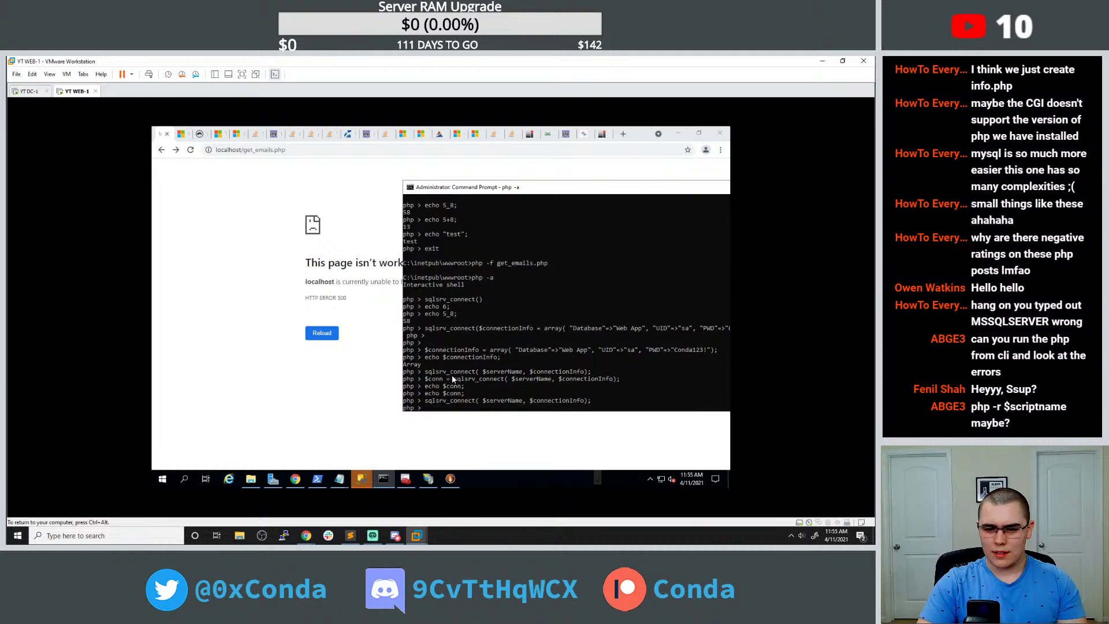
Exit the PHP shell and start a fresh one with php -a.
{"action": "type", "text": "exit"}
{"action": "key", "text": "Return"}
{"action": "type", "text": "php -a"}
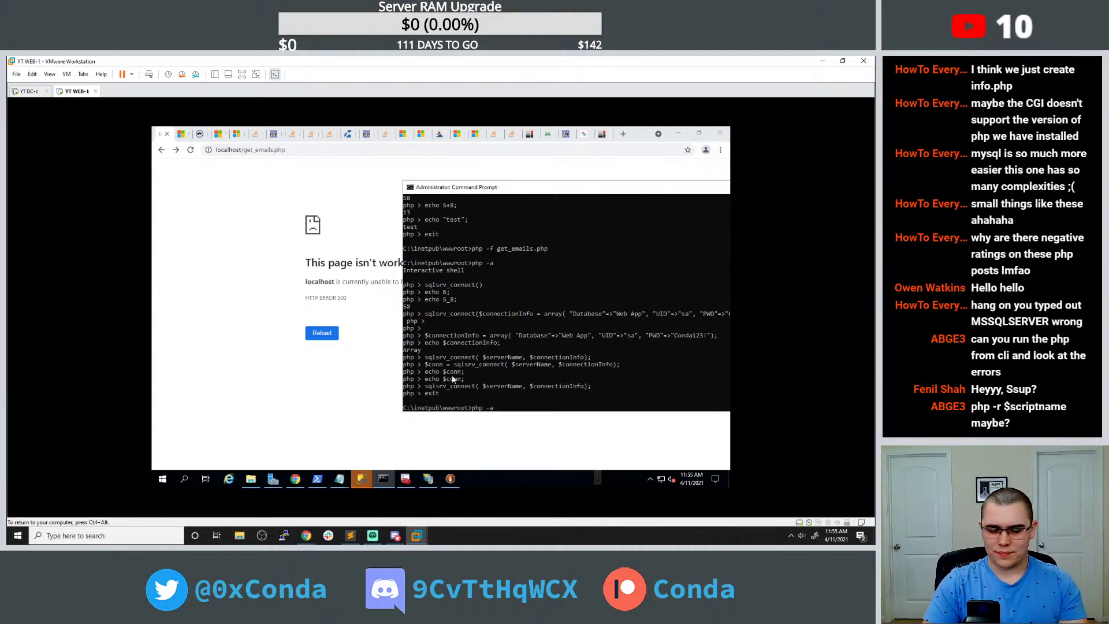
{"action": "key", "text": "Return"}
Recall the $connectionInfo array definition from history and run it in the new shell.
{"action": "key", "text": "Up"}
{"action": "key", "text": "Up"}
{"action": "key", "text": "Down"}
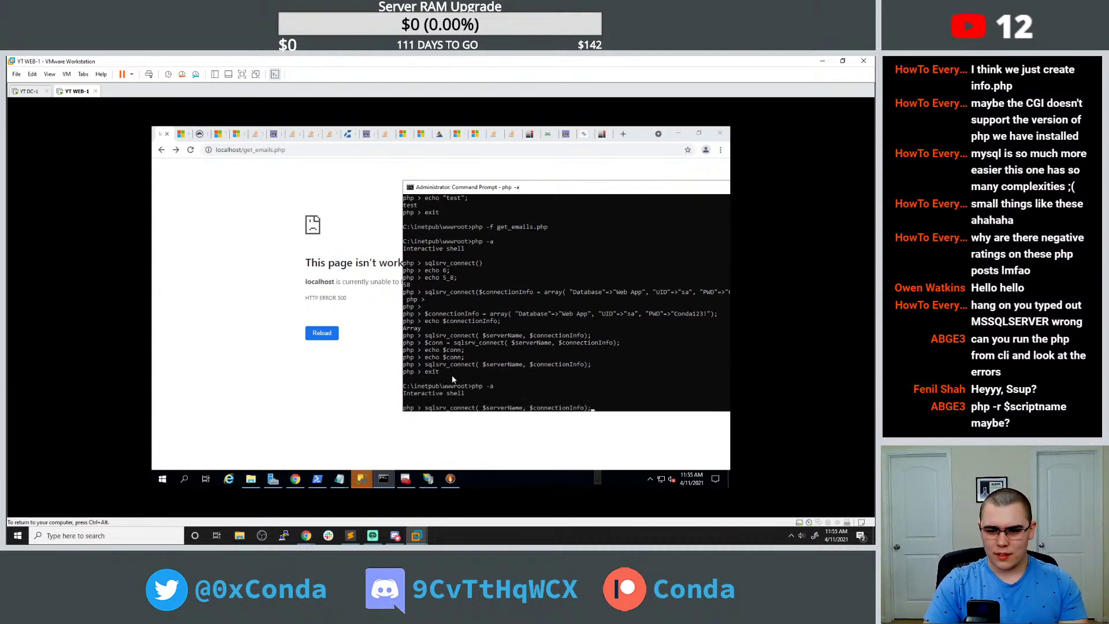
{"action": "key", "text": "Up"}
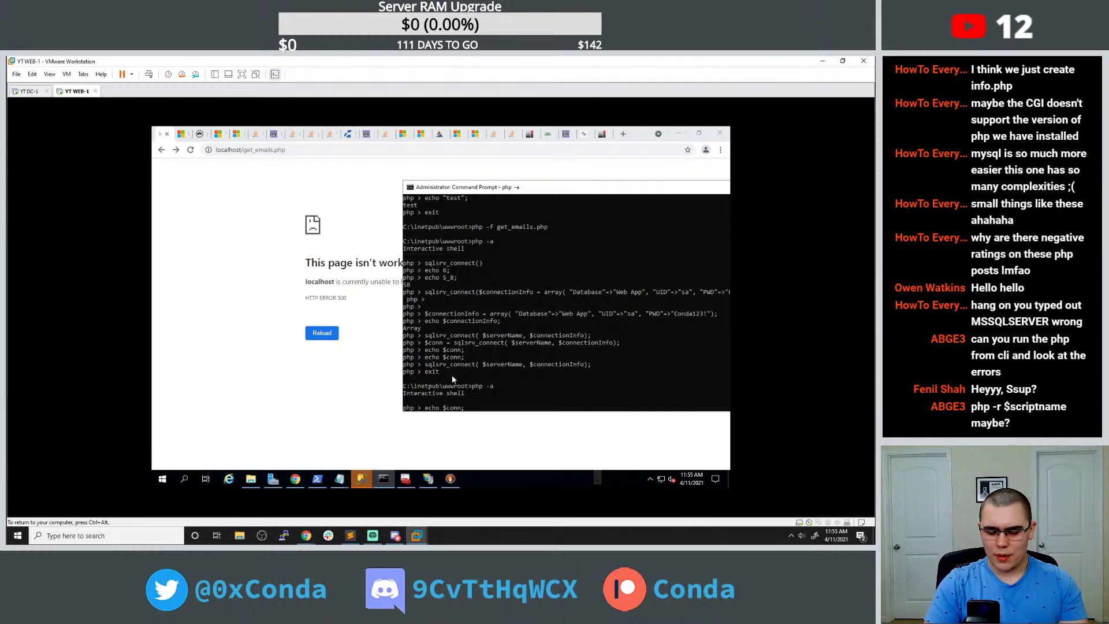
{"action": "key", "text": "Down"}
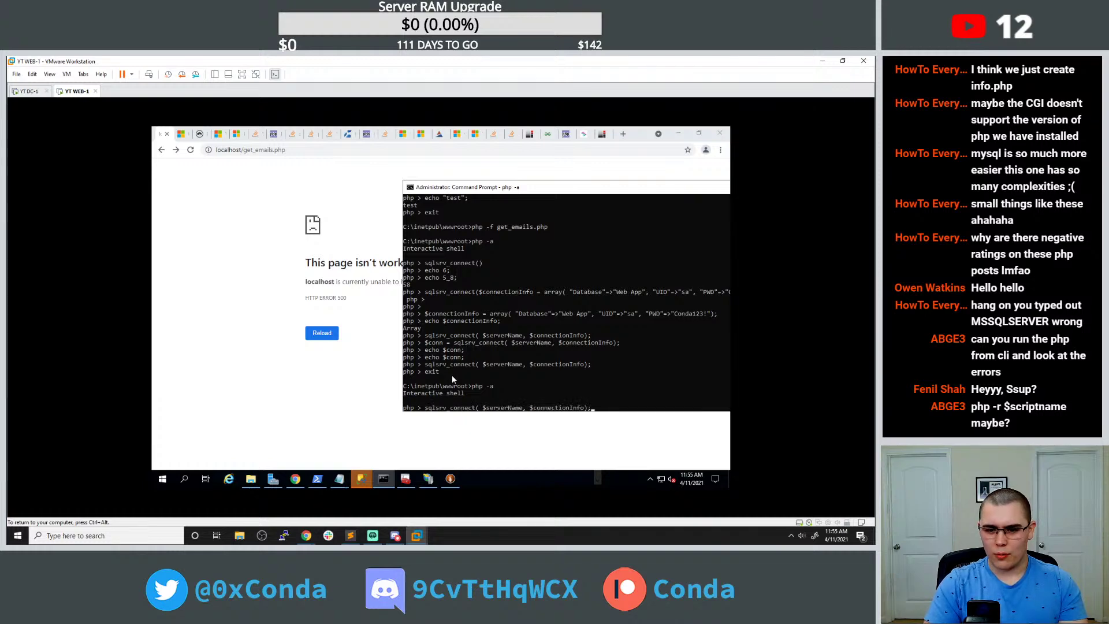
{"action": "key", "text": "Up"}
{"action": "key", "text": "Up"}
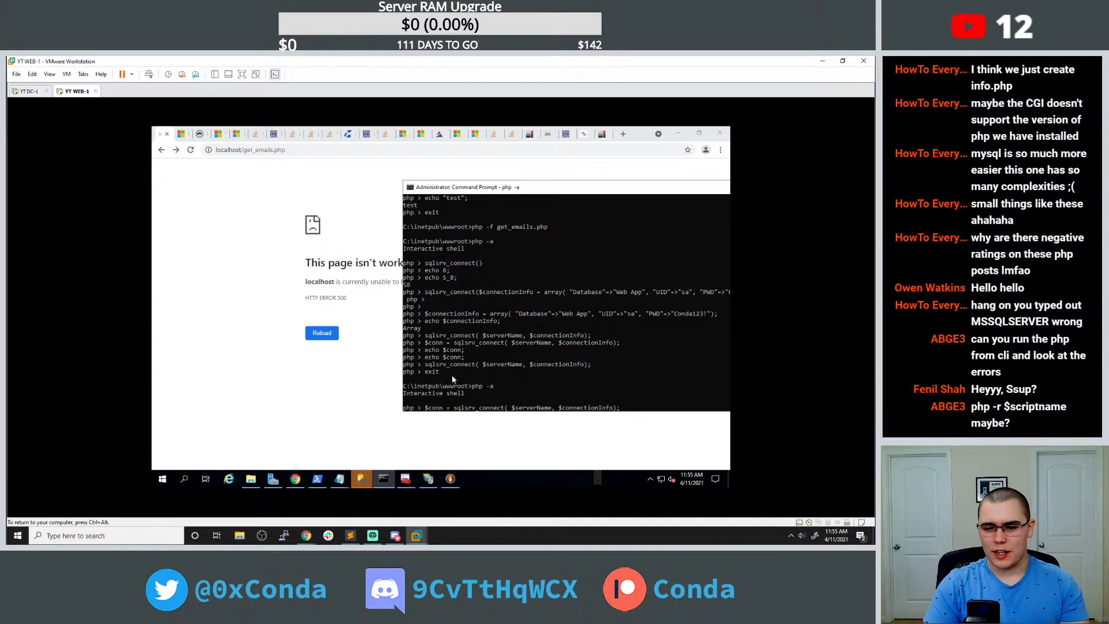
{"action": "key", "text": "Down"}
{"action": "key", "text": "Up"}
{"action": "key", "text": "Up"}
{"action": "key", "text": "Up"}
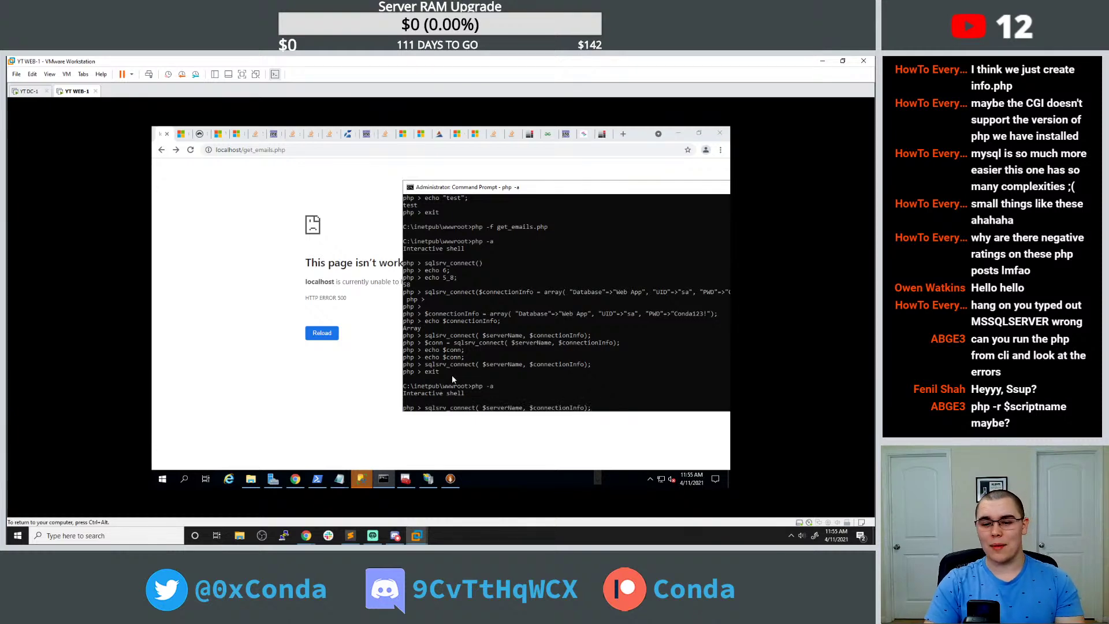
{"action": "key", "text": "Up"}
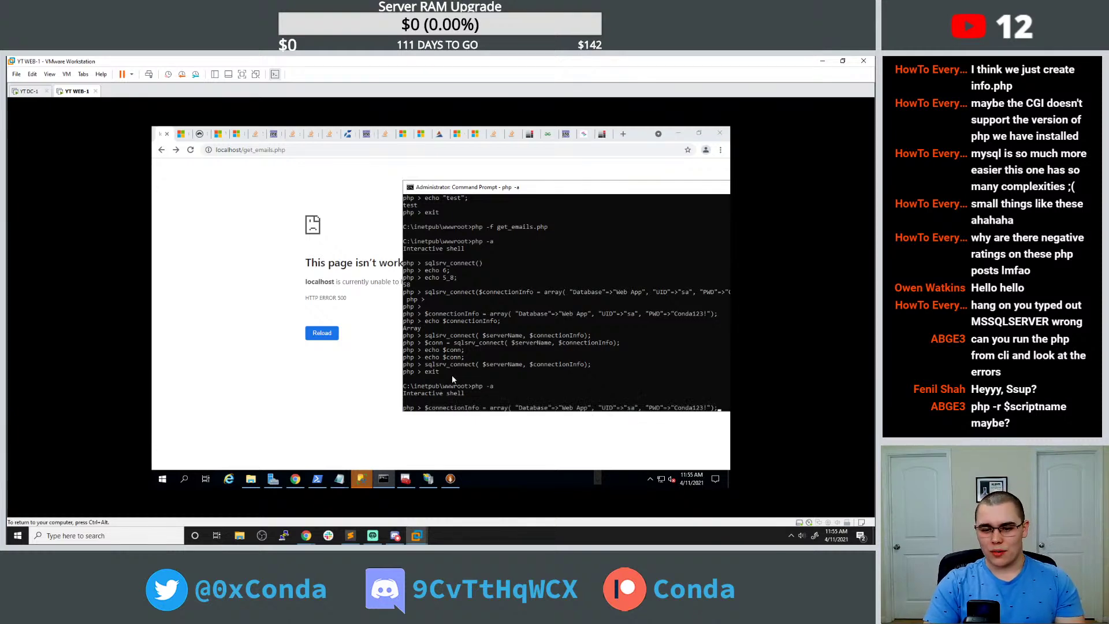
{"action": "key", "text": "Return"}
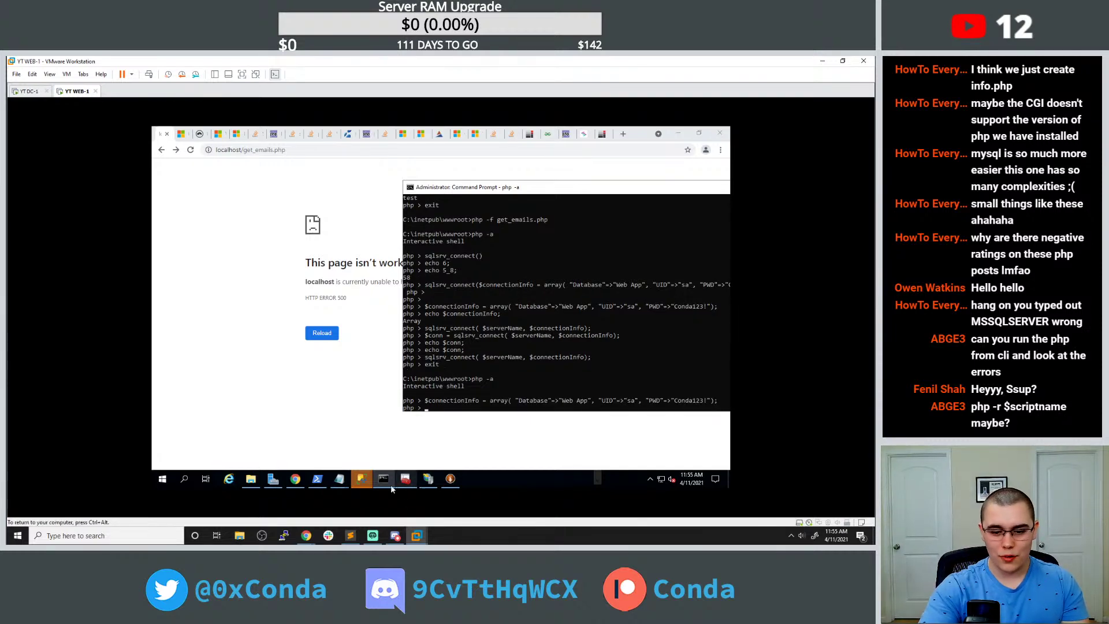
Add the missing closing double quote after 1433 on get_emails.php line 2 and retest the page.
{"action": "mouse_move", "coordinate": [339, 482]}
{"action": "left_click", "coordinate": [294, 438]}
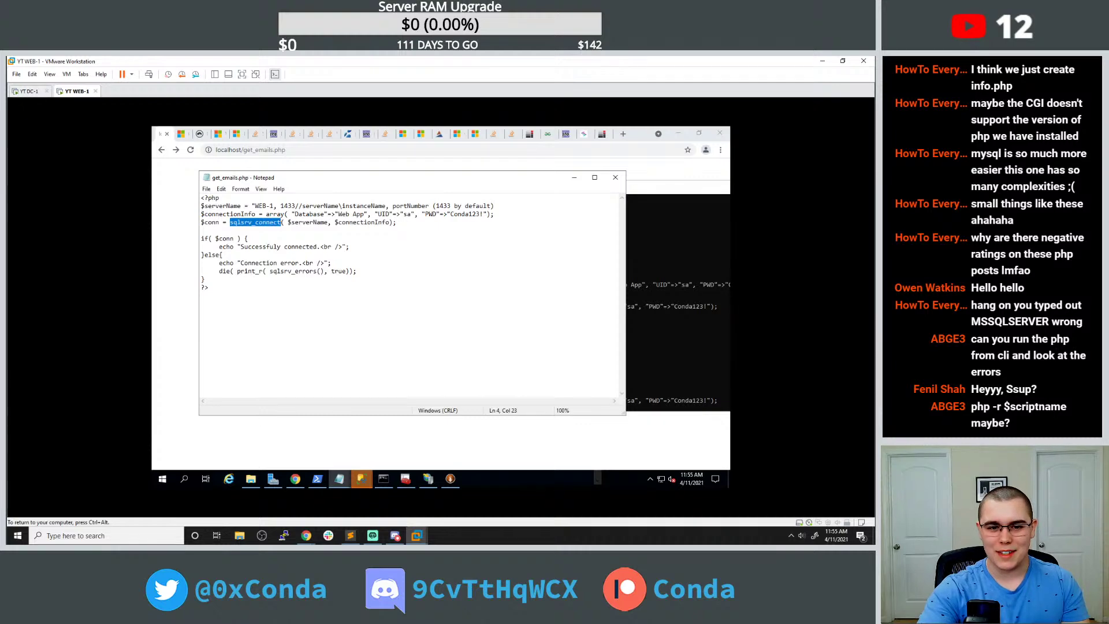
{"action": "left_click", "coordinate": [226, 206]}
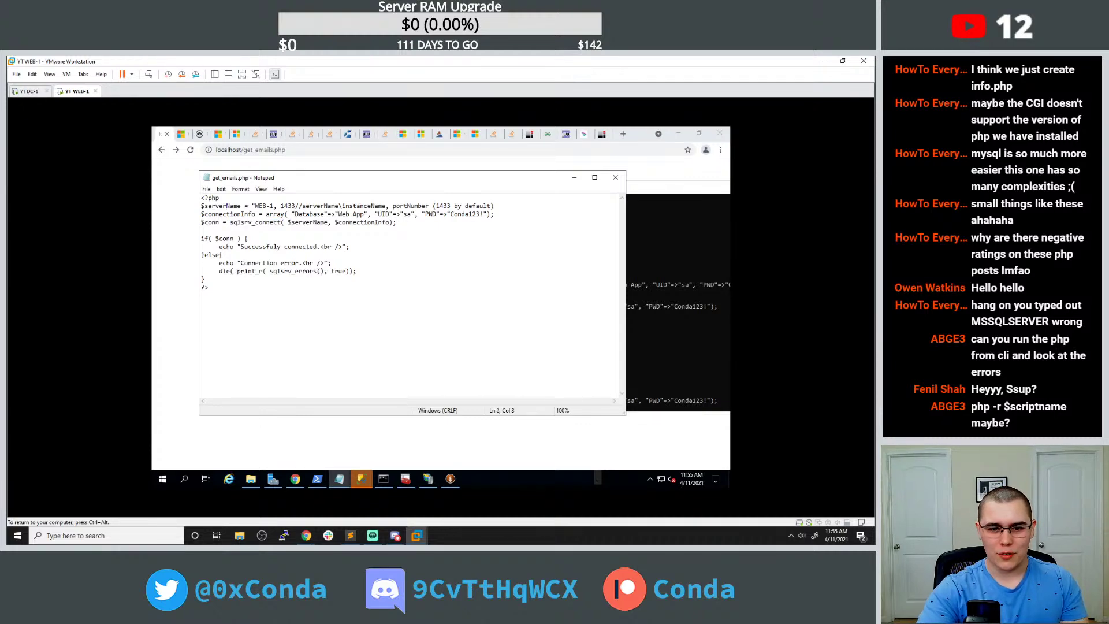
{"action": "left_click_drag", "start_coordinate": [201, 206], "coordinate": [281, 206]}
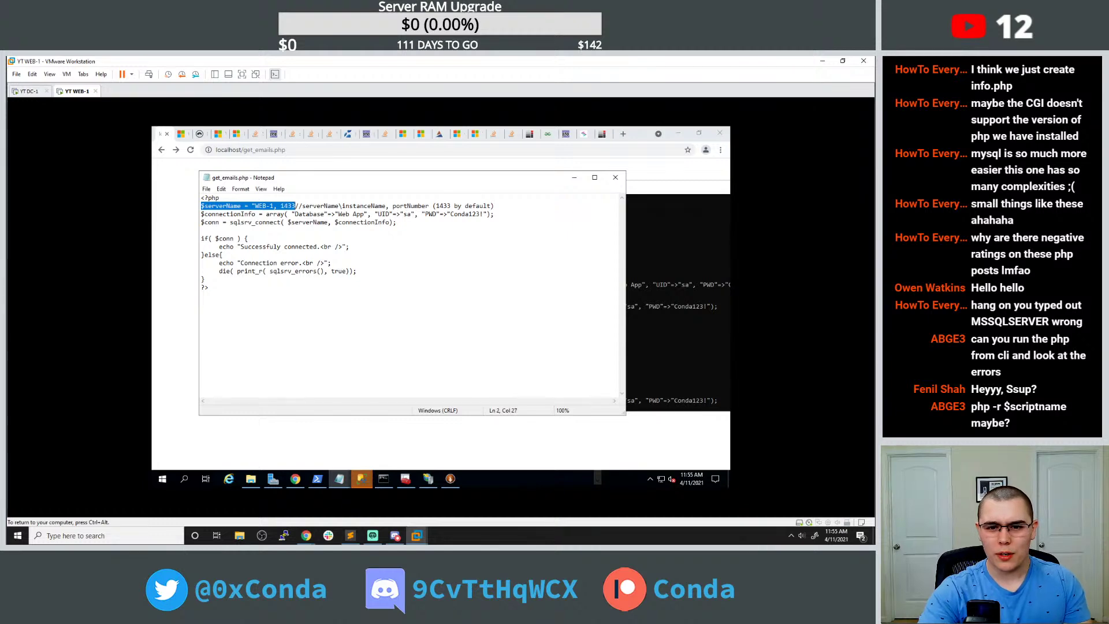
{"action": "left_click", "coordinate": [297, 214]}
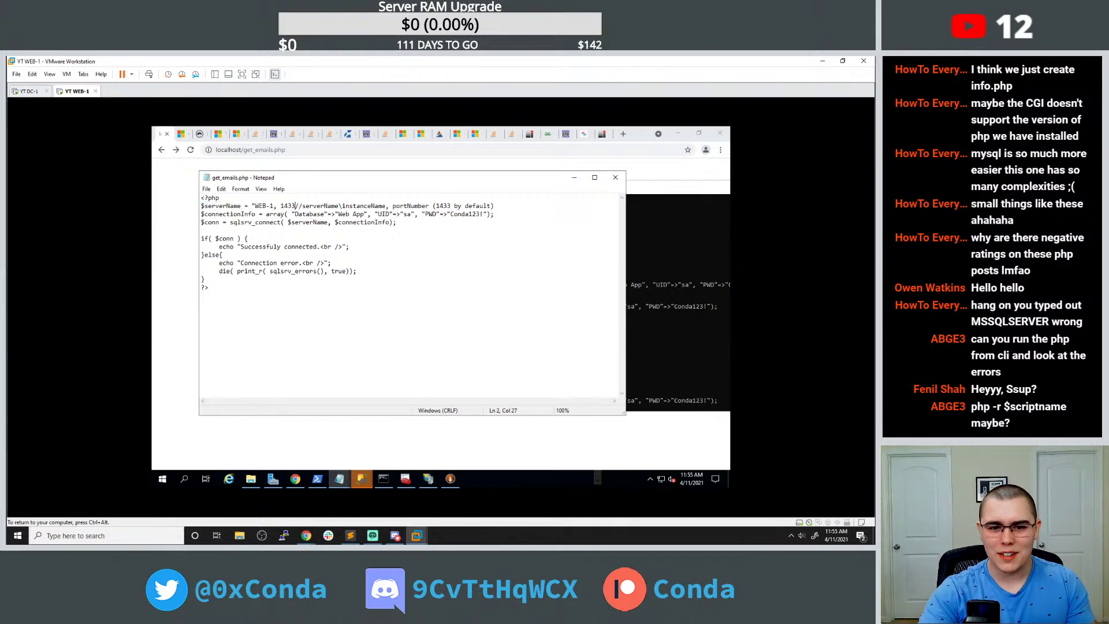
{"action": "type", "text": "\""}
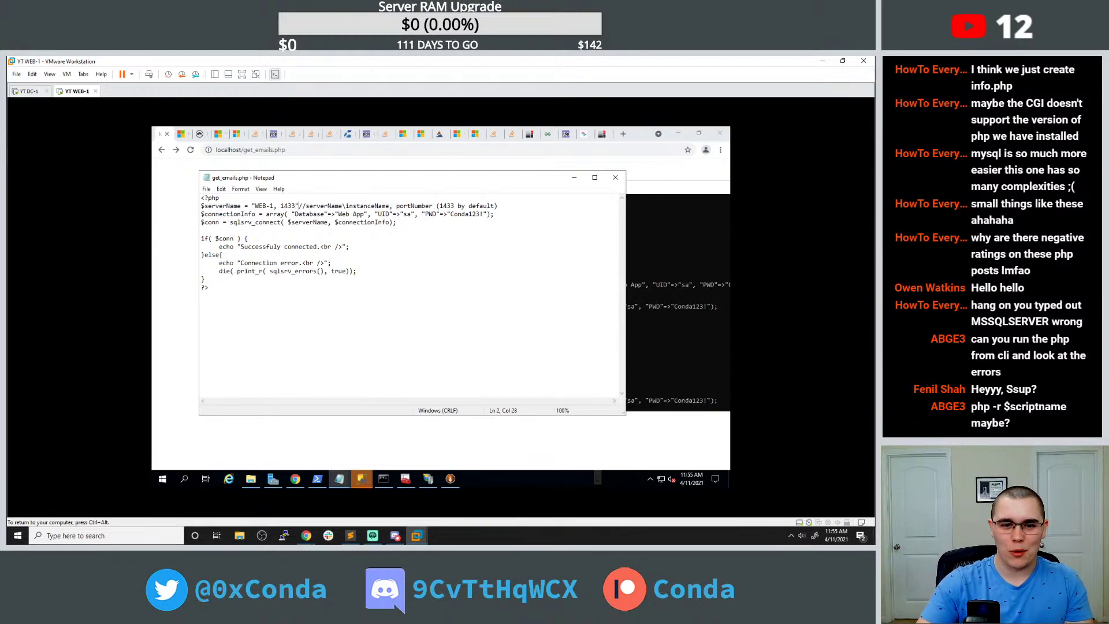
{"action": "left_click", "coordinate": [190, 149]}
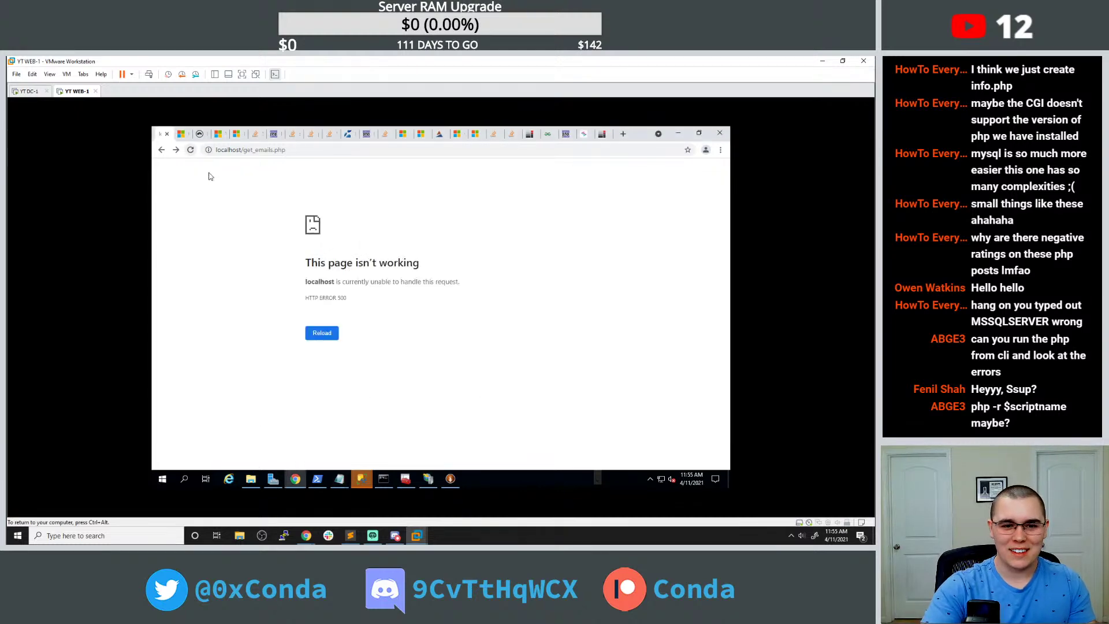
{"action": "mouse_move", "coordinate": [339, 479]}
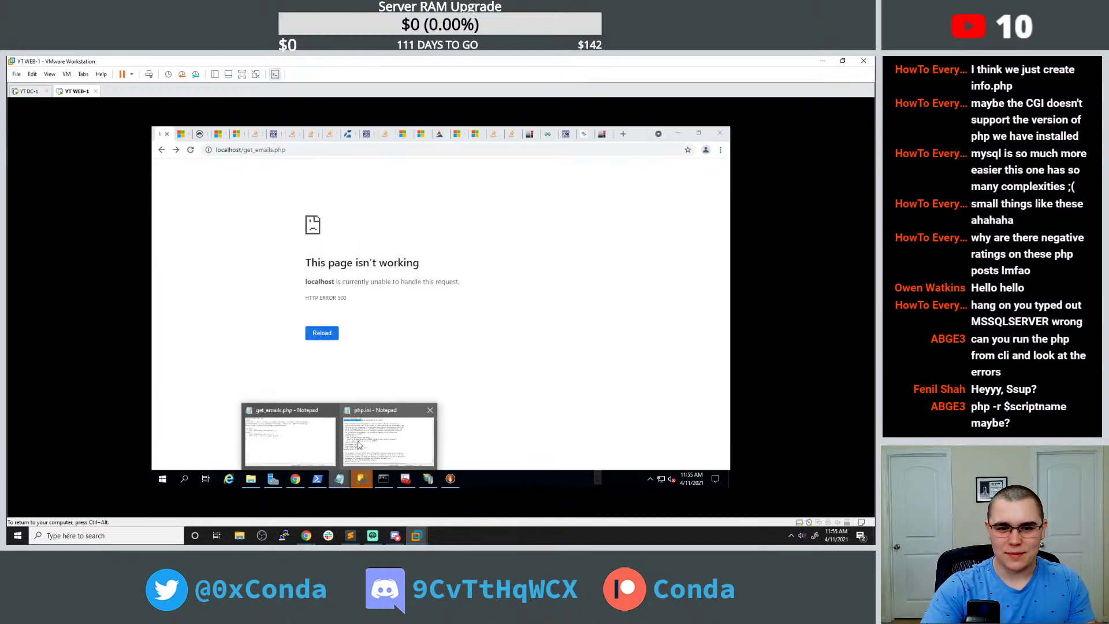
{"action": "left_click", "coordinate": [317, 441]}
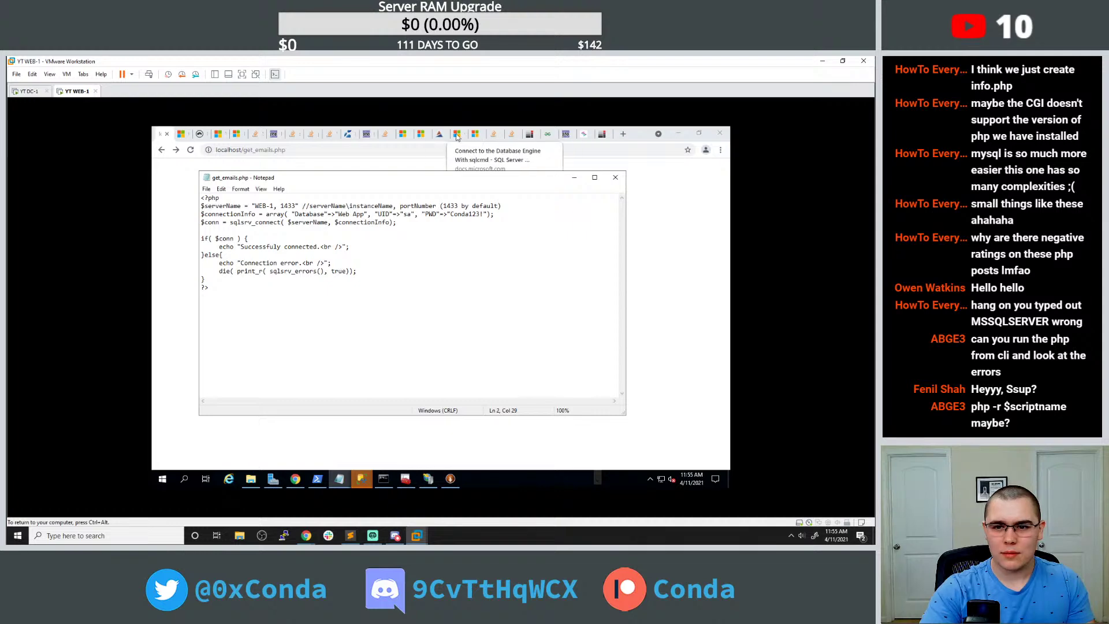
Review the open browser tabs on sqlcmd documentation and sqlsrv connection errors.
{"action": "left_click", "coordinate": [386, 135]}
{"action": "scroll", "coordinate": [406, 239], "scroll_direction": "down", "scroll_amount": 5}
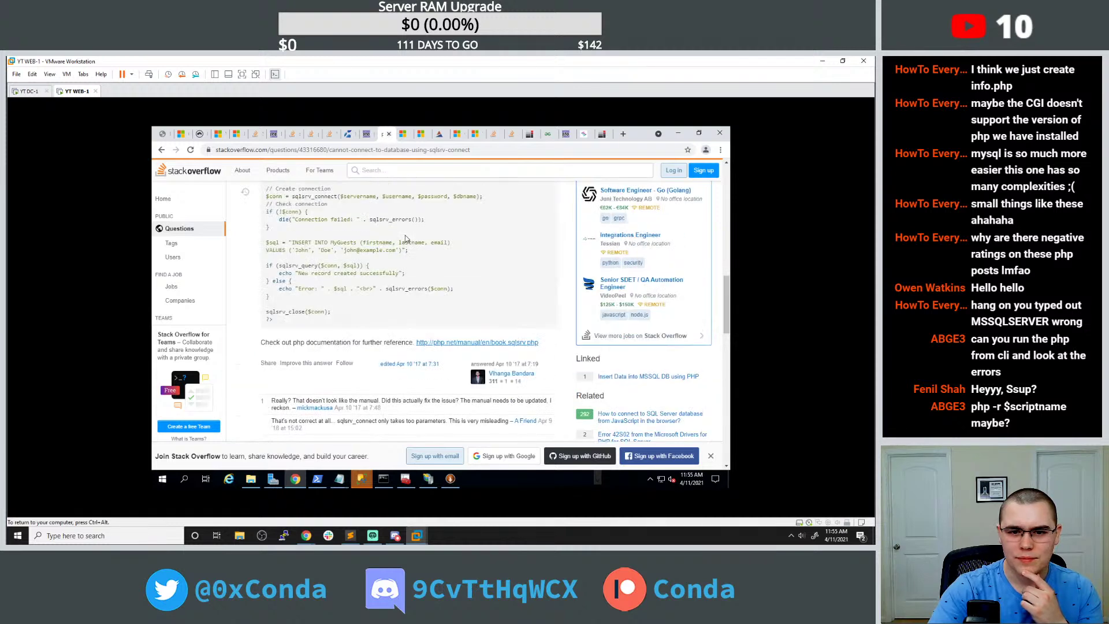
{"action": "scroll", "coordinate": [375, 229], "scroll_direction": "up", "scroll_amount": 2}
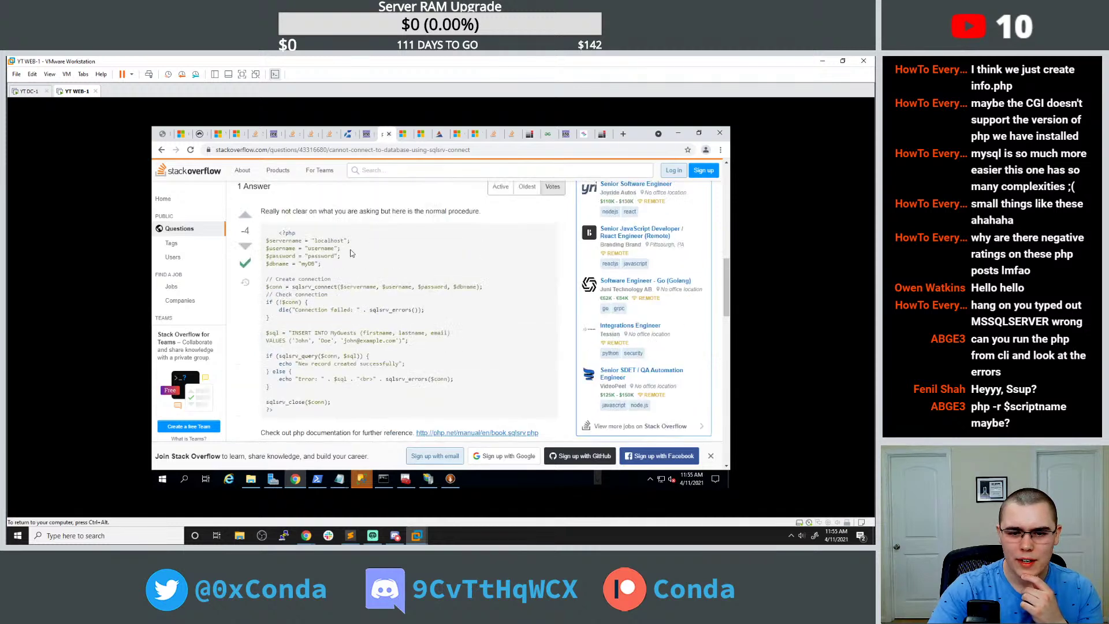
{"action": "left_click", "coordinate": [405, 134]}
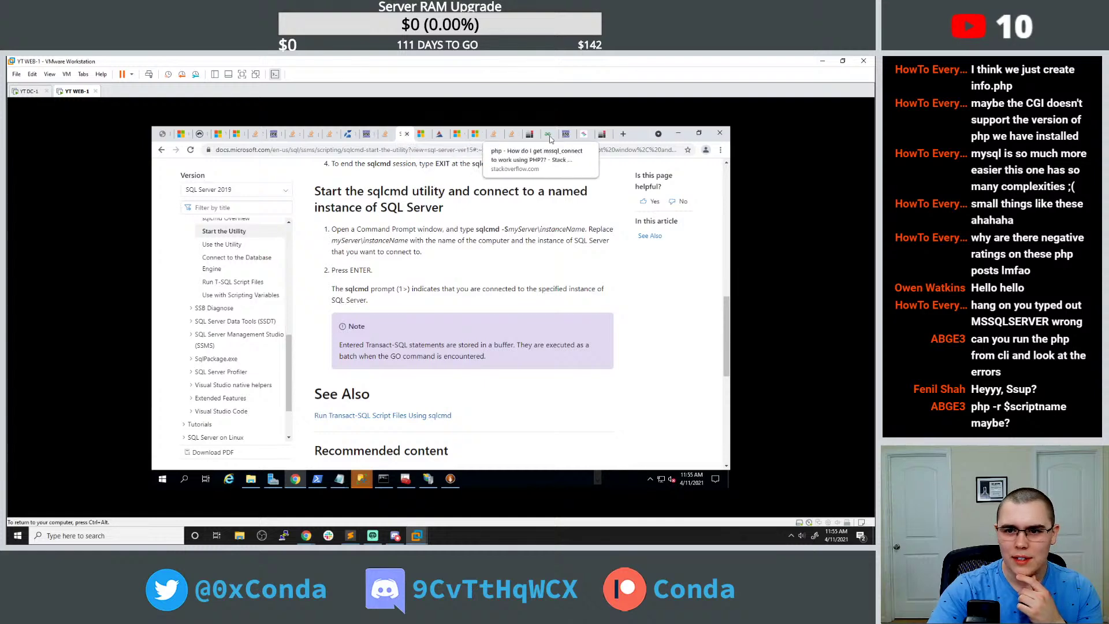
{"action": "left_click", "coordinate": [504, 135]}
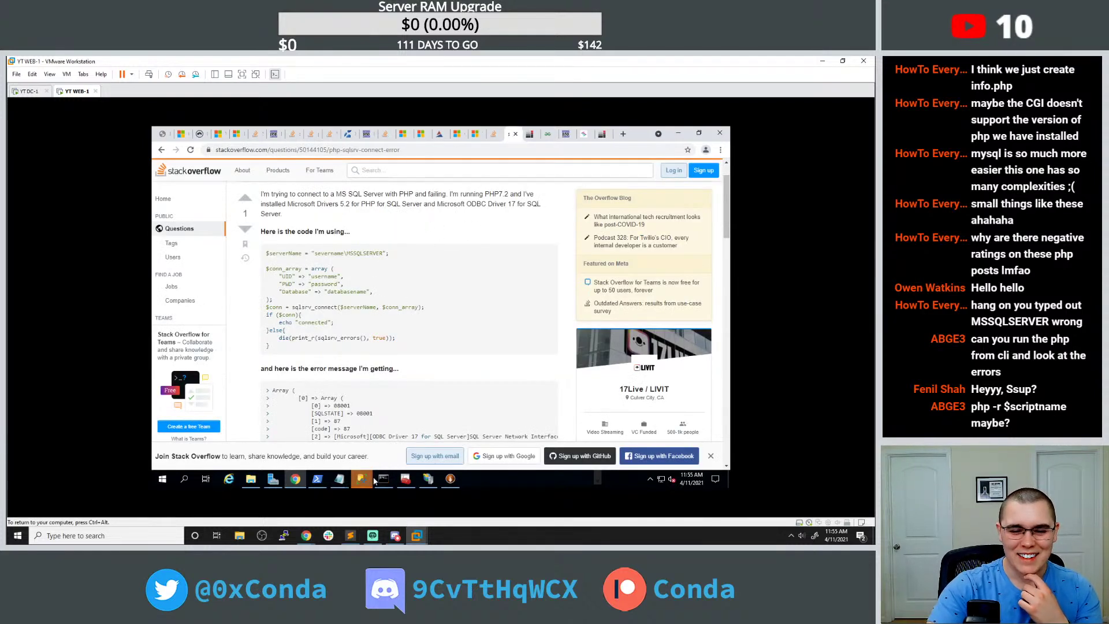
Delete the 1433 port from $serverName in get_emails.php, leaving just WEB-1.
{"action": "left_click", "coordinate": [339, 478]}
{"action": "left_click", "coordinate": [289, 439]}
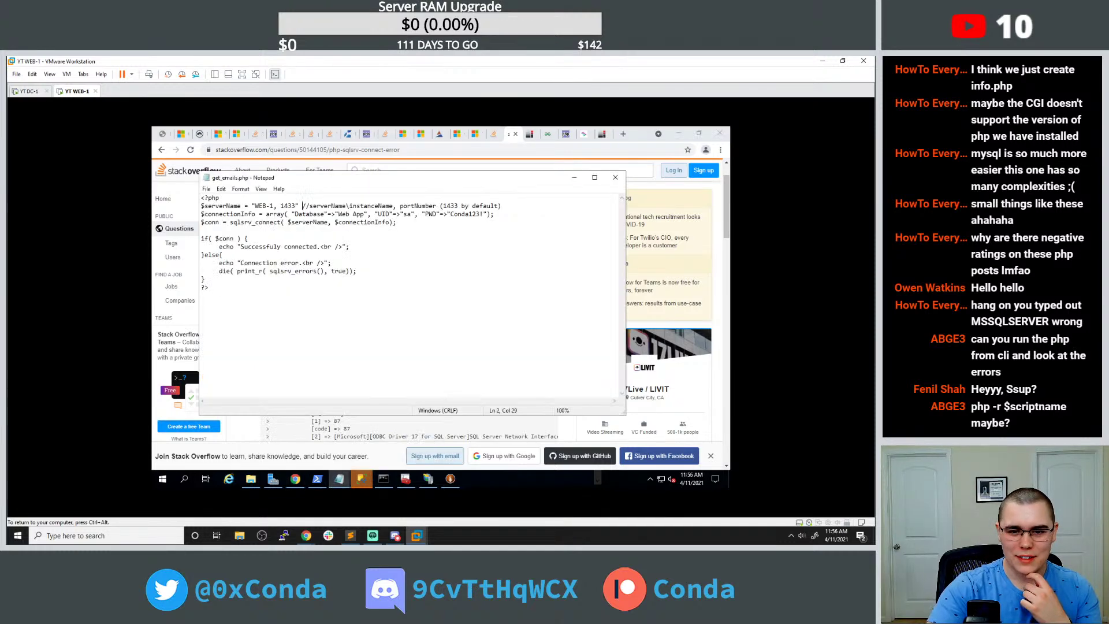
{"action": "left_click_drag", "start_coordinate": [291, 179], "coordinate": [498, 192]}
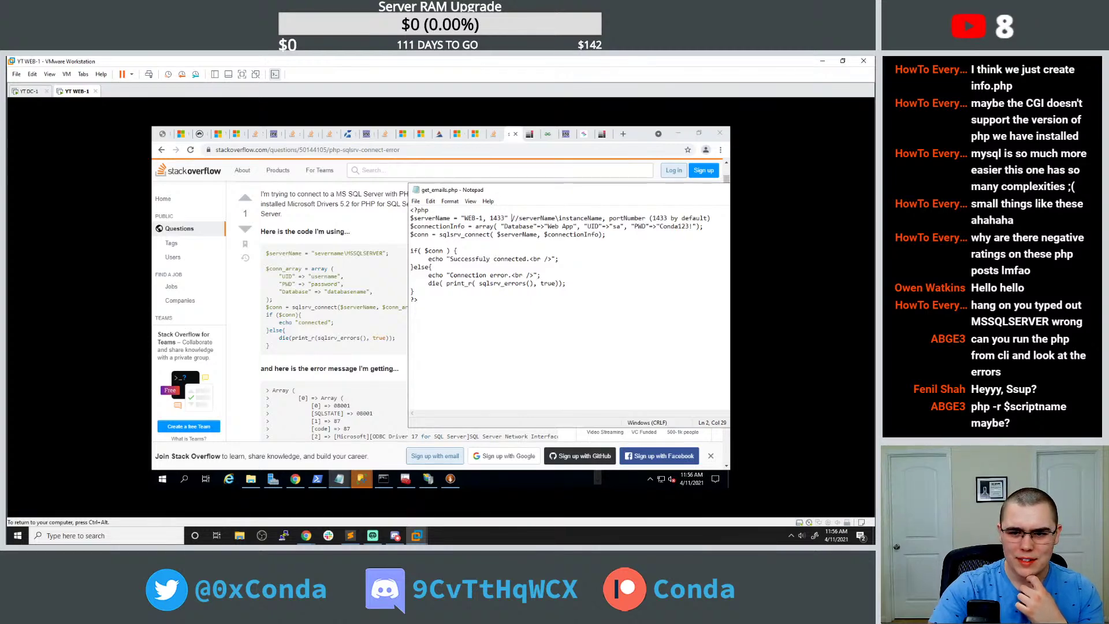
{"action": "key", "text": "shift+Right"}
{"action": "key", "text": "shift+Right"}
{"action": "key", "text": "shift+Right"}
{"action": "key", "text": "shift+Right"}
{"action": "key", "text": "shift+Right"}
{"action": "key", "text": "Delete"}
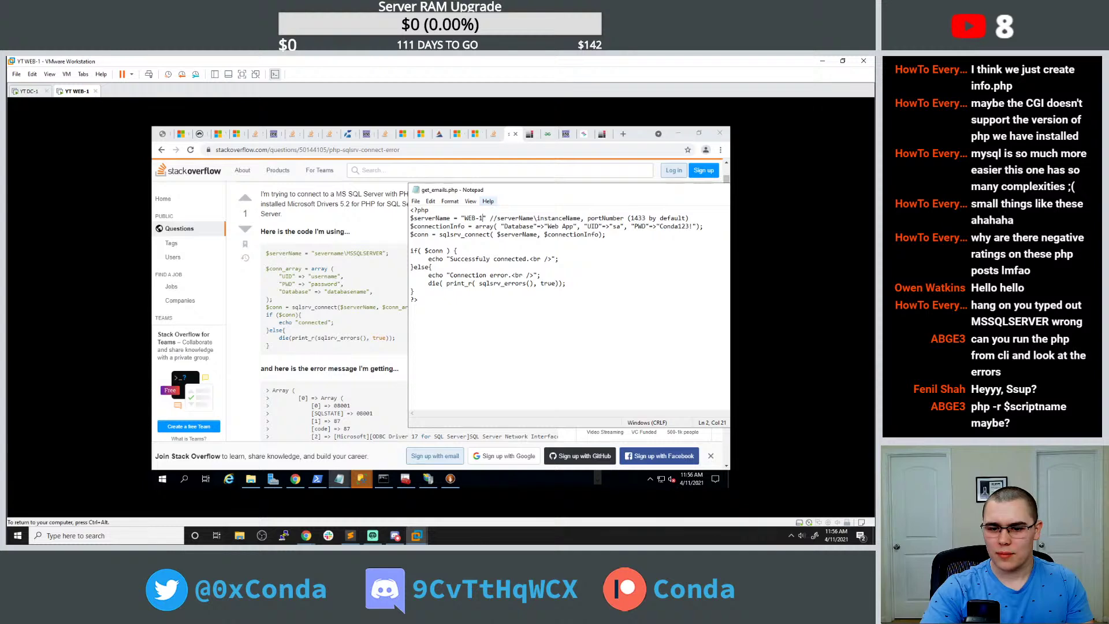
Recheck get_emails.php and the Server Fault question, then open File Explorer at C:\inetpub\wwwroot.
{"action": "left_click", "coordinate": [163, 133]}
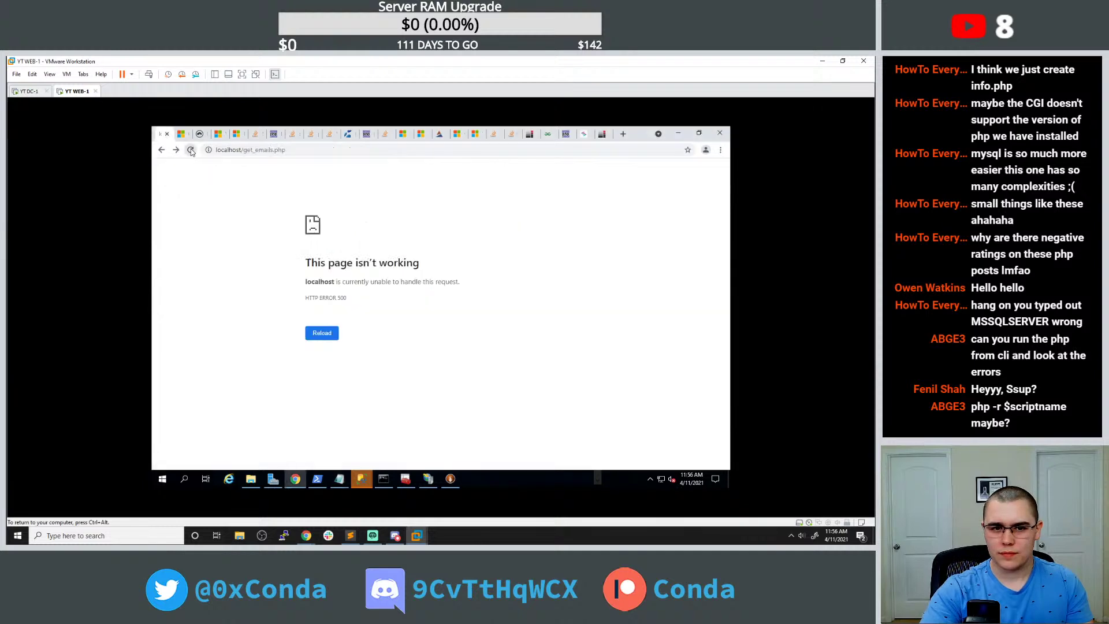
{"action": "left_click", "coordinate": [601, 136]}
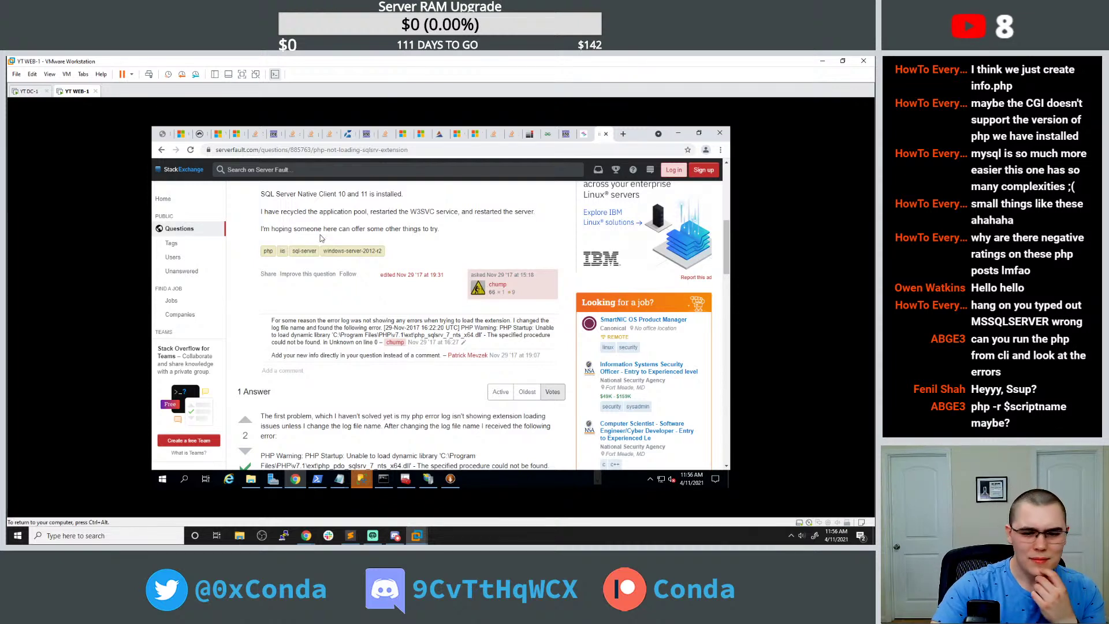
{"action": "scroll", "coordinate": [321, 243], "scroll_direction": "down", "scroll_amount": 3}
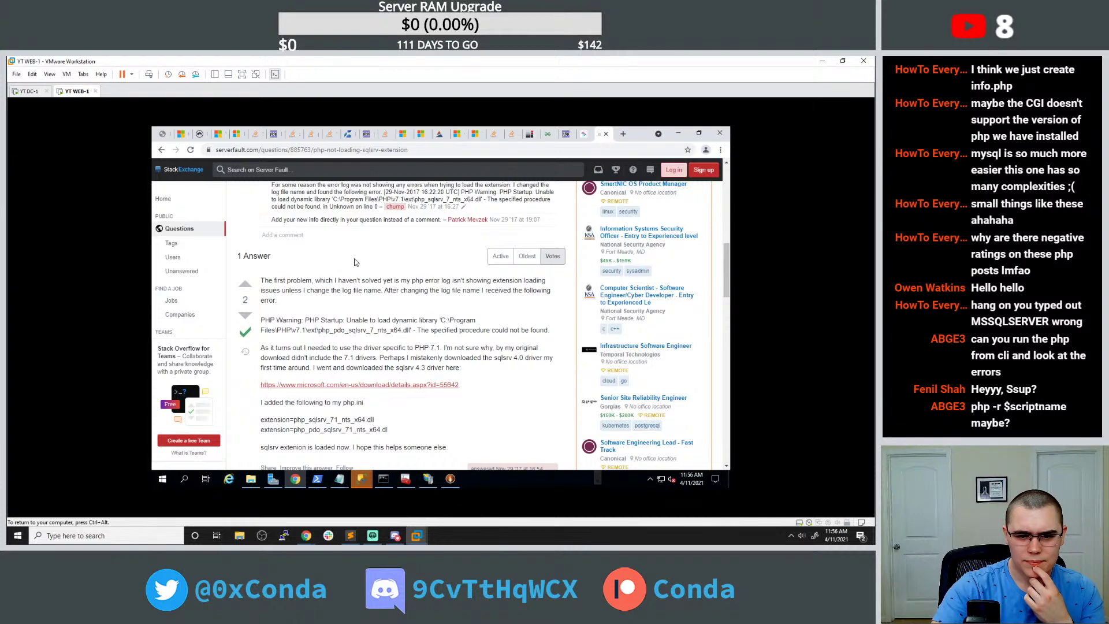
{"action": "left_click", "coordinate": [251, 478]}
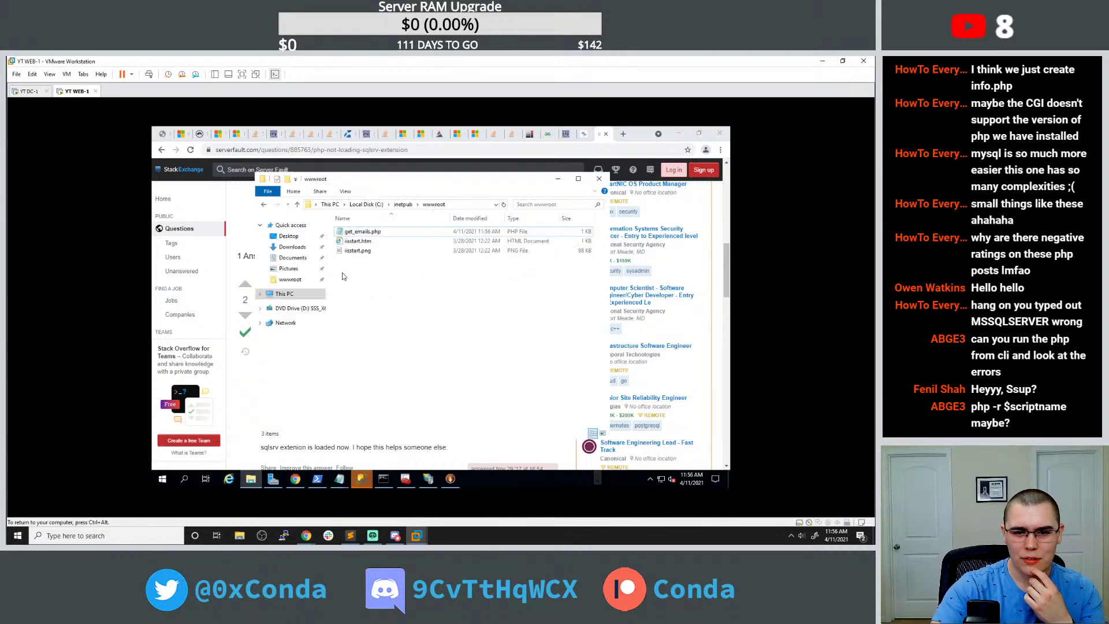
Open php-errors.log from the inetpub\temp folder.
{"action": "left_click", "coordinate": [403, 205]}
{"action": "left_click", "coordinate": [358, 261]}
{"action": "double_click", "coordinate": [359, 260]}
{"action": "double_click", "coordinate": [359, 250]}
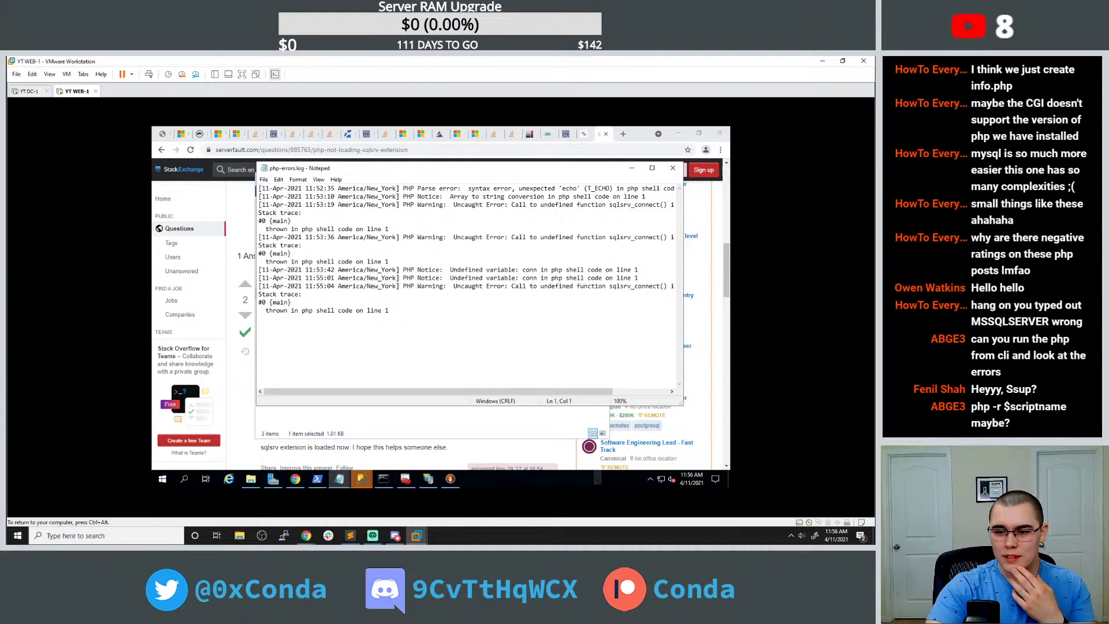
Search the web for the undefined sqlsrv_connect error and read the Stack Overflow answer.
{"action": "left_click_drag", "start_coordinate": [512, 286], "coordinate": [301, 294]}
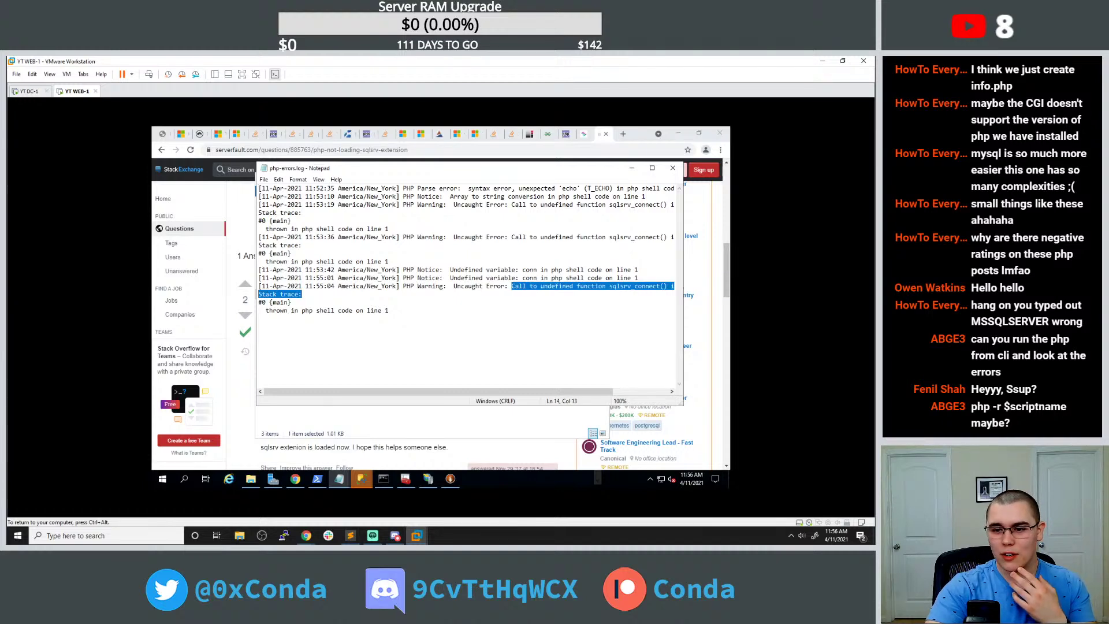
{"action": "left_click_drag", "start_coordinate": [512, 286], "coordinate": [601, 286]}
{"action": "key", "text": "ctrl+c"}
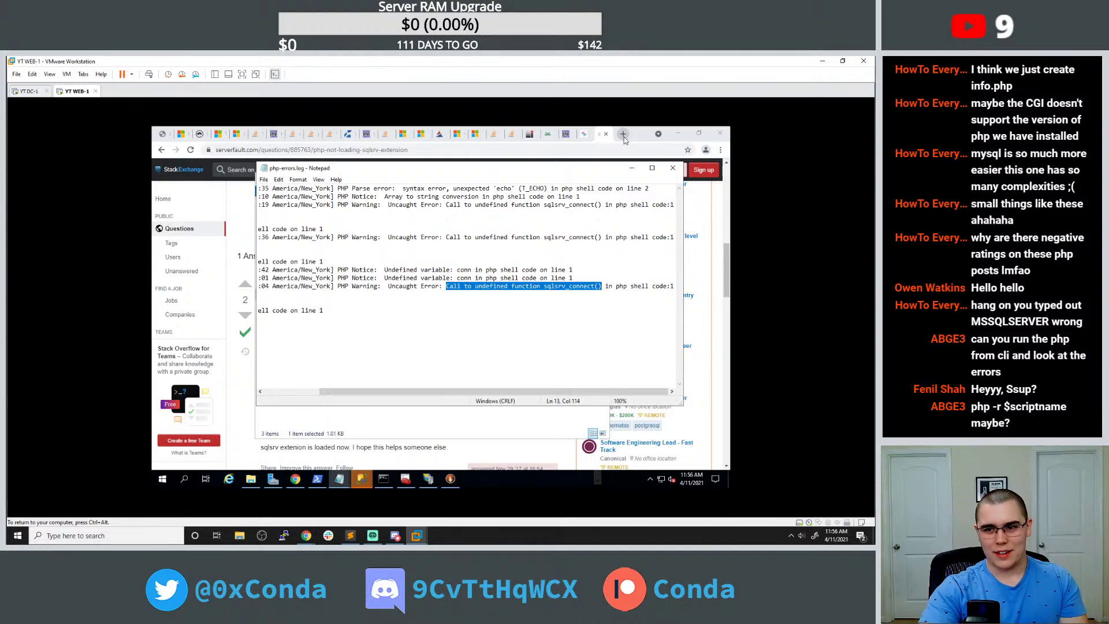
{"action": "left_click", "coordinate": [622, 135]}
{"action": "key", "text": "ctrl+v"}
{"action": "key", "text": "Return"}
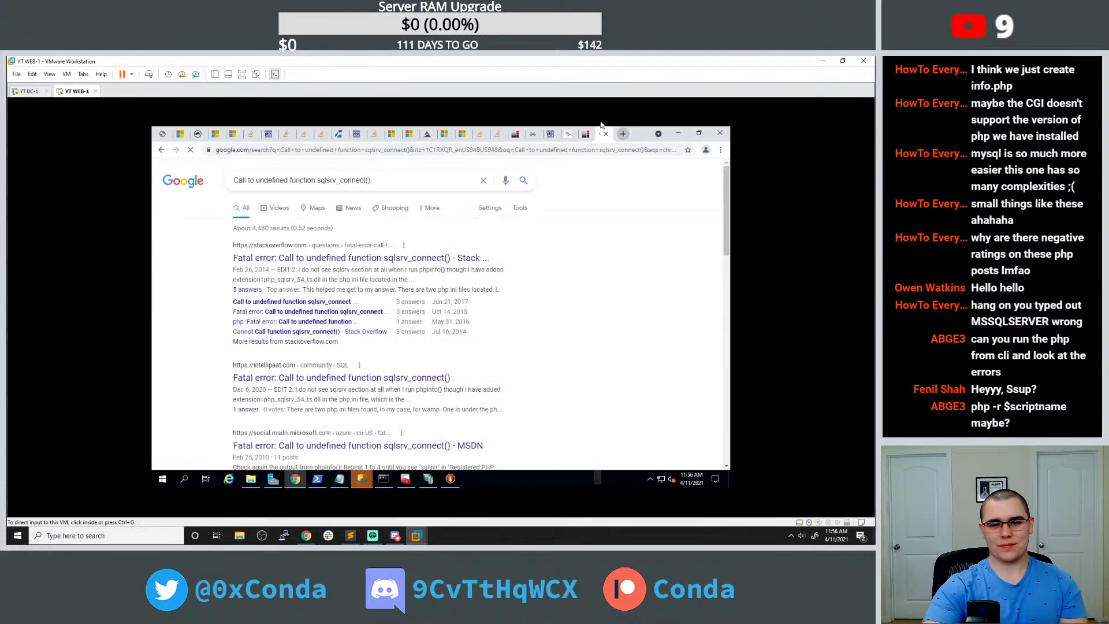
{"action": "left_click", "coordinate": [401, 258]}
{"action": "scroll", "coordinate": [372, 264], "scroll_direction": "down", "scroll_amount": 5}
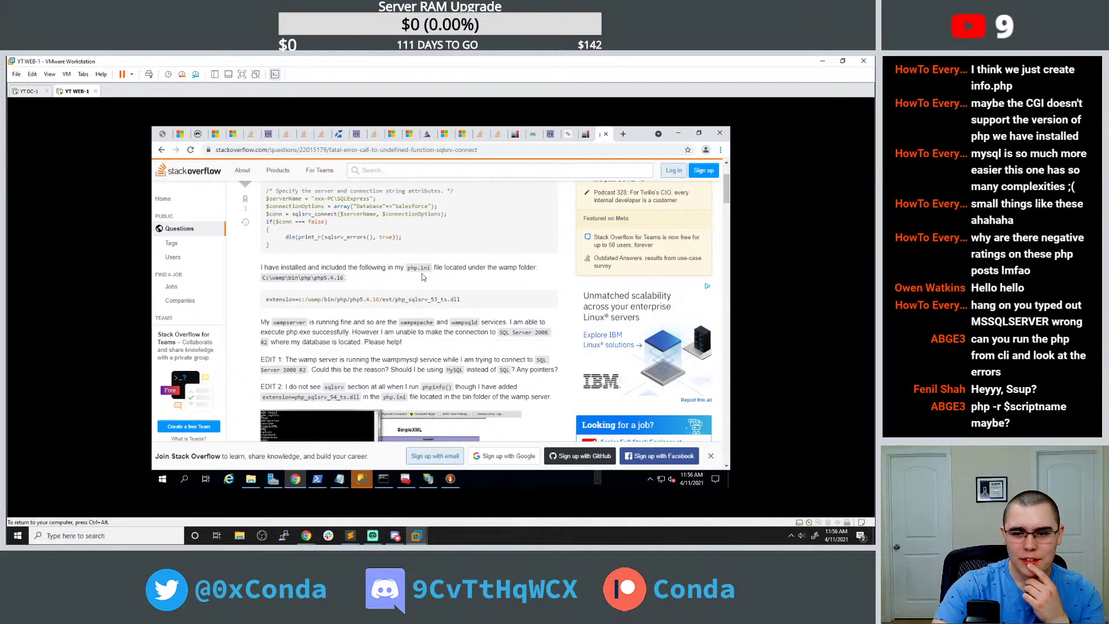
{"action": "scroll", "coordinate": [439, 289], "scroll_direction": "down", "scroll_amount": 1}
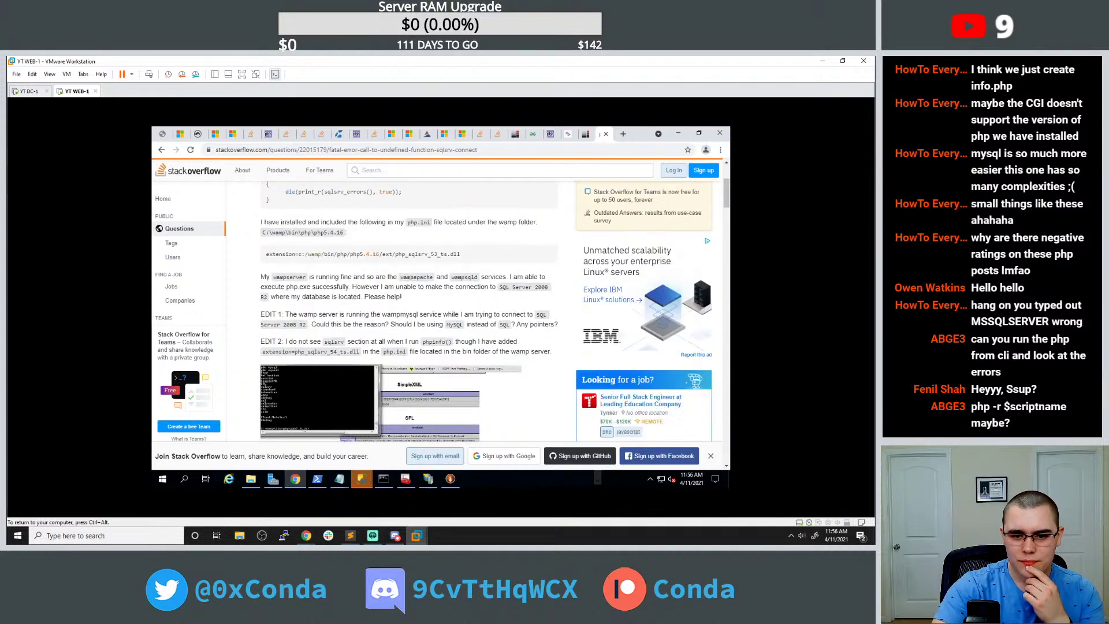
{"action": "scroll", "coordinate": [439, 288], "scroll_direction": "down", "scroll_amount": 2}
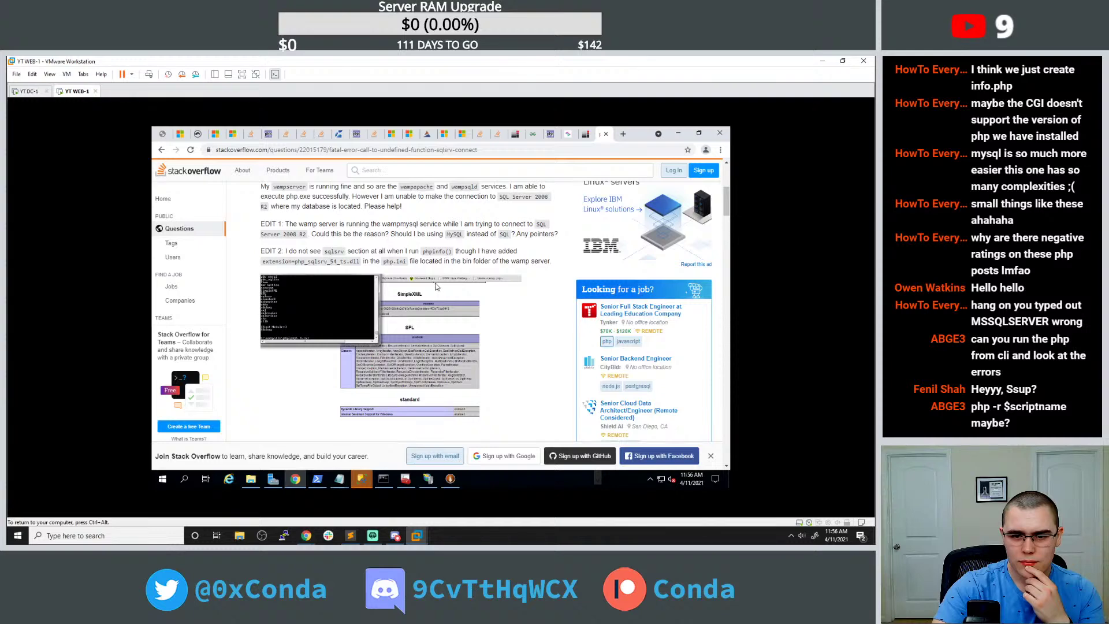
{"action": "scroll", "coordinate": [436, 285], "scroll_direction": "down", "scroll_amount": 10}
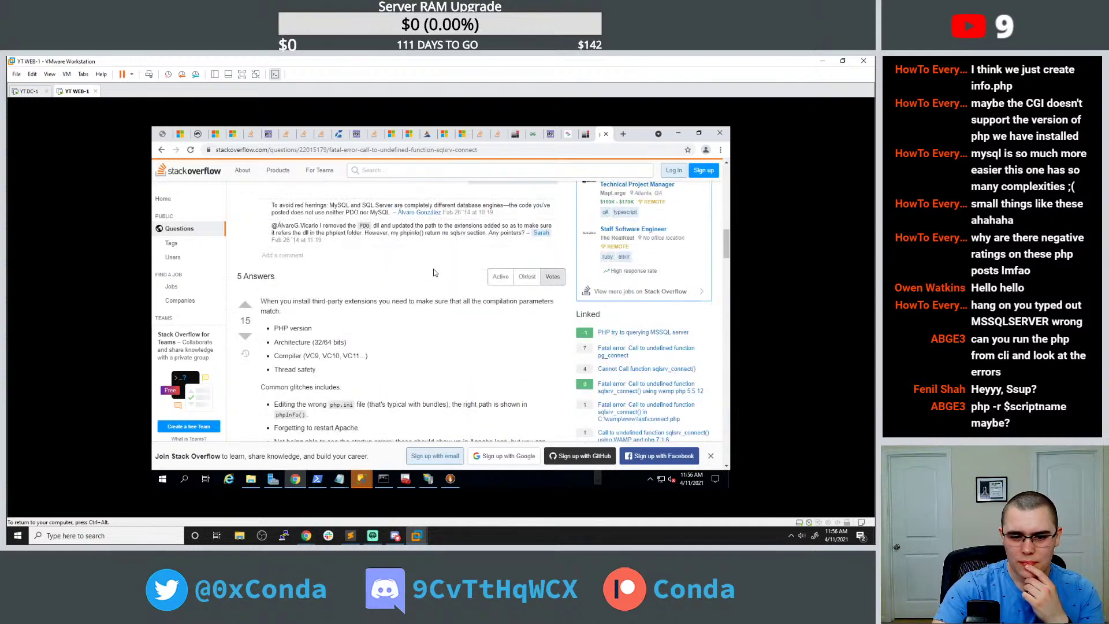
{"action": "scroll", "coordinate": [435, 272], "scroll_direction": "down", "scroll_amount": 10}
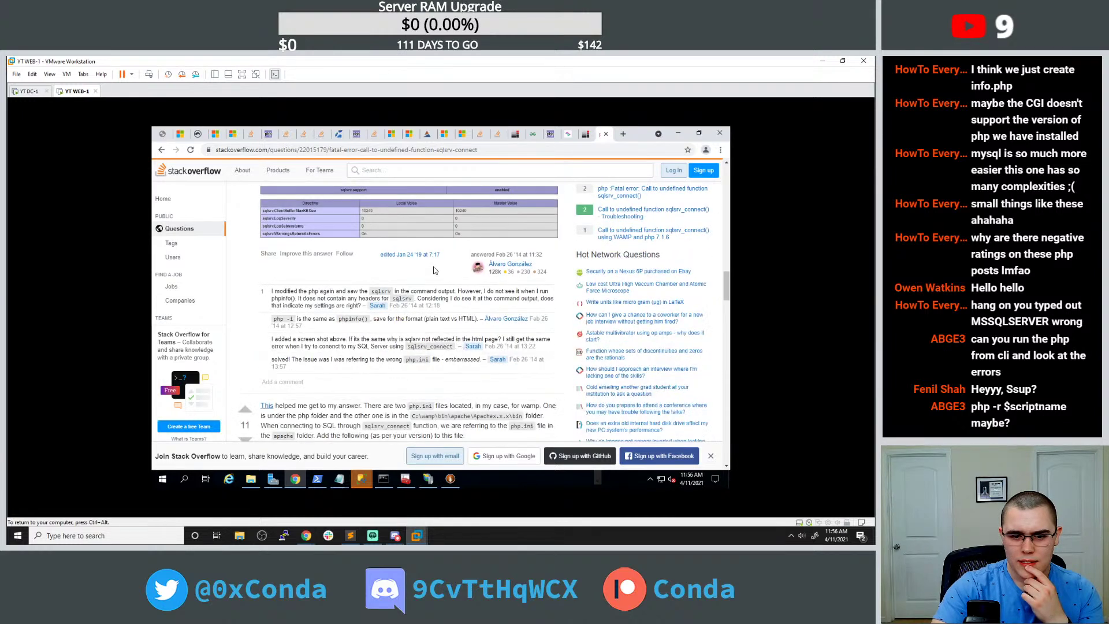
{"action": "scroll", "coordinate": [435, 271], "scroll_direction": "down", "scroll_amount": 3}
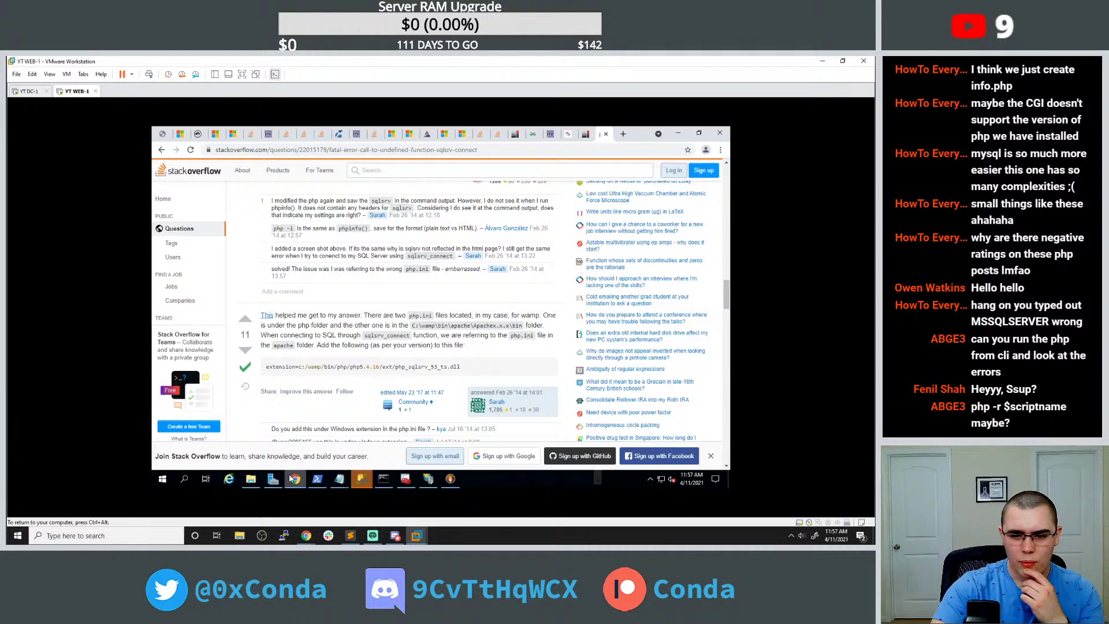
{"action": "scroll", "coordinate": [330, 457], "scroll_direction": "down", "scroll_amount": 1}
Close php.ini in Notepad and return to File Explorer.
{"action": "mouse_move", "coordinate": [339, 478]}
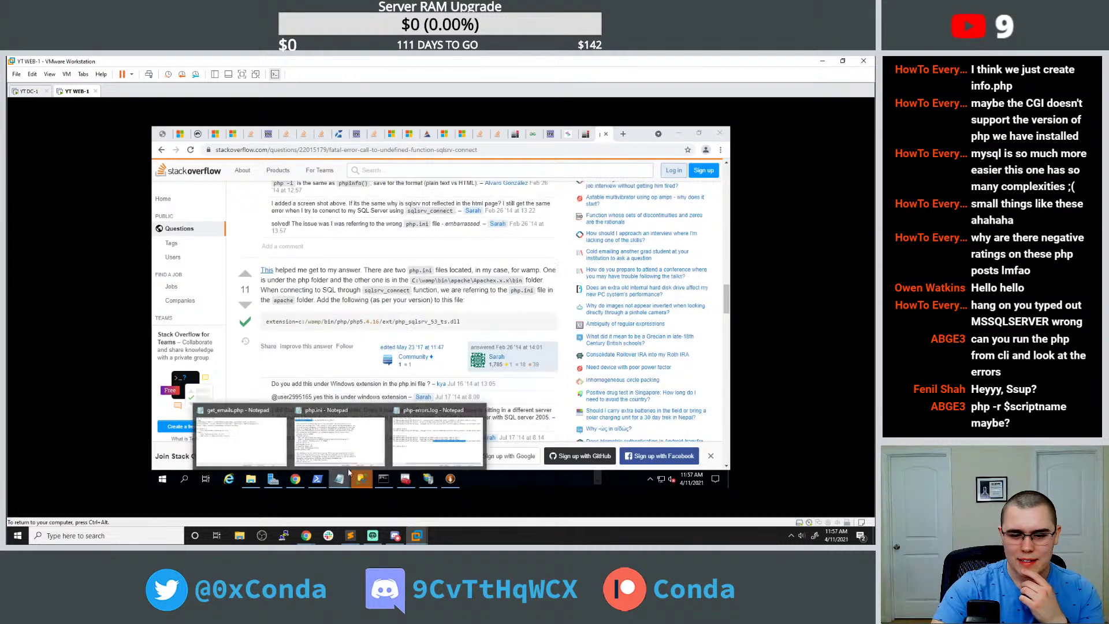
{"action": "left_click", "coordinate": [353, 434]}
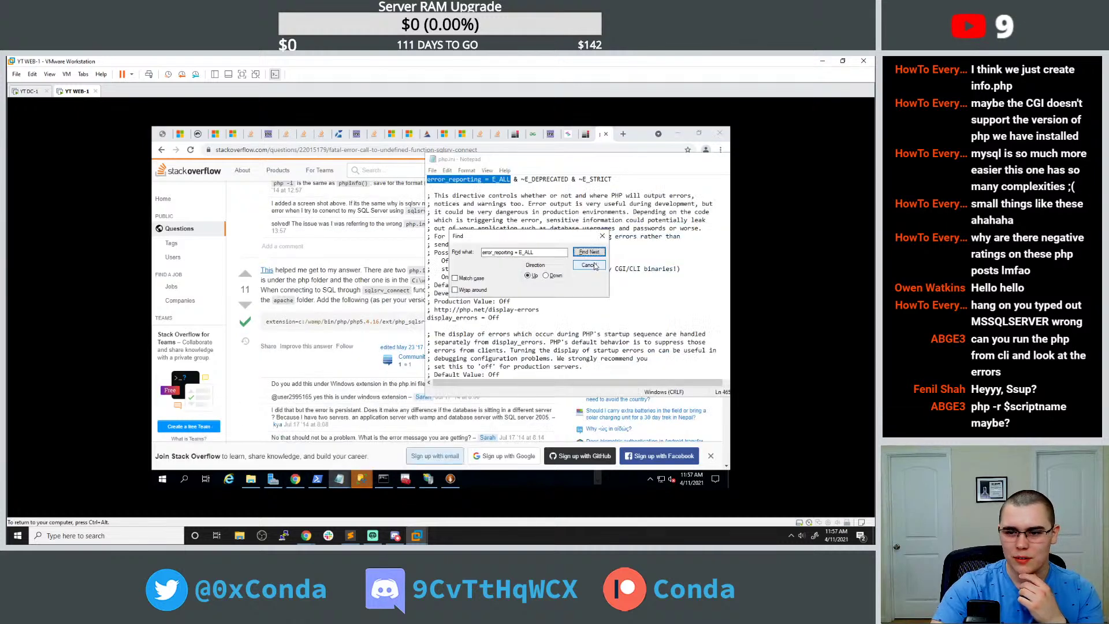
{"action": "left_click_drag", "start_coordinate": [691, 168], "coordinate": [648, 166]}
{"action": "left_click", "coordinate": [632, 157]}
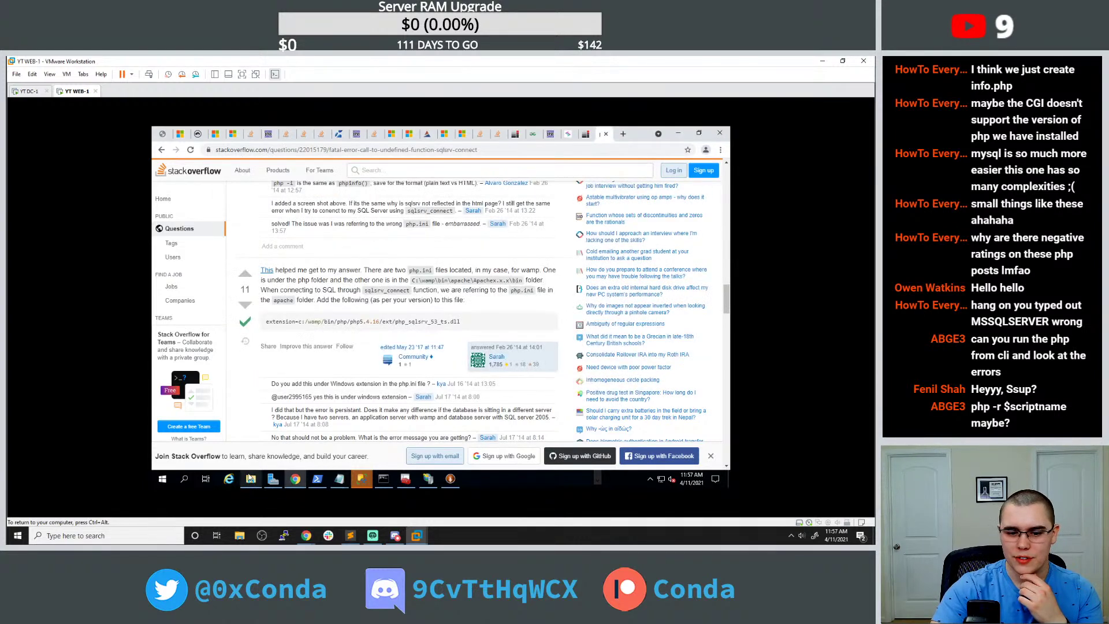
{"action": "left_click", "coordinate": [250, 478]}
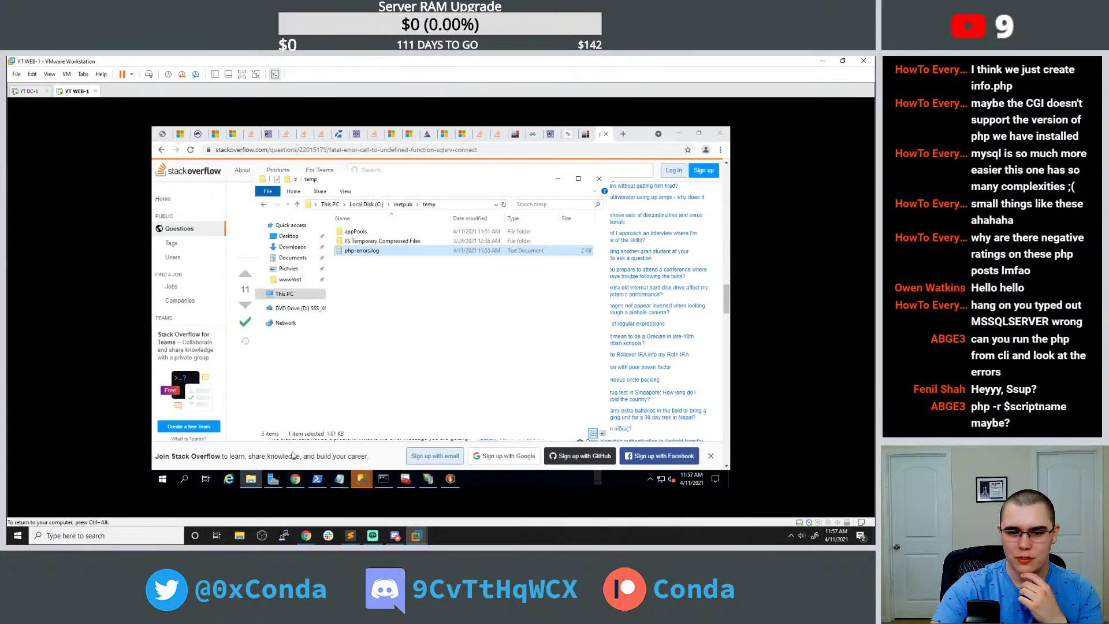
Browse from the temp folder up to C:\Program Files\PHP and open php.ini in Notepad.
{"action": "left_click", "coordinate": [405, 205]}
{"action": "left_click", "coordinate": [370, 205]}
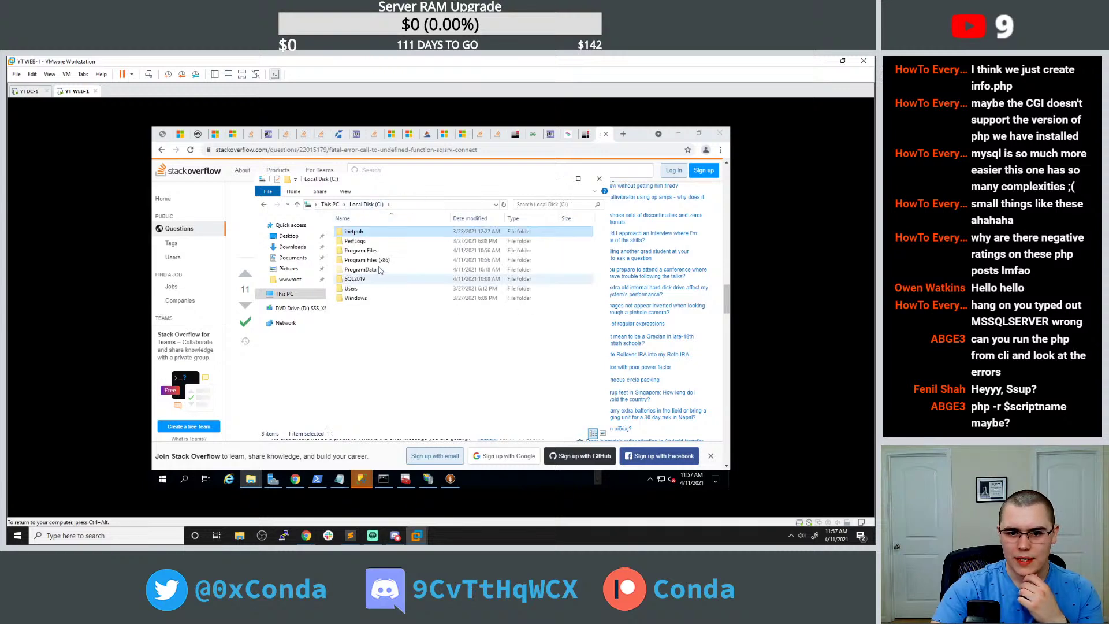
{"action": "double_click", "coordinate": [371, 250]}
{"action": "type", "text": "php"}
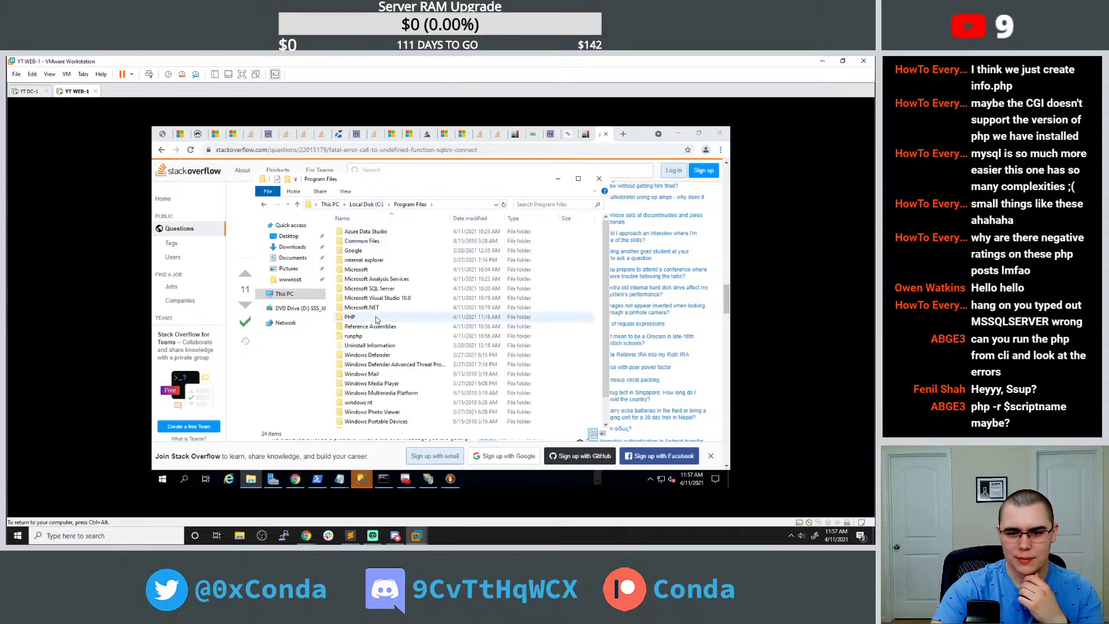
{"action": "key", "text": "Return"}
{"action": "key", "text": "Return"}
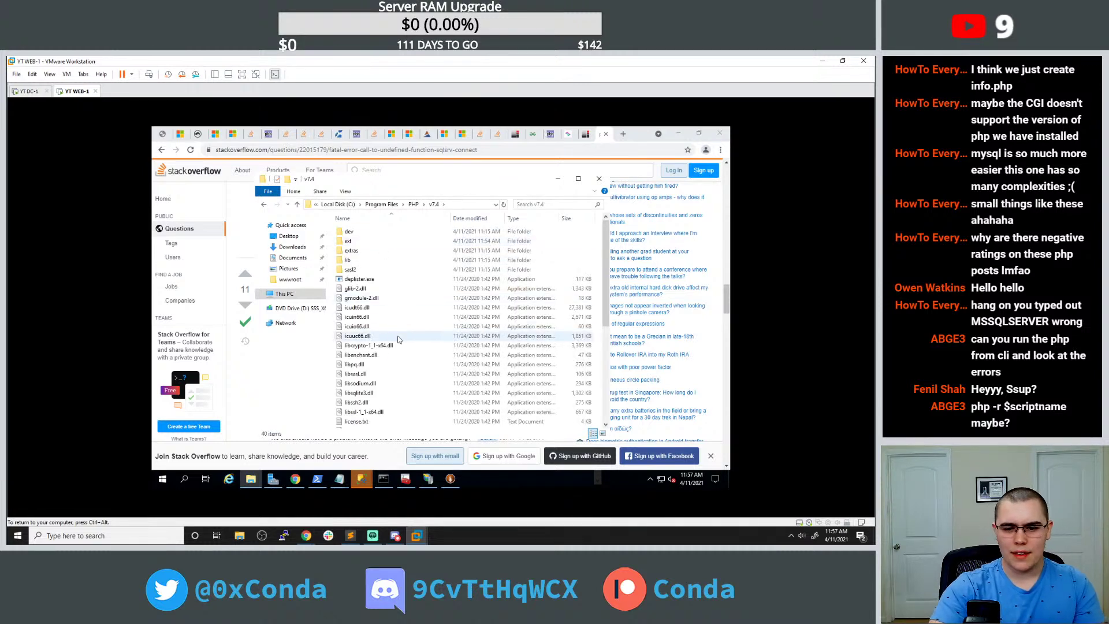
{"action": "scroll", "coordinate": [384, 342], "scroll_direction": "down", "scroll_amount": 3}
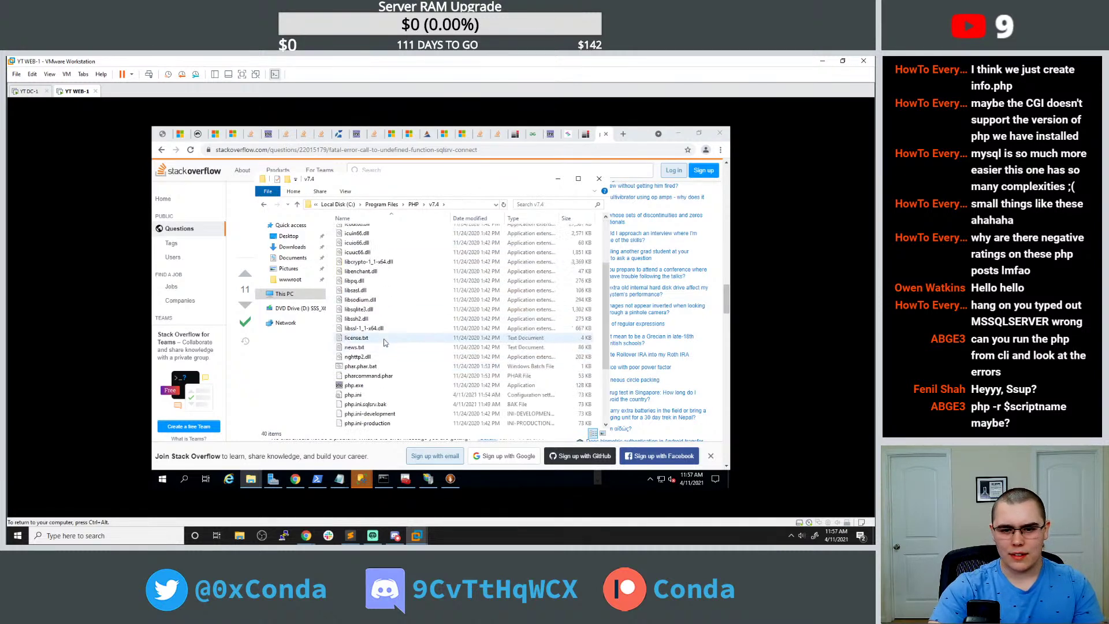
{"action": "double_click", "coordinate": [355, 395]}
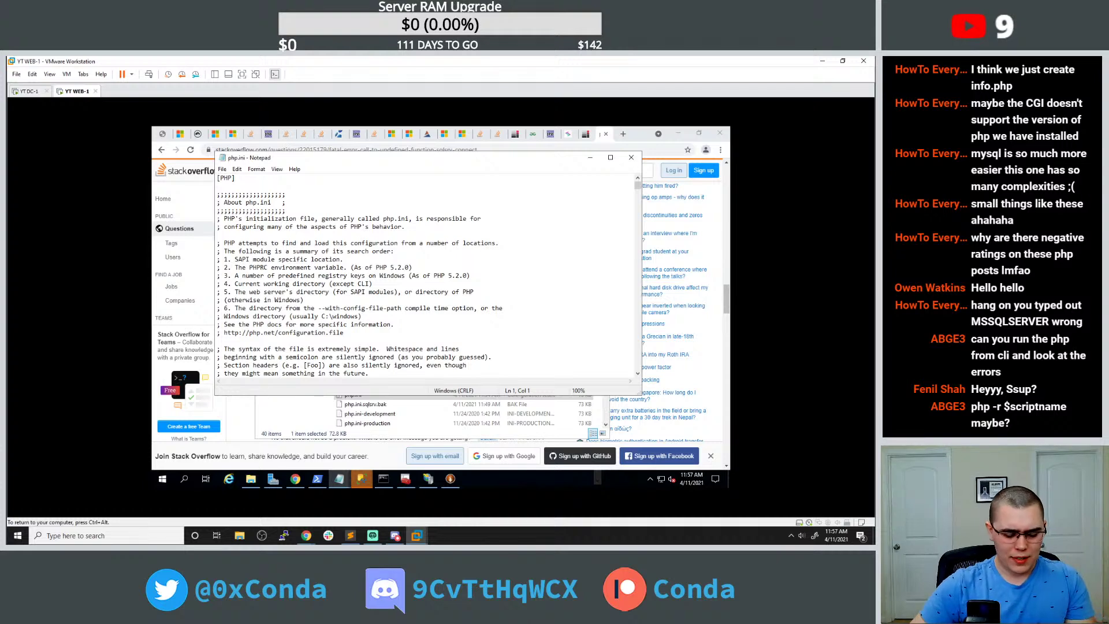
Search php.ini for 'sqlsrv' and then 'srv' driver entries.
{"action": "key", "text": "ctrl+f"}
{"action": "type", "text": "sqlsr"}
{"action": "key", "text": "Return"}
{"action": "key", "text": "Return"}
{"action": "type", "text": "vv"}
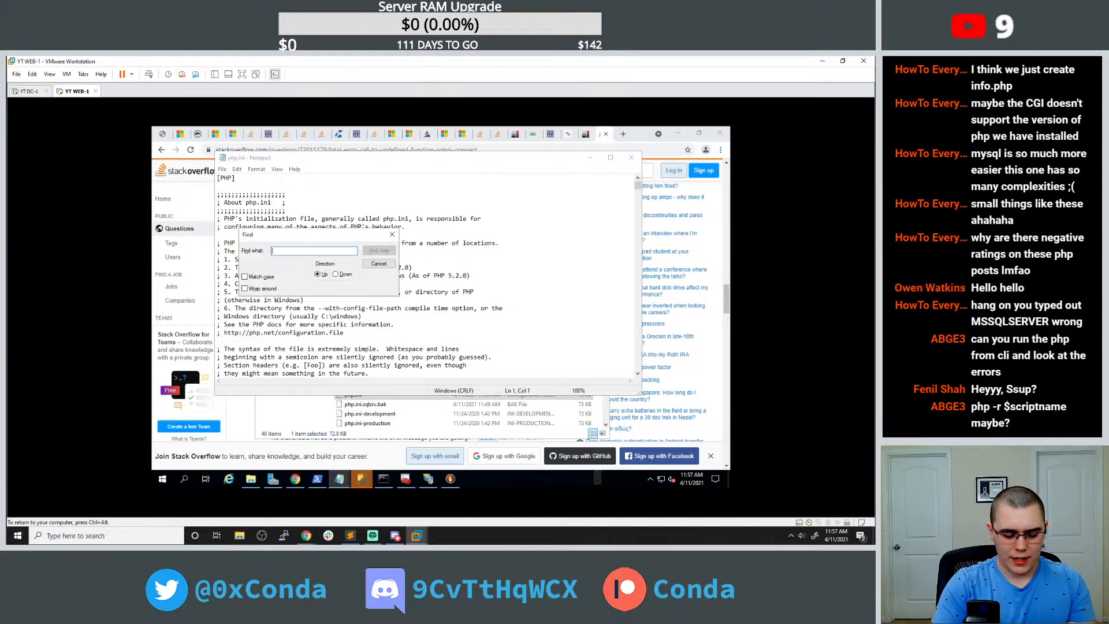
{"action": "key", "text": "Return"}
{"action": "key", "text": "Return"}
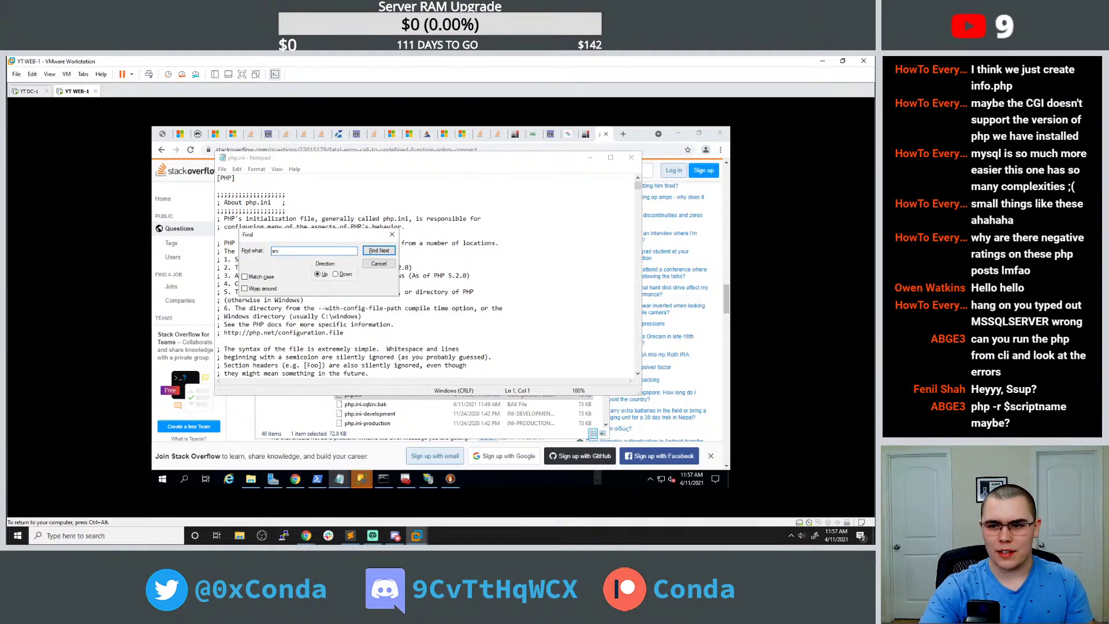
Scroll the Stack Overflow answer to the phpinfo code and open 'PHP Manager in IIS' in a background tab.
{"action": "left_click", "coordinate": [645, 240]}
{"action": "scroll", "coordinate": [427, 269], "scroll_direction": "down", "scroll_amount": 3}
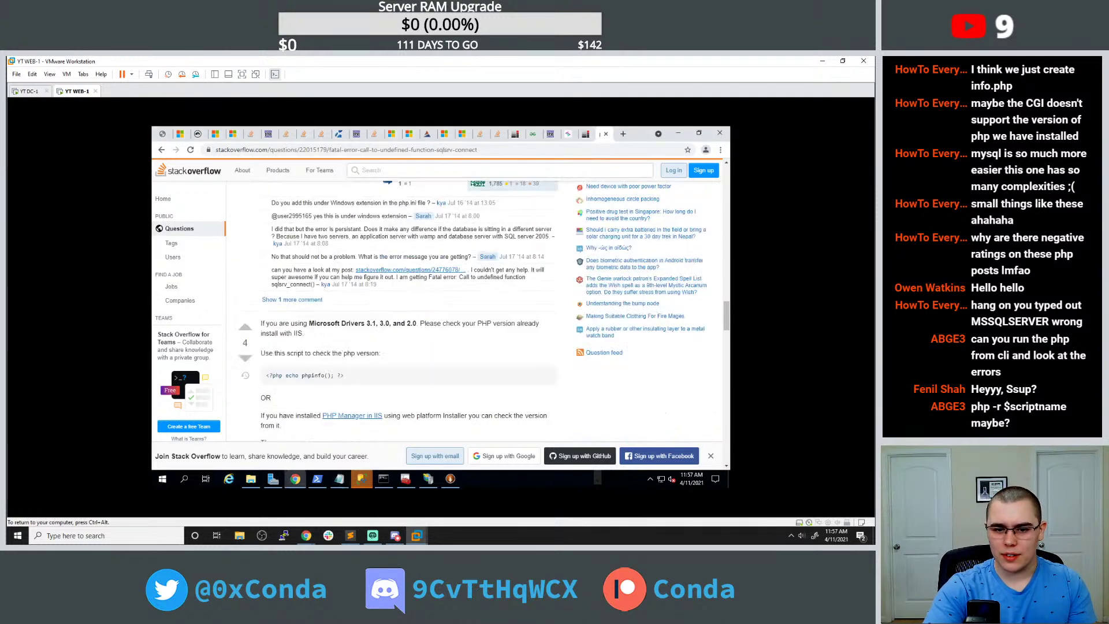
{"action": "scroll", "coordinate": [404, 313], "scroll_direction": "down", "scroll_amount": 2}
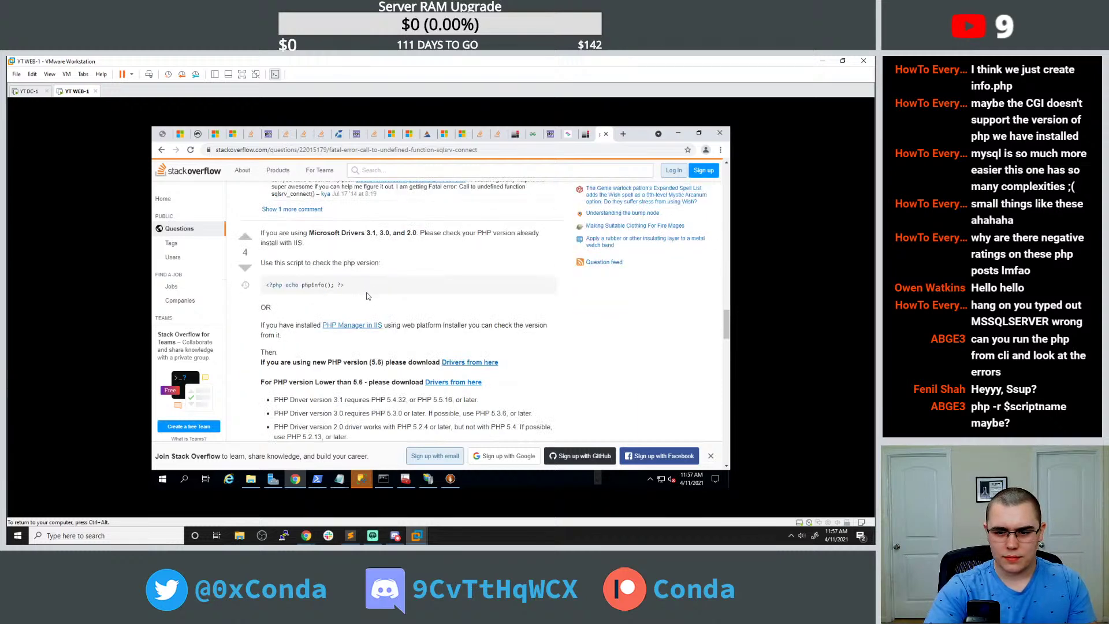
{"action": "middle_click", "coordinate": [369, 325]}
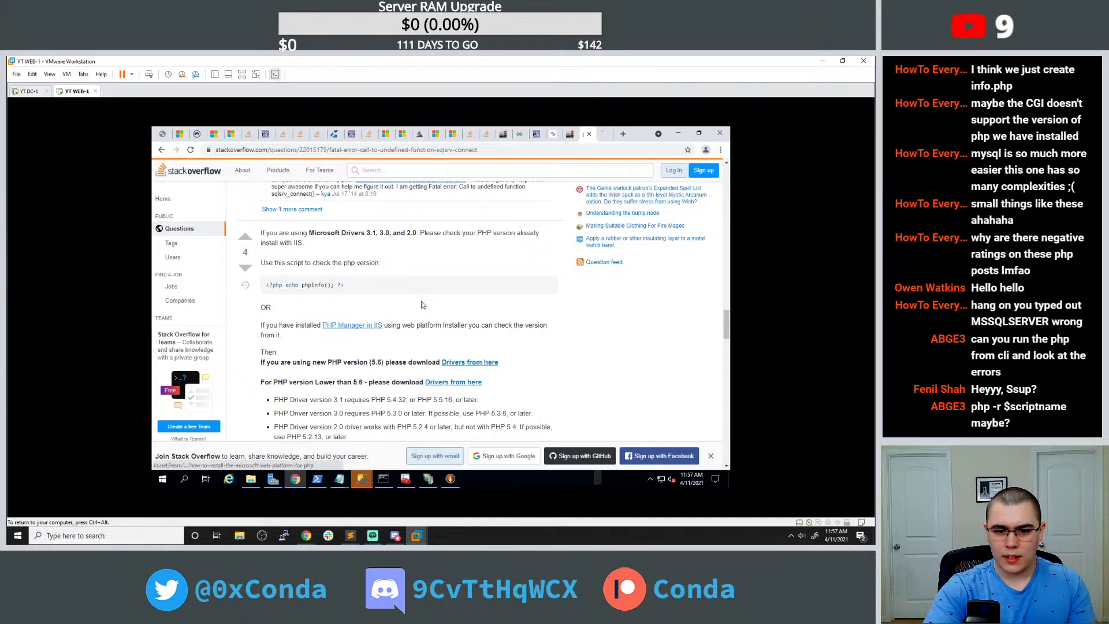
Read the new Docs article, select 'Microsoft Web Platform', and show Web PI's Products list.
{"action": "left_click", "coordinate": [599, 138]}
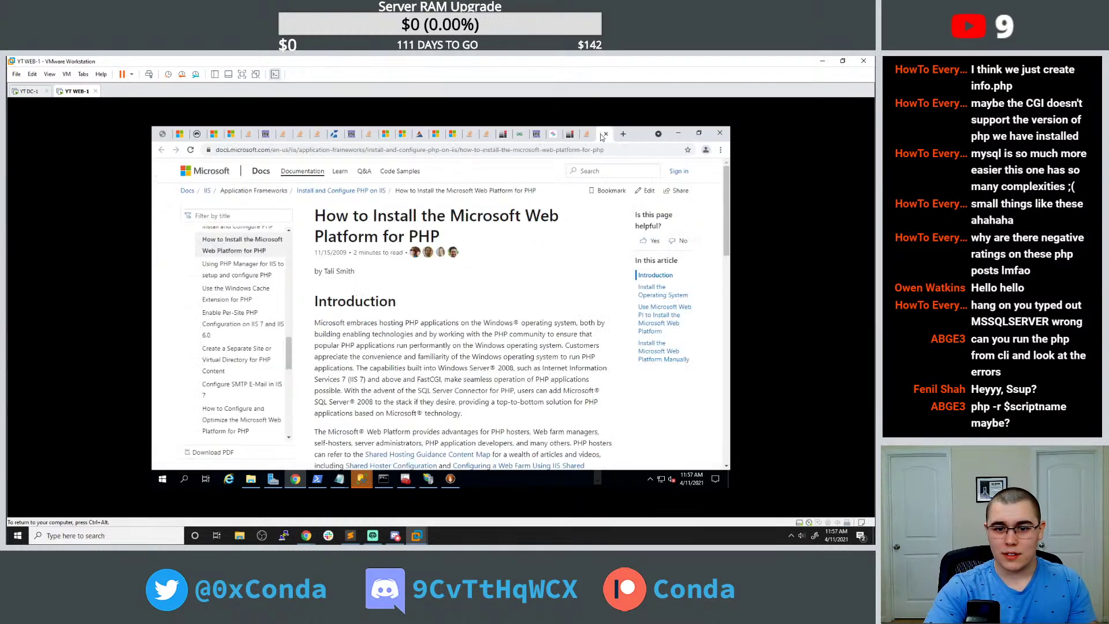
{"action": "scroll", "coordinate": [462, 315], "scroll_direction": "down", "scroll_amount": 5}
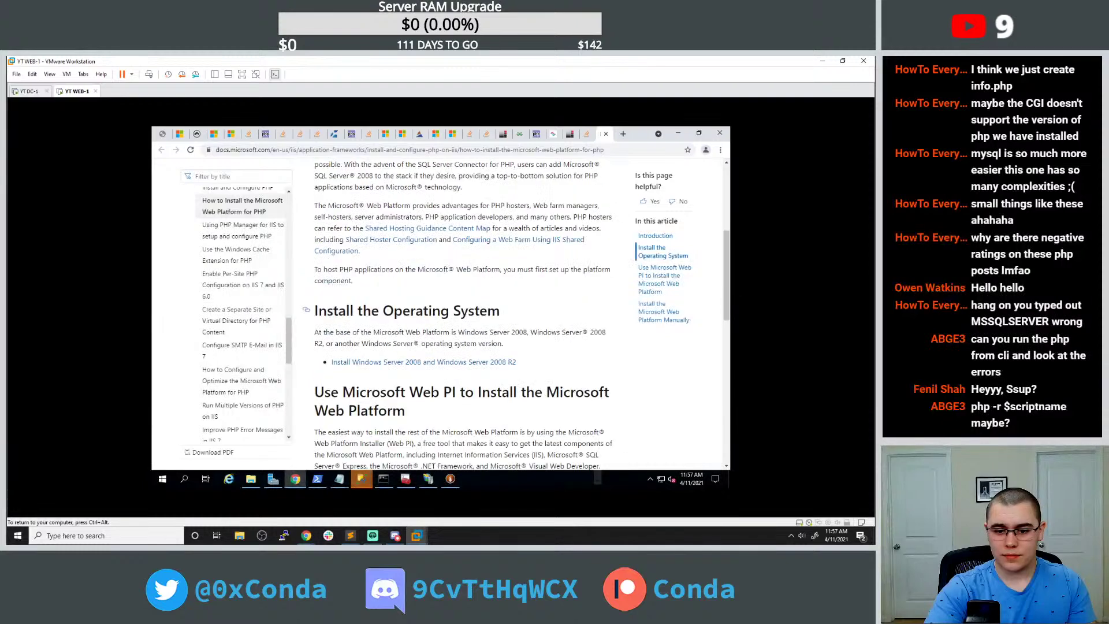
{"action": "scroll", "coordinate": [406, 315], "scroll_direction": "down", "scroll_amount": 4}
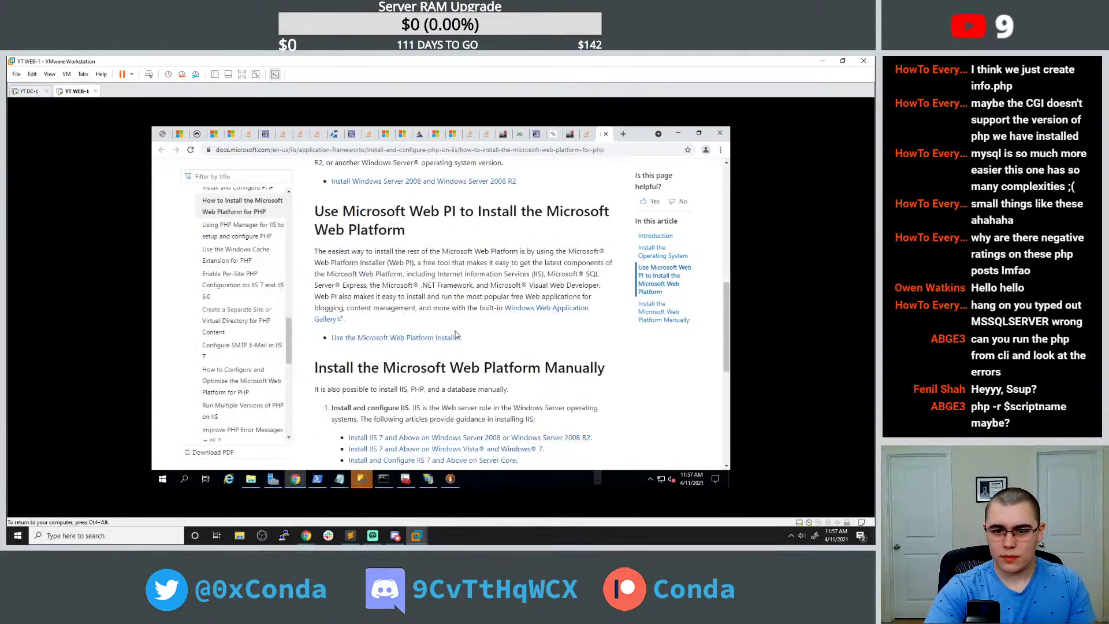
{"action": "scroll", "coordinate": [455, 335], "scroll_direction": "down", "scroll_amount": 1}
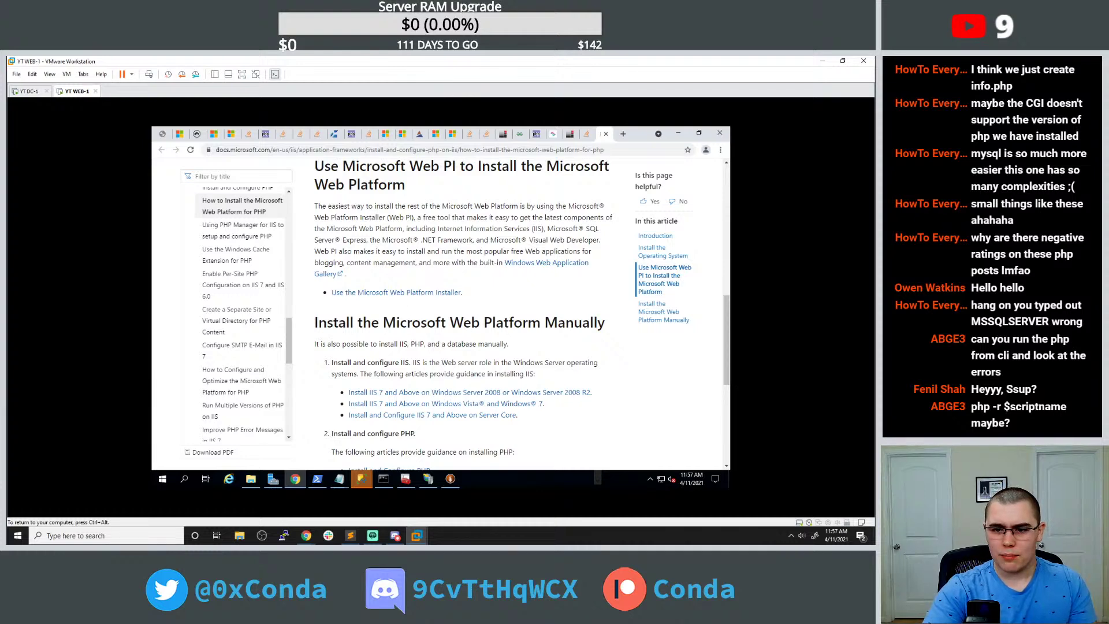
{"action": "left_click_drag", "start_coordinate": [442, 206], "coordinate": [513, 206]}
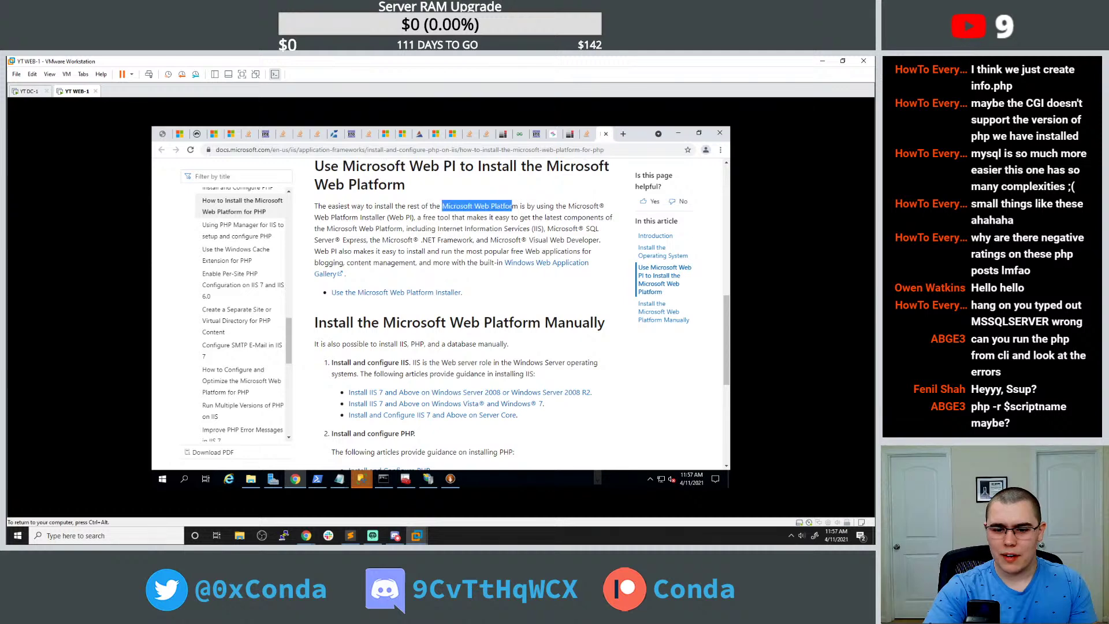
{"action": "left_click", "coordinate": [450, 478]}
{"action": "left_click", "coordinate": [337, 201]}
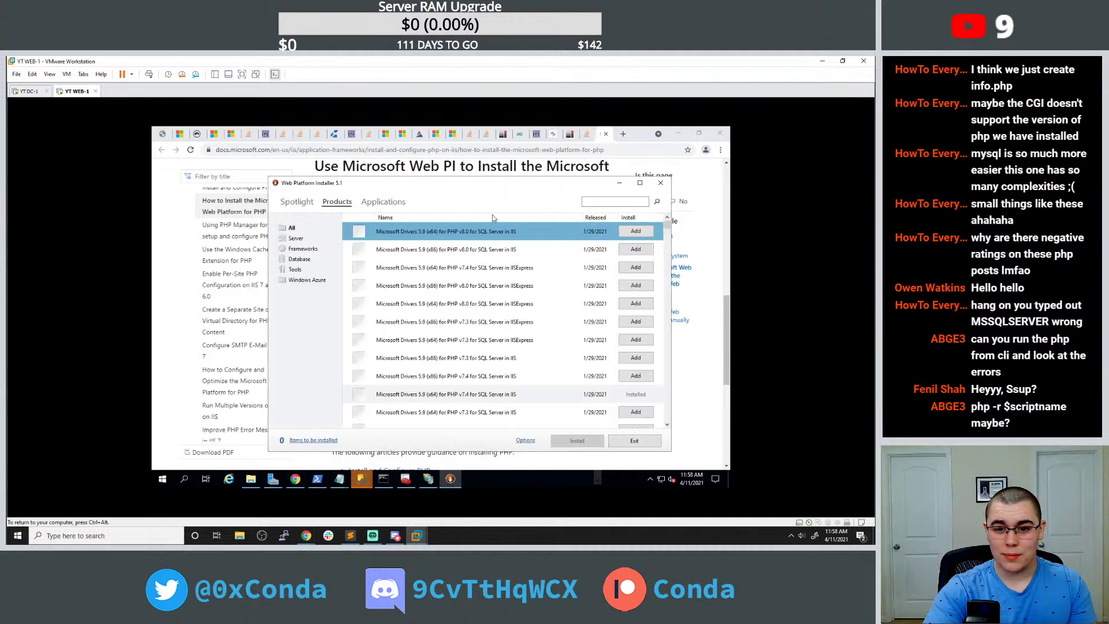
Search Web PI for 'Microsoft Web Platfor' and then 'Web Platform', reviewing the results, then return to the Docs article.
{"action": "left_click", "coordinate": [604, 202]}
{"action": "type", "text": "Microsoft"}
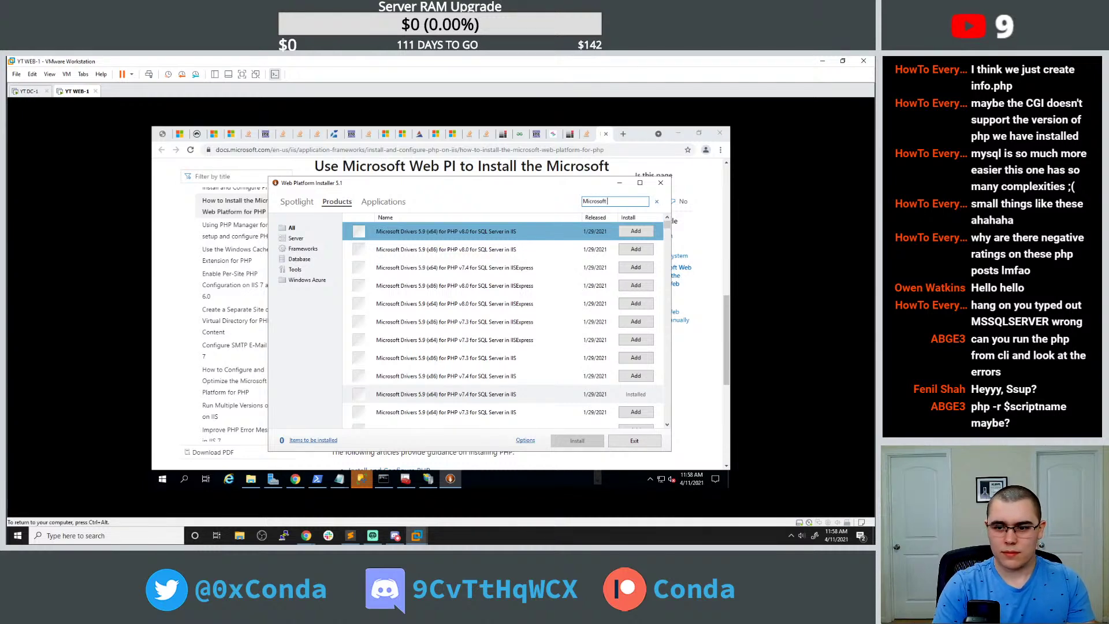
{"action": "type", "text": " Web Platfor"}
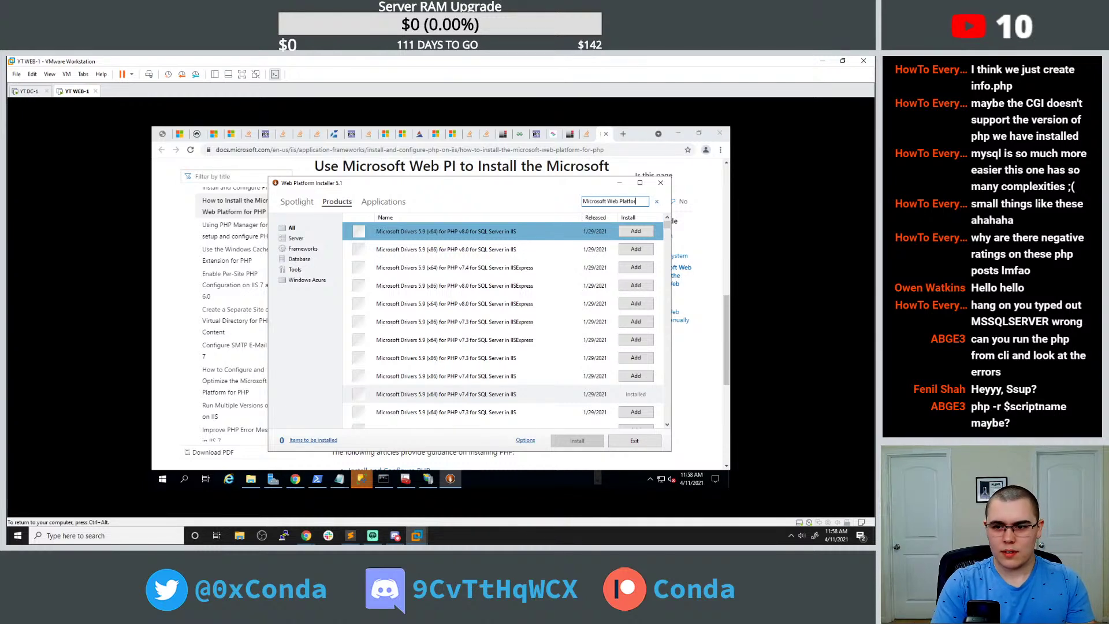
{"action": "key", "text": "Return"}
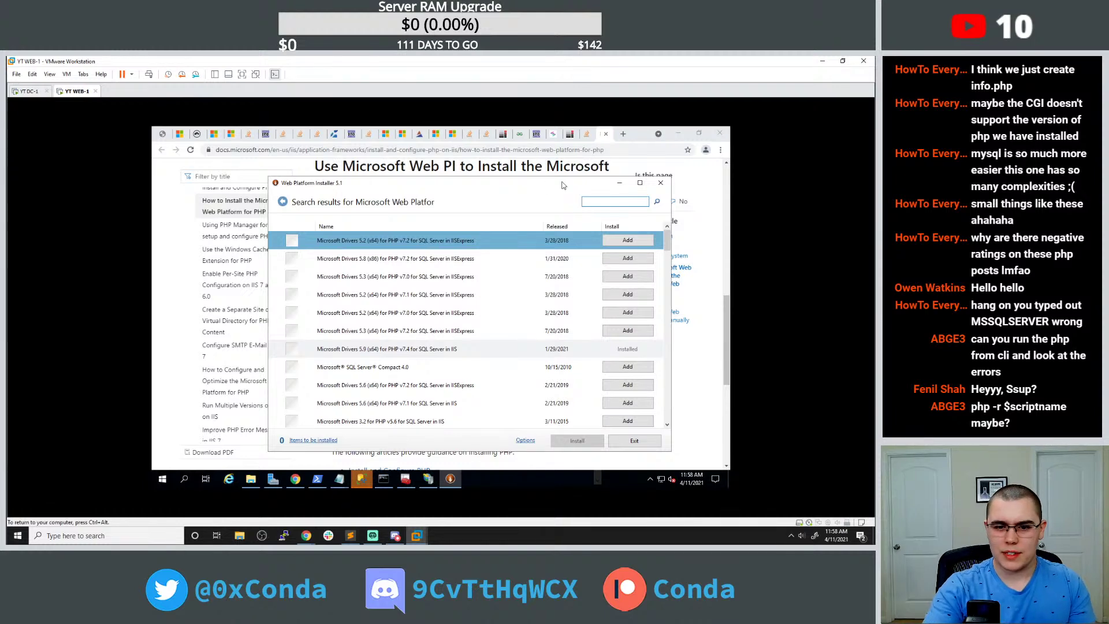
{"action": "scroll", "coordinate": [456, 361], "scroll_direction": "down", "scroll_amount": 3}
{"action": "scroll", "coordinate": [454, 340], "scroll_direction": "down", "scroll_amount": 4}
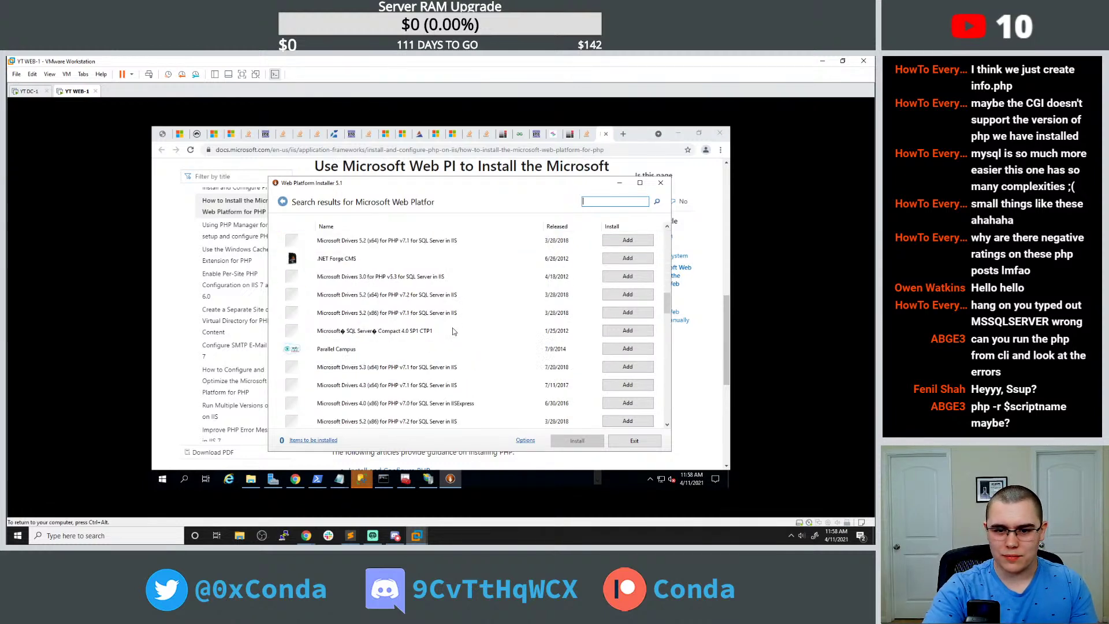
{"action": "scroll", "coordinate": [454, 331], "scroll_direction": "up", "scroll_amount": 1}
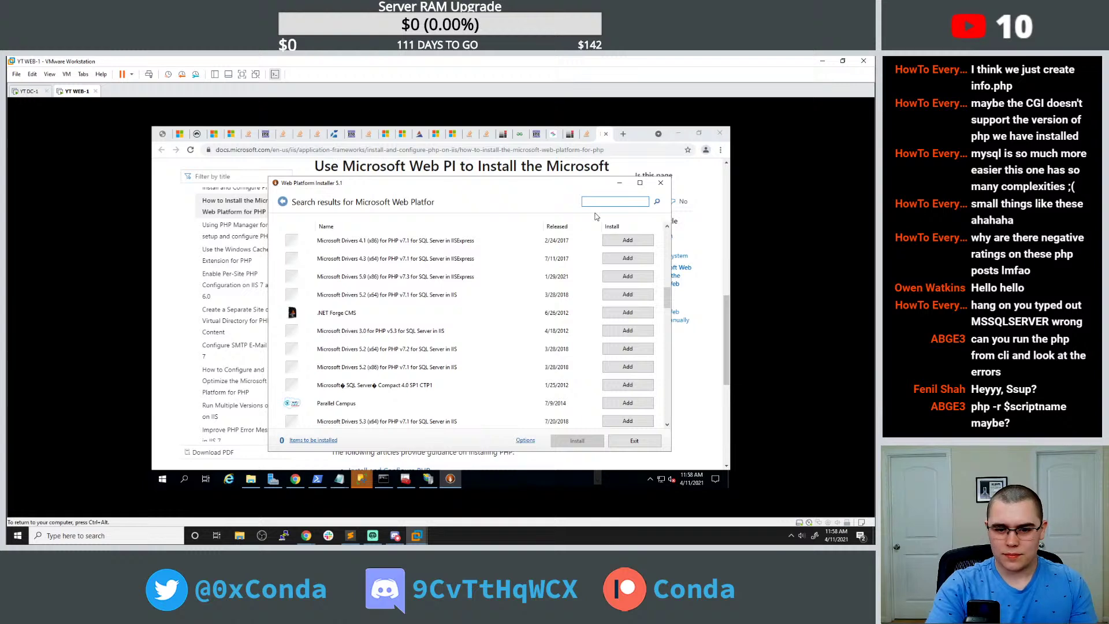
{"action": "type", "text": "Web Platform"}
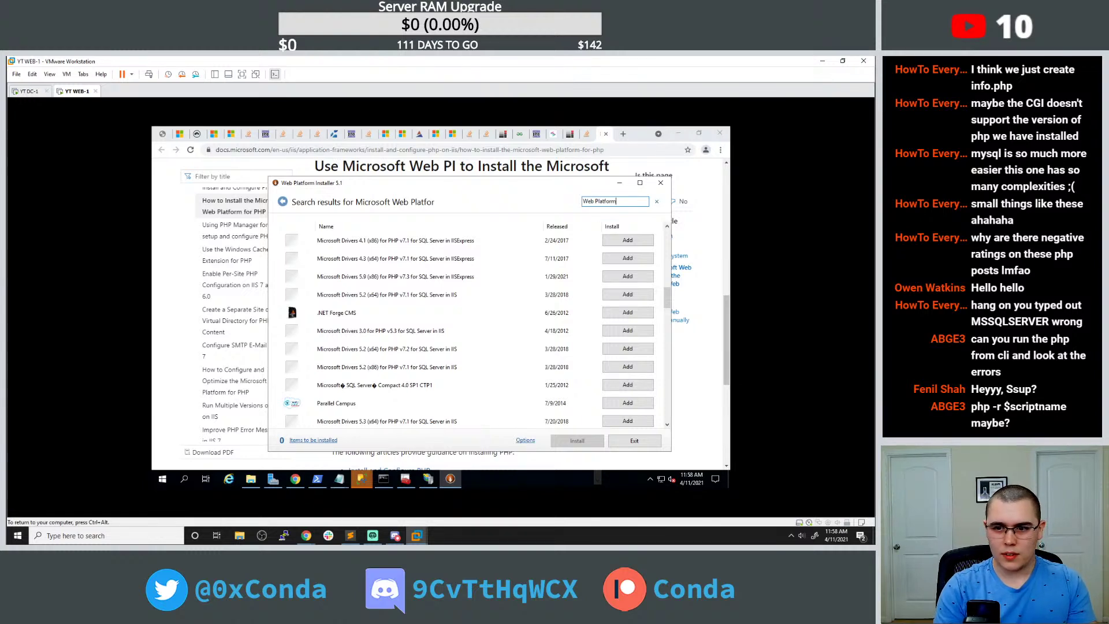
{"action": "key", "text": "Return"}
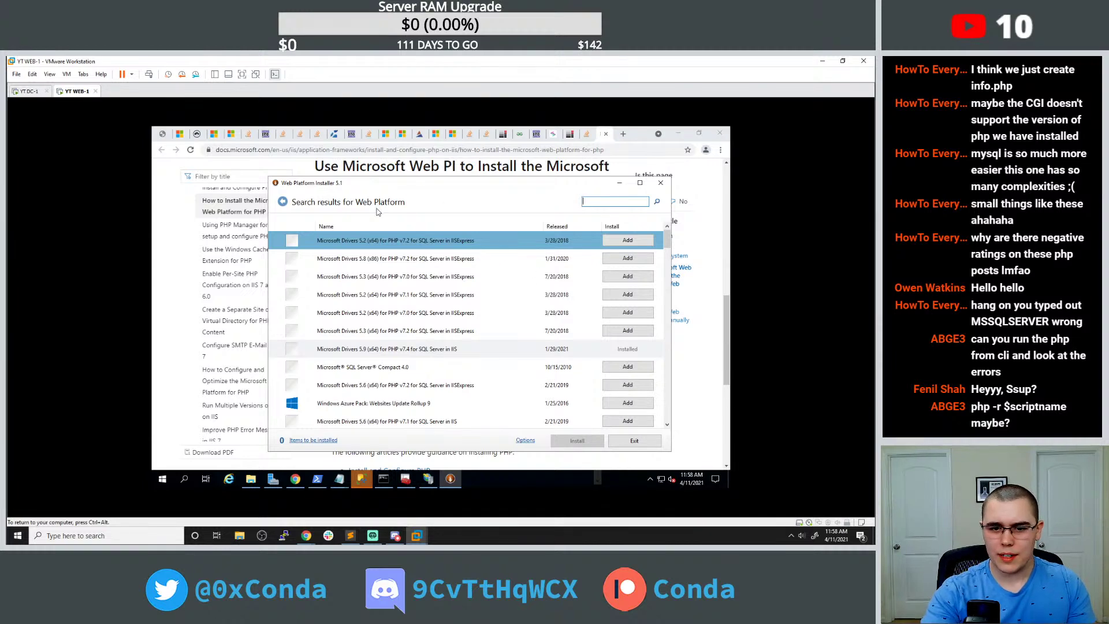
{"action": "left_click", "coordinate": [453, 342]}
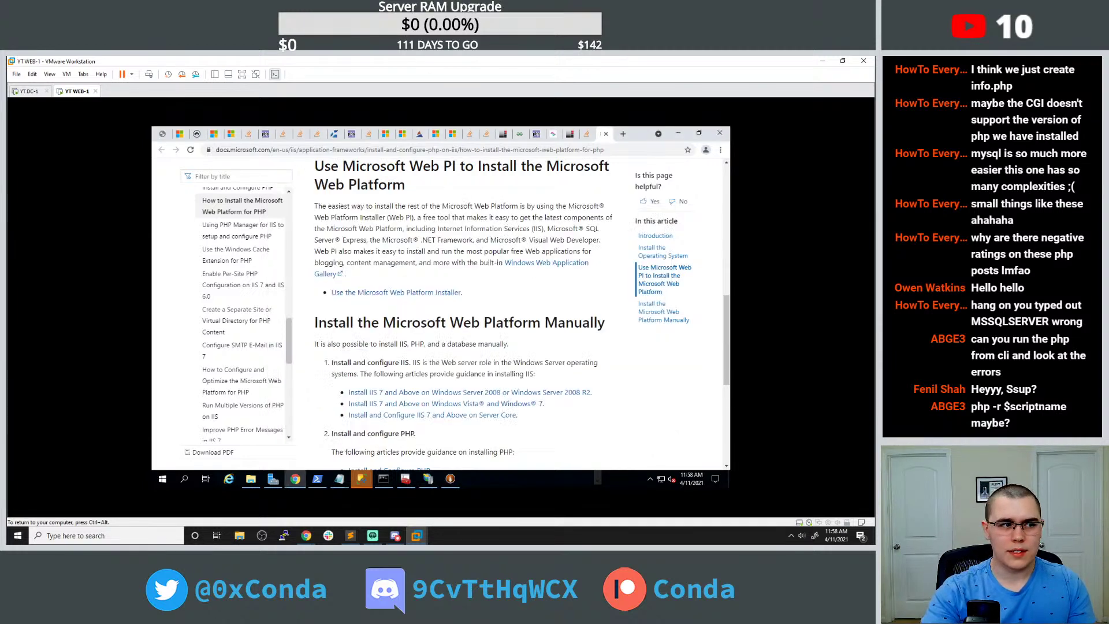
Scroll the PHP install article and open the 'Use the Microsoft Web Platform Installer' guide in a new tab.
{"action": "scroll", "coordinate": [452, 342], "scroll_direction": "down", "scroll_amount": 3}
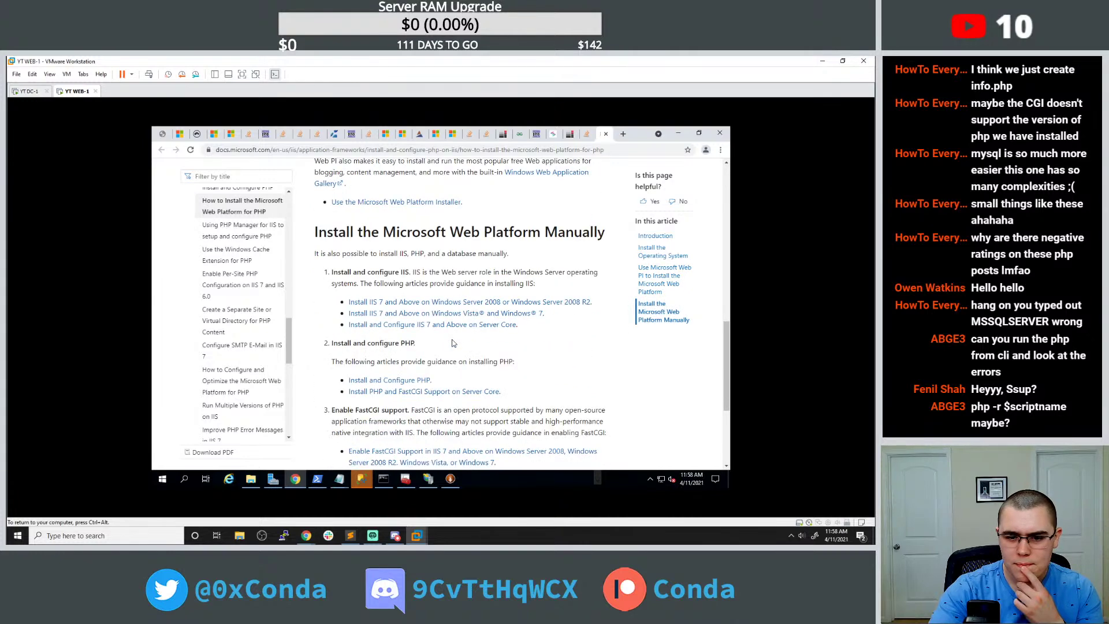
{"action": "scroll", "coordinate": [433, 280], "scroll_direction": "up", "scroll_amount": 3}
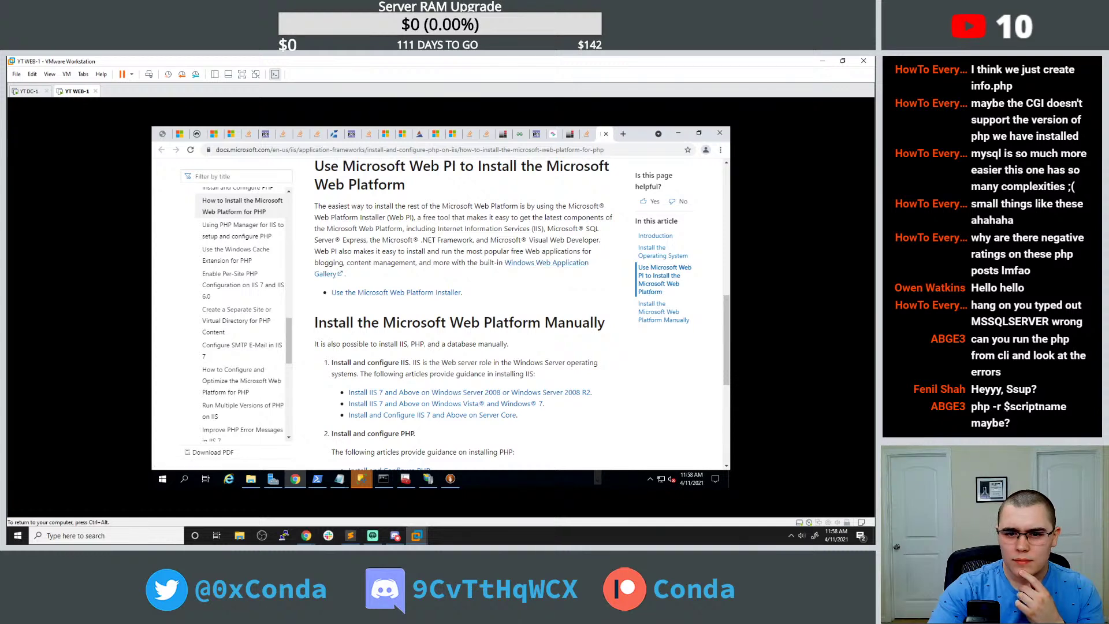
{"action": "left_click_drag", "start_coordinate": [413, 192], "coordinate": [316, 167]}
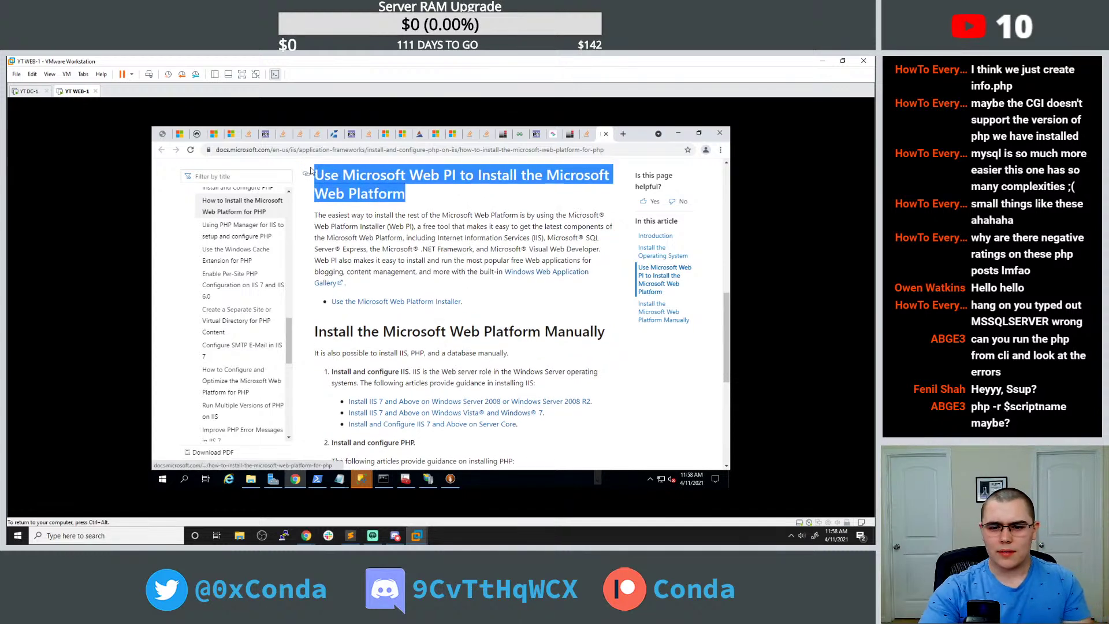
{"action": "scroll", "coordinate": [315, 167], "scroll_direction": "down", "scroll_amount": 4}
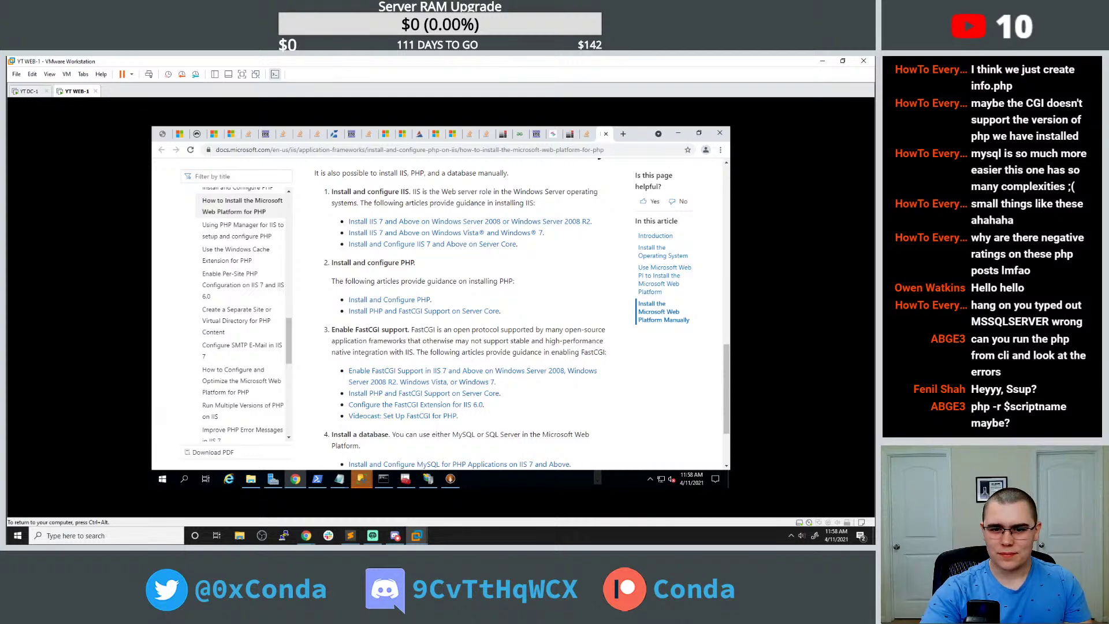
{"action": "scroll", "coordinate": [439, 315], "scroll_direction": "down", "scroll_amount": 2}
{"action": "scroll", "coordinate": [439, 315], "scroll_direction": "up", "scroll_amount": 4}
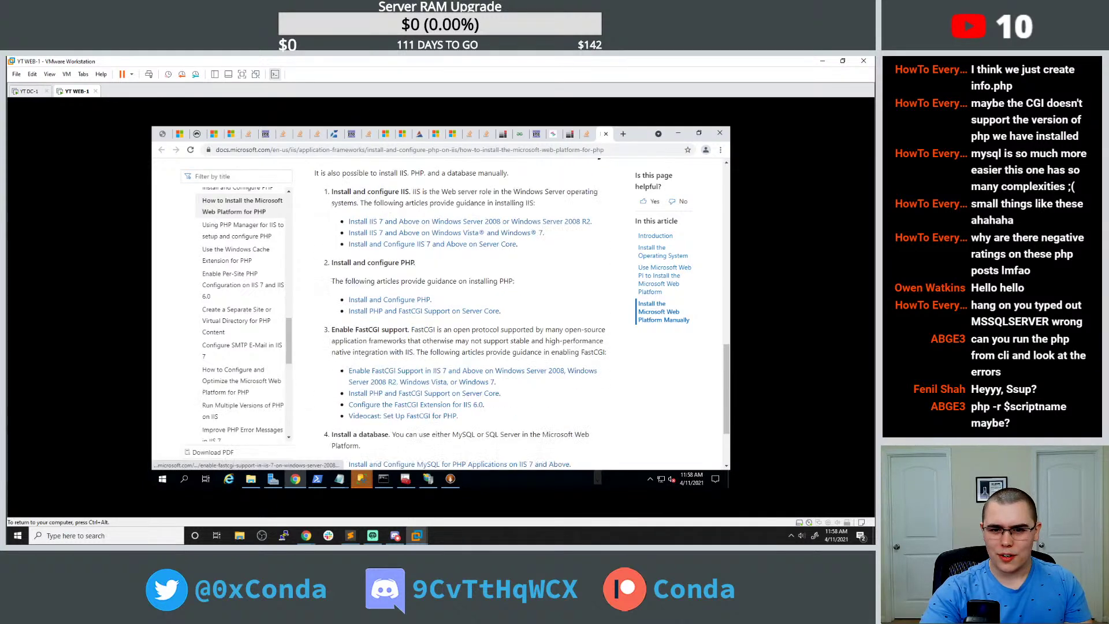
{"action": "scroll", "coordinate": [450, 279], "scroll_direction": "up", "scroll_amount": 2}
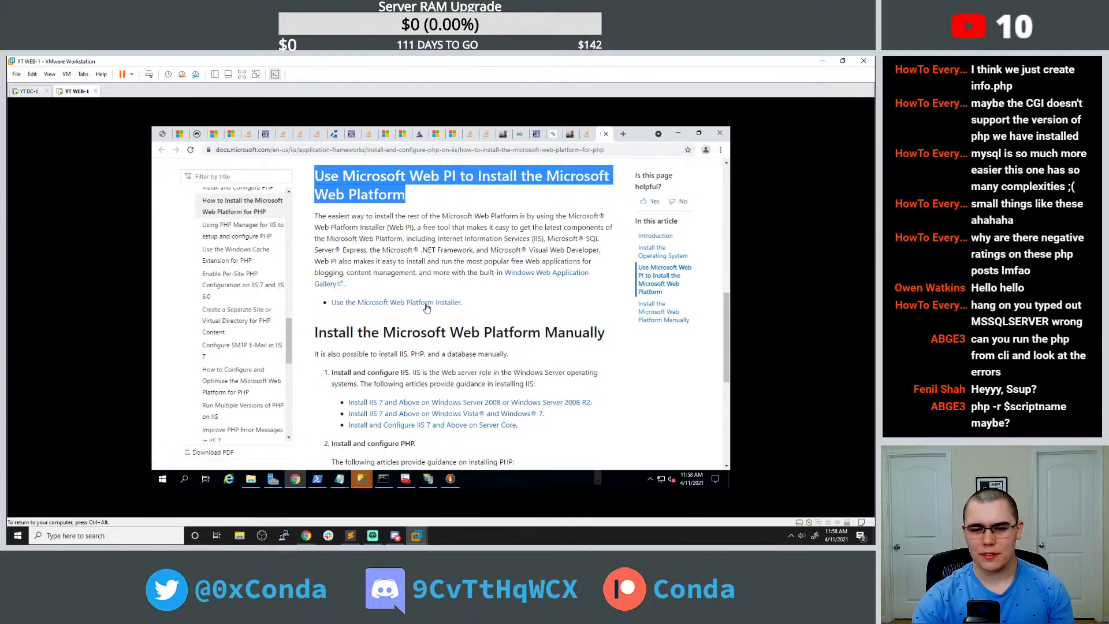
{"action": "key", "text": "ctrl+shift+t"}
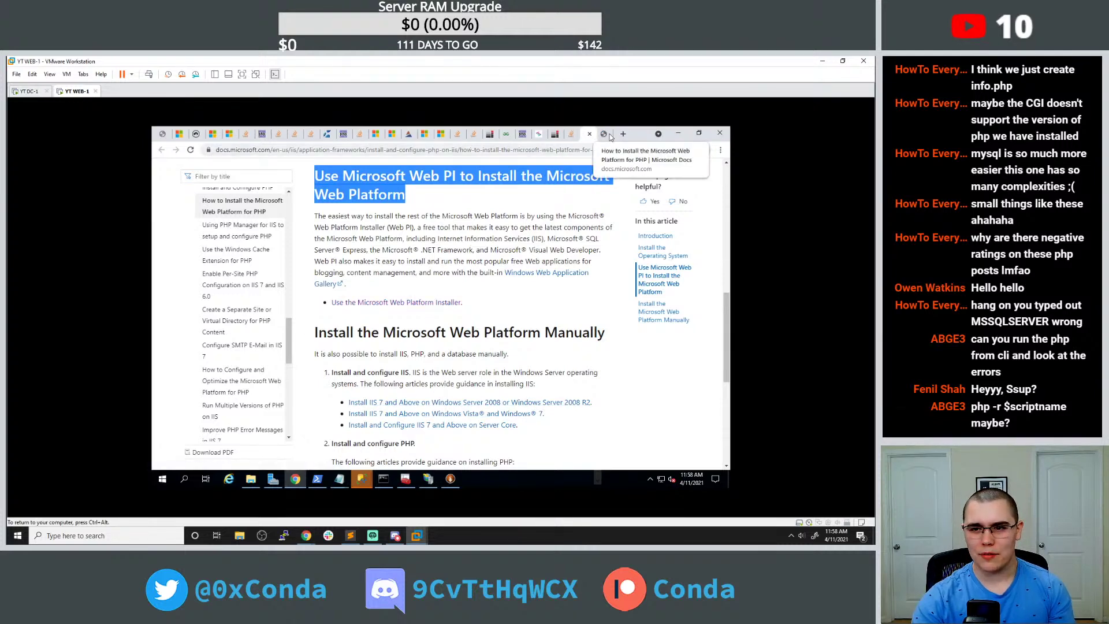
Skim the installer guide, go back to the PHP install article, and bring Web PI forward.
{"action": "left_click", "coordinate": [609, 135]}
{"action": "scroll", "coordinate": [468, 423], "scroll_direction": "down", "scroll_amount": 6}
{"action": "scroll", "coordinate": [494, 391], "scroll_direction": "down", "scroll_amount": 6}
{"action": "scroll", "coordinate": [502, 383], "scroll_direction": "down", "scroll_amount": 4}
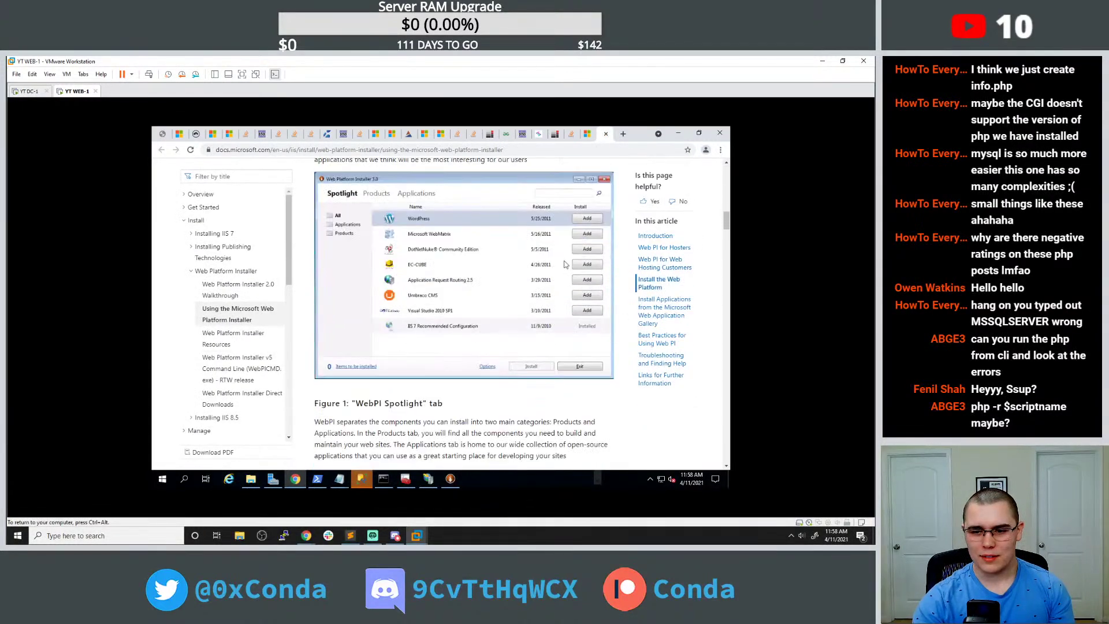
{"action": "left_click", "coordinate": [588, 135]}
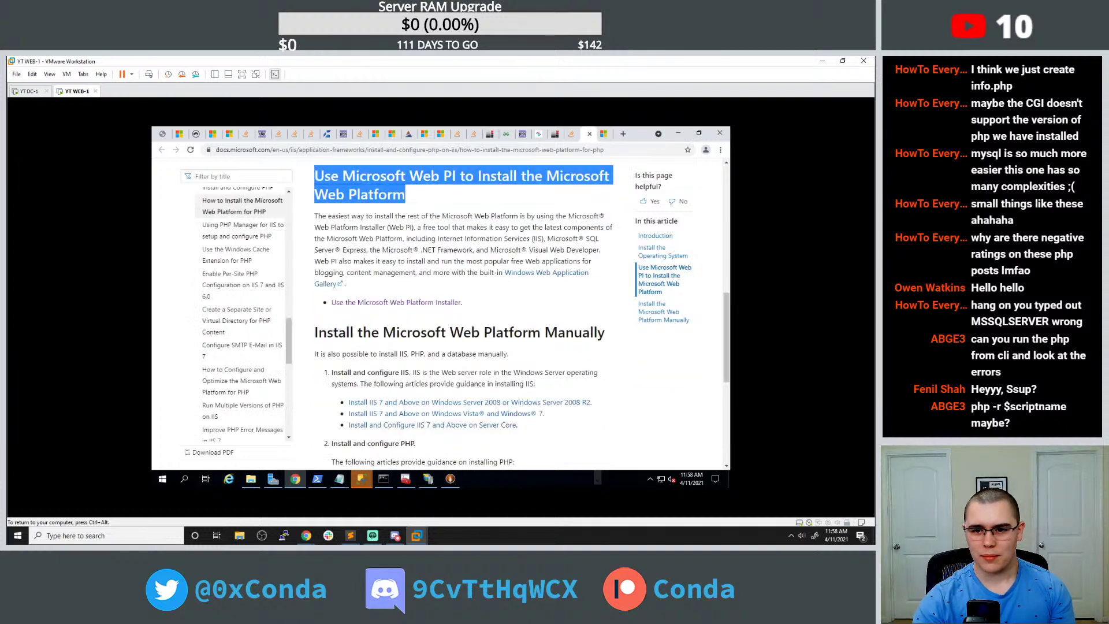
{"action": "left_click", "coordinate": [450, 478]}
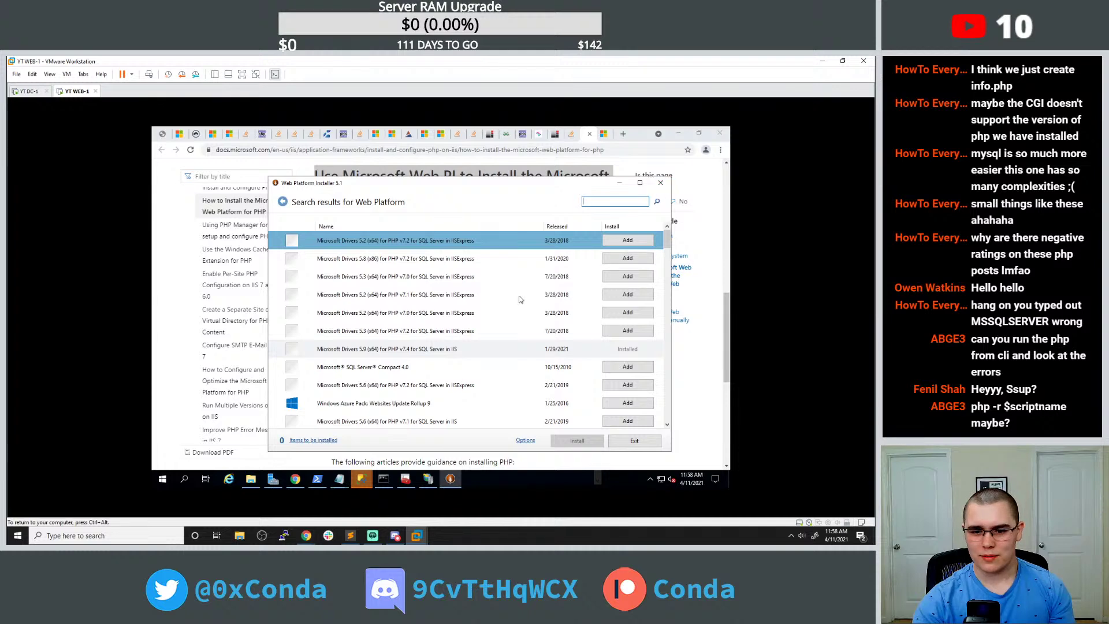
Close and relaunch the Web Platform Installer, then search its catalogue for 'web'.
{"action": "left_click", "coordinate": [638, 443]}
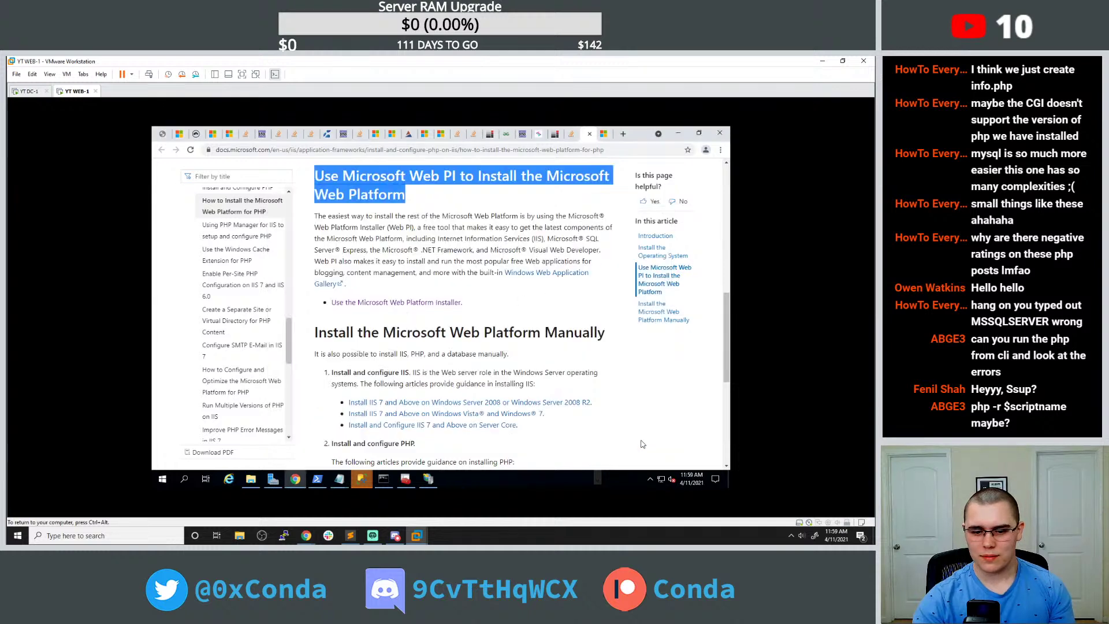
{"action": "left_click", "coordinate": [162, 478]}
{"action": "type", "text": "we"}
{"action": "left_click", "coordinate": [245, 232]}
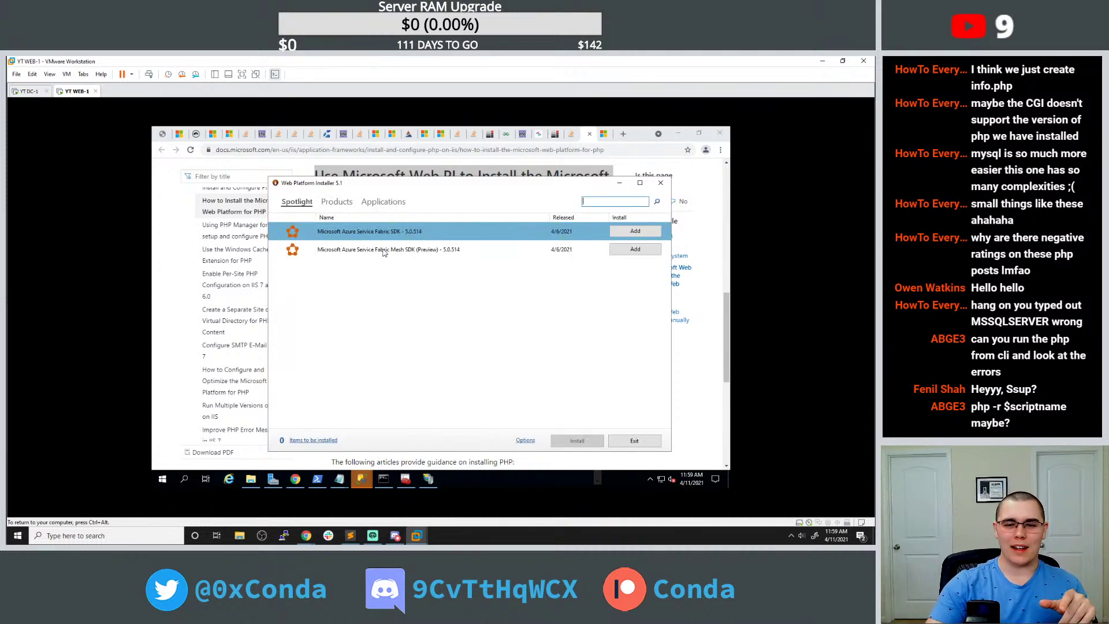
{"action": "left_click", "coordinate": [383, 202]}
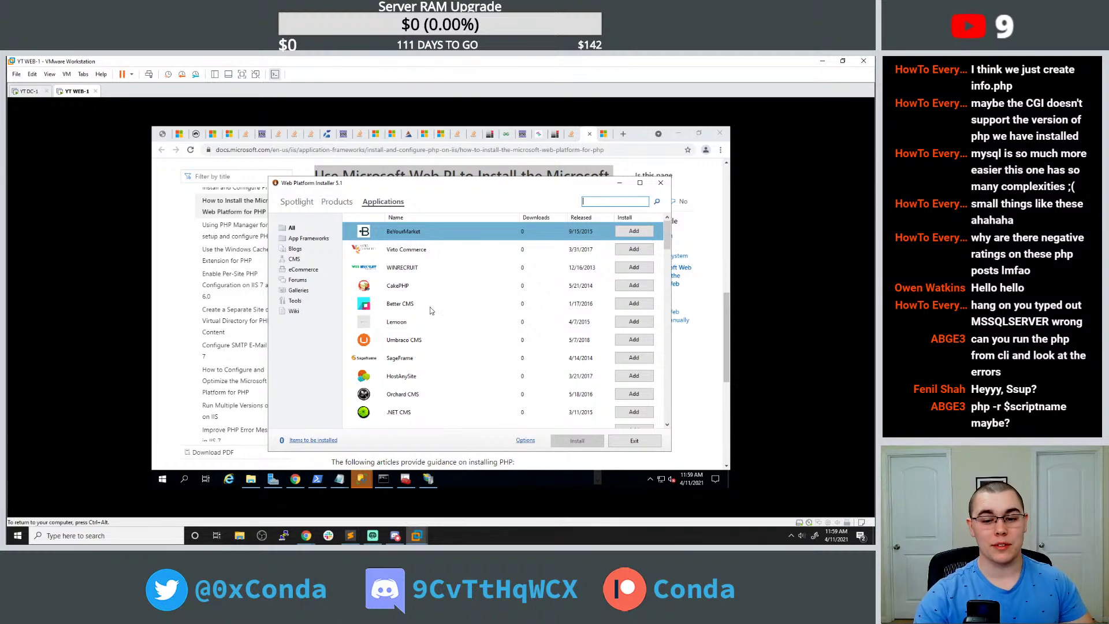
{"action": "scroll", "coordinate": [429, 312], "scroll_direction": "down", "scroll_amount": 3}
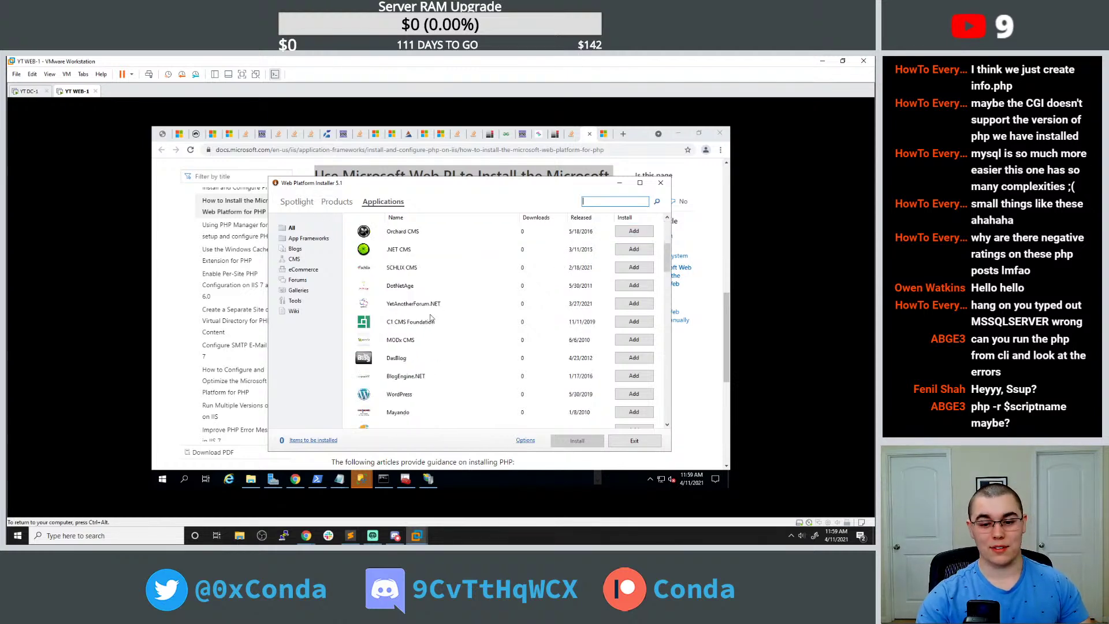
{"action": "scroll", "coordinate": [527, 281], "scroll_direction": "up", "scroll_amount": 3}
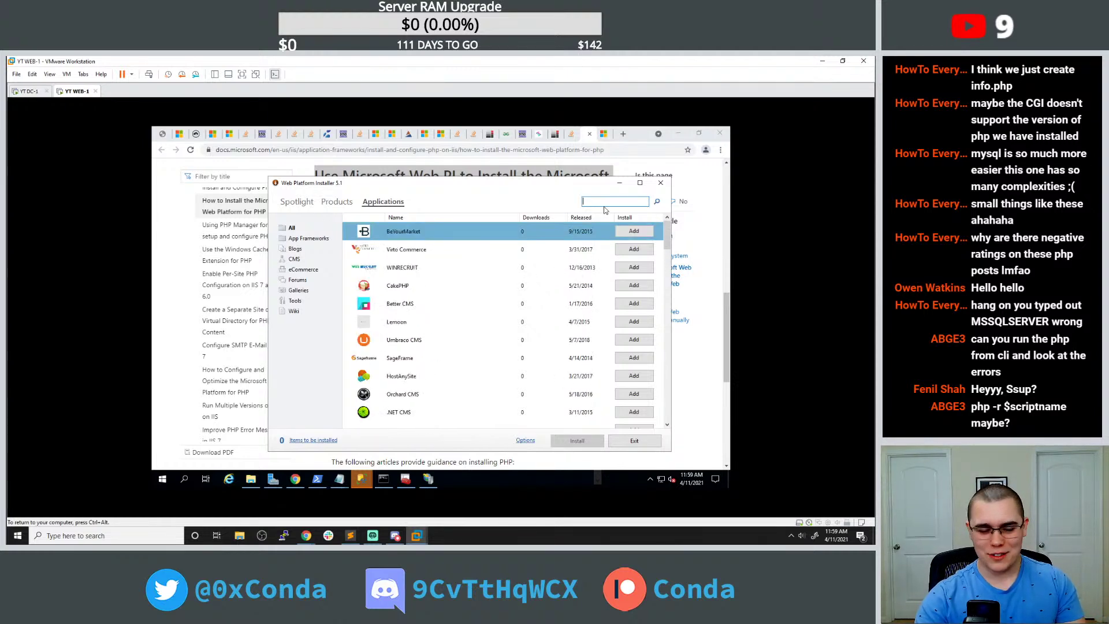
{"action": "key", "text": "Return"}
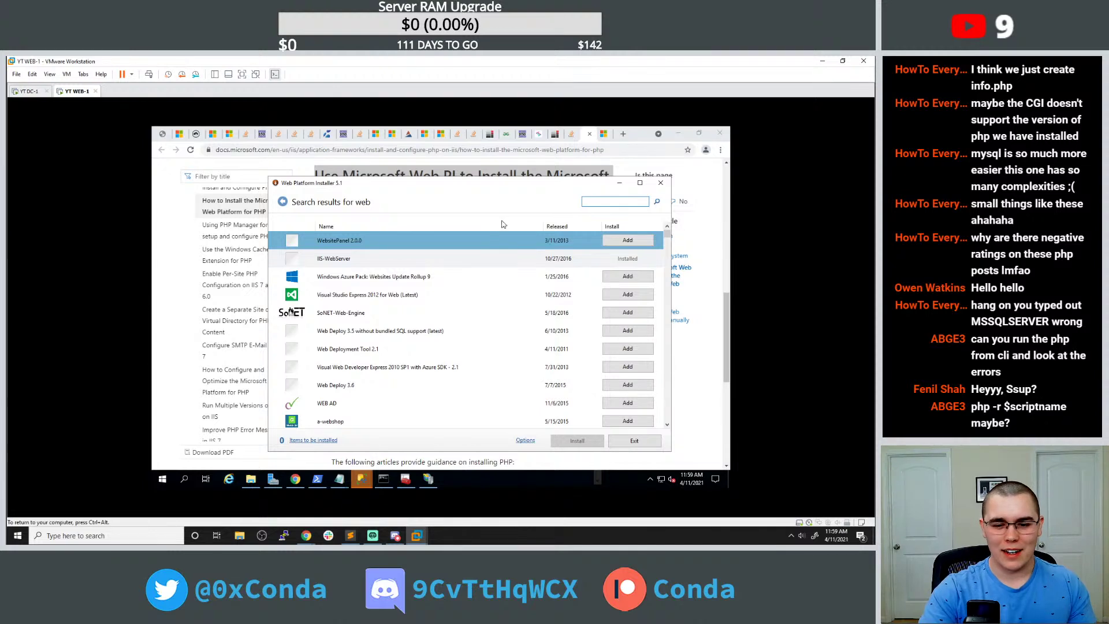
Search for 'web platform' and scroll through the SQL Server PHP driver results.
{"action": "left_click_drag", "start_coordinate": [423, 185], "coordinate": [424, 212]}
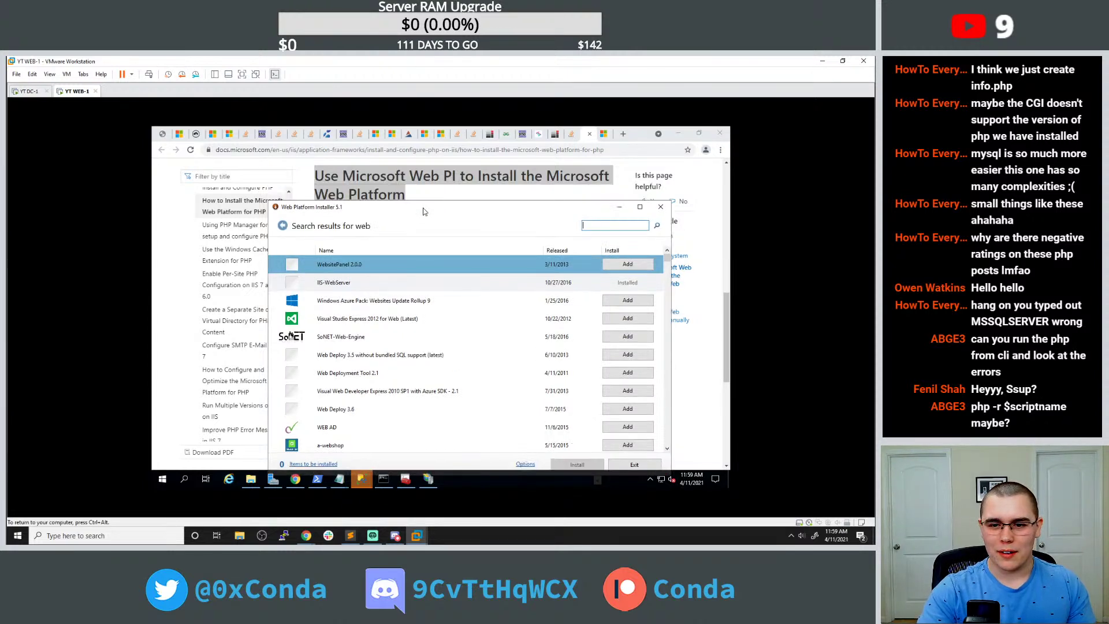
{"action": "left_click_drag", "start_coordinate": [423, 213], "coordinate": [424, 209]}
{"action": "type", "text": "web platf"}
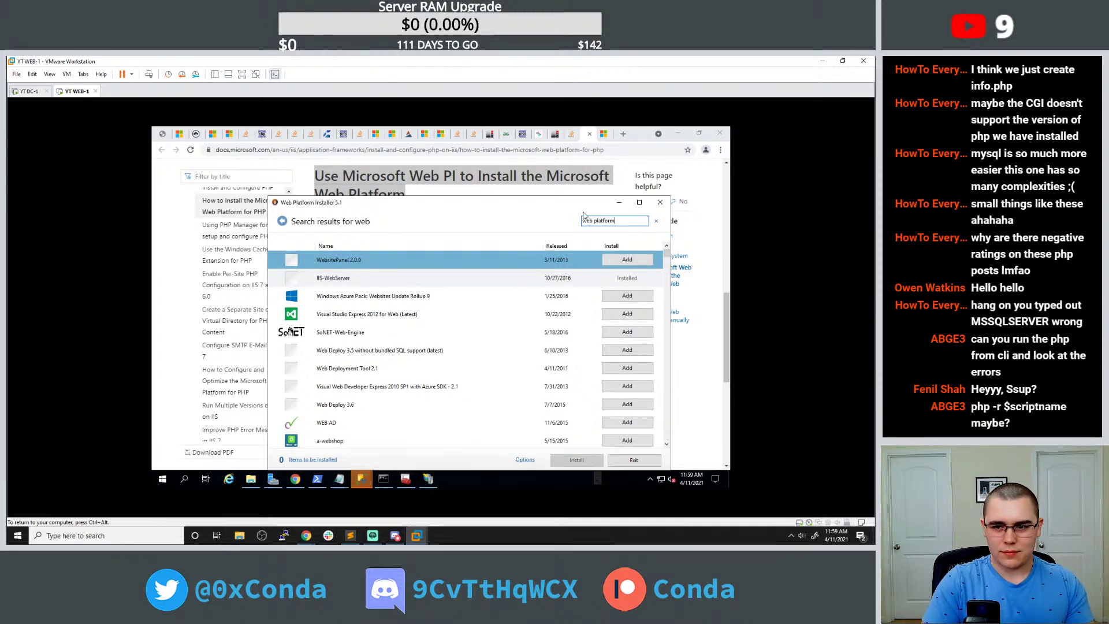
{"action": "type", "text": "orm"}
{"action": "key", "text": "Return"}
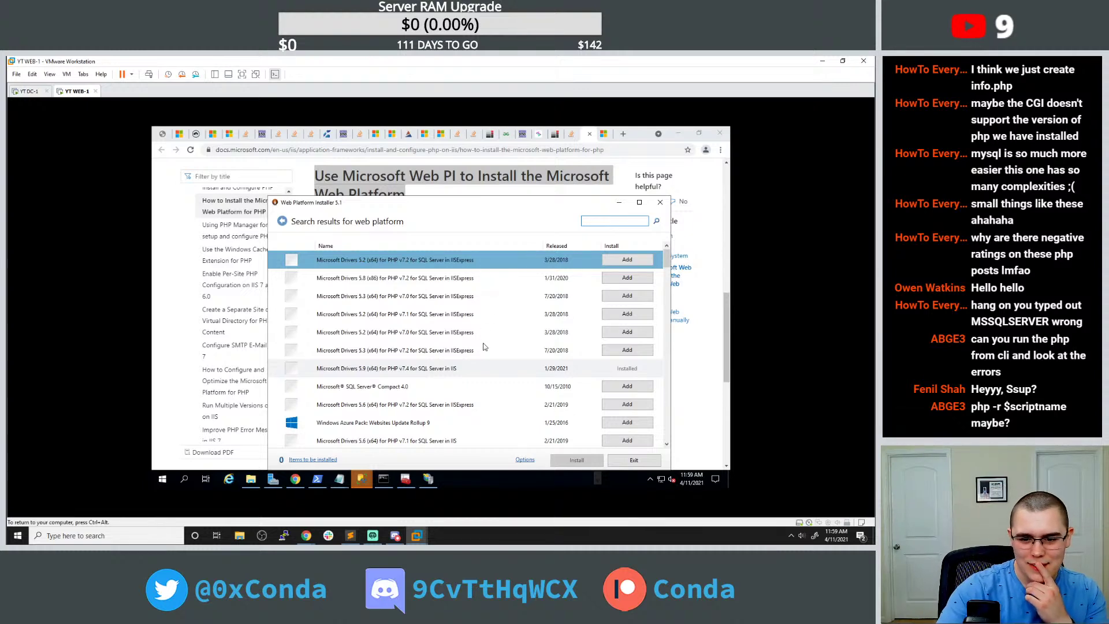
{"action": "scroll", "coordinate": [523, 376], "scroll_direction": "down", "scroll_amount": 2}
{"action": "scroll", "coordinate": [521, 375], "scroll_direction": "down", "scroll_amount": 3}
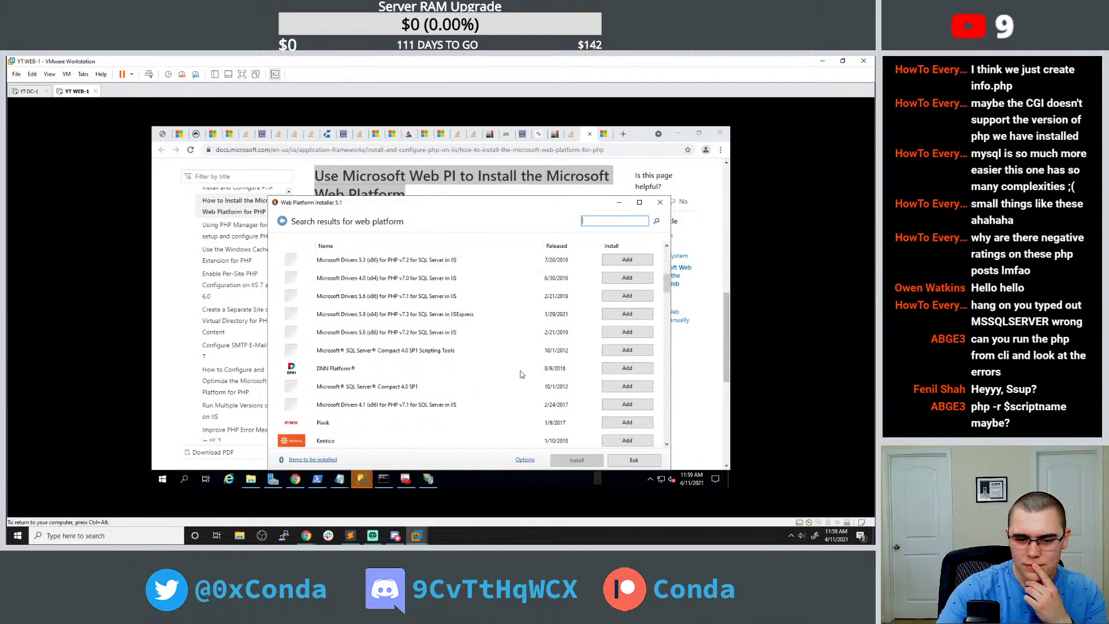
{"action": "scroll", "coordinate": [522, 373], "scroll_direction": "down", "scroll_amount": 1}
{"action": "scroll", "coordinate": [521, 372], "scroll_direction": "down", "scroll_amount": 1}
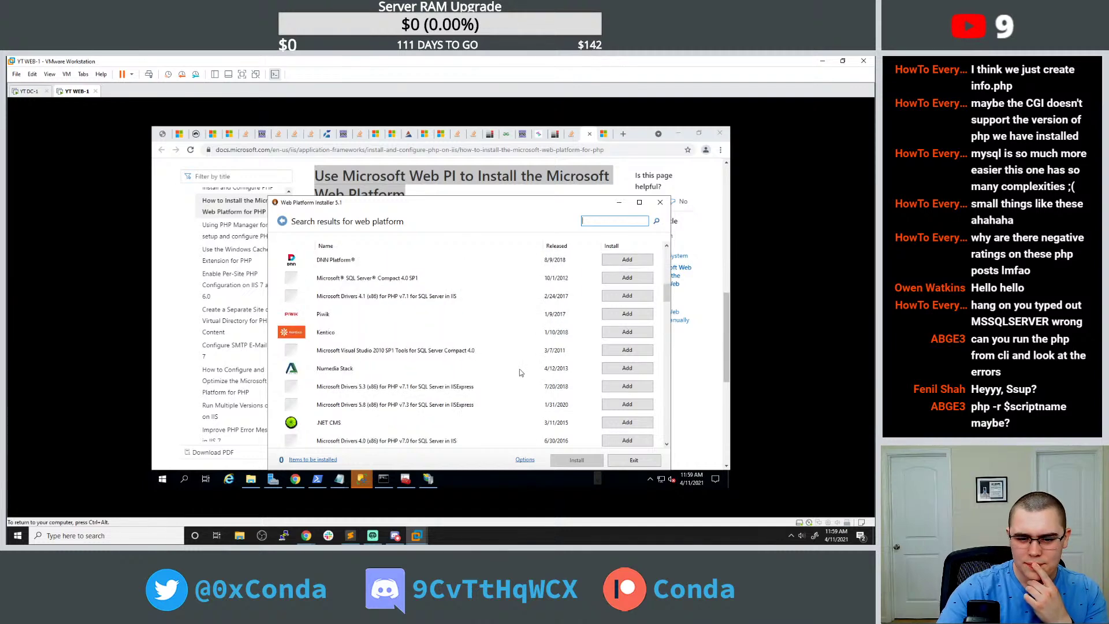
{"action": "left_click", "coordinate": [425, 480]}
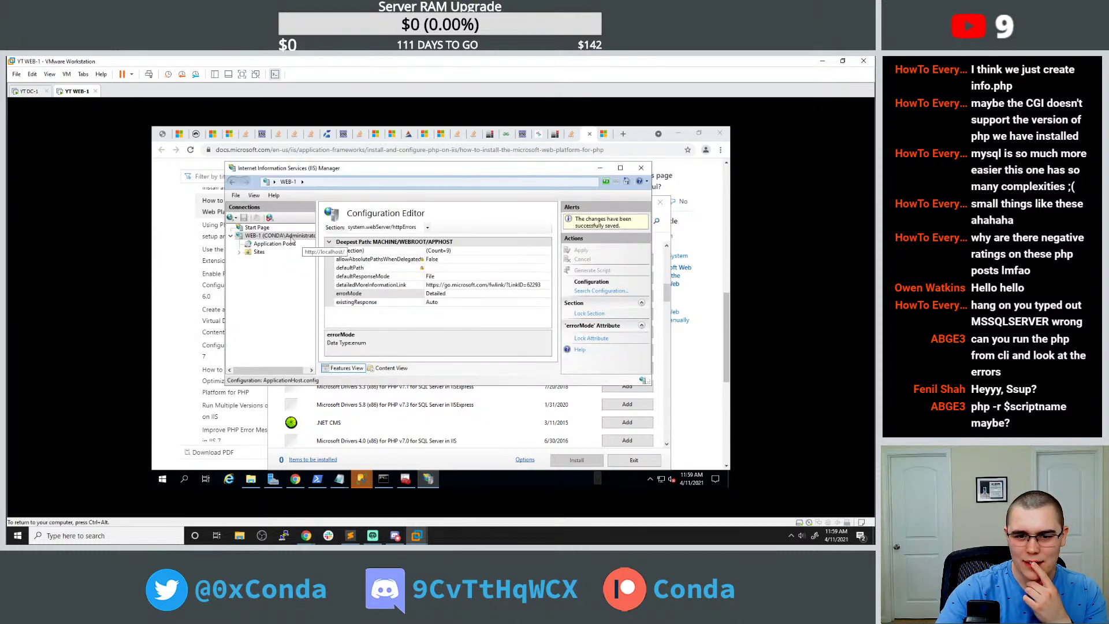
In IIS Manager, select the WEB-1 server and open its CGI feature settings.
{"action": "left_click", "coordinate": [272, 236]}
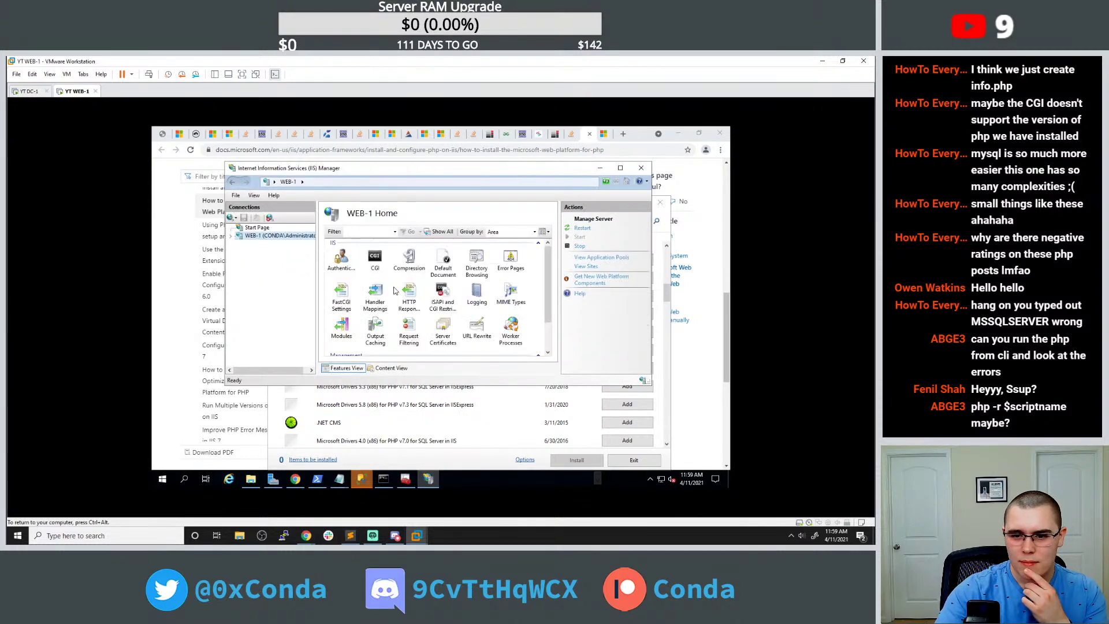
{"action": "scroll", "coordinate": [396, 291], "scroll_direction": "down", "scroll_amount": 1}
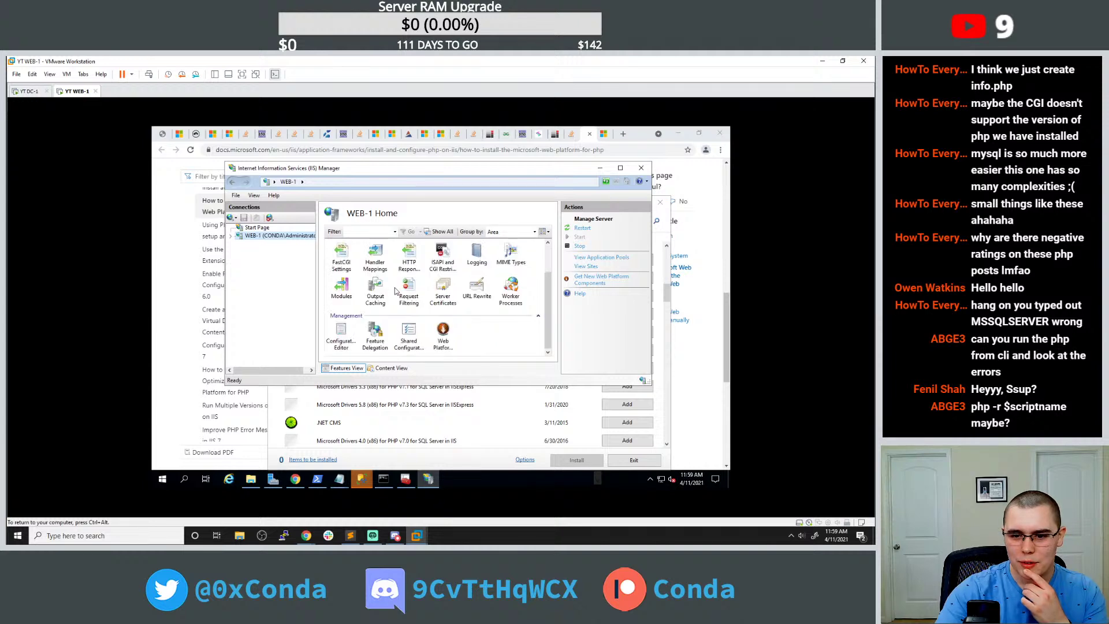
{"action": "scroll", "coordinate": [396, 290], "scroll_direction": "up", "scroll_amount": 1}
{"action": "double_click", "coordinate": [381, 263]}
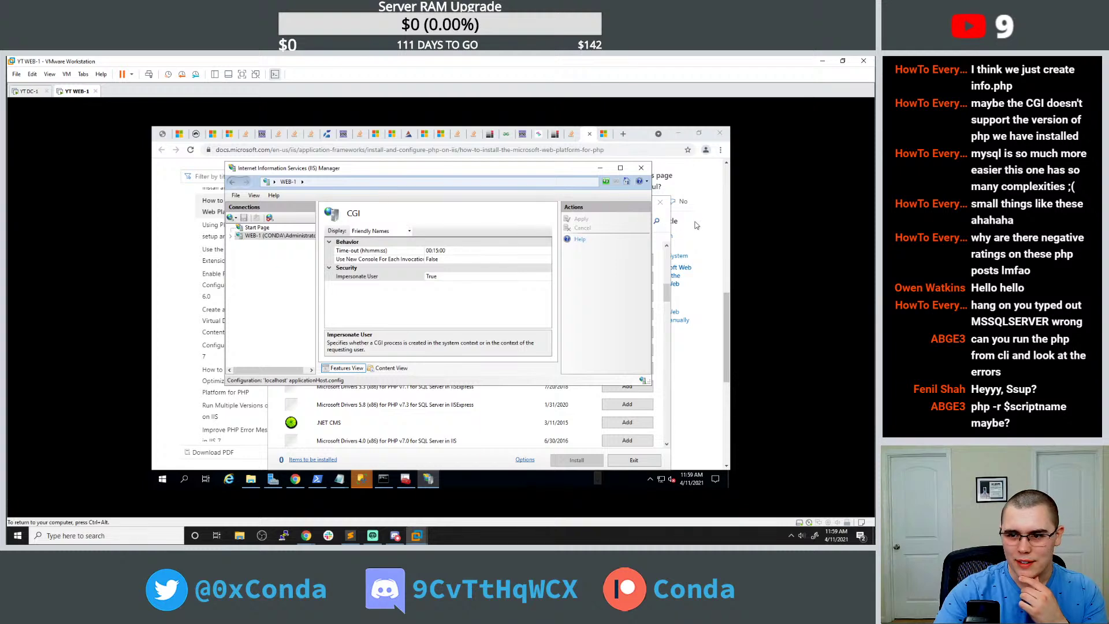
Copy the echo phpinfo() snippet from the Stack Overflow sqlsrv_connect answer.
{"action": "left_click", "coordinate": [697, 217]}
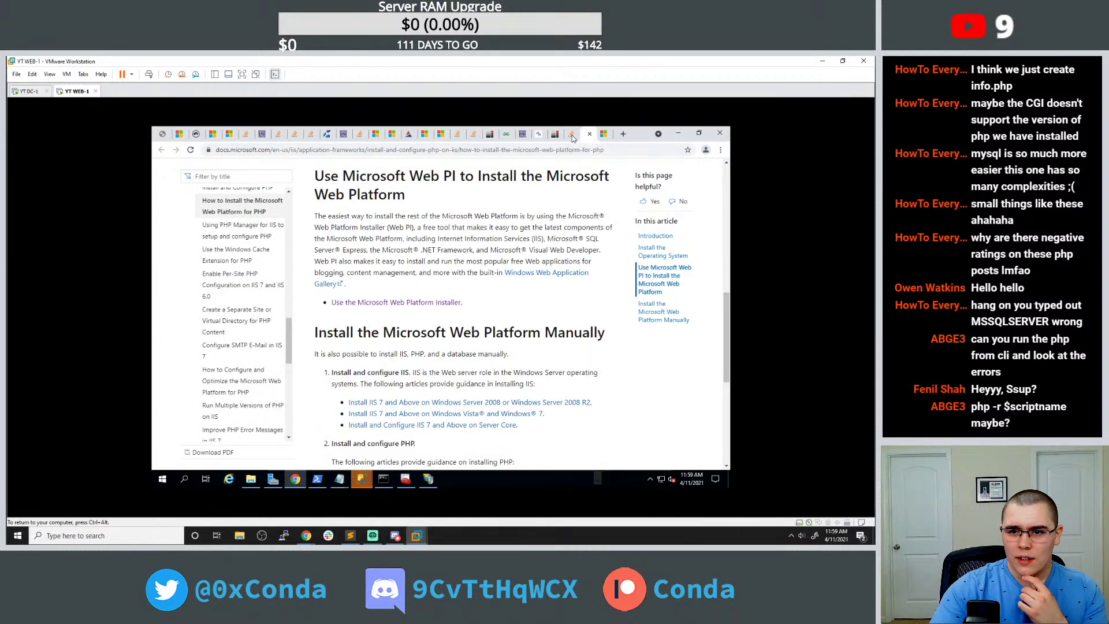
{"action": "left_click", "coordinate": [555, 133]}
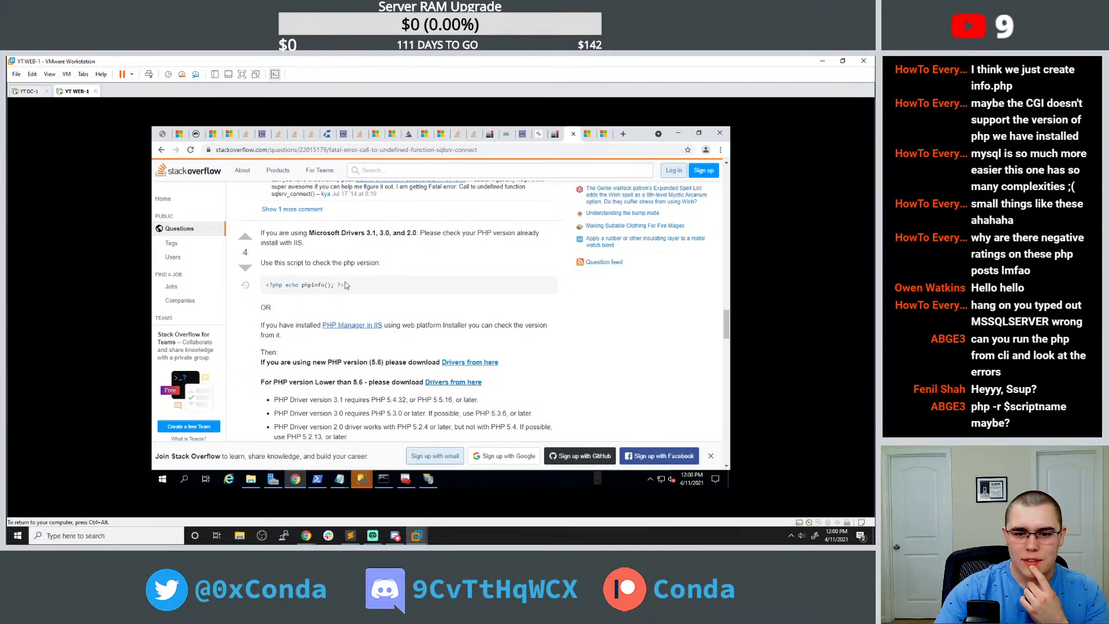
{"action": "left_click_drag", "start_coordinate": [285, 284], "coordinate": [330, 285]}
{"action": "key", "text": "ctrl+c"}
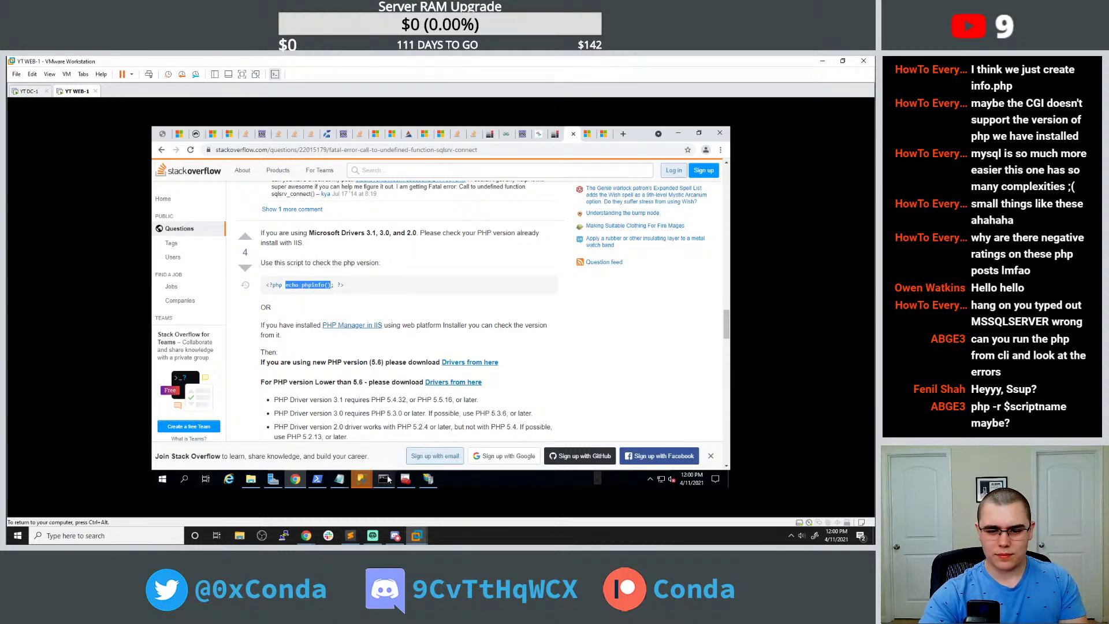
{"action": "left_click", "coordinate": [384, 479]}
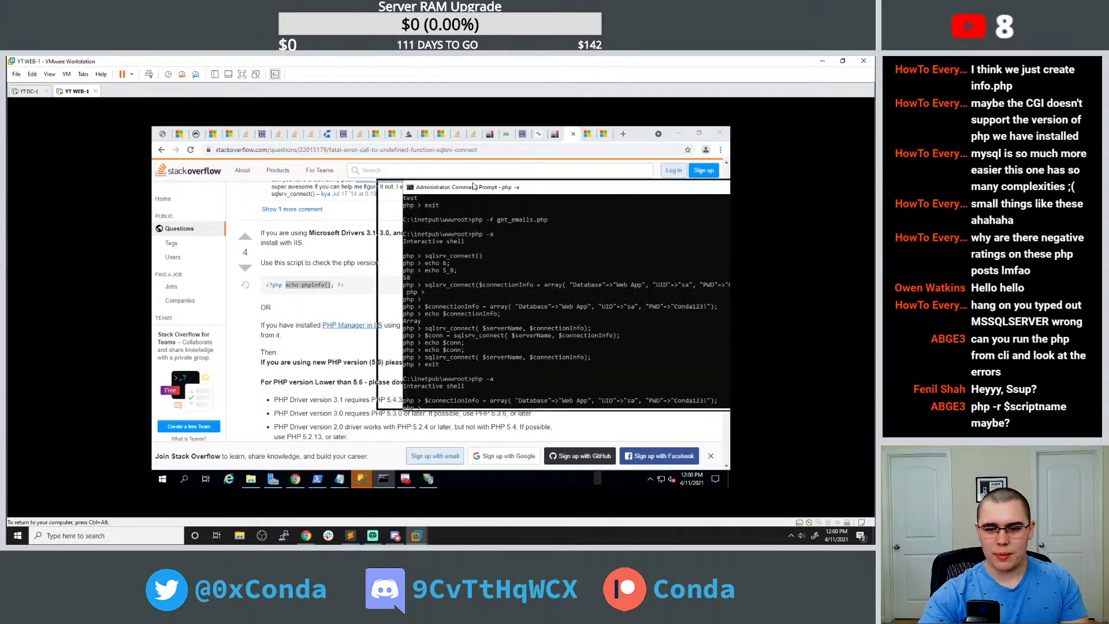
Paste echo phpinfo() at the php -a prompt, rerun it with a semicolon, then run phpinfo();.
{"action": "left_click_drag", "start_coordinate": [497, 186], "coordinate": [393, 162]}
{"action": "key", "text": "ctrl+v"}
{"action": "key", "text": "Return"}
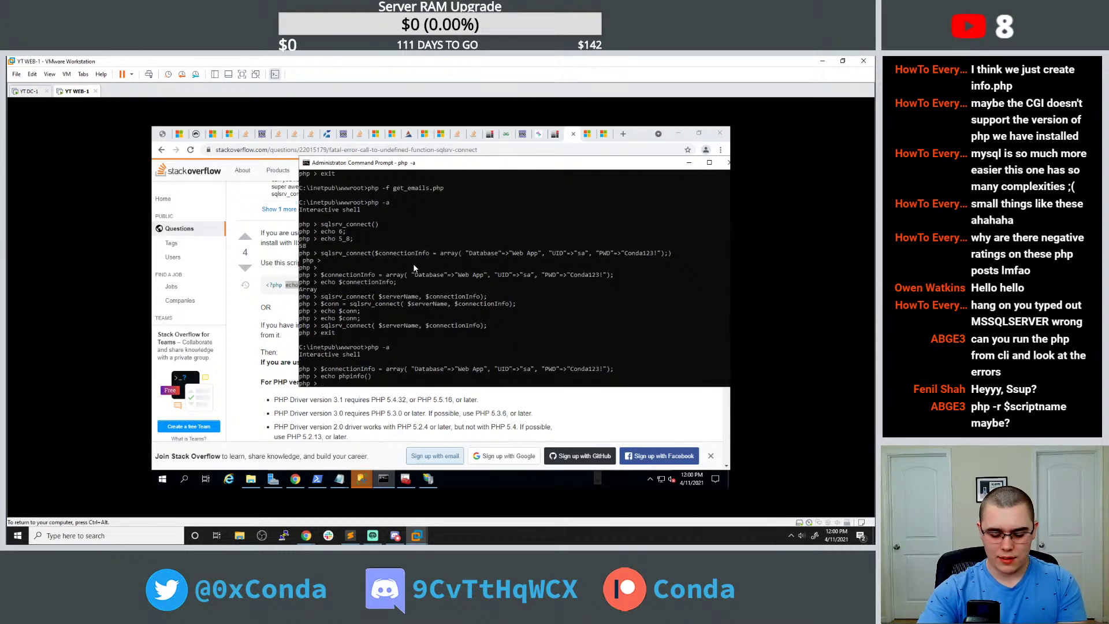
{"action": "key", "text": "Up"}
{"action": "type", "text": ";"}
{"action": "key", "text": "Return"}
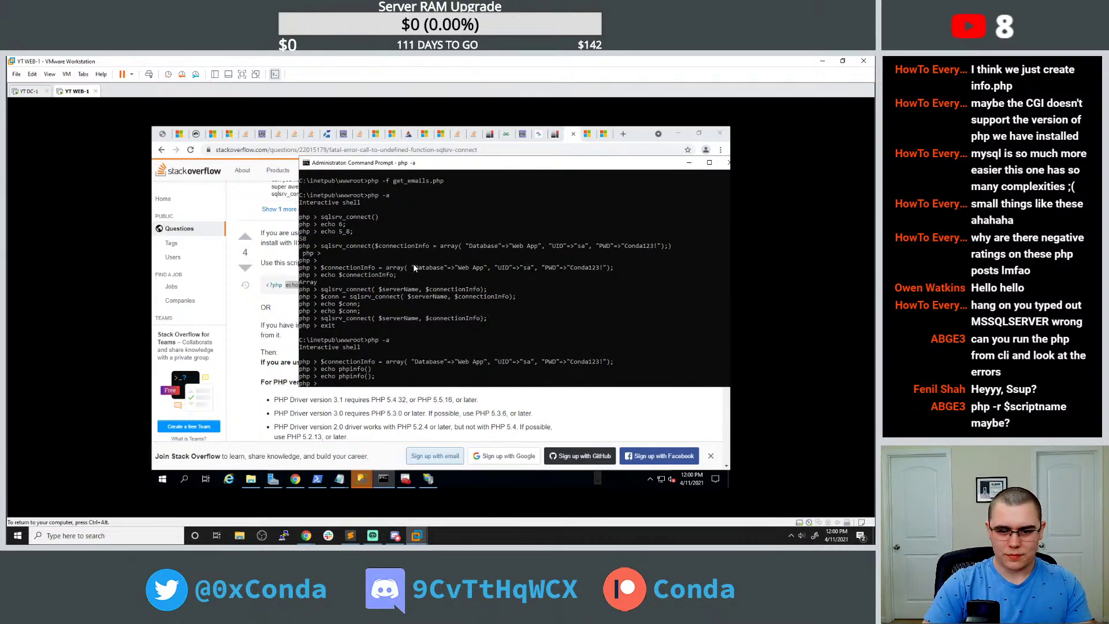
{"action": "type", "text": "info();"}
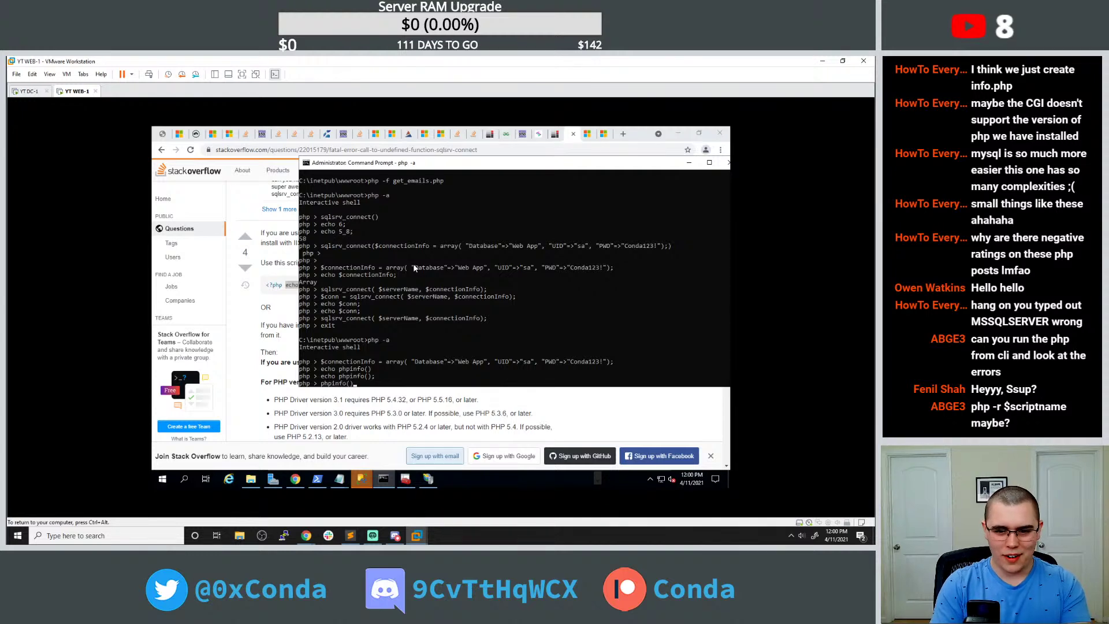
{"action": "key", "text": "Return"}
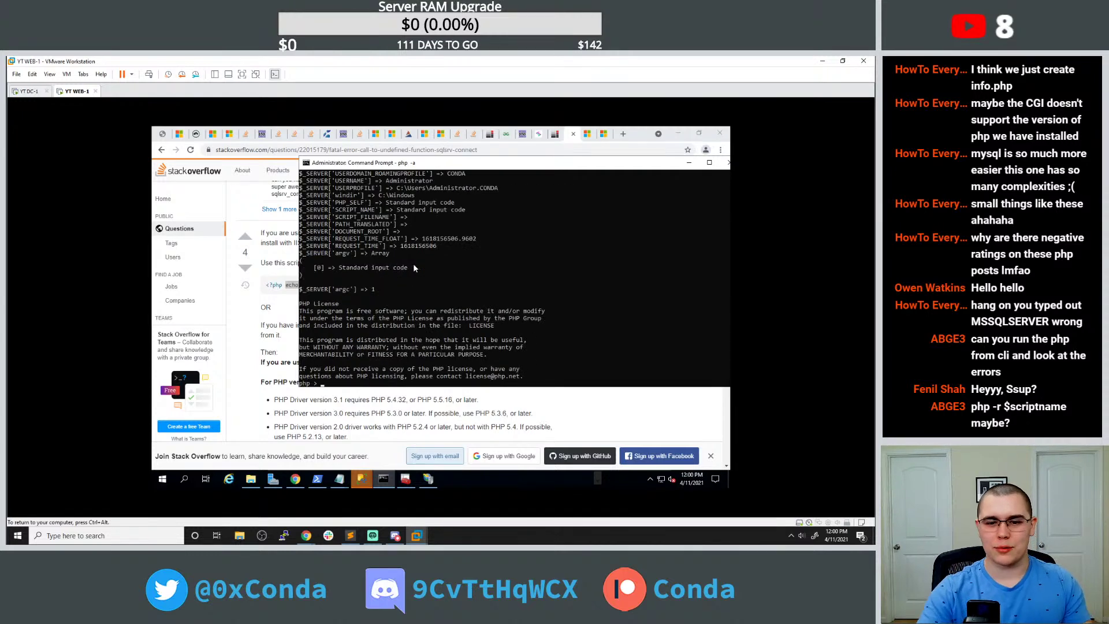
Scroll up through the phpinfo() output's server variables and licence, then return to the Stack Overflow answer.
{"action": "scroll", "coordinate": [422, 269], "scroll_direction": "up", "scroll_amount": 2}
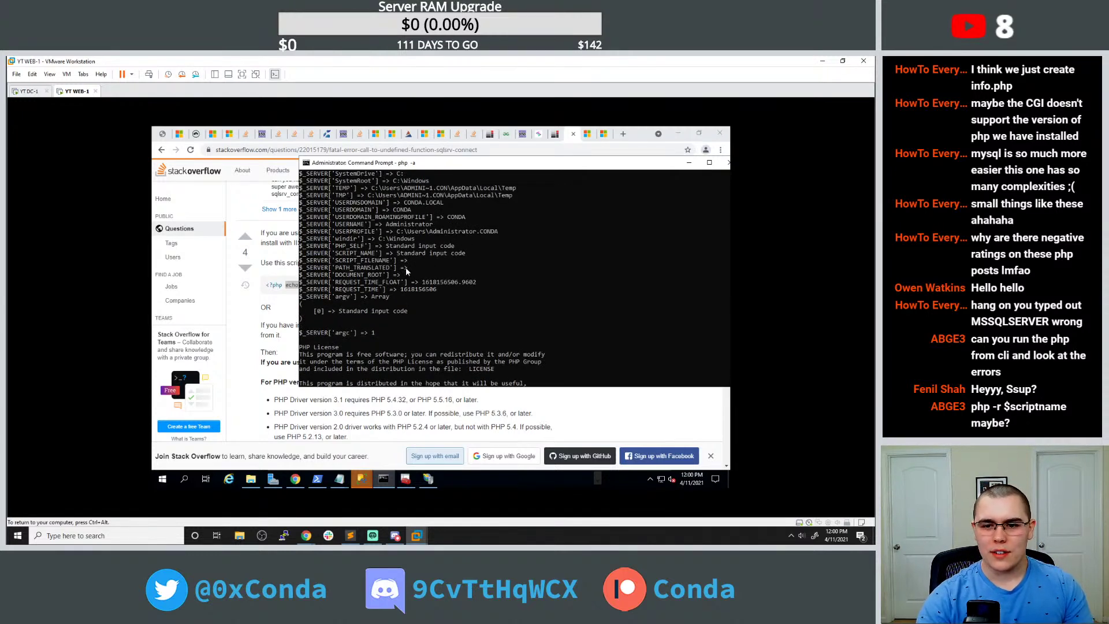
{"action": "scroll", "coordinate": [406, 269], "scroll_direction": "up", "scroll_amount": 5}
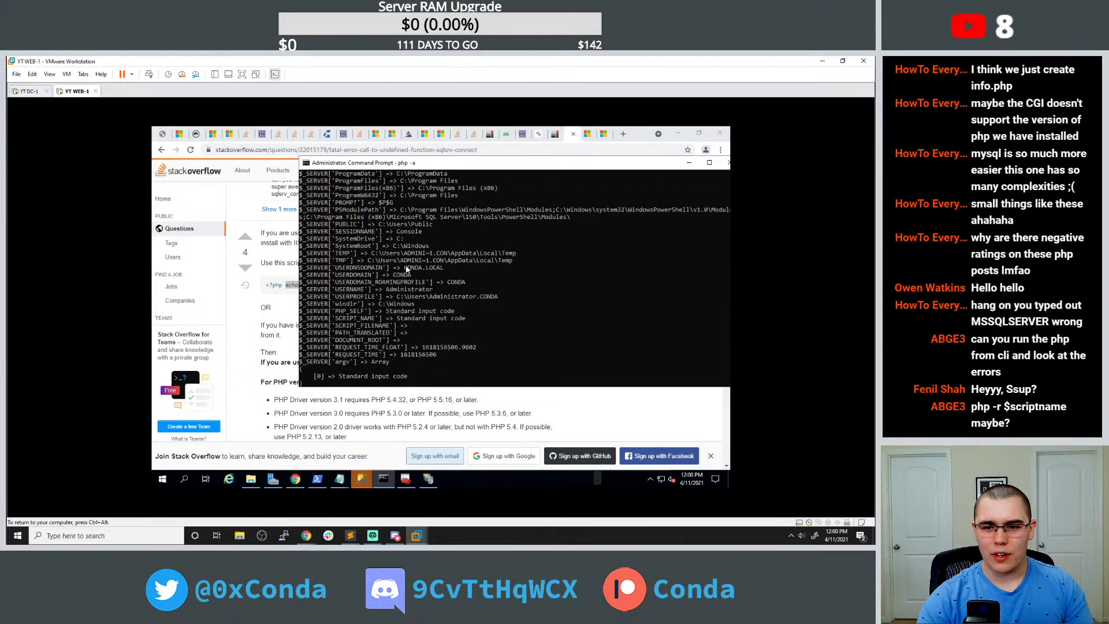
{"action": "scroll", "coordinate": [406, 268], "scroll_direction": "up", "scroll_amount": 4}
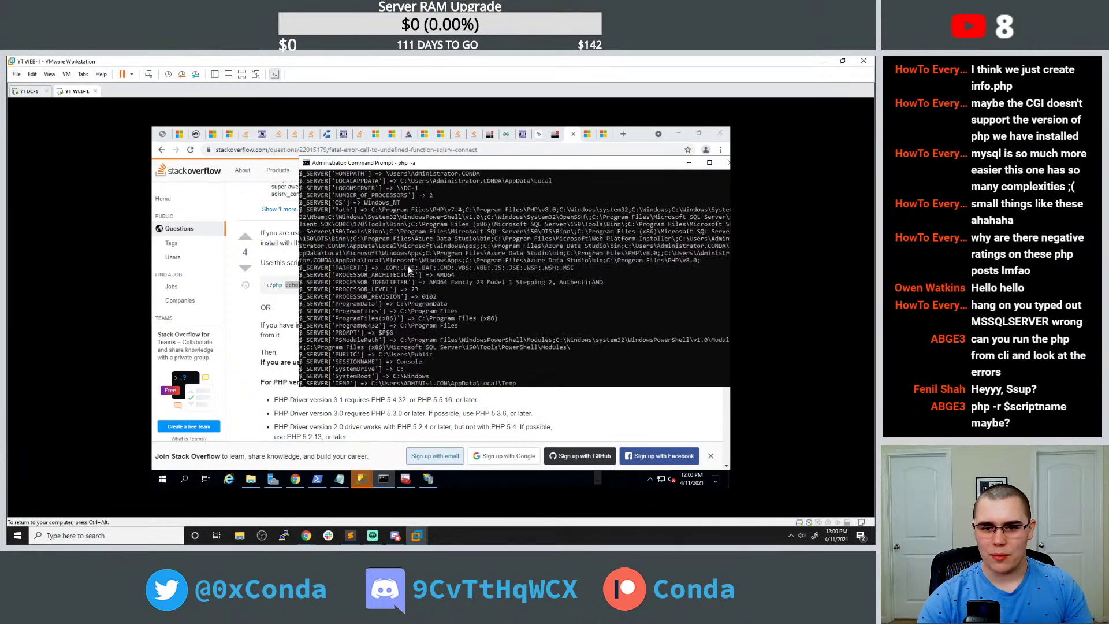
{"action": "scroll", "coordinate": [412, 281], "scroll_direction": "up", "scroll_amount": 2}
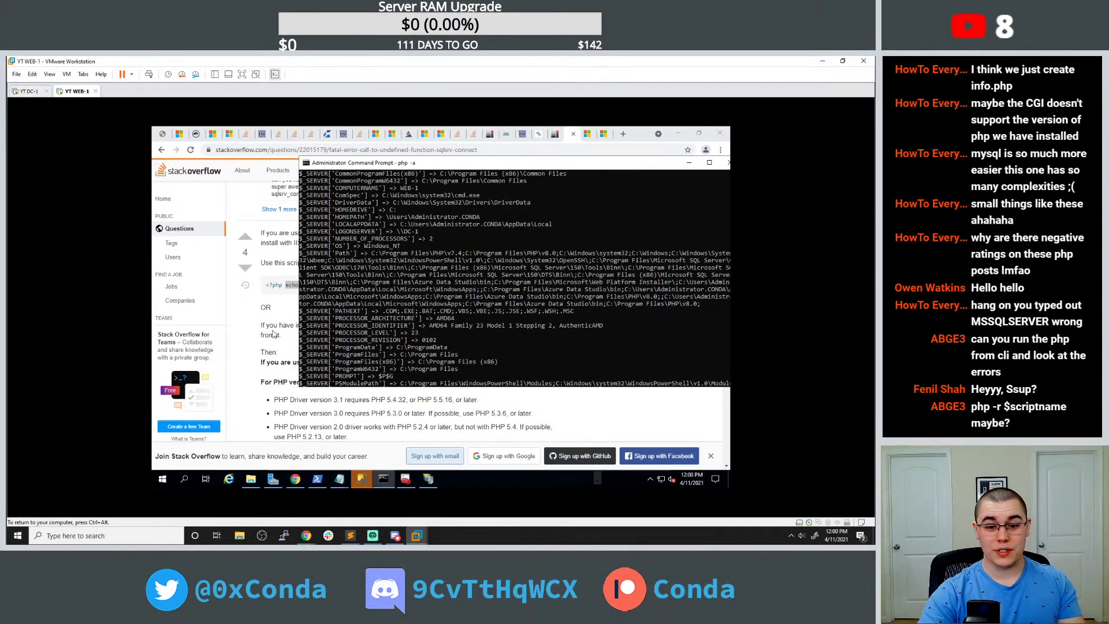
{"action": "scroll", "coordinate": [425, 340], "scroll_direction": "up", "scroll_amount": 3}
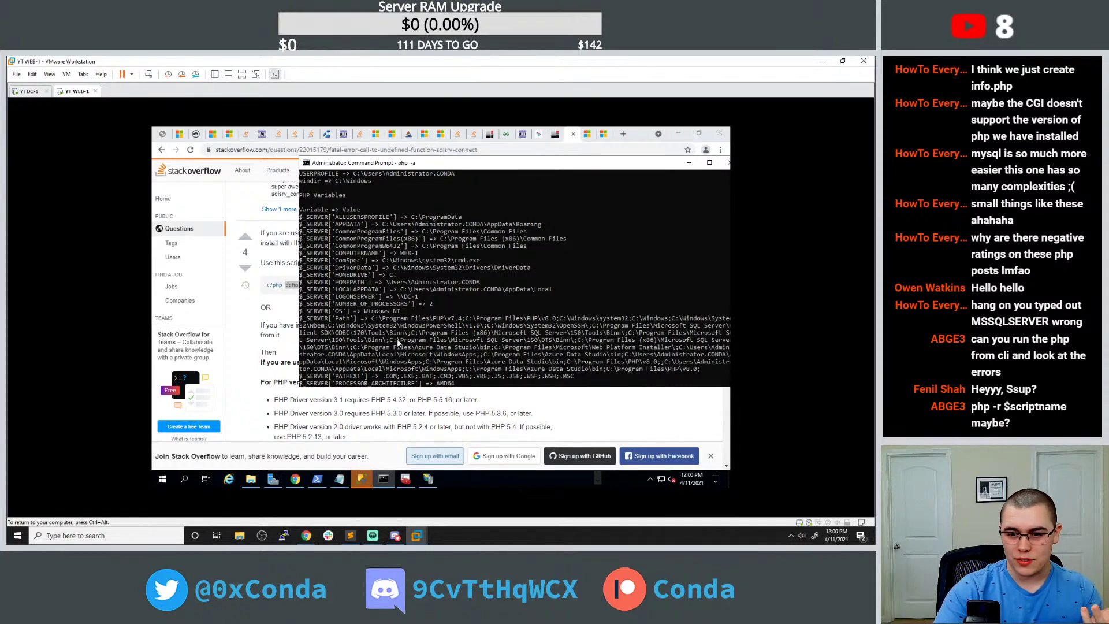
{"action": "left_click", "coordinate": [280, 342]}
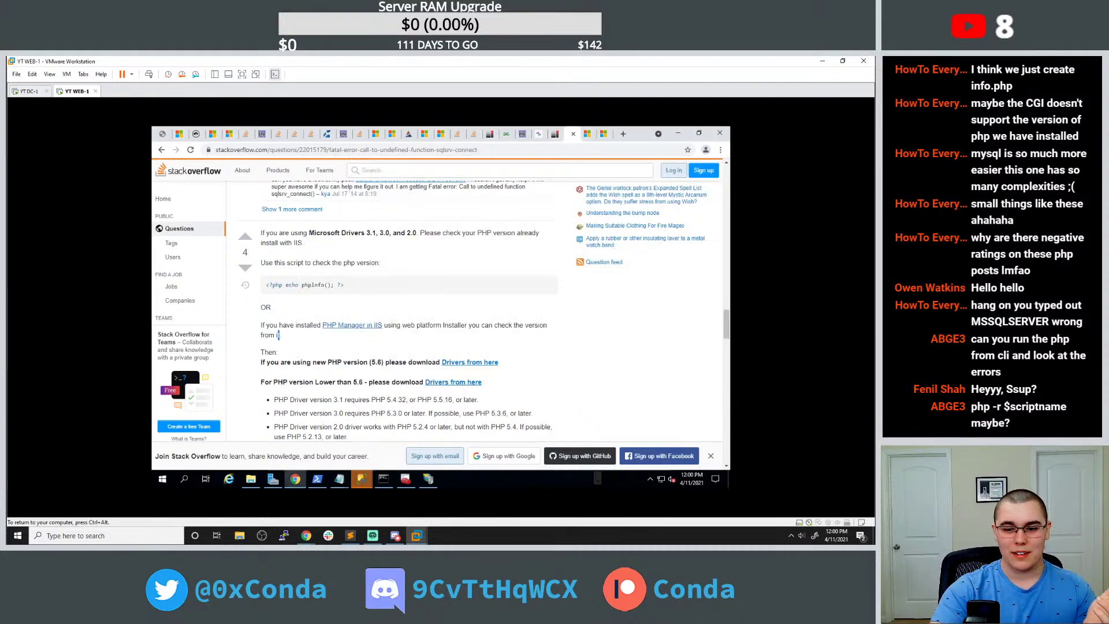
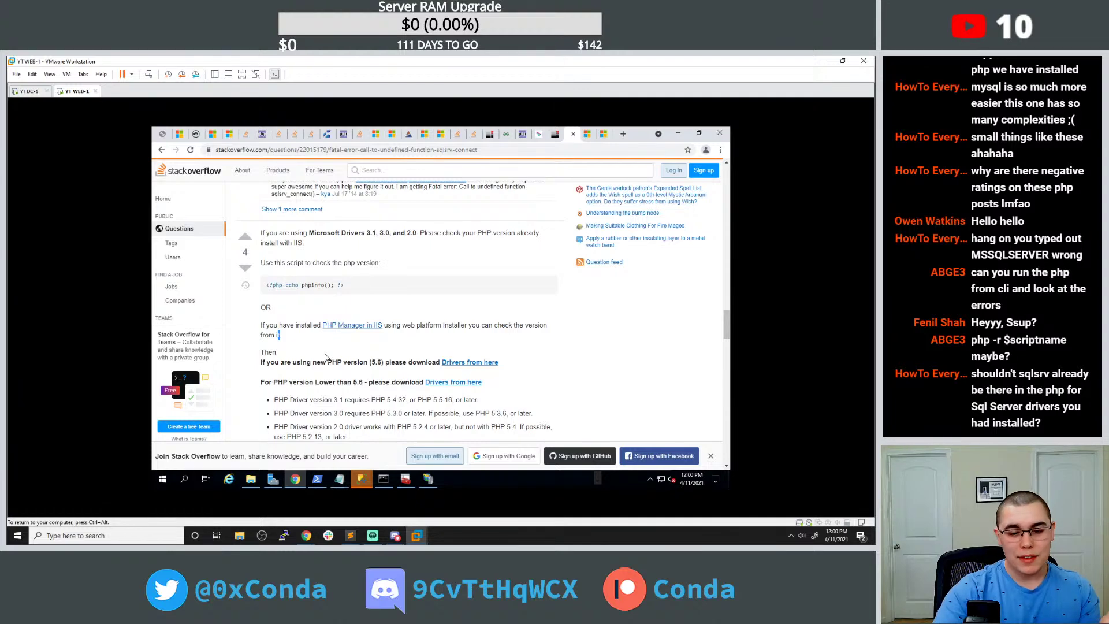
Follow the 'Drivers from here' link to windows.php.net and download the PHP 7.4.16 VC15 x64 Thread Safe zip.
{"action": "scroll", "coordinate": [326, 359], "scroll_direction": "up", "scroll_amount": 1}
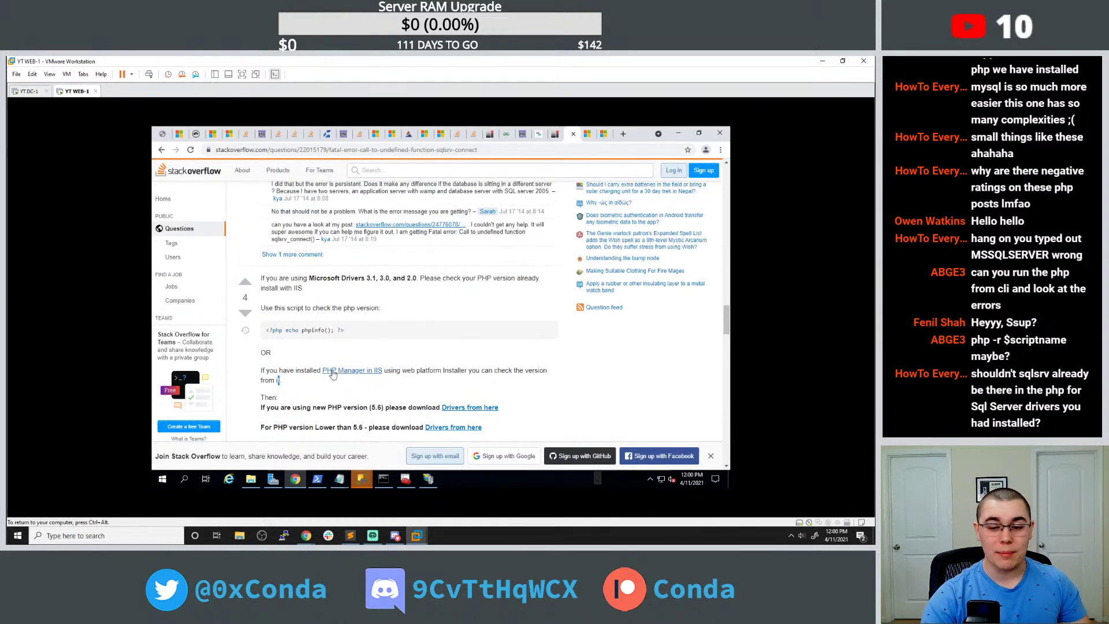
{"action": "left_click", "coordinate": [456, 407]}
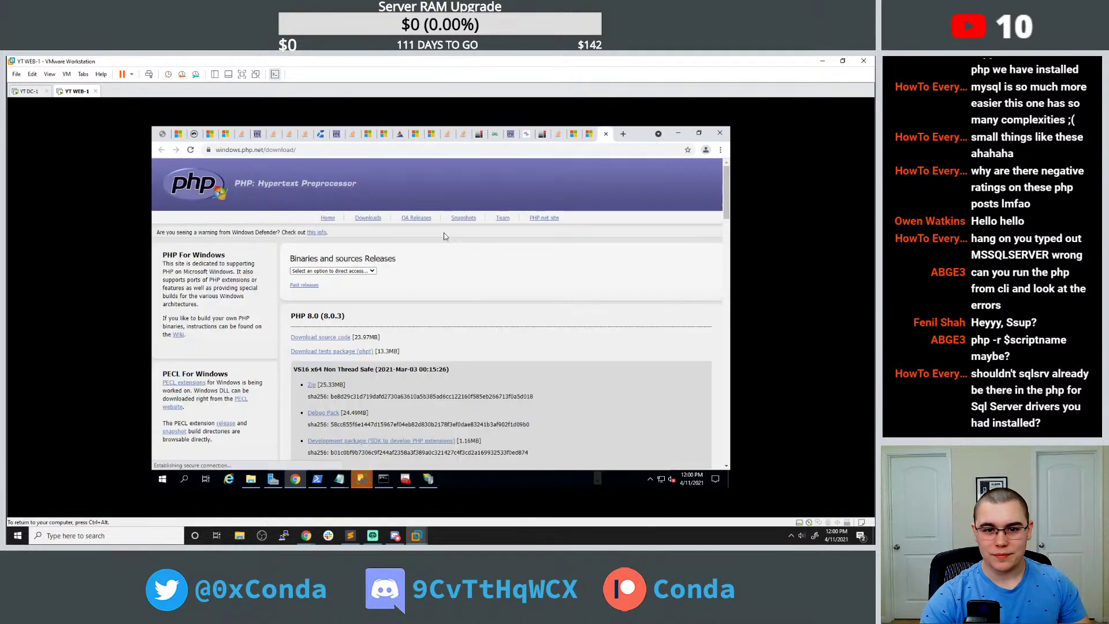
{"action": "scroll", "coordinate": [420, 280], "scroll_direction": "down", "scroll_amount": 1}
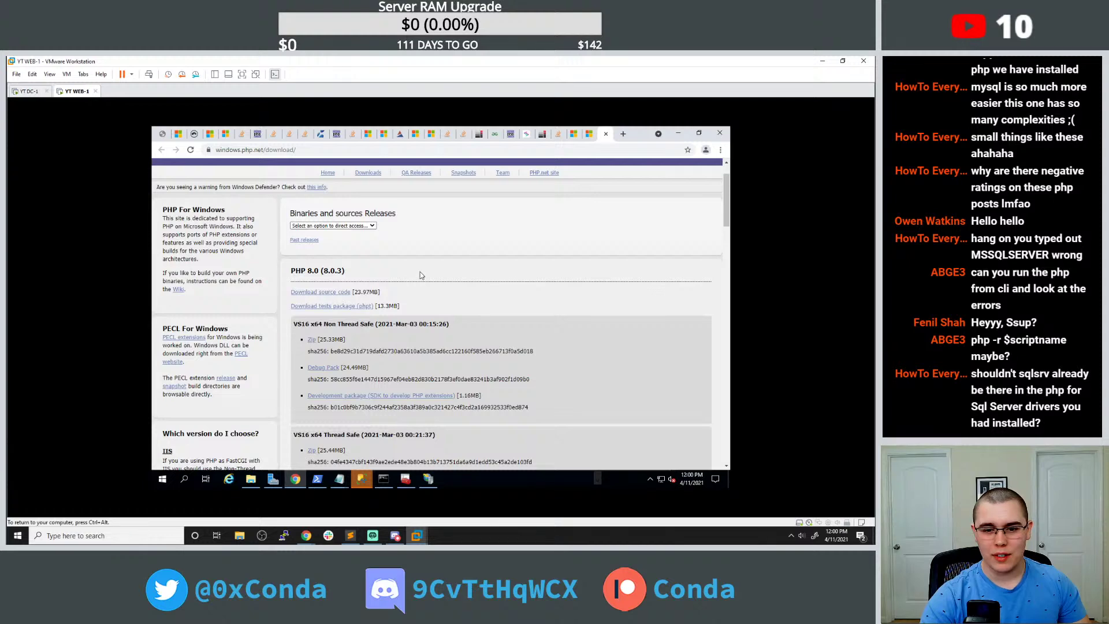
{"action": "scroll", "coordinate": [420, 276], "scroll_direction": "down", "scroll_amount": 3}
{"action": "scroll", "coordinate": [421, 272], "scroll_direction": "down", "scroll_amount": 8}
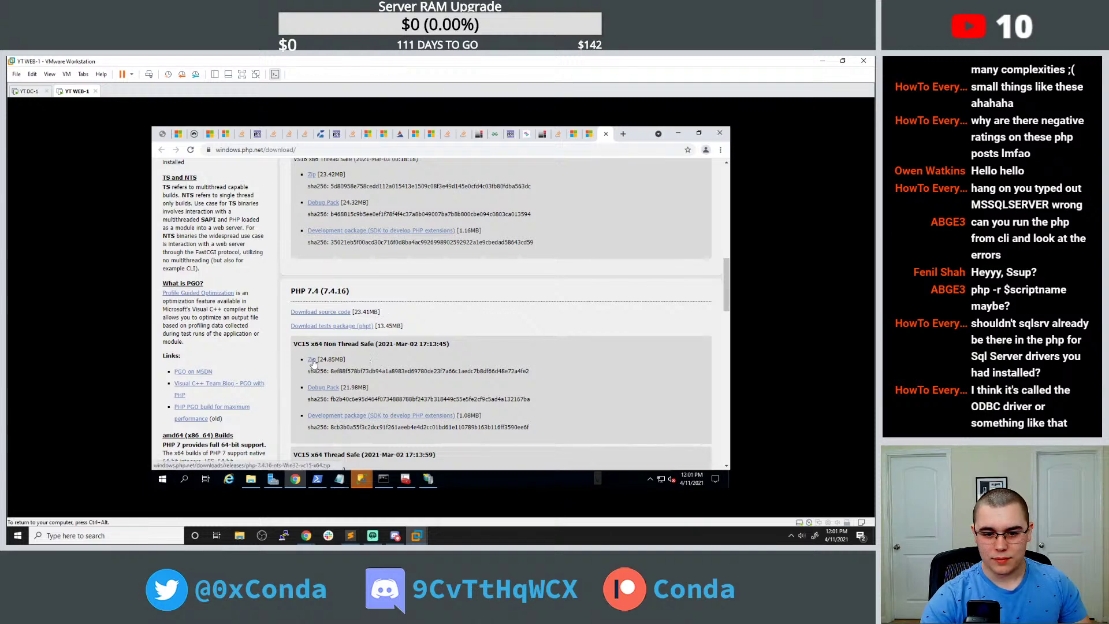
{"action": "scroll", "coordinate": [313, 362], "scroll_direction": "down", "scroll_amount": 4}
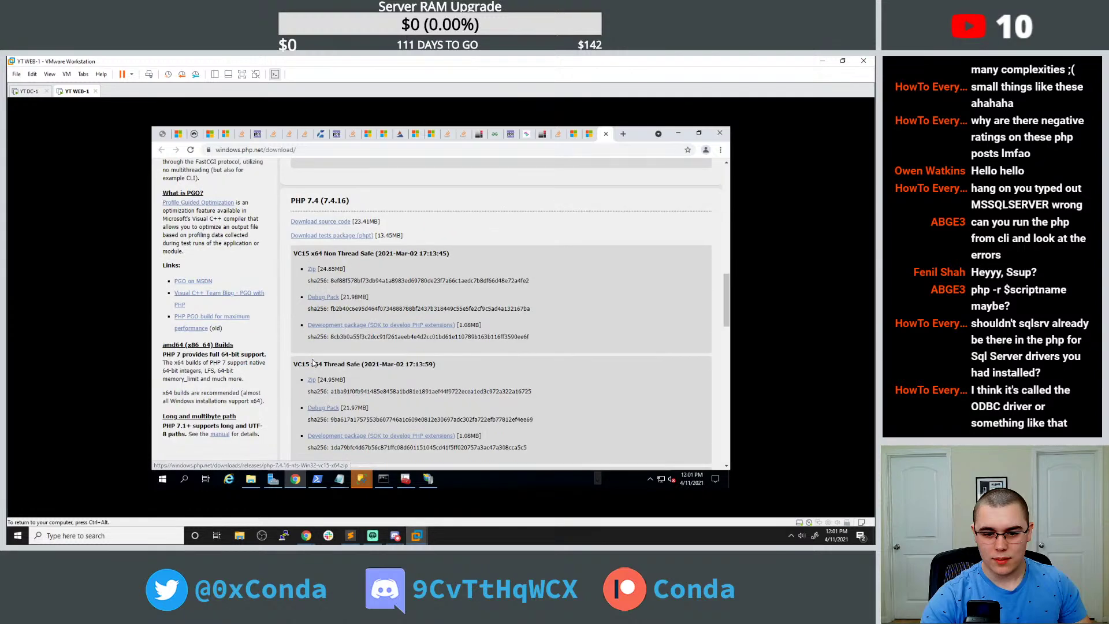
{"action": "scroll", "coordinate": [324, 354], "scroll_direction": "down", "scroll_amount": 4}
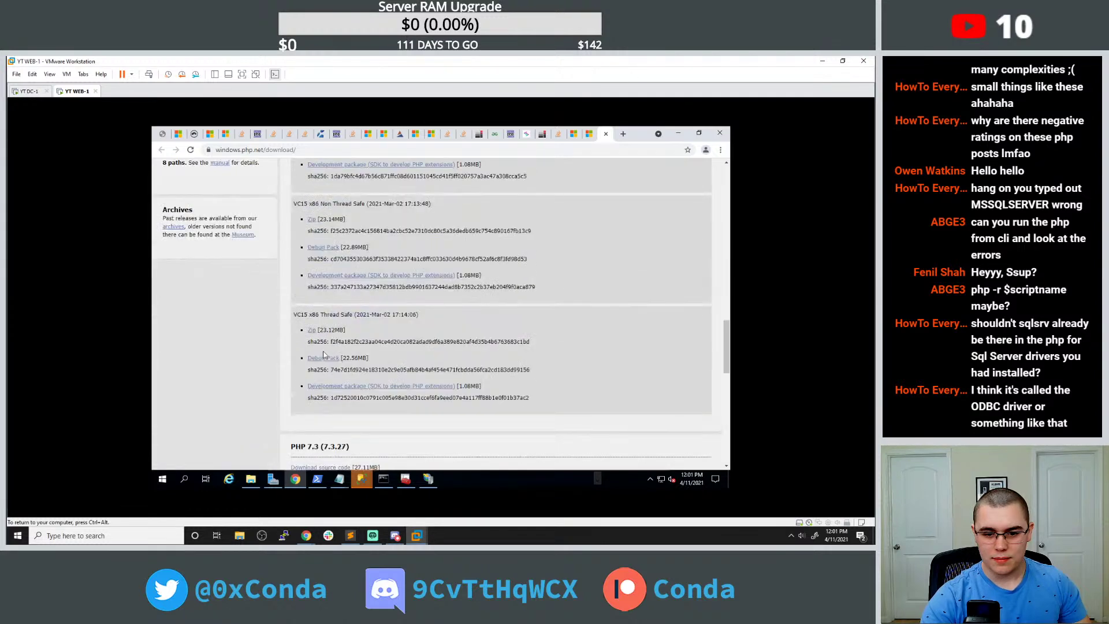
{"action": "scroll", "coordinate": [324, 354], "scroll_direction": "up", "scroll_amount": 3}
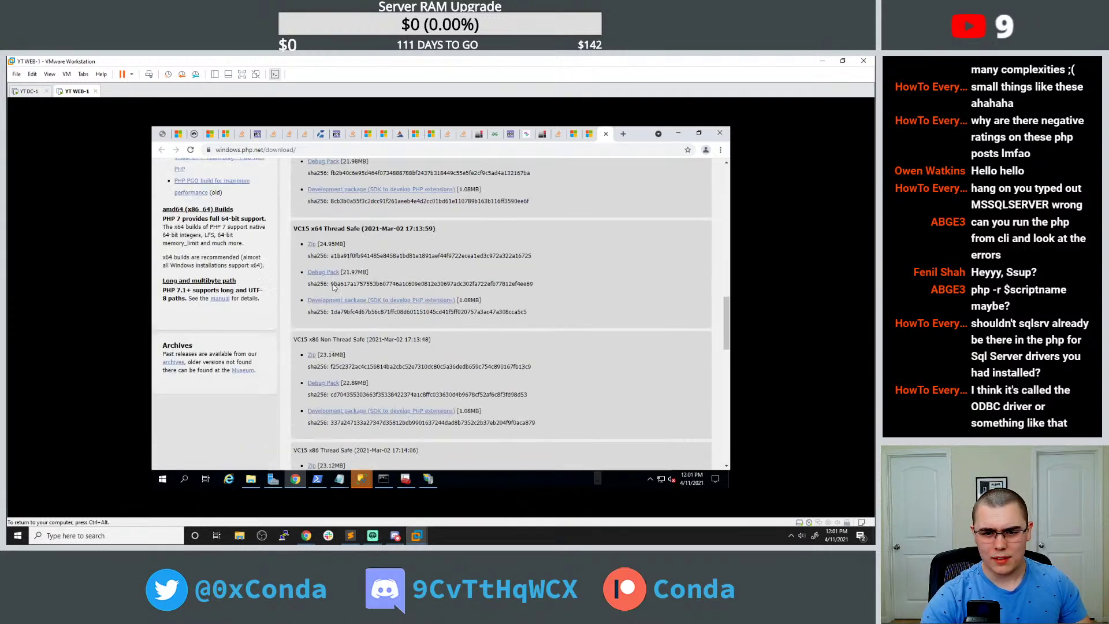
{"action": "left_click", "coordinate": [312, 245]}
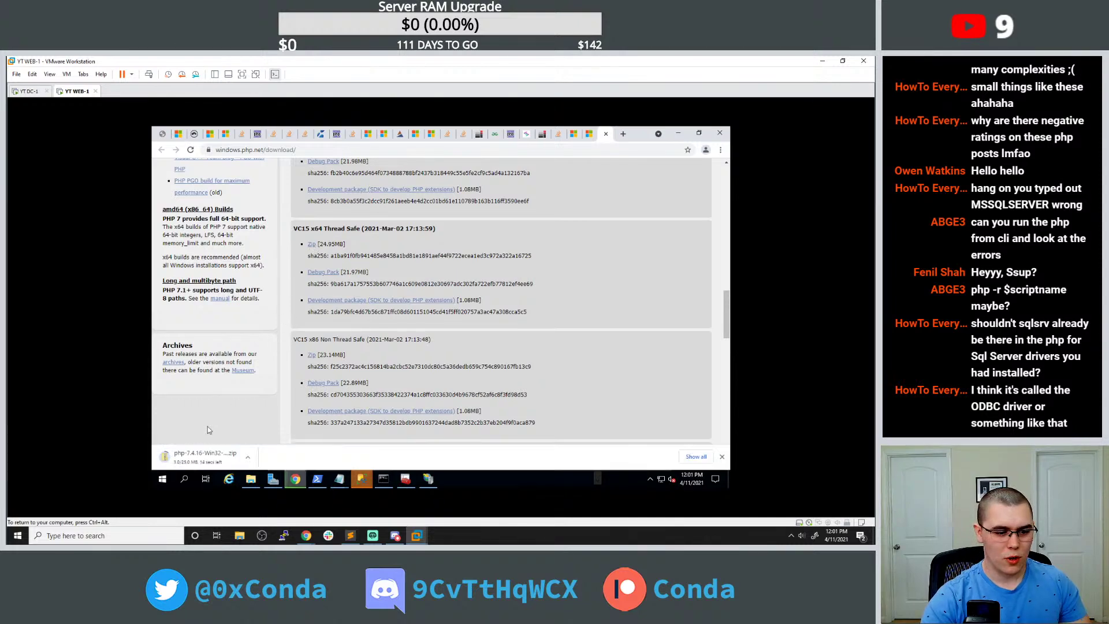
Search Windows for 'odbc', then dismiss the search results.
{"action": "left_click", "coordinate": [184, 478]}
{"action": "type", "text": "odbc"}
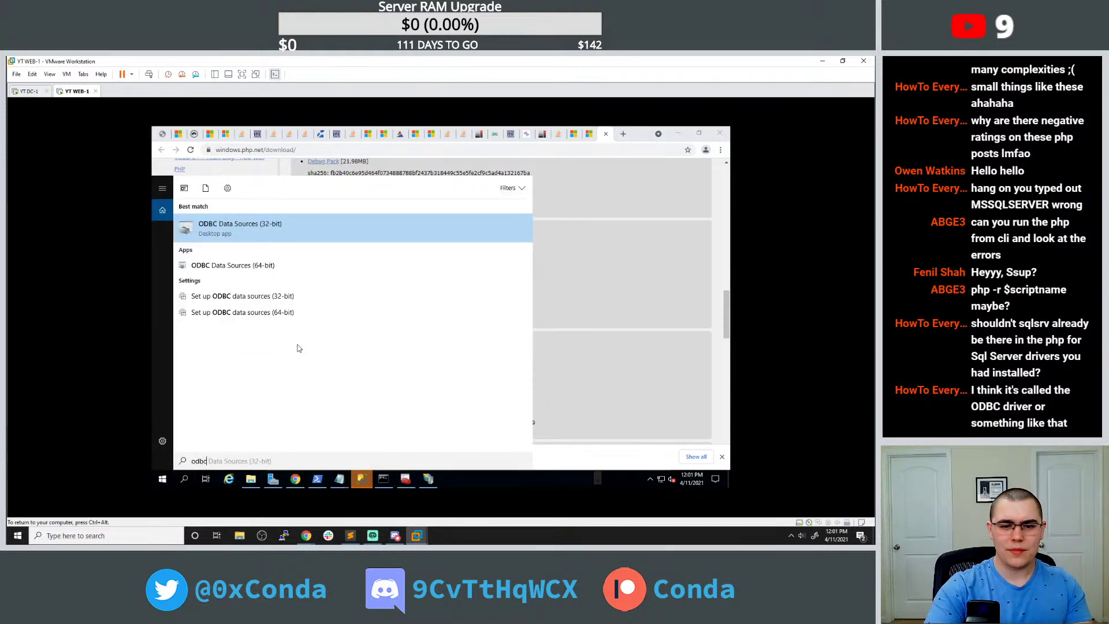
{"action": "left_click", "coordinate": [626, 305]}
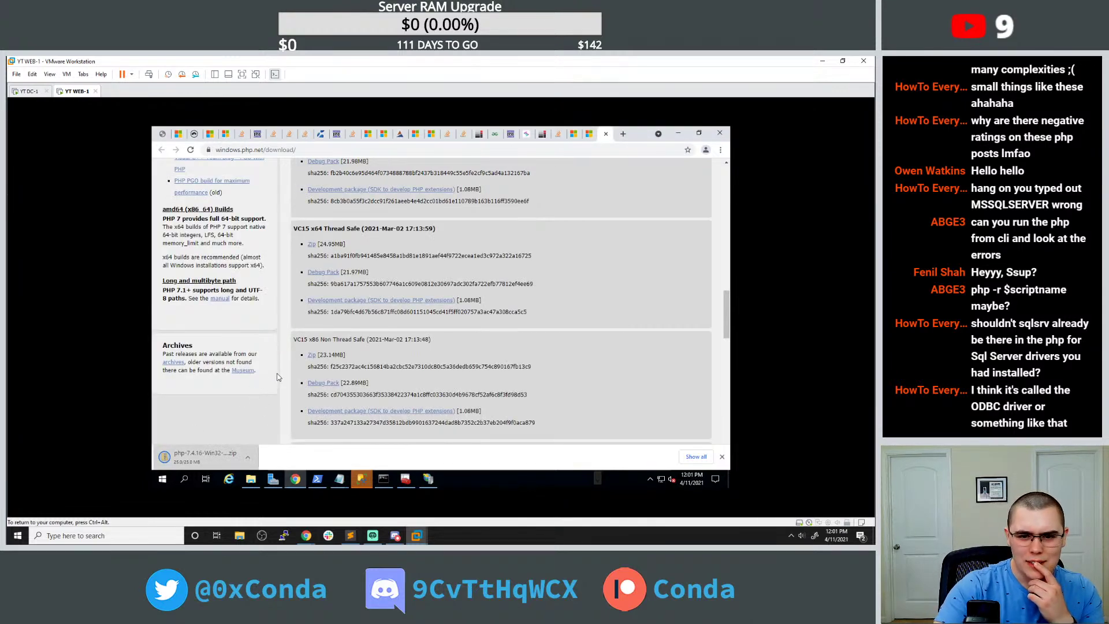
Check the zip's download options and glance at the Web Platform Installer docs tabs.
{"action": "left_click", "coordinate": [247, 458]}
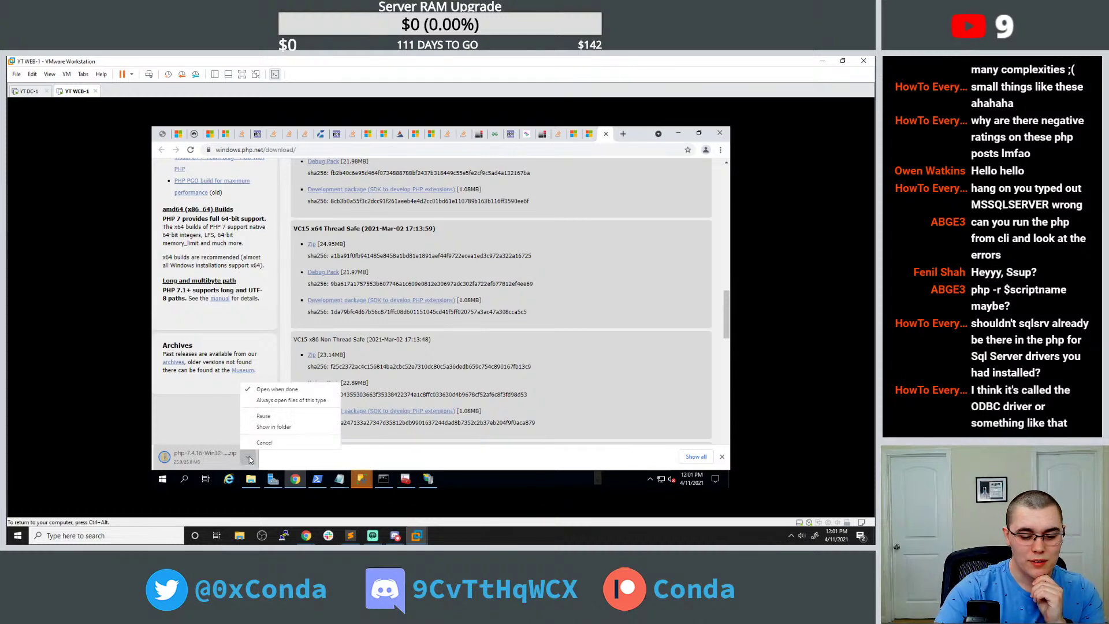
{"action": "left_click", "coordinate": [272, 389]}
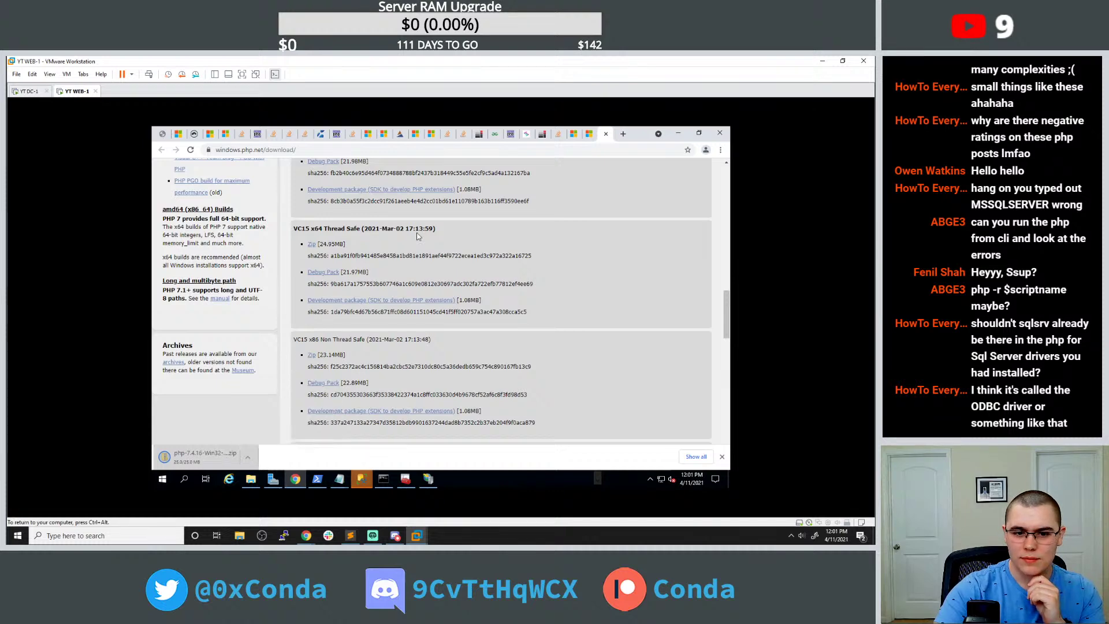
{"action": "left_click", "coordinate": [589, 134]}
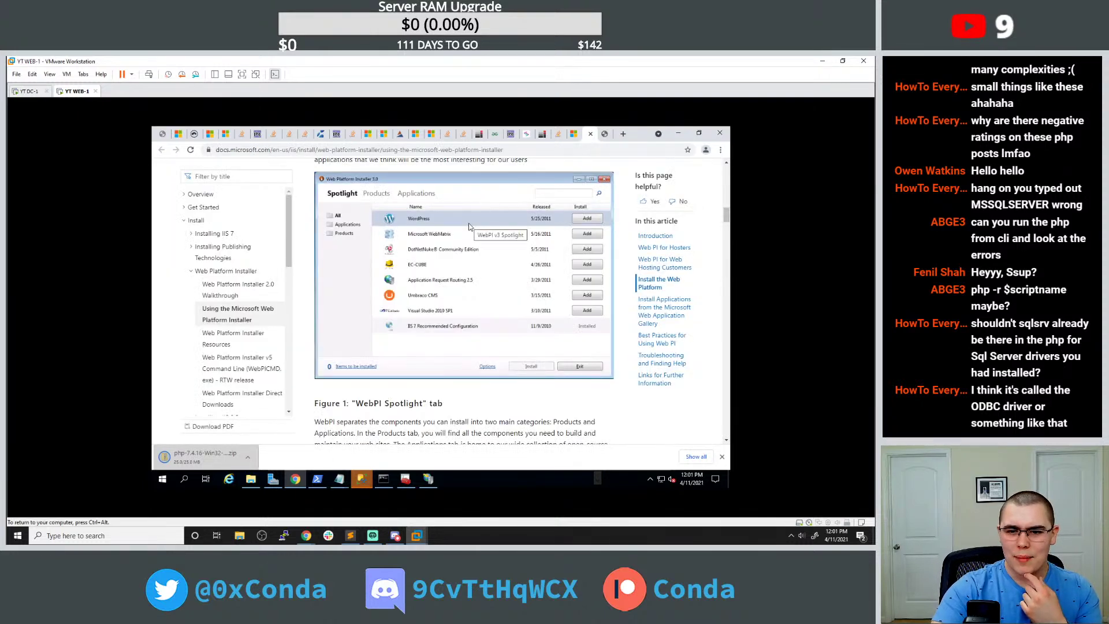
{"action": "left_click", "coordinate": [573, 134]}
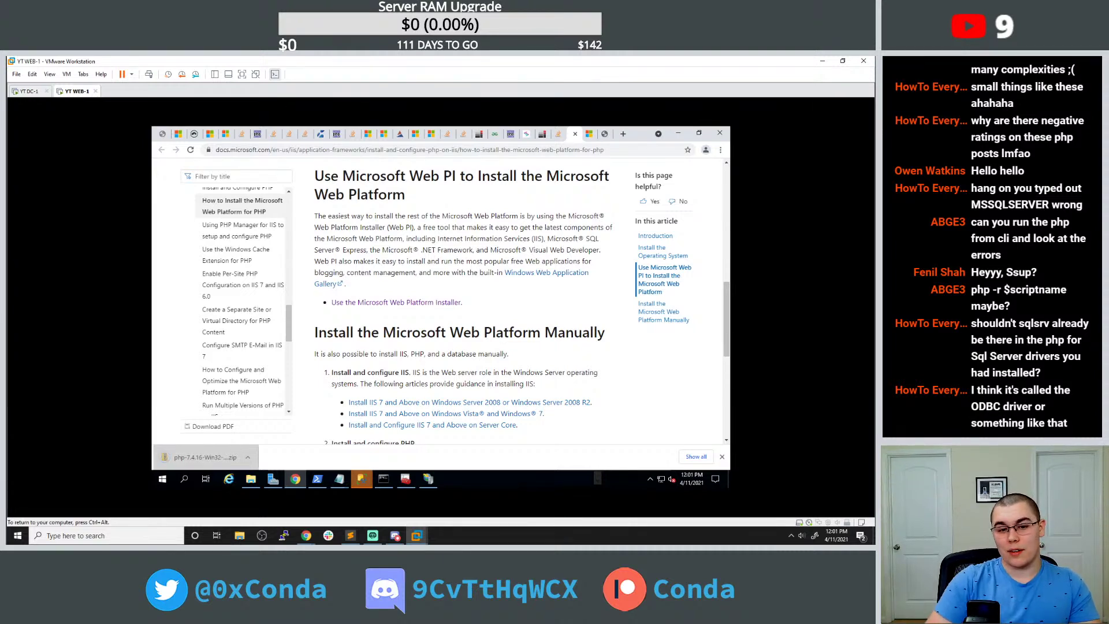
{"action": "left_click", "coordinate": [604, 134]}
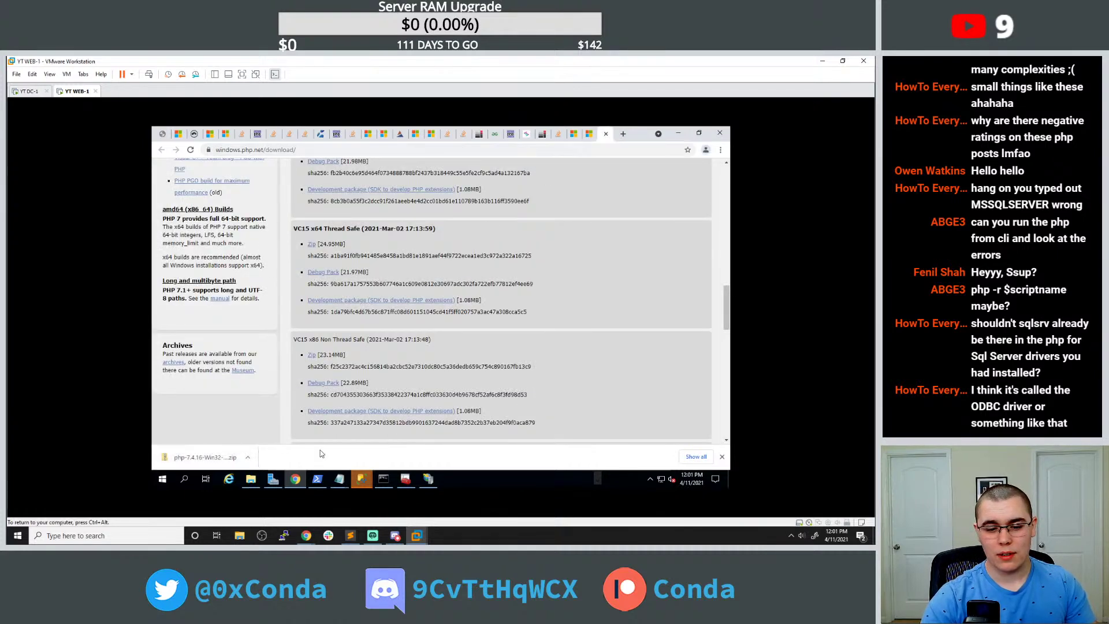
Open the downloaded PHP 7.4.16 zip, browse its file list, and close it.
{"action": "left_click", "coordinate": [212, 454]}
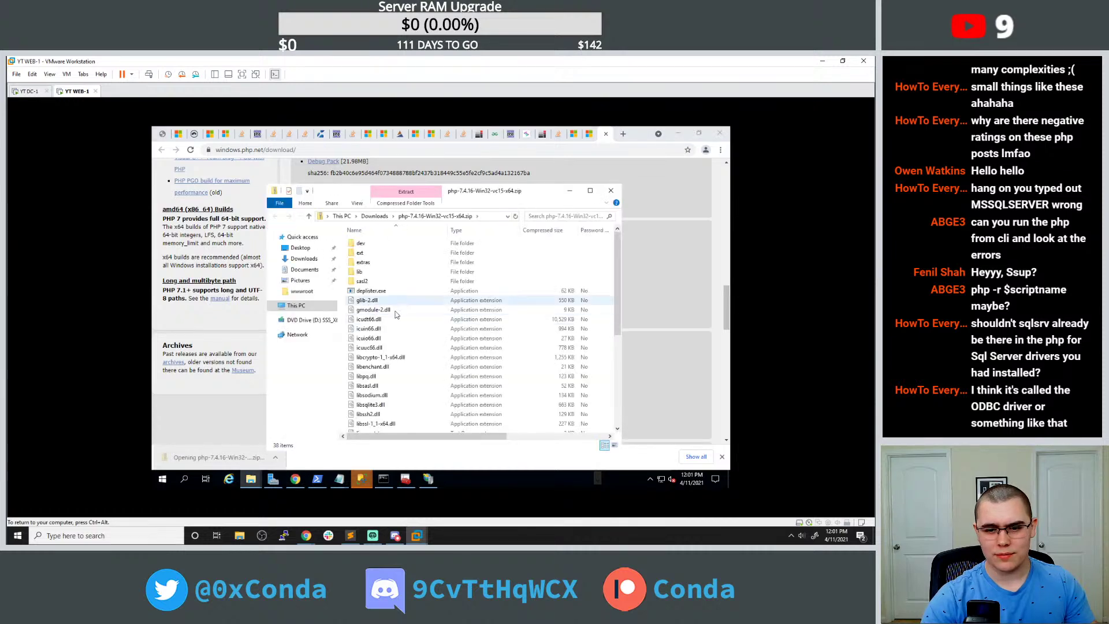
{"action": "scroll", "coordinate": [404, 301], "scroll_direction": "down", "scroll_amount": 4}
{"action": "scroll", "coordinate": [404, 302], "scroll_direction": "down", "scroll_amount": 2}
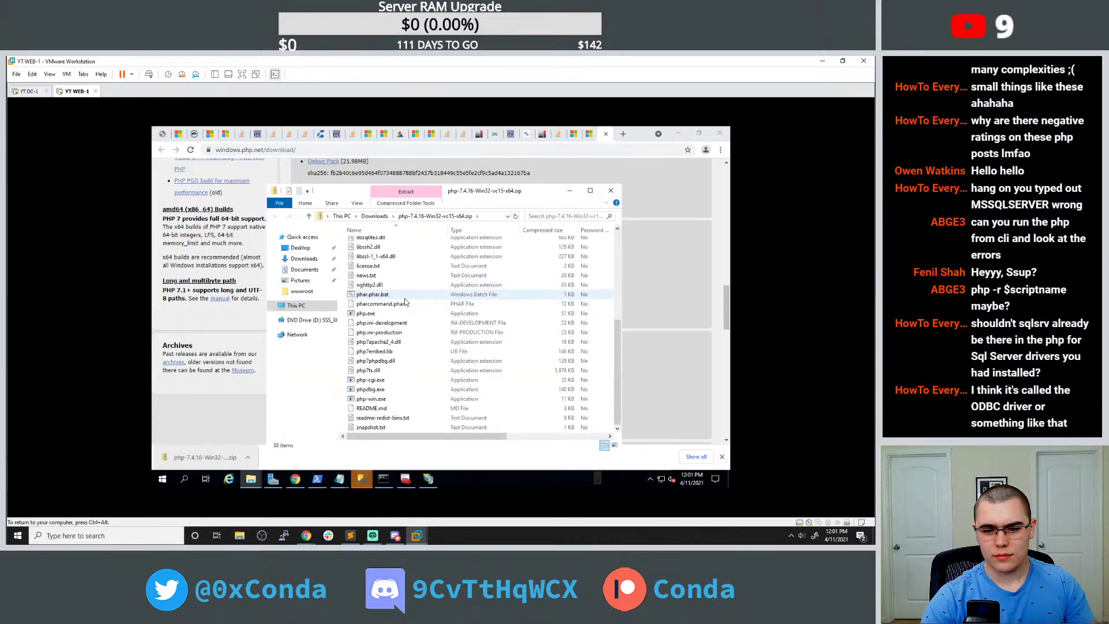
{"action": "scroll", "coordinate": [404, 298], "scroll_direction": "up", "scroll_amount": 7}
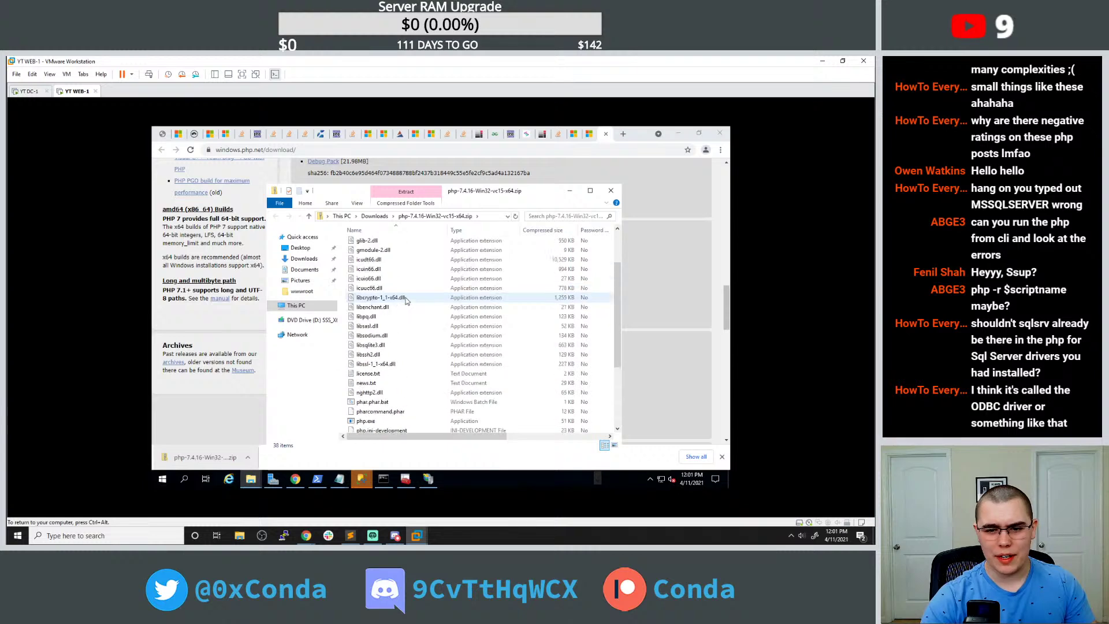
{"action": "left_click", "coordinate": [611, 190]}
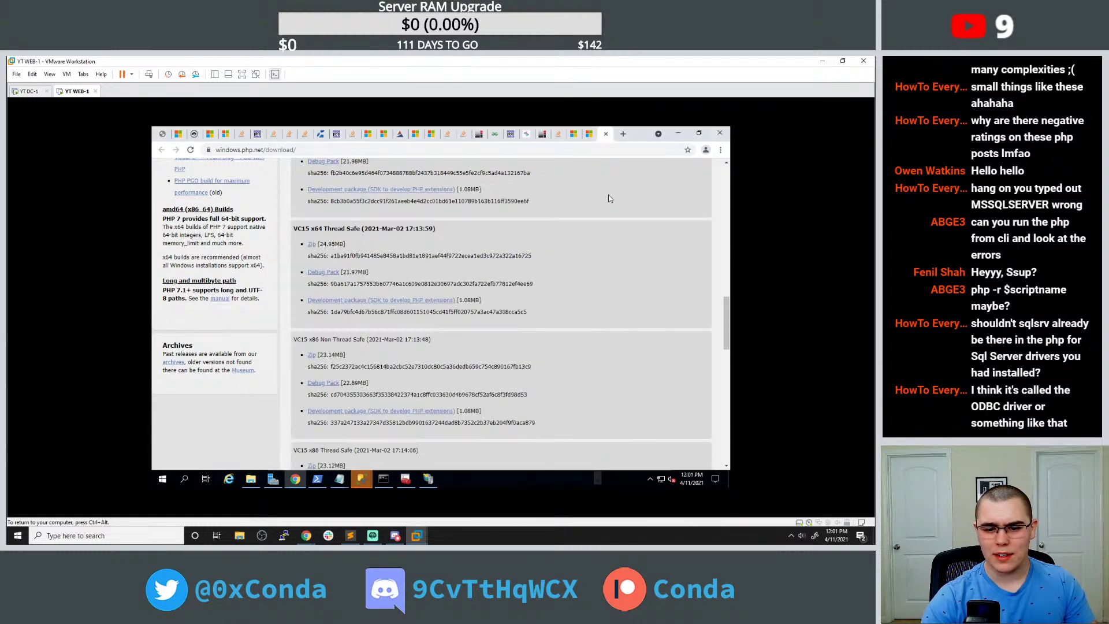
Copy the sqlsrv_connect error from php-errors.log and Google it prefixed with 'windows iis'.
{"action": "mouse_move", "coordinate": [338, 480]}
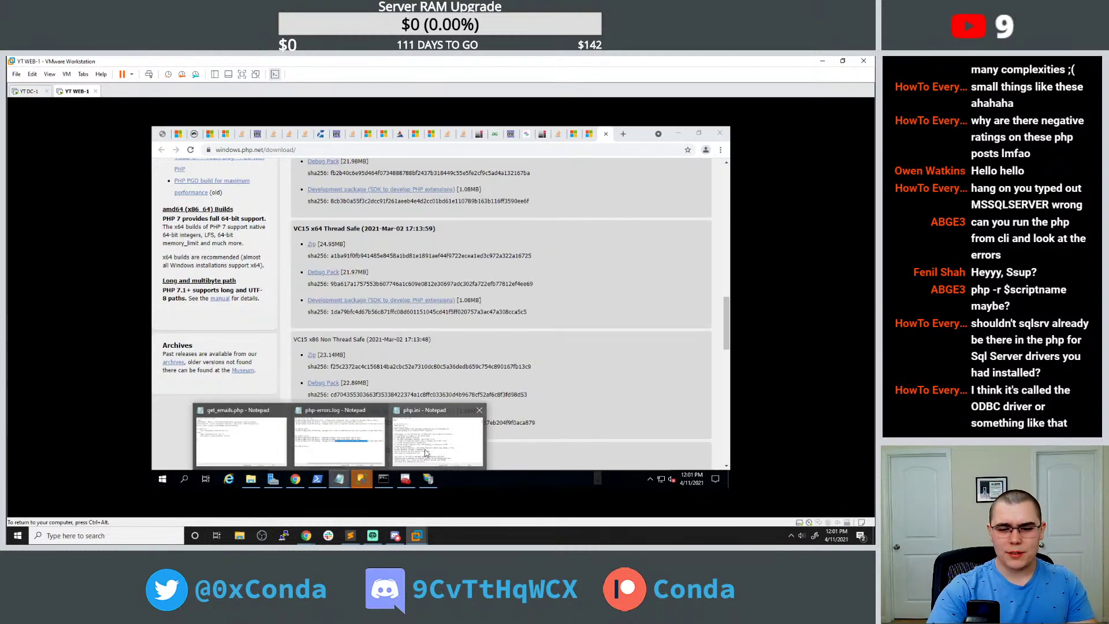
{"action": "left_click", "coordinate": [363, 443]}
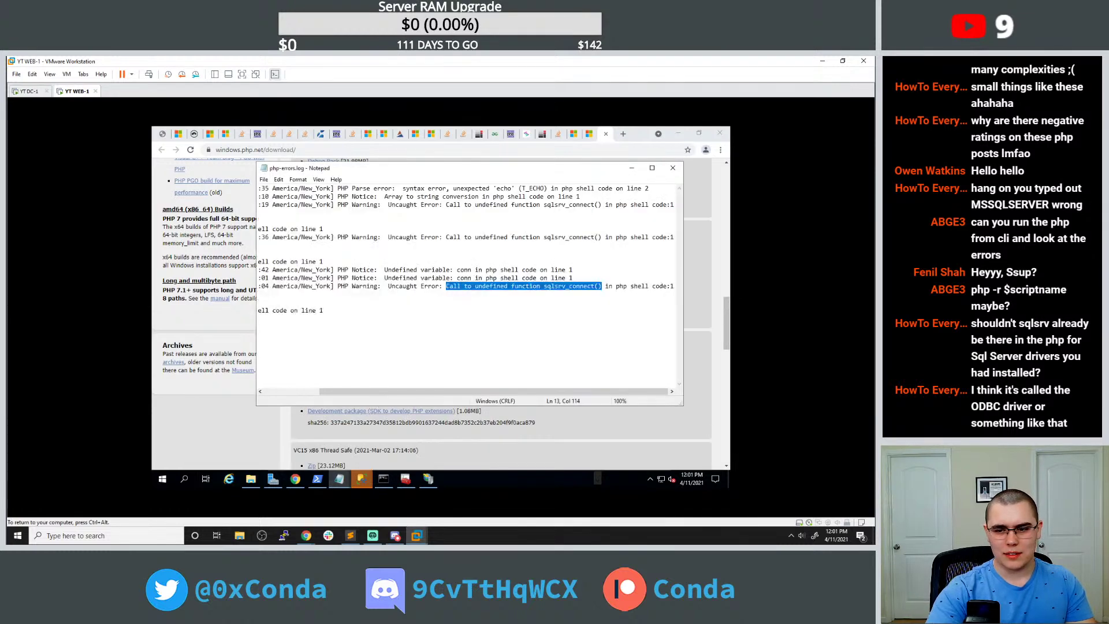
{"action": "right_click", "coordinate": [492, 287]}
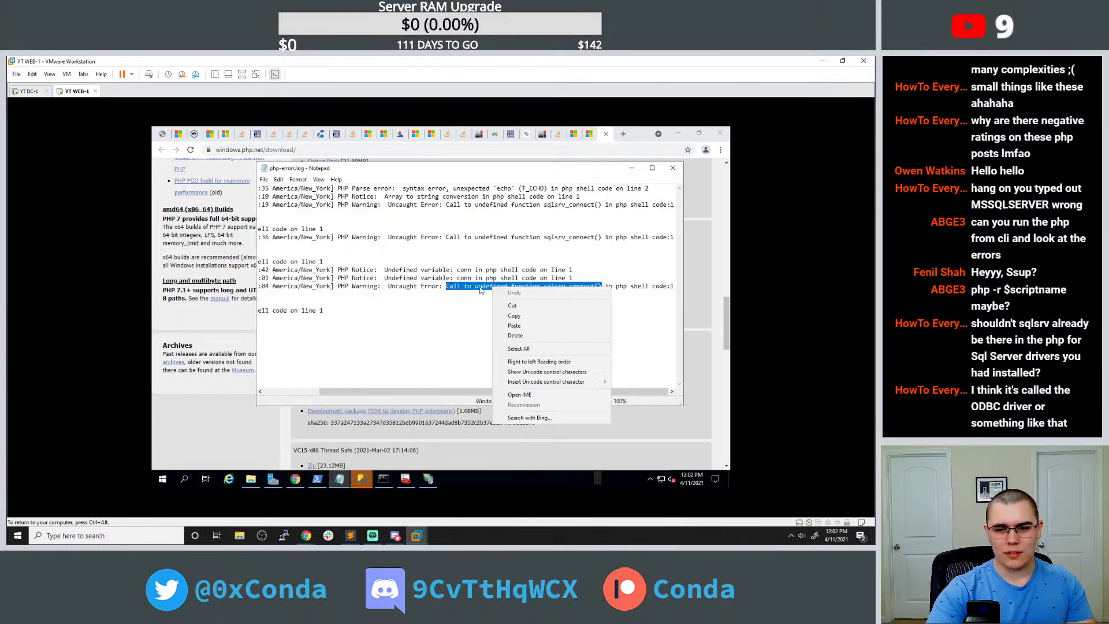
{"action": "left_click", "coordinate": [507, 315]}
{"action": "left_click", "coordinate": [631, 167]}
{"action": "left_click", "coordinate": [623, 133]}
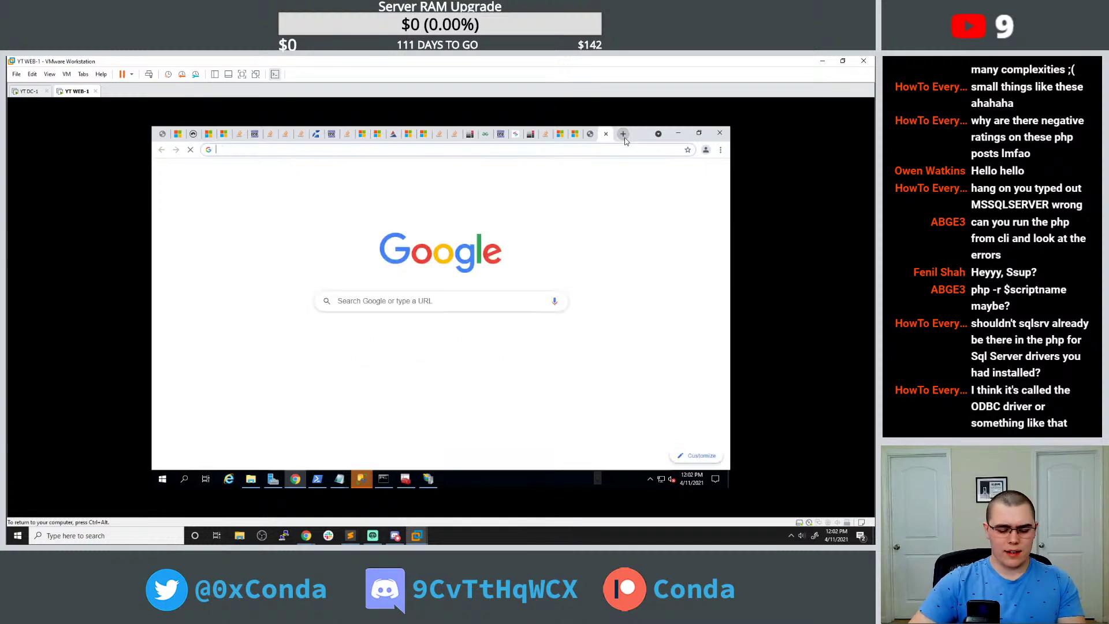
{"action": "type", "text": "windows iis"}
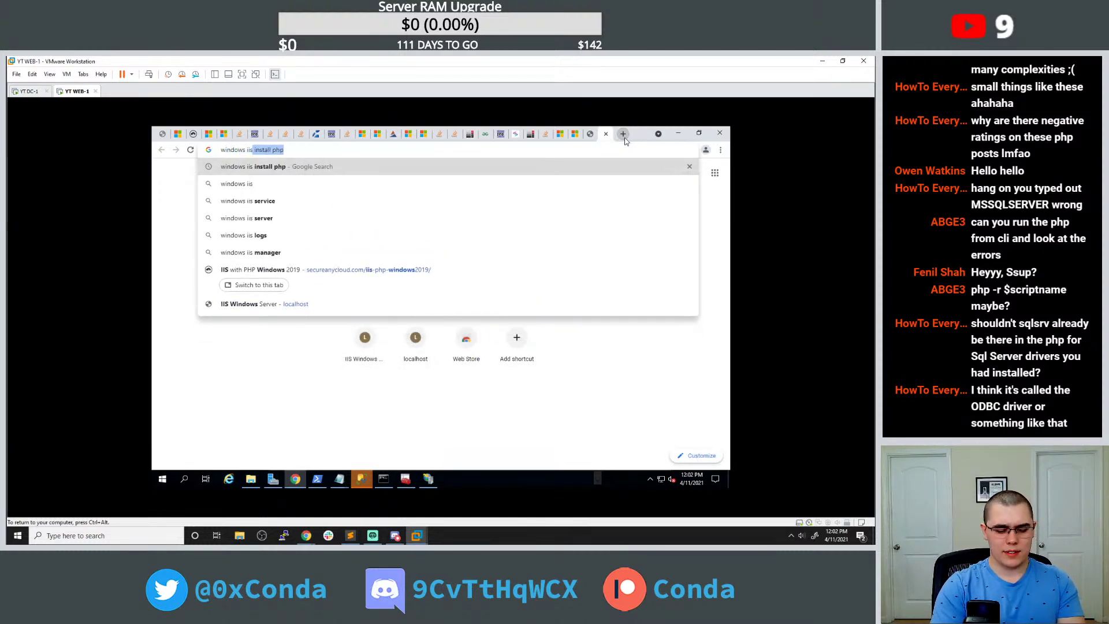
{"action": "key", "text": "ctrl+v"}
{"action": "key", "text": "Return"}
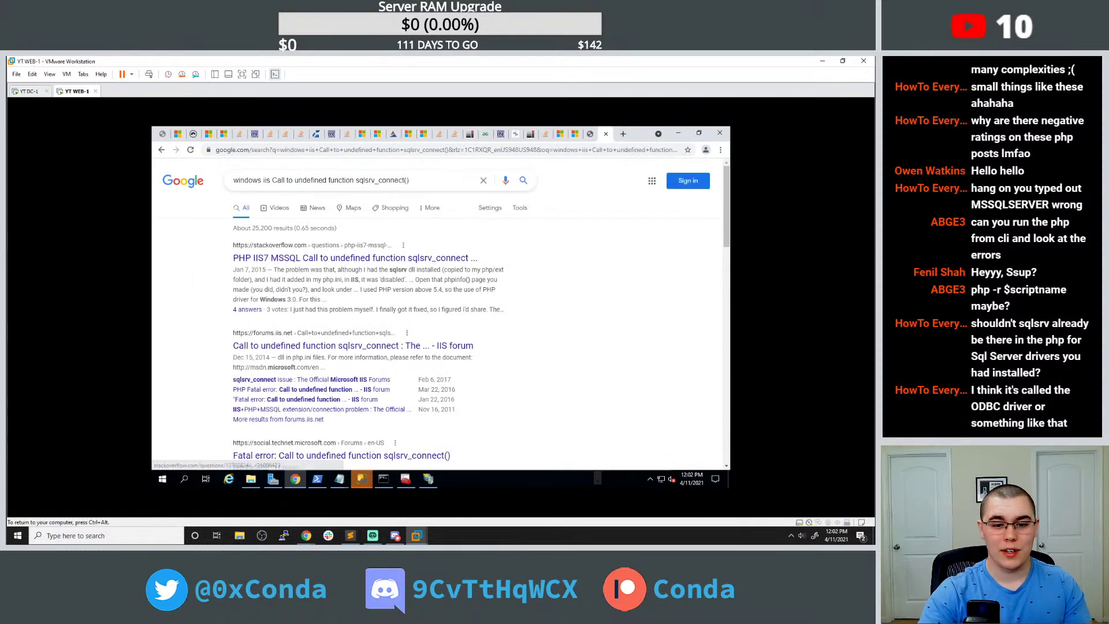
Take extension=php_sqlsrv.dll from the IIS forum answer and append it to the end of php.ini.
{"action": "left_click", "coordinate": [339, 345]}
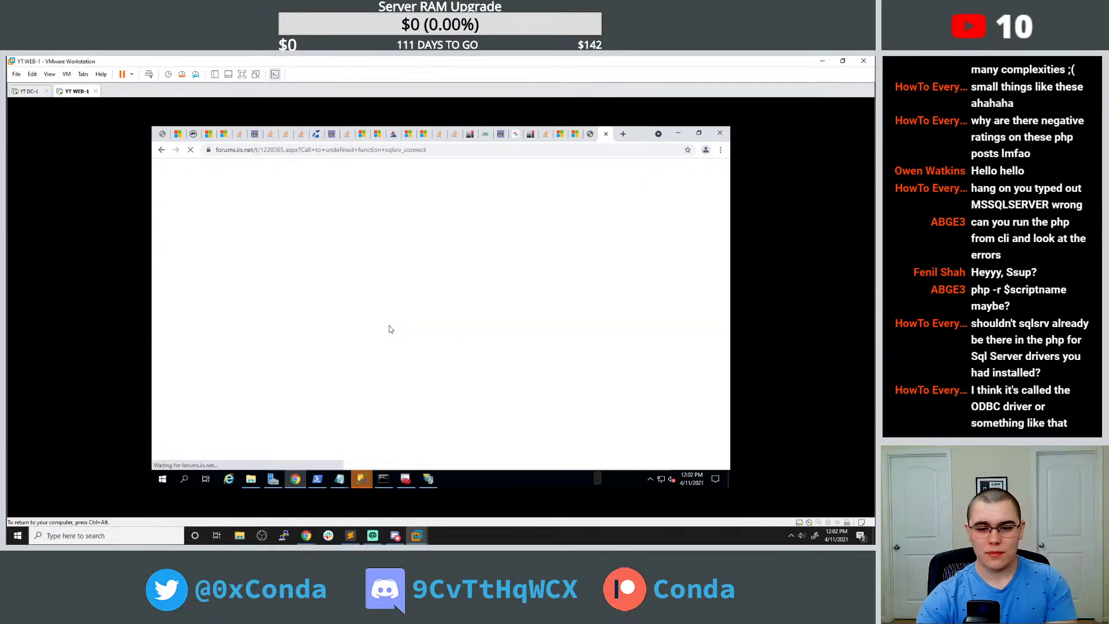
{"action": "scroll", "coordinate": [387, 314], "scroll_direction": "down", "scroll_amount": 4}
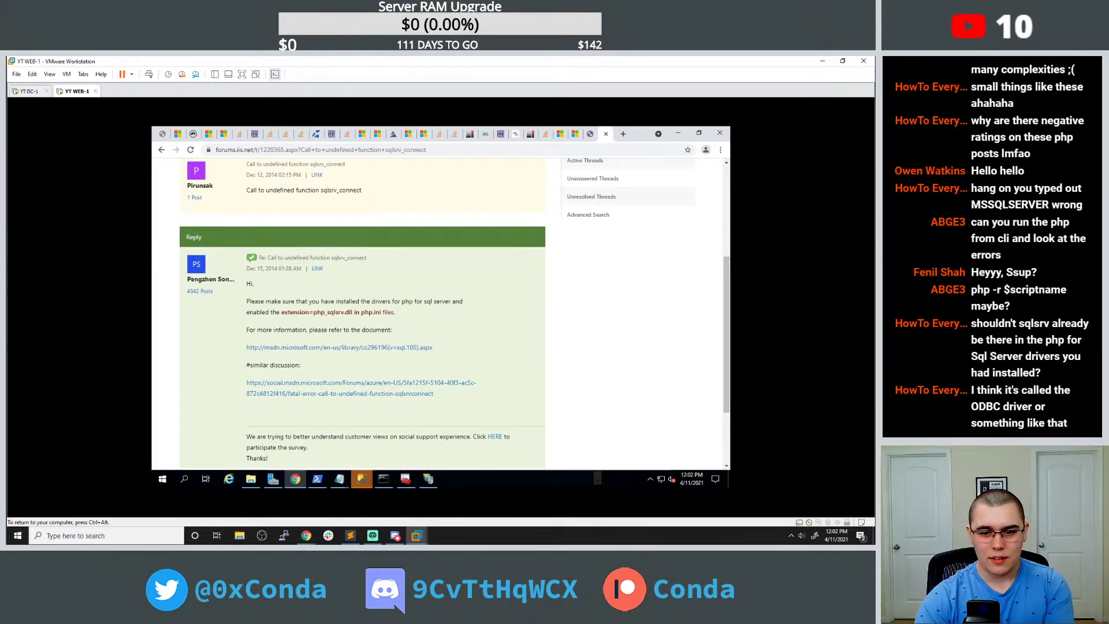
{"action": "left_click_drag", "start_coordinate": [281, 312], "coordinate": [355, 312]}
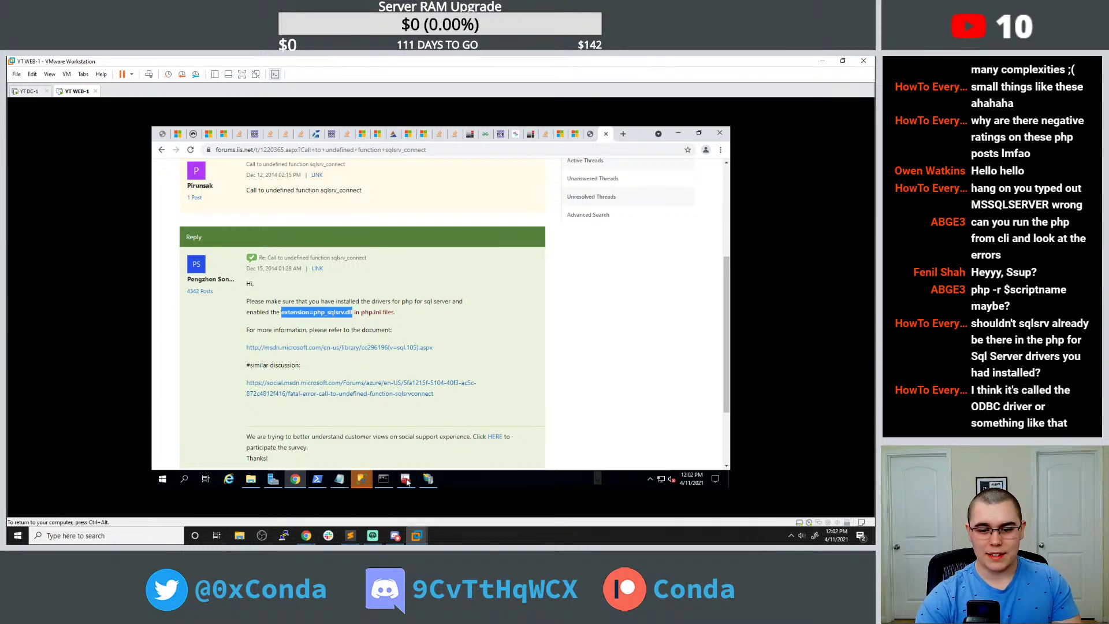
{"action": "left_click", "coordinate": [339, 479]}
{"action": "left_click", "coordinate": [430, 447]}
{"action": "key", "text": "Escape"}
{"action": "left_click_drag", "start_coordinate": [635, 219], "coordinate": [614, 378]}
{"action": "key", "text": "ctrl+End"}
{"action": "key", "text": "ctrl+v"}
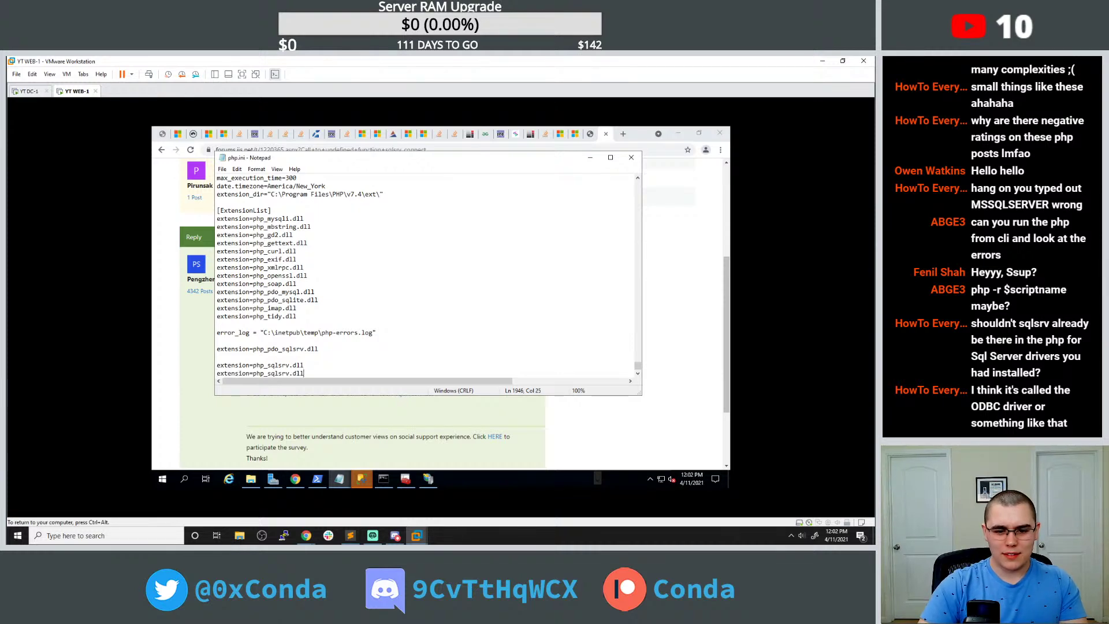
Open the Microsoft docs SQLSRV example application page linked from the forum thread and read through it.
{"action": "left_click", "coordinate": [192, 380]}
{"action": "scroll", "coordinate": [187, 400], "scroll_direction": "down", "scroll_amount": 3}
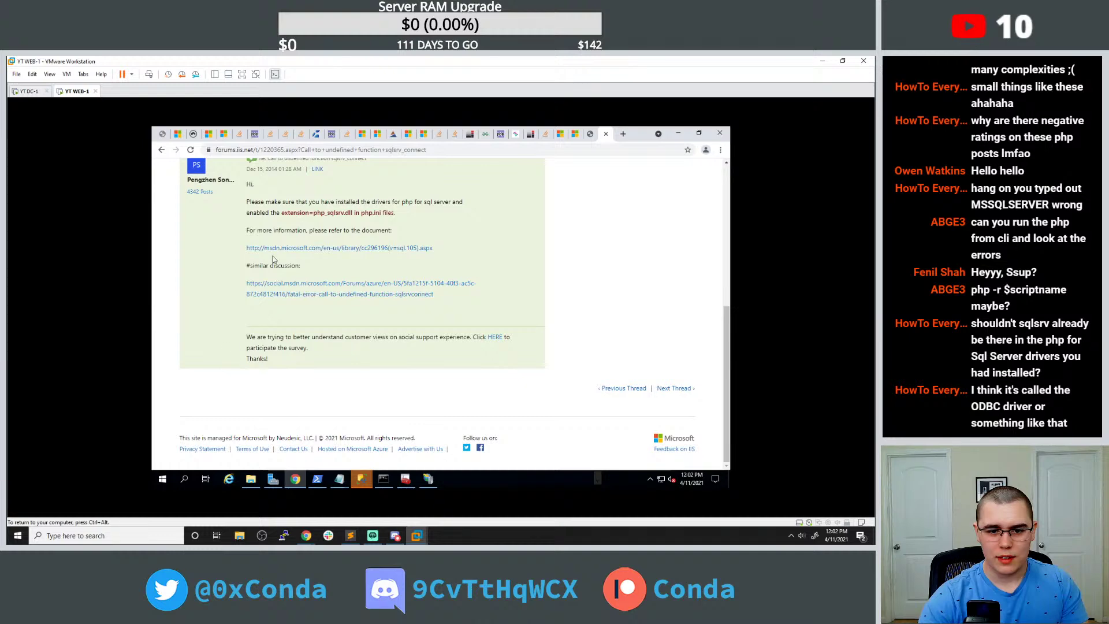
{"action": "left_click", "coordinate": [279, 248]}
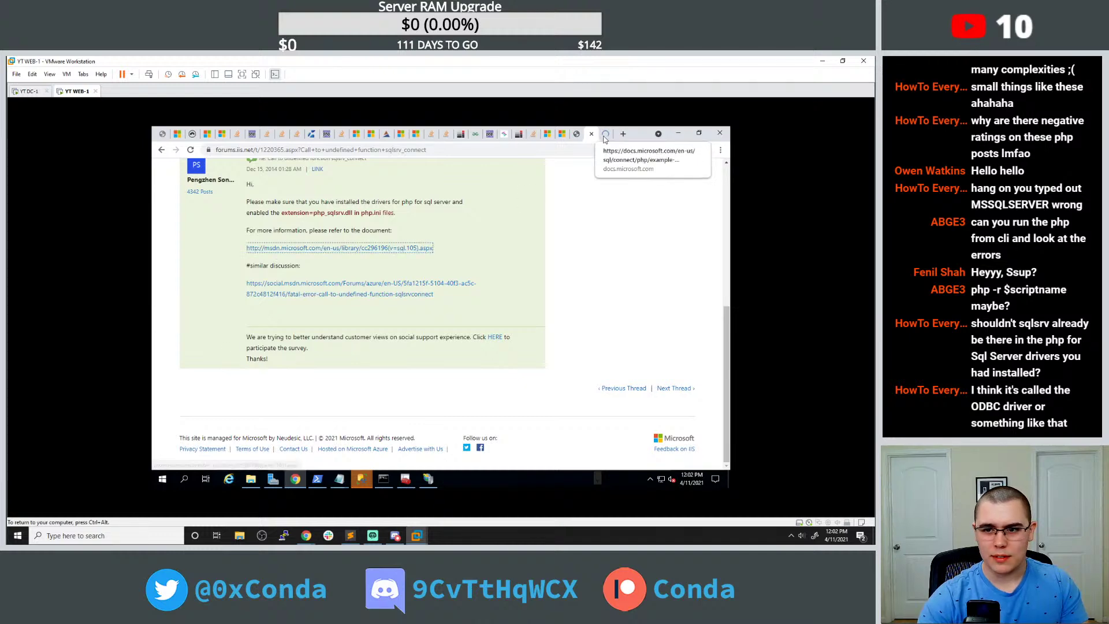
{"action": "scroll", "coordinate": [409, 302], "scroll_direction": "down", "scroll_amount": 5}
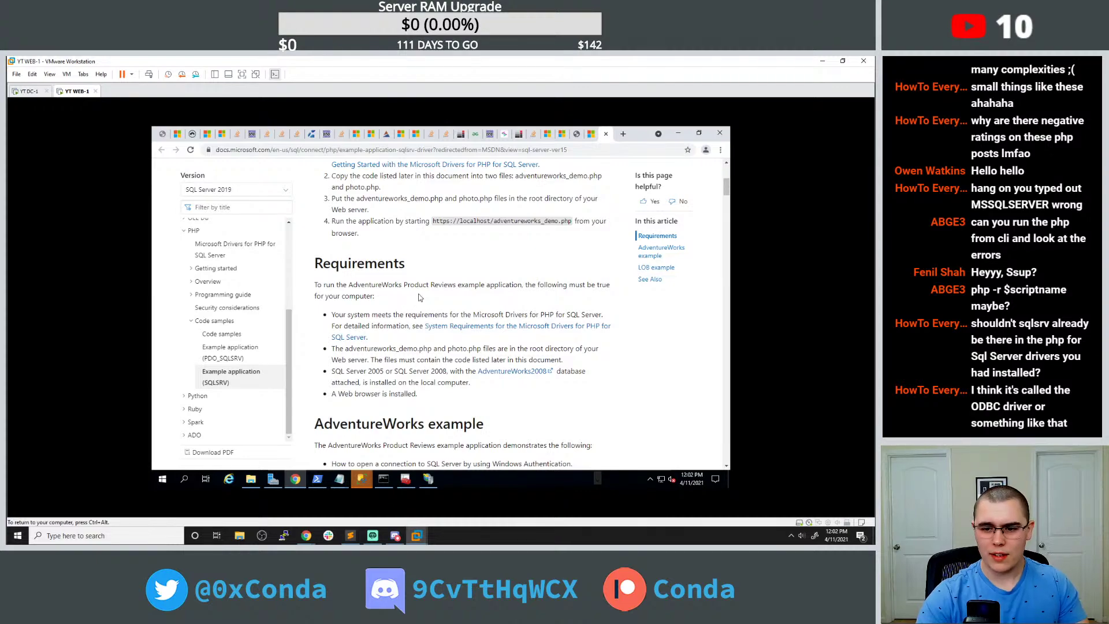
{"action": "scroll", "coordinate": [419, 295], "scroll_direction": "down", "scroll_amount": 5}
{"action": "scroll", "coordinate": [417, 276], "scroll_direction": "down", "scroll_amount": 10}
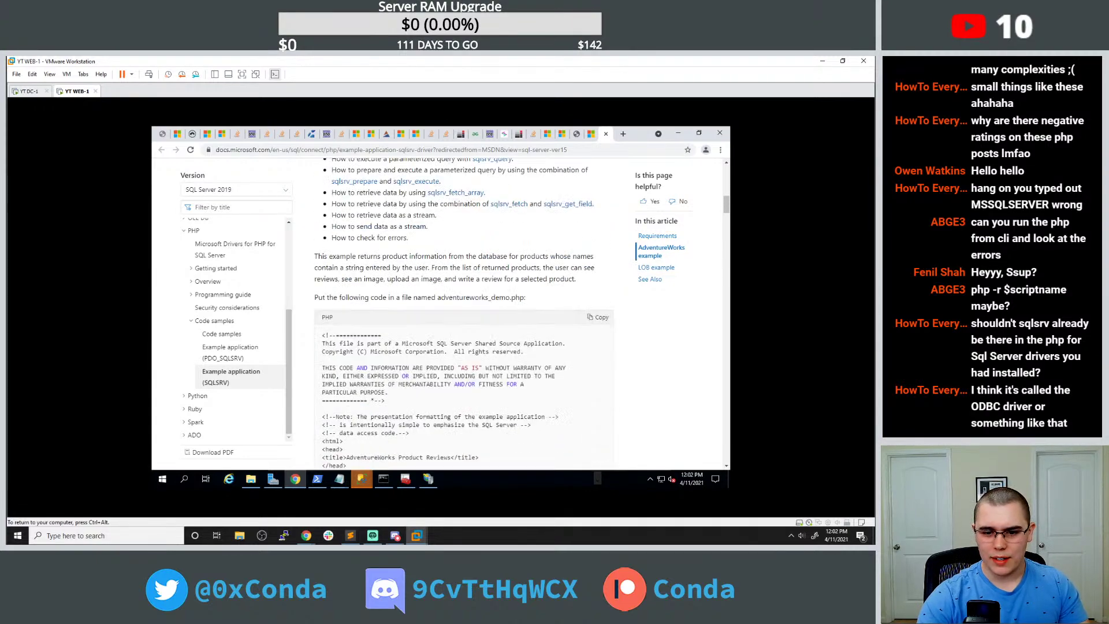
{"action": "scroll", "coordinate": [417, 276], "scroll_direction": "down", "scroll_amount": 10}
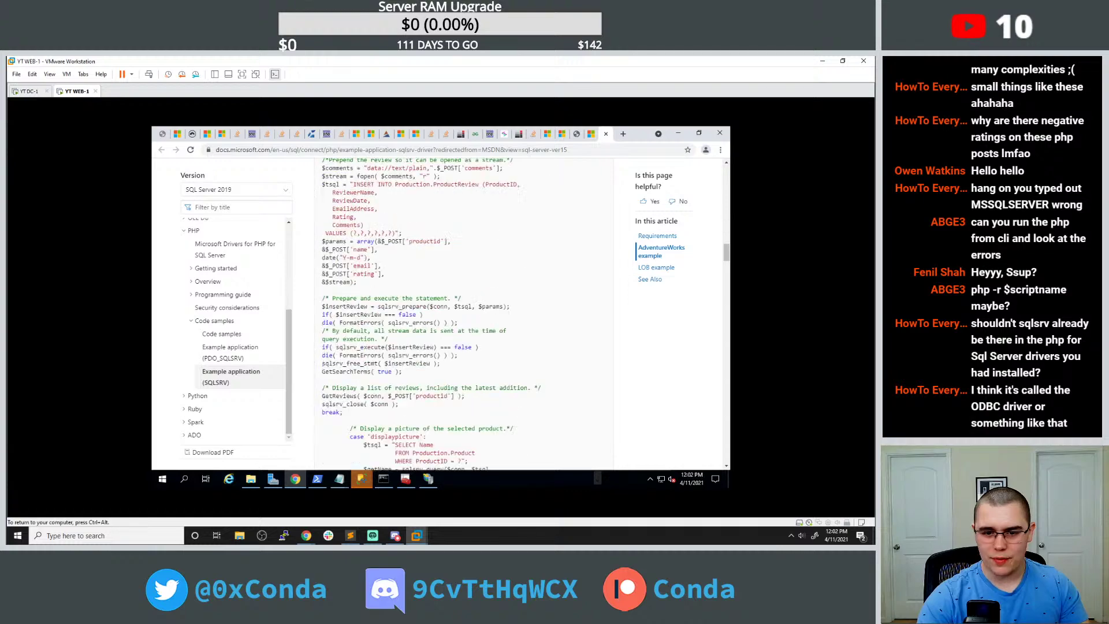
{"action": "scroll", "coordinate": [418, 276], "scroll_direction": "down", "scroll_amount": 10}
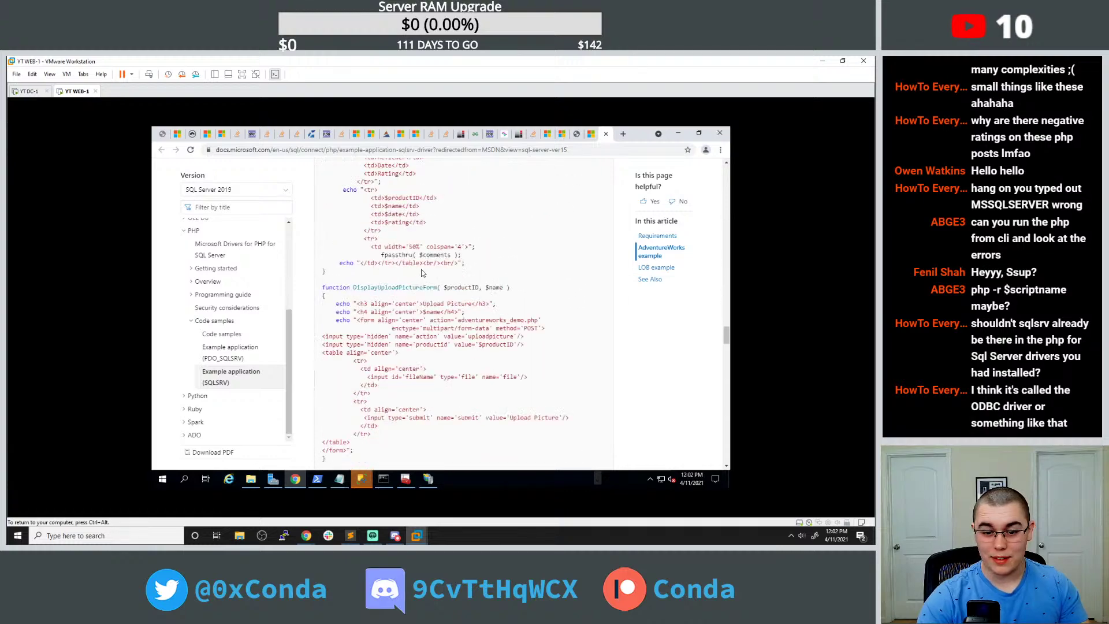
{"action": "scroll", "coordinate": [424, 291], "scroll_direction": "down", "scroll_amount": 5}
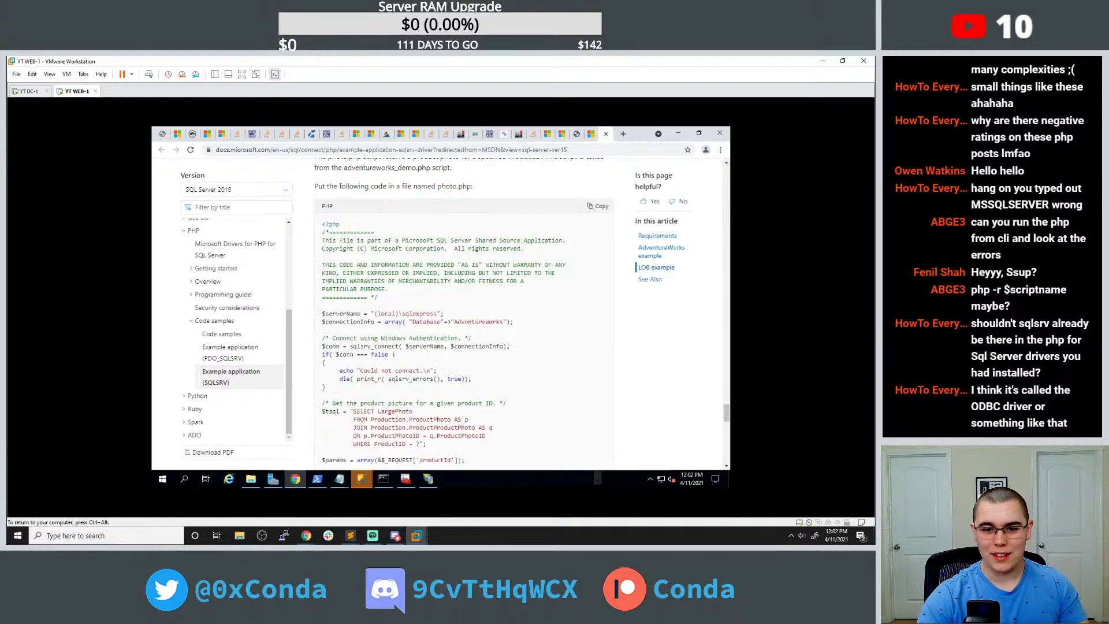
{"action": "scroll", "coordinate": [423, 291], "scroll_direction": "up", "scroll_amount": 2}
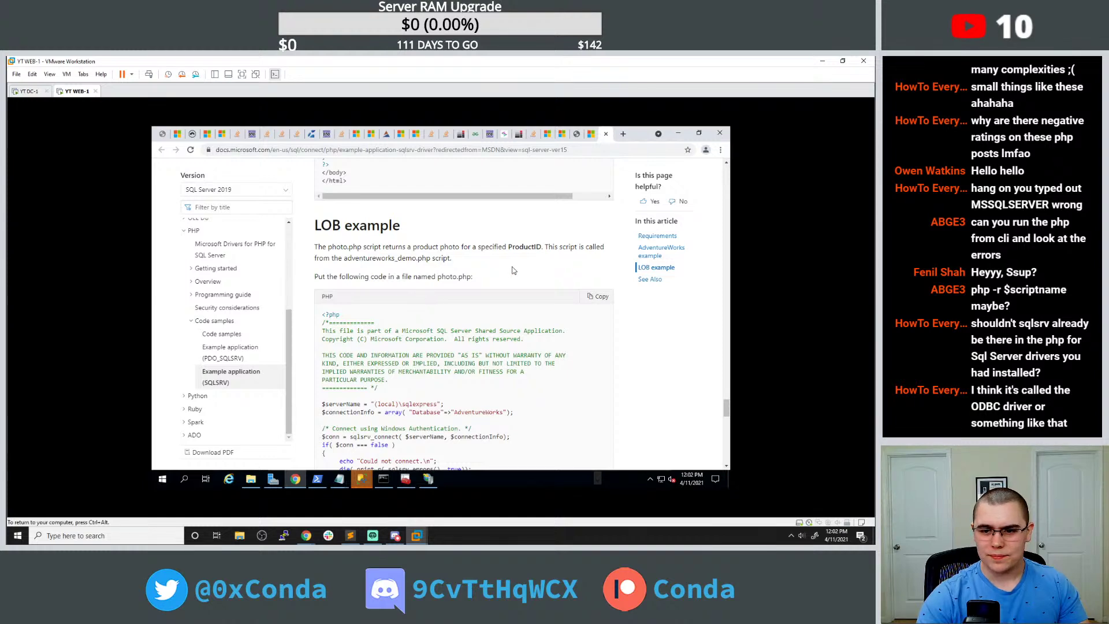
{"action": "scroll", "coordinate": [515, 269], "scroll_direction": "down", "scroll_amount": 15}
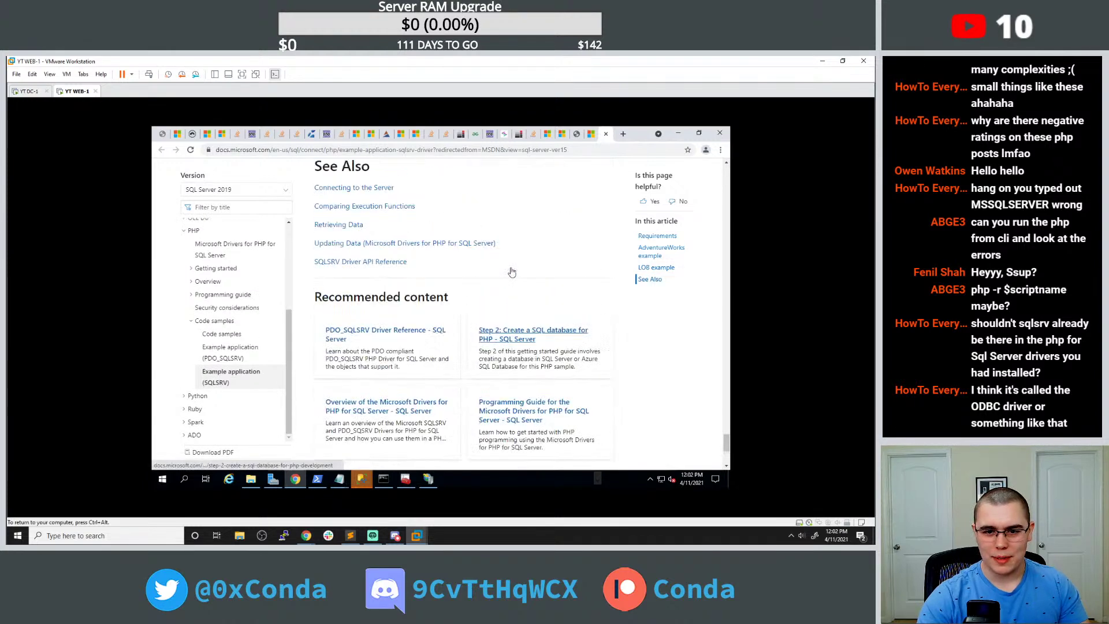
{"action": "left_click_drag", "start_coordinate": [727, 441], "coordinate": [727, 179]}
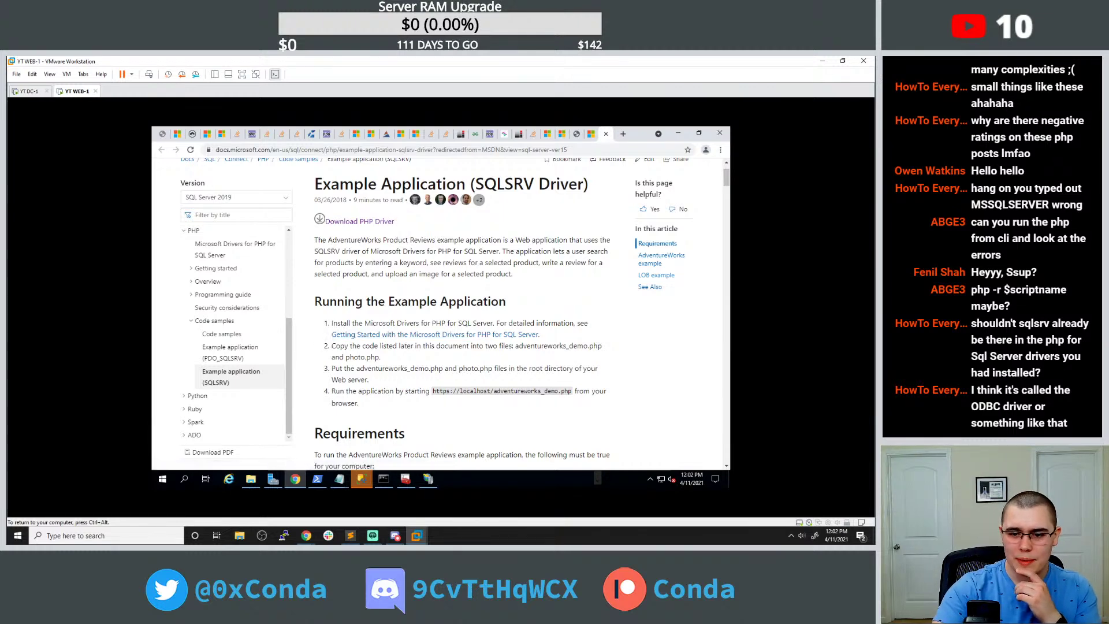
Via the Getting Started guide, reach the PHP driver download page and download the Windows SQLSRV59.EXE.
{"action": "middle_click", "coordinate": [423, 335]}
{"action": "left_click", "coordinate": [601, 133]}
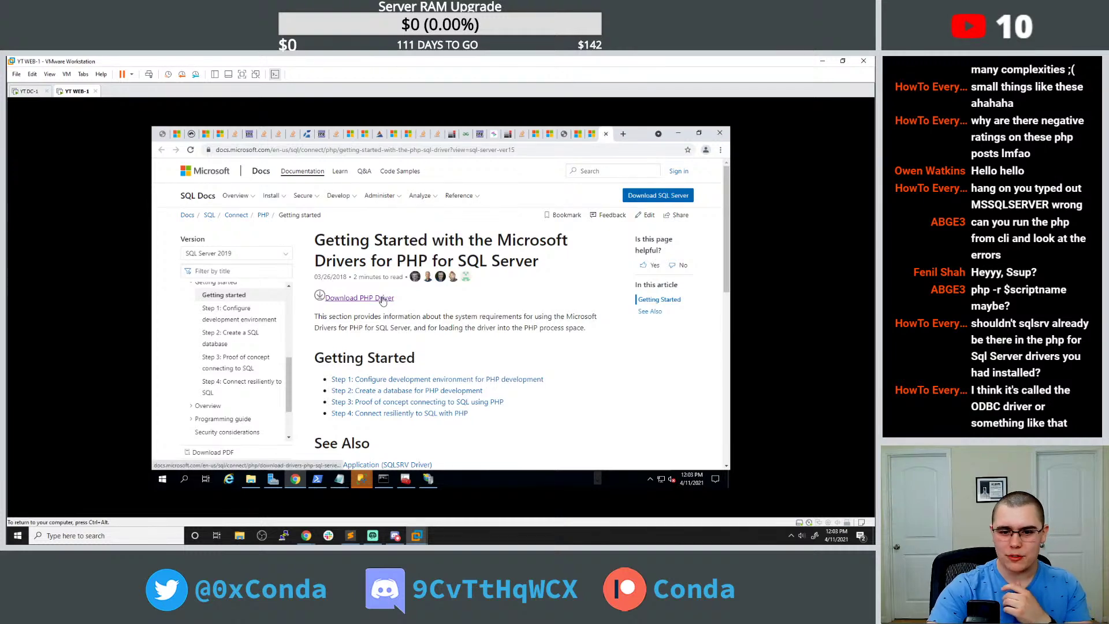
{"action": "left_click", "coordinate": [382, 298]}
{"action": "scroll", "coordinate": [382, 298], "scroll_direction": "down", "scroll_amount": 4}
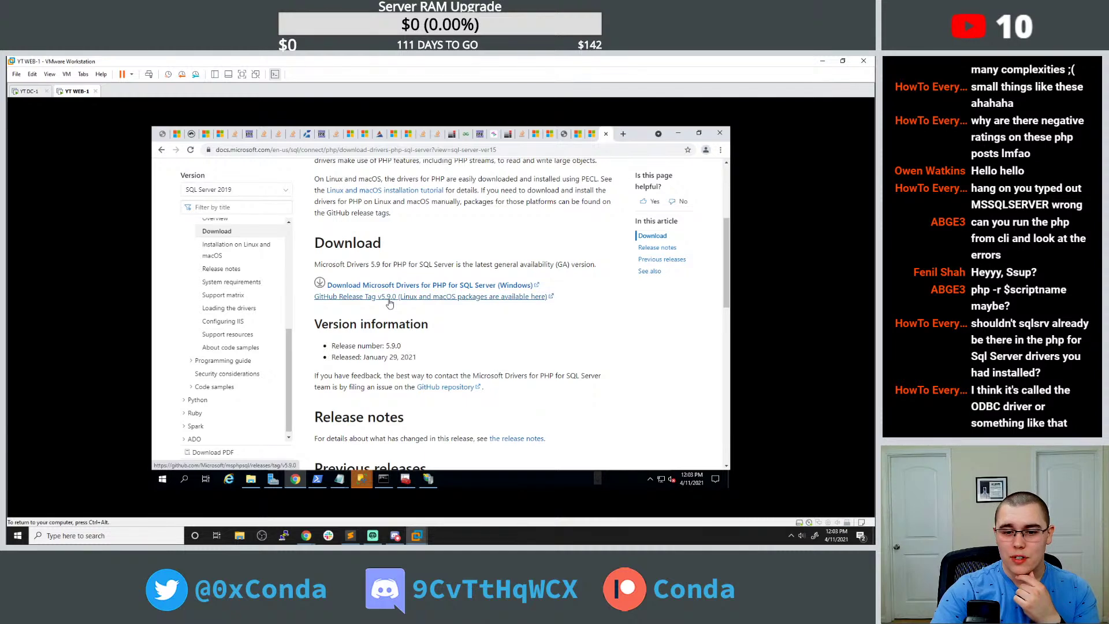
{"action": "left_click", "coordinate": [400, 287]}
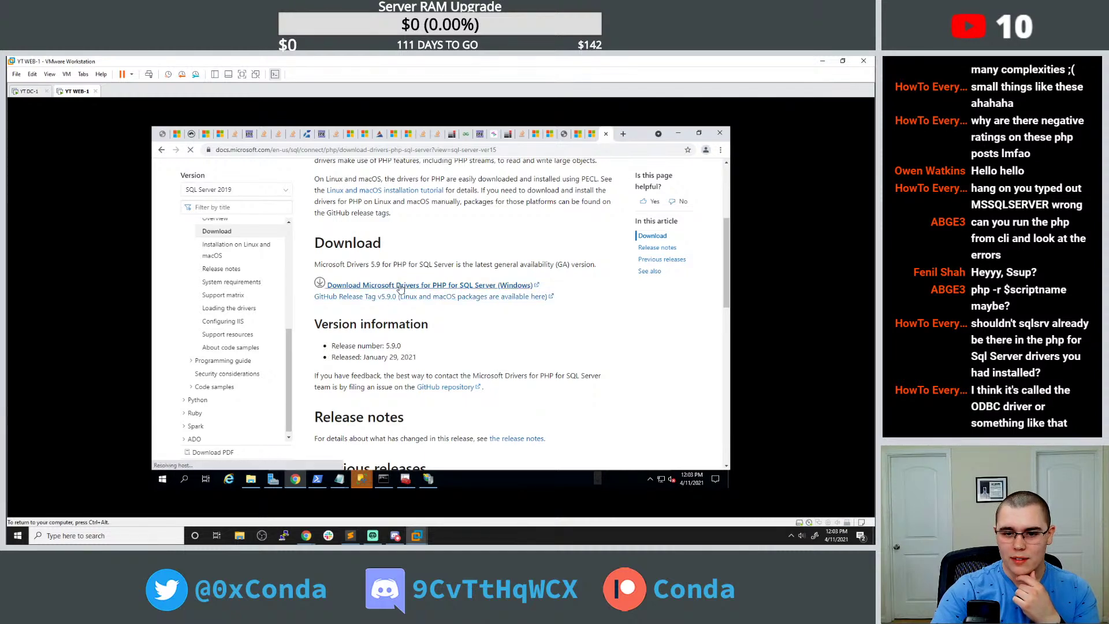
Run SQLSRV59.EXE, accept the license, dismiss the missing-path error, and browse for an extraction folder.
{"action": "left_click", "coordinate": [232, 456]}
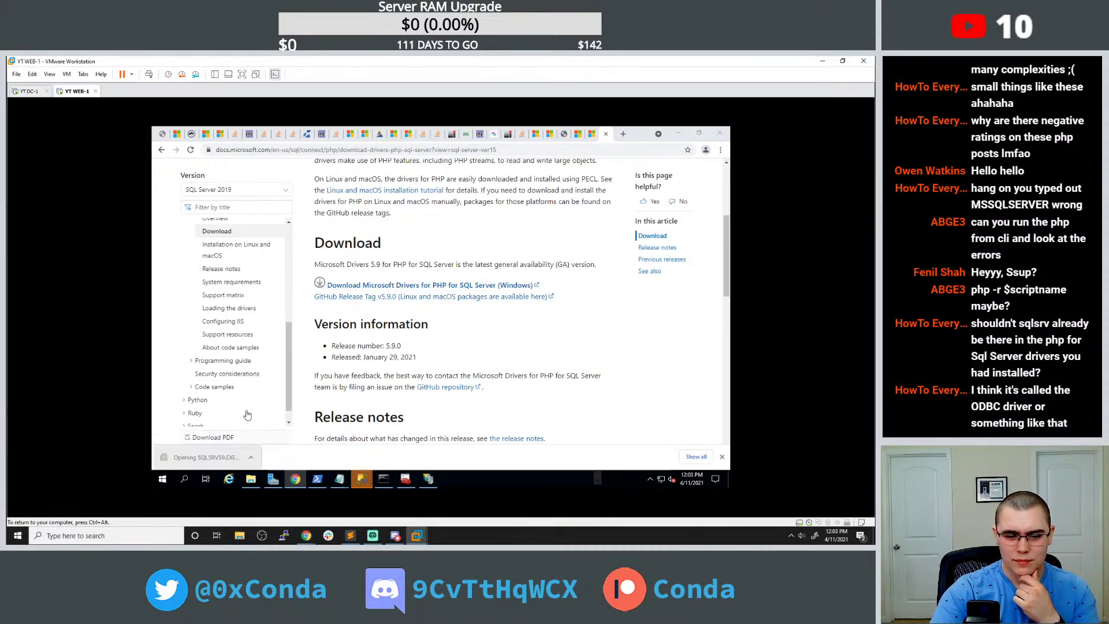
{"action": "left_click", "coordinate": [462, 378]}
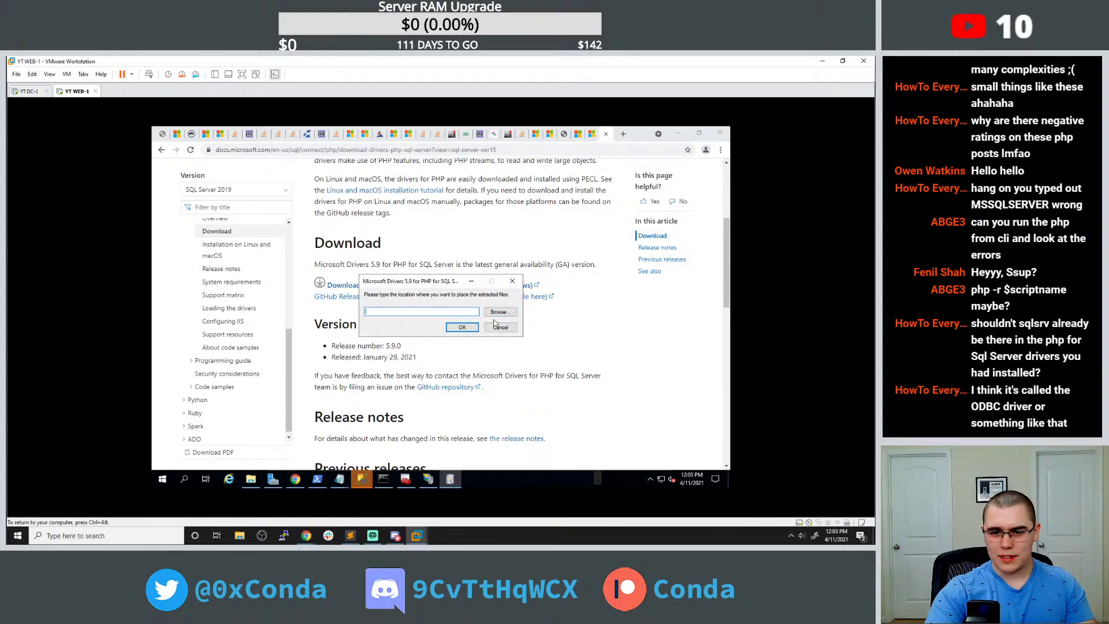
{"action": "left_click", "coordinate": [476, 327]}
{"action": "left_click", "coordinate": [508, 335]}
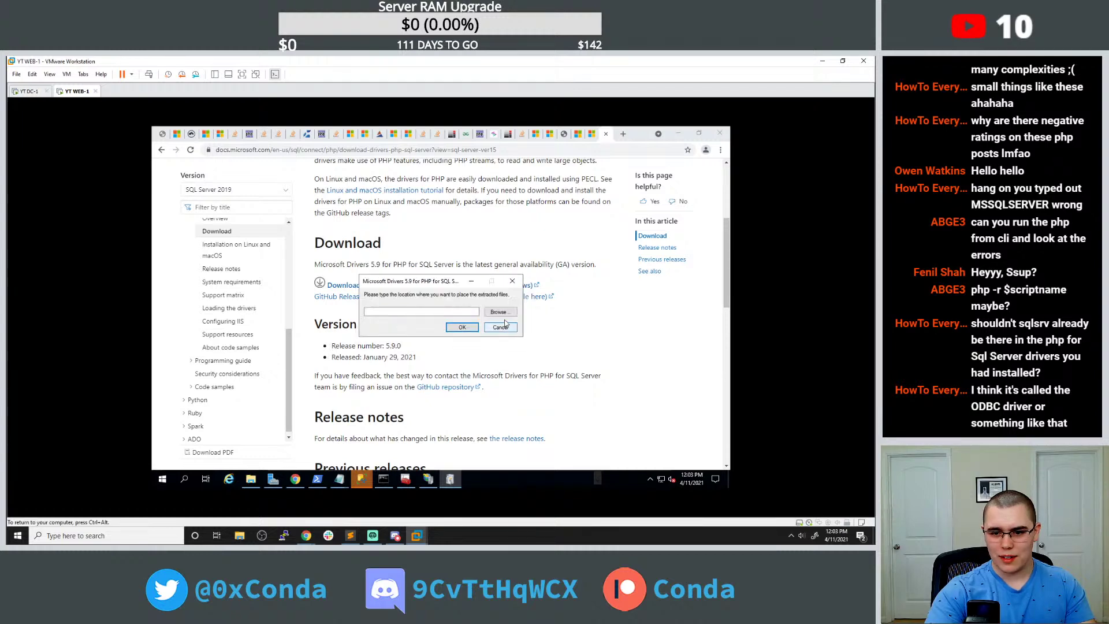
{"action": "left_click_drag", "start_coordinate": [449, 282], "coordinate": [489, 216]}
{"action": "left_click", "coordinate": [536, 246]}
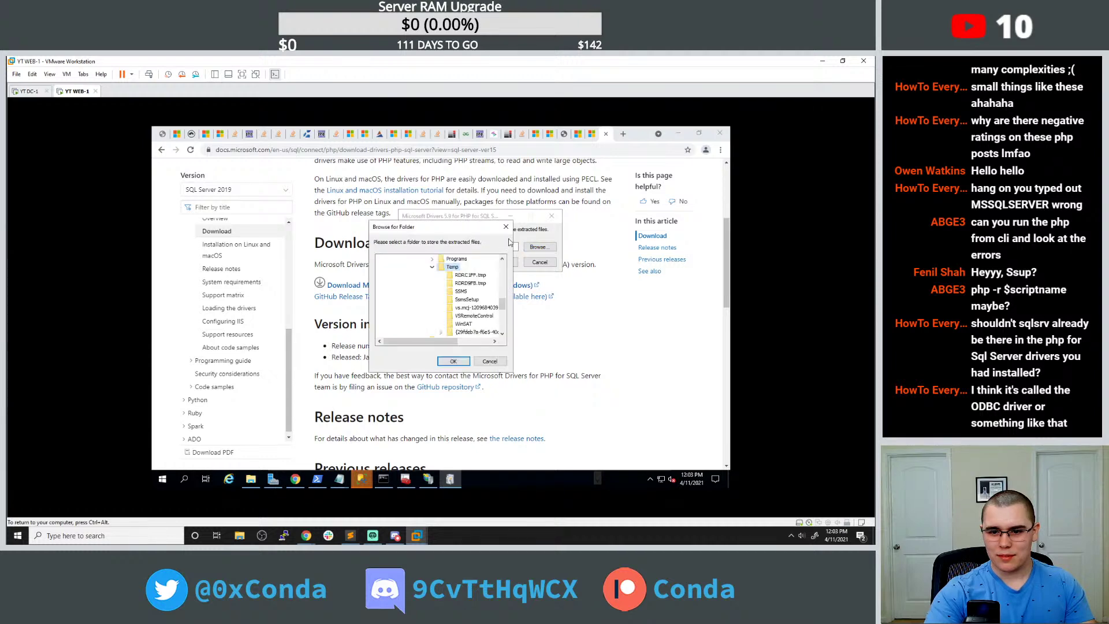
{"action": "scroll", "coordinate": [488, 270], "scroll_direction": "up", "scroll_amount": 3}
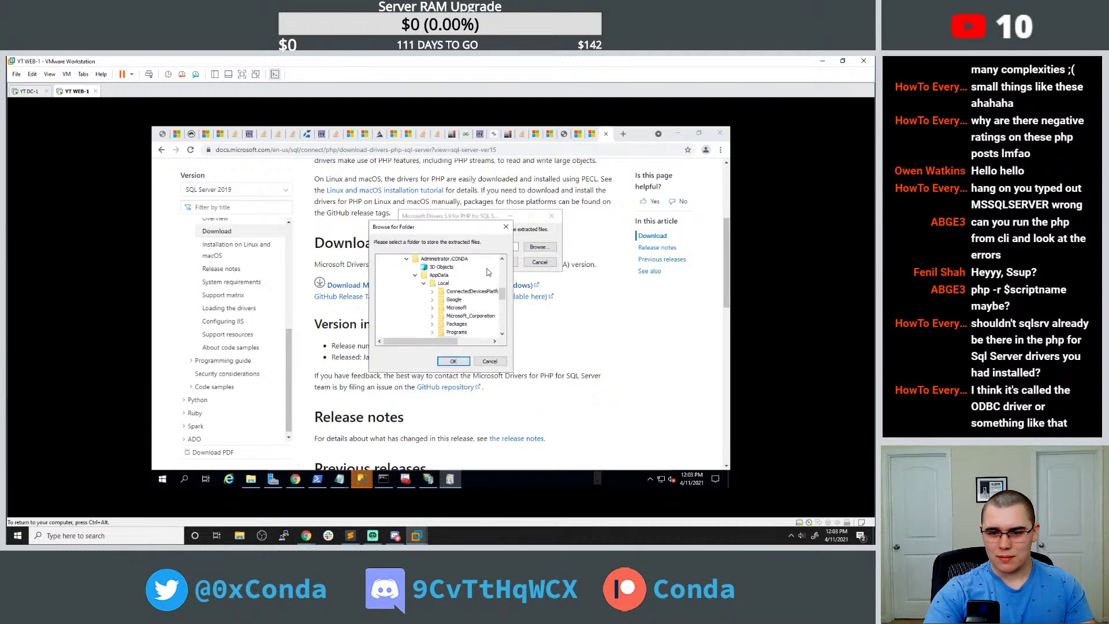
{"action": "scroll", "coordinate": [488, 271], "scroll_direction": "up", "scroll_amount": 2}
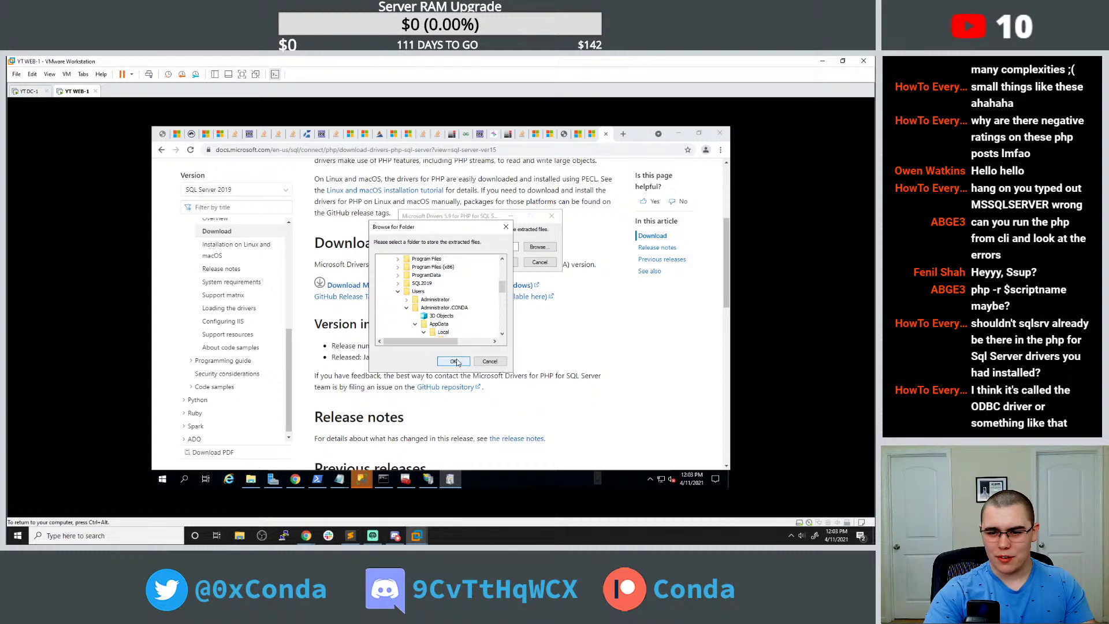
Cancel the folder picker and create a new folder named phpsqldriver on the C: drive.
{"action": "left_click_drag", "start_coordinate": [478, 230], "coordinate": [330, 231]}
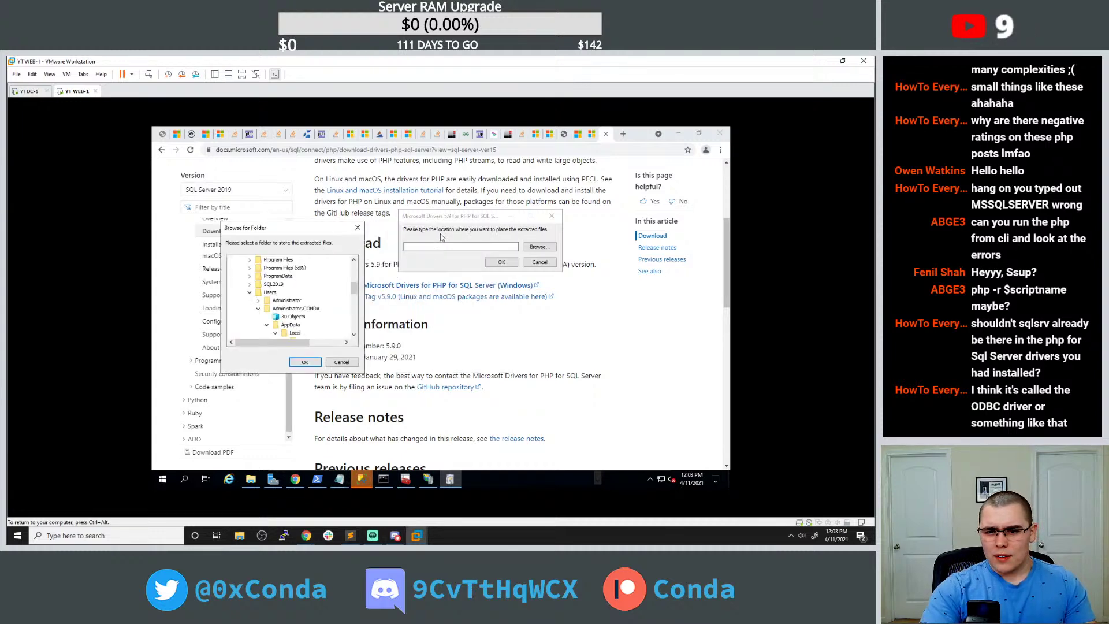
{"action": "scroll", "coordinate": [289, 295], "scroll_direction": "up", "scroll_amount": 3}
{"action": "left_click", "coordinate": [358, 228]}
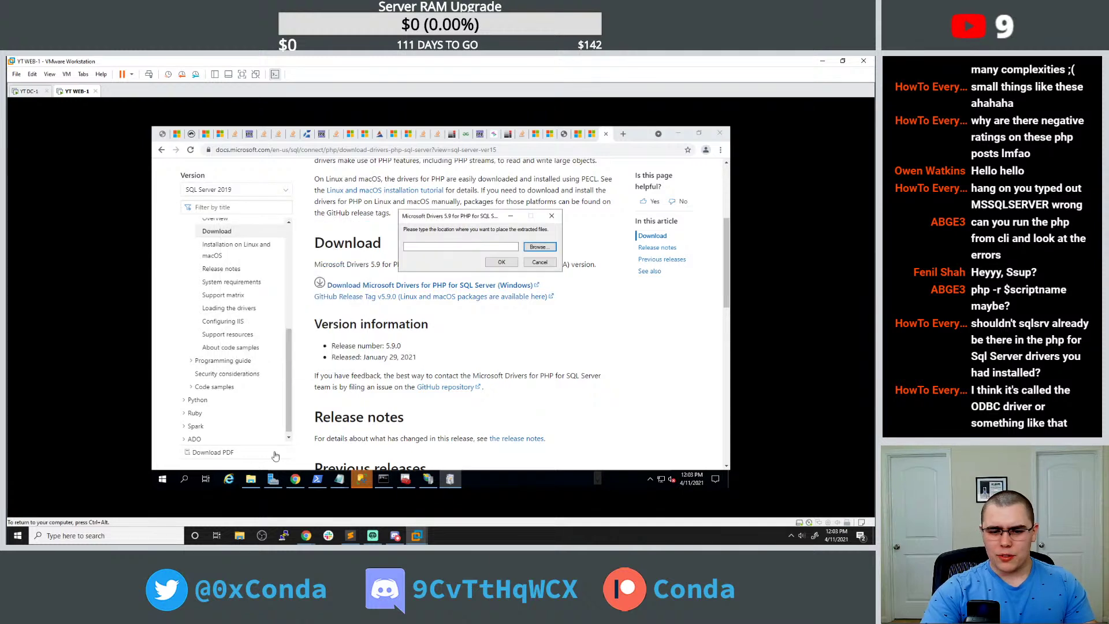
{"action": "left_click", "coordinate": [250, 479]}
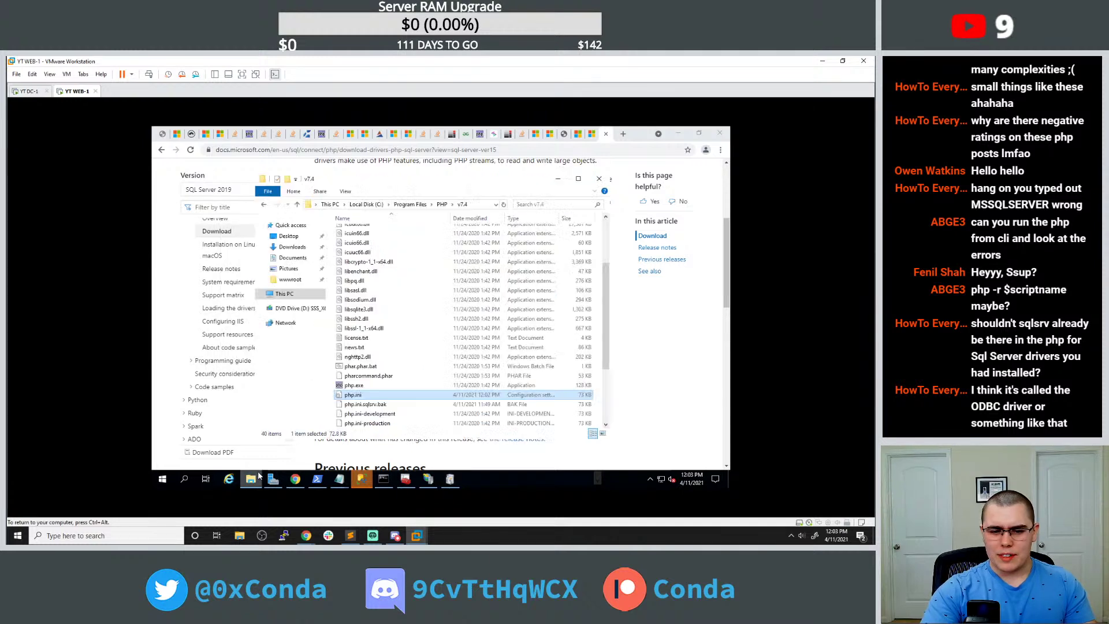
{"action": "left_click", "coordinate": [280, 294]}
{"action": "double_click", "coordinate": [377, 360]}
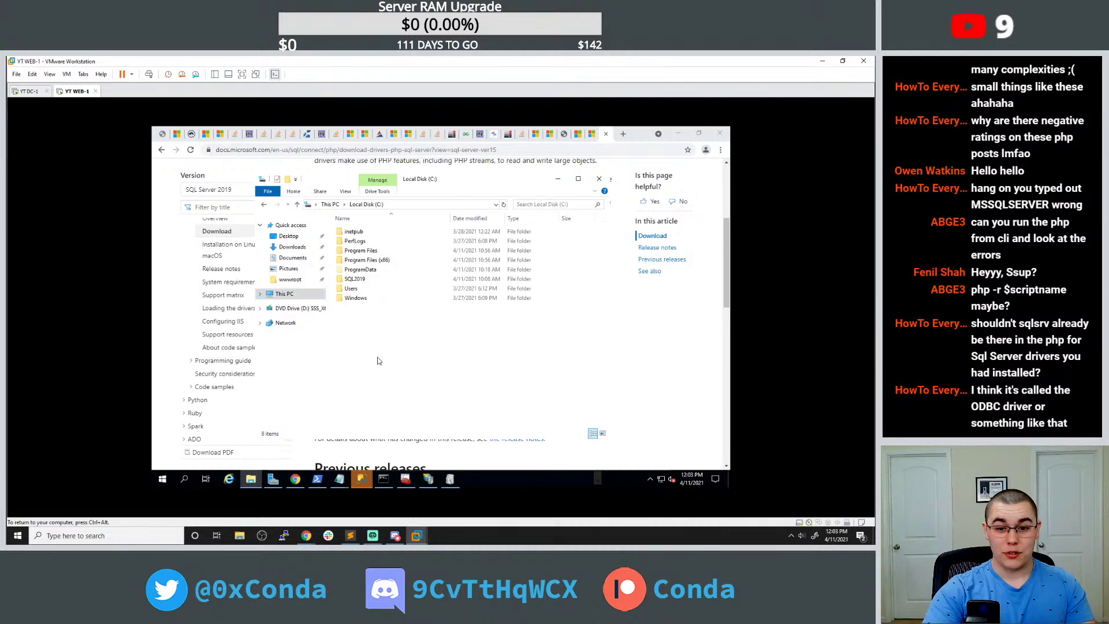
{"action": "right_click", "coordinate": [378, 342]}
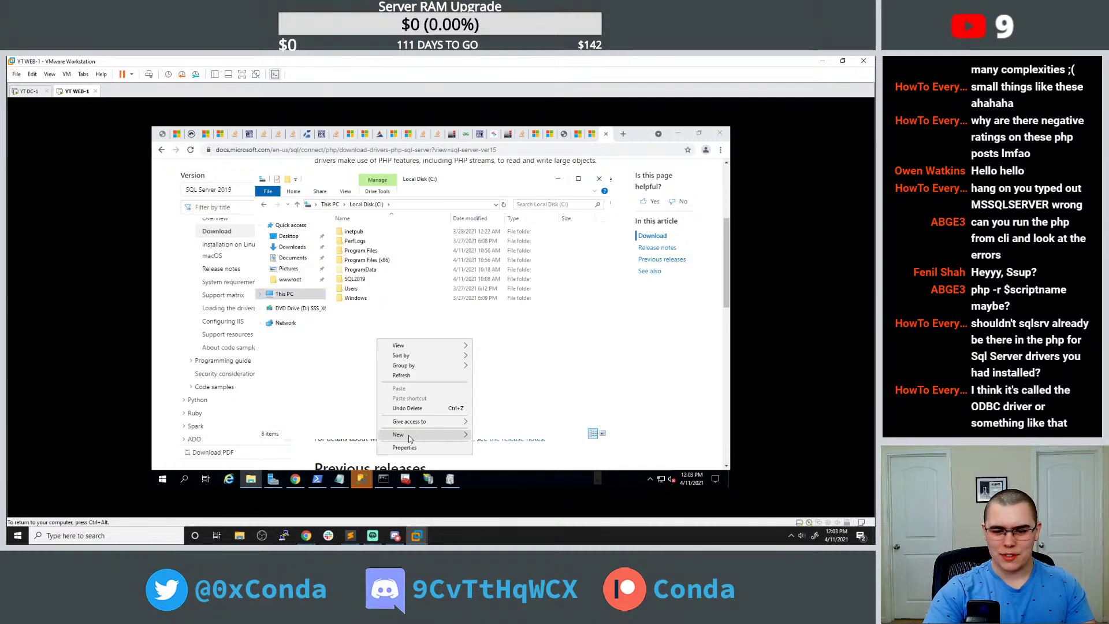
{"action": "mouse_move", "coordinate": [407, 434]}
{"action": "left_click", "coordinate": [493, 371]}
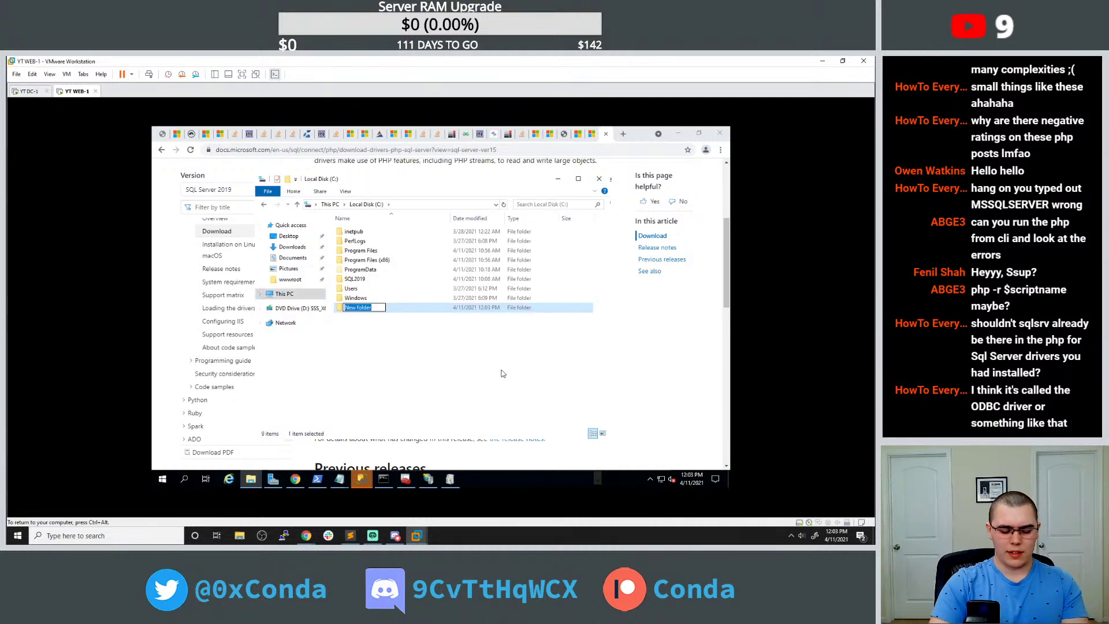
{"action": "type", "text": "php"}
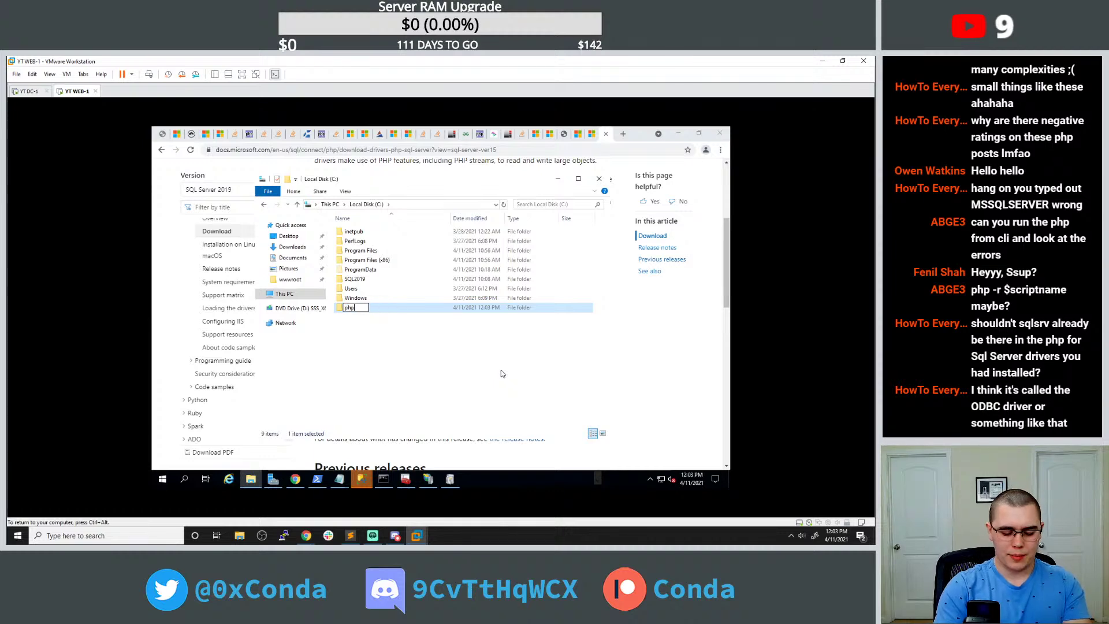
{"action": "type", "text": "sqldriver"}
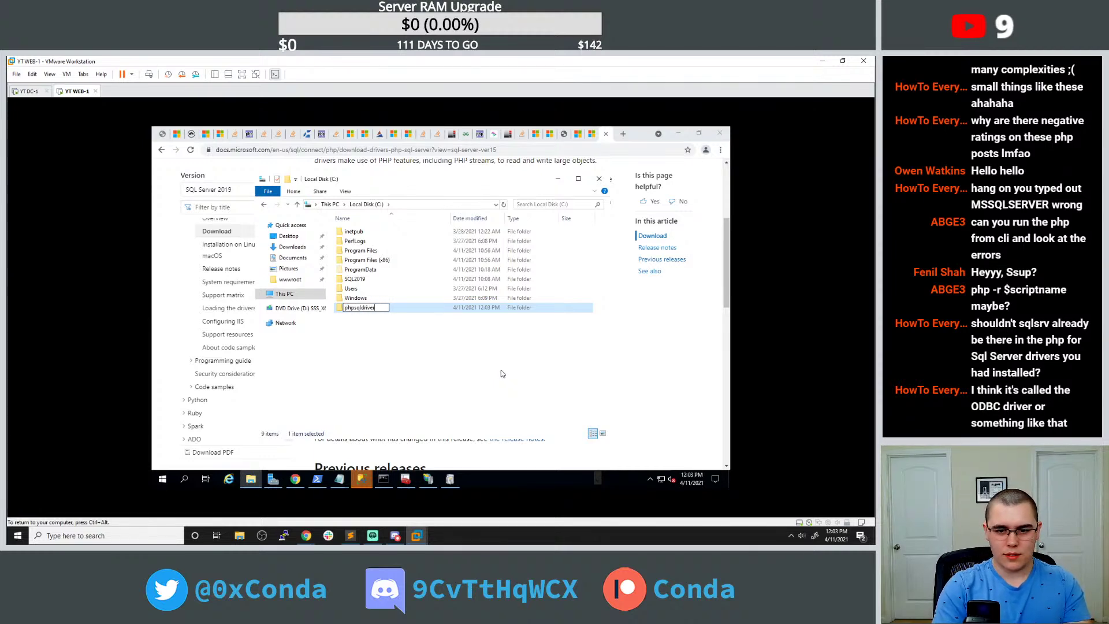
{"action": "key", "text": "Return"}
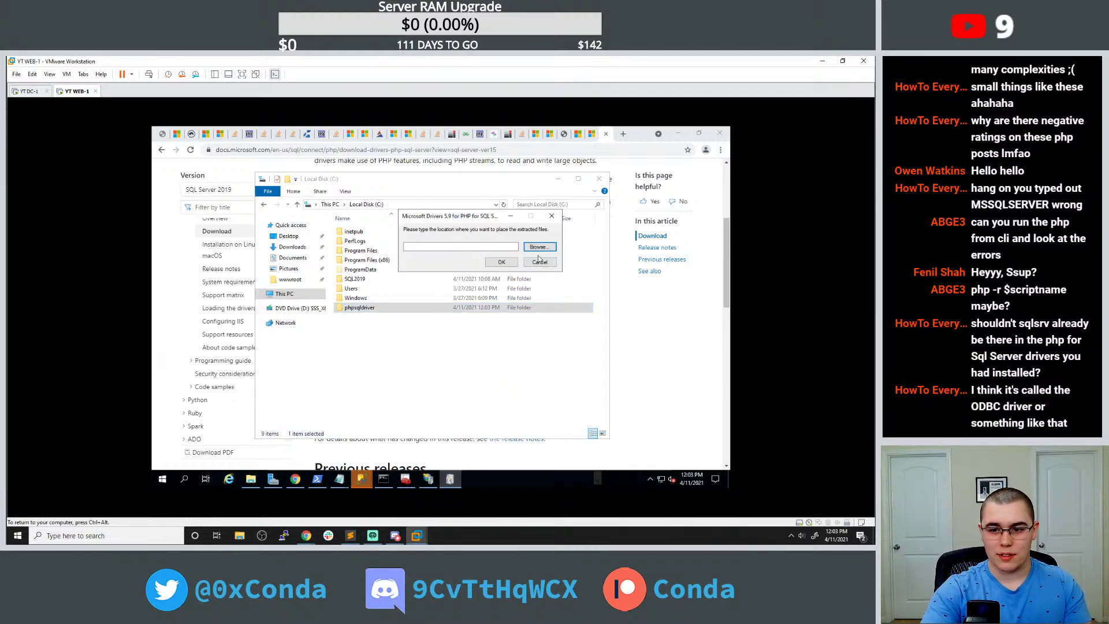
Extract the PHP SQL Server drivers into C:\phpsqldriver and dismiss the thank-you message.
{"action": "left_click", "coordinate": [538, 248]}
{"action": "scroll", "coordinate": [439, 272], "scroll_direction": "up", "scroll_amount": 2}
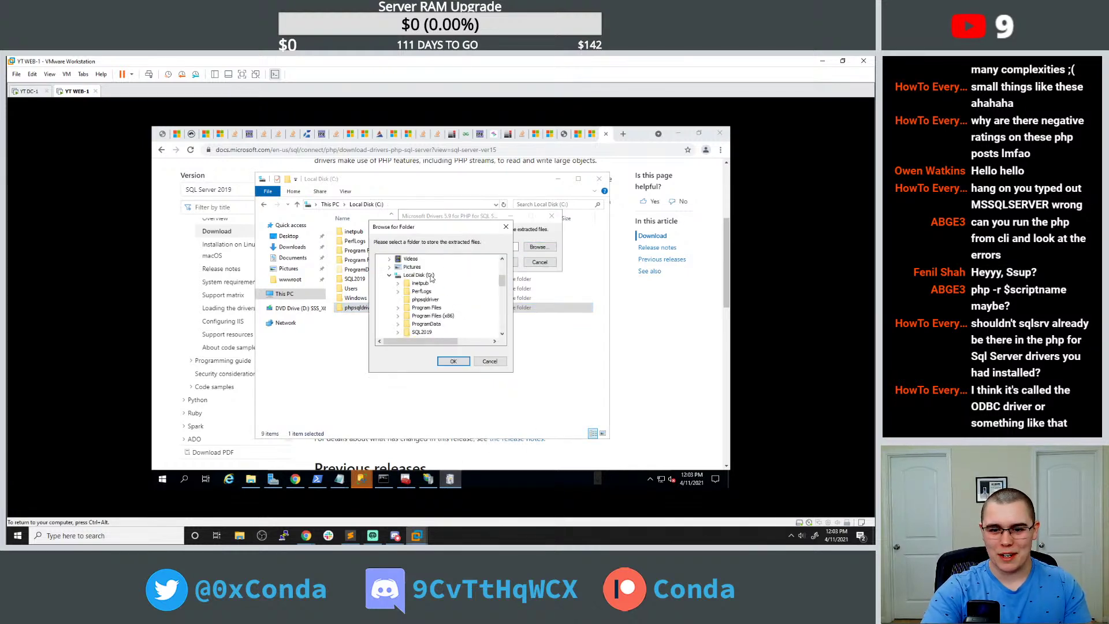
{"action": "left_click", "coordinate": [427, 301]}
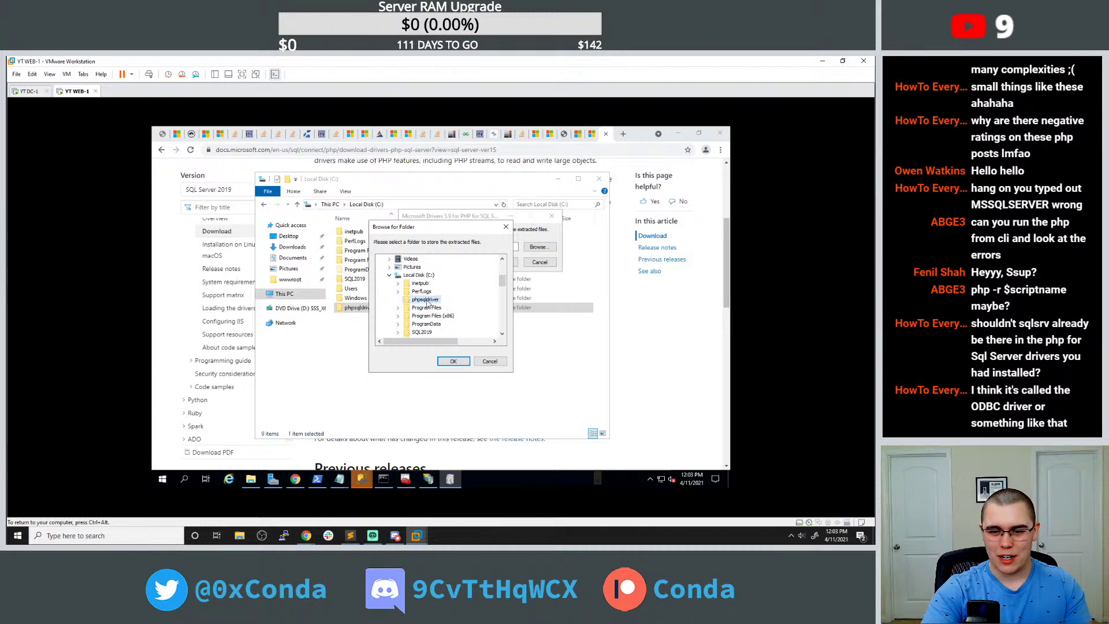
{"action": "left_click", "coordinate": [454, 362]}
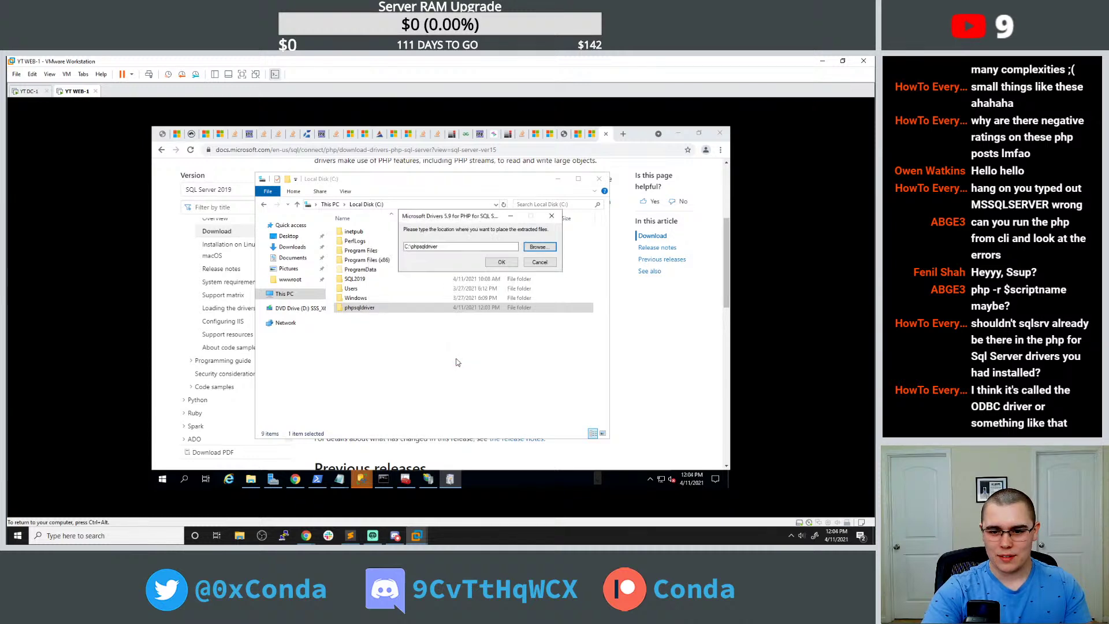
{"action": "left_click", "coordinate": [498, 262]}
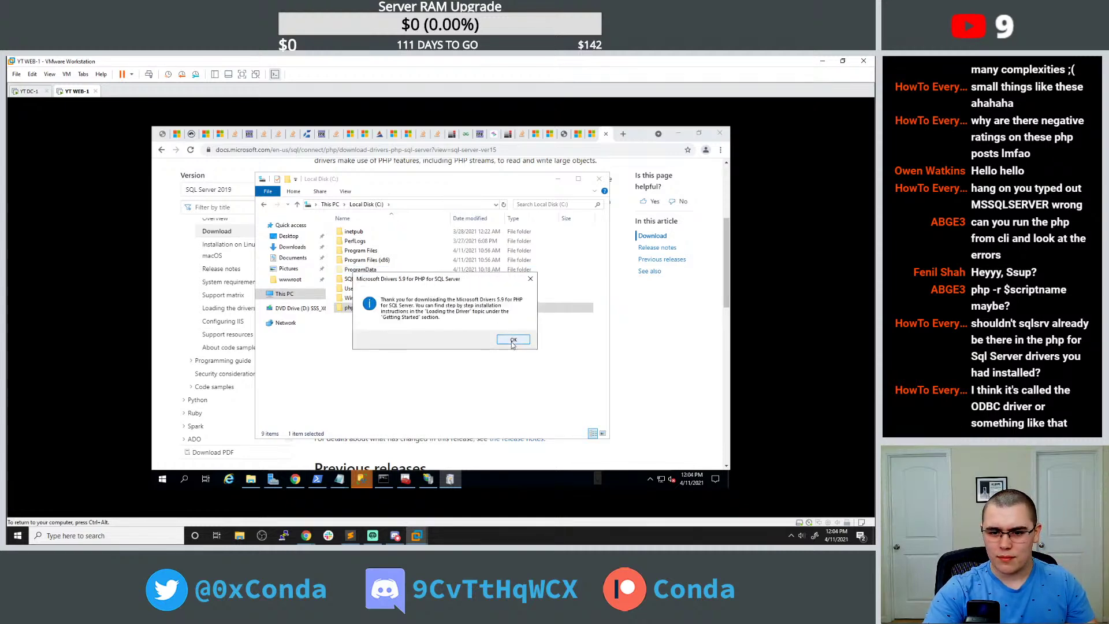
{"action": "left_click", "coordinate": [512, 341]}
In C:\phpsqldriver, view the license terms, then open SQLSRV_Readme.htm in Internet Explorer.
{"action": "double_click", "coordinate": [411, 307]}
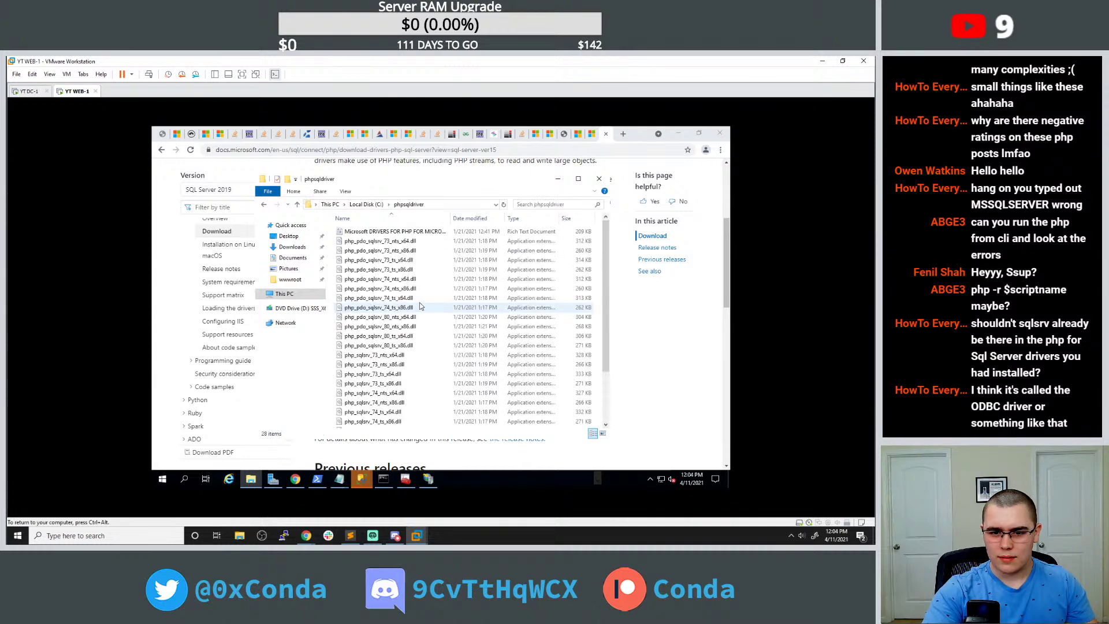
{"action": "double_click", "coordinate": [427, 232]}
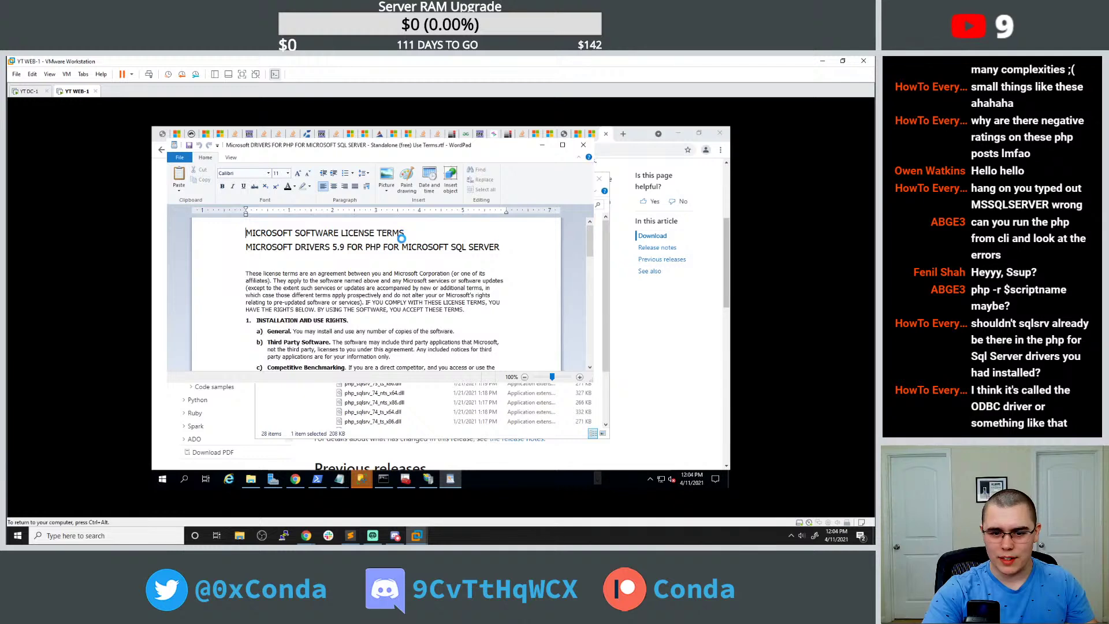
{"action": "key", "text": "alt+F4"}
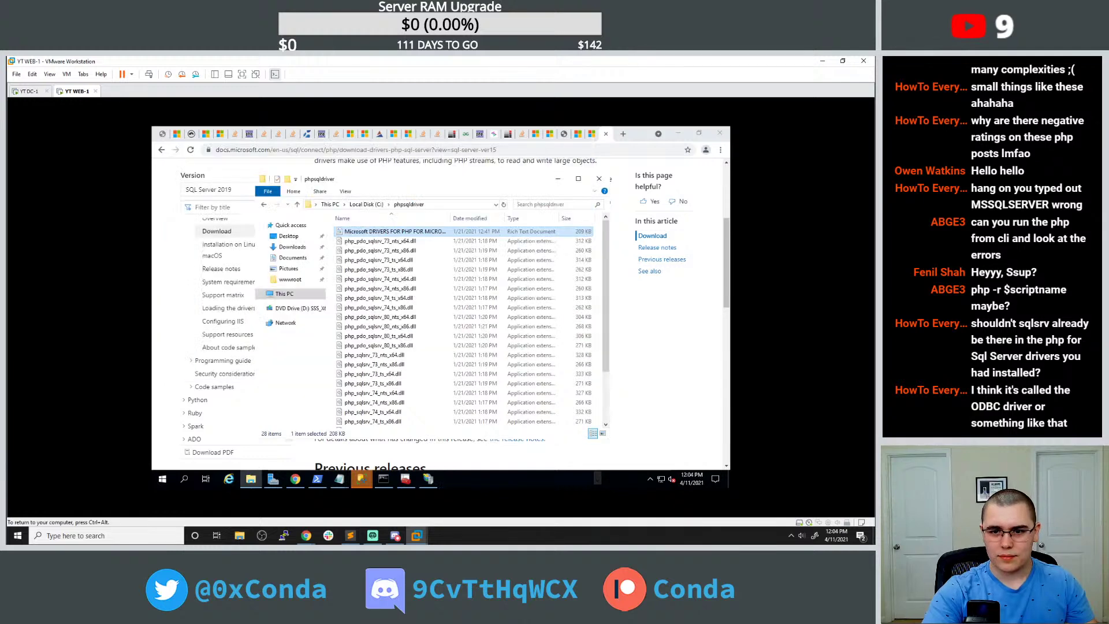
{"action": "scroll", "coordinate": [436, 371], "scroll_direction": "down", "scroll_amount": 3}
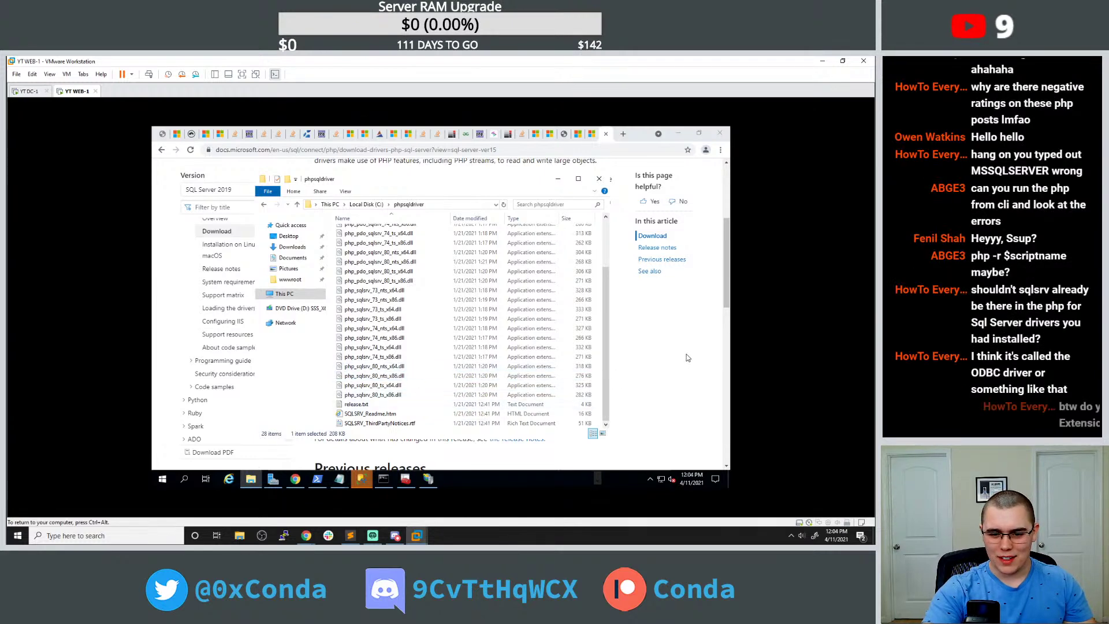
{"action": "double_click", "coordinate": [369, 413]}
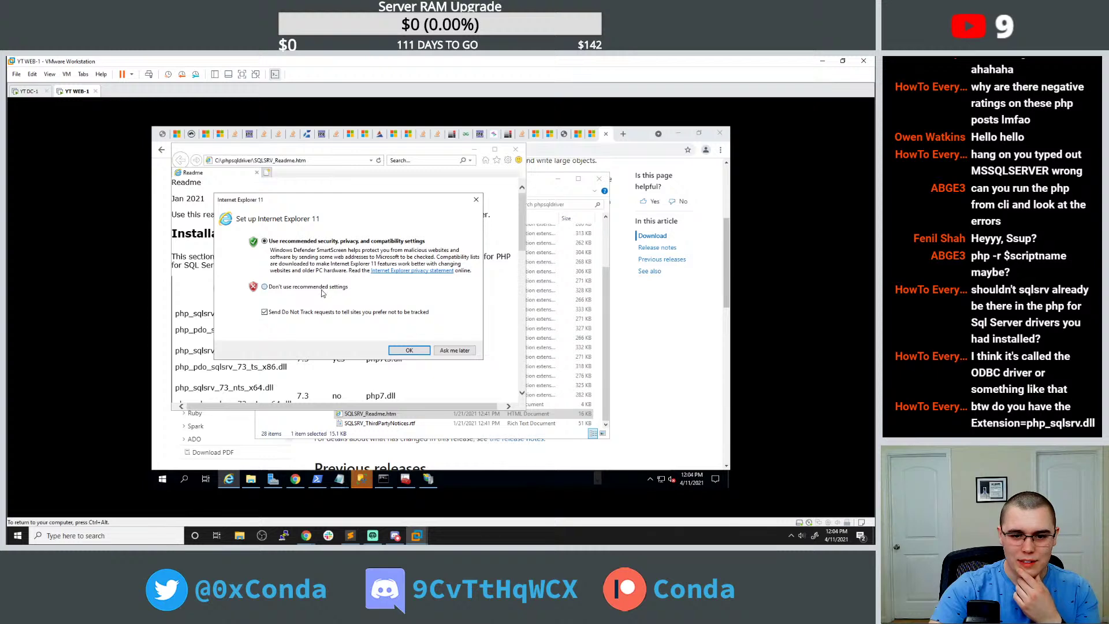
{"action": "left_click", "coordinate": [407, 348]}
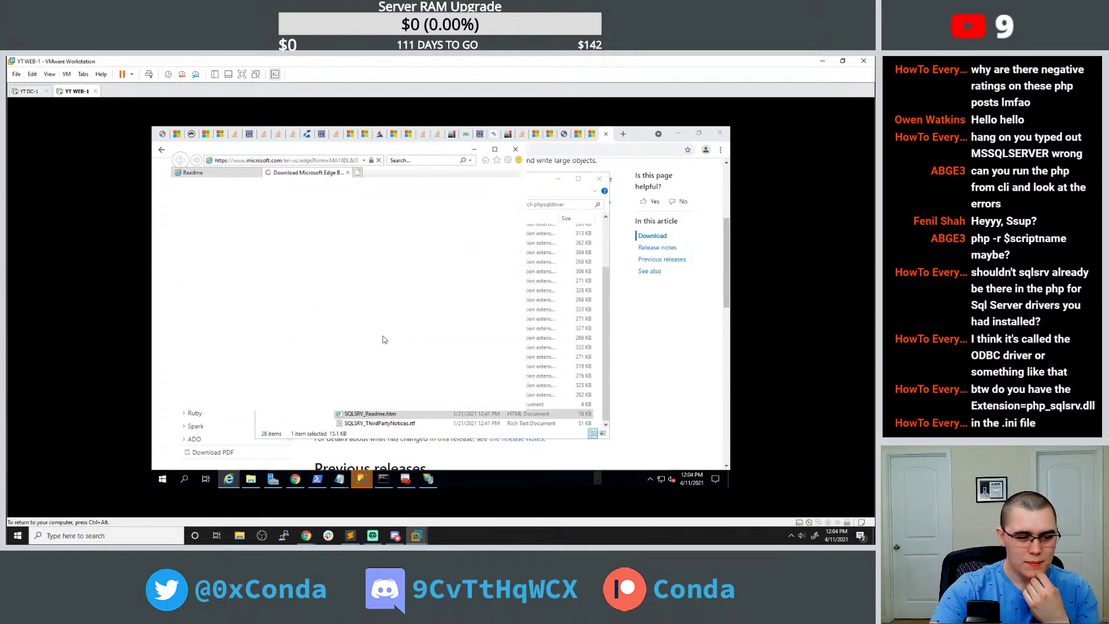
{"action": "key", "text": "ctrl+alt"}
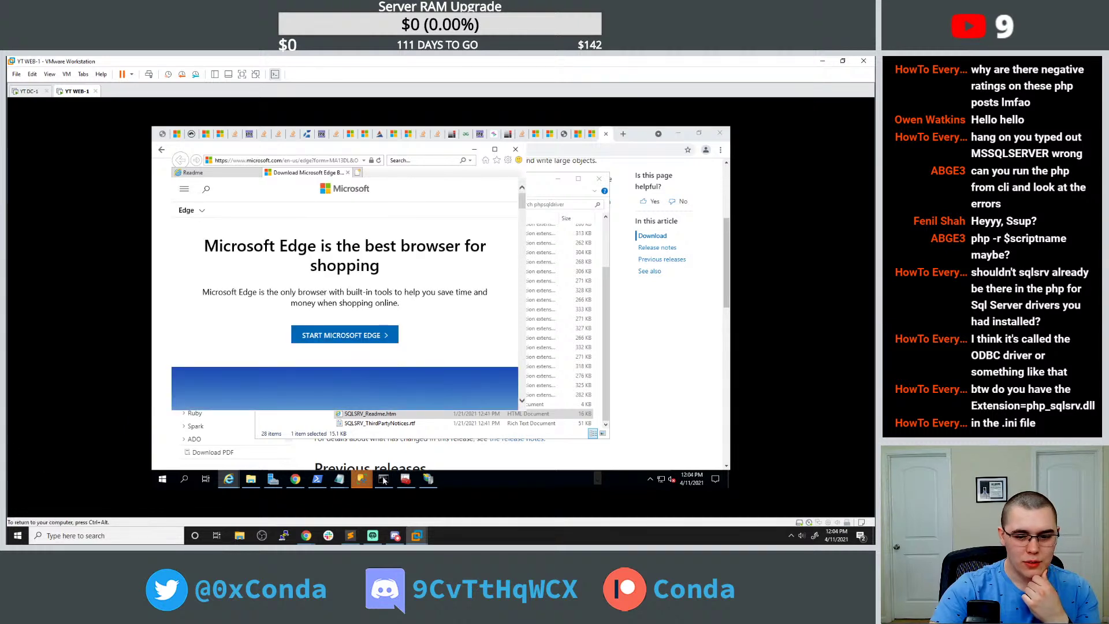
{"action": "mouse_move", "coordinate": [339, 478]}
{"action": "left_click", "coordinate": [430, 411]}
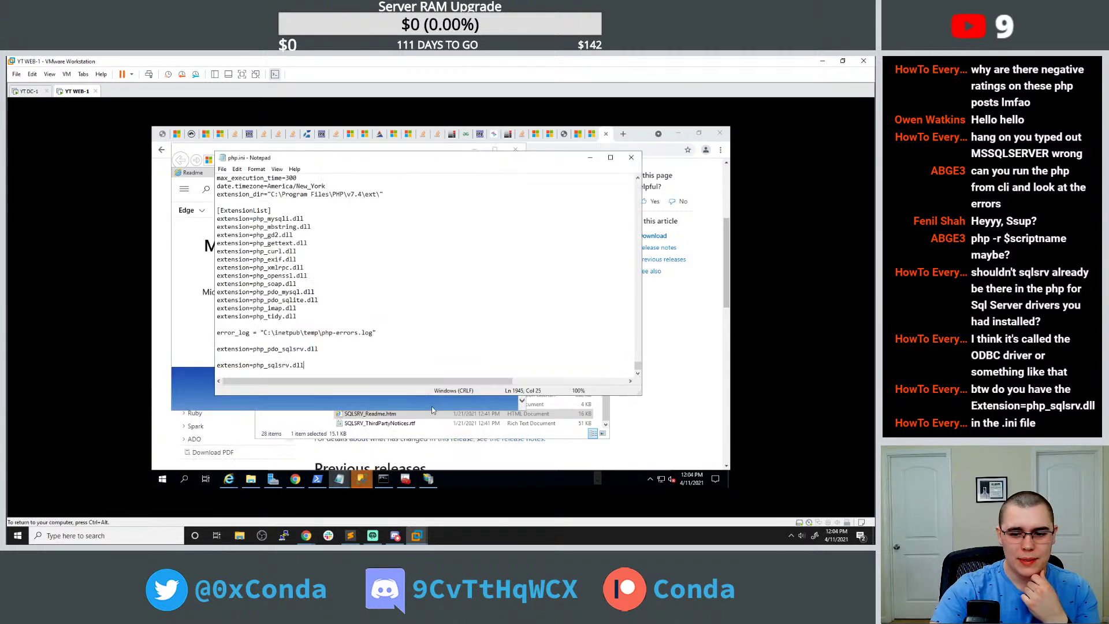
{"action": "key", "text": "shift+Home"}
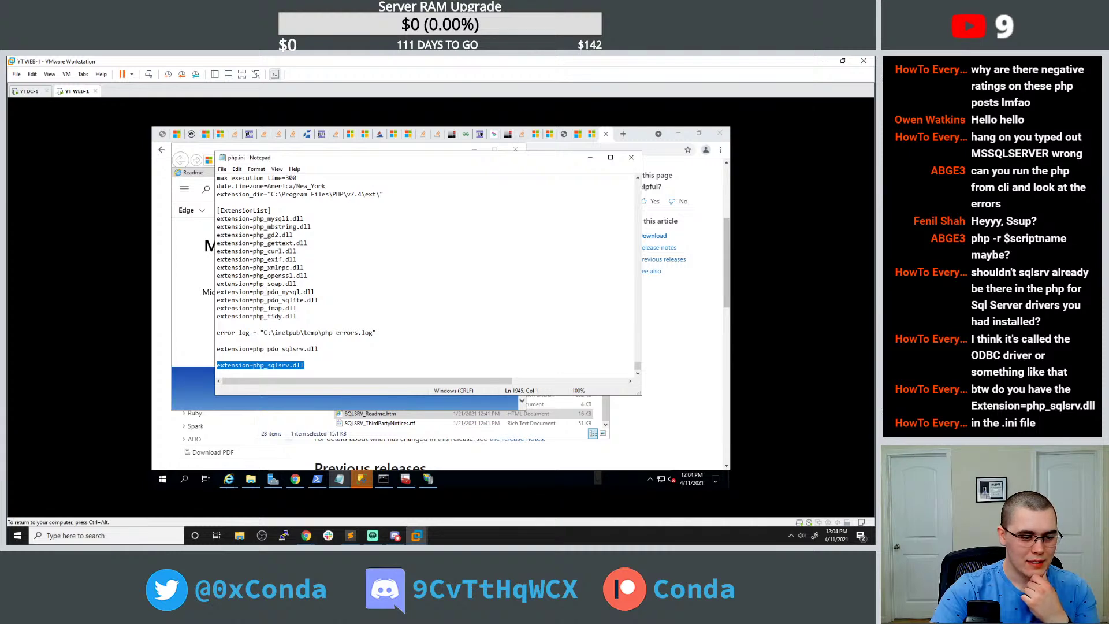
{"action": "key", "text": "End"}
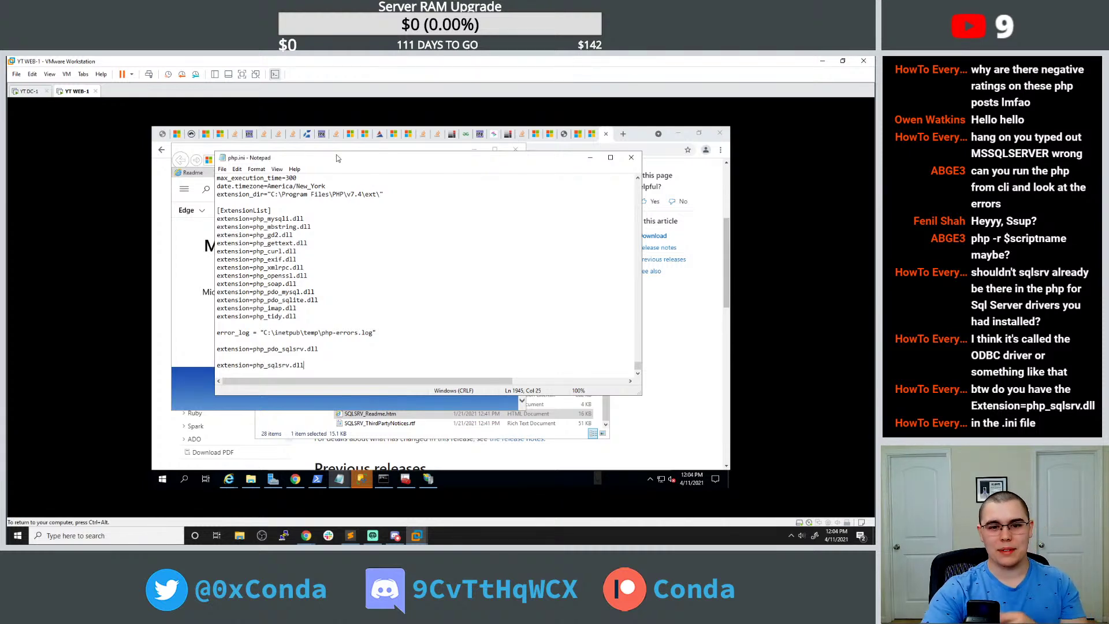
{"action": "left_click", "coordinate": [589, 158]}
{"action": "scroll", "coordinate": [383, 271], "scroll_direction": "down", "scroll_amount": 5}
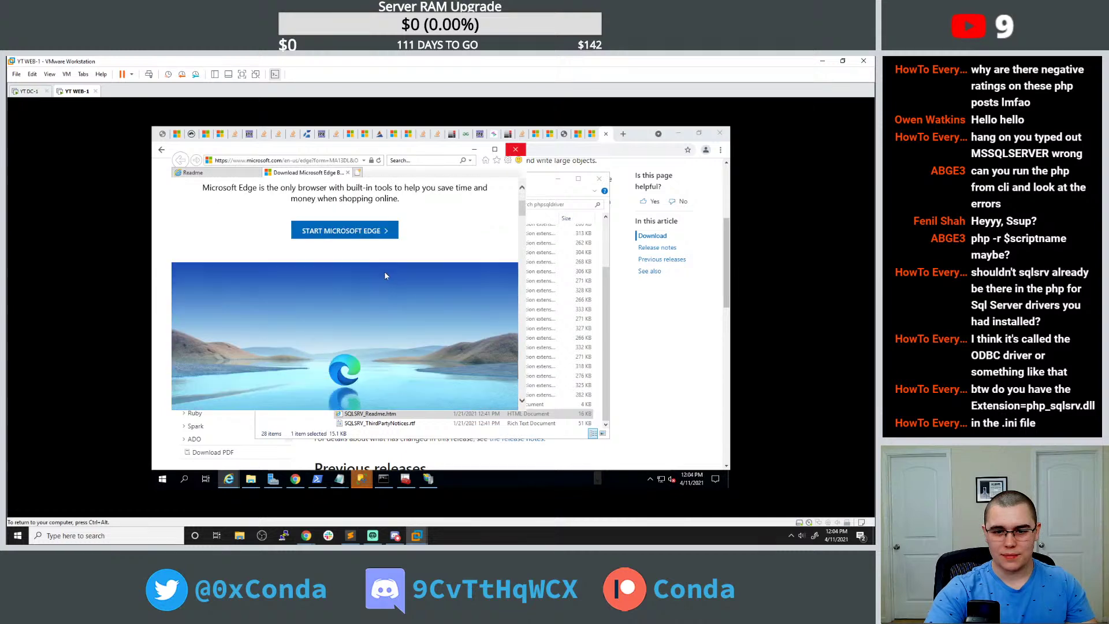
Close the Edge promo tab and read the readme's driver table, selecting php_sqlsrv_74_ts_x64.dll.
{"action": "left_click", "coordinate": [348, 176]}
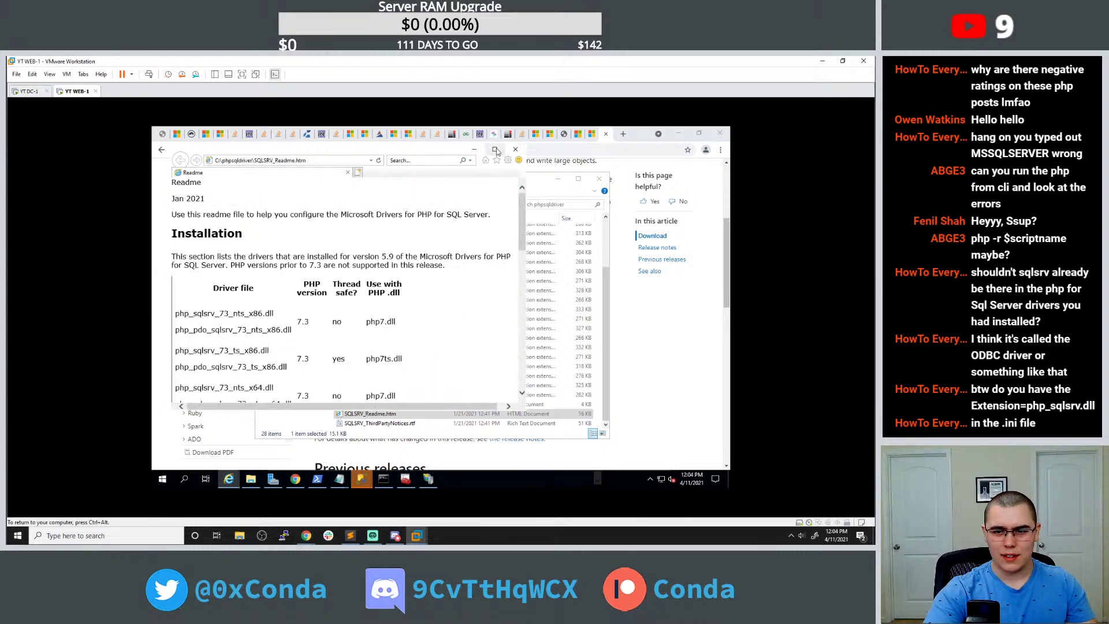
{"action": "left_click", "coordinate": [494, 149]}
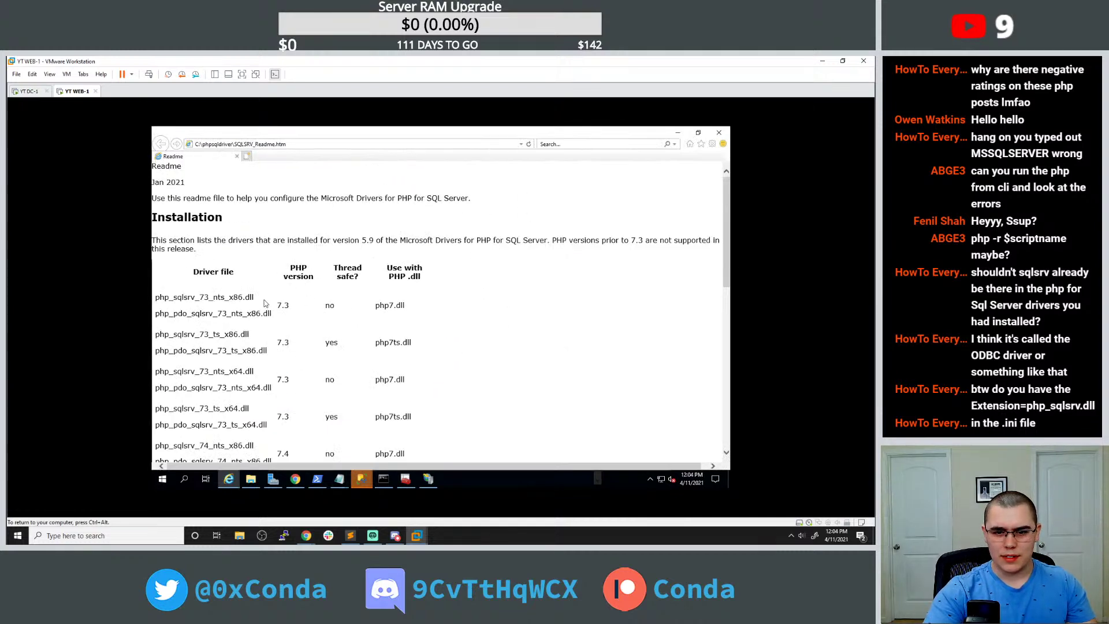
{"action": "scroll", "coordinate": [286, 294], "scroll_direction": "down", "scroll_amount": 6}
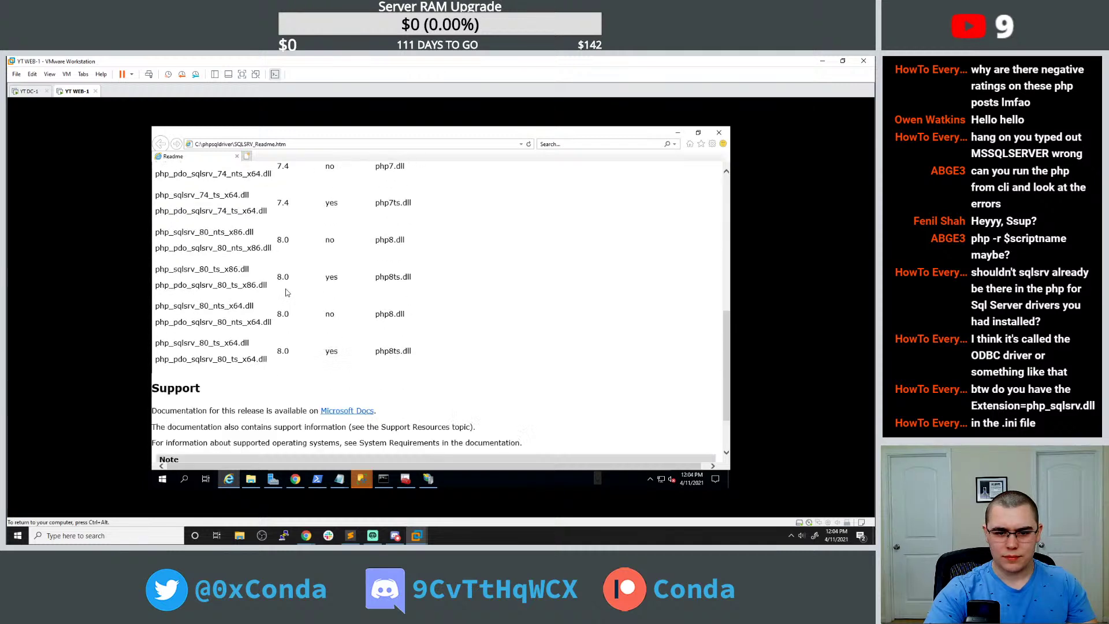
{"action": "scroll", "coordinate": [287, 293], "scroll_direction": "up", "scroll_amount": 2}
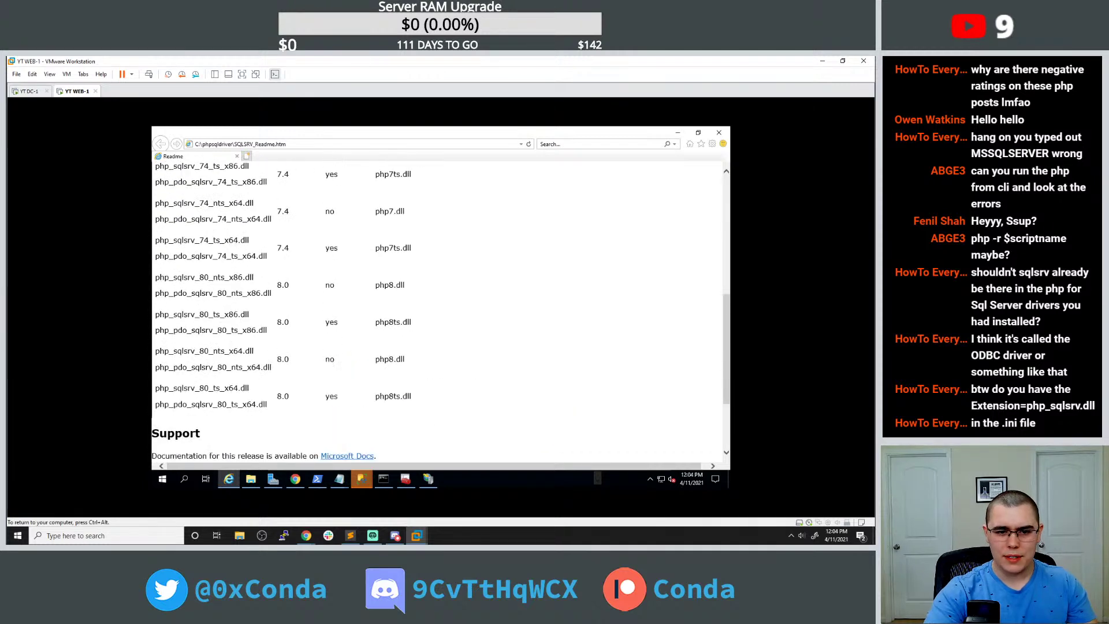
{"action": "double_click", "coordinate": [245, 241]}
{"action": "triple_click", "coordinate": [245, 240]}
{"action": "scroll", "coordinate": [312, 292], "scroll_direction": "down", "scroll_amount": 2}
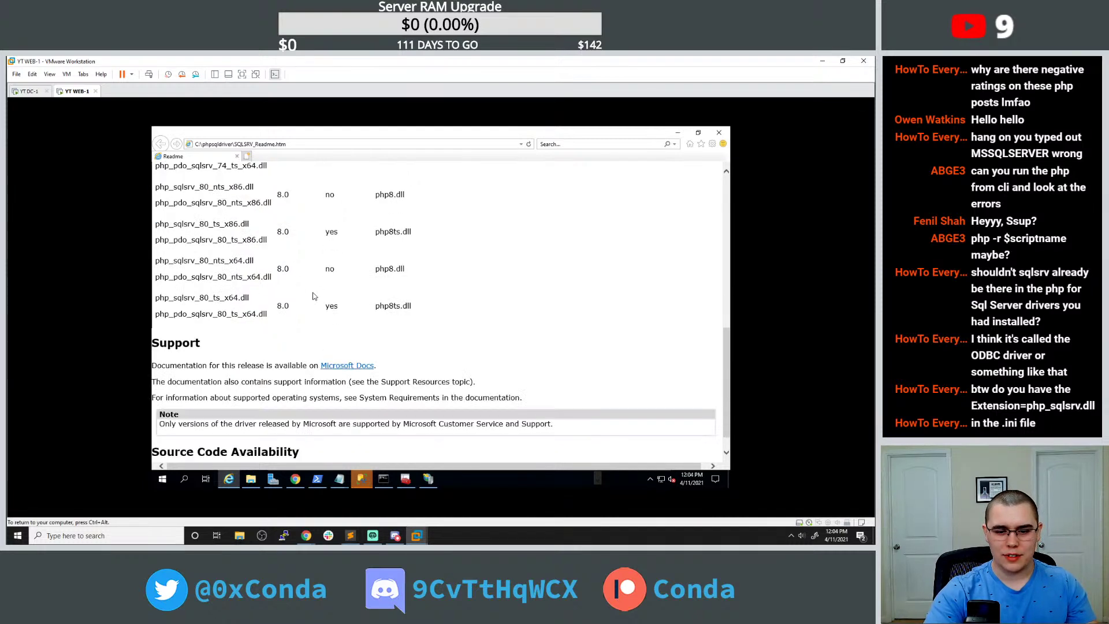
{"action": "scroll", "coordinate": [312, 292], "scroll_direction": "up", "scroll_amount": 3}
{"action": "left_click", "coordinate": [679, 134]}
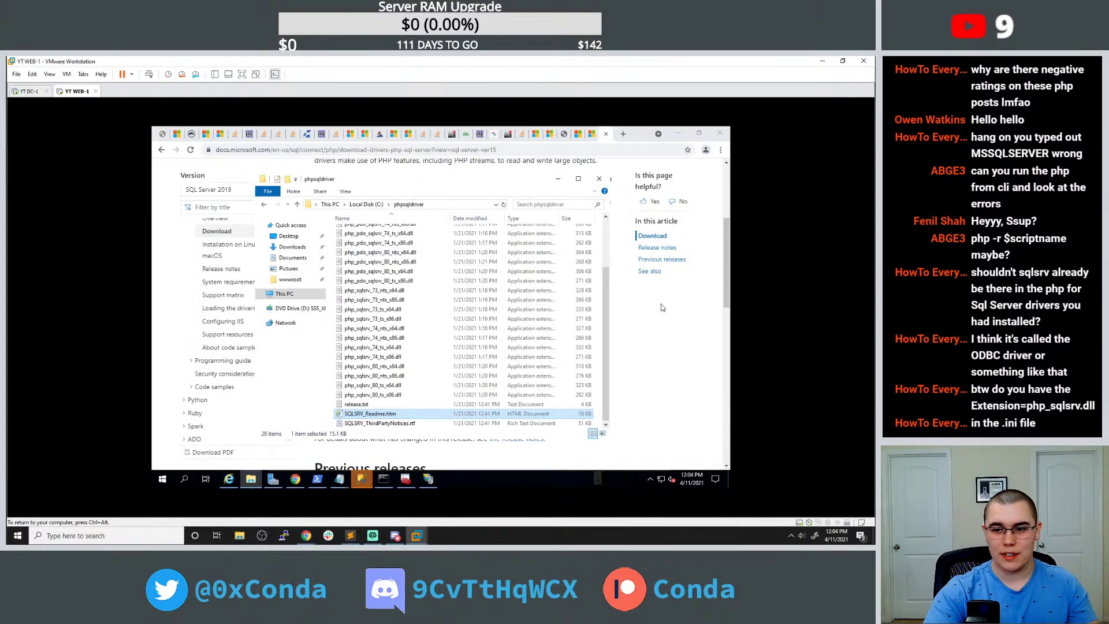
Back in Chrome, review the driver docs and Example Application (SQLSRV Driver) page, then start a new tab.
{"action": "left_click", "coordinate": [639, 318]}
{"action": "scroll", "coordinate": [637, 320], "scroll_direction": "down", "scroll_amount": 3}
{"action": "scroll", "coordinate": [632, 316], "scroll_direction": "down", "scroll_amount": 7}
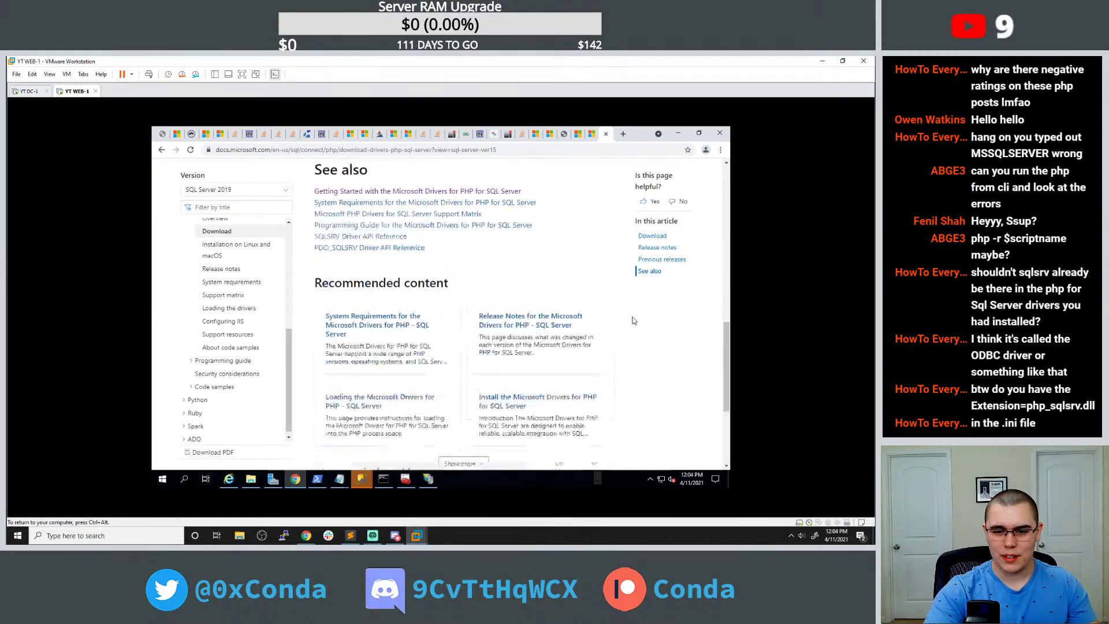
{"action": "scroll", "coordinate": [633, 317], "scroll_direction": "up", "scroll_amount": 6}
{"action": "left_click", "coordinate": [577, 134]}
{"action": "scroll", "coordinate": [542, 274], "scroll_direction": "down", "scroll_amount": 5}
{"action": "scroll", "coordinate": [544, 267], "scroll_direction": "down", "scroll_amount": 5}
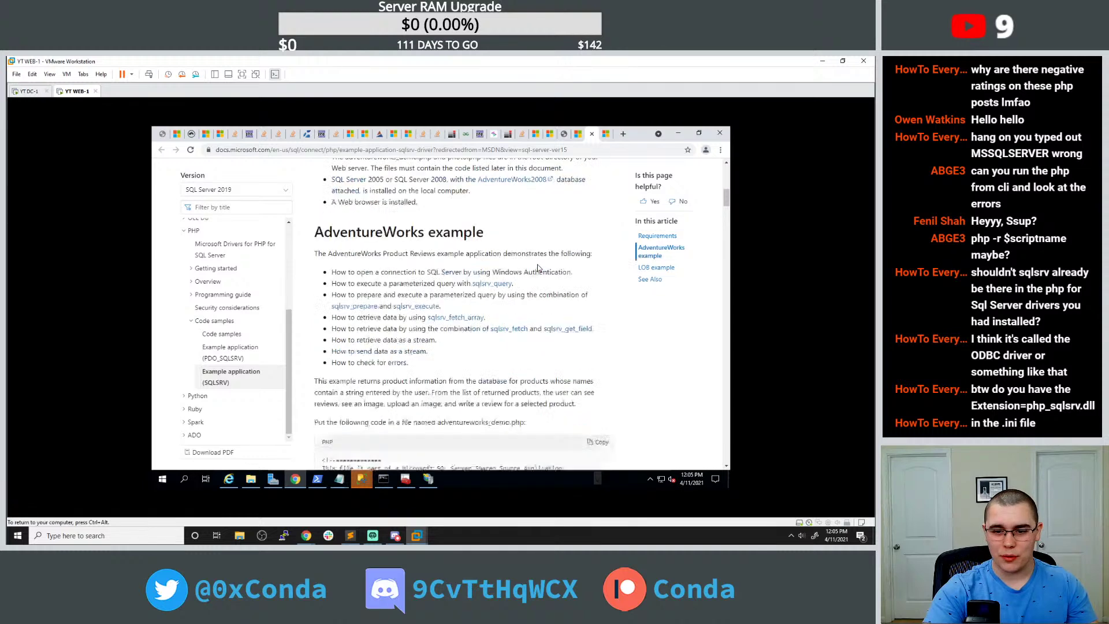
{"action": "left_click", "coordinate": [623, 134]}
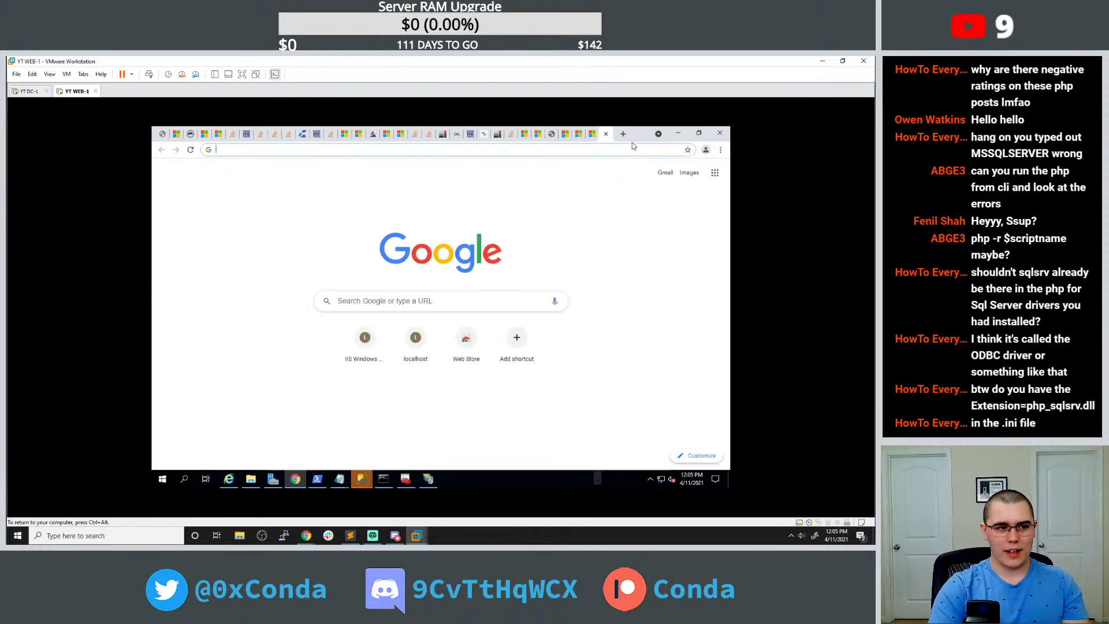
Google 'iis conect to mssql with php', accept the mysql spelling fix, and open the Stack Overflow question.
{"action": "type", "text": "iis"}
{"action": "key", "text": "BackSpace"}
{"action": "type", "text": "r"}
{"action": "key", "text": "BackSpace"}
{"action": "type", "text": "conect to "}
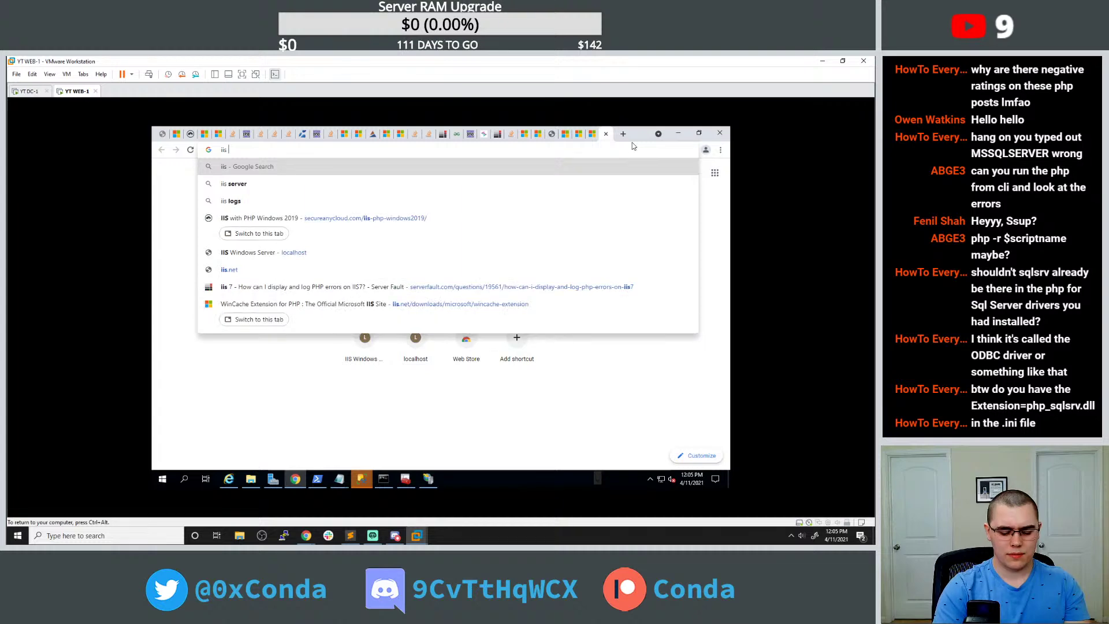
{"action": "type", "text": "mss"}
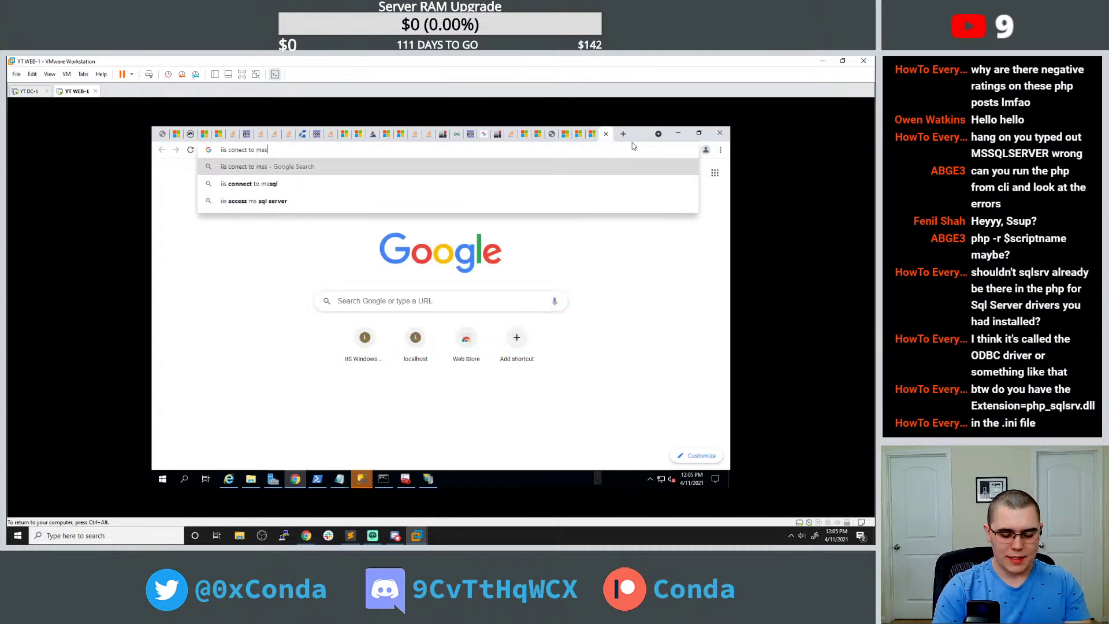
{"action": "type", "text": "ql with php"}
{"action": "key", "text": "Return"}
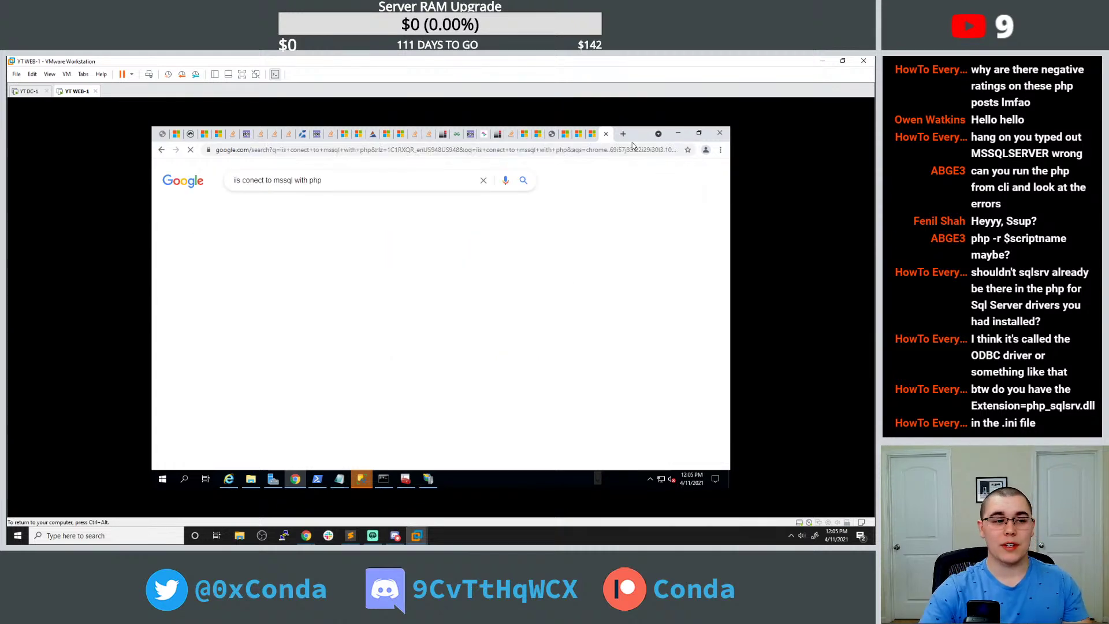
{"action": "left_click", "coordinate": [371, 248]}
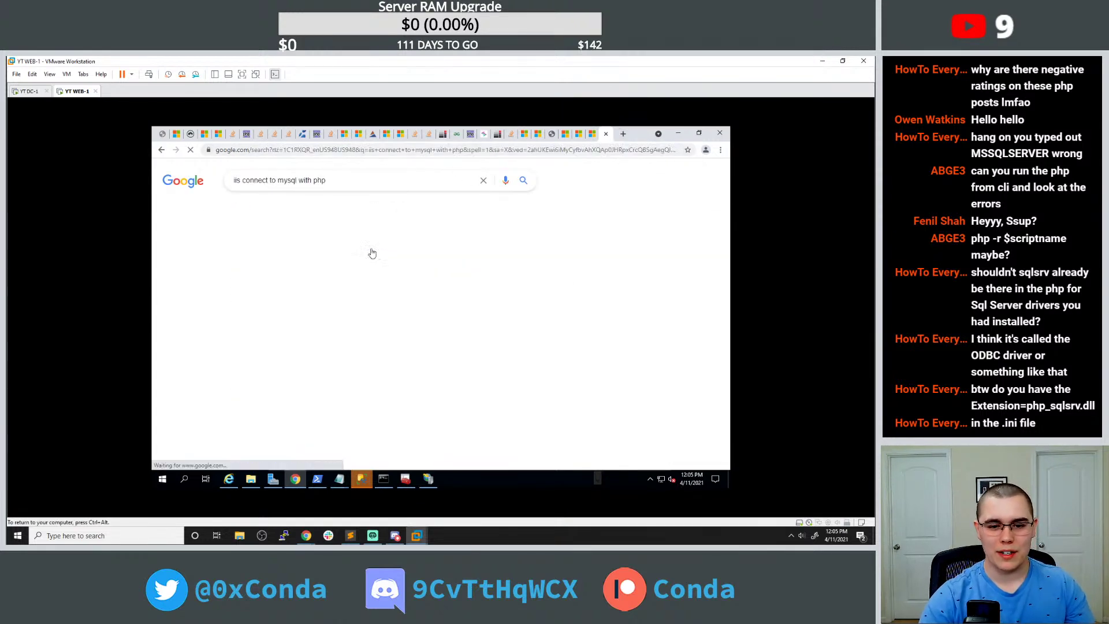
{"action": "left_click", "coordinate": [316, 337]}
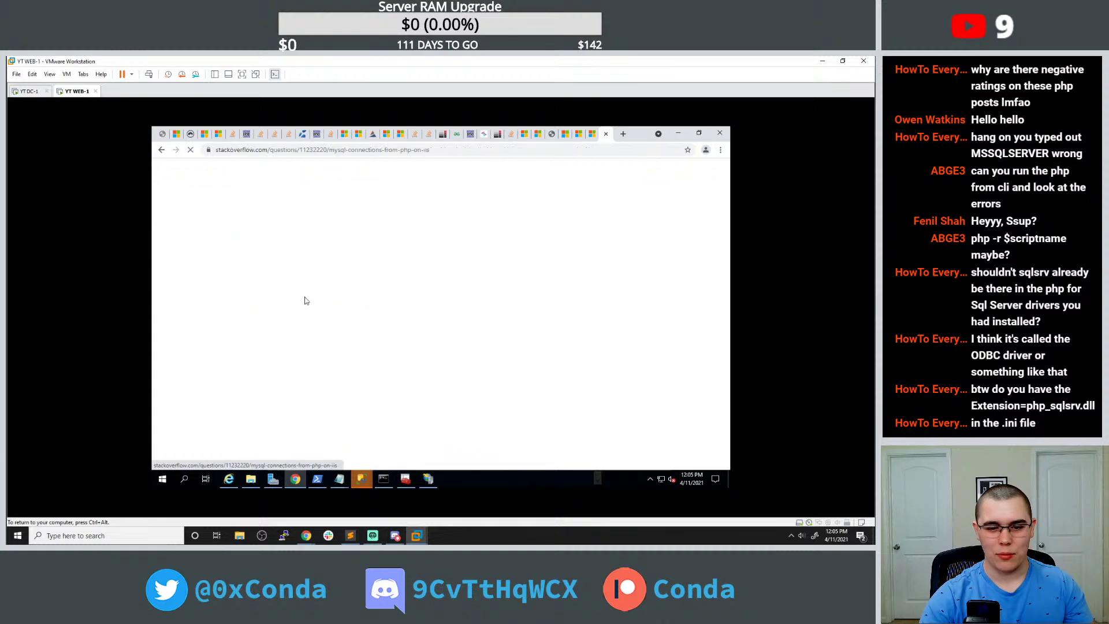
Read through the Stack Overflow answers and comments, then return to the Administrator Command Prompt.
{"action": "scroll", "coordinate": [319, 292], "scroll_direction": "down", "scroll_amount": 3}
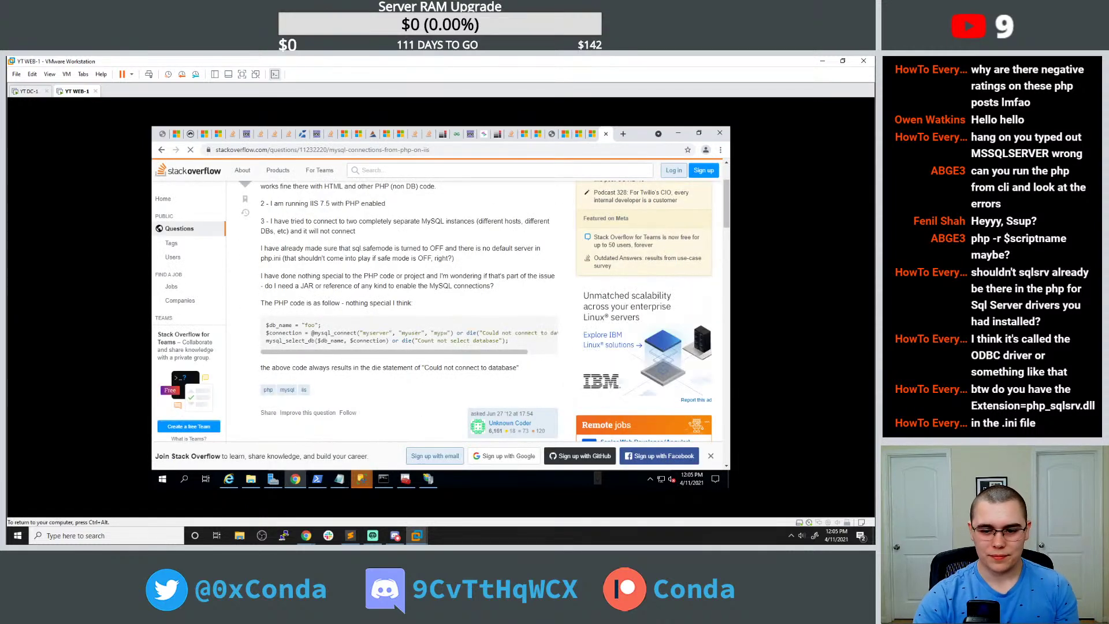
{"action": "scroll", "coordinate": [368, 298], "scroll_direction": "down", "scroll_amount": 2}
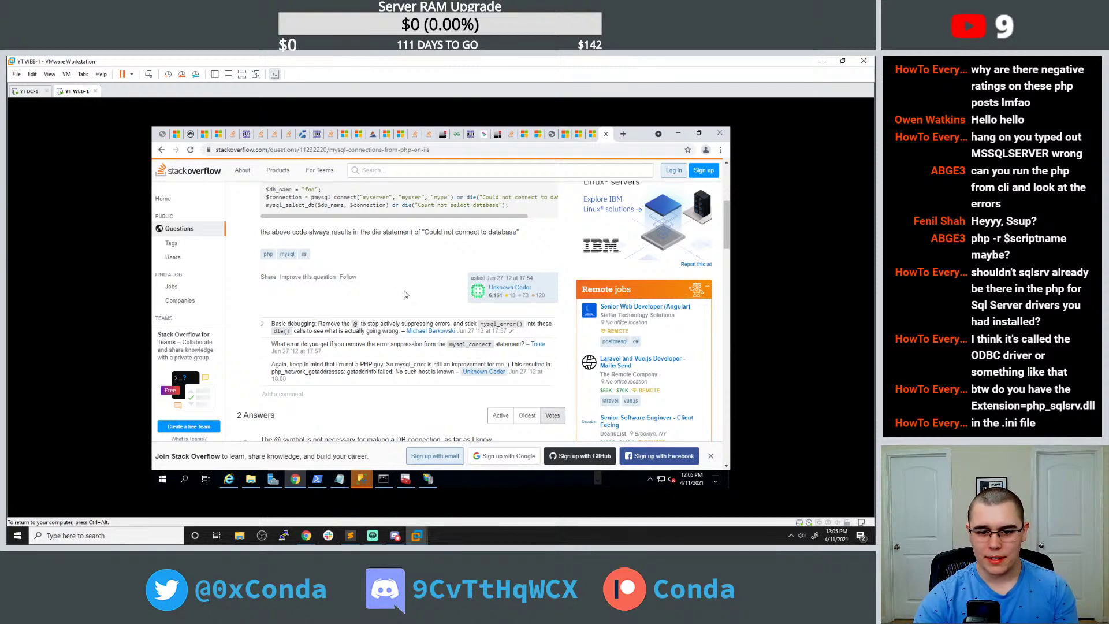
{"action": "double_click", "coordinate": [498, 324]}
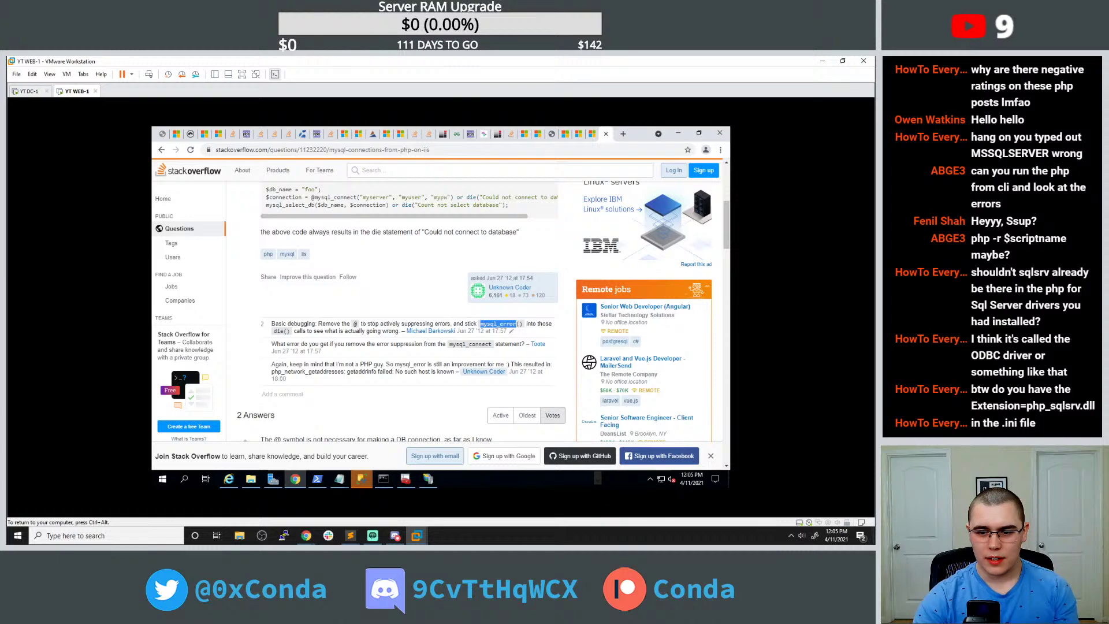
{"action": "scroll", "coordinate": [418, 308], "scroll_direction": "down", "scroll_amount": 3}
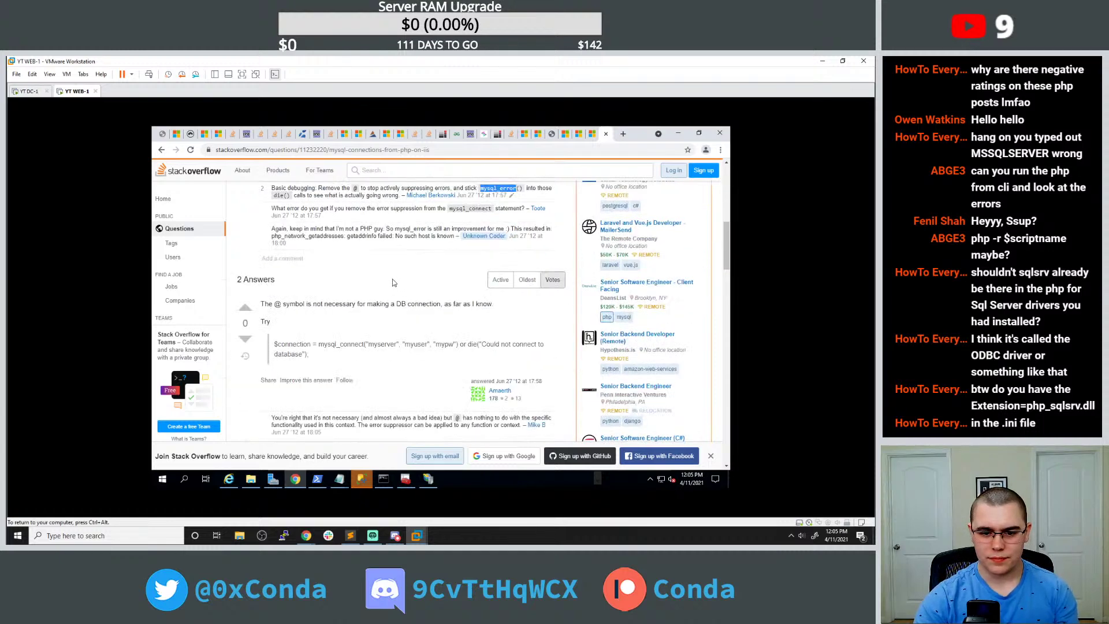
{"action": "scroll", "coordinate": [392, 280], "scroll_direction": "down", "scroll_amount": 5}
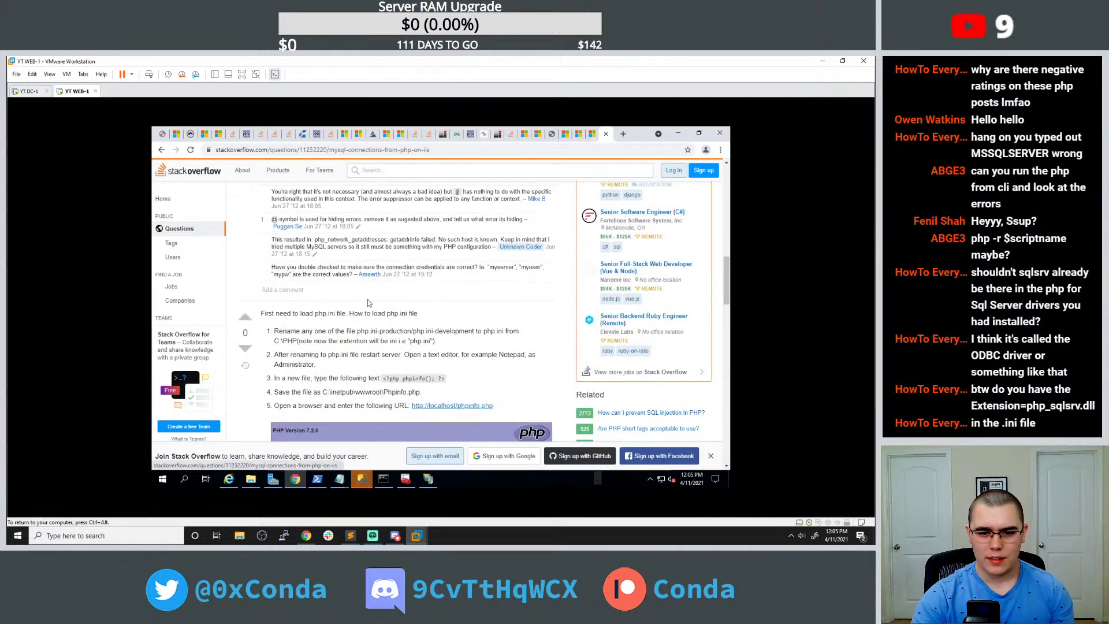
{"action": "scroll", "coordinate": [394, 277], "scroll_direction": "down", "scroll_amount": 4}
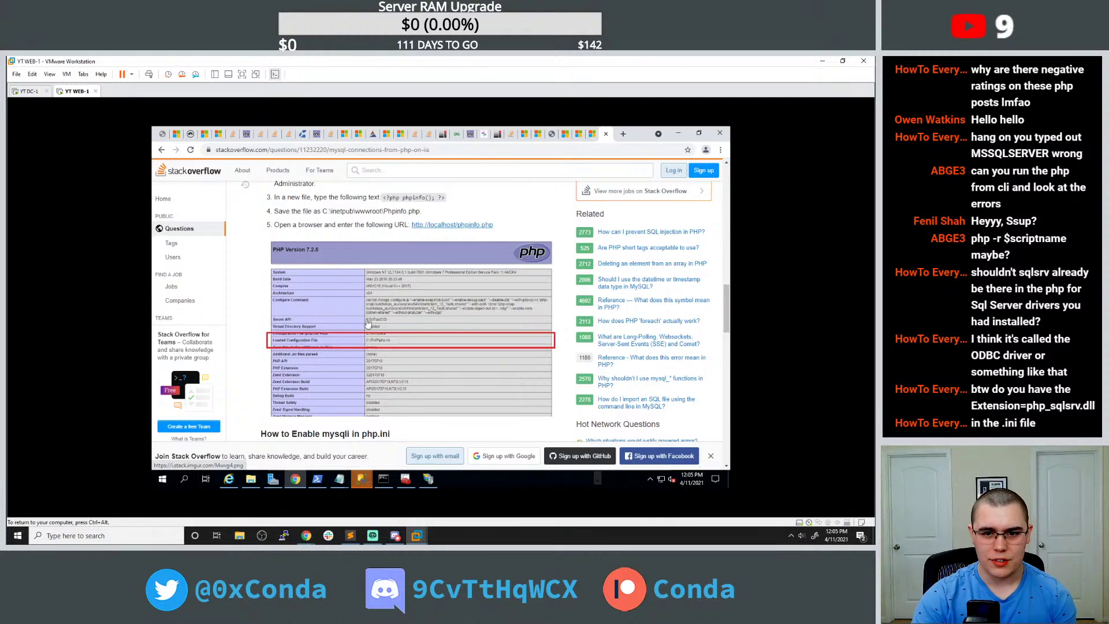
{"action": "left_click", "coordinate": [388, 479]}
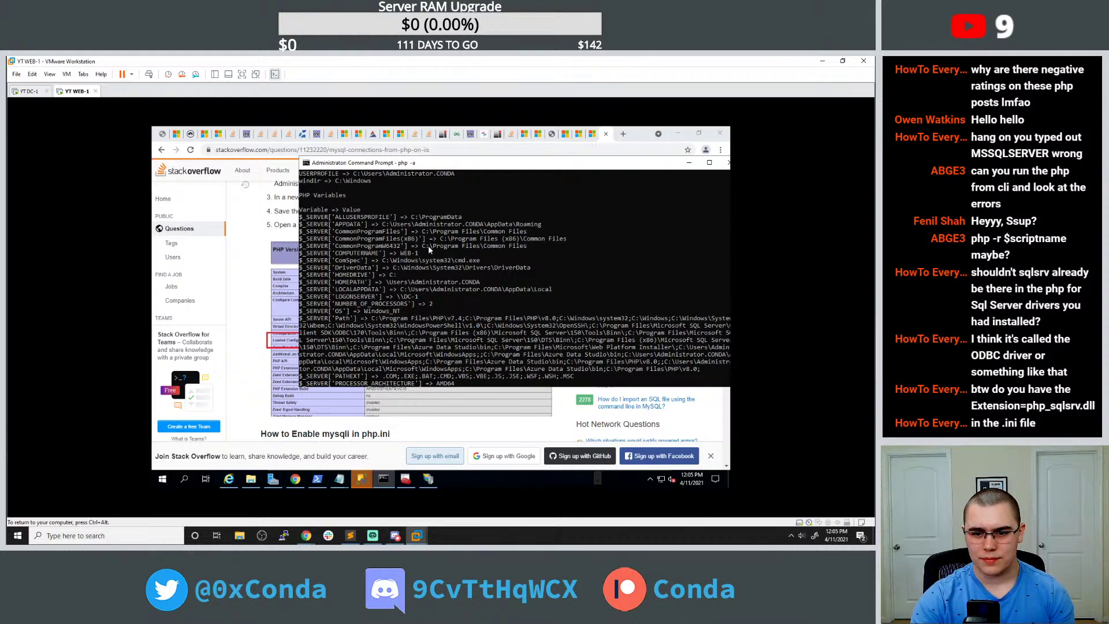
Scroll through the php -a info output and highlight sqlsrv on the PDO drivers line.
{"action": "scroll", "coordinate": [426, 274], "scroll_direction": "down", "scroll_amount": 3}
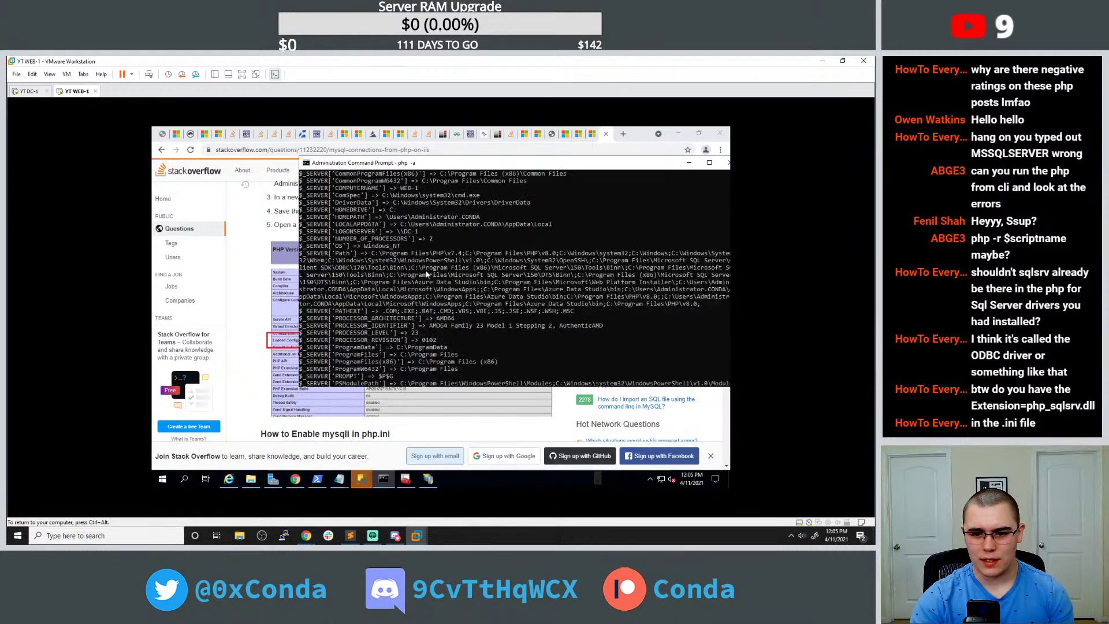
{"action": "scroll", "coordinate": [426, 275], "scroll_direction": "down", "scroll_amount": 2}
{"action": "scroll", "coordinate": [426, 276], "scroll_direction": "down", "scroll_amount": 2}
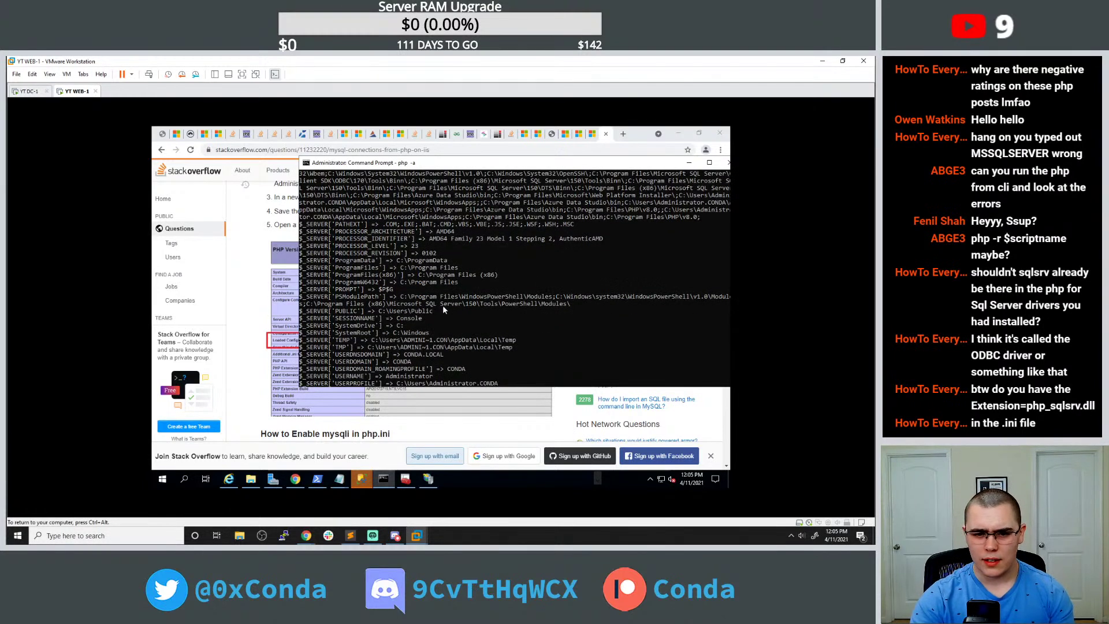
{"action": "scroll", "coordinate": [443, 310], "scroll_direction": "down", "scroll_amount": 3}
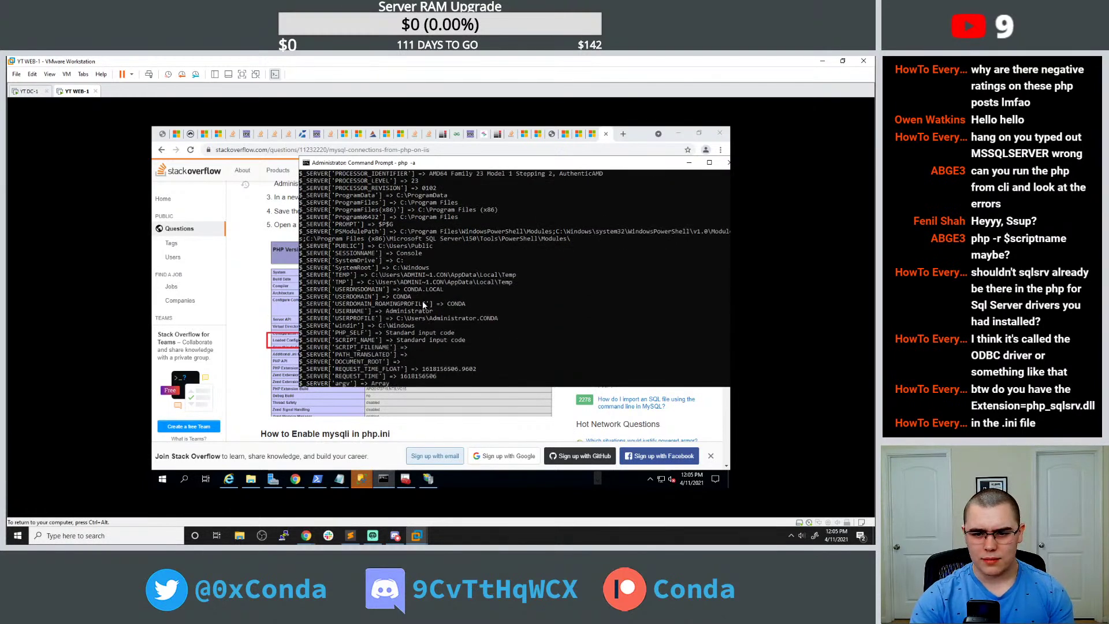
{"action": "scroll", "coordinate": [424, 304], "scroll_direction": "down", "scroll_amount": 2}
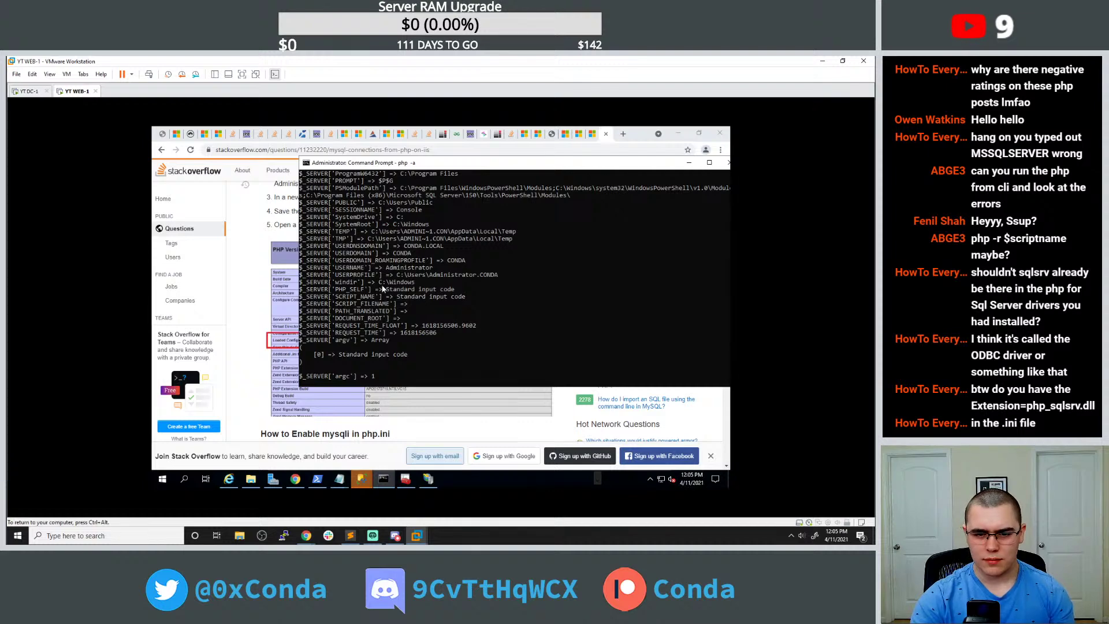
{"action": "scroll", "coordinate": [385, 285], "scroll_direction": "up", "scroll_amount": 11}
{"action": "scroll", "coordinate": [385, 287], "scroll_direction": "up", "scroll_amount": 2}
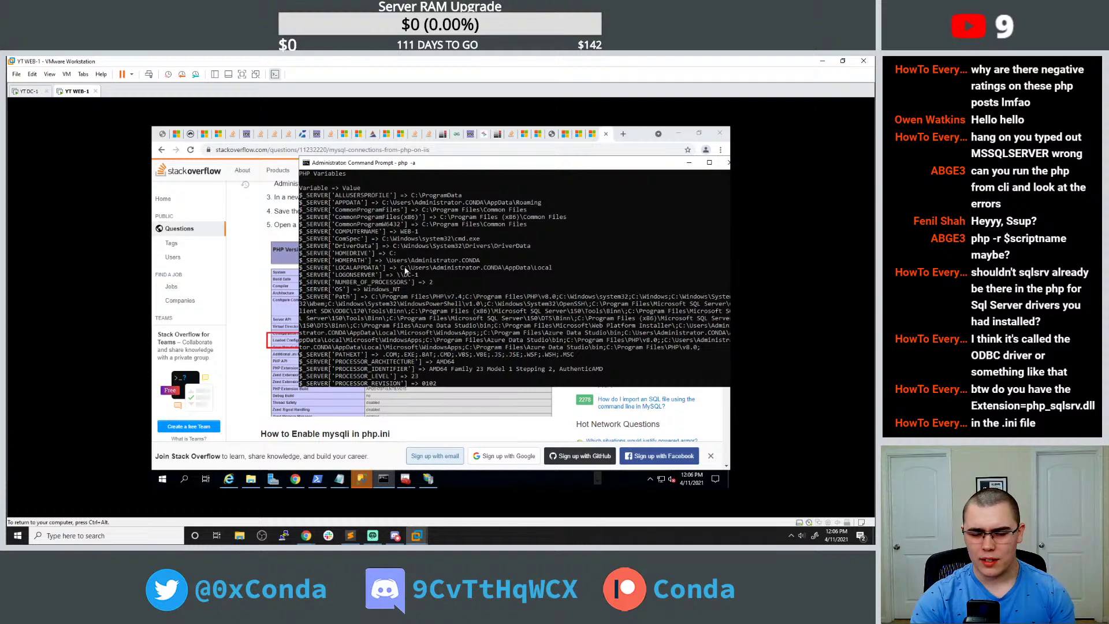
{"action": "scroll", "coordinate": [409, 269], "scroll_direction": "up", "scroll_amount": 6}
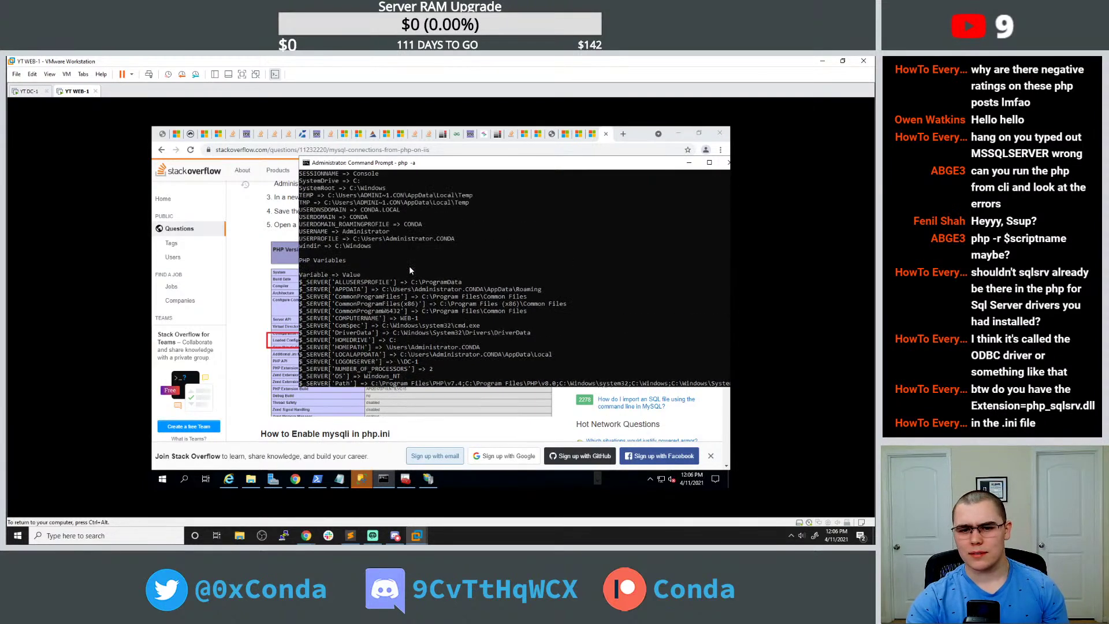
{"action": "scroll", "coordinate": [409, 266], "scroll_direction": "up", "scroll_amount": 2}
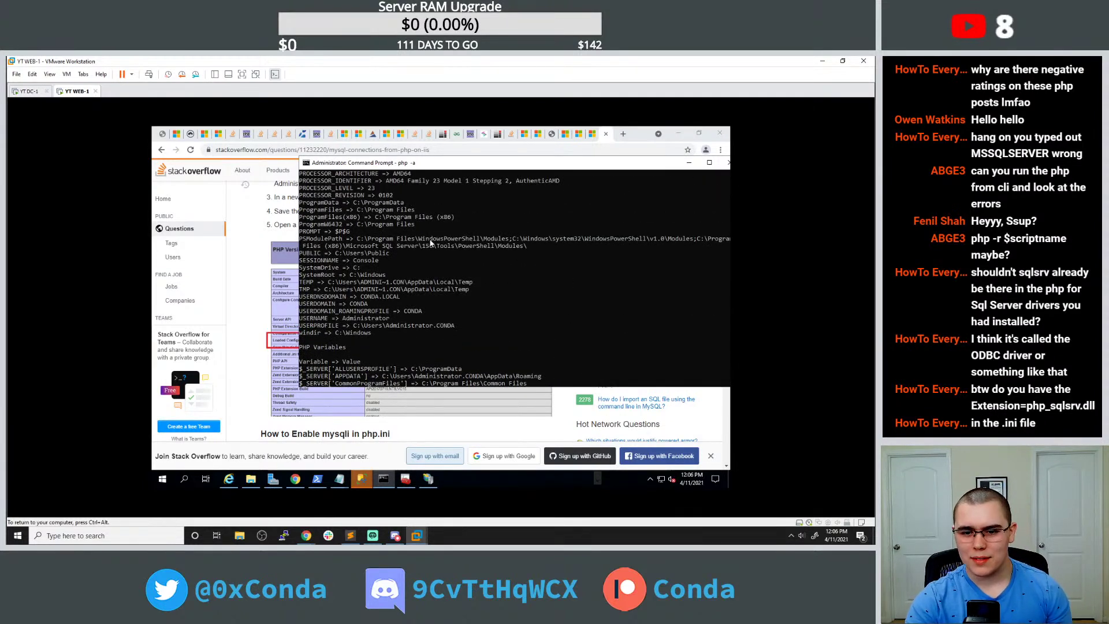
{"action": "scroll", "coordinate": [435, 246], "scroll_direction": "up", "scroll_amount": 9}
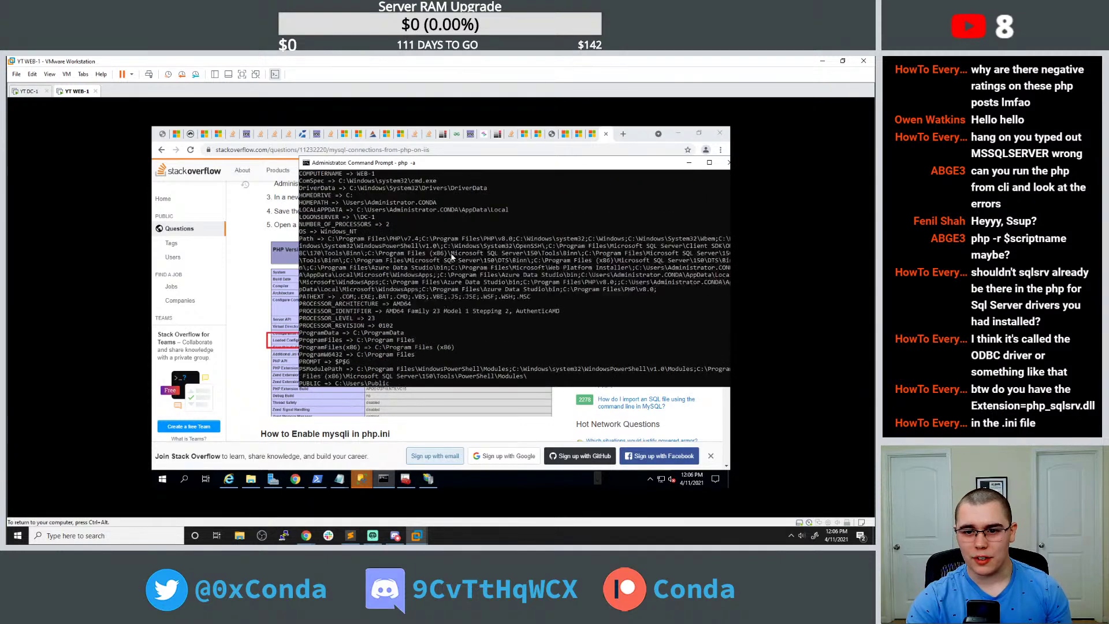
{"action": "scroll", "coordinate": [464, 258], "scroll_direction": "up", "scroll_amount": 8}
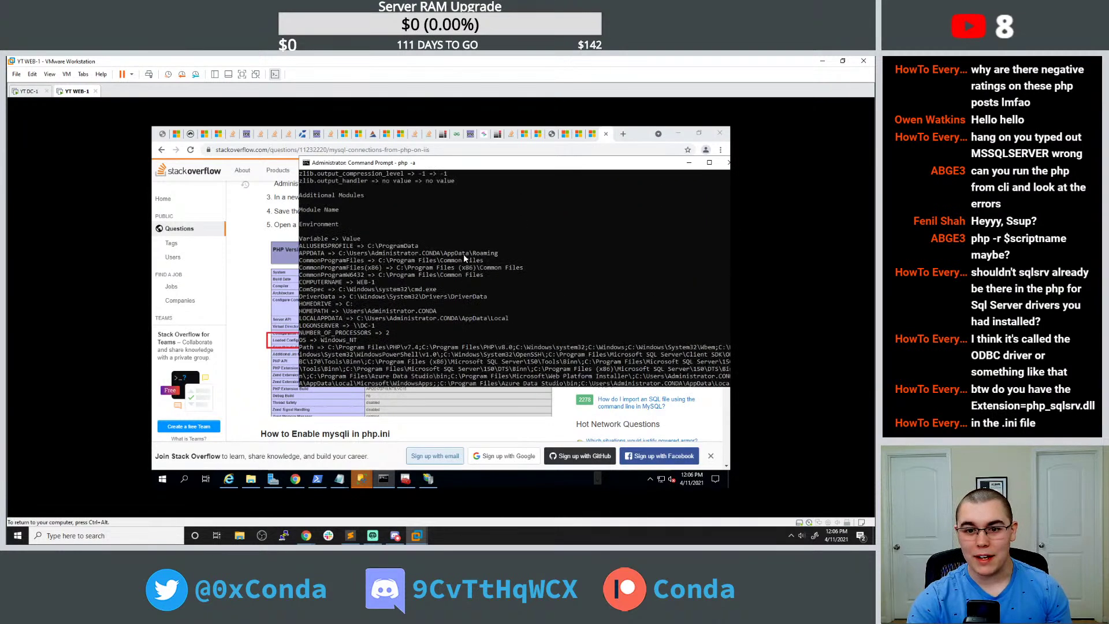
{"action": "scroll", "coordinate": [464, 258], "scroll_direction": "up", "scroll_amount": 13}
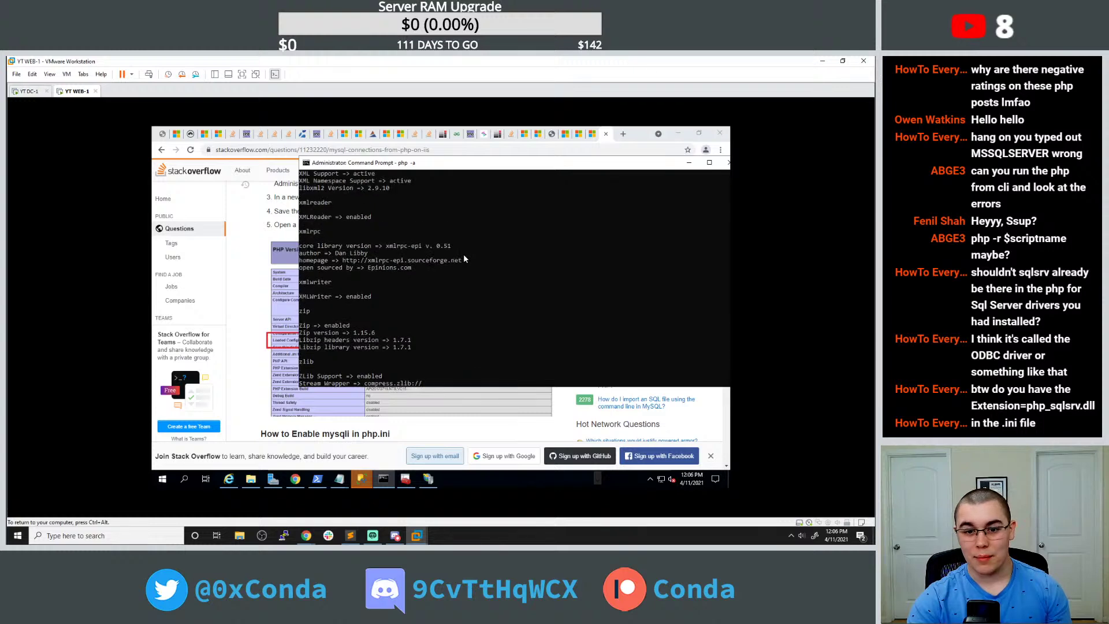
{"action": "scroll", "coordinate": [464, 258], "scroll_direction": "up", "scroll_amount": 9}
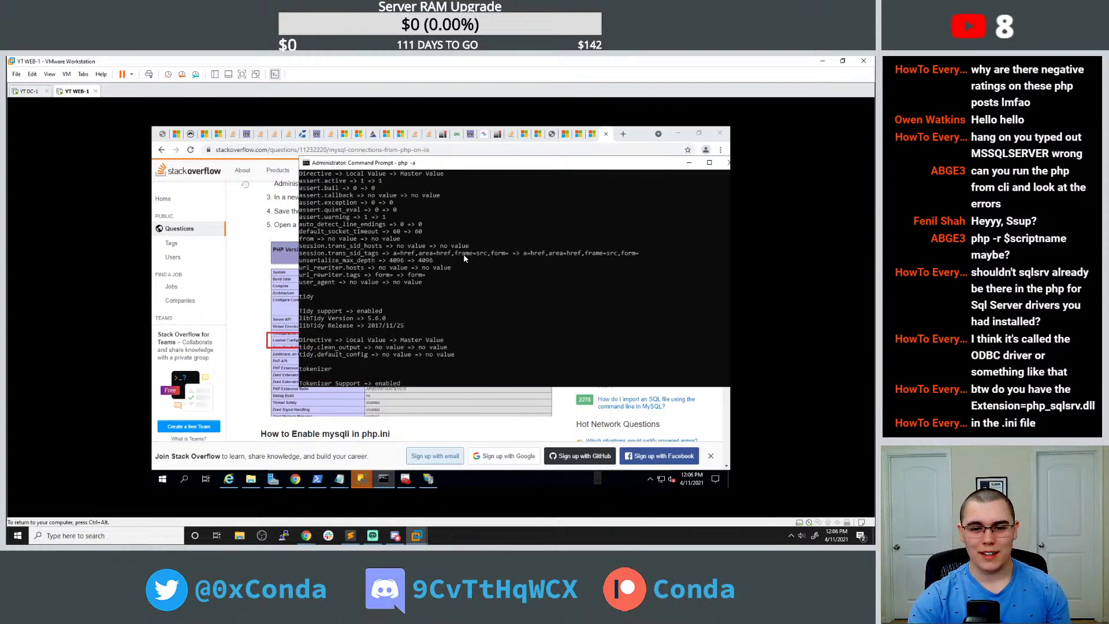
{"action": "scroll", "coordinate": [463, 258], "scroll_direction": "up", "scroll_amount": 10}
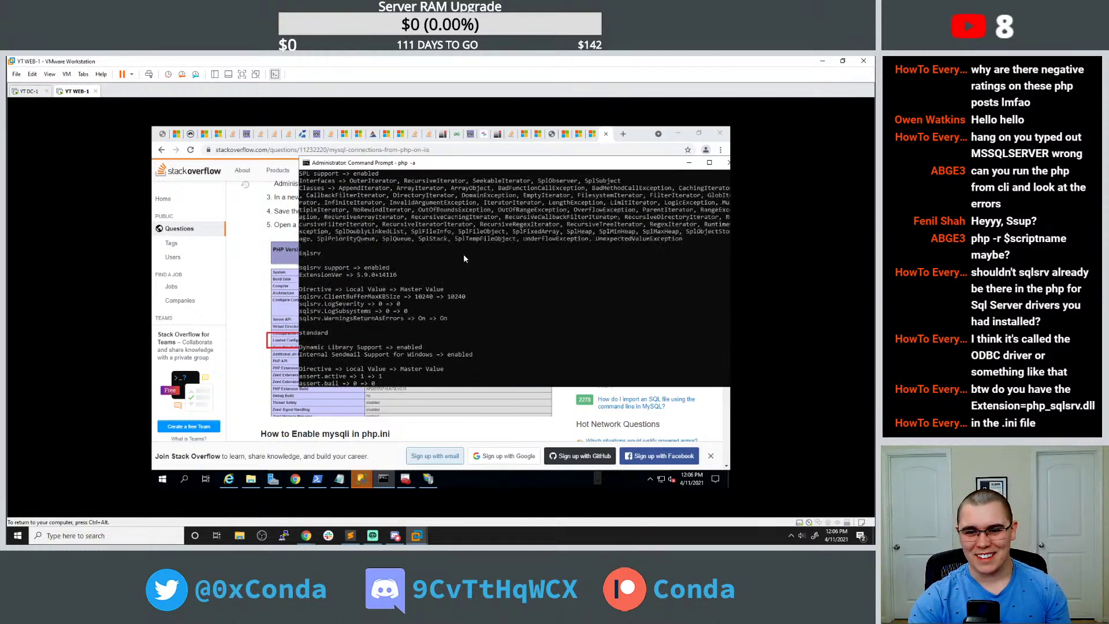
{"action": "scroll", "coordinate": [463, 258], "scroll_direction": "up", "scroll_amount": 8}
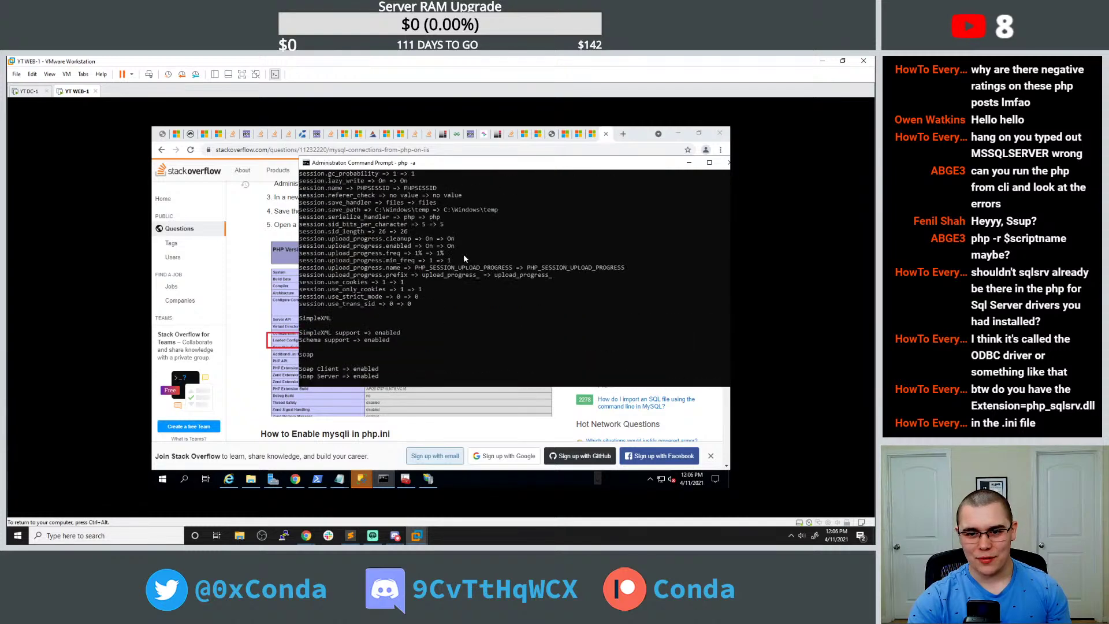
{"action": "scroll", "coordinate": [463, 258], "scroll_direction": "up", "scroll_amount": 3}
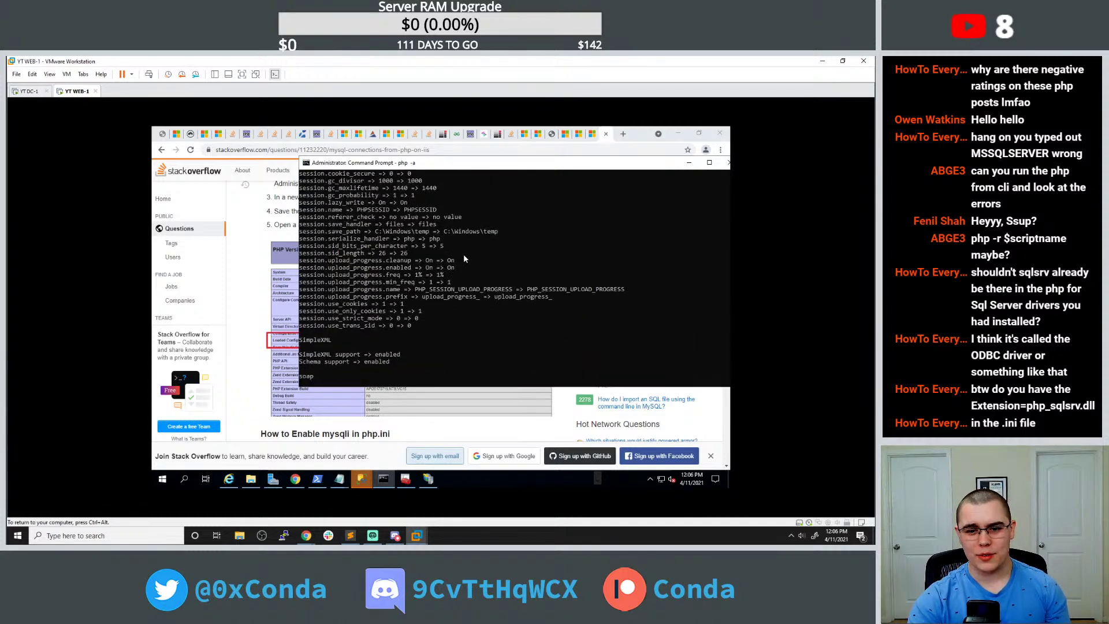
{"action": "scroll", "coordinate": [470, 263], "scroll_direction": "up", "scroll_amount": 11}
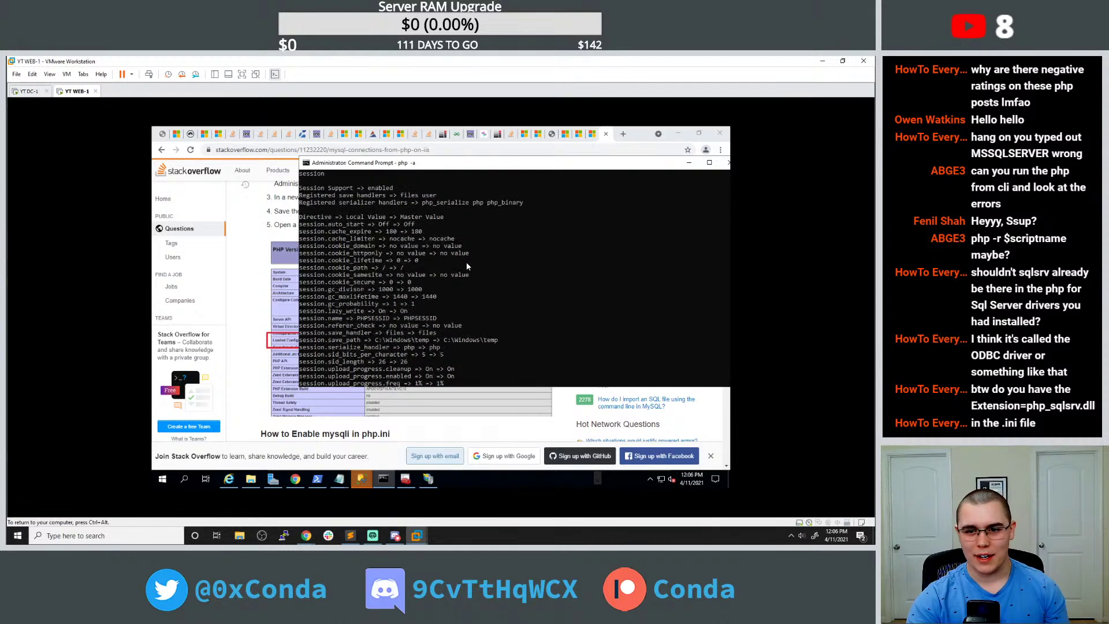
{"action": "scroll", "coordinate": [465, 269], "scroll_direction": "up", "scroll_amount": 12}
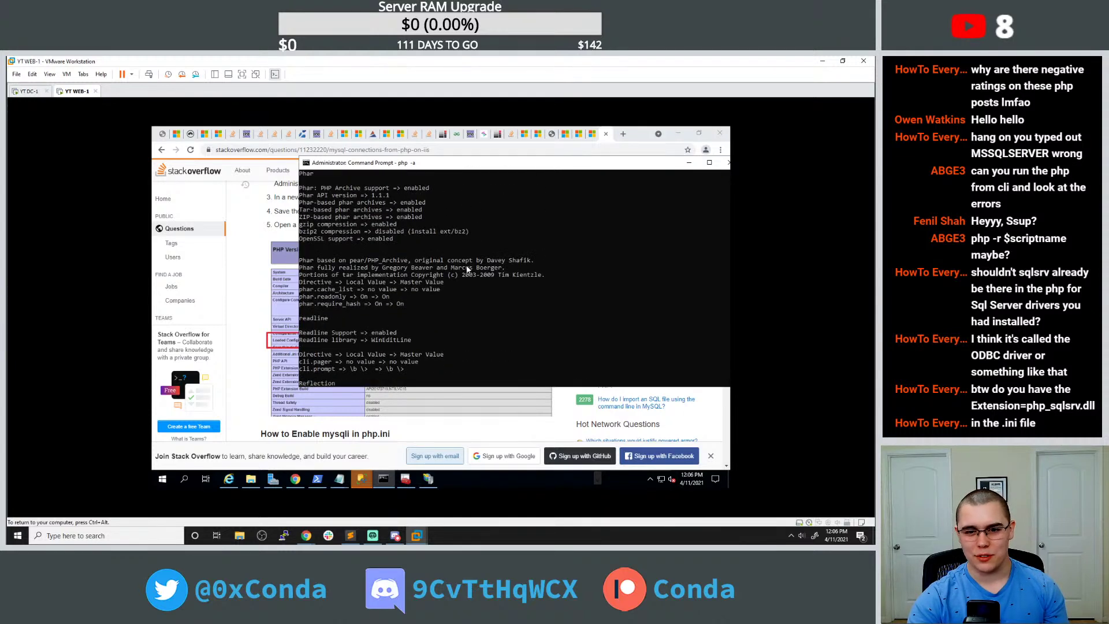
{"action": "scroll", "coordinate": [473, 259], "scroll_direction": "up", "scroll_amount": 4}
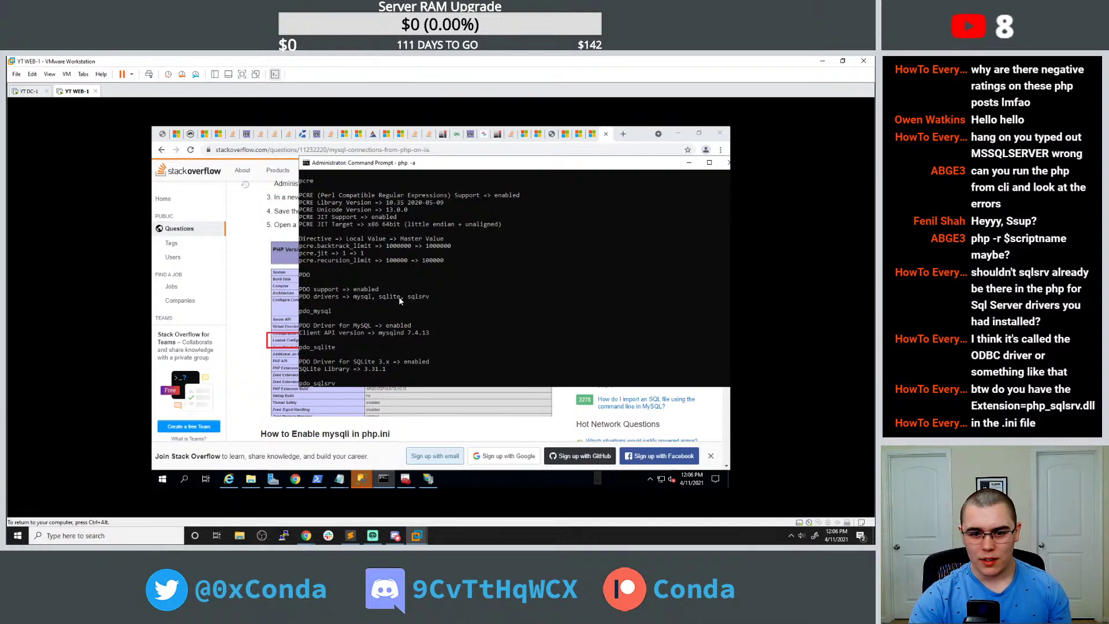
{"action": "left_click_drag", "start_coordinate": [410, 299], "coordinate": [429, 302]}
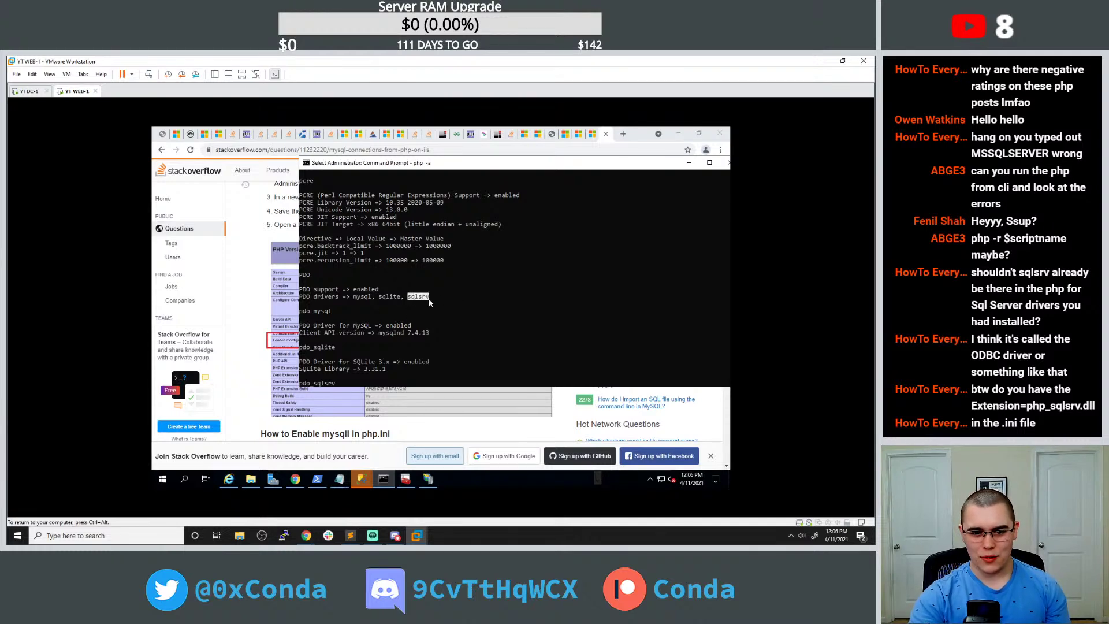
{"action": "left_click", "coordinate": [455, 315]}
Minimize the command prompt to reveal the Stack Overflow mysqli php.ini answer.
{"action": "scroll", "coordinate": [449, 313], "scroll_direction": "up", "scroll_amount": 3}
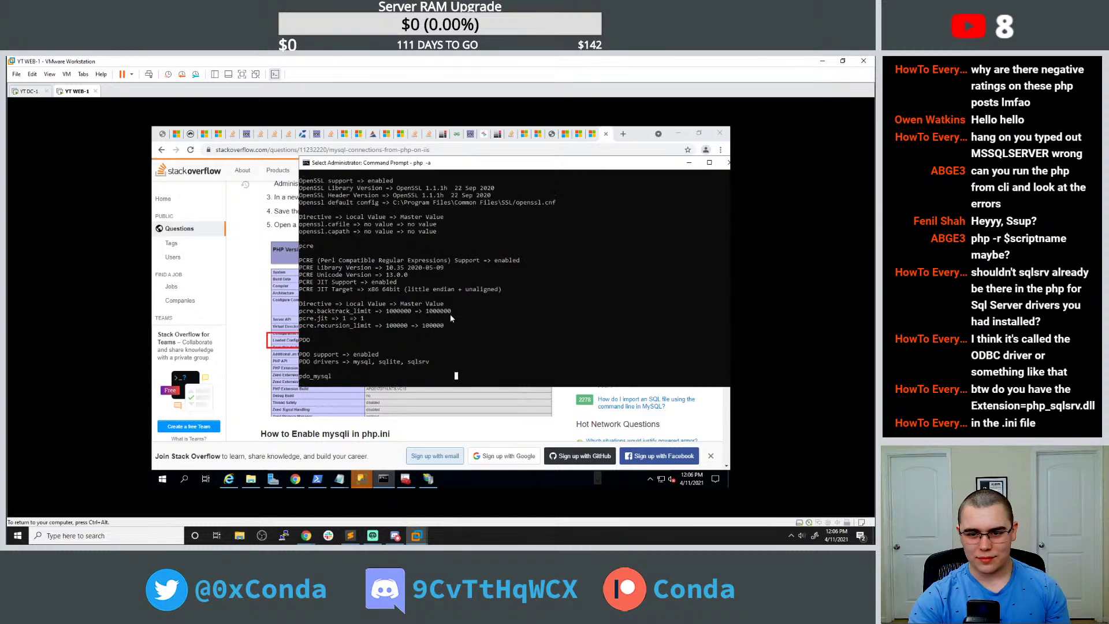
{"action": "scroll", "coordinate": [451, 318], "scroll_direction": "up", "scroll_amount": 3}
{"action": "scroll", "coordinate": [448, 317], "scroll_direction": "up", "scroll_amount": 7}
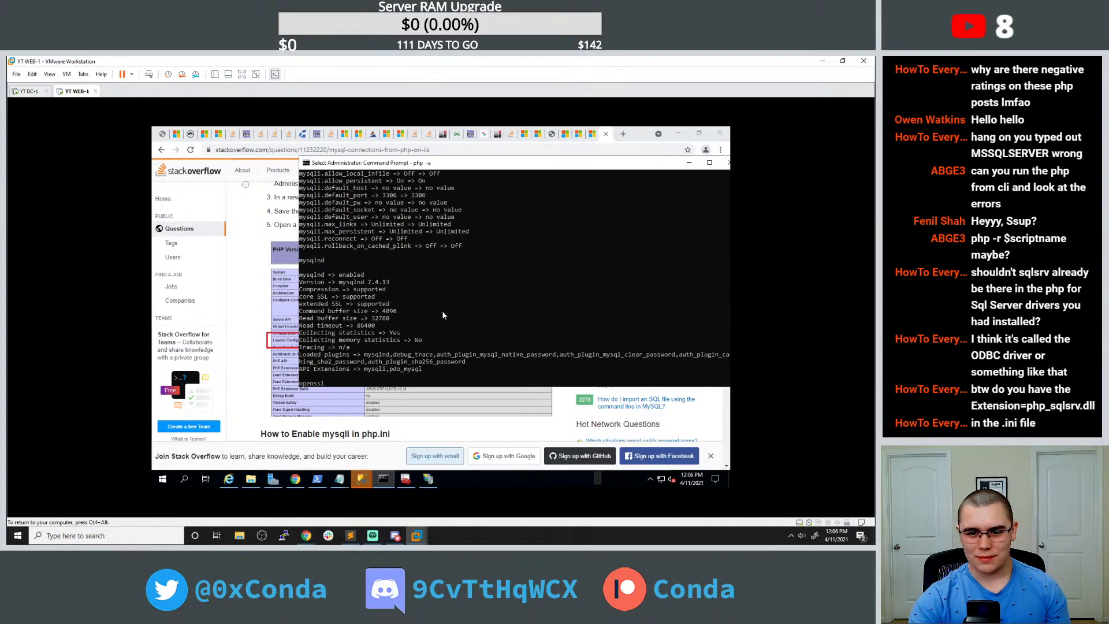
{"action": "left_click", "coordinate": [405, 271]}
{"action": "scroll", "coordinate": [392, 280], "scroll_direction": "up", "scroll_amount": 5}
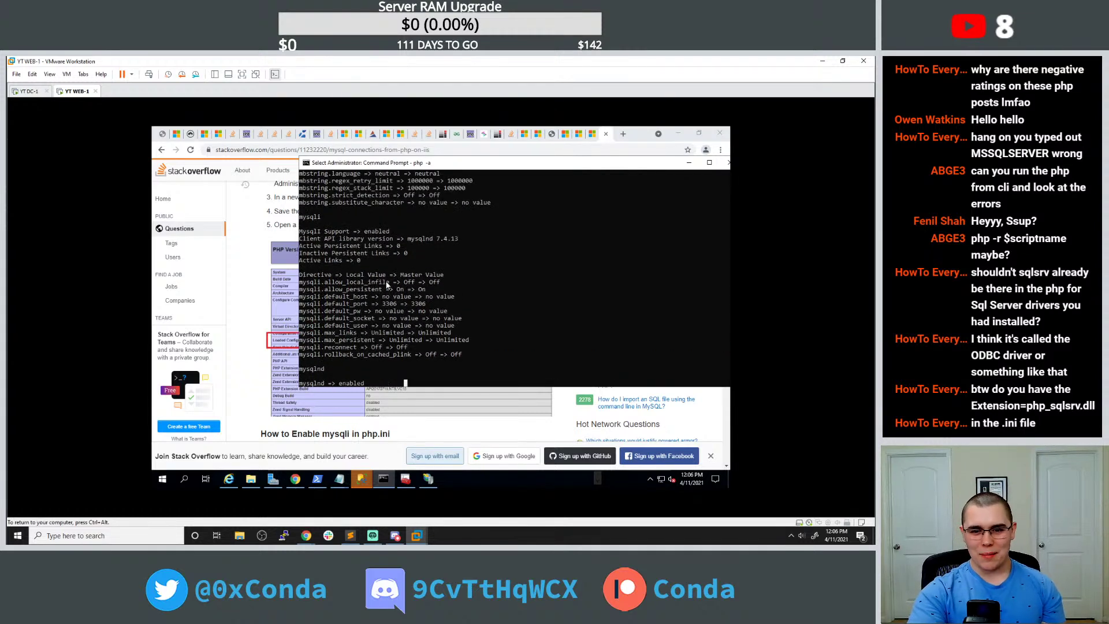
{"action": "scroll", "coordinate": [402, 294], "scroll_direction": "up", "scroll_amount": 3}
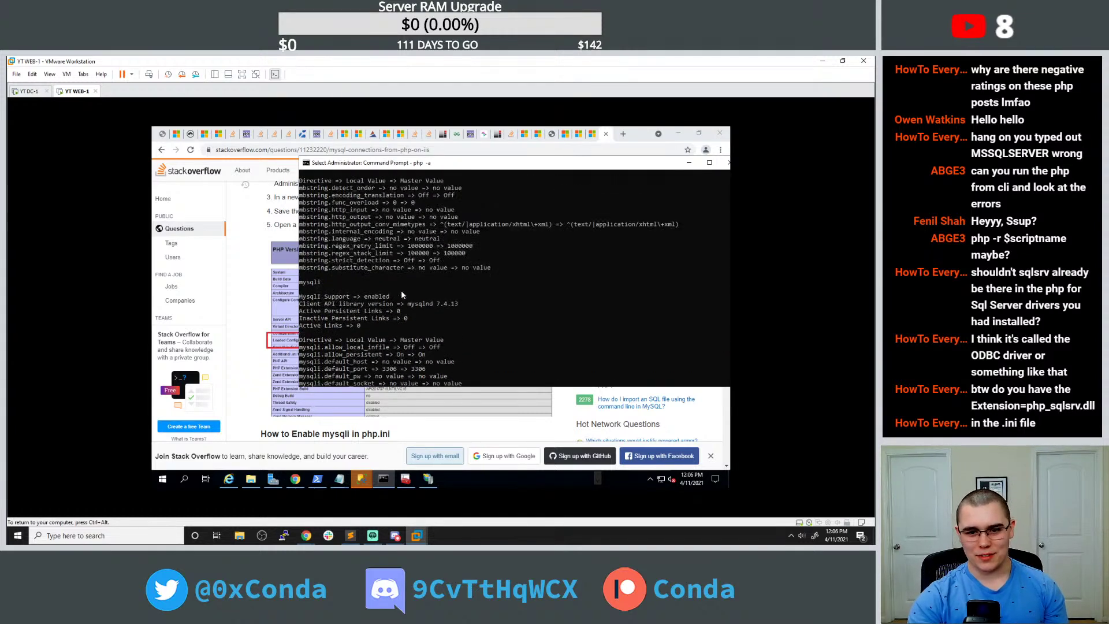
{"action": "left_click", "coordinate": [688, 161]}
Review the answer's connection code, then go back to the 'iis connect to mysql with php' results.
{"action": "scroll", "coordinate": [402, 307], "scroll_direction": "down", "scroll_amount": 5}
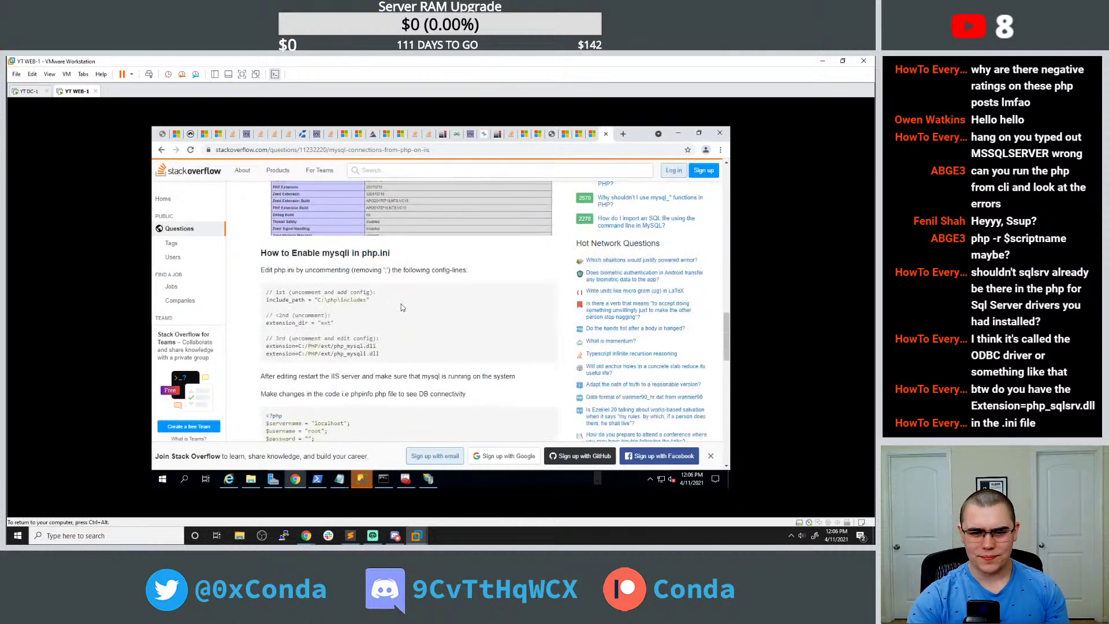
{"action": "scroll", "coordinate": [401, 301], "scroll_direction": "down", "scroll_amount": 2}
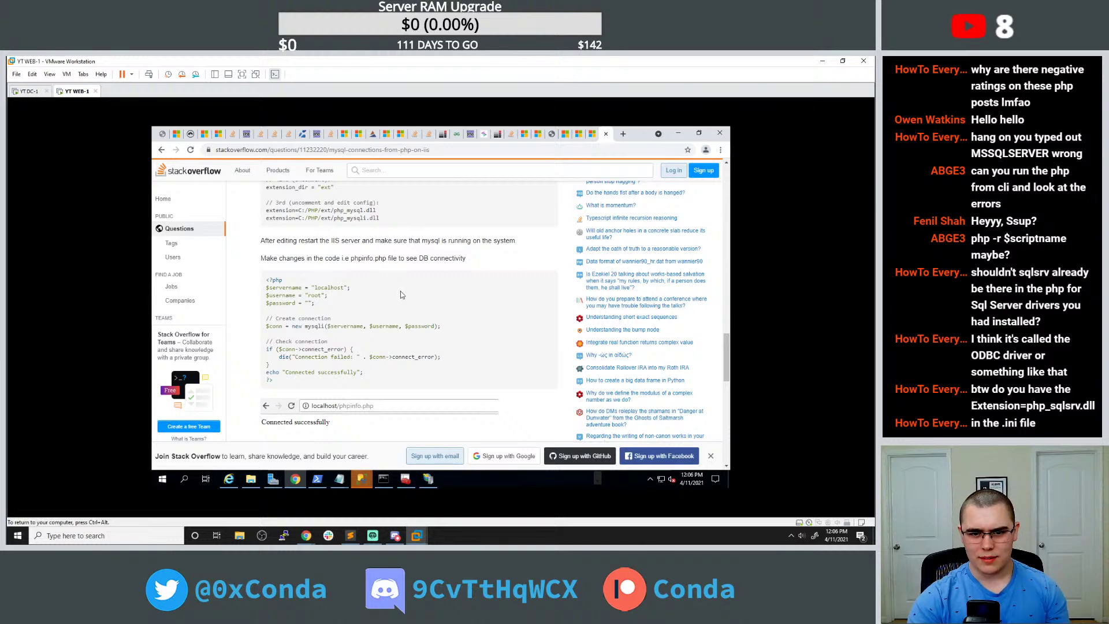
{"action": "scroll", "coordinate": [402, 294], "scroll_direction": "down", "scroll_amount": 2}
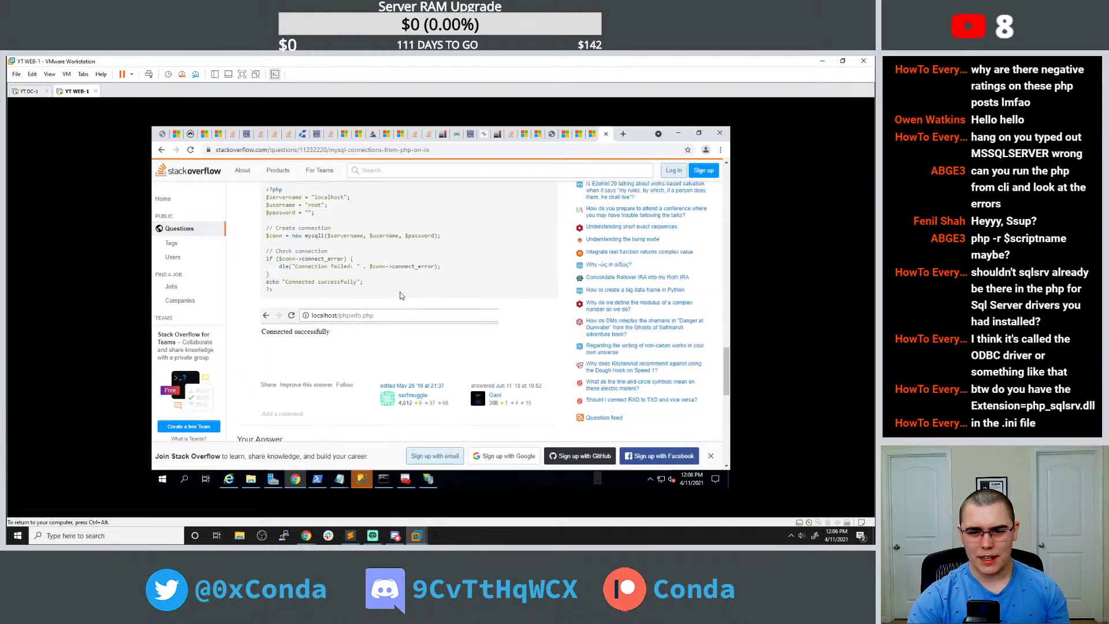
{"action": "scroll", "coordinate": [401, 295], "scroll_direction": "up", "scroll_amount": 1}
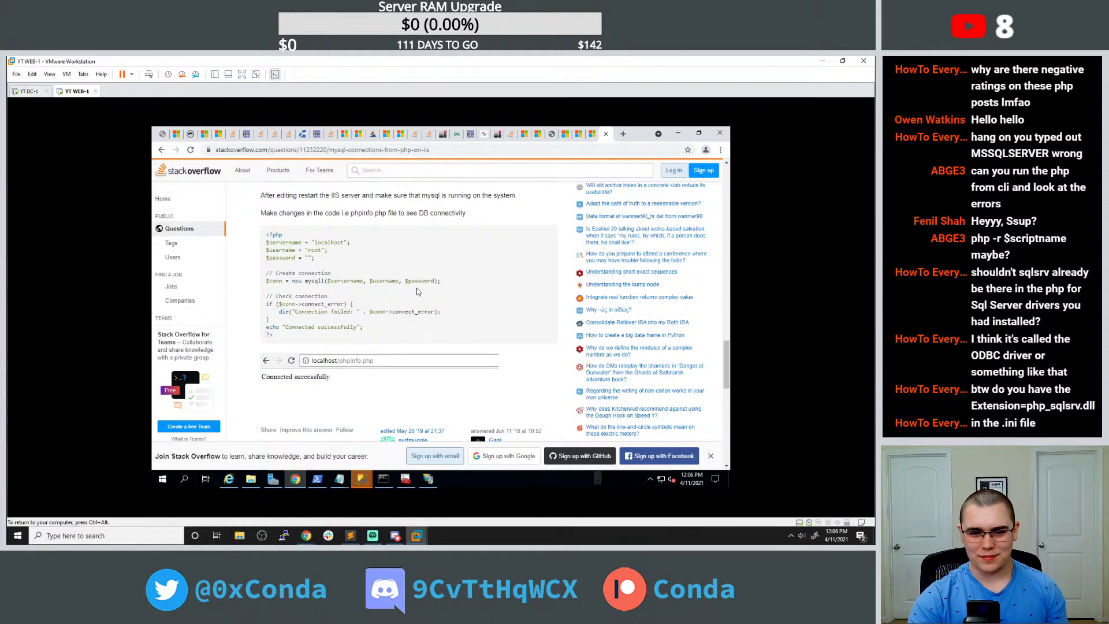
{"action": "scroll", "coordinate": [418, 291], "scroll_direction": "down", "scroll_amount": 3}
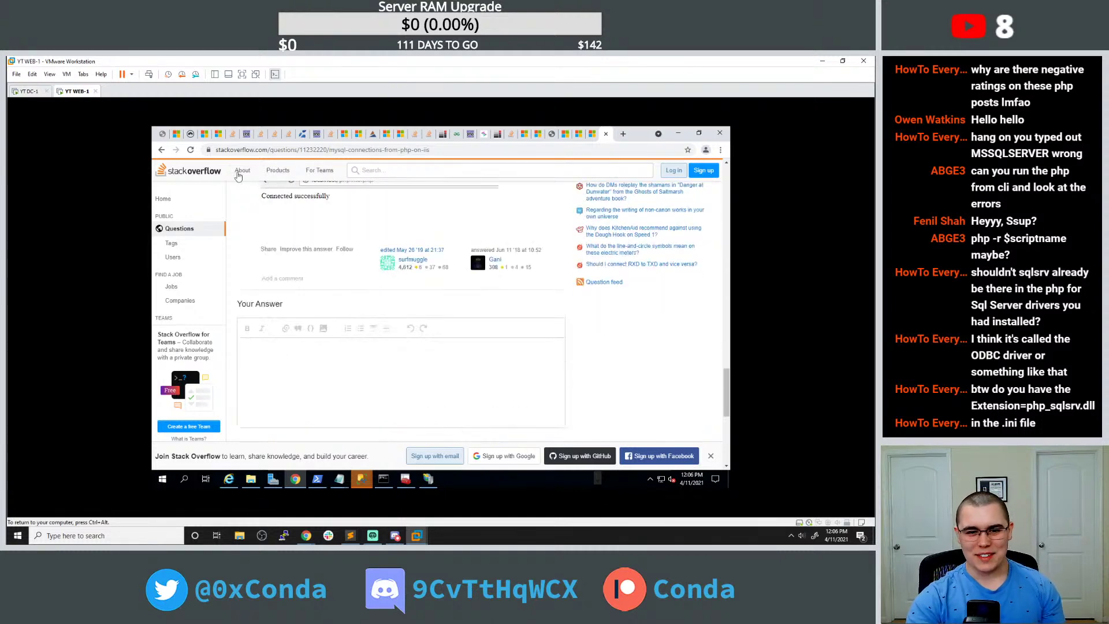
{"action": "scroll", "coordinate": [362, 268], "scroll_direction": "up", "scroll_amount": 3}
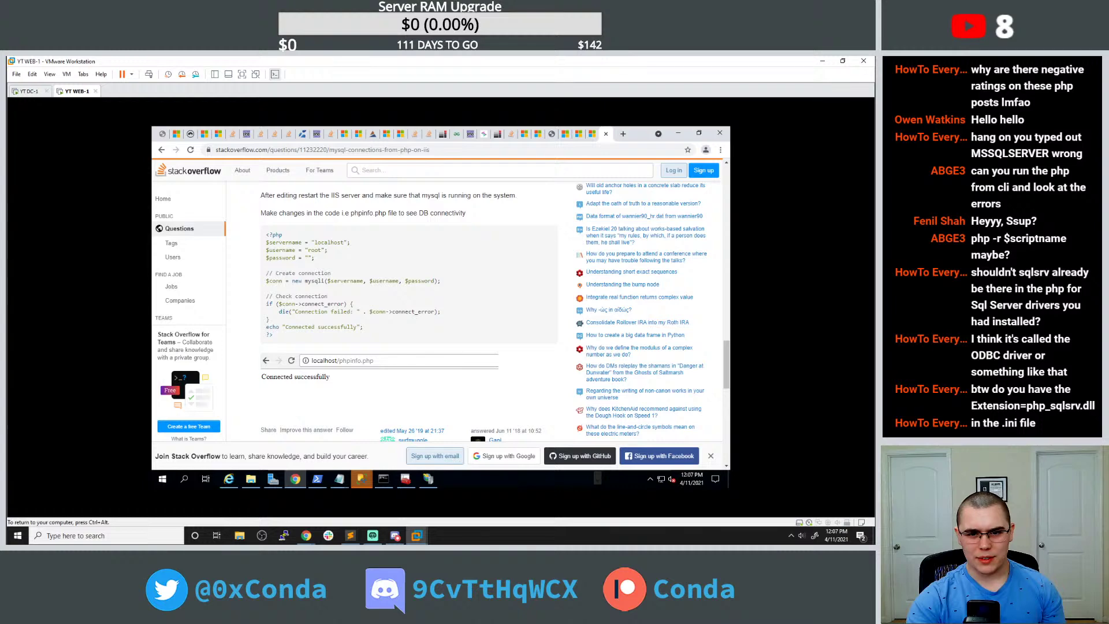
{"action": "left_click", "coordinate": [161, 150]}
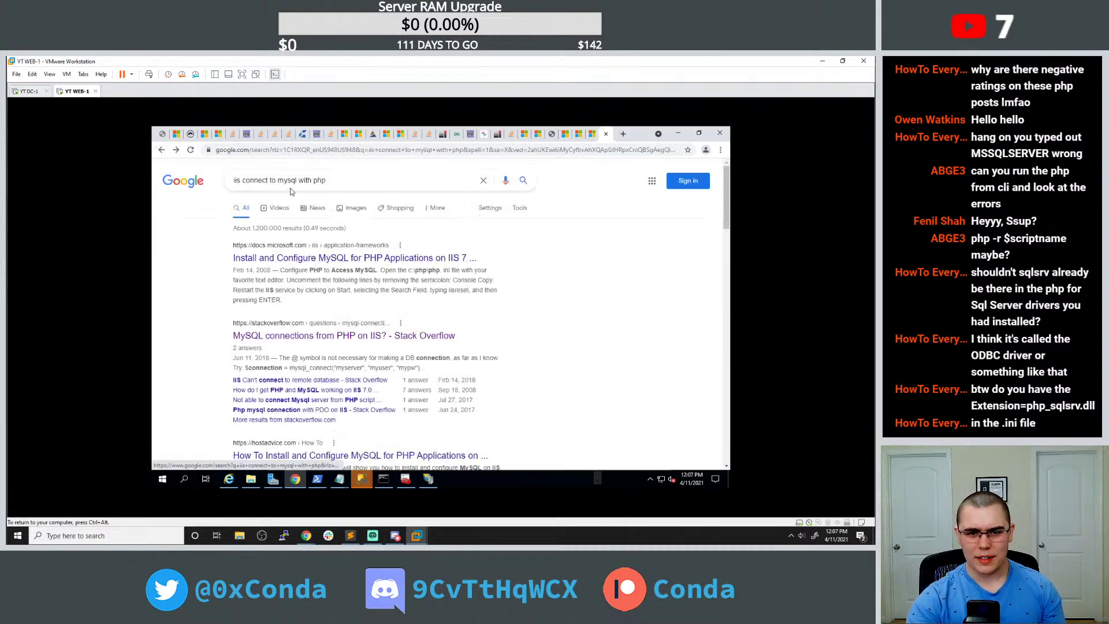
Change the Google search from mysql to 'iis connect to mssql with php'.
{"action": "left_click", "coordinate": [291, 183]}
{"action": "key", "text": "BackSpace"}
{"action": "type", "text": "s"}
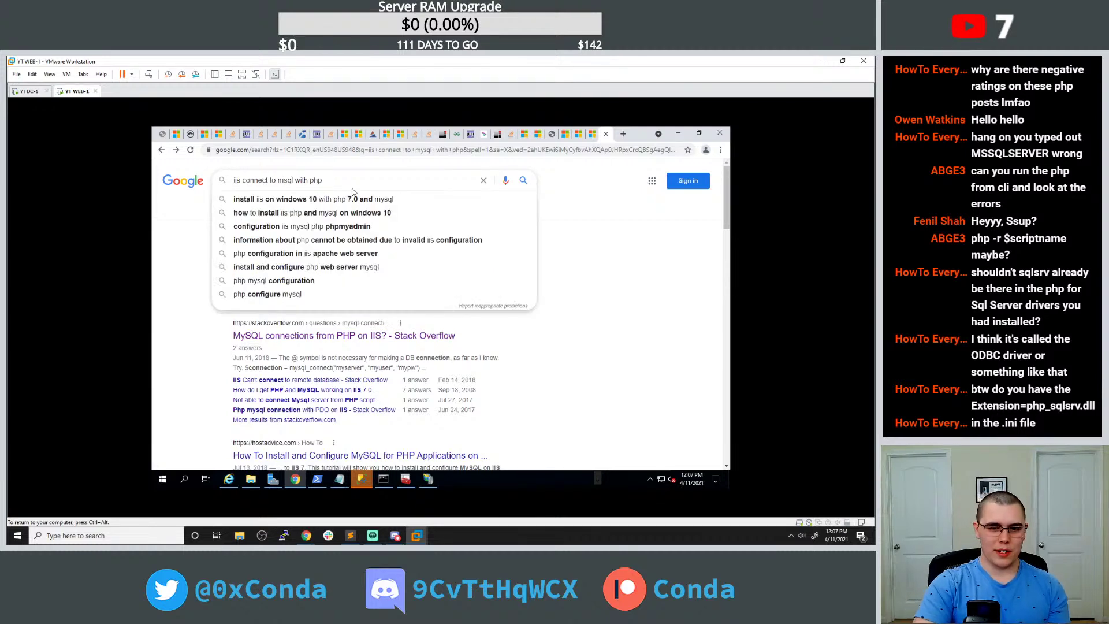
{"action": "key", "text": "Return"}
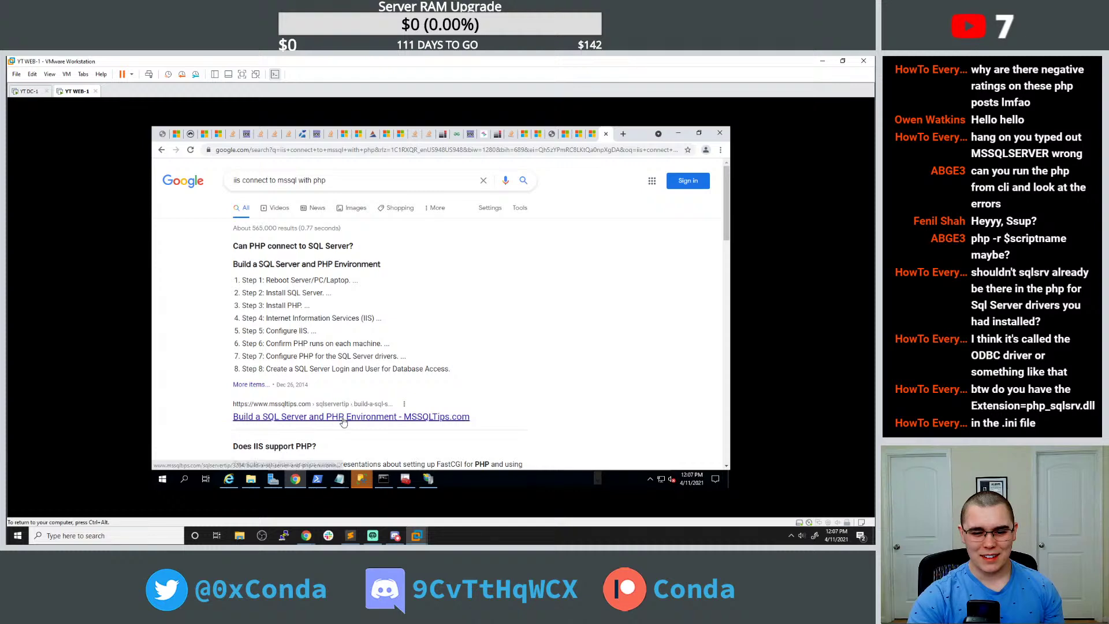
Open the MSSQLTips SQL Server and PHP article and scroll to its Web Platform Installer step.
{"action": "left_click", "coordinate": [325, 425]}
{"action": "scroll", "coordinate": [308, 336], "scroll_direction": "down", "scroll_amount": 3}
{"action": "scroll", "coordinate": [308, 336], "scroll_direction": "down", "scroll_amount": 7}
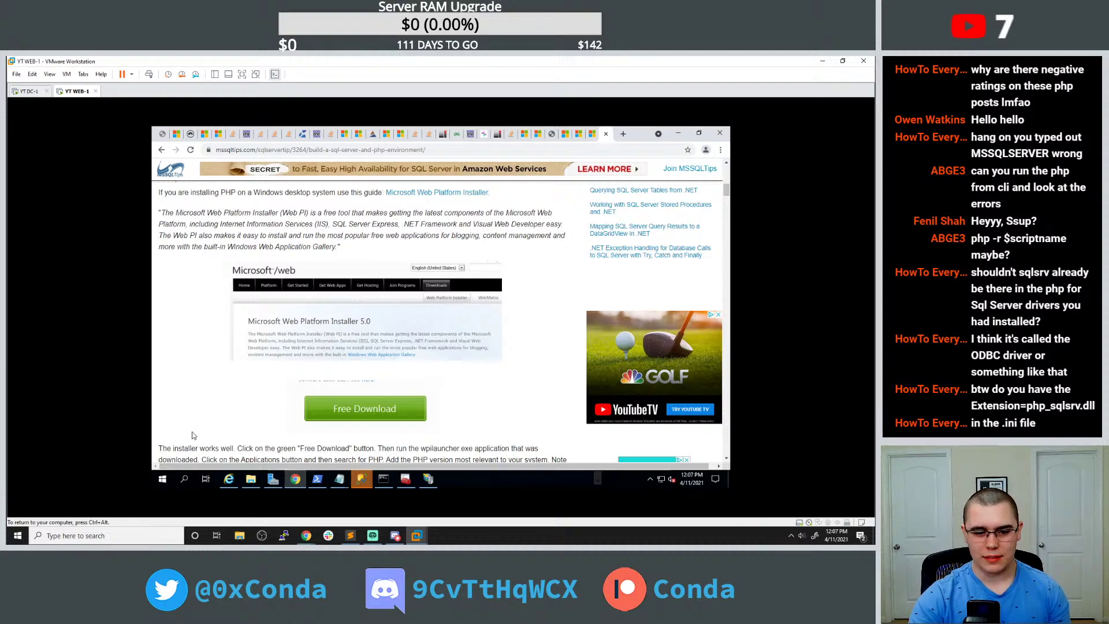
{"action": "left_click", "coordinate": [162, 479]}
Dismiss the Start search for 'web' and read further down the MSSQLTips article.
{"action": "type", "text": "web"}
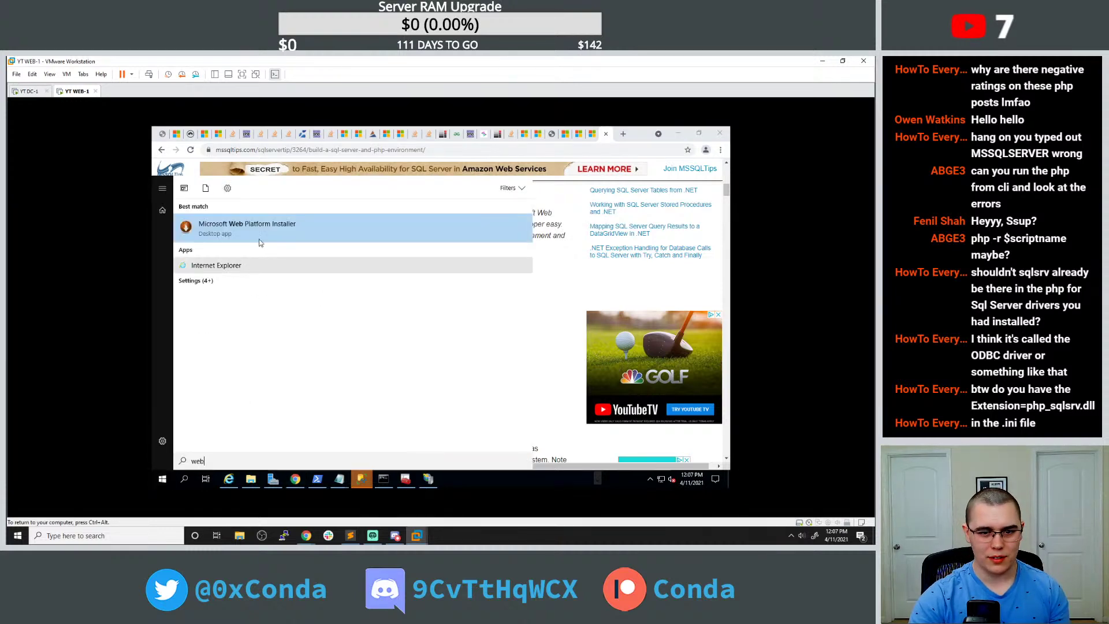
{"action": "left_click", "coordinate": [543, 270]}
{"action": "scroll", "coordinate": [395, 325], "scroll_direction": "down", "scroll_amount": 2}
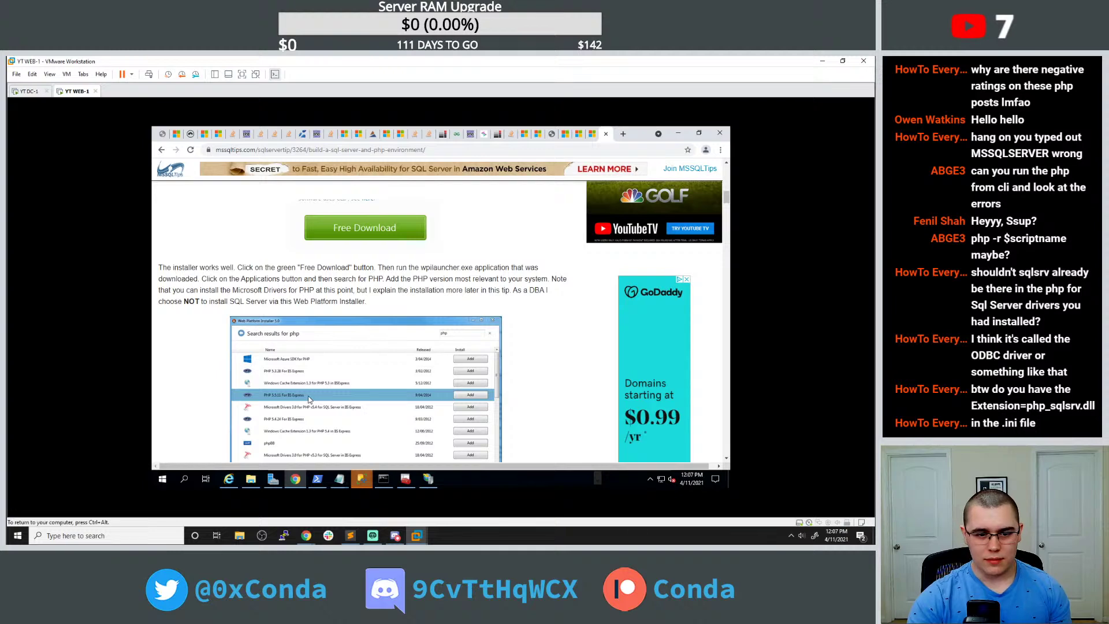
{"action": "scroll", "coordinate": [310, 398], "scroll_direction": "down", "scroll_amount": 8}
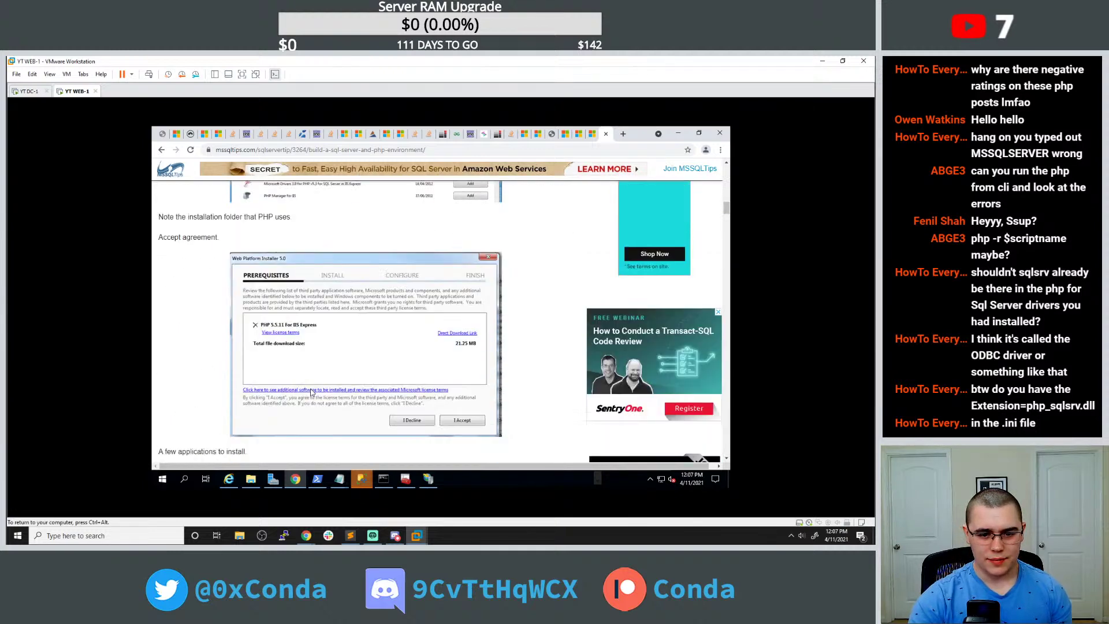
{"action": "scroll", "coordinate": [310, 391], "scroll_direction": "down", "scroll_amount": 4}
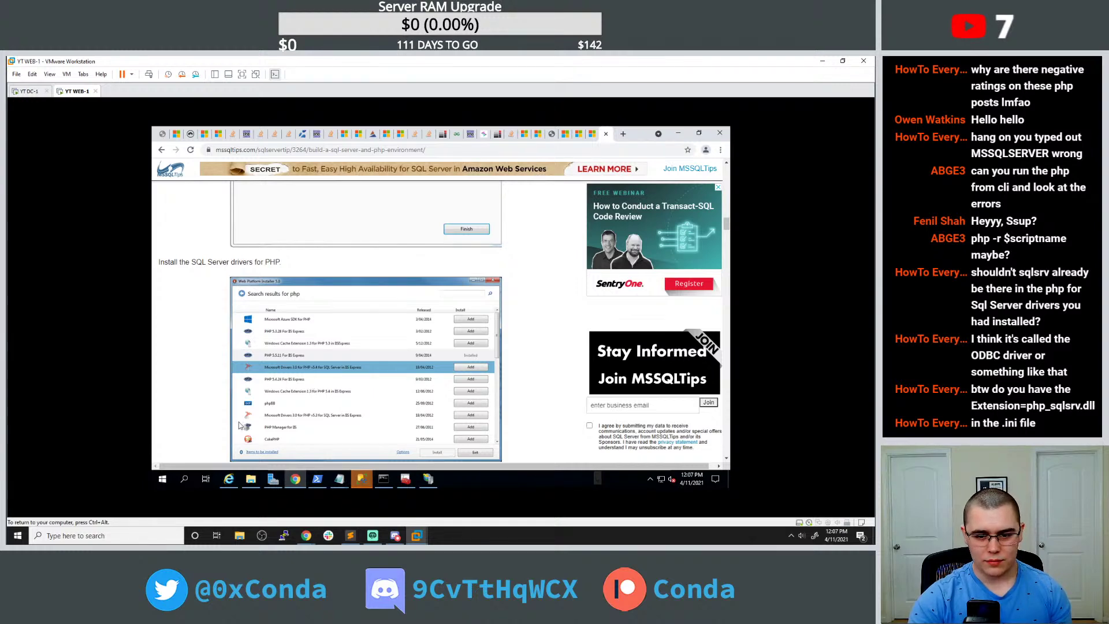
Launch Web Platform Installer from Start and search it for php 7.4 packages.
{"action": "key", "text": "super"}
{"action": "type", "text": "web"}
{"action": "key", "text": "Return"}
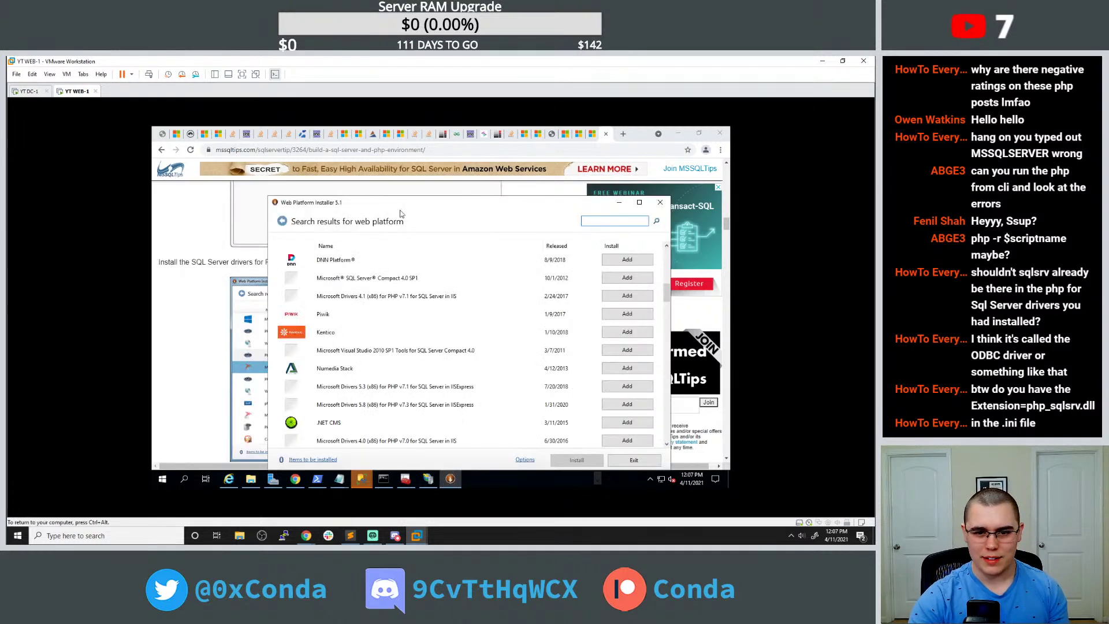
{"action": "left_click_drag", "start_coordinate": [417, 209], "coordinate": [440, 191]}
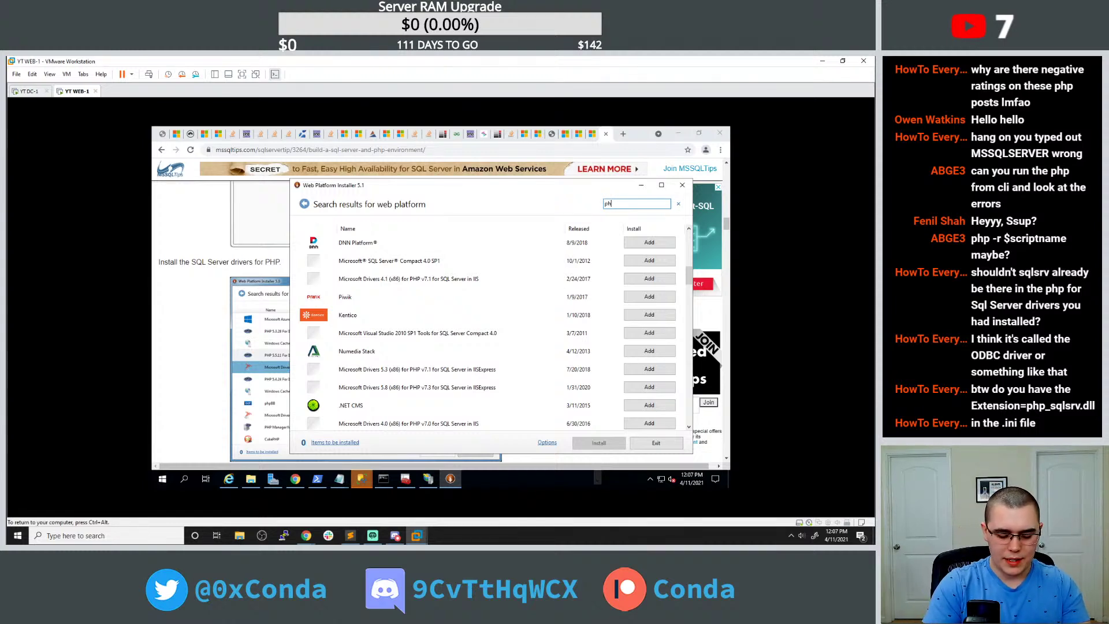
{"action": "key", "text": "Return"}
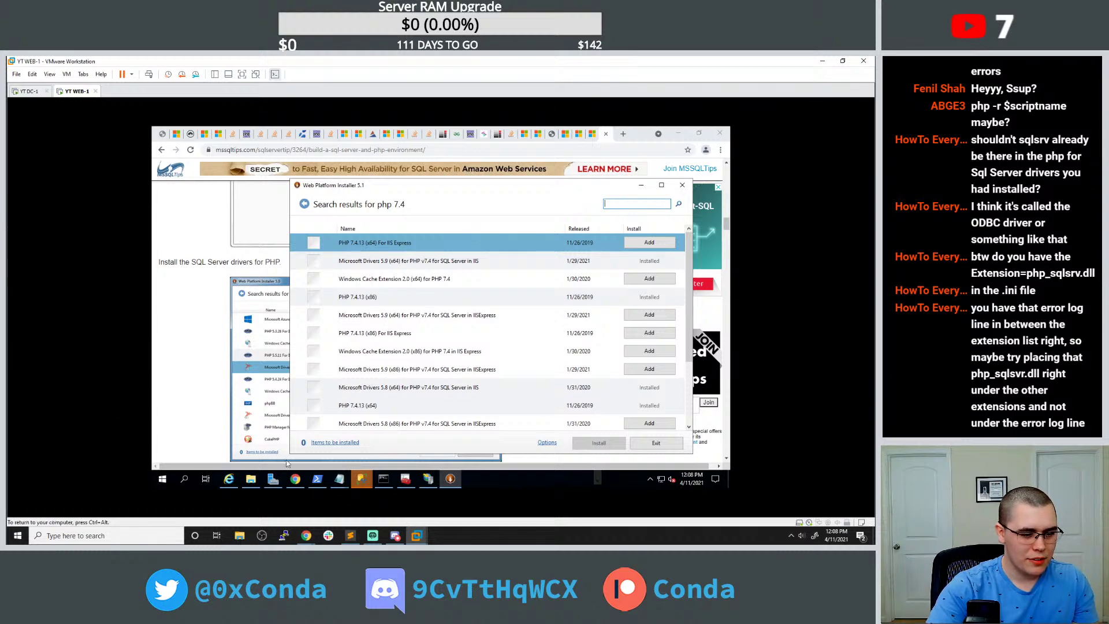
Move the php_pdo_sqlsrv.dll and php_sqlsrv.dll extension lines in php.ini directly under php_tidy.dll.
{"action": "mouse_move", "coordinate": [373, 537]}
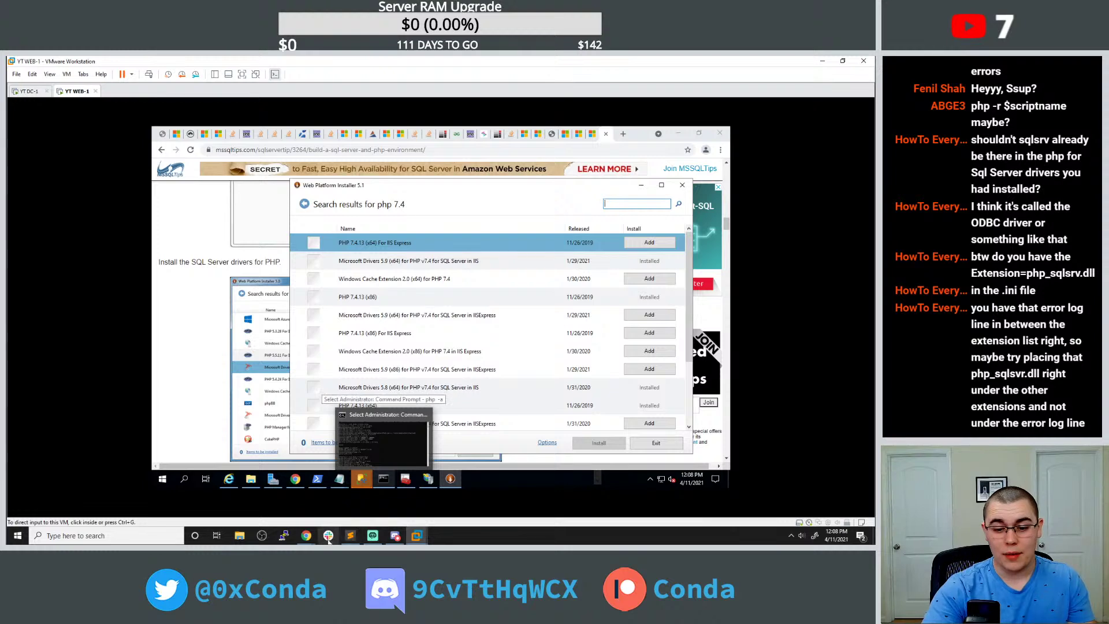
{"action": "mouse_move", "coordinate": [340, 479]}
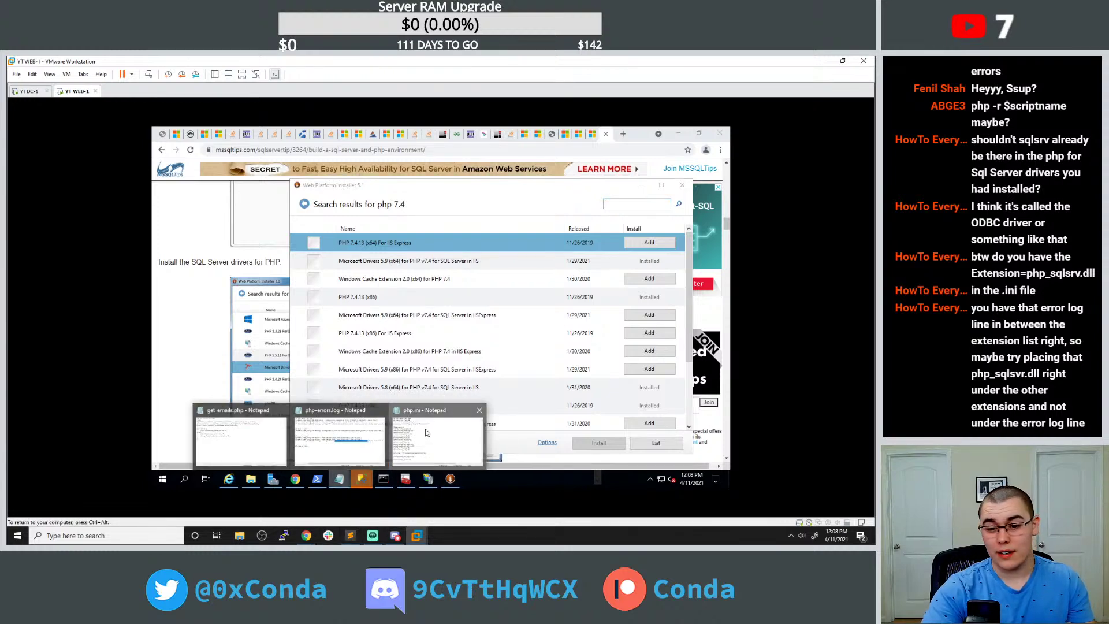
{"action": "left_click", "coordinate": [434, 439]}
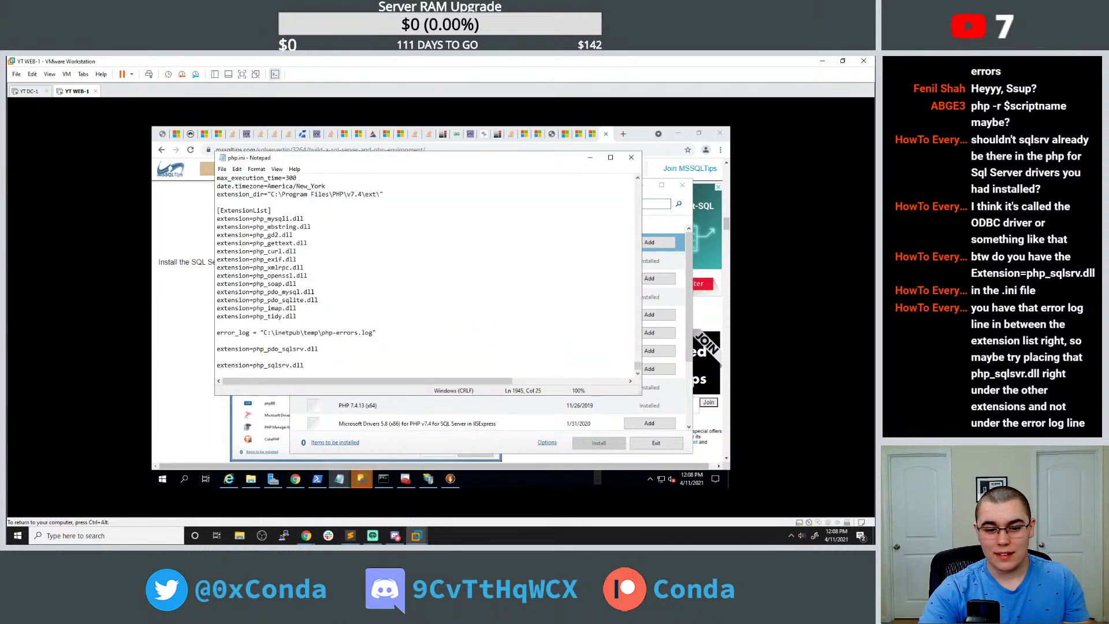
{"action": "key", "text": "shift+Up"}
{"action": "key", "text": "shift+Up"}
{"action": "key", "text": "shift+Home"}
{"action": "key", "text": "ctrl+c"}
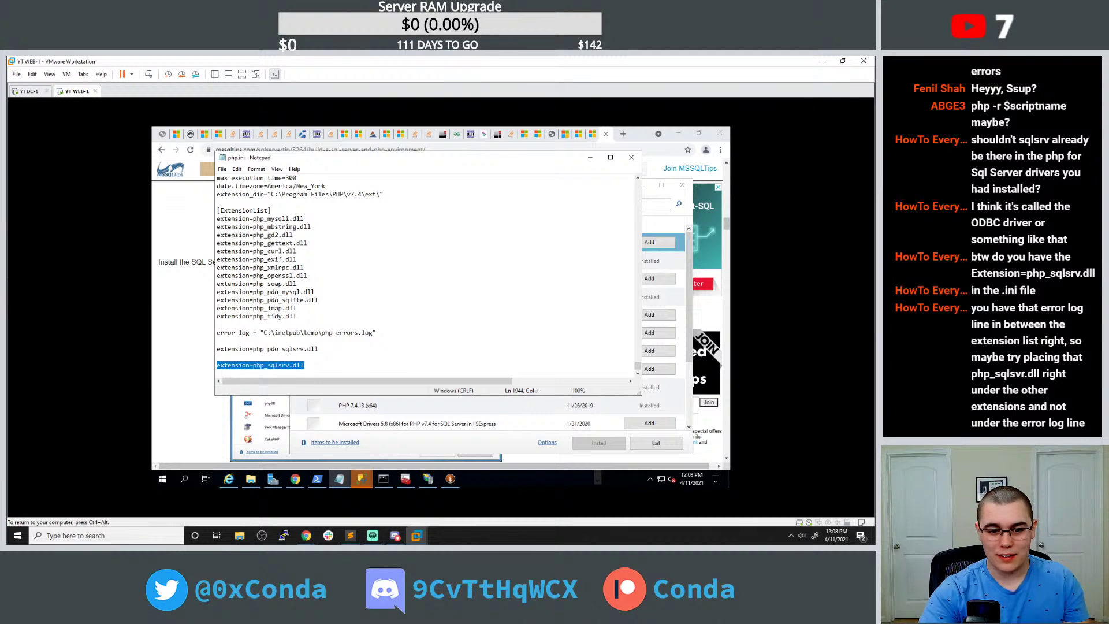
{"action": "key", "text": "Delete"}
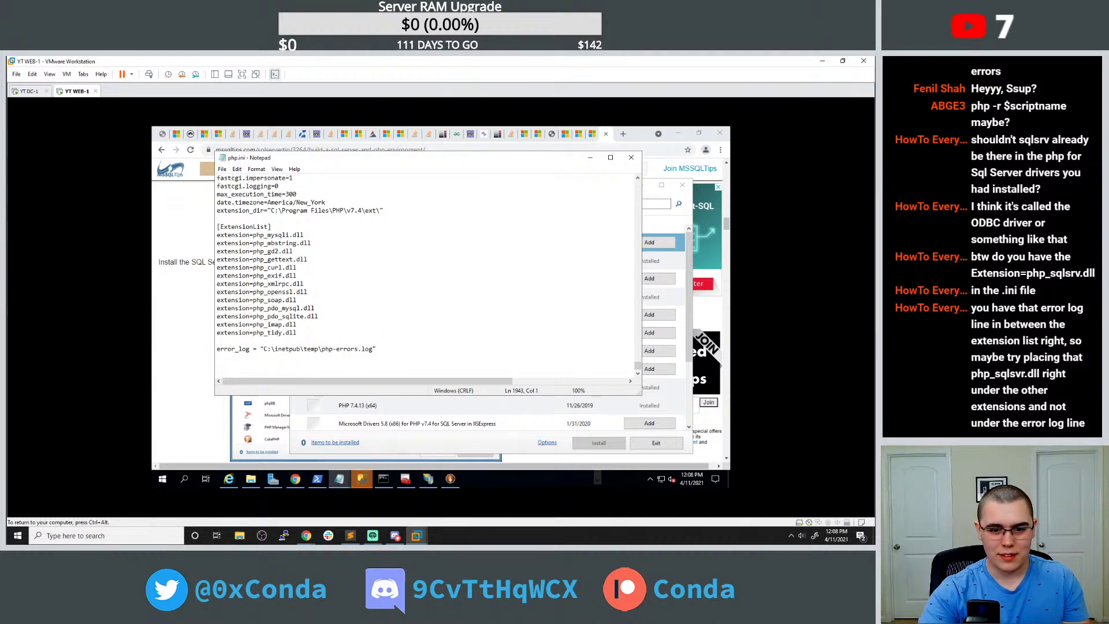
{"action": "key", "text": "Up"}
{"action": "key", "text": "Up"}
{"action": "key", "text": "Up"}
{"action": "key", "text": "Up"}
{"action": "key", "text": "End"}
{"action": "key", "text": "Return"}
{"action": "key", "text": "ctrl+v"}
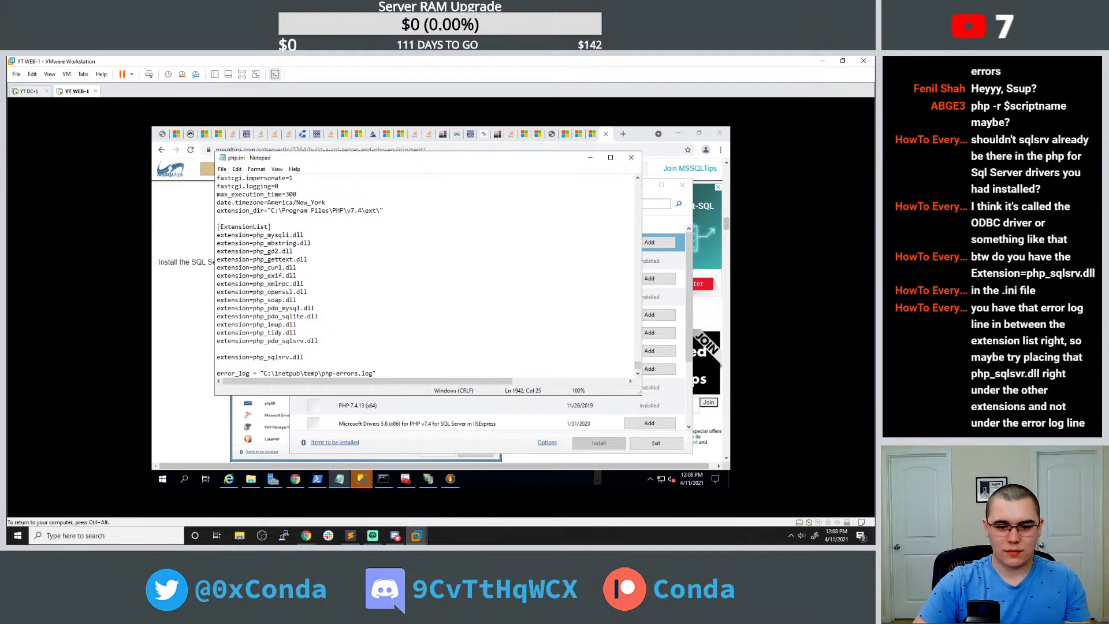
{"action": "key", "text": "BackSpace"}
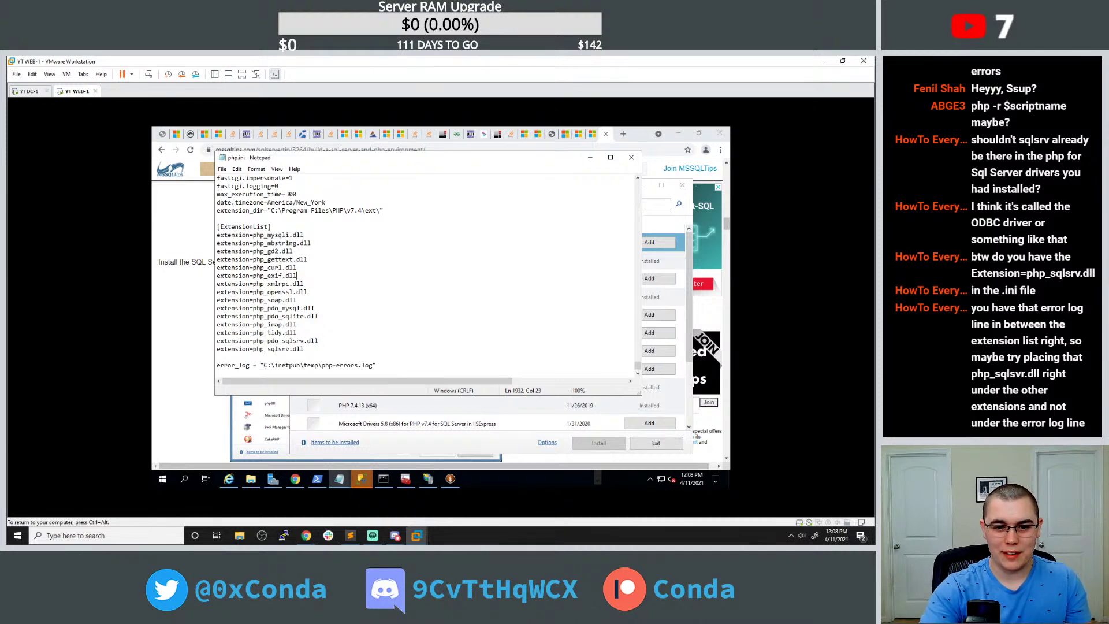
{"action": "left_click", "coordinate": [162, 133]}
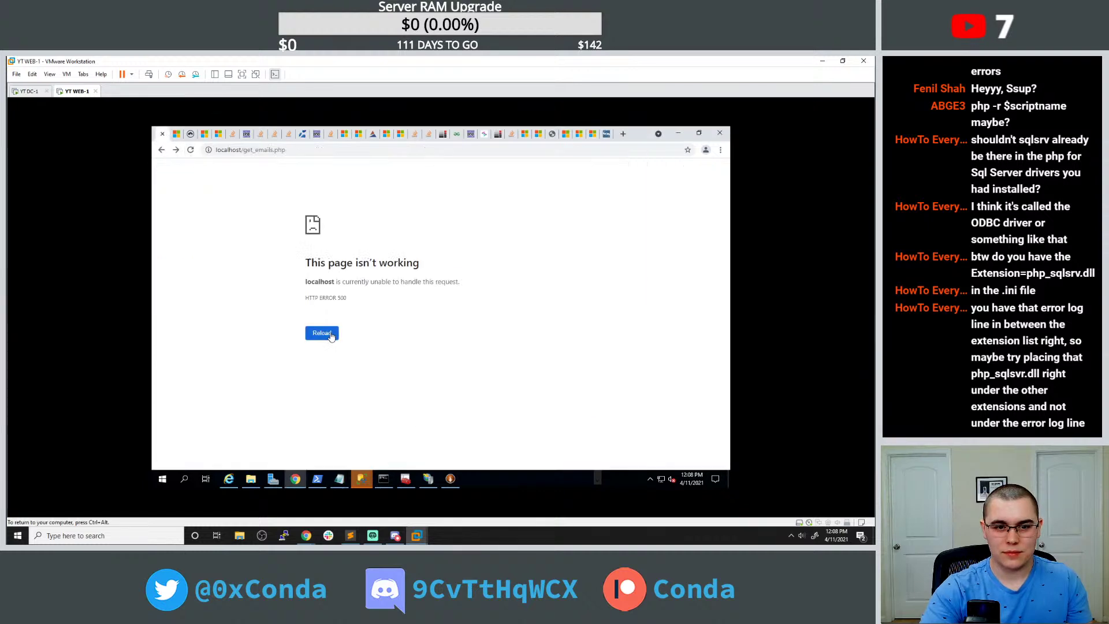
Check the php console, php.ini and error page, then close php-errors.log.
{"action": "left_click", "coordinate": [383, 478]}
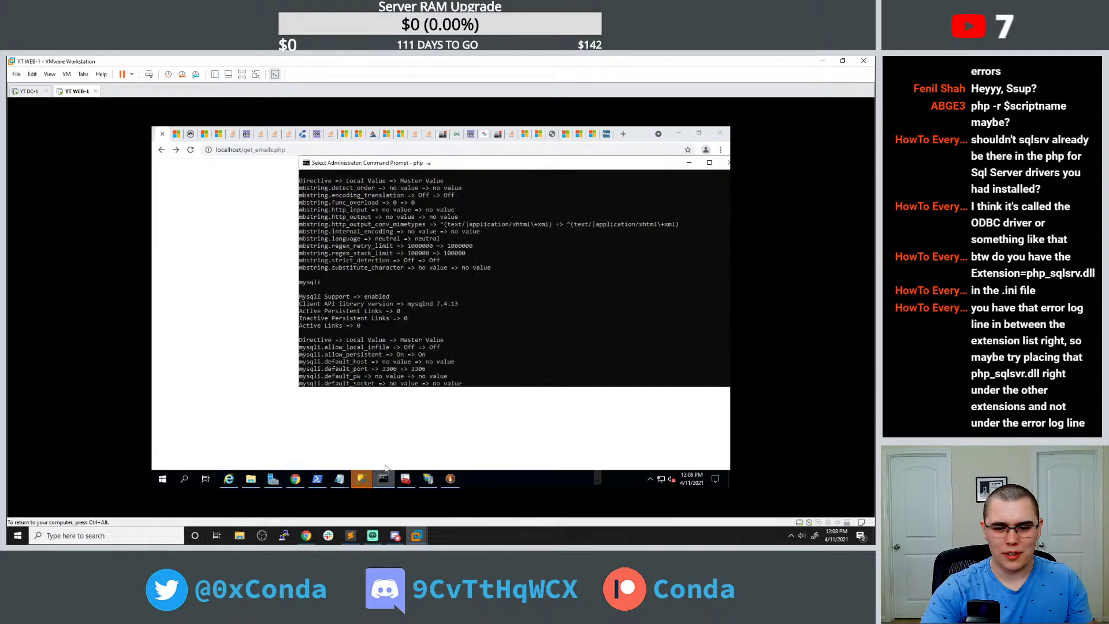
{"action": "scroll", "coordinate": [462, 352], "scroll_direction": "down", "scroll_amount": 4}
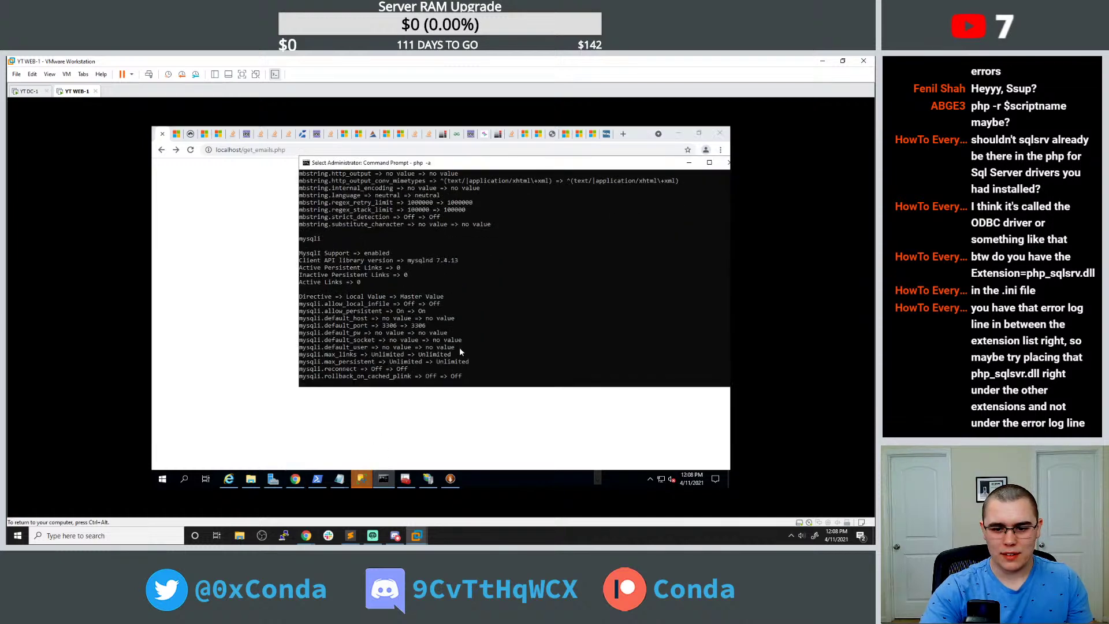
{"action": "mouse_move", "coordinate": [338, 483]}
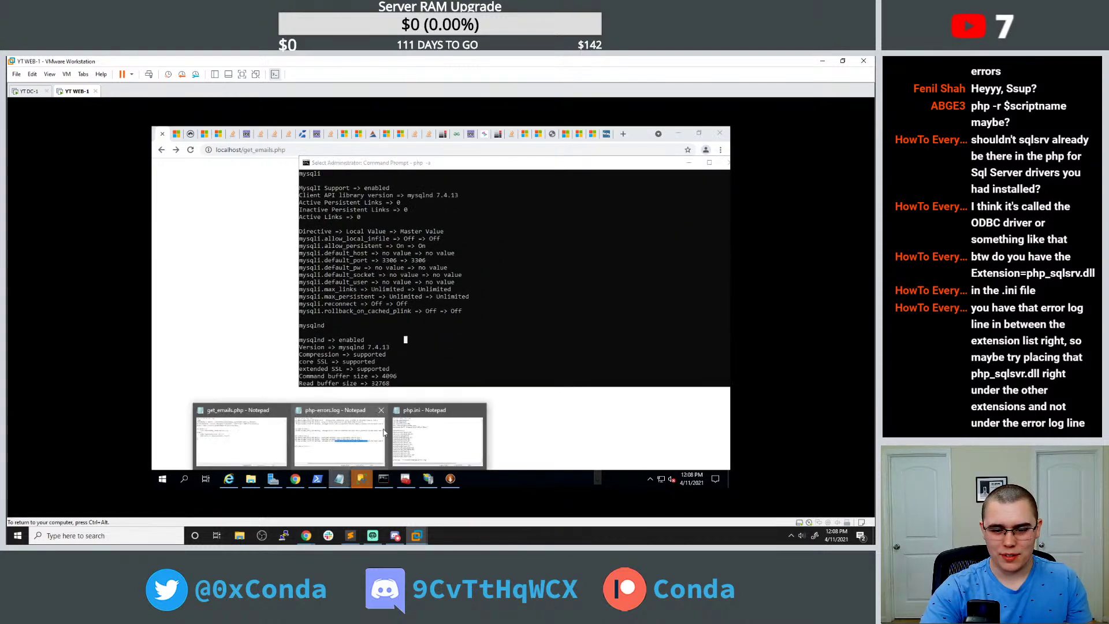
{"action": "left_click", "coordinate": [421, 426]}
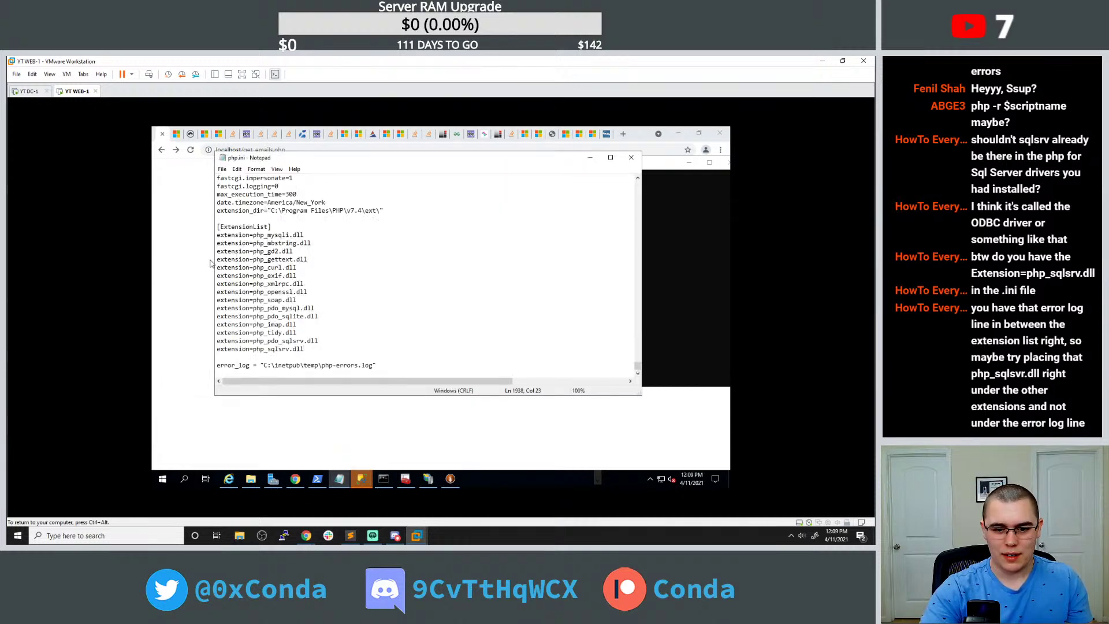
{"action": "left_click", "coordinate": [190, 150]}
{"action": "left_click", "coordinate": [339, 478]}
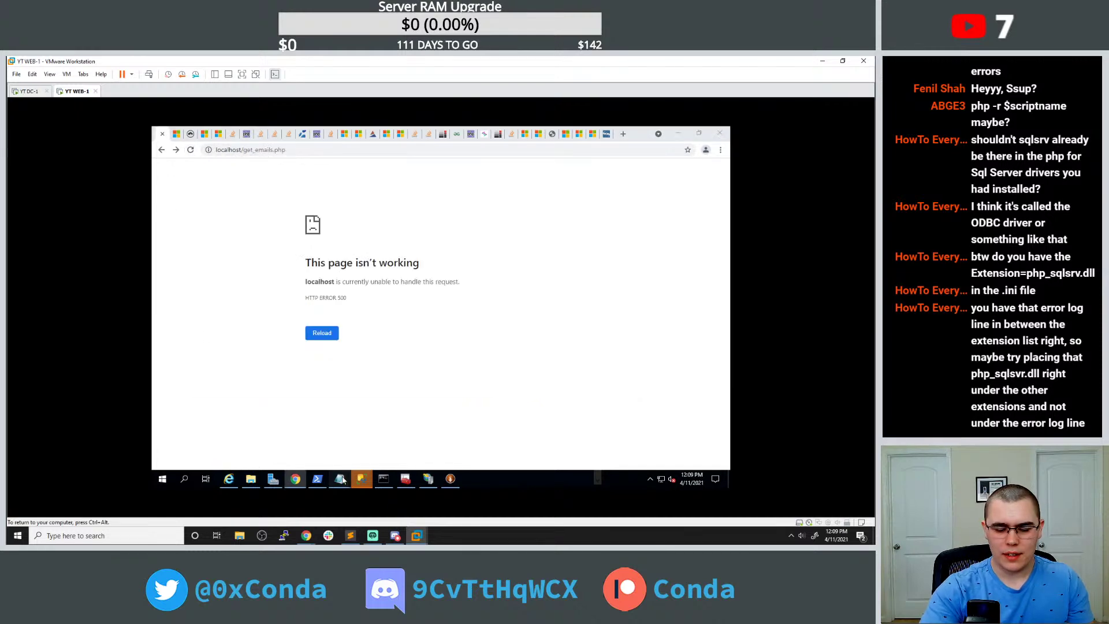
{"action": "left_click", "coordinate": [355, 435]}
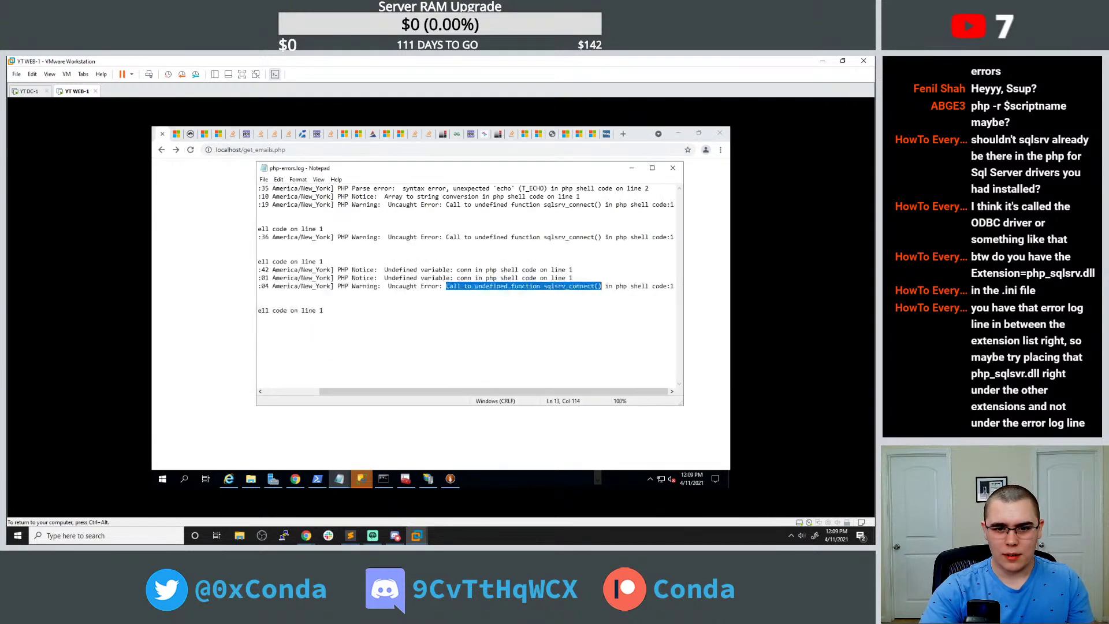
{"action": "left_click", "coordinate": [674, 168]}
Browse File Explorer to C:\Program Files\PHP\v7.4, then back to Local Disk (C:).
{"action": "left_click", "coordinate": [251, 478]}
{"action": "left_click", "coordinate": [370, 414]}
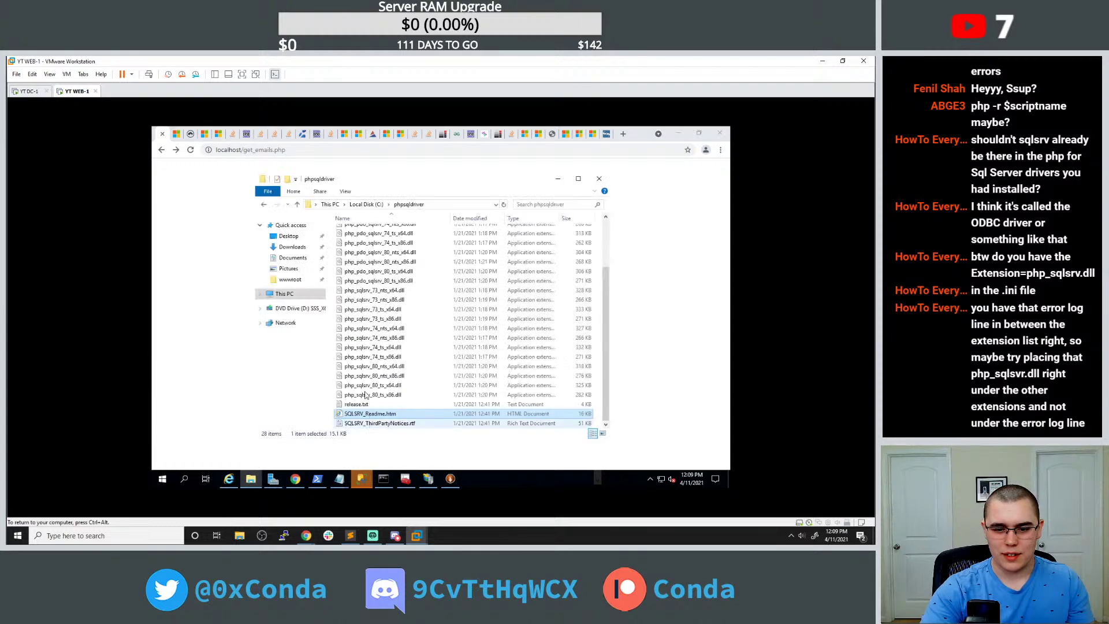
{"action": "left_click", "coordinate": [365, 206]}
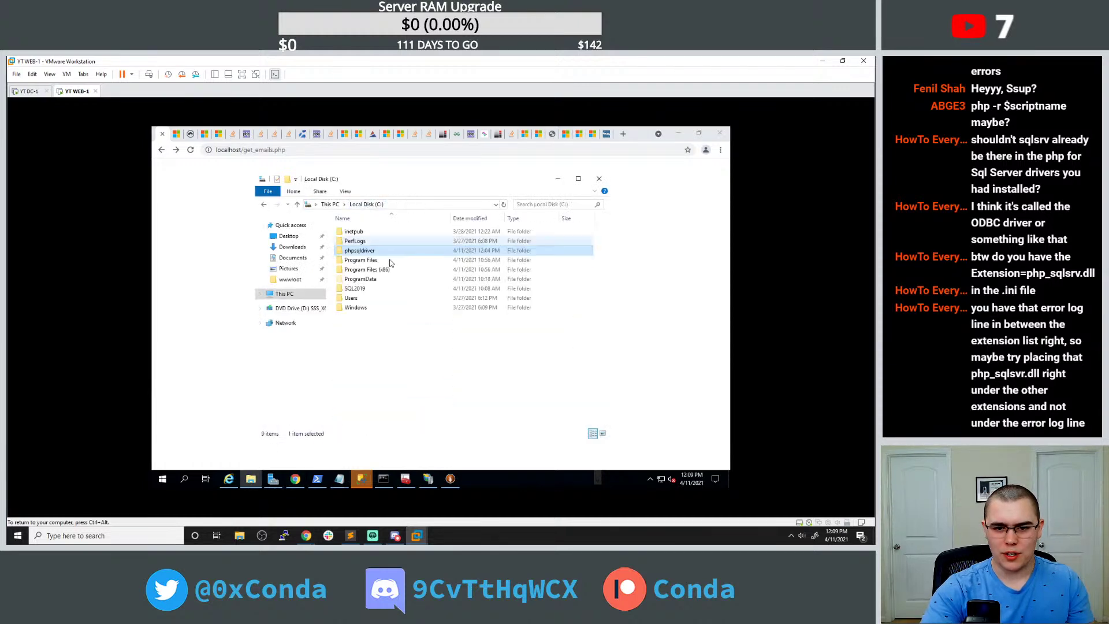
{"action": "double_click", "coordinate": [361, 260]}
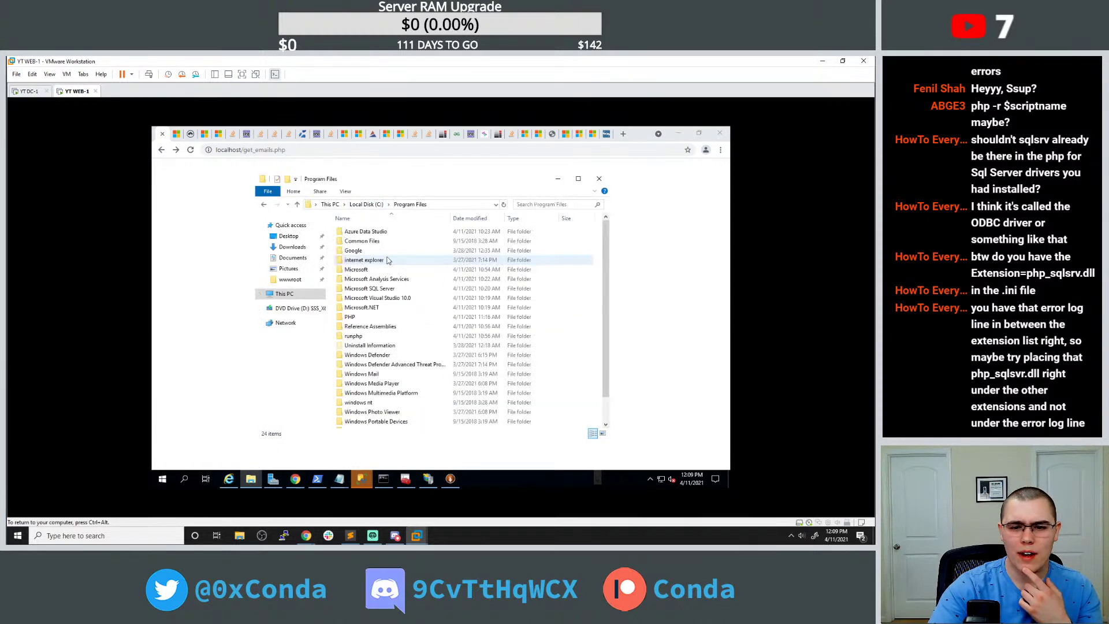
{"action": "double_click", "coordinate": [391, 317]}
{"action": "left_click", "coordinate": [363, 233]}
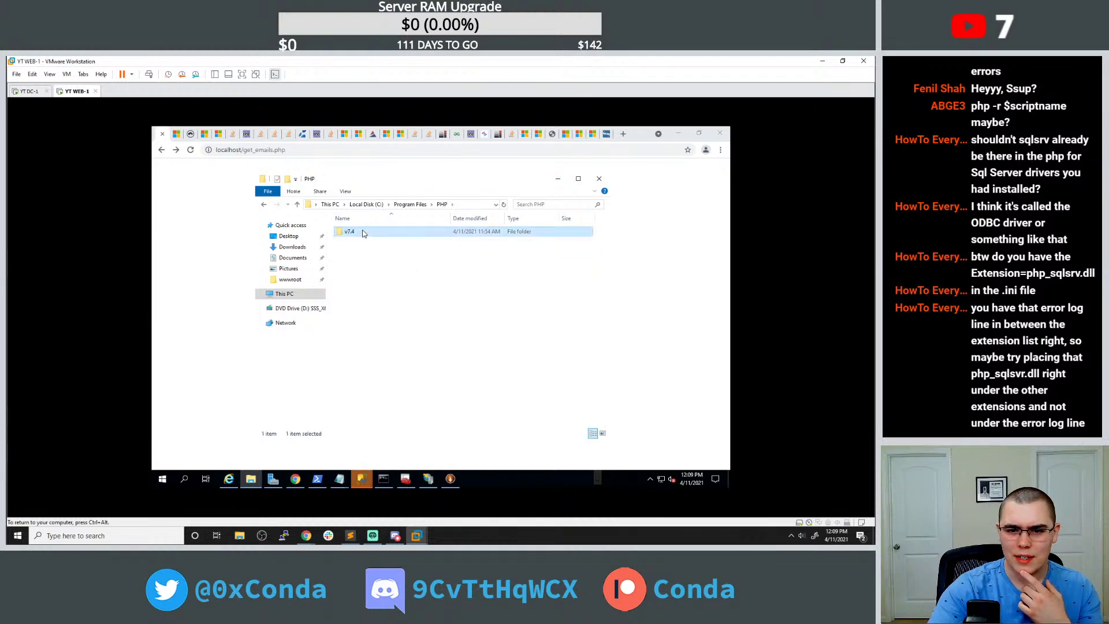
{"action": "double_click", "coordinate": [363, 233]}
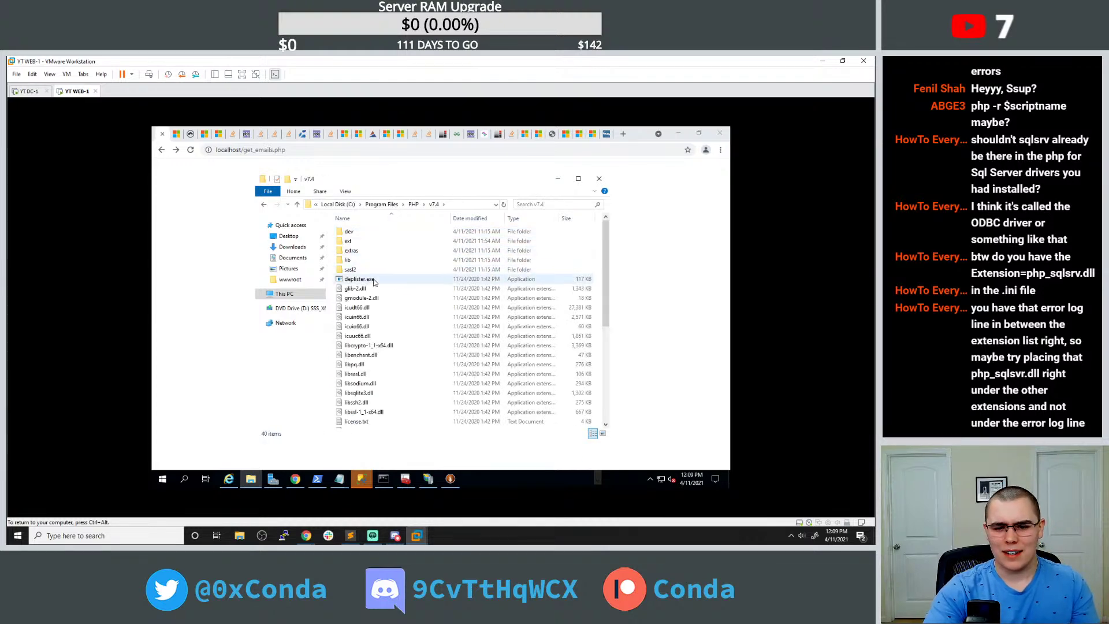
{"action": "key", "text": "alt+Up"}
{"action": "key", "text": "alt+Up"}
{"action": "key", "text": "alt+Up"}
{"action": "key", "text": "alt+Up"}
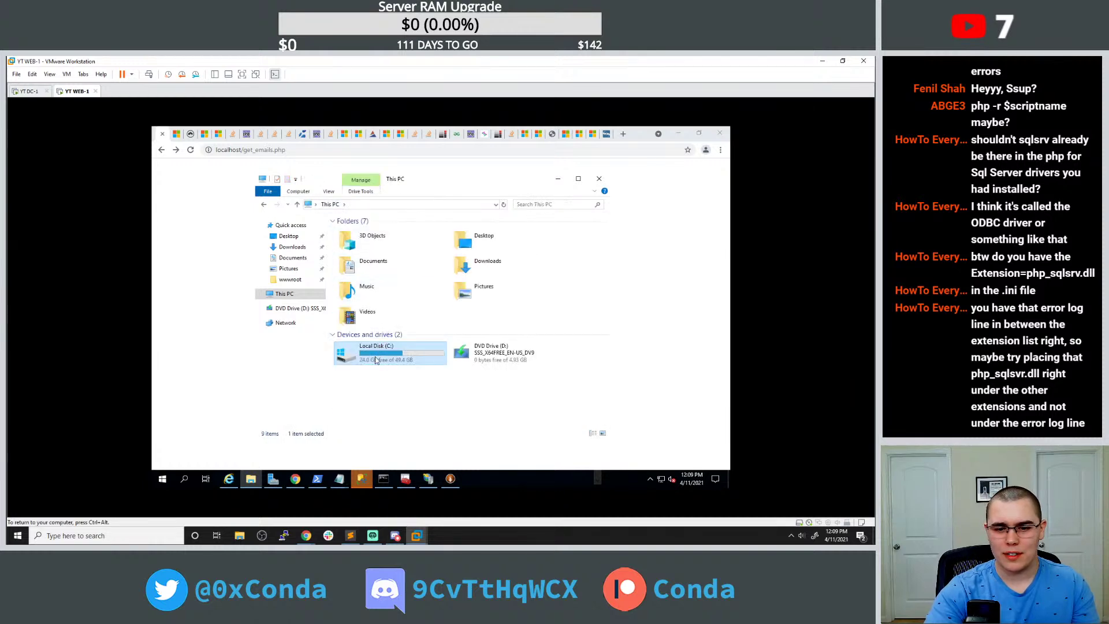
{"action": "key", "text": "Return"}
{"action": "left_click", "coordinate": [376, 231]}
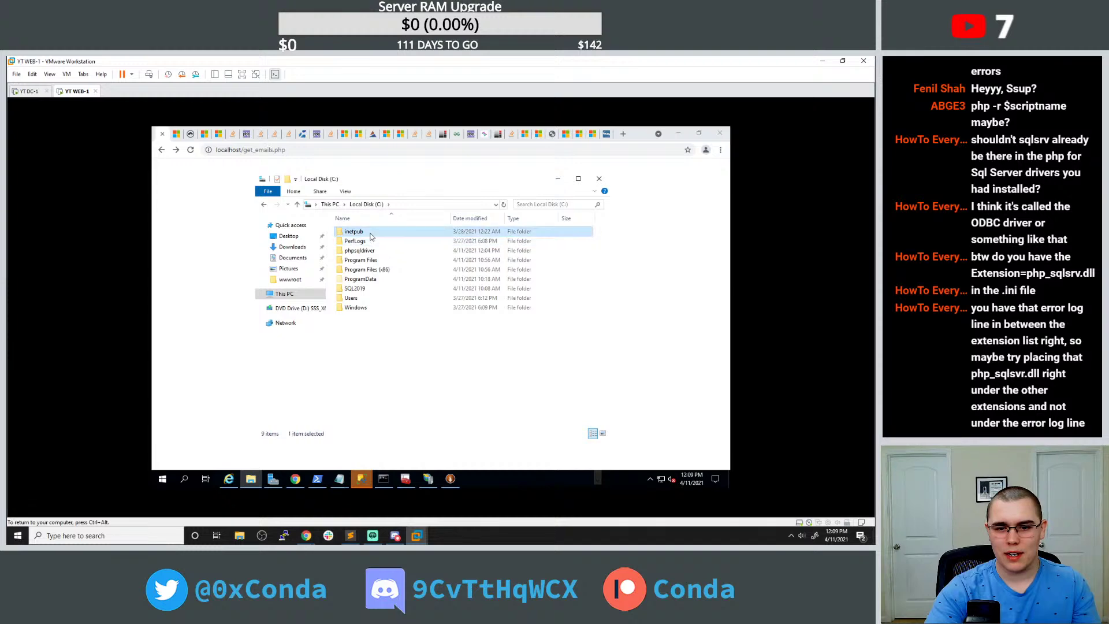
Open inetpub\temp\php-errors.log and rerun sqlsrv_connect($serverName, $connectionInfo) in the php prompt.
{"action": "double_click", "coordinate": [376, 231]}
{"action": "double_click", "coordinate": [376, 248]}
{"action": "mouse_move", "coordinate": [474, 381]}
{"action": "left_mouse_down"}
{"action": "mouse_move", "coordinate": [556, 396]}
{"action": "mouse_move", "coordinate": [466, 383]}
{"action": "left_mouse_up"}
{"action": "left_click", "coordinate": [395, 481]}
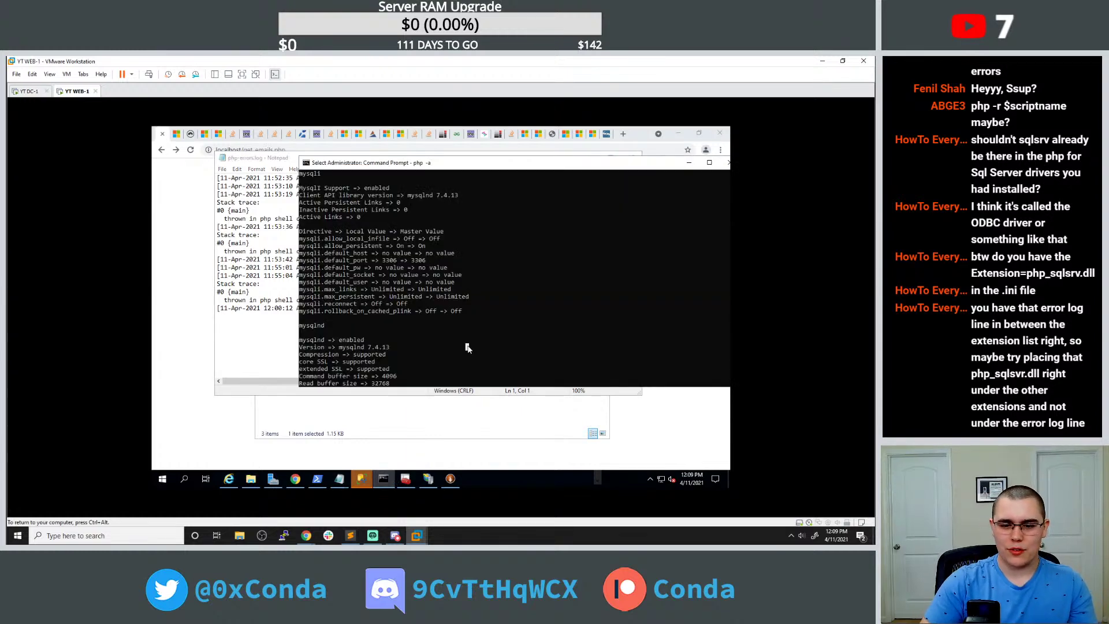
{"action": "key", "text": "Escape"}
{"action": "key", "text": "Up"}
{"action": "key", "text": "Up"}
{"action": "key", "text": "Up"}
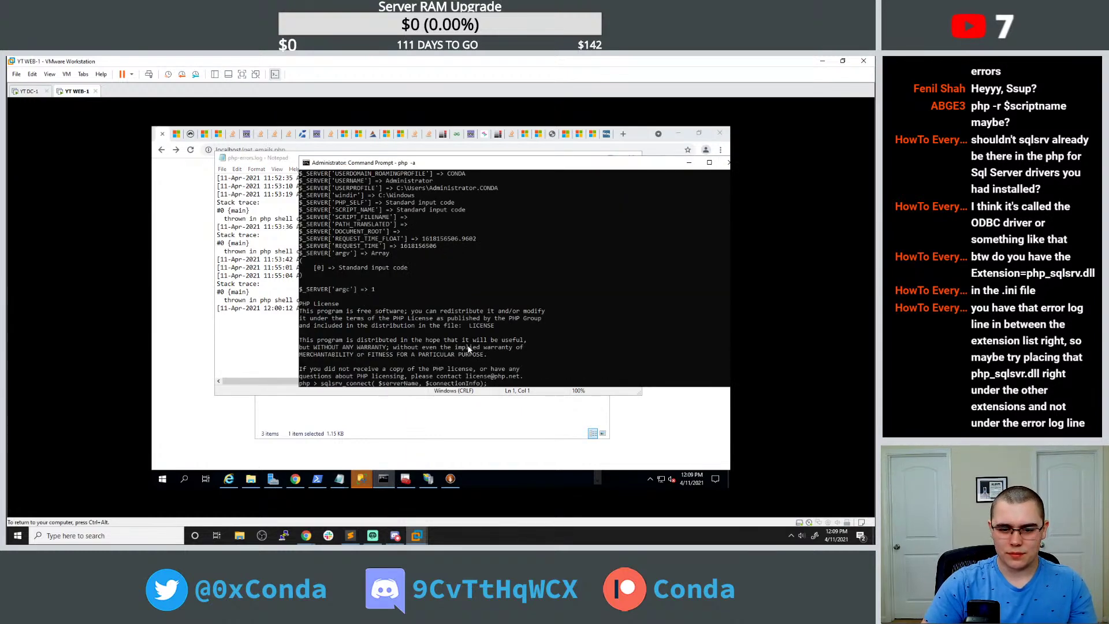
{"action": "key", "text": "Return"}
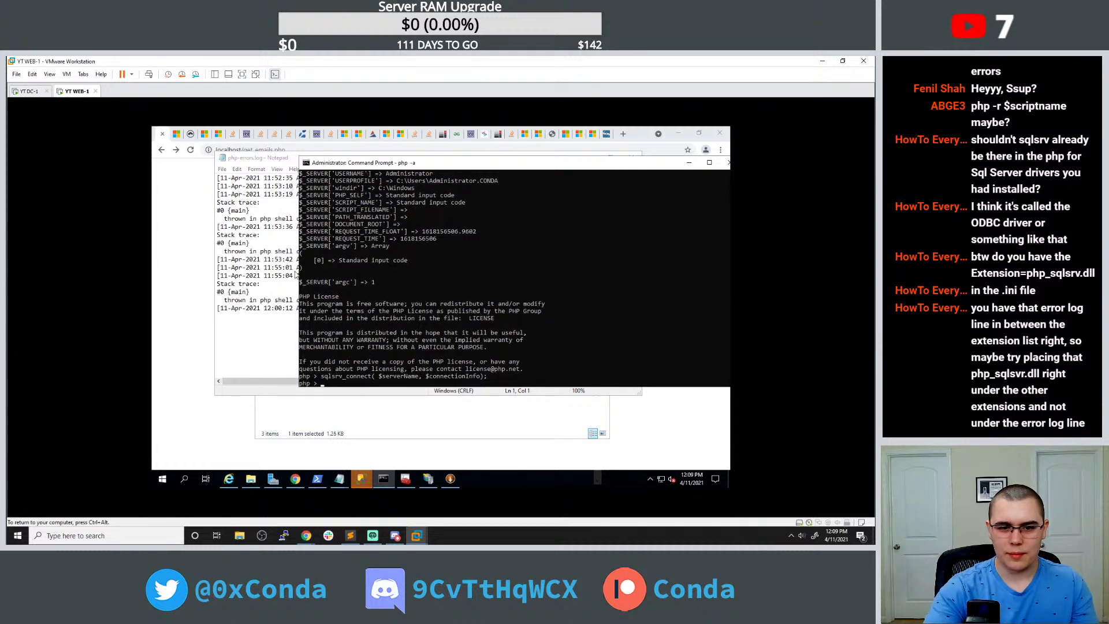
Reopen php-errors.log to see the new 'Undefined variable: serverName' notice.
{"action": "left_click", "coordinate": [267, 259]}
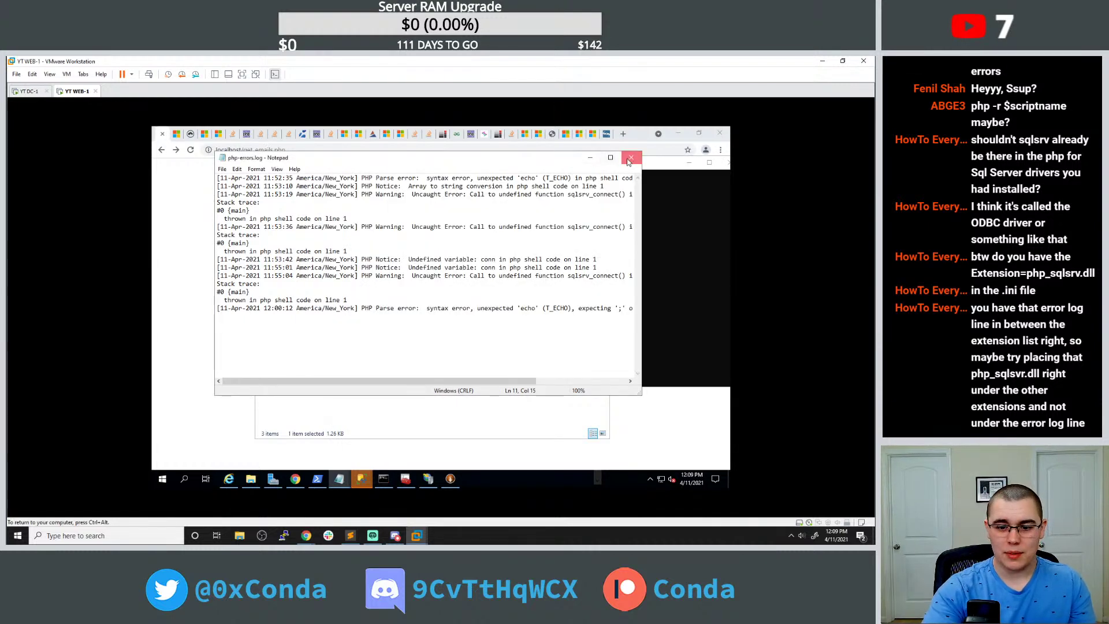
{"action": "left_click", "coordinate": [631, 157]}
{"action": "left_click", "coordinate": [361, 419]}
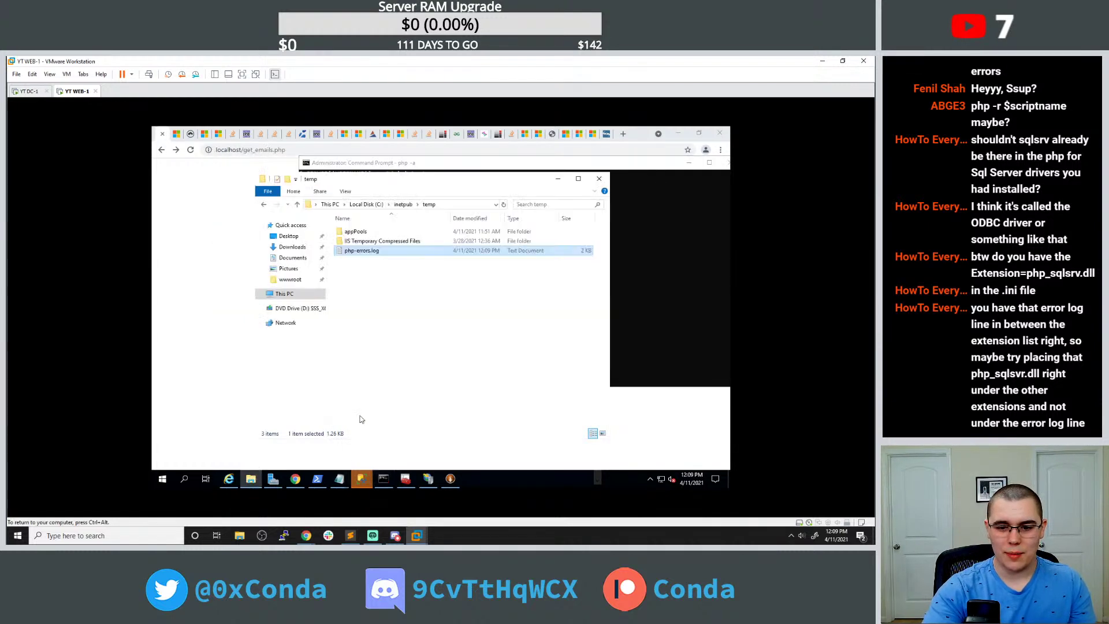
{"action": "double_click", "coordinate": [398, 253]}
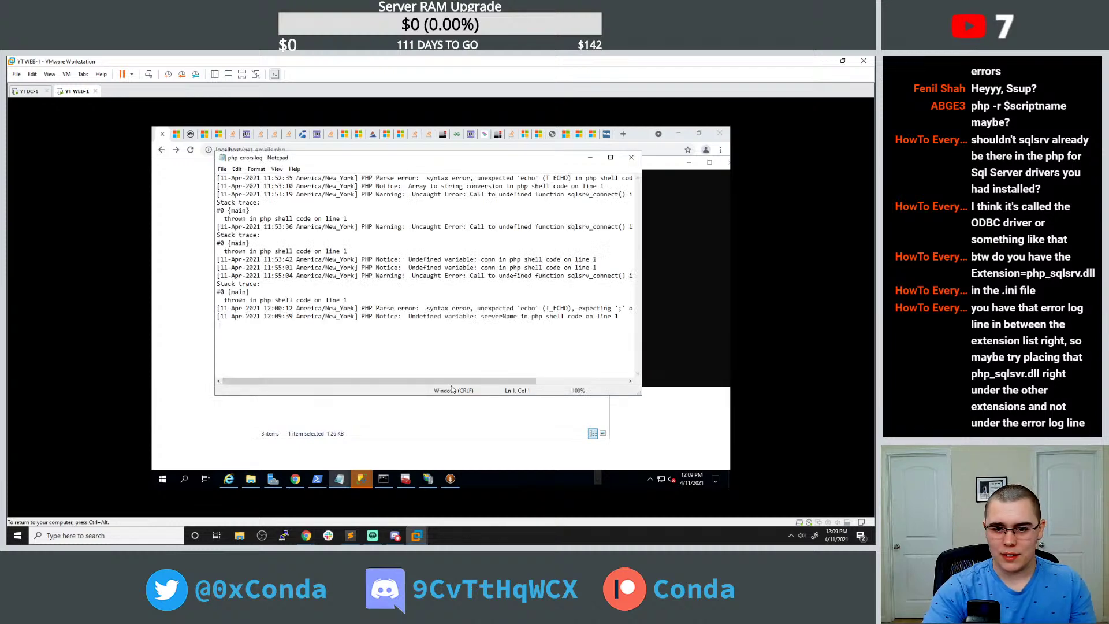
{"action": "left_click_drag", "start_coordinate": [453, 381], "coordinate": [507, 381]}
{"action": "left_click", "coordinate": [664, 344]}
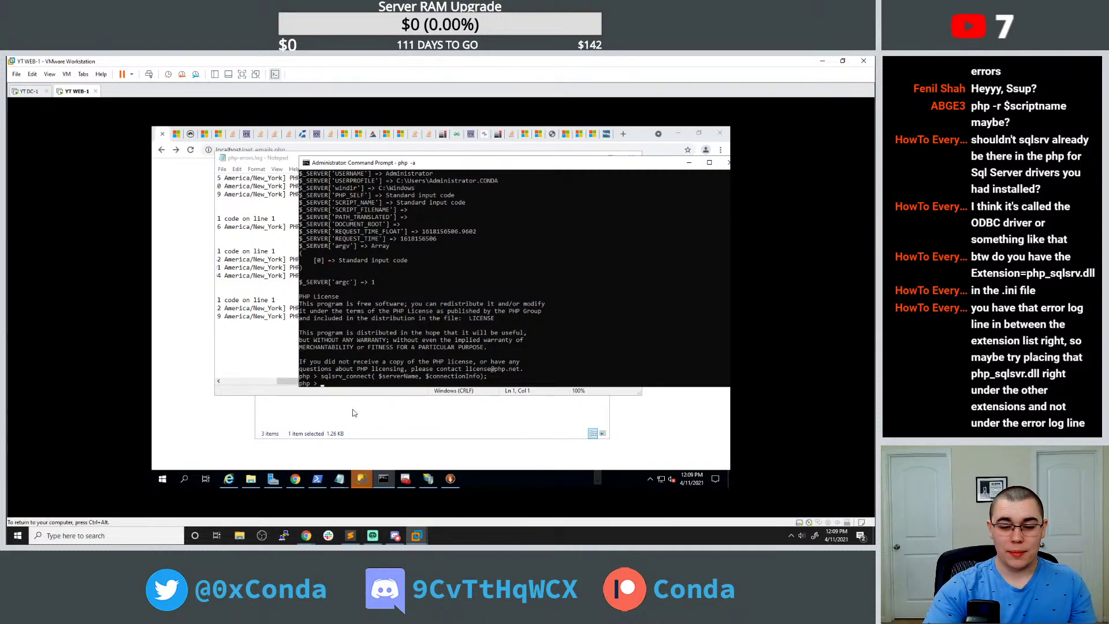
Run the $serverName = "WEB-1" line from get_emails.php in the PHP prompt.
{"action": "left_click", "coordinate": [361, 478]}
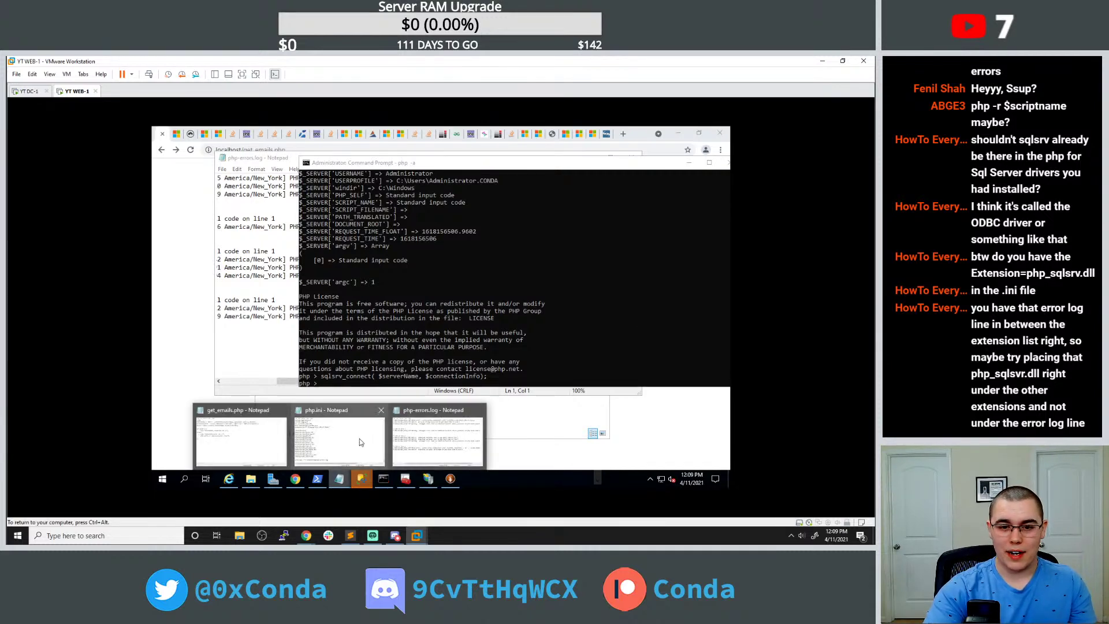
{"action": "left_click", "coordinate": [237, 426]}
{"action": "left_click", "coordinate": [439, 218]}
{"action": "left_click_drag", "start_coordinate": [488, 219], "coordinate": [411, 218]}
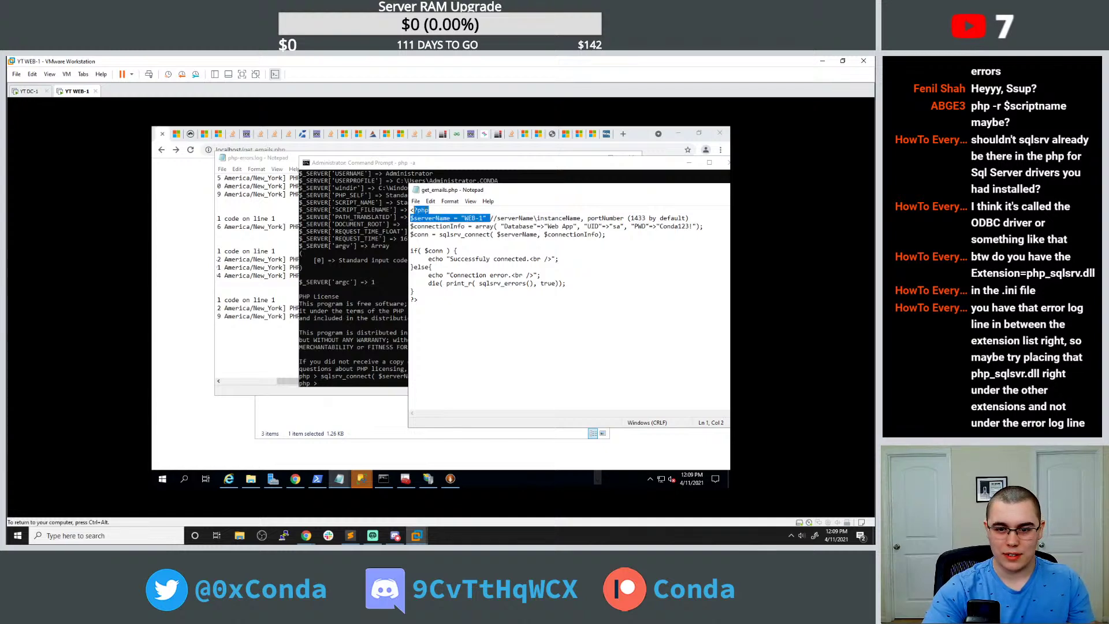
{"action": "left_click", "coordinate": [346, 308]}
{"action": "type", "text": "$serverName = \"WEB-1\""}
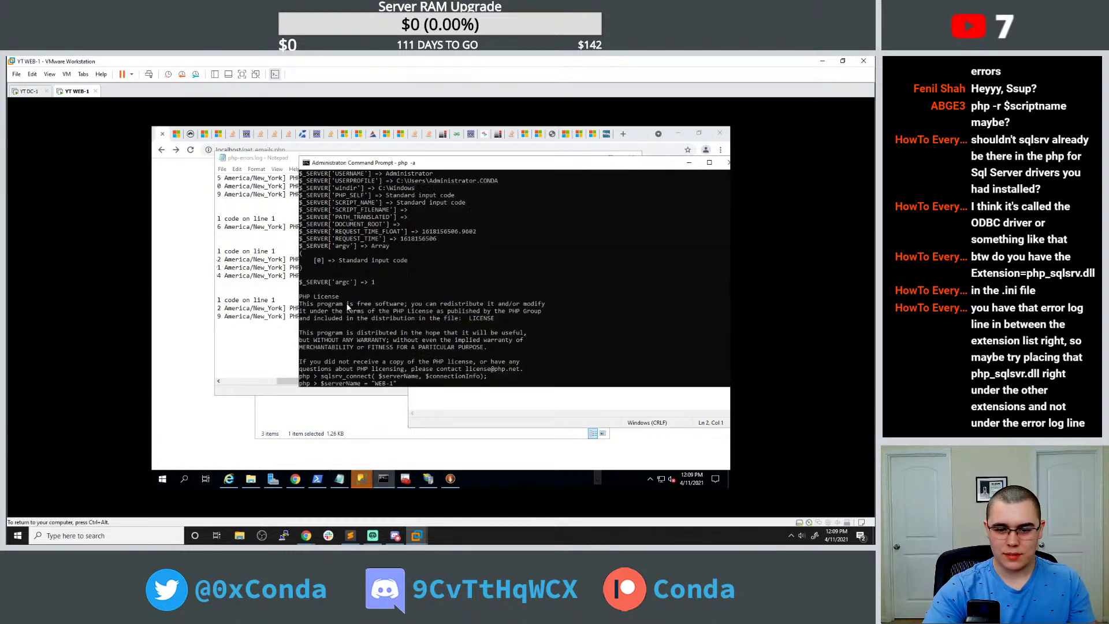
{"action": "key", "text": "Return"}
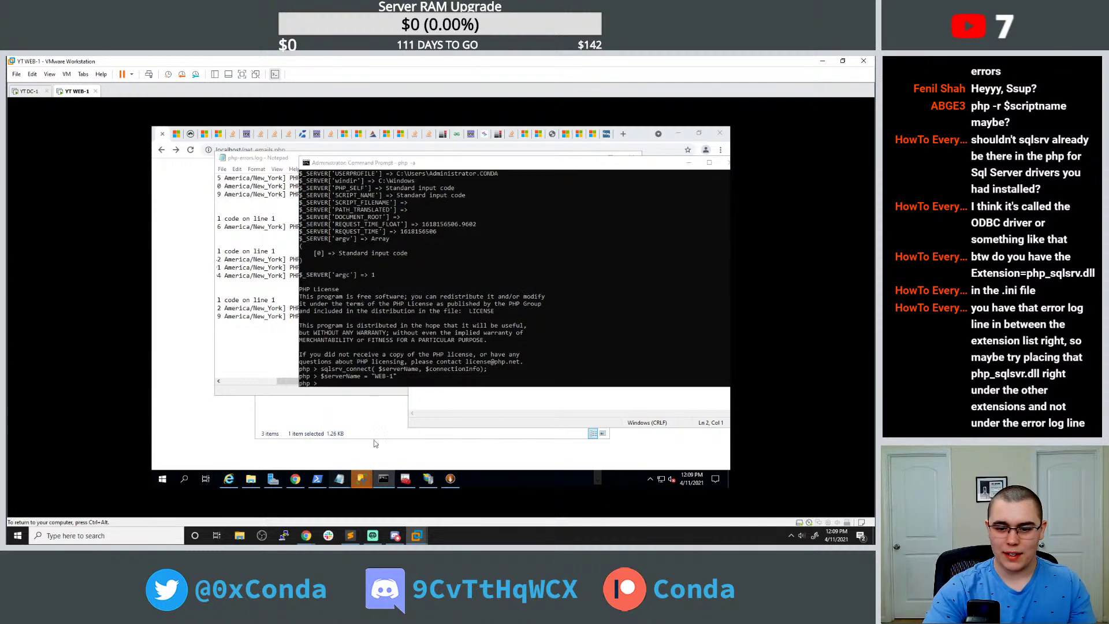
Add the missing semicolon after "WEB-1" in get_emails.php.
{"action": "mouse_move", "coordinate": [339, 478]}
{"action": "left_click", "coordinate": [245, 439]}
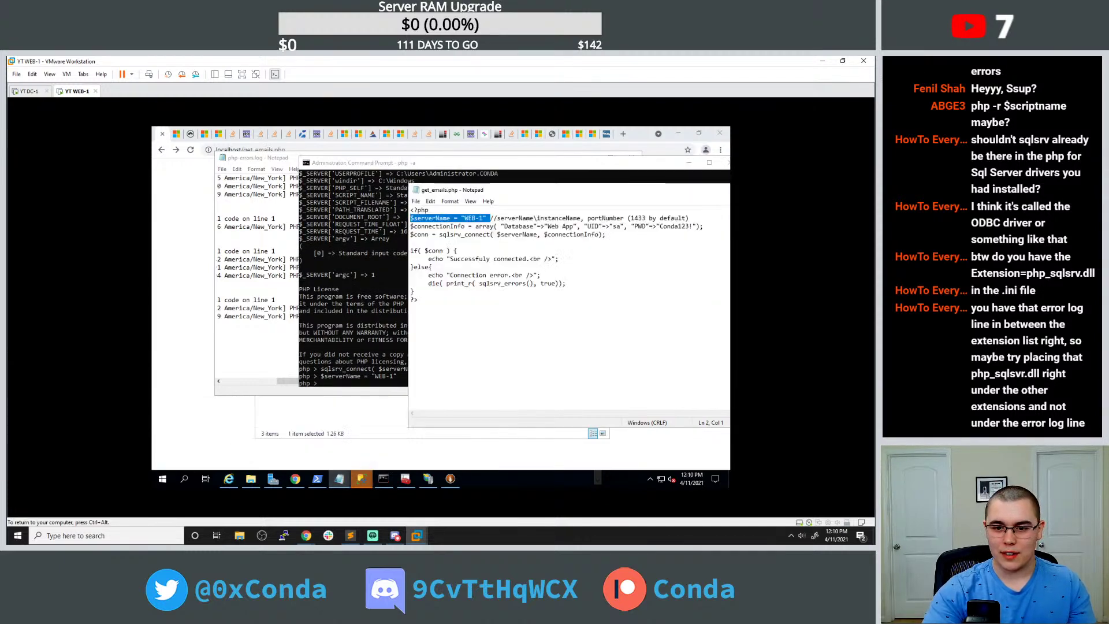
{"action": "left_click", "coordinate": [434, 226]}
{"action": "left_click_drag", "start_coordinate": [704, 227], "coordinate": [410, 226]}
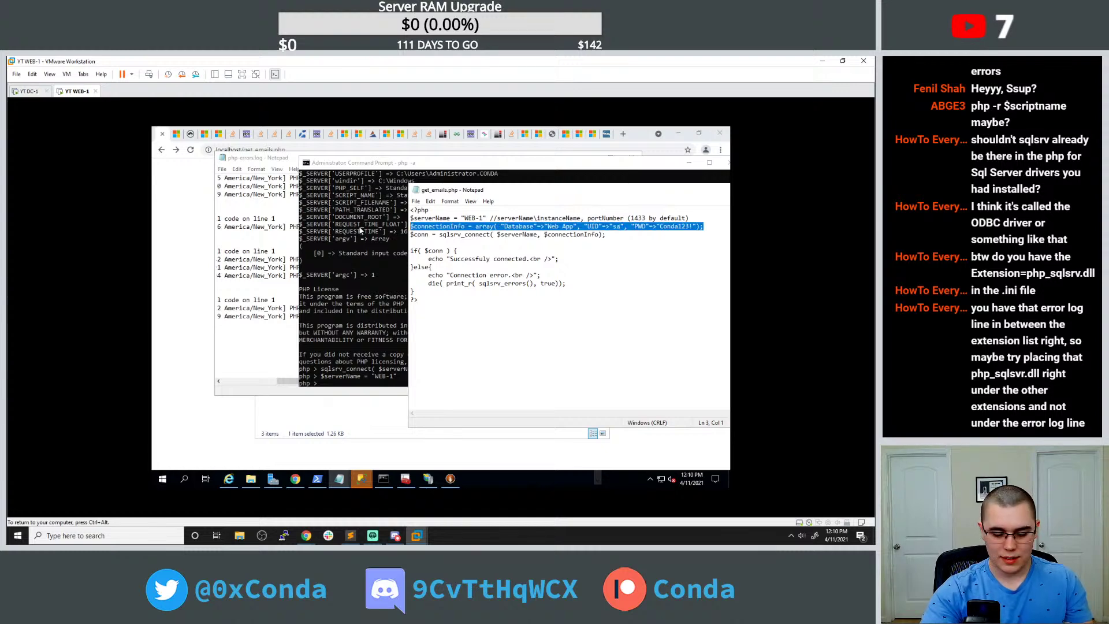
{"action": "left_click", "coordinate": [488, 218]}
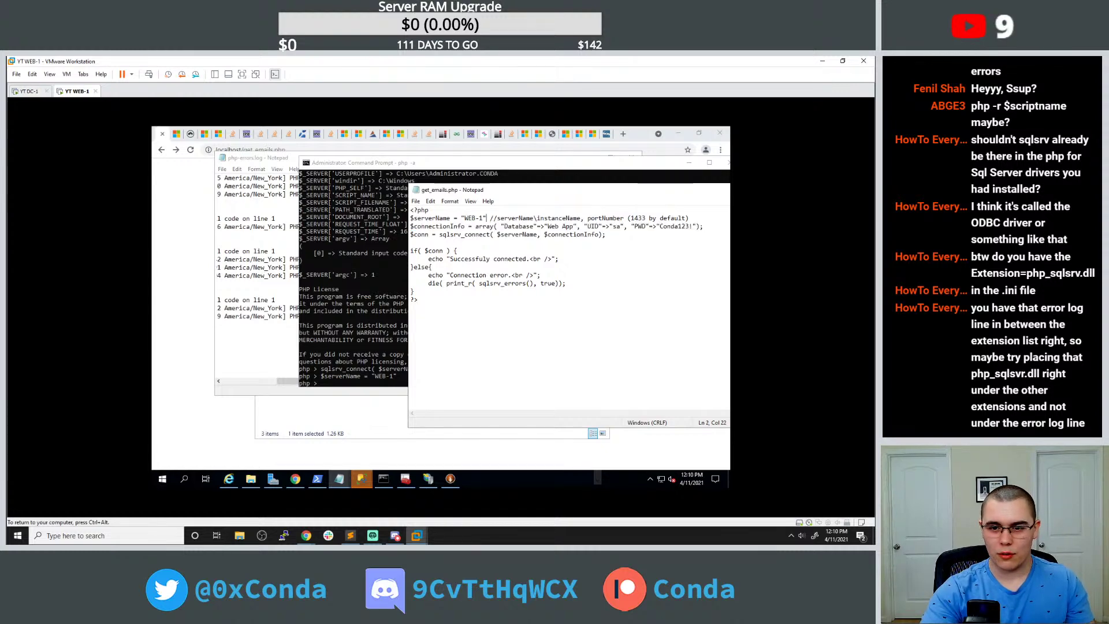
{"action": "type", "text": ";"}
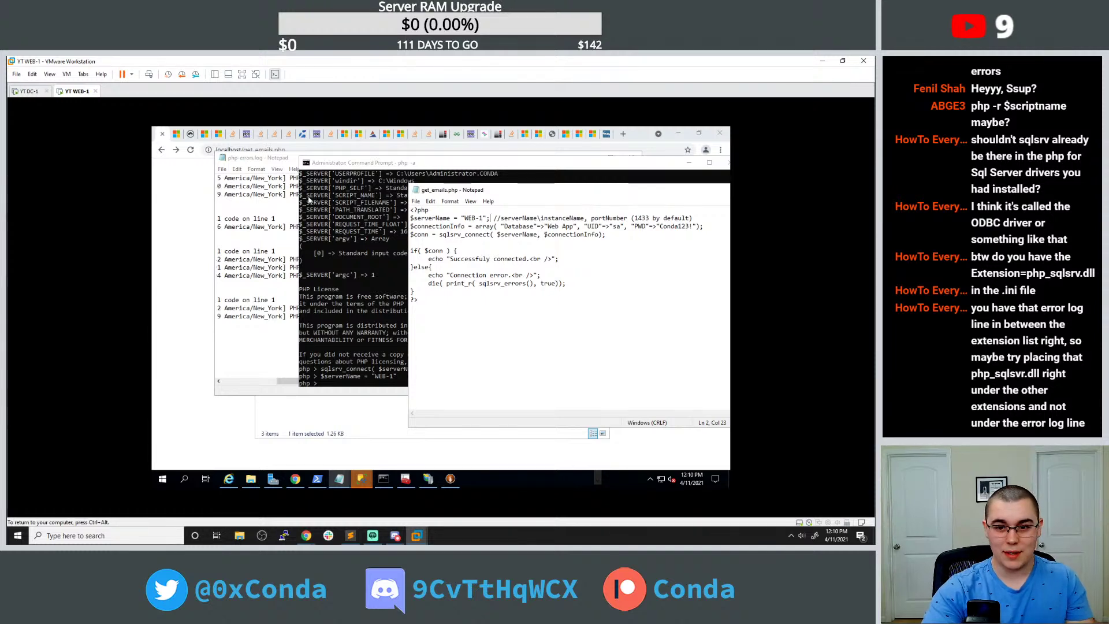
{"action": "left_click", "coordinate": [191, 150]}
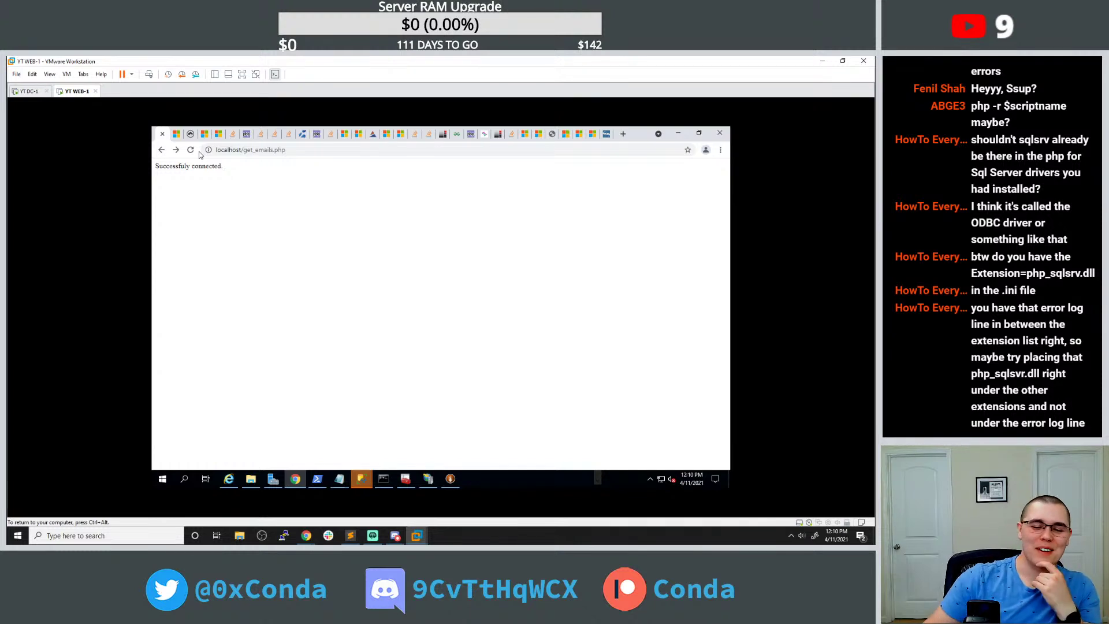
Bring the get_emails.php Notepad window over the 'Successfuly connected' page.
{"action": "left_click", "coordinate": [339, 478]}
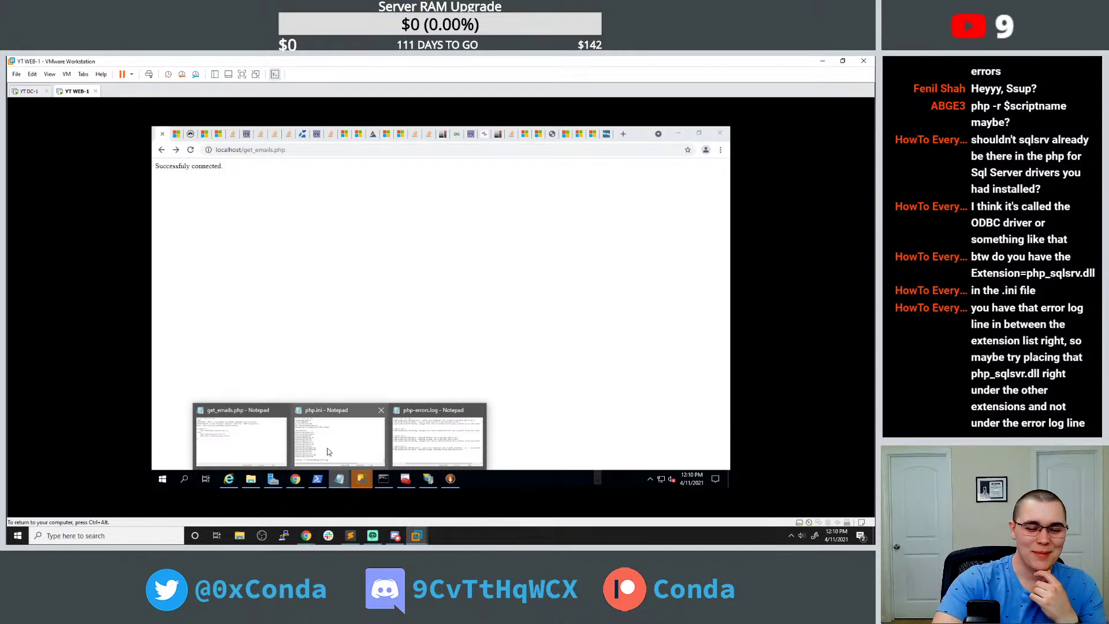
{"action": "left_click", "coordinate": [271, 448]}
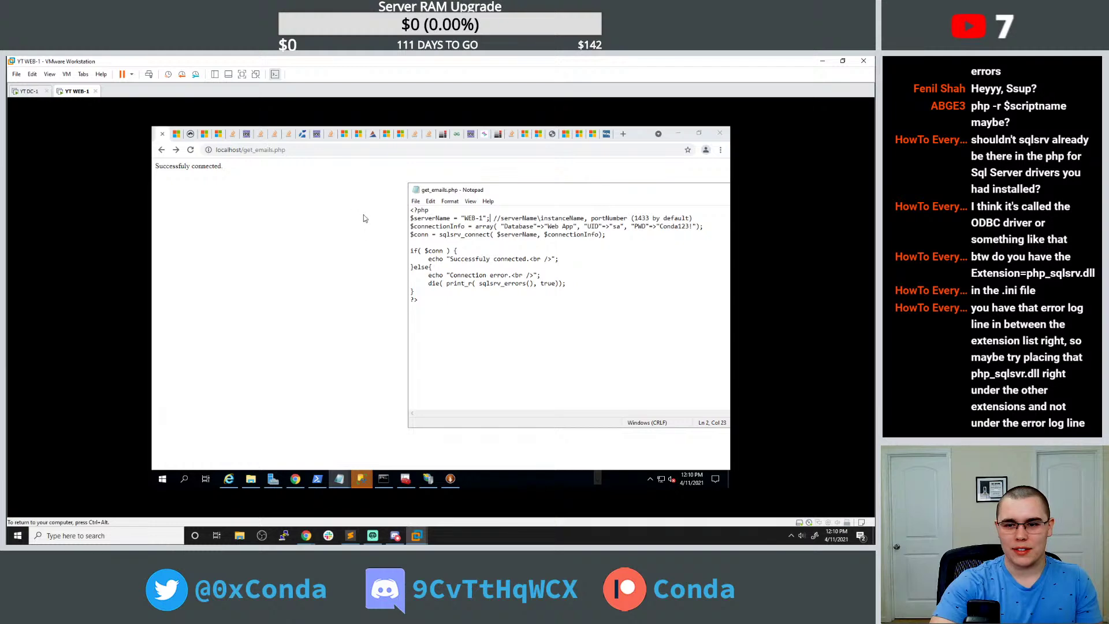
Copy sqlsrv_connect from the script and search Google for 'sqlsrv_connect echo data'.
{"action": "double_click", "coordinate": [464, 235]}
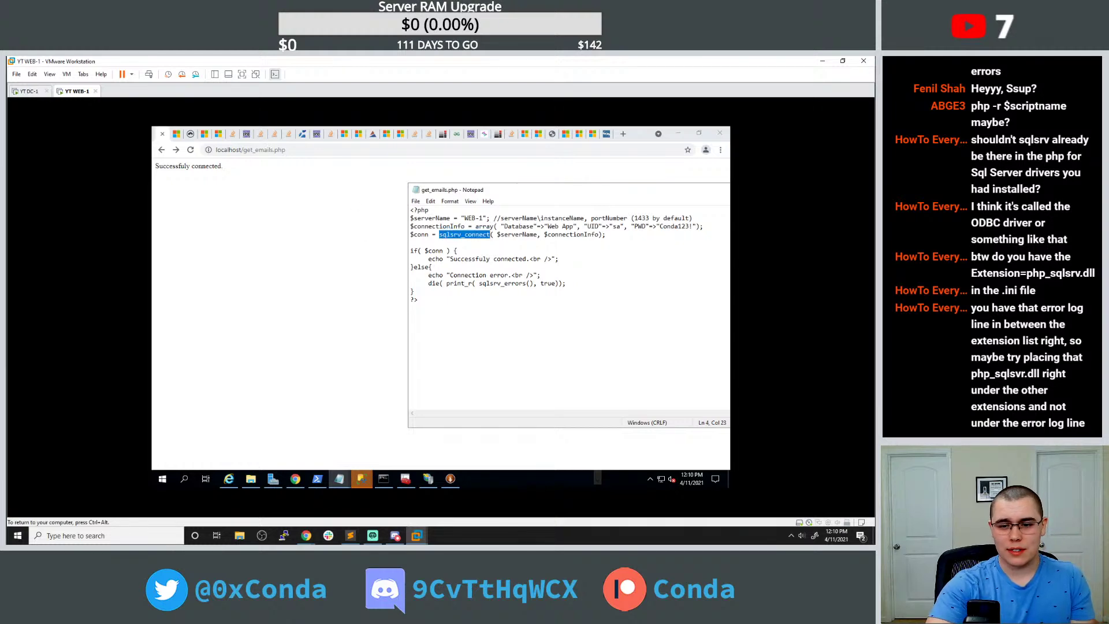
{"action": "key", "text": "ctrl+c"}
{"action": "left_click", "coordinate": [622, 134]}
{"action": "key", "text": "ctrl+v"}
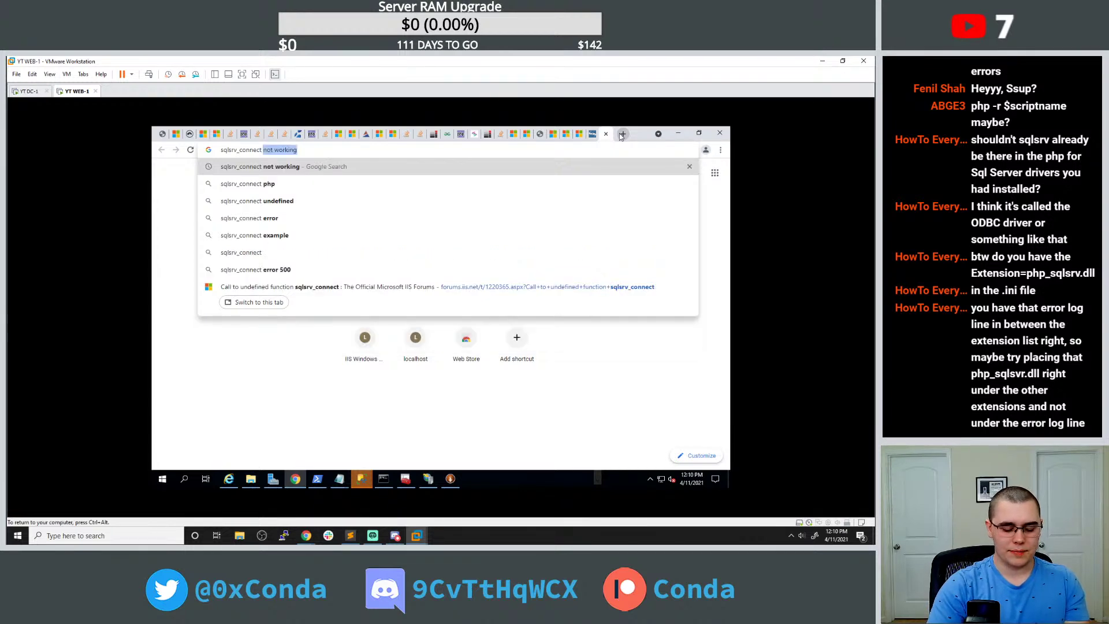
{"action": "type", "text": "echo daya"}
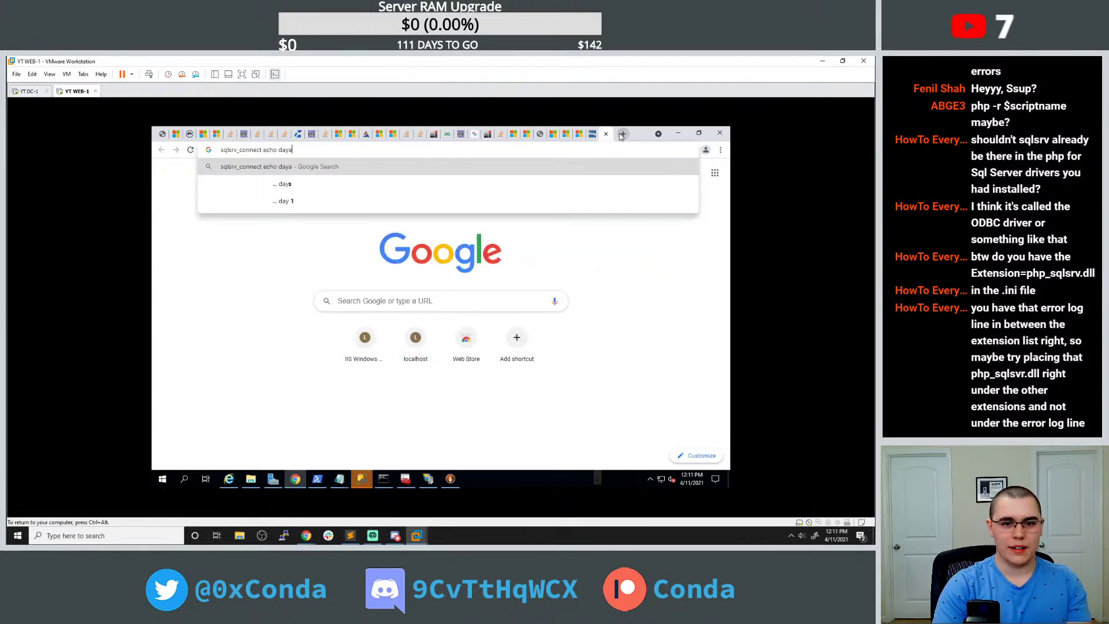
{"action": "key", "text": "BackSpace"}
{"action": "key", "text": "BackSpace"}
{"action": "key", "text": "BackSpace"}
{"action": "type", "text": "ta"}
{"action": "key", "text": "Return"}
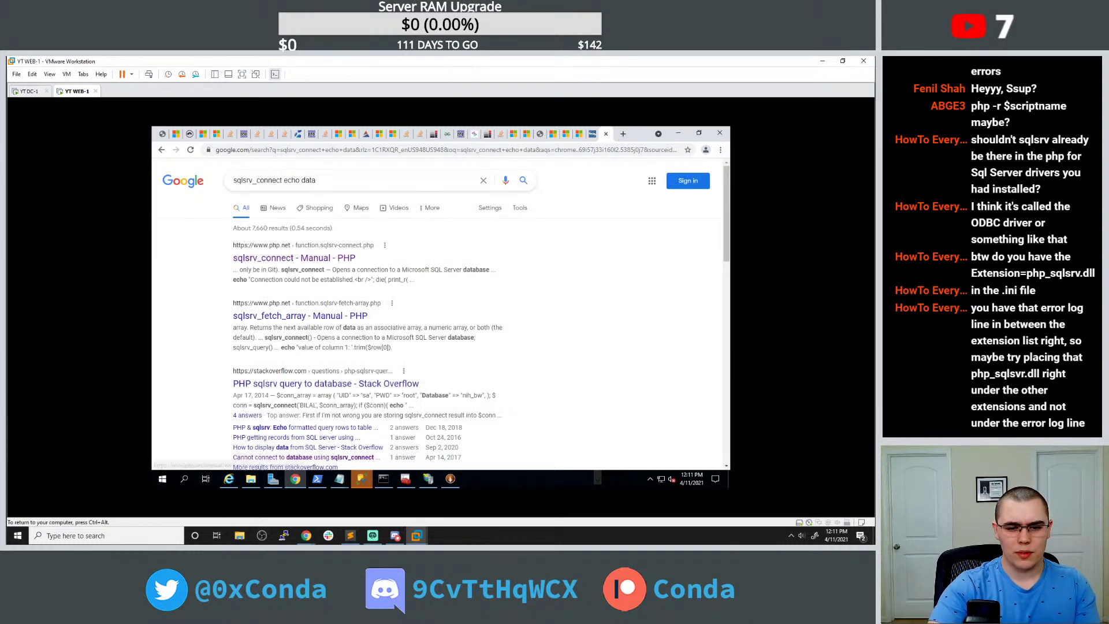
Open the 'PHP sqlsrv query to database' question and select the second answer's query and fetch code.
{"action": "left_click", "coordinate": [297, 382]}
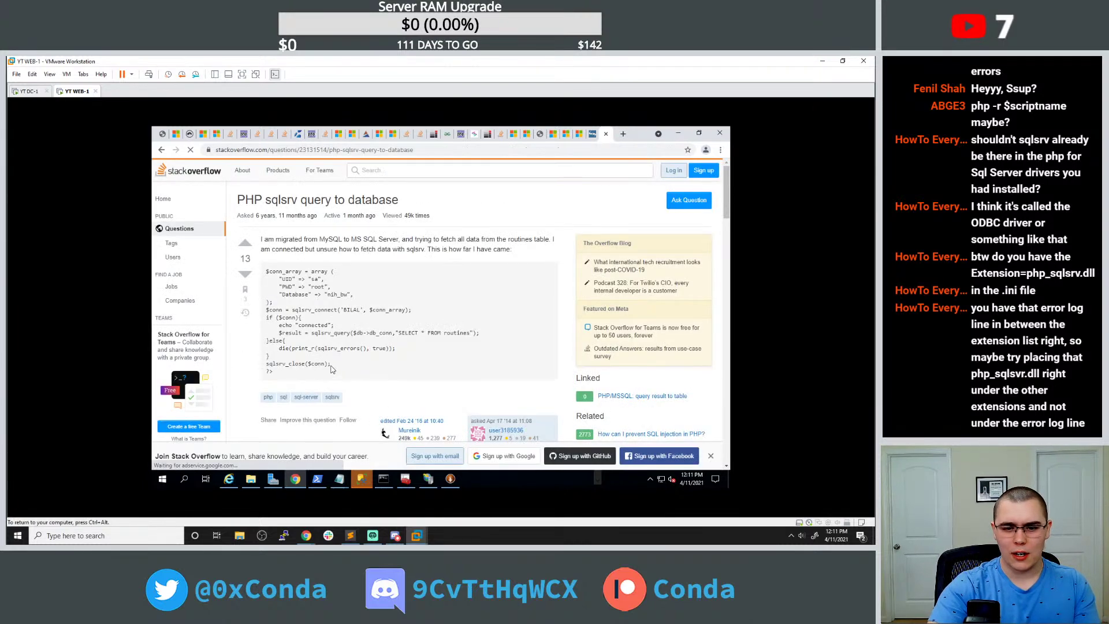
{"action": "scroll", "coordinate": [330, 358], "scroll_direction": "down", "scroll_amount": 1}
{"action": "scroll", "coordinate": [332, 354], "scroll_direction": "down", "scroll_amount": 2}
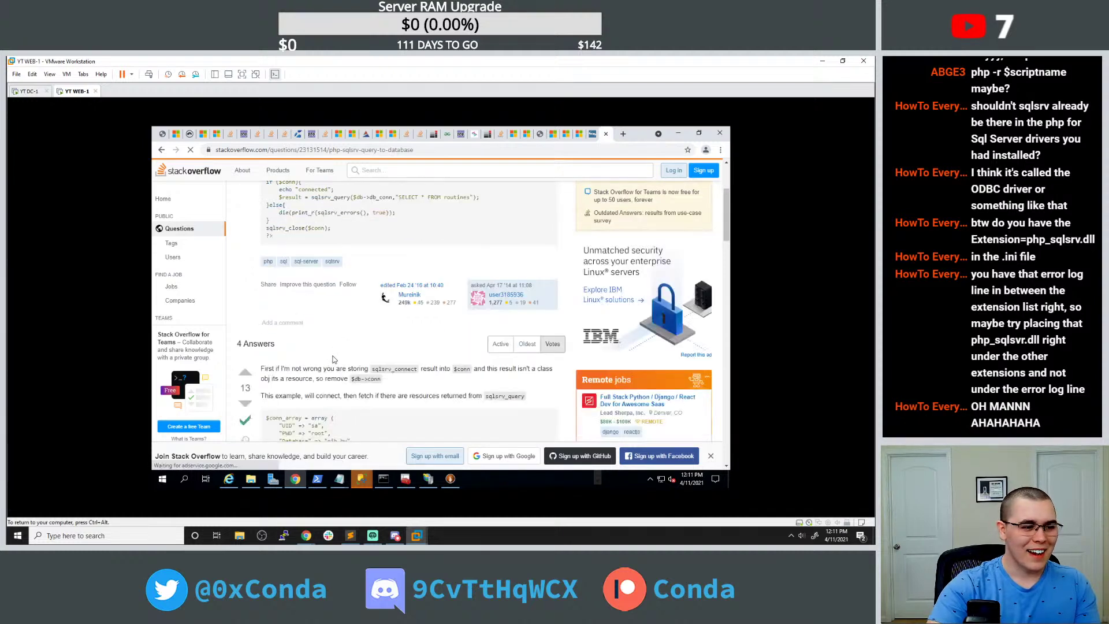
{"action": "scroll", "coordinate": [344, 372], "scroll_direction": "down", "scroll_amount": 4}
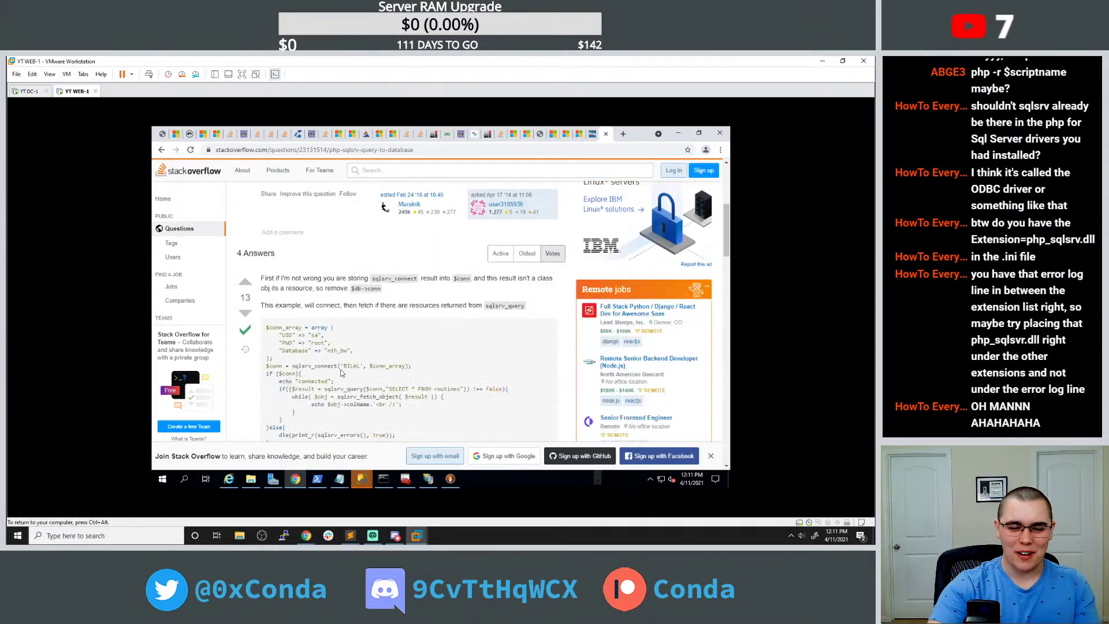
{"action": "scroll", "coordinate": [349, 365], "scroll_direction": "down", "scroll_amount": 1}
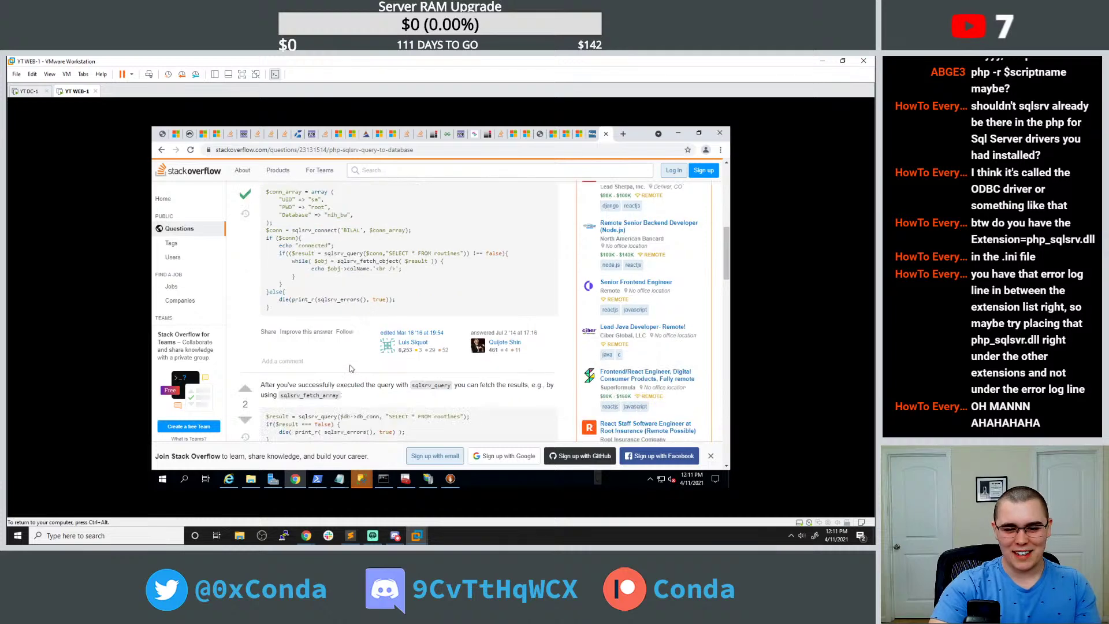
{"action": "scroll", "coordinate": [351, 366], "scroll_direction": "down", "scroll_amount": 1}
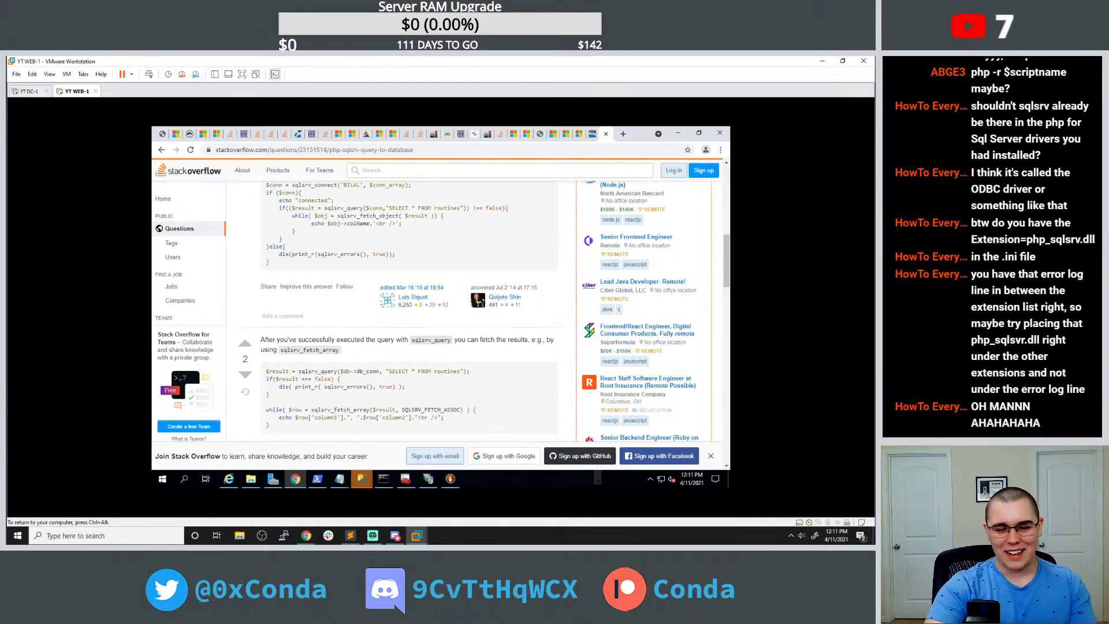
{"action": "left_click_drag", "start_coordinate": [277, 428], "coordinate": [265, 376]}
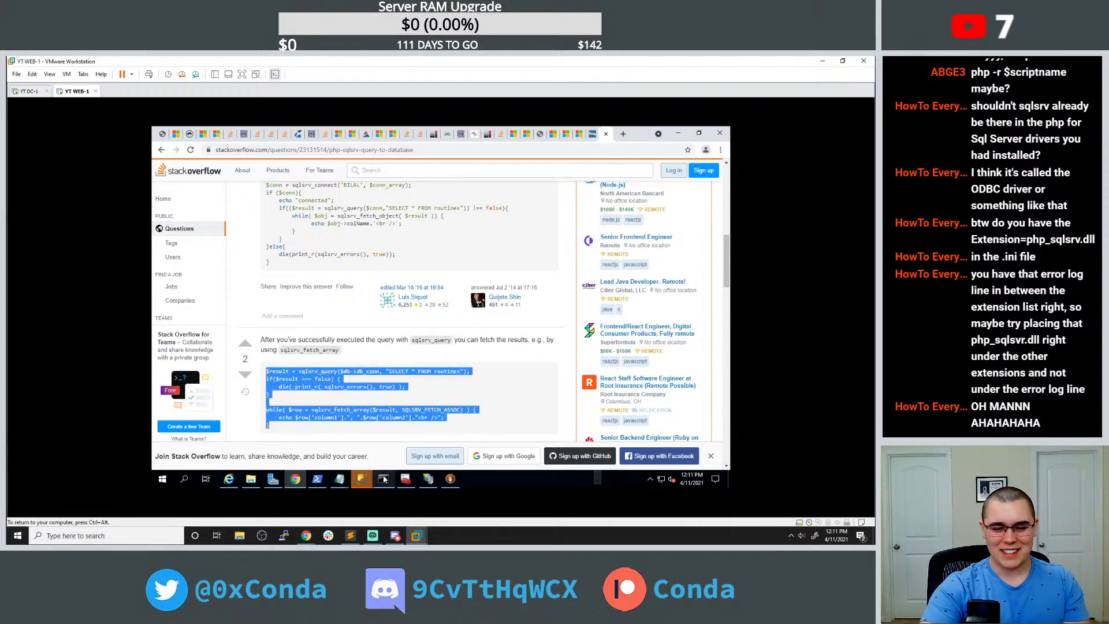
{"action": "left_click", "coordinate": [339, 478]}
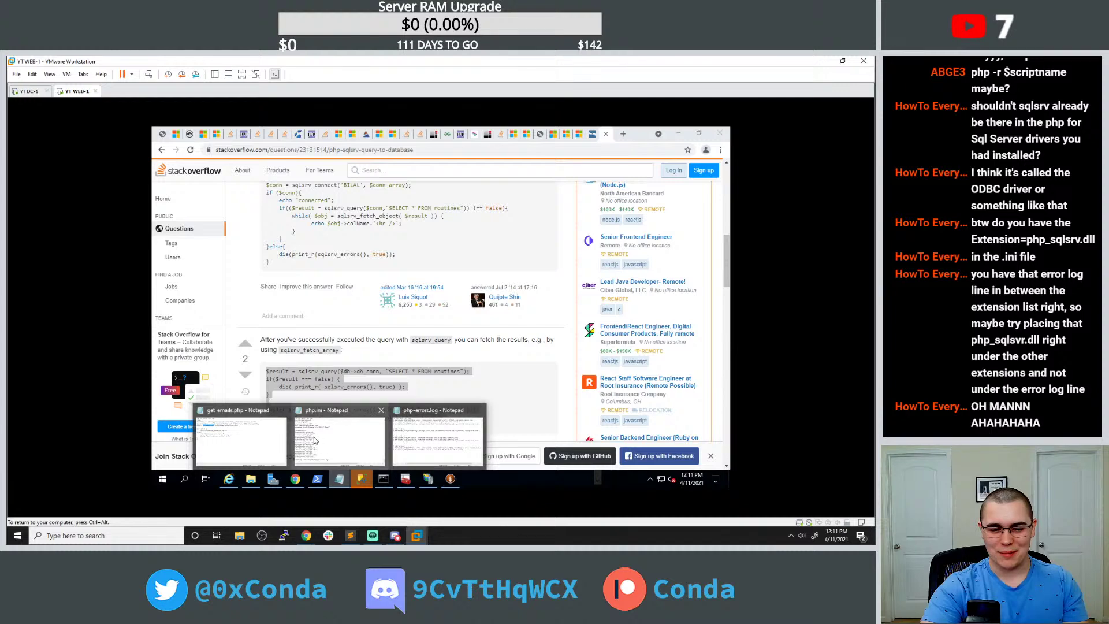
Paste the copied query-and-fetch code after line 11 and change db_conn to conn.
{"action": "left_click", "coordinate": [262, 437]}
{"action": "left_click", "coordinate": [414, 290]}
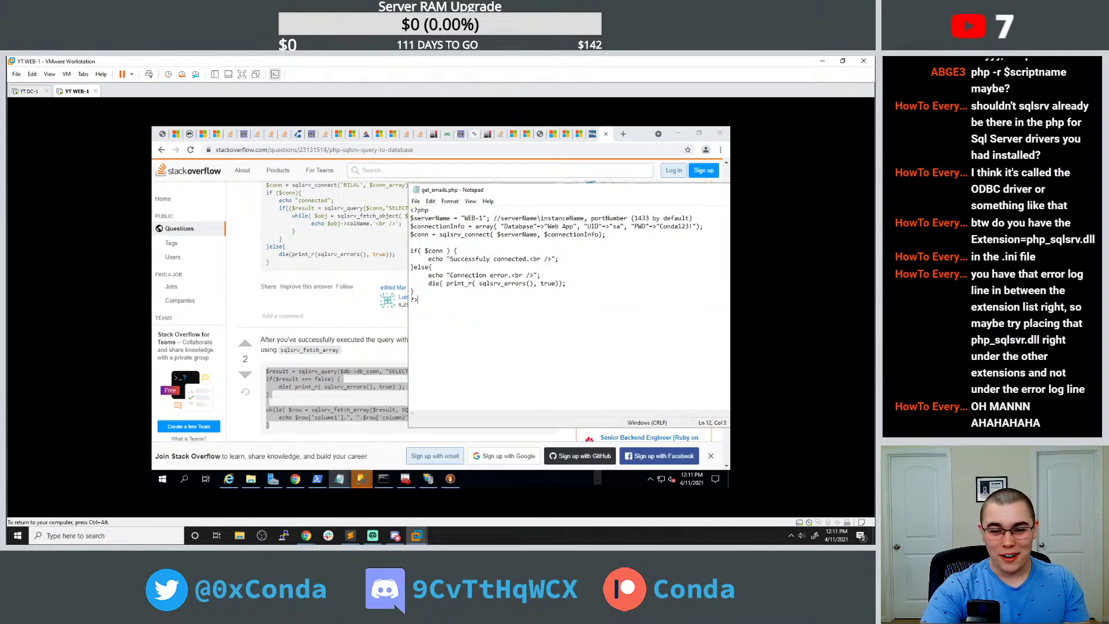
{"action": "key", "text": "Return"}
{"action": "key", "text": "Return"}
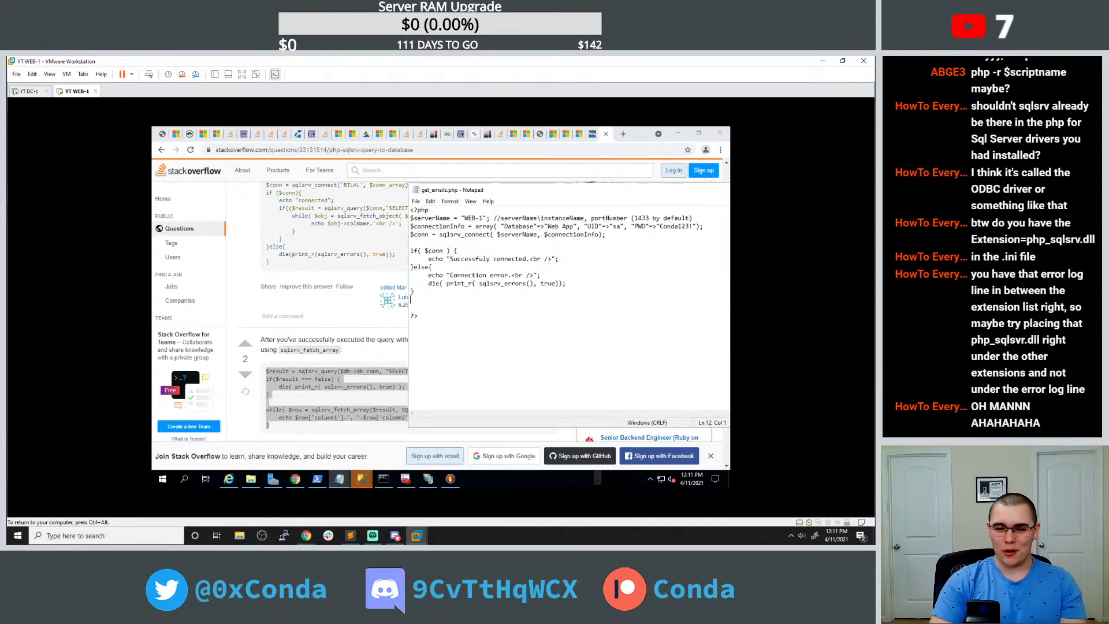
{"action": "key", "text": "ctrl+v"}
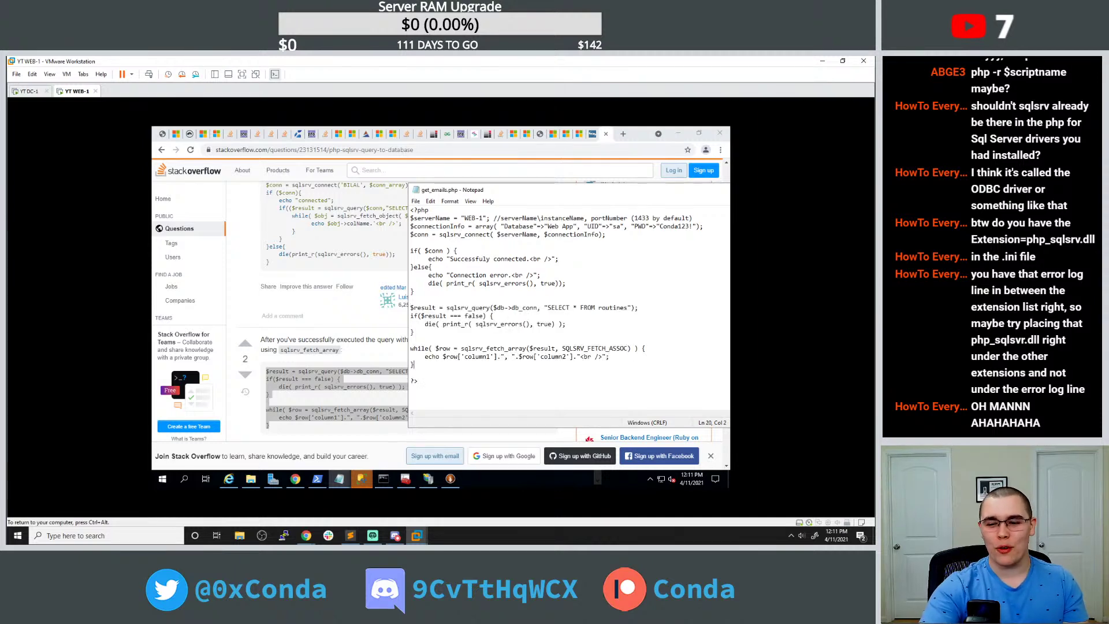
{"action": "left_click_drag", "start_coordinate": [508, 307], "coordinate": [544, 307]}
{"action": "left_click", "coordinate": [519, 308]}
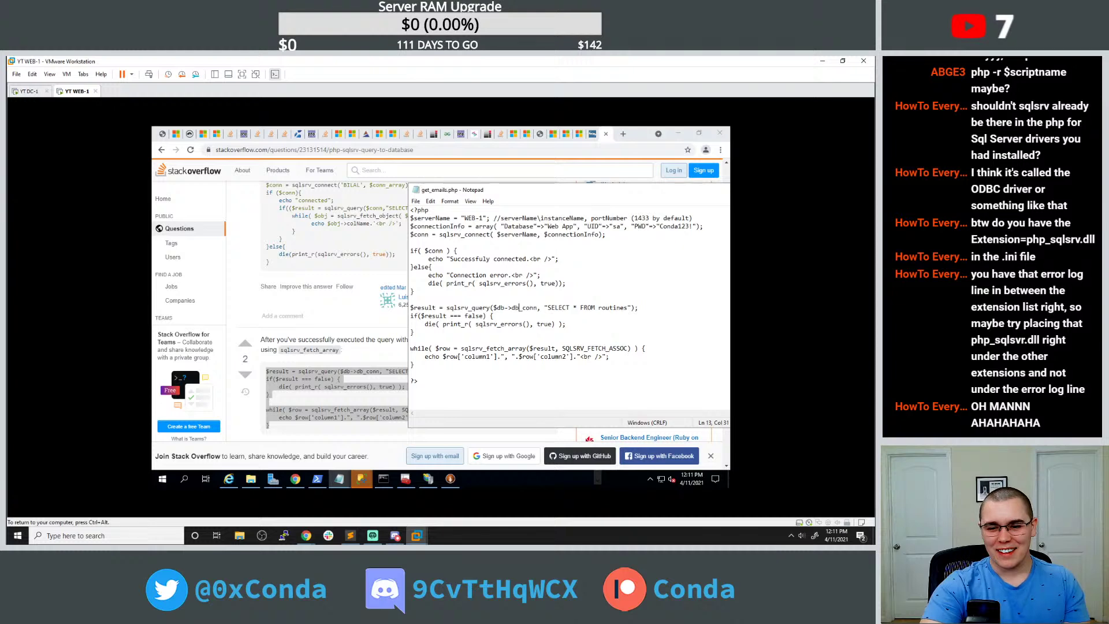
{"action": "left_click_drag", "start_coordinate": [511, 307], "coordinate": [537, 307]}
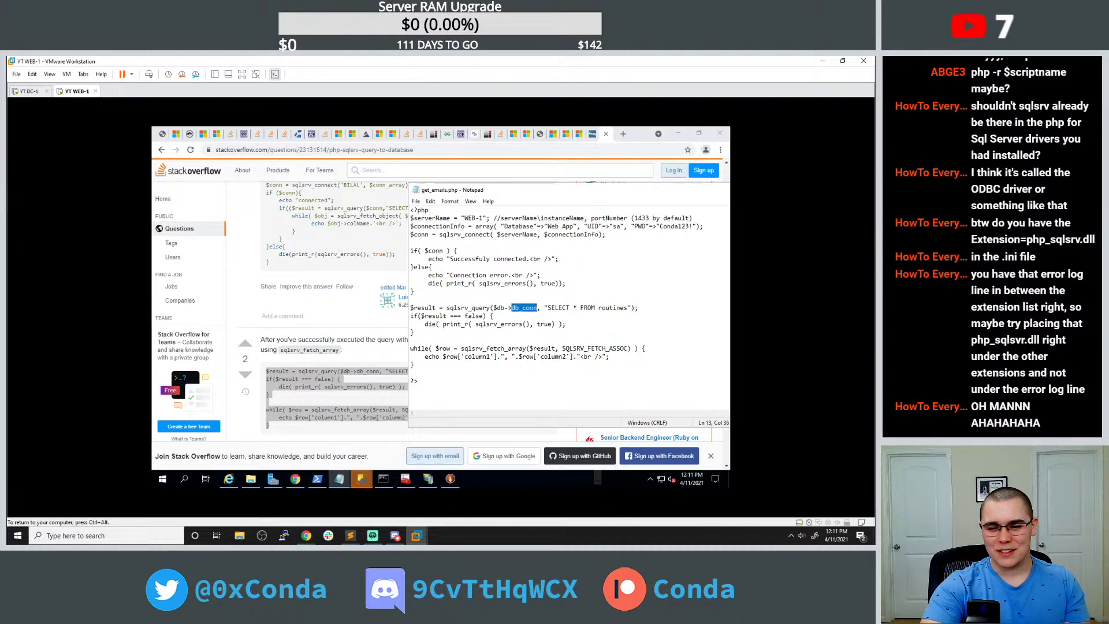
{"action": "type", "text": "conn"}
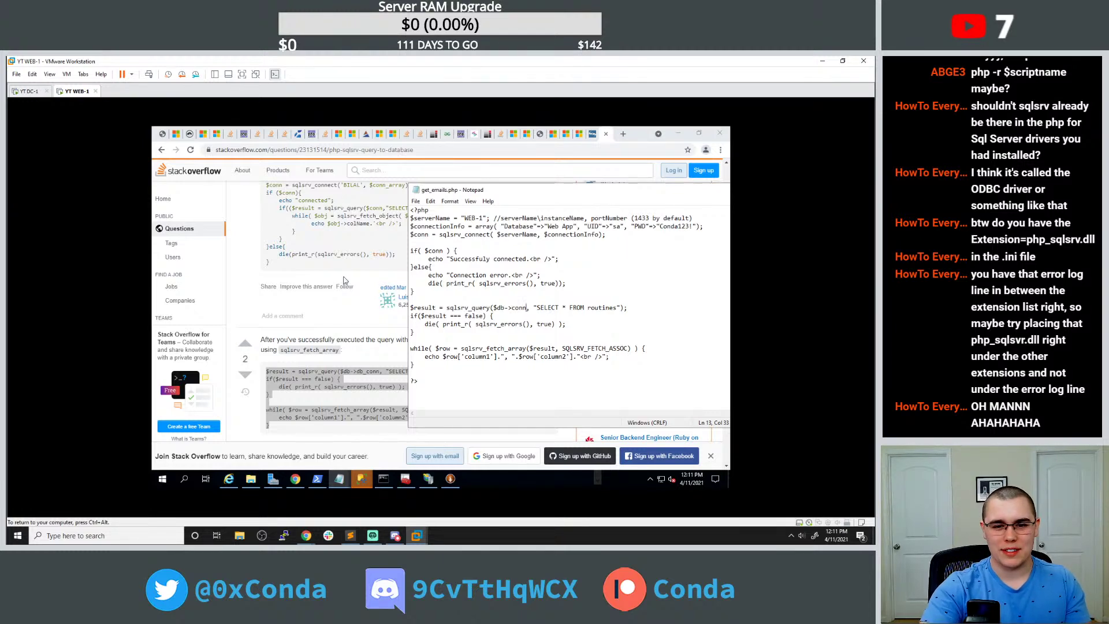
Change the query's table name from routines to Users.
{"action": "left_click_drag", "start_coordinate": [463, 196], "coordinate": [486, 194]}
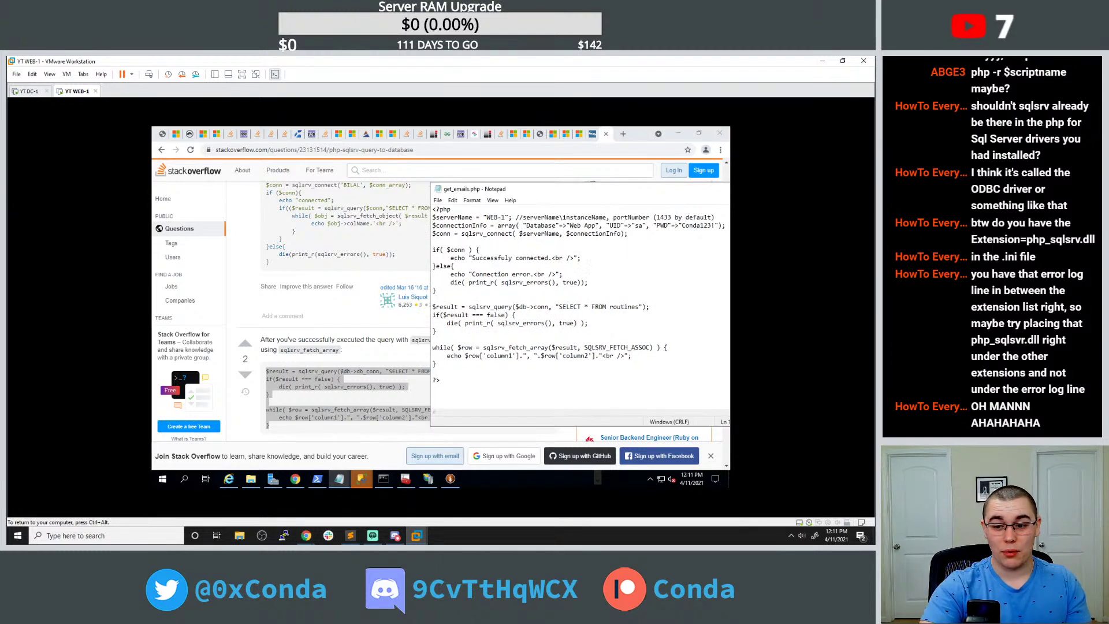
{"action": "double_click", "coordinate": [631, 306]}
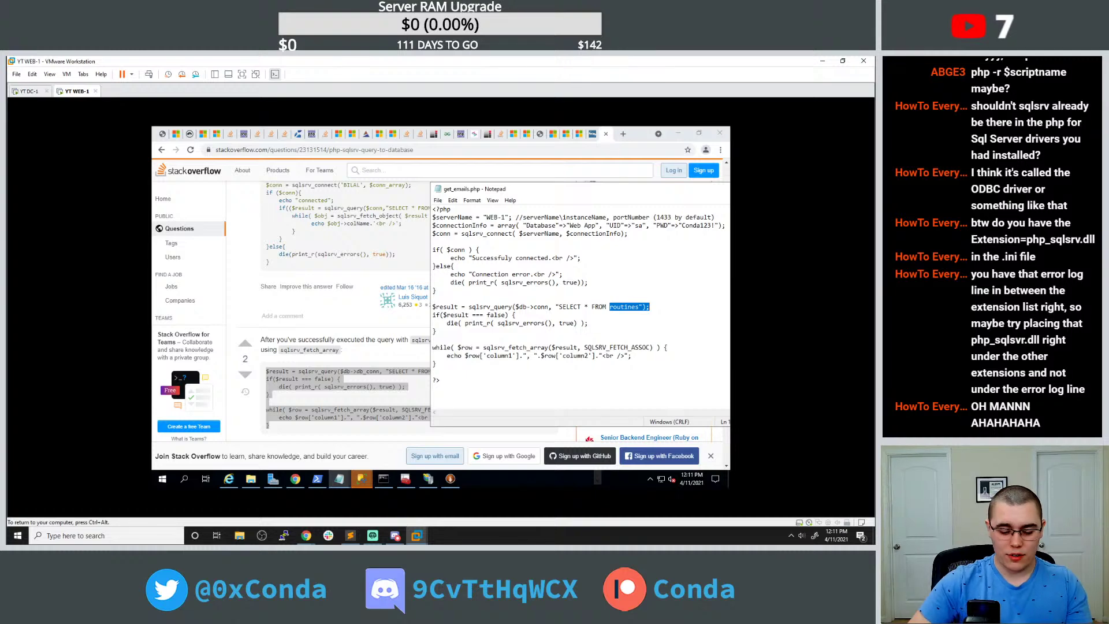
{"action": "left_click", "coordinate": [588, 283]}
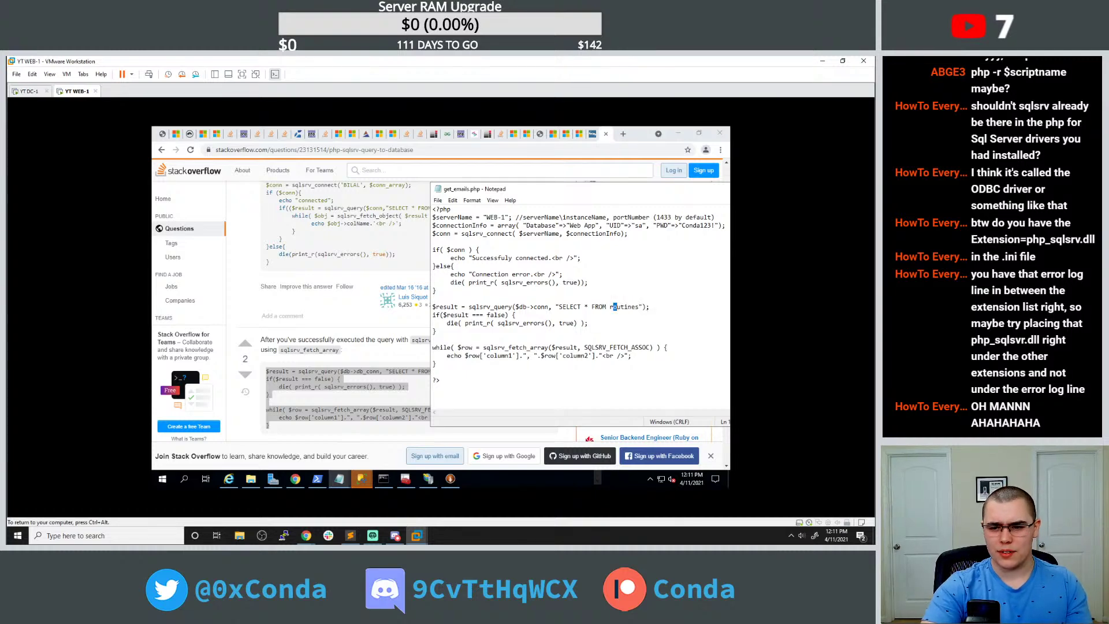
{"action": "left_click_drag", "start_coordinate": [609, 307], "coordinate": [640, 307]}
{"action": "type", "text": "Users"}
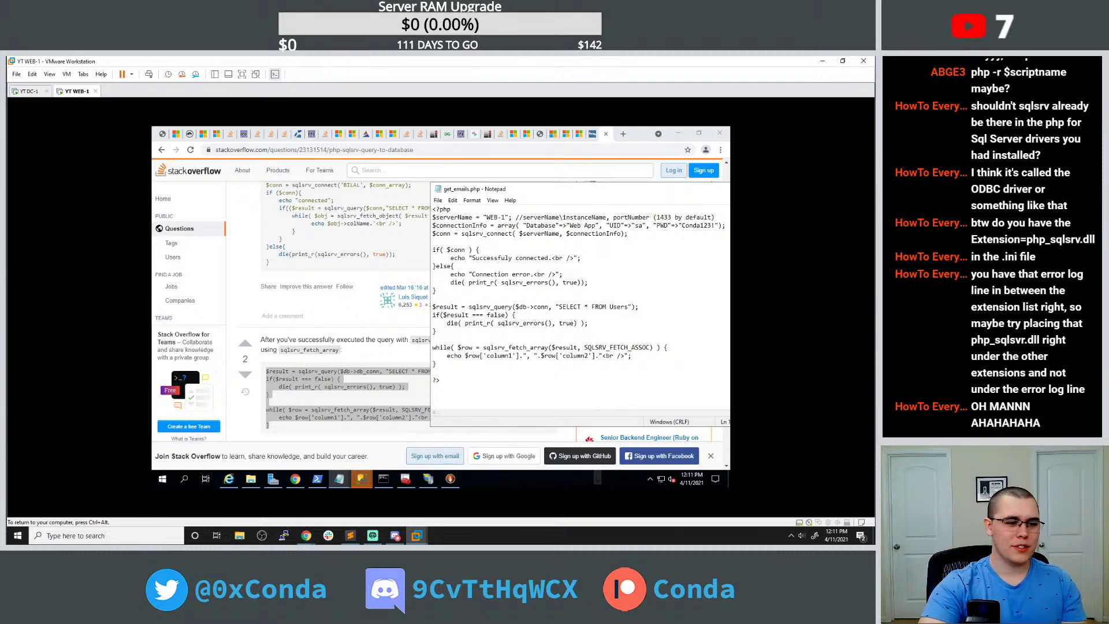
{"action": "left_click_drag", "start_coordinate": [521, 193], "coordinate": [450, 184]}
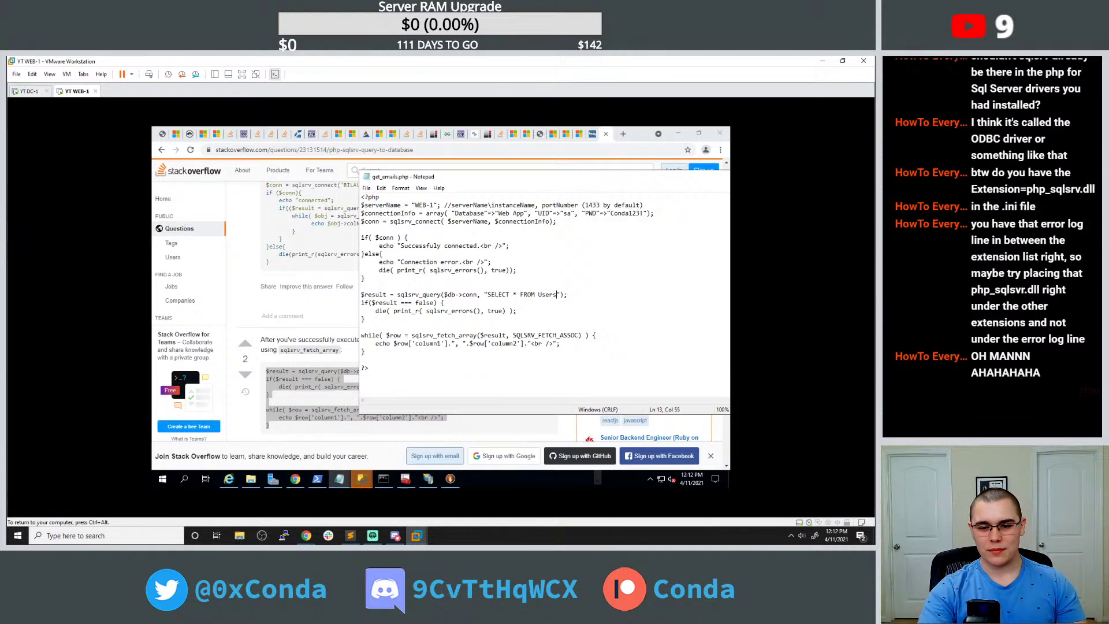
Replace the echoed keys column1 and column2 with username and email.
{"action": "double_click", "coordinate": [437, 344]}
{"action": "left_click", "coordinate": [437, 344]}
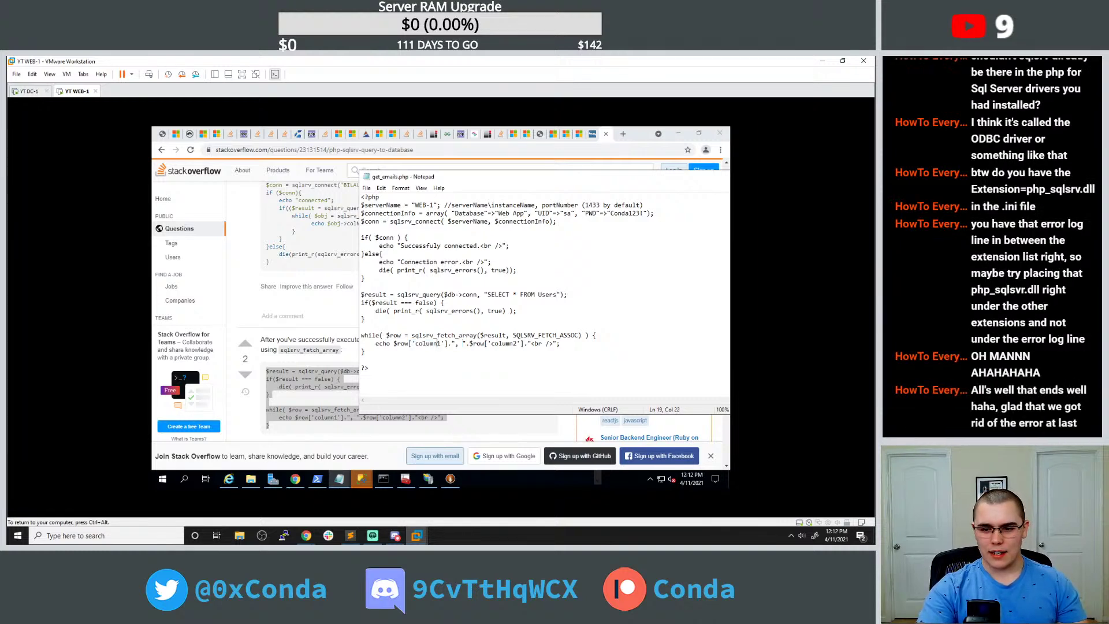
{"action": "left_click_drag", "start_coordinate": [415, 343], "coordinate": [441, 344]}
{"action": "type", "text": "username"}
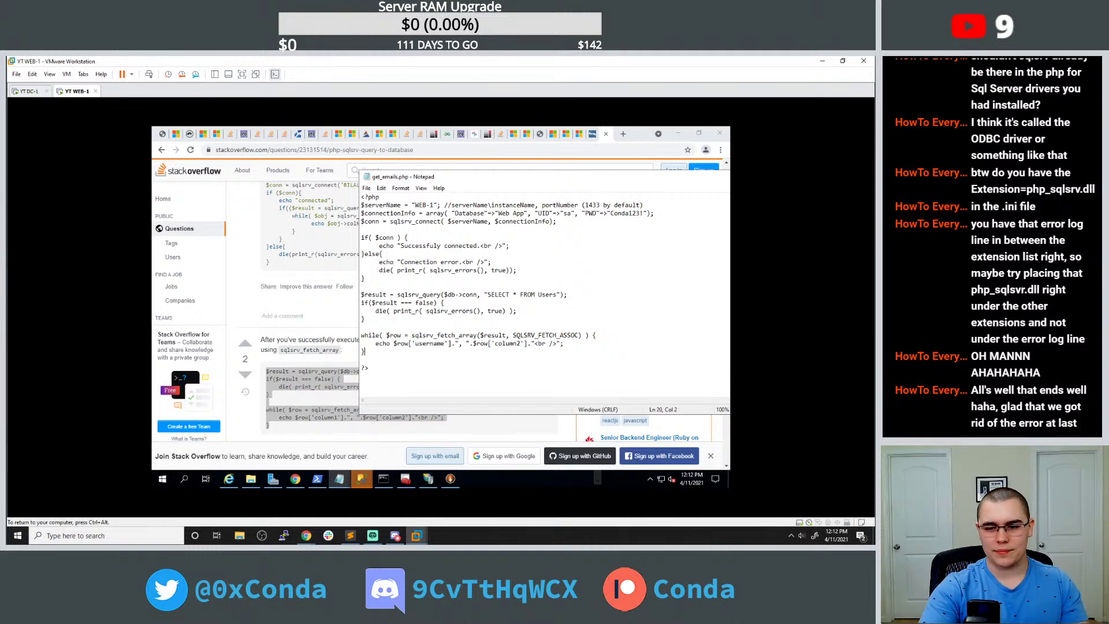
{"action": "left_click_drag", "start_coordinate": [494, 343], "coordinate": [521, 343]}
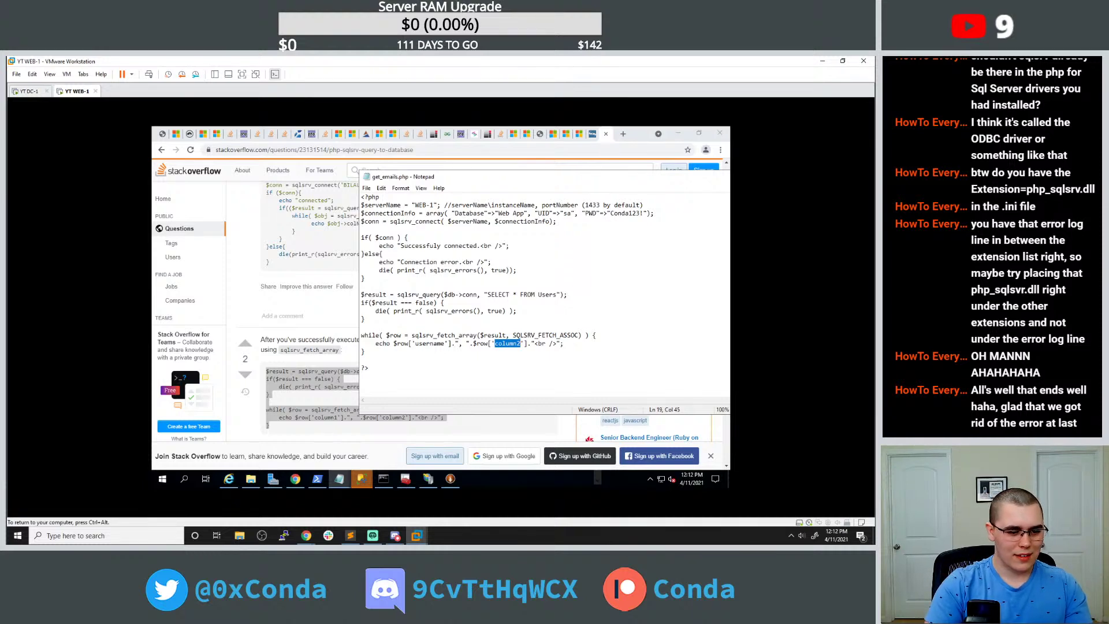
{"action": "type", "text": "email"}
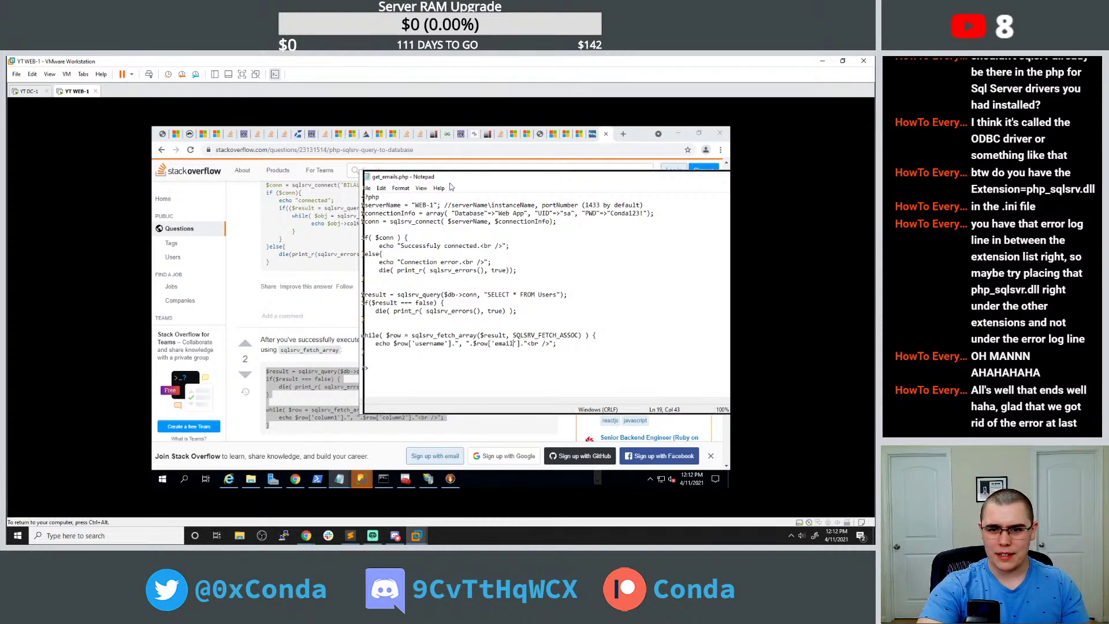
{"action": "left_click_drag", "start_coordinate": [444, 178], "coordinate": [487, 179]}
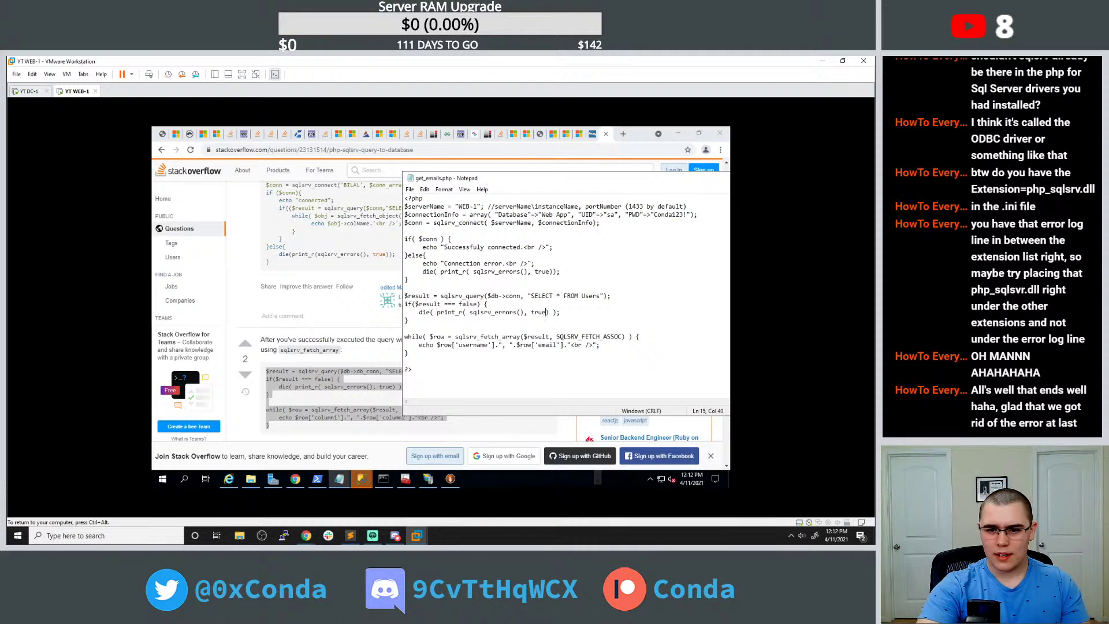
Reload get_emails.php in Chrome, revealing the sqlsrv_query invalid-parameter error.
{"action": "left_click", "coordinate": [163, 135]}
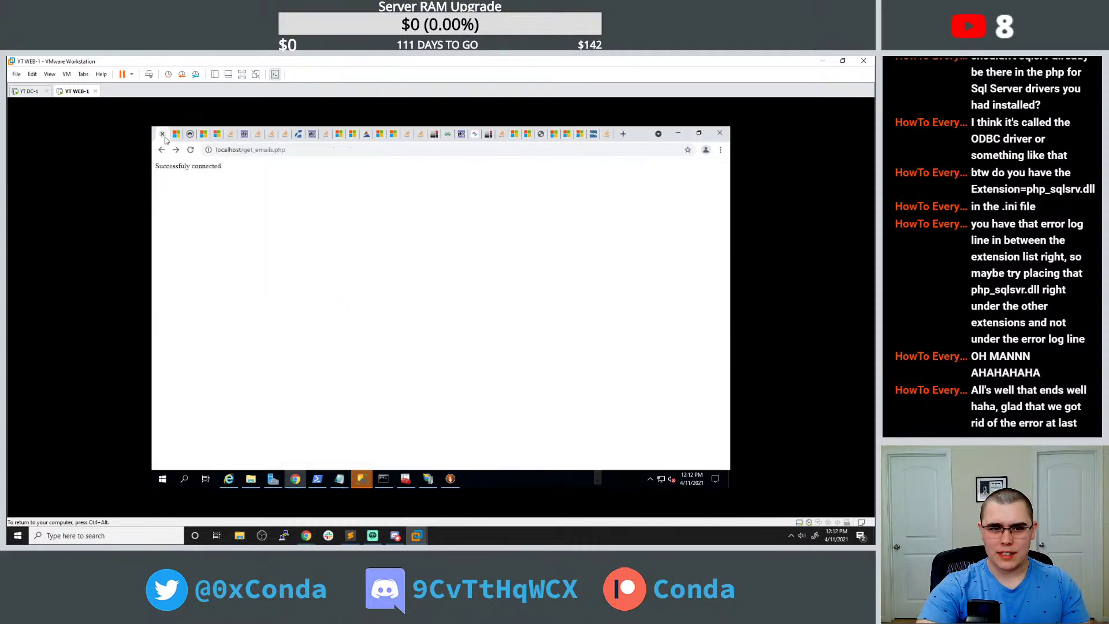
{"action": "left_click", "coordinate": [190, 149]}
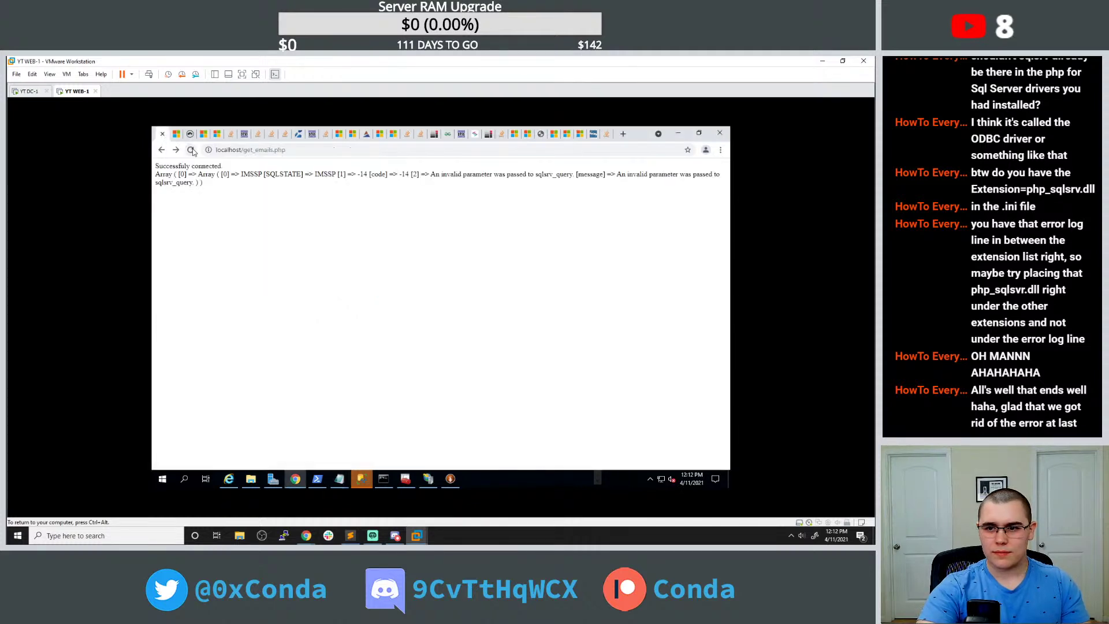
{"action": "left_click_drag", "start_coordinate": [305, 174], "coordinate": [301, 174]}
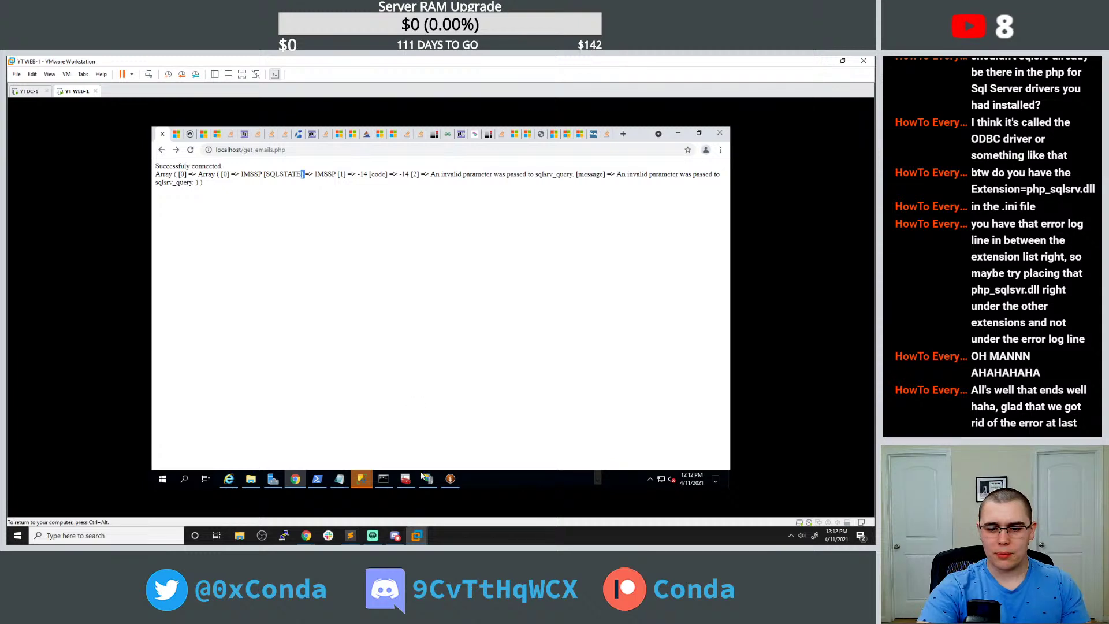
Close the extra and php.ini Notepad windows and place get_emails.php below the error.
{"action": "mouse_move", "coordinate": [426, 479]}
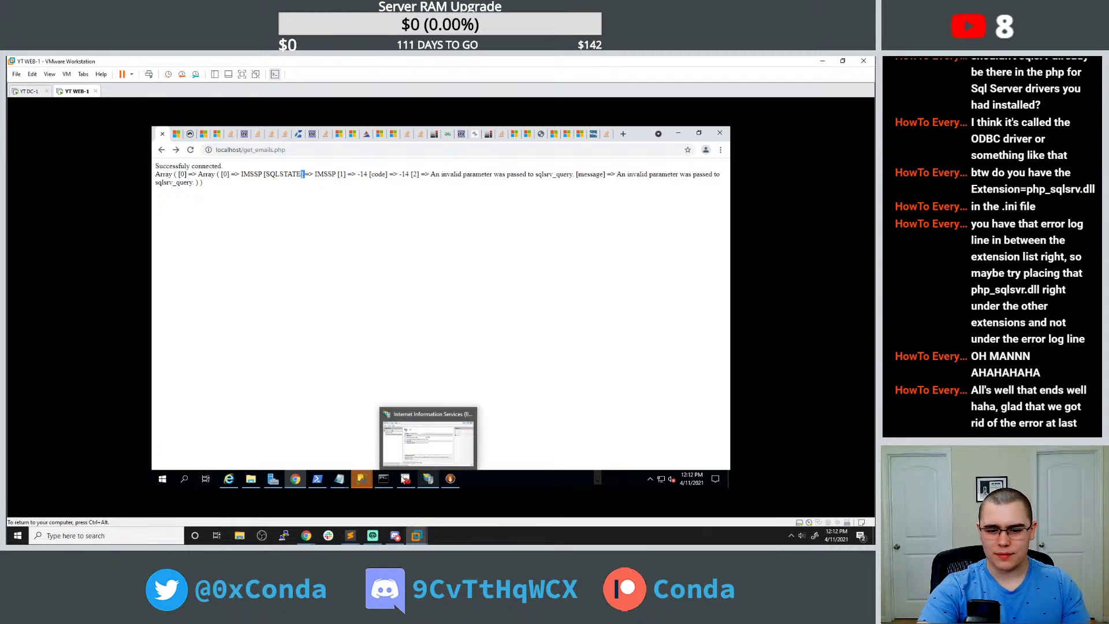
{"action": "mouse_move", "coordinate": [339, 479]}
{"action": "left_click", "coordinate": [478, 410]}
{"action": "left_click", "coordinate": [429, 410]}
{"action": "left_click", "coordinate": [373, 440]}
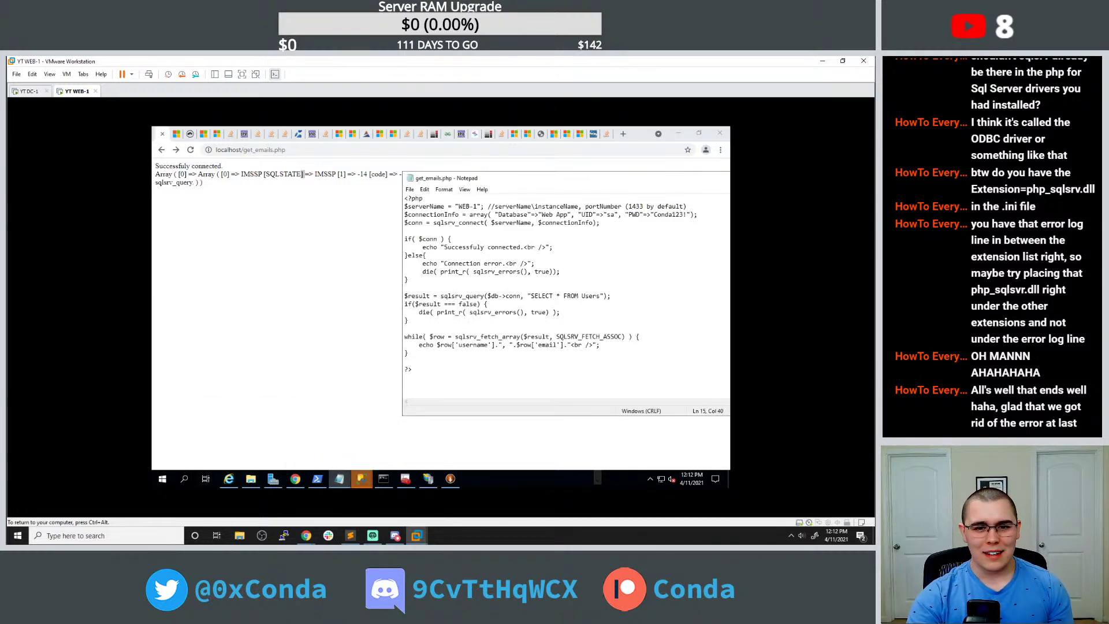
{"action": "left_click_drag", "start_coordinate": [501, 178], "coordinate": [500, 192]}
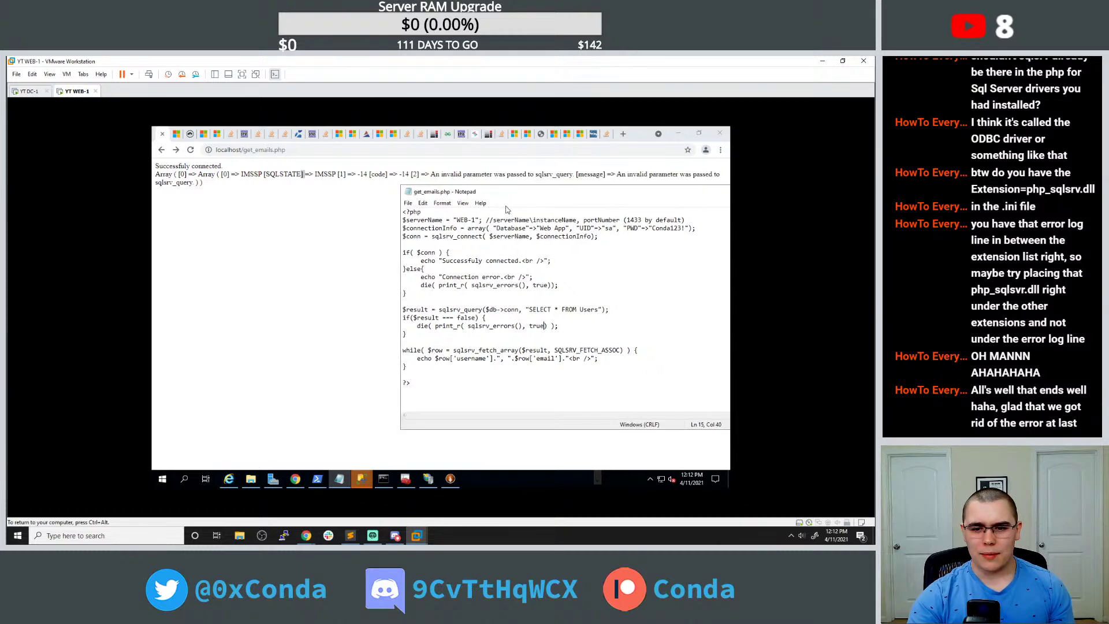
Copy the Stack Overflow answer's connected echo through its query-and-fetch loop.
{"action": "left_click", "coordinate": [593, 134]}
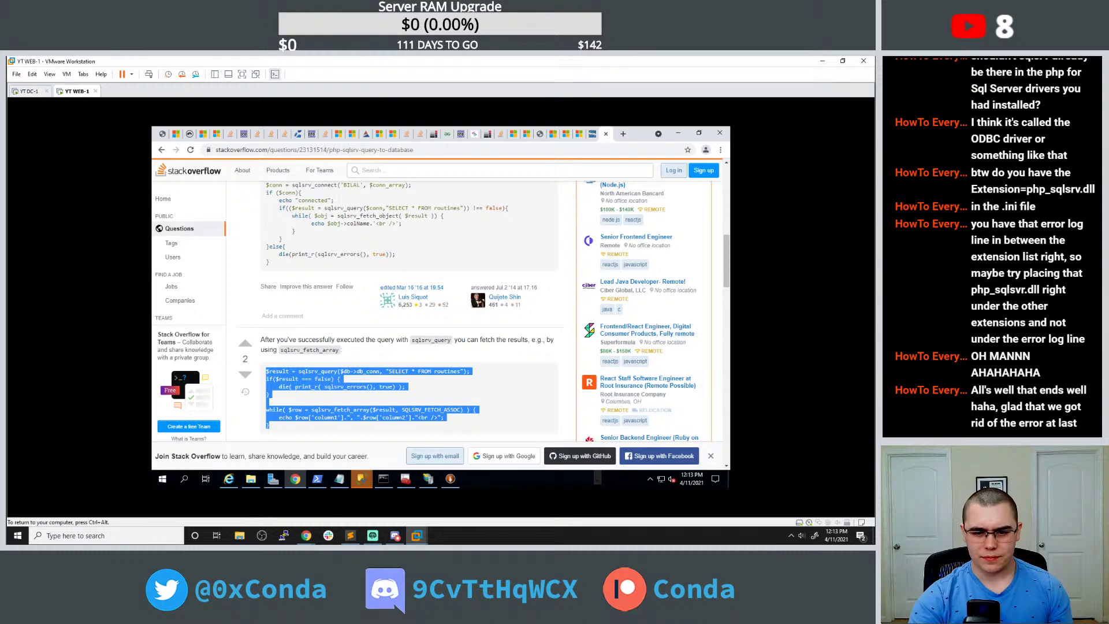
{"action": "double_click", "coordinate": [367, 371]}
{"action": "scroll", "coordinate": [352, 335], "scroll_direction": "up", "scroll_amount": 3}
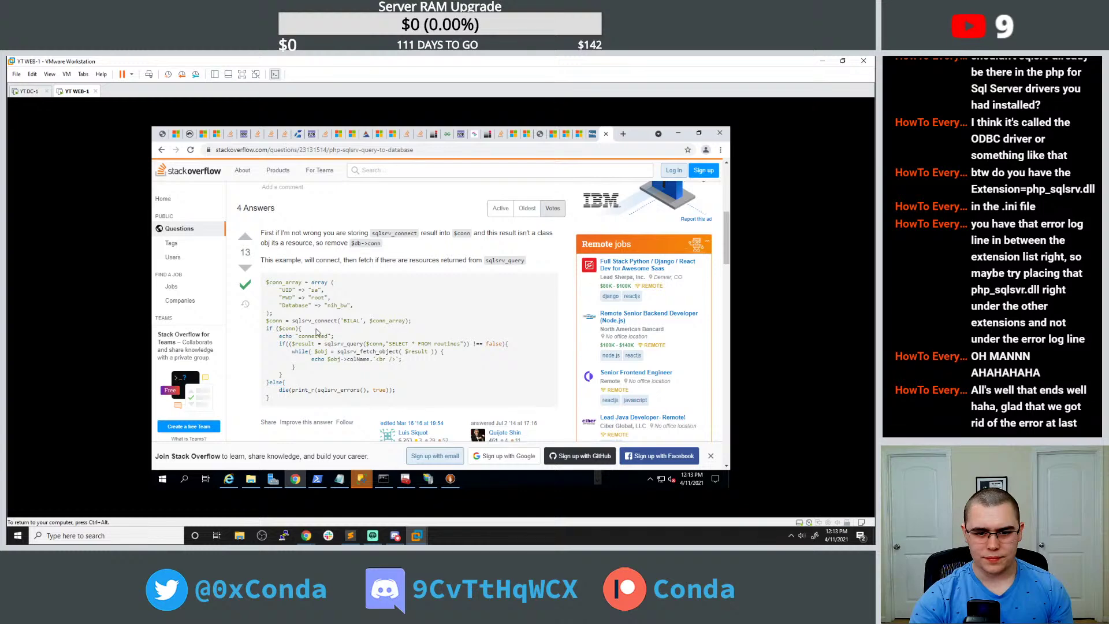
{"action": "left_click_drag", "start_coordinate": [279, 344], "coordinate": [310, 372]}
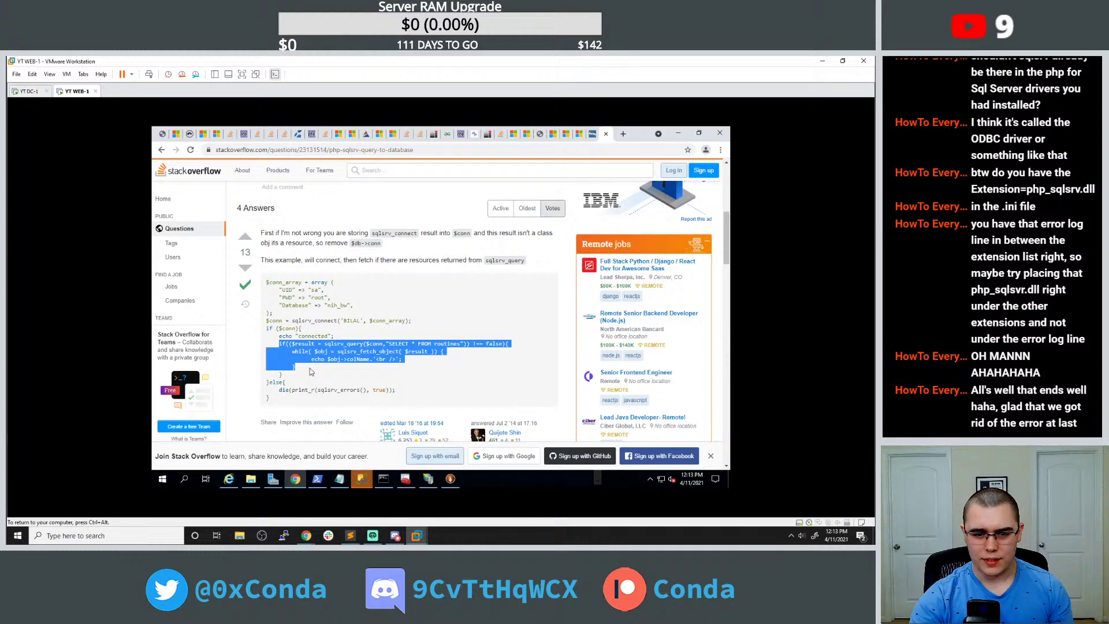
{"action": "left_click", "coordinate": [302, 367]}
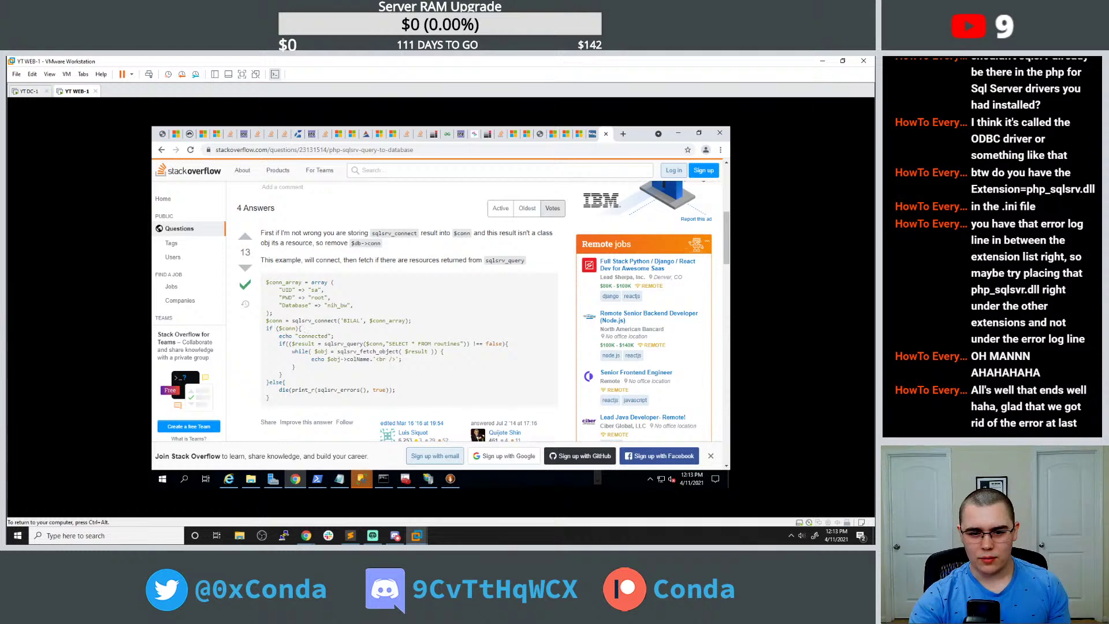
{"action": "left_click_drag", "start_coordinate": [301, 370], "coordinate": [266, 336]}
{"action": "key", "text": "ctrl+c"}
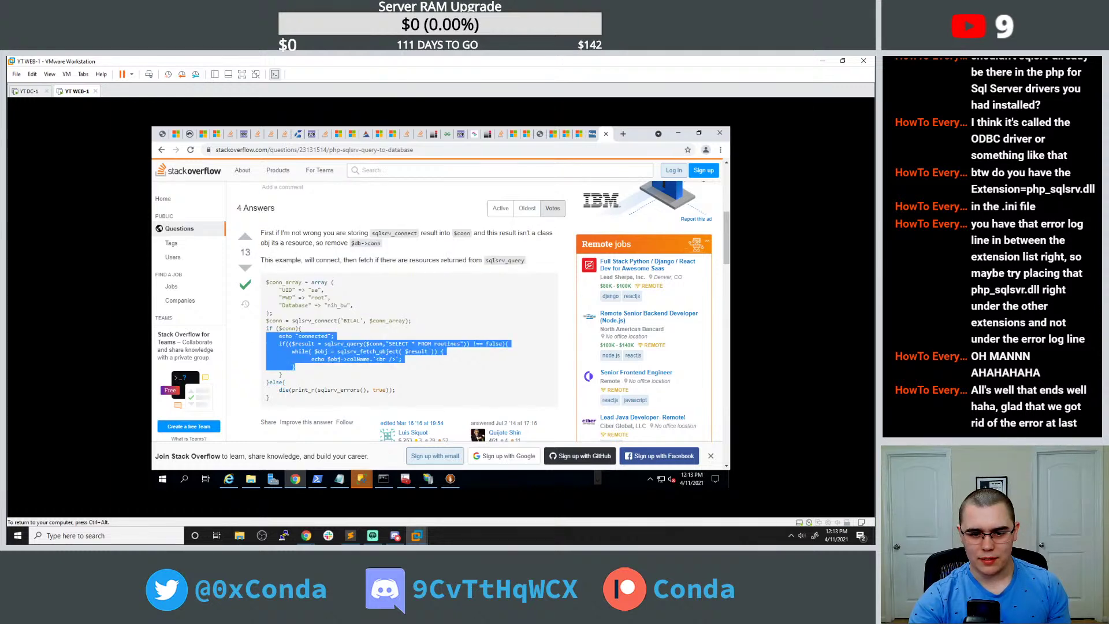
Paste the answer code after the success echo and delete the old Users query and while loop.
{"action": "left_click", "coordinate": [340, 478]}
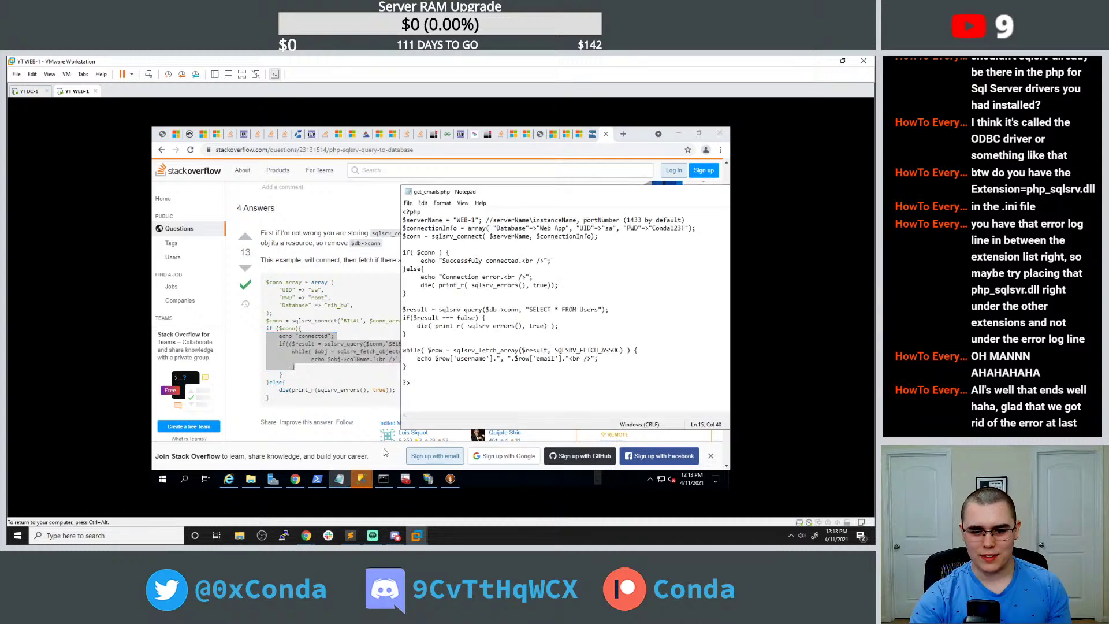
{"action": "left_click_drag", "start_coordinate": [406, 367], "coordinate": [402, 310]}
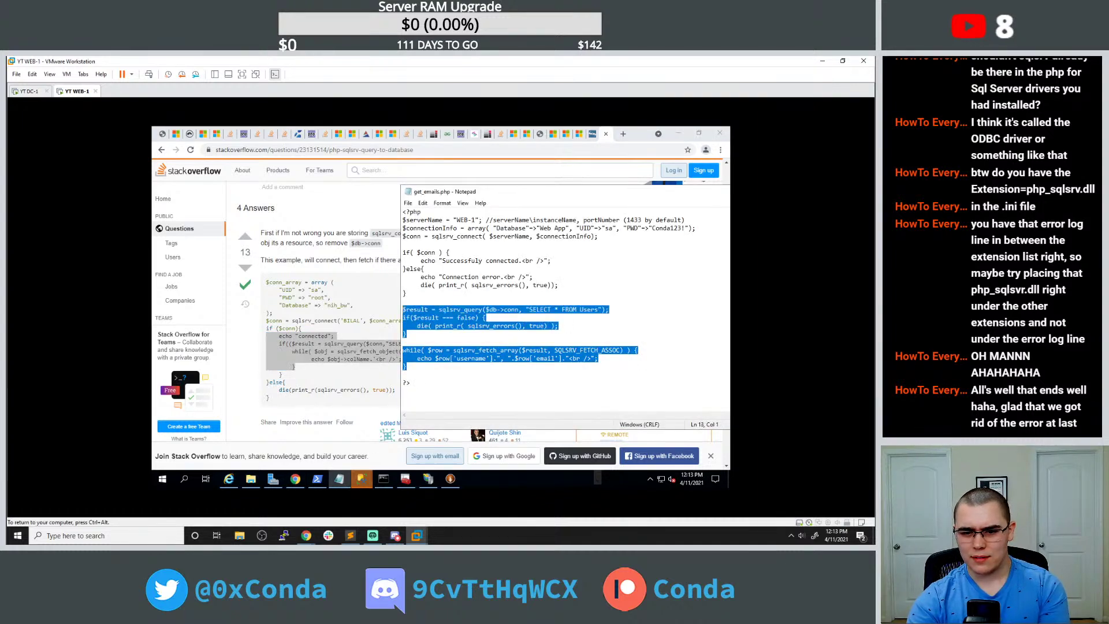
{"action": "left_click", "coordinate": [405, 334]}
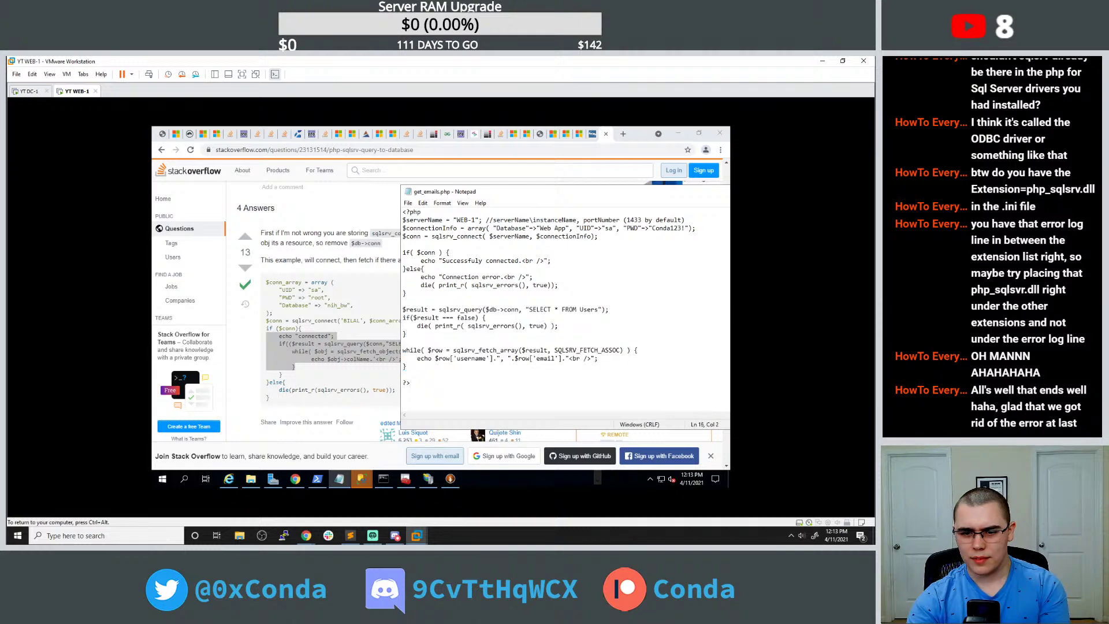
{"action": "left_click", "coordinate": [551, 261]}
{"action": "key", "text": "ctrl+v"}
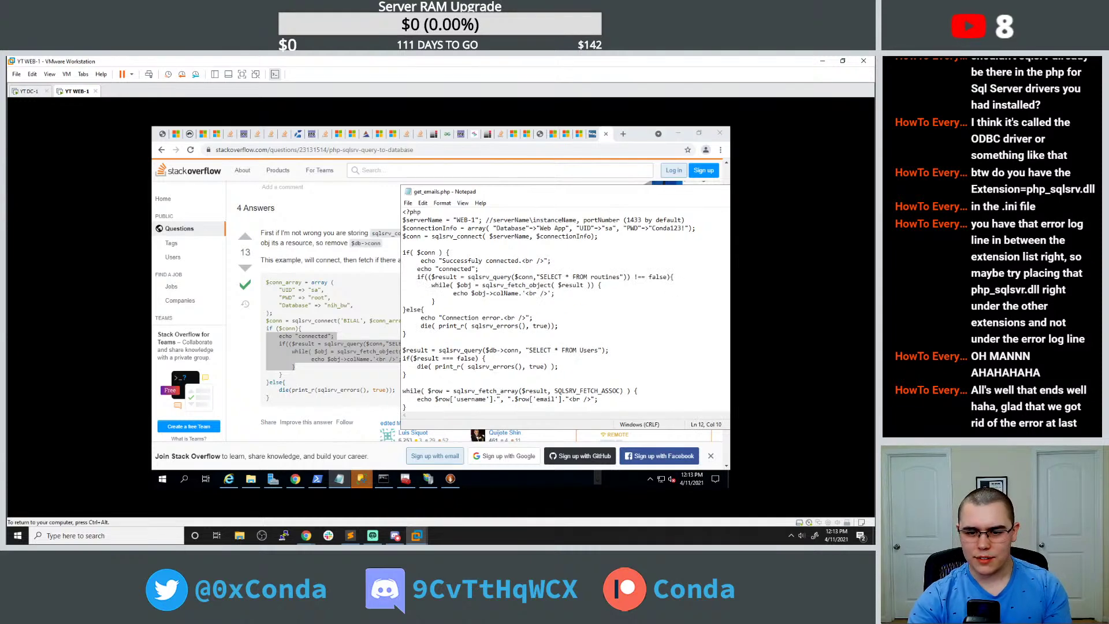
{"action": "key", "text": "shift+Down"}
{"action": "key", "text": "shift+Down"}
{"action": "key", "text": "shift+Down"}
{"action": "key", "text": "shift+Down"}
{"action": "key", "text": "shift+Down"}
{"action": "key", "text": "shift+Down"}
{"action": "key", "text": "shift+Down"}
{"action": "key", "text": "shift+Down"}
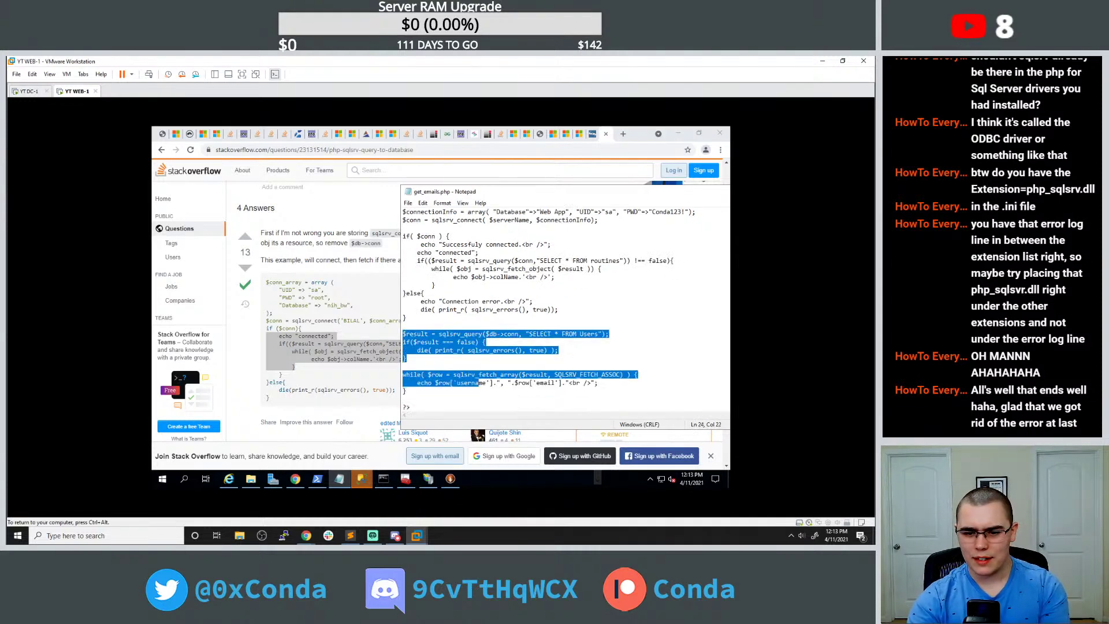
{"action": "key", "text": "Delete"}
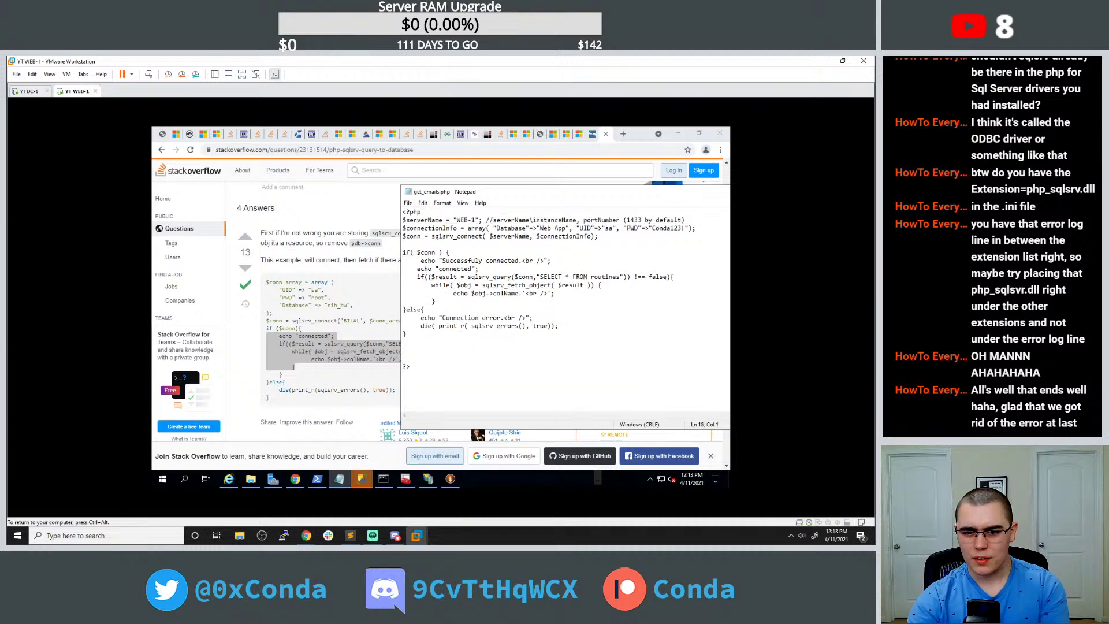
Highlight the question's sqlsrv_query line and scroll through the surrounding code.
{"action": "scroll", "coordinate": [384, 388], "scroll_direction": "up", "scroll_amount": 5}
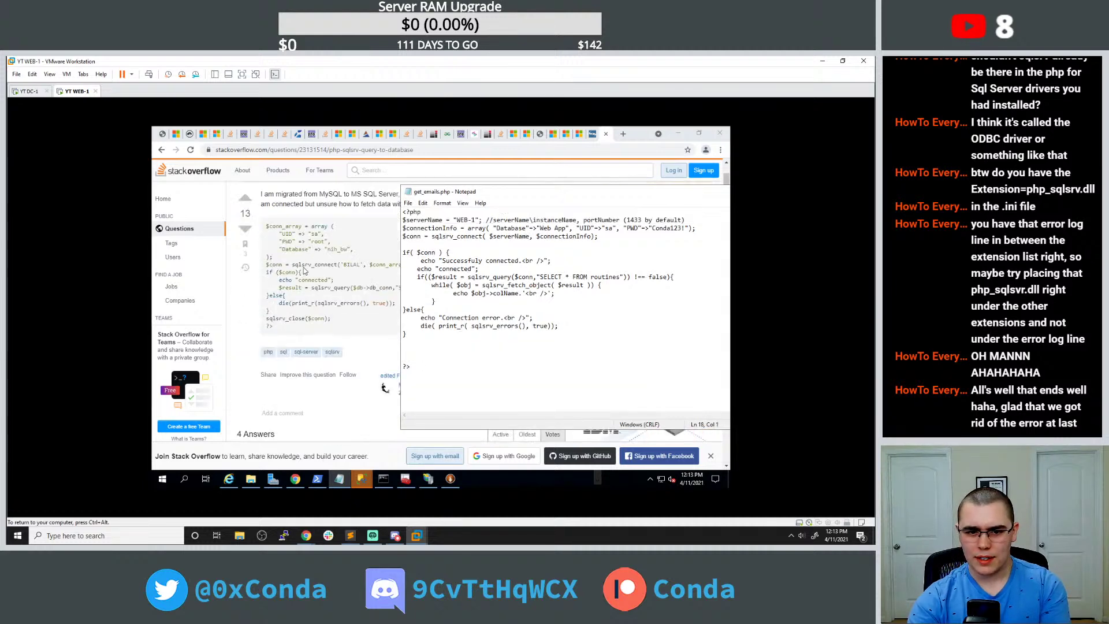
{"action": "triple_click", "coordinate": [329, 287]}
{"action": "key", "text": "ctrl+c"}
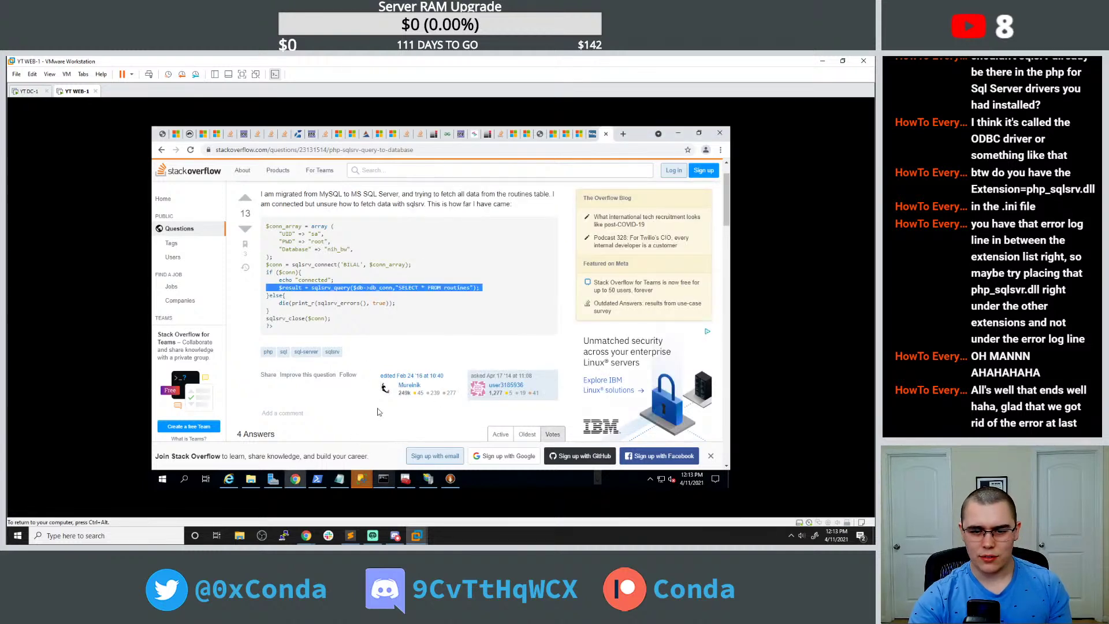
{"action": "scroll", "coordinate": [367, 362], "scroll_direction": "down", "scroll_amount": 2}
{"action": "scroll", "coordinate": [367, 362], "scroll_direction": "down", "scroll_amount": 3}
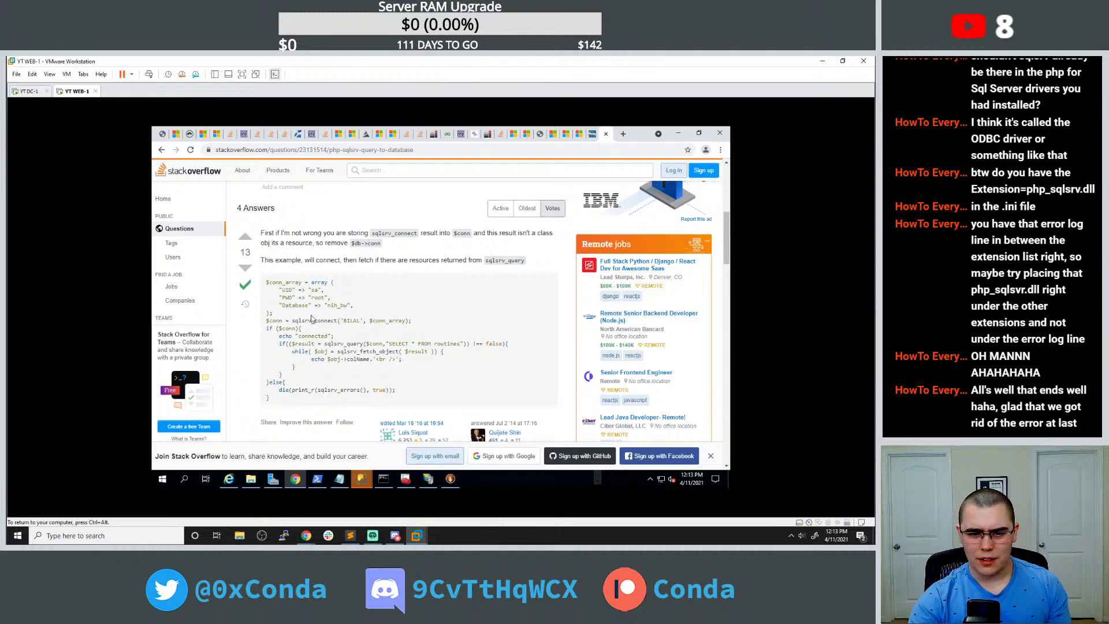
{"action": "scroll", "coordinate": [314, 319], "scroll_direction": "down", "scroll_amount": 1}
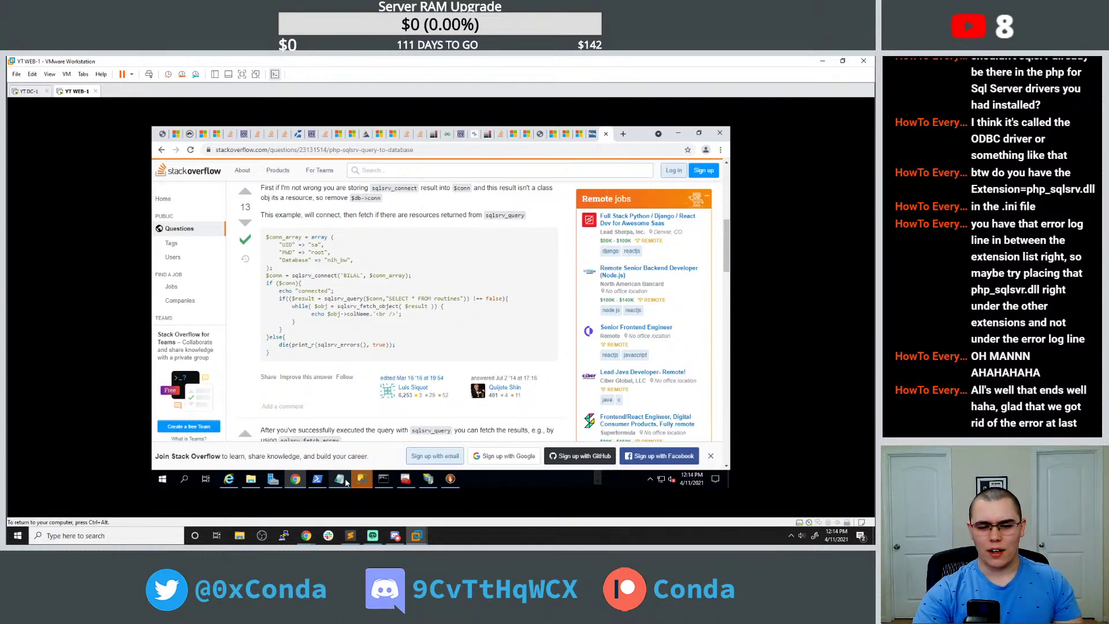
Replace the success echo line with the pasted $result sqlsrv_query line.
{"action": "left_click", "coordinate": [339, 478]}
{"action": "left_click", "coordinate": [524, 260]}
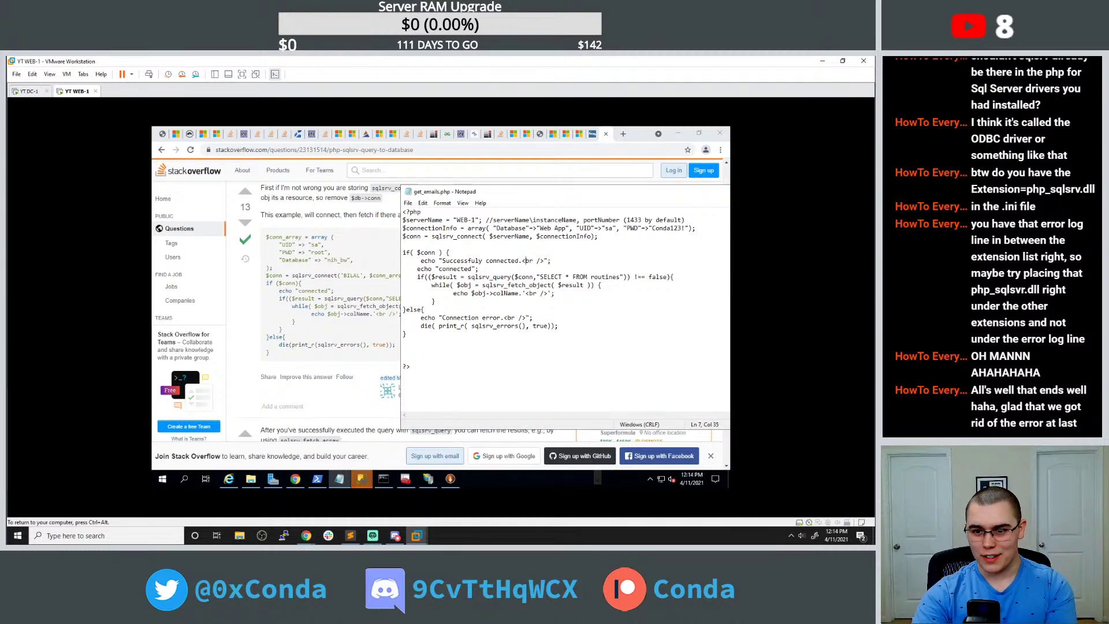
{"action": "left_click_drag", "start_coordinate": [550, 260], "coordinate": [374, 260]}
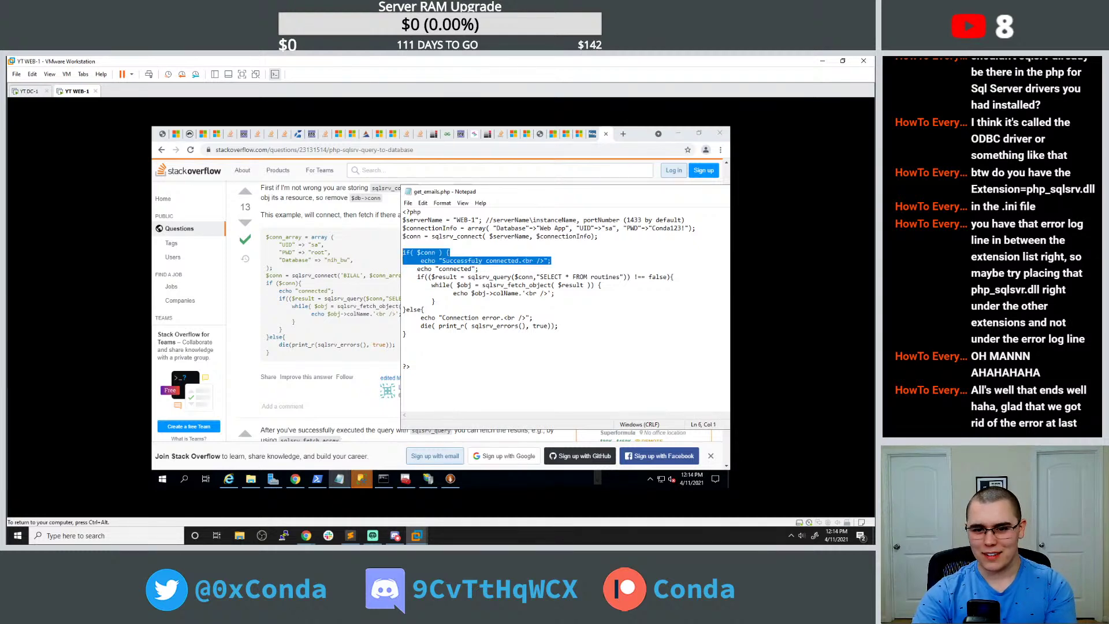
{"action": "left_click", "coordinate": [381, 260]}
{"action": "left_click", "coordinate": [339, 479]}
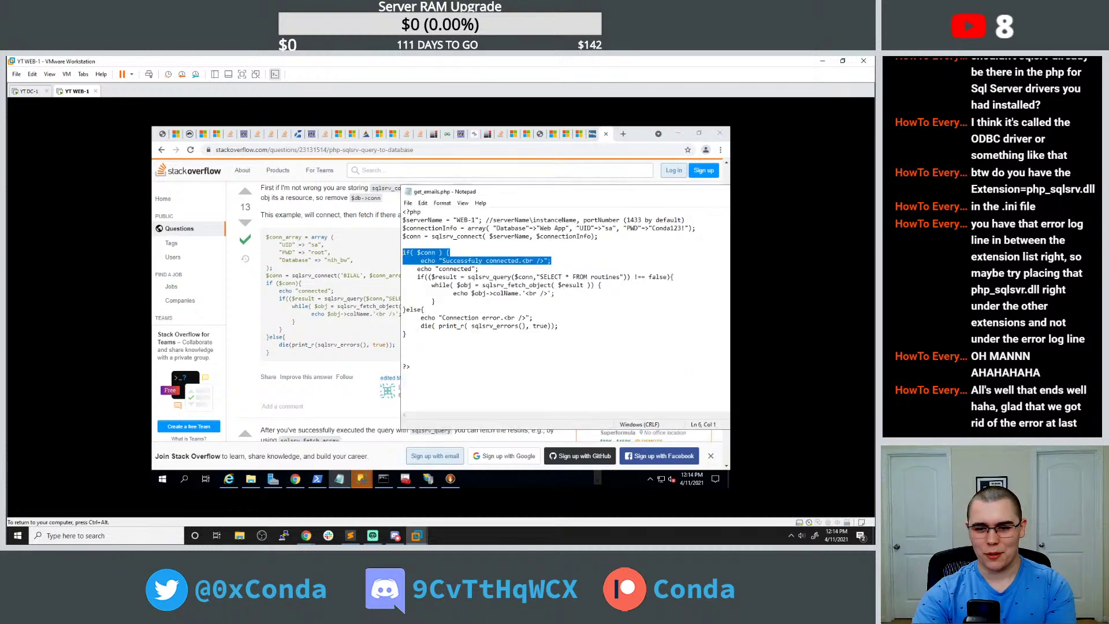
{"action": "left_click", "coordinate": [551, 260]}
{"action": "left_click_drag", "start_coordinate": [552, 260], "coordinate": [395, 263]}
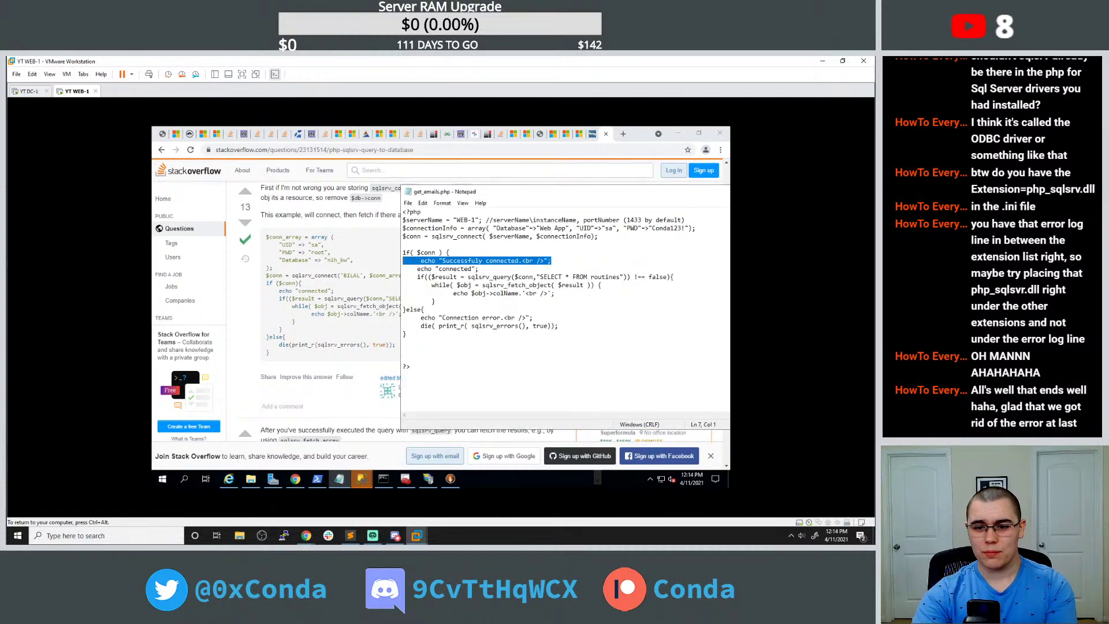
{"action": "key", "text": "BackSpace"}
{"action": "key", "text": "Delete"}
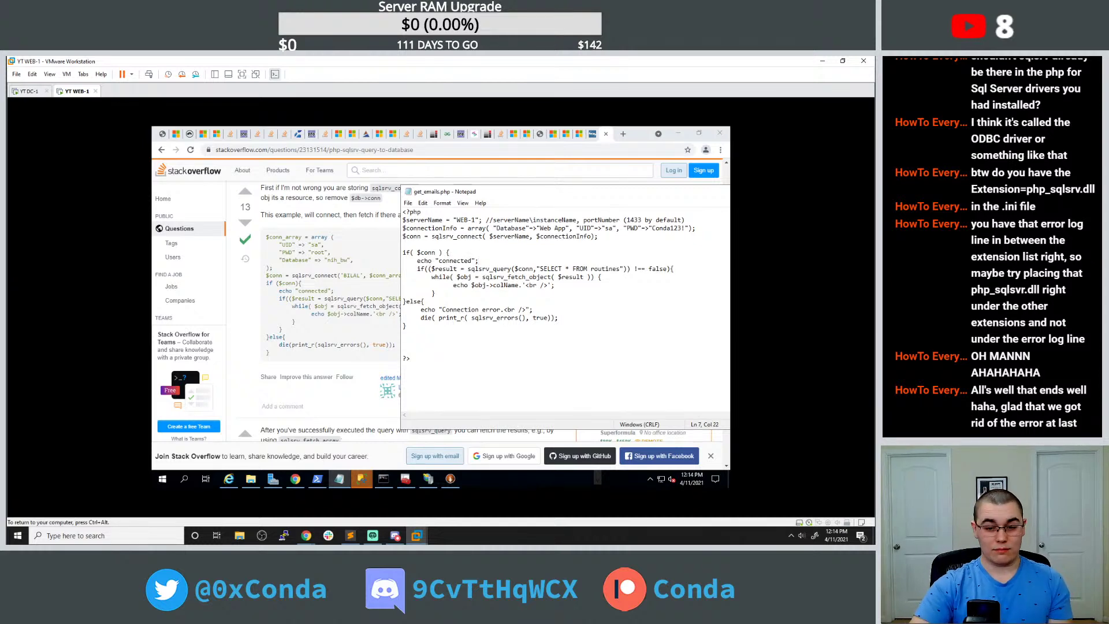
{"action": "key", "text": "End"}
{"action": "key", "text": "Return"}
{"action": "key", "text": "ctrl+v"}
{"action": "key", "text": "Return"}
{"action": "key", "text": "BackSpace"}
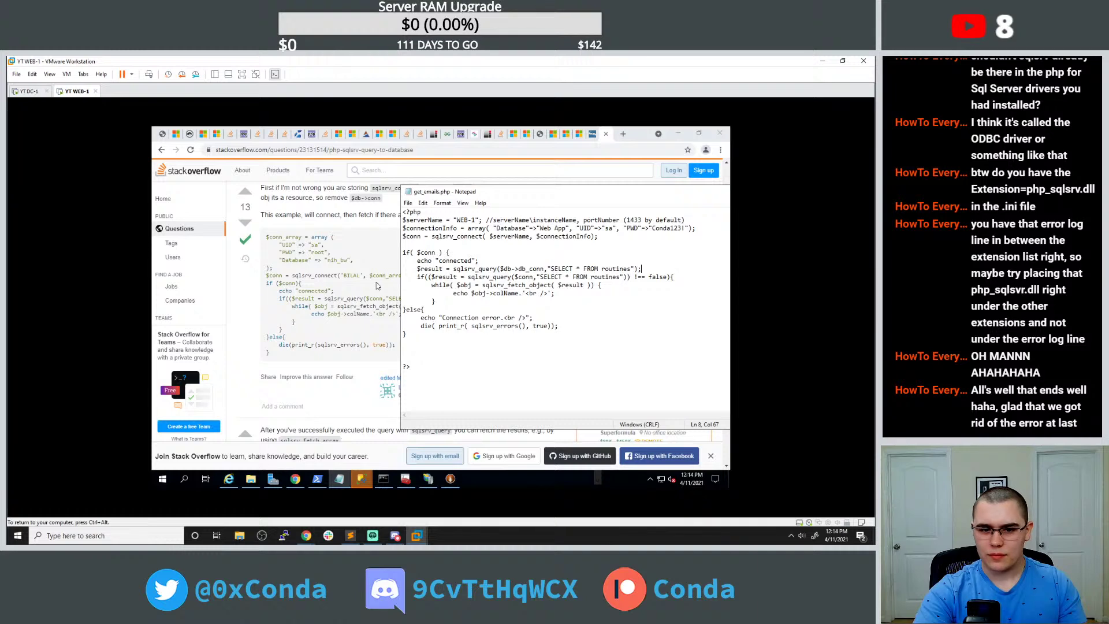
Copy the answer's if/else block and paste it over the old block in get_emails.php.
{"action": "left_click", "coordinate": [339, 291]}
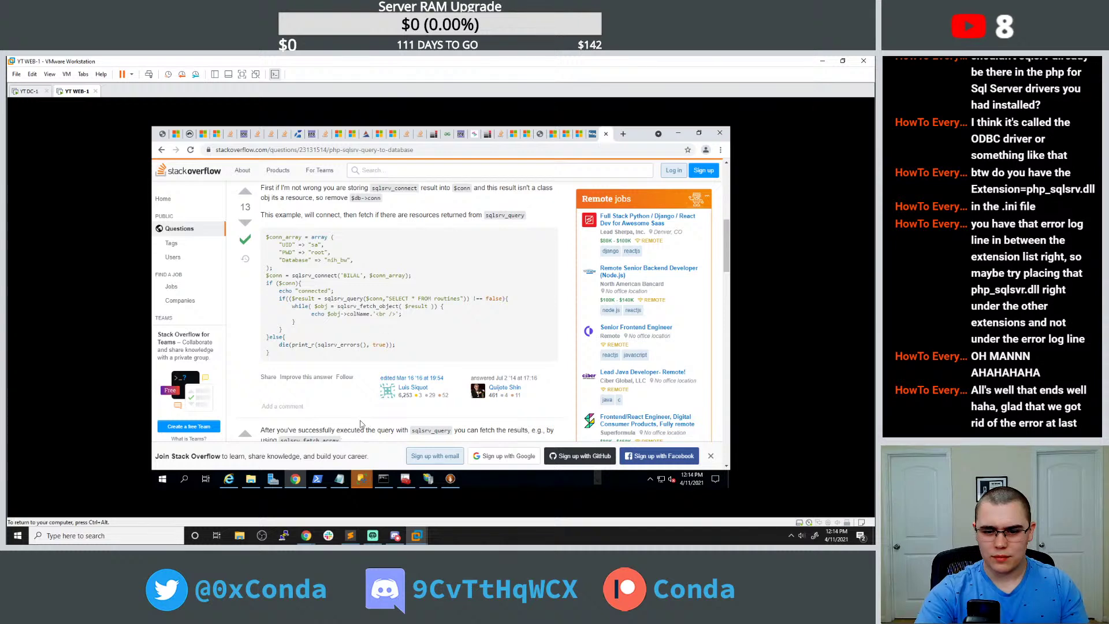
{"action": "left_click", "coordinate": [338, 478]}
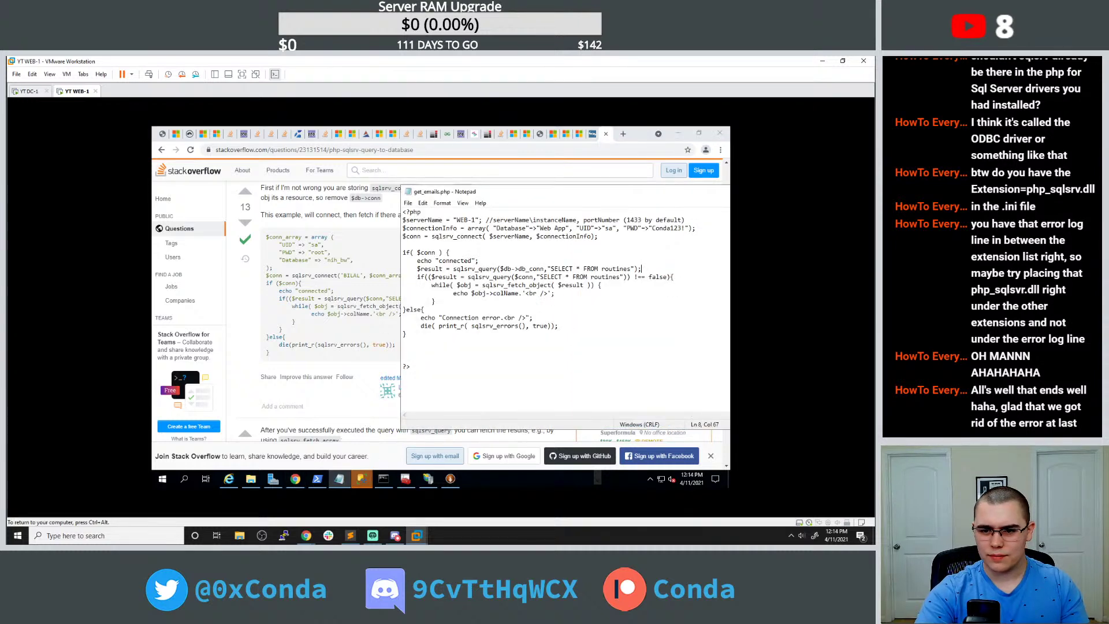
{"action": "left_click_drag", "start_coordinate": [435, 195], "coordinate": [475, 197]}
{"action": "left_click", "coordinate": [331, 324]}
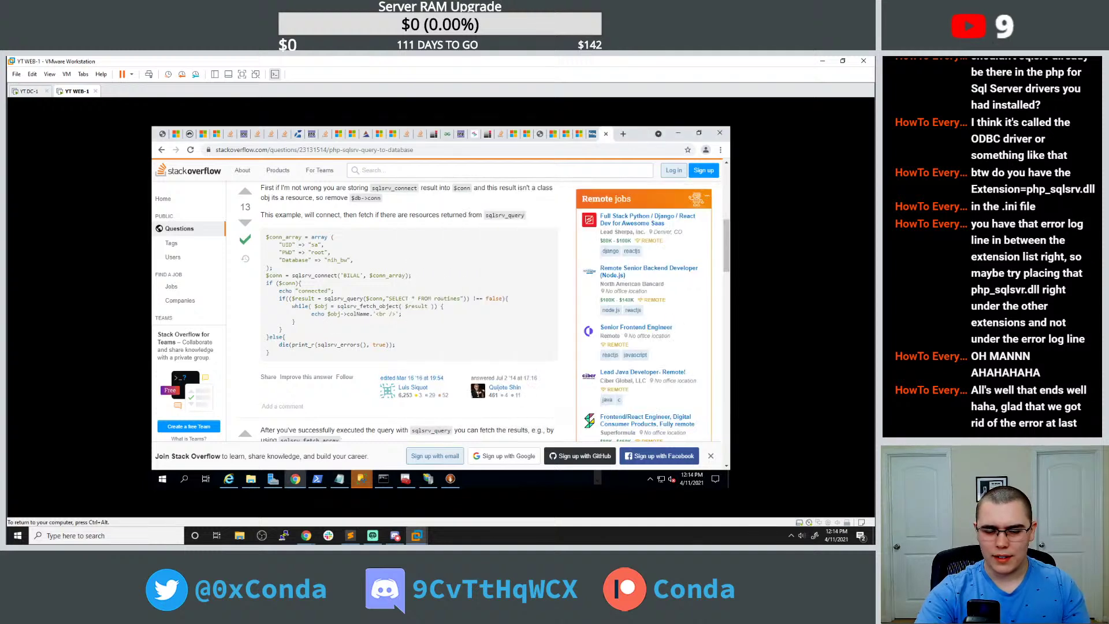
{"action": "left_click_drag", "start_coordinate": [271, 354], "coordinate": [264, 291]}
{"action": "key", "text": "ctrl+c"}
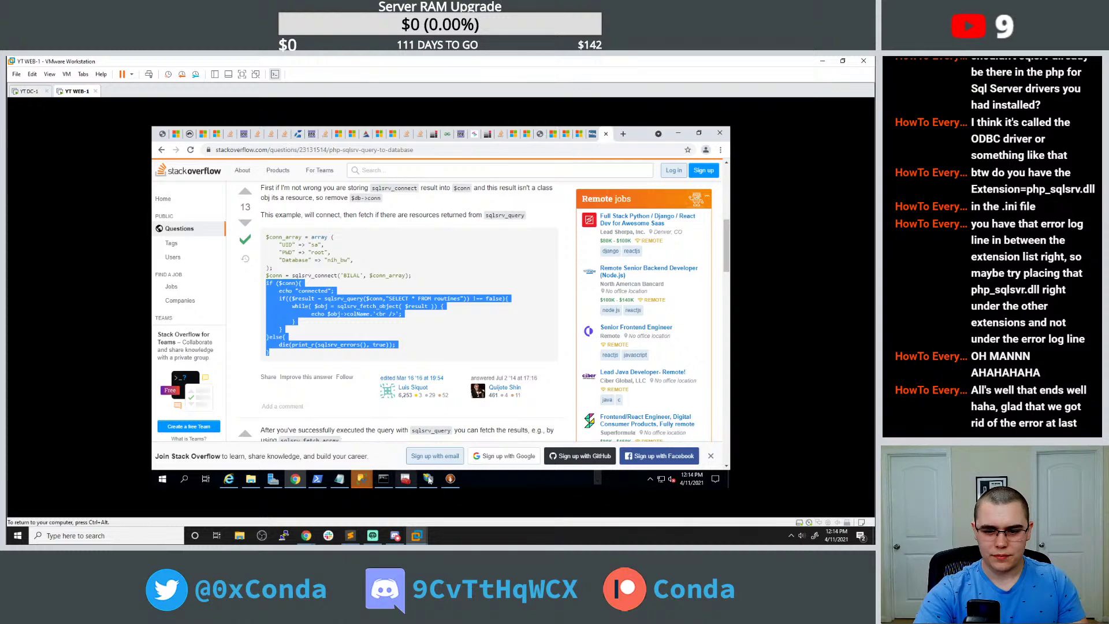
{"action": "left_click", "coordinate": [339, 478]}
{"action": "left_click_drag", "start_coordinate": [443, 326], "coordinate": [410, 257]}
{"action": "key", "text": "ctrl+v"}
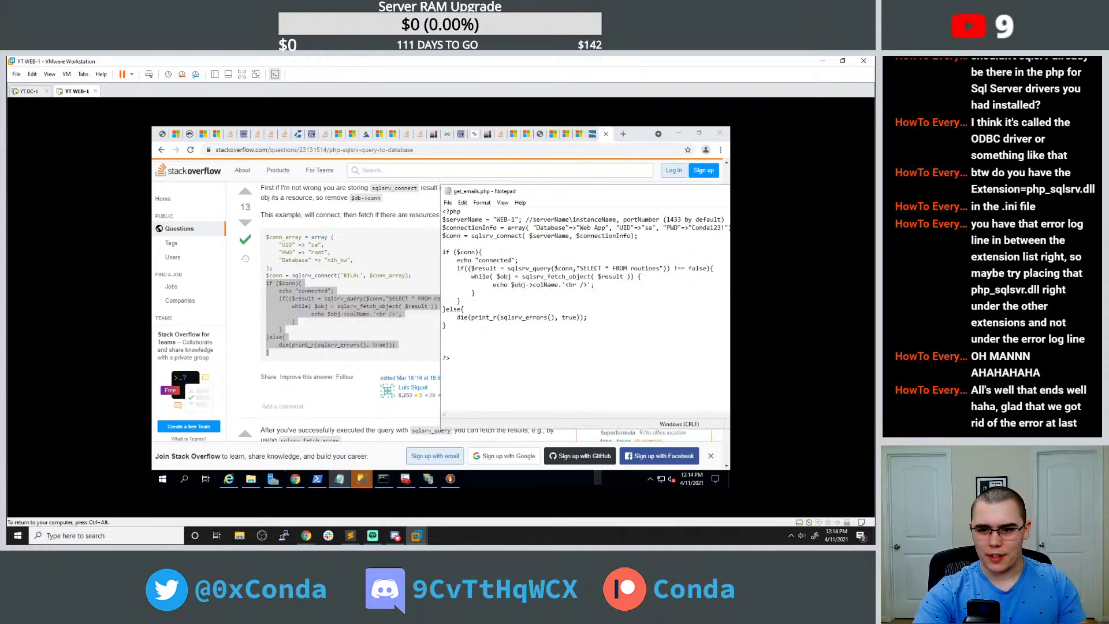
Change the table in the query from routines to Users.
{"action": "left_click_drag", "start_coordinate": [490, 191], "coordinate": [423, 183]}
{"action": "left_click_drag", "start_coordinate": [563, 261], "coordinate": [606, 261]}
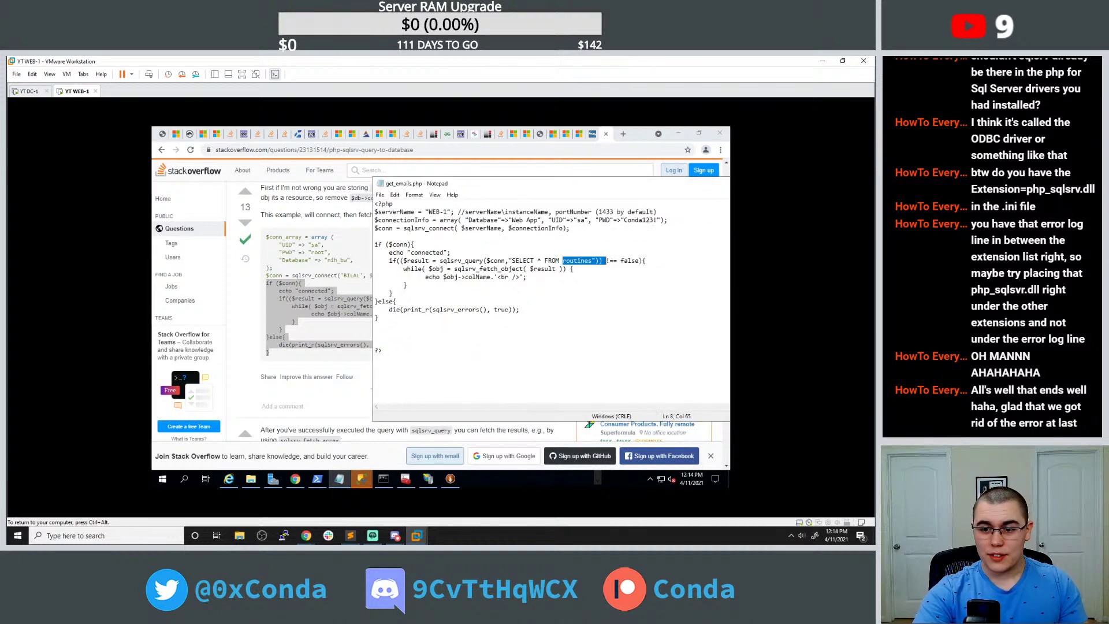
{"action": "left_click", "coordinate": [606, 261]}
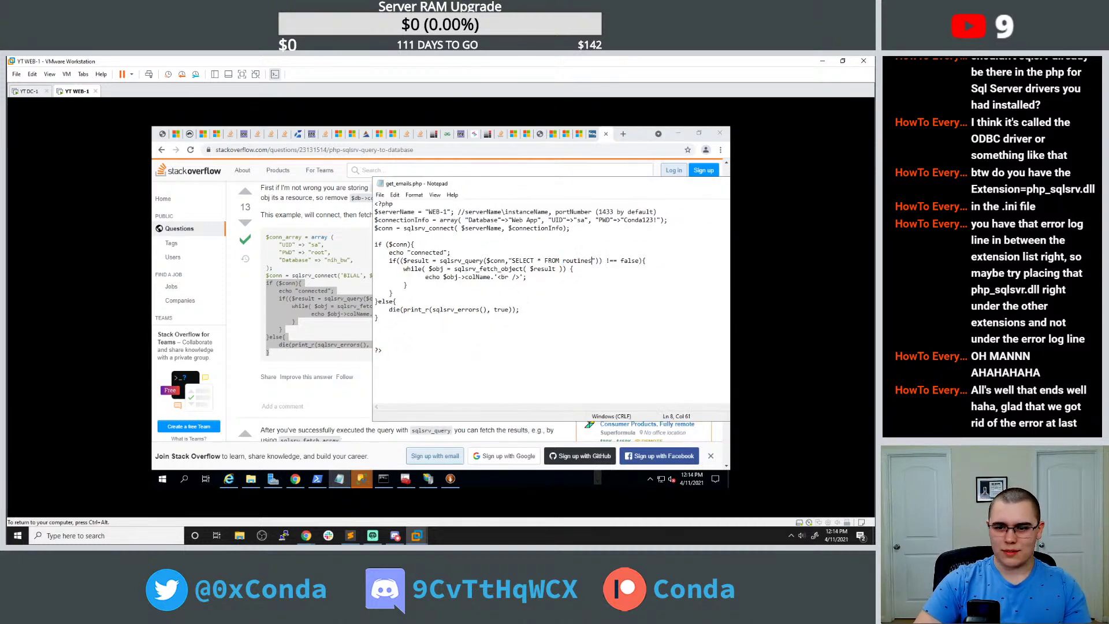
{"action": "key", "text": "BackSpace"}
{"action": "key", "text": "BackSpace"}
{"action": "key", "text": "BackSpace"}
{"action": "key", "text": "BackSpace"}
{"action": "key", "text": "BackSpace"}
{"action": "key", "text": "BackSpace"}
{"action": "key", "text": "BackSpace"}
{"action": "key", "text": "BackSpace"}
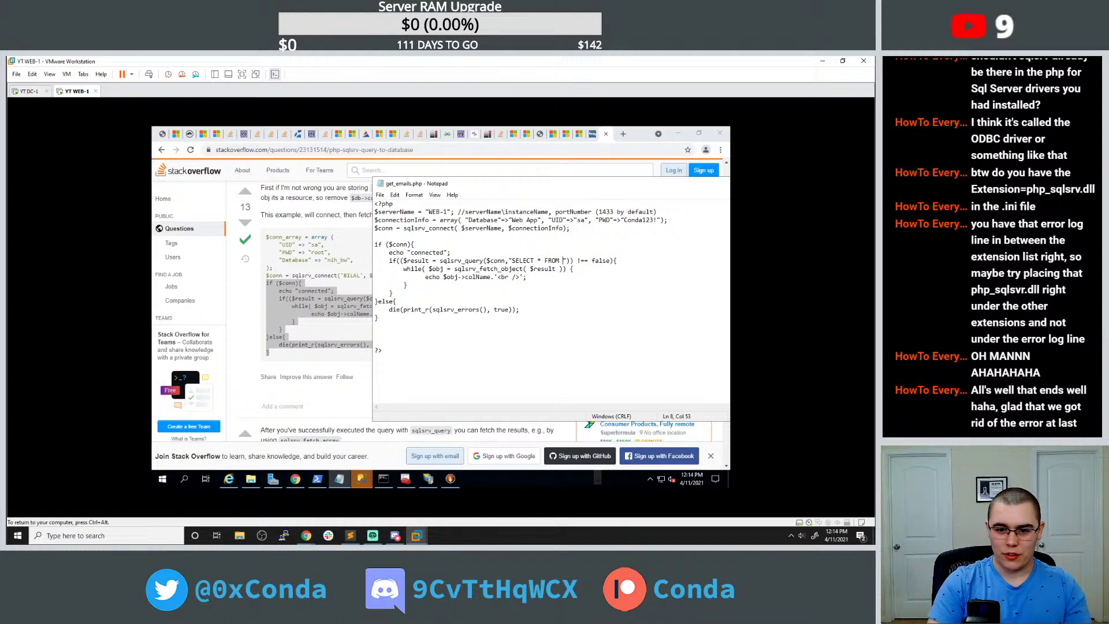
{"action": "type", "text": "User"}
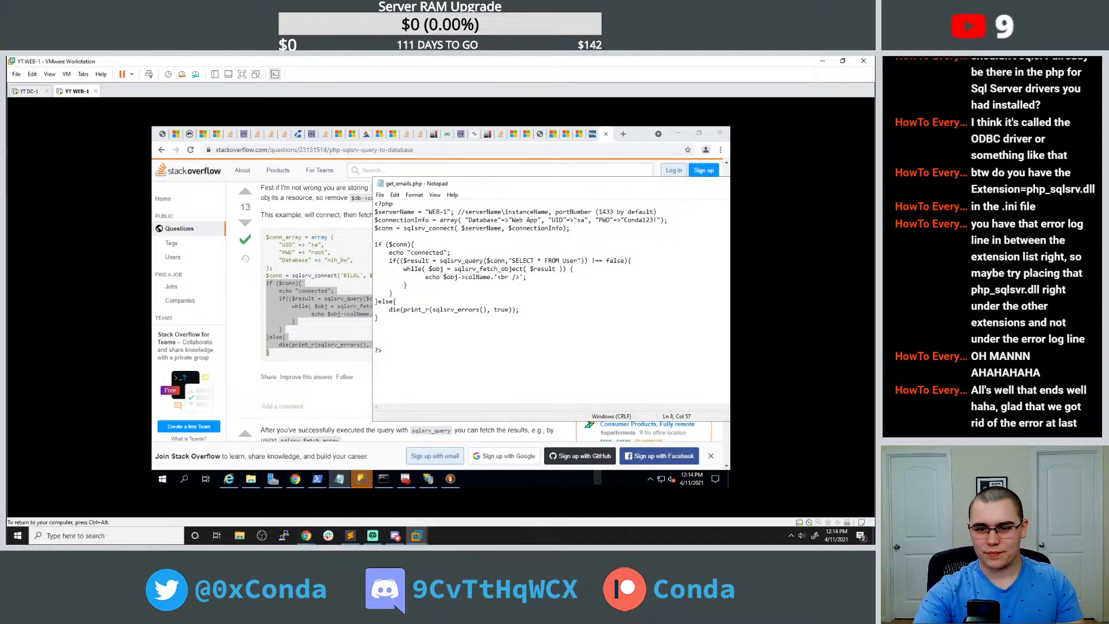
{"action": "type", "text": "s"}
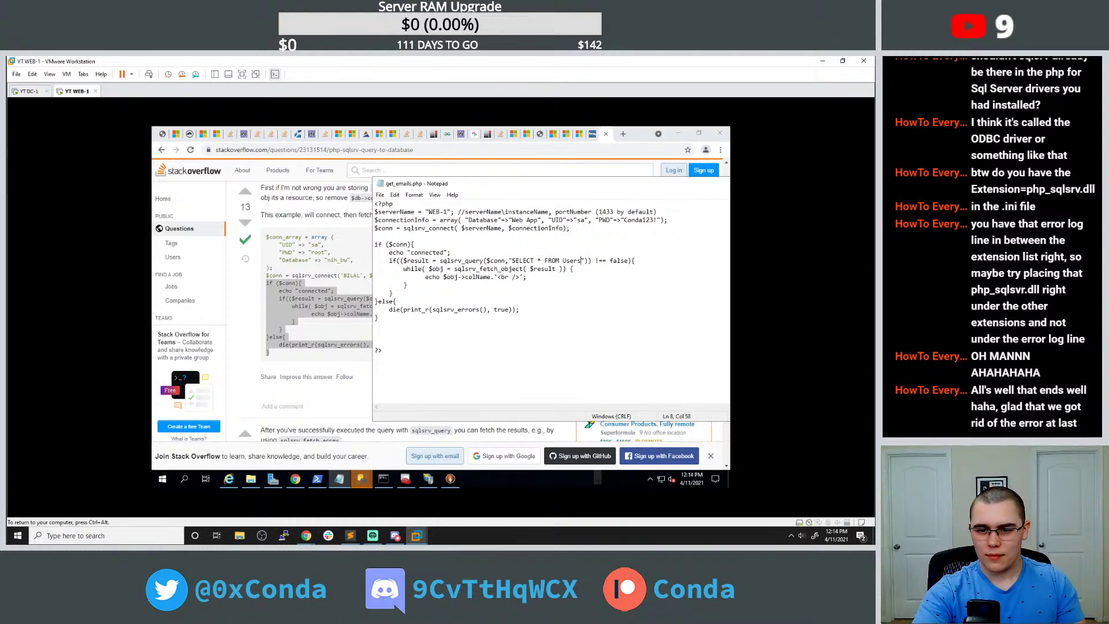
{"action": "left_click", "coordinate": [163, 134]}
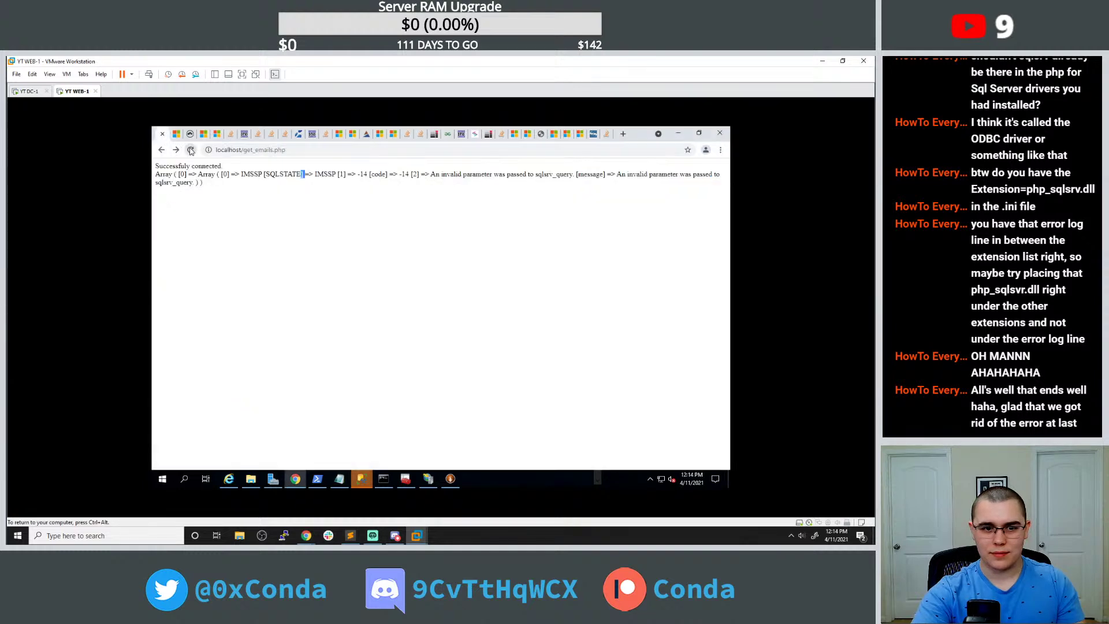
Reload get_emails.php, which prints only 'connected', then revisit the answer's sqlsrv_query fetch-loop example.
{"action": "left_click", "coordinate": [190, 150]}
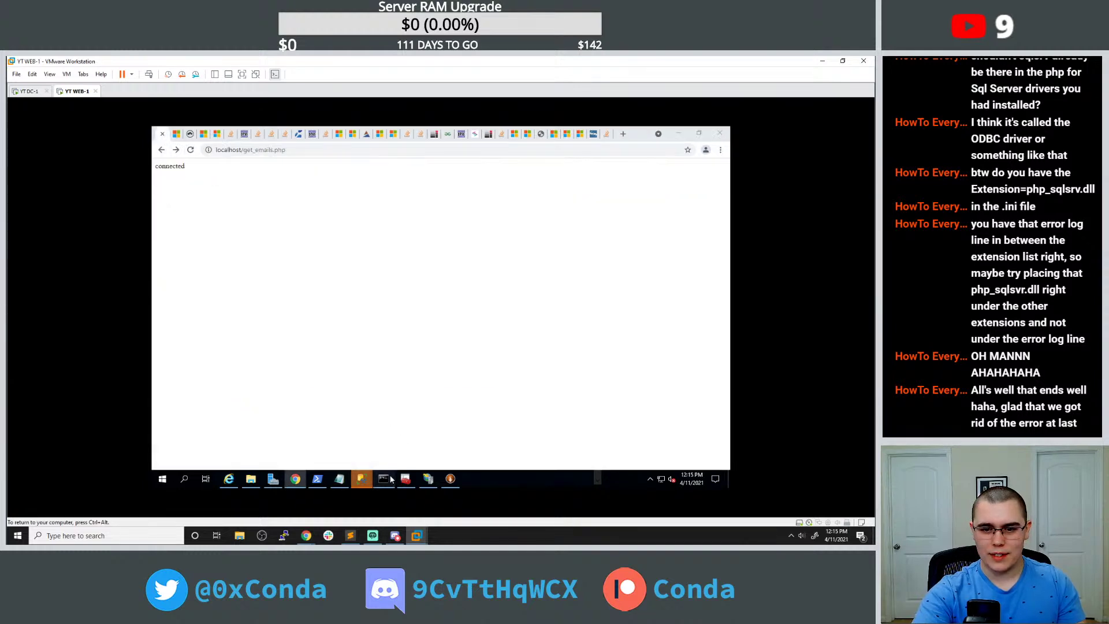
{"action": "left_click", "coordinate": [339, 478]}
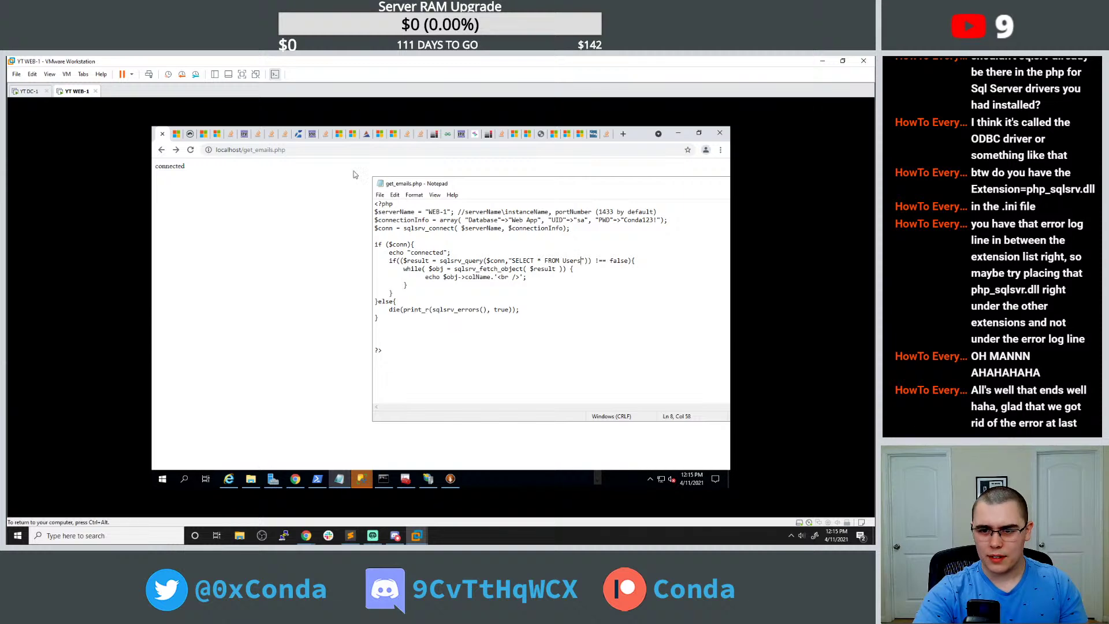
{"action": "left_click", "coordinate": [593, 133]}
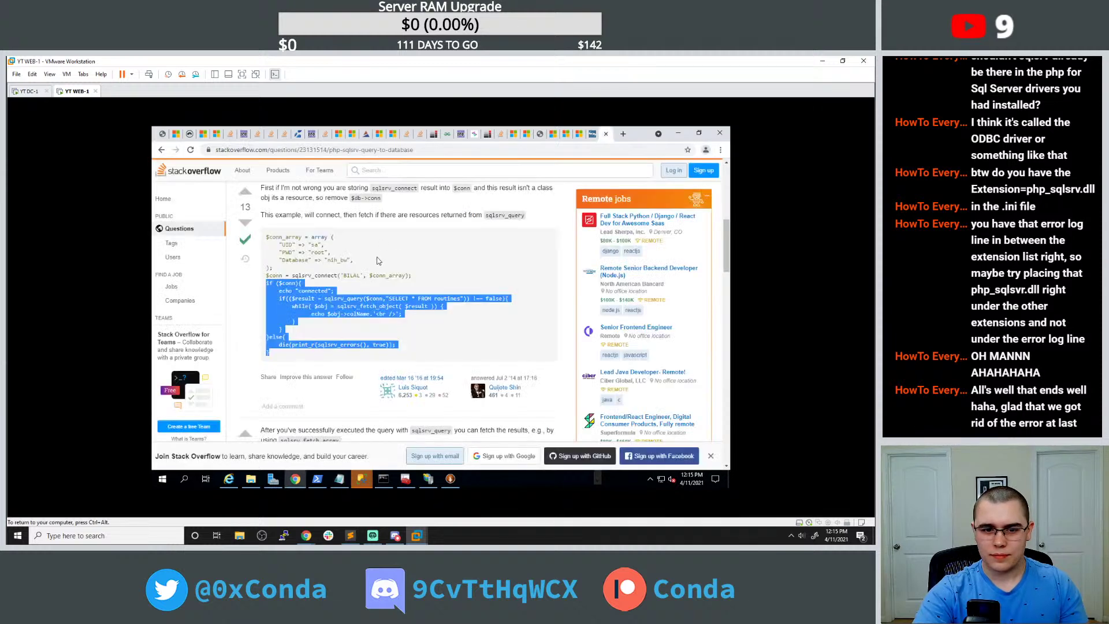
{"action": "left_click", "coordinate": [377, 260]}
{"action": "scroll", "coordinate": [378, 260], "scroll_direction": "up", "scroll_amount": 1}
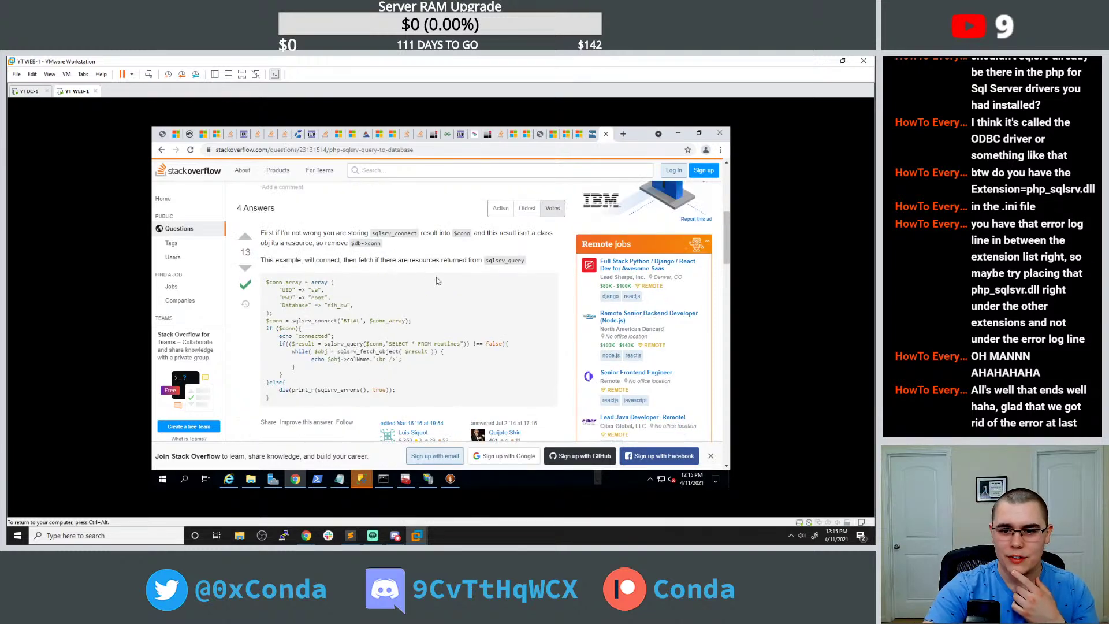
Add echo "there is a result"; inside the if block and reload to see 'connectedthere is a result'.
{"action": "left_click", "coordinate": [385, 483]}
{"action": "left_click", "coordinate": [389, 485]}
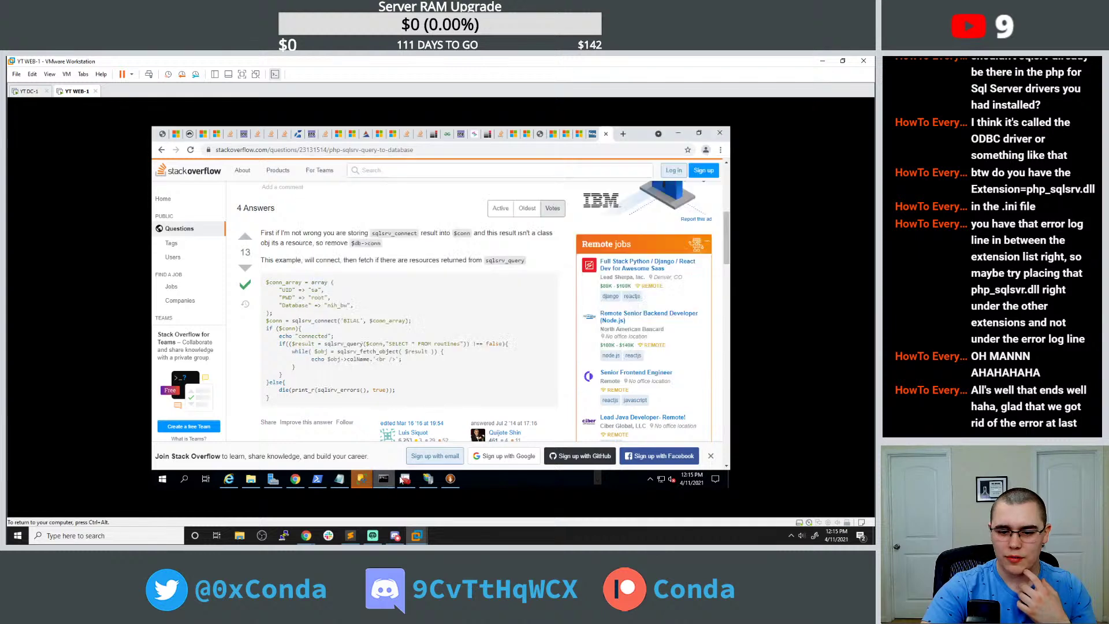
{"action": "left_click", "coordinate": [339, 480]}
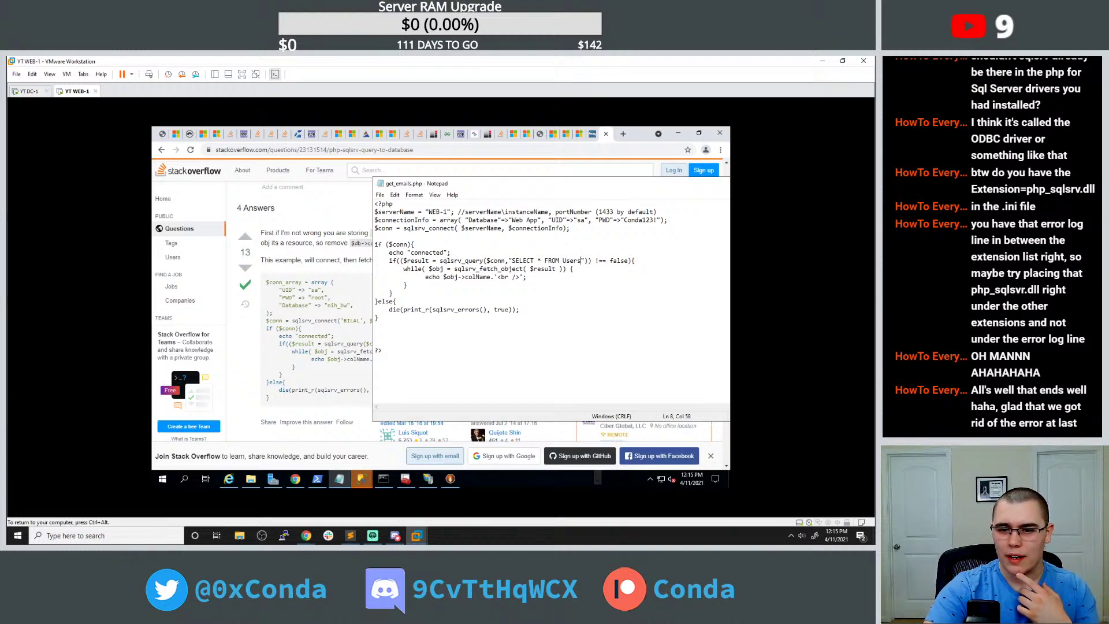
{"action": "left_click_drag", "start_coordinate": [399, 260], "coordinate": [588, 260]}
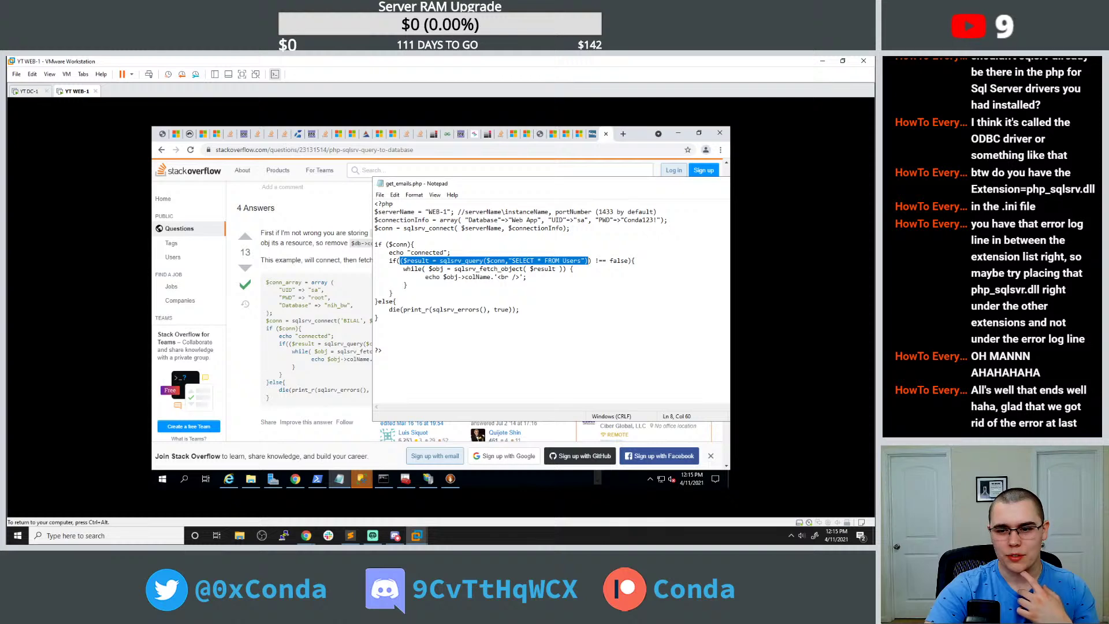
{"action": "left_click", "coordinate": [635, 260]}
{"action": "key", "text": "Return"}
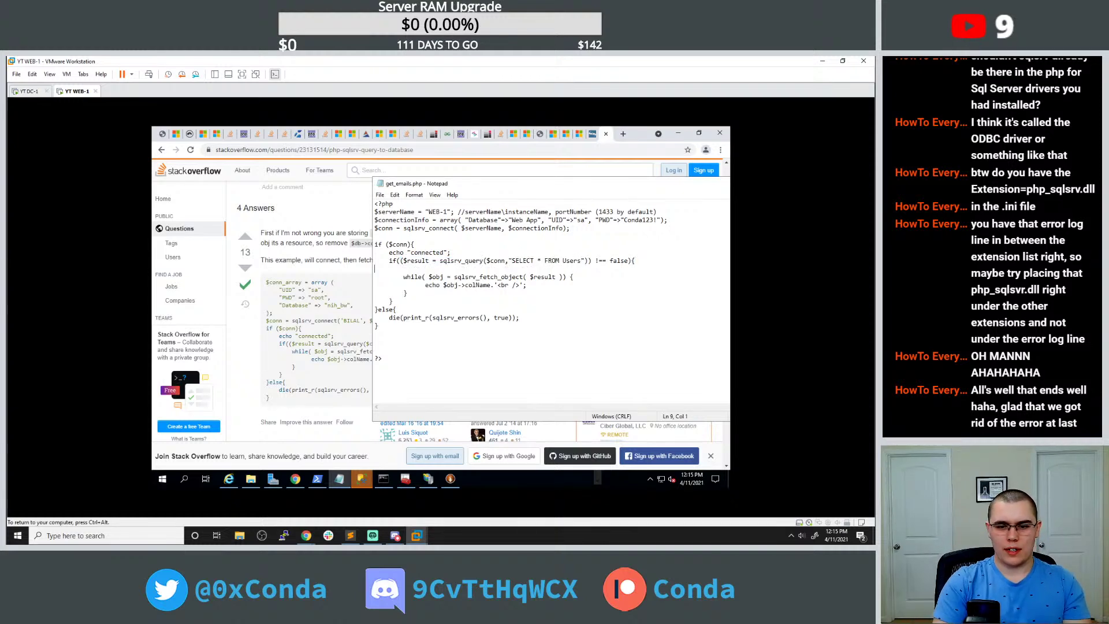
{"action": "type", "text": "echo"}
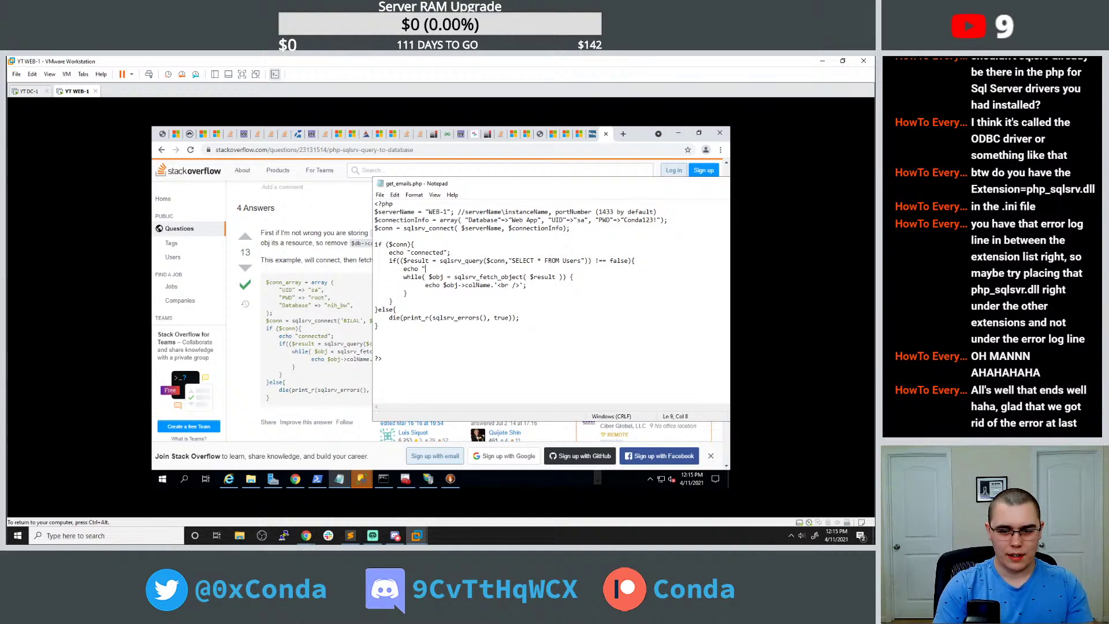
{"action": "type", "text": " \"there i"}
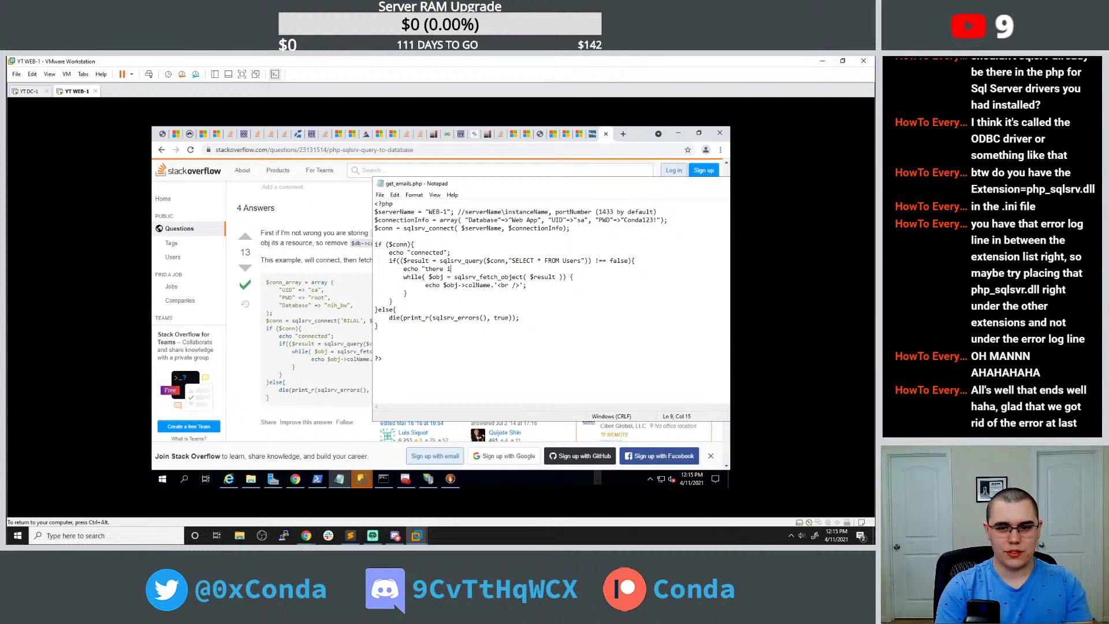
{"action": "type", "text": "s a result\";"}
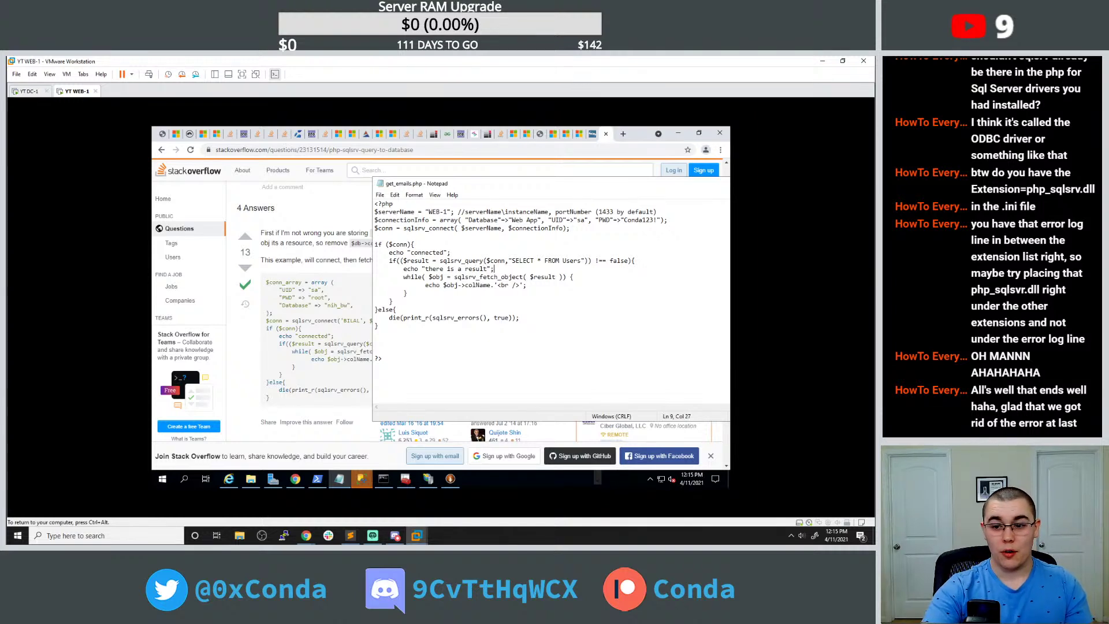
{"action": "left_click", "coordinate": [162, 134]}
{"action": "left_click", "coordinate": [191, 149]}
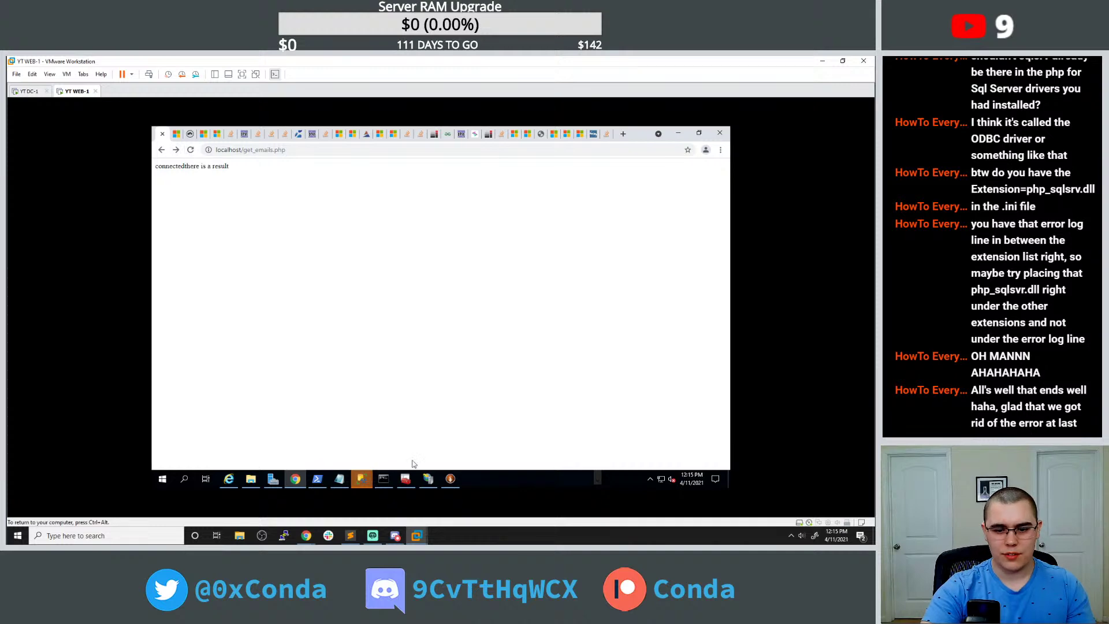
Delete ->colName from the echo line so it outputs $obj, then reload the page.
{"action": "left_click", "coordinate": [384, 478]}
{"action": "left_click", "coordinate": [384, 478]}
{"action": "left_click", "coordinate": [339, 478]}
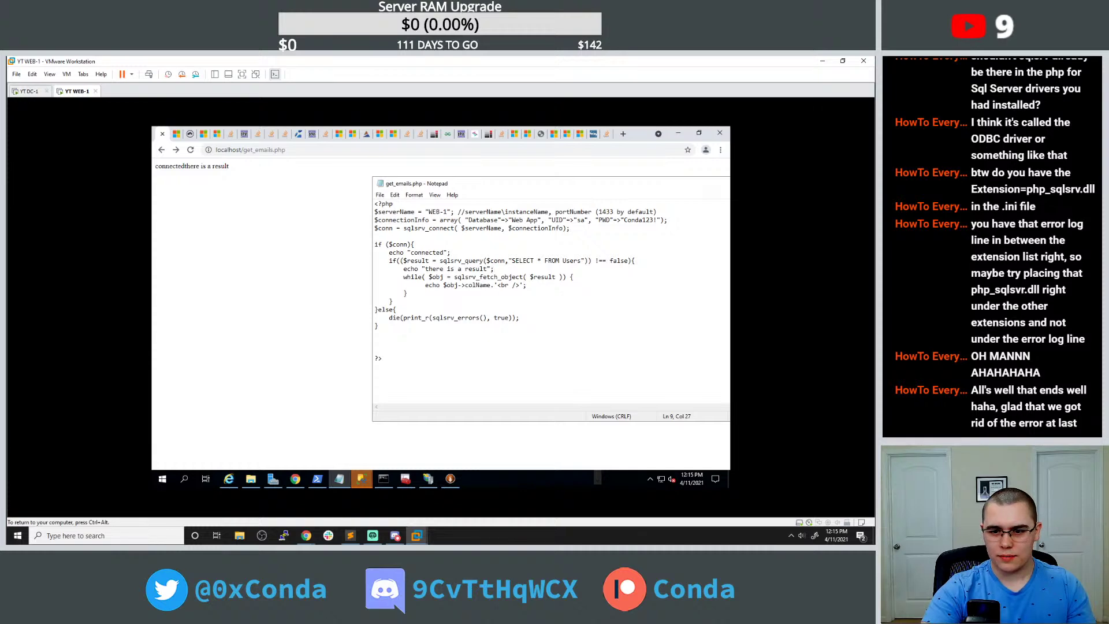
{"action": "left_click_drag", "start_coordinate": [457, 285], "coordinate": [522, 285]}
{"action": "key", "text": "Delete"}
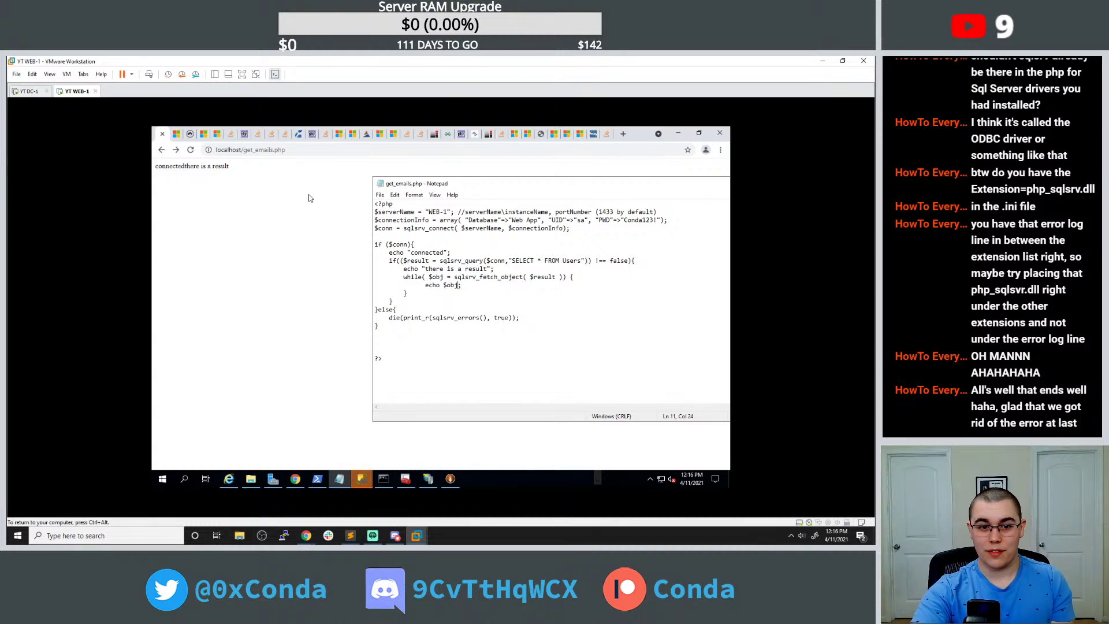
{"action": "left_click", "coordinate": [191, 150]}
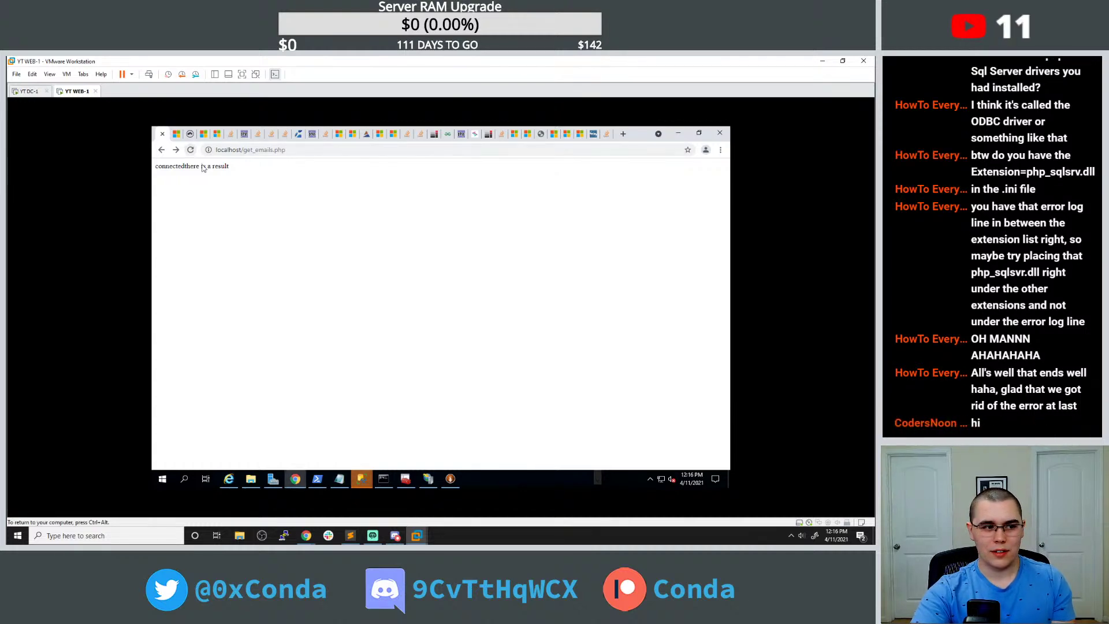
Consult the Stack Overflow sqlsrv question's code further down the page.
{"action": "left_click", "coordinate": [339, 478]}
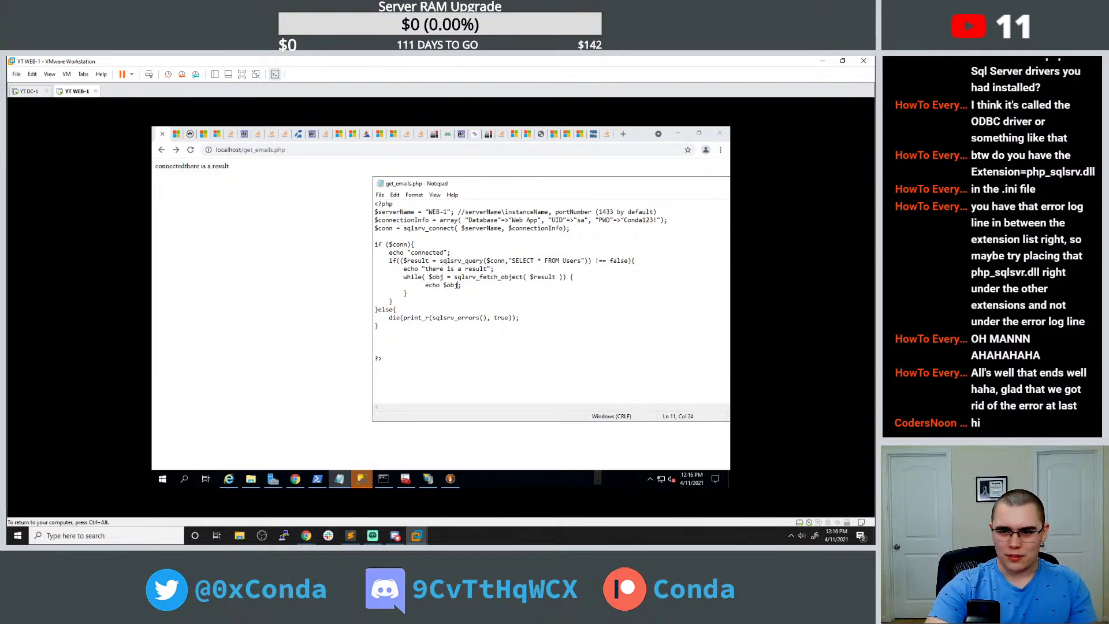
{"action": "left_click", "coordinate": [600, 135]}
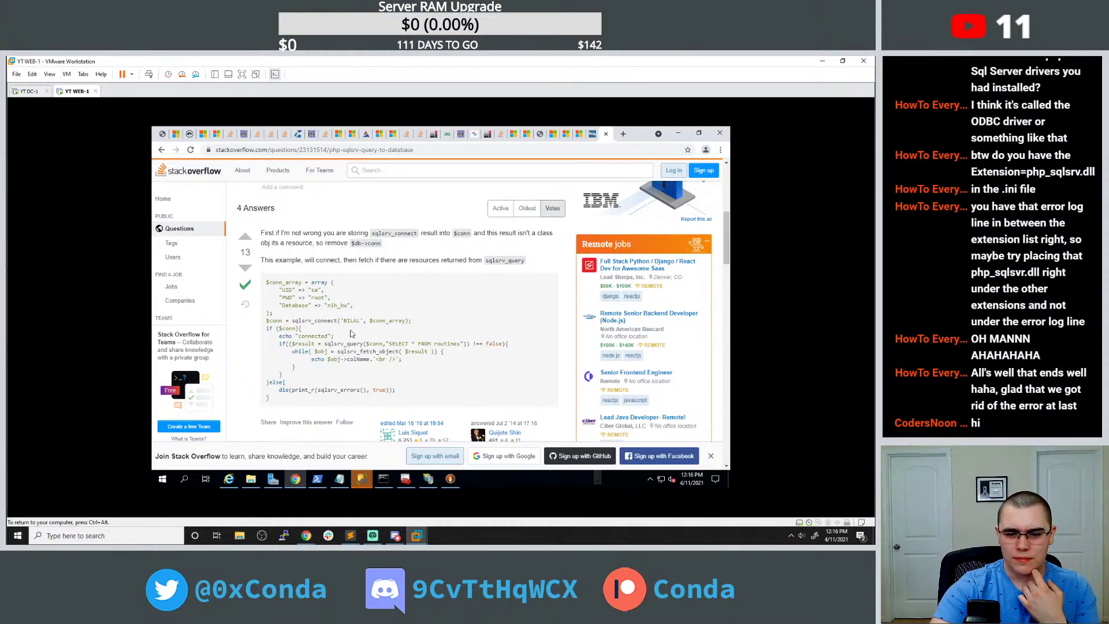
{"action": "scroll", "coordinate": [372, 362], "scroll_direction": "down", "scroll_amount": 3}
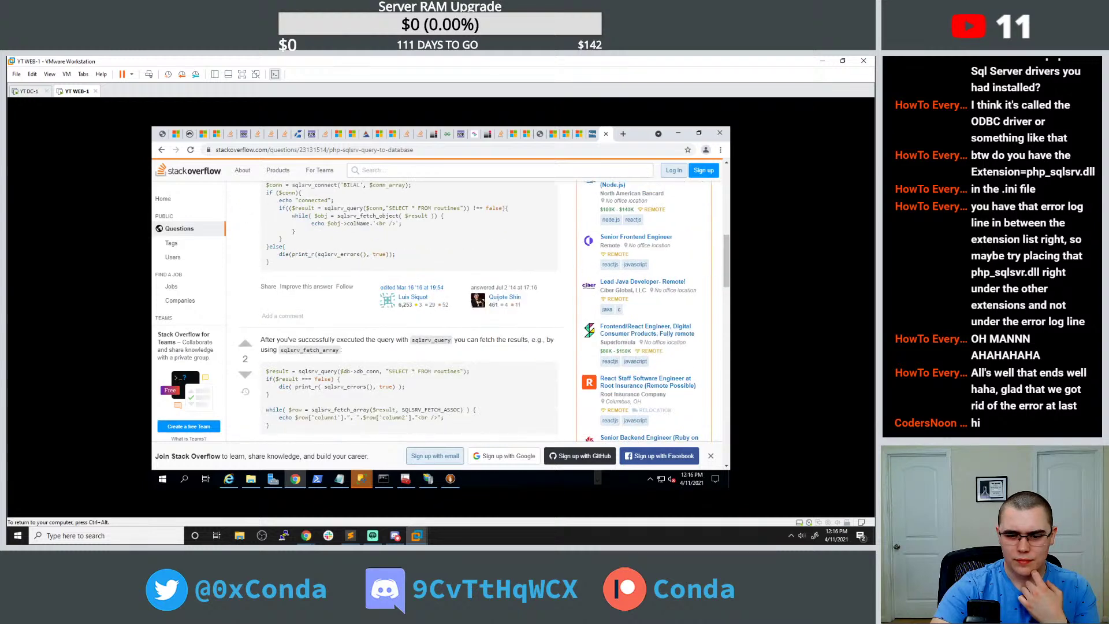
{"action": "scroll", "coordinate": [368, 338], "scroll_direction": "down", "scroll_amount": 3}
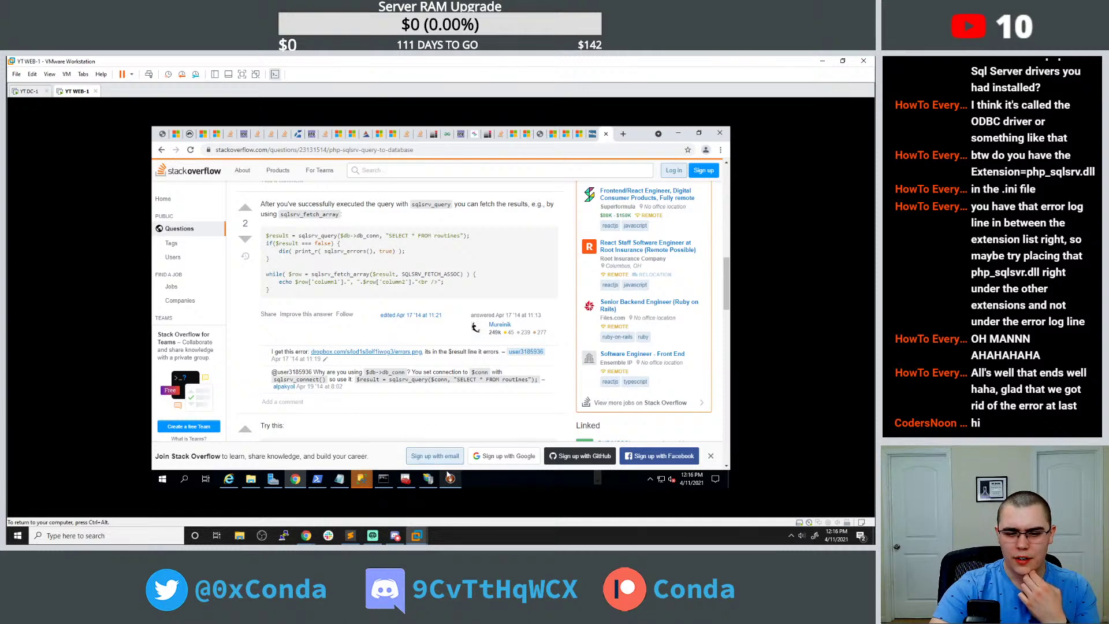
Index the echoed object as $obj['username'] and view the page output.
{"action": "left_click", "coordinate": [338, 479]}
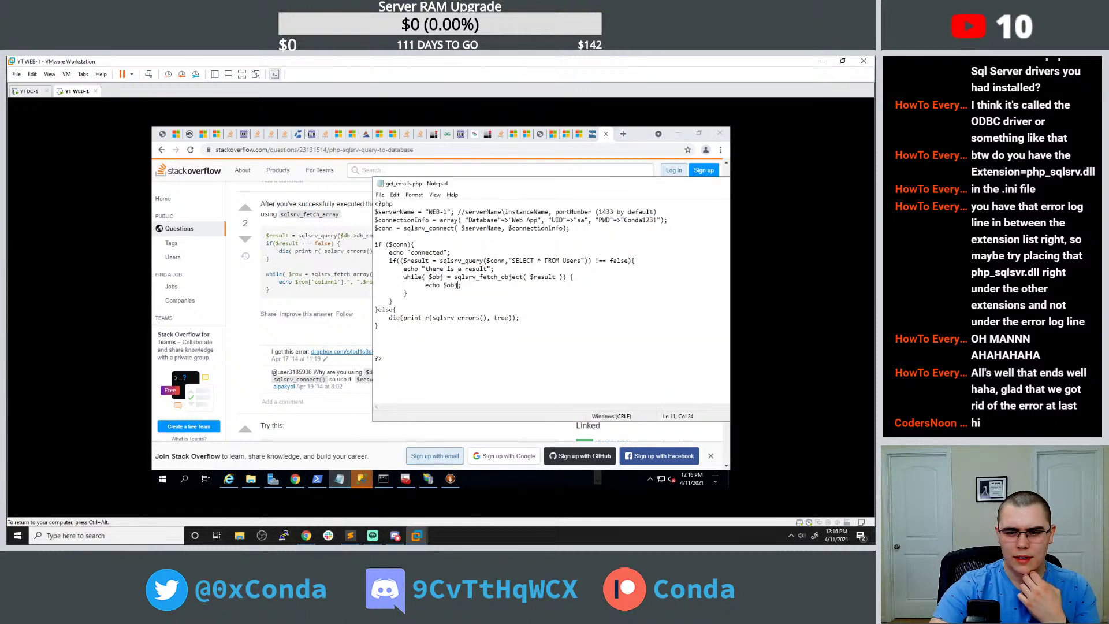
{"action": "left_click_drag", "start_coordinate": [443, 286], "coordinate": [455, 286]}
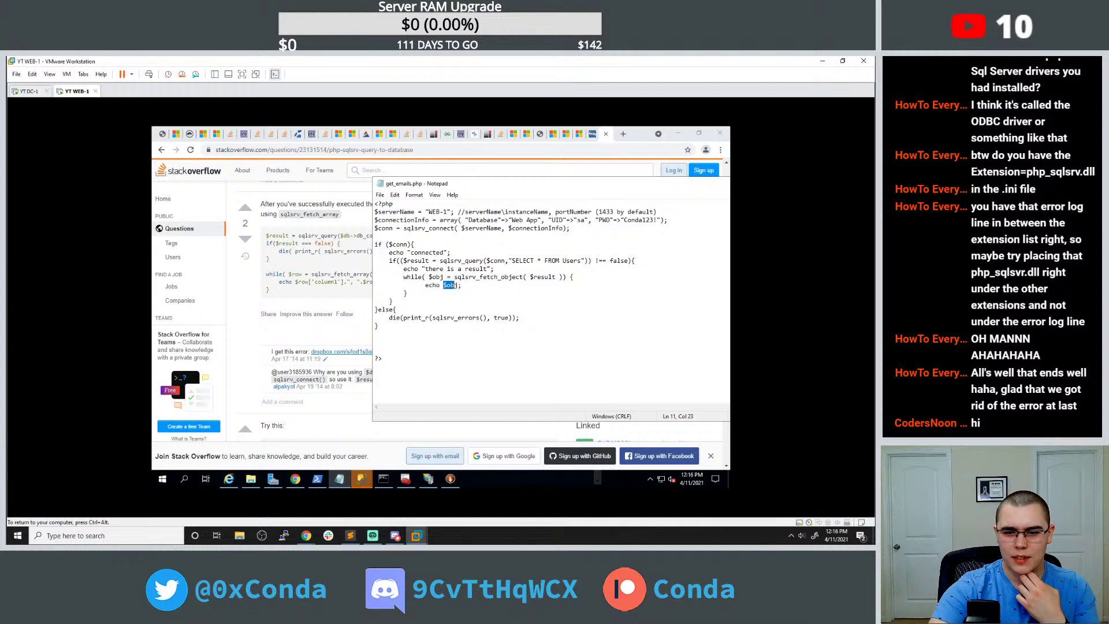
{"action": "key", "text": "Right"}
{"action": "type", "text": "['']"}
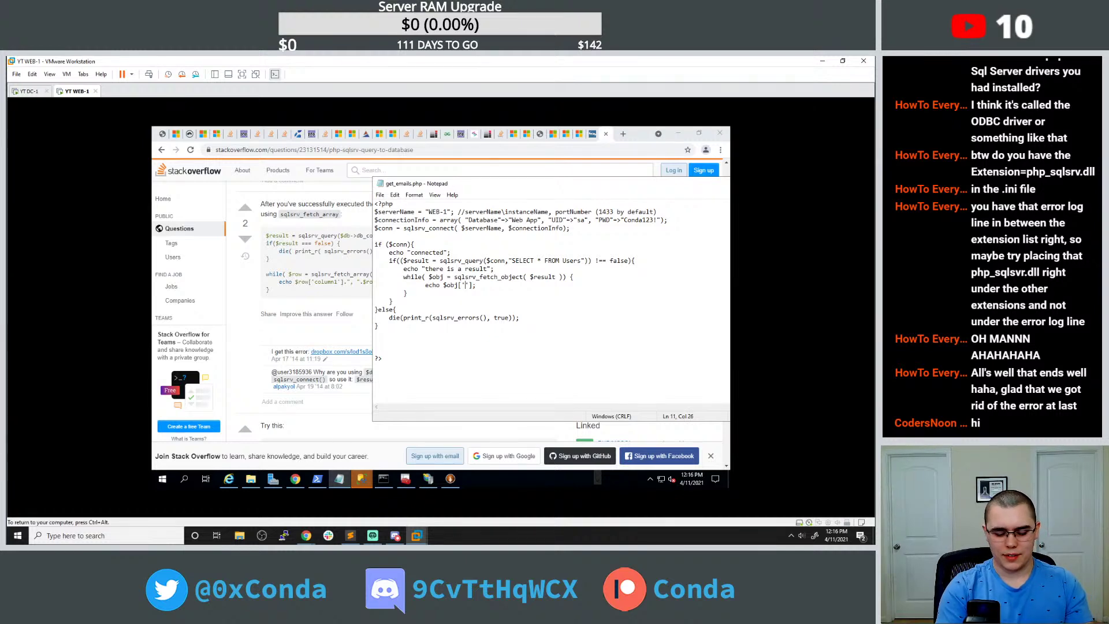
{"action": "type", "text": "name"}
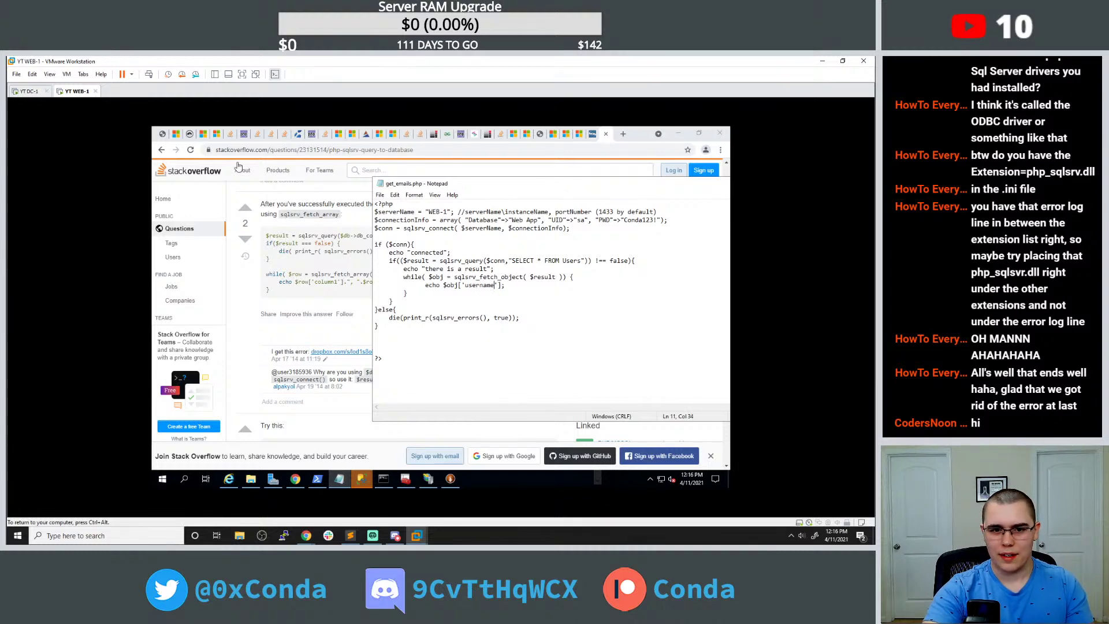
{"action": "left_click", "coordinate": [190, 150]}
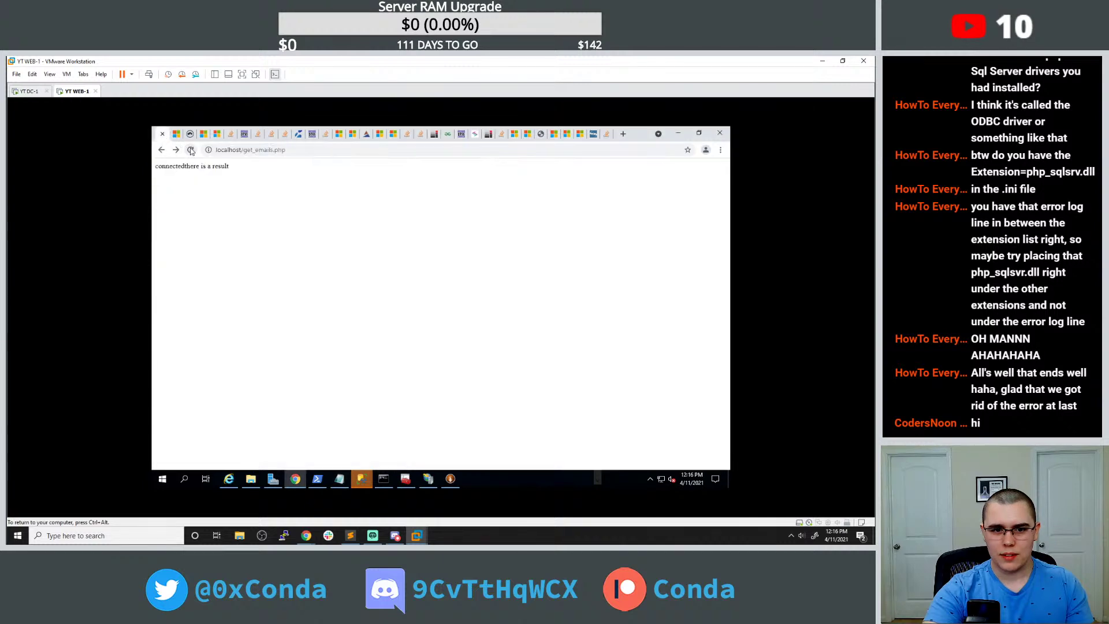
Check the Users table in SQL Server Management Studio, collapsing dbo.Users.
{"action": "left_click", "coordinate": [361, 478]}
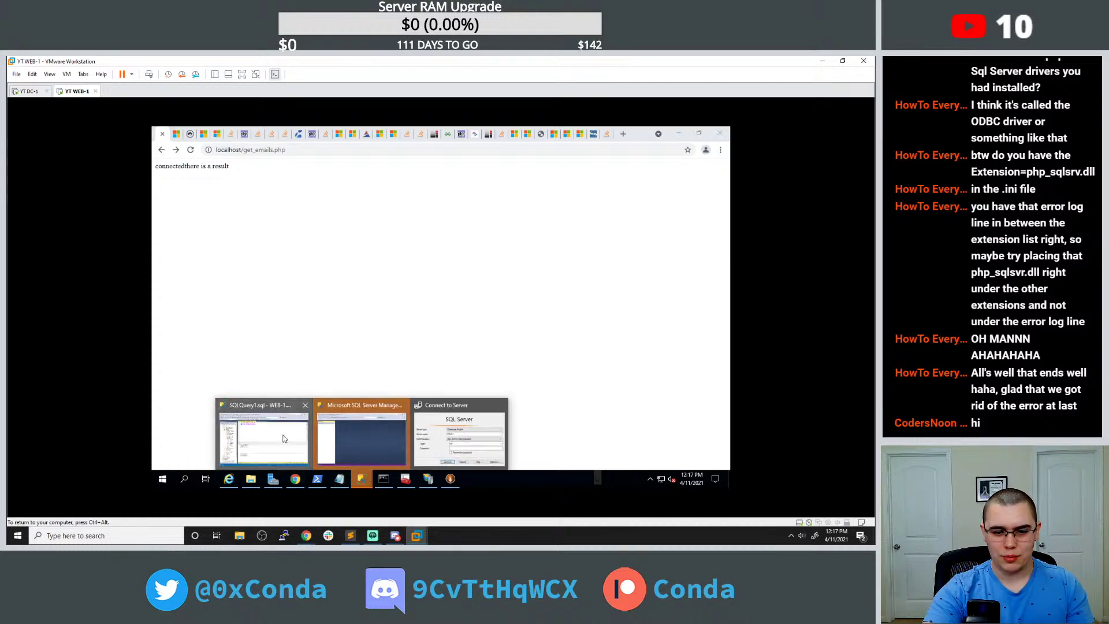
{"action": "left_click", "coordinate": [263, 437]}
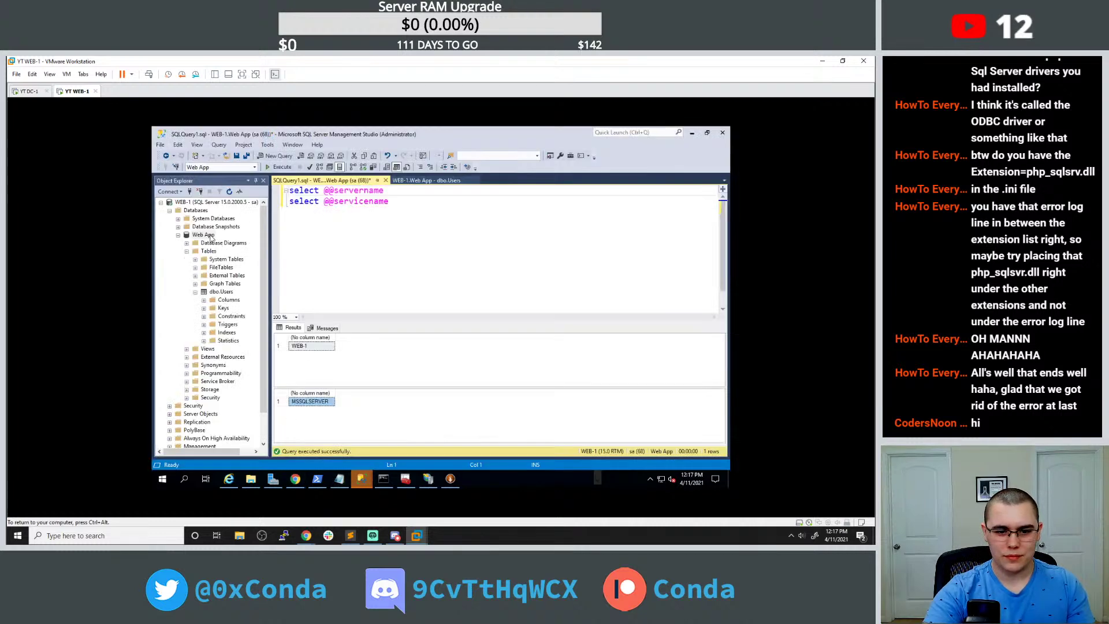
{"action": "double_click", "coordinate": [221, 292]}
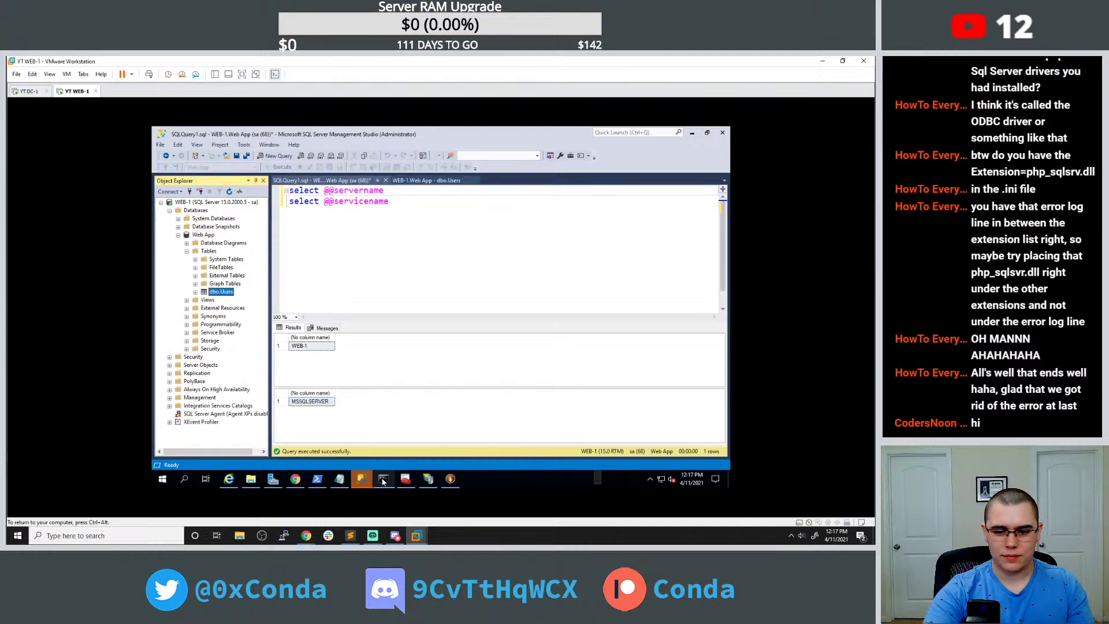
{"action": "left_click", "coordinate": [429, 479]}
{"action": "left_click", "coordinate": [423, 479]}
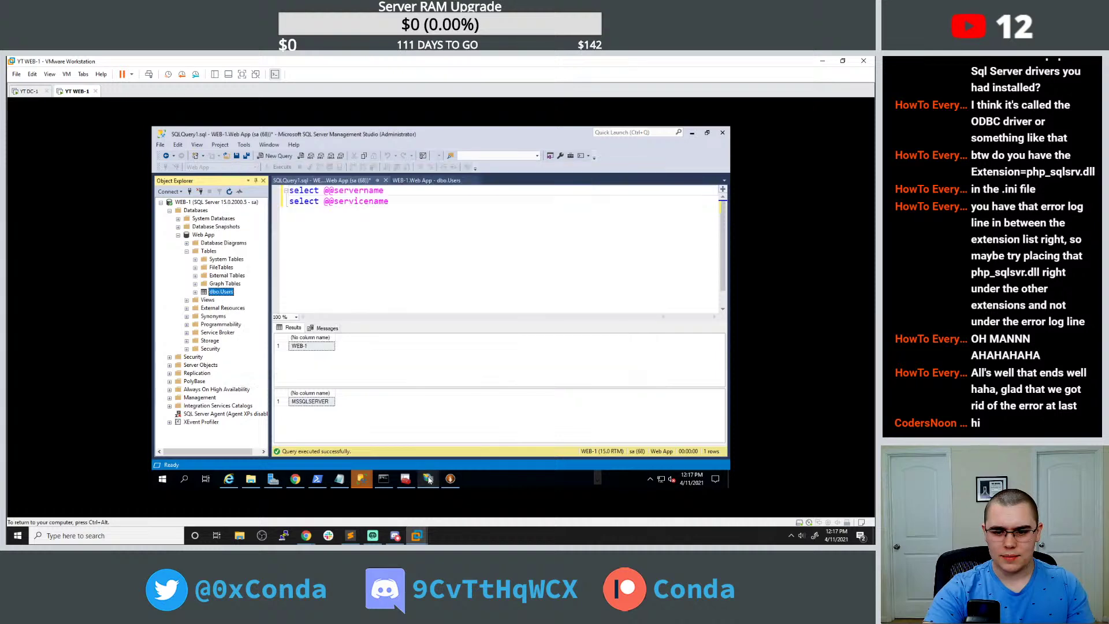
{"action": "left_click", "coordinate": [295, 479]}
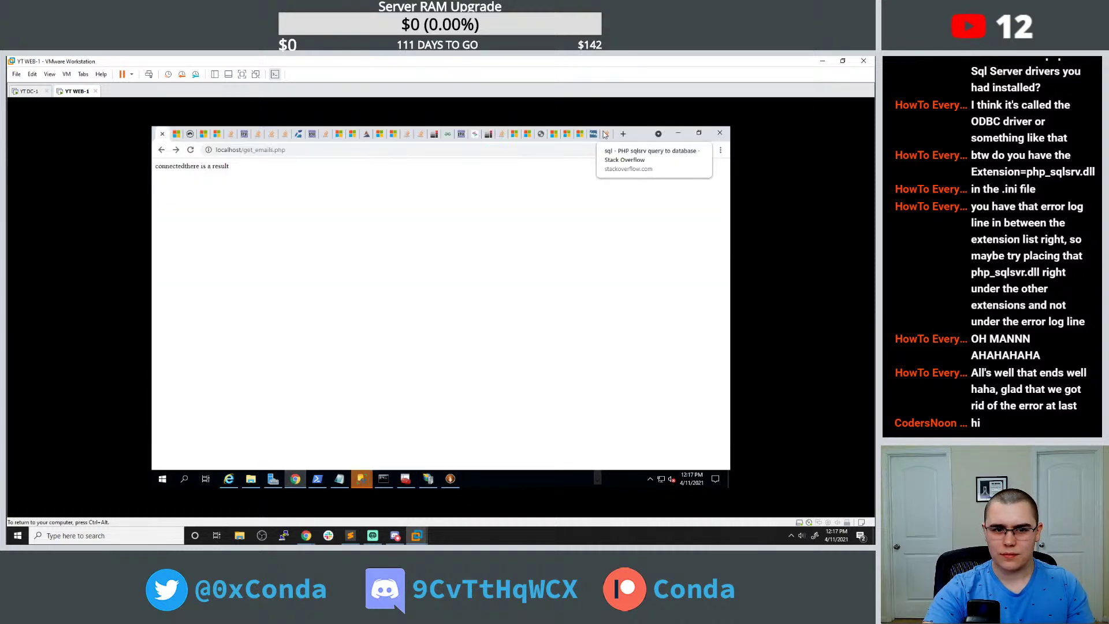
{"action": "left_click", "coordinate": [595, 134]}
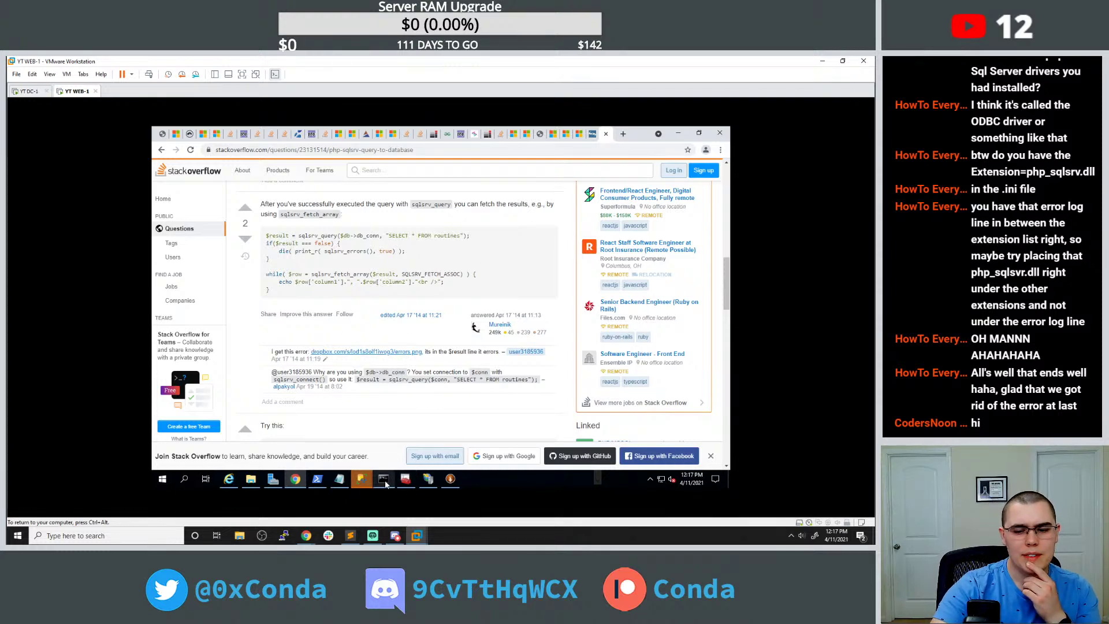
Add echo "result"; inside the while loop and reload, giving 'connectedthere is a resultresult'.
{"action": "mouse_move", "coordinate": [386, 484]}
{"action": "left_click", "coordinate": [338, 478]}
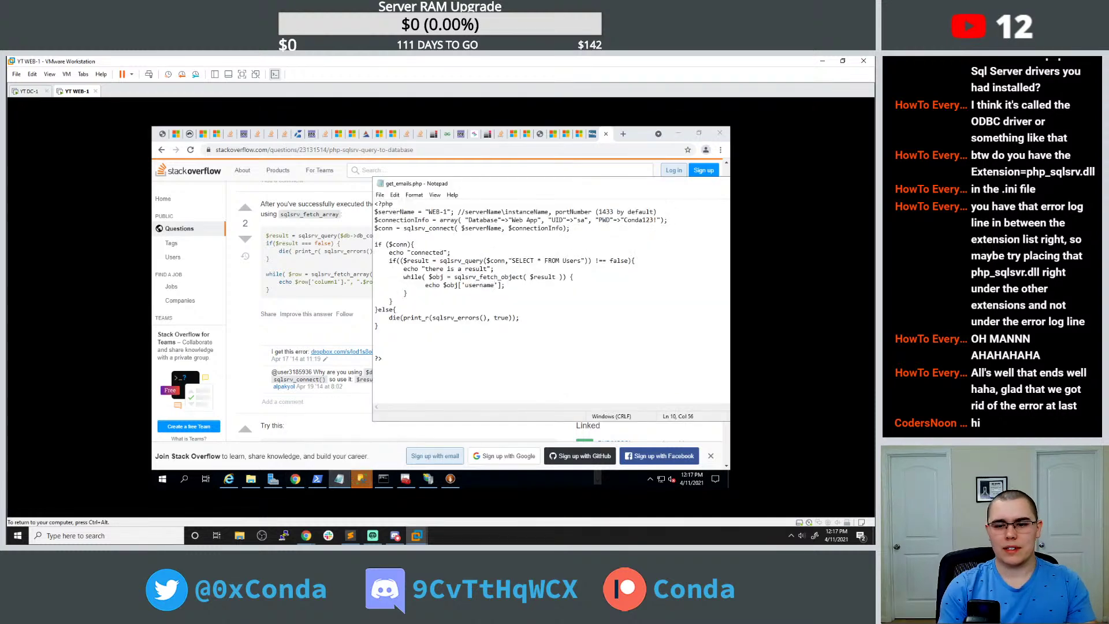
{"action": "key", "text": "Up"}
{"action": "key", "text": "End"}
{"action": "key", "text": "Return"}
{"action": "type", "text": "echo \"resul"}
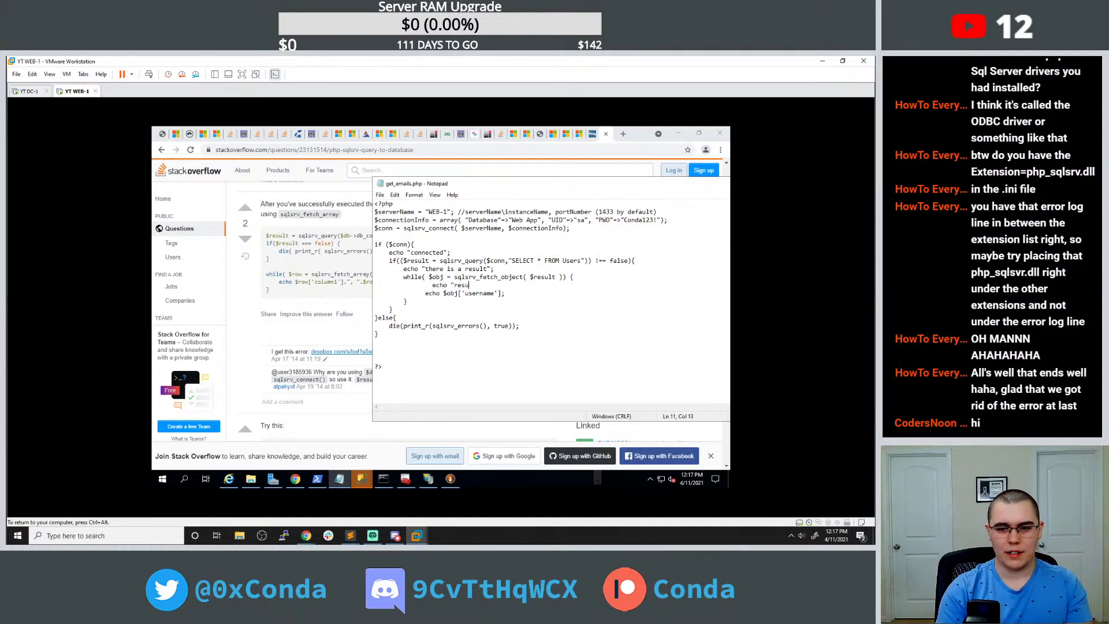
{"action": "key", "text": "BackSpace"}
{"action": "key", "text": "BackSpace"}
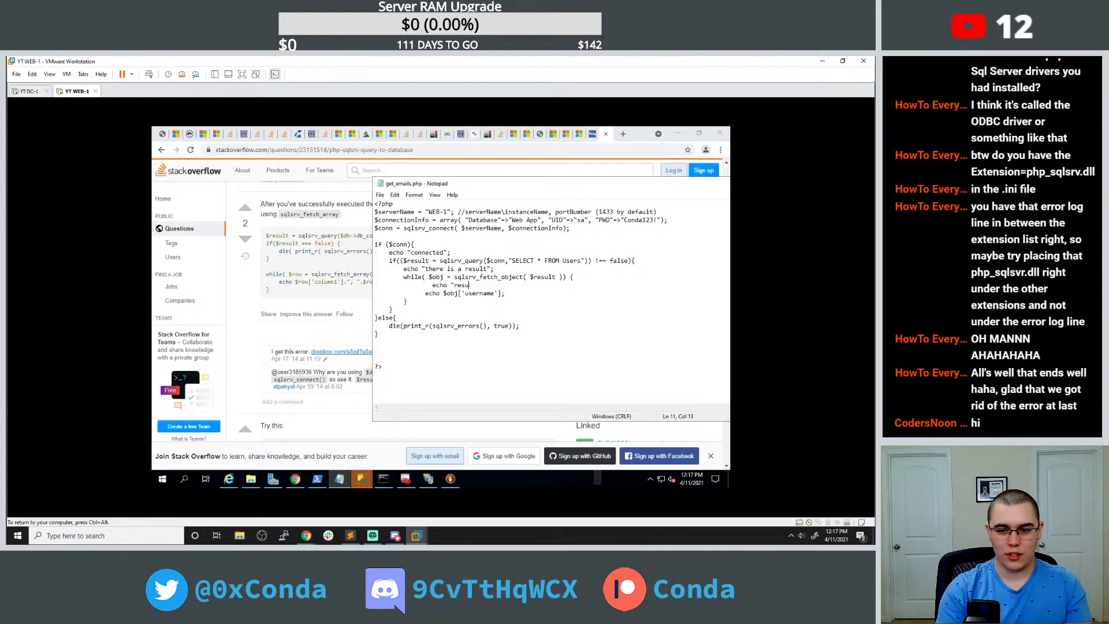
{"action": "type", "text": "lt\";"}
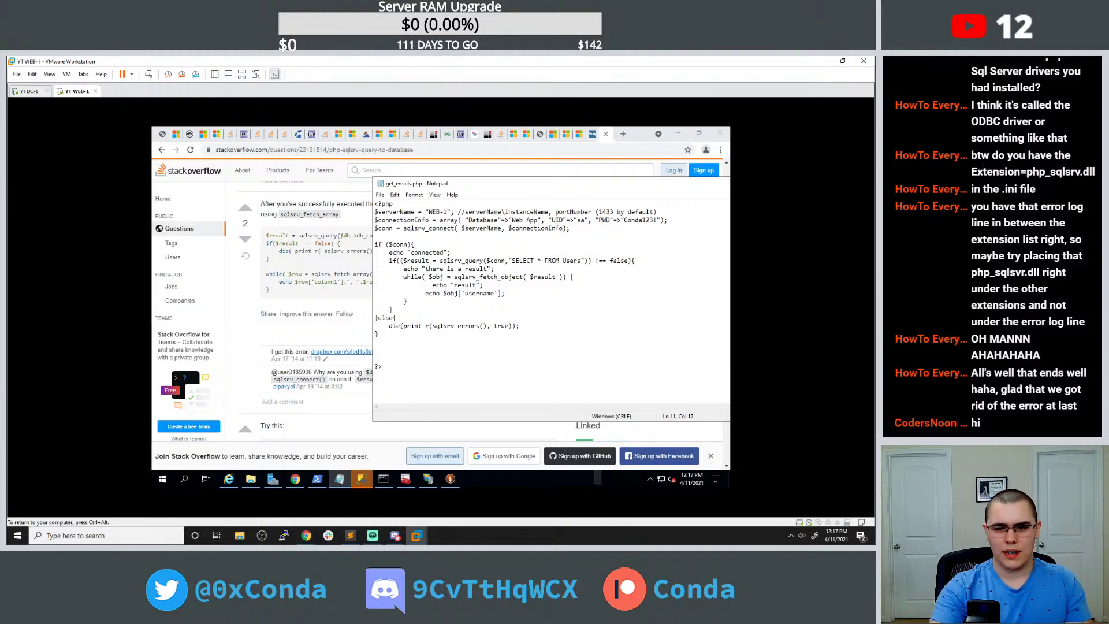
{"action": "left_click", "coordinate": [162, 134]}
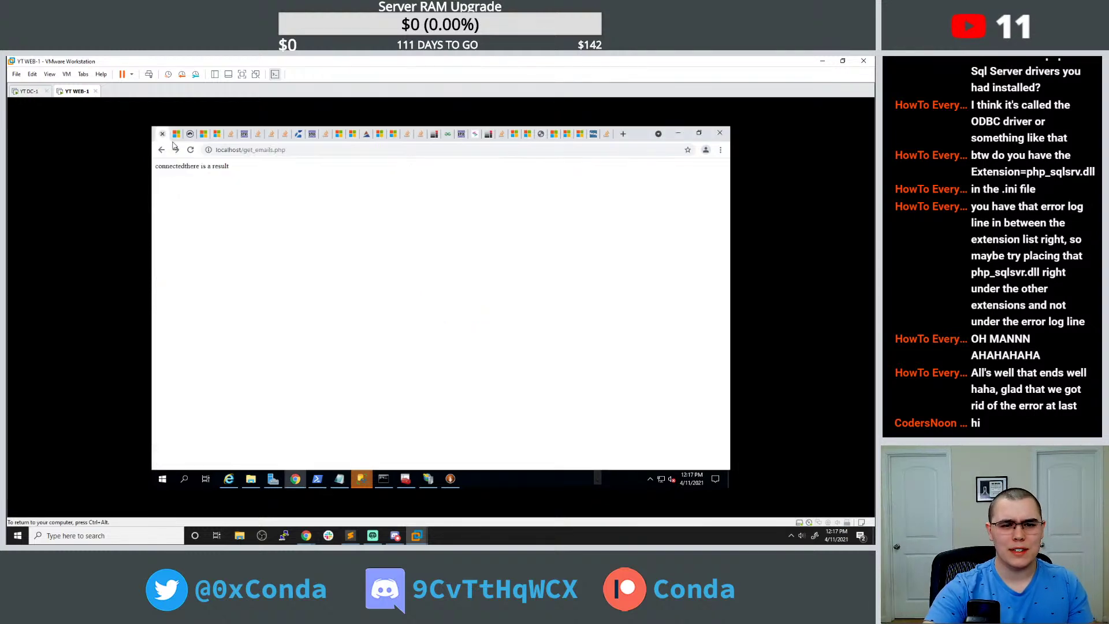
{"action": "left_click", "coordinate": [189, 150]}
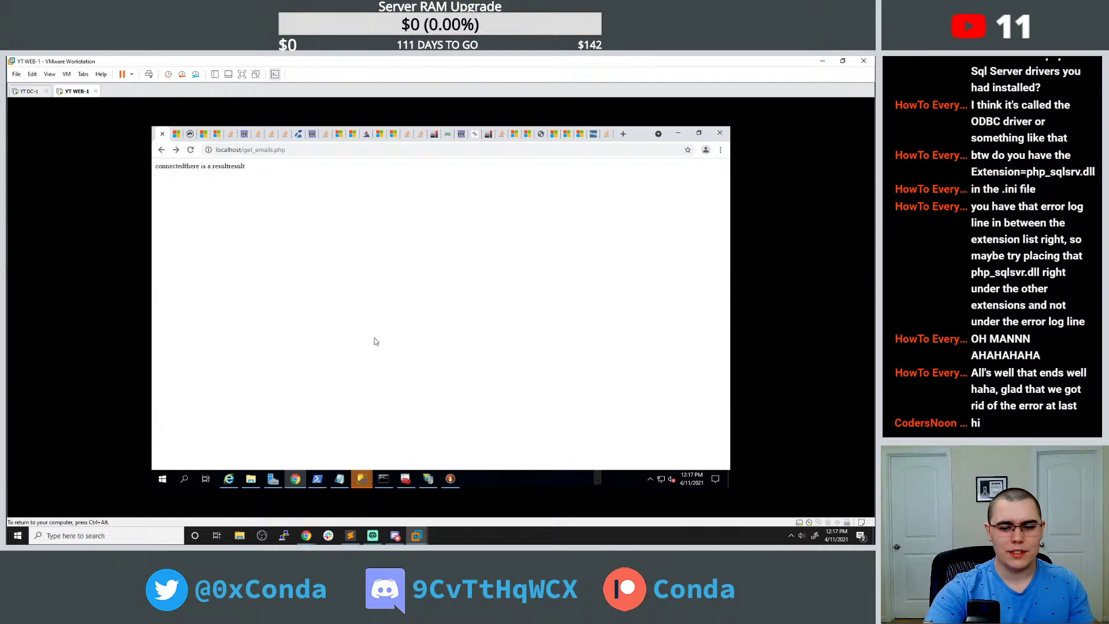
{"action": "left_click", "coordinate": [386, 478]}
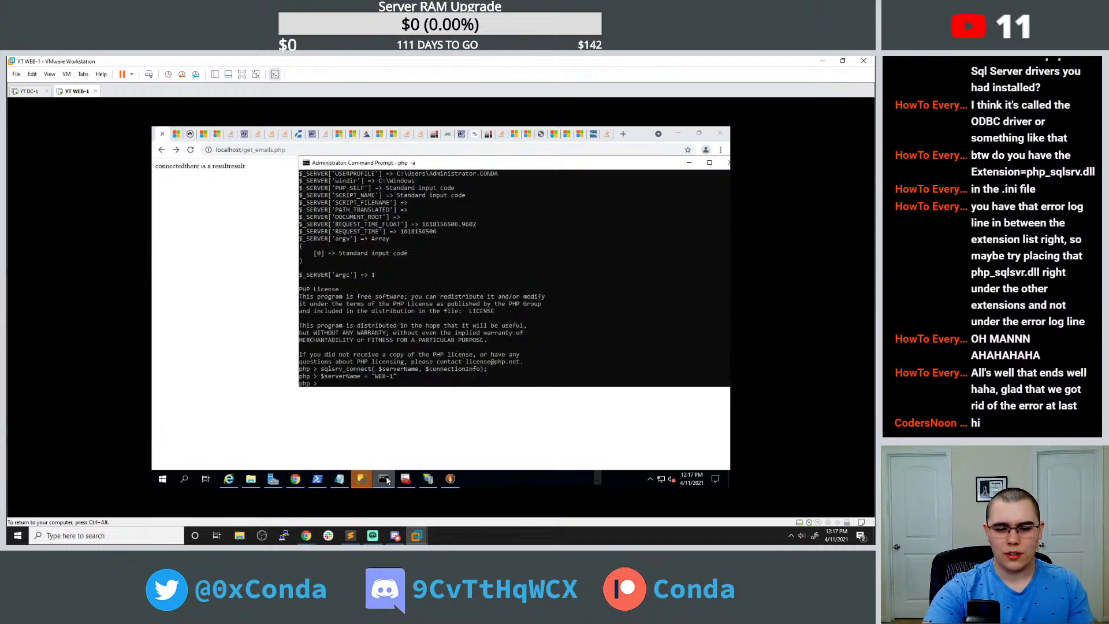
Read php.net's sqlsrv_connect manual page and examples from the 'sqlsrv_connect echo data' results, then go back.
{"action": "left_click", "coordinate": [384, 478]}
{"action": "left_click", "coordinate": [607, 135]}
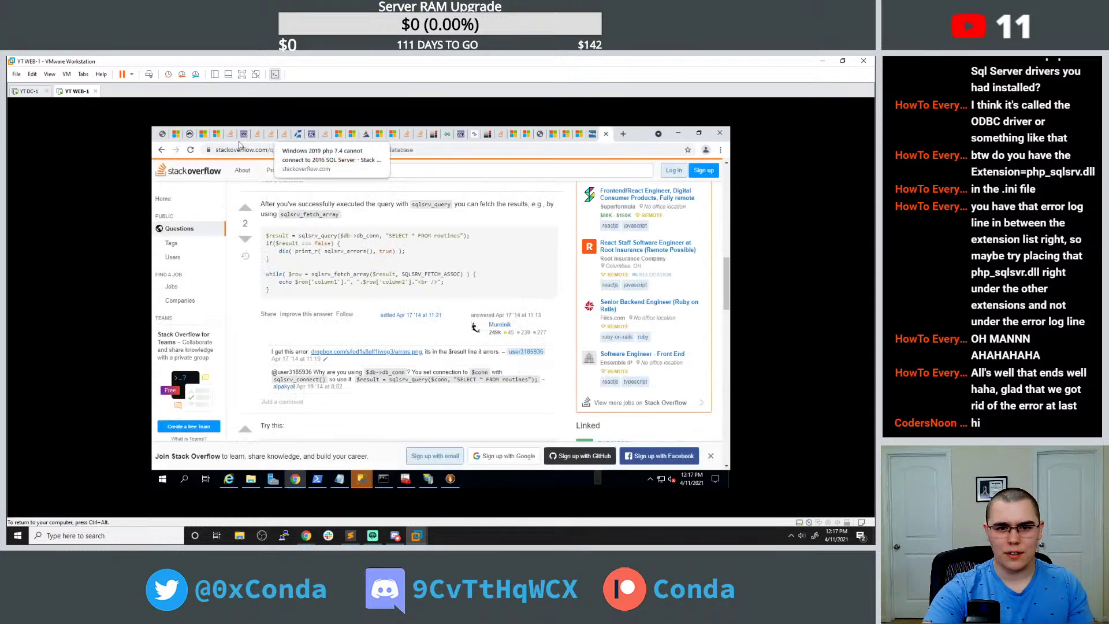
{"action": "left_click", "coordinate": [161, 149]}
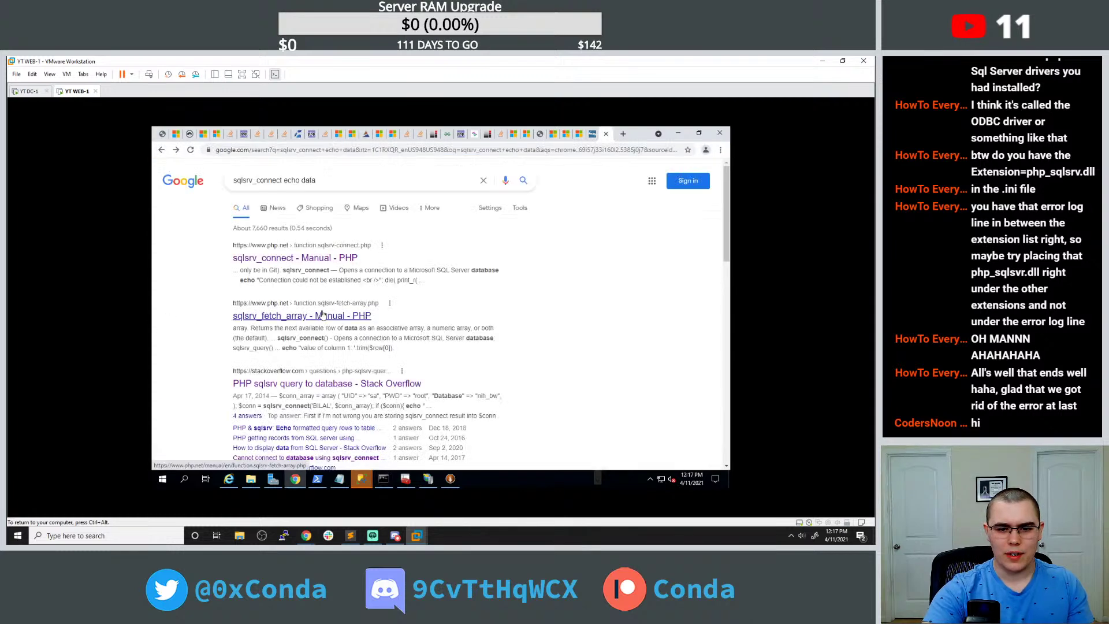
{"action": "scroll", "coordinate": [300, 324], "scroll_direction": "down", "scroll_amount": 4}
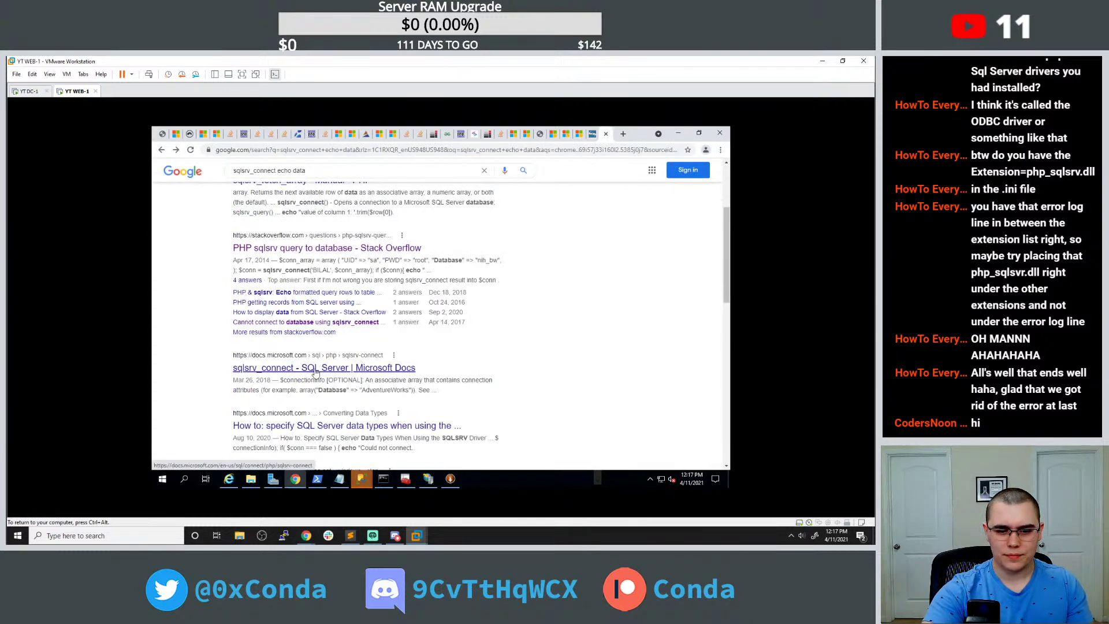
{"action": "scroll", "coordinate": [323, 343], "scroll_direction": "up", "scroll_amount": 3}
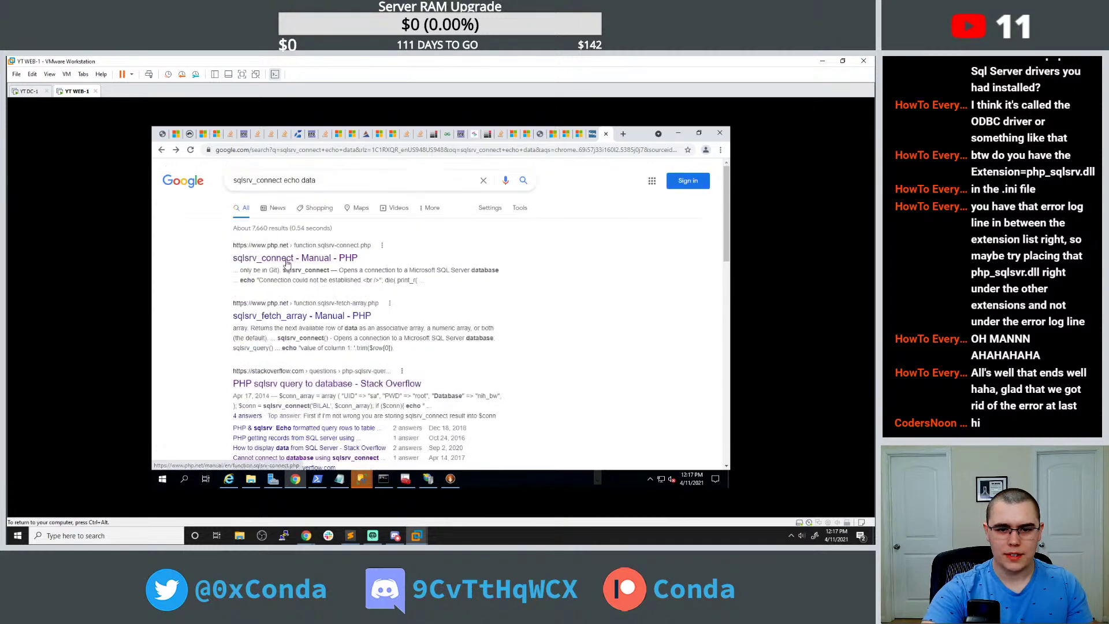
{"action": "left_click", "coordinate": [287, 258]}
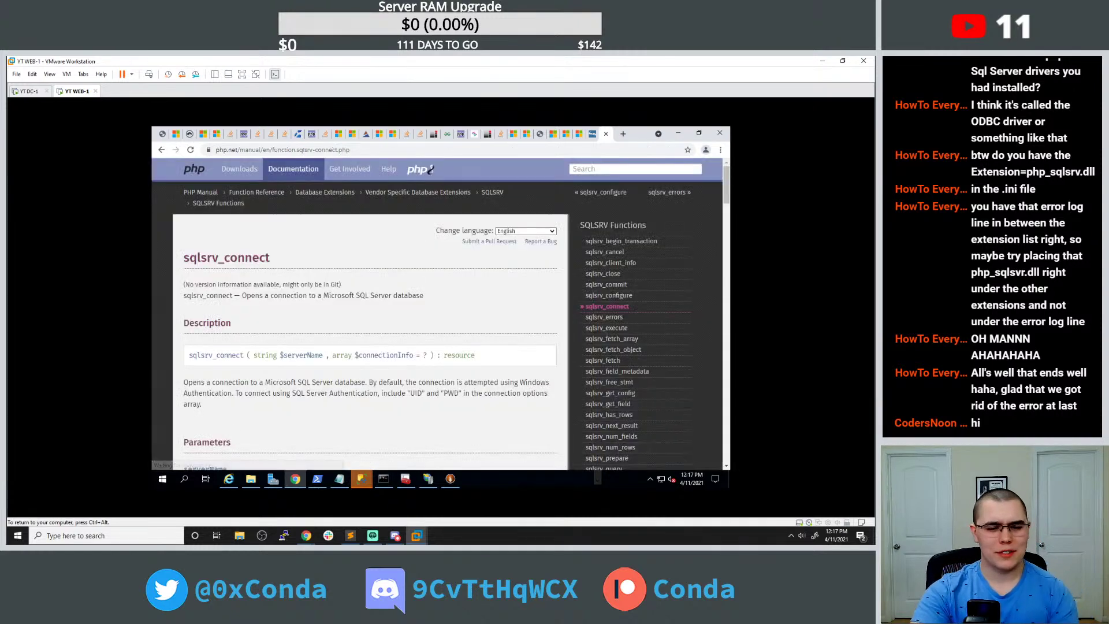
{"action": "scroll", "coordinate": [303, 290], "scroll_direction": "down", "scroll_amount": 3}
{"action": "scroll", "coordinate": [303, 290], "scroll_direction": "down", "scroll_amount": 6}
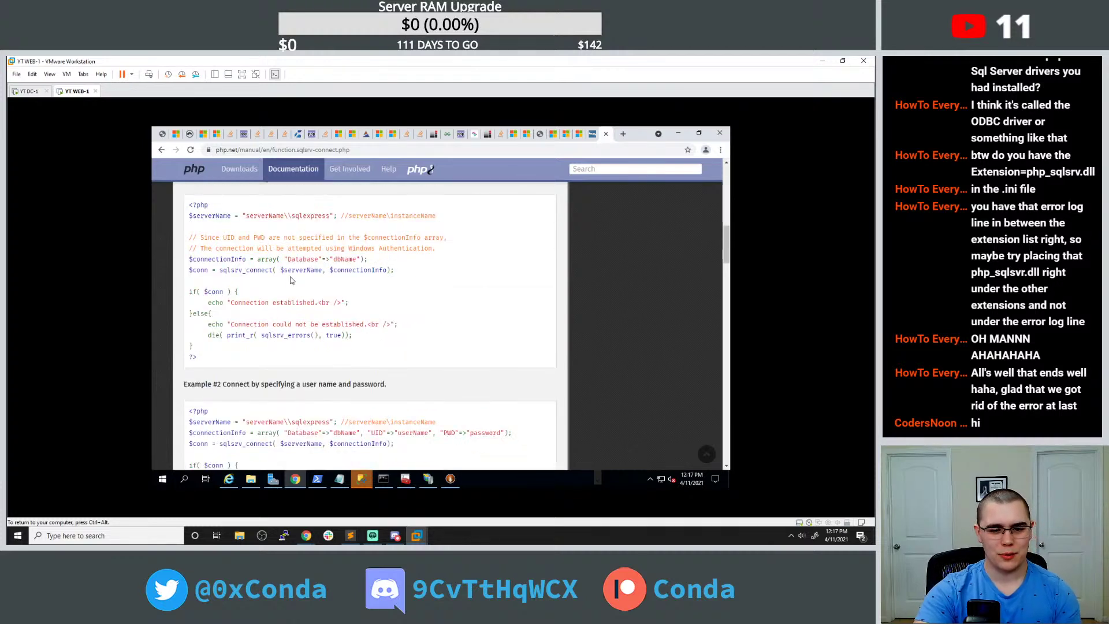
{"action": "scroll", "coordinate": [292, 280], "scroll_direction": "down", "scroll_amount": 1}
{"action": "scroll", "coordinate": [292, 280], "scroll_direction": "down", "scroll_amount": 2}
{"action": "scroll", "coordinate": [294, 278], "scroll_direction": "down", "scroll_amount": 4}
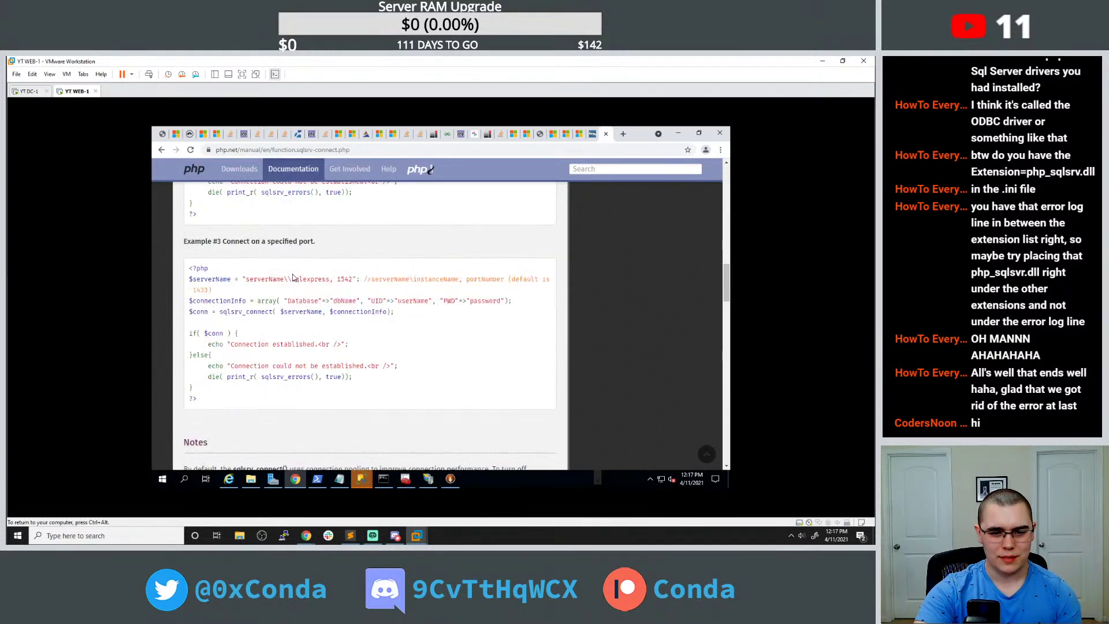
{"action": "scroll", "coordinate": [294, 278], "scroll_direction": "down", "scroll_amount": 10}
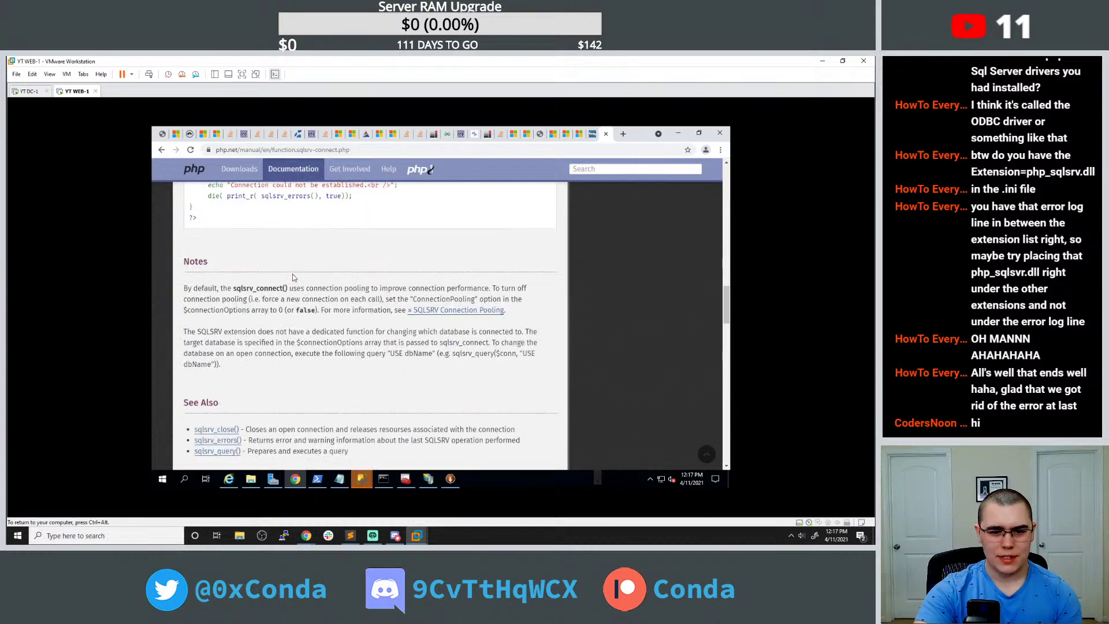
{"action": "left_click", "coordinate": [161, 149]}
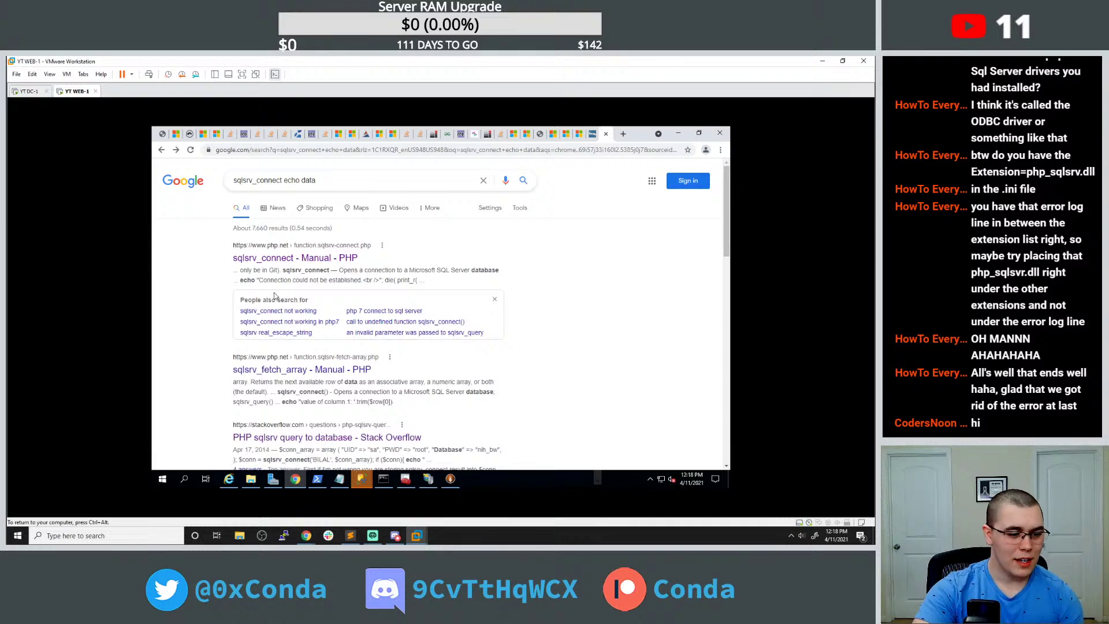
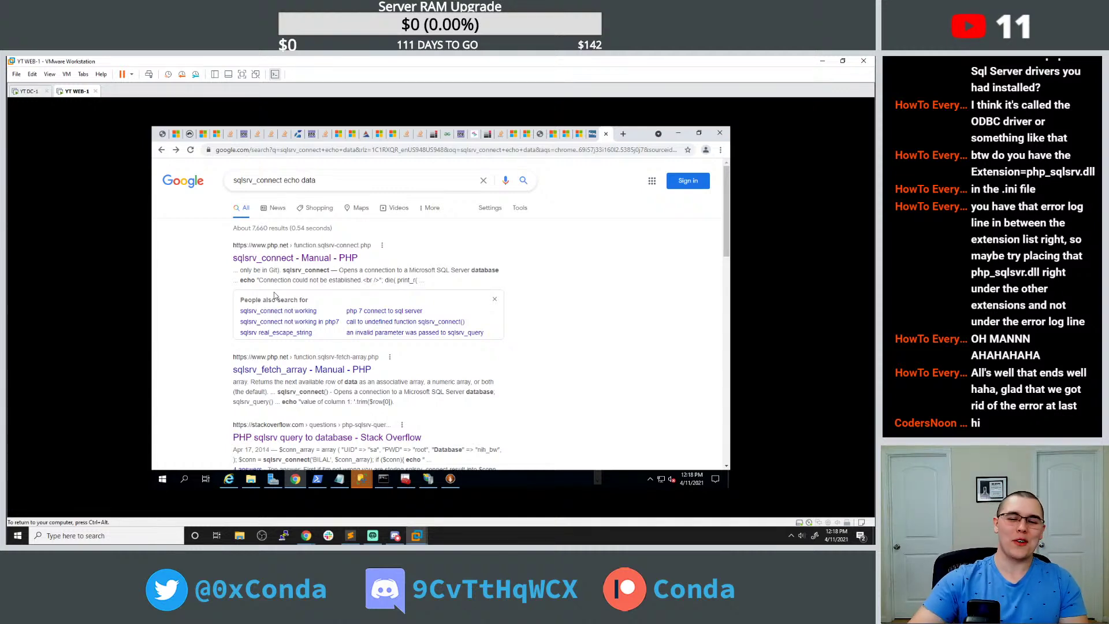
Open the Microsoft Docs 'How to: specify SQL Server data types' article from the Google results.
{"action": "scroll", "coordinate": [292, 302], "scroll_direction": "down", "scroll_amount": 2}
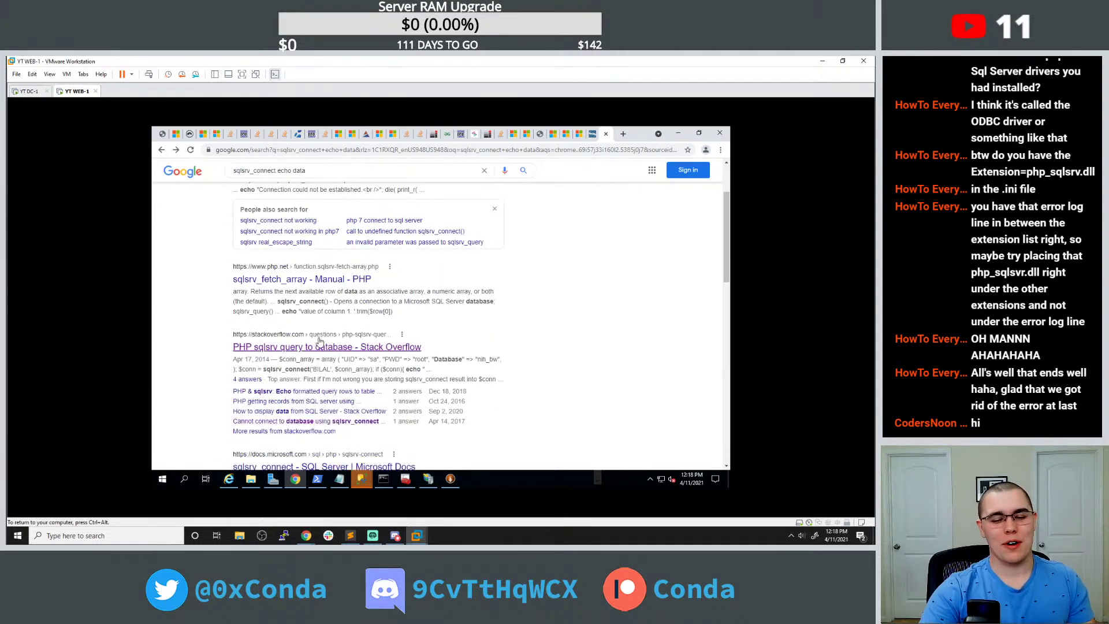
{"action": "scroll", "coordinate": [289, 369], "scroll_direction": "down", "scroll_amount": 2}
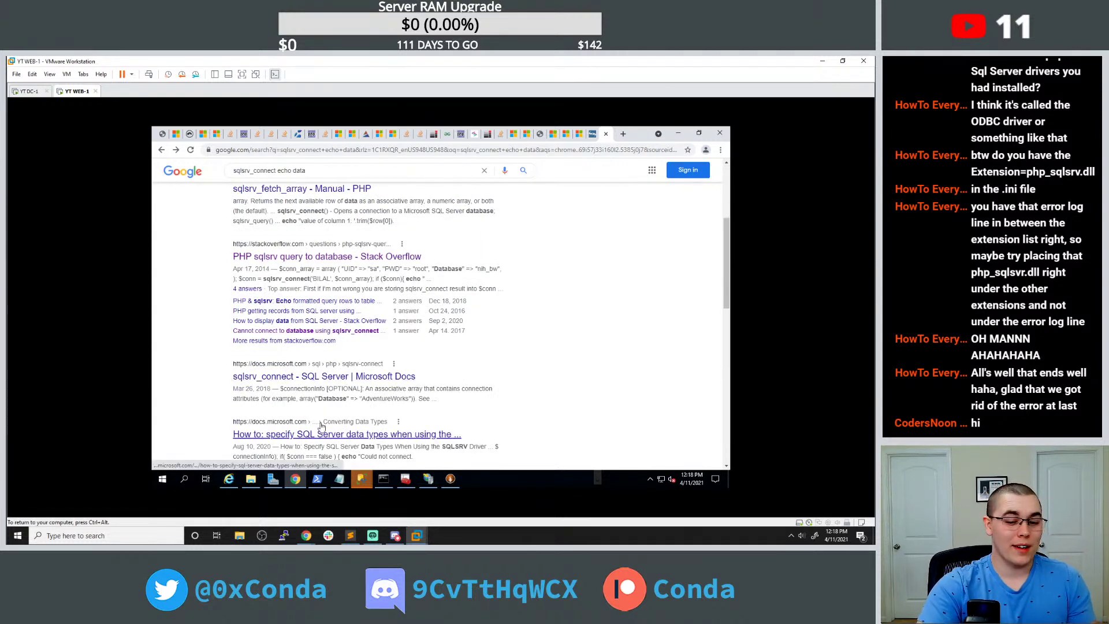
{"action": "scroll", "coordinate": [300, 433], "scroll_direction": "down", "scroll_amount": 2}
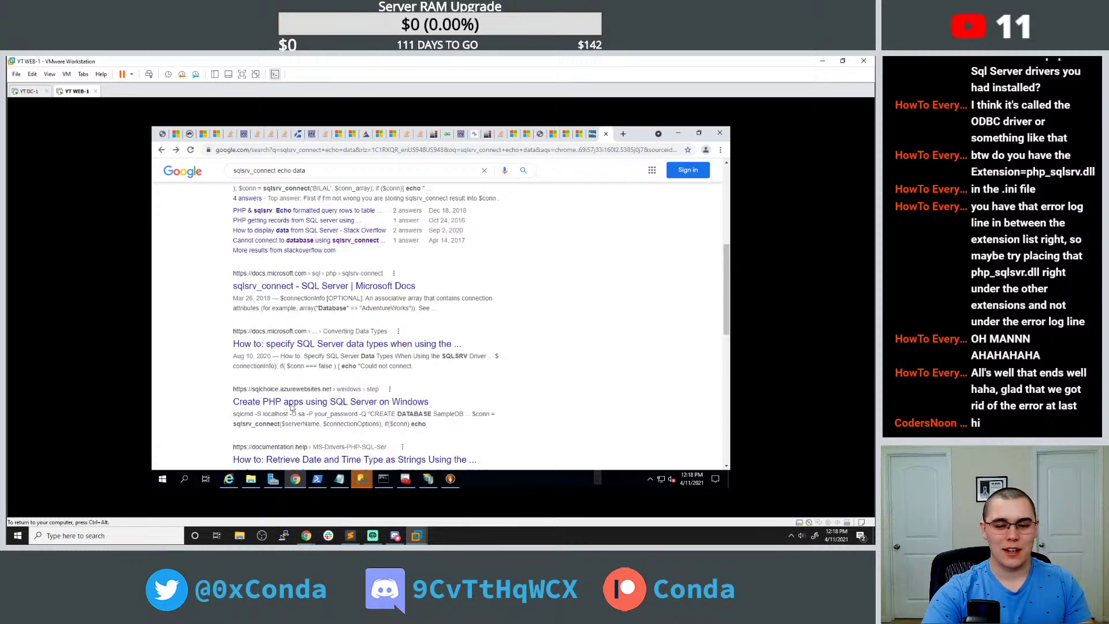
{"action": "scroll", "coordinate": [290, 407], "scroll_direction": "down", "scroll_amount": 1}
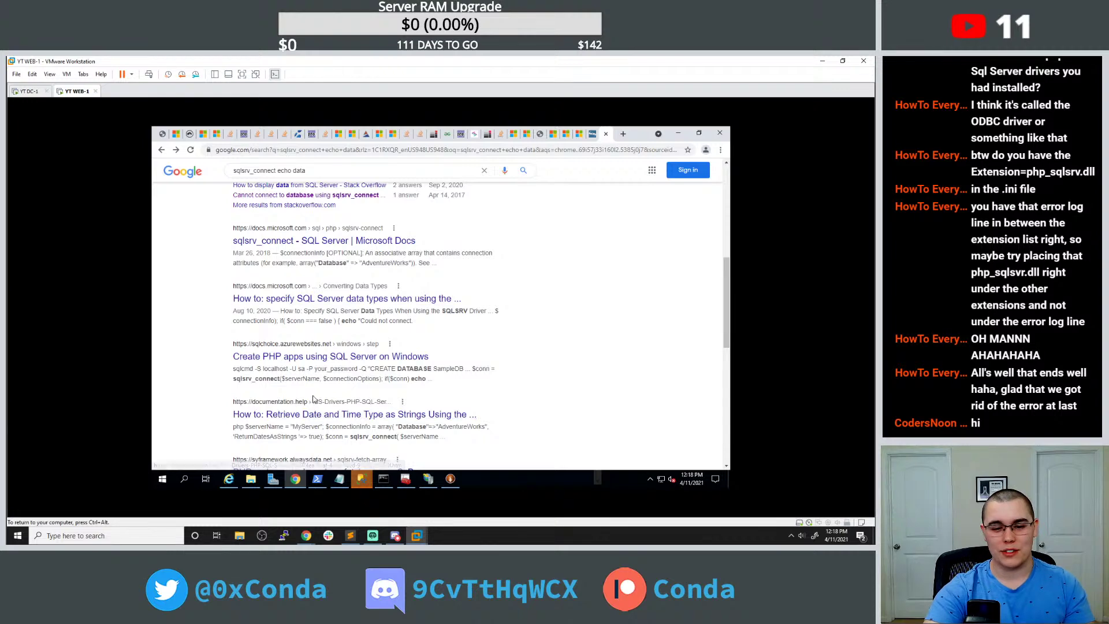
{"action": "left_click", "coordinate": [328, 414]}
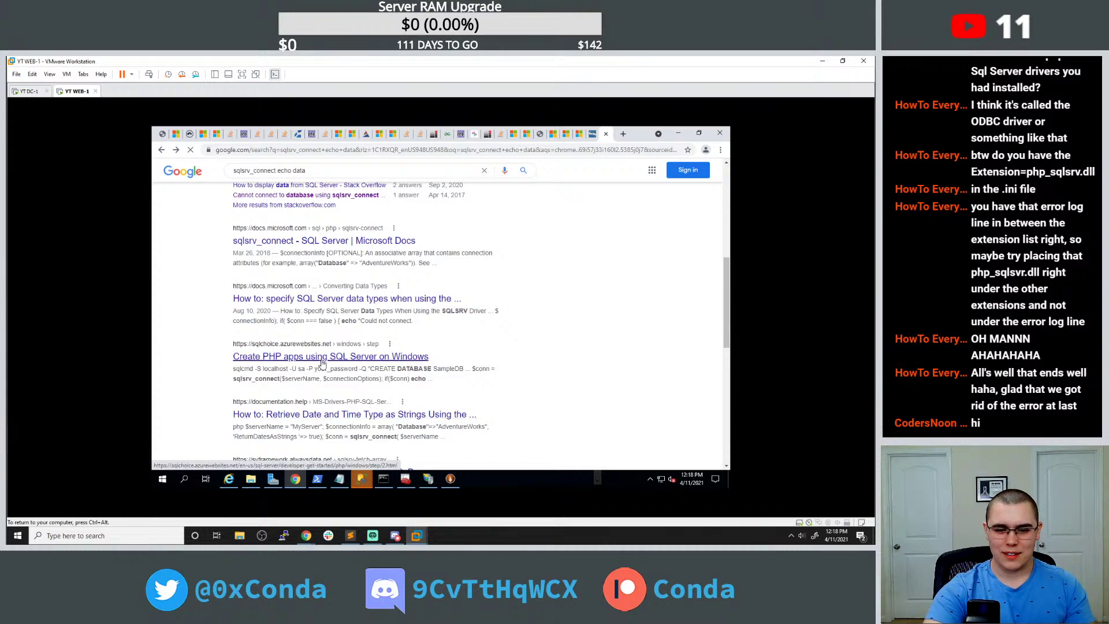
{"action": "left_click", "coordinate": [337, 300]}
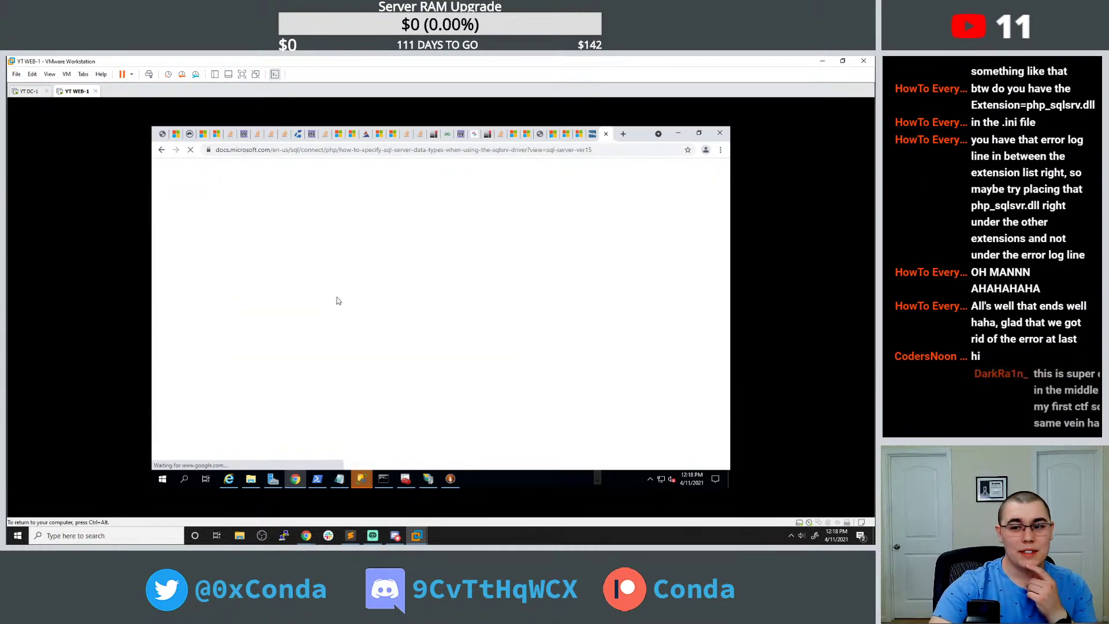
Read through the Docs article's example code, then return to the 'sqlsrv_connect echo data' results.
{"action": "scroll", "coordinate": [347, 300], "scroll_direction": "down", "scroll_amount": 3}
{"action": "scroll", "coordinate": [355, 298], "scroll_direction": "down", "scroll_amount": 2}
{"action": "scroll", "coordinate": [462, 312], "scroll_direction": "down", "scroll_amount": 2}
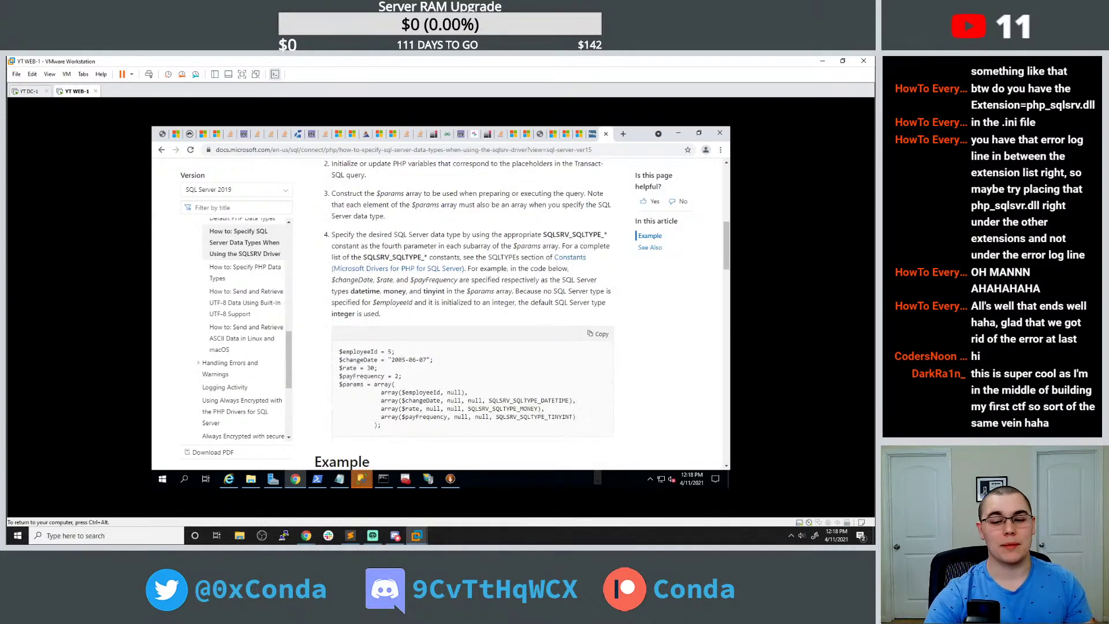
{"action": "scroll", "coordinate": [384, 287], "scroll_direction": "down", "scroll_amount": 1}
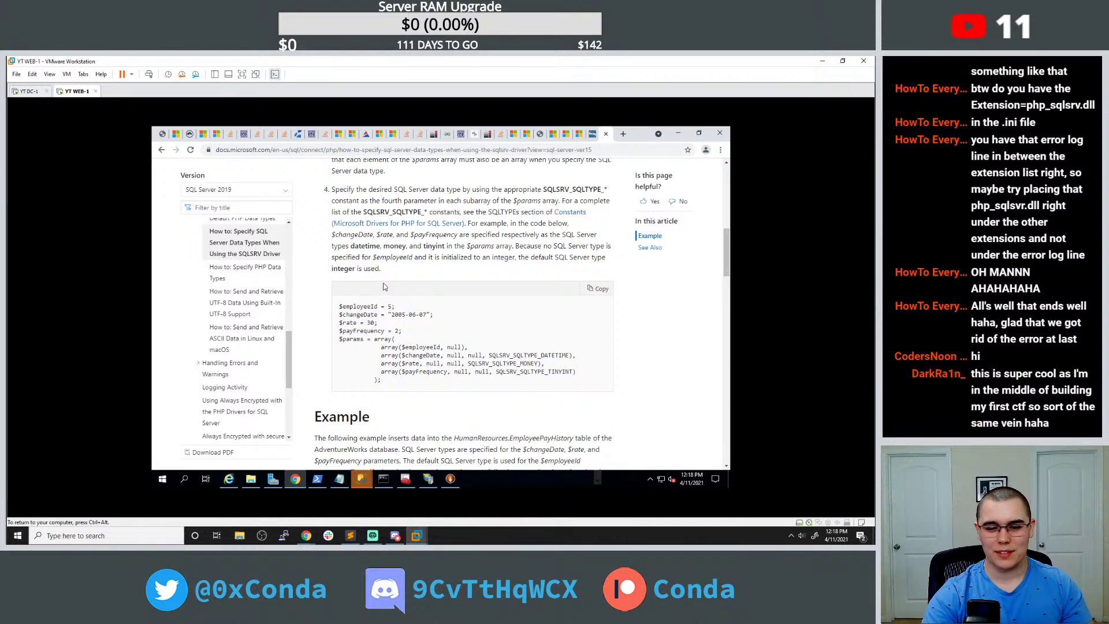
{"action": "scroll", "coordinate": [386, 287], "scroll_direction": "down", "scroll_amount": 5}
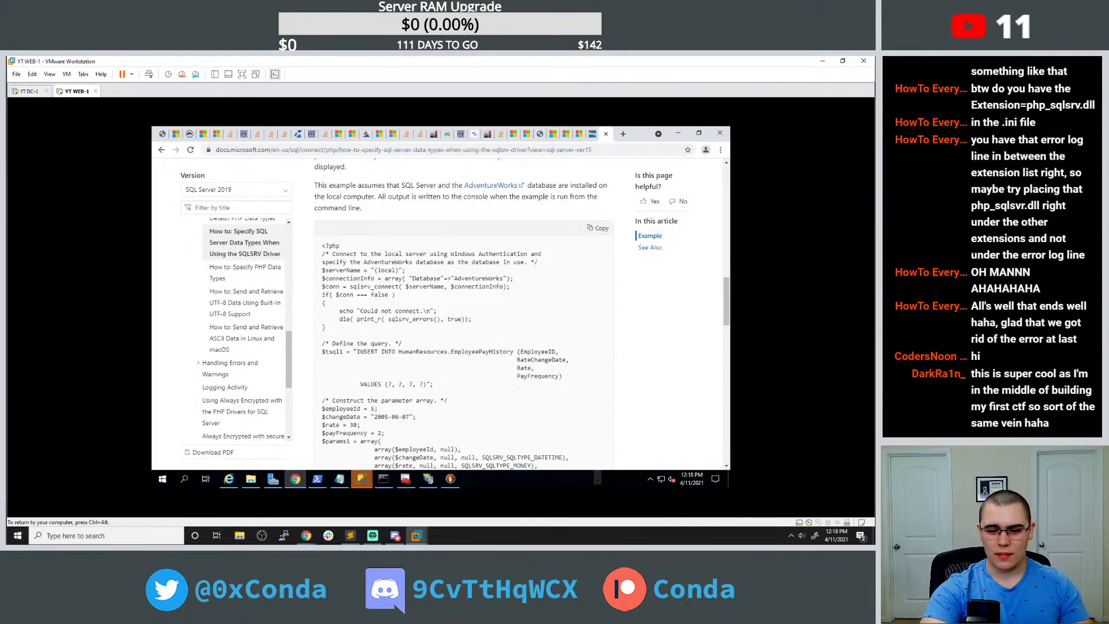
{"action": "scroll", "coordinate": [385, 287], "scroll_direction": "down", "scroll_amount": 2}
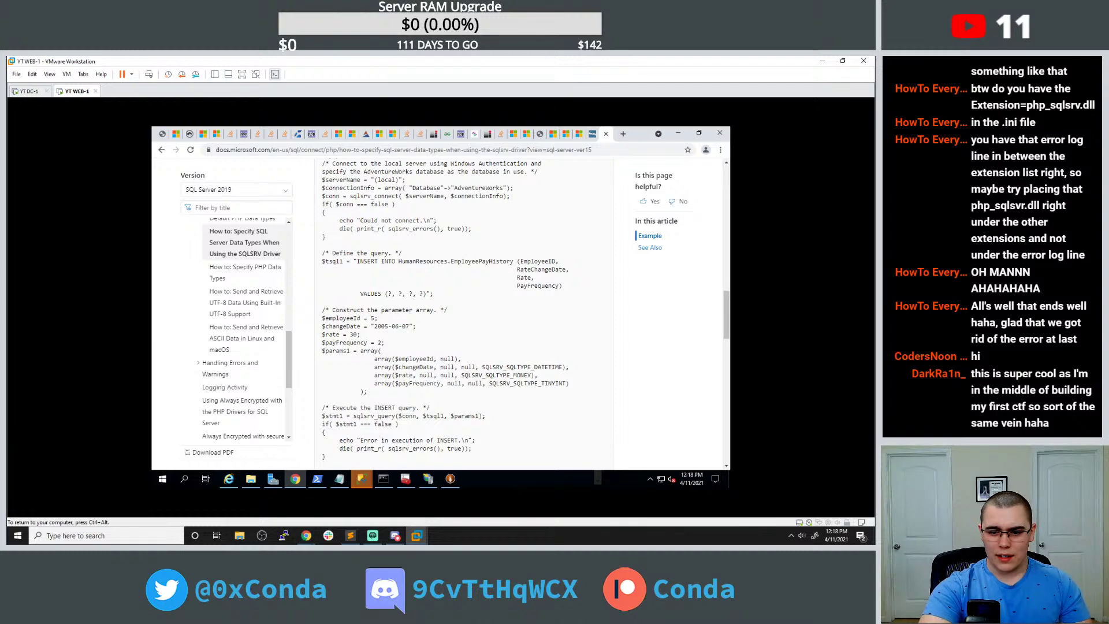
{"action": "scroll", "coordinate": [385, 287], "scroll_direction": "down", "scroll_amount": 1}
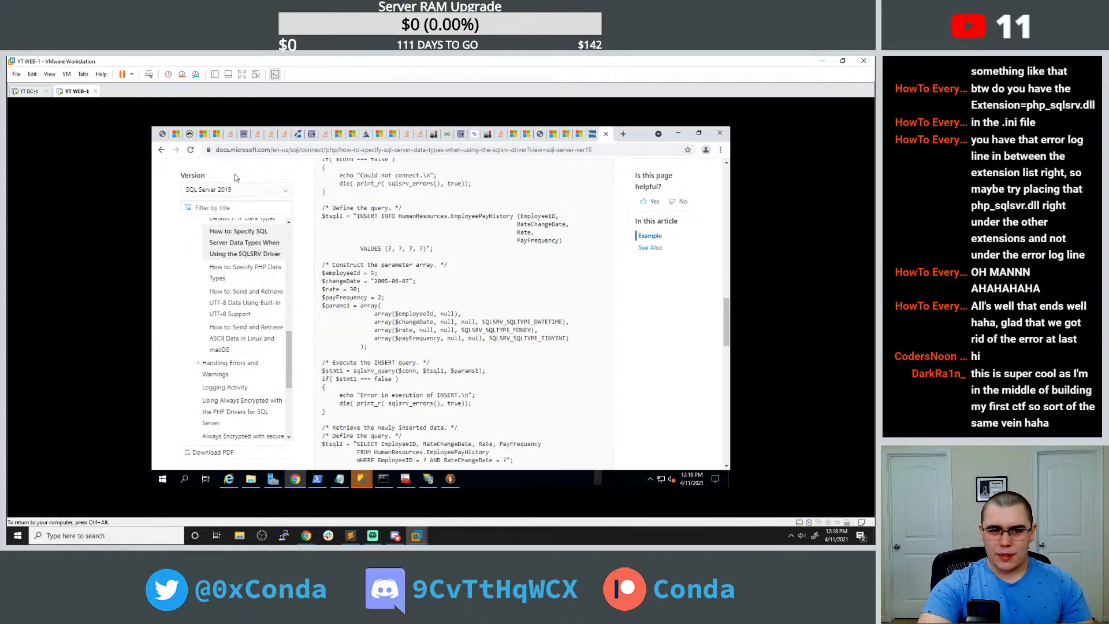
{"action": "left_click", "coordinate": [161, 149]}
Replace the Google search query with 'php sql'.
{"action": "scroll", "coordinate": [405, 288], "scroll_direction": "up", "scroll_amount": 4}
{"action": "left_click_drag", "start_coordinate": [316, 180], "coordinate": [233, 180]}
{"action": "type", "text": "p"}
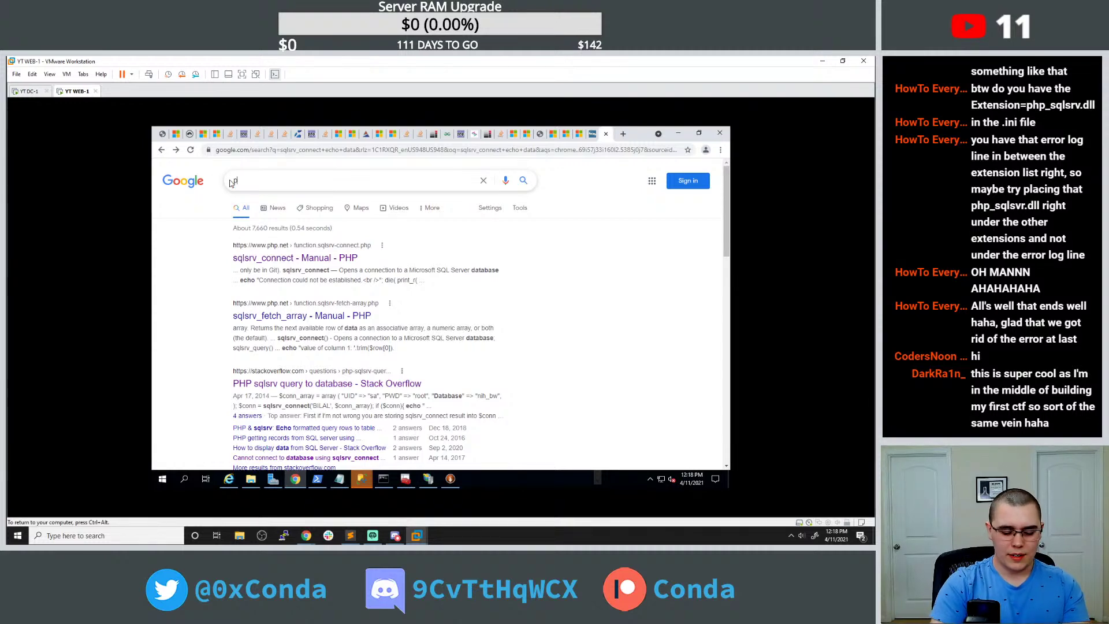
{"action": "type", "text": "hp sql"}
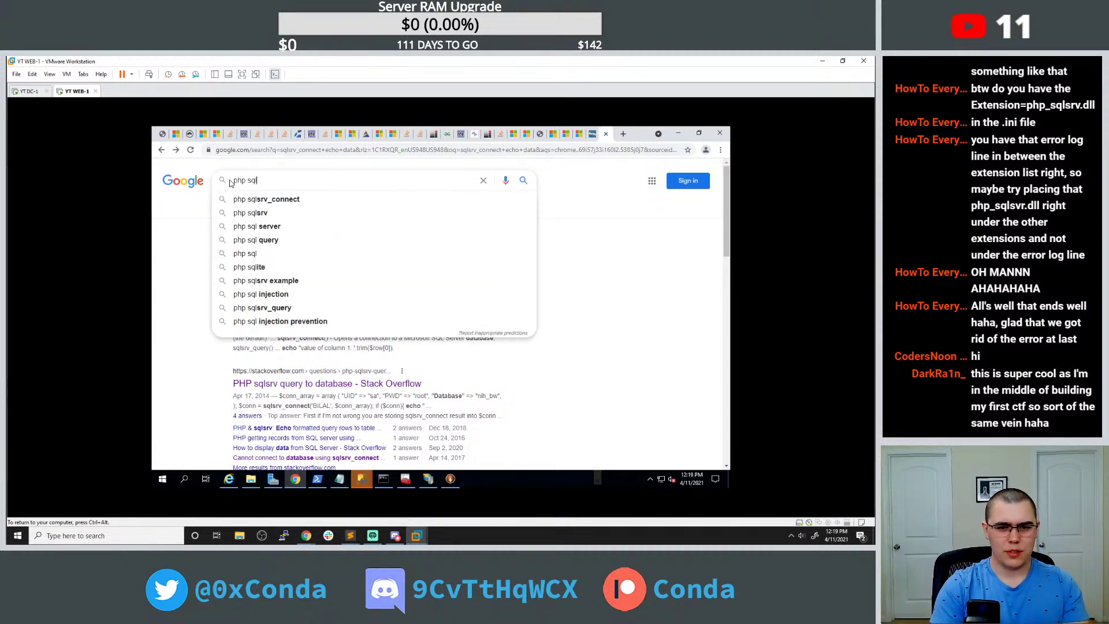
Search Google for 'php sqlsrv_connect print results' and open the sqlsrv_fetch_array manual page.
{"action": "key", "text": "Down"}
{"action": "type", "text": "pri"}
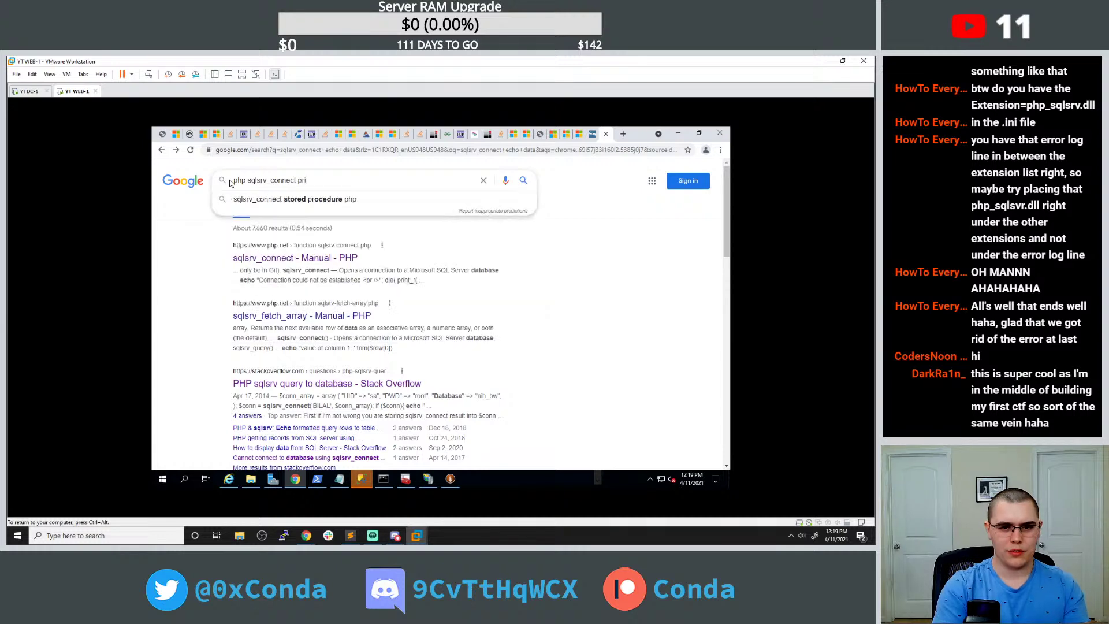
{"action": "type", "text": "nt results"}
{"action": "key", "text": "Return"}
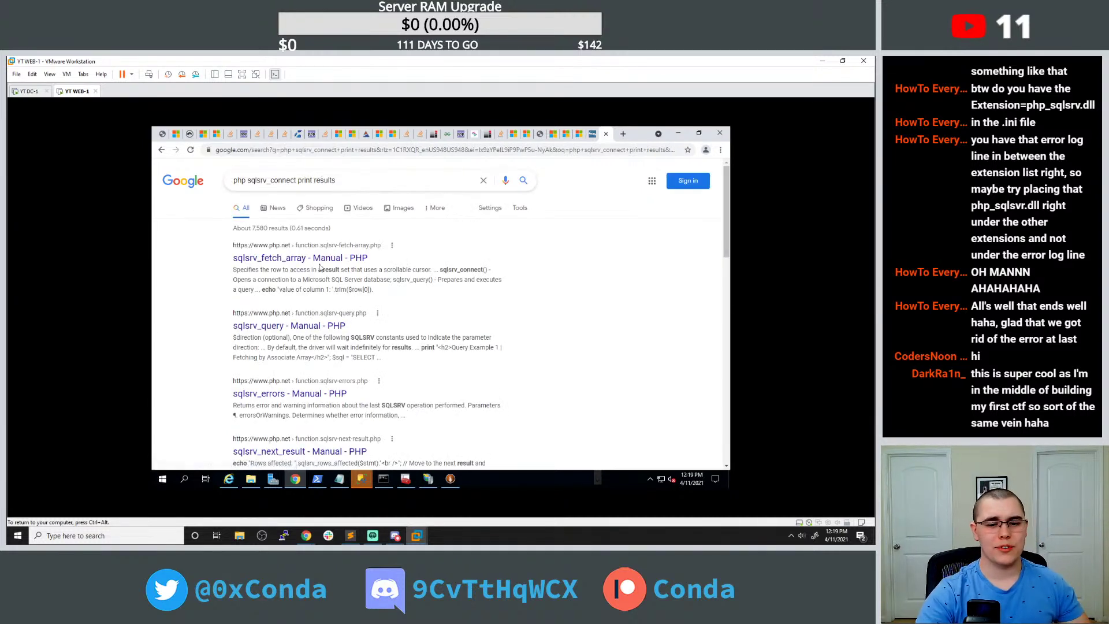
{"action": "left_click", "coordinate": [330, 264]}
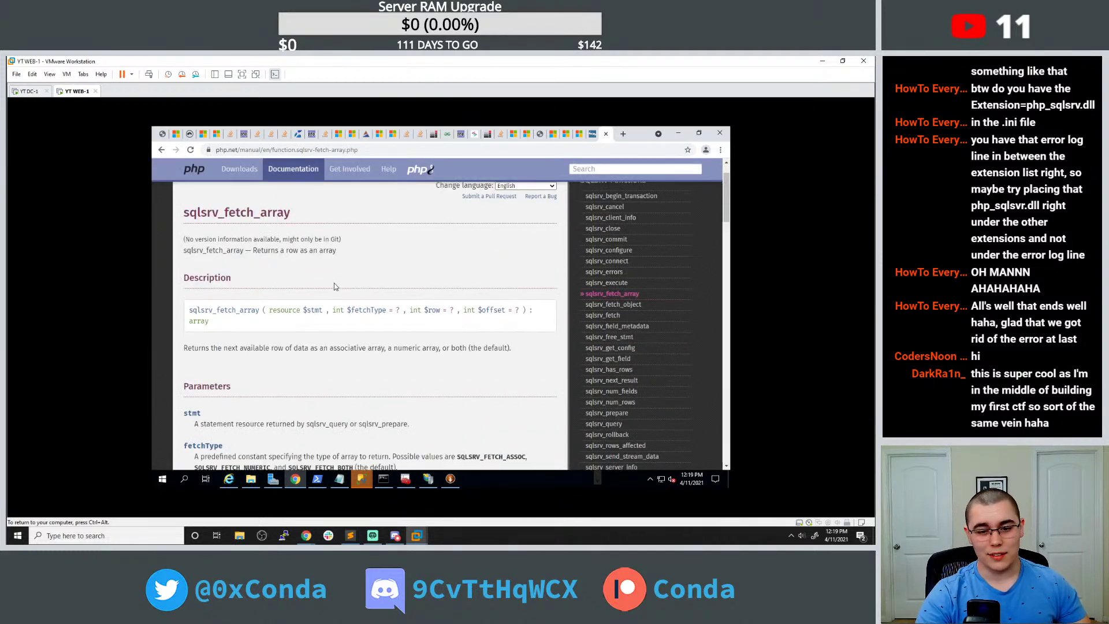
Select Example #1's query and row-printing while loop for reuse in get_emails.php.
{"action": "scroll", "coordinate": [337, 280], "scroll_direction": "down", "scroll_amount": 8}
{"action": "scroll", "coordinate": [312, 299], "scroll_direction": "down", "scroll_amount": 1}
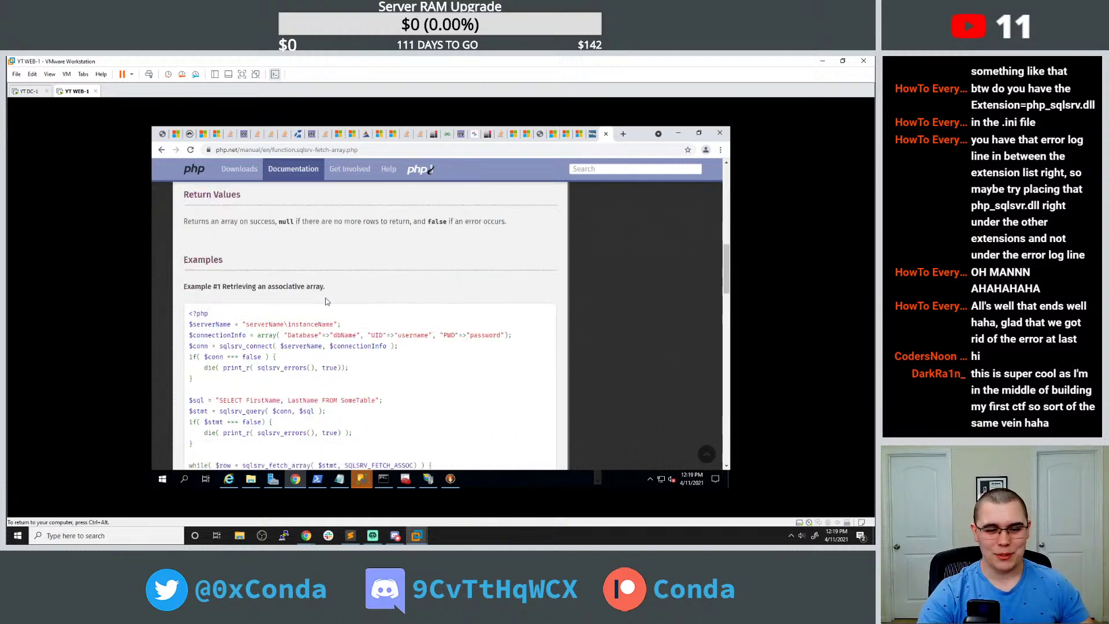
{"action": "scroll", "coordinate": [293, 300], "scroll_direction": "down", "scroll_amount": 2}
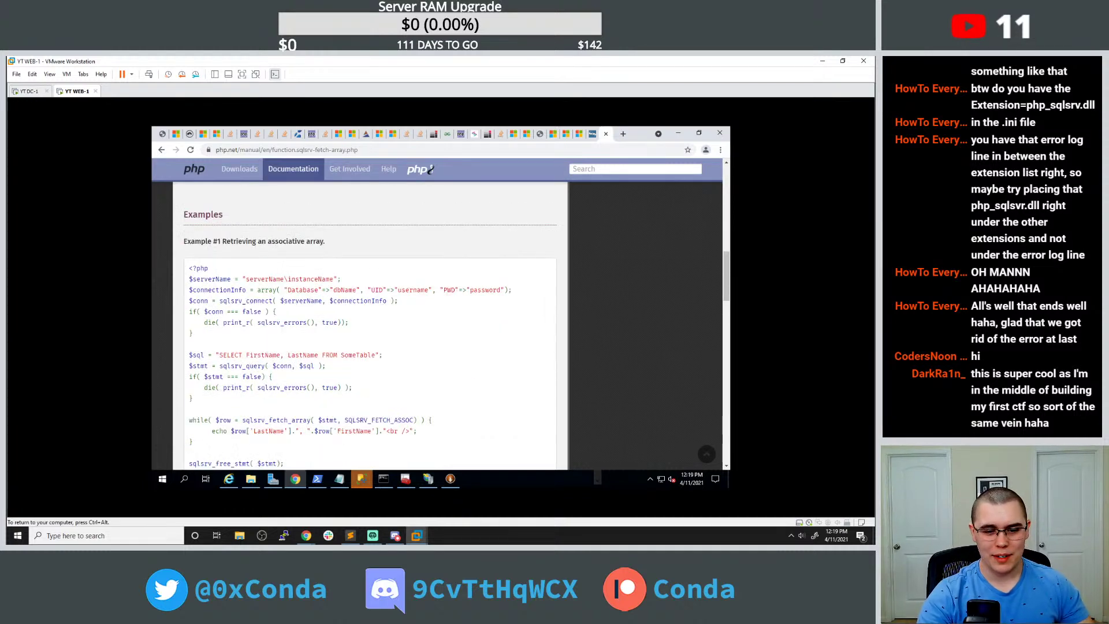
{"action": "scroll", "coordinate": [218, 376], "scroll_direction": "down", "scroll_amount": 1}
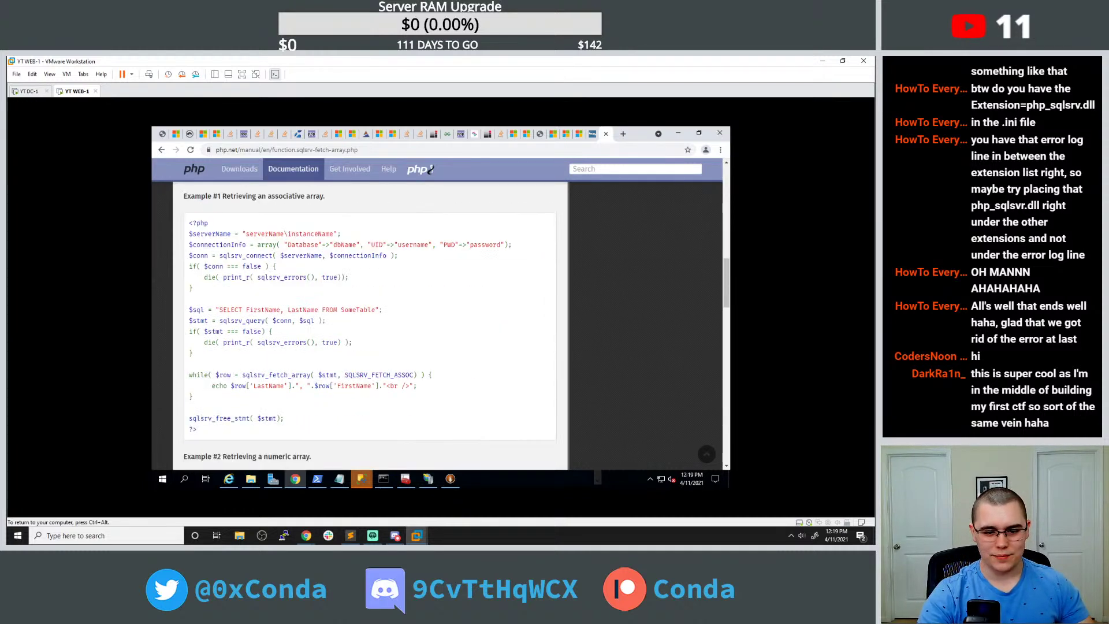
{"action": "left_click_drag", "start_coordinate": [200, 405], "coordinate": [187, 315]}
{"action": "key", "text": "ctrl+c"}
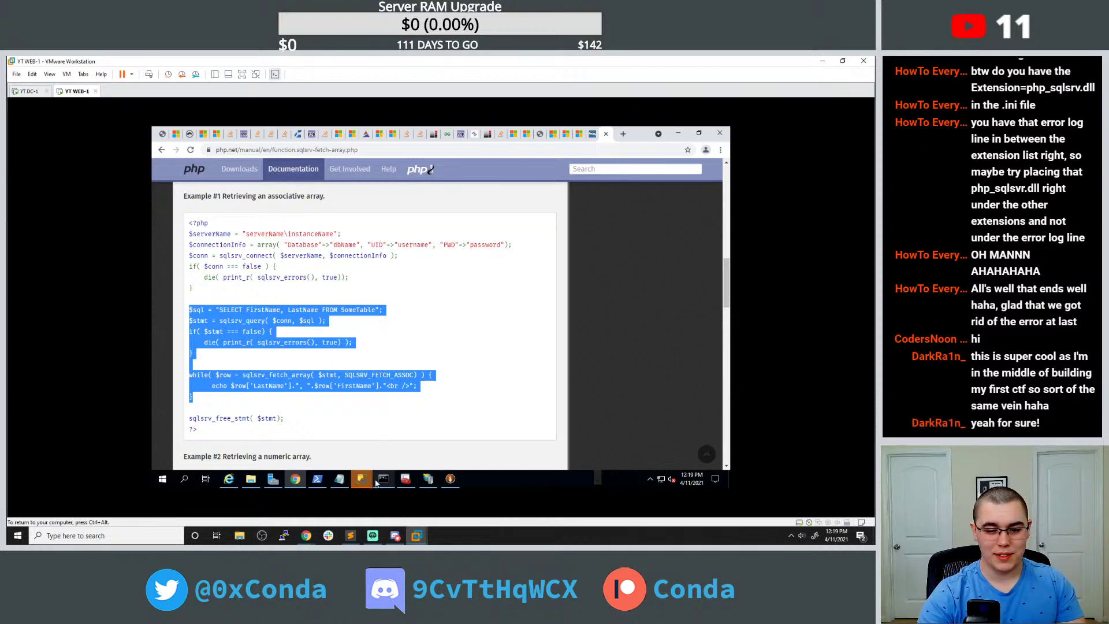
{"action": "left_click", "coordinate": [339, 478]}
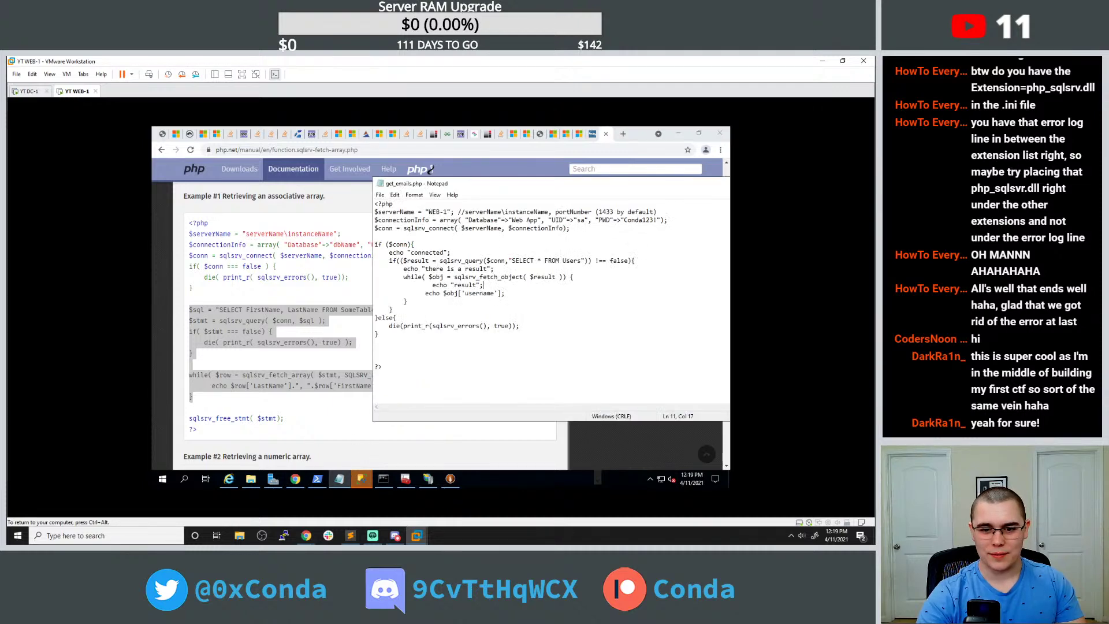
Replace the old if($result…) query block in get_emails.php with the manual's query and fetch loop.
{"action": "left_click_drag", "start_coordinate": [407, 302], "coordinate": [366, 276]}
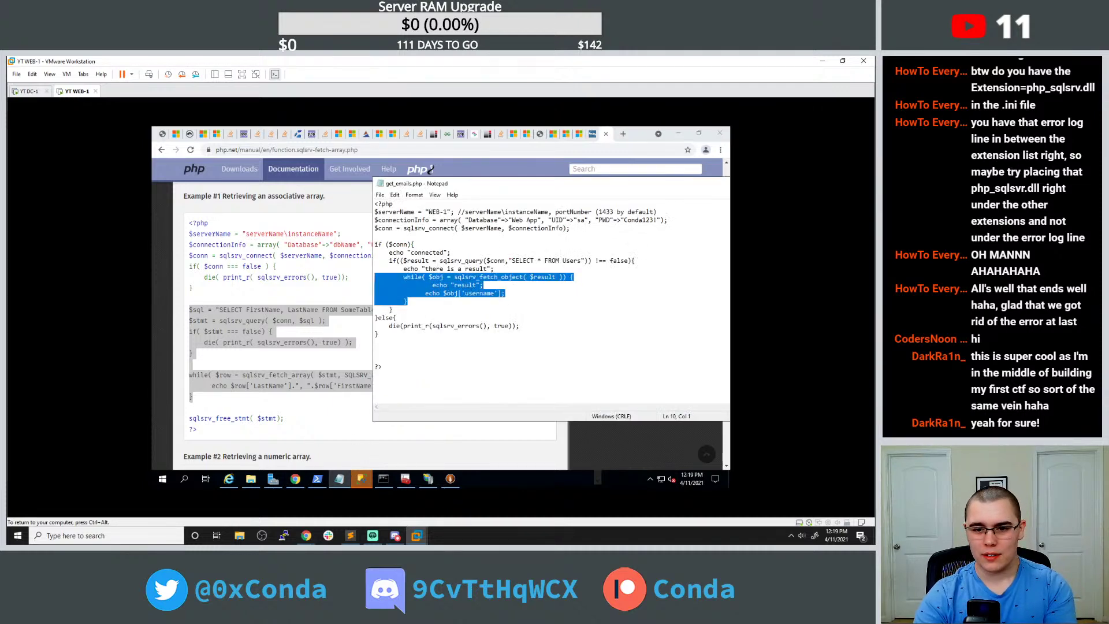
{"action": "left_click", "coordinate": [365, 276]}
{"action": "left_click", "coordinate": [340, 478]}
{"action": "left_click", "coordinate": [490, 276]}
{"action": "left_click", "coordinate": [451, 253]}
{"action": "left_click_drag", "start_coordinate": [407, 301], "coordinate": [334, 265]}
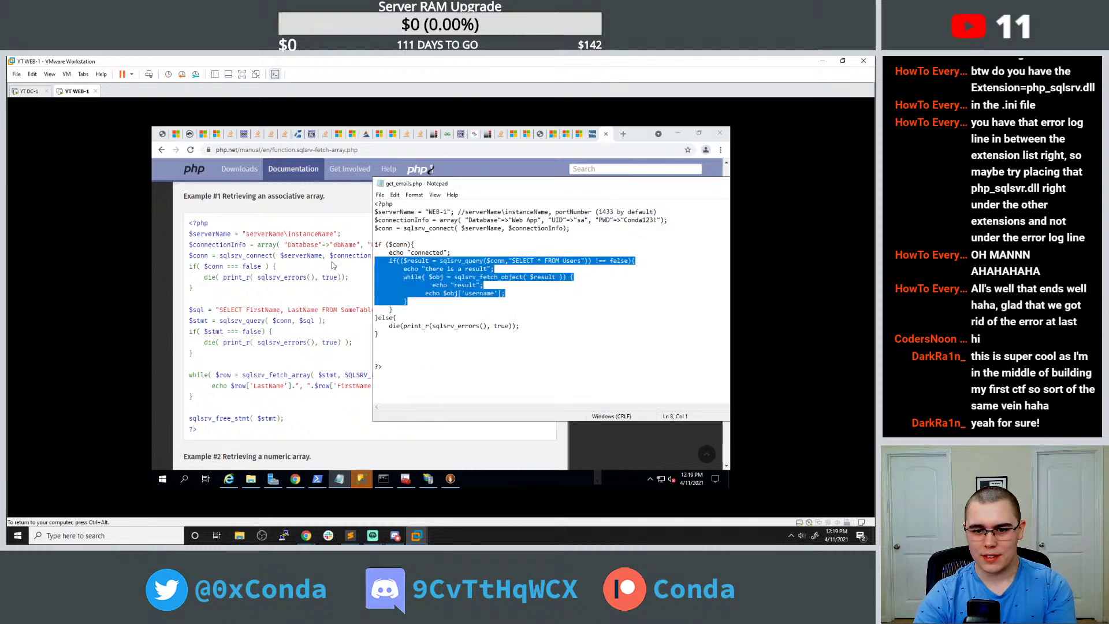
{"action": "key", "text": "BackSpace"}
{"action": "key", "text": "Delete"}
{"action": "key", "text": "Down"}
{"action": "key", "text": "Down"}
{"action": "key", "text": "Down"}
{"action": "key", "text": "Down"}
{"action": "key", "text": "ctrl+v"}
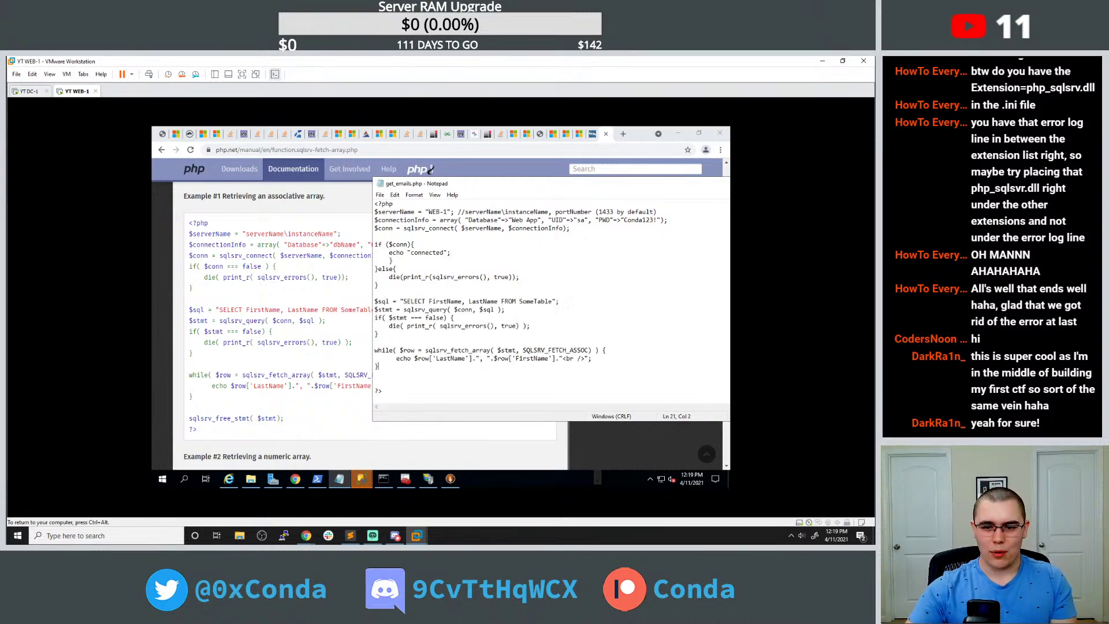
Query '* FROM Users', echo username and email, and reload the page, which returns HTTP ERROR 500.
{"action": "left_click_drag", "start_coordinate": [429, 301], "coordinate": [553, 300]}
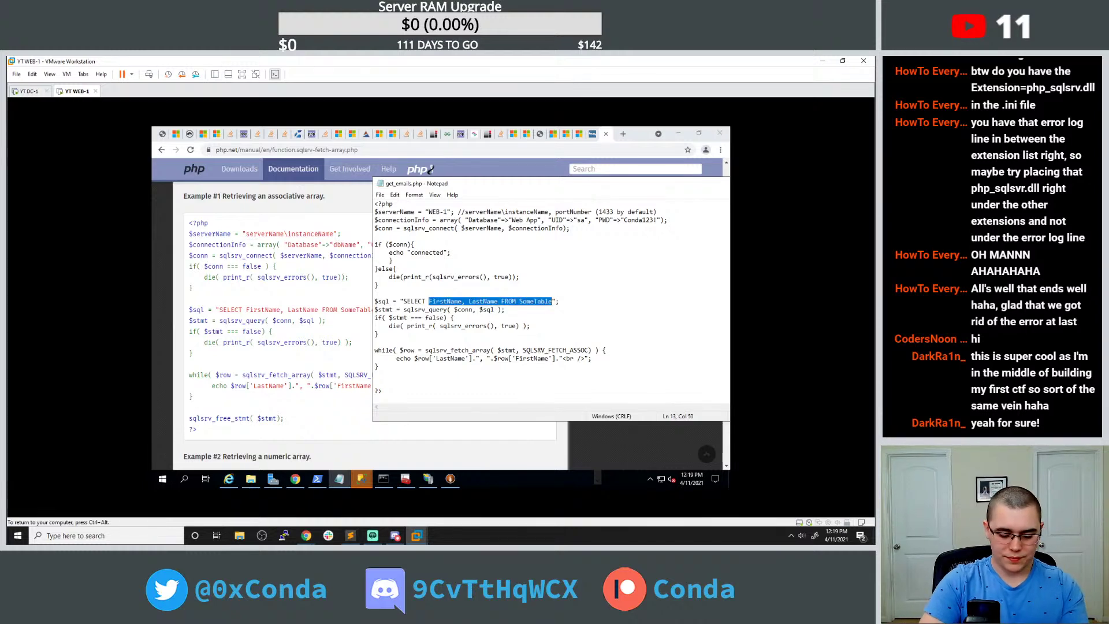
{"action": "type", "text": "* FROM Users"}
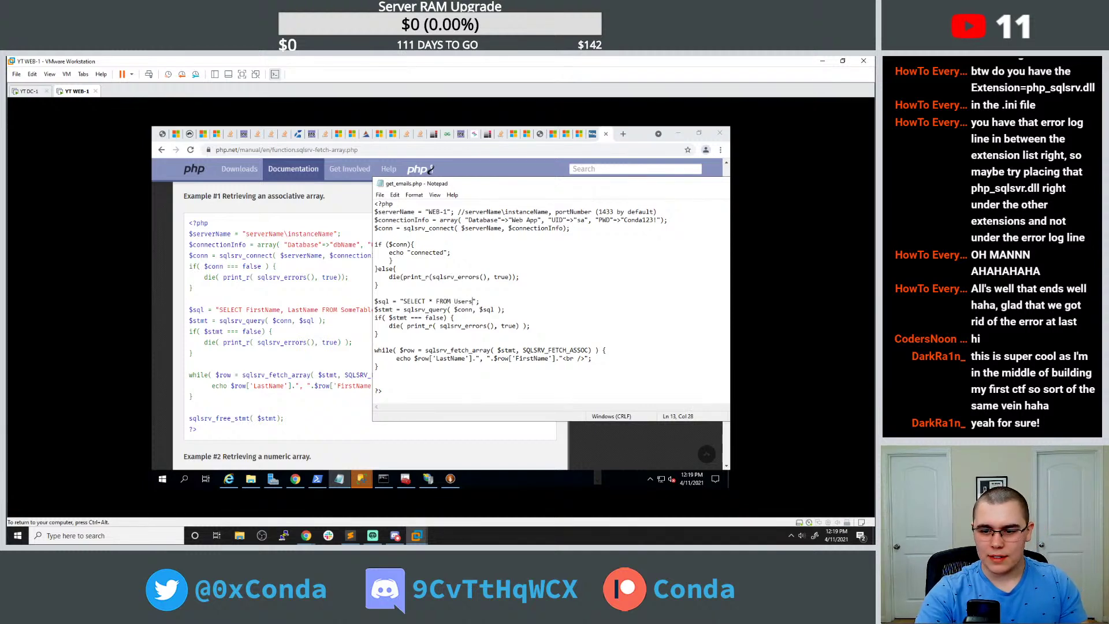
{"action": "left_click_drag", "start_coordinate": [429, 358], "coordinate": [466, 357]}
{"action": "left_click", "coordinate": [378, 366]}
{"action": "type", "text": "username"}
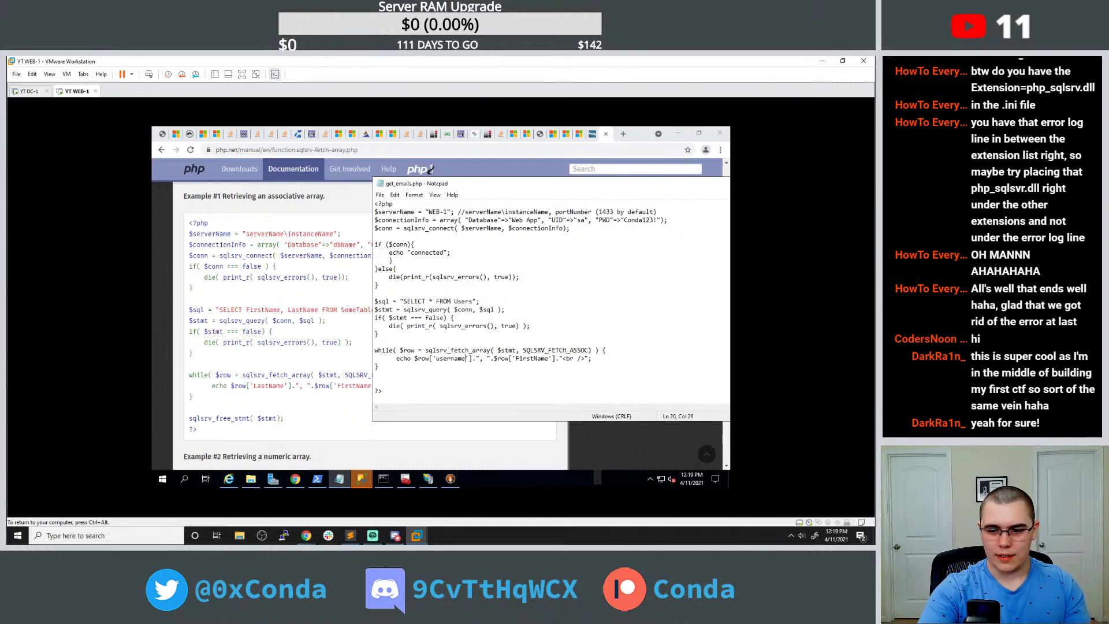
{"action": "left_click_drag", "start_coordinate": [518, 358], "coordinate": [541, 358]}
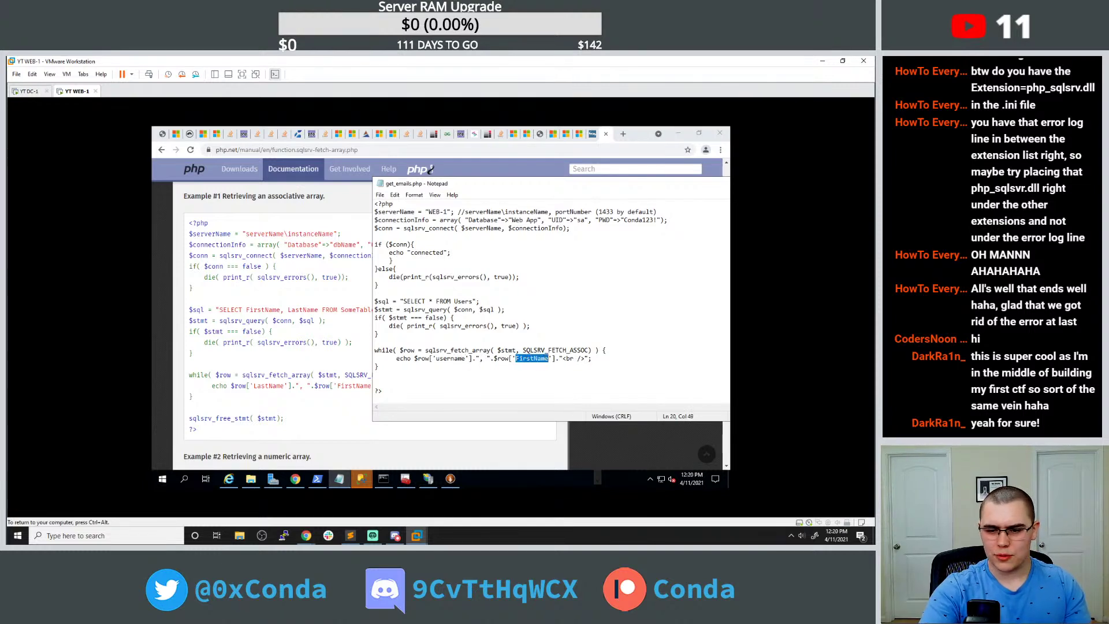
{"action": "type", "text": "email"}
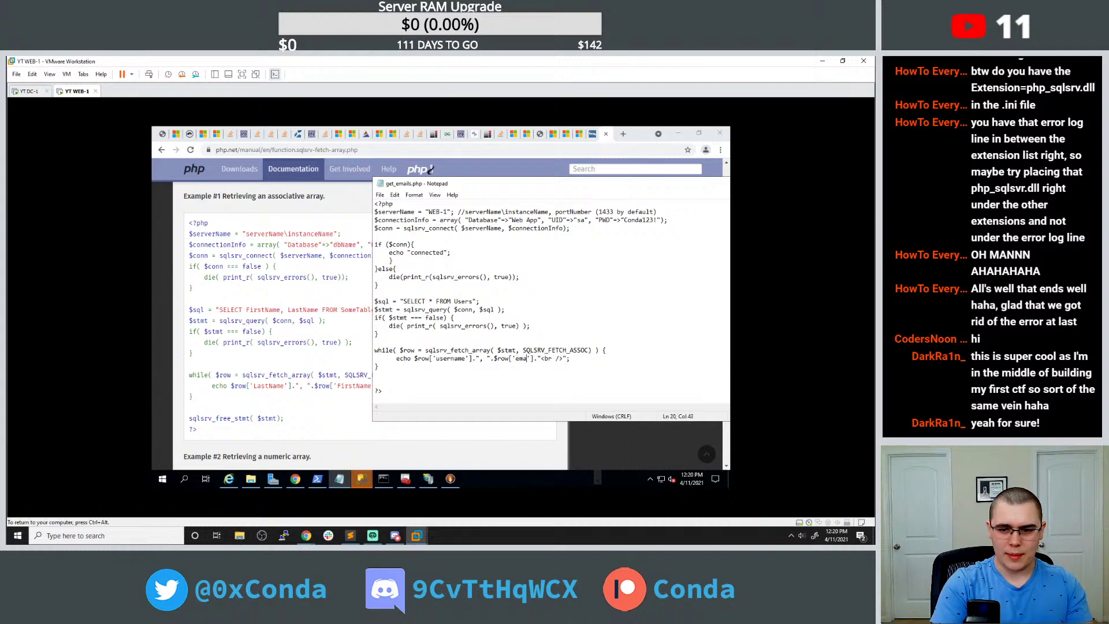
{"action": "left_click", "coordinate": [162, 133]}
{"action": "left_click", "coordinate": [189, 150]}
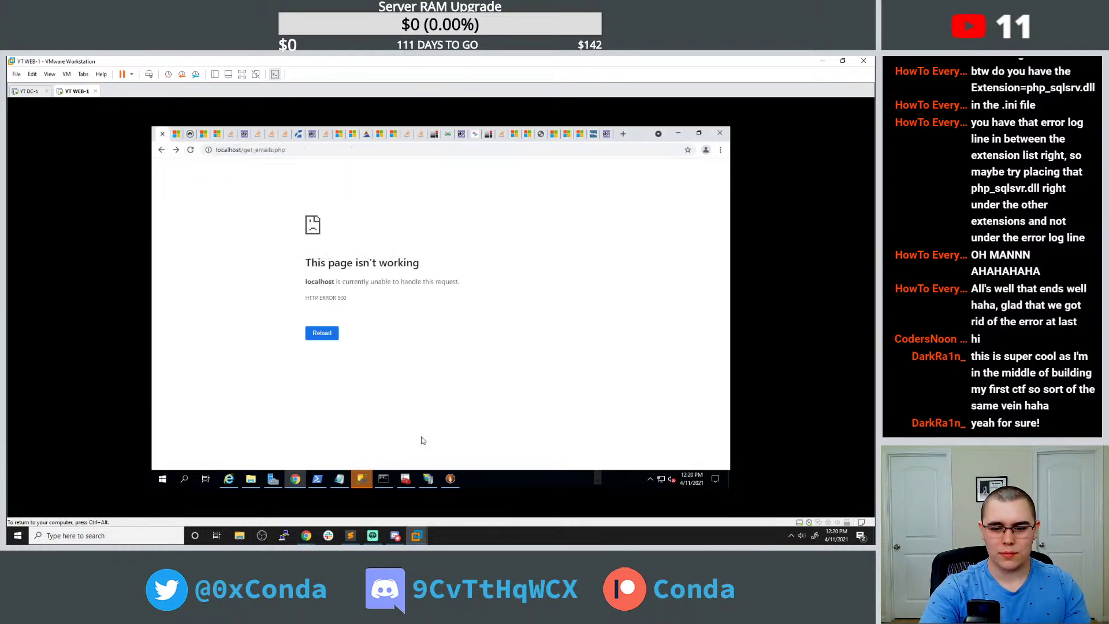
Copy the sqlsrv_free_stmt line from the php.net example into get_emails.php and reload the page.
{"action": "left_click", "coordinate": [339, 480]}
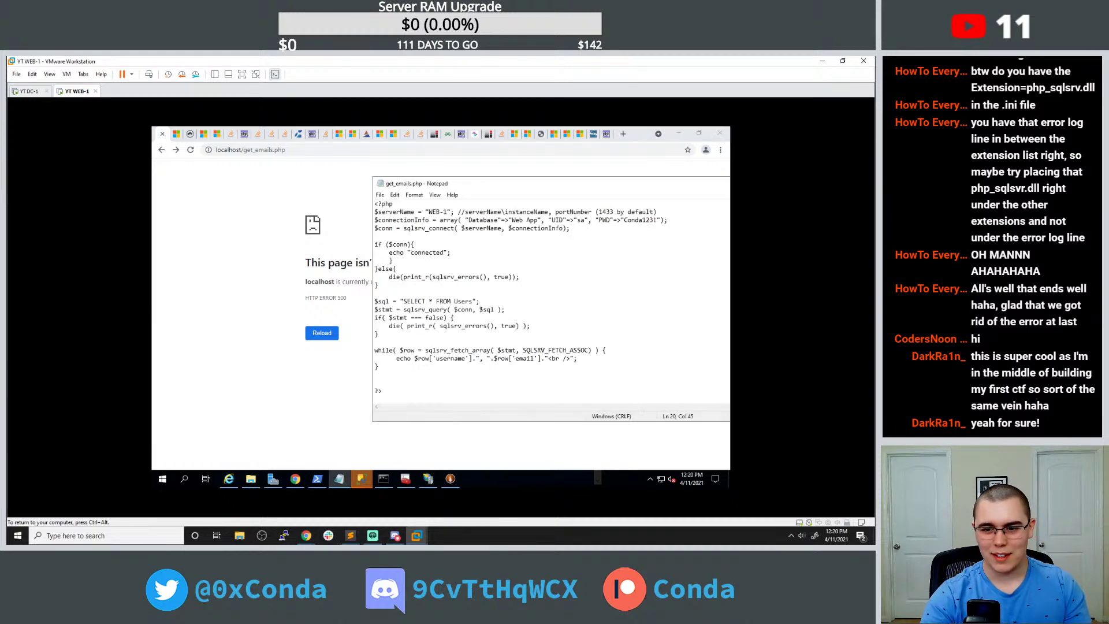
{"action": "left_click", "coordinate": [392, 261]}
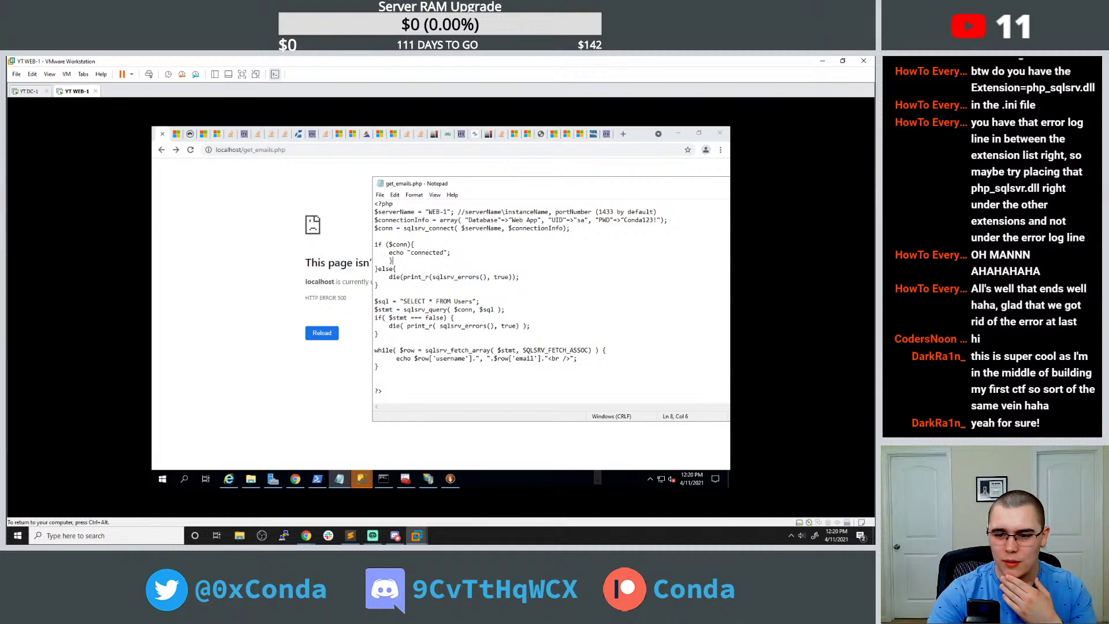
{"action": "left_click", "coordinate": [608, 138]}
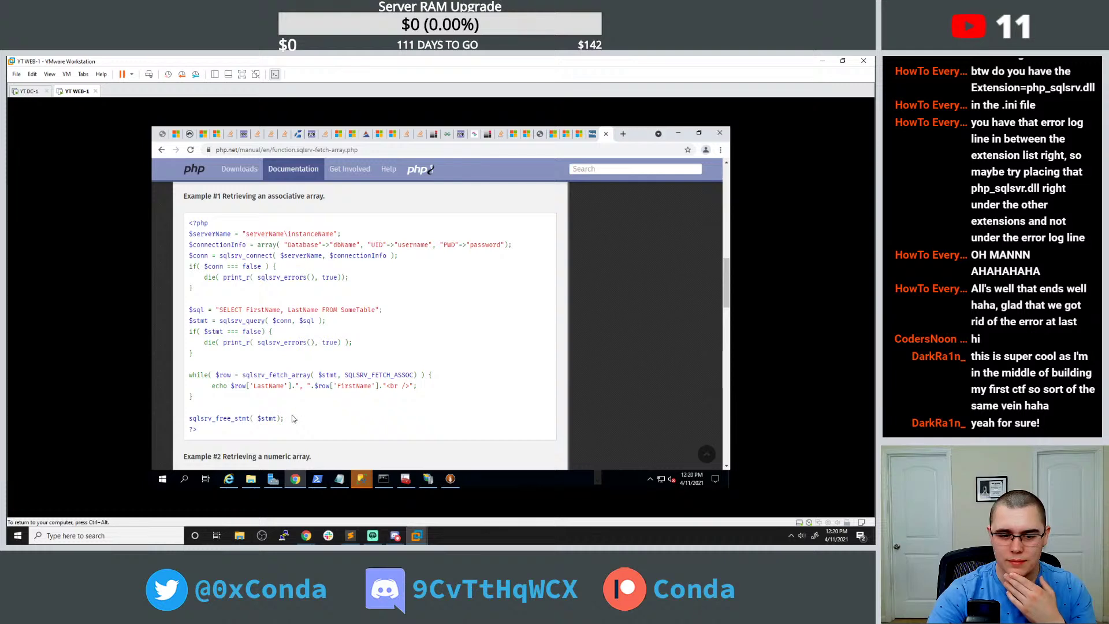
{"action": "left_click_drag", "start_coordinate": [286, 418], "coordinate": [188, 419]}
{"action": "left_click", "coordinate": [340, 479]}
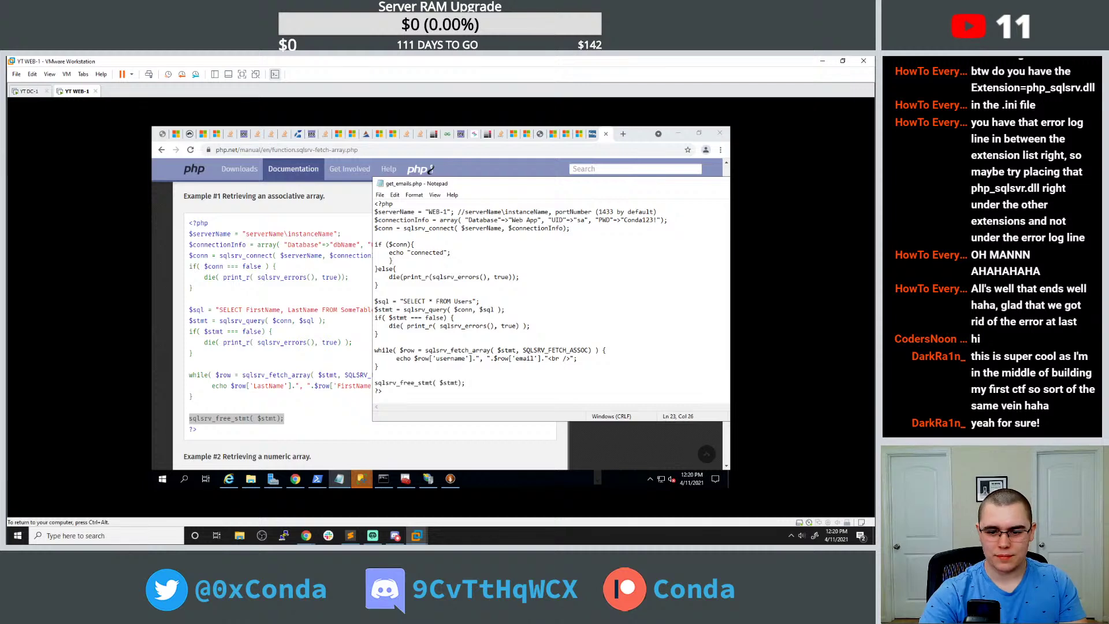
{"action": "left_click", "coordinate": [162, 134]}
{"action": "left_click", "coordinate": [190, 150]}
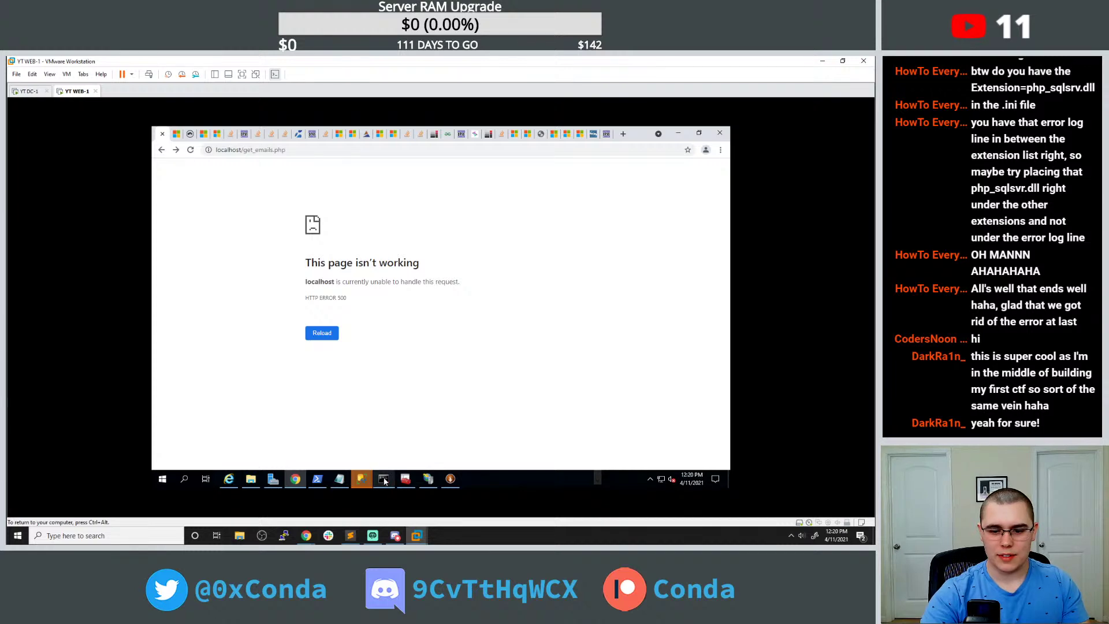
{"action": "left_click", "coordinate": [339, 479]}
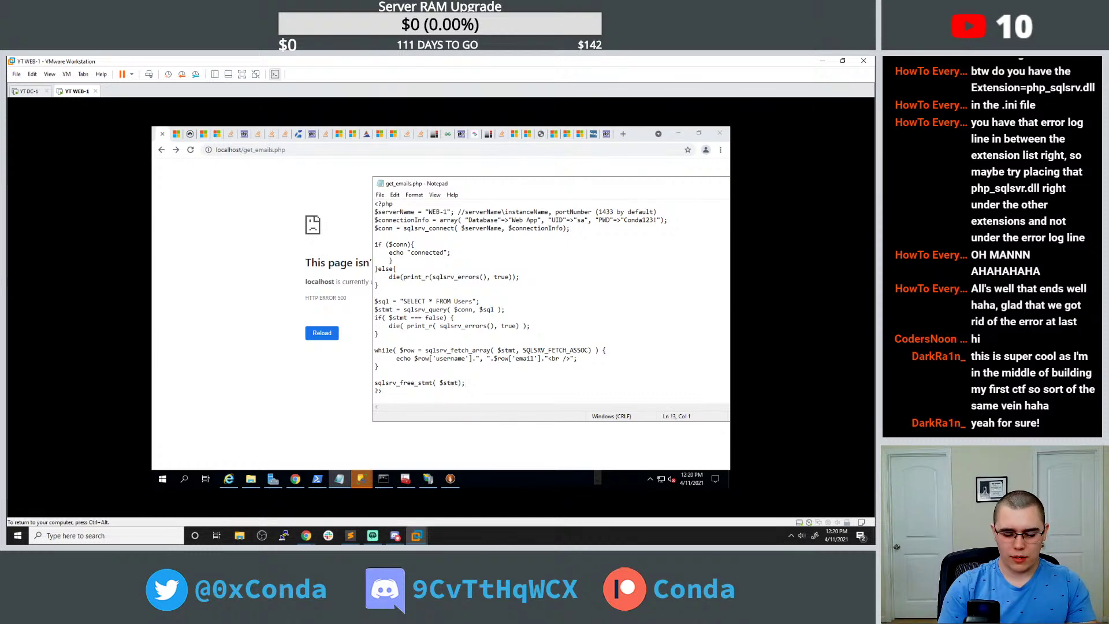
Comment out the query block with /* */ to test, delete the stray brace, then uncomment it.
{"action": "type", "text": "/*"}
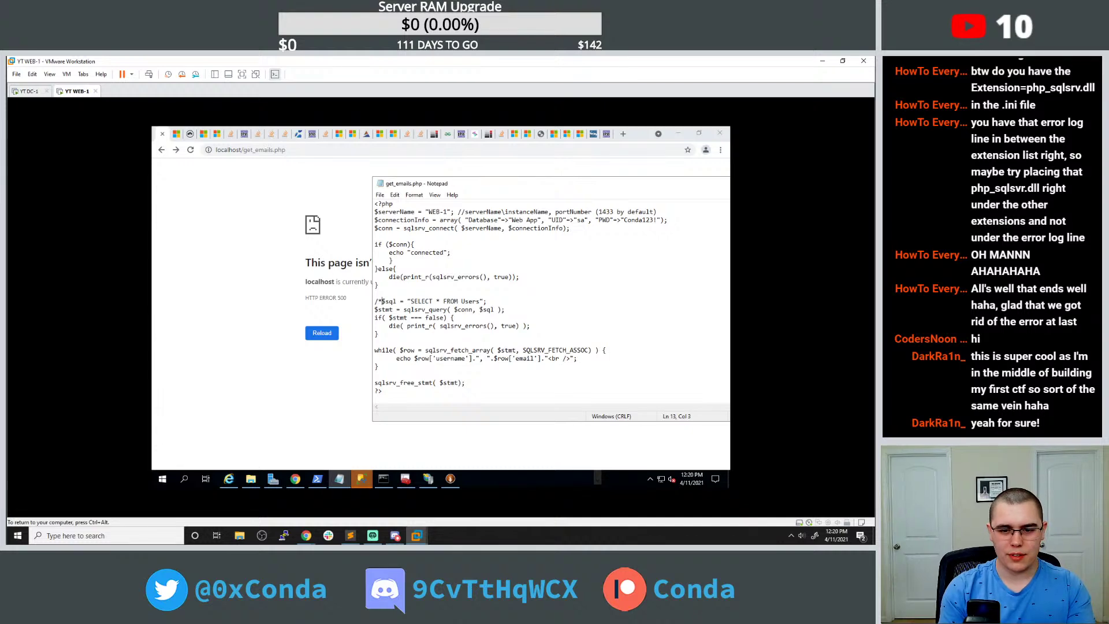
{"action": "type", "text": "*/"}
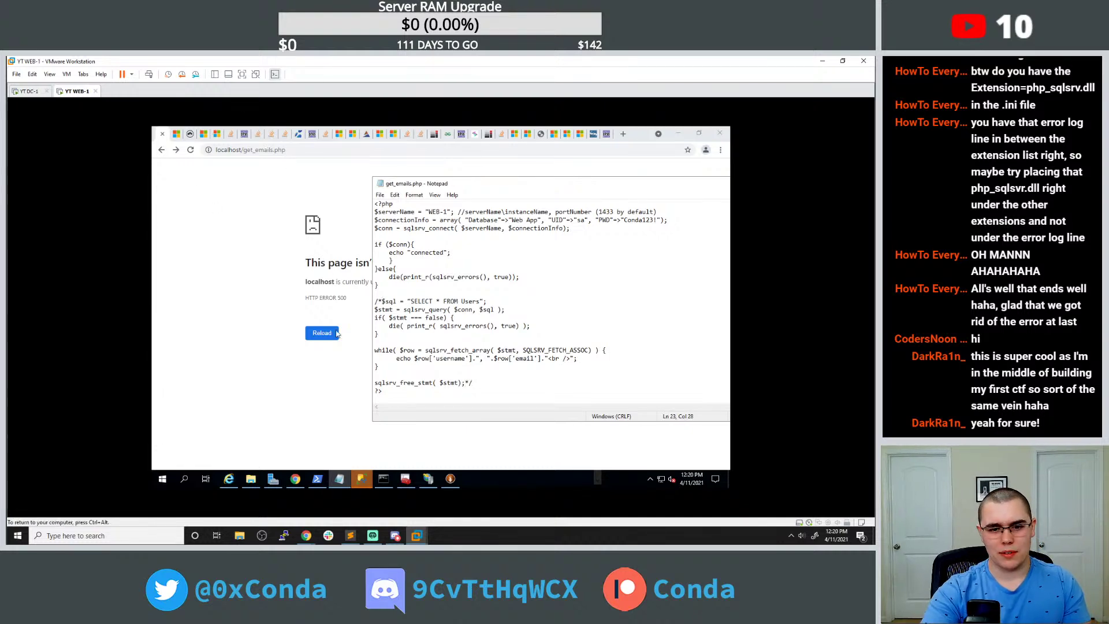
{"action": "left_click", "coordinate": [337, 333]}
{"action": "left_click", "coordinate": [338, 478]}
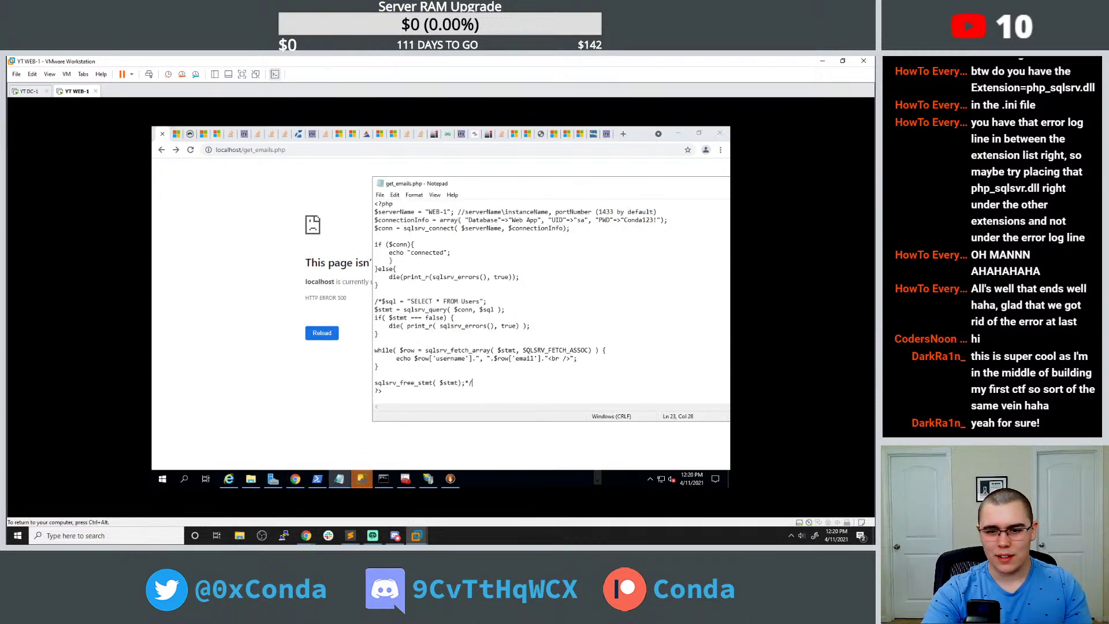
{"action": "left_click", "coordinate": [414, 244]}
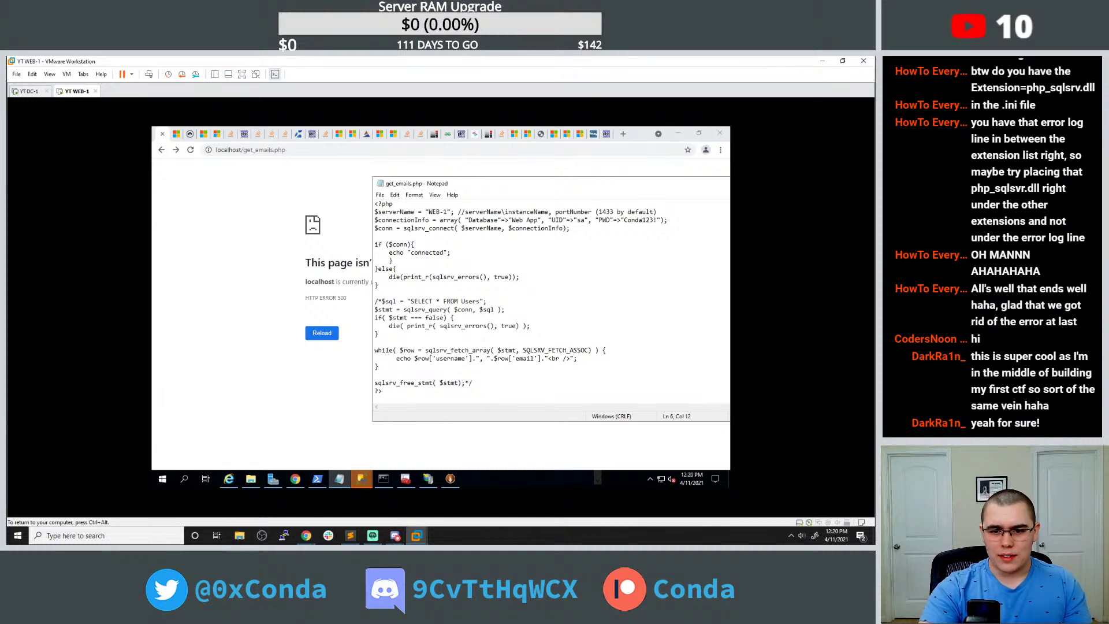
{"action": "key", "text": "BackSpace"}
{"action": "key", "text": "BackSpace"}
{"action": "key", "text": "BackSpace"}
{"action": "key", "text": "BackSpace"}
{"action": "key", "text": "BackSpace"}
{"action": "key", "text": "BackSpace"}
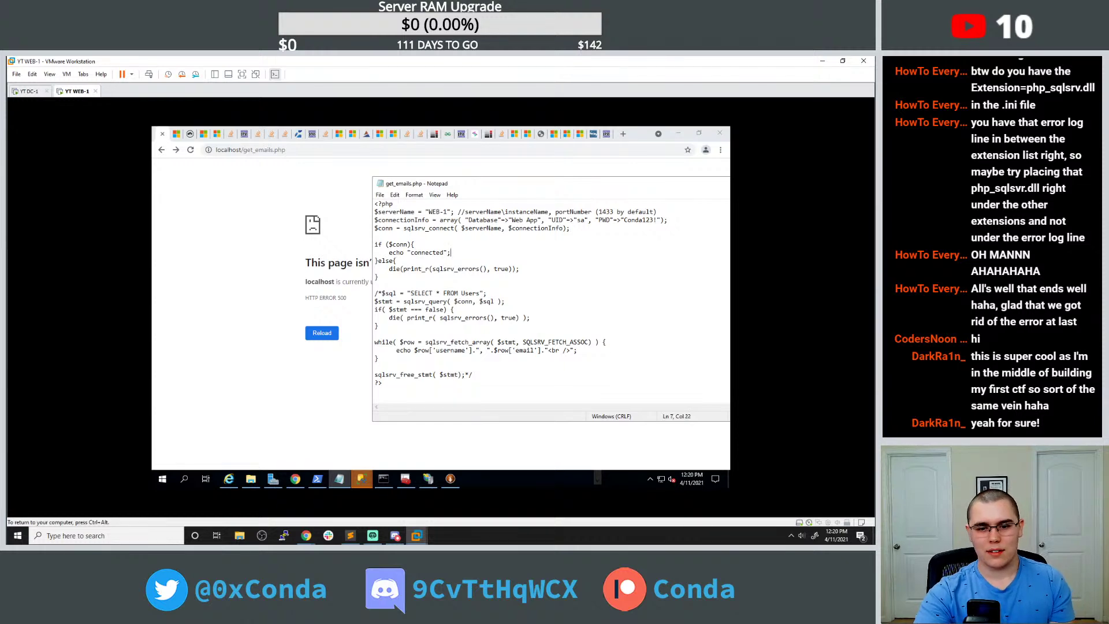
{"action": "left_click", "coordinate": [382, 294]}
{"action": "key", "text": "BackSpace"}
{"action": "key", "text": "BackSpace"}
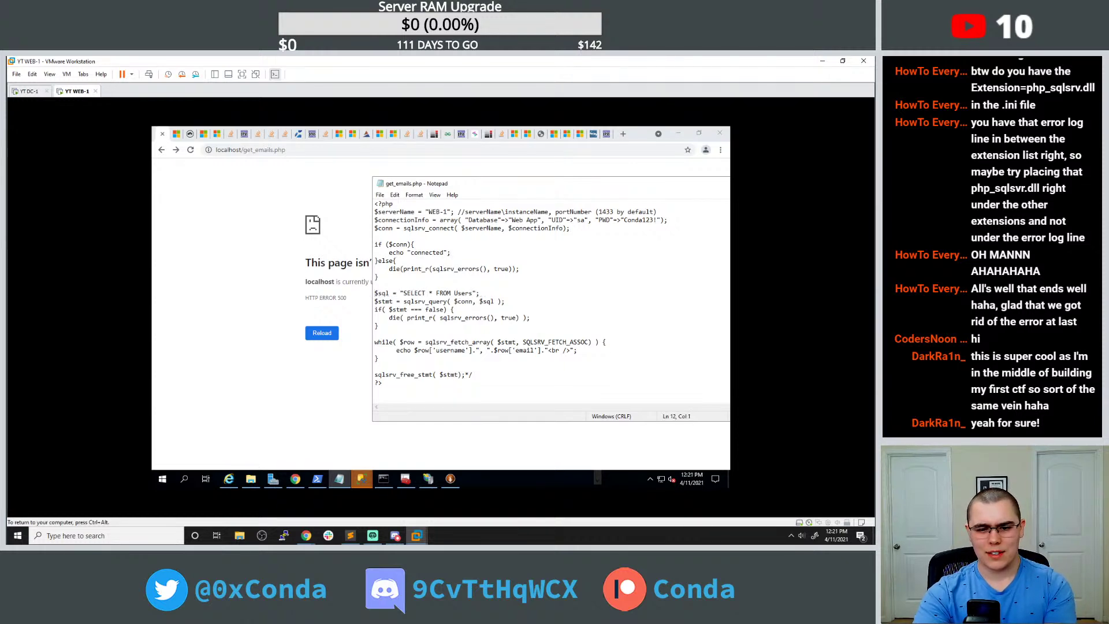
{"action": "left_click", "coordinate": [472, 374]}
{"action": "key", "text": "BackSpace"}
{"action": "key", "text": "BackSpace"}
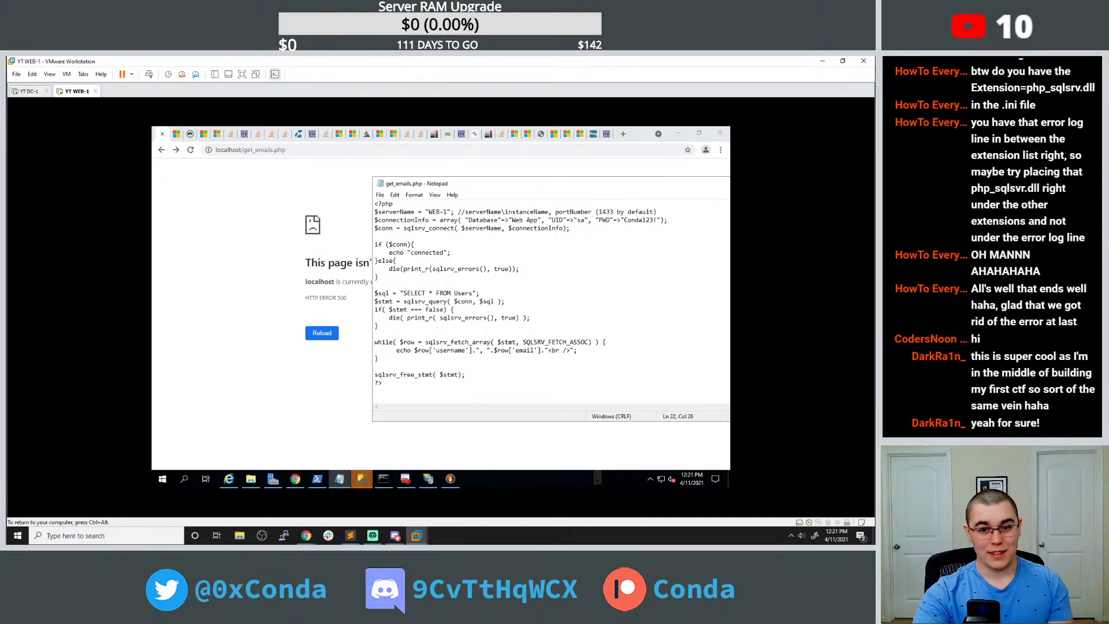
Reload to list each user's username and email, then review the php.net, Microsoft Docs and Stack Overflow tabs.
{"action": "left_click", "coordinate": [191, 150]}
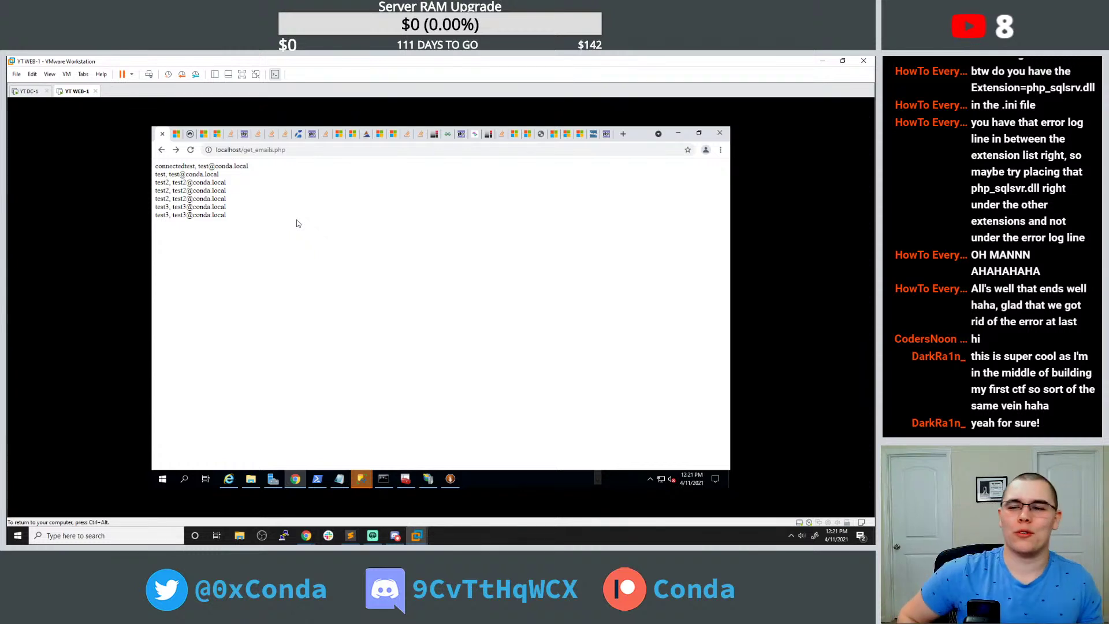
{"action": "left_click", "coordinate": [606, 135]}
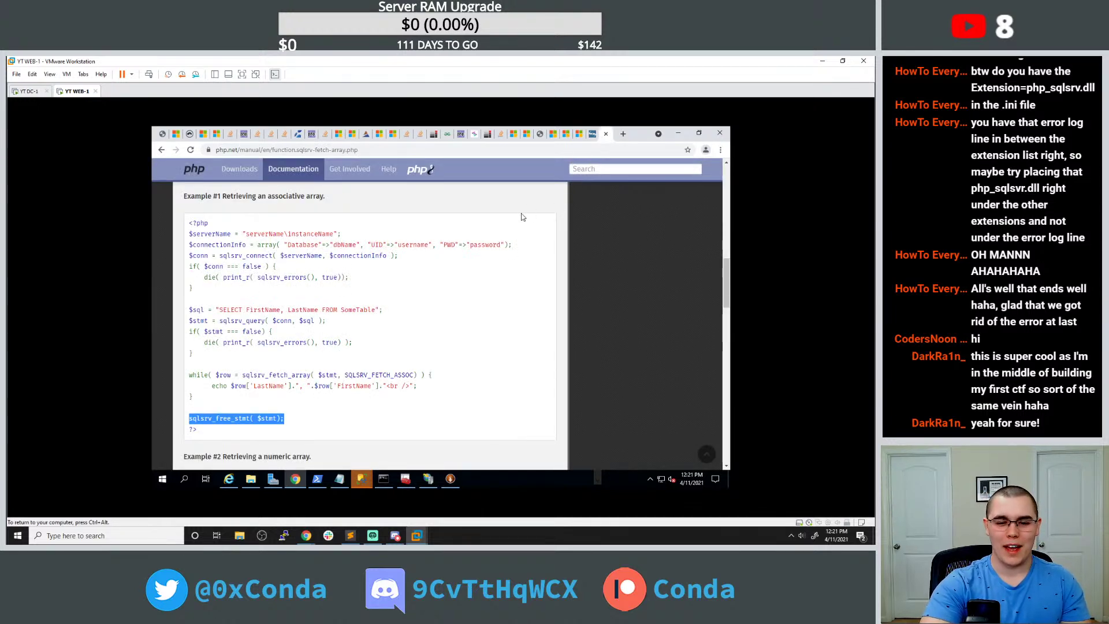
{"action": "left_click", "coordinate": [584, 140]}
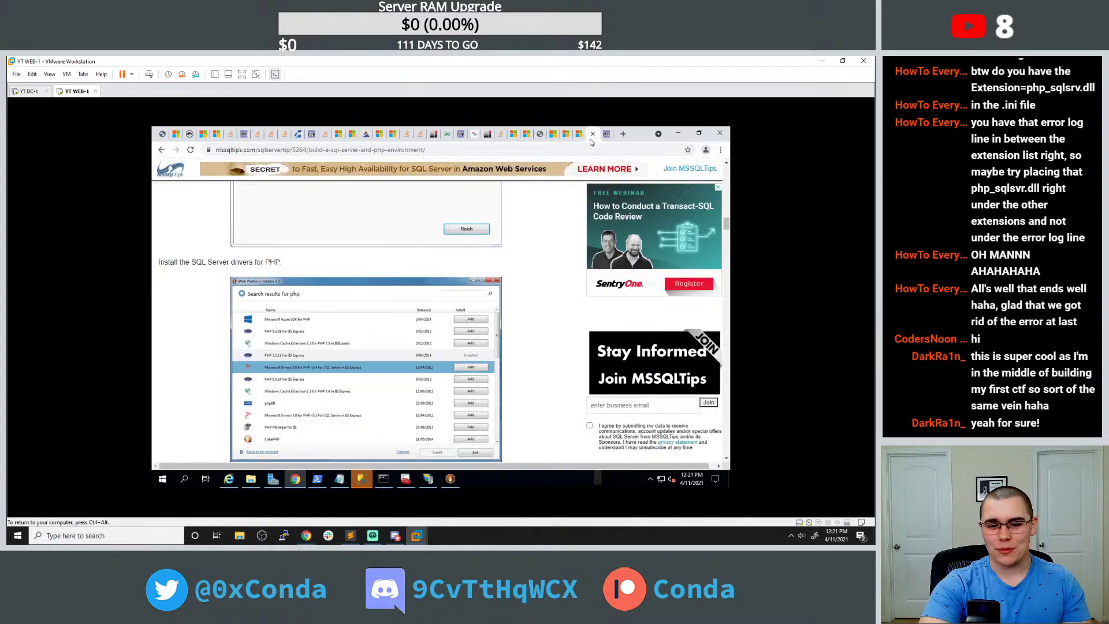
{"action": "left_click", "coordinate": [575, 143]}
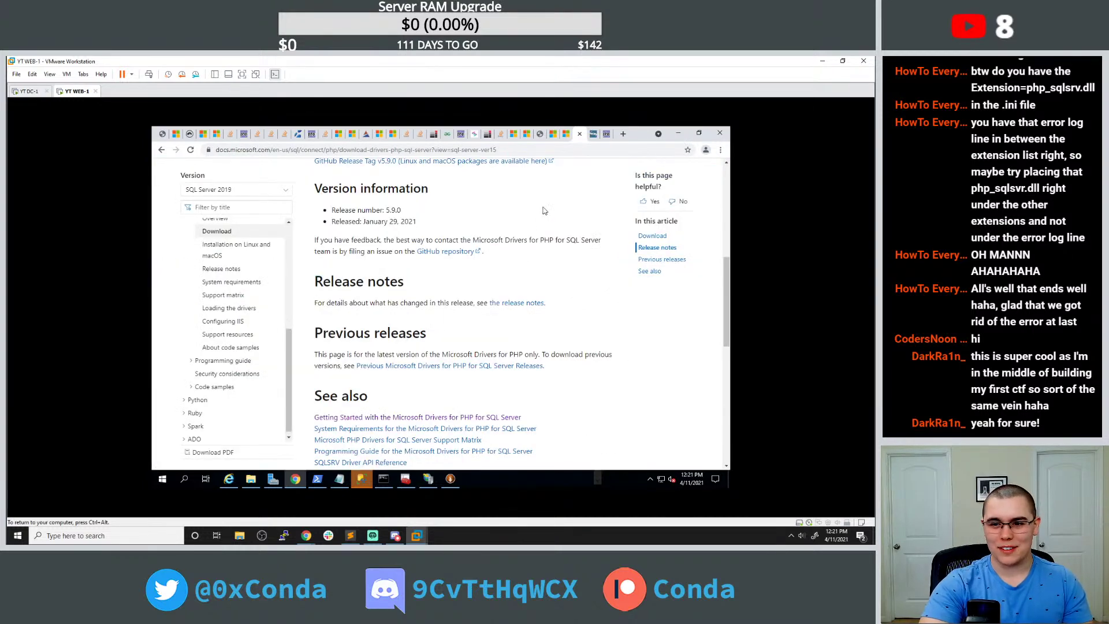
{"action": "scroll", "coordinate": [540, 222], "scroll_direction": "down", "scroll_amount": 4}
{"action": "left_click", "coordinate": [567, 137]}
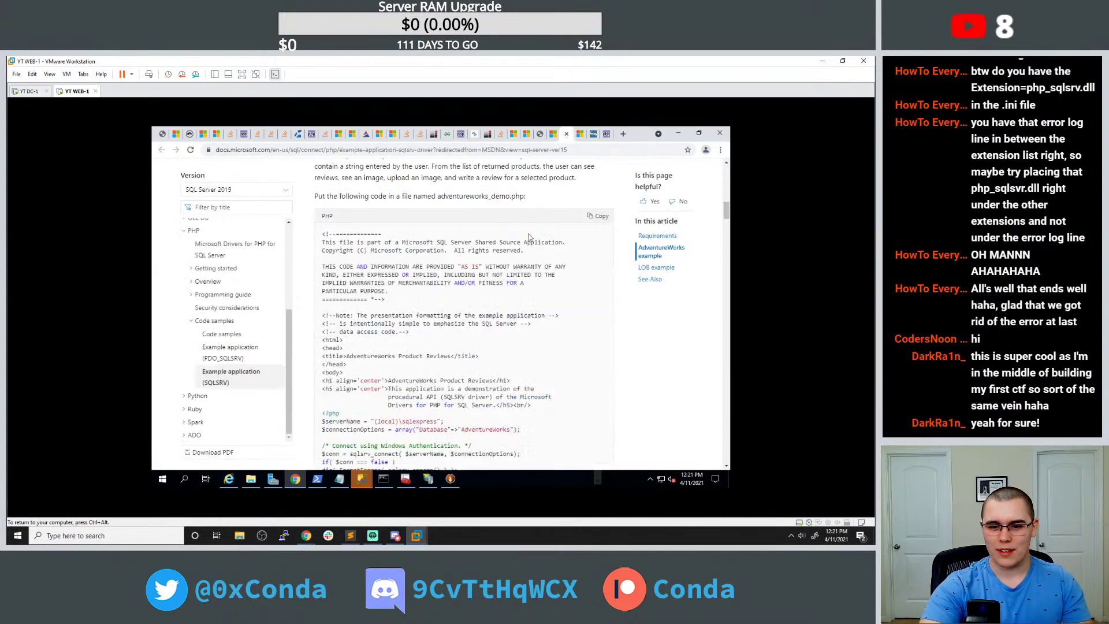
{"action": "left_click", "coordinate": [553, 137]}
{"action": "left_click", "coordinate": [501, 137]}
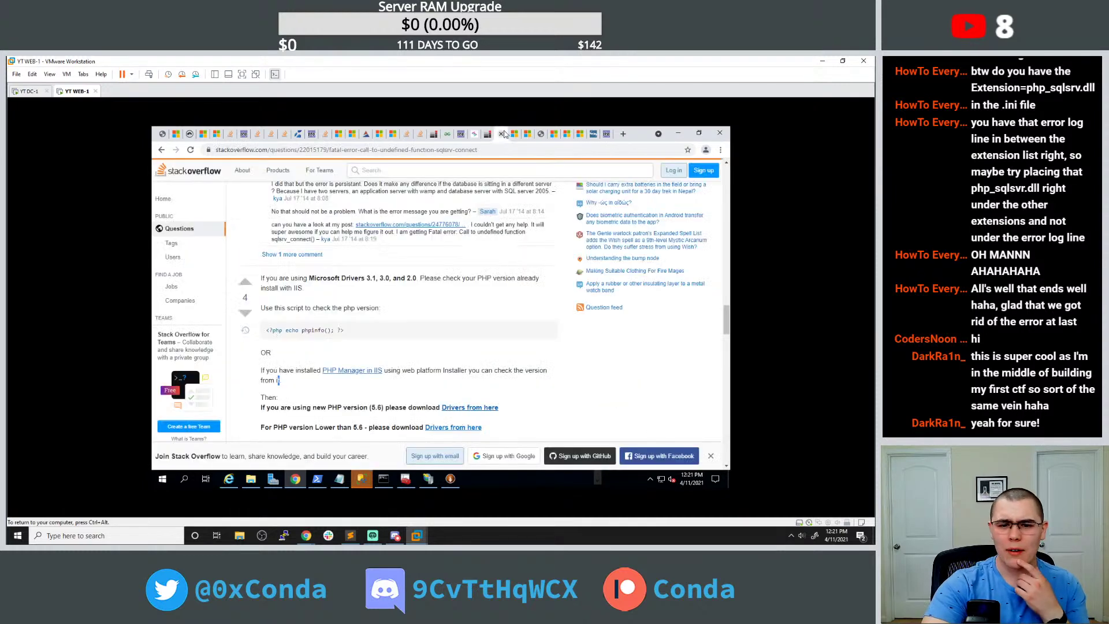
{"action": "scroll", "coordinate": [485, 219], "scroll_direction": "down", "scroll_amount": 1}
{"action": "scroll", "coordinate": [484, 219], "scroll_direction": "down", "scroll_amount": 8}
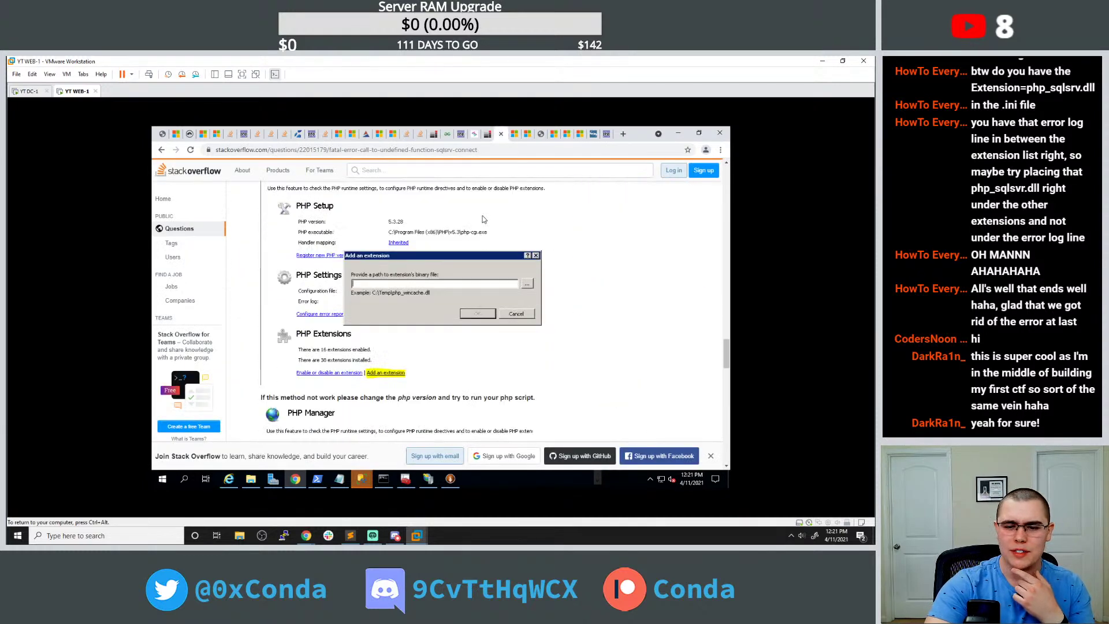
{"action": "scroll", "coordinate": [484, 215], "scroll_direction": "down", "scroll_amount": 1}
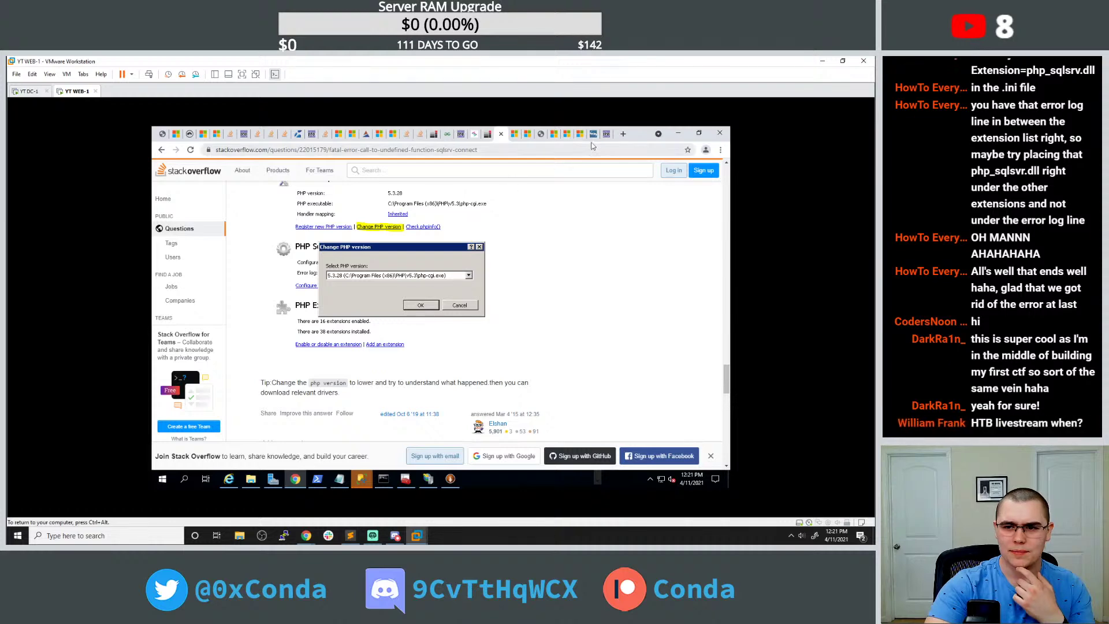
{"action": "left_click", "coordinate": [339, 478]}
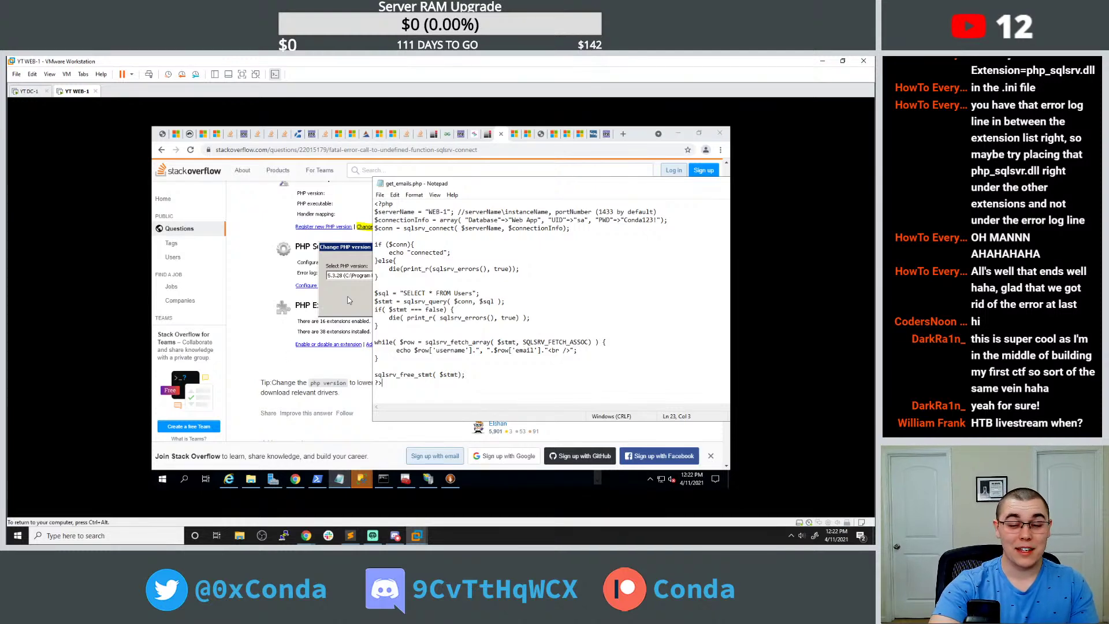
Delete the username and email references so the loop echoes the whole $row, then reload to see 'connectedArray'.
{"action": "left_click_drag", "start_coordinate": [453, 187], "coordinate": [335, 179]}
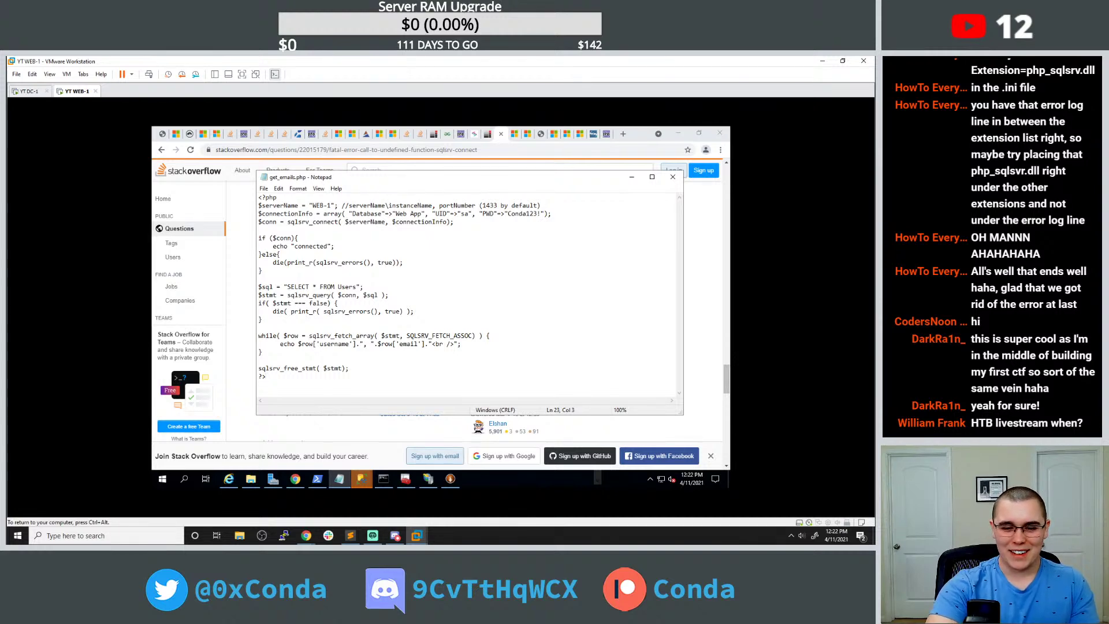
{"action": "left_click_drag", "start_coordinate": [312, 343], "coordinate": [424, 344]}
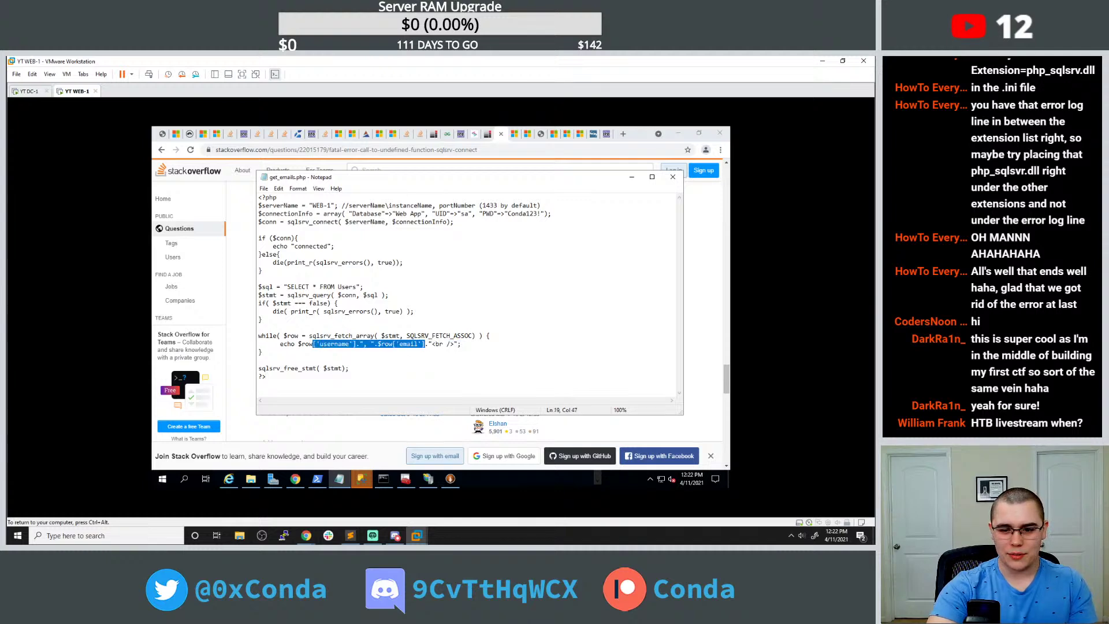
{"action": "key", "text": "BackSpace"}
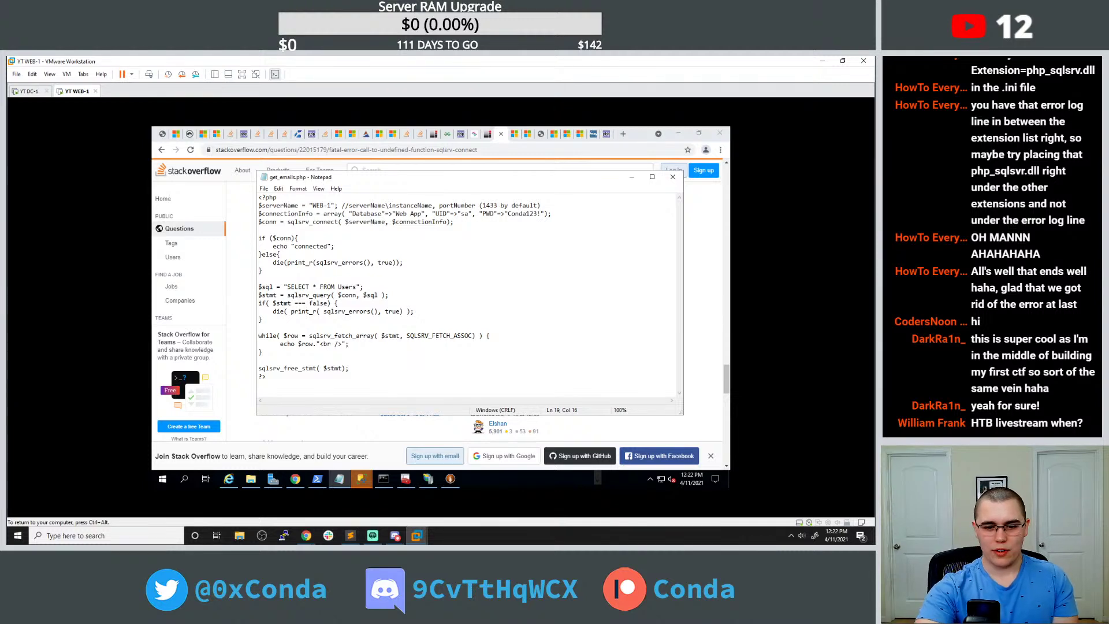
{"action": "left_click", "coordinate": [156, 132]}
{"action": "left_click", "coordinate": [190, 150]}
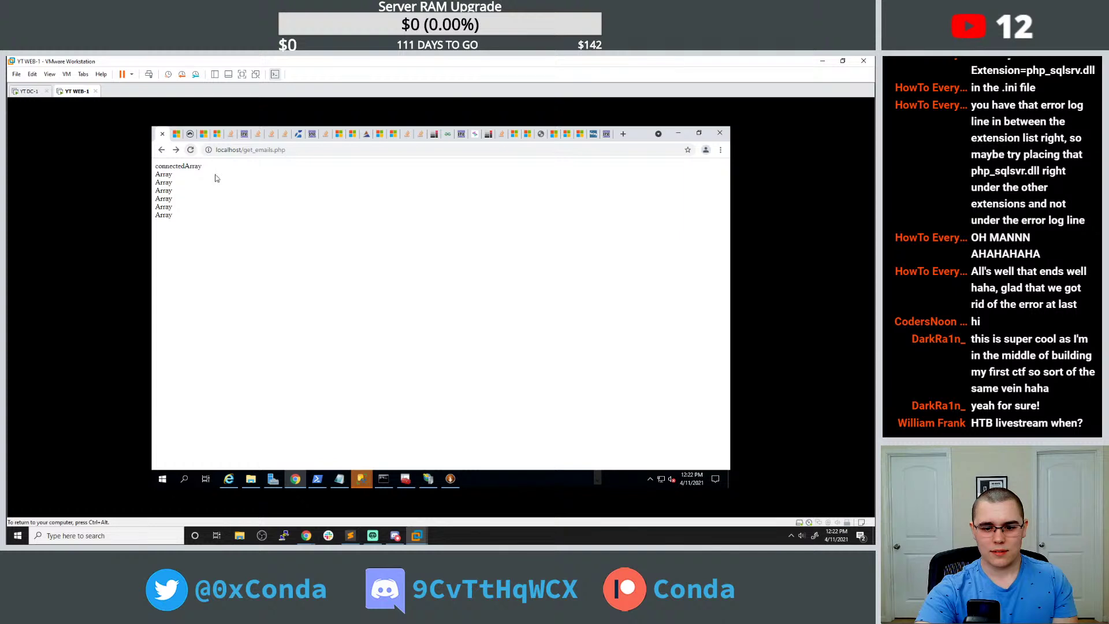
Search 'php print all elements of array' and select TutorialRepublic's example foreach loop.
{"action": "left_click", "coordinate": [622, 133]}
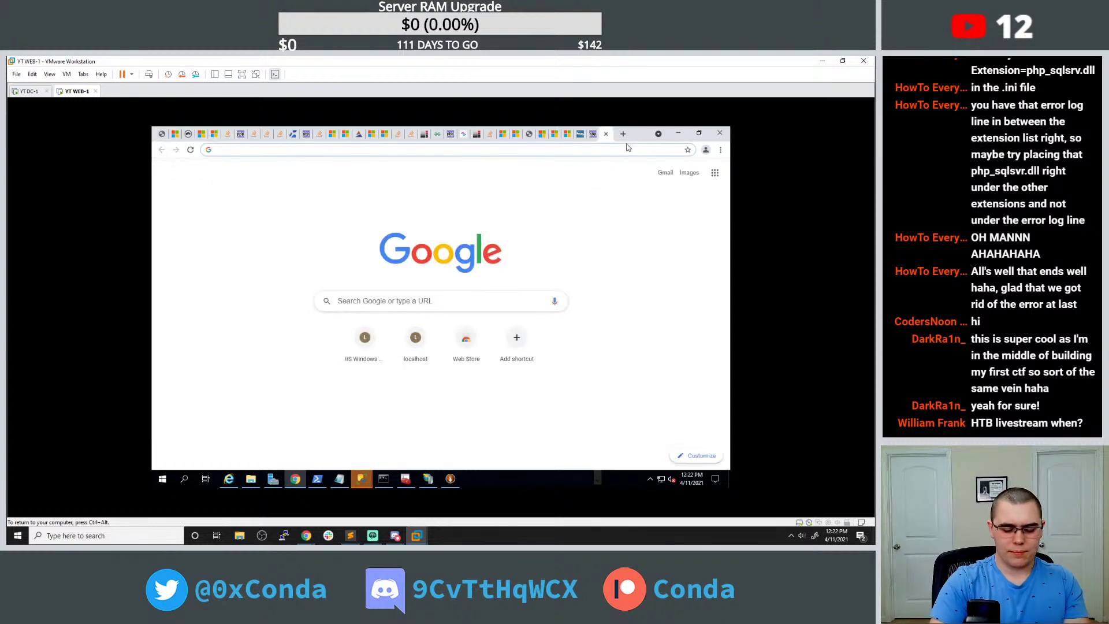
{"action": "type", "text": "php print all "}
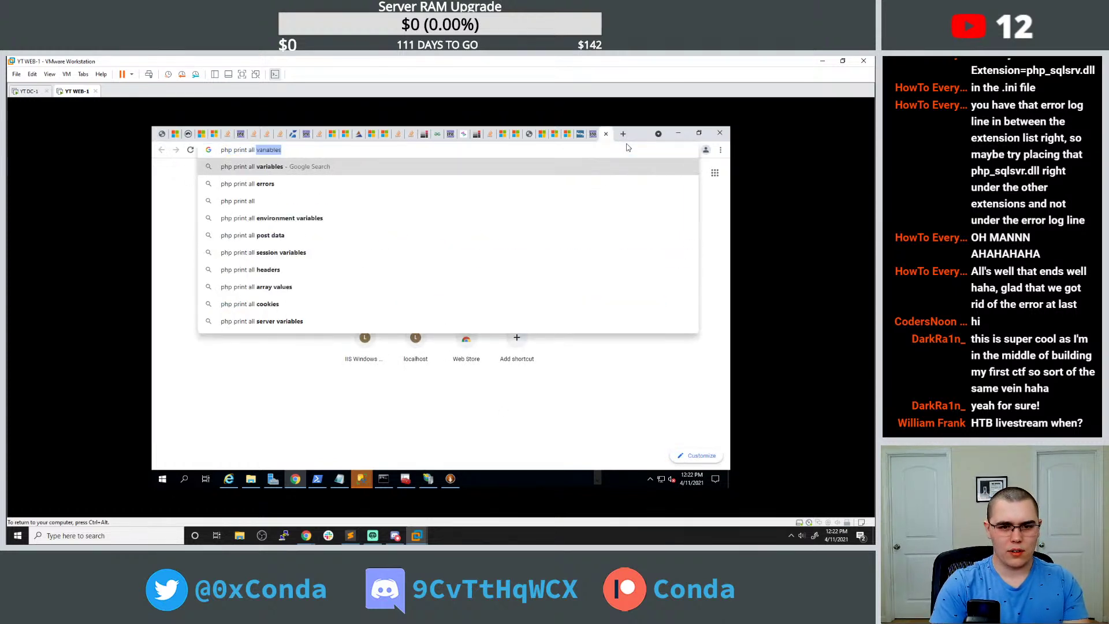
{"action": "type", "text": "ele"}
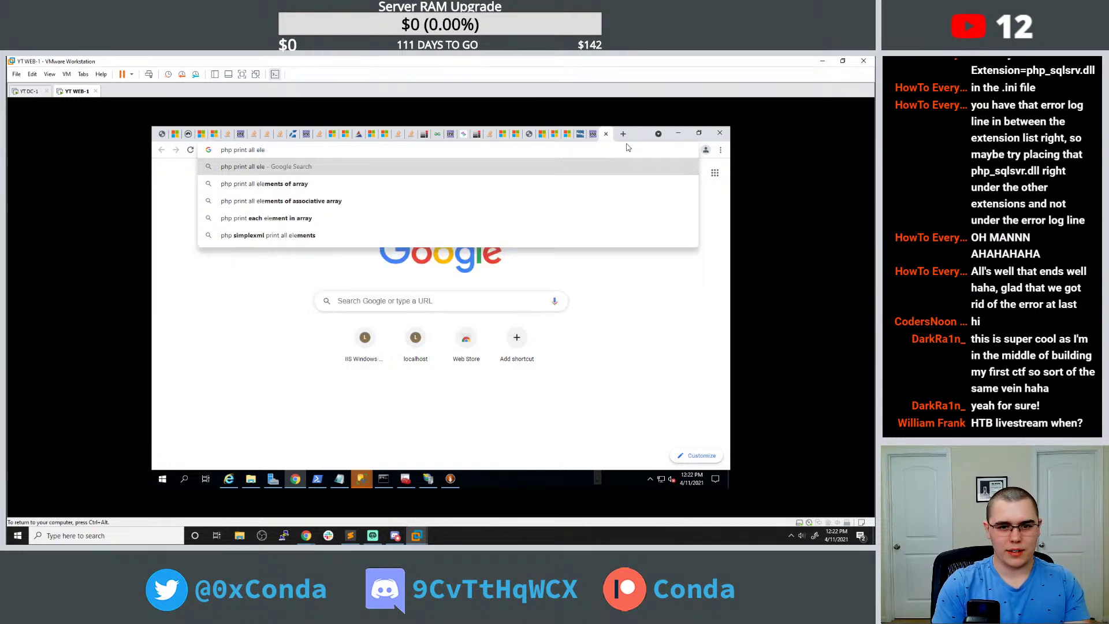
{"action": "key", "text": "Down"}
{"action": "key", "text": "Return"}
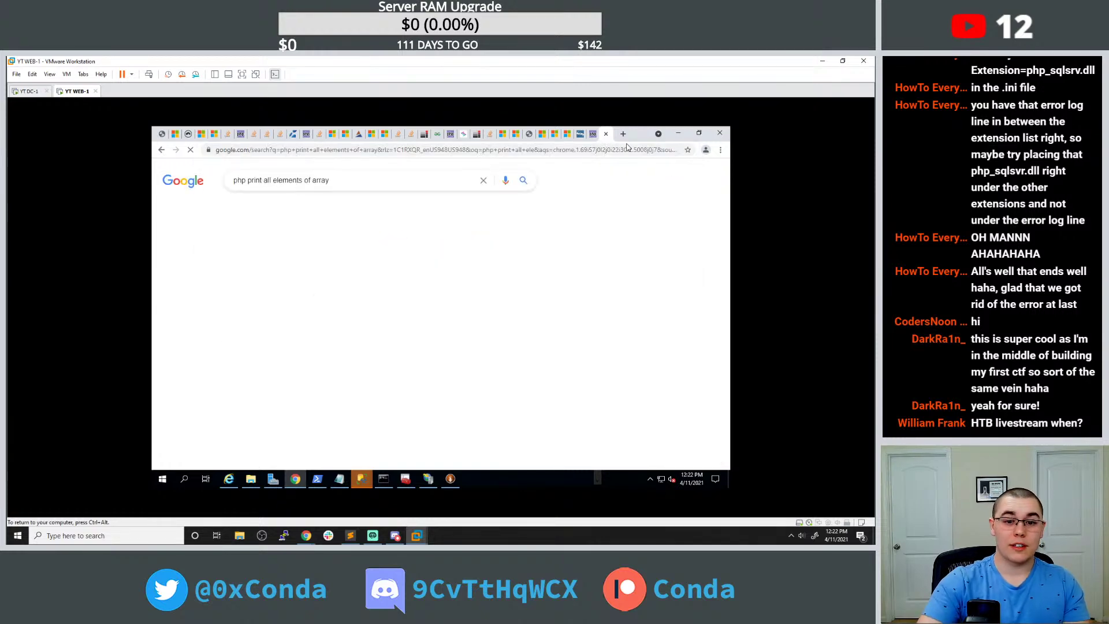
{"action": "left_click", "coordinate": [323, 258]}
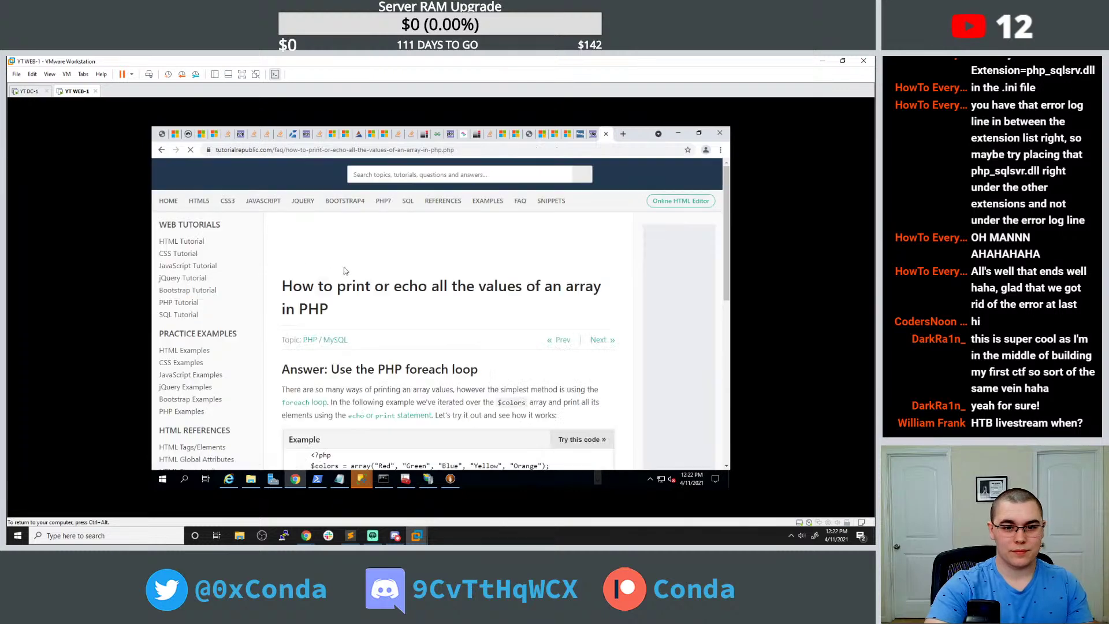
{"action": "scroll", "coordinate": [356, 273], "scroll_direction": "down", "scroll_amount": 2}
{"action": "scroll", "coordinate": [341, 283], "scroll_direction": "down", "scroll_amount": 2}
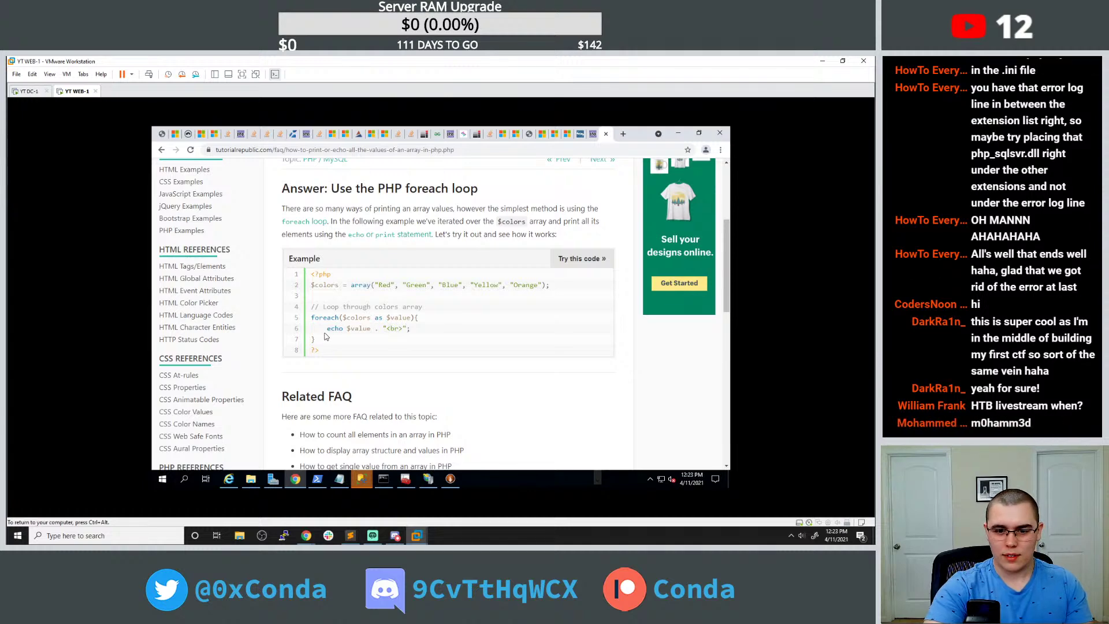
{"action": "left_click_drag", "start_coordinate": [317, 340], "coordinate": [308, 317]}
{"action": "key", "text": "ctrl+c"}
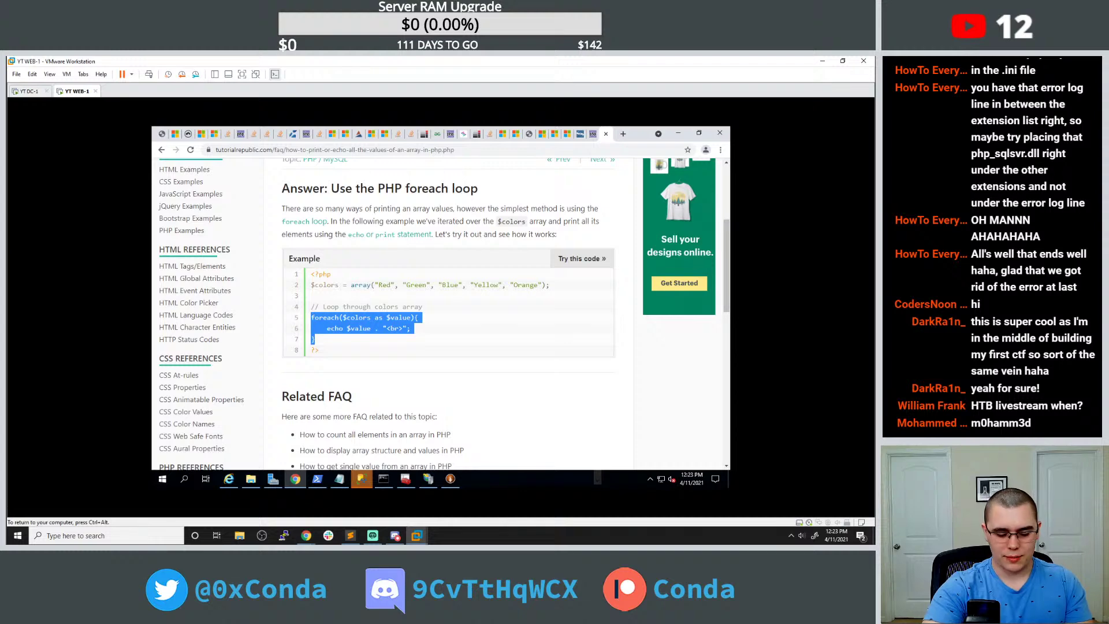
Paste the foreach loop over the echo line in the while loop and rename $colors to $row.
{"action": "left_click", "coordinate": [339, 478]}
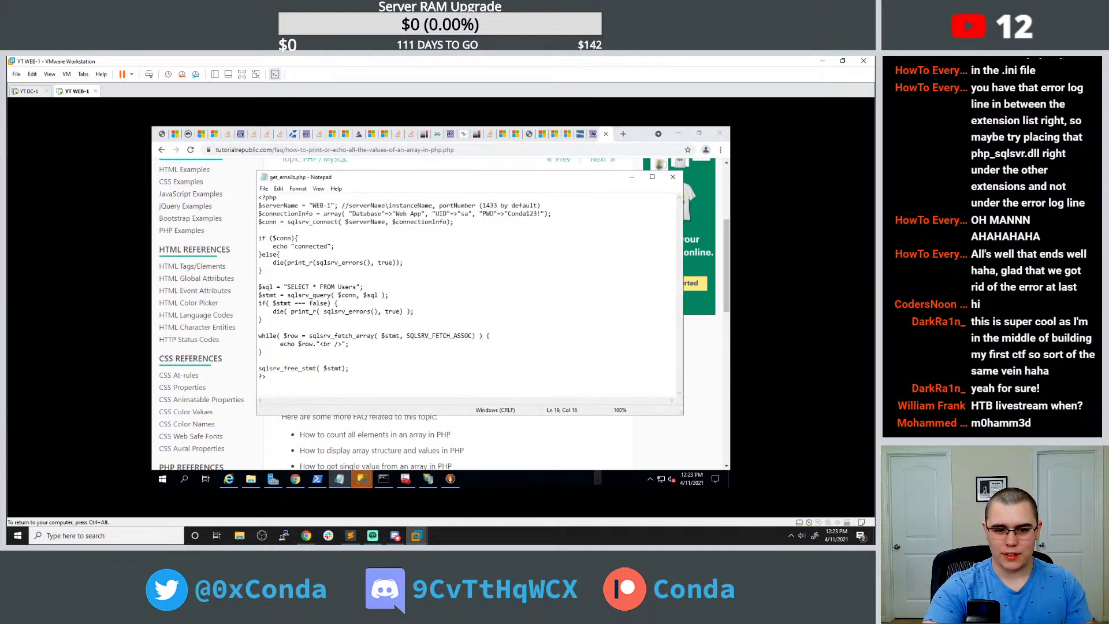
{"action": "left_click", "coordinate": [262, 352]}
{"action": "key", "text": "Left"}
{"action": "key", "text": "Left"}
{"action": "key", "text": "shift+Left"}
{"action": "key", "text": "shift+Left"}
{"action": "key", "text": "shift+Left"}
{"action": "key", "text": "shift+Left"}
{"action": "key", "text": "shift+Left"}
{"action": "key", "text": "shift+Left"}
{"action": "key", "text": "shift+Left"}
{"action": "key", "text": "shift+Left"}
{"action": "key", "text": "shift+Left"}
{"action": "key", "text": "shift+Left"}
{"action": "key", "text": "shift+Left"}
{"action": "key", "text": "shift+Left"}
{"action": "key", "text": "shift+Left"}
{"action": "key", "text": "shift+Left"}
{"action": "key", "text": "shift+Left"}
{"action": "key", "text": "shift+Left"}
{"action": "key", "text": "shift+Left"}
{"action": "key", "text": "shift+Left"}
{"action": "key", "text": "shift+Left"}
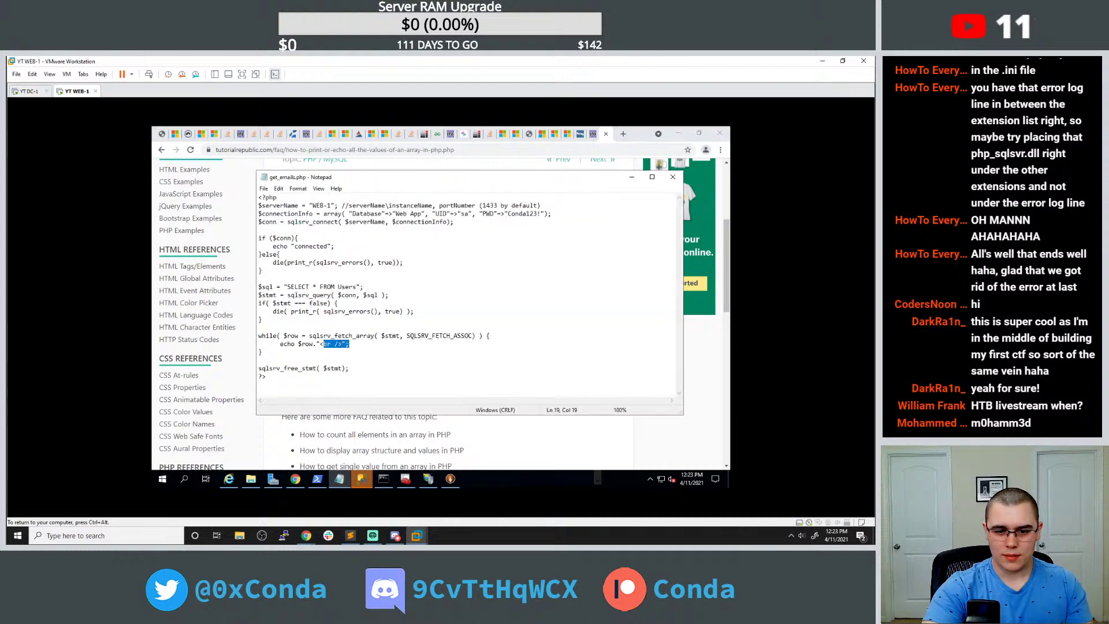
{"action": "key", "text": "ctrl+v"}
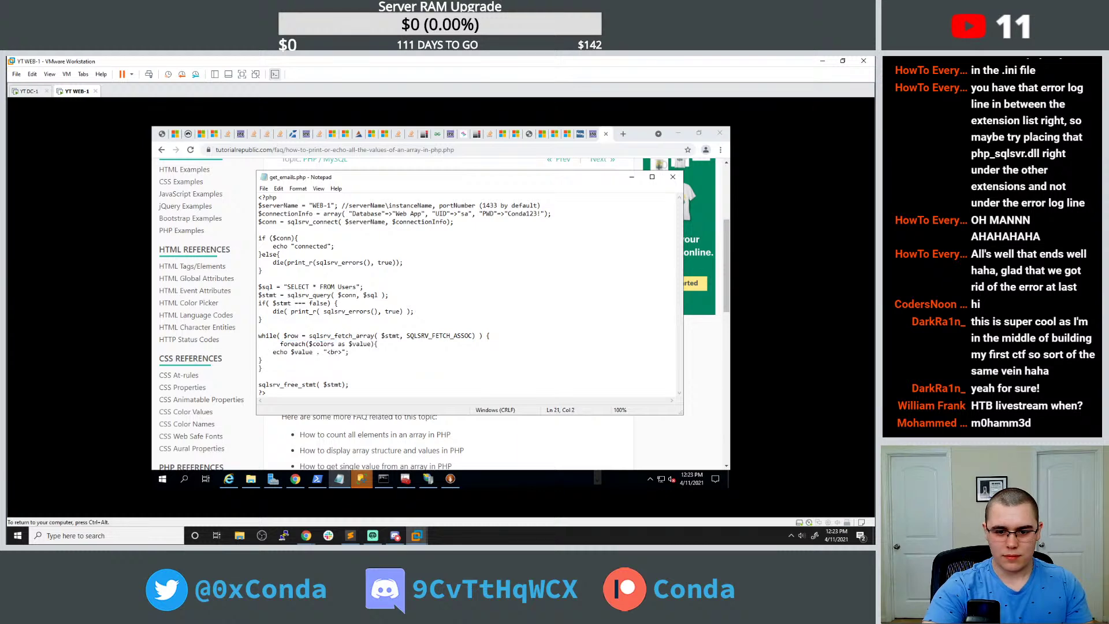
{"action": "left_click", "coordinate": [272, 351]}
{"action": "key", "text": "Tab"}
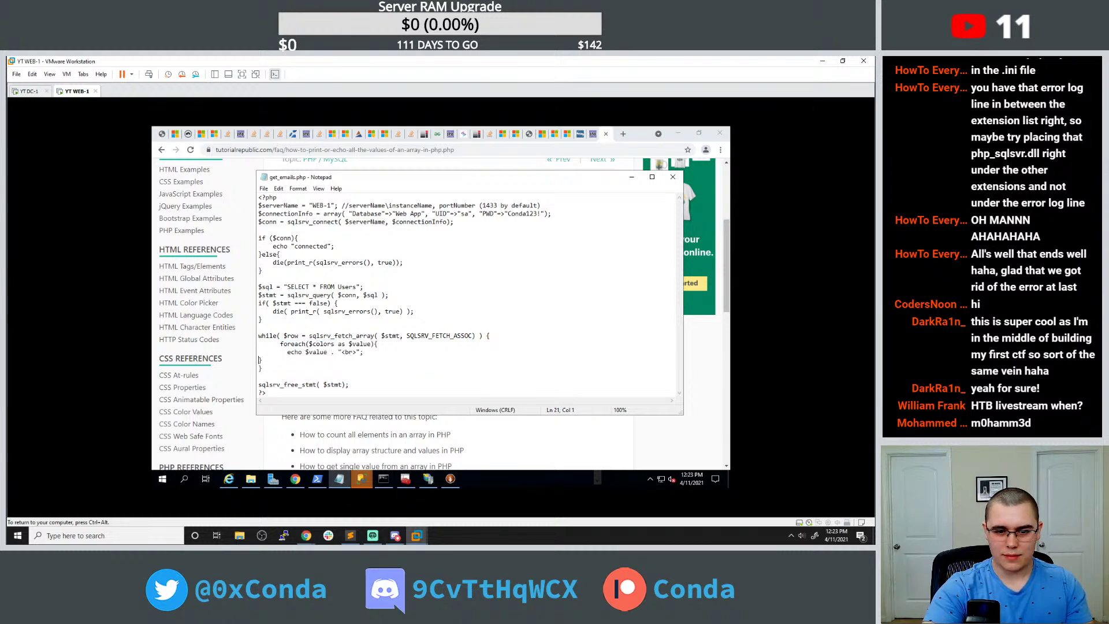
{"action": "double_click", "coordinate": [321, 344]}
{"action": "left_click", "coordinate": [325, 343]}
{"action": "left_click_drag", "start_coordinate": [311, 344], "coordinate": [333, 344]}
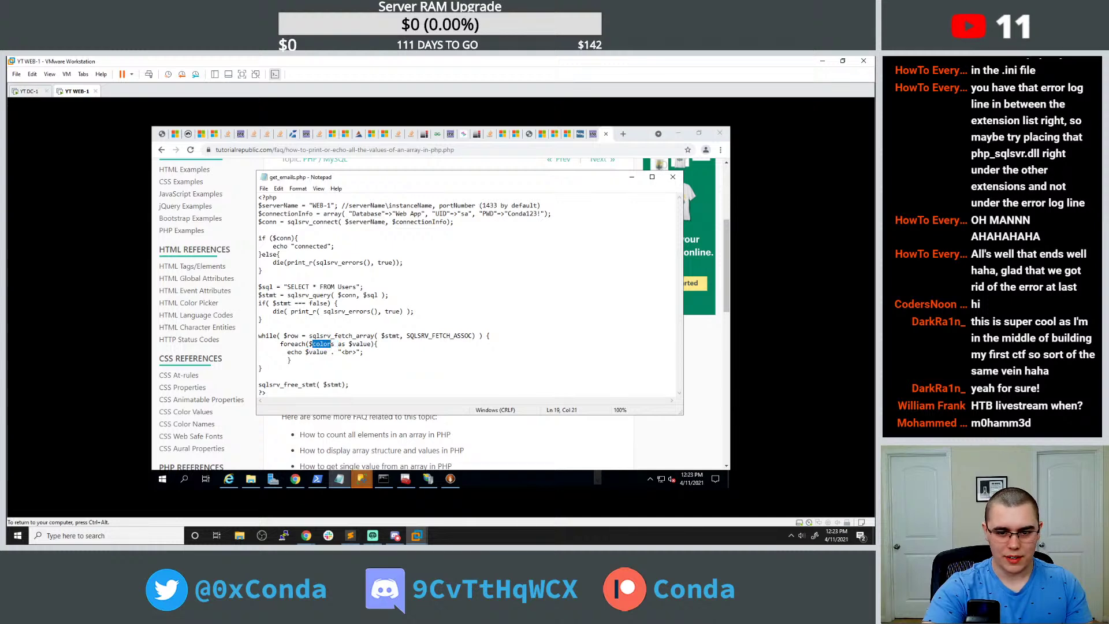
{"action": "type", "text": "row"}
{"action": "key", "text": "Delete"}
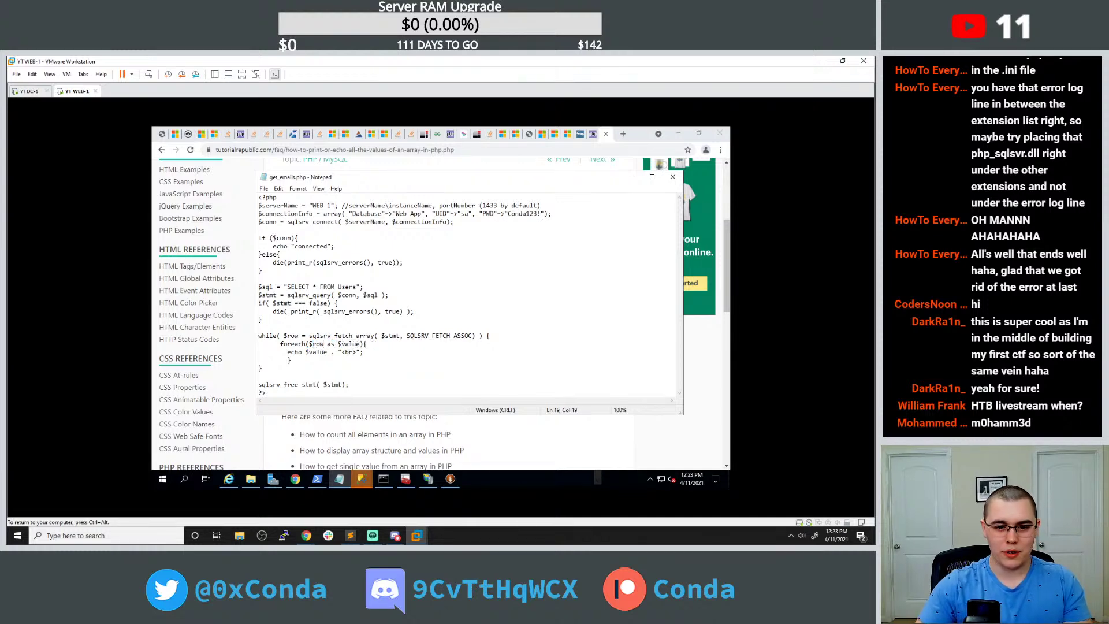
Reload get_emails.php so it prints every field of each Users row.
{"action": "left_click", "coordinate": [167, 138]}
{"action": "left_click", "coordinate": [191, 151]}
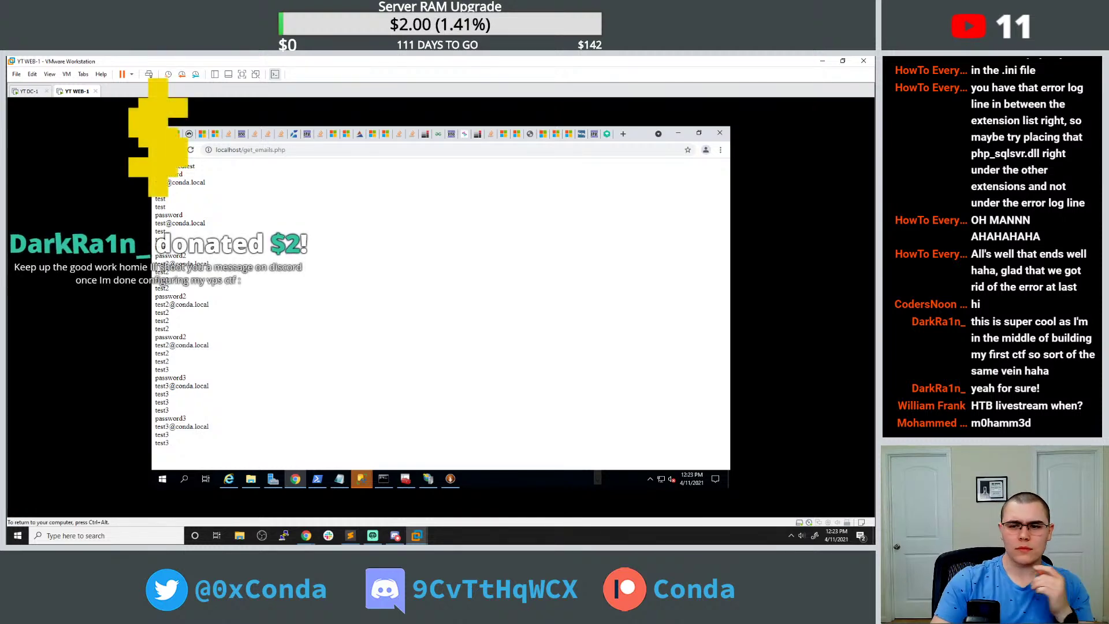
{"action": "left_click", "coordinate": [626, 135]}
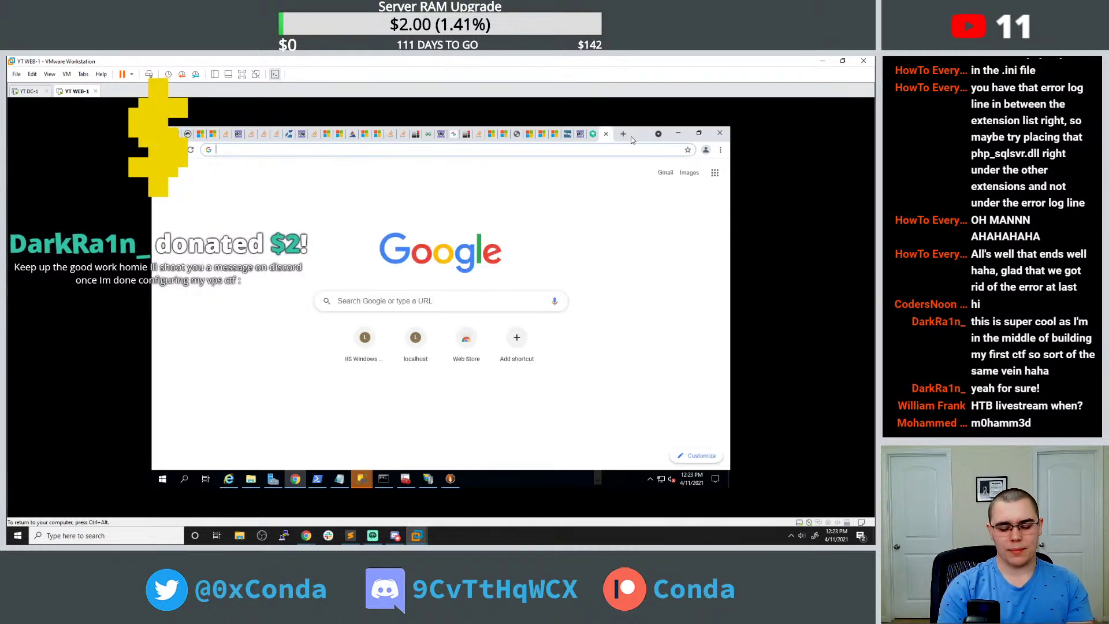
Search Google for 'php input', then change the search to 'html input'.
{"action": "type", "text": "php inp"}
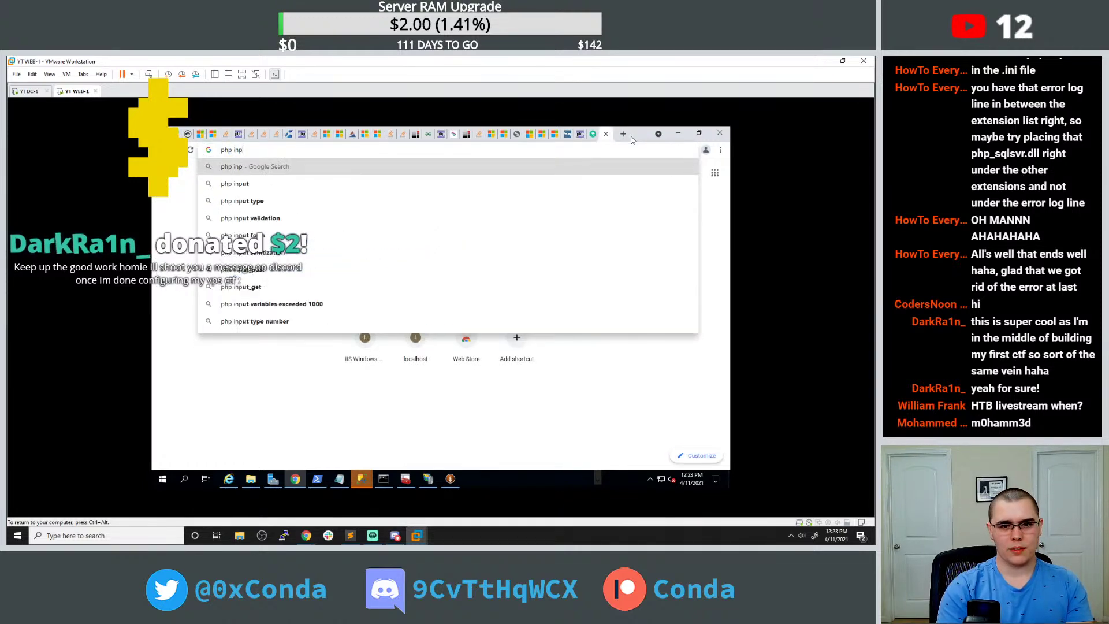
{"action": "type", "text": "ut"}
{"action": "key", "text": "Return"}
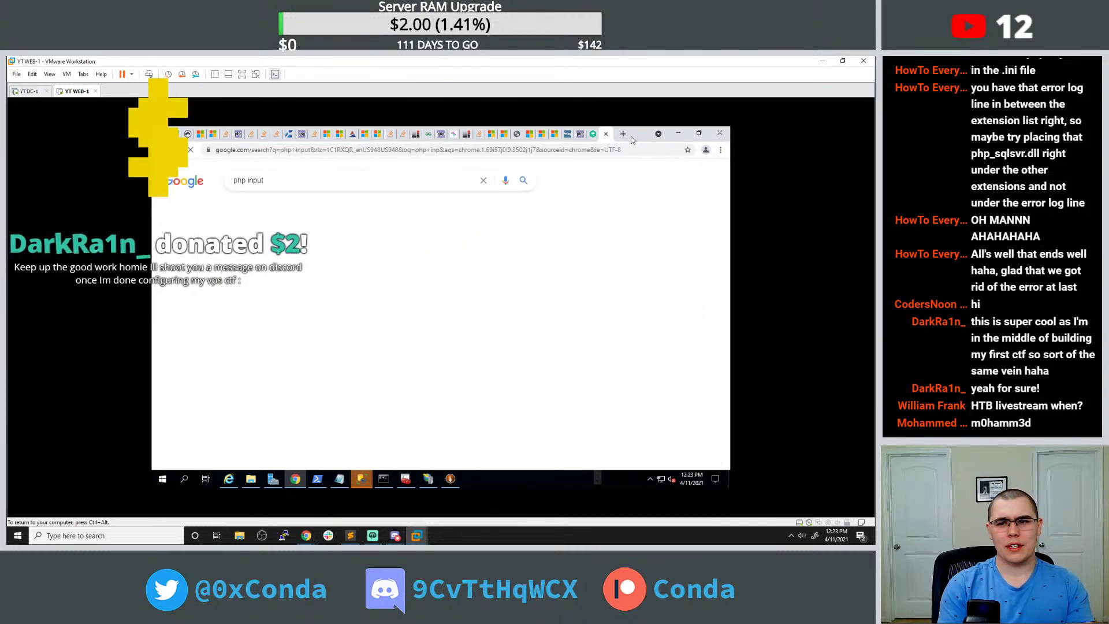
{"action": "left_click_drag", "start_coordinate": [264, 180], "coordinate": [233, 180]}
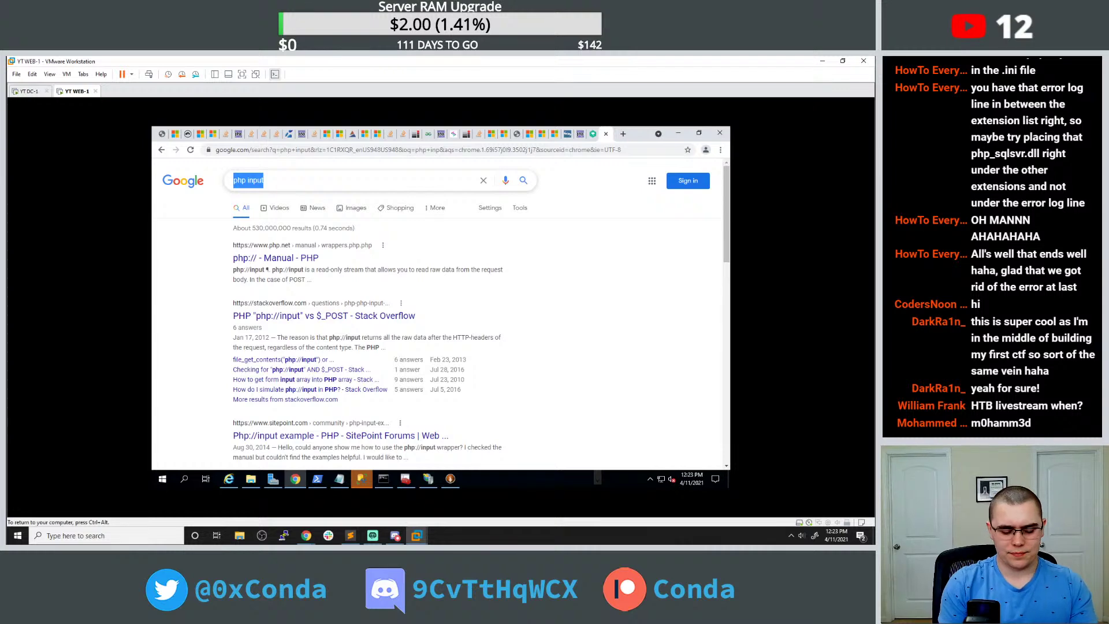
{"action": "type", "text": "html input"}
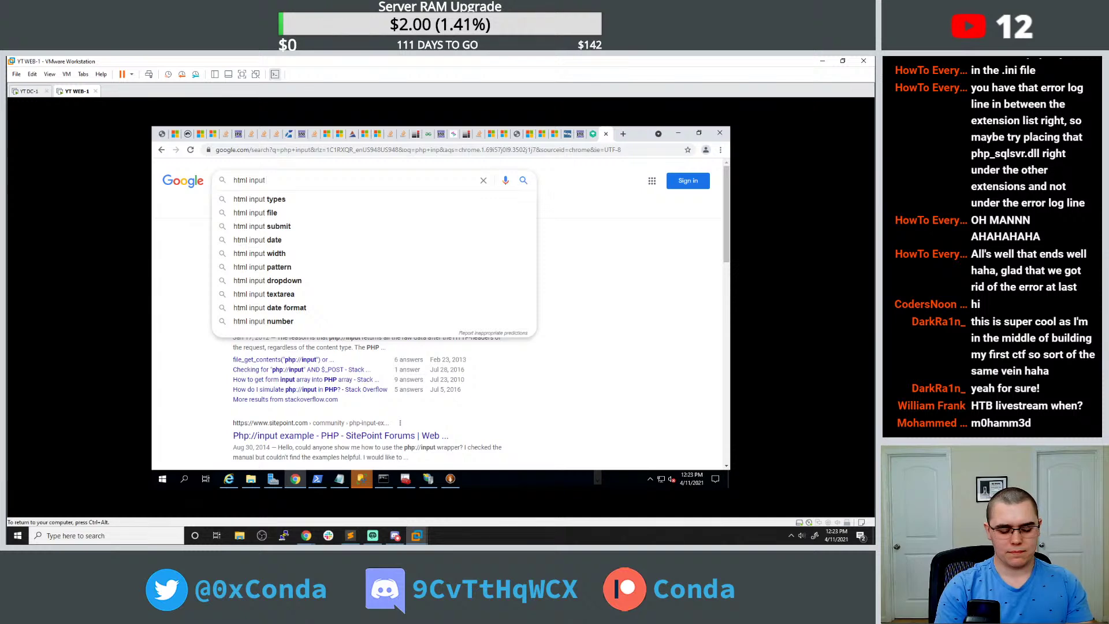
{"action": "key", "text": "Return"}
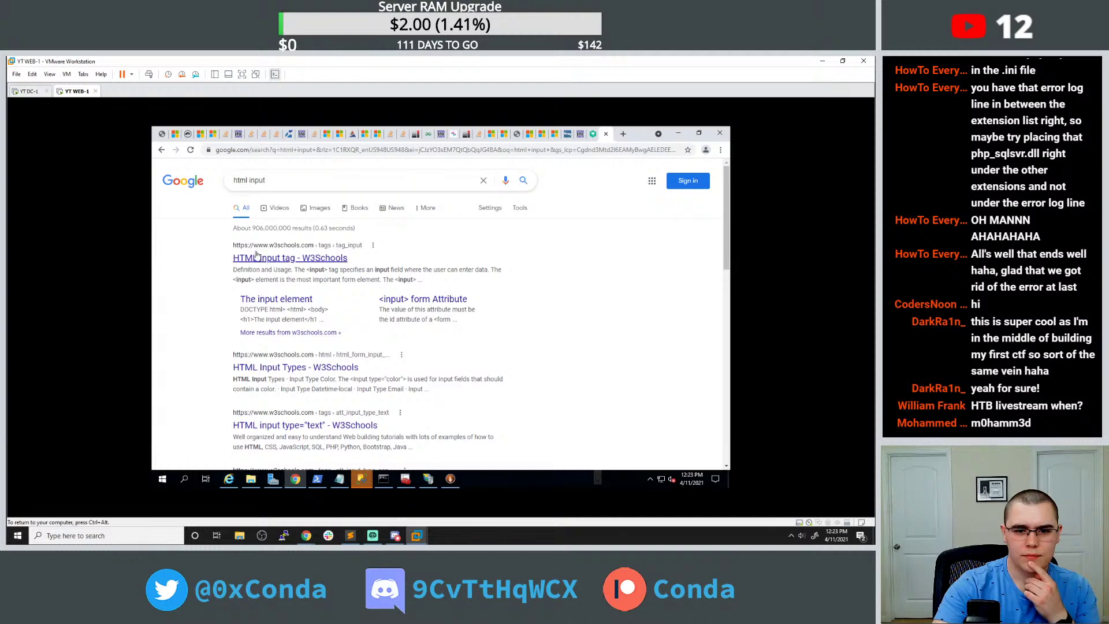
Open W3Schools' HTML input tag page and select its example form code.
{"action": "left_click", "coordinate": [255, 257]}
{"action": "scroll", "coordinate": [309, 252], "scroll_direction": "down", "scroll_amount": 2}
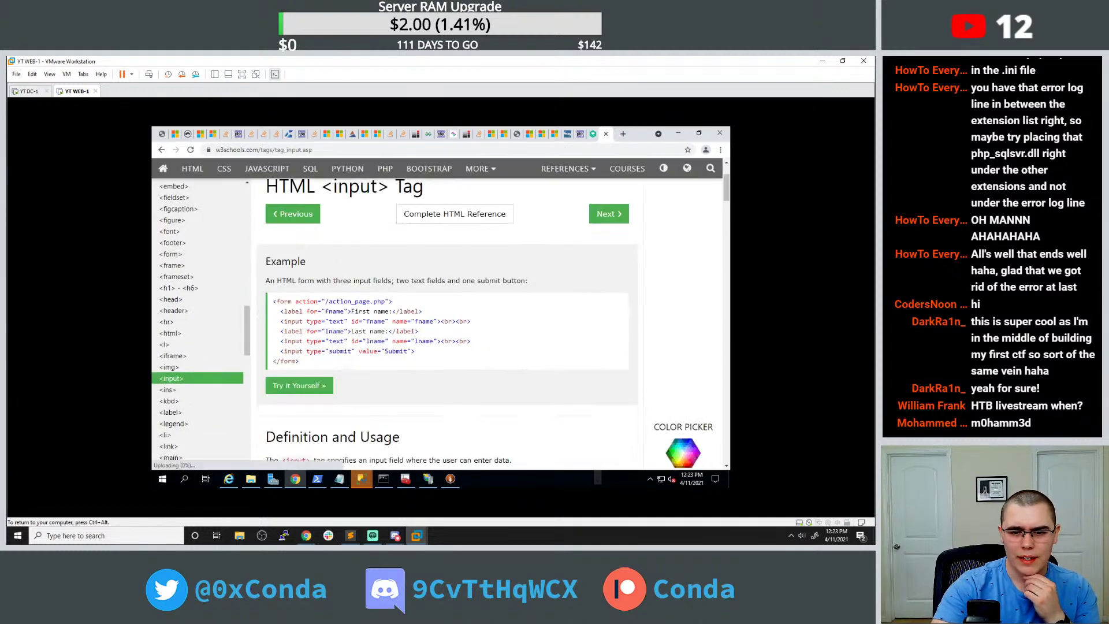
{"action": "left_click_drag", "start_coordinate": [300, 361], "coordinate": [275, 304]}
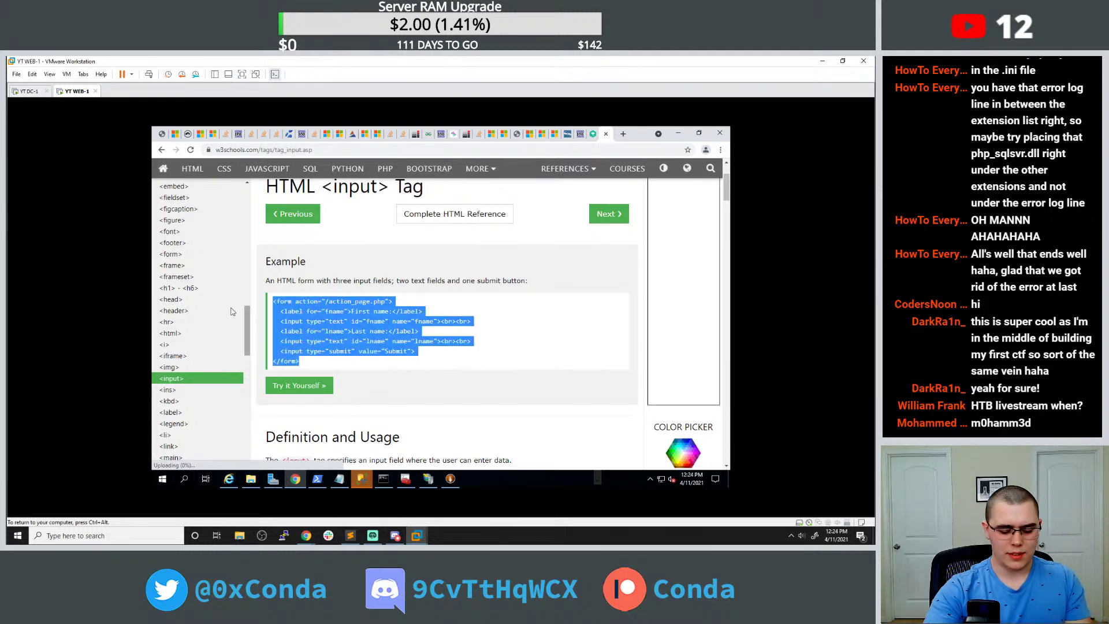
{"action": "left_click", "coordinate": [340, 477]}
{"action": "left_click", "coordinate": [251, 479]}
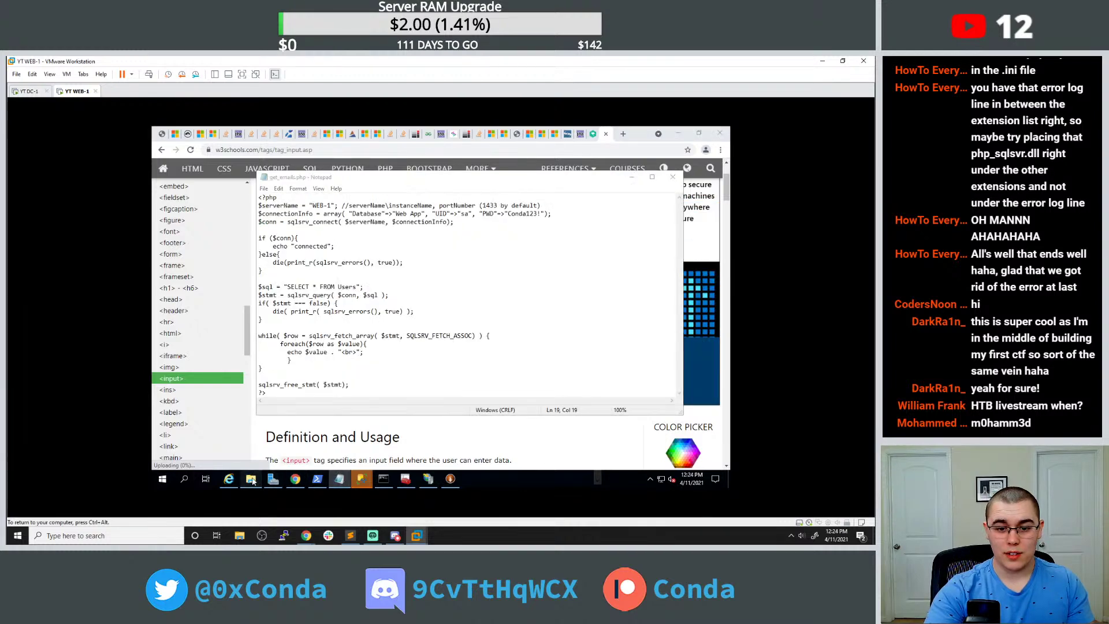
Navigate File Explorer to the inetpub\wwwroot folder.
{"action": "right_click", "coordinate": [377, 274]}
{"action": "left_click", "coordinate": [403, 205]}
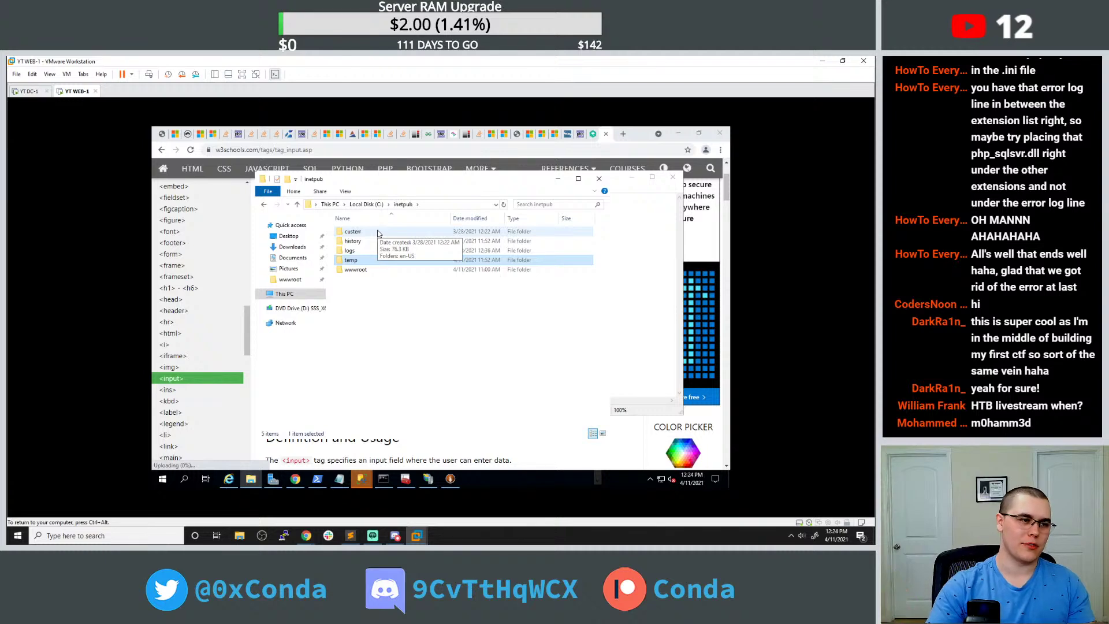
{"action": "left_click", "coordinate": [418, 328]}
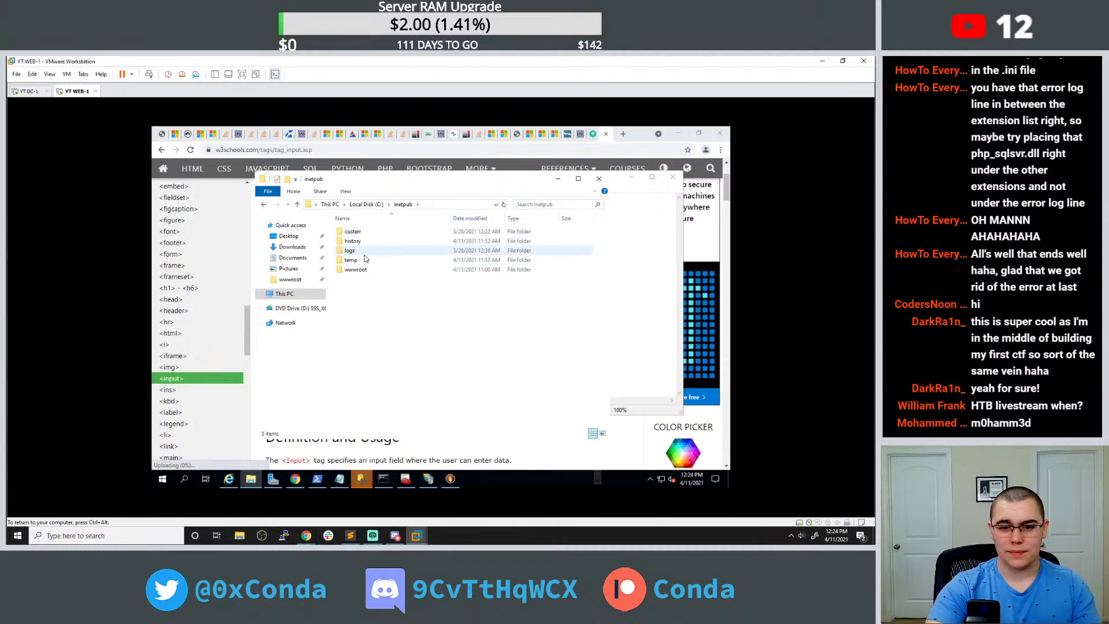
{"action": "double_click", "coordinate": [355, 270]}
Create a new text document in wwwroot named query.html, accepting the extension change.
{"action": "right_click", "coordinate": [383, 268]}
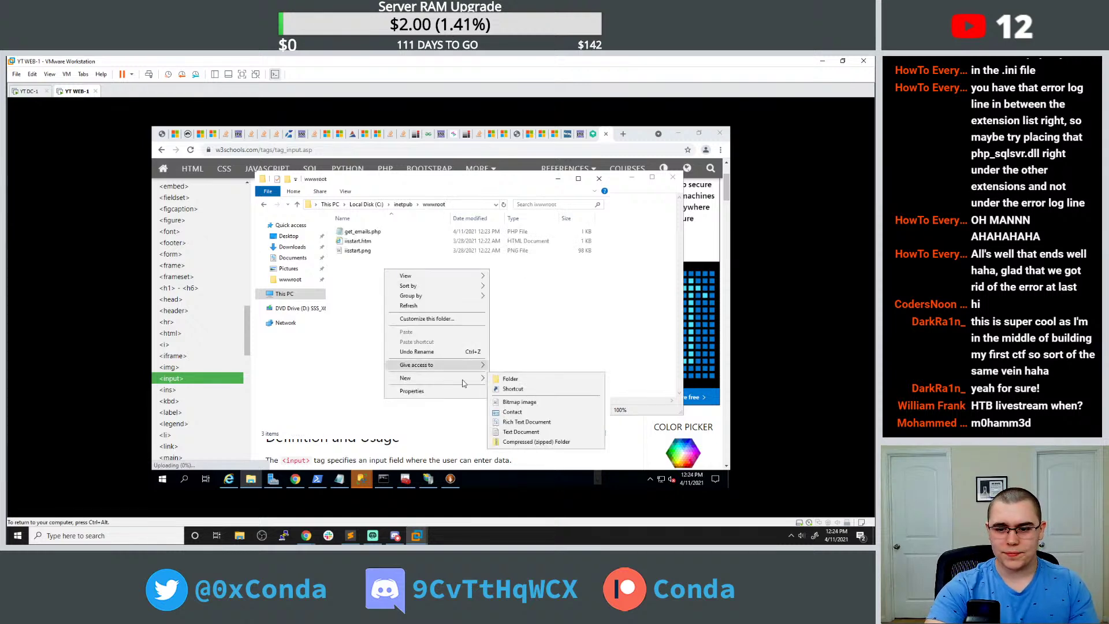
{"action": "mouse_move", "coordinate": [435, 374]}
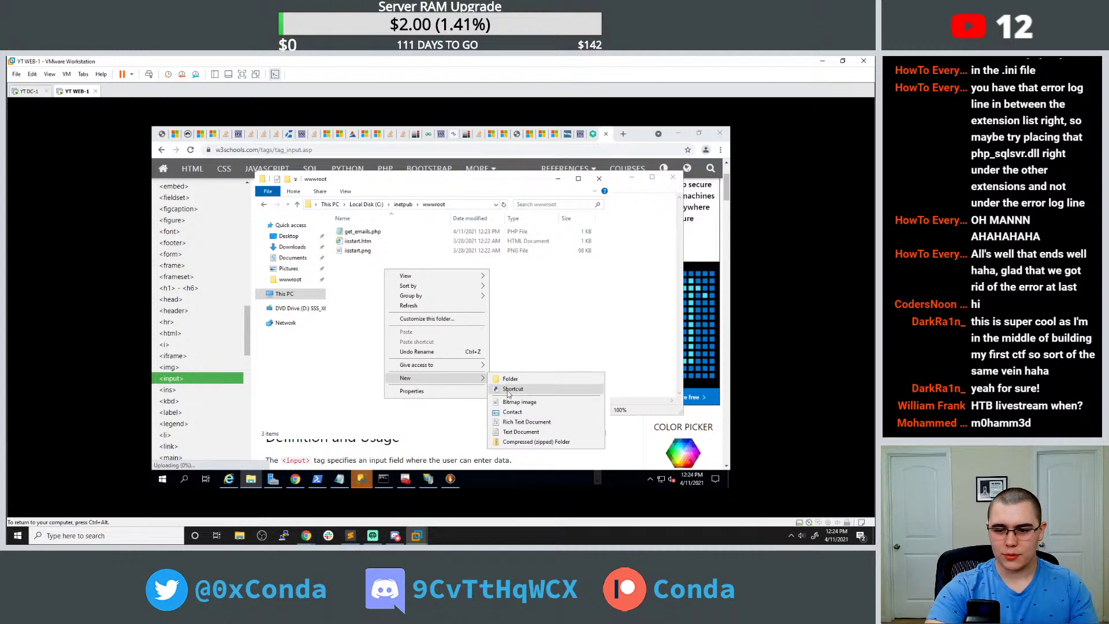
{"action": "left_click", "coordinate": [520, 431]}
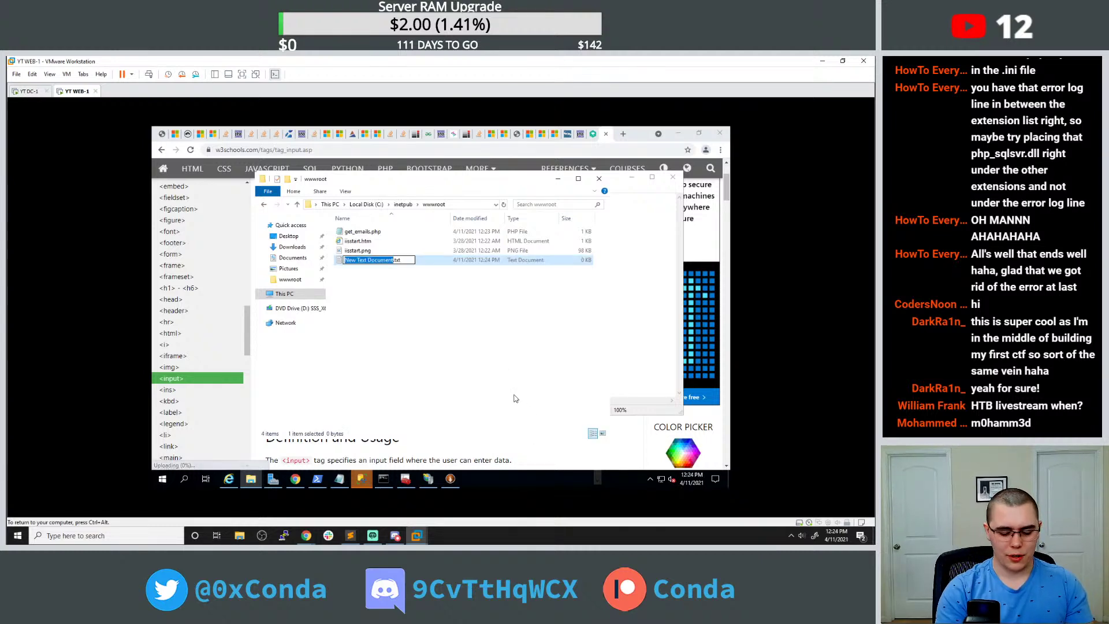
{"action": "type", "text": "query"}
{"action": "key", "text": "BackSpace"}
{"action": "key", "text": "BackSpace"}
{"action": "type", "text": "php"}
{"action": "key", "text": "Return"}
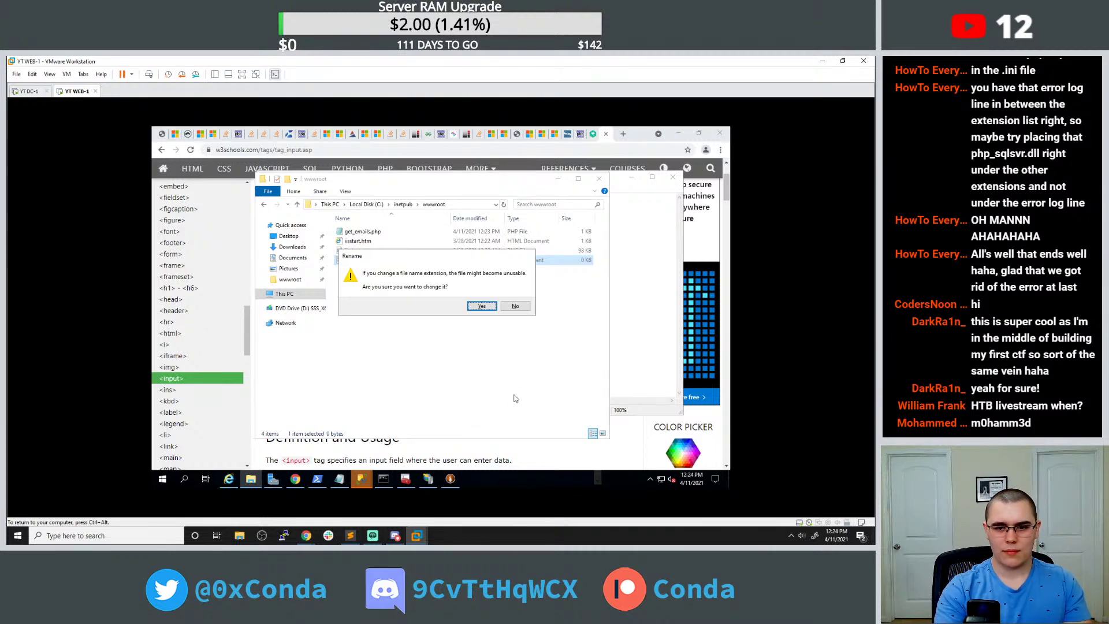
{"action": "left_click", "coordinate": [485, 307]}
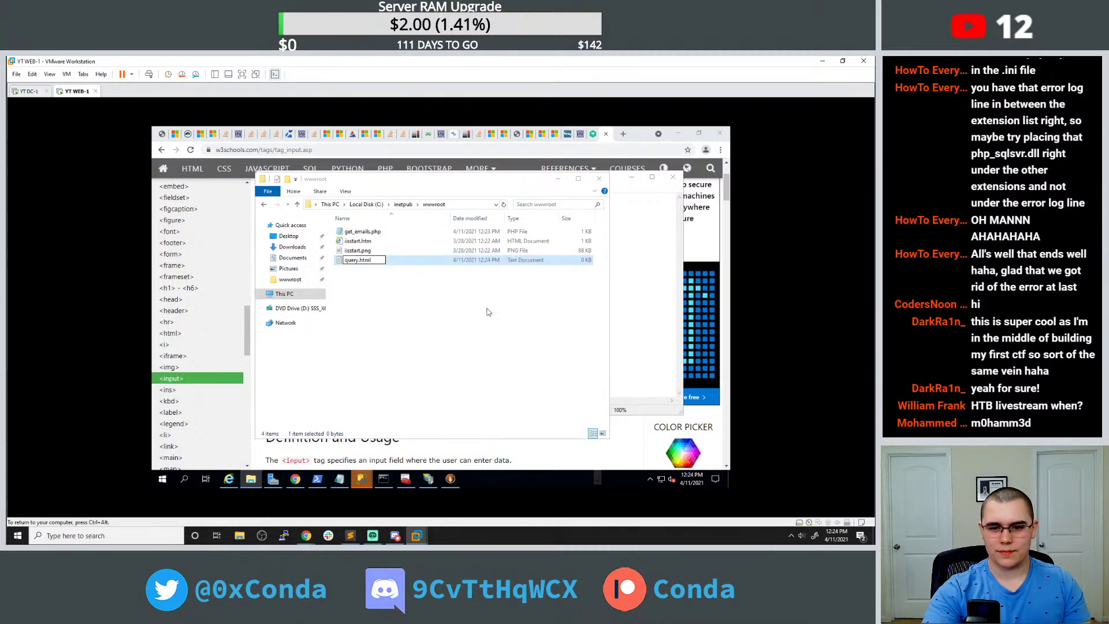
Open query.html in Notepad via Open with > Choose another app.
{"action": "right_click", "coordinate": [392, 265]}
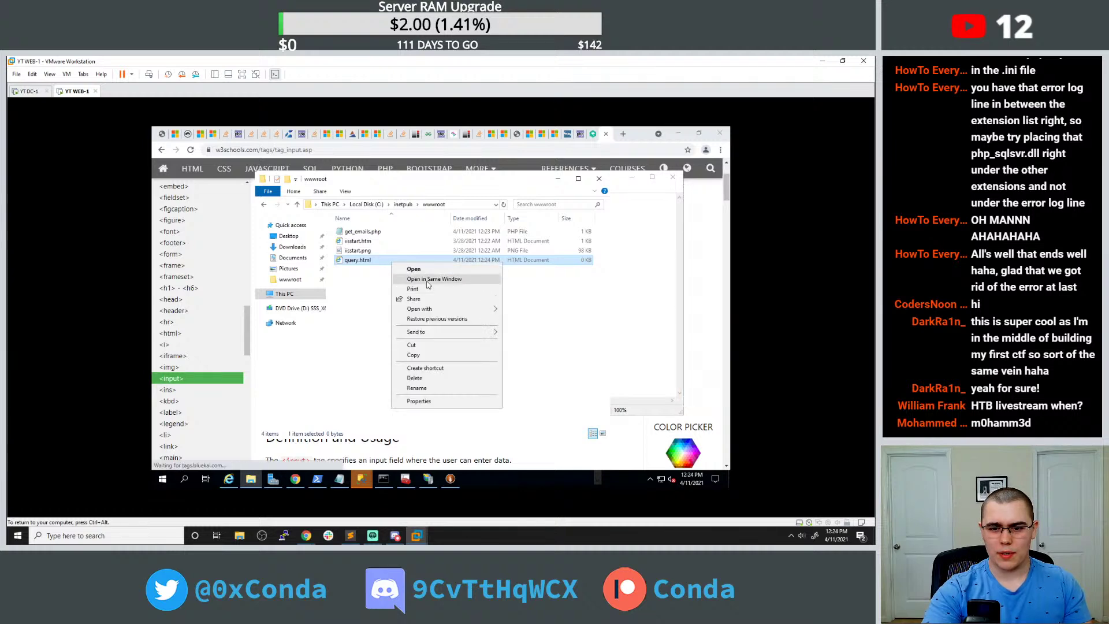
{"action": "mouse_move", "coordinate": [441, 311]}
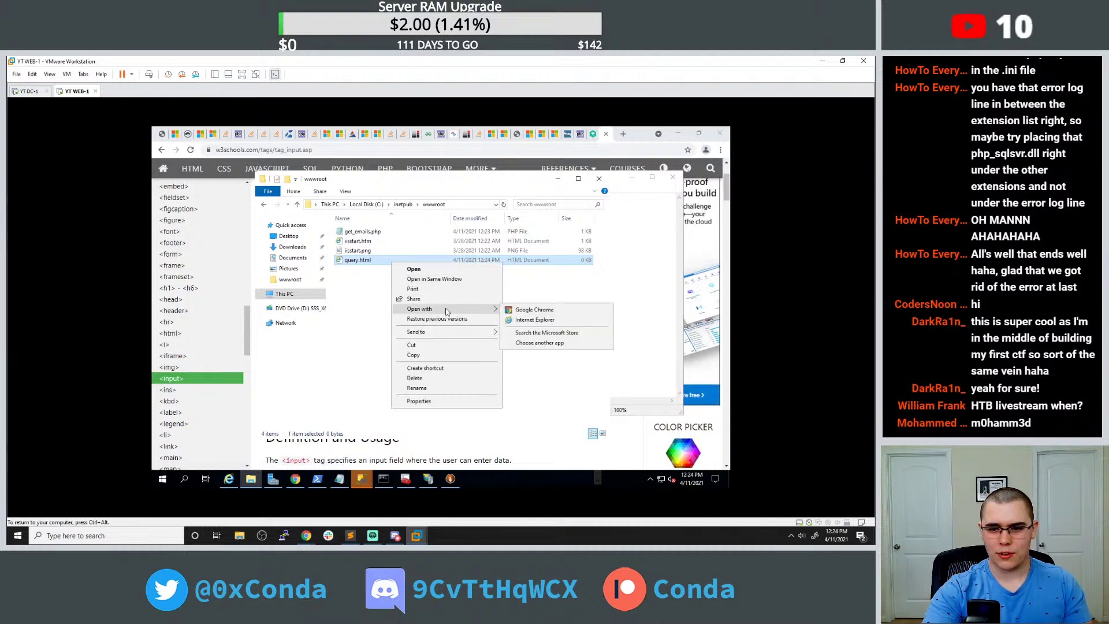
{"action": "left_click", "coordinate": [528, 345]}
{"action": "left_click", "coordinate": [399, 304]}
{"action": "left_click", "coordinate": [415, 294]}
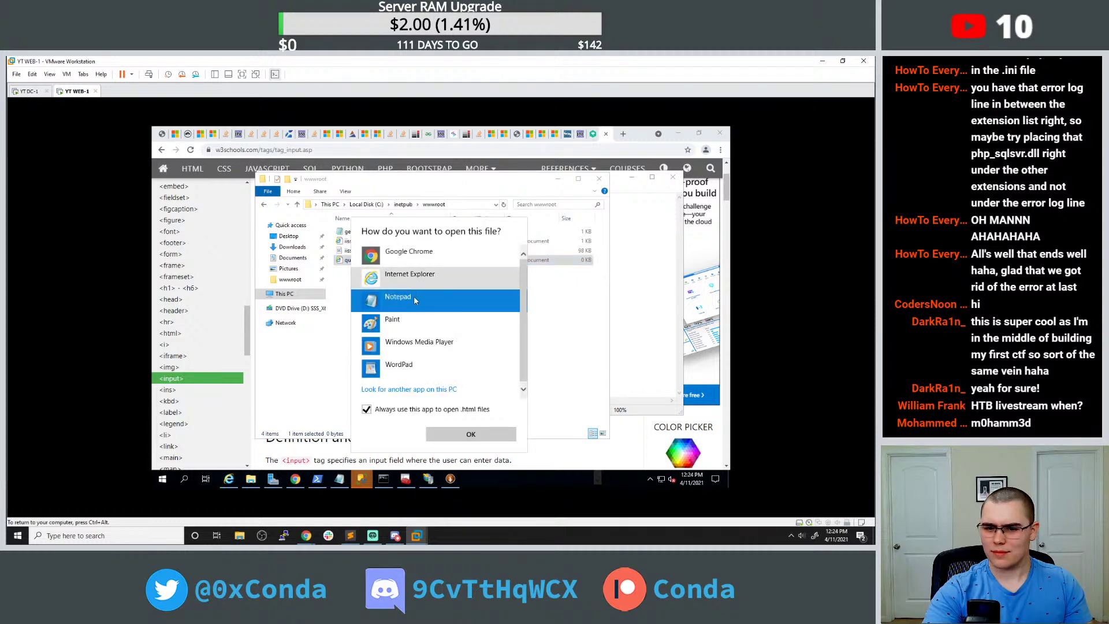
{"action": "double_click", "coordinate": [416, 295]}
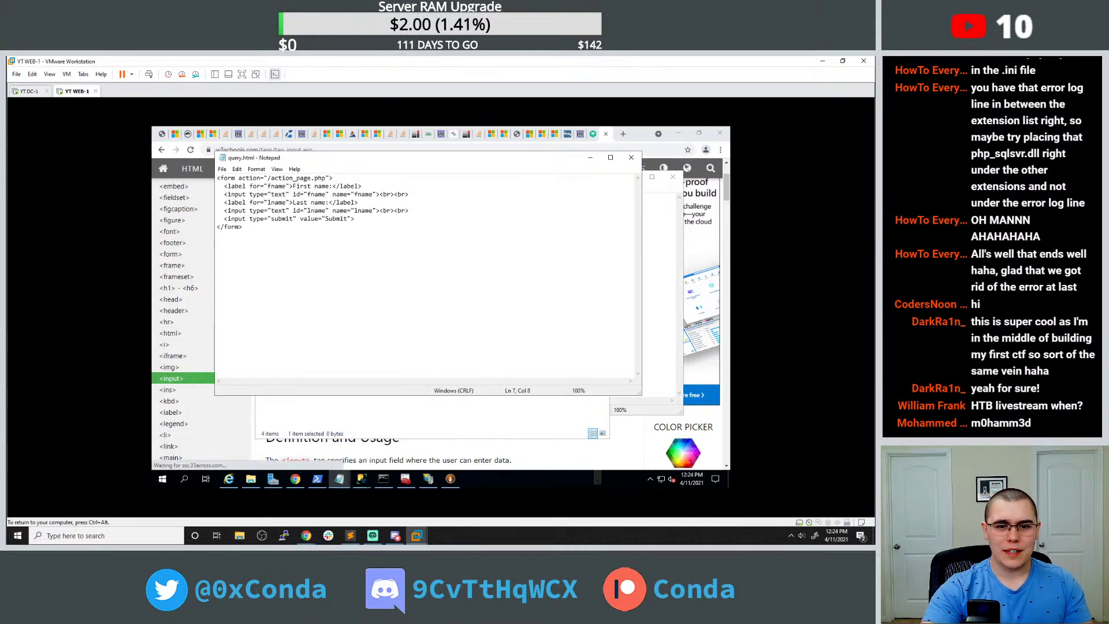
Change the form action to /query_emails.php and the first label's text to Username.
{"action": "double_click", "coordinate": [290, 178]}
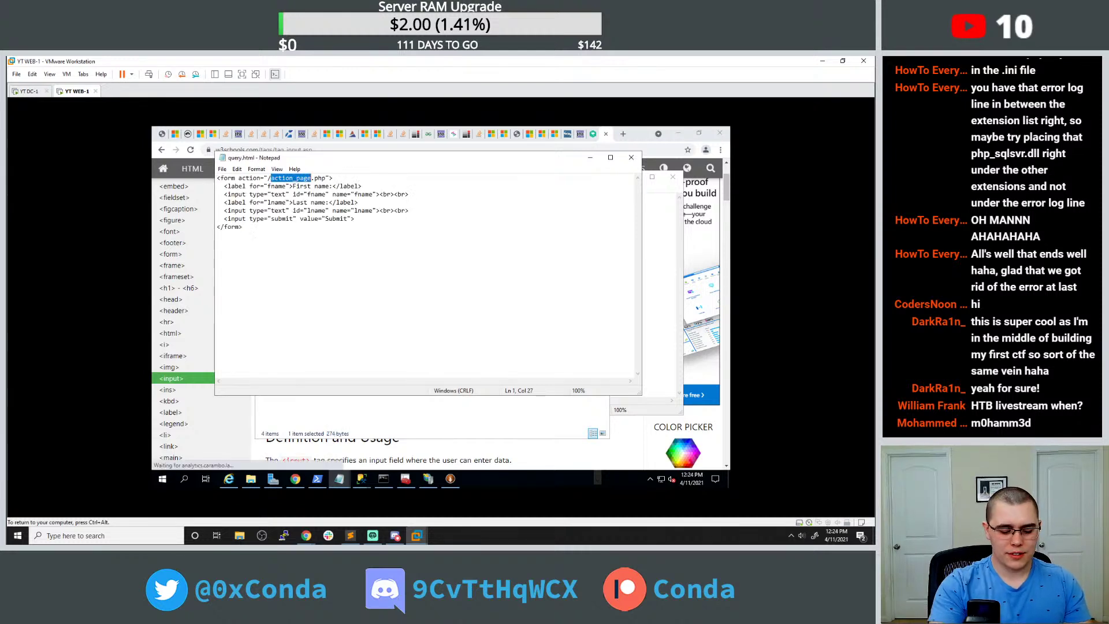
{"action": "type", "text": "query_emails"}
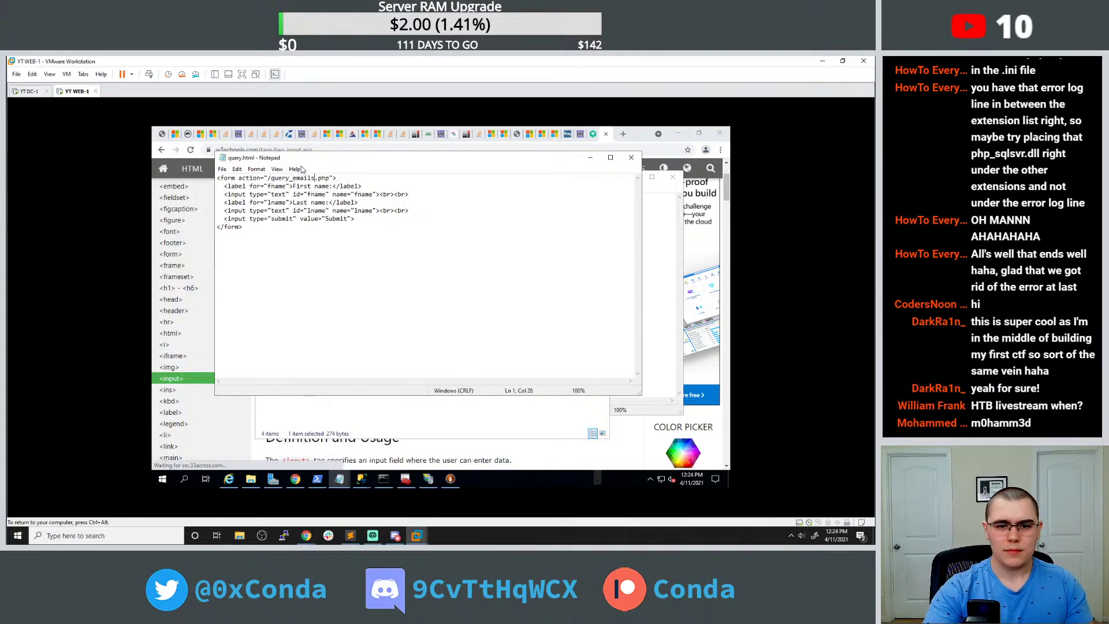
{"action": "left_click_drag", "start_coordinate": [293, 186], "coordinate": [330, 185]}
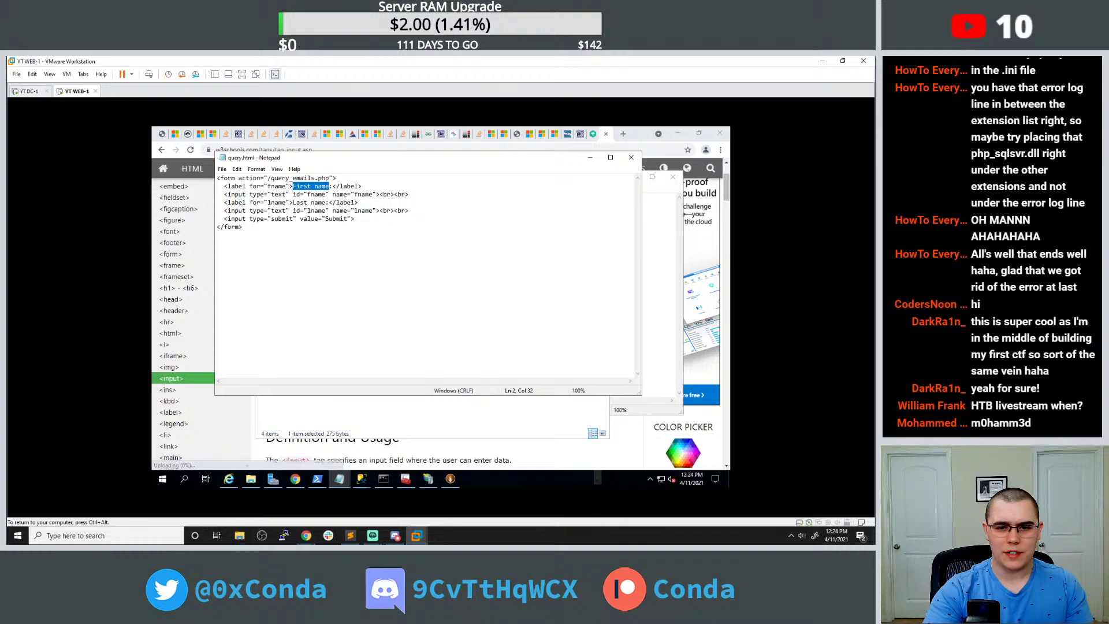
{"action": "type", "text": "Username"}
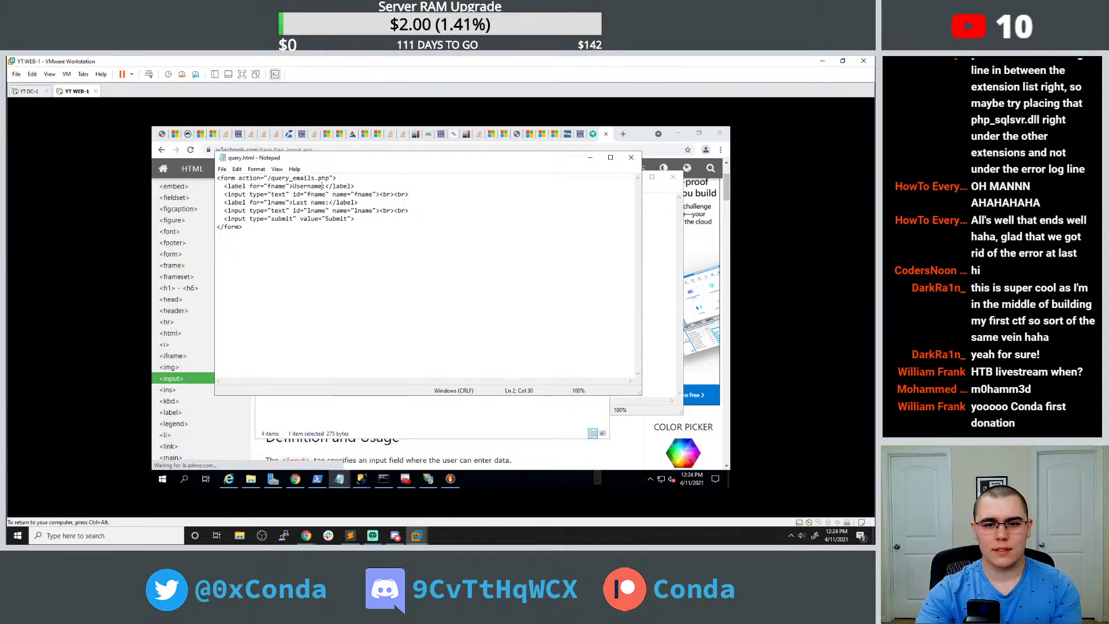
Set the label's for value and the input's id and name all to uname.
{"action": "left_click_drag", "start_coordinate": [248, 186], "coordinate": [354, 186]}
{"action": "left_click", "coordinate": [277, 186]}
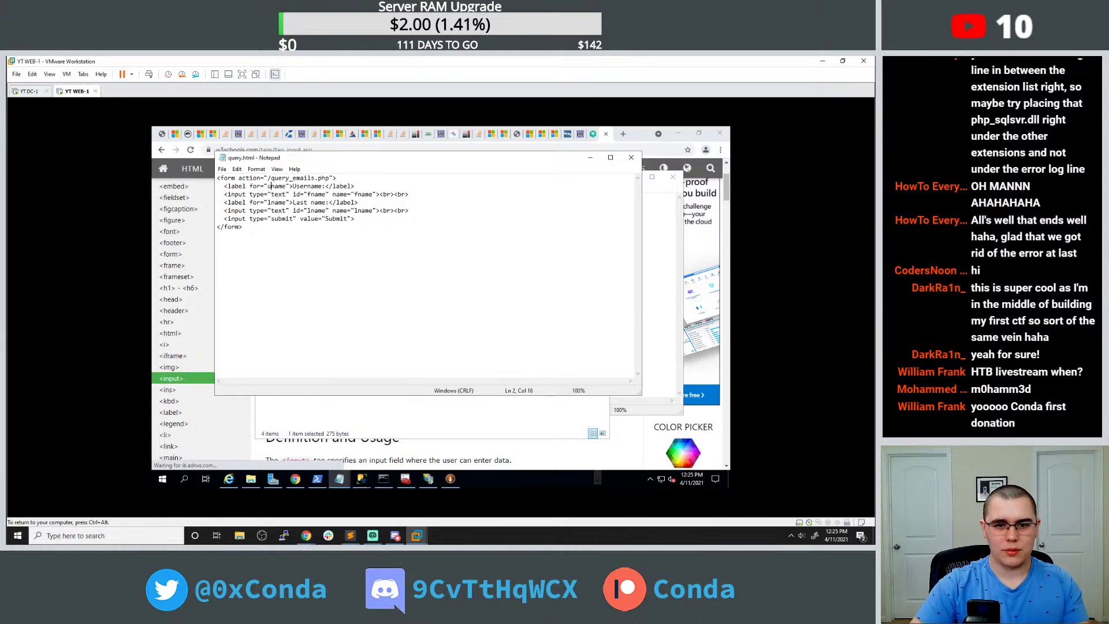
{"action": "left_click_drag", "start_coordinate": [248, 186], "coordinate": [354, 186]}
{"action": "left_click", "coordinate": [269, 178]}
{"action": "left_click_drag", "start_coordinate": [267, 186], "coordinate": [285, 186]}
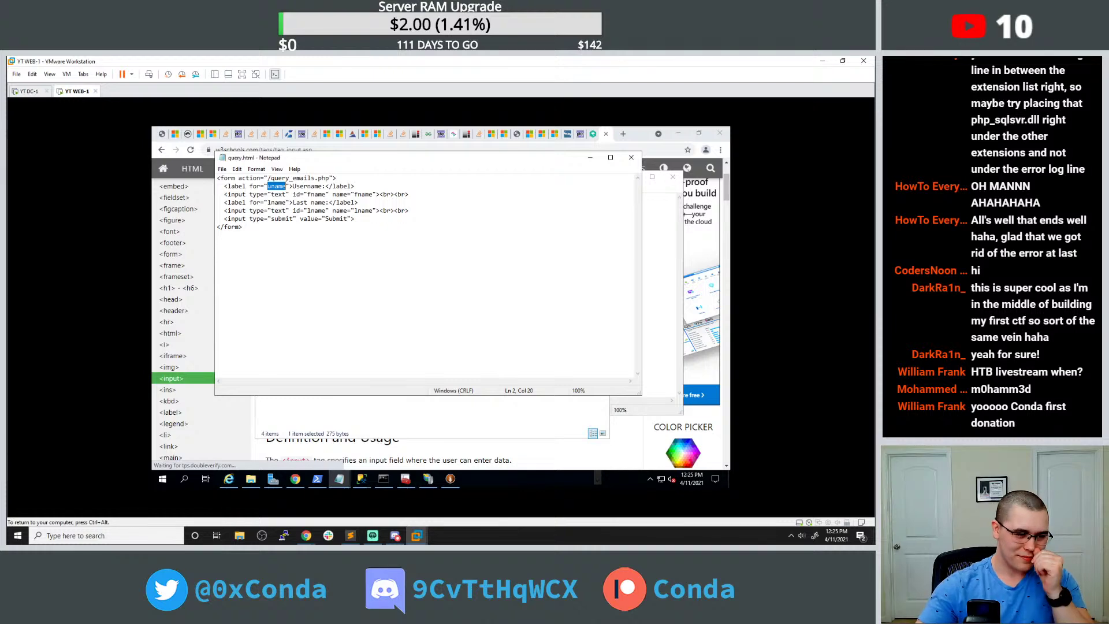
{"action": "right_click", "coordinate": [278, 192]}
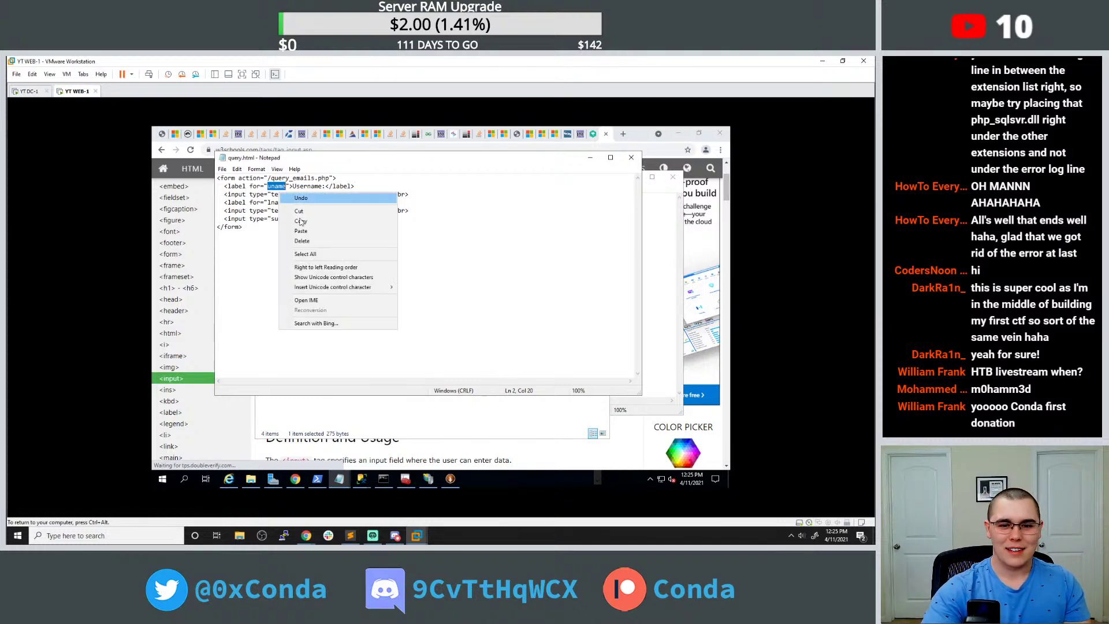
{"action": "left_click", "coordinate": [300, 222]}
{"action": "left_click_drag", "start_coordinate": [291, 194], "coordinate": [326, 194]}
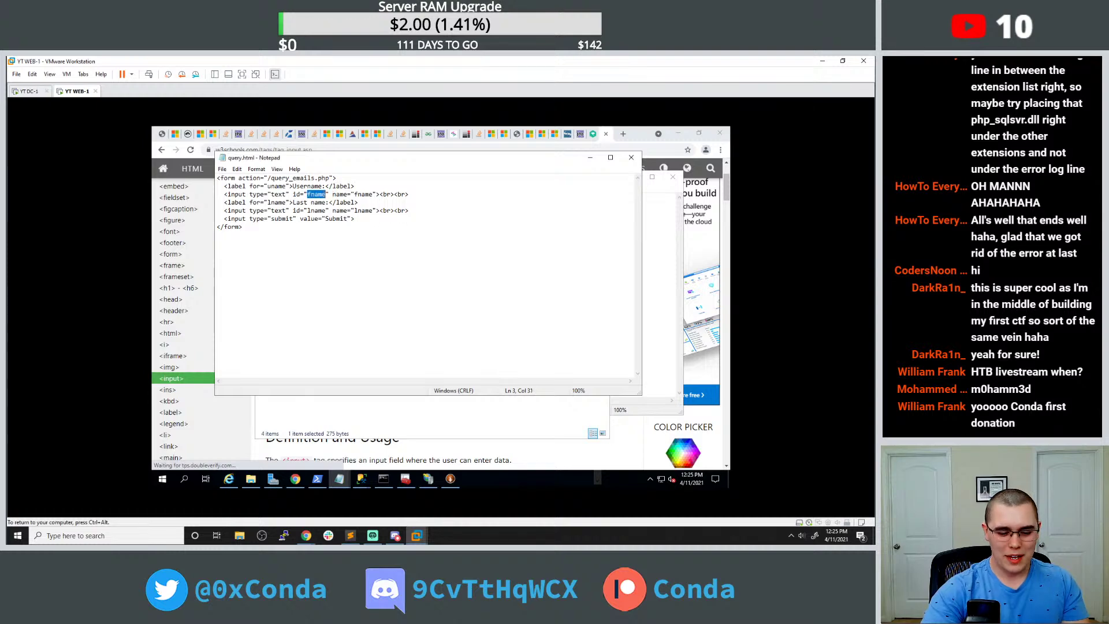
{"action": "key", "text": "ctrl+v"}
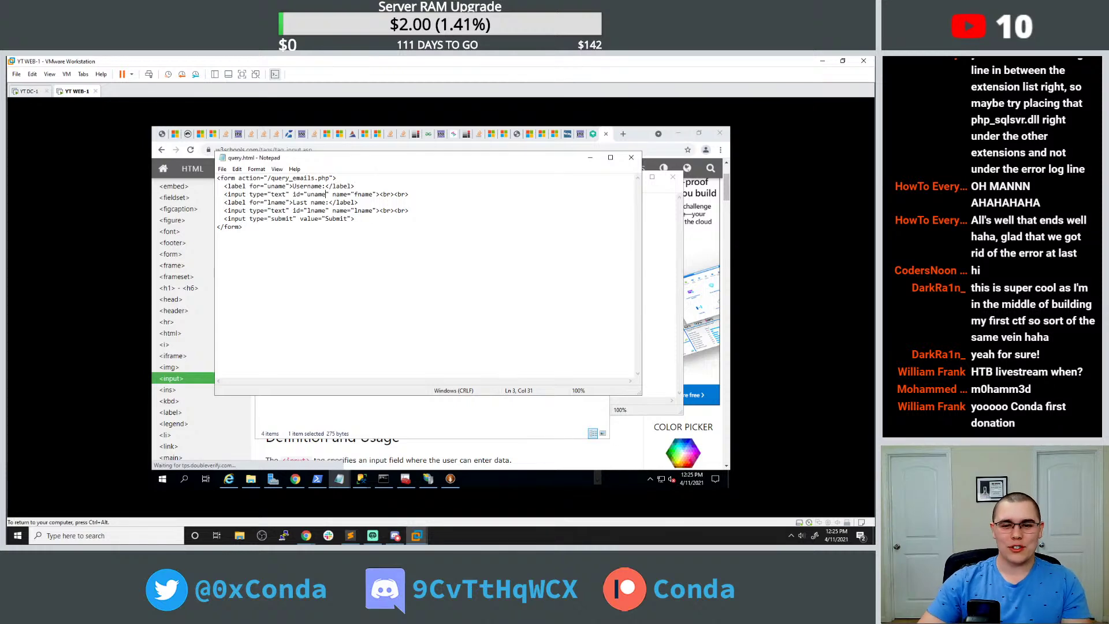
{"action": "left_click_drag", "start_coordinate": [354, 194], "coordinate": [373, 194]}
{"action": "type", "text": "uname"}
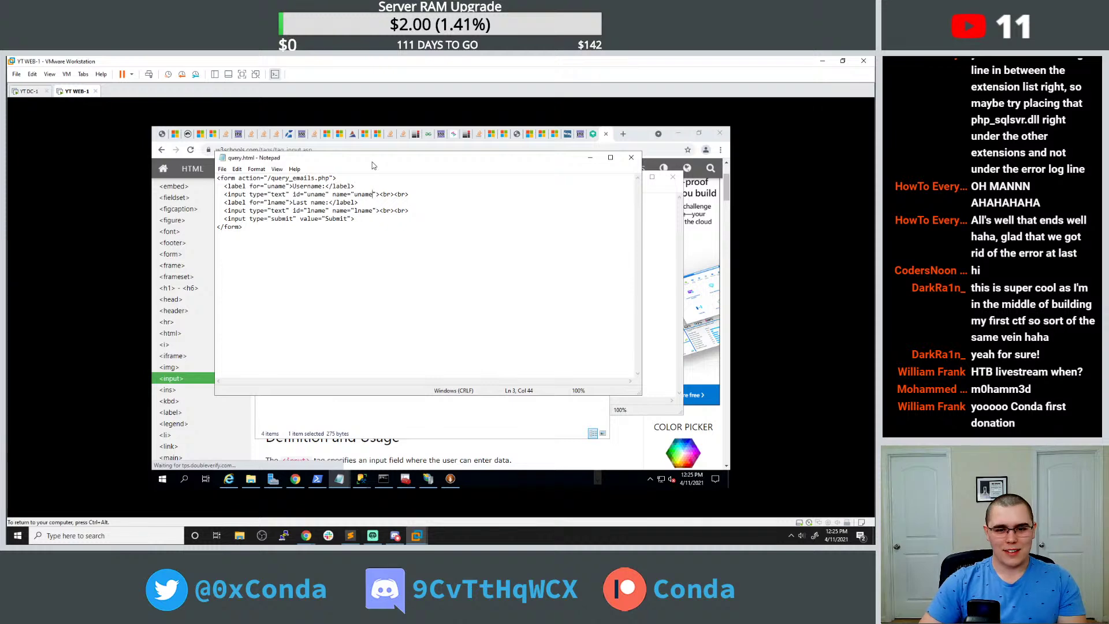
Delete the Last name label and input lines, and add an <html> tag above the form.
{"action": "left_click_drag", "start_coordinate": [409, 210], "coordinate": [208, 202]}
{"action": "key", "text": "BackSpace"}
{"action": "key", "text": "BackSpace"}
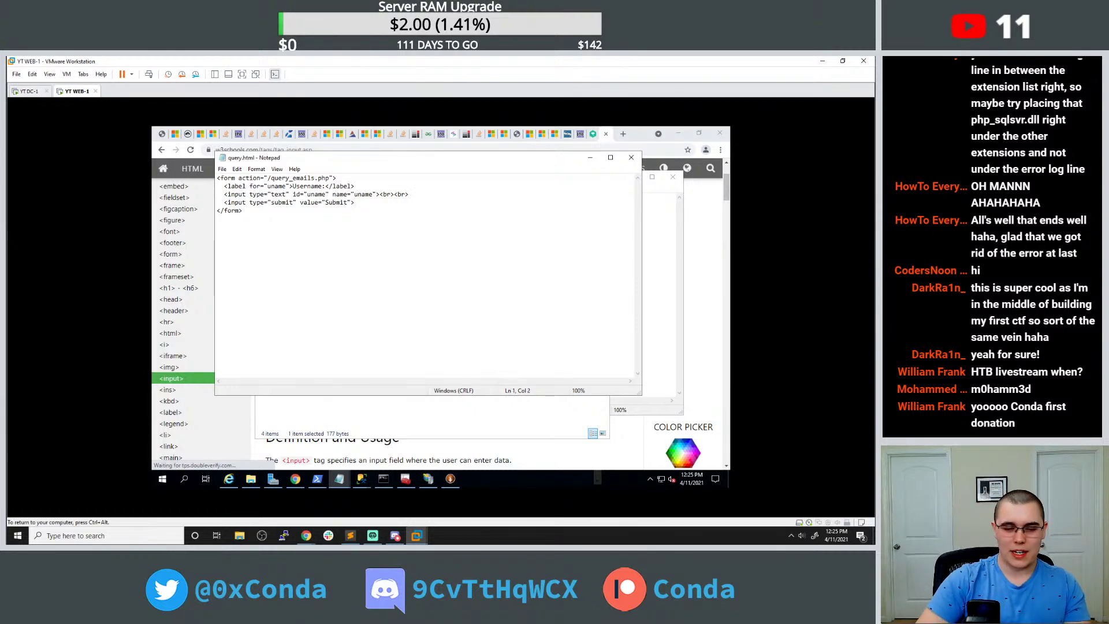
{"action": "key", "text": "Return"}
{"action": "key", "text": "Up"}
{"action": "type", "text": "<html"}
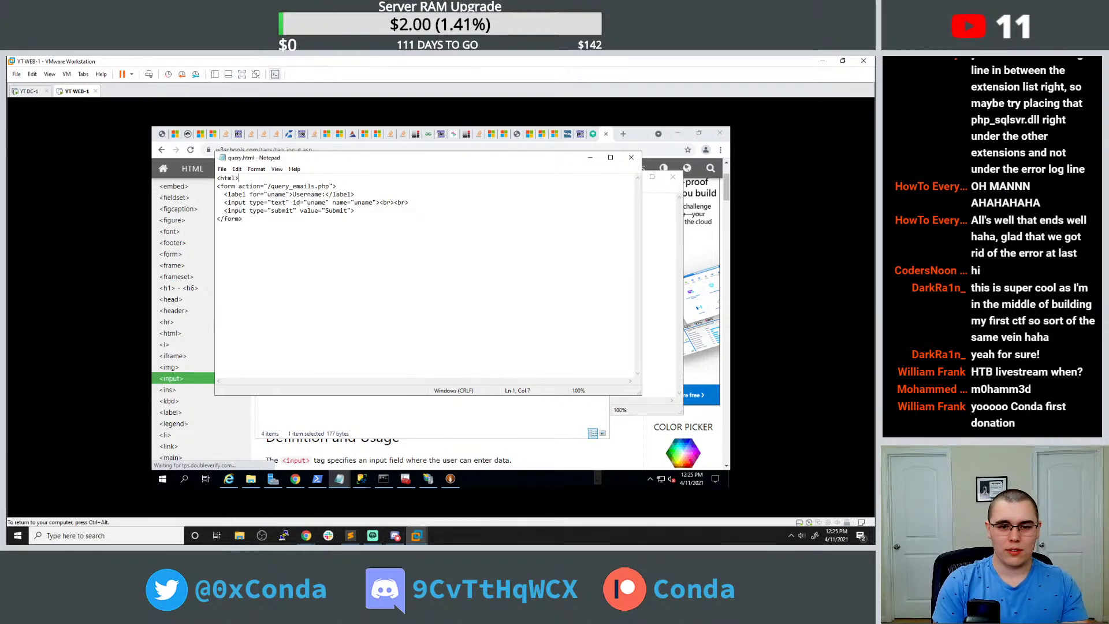
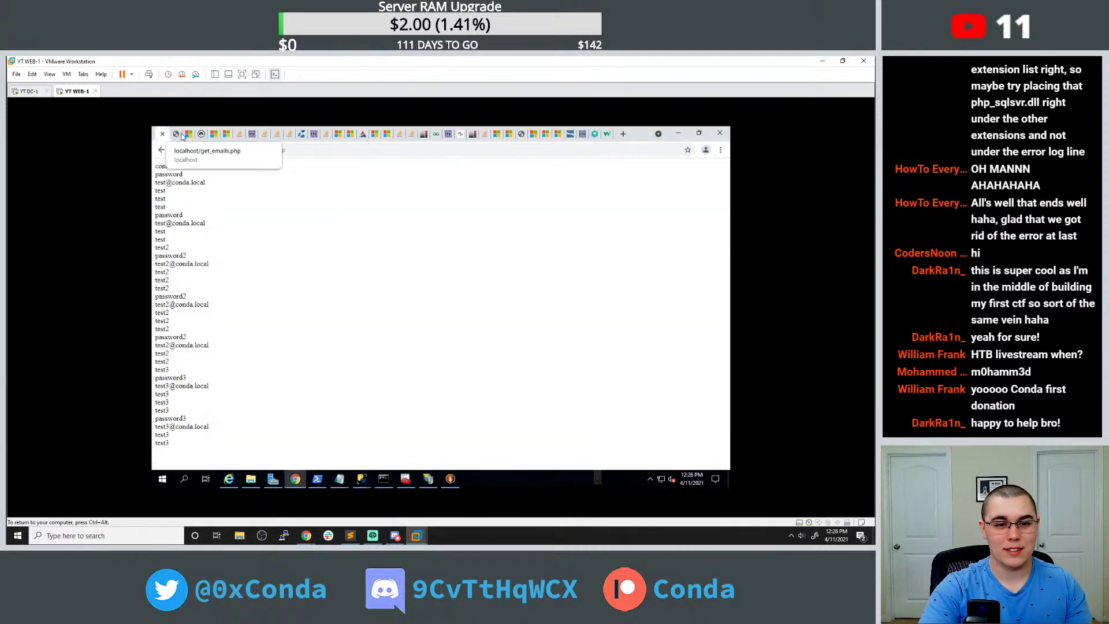
Reload localhost/get_emails.php to show the Users rows, then select get_emails.php in the address.
{"action": "left_click", "coordinate": [285, 150]}
{"action": "key", "text": "Return"}
{"action": "left_click_drag", "start_coordinate": [286, 150], "coordinate": [244, 149]}
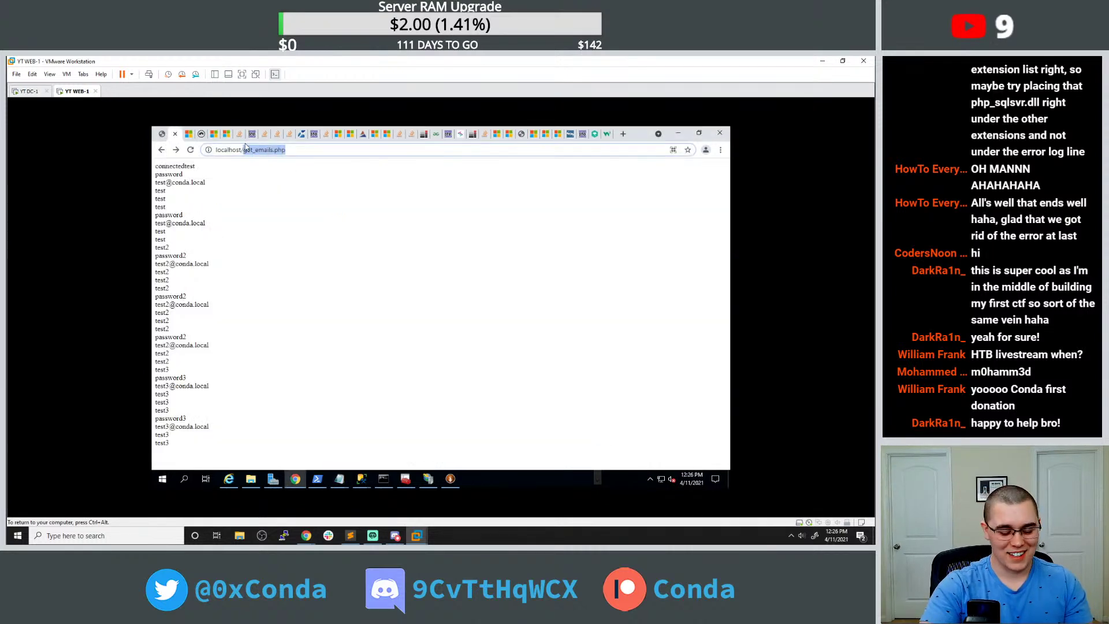
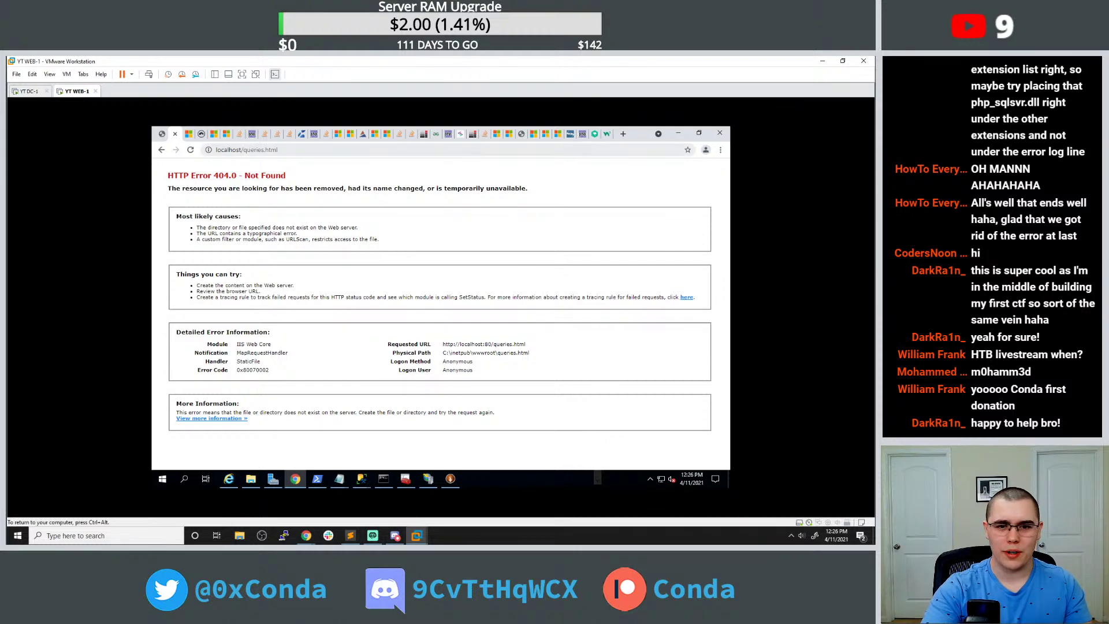
Correct the address to localhost/query.html, then submit the Username form with 'test'.
{"action": "left_click_drag", "start_coordinate": [257, 149], "coordinate": [265, 150]}
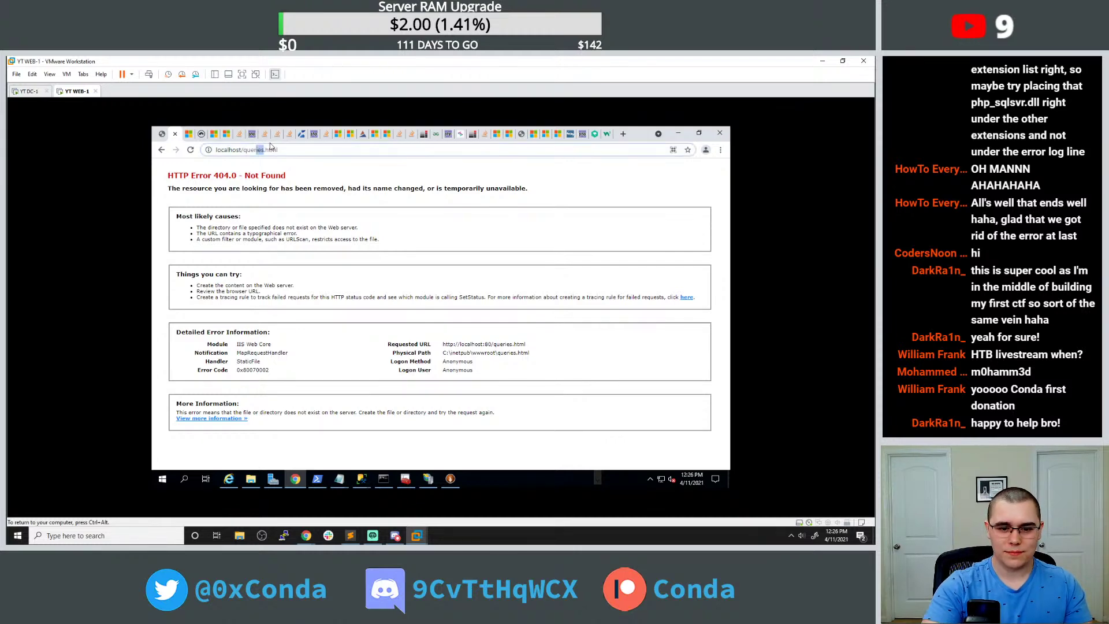
{"action": "type", "text": "y"}
{"action": "key", "text": "Return"}
{"action": "left_click", "coordinate": [241, 167]}
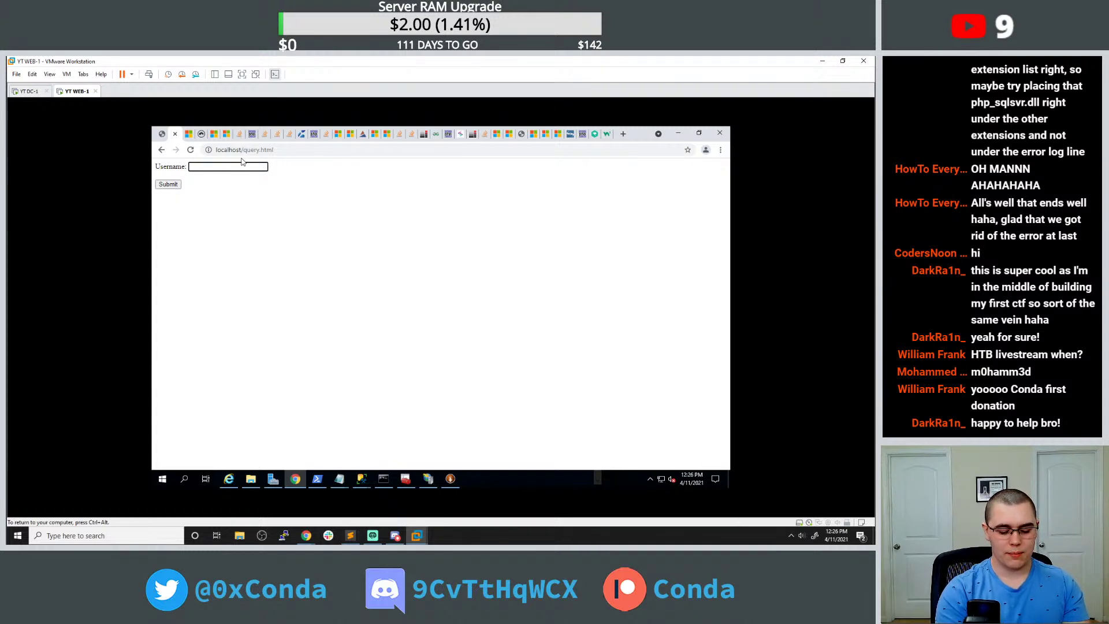
{"action": "left_click", "coordinate": [172, 185]}
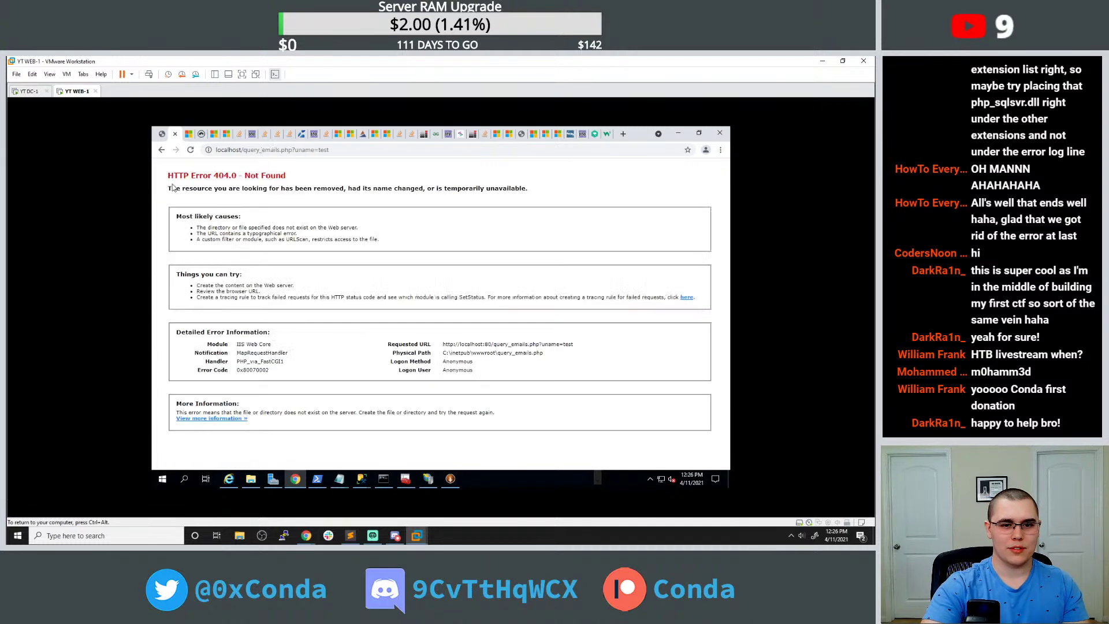
Go back to the form, glance at get_emails.php, then read down the w3schools HTML input tag page.
{"action": "left_click", "coordinate": [162, 150]}
{"action": "left_click", "coordinate": [162, 133]}
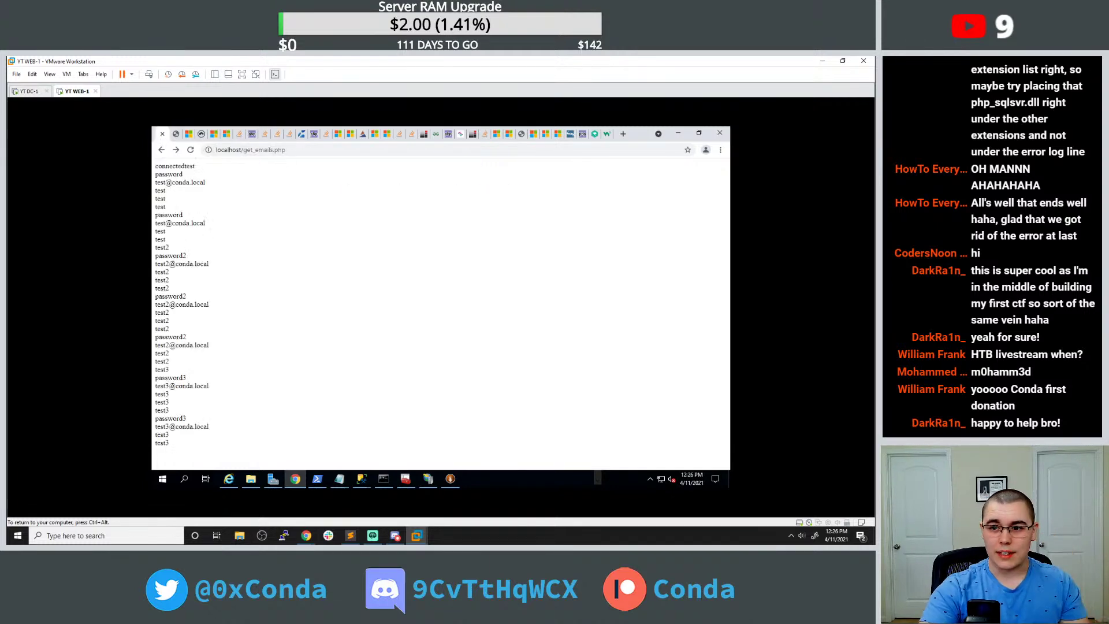
{"action": "left_click", "coordinate": [594, 133]}
{"action": "triple_click", "coordinate": [438, 308]}
{"action": "scroll", "coordinate": [441, 307], "scroll_direction": "down", "scroll_amount": 2}
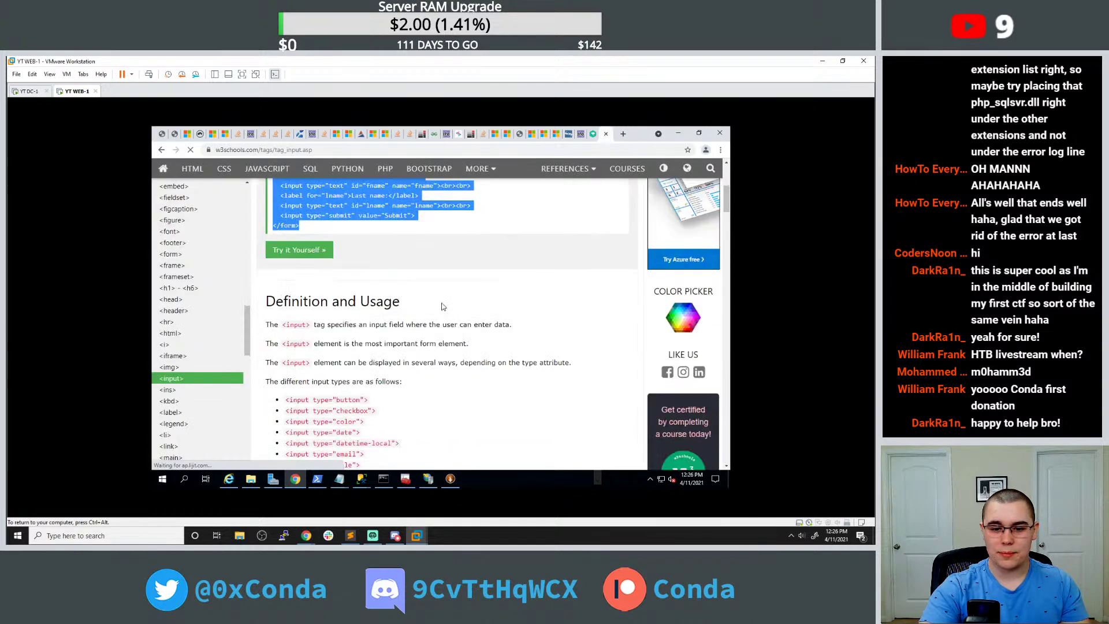
{"action": "scroll", "coordinate": [441, 306], "scroll_direction": "down", "scroll_amount": 10}
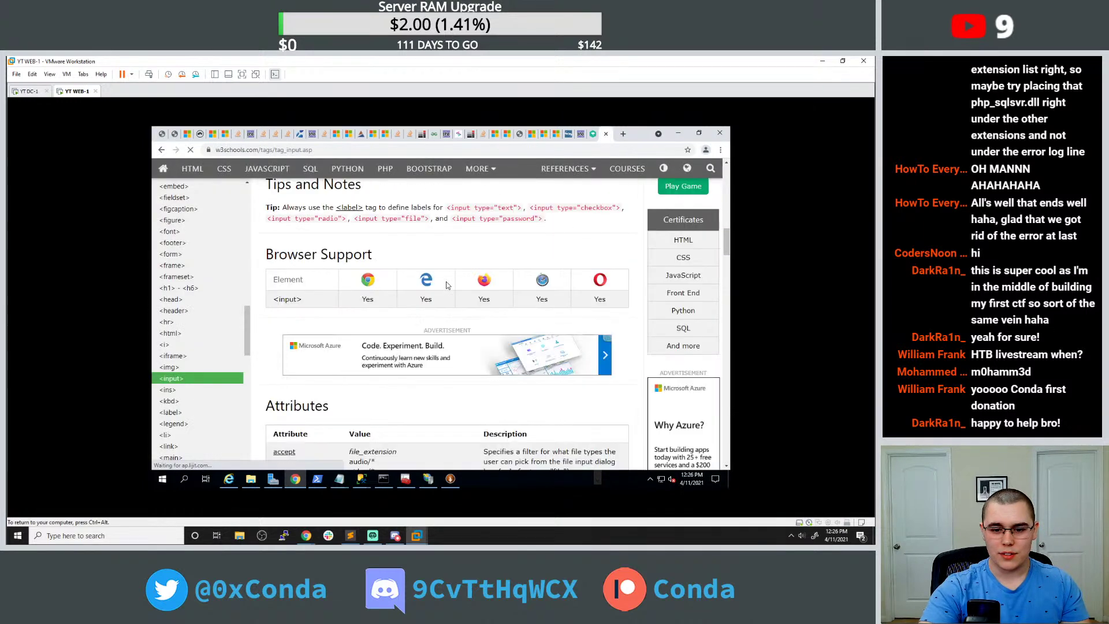
{"action": "scroll", "coordinate": [446, 282], "scroll_direction": "down", "scroll_amount": 2}
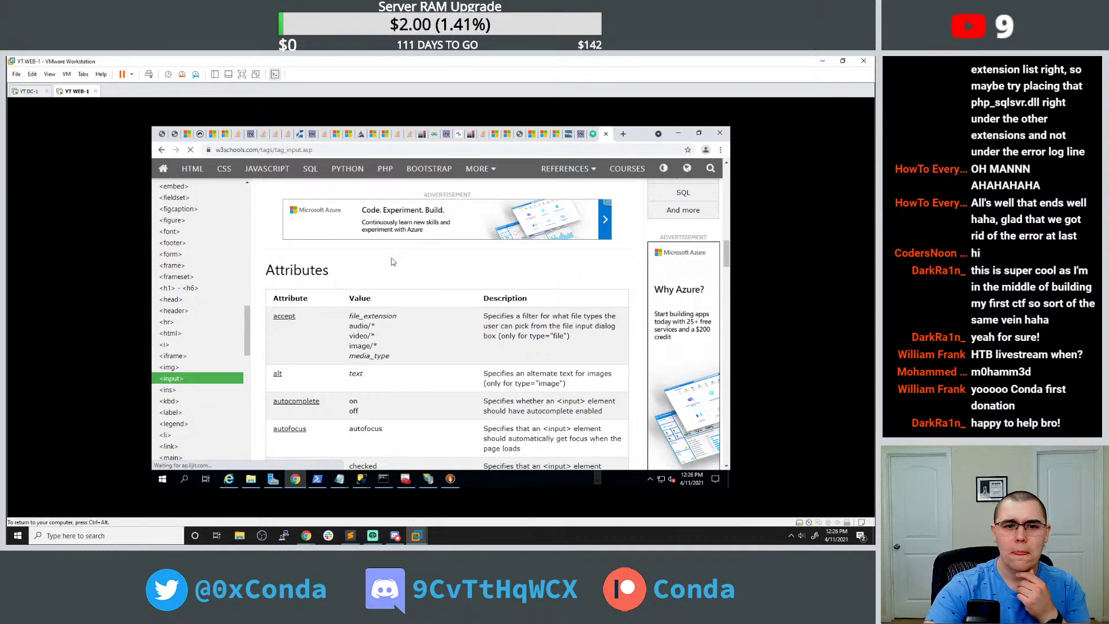
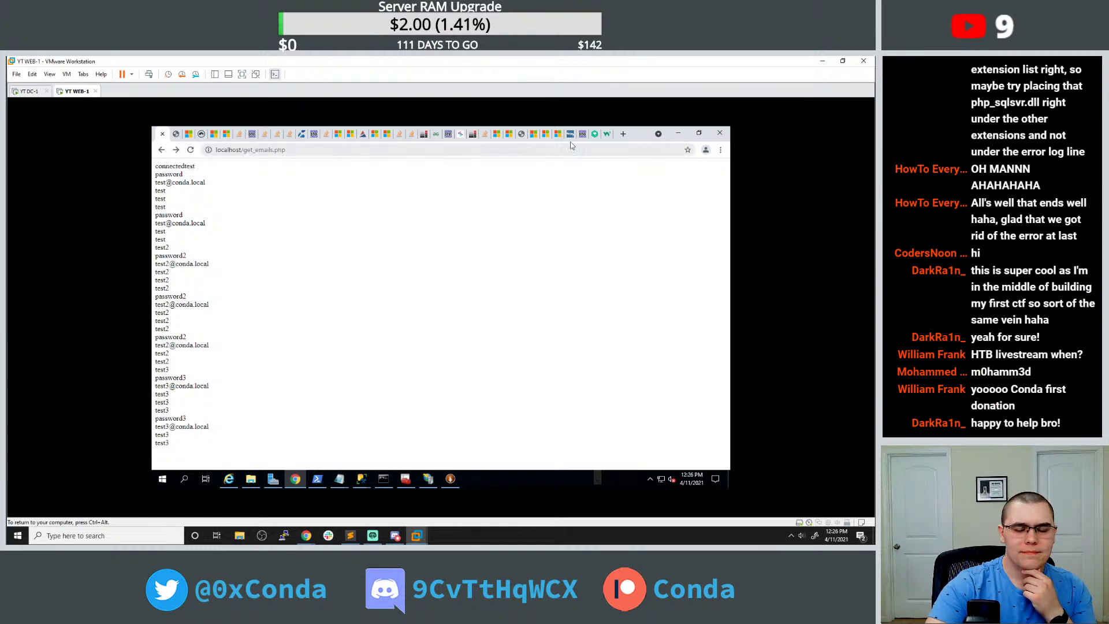
In get_emails.php, add a new line starting with $username = below the sqlsrv_connect line.
{"action": "mouse_move", "coordinate": [346, 477]}
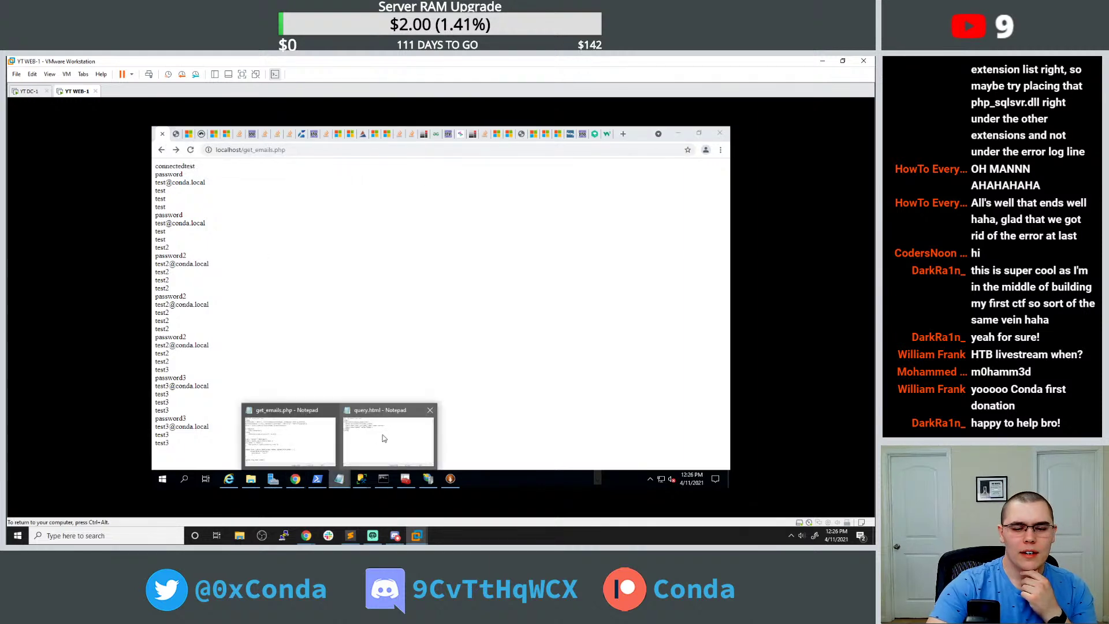
{"action": "left_click", "coordinate": [299, 436]}
{"action": "left_click", "coordinate": [454, 221]}
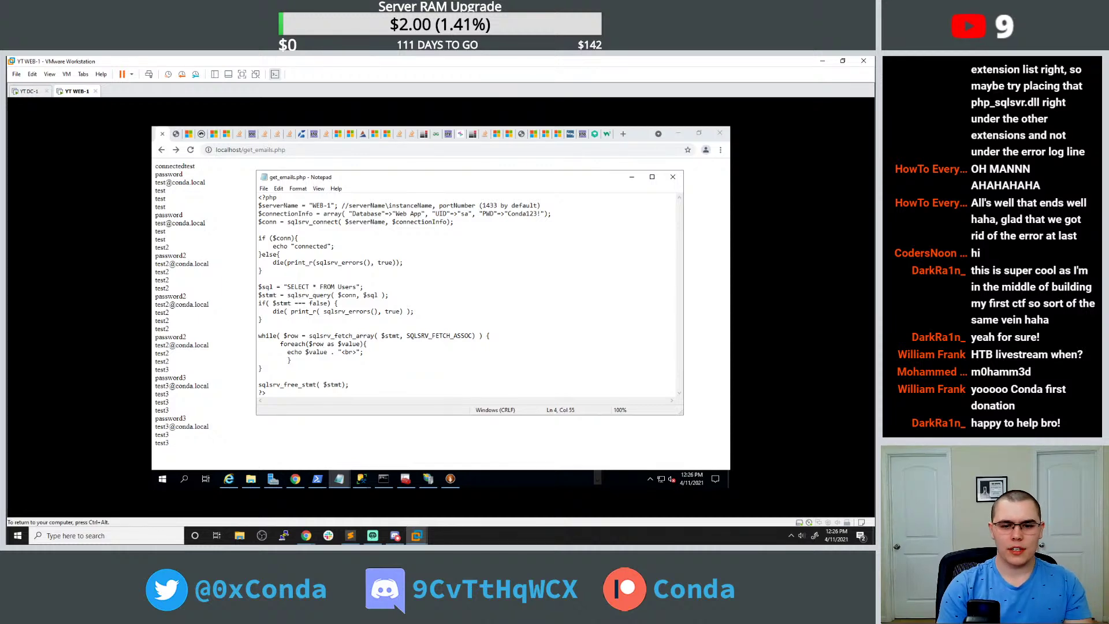
{"action": "key", "text": "Return"}
{"action": "type", "text": "$username ="}
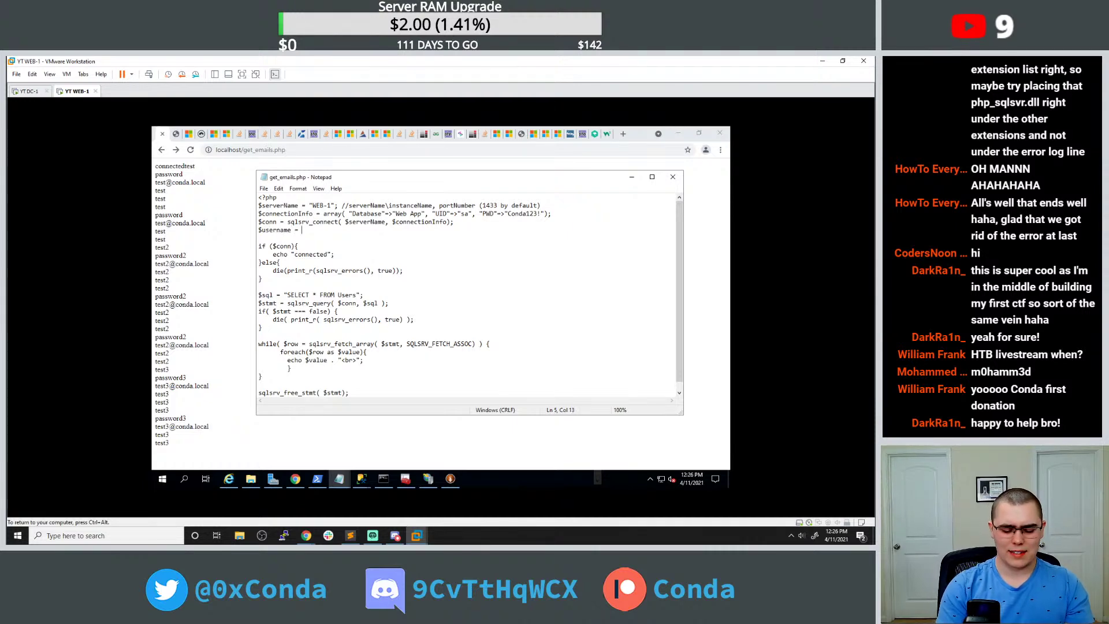
{"action": "left_click", "coordinate": [621, 134]}
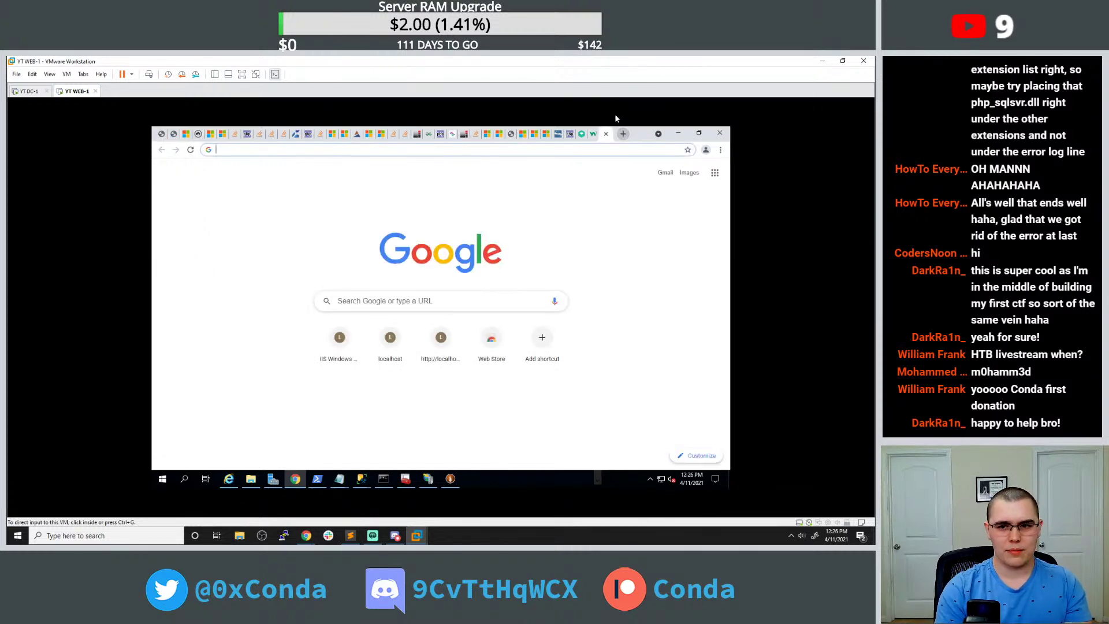
Search Google for 'php get parameters' and open the PHP $_GET manual page.
{"action": "left_click", "coordinate": [560, 148]}
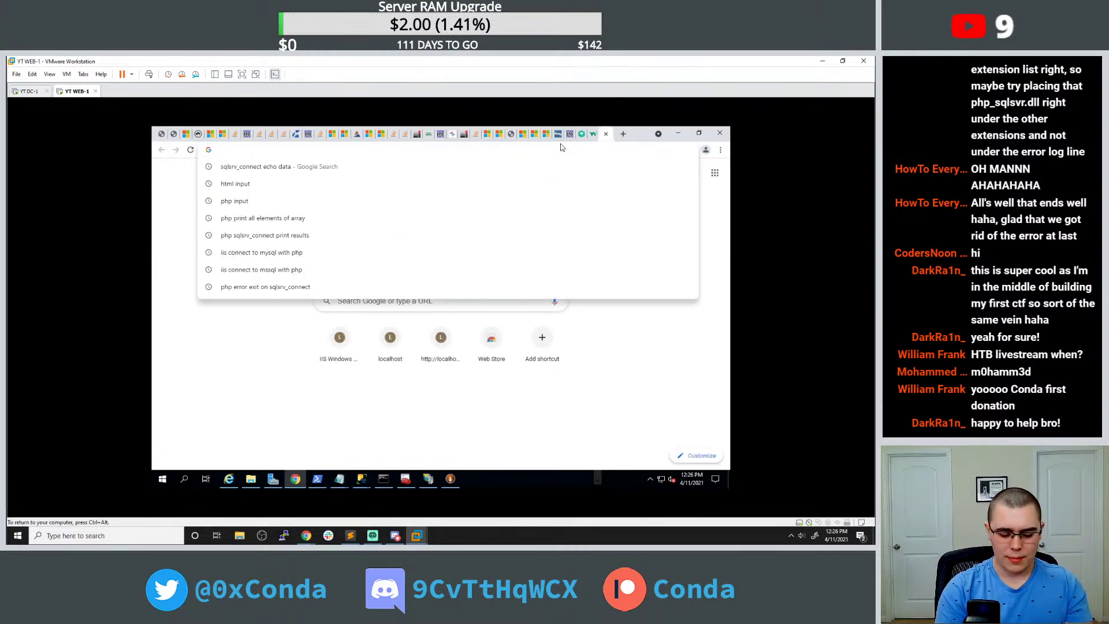
{"action": "type", "text": "php get [ara"}
{"action": "key", "text": "BackSpace"}
{"action": "key", "text": "BackSpace"}
{"action": "key", "text": "BackSpace"}
{"action": "key", "text": "BackSpace"}
{"action": "type", "text": "par"}
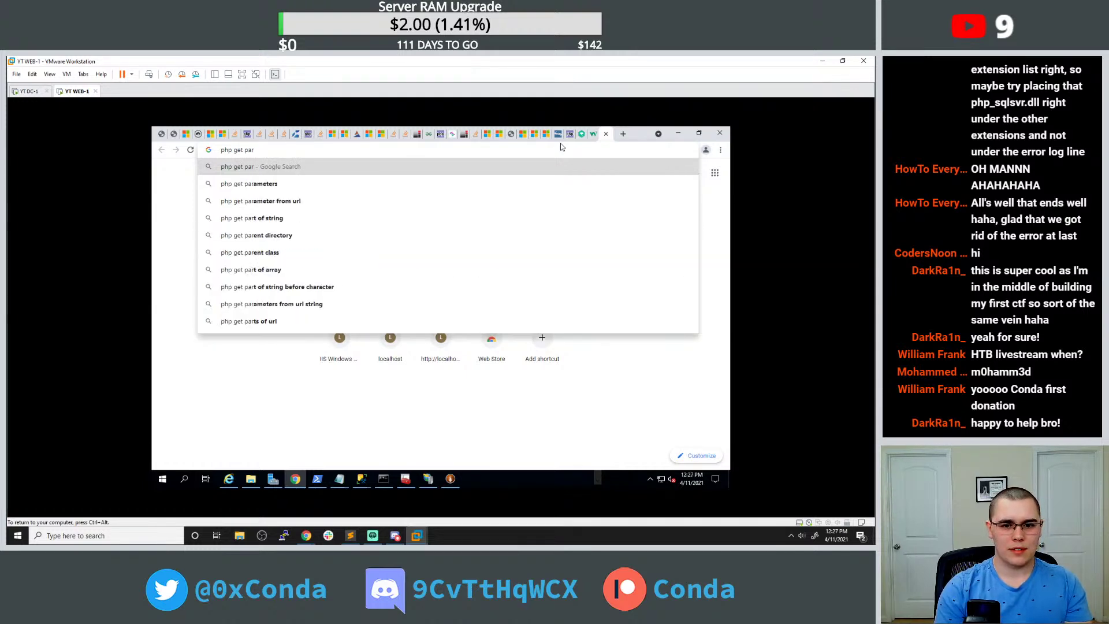
{"action": "key", "text": "Down"}
{"action": "key", "text": "Return"}
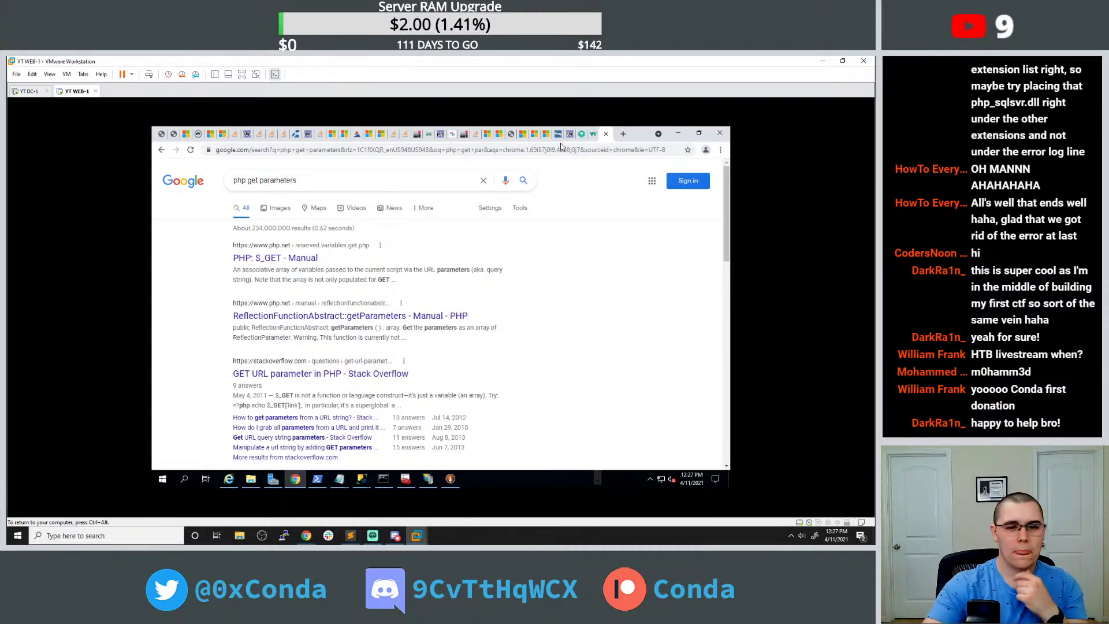
{"action": "left_click", "coordinate": [300, 258]}
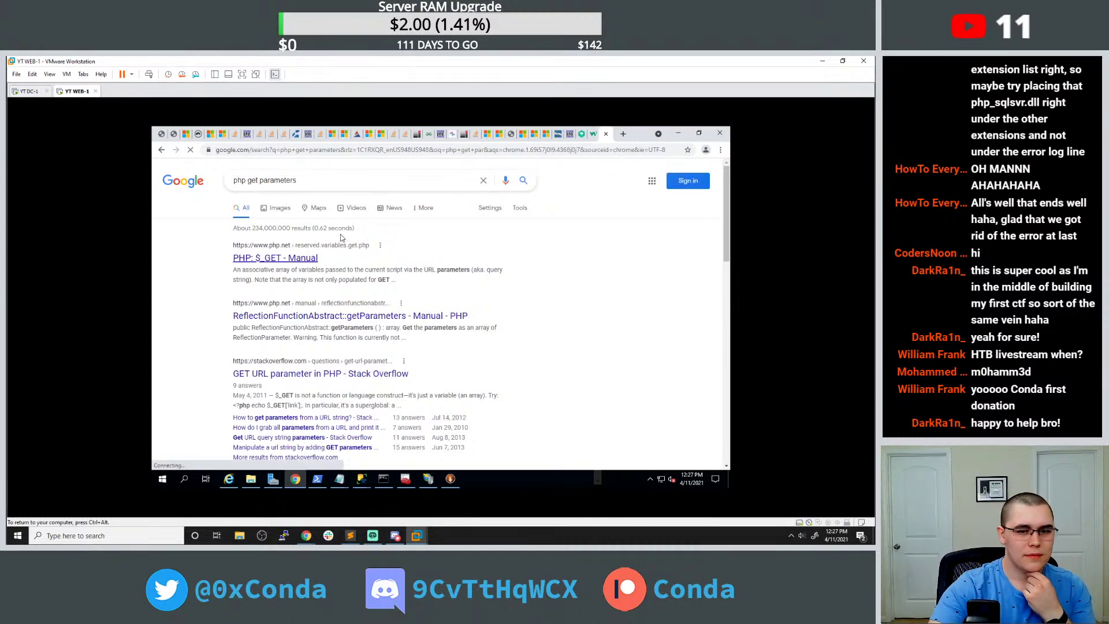
Select the $_GET["name"] snippet in the manual's example, then return to the get_emails.php output.
{"action": "scroll", "coordinate": [320, 242], "scroll_direction": "down", "scroll_amount": 4}
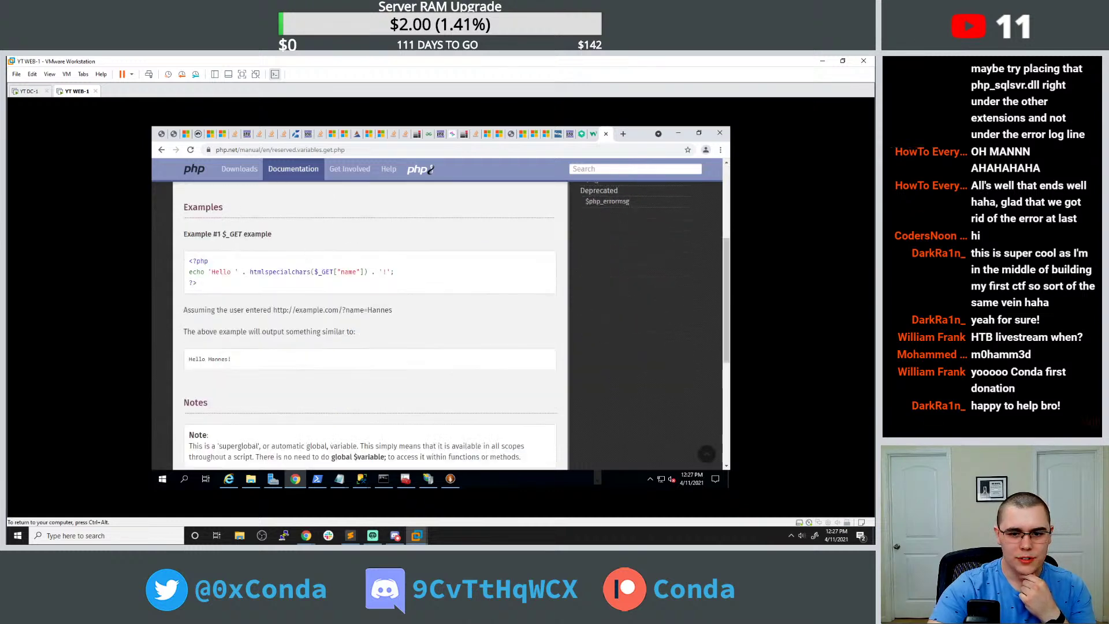
{"action": "left_click_drag", "start_coordinate": [315, 272], "coordinate": [365, 272]}
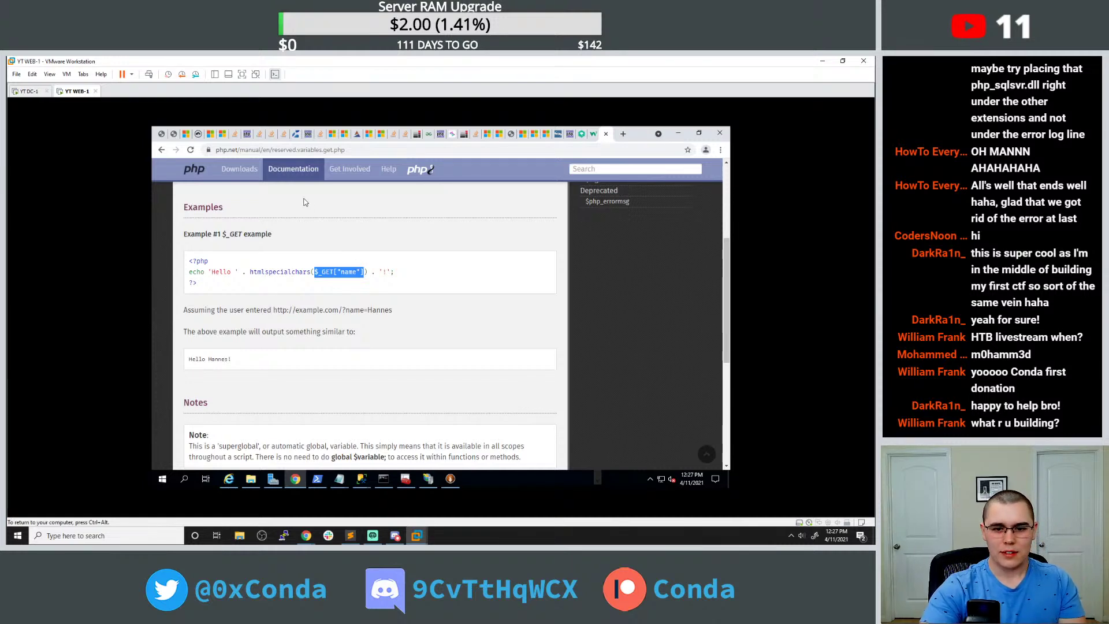
{"action": "left_click", "coordinate": [165, 135]}
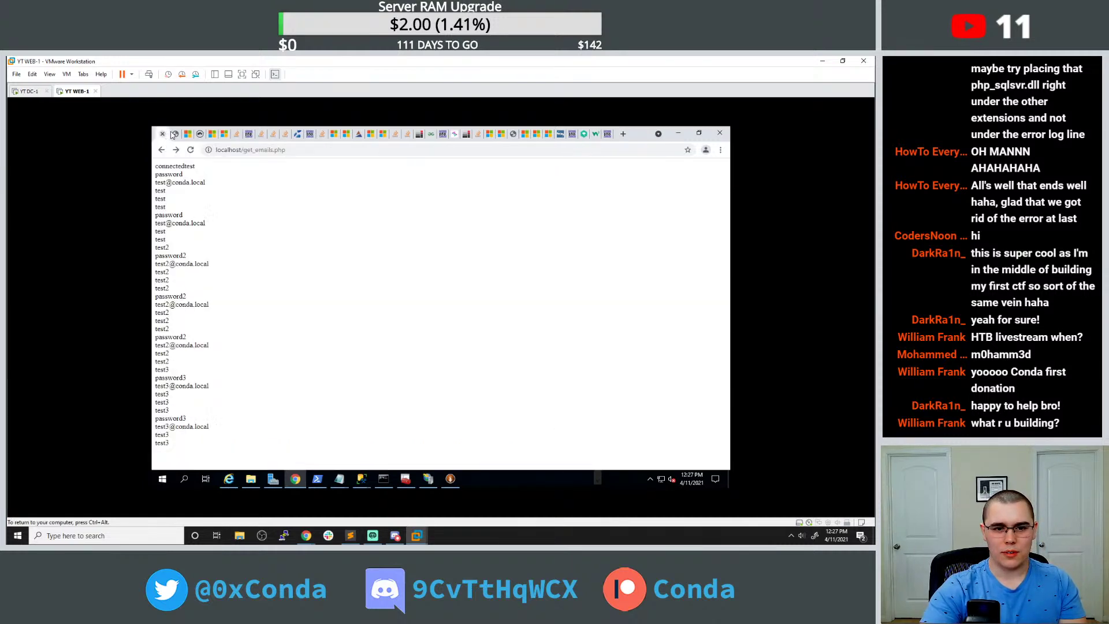
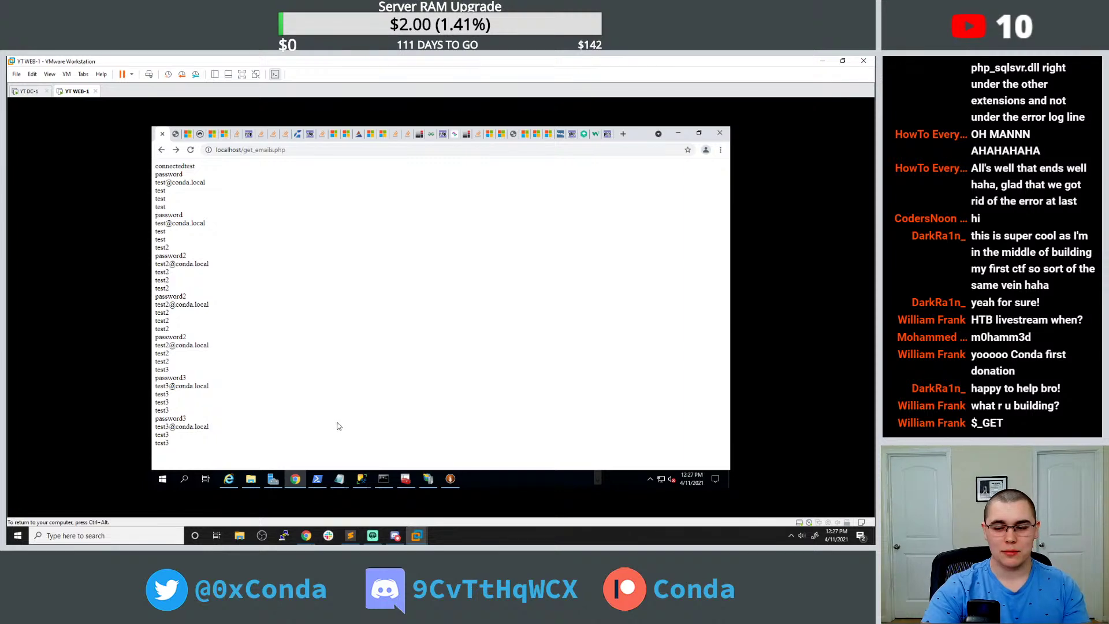
Bring up the taskbar thumbnails of the open Notepad files, get_emails.php and query.html.
{"action": "left_click", "coordinate": [347, 474]}
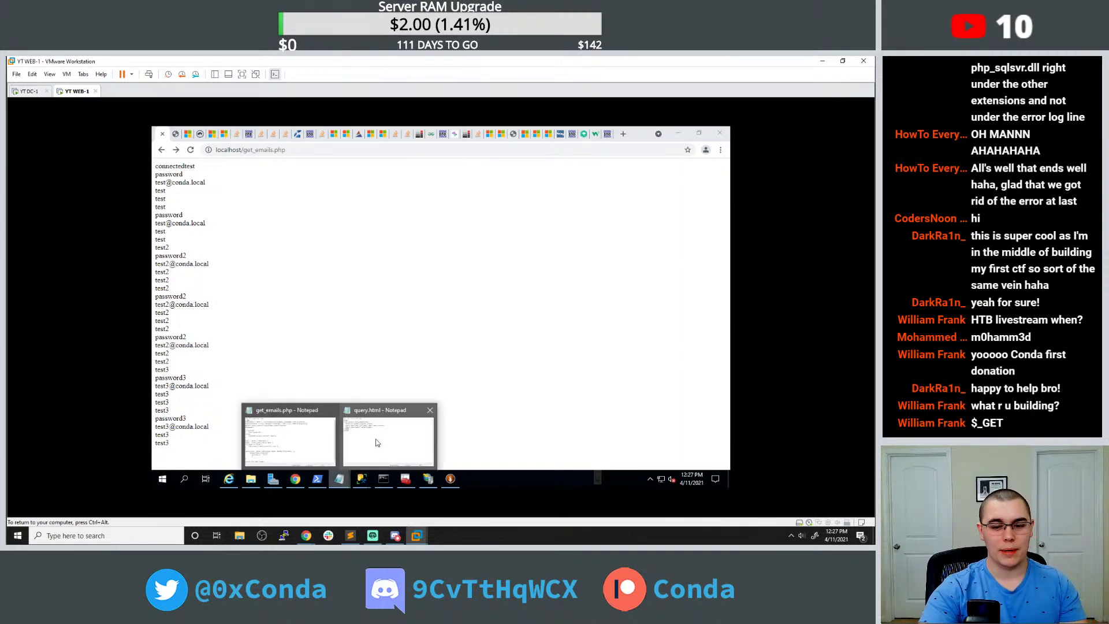
In get_emails.php, complete line 5 as $username = $_GET["uname"].
{"action": "left_click", "coordinate": [292, 439]}
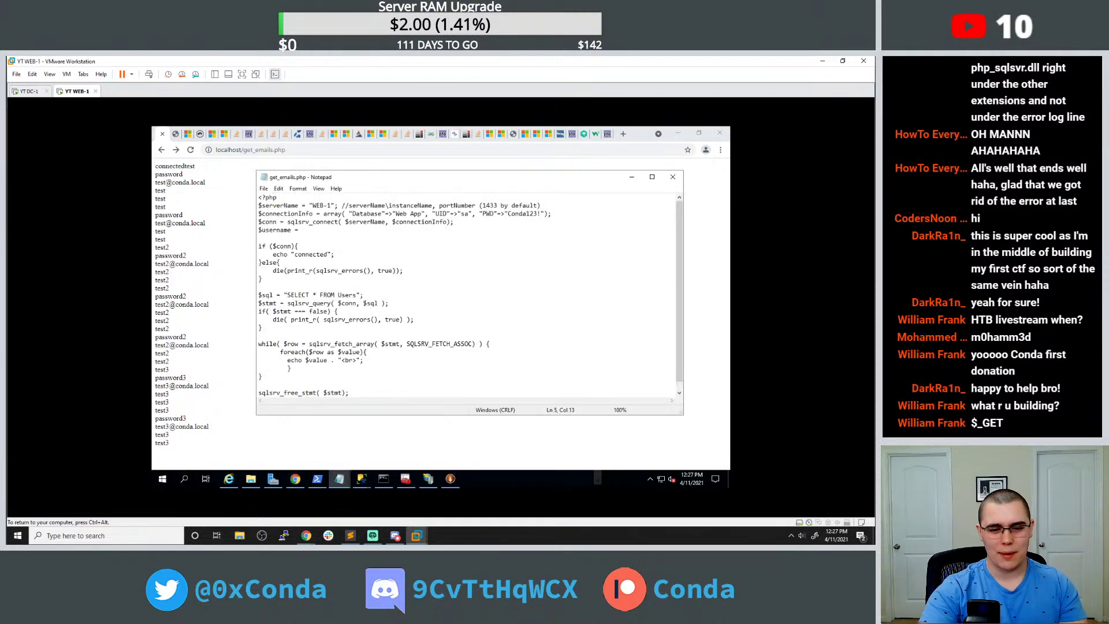
{"action": "scroll", "coordinate": [470, 295], "scroll_direction": "down", "scroll_amount": 1}
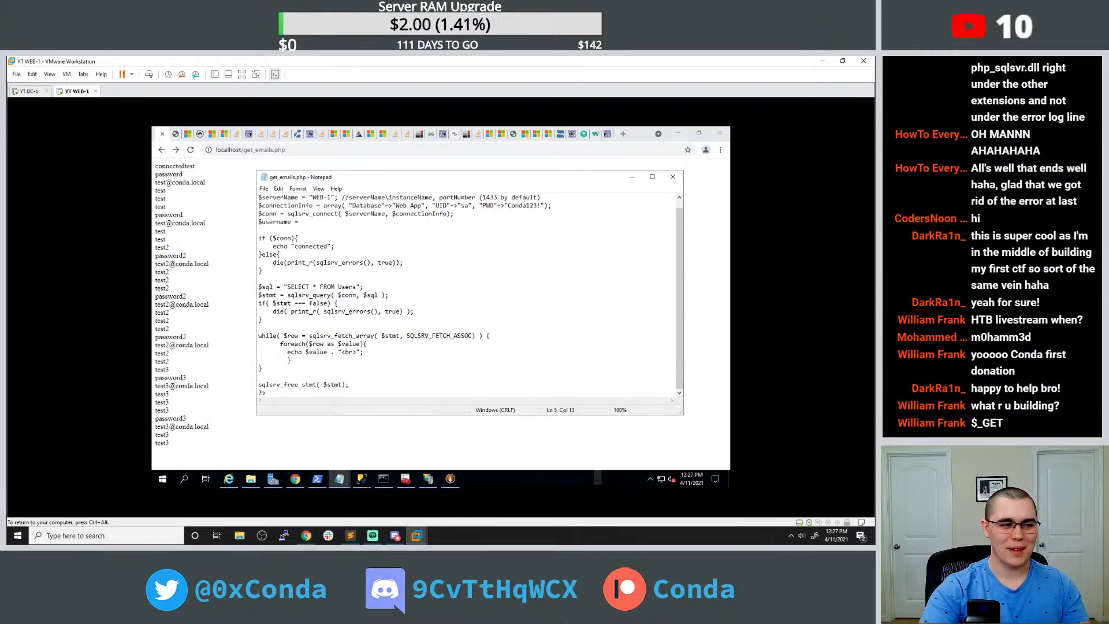
{"action": "type", "text": "$_GET[\"name\"]"}
{"action": "mouse_move", "coordinate": [327, 222]}
{"action": "left_mouse_down"}
{"action": "mouse_move", "coordinate": [258, 229]}
{"action": "mouse_move", "coordinate": [342, 222]}
{"action": "left_mouse_up"}
{"action": "type", "text": "uname"}
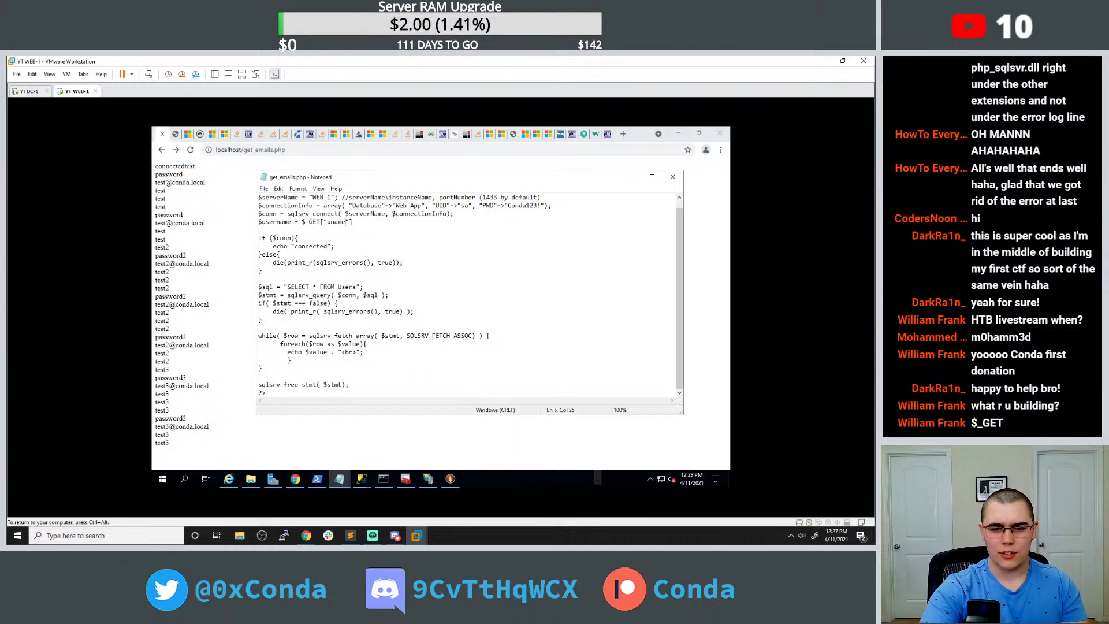
Extend the $sql query to "SELECT * FROM Users WHERE username=" concatenated with $username.
{"action": "left_click", "coordinate": [360, 287]}
{"action": "type", "text": "WHERE"}
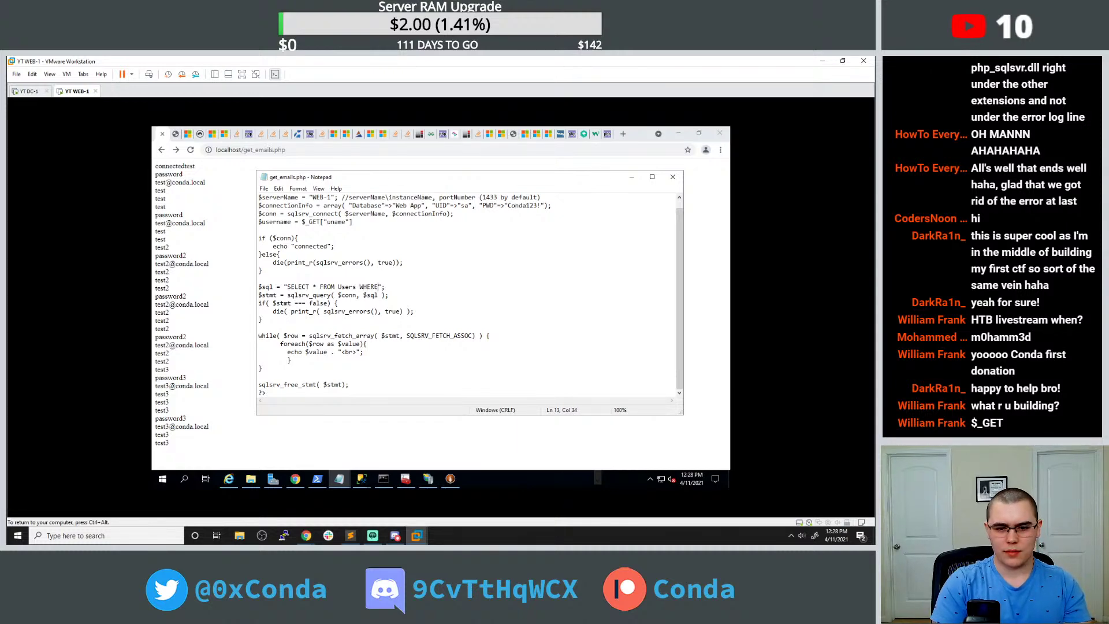
{"action": "type", "text": " usn = '$use"}
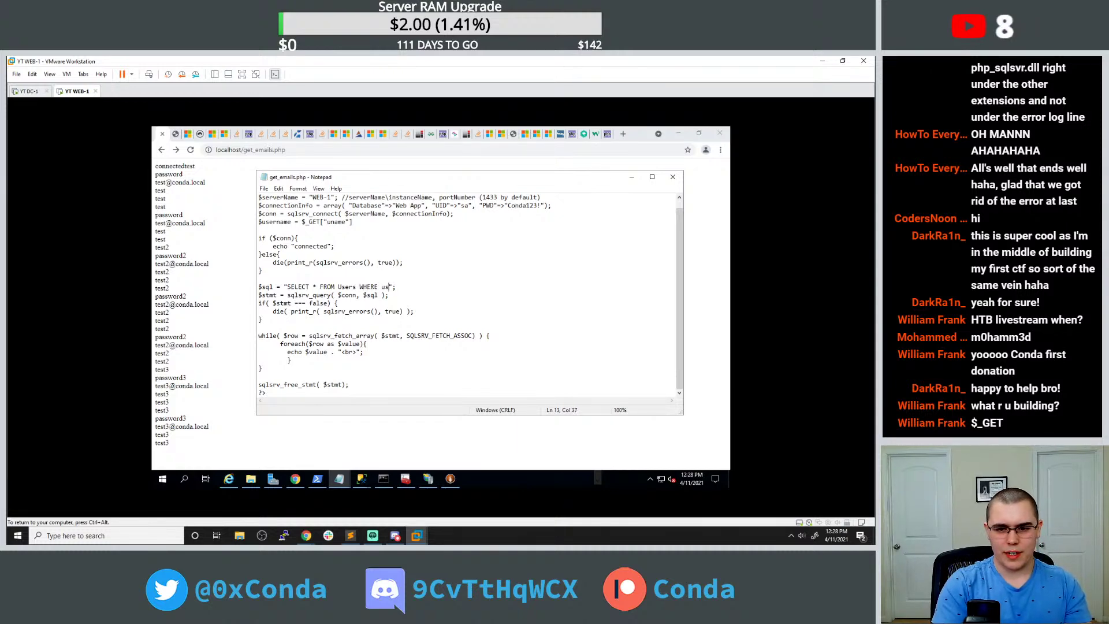
{"action": "key", "text": "BackSpace"}
{"action": "key", "text": "BackSpace"}
{"action": "key", "text": "BackSpace"}
{"action": "key", "text": "BackSpace"}
{"action": "key", "text": "BackSpace"}
{"action": "key", "text": "BackSpace"}
{"action": "key", "text": "BackSpace"}
{"action": "key", "text": "BackSpace"}
{"action": "key", "text": "BackSpace"}
{"action": "type", "text": "ername="}
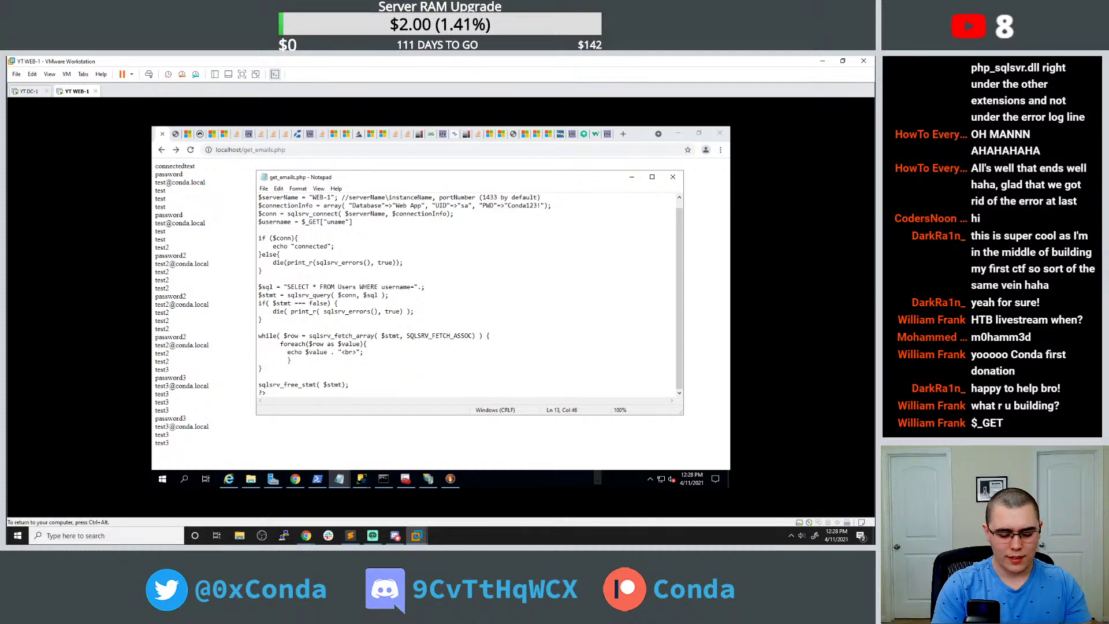
{"action": "type", "text": "\".$"}
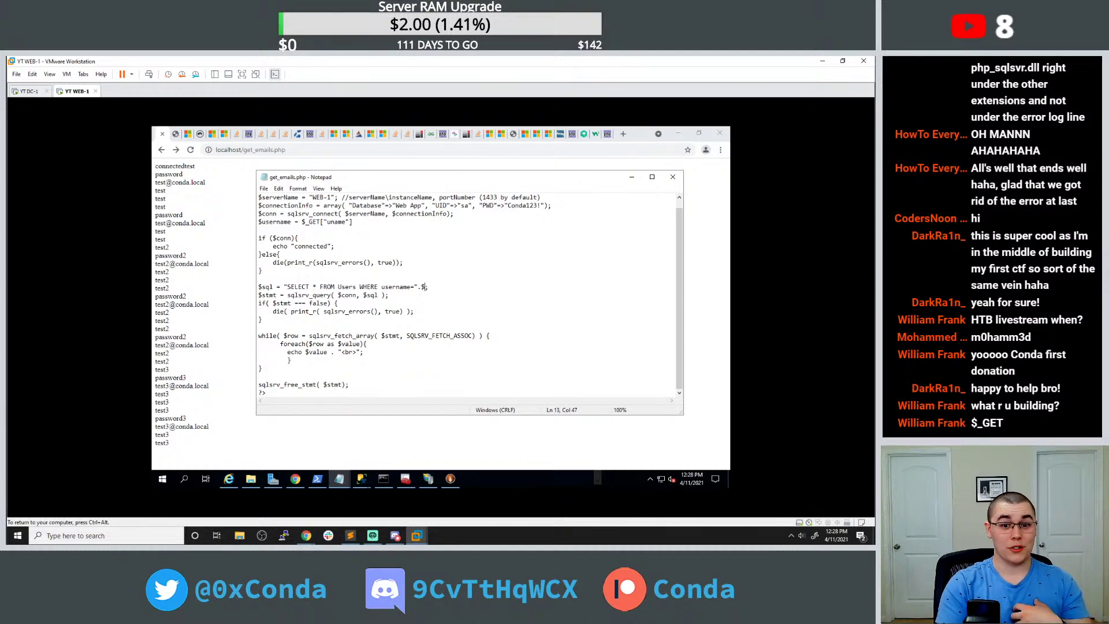
{"action": "type", "text": "use"}
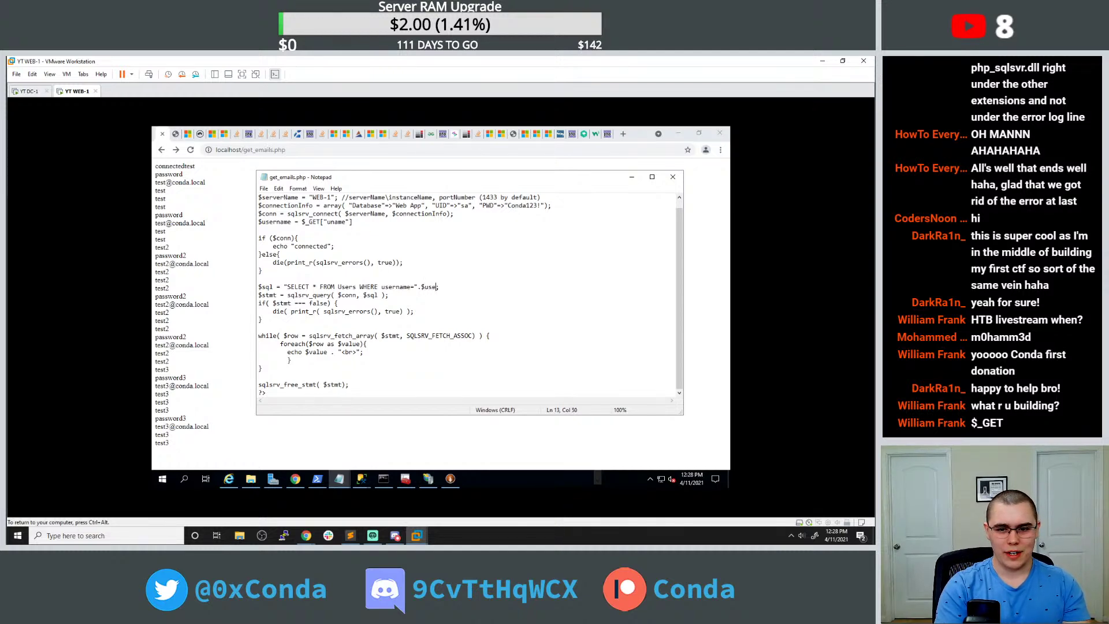
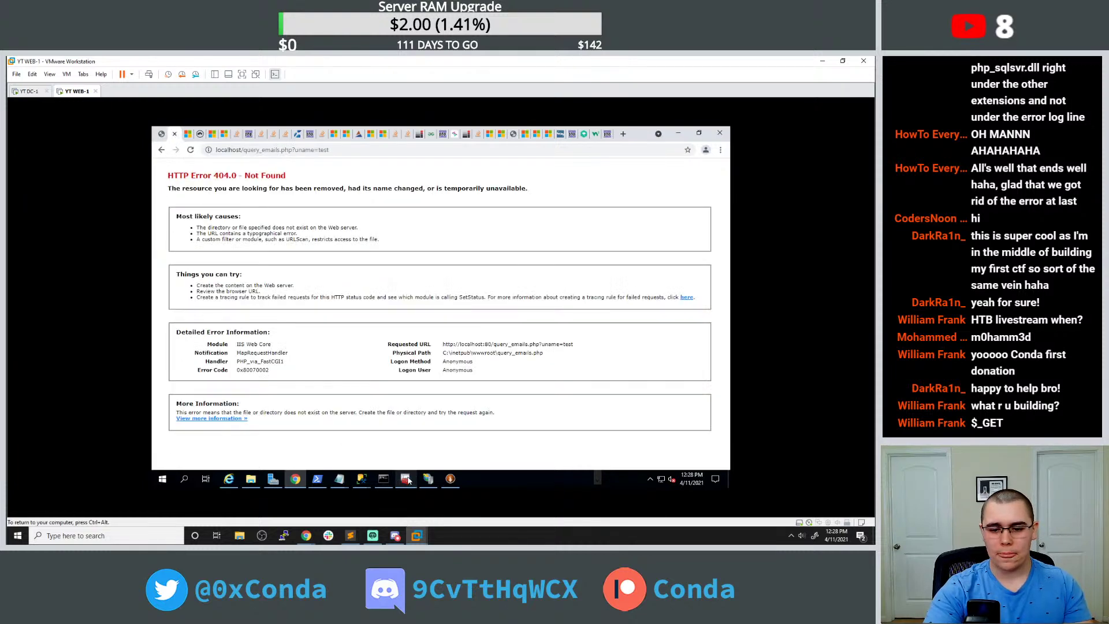
Change query.html's form action from query to get_emails.php, then reload the page in Chrome.
{"action": "mouse_move", "coordinate": [339, 479]}
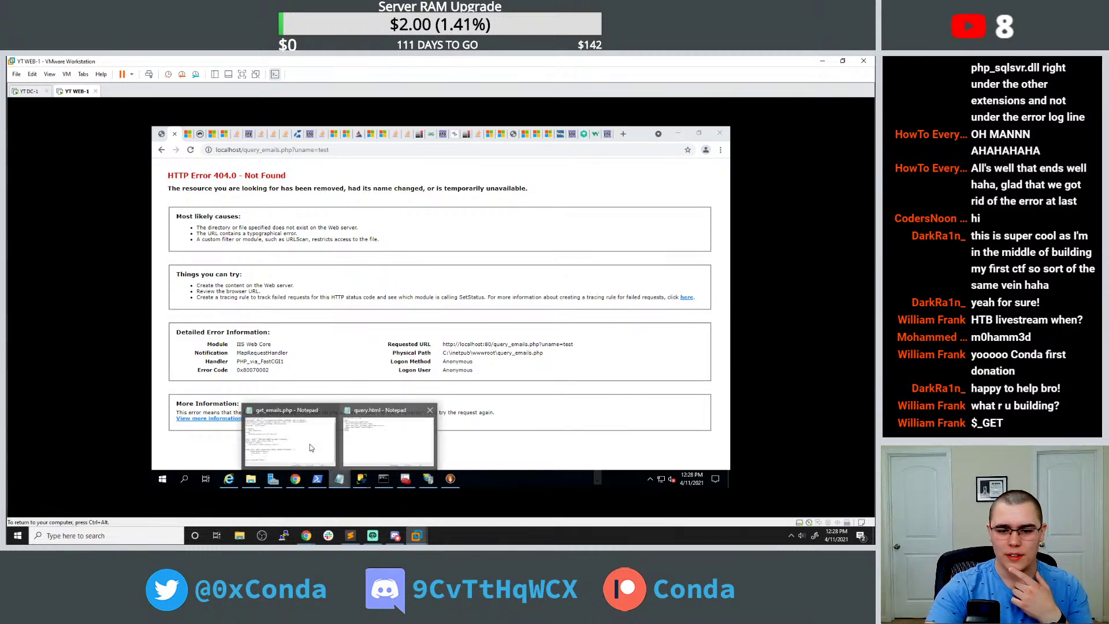
{"action": "left_click", "coordinate": [310, 446]}
{"action": "mouse_move", "coordinate": [339, 478]}
{"action": "left_click", "coordinate": [374, 449]}
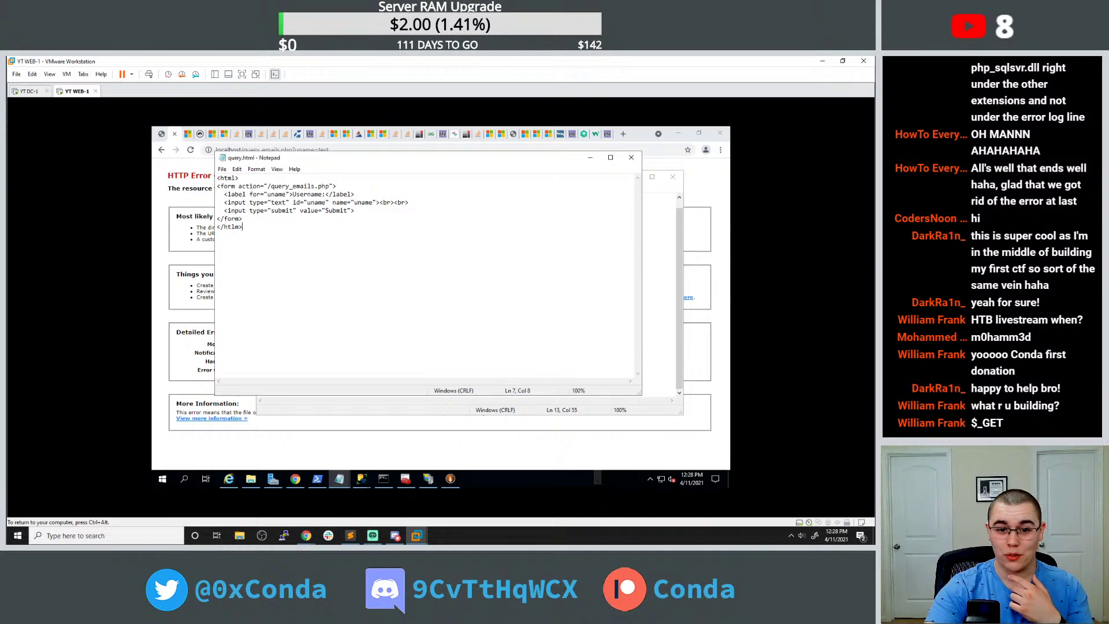
{"action": "left_click_drag", "start_coordinate": [290, 186], "coordinate": [272, 186]}
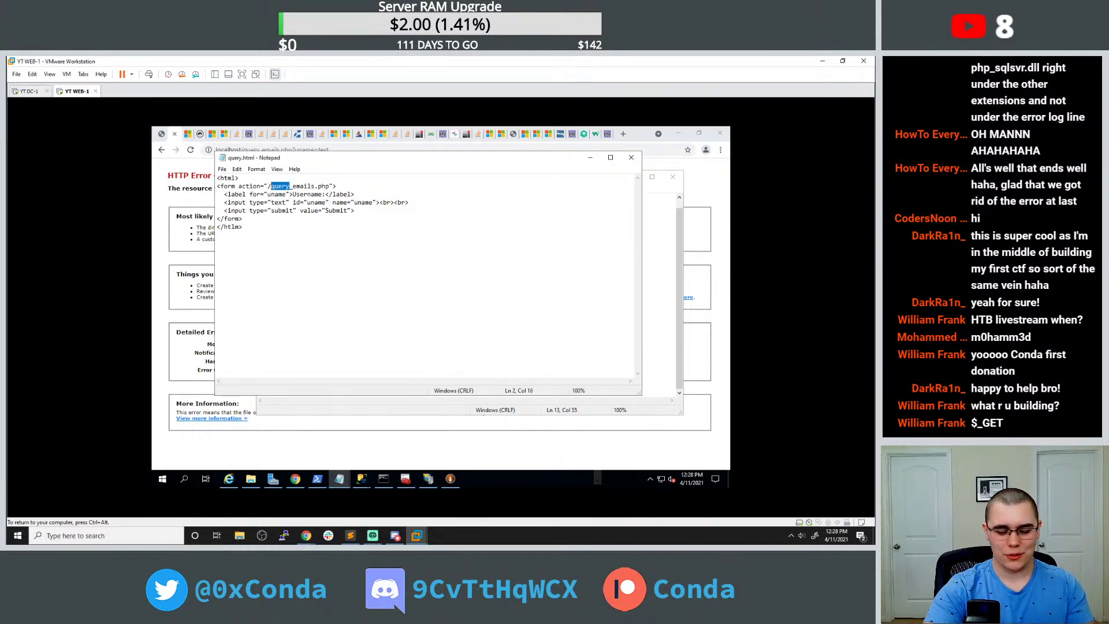
{"action": "type", "text": "get"}
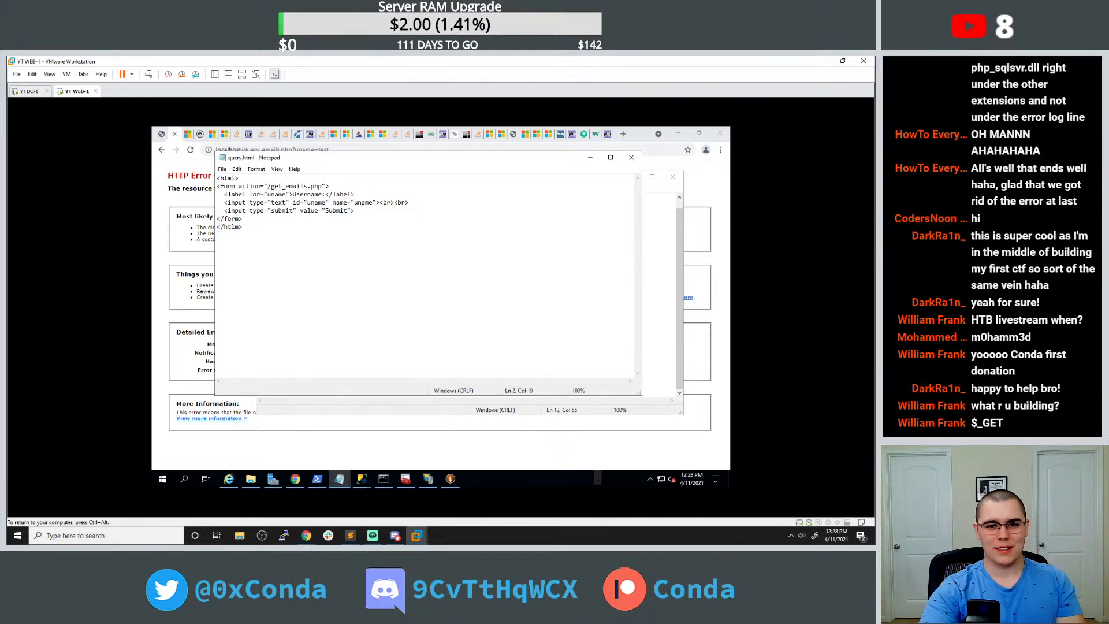
{"action": "left_click", "coordinate": [161, 150]}
{"action": "left_click", "coordinate": [191, 150]}
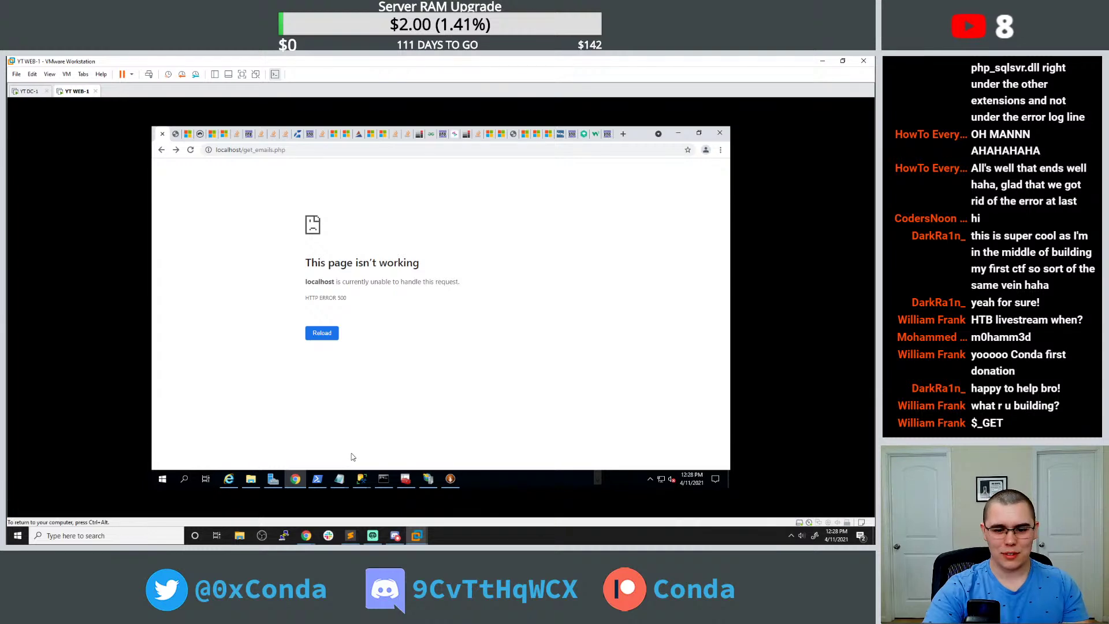
Move back and forth through the browser history, ending on the username form.
{"action": "left_click", "coordinate": [176, 150]}
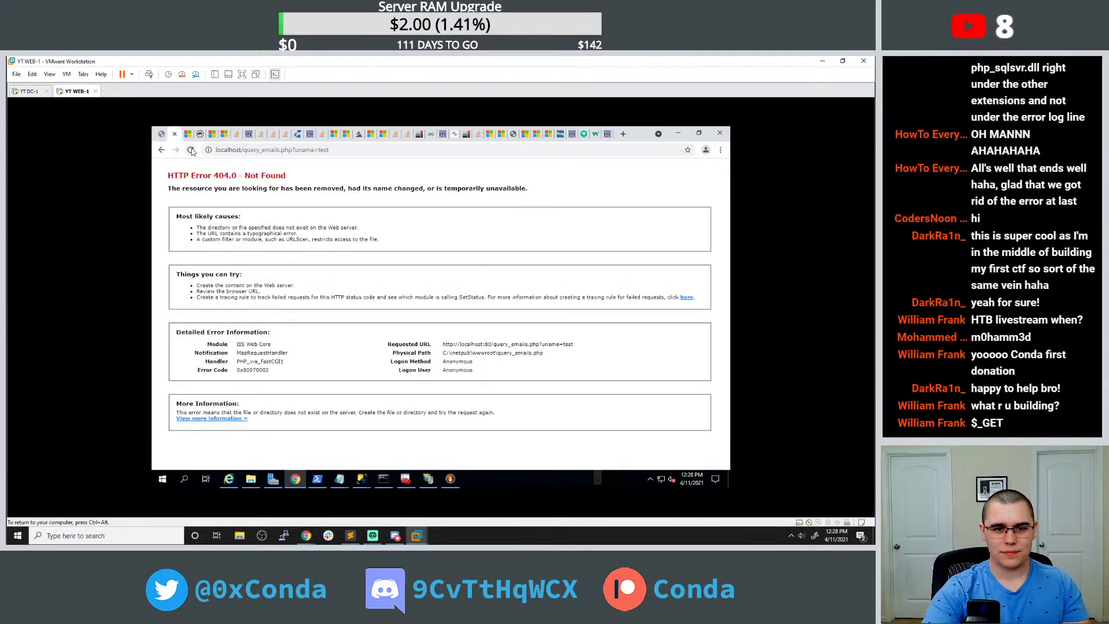
{"action": "left_click", "coordinate": [162, 149]}
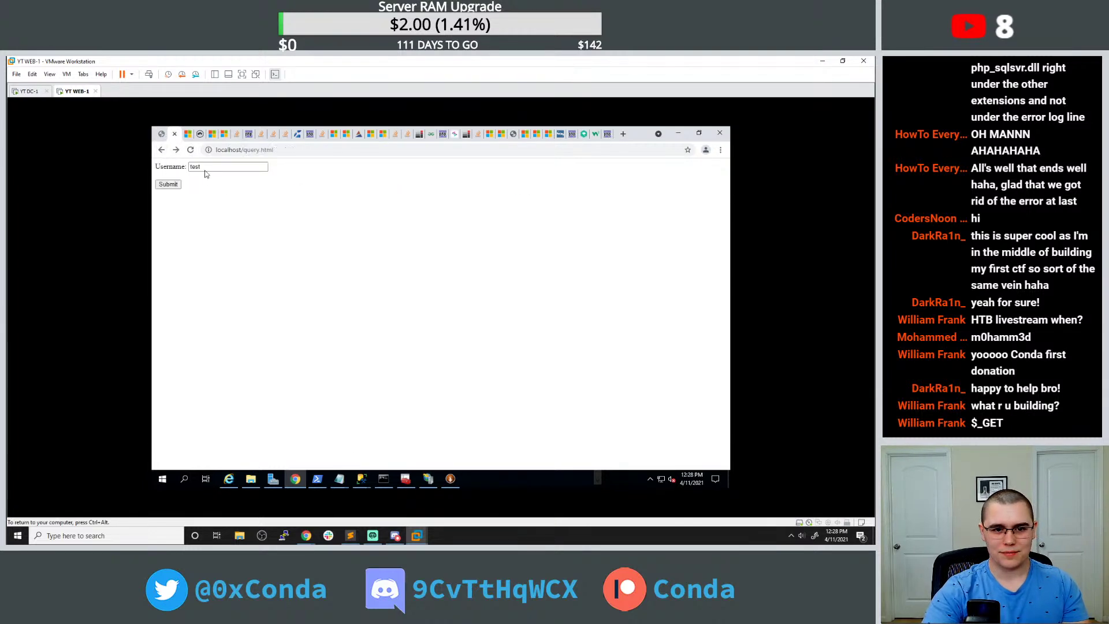
{"action": "left_click", "coordinate": [168, 184]}
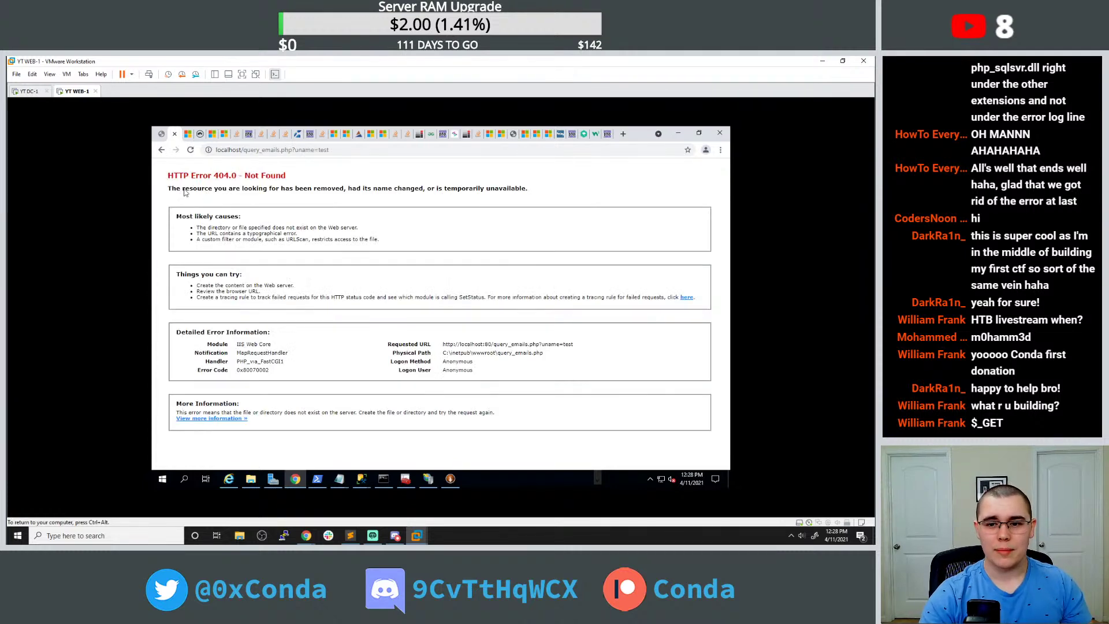
{"action": "left_click", "coordinate": [162, 149]}
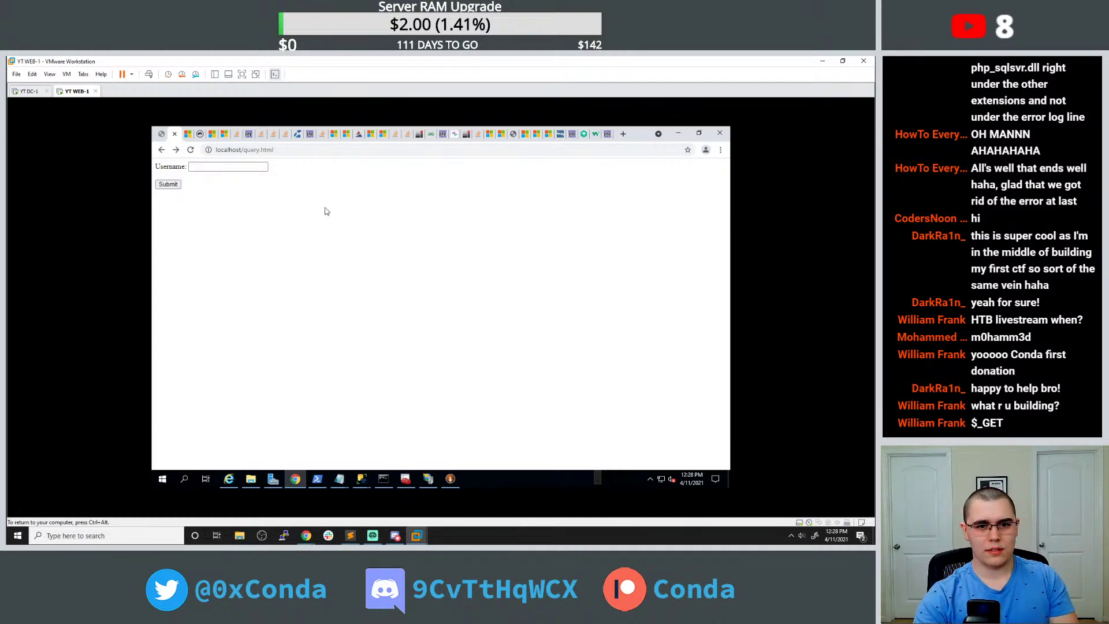
Submit the form with username 'test', which returns HTTP ERROR 500 from get_emails.php.
{"action": "left_click", "coordinate": [196, 166]}
{"action": "left_click", "coordinate": [198, 183]}
{"action": "left_click", "coordinate": [177, 184]}
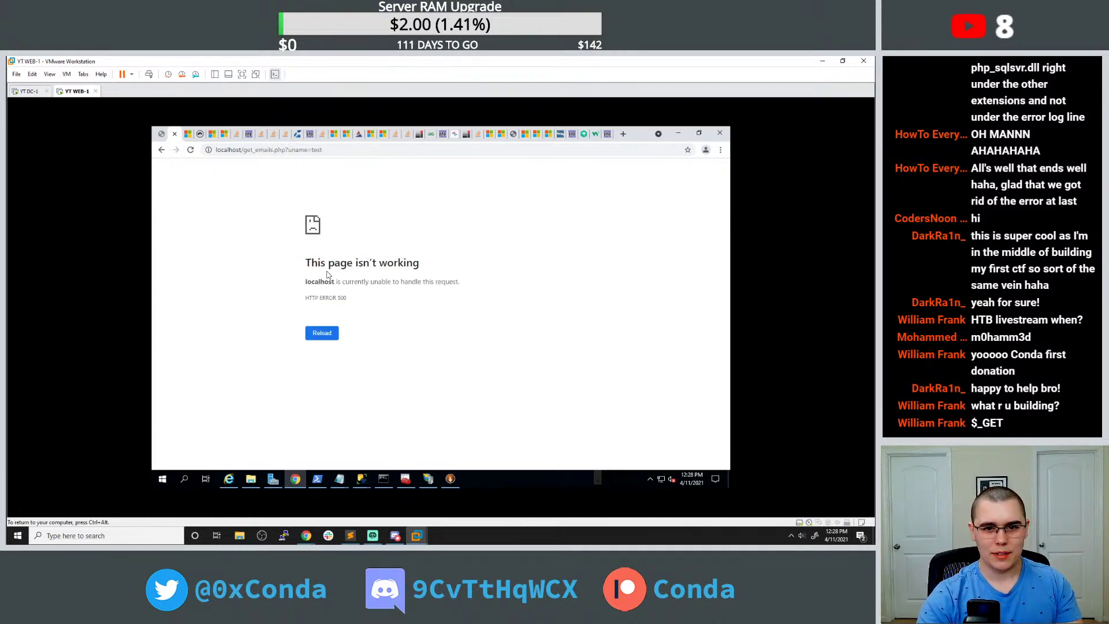
{"action": "mouse_move", "coordinate": [341, 482]}
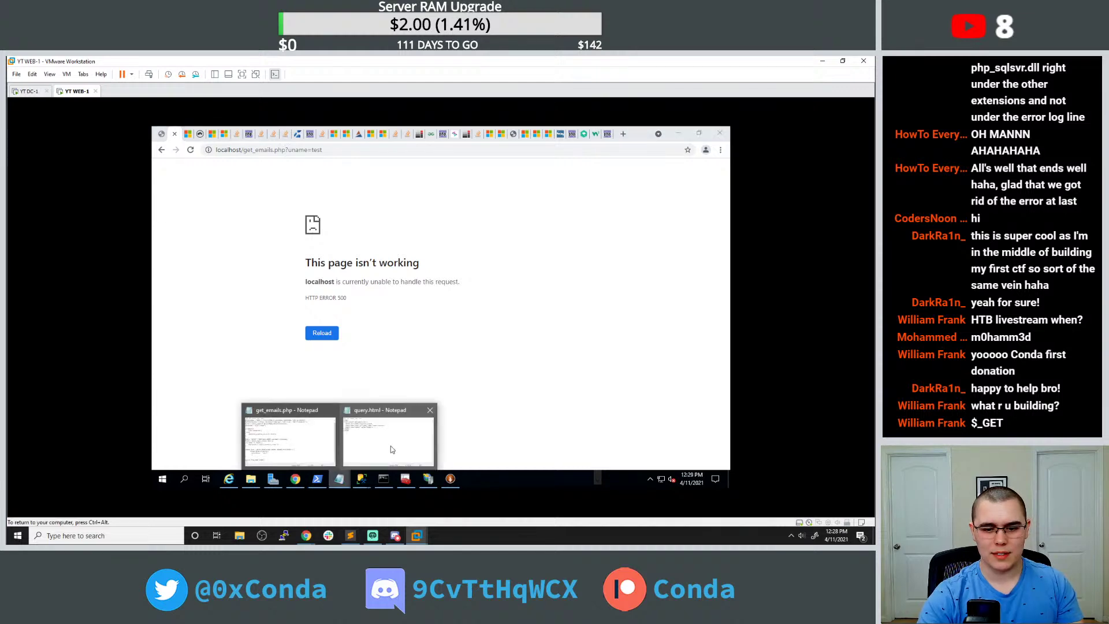
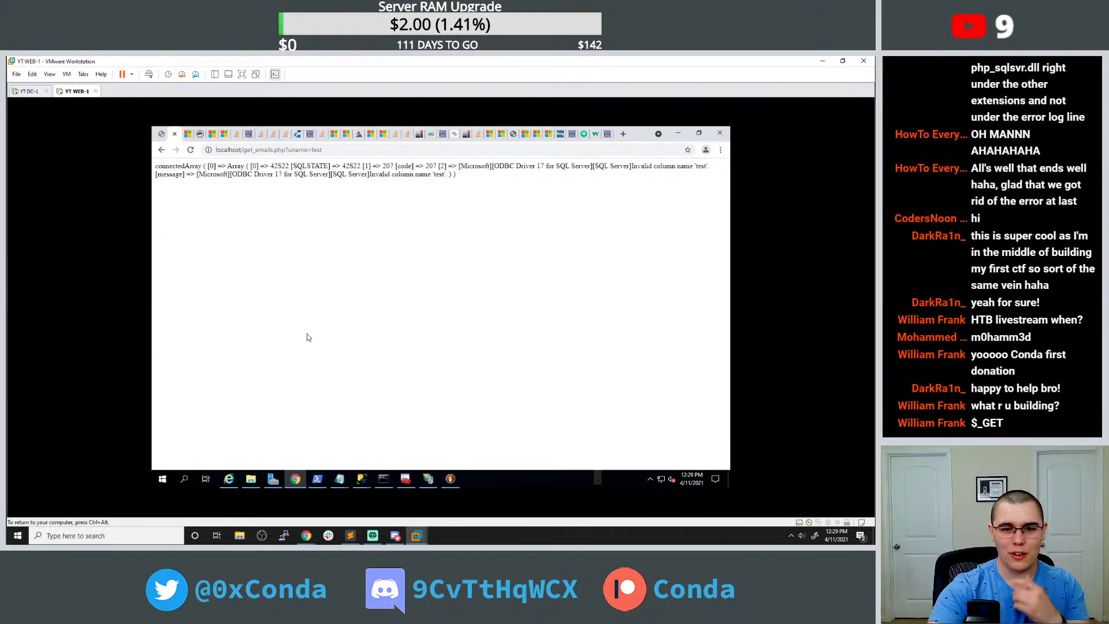
Review the query.html form and the get_emails.php username comparison, then open a new Chrome tab.
{"action": "mouse_move", "coordinate": [341, 476]}
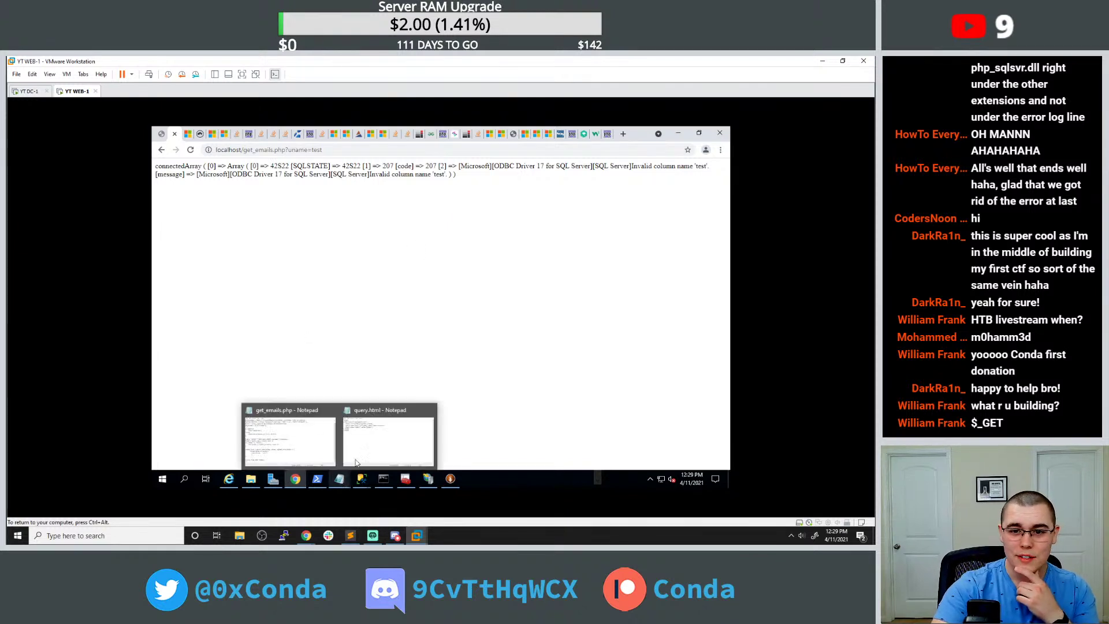
{"action": "left_click", "coordinate": [368, 450]}
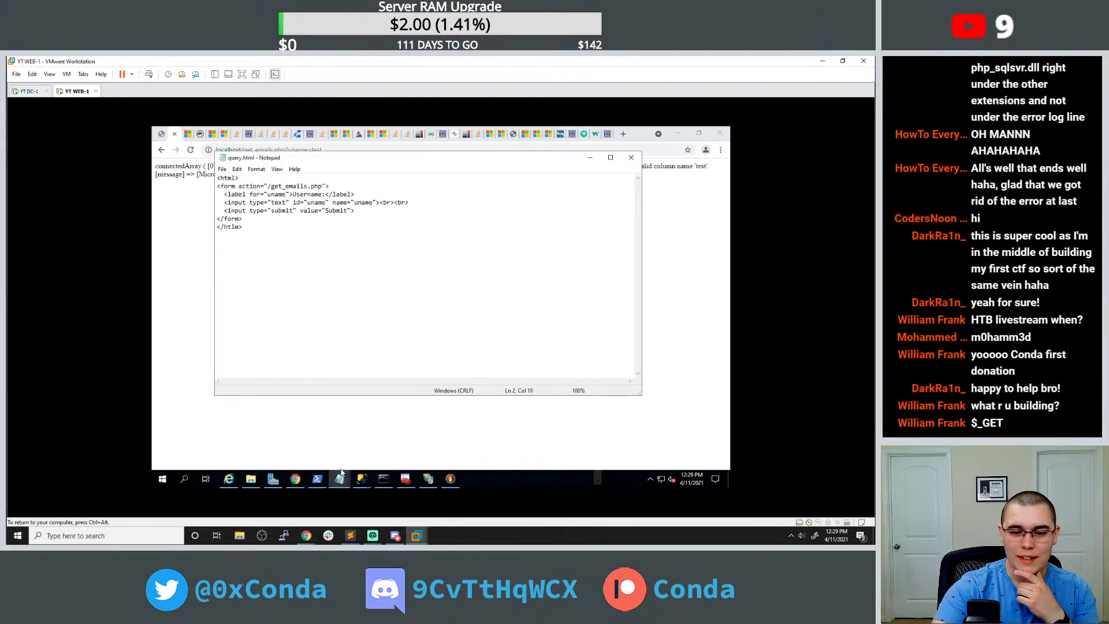
{"action": "left_click", "coordinate": [302, 440]}
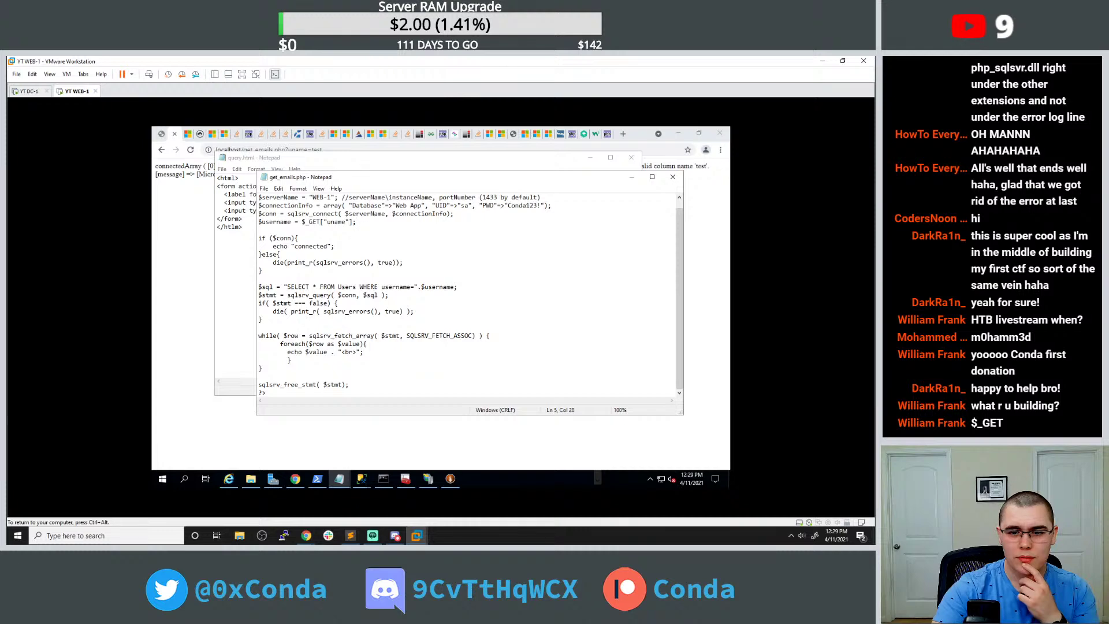
{"action": "left_click", "coordinate": [415, 286]}
{"action": "left_click", "coordinate": [201, 266]}
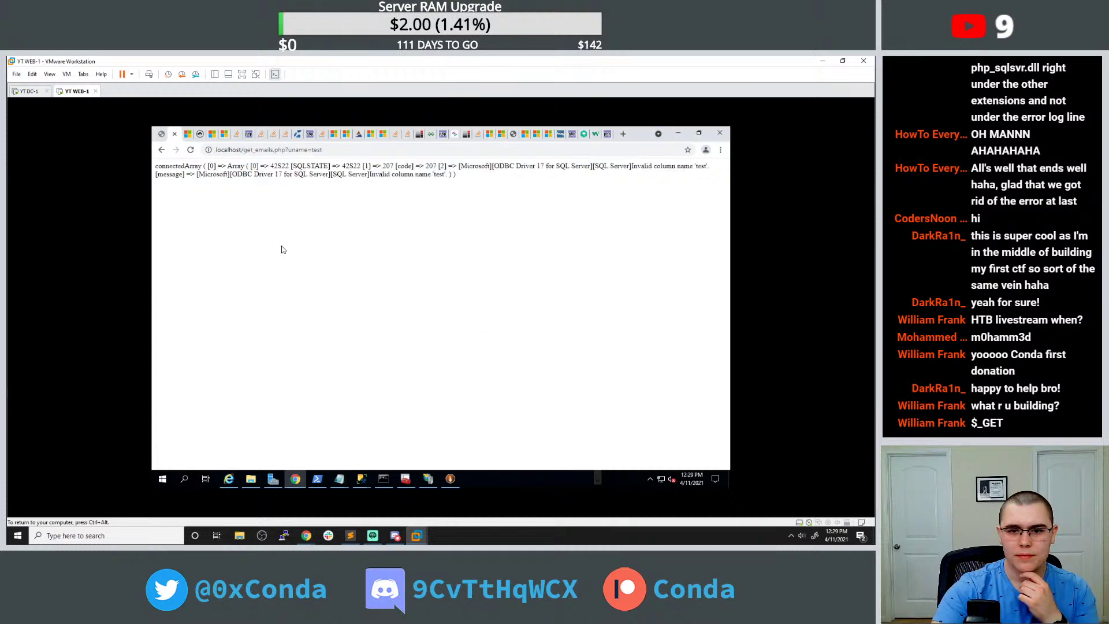
{"action": "left_click", "coordinate": [622, 135]}
Search Google for 'msssql select where' and open the Microsoft Docs WHERE (Transact-SQL) article.
{"action": "type", "text": "mss"}
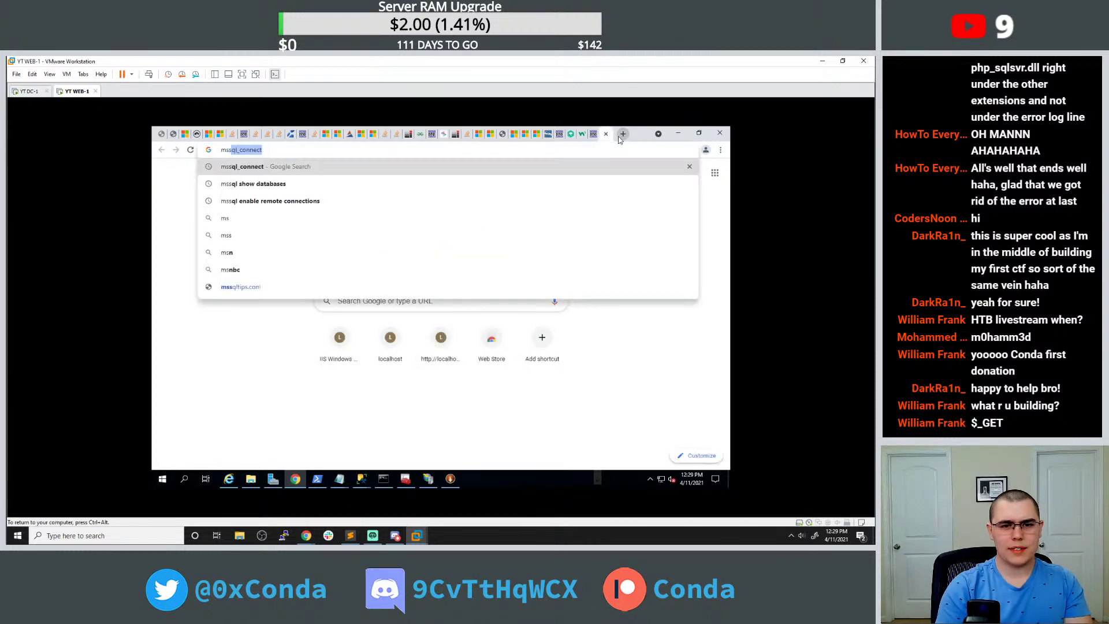
{"action": "type", "text": "sql select where"}
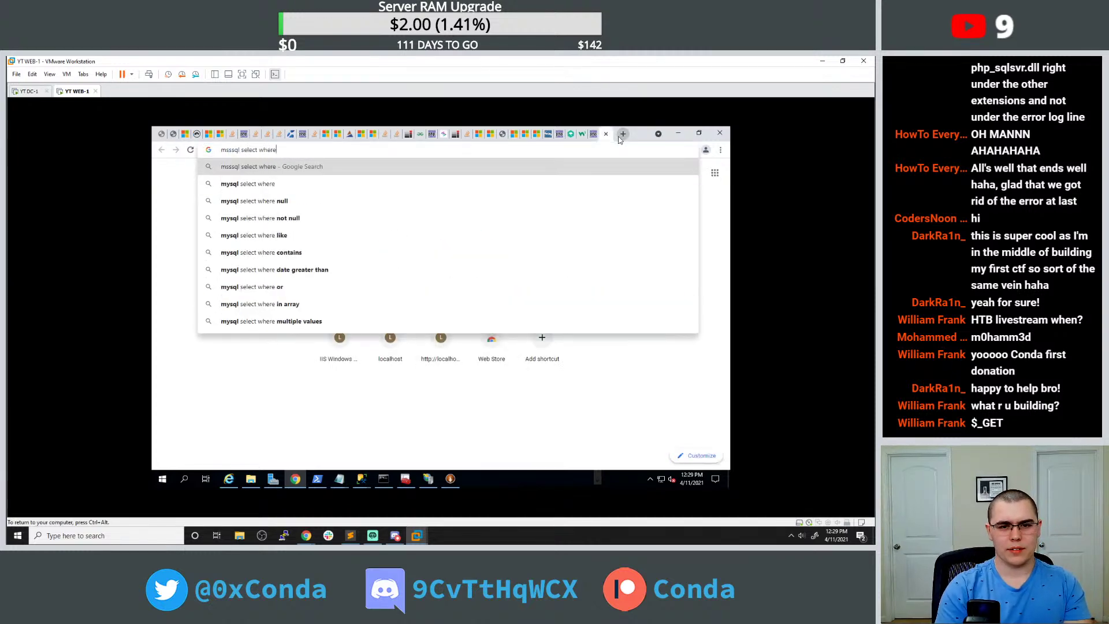
{"action": "key", "text": "Return"}
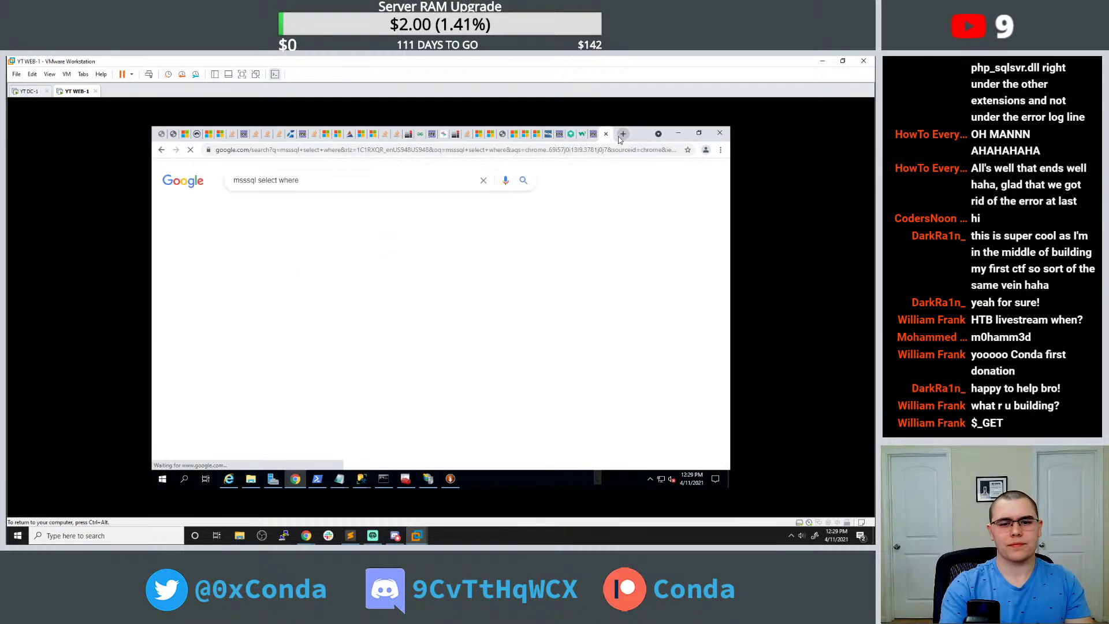
{"action": "left_click", "coordinate": [341, 275]}
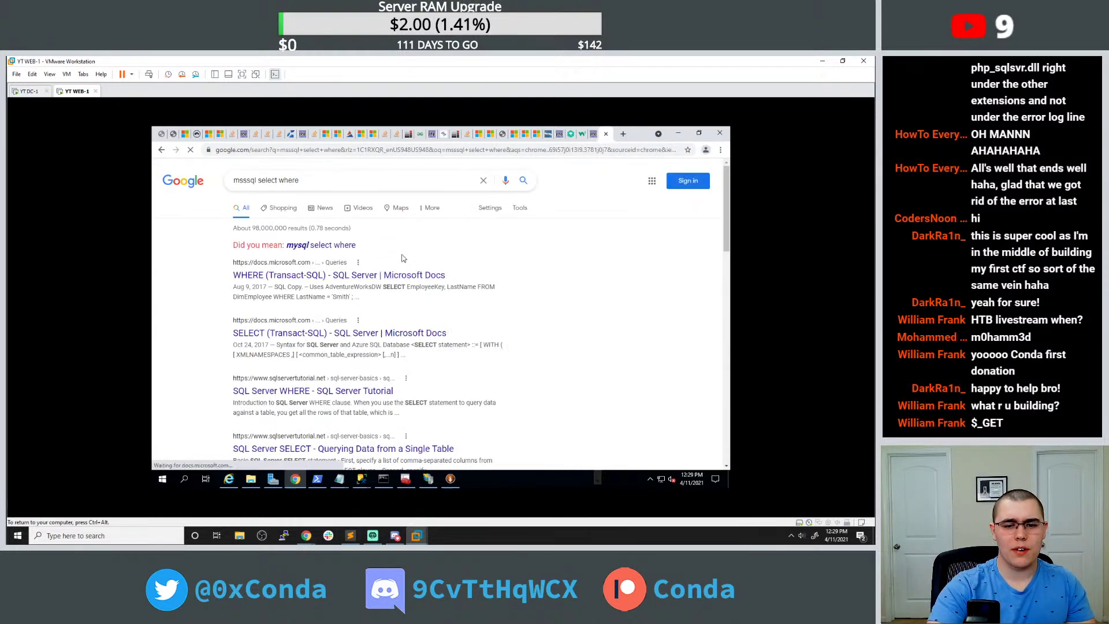
Read the WHERE examples, then reload get_emails.php, which still reports invalid column 'test'.
{"action": "scroll", "coordinate": [342, 279], "scroll_direction": "down", "scroll_amount": 10}
{"action": "scroll", "coordinate": [387, 265], "scroll_direction": "down", "scroll_amount": 1}
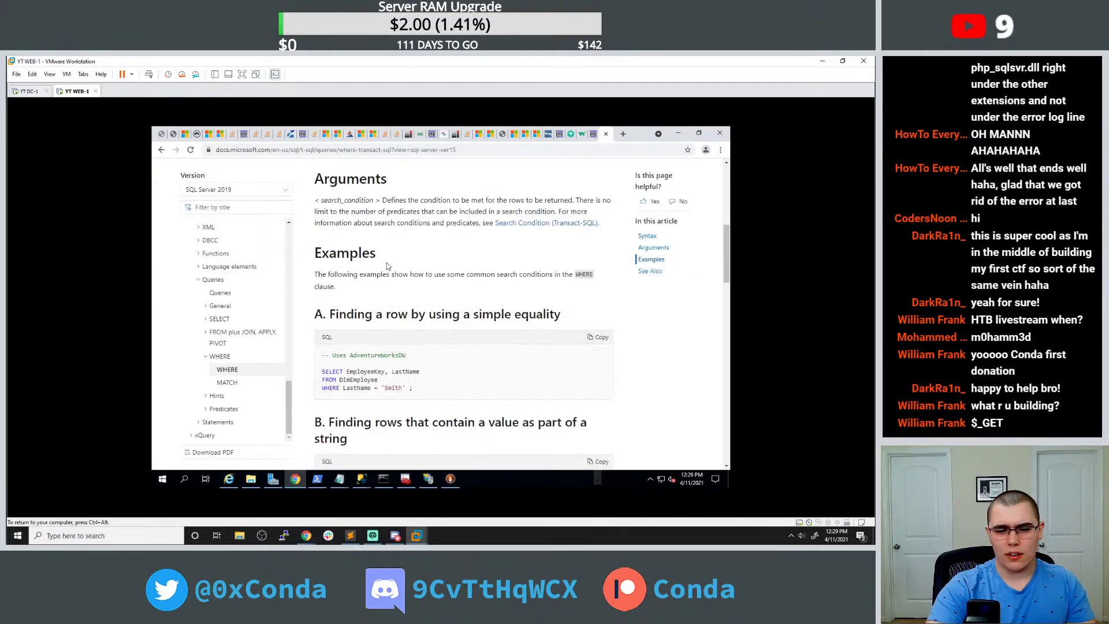
{"action": "scroll", "coordinate": [387, 265], "scroll_direction": "down", "scroll_amount": 1}
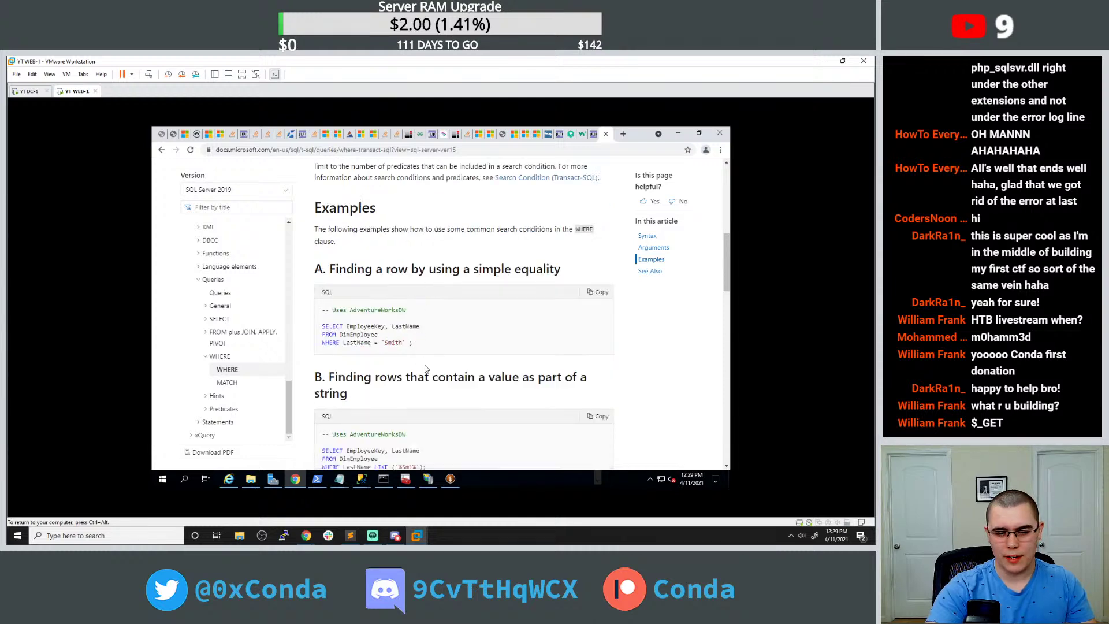
{"action": "left_click", "coordinate": [172, 137]}
{"action": "key", "text": "F5"}
{"action": "key", "text": "F5"}
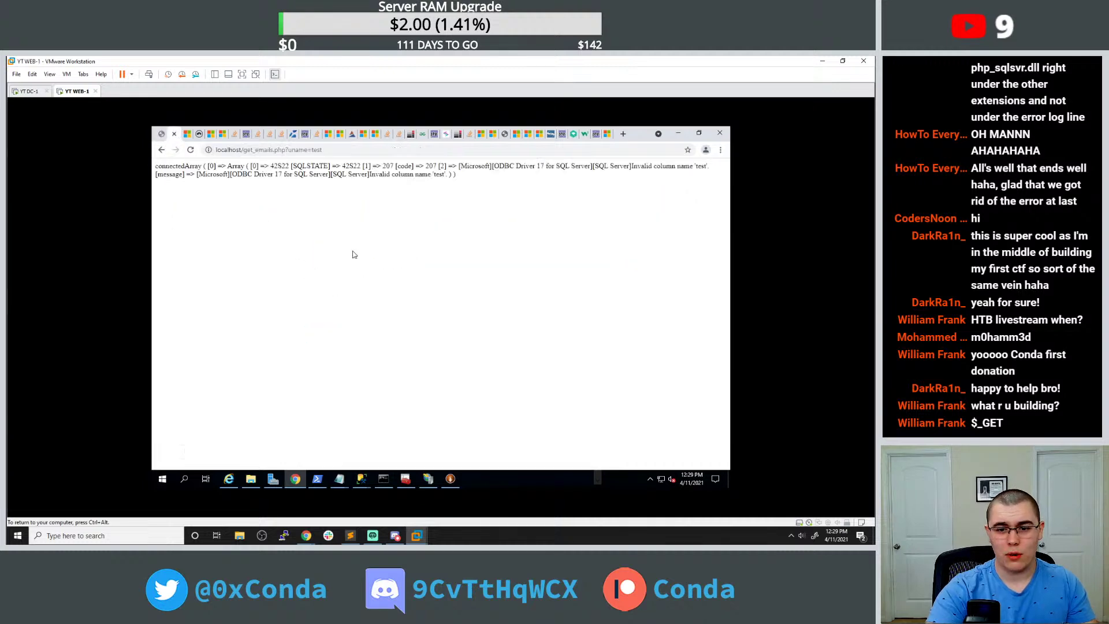
Put spaces around the equals sign in the get_emails.php query and resubmit username 'test'.
{"action": "mouse_move", "coordinate": [339, 478]}
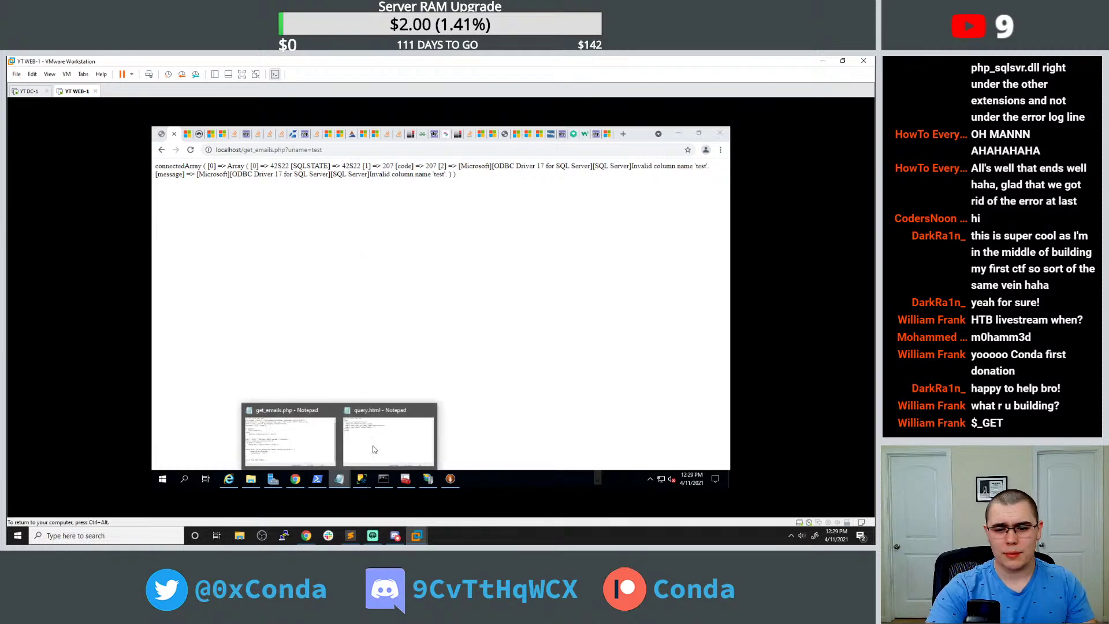
{"action": "left_click", "coordinate": [378, 439]}
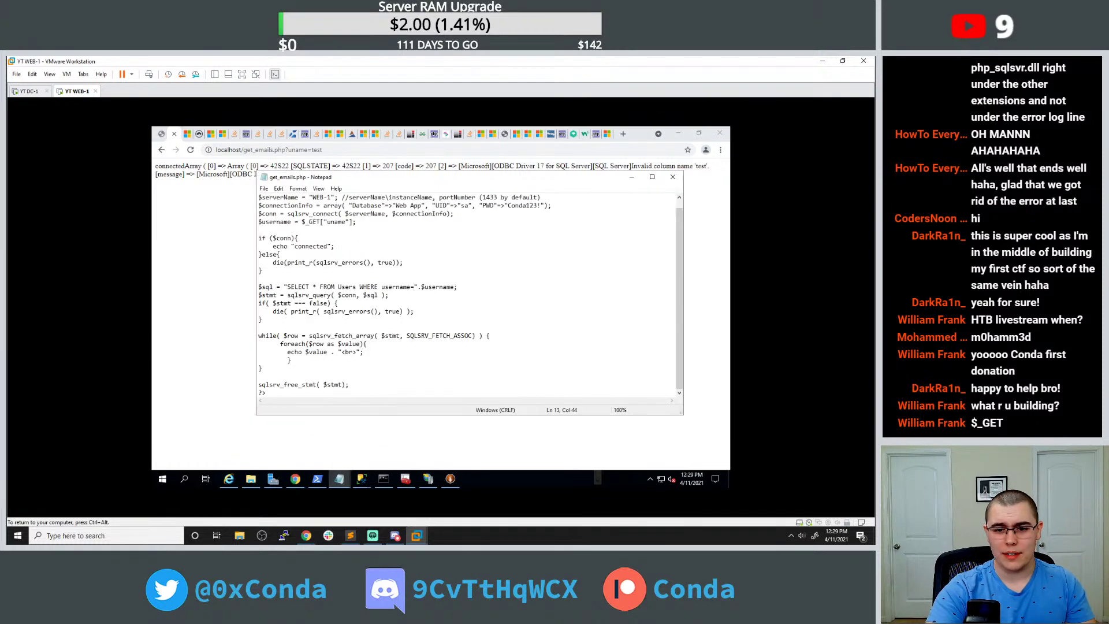
{"action": "key", "text": "BackSpace"}
{"action": "type", "text": "="}
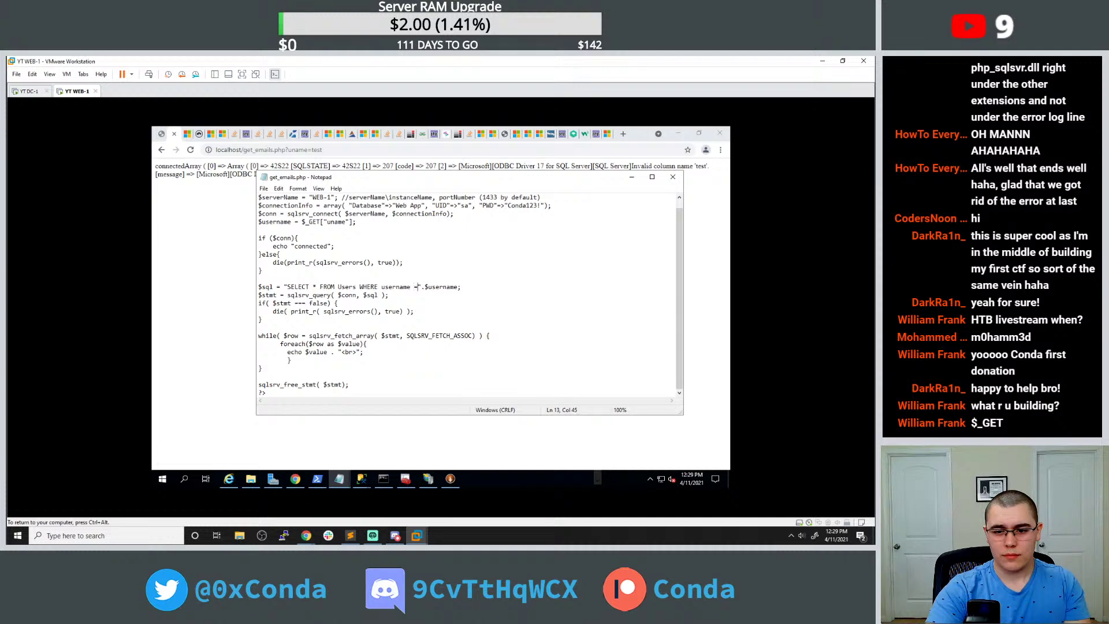
{"action": "left_click", "coordinate": [190, 150]}
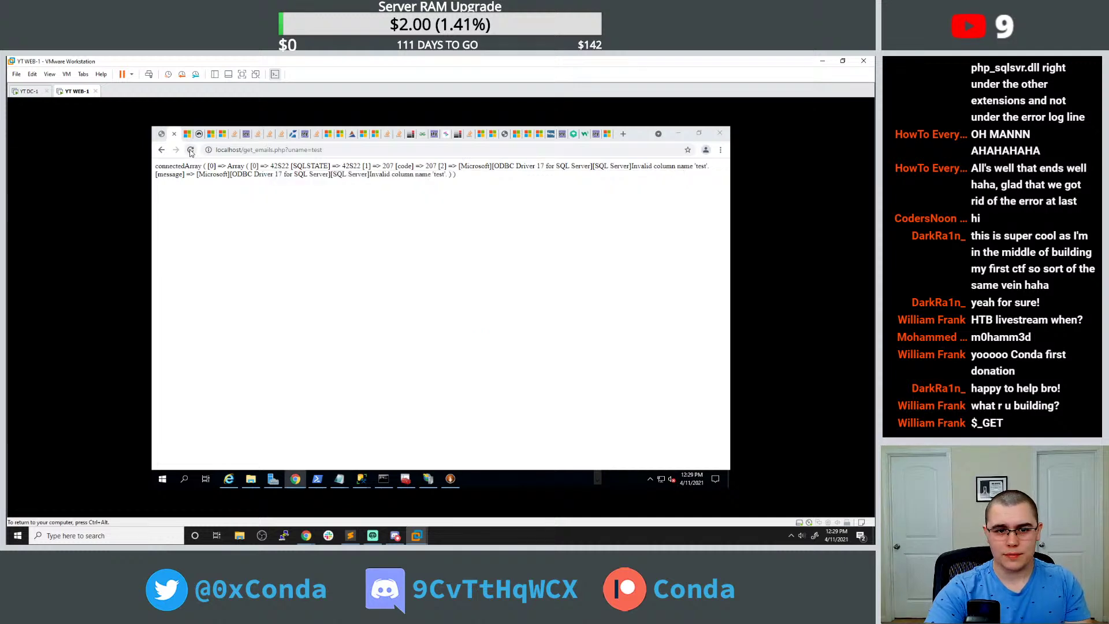
{"action": "left_click", "coordinate": [163, 152]}
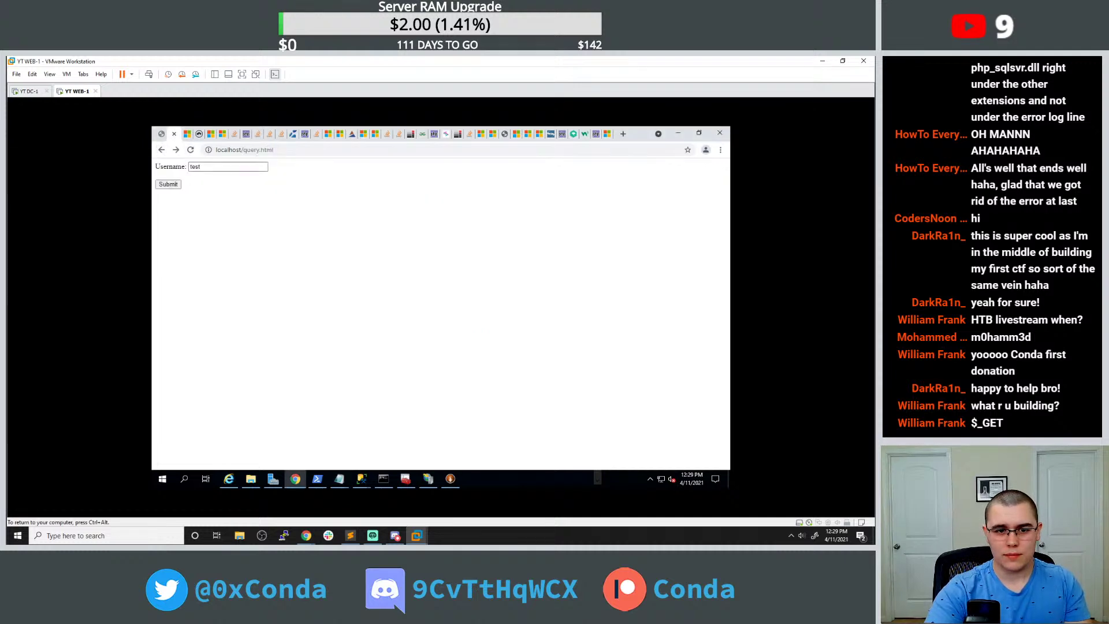
{"action": "left_click", "coordinate": [179, 185]}
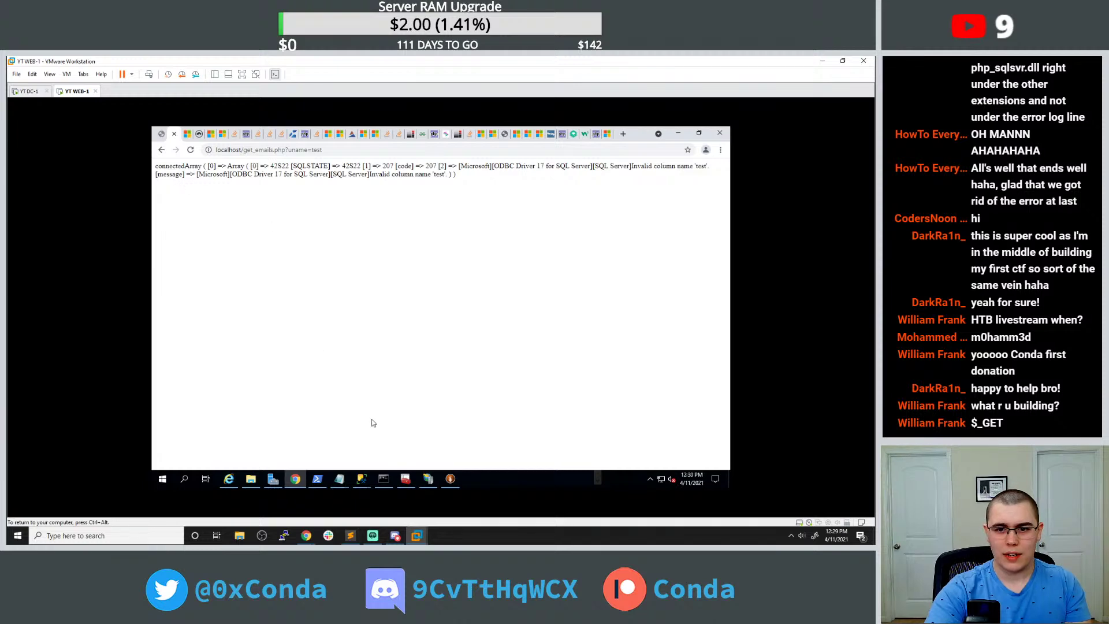
Wrap $username in escaped double quotes in the SQL WHERE clause and return to Chrome.
{"action": "left_click", "coordinate": [339, 477]}
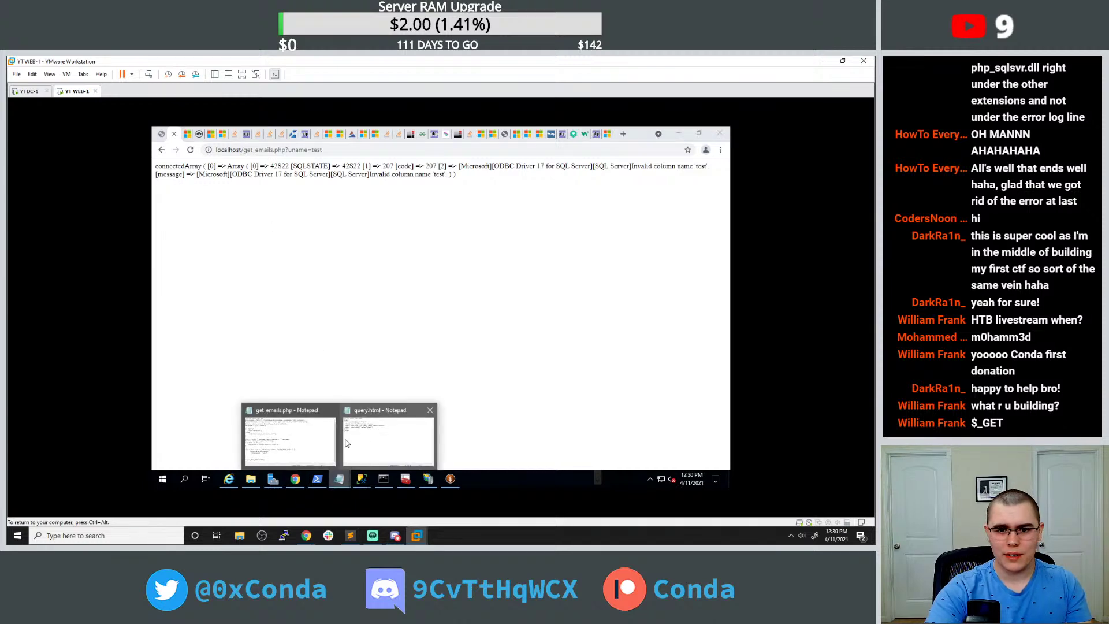
{"action": "left_click", "coordinate": [318, 441]}
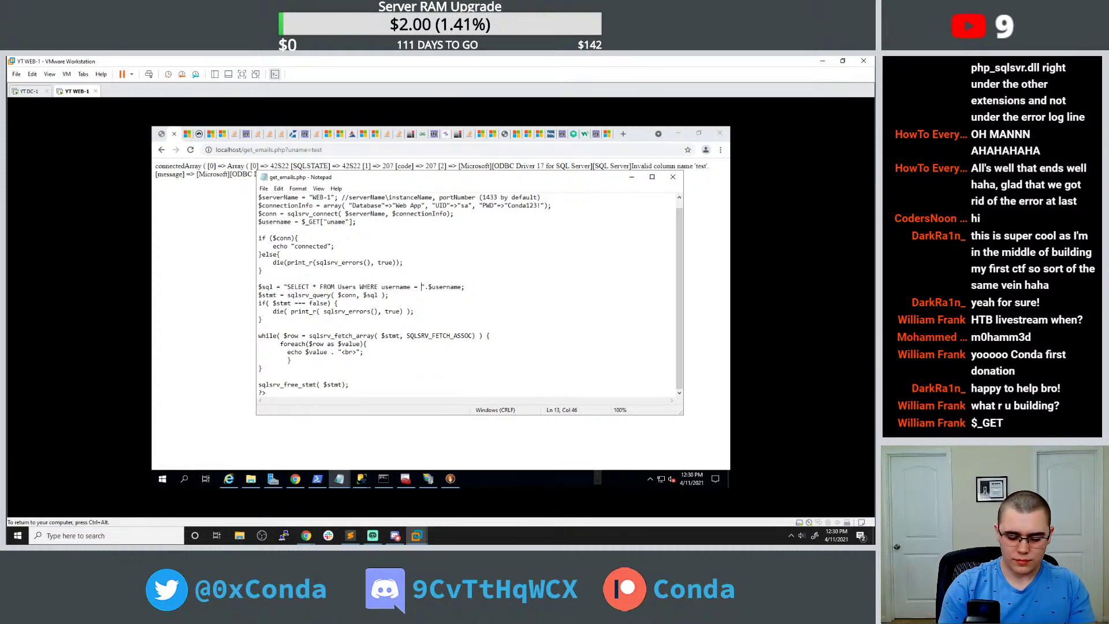
{"action": "type", "text": "\\\""}
{"action": "key", "text": "Right"}
{"action": "key", "text": "Right"}
{"action": "key", "text": "Right"}
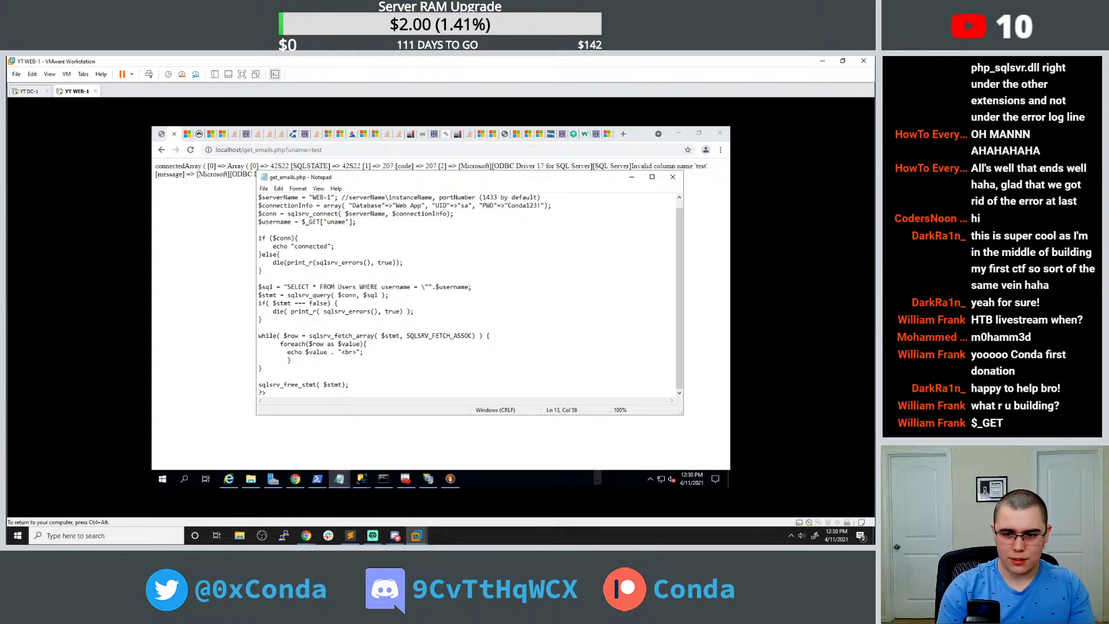
{"action": "type", "text": "\"\\"}
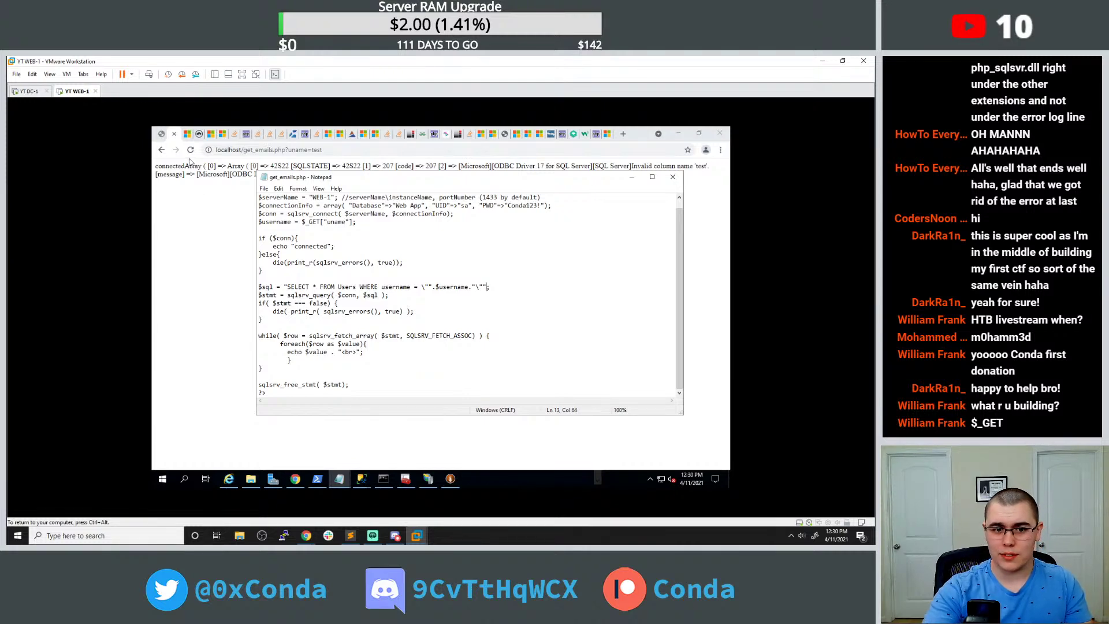
{"action": "left_click", "coordinate": [190, 151]}
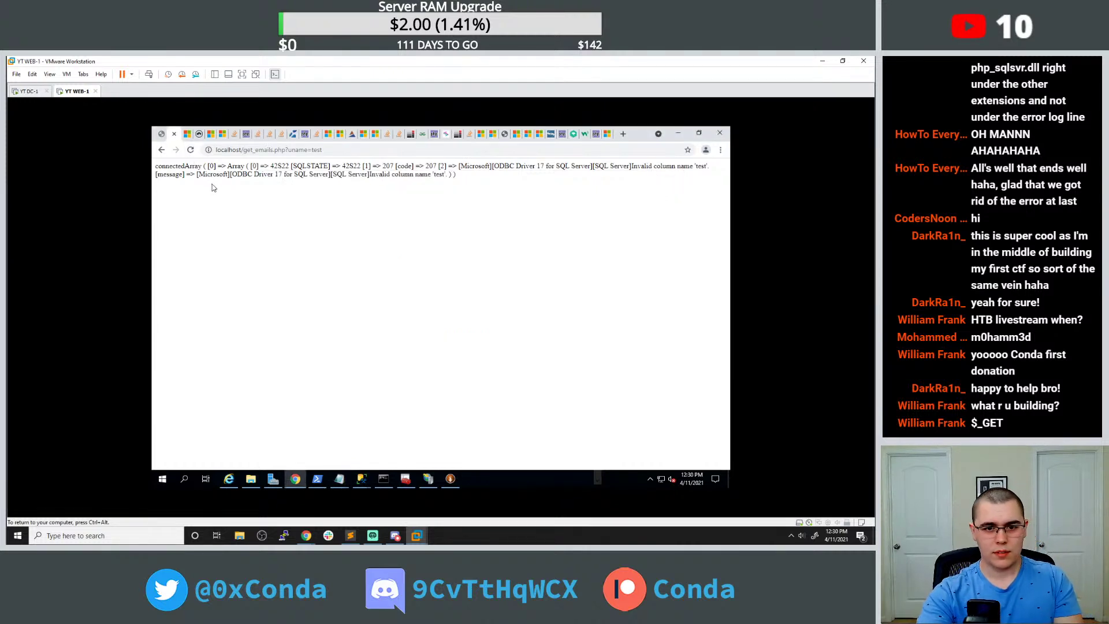
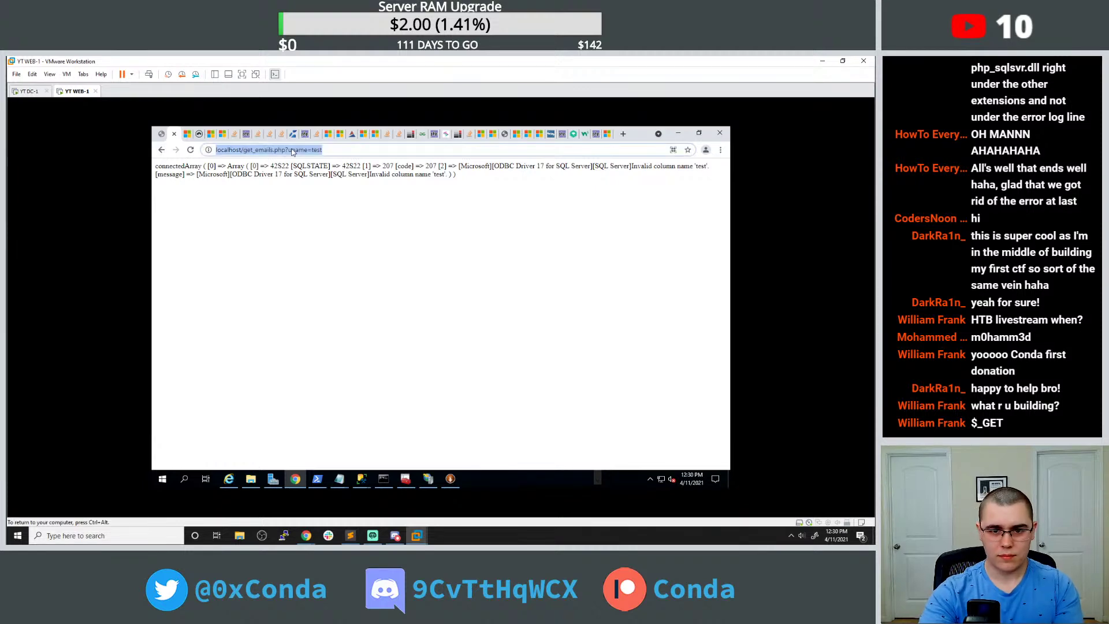
{"action": "left_click", "coordinate": [161, 149]}
{"action": "left_click", "coordinate": [171, 184]}
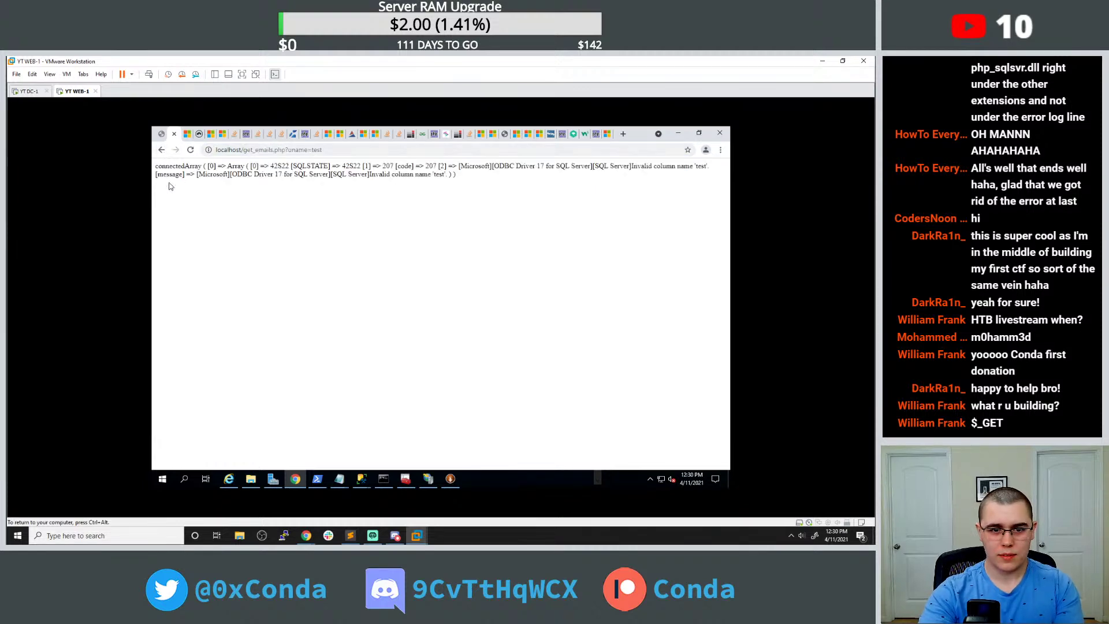
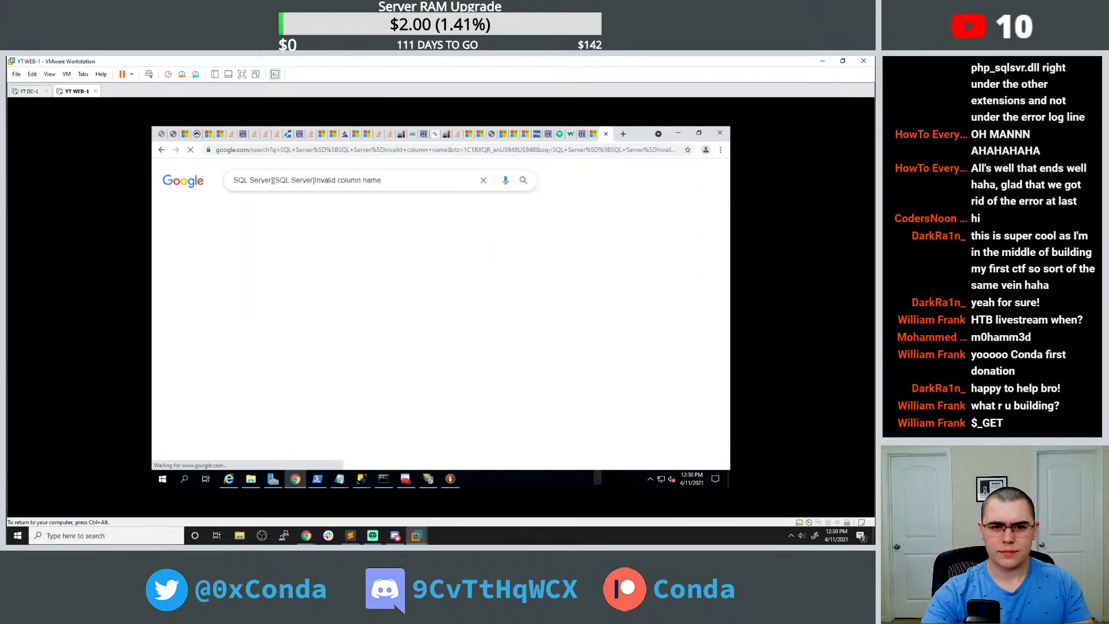
Leave the invalid-column-name Stack Overflow result and search Google for 'php make sql query from suer input'.
{"action": "left_click", "coordinate": [283, 256]}
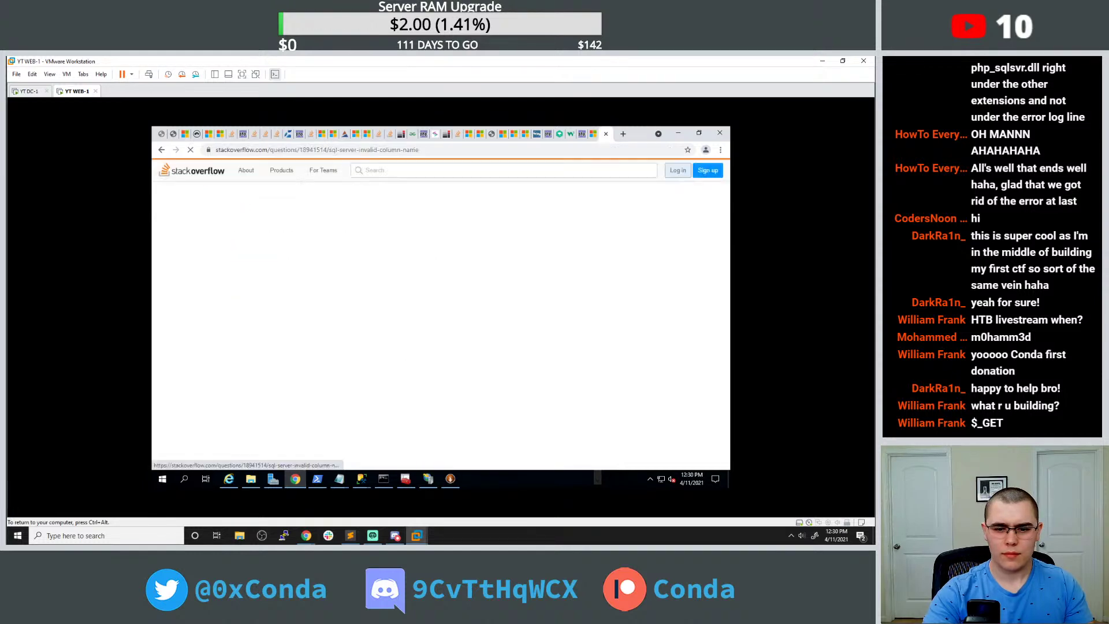
{"action": "scroll", "coordinate": [300, 242], "scroll_direction": "down", "scroll_amount": 5}
{"action": "left_click", "coordinate": [311, 153]}
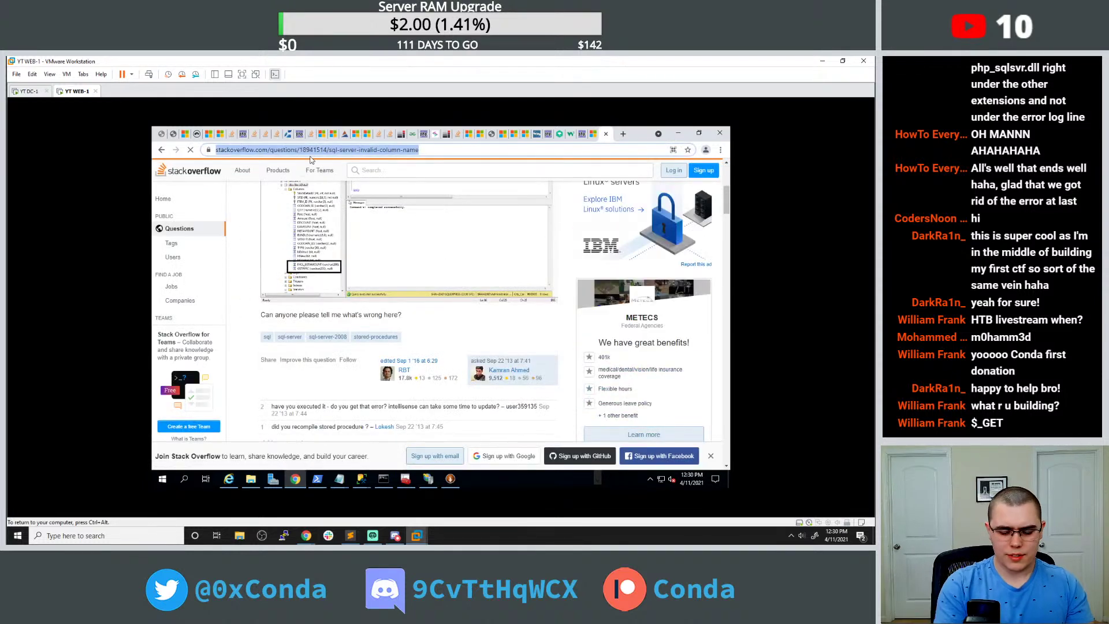
{"action": "type", "text": "php "}
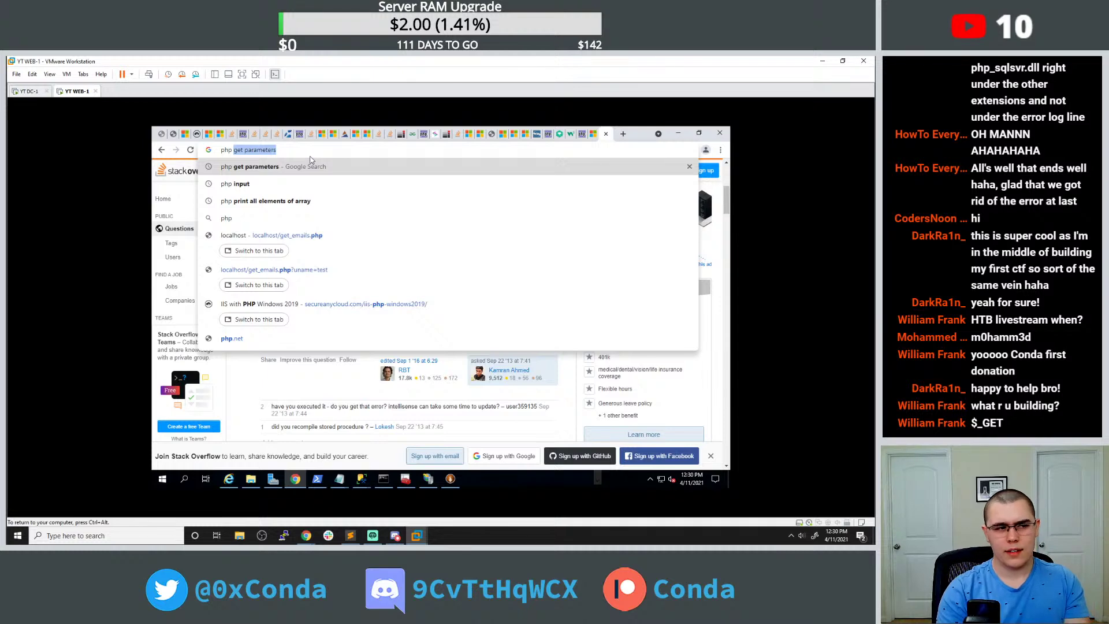
{"action": "type", "text": "make sql "}
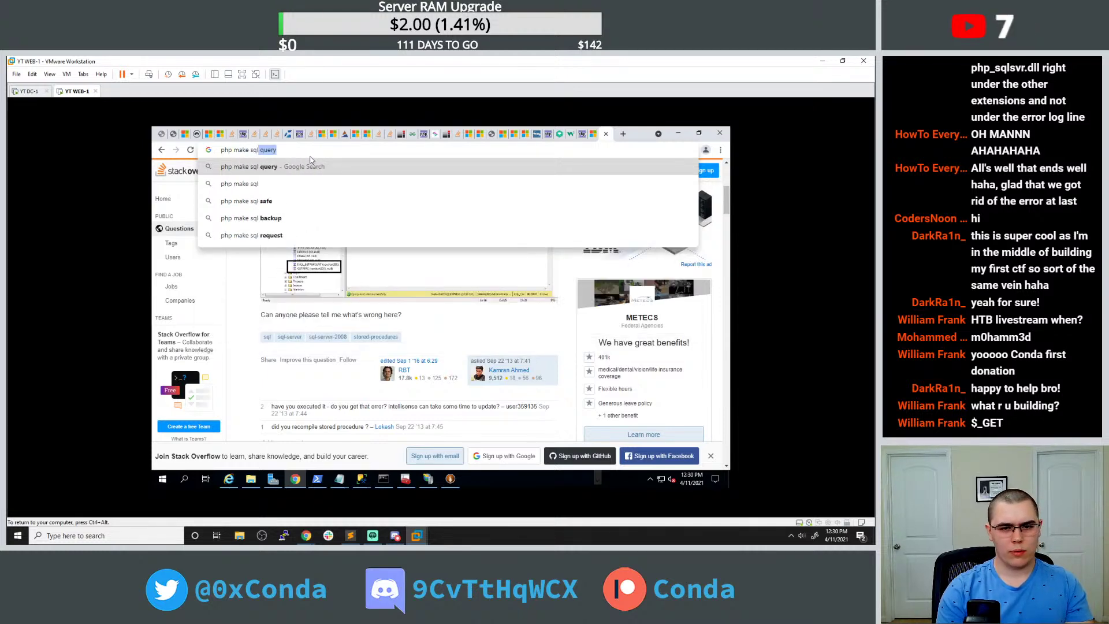
{"action": "type", "text": "query from suer input"}
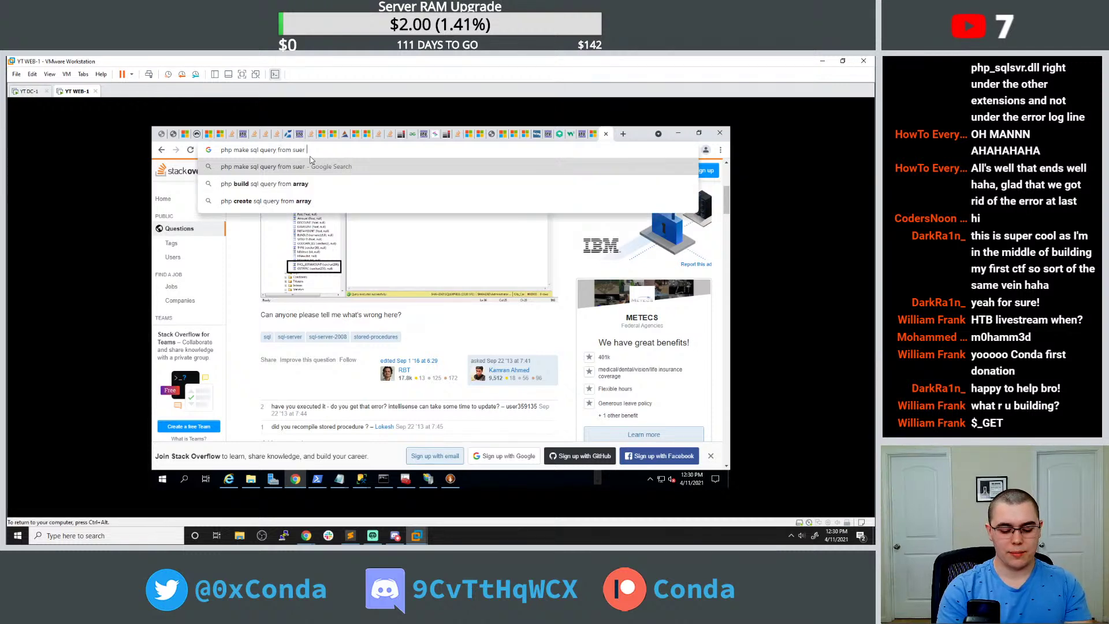
{"action": "key", "text": "Return"}
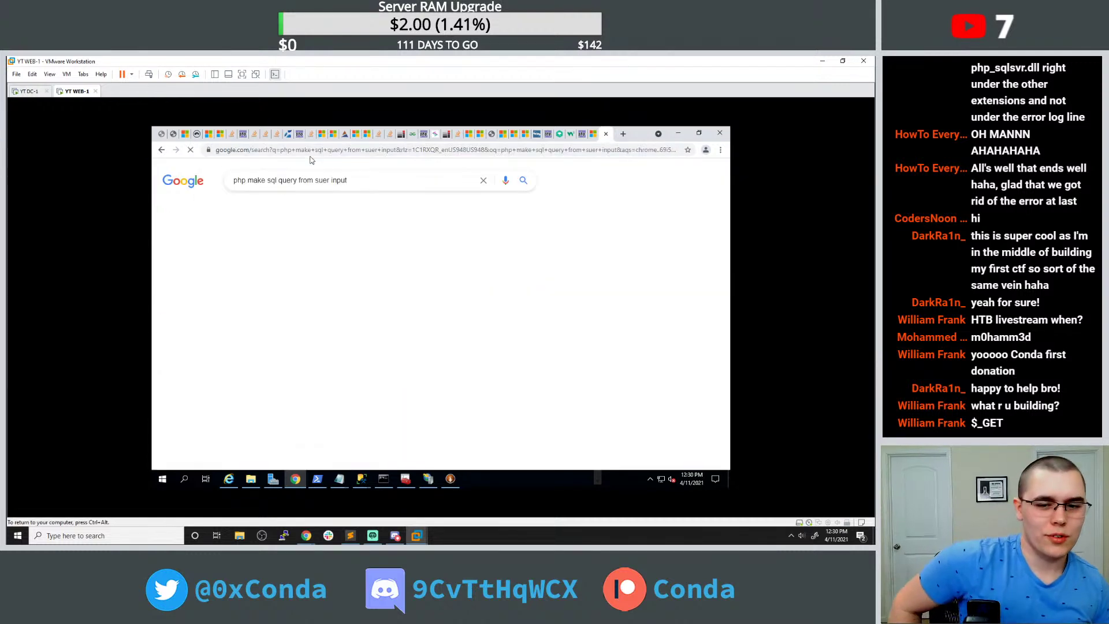
{"action": "scroll", "coordinate": [405, 257], "scroll_direction": "down", "scroll_amount": 1}
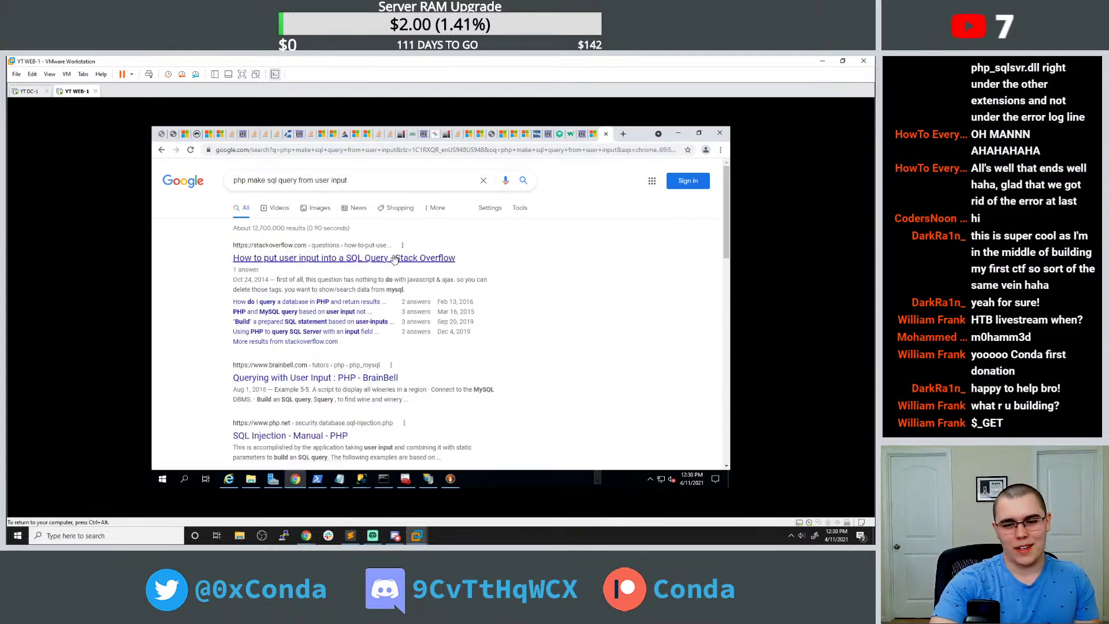
Open the 'How to put user input into a SQL Query' question and copy the answer's '".$_POST['abc']."' fragment.
{"action": "left_click", "coordinate": [396, 258]}
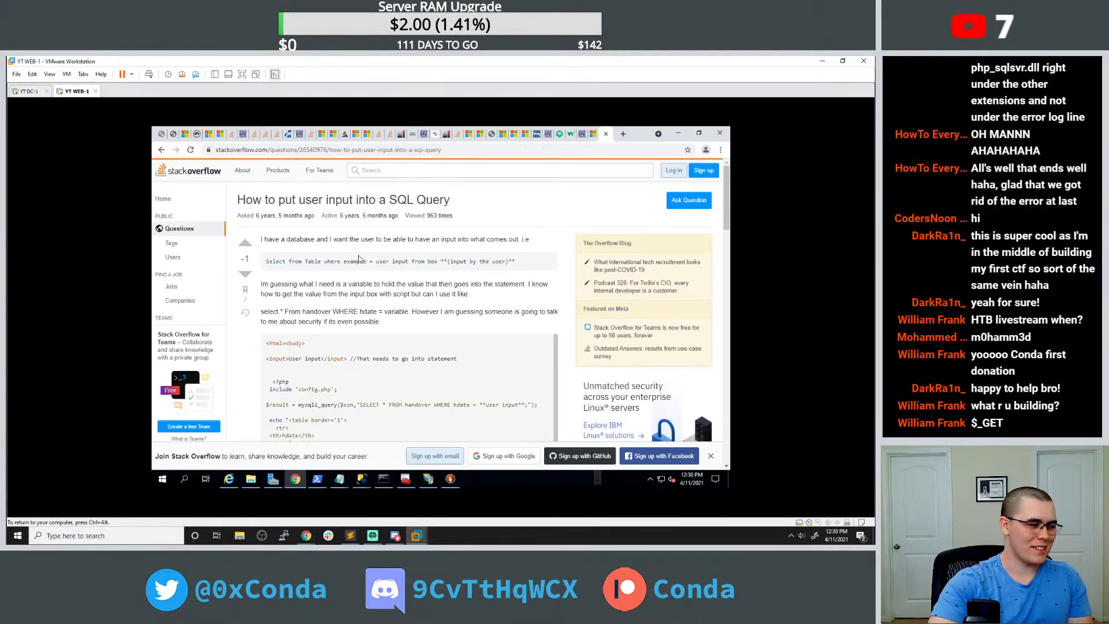
{"action": "scroll", "coordinate": [322, 259], "scroll_direction": "down", "scroll_amount": 1}
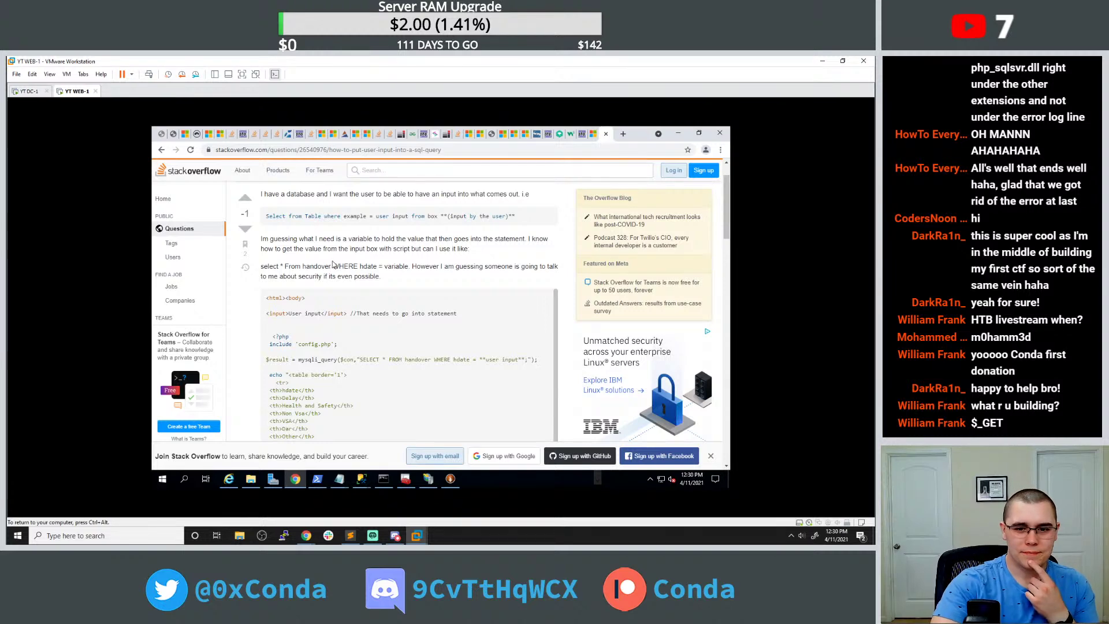
{"action": "scroll", "coordinate": [334, 264], "scroll_direction": "down", "scroll_amount": 1}
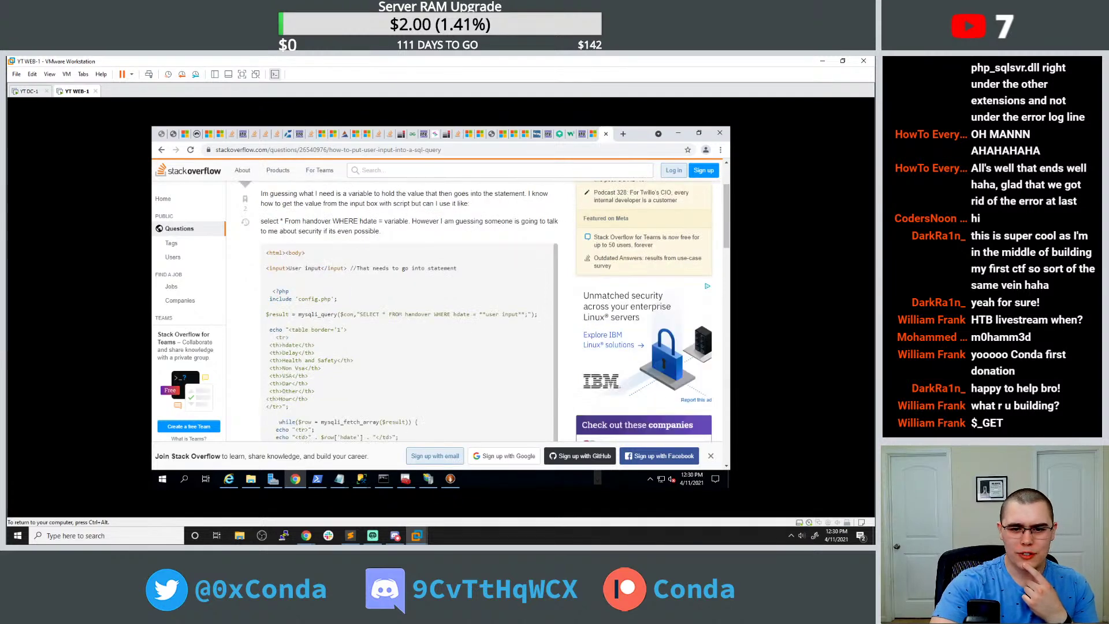
{"action": "scroll", "coordinate": [324, 301], "scroll_direction": "down", "scroll_amount": 1}
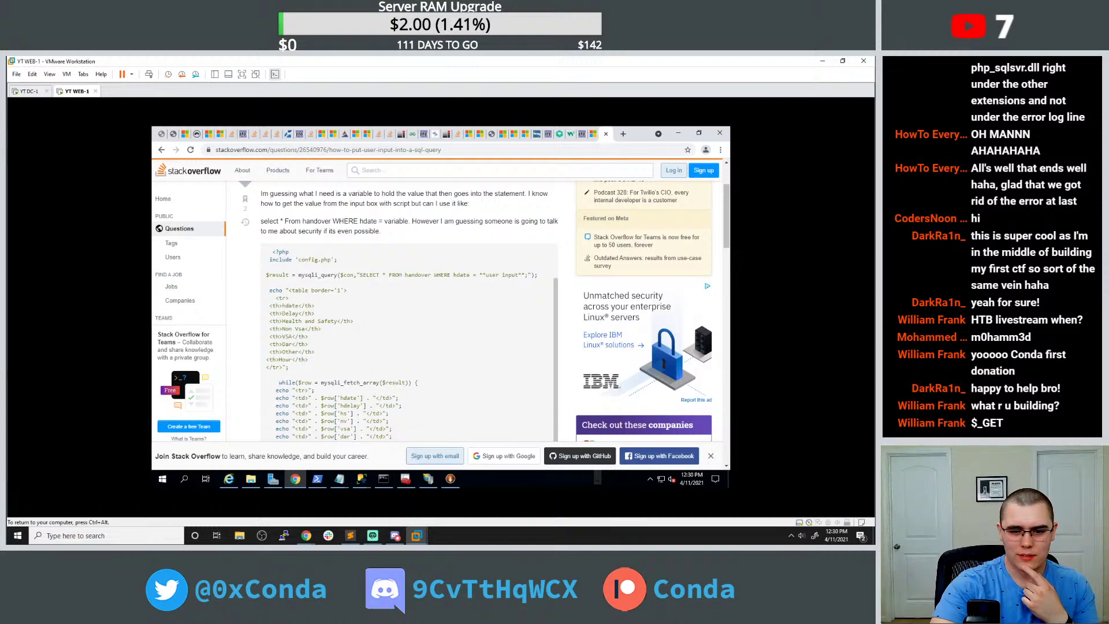
{"action": "scroll", "coordinate": [277, 249], "scroll_direction": "down", "scroll_amount": 8}
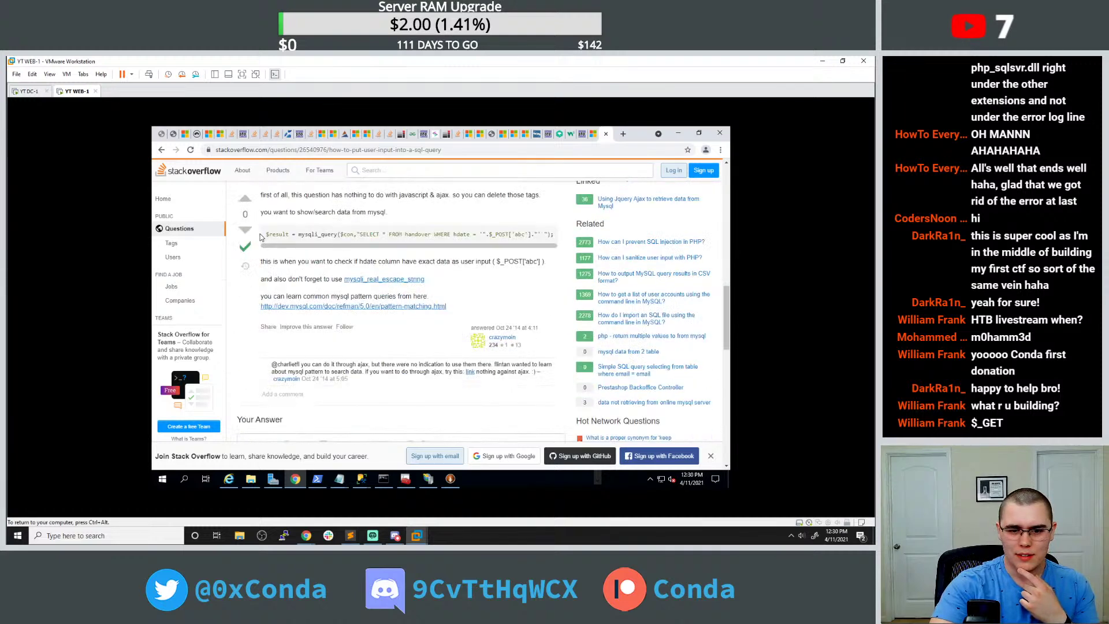
{"action": "double_click", "coordinate": [461, 235]}
{"action": "left_click", "coordinate": [471, 245]}
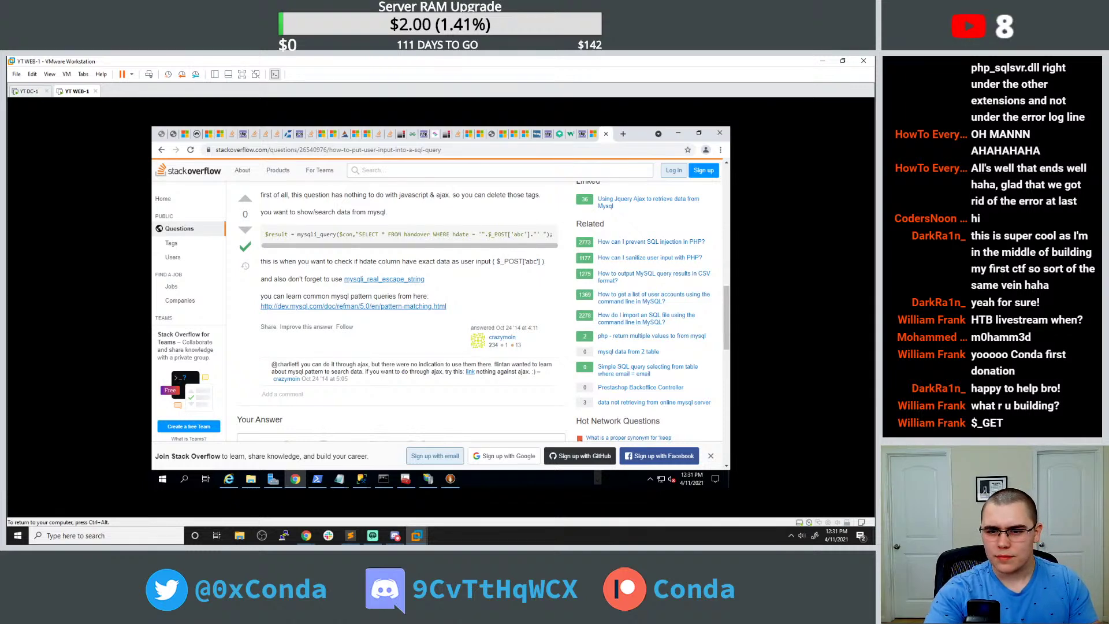
{"action": "left_click_drag", "start_coordinate": [478, 234], "coordinate": [537, 234]}
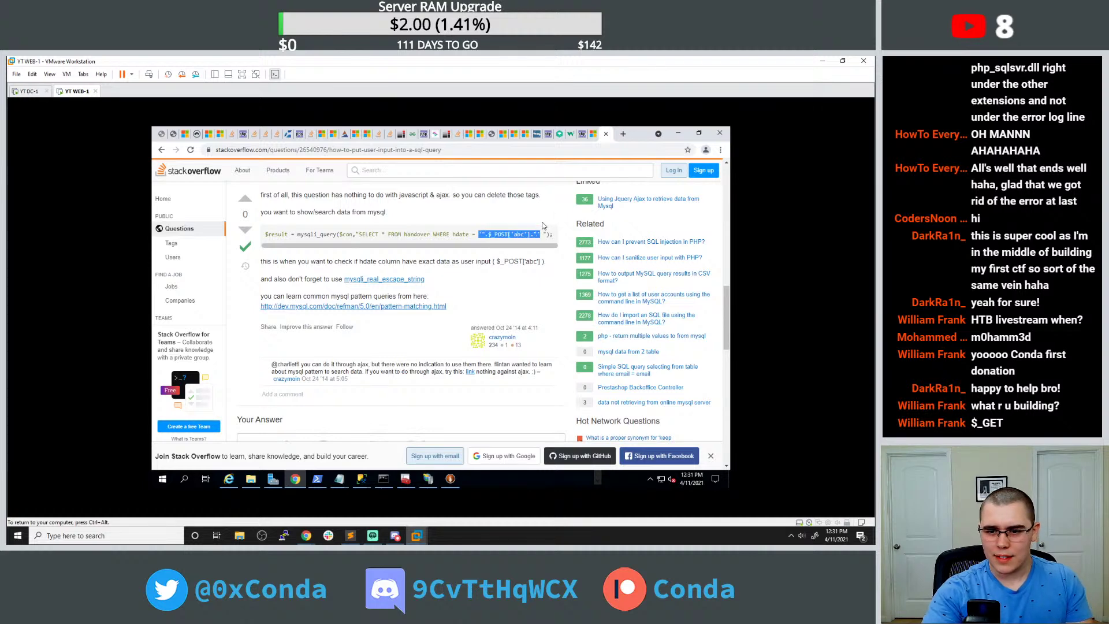
{"action": "left_click", "coordinate": [339, 478]}
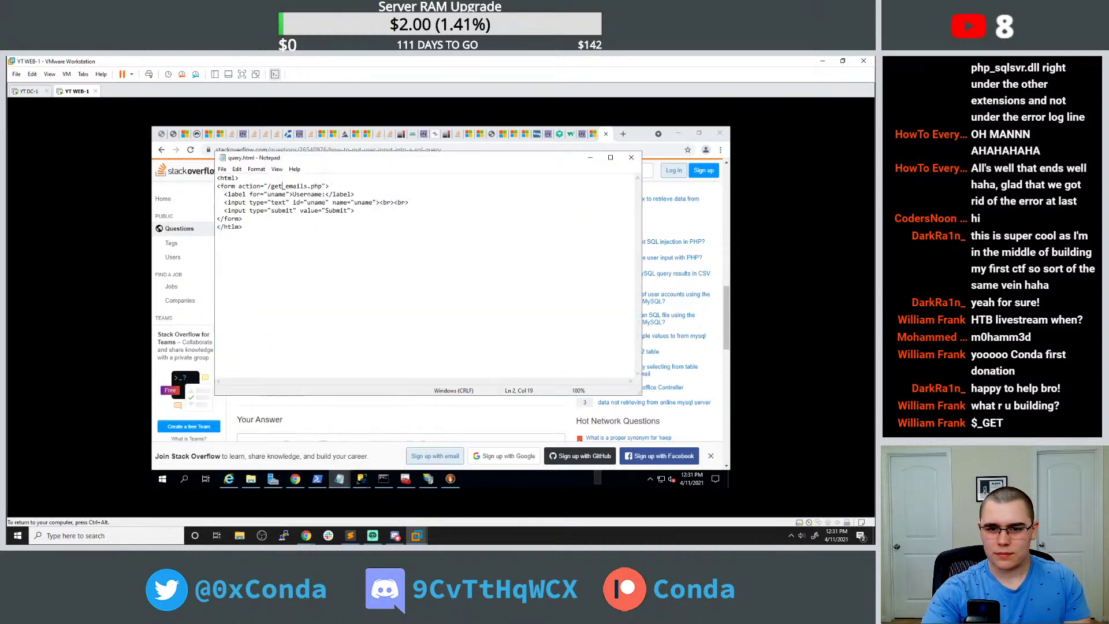
In get_emails.php, replace the escaped-quoted $username in $sql with the pasted fragment, changing _POST['abc'] to username.
{"action": "left_click", "coordinate": [325, 434]}
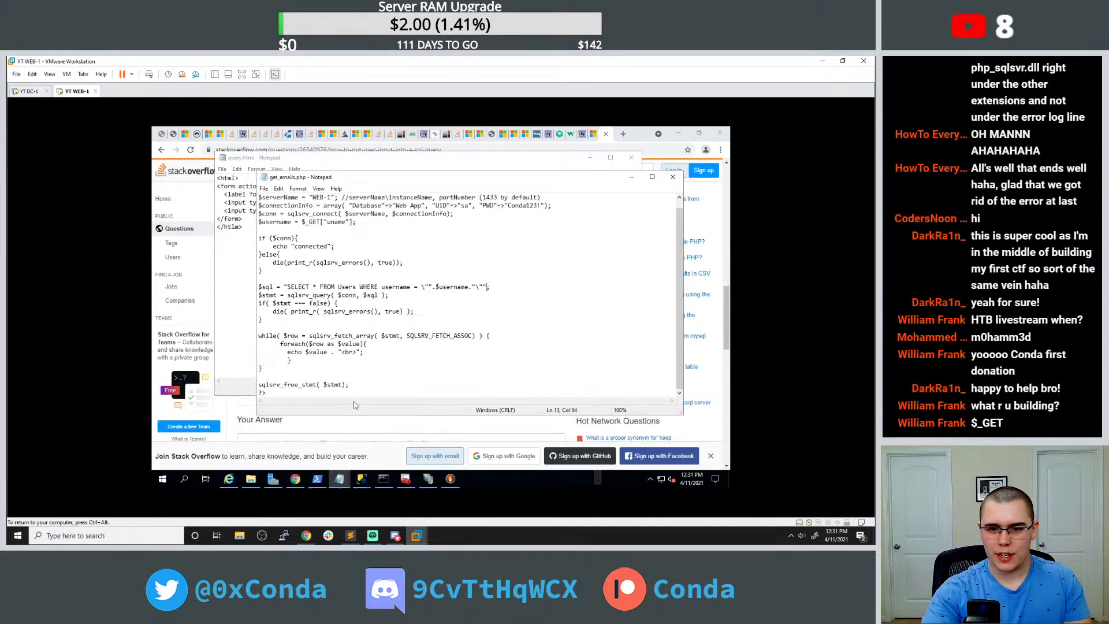
{"action": "left_click_drag", "start_coordinate": [421, 287], "coordinate": [480, 287]}
{"action": "type", "text": "'\".$_POST['abc'].\"'"}
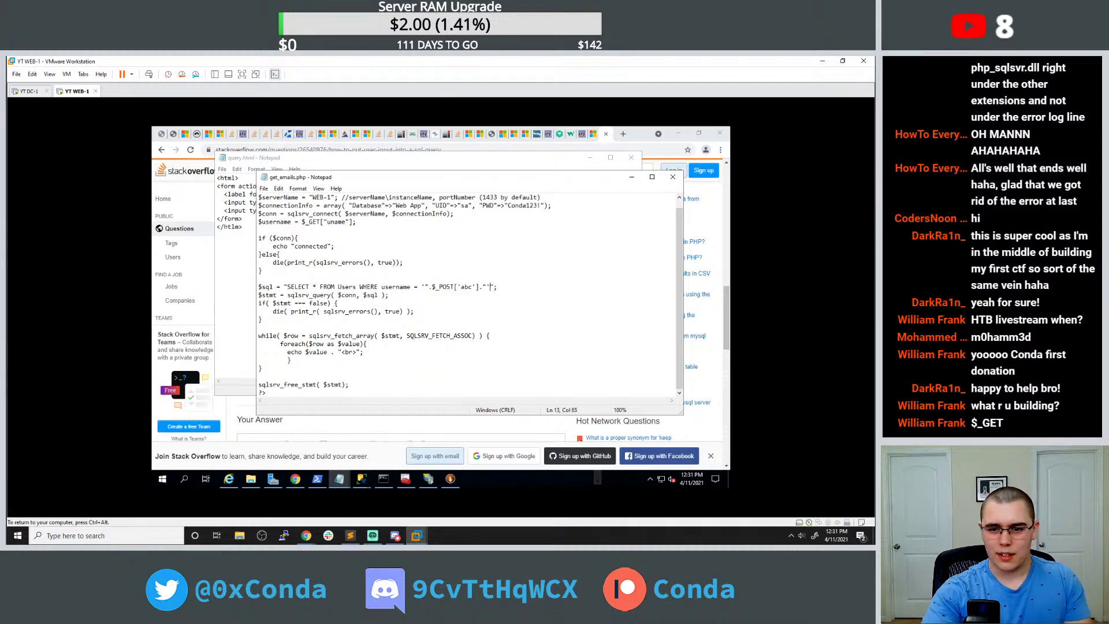
{"action": "left_click_drag", "start_coordinate": [435, 287], "coordinate": [480, 287]}
{"action": "type", "text": "username"}
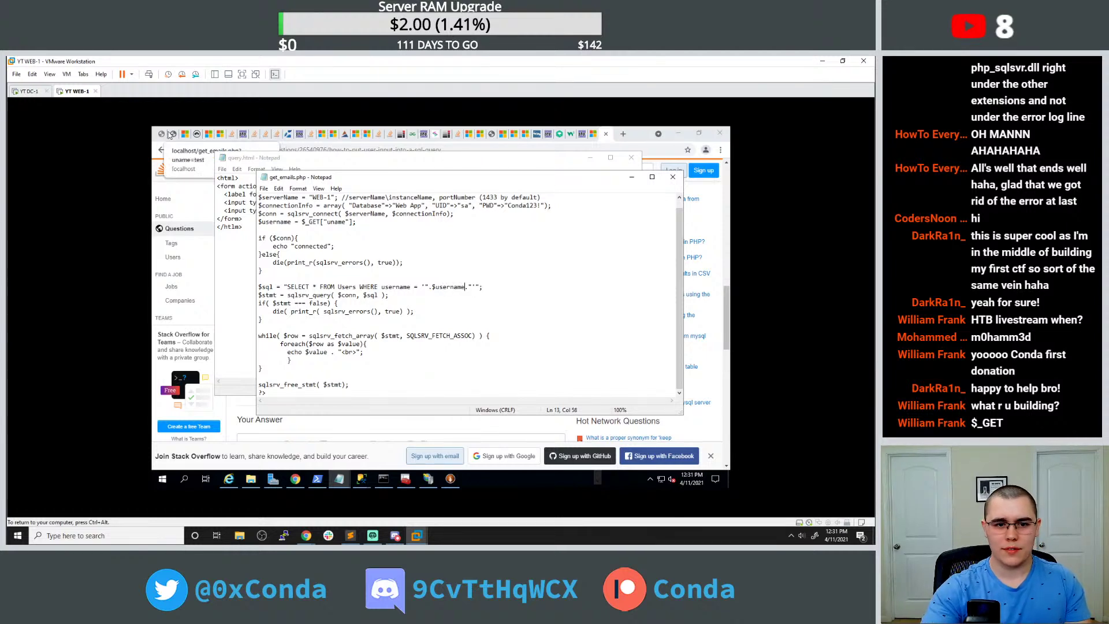
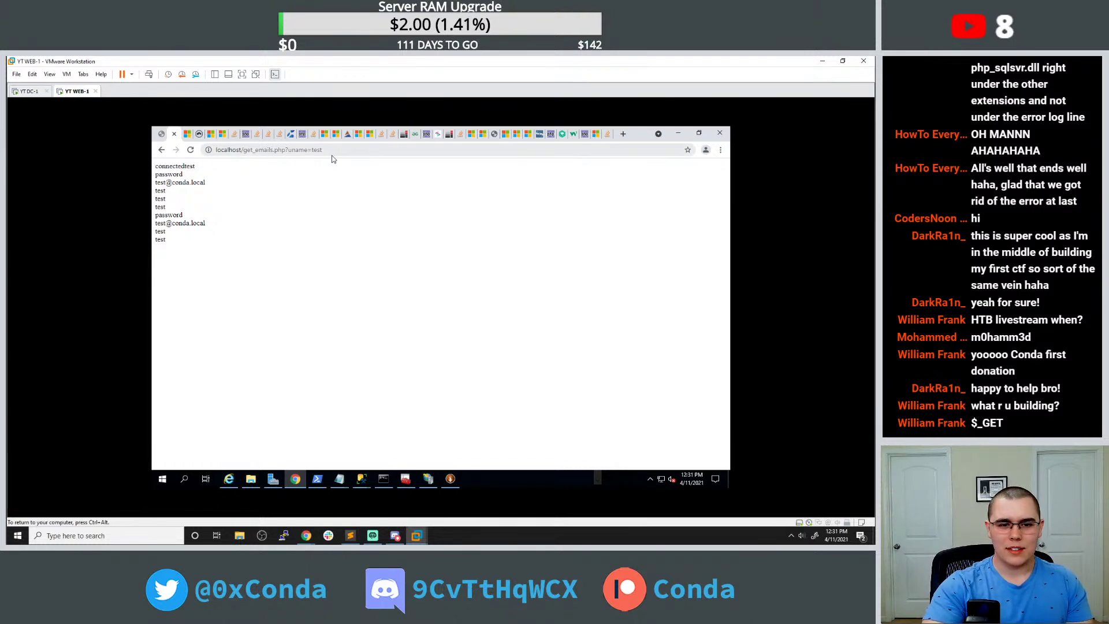
Reload the get_emails page output and bring the get_emails.php source forward in Notepad.
{"action": "double_click", "coordinate": [171, 215]}
{"action": "key", "text": "F5"}
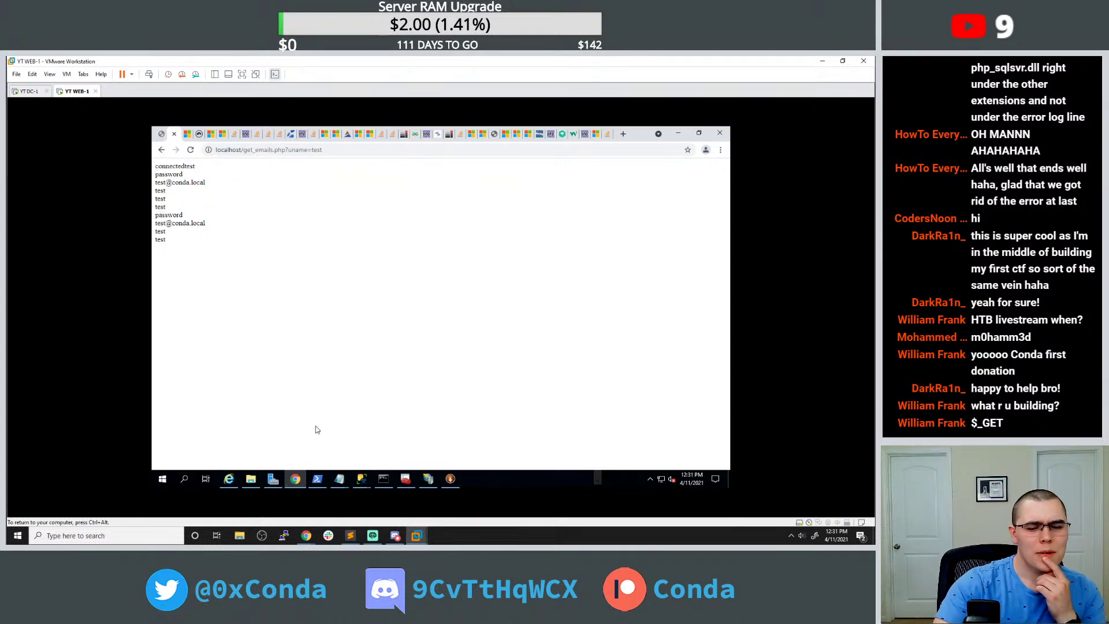
{"action": "mouse_move", "coordinate": [339, 478]}
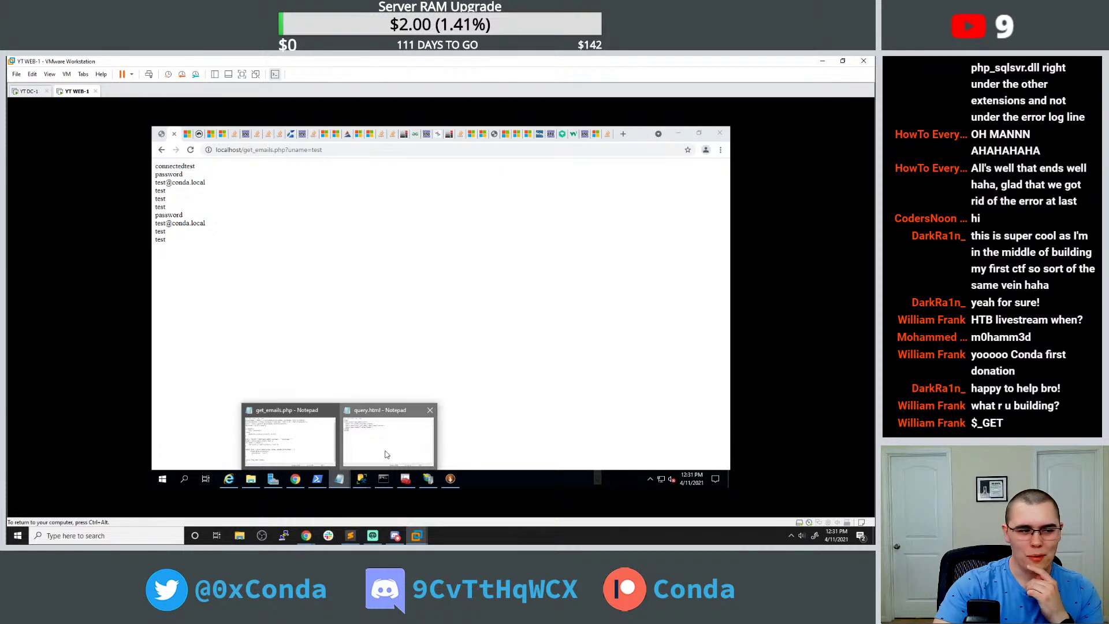
{"action": "left_click", "coordinate": [385, 454]}
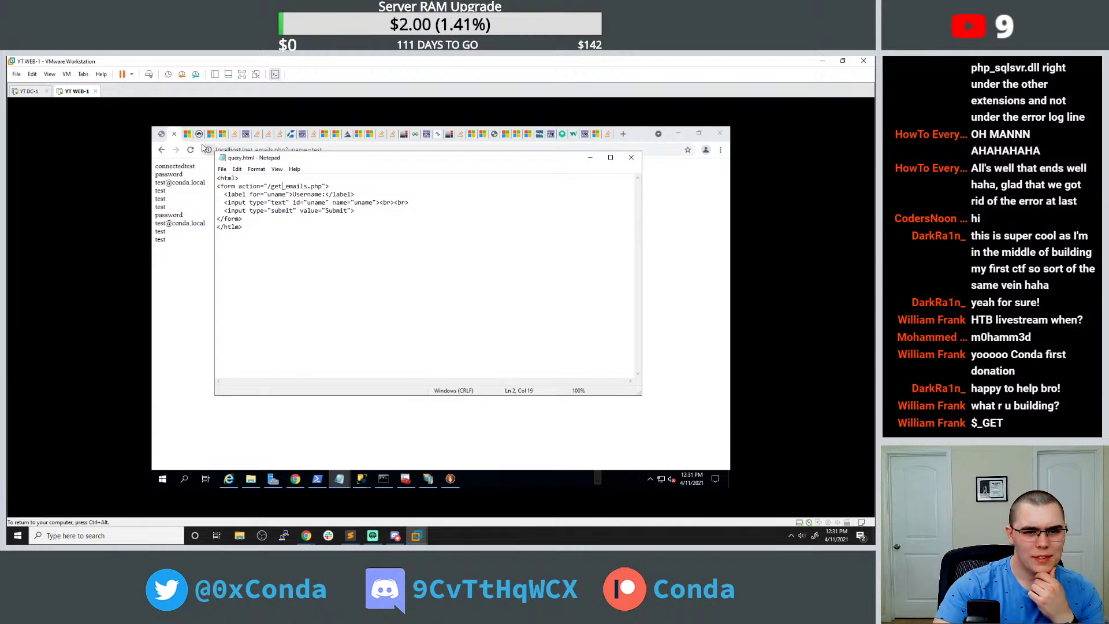
{"action": "mouse_move", "coordinate": [340, 478]}
{"action": "left_click", "coordinate": [293, 424]}
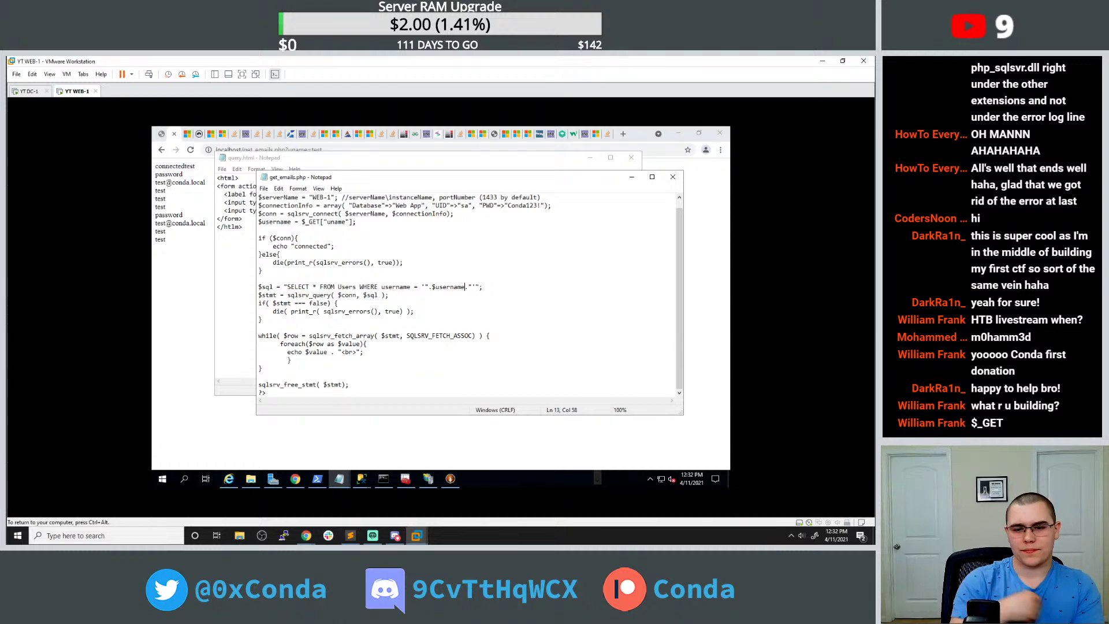
In get_emails.php, replace the asterisk in SELECT * with 'username, email'.
{"action": "left_click_drag", "start_coordinate": [313, 287], "coordinate": [316, 287]}
{"action": "left_click", "coordinate": [317, 287]}
{"action": "double_click", "coordinate": [298, 286]}
{"action": "left_click", "coordinate": [317, 287]}
{"action": "key", "text": "BackSpace"}
{"action": "type", "text": "username,"}
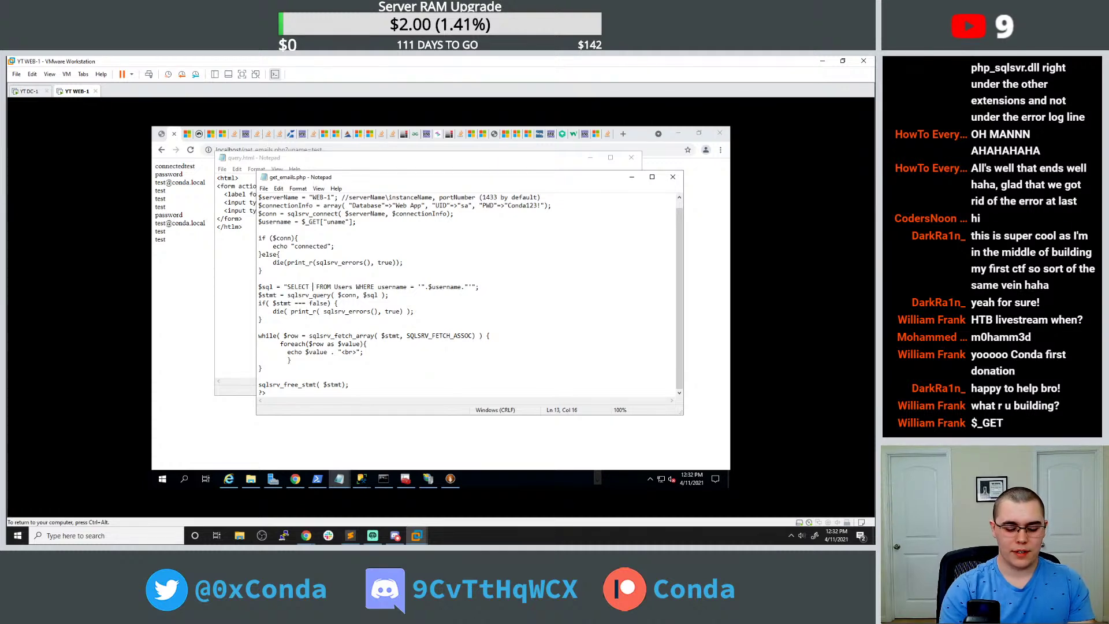
{"action": "type", "text": " email"}
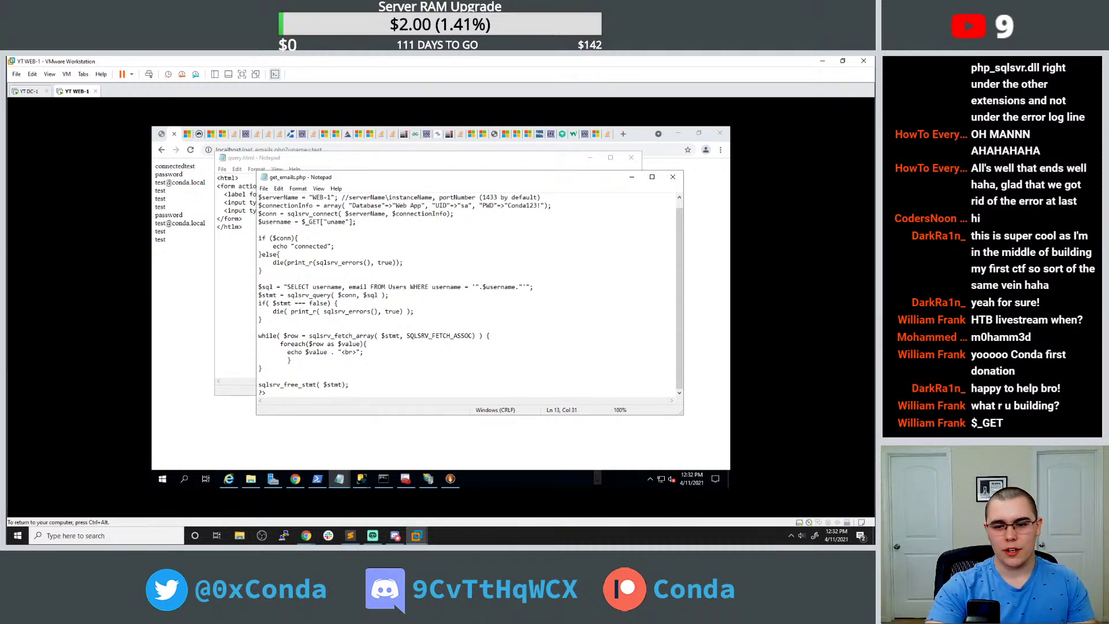
Rerun get_emails.php to confirm it returns usernames and emails, then bring SSMS forward.
{"action": "left_click", "coordinate": [190, 149]}
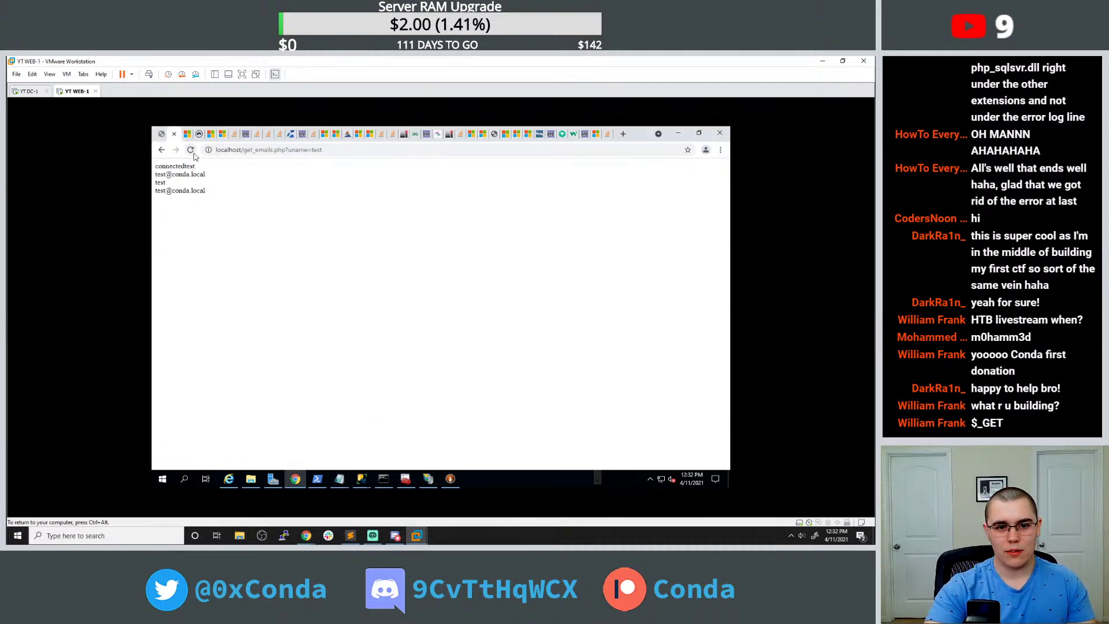
{"action": "left_click_drag", "start_coordinate": [183, 165], "coordinate": [210, 177]}
{"action": "left_click", "coordinate": [209, 176]}
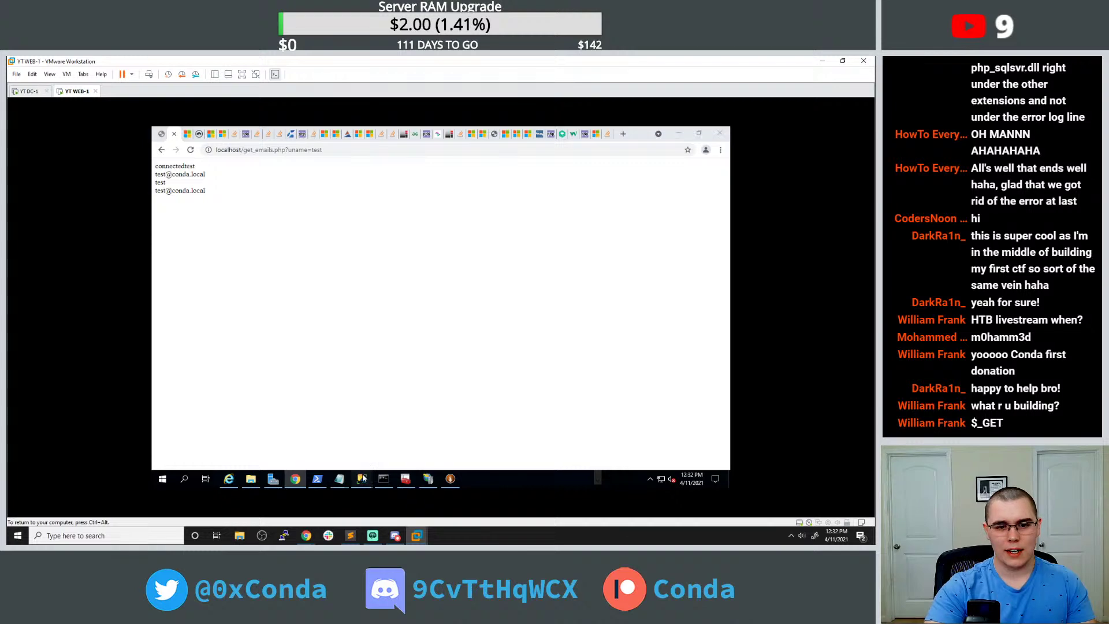
{"action": "mouse_move", "coordinate": [362, 478]}
{"action": "left_click", "coordinate": [292, 427]}
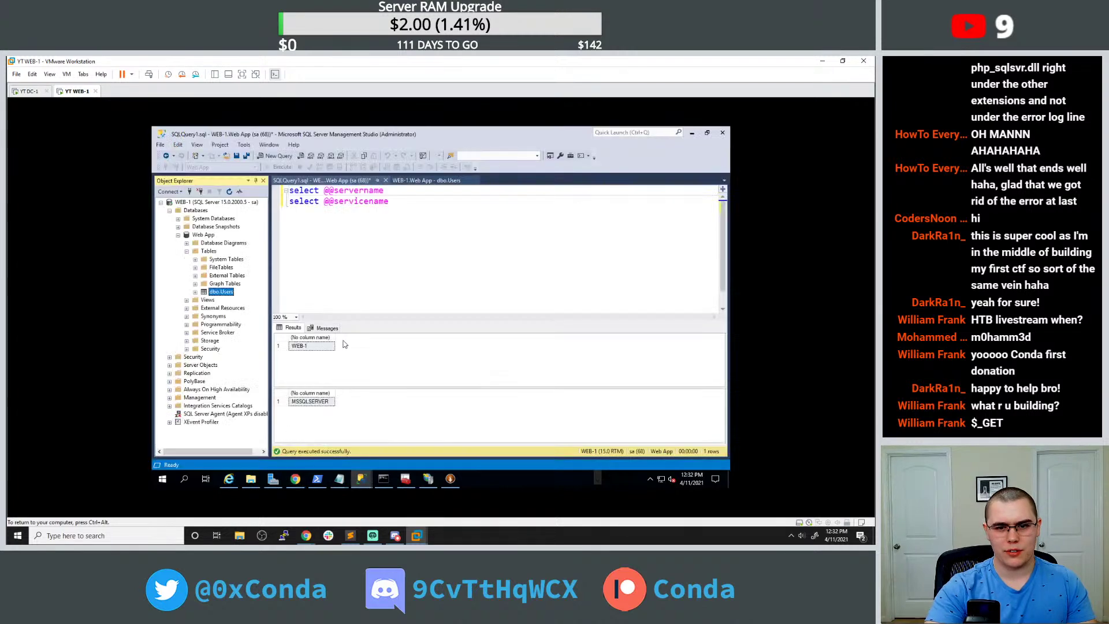
Open dbo.Users for editing and try emptying row 2's password and username cells.
{"action": "double_click", "coordinate": [225, 291]}
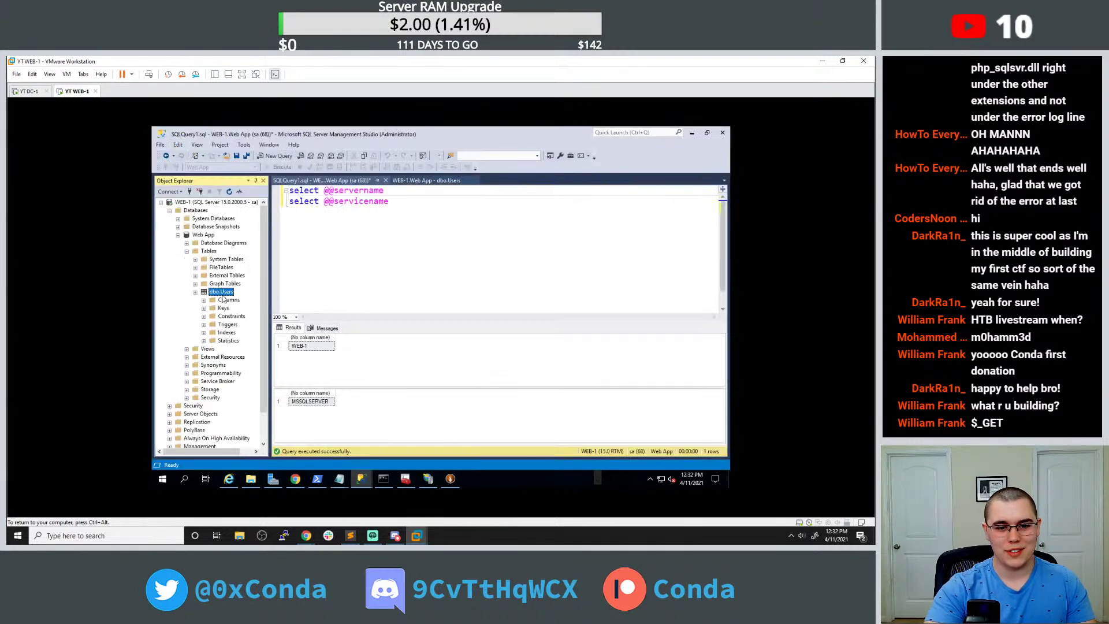
{"action": "right_click", "coordinate": [225, 298]}
{"action": "left_click", "coordinate": [248, 280]}
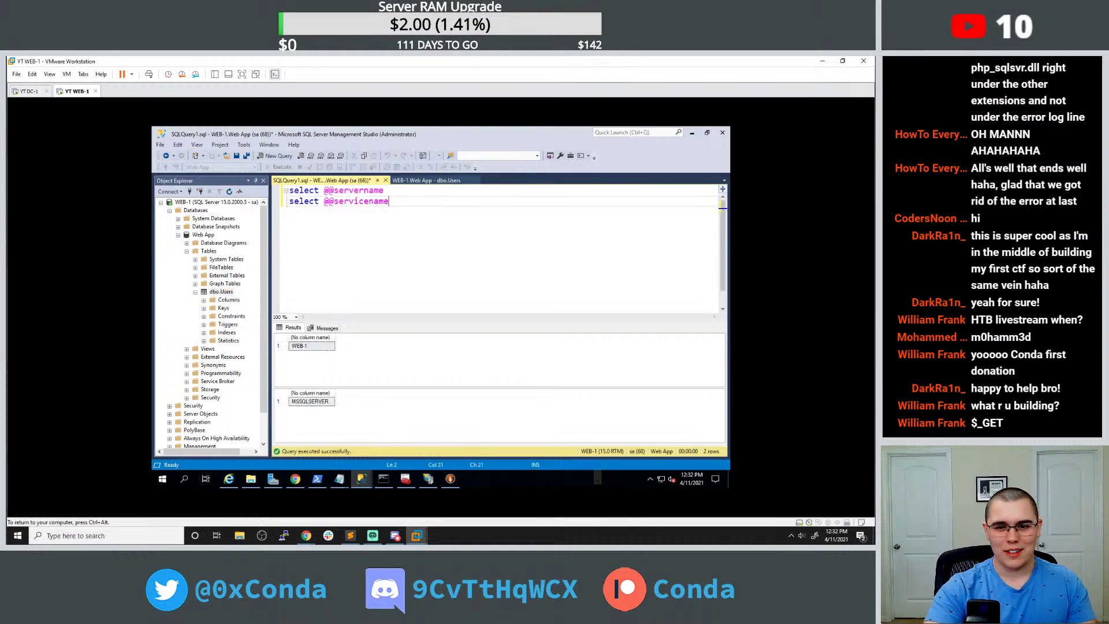
{"action": "left_click", "coordinate": [435, 181]}
{"action": "left_click", "coordinate": [296, 210]}
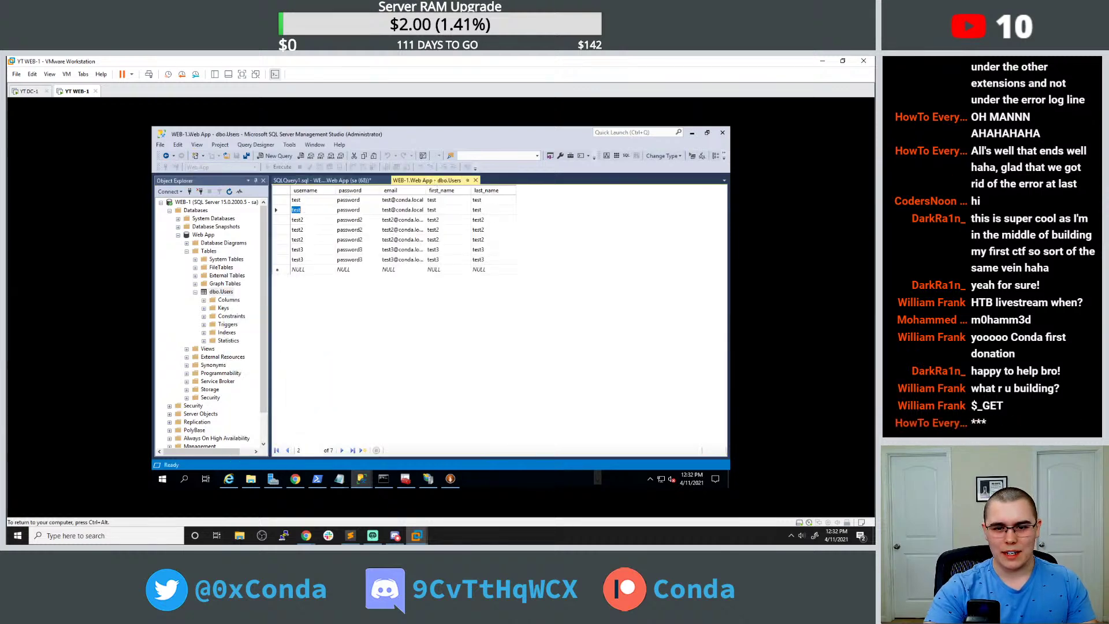
{"action": "right_click", "coordinate": [338, 210]}
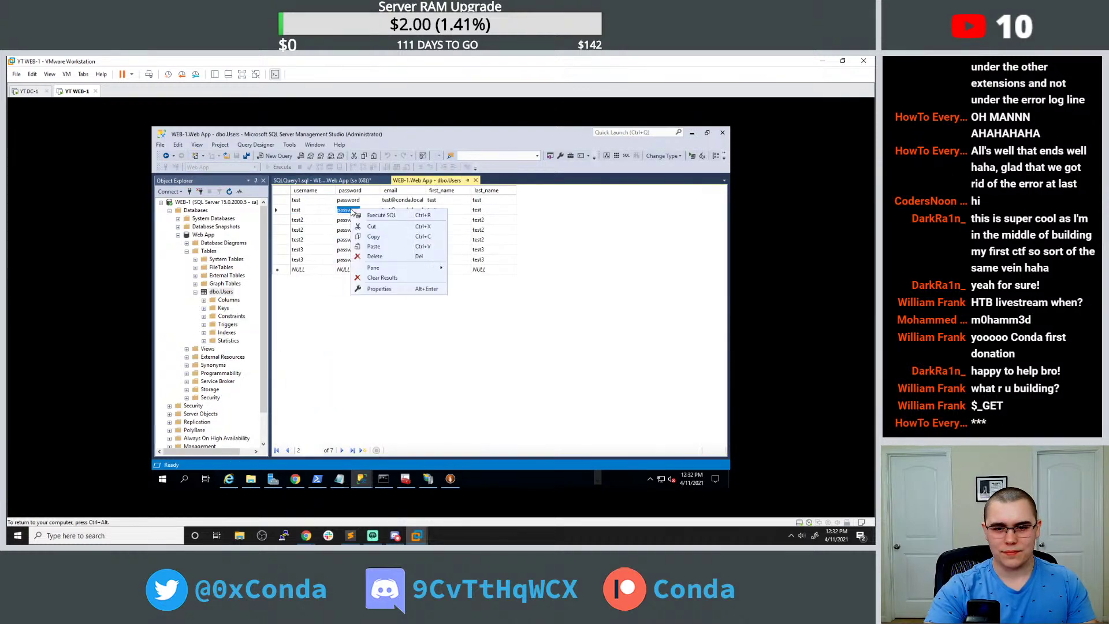
{"action": "left_click", "coordinate": [371, 258]}
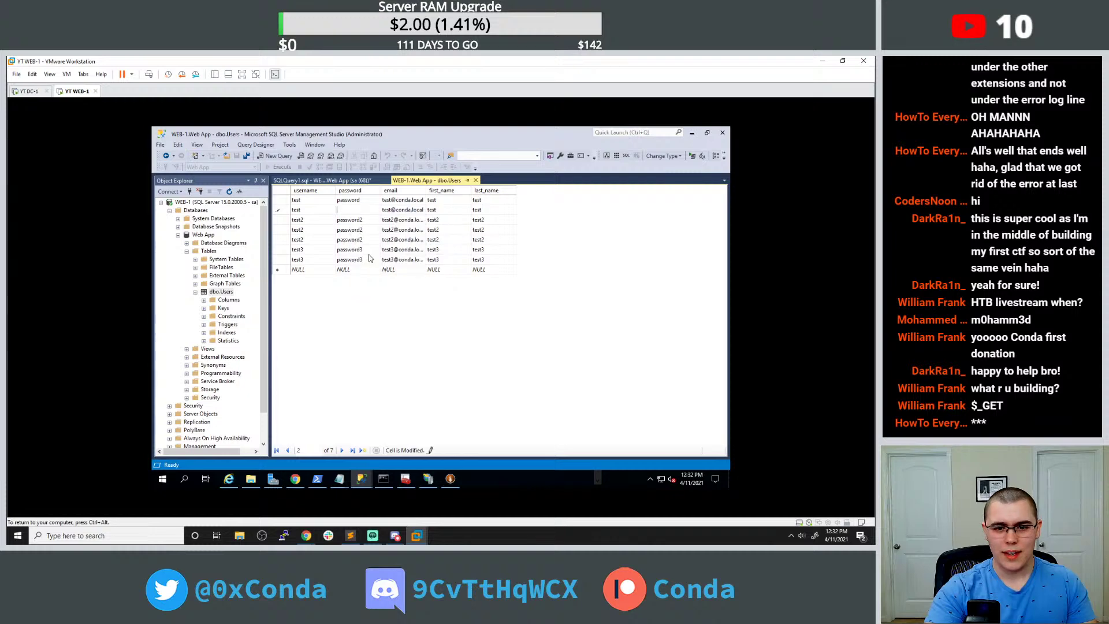
{"action": "right_click", "coordinate": [298, 210]}
{"action": "left_click", "coordinate": [322, 258]}
Try deleting the duplicate row 2, dismissing the failed deletion and update messages.
{"action": "right_click", "coordinate": [280, 209]}
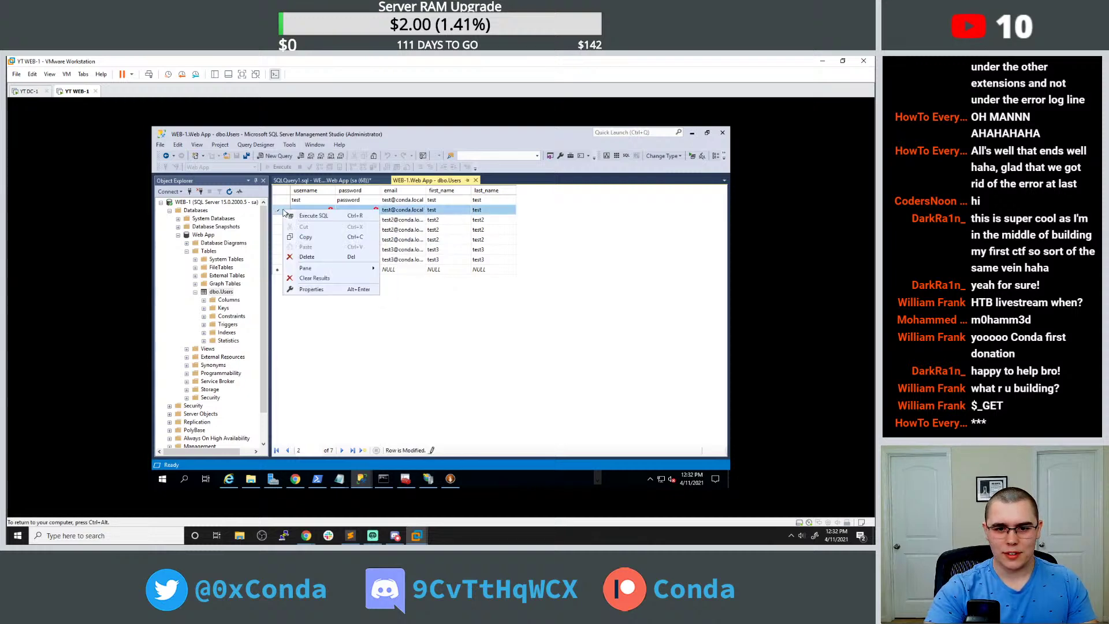
{"action": "left_click", "coordinate": [310, 258]}
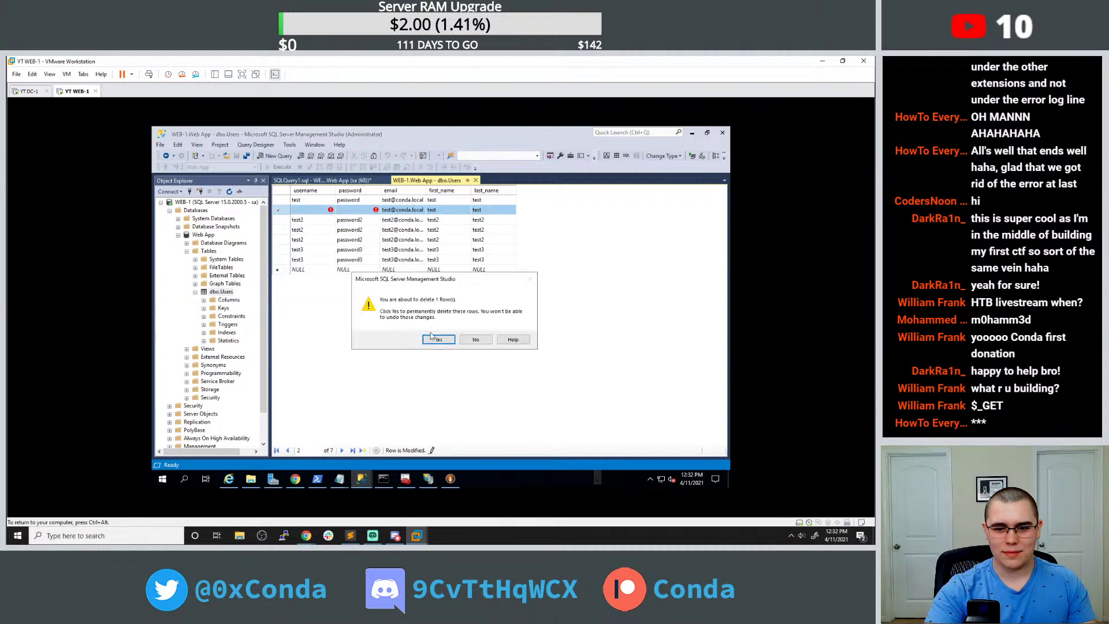
{"action": "left_click", "coordinate": [474, 352]}
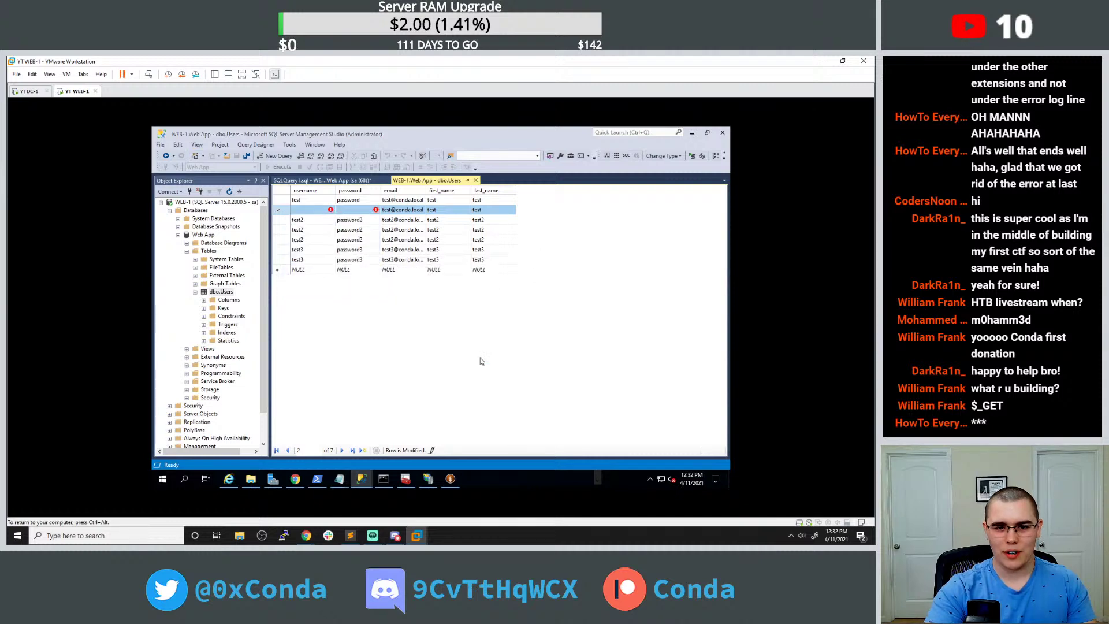
{"action": "left_click", "coordinate": [439, 248]}
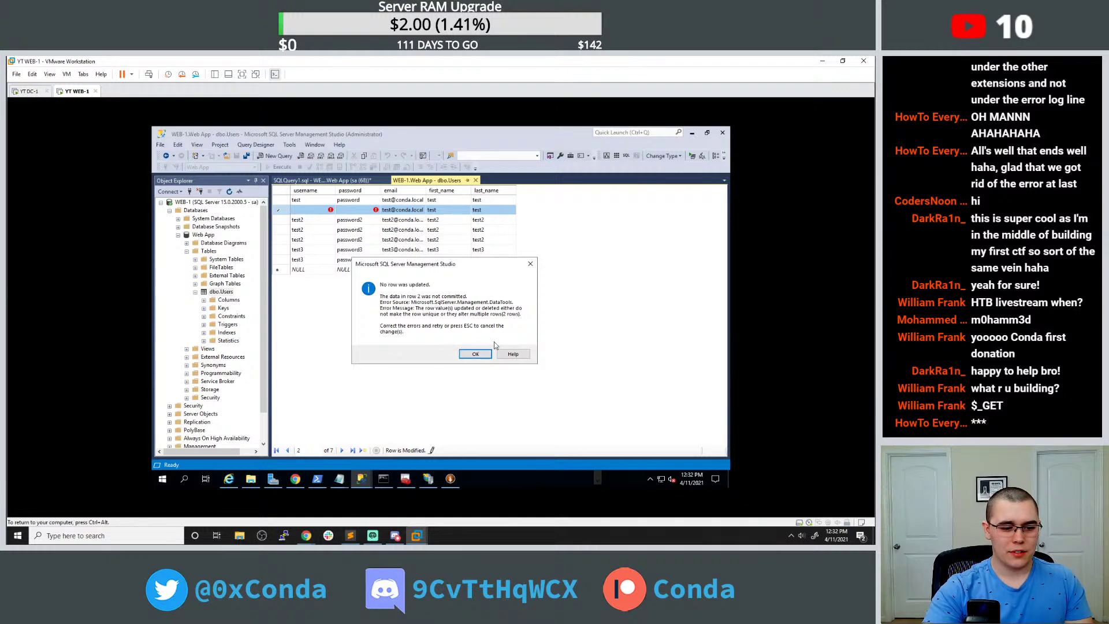
{"action": "left_click", "coordinate": [489, 354]}
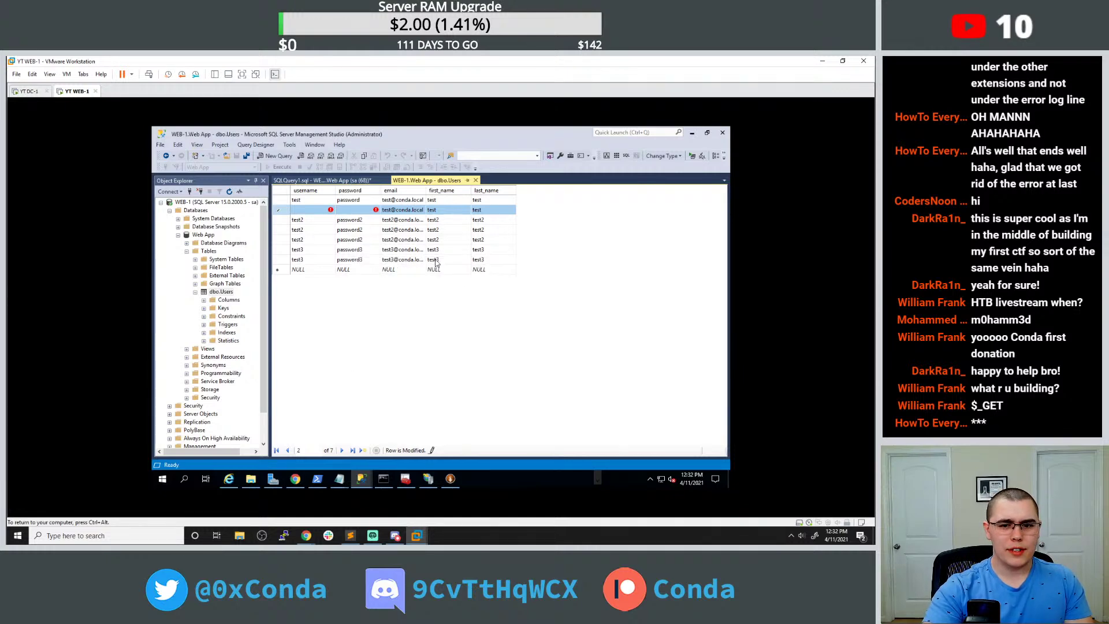
{"action": "left_click", "coordinate": [367, 236]}
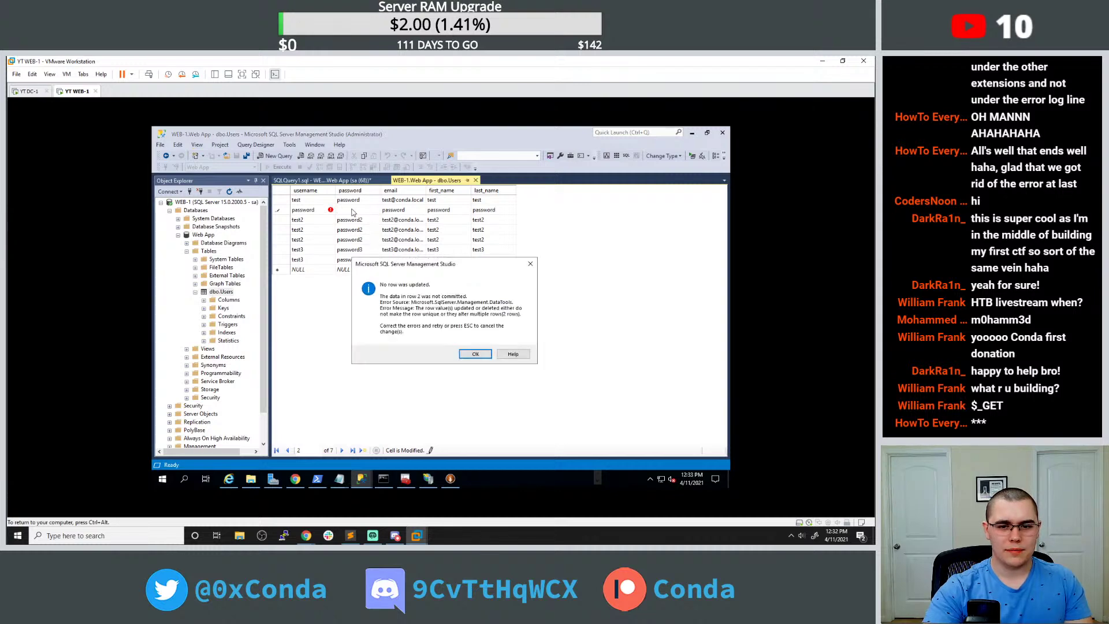
{"action": "left_click", "coordinate": [478, 354]}
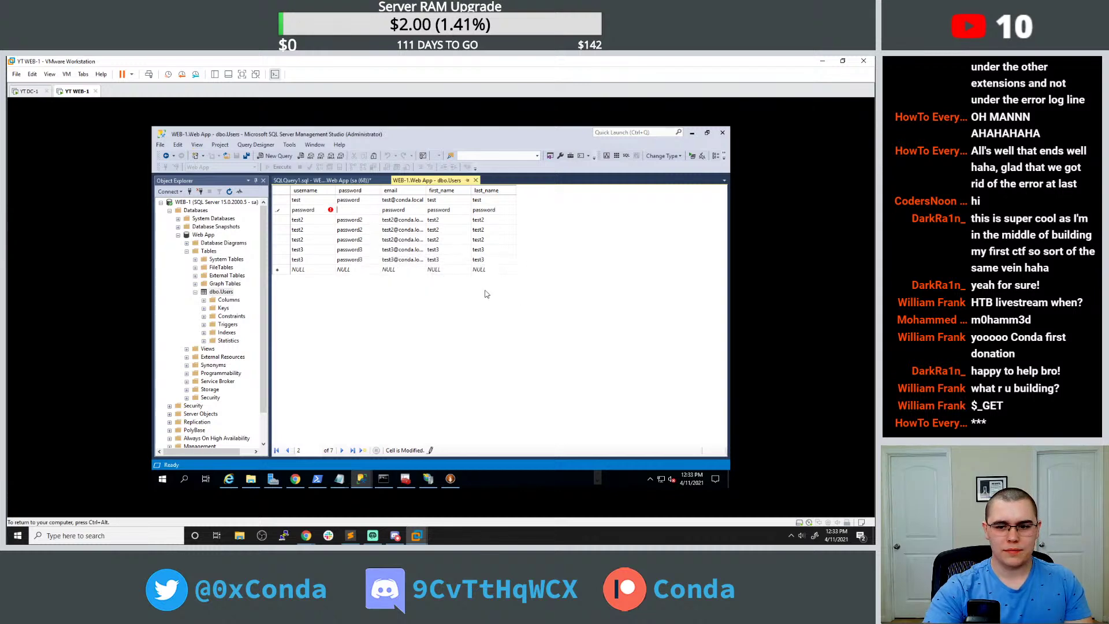
{"action": "left_click", "coordinate": [279, 209]}
{"action": "right_click", "coordinate": [283, 212]}
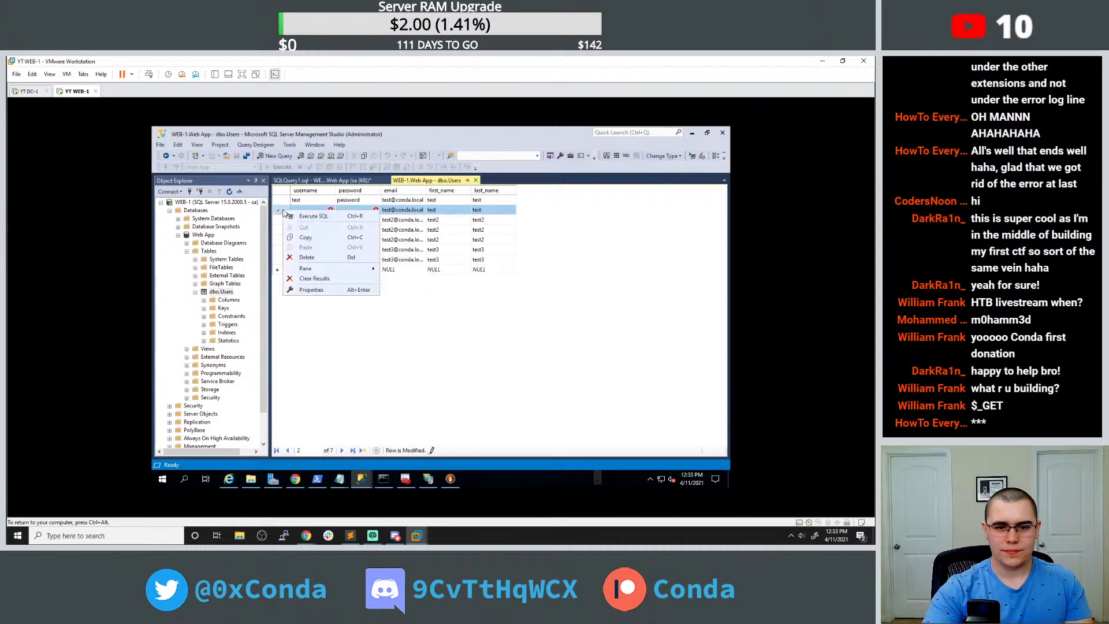
{"action": "left_click", "coordinate": [307, 257]}
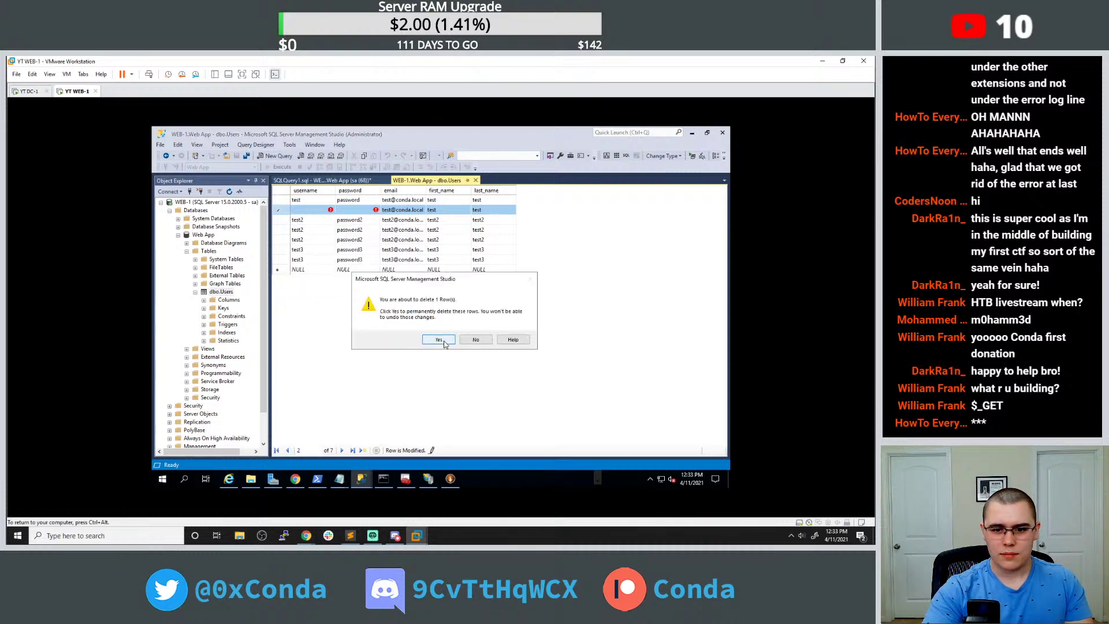
{"action": "left_click", "coordinate": [438, 340]}
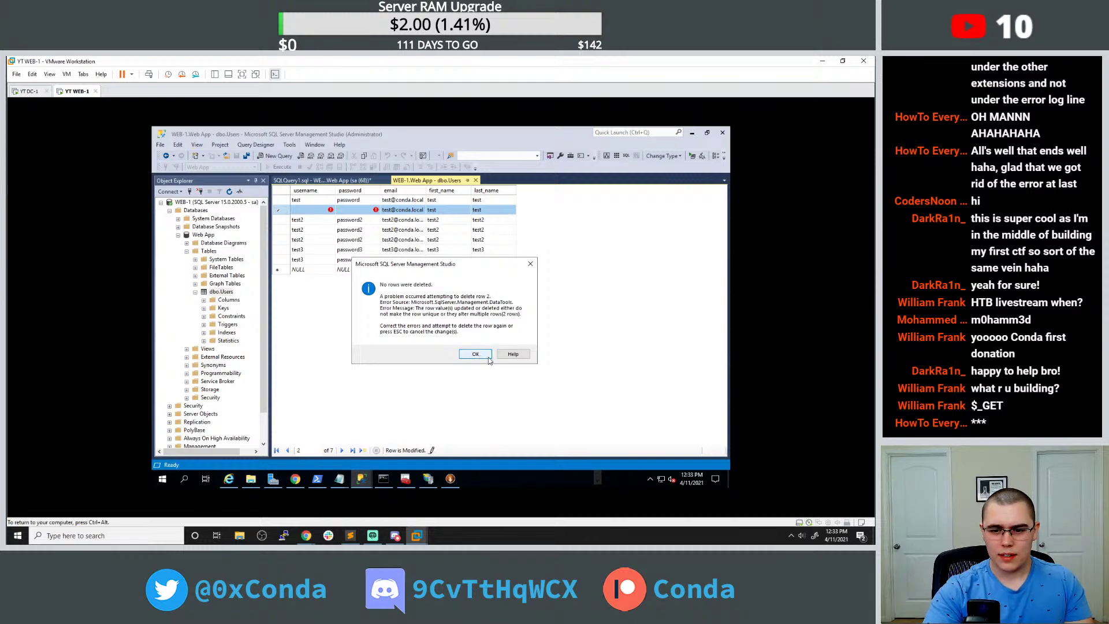
{"action": "left_click", "coordinate": [475, 354]}
Append '1' to row 2's username; when commits keep failing, cancel the edit.
{"action": "left_click", "coordinate": [312, 210]}
{"action": "type", "text": "1"}
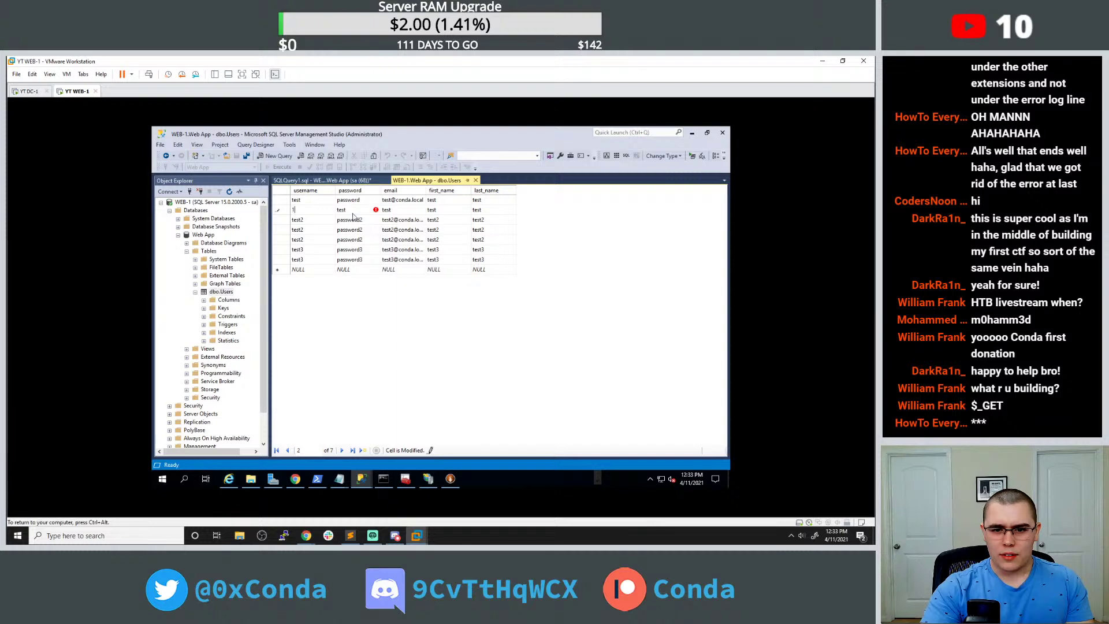
{"action": "left_click", "coordinate": [396, 250]}
{"action": "left_click", "coordinate": [473, 354]}
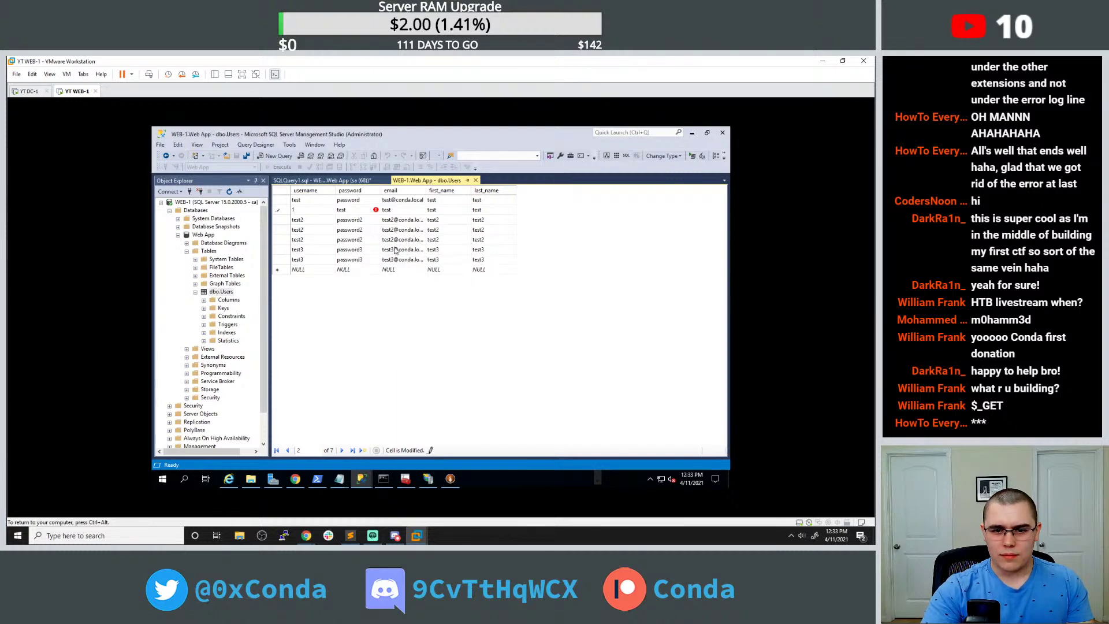
{"action": "left_click", "coordinate": [397, 250]}
{"action": "left_click", "coordinate": [474, 354]}
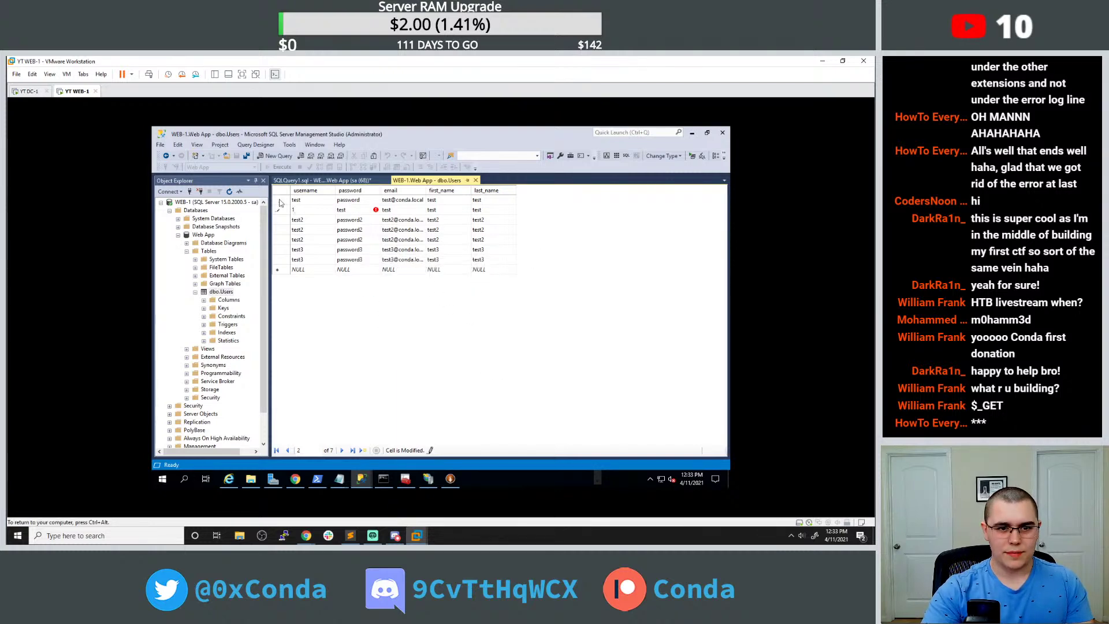
{"action": "left_click", "coordinate": [392, 229]}
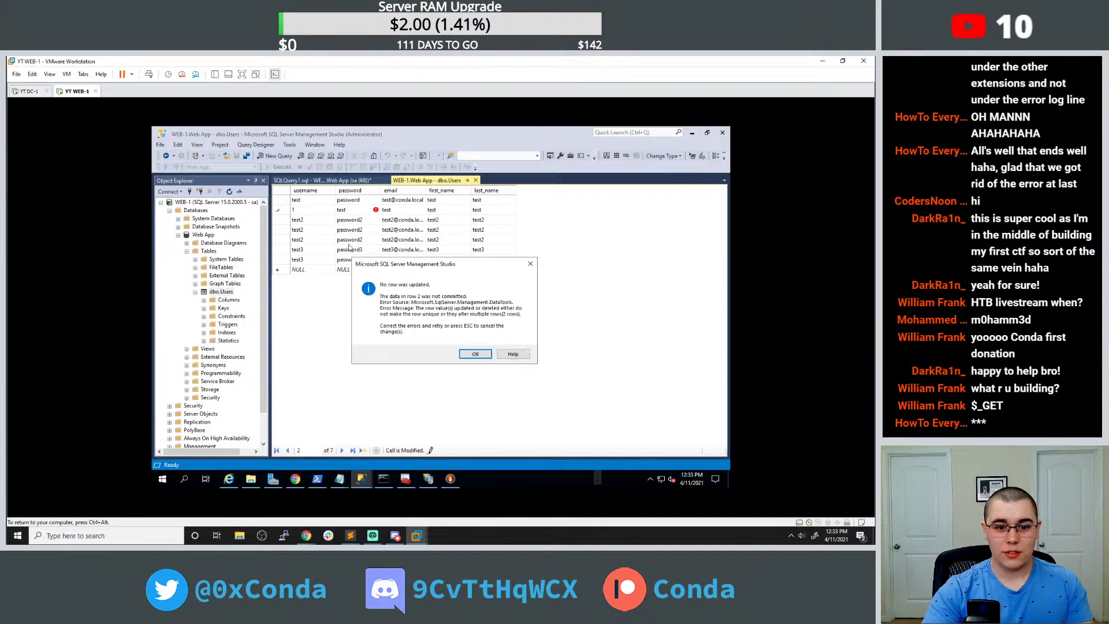
{"action": "left_click", "coordinate": [475, 354]}
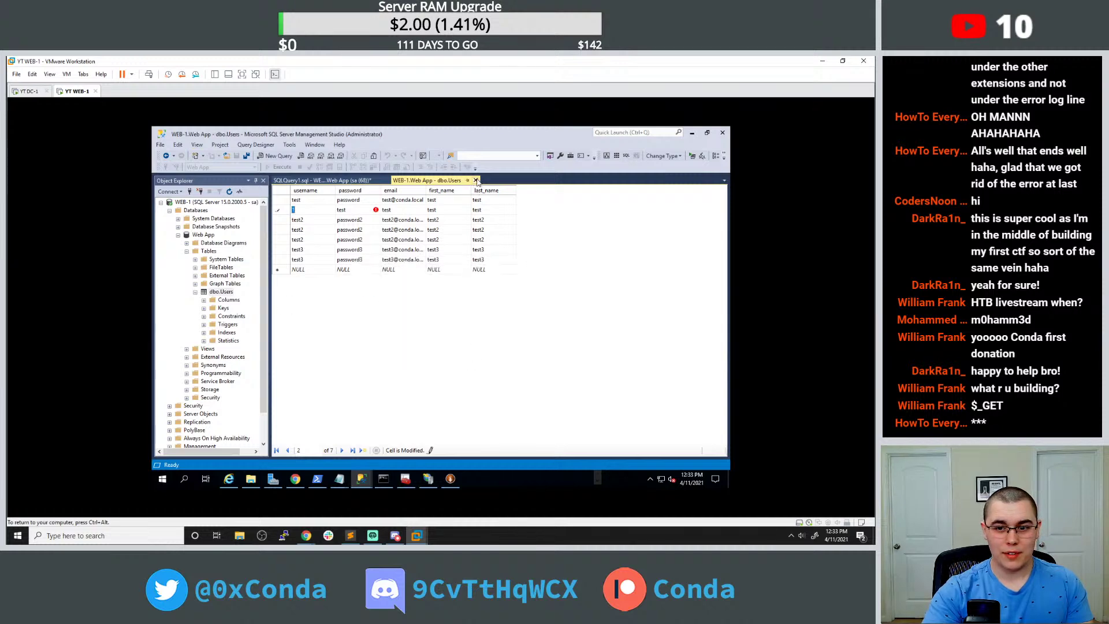
{"action": "left_click", "coordinate": [477, 181]}
{"action": "left_click", "coordinate": [475, 353]}
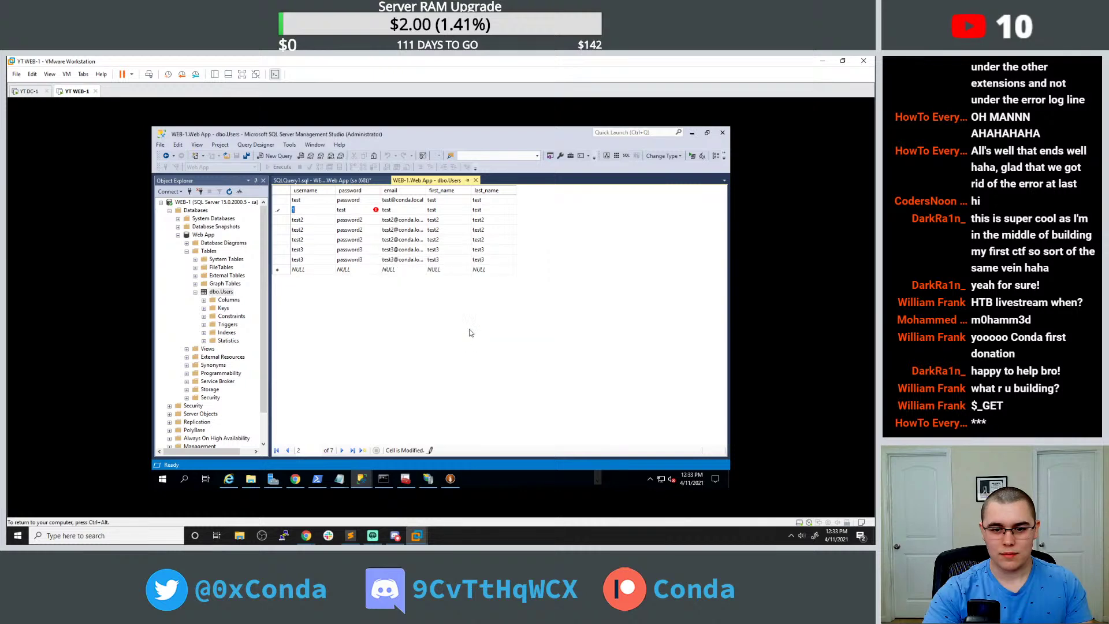
{"action": "key", "text": "Escape"}
{"action": "key", "text": "Escape"}
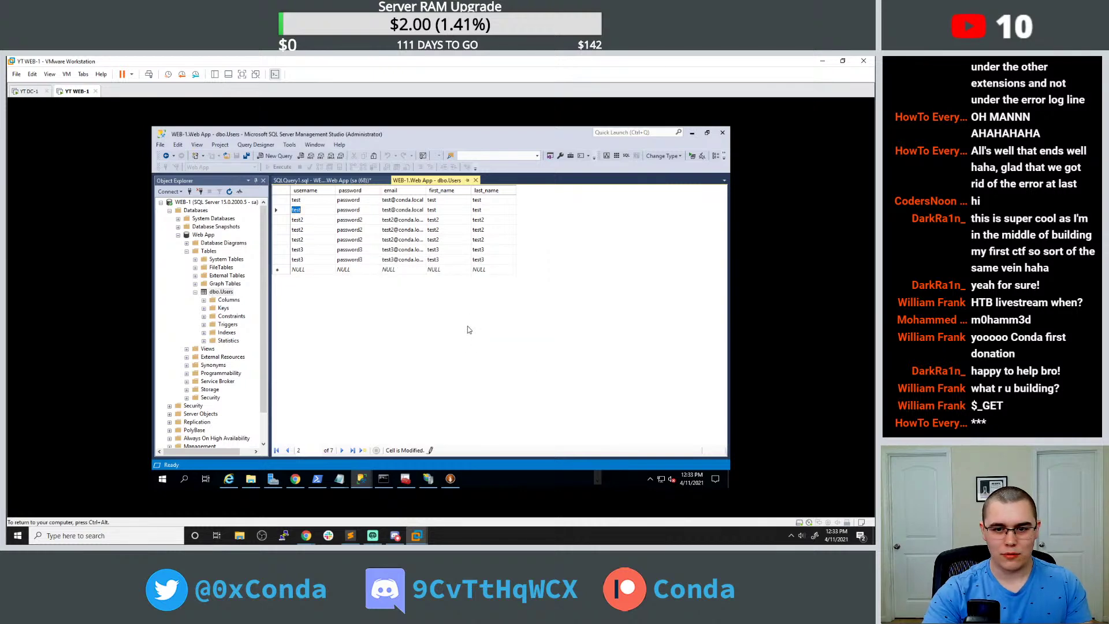
Retry deleting the duplicate test row twice, dismissing the 'No rows were deleted' errors.
{"action": "right_click", "coordinate": [280, 212]}
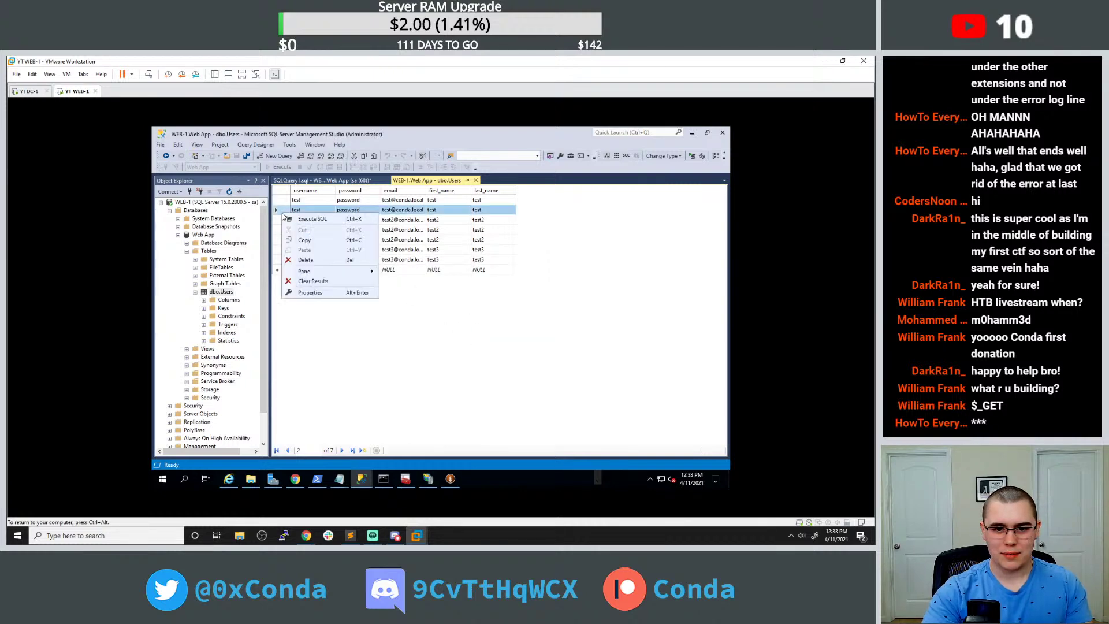
{"action": "left_click", "coordinate": [304, 260]}
{"action": "left_click", "coordinate": [443, 345]}
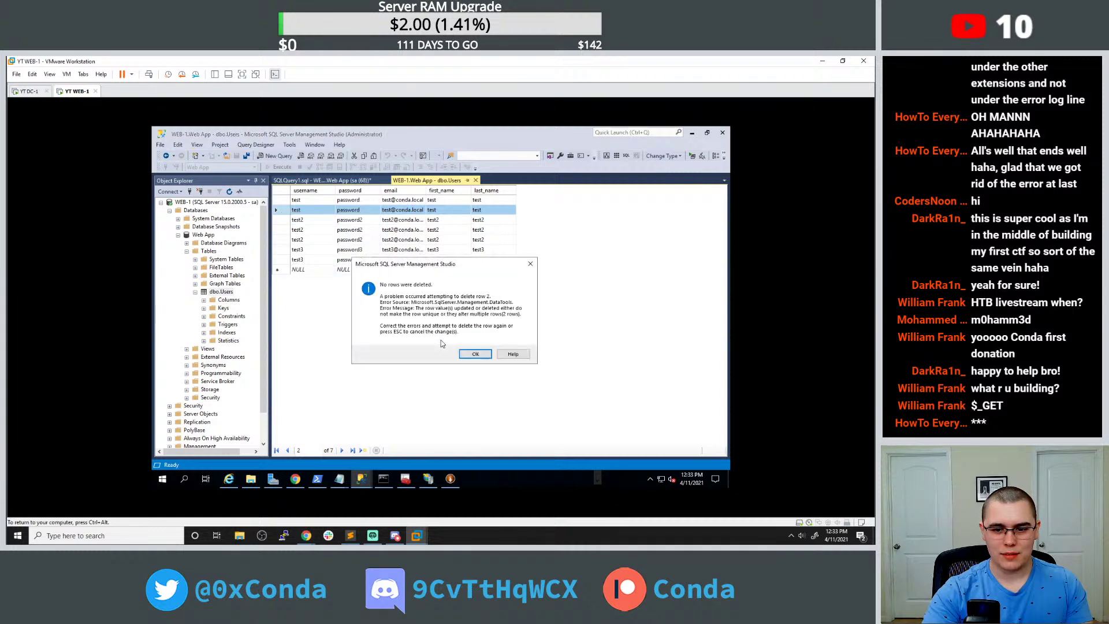
{"action": "left_click", "coordinate": [474, 354]}
{"action": "left_click", "coordinate": [377, 224]}
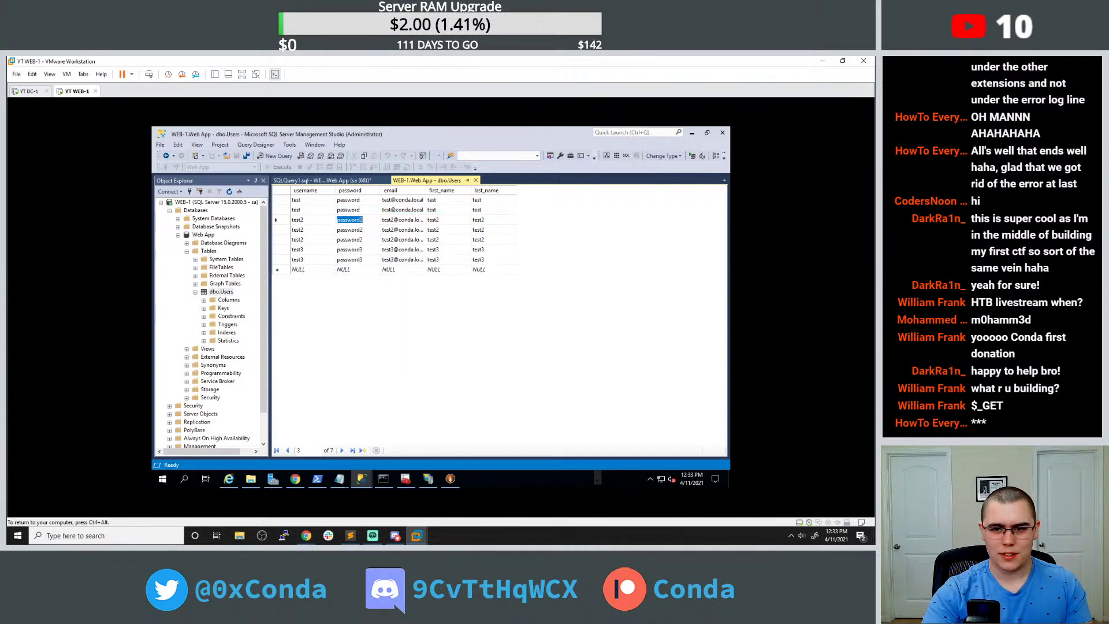
{"action": "left_click", "coordinate": [277, 211]}
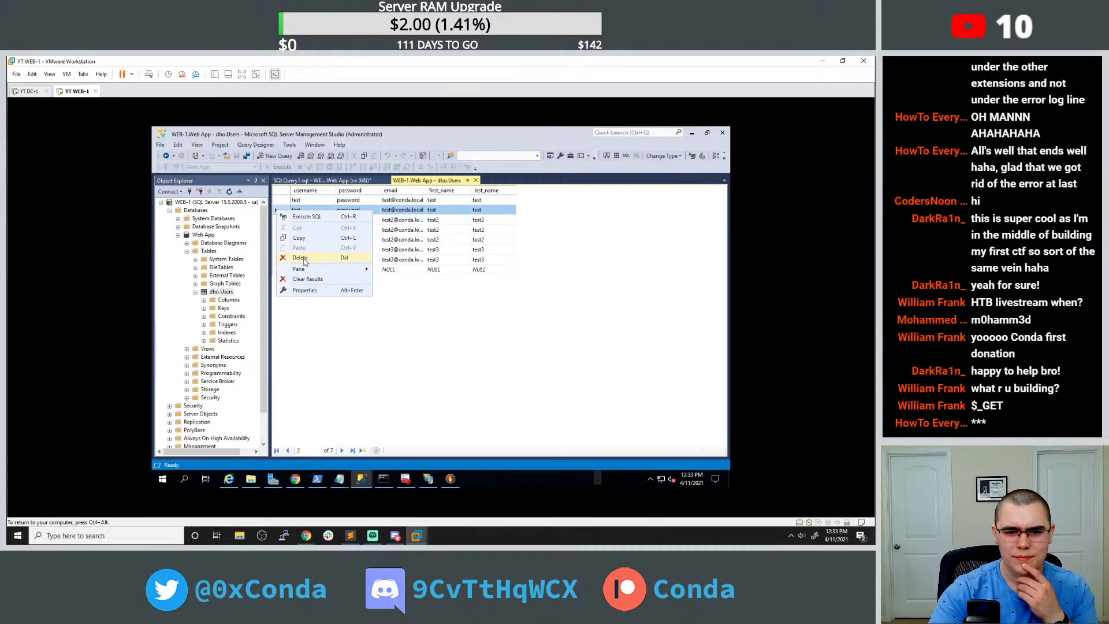
{"action": "left_click", "coordinate": [302, 257]}
{"action": "left_click", "coordinate": [444, 342]}
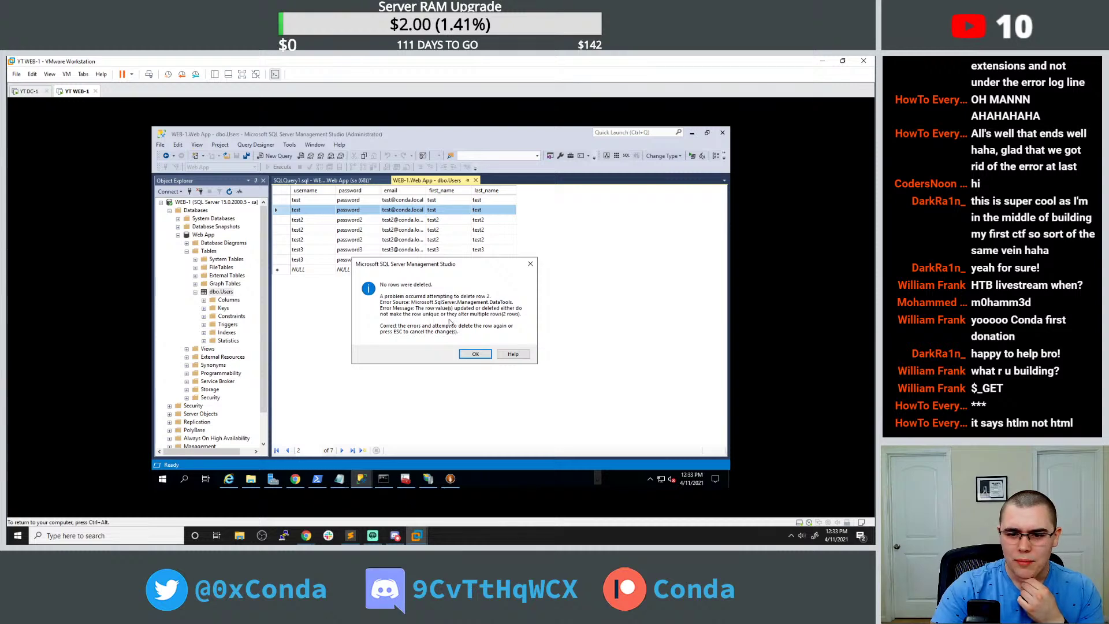
{"action": "left_click", "coordinate": [484, 353]}
Change row 2's username to test4 and commit, dismissing the 'No row was updated' errors.
{"action": "left_click", "coordinate": [319, 212]}
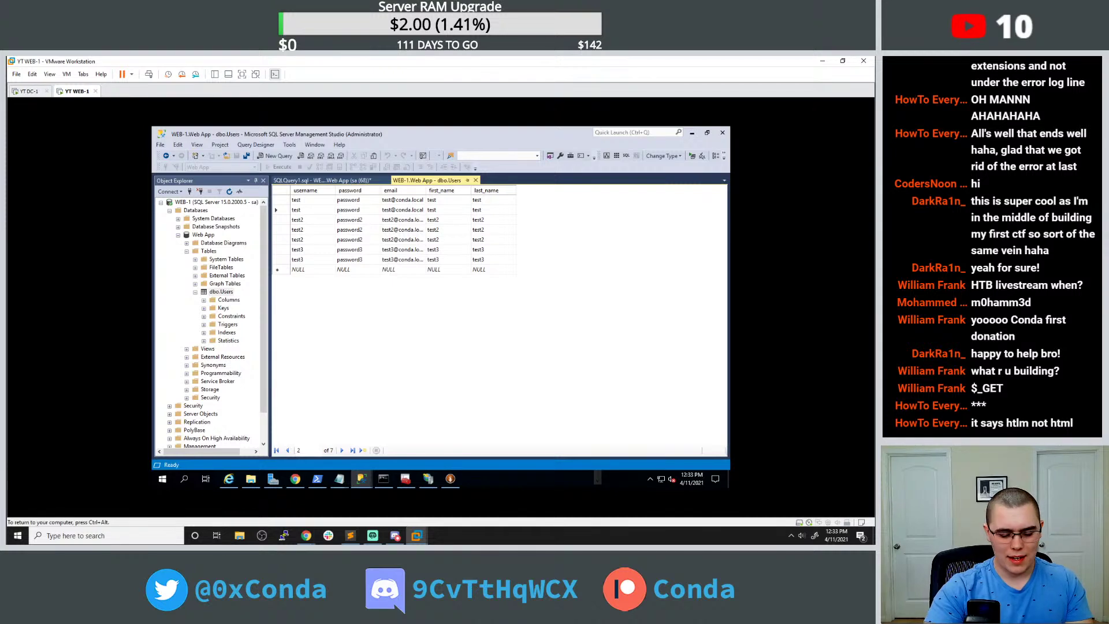
{"action": "type", "text": "4"}
{"action": "left_click", "coordinate": [323, 233]}
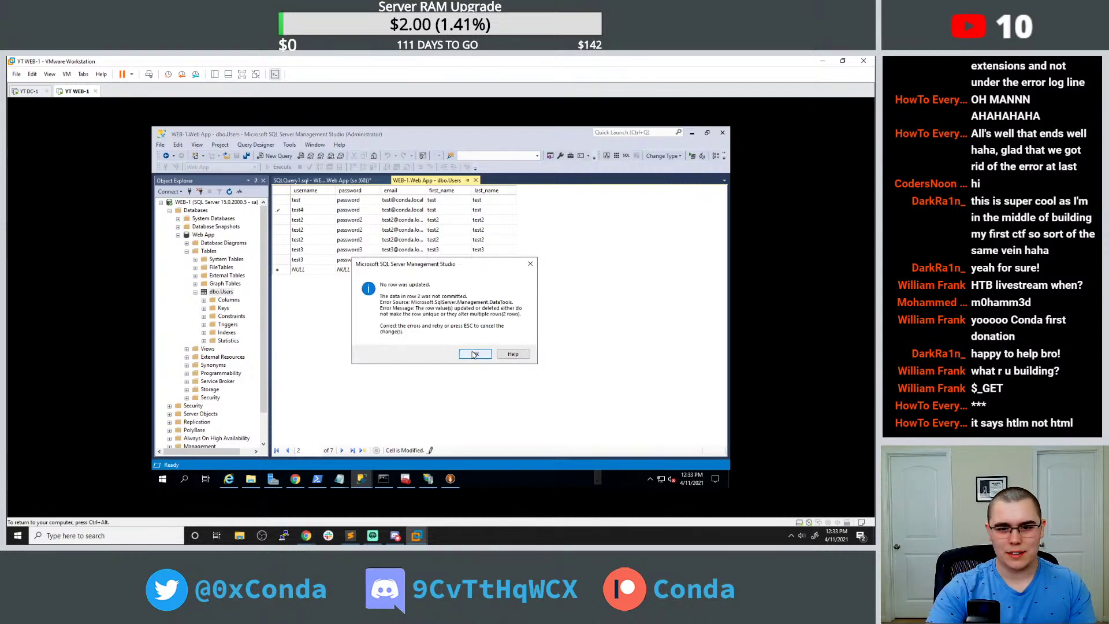
{"action": "left_click", "coordinate": [481, 357]}
{"action": "left_click", "coordinate": [312, 209]}
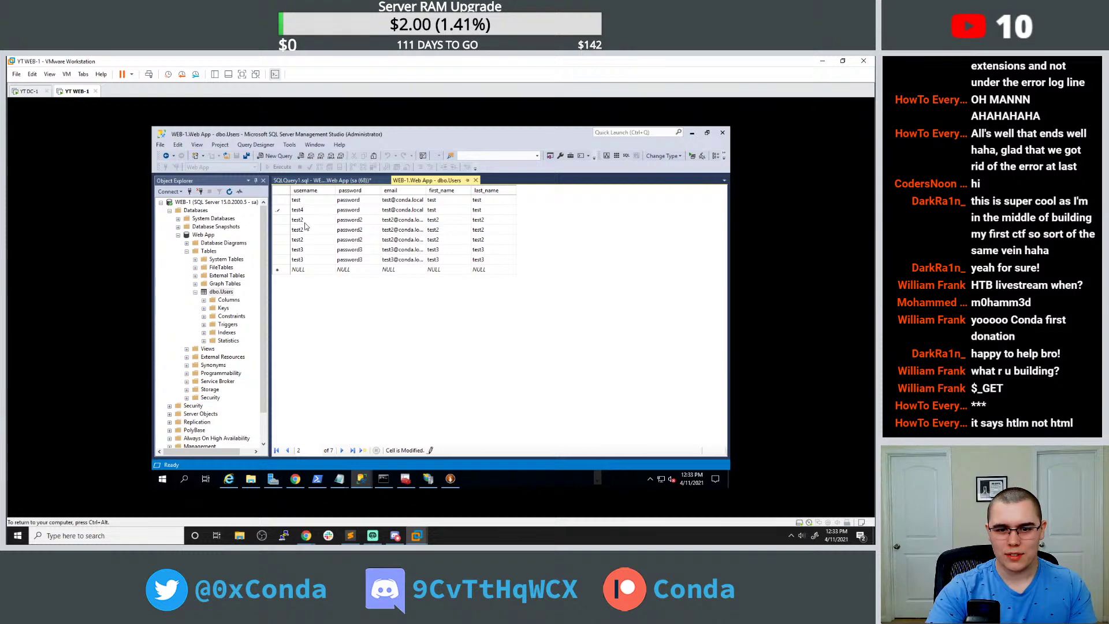
{"action": "left_click", "coordinate": [304, 225]}
{"action": "left_click", "coordinate": [475, 354]}
{"action": "left_click", "coordinate": [475, 354]}
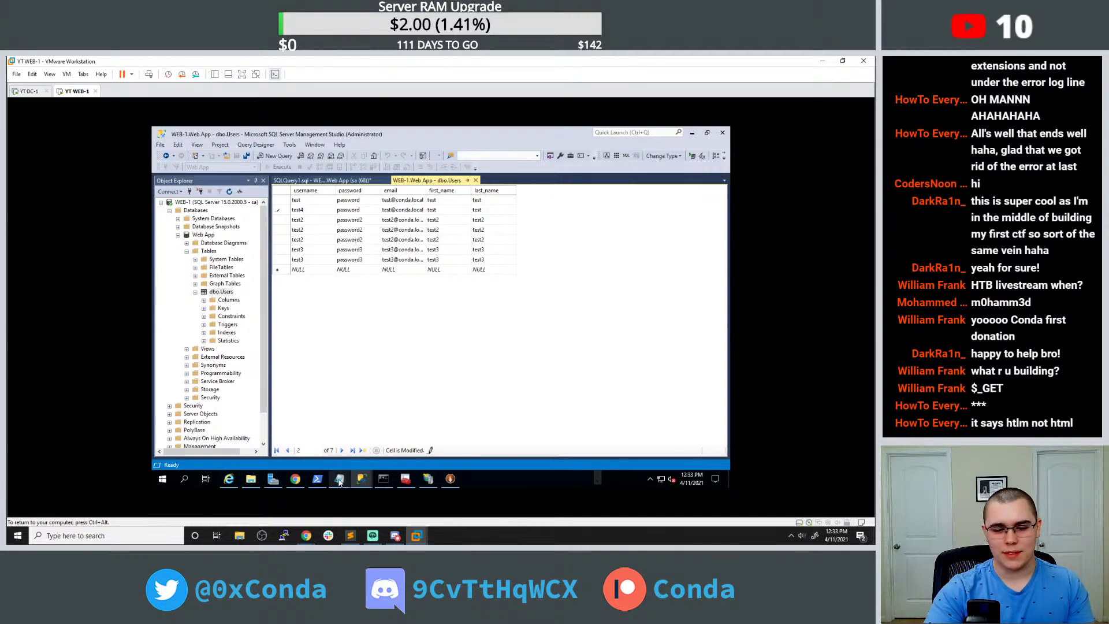
In query.html, correct the closing tag </htlm> to </html>.
{"action": "mouse_move", "coordinate": [340, 479]}
{"action": "left_click", "coordinate": [356, 449]}
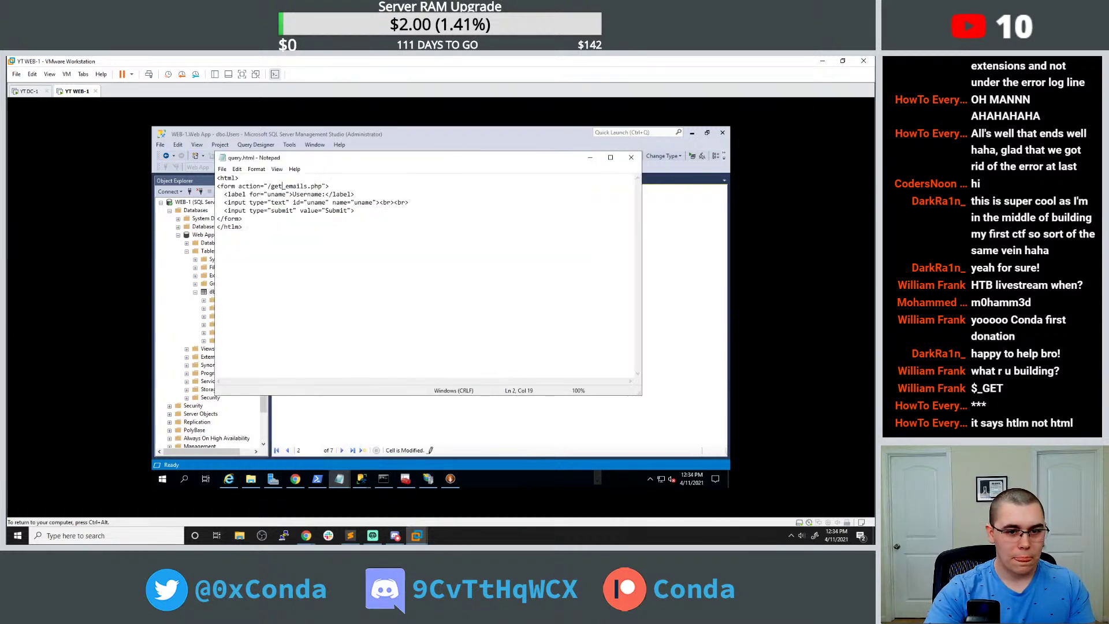
{"action": "key", "text": "Delete"}
{"action": "key", "text": "Delete"}
{"action": "key", "text": "BackSpace"}
{"action": "type", "text": "ml"}
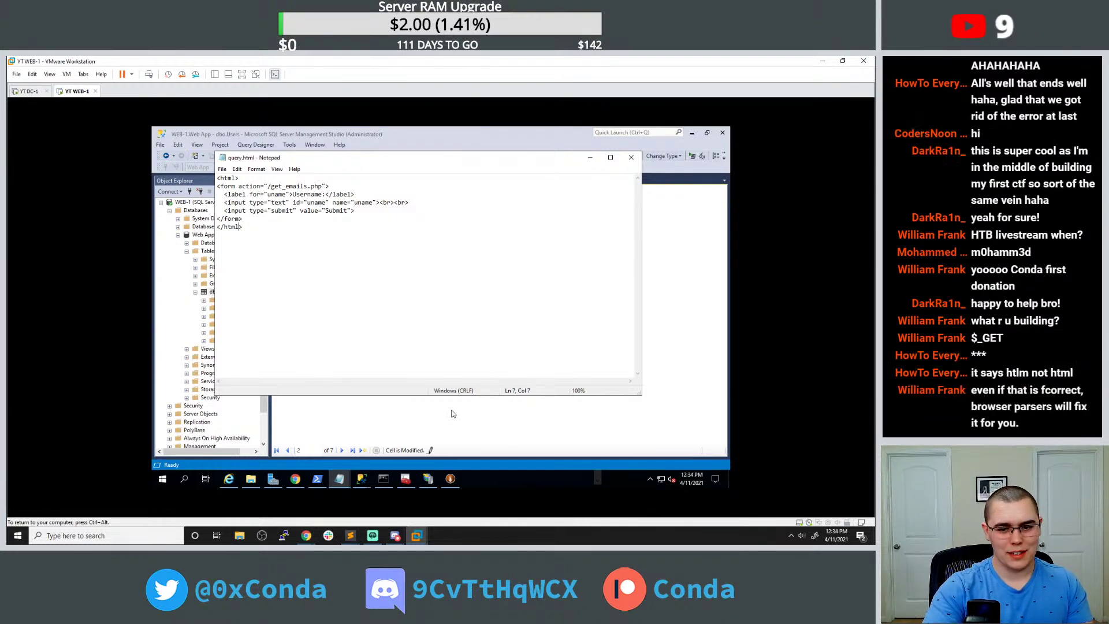
Check the Users table and the get_emails.php?uname=test results, then return to get_emails.php.
{"action": "left_click", "coordinate": [364, 438]}
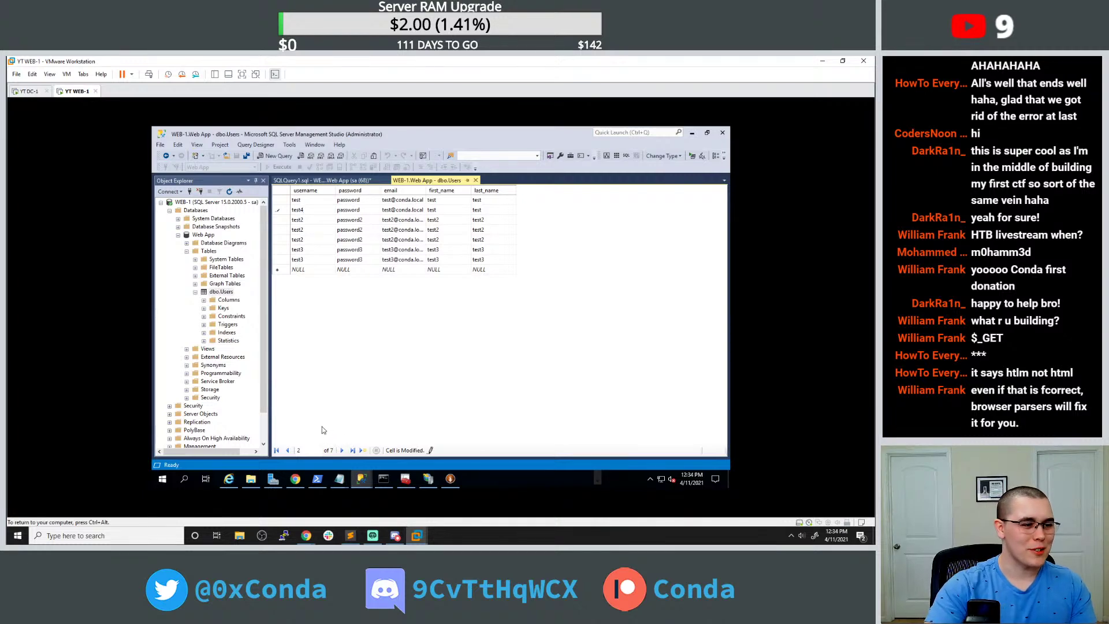
{"action": "left_click", "coordinate": [295, 478]}
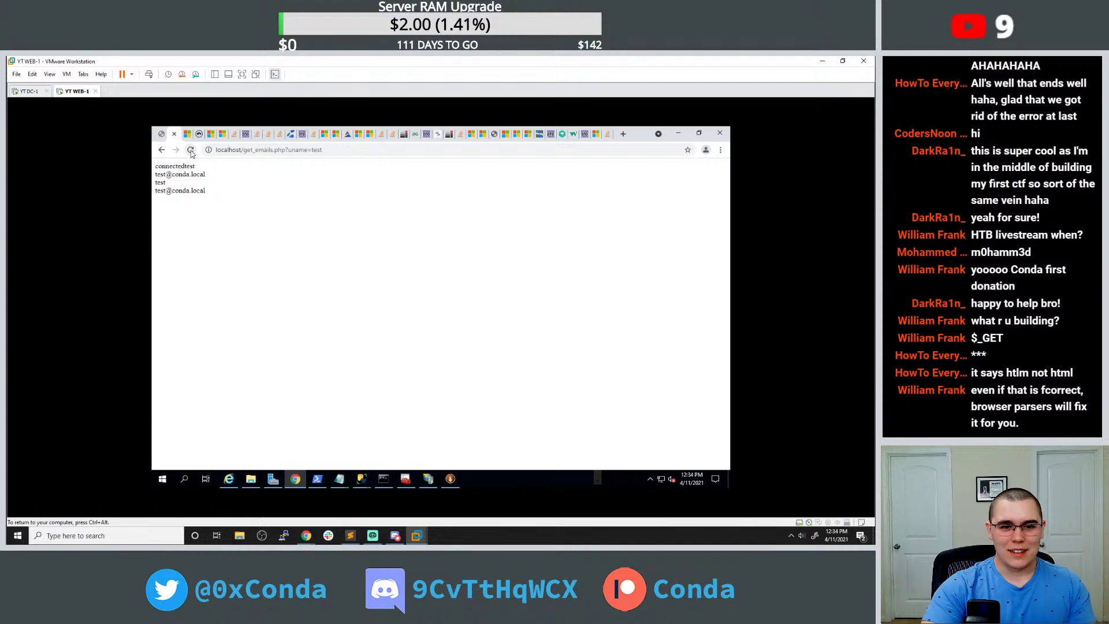
{"action": "left_click_drag", "start_coordinate": [322, 150], "coordinate": [311, 149]}
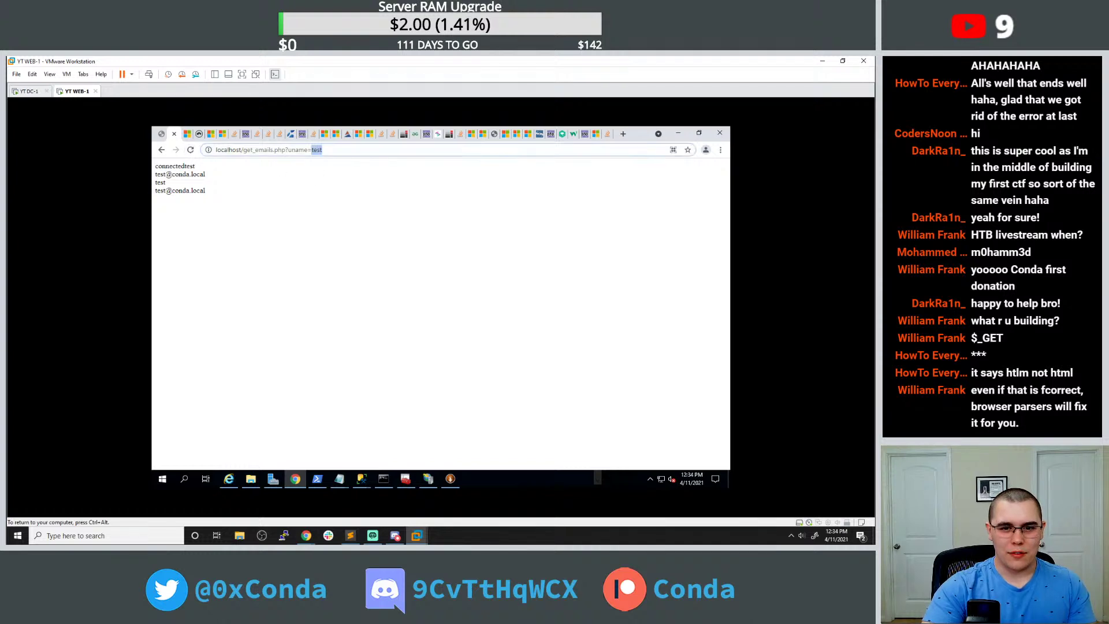
{"action": "left_click", "coordinate": [368, 254]}
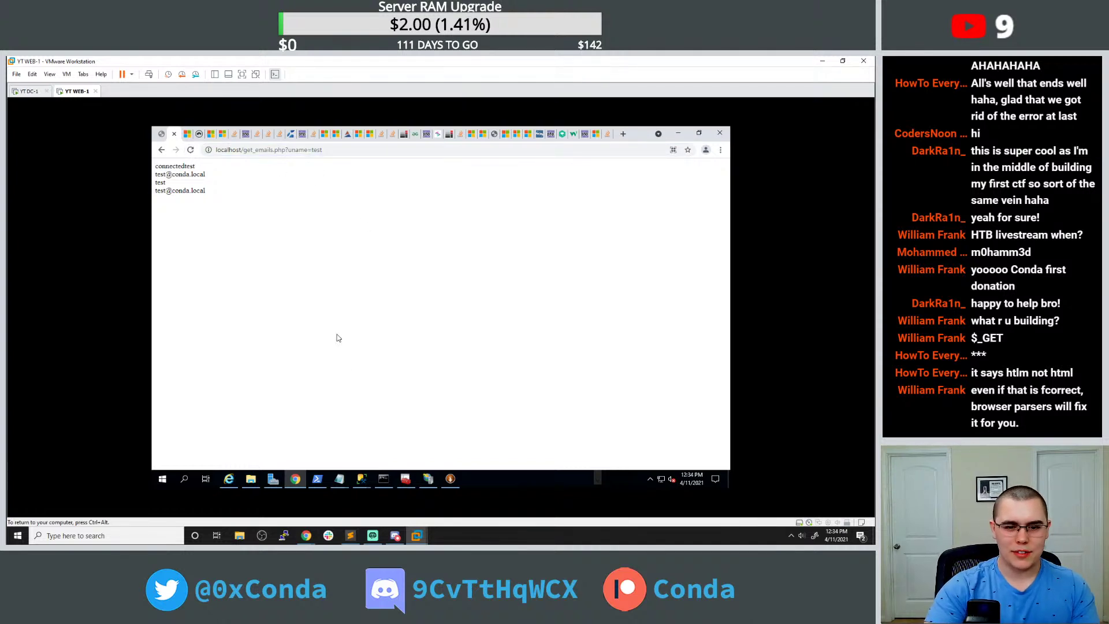
{"action": "left_click", "coordinate": [384, 479]}
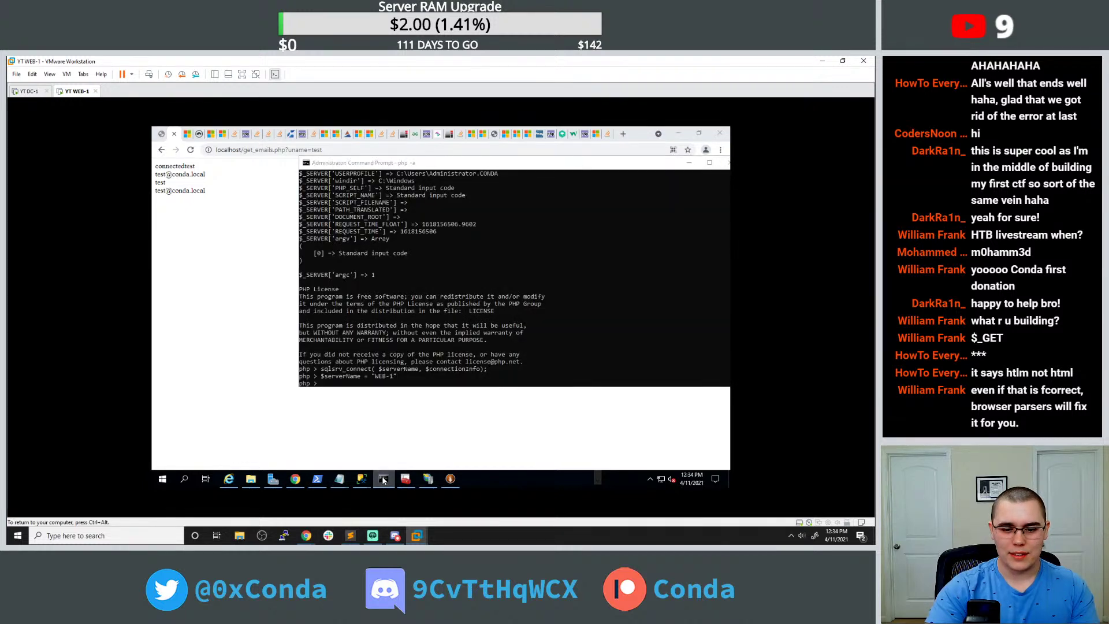
{"action": "left_click", "coordinate": [383, 479]}
{"action": "mouse_move", "coordinate": [339, 478]}
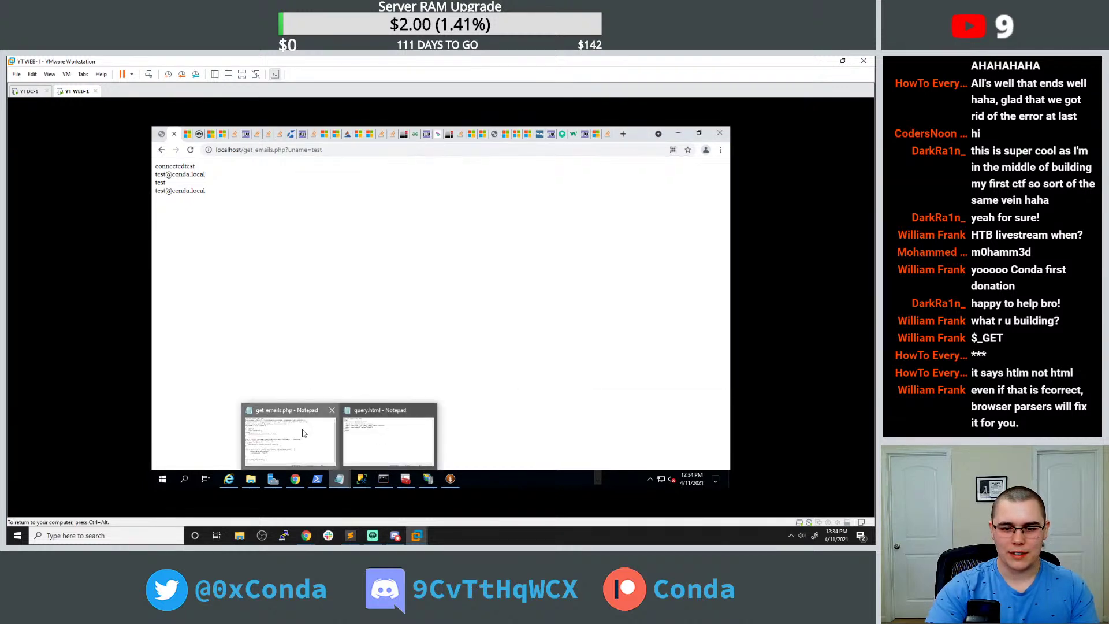
{"action": "left_click", "coordinate": [289, 436]}
Add \n\n inside the echo "connected" string in get_emails.php.
{"action": "double_click", "coordinate": [301, 246]}
{"action": "left_click", "coordinate": [301, 246]}
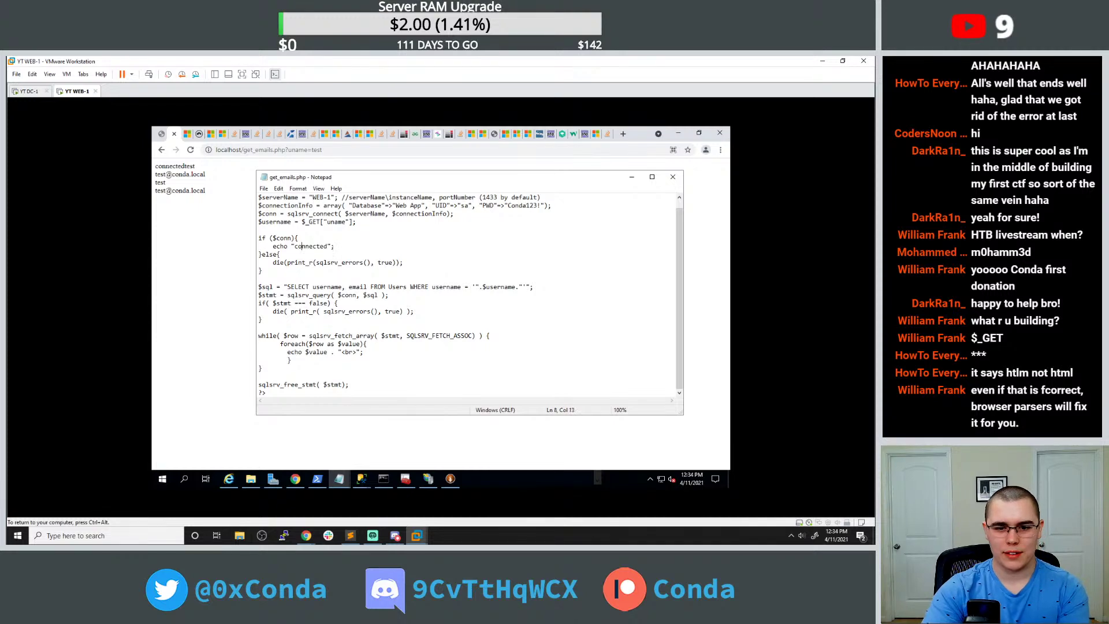
{"action": "left_click_drag", "start_coordinate": [335, 246], "coordinate": [269, 247]}
{"action": "left_click", "coordinate": [273, 246]}
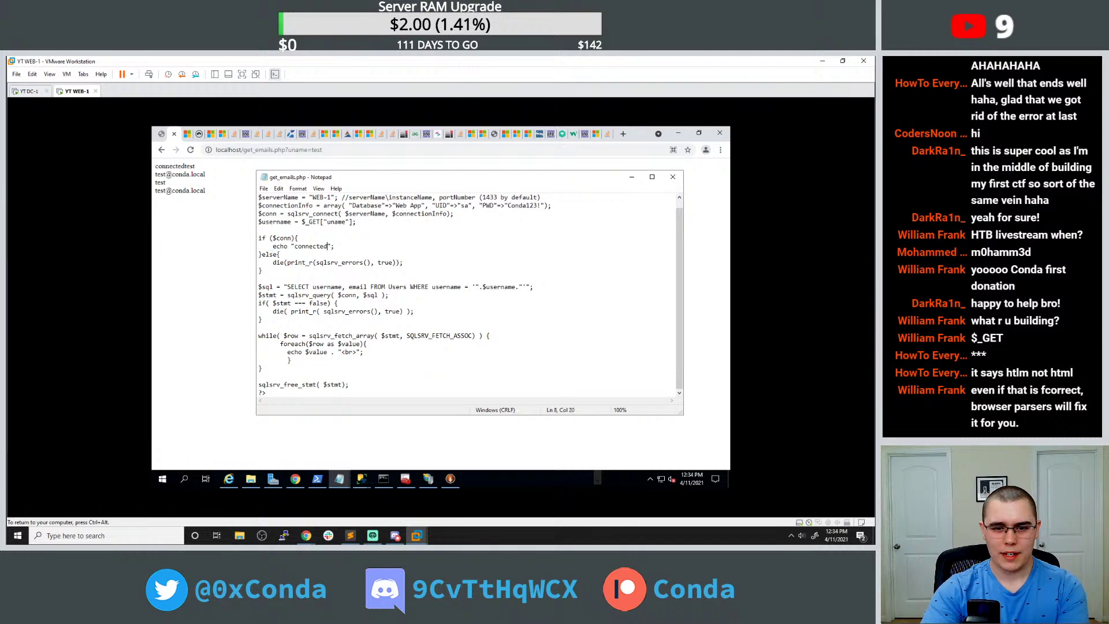
{"action": "type", "text": "\\n\\n"}
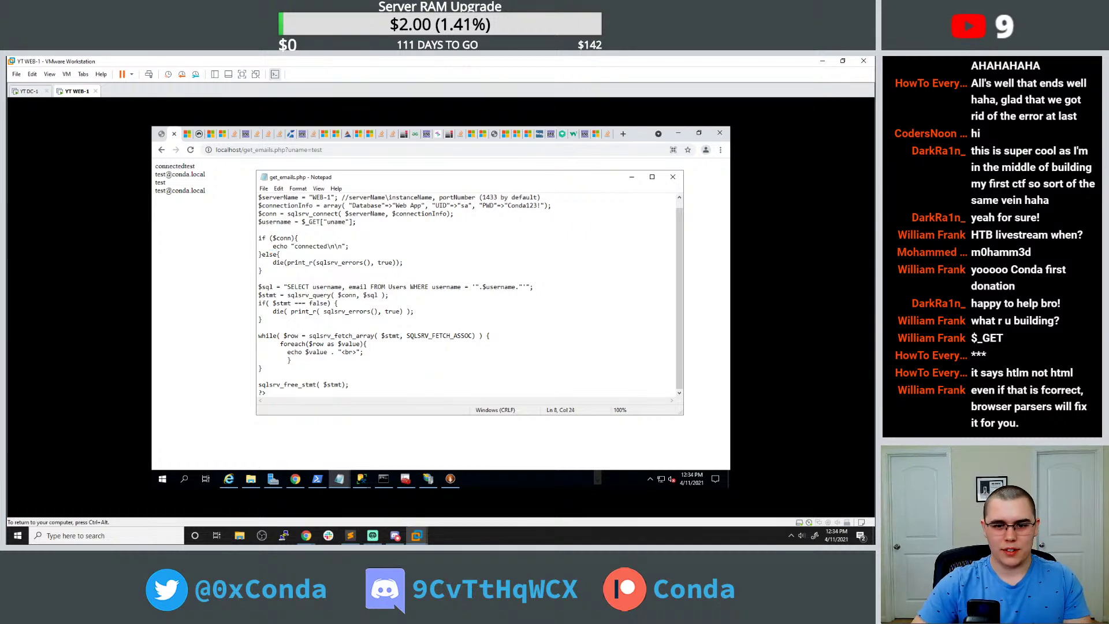
View the reloaded output in the browser, glance at query.html, and select 'test' in the URL.
{"action": "left_click", "coordinate": [190, 150]}
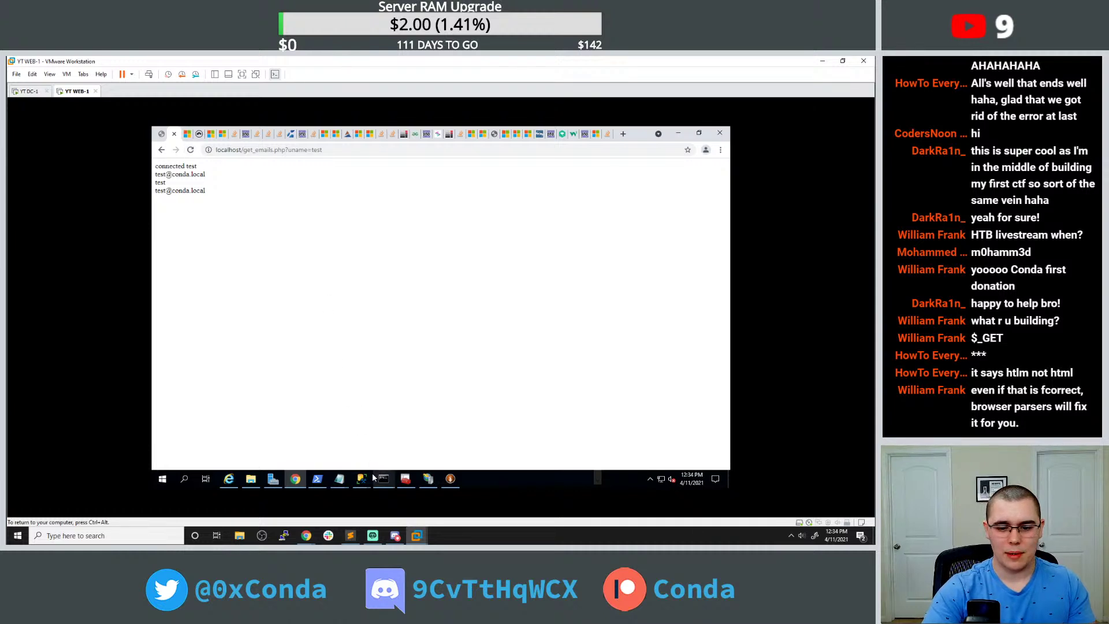
{"action": "mouse_move", "coordinate": [383, 479]}
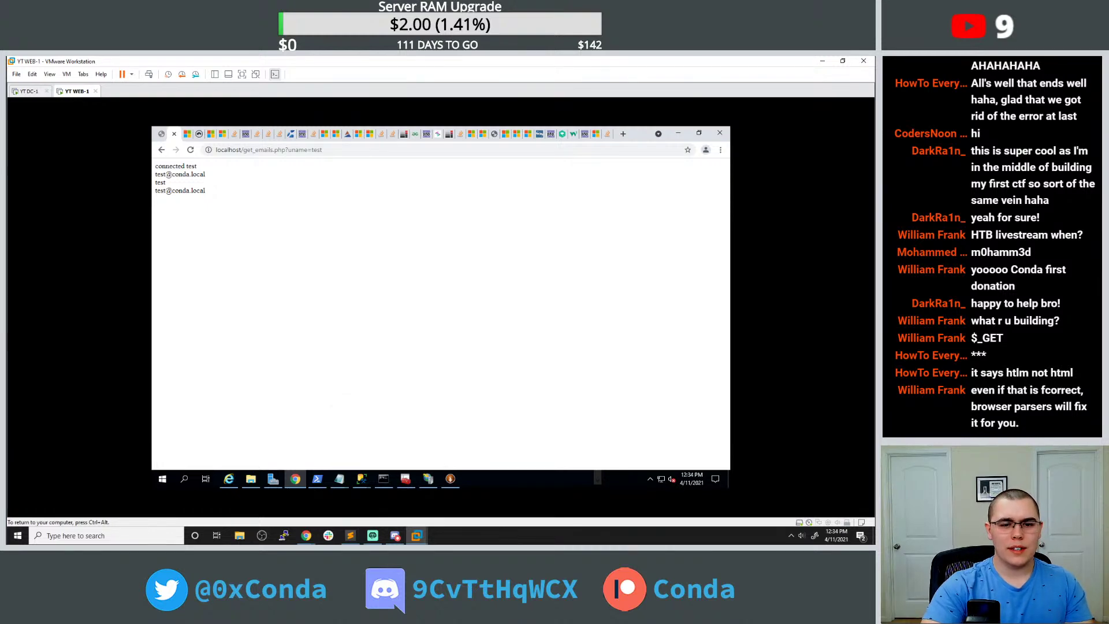
{"action": "left_click_drag", "start_coordinate": [185, 166], "coordinate": [209, 175]}
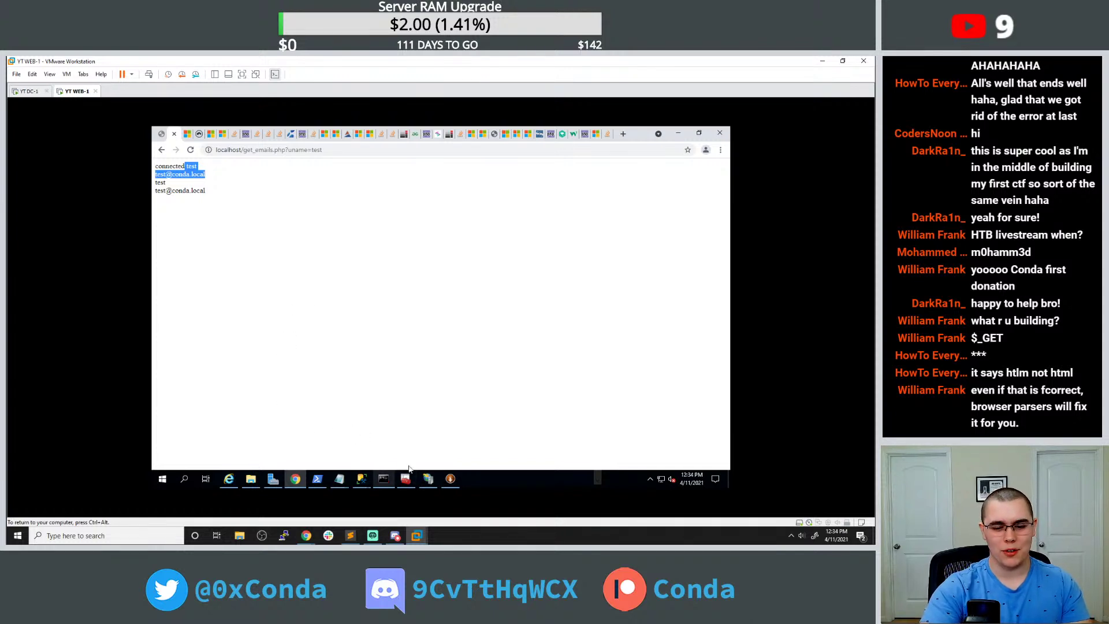
{"action": "left_click", "coordinate": [342, 477]}
{"action": "left_click", "coordinate": [366, 449]}
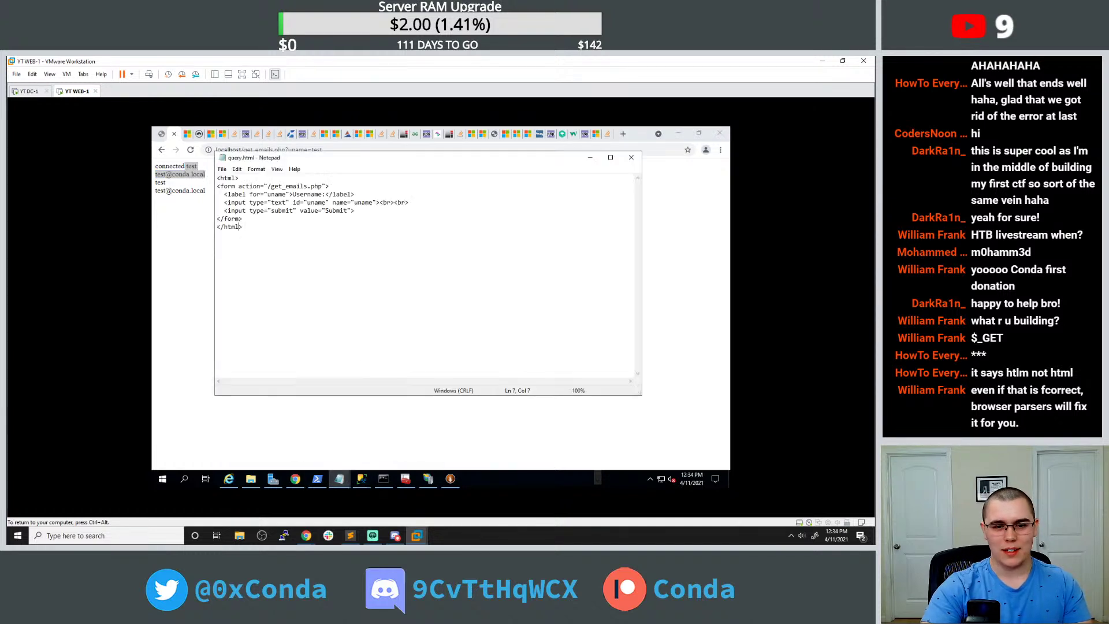
{"action": "left_click", "coordinate": [329, 444]}
{"action": "left_click", "coordinate": [339, 478]}
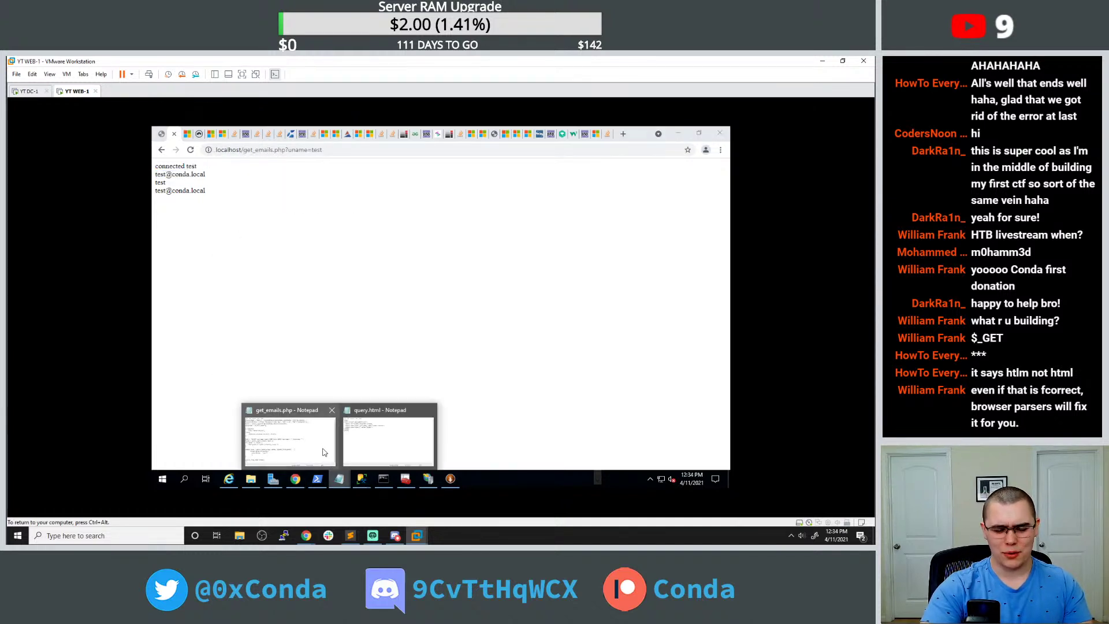
{"action": "double_click", "coordinate": [315, 149]}
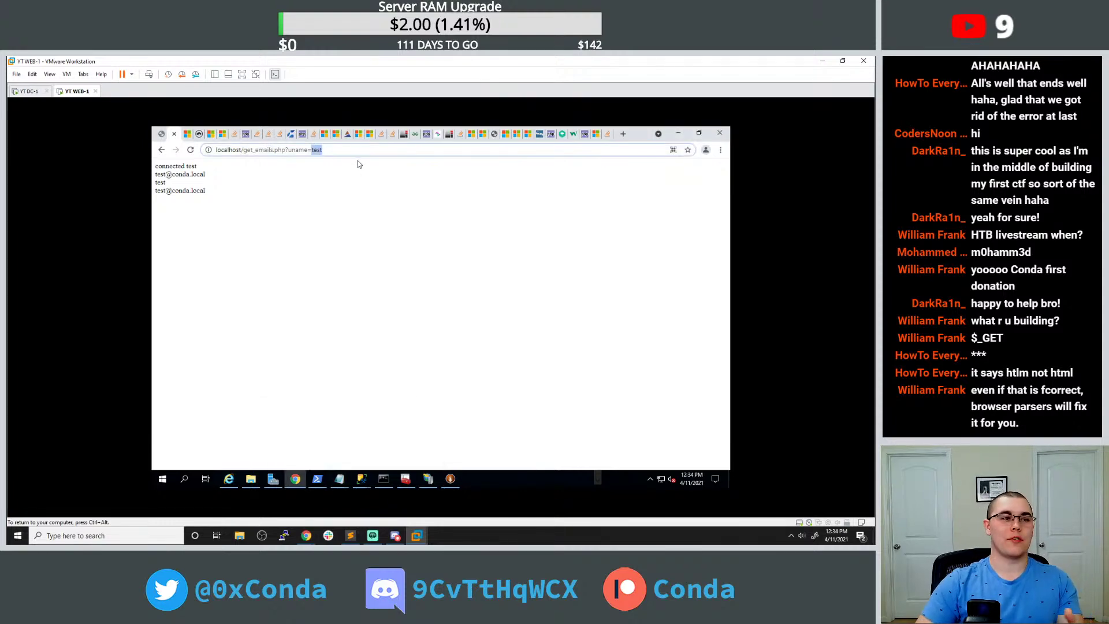
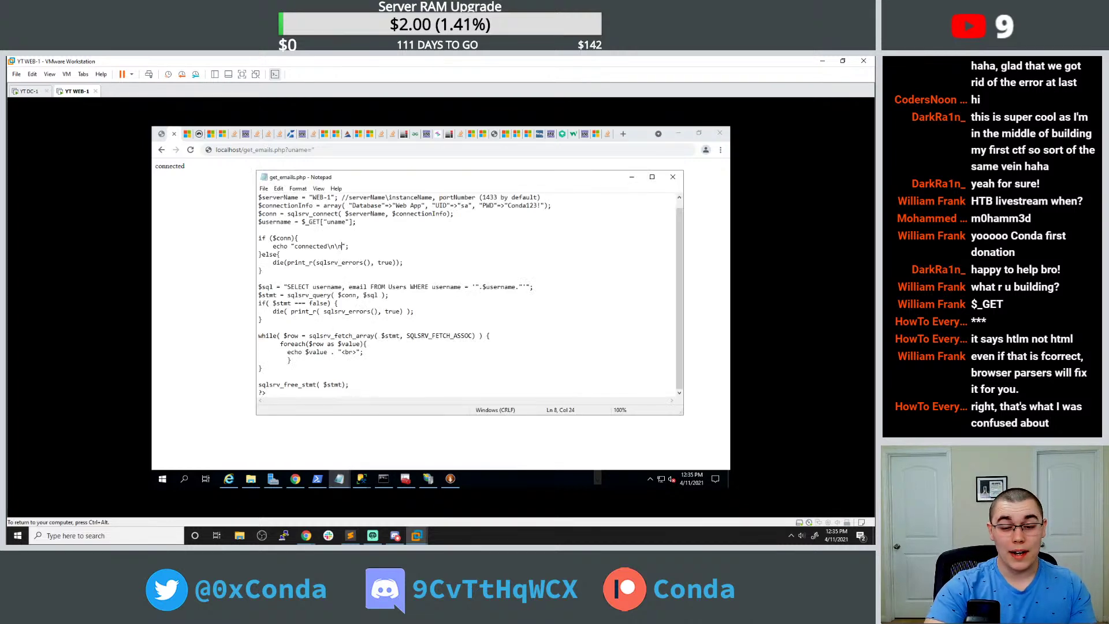
{"action": "left_click_drag", "start_coordinate": [281, 287], "coordinate": [327, 295]}
{"action": "left_click", "coordinate": [330, 295]}
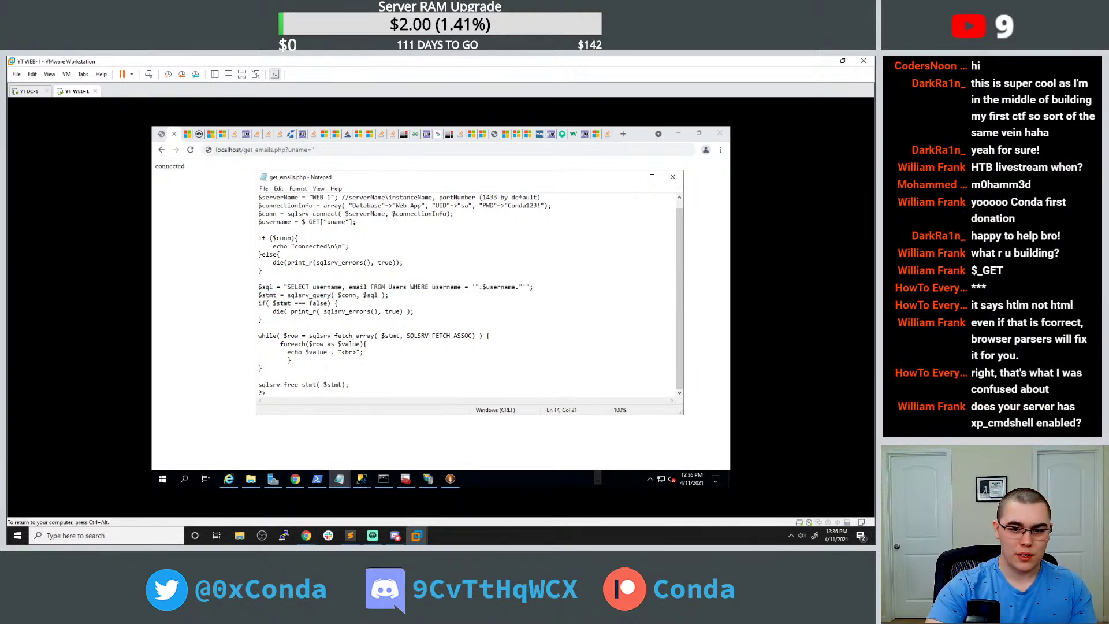
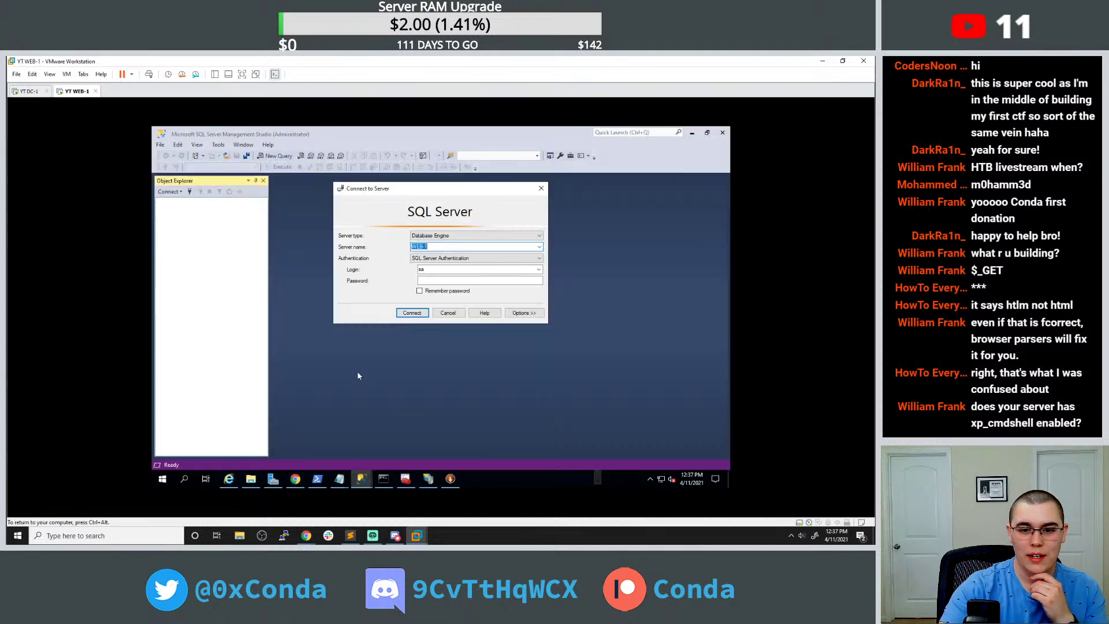
Dismiss the connection prompt, close the empty SSMS, and start a new query on Web App.
{"action": "left_click", "coordinate": [541, 188]}
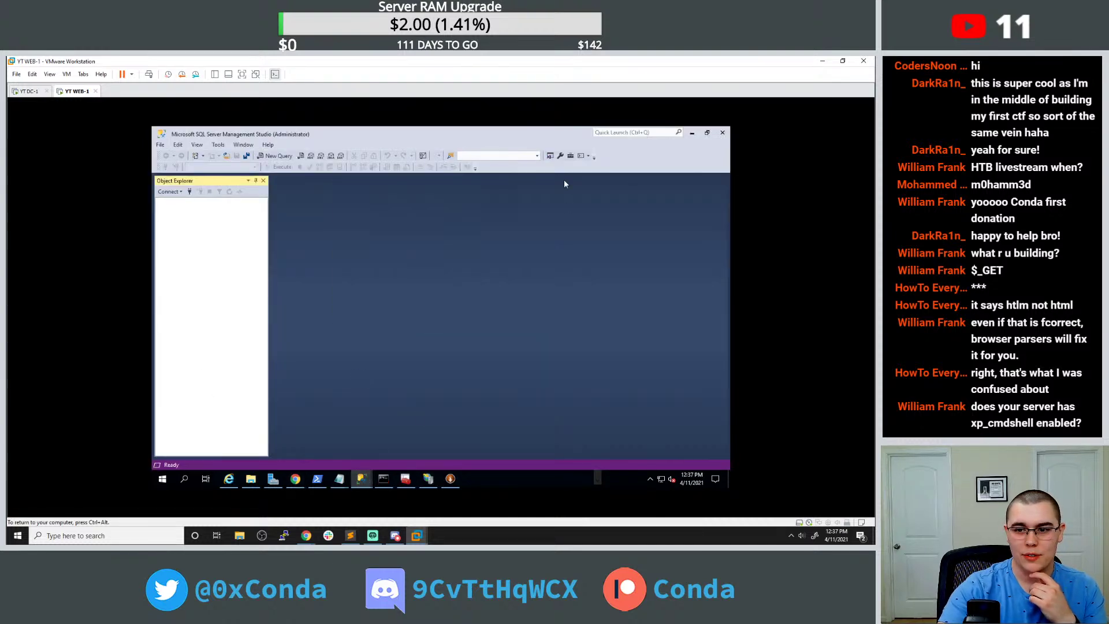
{"action": "left_click", "coordinate": [721, 134]}
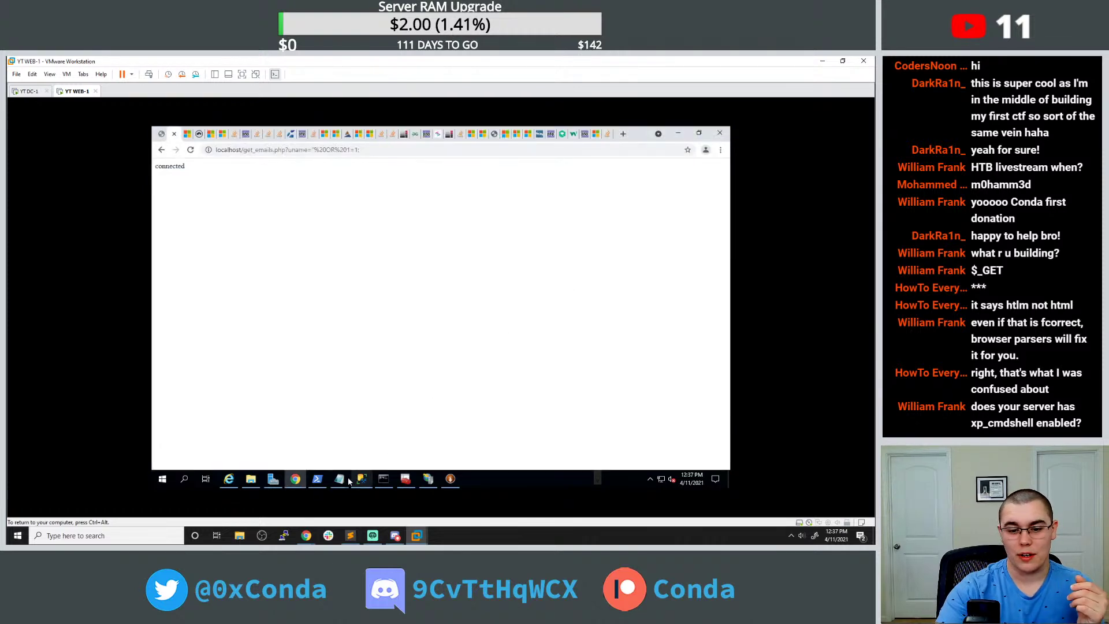
{"action": "left_click", "coordinate": [361, 478]}
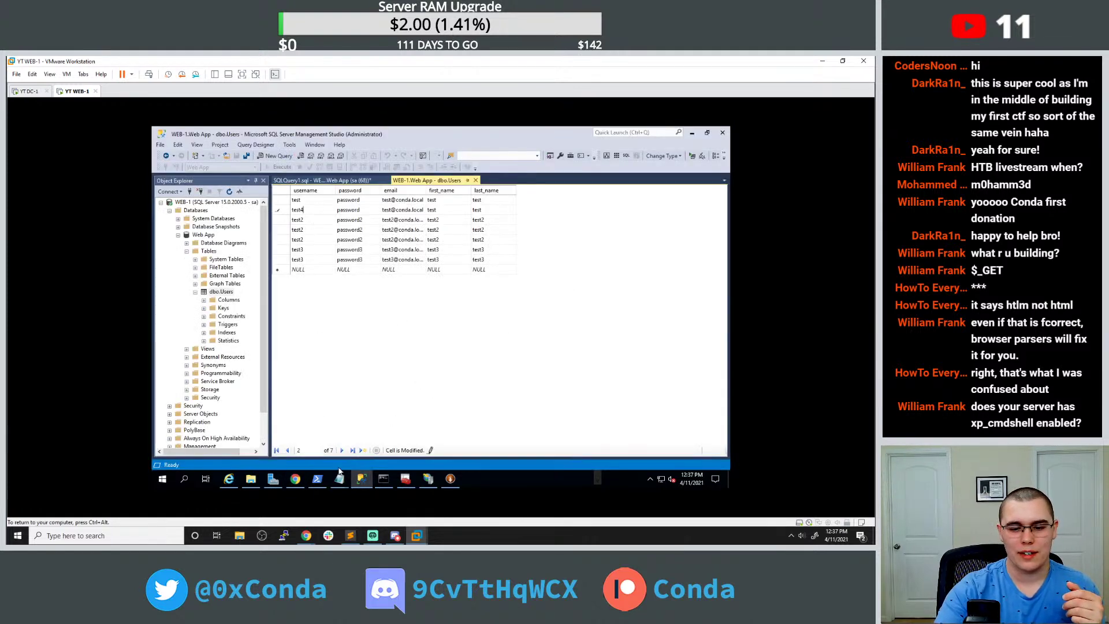
{"action": "right_click", "coordinate": [204, 238]}
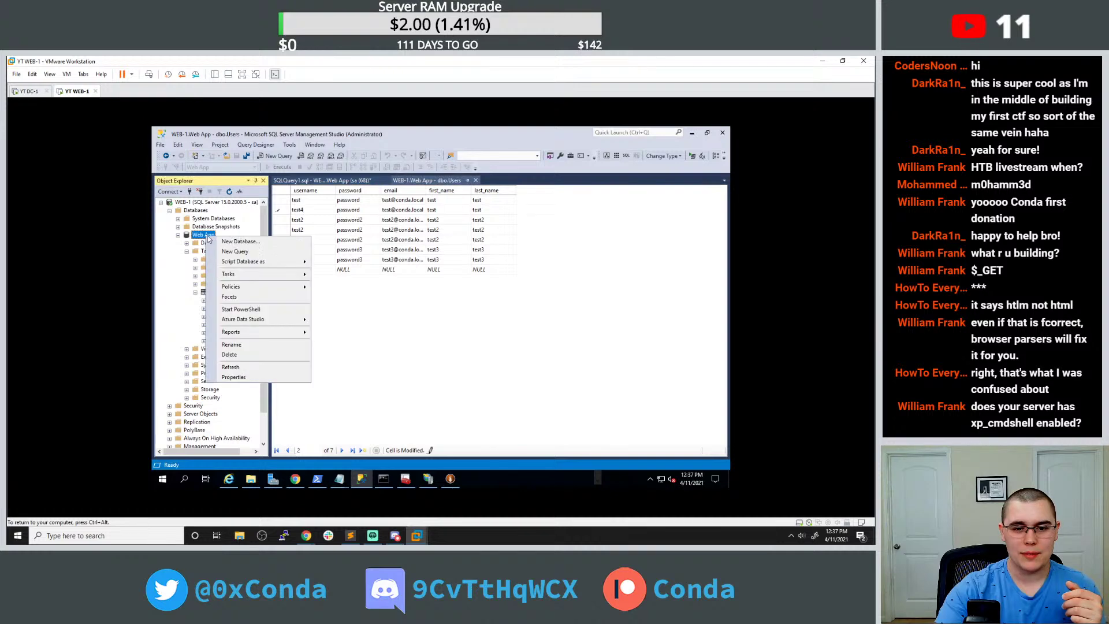
{"action": "left_click", "coordinate": [253, 255]}
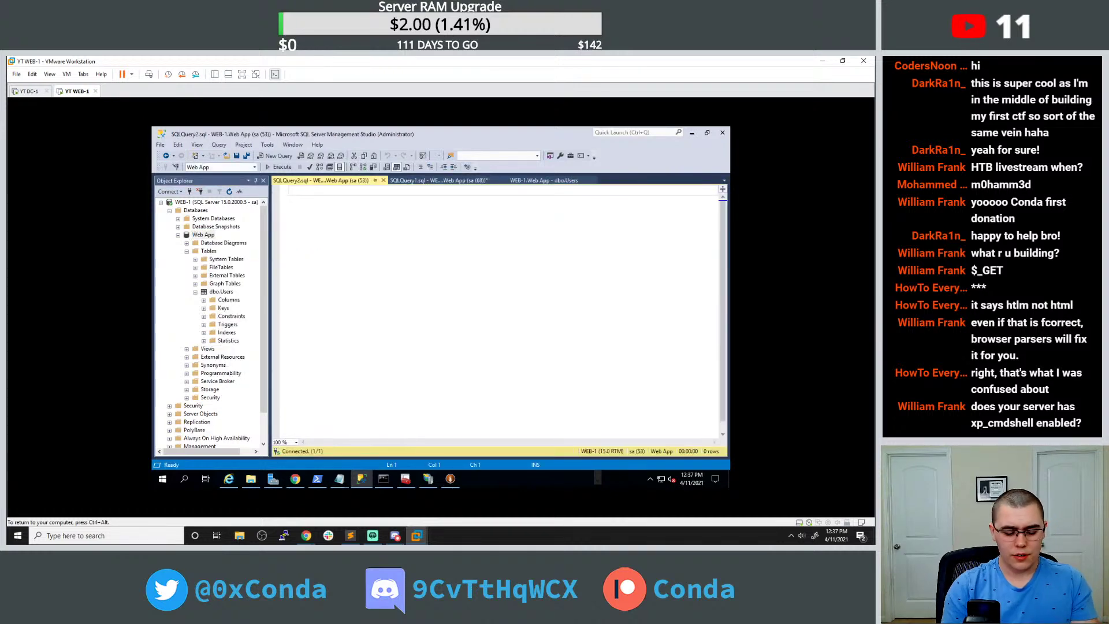
Write the query: Select username, email from Users WHERE username = 'test';.
{"action": "type", "text": "Select username, email from Users"}
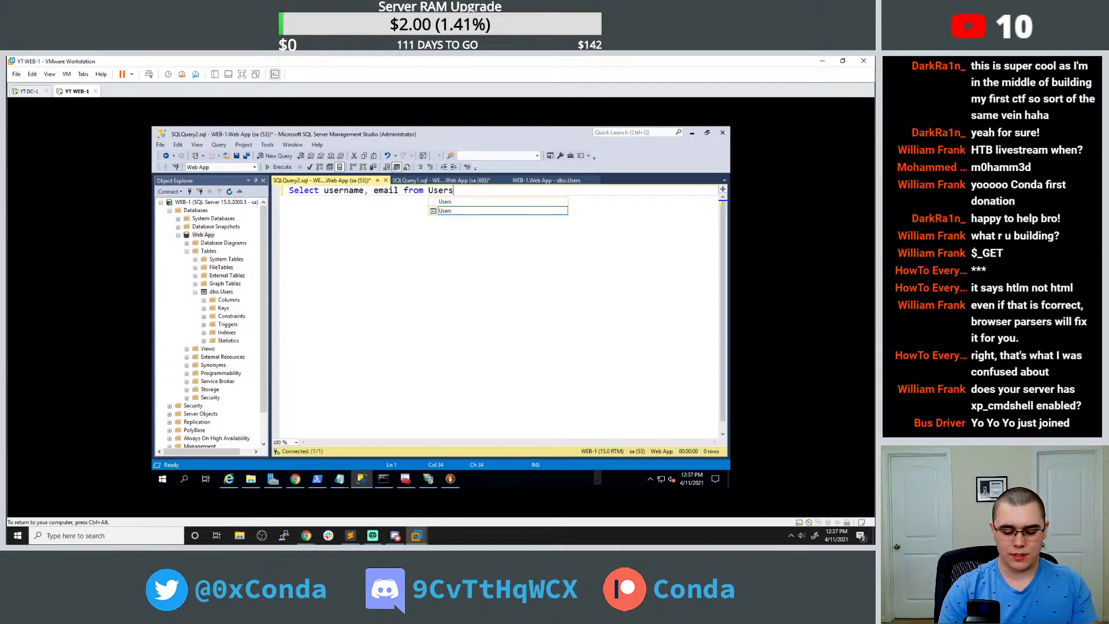
{"action": "key", "text": "Left"}
{"action": "type", "text": "WHERE usernme"}
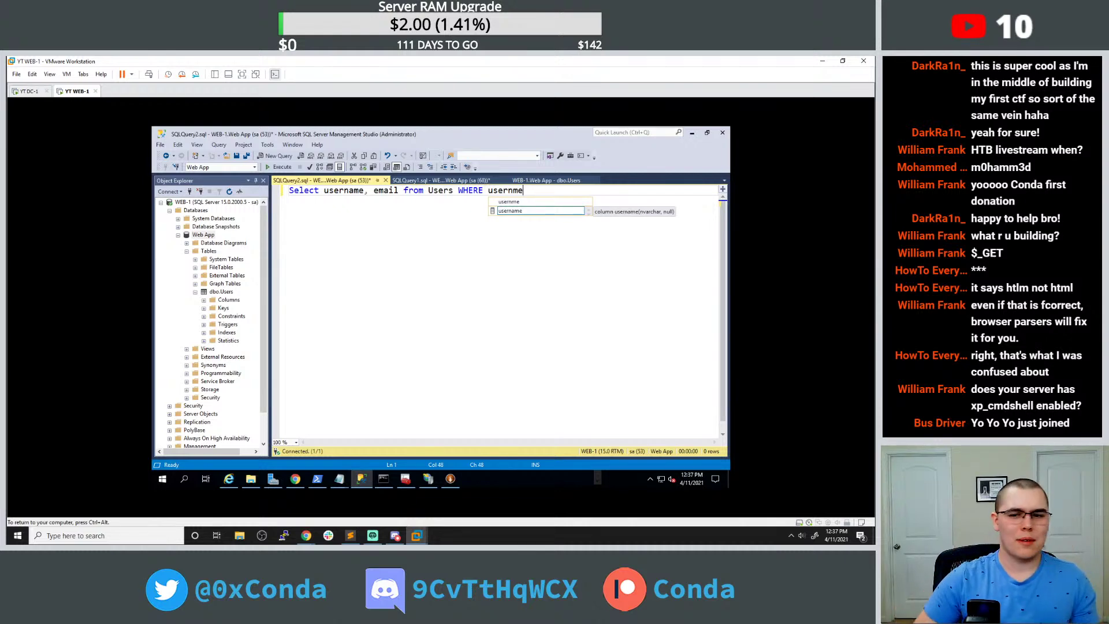
{"action": "key", "text": "BackSpace"}
{"action": "key", "text": "BackSpace"}
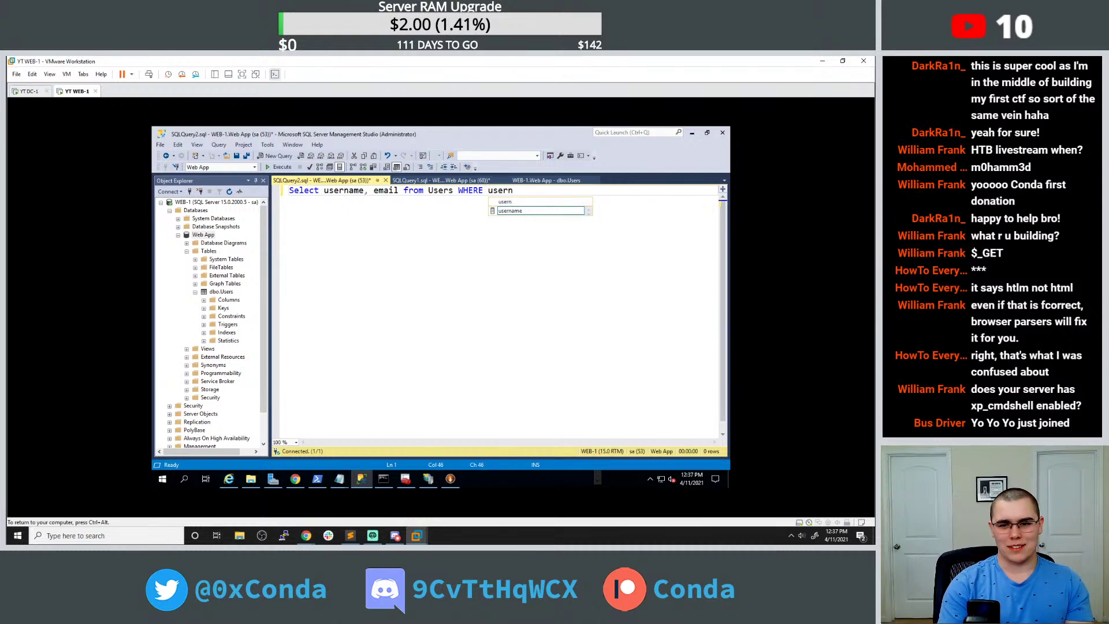
{"action": "key", "text": "Tab"}
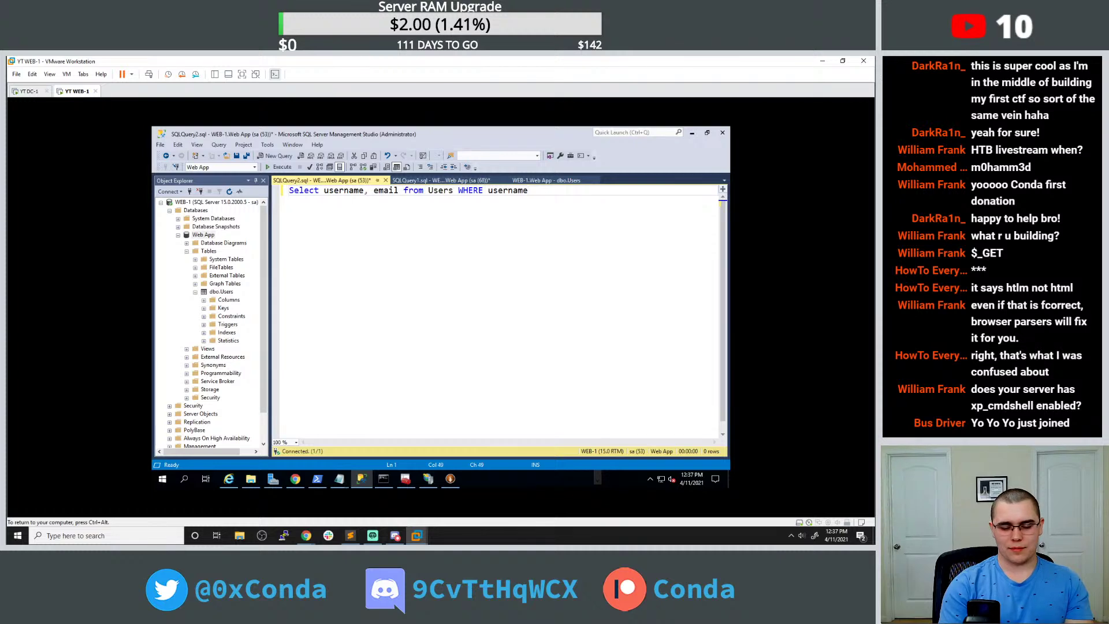
{"action": "type", "text": "= 'test';"}
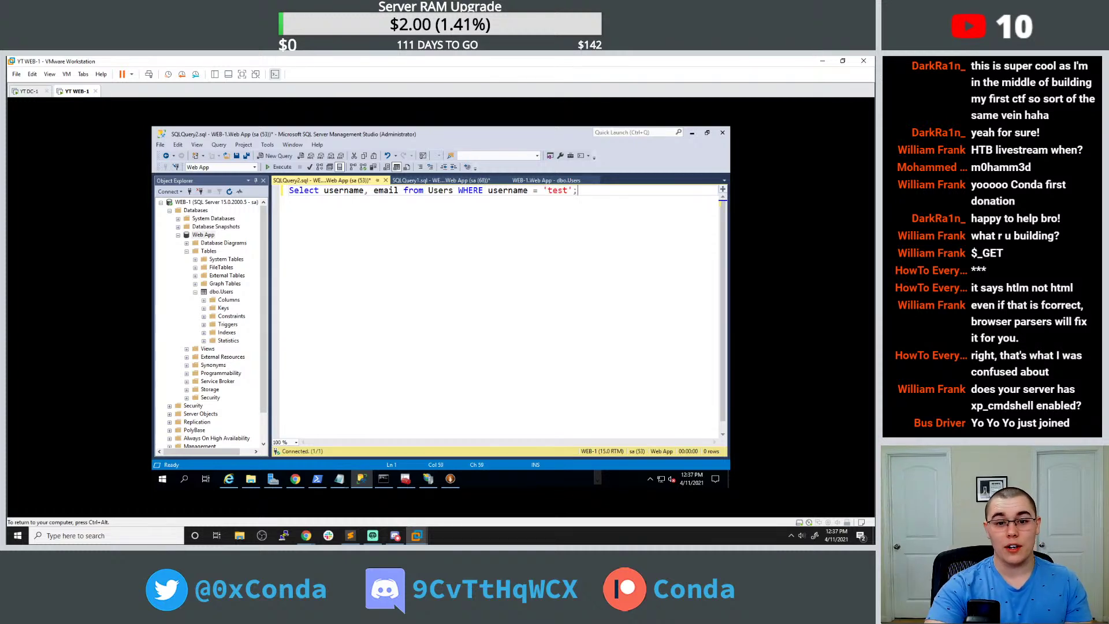
Run the query with 'test', then switch to double quotes "test" and run again.
{"action": "left_click", "coordinate": [279, 167]}
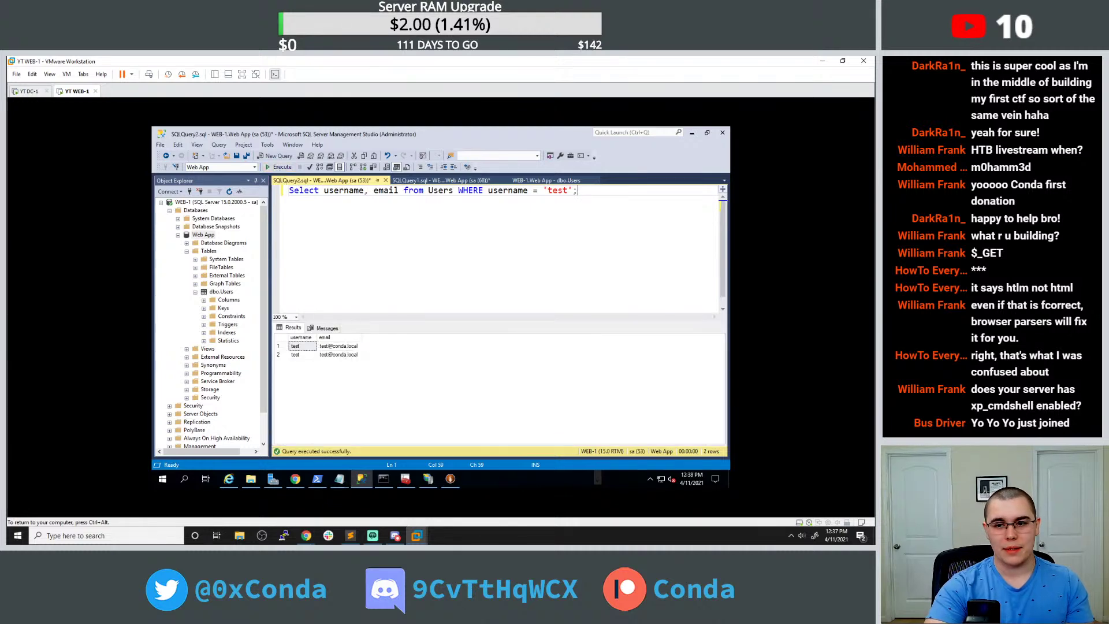
{"action": "left_click", "coordinate": [547, 190]}
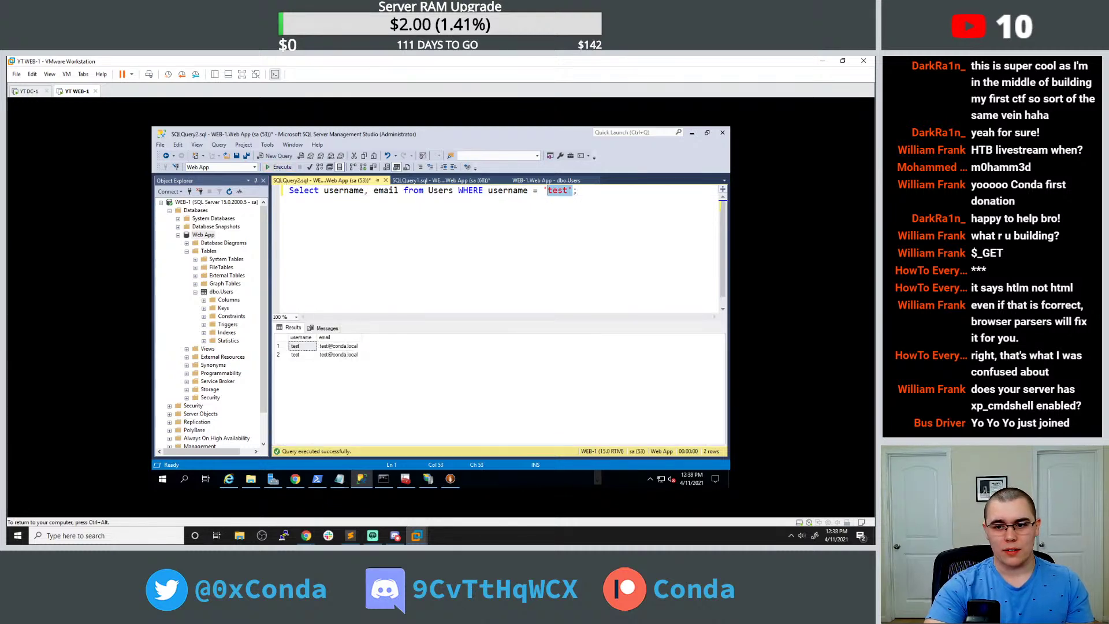
{"action": "key", "text": "BackSpace"}
{"action": "type", "text": "\""}
{"action": "key", "text": "Right"}
{"action": "key", "text": "Right"}
{"action": "key", "text": "Right"}
{"action": "key", "text": "Right"}
{"action": "key", "text": "Delete"}
{"action": "type", "text": "\""}
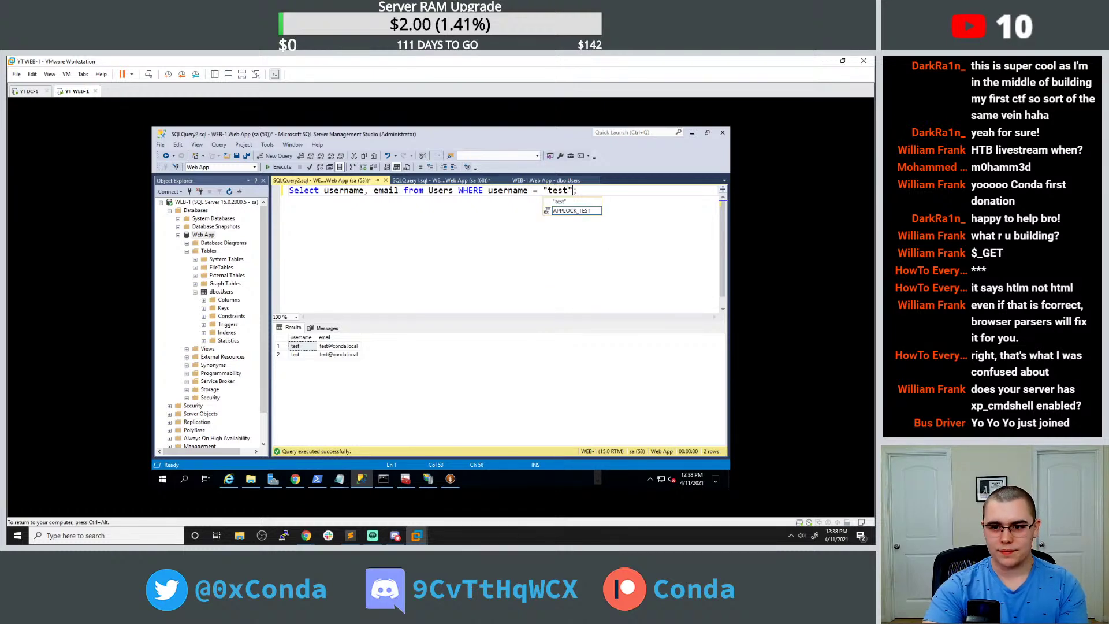
{"action": "key", "text": "F5"}
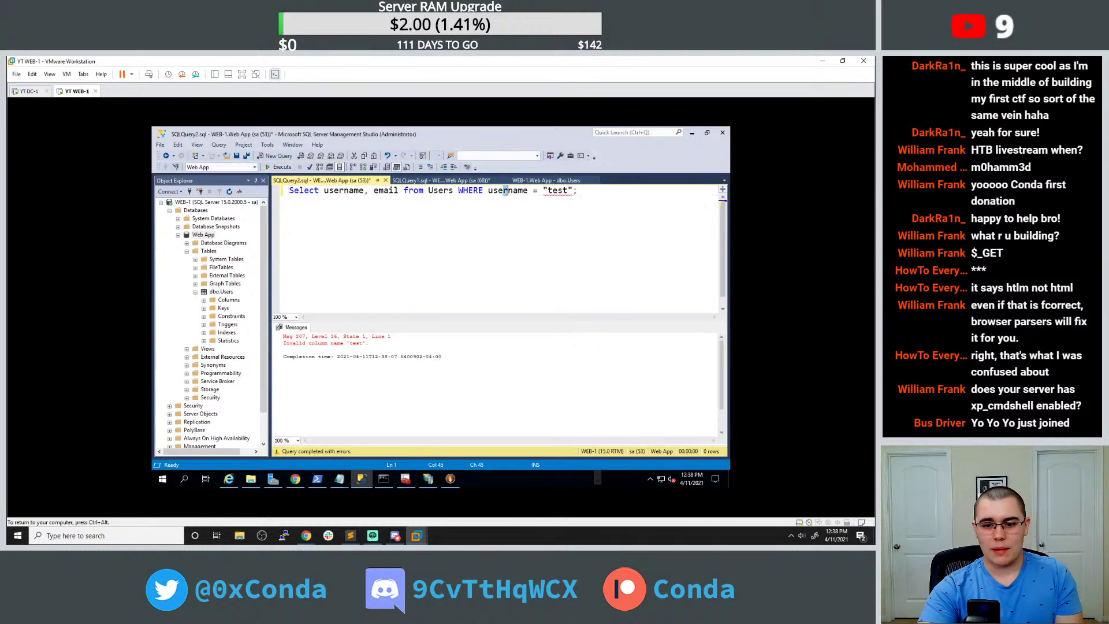
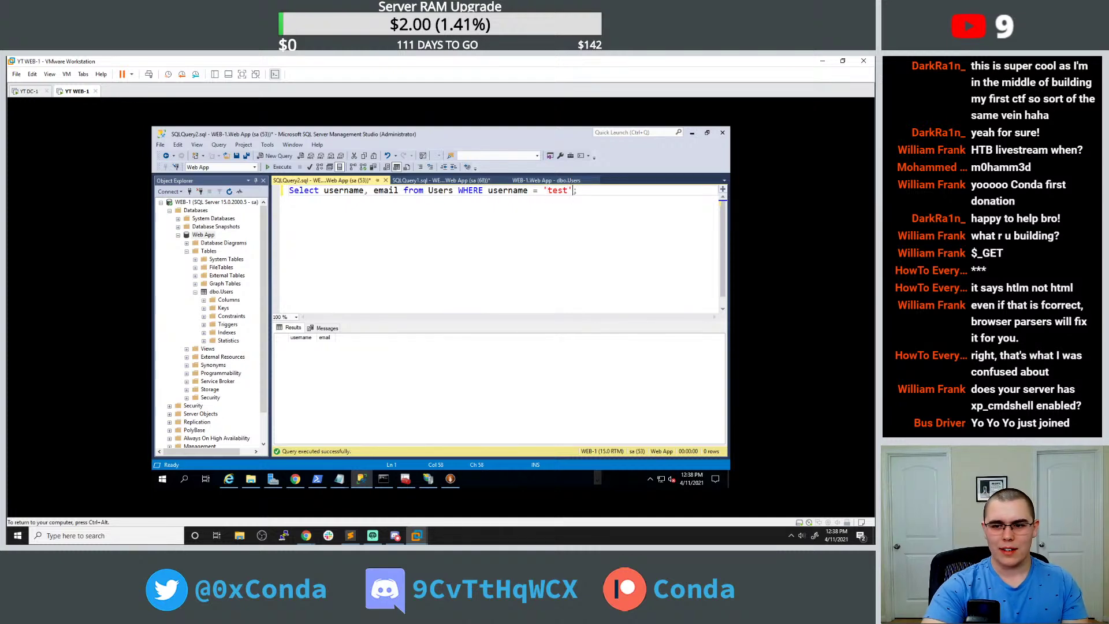
Delete 'test' from the WHERE clause so the query reads WHERE username = ''.
{"action": "double_click", "coordinate": [564, 191]}
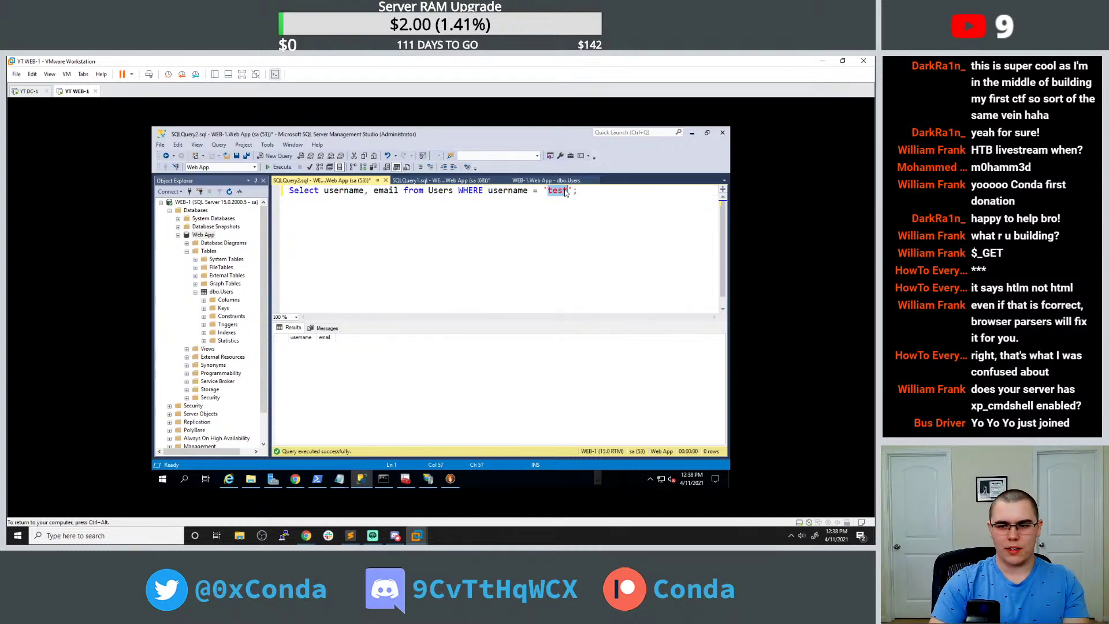
{"action": "key", "text": "BackSpace"}
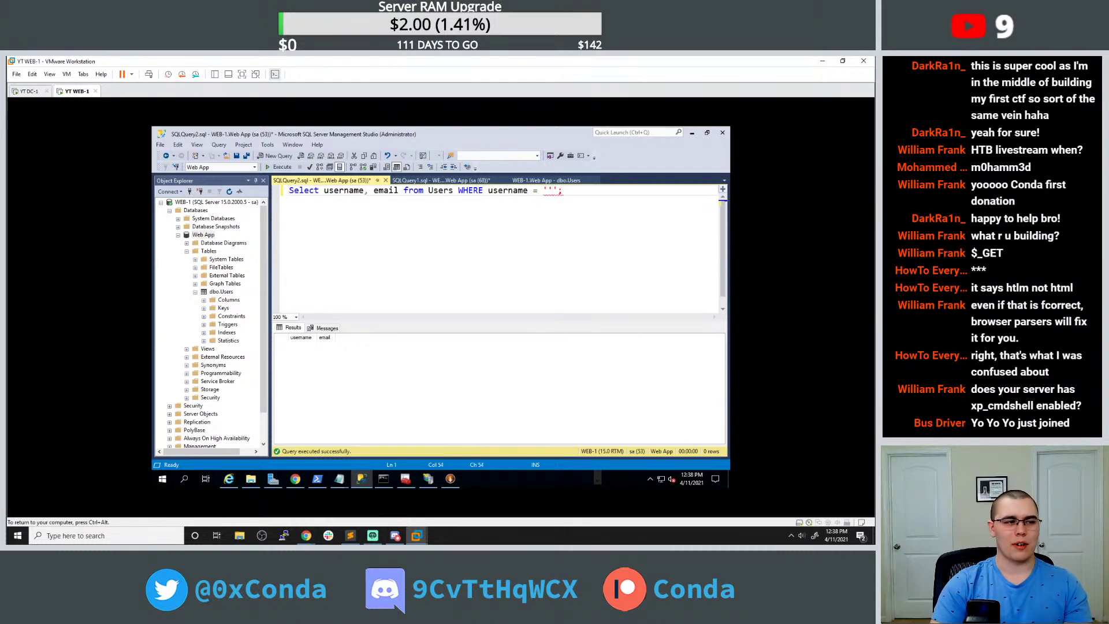
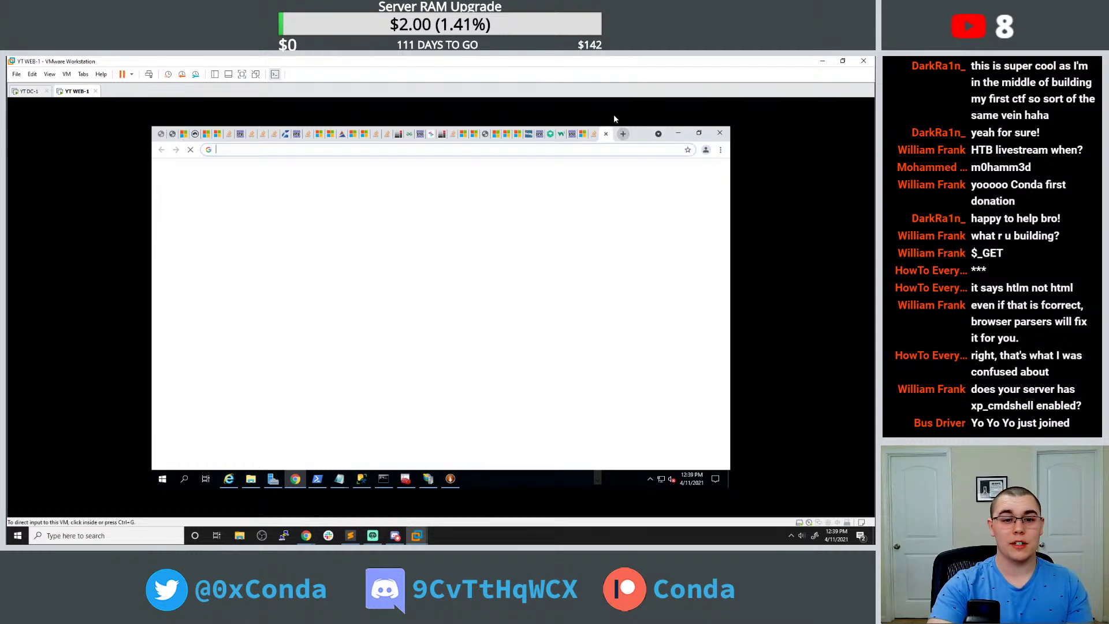
Search for 'payload all the things' in the new Chrome tab's address bar inside WEB-1.
{"action": "left_click", "coordinate": [572, 144]}
{"action": "type", "text": "p"}
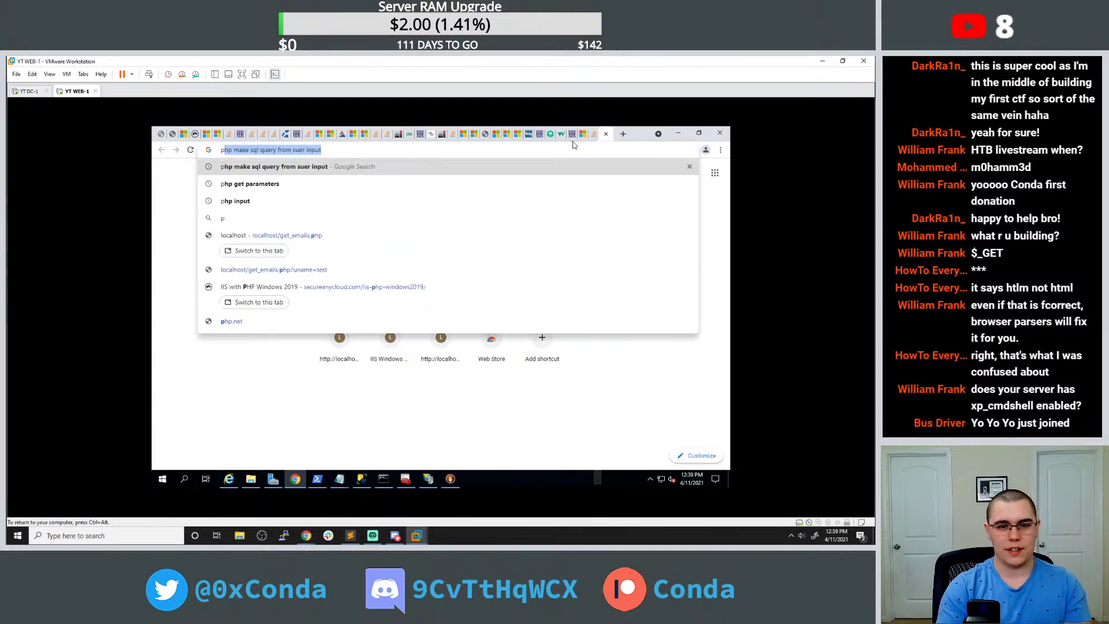
{"action": "type", "text": "ayloadasll"}
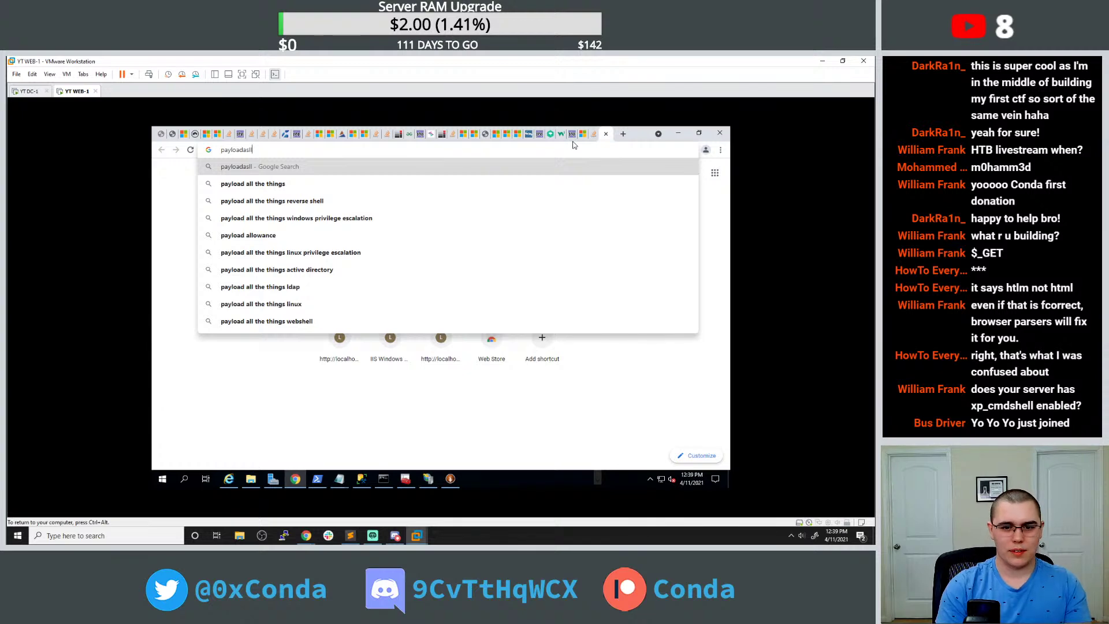
{"action": "key", "text": "Down"}
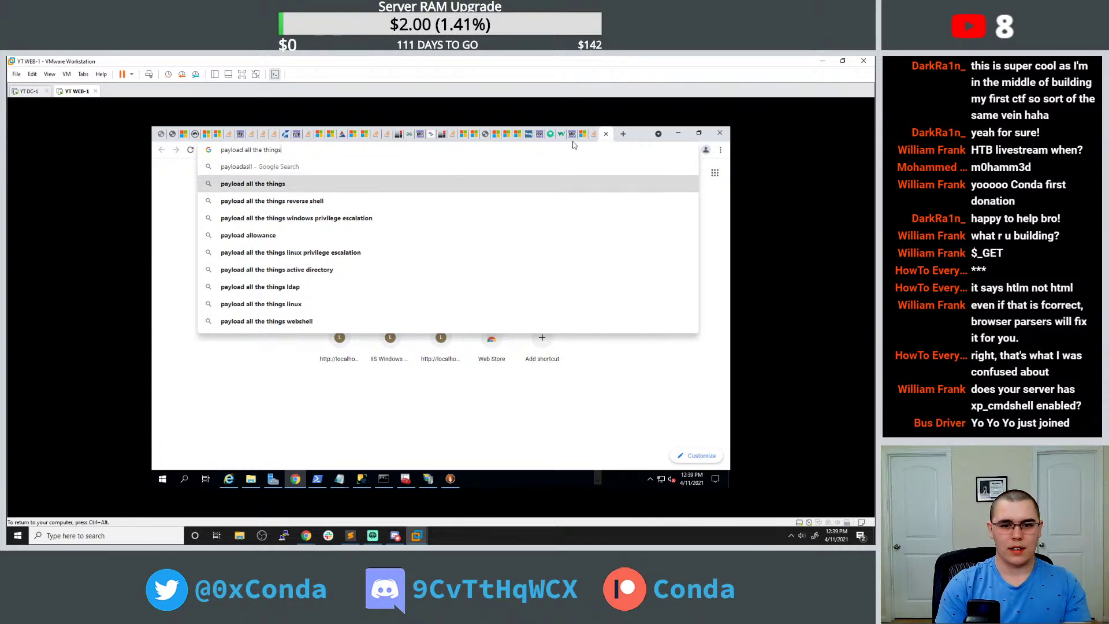
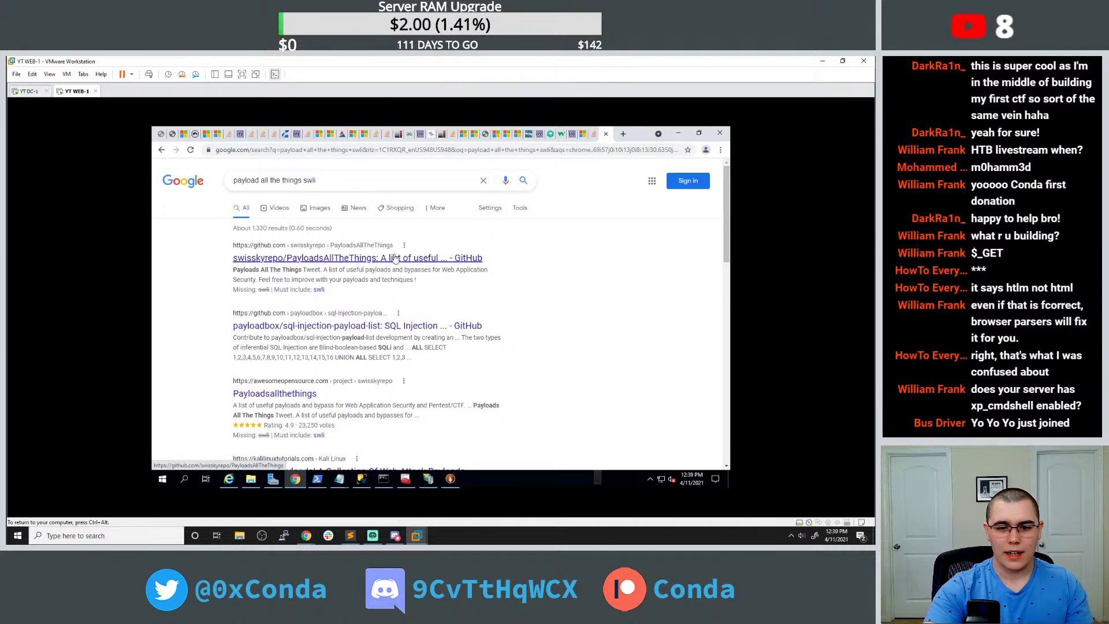
Open the payloadbox sql-injection-payload-list repository from the Google results and skim it.
{"action": "left_click", "coordinate": [404, 327]}
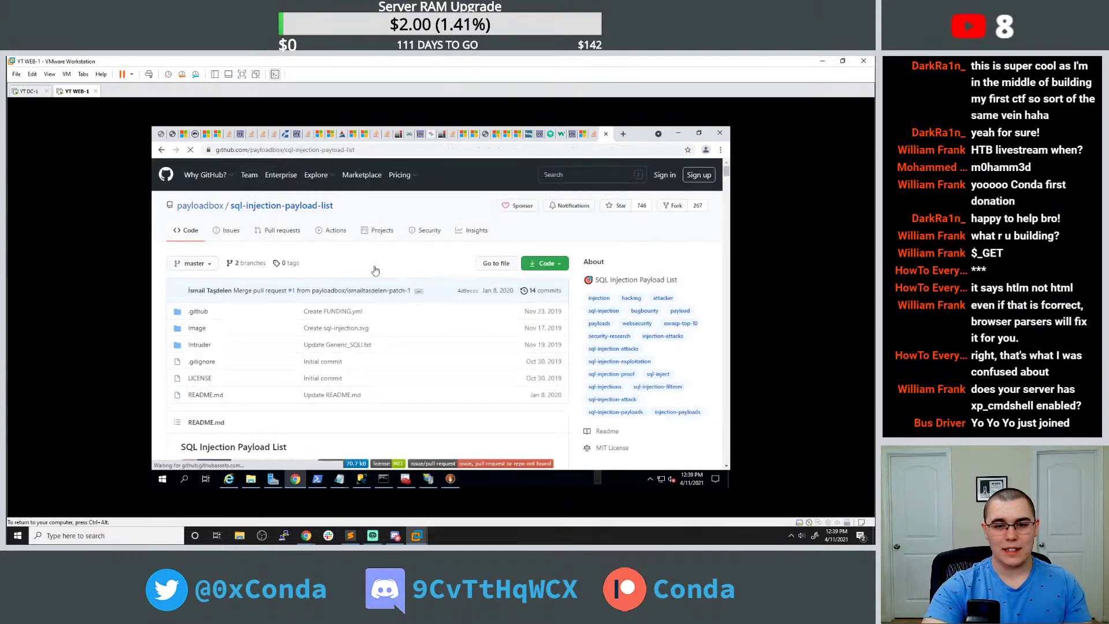
{"action": "scroll", "coordinate": [358, 269], "scroll_direction": "down", "scroll_amount": 1}
{"action": "scroll", "coordinate": [359, 270], "scroll_direction": "up", "scroll_amount": 1}
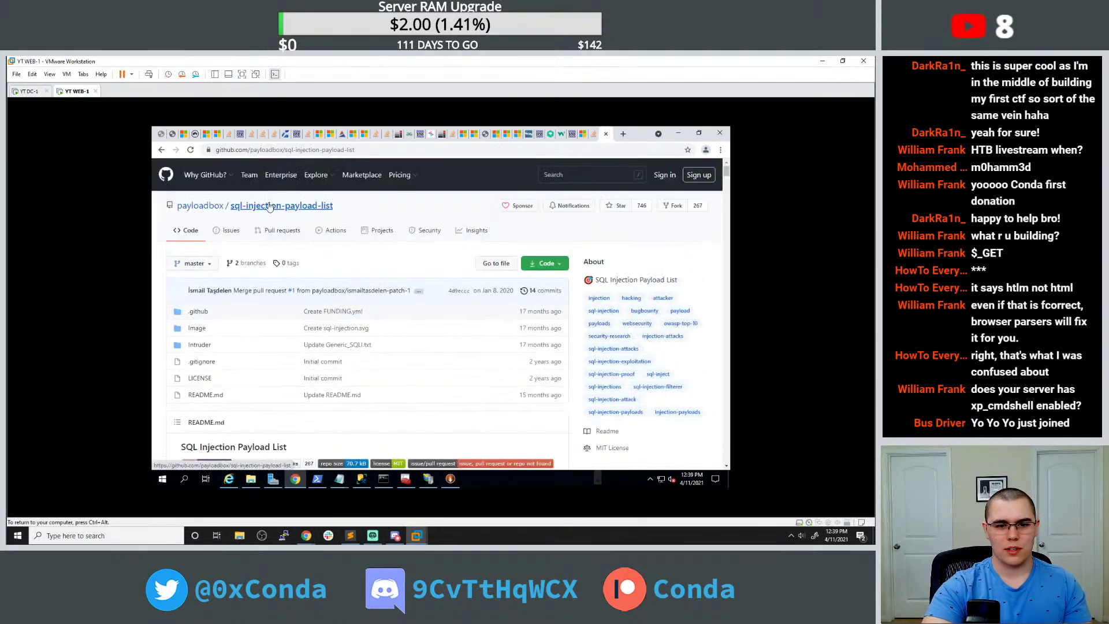
Go back to Google and open the swisskyrepo/PayloadsAllTheThings repository, down to its SQL Injection folder.
{"action": "left_click", "coordinate": [161, 150]}
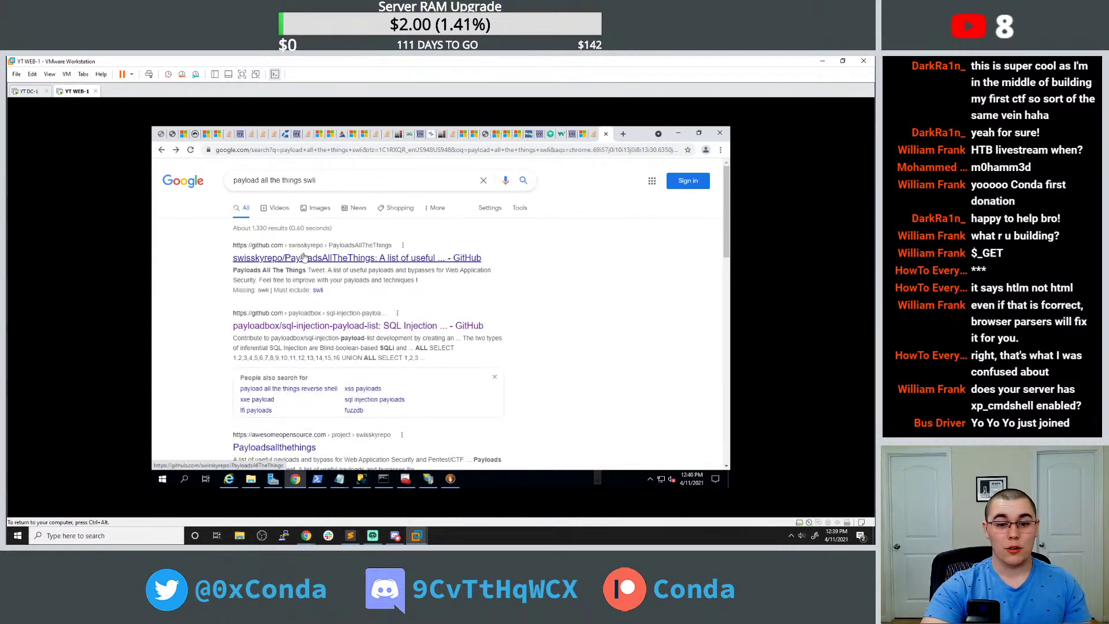
{"action": "left_click", "coordinate": [316, 256]}
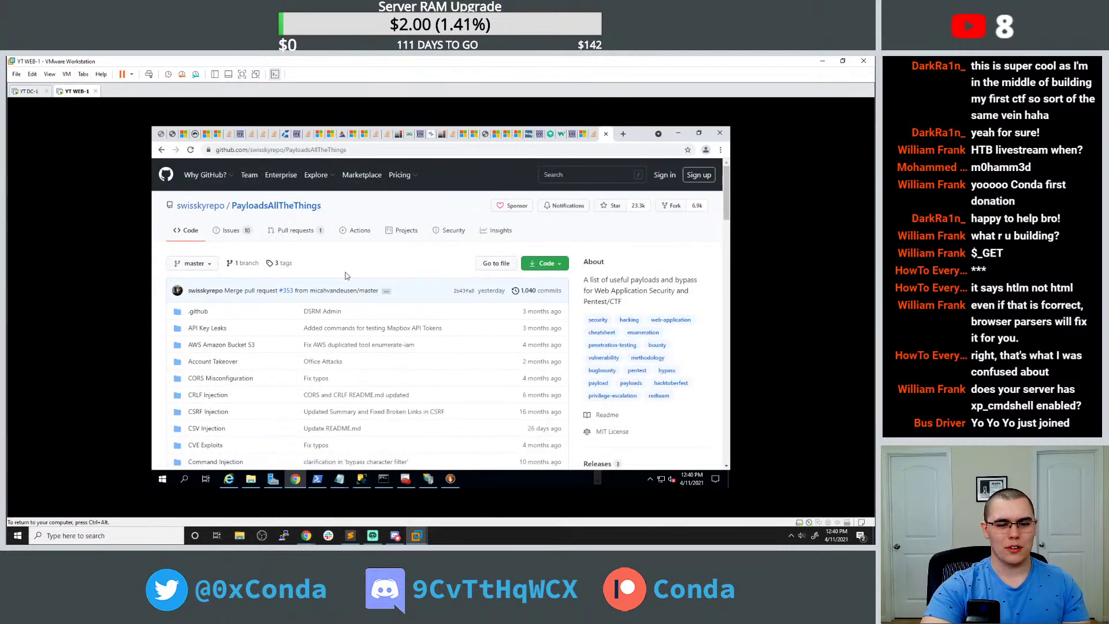
{"action": "scroll", "coordinate": [324, 300], "scroll_direction": "down", "scroll_amount": 3}
{"action": "scroll", "coordinate": [325, 312], "scroll_direction": "down", "scroll_amount": 4}
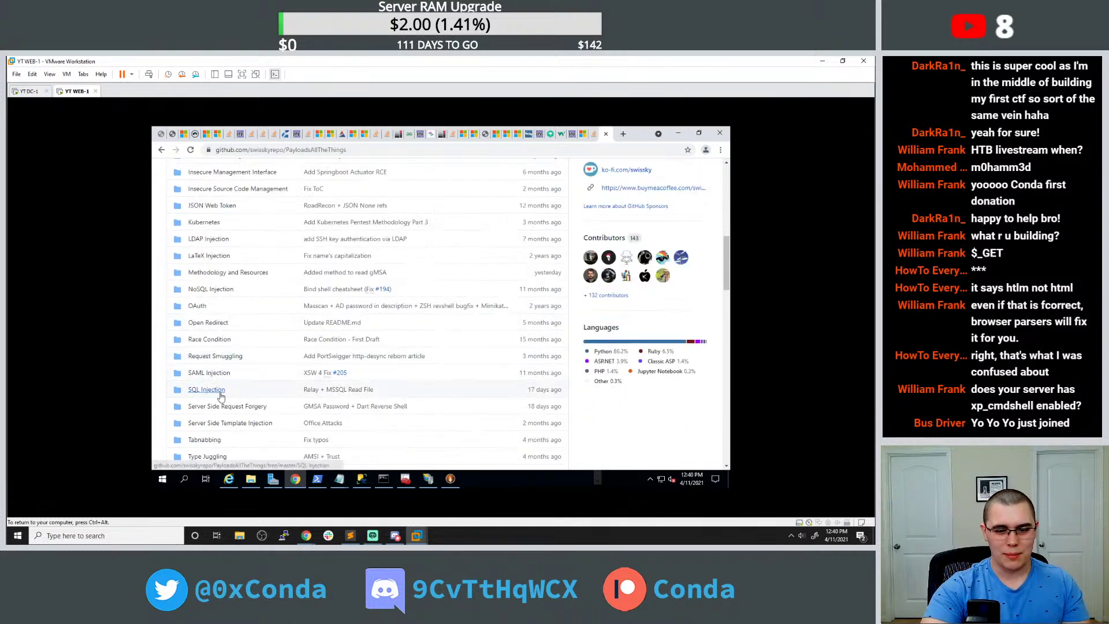
Open the SQL Injection folder and scroll its README to the DBMS Identification payloads.
{"action": "left_click", "coordinate": [212, 390]}
{"action": "scroll", "coordinate": [261, 376], "scroll_direction": "down", "scroll_amount": 2}
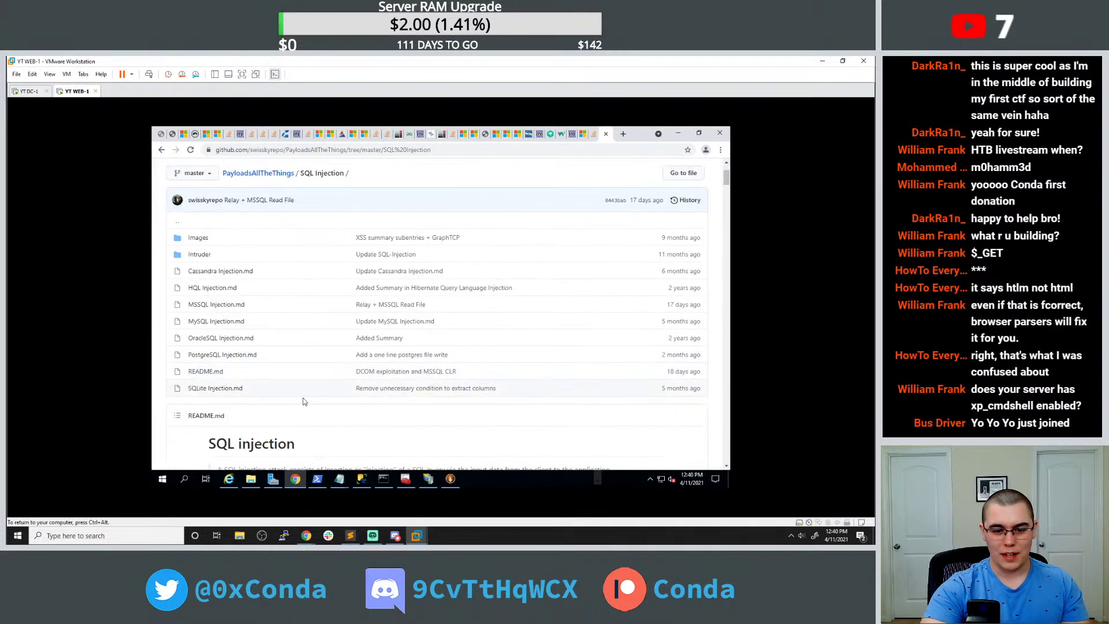
{"action": "scroll", "coordinate": [308, 406], "scroll_direction": "down", "scroll_amount": 1}
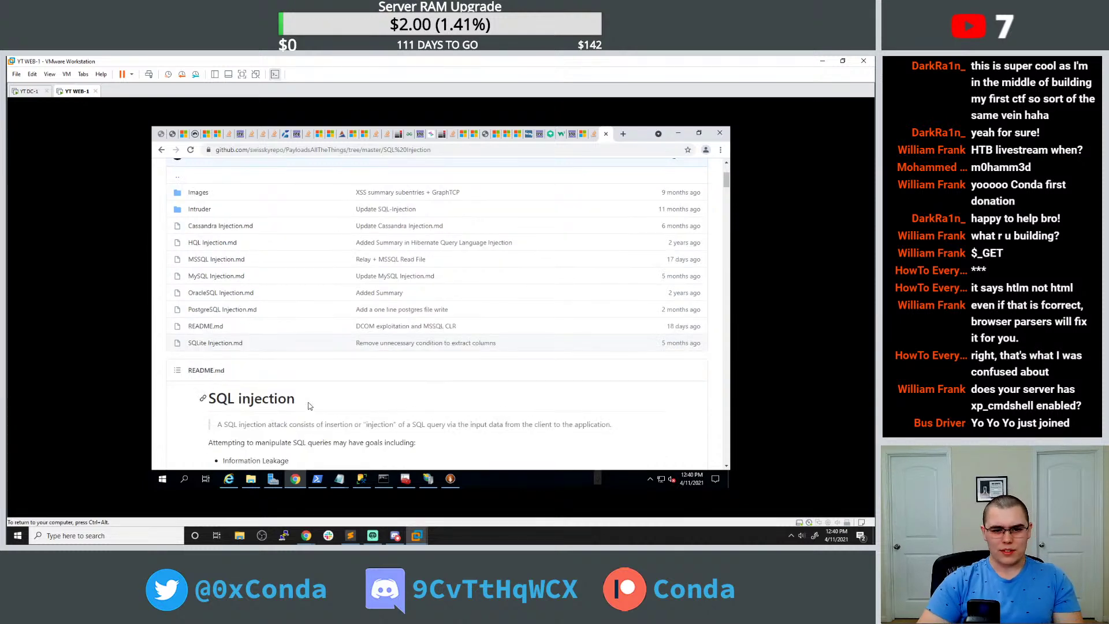
{"action": "scroll", "coordinate": [308, 406], "scroll_direction": "down", "scroll_amount": 7}
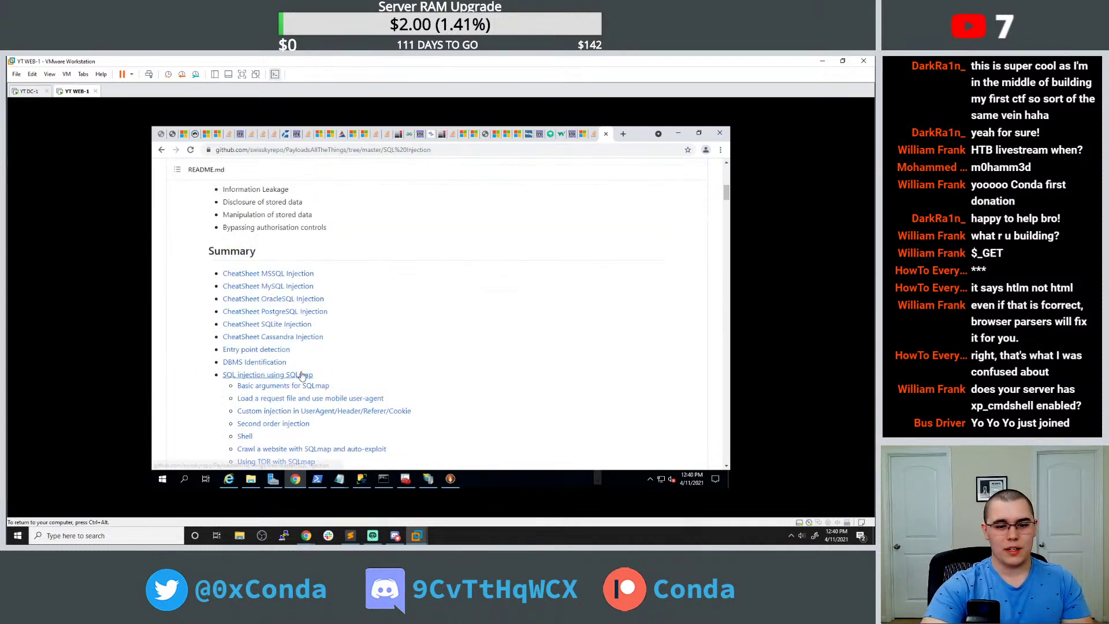
{"action": "scroll", "coordinate": [353, 264], "scroll_direction": "down", "scroll_amount": 10}
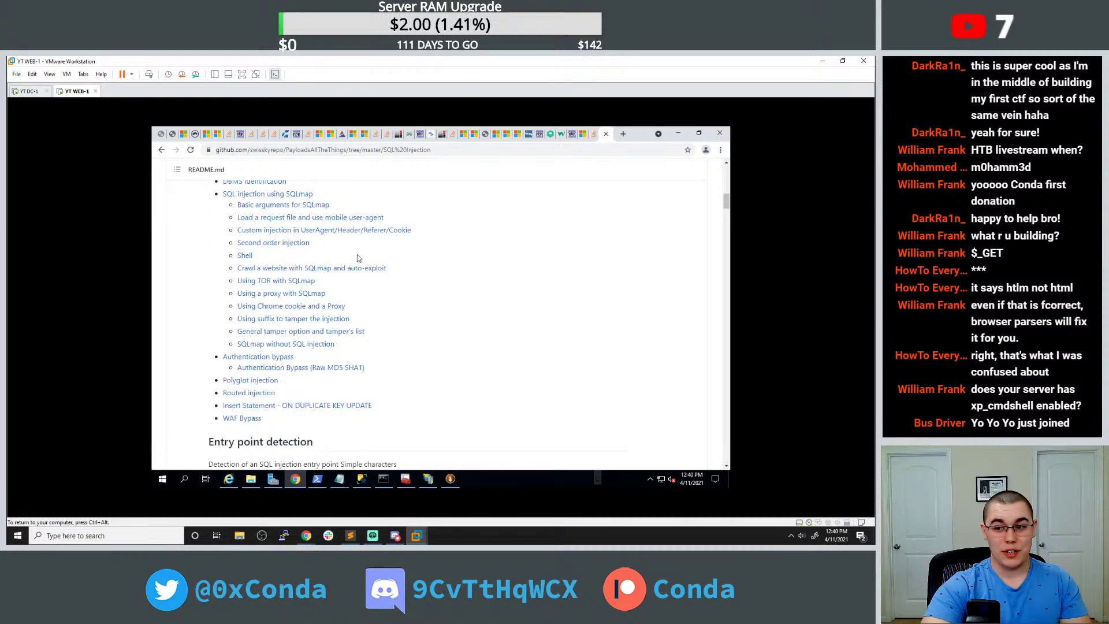
{"action": "scroll", "coordinate": [361, 251], "scroll_direction": "down", "scroll_amount": 1}
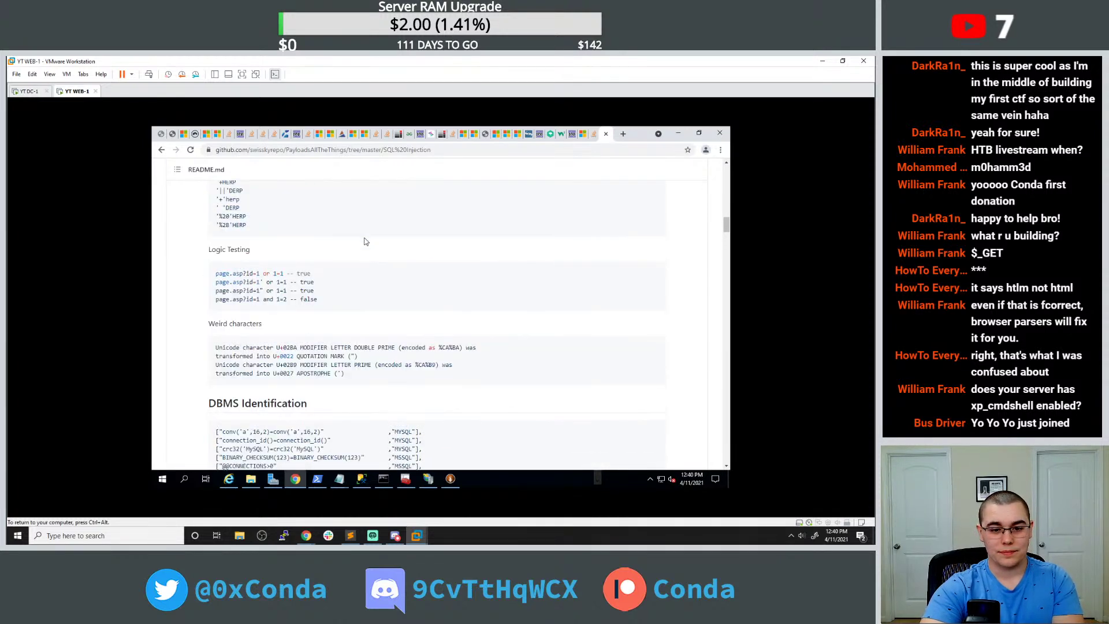
{"action": "scroll", "coordinate": [362, 244], "scroll_direction": "down", "scroll_amount": 2}
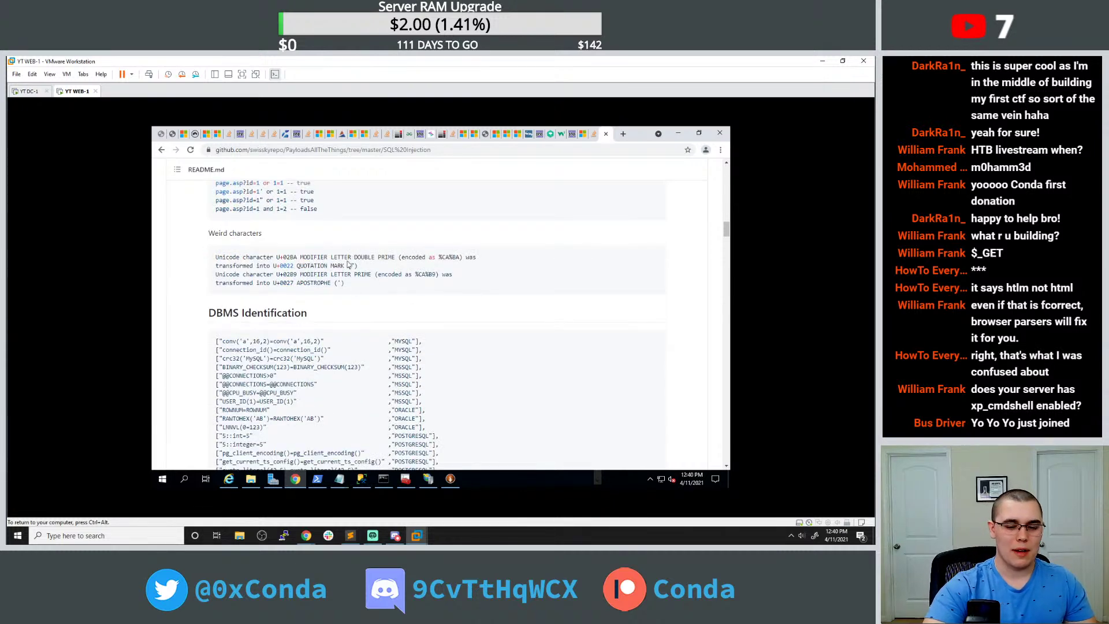
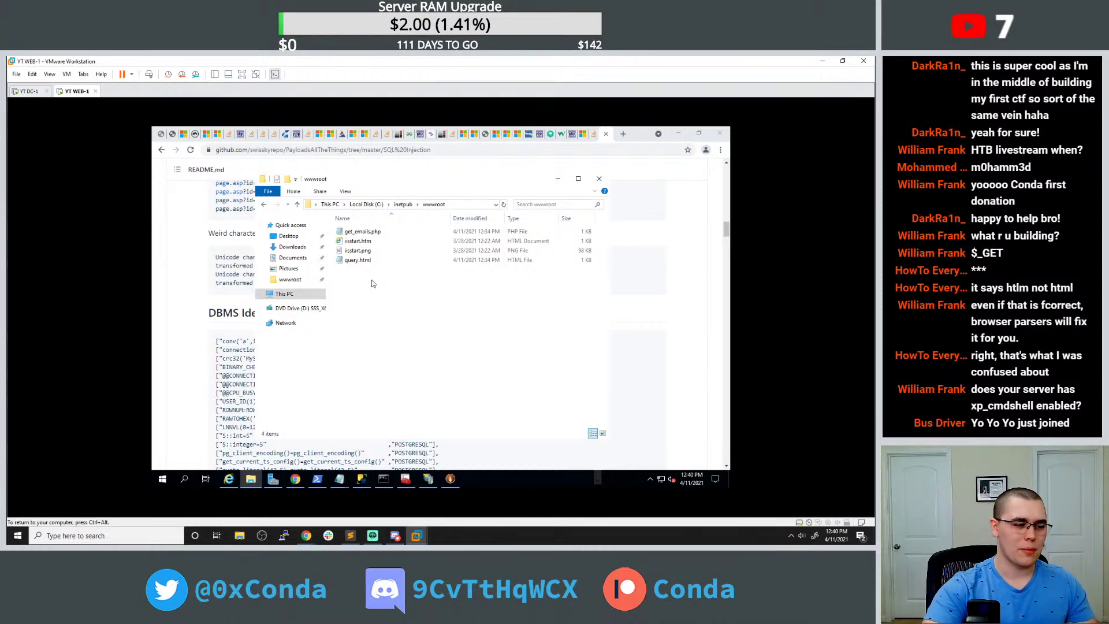
From inetpub, check the temp folder, then open logs > LogFiles > W3SVC1 > u_ex210411.log in Notepad.
{"action": "left_click", "coordinate": [402, 205]}
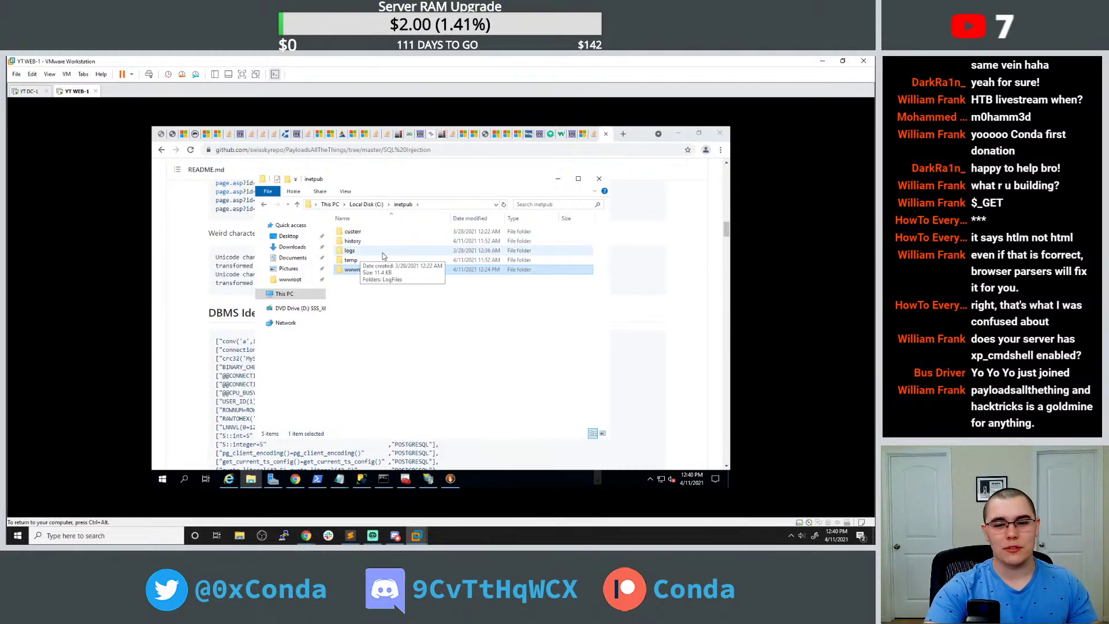
{"action": "double_click", "coordinate": [372, 260]}
{"action": "left_click", "coordinate": [402, 206]}
{"action": "double_click", "coordinate": [363, 250]}
{"action": "double_click", "coordinate": [371, 231]}
{"action": "double_click", "coordinate": [371, 231]}
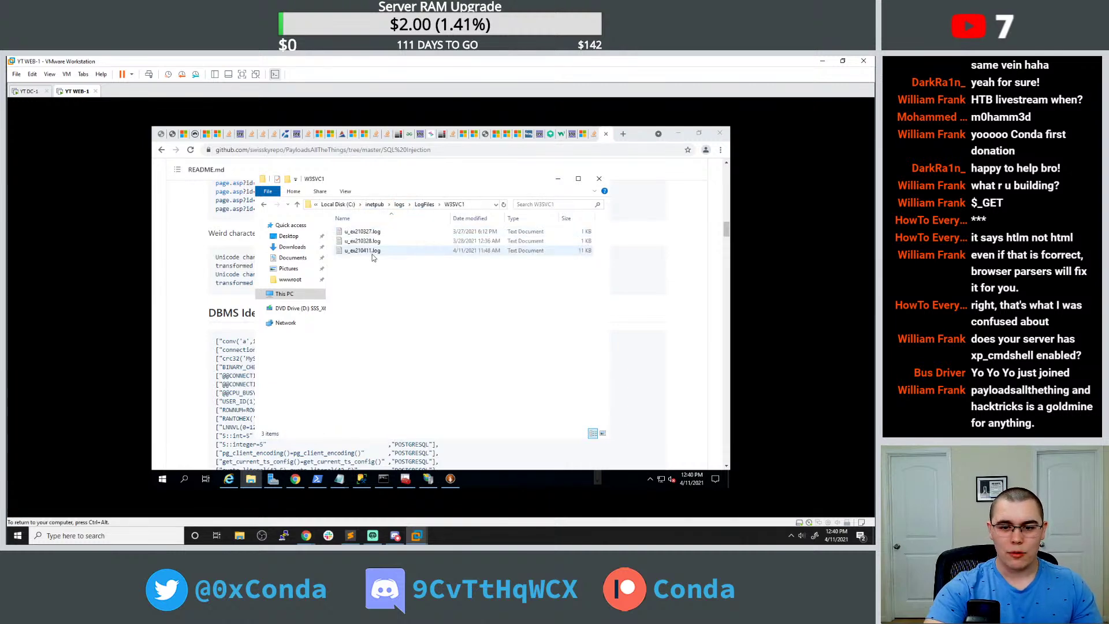
{"action": "double_click", "coordinate": [372, 251]}
Scroll to the log's end and highlight the uname=%27%20OR%201=1 injection on the 16:35 get_emails.php line.
{"action": "scroll", "coordinate": [627, 337], "scroll_direction": "down", "scroll_amount": 20}
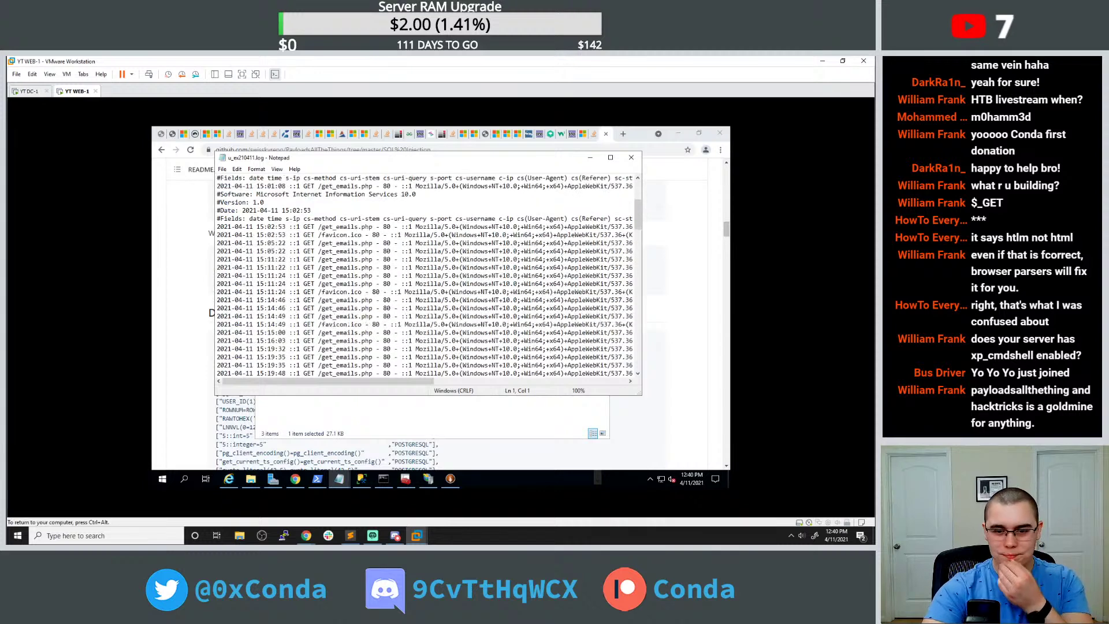
{"action": "scroll", "coordinate": [627, 337], "scroll_direction": "down", "scroll_amount": 10}
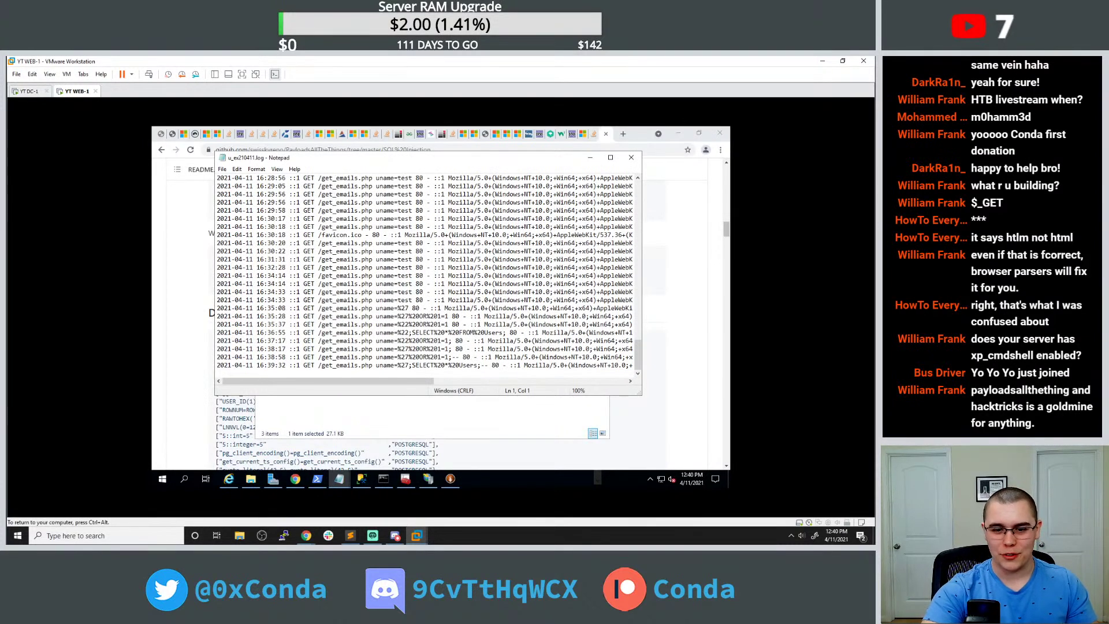
{"action": "left_click_drag", "start_coordinate": [310, 316], "coordinate": [397, 317]}
{"action": "left_click", "coordinate": [446, 316]}
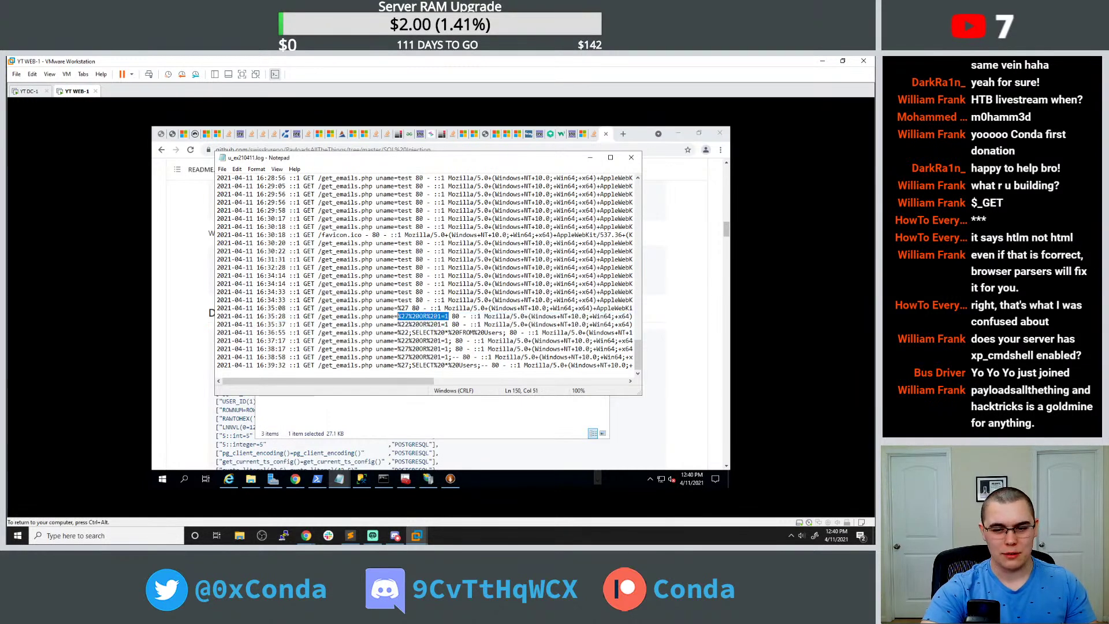
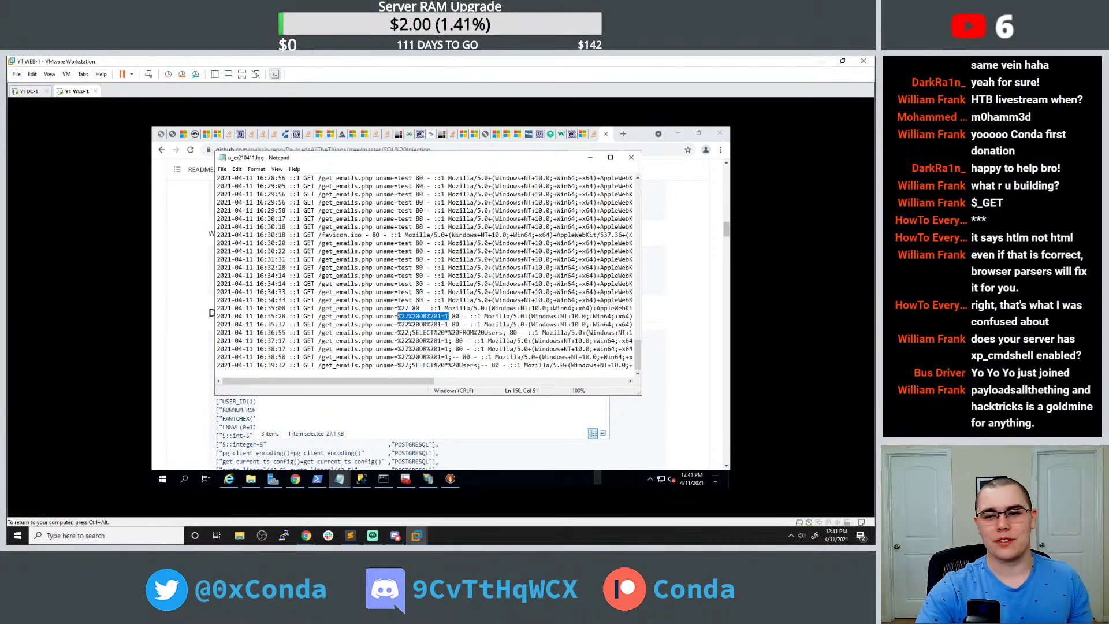
Close the u_ex210411.log Notepad window, then take a WEB-1 snapshot named 'PHP App is Working'.
{"action": "left_click", "coordinate": [631, 158]}
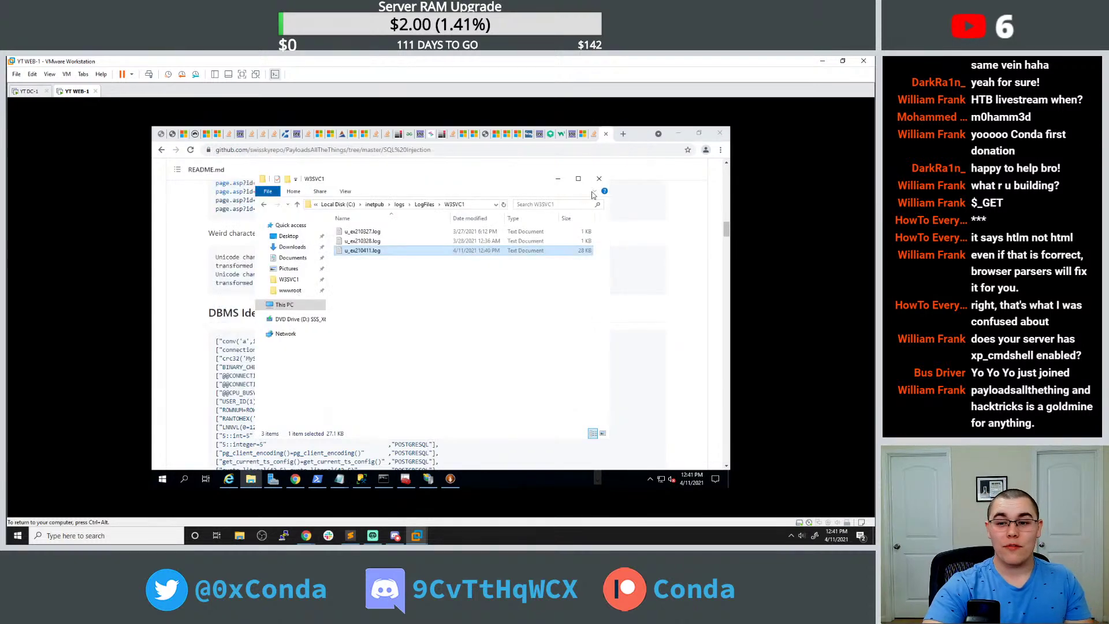
{"action": "left_click", "coordinate": [66, 74]}
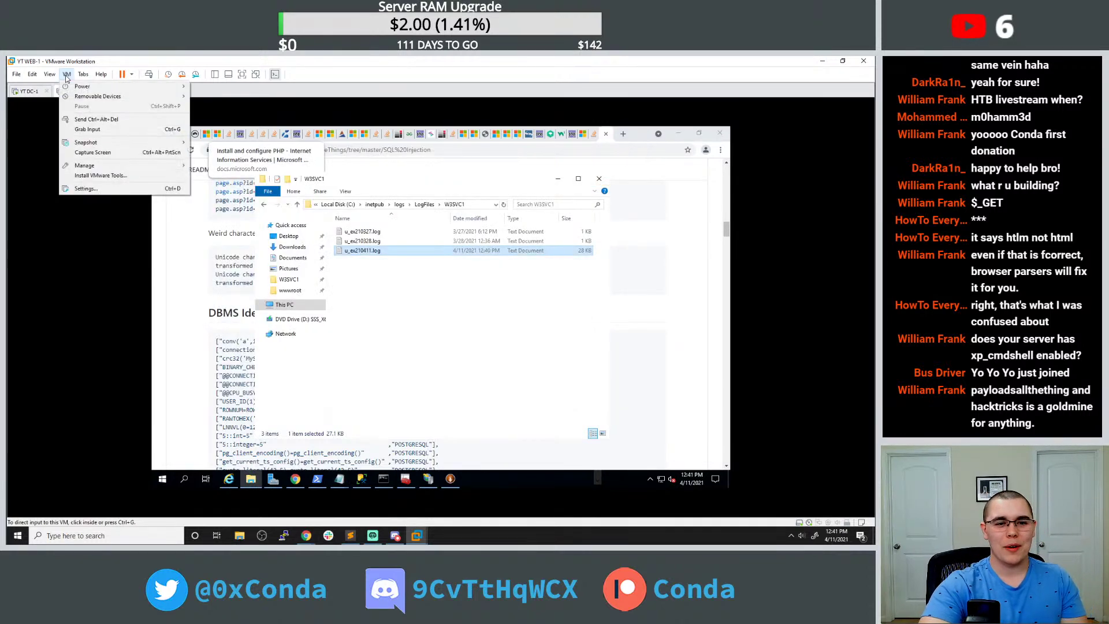
{"action": "mouse_move", "coordinate": [124, 145]}
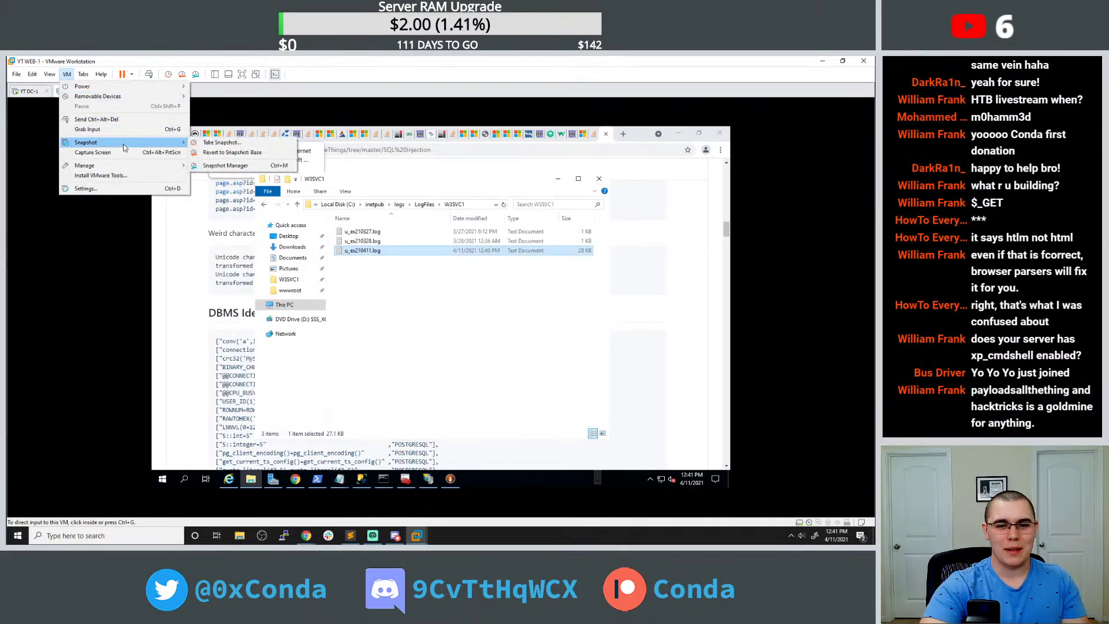
{"action": "left_click", "coordinate": [220, 143]}
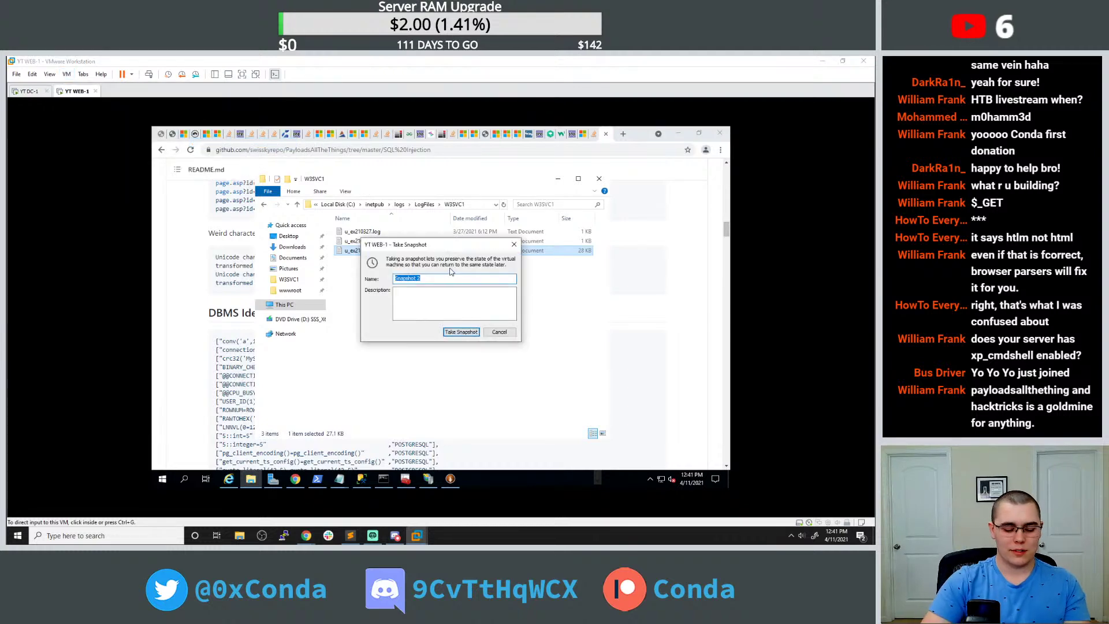
{"action": "type", "text": "PHP App is Worl"}
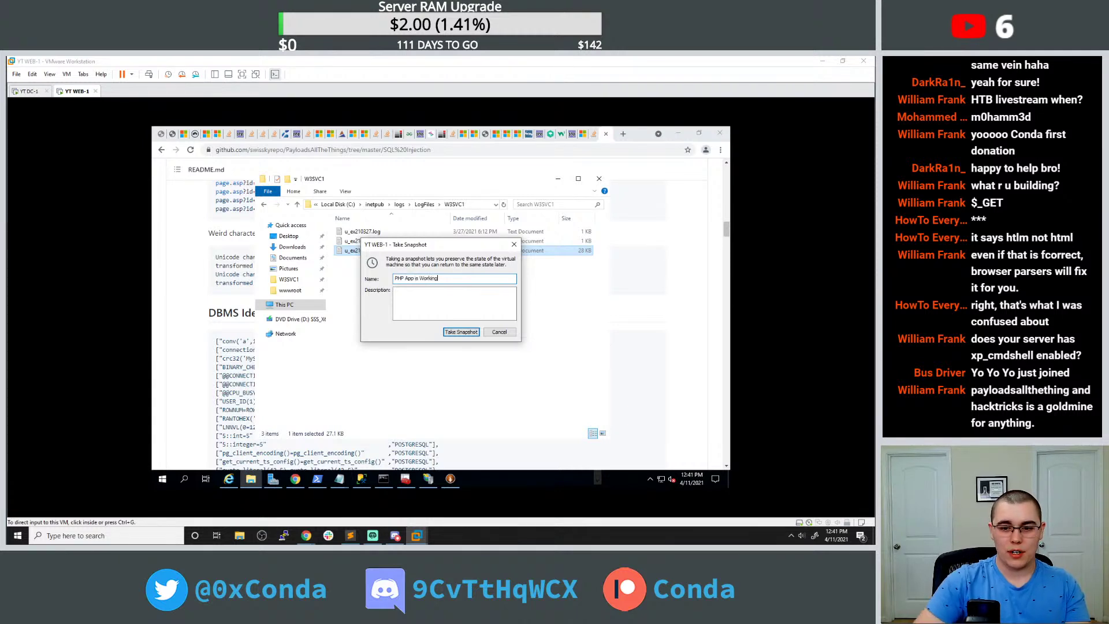
{"action": "left_click", "coordinate": [468, 334]}
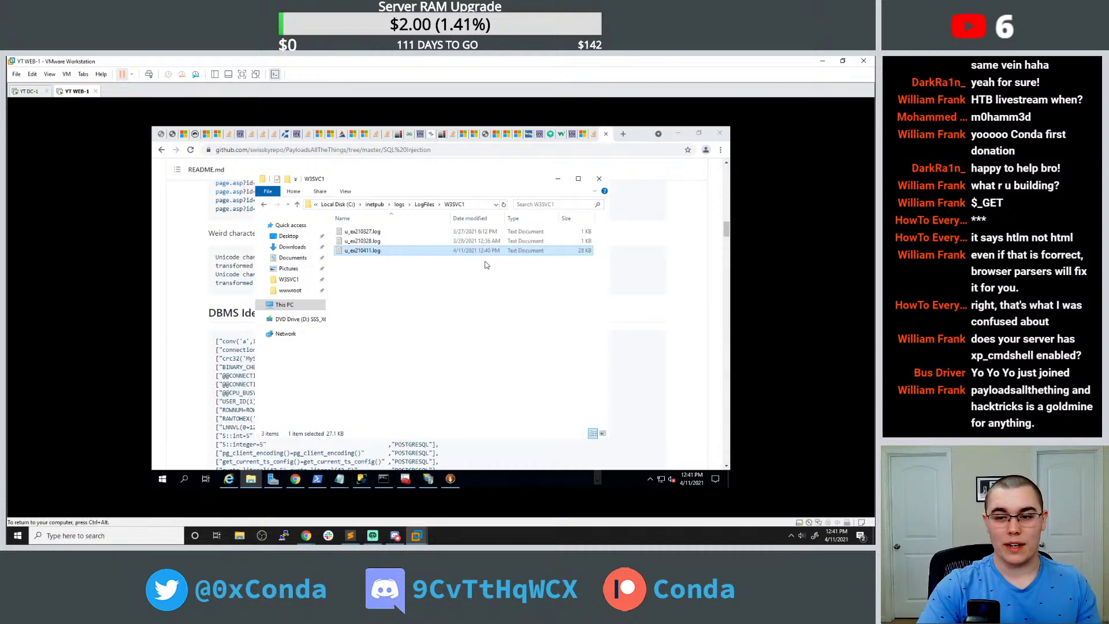